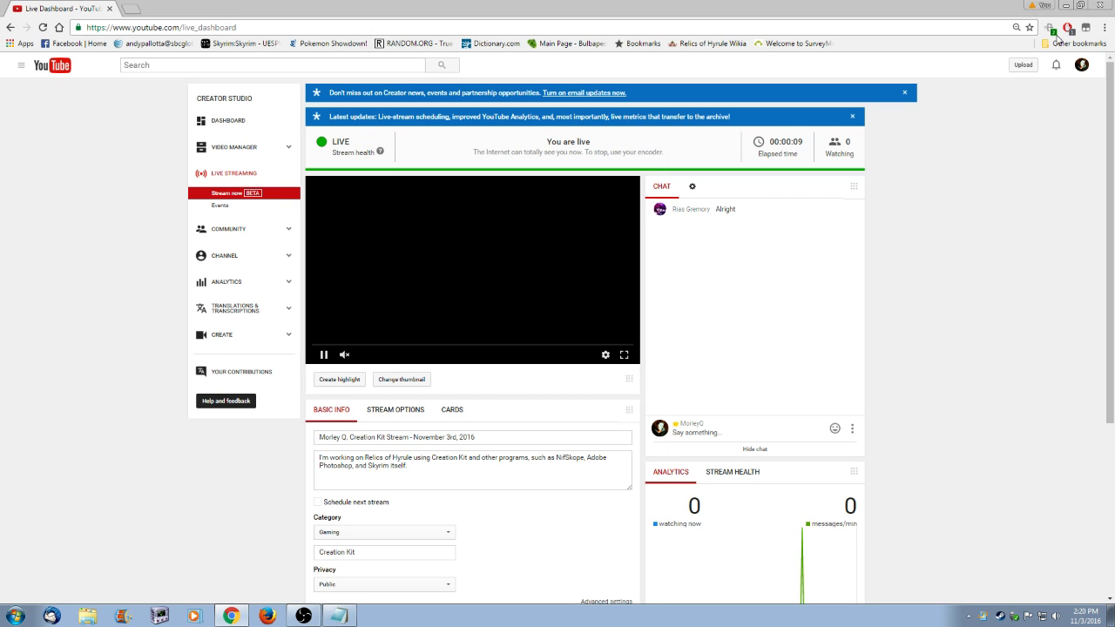
- Restore the browser window to about half the screen width at full height and minimize the Notepad window
click(1079, 5)
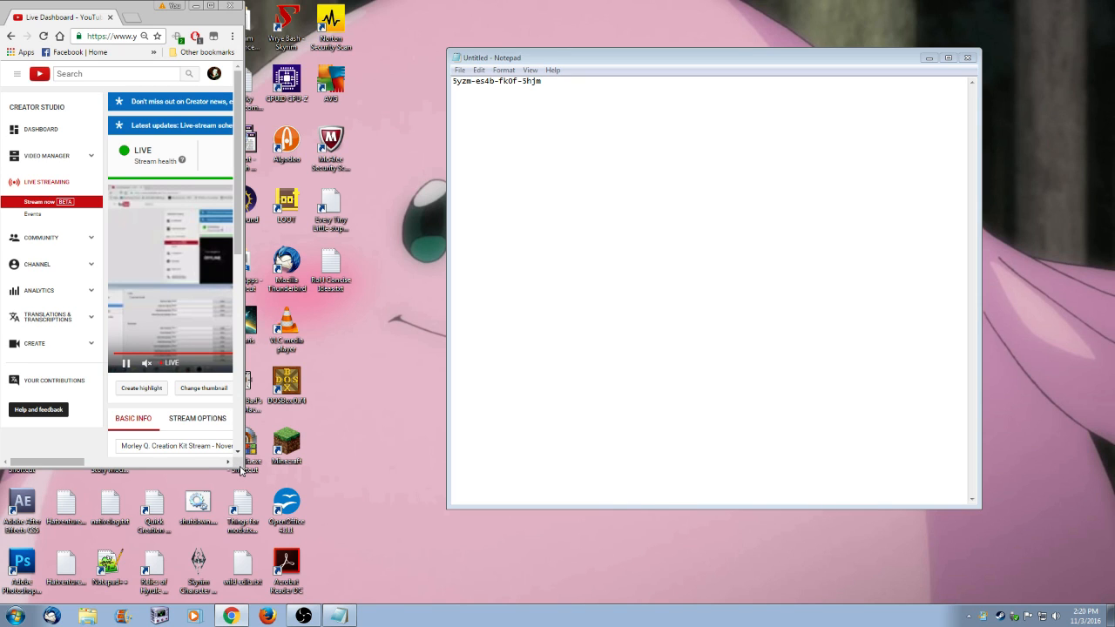
drag(210, 469, 212, 601)
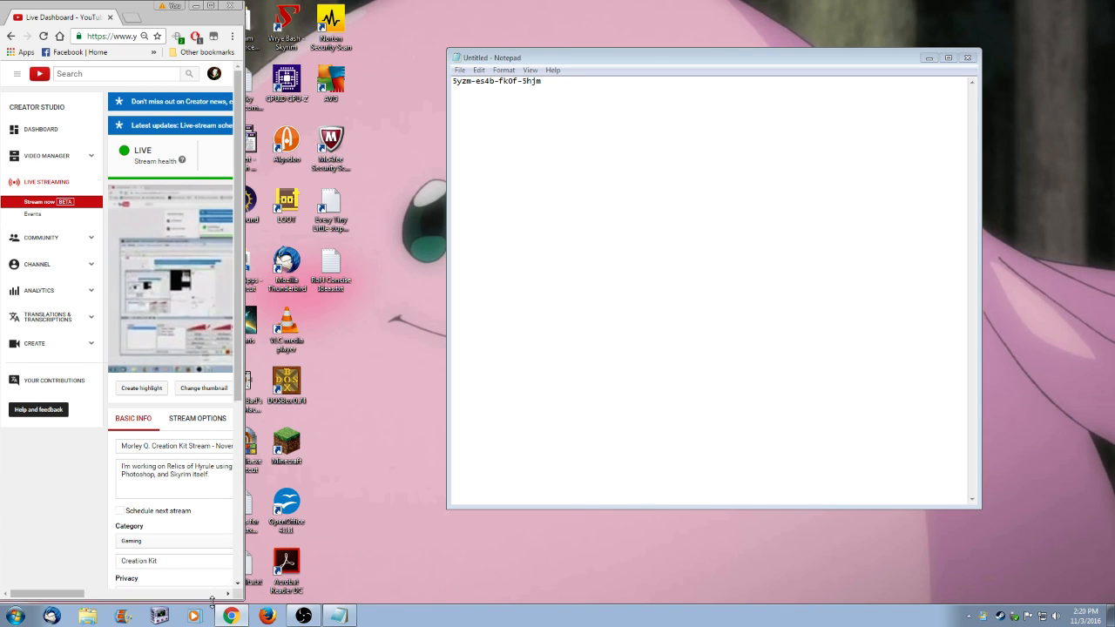
click(929, 59)
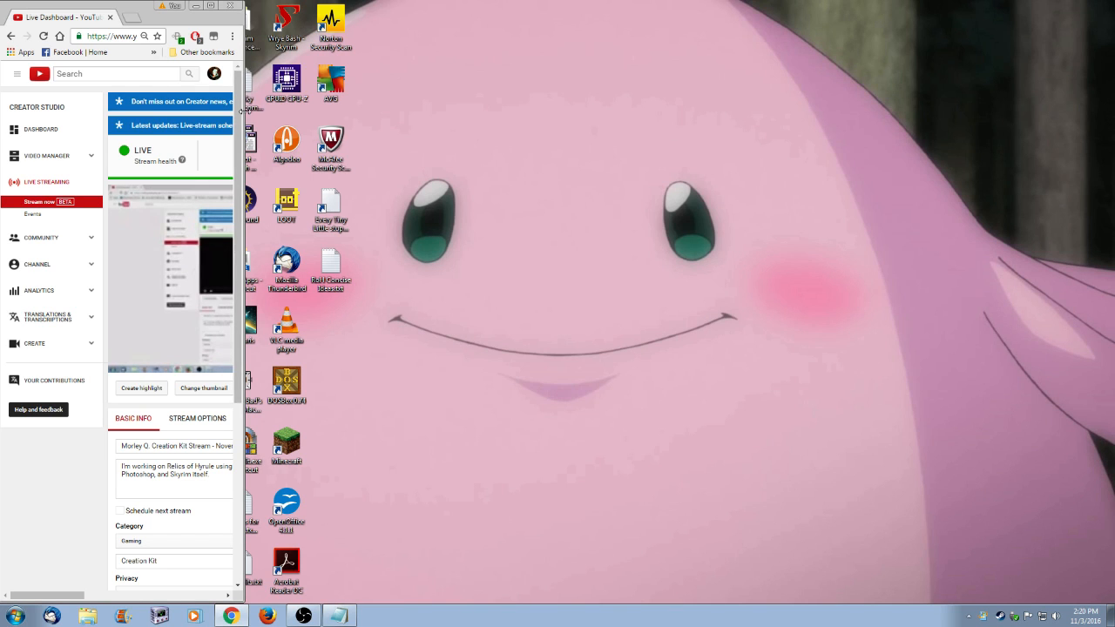
drag(247, 114, 677, 217)
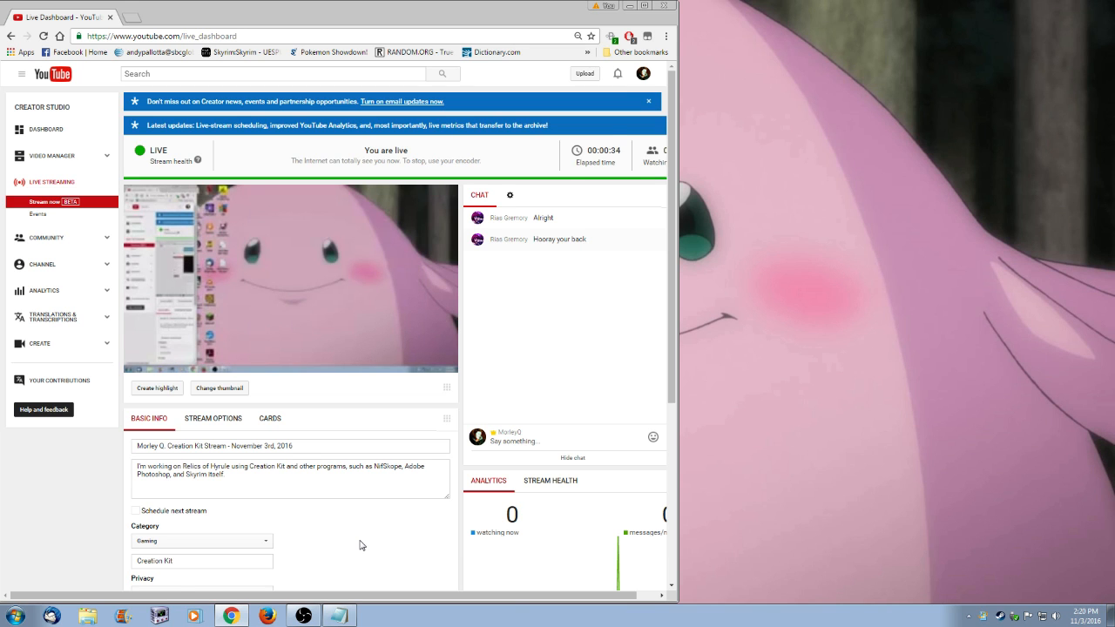
scroll(362, 545, down, 2)
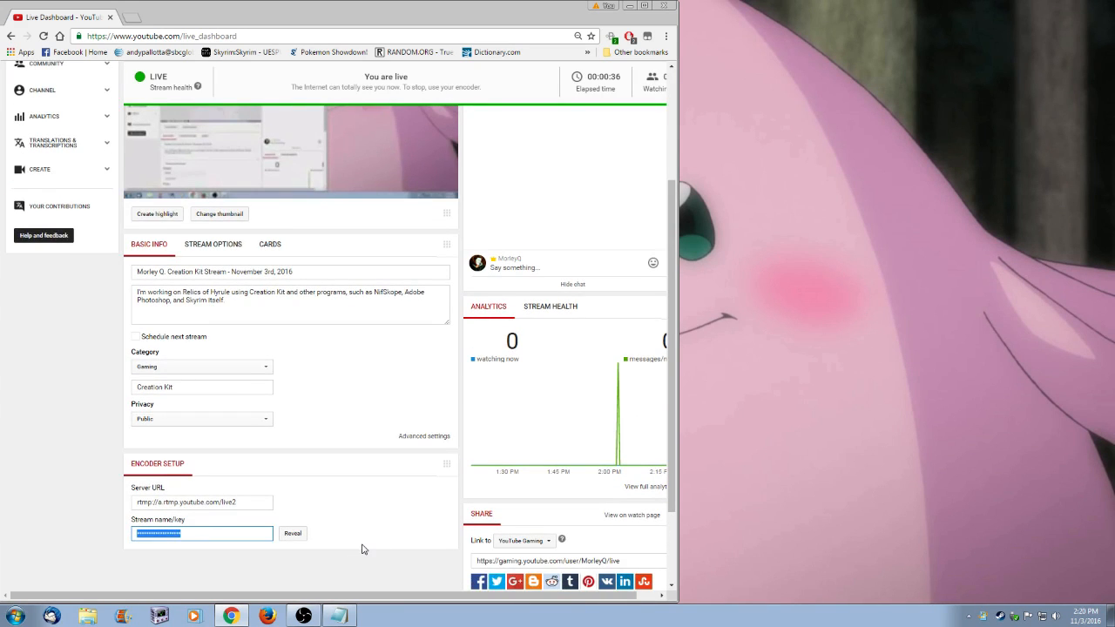
scroll(363, 548, up, 2)
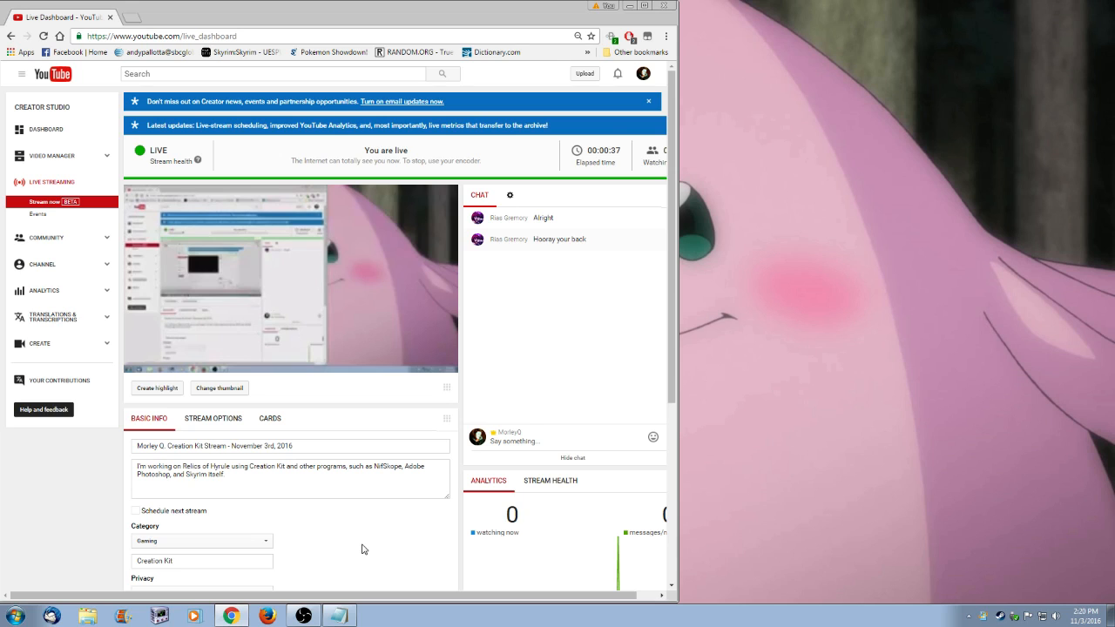
- Launch the Skyrim Creation Kit from Steam
right_click(1000, 615)
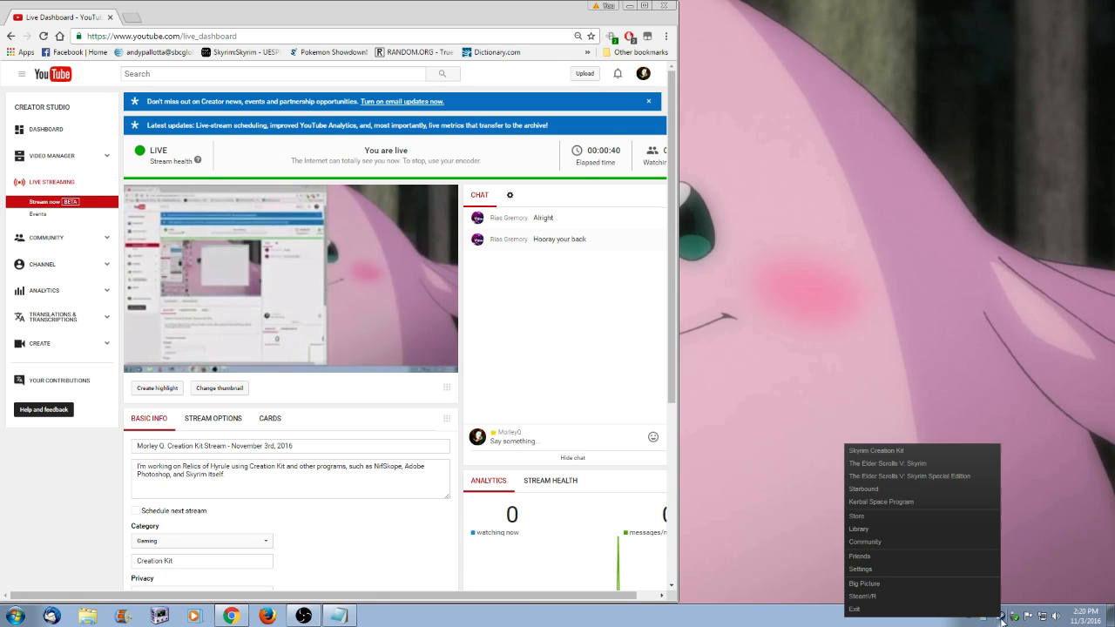
click(876, 451)
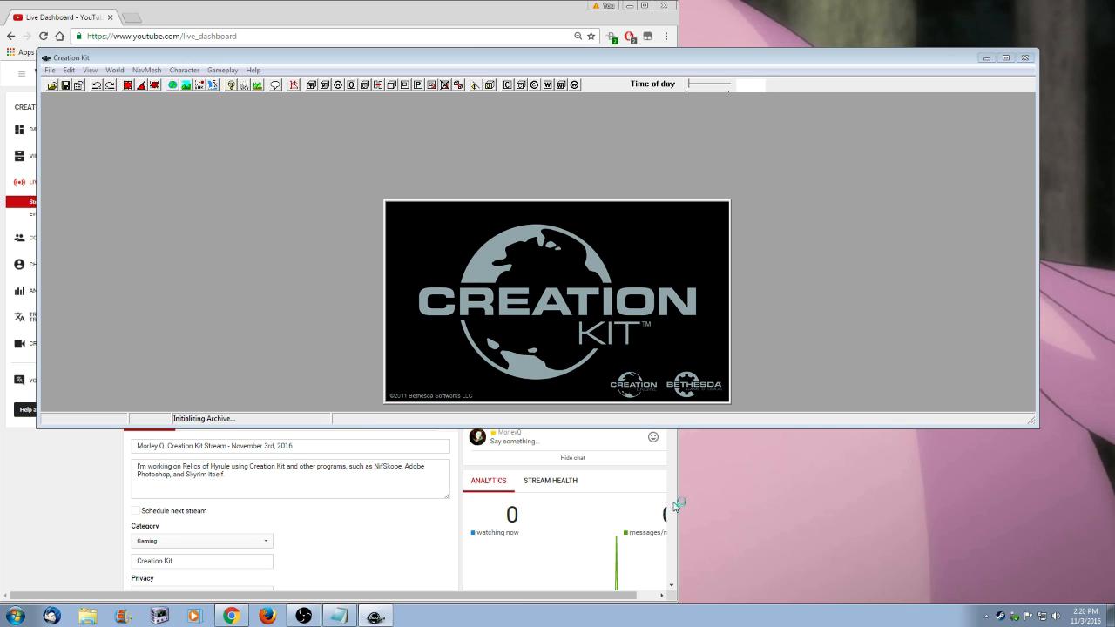
- Narrow the browser window to a slim strip that shows the live stream's chat
drag(678, 503, 276, 502)
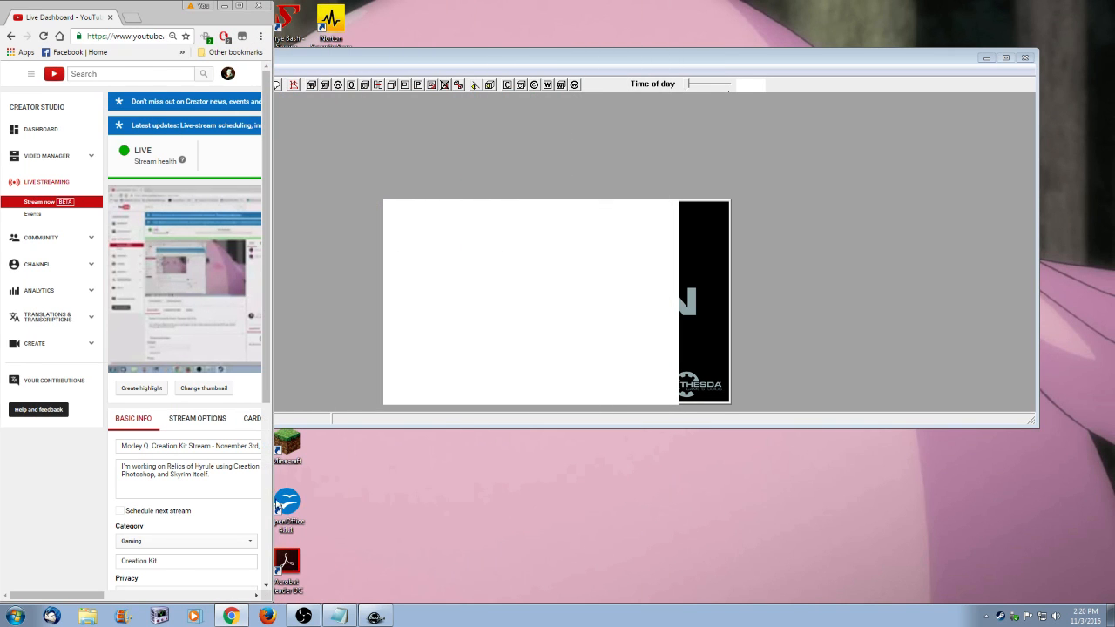
drag(78, 595, 233, 598)
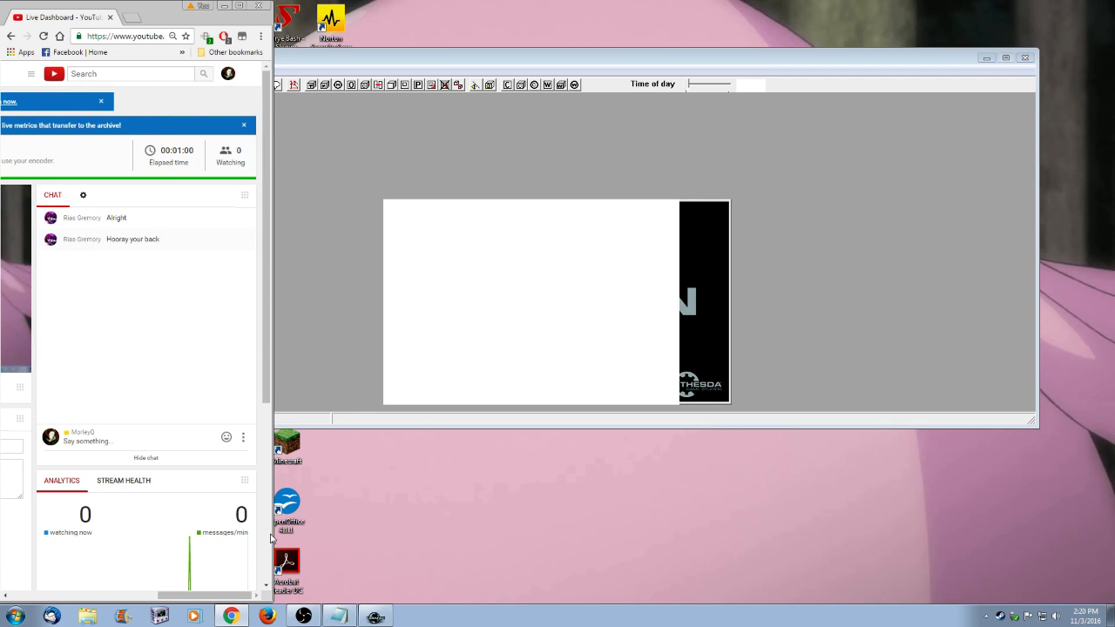
drag(271, 539, 223, 596)
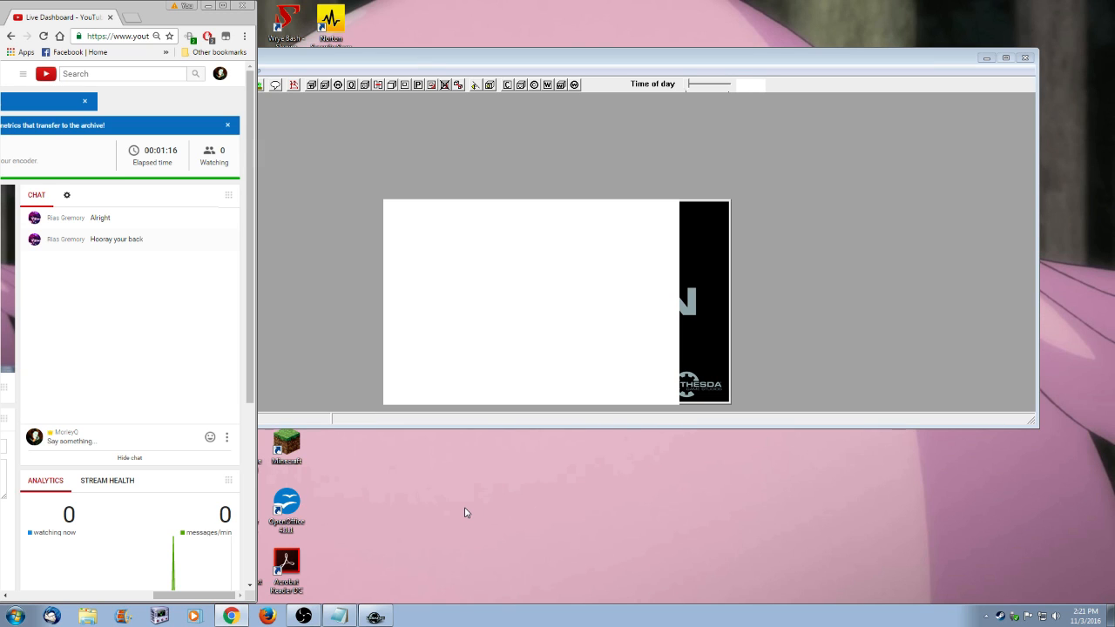
- Put away the untitled Notepad note and move the loading Creation Kit window away from the desktop icons
click(339, 615)
click(928, 58)
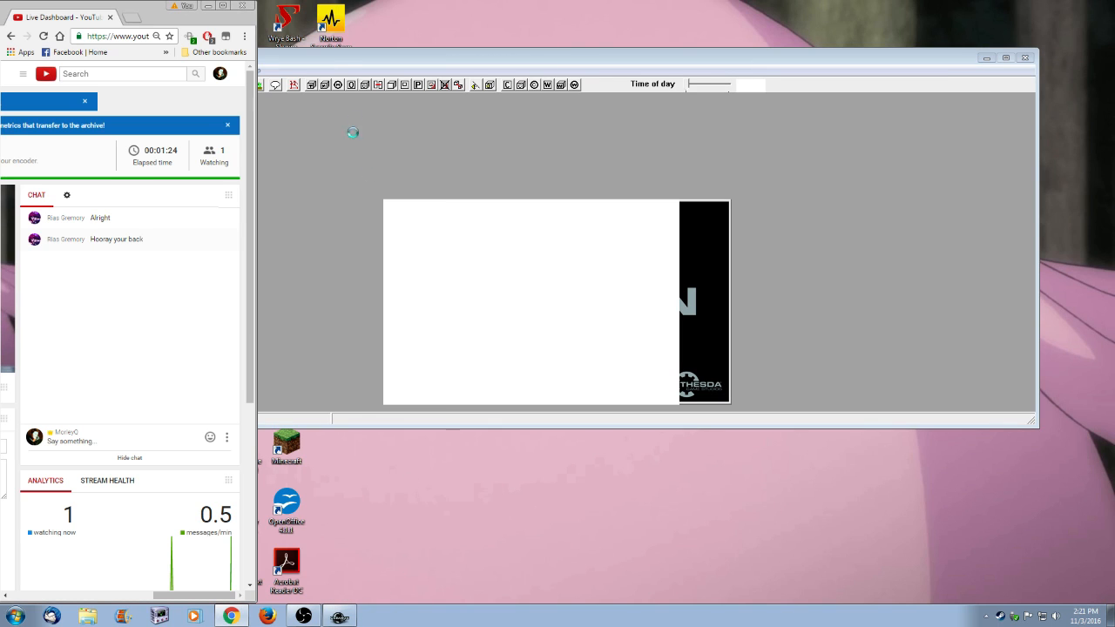
drag(526, 74, 822, 74)
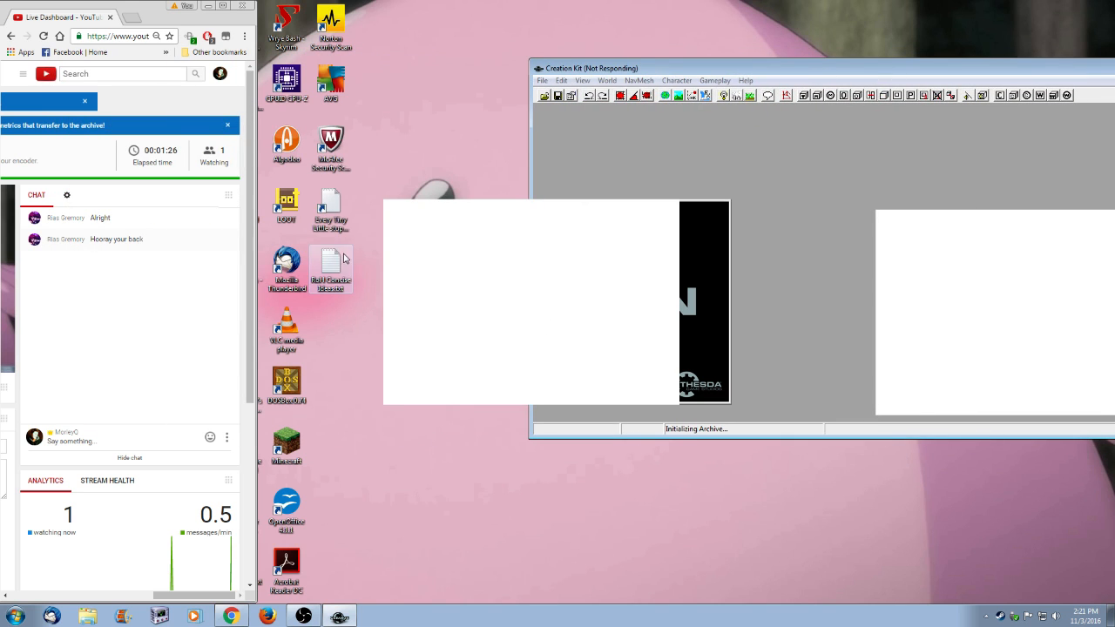
- Open "Every Tiny Little stupid change to RoH.txt" from the desktop and review its change notes down to version 6.48
double_click(330, 202)
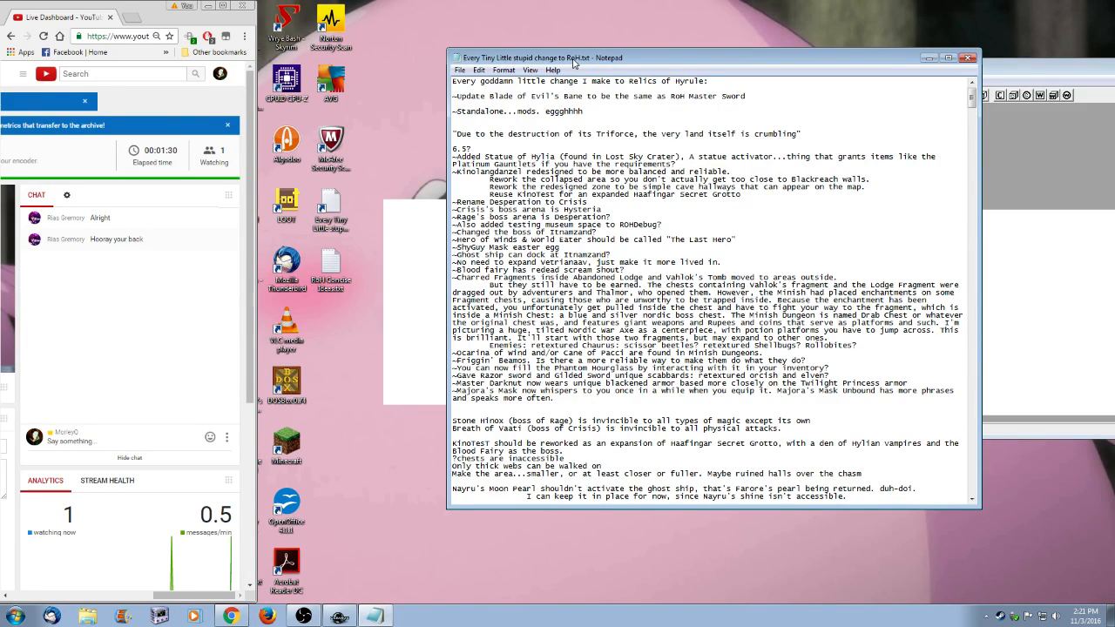
scroll(709, 287, down, 20)
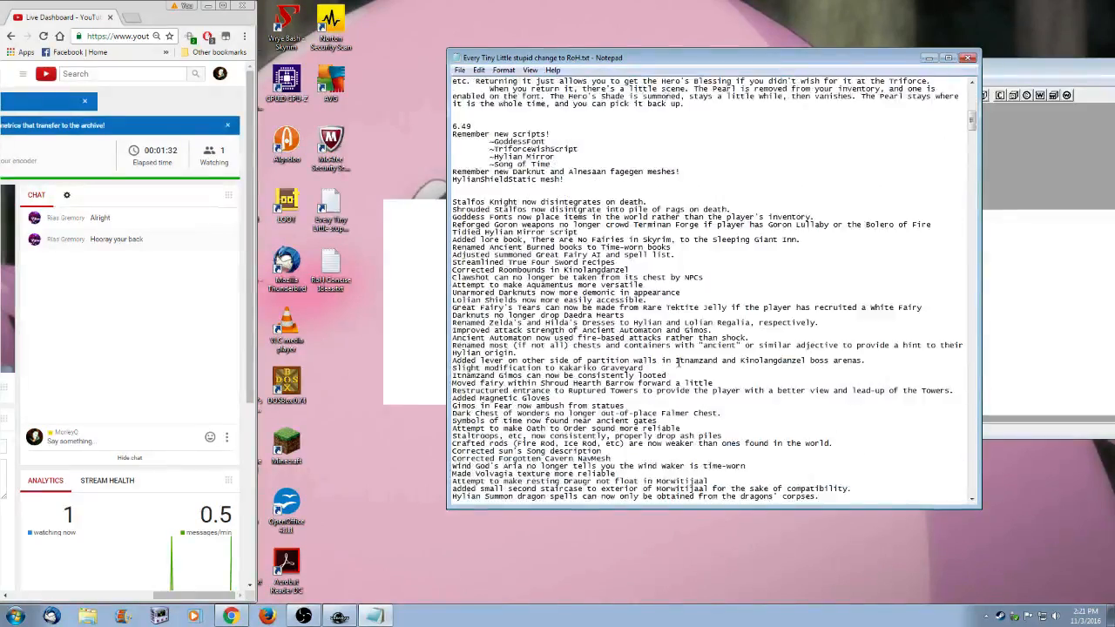
scroll(678, 366, down, 11)
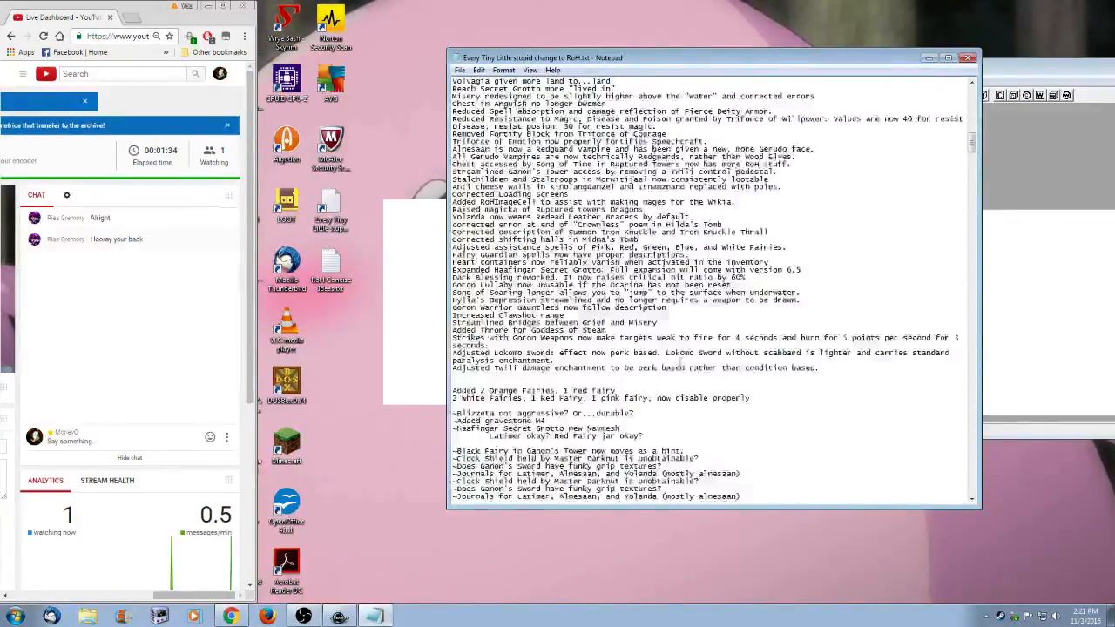
scroll(678, 366, down, 6)
mouse_move(213, 596)
mouse_down()
mouse_move(152, 601)
mouse_move(221, 598)
mouse_up()
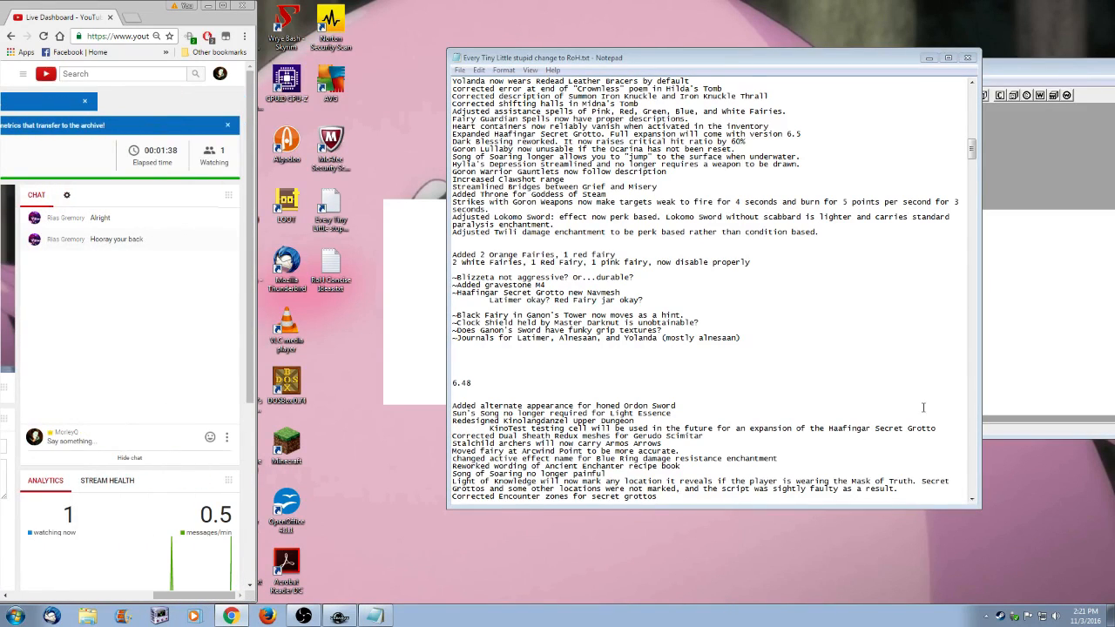
drag(729, 60, 589, 53)
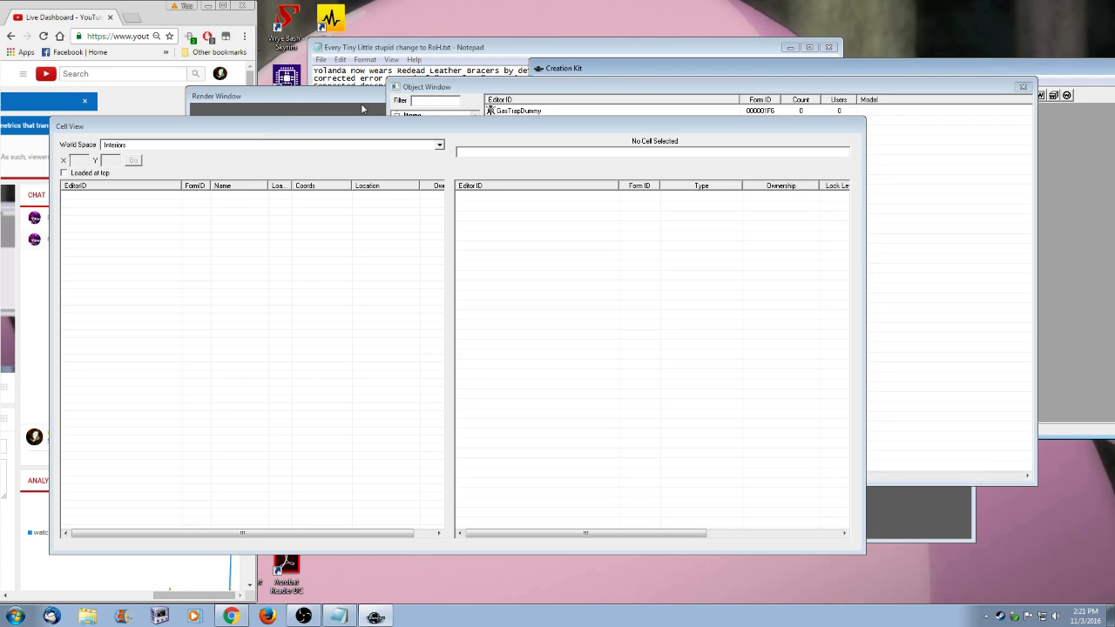
- Arrange the Creation Kit's main, Cell View and Render windows beside the browser so the chat stays uncovered
click(375, 616)
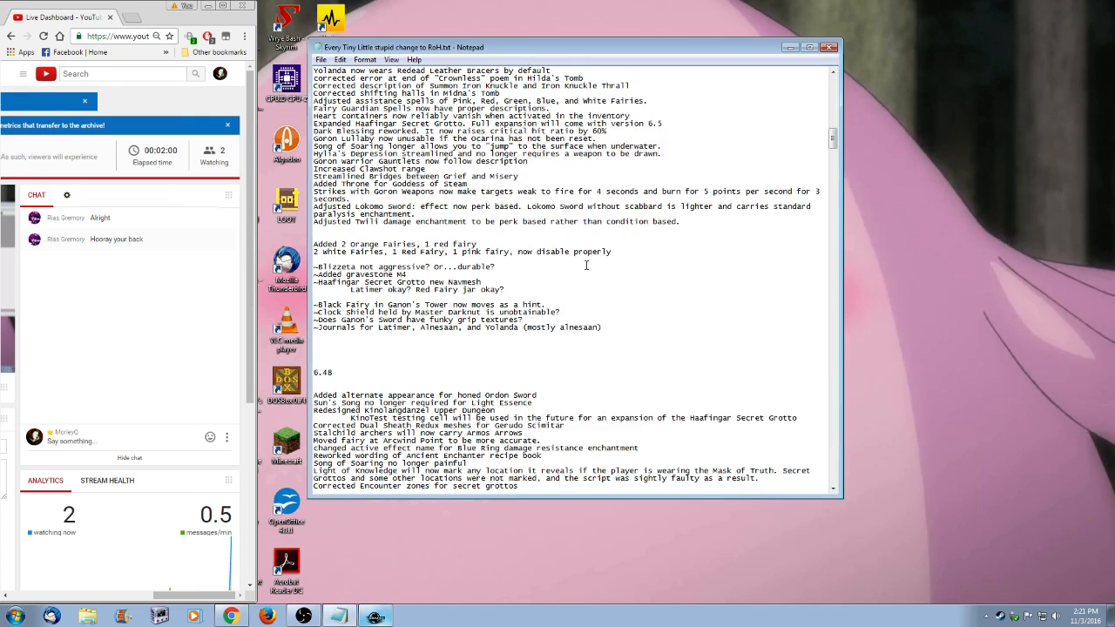
key(alt+Tab)
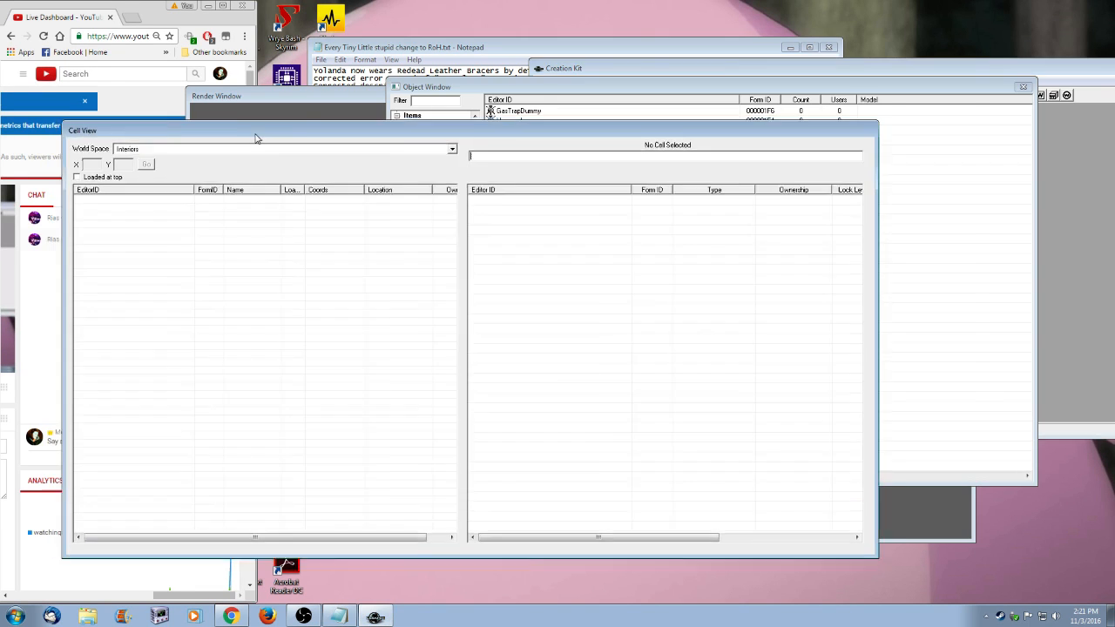
drag(256, 134, 520, 233)
drag(341, 88, 340, 116)
drag(1067, 65, 807, 22)
drag(300, 129, 507, 217)
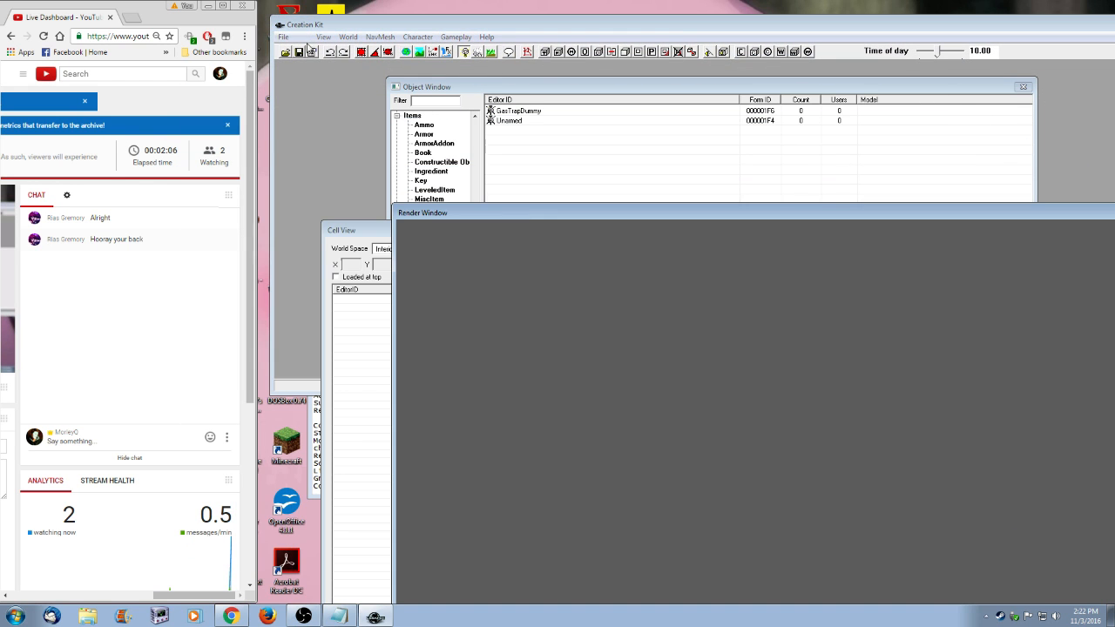
drag(364, 29, 353, 18)
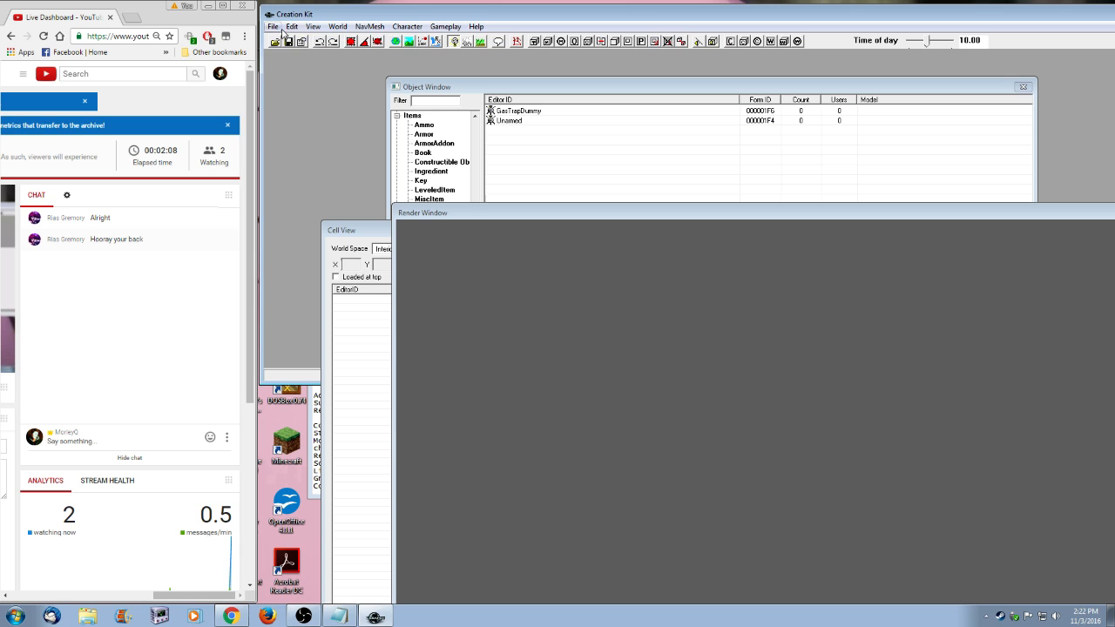
- Load the Relics of Hyrule Dragonborn plugin from the data files as the active file
click(274, 27)
click(285, 41)
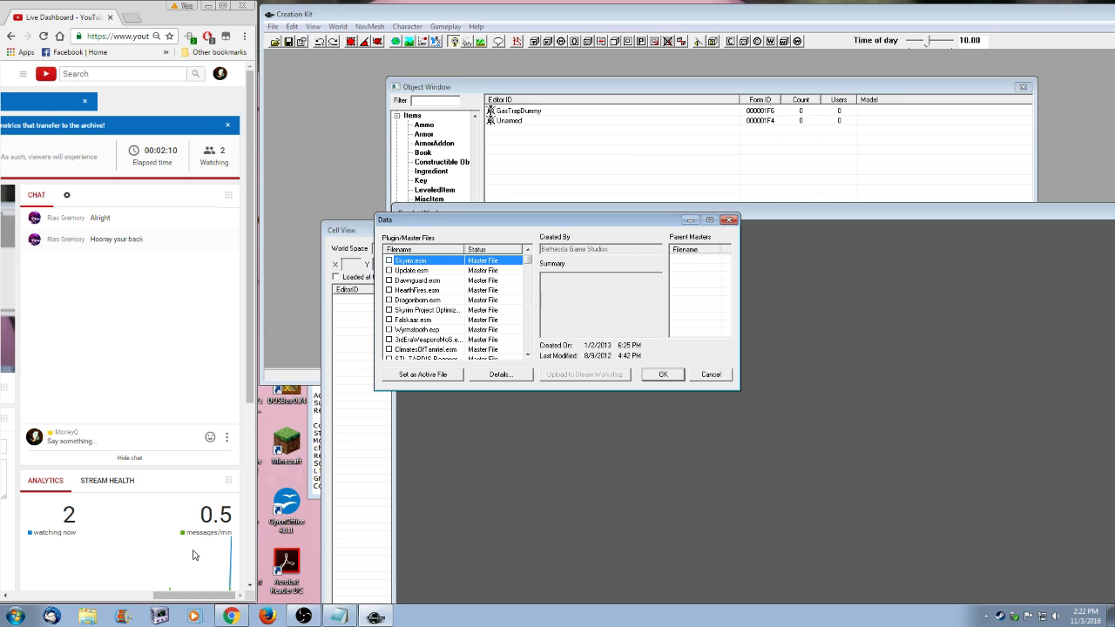
mouse_move(224, 594)
mouse_down()
mouse_move(82, 592)
mouse_move(225, 593)
mouse_up()
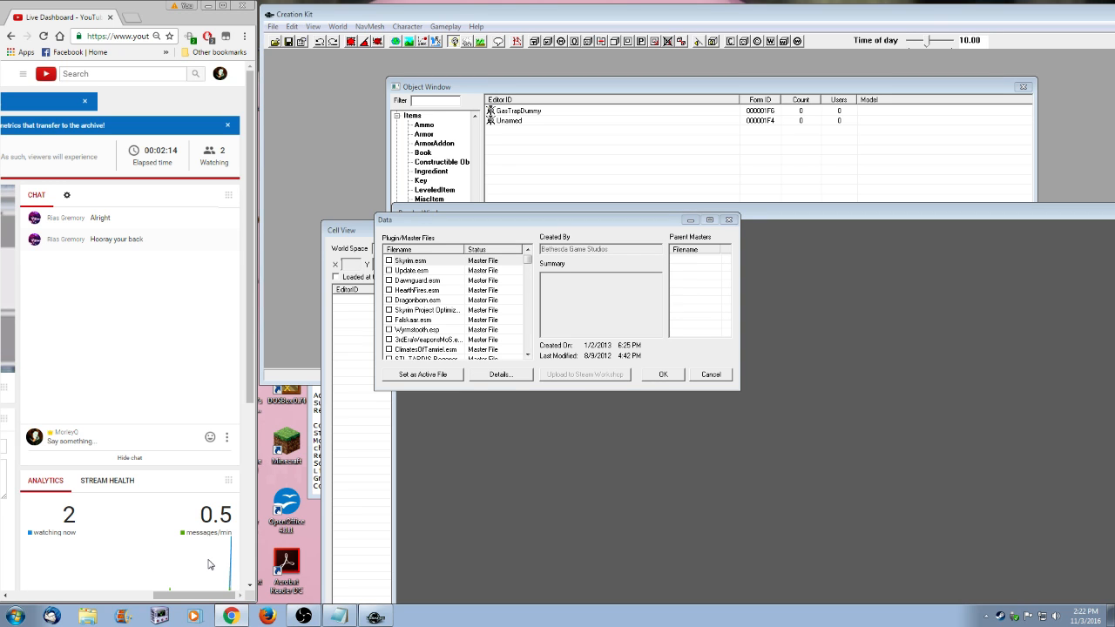
click(431, 349)
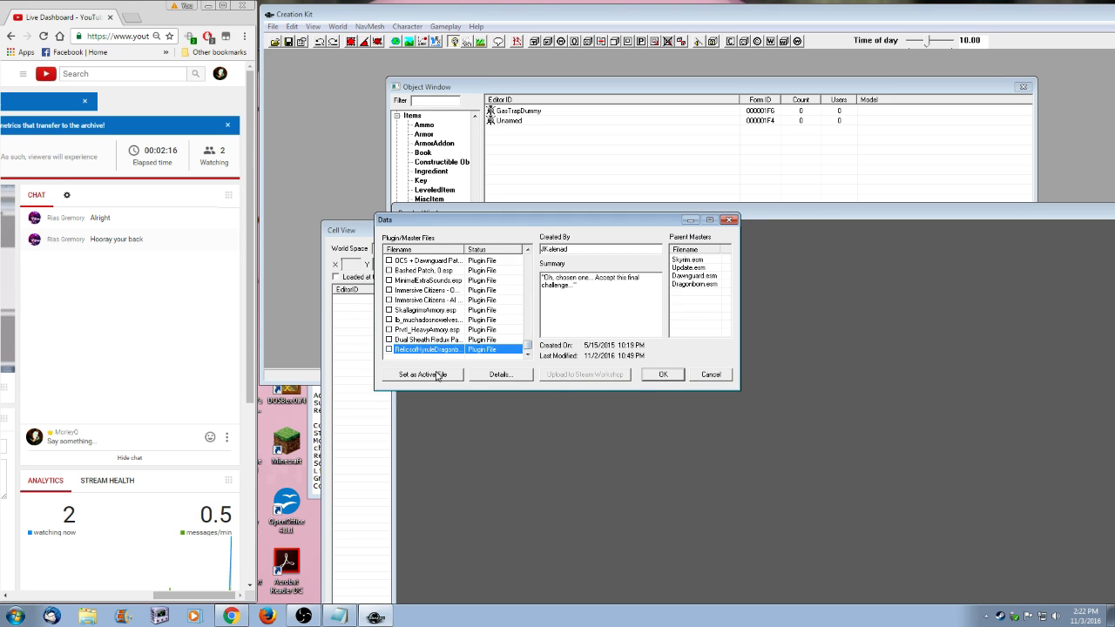
click(435, 377)
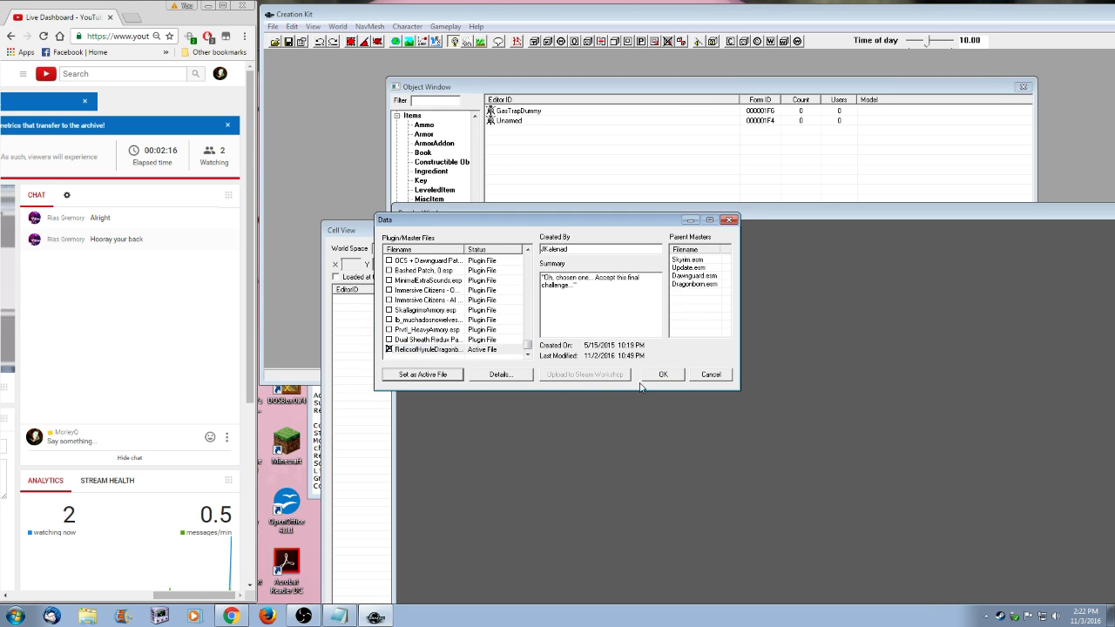
click(662, 375)
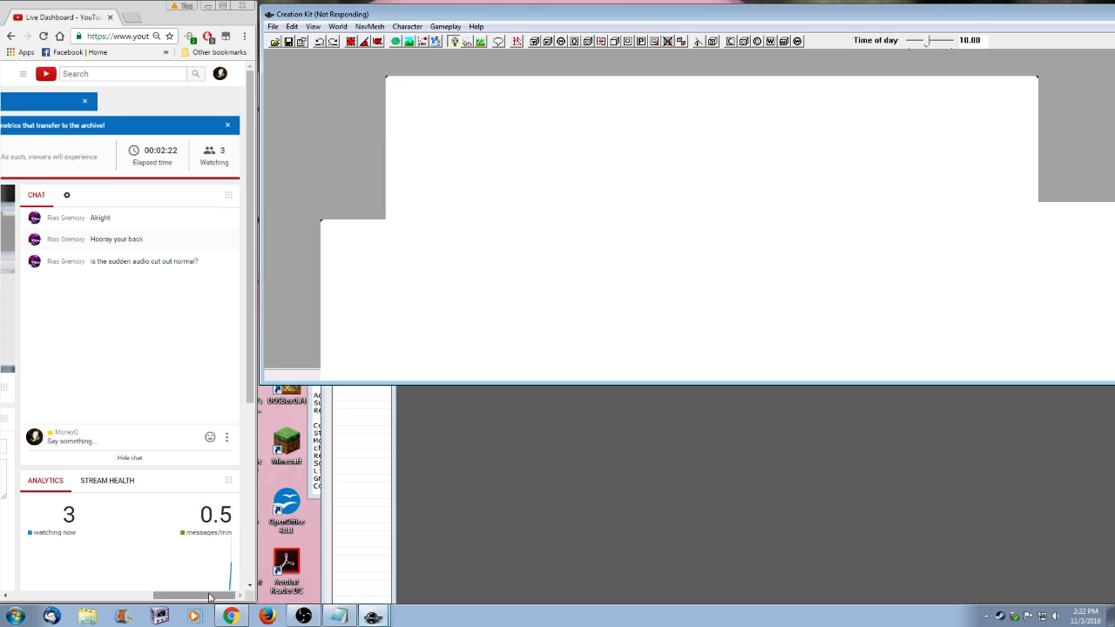
- Unmute the live stream preview in the dashboard to check its audio
drag(209, 595, 96, 590)
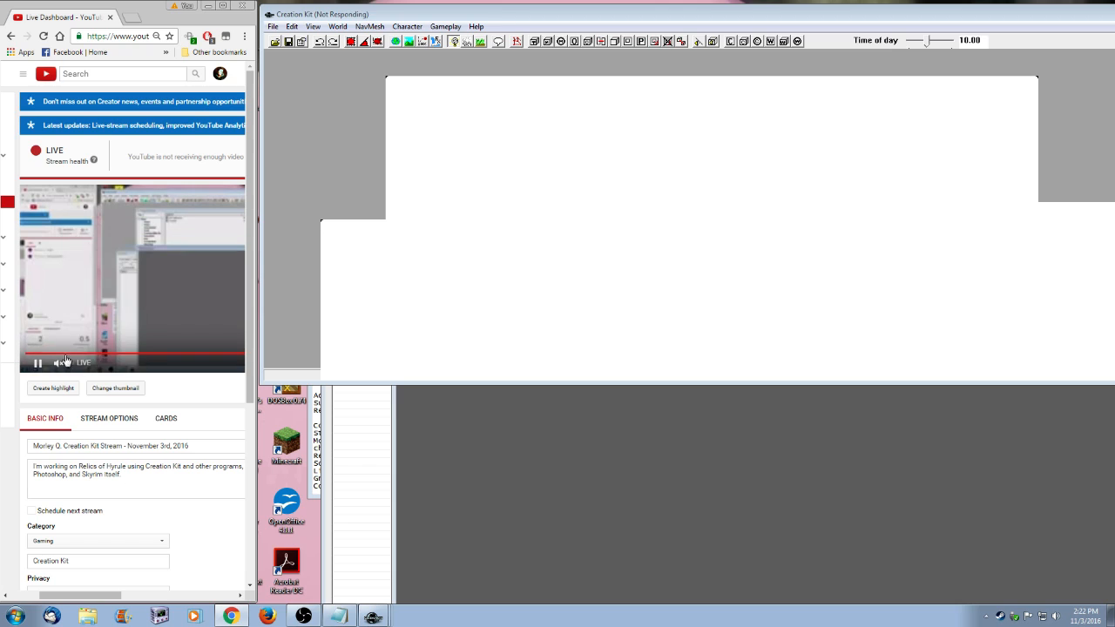
click(58, 363)
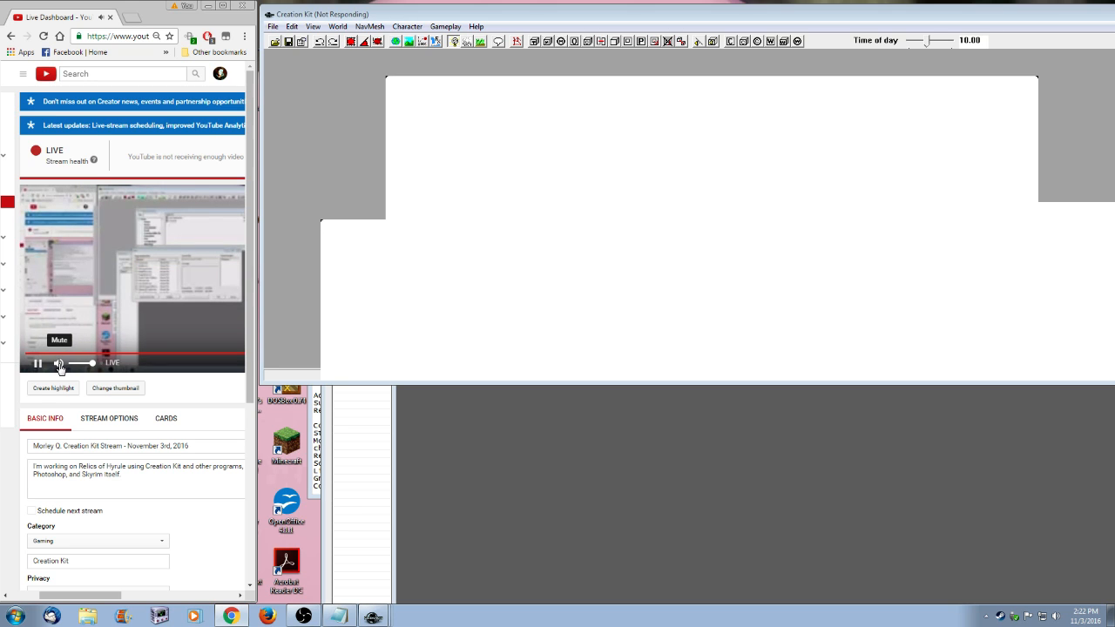
drag(78, 595, 190, 595)
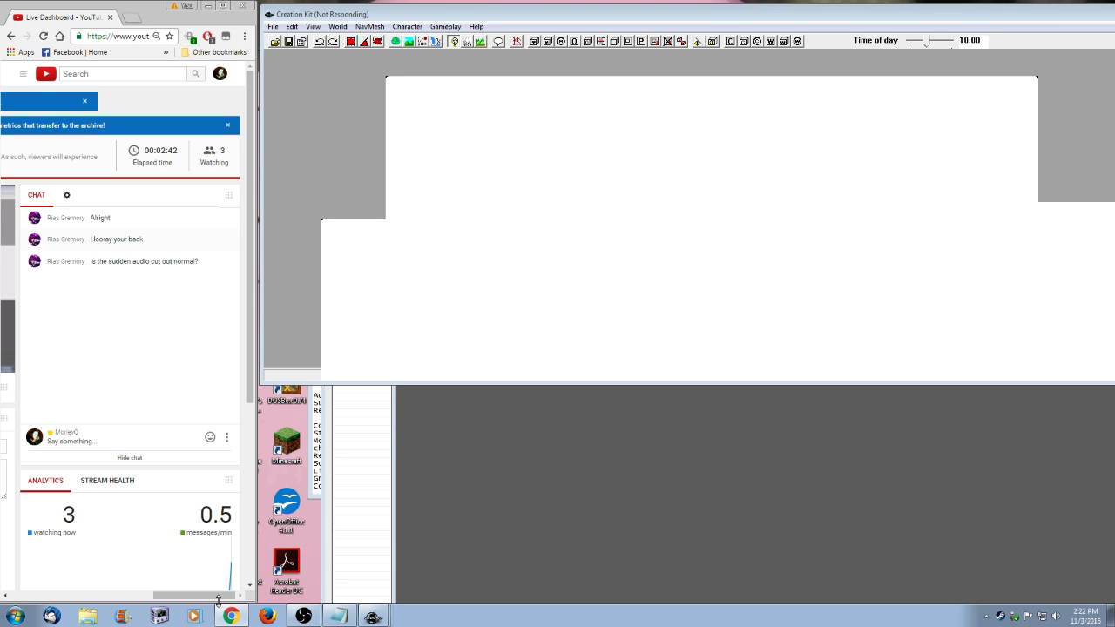
drag(205, 597, 98, 596)
- Accept all form warnings raised while the plugin loads, disabling further ones for this context
click(667, 366)
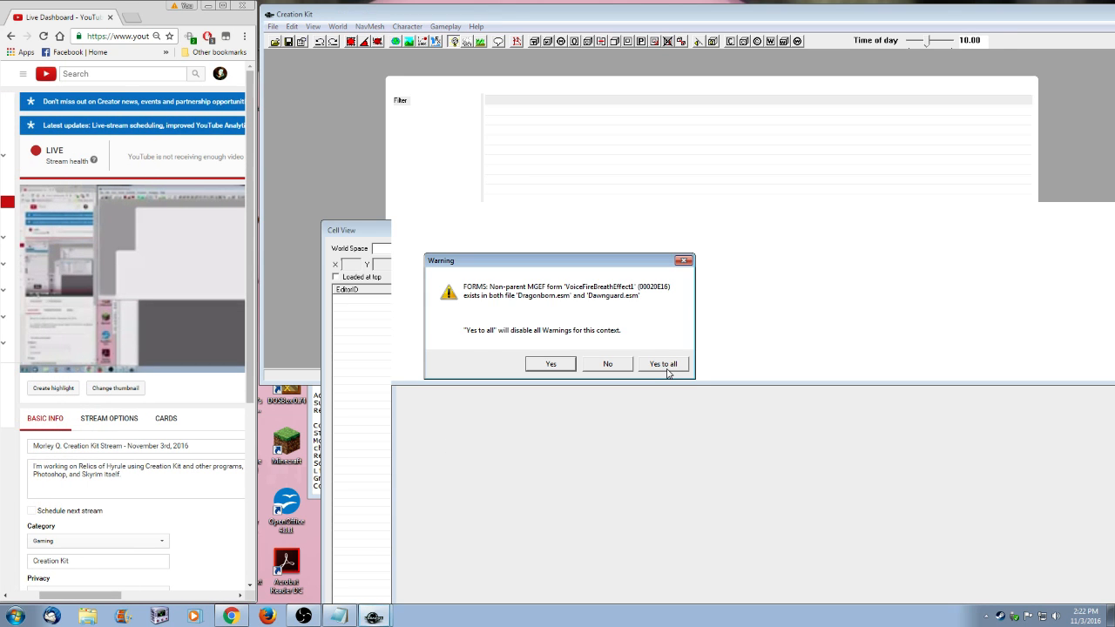
click(666, 368)
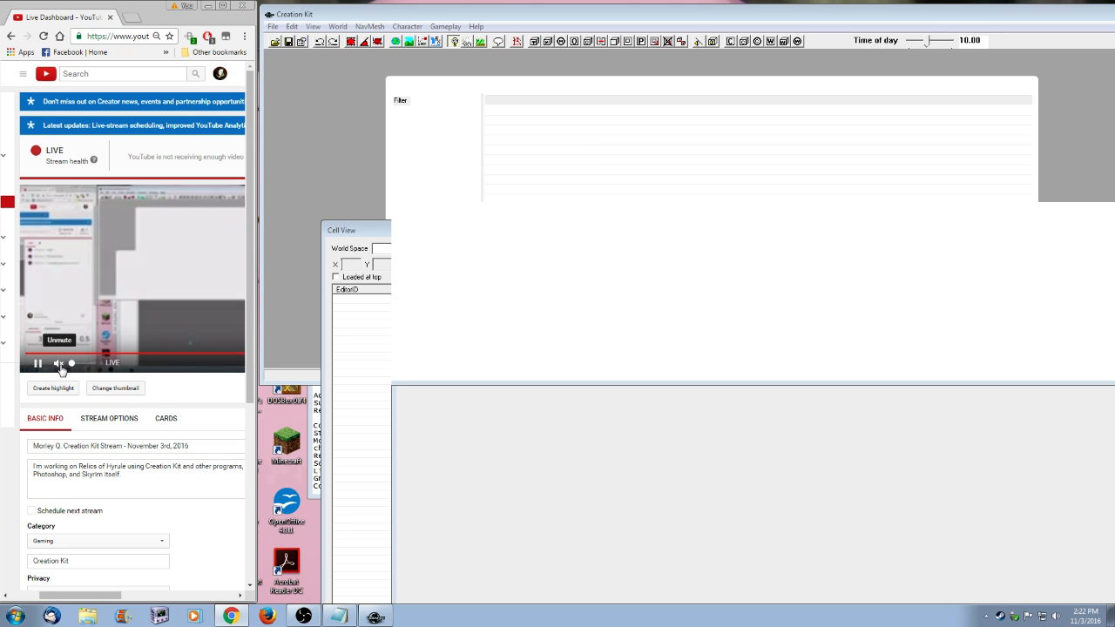
- Unmute the stream preview again to recheck the audio while the plugin keeps loading
click(59, 365)
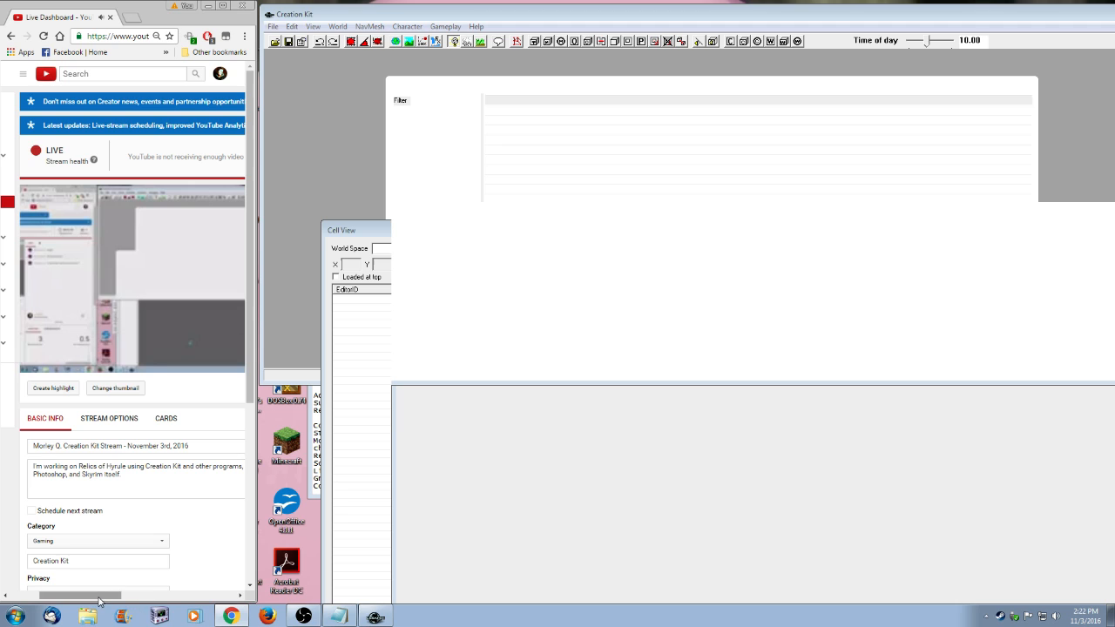
mouse_move(100, 597)
mouse_down()
mouse_move(197, 599)
mouse_move(101, 599)
mouse_up()
mouse_move(55, 365)
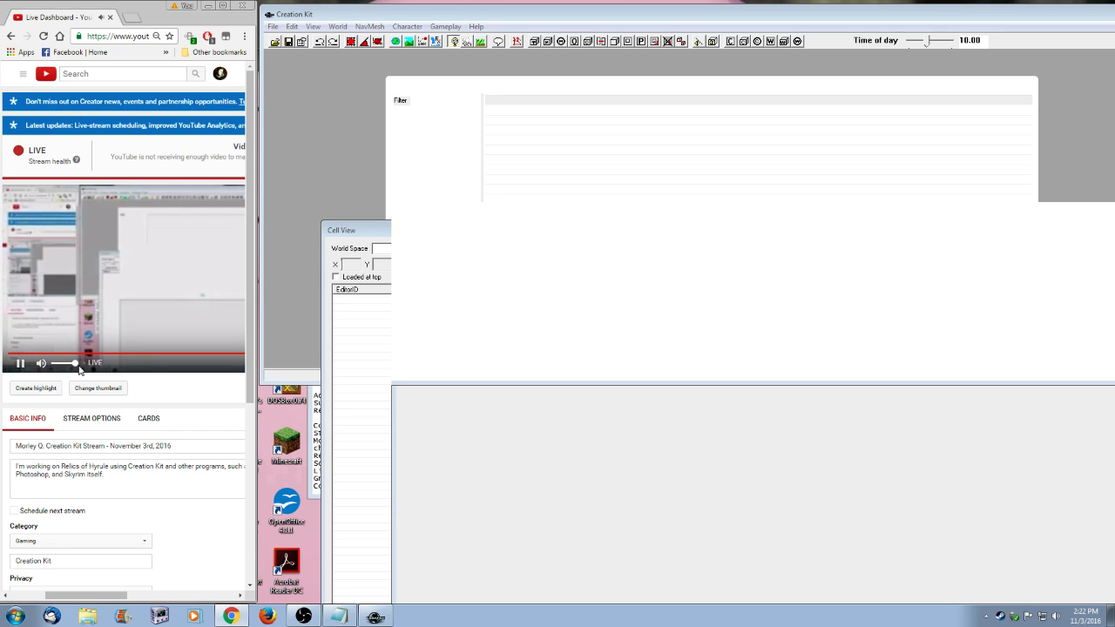
click(652, 362)
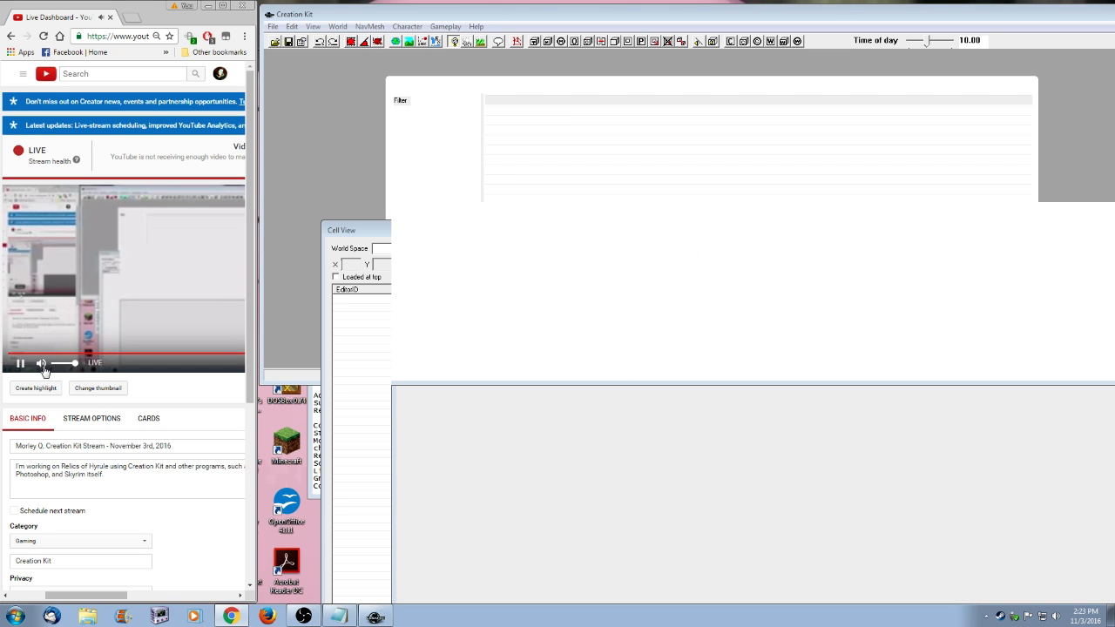
- Mute the live stream preview and check the chat on the dashboard
click(42, 365)
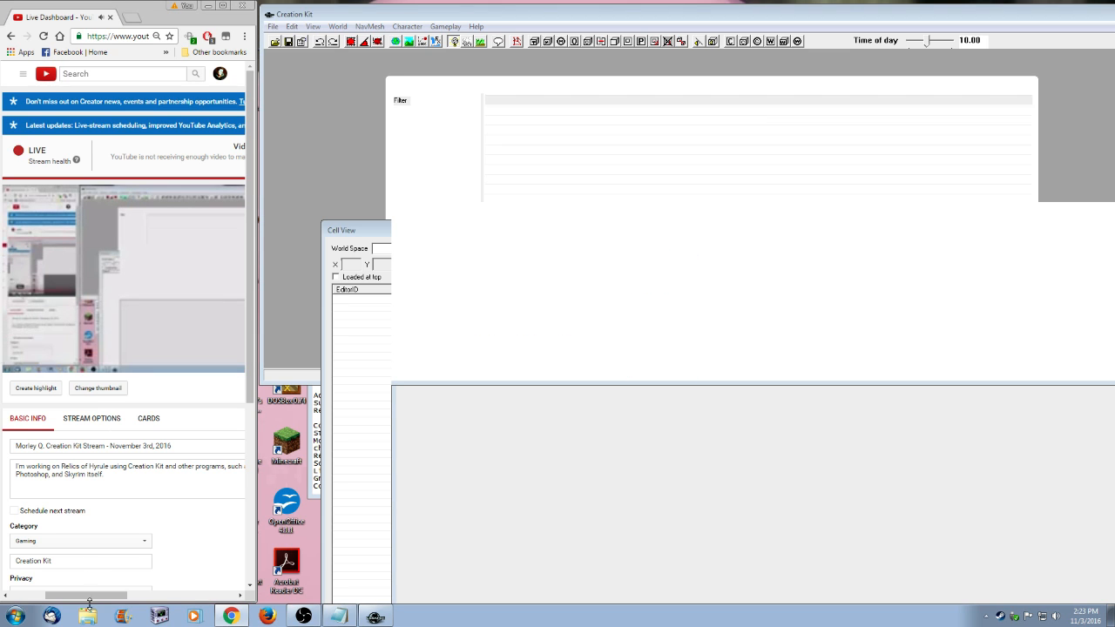
drag(89, 601, 186, 598)
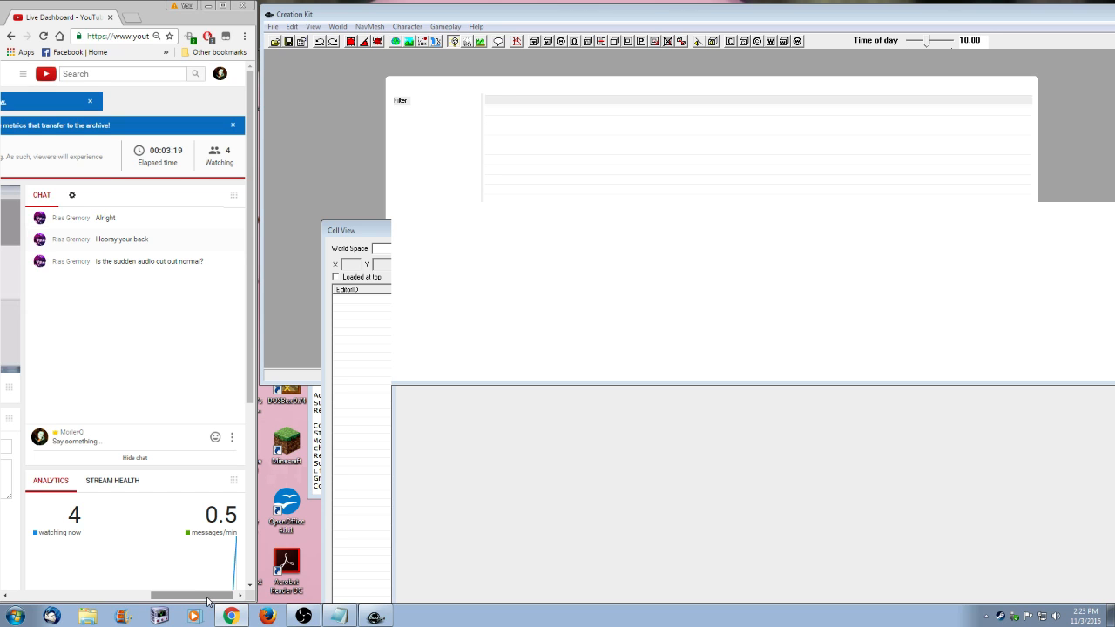
drag(84, 595, 115, 596)
click(671, 364)
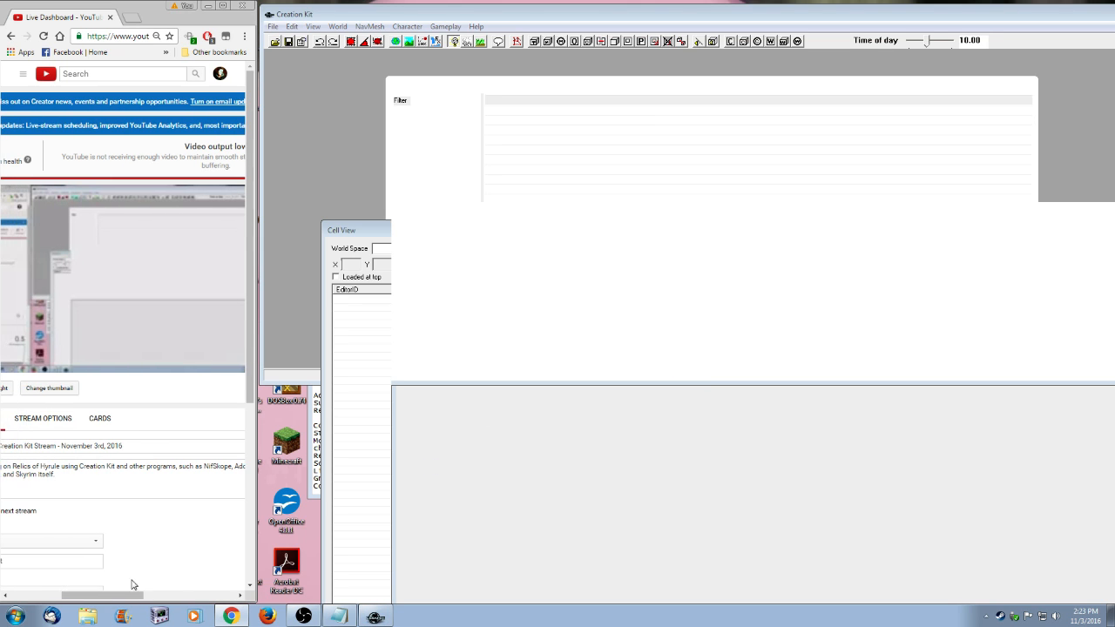
- Open the stream's watch page in a separate tab and return to the live dashboard
drag(250, 265, 244, 328)
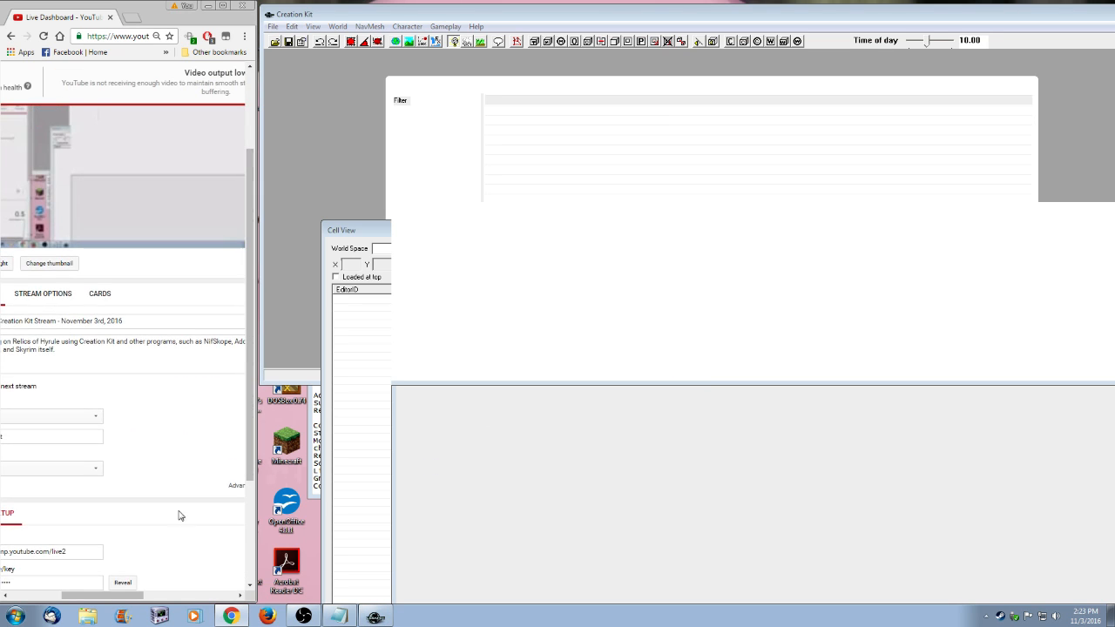
drag(118, 596, 159, 511)
click(142, 485)
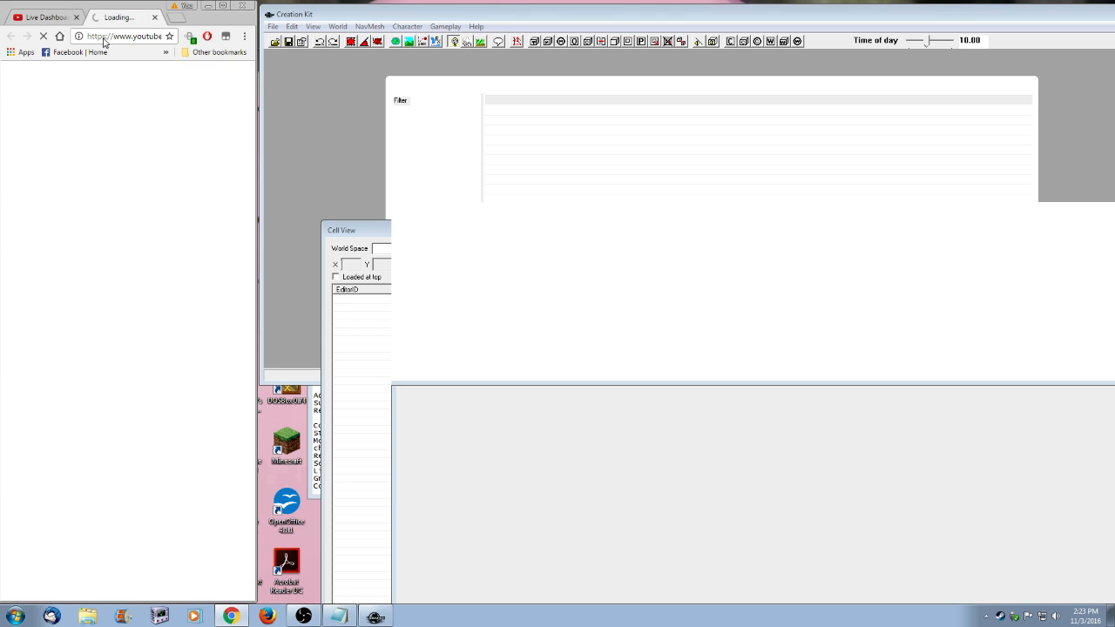
click(58, 15)
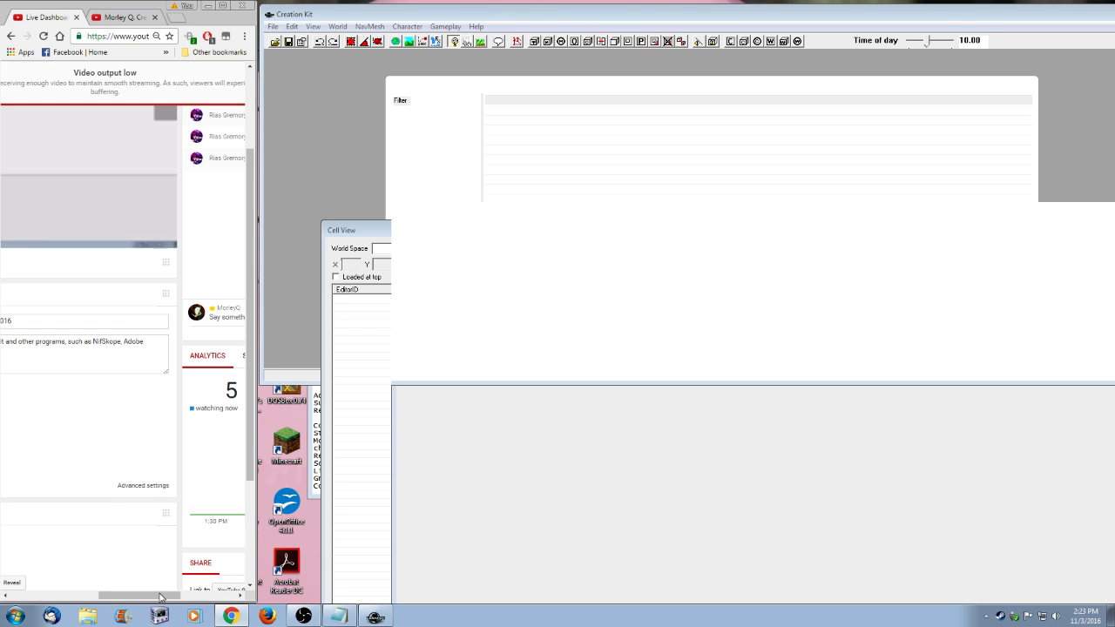
mouse_move(163, 595)
mouse_down()
mouse_move(192, 596)
mouse_move(97, 596)
mouse_up()
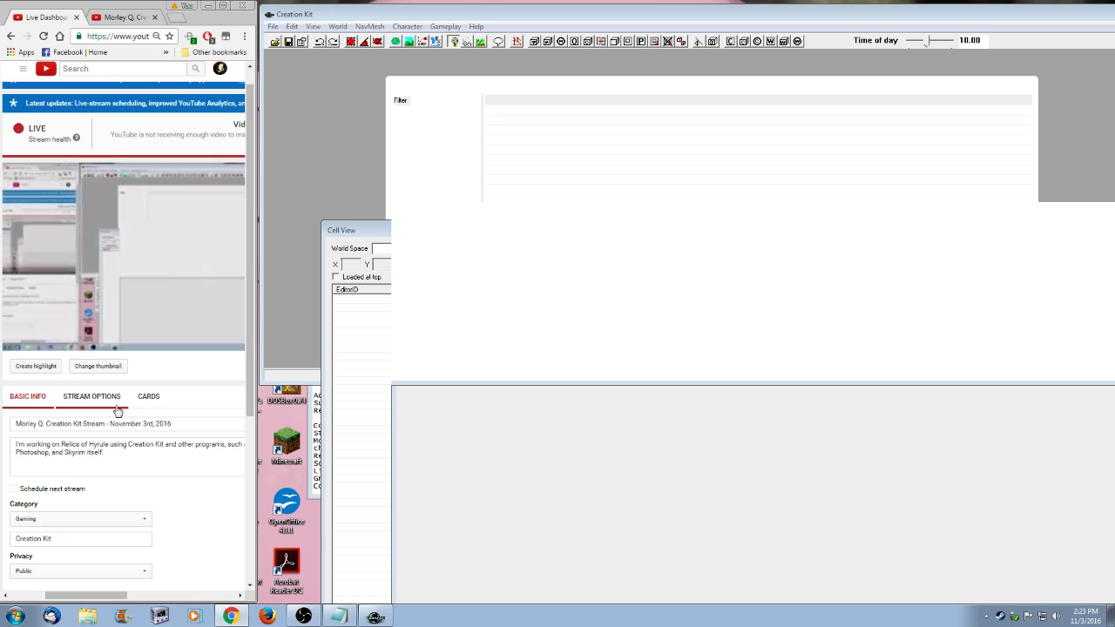
- Review the stream optimization choices in the stream options and close the extra watch page tab
click(92, 396)
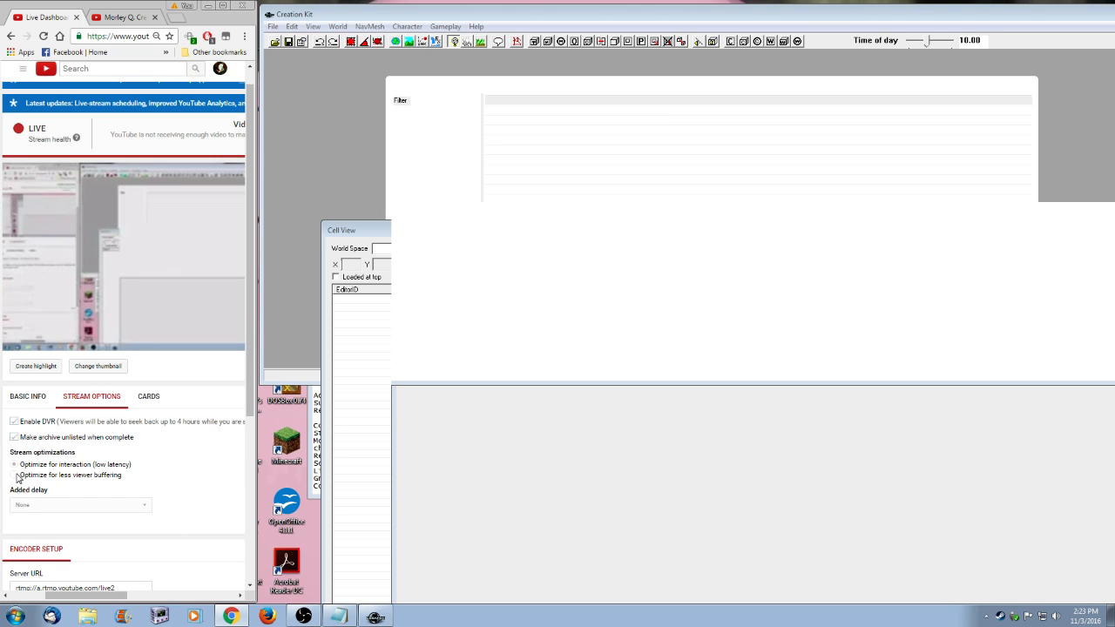
triple_click(79, 479)
click(109, 464)
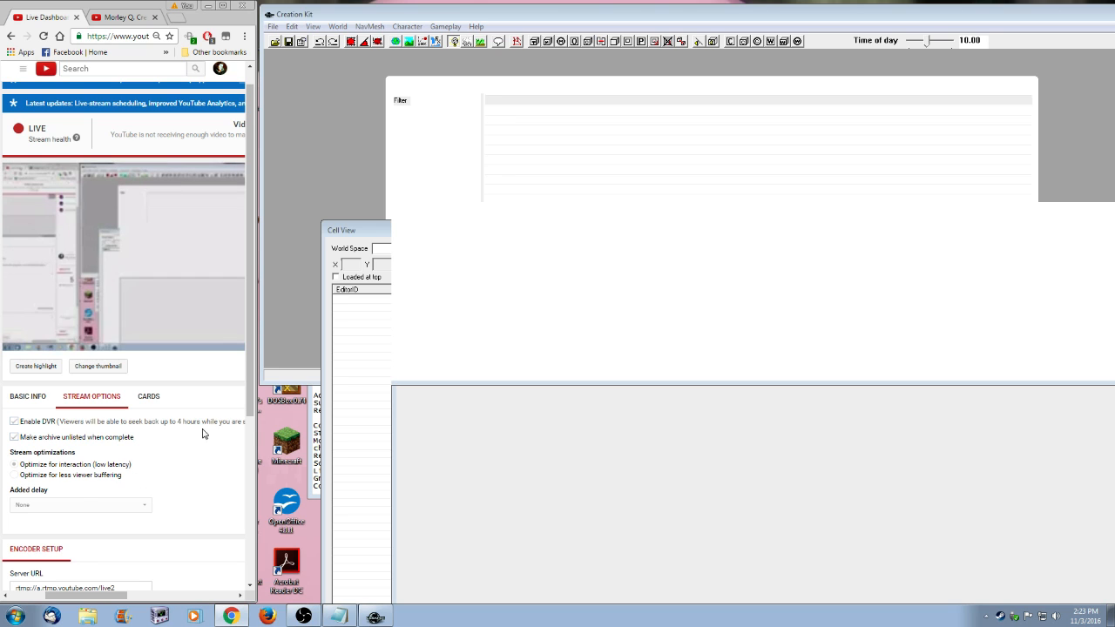
click(156, 16)
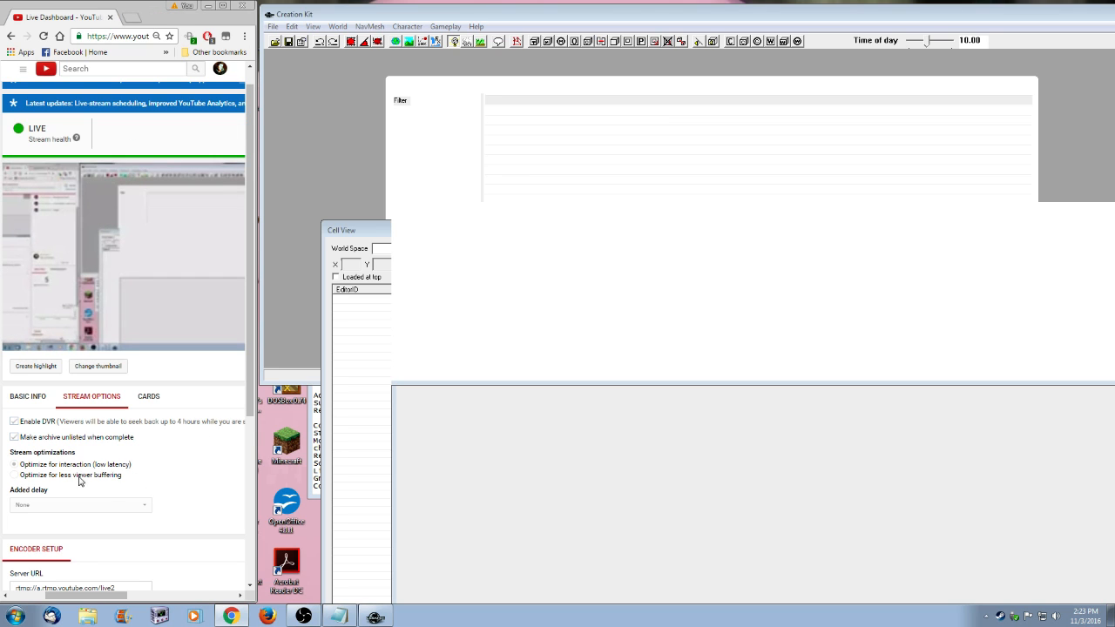
- Examine the stream preview, live chat and viewer analytics on the dashboard while the plugin finishes loading
drag(83, 596, 126, 596)
click(661, 385)
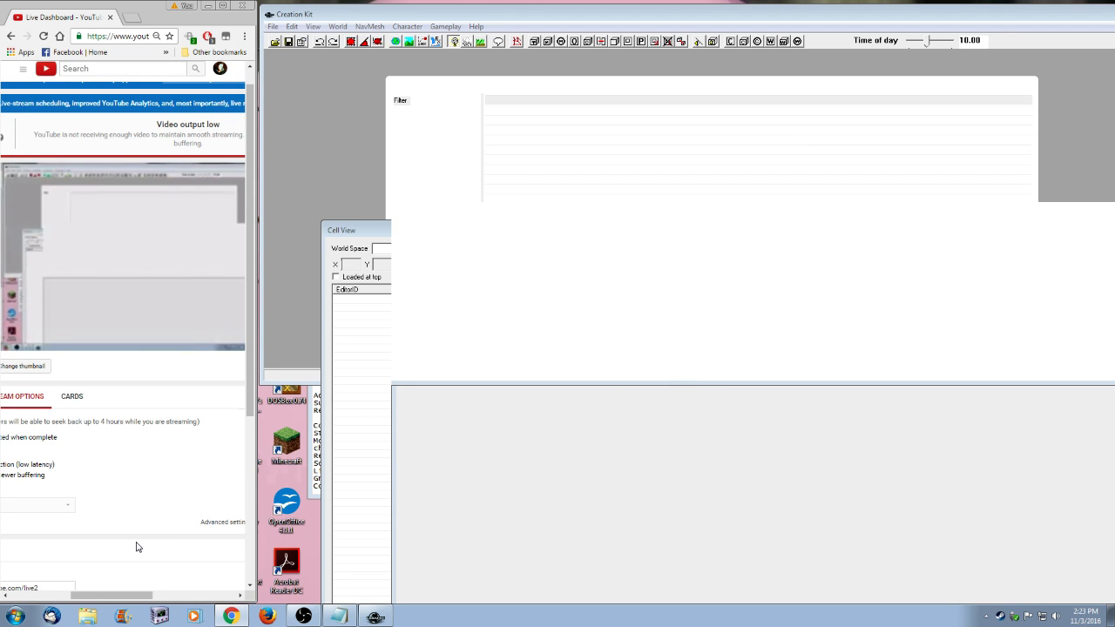
drag(117, 597, 70, 599)
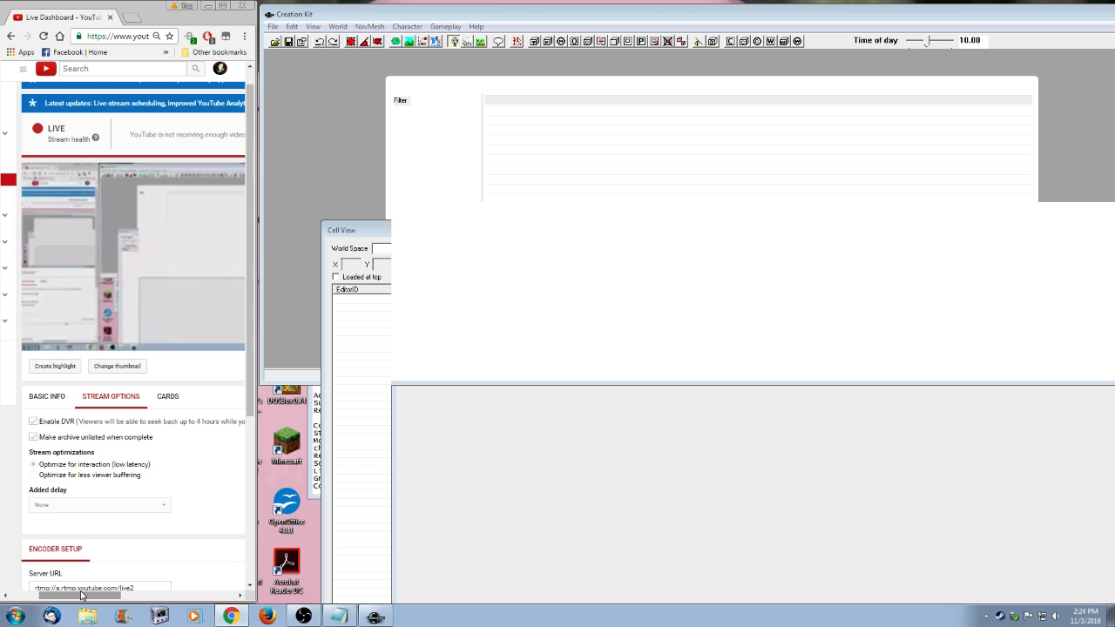
mouse_move(81, 595)
mouse_down()
mouse_move(189, 595)
mouse_move(69, 595)
mouse_up()
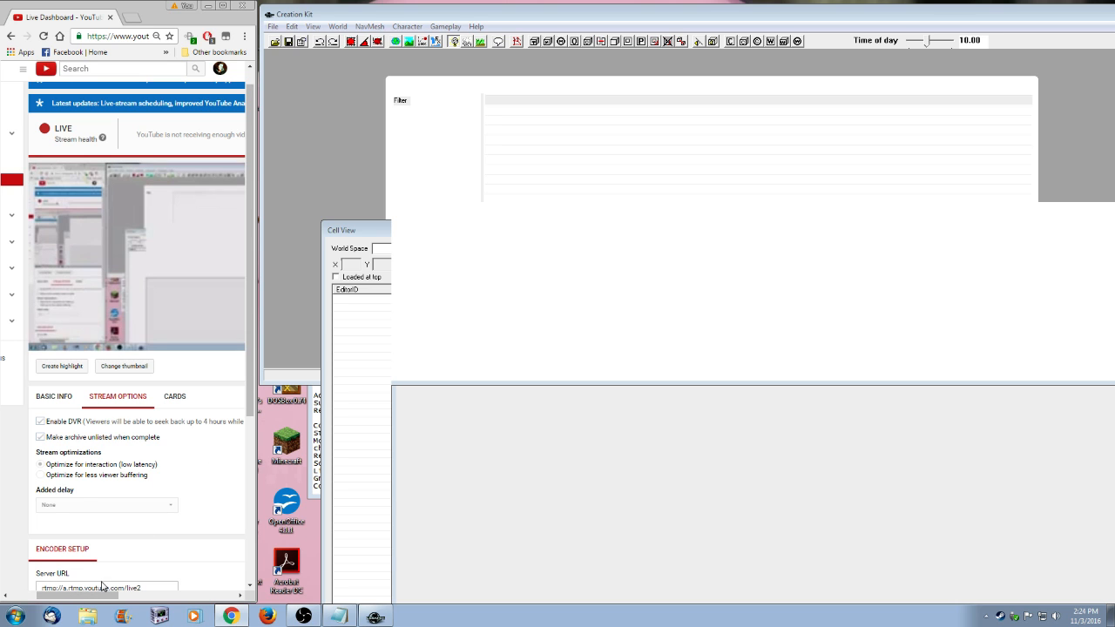
drag(85, 595, 189, 597)
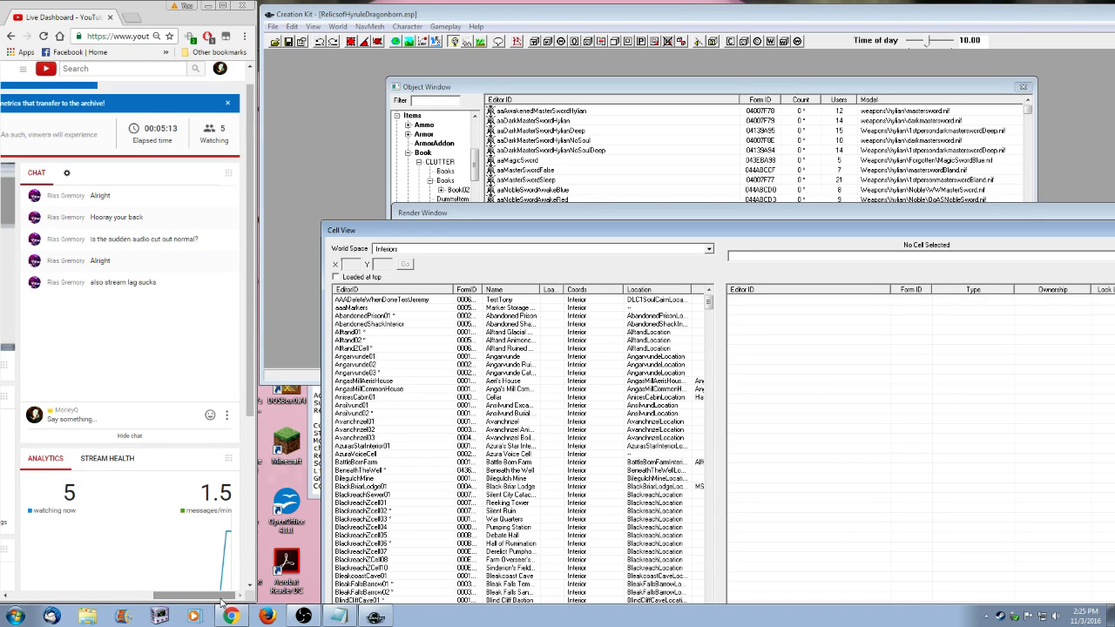
drag(226, 595, 128, 602)
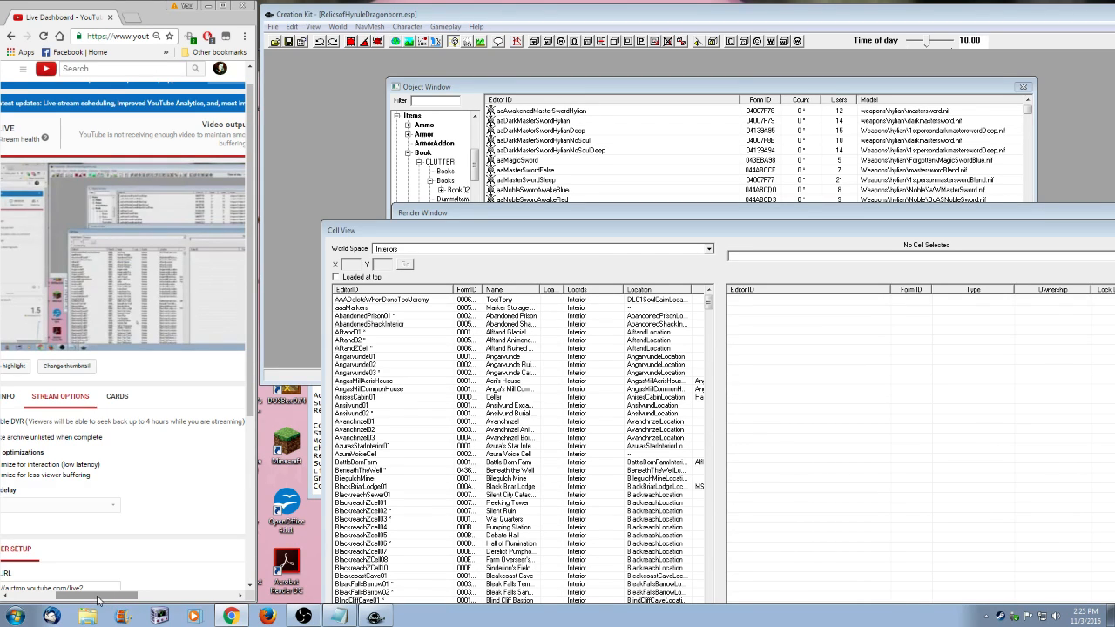
drag(98, 599, 201, 556)
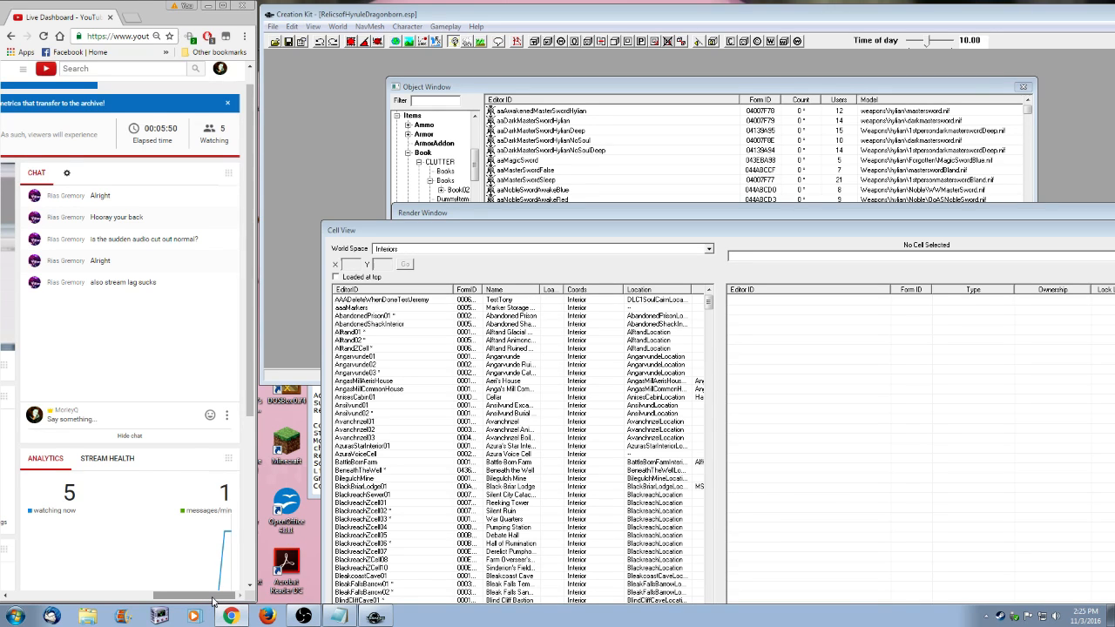
drag(212, 599, 104, 600)
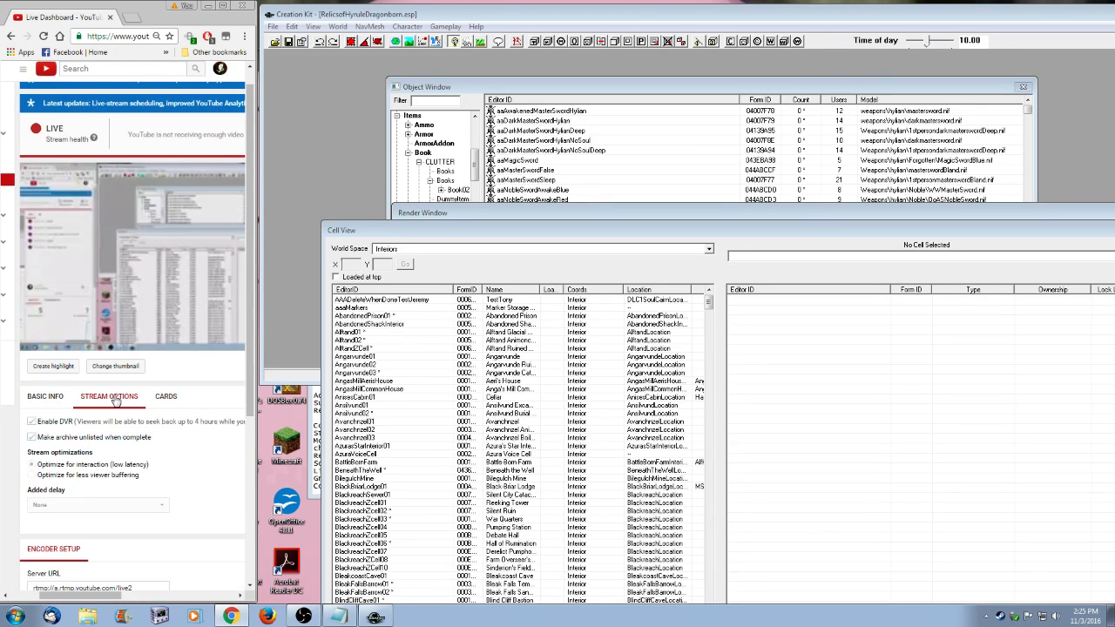
- Show the stream's basic info and unmute the preview to check its audio
click(46, 397)
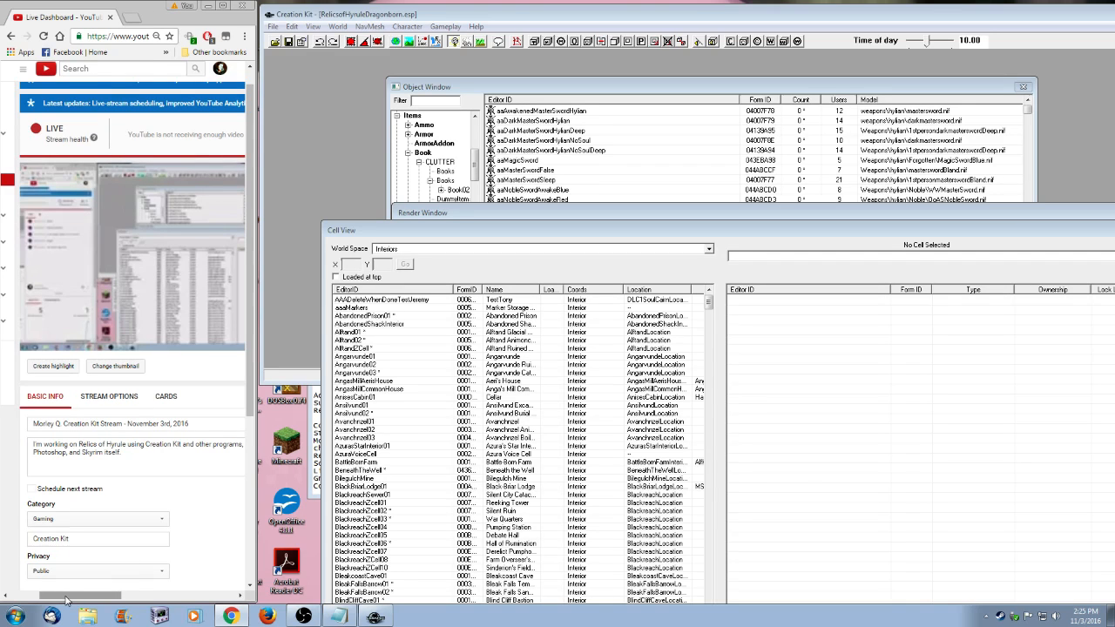
drag(66, 599, 118, 597)
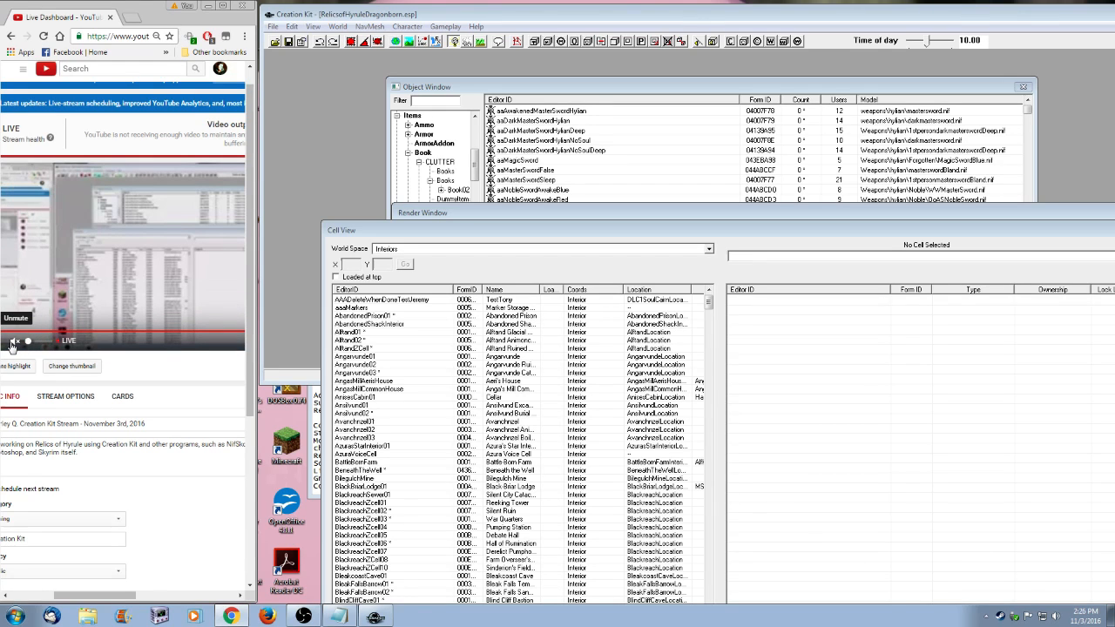
click(12, 342)
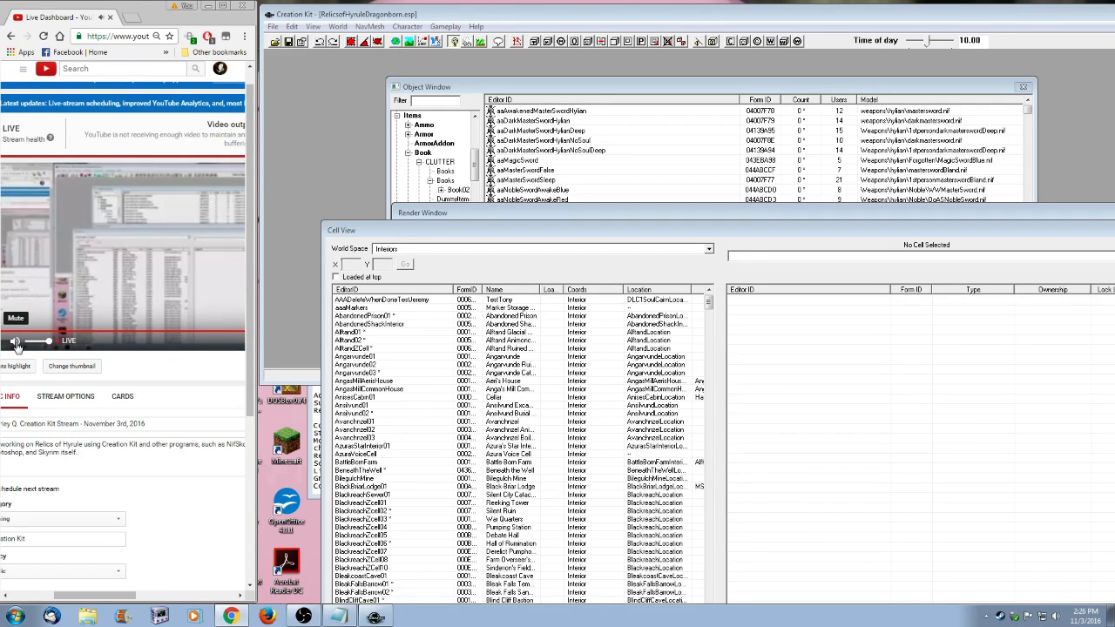
- Check the live chat and viewer analytics for feedback on the stream
drag(115, 597, 231, 599)
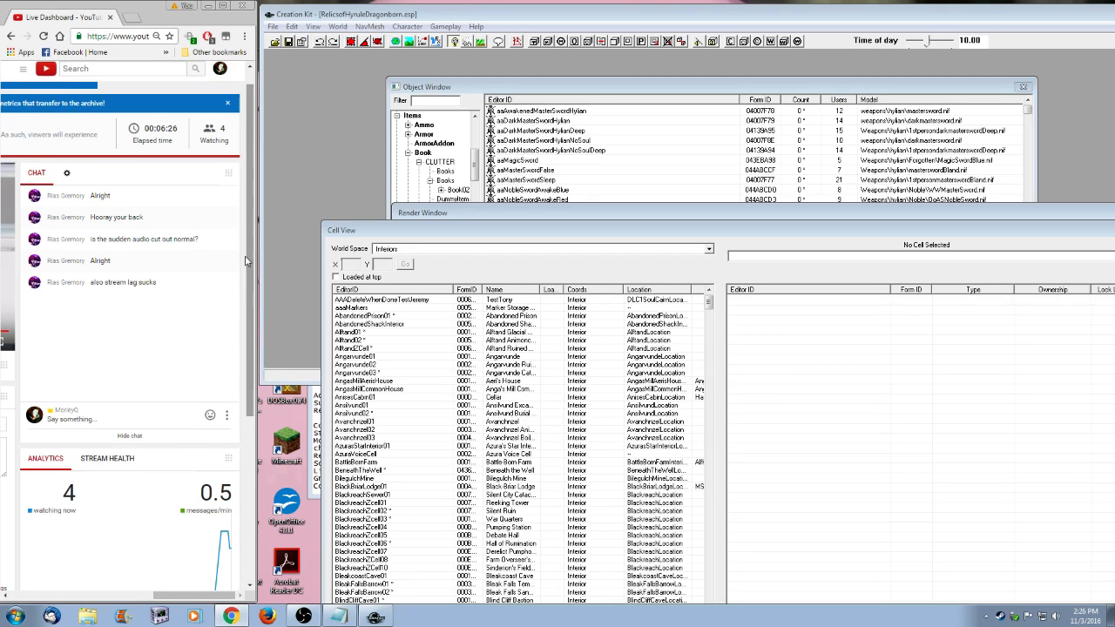
scroll(245, 260, down, 3)
scroll(247, 265, up, 4)
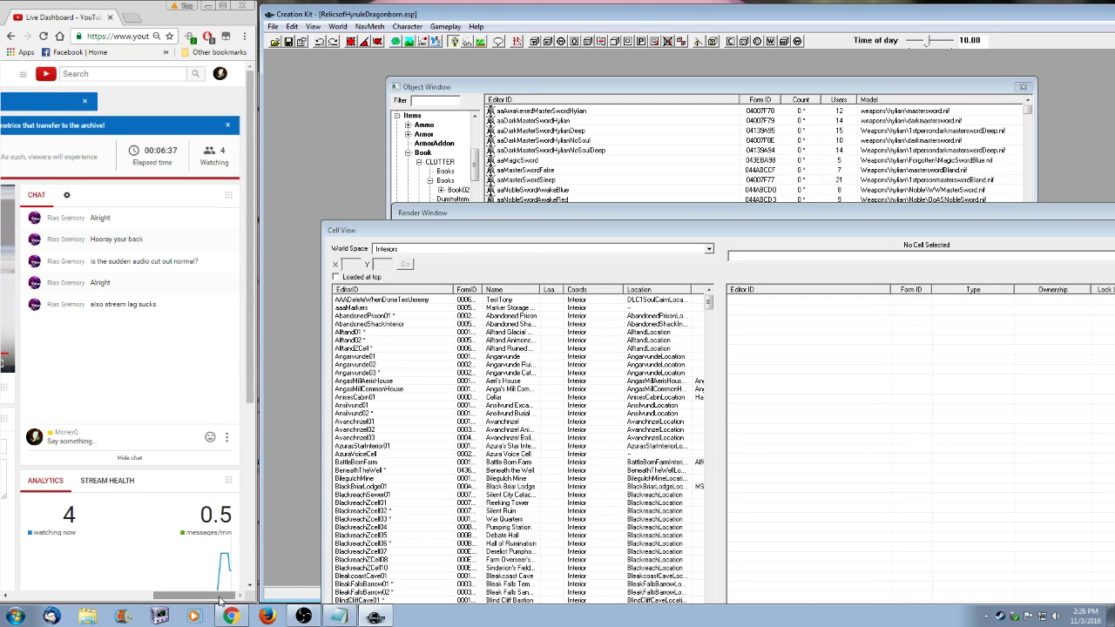
drag(220, 596, 269, 595)
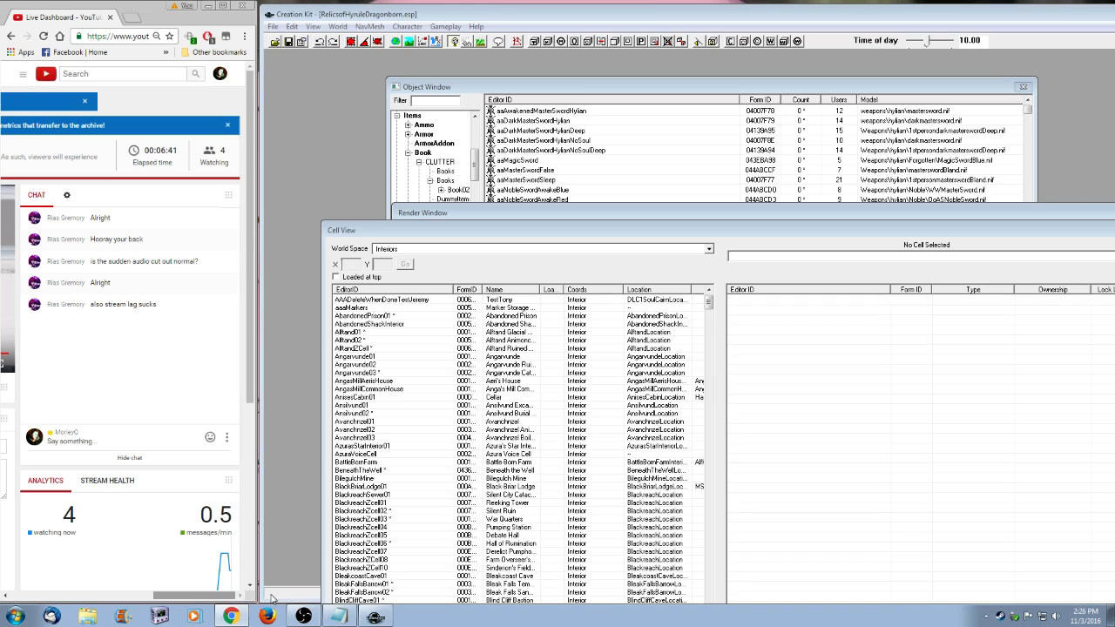
- Switch to Open Broadcaster Software and review its general, broadcast and video settings
click(303, 616)
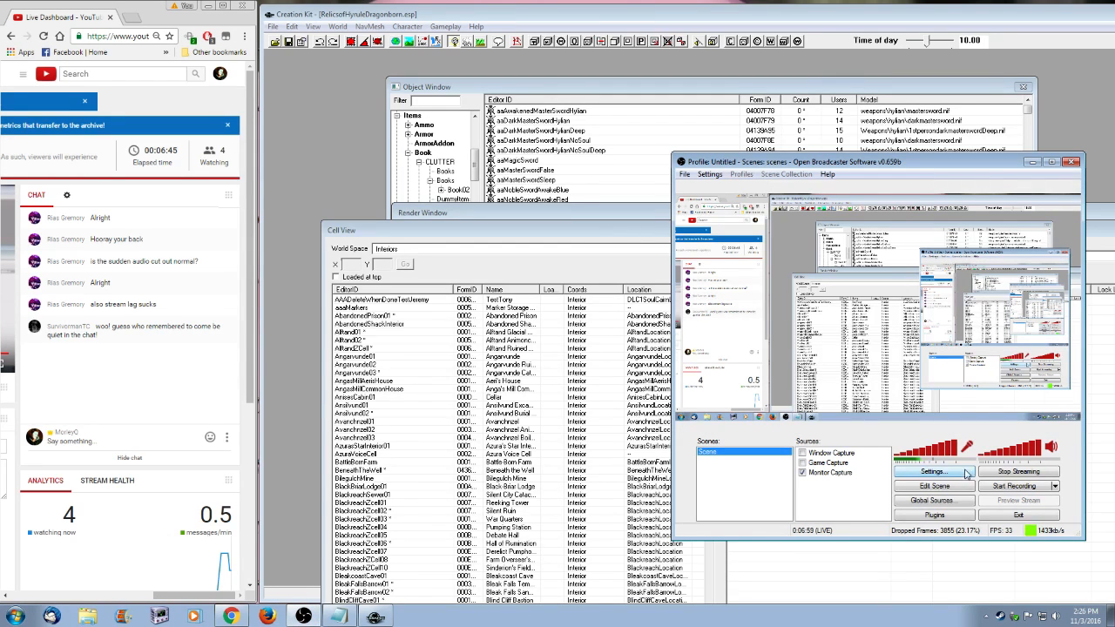
click(935, 471)
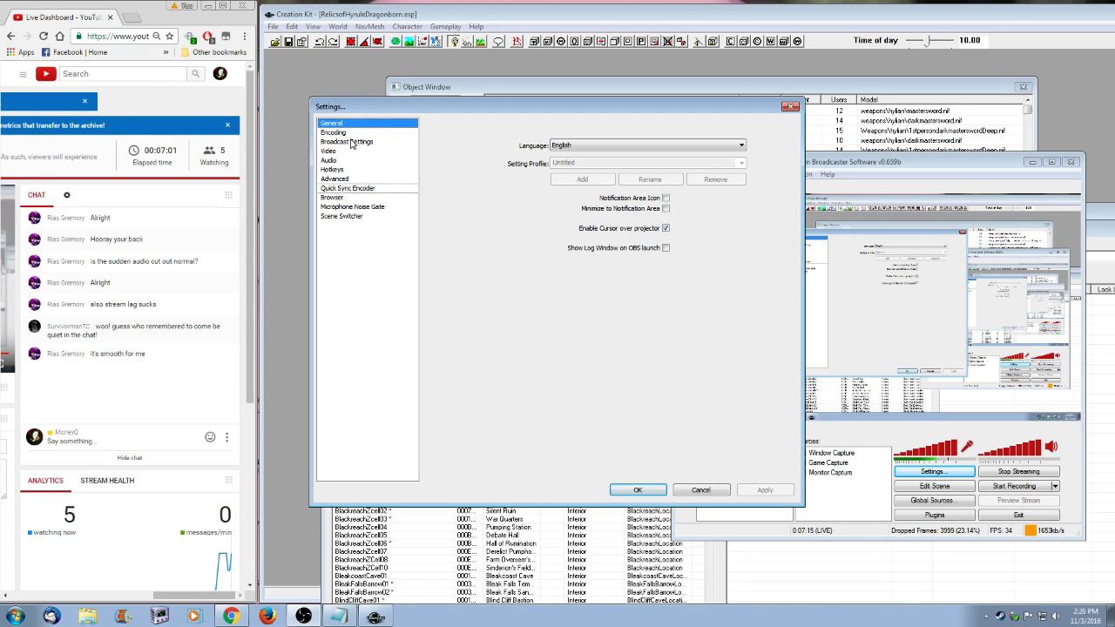
click(358, 144)
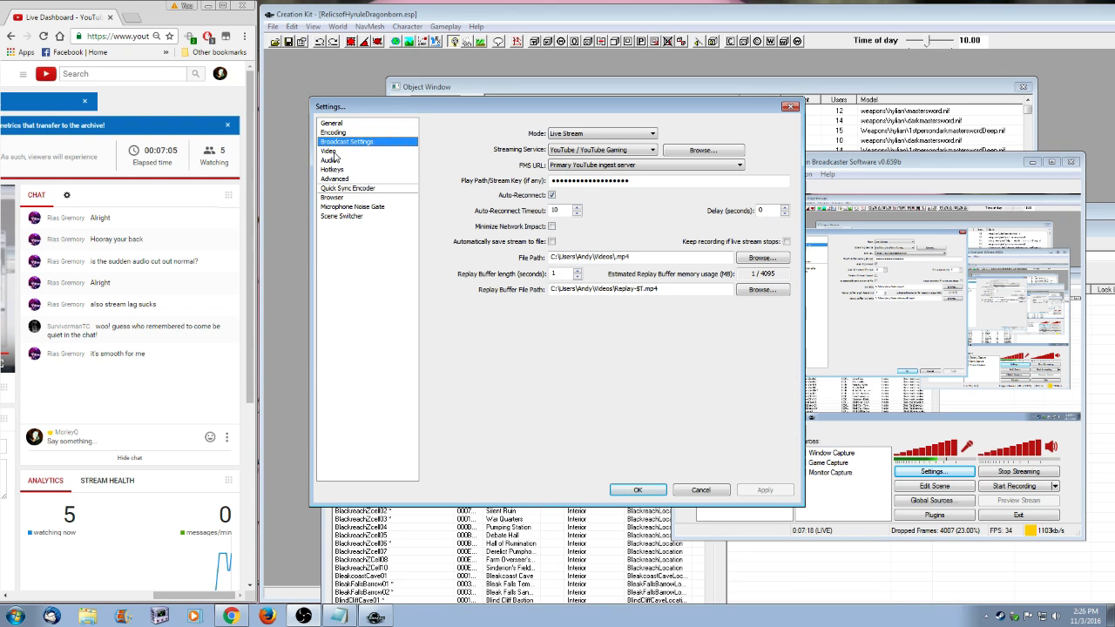
click(334, 153)
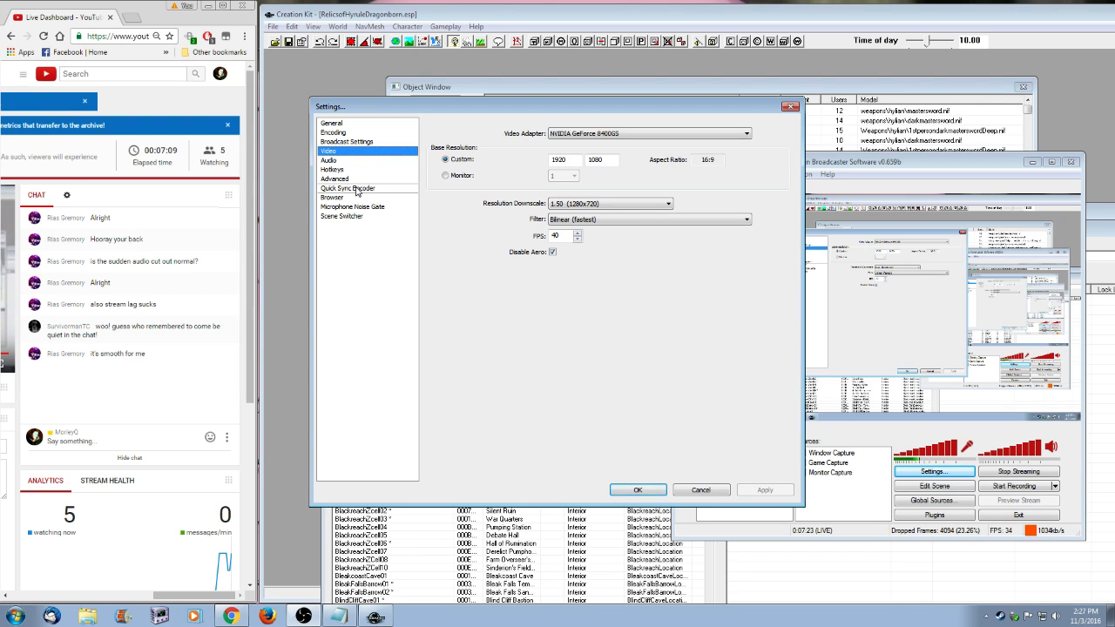
click(338, 126)
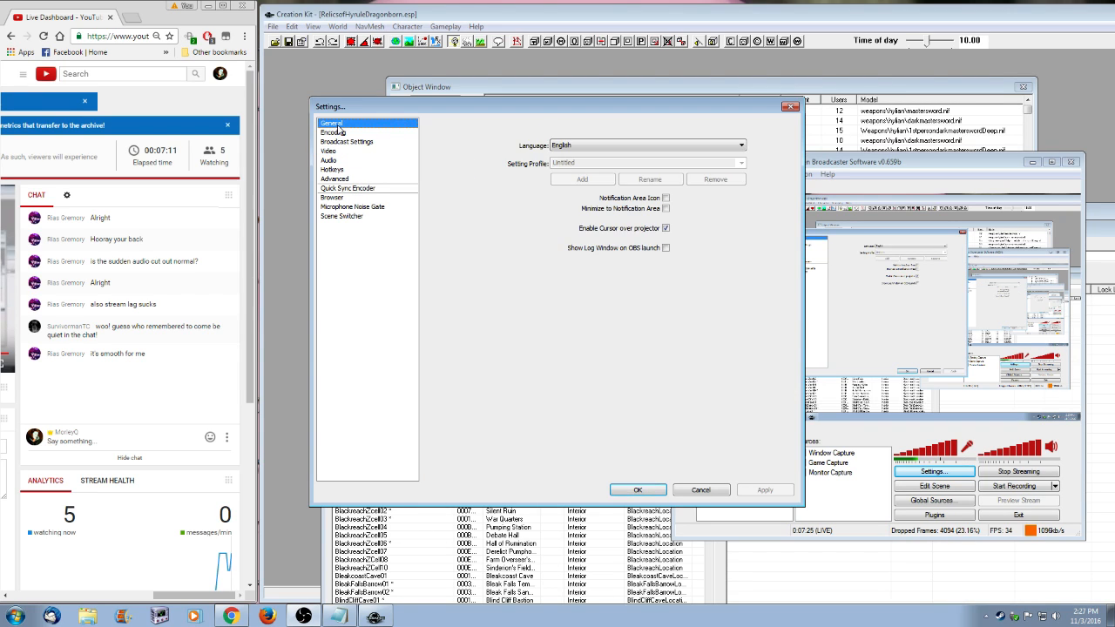
- Set the audio encoding bitrate to 96, save the settings and minimize Open Broadcaster Software
click(348, 133)
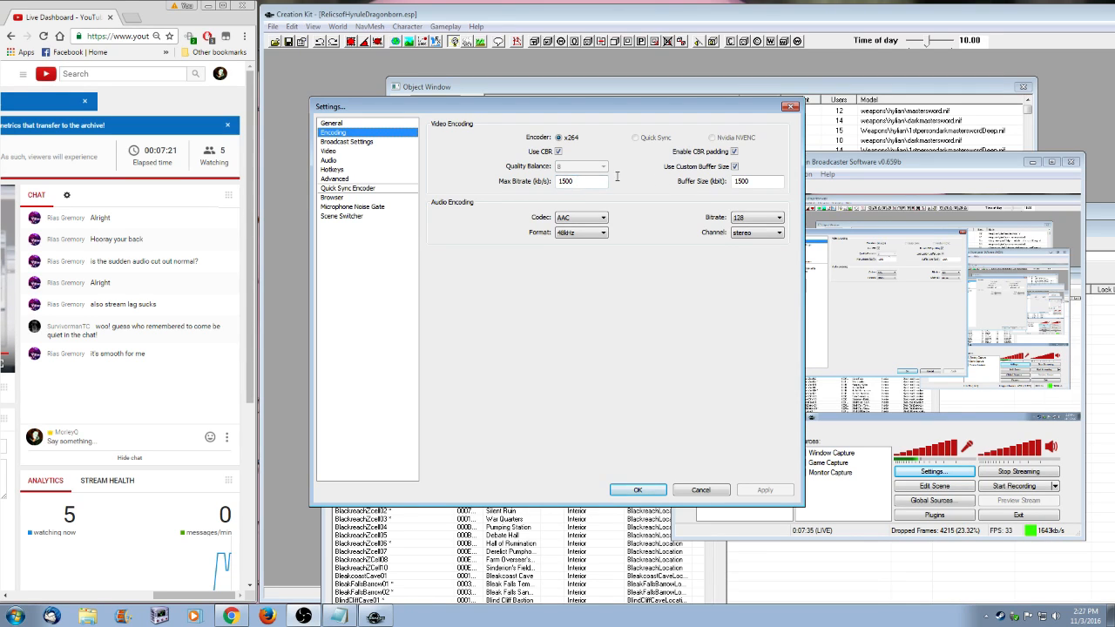
click(777, 219)
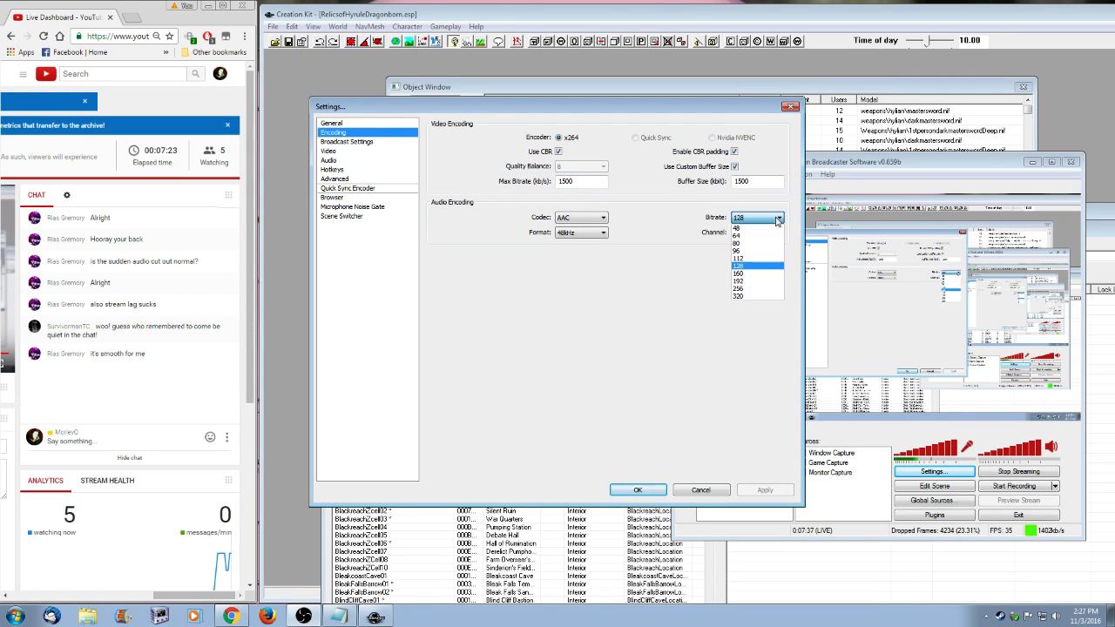
click(747, 250)
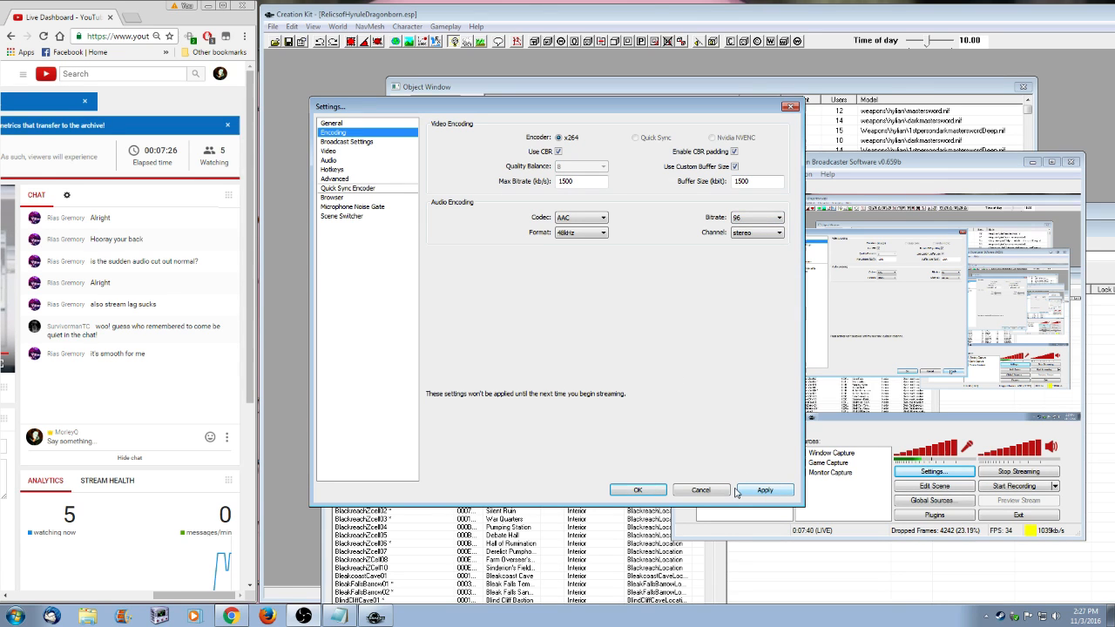
click(637, 490)
click(1032, 163)
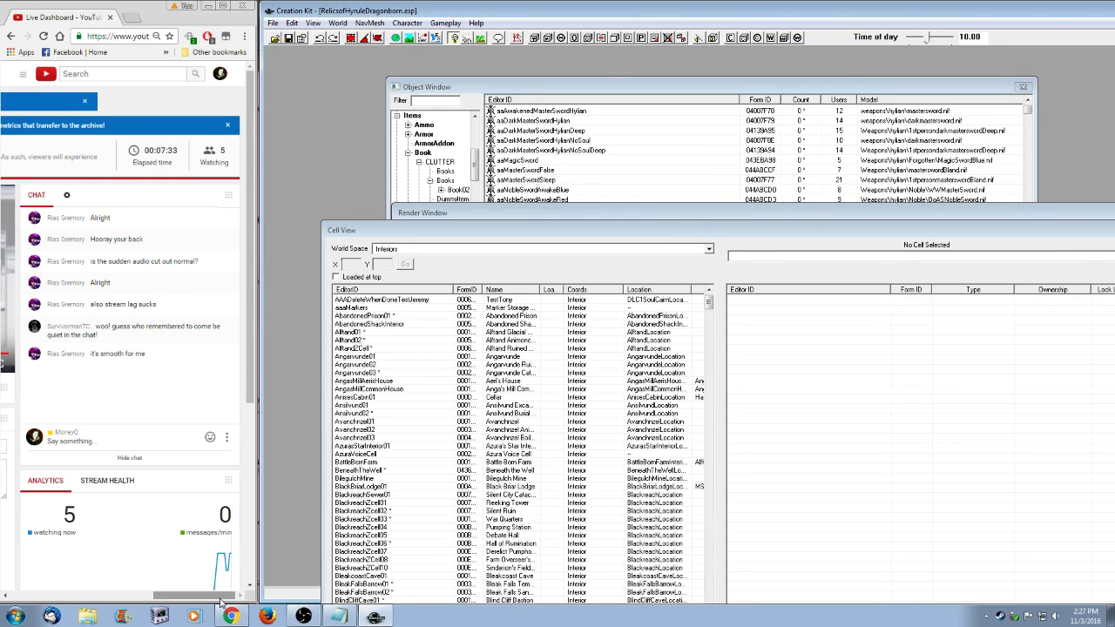
- Move the Creation Kit's Object Window up in front of the Cell View so its full item list is accessible
mouse_move(222, 596)
mouse_down()
mouse_move(163, 597)
mouse_move(218, 598)
mouse_up()
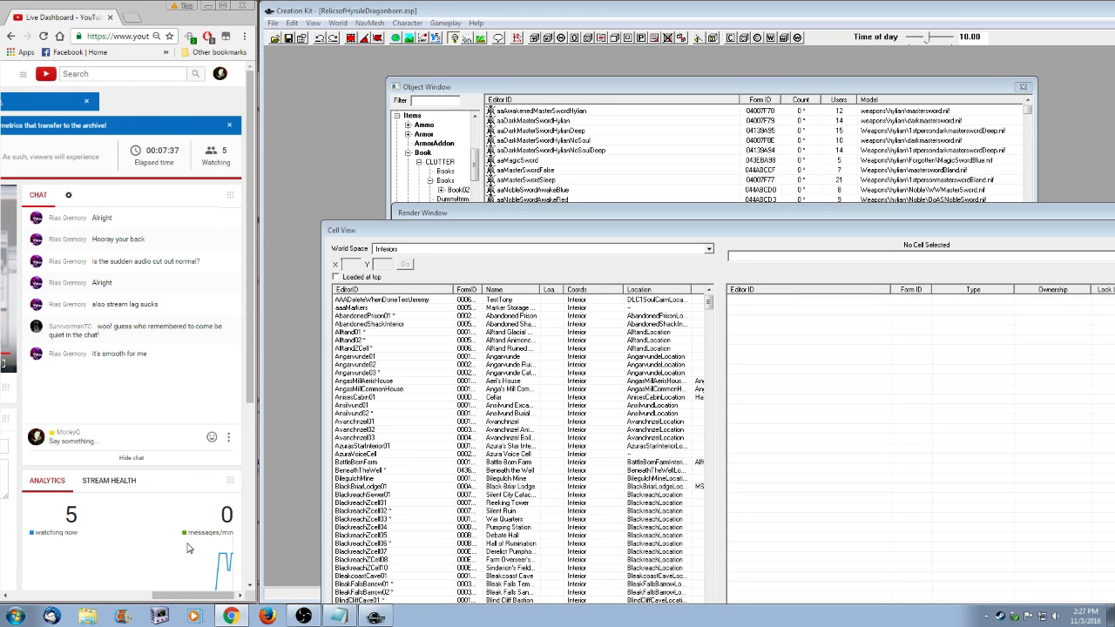
drag(687, 86, 771, 50)
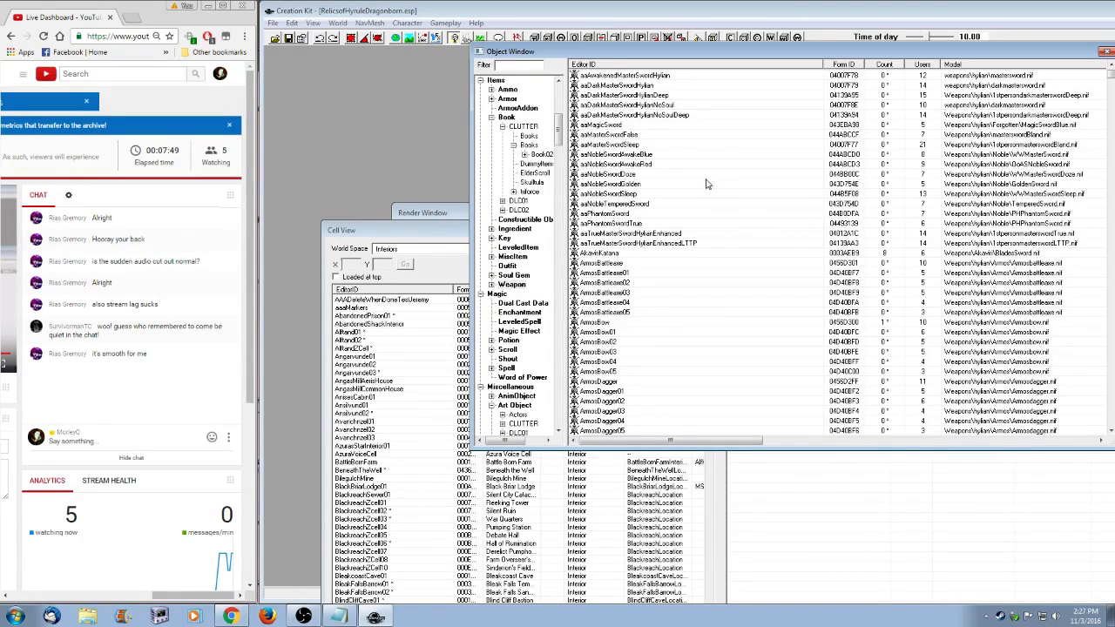
drag(634, 52, 616, 66)
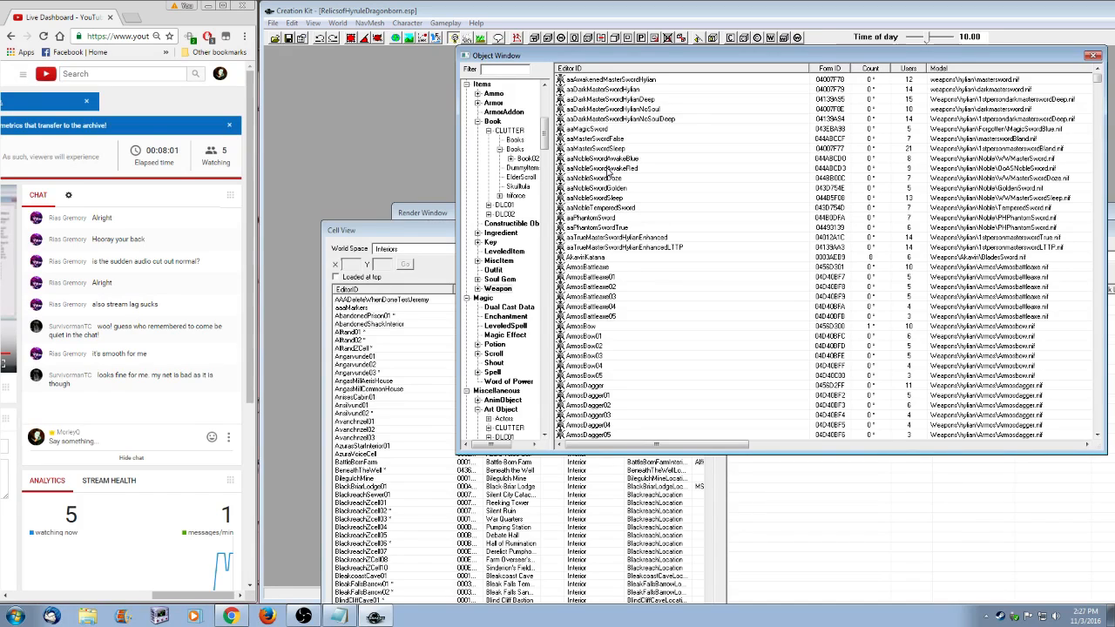
- Browse the weapon records in the Object Window and sort them by Form ID in descending order
click(610, 169)
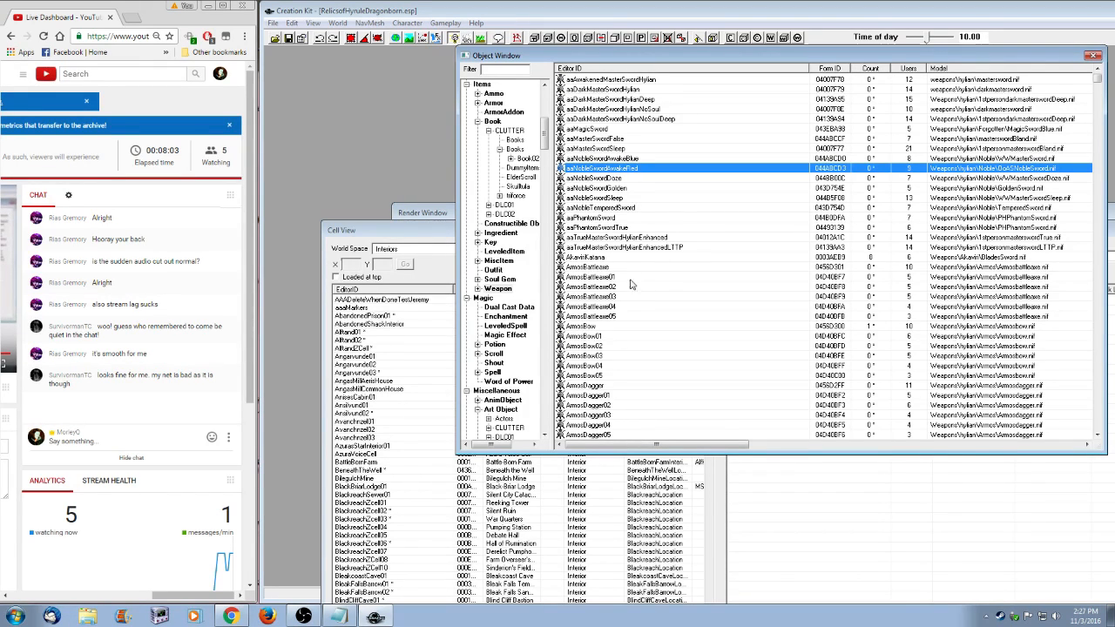
scroll(707, 219, down, 9)
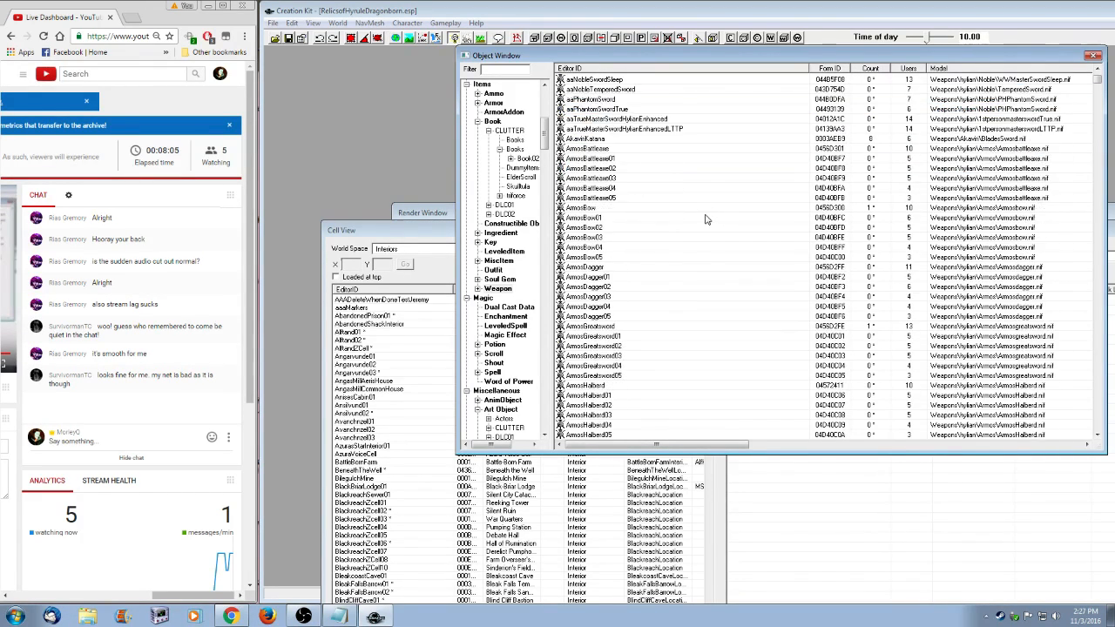
scroll(706, 220, down, 15)
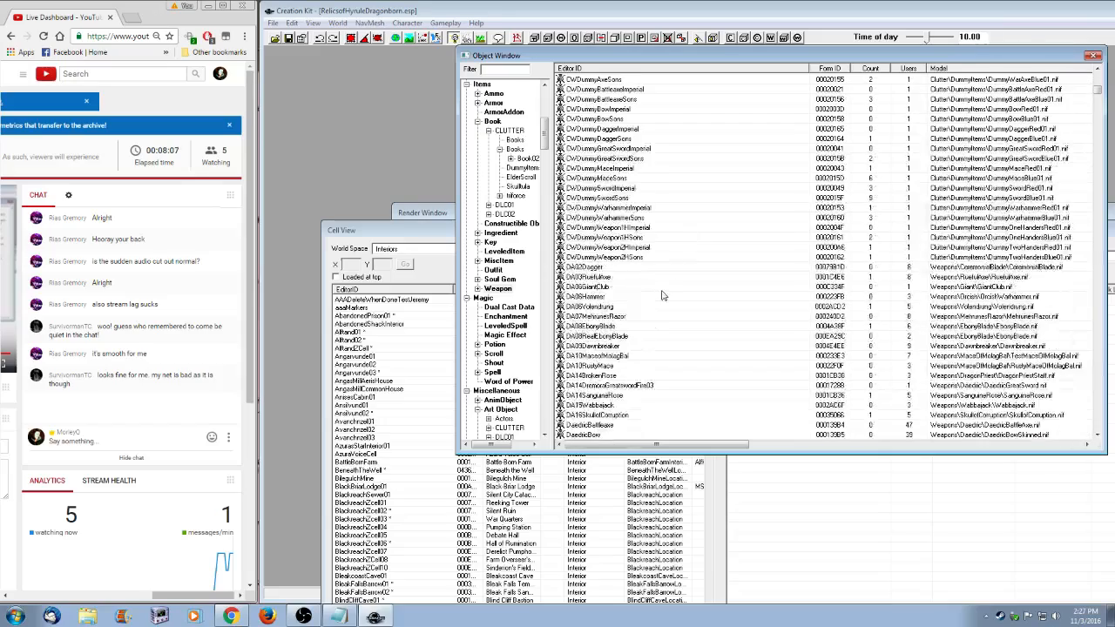
scroll(662, 296, up, 20)
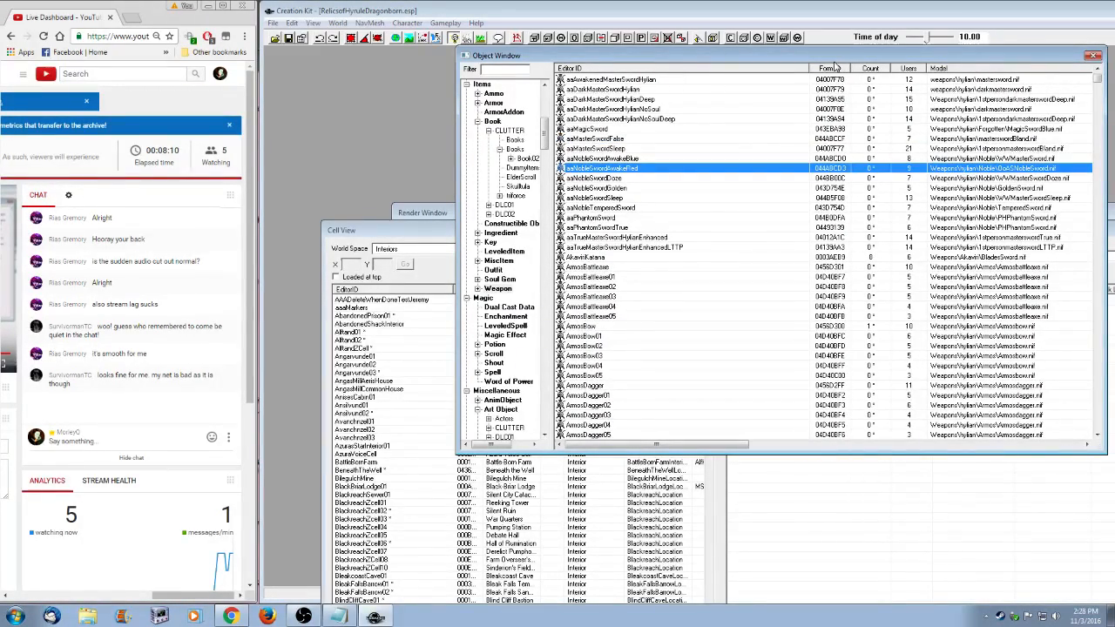
click(834, 67)
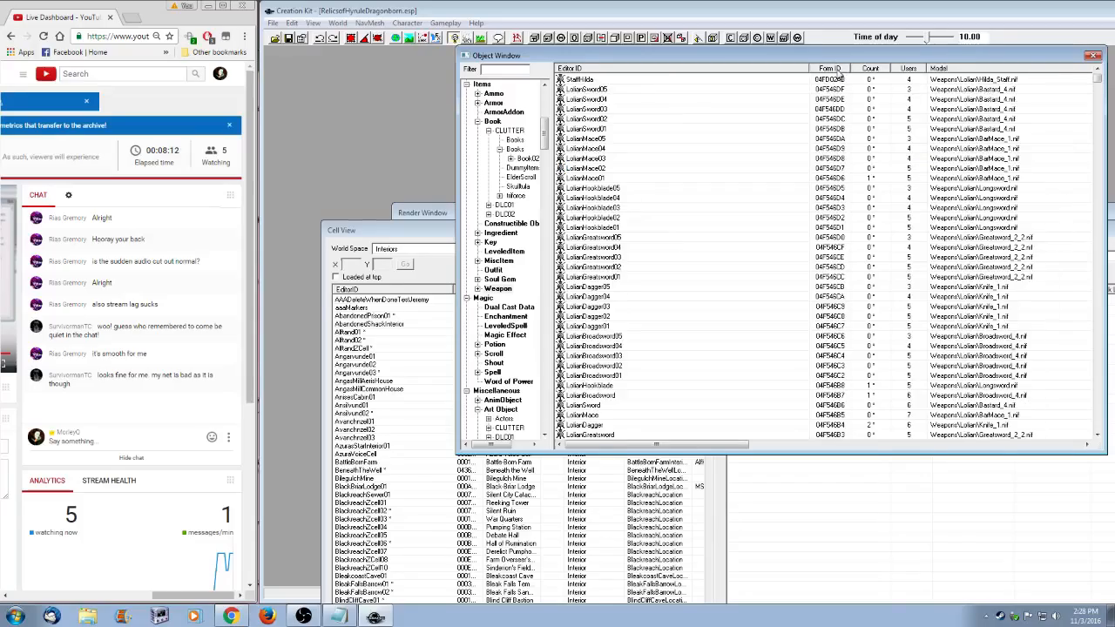
- Examine the weapons in Form ID order from StaffHilda down to the aaMasterSwordSleep record
click(596, 80)
scroll(660, 194, down, 20)
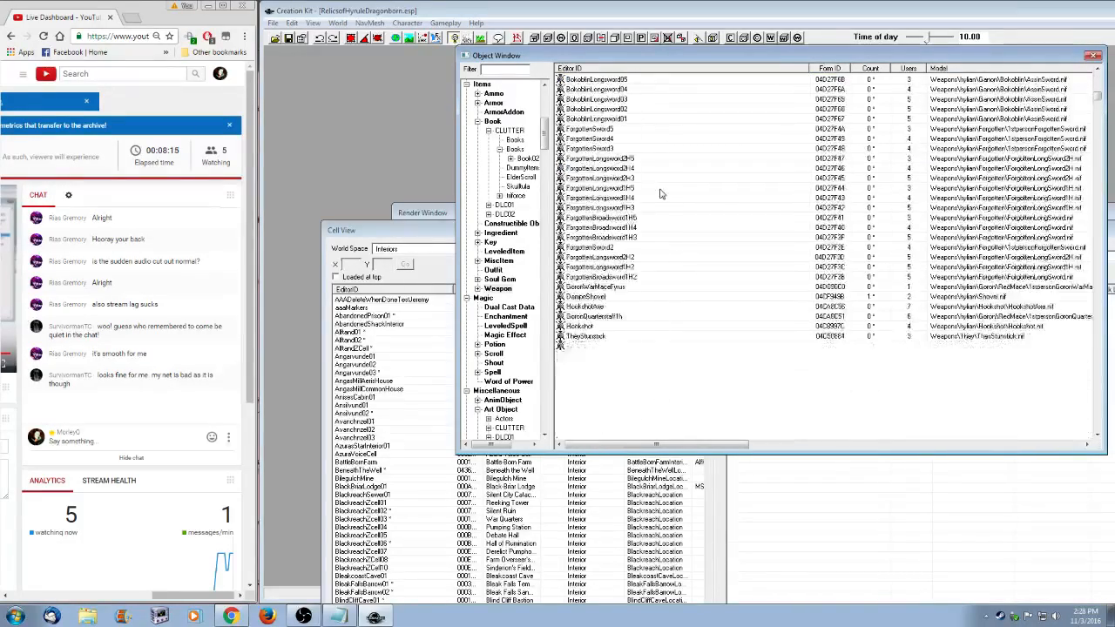
scroll(660, 194, down, 20)
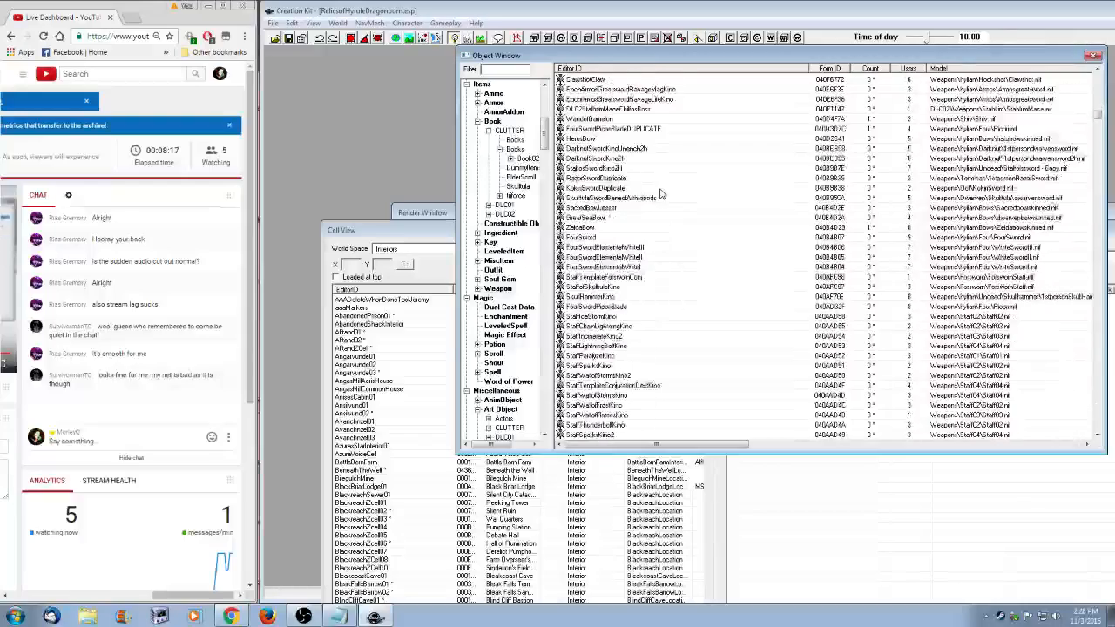
scroll(660, 193, down, 10)
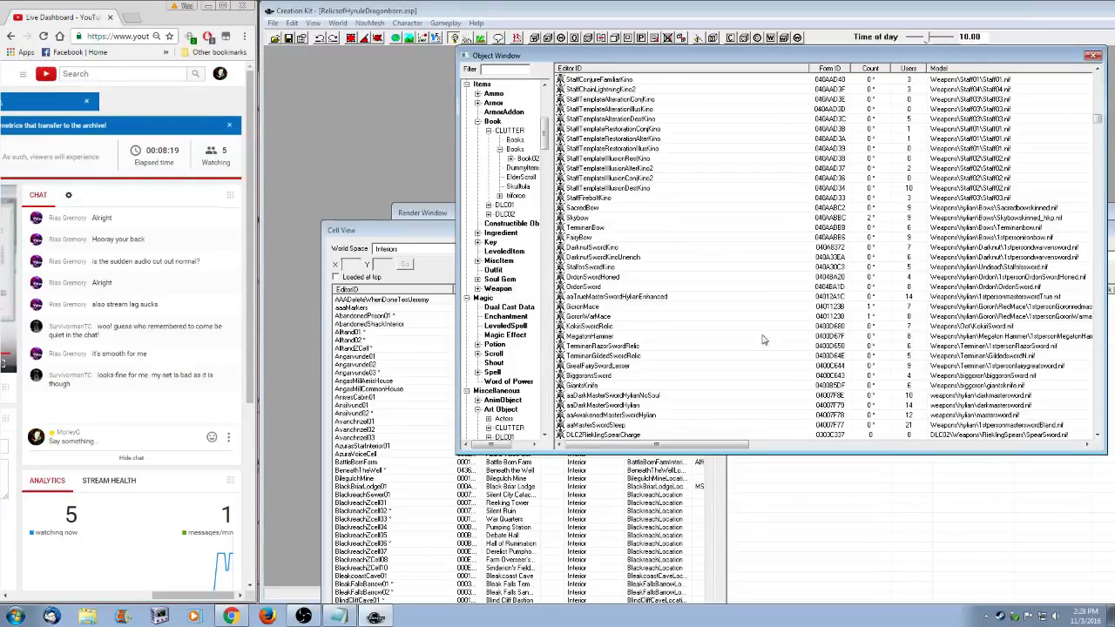
scroll(763, 341, down, 10)
scroll(763, 340, up, 1)
click(629, 277)
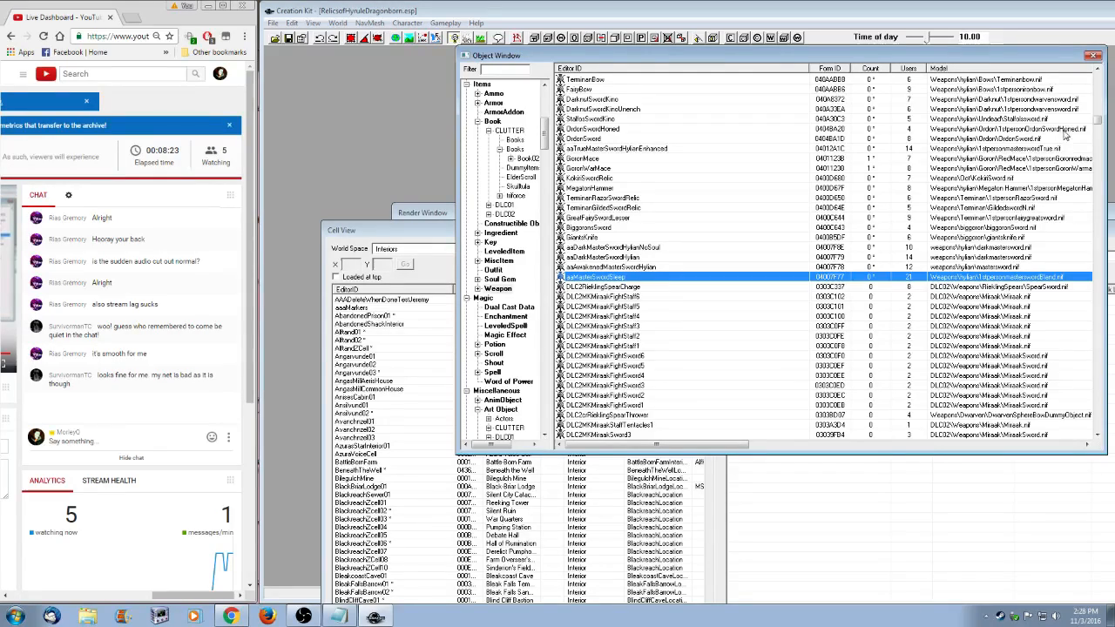
- Review the mod's weapon list again between StaffHilda and aaMasterSwordSleep, then select the StaffHilda record and check the Lolian weapons below it
click(1099, 69)
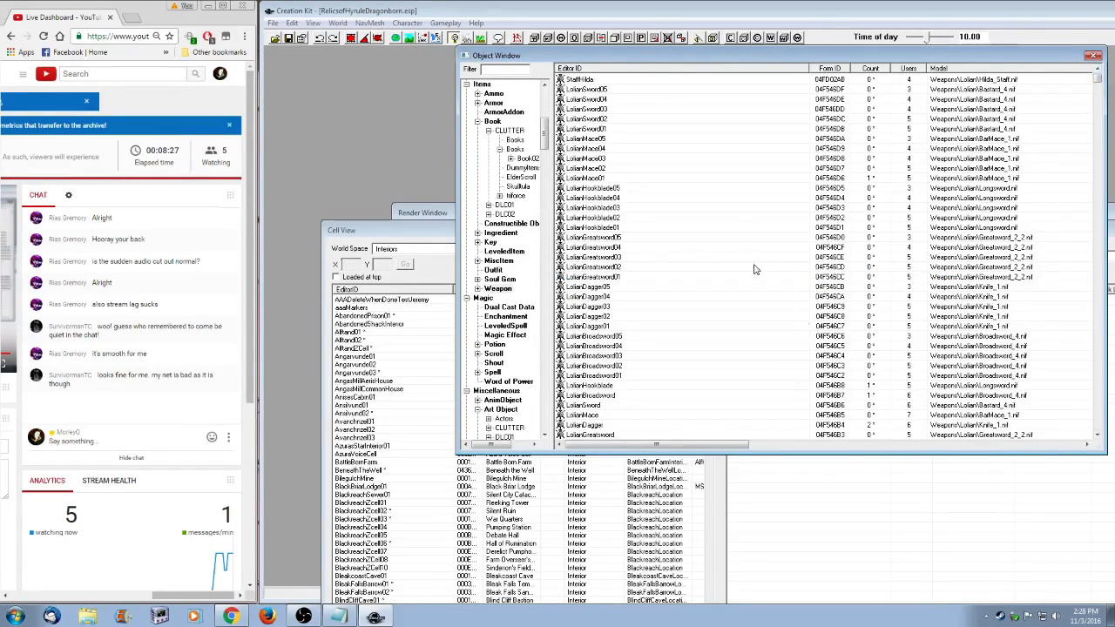
scroll(693, 337, down, 10)
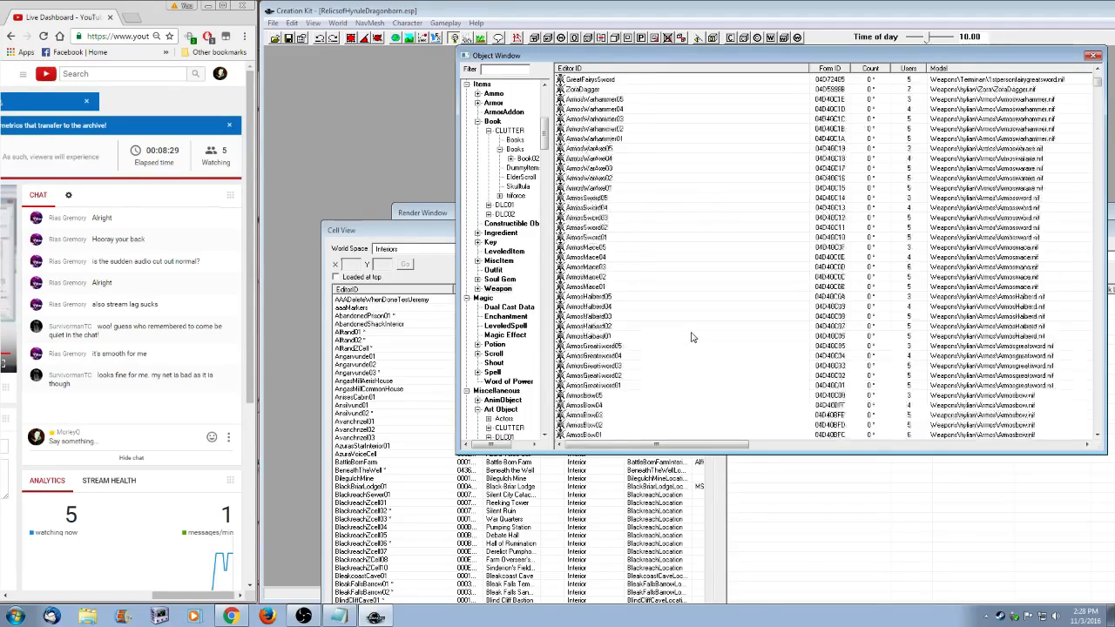
scroll(692, 337, down, 20)
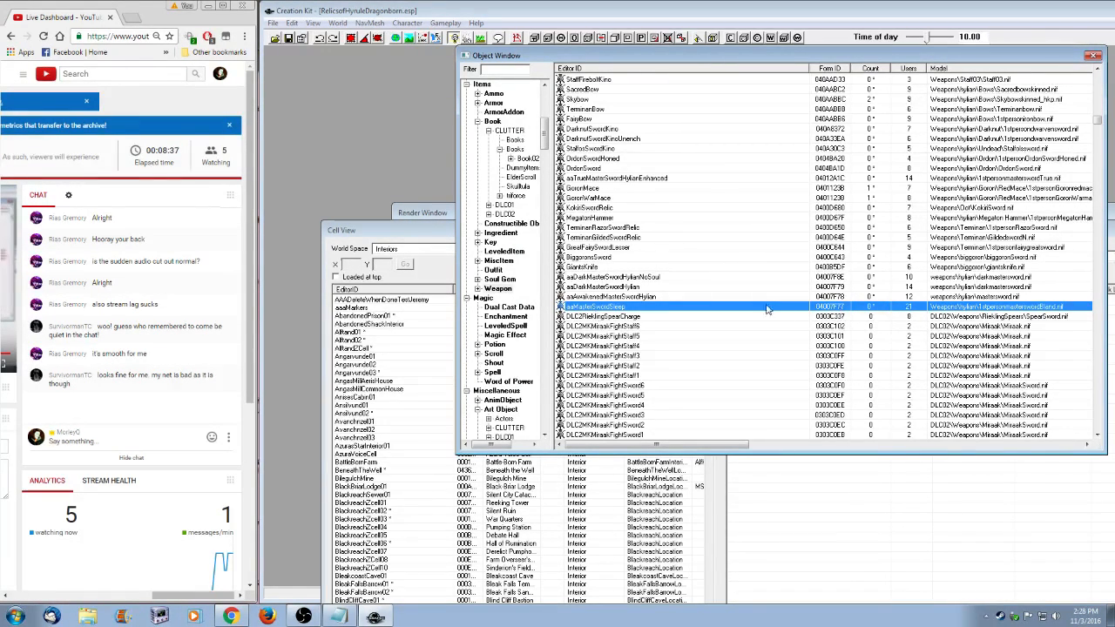
drag(1097, 119, 1097, 77)
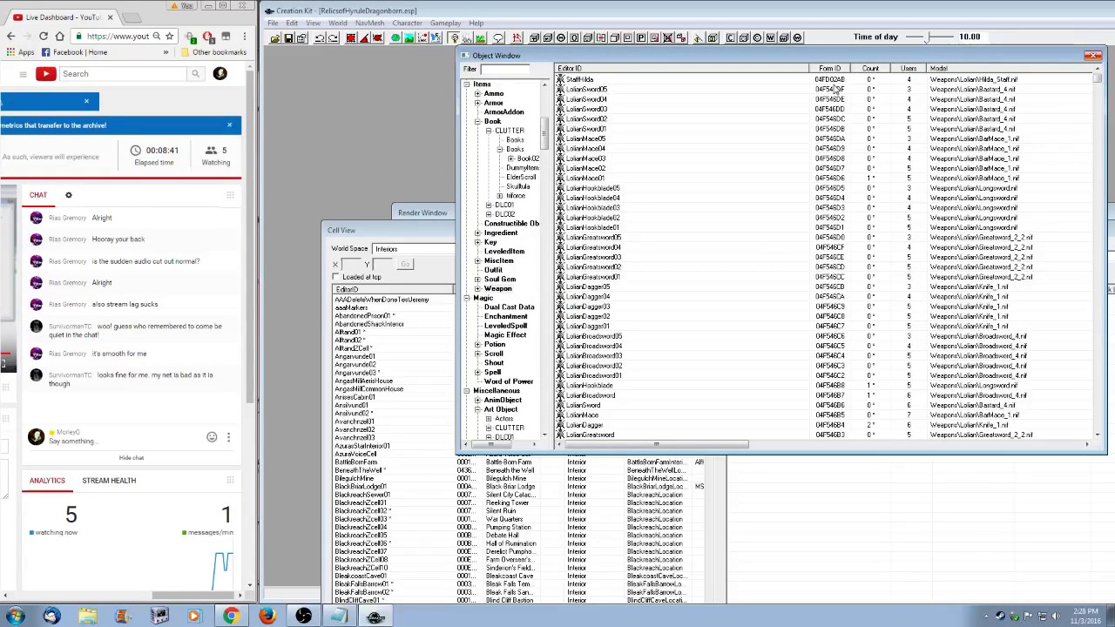
click(634, 82)
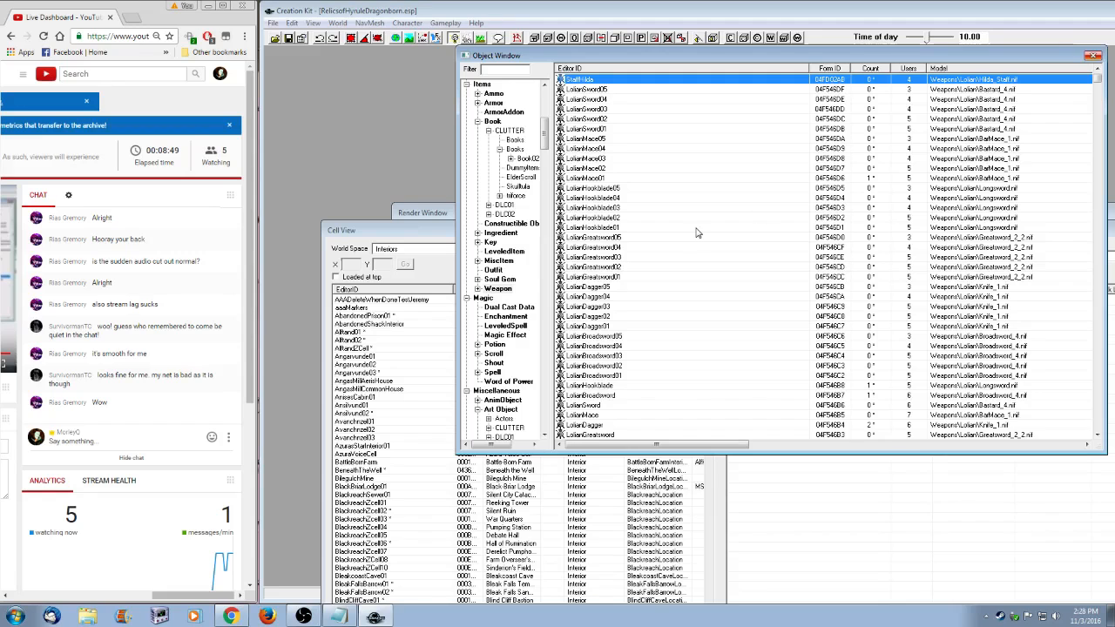
scroll(696, 252, down, 2)
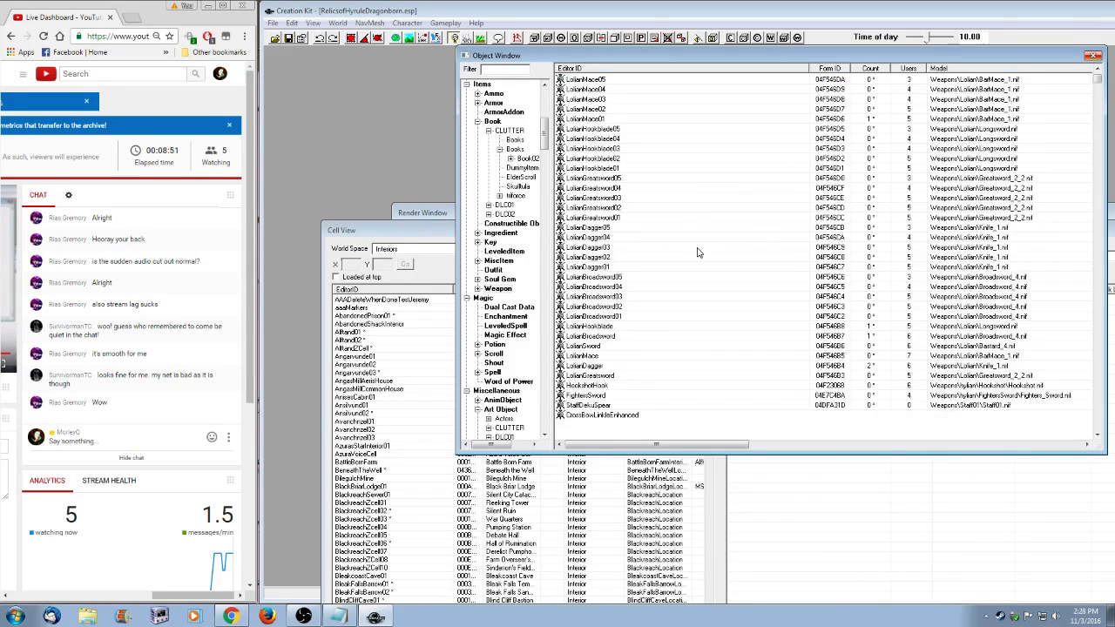
scroll(697, 253, up, 4)
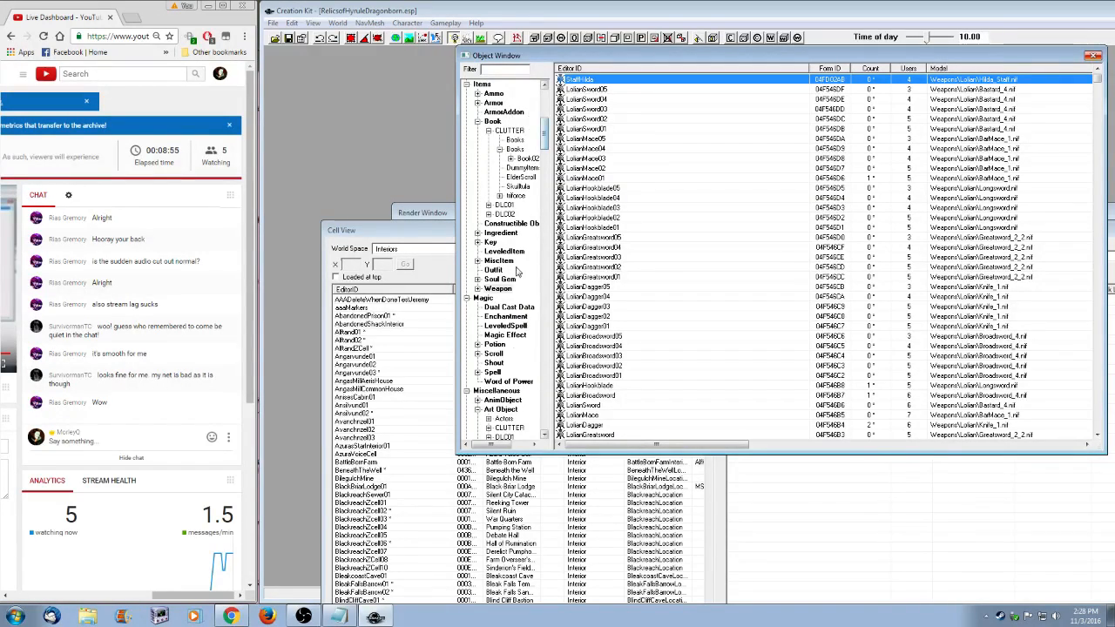
- Switch to the Relics of Hyrule change log in Notepad and look through its version notes back to the beginning
click(339, 616)
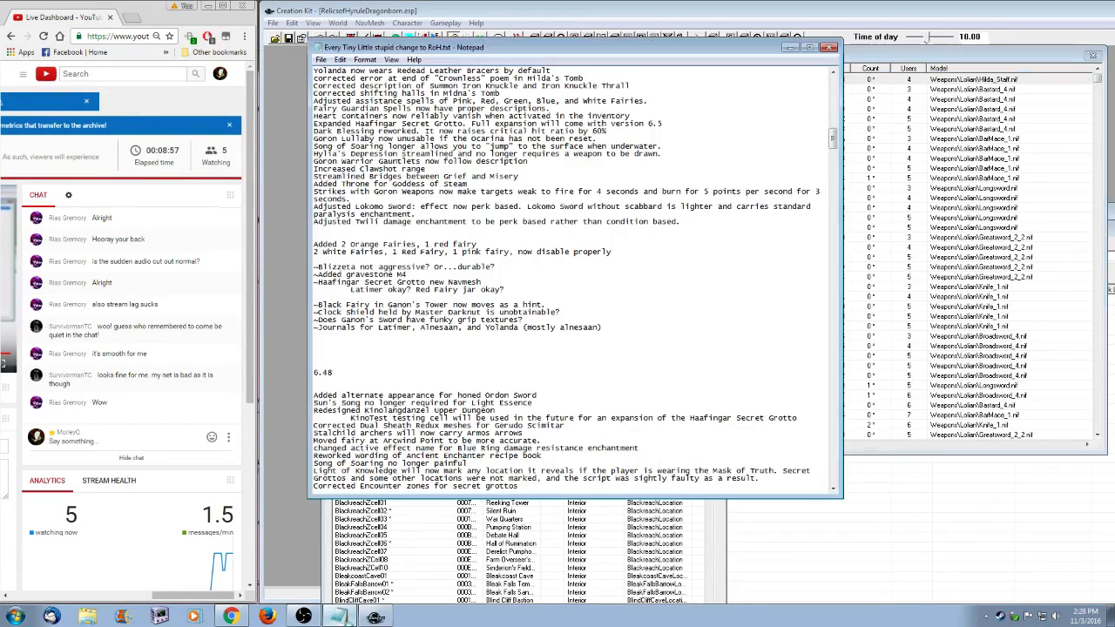
scroll(519, 386, down, 1)
scroll(518, 385, down, 18)
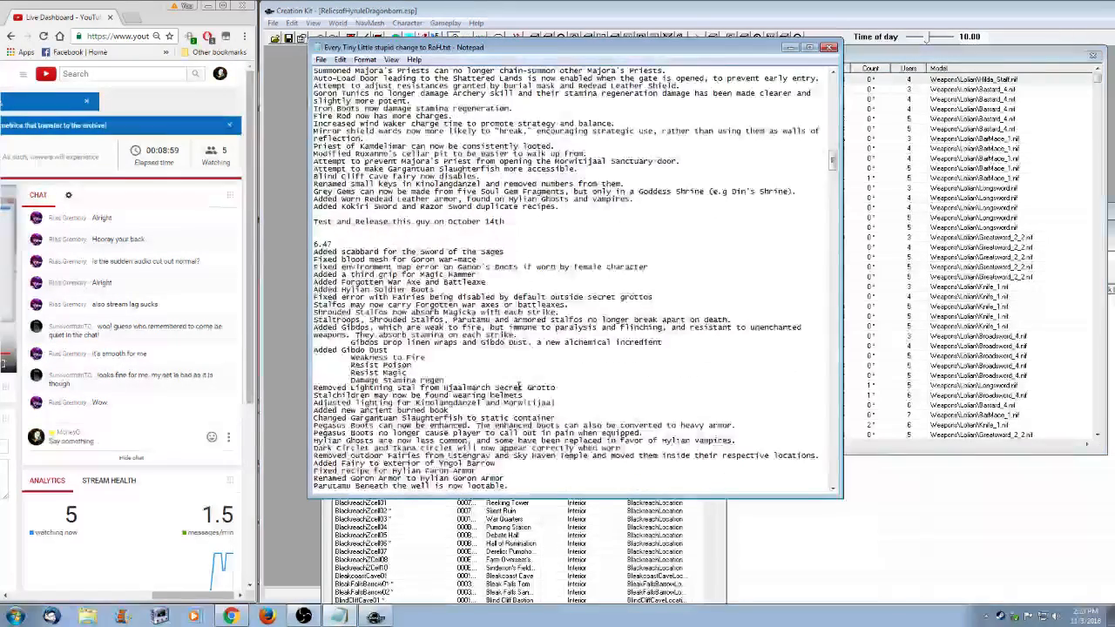
scroll(519, 385, down, 20)
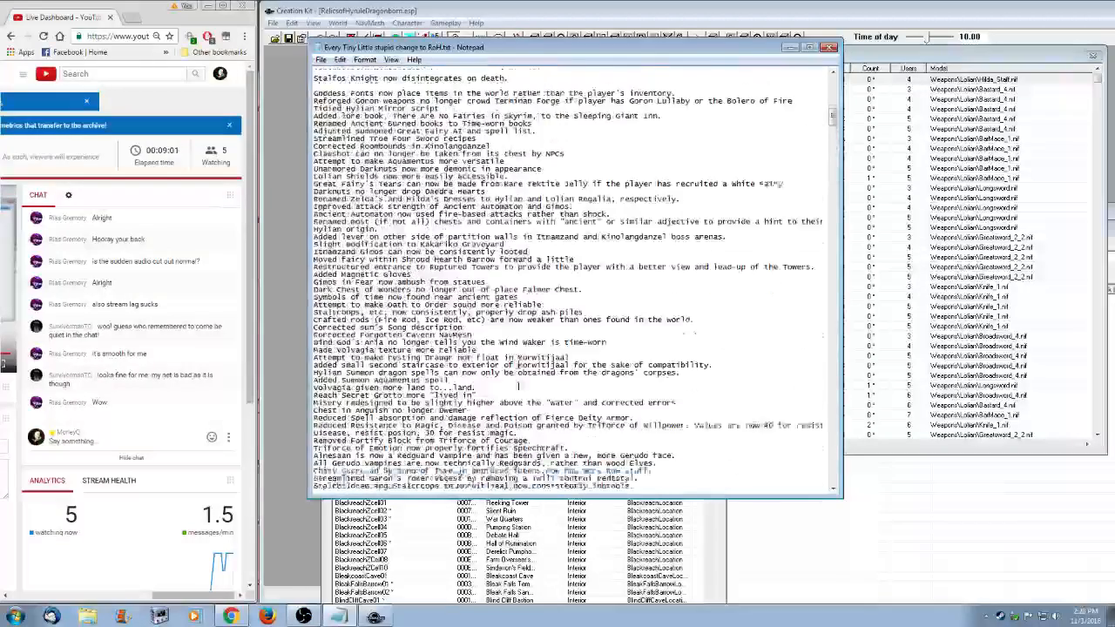
scroll(519, 385, up, 11)
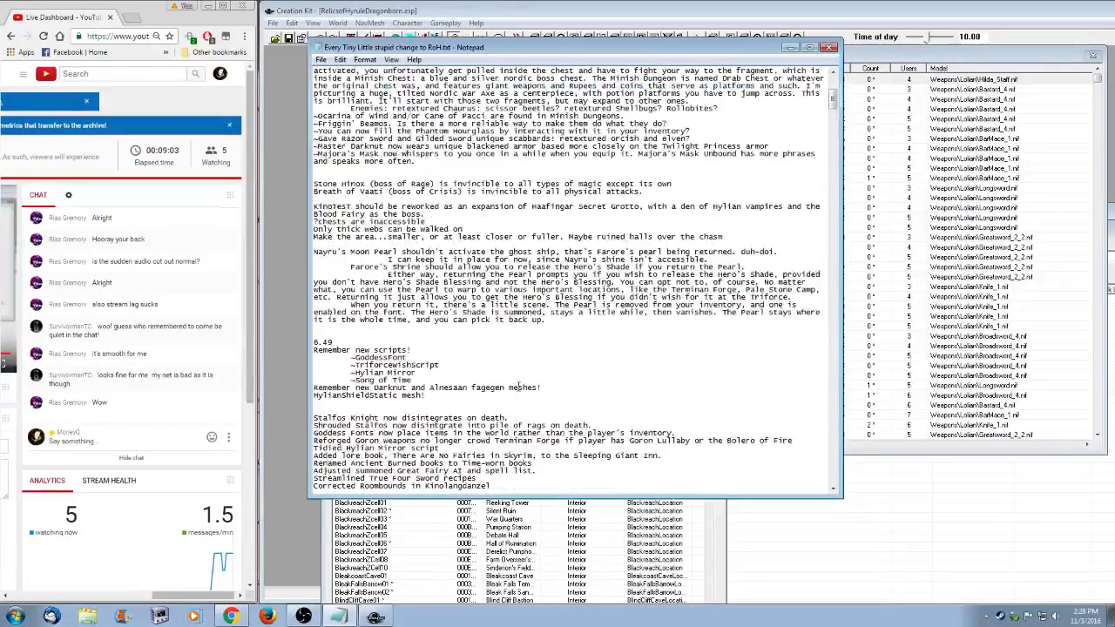
scroll(519, 386, up, 7)
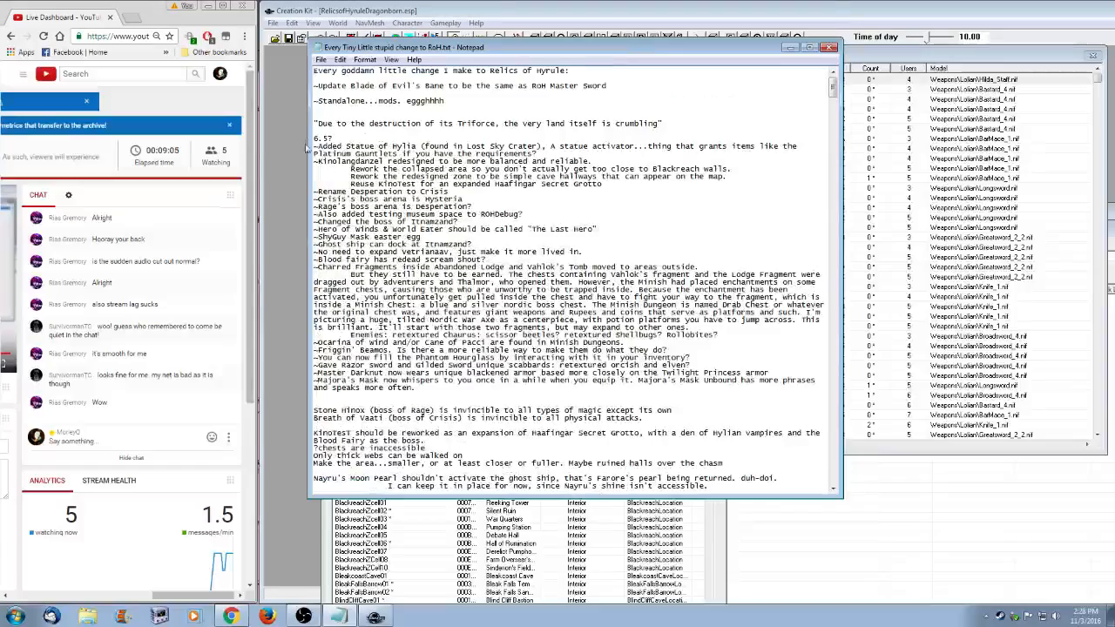
- Review the planned changes at the start of the change log through to the version 6.49 section
drag(313, 139, 708, 405)
scroll(708, 405, down, 14)
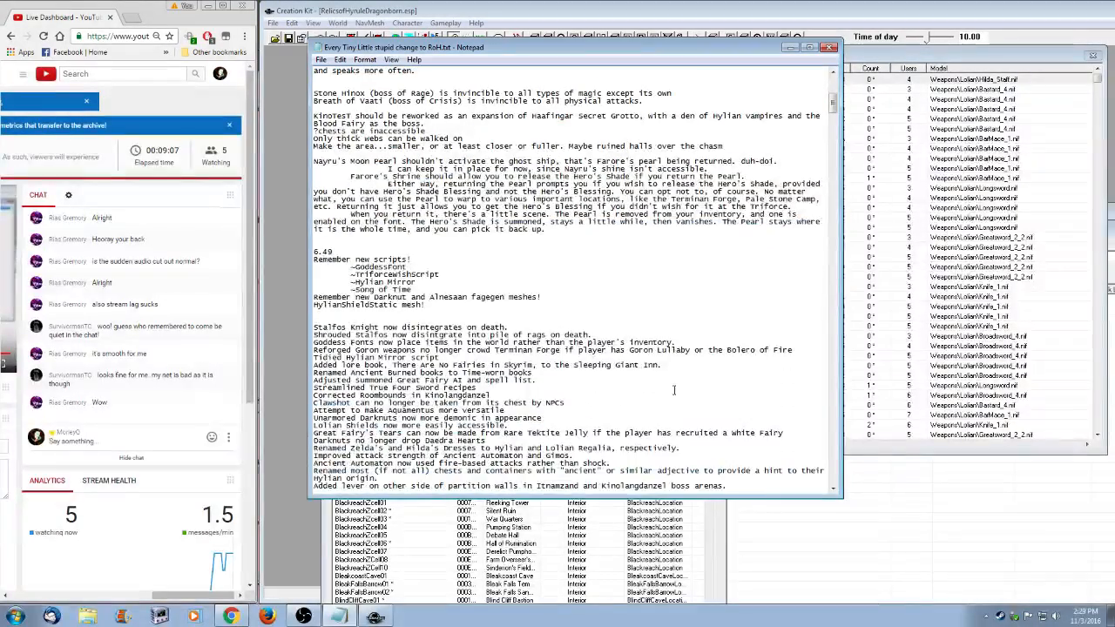
scroll(574, 381, down, 1)
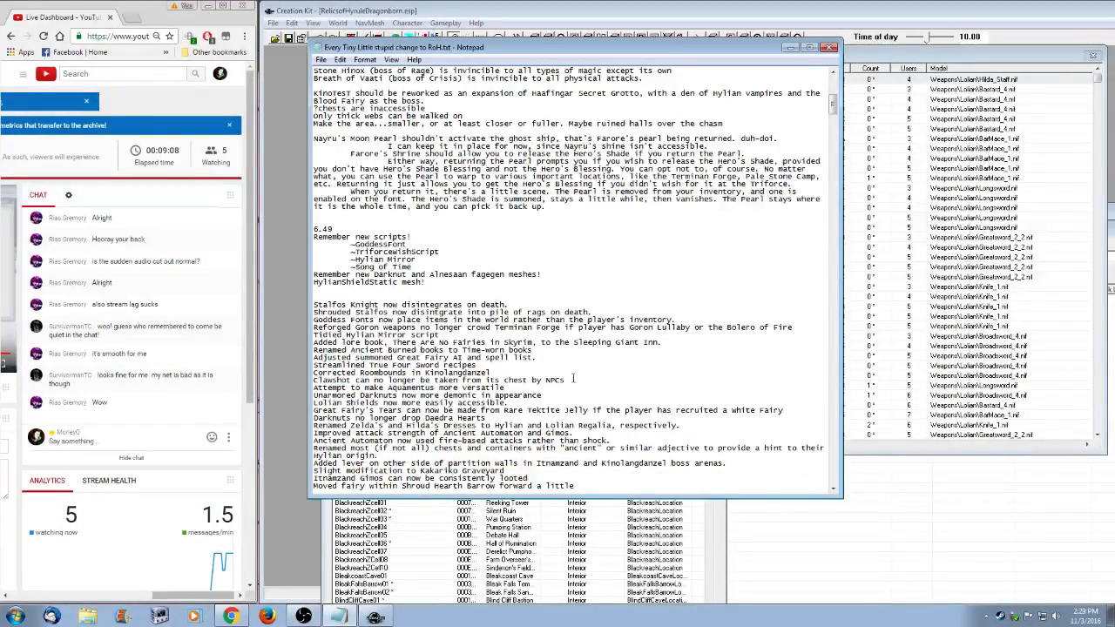
scroll(574, 381, down, 6)
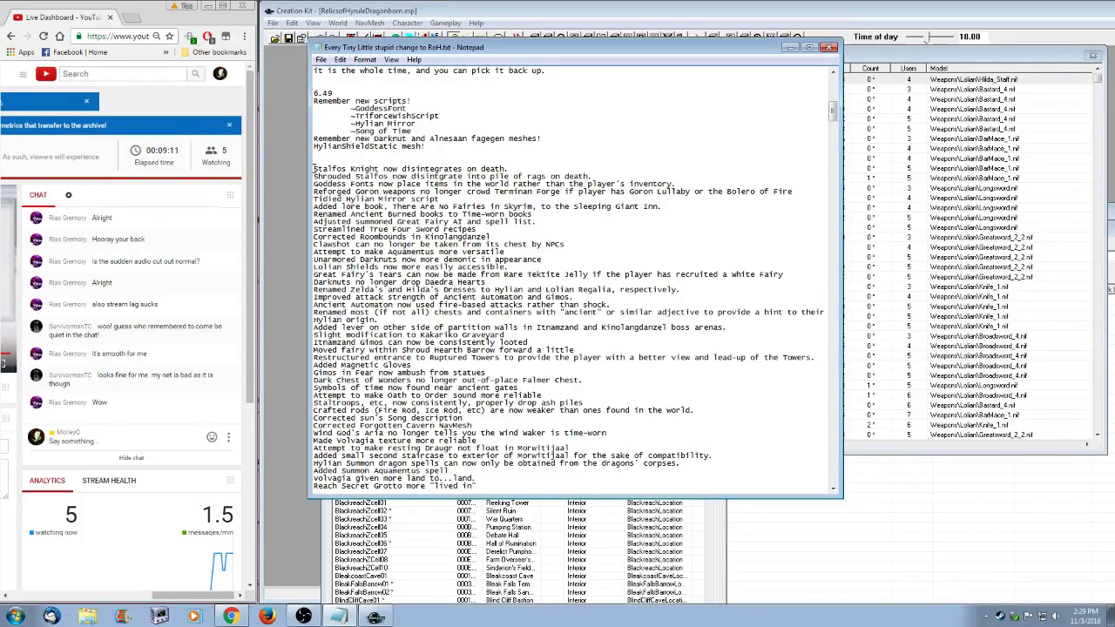
- Highlight the 6.49 entries from the Stalfos Knight change to the Twili damage enchantment change, review them and clear the selection
drag(314, 168, 679, 359)
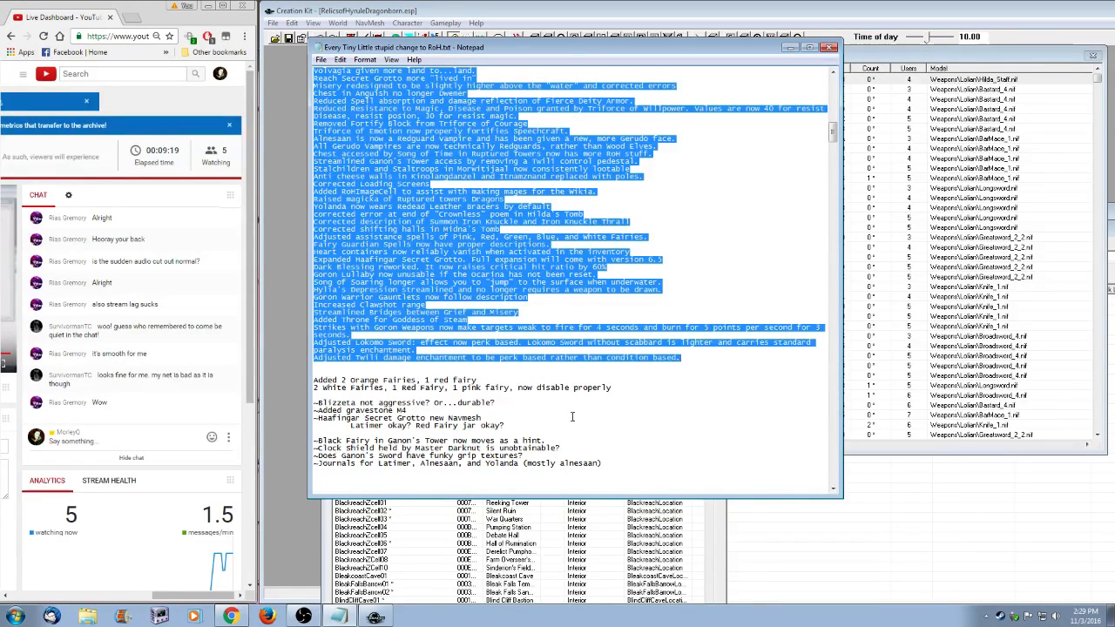
scroll(572, 417, down, 1)
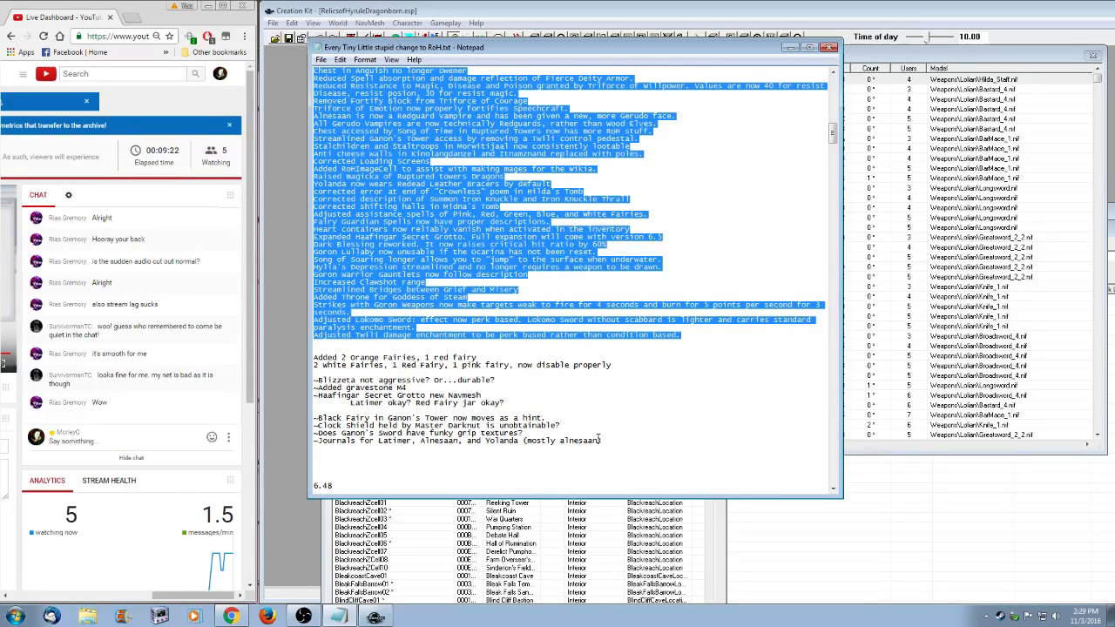
scroll(598, 438, up, 20)
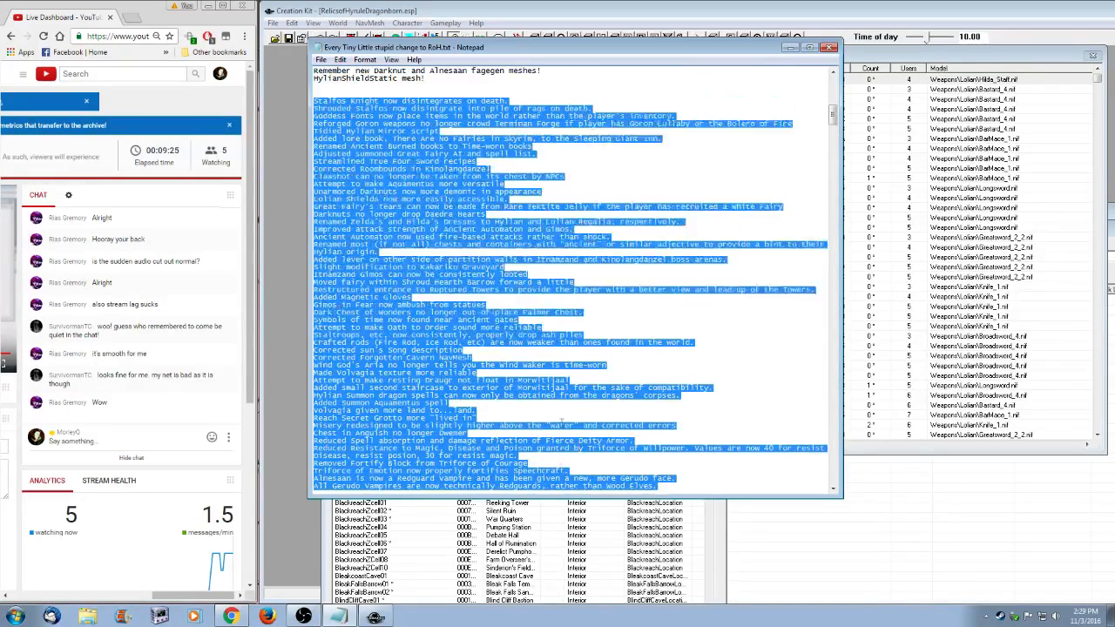
scroll(572, 357, down, 1)
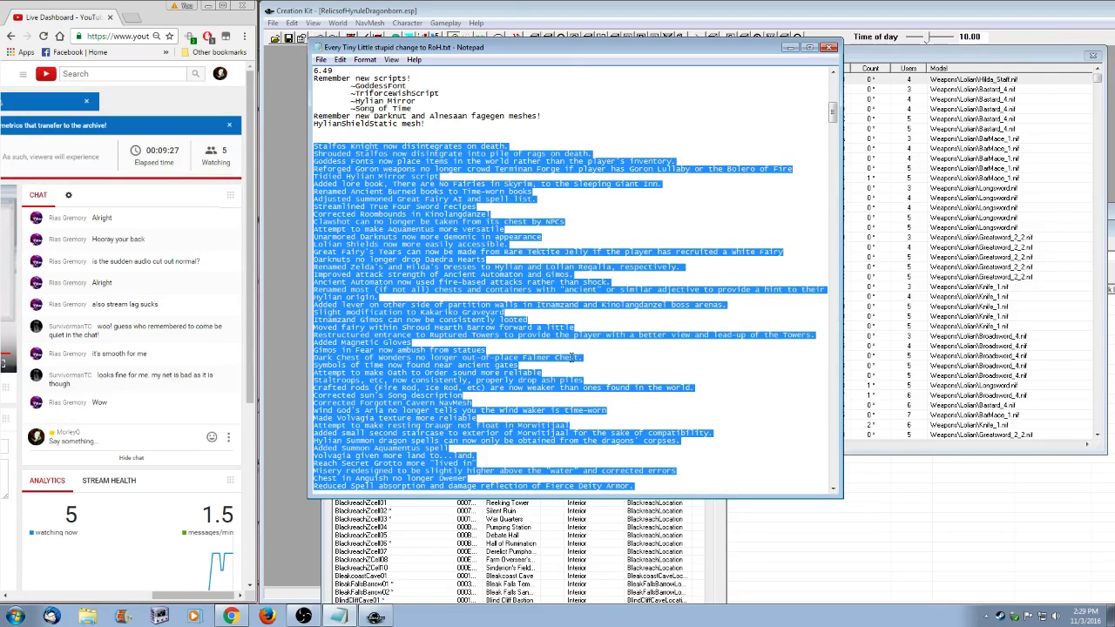
scroll(605, 407, down, 1)
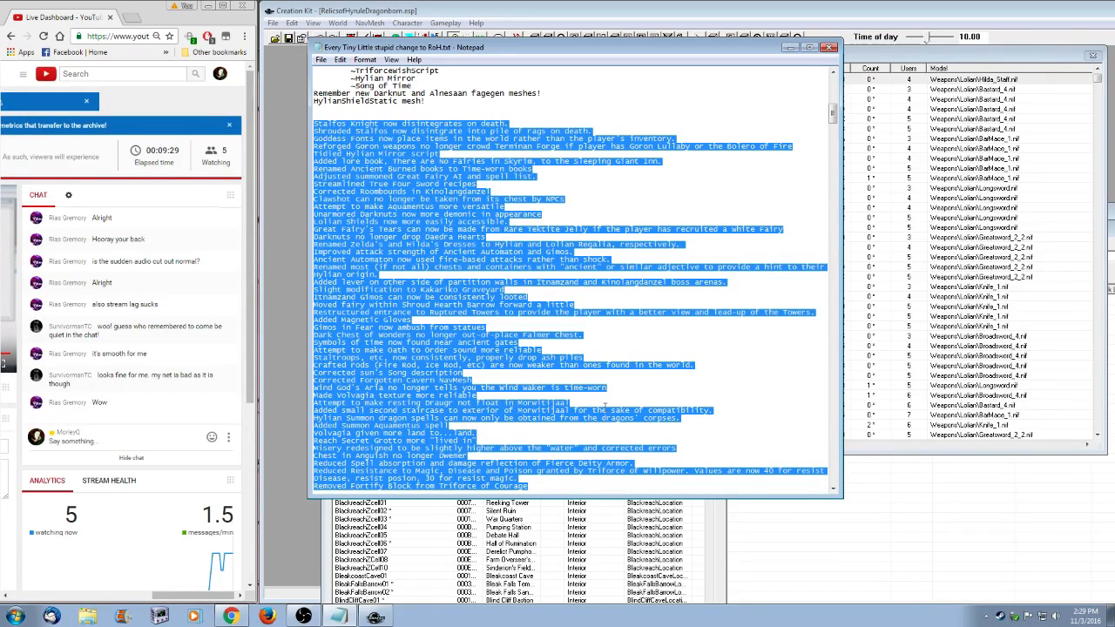
click(589, 337)
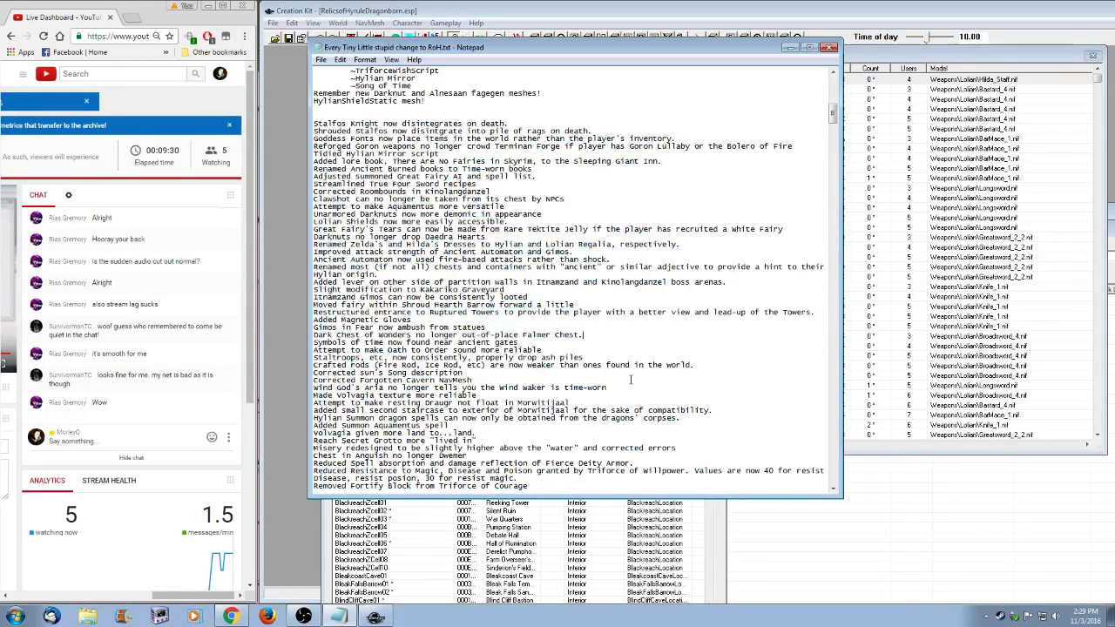
- Delete the line about making Great Fairy's Tears from Rare Tektite Jelly from the 6.49 notes
click(798, 229)
drag(798, 228, 310, 232)
key(BackSpace)
key(BackSpace)
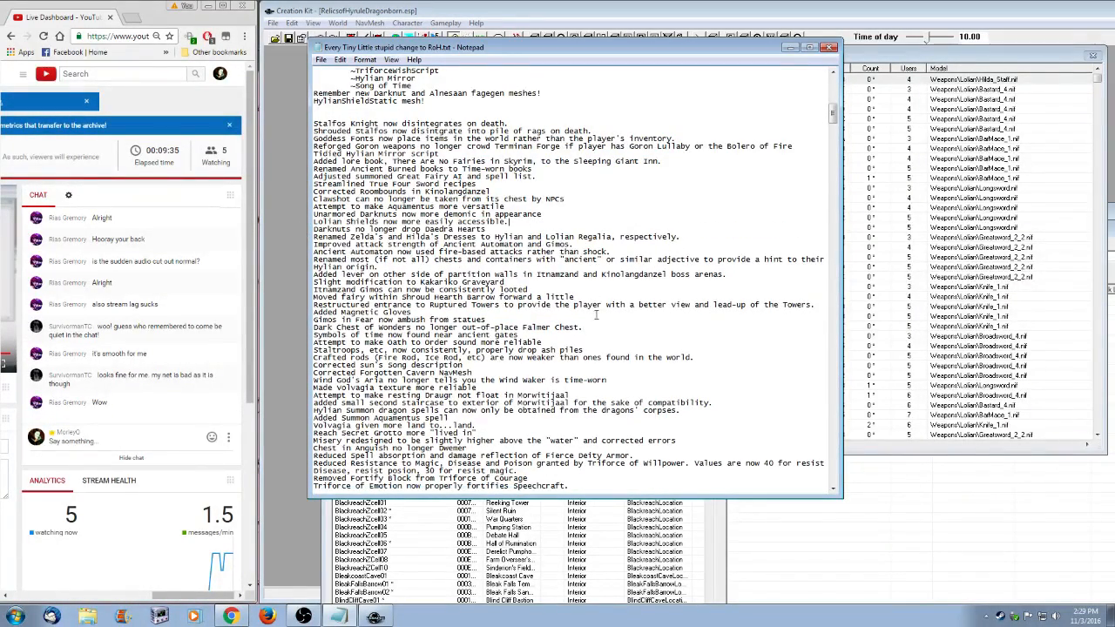
- Review the 6.49 change log entries from the Stalfos Knight change through to the Twili damage enchantment change
click(503, 228)
scroll(560, 406, down, 1)
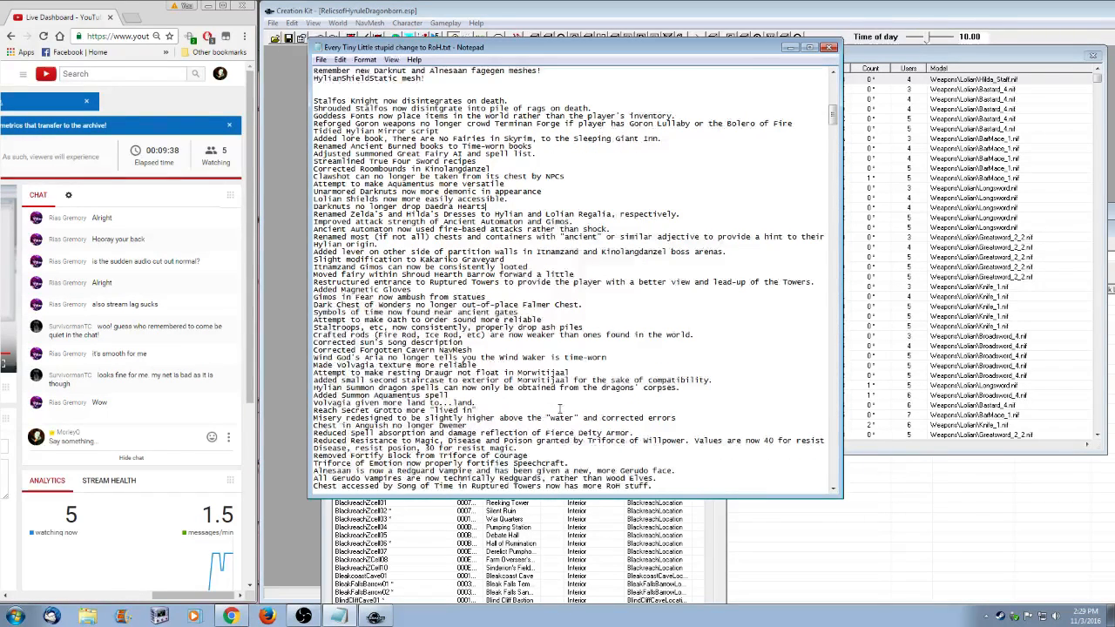
scroll(560, 407, down, 2)
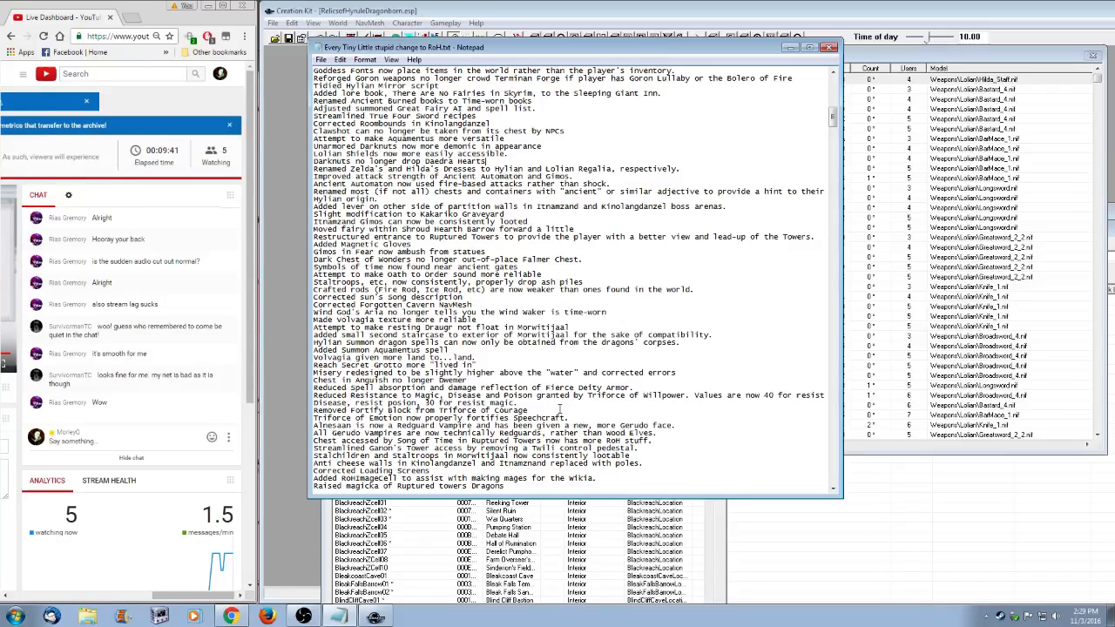
scroll(560, 407, down, 3)
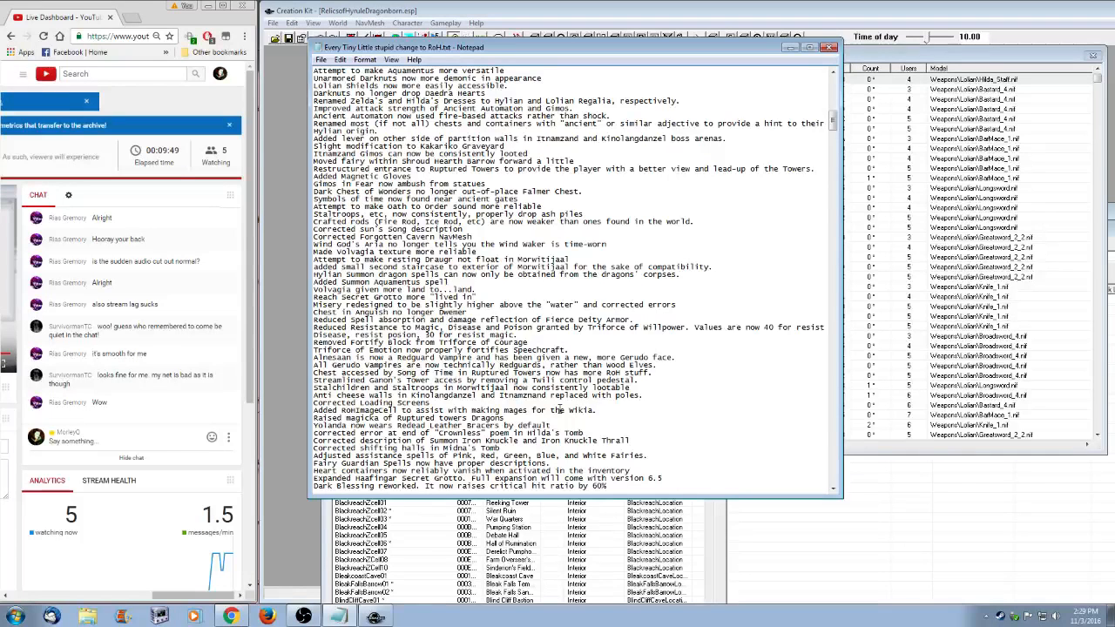
scroll(560, 409, down, 2)
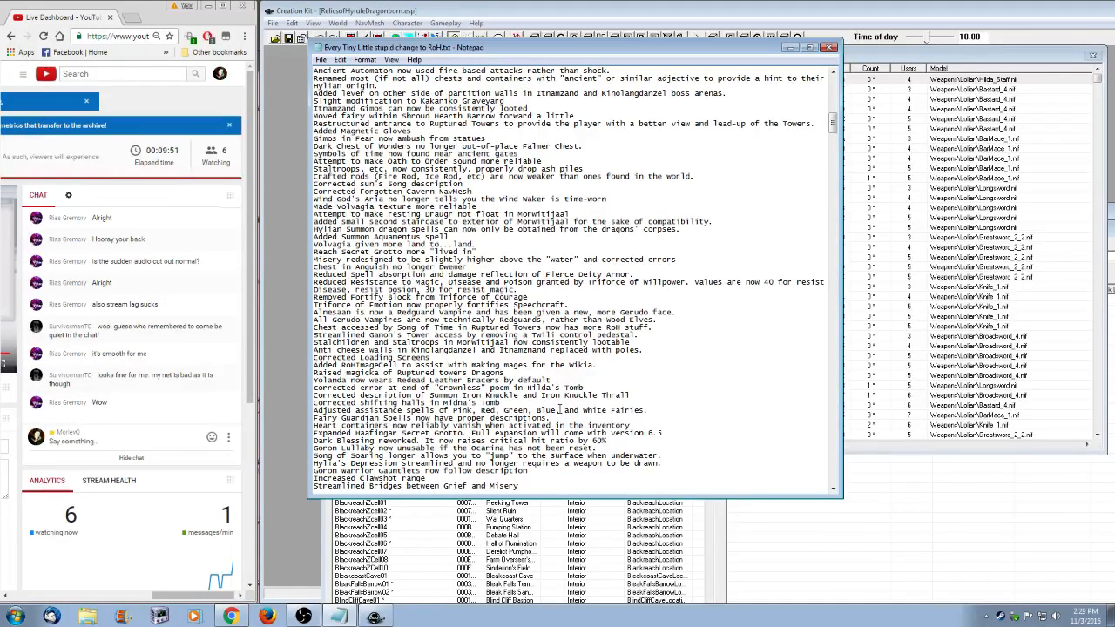
scroll(560, 409, down, 2)
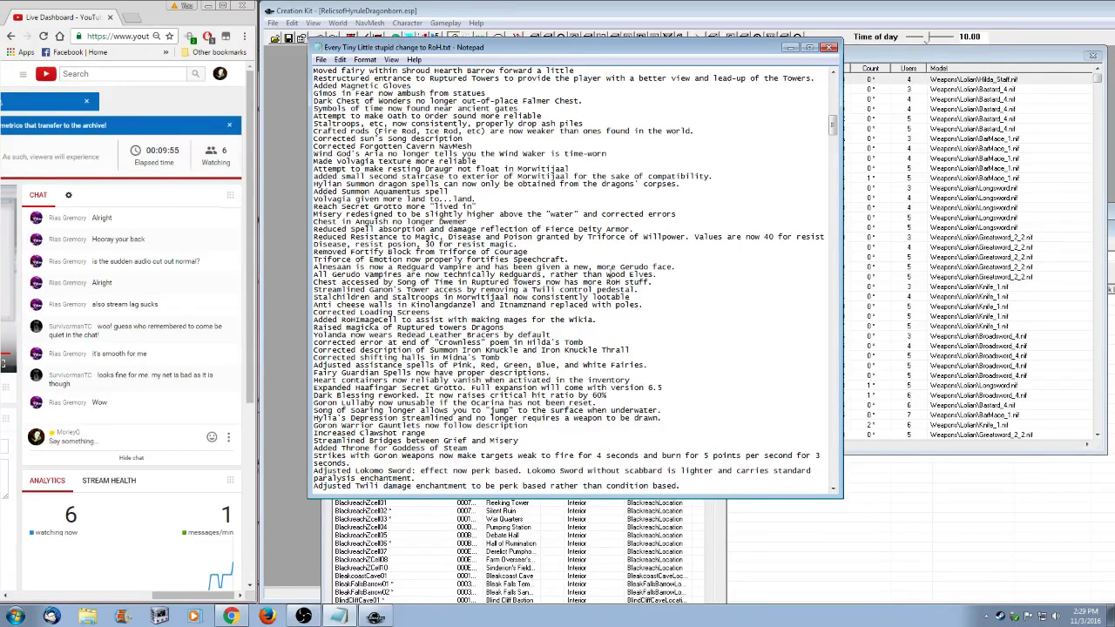
- Highlight the line about Gerudo Vampires being Redguards, clear the selection, and review the remaining 6.49 entries and open questions down to version 6.48
drag(675, 274, 314, 276)
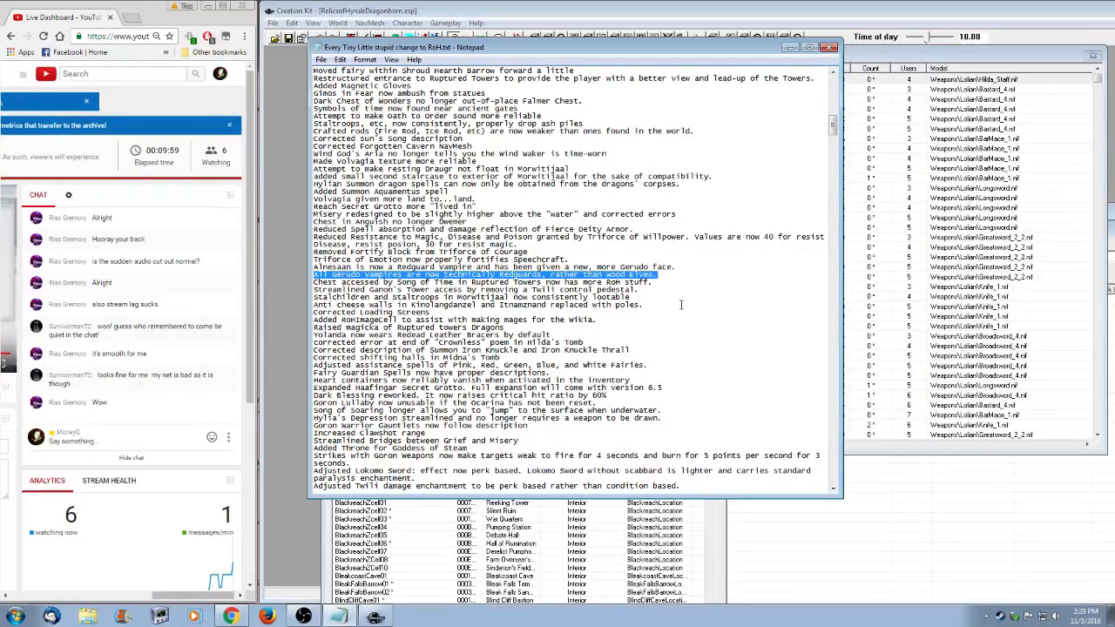
scroll(666, 366, down, 1)
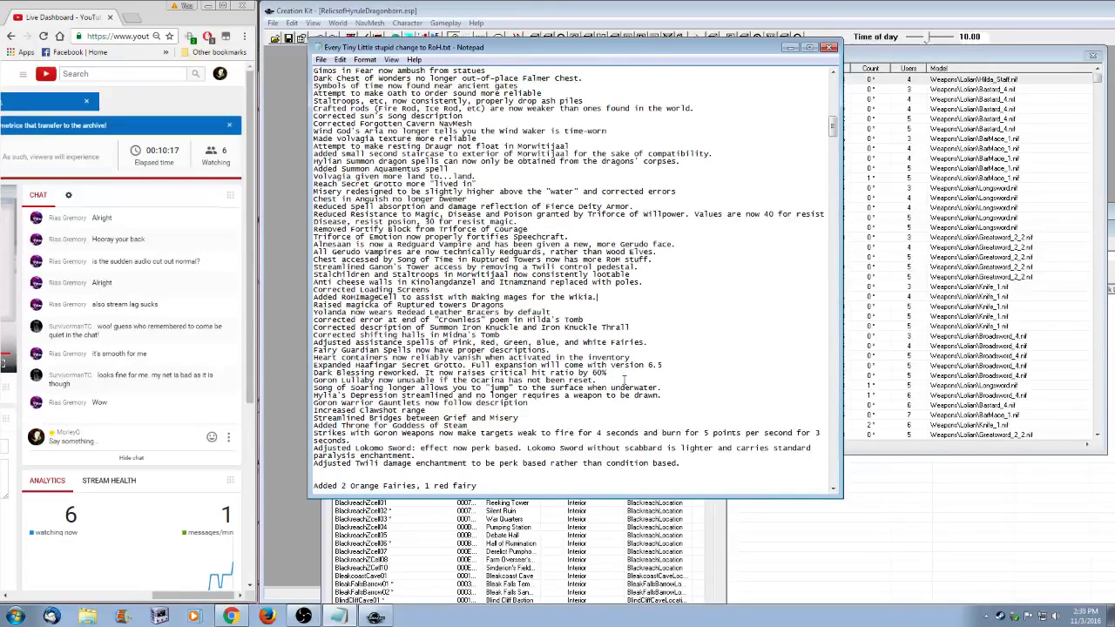
scroll(623, 380, down, 2)
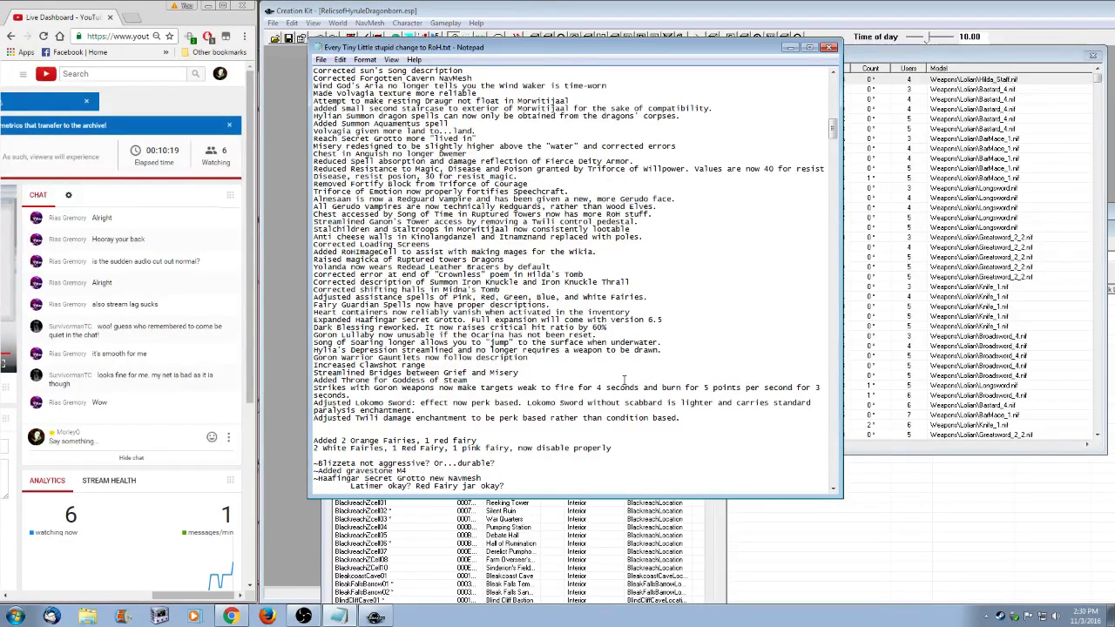
scroll(624, 379, down, 2)
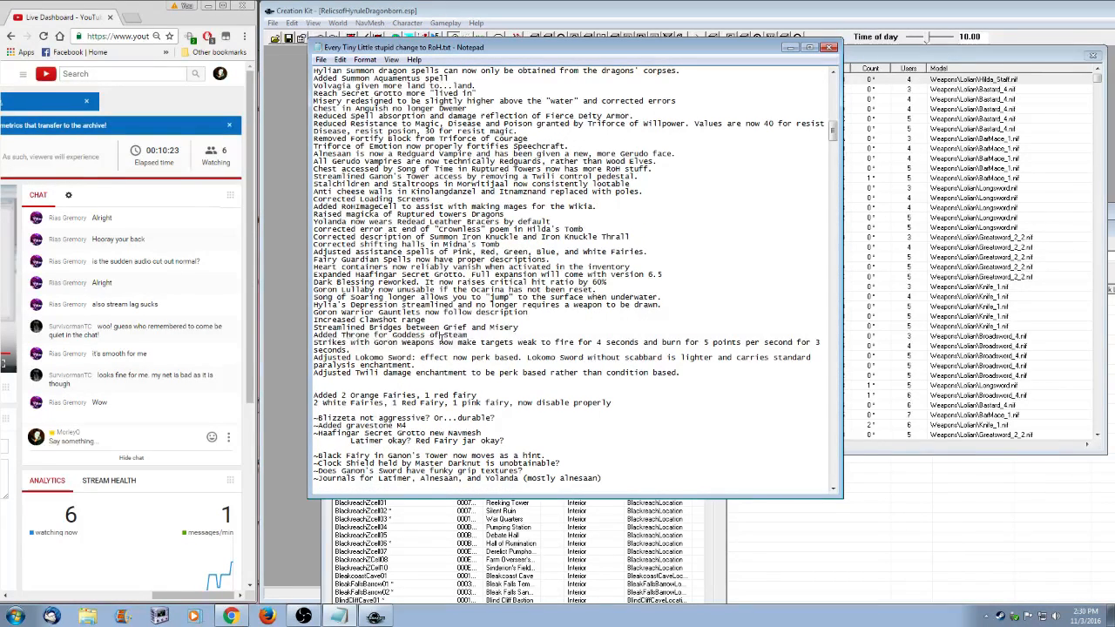
scroll(442, 336, down, 1)
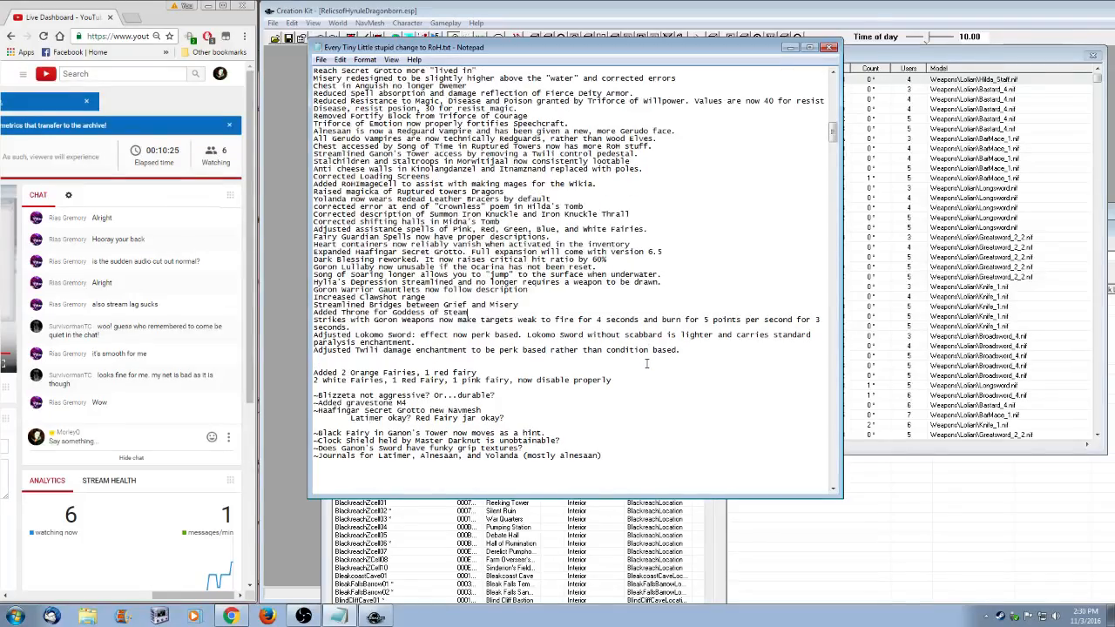
scroll(538, 364, up, 4)
scroll(590, 466, down, 6)
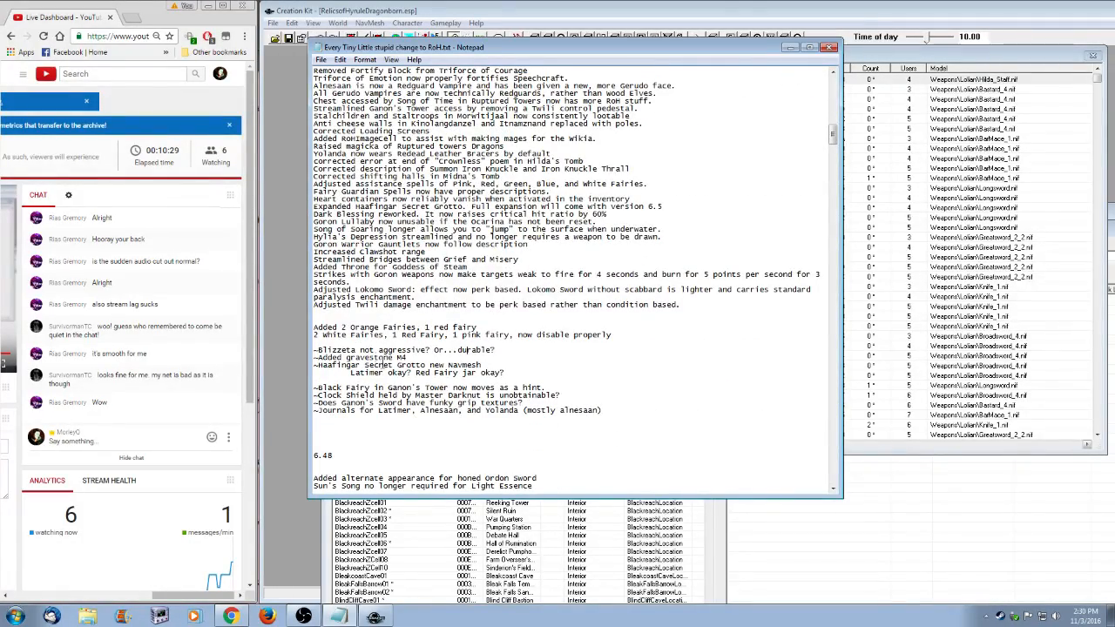
- Switch to the Creation Kit, filter the actors by "blizze" and select EncAtronachBlizzeta
click(392, 527)
scroll(451, 479, down, 3)
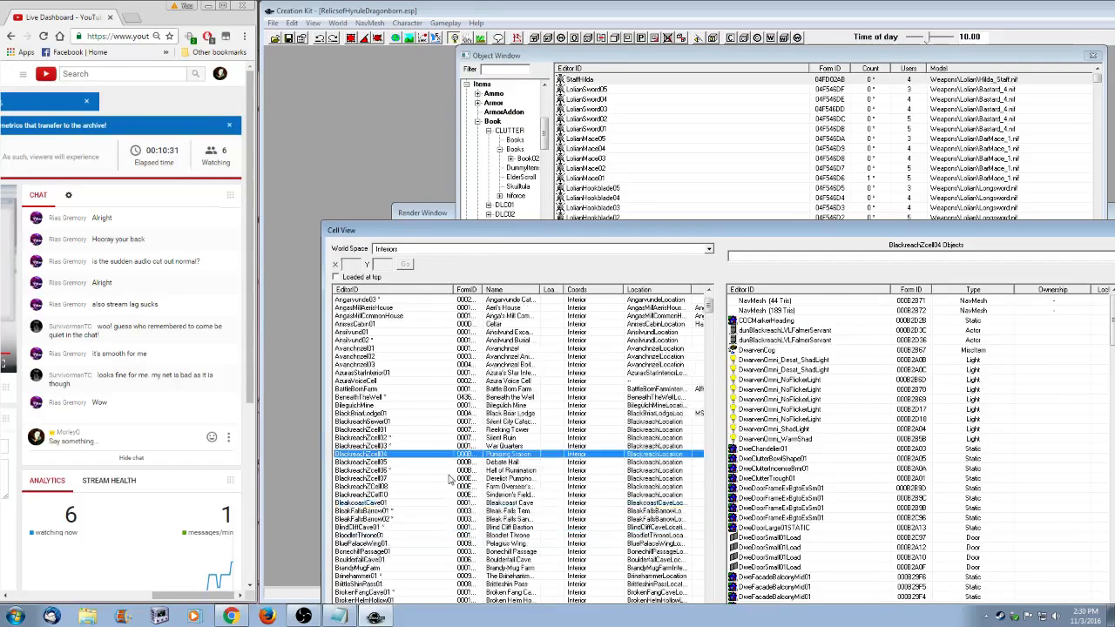
click(506, 71)
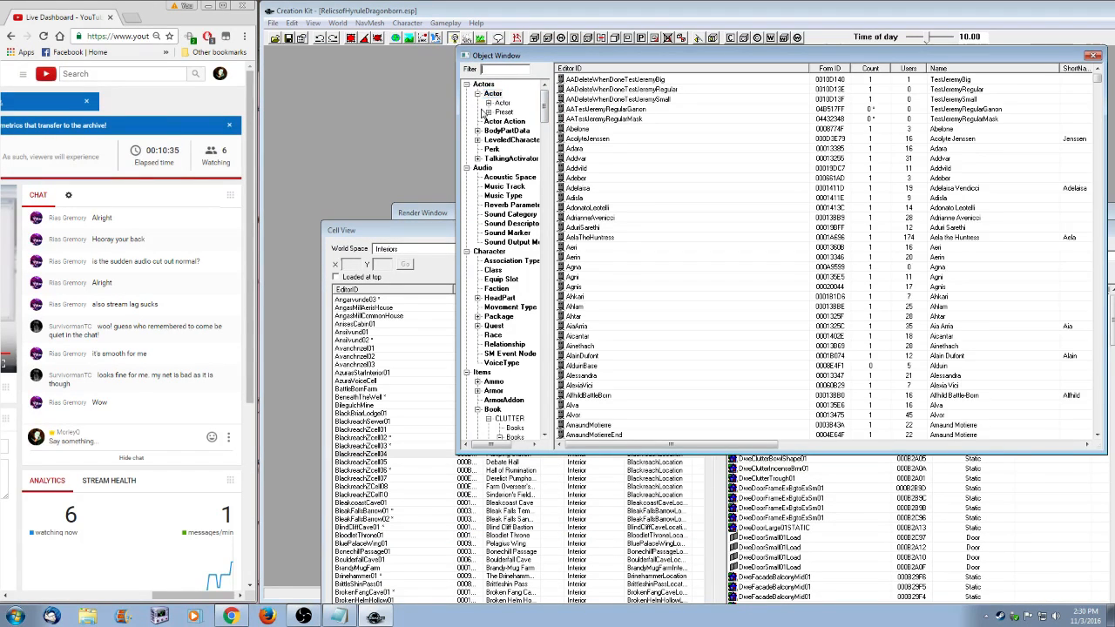
text(bizz)
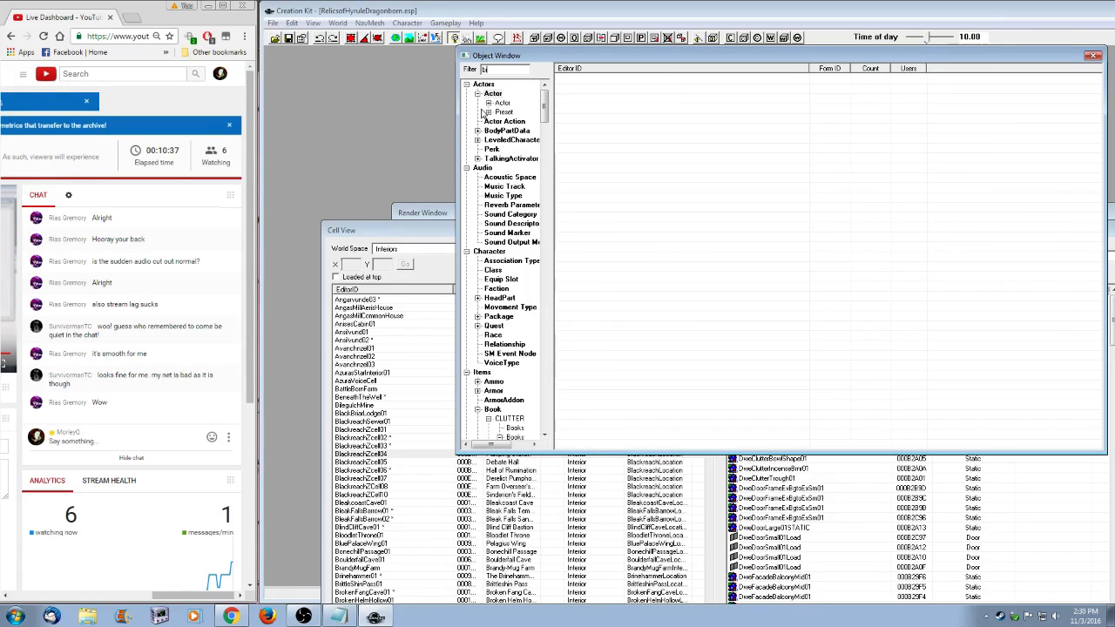
key(BackSpace)
key(BackSpace)
key(BackSpace)
text(liz)
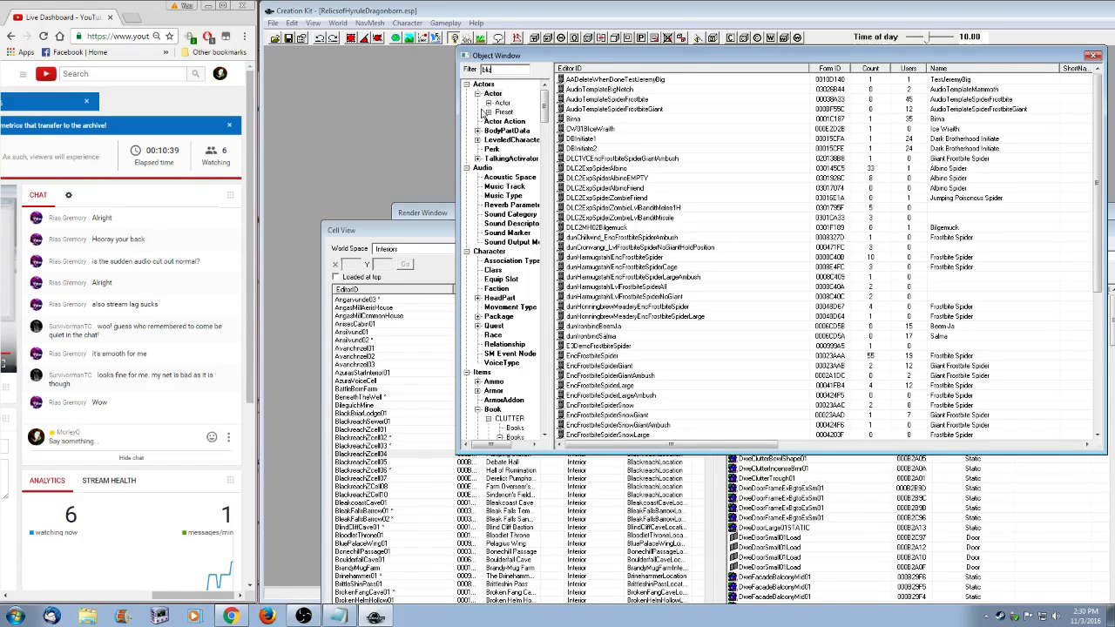
text(ze)
click(610, 80)
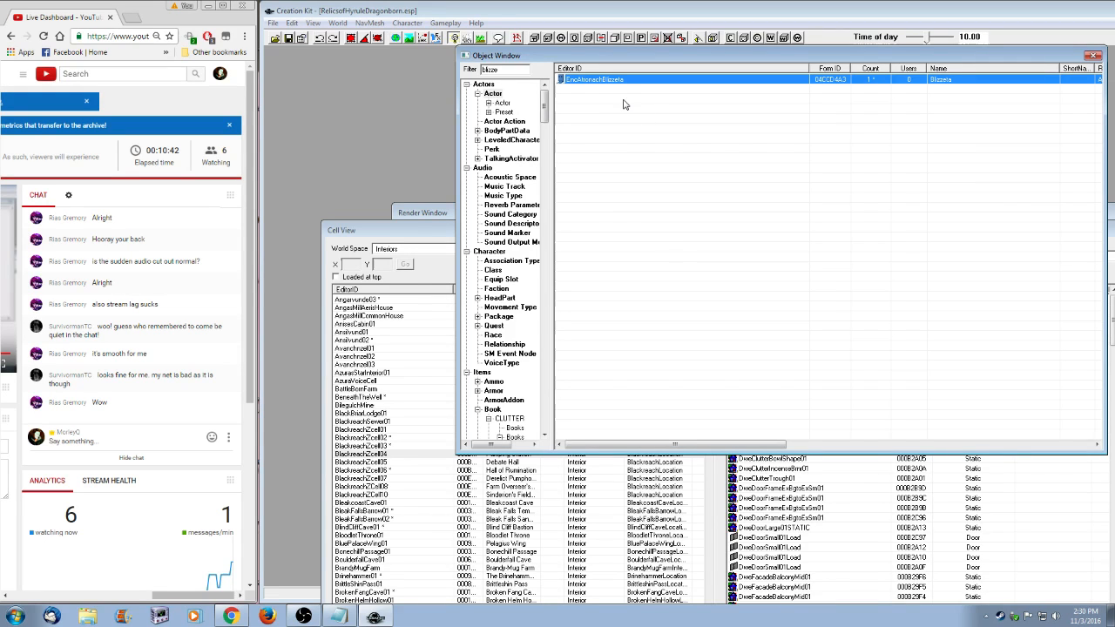
- Preview the EncAtronachBlizzeta model with the sky turned on, inspect it up close and close the preview
right_click(605, 79)
click(659, 142)
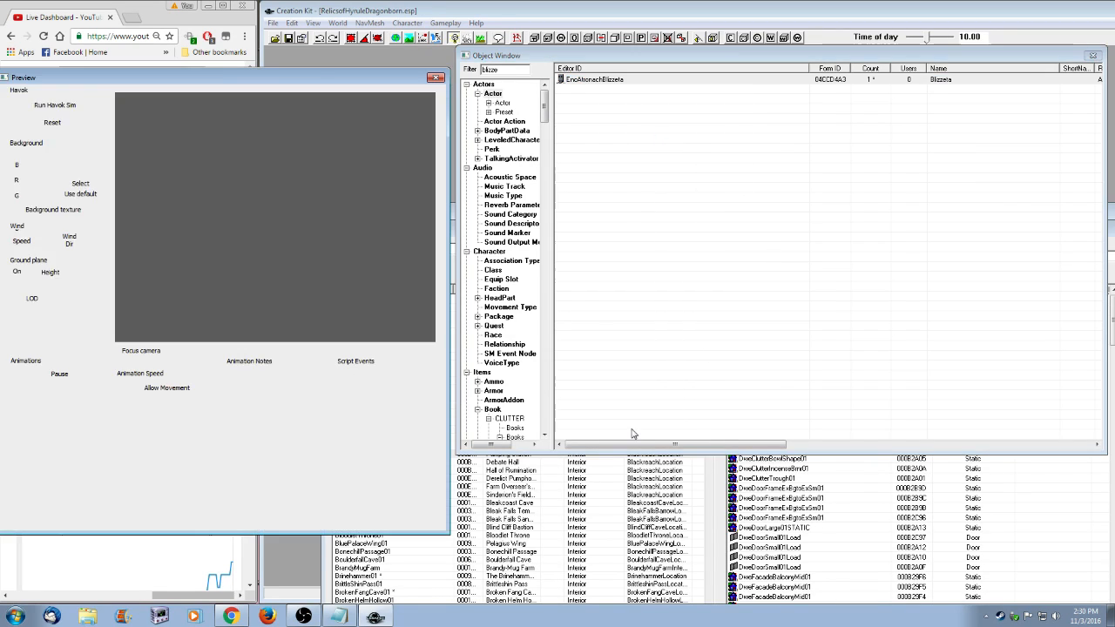
drag(197, 265, 381, 235)
drag(185, 76, 495, 117)
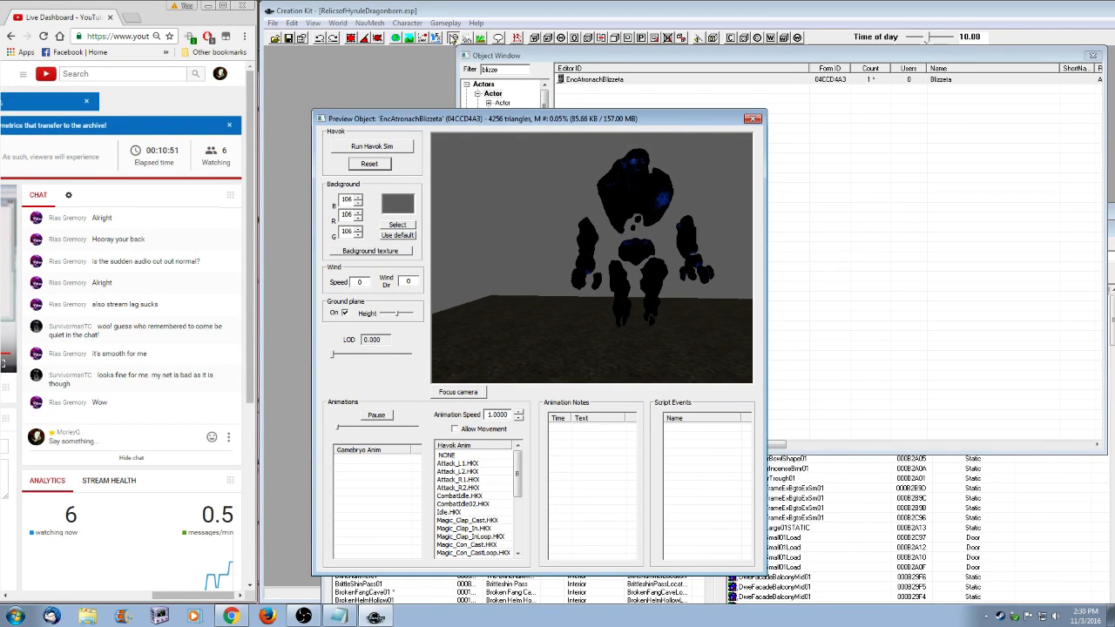
click(468, 38)
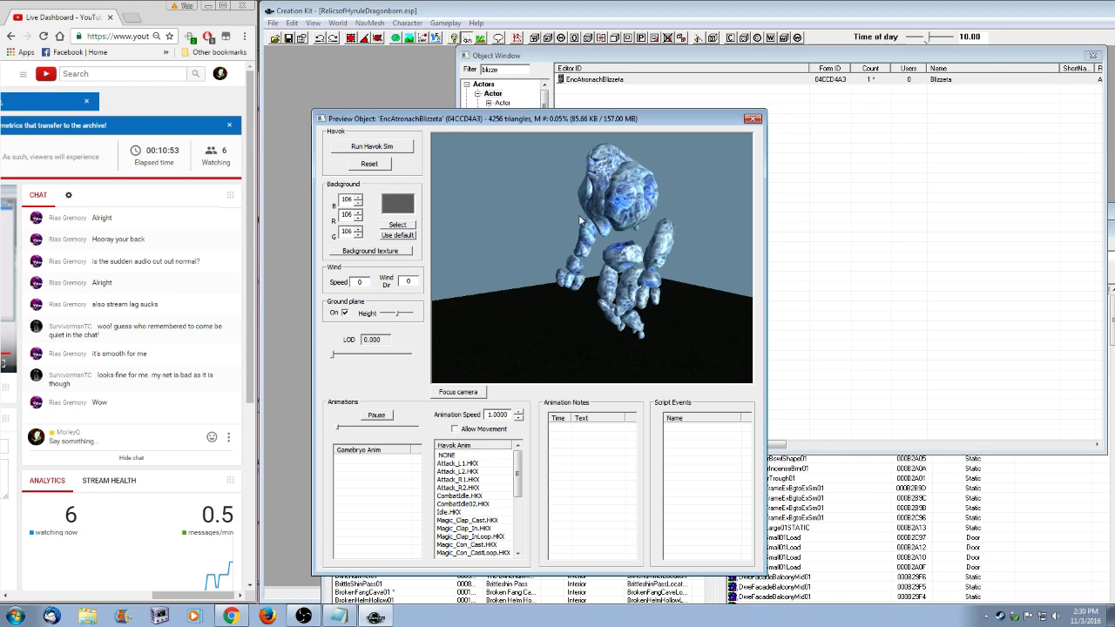
shift+drag(578, 214, 624, 253)
scroll(615, 253, up, 4)
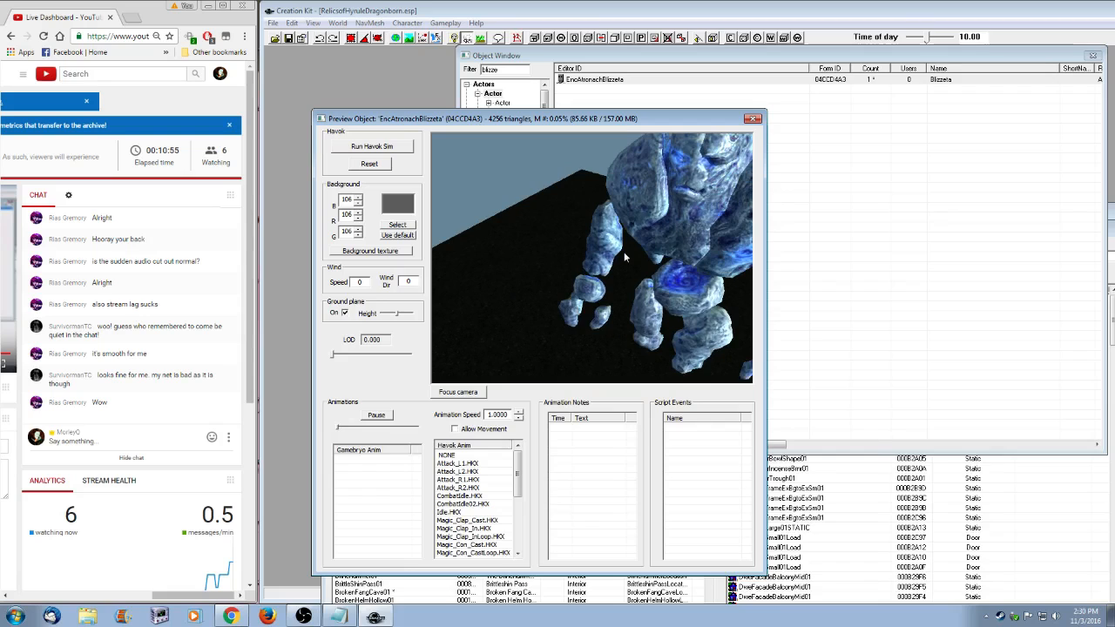
scroll(624, 252, down, 3)
click(755, 118)
- Open the EncAtronachBlizzeta actor record and review its stats, factions, relationships, keywords, AI data, spells and traits
right_click(599, 79)
click(632, 103)
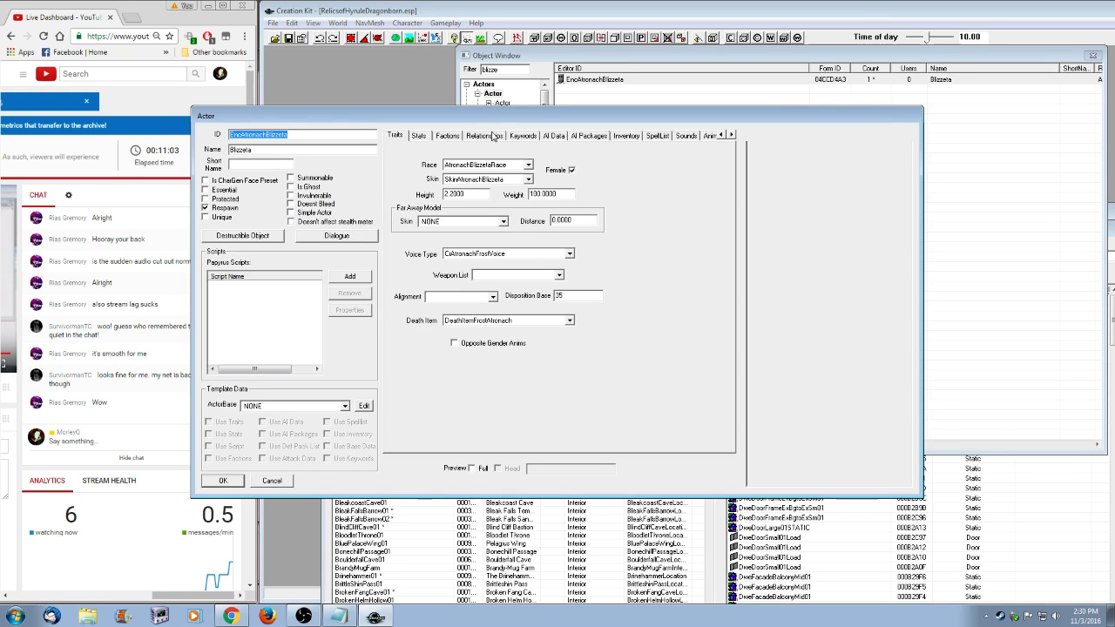
mouse_move(497, 122)
mouse_down()
mouse_move(633, 148)
mouse_move(643, 171)
mouse_up()
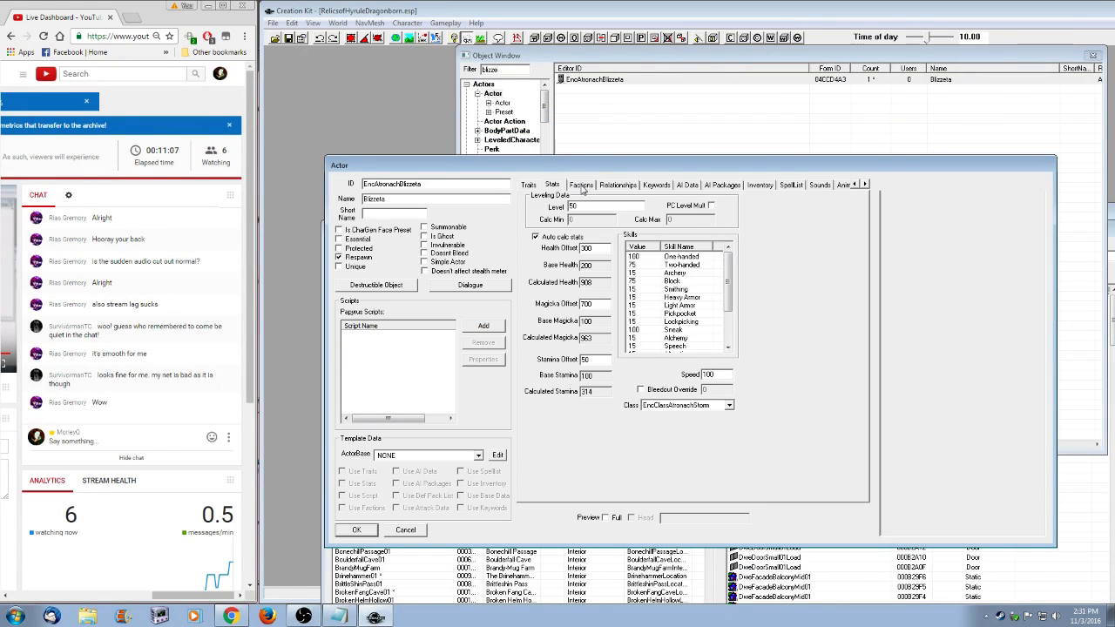
click(581, 185)
click(618, 186)
click(656, 185)
click(687, 185)
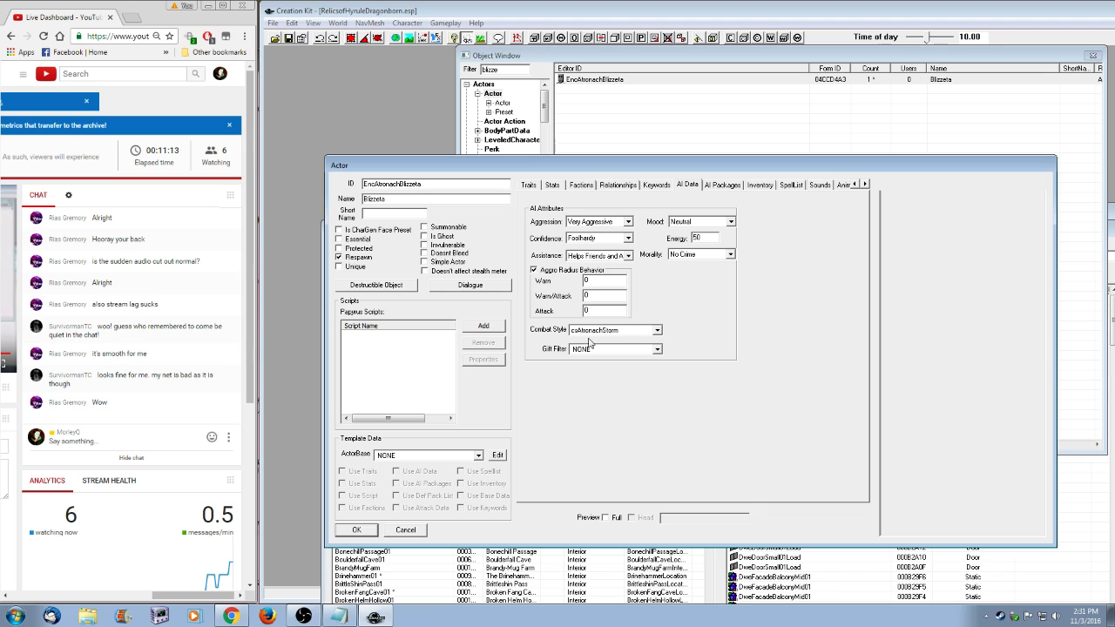
click(790, 184)
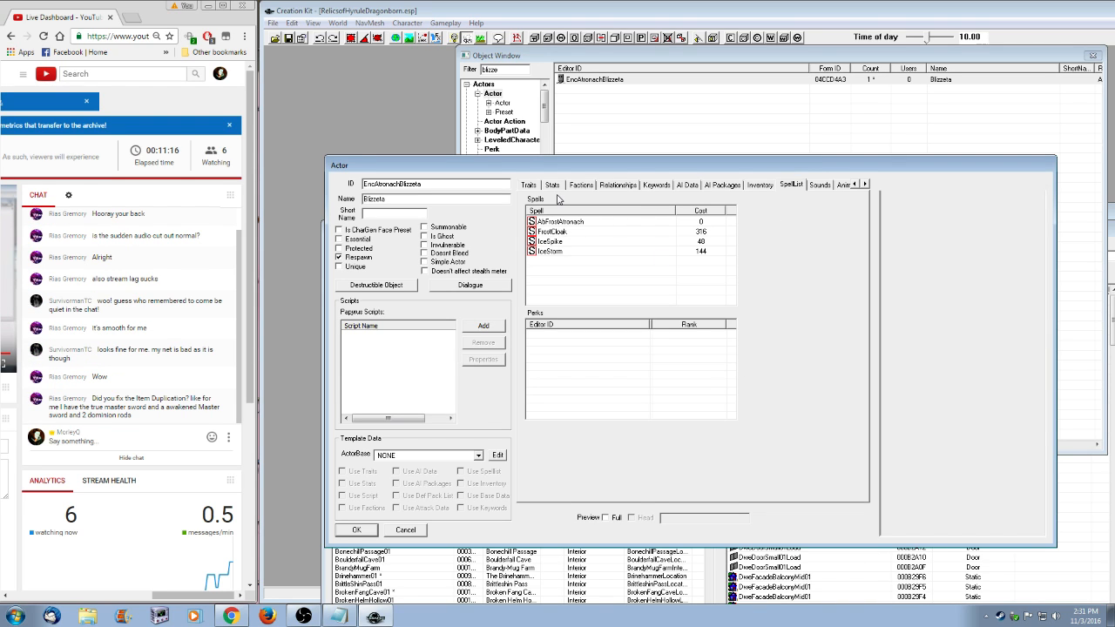
click(531, 185)
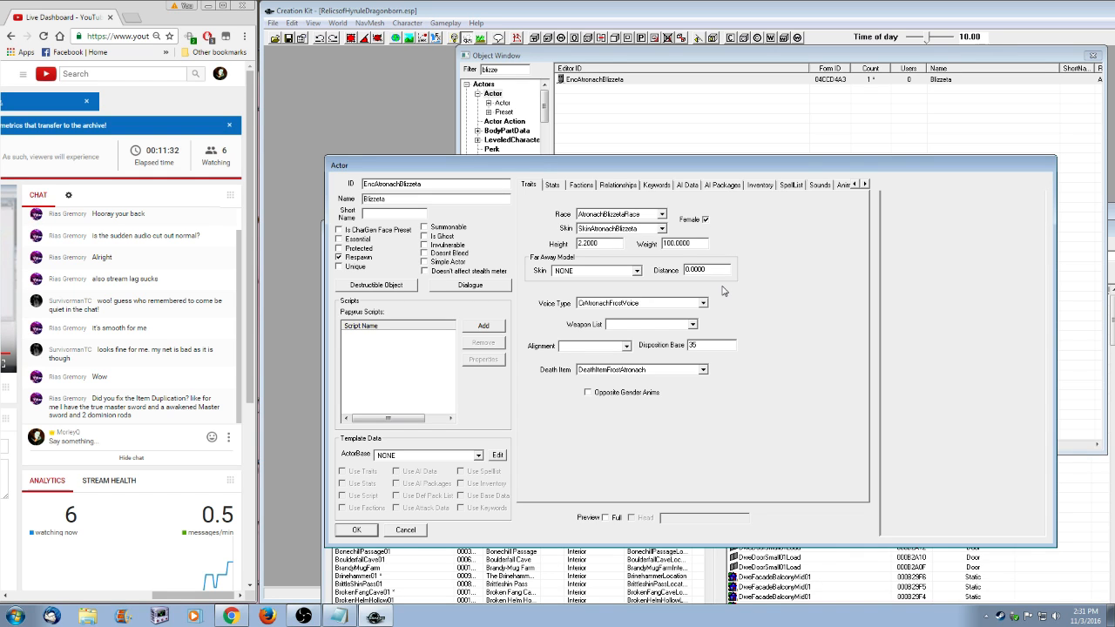
- Review Blizzeta's traits and stats again, rearranging the actor record and the Object Window
drag(654, 55, 665, 55)
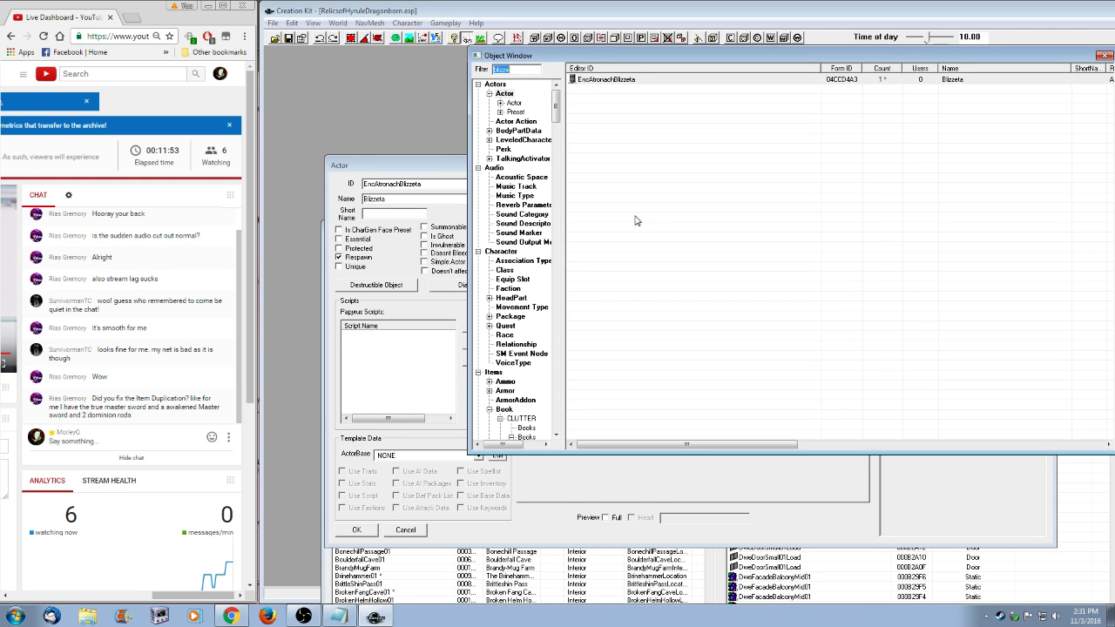
click(446, 172)
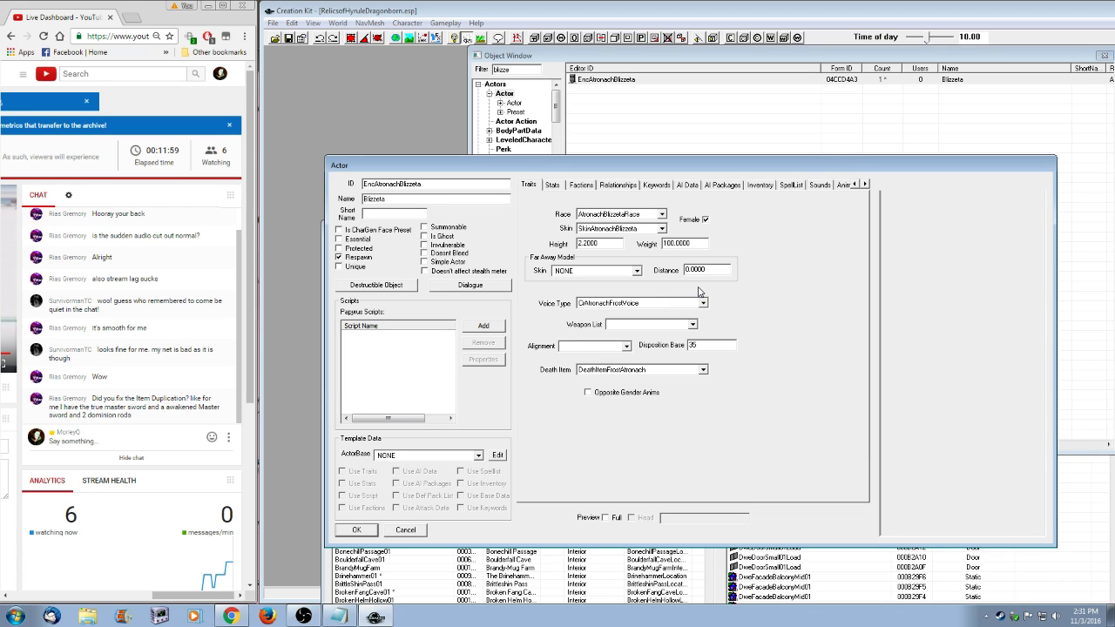
click(554, 184)
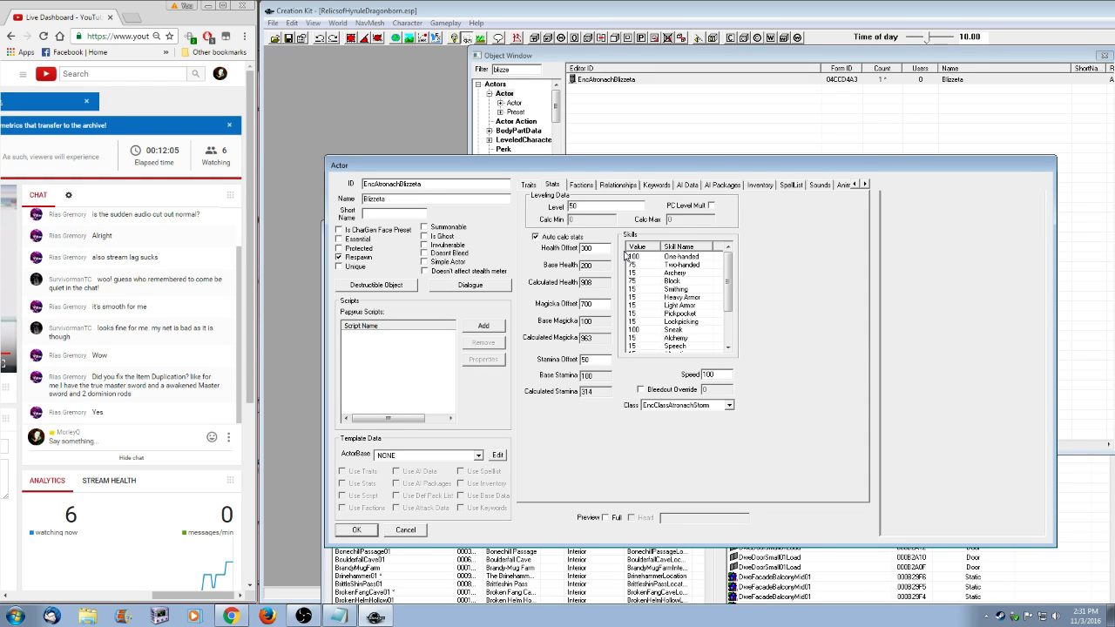
drag(491, 171, 567, 173)
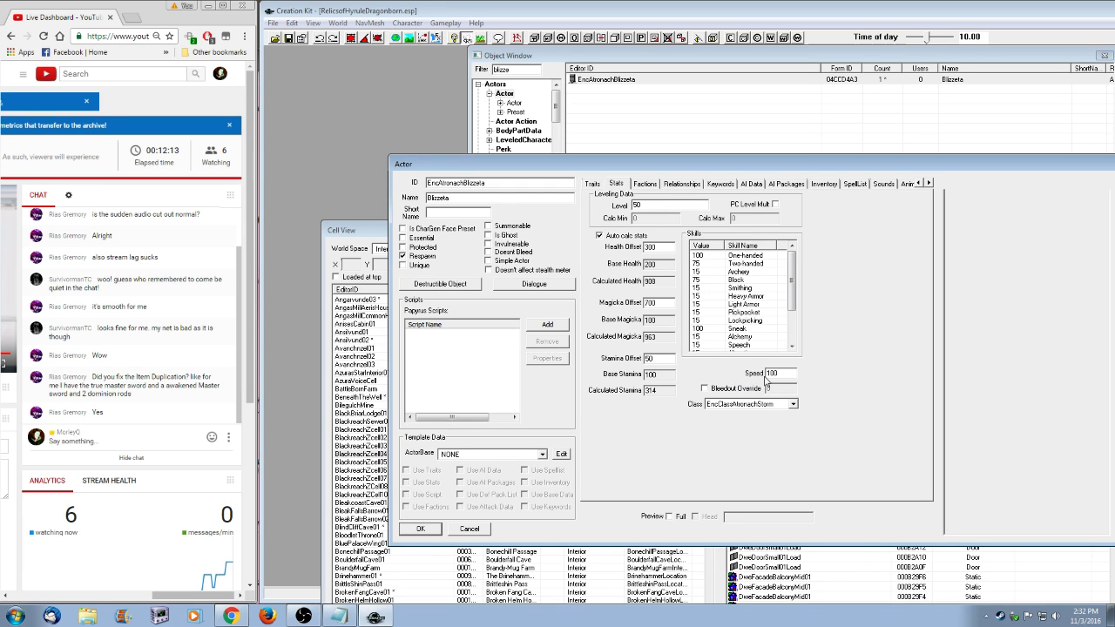
drag(608, 166, 607, 144)
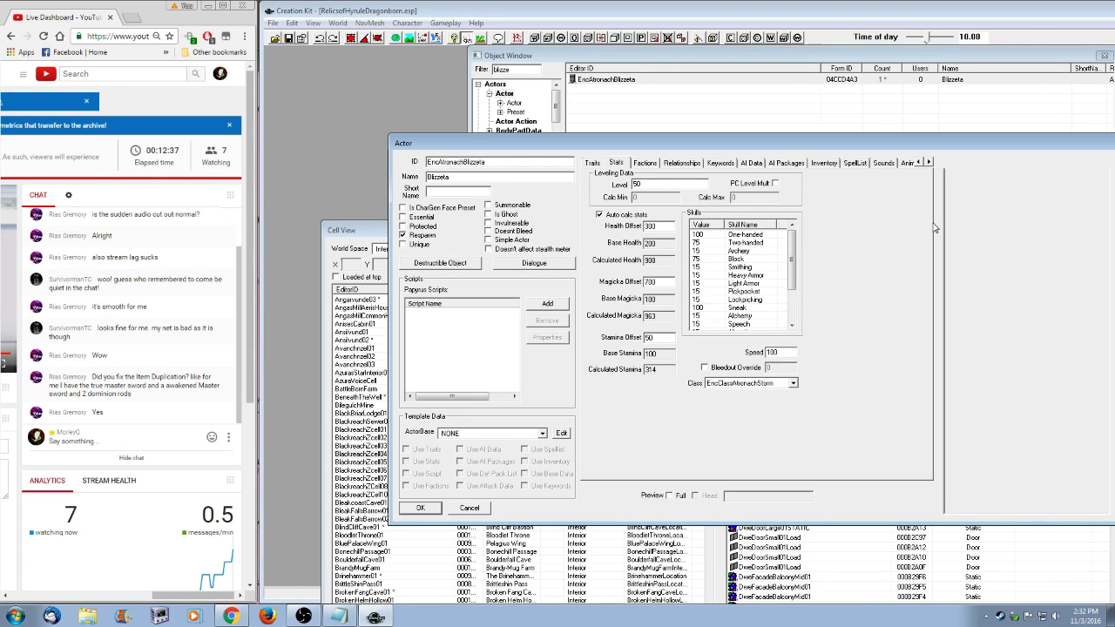
click(597, 55)
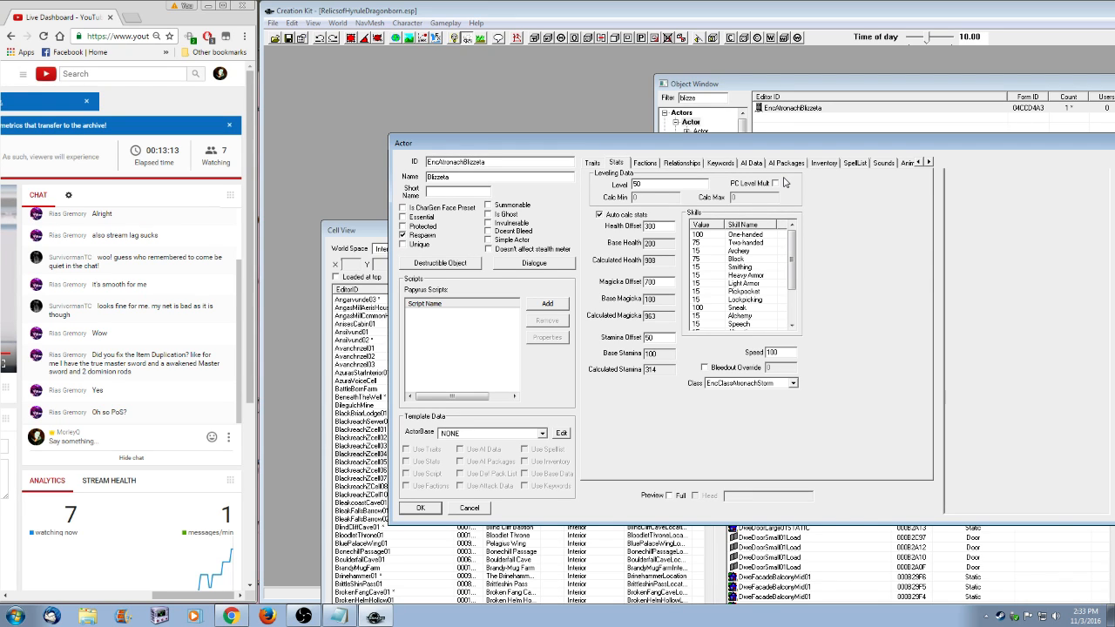
- Check Blizzeta's factions, stats and keywords, and close the actor record without saving
click(656, 165)
click(621, 165)
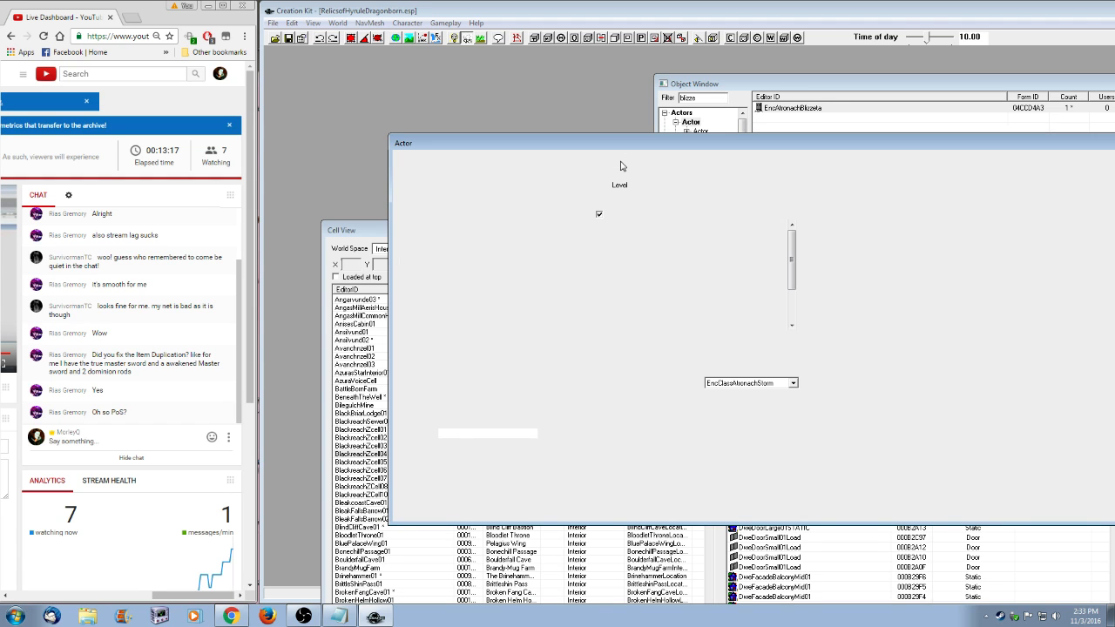
click(720, 164)
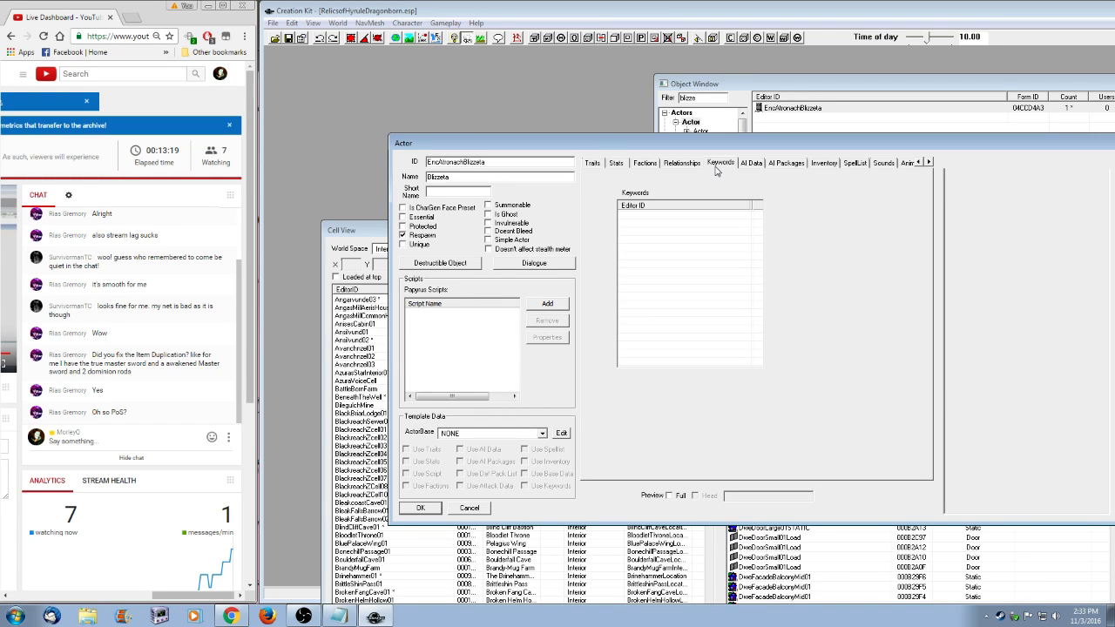
click(470, 509)
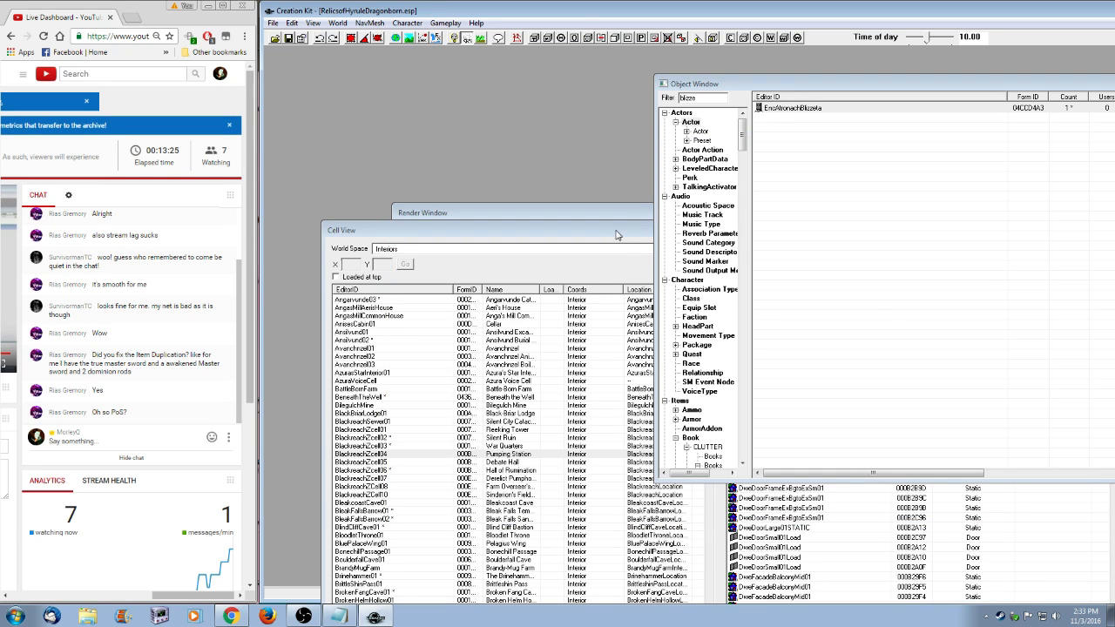
- Search the Furniture objects for "ancient" and for "hyl", and move the Object Window to show the full list
drag(742, 137, 748, 228)
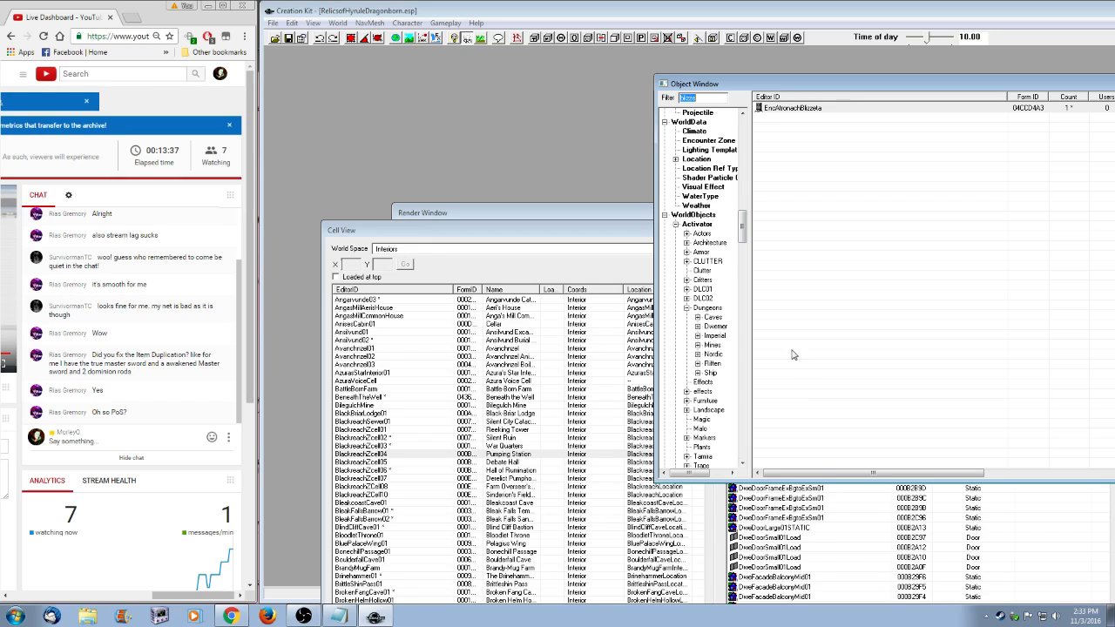
drag(744, 225, 748, 257)
click(697, 262)
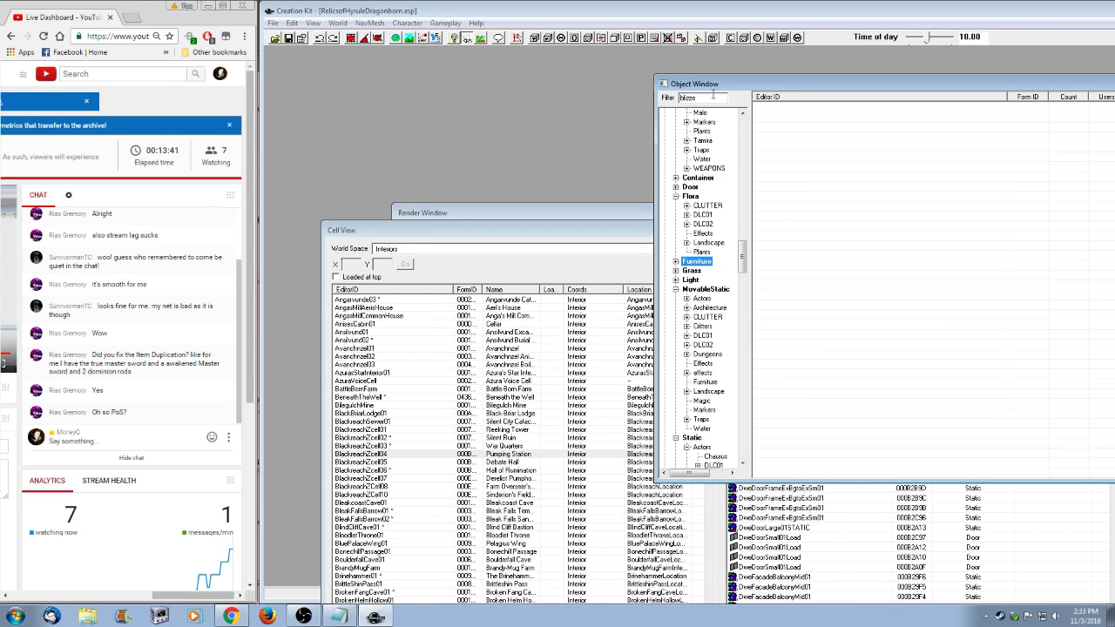
drag(708, 97, 631, 93)
text(ancient)
drag(723, 98, 615, 95)
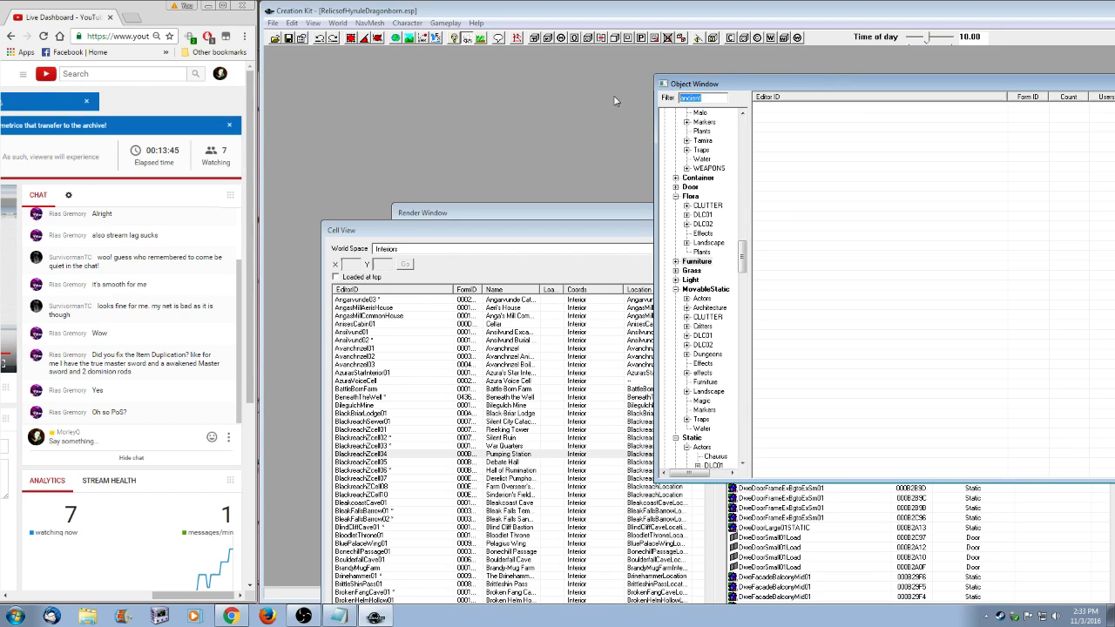
text(hyl)
drag(946, 87, 584, 86)
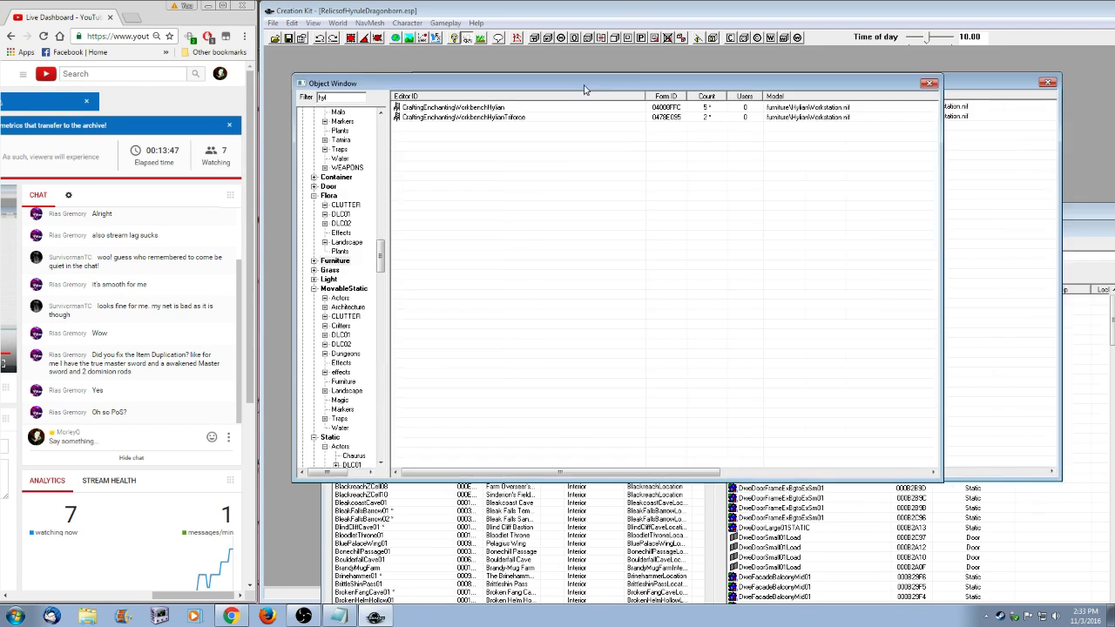
- Open the CraftingEnchantingWorkbenchHylian furniture record and examine its name, isEnchanting keyword and model preview from another angle
click(471, 109)
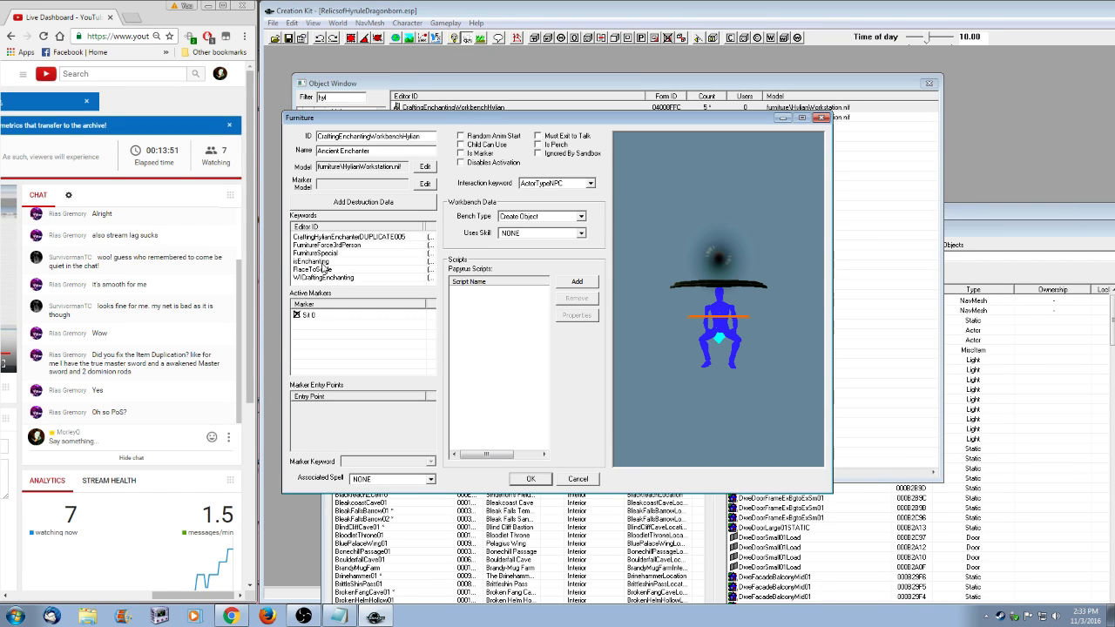
click(320, 262)
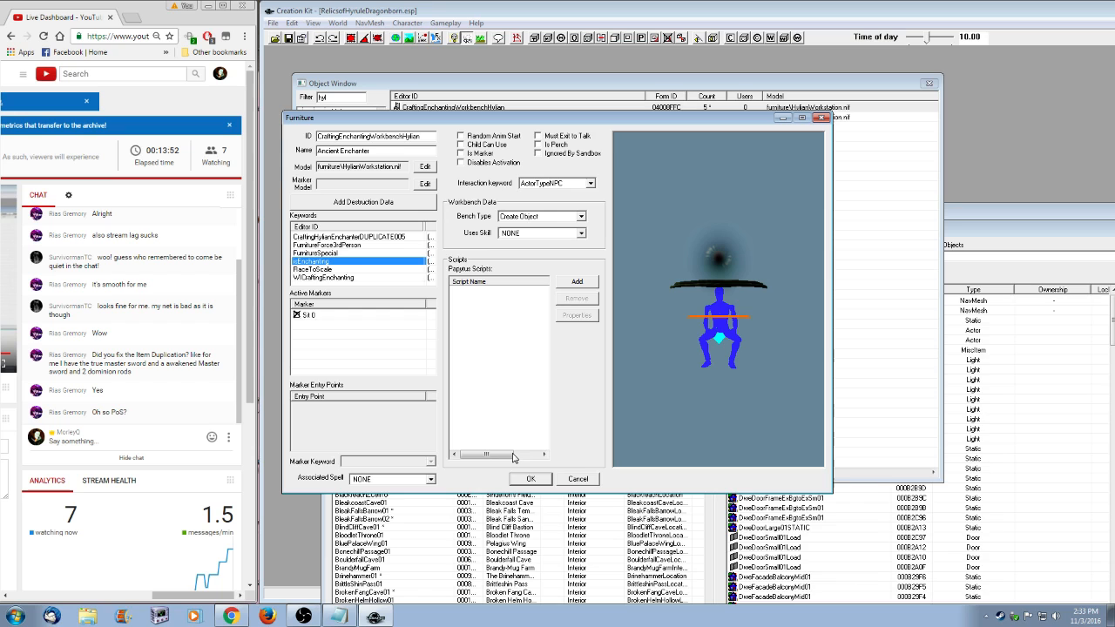
drag(453, 119, 687, 122)
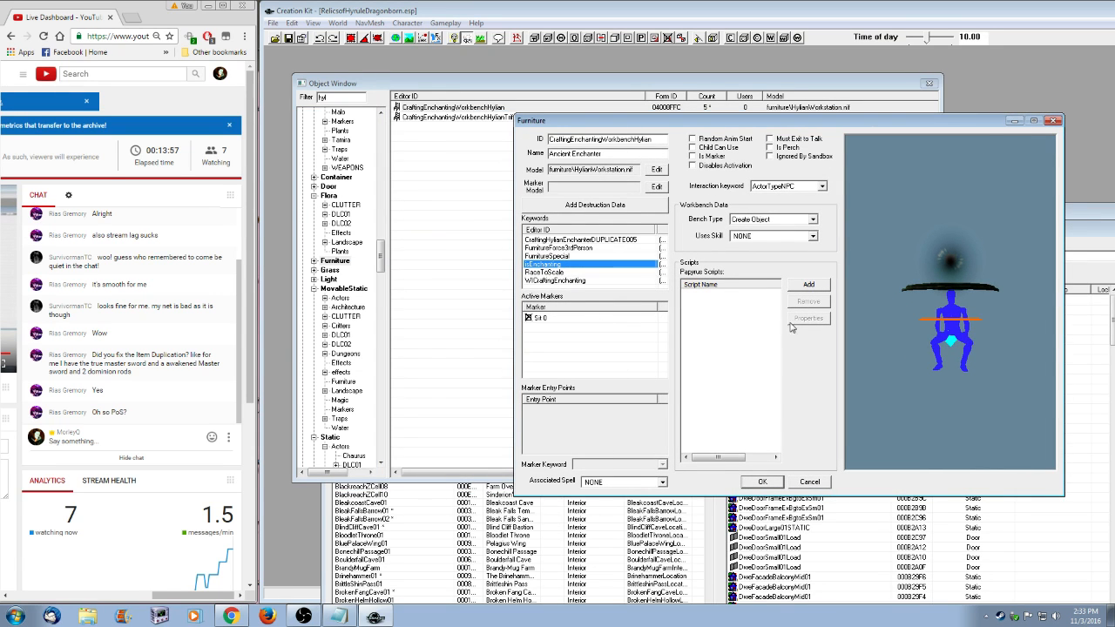
click(891, 338)
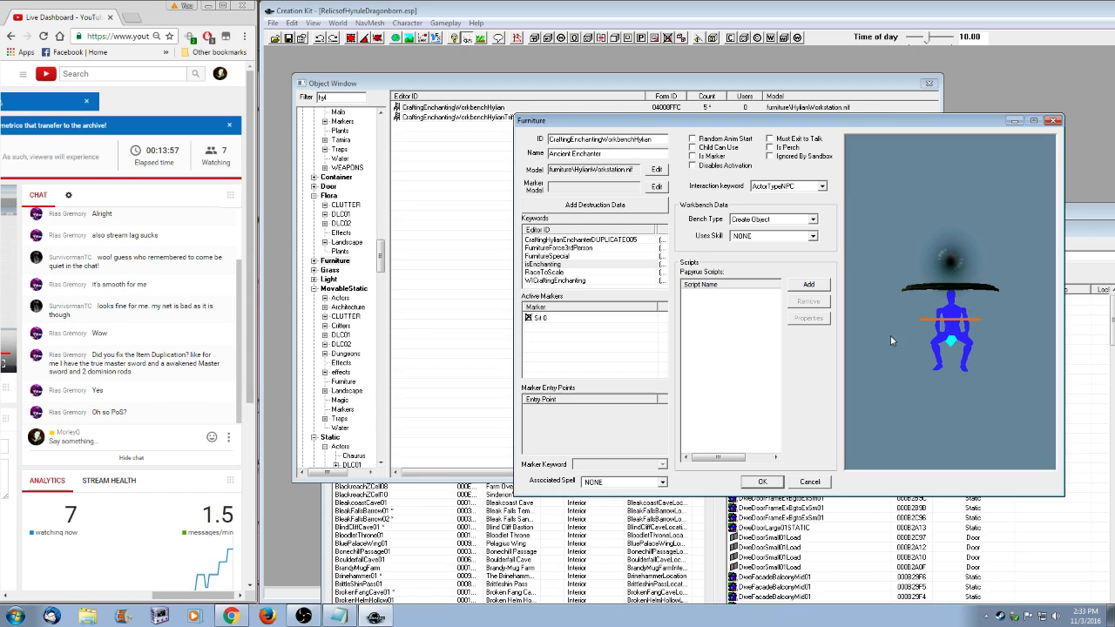
click(557, 265)
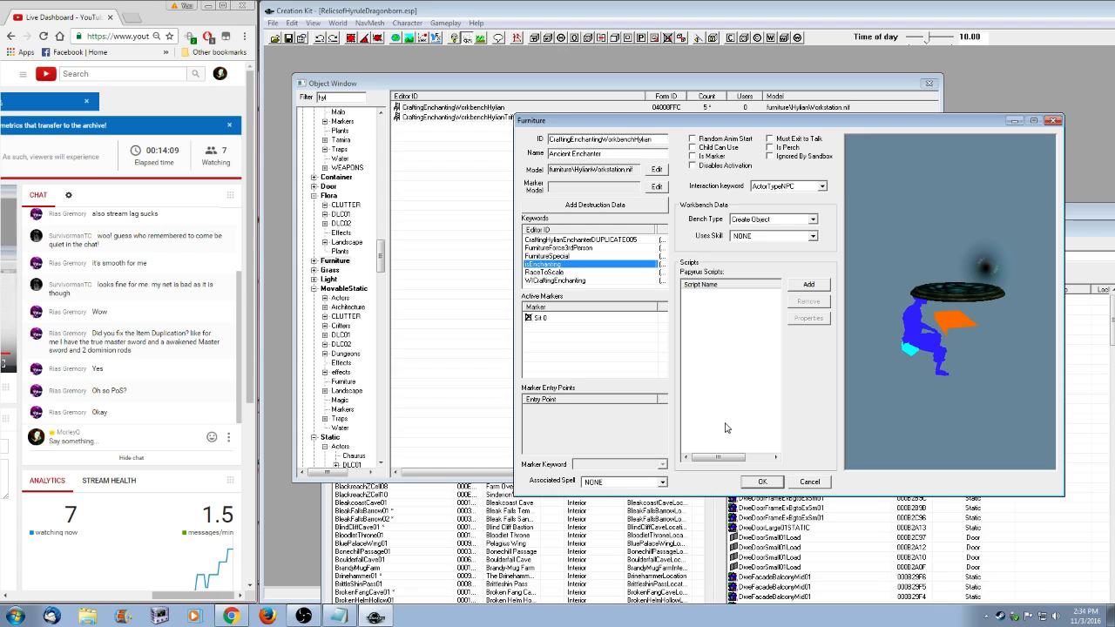
drag(637, 154, 431, 201)
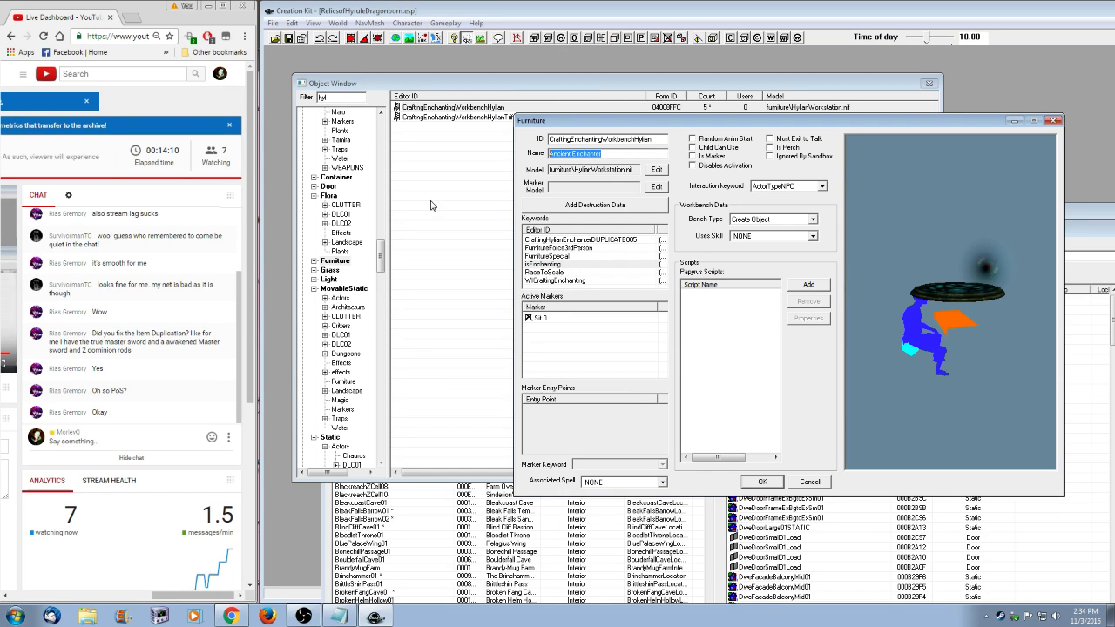
click(547, 264)
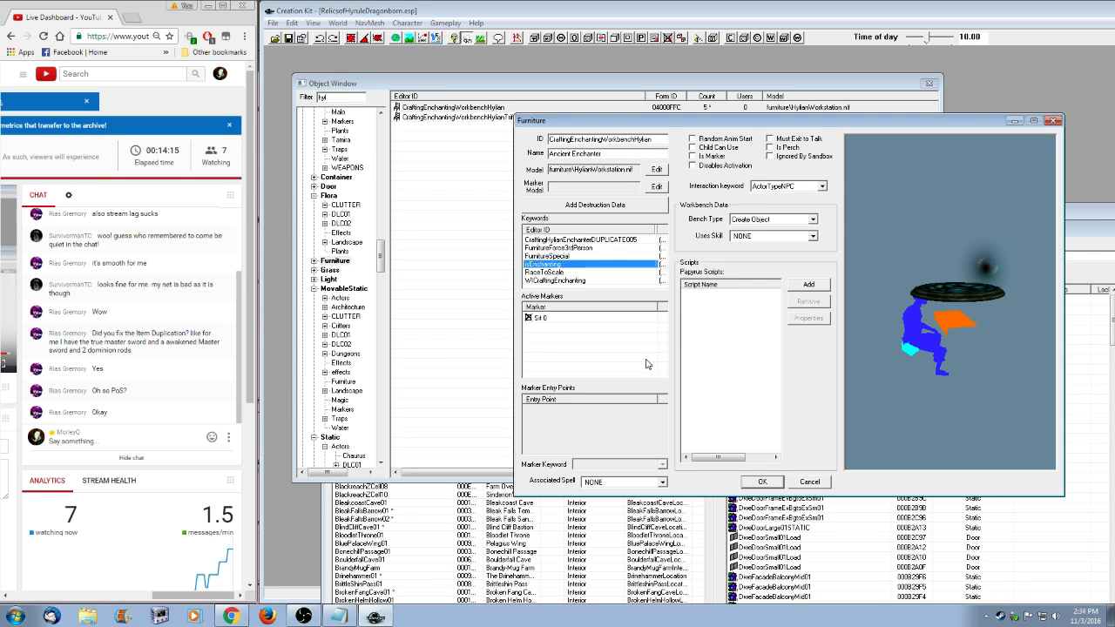
- Compare the workbench's WICraftingEnchanting and isEnchanting keywords, inspect its model preview again, and close the record without saving
click(961, 347)
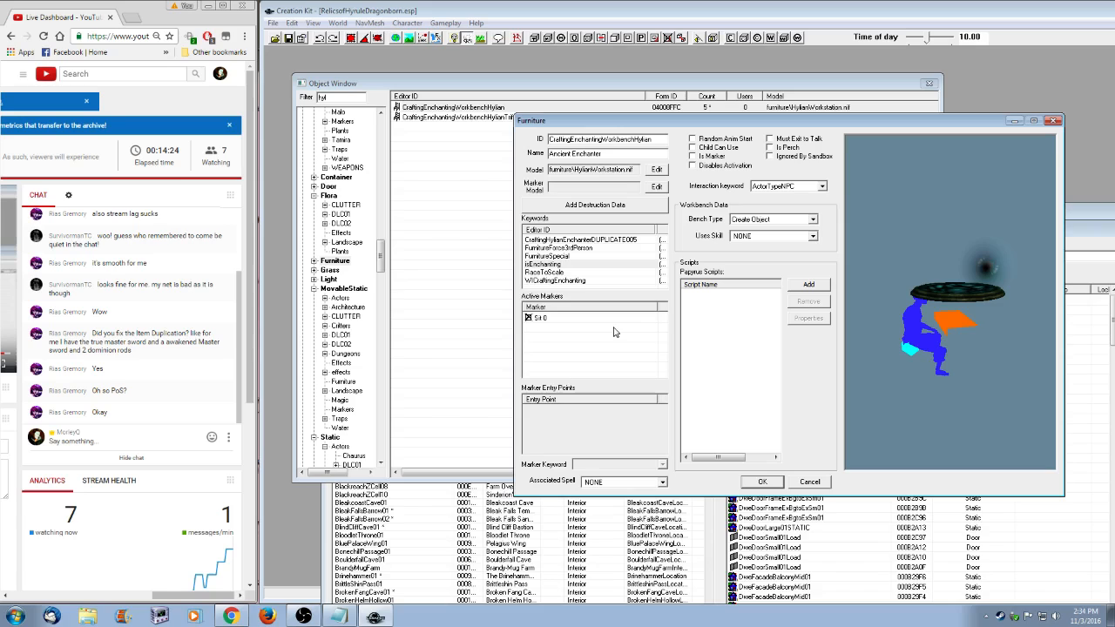
click(558, 281)
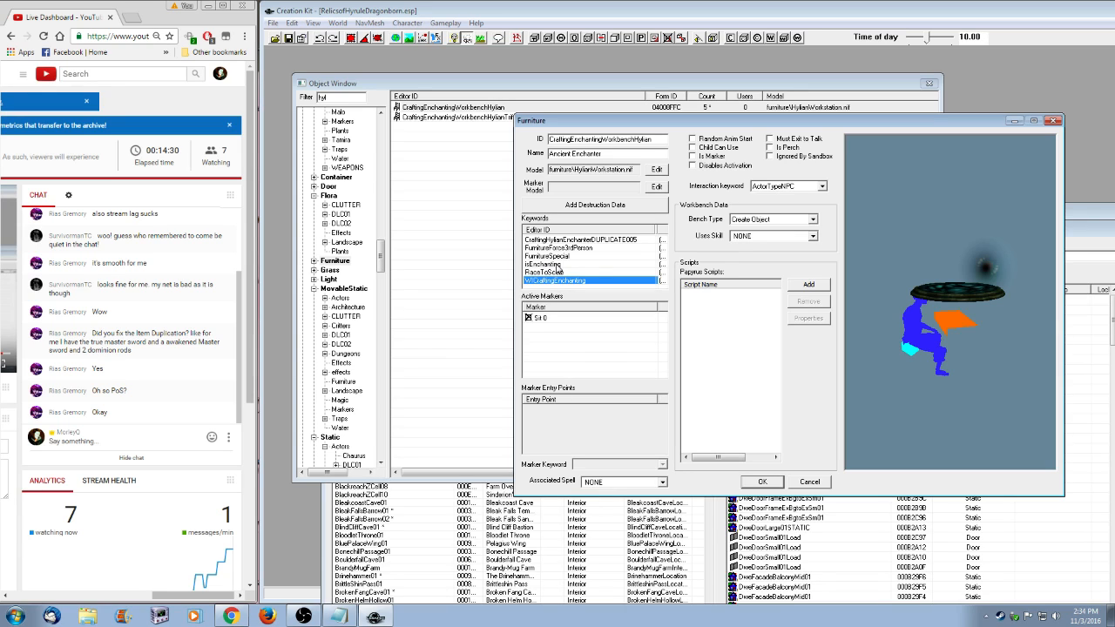
click(554, 265)
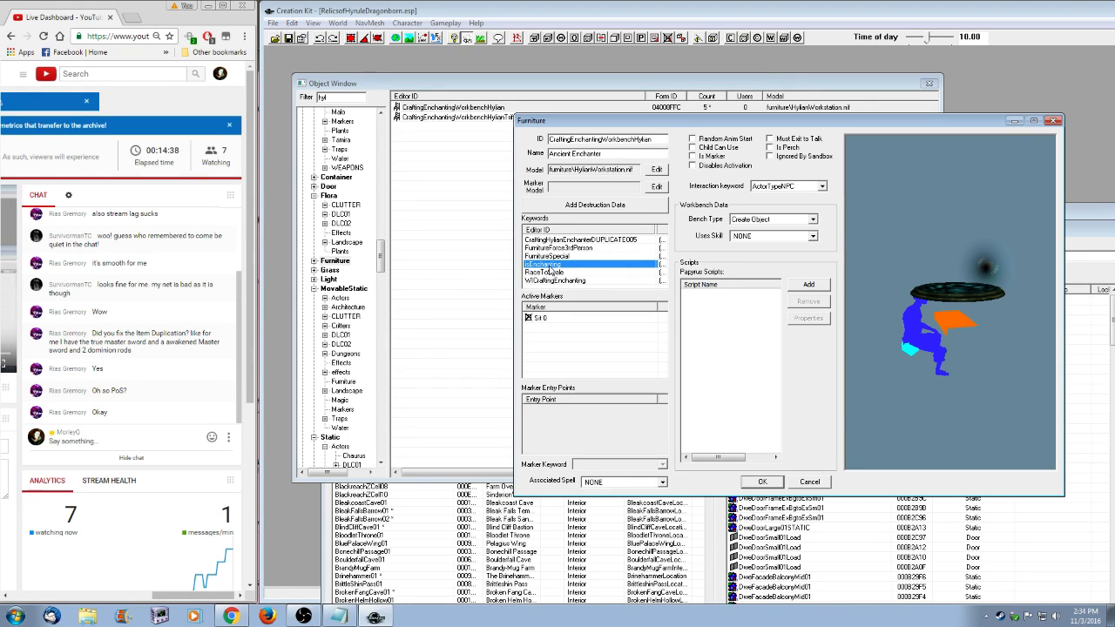
mouse_move(959, 342)
mouse_down()
mouse_move(990, 311)
mouse_move(954, 329)
mouse_move(965, 344)
mouse_up()
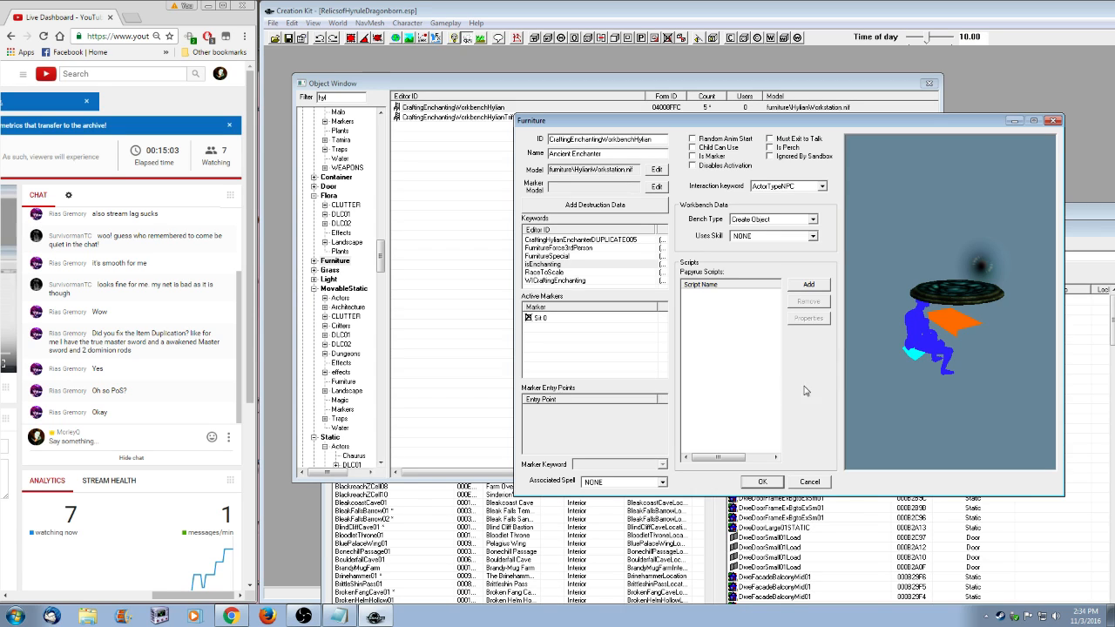
click(556, 266)
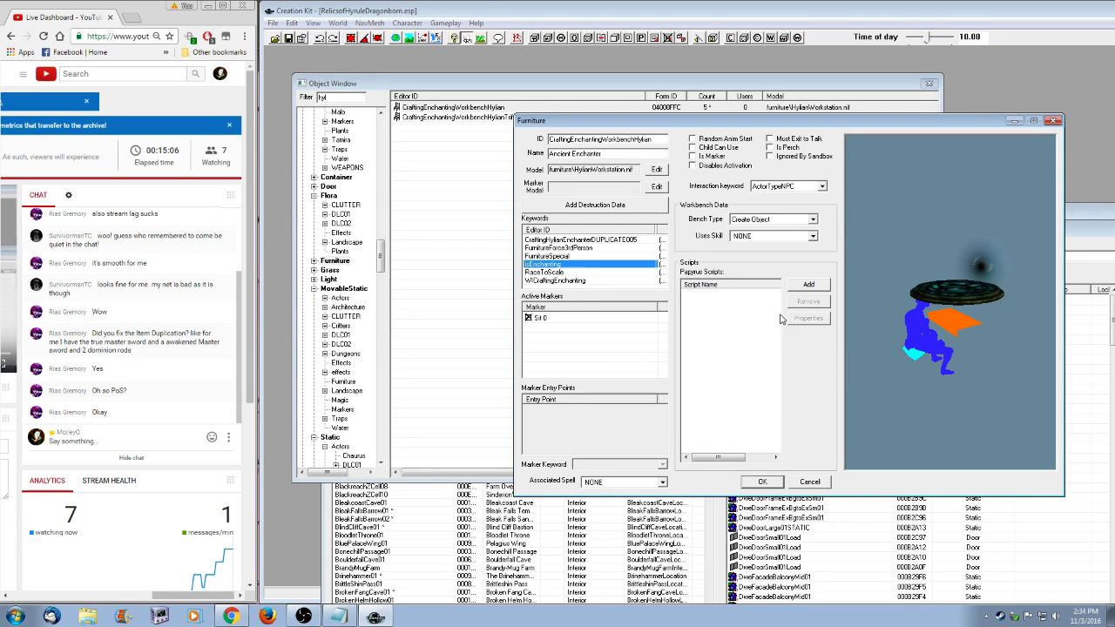
click(910, 382)
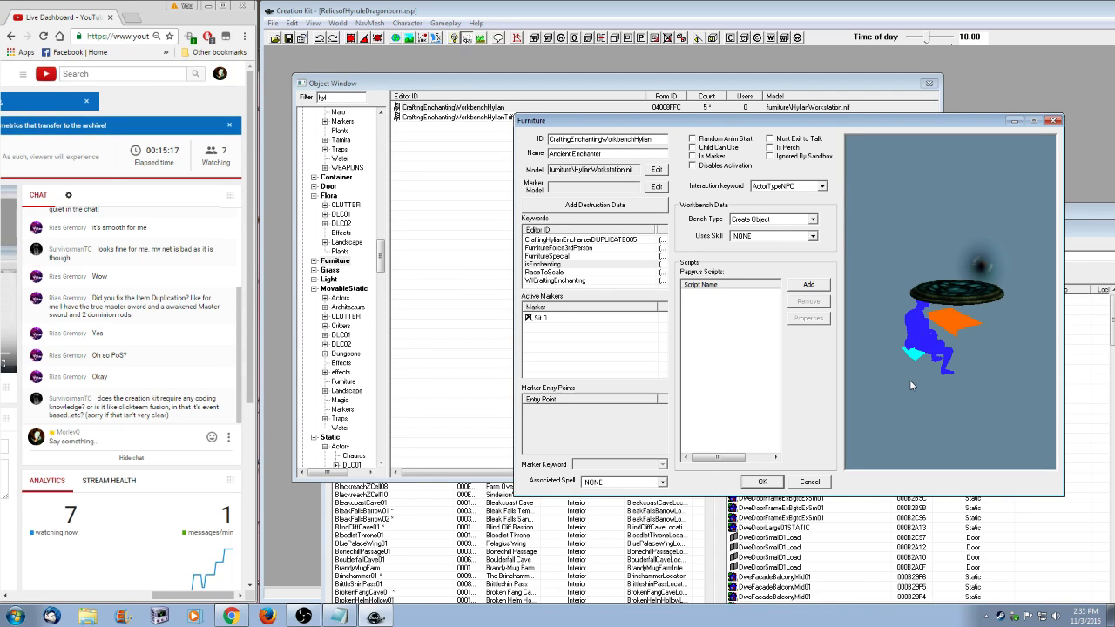
drag(827, 123, 812, 118)
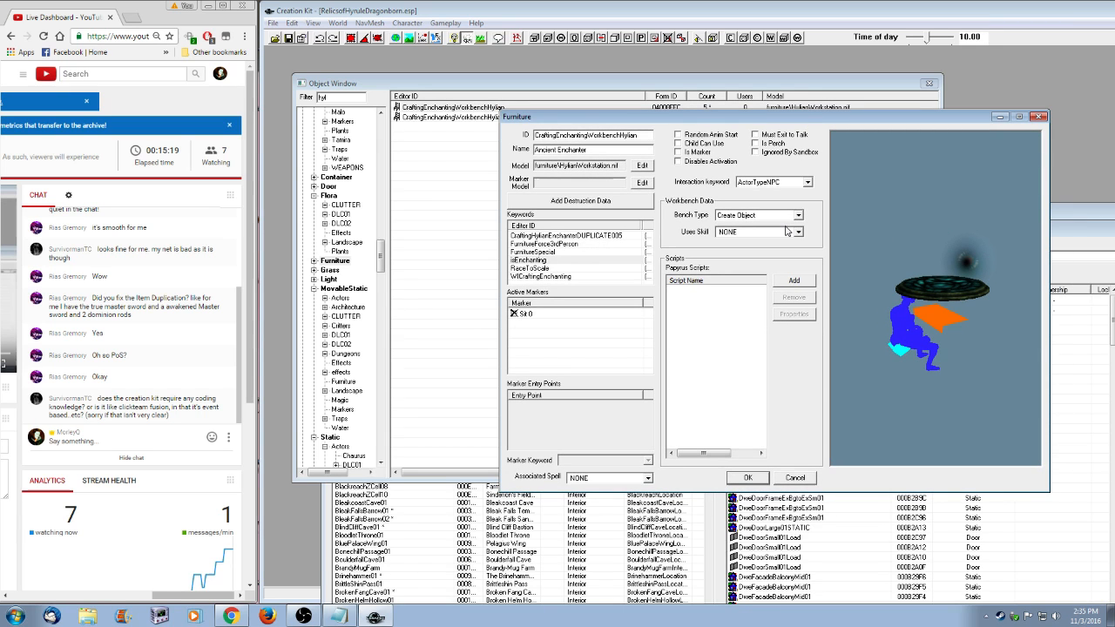
click(795, 478)
- Switch to the Notepad change log, add "~Check Ancient Enchanter. How it animate? Can remove IsEnchanting?" at the end of the section above 6.48, and save
click(339, 616)
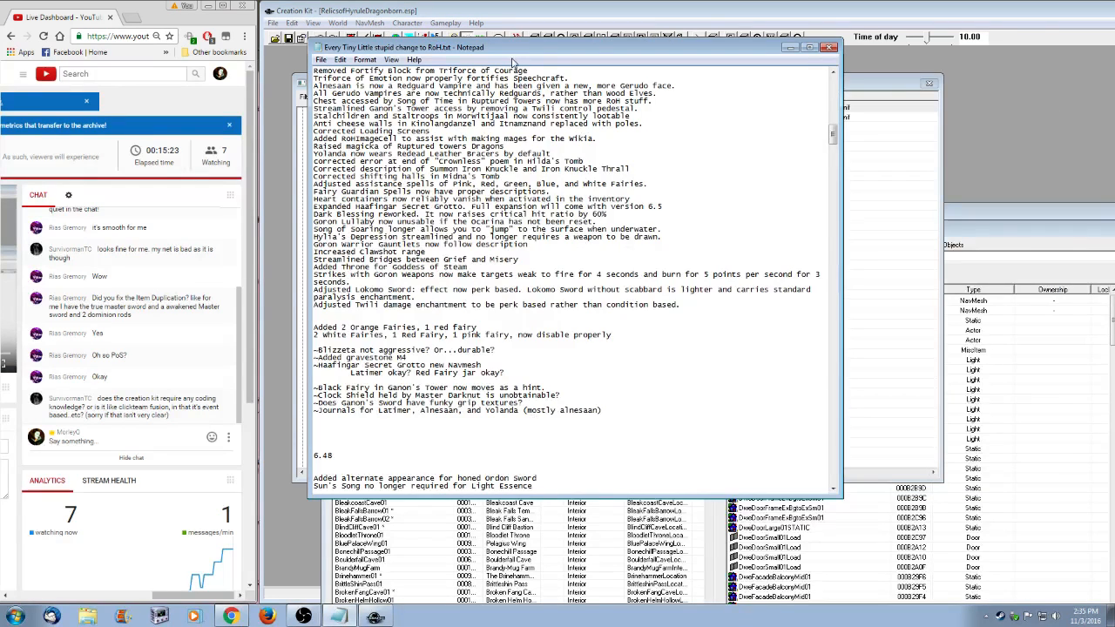
drag(512, 47, 865, 111)
key(Return)
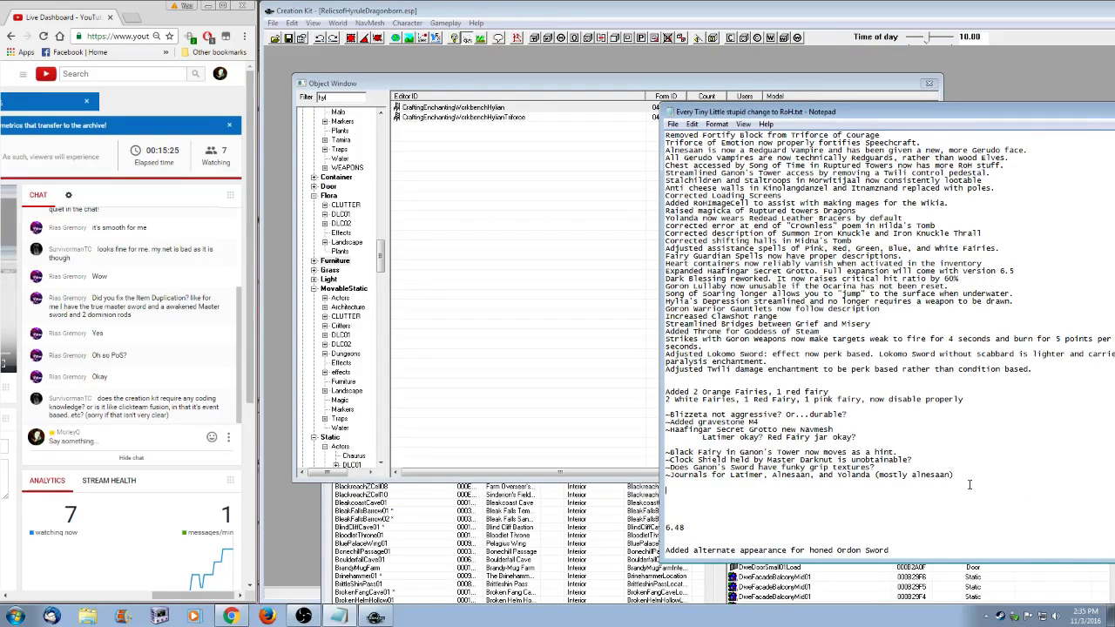
text(~Check Ancient Enchanter. How it anima)
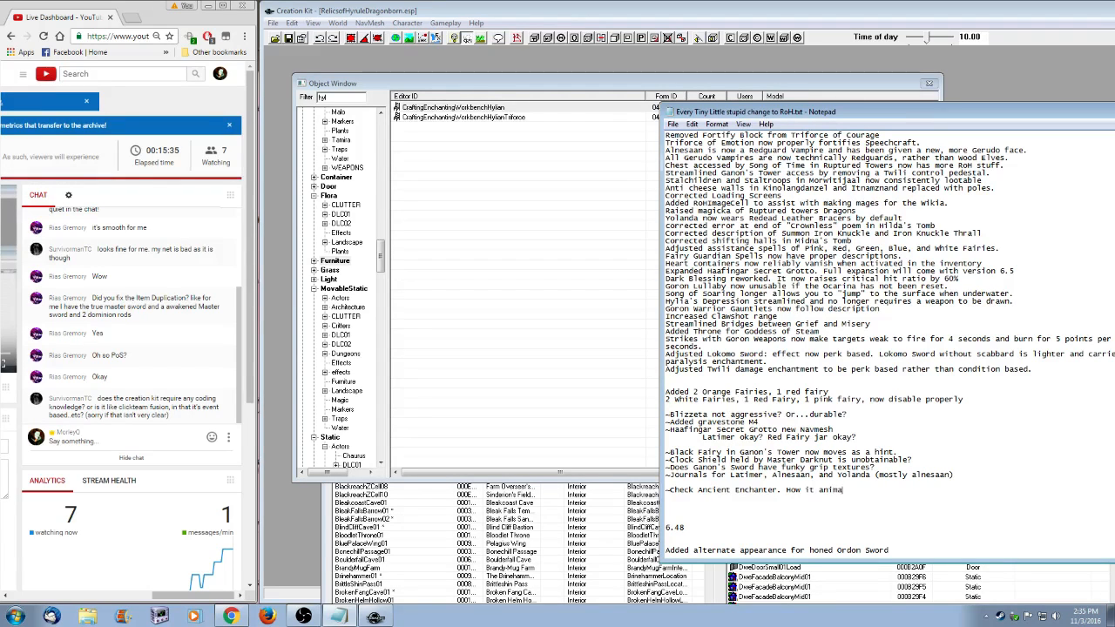
text(te? Can remi)
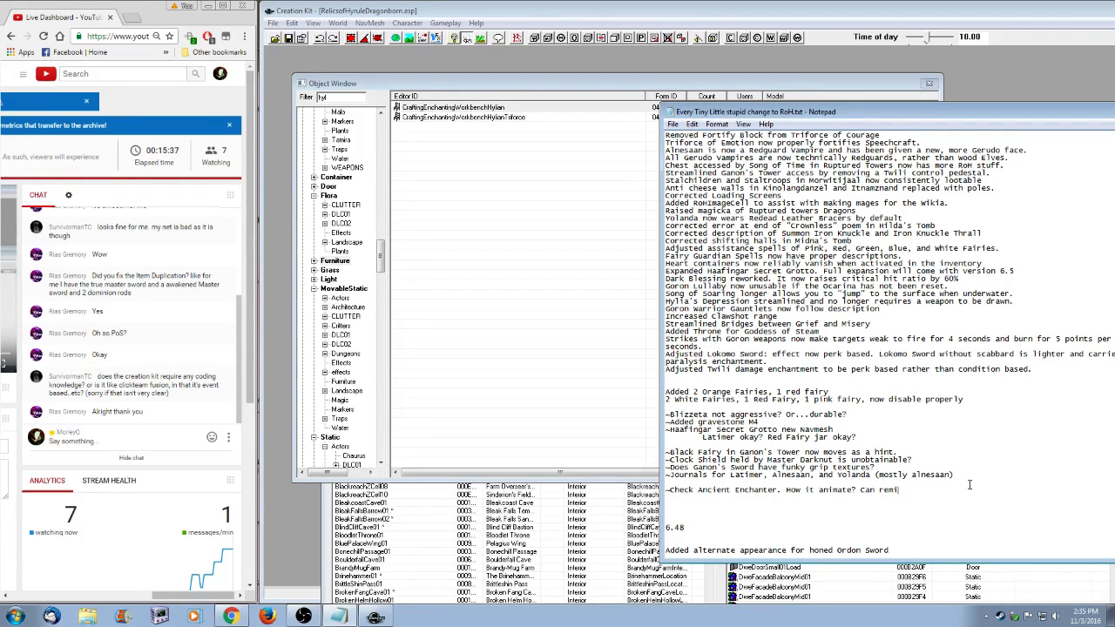
text(ove Is Enchanting?)
click(925, 490)
key(BackSpace)
click(672, 123)
click(692, 163)
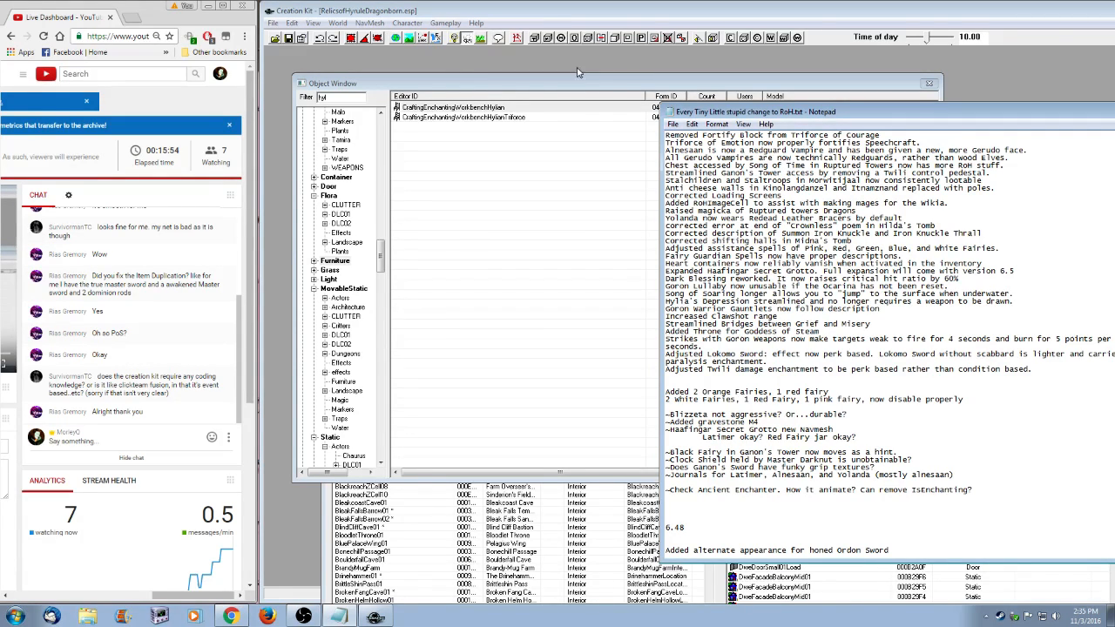
- Recheck the CraftingEnchantingWorkbenchHylian record in the Creation Kit, close it without saving, and list the Weapon objects matching "hyl"
double_click(496, 107)
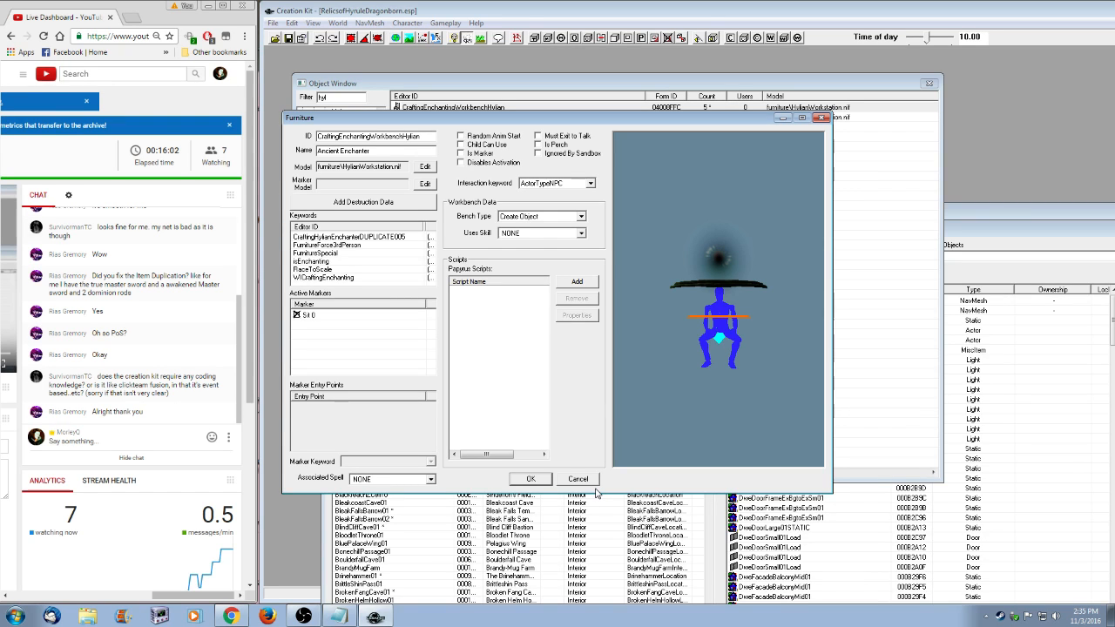
click(579, 479)
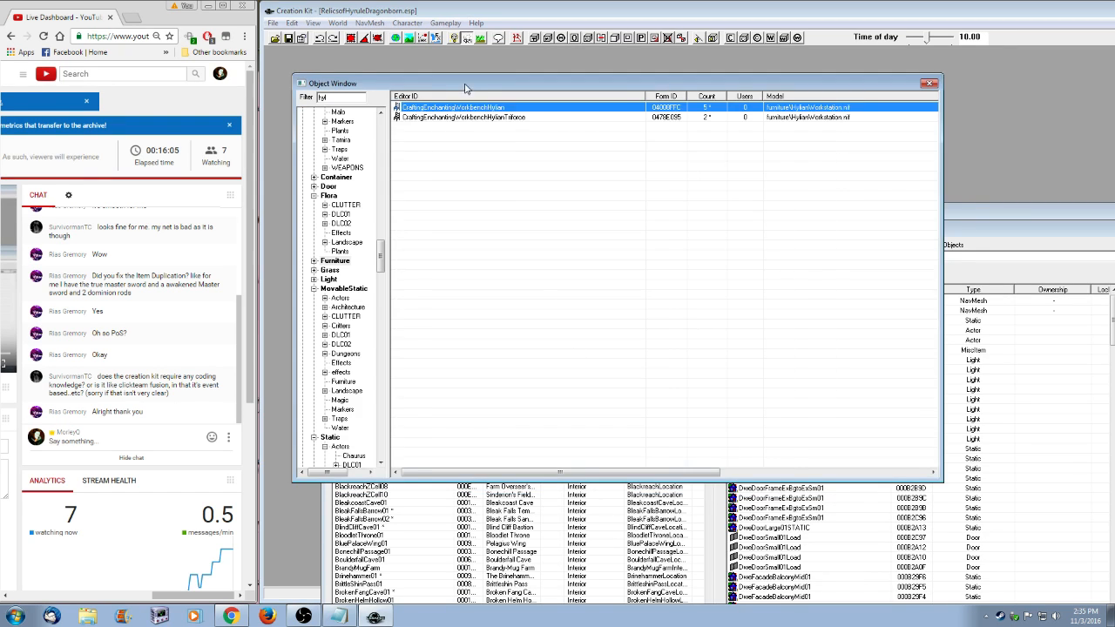
drag(402, 263, 403, 171)
click(356, 177)
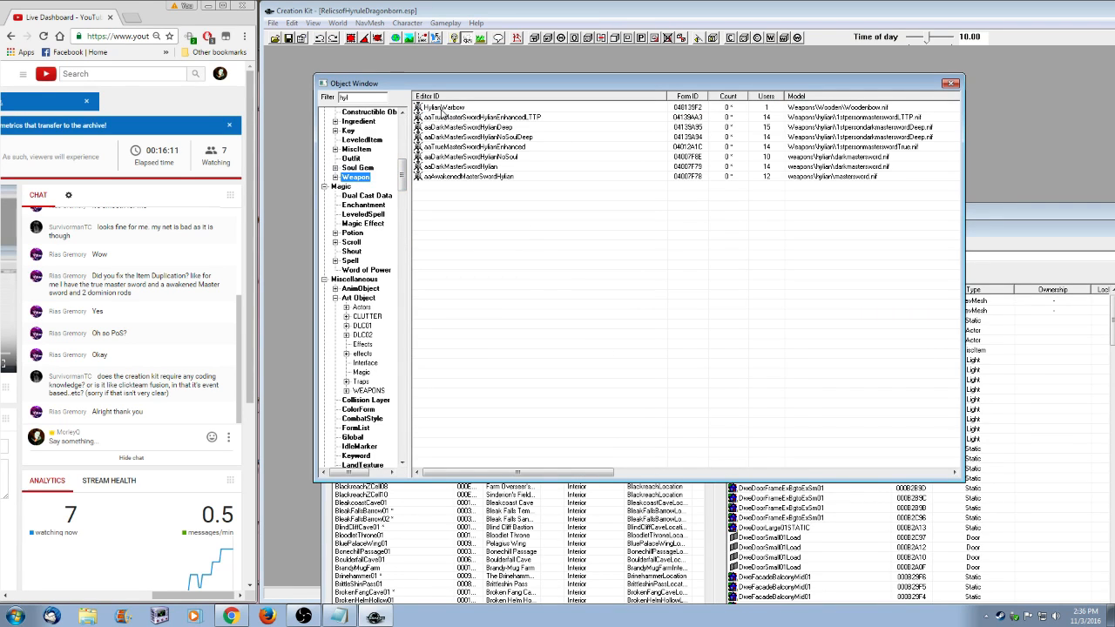
- Open the HylianWarbow weapon record and review its game data and its art and sound settings
double_click(446, 108)
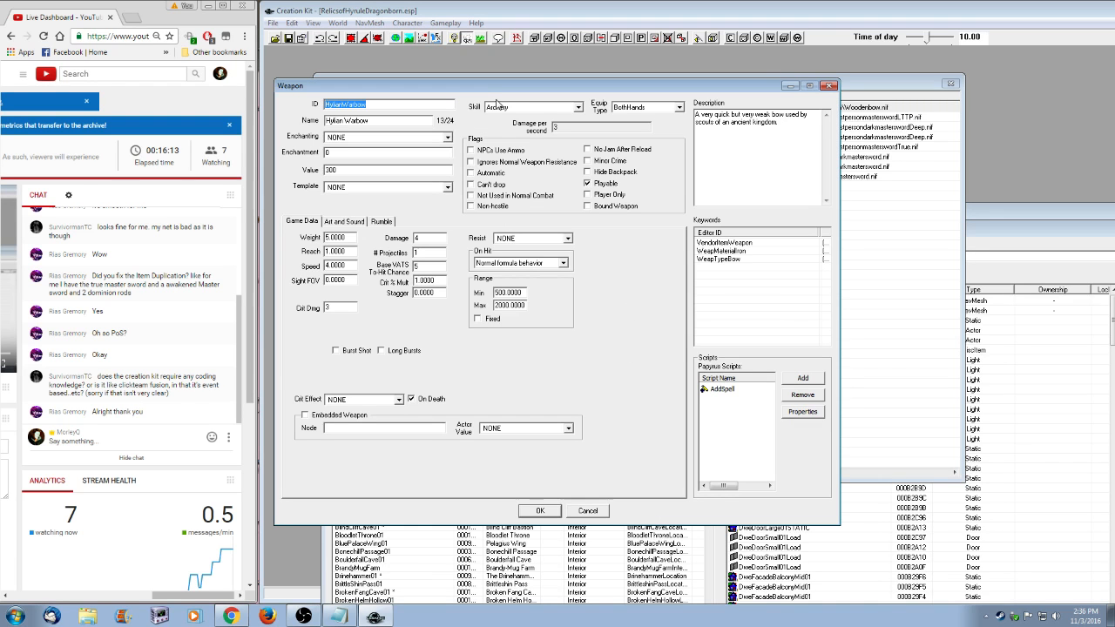
drag(493, 87, 629, 133)
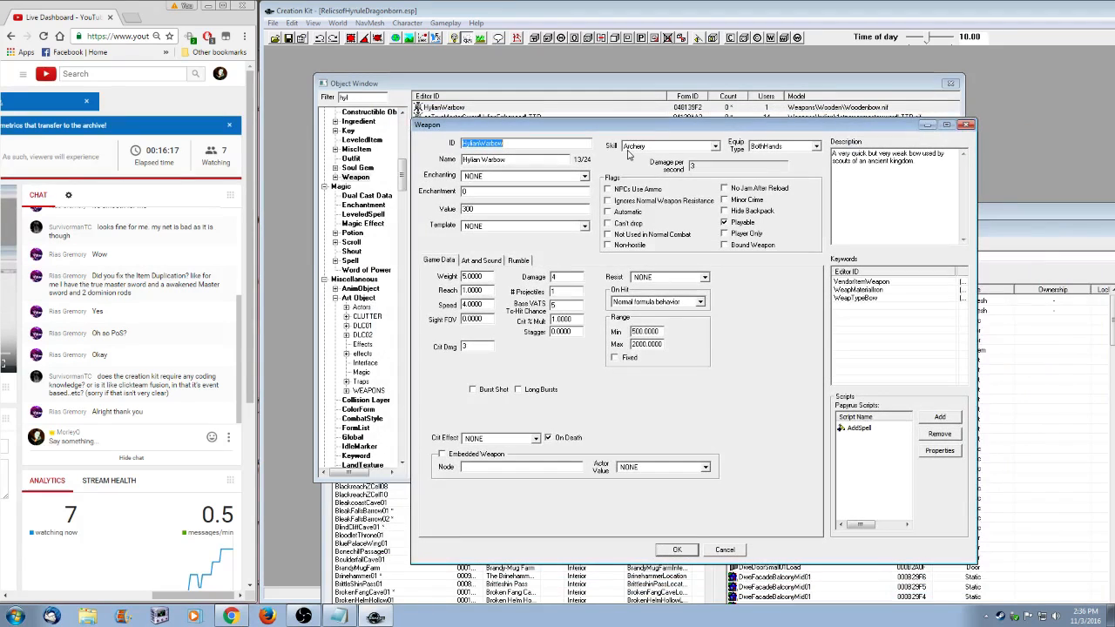
click(481, 259)
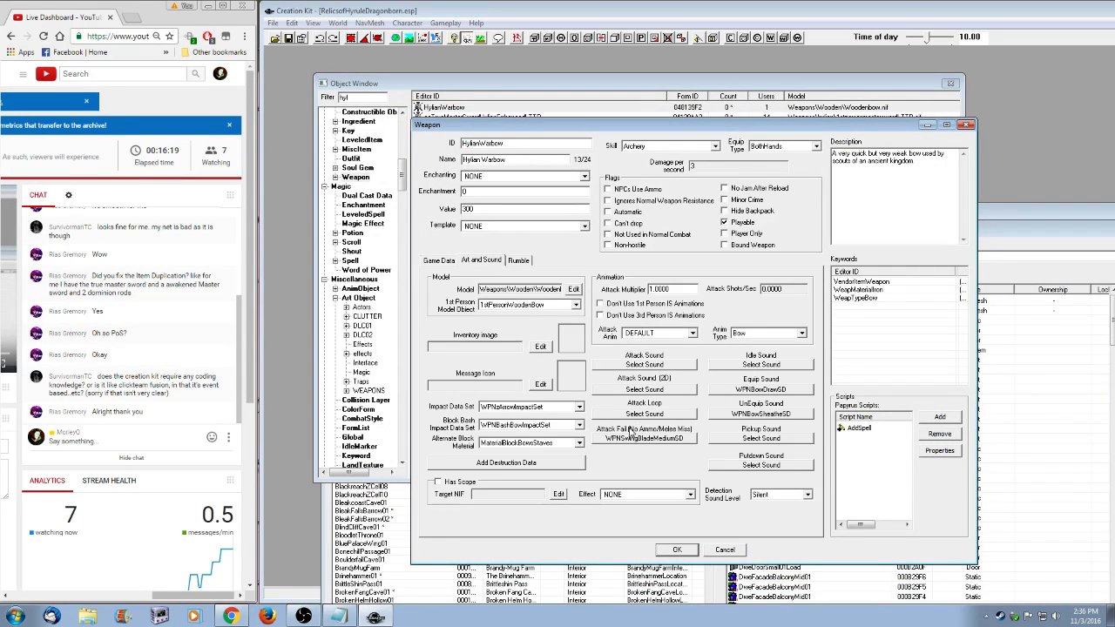
click(447, 265)
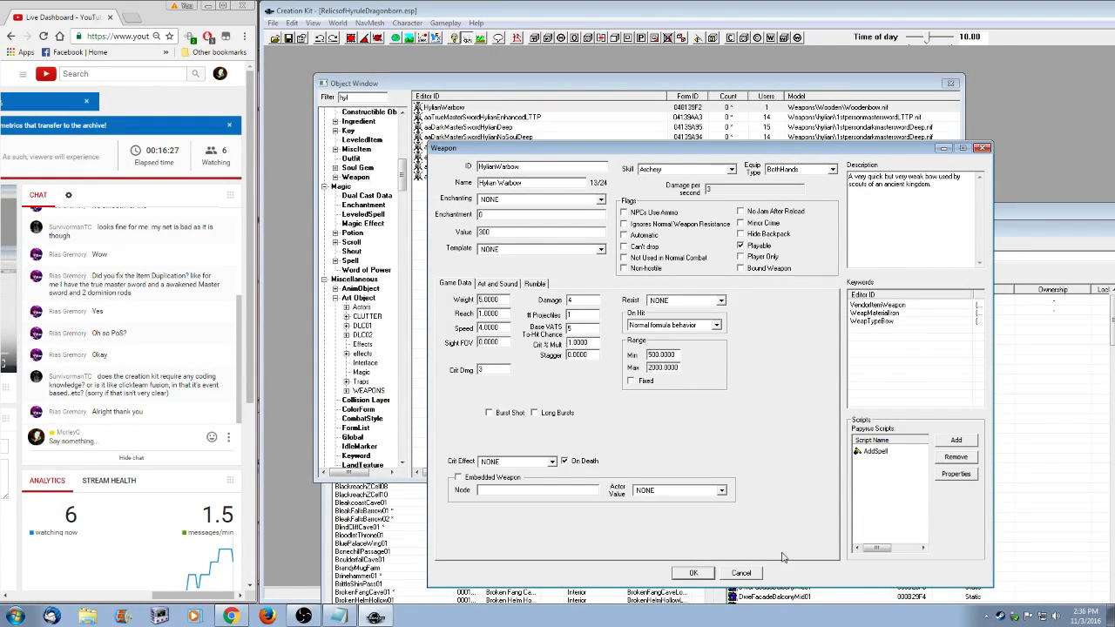
- Open the source of the Hylian Warbow's AddSpell script, read its equip events, close it and return to the Object Window
click(872, 455)
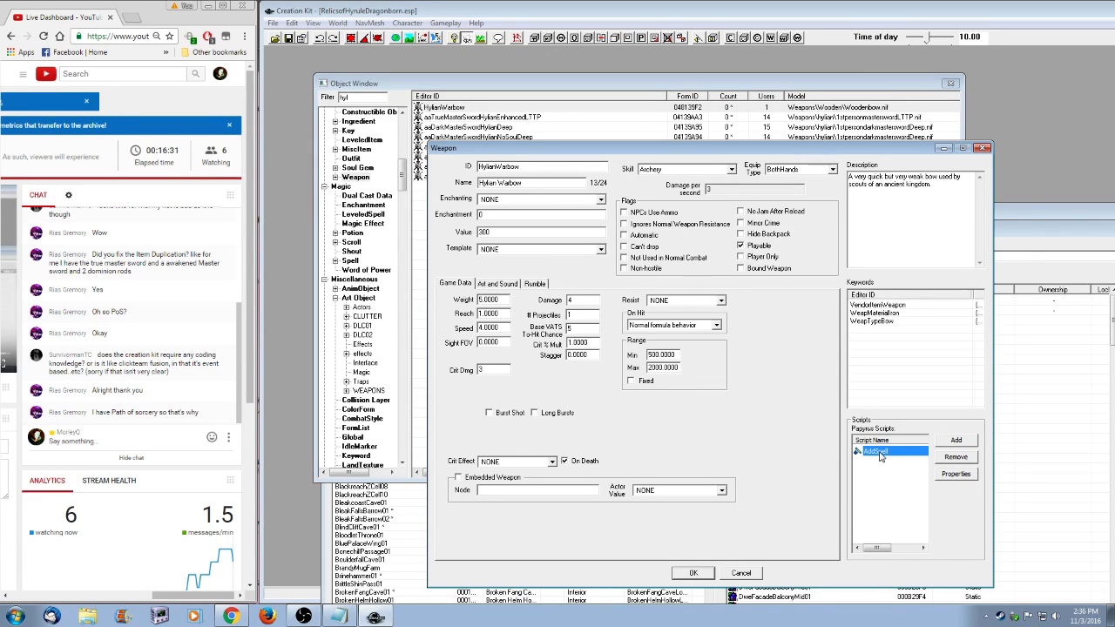
right_click(879, 453)
click(917, 520)
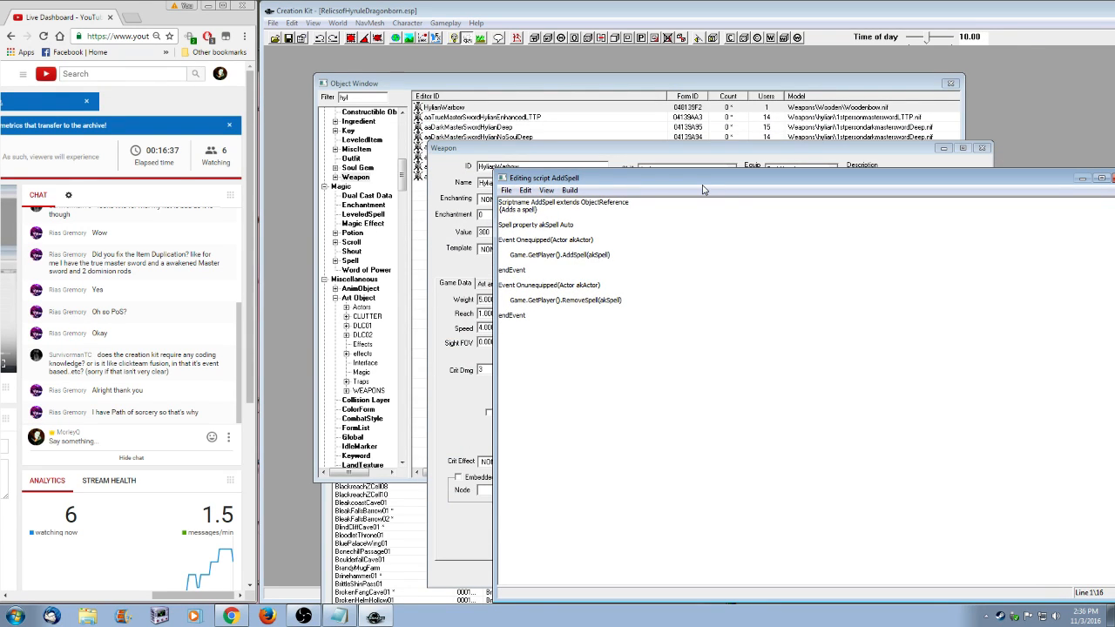
drag(730, 185, 613, 181)
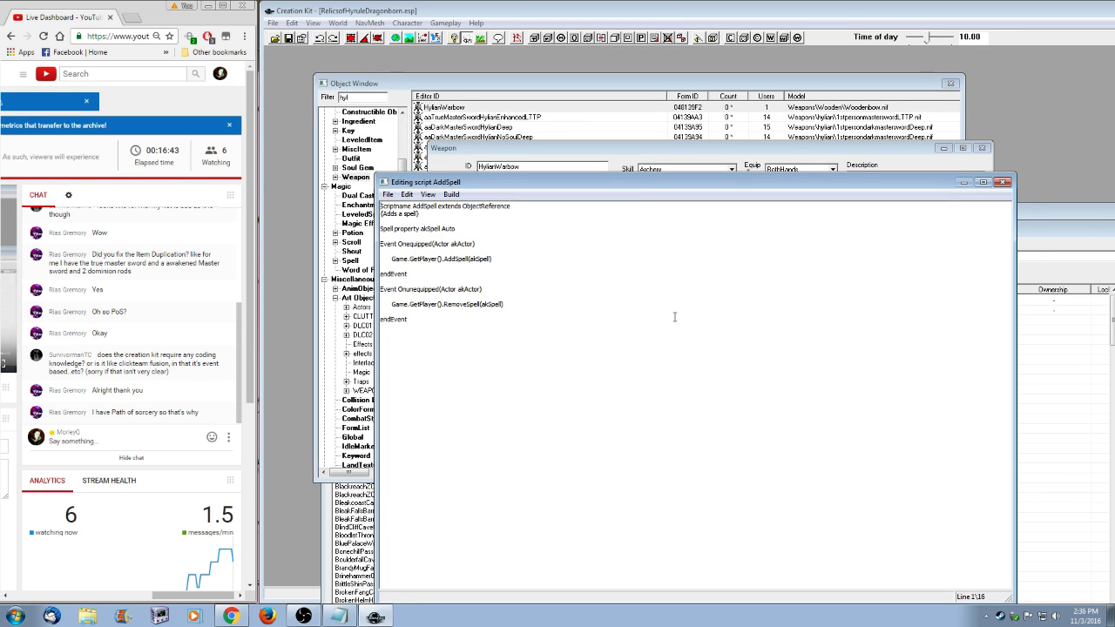
drag(545, 184, 520, 177)
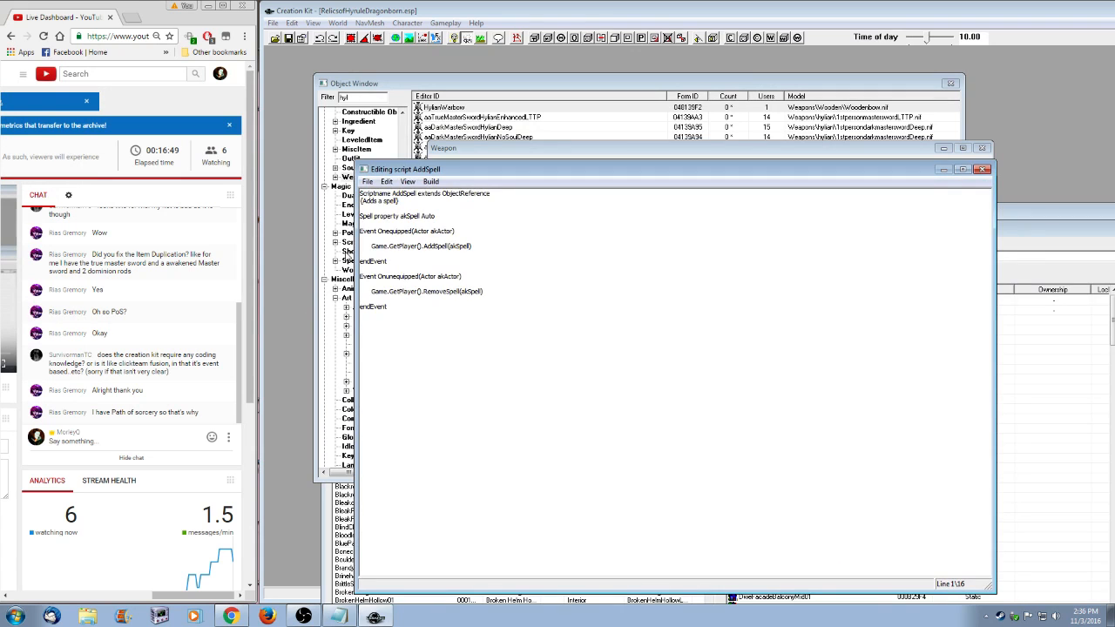
click(980, 167)
click(501, 83)
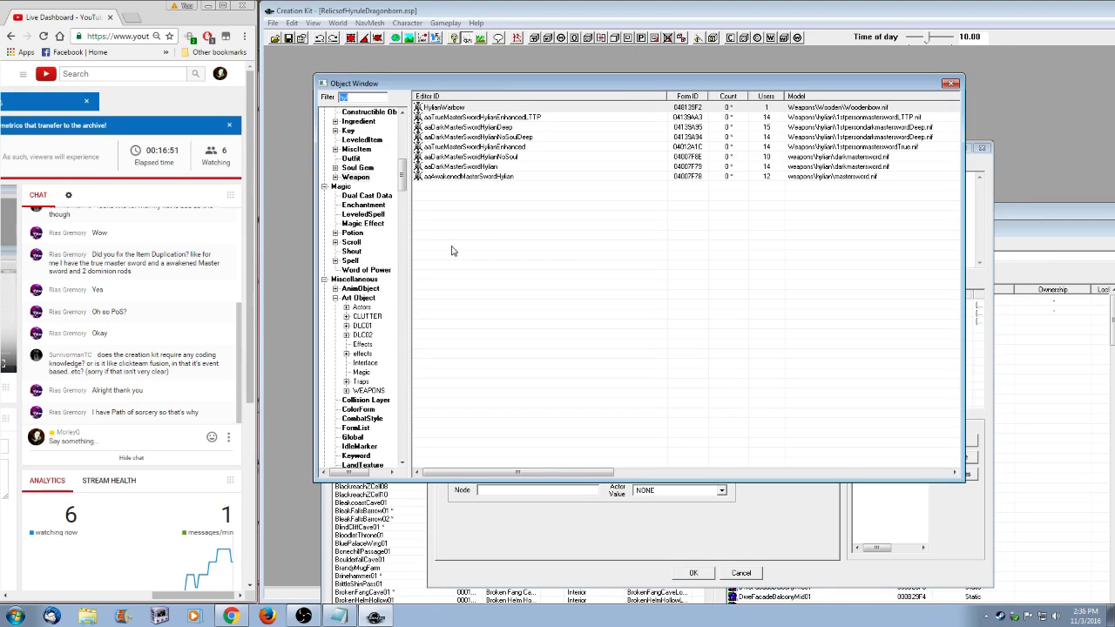
- Open the HyliasDenialDoor activator matching "hyl", read the source of its HyliasDenial script, and close both without changes
drag(402, 178, 403, 225)
click(356, 297)
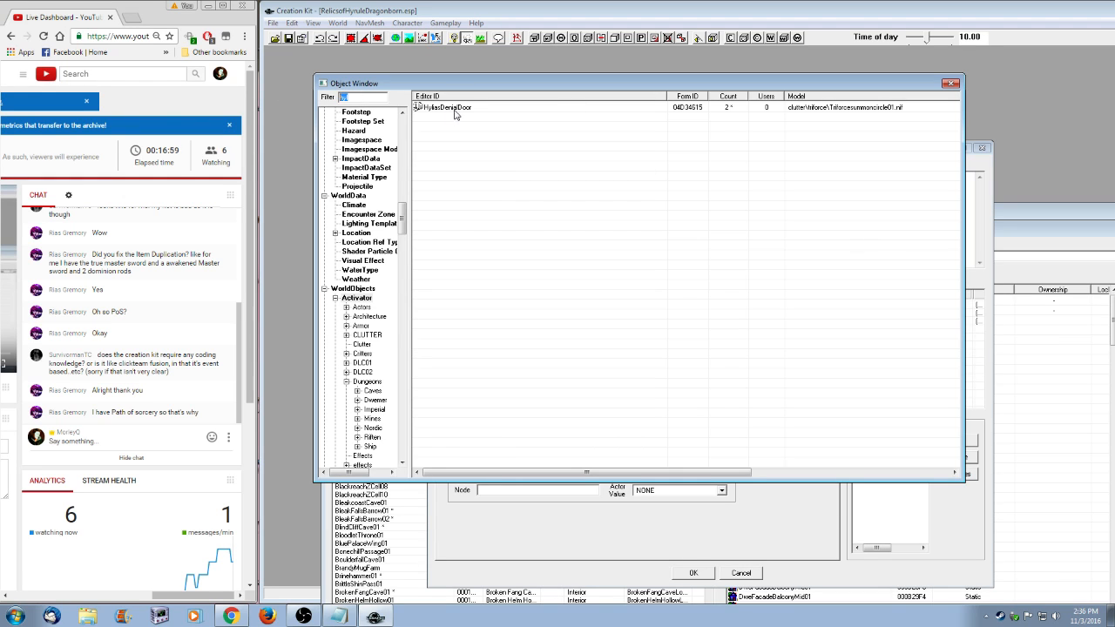
double_click(459, 107)
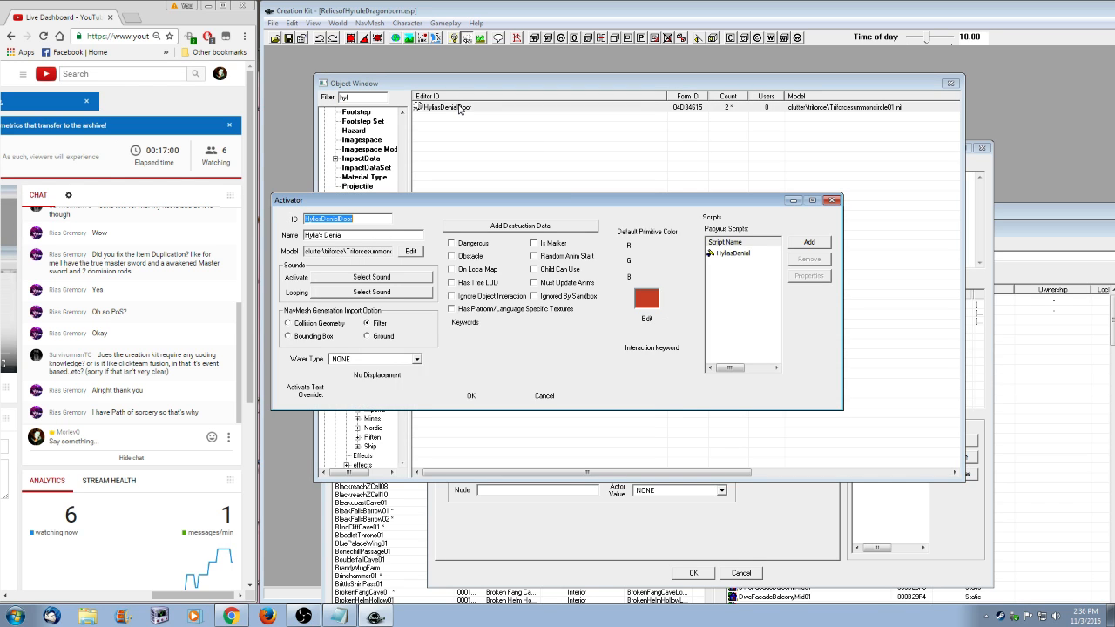
right_click(733, 253)
click(767, 323)
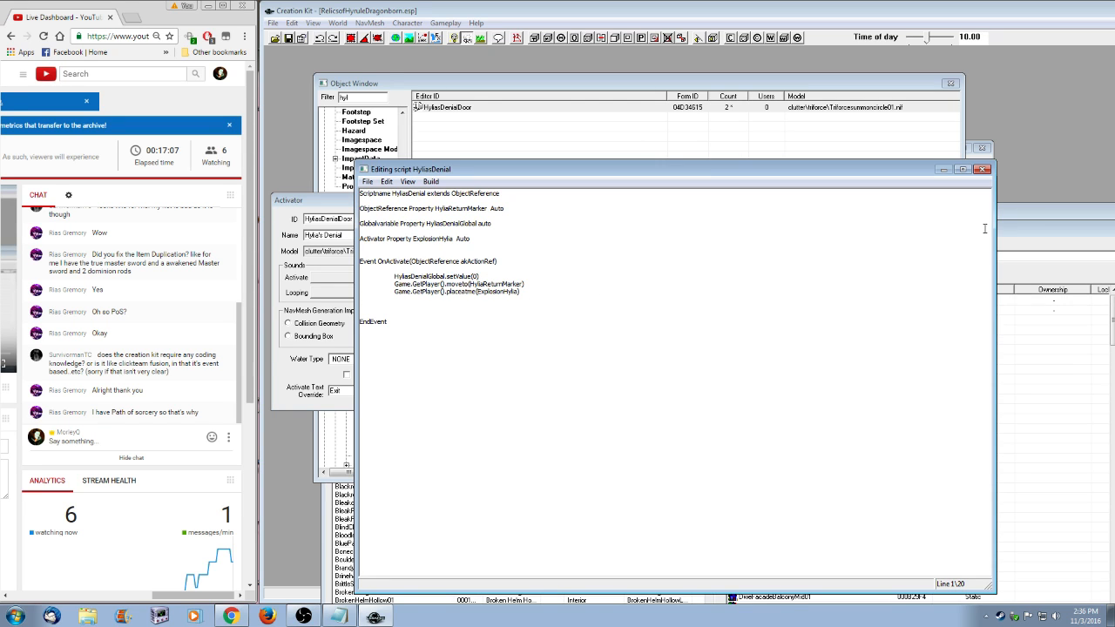
click(982, 169)
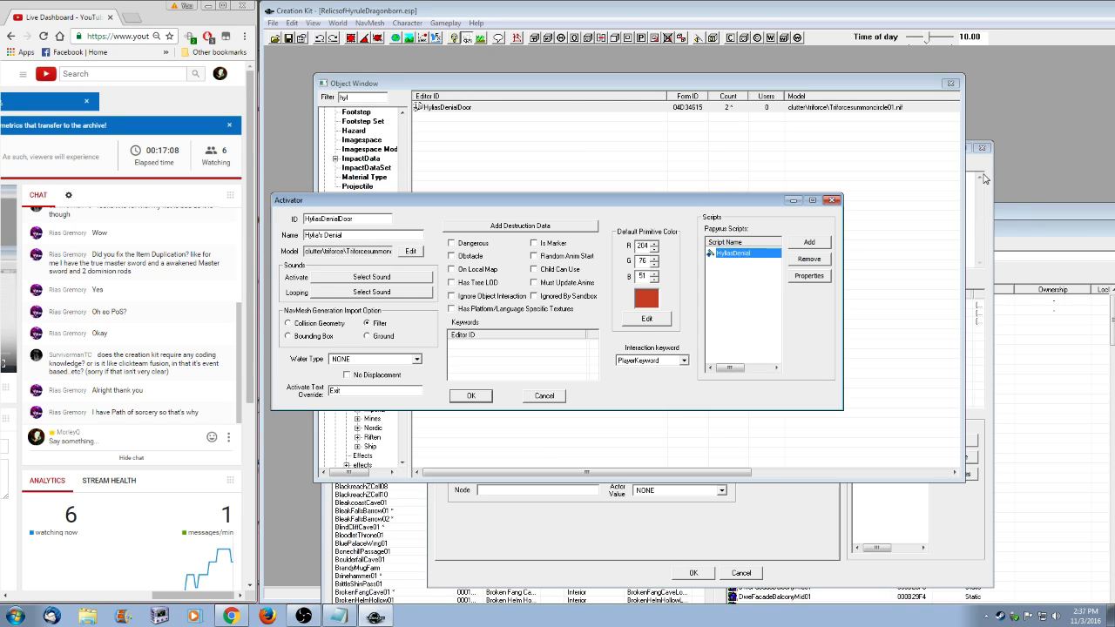
click(832, 200)
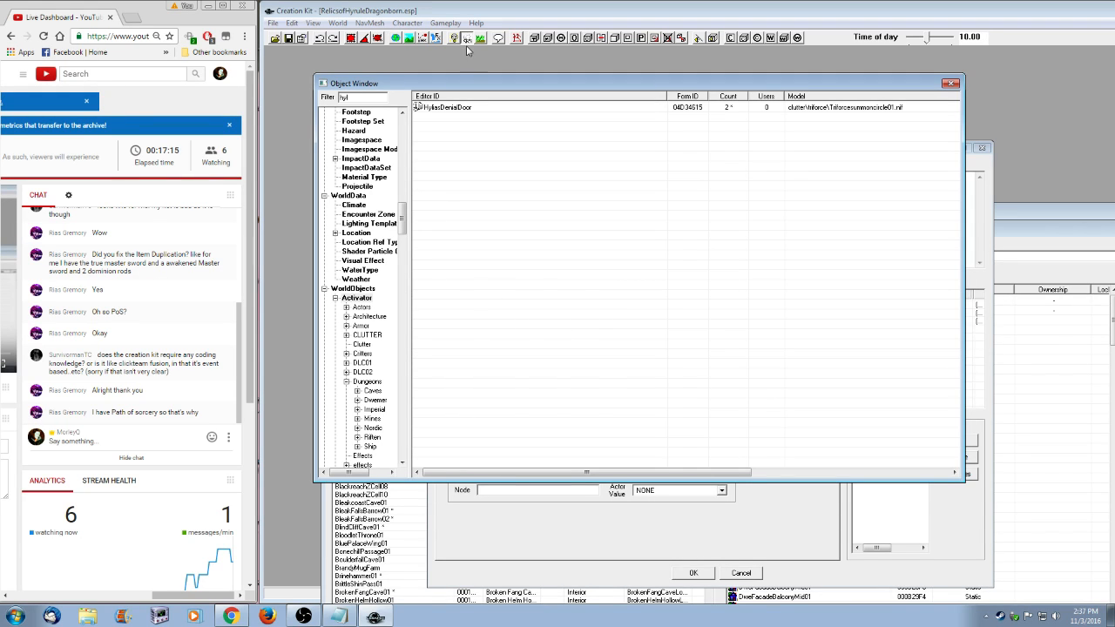
- Clear the object filter, list all Perk objects, and select the 000_JZBai_PickupThrownPerk entry
drag(462, 85, 553, 118)
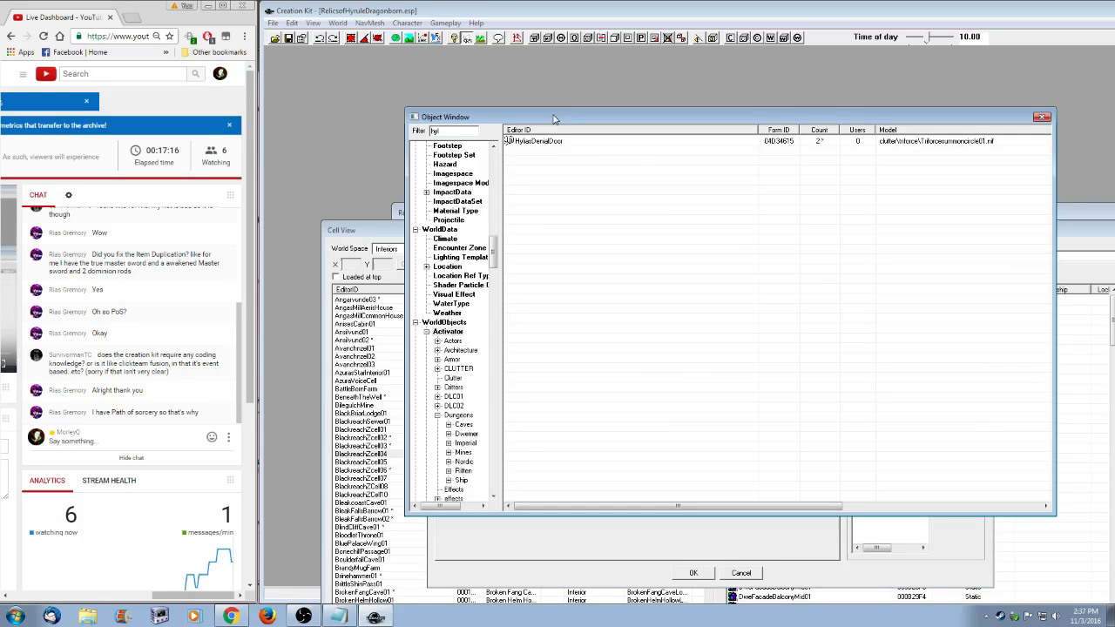
key(BackSpace)
key(BackSpace)
key(BackSpace)
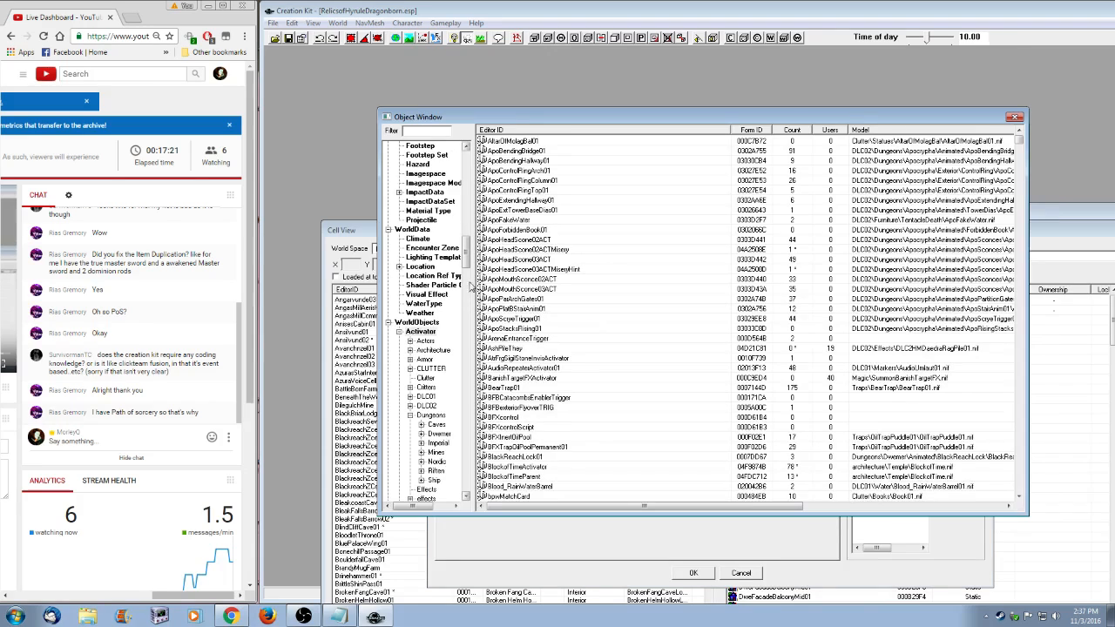
drag(467, 248, 466, 197)
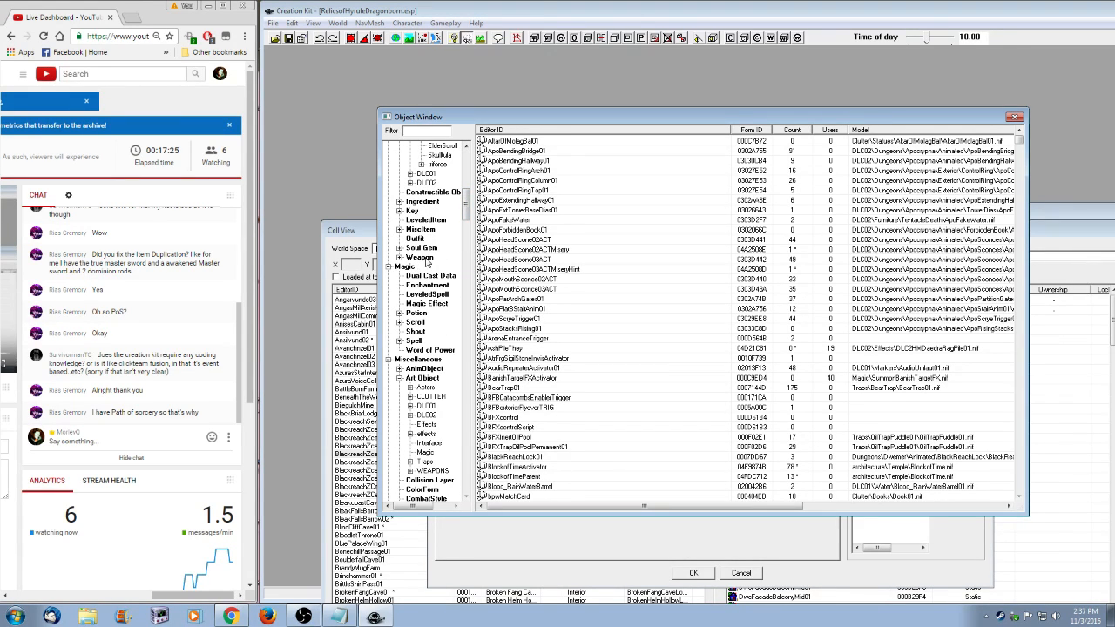
drag(465, 204, 465, 166)
click(413, 210)
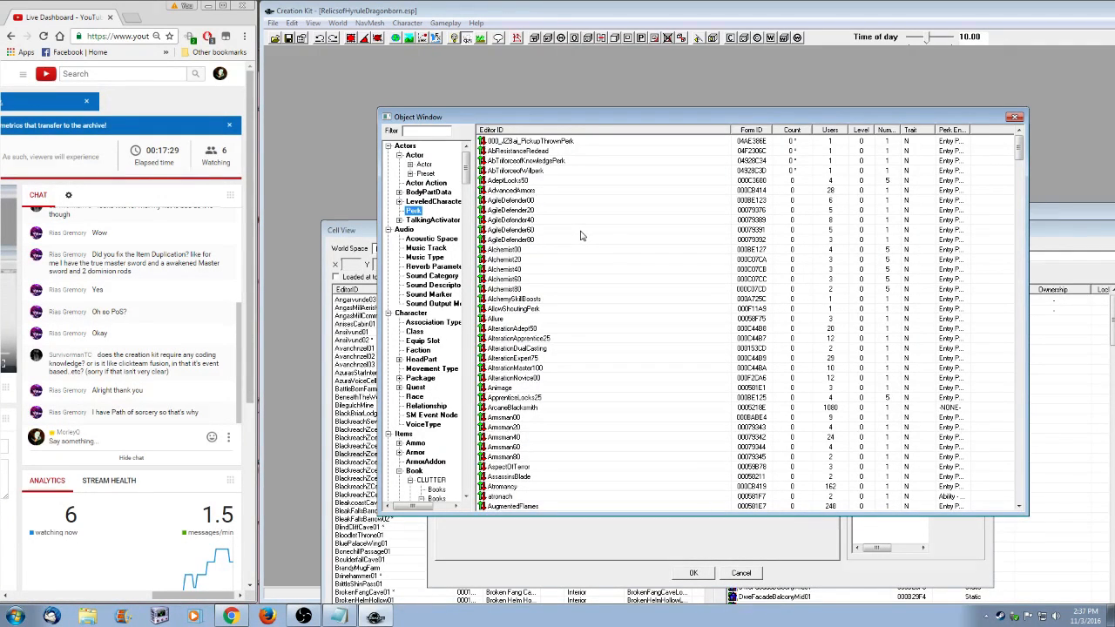
drag(615, 121, 589, 114)
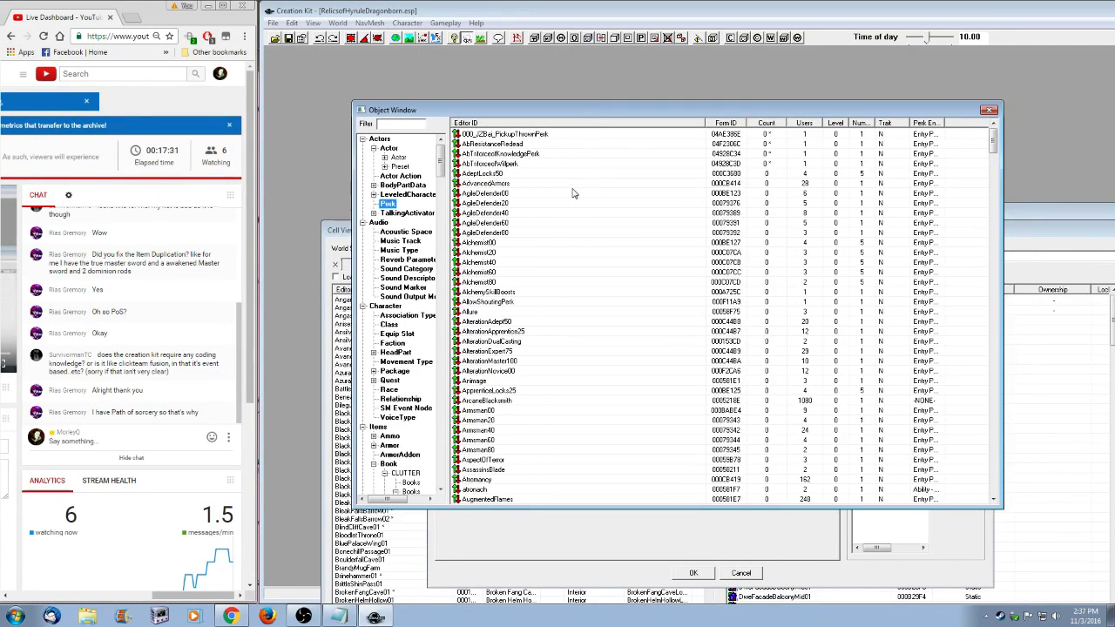
drag(503, 113, 520, 113)
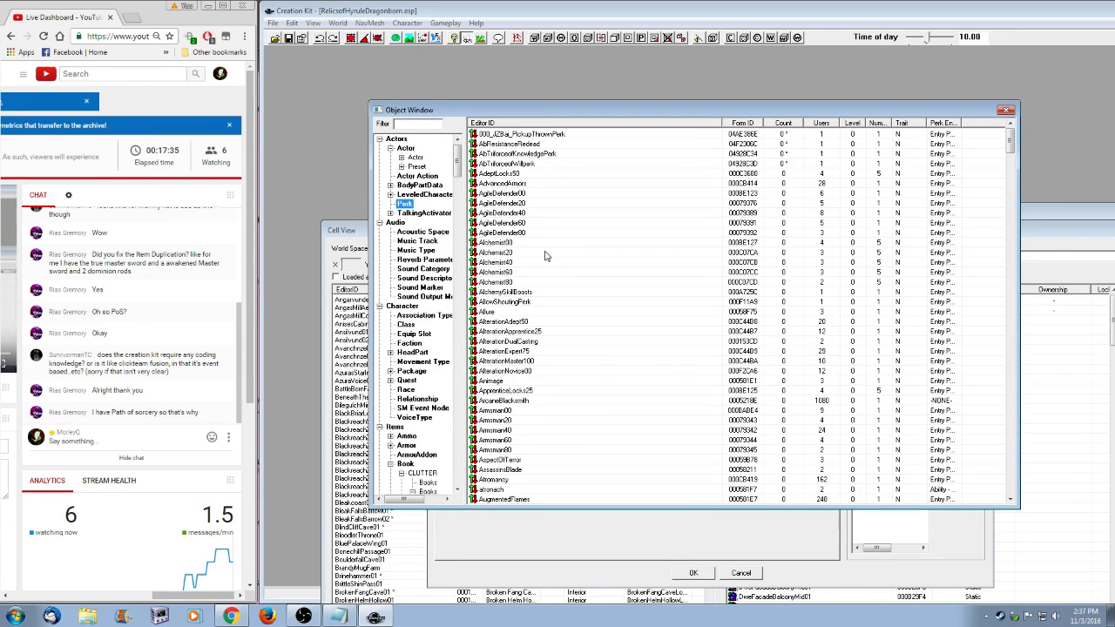
click(415, 124)
click(546, 136)
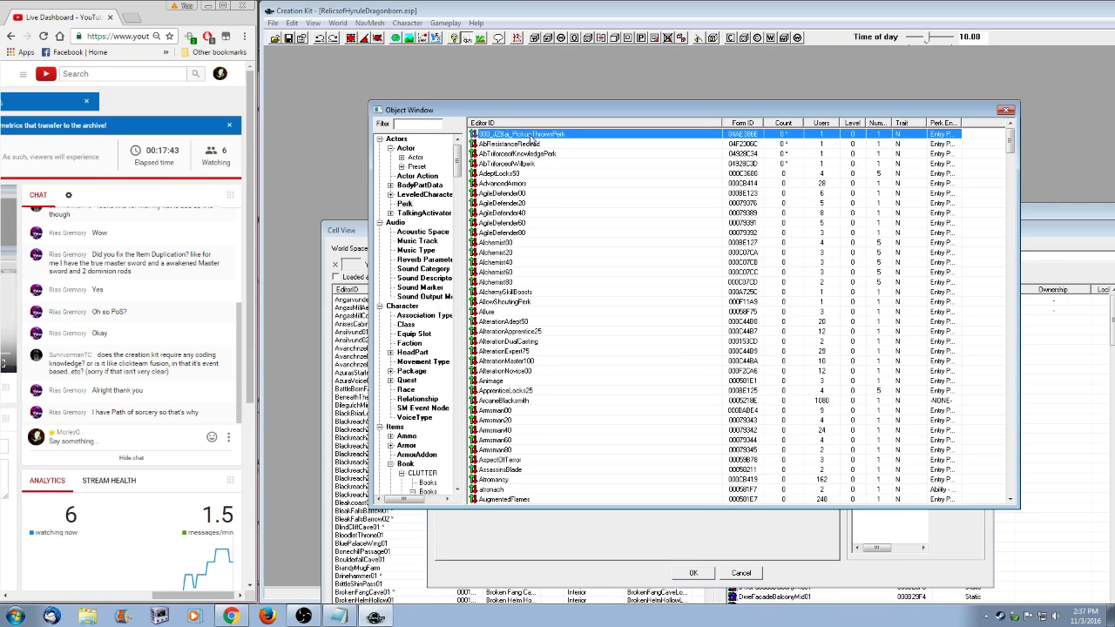
- Open the 000_DekuNut scroll record, inspect its Deku Nut effect item, and close both without saving
drag(457, 161, 455, 201)
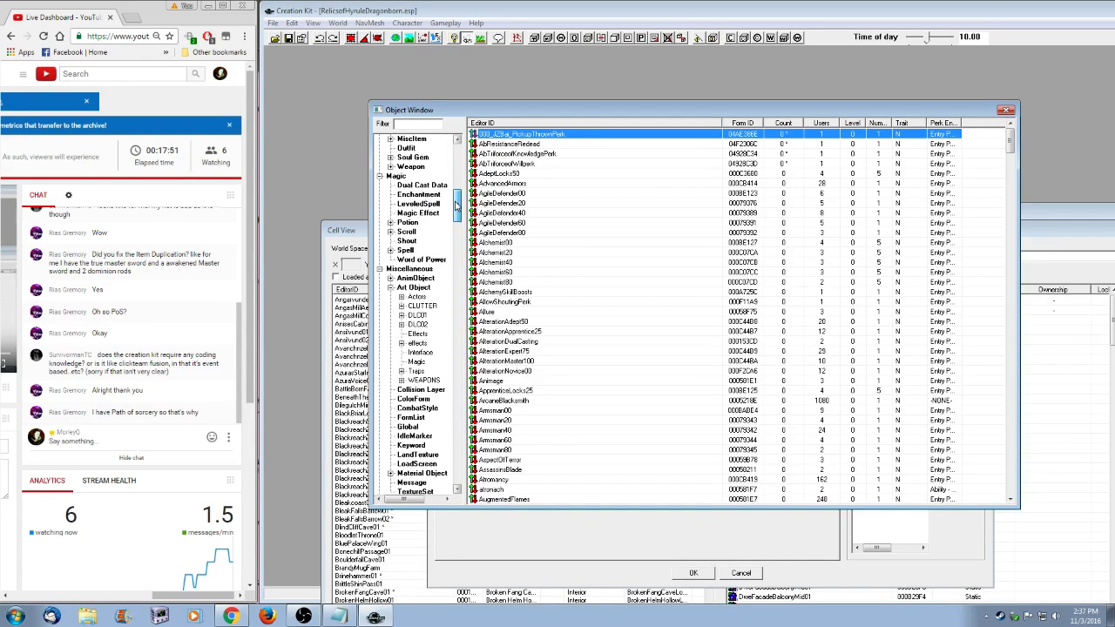
click(407, 232)
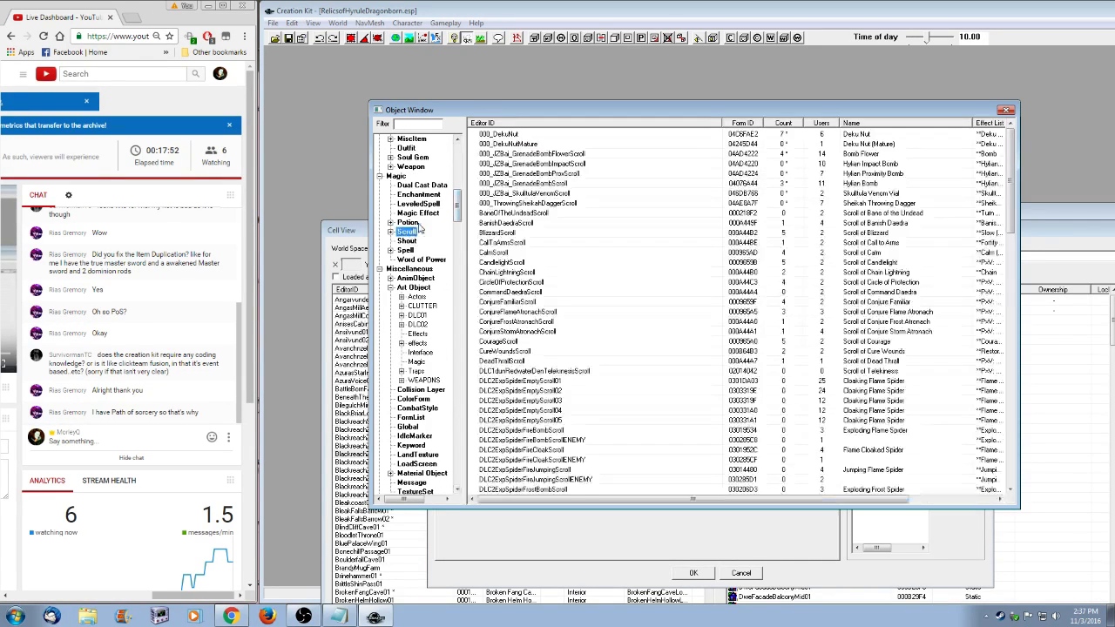
double_click(513, 137)
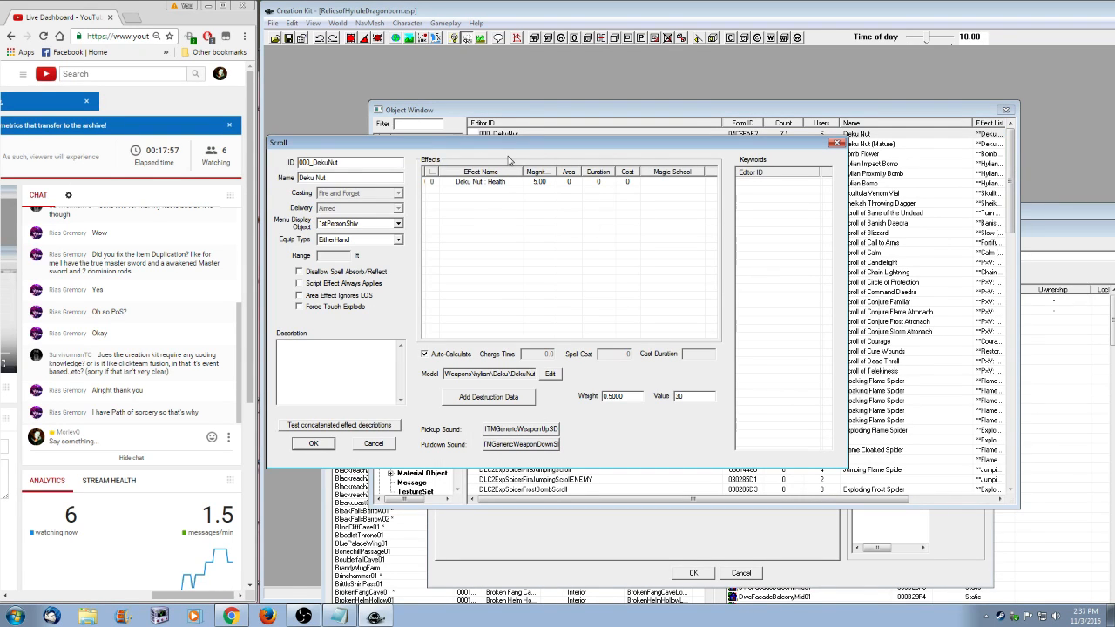
mouse_move(489, 146)
mouse_down()
mouse_move(614, 172)
mouse_move(745, 226)
mouse_up()
double_click(746, 253)
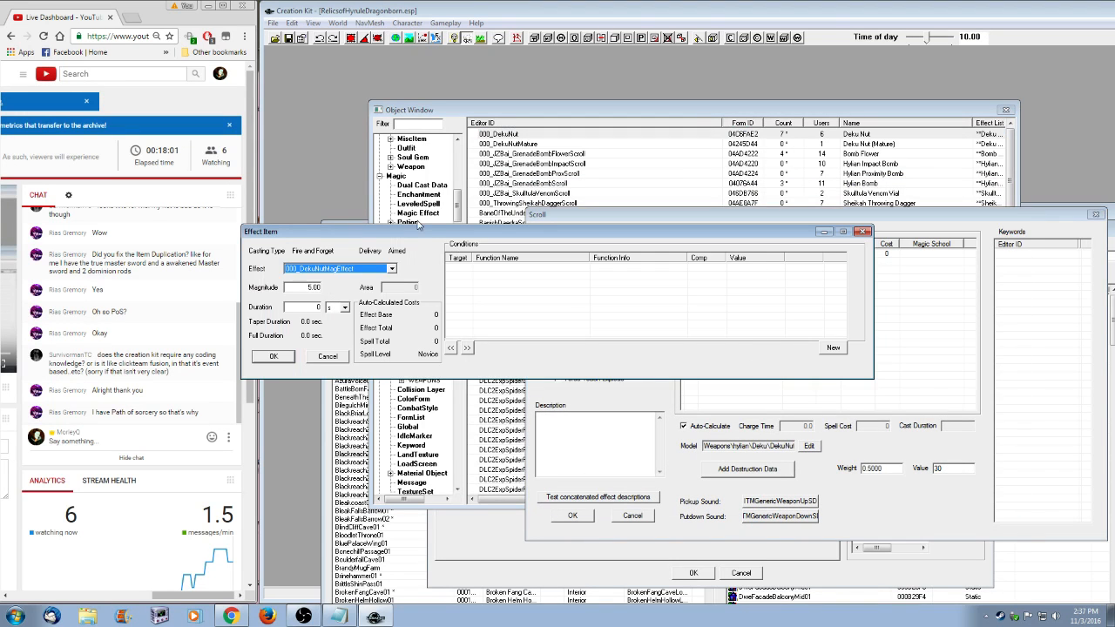
drag(417, 235, 444, 354)
click(357, 469)
click(638, 518)
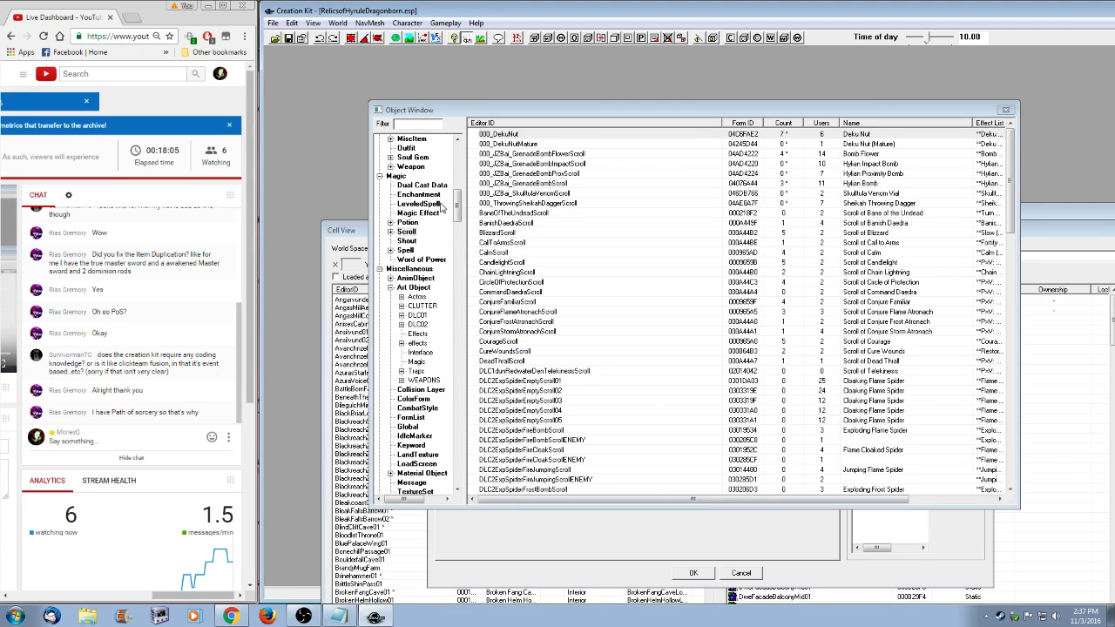
- Open the 000_DekuNutMagEffect magic effect, review its projectile, visual effect and sound settings, and close it without saving
click(420, 213)
click(527, 135)
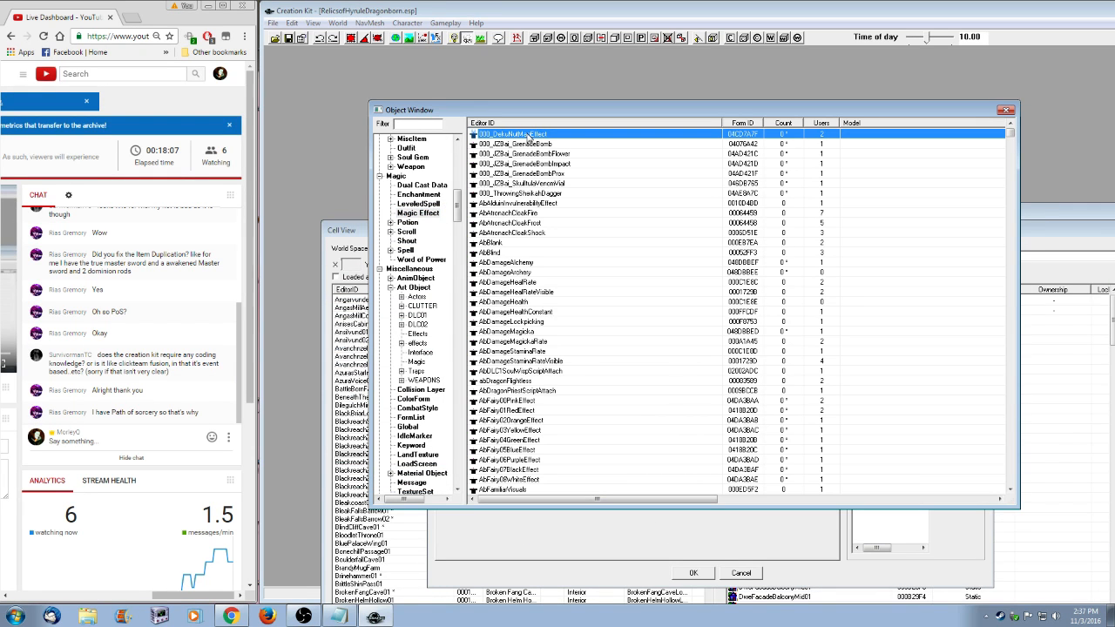
key(Return)
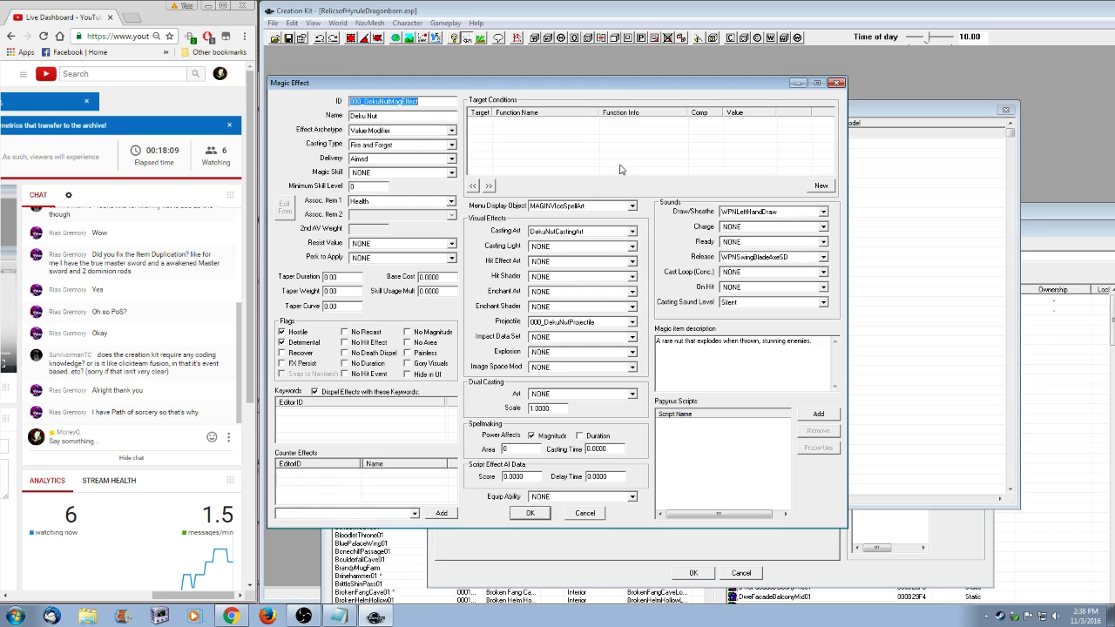
drag(509, 85, 541, 78)
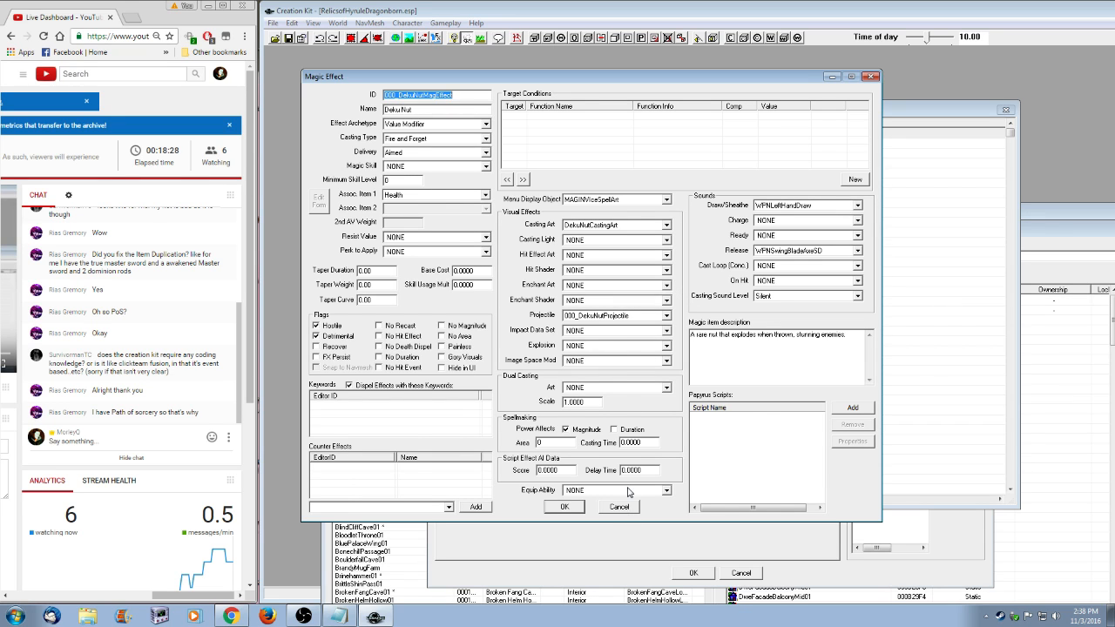
click(620, 507)
- Open the 000_DekuNutProjectile record, review its explosion type and art file path, and close it without saving
drag(455, 205, 455, 235)
click(413, 296)
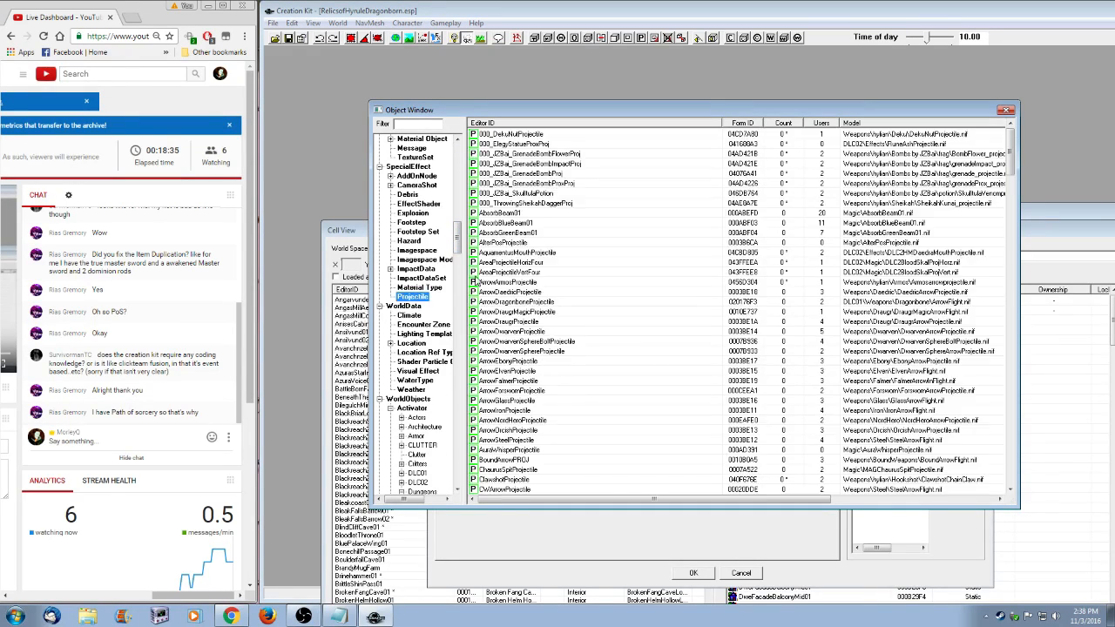
double_click(538, 134)
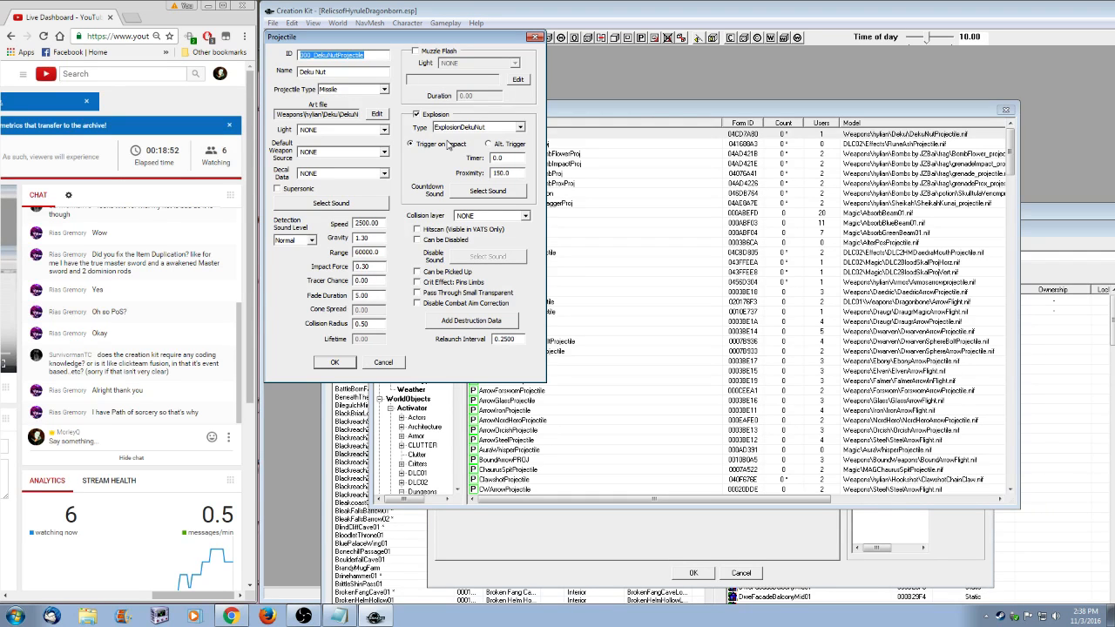
double_click(324, 115)
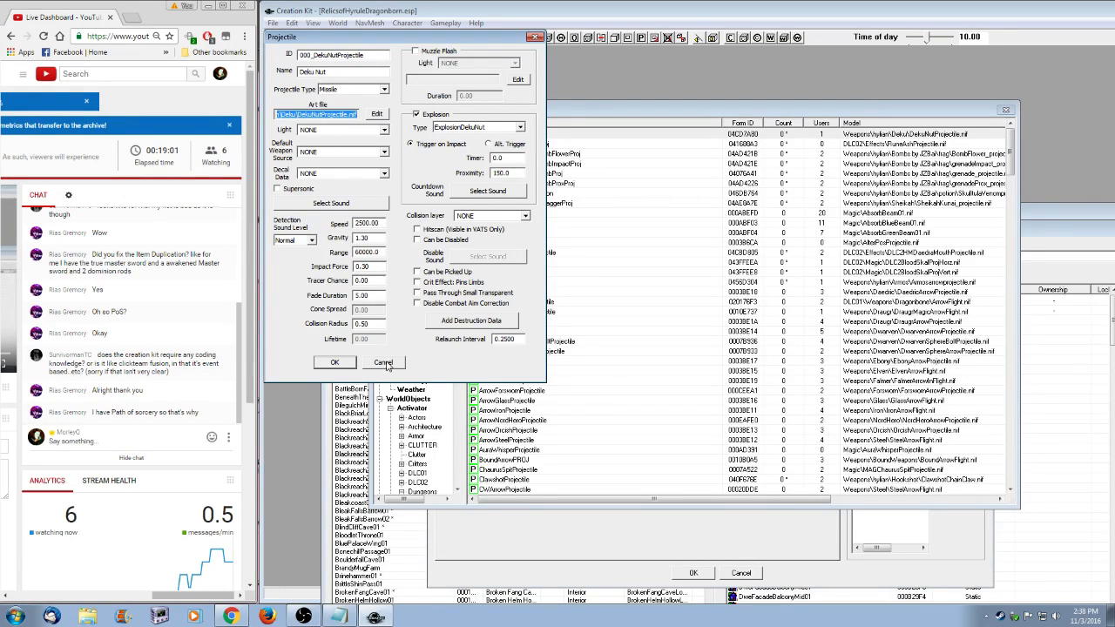
click(386, 362)
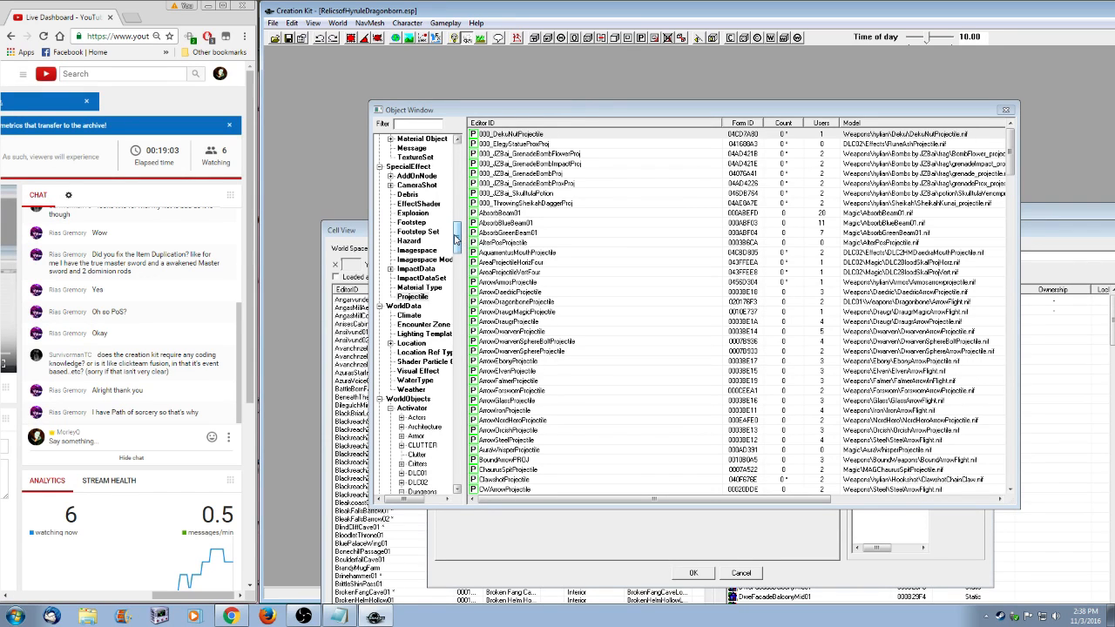
- List the Explosion objects and filter them by "deku"
click(425, 213)
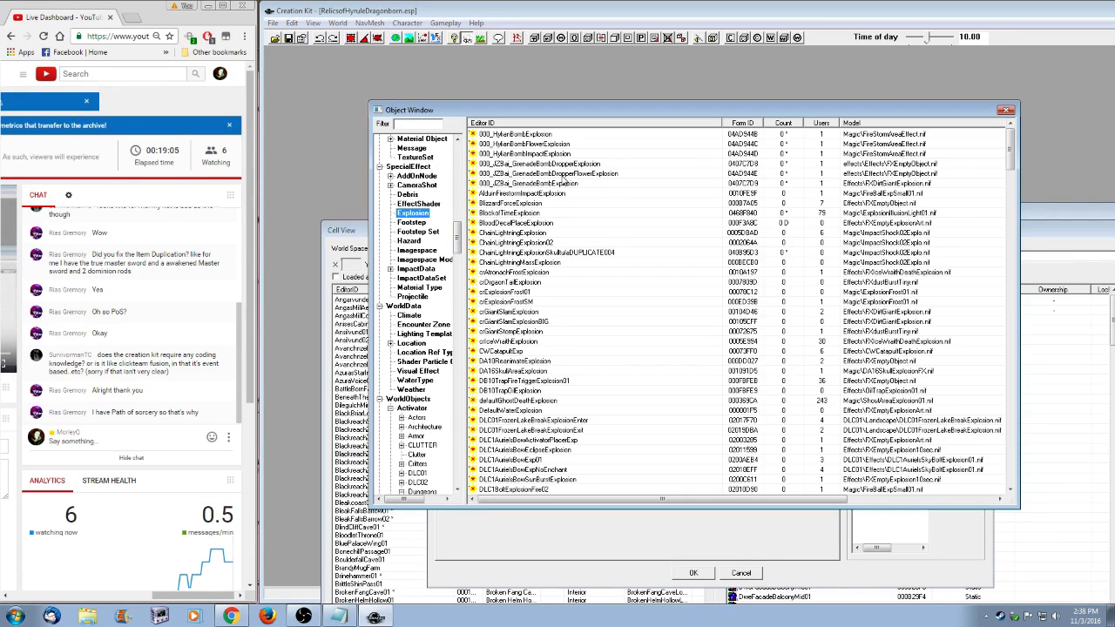
click(565, 163)
click(409, 124)
text(dek)
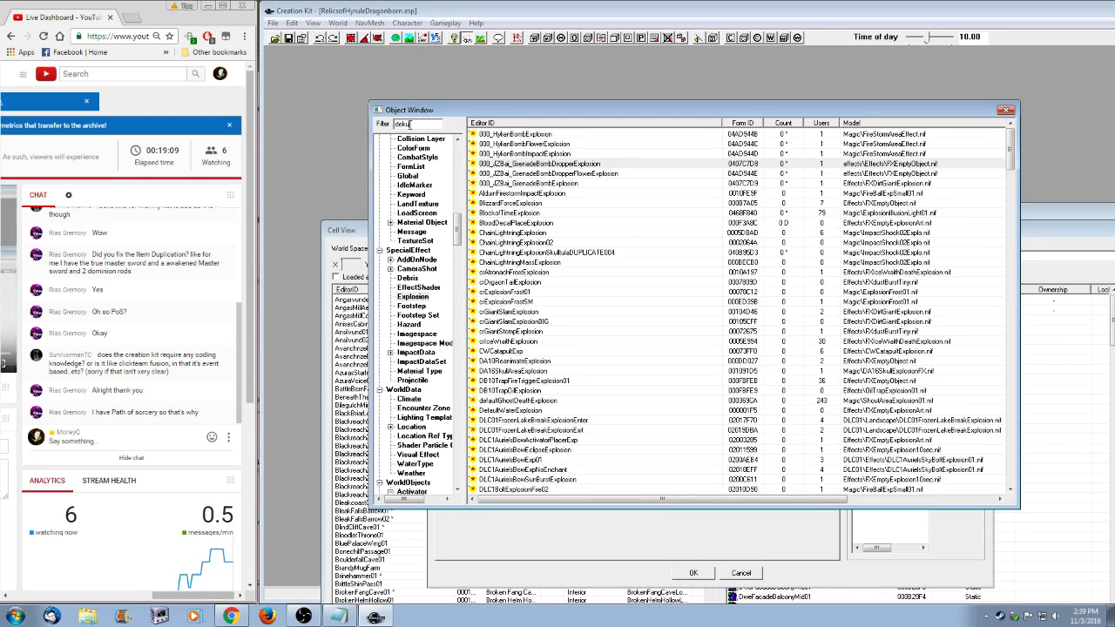
text(u)
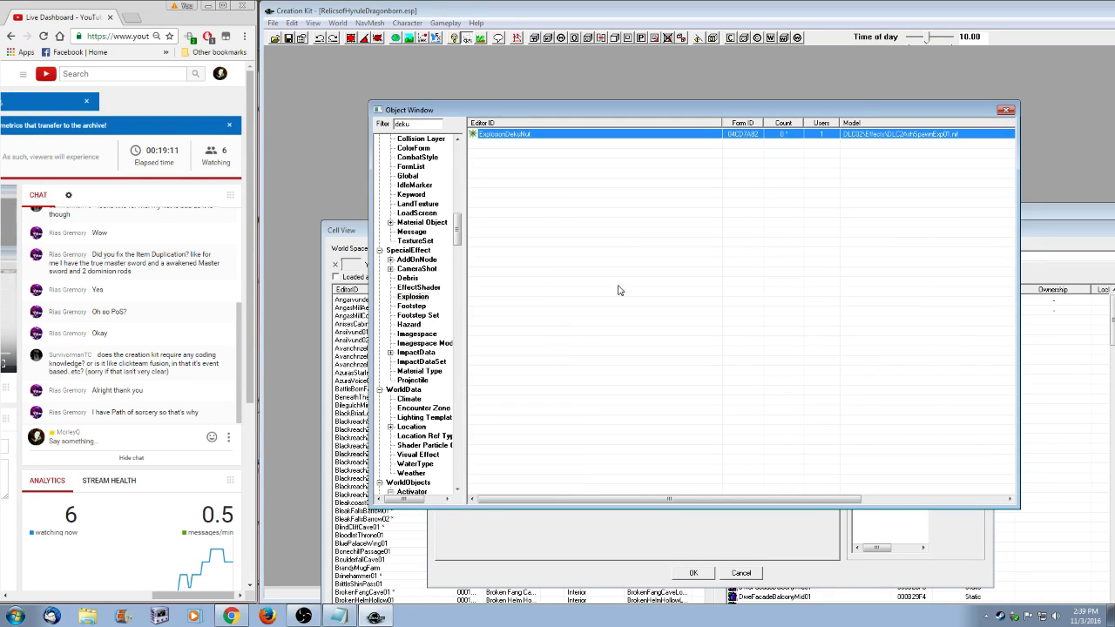
- Open the ExplosionDekuNut record, check which paralysis enchantment it uses, and close it without saving
double_click(516, 135)
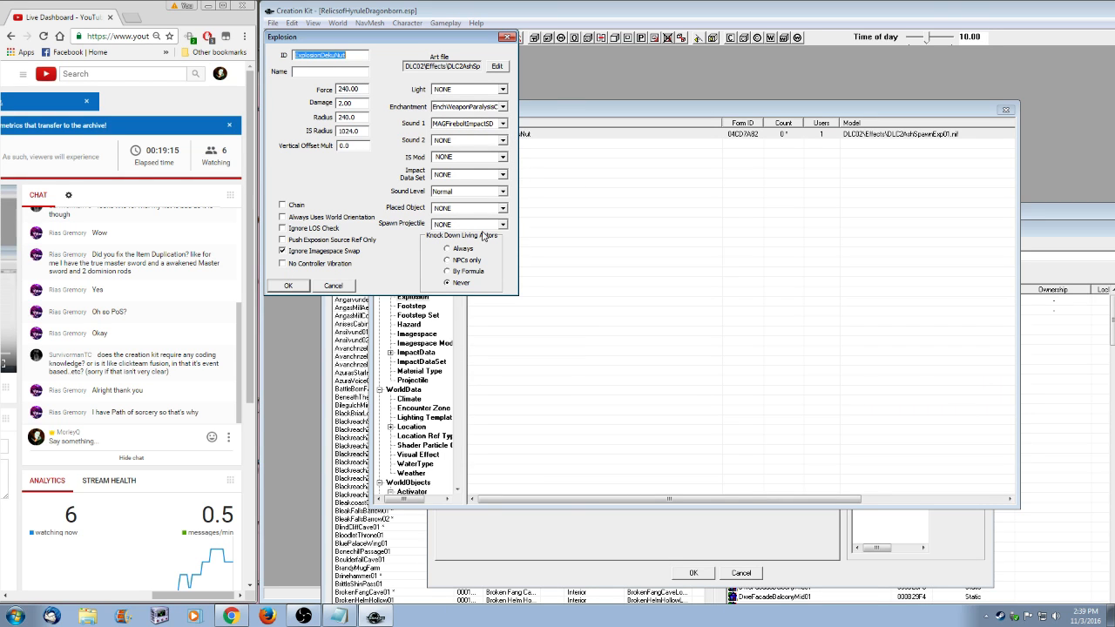
click(505, 108)
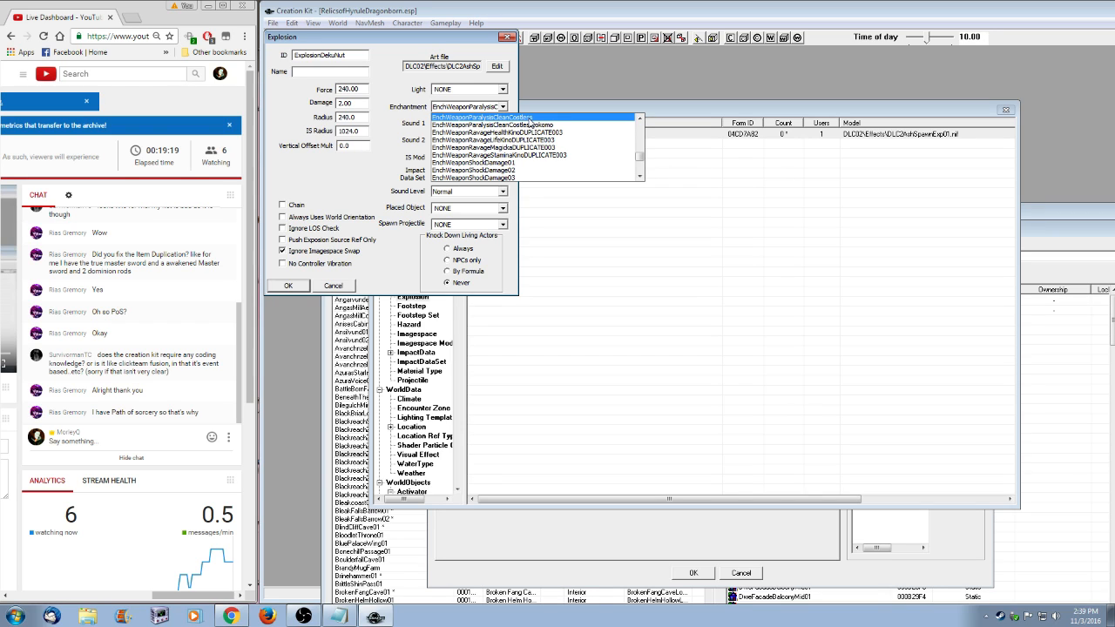
click(523, 104)
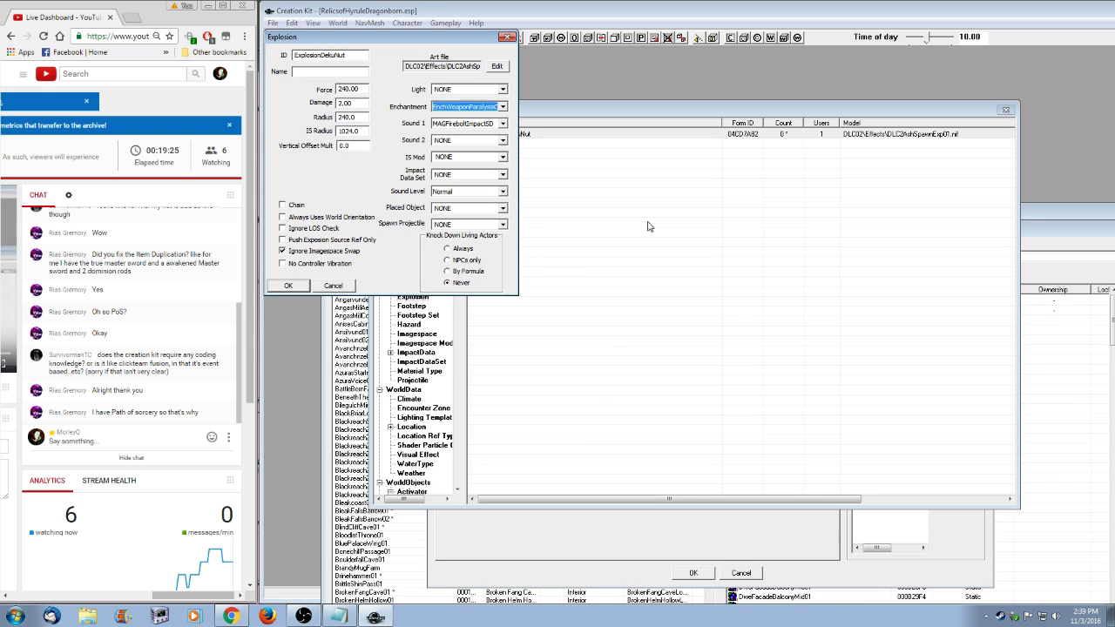
click(341, 286)
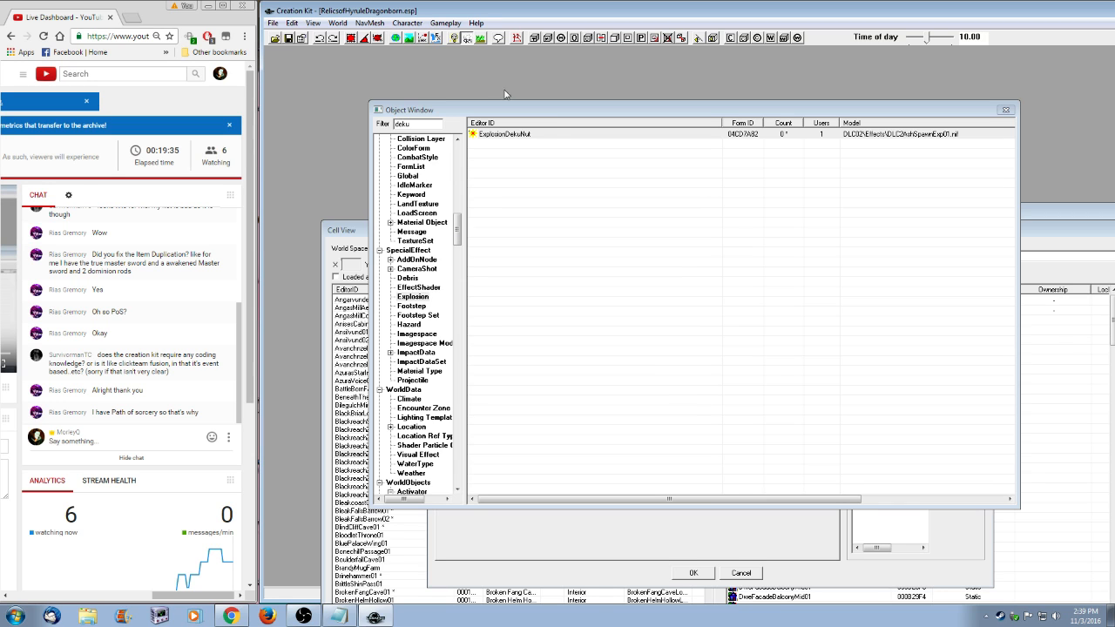
- Move the Object Window aside and switch to the Notepad change log
drag(554, 109, 580, 103)
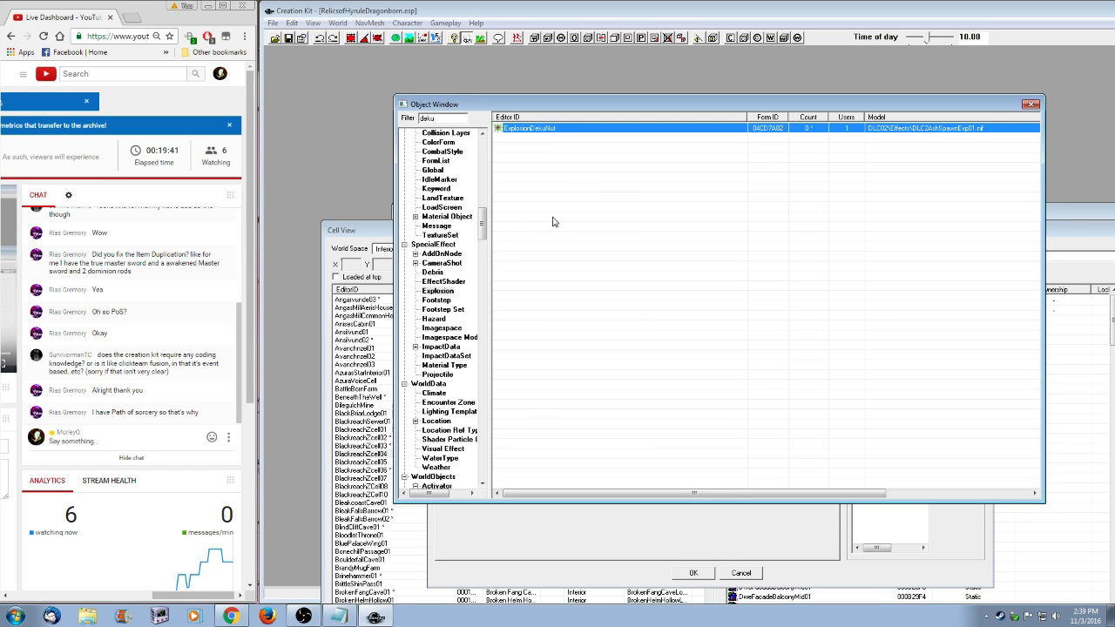
drag(550, 105, 583, 121)
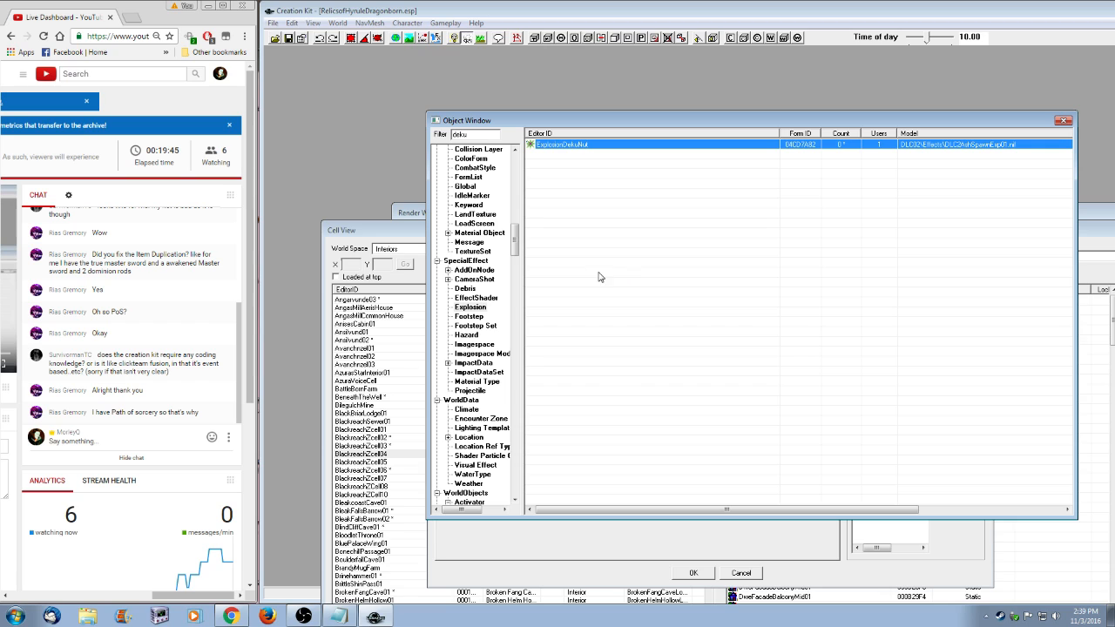
click(479, 13)
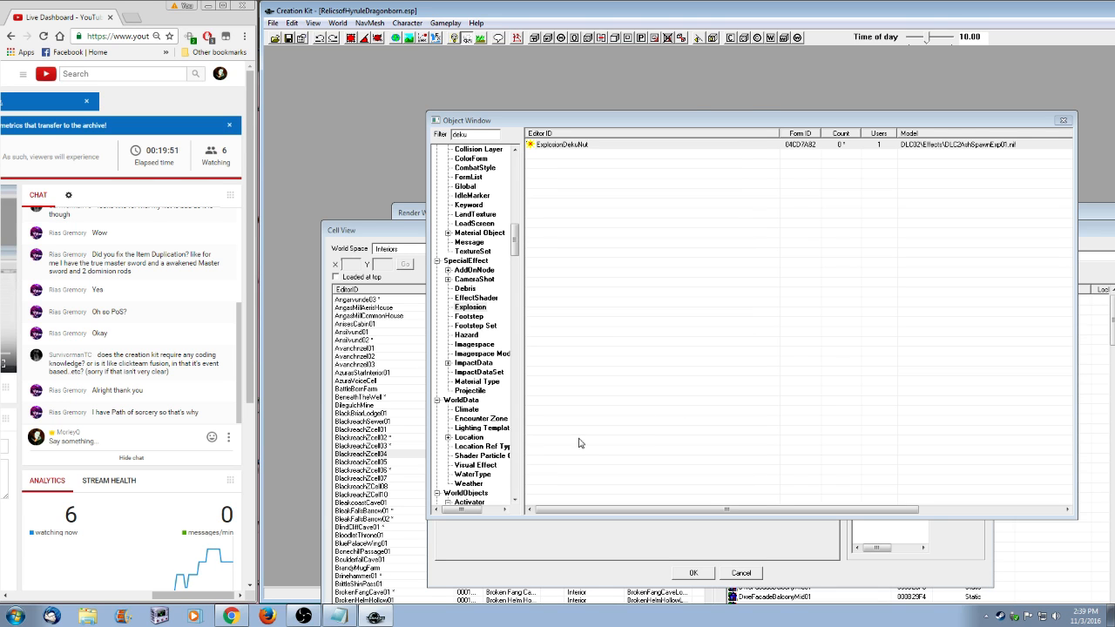
click(348, 619)
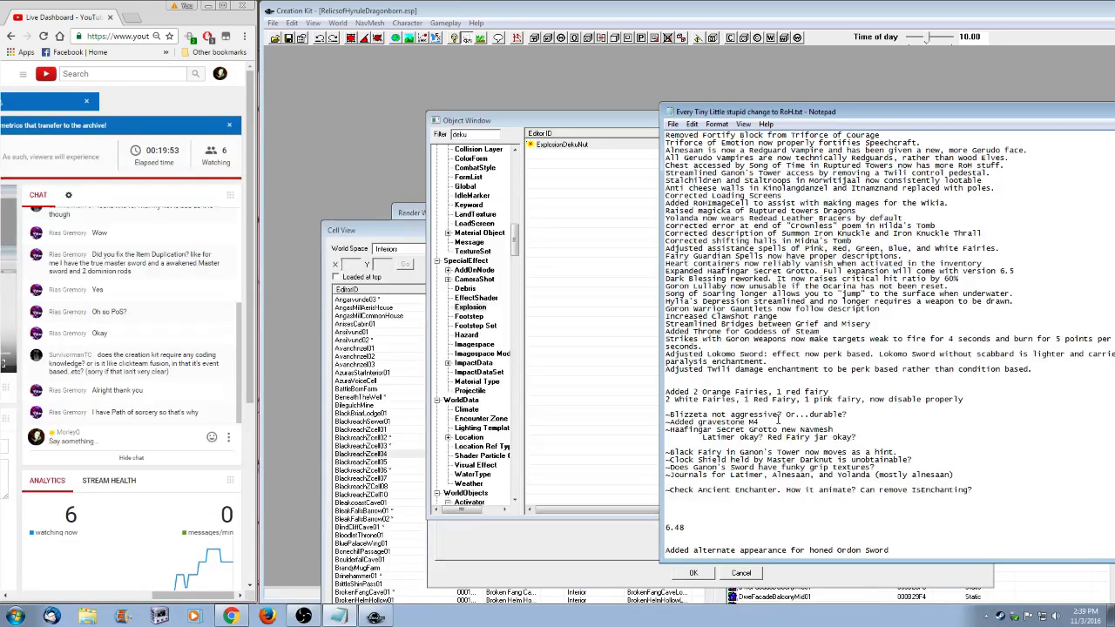
- Filter the Actor objects by "blizze" and open the EncAtronachBlizzeta record
click(514, 240)
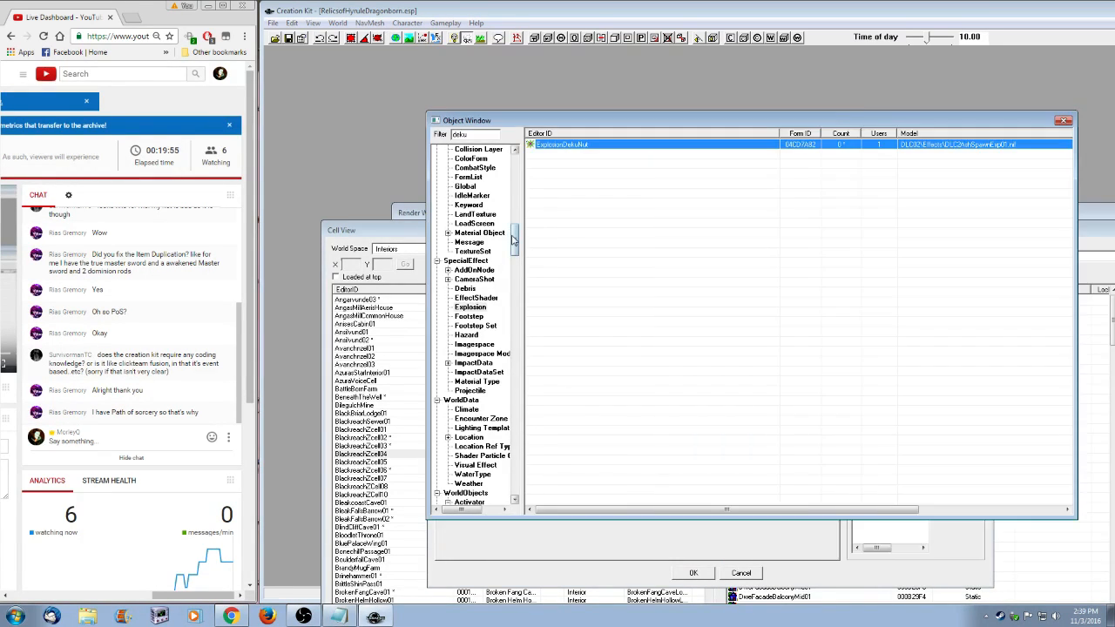
drag(496, 134, 430, 134)
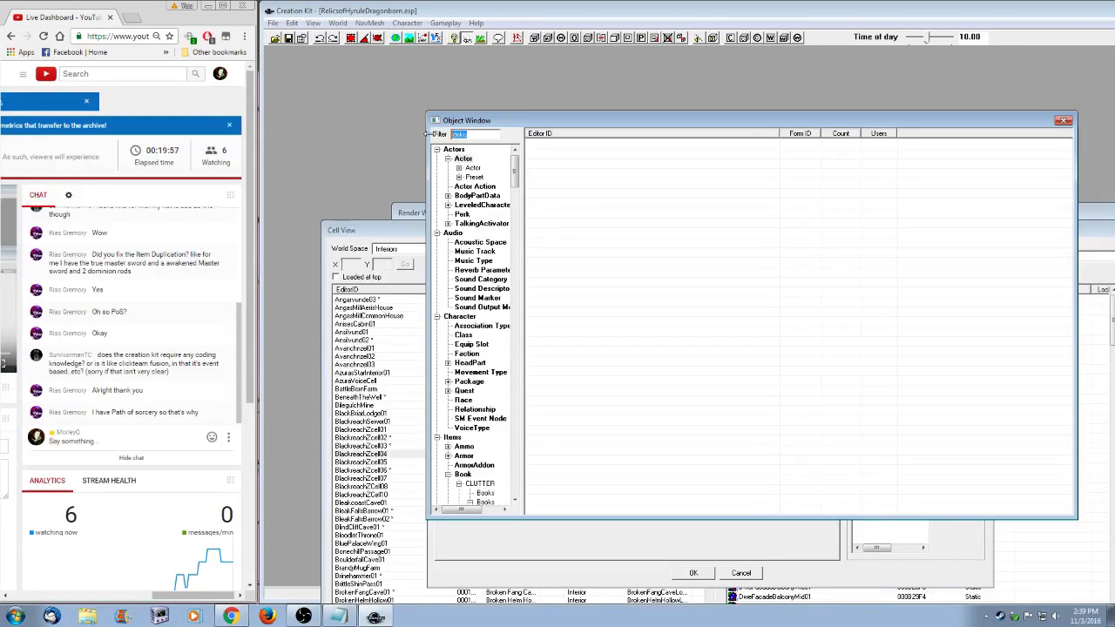
text(blizet)
key(BackSpace)
key(BackSpace)
text(ze)
click(590, 161)
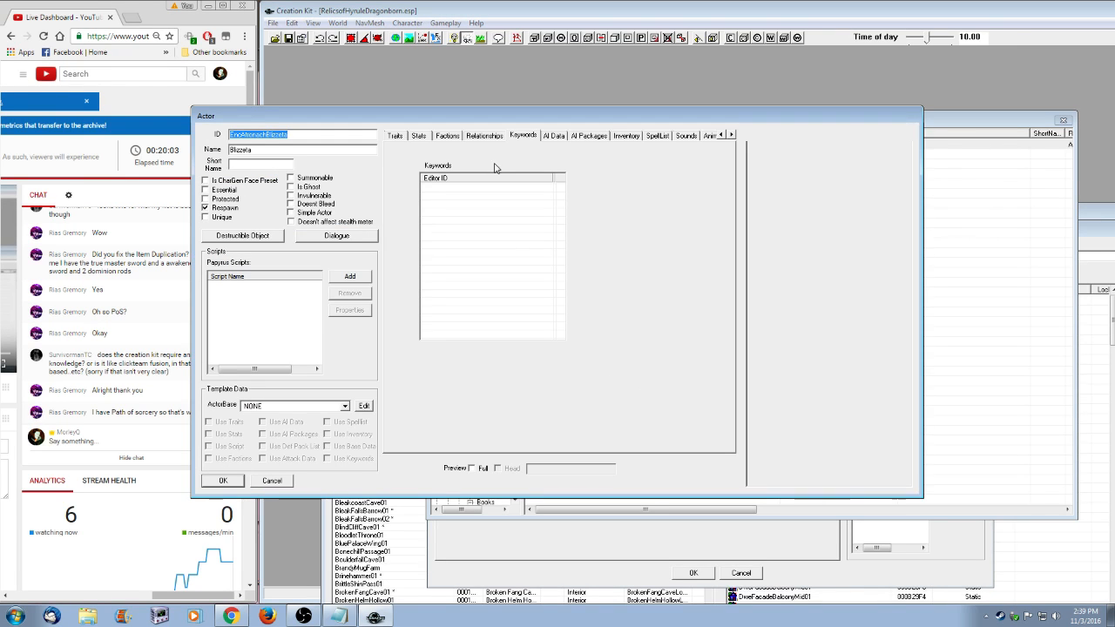
- Review Blizzeta's stats, factions, relationships, keywords, AI data, inventory and spell list
click(418, 135)
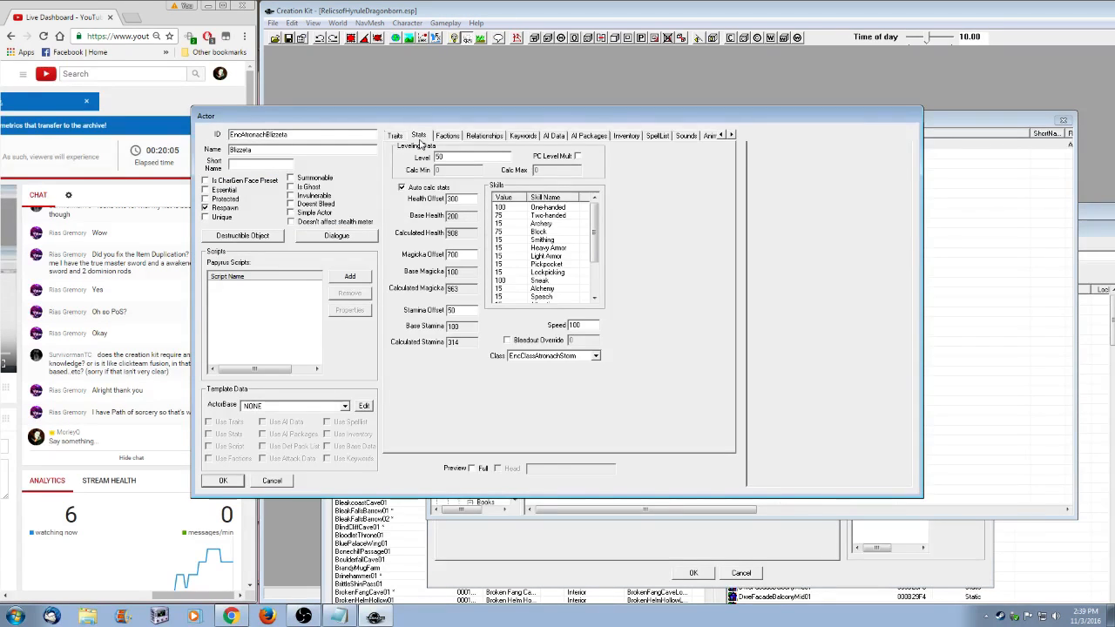
click(444, 139)
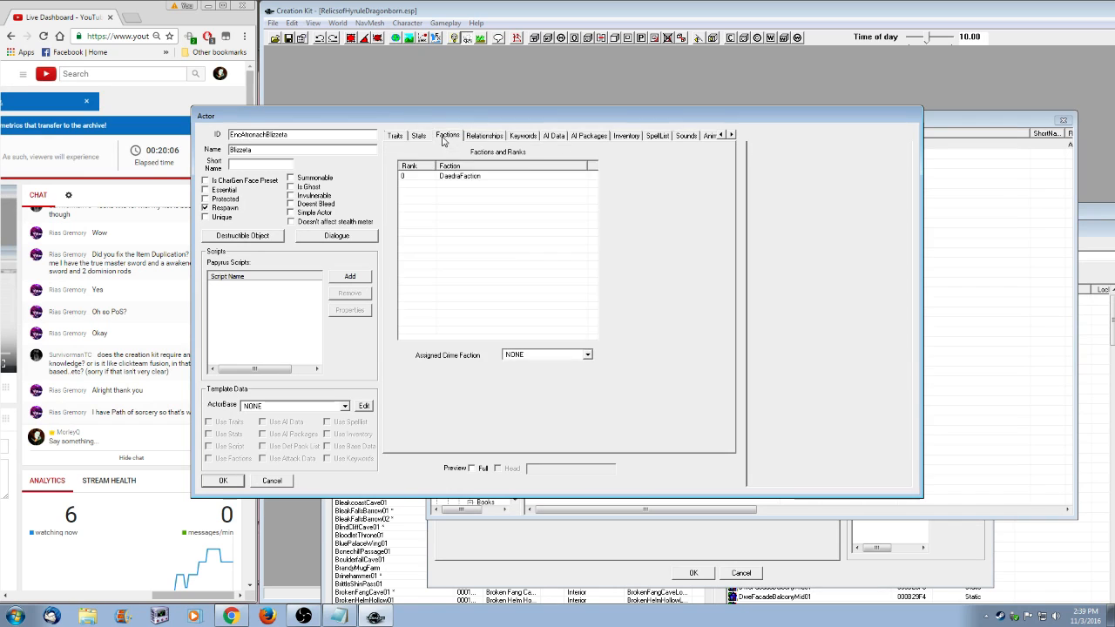
click(488, 139)
click(523, 137)
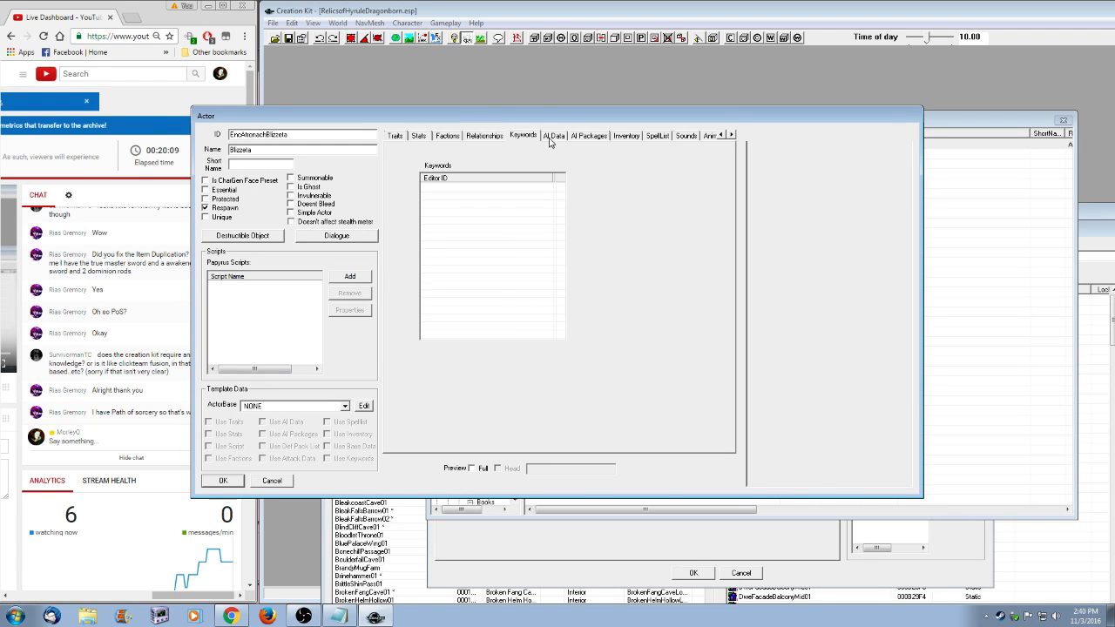
click(554, 137)
drag(508, 121, 670, 169)
click(749, 182)
click(792, 184)
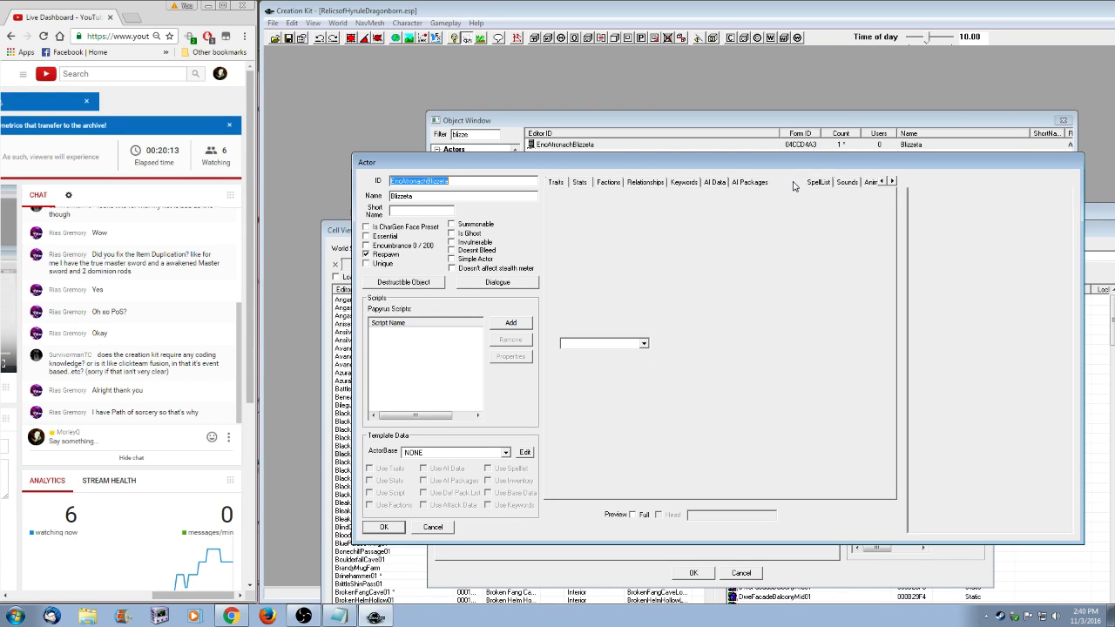
click(823, 184)
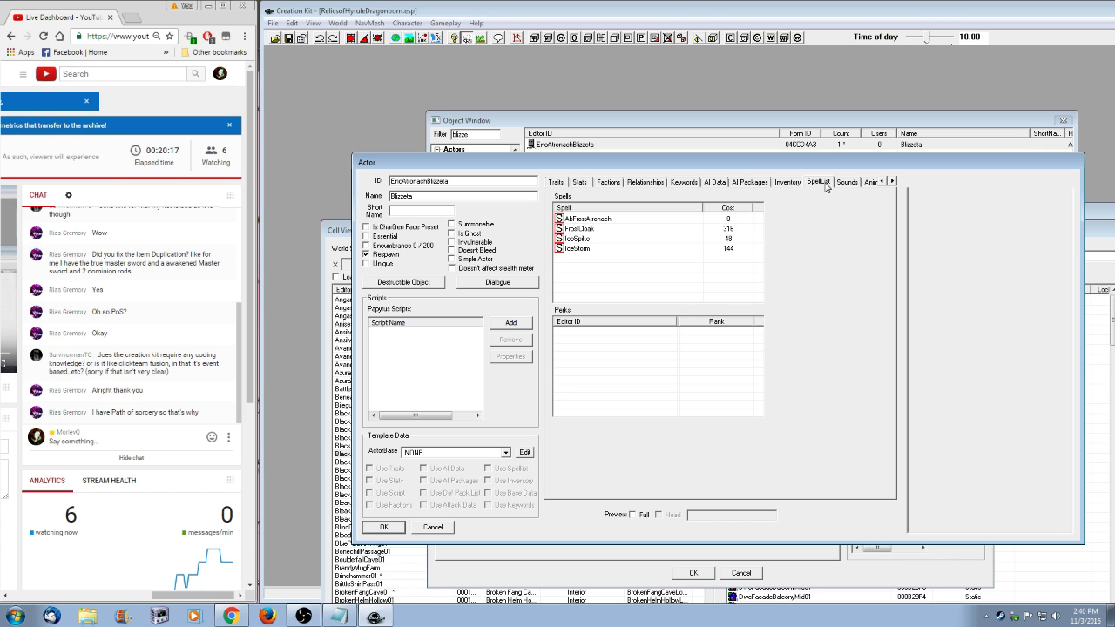
drag(580, 169, 696, 207)
click(702, 269)
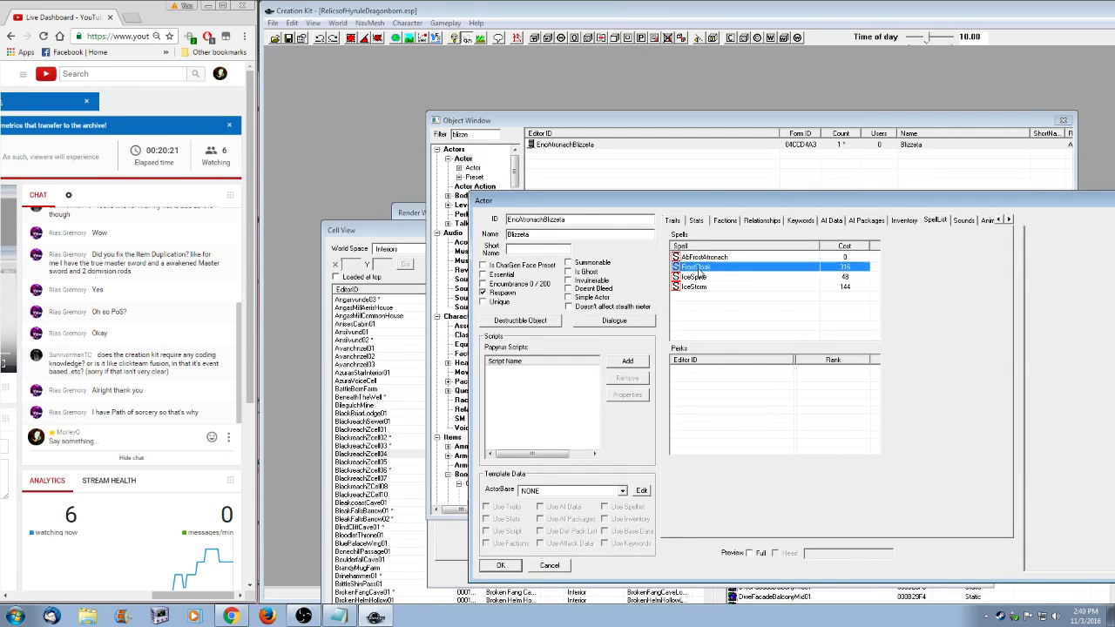
key(Delete)
right_click(756, 310)
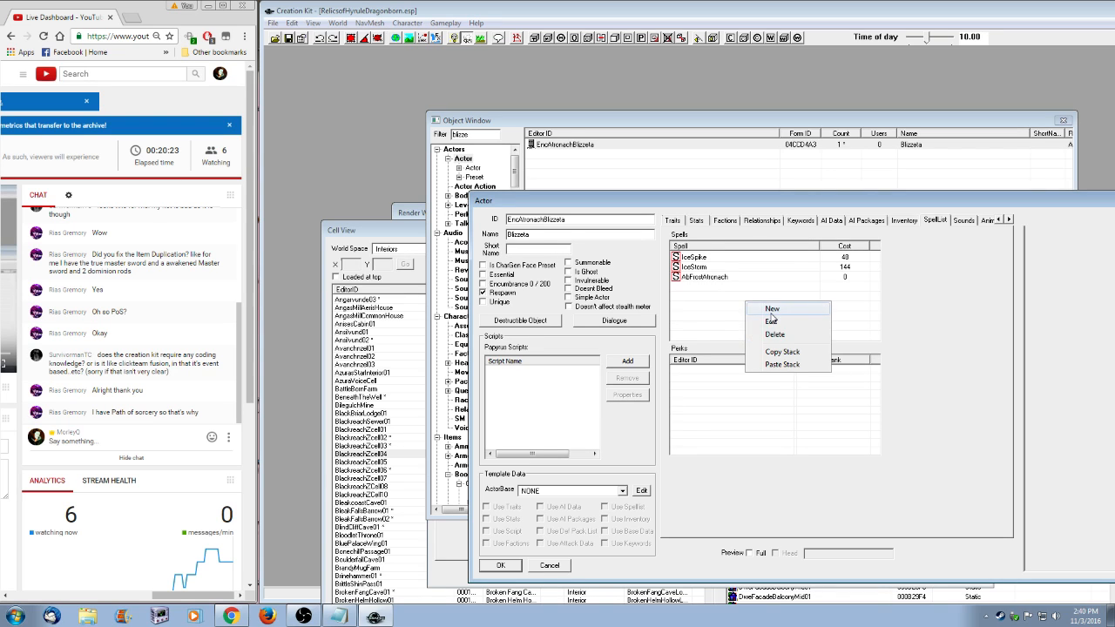
click(716, 321)
right_click(728, 320)
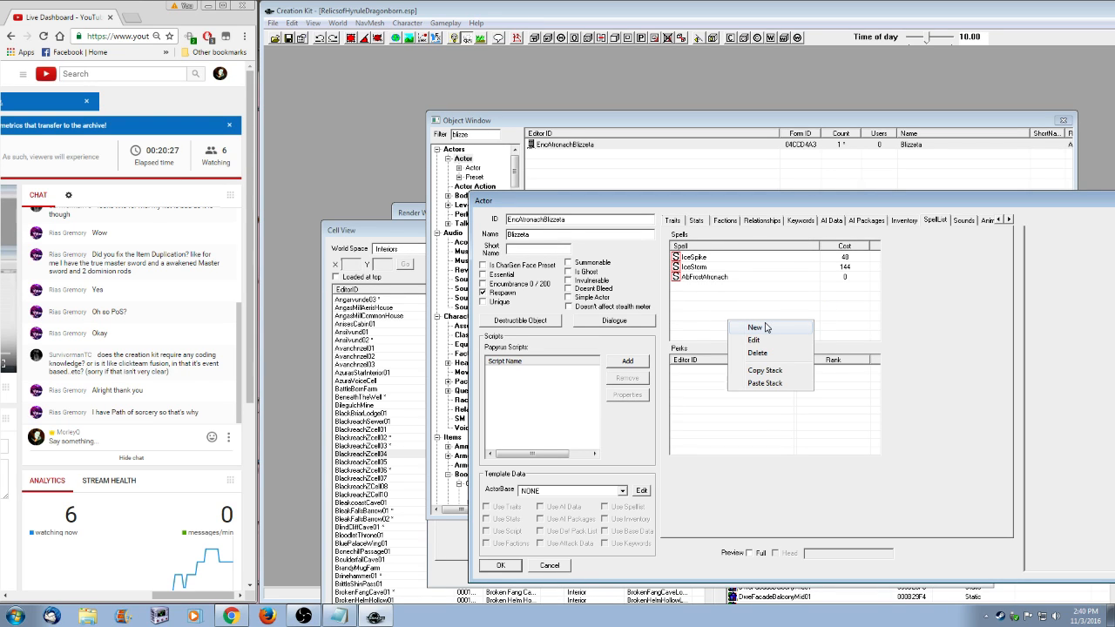
click(702, 328)
click(552, 567)
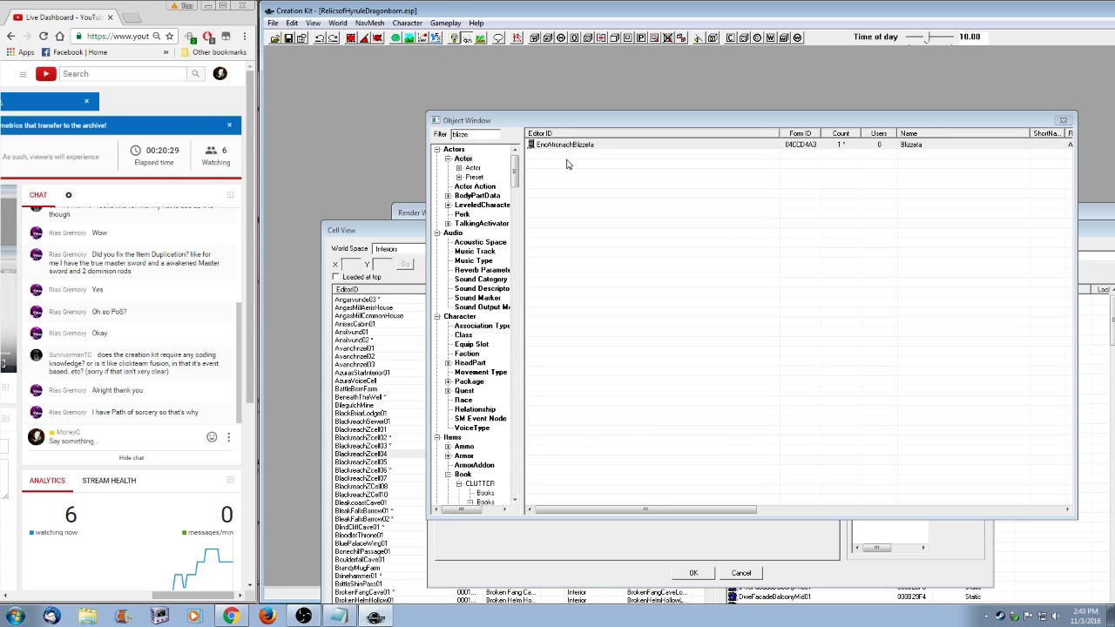
- Reopen the EncAtronachBlizzeta record and move its window clear of the object list's filter
right_click(572, 155)
click(600, 174)
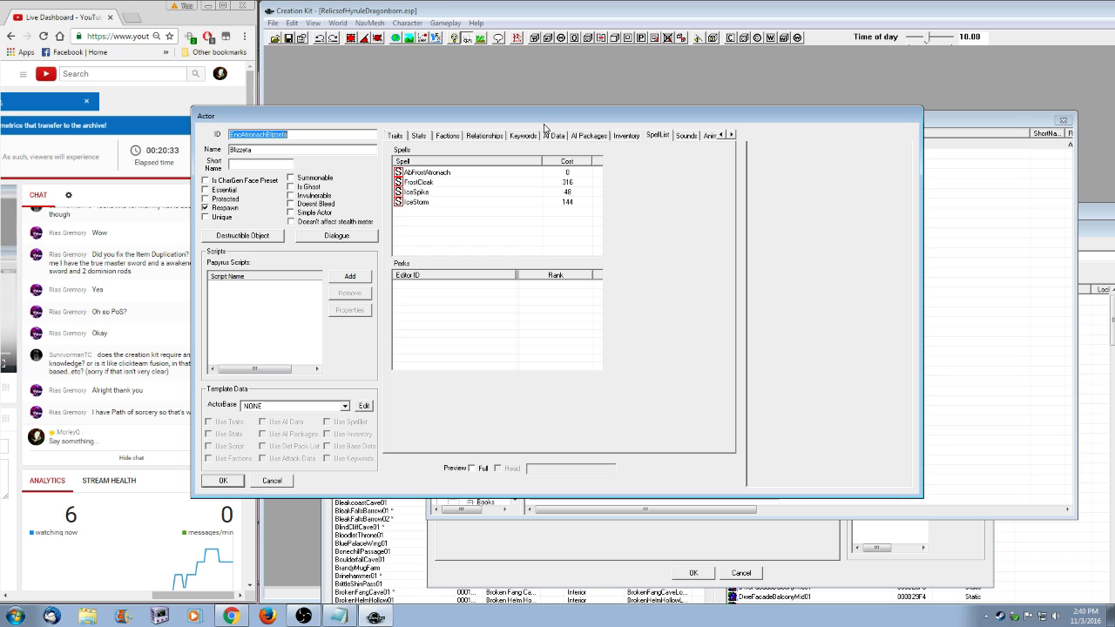
drag(544, 118, 828, 155)
- Filter the actors by "storm" and open the EncAtronachStorm record
click(505, 121)
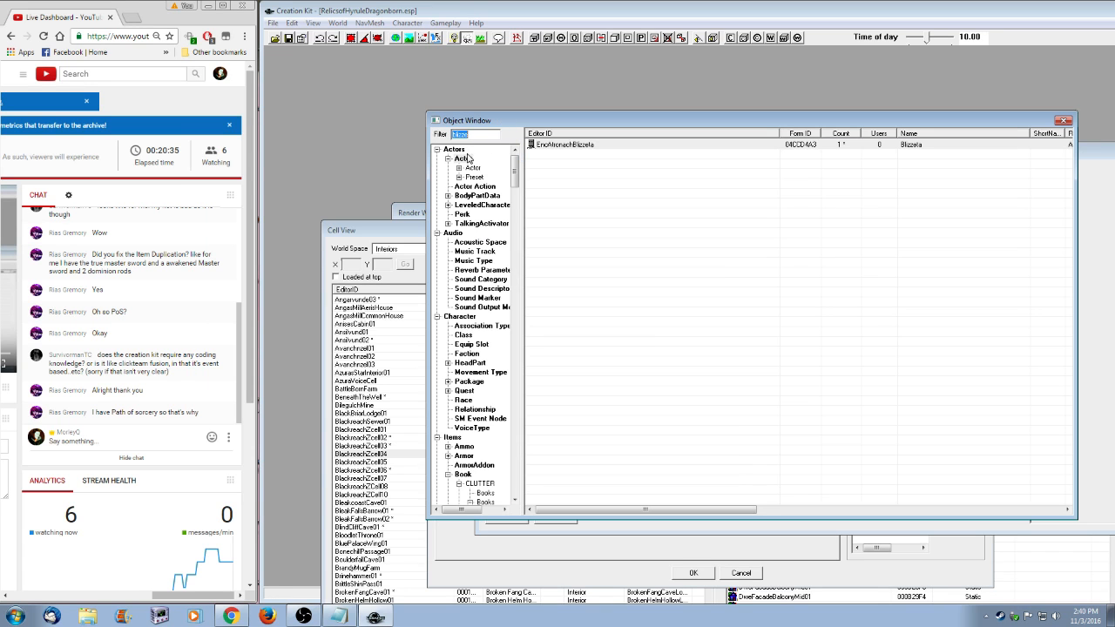
text(at)
key(BackSpace)
key(BackSpace)
key(BackSpace)
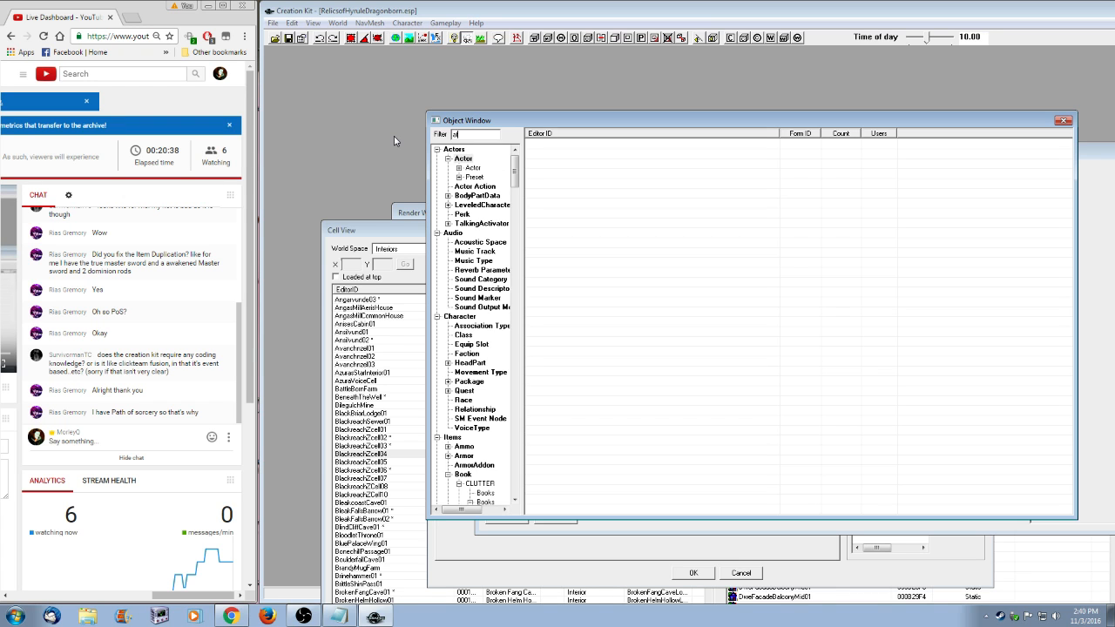
key(BackSpace)
key(BackSpace)
text(storm)
right_click(581, 214)
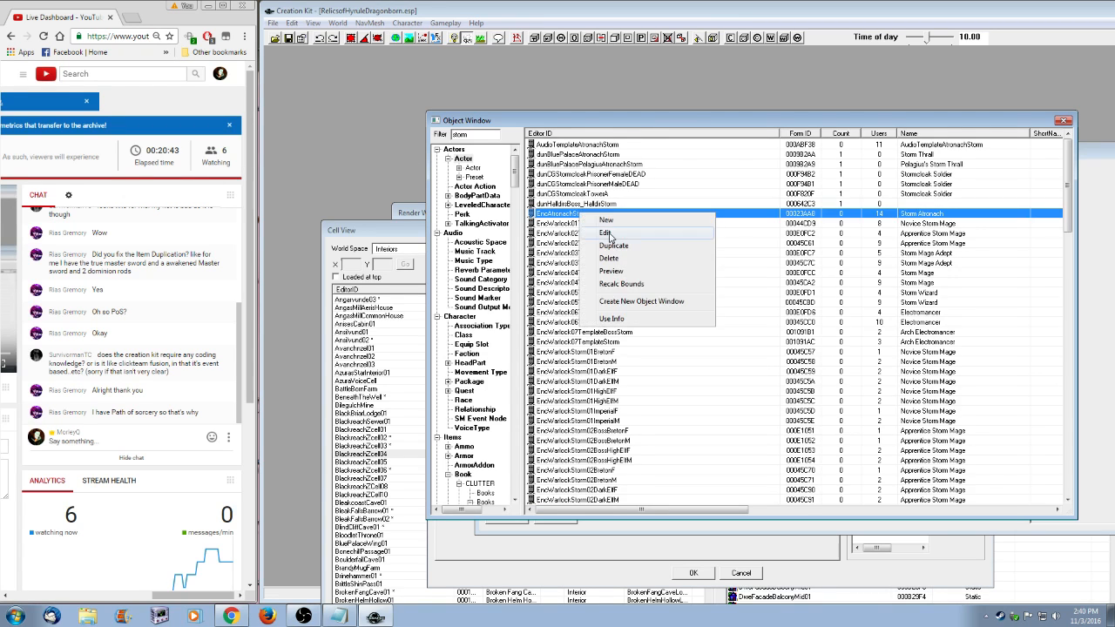
click(603, 232)
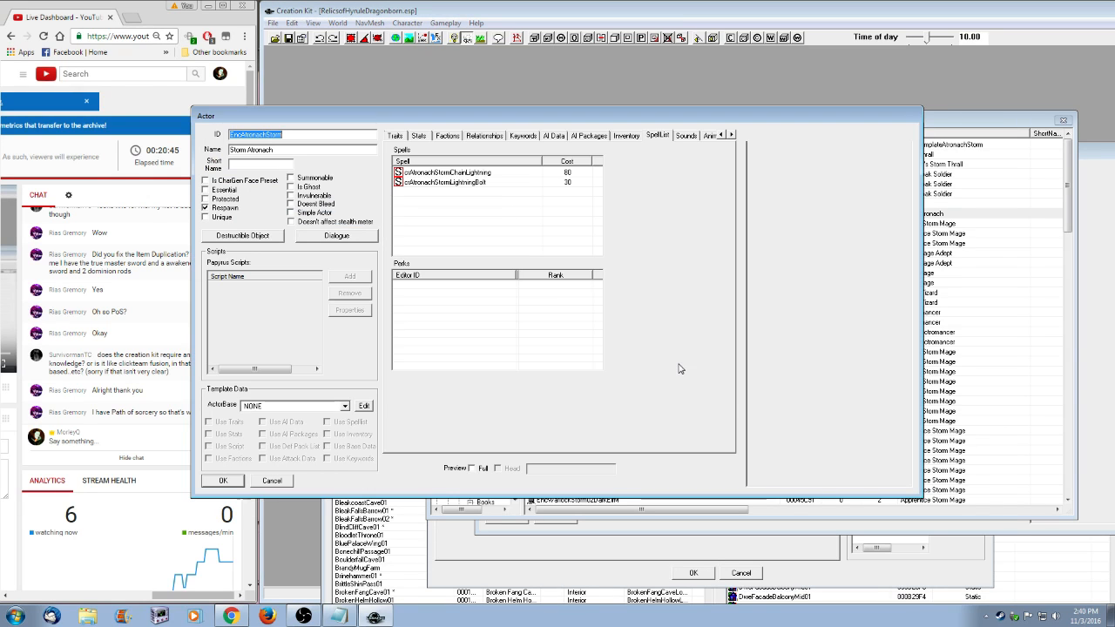
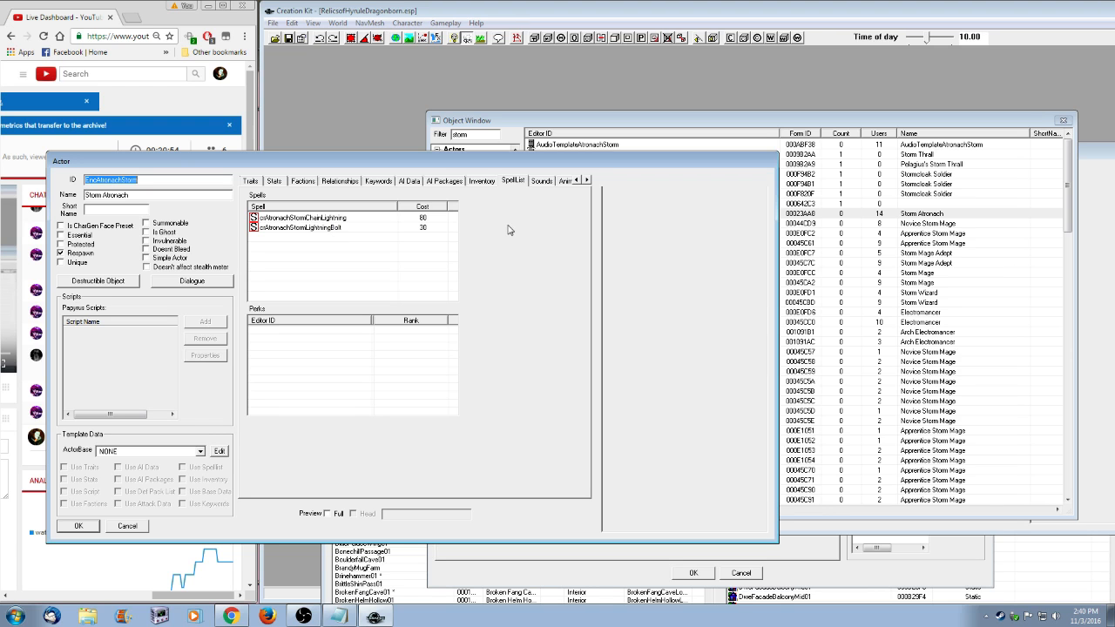
- Arrange the Storm Atronach and Blizzeta records side by side to compare their spell lists
drag(318, 162, 479, 132)
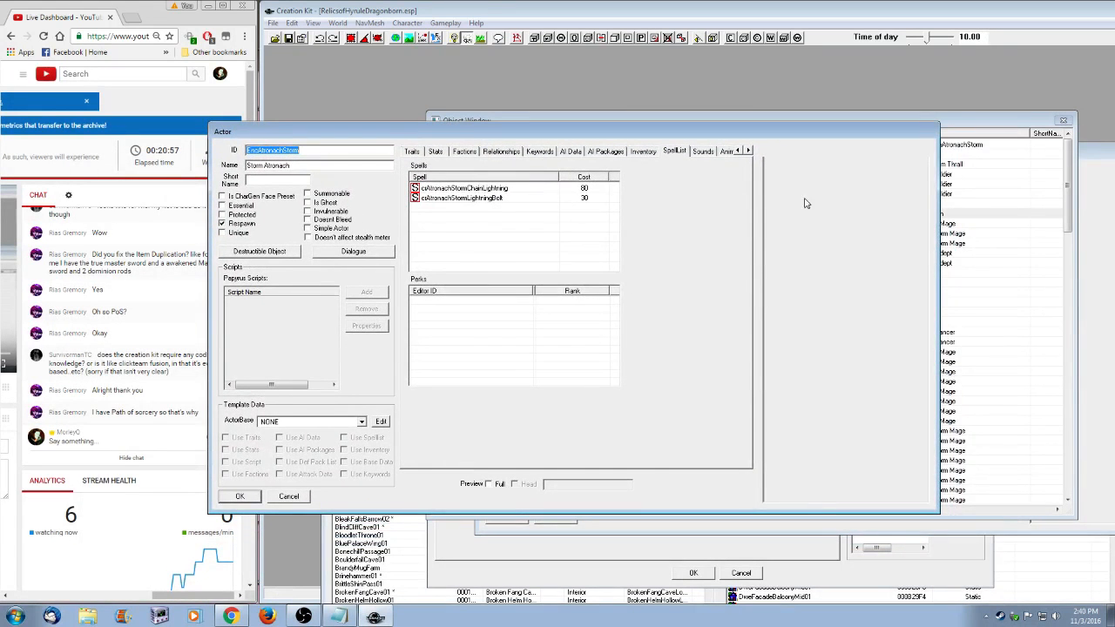
click(1082, 150)
drag(717, 156, 794, 176)
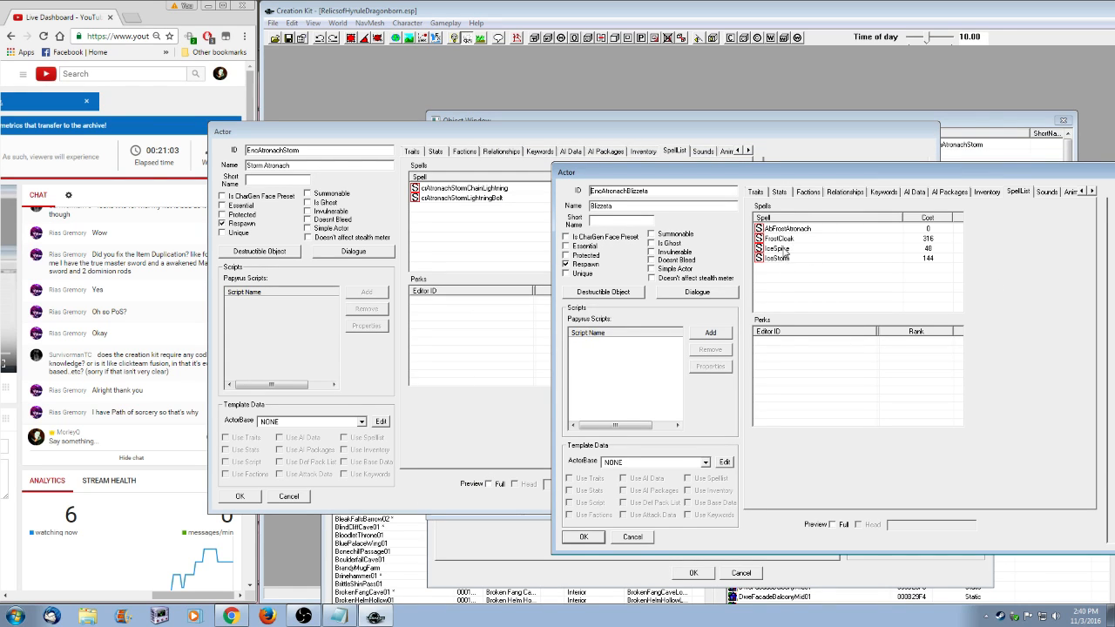
drag(781, 176, 793, 173)
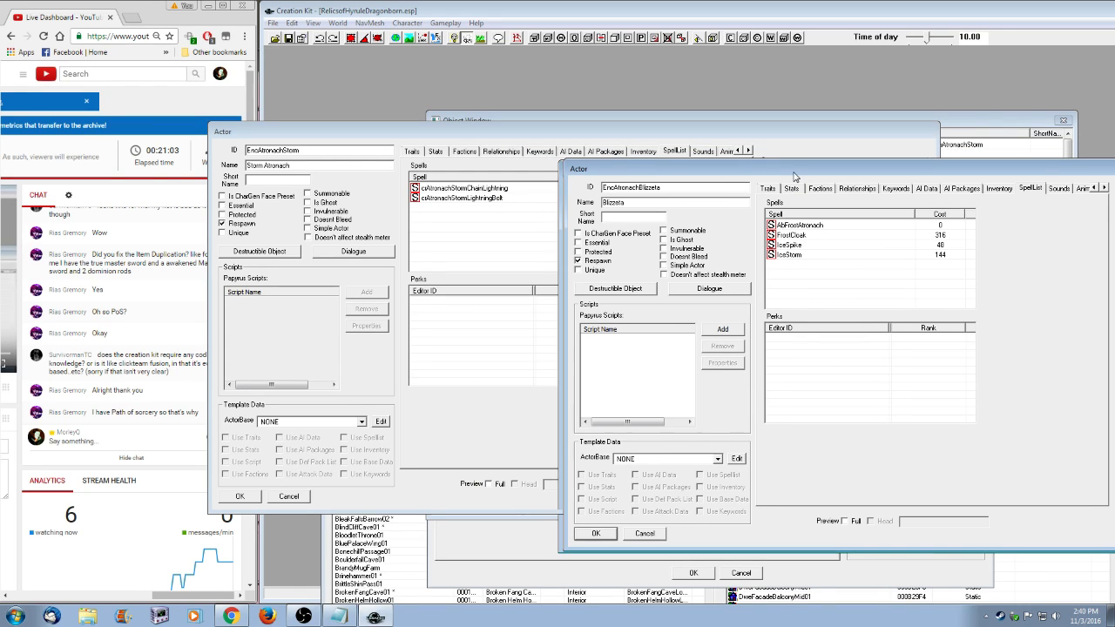
- Replace FrostCloak in Blizzeta's spell list with crAtronachCloakIceDmg, found by filtering the available forms by "cloak"
right_click(849, 298)
click(870, 305)
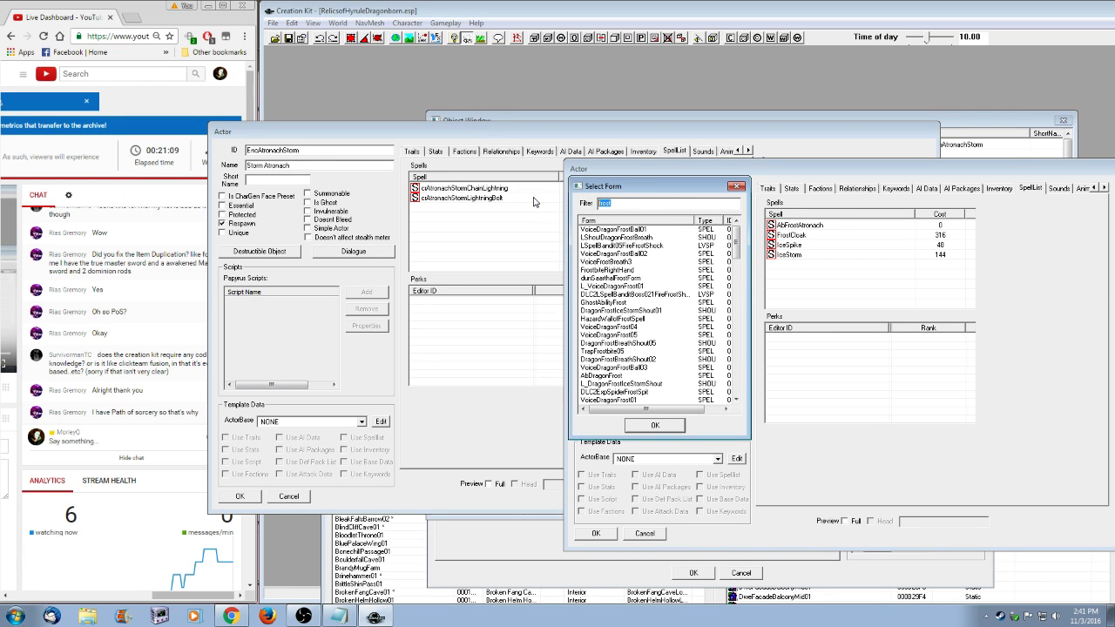
text(cloak)
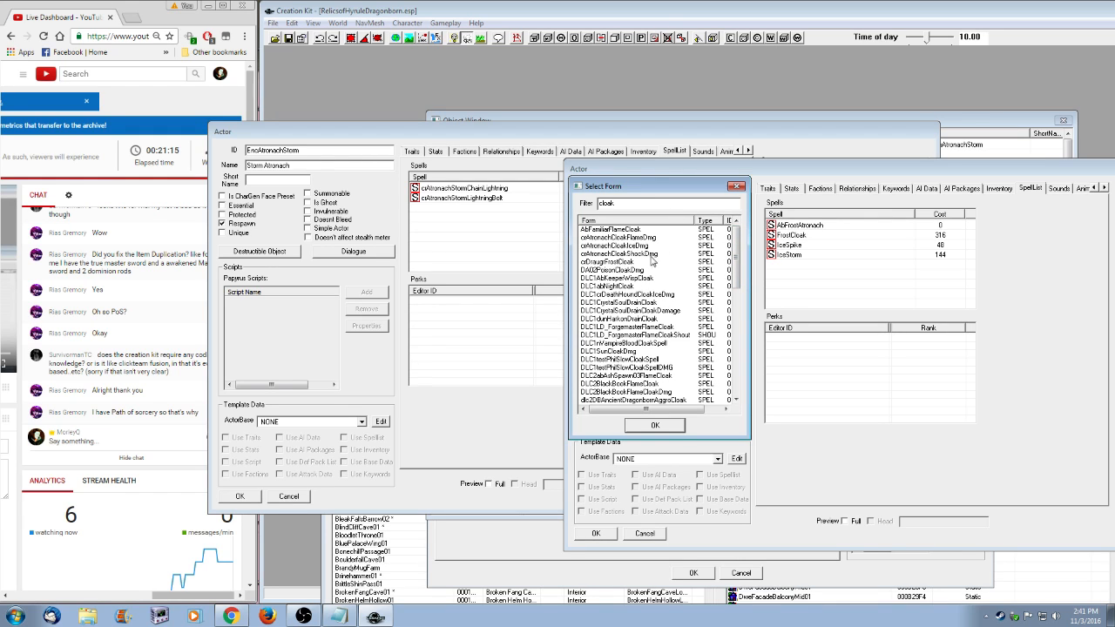
drag(736, 245, 738, 362)
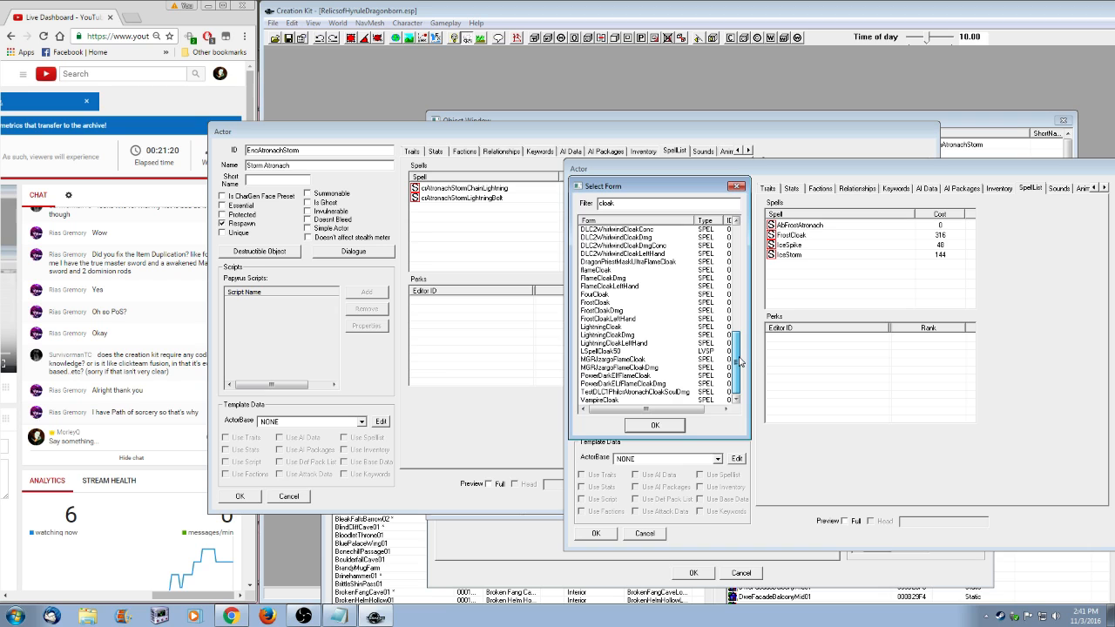
drag(739, 362, 745, 231)
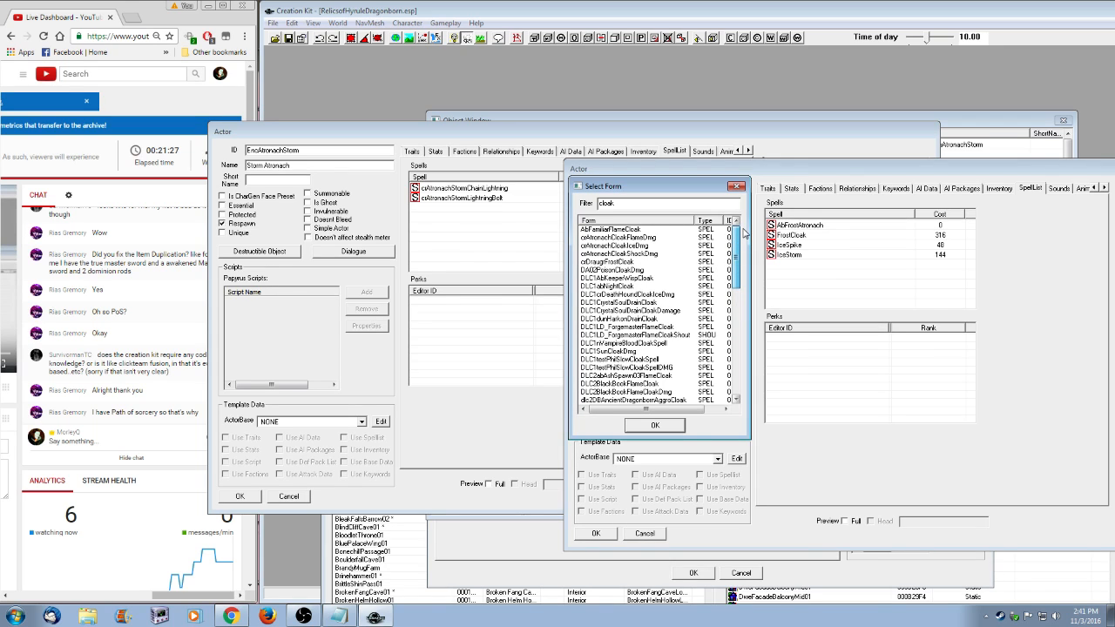
click(641, 247)
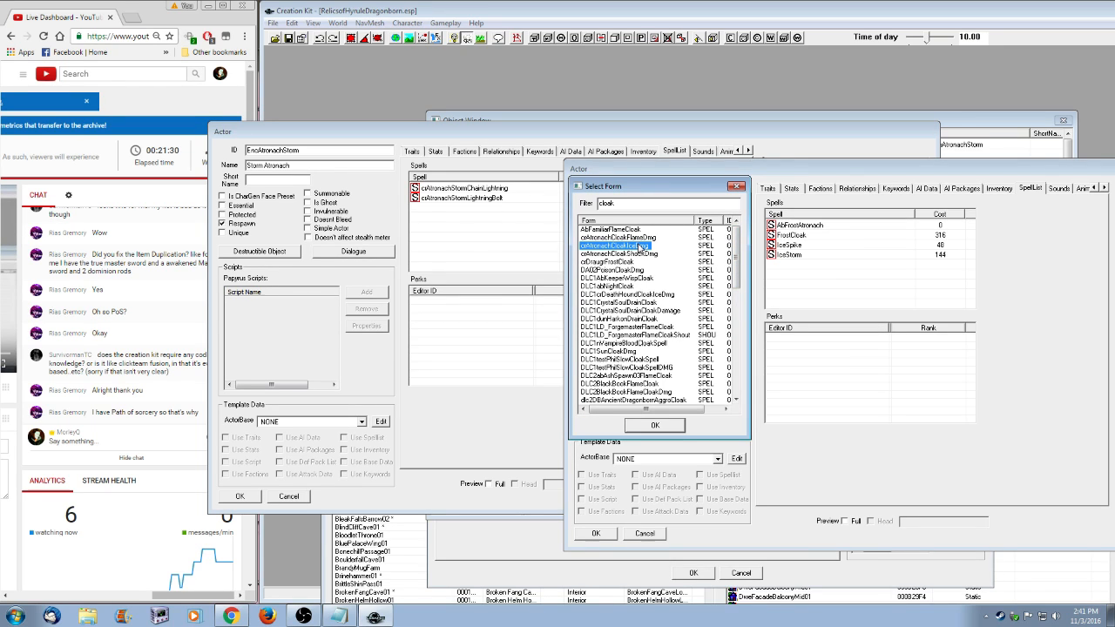
double_click(641, 247)
click(789, 248)
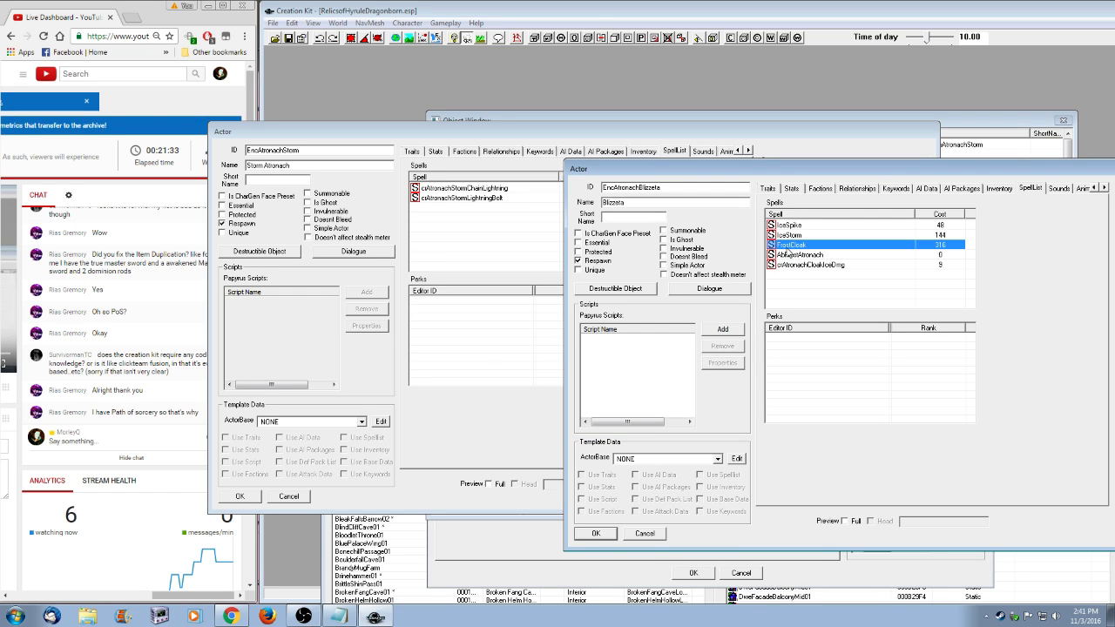
key(Delete)
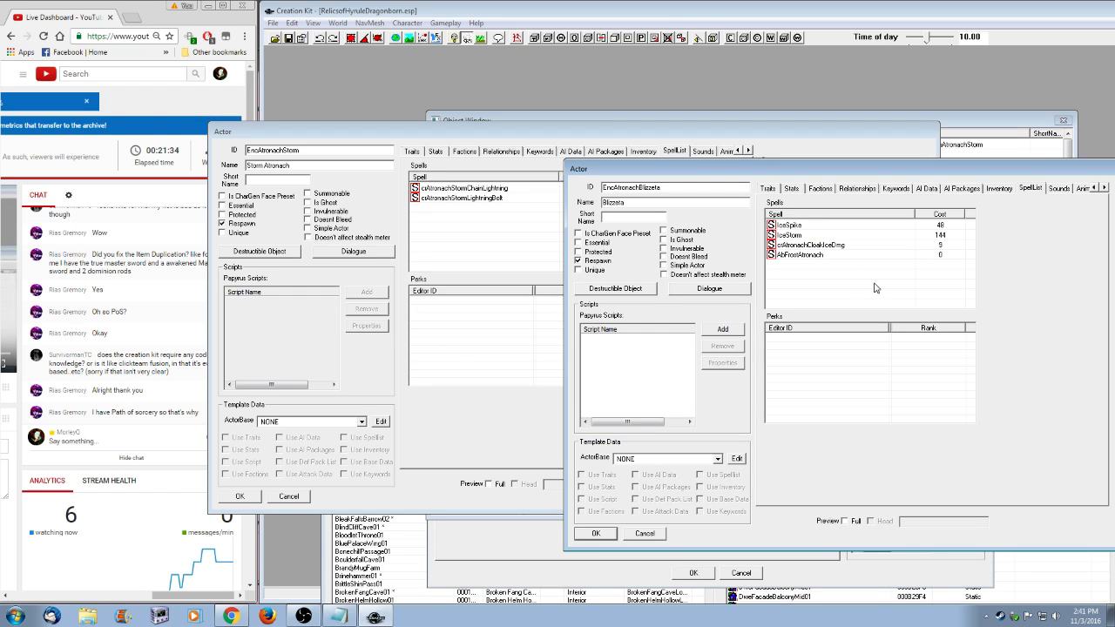
- Return to the object list and show the Spell objects that match "storm"
click(644, 138)
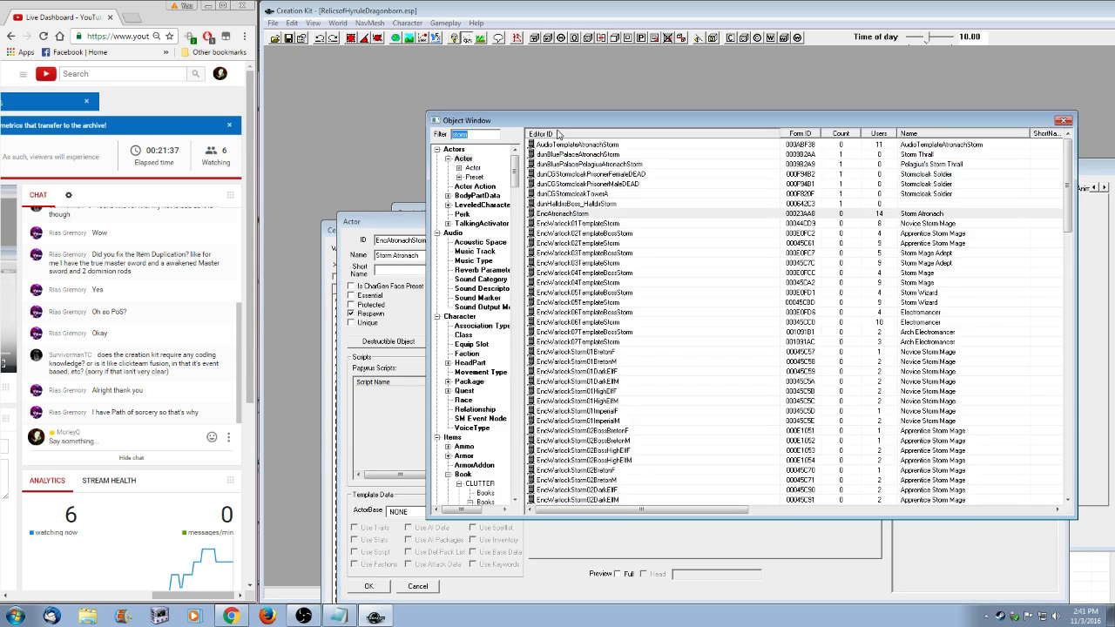
click(559, 134)
scroll(494, 373, down, 15)
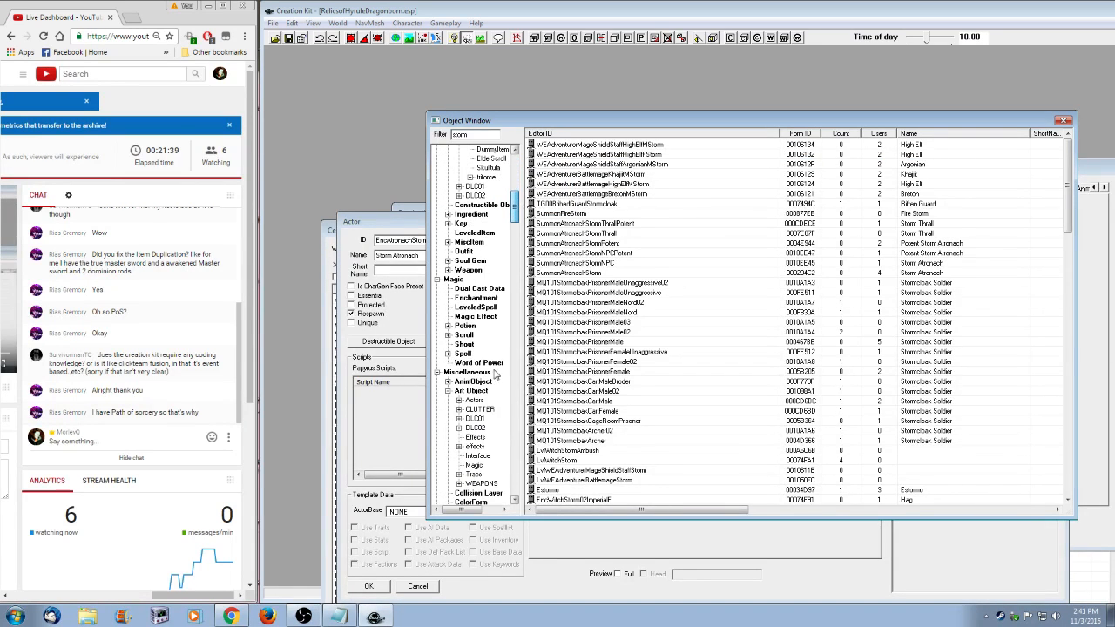
click(463, 354)
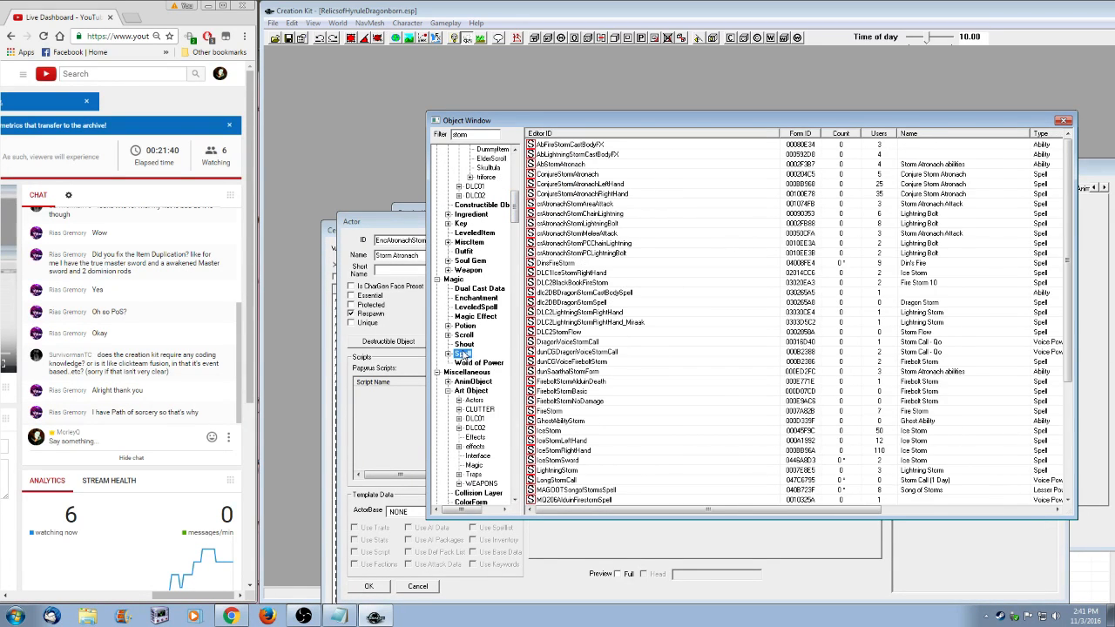
click(492, 133)
- Open the crAtronachStormChainLightning spell record to check its effect and cost
click(609, 214)
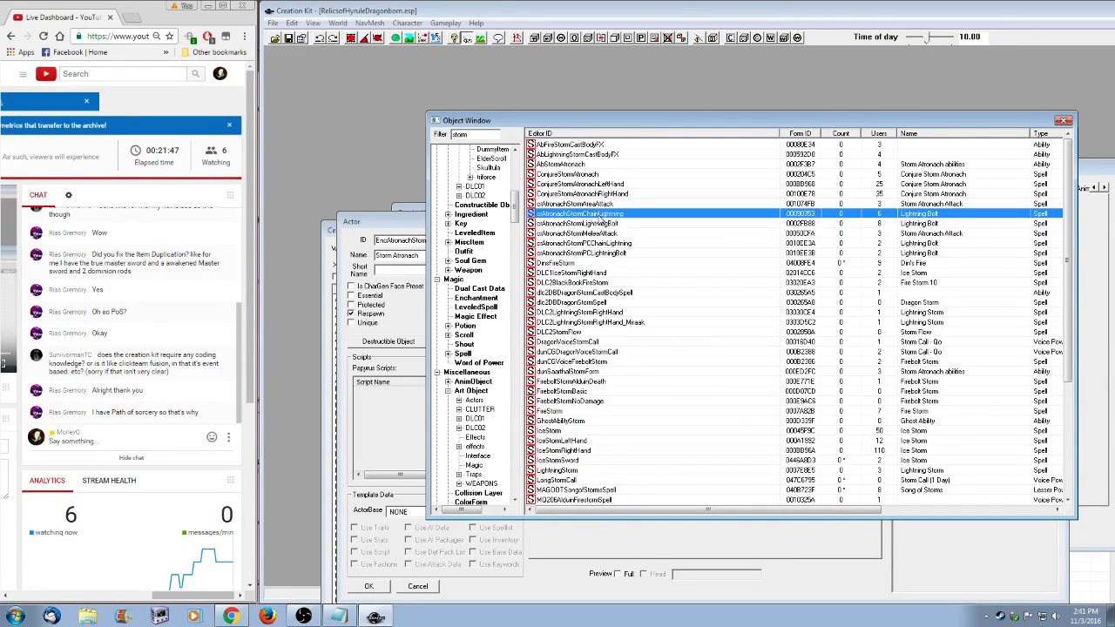
right_click(608, 215)
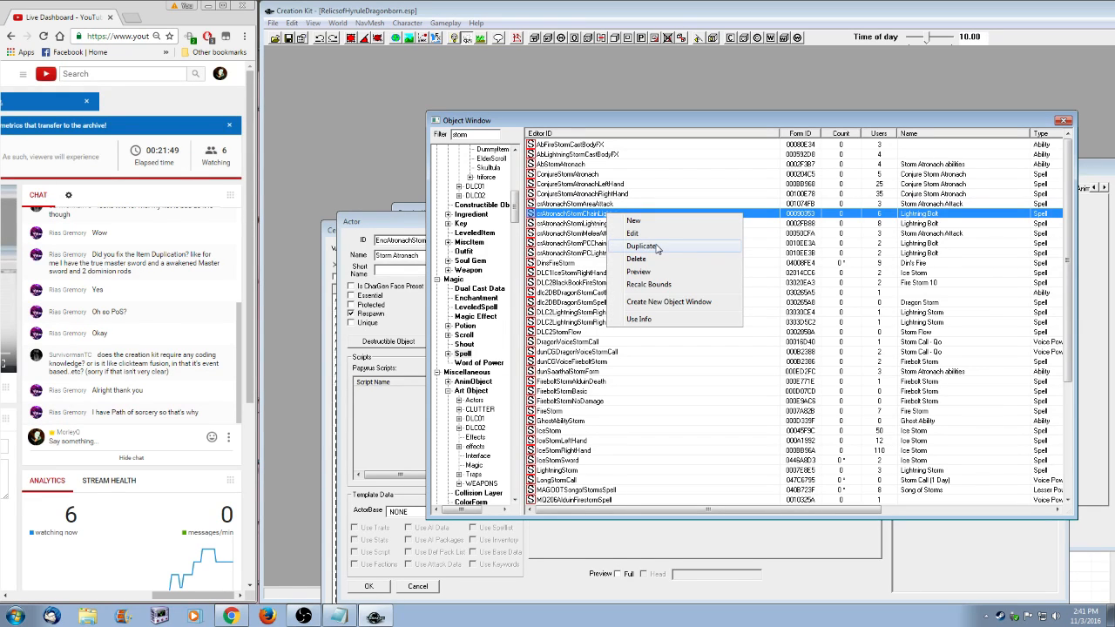
click(625, 195)
click(616, 215)
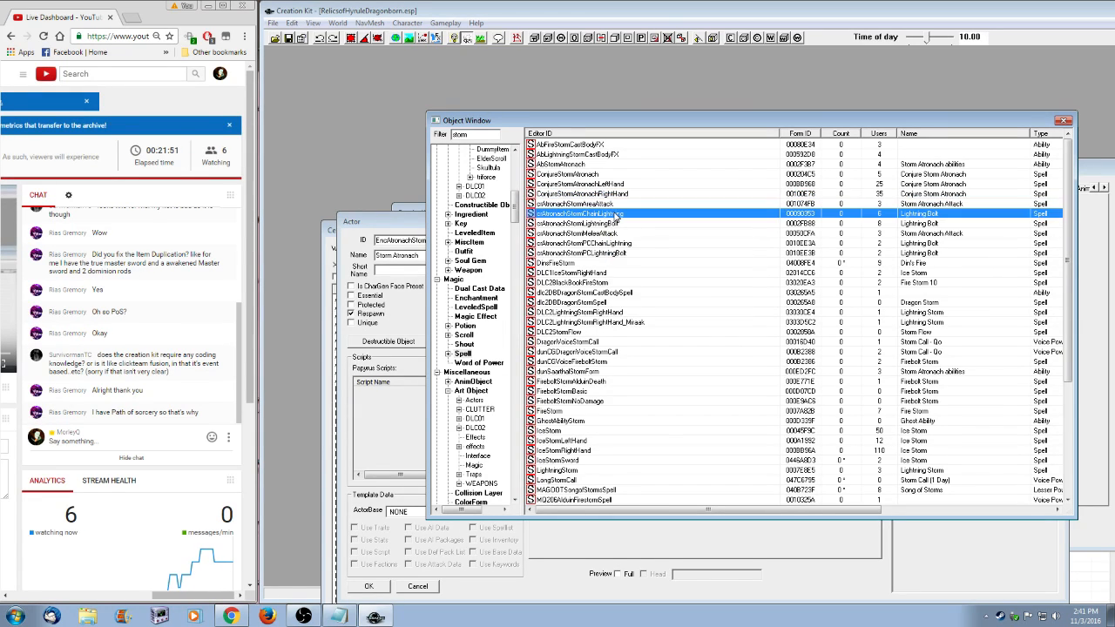
double_click(616, 215)
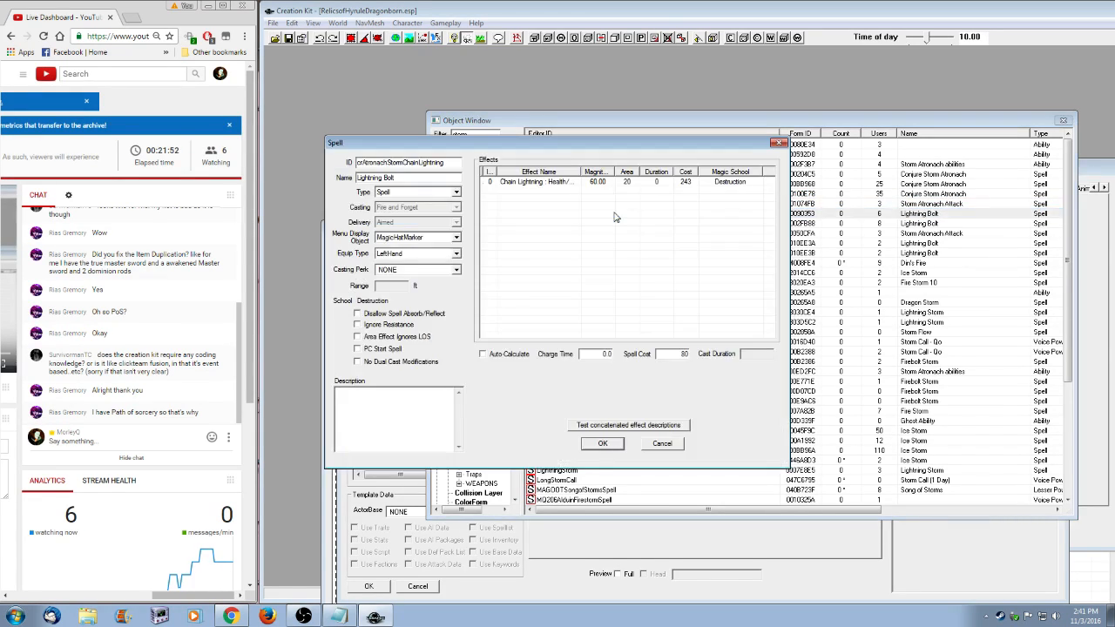
- Examine the Chain Lightning effect of crAtronachStormChainLightning, and close the spell record without changing it
double_click(538, 185)
click(333, 356)
click(655, 442)
click(396, 230)
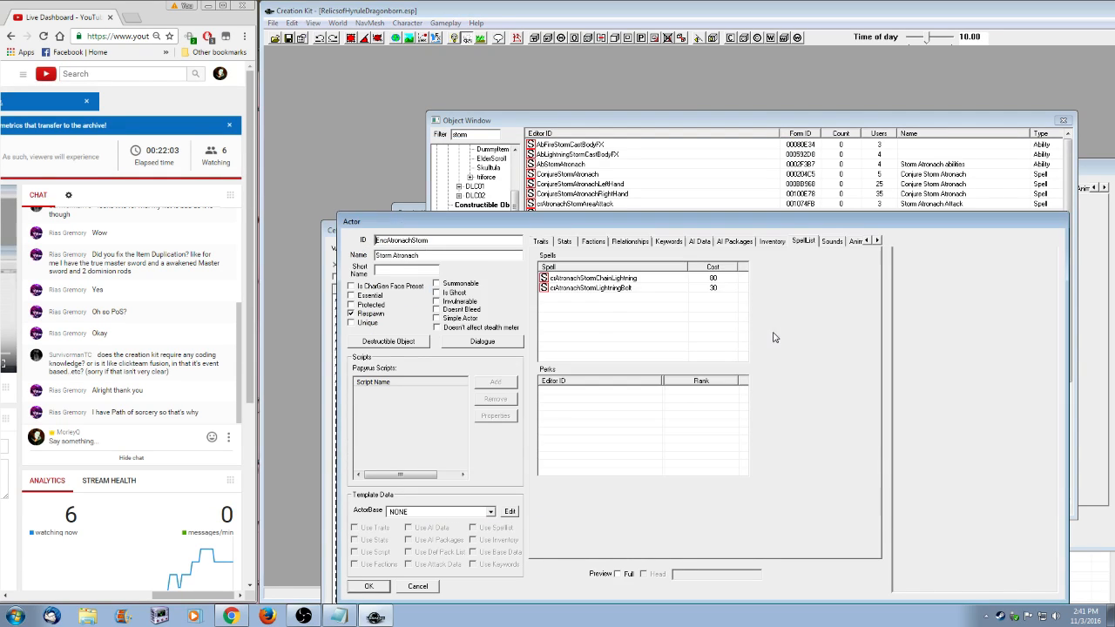
- Close the Storm Atronach actor record and the Hylian Warbow weapon record without saving changes
drag(710, 223, 734, 83)
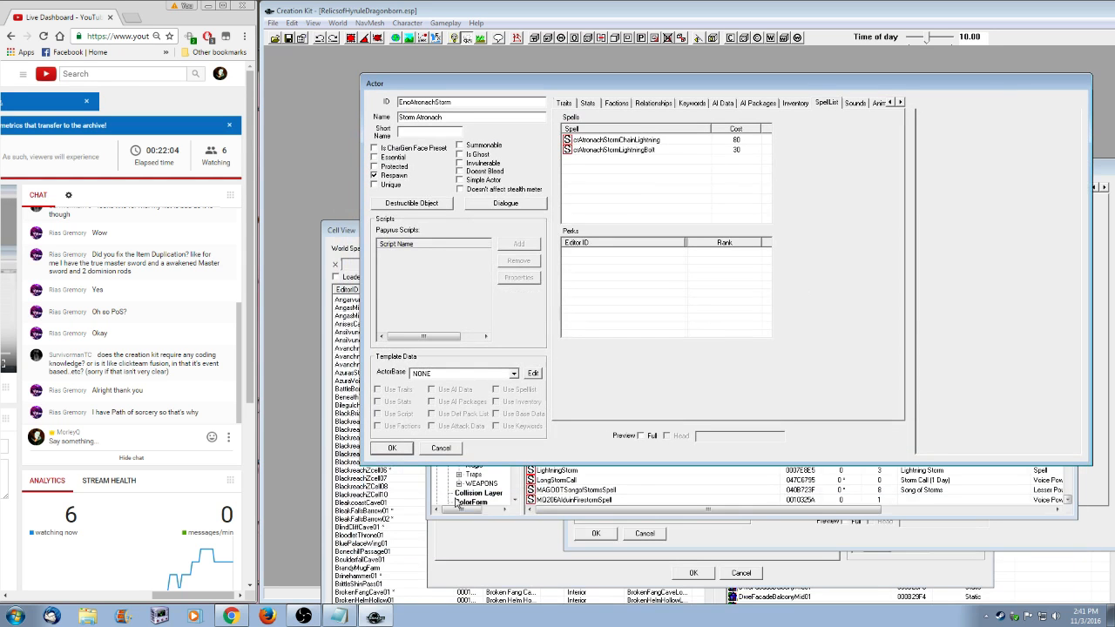
click(441, 448)
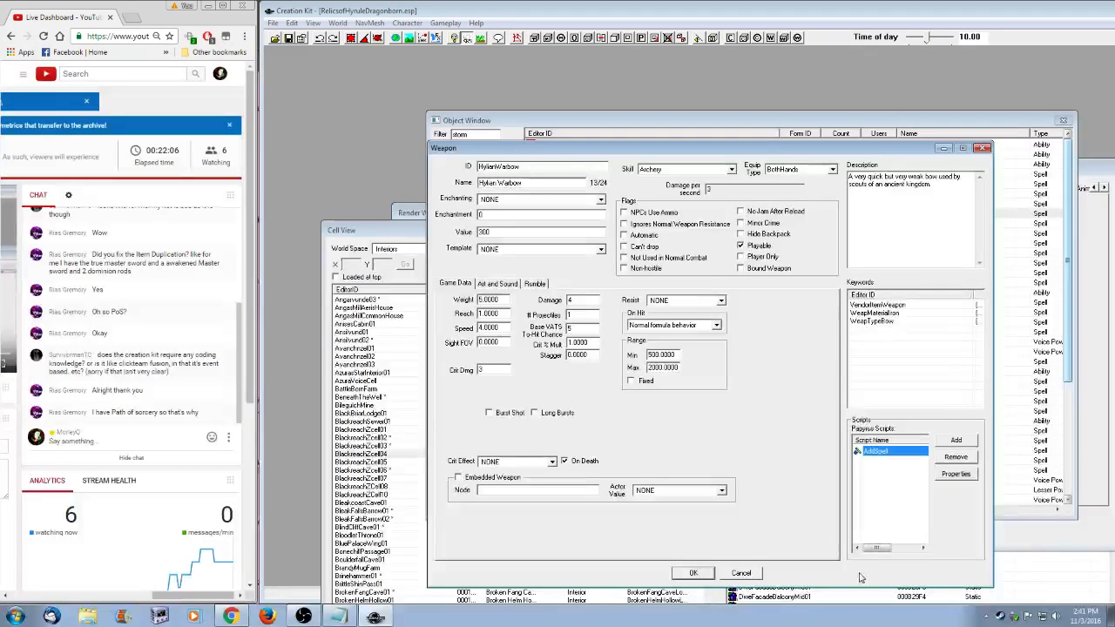
click(1021, 547)
click(501, 151)
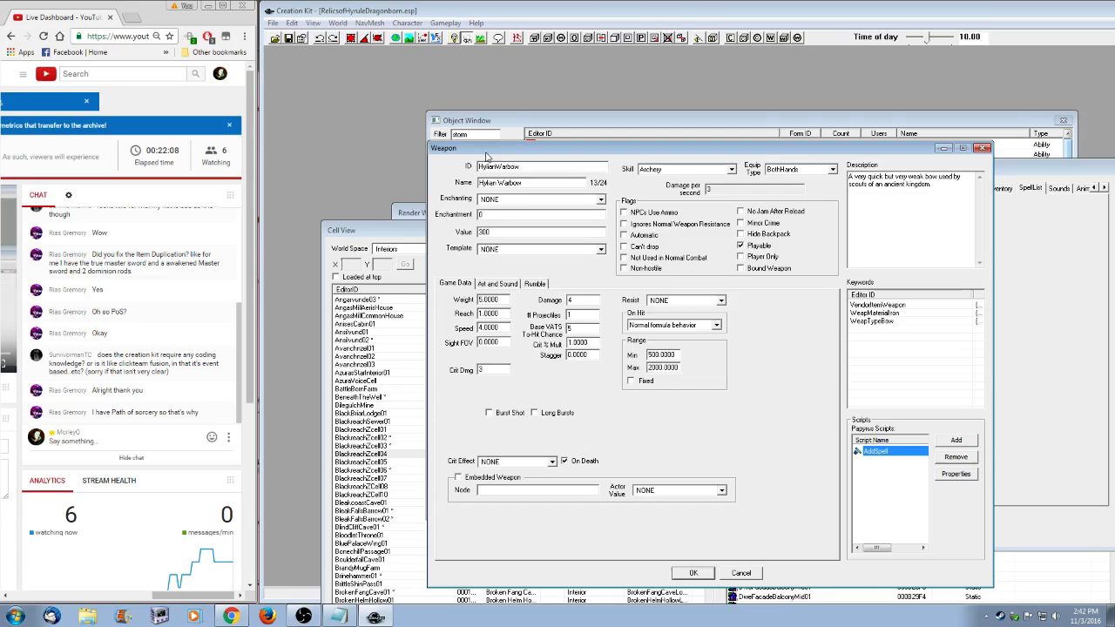
click(742, 573)
- Remove IceSpike and IceStorm from Blizzeta's spell list
drag(867, 179, 763, 181)
click(711, 238)
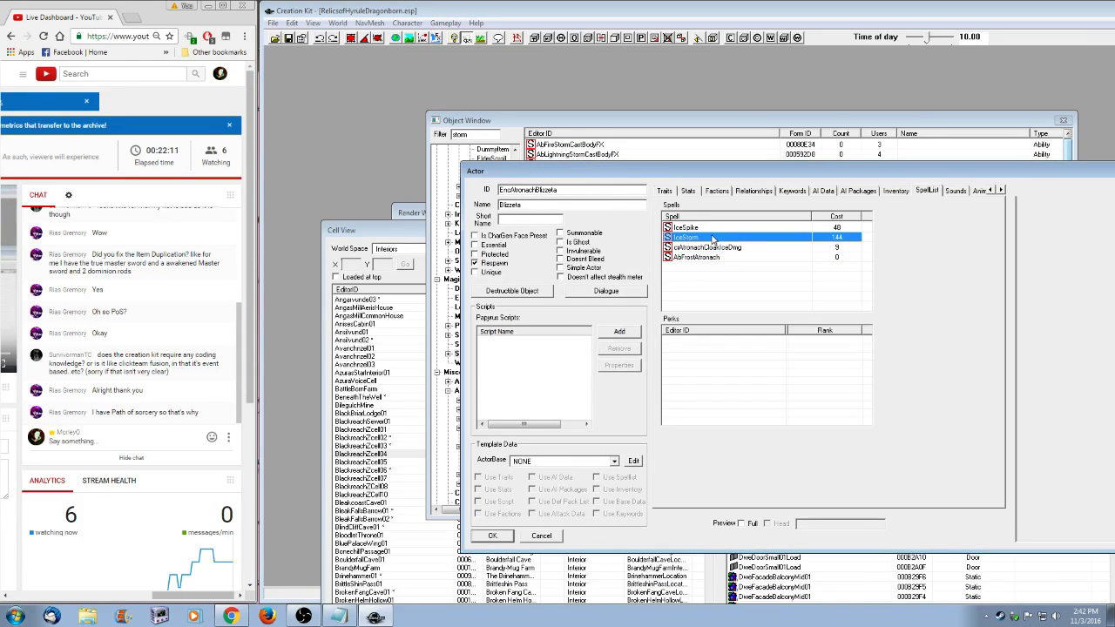
key(Delete)
key(Delete)
- Add IceSpikeLeftHand to Blizzeta's spell list, filtering the available forms by "ice" and sorting them by name
right_click(731, 290)
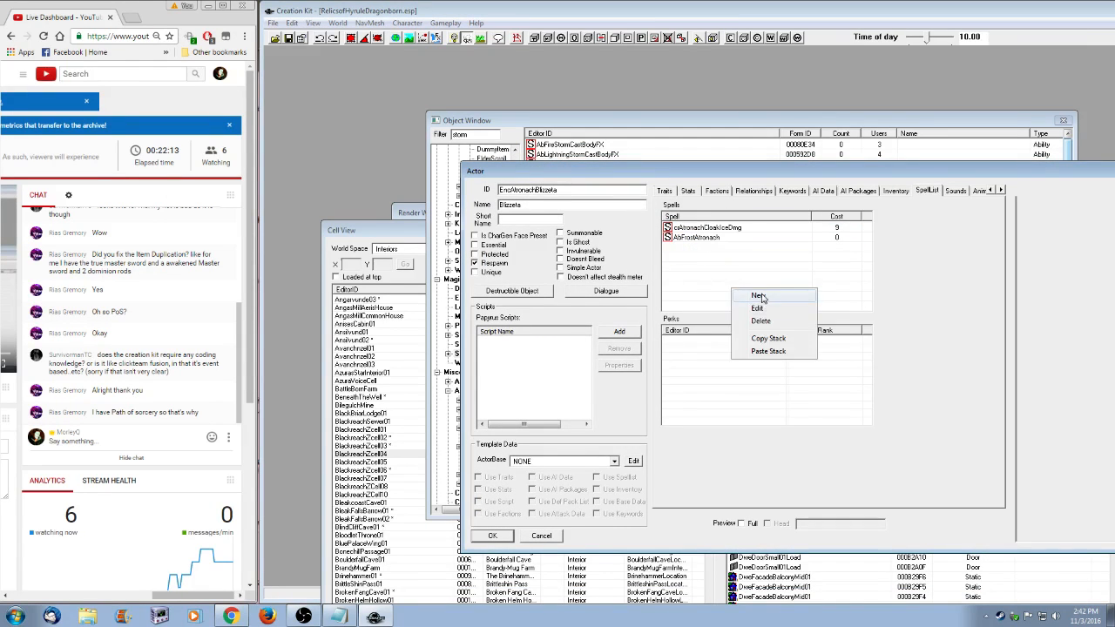
click(761, 297)
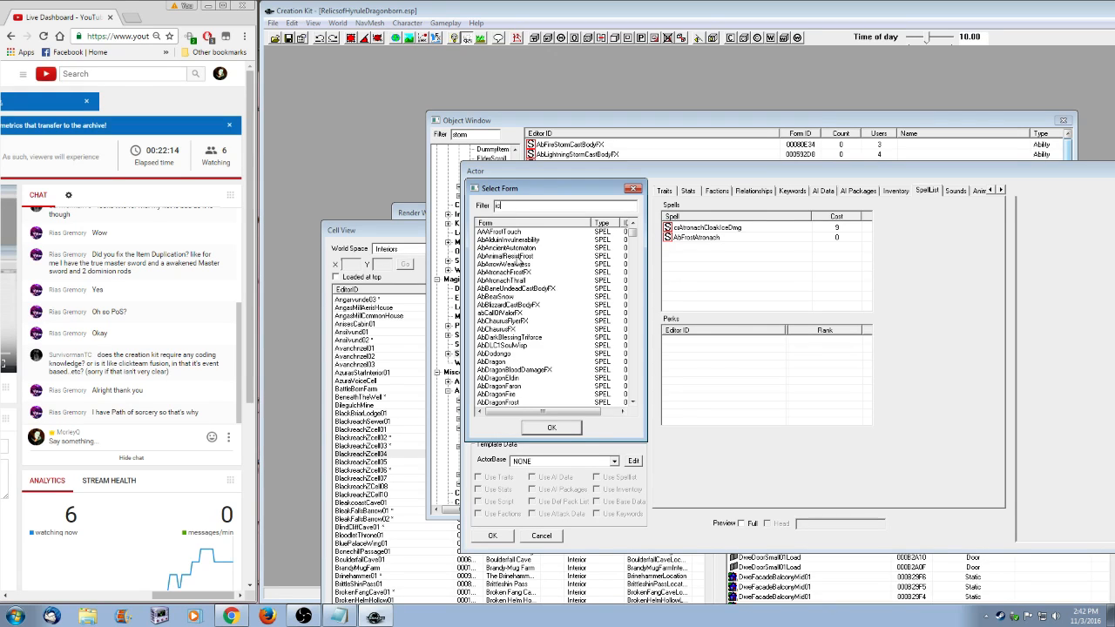
text(ice)
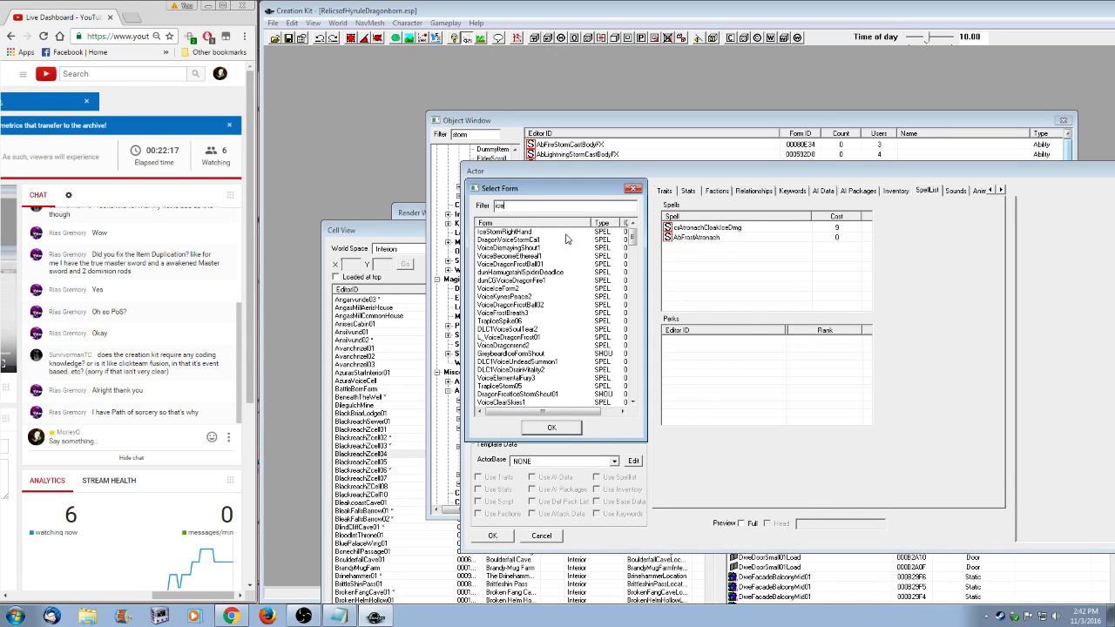
click(556, 223)
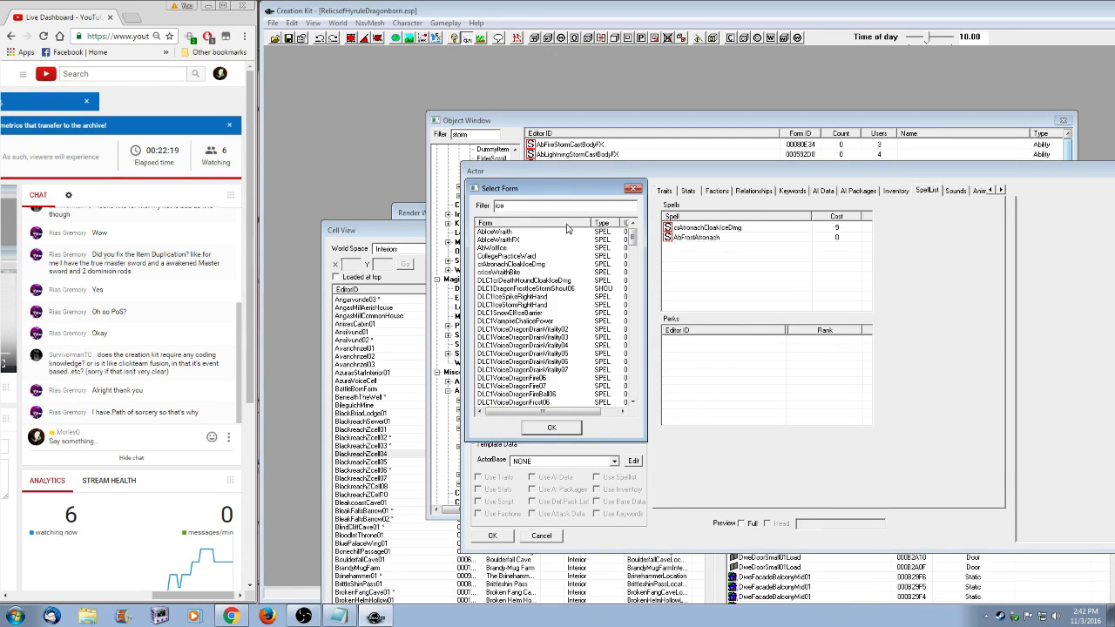
click(527, 306)
scroll(546, 341, down, 8)
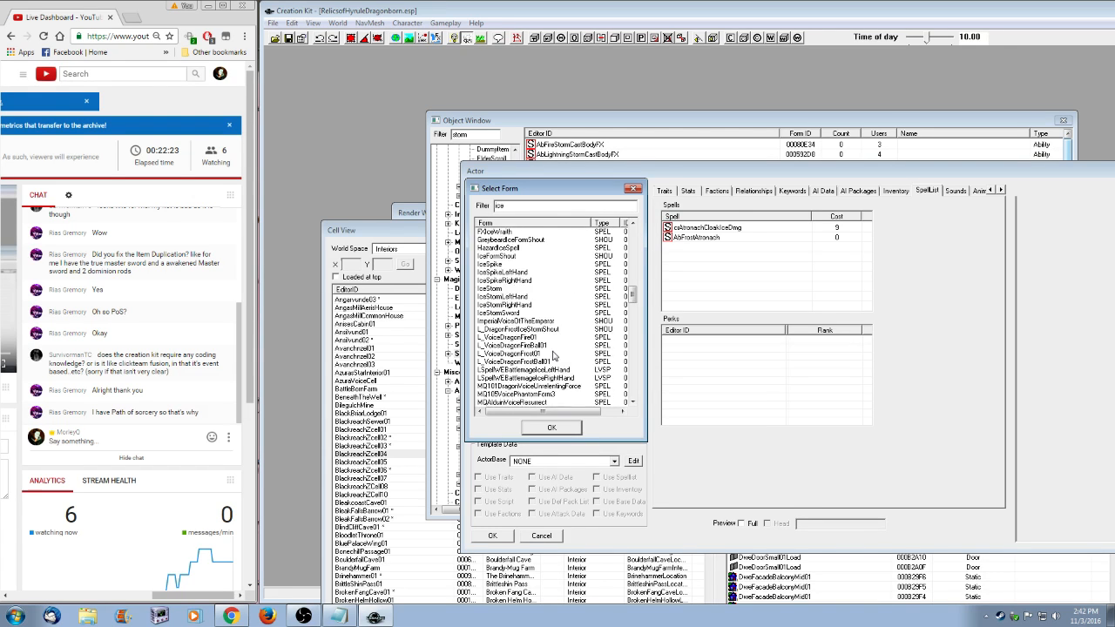
click(527, 272)
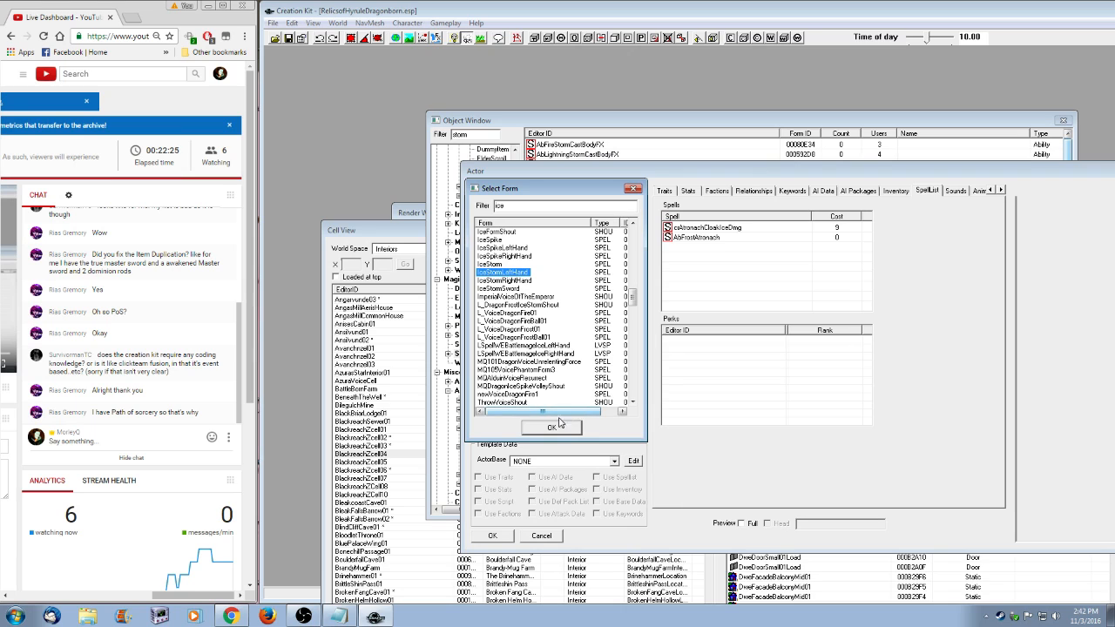
ctrl+click(518, 249)
click(572, 426)
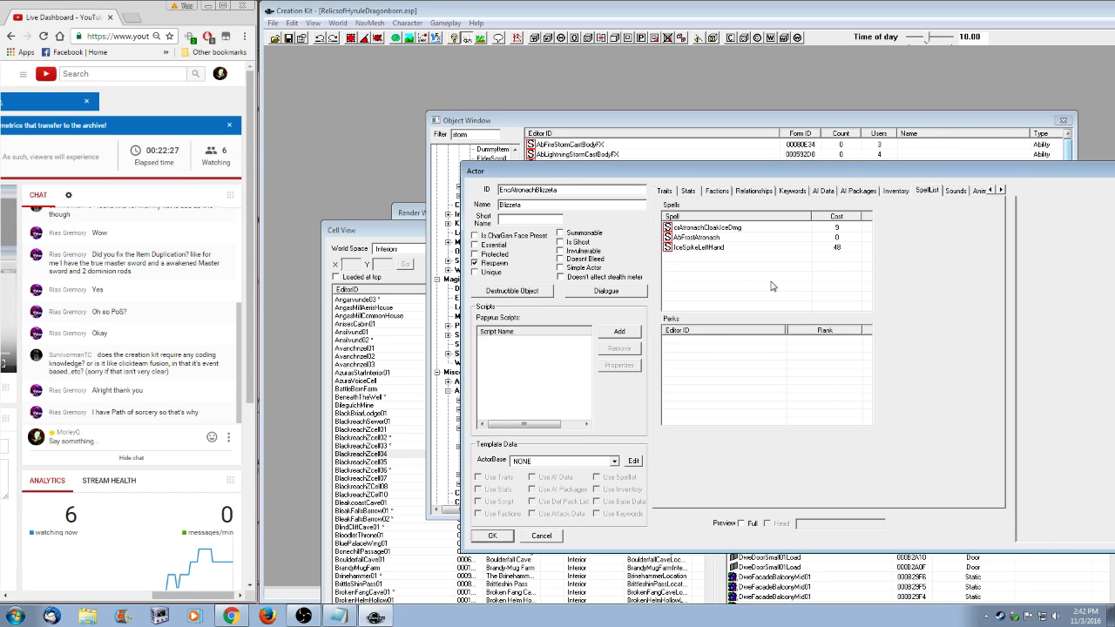
- Add IceStormLeftHand to Blizzeta's spell list, filtering the forms by "mlefth", and save the actor record
right_click(699, 283)
click(714, 288)
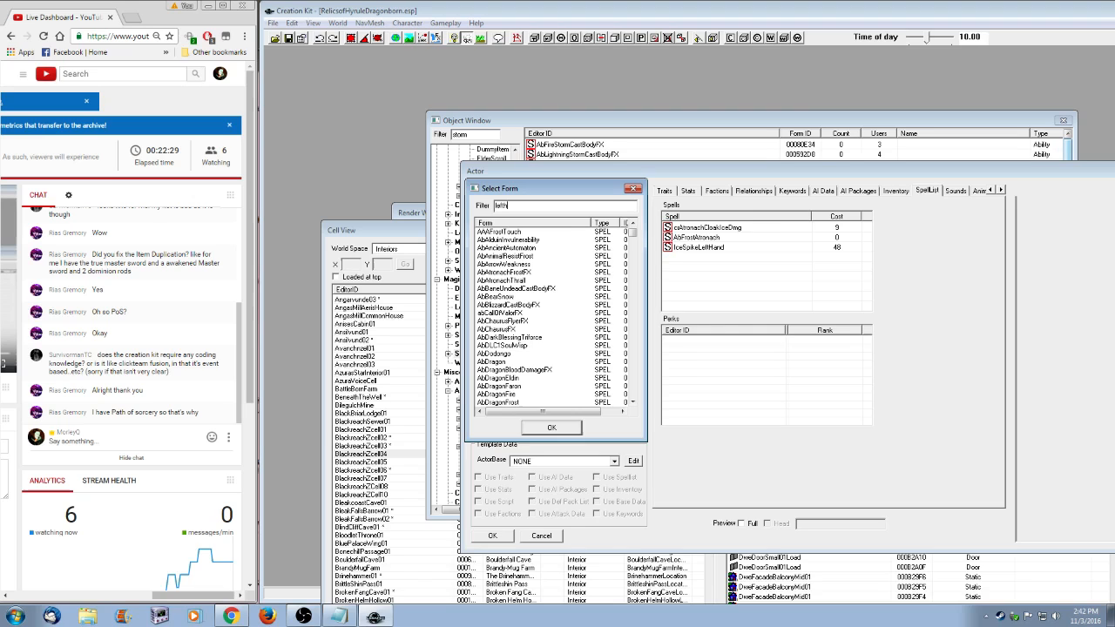
text(m)
click(501, 233)
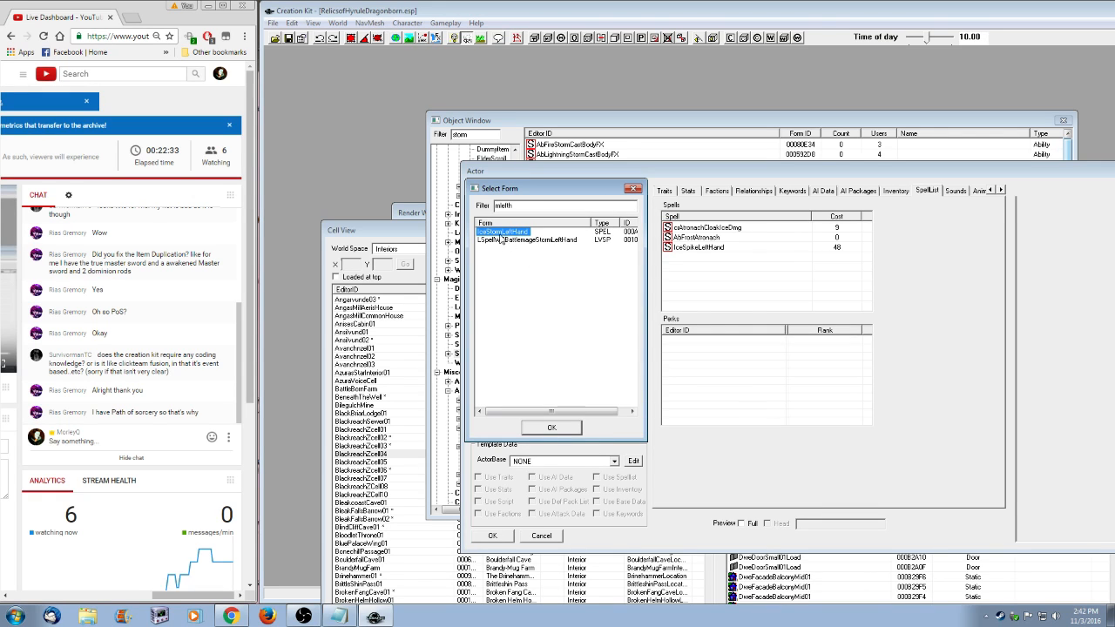
click(552, 426)
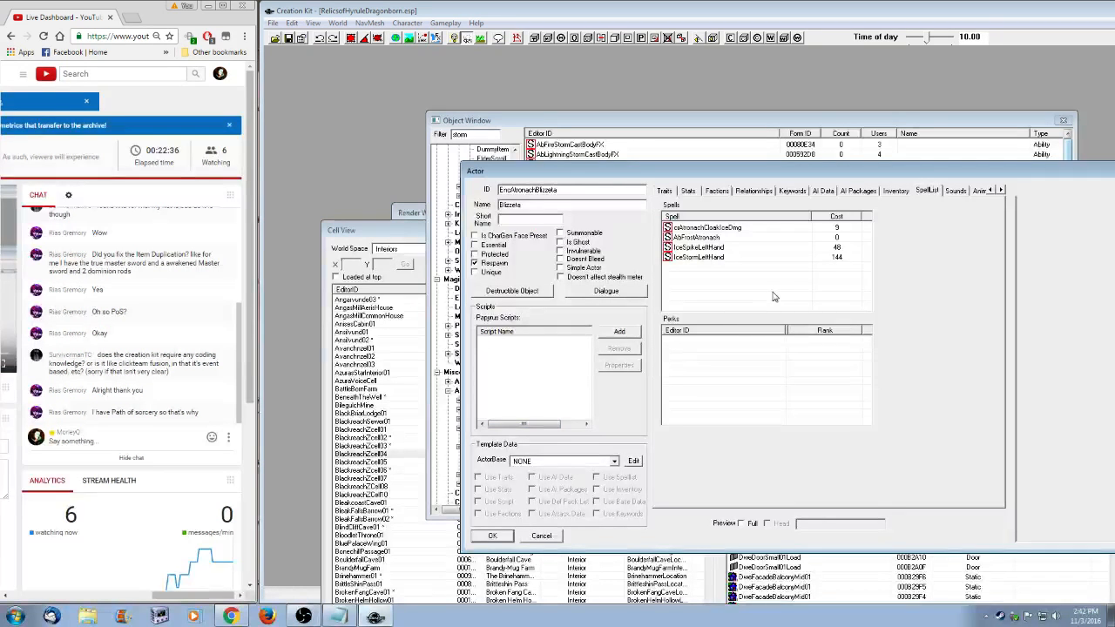
click(730, 229)
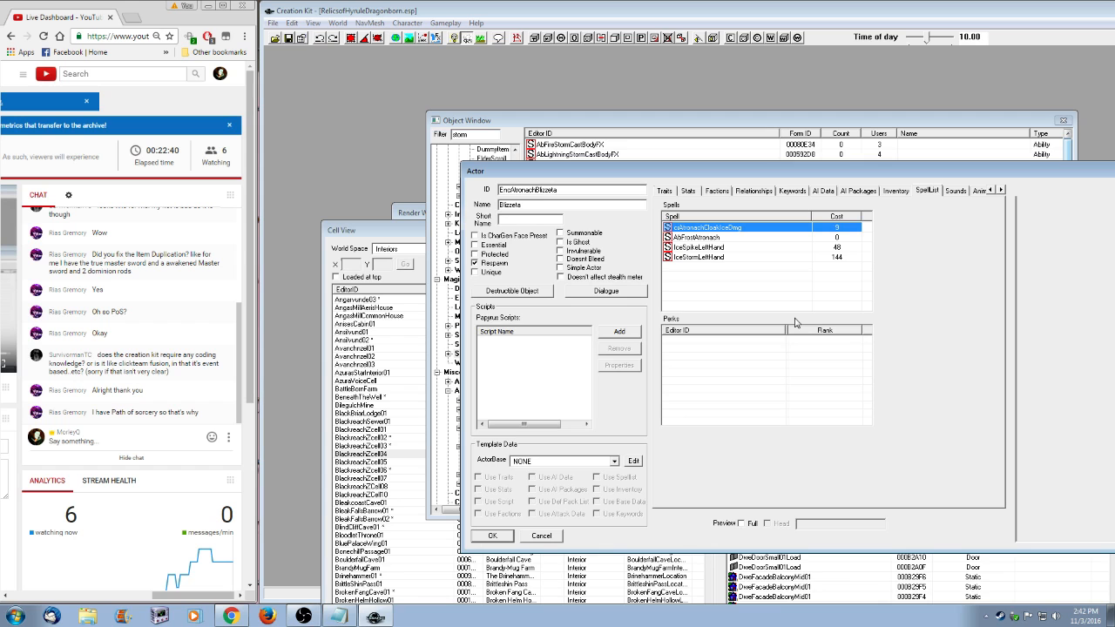
click(492, 536)
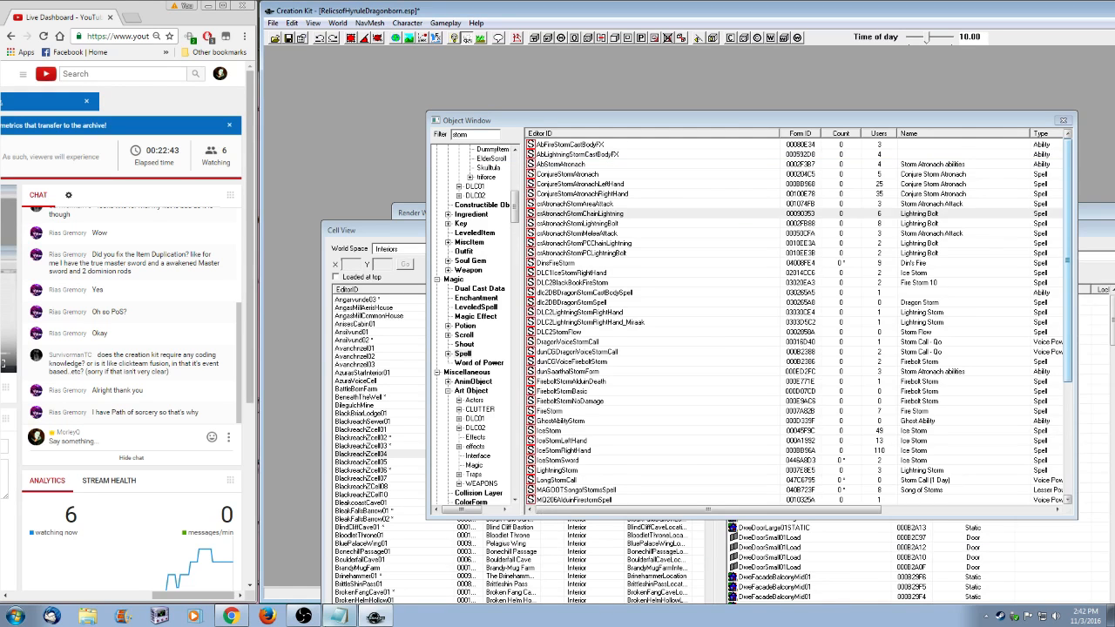
- Switch to the change log in Notepad and delete the question mark ending the Blizzeta "Or...durable" note
click(338, 616)
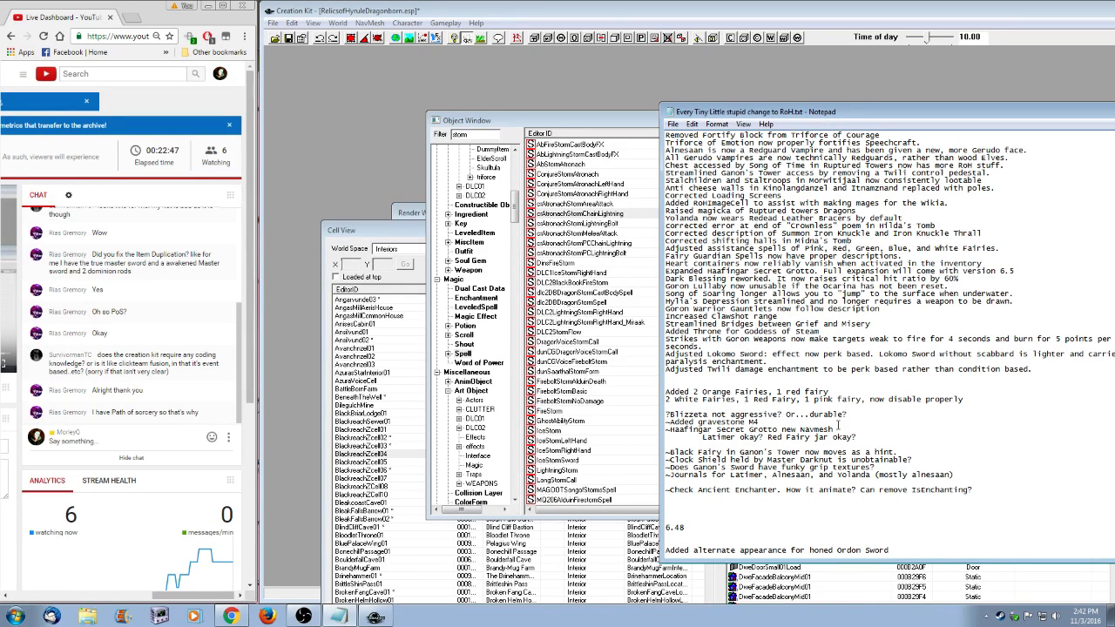
key(End)
key(BackSpace)
- Return to the Creation Kit, filter the Actor objects by "blizz" and open Blizzeta's record
click(463, 158)
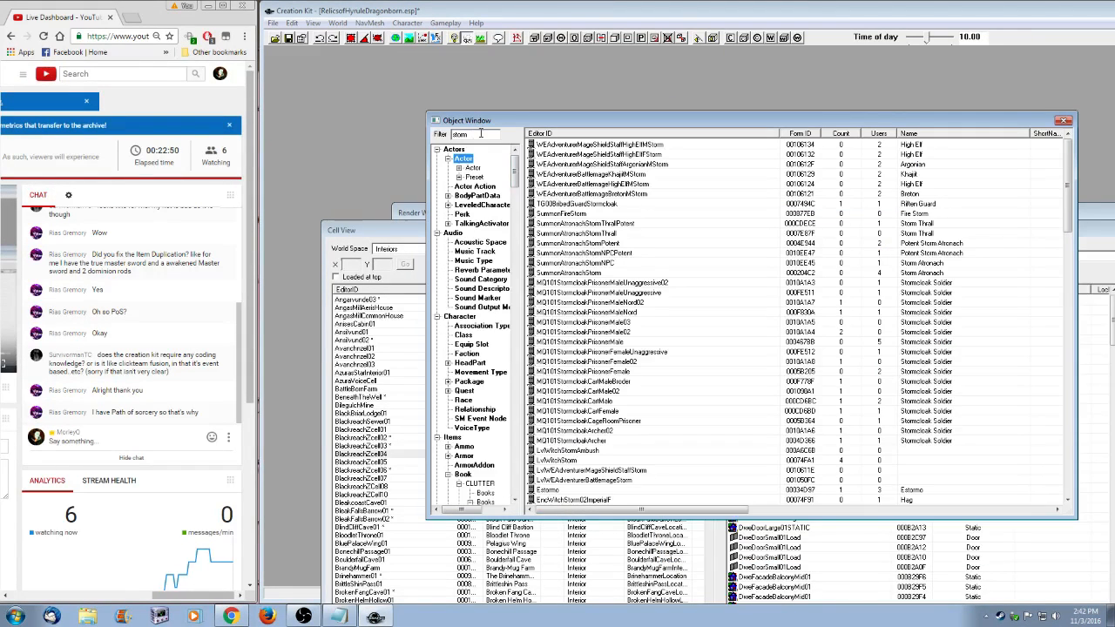
drag(480, 134, 378, 137)
text(blizz)
double_click(575, 146)
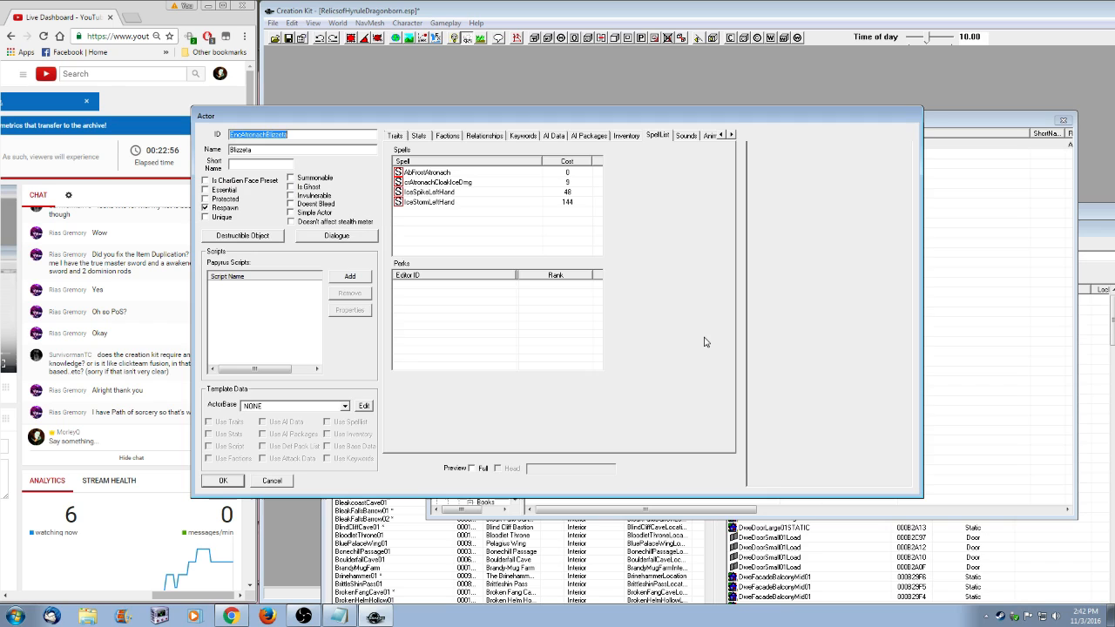
- Enable PC Level Mult in Blizzeta's stats, with Calc Min at 50 and Calc Max at 100
click(418, 135)
click(577, 156)
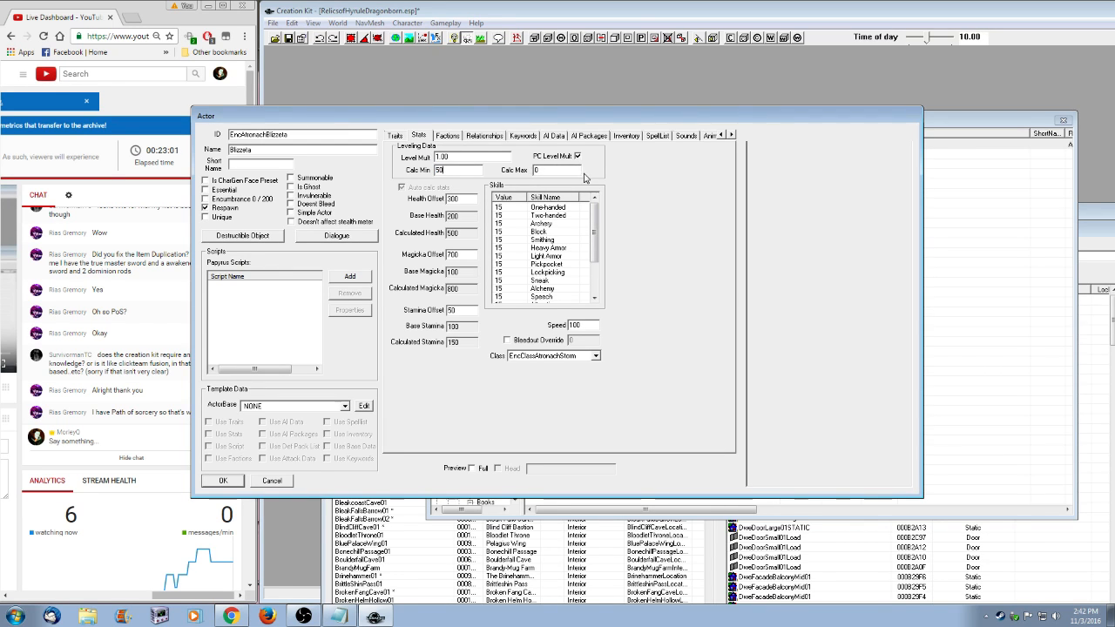
drag(578, 172, 515, 177)
text(100)
- Lower Blizzeta's Calc Max to 85 and save the actor record
drag(487, 115, 635, 116)
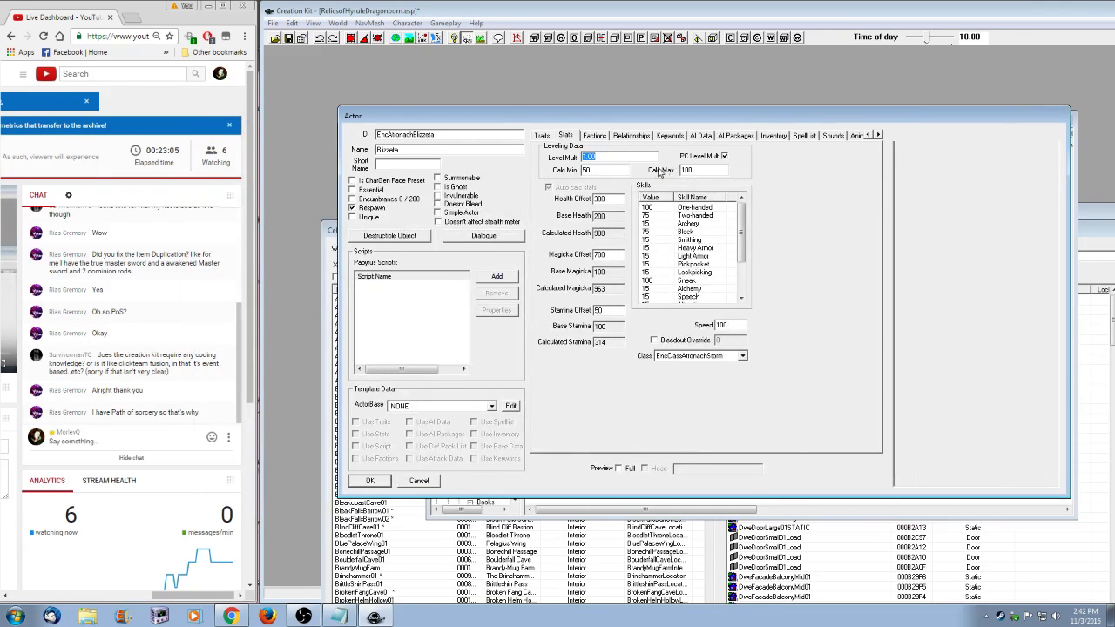
drag(701, 170, 645, 170)
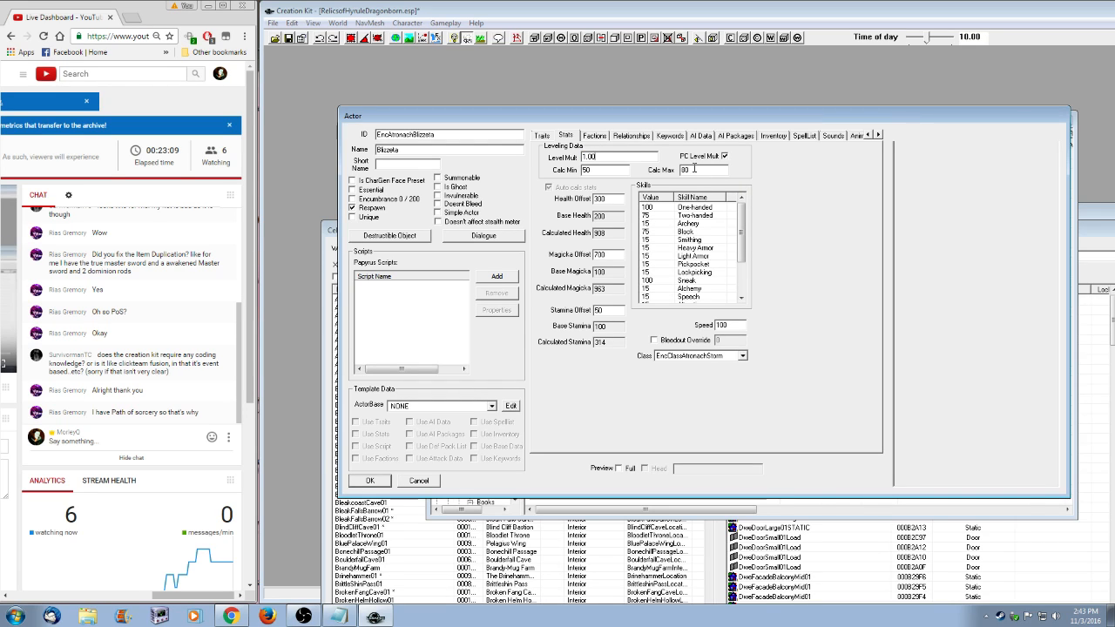
text(85)
click(370, 484)
- Filter the actors by "fyr" and open Fyrus's record
click(482, 134)
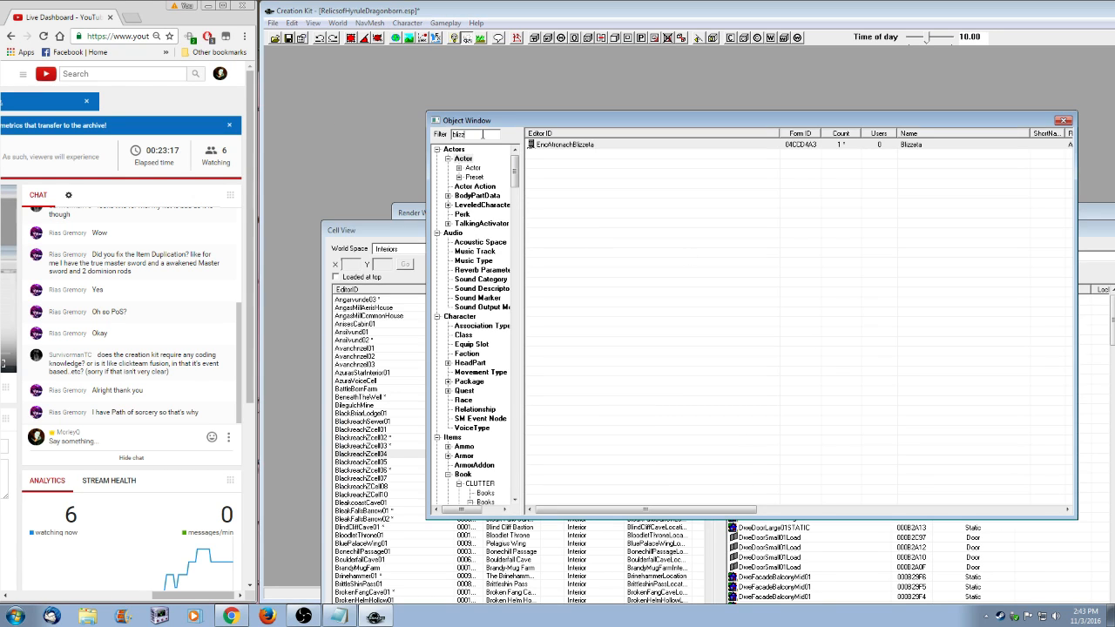
text(fyr)
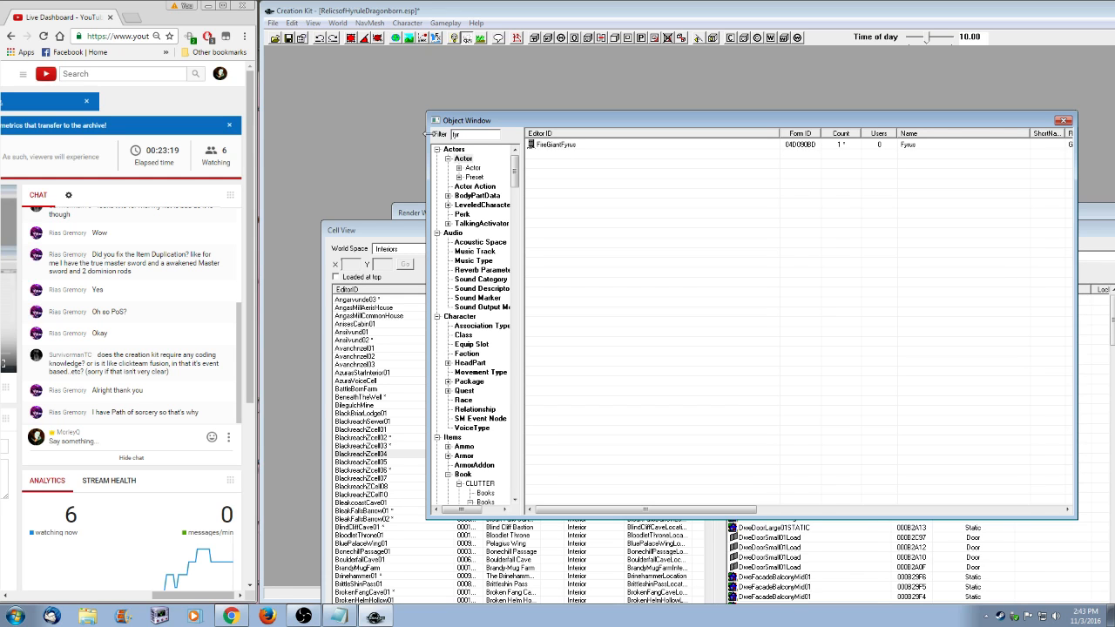
- Add the line "Blizzeta and Fyrus now level with player." to the Notepad change log, below the Twili damage enchantment entry
click(338, 614)
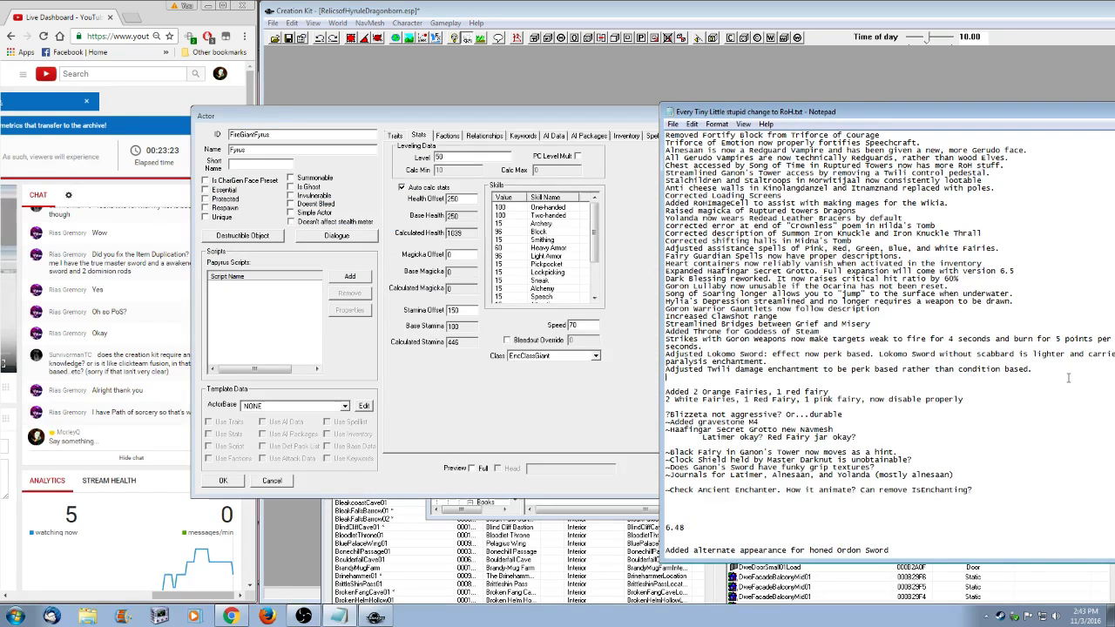
key(Return)
key(Up)
text(Bliz)
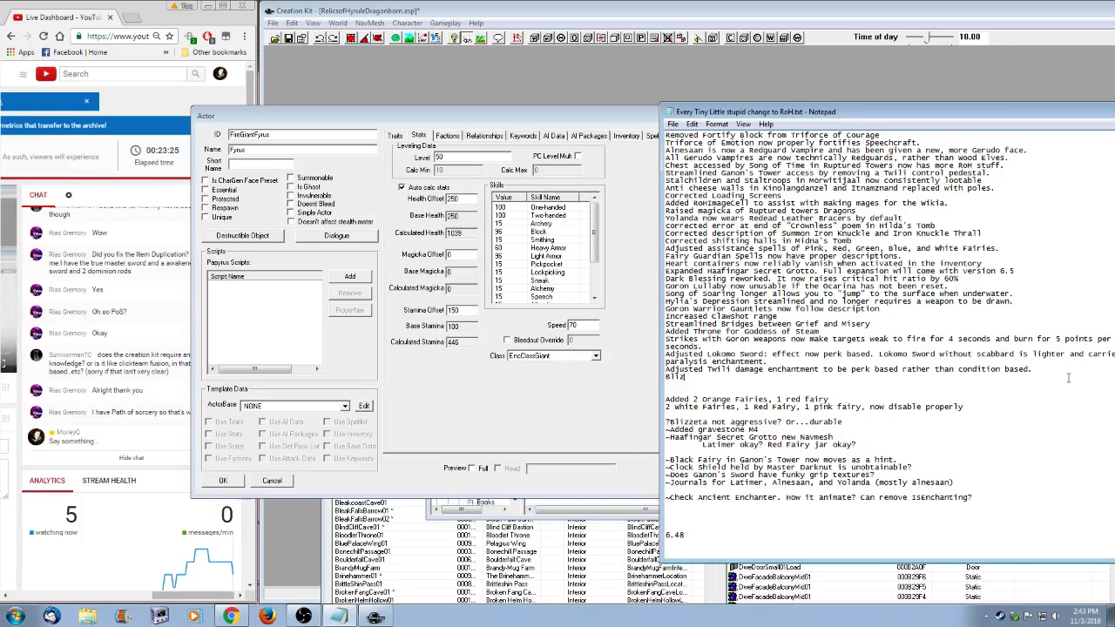
text(ezeta and Fyrus now level with player.)
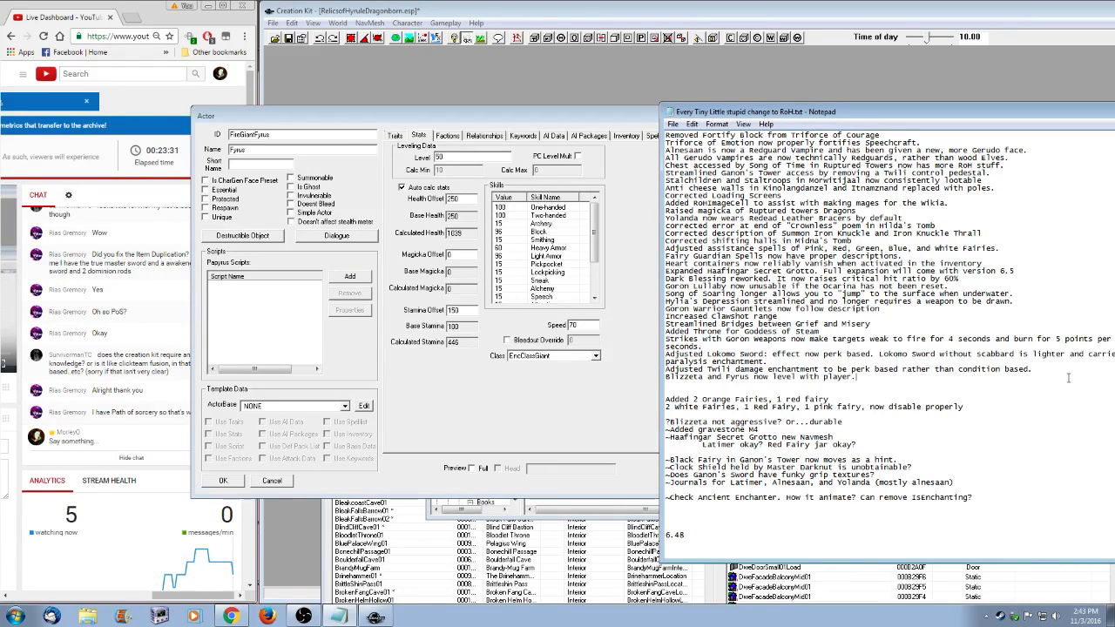
- Enable PC Level Mult for Fyrus, set Calc Min to 50, replace the Calc Max value, and save the record
click(577, 156)
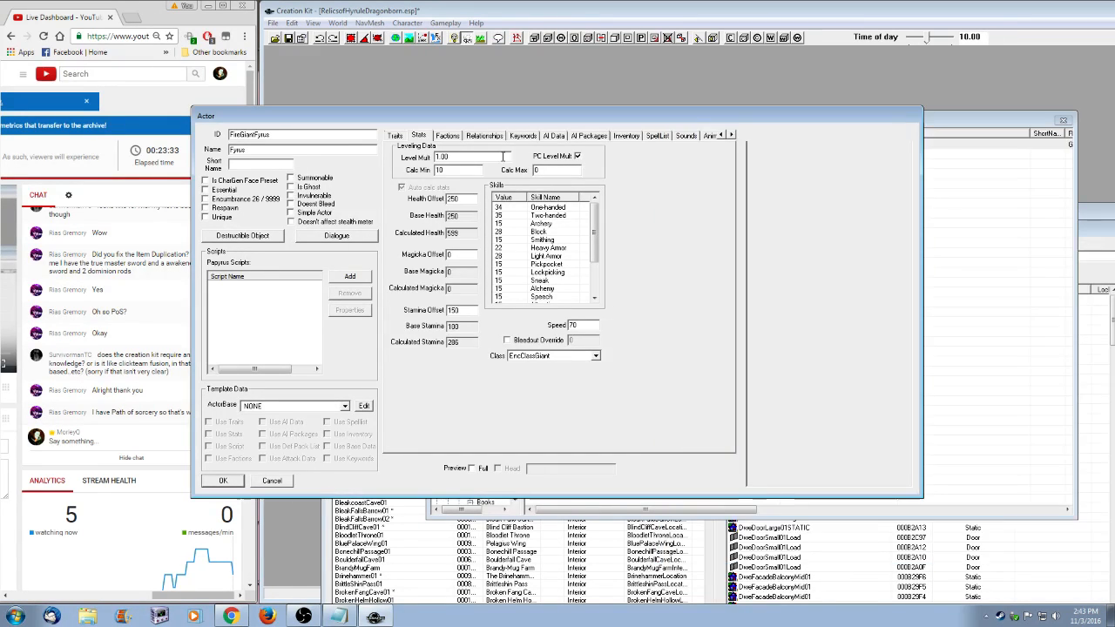
drag(449, 170, 427, 170)
text(50)
drag(550, 170, 510, 170)
click(225, 481)
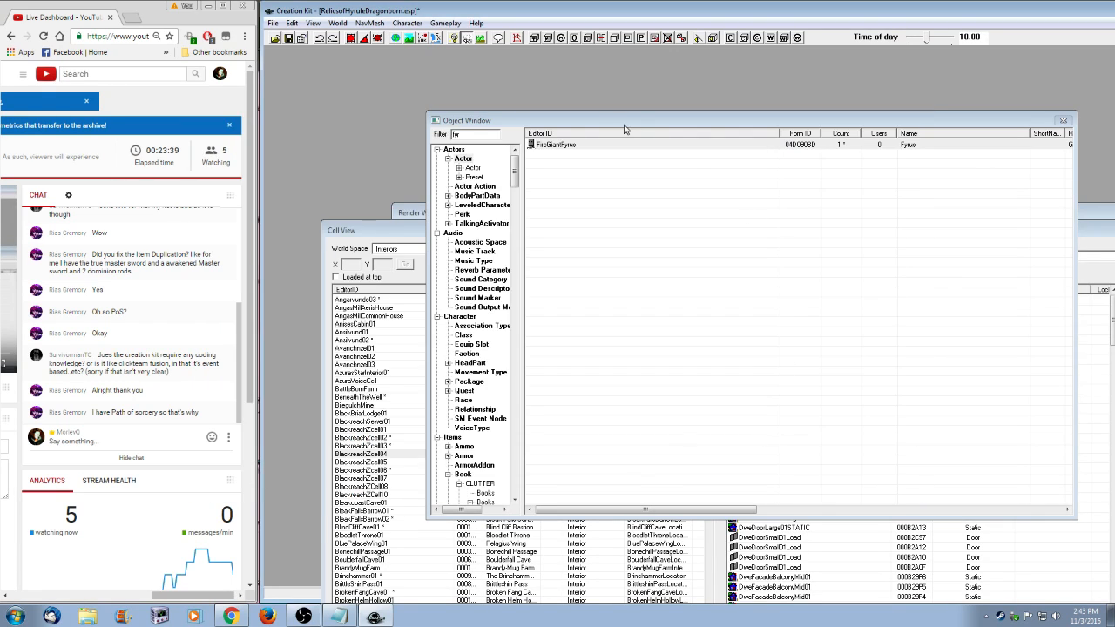
- Check the pending gravestone note, show the Message records in the Creation Kit object list, and filter them by "kakari"
click(339, 616)
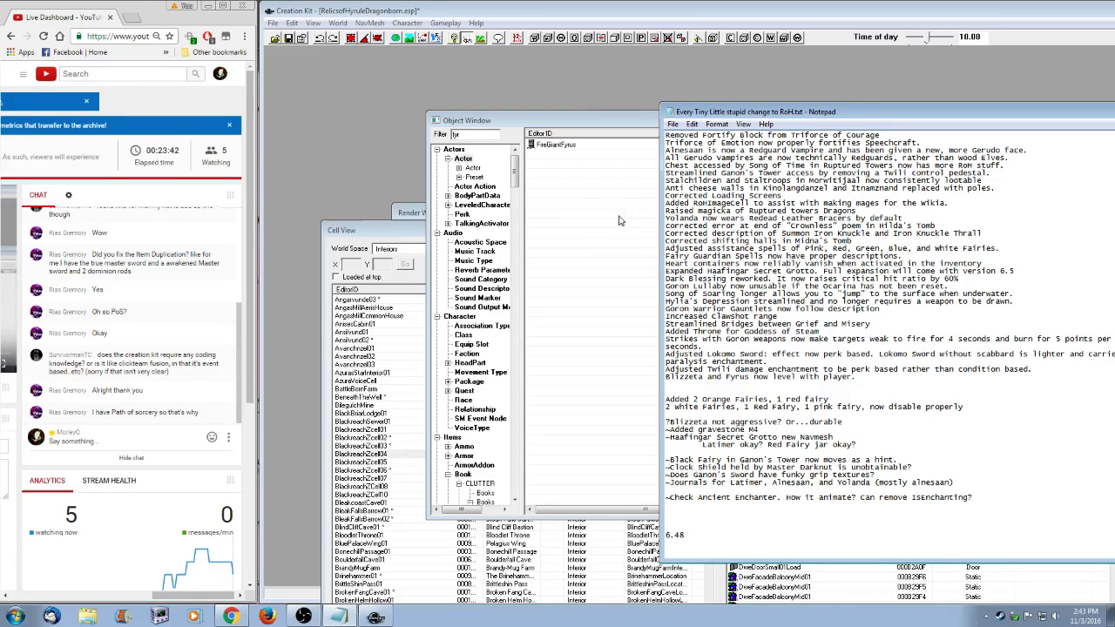
click(563, 122)
drag(516, 165, 515, 187)
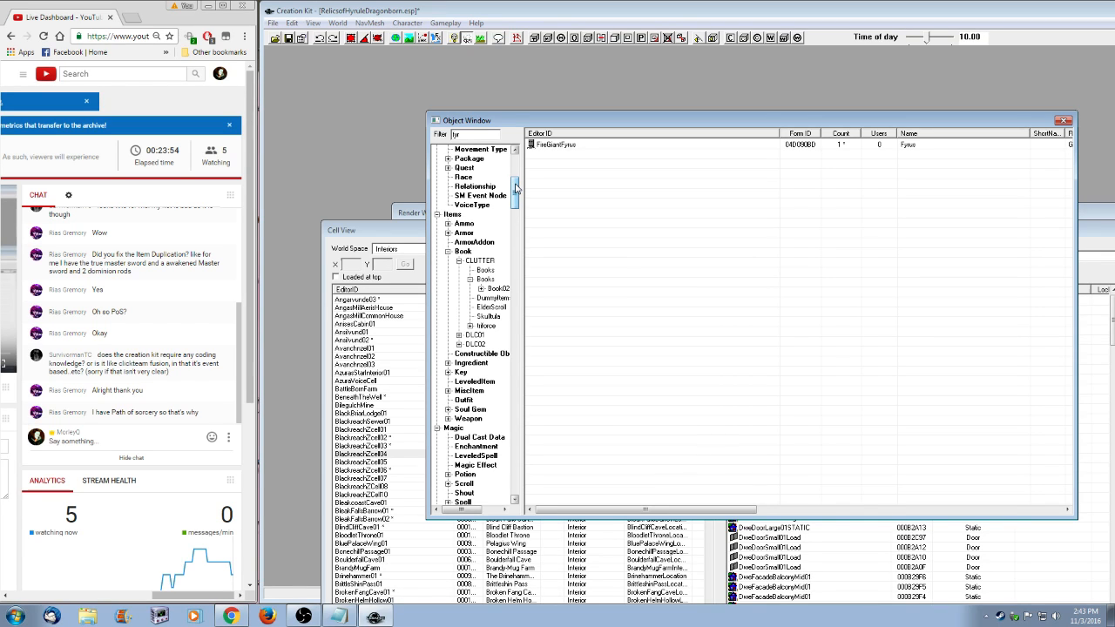
drag(516, 188, 516, 235)
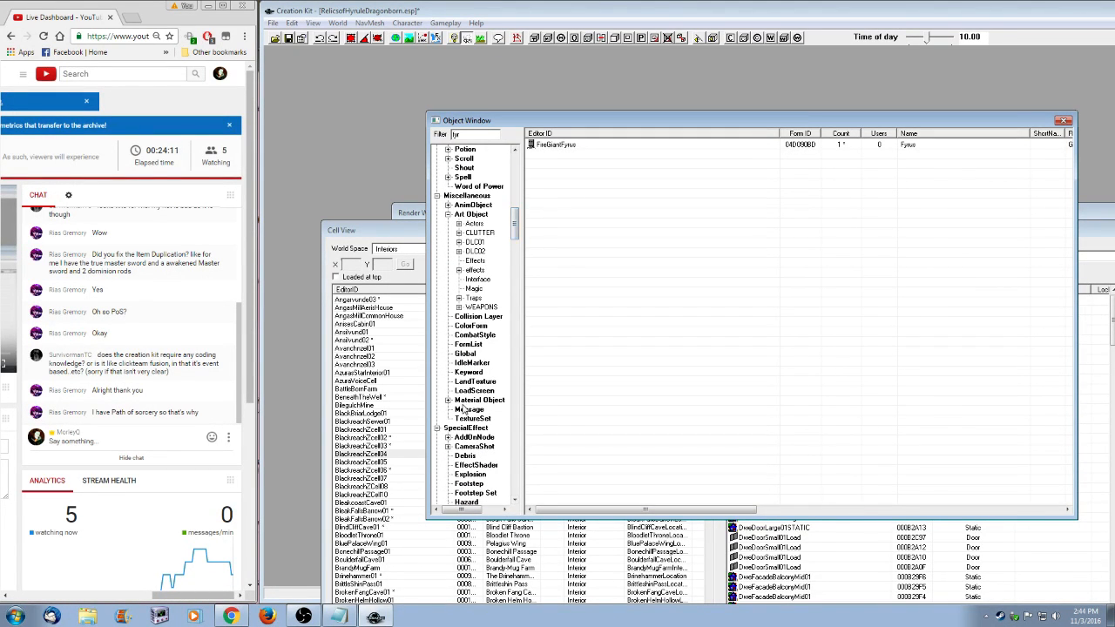
click(475, 401)
click(469, 410)
drag(488, 137, 399, 139)
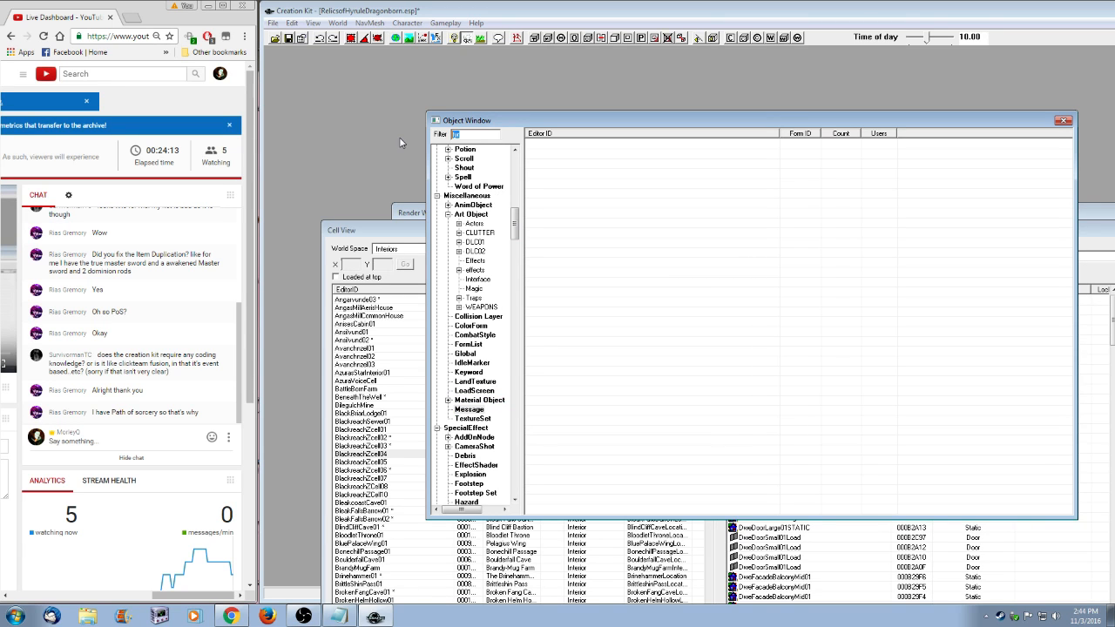
text(kakari)
- Duplicate the KakarikoGraveyardM1 message record
click(572, 311)
scroll(599, 362, down, 3)
scroll(599, 368, down, 20)
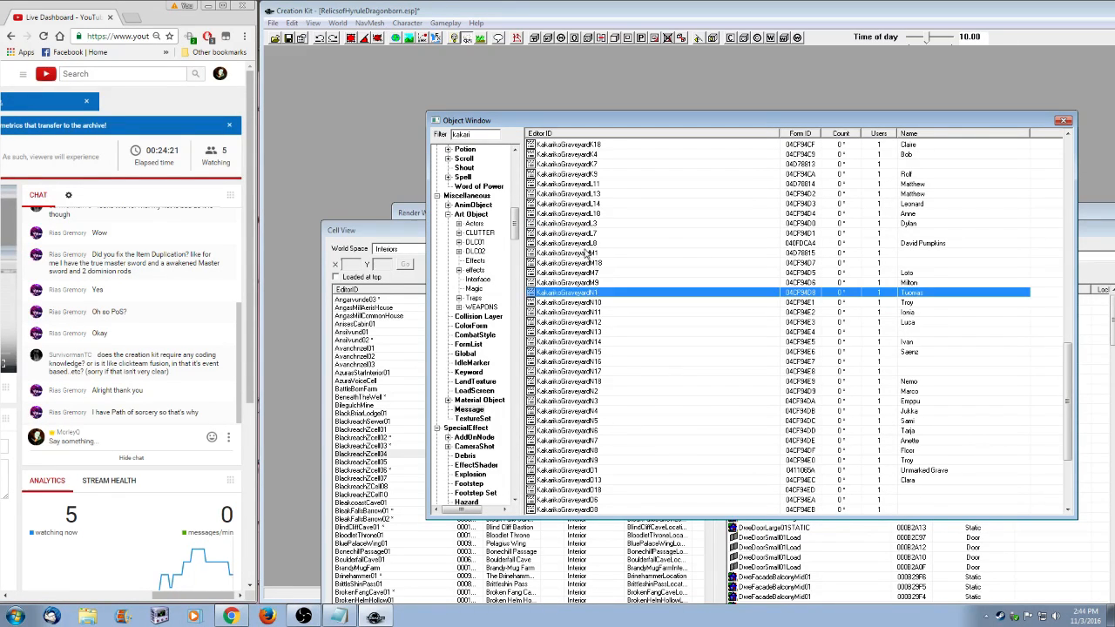
right_click(585, 252)
click(624, 279)
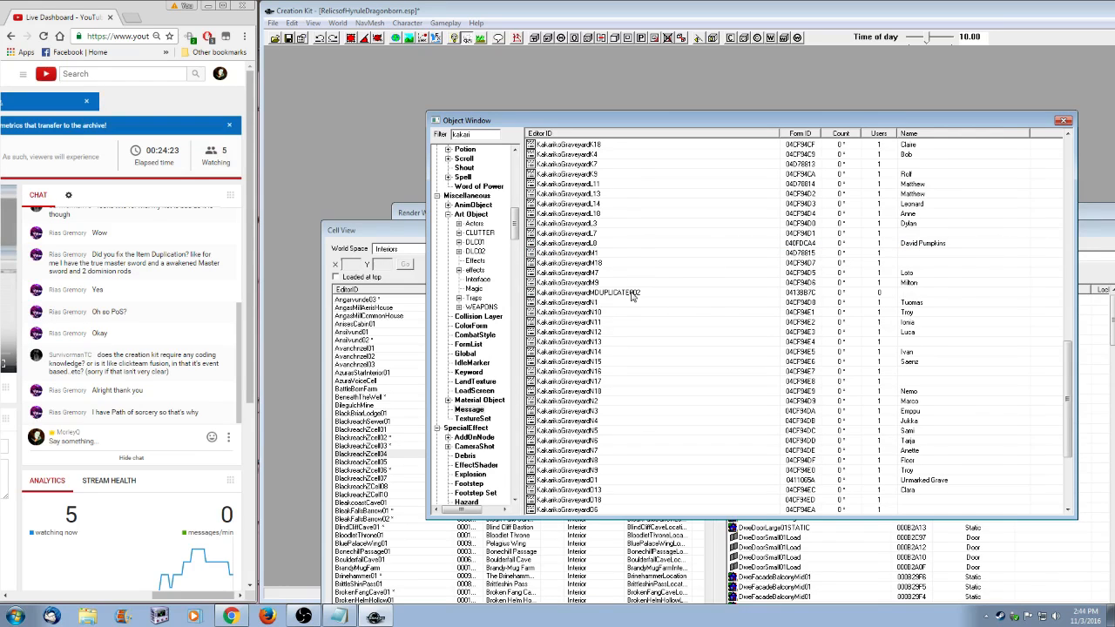
- Edit the duplicated message, setting its ID to KakarikoGraveyardM4 and both its title and message text to "Robbie Rotten"
right_click(630, 293)
click(687, 317)
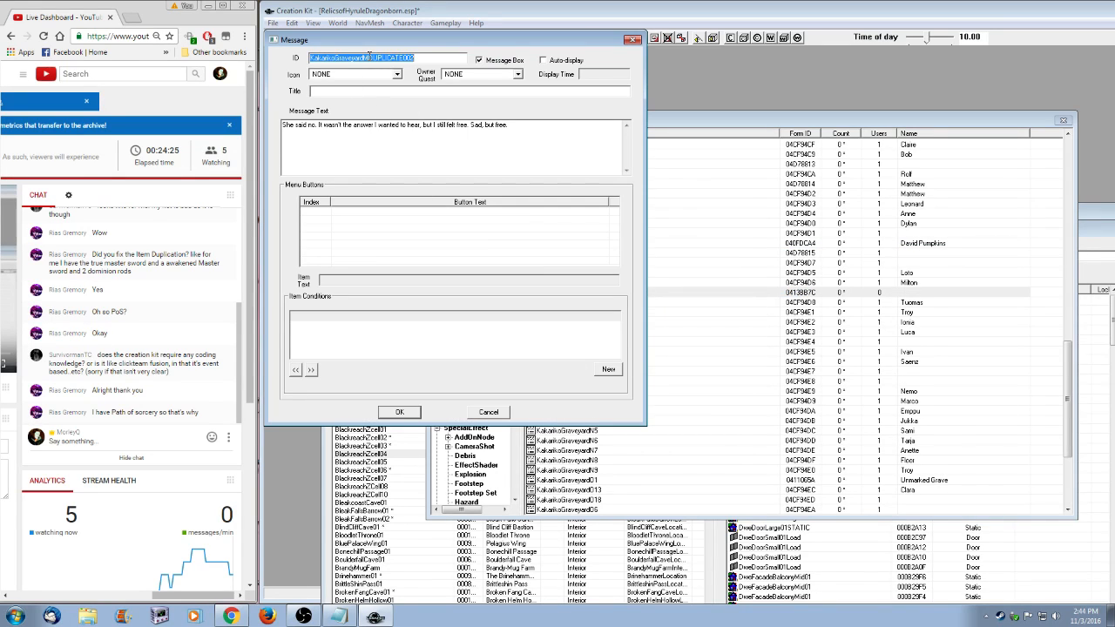
drag(370, 57, 603, 68)
text(4)
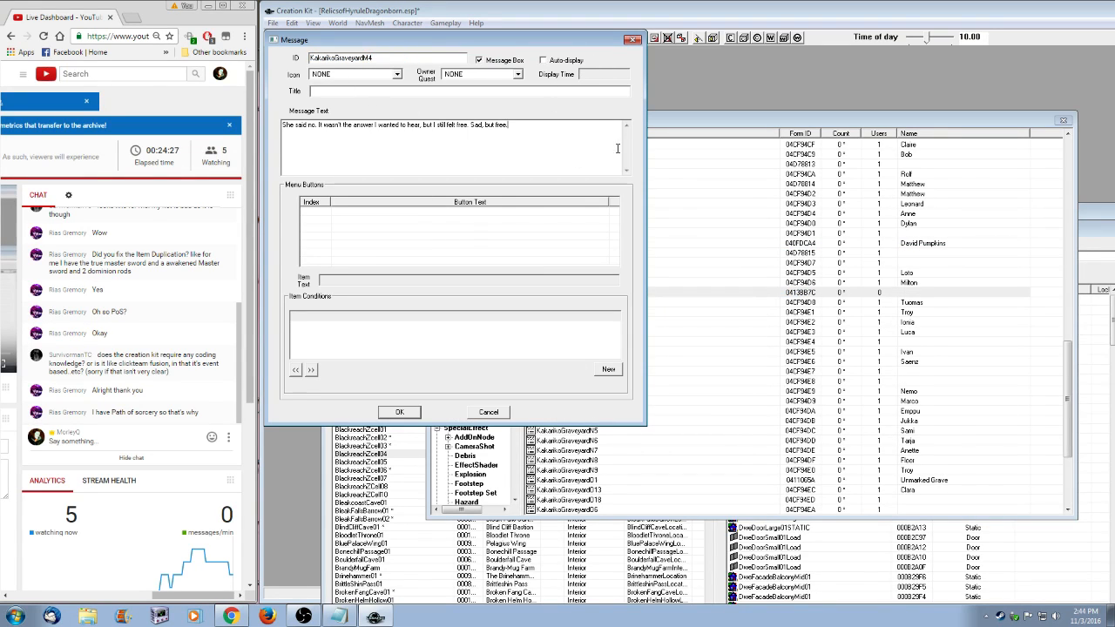
drag(617, 148, 210, 154)
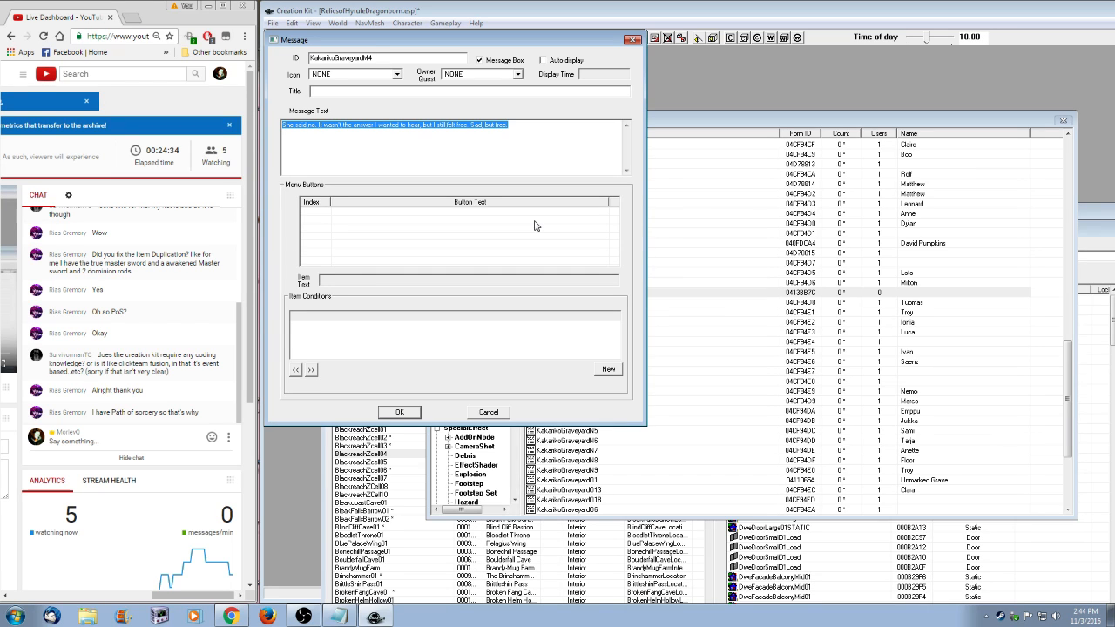
text(Robbie Rotten)
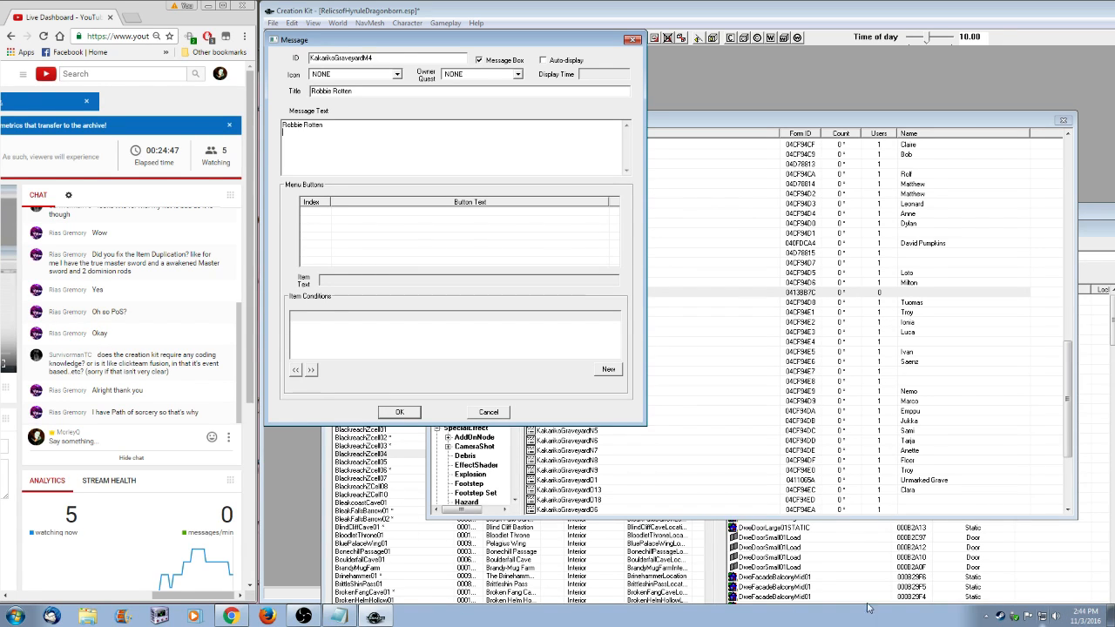
- Move the browser window aside on the desktop and open Kakariko Graveyard.ods from the Random Funtimes References folder
click(1111, 619)
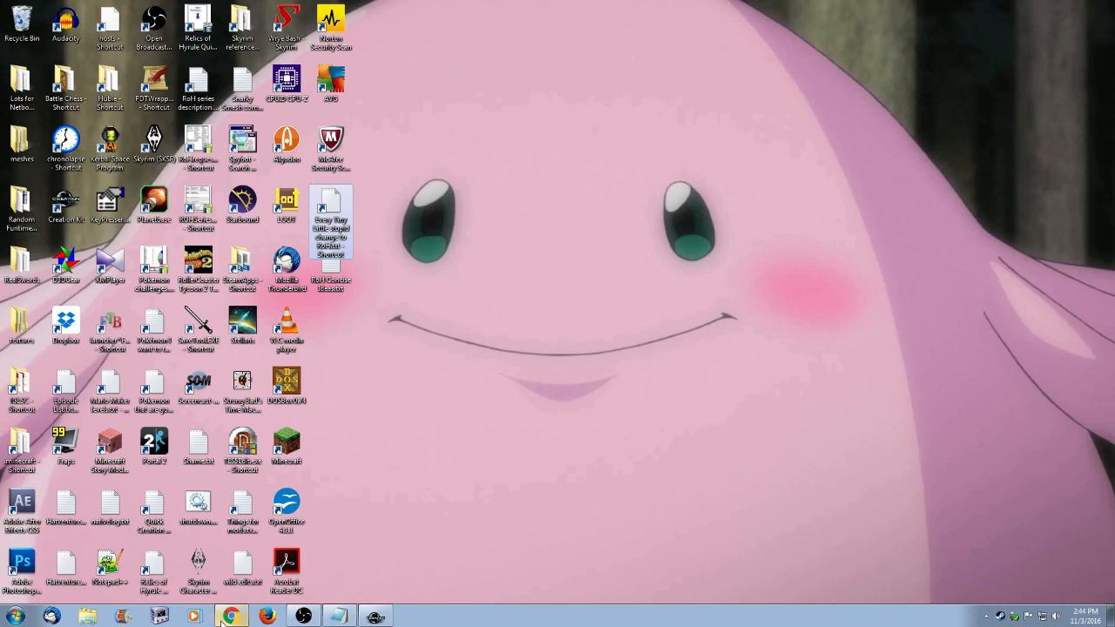
click(230, 617)
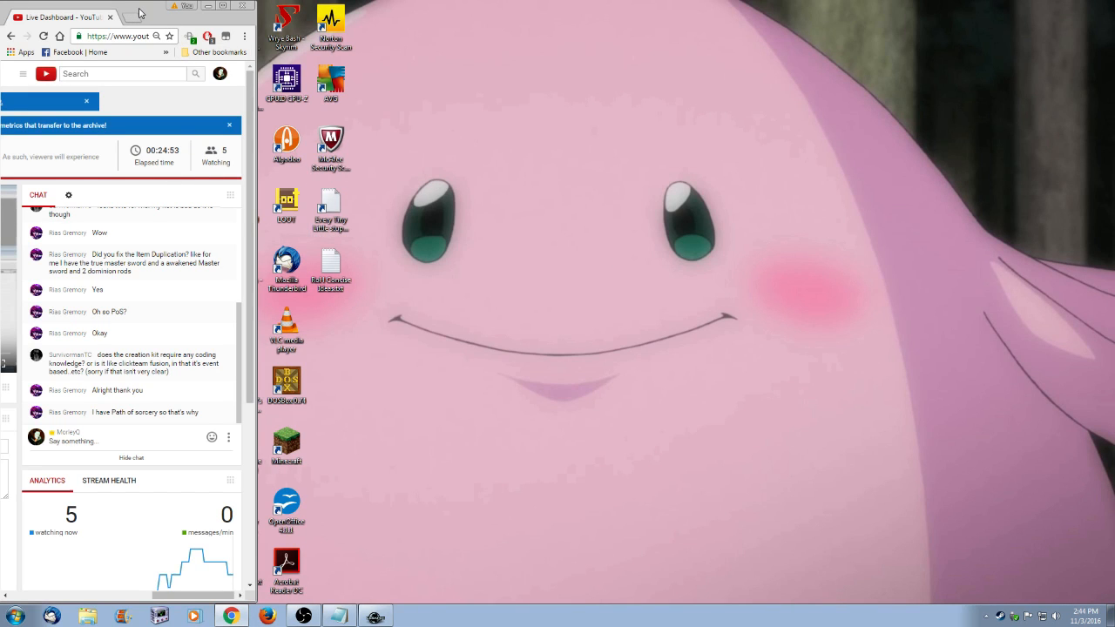
drag(139, 13, 992, 19)
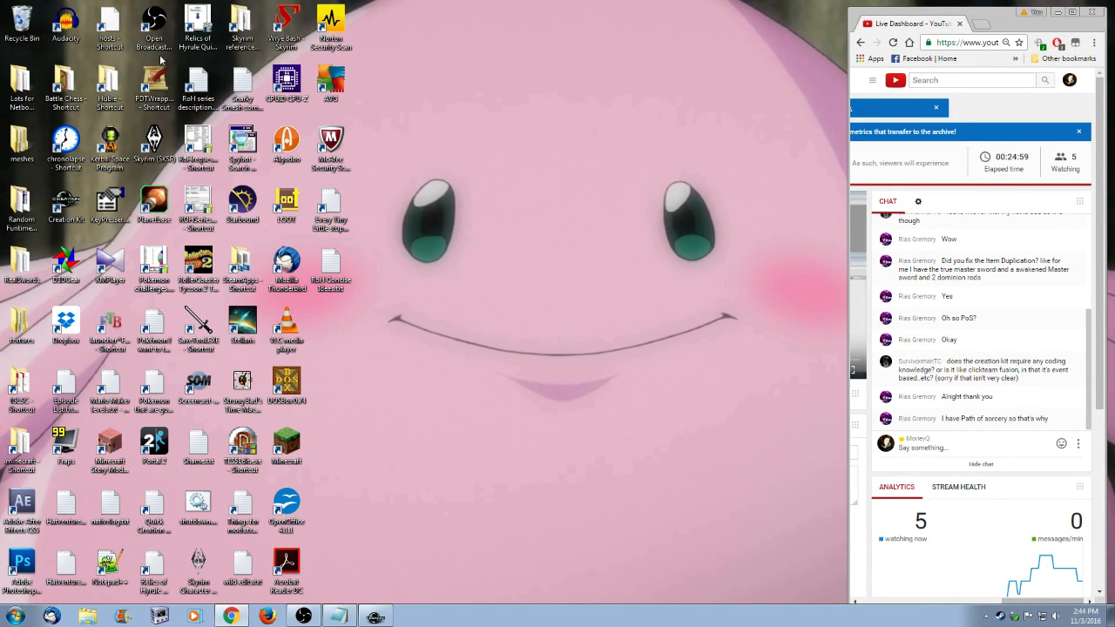
double_click(19, 202)
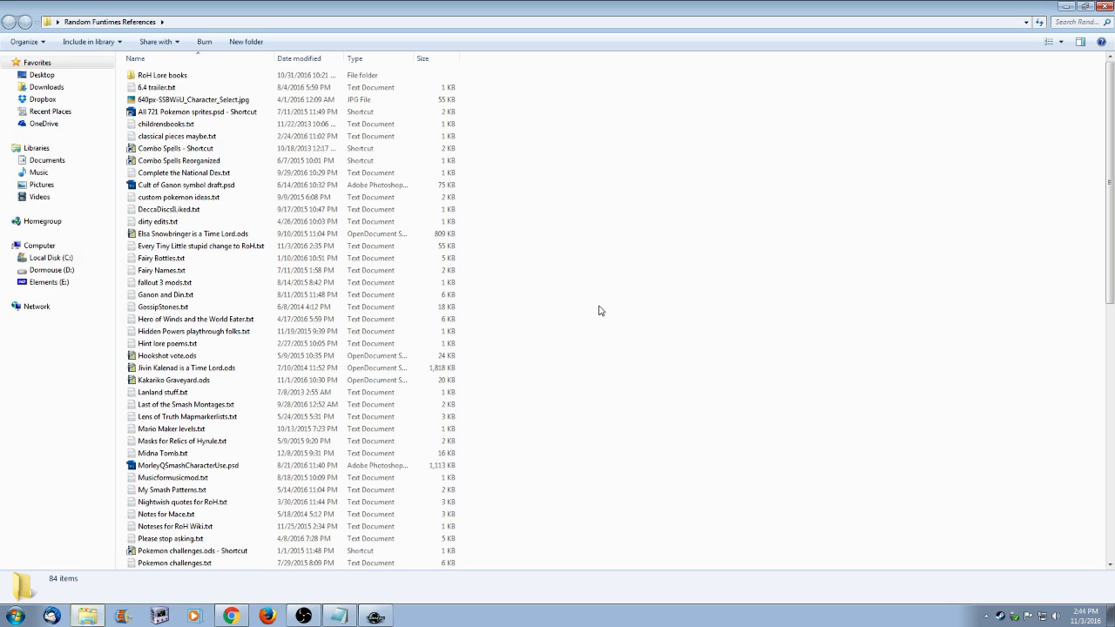
click(1084, 6)
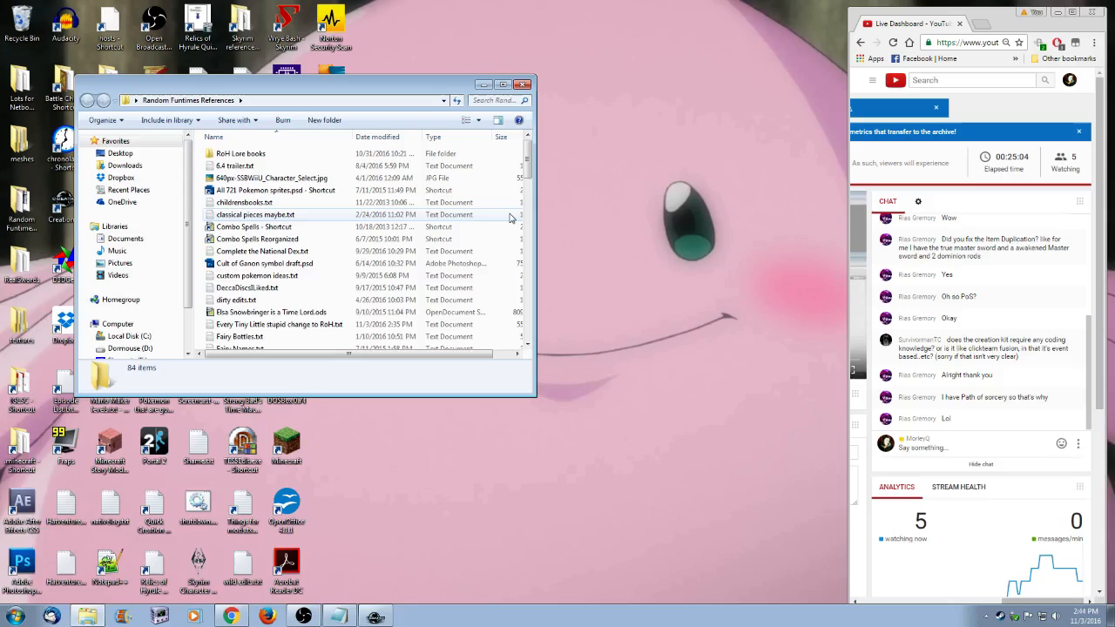
scroll(292, 282, down, 5)
scroll(292, 281, down, 7)
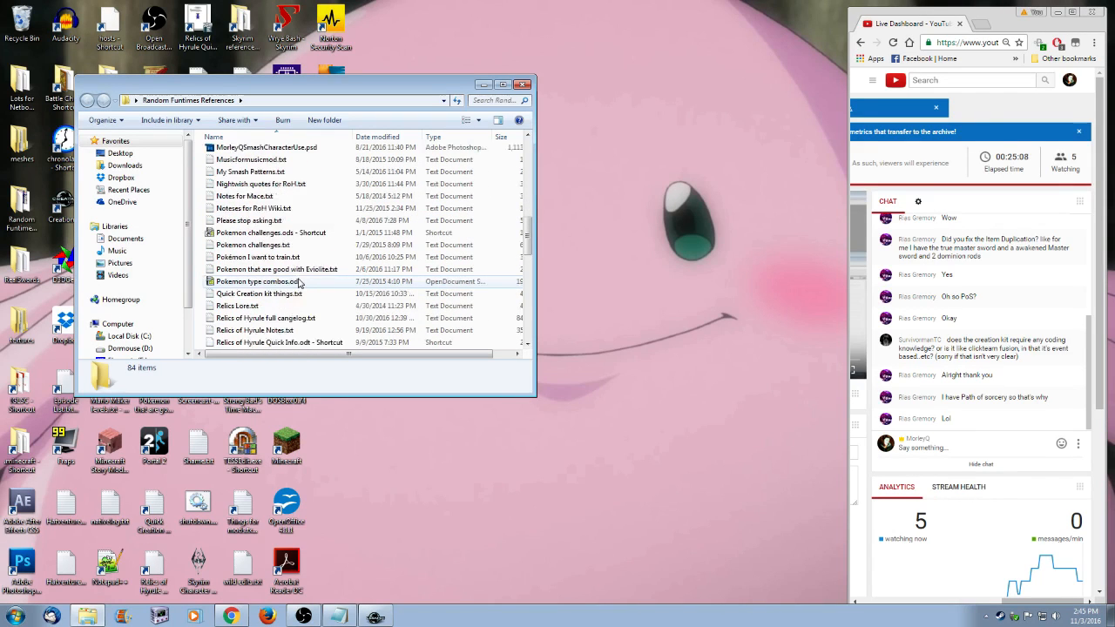
scroll(298, 284, up, 8)
double_click(261, 318)
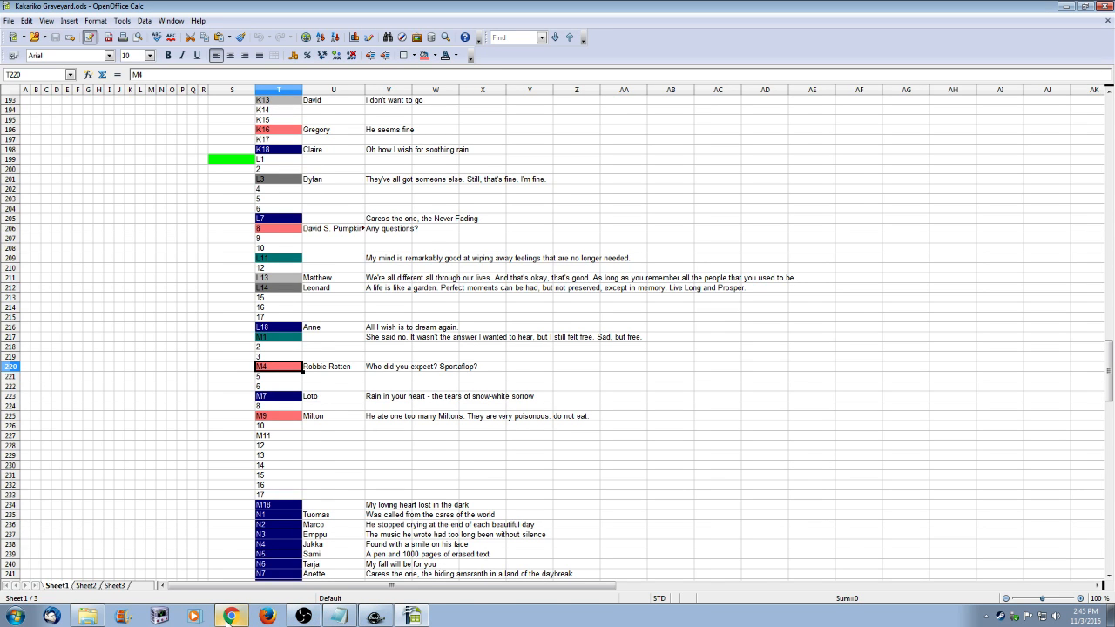
- Copy the M4 epitaph "Who did you expect? Sportaflop?" from the graveyard spreadsheet
click(229, 617)
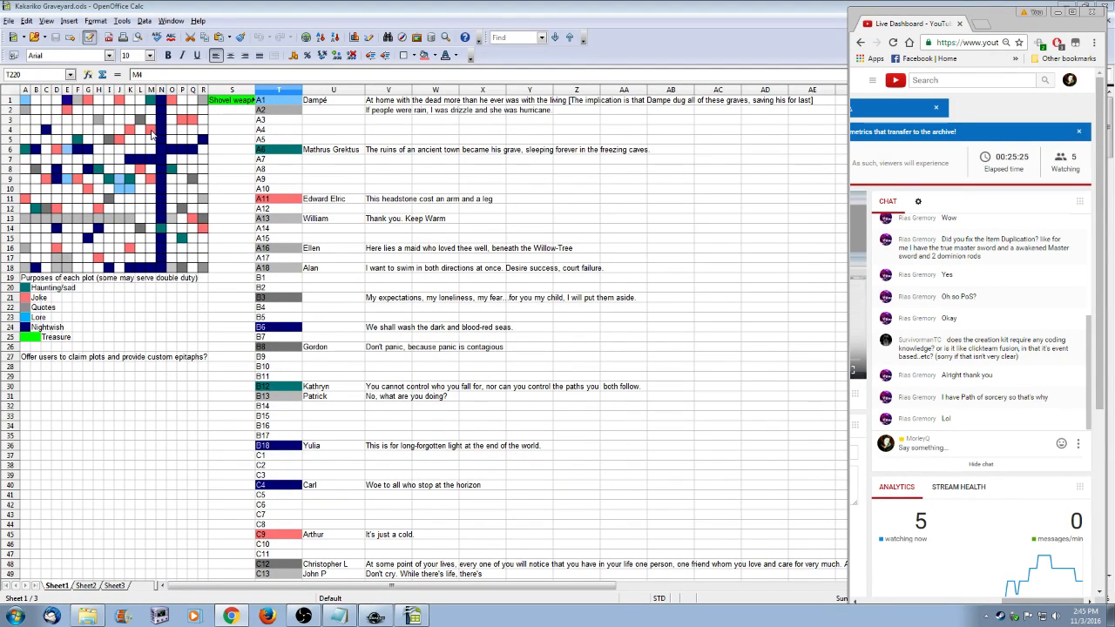
click(573, 467)
scroll(573, 468, down, 20)
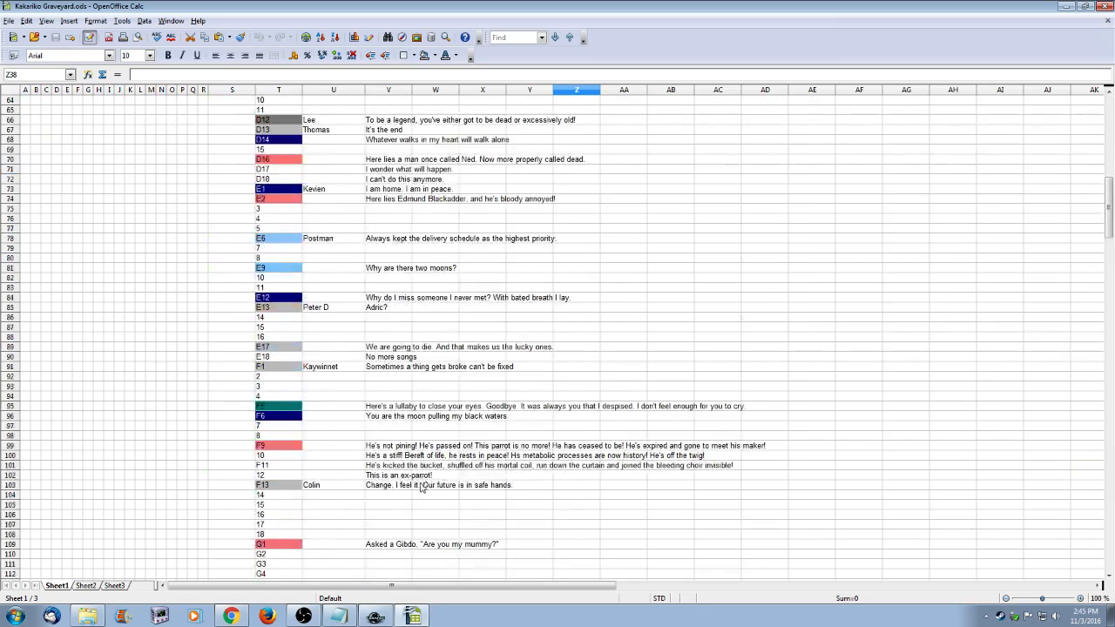
scroll(421, 488, down, 20)
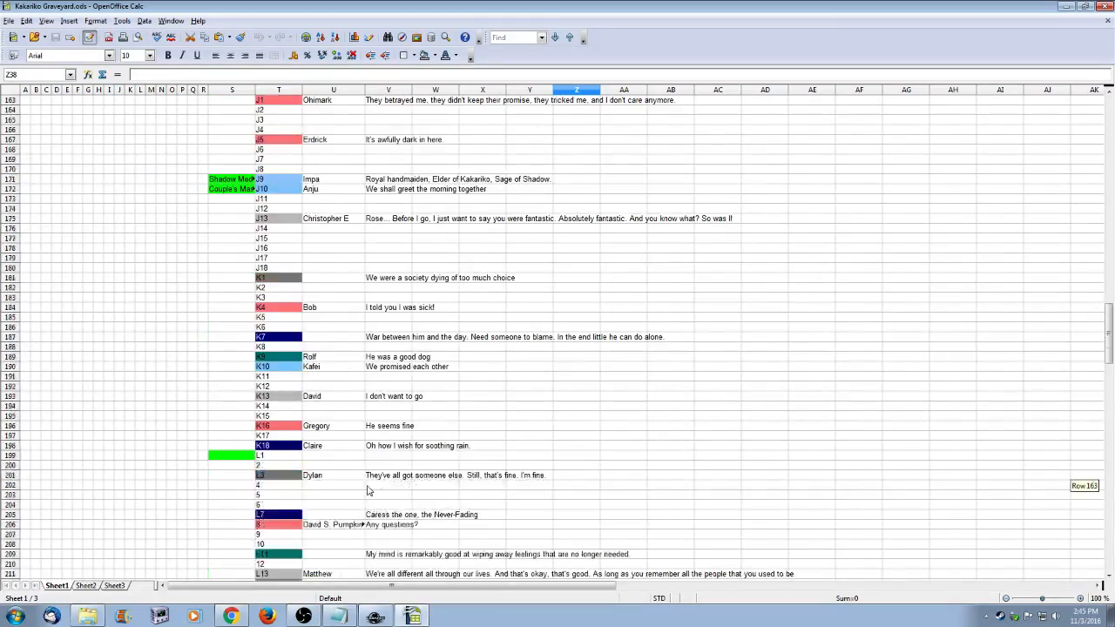
scroll(367, 490, down, 8)
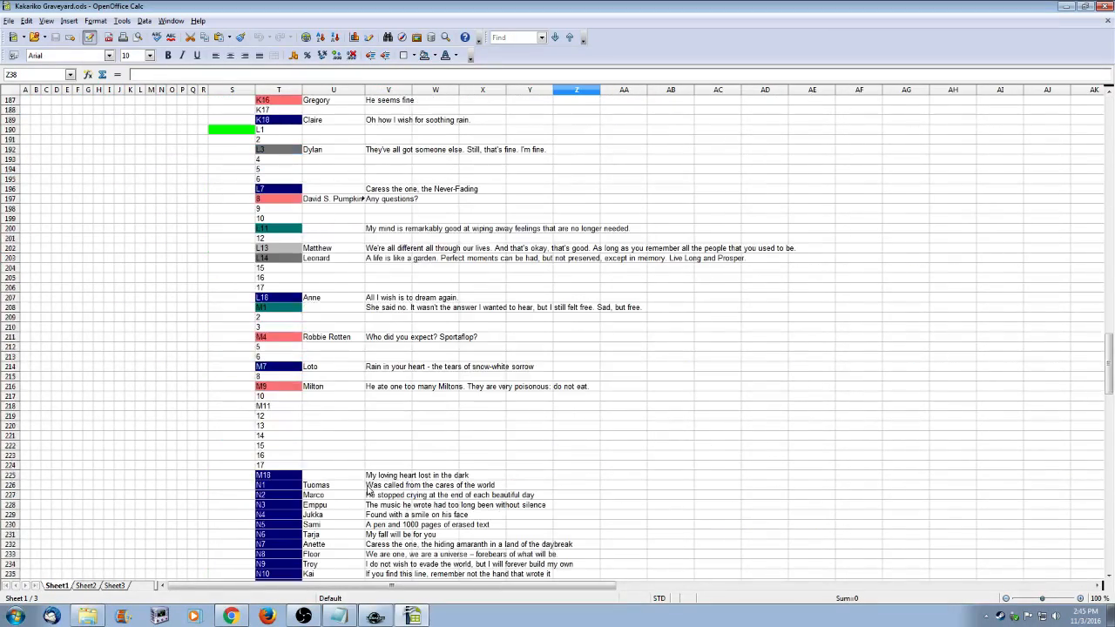
click(370, 347)
double_click(367, 337)
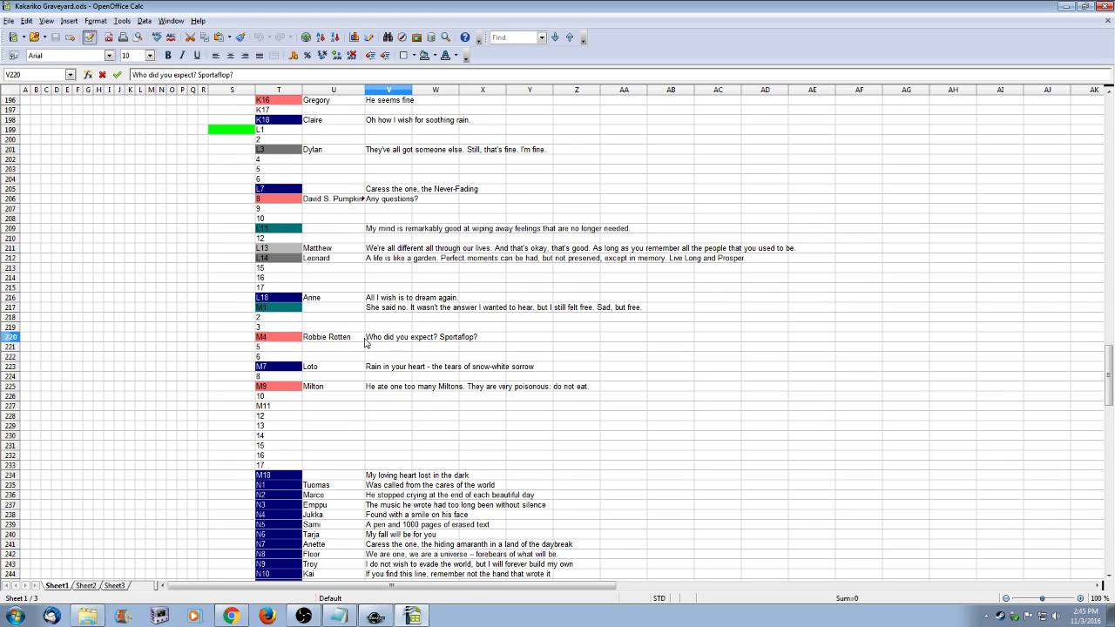
drag(367, 337, 572, 379)
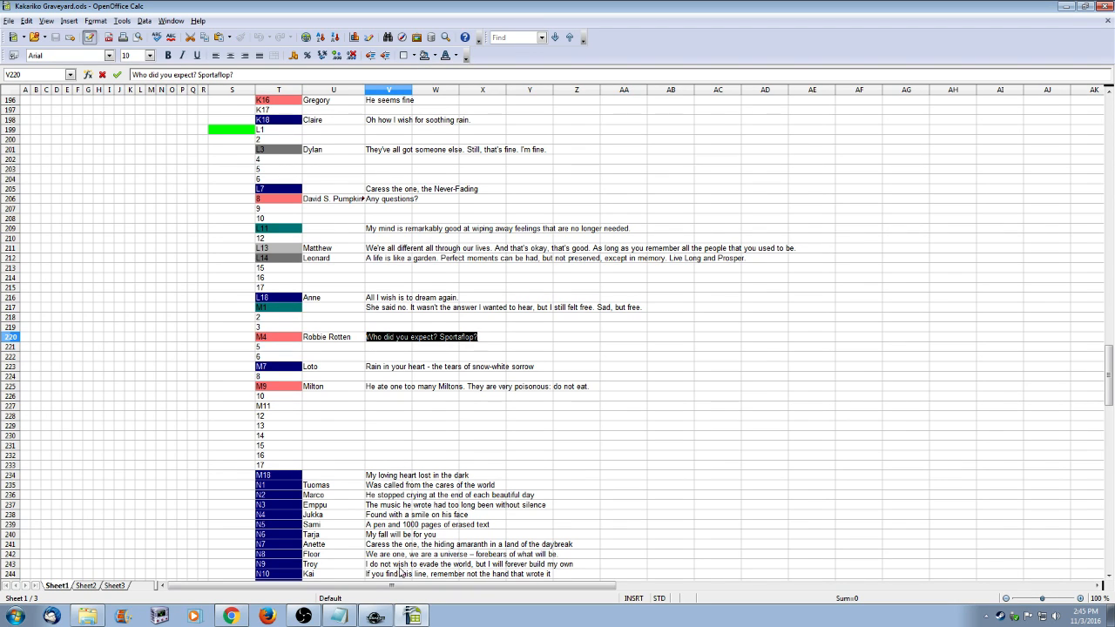
- Add the line "Who did you expect? Sportaflop?" below "Robbie Rotten" in the message text and save the renamed record without creating a new form
click(376, 616)
drag(329, 124, 286, 139)
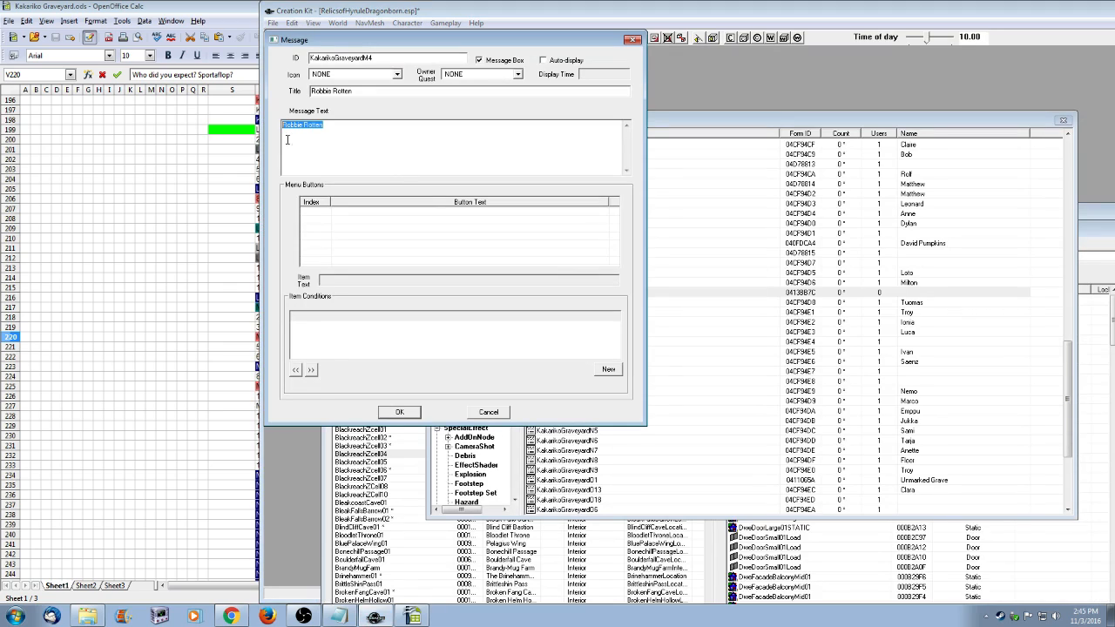
text(Robbie Rotten Who did you expect? Sportaflop?)
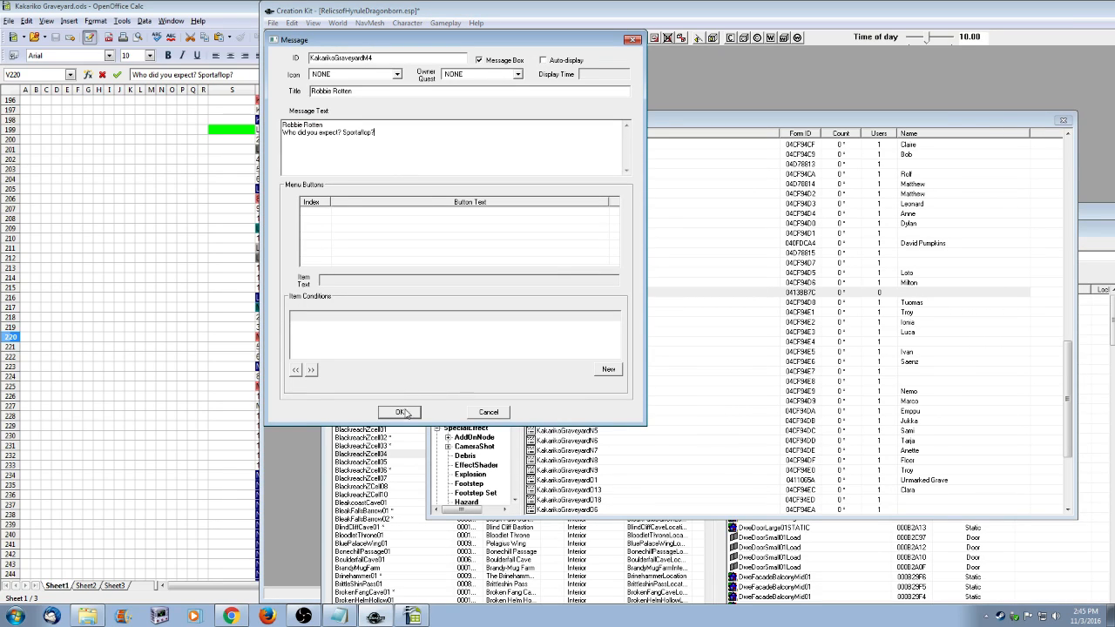
click(403, 414)
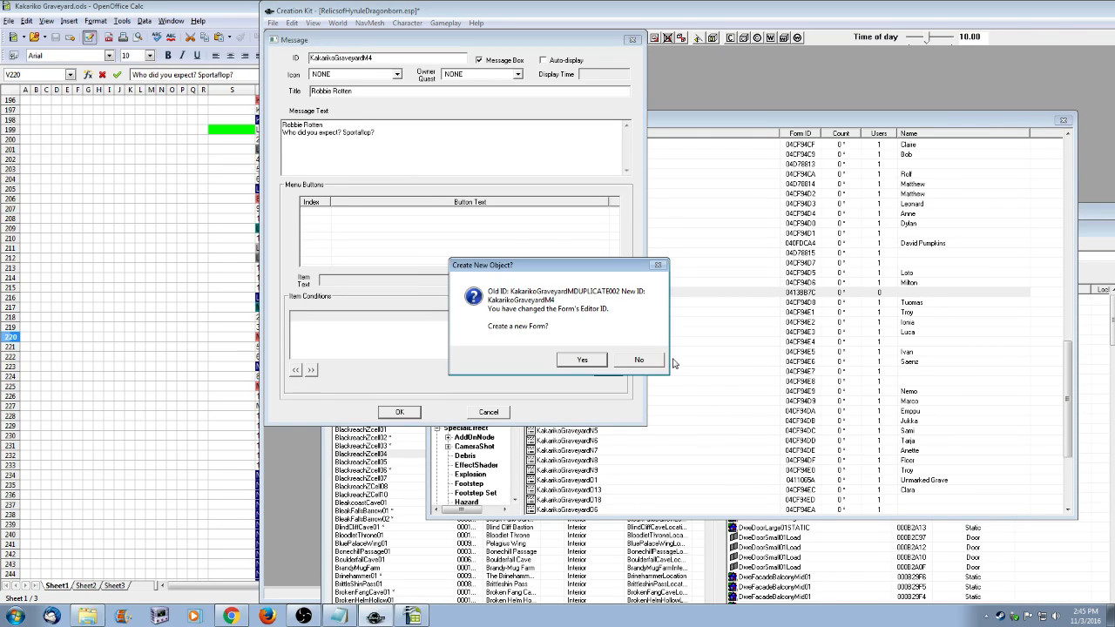
click(640, 359)
click(598, 350)
- Minimize the spreadsheet, return the Live Dashboard browser window beside Creation Kit, and shift the Object Window slightly upward
click(182, 7)
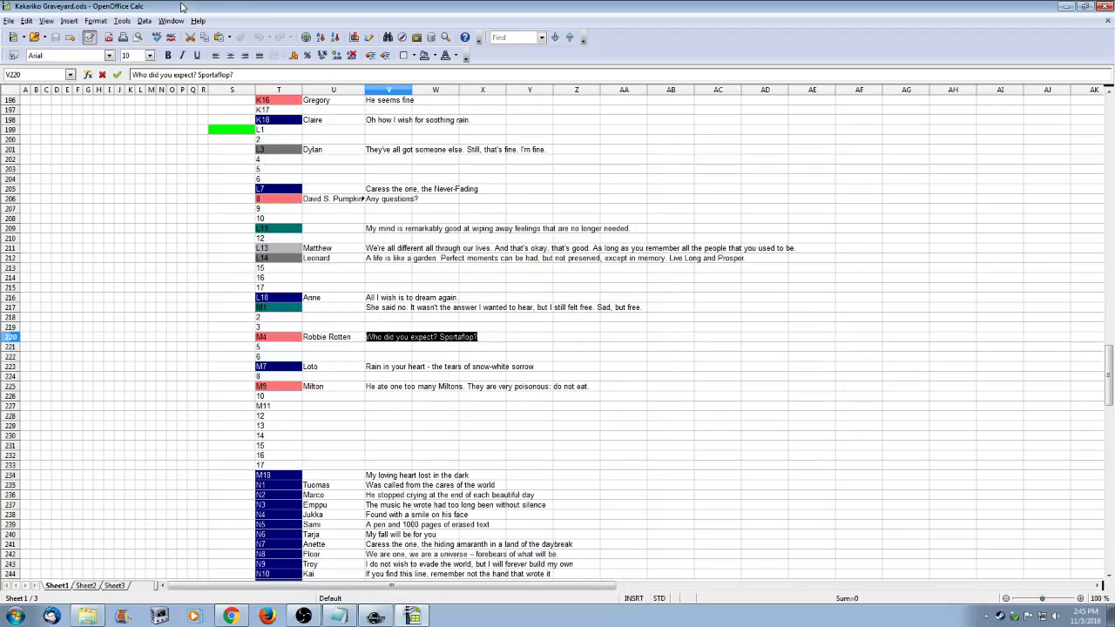
click(413, 617)
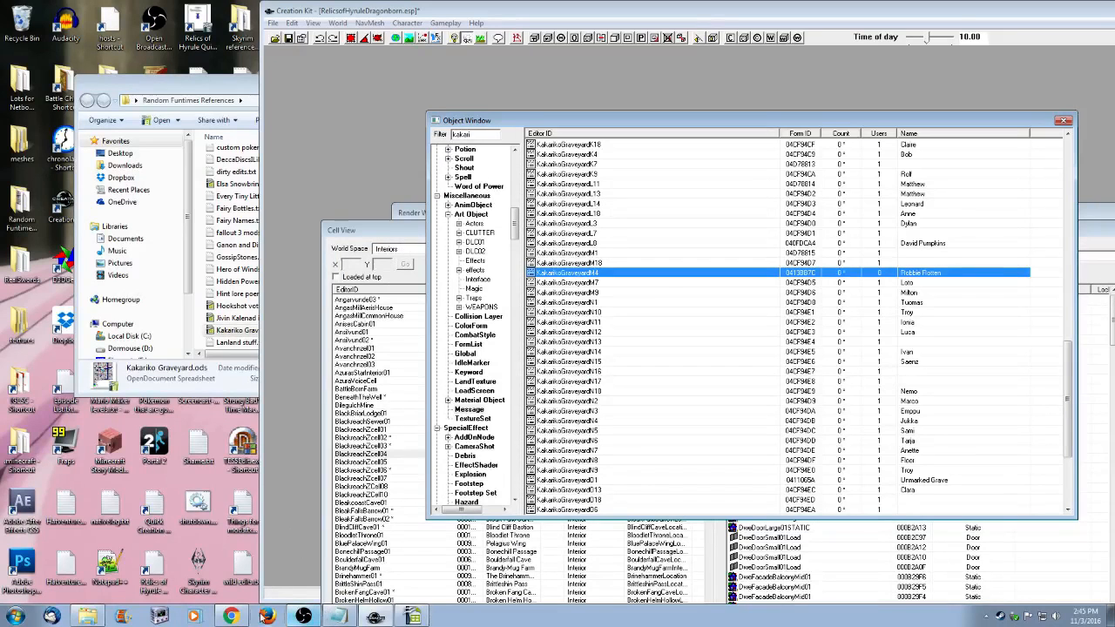
click(230, 616)
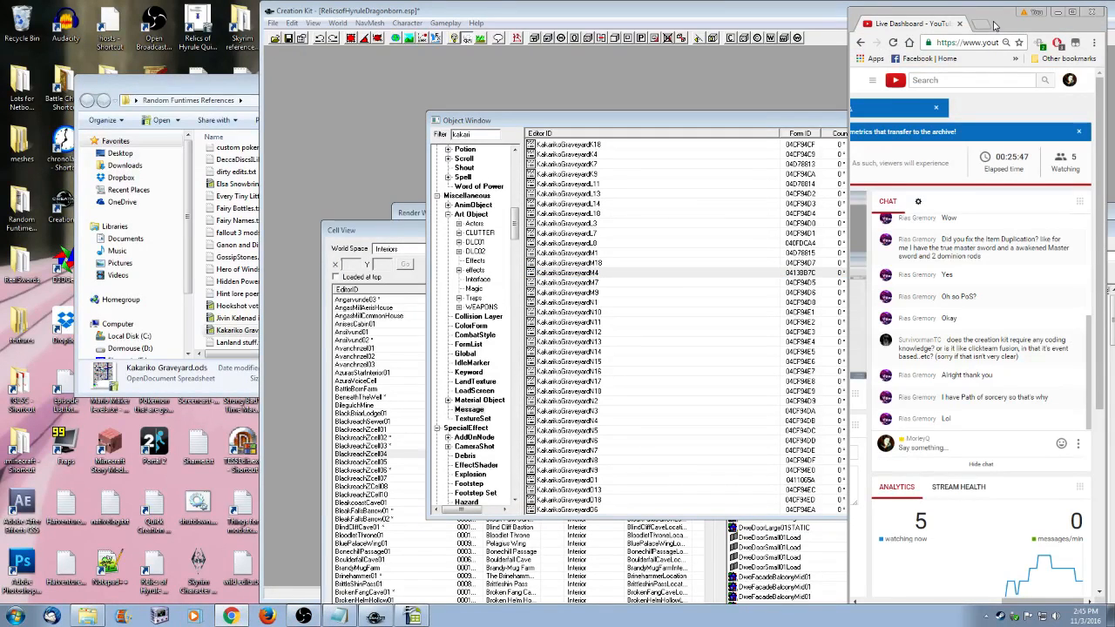
drag(1000, 22, 155, 12)
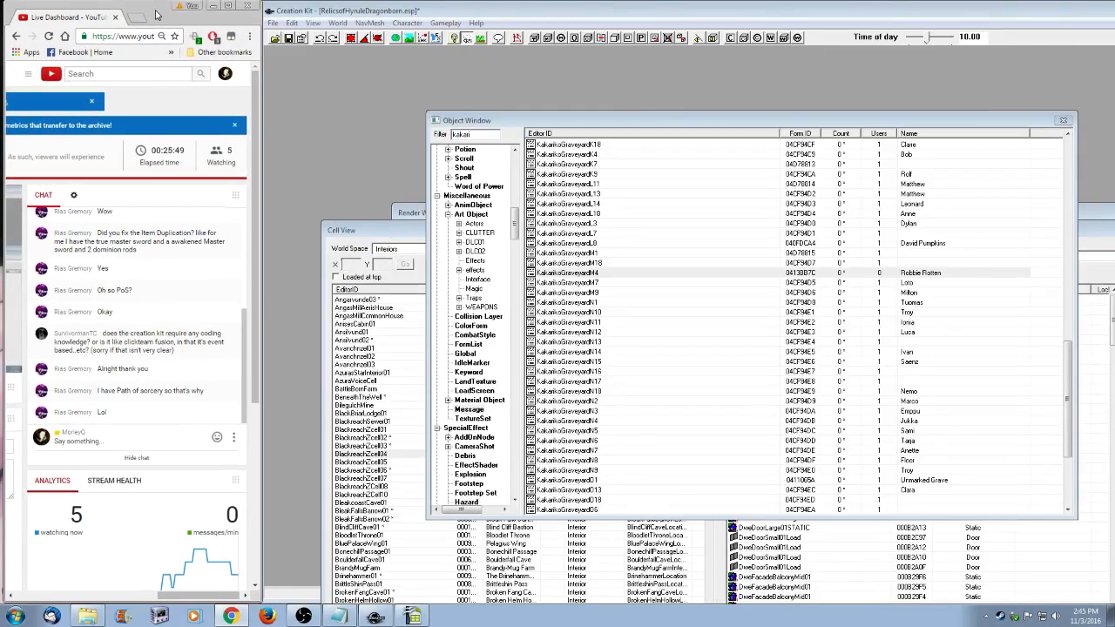
drag(692, 124, 679, 101)
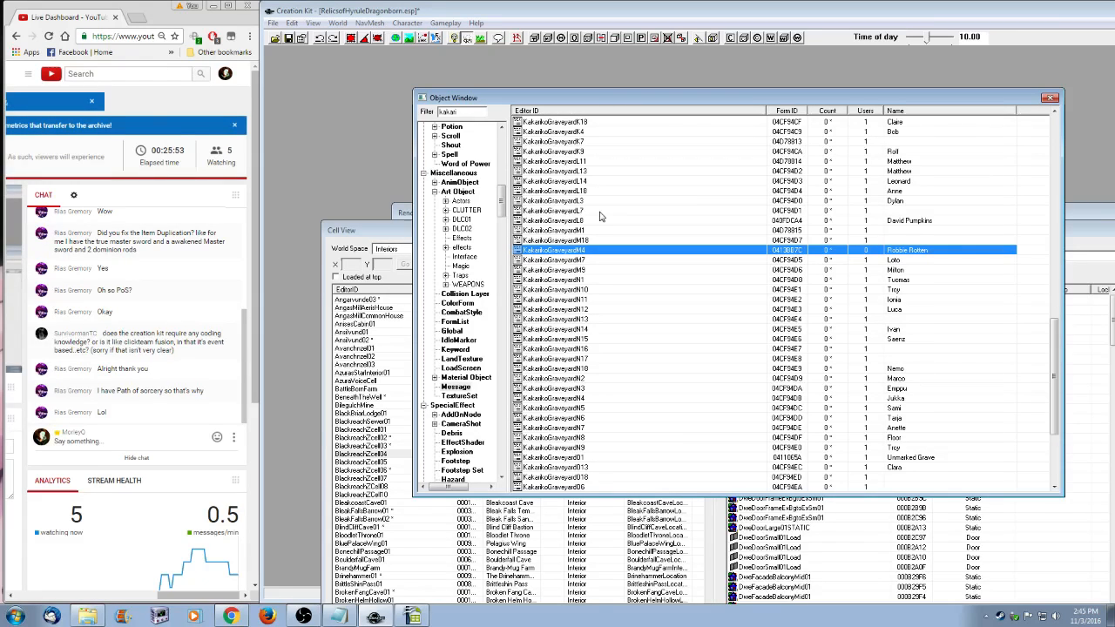
- Open the Unmarked Grave message to review its title and text layout, and close the record
click(578, 459)
double_click(578, 458)
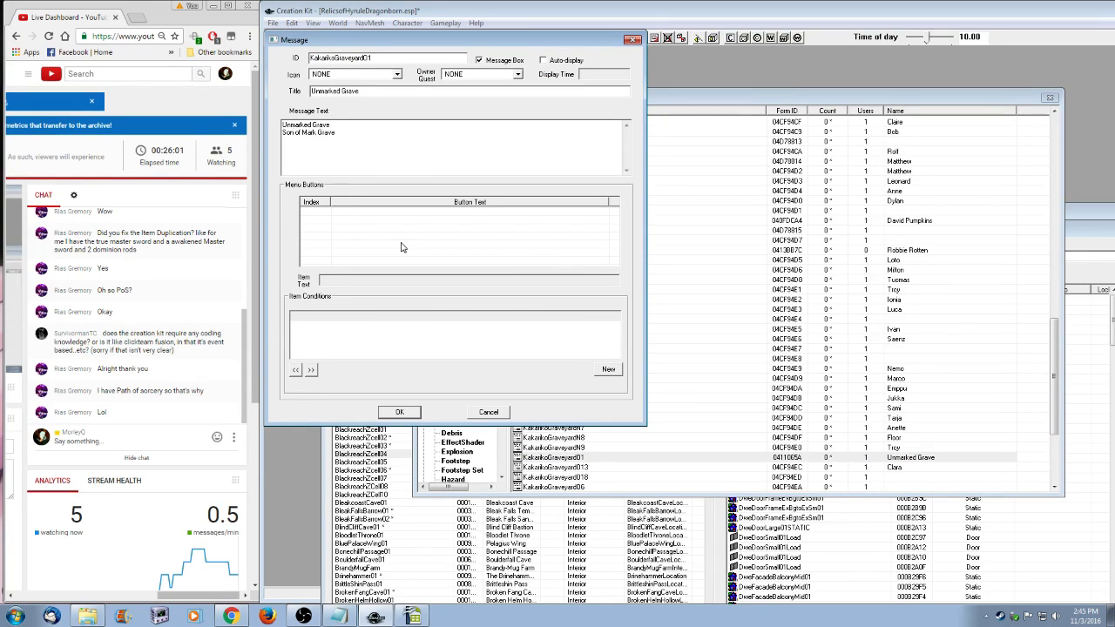
click(400, 415)
drag(378, 145, 283, 123)
click(380, 144)
click(399, 413)
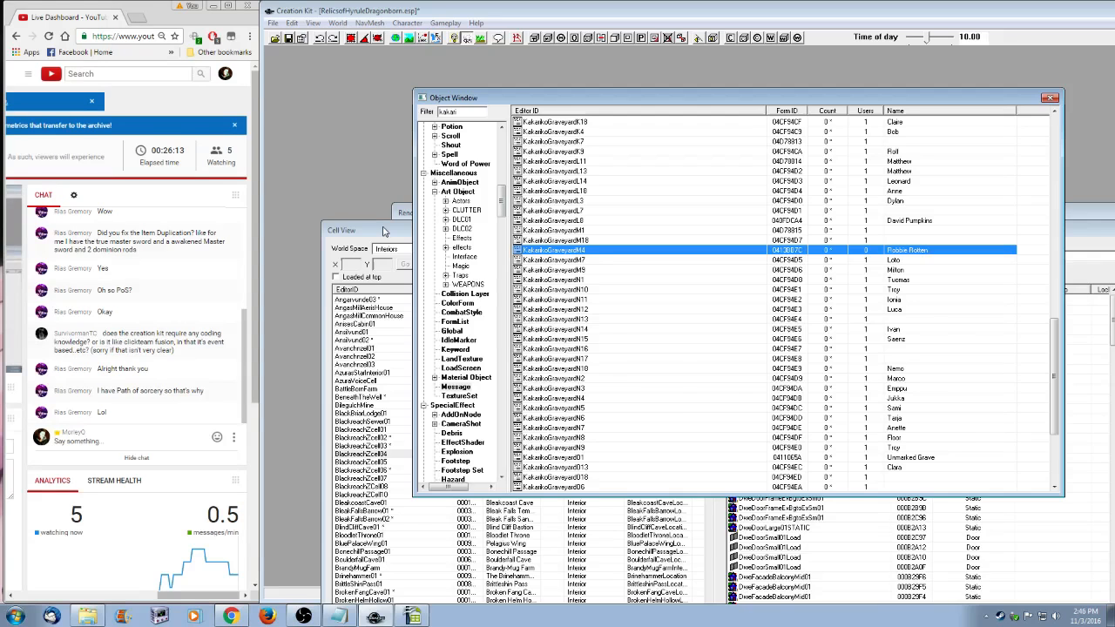
- Choose the KakarikoVillage world space in Cell View and load the KakarikoGraveyard04 cell, accepting all texture warnings
drag(383, 231, 374, 185)
click(422, 203)
click(468, 283)
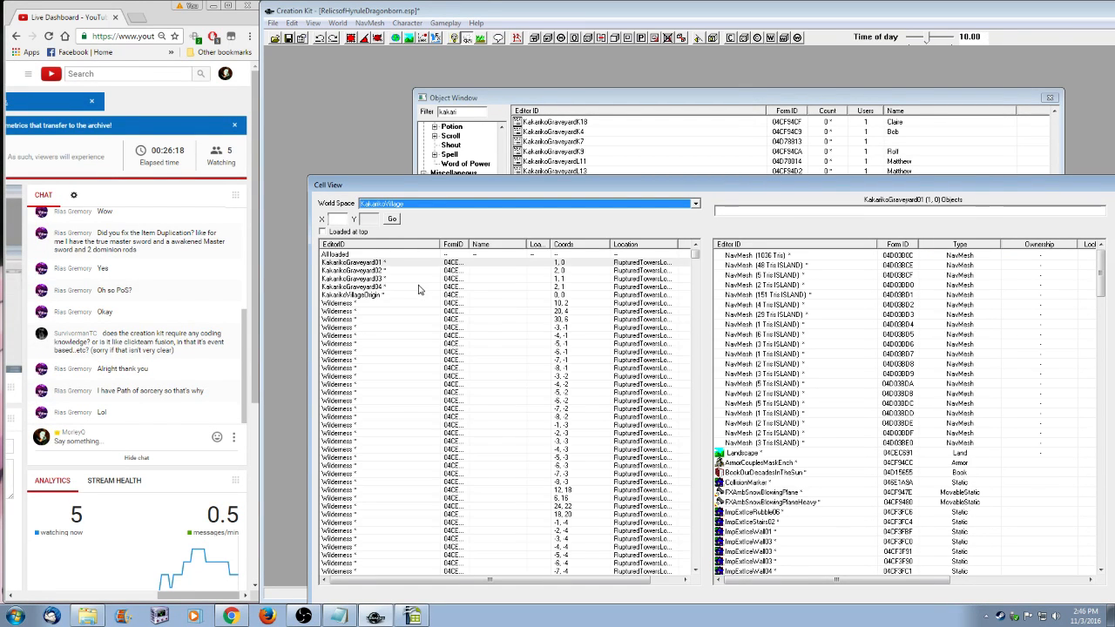
click(370, 286)
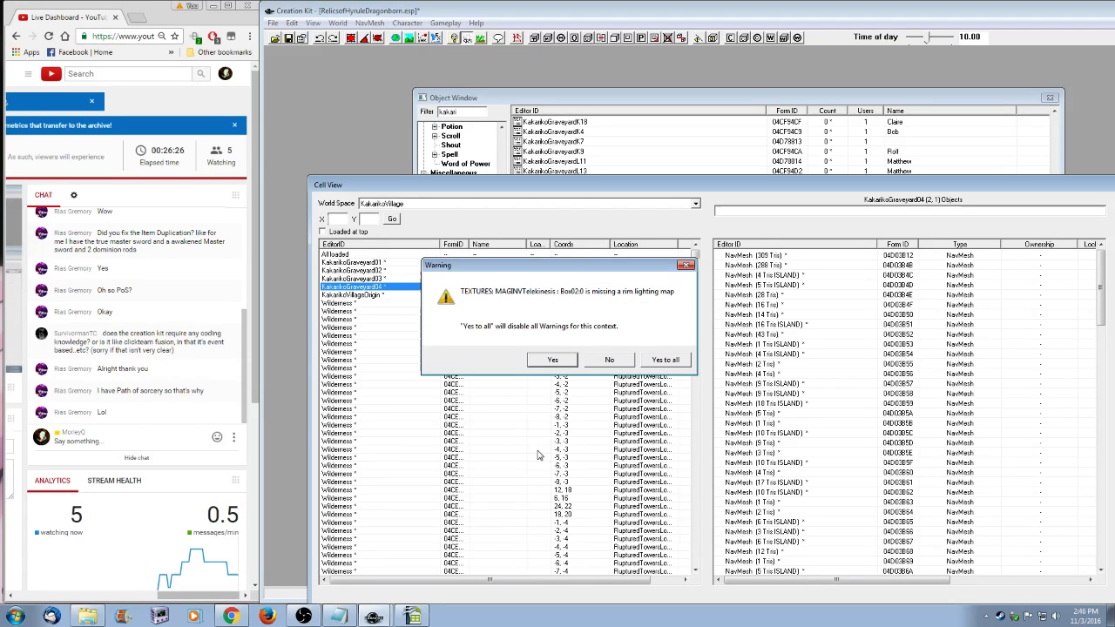
click(667, 360)
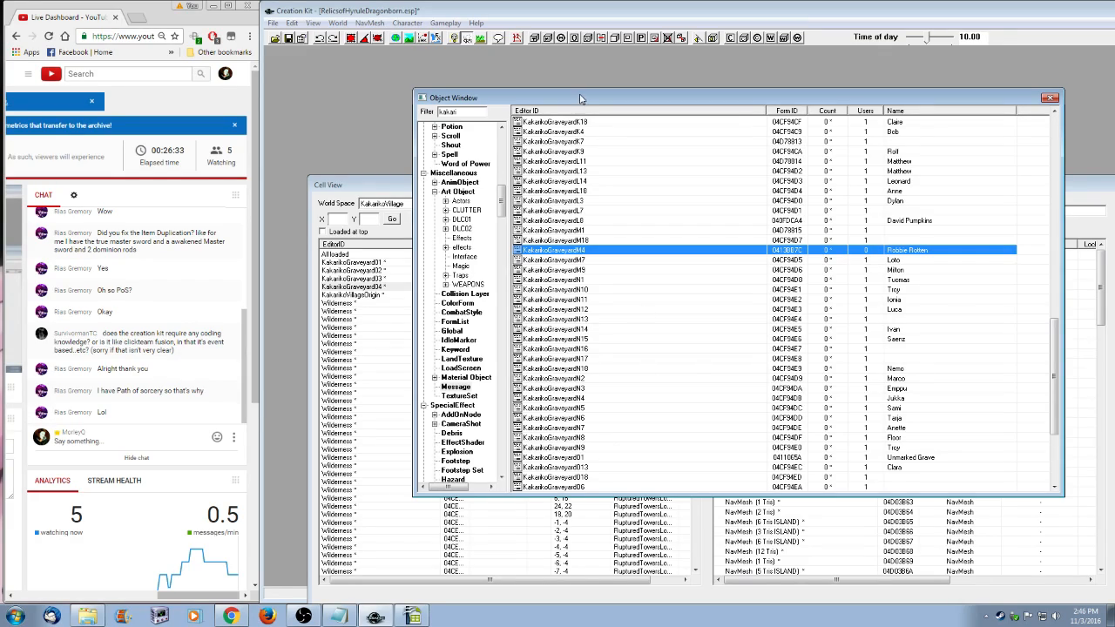
- Rearrange the Object Window, Cell View and render window so the graveyard view sits in front
drag(584, 98, 592, 137)
drag(366, 185, 328, 111)
drag(812, 220, 721, 127)
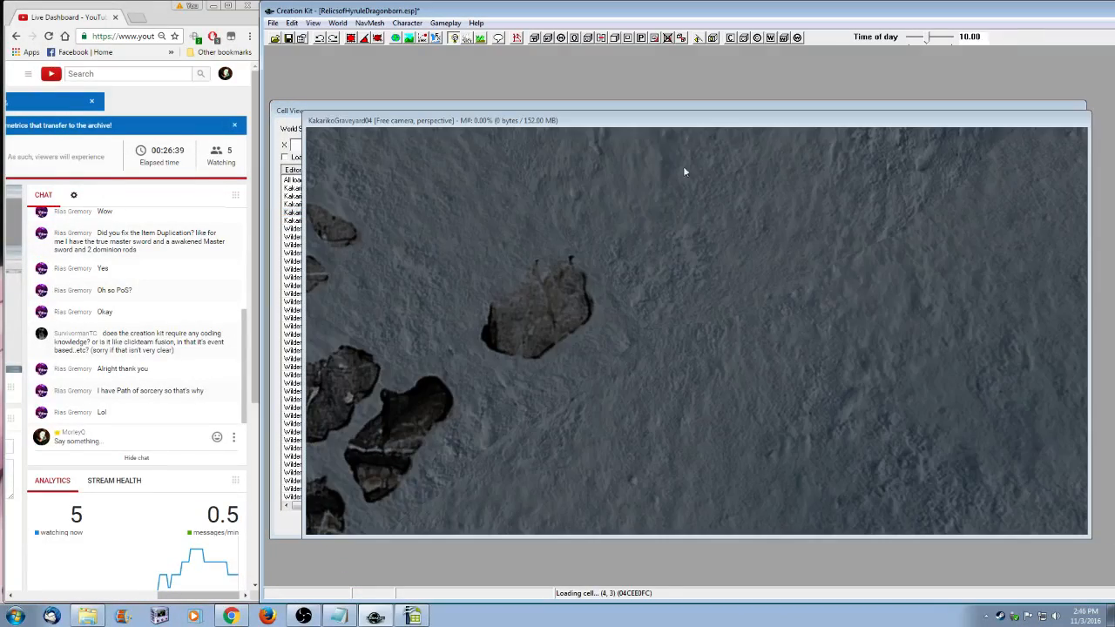
- Examine the rows and columns of graves in the graveyard cell to locate the gravestone at position M4
scroll(674, 389, down, 2)
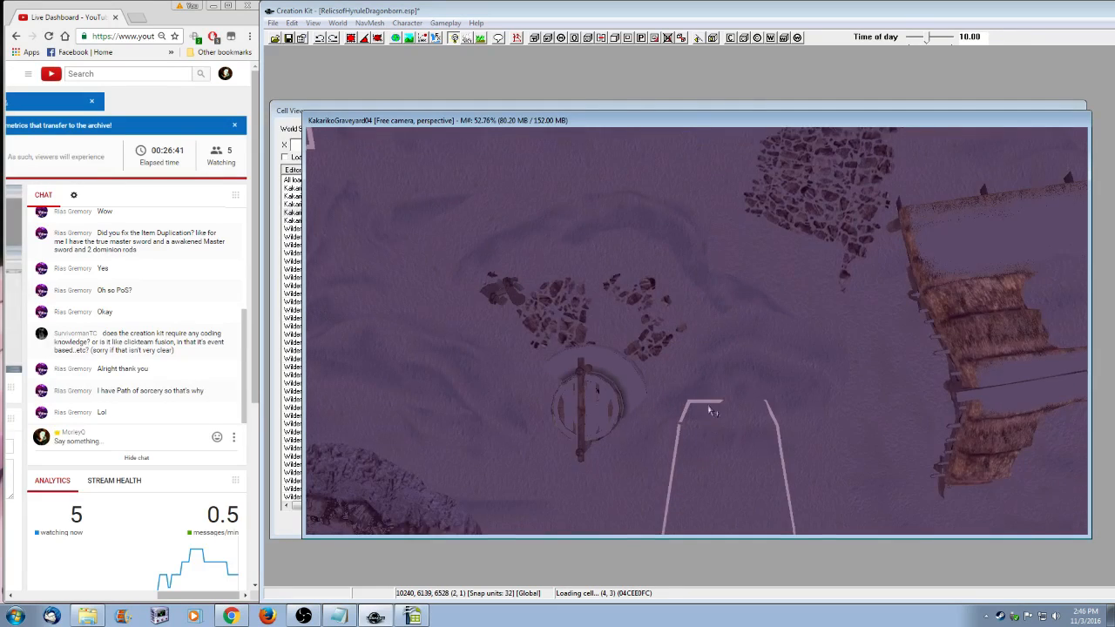
middle_drag(709, 410, 724, 269)
scroll(680, 332, down, 2)
scroll(679, 332, down, 2)
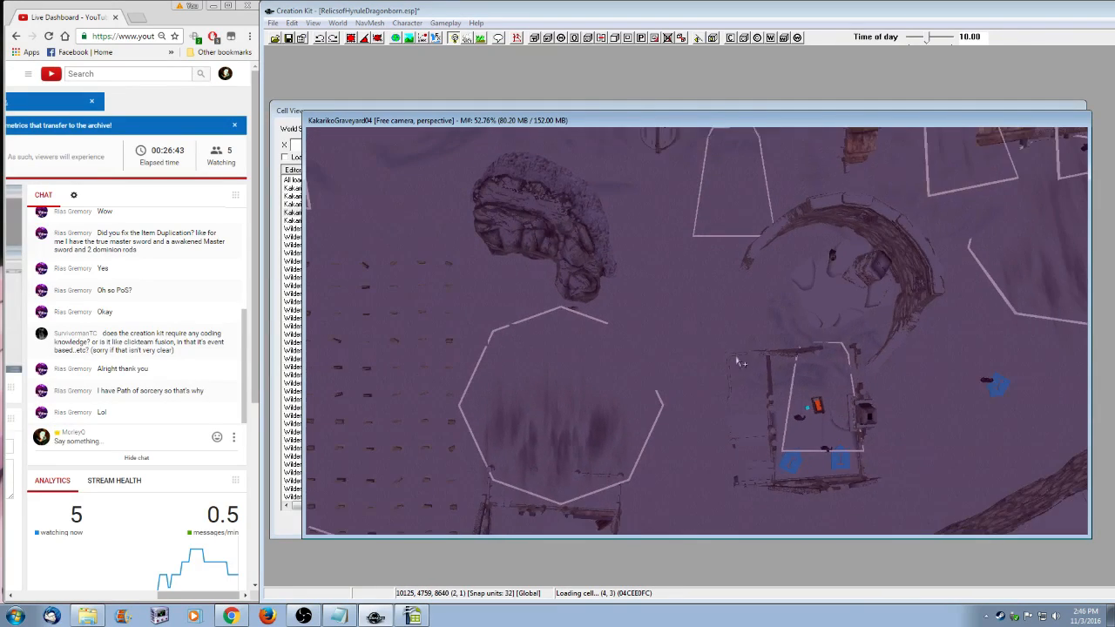
middle_drag(658, 419, 889, 323)
middle_drag(592, 283, 647, 398)
scroll(594, 441, up, 1)
scroll(593, 441, up, 2)
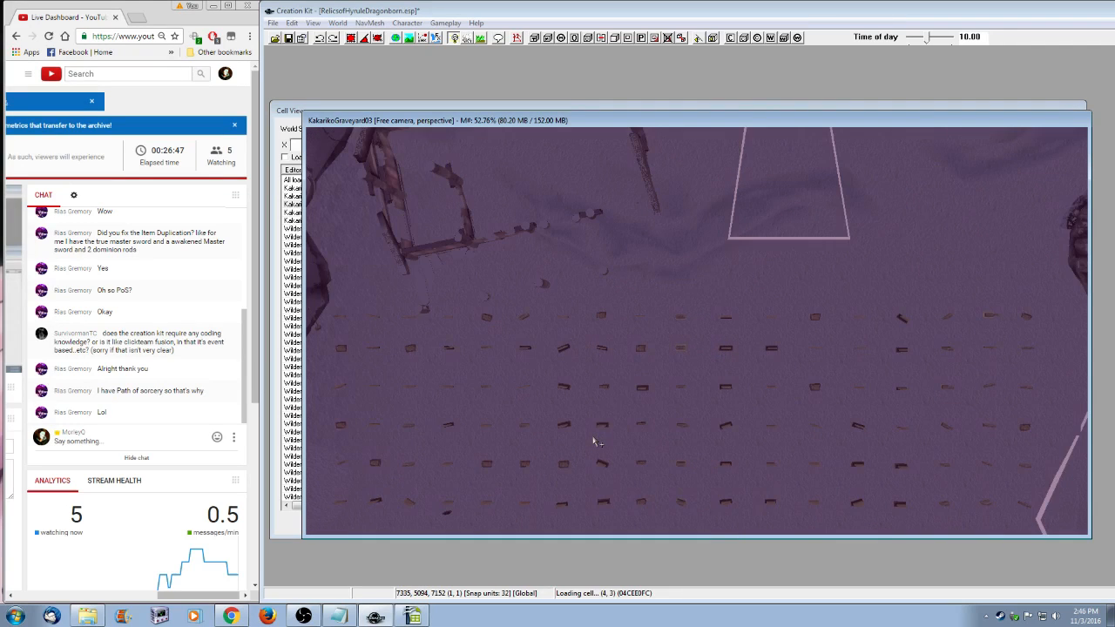
middle_drag(593, 441, 691, 408)
scroll(692, 409, up, 3)
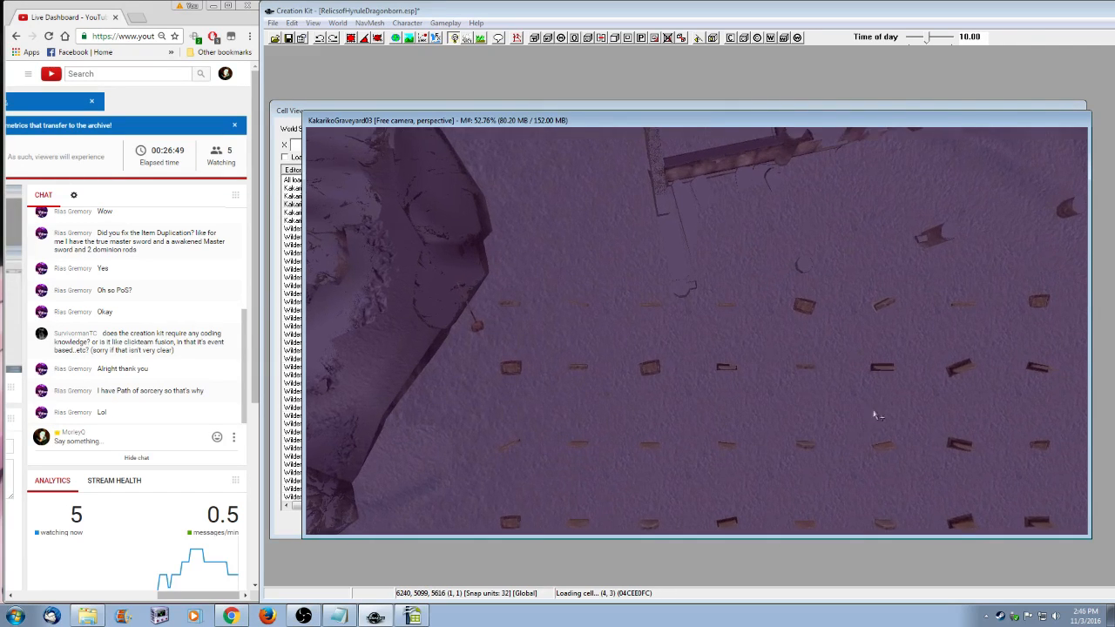
middle_drag(874, 414, 836, 406)
scroll(837, 407, down, 1)
scroll(836, 412, down, 3)
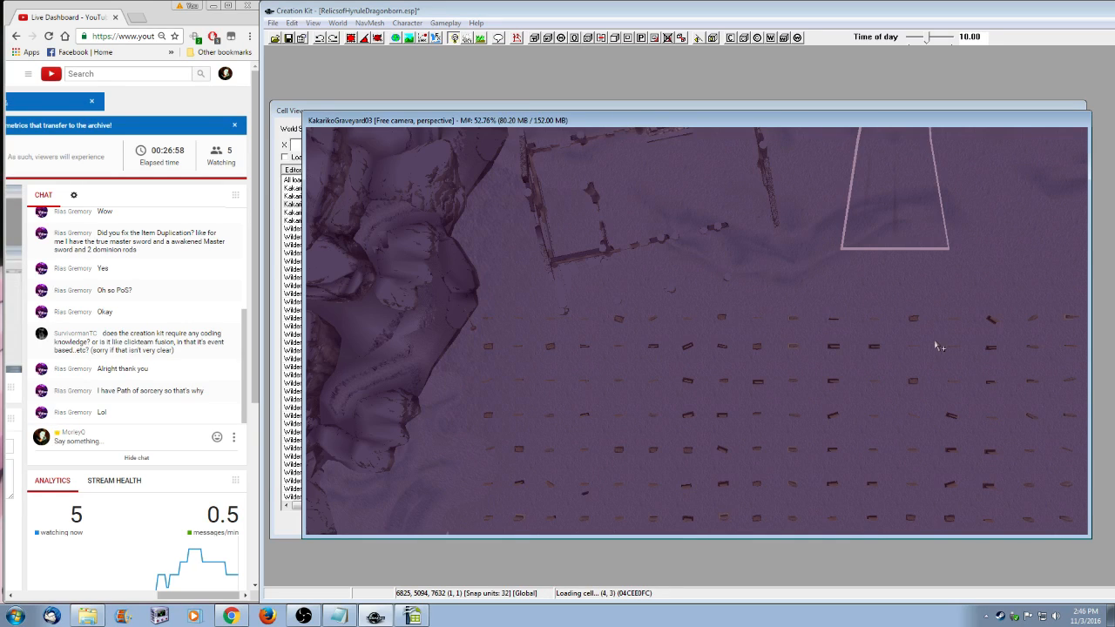
middle_drag(940, 447, 858, 426)
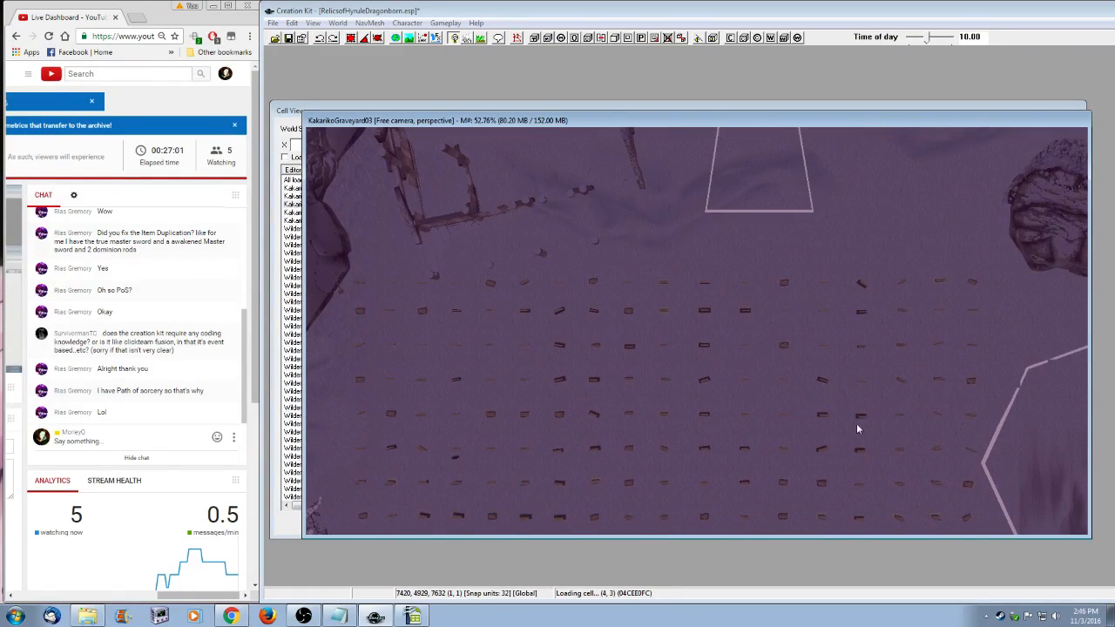
scroll(819, 418, up, 6)
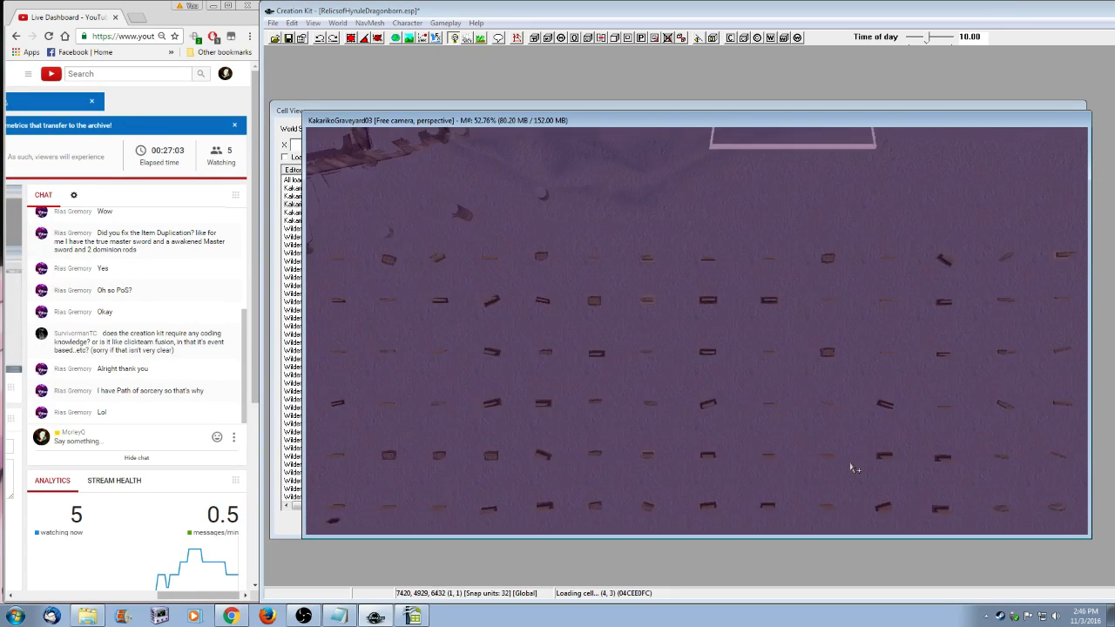
scroll(910, 456, up, 5)
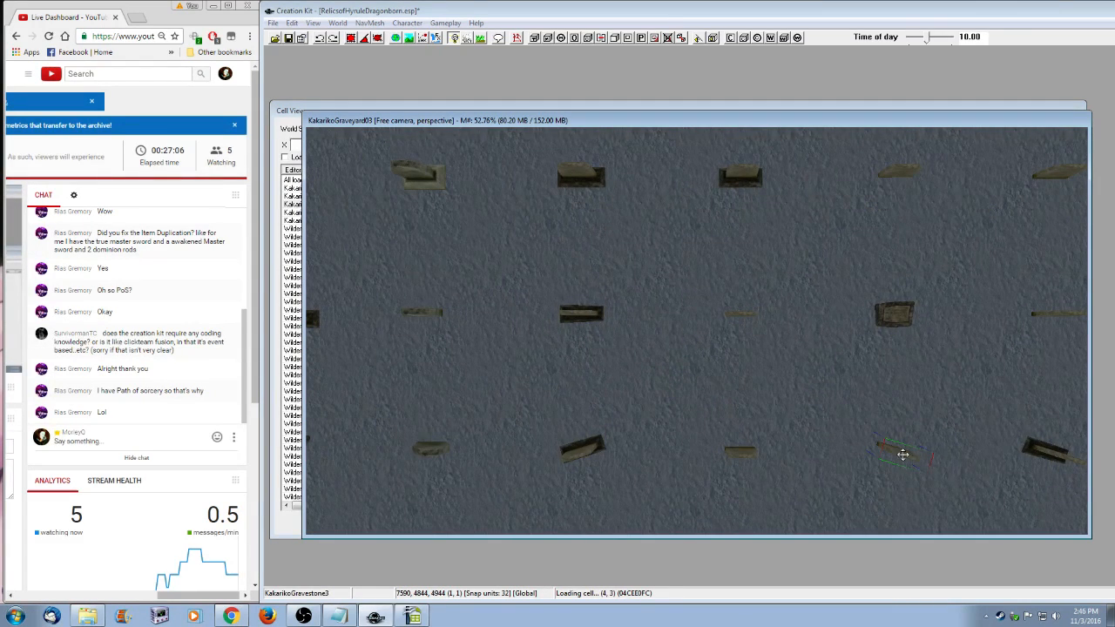
- Open the M4 gravestone's reference settings and bring up its attached scripts
right_click(903, 455)
click(924, 533)
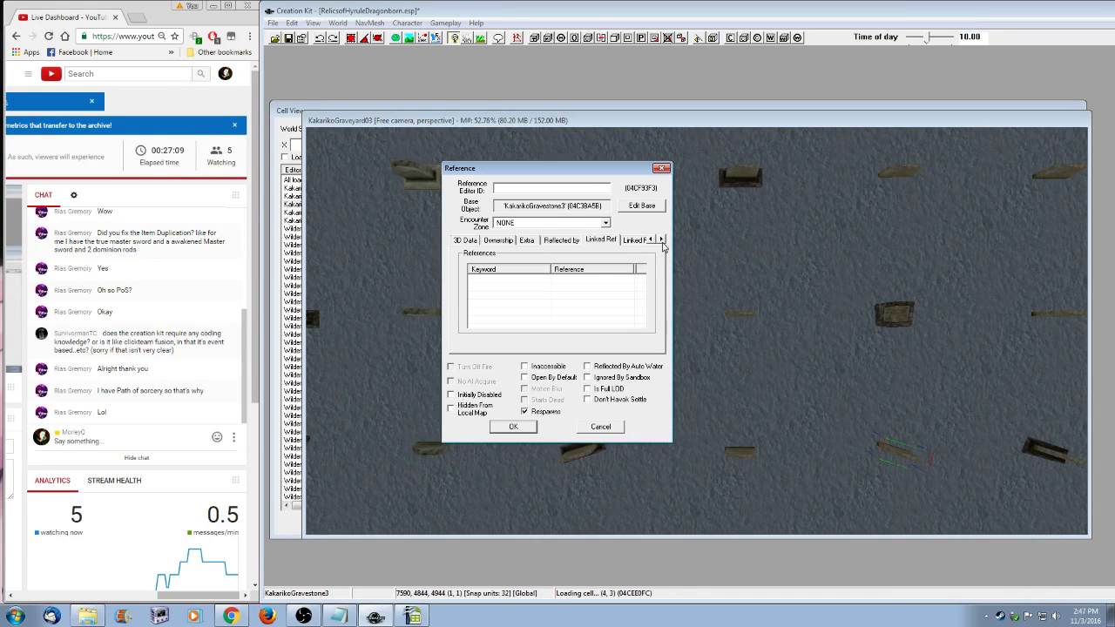
click(662, 241)
click(662, 241)
click(662, 240)
click(662, 241)
click(662, 241)
click(662, 240)
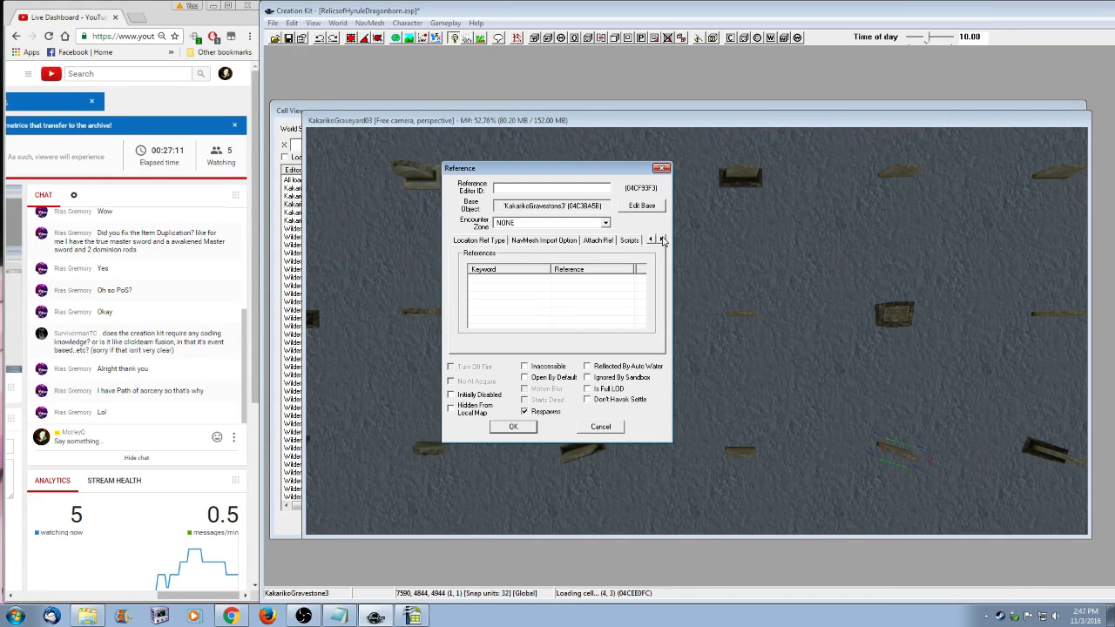
click(631, 240)
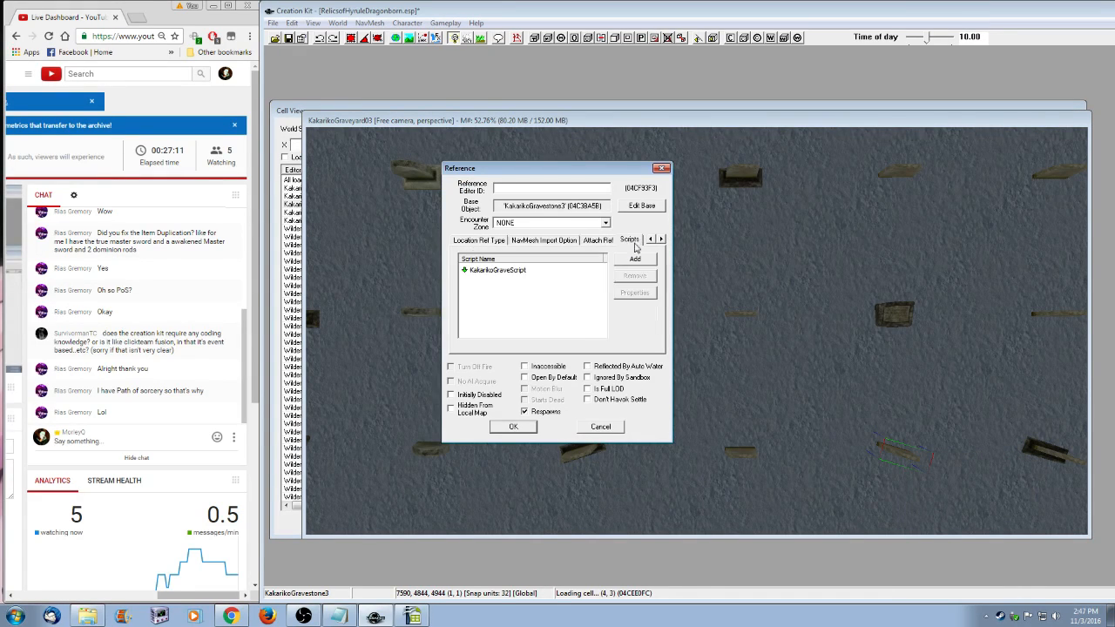
- Open the KakarikoGraveScript source, review its OnActivate event, Epitaph.show() call and Message property, and close it
double_click(502, 271)
drag(361, 231, 510, 232)
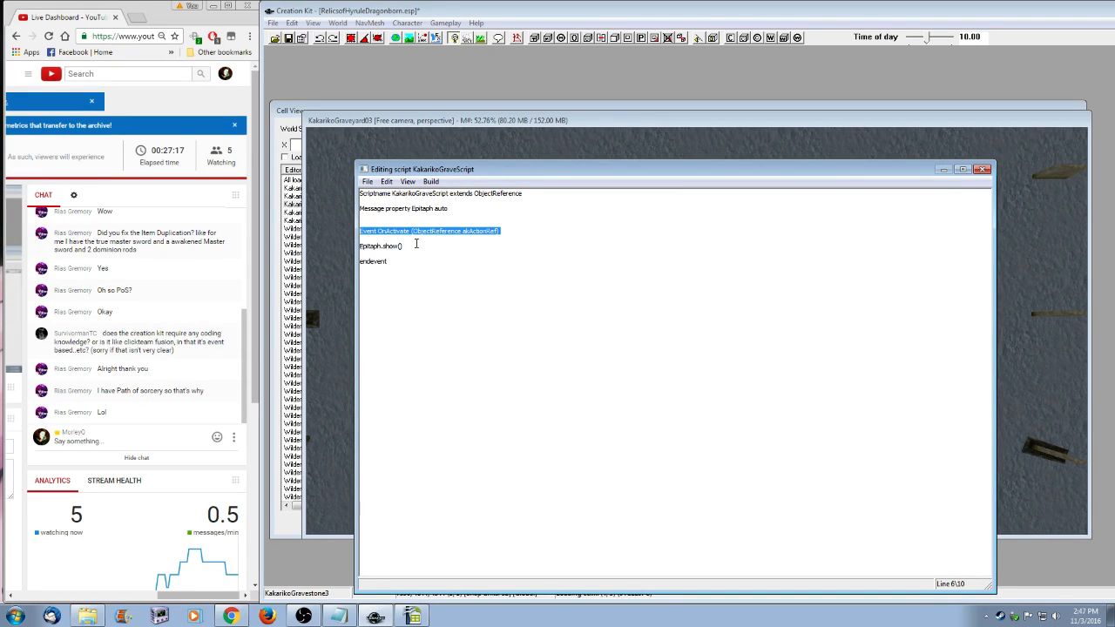
drag(415, 246, 355, 248)
drag(448, 209, 356, 208)
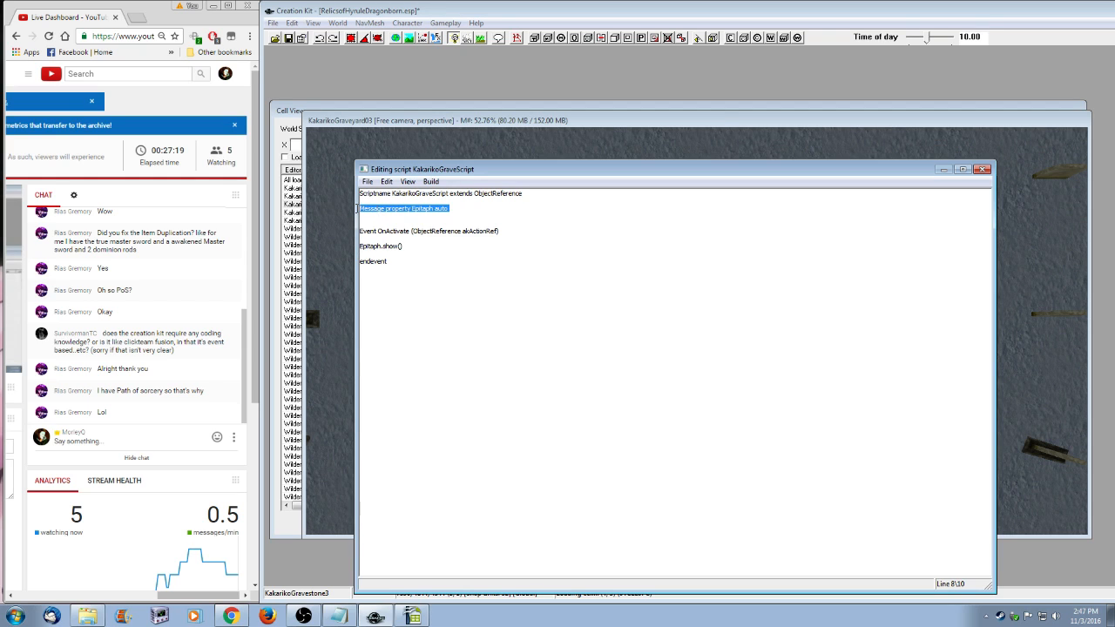
click(412, 252)
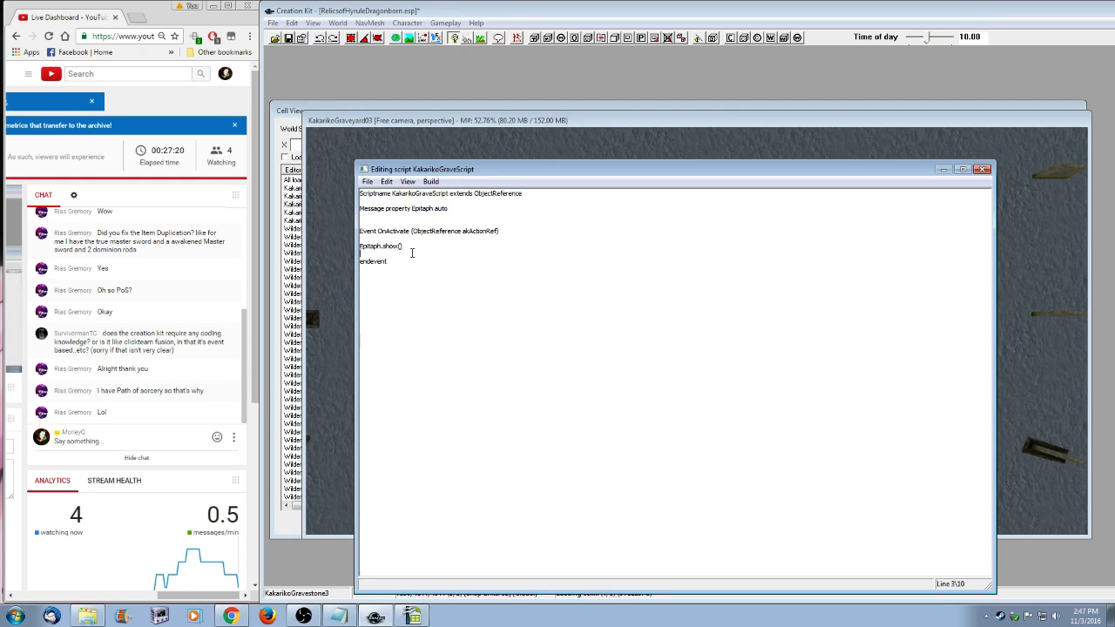
click(982, 171)
- Set the Epitaph property of KakarikoGraveScript on this gravestone to KakarikoGraveyardM4 and save the reference
right_click(528, 272)
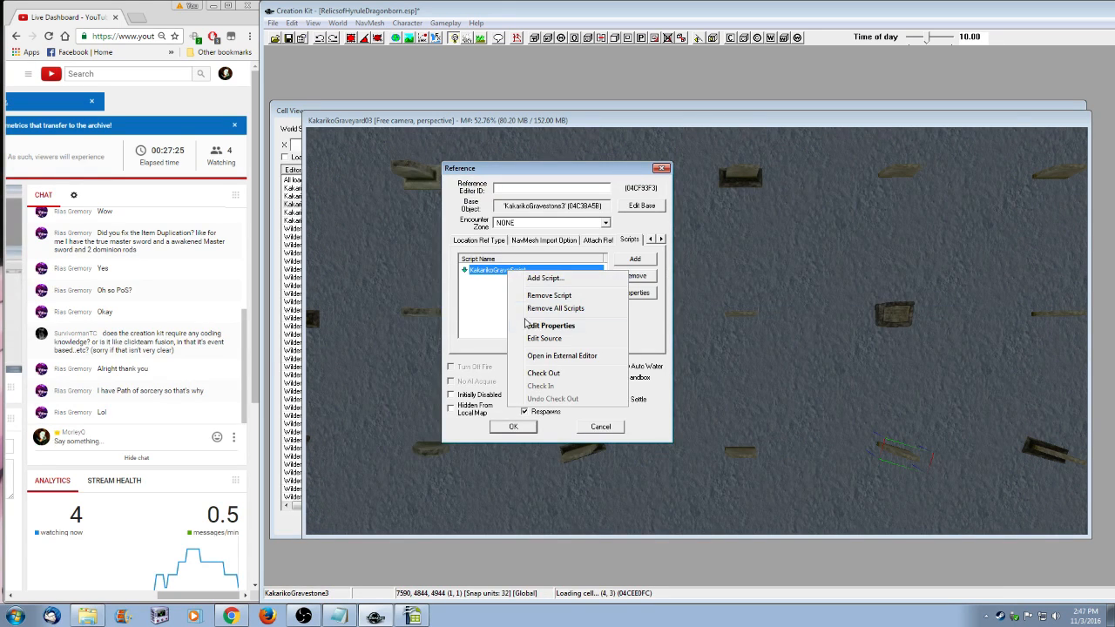
click(547, 326)
drag(465, 218, 790, 223)
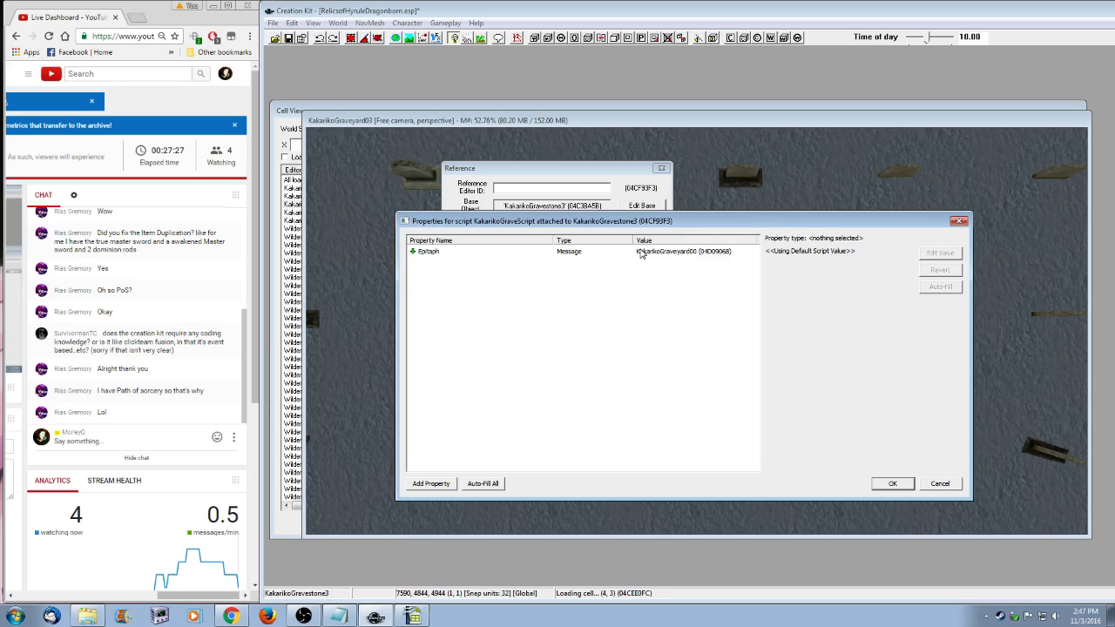
click(640, 253)
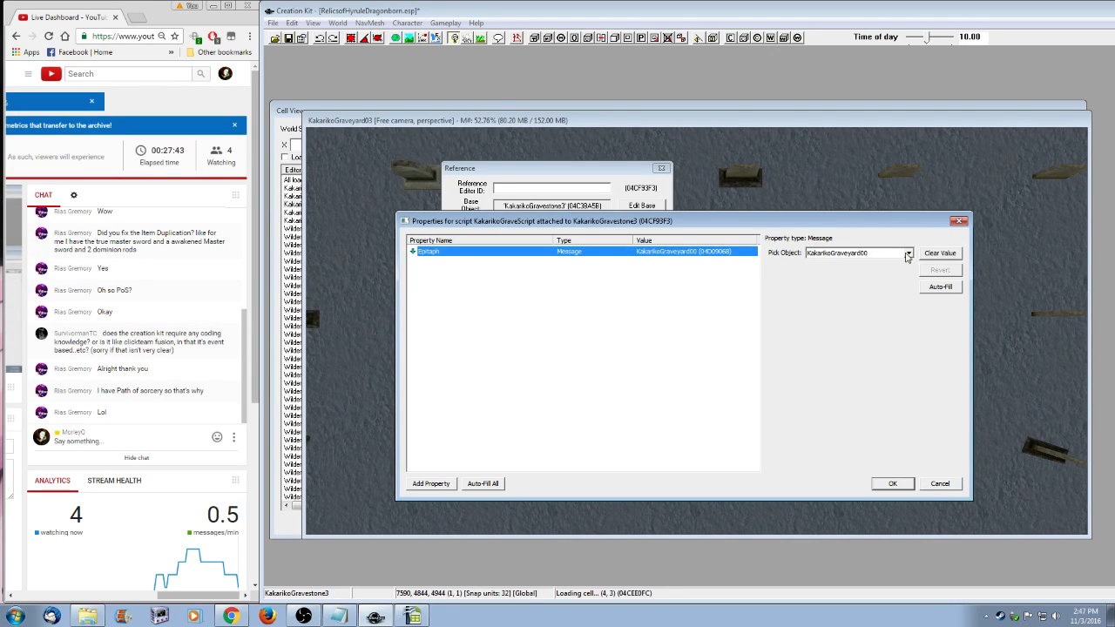
click(908, 253)
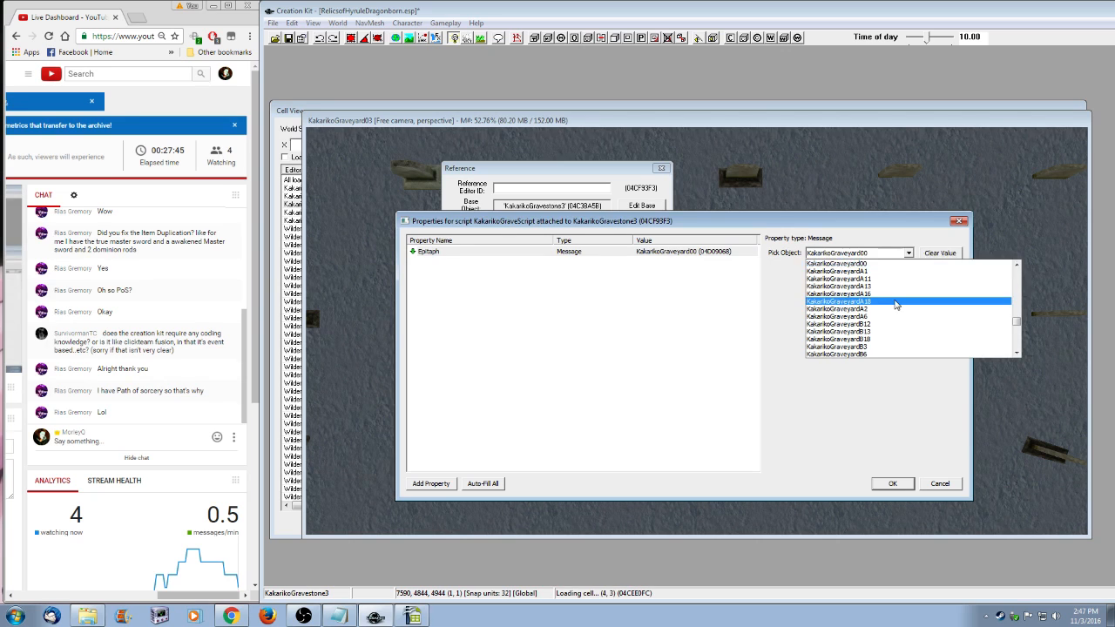
scroll(885, 307, down, 4)
scroll(885, 308, down, 10)
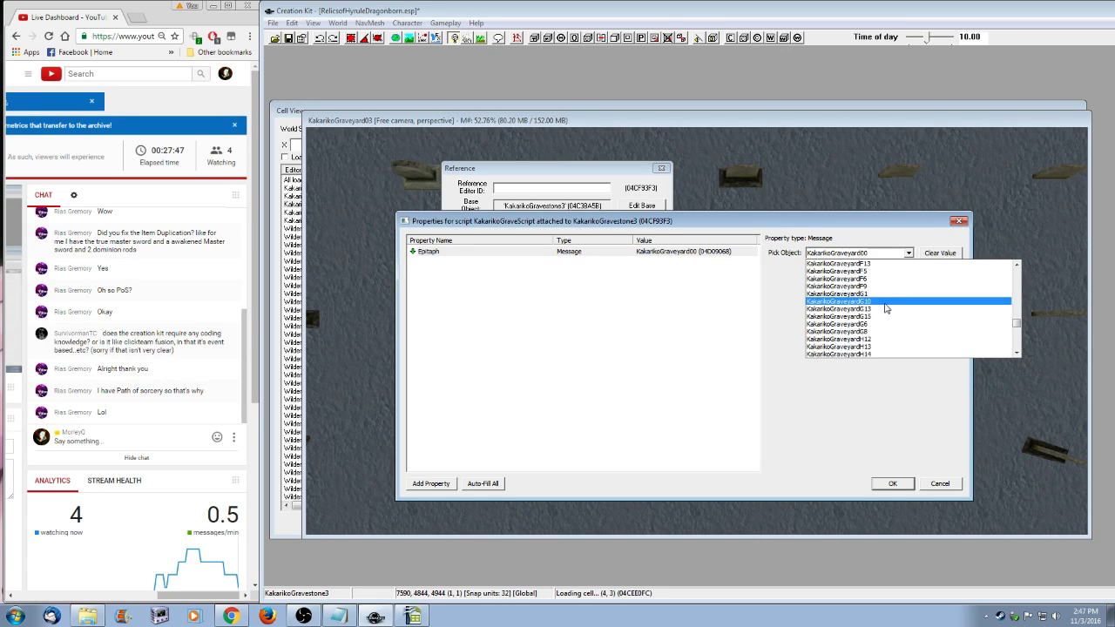
scroll(885, 308, down, 8)
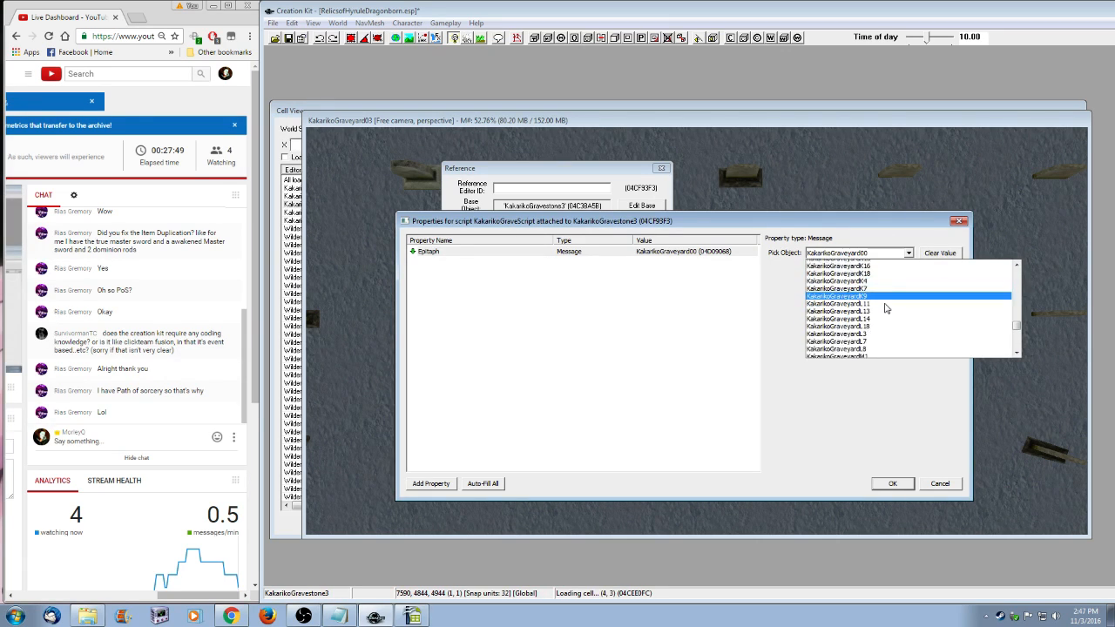
click(872, 312)
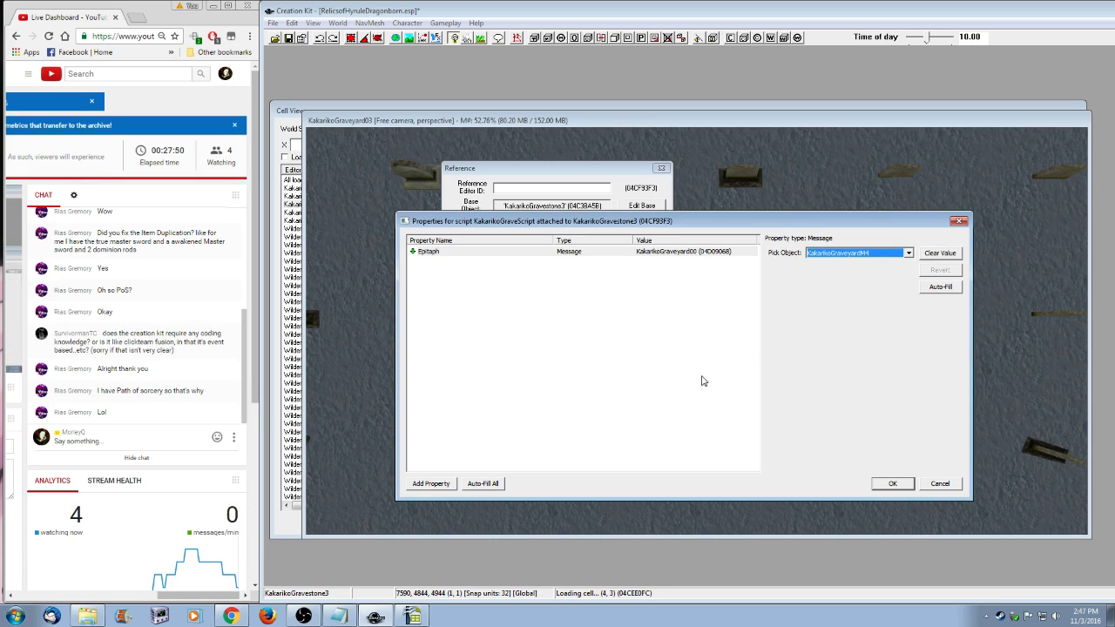
click(618, 385)
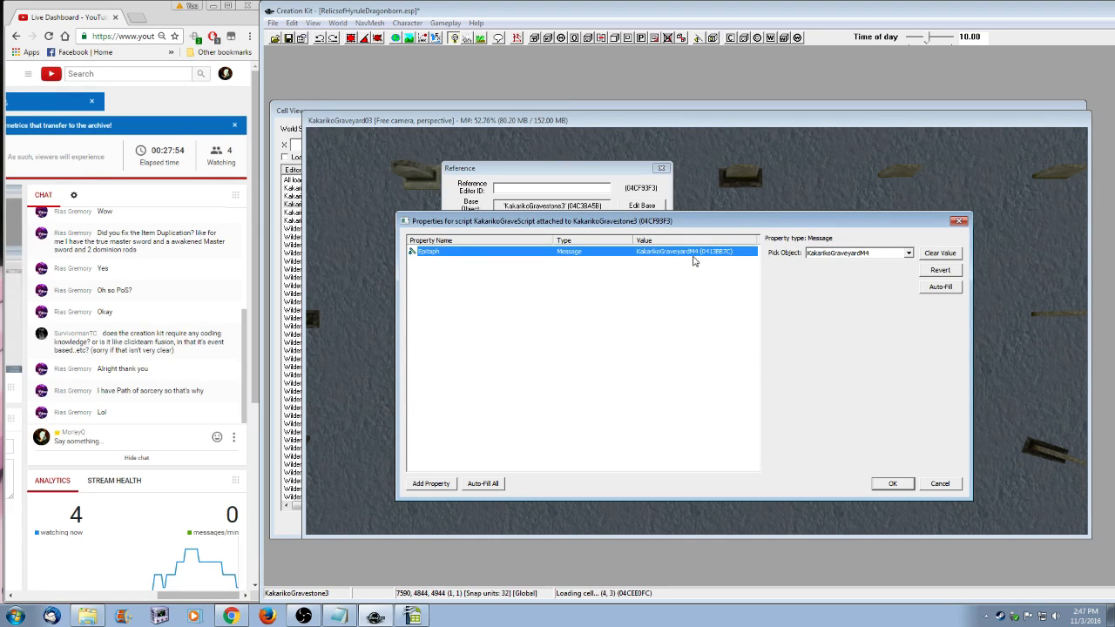
key(Return)
click(516, 425)
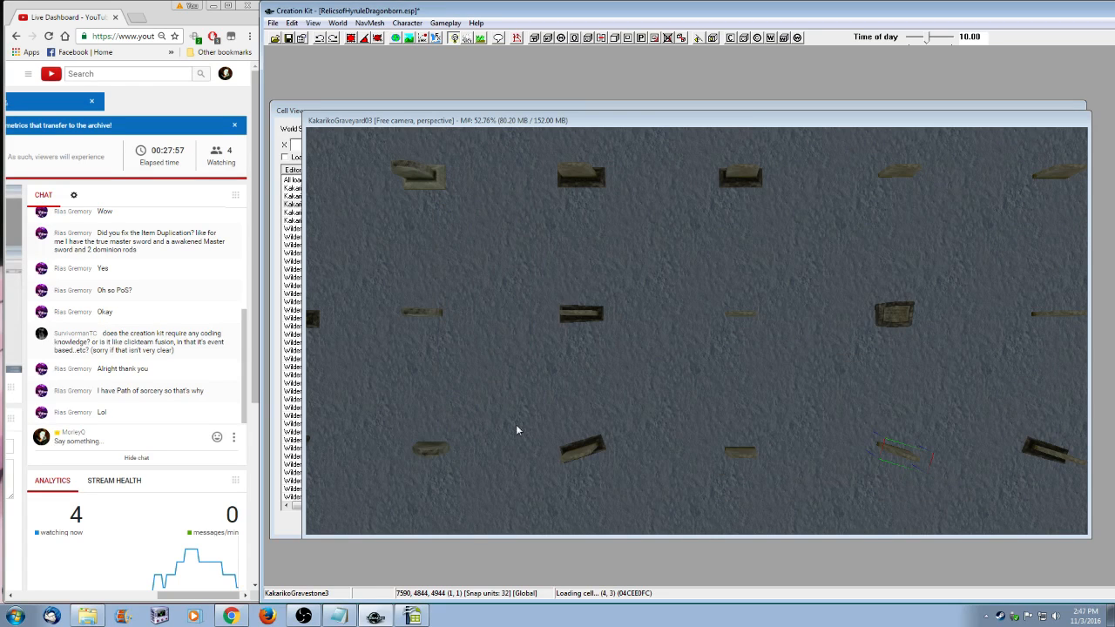
mouse_move(714, 123)
mouse_down()
mouse_move(723, 142)
mouse_move(712, 139)
mouse_up()
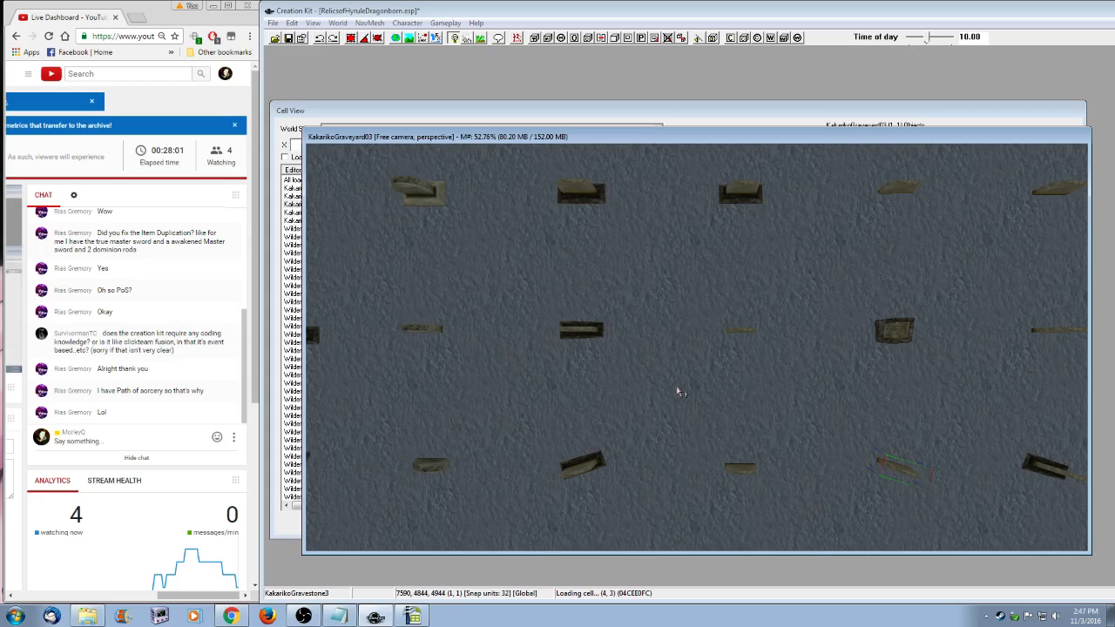
middle_drag(770, 418, 740, 405)
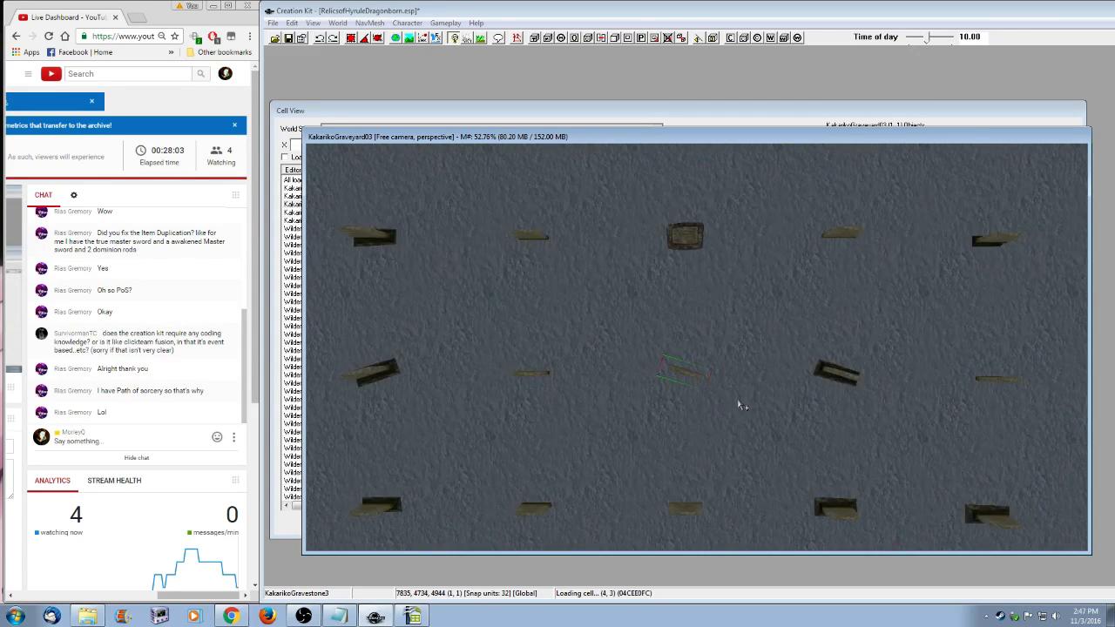
- Switch to the Notepad change log and remove the pending line "~Added gravestone M4"
key(alt+Tab)
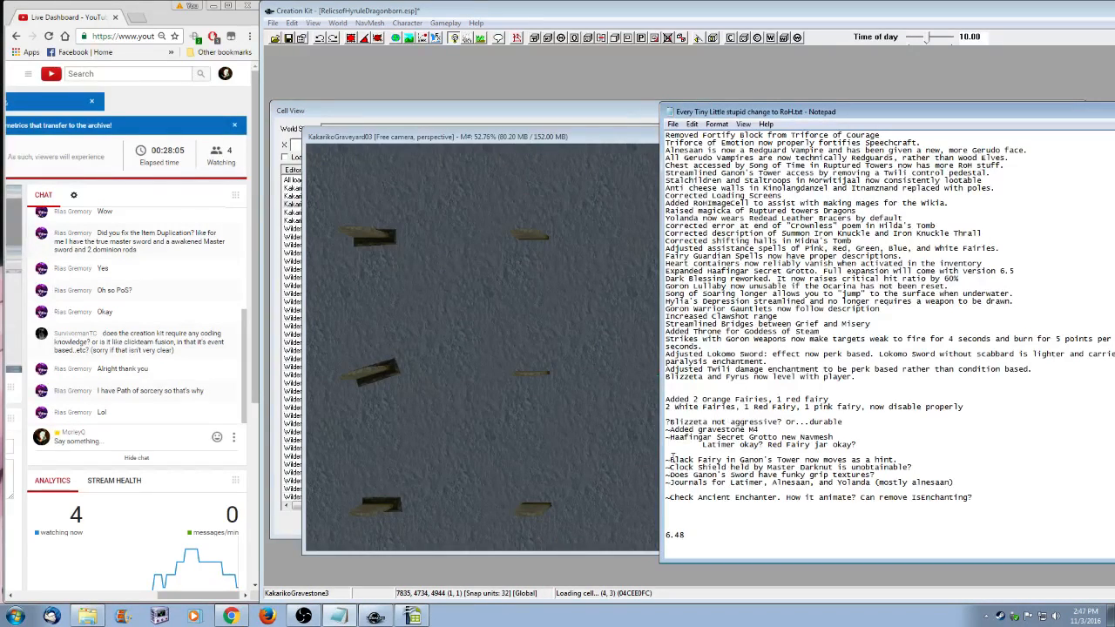
click(670, 429)
key(BackSpace)
key(shift+Down)
key(ctrl+x)
- Add the line "Added two new gravestones" below "Blizzeta and Fyrus now level with player." in the change log
click(885, 376)
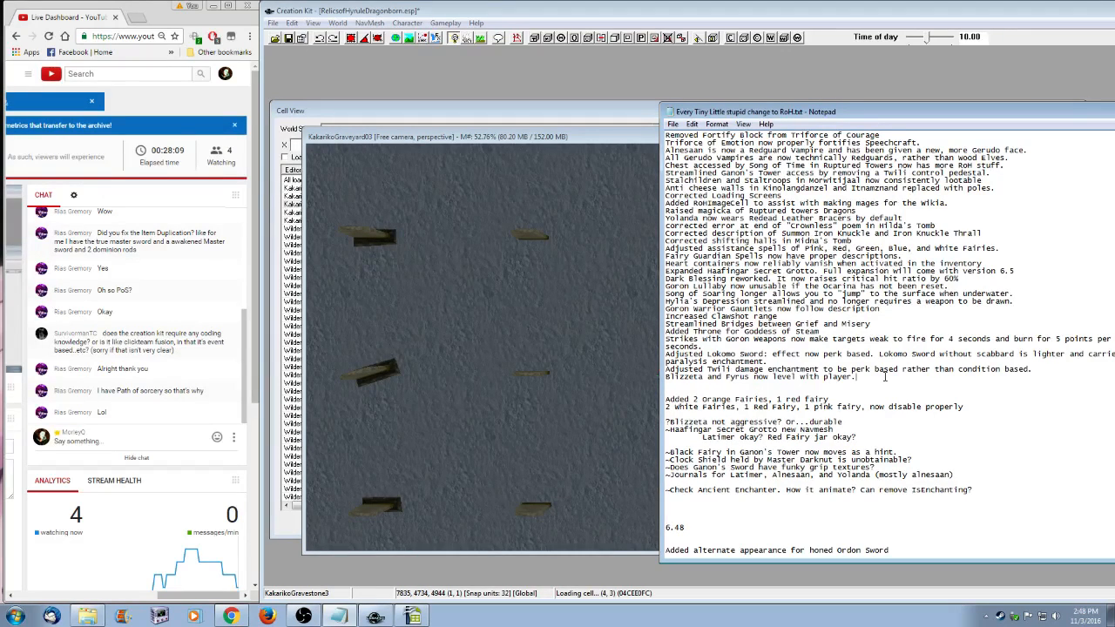
key(Return)
text(Added t)
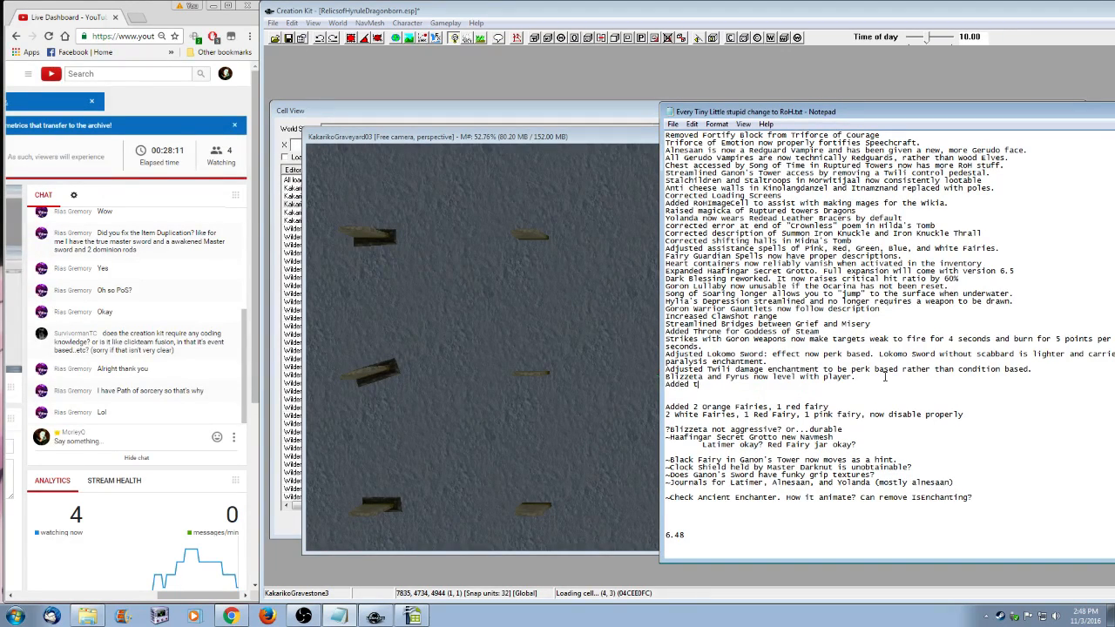
text(wo new gravestones)
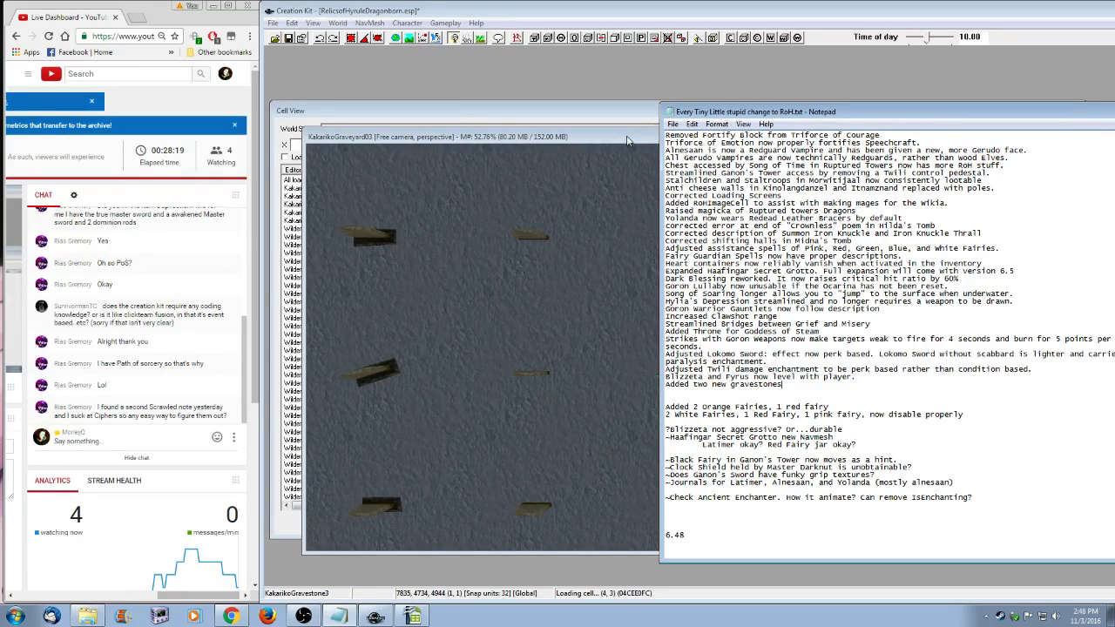
- Bring Cell View to the front, shift it slightly downward, and return to the Notepad change log
drag(502, 113, 509, 135)
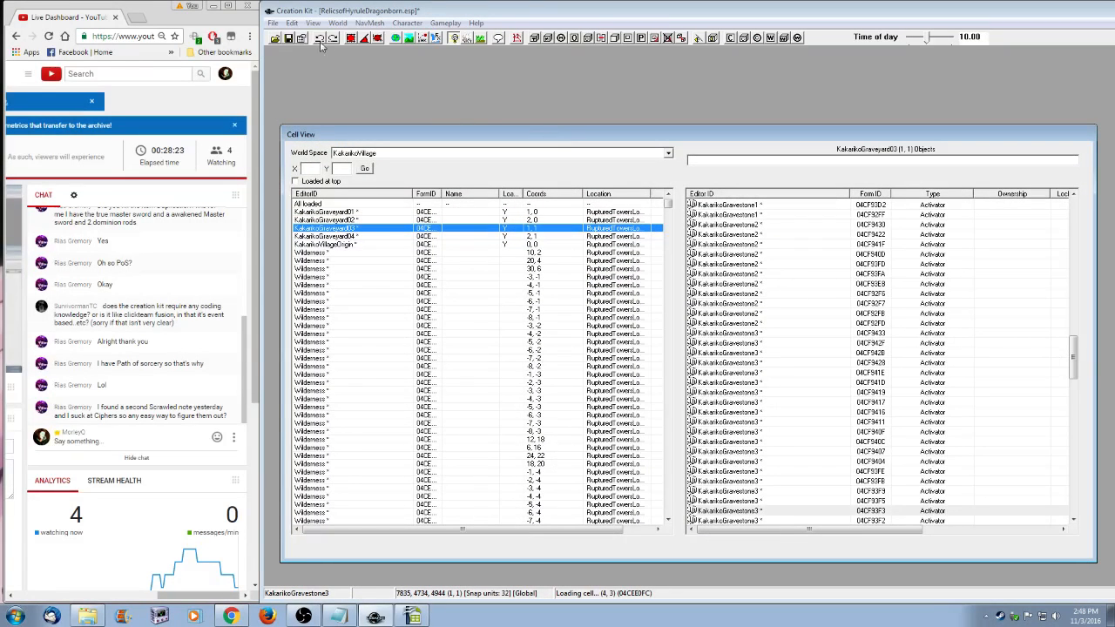
click(338, 617)
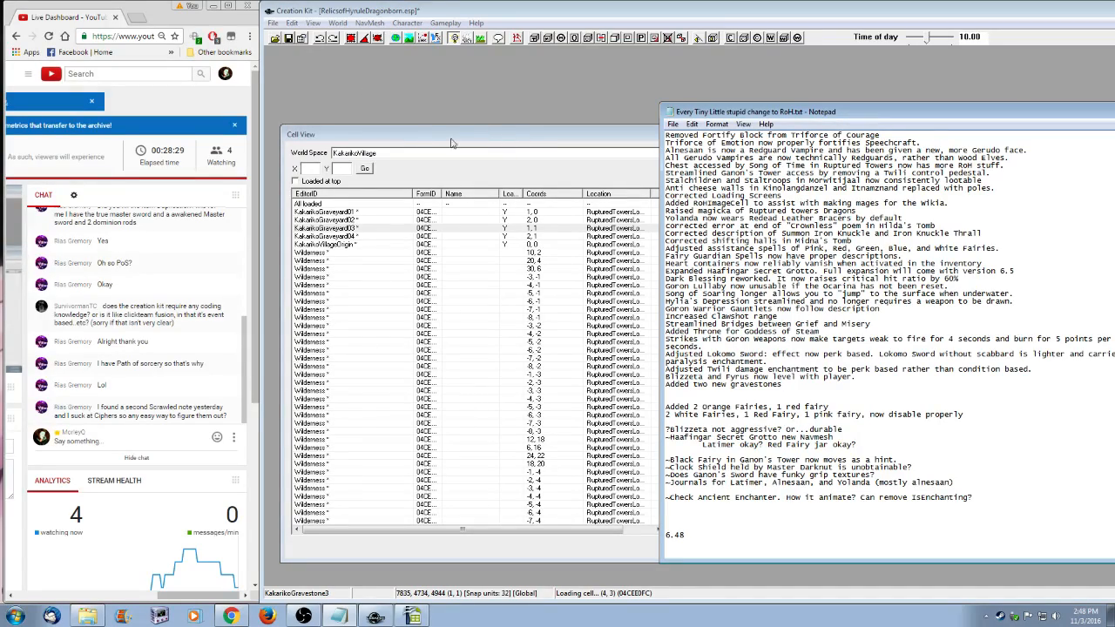
- Show the Book category in the Object Window and filter it for "note"
drag(510, 138, 490, 75)
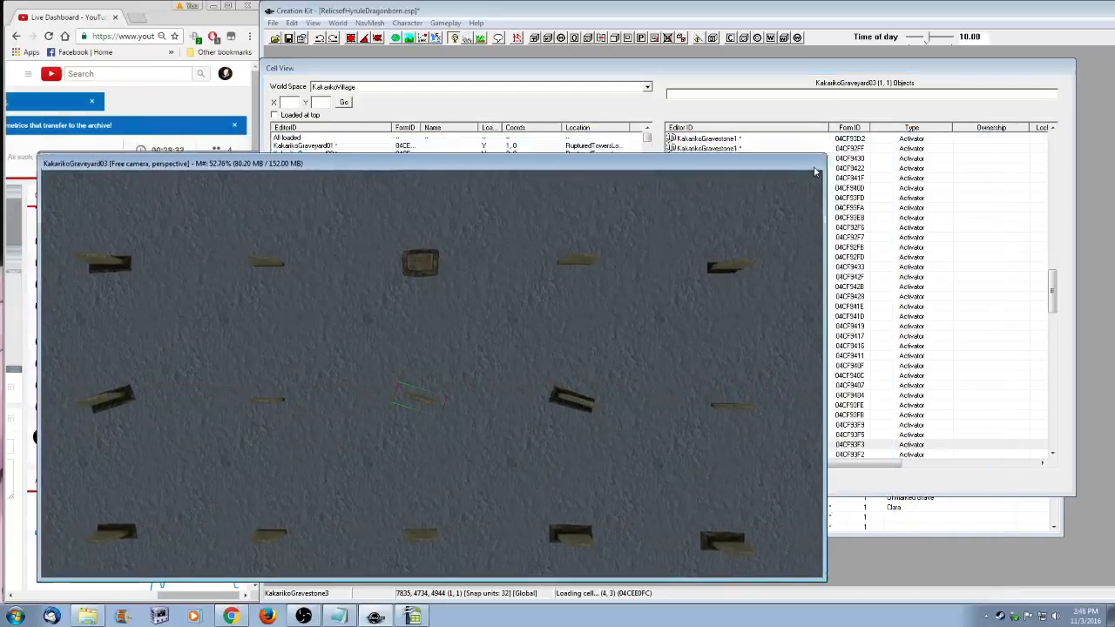
click(943, 514)
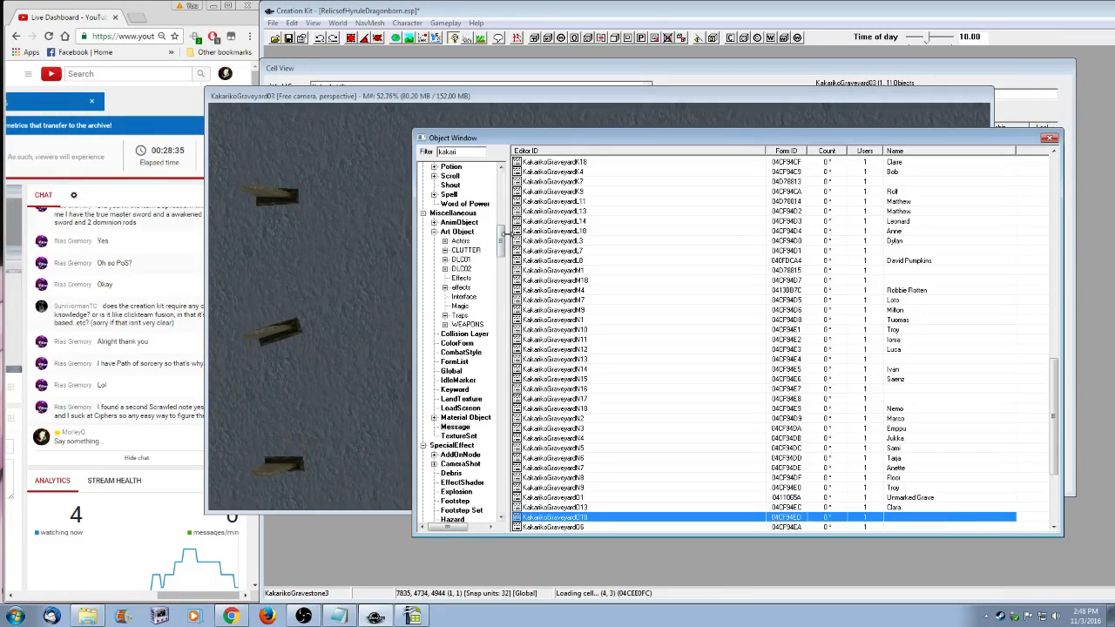
drag(502, 235, 501, 207)
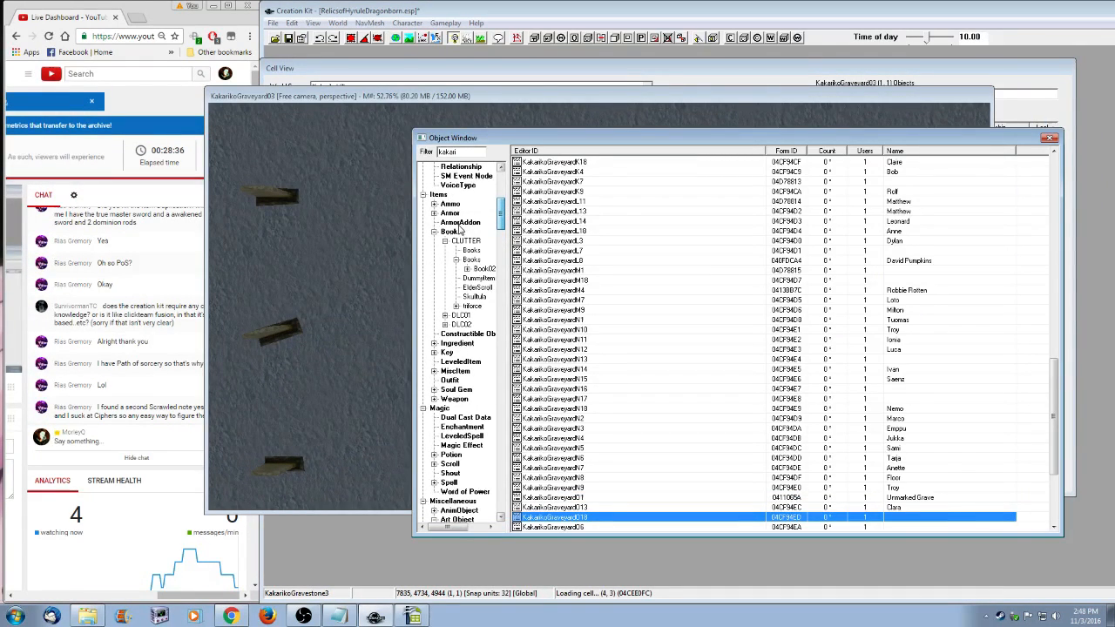
click(453, 231)
drag(461, 151, 375, 148)
text(note)
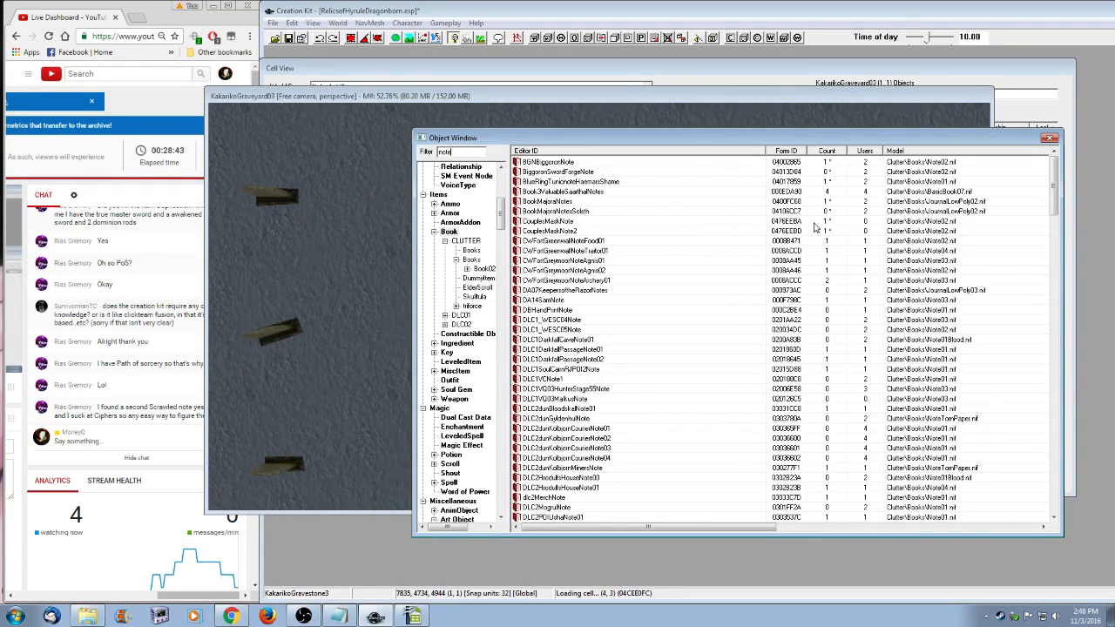
- Sort the filtered notes by form ID and open the book HylianGoronNote
click(798, 151)
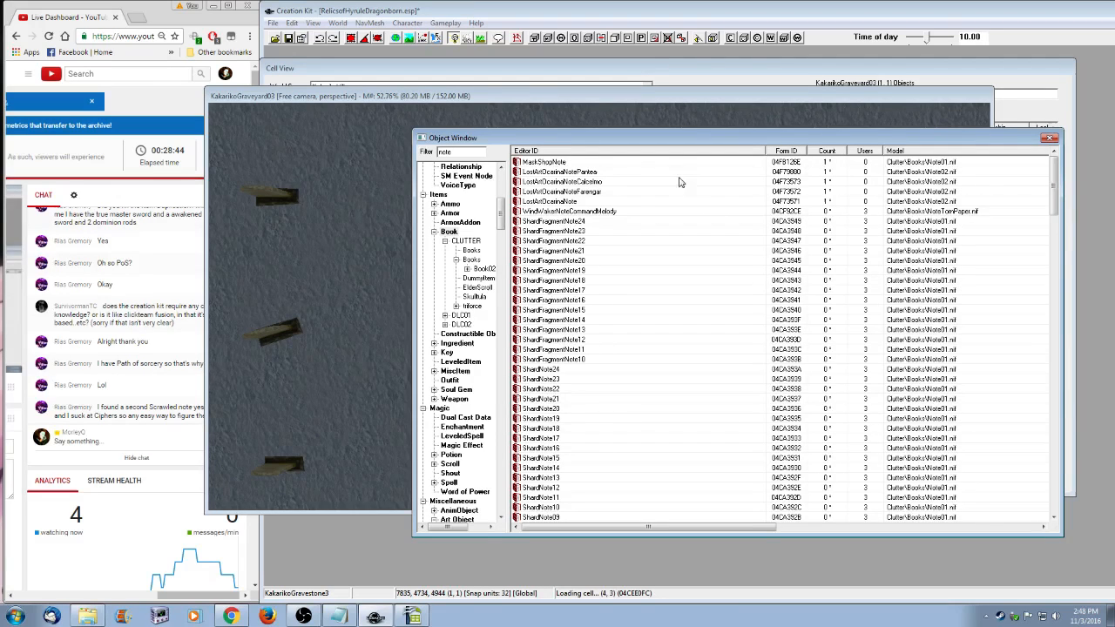
scroll(622, 357, down, 10)
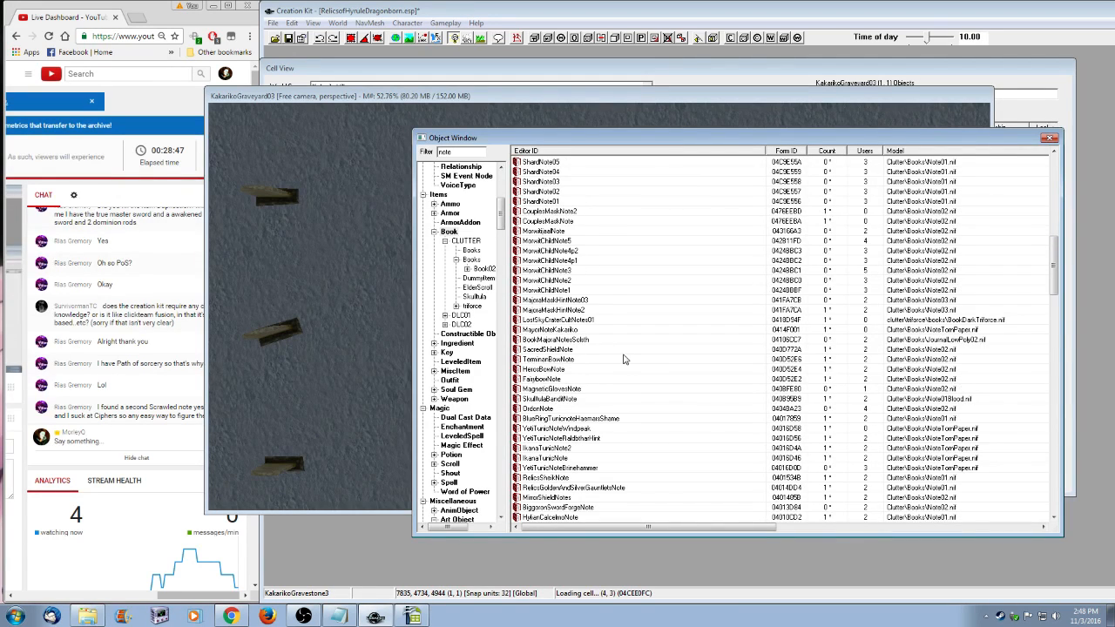
click(560, 369)
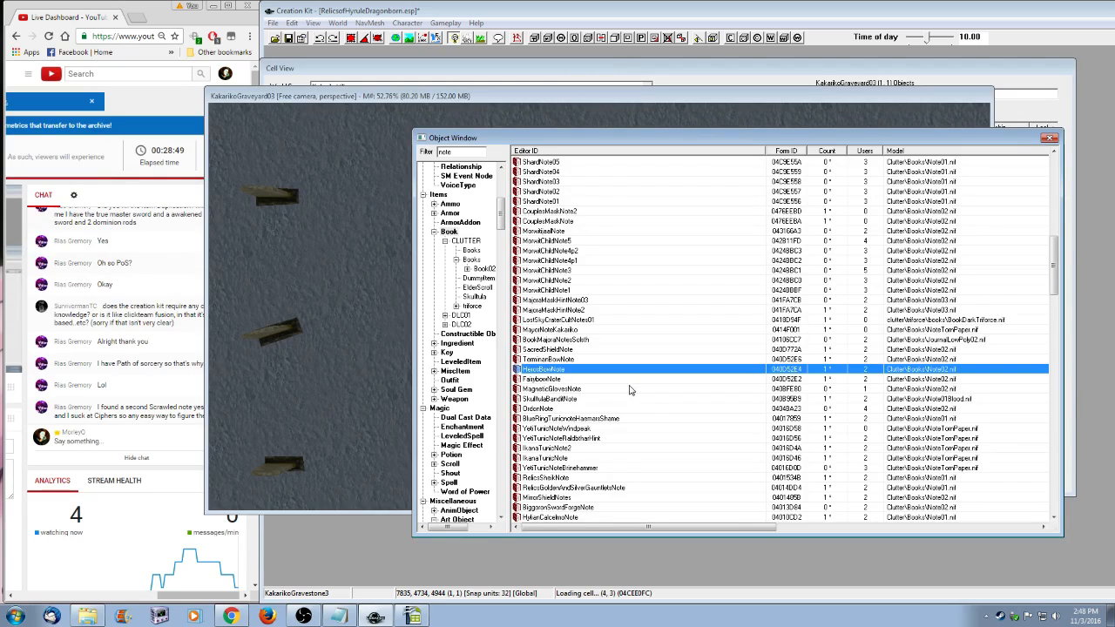
scroll(632, 391, down, 3)
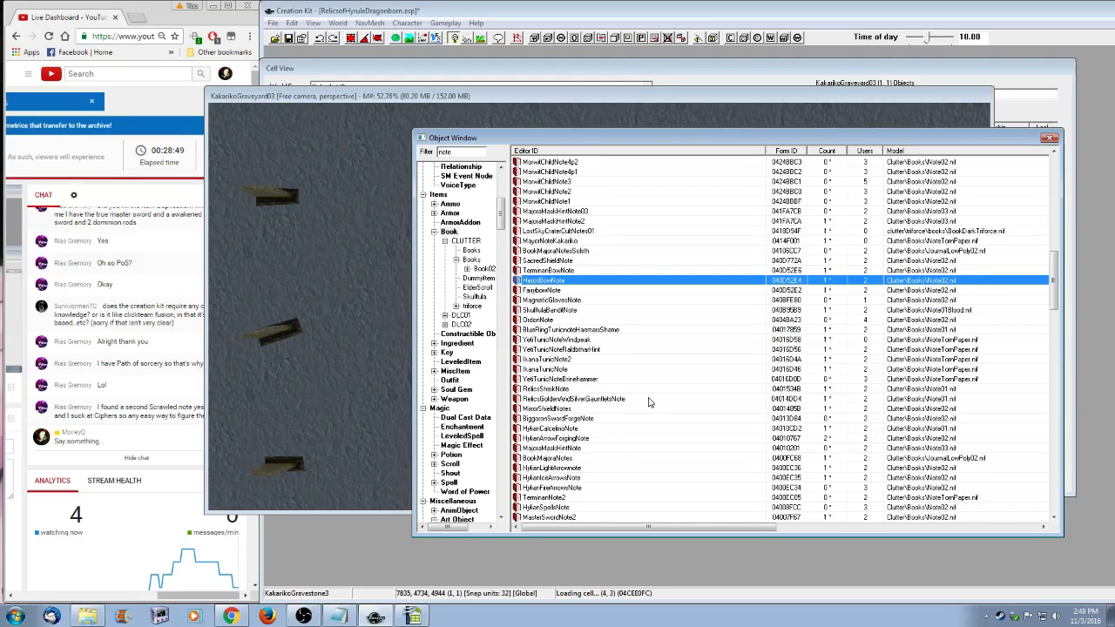
scroll(615, 438, down, 1)
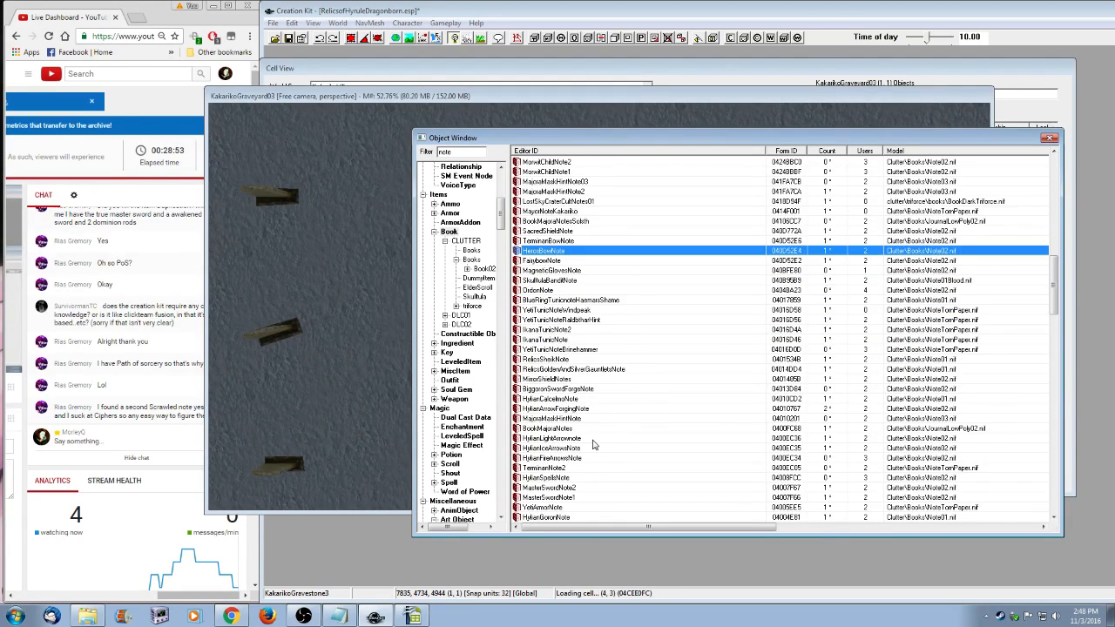
scroll(592, 445, down, 5)
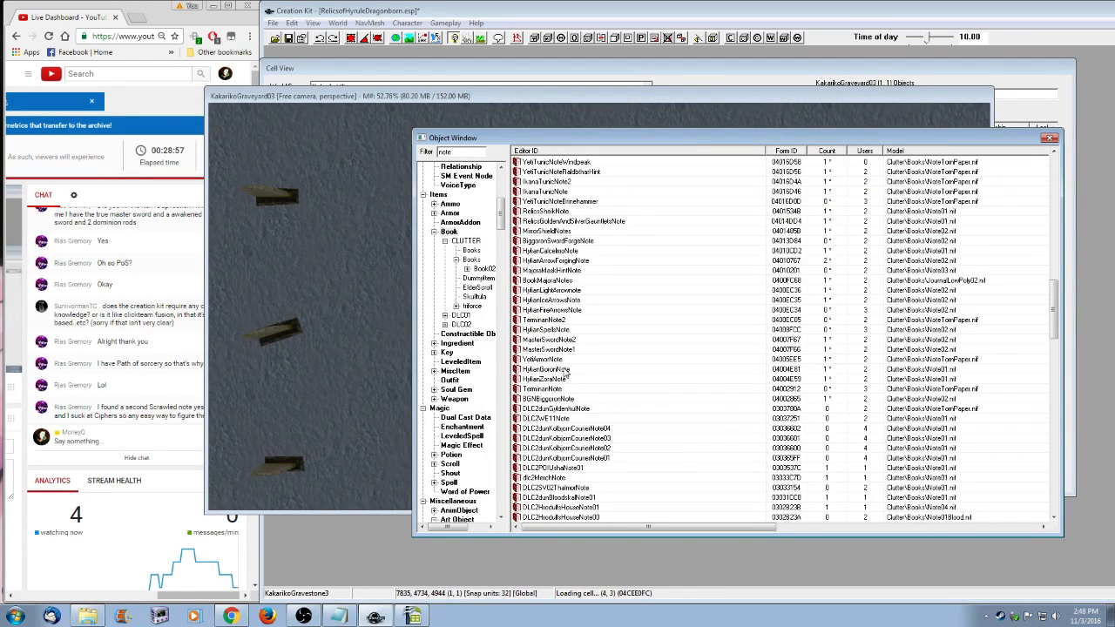
click(565, 370)
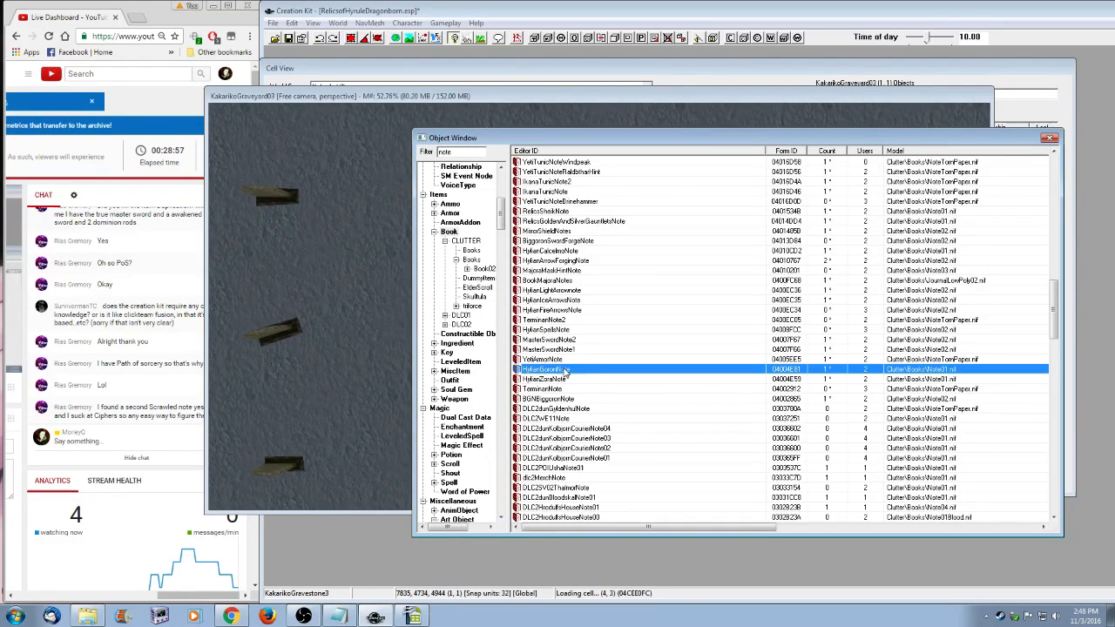
double_click(565, 371)
- Copy the ciphered line from the note's book text and open a blank Notepad document
drag(470, 190, 384, 193)
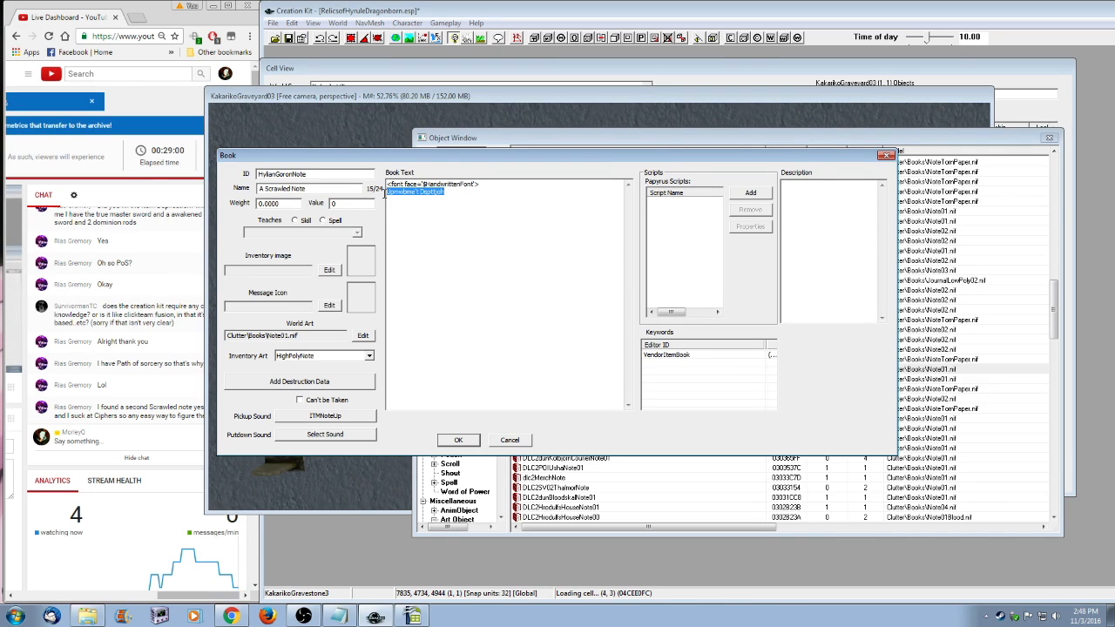
click(565, 241)
drag(462, 194, 383, 193)
click(21, 623)
click(52, 165)
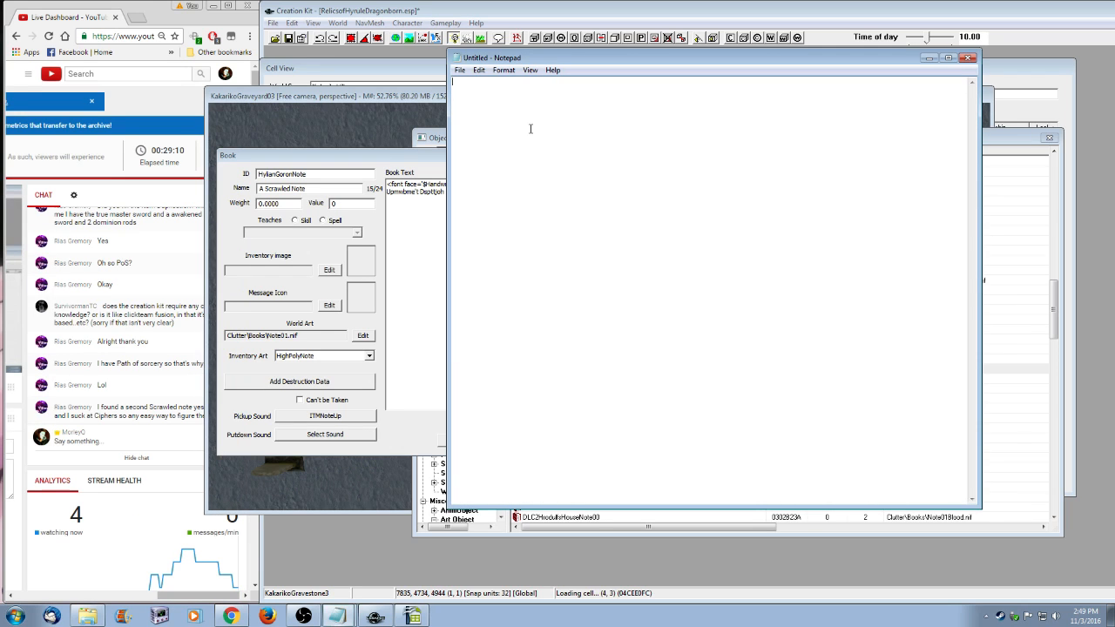
- Save the plugin and close the HylianGoronNote book without changing it
click(273, 23)
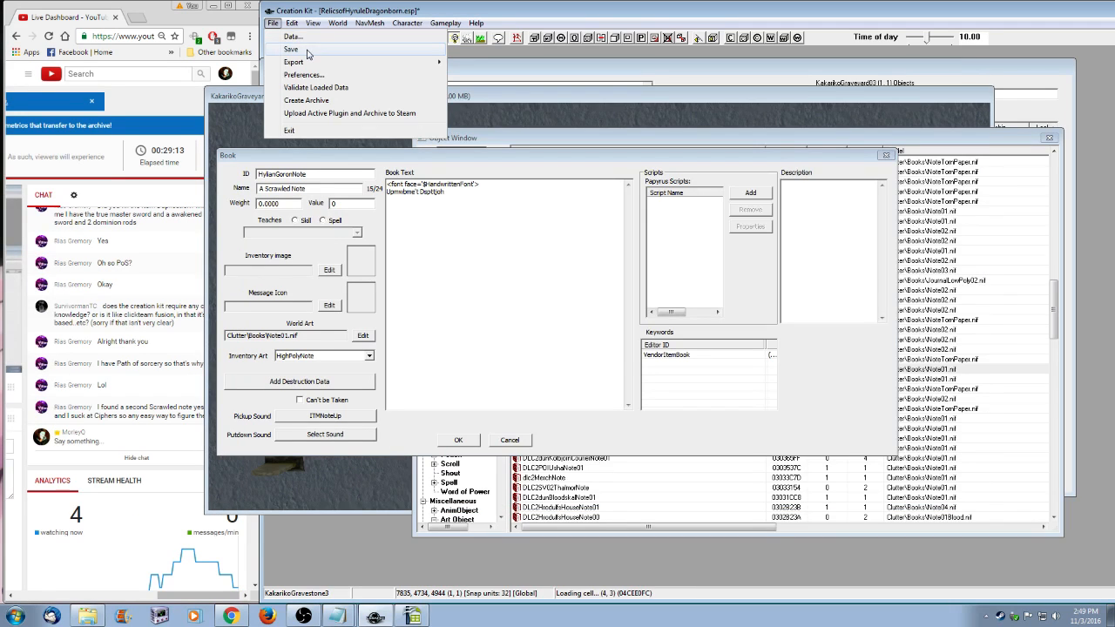
click(289, 47)
click(639, 350)
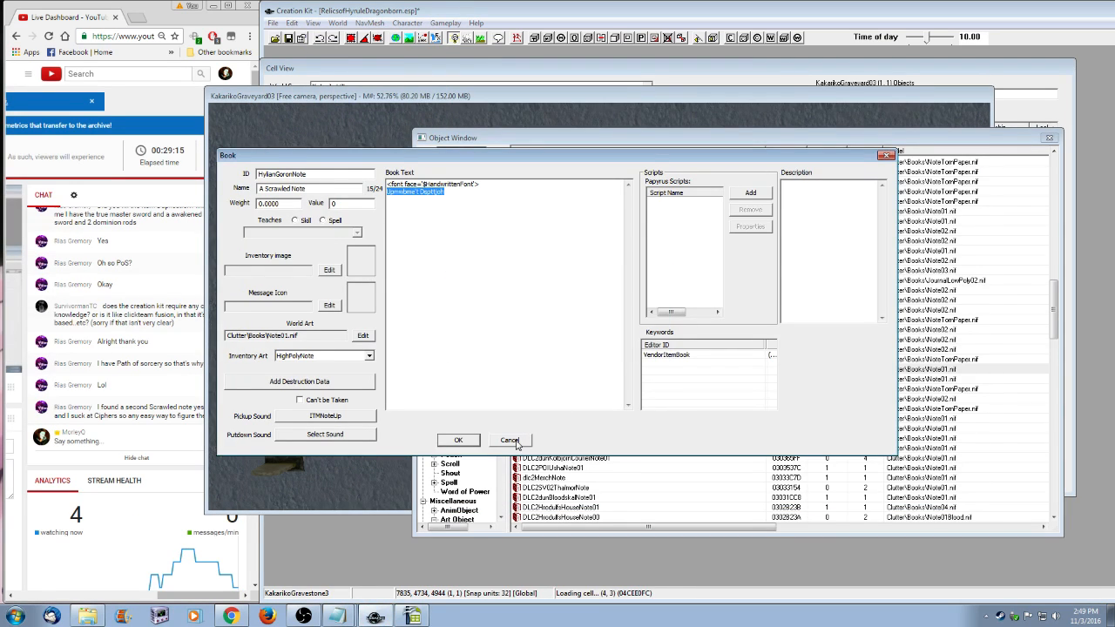
click(514, 442)
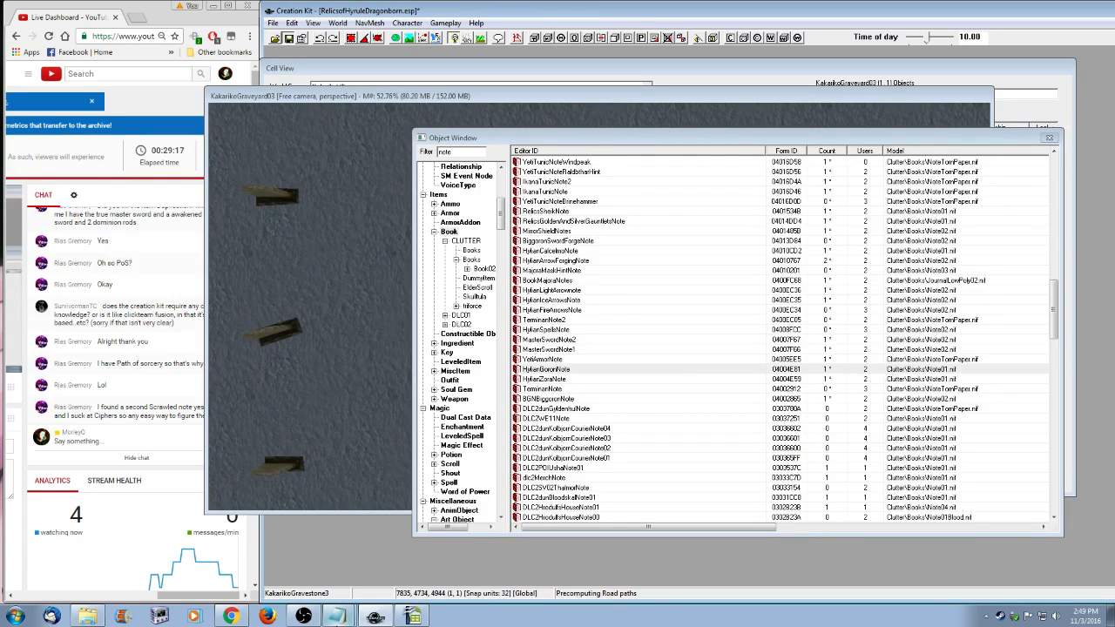
- Paste the copied ciphered line into the blank Notepad document and write "'s" two lines beneath it
click(336, 616)
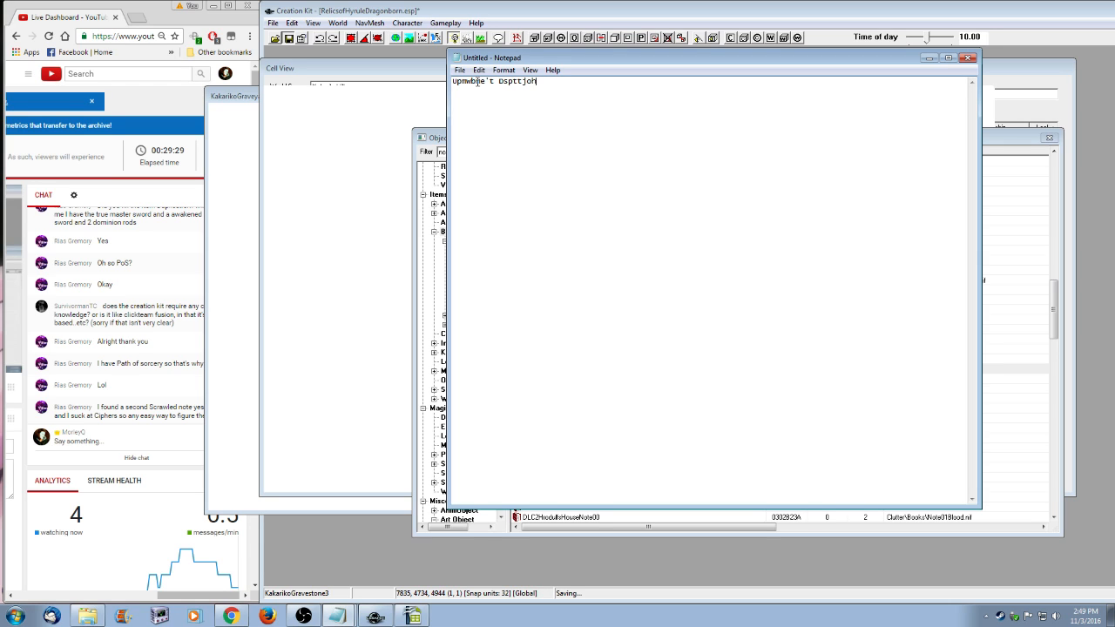
drag(497, 81, 452, 81)
click(492, 81)
key(shift+Left)
key(shift+Left)
click(729, 256)
text('s)
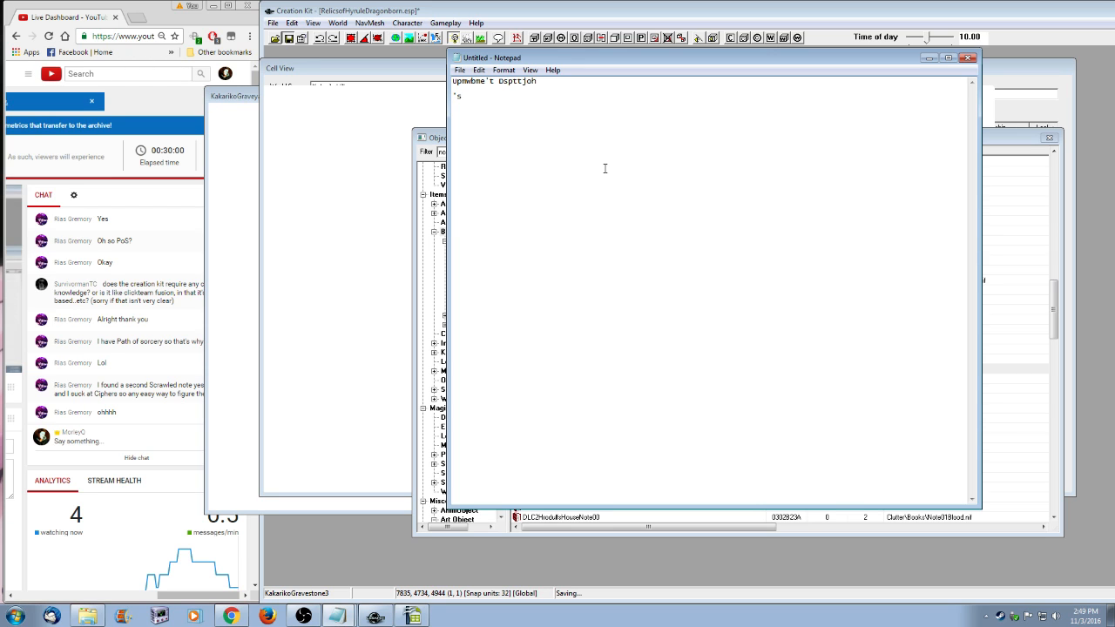
- Highlight parts of the ciphered line to compare its letters after the apostrophe with the "'s" below it
double_click(462, 94)
click(531, 140)
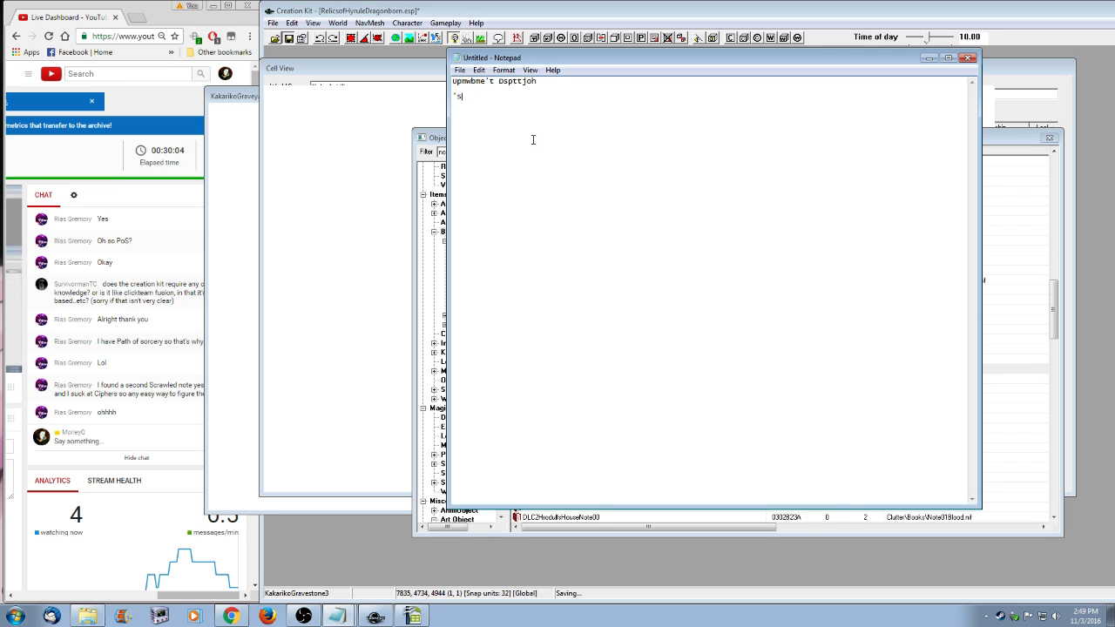
drag(498, 81, 489, 81)
click(485, 98)
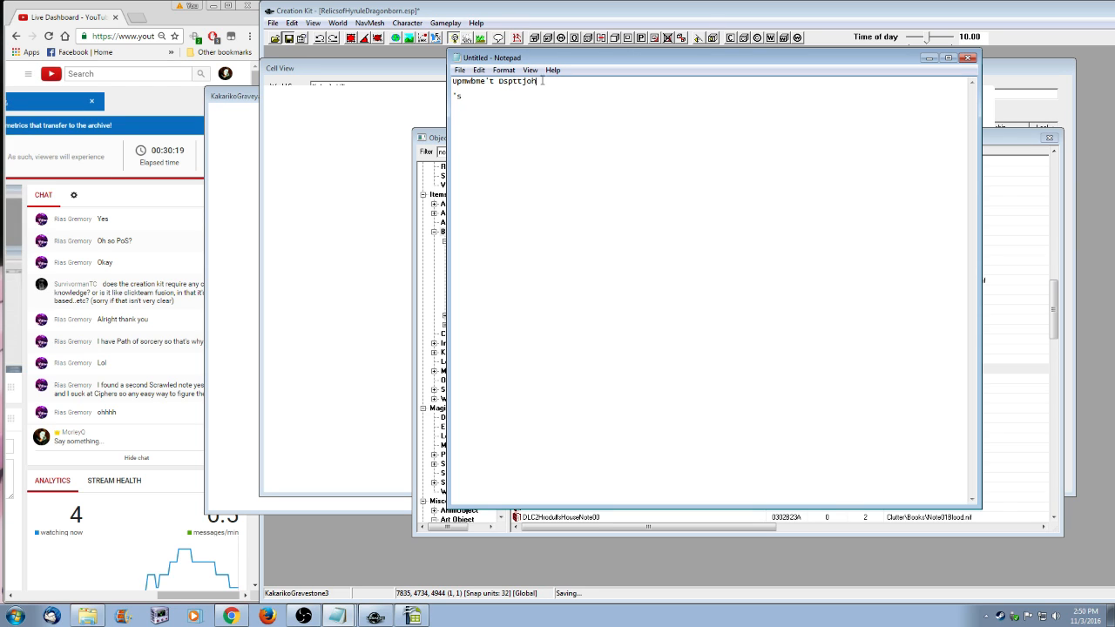
click(488, 98)
drag(489, 81, 494, 81)
click(503, 99)
key(shift+Home)
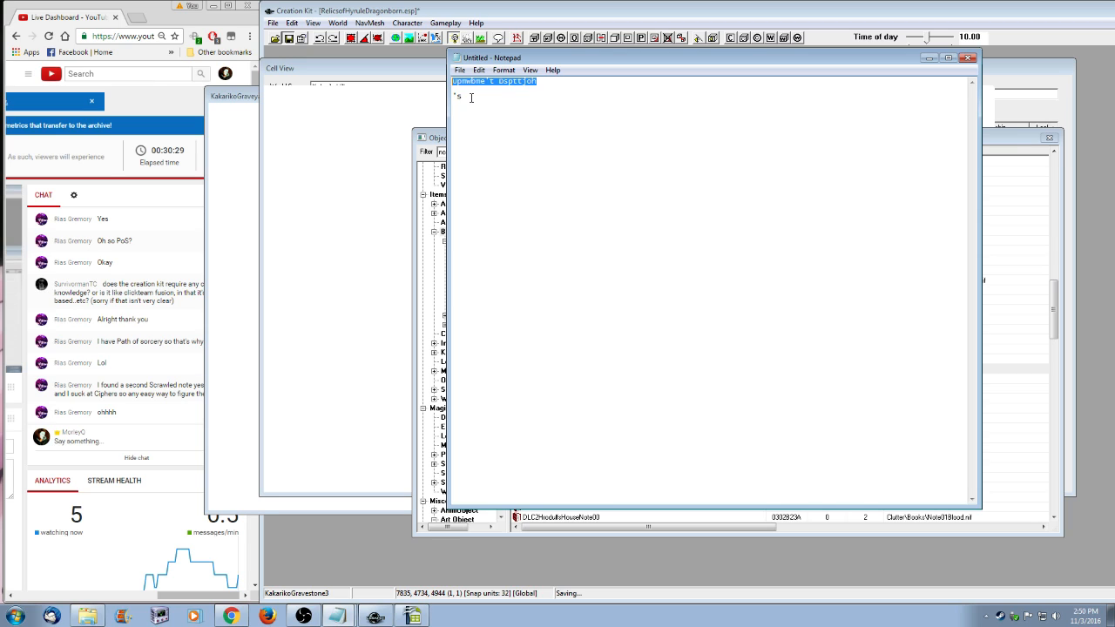
click(512, 125)
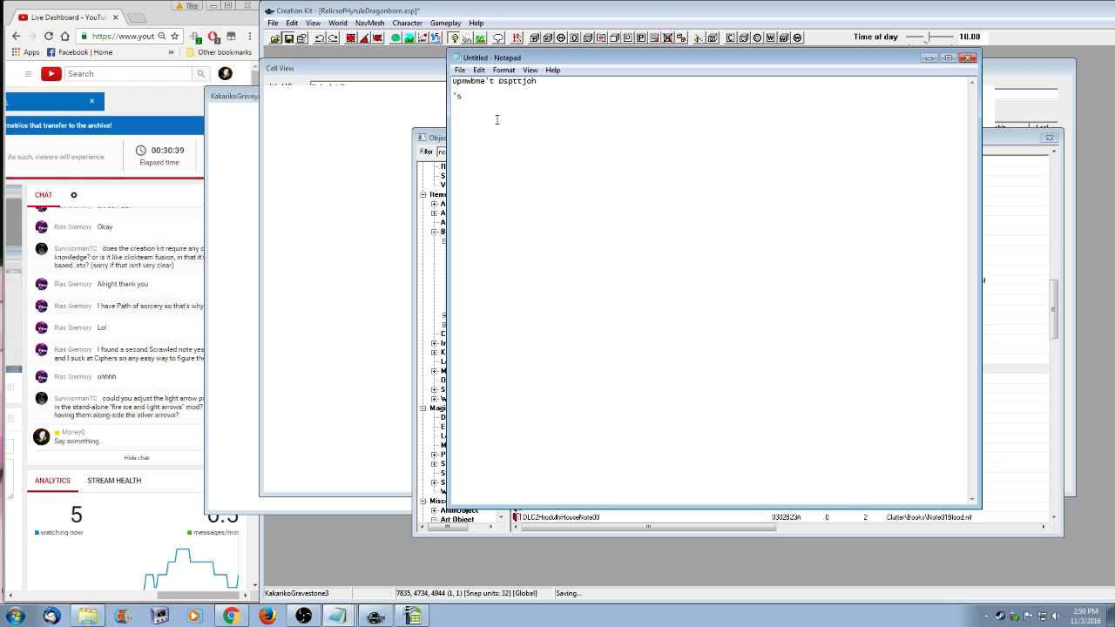
- Delete the "'s" from the Notepad document, bring the render window to the front and shift it slightly sideways
key(BackSpace)
key(BackSpace)
key(BackSpace)
click(236, 97)
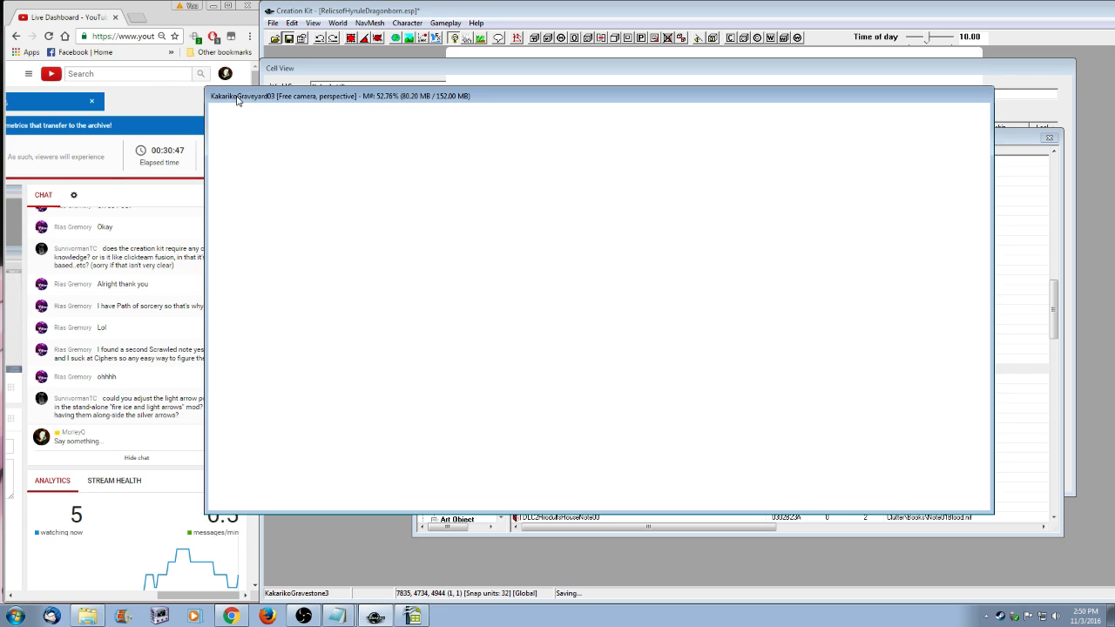
drag(237, 98, 284, 100)
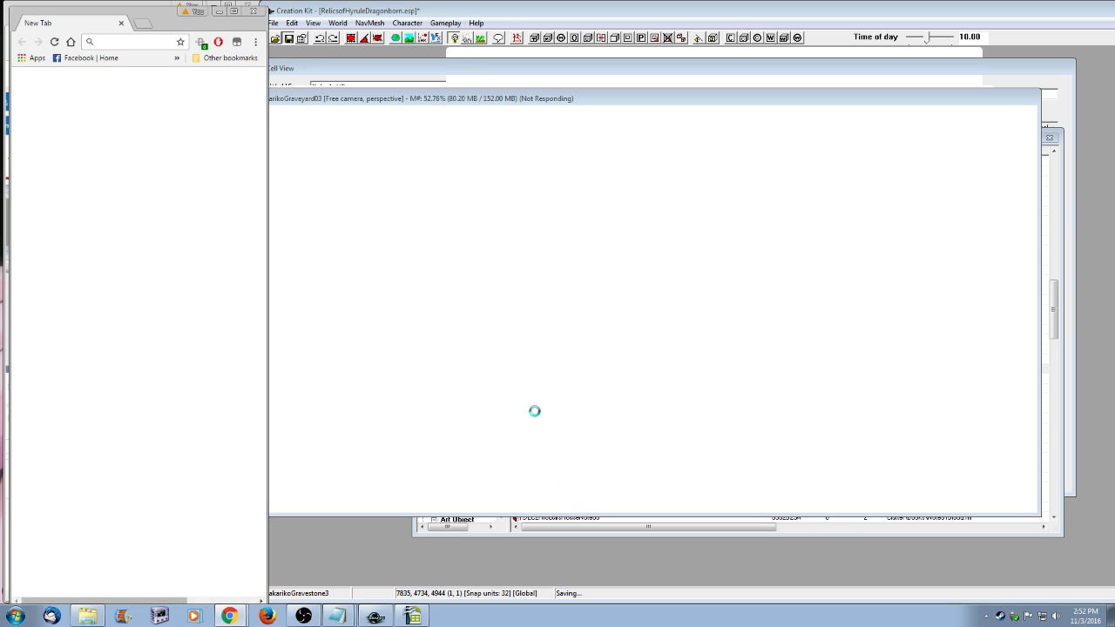
- Switch to a new Chrome window, search Google for "kakariko" and open the Zelda Wiki article on Kakariko Village
drag(205, 29, 642, 61)
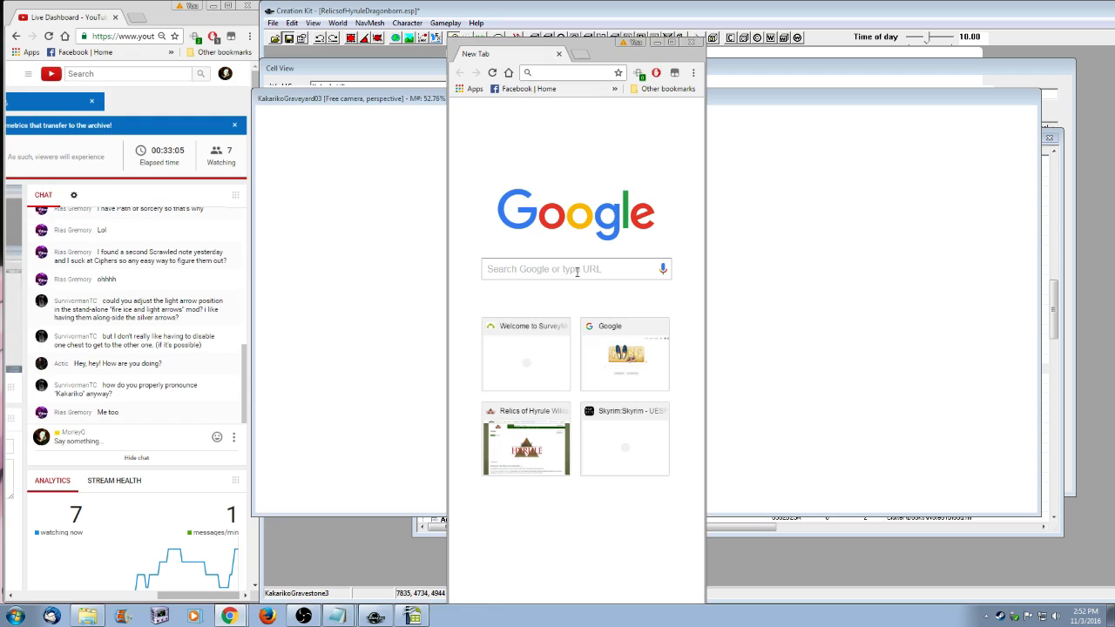
click(577, 271)
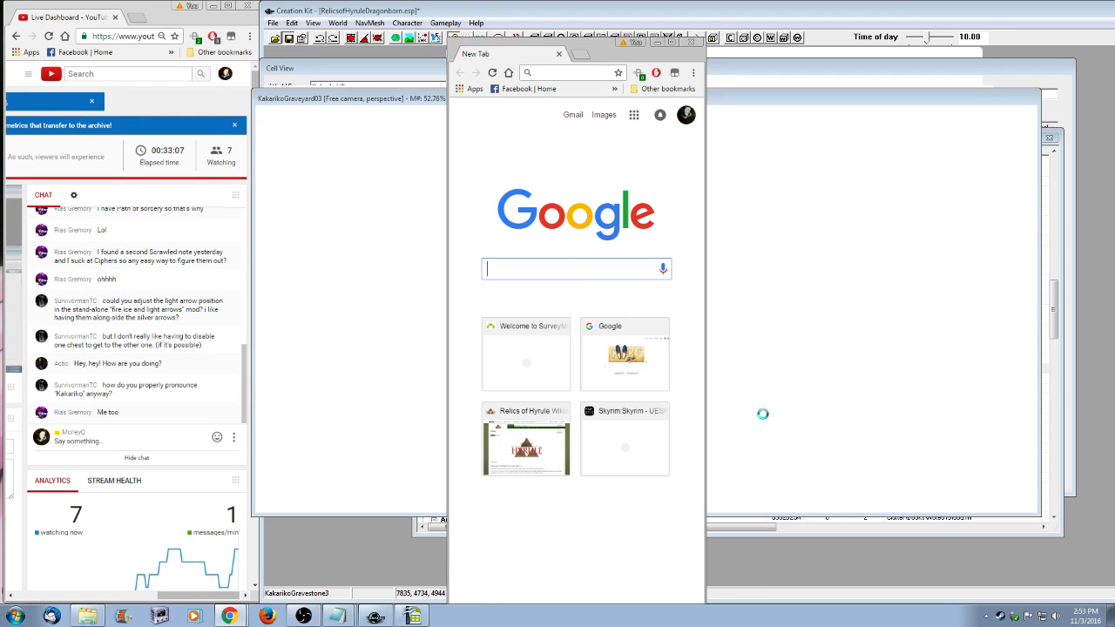
text(kar)
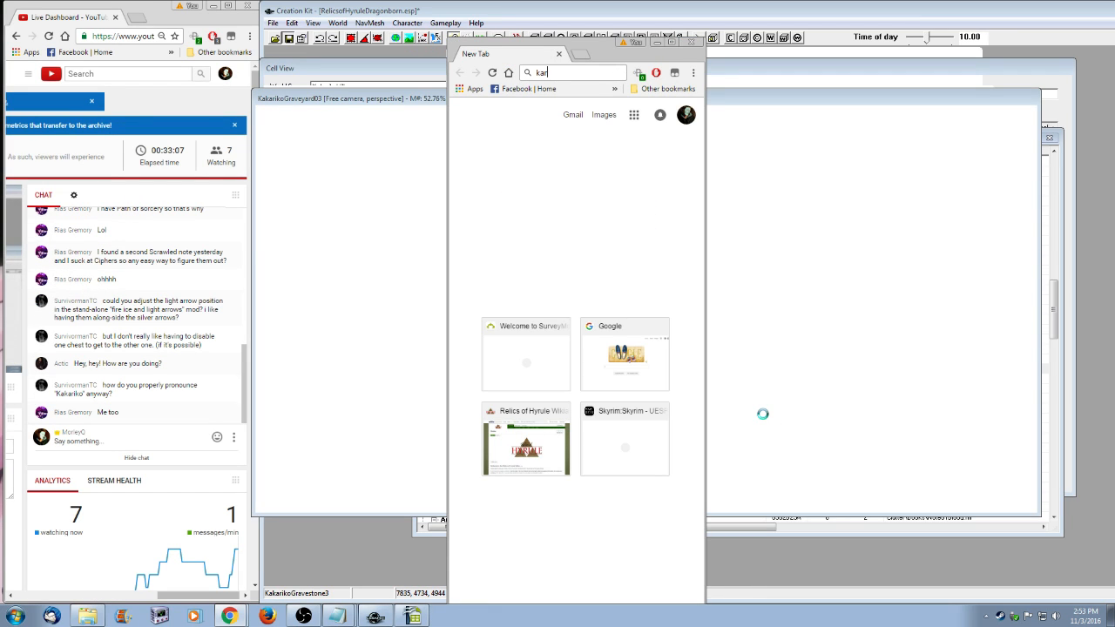
text(ariko)
key(Return)
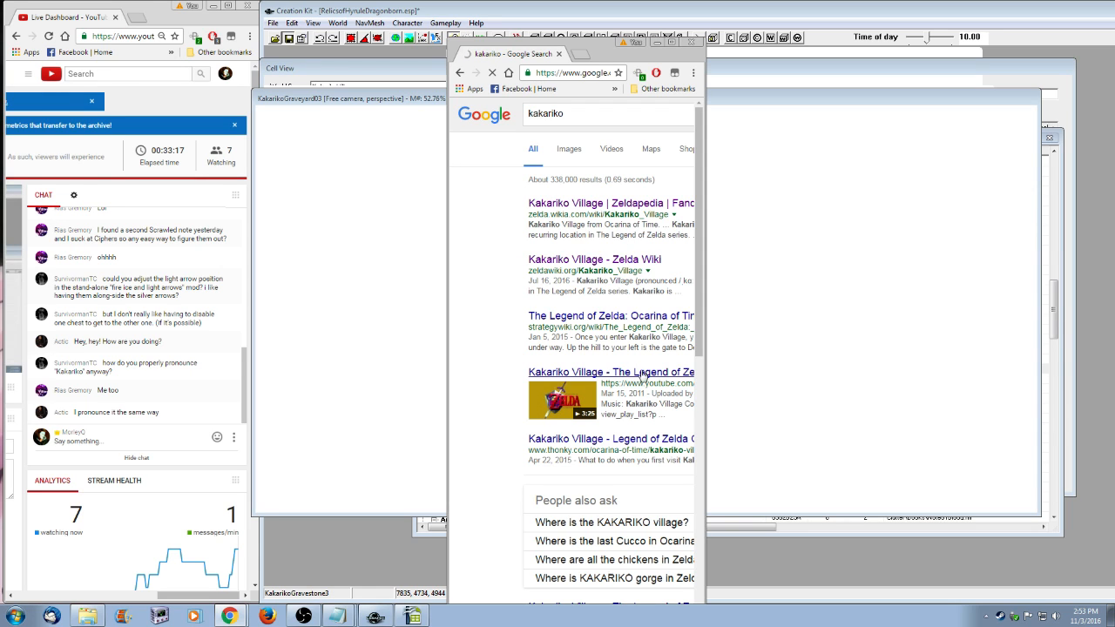
drag(705, 262, 995, 264)
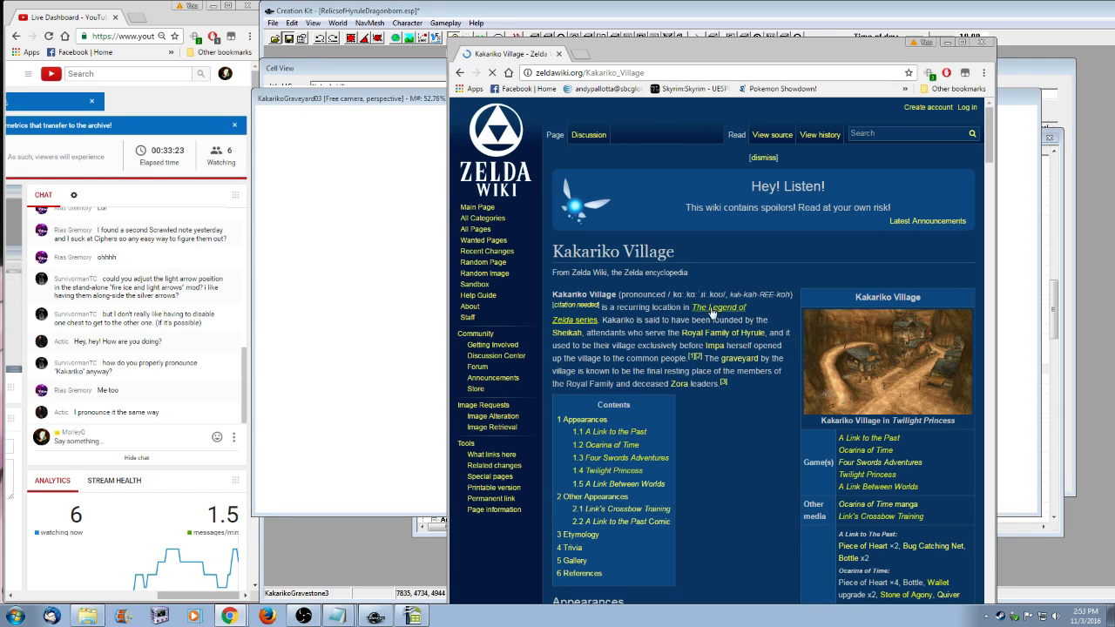
- Highlight the phonetic pronunciation in the Kakariko Village article and read its Etymology section and gallery
drag(730, 295, 789, 297)
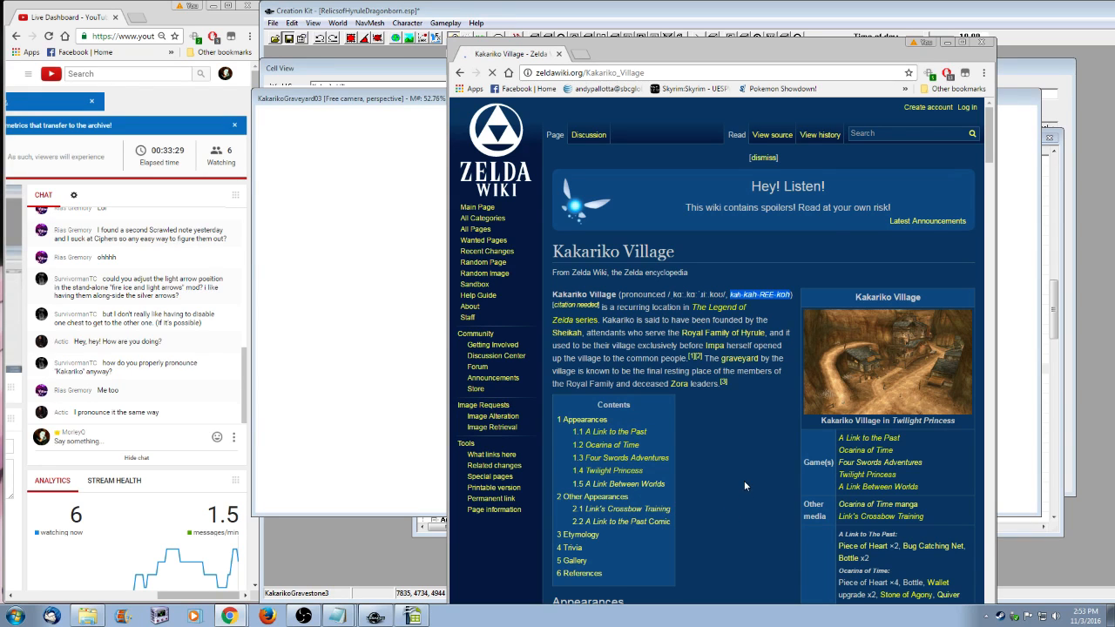
scroll(736, 415, down, 3)
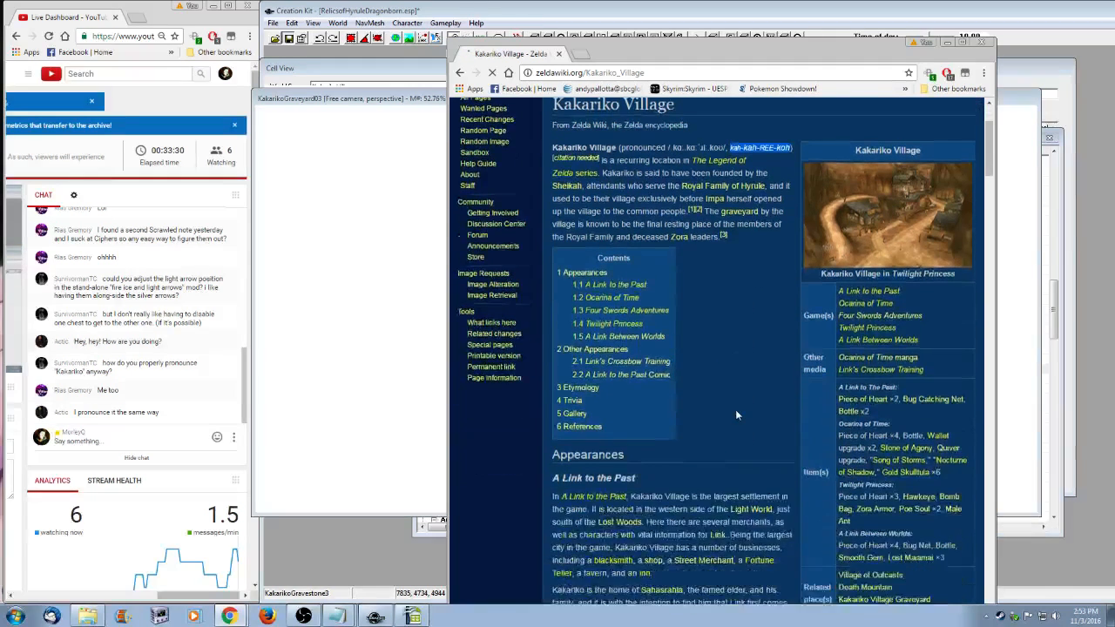
click(579, 387)
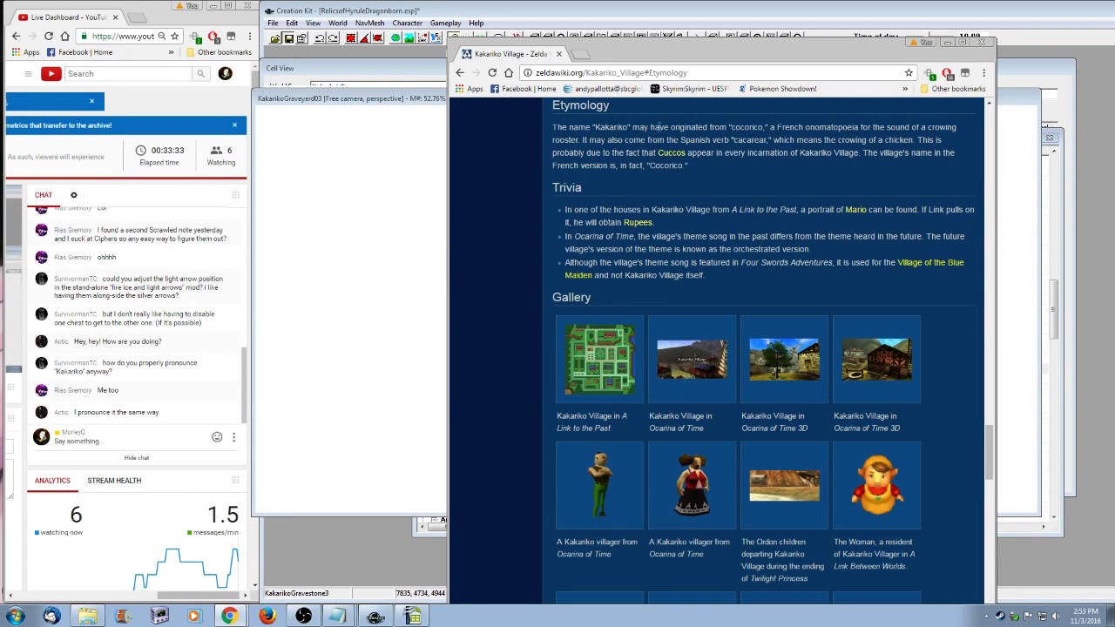
drag(679, 127, 867, 127)
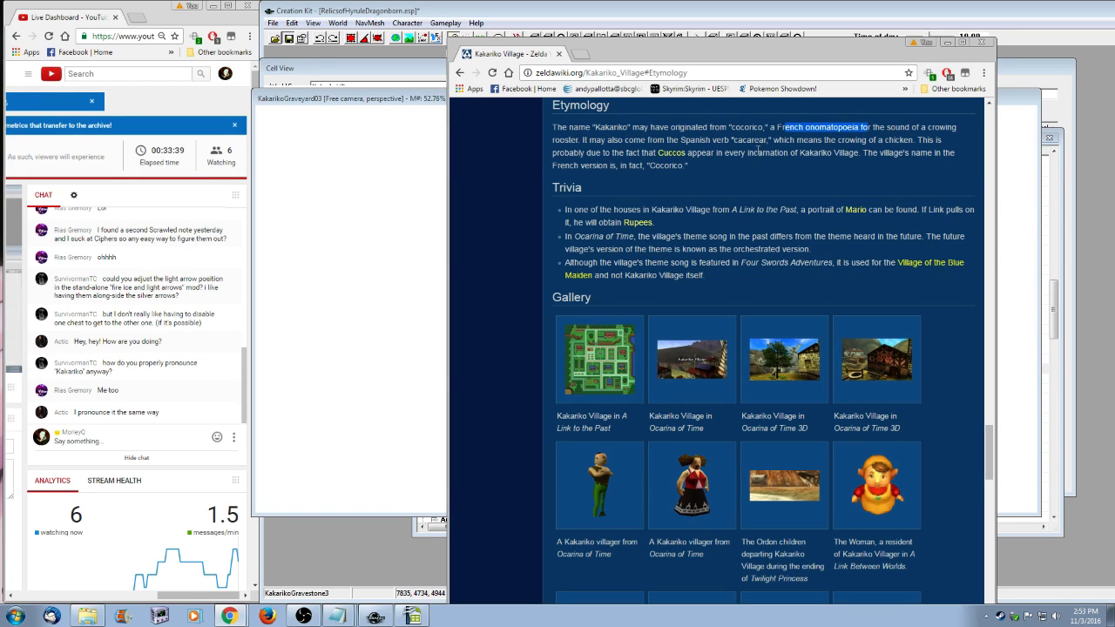
click(755, 153)
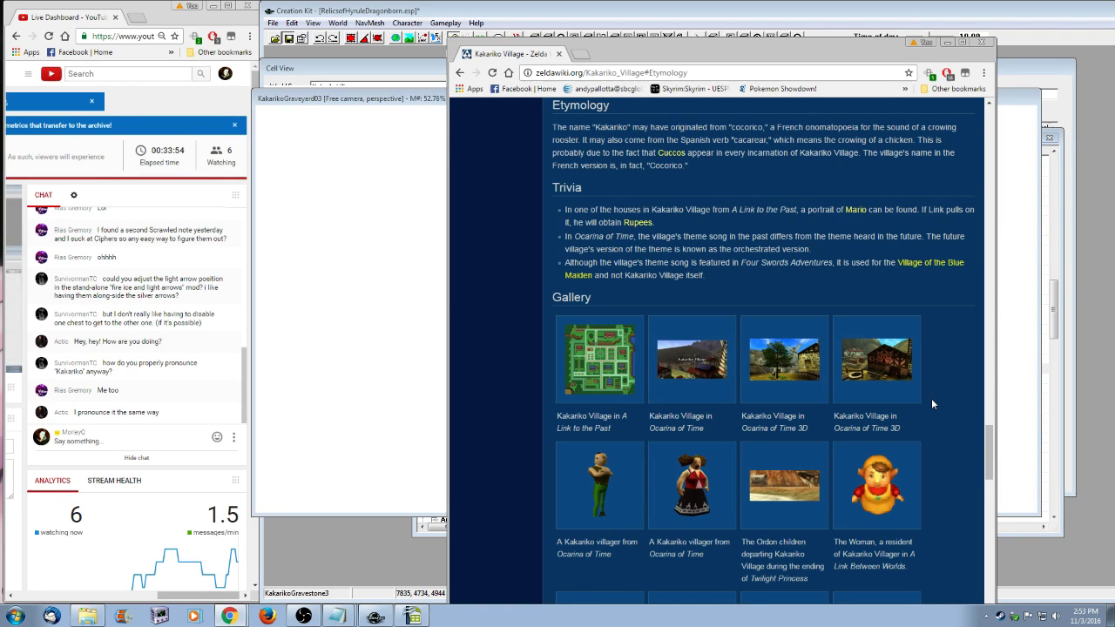
scroll(931, 399, down, 3)
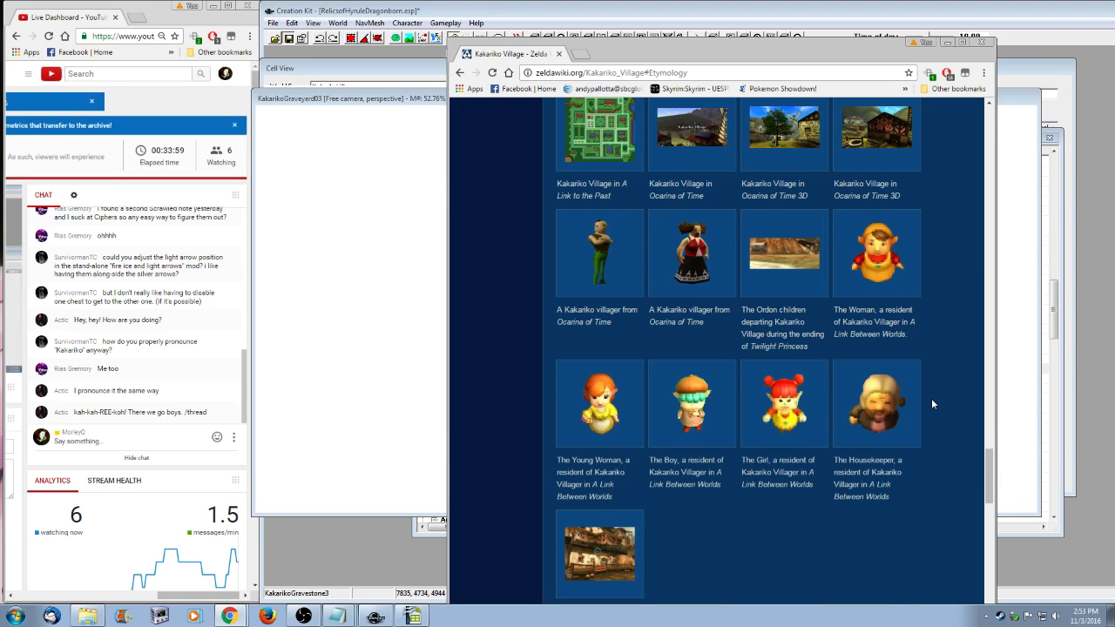
- Skim the Kakariko Village article from its introduction through the appearances sections to Etymology and Trivia
scroll(932, 400, up, 6)
drag(989, 464, 989, 131)
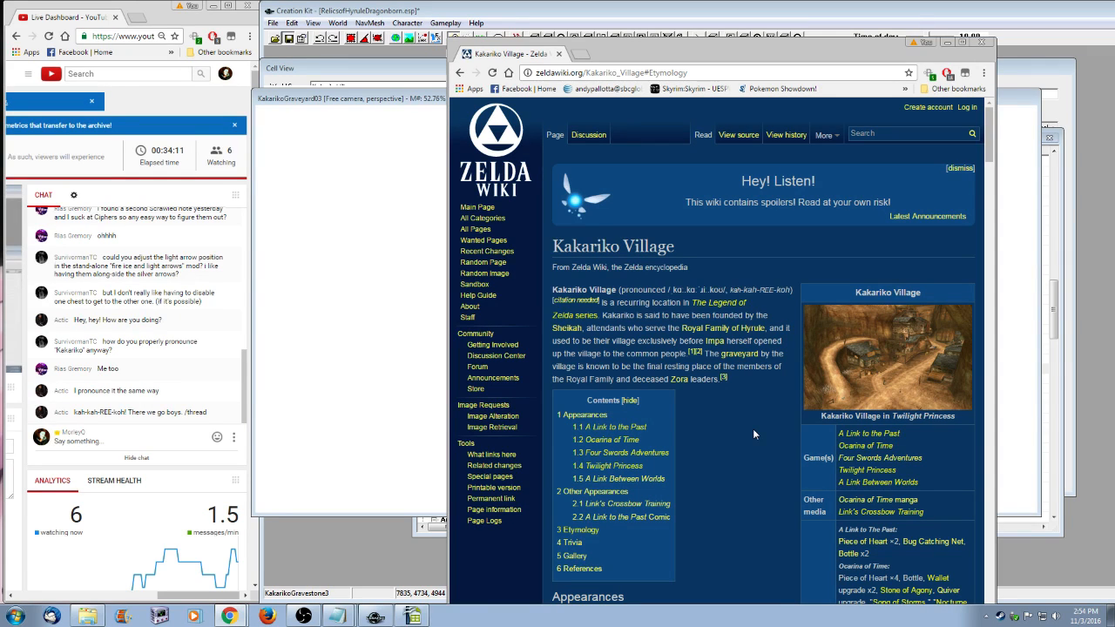
scroll(754, 432, down, 1)
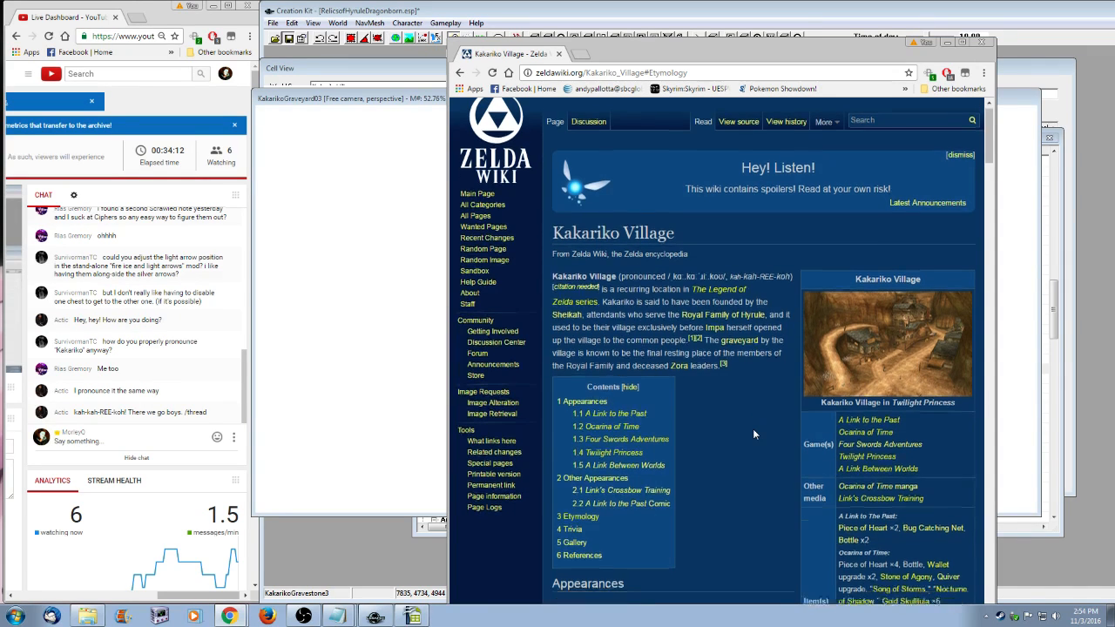
scroll(755, 433, down, 15)
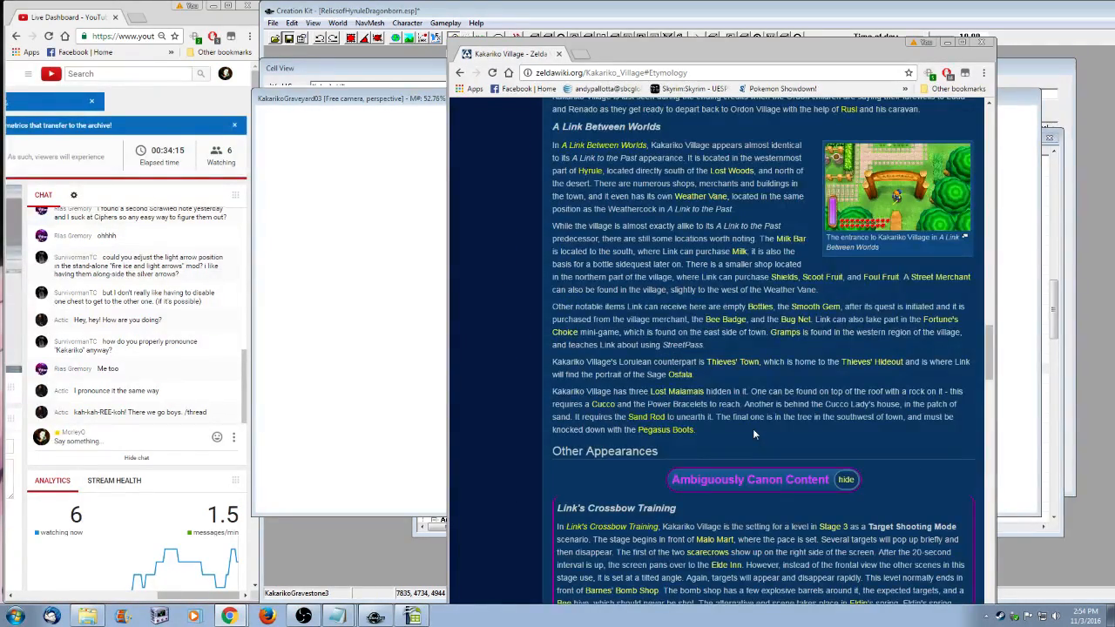
scroll(754, 433, down, 3)
scroll(754, 432, down, 2)
scroll(753, 433, down, 7)
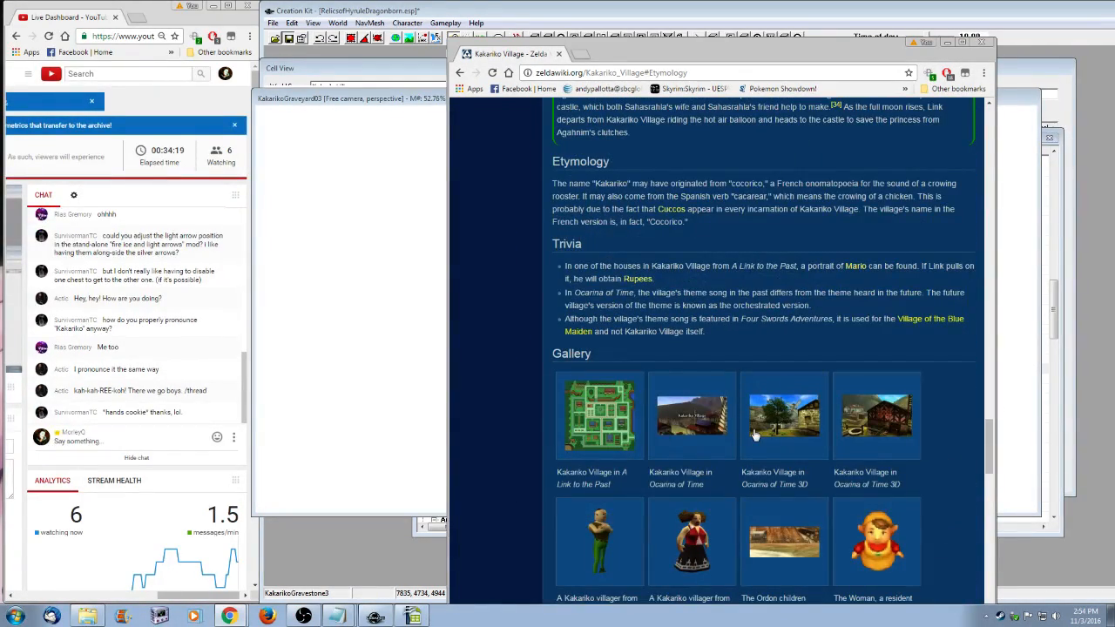
- View the gallery image of the female Kakariko villager from Ocarina of Time on its file page, and return to the article
scroll(754, 436, down, 5)
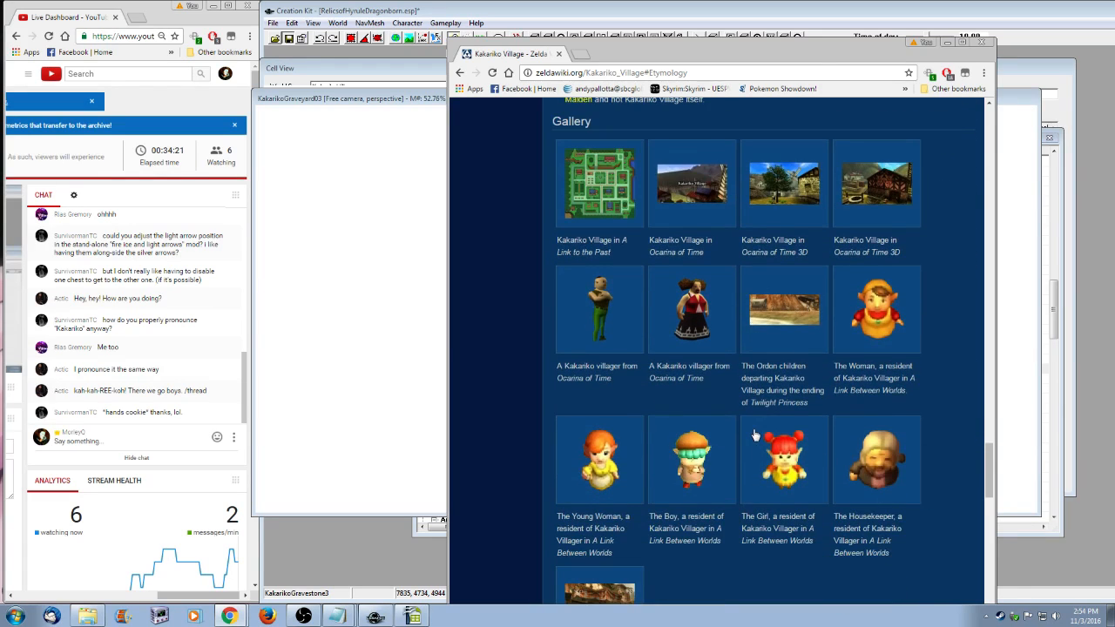
scroll(754, 432, down, 1)
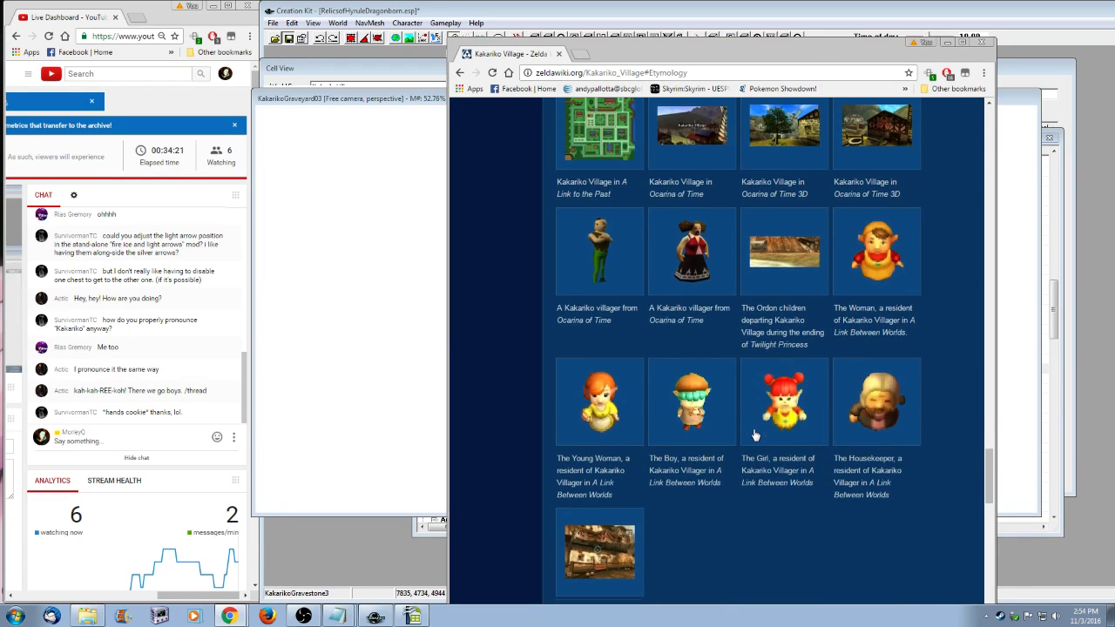
click(695, 259)
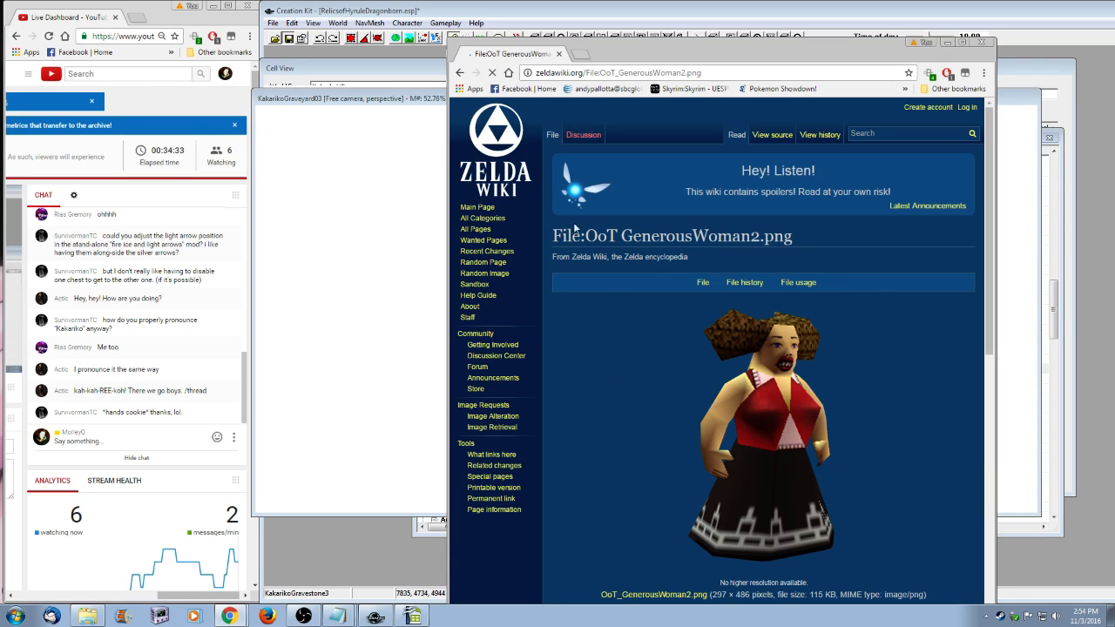
click(462, 71)
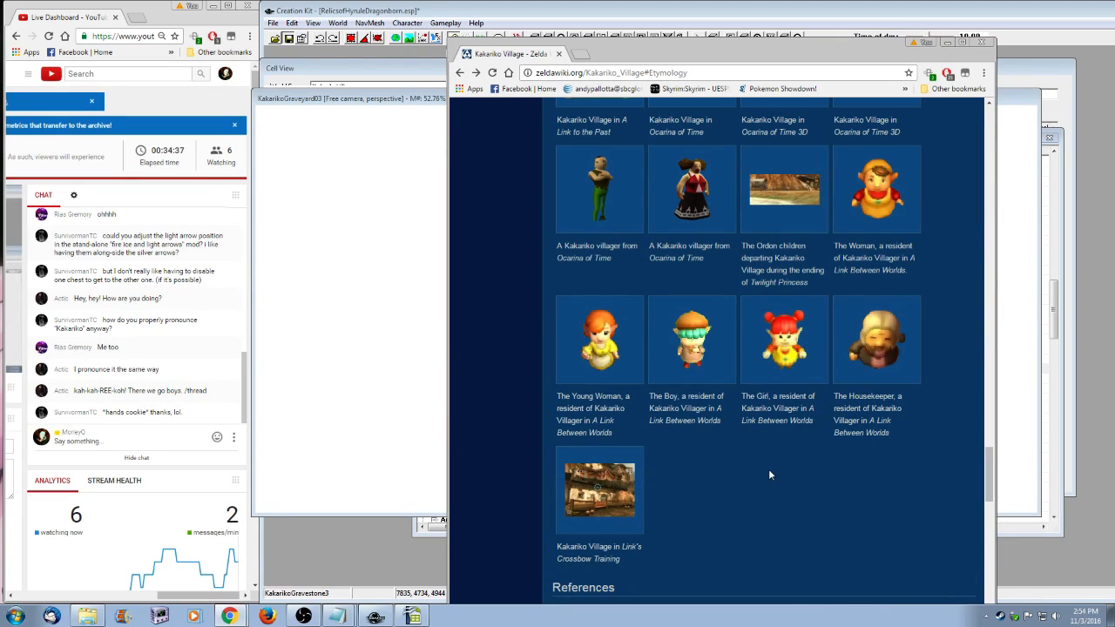
- Search Zelda Wiki for "lorule" and read the introduction of the Lorule article
scroll(830, 473, up, 10)
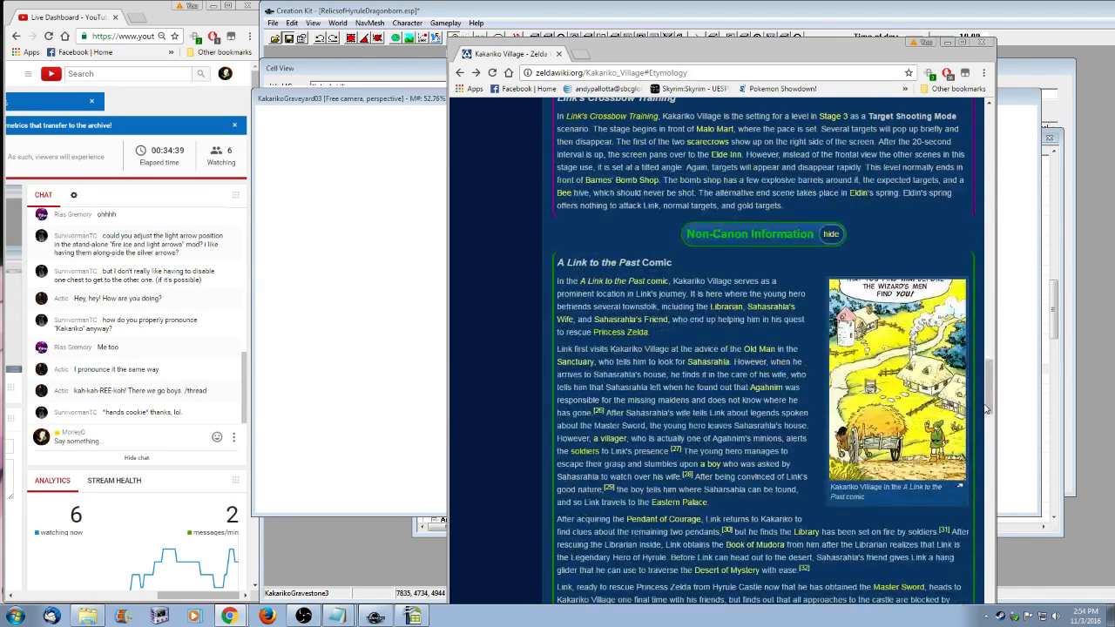
drag(983, 404, 986, 310)
click(780, 518)
drag(988, 375, 958, 131)
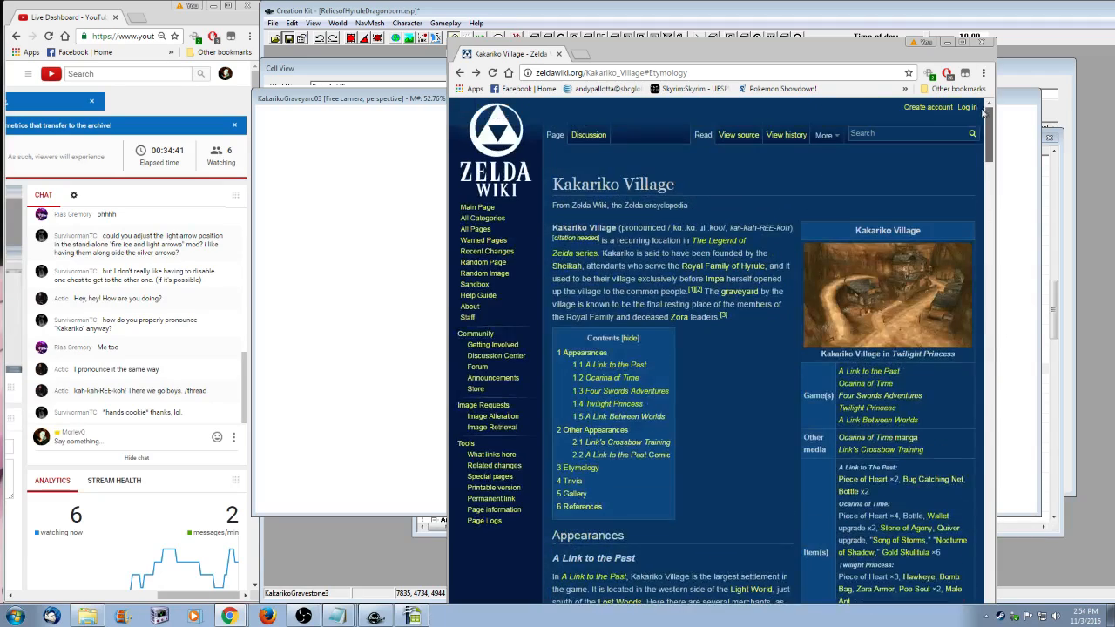
click(906, 134)
text(lorule)
key(Return)
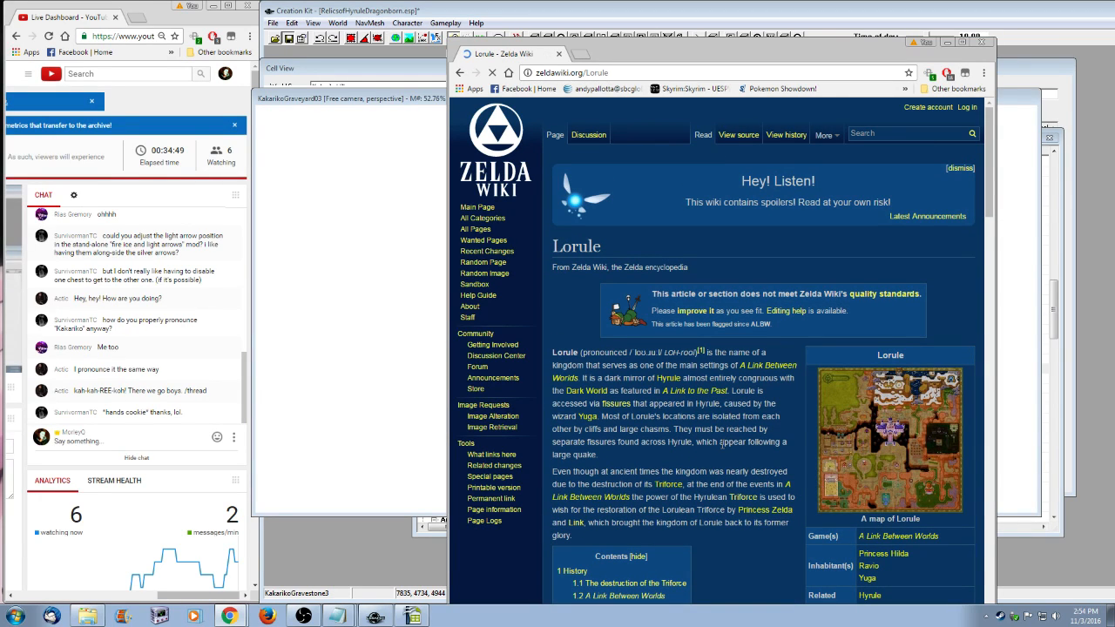
scroll(730, 442, down, 2)
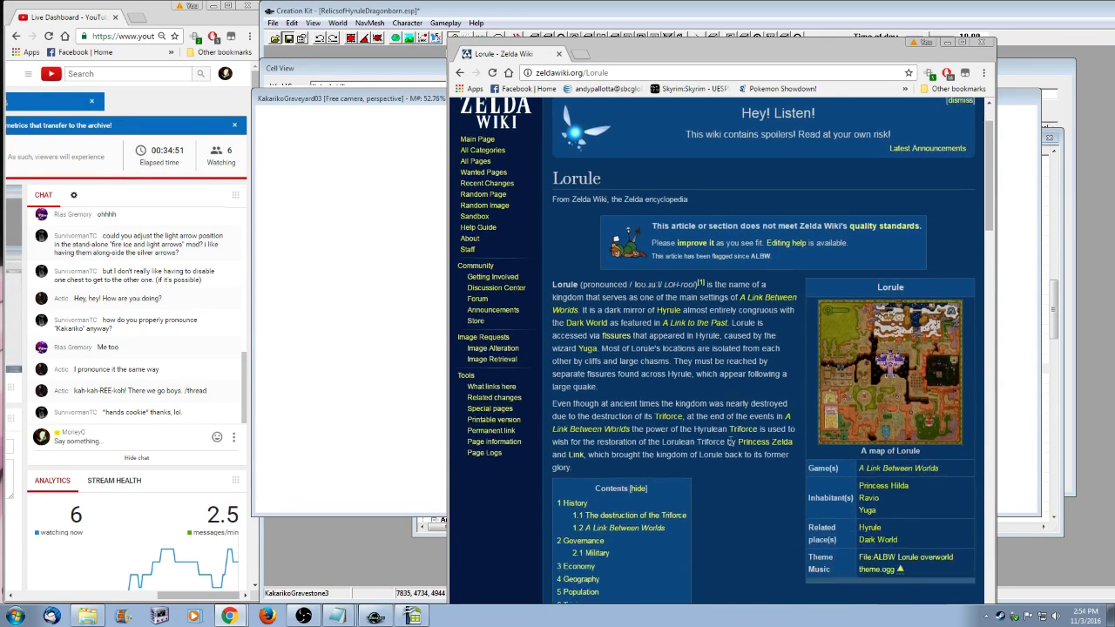
- Read through the Lorule article on the Zelda Wiki, from its introduction and history down to the gallery
scroll(730, 446, down, 9)
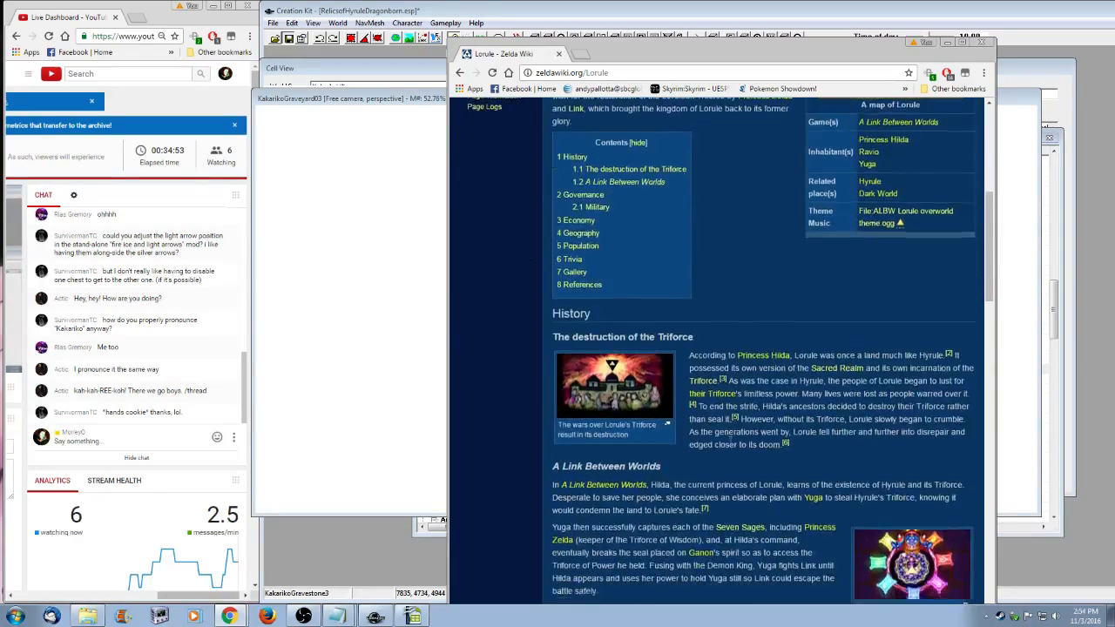
scroll(730, 446, down, 8)
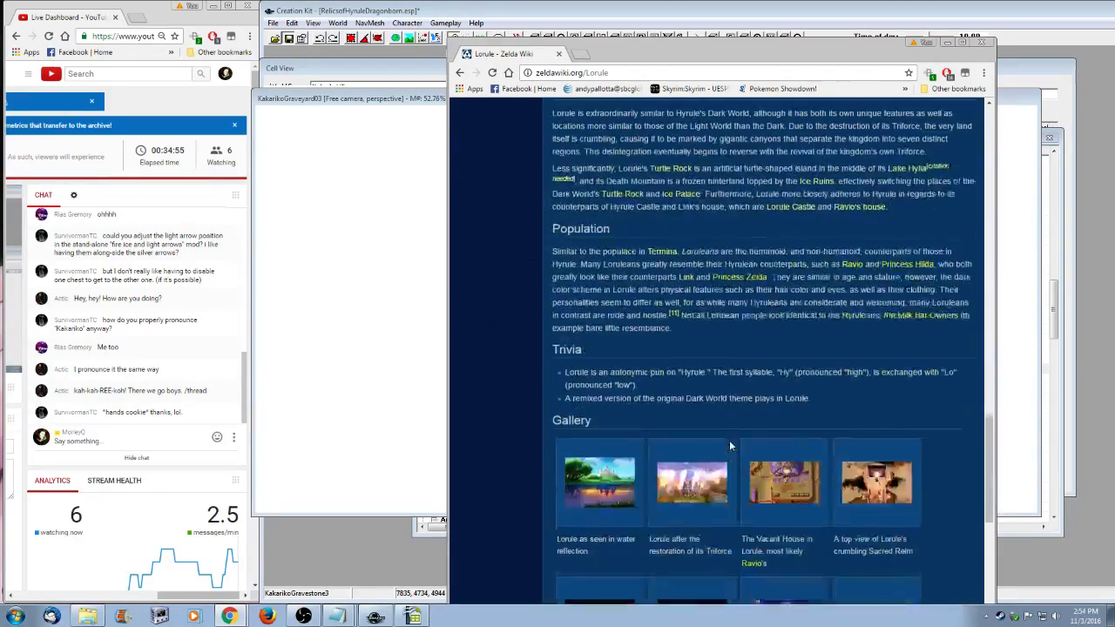
scroll(730, 446, up, 5)
scroll(730, 445, down, 5)
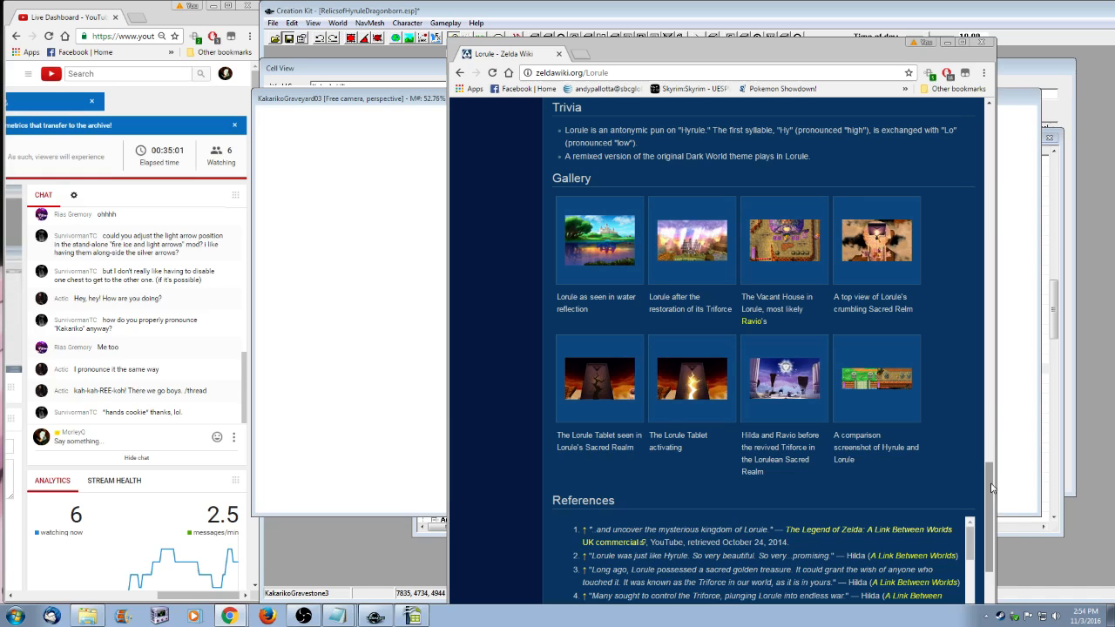
scroll(890, 257, up, 18)
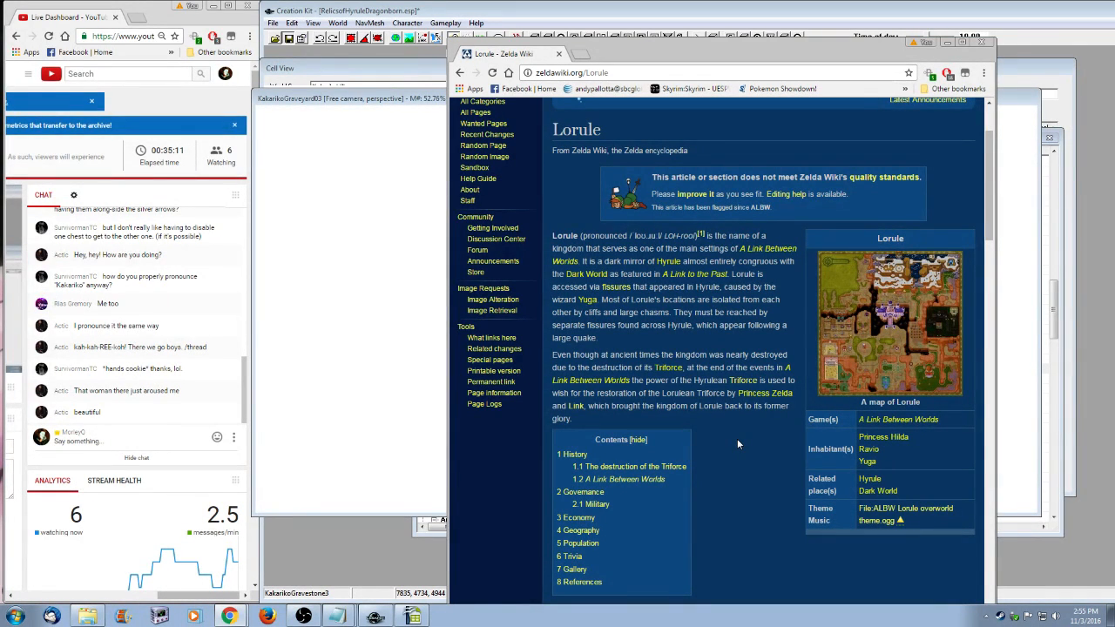
scroll(737, 440, down, 5)
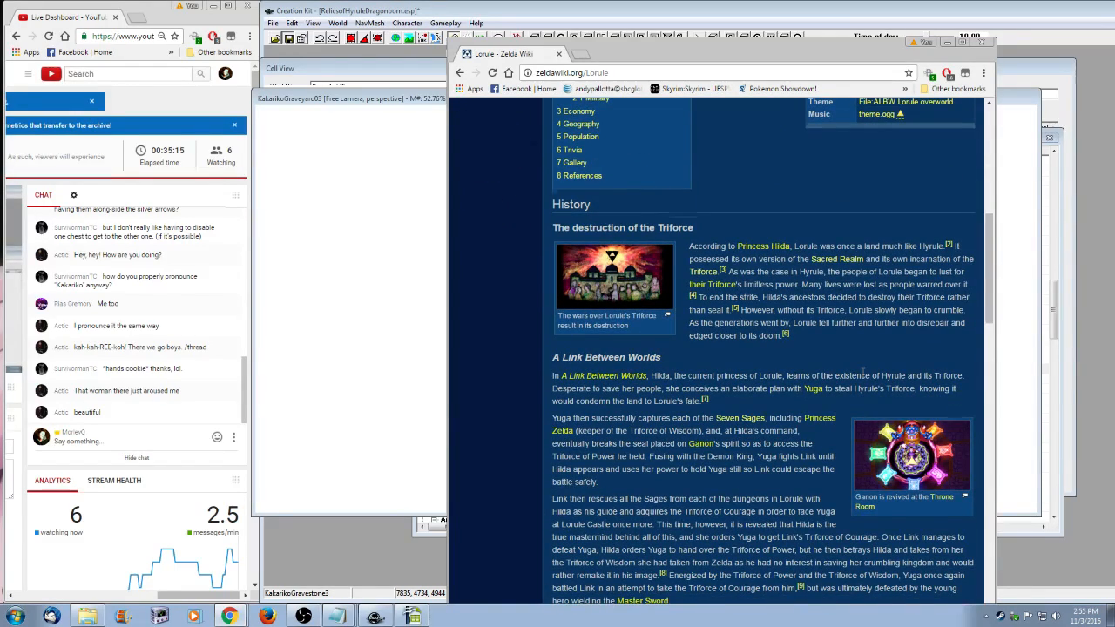
scroll(866, 262, up, 5)
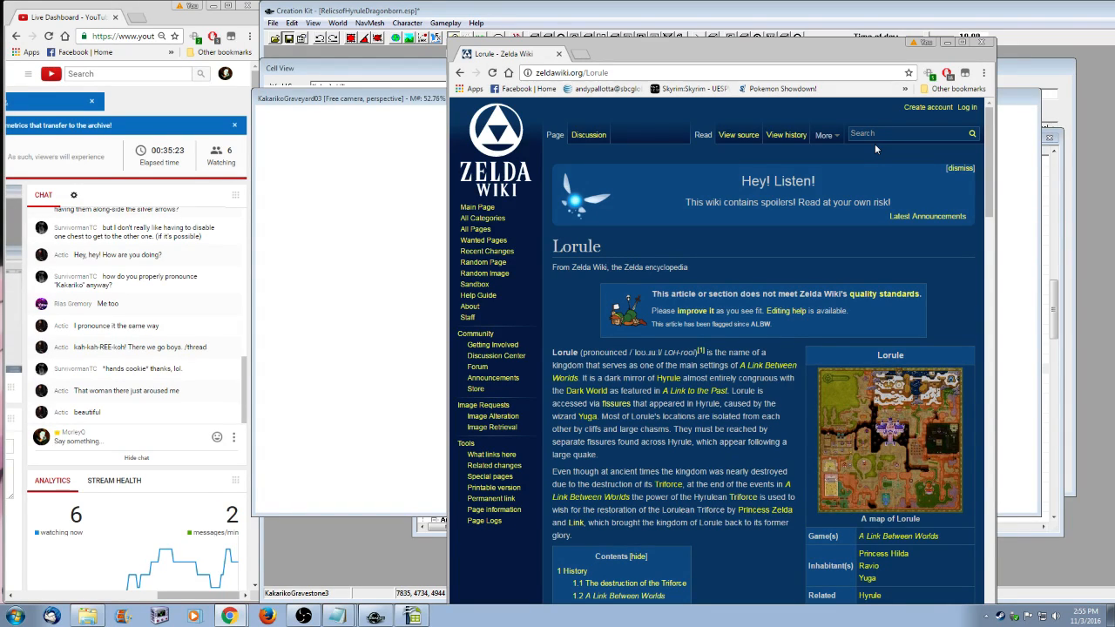
- Search the wiki for Lorule Castle, look through the article, and open the castle entrance image from its gallery
text(rule castle)
key(Return)
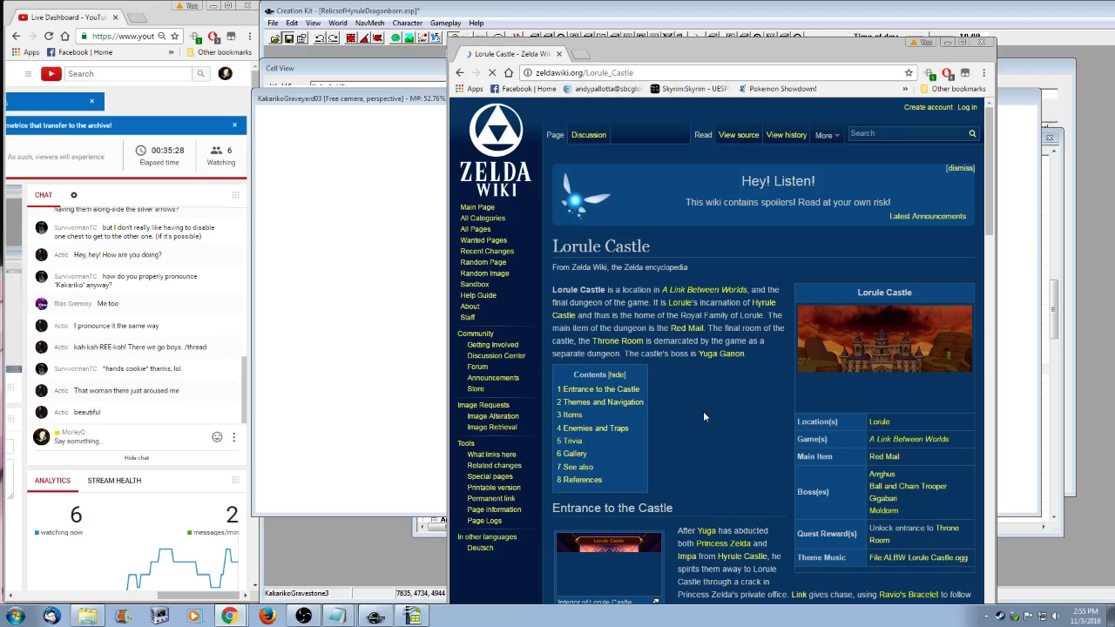
scroll(703, 411, down, 10)
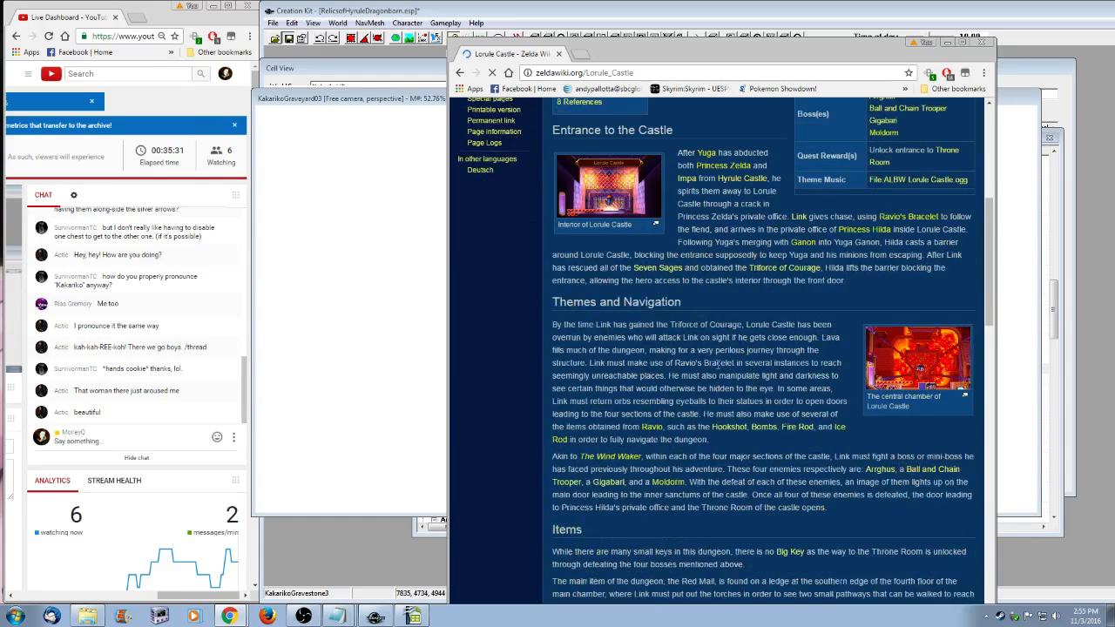
scroll(717, 364, down, 5)
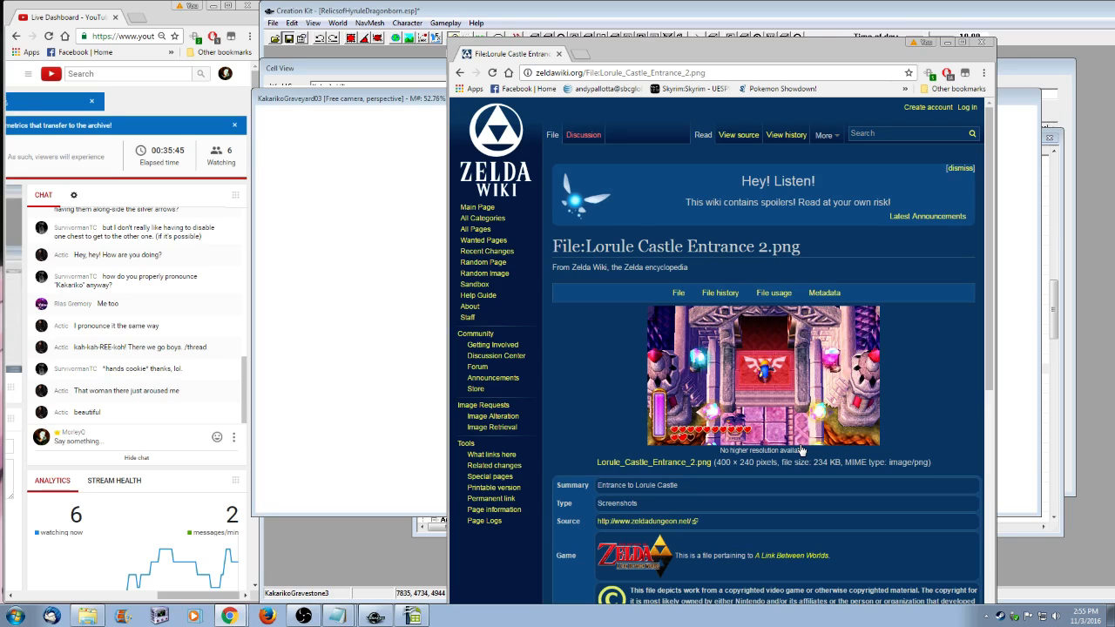
- Return to the Lorule Castle article, look over its gallery and introduction, and minimize the browser to get back to Creation Kit
click(458, 72)
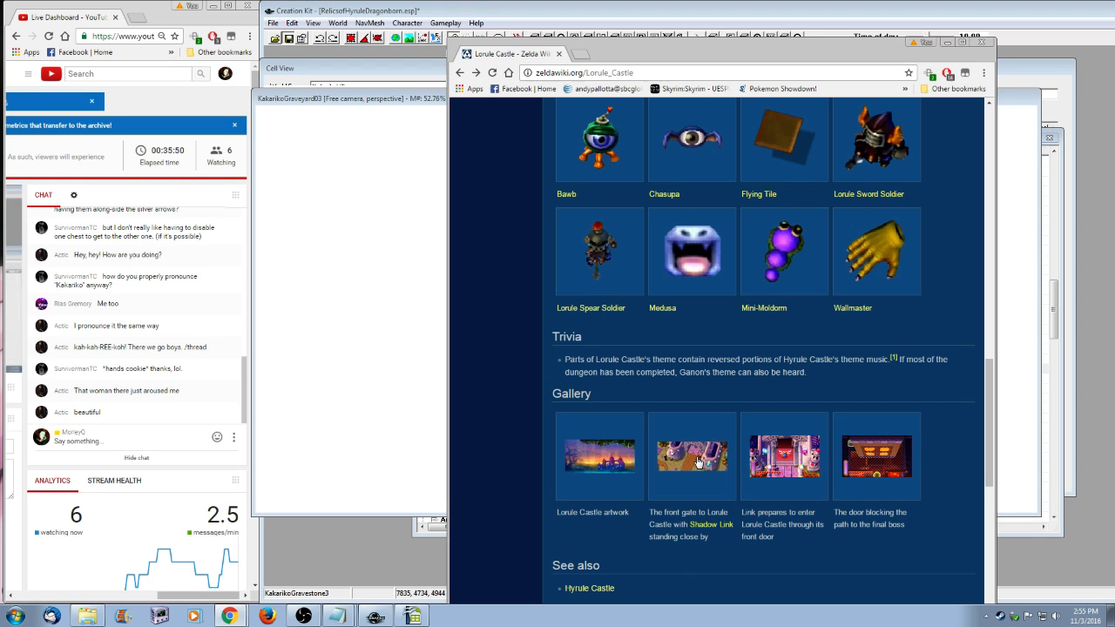
scroll(894, 432, down, 2)
scroll(895, 432, up, 15)
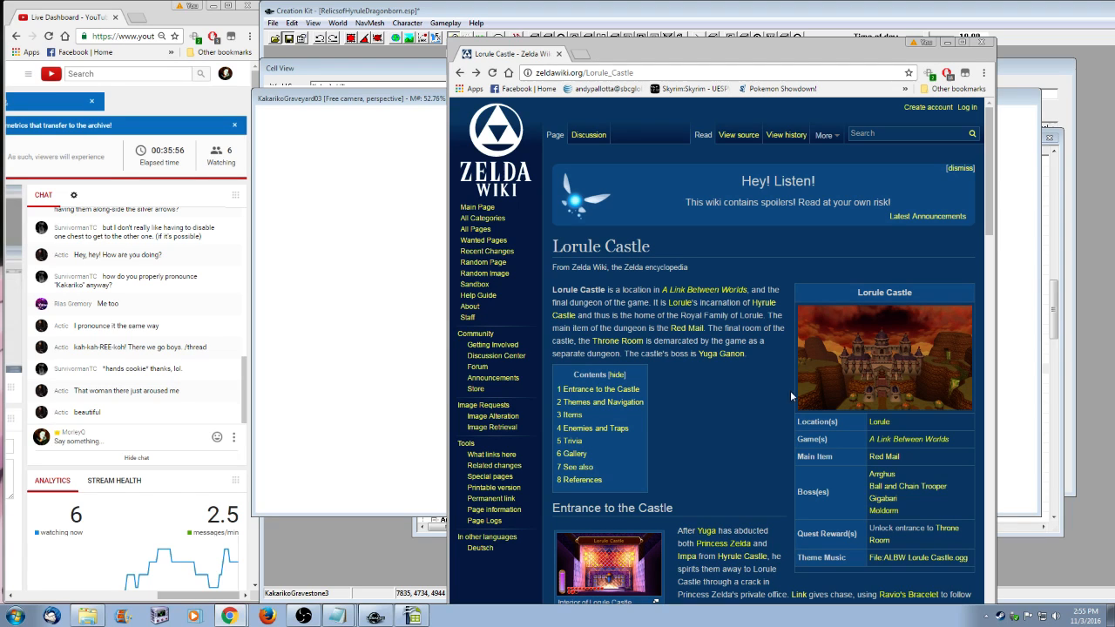
click(947, 42)
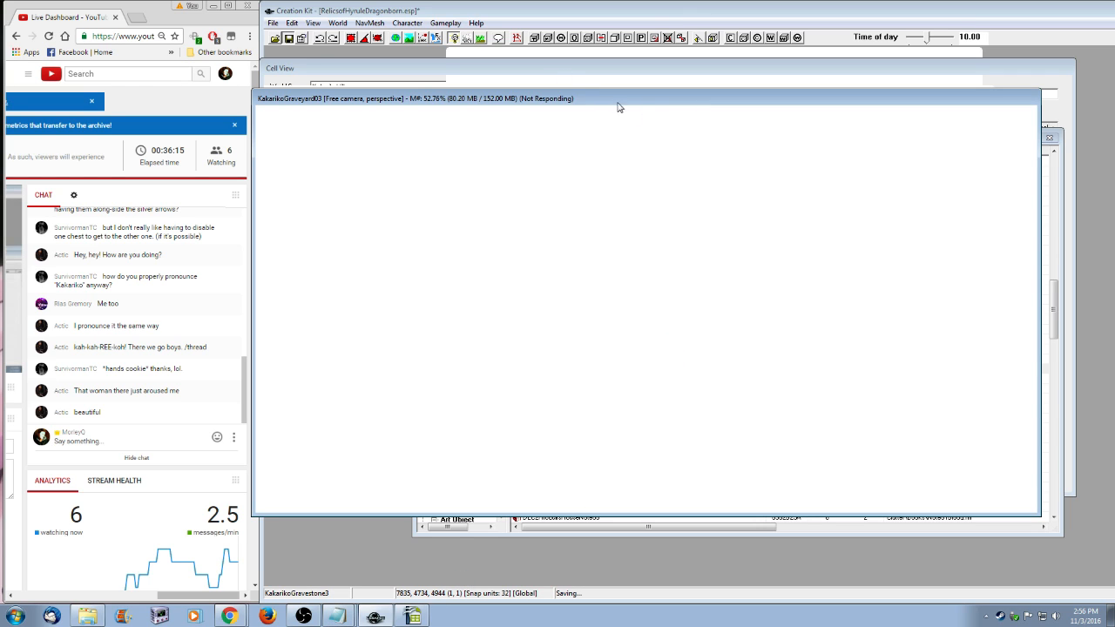
- Move the KakarikoGraveyard03 render window lower and shift the Object Window up into full view
drag(607, 99, 617, 105)
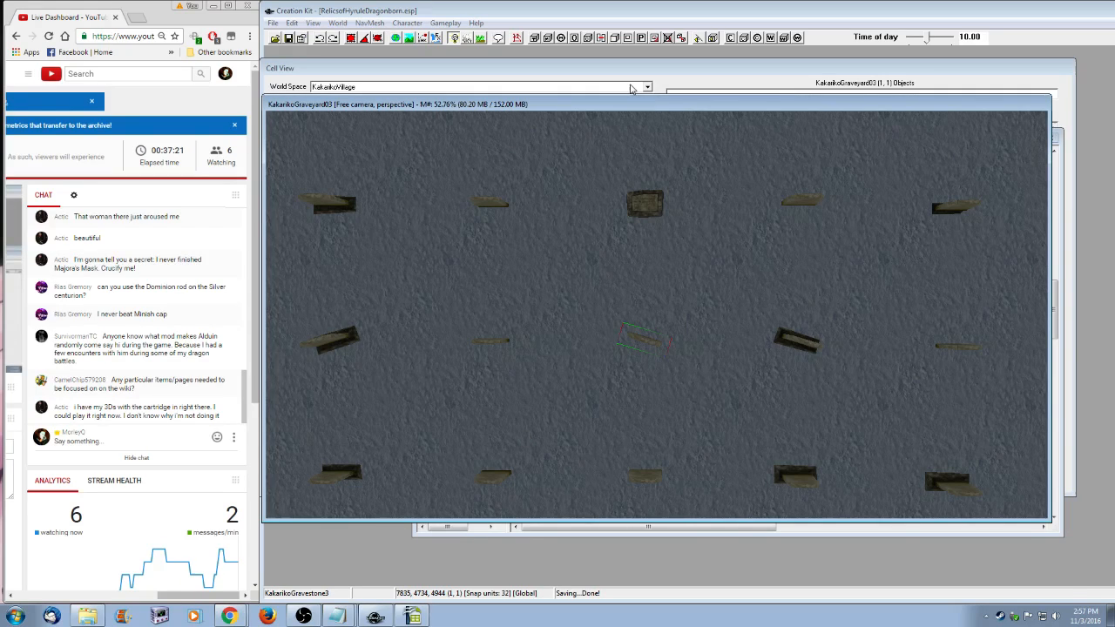
drag(633, 104, 657, 201)
drag(639, 136, 658, 65)
- Clear the "note" filter in the Object Window and reposition the window slightly lower
click(473, 81)
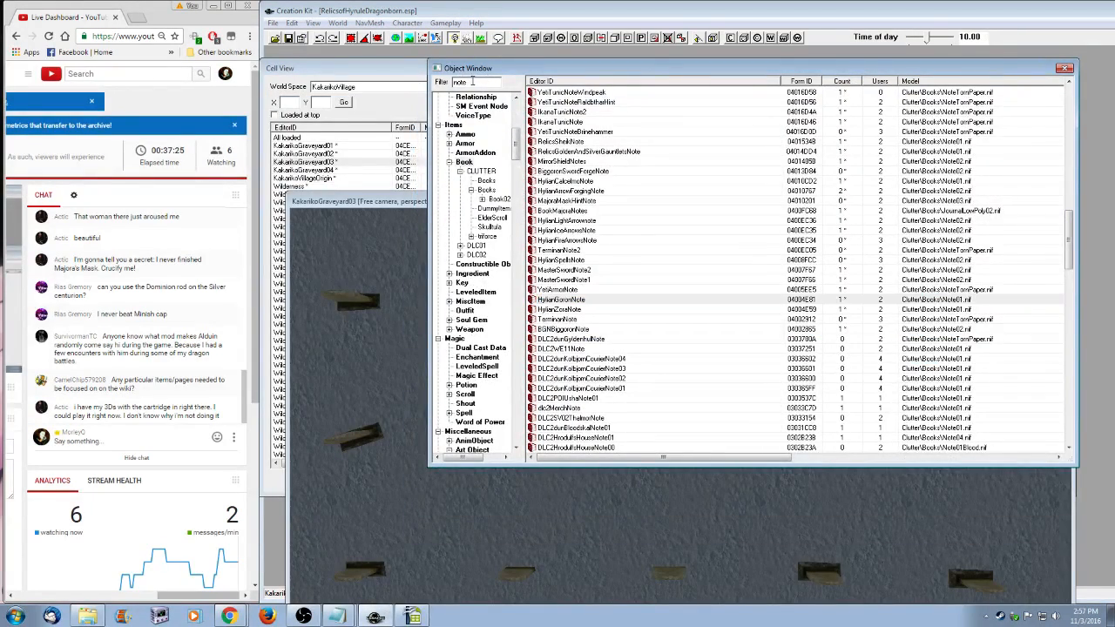
key(BackSpace)
key(BackSpace)
key(BackSpace)
key(BackSpace)
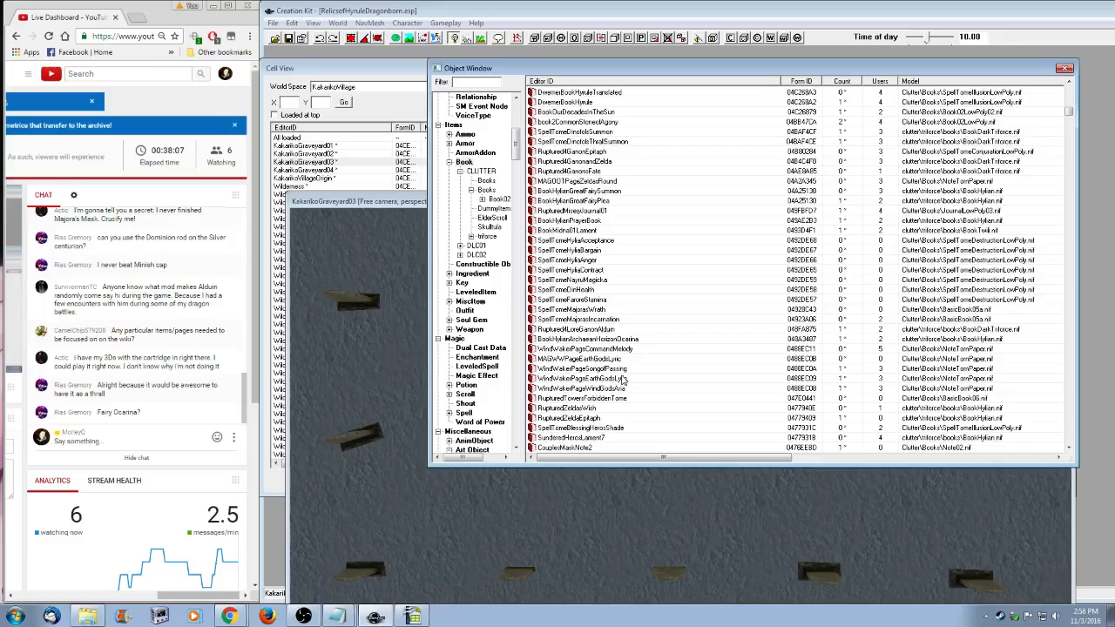
mouse_move(620, 70)
mouse_down()
mouse_move(618, 98)
mouse_move(625, 88)
mouse_up()
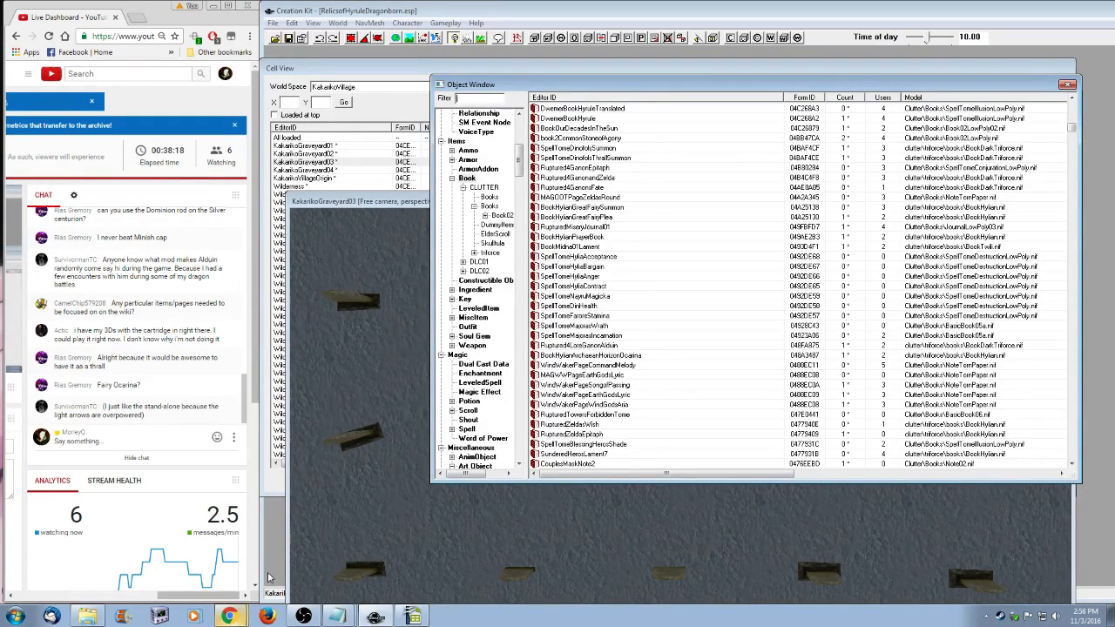
- Switch to the Chrome window and open the bookmarked Relics of Hyrule Wikia
key(alt+Tab)
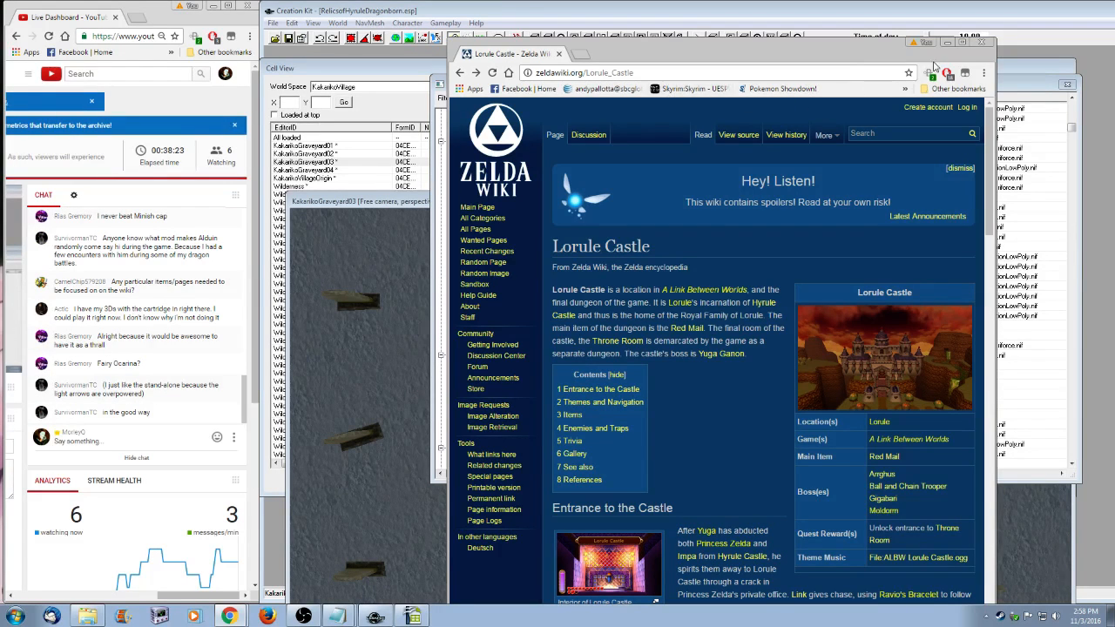
click(905, 91)
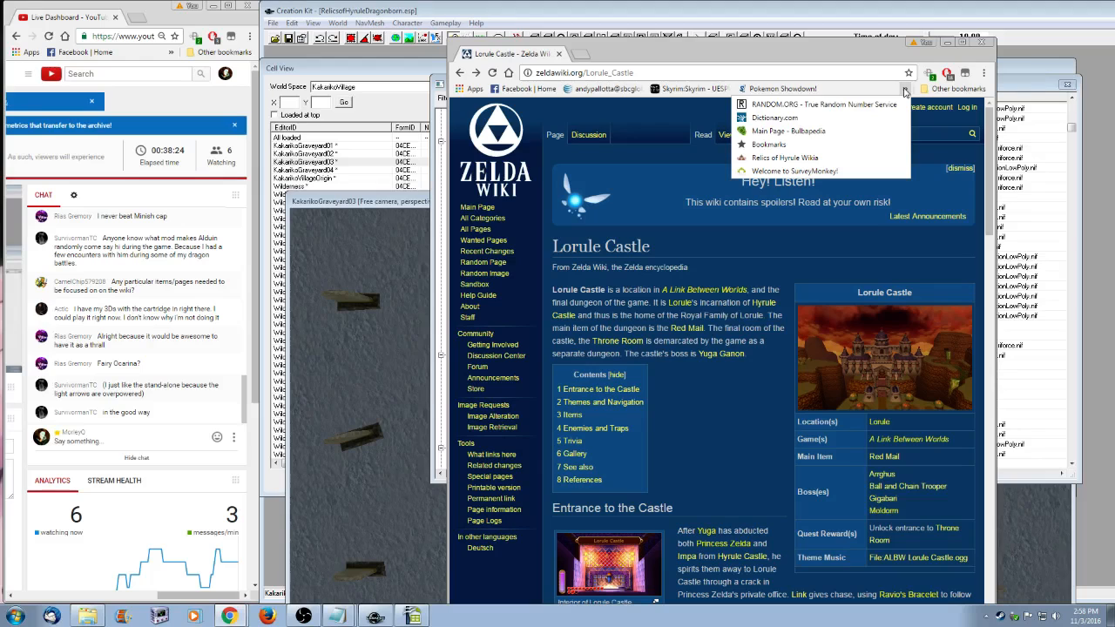
click(784, 158)
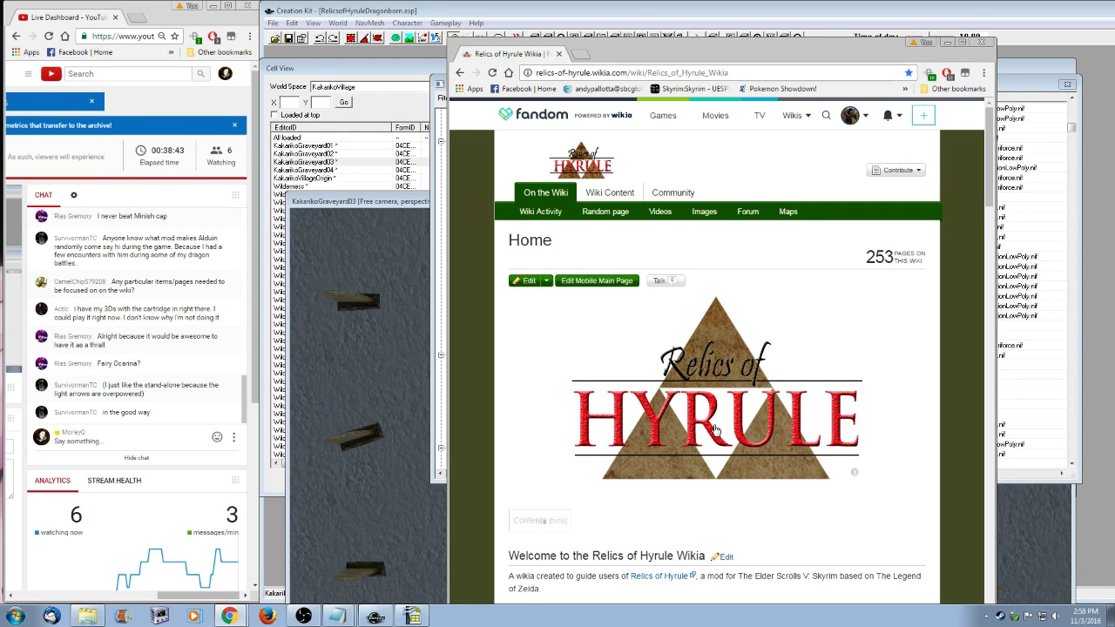
- Look through the wikia home page, covering the latest activity, the browsing categories, and the contribution guidance
scroll(714, 428, down, 15)
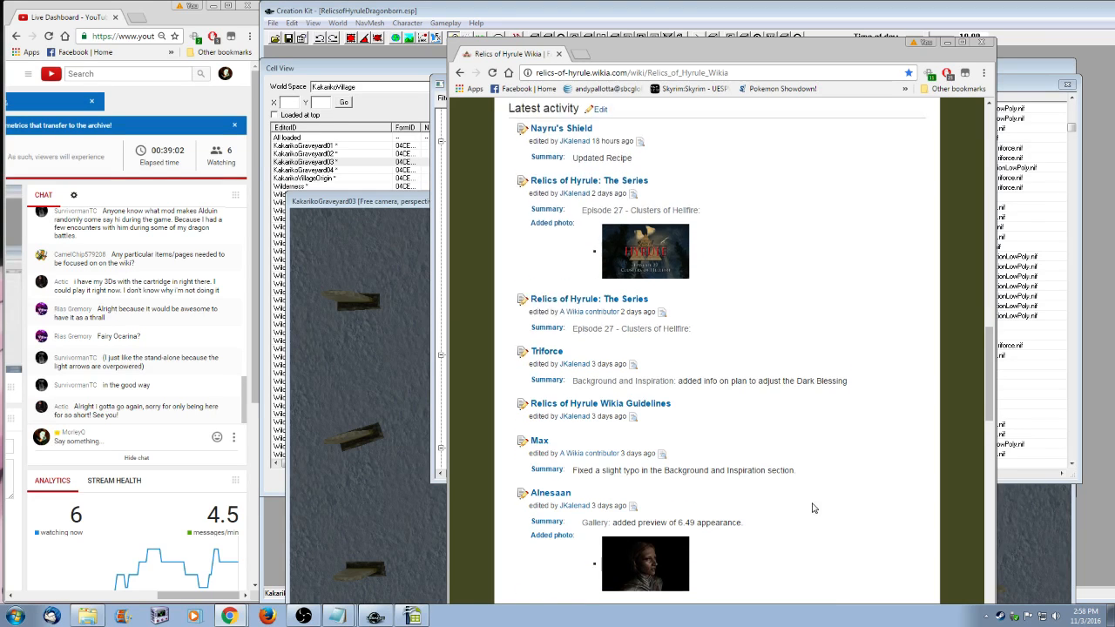
scroll(837, 504, down, 2)
scroll(836, 502, down, 1)
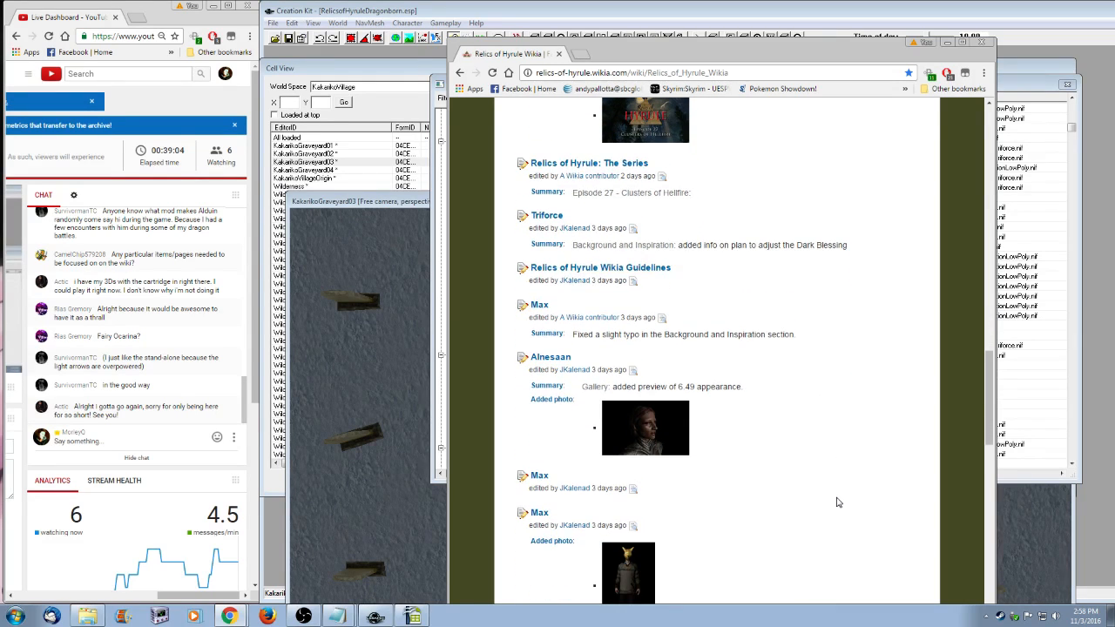
scroll(838, 503, down, 3)
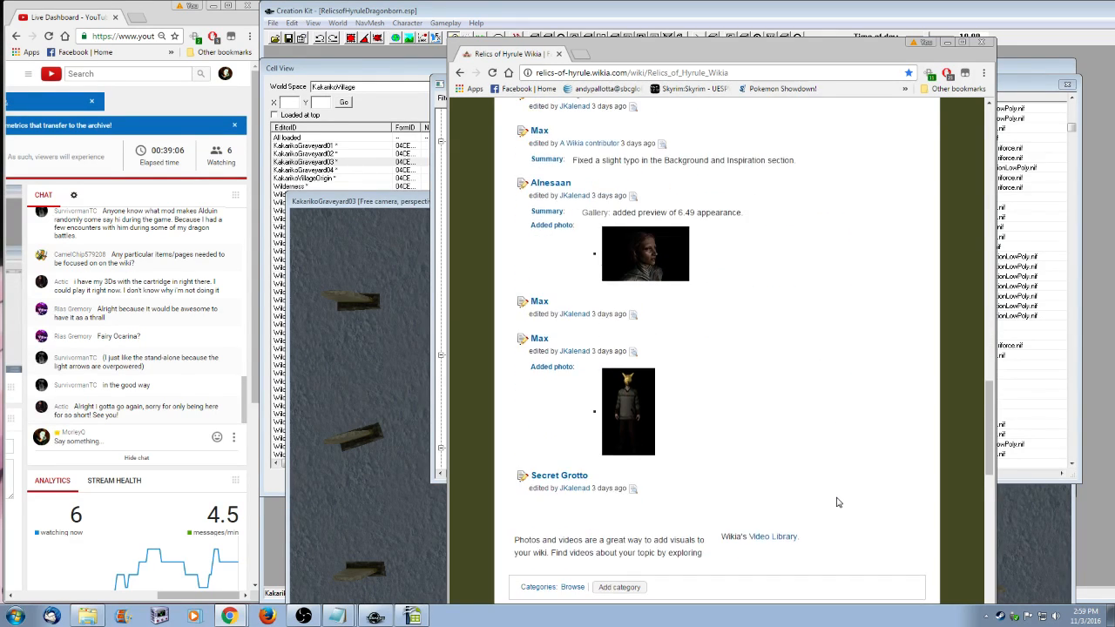
drag(989, 470, 1008, 332)
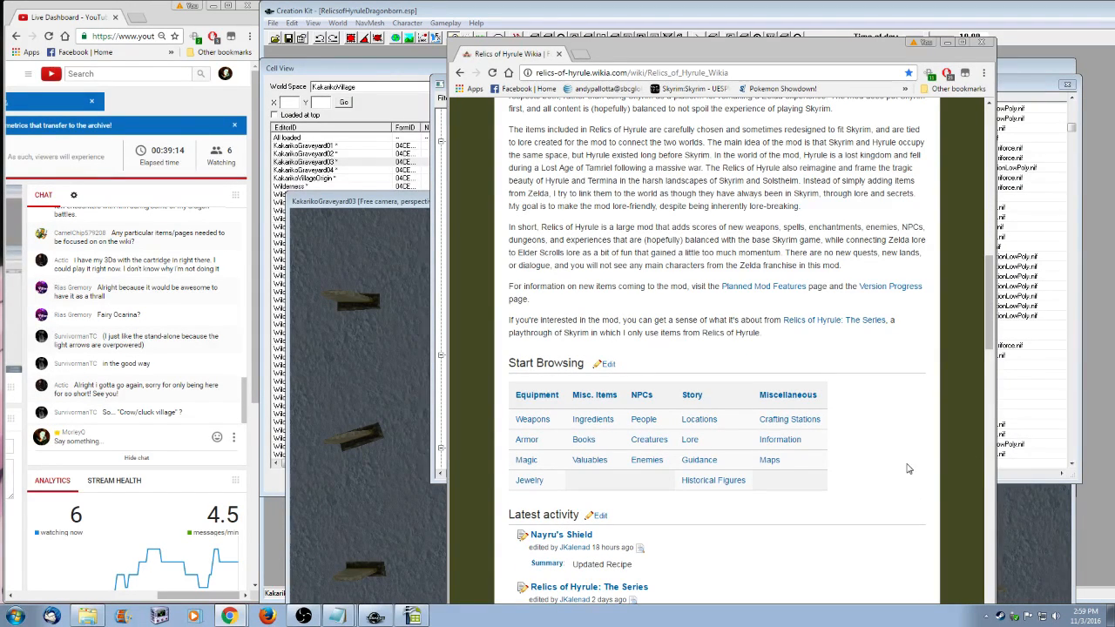
drag(990, 280, 989, 208)
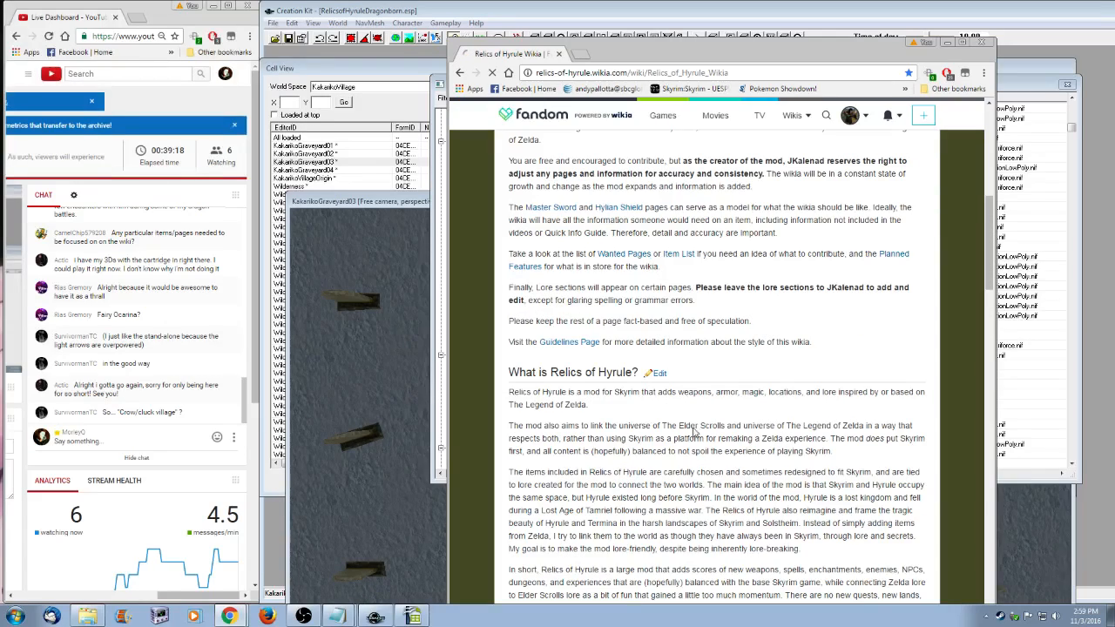
- Open the wiki's Wanted Pages list, examine the missing articles it names, and return to the home page
key(alt+Left)
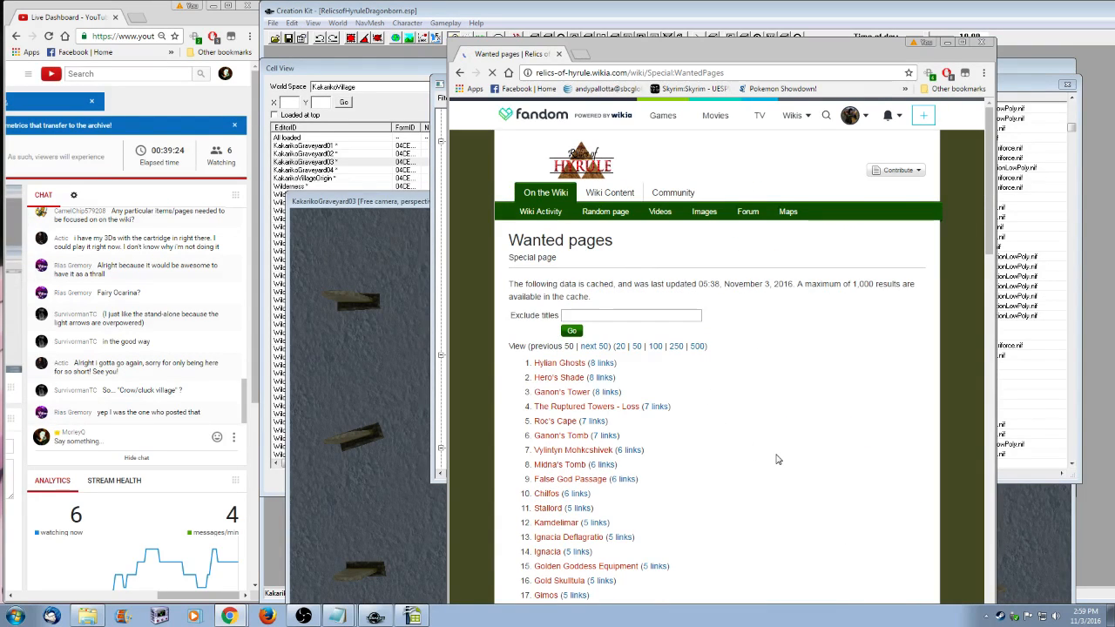
scroll(756, 436, down, 1)
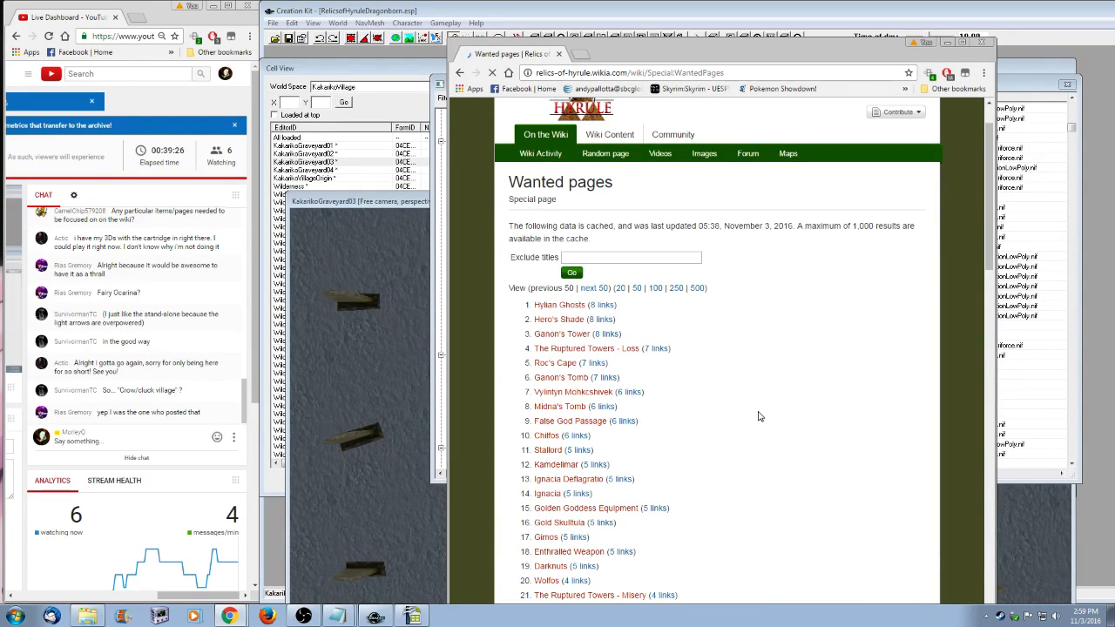
scroll(758, 416, down, 2)
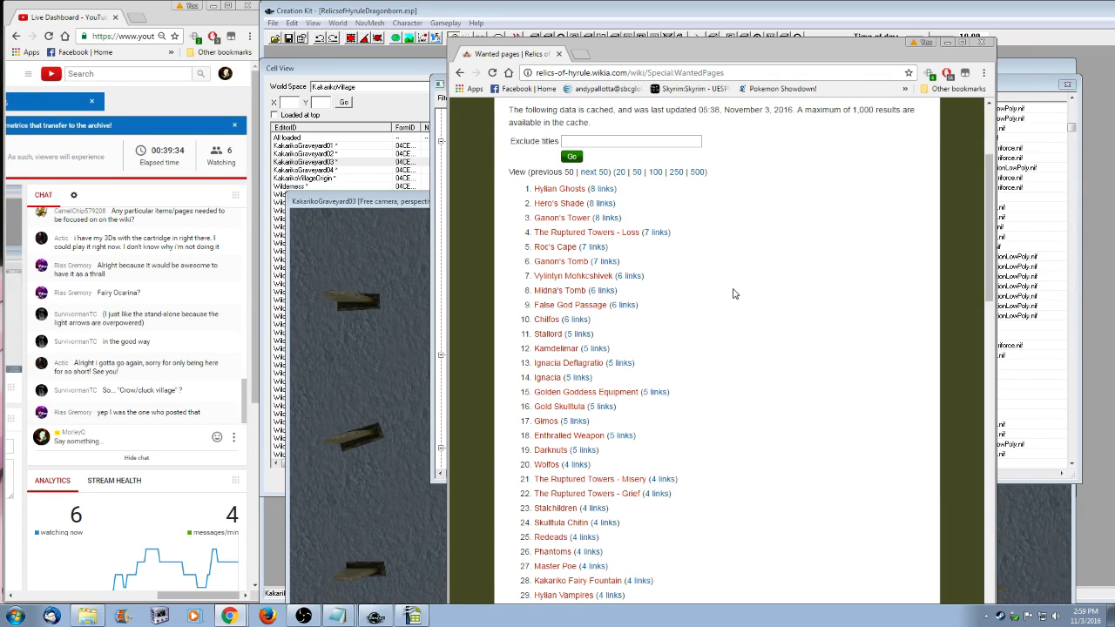
scroll(730, 317, down, 1)
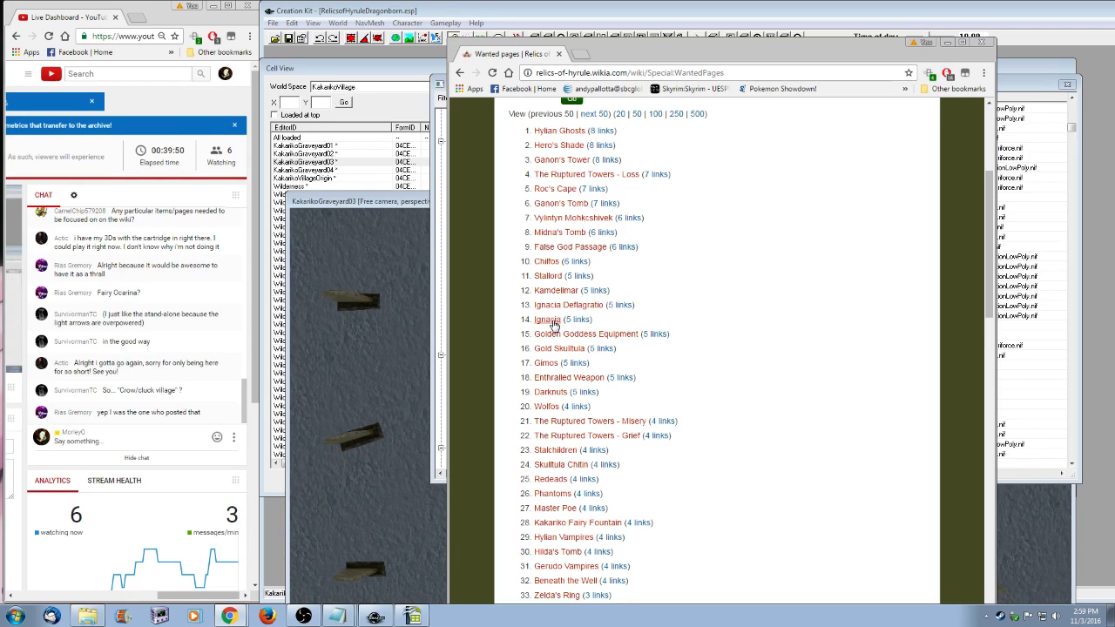
scroll(733, 416, down, 1)
scroll(733, 415, down, 1)
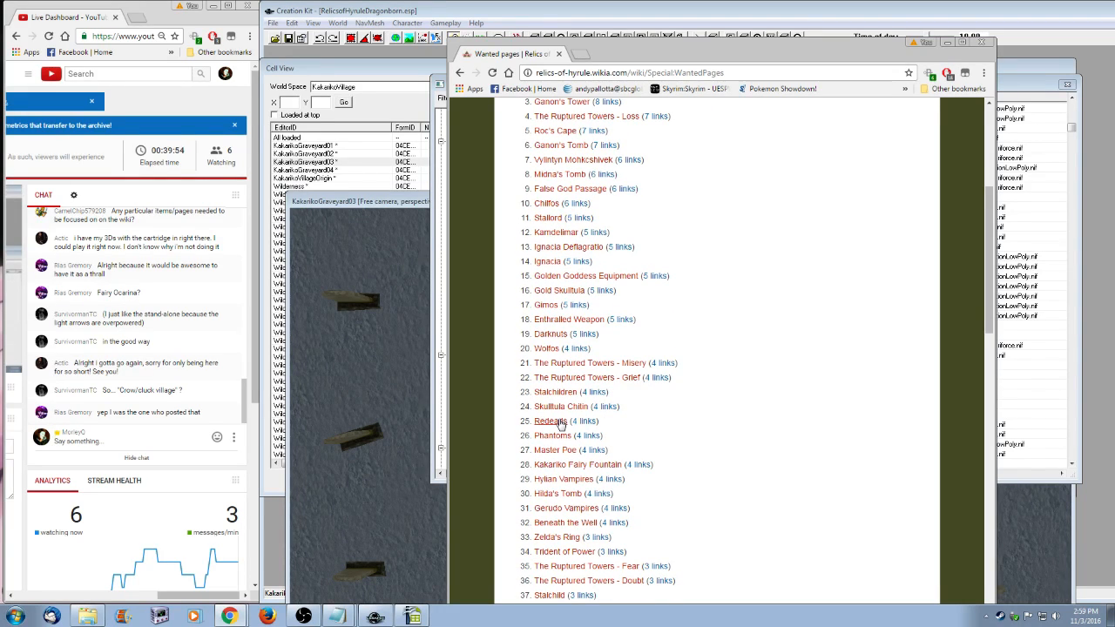
scroll(677, 427, down, 2)
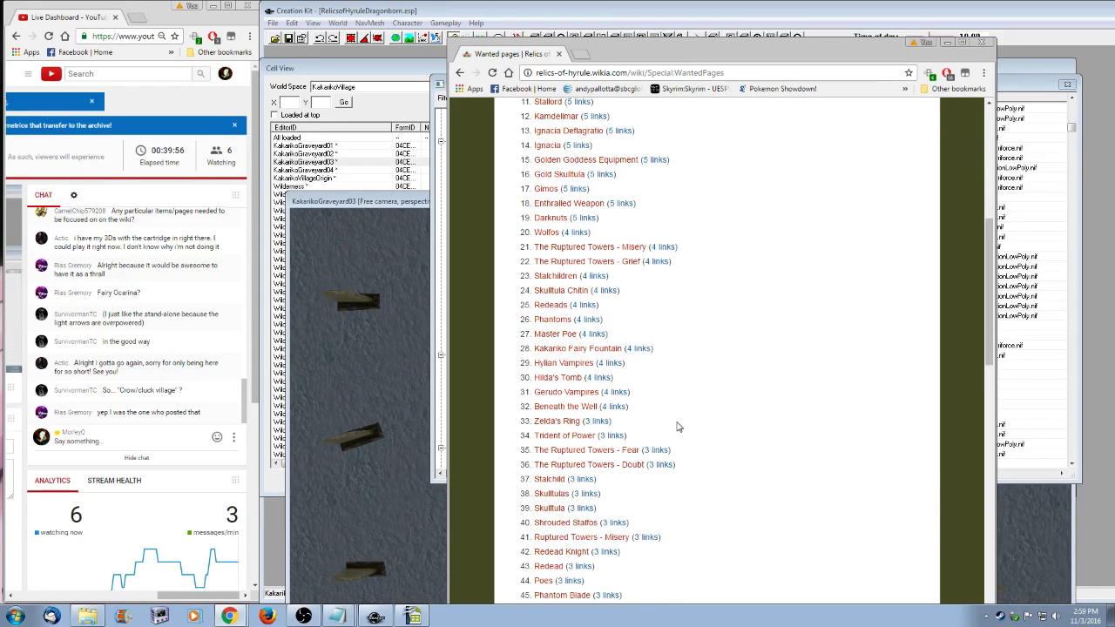
scroll(679, 427, down, 1)
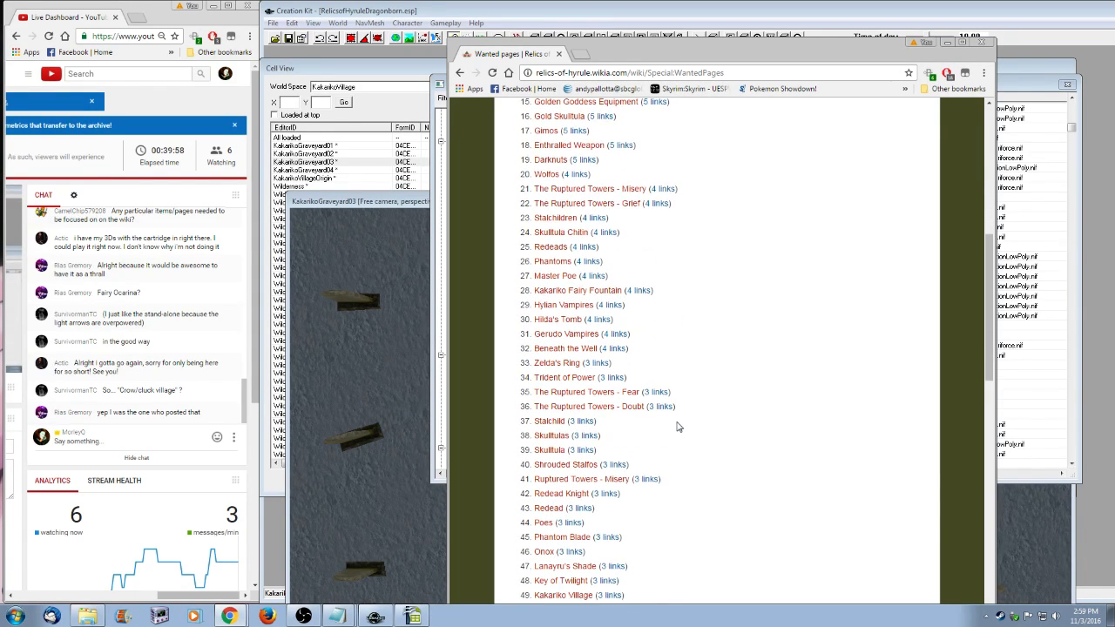
scroll(679, 428, down, 1)
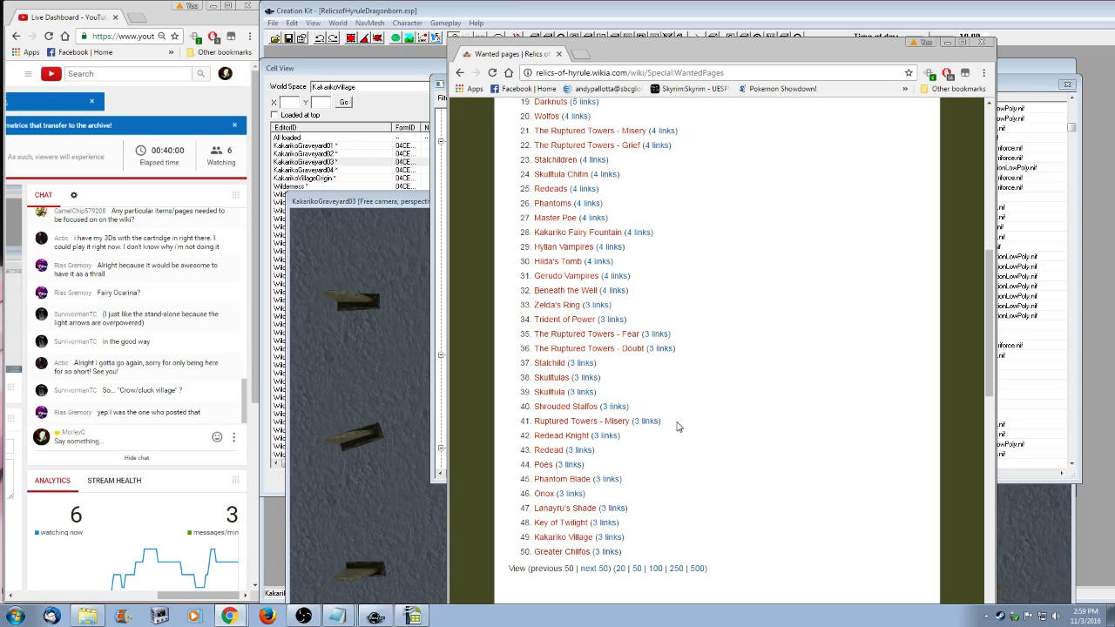
scroll(678, 427, up, 6)
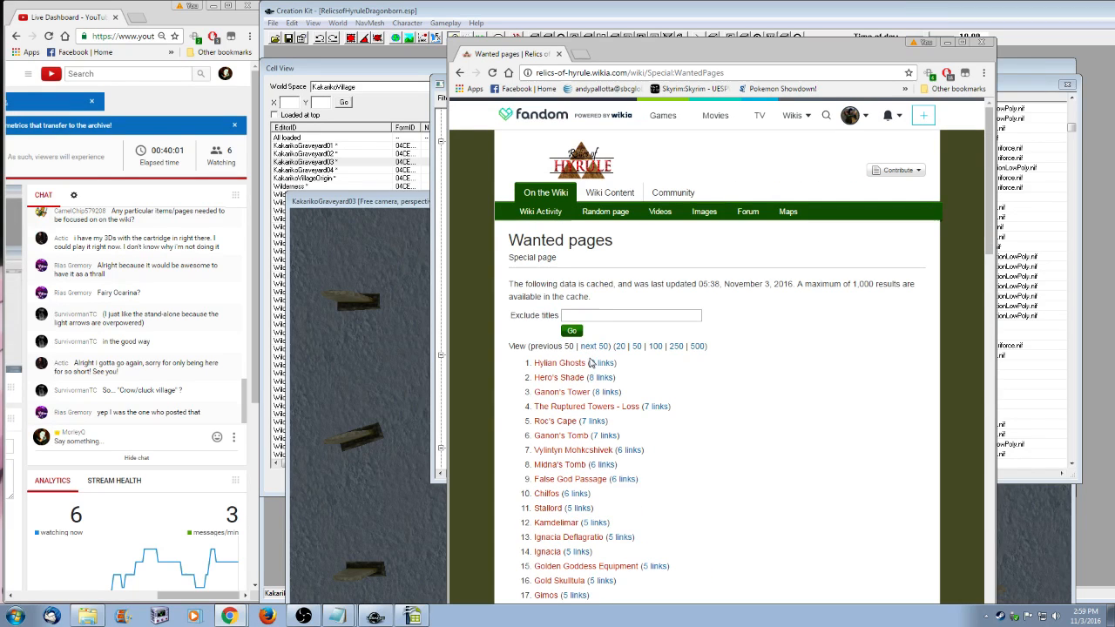
scroll(589, 362, down, 2)
scroll(746, 451, up, 2)
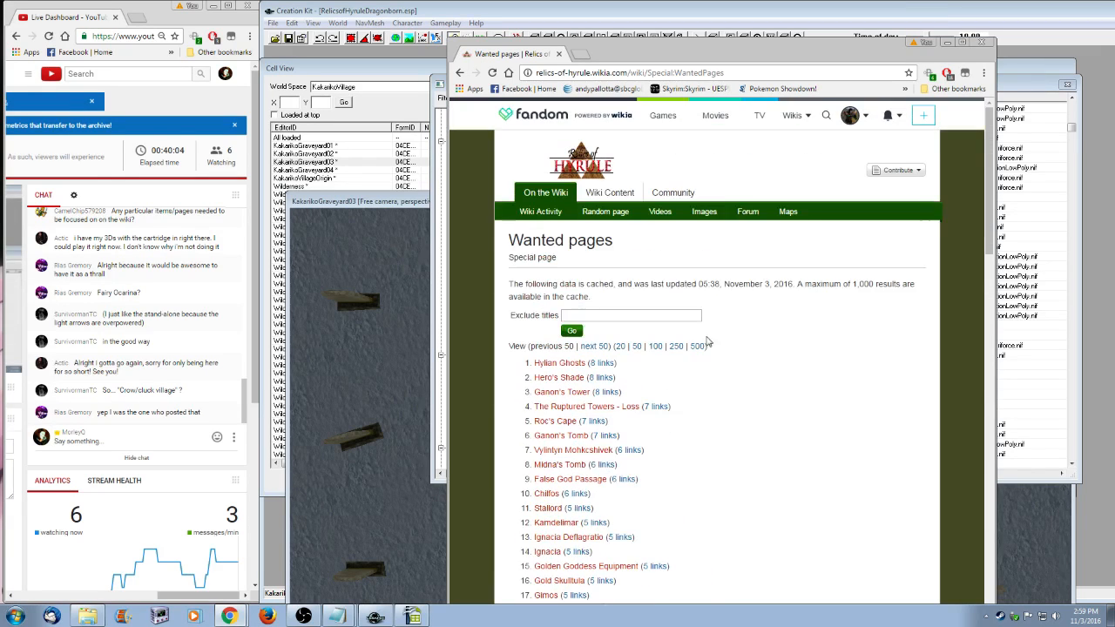
click(462, 73)
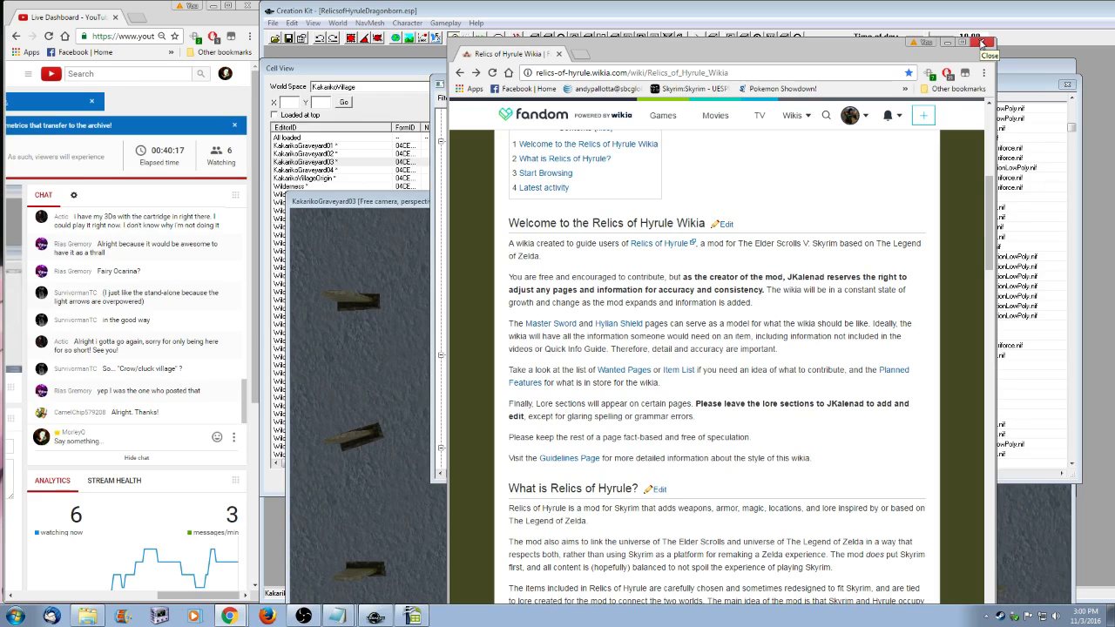
- Close the Relics of Hyrule Wikia window and open the "Every Tiny Little stupid change to RoH" notes to review the change list
scroll(569, 331, up, 4)
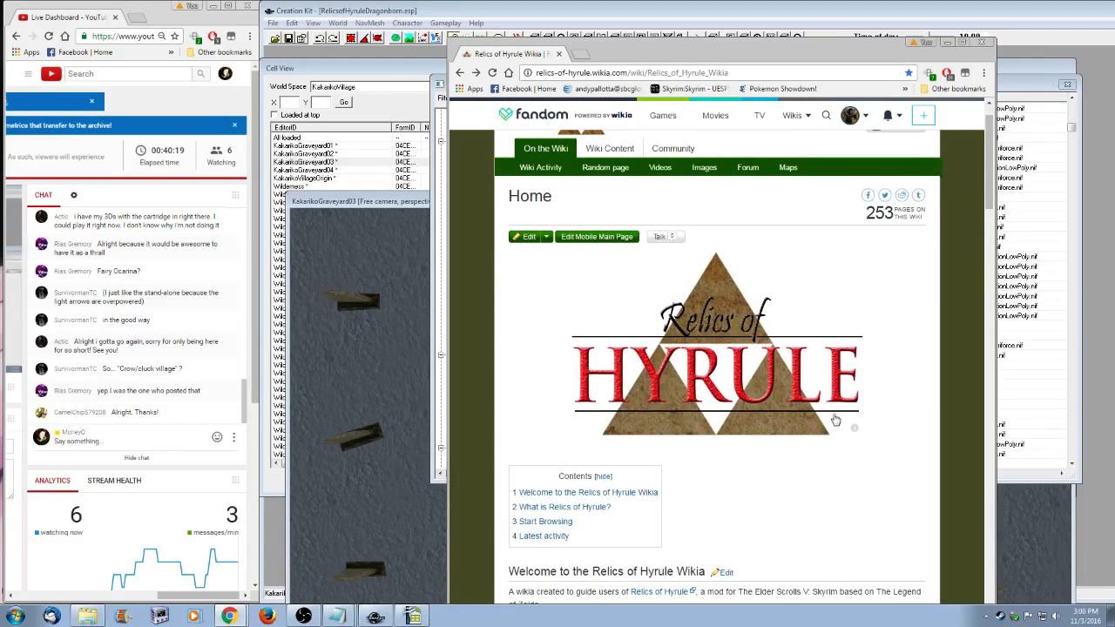
click(982, 42)
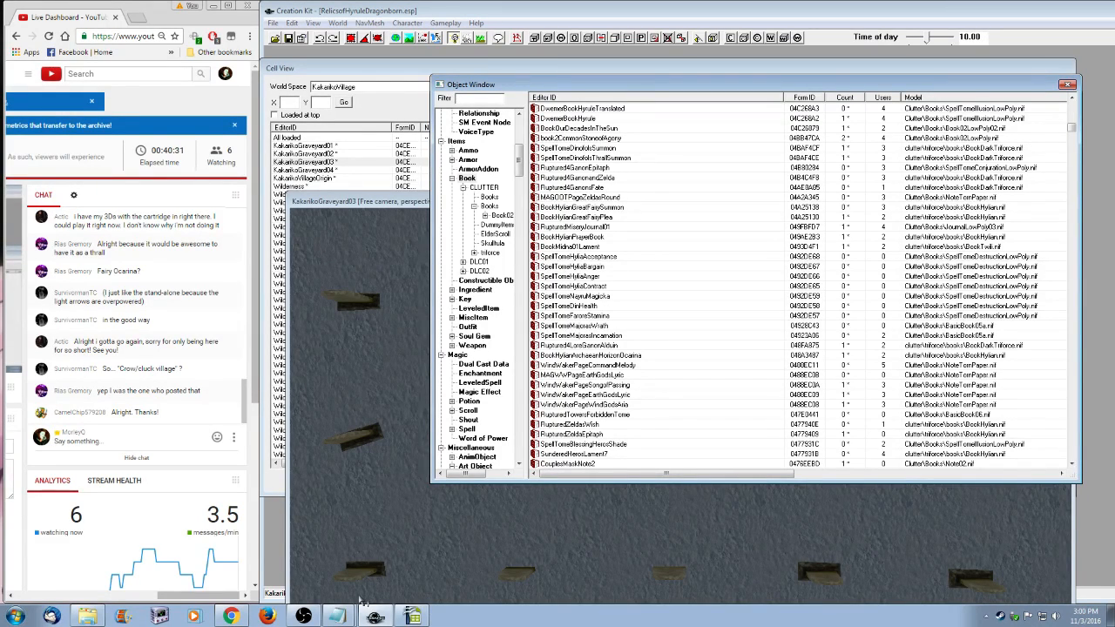
click(334, 617)
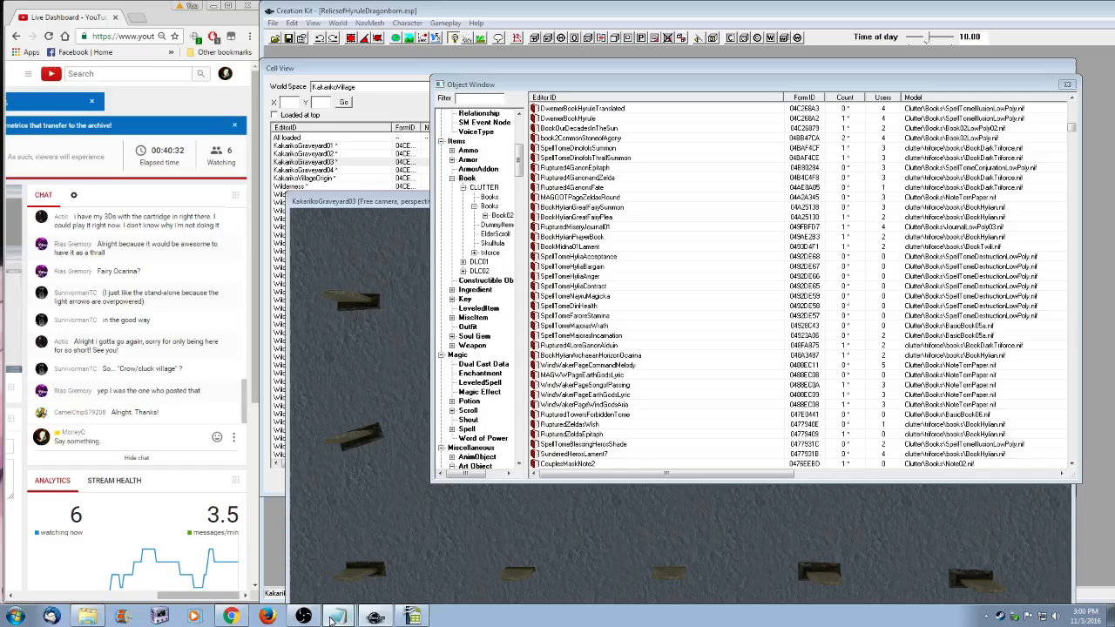
click(331, 618)
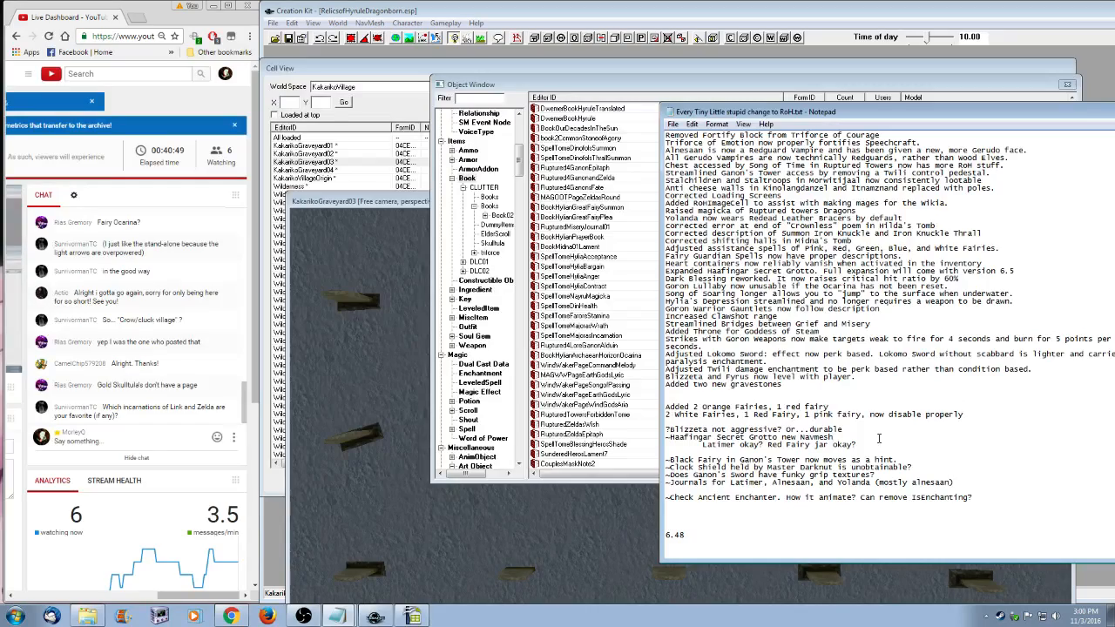
- Switch the Cell View to the Interiors world space and select the AlftandZCell cell
click(379, 87)
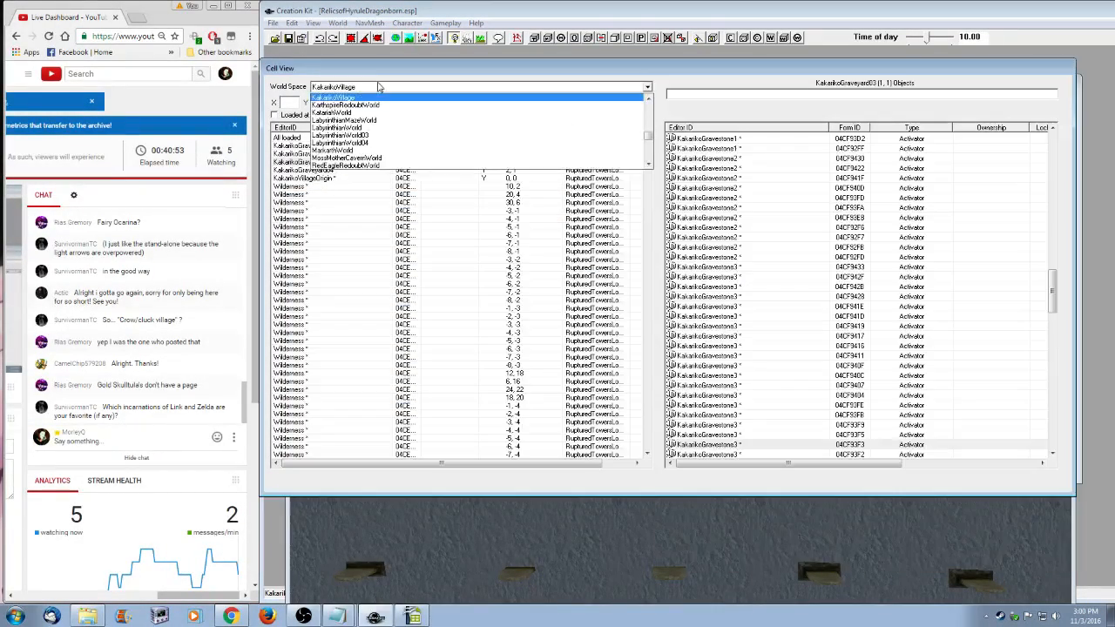
click(383, 94)
click(298, 186)
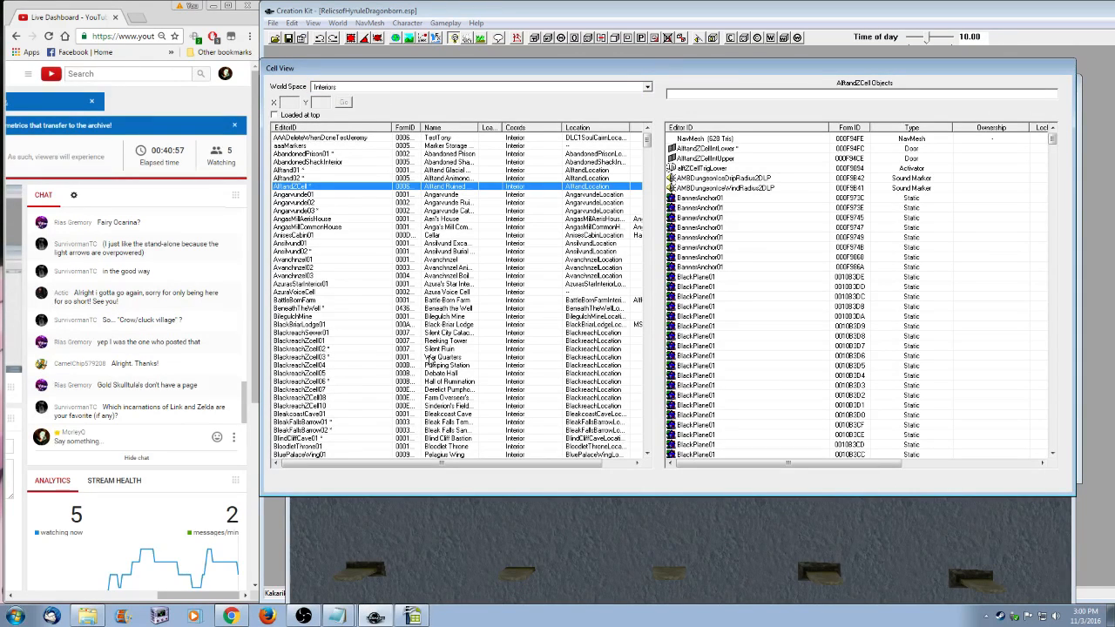
- Browse the interior cells, checking the object lists of BeneathTheWell and several Blackreach cells and looking through the cells beyond them
click(312, 309)
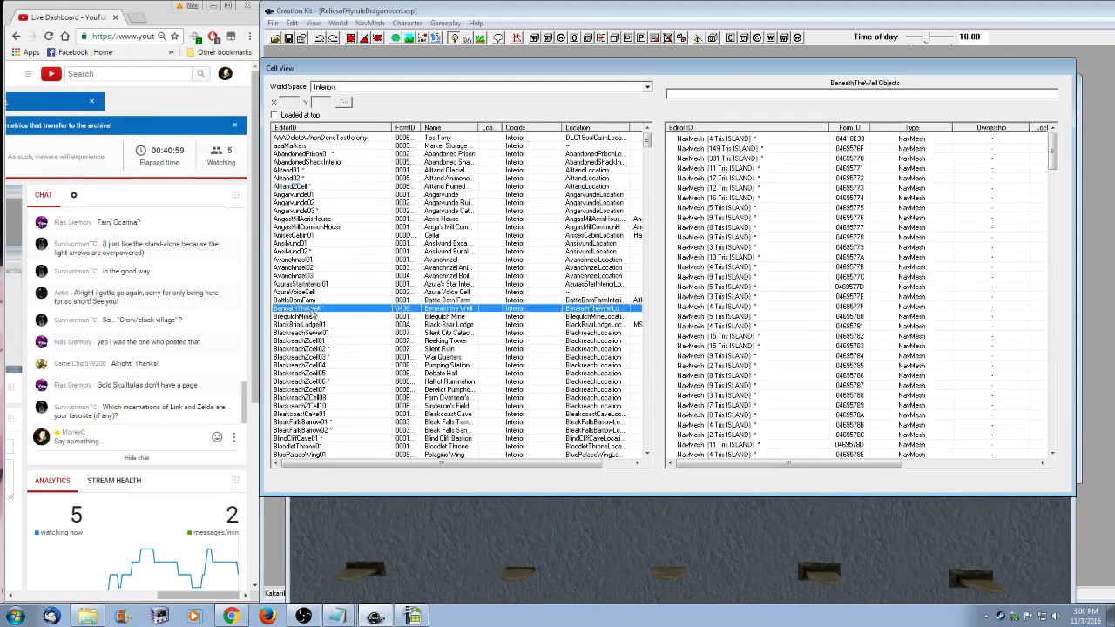
scroll(365, 400, down, 1)
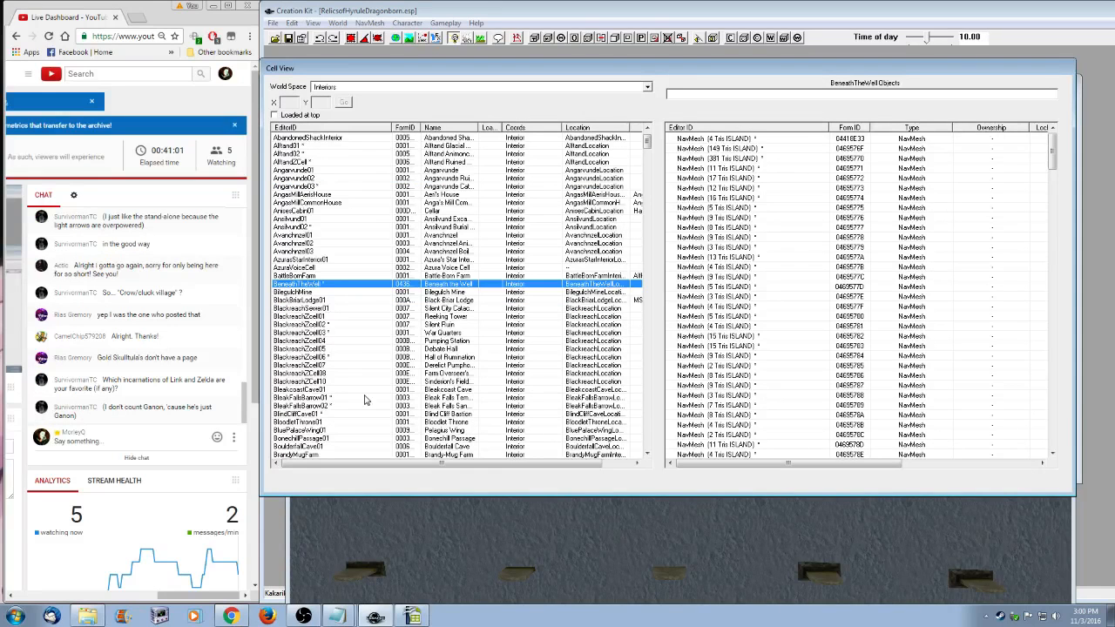
click(313, 340)
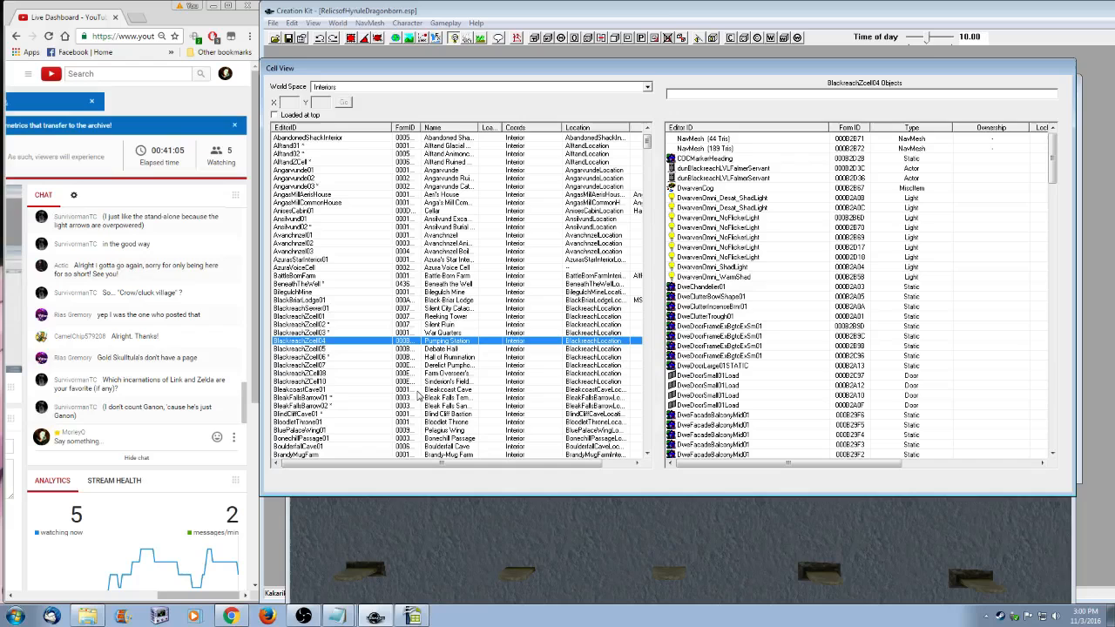
key(Up)
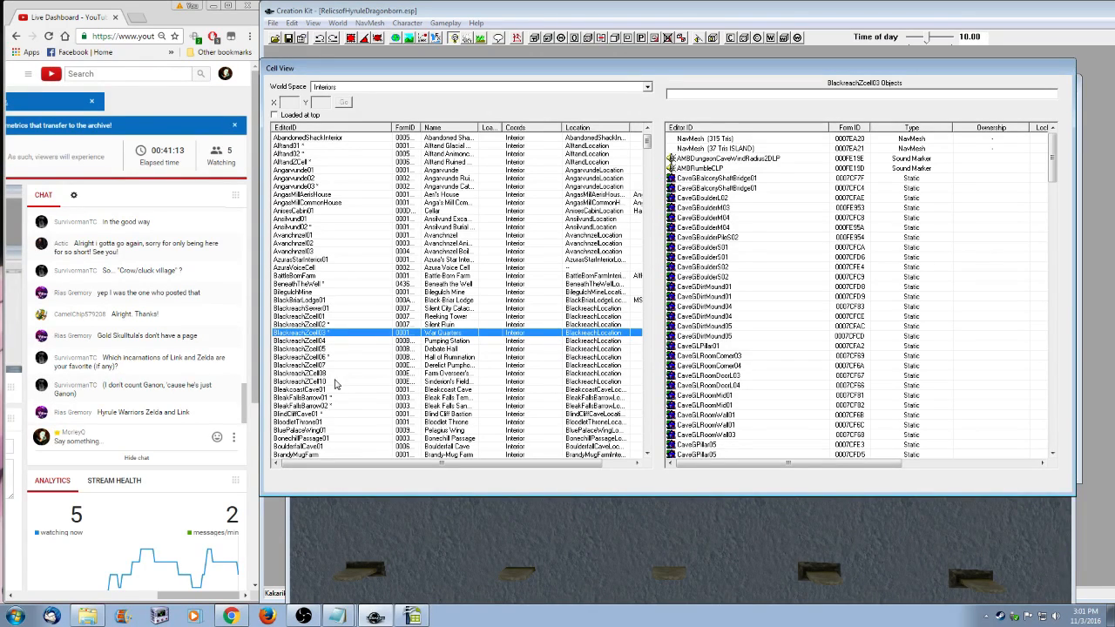
click(317, 357)
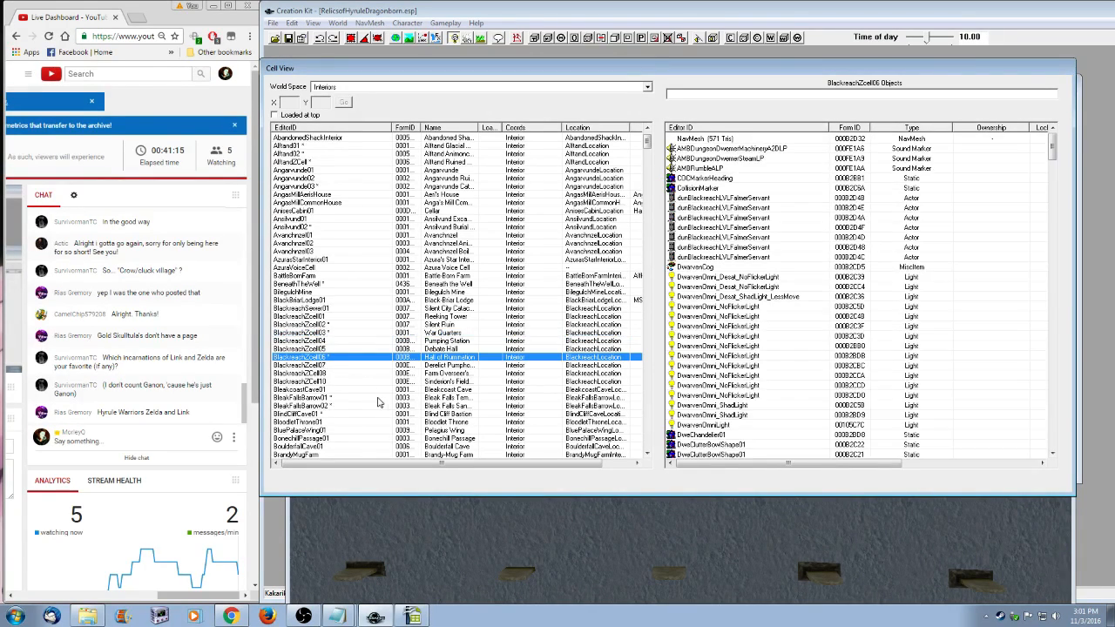
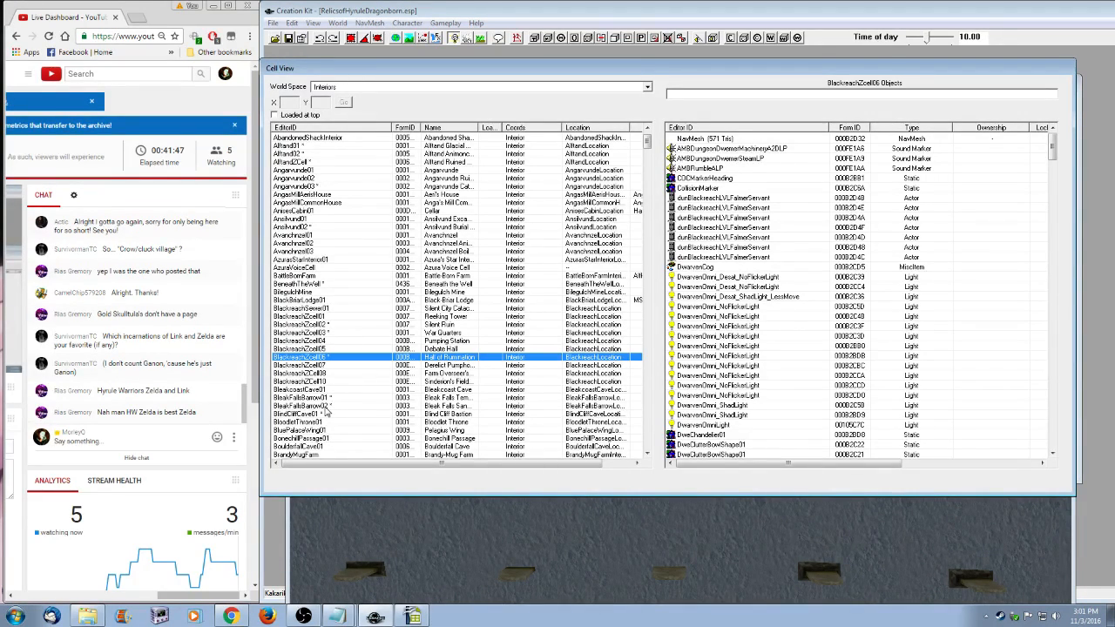
click(326, 334)
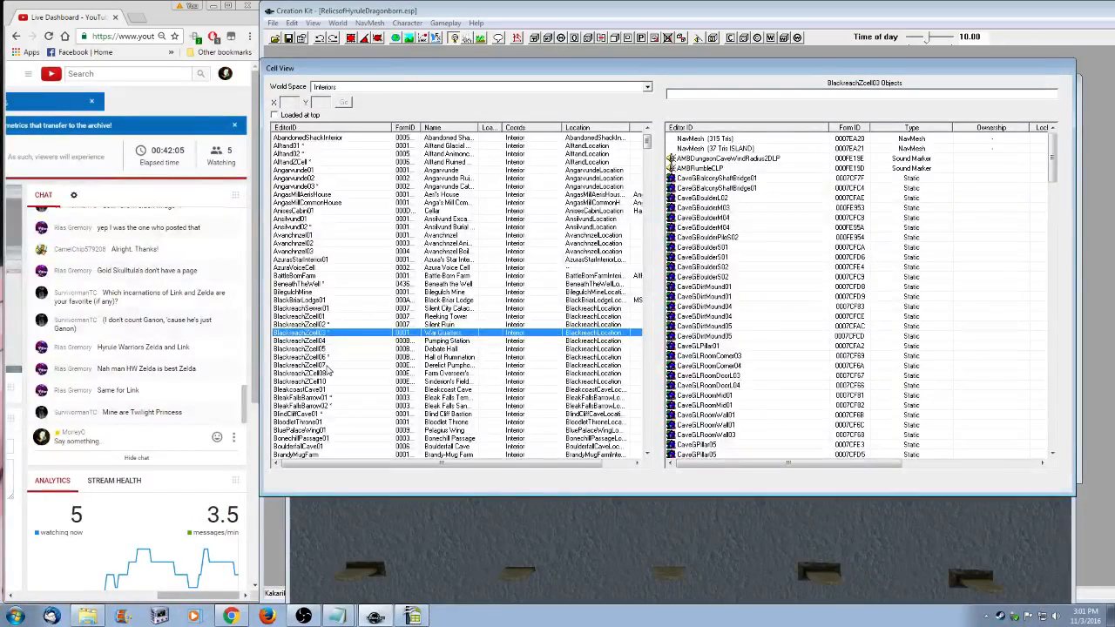
scroll(329, 372, down, 2)
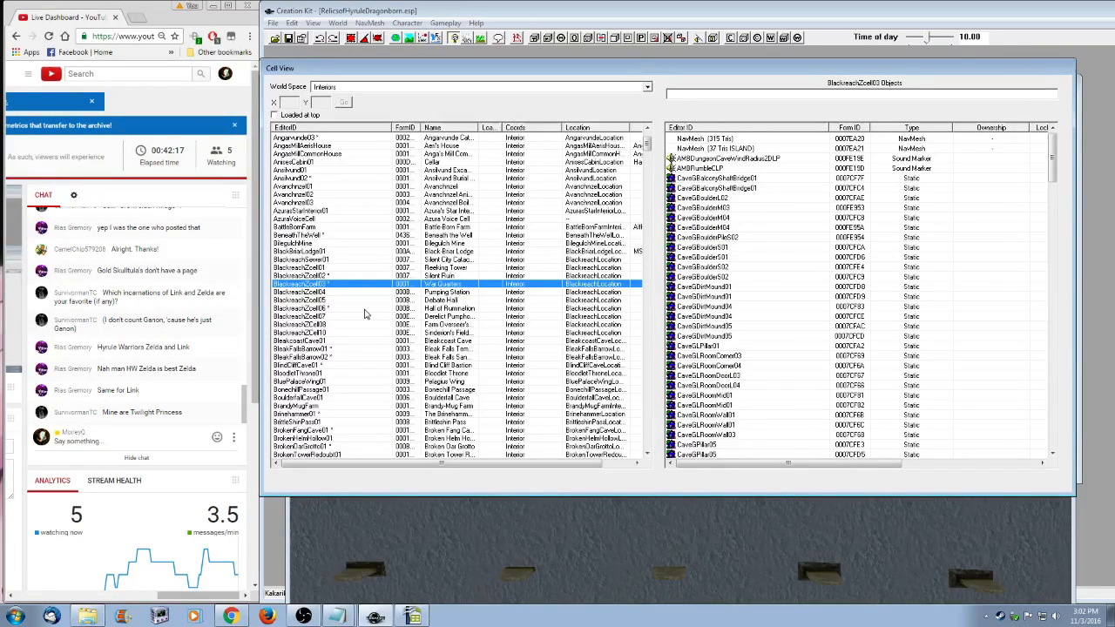
scroll(357, 349, down, 12)
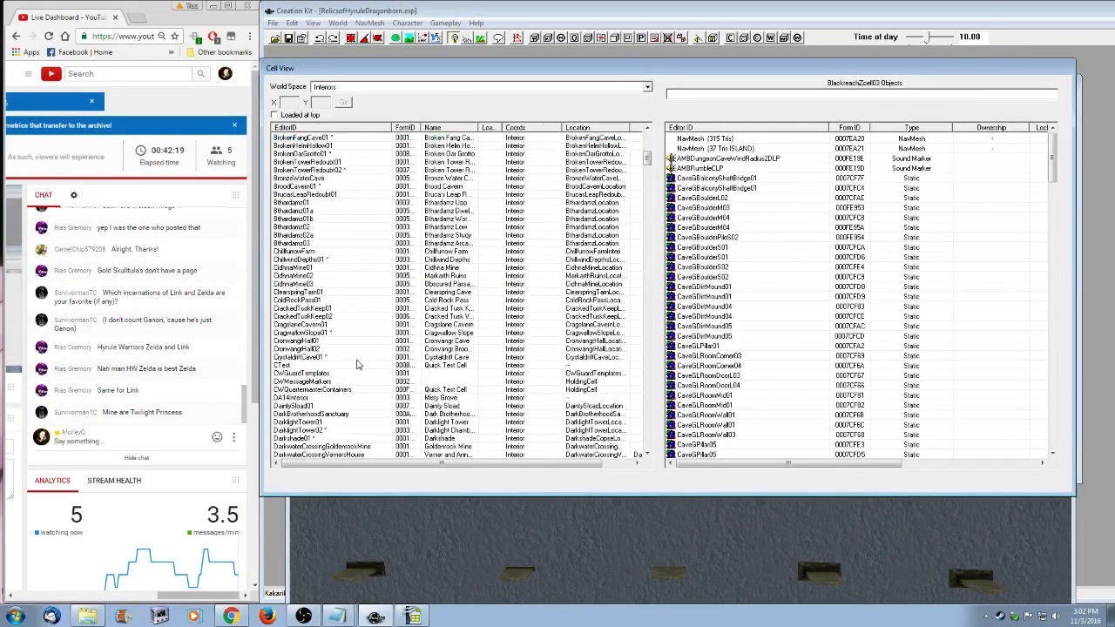
scroll(356, 364, down, 2)
scroll(357, 364, down, 3)
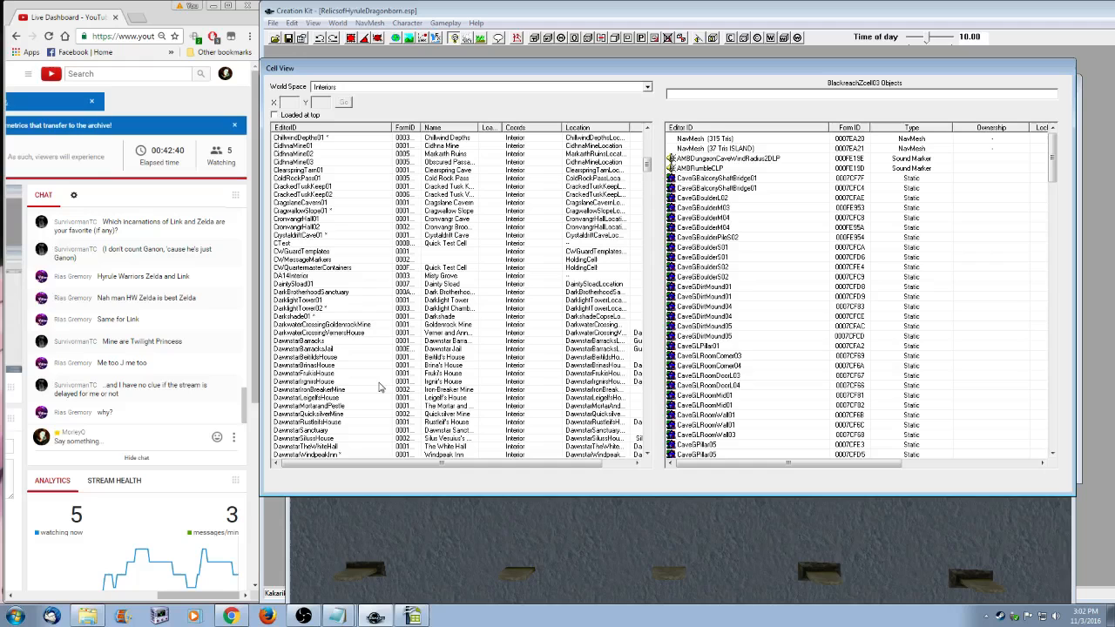
- Find the SecretGrottoHaafingar cell, load it in the render view, and accept all shader warnings
click(321, 259)
text(se)
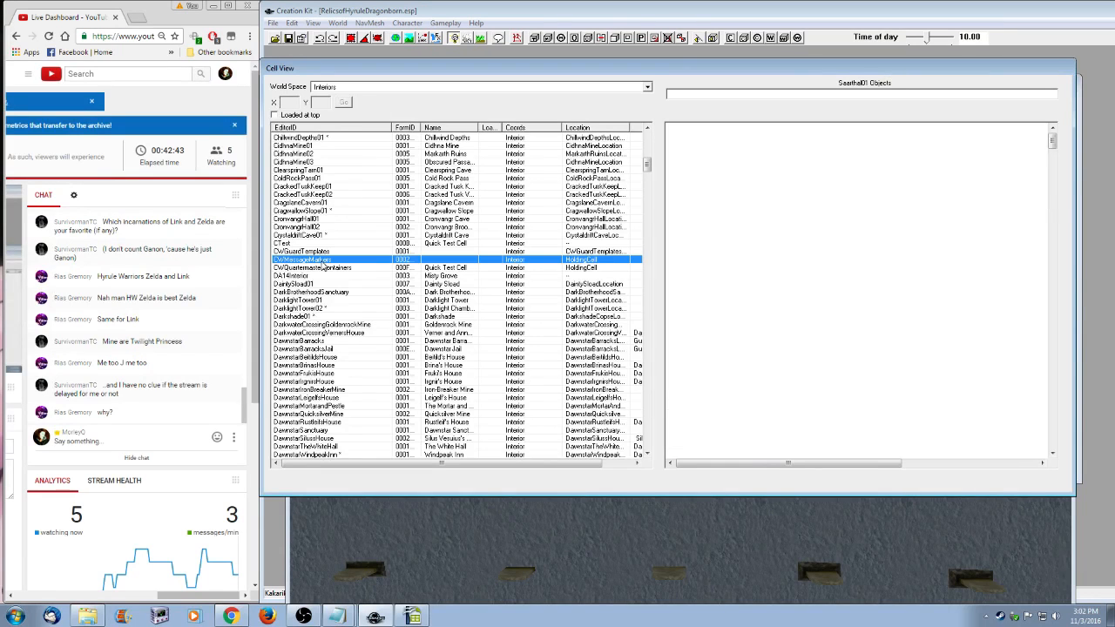
scroll(348, 386, down, 4)
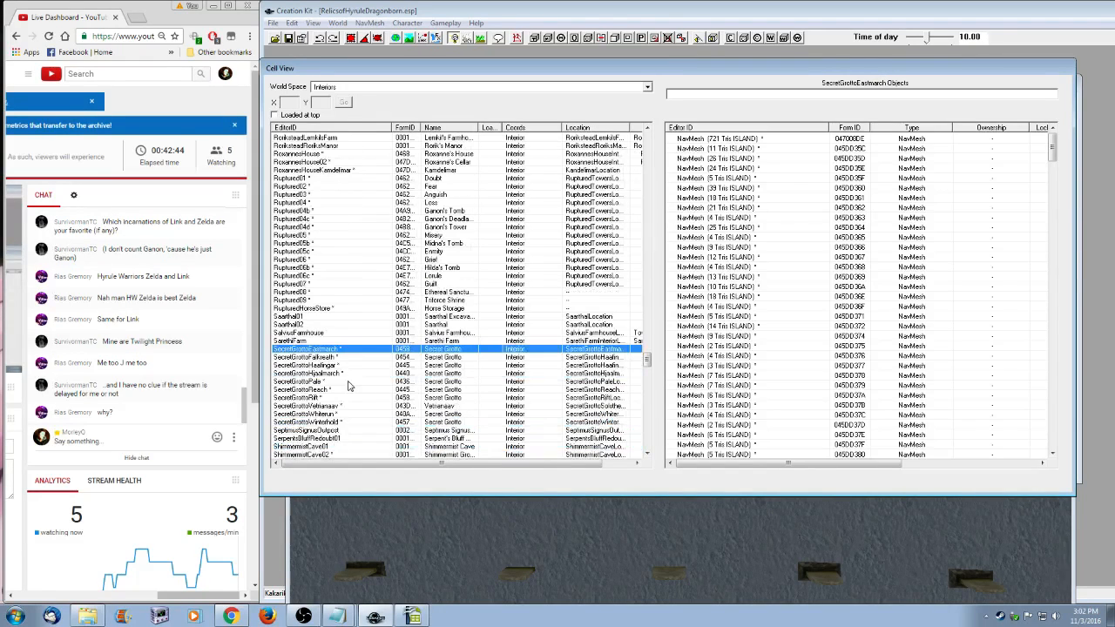
click(340, 365)
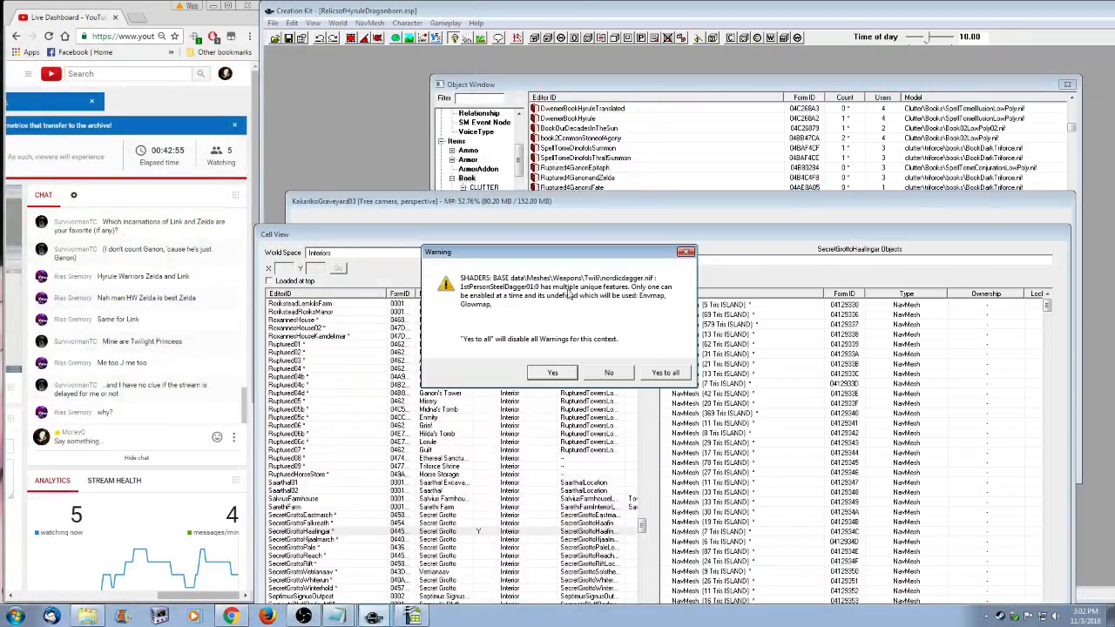
click(666, 372)
click(666, 365)
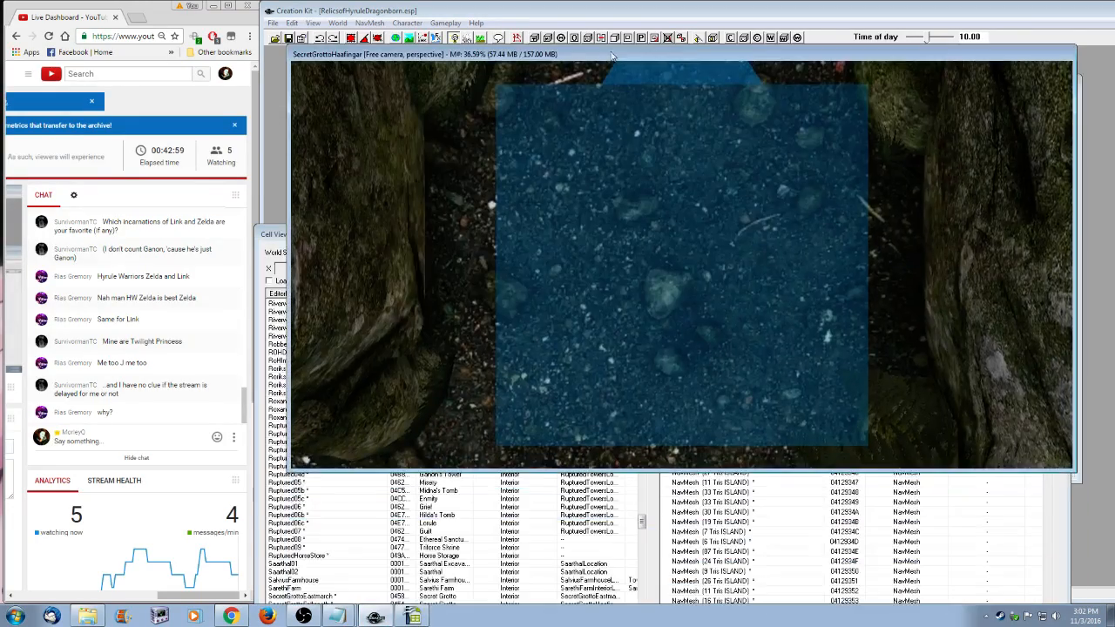
- Survey the SecretGrottoHaafingar layout from above, and examine the stonework of its circular chamber up close
scroll(689, 321, down, 6)
scroll(694, 328, down, 3)
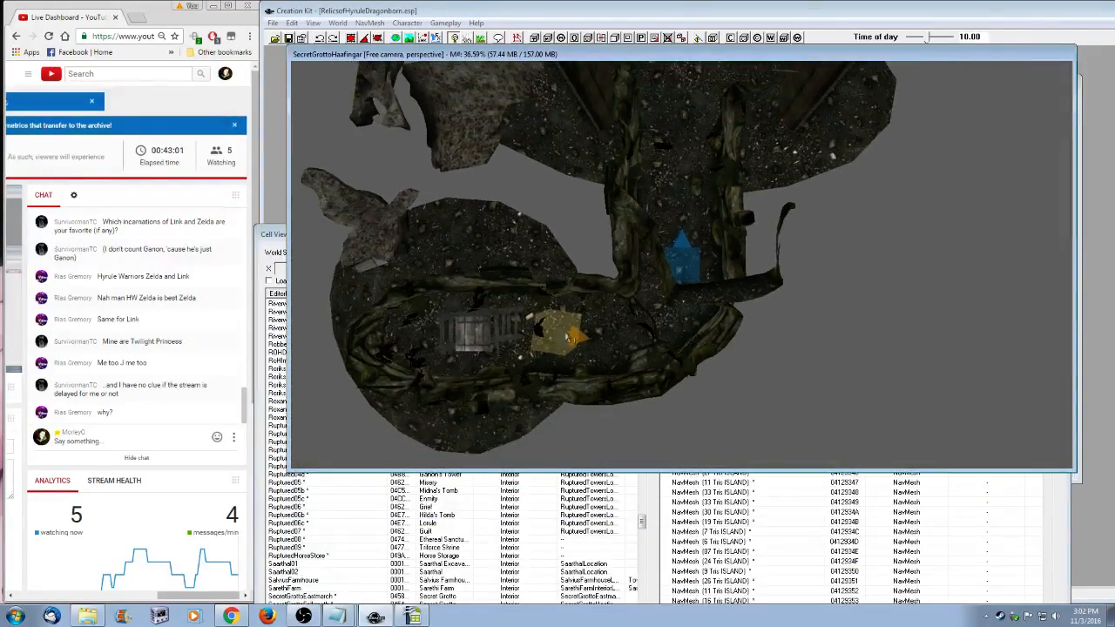
scroll(607, 238, up, 10)
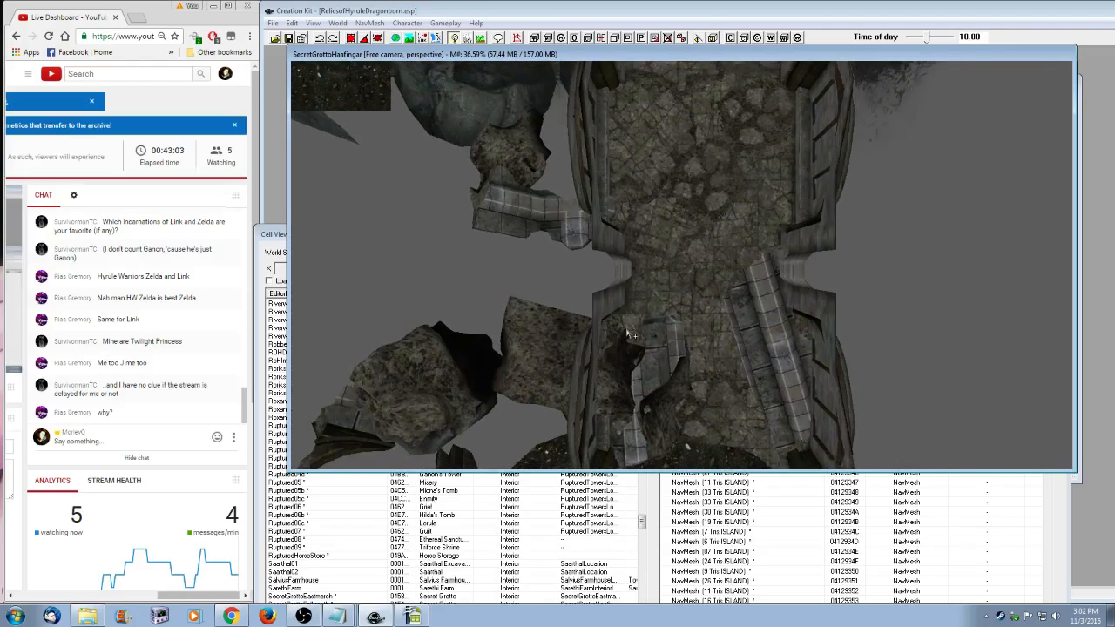
middle_drag(626, 333, 665, 360)
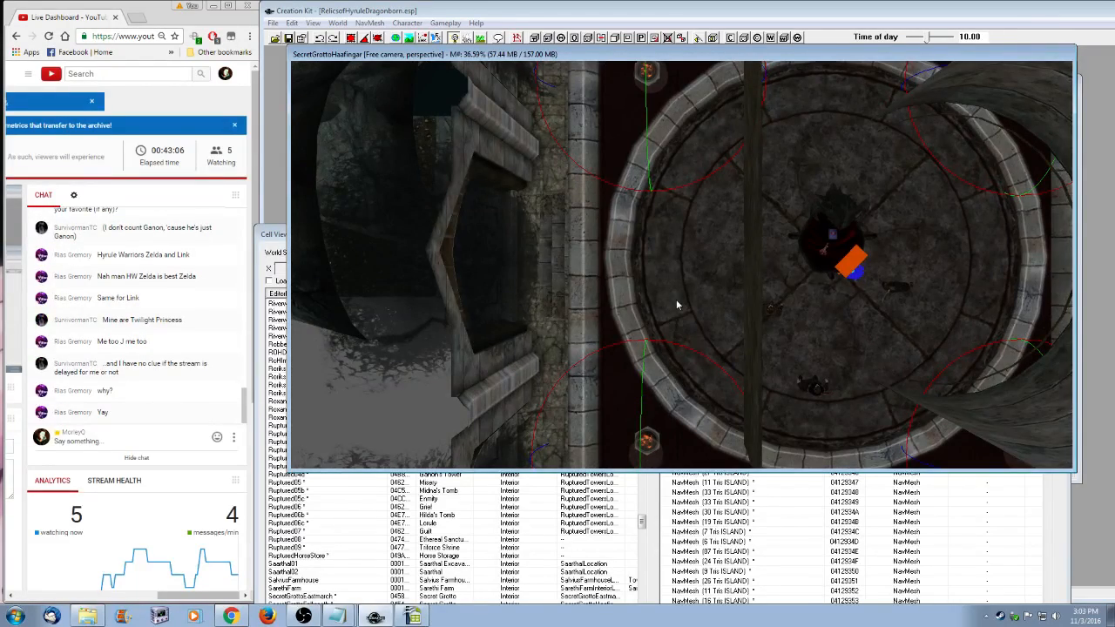
click(721, 422)
shift+middle_drag(636, 416, 710, 264)
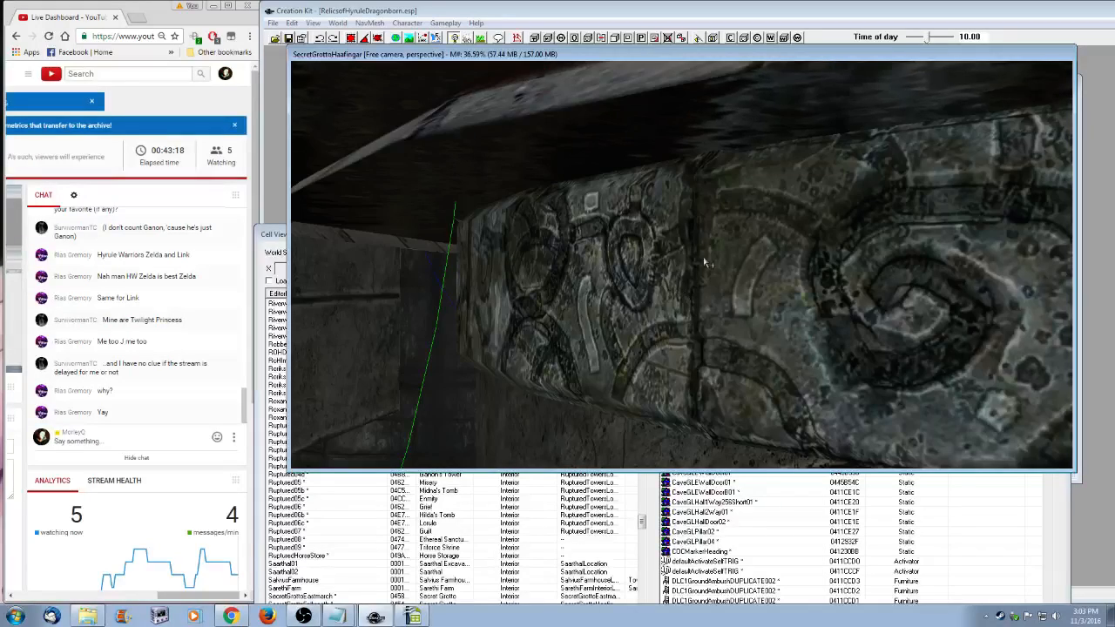
shift+middle_drag(673, 296, 665, 314)
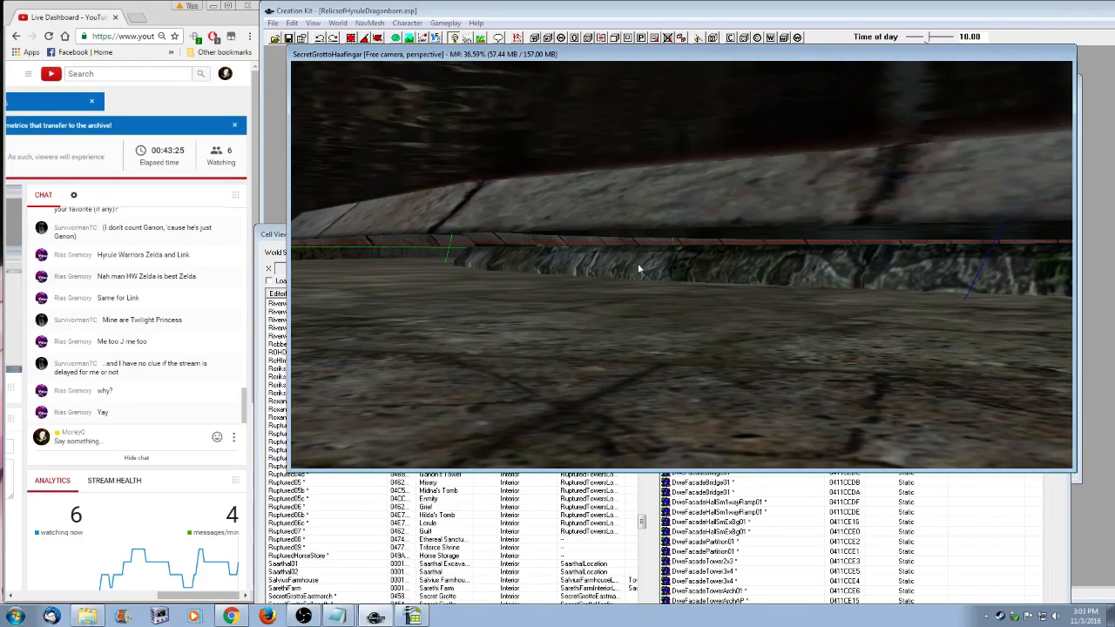
- Examine the characters and the central statue inside the grotto's circular chamber
drag(638, 263, 638, 248)
shift+middle_drag(665, 272, 934, 240)
scroll(677, 312, down, 4)
click(934, 240)
key(z)
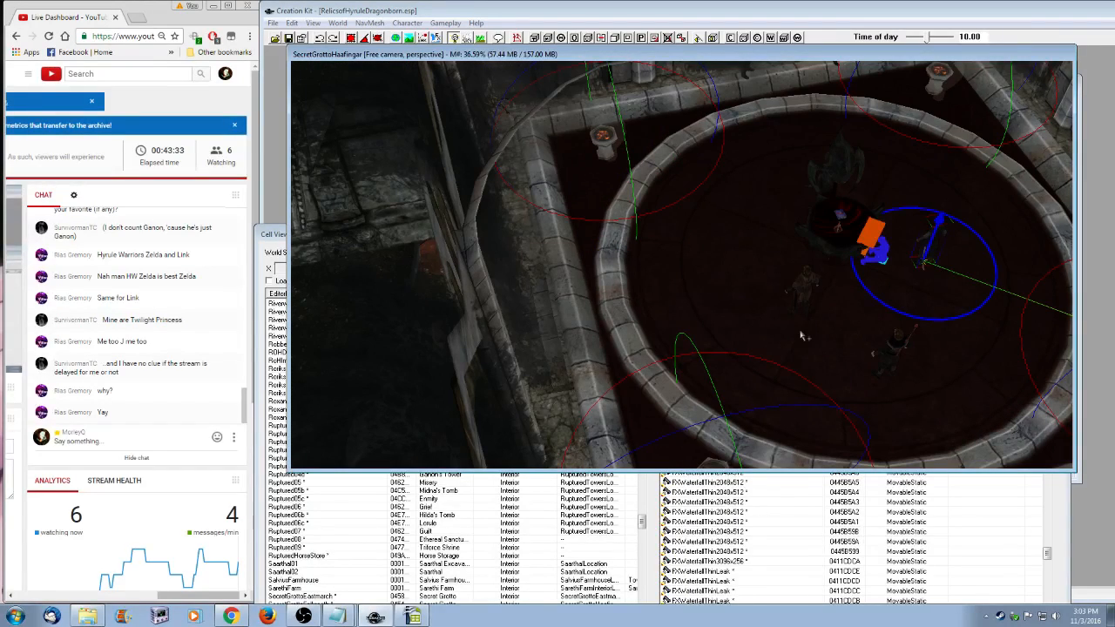
shift+middle_drag(1006, 302, 867, 346)
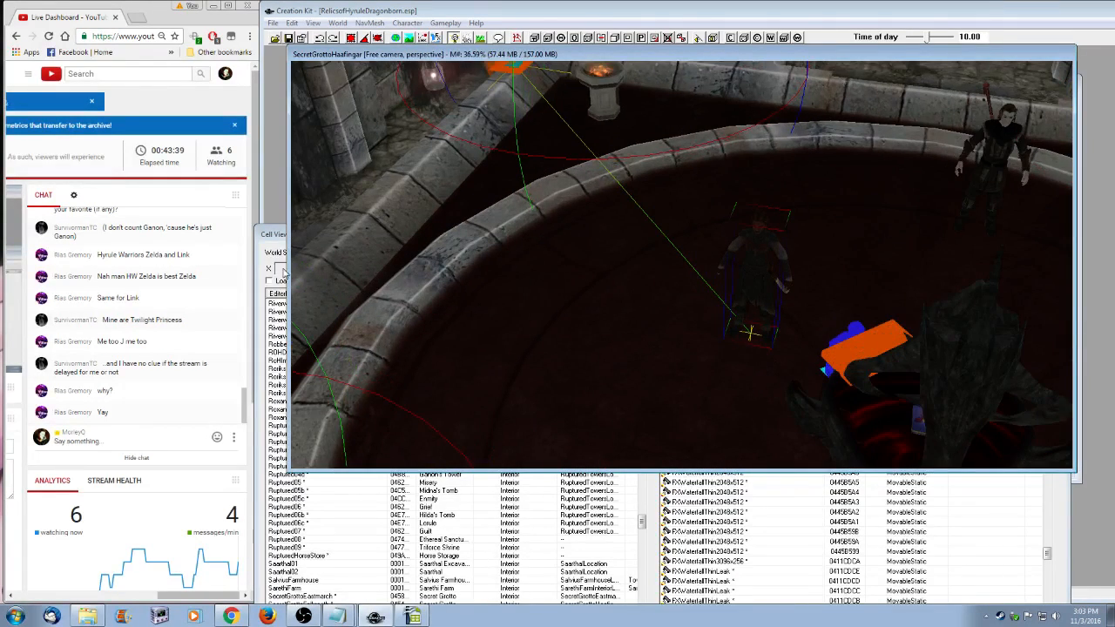
- Move the render view aside and filter the Actor category of the Object Window by "alnesa"
drag(469, 56, 456, 199)
click(547, 88)
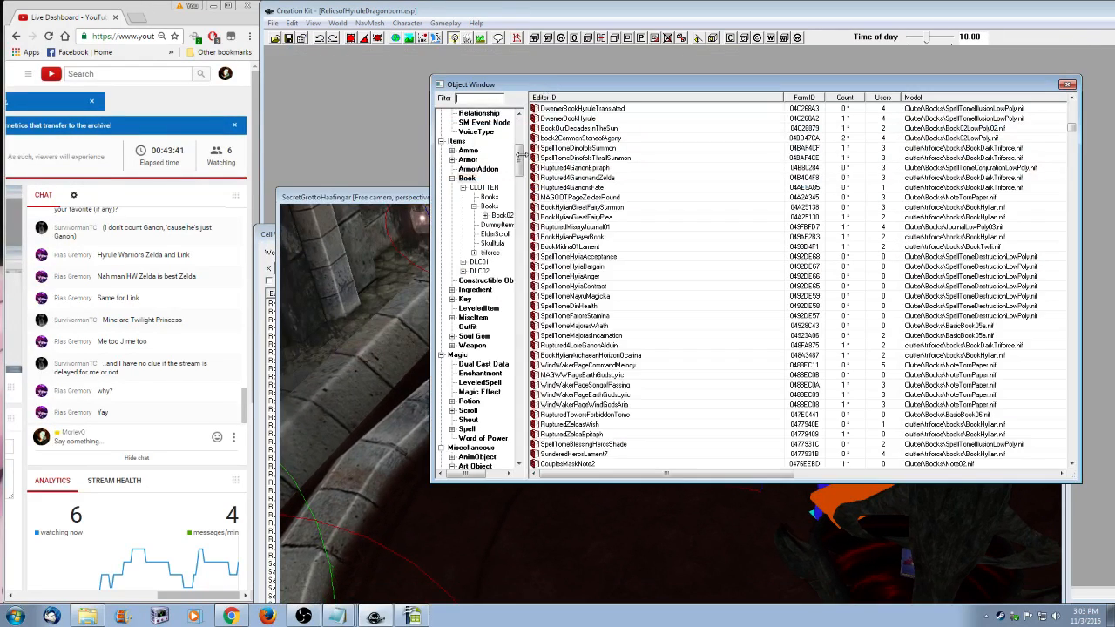
drag(521, 172, 528, 125)
click(467, 122)
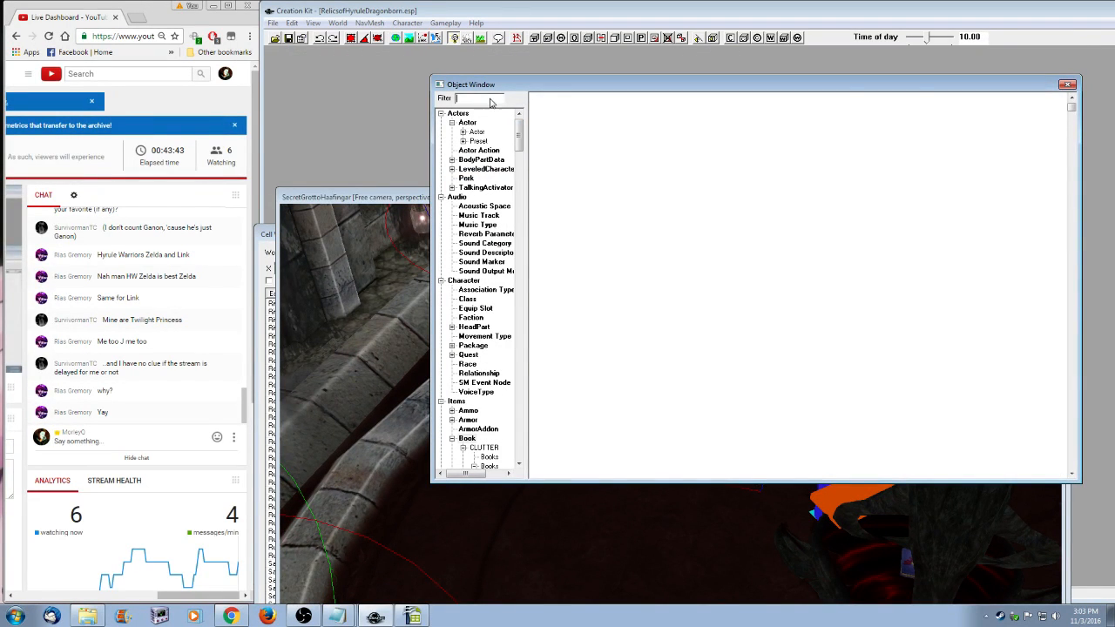
click(491, 100)
text(ainesa)
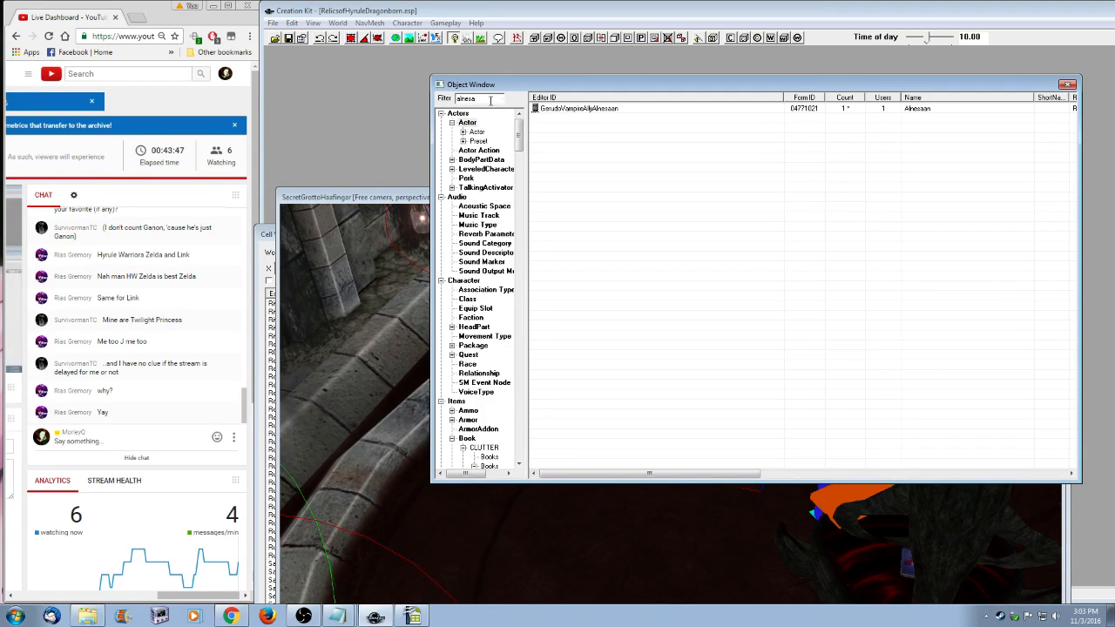
- Preview the GerudoVampireAllyAlnesaan actor, reset the preview, and examine the face up close while toggling the scene lighting
right_click(550, 107)
click(657, 391)
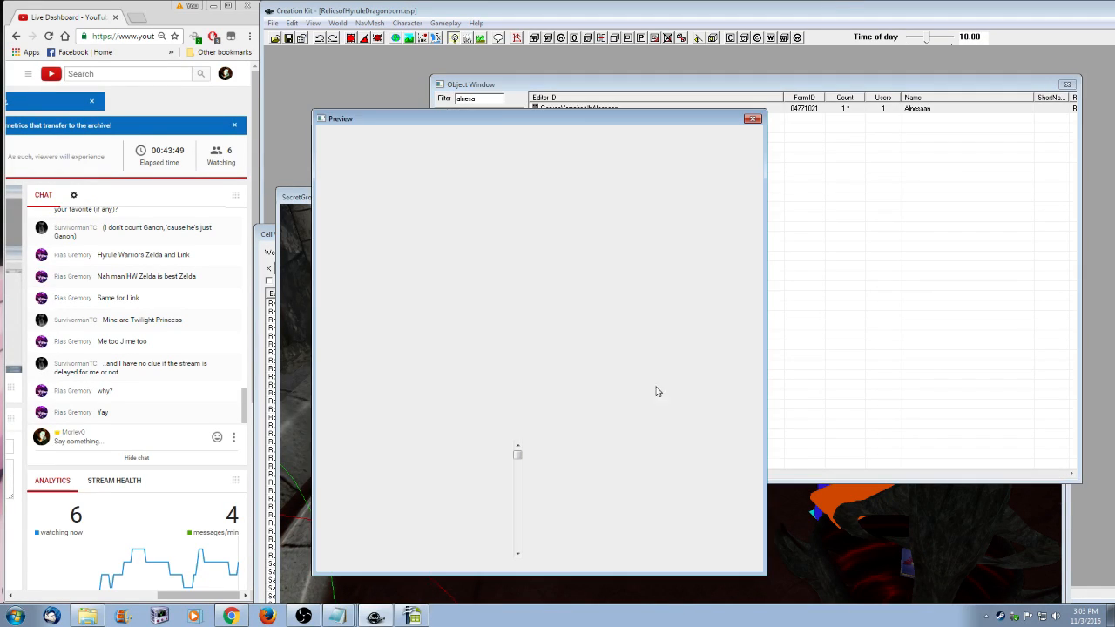
shift+drag(567, 303, 745, 269)
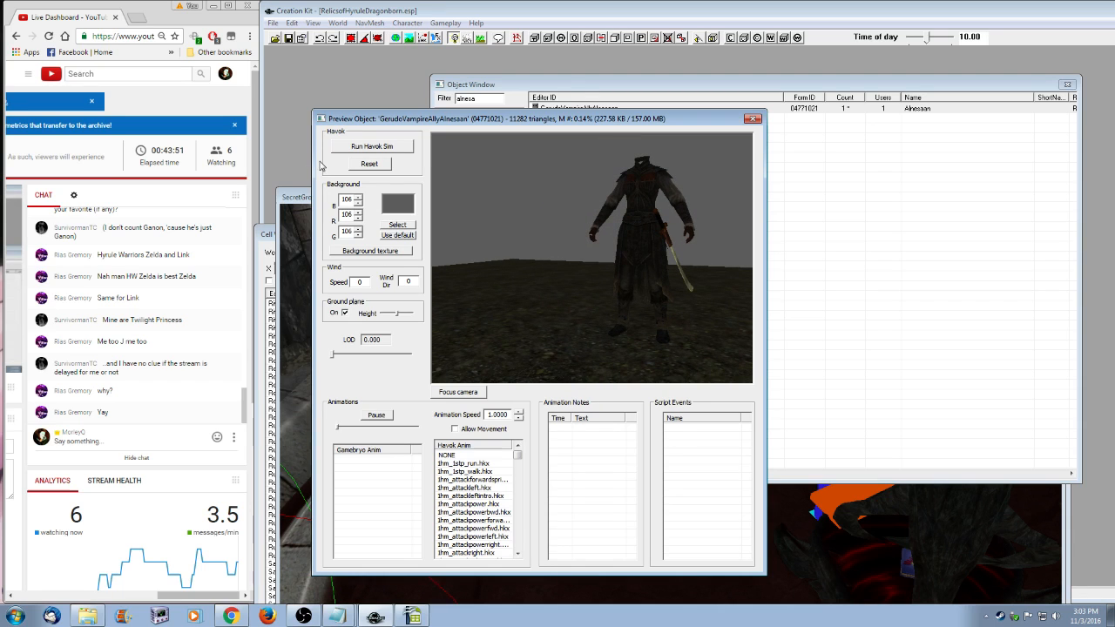
click(369, 164)
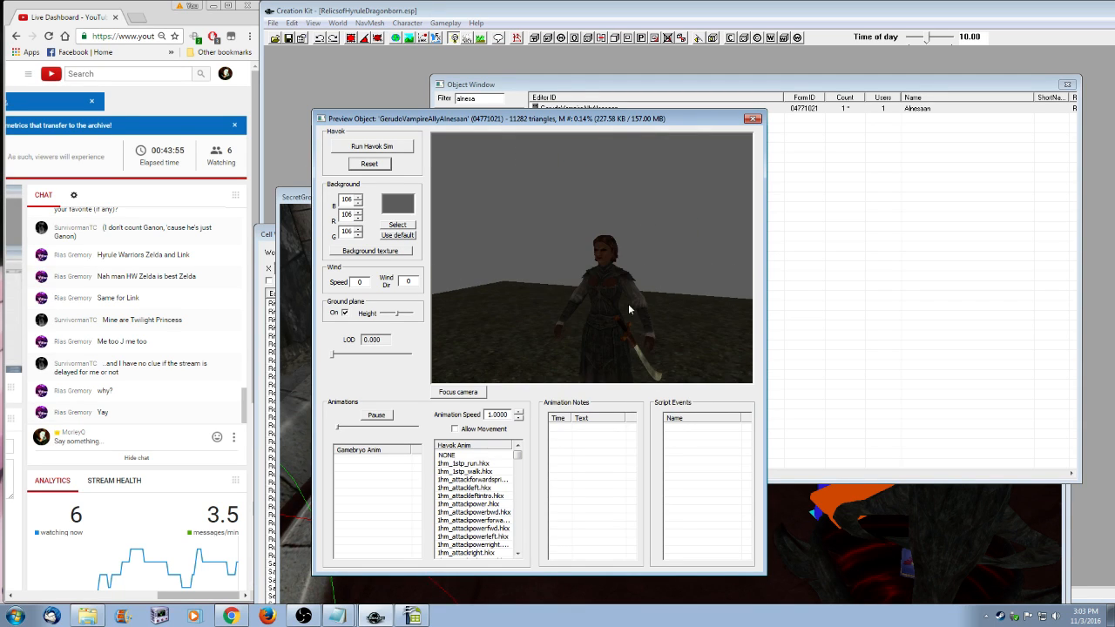
scroll(628, 305, up, 5)
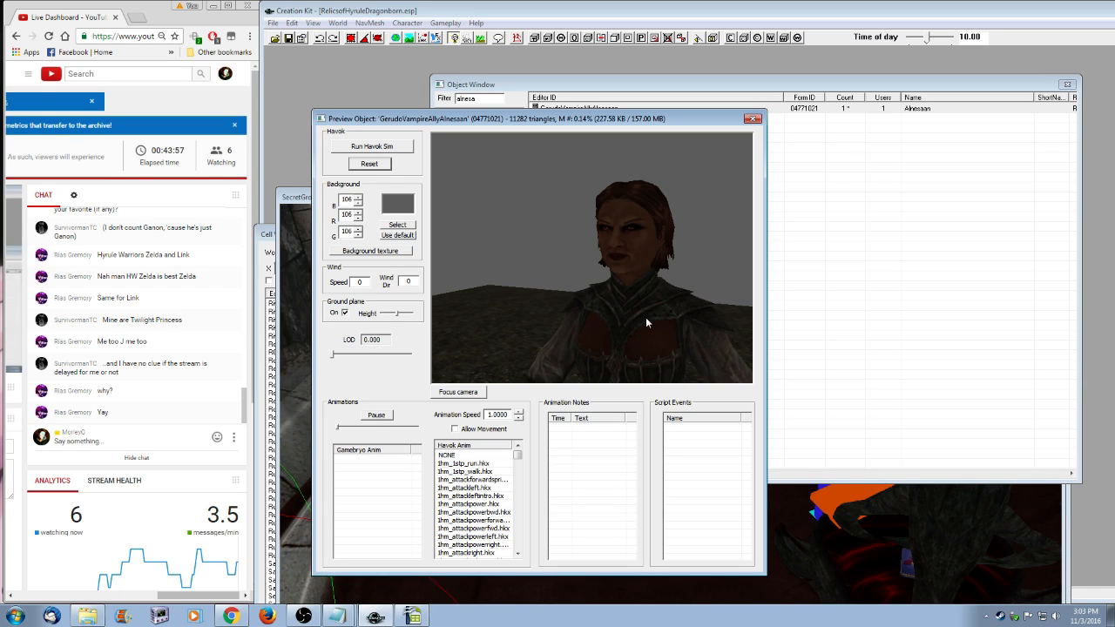
click(457, 38)
click(457, 38)
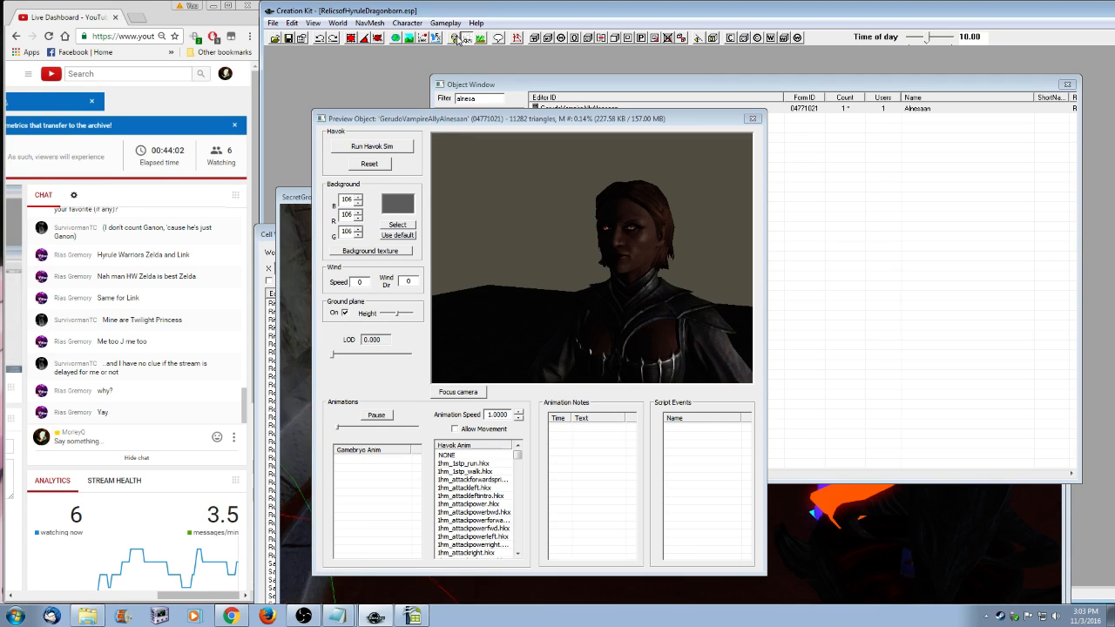
- Examine the previewed GerudoVampireAllyAlnesaan face up close and in profile, close the preview, and toggle the scene lighting
scroll(576, 294, up, 3)
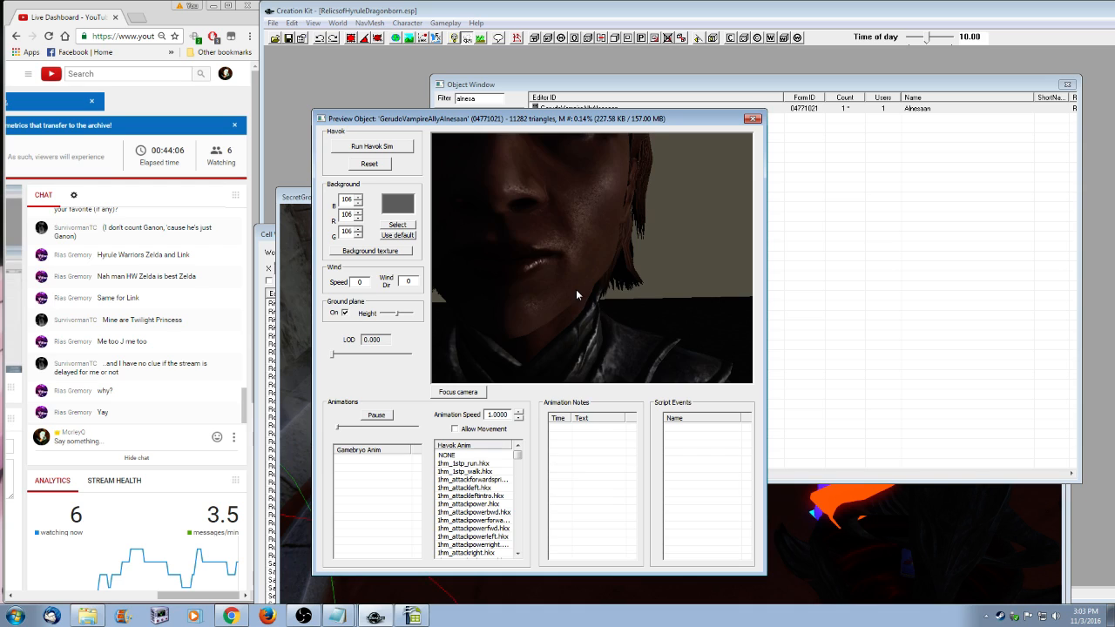
scroll(575, 290, down, 3)
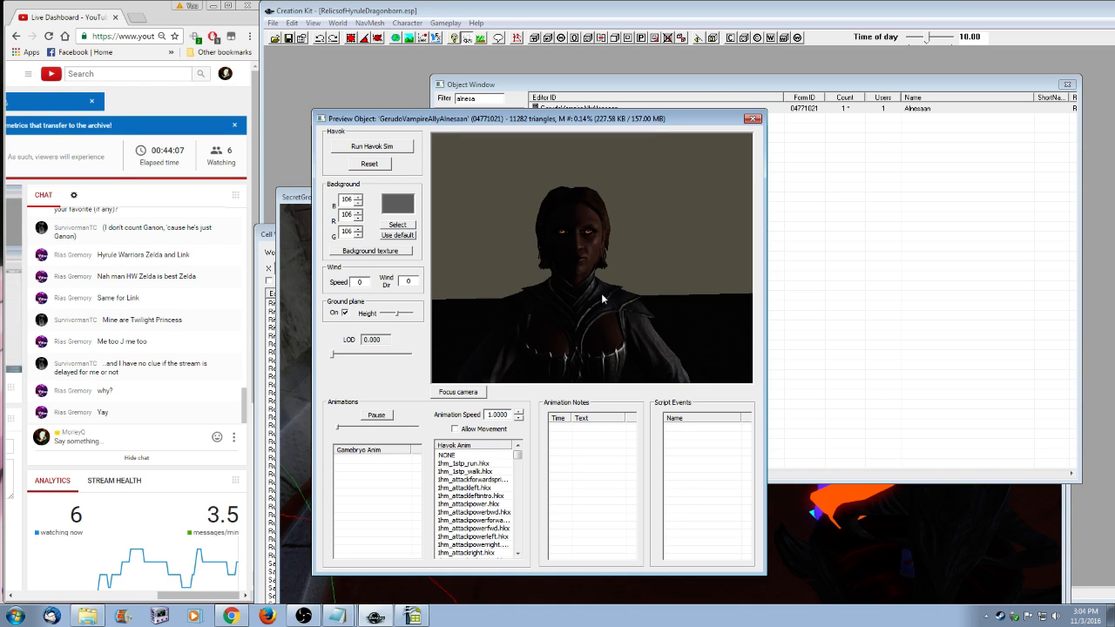
middle_drag(601, 295, 548, 288)
scroll(547, 287, down, 2)
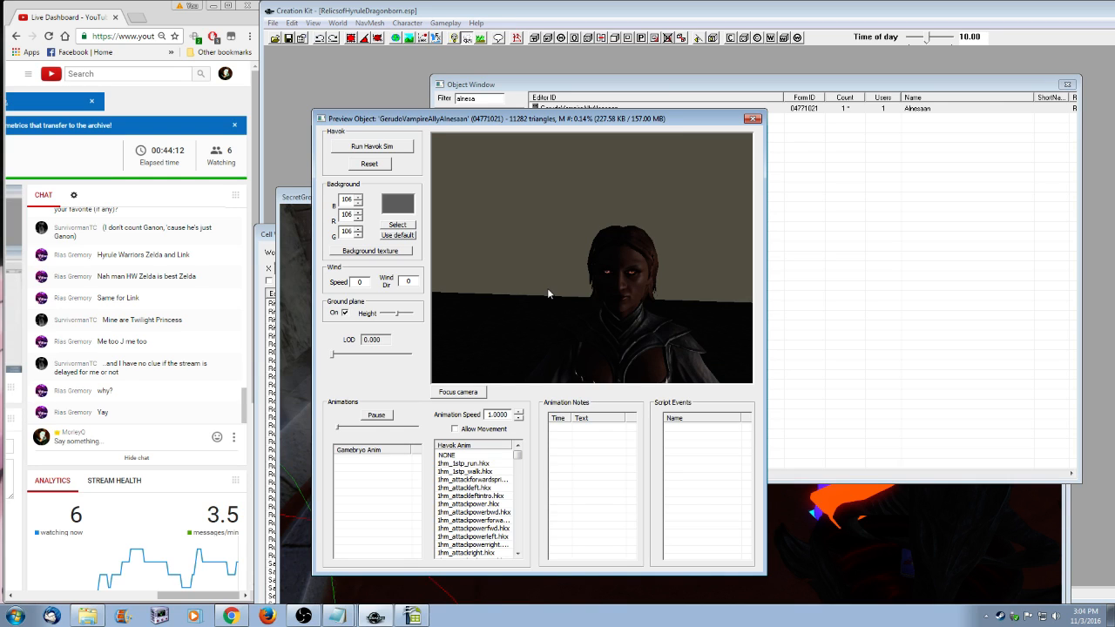
shift+middle_drag(547, 287, 603, 272)
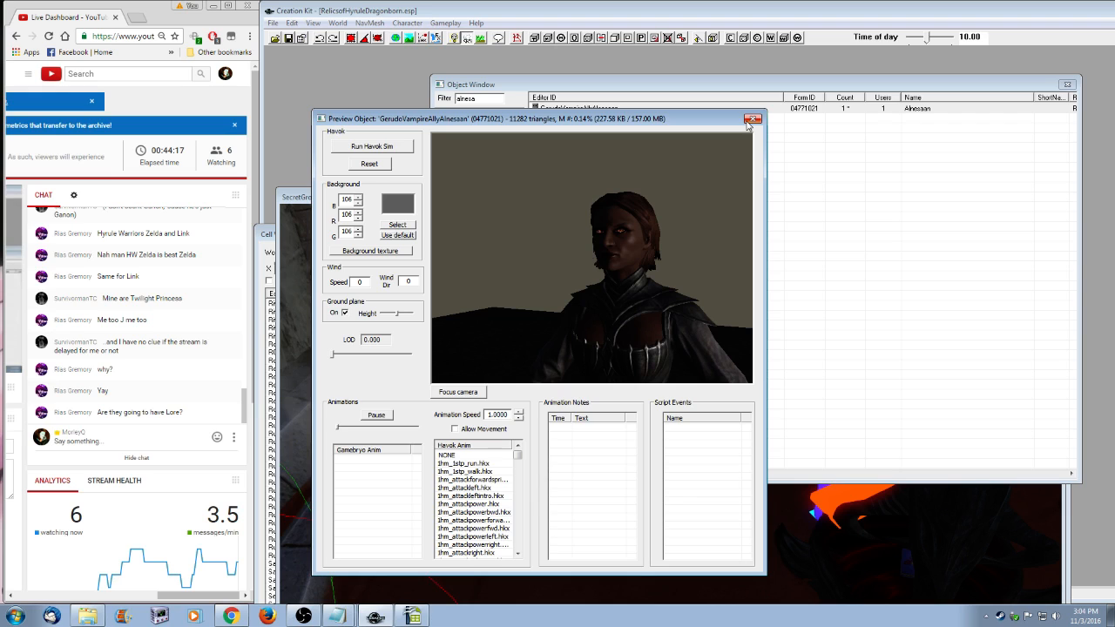
mouse_move(601, 279)
shift+middle_down()
mouse_move(570, 297)
mouse_move(533, 292)
mouse_move(632, 298)
mouse_move(611, 298)
mouse_move(623, 303)
mouse_move(607, 277)
shift+middle_up()
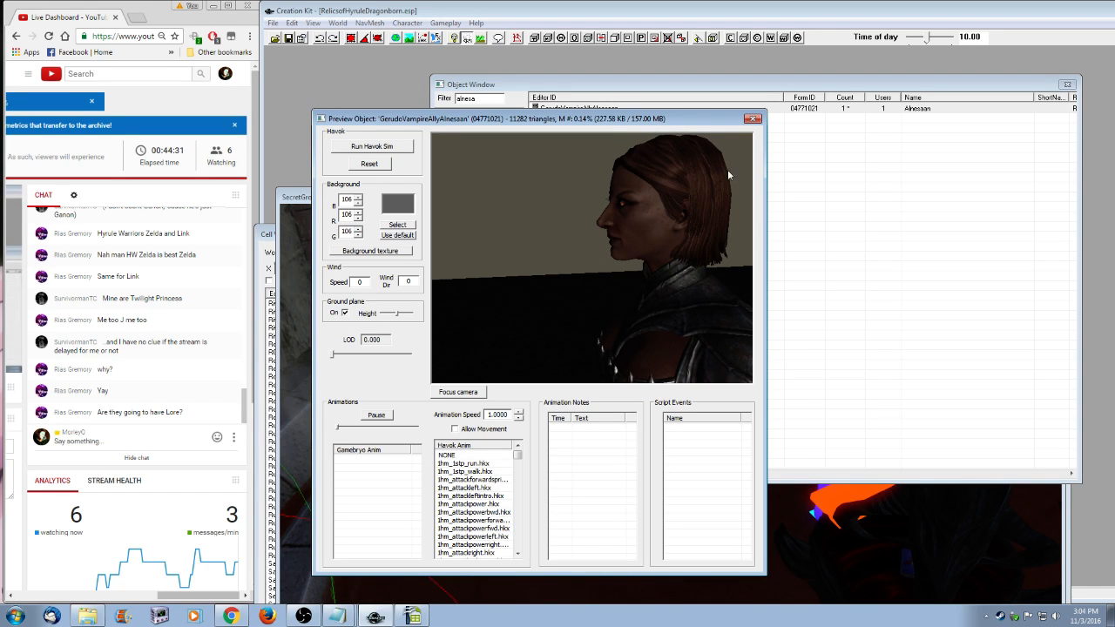
click(755, 118)
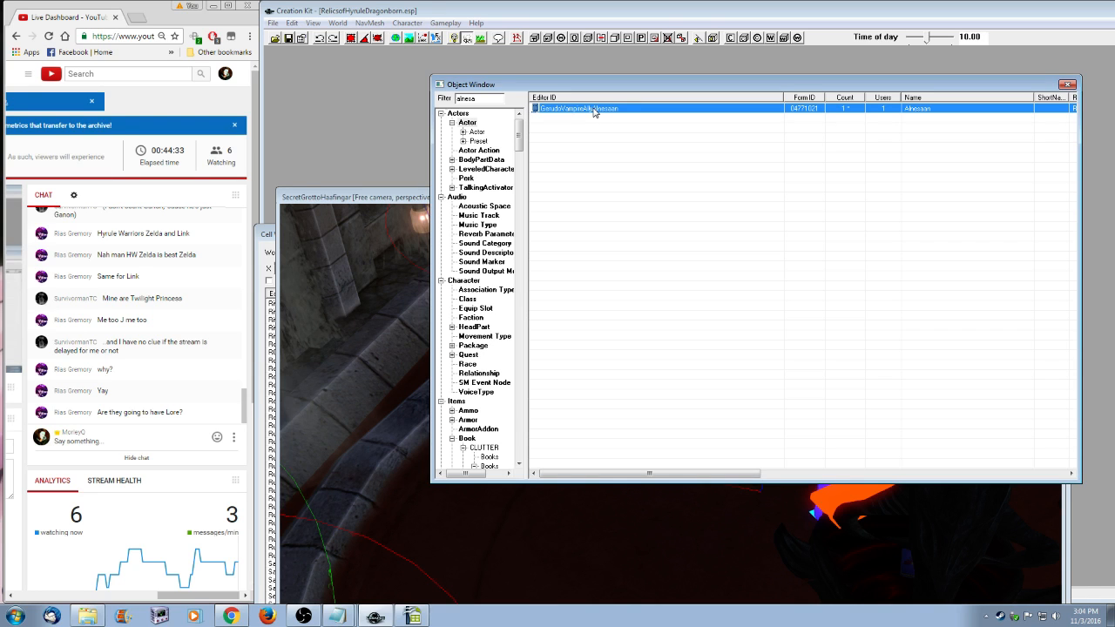
click(455, 37)
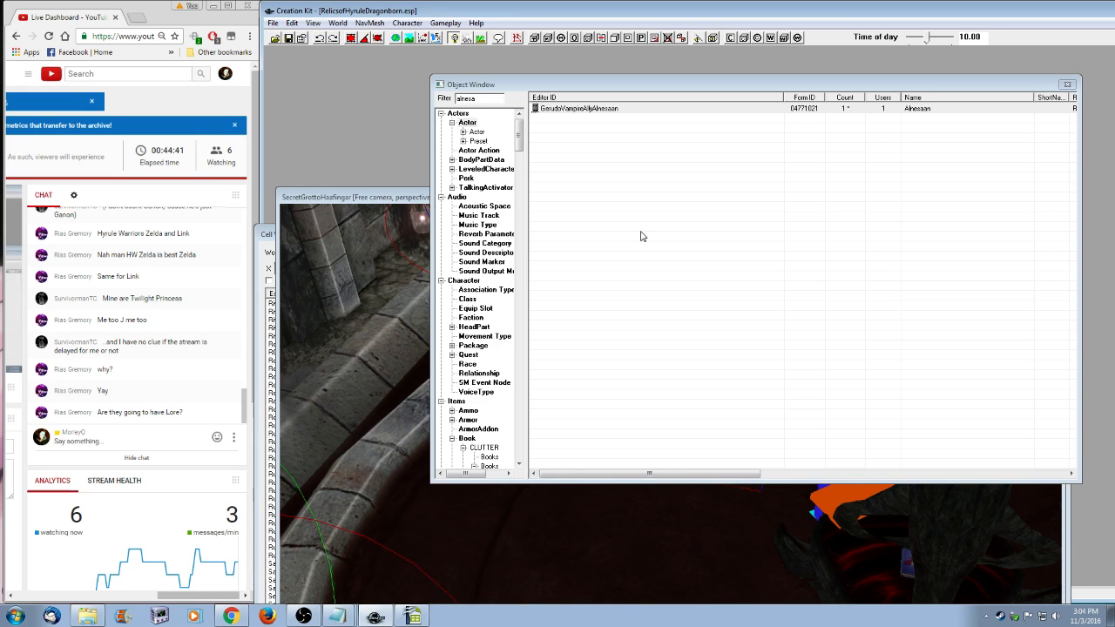
- Move the Object Window aside and inspect the characters and the book on the altar in the grotto's circular chamber
drag(610, 84, 737, 81)
click(534, 198)
shift+middle_drag(782, 421, 827, 420)
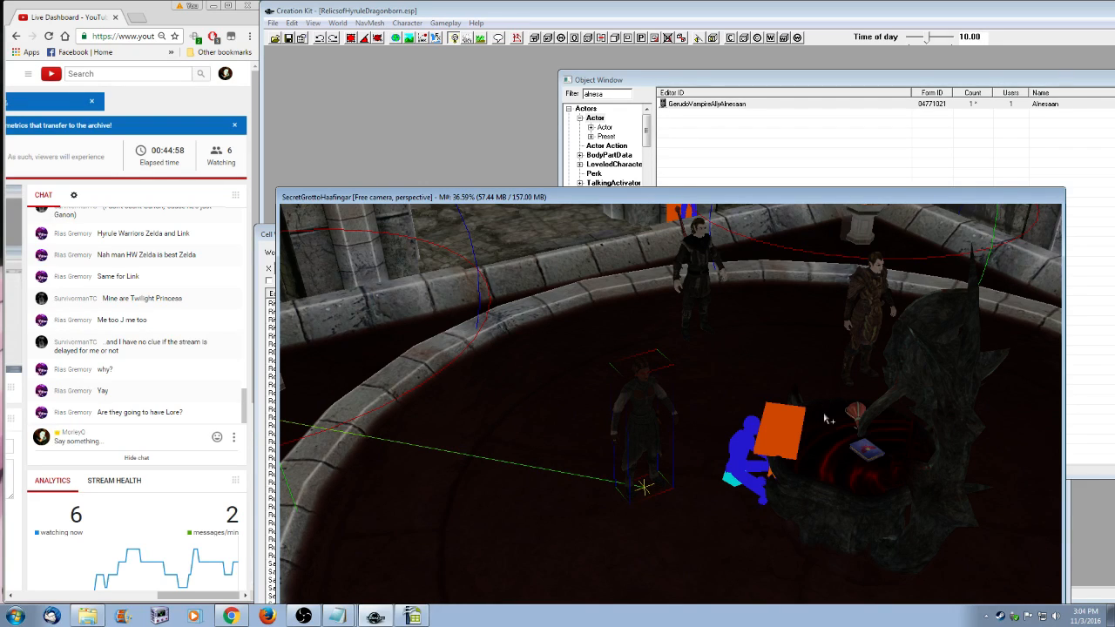
click(868, 414)
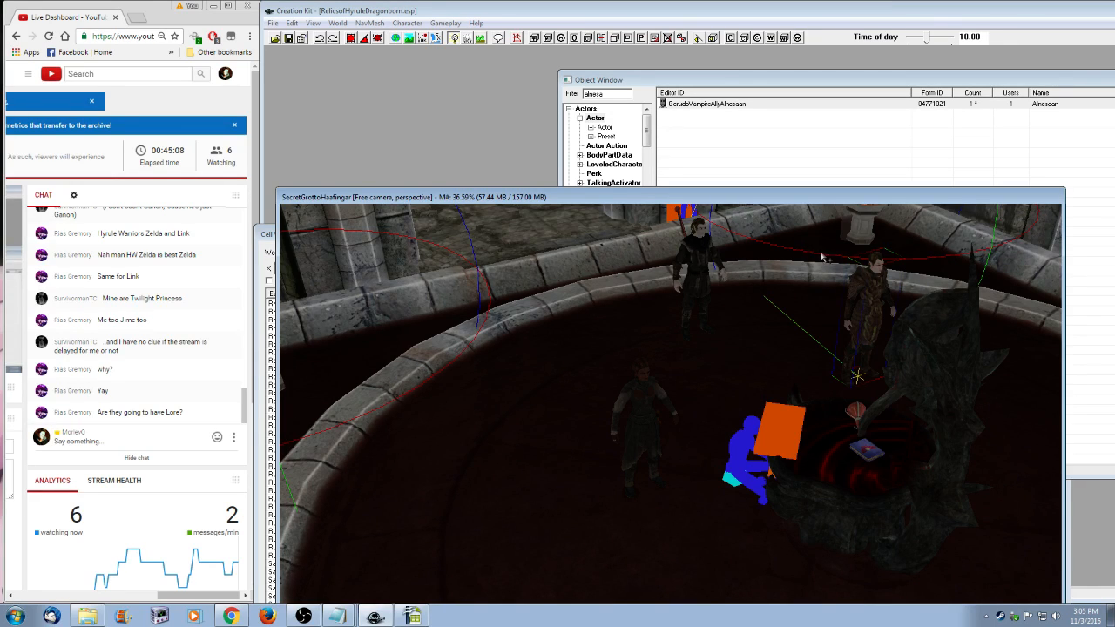
click(640, 406)
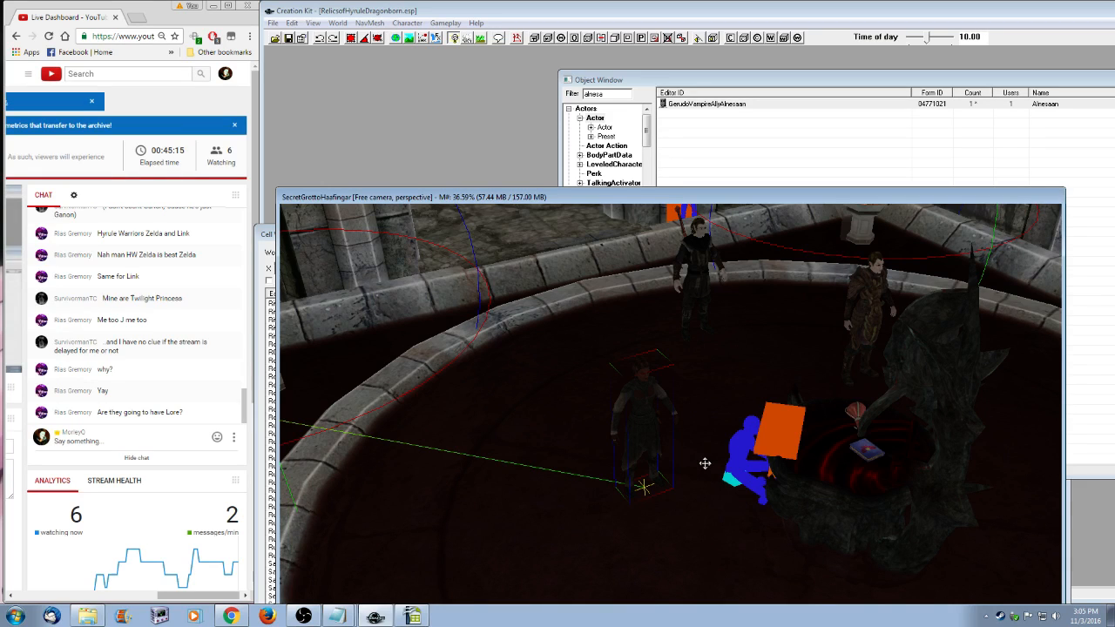
click(870, 451)
shift+middle_drag(854, 514, 880, 503)
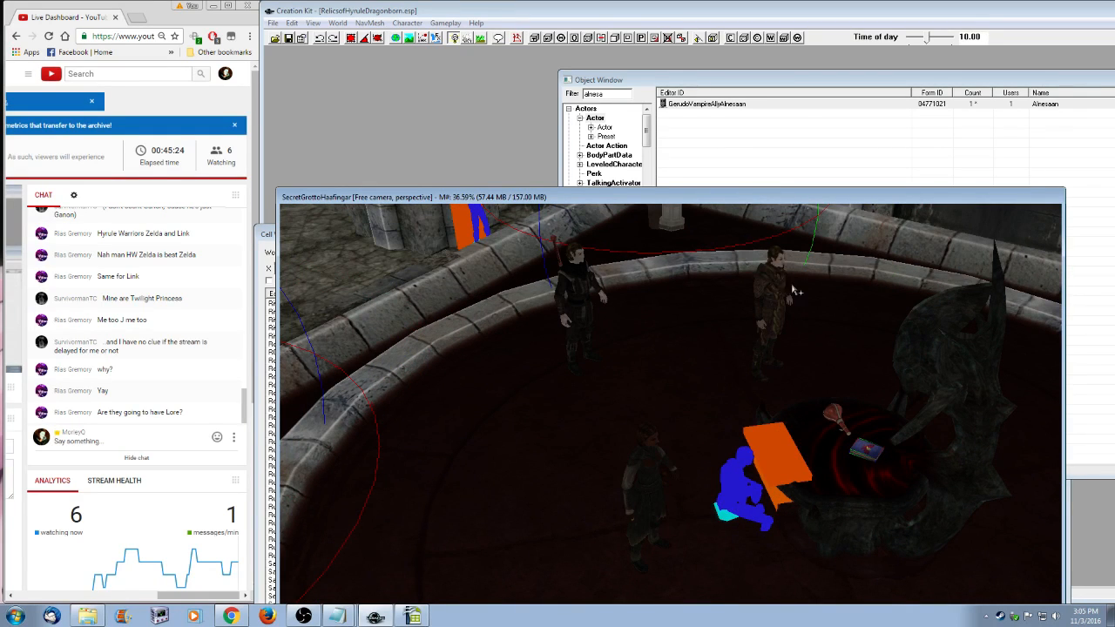
- Remove the A Chronicle of War book from the GerudoVampireAllyAlnesaan actor's inventory and accept the change
click(739, 104)
right_click(738, 105)
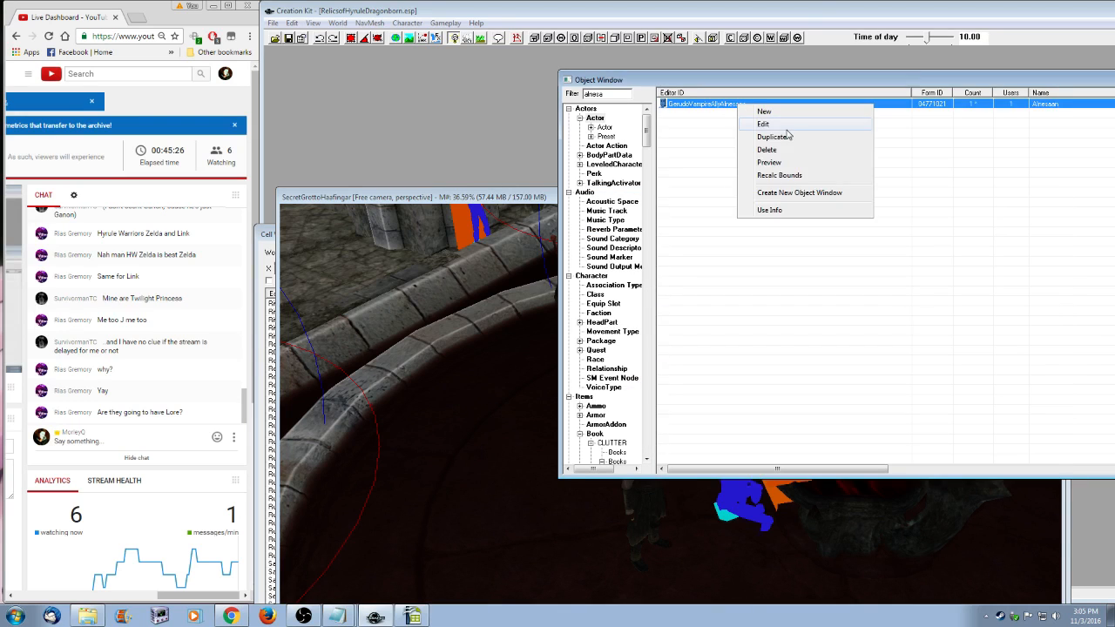
click(782, 133)
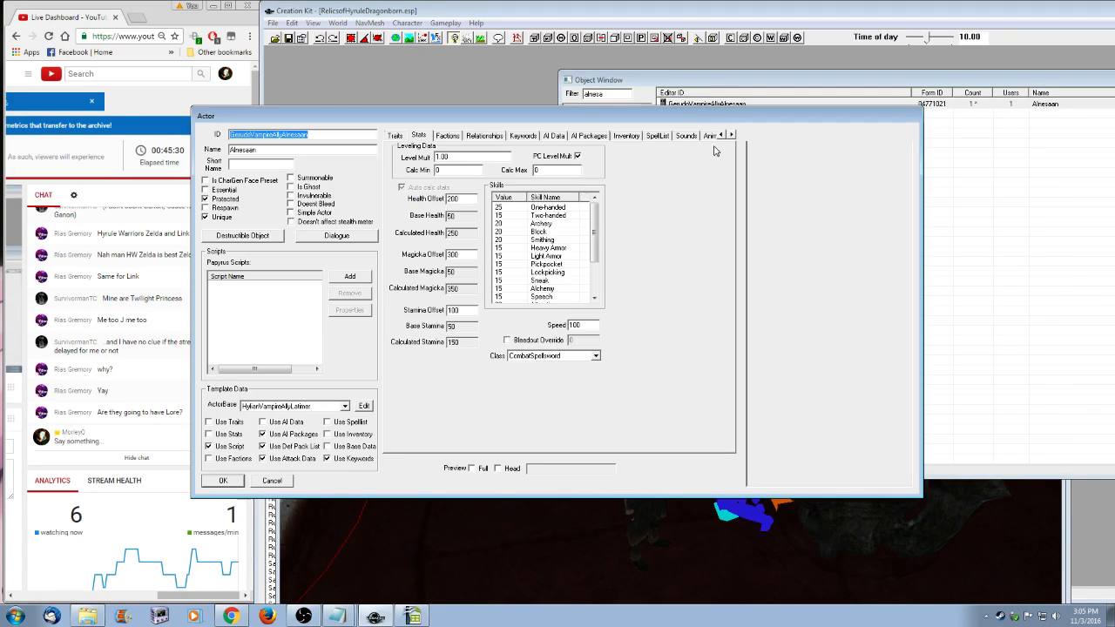
click(627, 137)
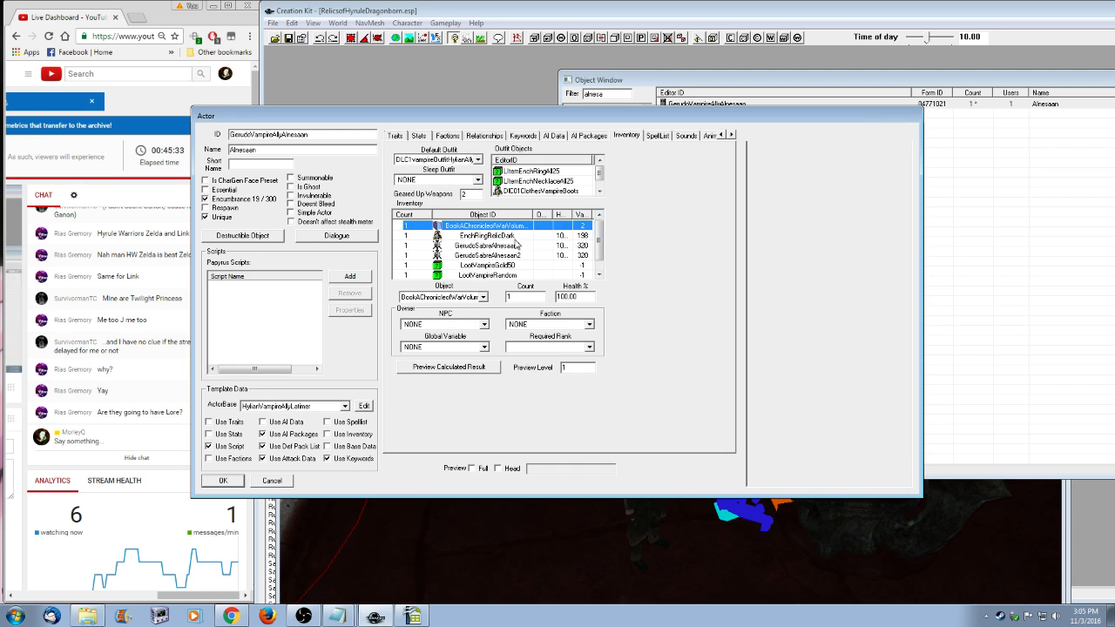
click(223, 481)
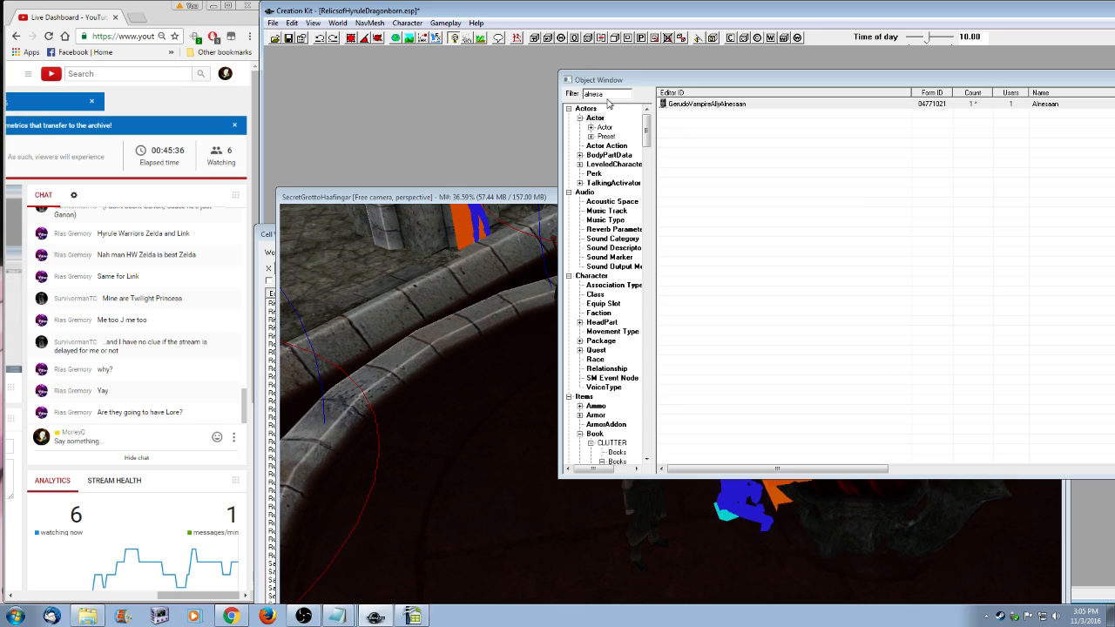
- Filter the Actor category of the Object Window by "vampireal"
drag(607, 94, 573, 93)
text(v)
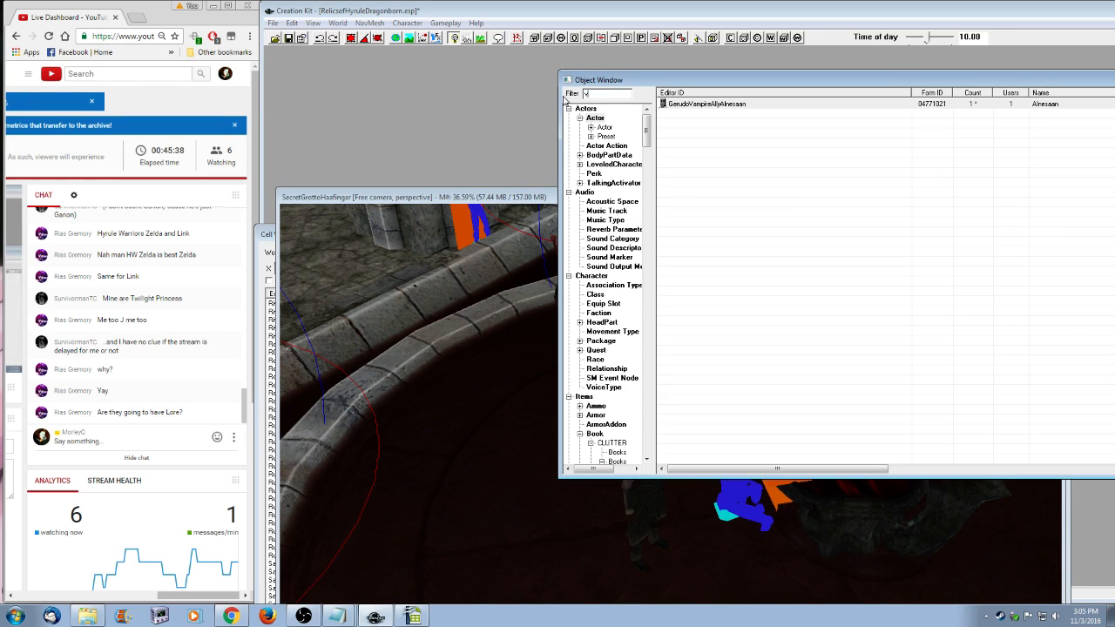
text(ampireal)
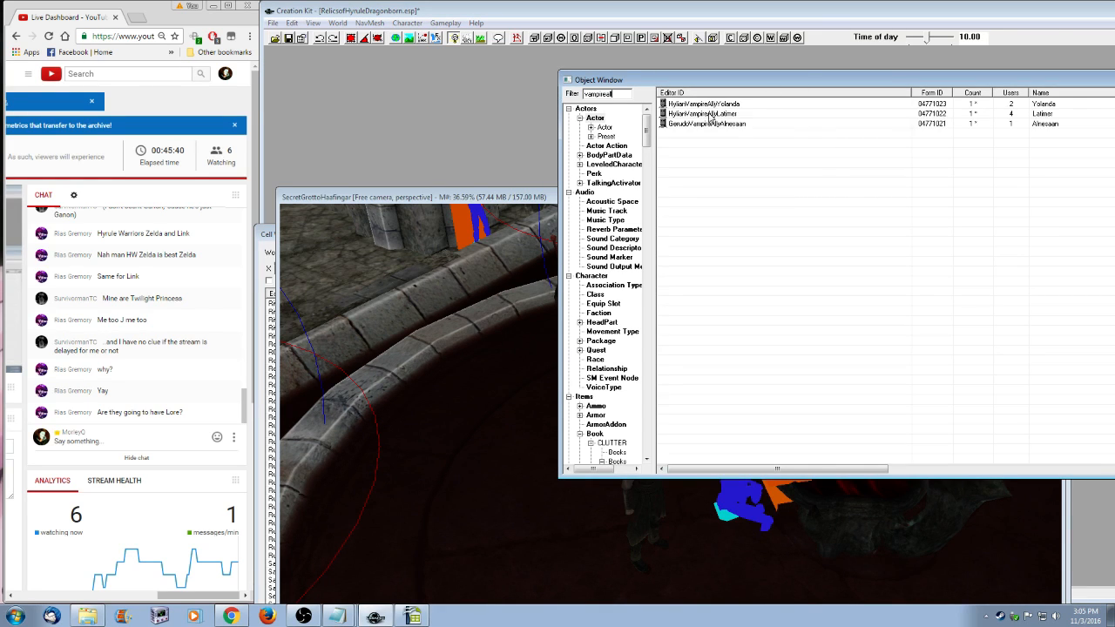
- Remove BookAChronicleofWarVolume4 from the inventories of the HylianVampireAllyLatimer and HylianVampireAllyYolanda actors, accepting each change
right_click(709, 113)
click(671, 227)
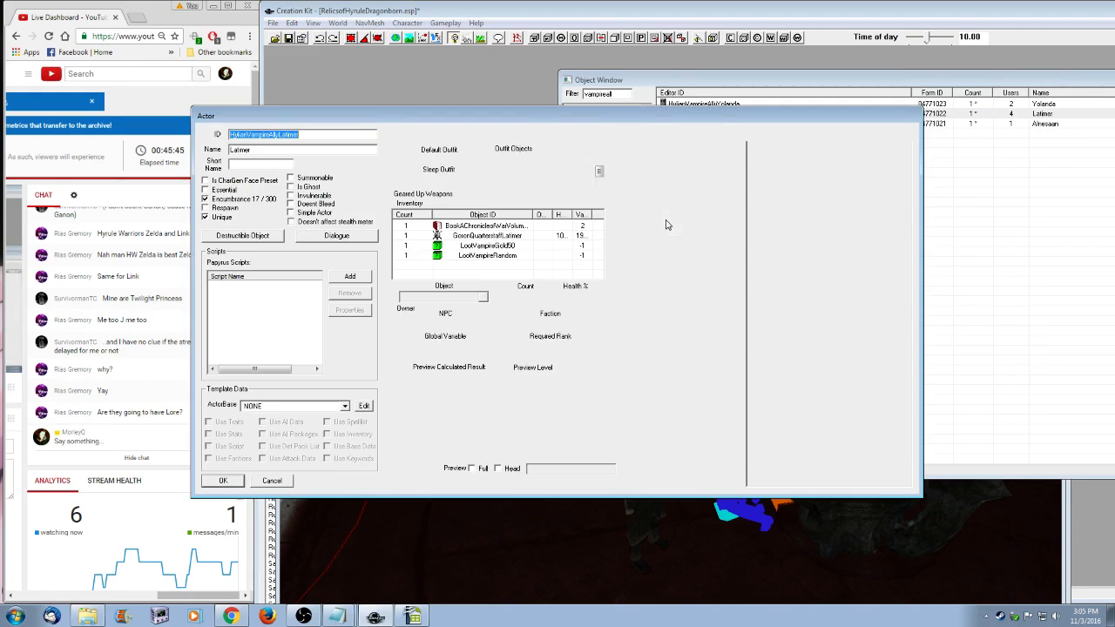
click(499, 226)
drag(534, 214, 582, 214)
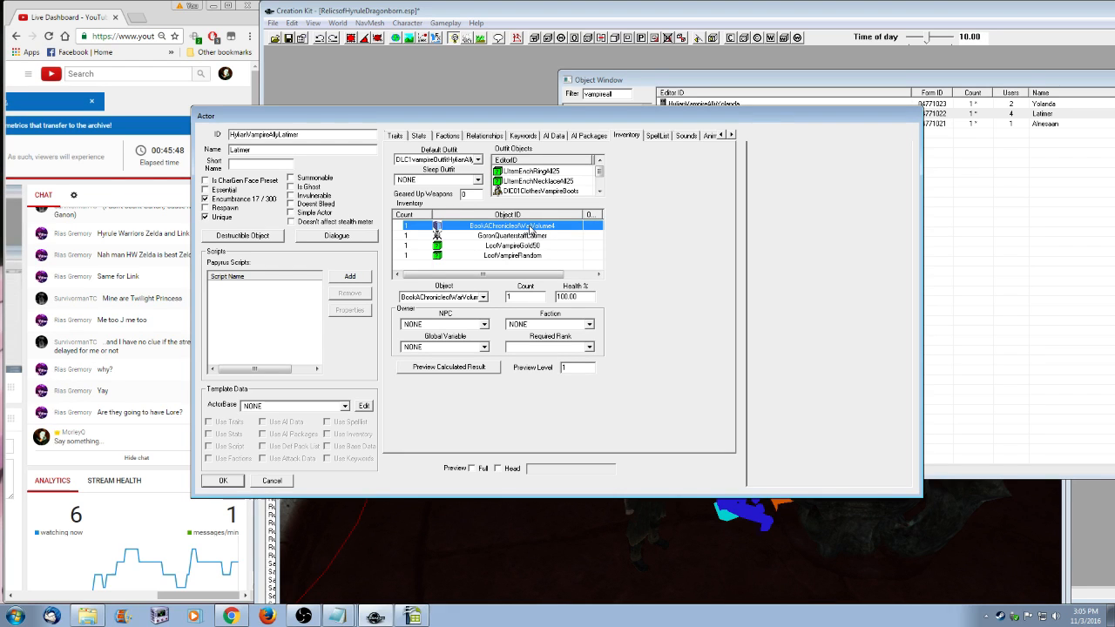
key(Delete)
click(223, 480)
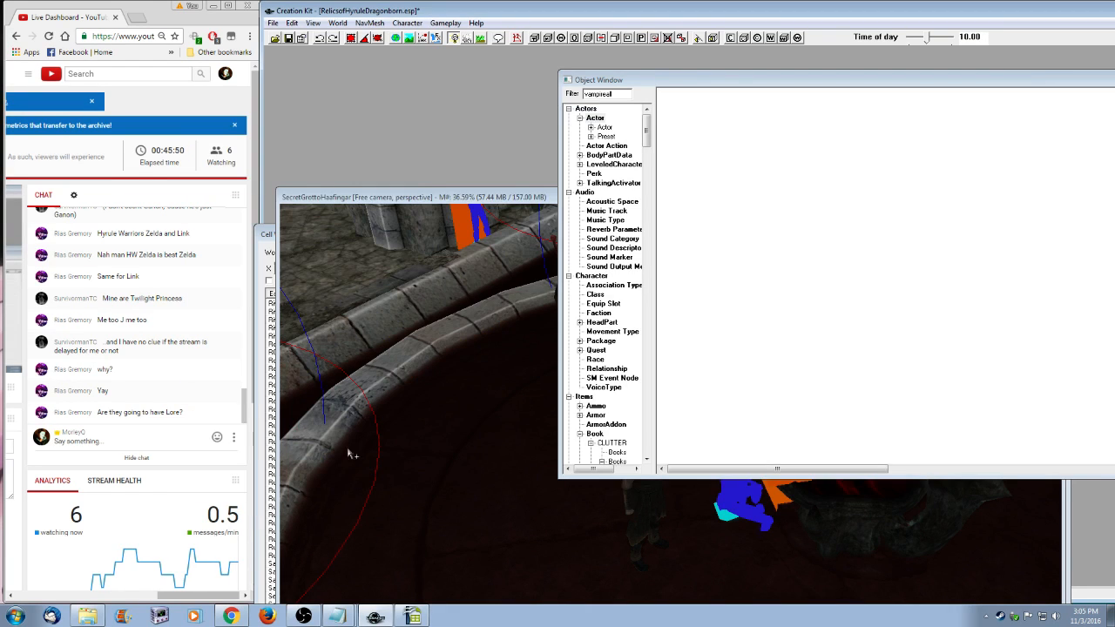
double_click(720, 106)
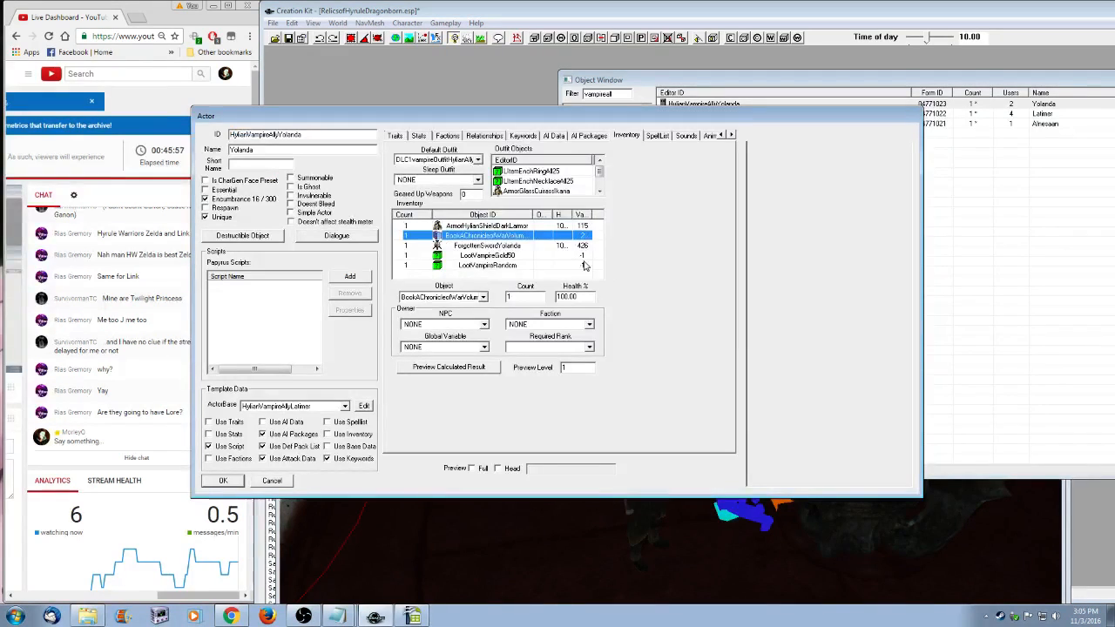
click(223, 480)
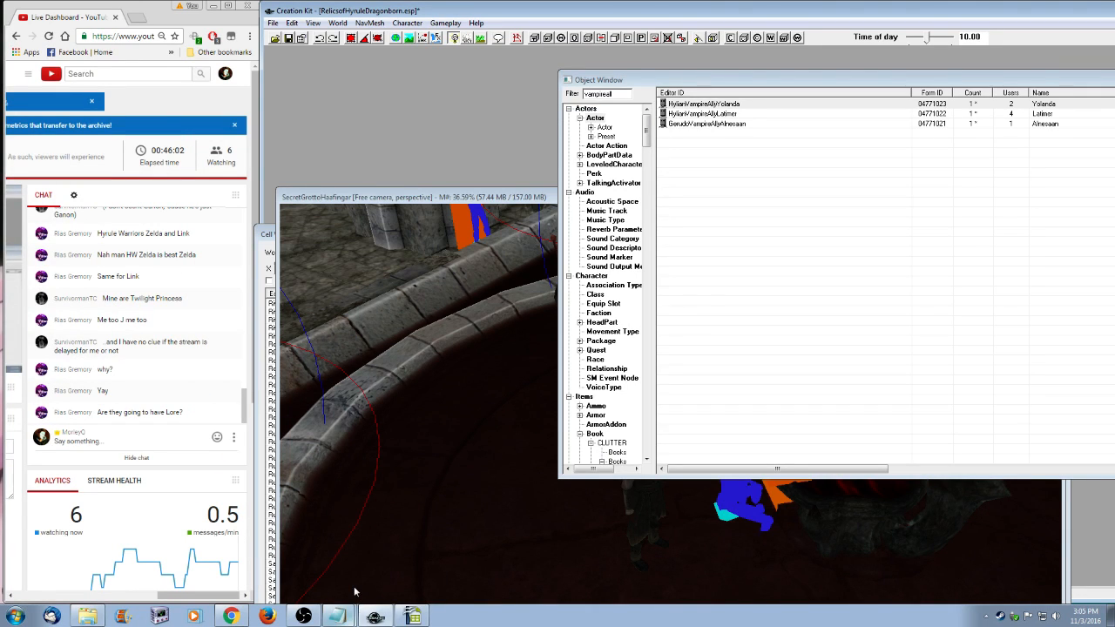
- In the Notepad change list, add "Chronicle of War Volume IV removed from inventories of Alnesaan, Latimer, and Yolanda" and save the file
click(337, 616)
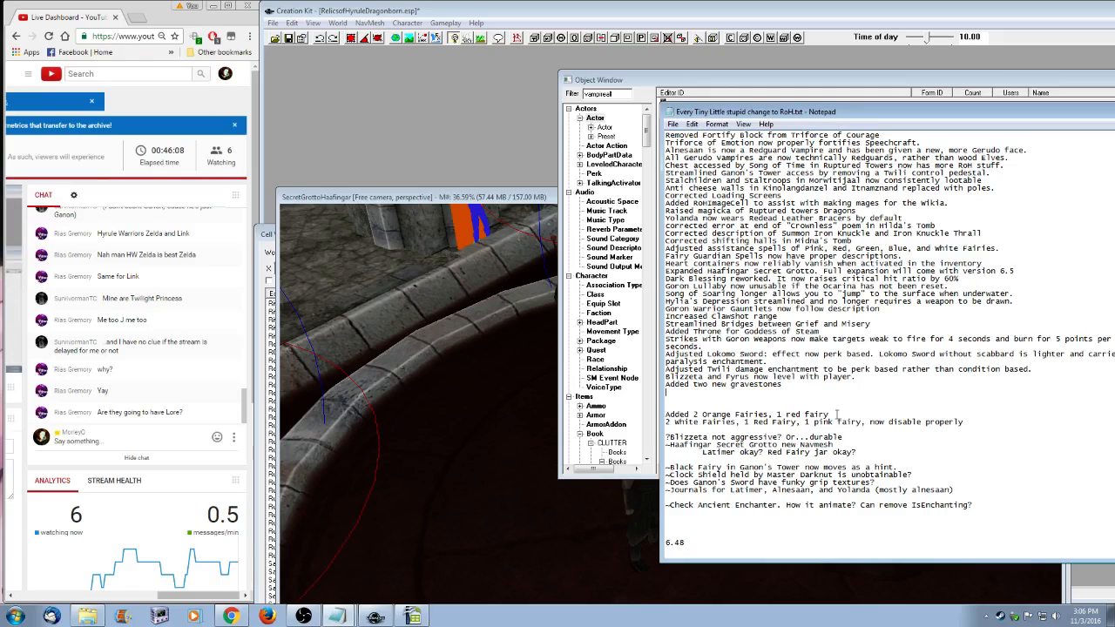
text(Chronicle of War Volume IV removed from)
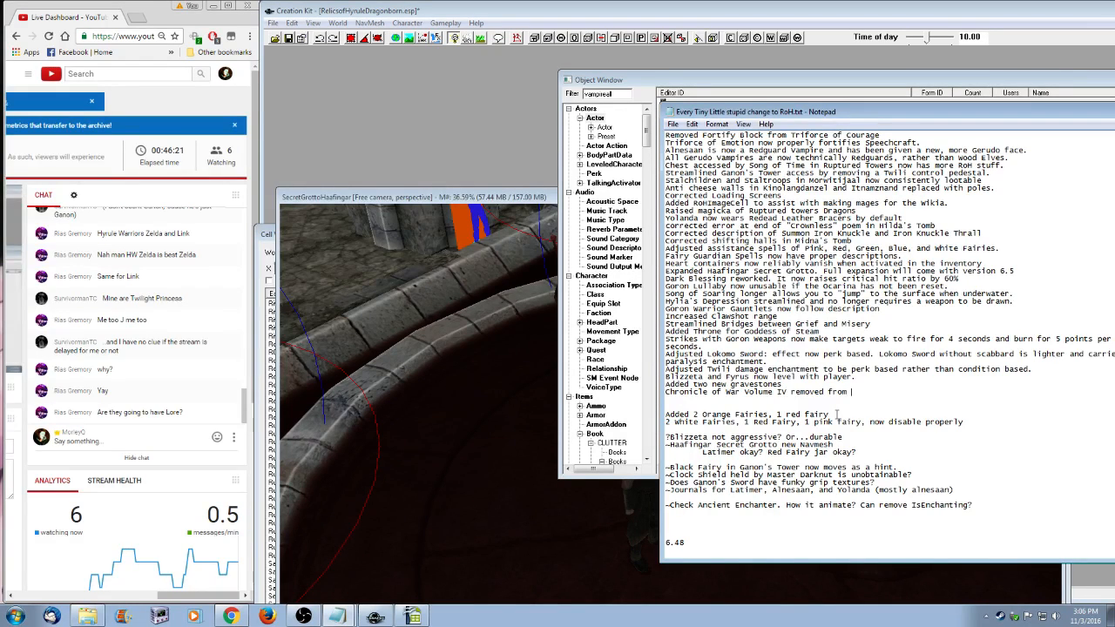
text( f)
text(nventi)
text(ories of )
text(Alnesaan, Latim)
text(mer,)
text( and Yoland)
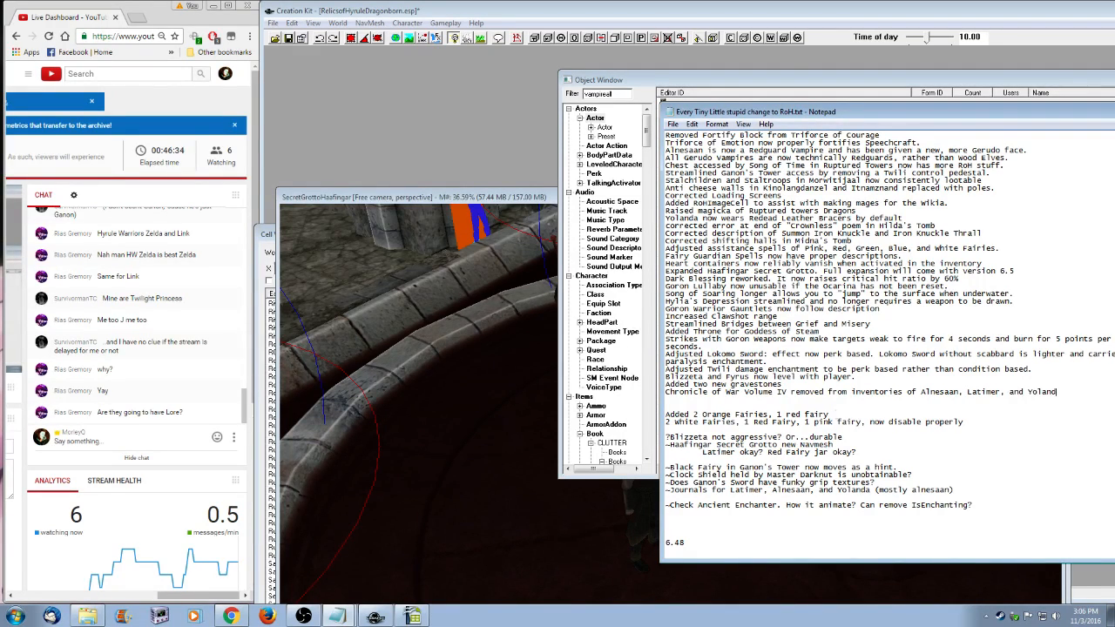
text(a)
click(672, 124)
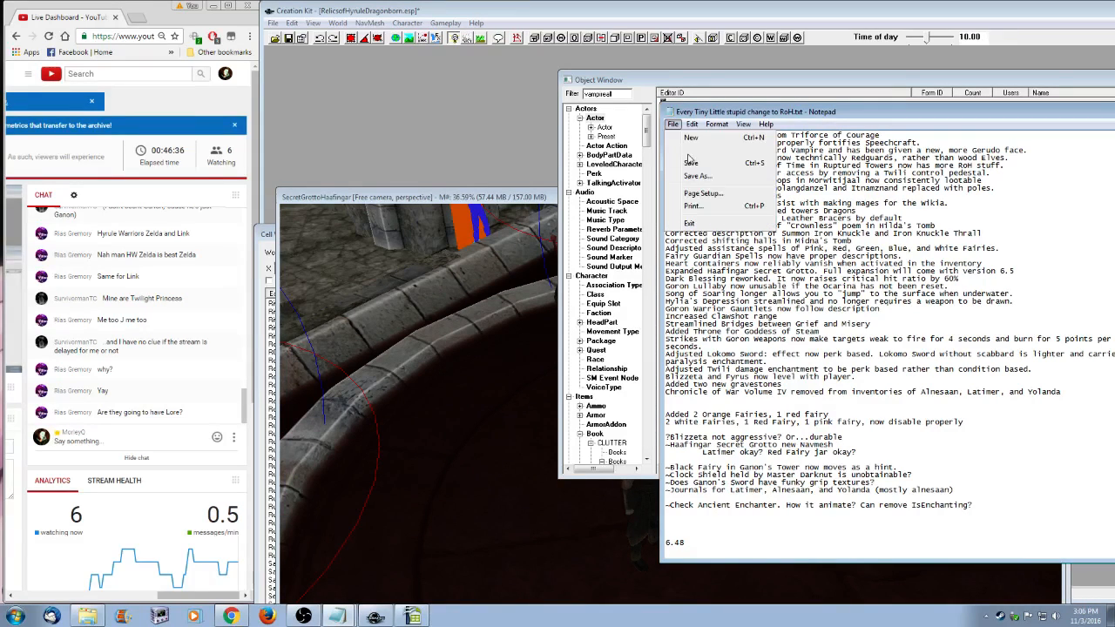
click(694, 167)
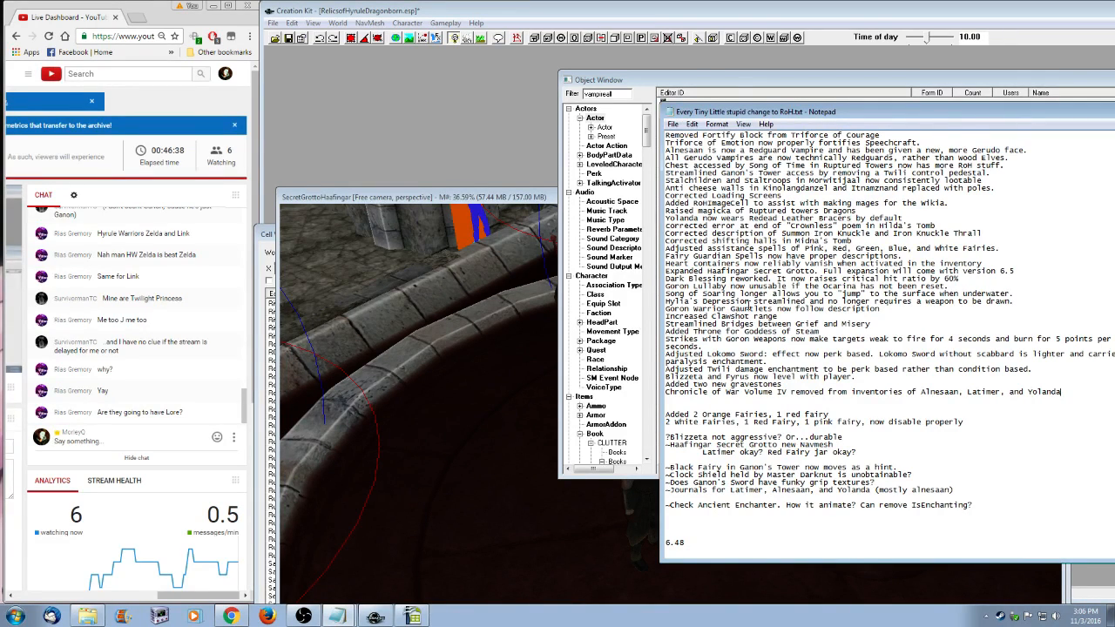
- Return to the Creation Kit and examine Alnesaan and the surrounding characters in the grotto chamber from several angles
click(744, 81)
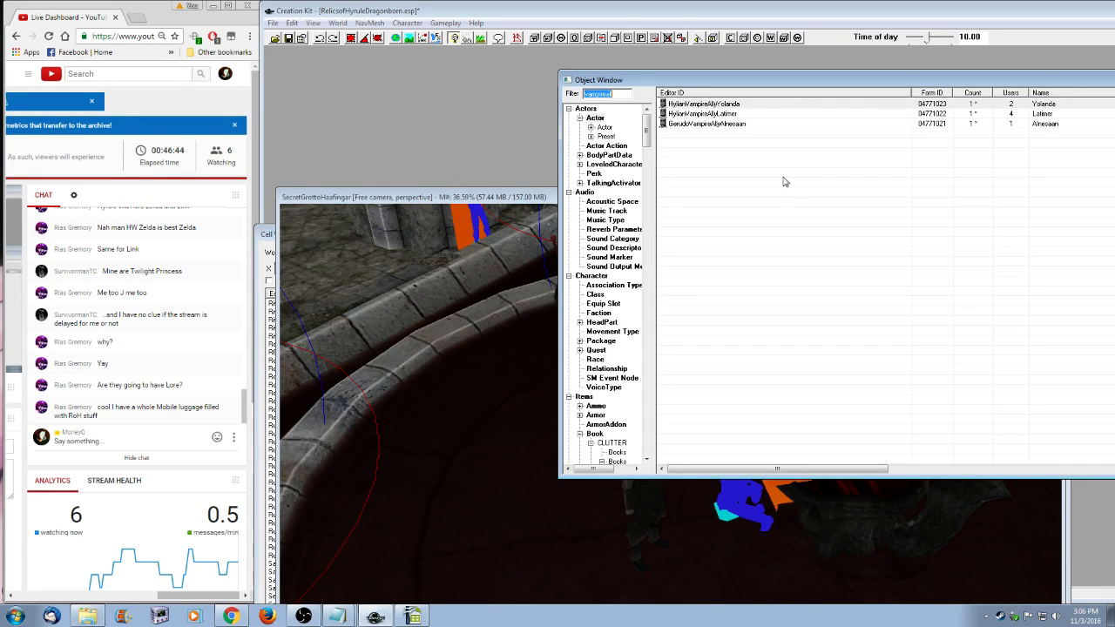
click(534, 201)
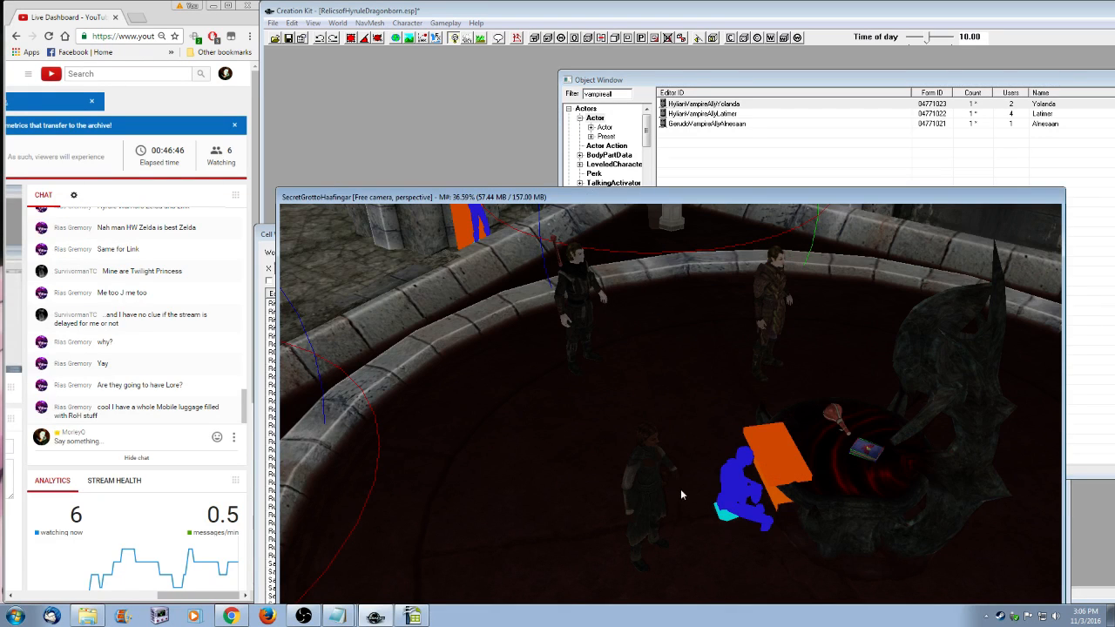
click(664, 462)
shift+middle_drag(712, 493, 689, 464)
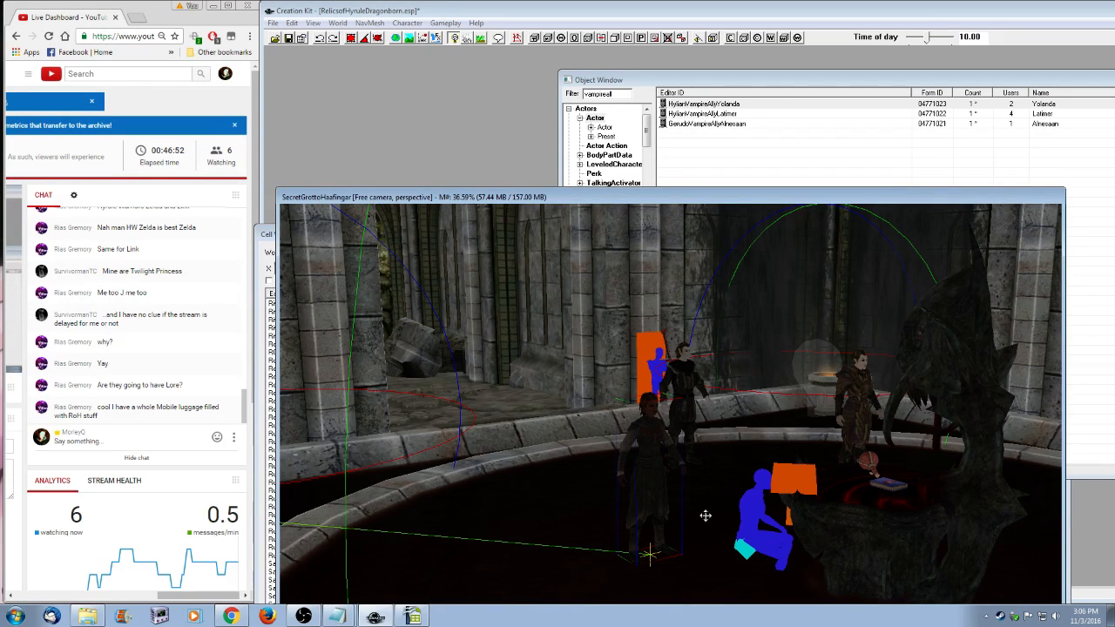
shift+middle_drag(705, 513, 736, 530)
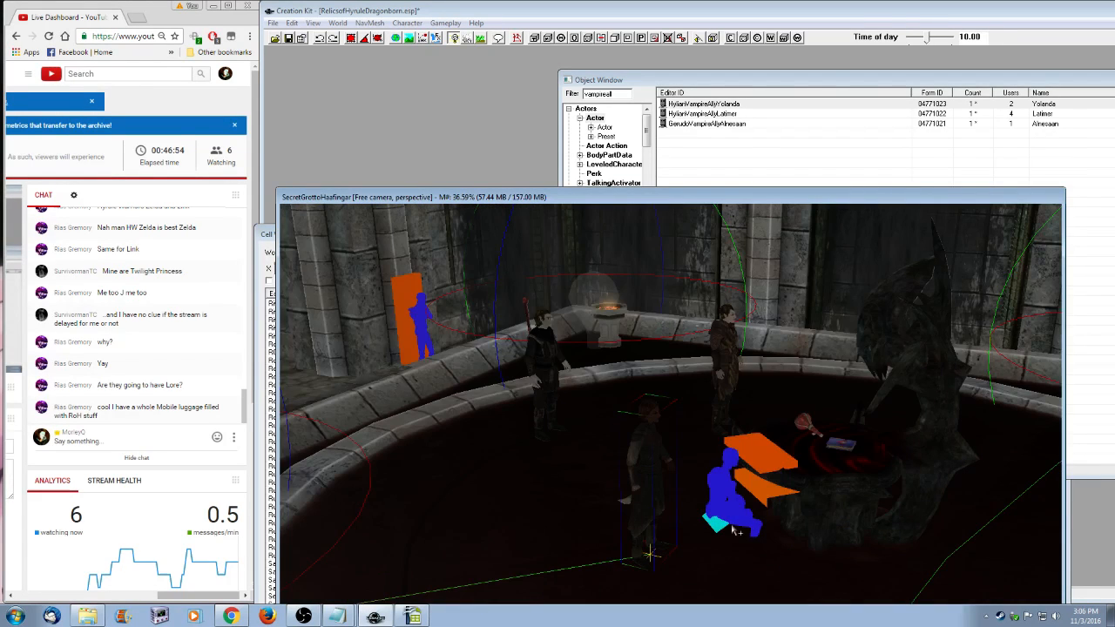
scroll(736, 529, up, 2)
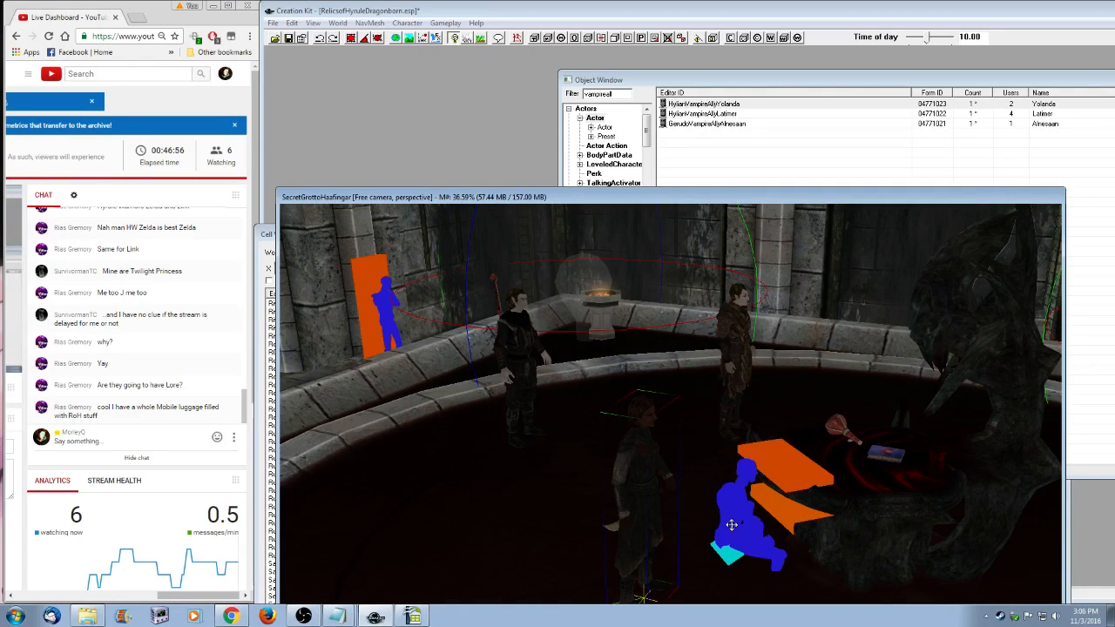
click(753, 125)
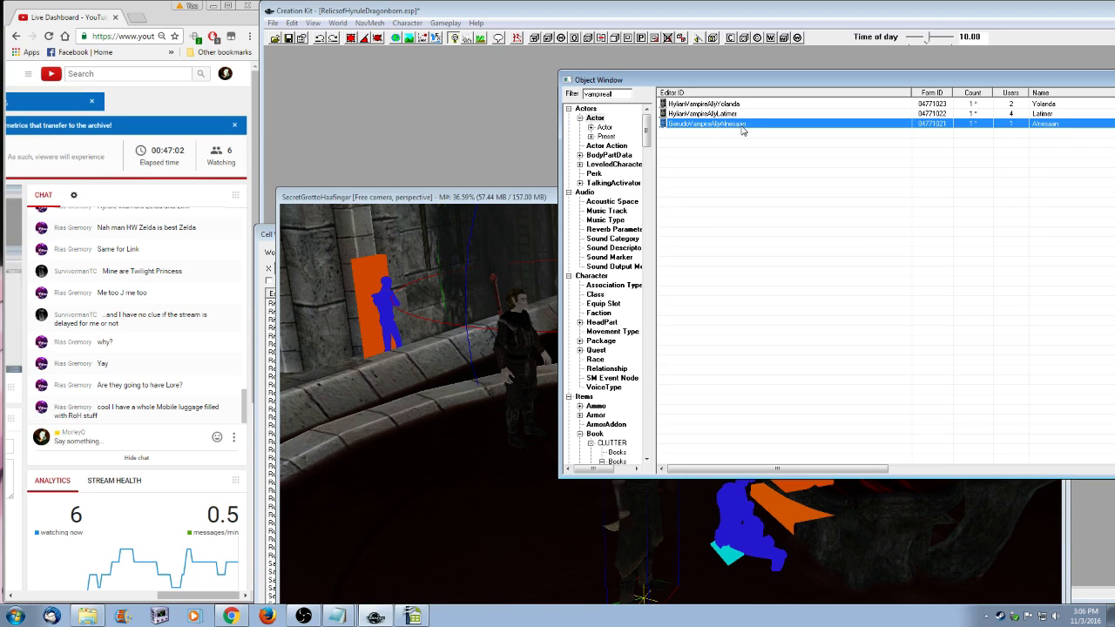
click(539, 198)
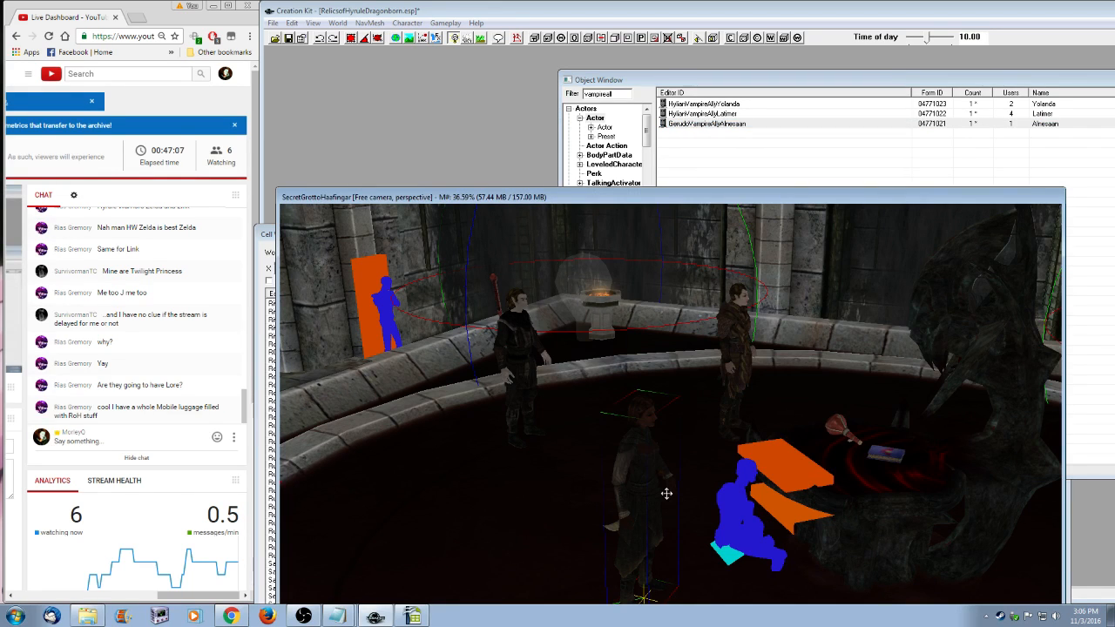
shift+middle_drag(650, 507, 607, 508)
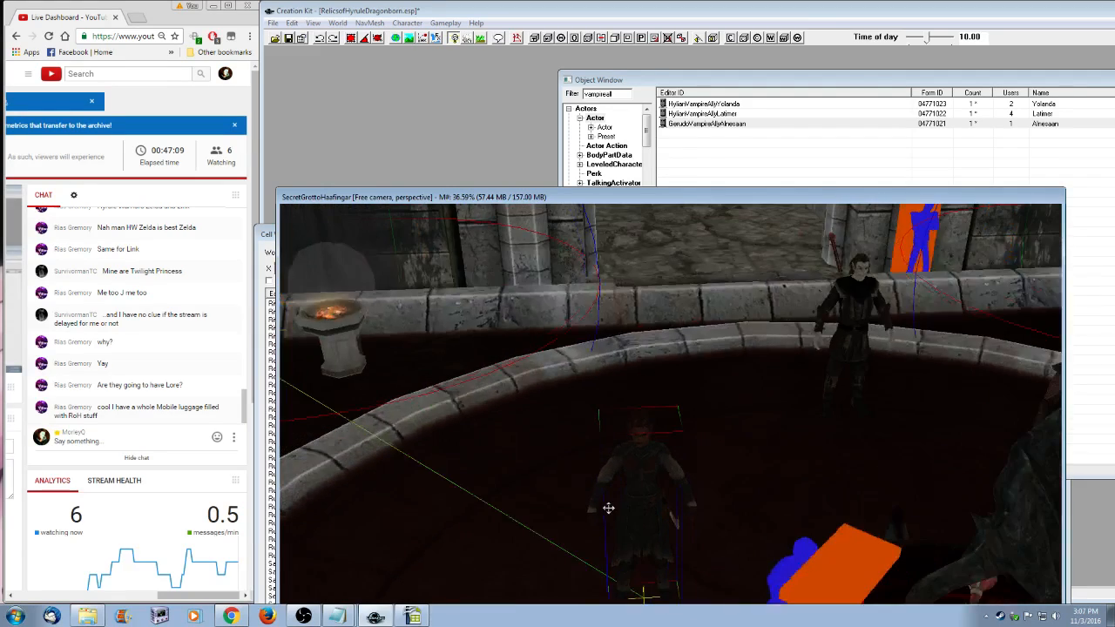
- Move the fair-haired character carrying the red weapon away from the seated marker toward the chamber's curved stone rim, and turn the character slightly
shift+middle_drag(700, 508, 662, 454)
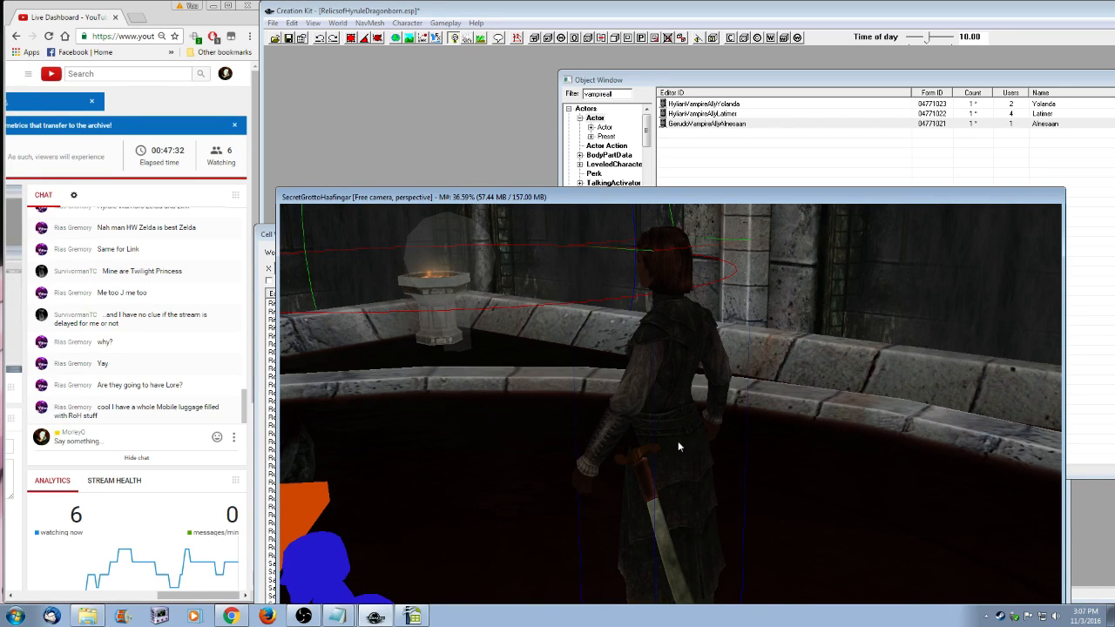
scroll(678, 441, down, 5)
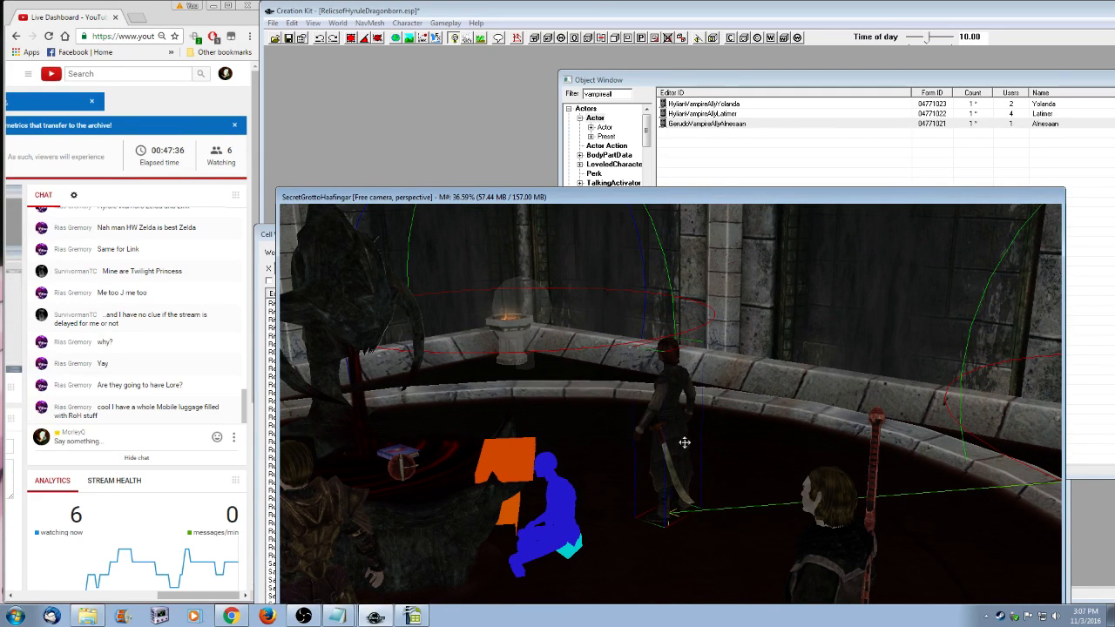
click(844, 552)
scroll(714, 530, down, 4)
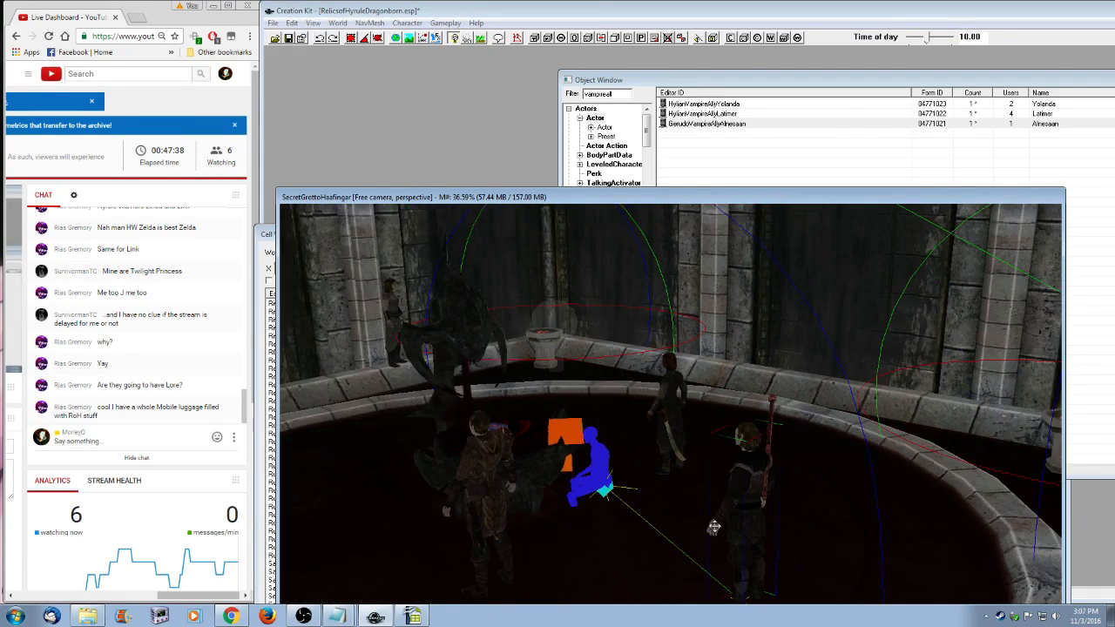
shift+middle_drag(716, 531, 725, 567)
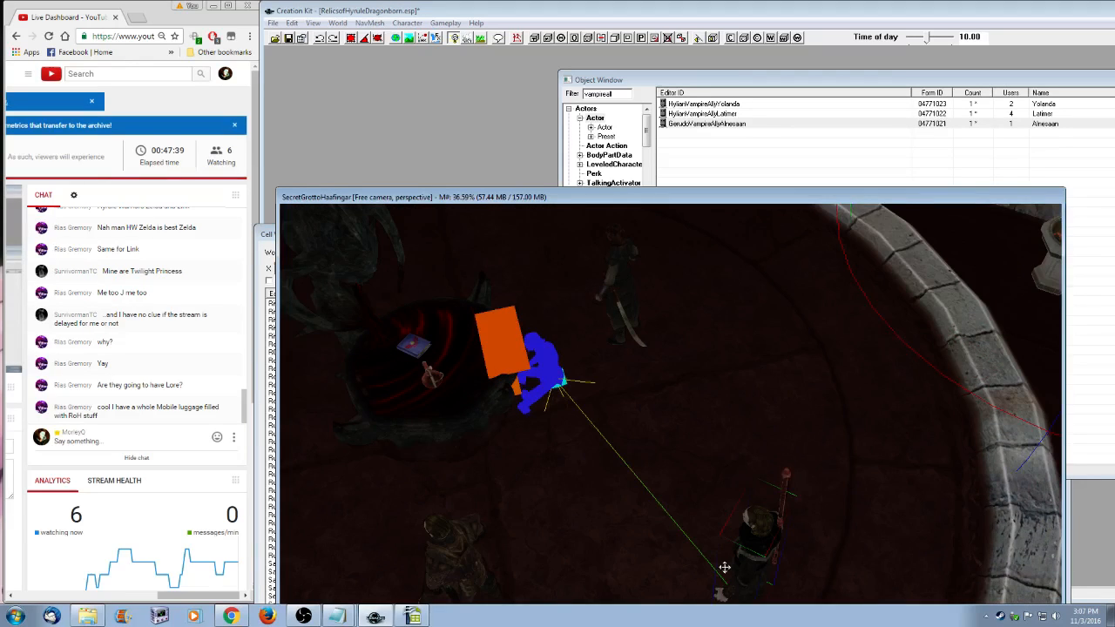
drag(724, 567, 870, 416)
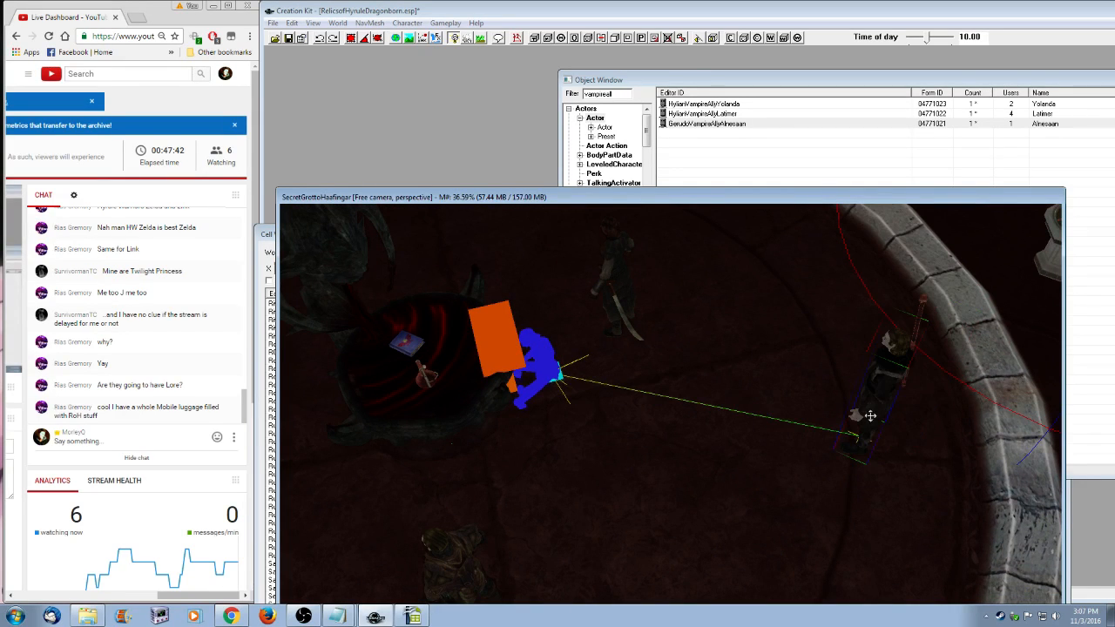
right_drag(870, 416, 876, 409)
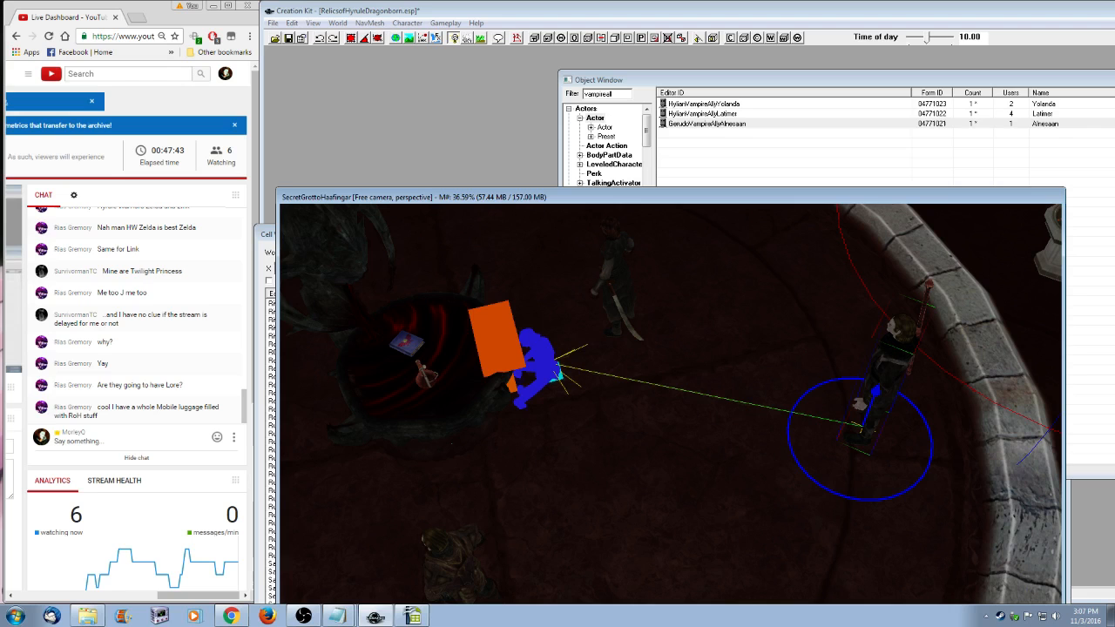
shift+middle_drag(870, 416, 825, 375)
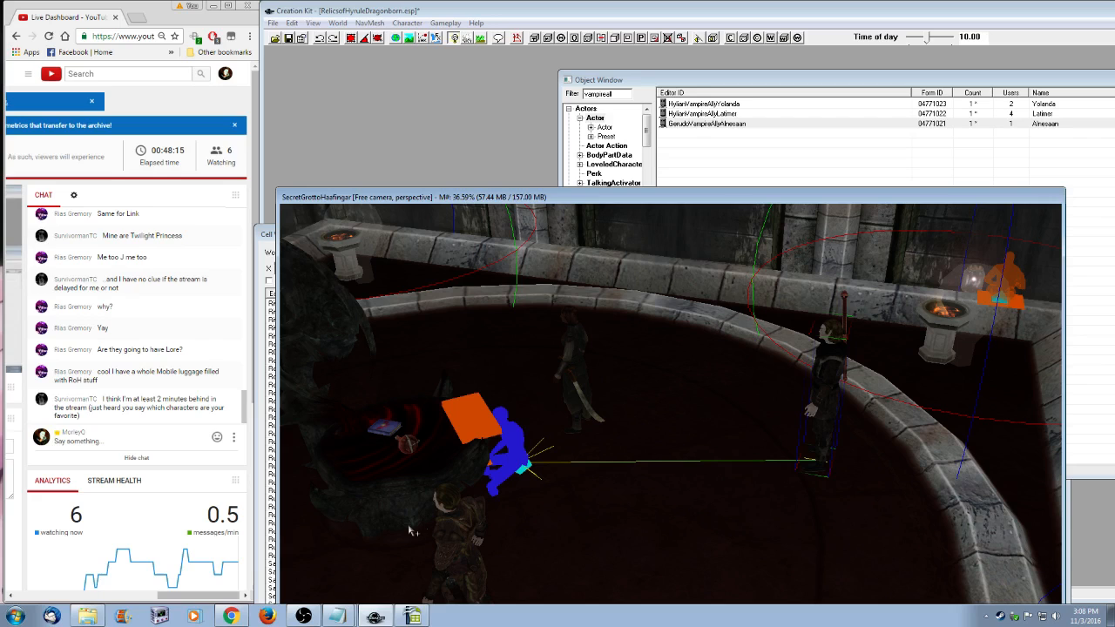
- Switch to the YouTube live chat in Chrome and post "You could try refreshing the stream. It might help"
click(105, 439)
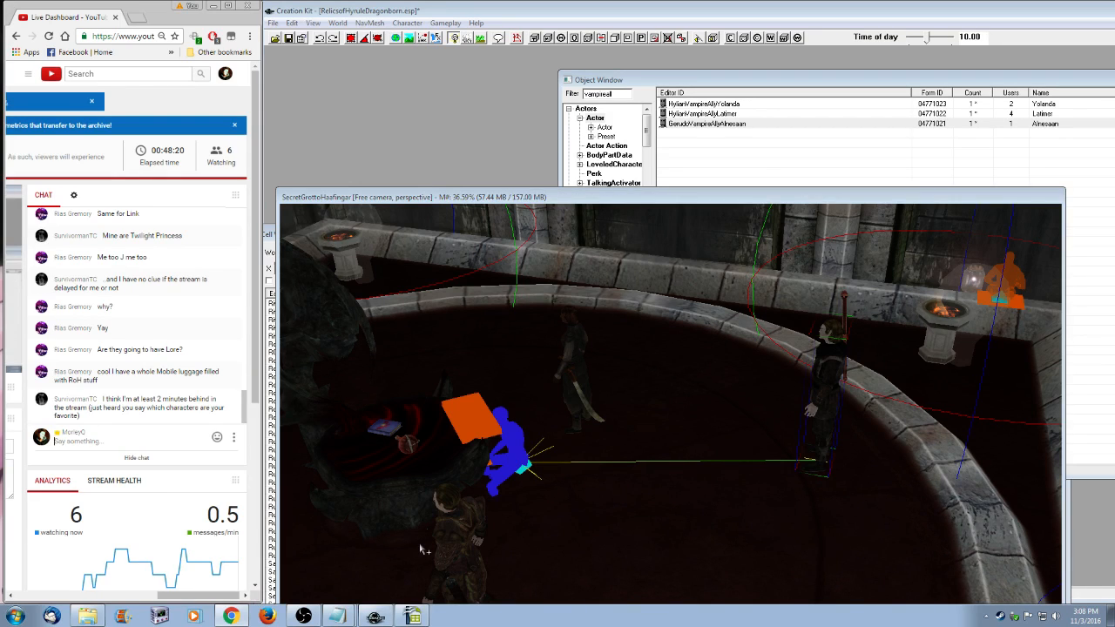
text(You could try refres)
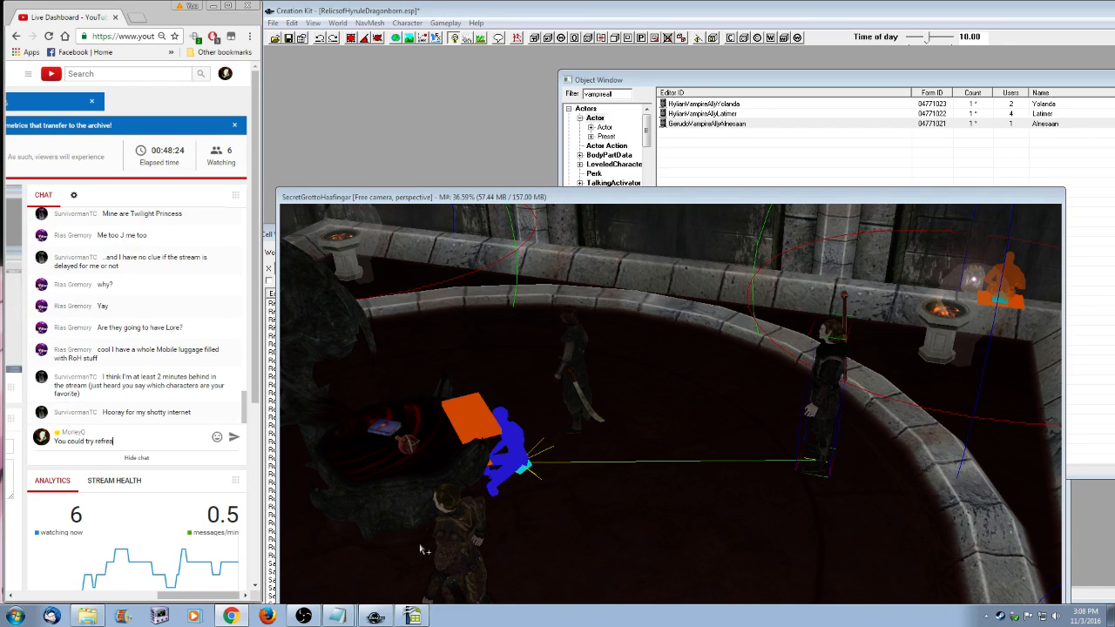
text(hing the stream? t)
key(BackSpace)
text(. It might)
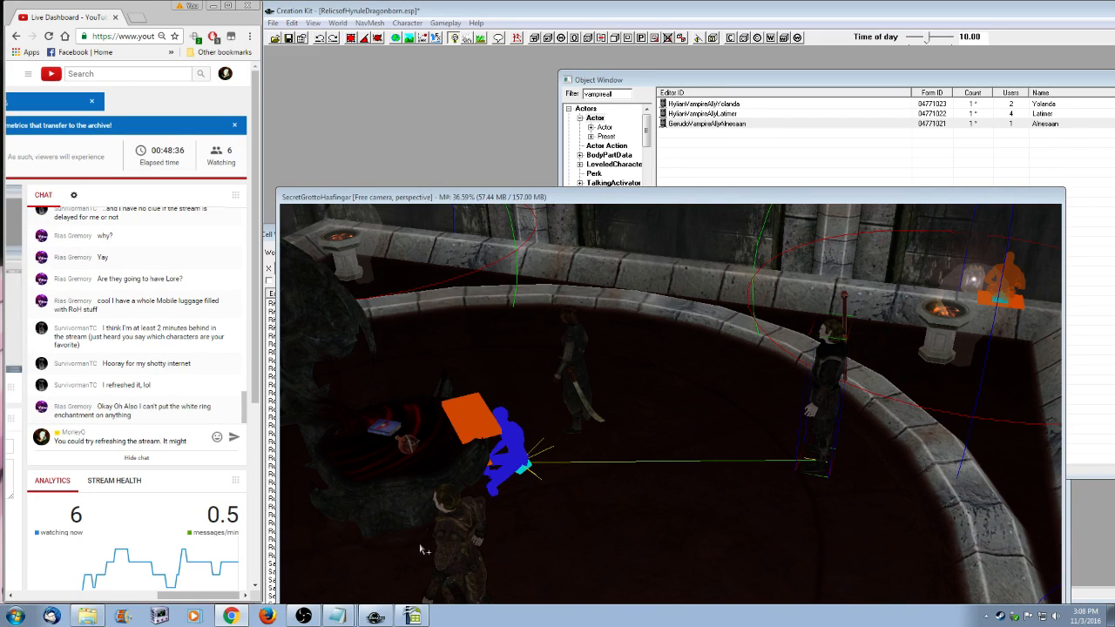
text( help)
key(Return)
drag(218, 599, 222, 599)
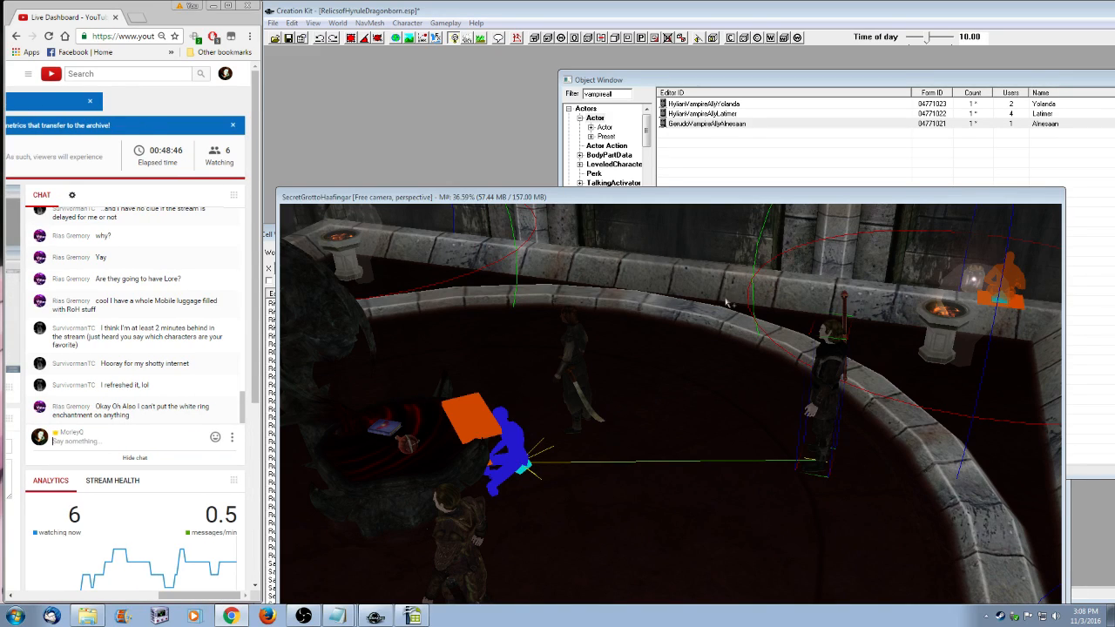
- Return to the Creation Kit and filter the Enchantment category of the Object Window by "white"
click(721, 80)
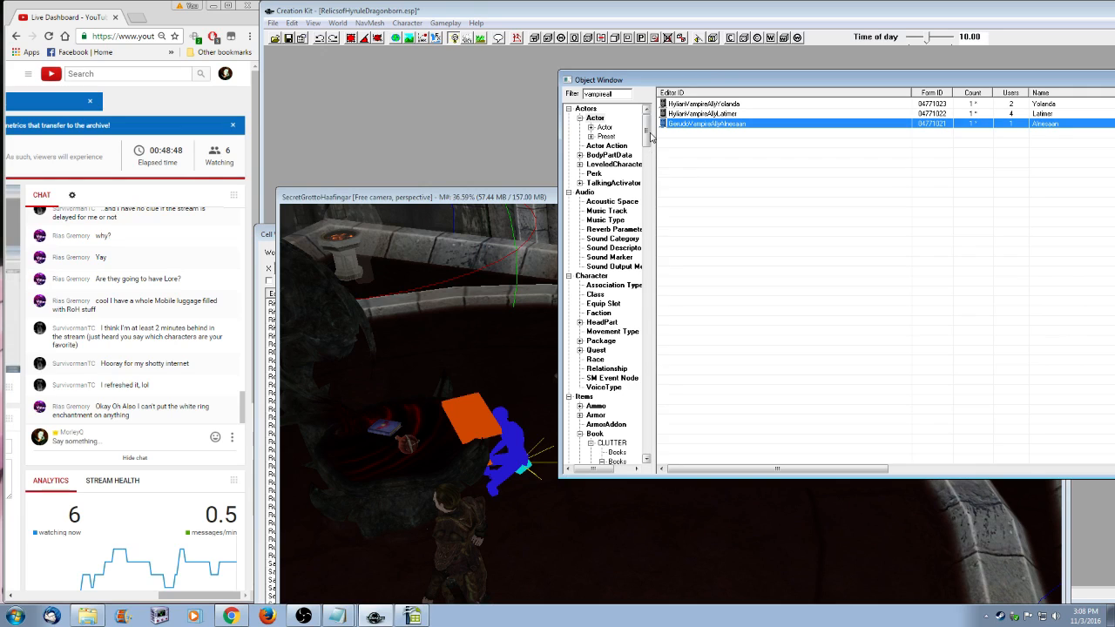
drag(648, 131, 648, 157)
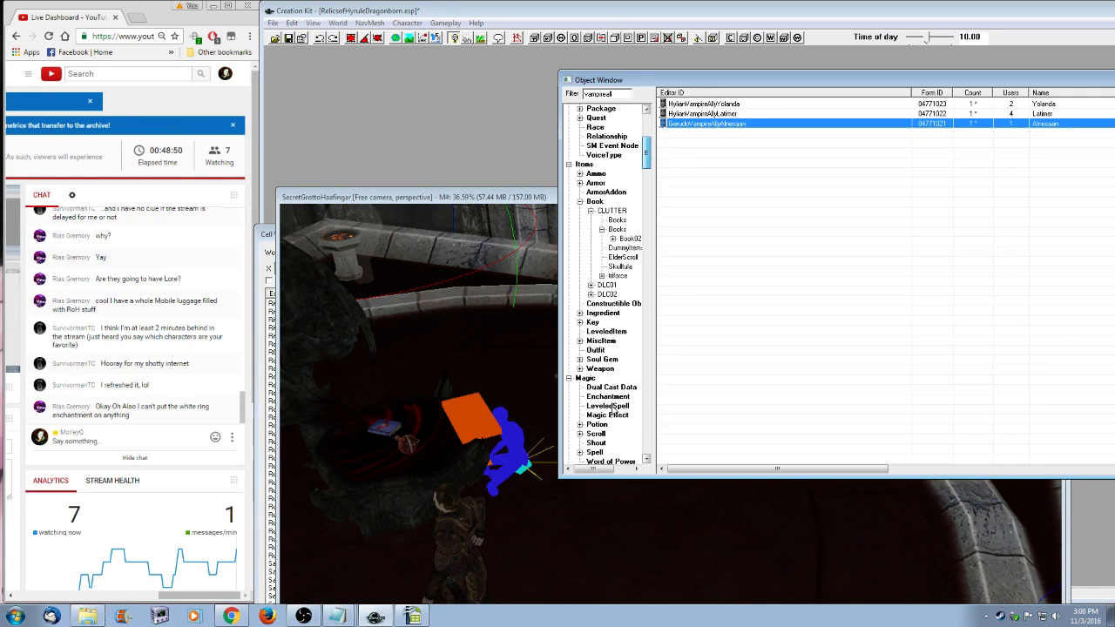
click(608, 397)
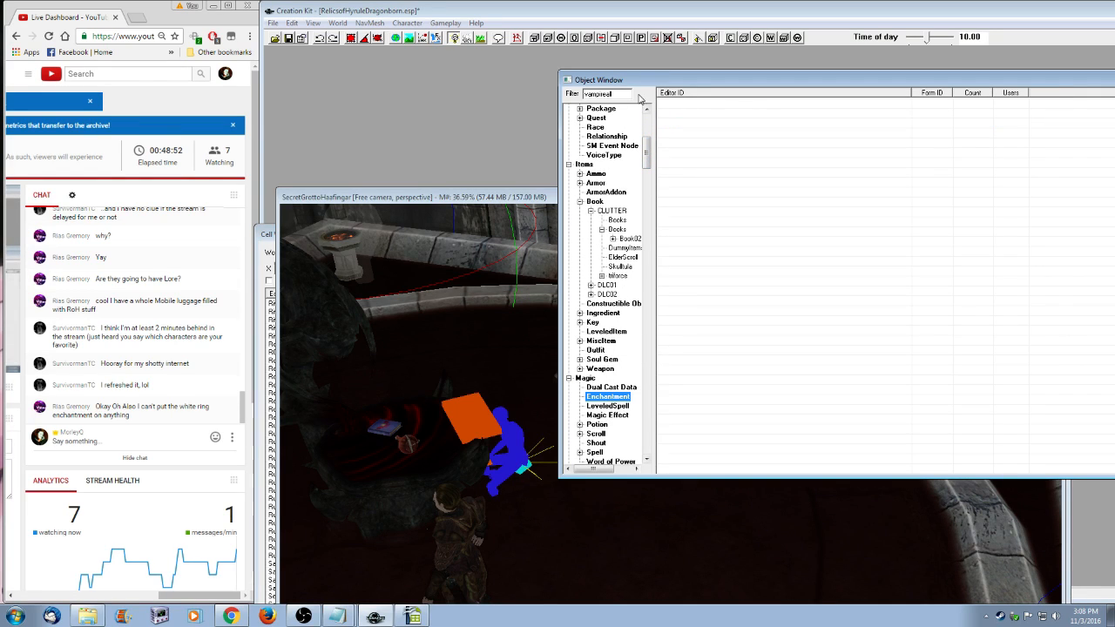
double_click(610, 93)
text(white)
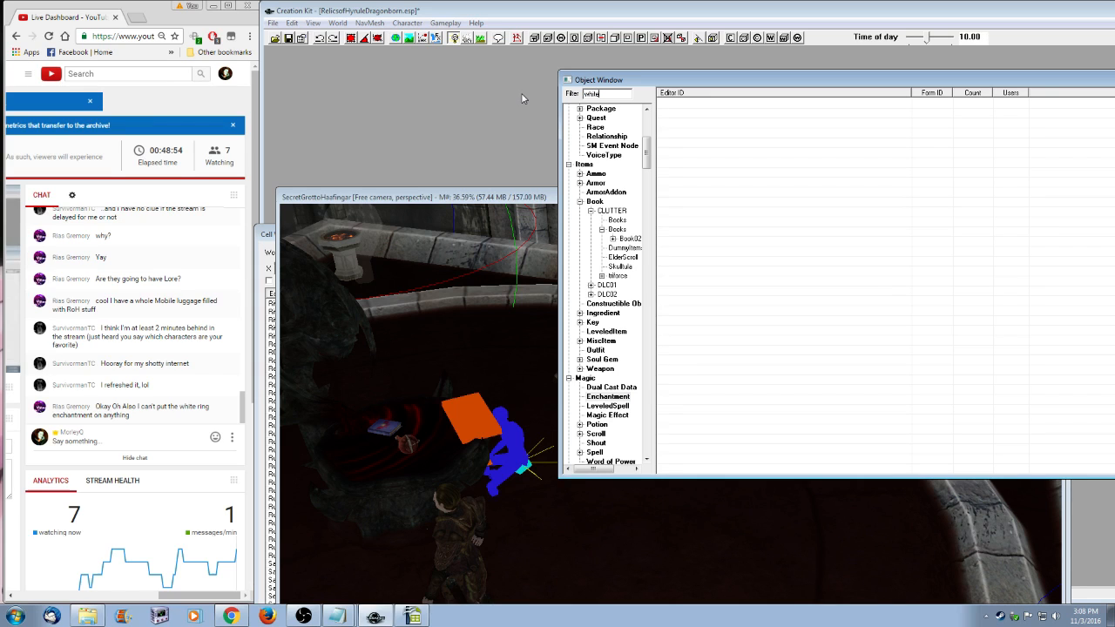
- Set the worn restrictions of the EnchArmorWhiteRing enchantment to EnchantmentHealth and accept the change
double_click(697, 104)
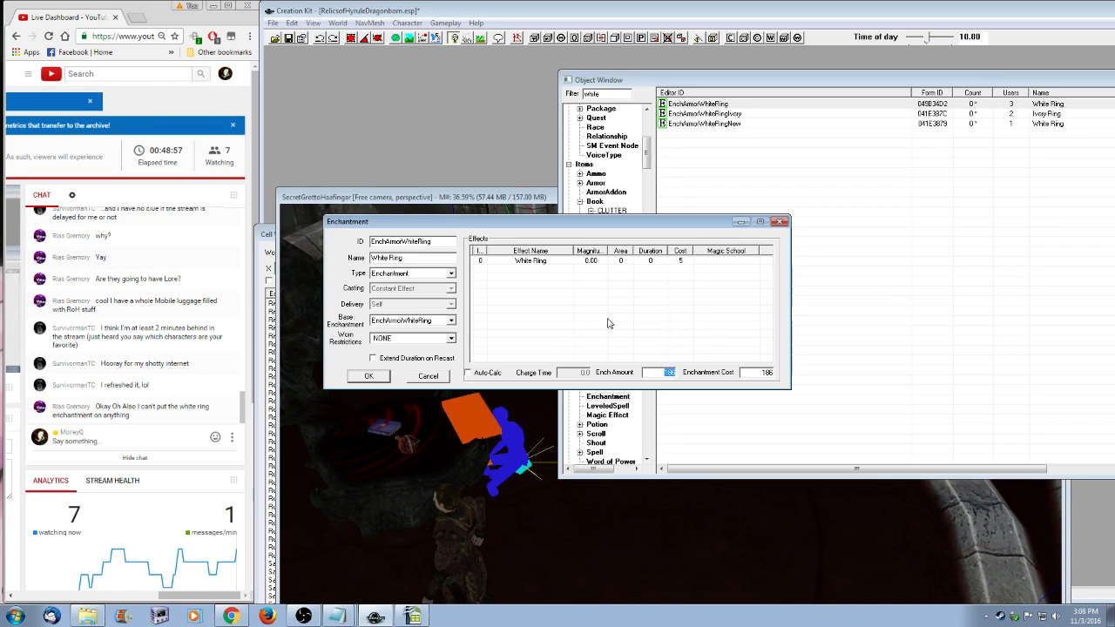
click(451, 339)
scroll(450, 362, down, 10)
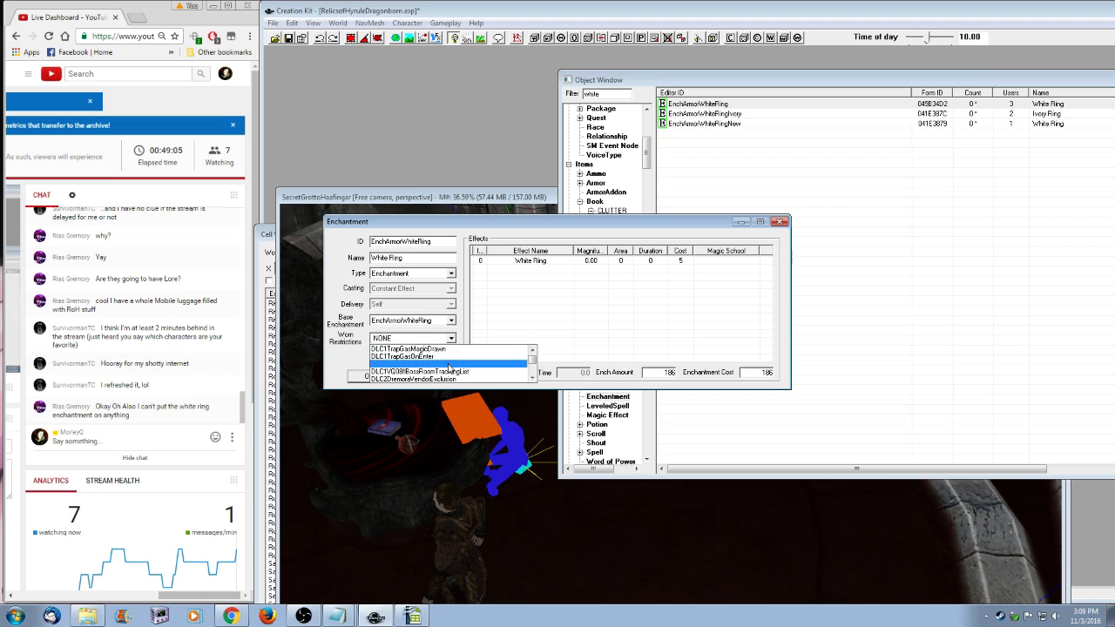
scroll(446, 370, down, 10)
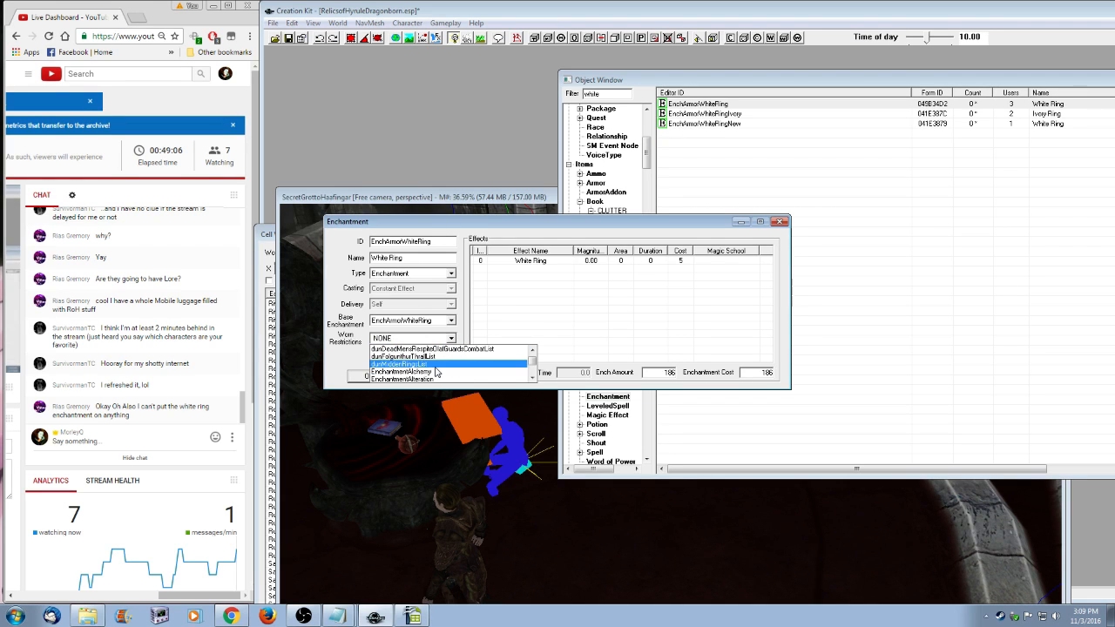
scroll(445, 372, down, 3)
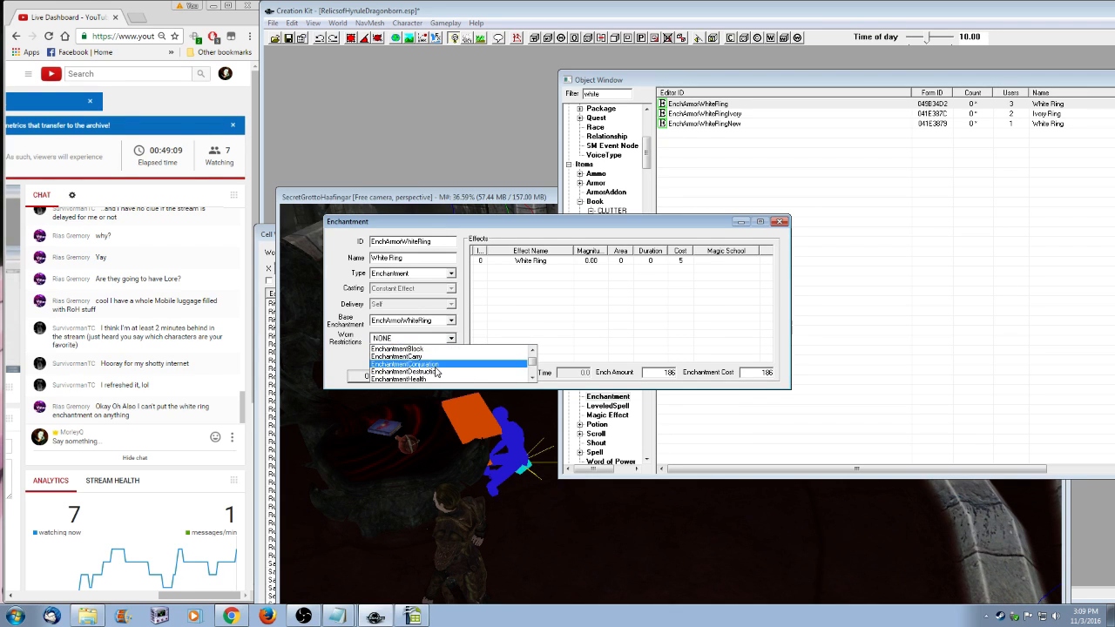
scroll(452, 371, down, 2)
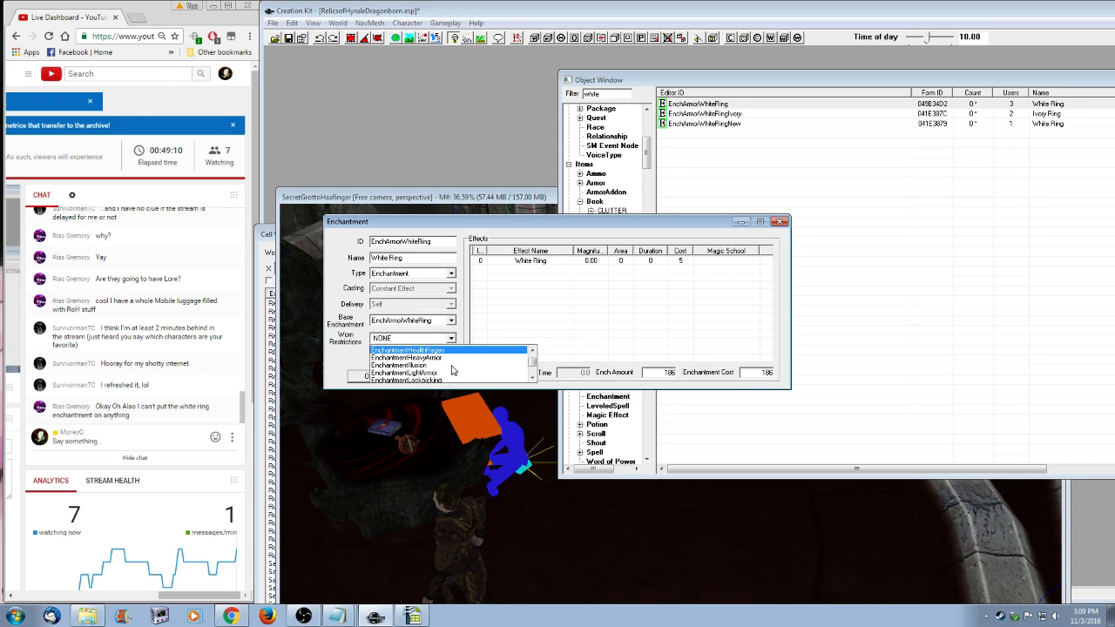
scroll(452, 371, down, 8)
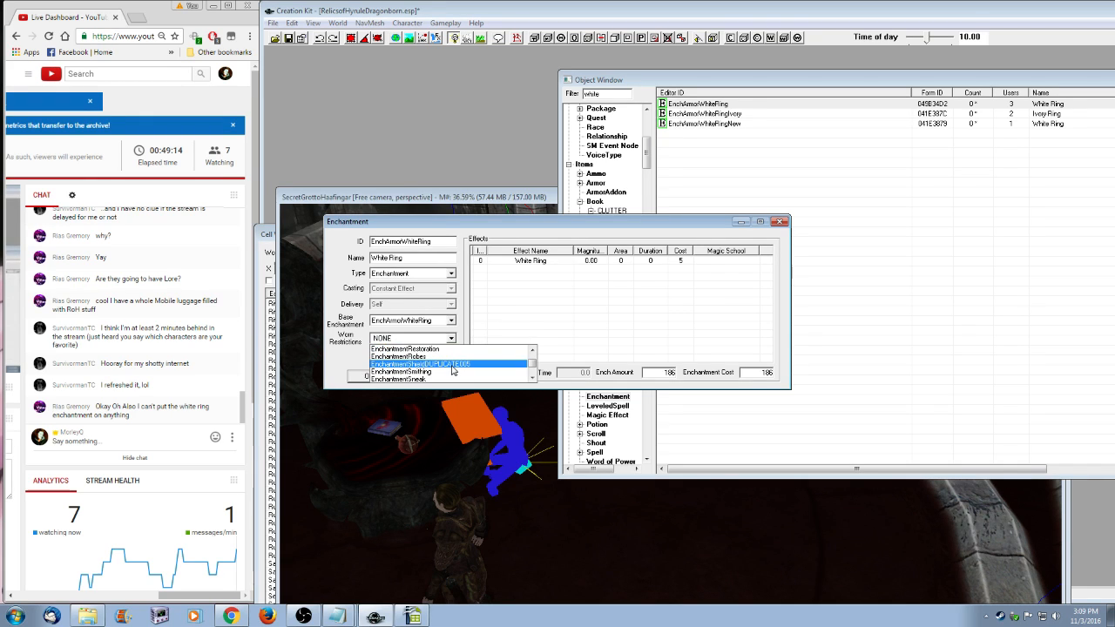
scroll(452, 371, down, 8)
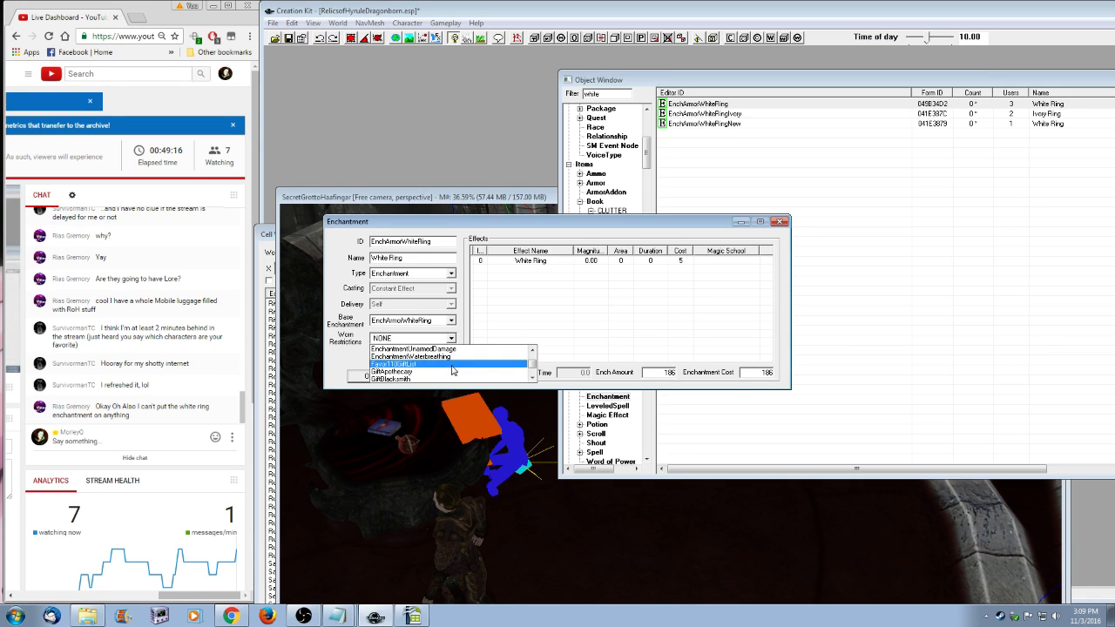
scroll(452, 372, up, 8)
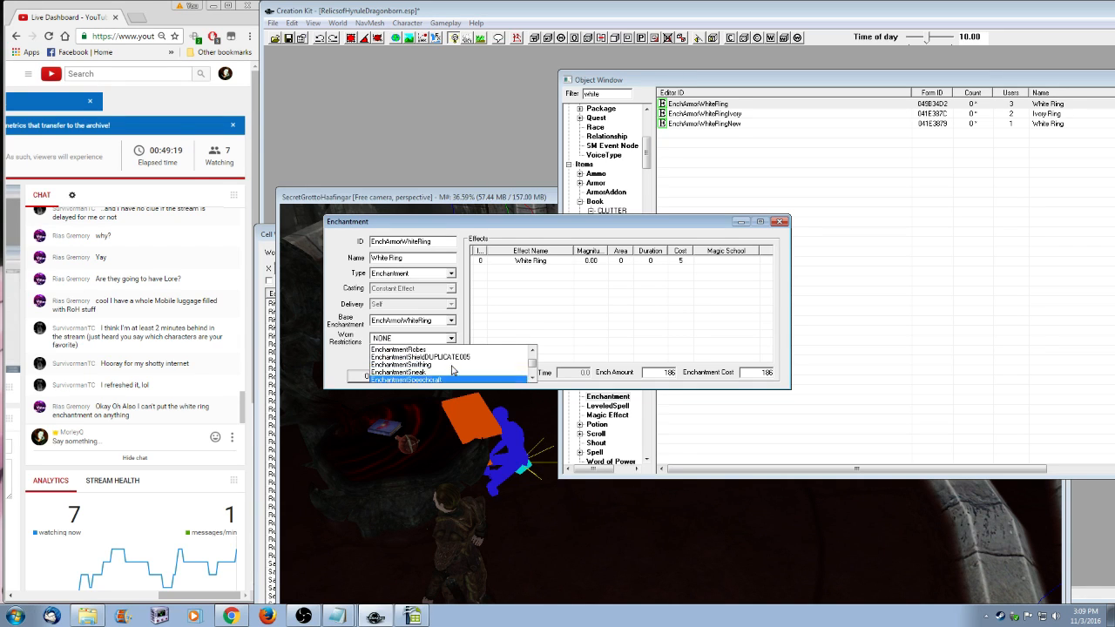
scroll(452, 371, down, 2)
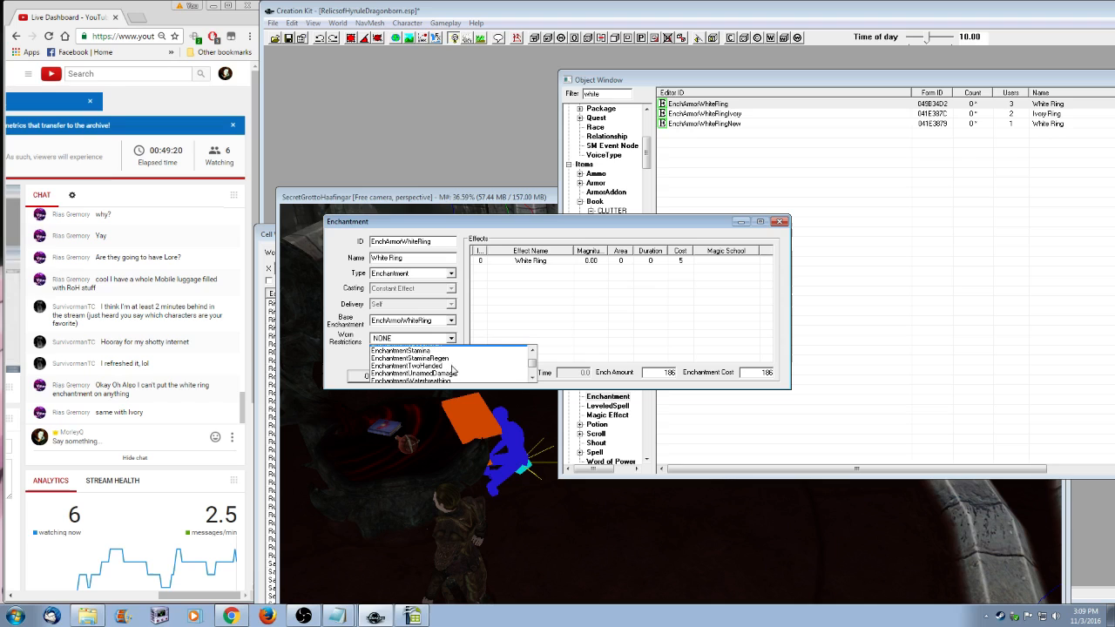
scroll(452, 371, down, 10)
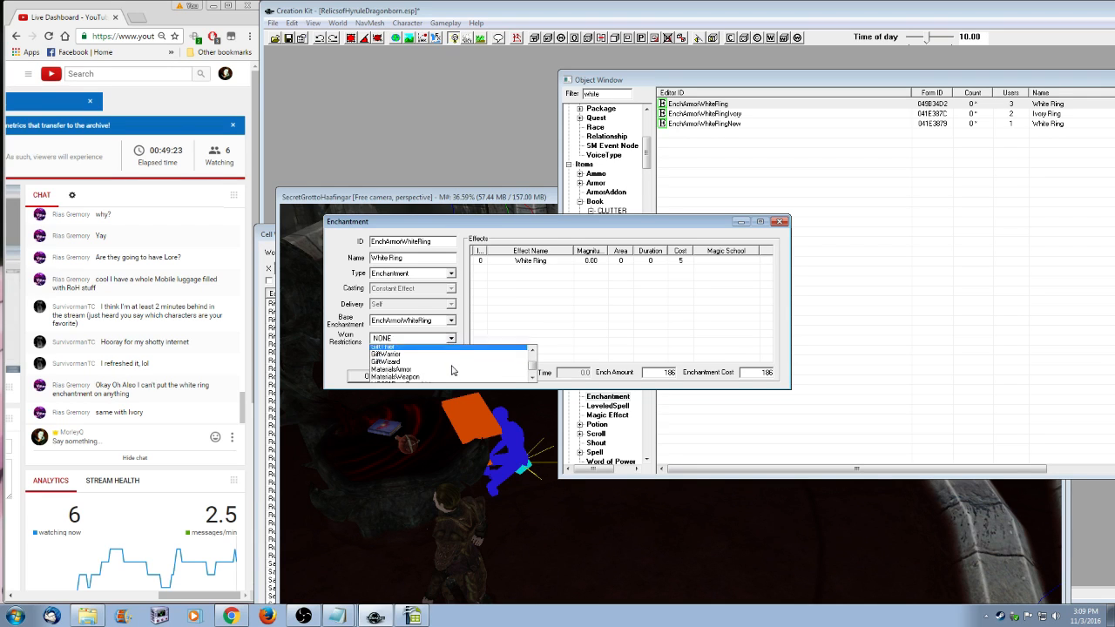
scroll(440, 371, up, 12)
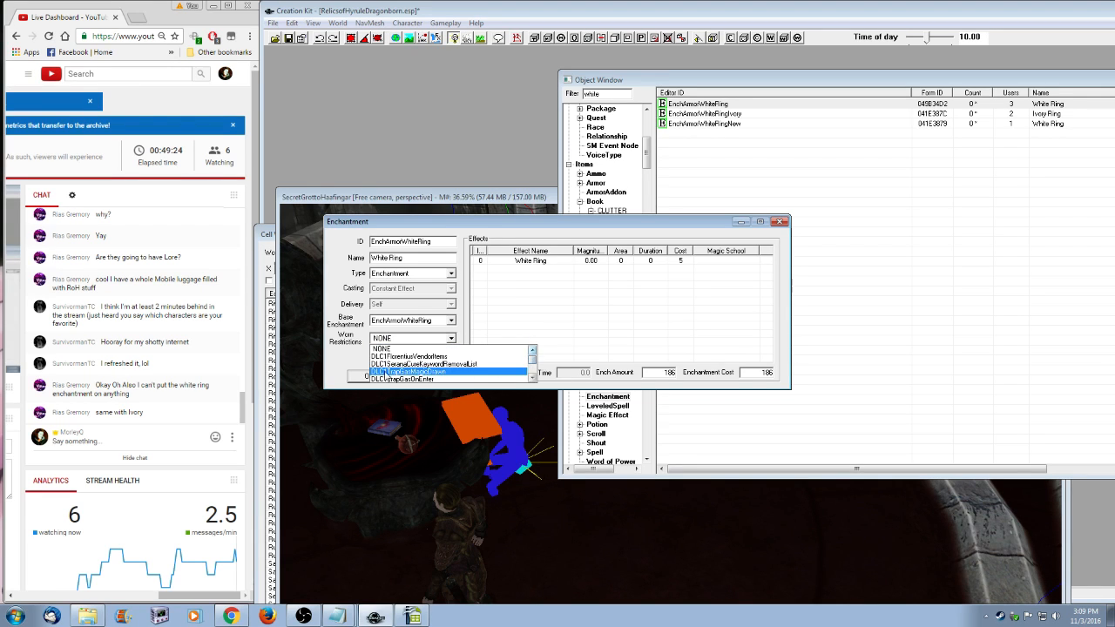
scroll(427, 371, down, 1)
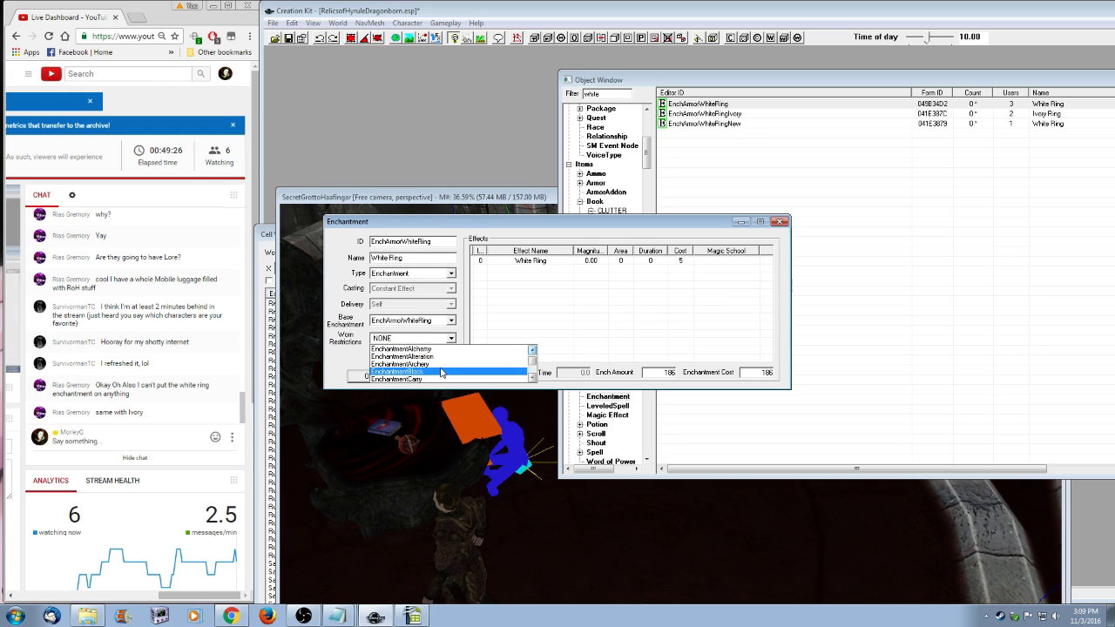
scroll(441, 373, up, 1)
scroll(441, 373, down, 1)
scroll(441, 373, down, 1)
scroll(441, 373, down, 1)
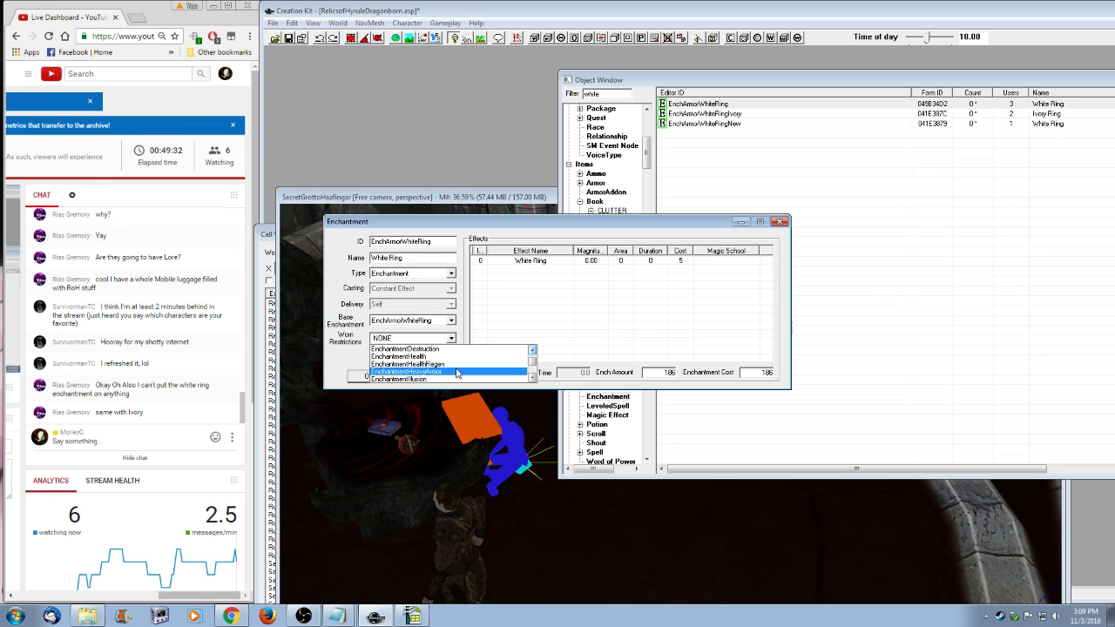
click(426, 357)
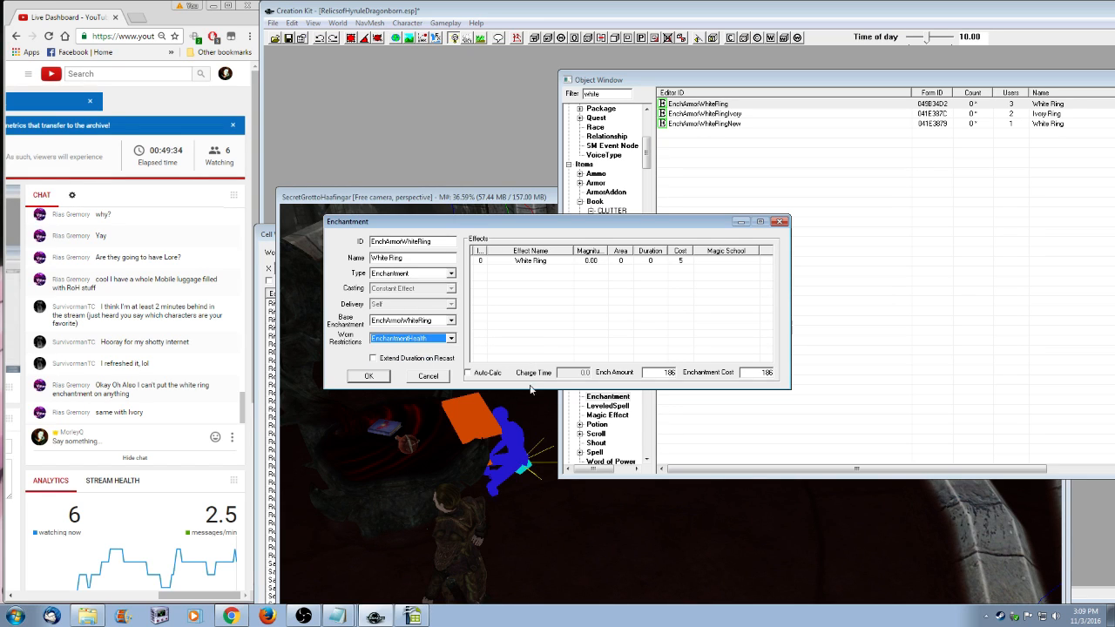
click(369, 376)
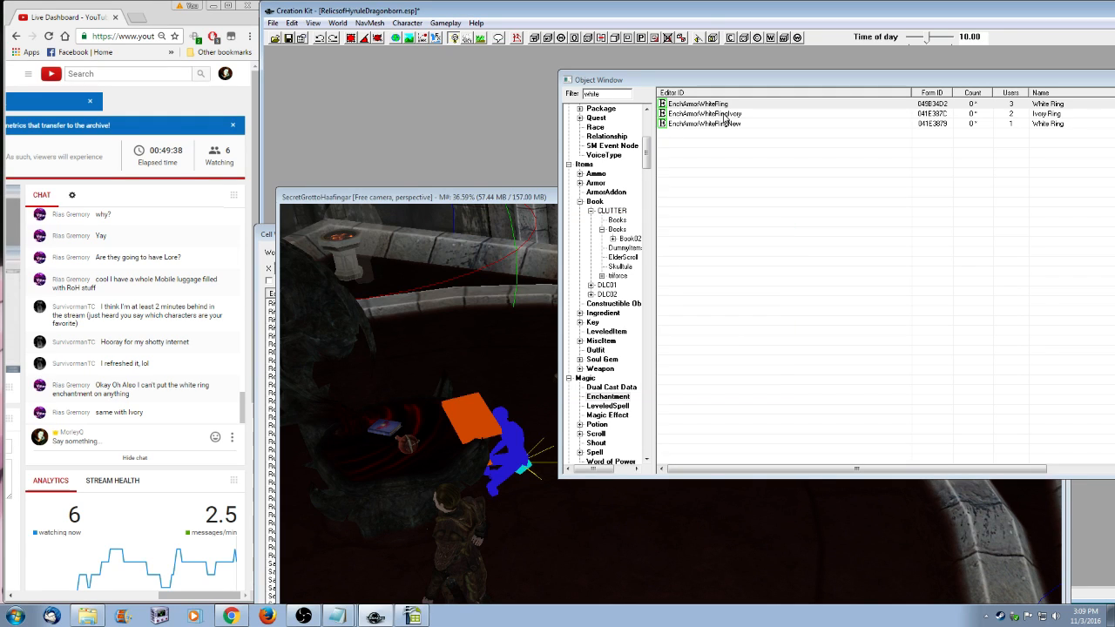
- Set the worn restrictions of the EnchArmorWhiteRingIvory enchantment to EnchantmentHealth and accept the change
double_click(725, 114)
click(450, 338)
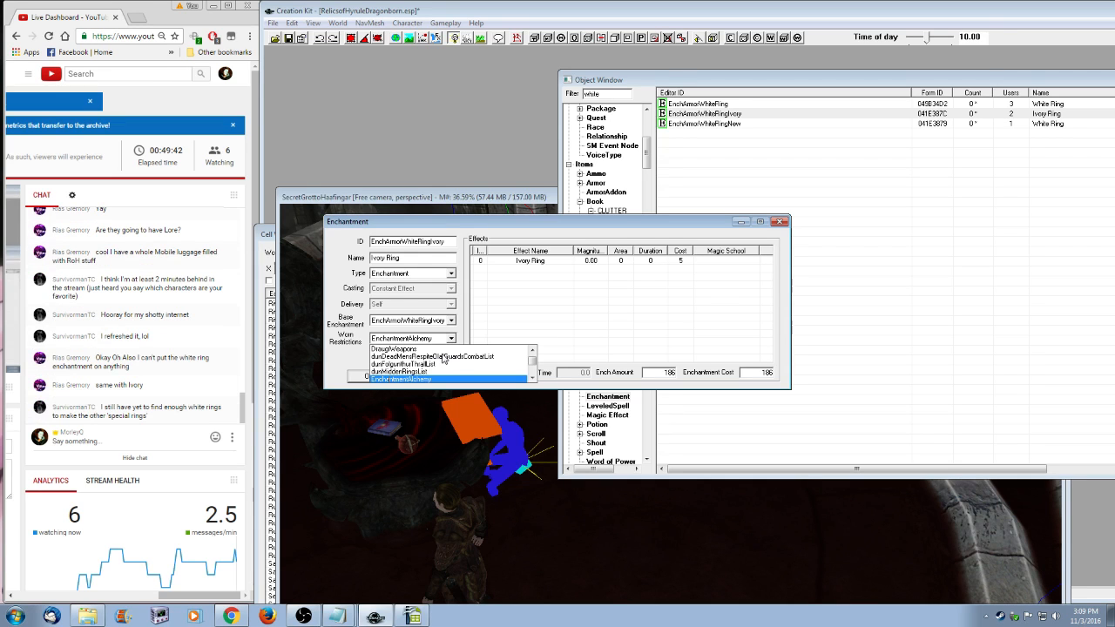
scroll(444, 358, down, 4)
scroll(440, 362, up, 2)
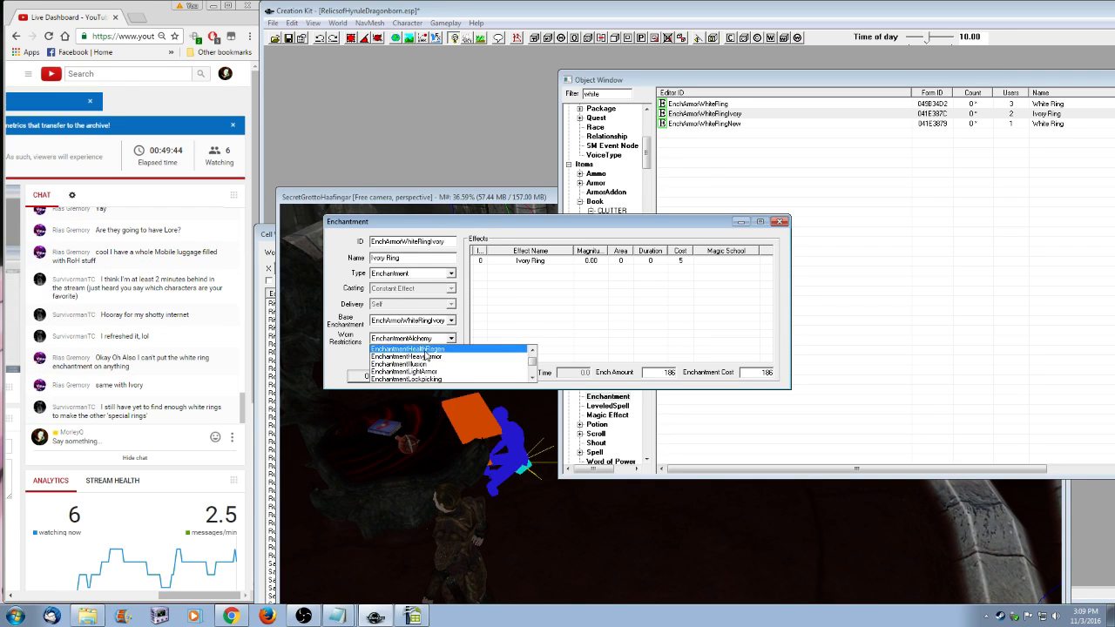
click(421, 366)
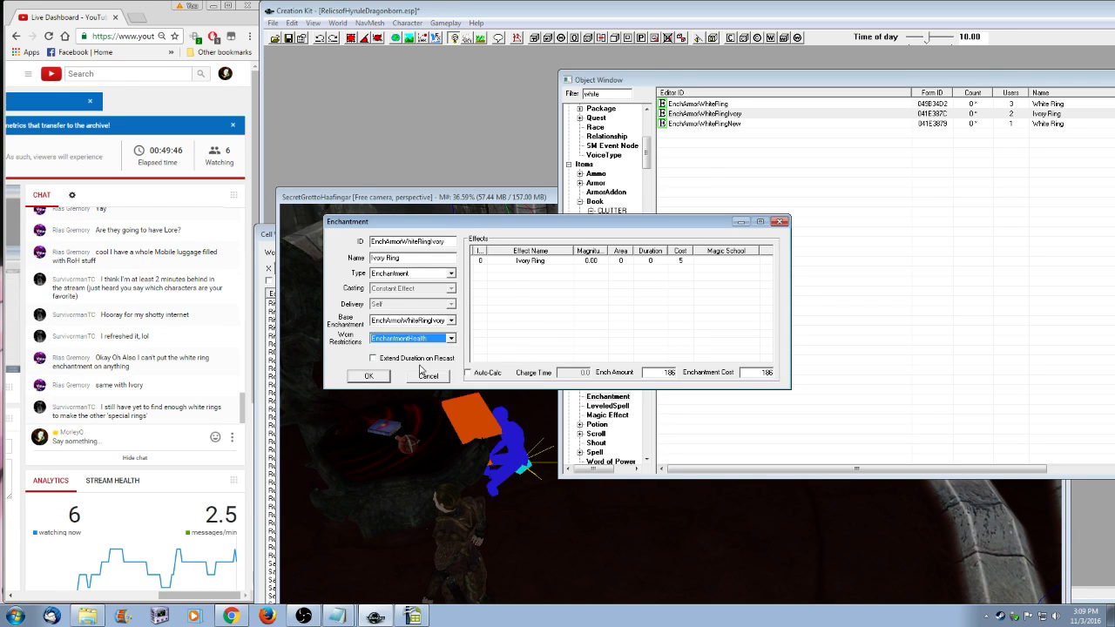
click(368, 377)
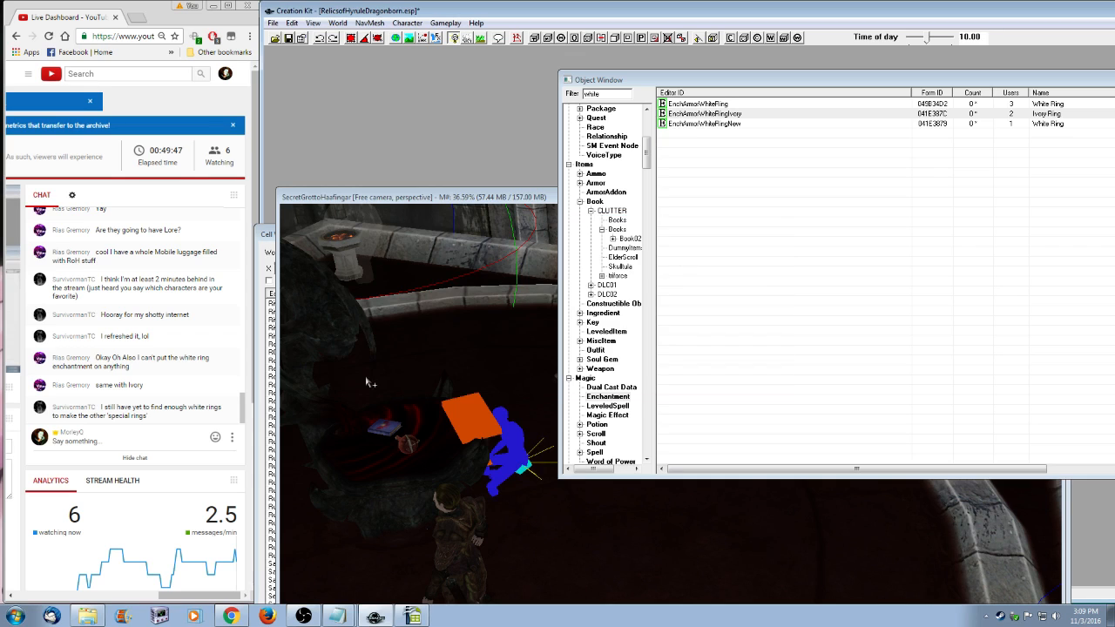
- Switch to the Notepad change log and add the line "?White Ring Enchantment now applicable to thingies." above the Blizzeta entry
click(339, 616)
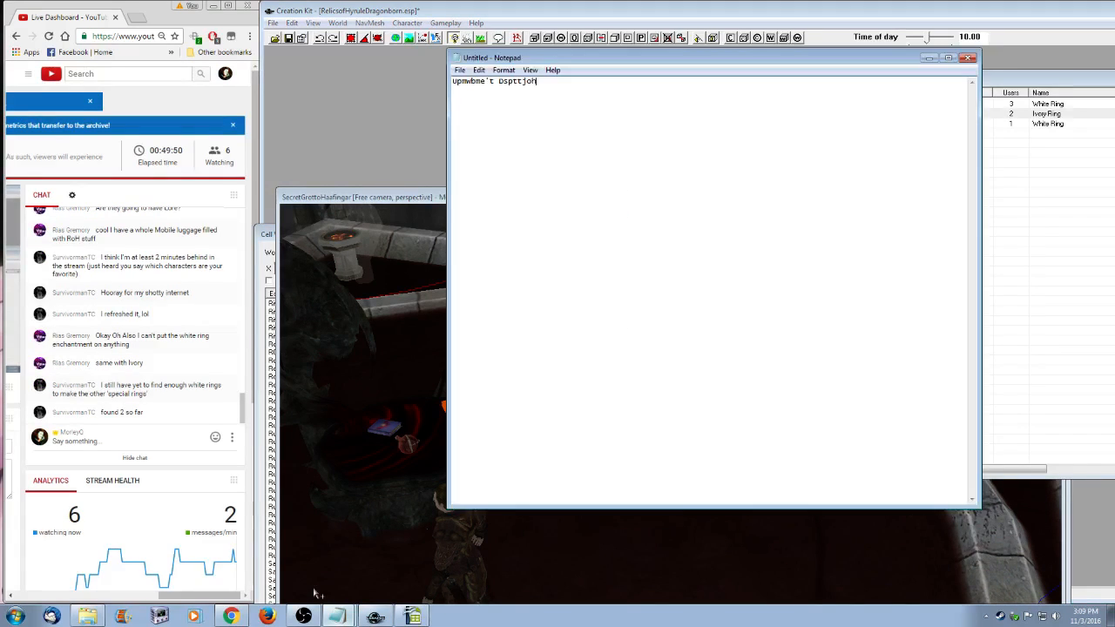
click(929, 57)
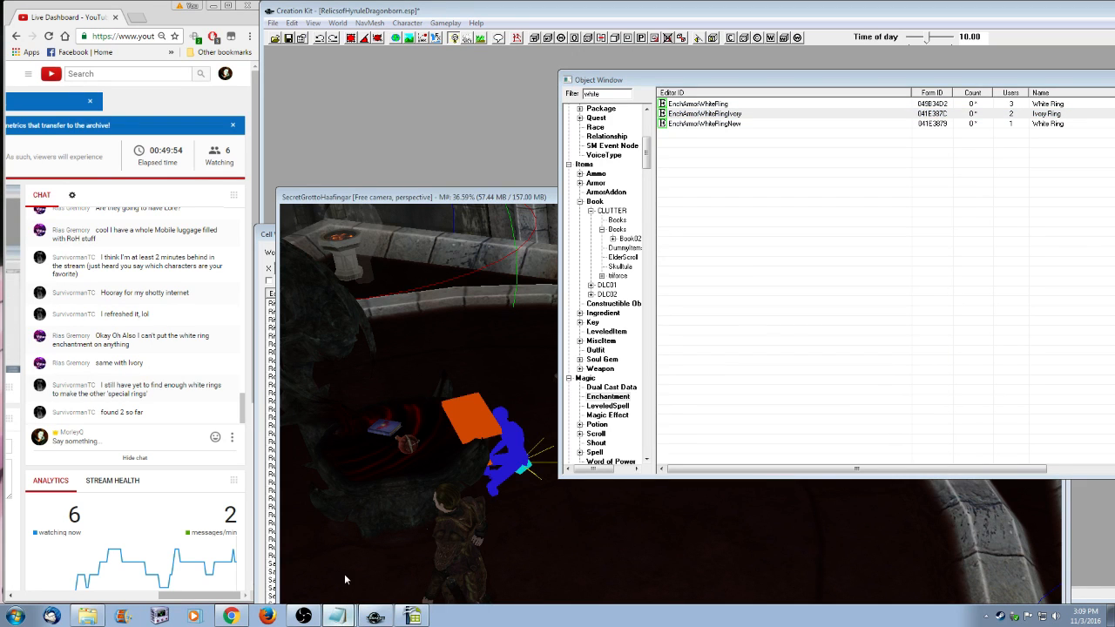
click(339, 617)
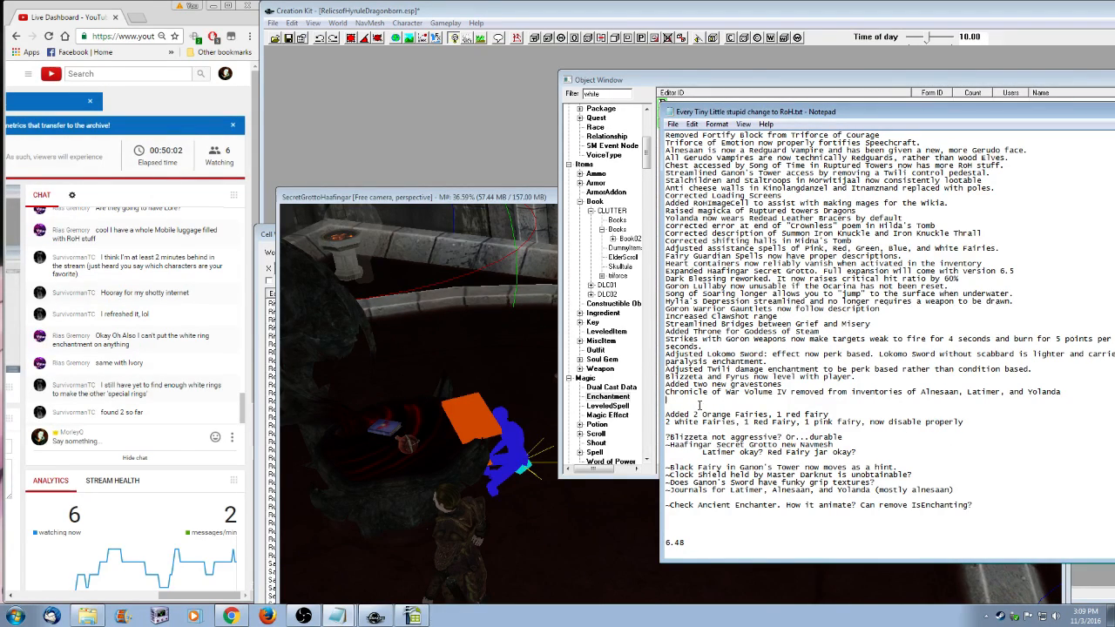
click(700, 429)
key(Return)
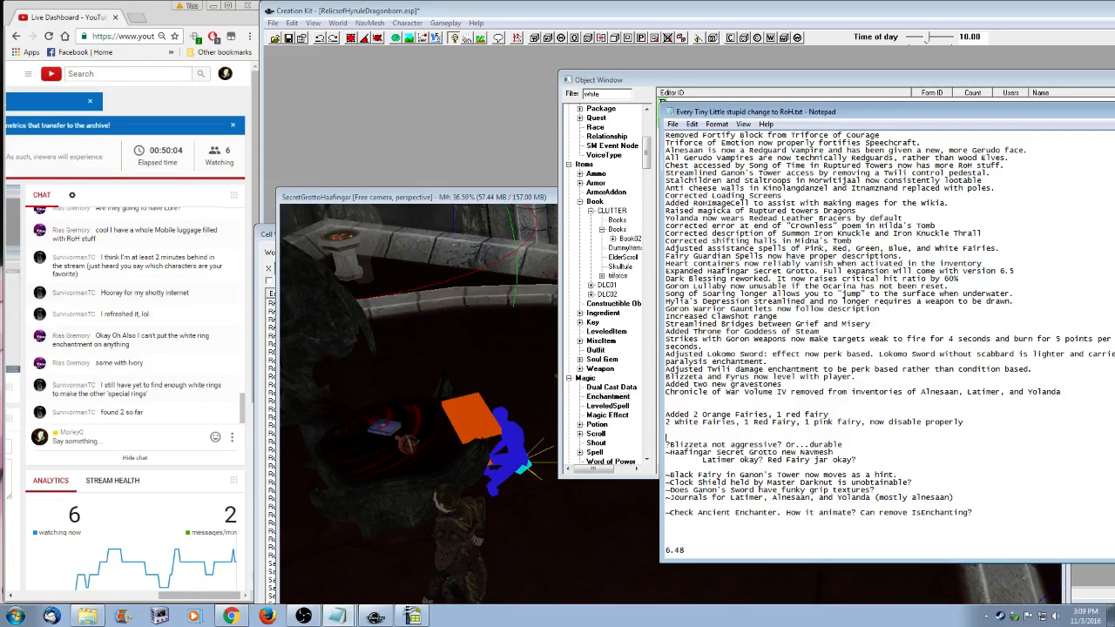
text(?White Ring Enchantment)
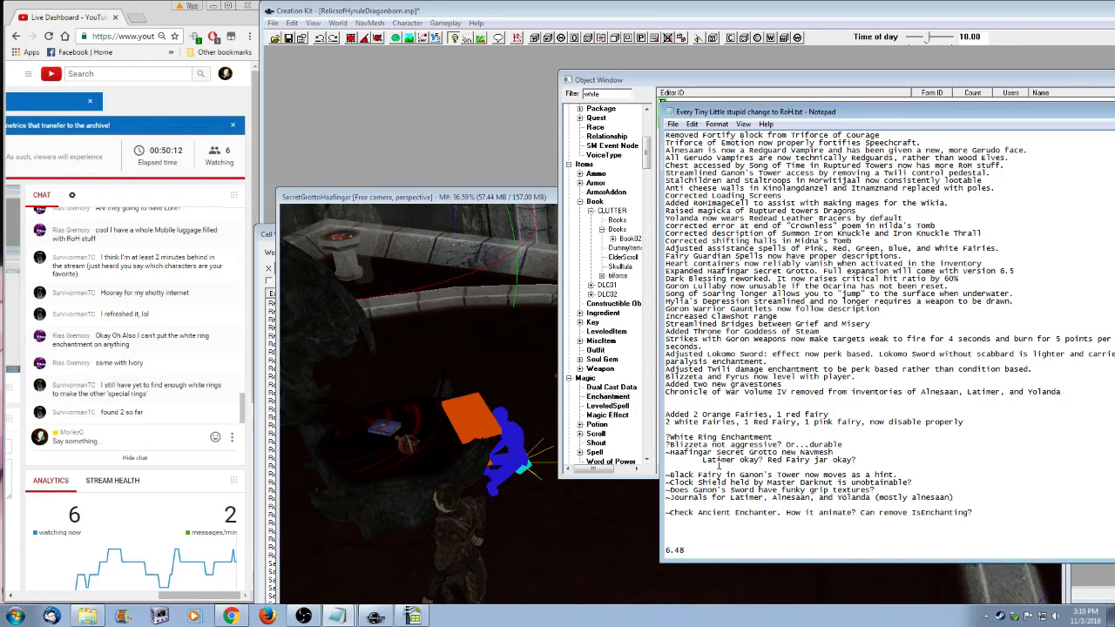
text( now applicable to thing)
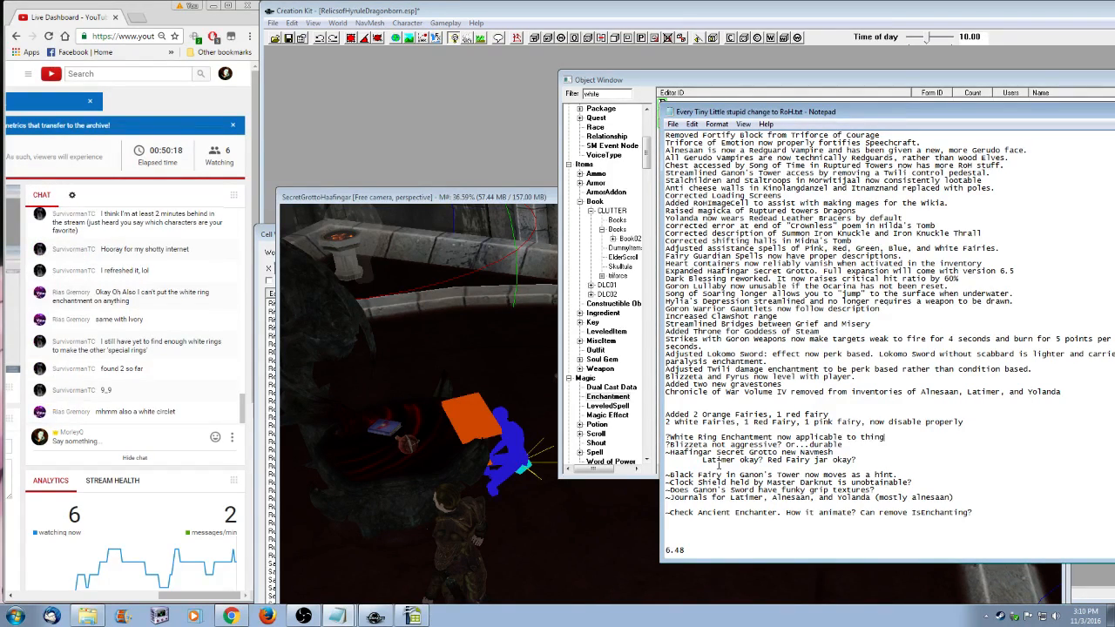
text(ies.)
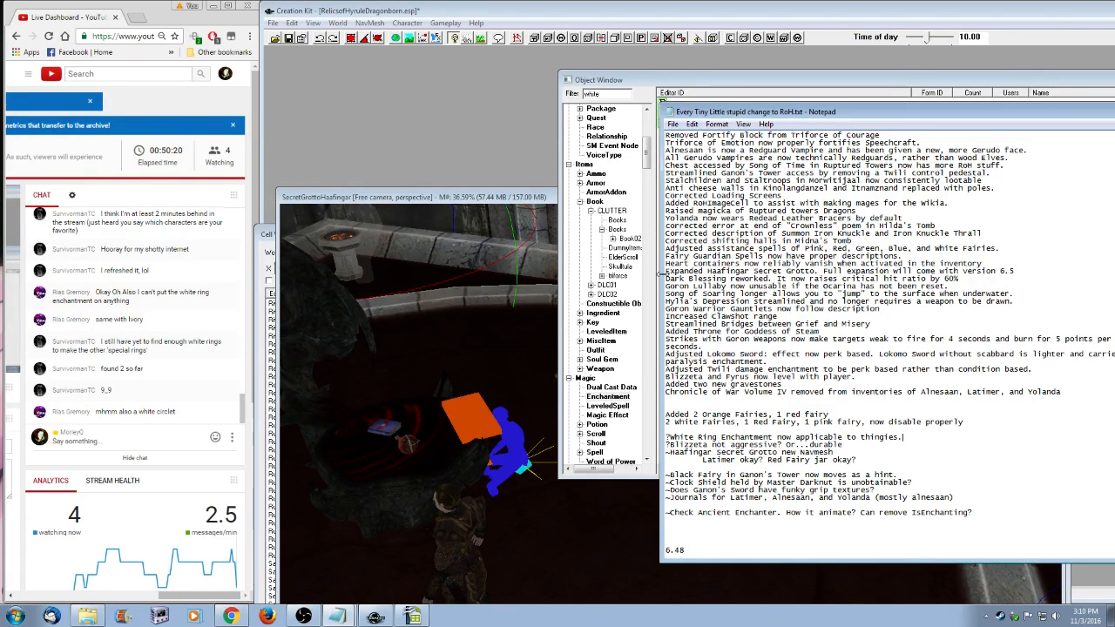
click(673, 123)
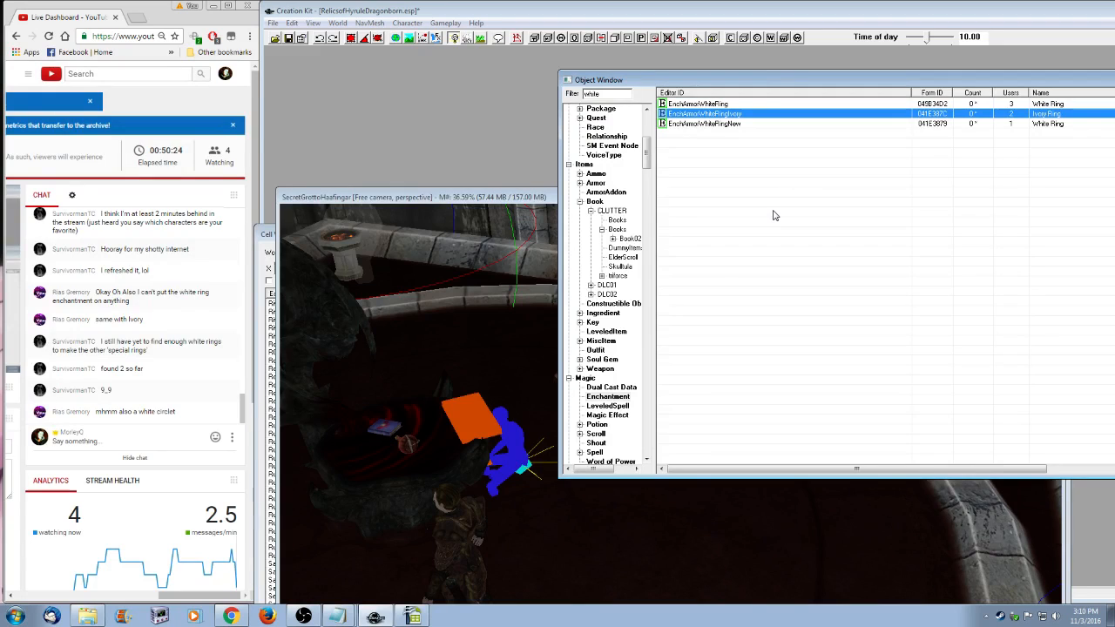
- Return to the Creation Kit and look up which objects use the EnchArmorWhiteRingIvory enchantment
right_click(726, 118)
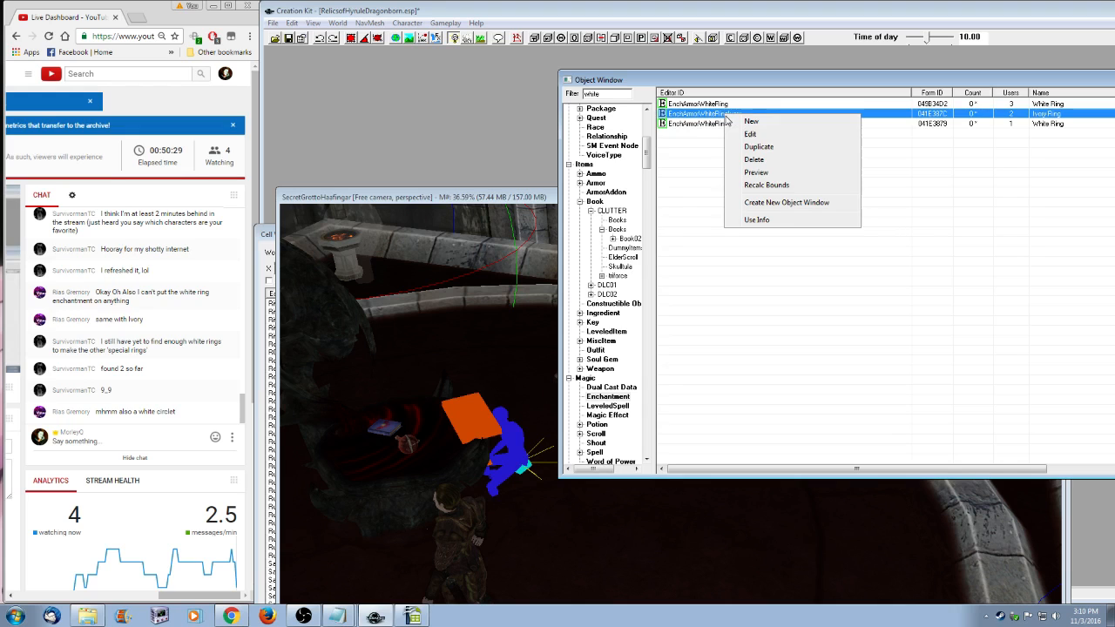
click(756, 220)
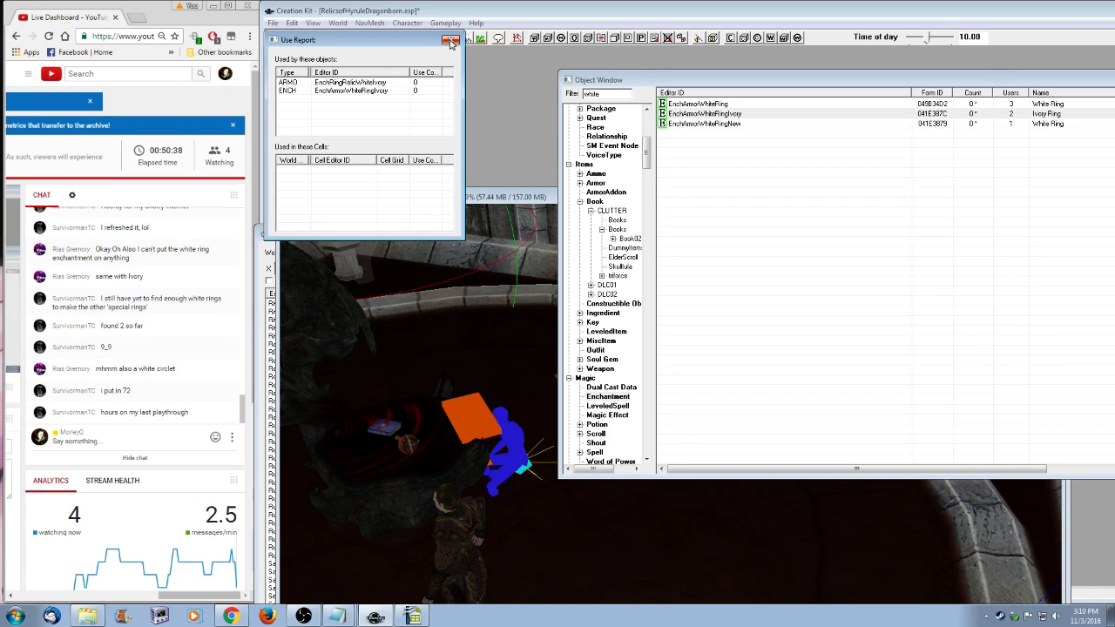
click(450, 42)
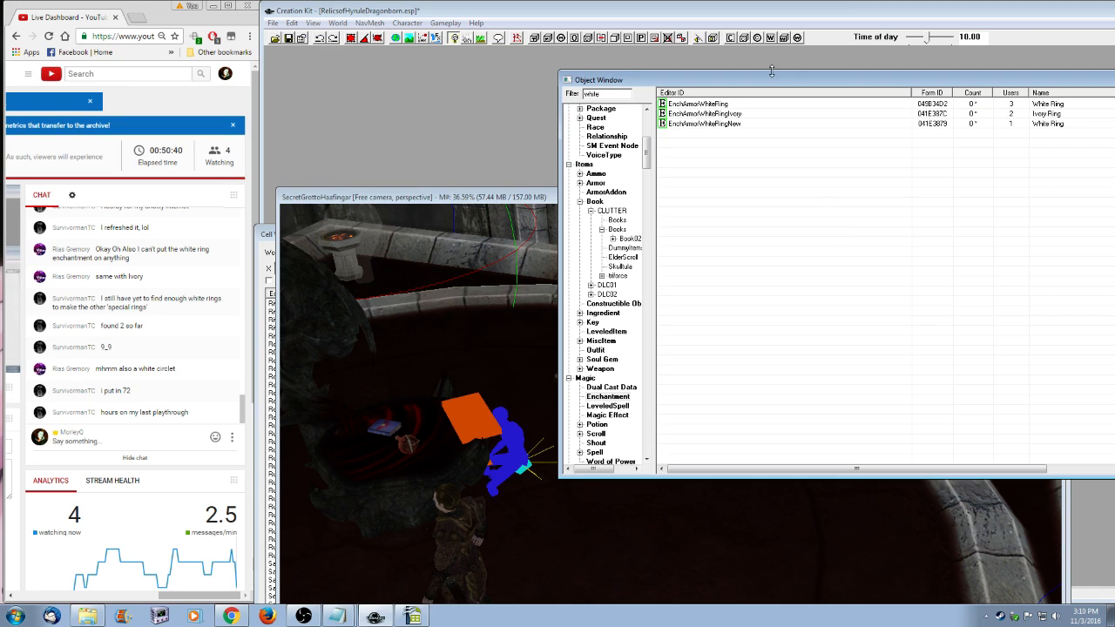
drag(784, 81, 763, 77)
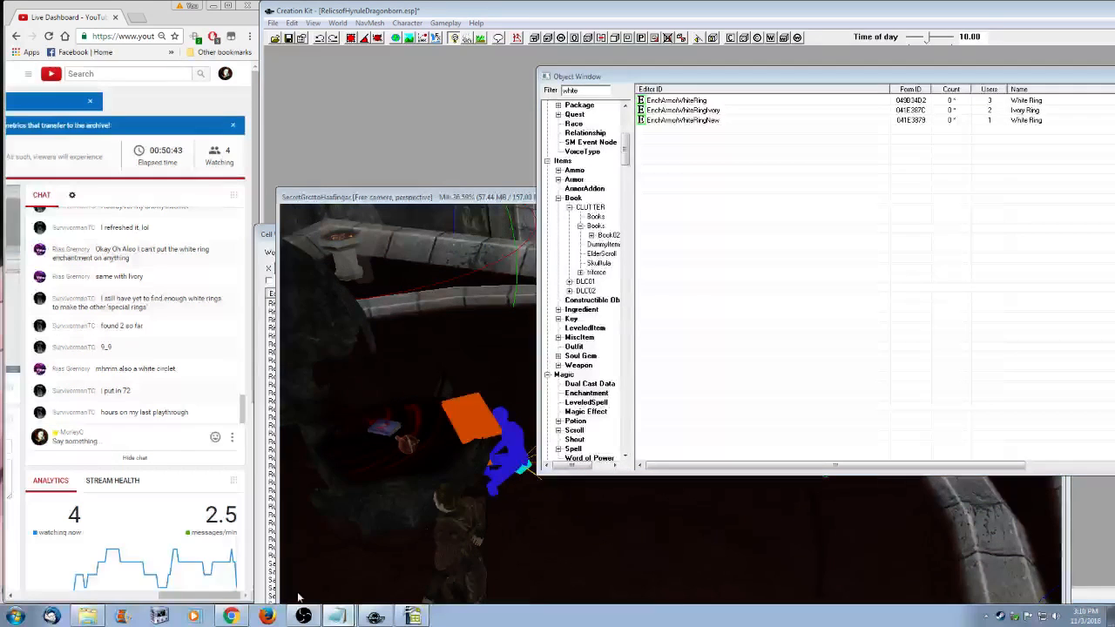
- Find the WhiteCirclet among the filtered Armor entries and return to the Enchantment category
click(336, 616)
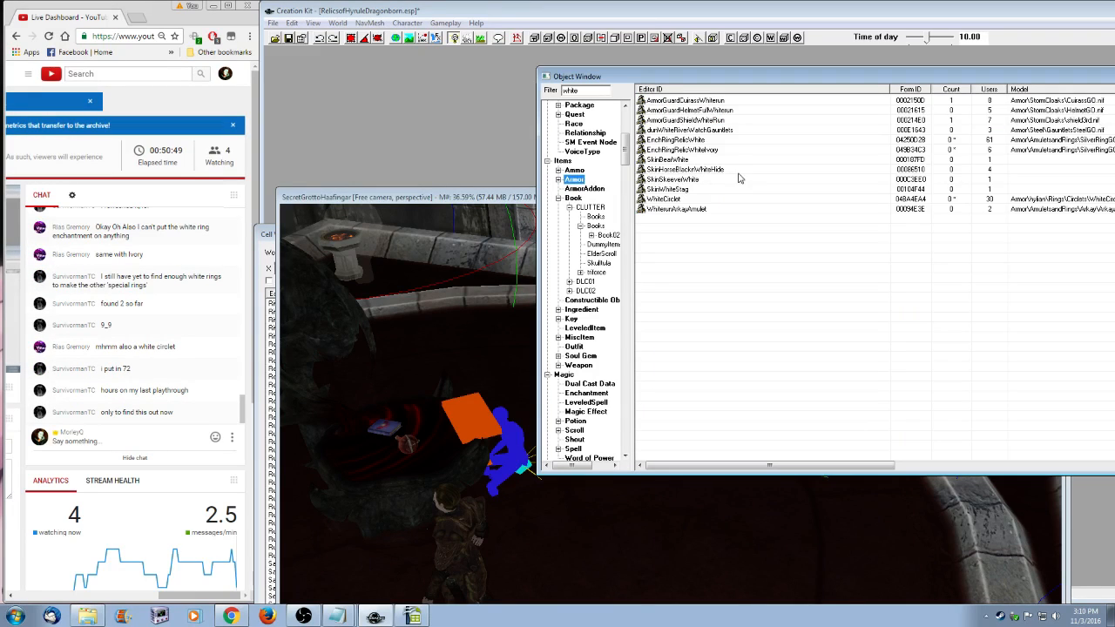
click(674, 202)
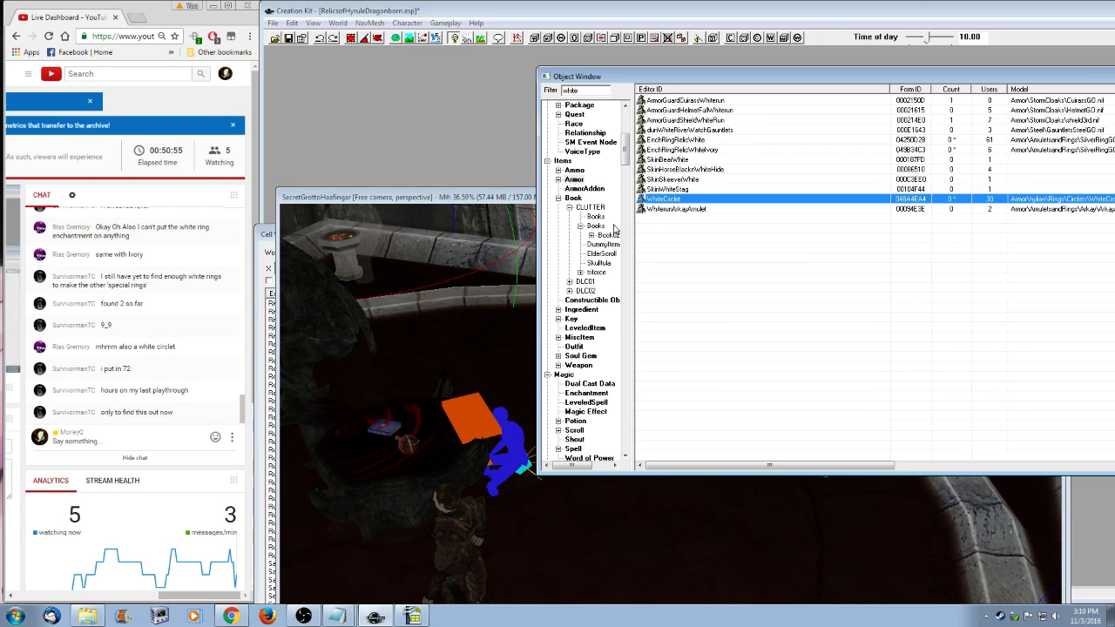
click(604, 394)
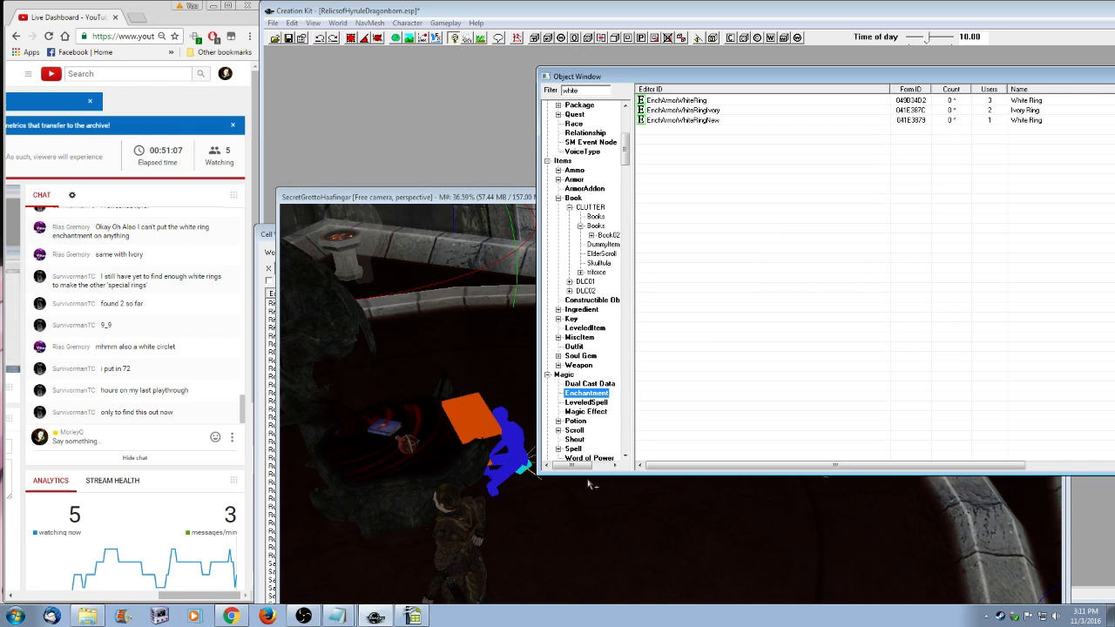
drag(825, 78, 821, 78)
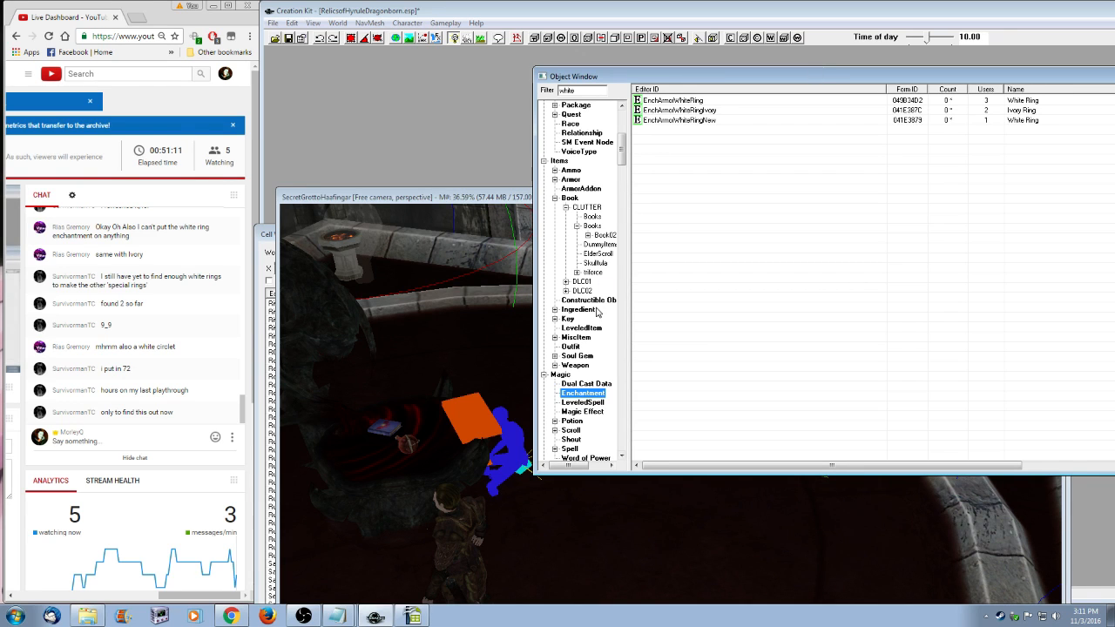
- Check the required items and match conditions of the RecipeSageRingWhiteForg constructible object, and close it without changes
click(594, 302)
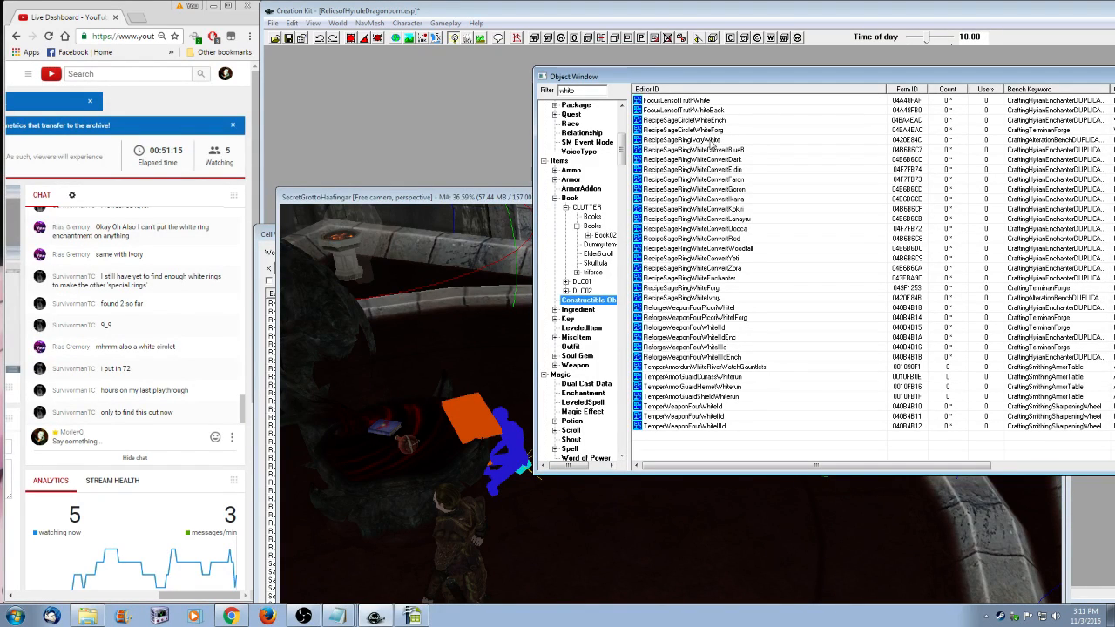
click(719, 287)
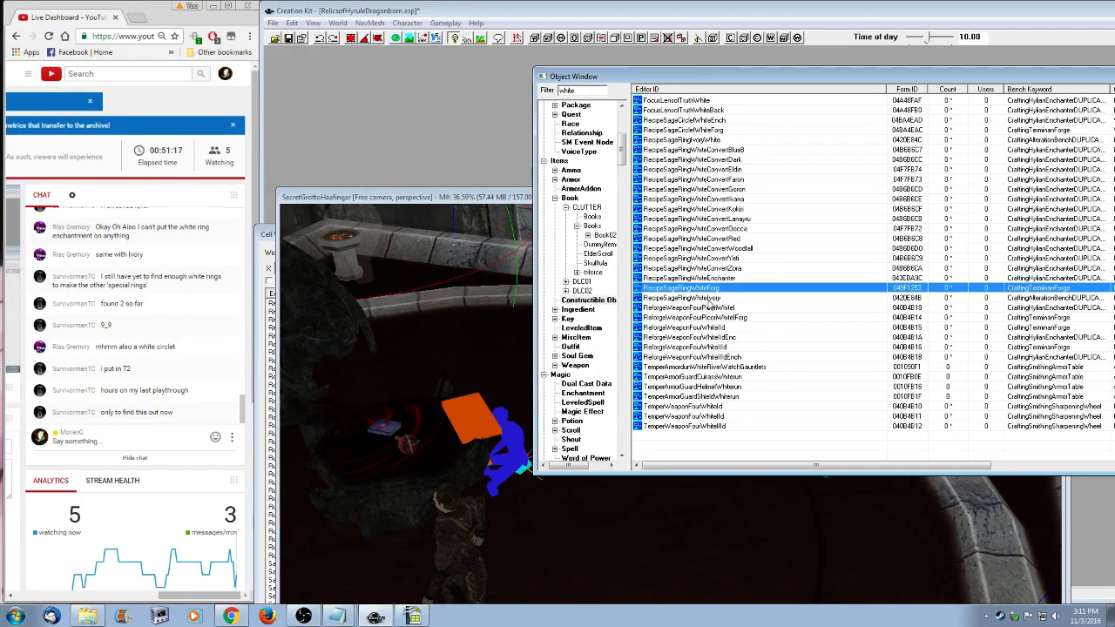
click(707, 298)
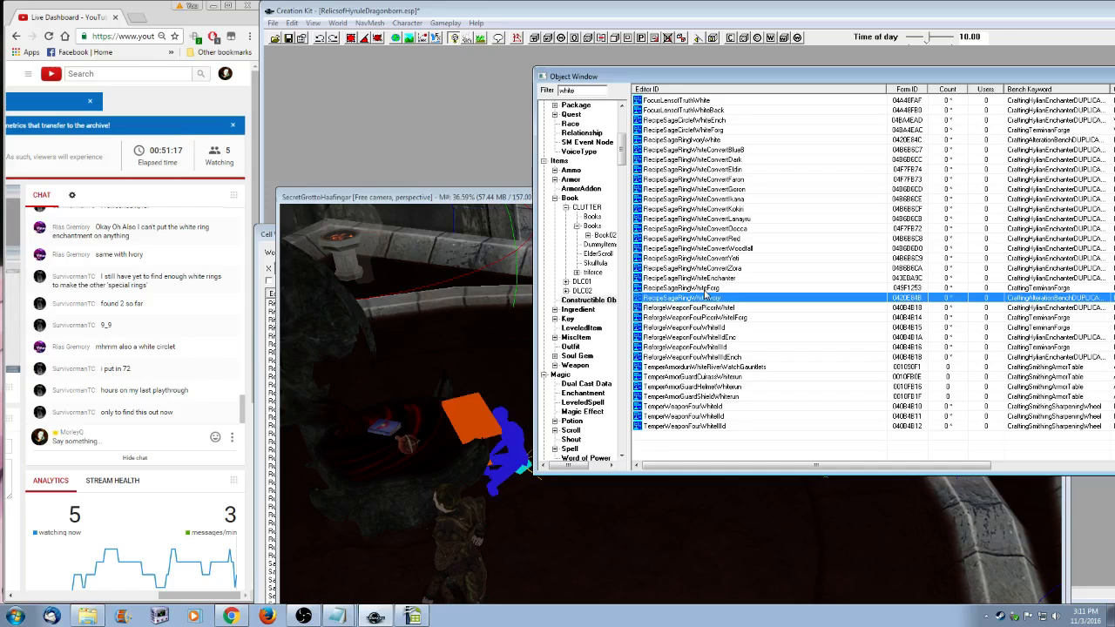
double_click(697, 287)
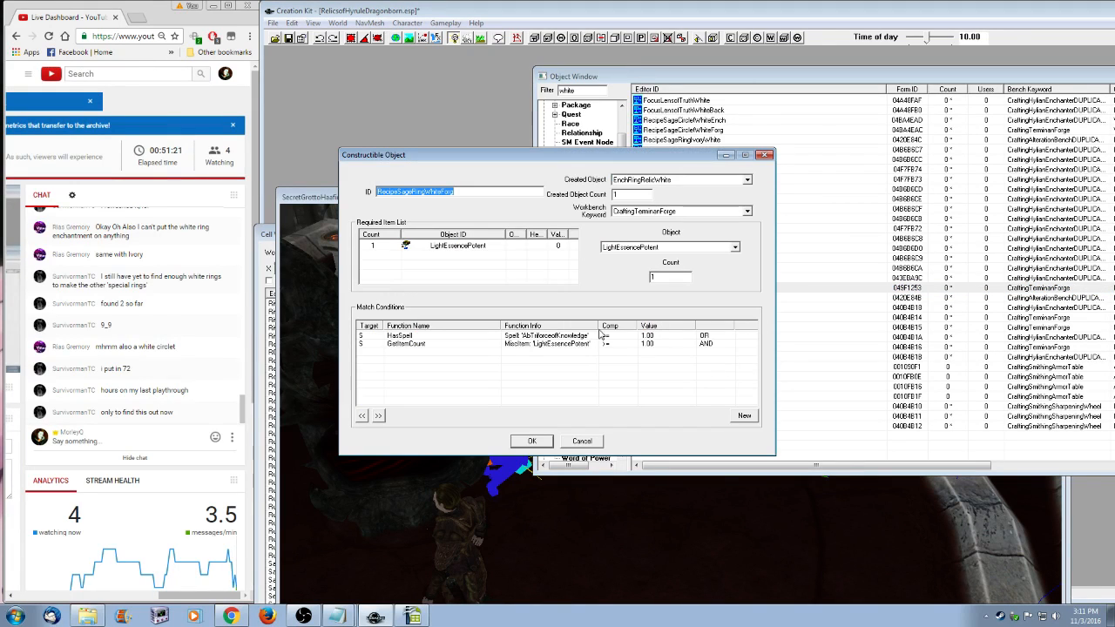
drag(599, 330, 614, 330)
click(540, 345)
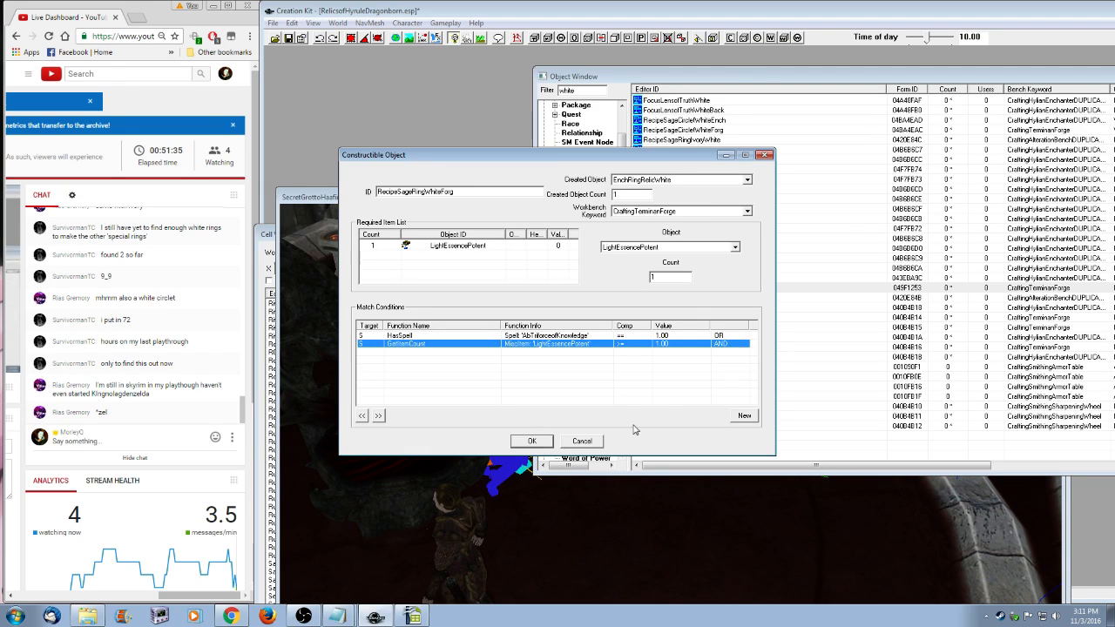
click(587, 443)
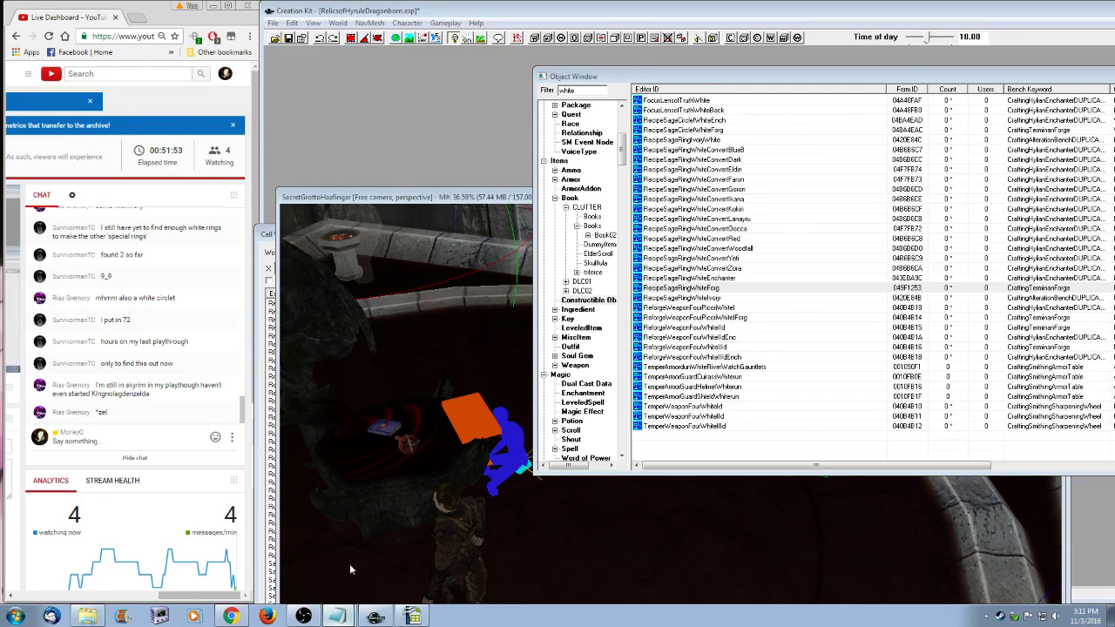
- Review the pending notes in the Notepad change log and return to the Creation Kit's SecretGrottoHaafingar view
click(339, 616)
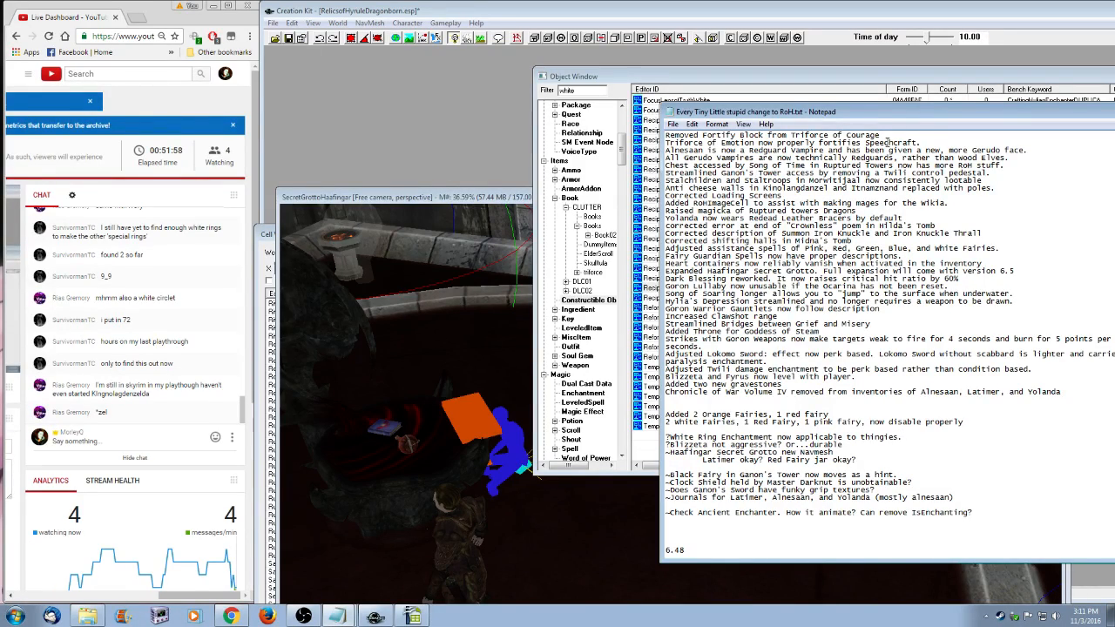
drag(920, 116, 772, 107)
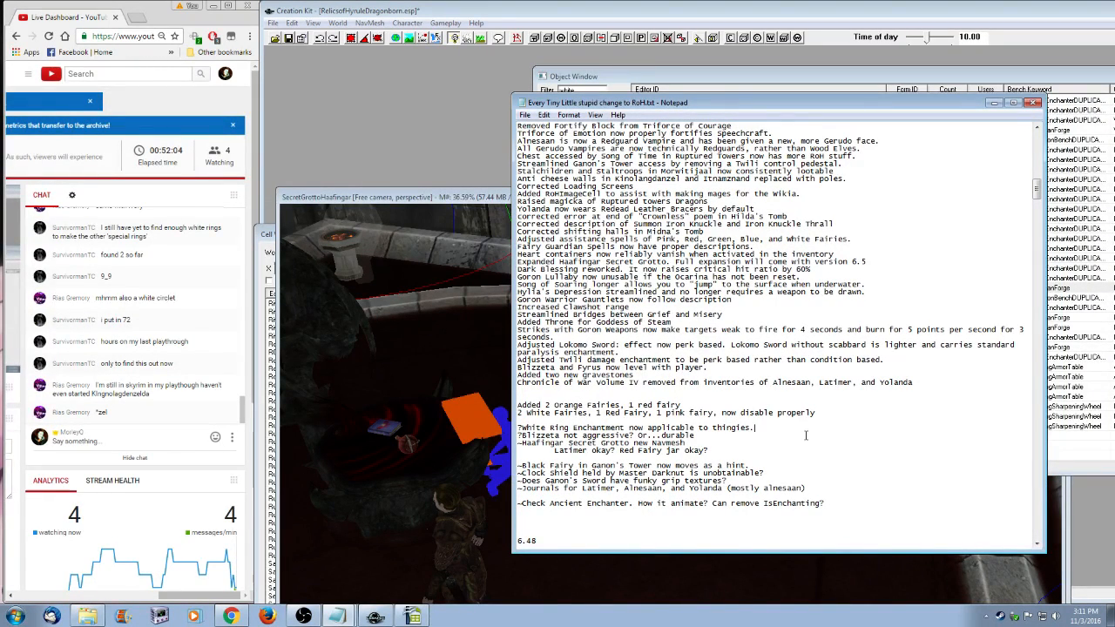
click(498, 515)
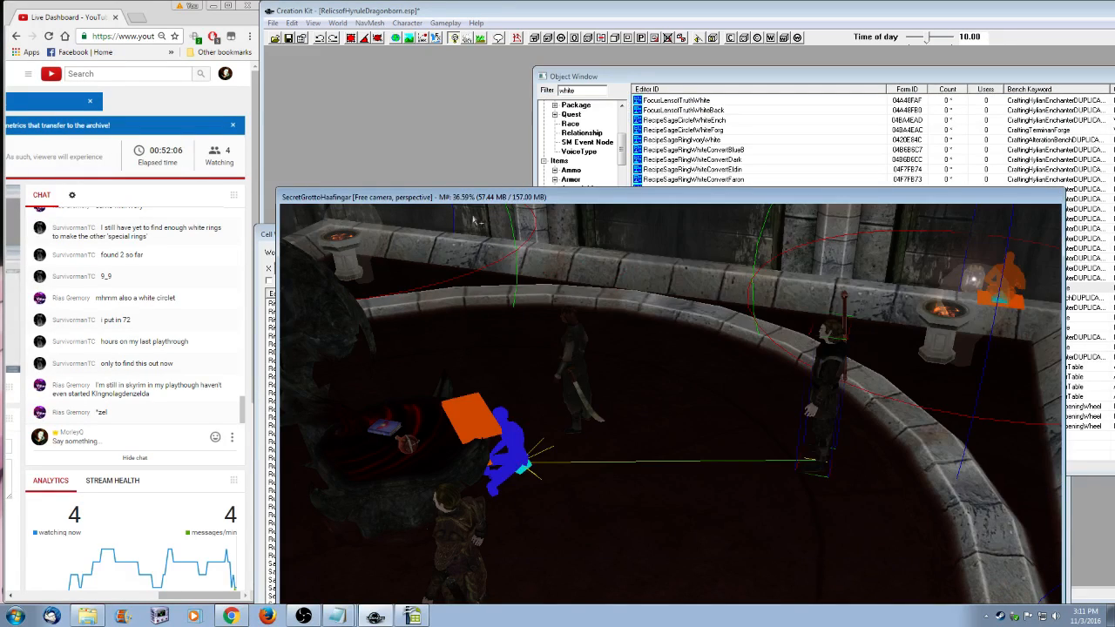
- Turn on navmesh editing for SecretGrottoHaafingar and check the mesh around the circular room and its stone border
middle_drag(521, 495, 580, 492)
drag(651, 199, 684, 113)
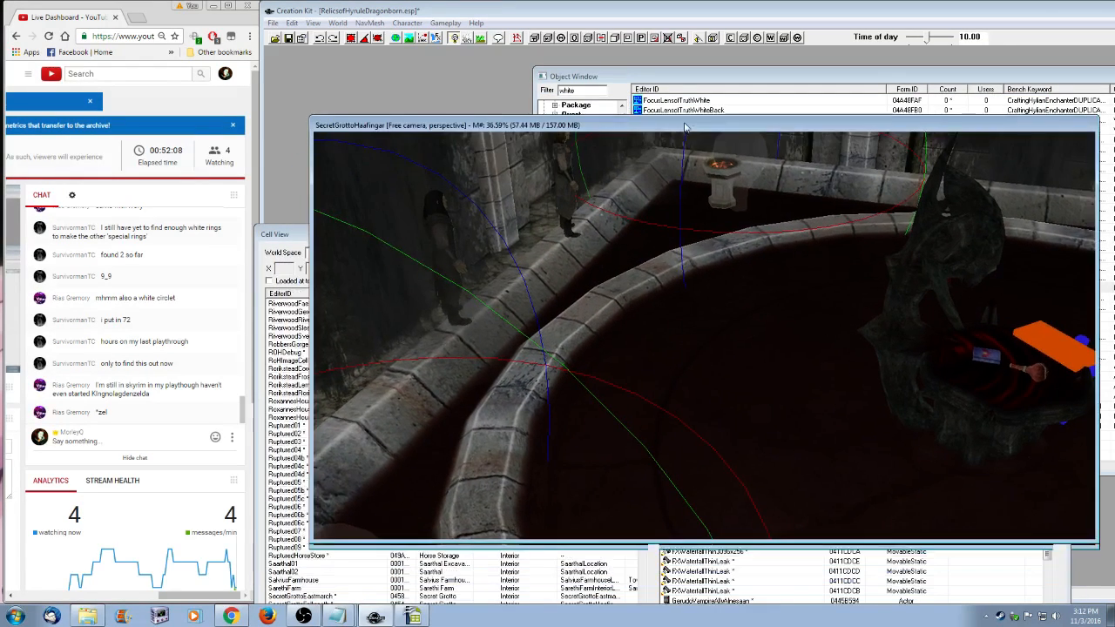
shift+middle_drag(634, 423, 649, 415)
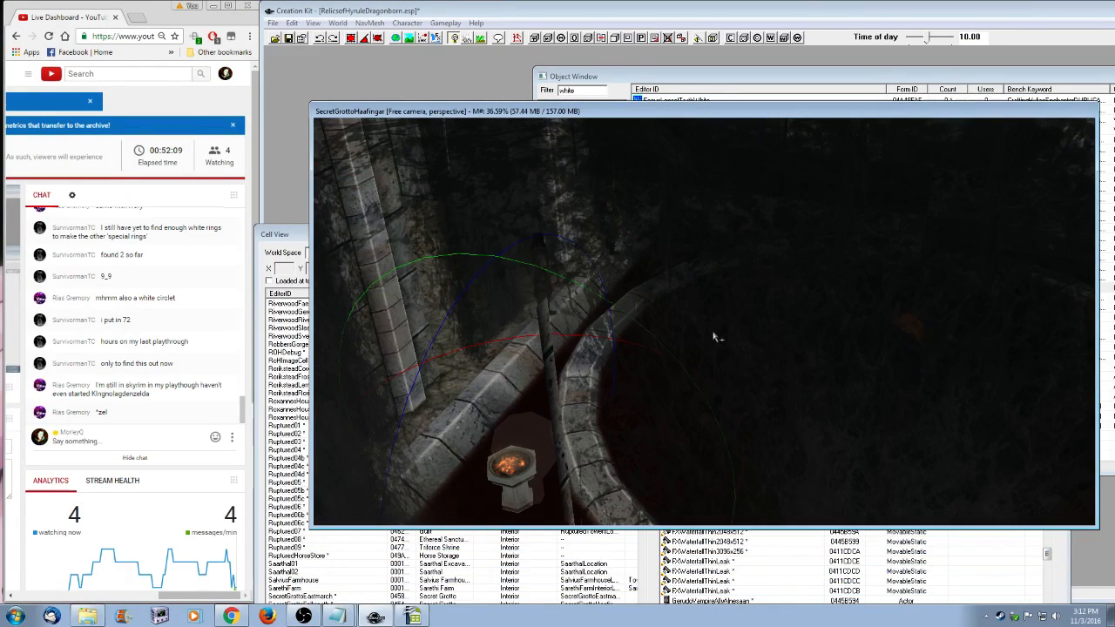
shift+middle_drag(713, 336, 754, 376)
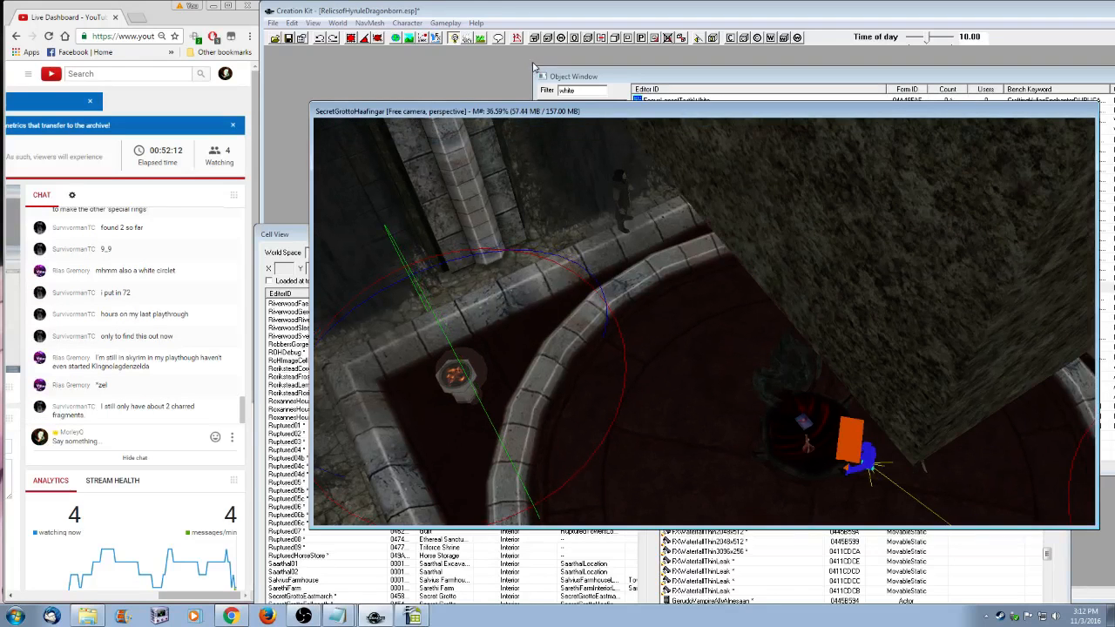
click(517, 38)
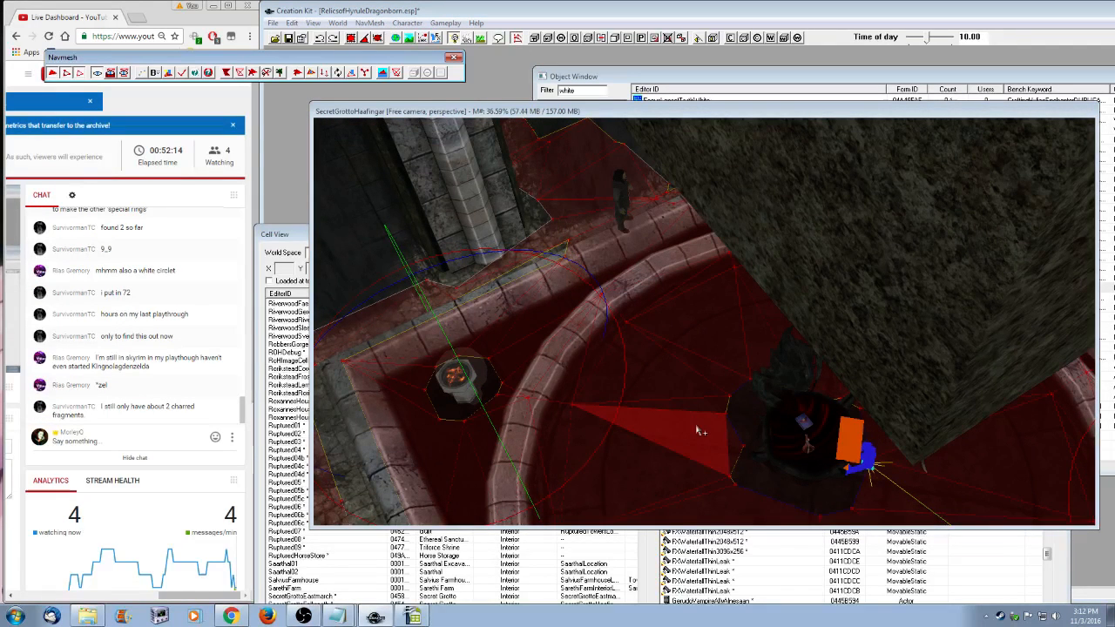
shift+middle_drag(697, 430, 635, 249)
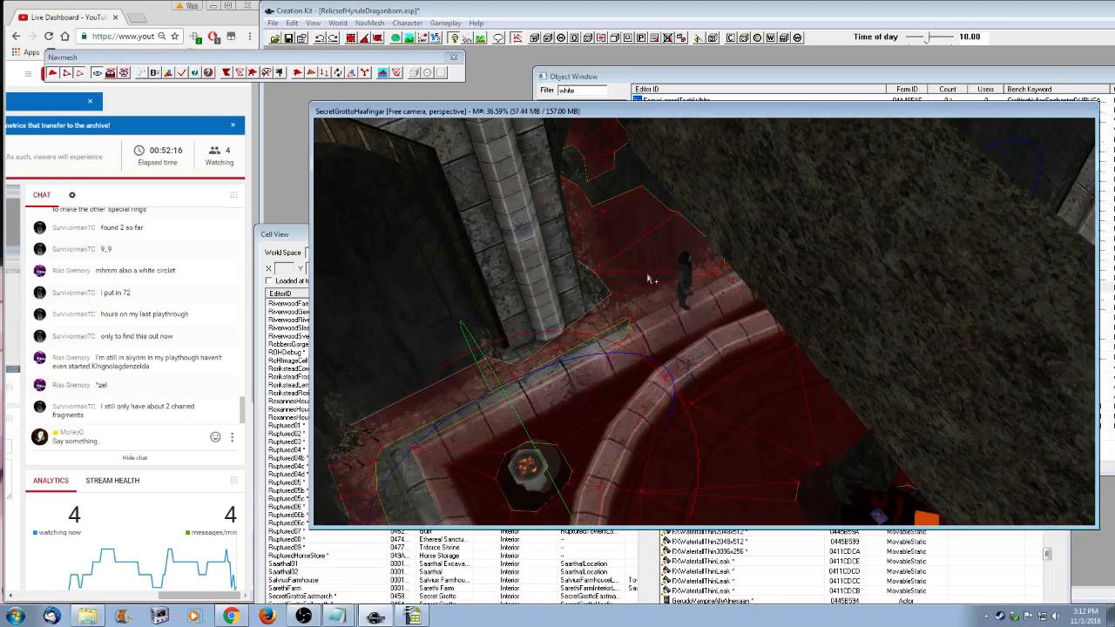
shift+middle_drag(791, 438, 593, 400)
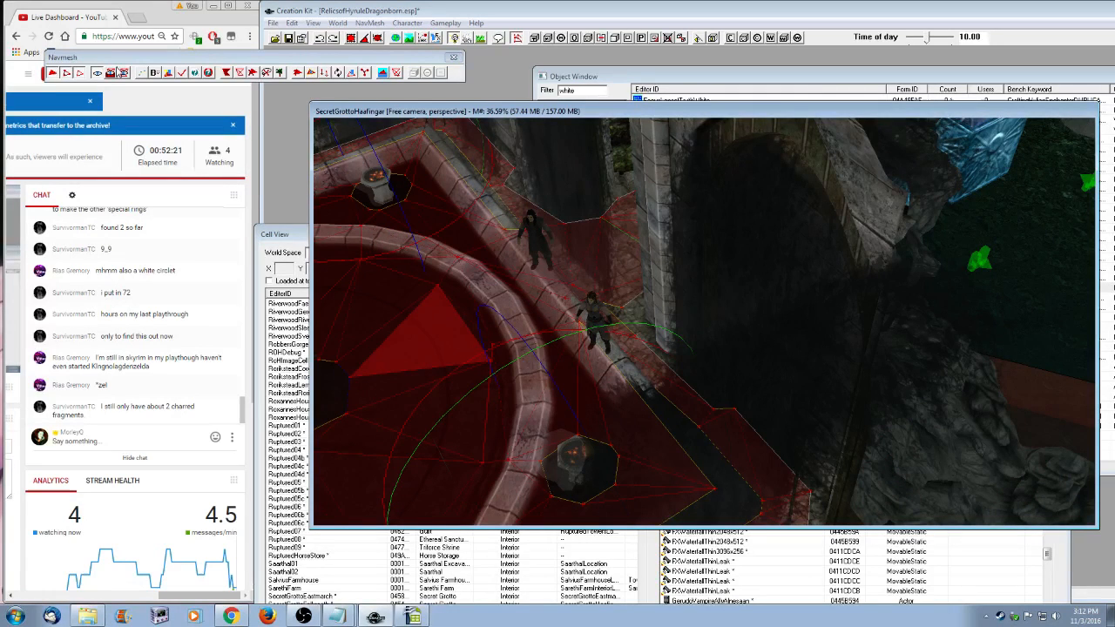
- Toggle the navmesh display overlay and examine the mesh beyond the circular room, around the rocks and ice blocks
click(111, 72)
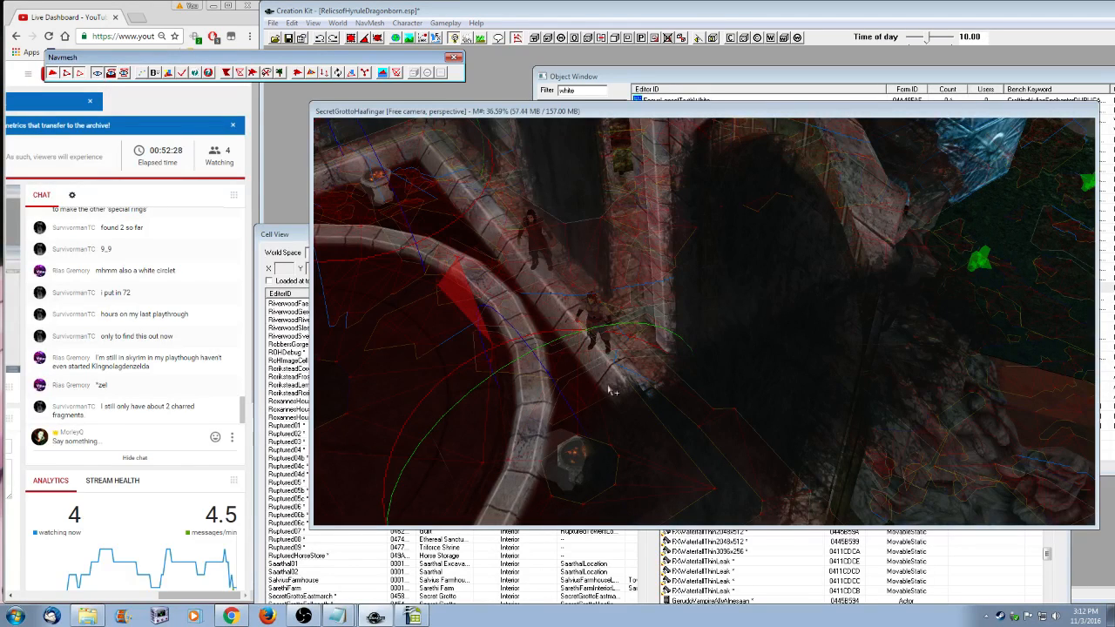
middle_drag(646, 406, 647, 411)
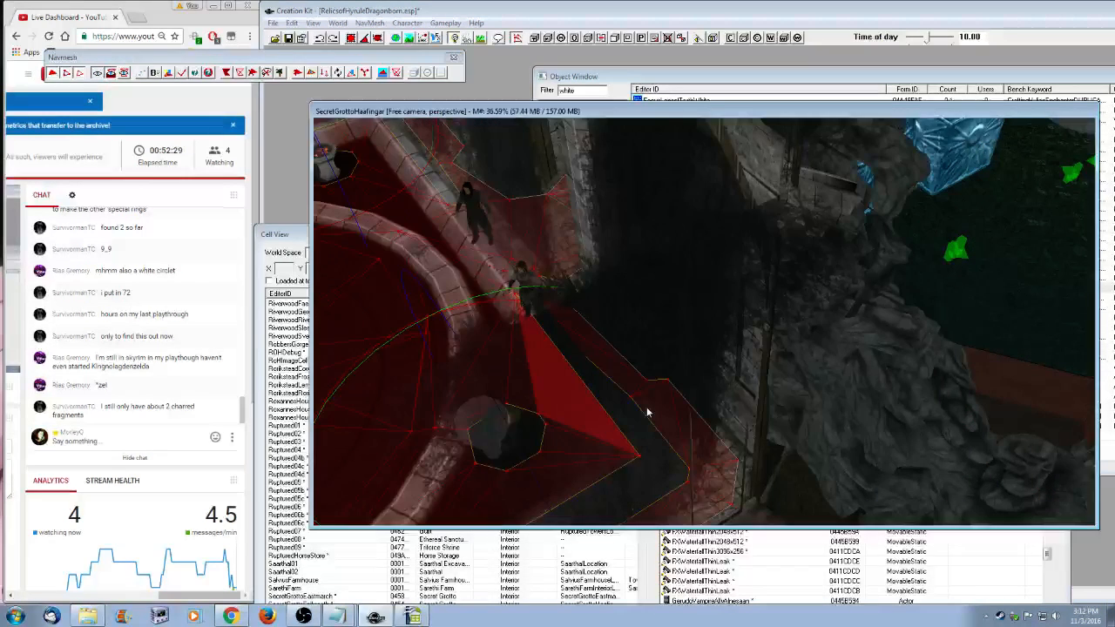
scroll(555, 310, down, 3)
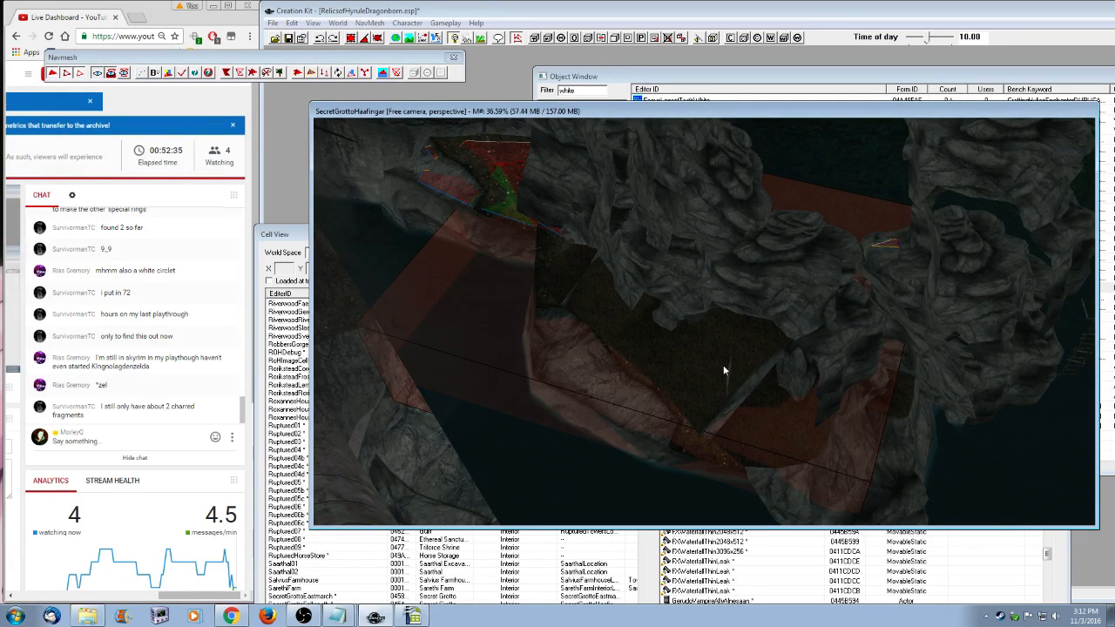
middle_drag(722, 366, 980, 134)
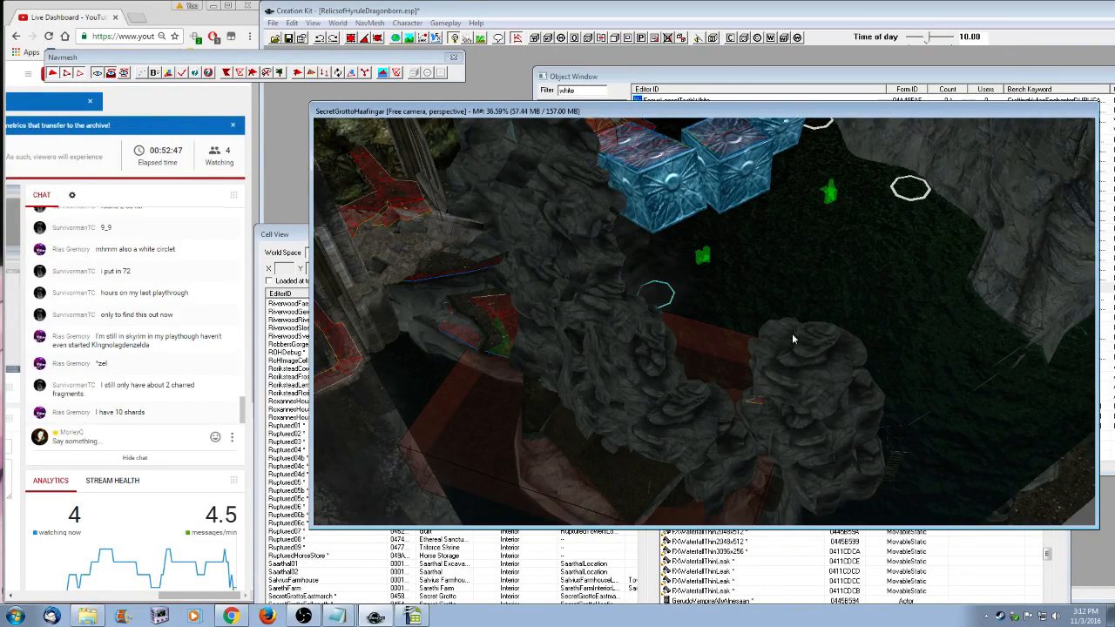
- Display the hidden navmesh through the geometry and delete the stray triangles inside the rock wall beside the ice blocks
middle_drag(792, 338, 553, 455)
middle_drag(432, 275, 640, 427)
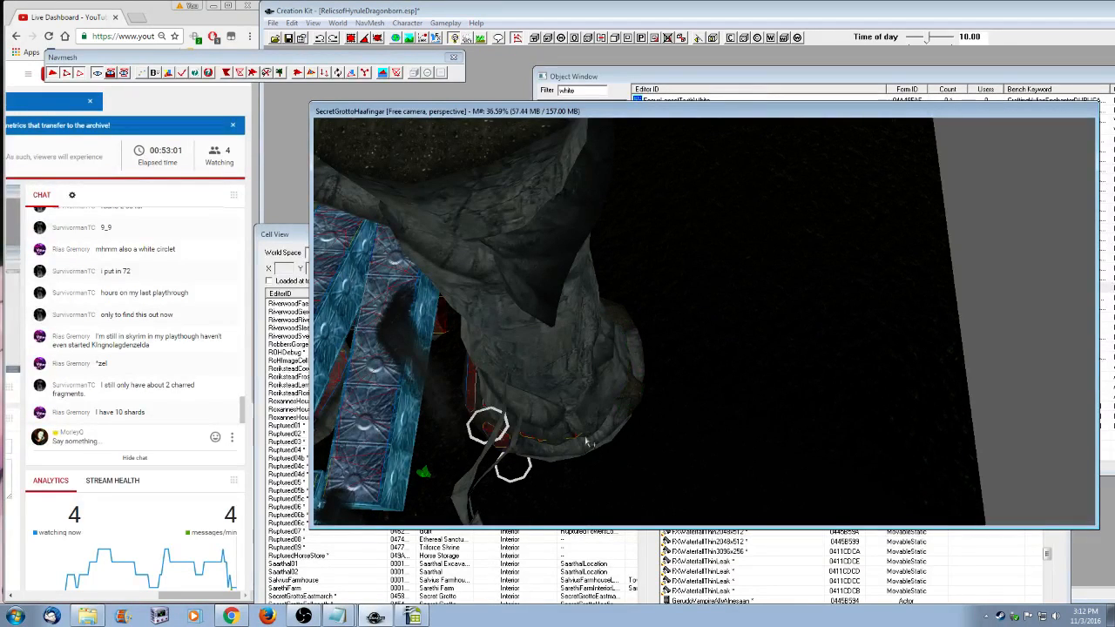
middle_drag(648, 448, 656, 447)
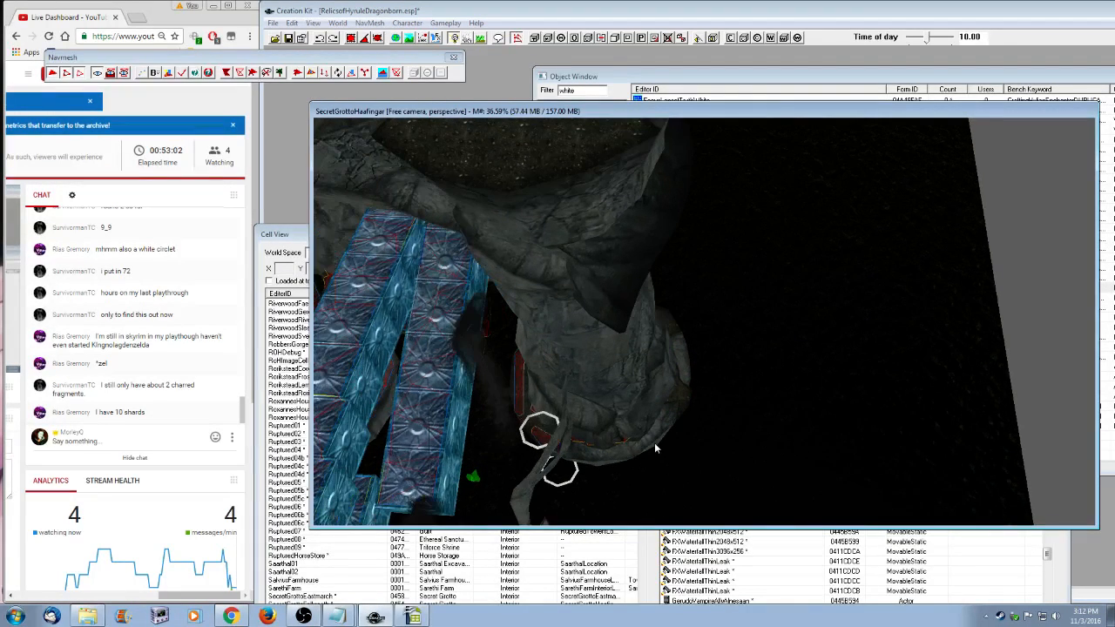
click(110, 73)
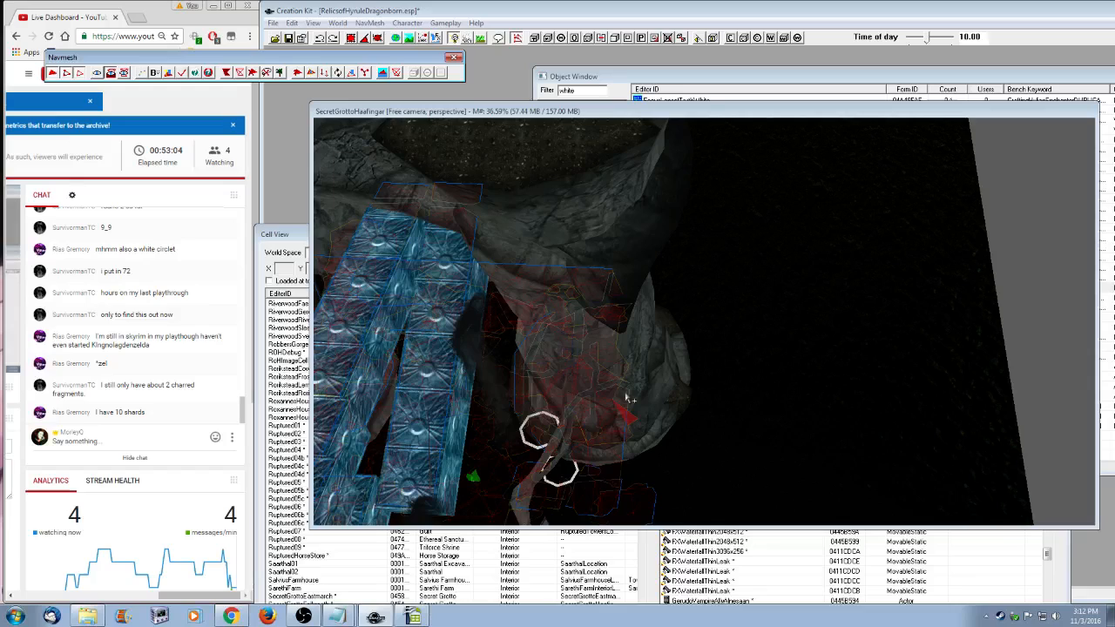
click(686, 431)
shift+middle_drag(692, 423, 568, 415)
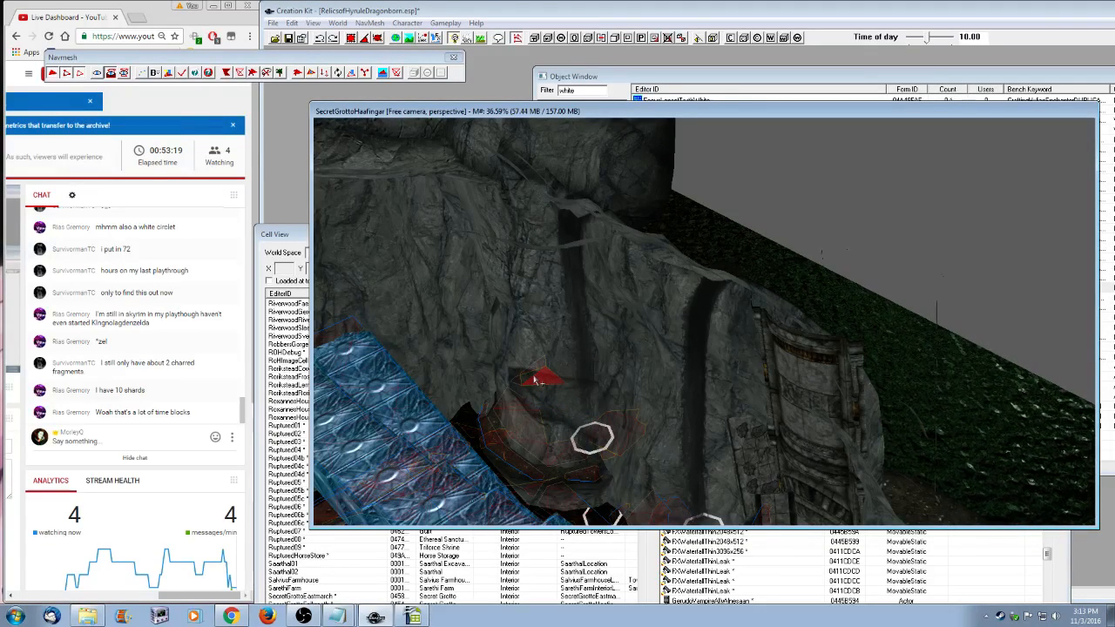
click(550, 437)
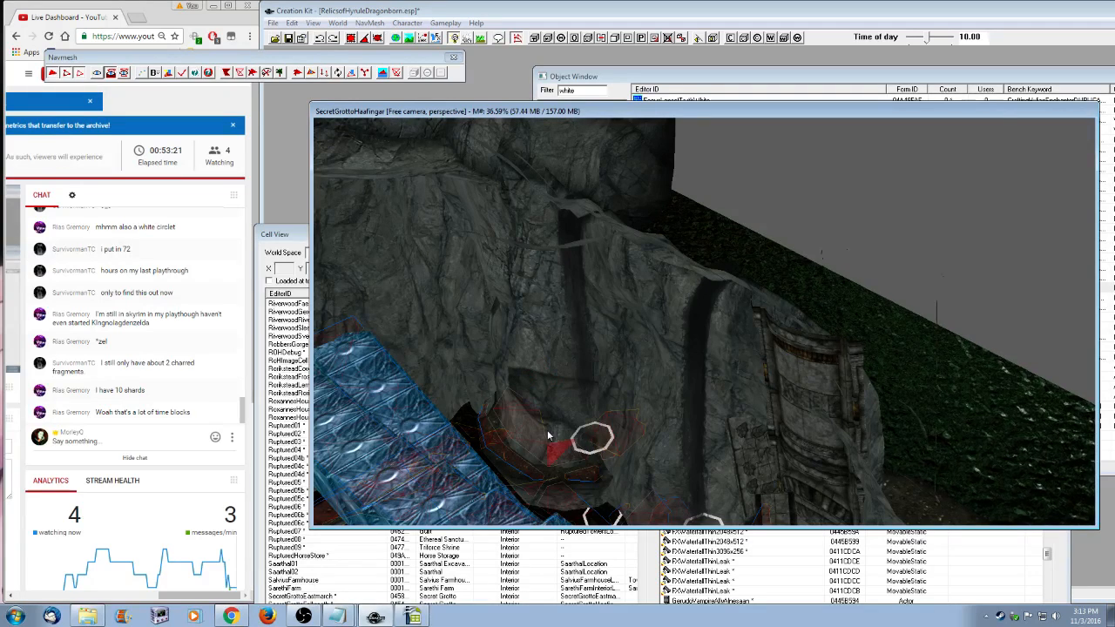
click(526, 433)
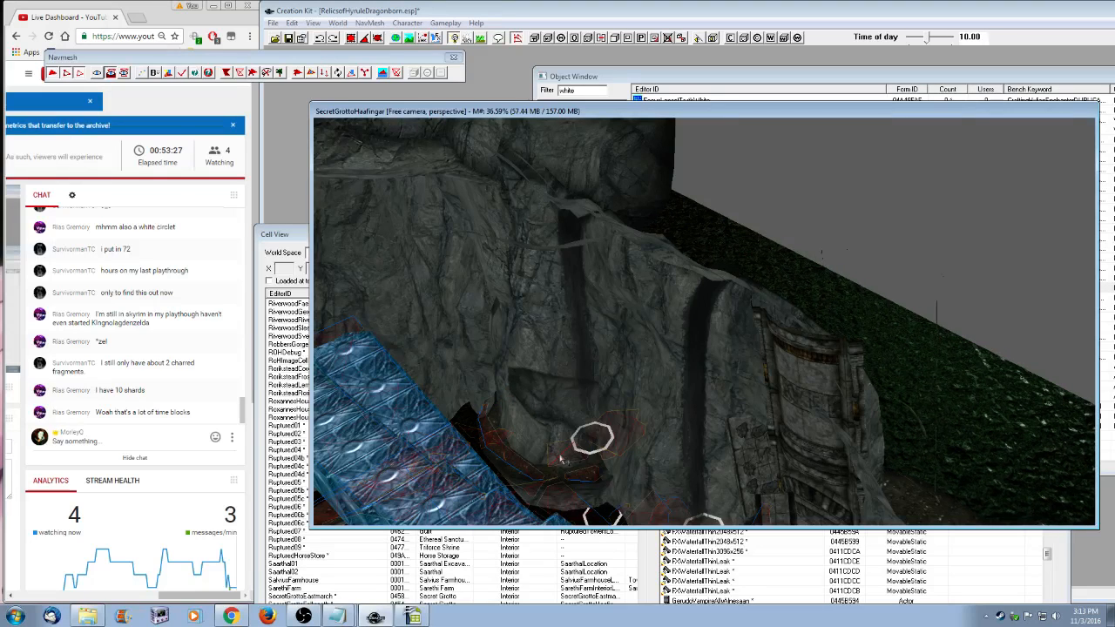
click(615, 438)
click(614, 438)
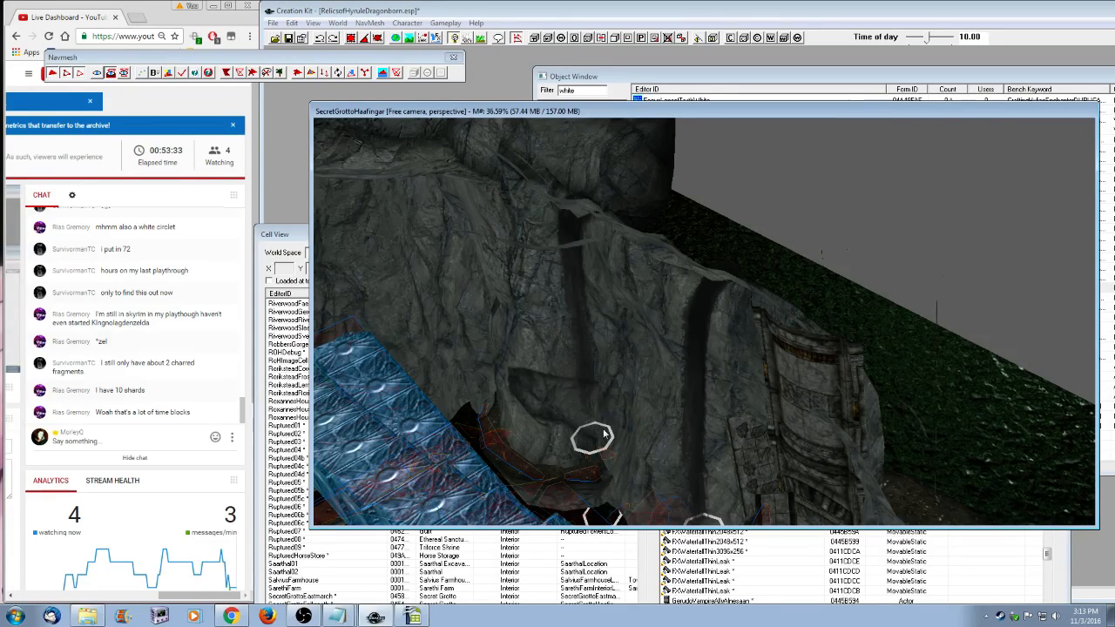
- Switch the navmesh back to normal display and examine the mesh on the ice blocks and the surrounding ledges
mouse_move(664, 452)
middle_down()
mouse_move(711, 426)
mouse_move(758, 377)
mouse_move(554, 458)
middle_up()
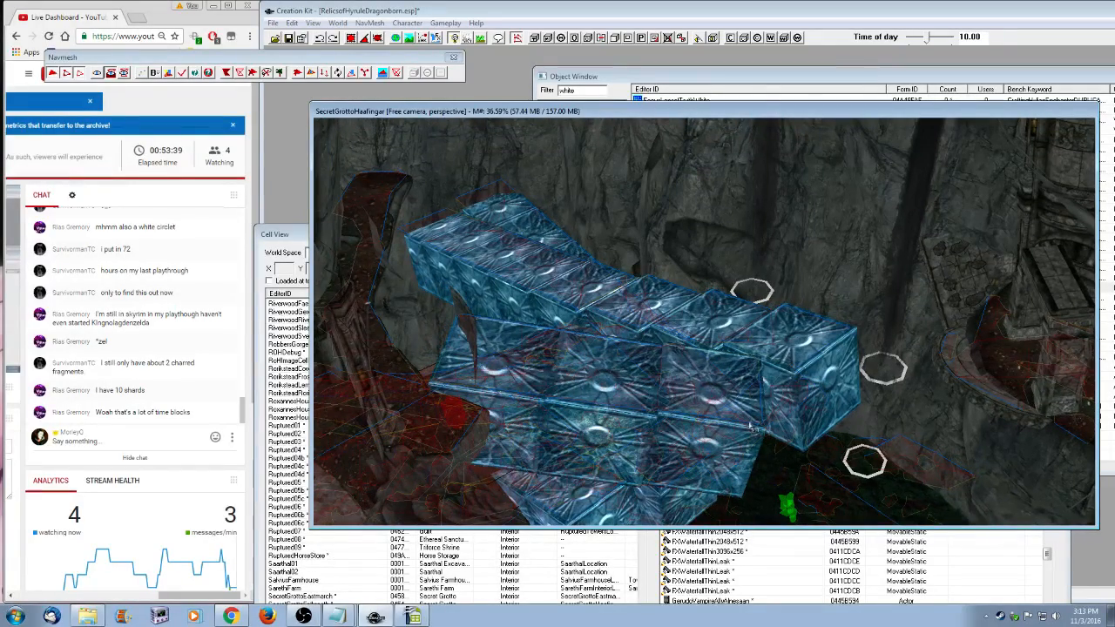
click(689, 385)
shift+middle_drag(704, 470, 464, 339)
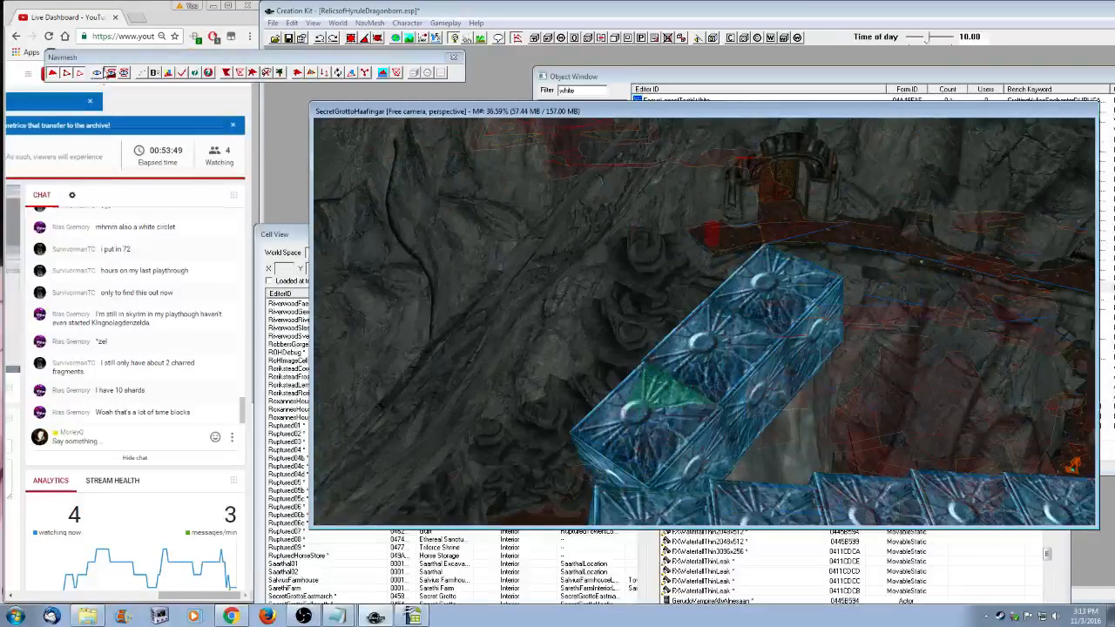
click(100, 72)
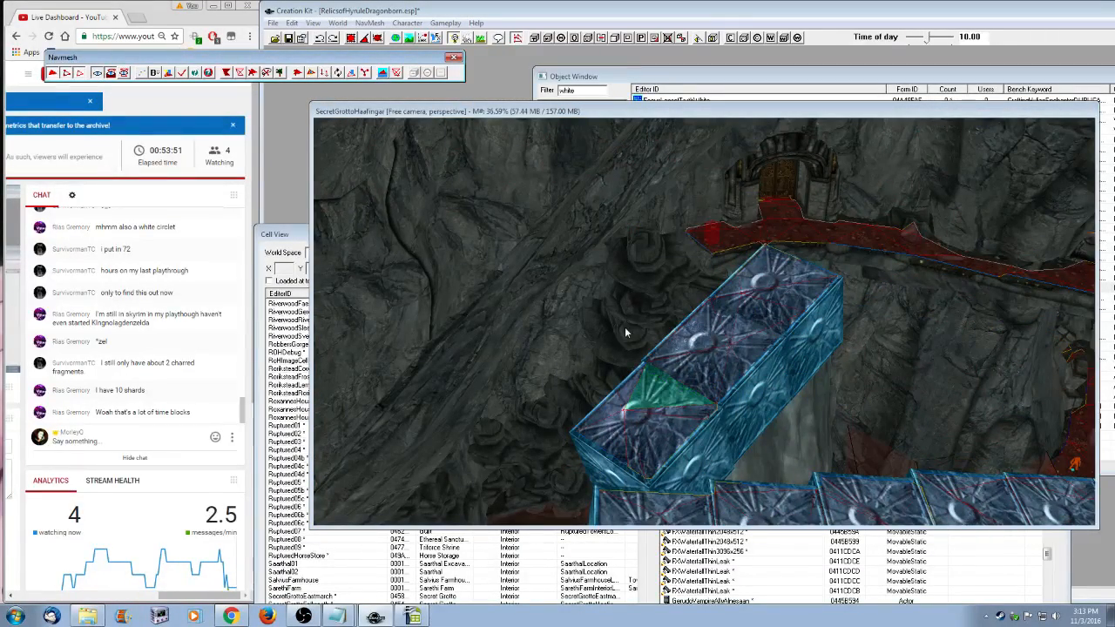
shift+middle_drag(641, 352, 651, 406)
click(639, 303)
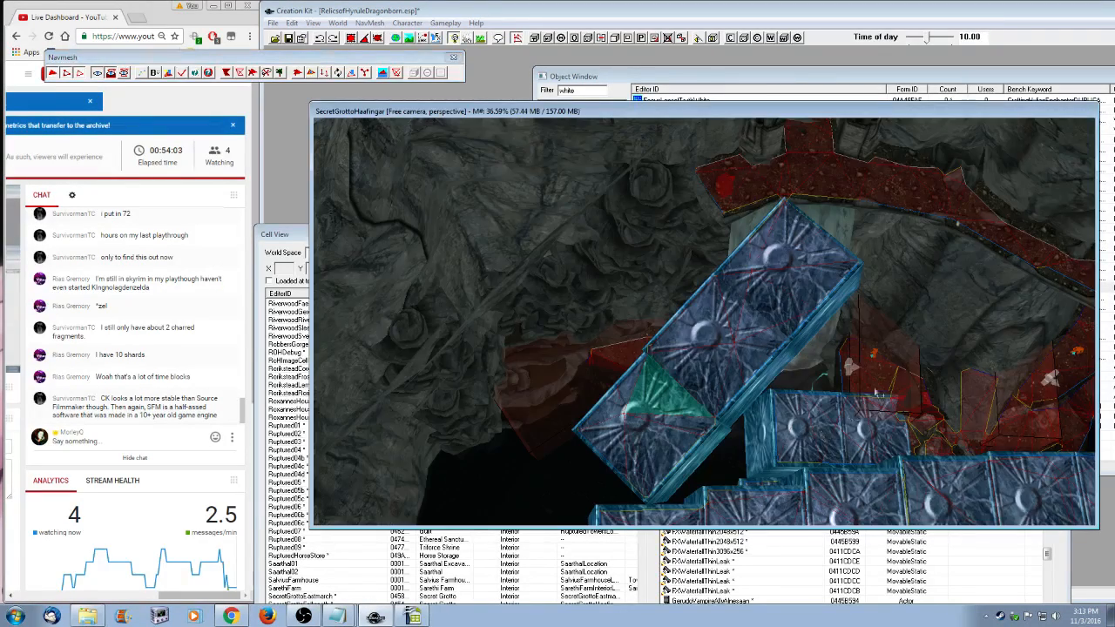
middle_drag(827, 436, 926, 340)
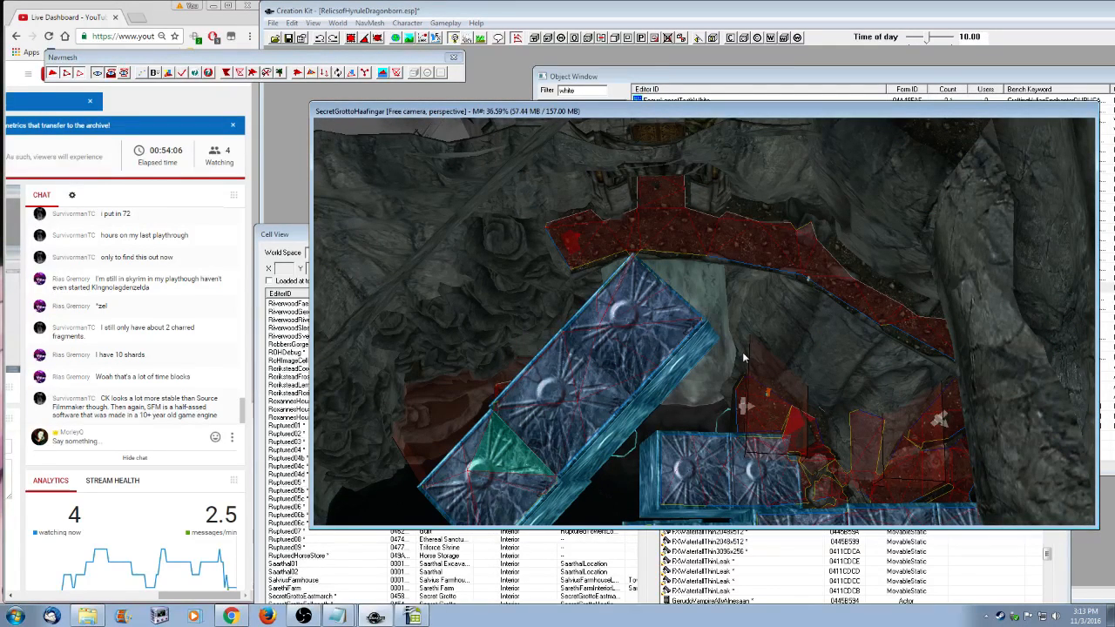
middle_drag(742, 352, 847, 493)
scroll(841, 455, up, 2)
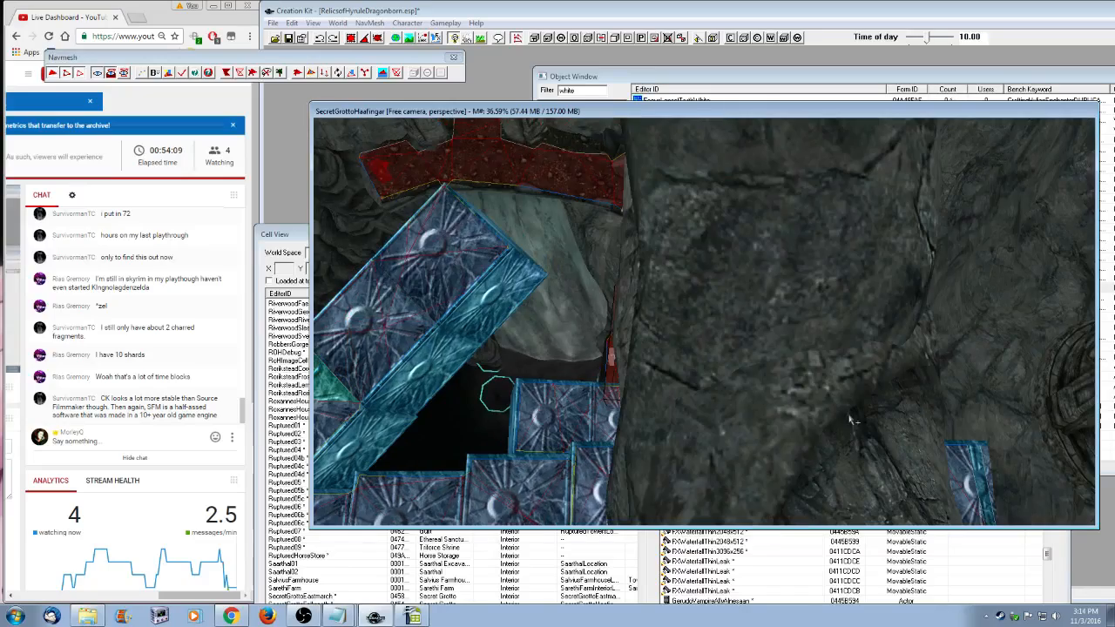
middle_drag(842, 455, 697, 309)
scroll(842, 389, up, 4)
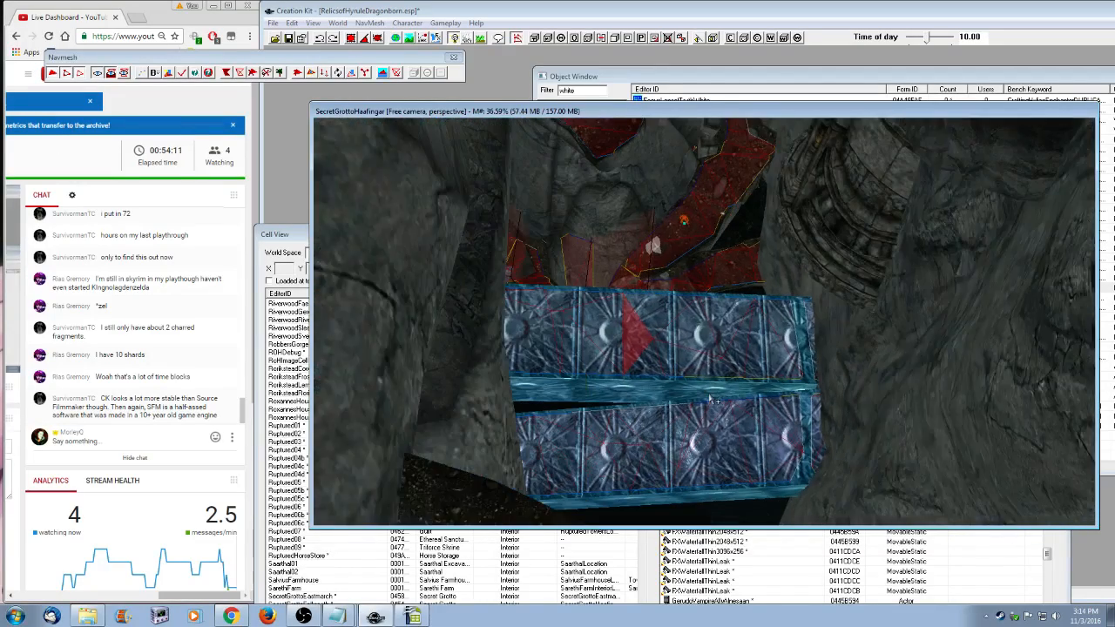
scroll(696, 309, up, 2)
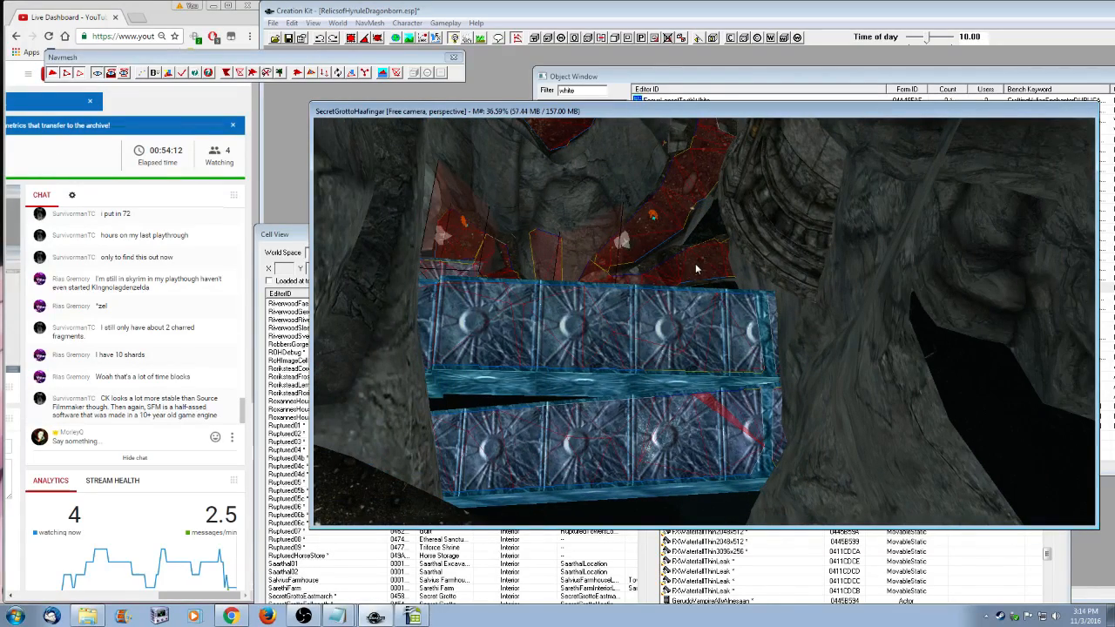
middle_drag(696, 263, 953, 351)
scroll(537, 408, up, 2)
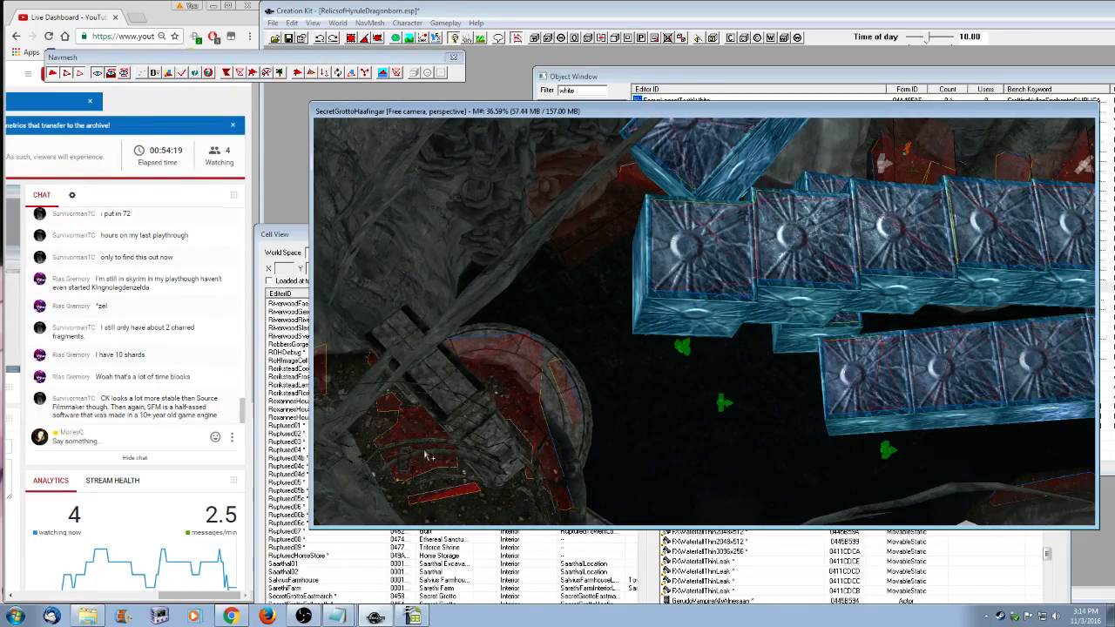
- Examine the navmesh on the round ruined ledge, the stone archway platform and the rubble path below
click(530, 362)
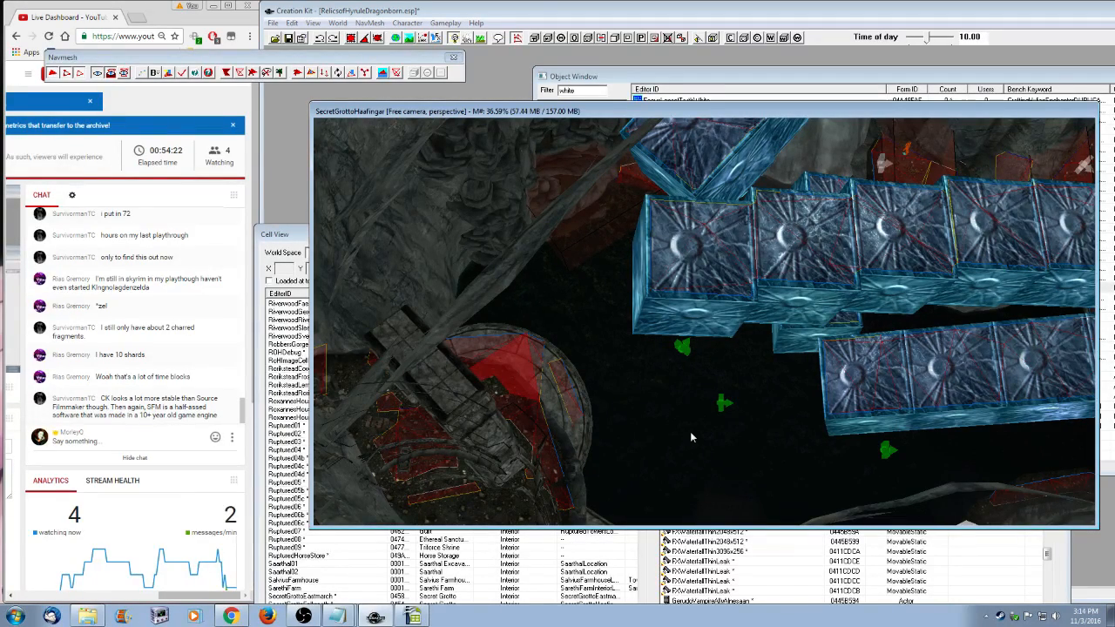
shift+middle_drag(691, 436, 738, 377)
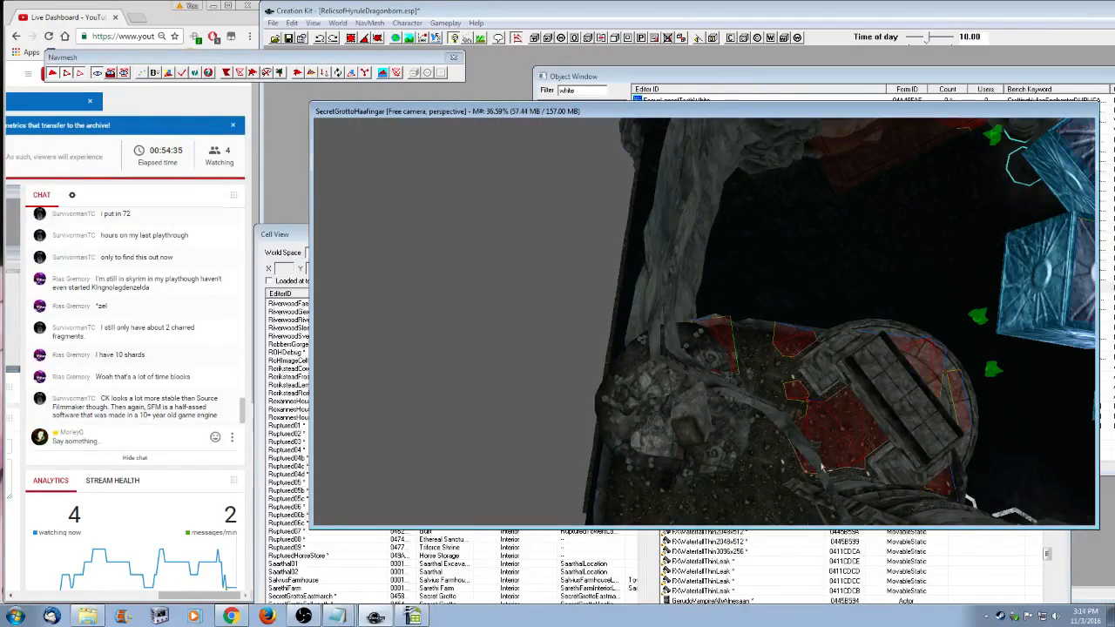
shift+middle_drag(733, 348, 759, 355)
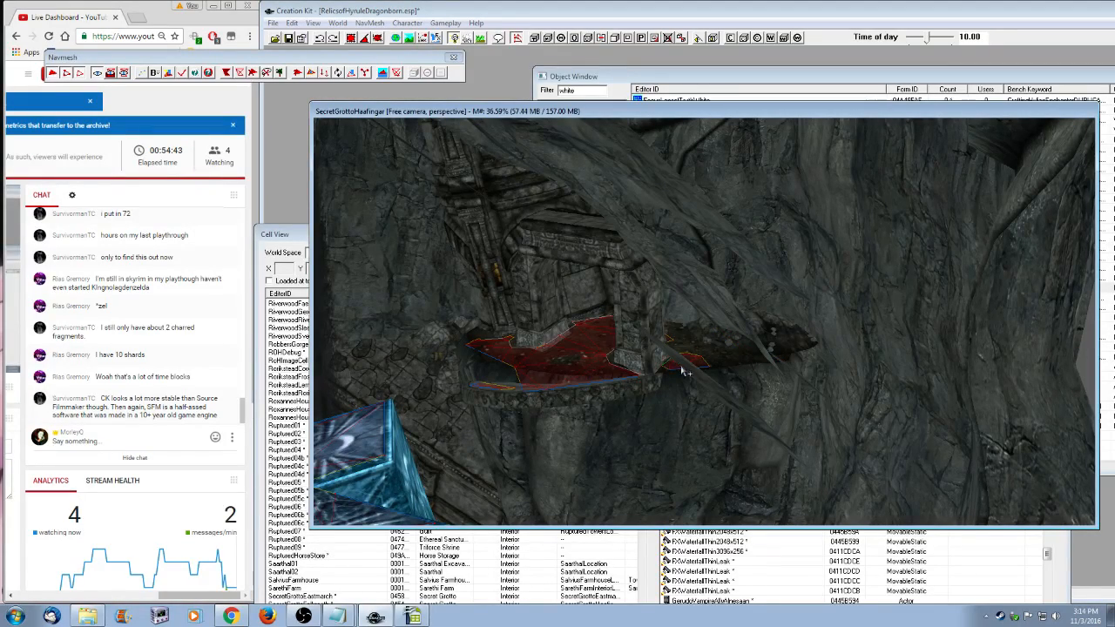
mouse_move(688, 373)
shift+middle_down()
mouse_move(718, 361)
mouse_move(723, 374)
mouse_move(679, 366)
shift+middle_up()
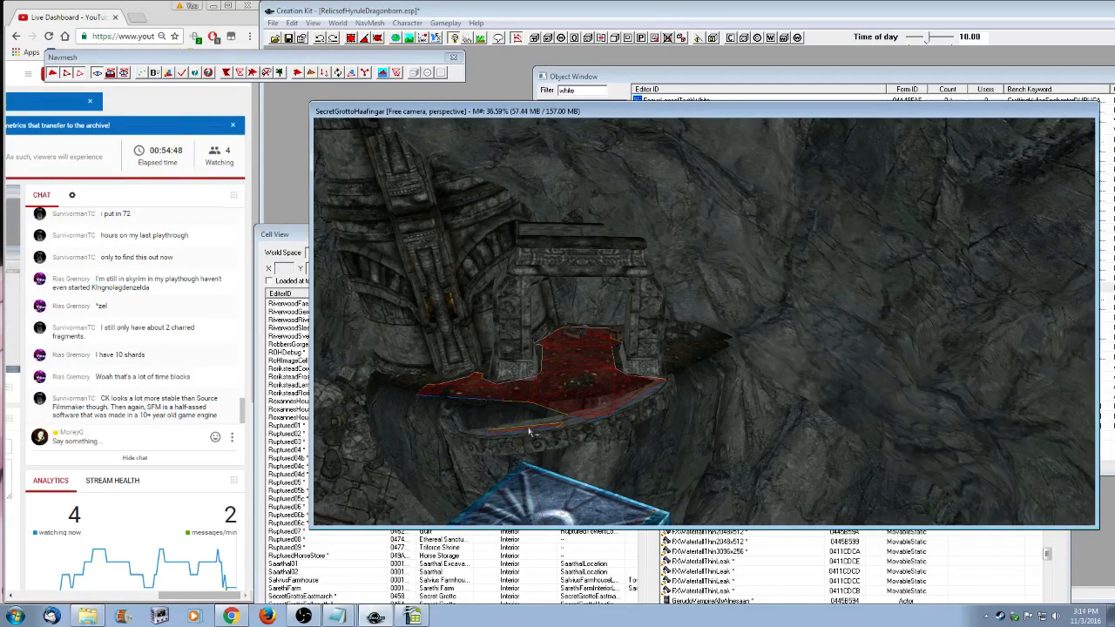
shift+middle_drag(528, 428, 596, 376)
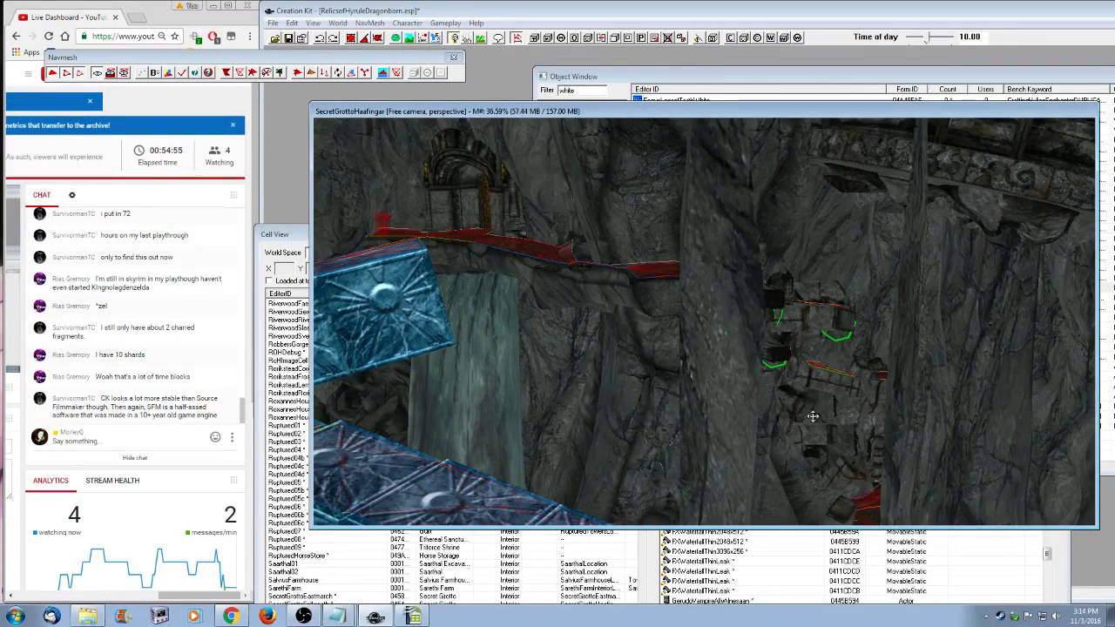
shift+middle_drag(812, 416, 672, 388)
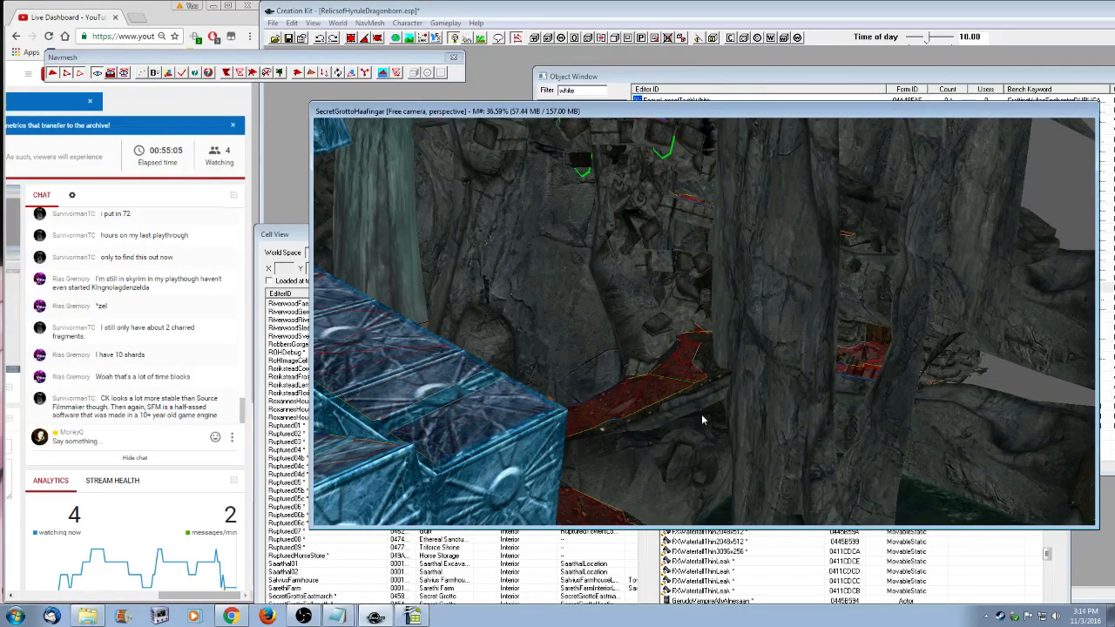
shift+middle_drag(702, 419, 678, 373)
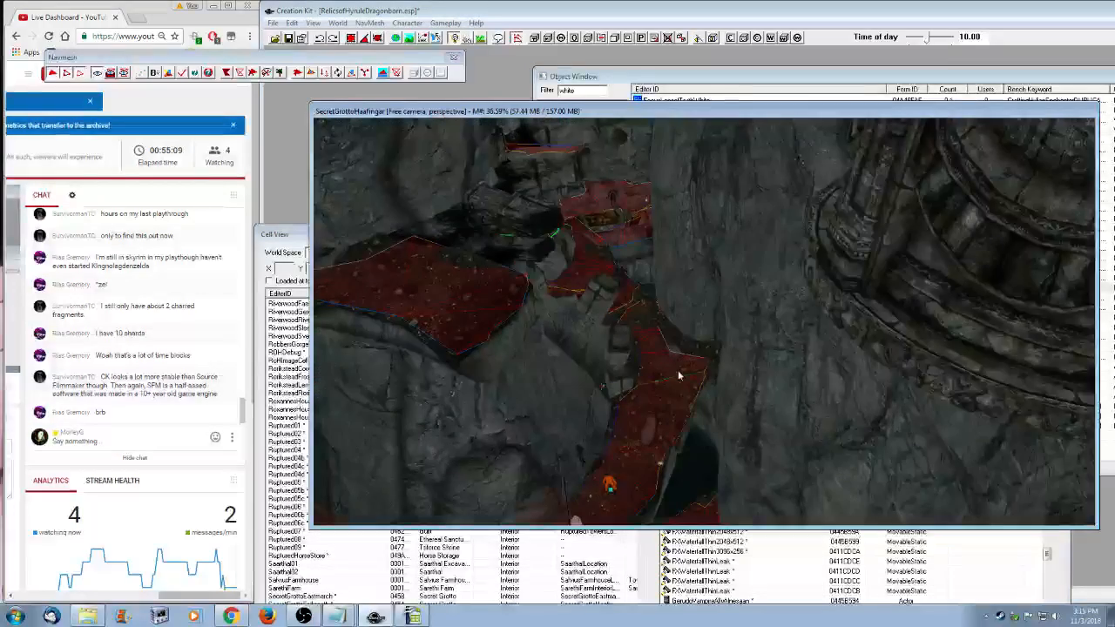
scroll(678, 376, up, 5)
scroll(679, 376, up, 1)
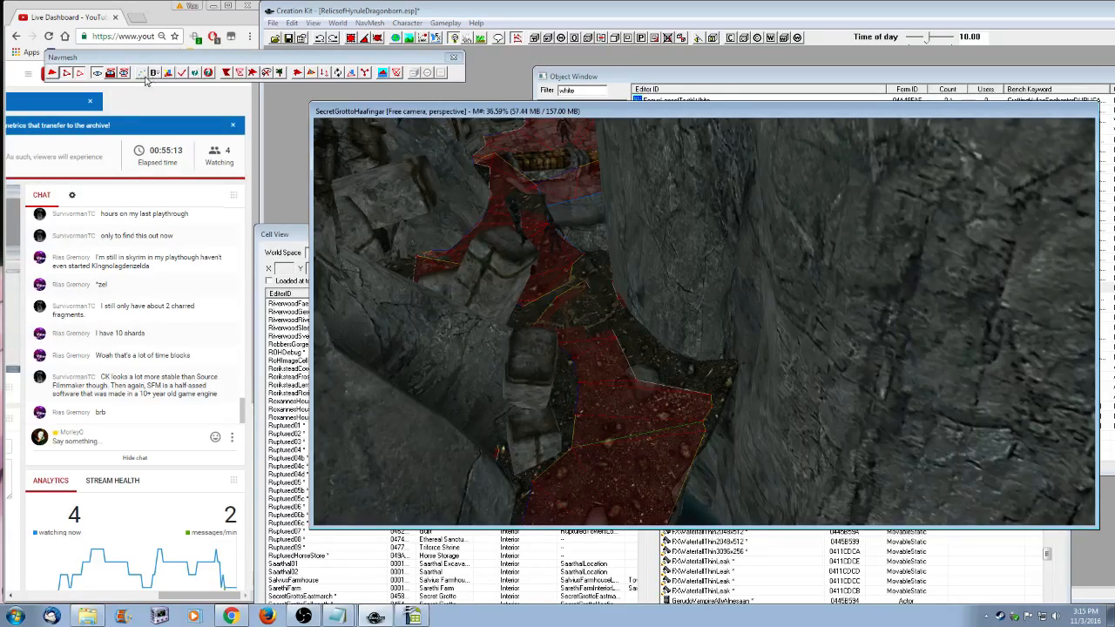
- Toggle the see-through navmesh display along the rubble path and check the mesh for gaps between the boulders
click(110, 74)
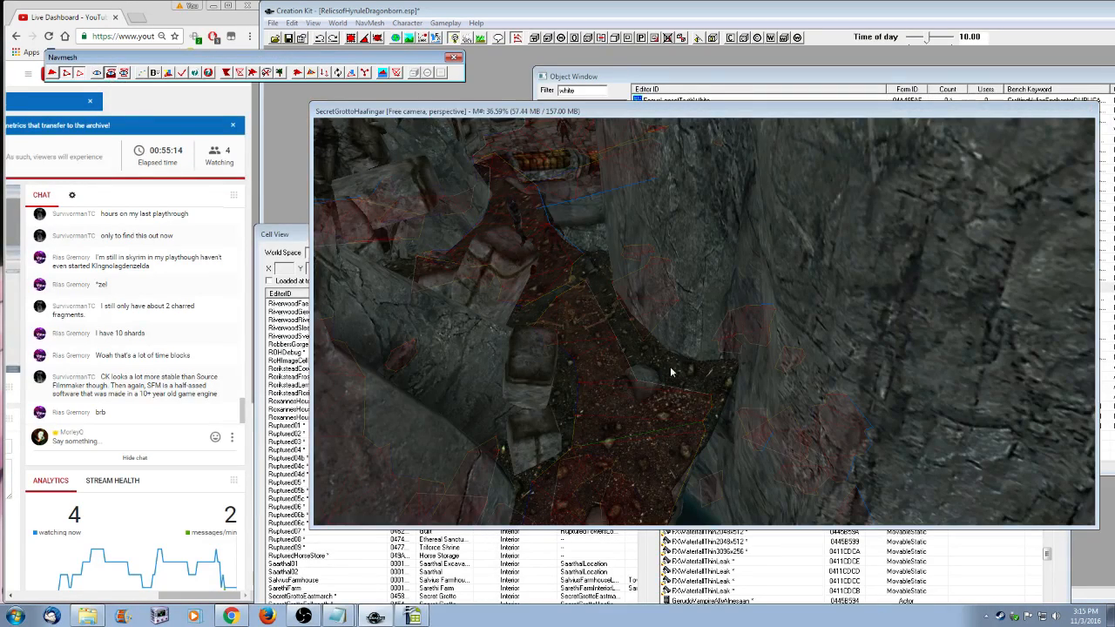
click(657, 312)
shift+middle_drag(657, 309, 680, 333)
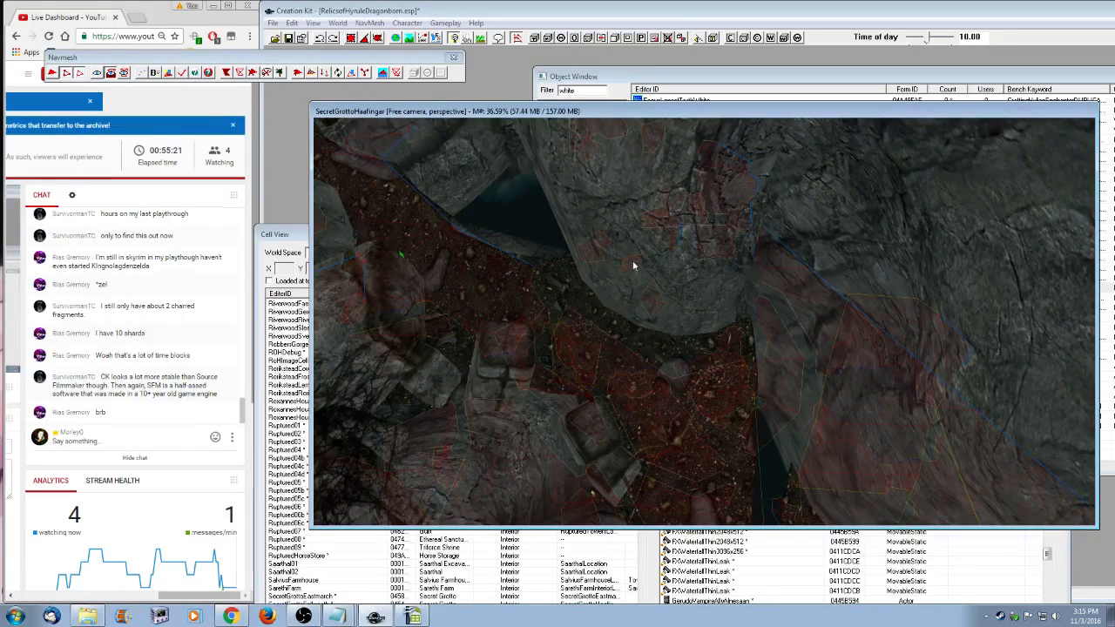
shift+middle_drag(737, 388, 782, 419)
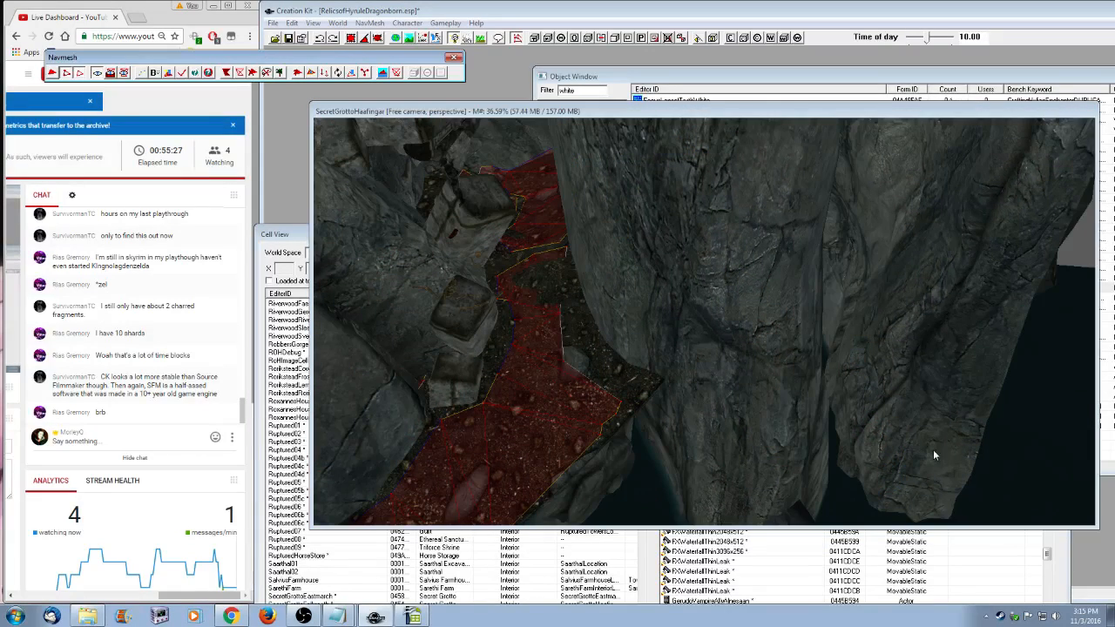
click(560, 425)
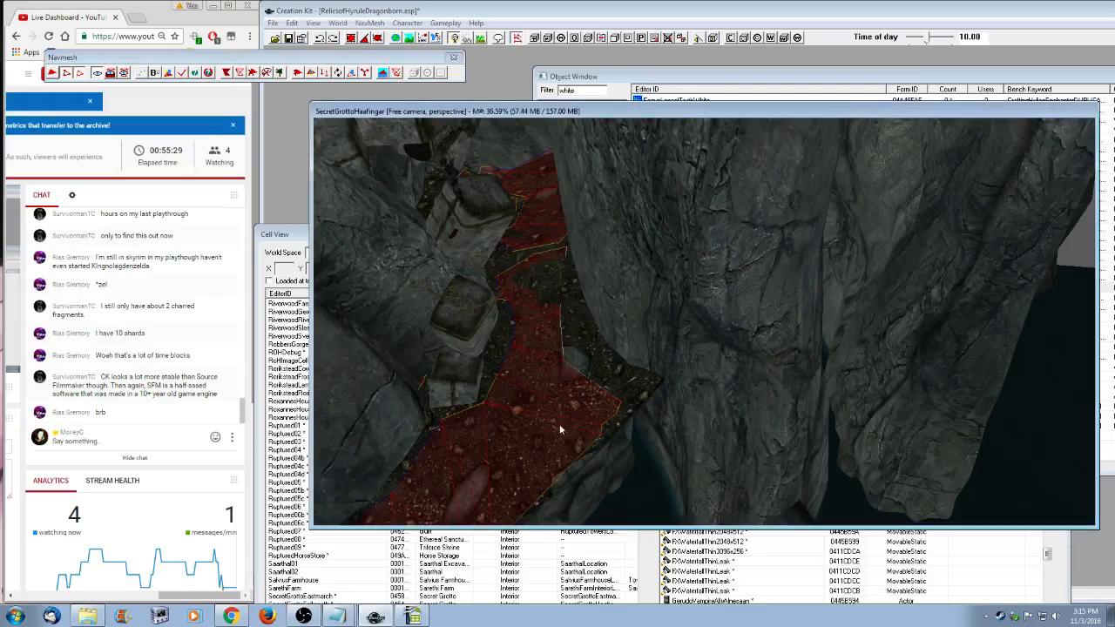
scroll(560, 426, up, 5)
shift+middle_drag(560, 426, 446, 386)
click(109, 74)
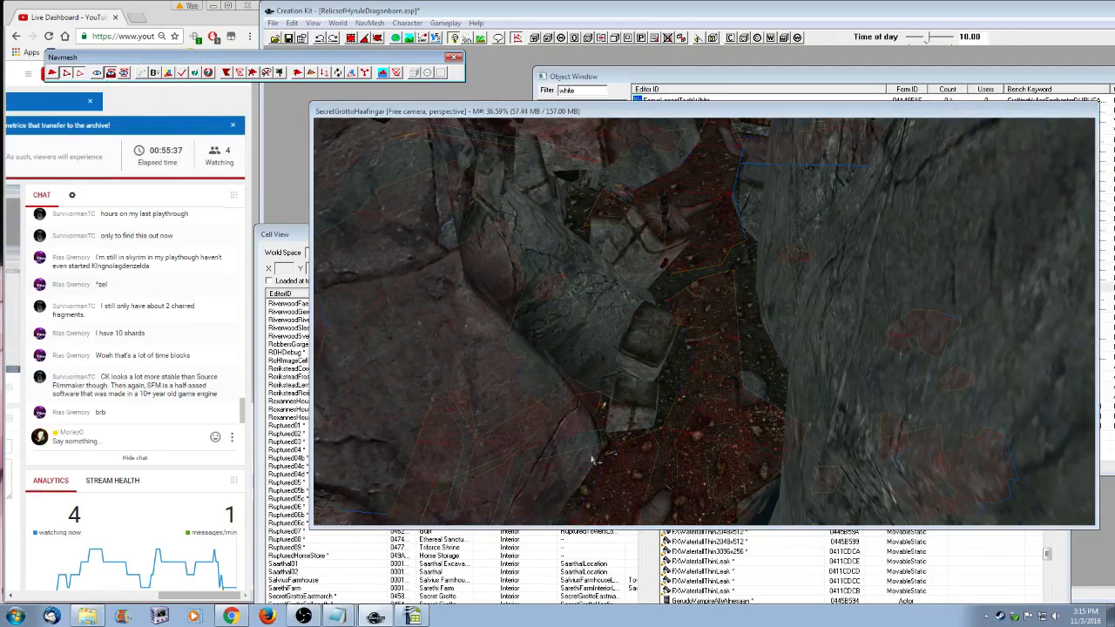
shift+middle_drag(670, 485, 664, 510)
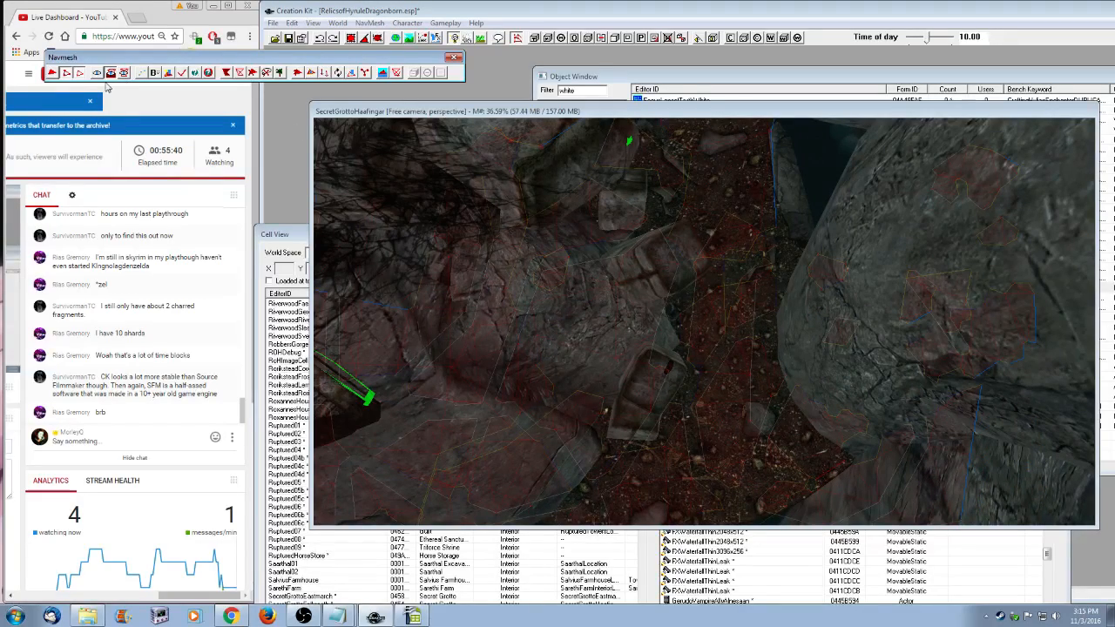
click(110, 73)
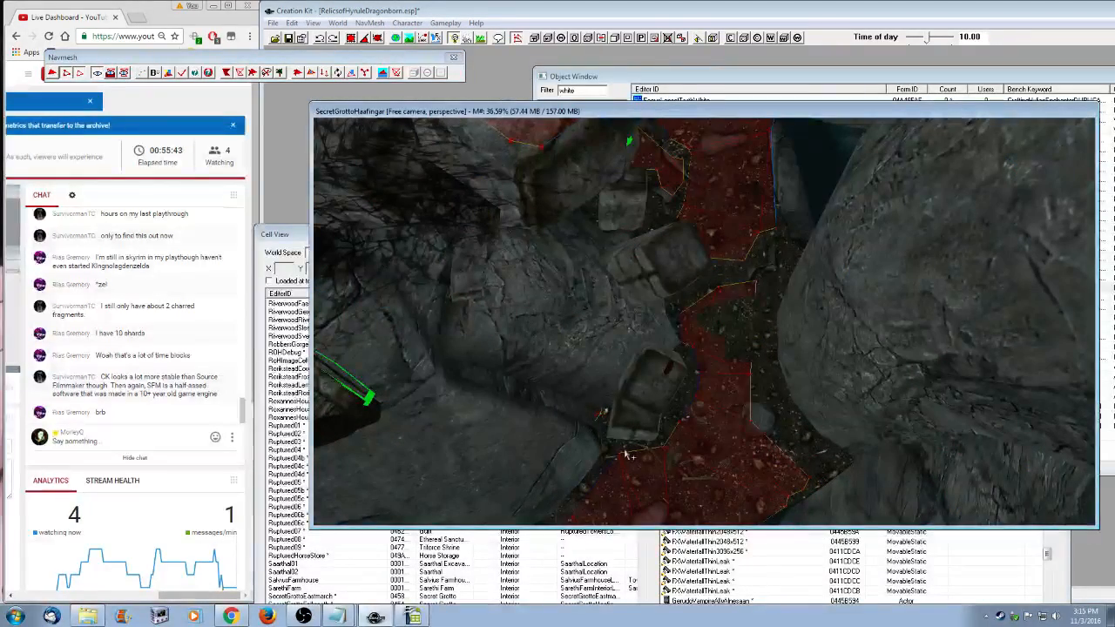
- Add navmesh triangles to join the isolated patch beside the stone blocks to the main path's mesh
shift+middle_drag(698, 468, 558, 449)
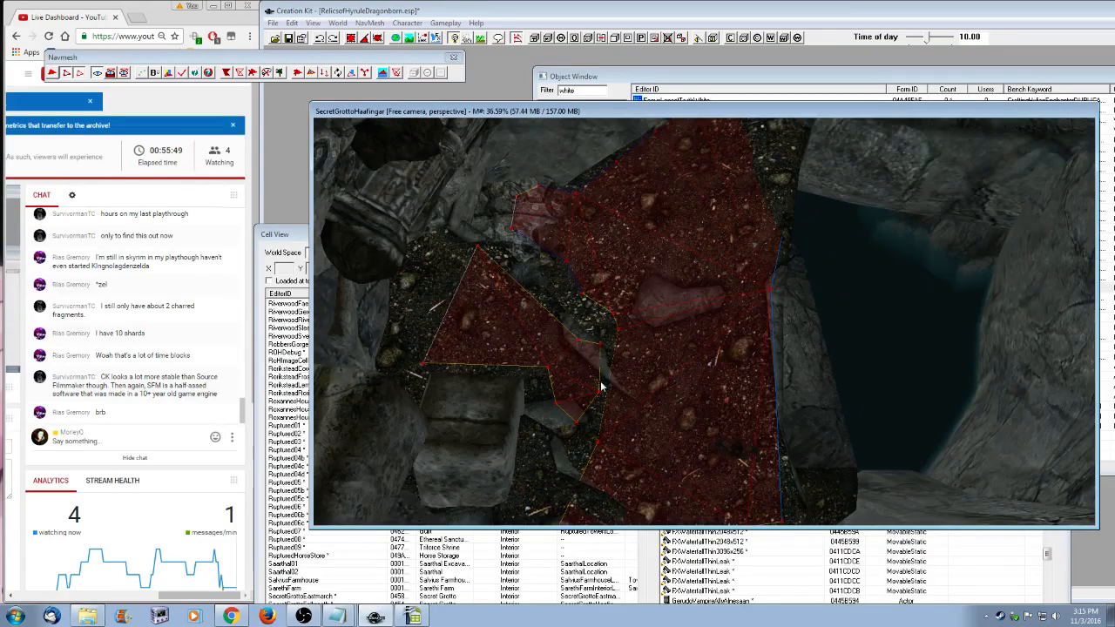
shift+middle_drag(601, 386, 583, 371)
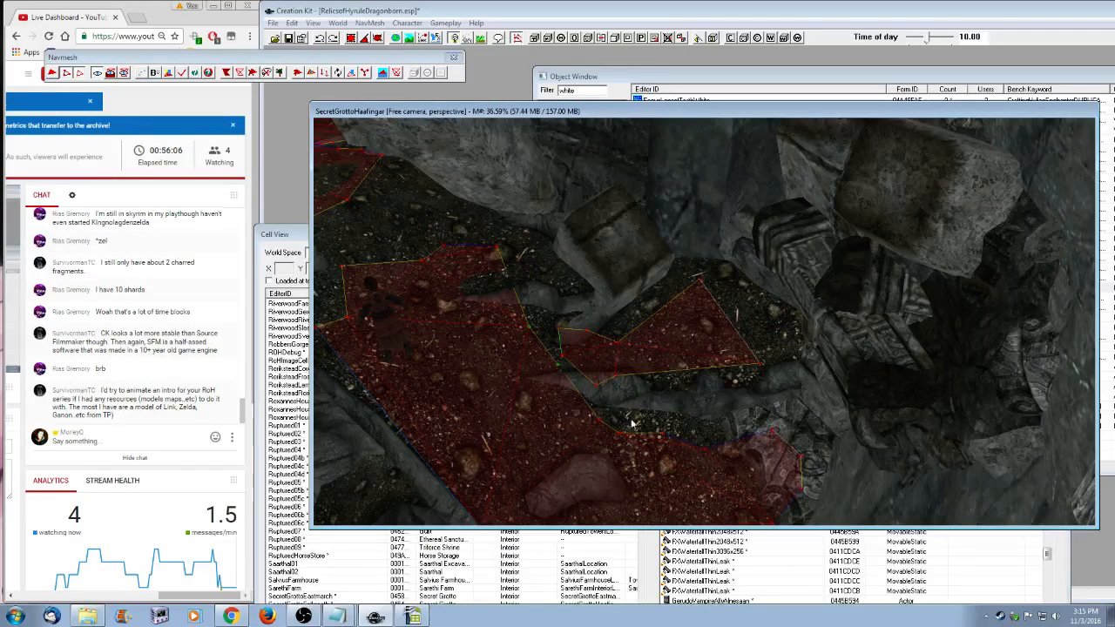
key(a)
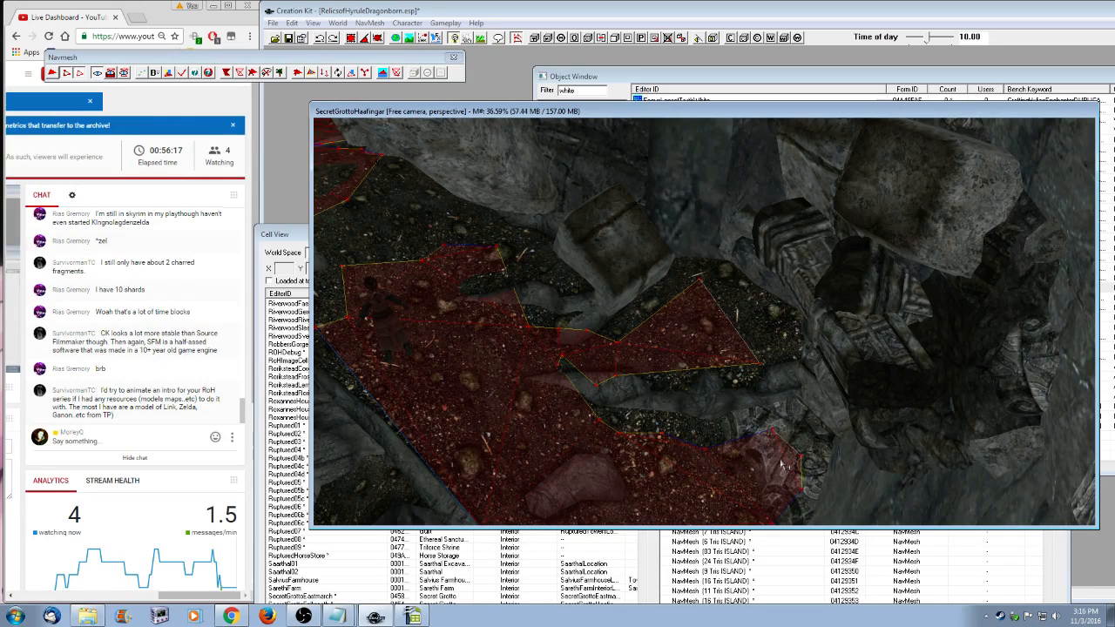
middle_drag(368, 274, 460, 310)
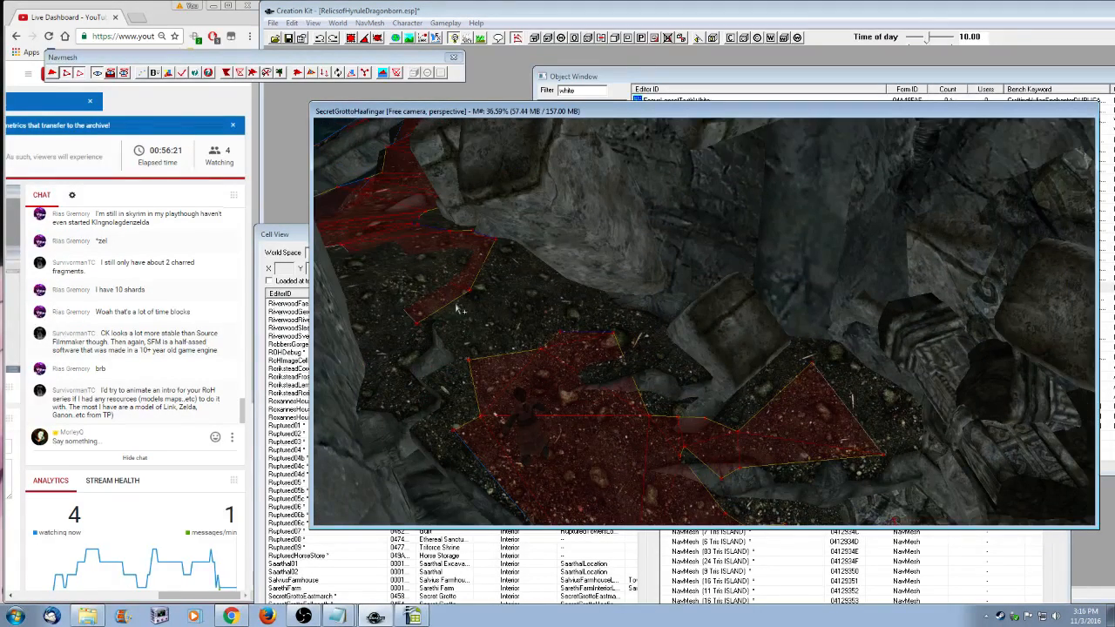
- Add navmesh triangles to join the narrow strip beside the rock wall to the main rubble path's mesh
ctrl+right_click(515, 355)
key(a)
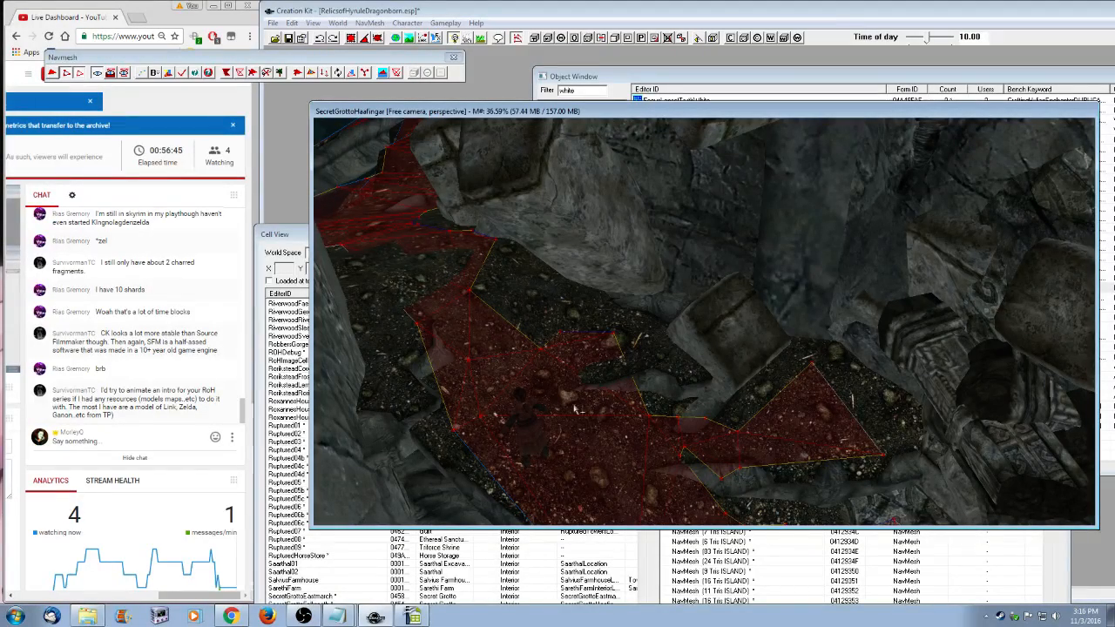
shift+middle_drag(575, 408, 770, 373)
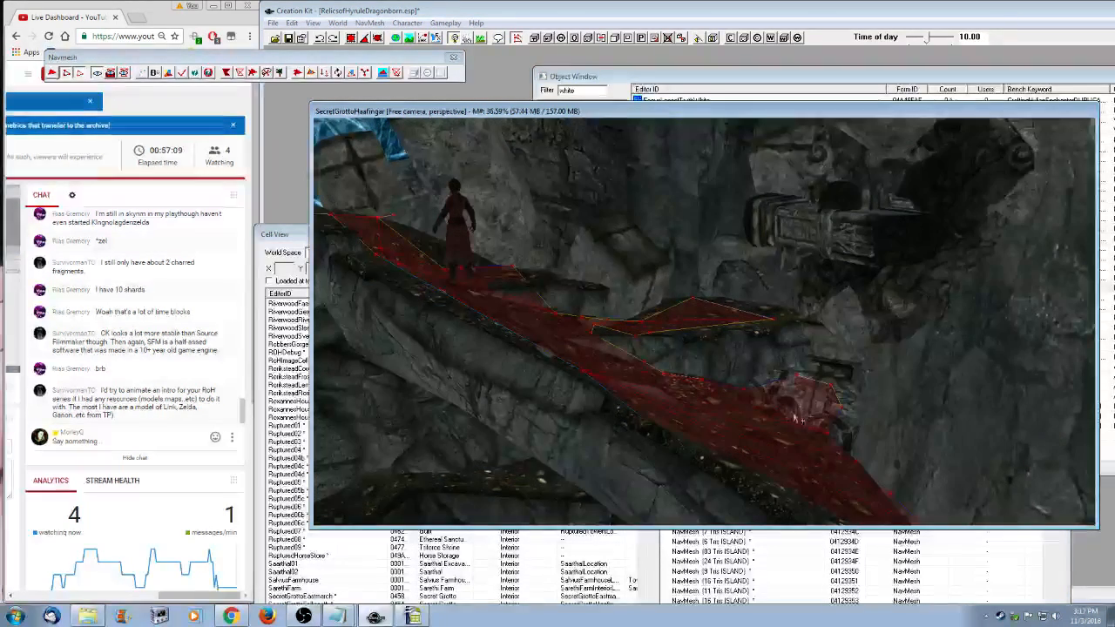
- Examine the navmesh down the rubble path to the fallen golden column and the stone floors on both sides of it
click(766, 431)
shift+middle_drag(787, 473, 807, 447)
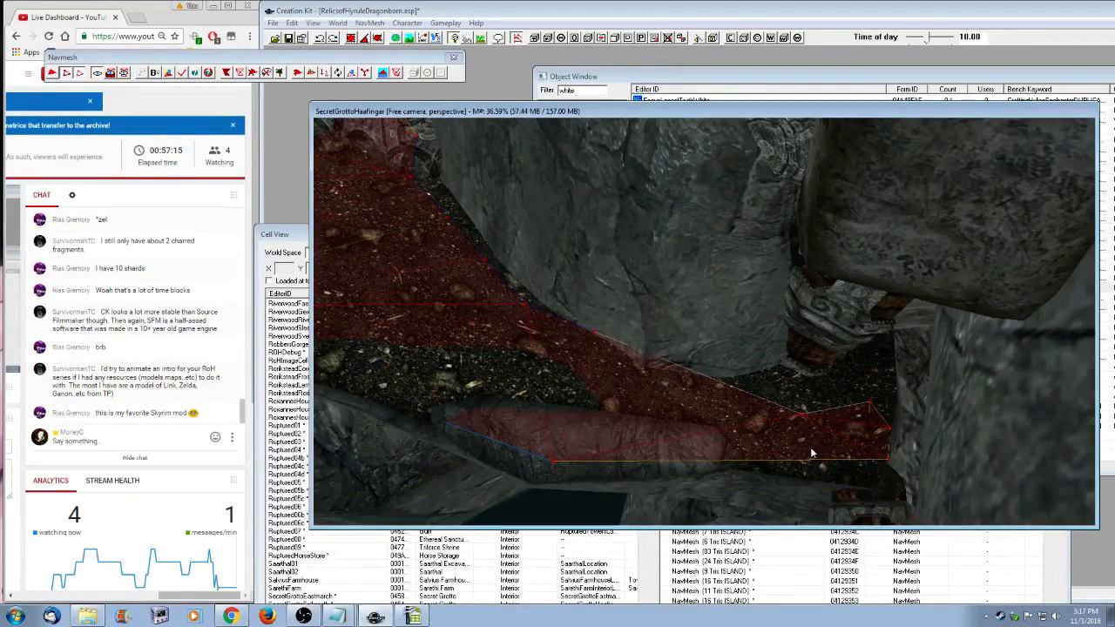
shift+middle_drag(831, 453, 854, 428)
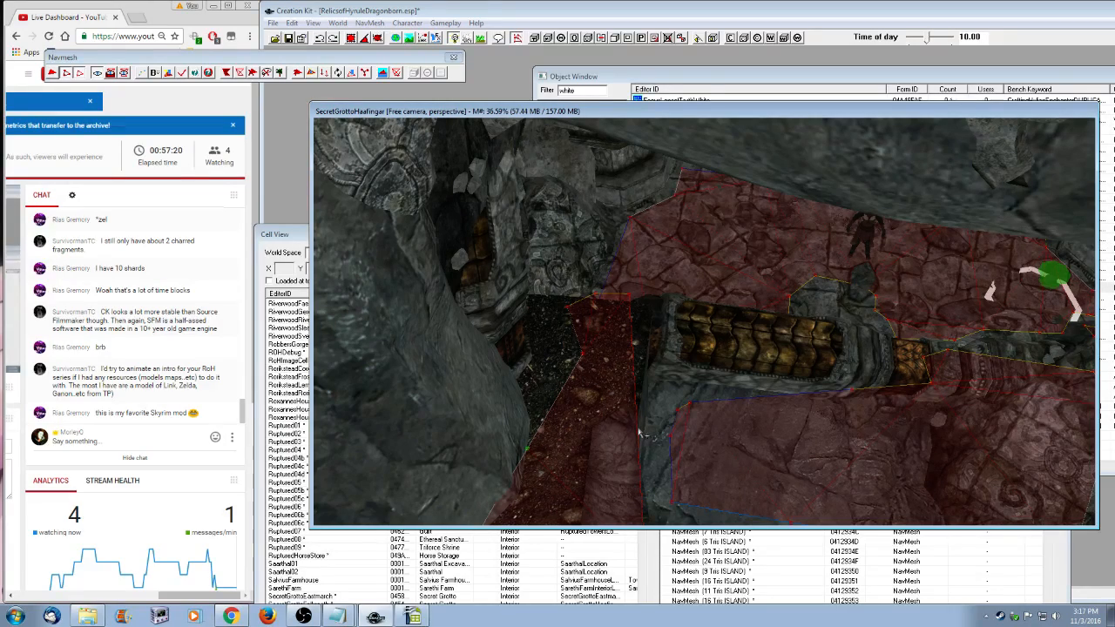
shift+middle_drag(638, 432, 814, 341)
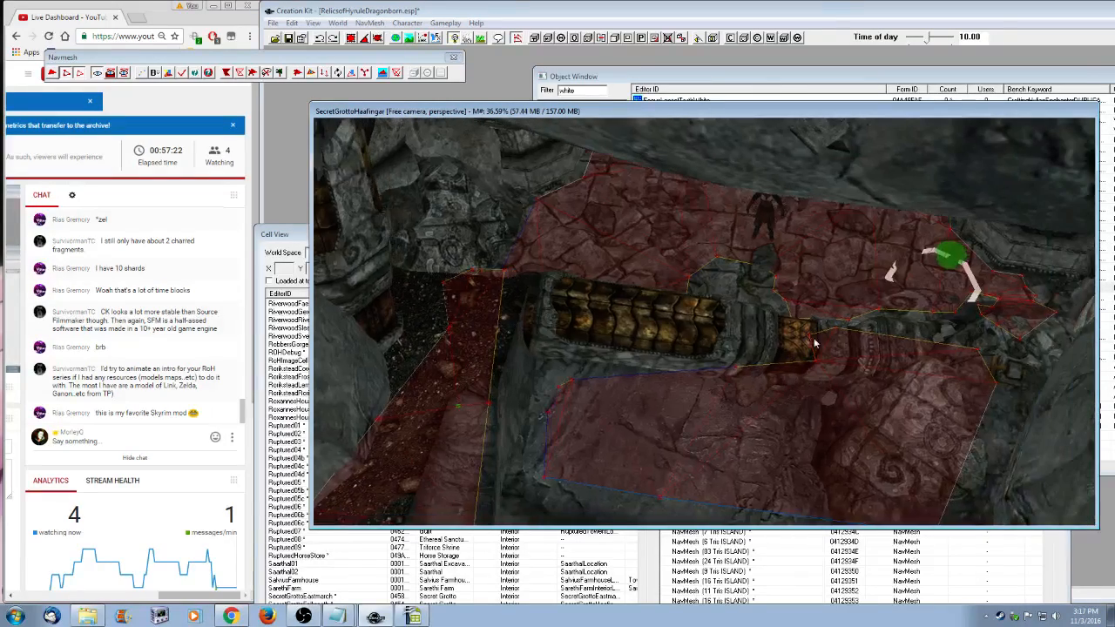
shift+middle_drag(856, 414, 896, 429)
scroll(982, 427, up, 3)
middle_drag(981, 425, 914, 448)
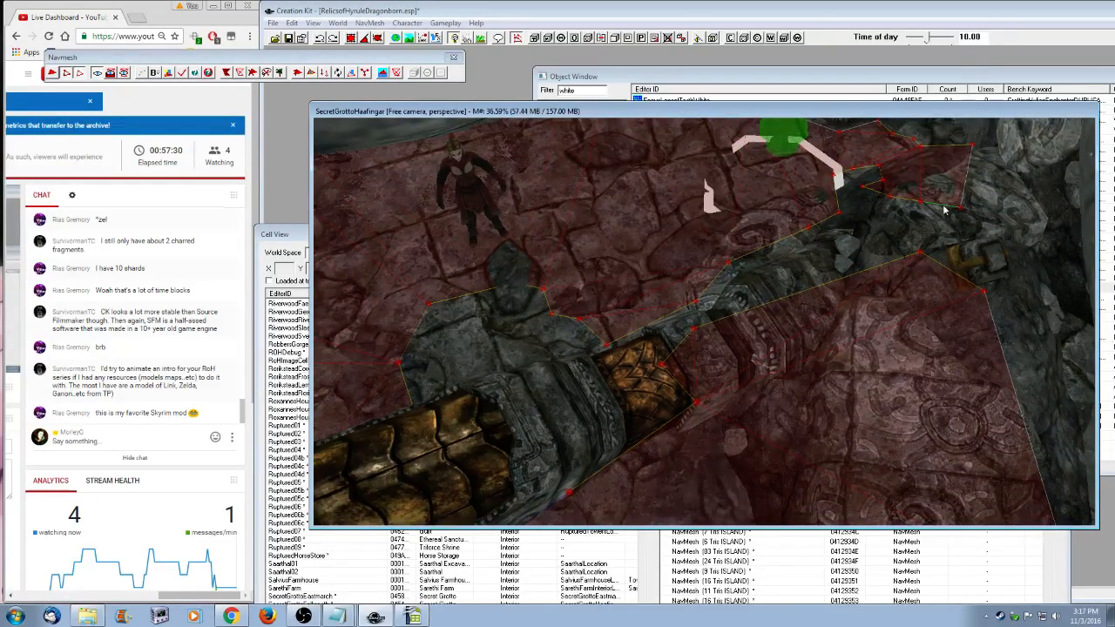
- Add navmesh triangles at the rubble end of the fallen column to connect the two stone floor meshes
ctrl+click(944, 267)
key(a)
key(shift)
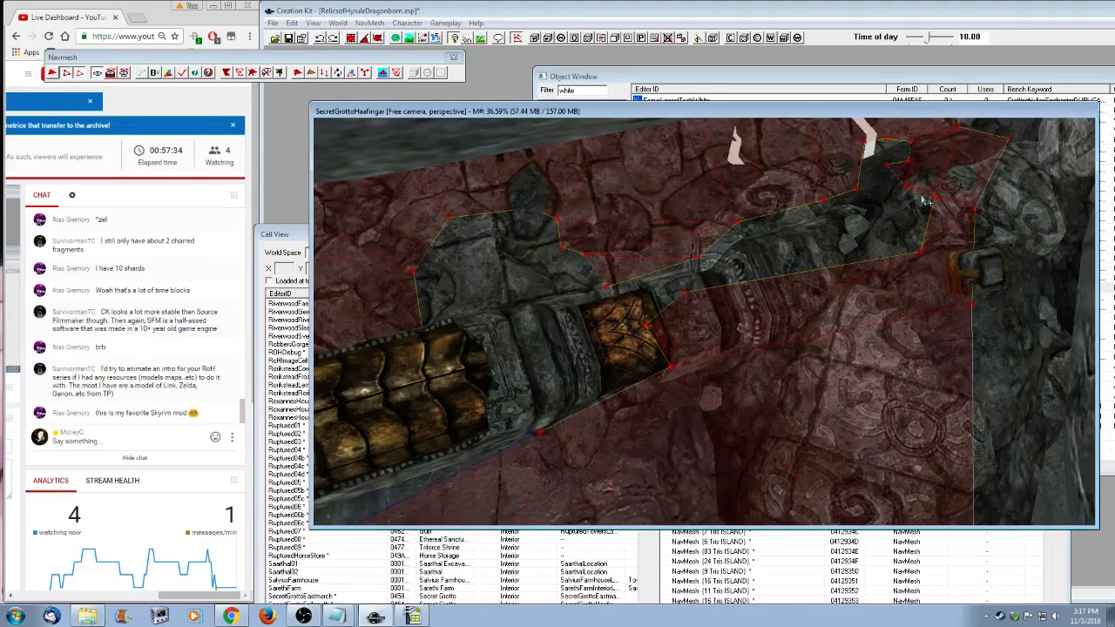
click(922, 195)
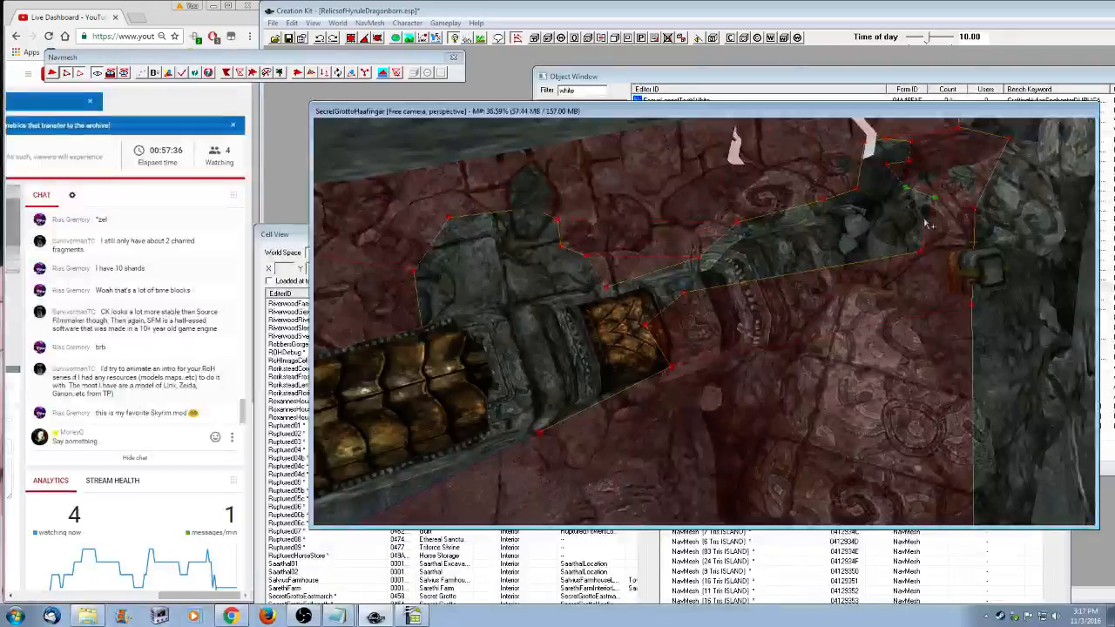
ctrl+click(927, 222)
key(a)
key(shift)
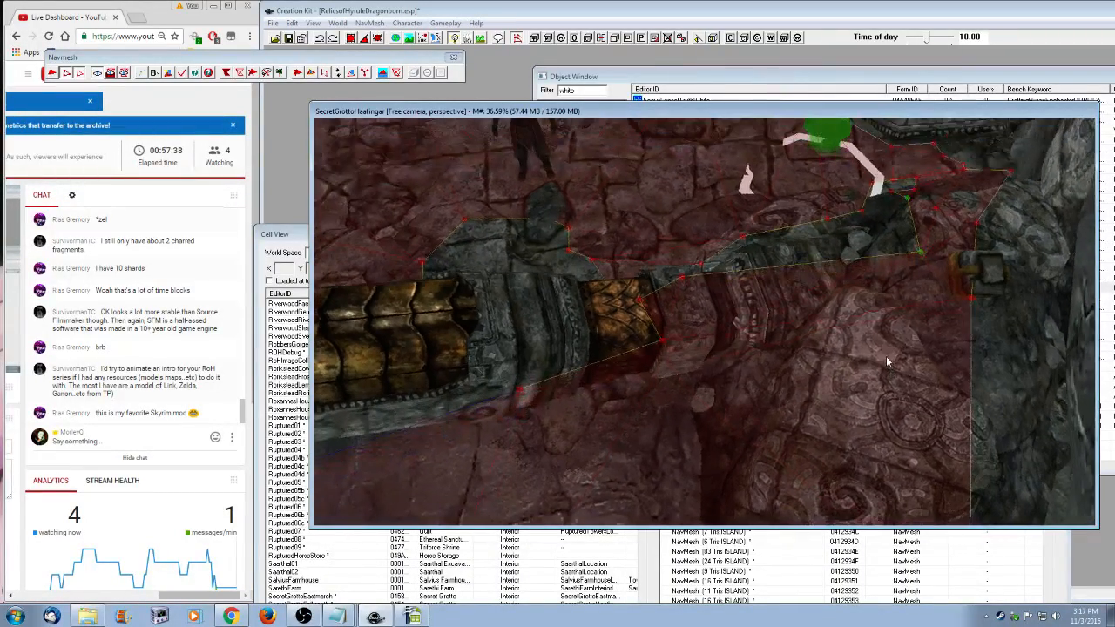
- Examine the navmesh edges on the stone floor around the pillars and the golden double door
middle_drag(738, 352, 738, 358)
key(shift)
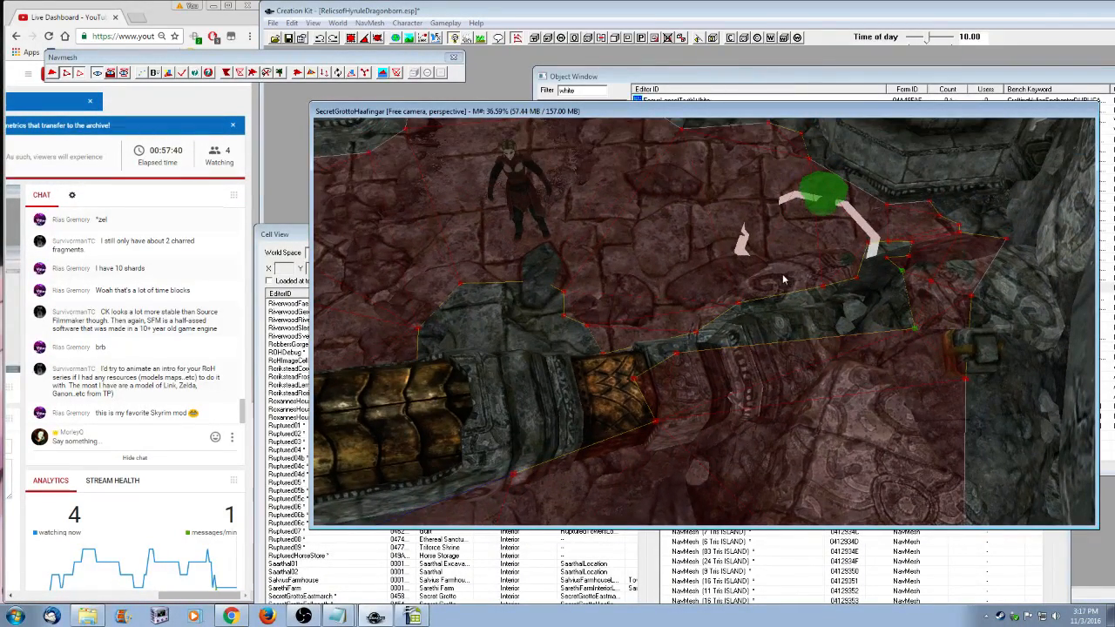
key(shift)
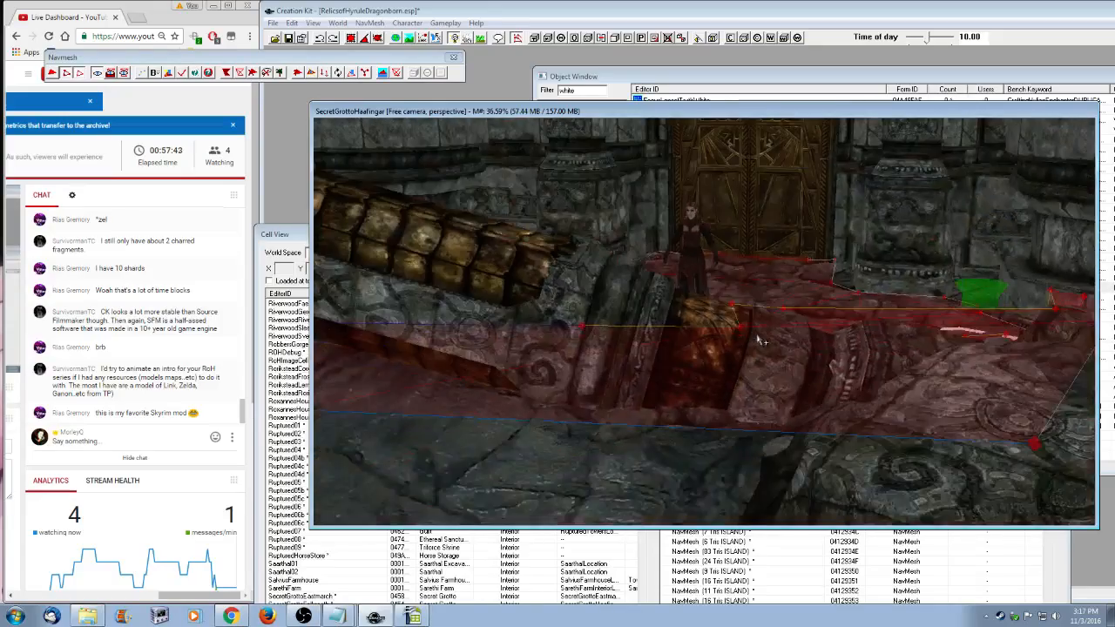
key(shift)
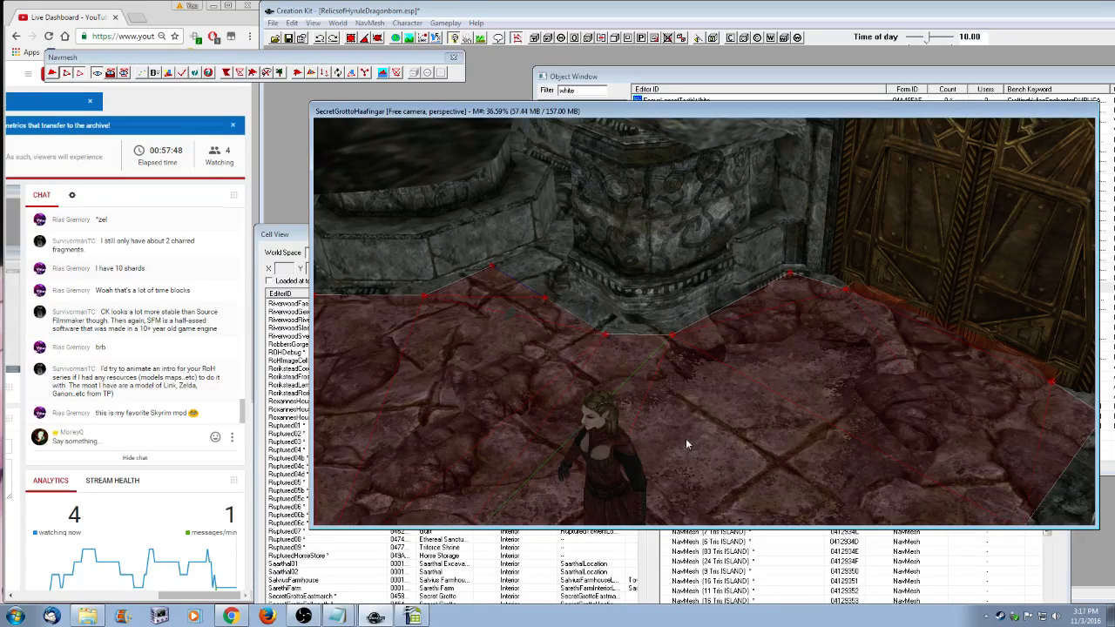
key(shift)
scroll(686, 420, up, 2)
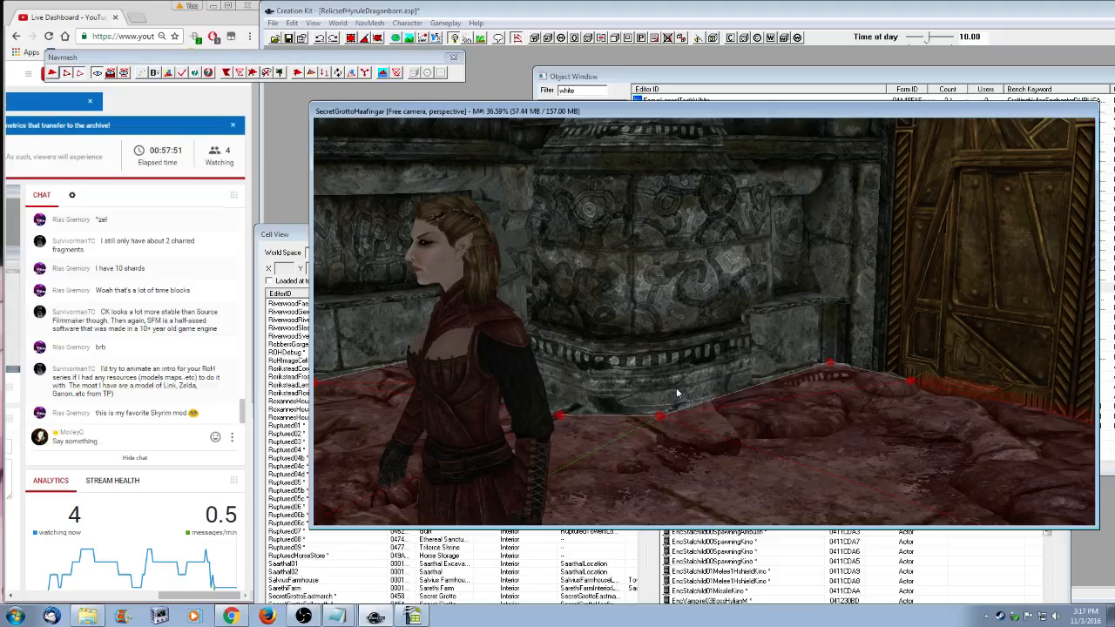
key(shift)
scroll(610, 398, up, 2)
key(shift)
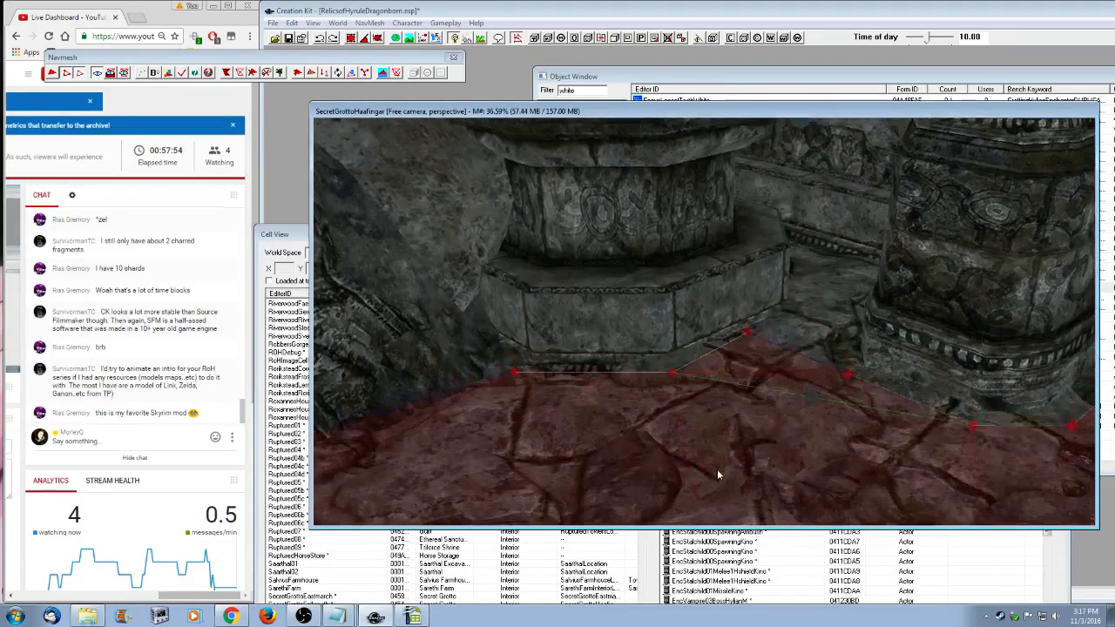
key(shift)
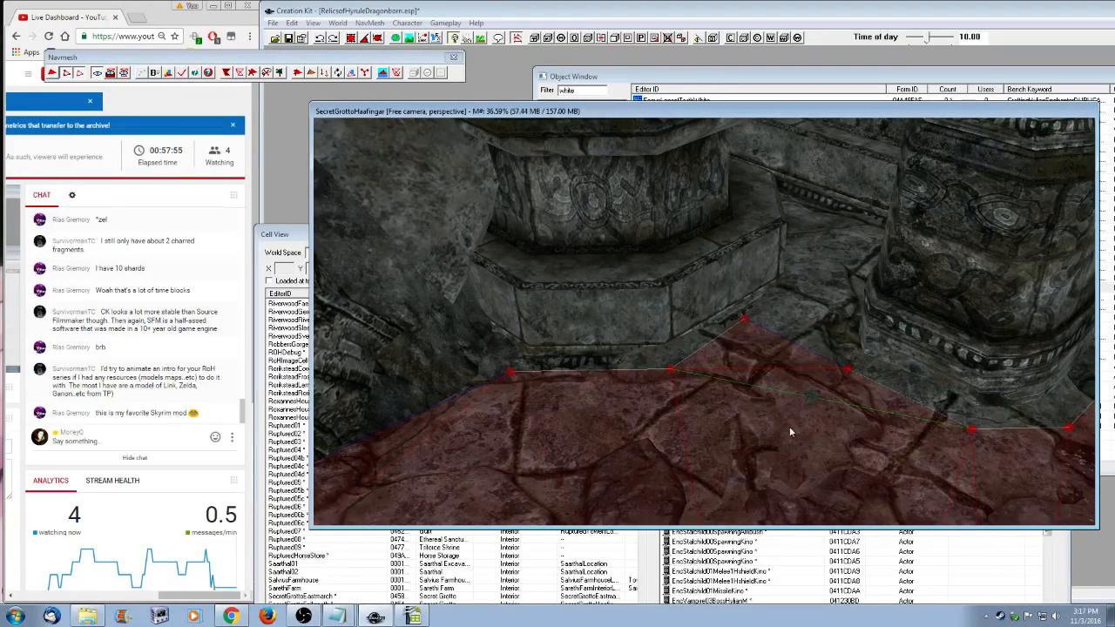
scroll(789, 426, down, 3)
key(shift)
scroll(662, 407, up, 1)
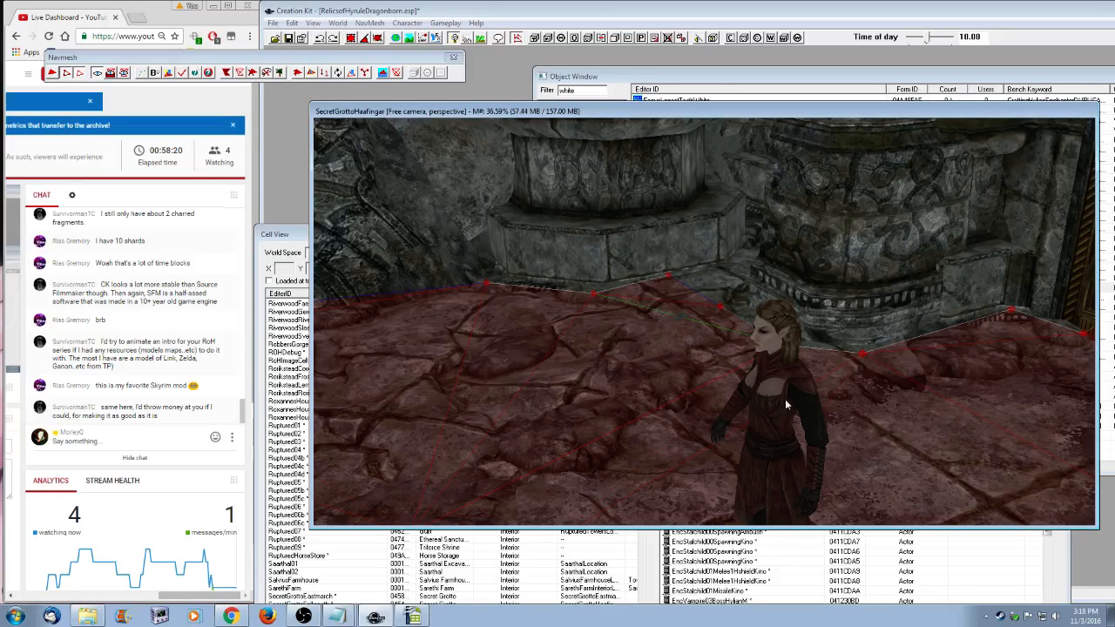
click(786, 436)
shift+middle_drag(709, 427, 707, 395)
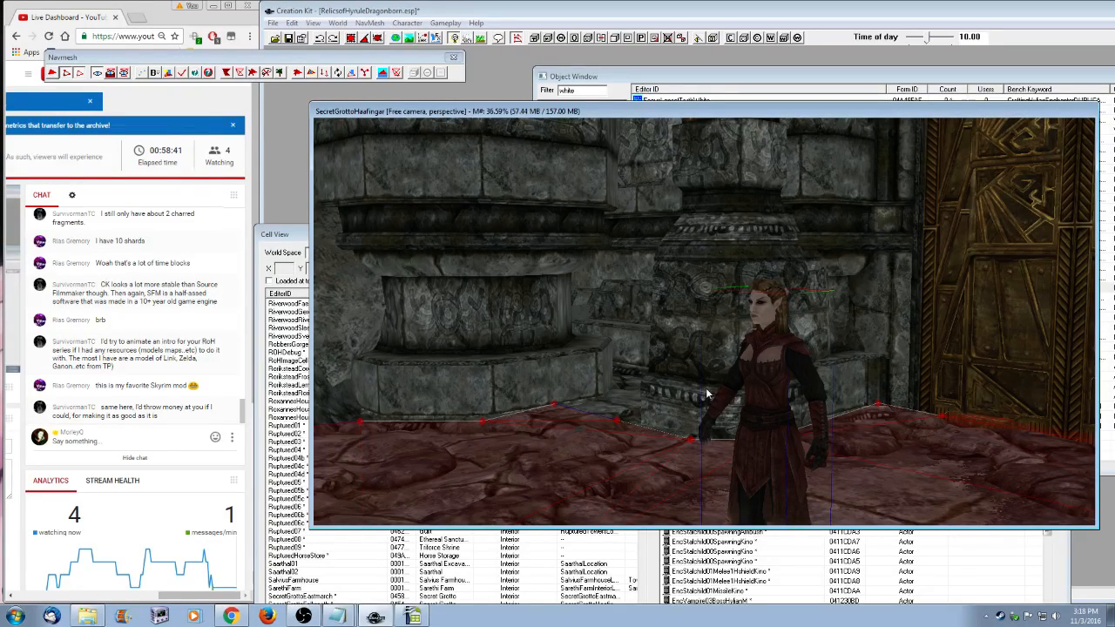
- Add navmesh triangles along the top of the fallen golden column to join the rubble path's mesh to the stone floor
shift+middle_drag(708, 394, 756, 430)
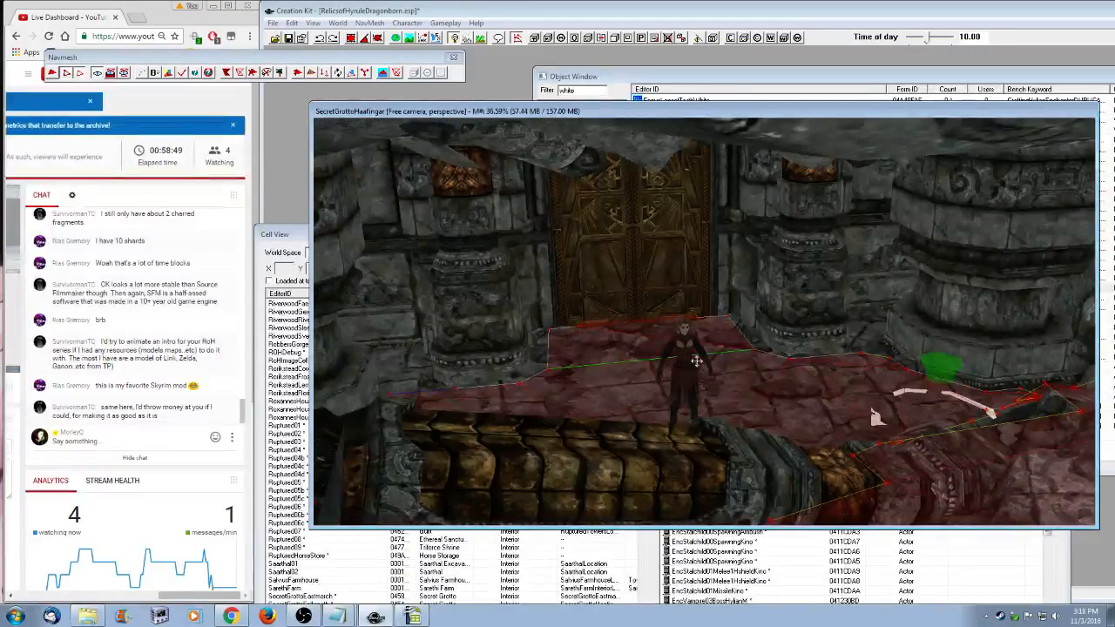
shift+middle_drag(863, 391, 589, 363)
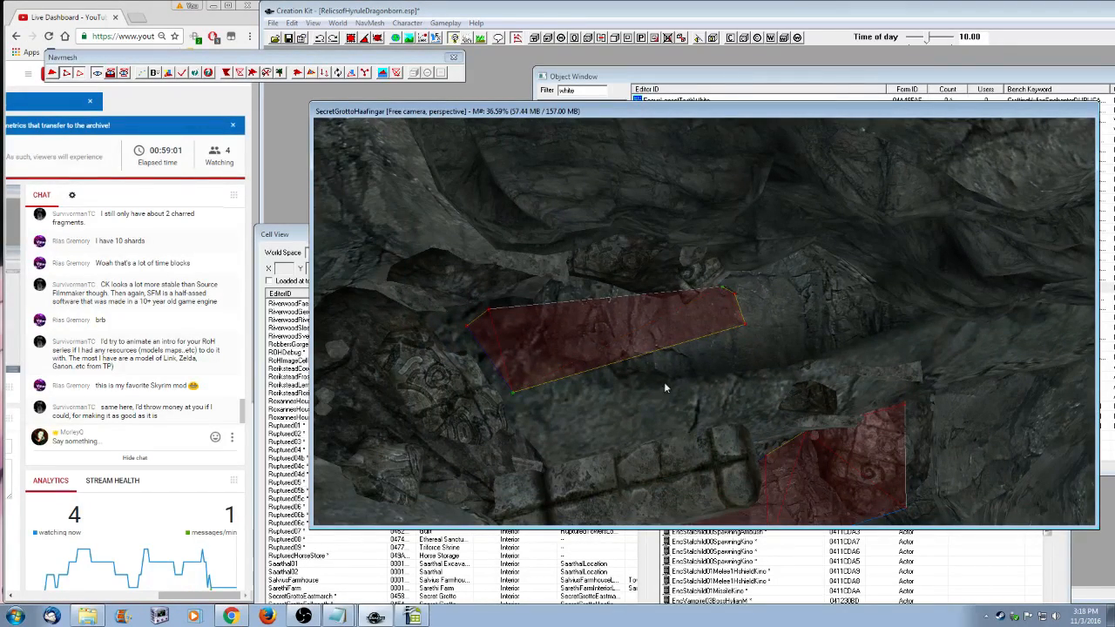
shift+middle_drag(767, 419, 667, 406)
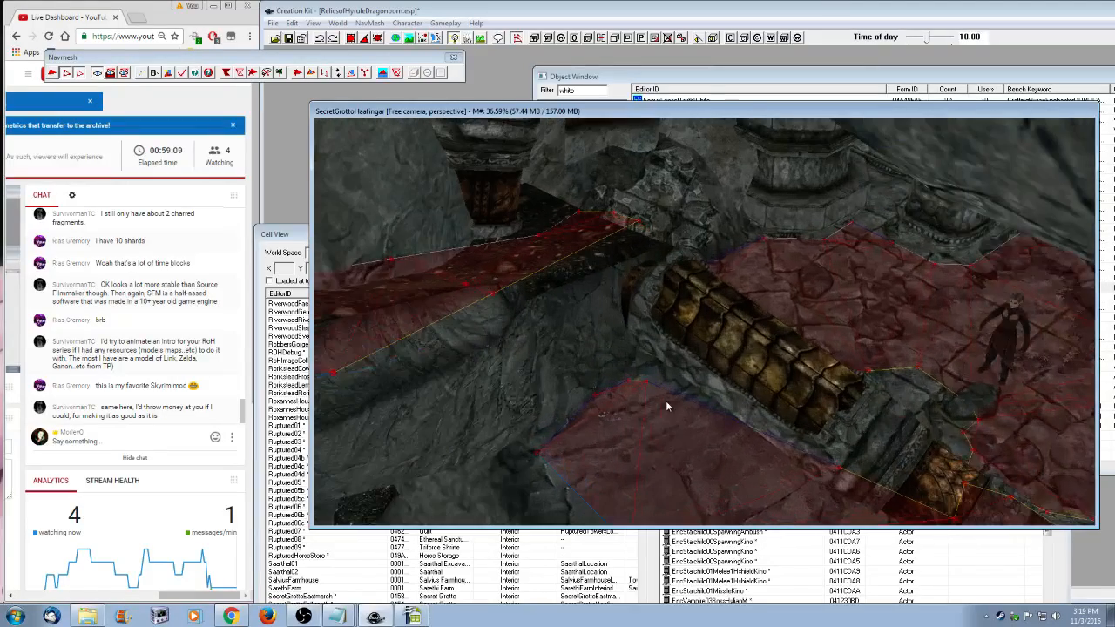
shift+middle_drag(723, 344, 659, 351)
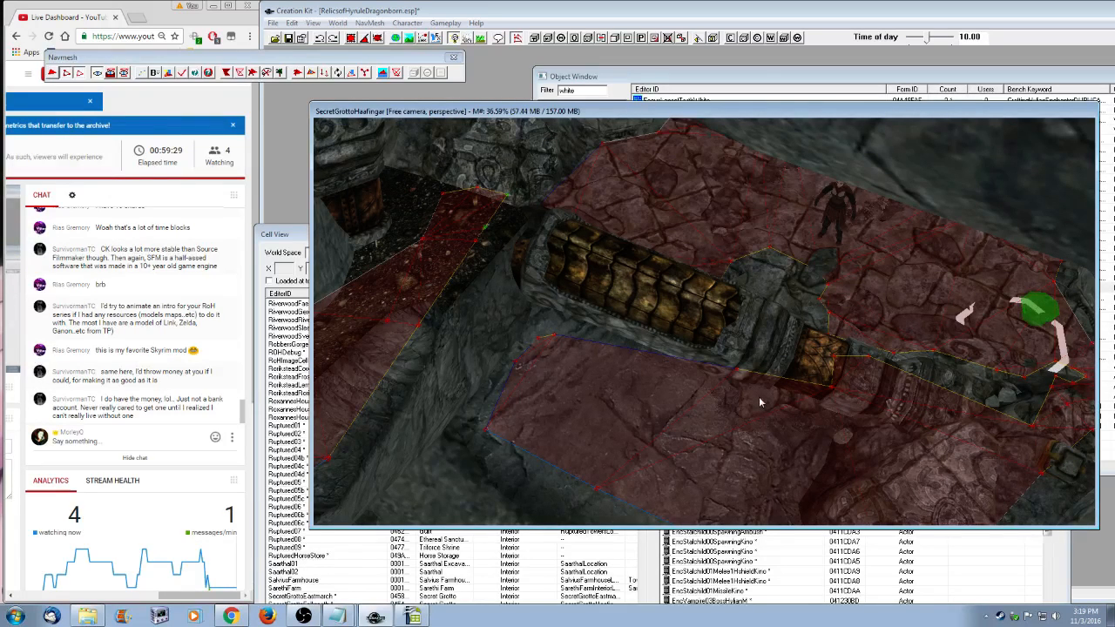
key(ctrl+z)
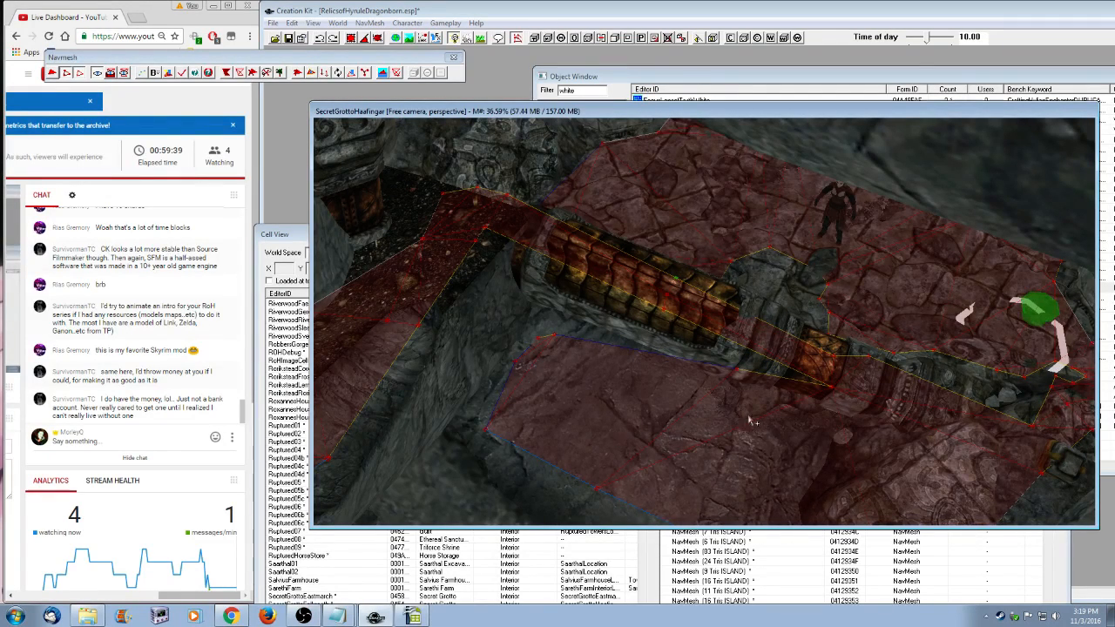
shift+middle_drag(749, 421, 843, 325)
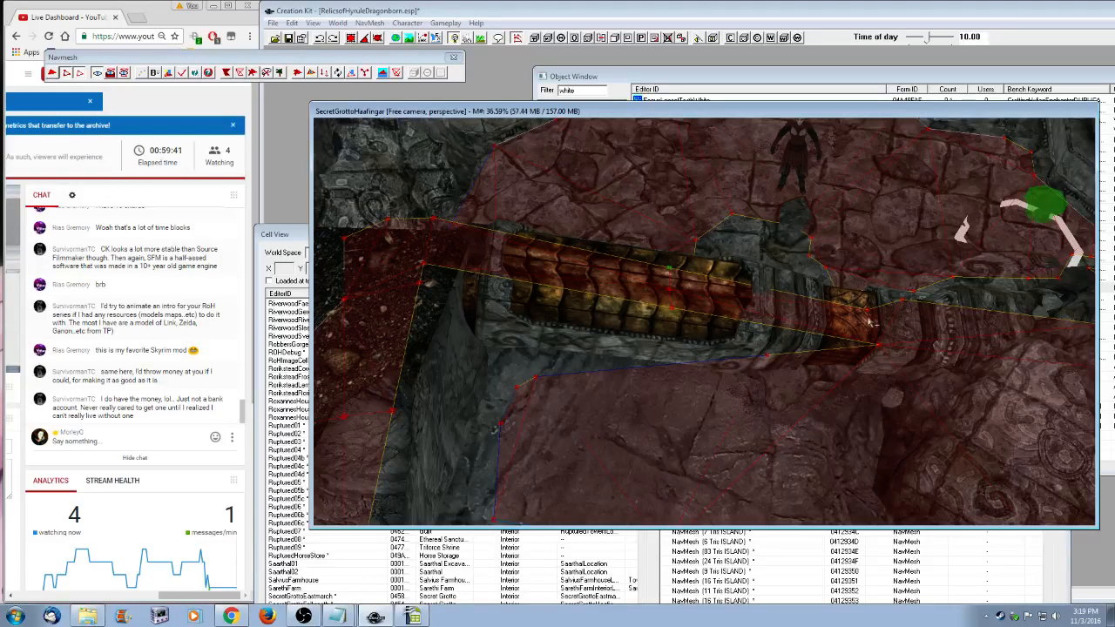
click(867, 313)
click(169, 73)
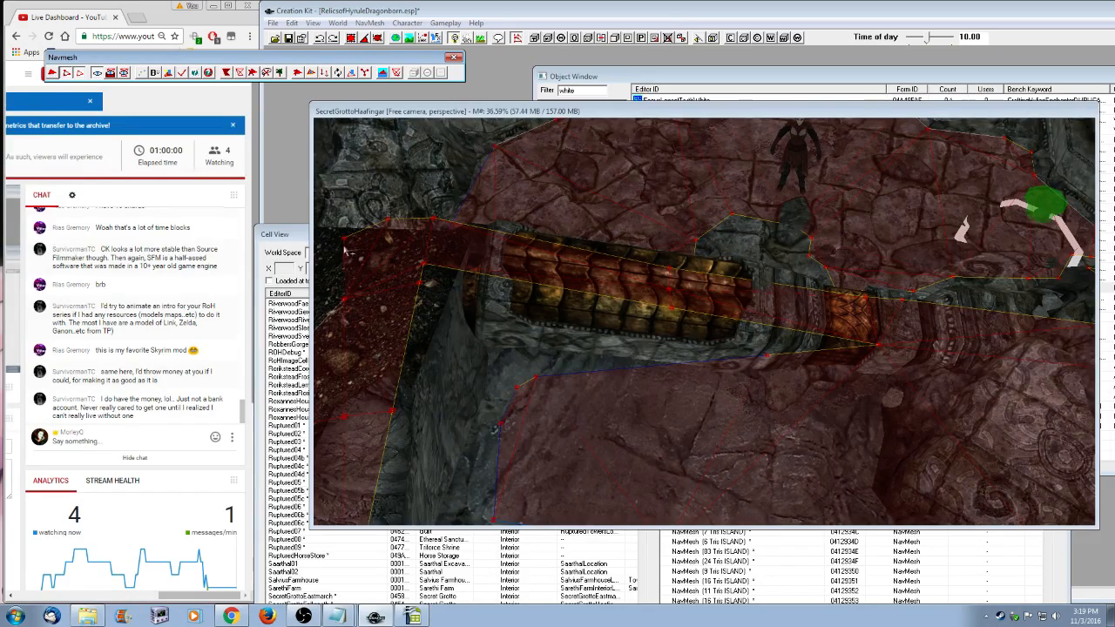
- Check the navmesh beyond the fallen column, along the paths over the water and around the ice blocks
middle_drag(697, 392, 687, 404)
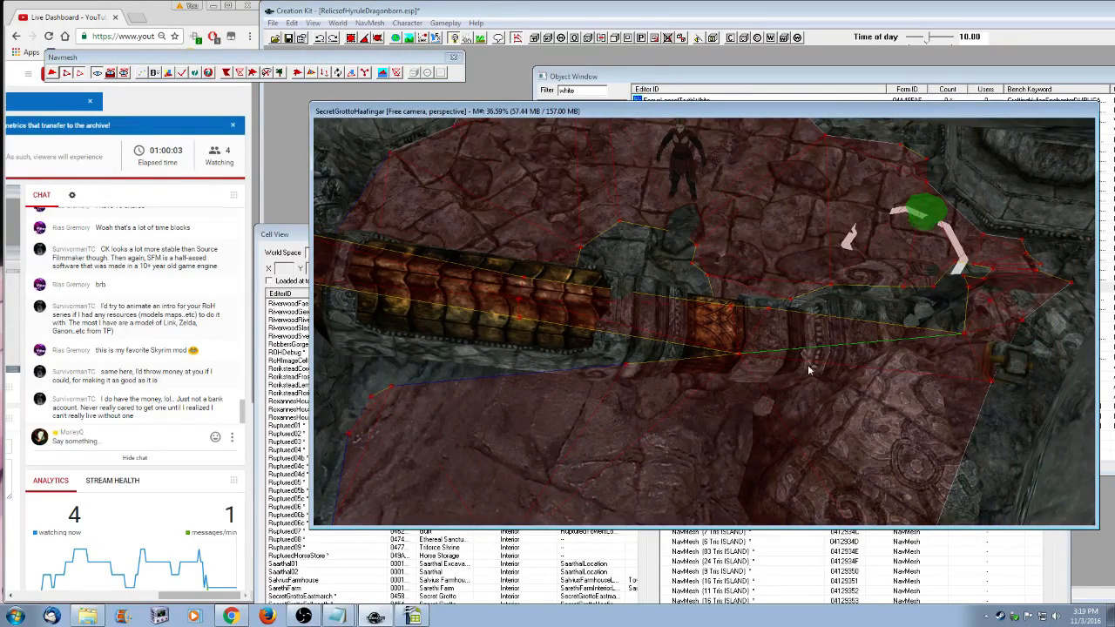
shift+middle_drag(808, 370, 687, 409)
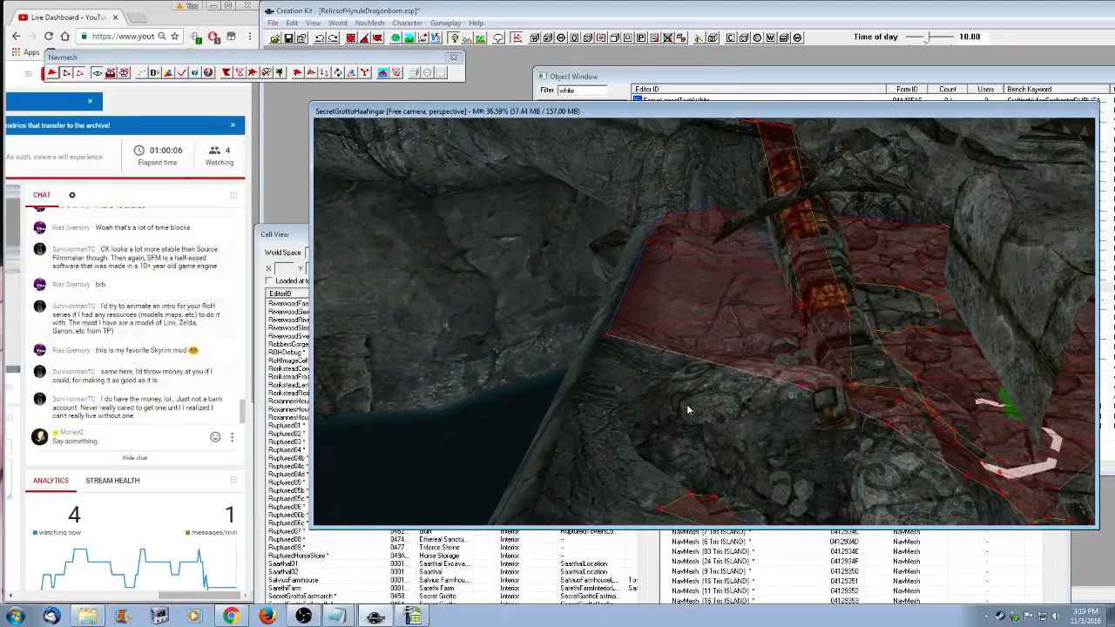
shift+middle_drag(592, 406, 724, 398)
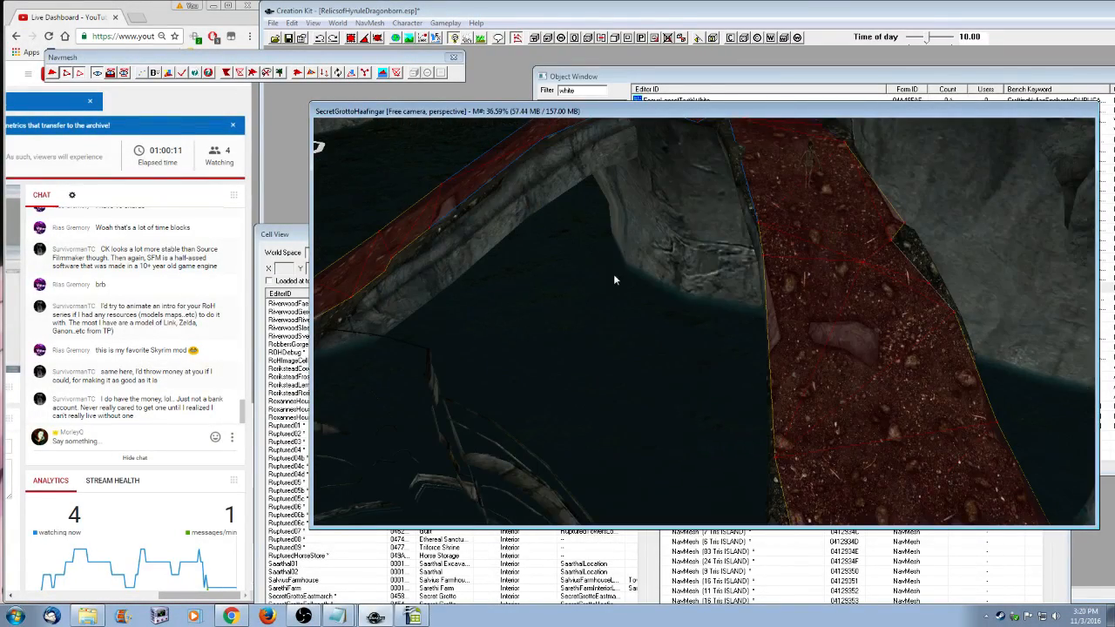
shift+middle_drag(613, 279, 789, 438)
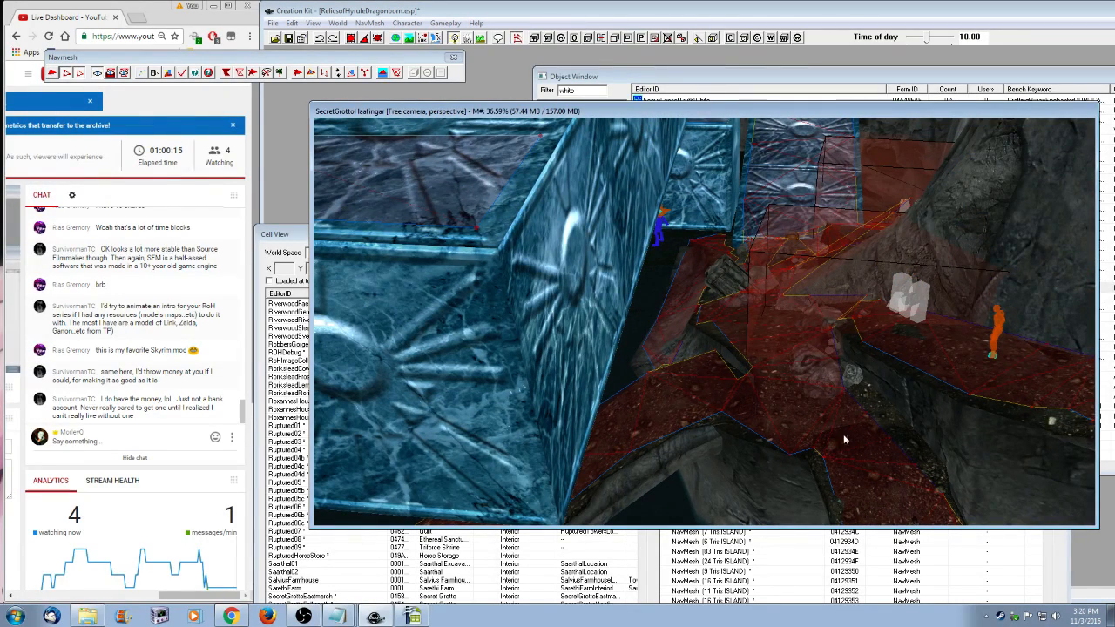
shift+middle_drag(830, 440, 684, 433)
mouse_move(607, 413)
shift+middle_down()
mouse_move(793, 433)
mouse_move(795, 357)
shift+middle_up()
- Filter the weapon objects by "master" and review the aaTrueMasterSwordHylianEnhancedLTTP record without changing it
click(745, 79)
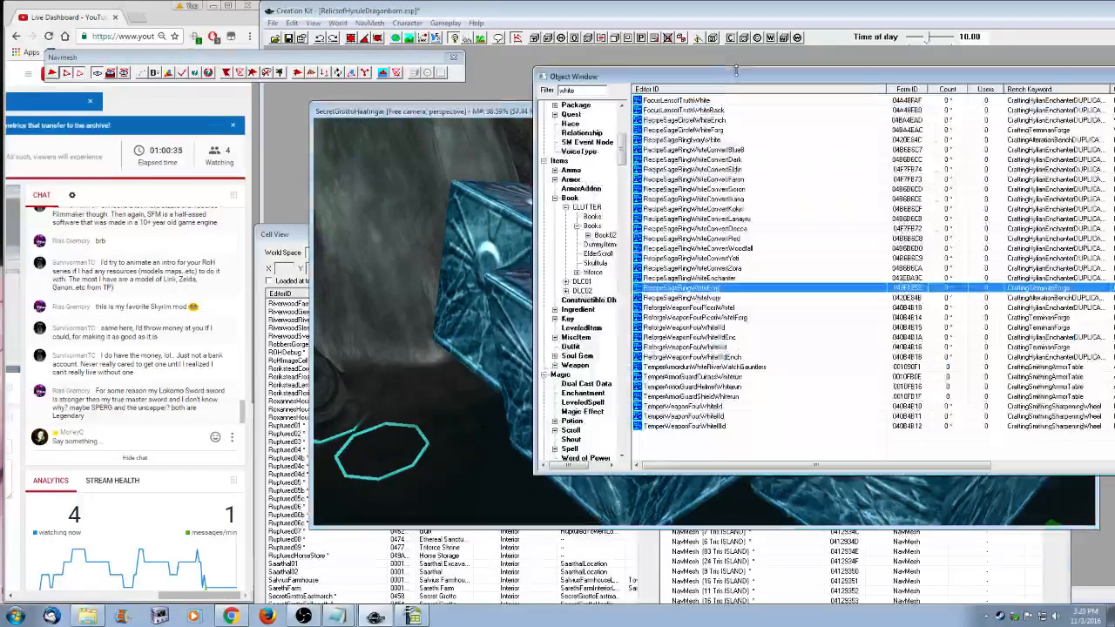
click(574, 365)
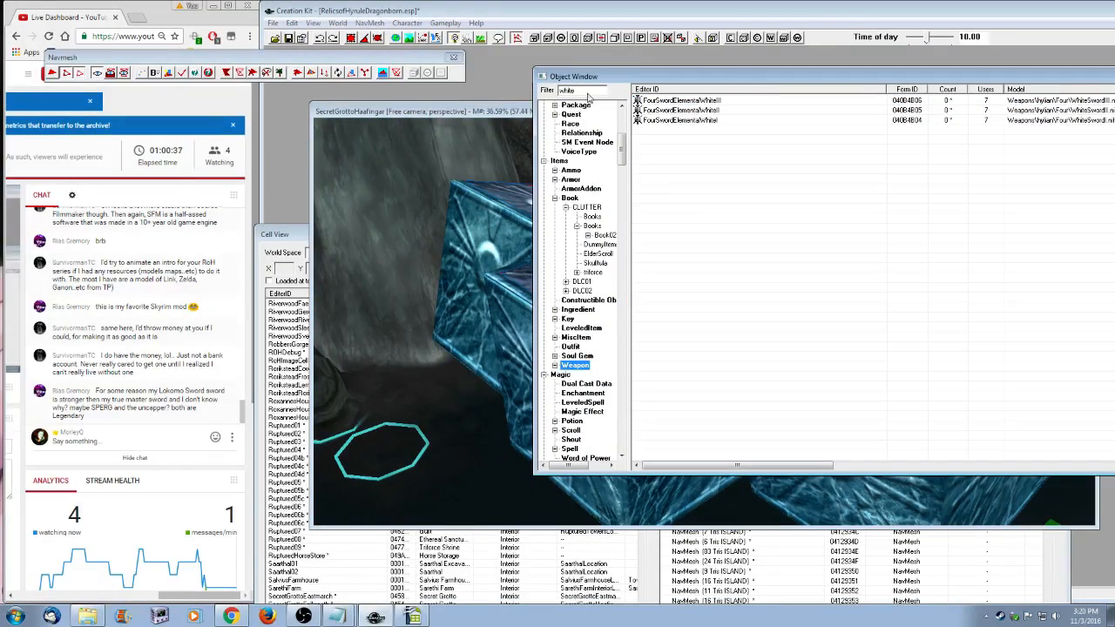
double_click(568, 91)
text(master)
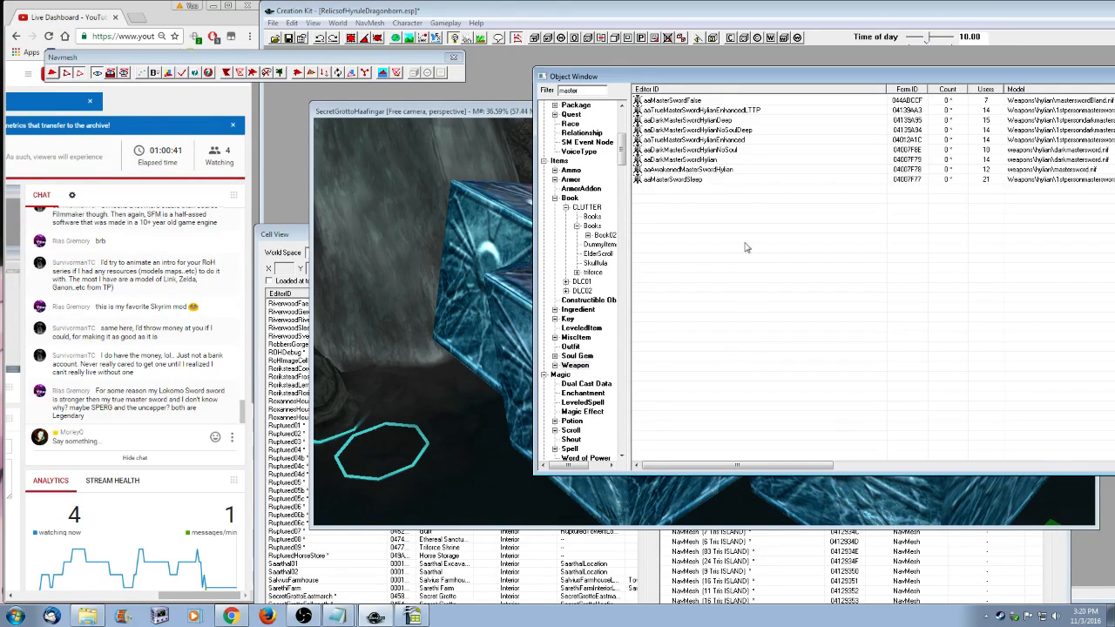
click(710, 110)
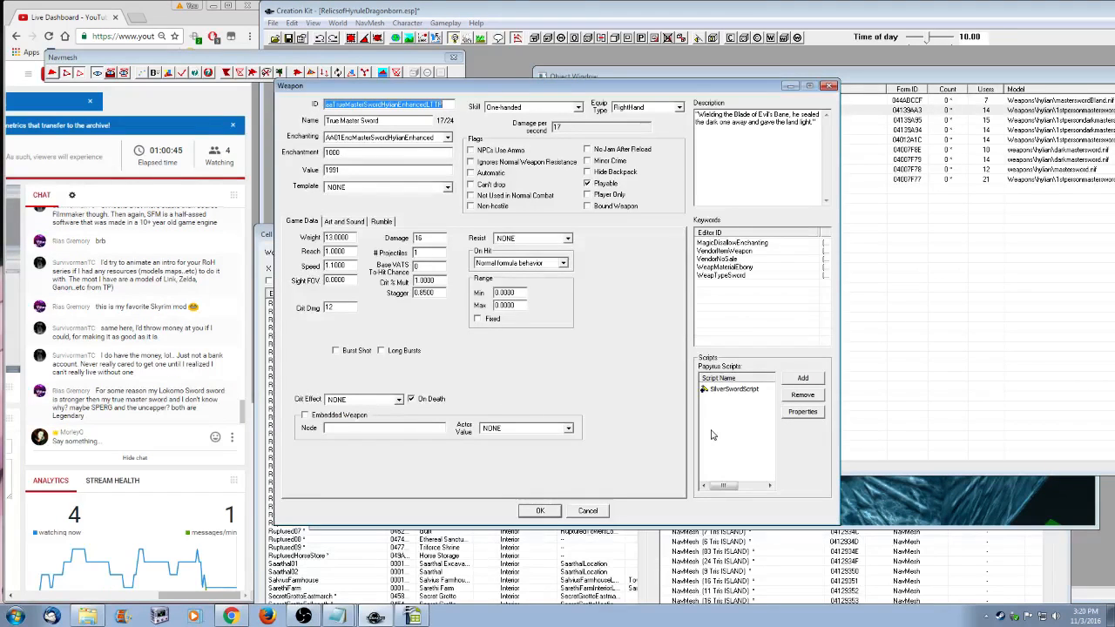
click(589, 511)
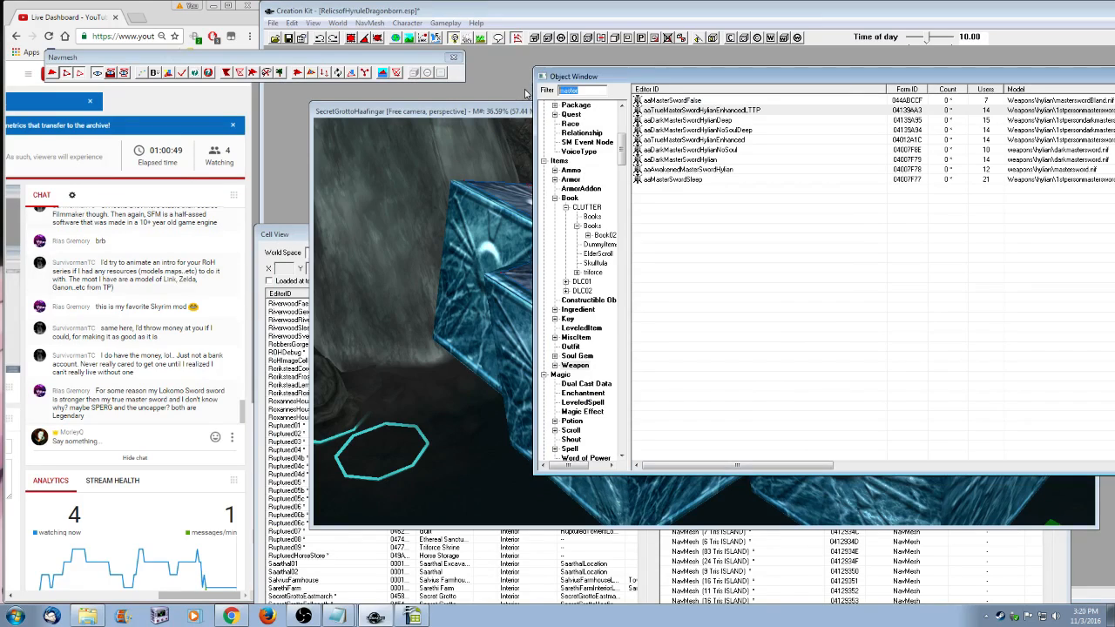
- Filter the weapon objects by "lokomo" and open the LokomoSwordWScb record to compare its stats
text(lokomo)
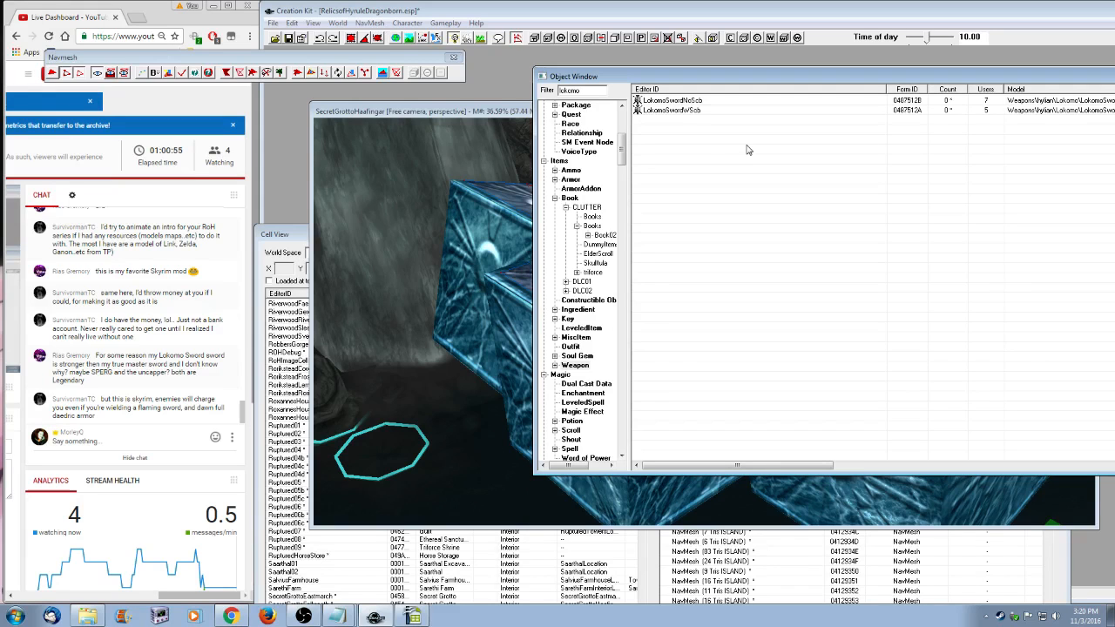
double_click(675, 110)
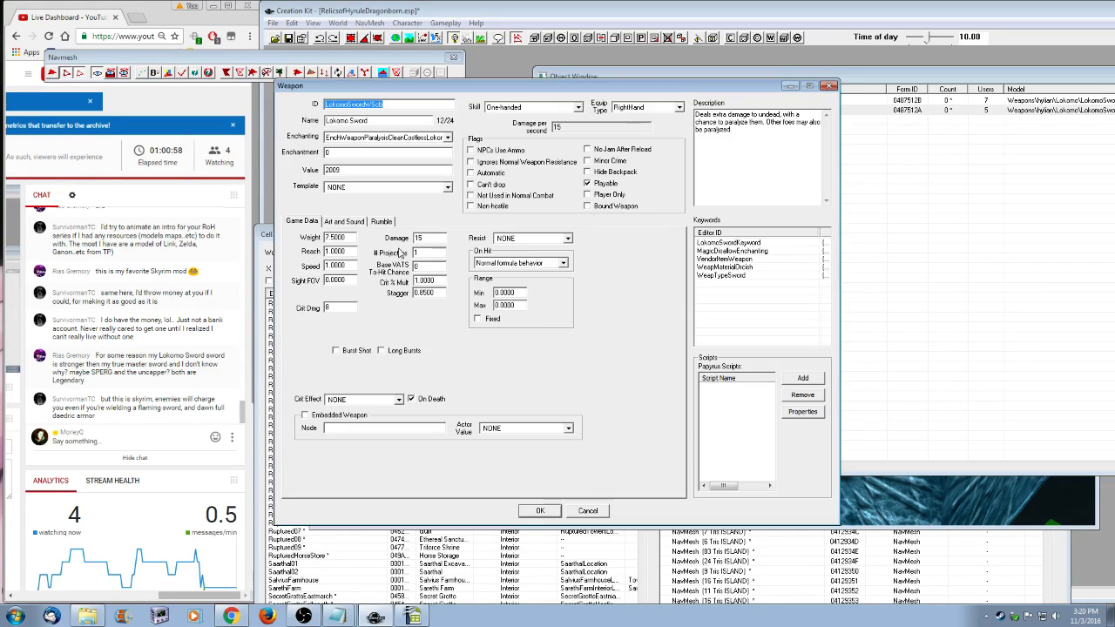
- Cancel the LokomoSwordWScb record without changes and restart navmesh editing for the SecretGrottoHaafingar cell
click(595, 514)
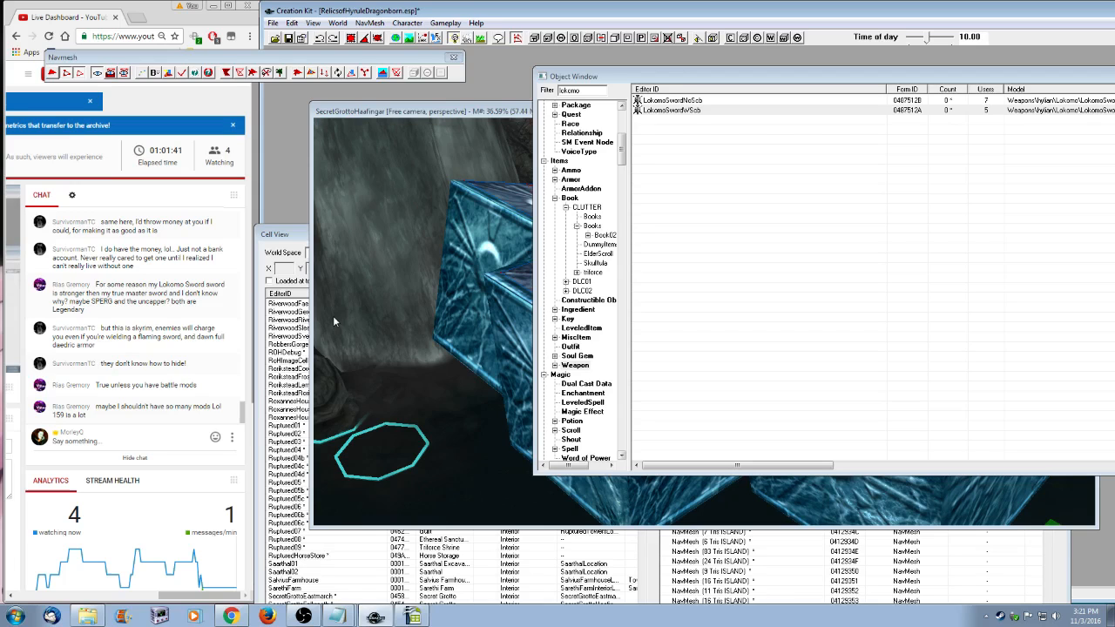
click(453, 57)
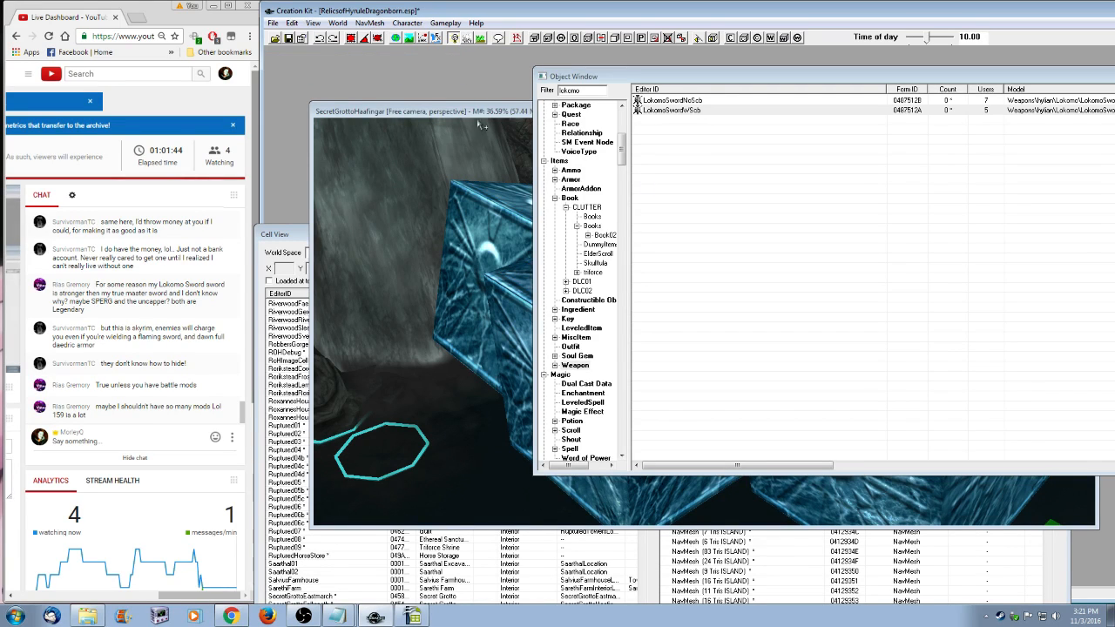
click(494, 111)
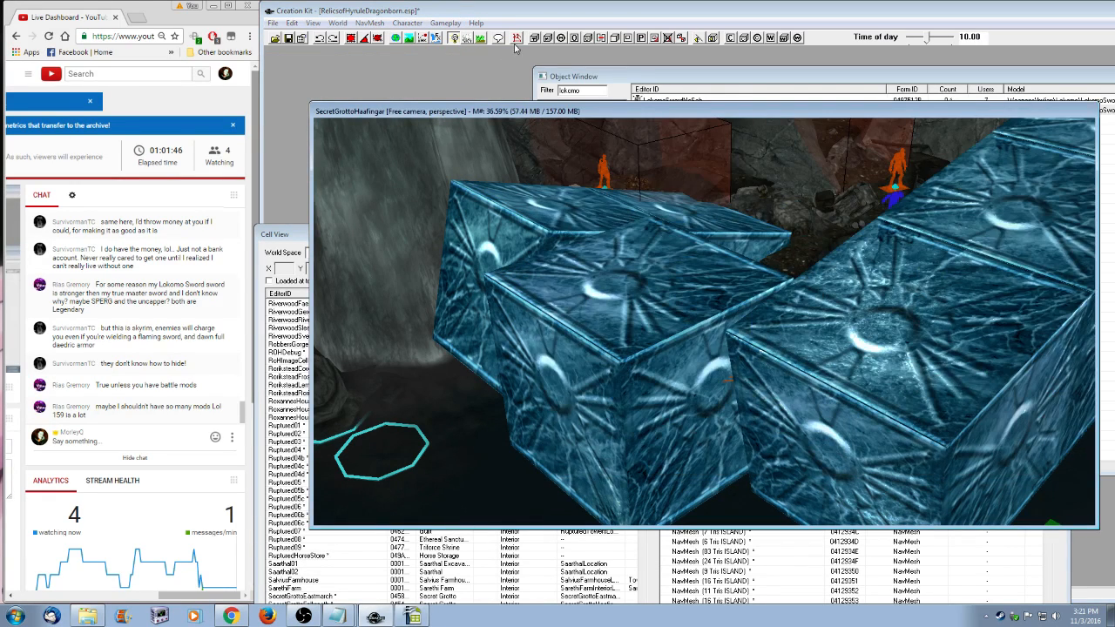
click(516, 38)
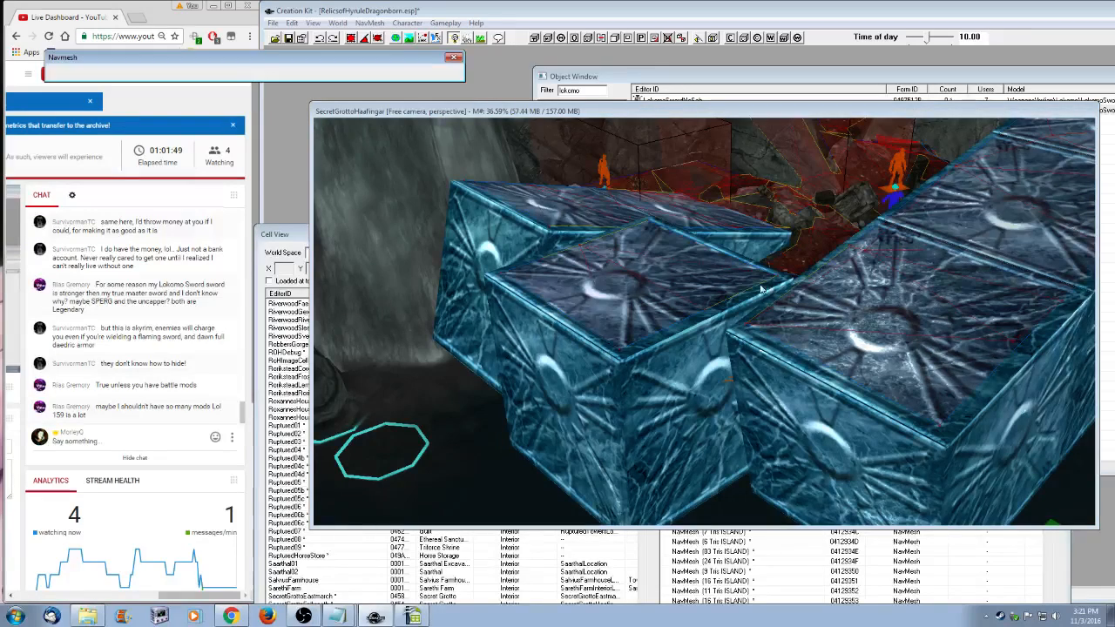
- Examine the navmesh on top of the blue blocks and across the whole SecretGrottoHaafingar cell from above
scroll(744, 383, up, 5)
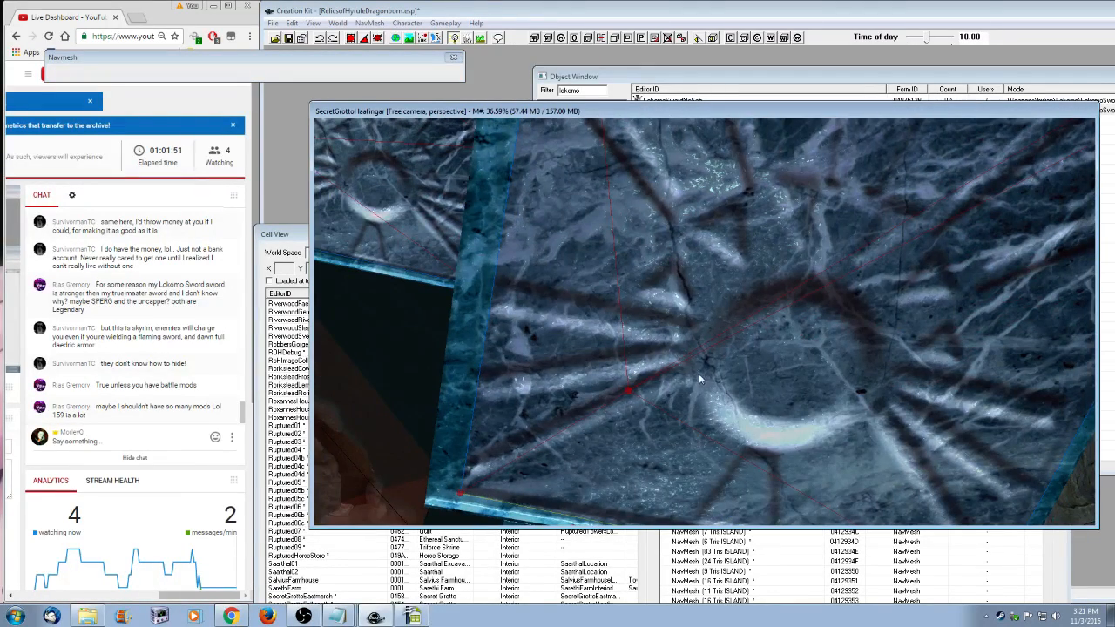
key(shift)
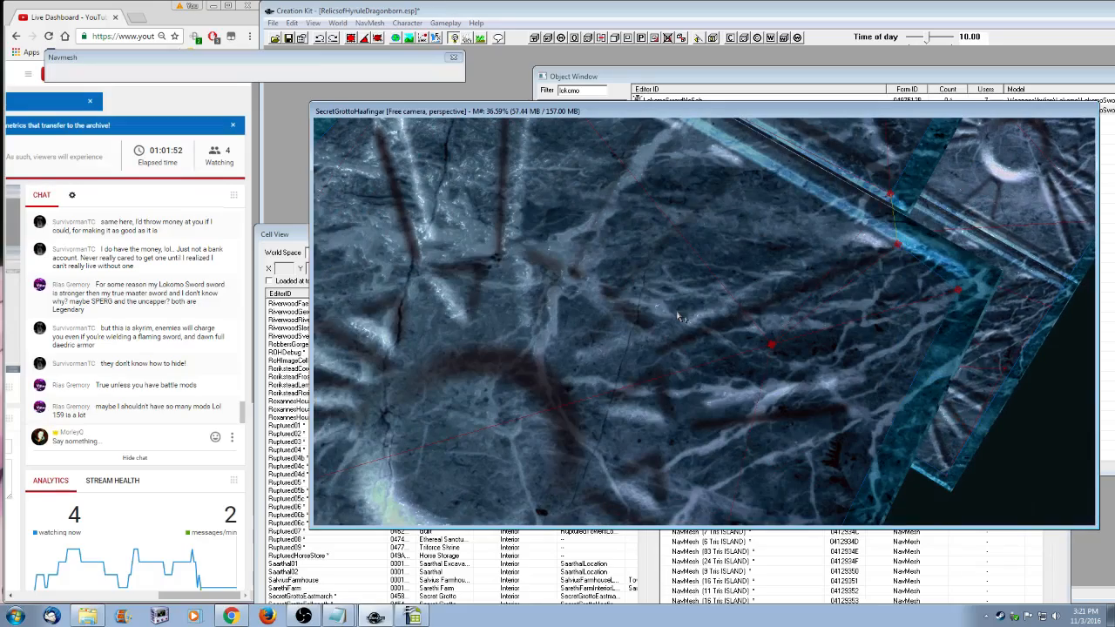
scroll(680, 317, down, 3)
scroll(676, 311, down, 5)
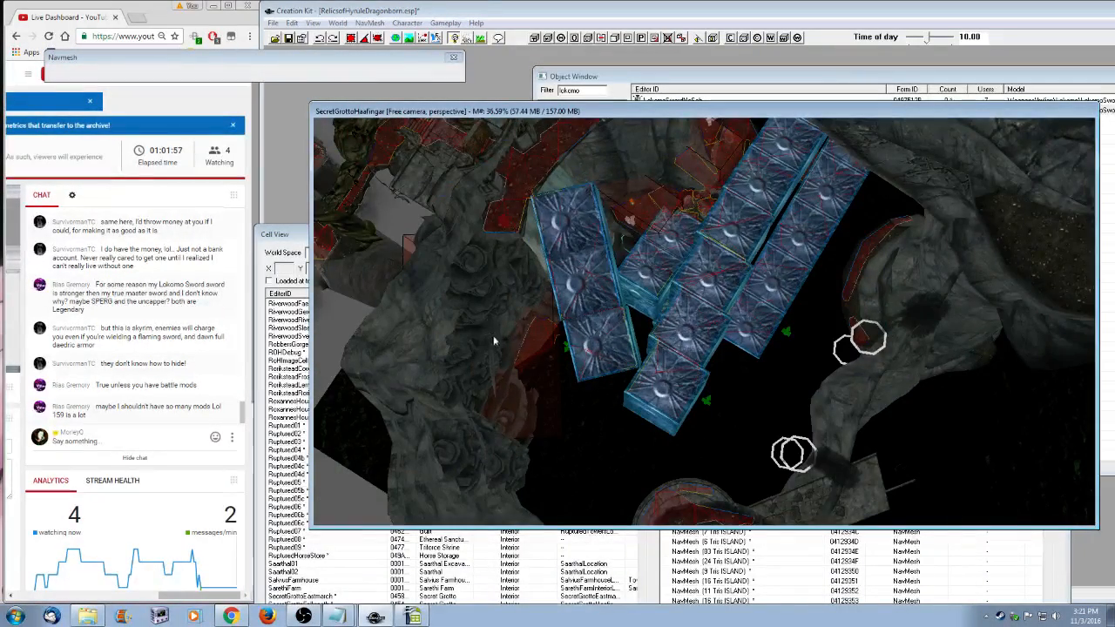
scroll(737, 436, down, 2)
scroll(717, 449, down, 1)
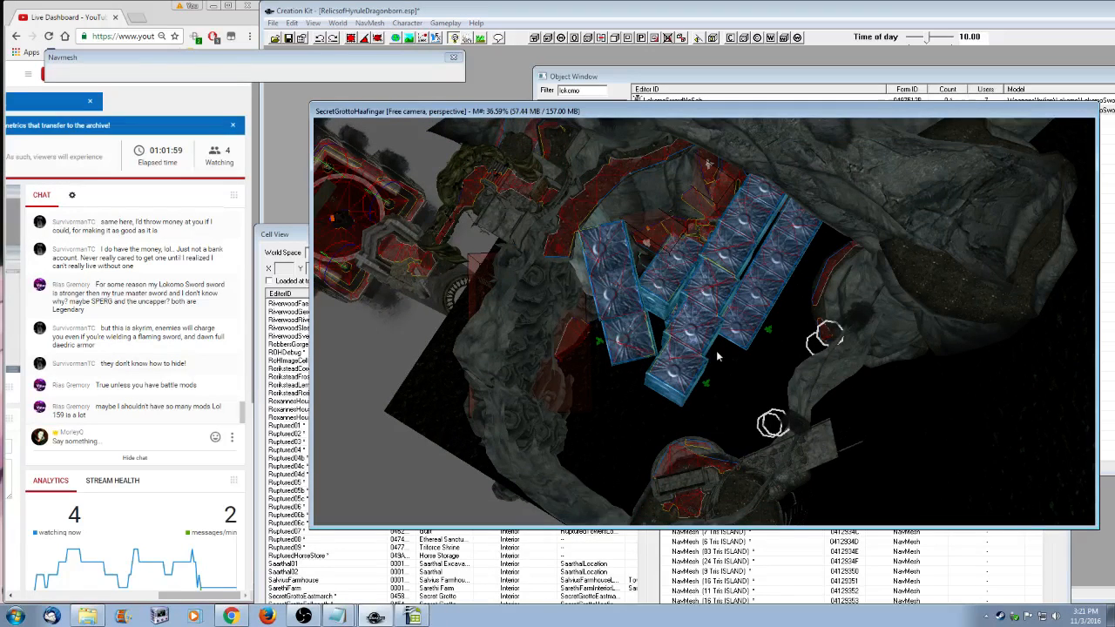
scroll(654, 365, down, 1)
scroll(454, 60, down, 1)
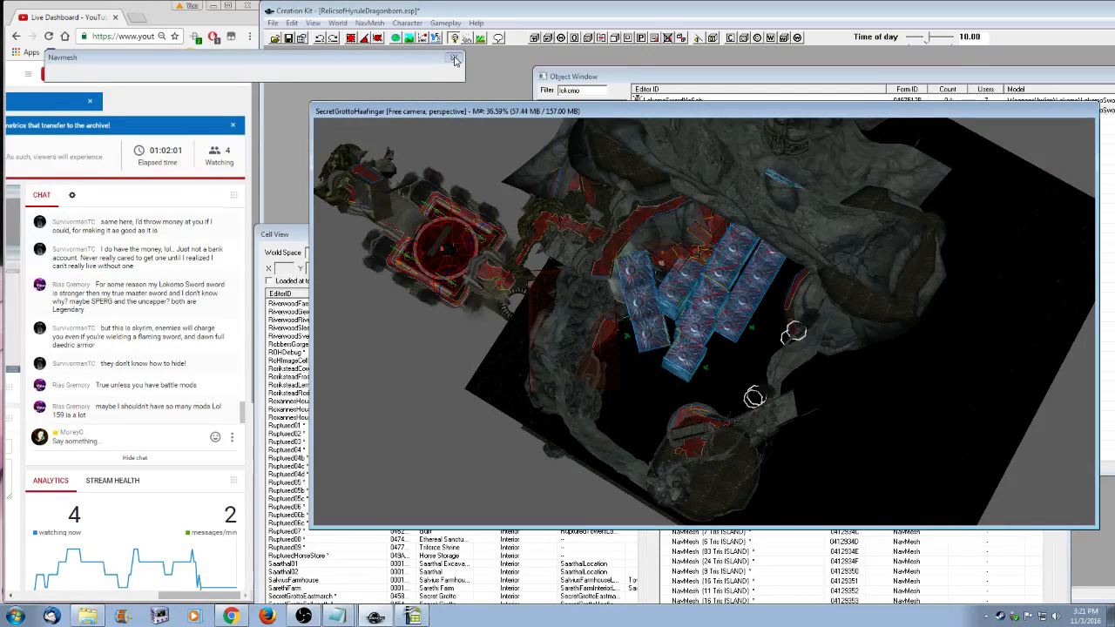
scroll(453, 60, down, 1)
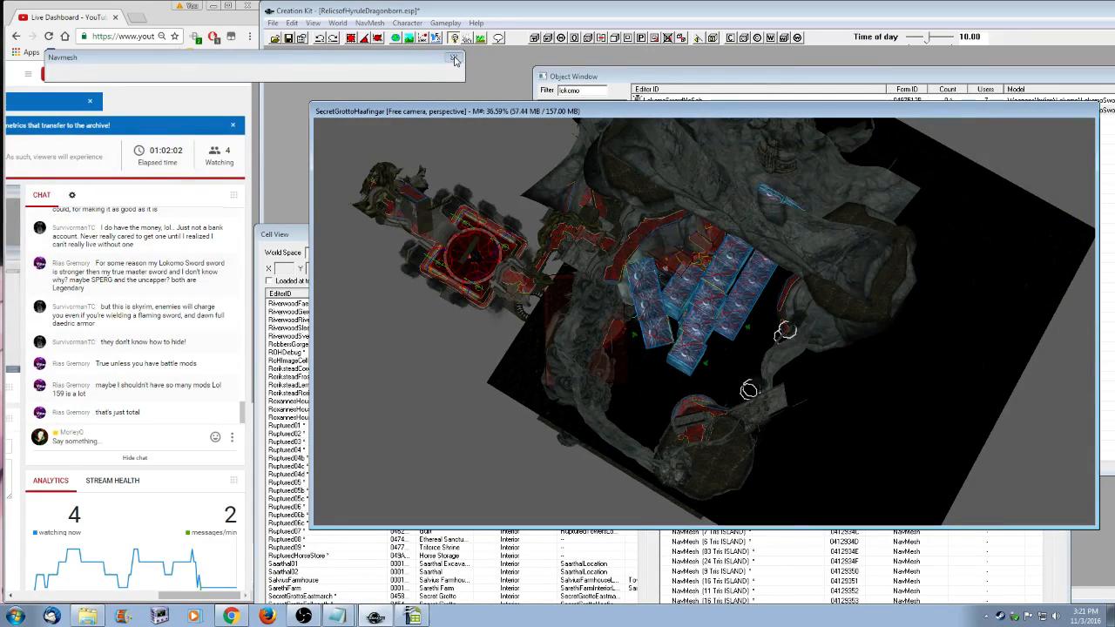
scroll(455, 58, down, 1)
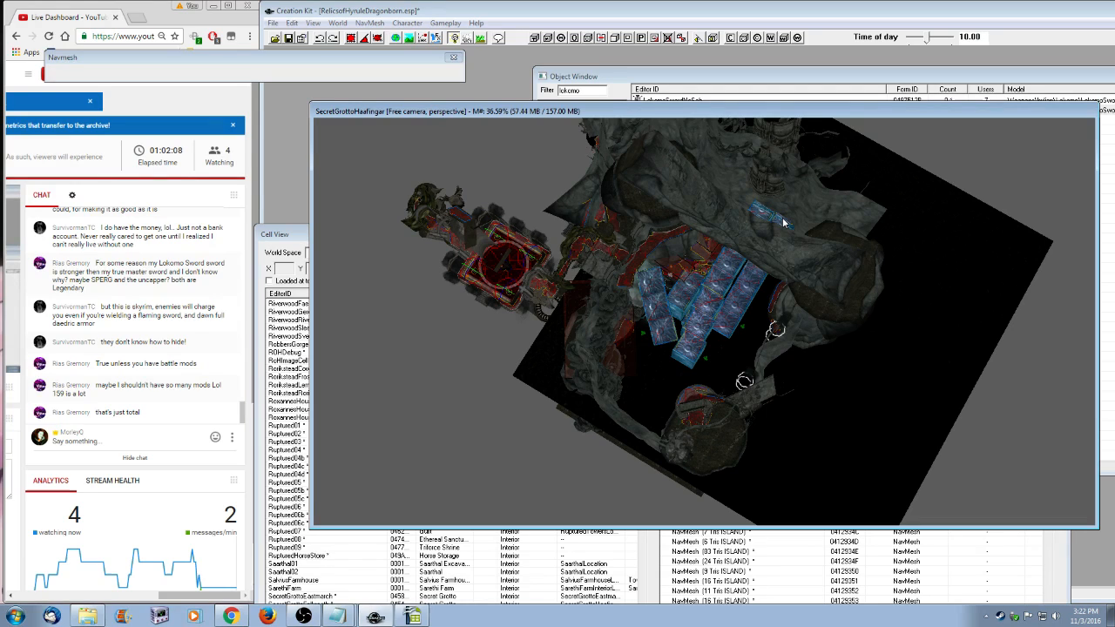
- Leave navmesh editing and save the RelicsofHyruleDragonborn.esp plugin
click(453, 57)
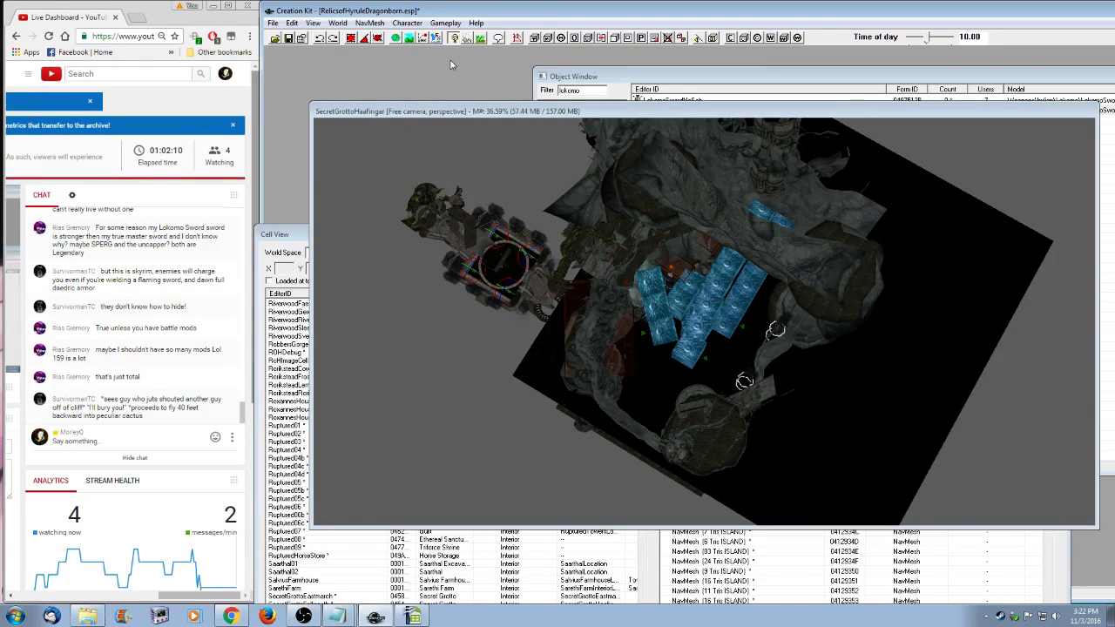
click(289, 41)
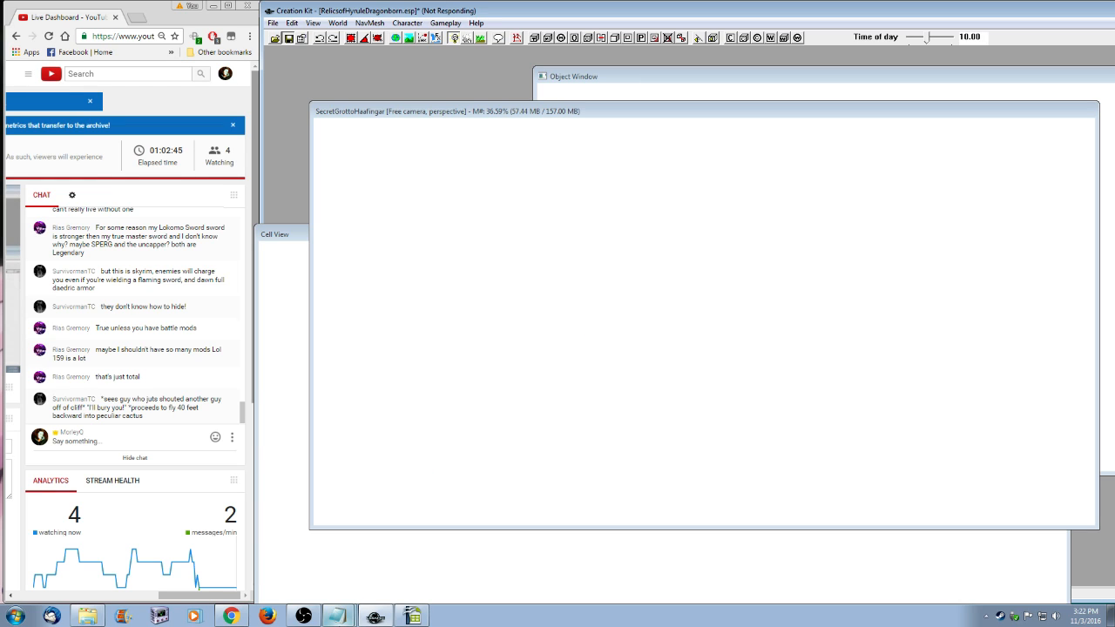
- In the Notepad change list, append "(ongoing)" to the Haafingar Secret Grotto new Navmesh entry and delete the Latimer and Red Fairy jar line
click(339, 616)
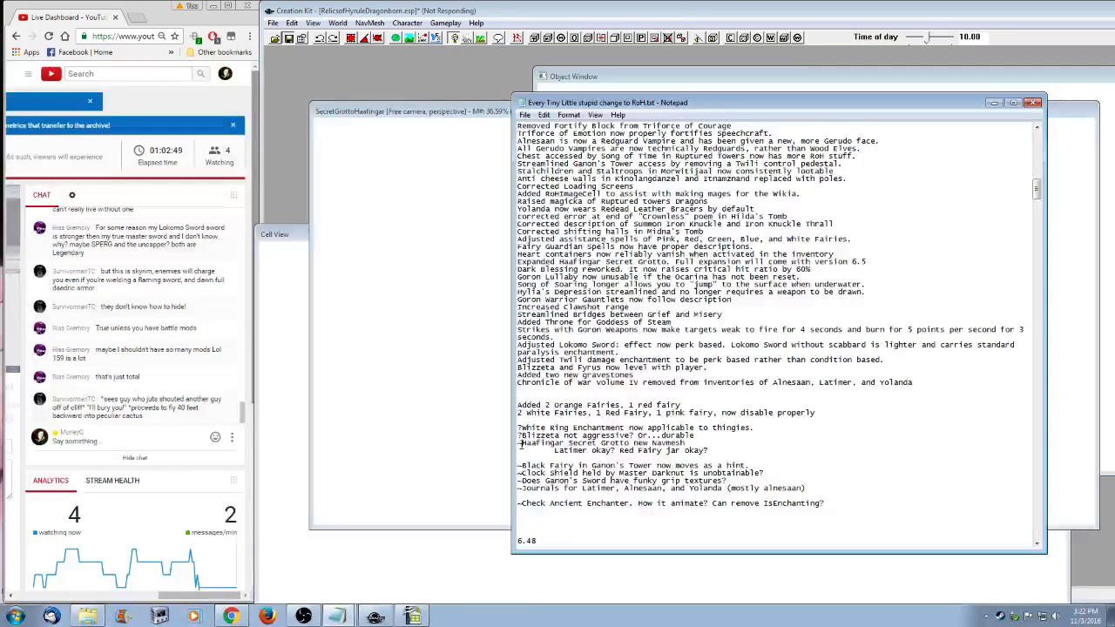
click(712, 445)
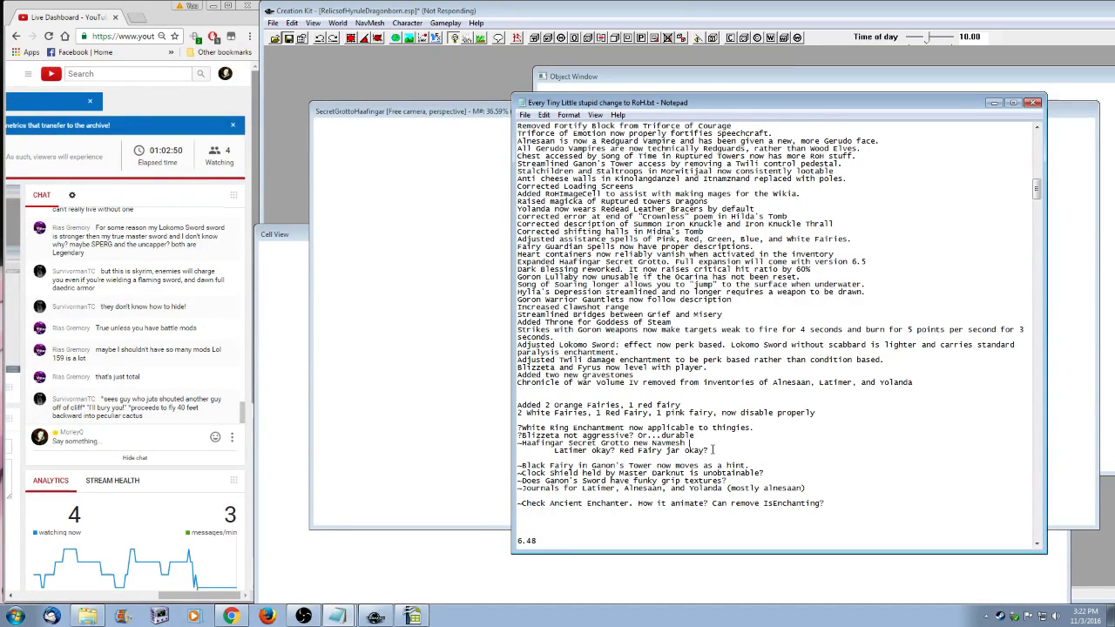
text((ongoing))
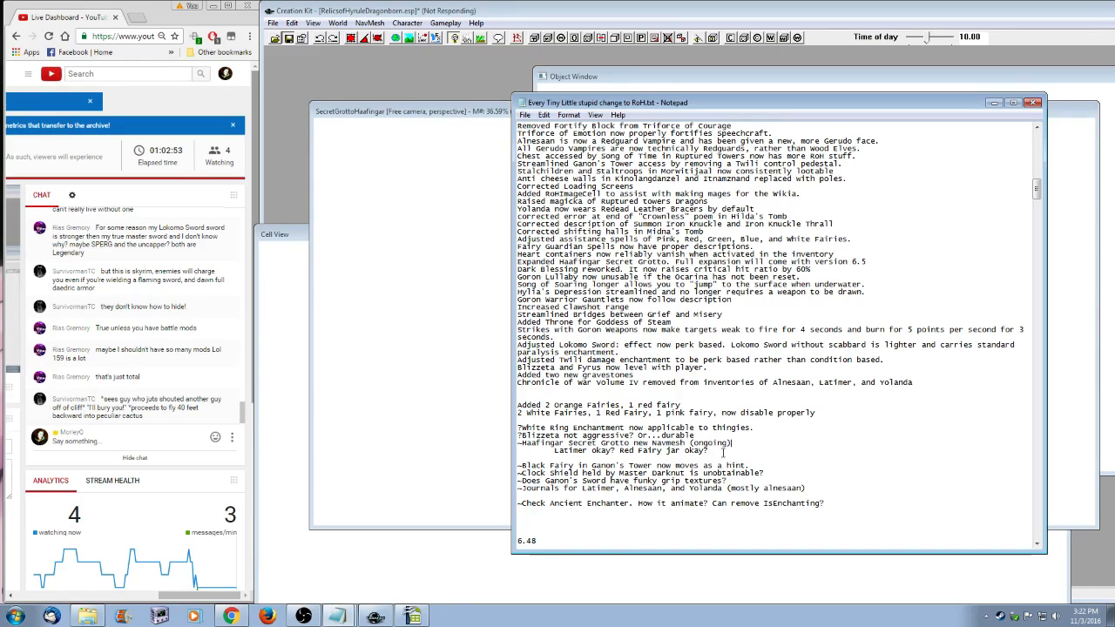
drag(712, 449, 490, 452)
key(BackSpace)
key(BackSpace)
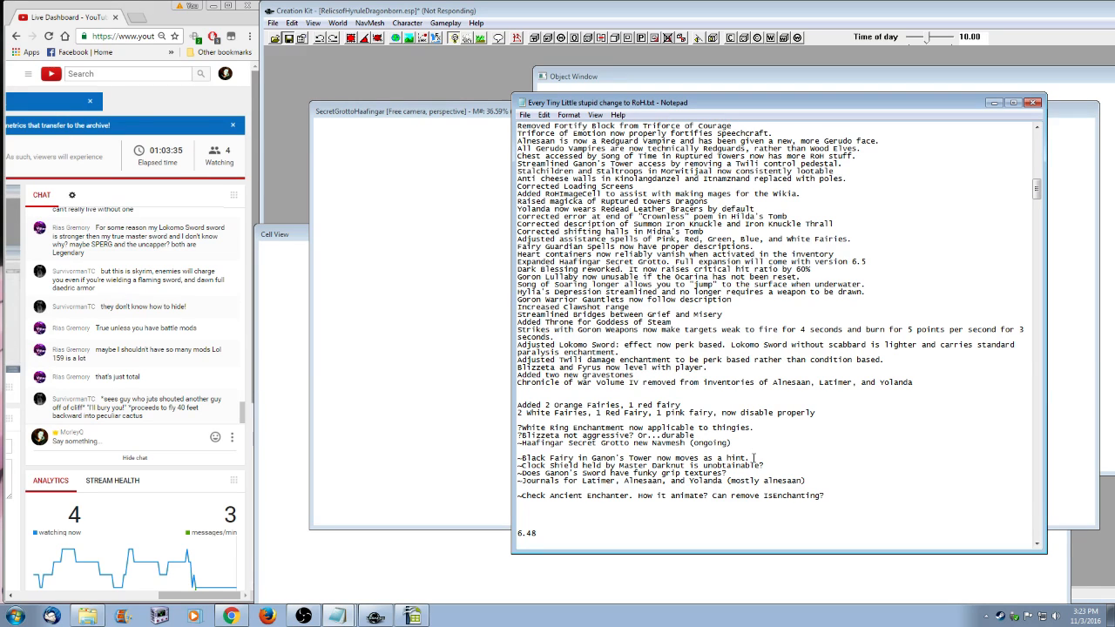
- Review the Black Fairy entry in the change list, plus the 6.5 plans and 6.49 changes from the start of the file
drag(754, 457, 516, 463)
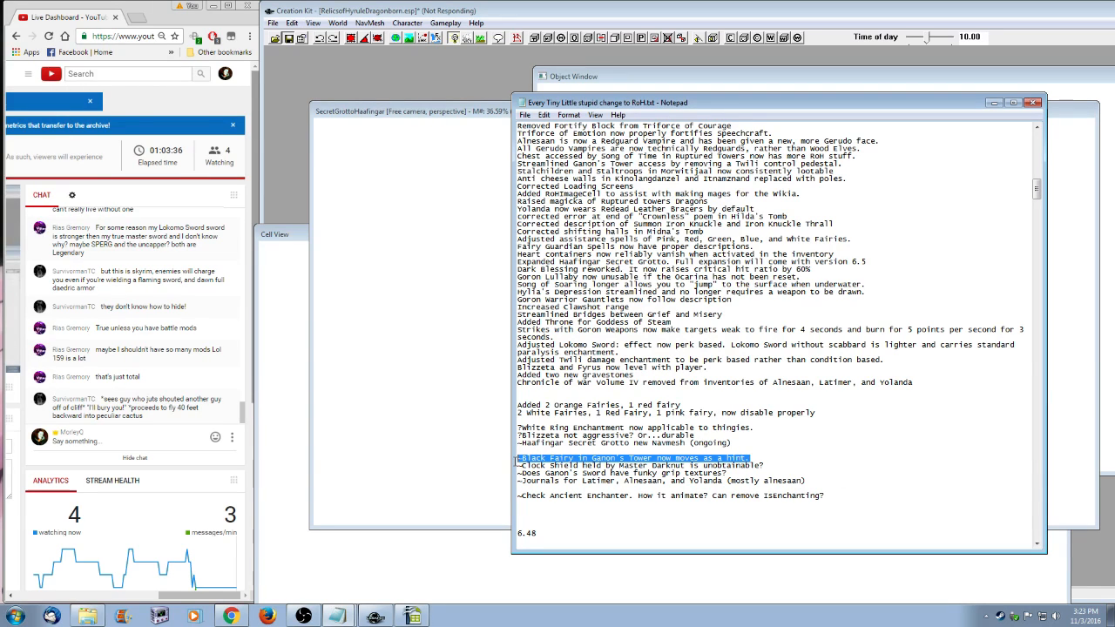
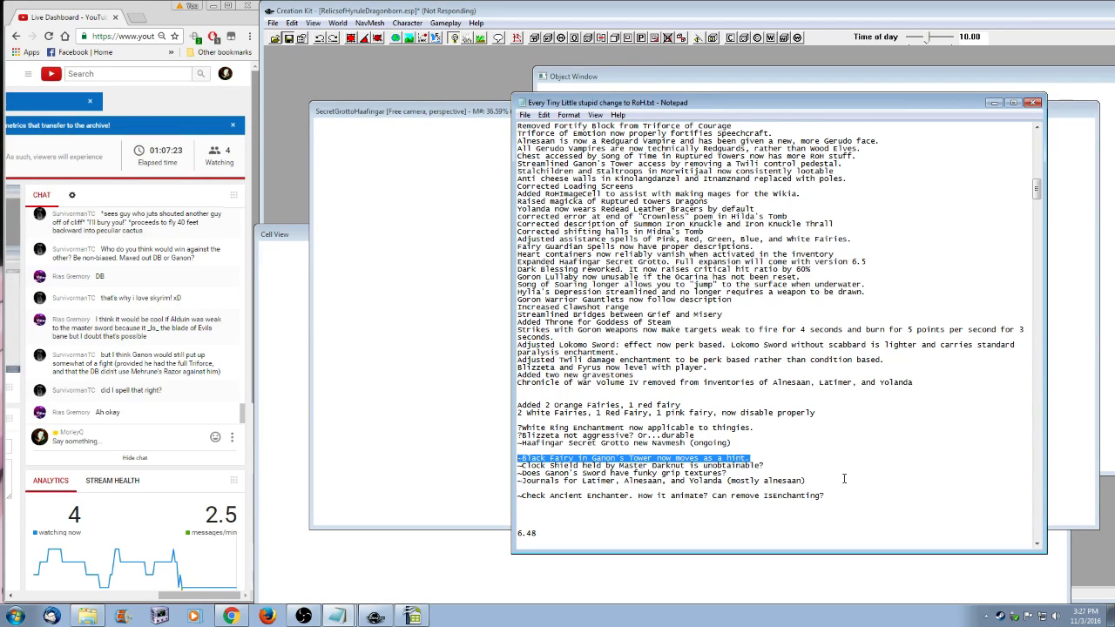
scroll(843, 478, up, 20)
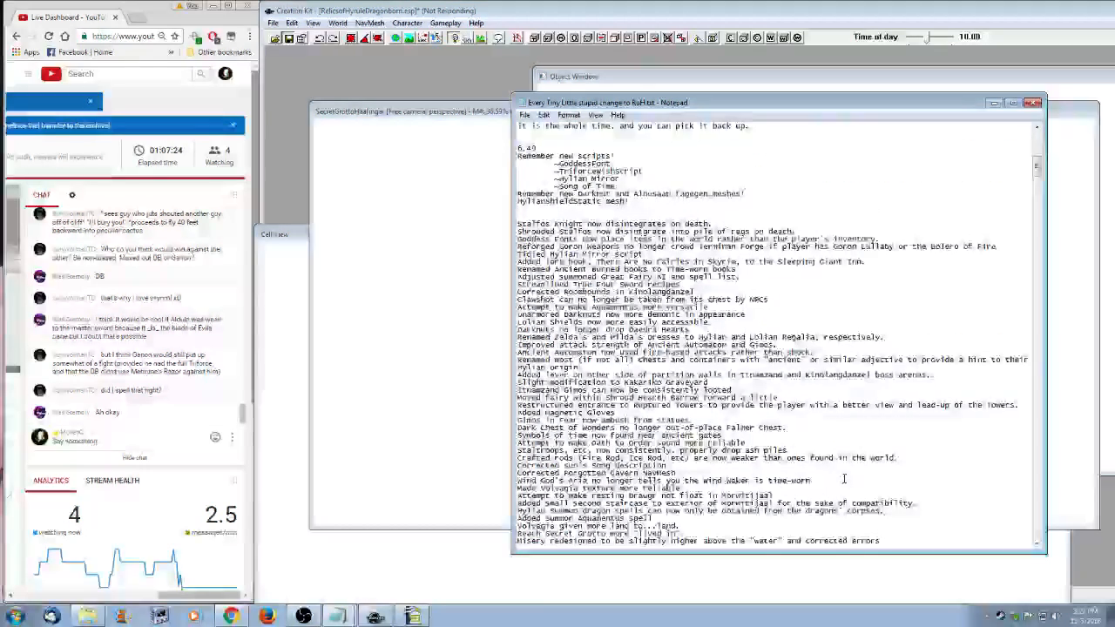
scroll(843, 478, up, 20)
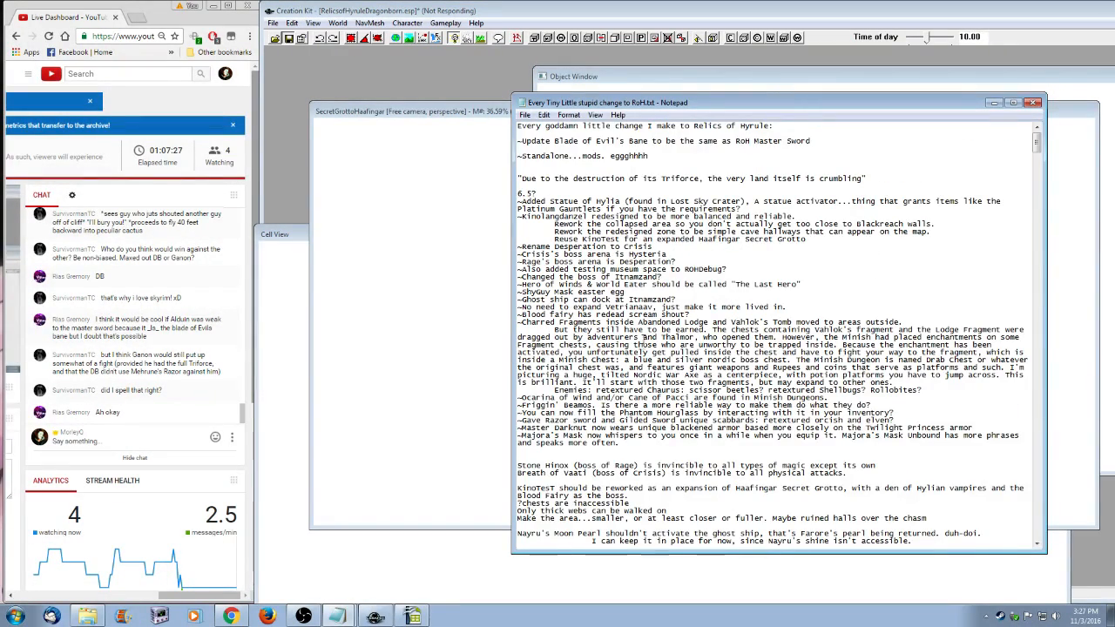
scroll(843, 478, down, 1)
scroll(709, 367, down, 5)
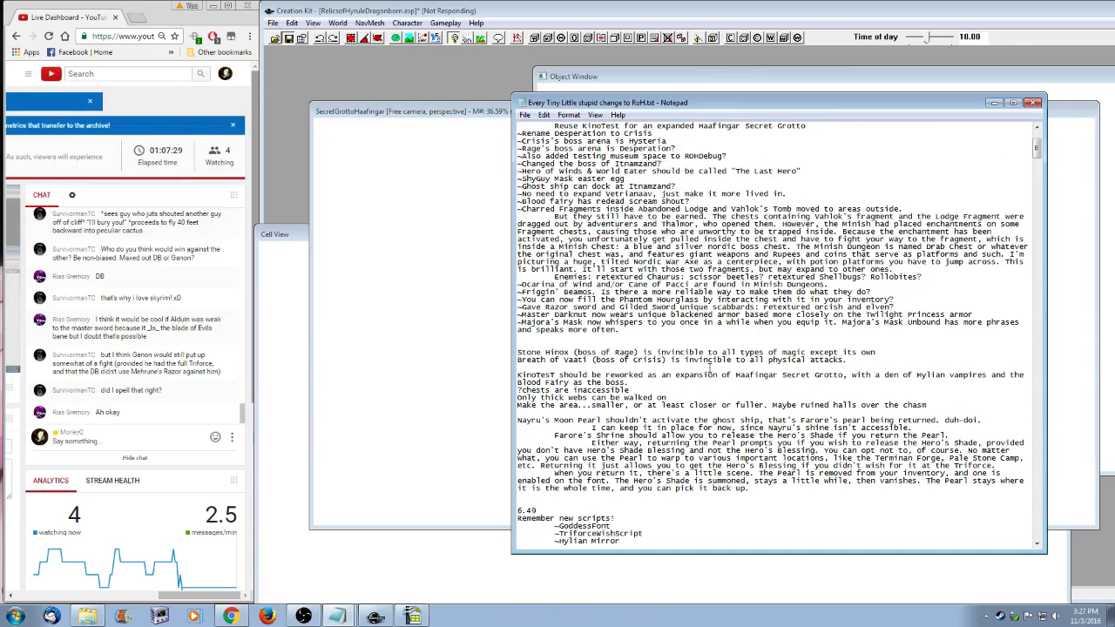
scroll(709, 368, up, 1)
scroll(812, 368, down, 3)
scroll(812, 368, down, 1)
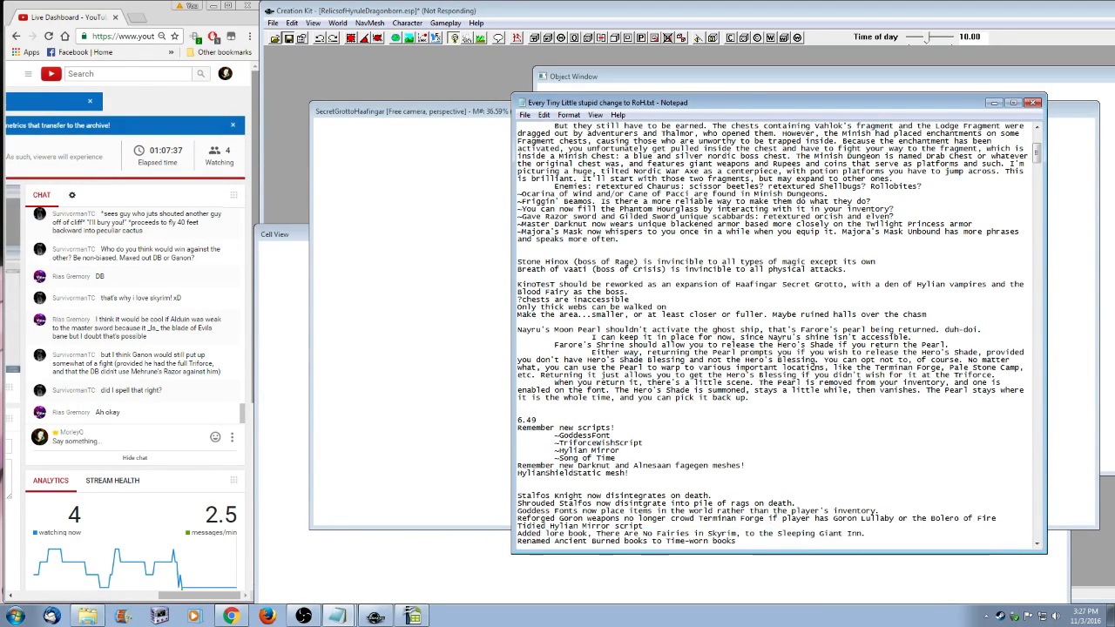
scroll(812, 368, down, 3)
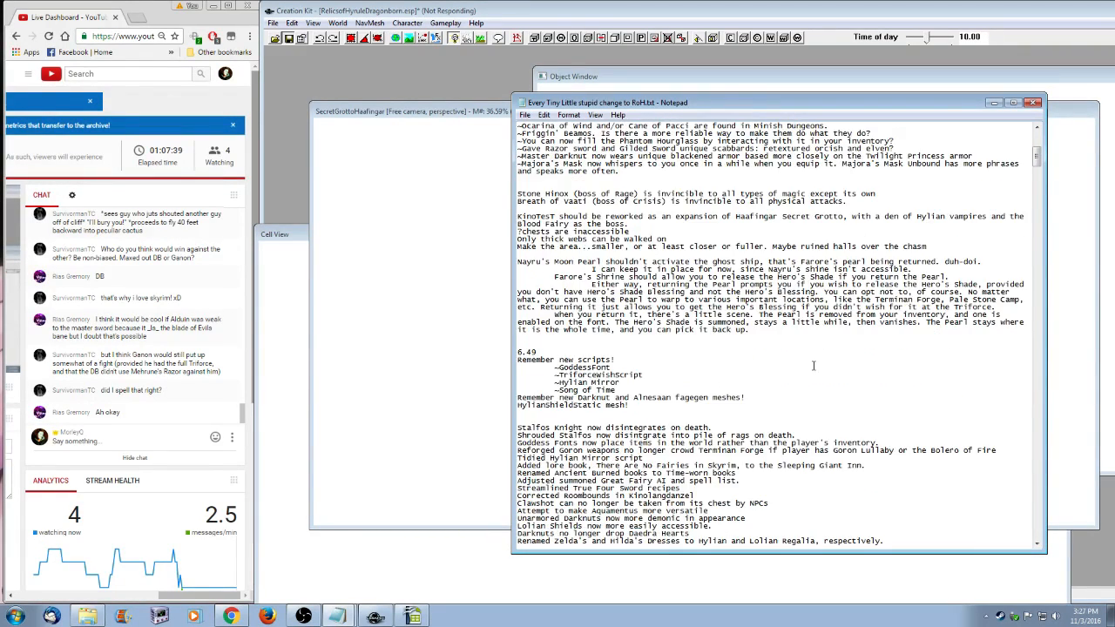
scroll(811, 366, down, 2)
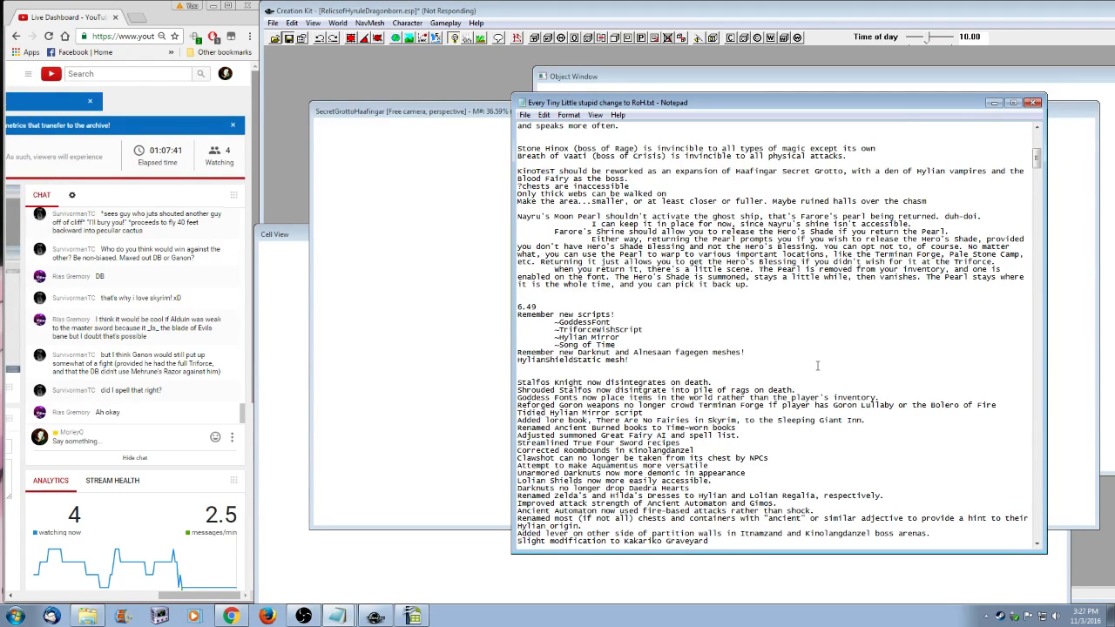
scroll(817, 366, down, 4)
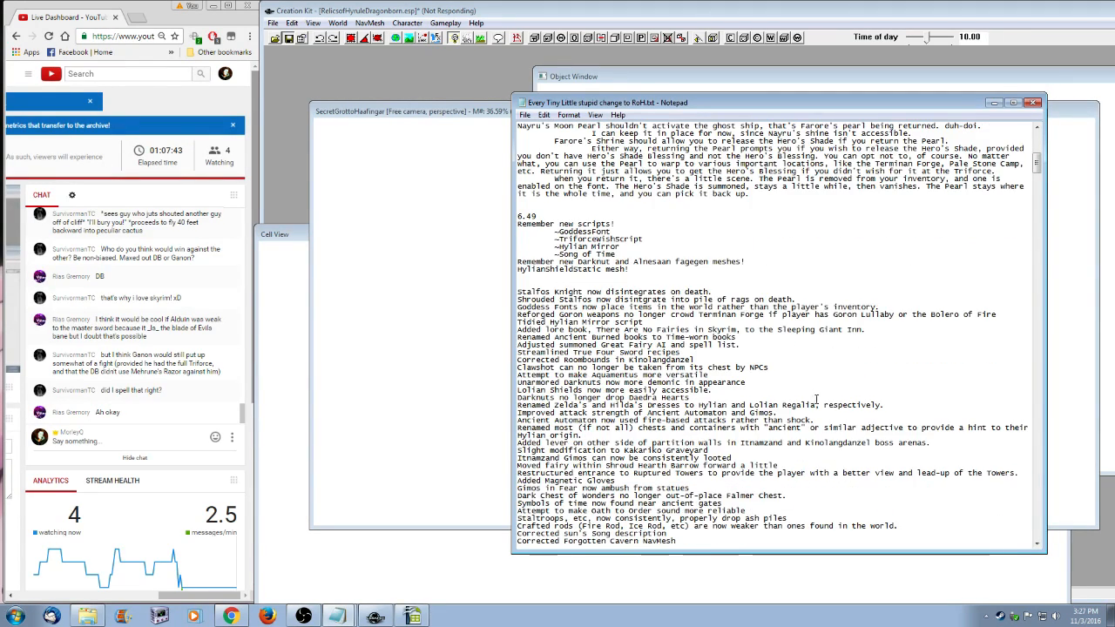
scroll(817, 399, down, 3)
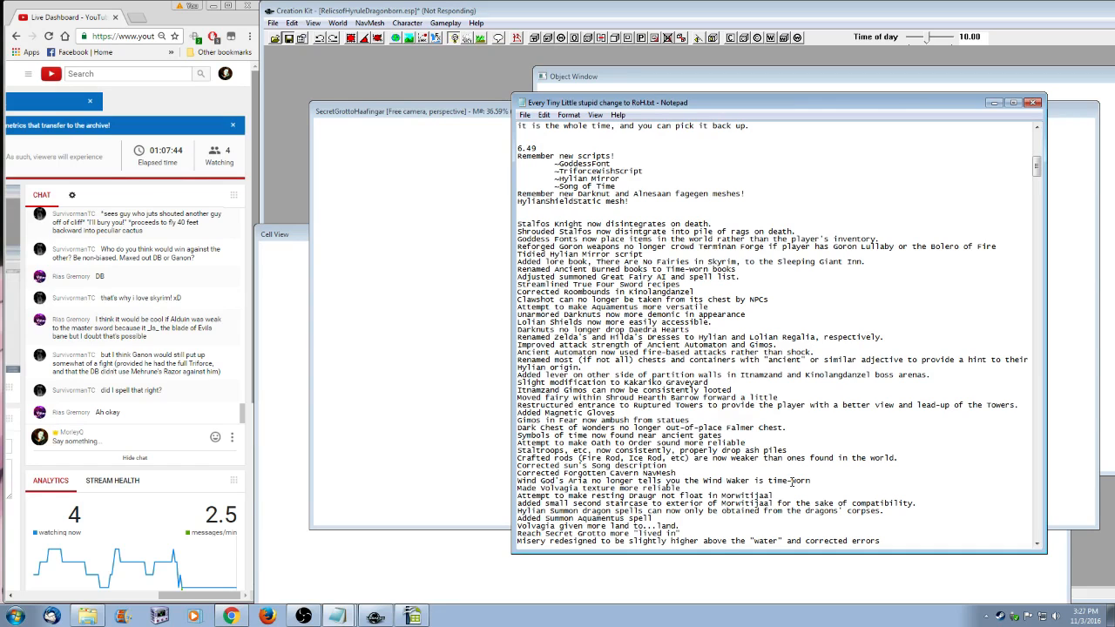
scroll(793, 481, down, 2)
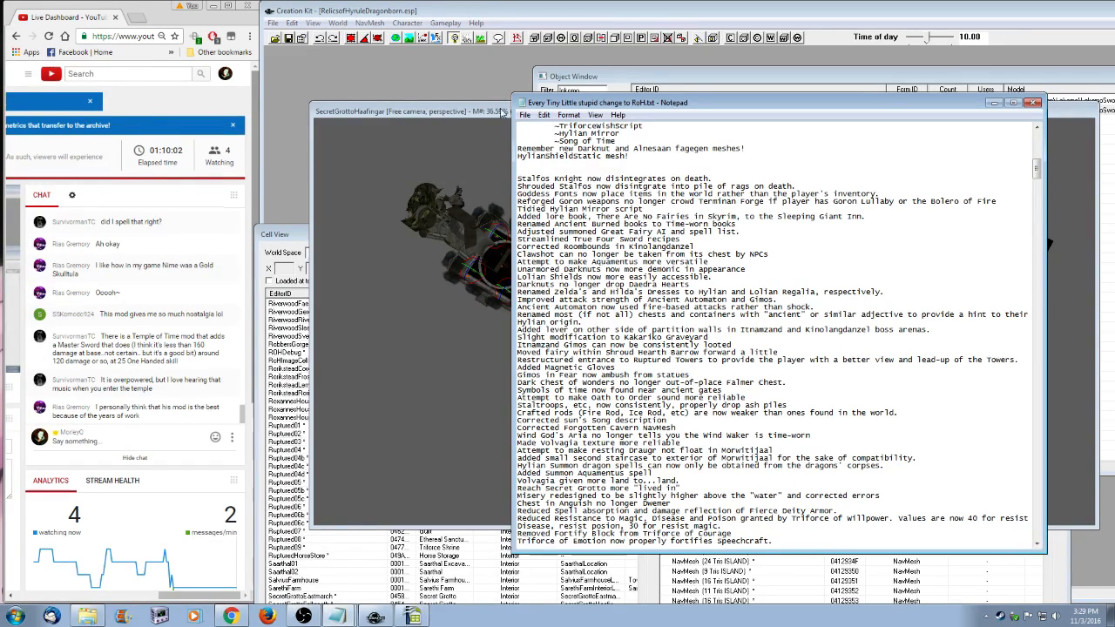
- Switch back to the Creation Kit's SecretGrottoHaafingar view and examine the layout of the blue blocks over the water
click(465, 114)
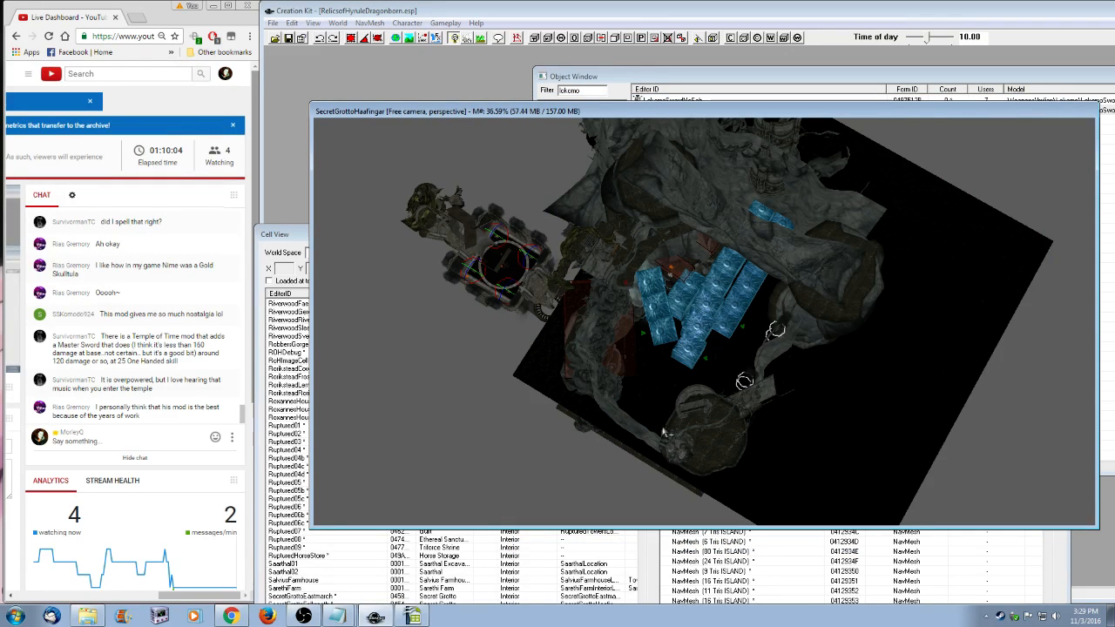
middle_drag(592, 351, 545, 427)
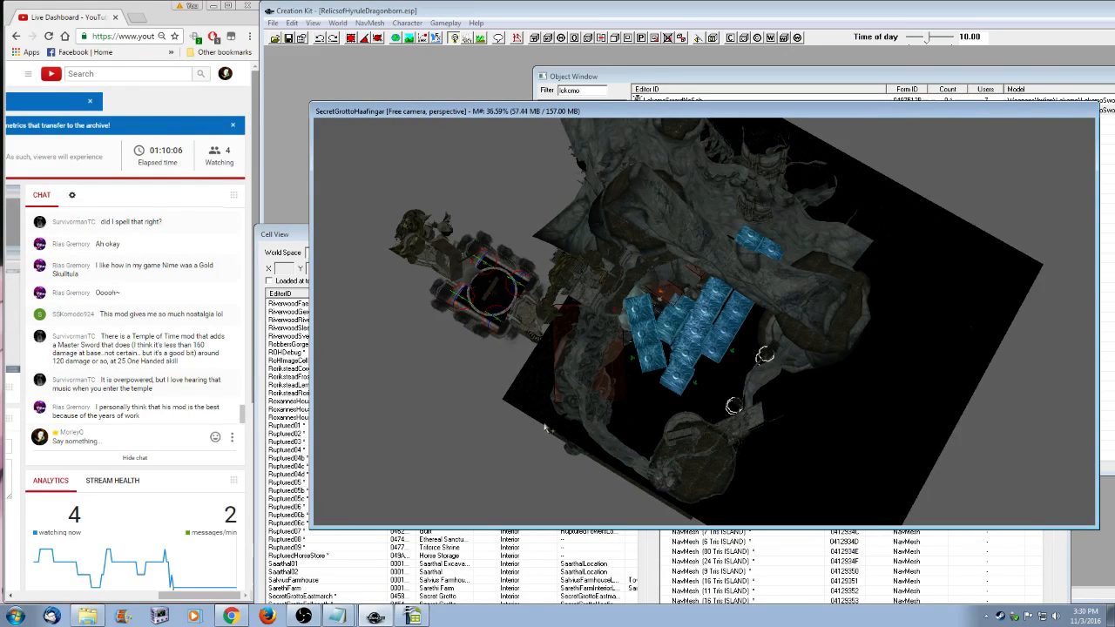
scroll(610, 440, up, 10)
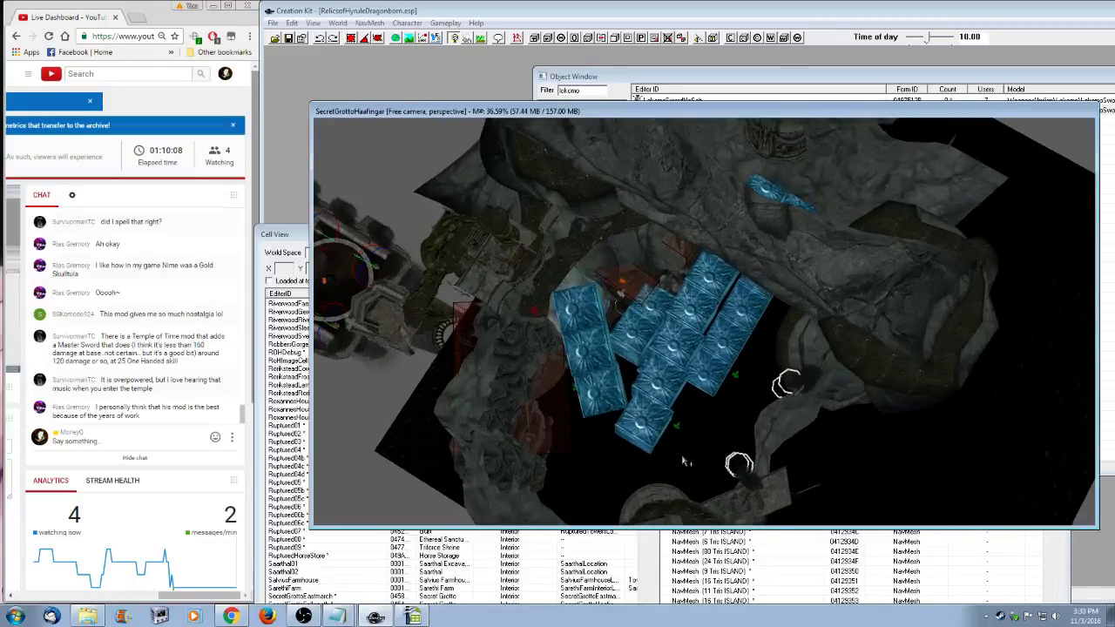
scroll(678, 454, up, 10)
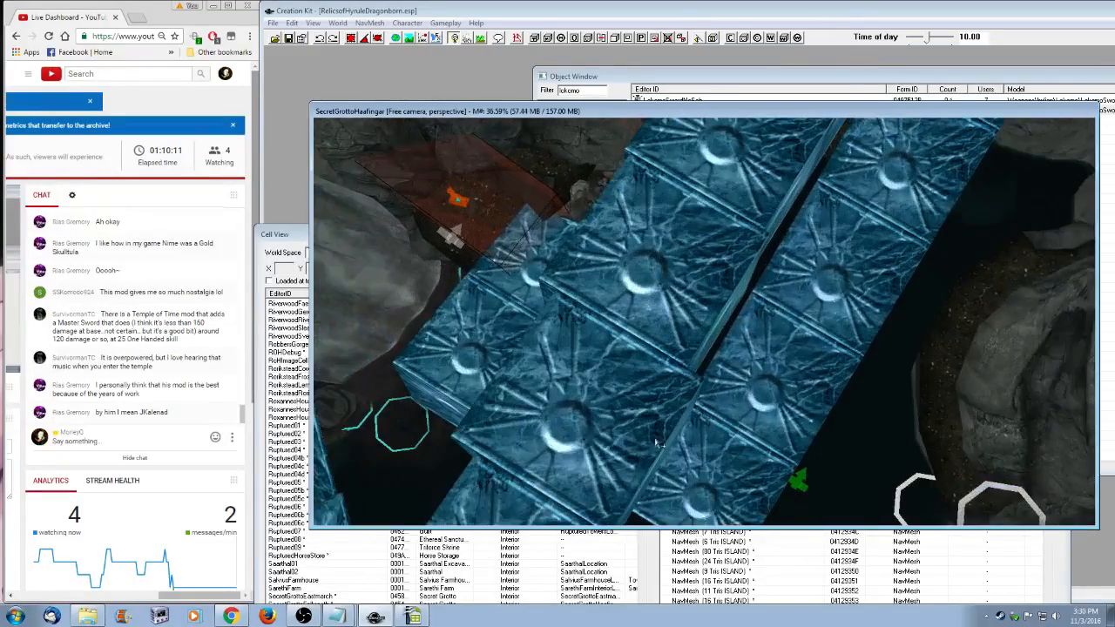
middle_drag(658, 445, 674, 436)
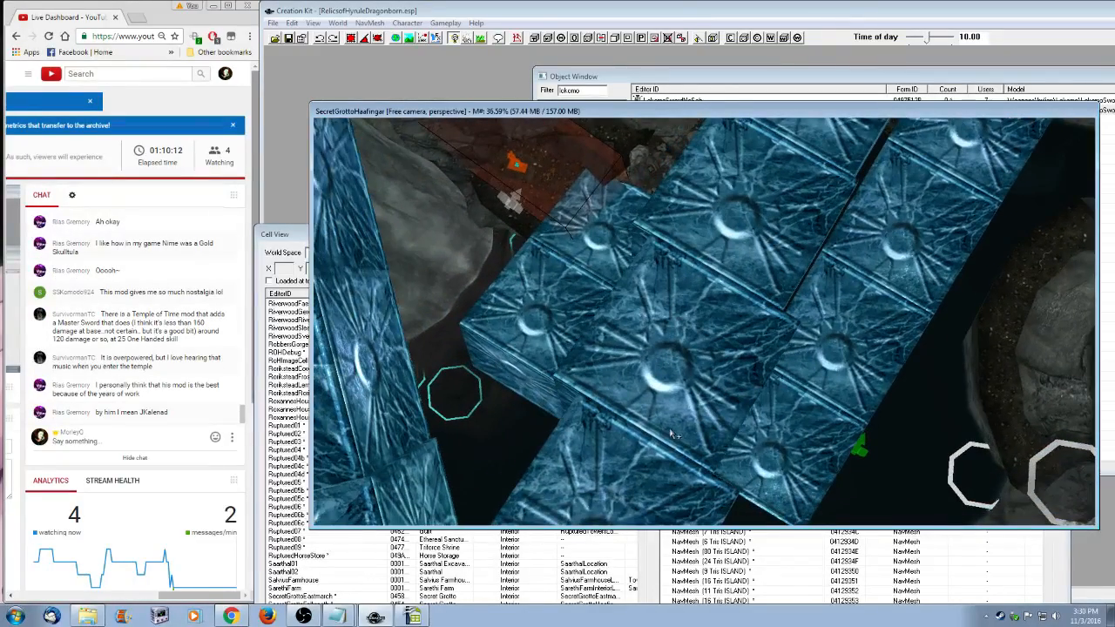
scroll(651, 435, down, 1)
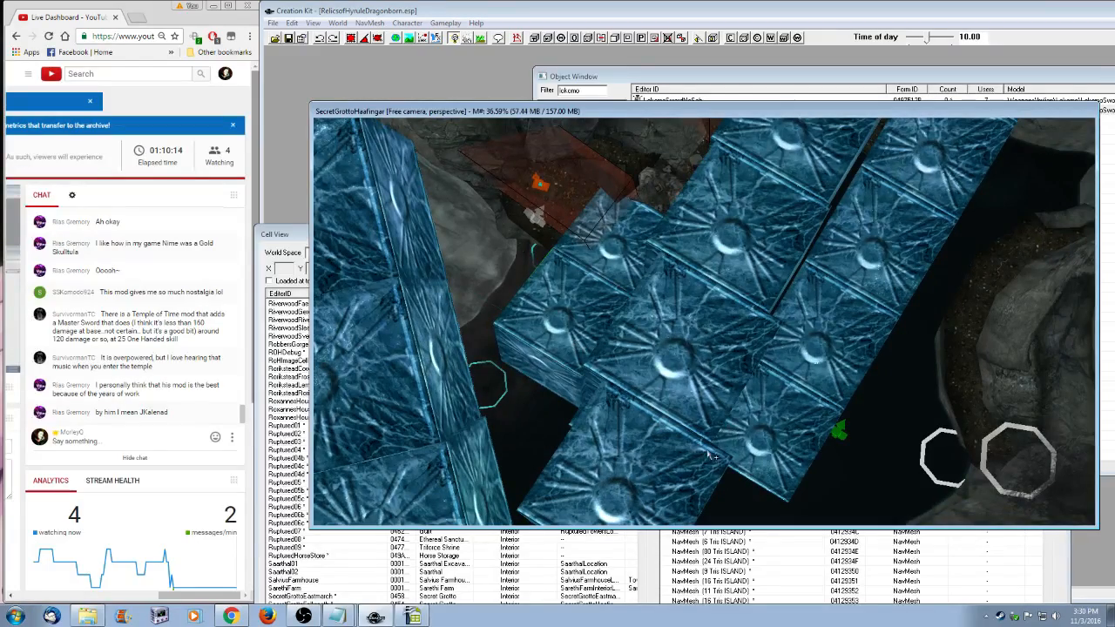
shift+middle_drag(720, 433, 874, 460)
shift+middle_drag(842, 494, 850, 488)
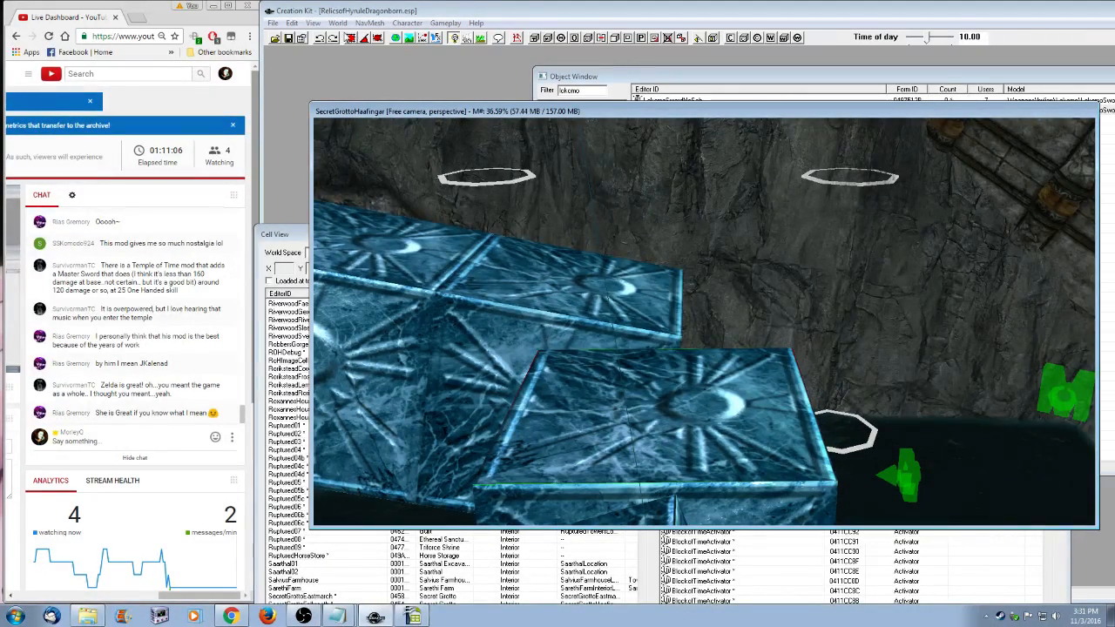
- Duplicate the front blue block and fit the copy flush beside the far end of the existing row
key(ctrl+d)
drag(691, 439, 797, 326)
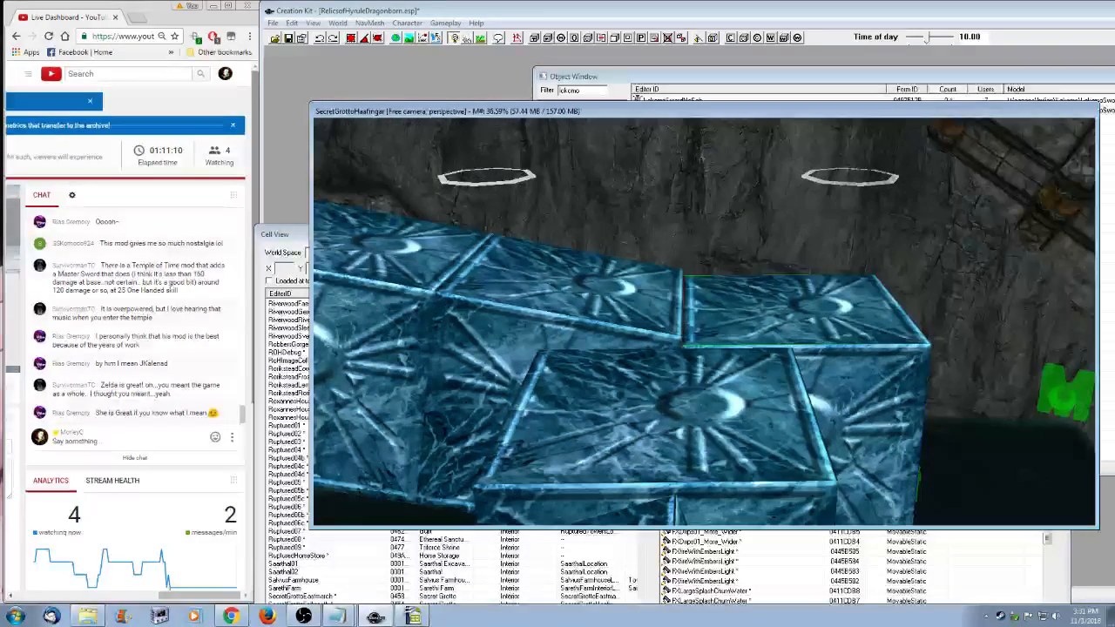
shift+middle_drag(797, 326, 811, 389)
scroll(796, 360, up, 3)
scroll(811, 389, up, 3)
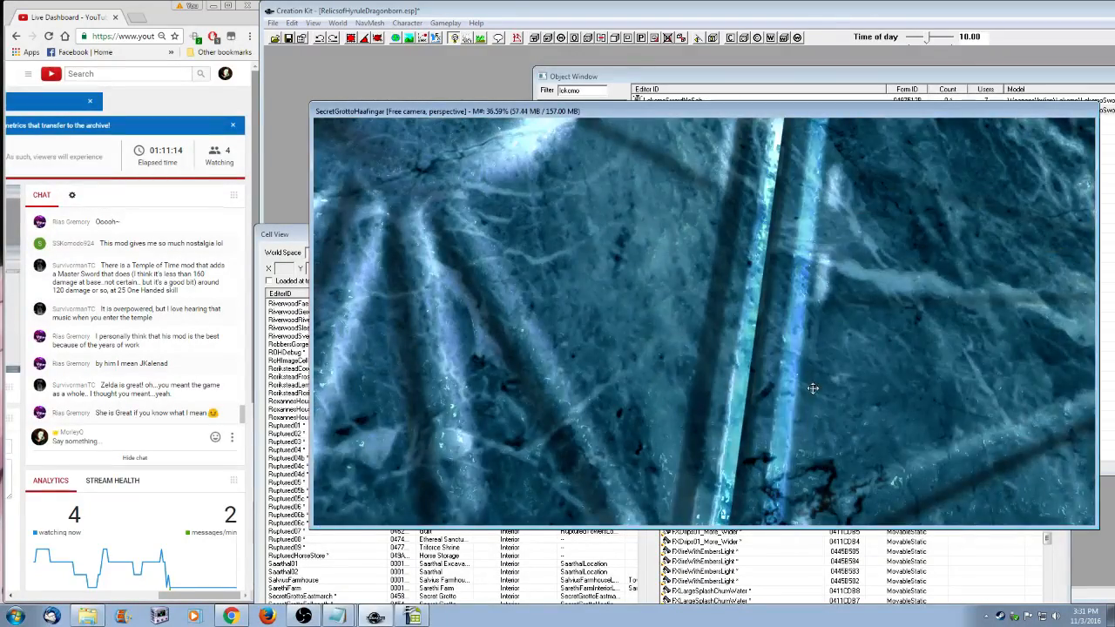
scroll(843, 383, down, 3)
drag(857, 369, 836, 412)
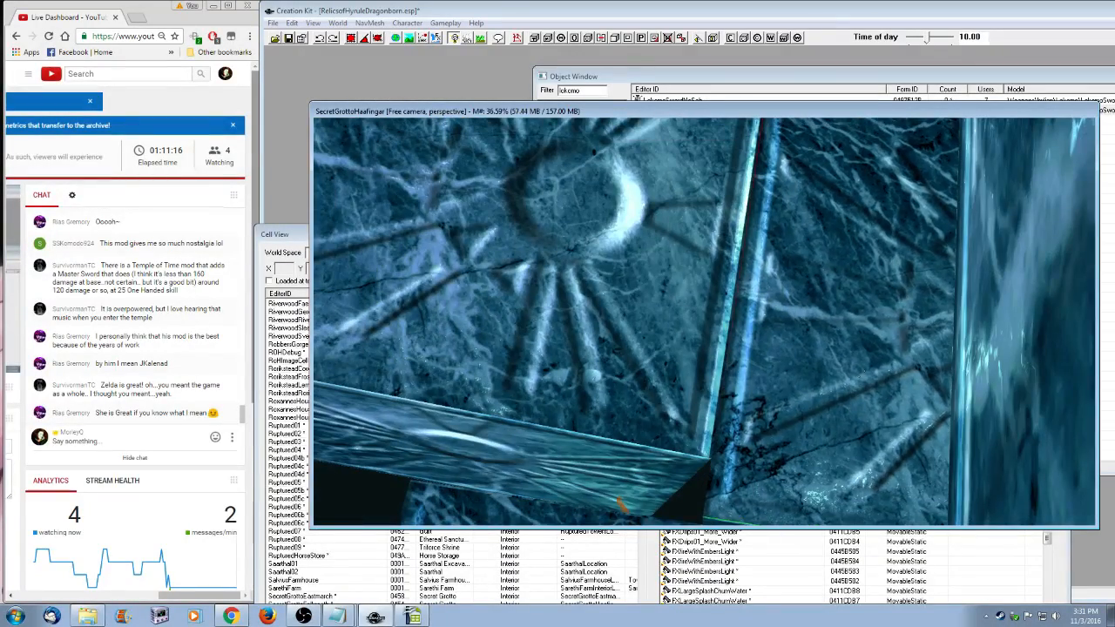
middle_drag(833, 412, 832, 377)
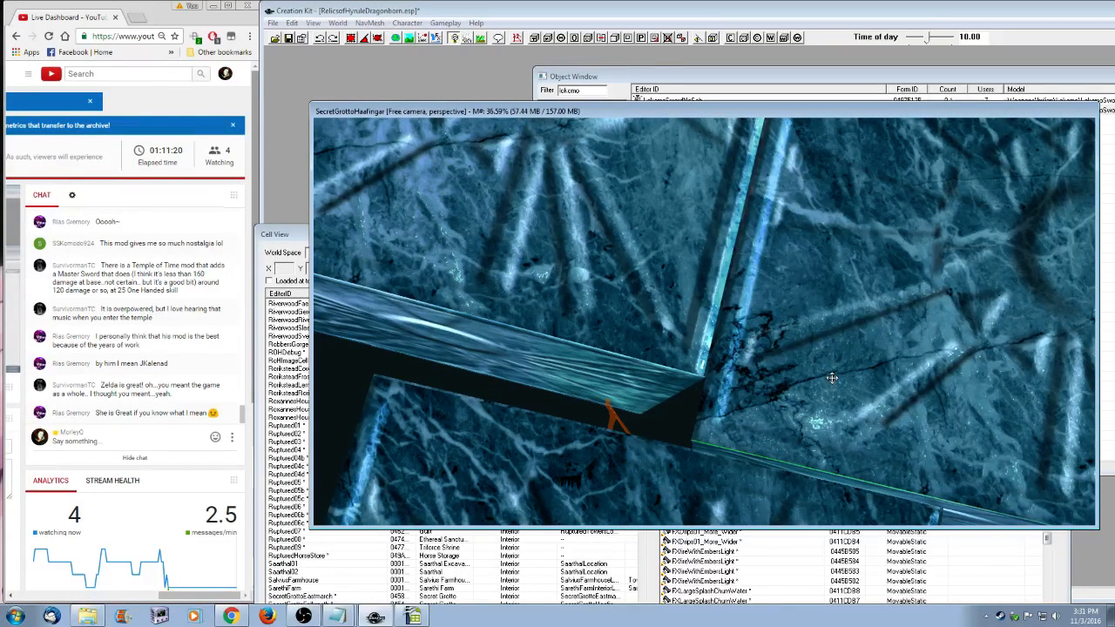
drag(832, 379, 834, 420)
- Slide the separate front block along the Y axis until it closes the gap with the neighbouring block group
shift+middle_drag(849, 428, 941, 406)
scroll(889, 414, down, 5)
shift+middle_drag(823, 428, 679, 449)
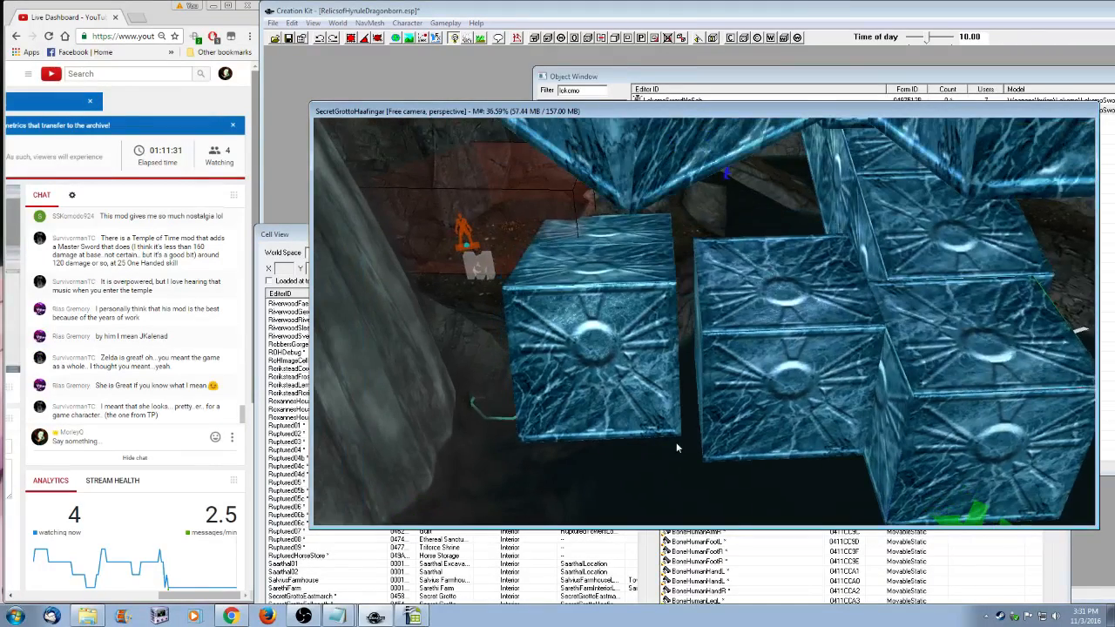
scroll(676, 443, up, 4)
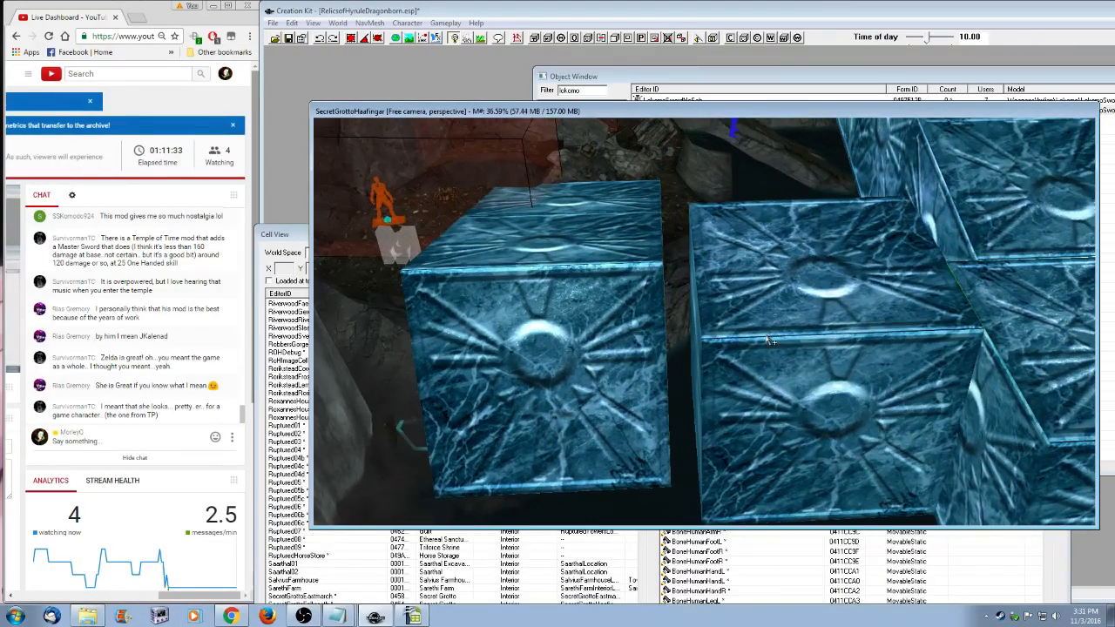
shift+middle_drag(782, 403, 817, 398)
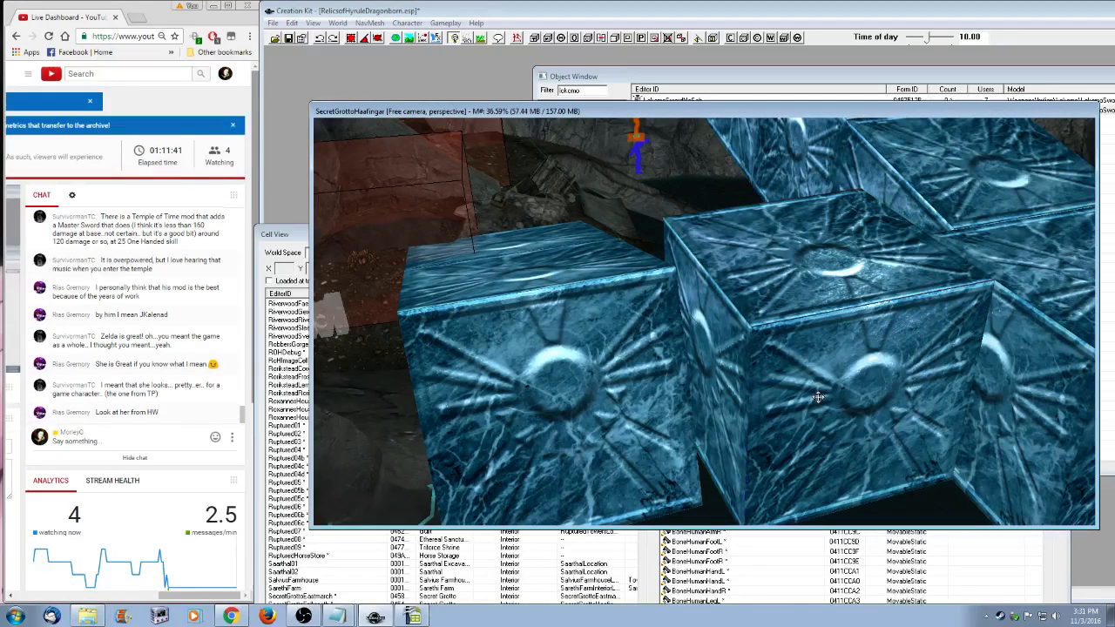
shift+middle_drag(817, 397, 710, 414)
click(582, 385)
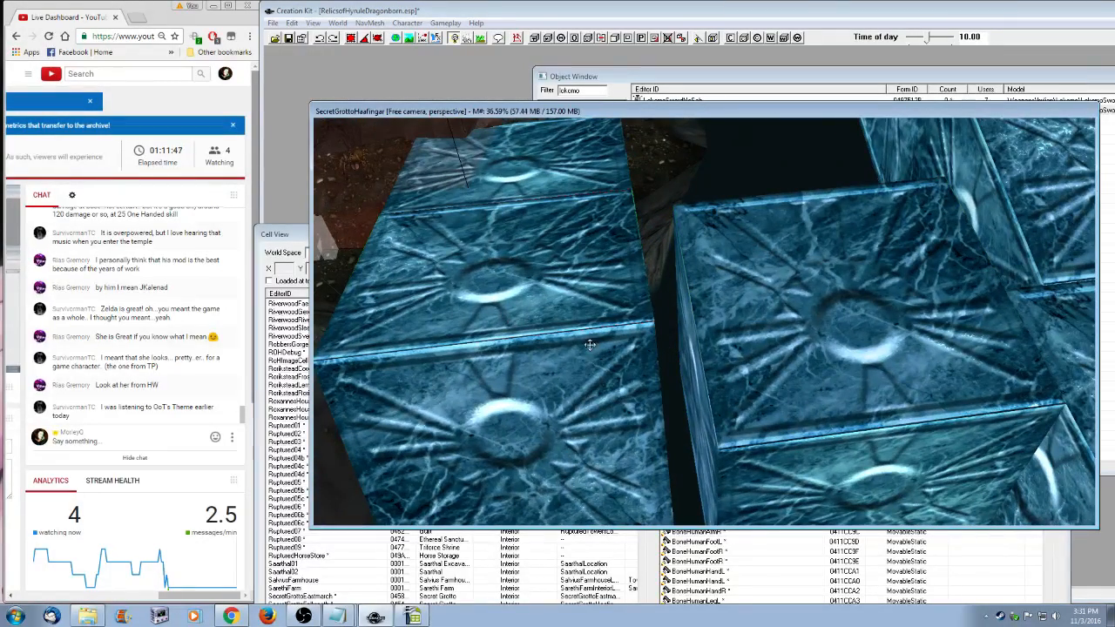
key(x)
key(y)
drag(586, 469, 683, 453)
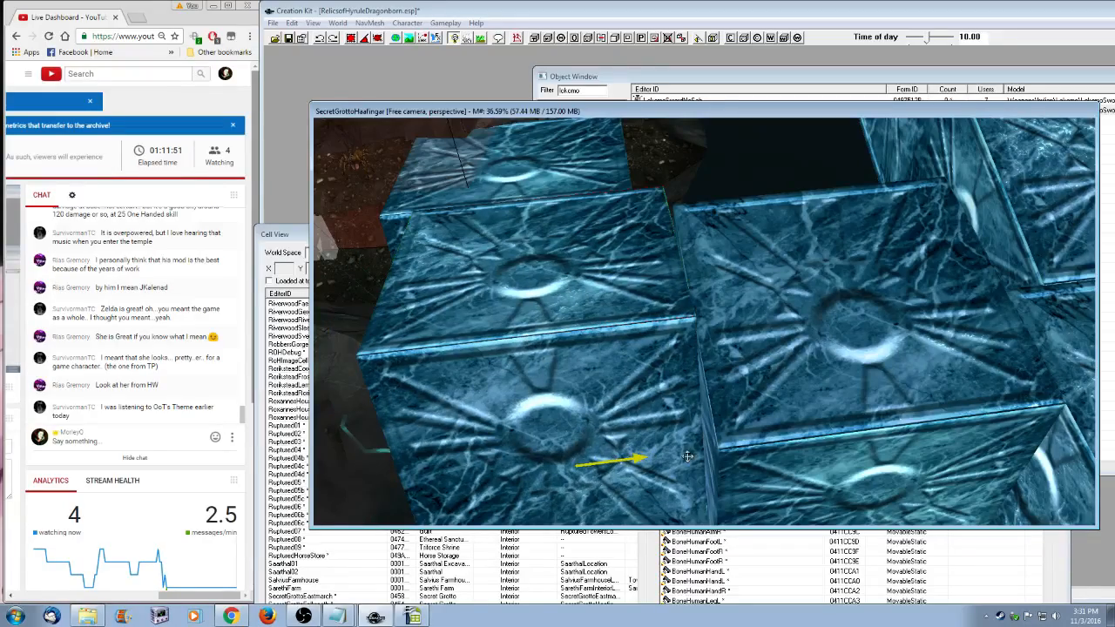
- Turn on navmesh editing and inspect the navmesh coverage on the block tops
shift+middle_drag(683, 453, 592, 384)
click(516, 38)
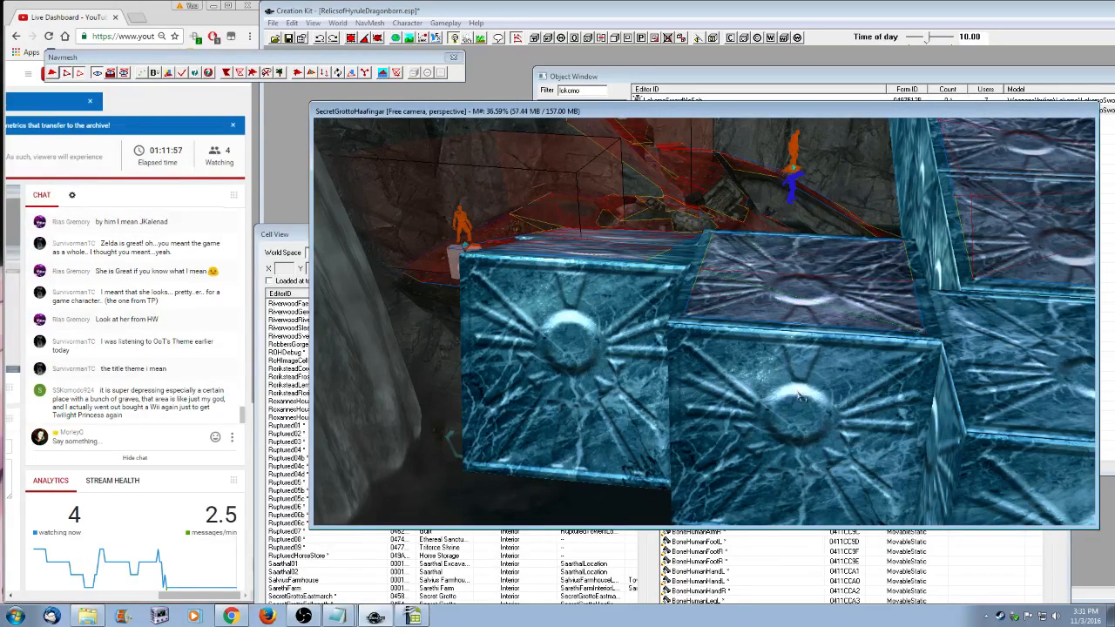
shift+middle_drag(773, 427, 784, 405)
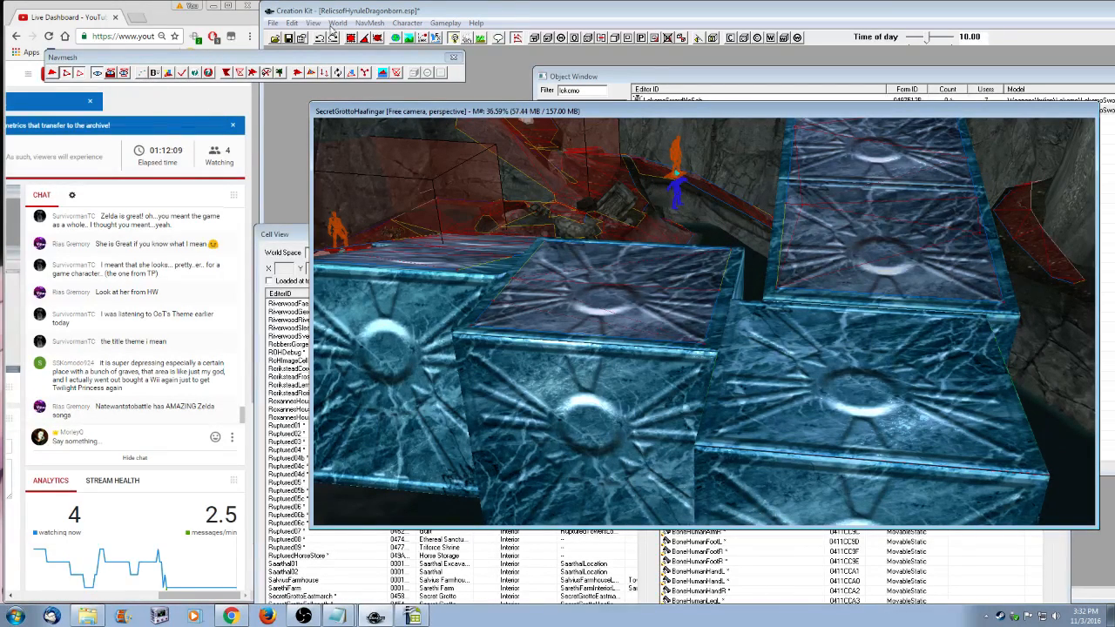
- Try object-based and Recast-based navmesh generation for the grotto cell, leaving the Recast options unchanged
click(368, 23)
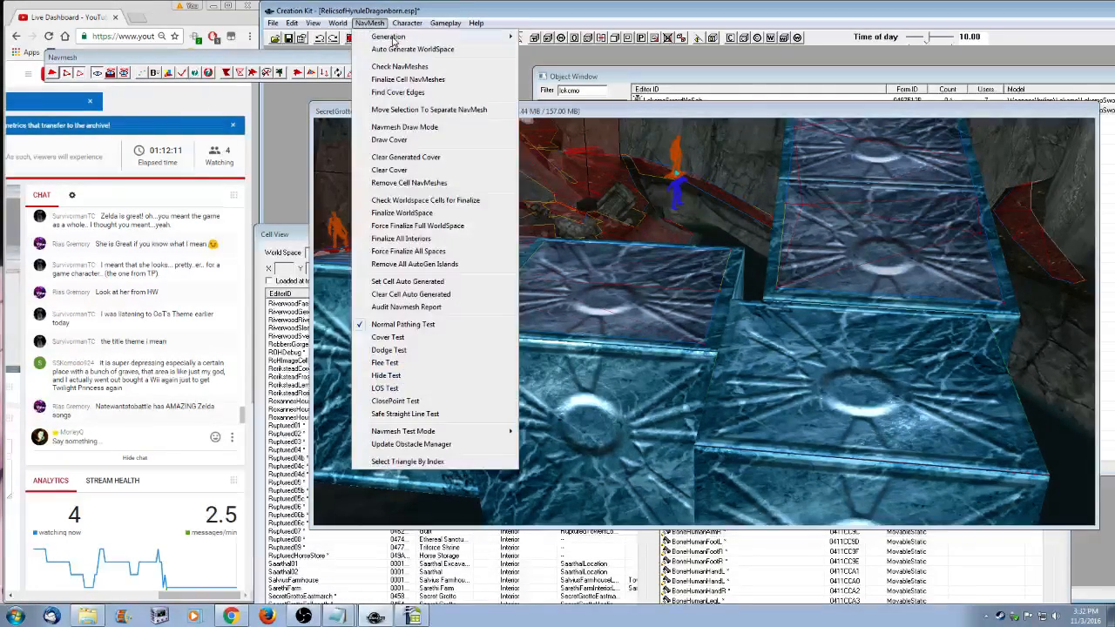
mouse_move(394, 37)
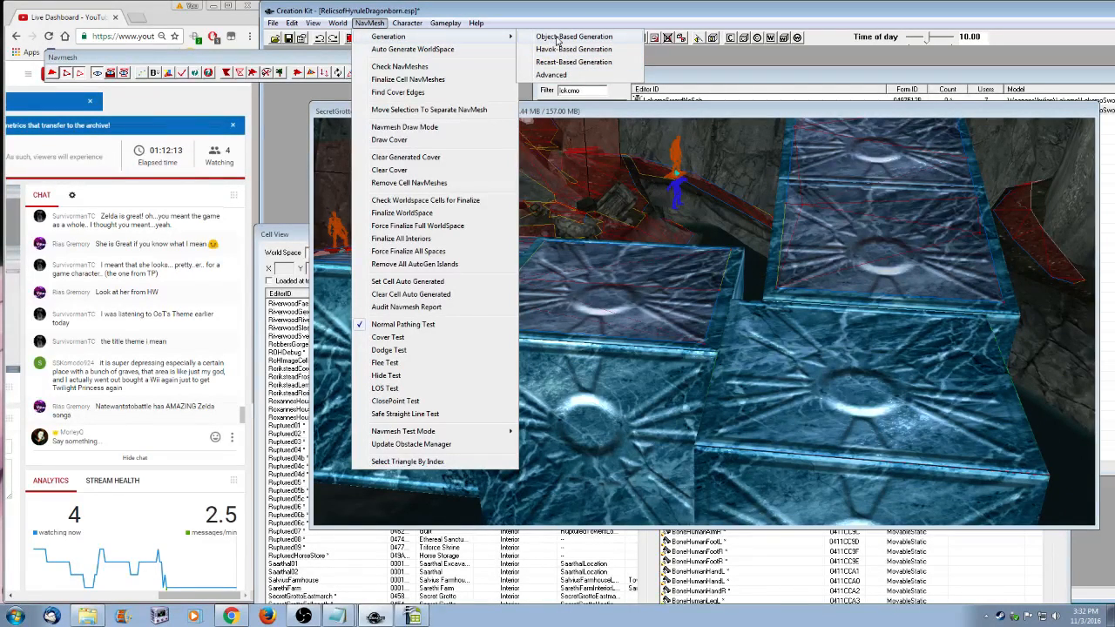
click(573, 37)
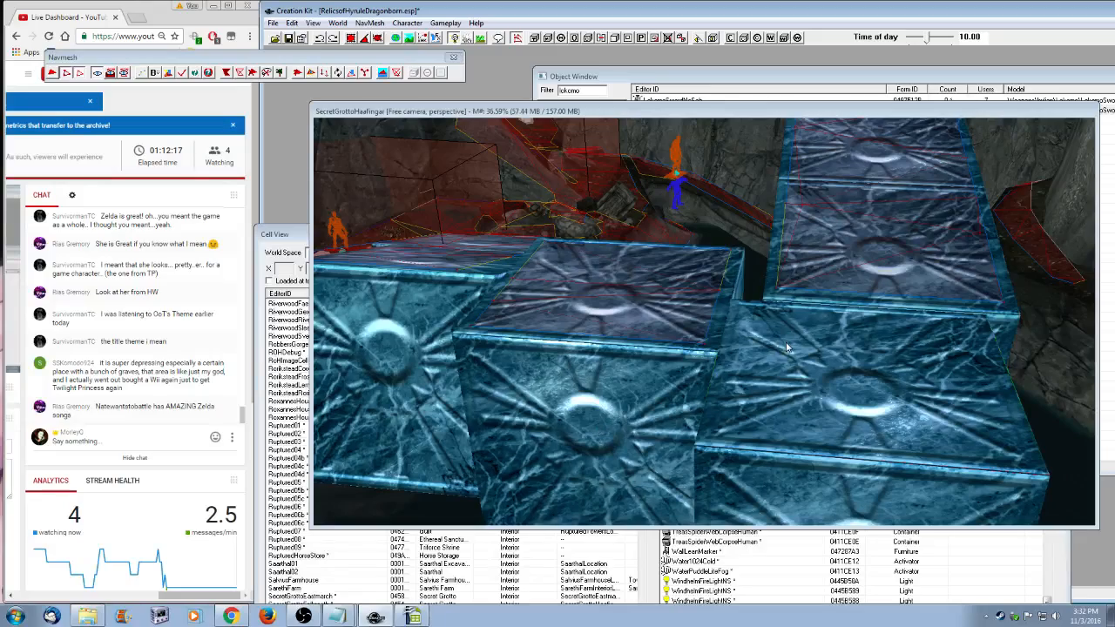
shift+middle_drag(811, 399, 838, 403)
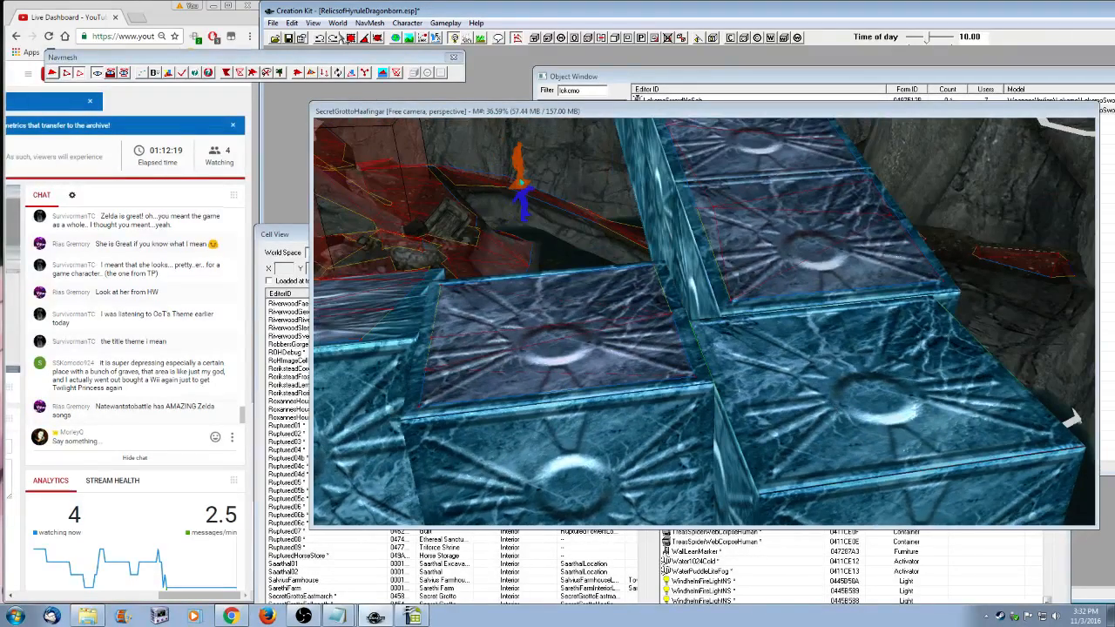
click(370, 23)
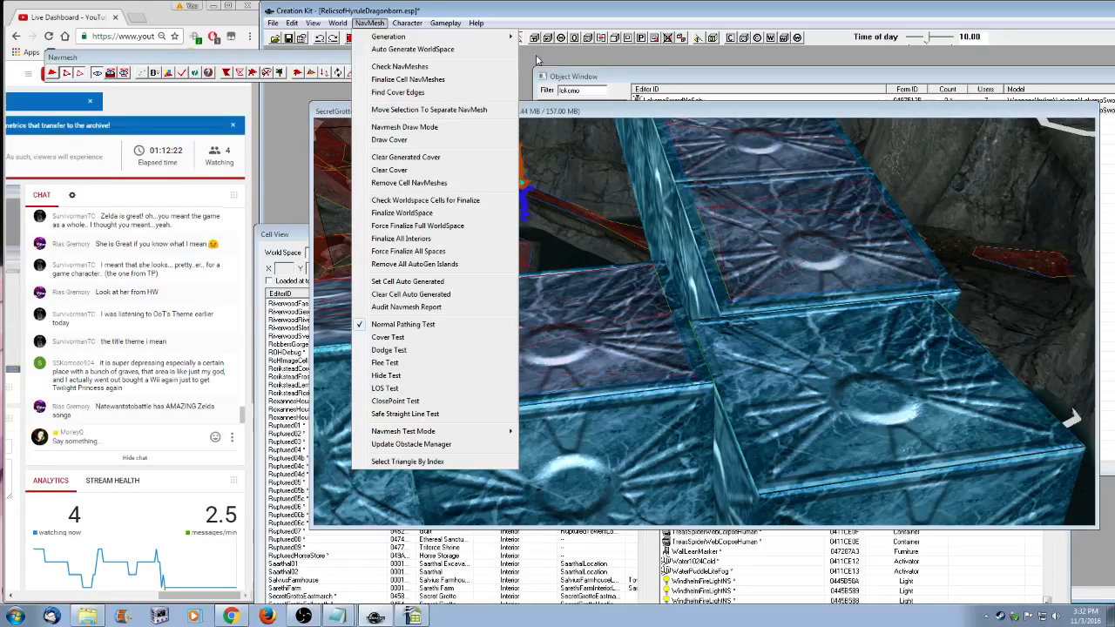
mouse_move(471, 37)
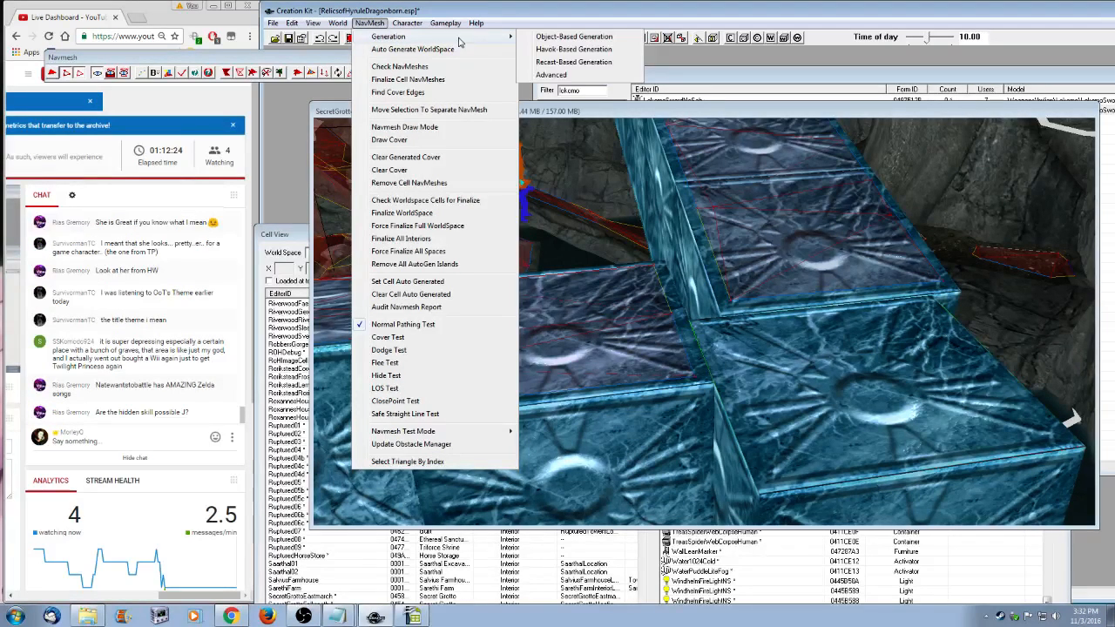
click(575, 48)
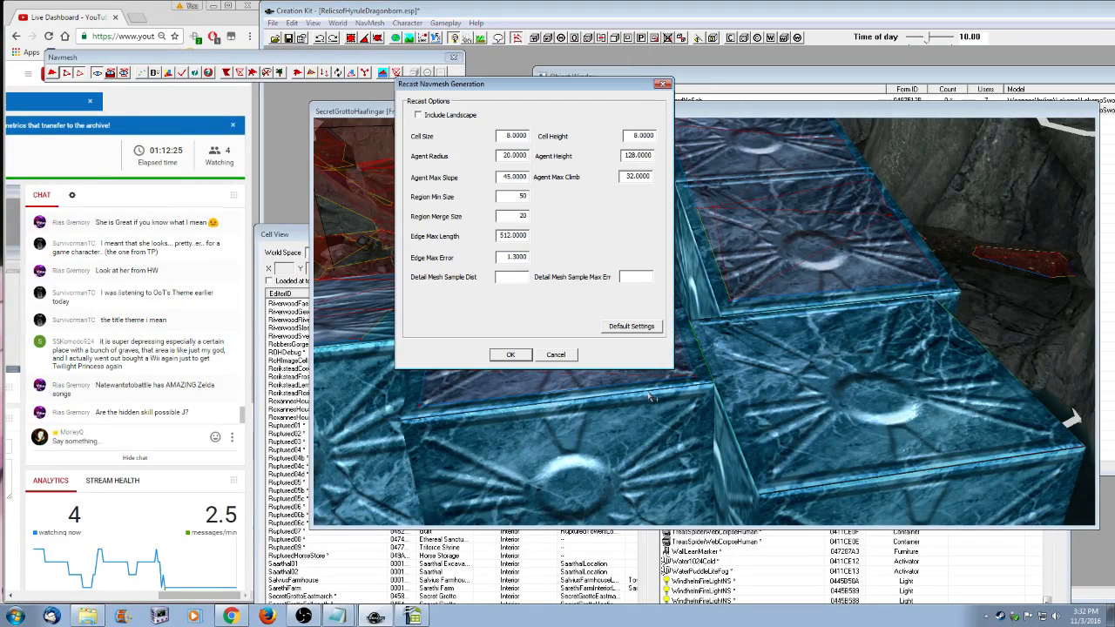
click(514, 353)
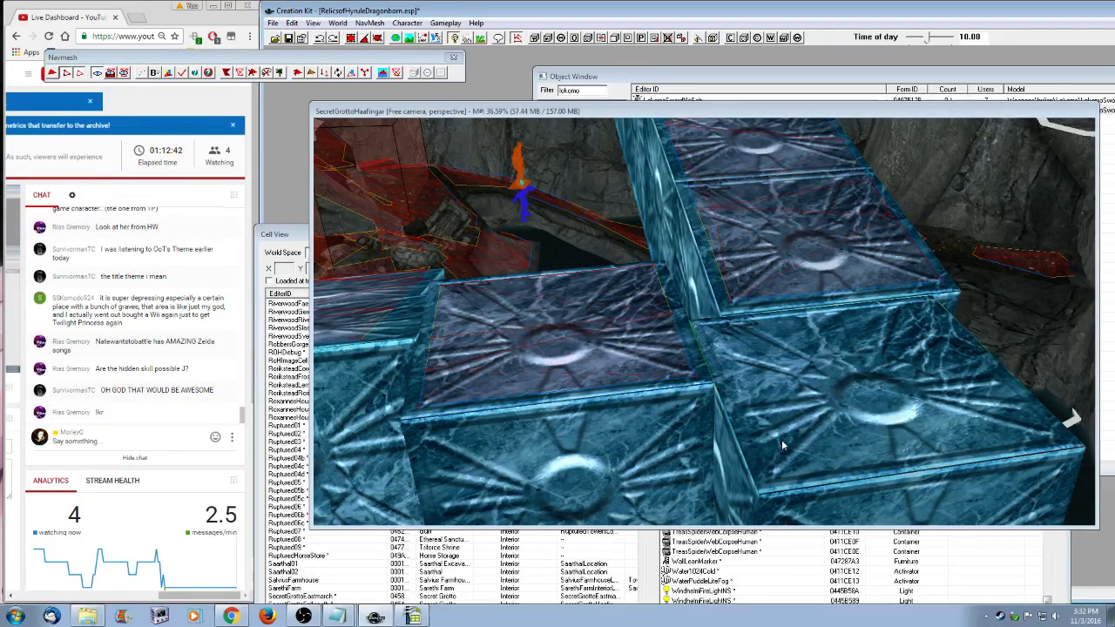
- Cover the duplicated block's top with navmesh and bridge it to the adjacent block's mesh with a triangle
click(781, 439)
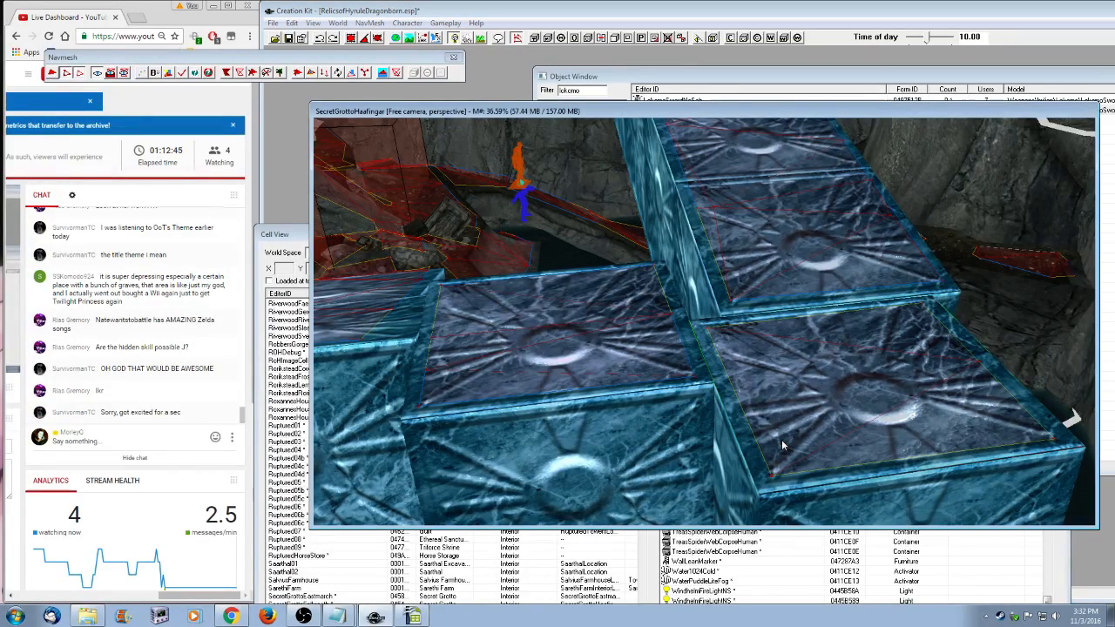
scroll(781, 439, up, 5)
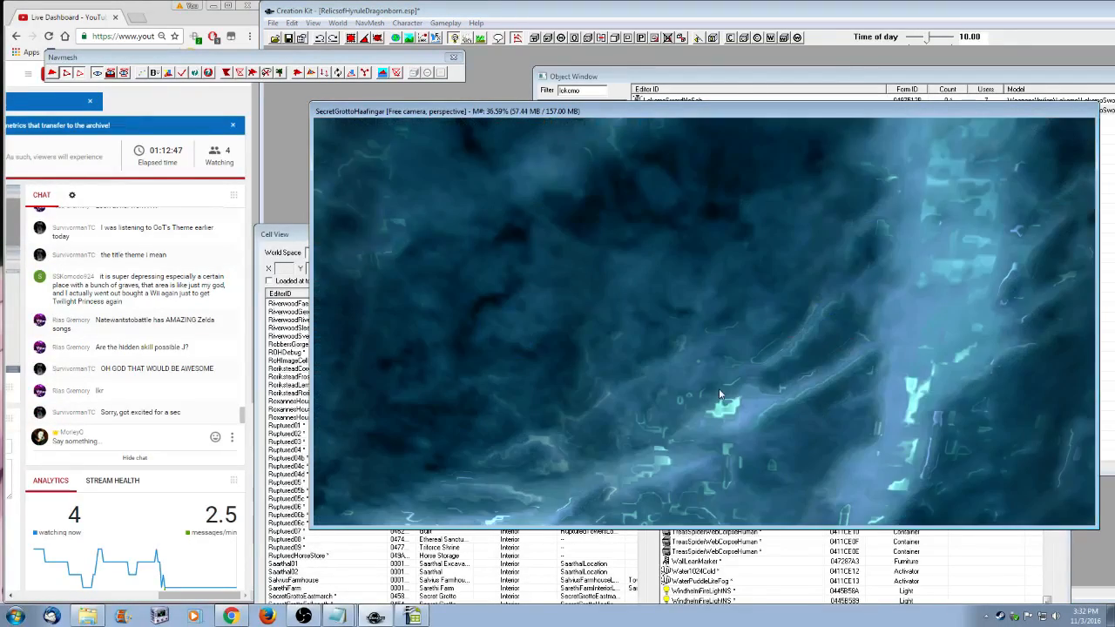
scroll(741, 416, down, 5)
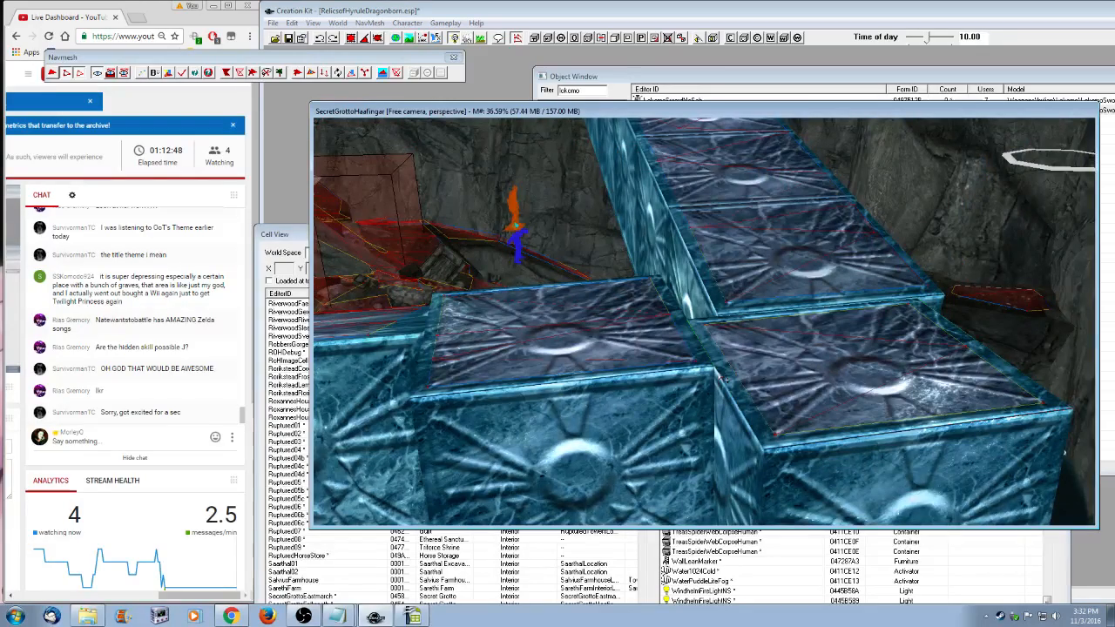
shift+middle_drag(723, 379, 694, 343)
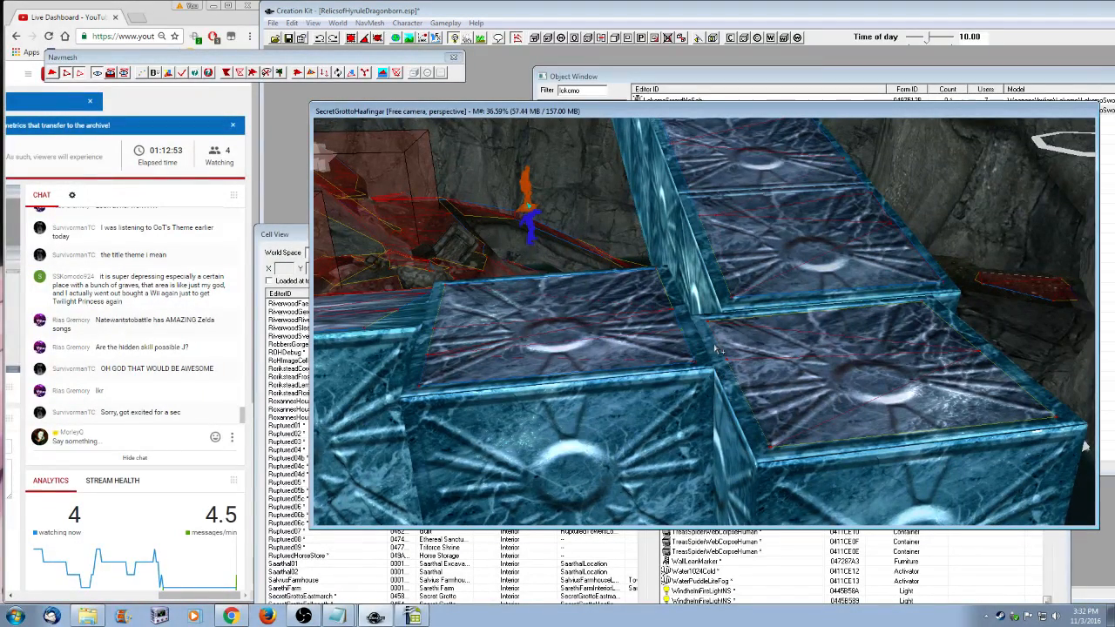
key(a)
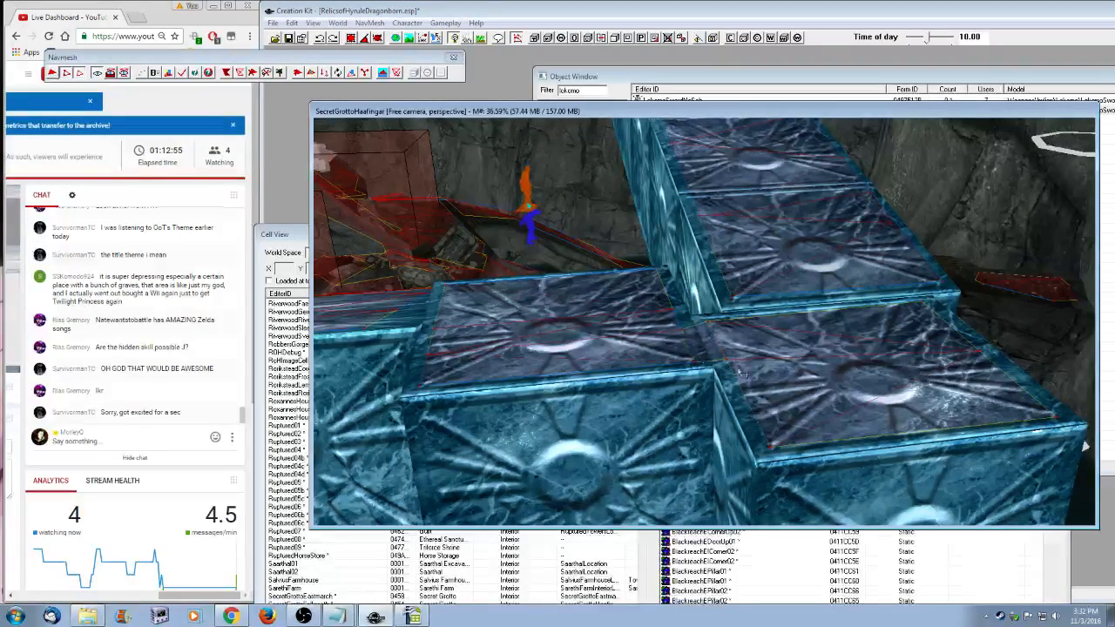
- Link the navmesh across the seams between the adjoining block tops, including the moved block
scroll(846, 409, up, 5)
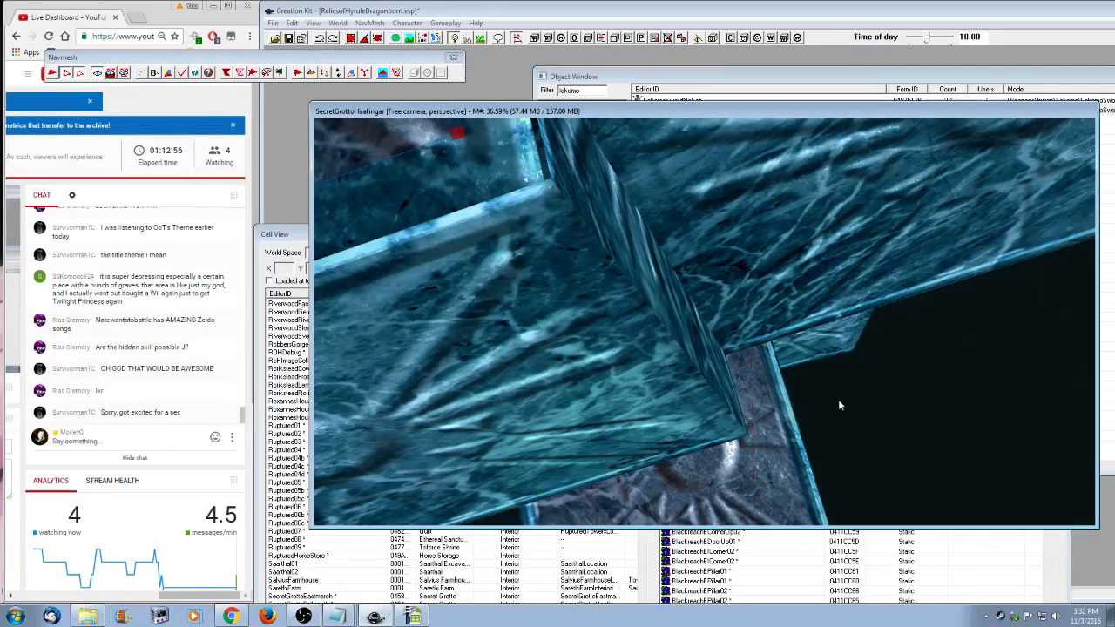
shift+middle_drag(838, 399, 672, 313)
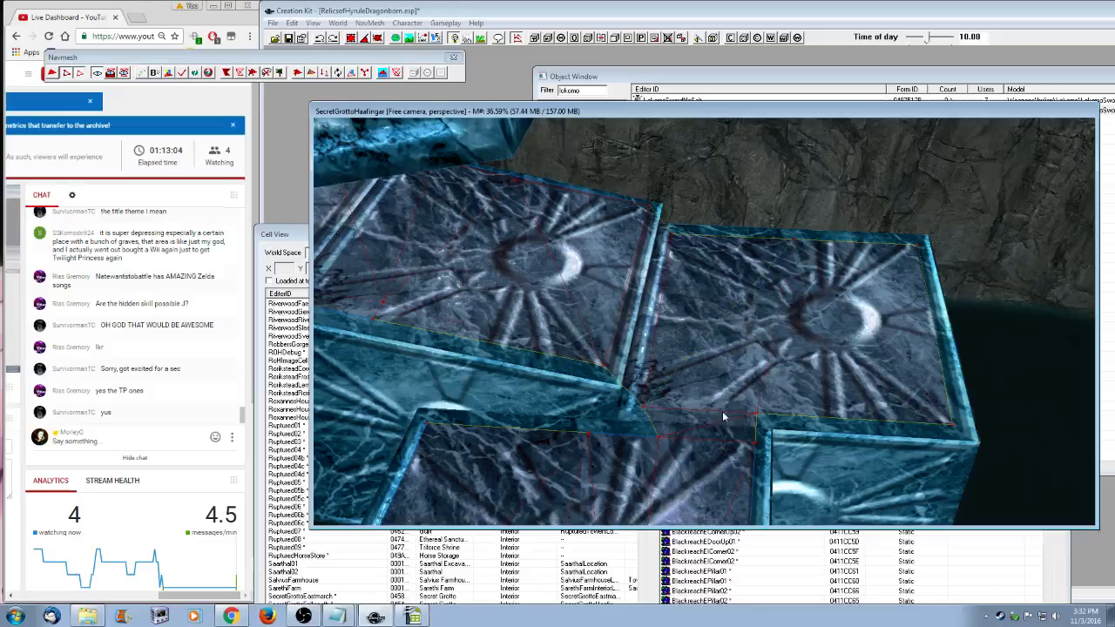
shift+middle_drag(722, 415, 634, 279)
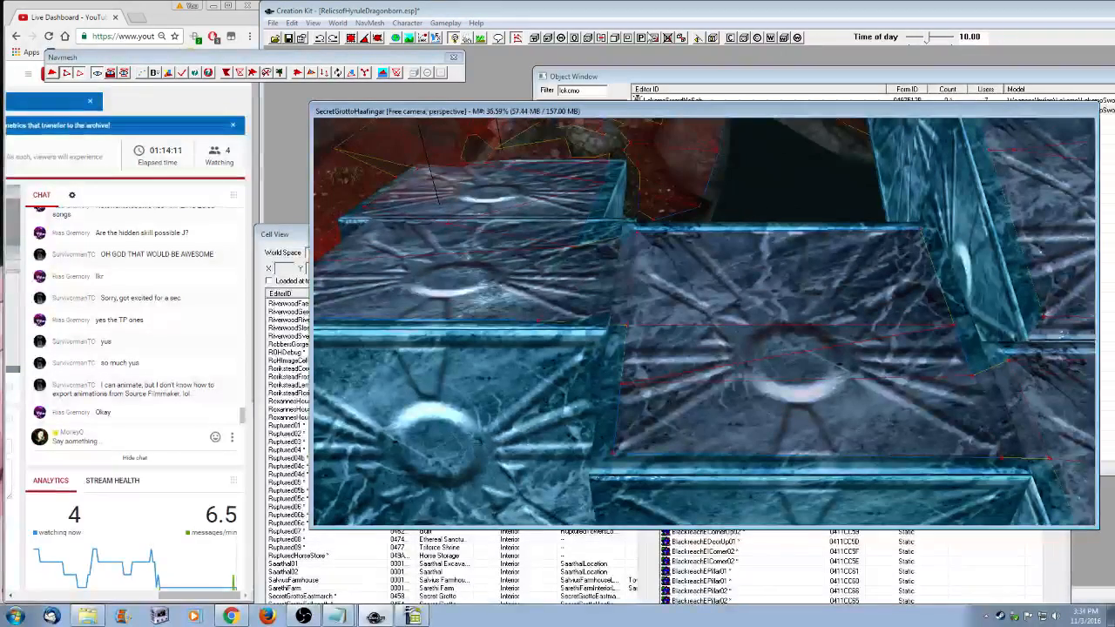
mouse_move(442, 252)
middle_down()
mouse_move(499, 269)
mouse_move(649, 244)
middle_up()
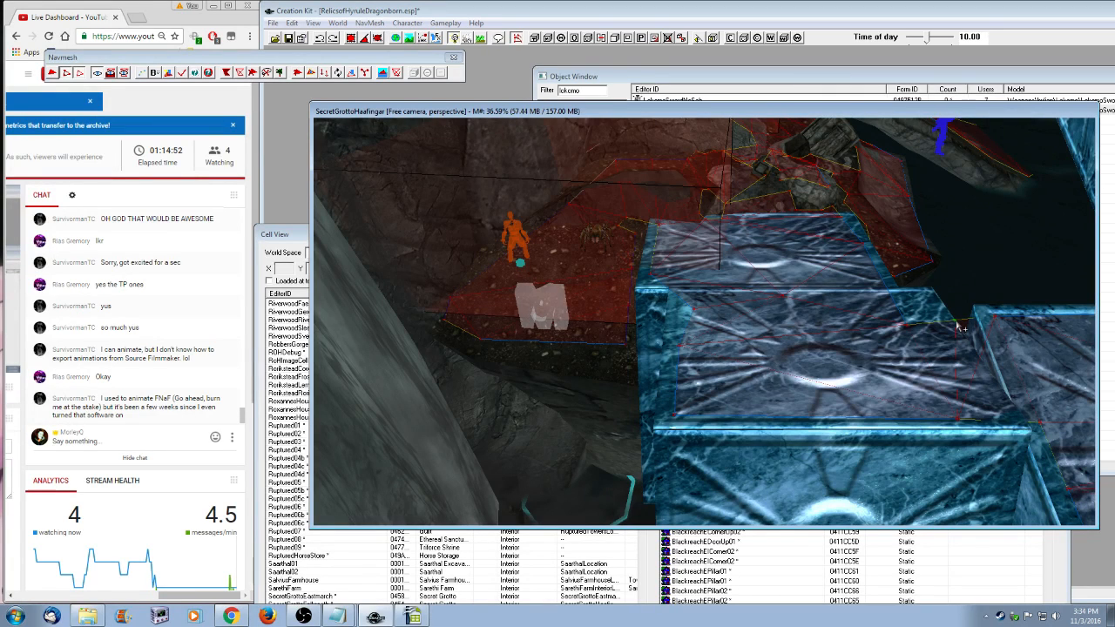
- Switch to Chrome and open the Zelda Wiki main page in a new tab by searching for "zelda wiki"
click(231, 616)
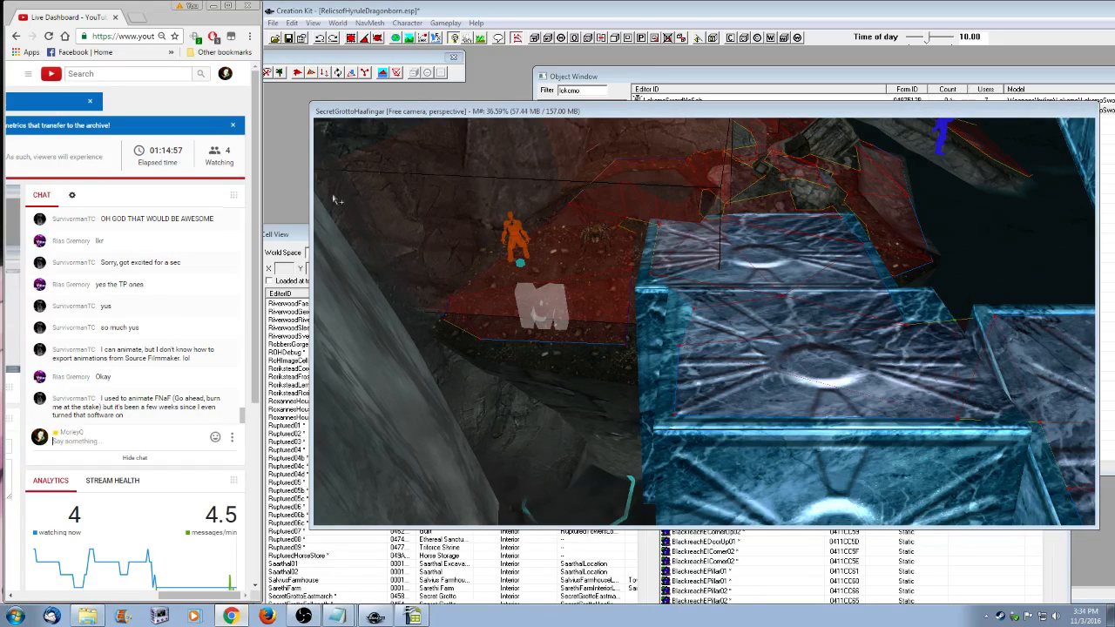
click(137, 18)
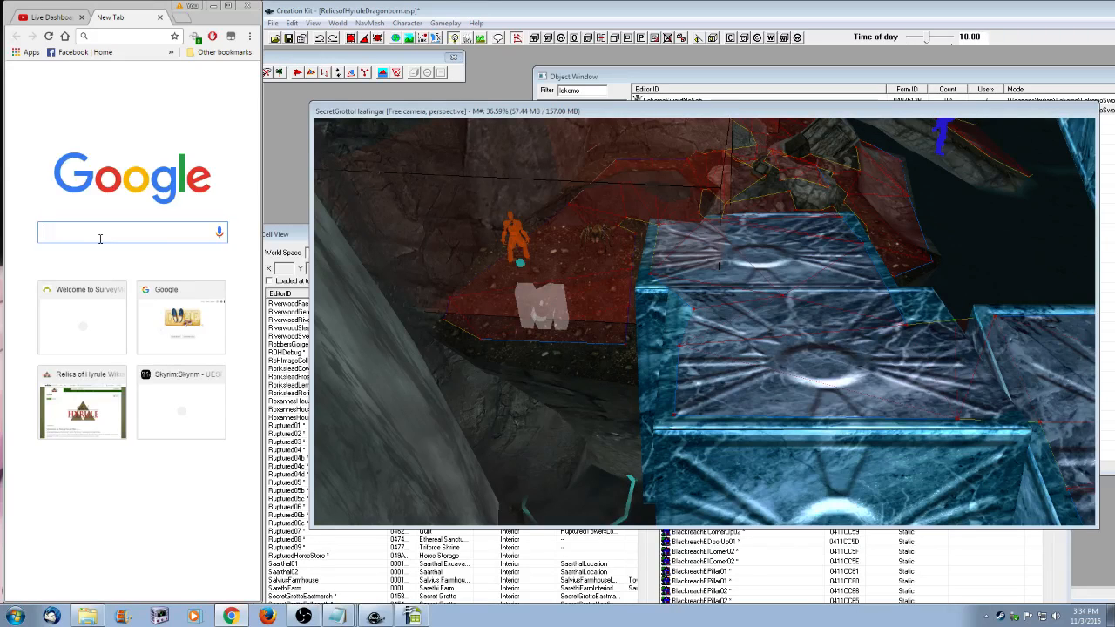
text(zelda wiki)
key(Return)
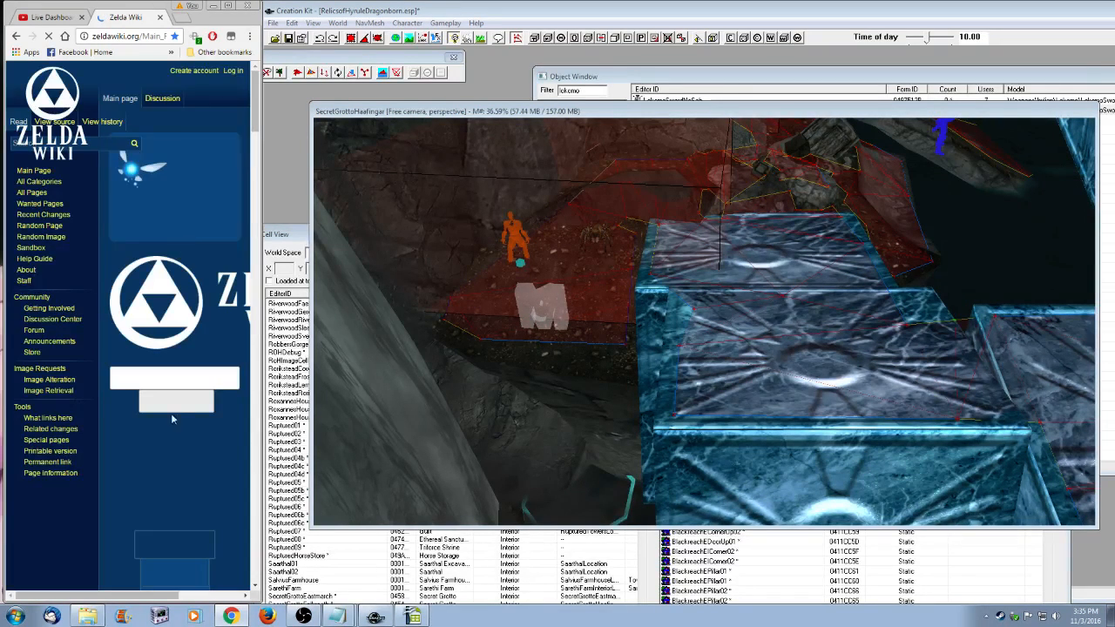
- Search the wiki for "swordsman's scroll" and open its article
click(161, 378)
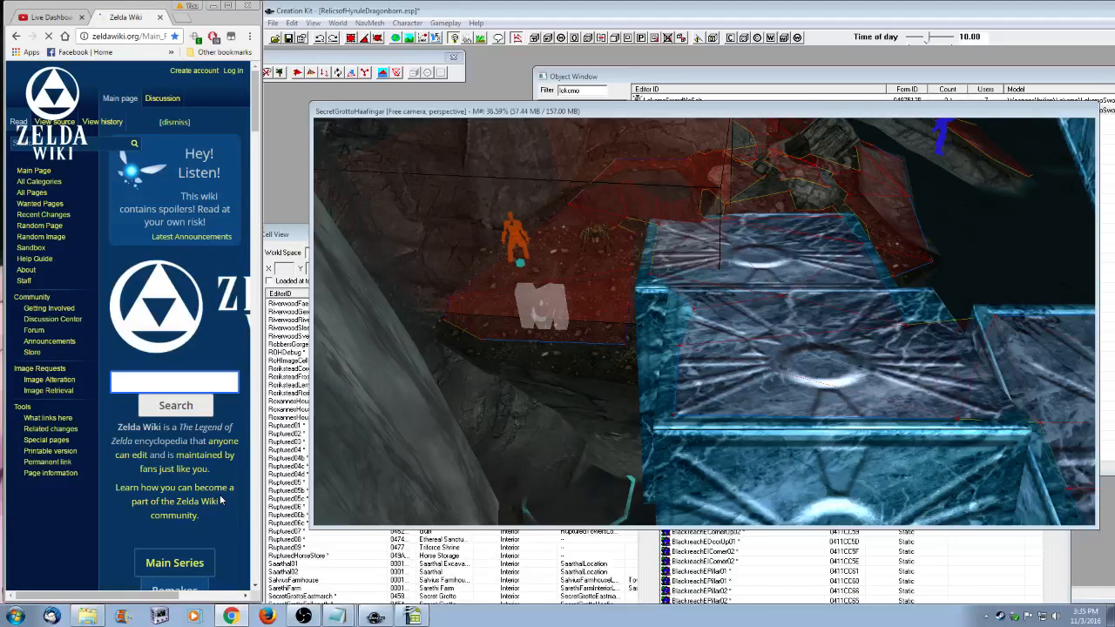
text(swordsman)
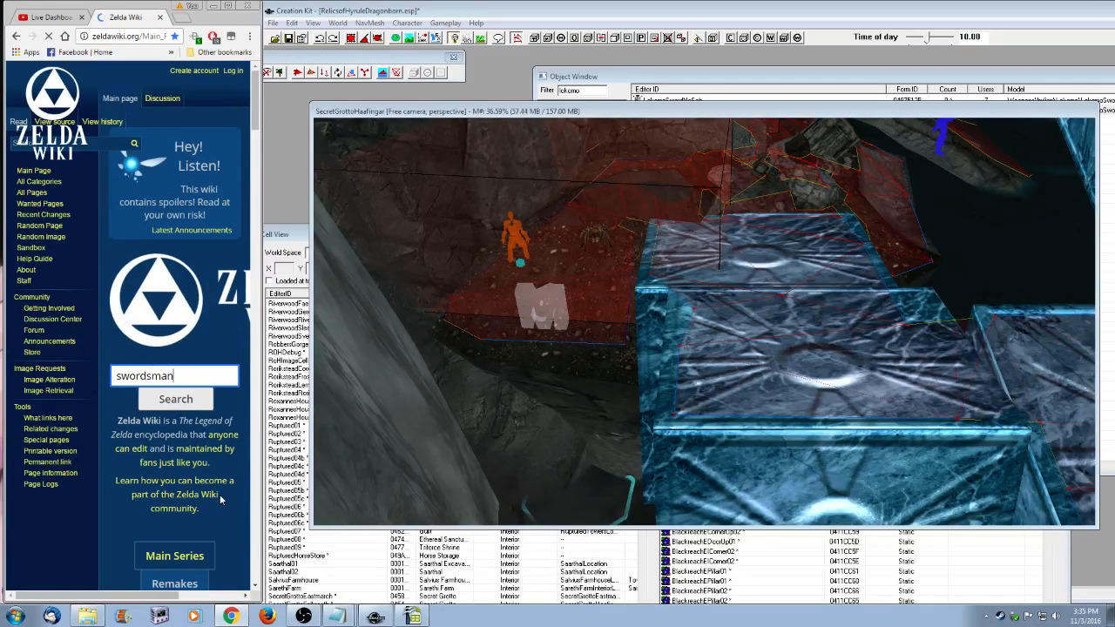
text('s scroll)
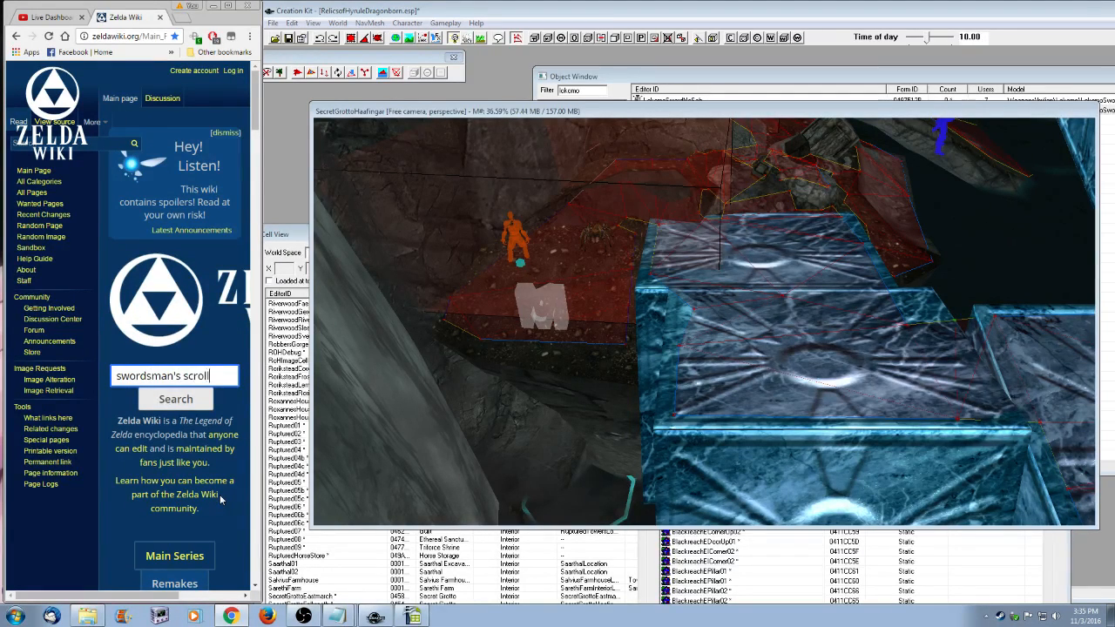
key(Return)
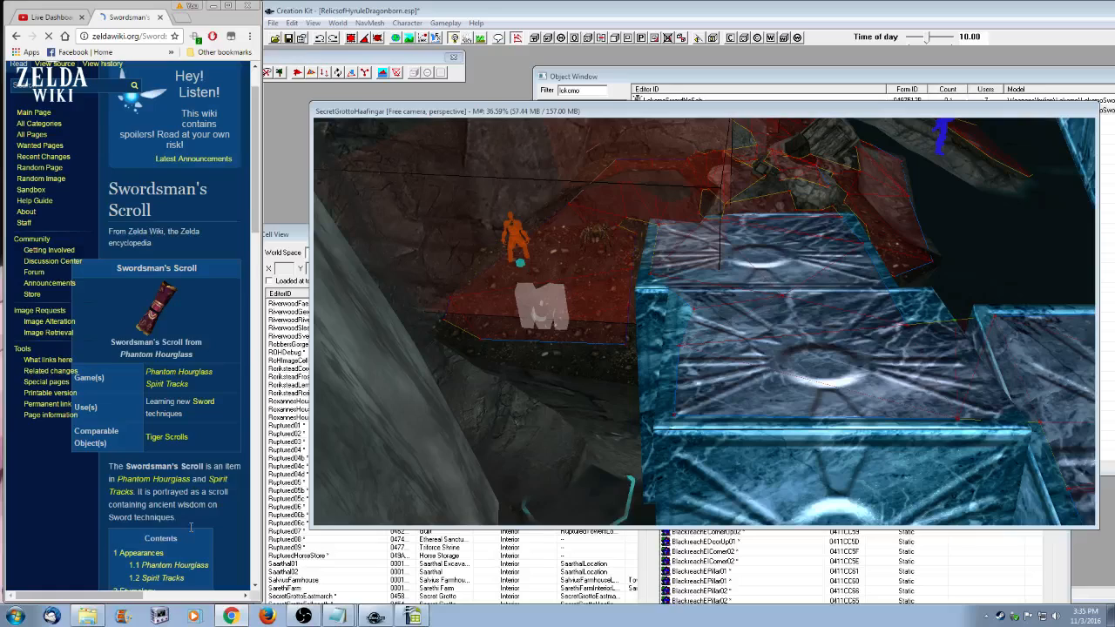
- Read through the Swordsman's Scroll article, examining its game appearances, the scroll descriptions and the list of sword techniques
scroll(185, 487, down, 2)
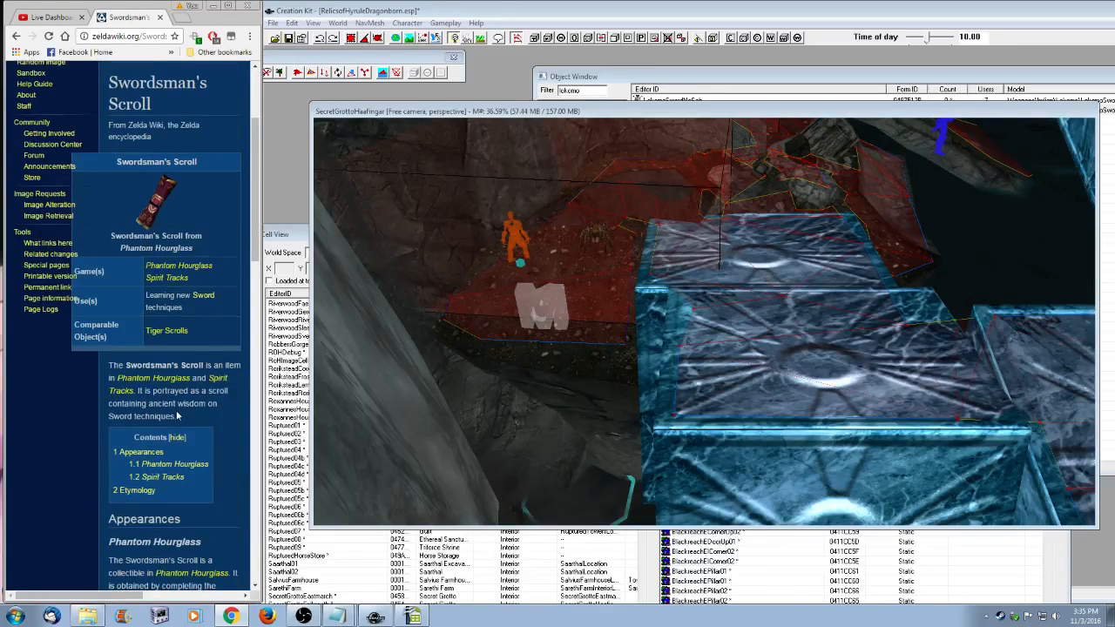
scroll(178, 416, down, 5)
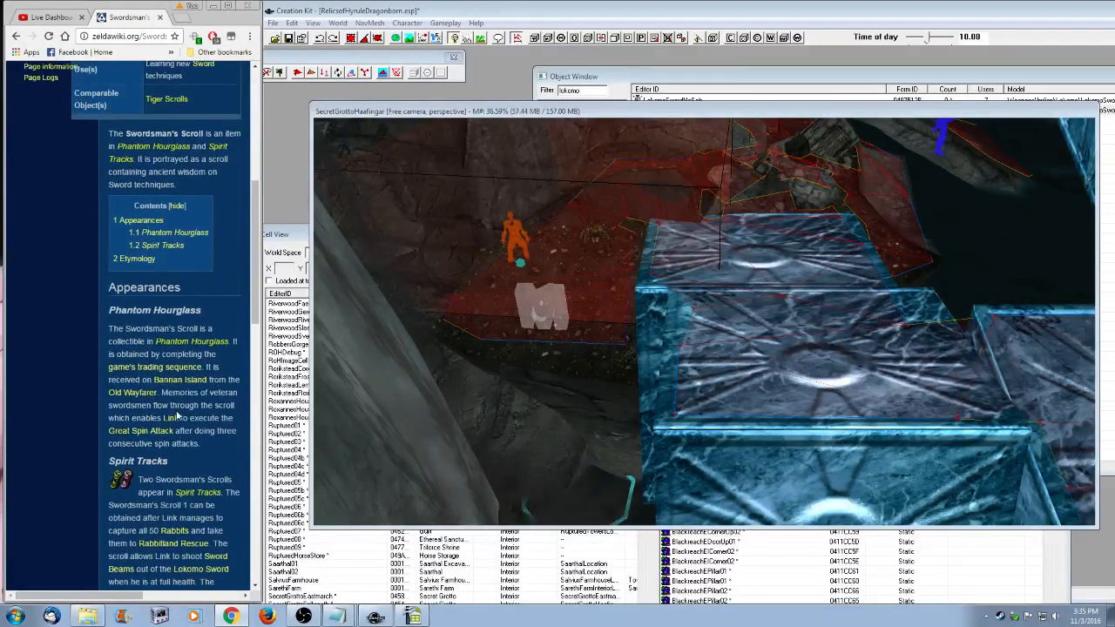
scroll(178, 416, down, 4)
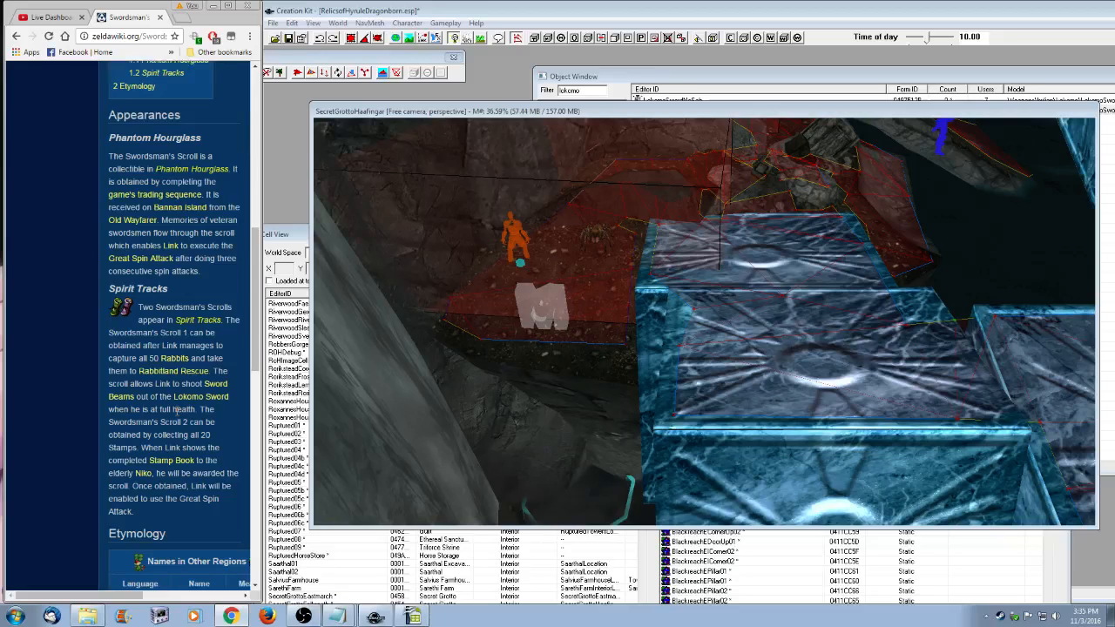
scroll(177, 409, down, 10)
drag(115, 598, 168, 596)
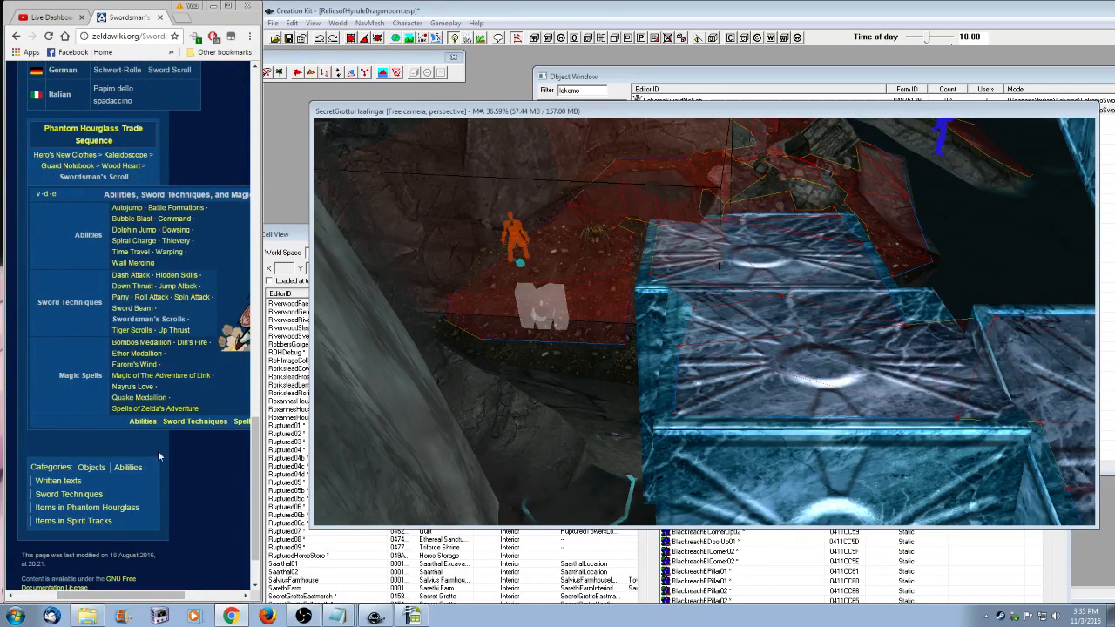
scroll(173, 485, up, 8)
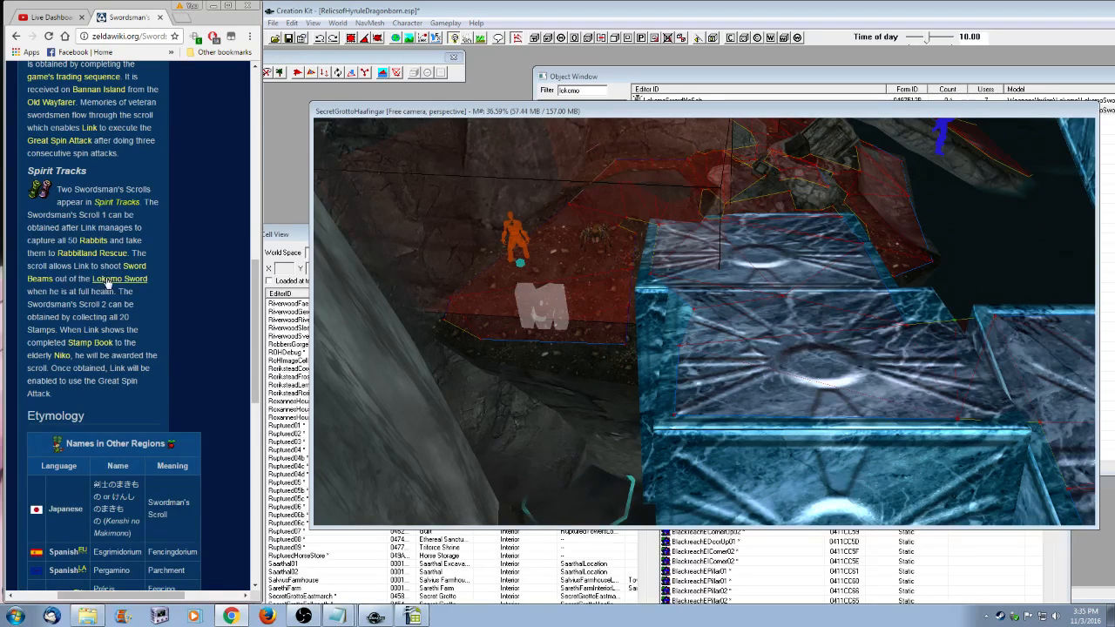
scroll(176, 371, up, 3)
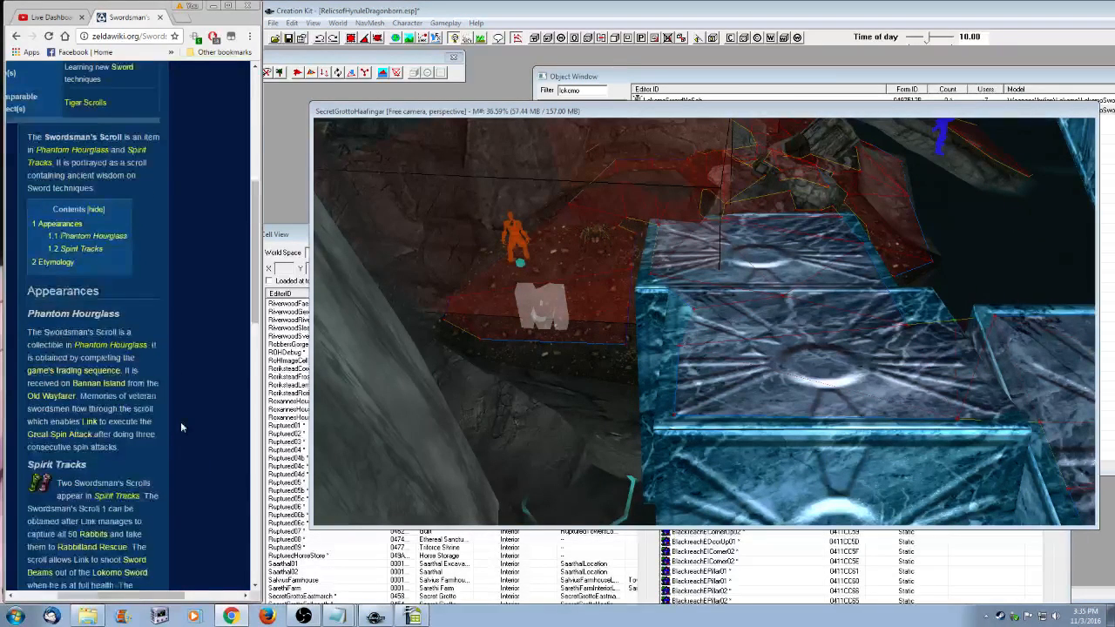
scroll(180, 423, up, 2)
scroll(193, 476, up, 1)
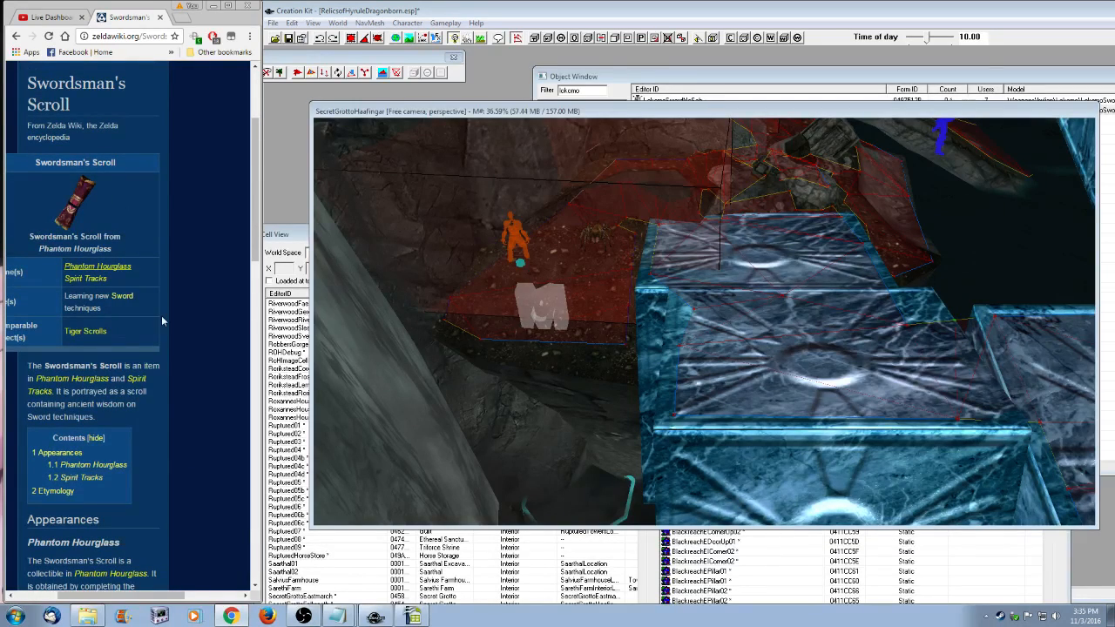
scroll(161, 320, up, 2)
- Open the linked Tiger Scrolls article, review its list of sword techniques, and close the wiki page
click(85, 505)
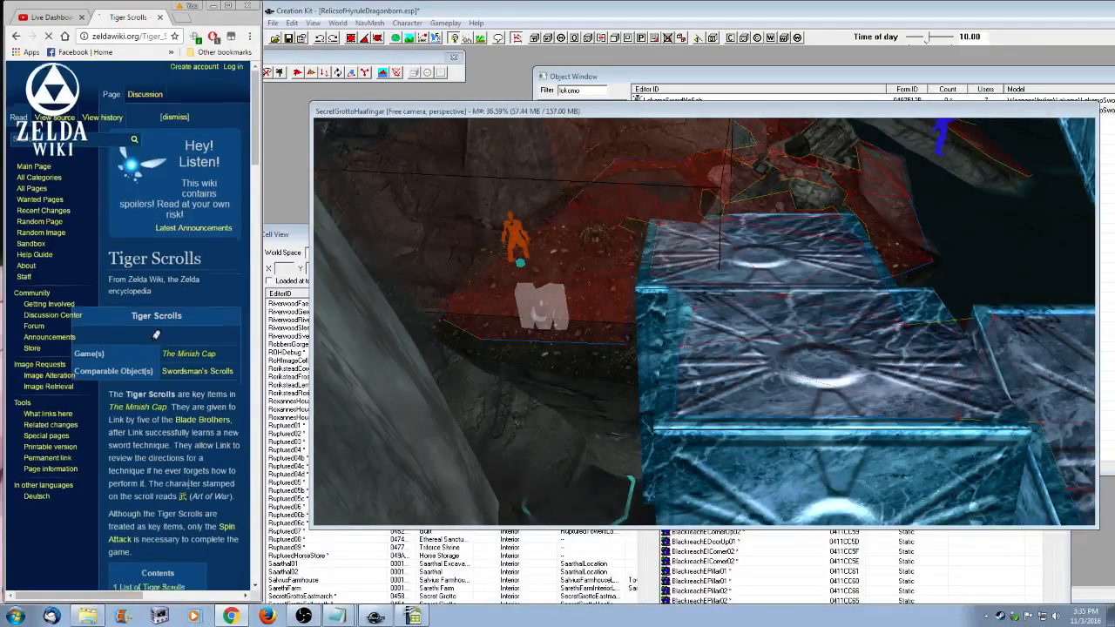
scroll(187, 483, down, 3)
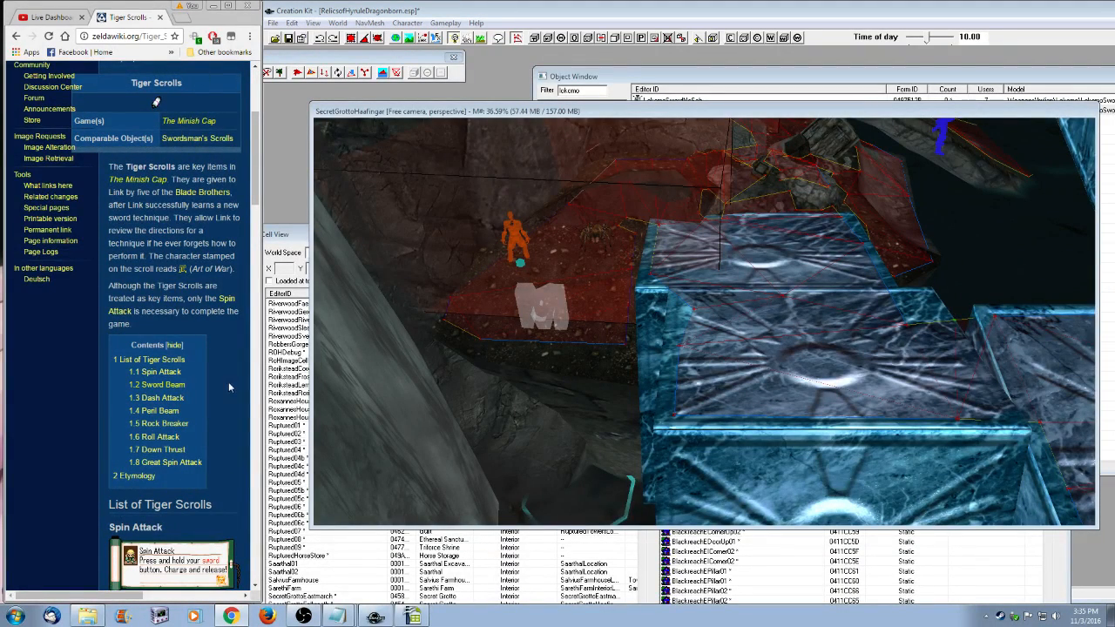
scroll(213, 425, down, 3)
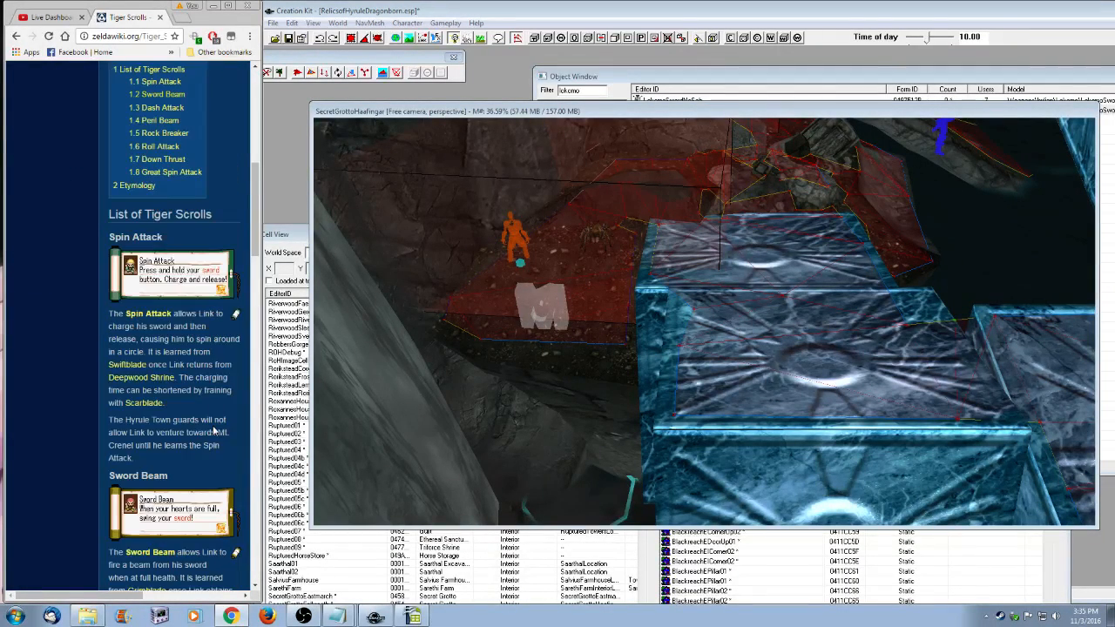
scroll(206, 409, down, 1)
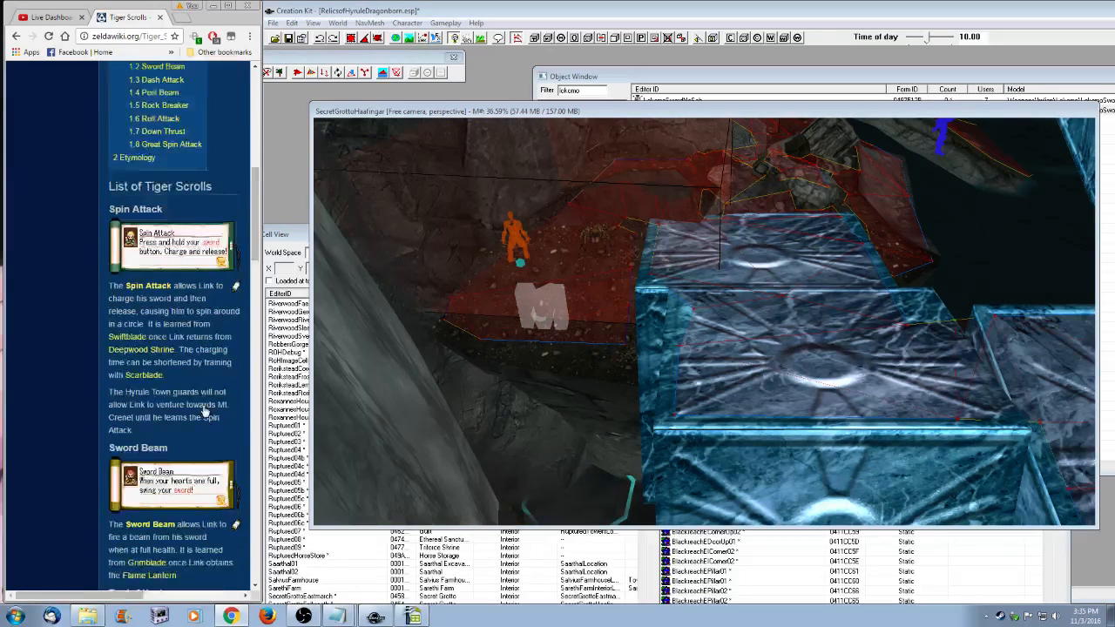
scroll(206, 410, down, 5)
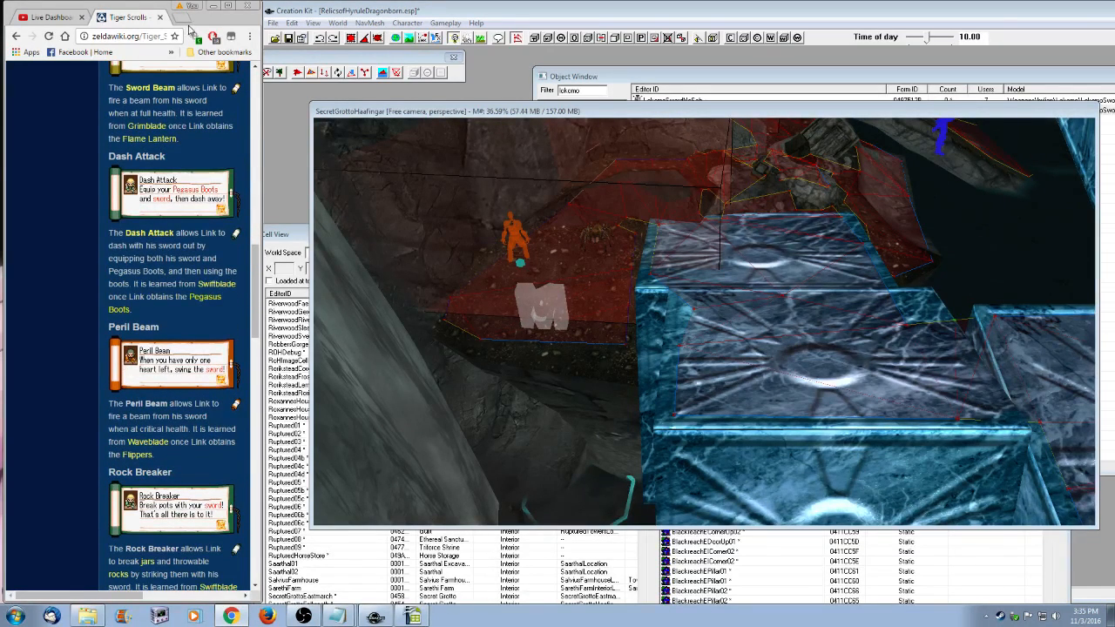
click(159, 16)
mouse_move(195, 573)
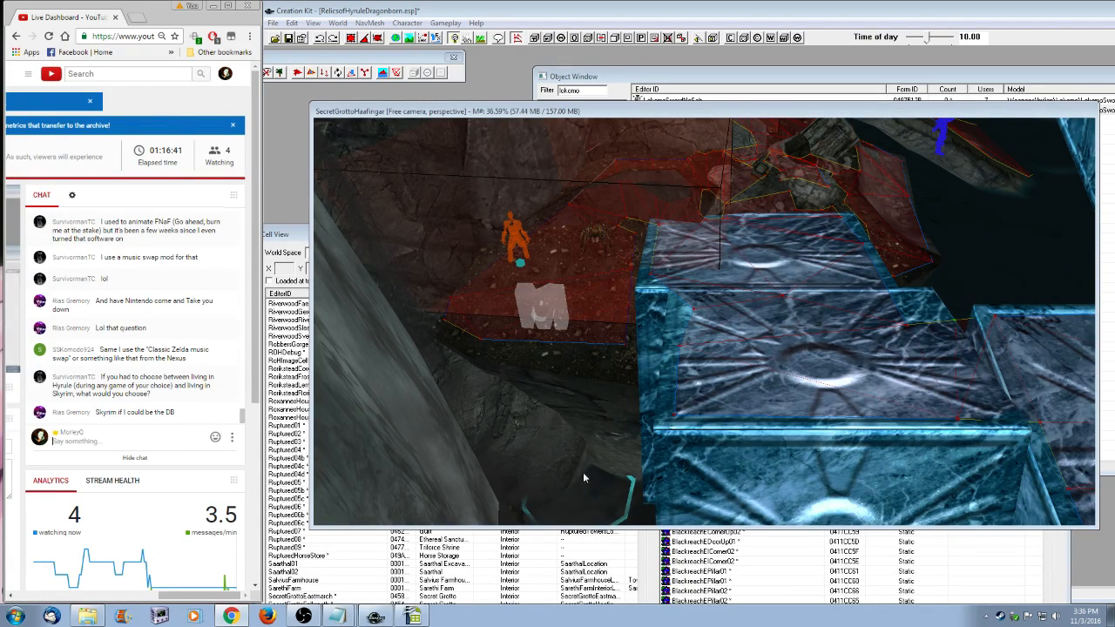
- Return to the Creation Kit's grotto view and remove the sliver navmesh triangle beside the carved stone on the dirt path
middle_drag(909, 438, 652, 398)
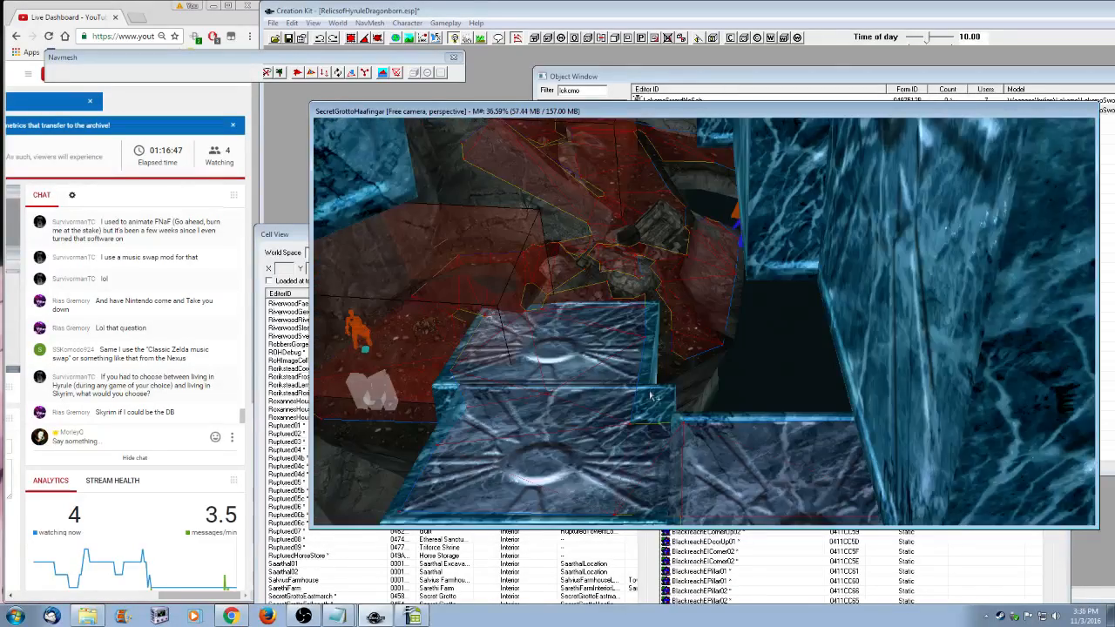
scroll(653, 398, up, 4)
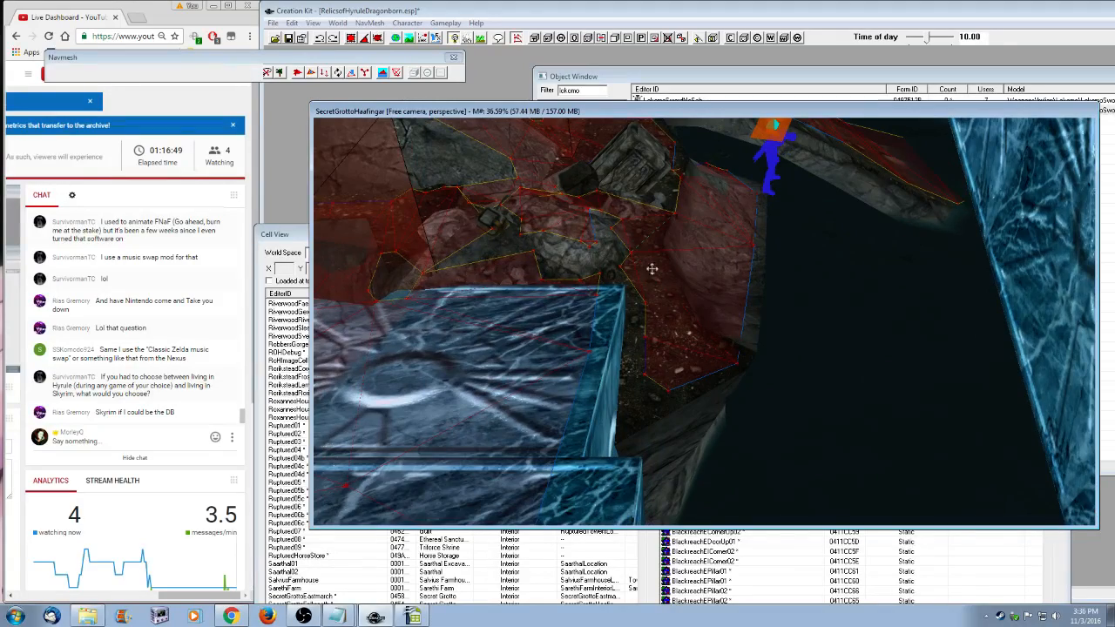
shift+middle_drag(654, 269, 442, 318)
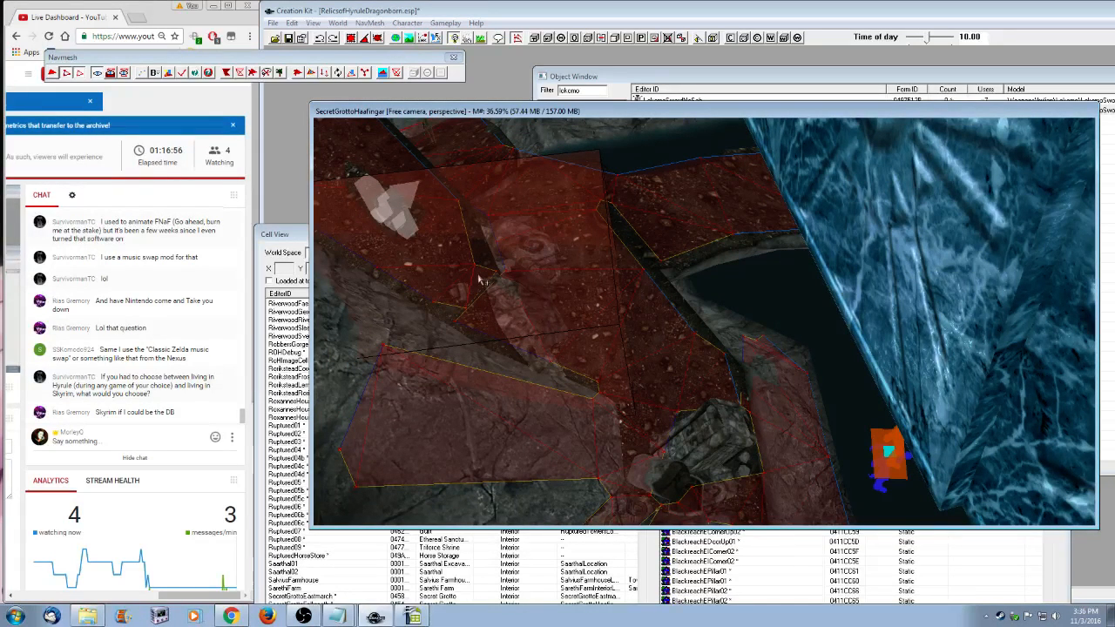
shift+middle_drag(481, 279, 561, 433)
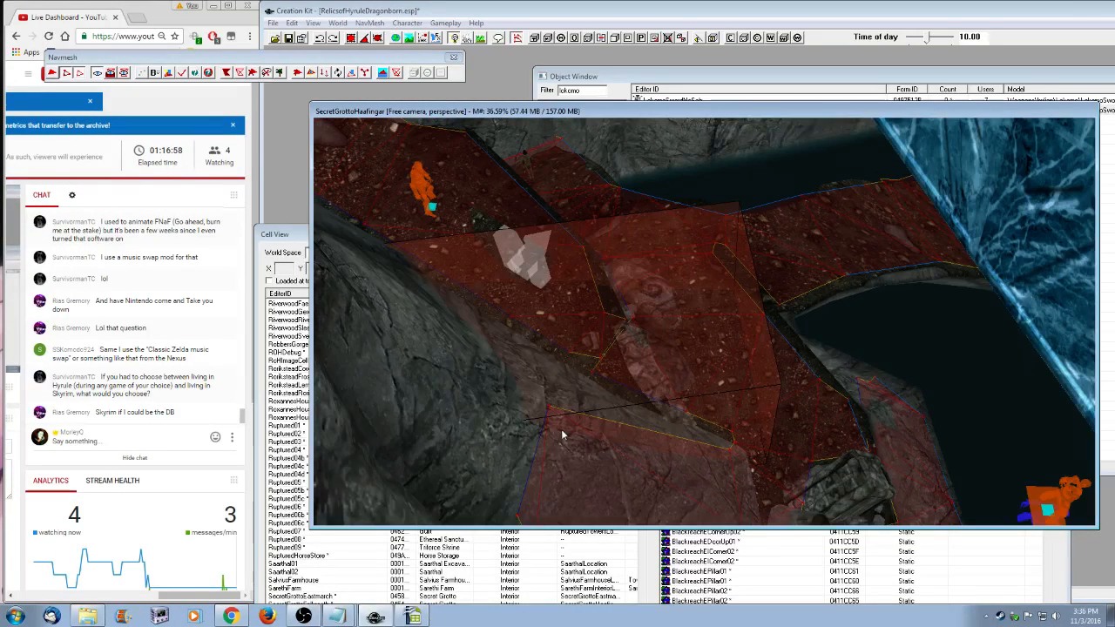
scroll(561, 429, up, 3)
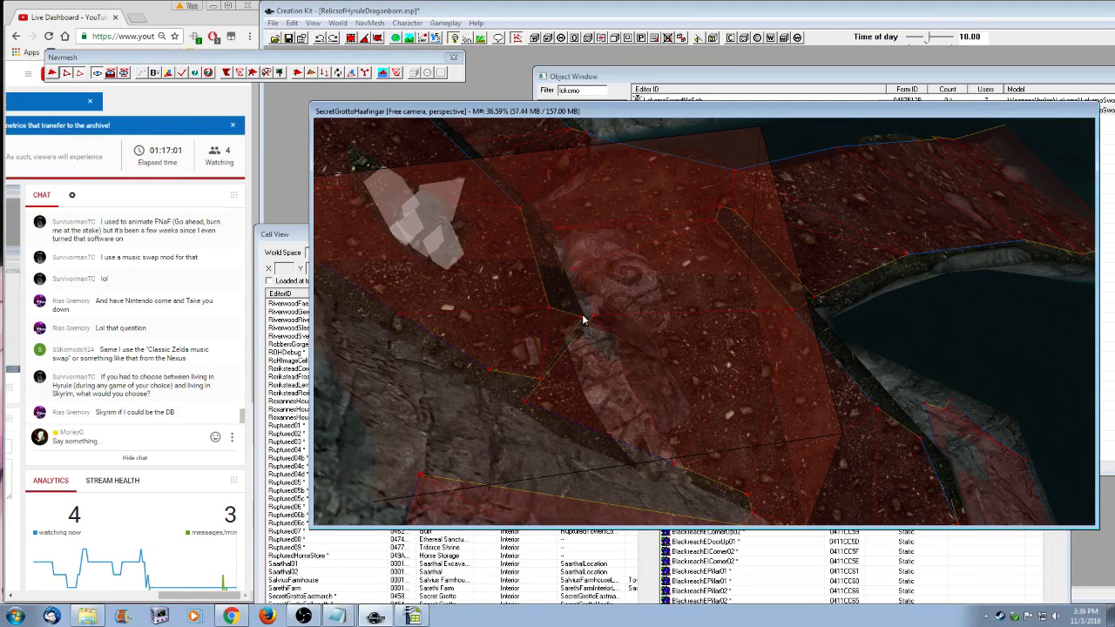
click(582, 318)
drag(590, 351, 523, 361)
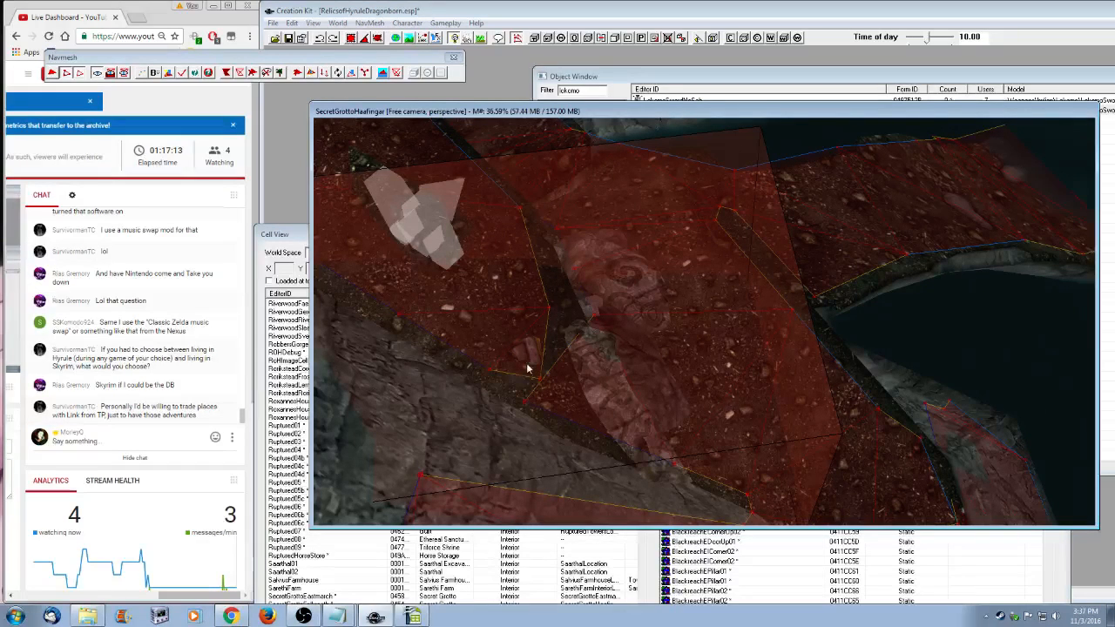
- Delete the stray navmesh vertex at the tip of the gap between the path's two mesh sections
scroll(526, 369, up, 5)
middle_drag(526, 368, 462, 407)
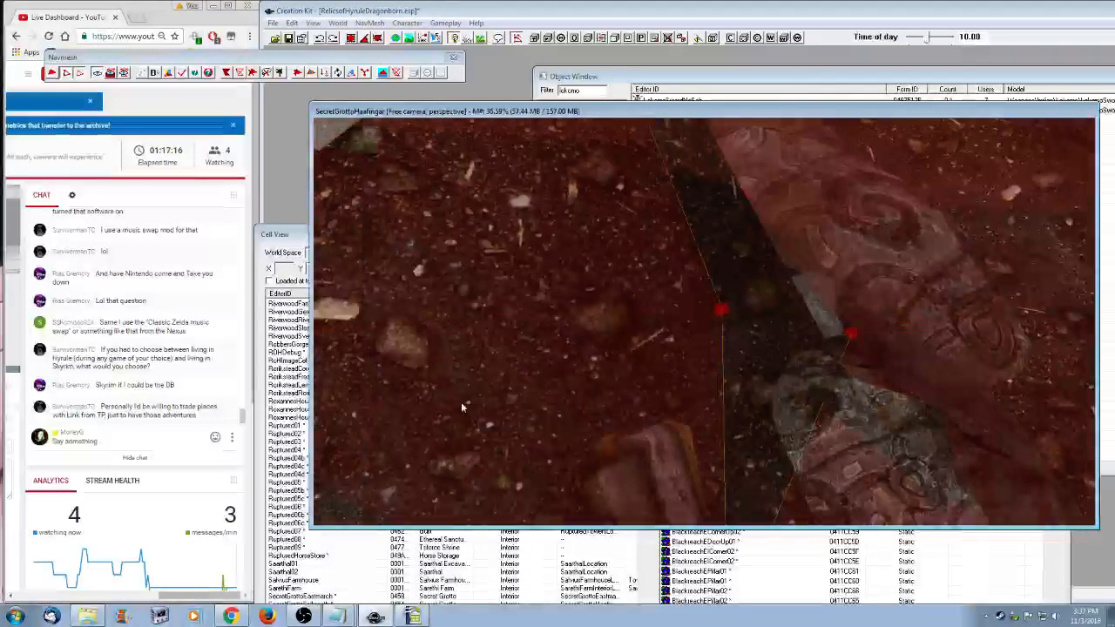
scroll(461, 406, down, 5)
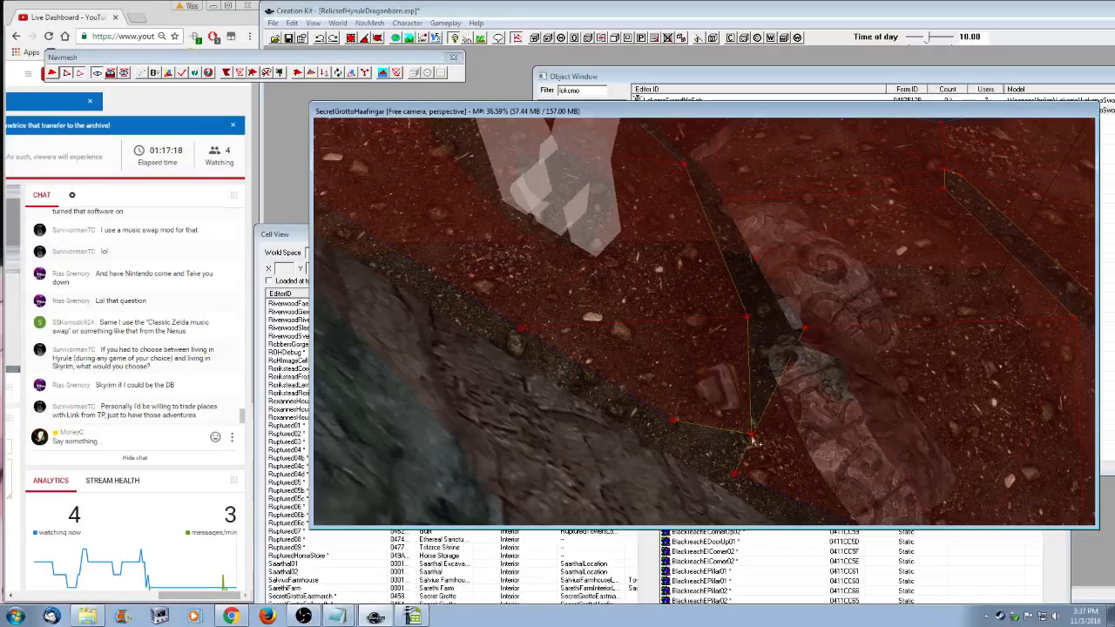
click(749, 384)
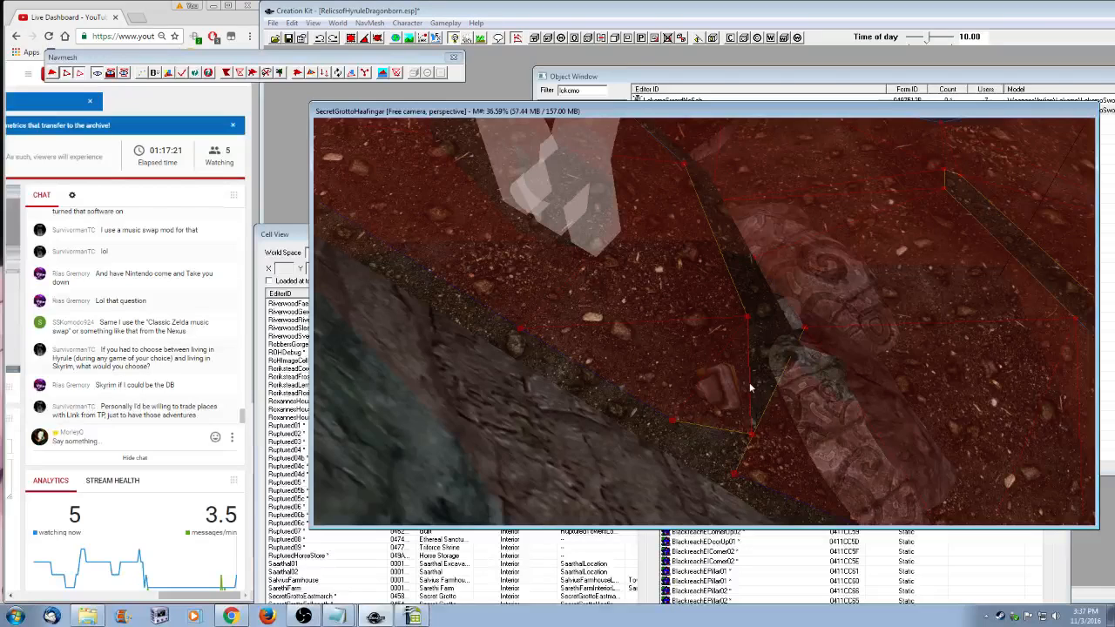
drag(723, 409, 726, 433)
click(712, 414)
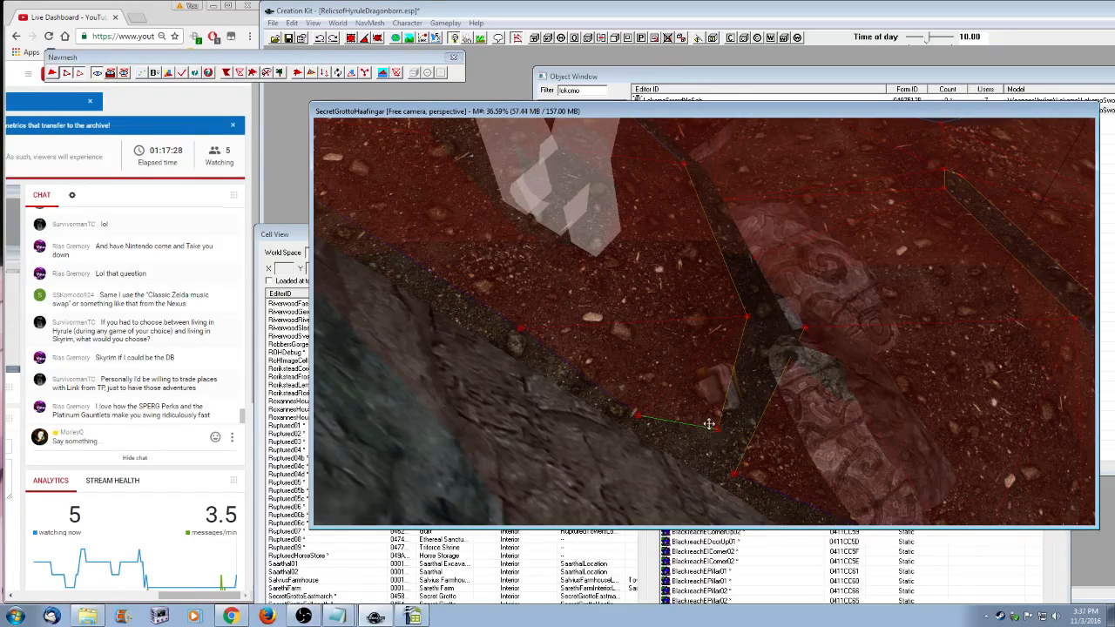
key(Delete)
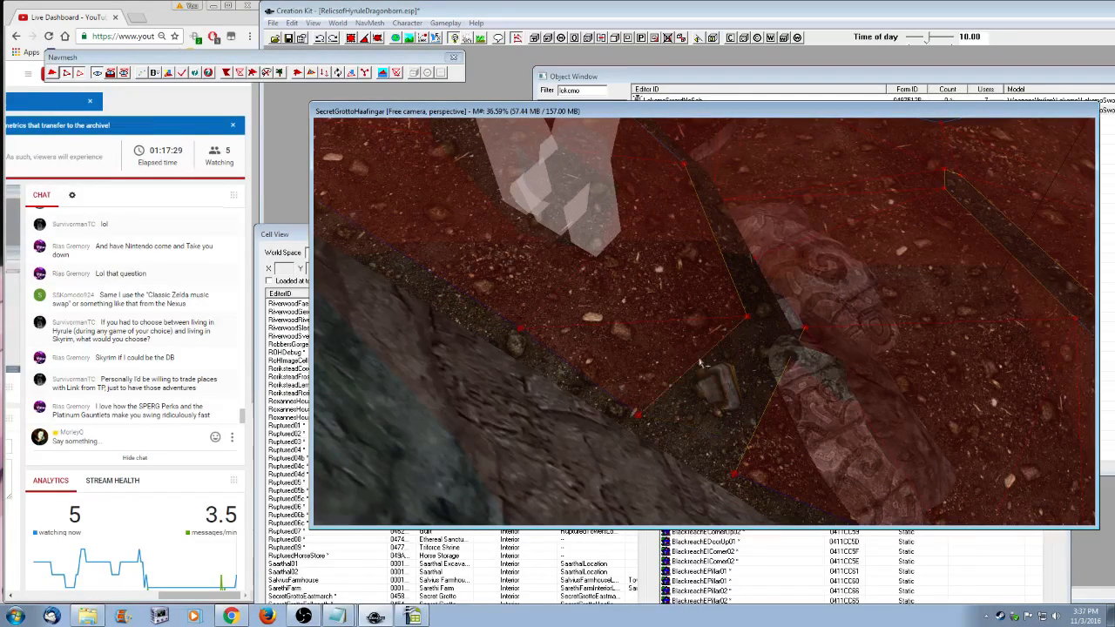
- Fill the opened gap beside the carved stone with new navmesh triangles joining both path sections
ctrl+click(774, 388)
key(a)
scroll(758, 430, down, 4)
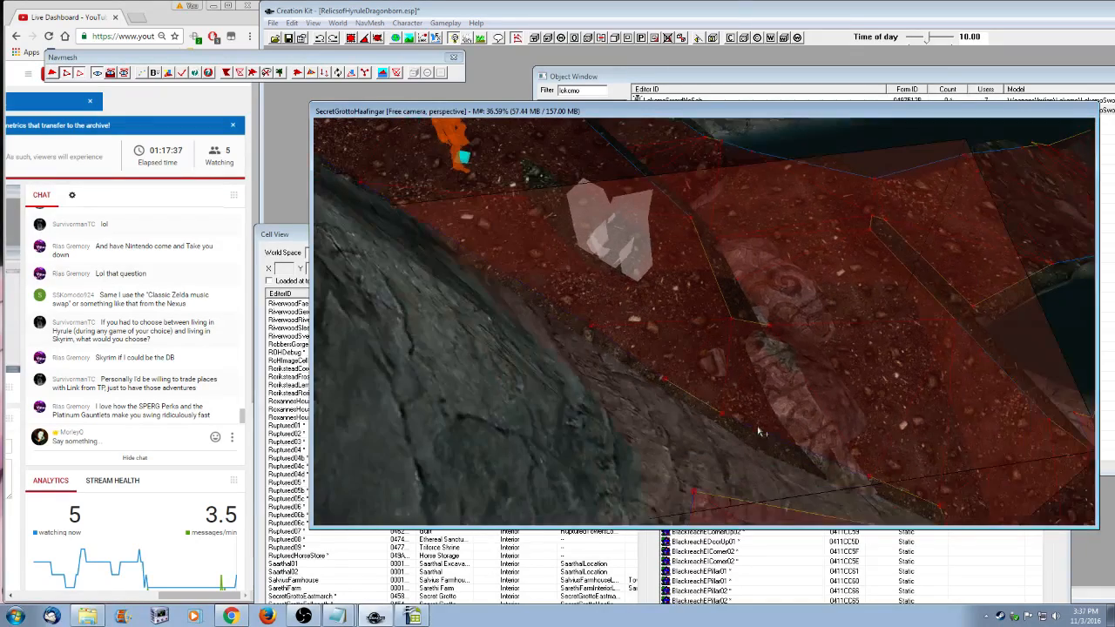
scroll(758, 430, down, 1)
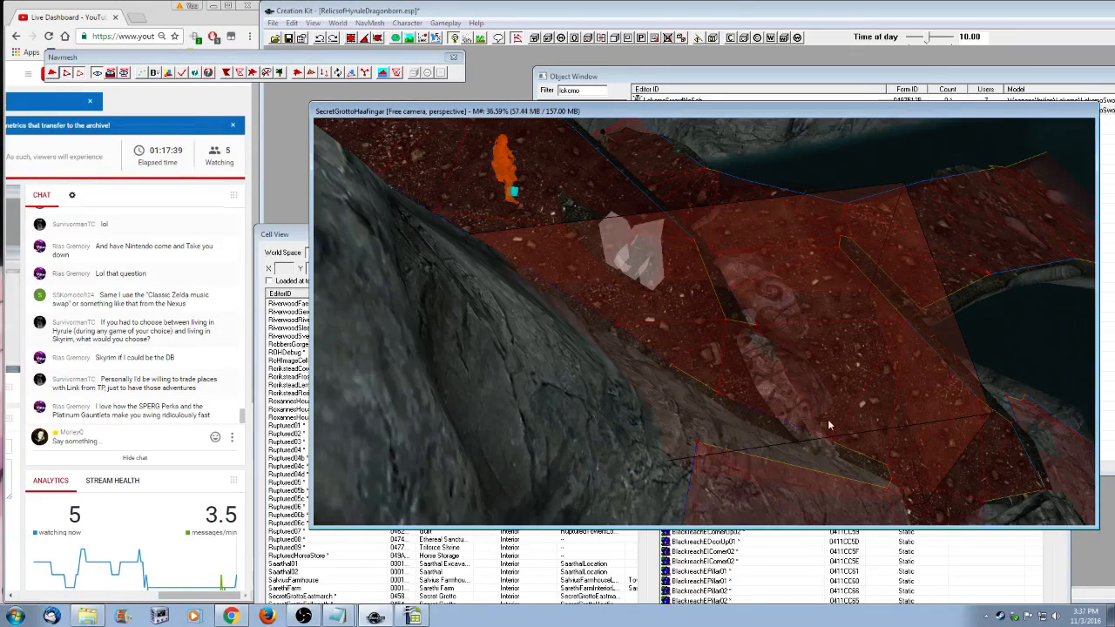
- Delete the excess navmesh vertices along the rubble gap beside the square metal fixture, near the ice-blue block
middle_drag(863, 430, 479, 311)
scroll(814, 409, down, 1)
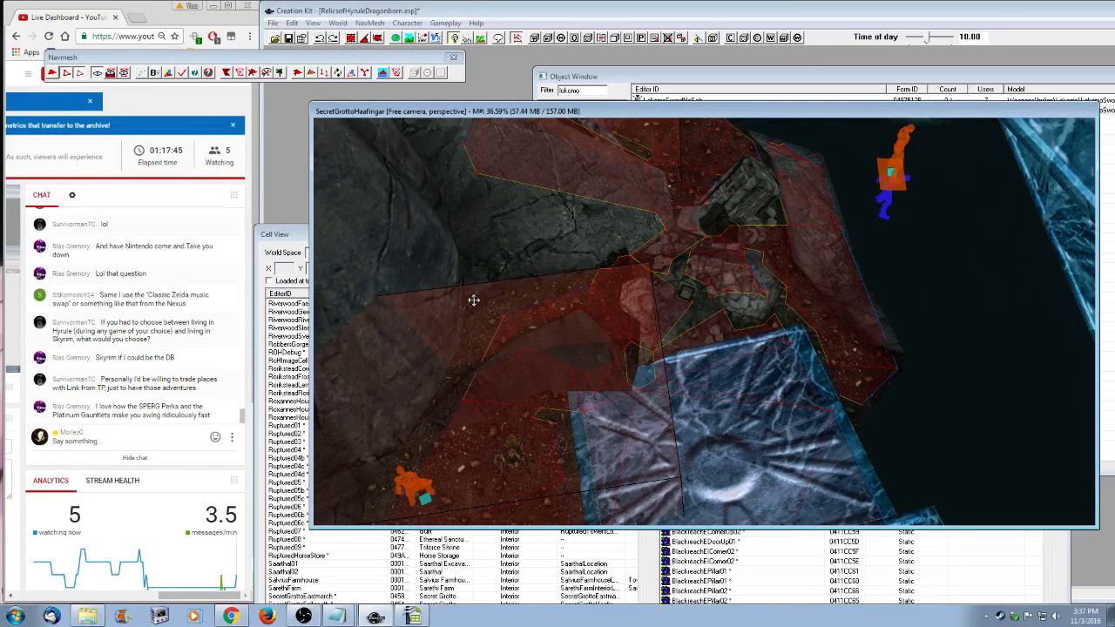
middle_drag(744, 372, 679, 336)
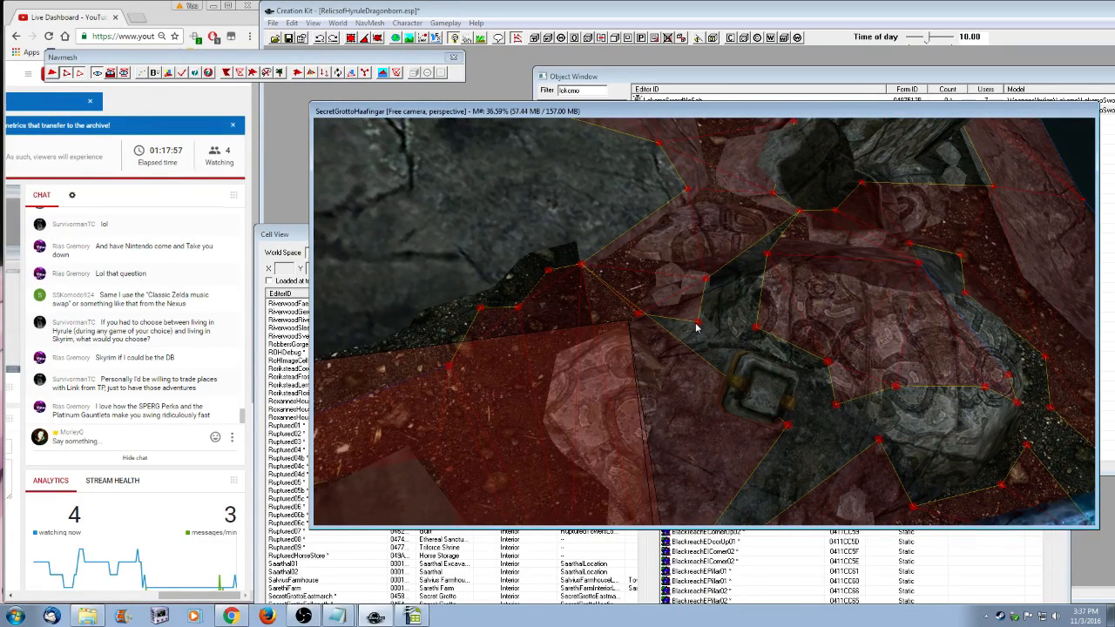
click(696, 323)
key(Delete)
click(658, 305)
drag(658, 304, 666, 300)
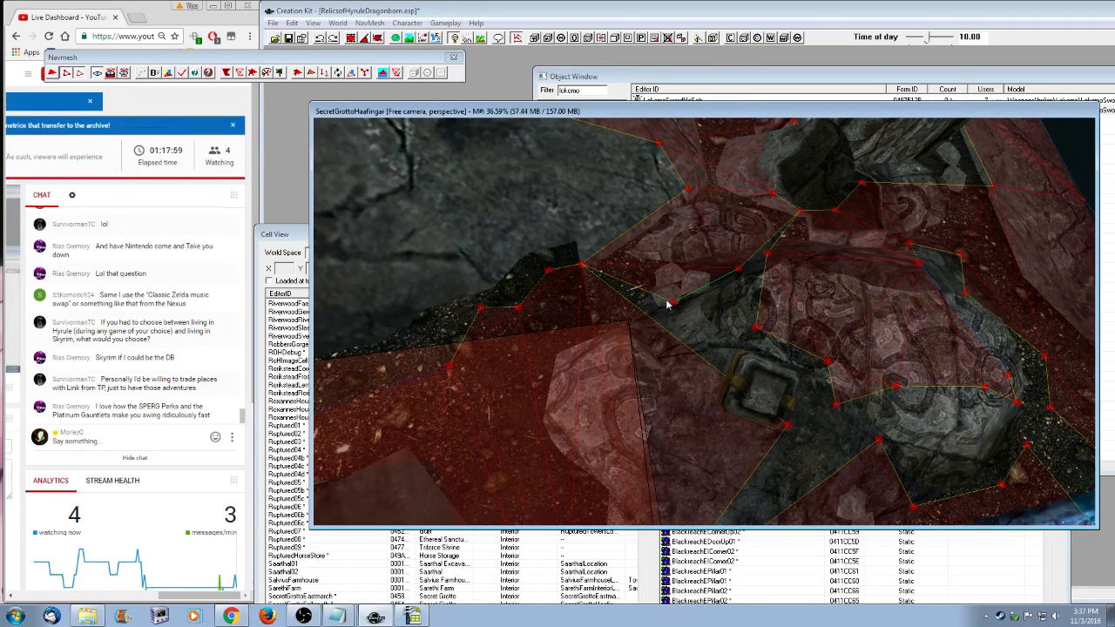
click(671, 303)
key(Delete)
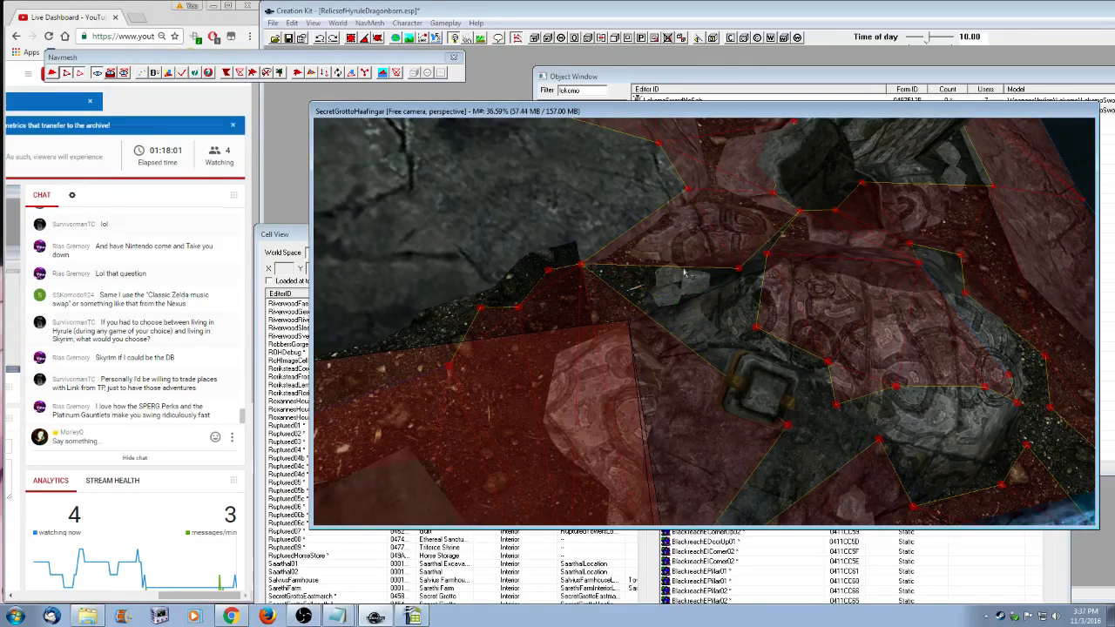
- Bridge the rubble gap with a navmesh triangle between the vertex by the square fixture and the two vertices across from it
click(671, 338)
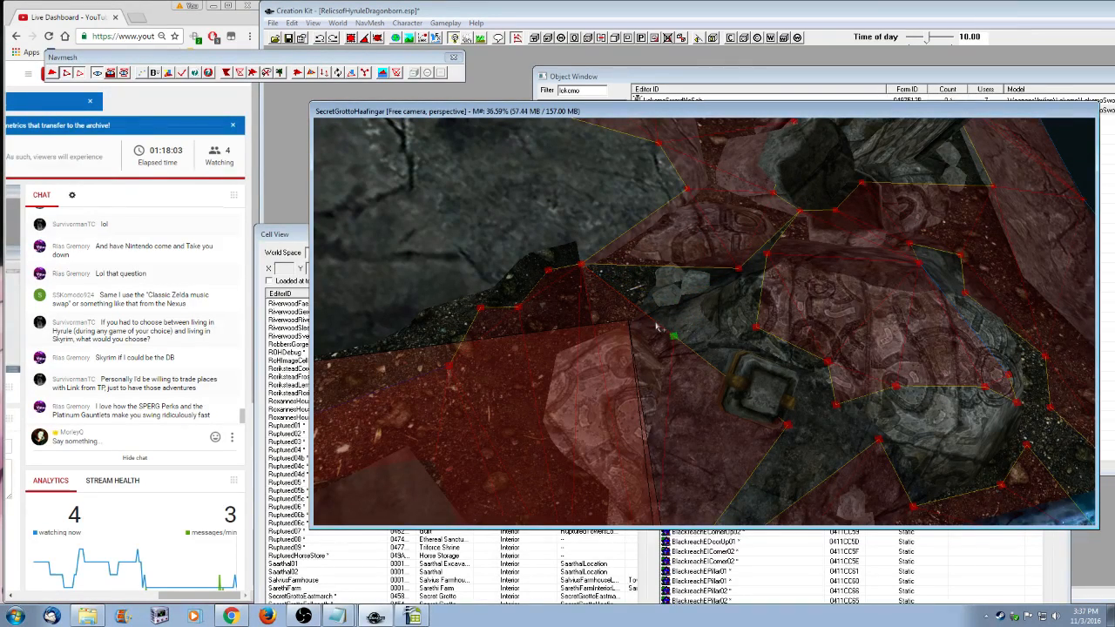
ctrl+click(739, 268)
ctrl+click(582, 264)
key(f)
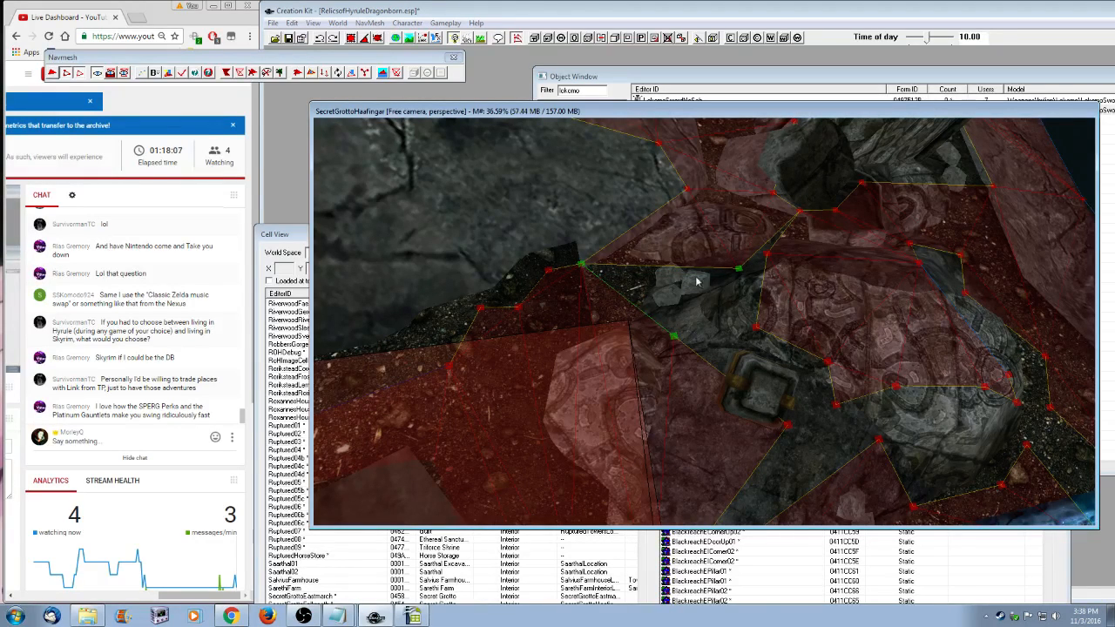
scroll(732, 401, down, 2)
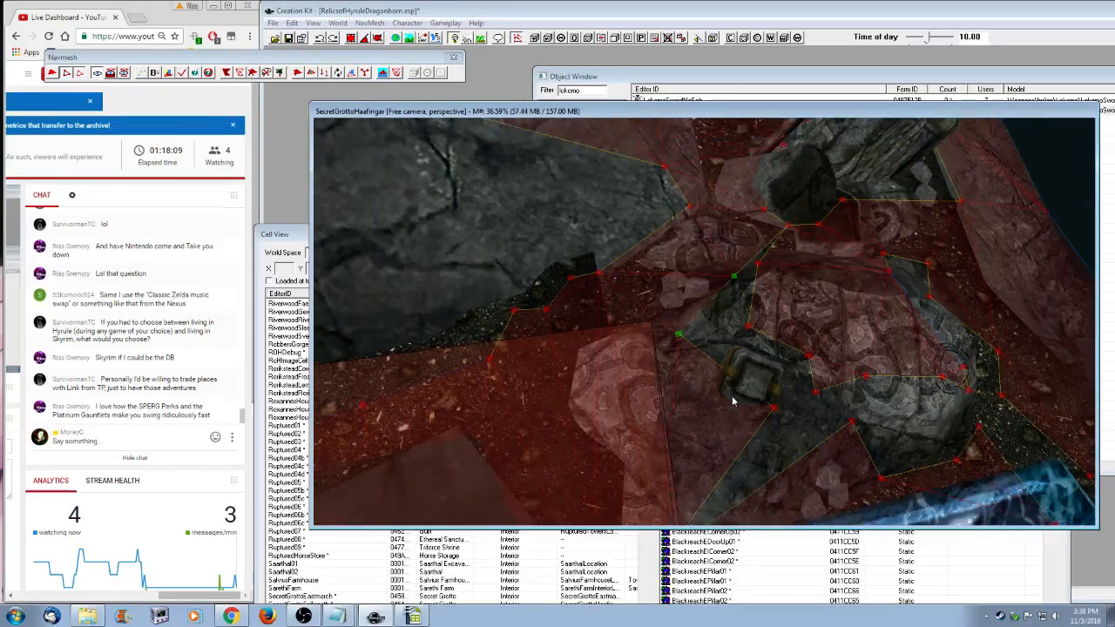
scroll(732, 402, down, 4)
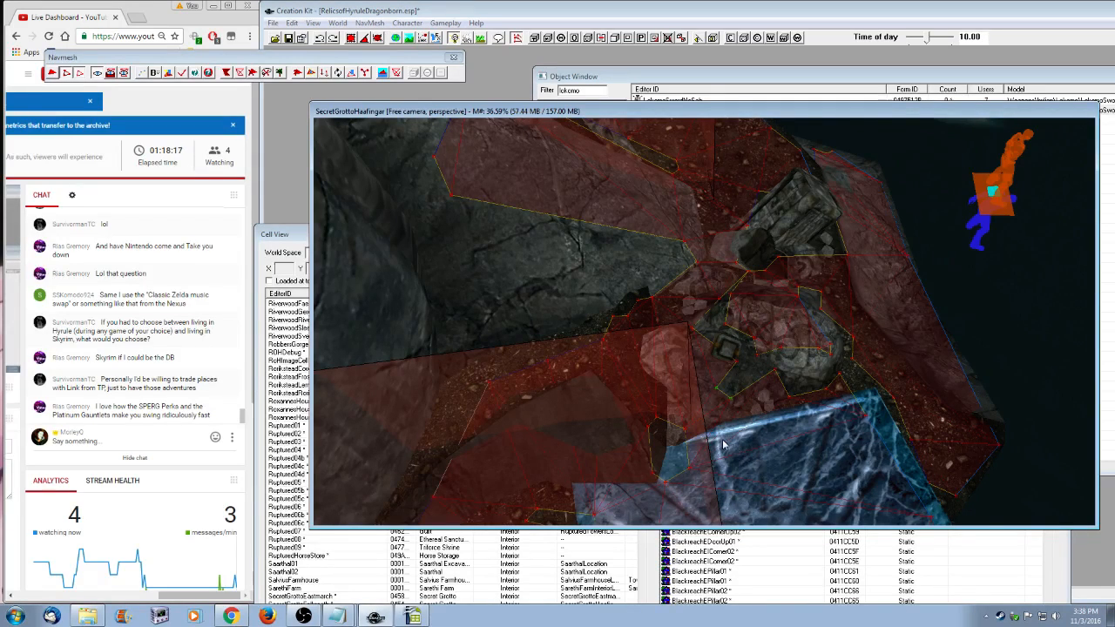
middle_drag(721, 443, 486, 478)
scroll(721, 443, down, 2)
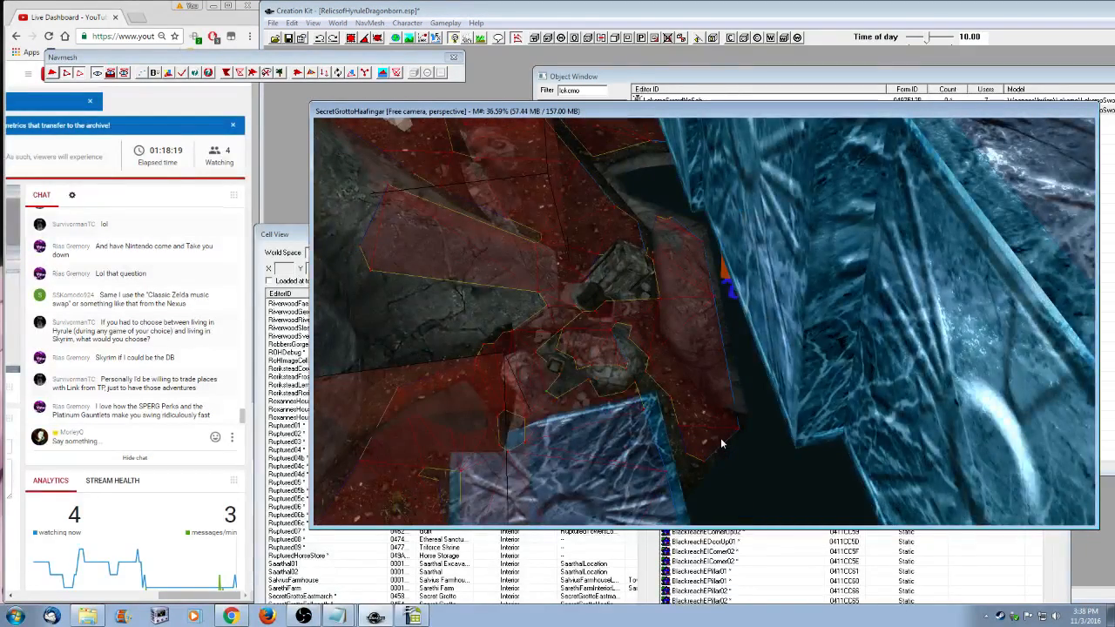
- Leave navmesh editing and review the pending entries in the "Every Tiny Little stupid change to RoH" notes
click(453, 57)
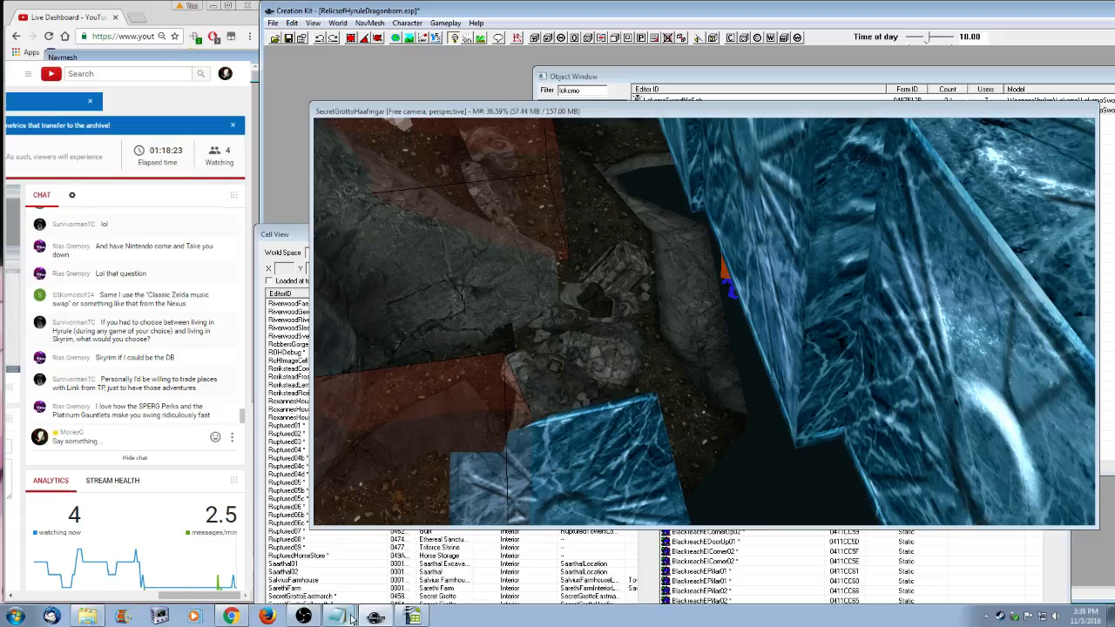
click(351, 617)
scroll(789, 463, down, 8)
scroll(789, 463, up, 1)
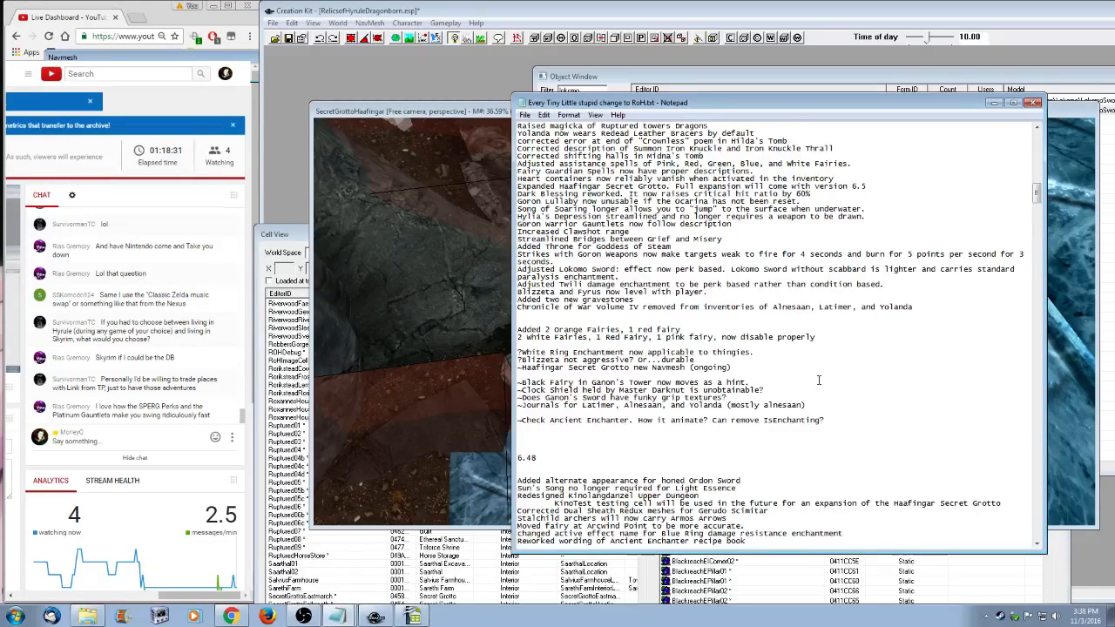
- Find the Ruptured04d (Ganon's Tower) cell among the interiors and load it into the render window
click(347, 241)
drag(346, 241, 371, 145)
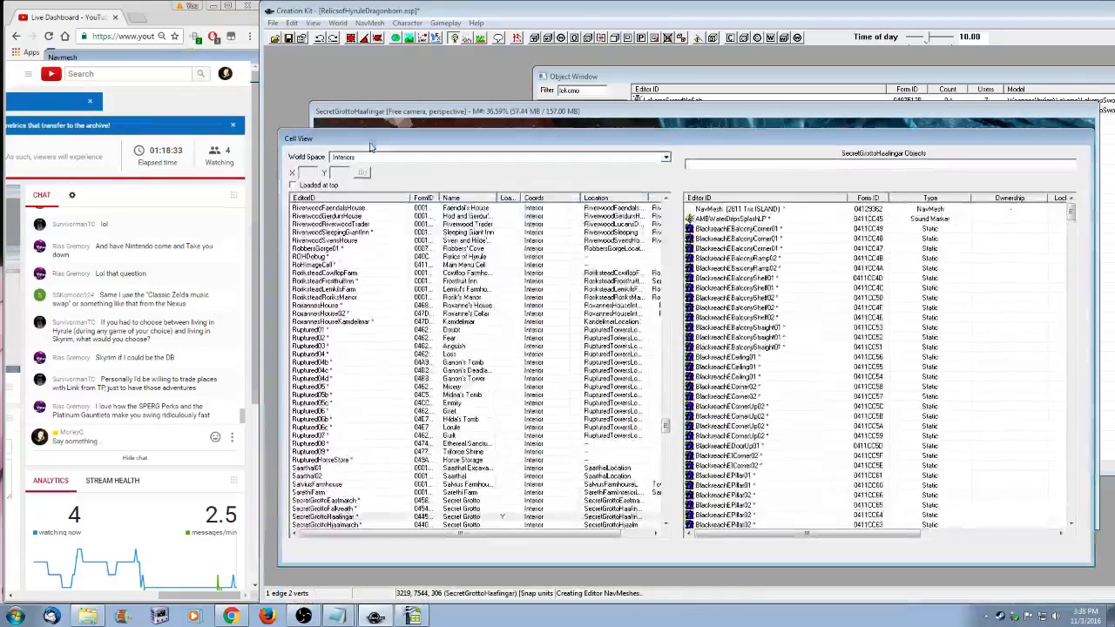
click(508, 386)
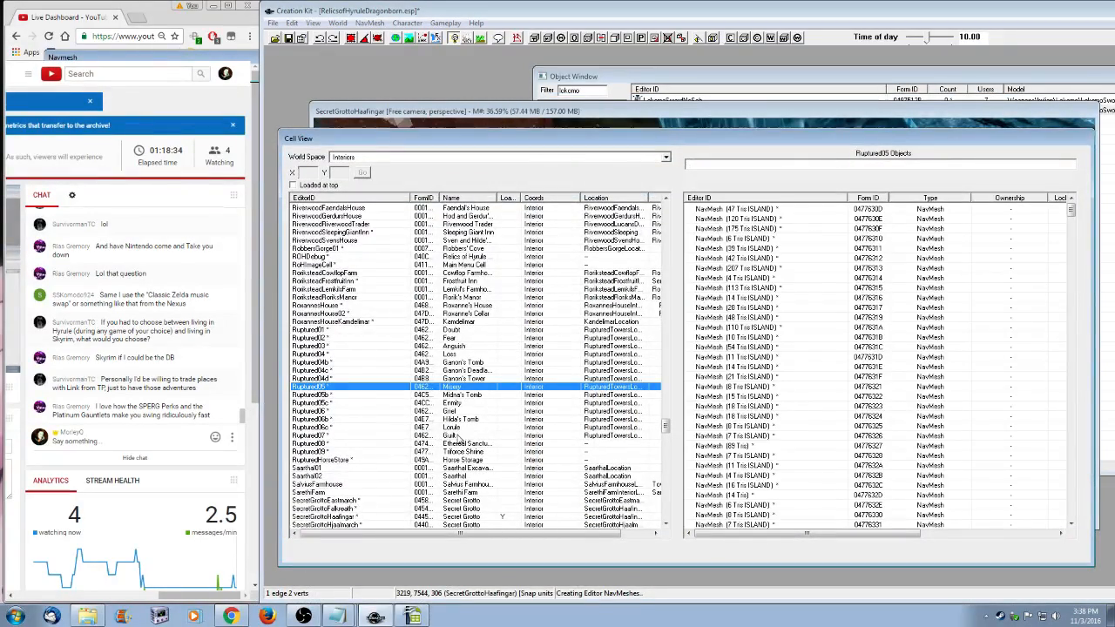
scroll(470, 448, down, 3)
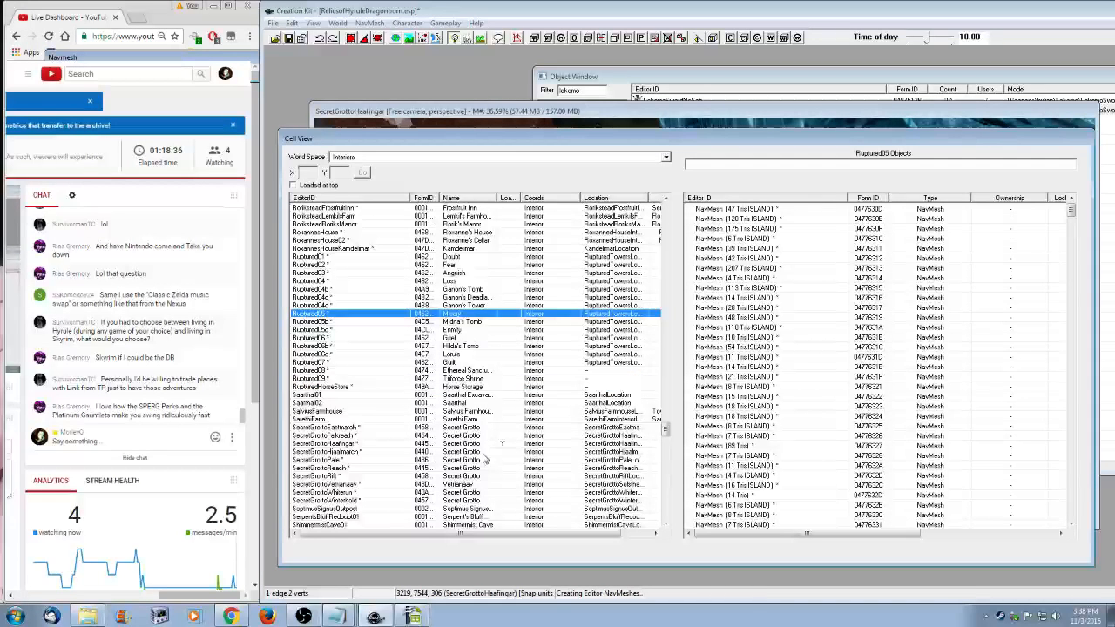
key(Up)
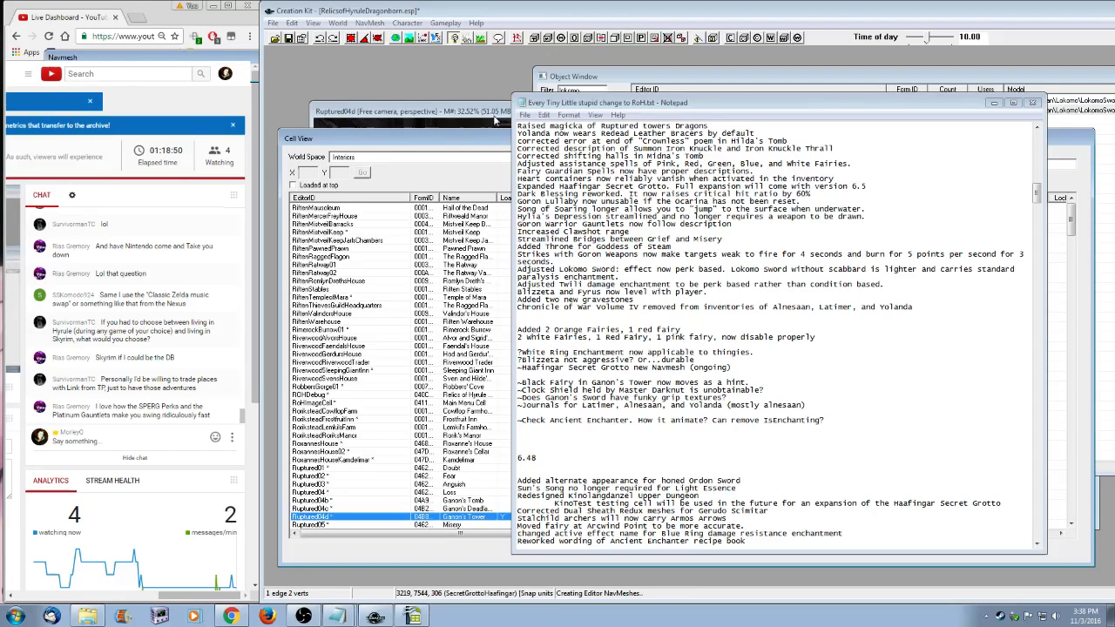
click(495, 121)
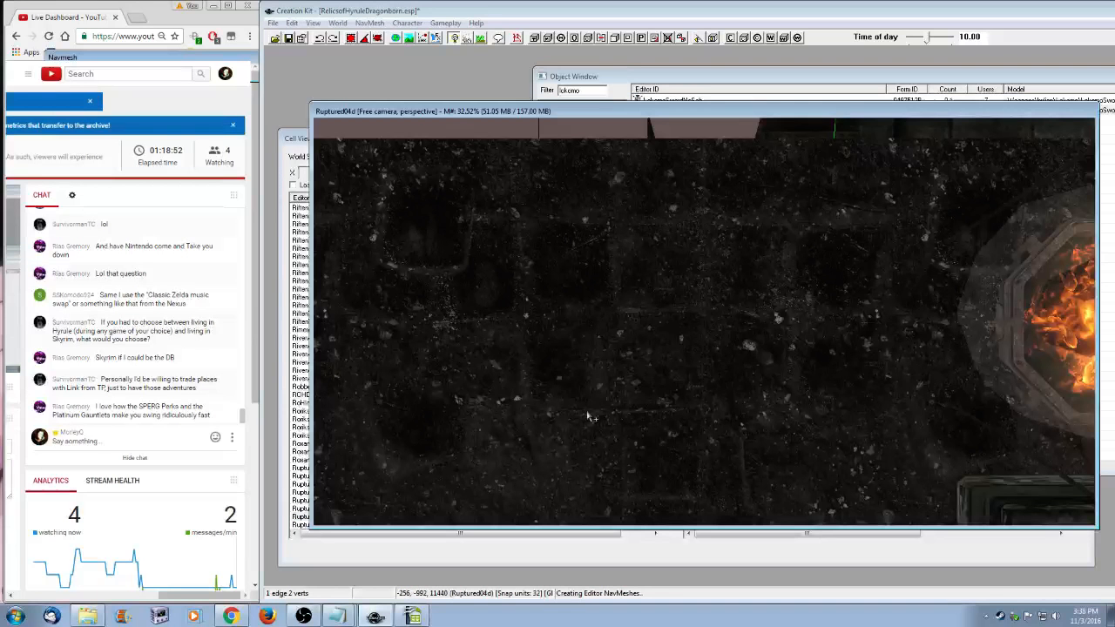
- Load the Ruptured04c interior cell into the render window instead
click(296, 139)
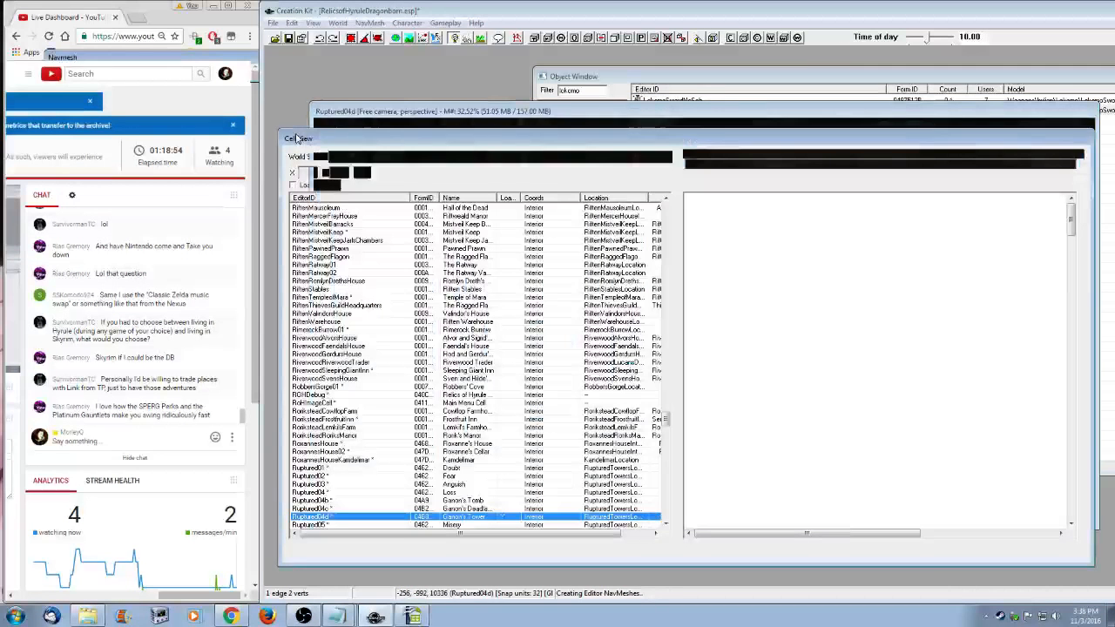
click(473, 510)
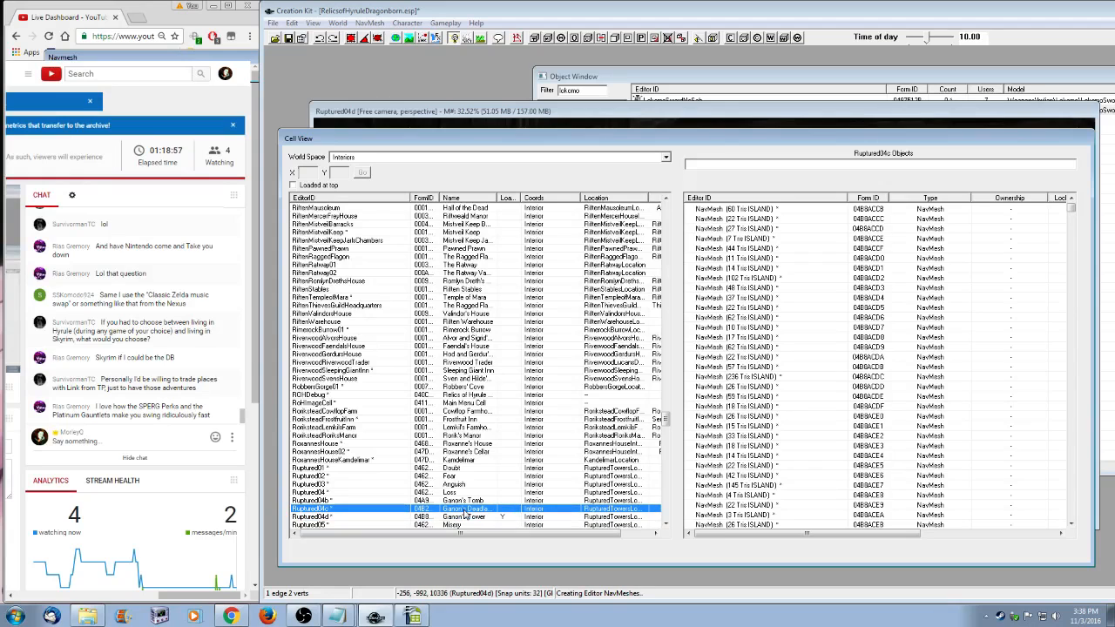
click(667, 364)
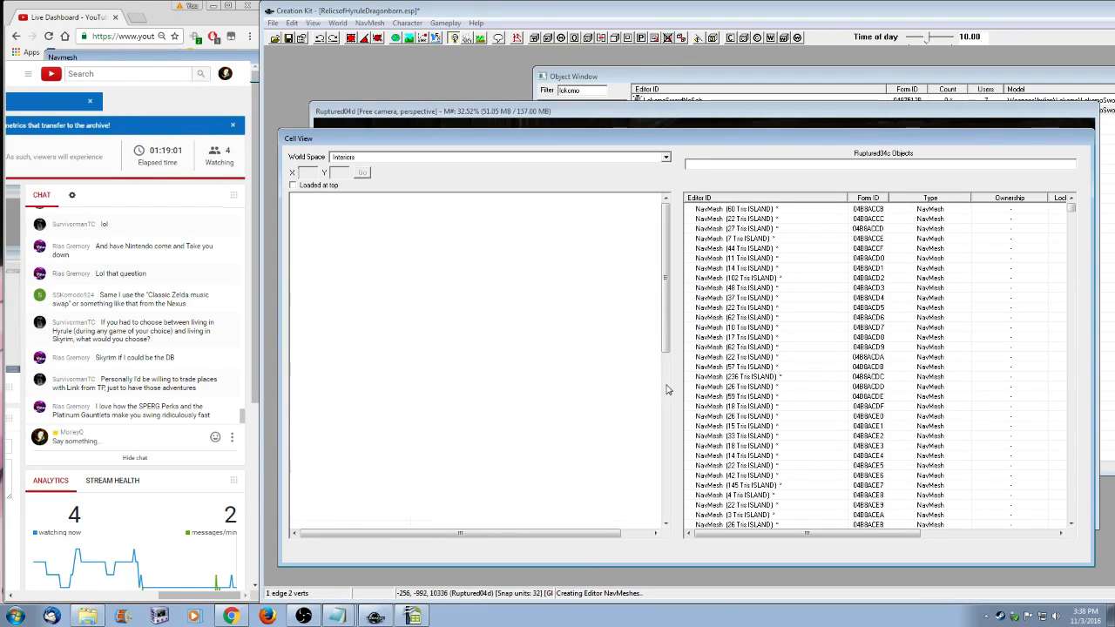
click(587, 111)
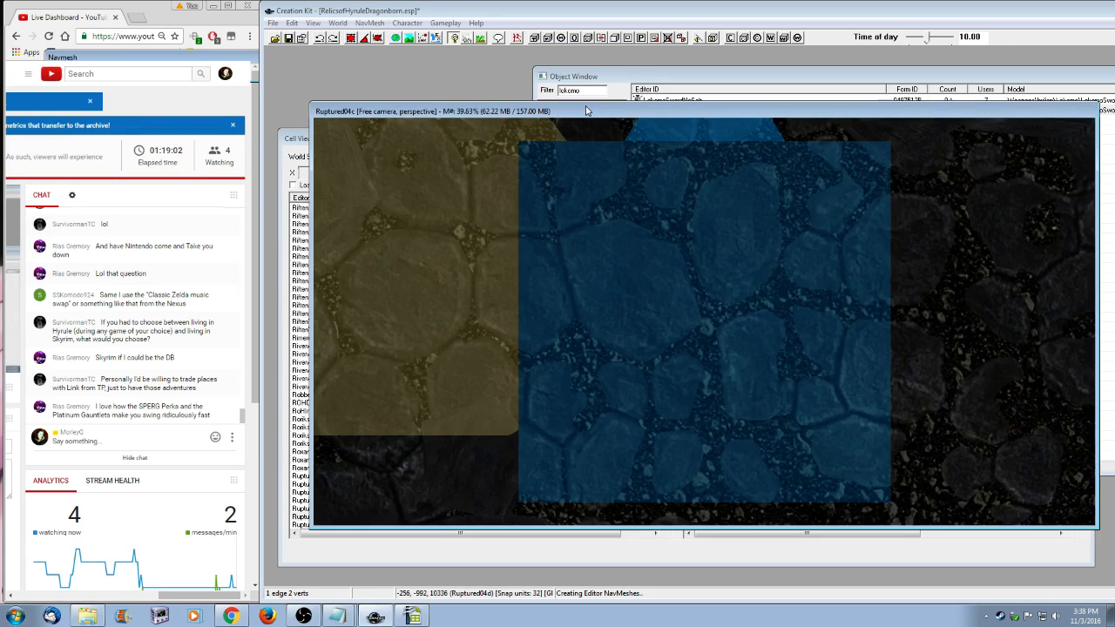
- Examine the Ruptured04c layout from above, including the lava surroundings, the central round tower and the rock paths around it
scroll(689, 336, down, 10)
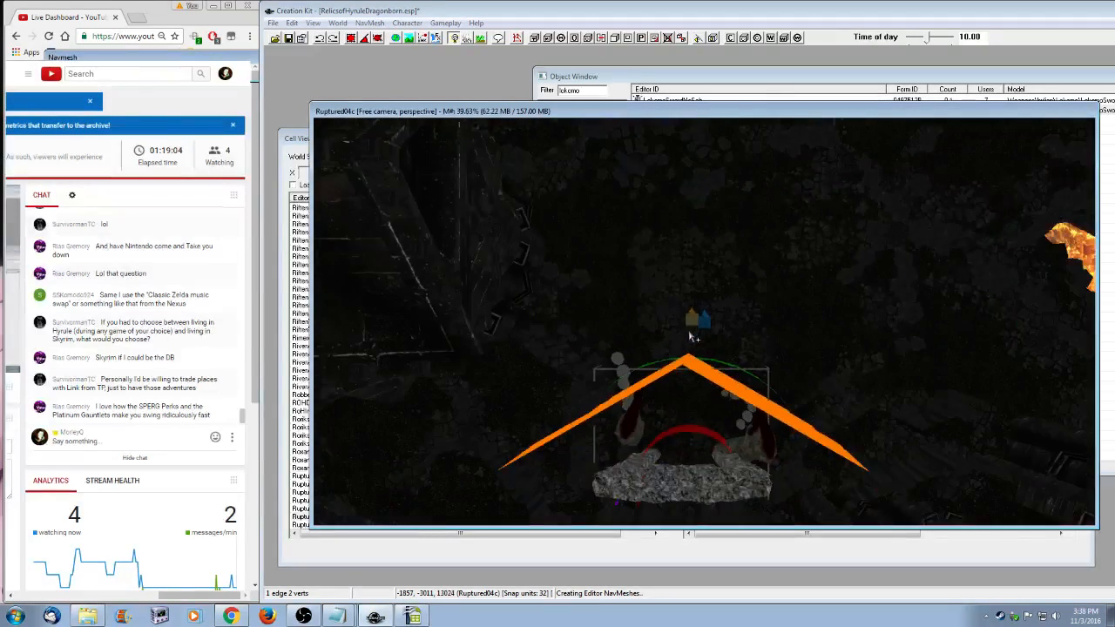
scroll(689, 336, down, 10)
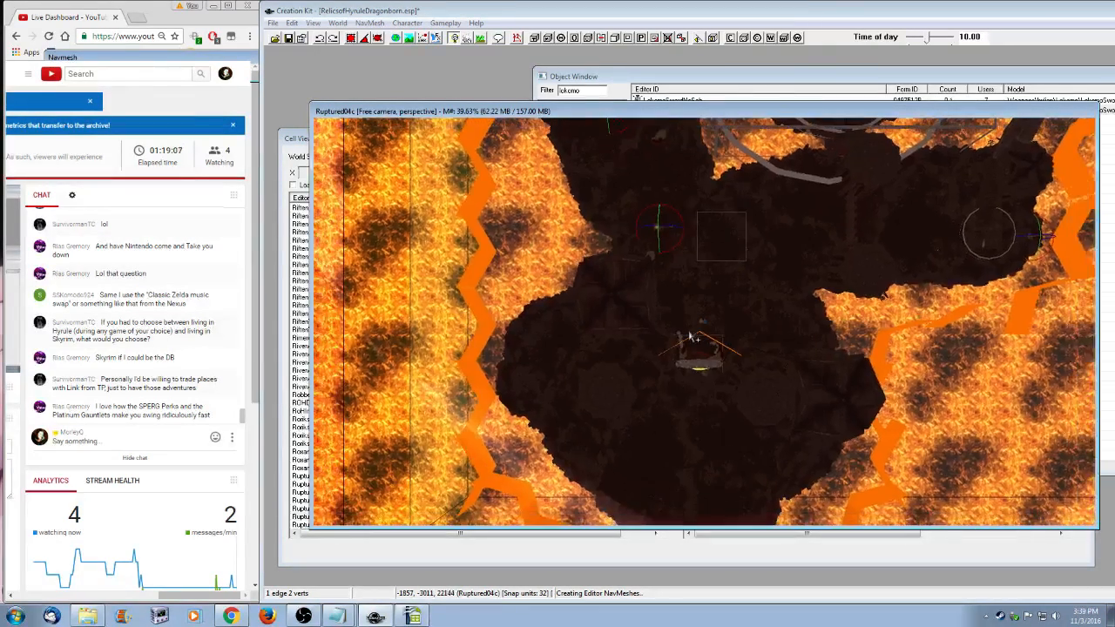
scroll(689, 336, down, 2)
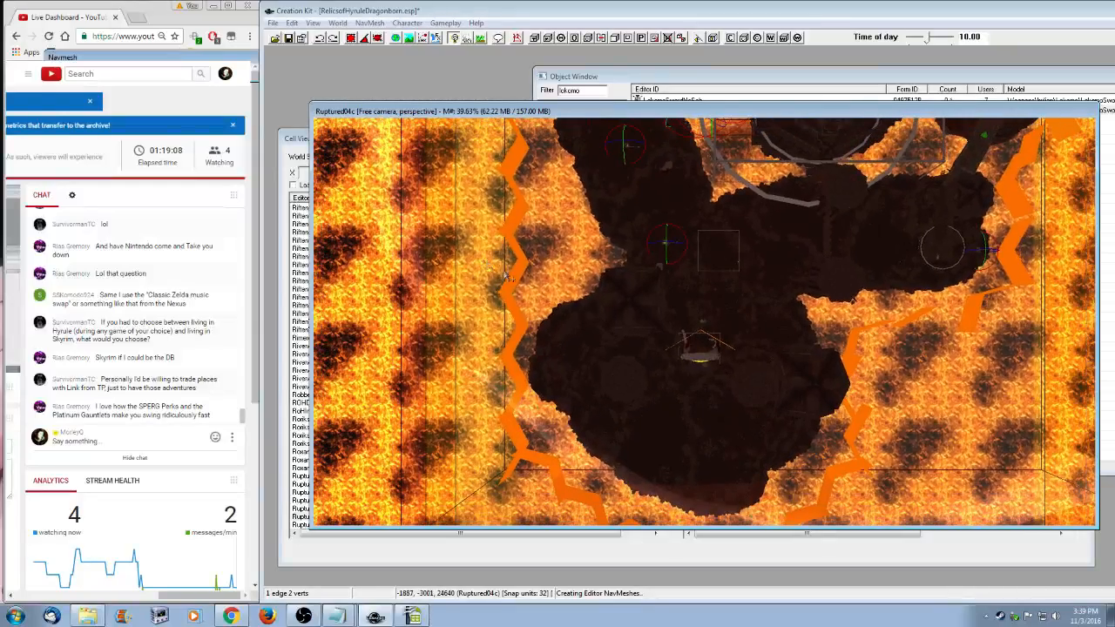
middle_drag(504, 271, 558, 272)
mouse_move(518, 217)
middle_down()
mouse_move(561, 224)
mouse_move(607, 314)
mouse_move(647, 495)
mouse_move(622, 562)
middle_up()
middle_drag(614, 357, 635, 337)
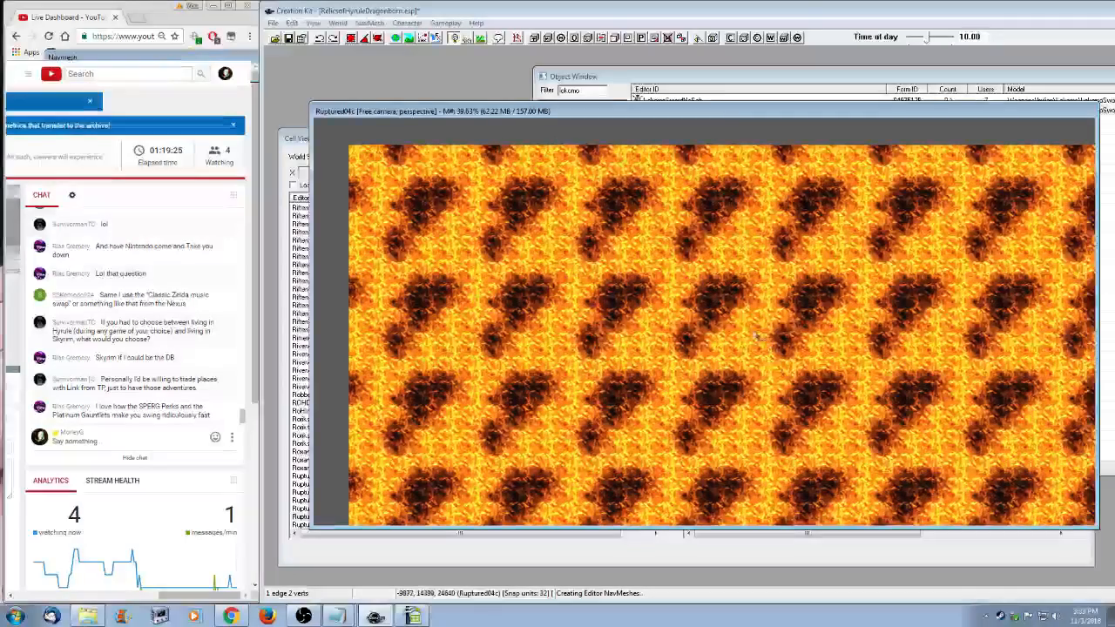
middle_drag(936, 510, 808, 340)
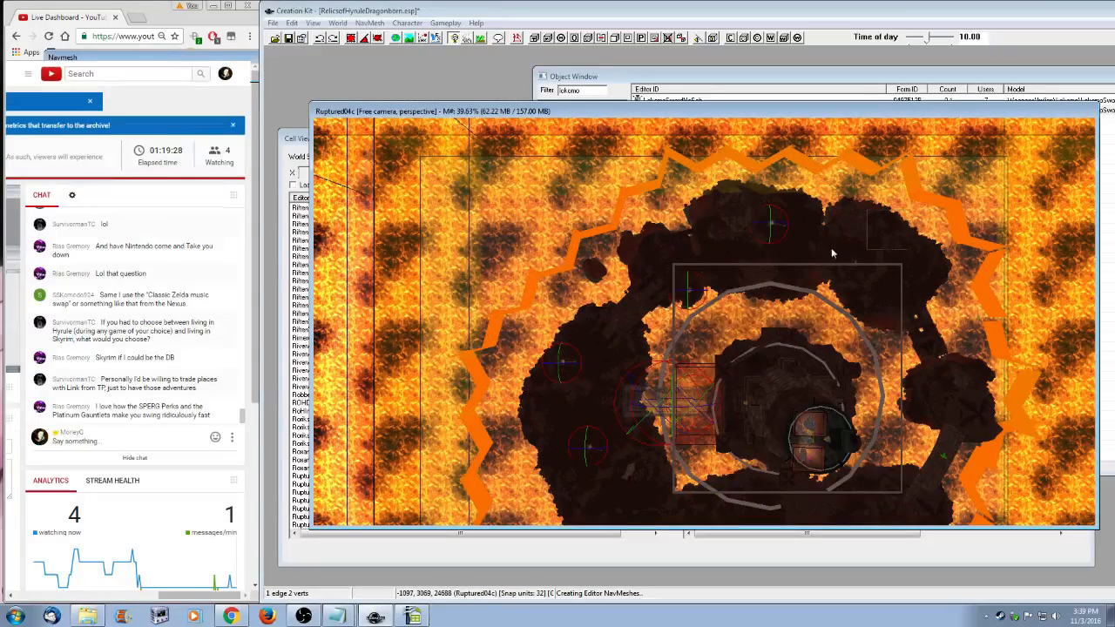
middle_drag(832, 253, 747, 446)
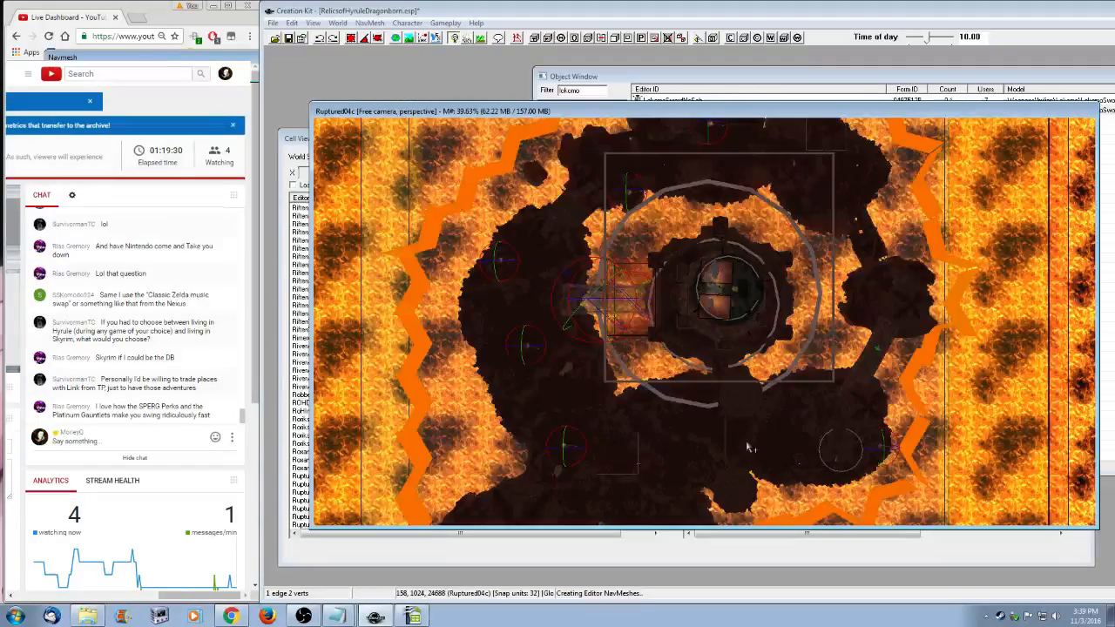
scroll(747, 447, up, 8)
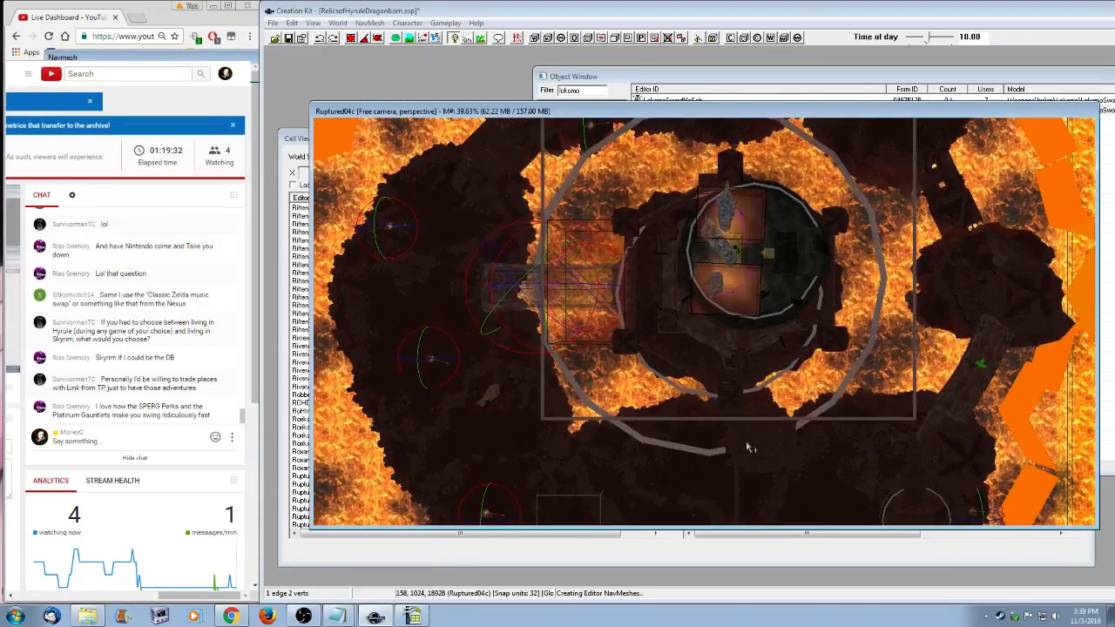
scroll(677, 422, up, 5)
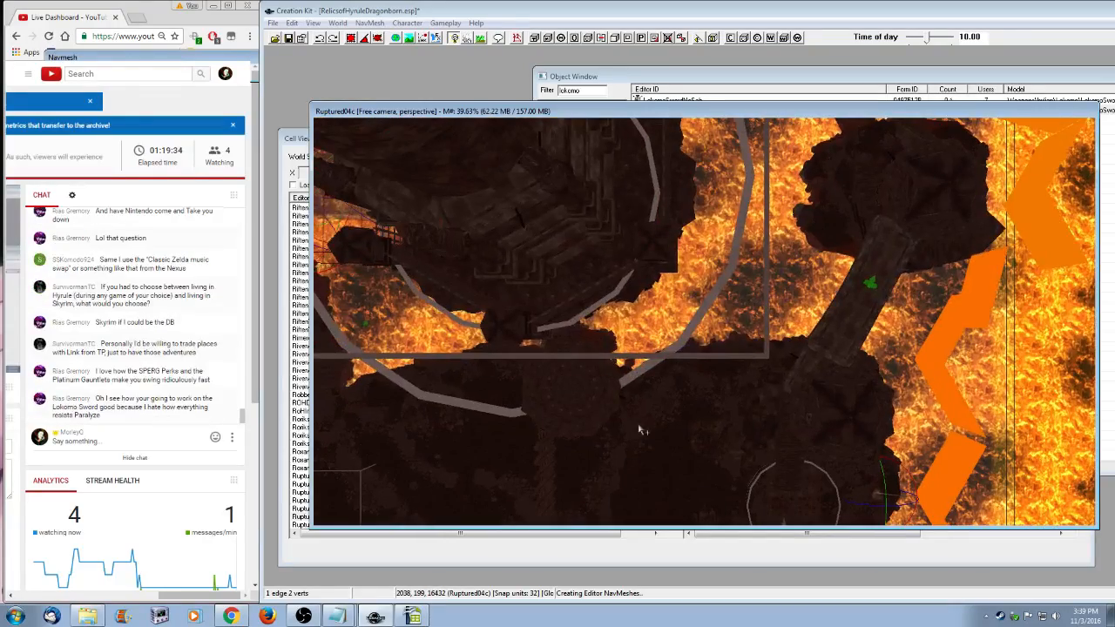
scroll(496, 373, down, 5)
middle_drag(884, 463, 679, 431)
scroll(679, 431, up, 3)
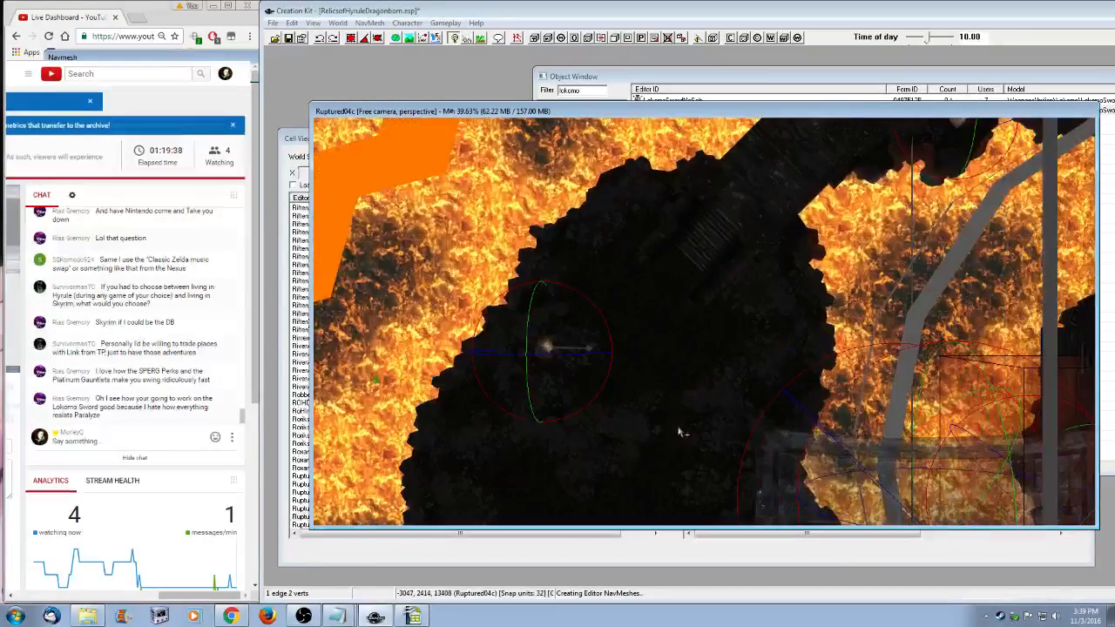
click(292, 144)
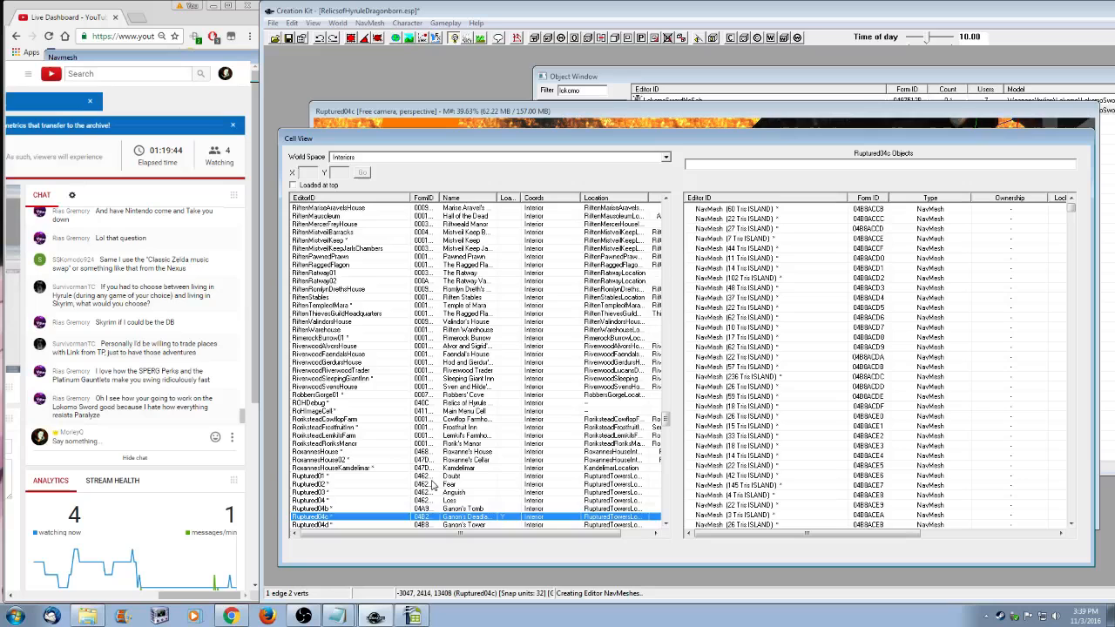
scroll(431, 485, down, 3)
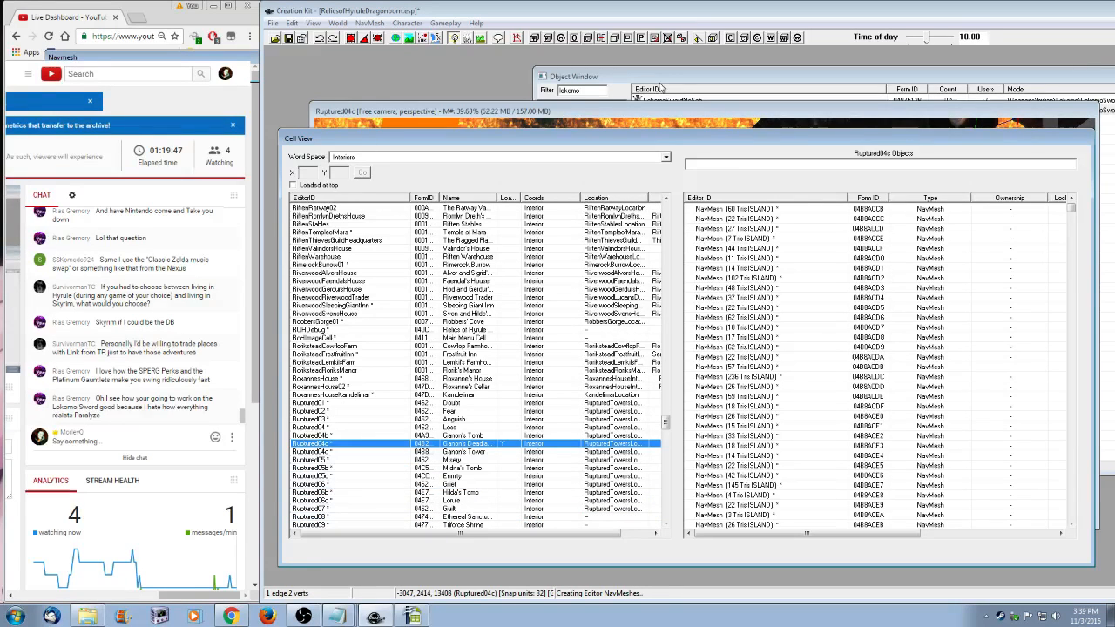
click(621, 112)
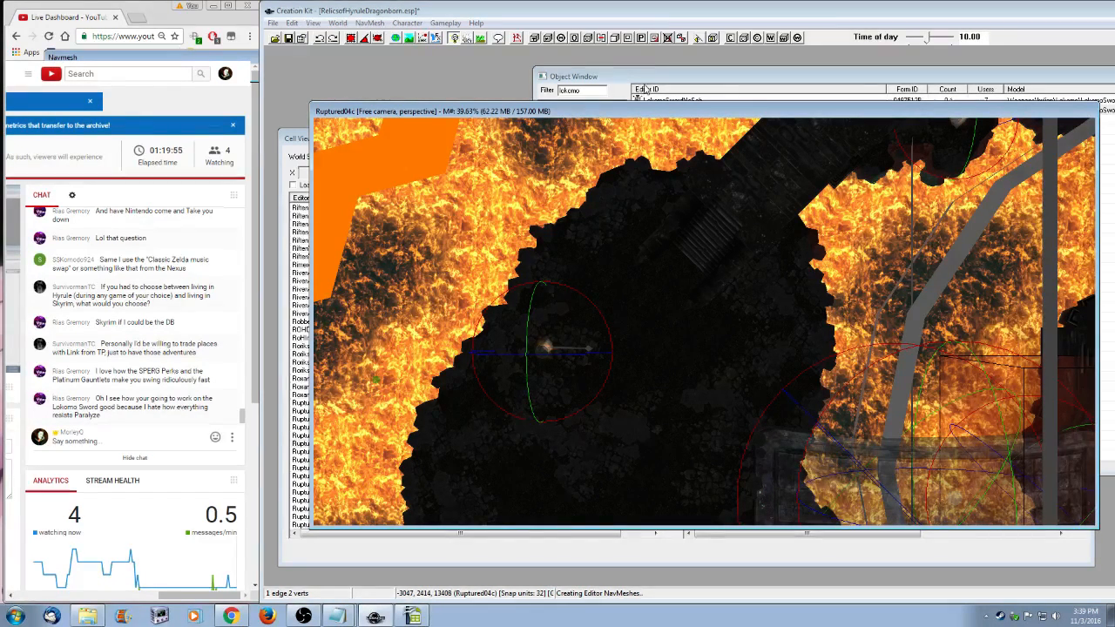
- Inspect the paralysis effect of the EnchWeaponParalysisCleanCostlessLokomo enchantment, then close it without changes
click(647, 90)
click(577, 393)
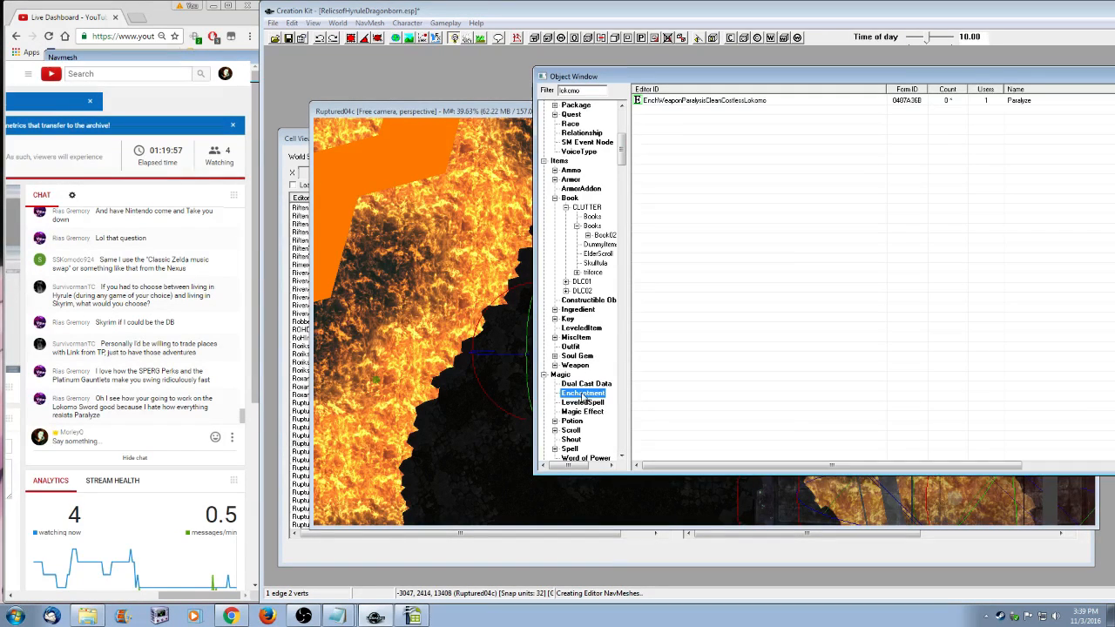
double_click(757, 101)
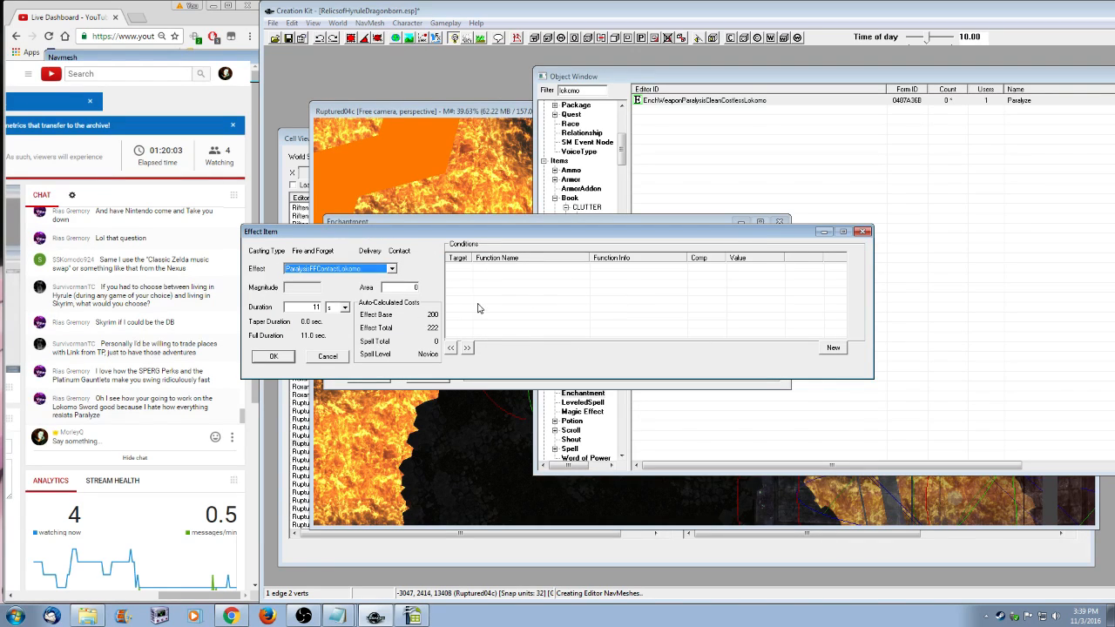
click(328, 356)
click(433, 377)
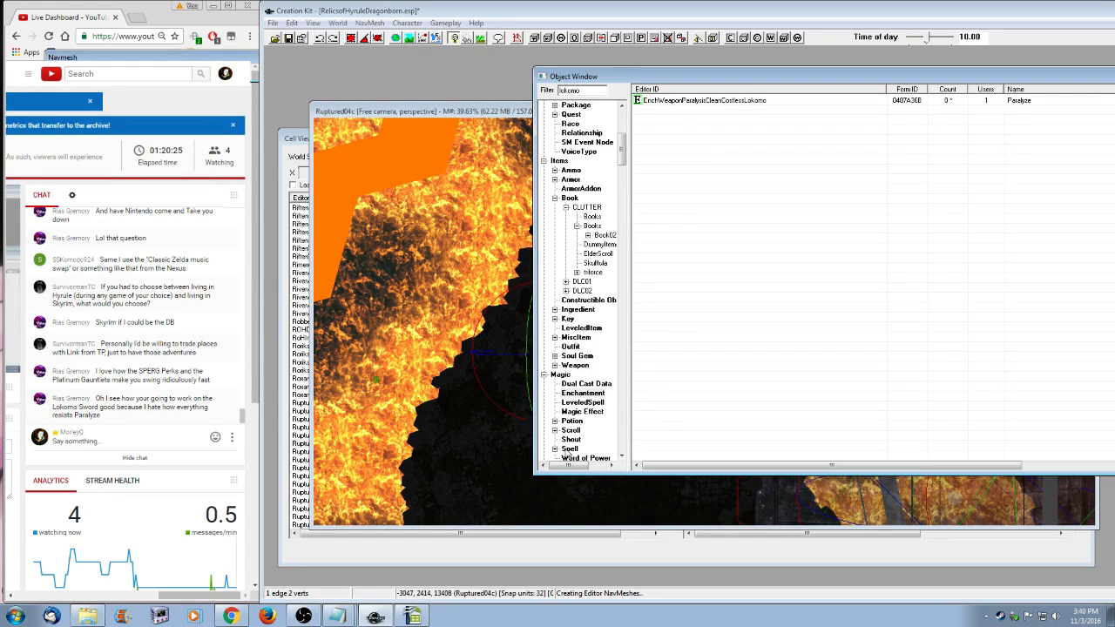
- Filter the spell objects by "paral" to look through the paralysis spells
click(568, 449)
drag(589, 91, 507, 95)
text(par)
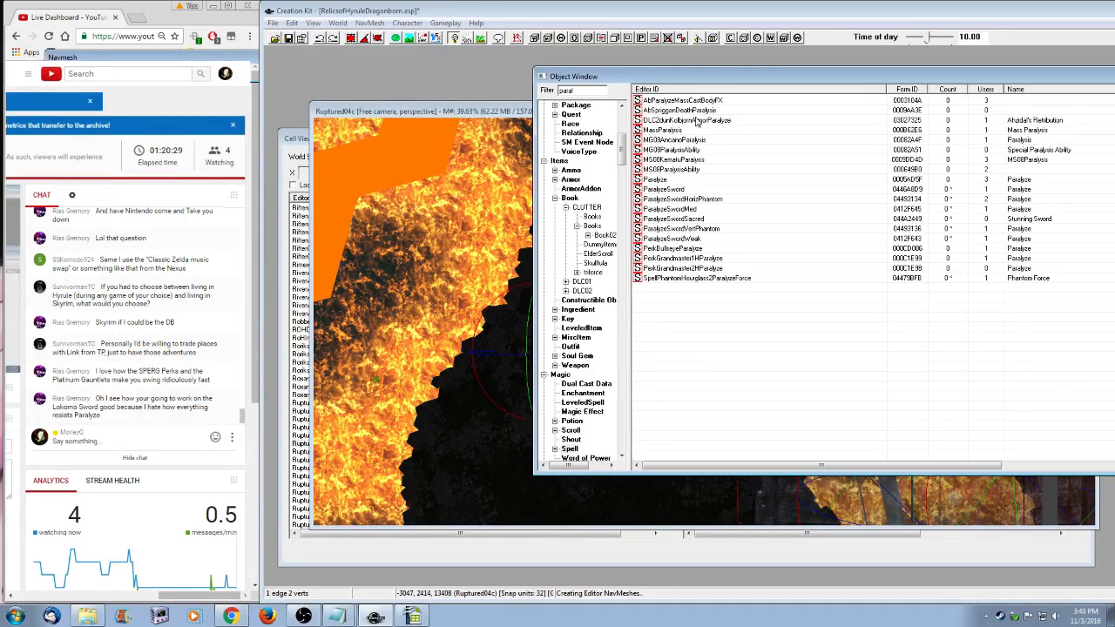
text(al)
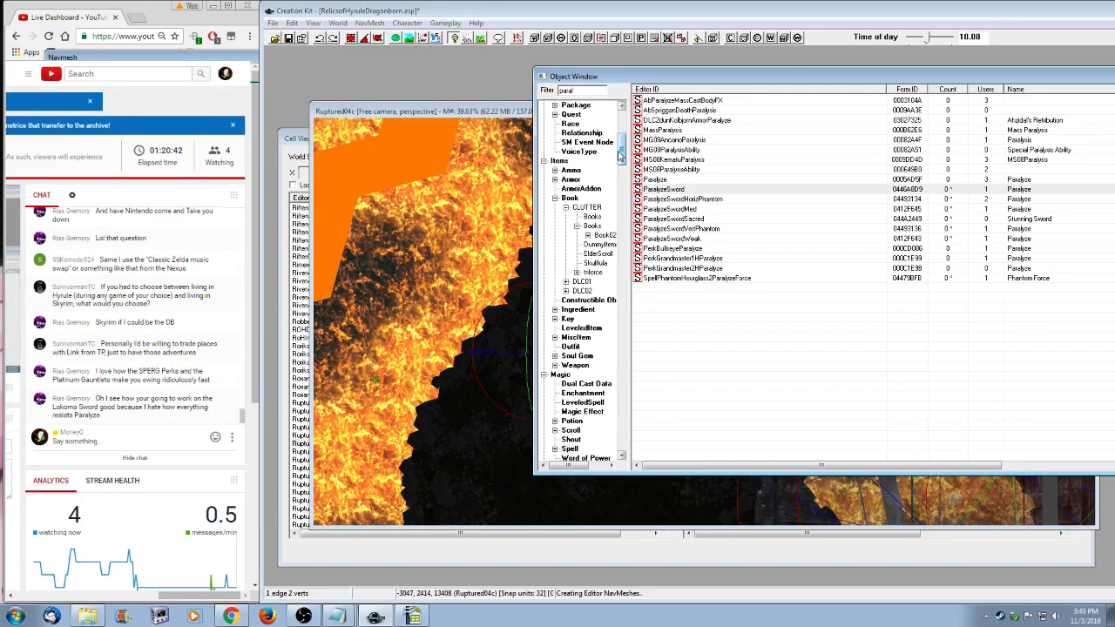
key(BackSpace)
key(BackSpace)
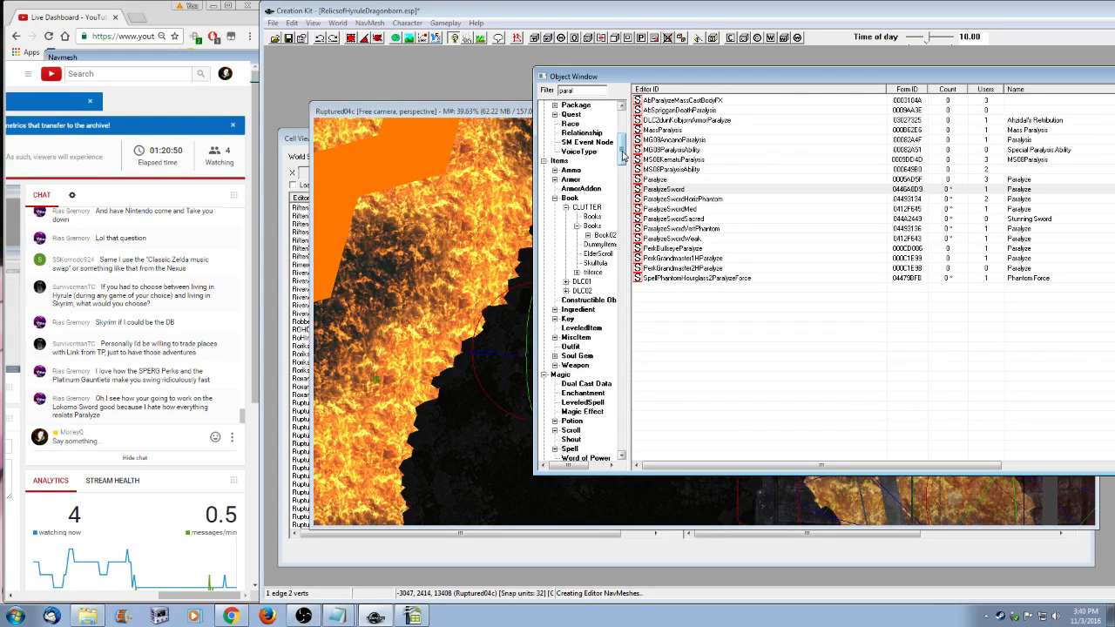
text(l)
- Return to the interior cell list and load Ganon's Tower (Ruptured04d) for viewing again
click(645, 301)
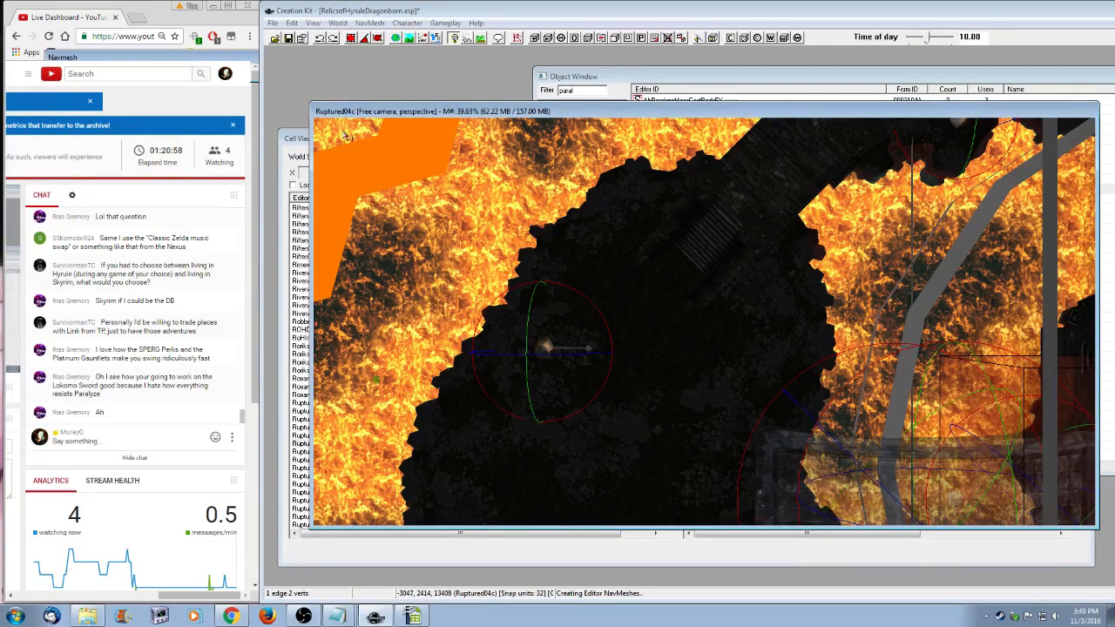
click(301, 135)
click(467, 436)
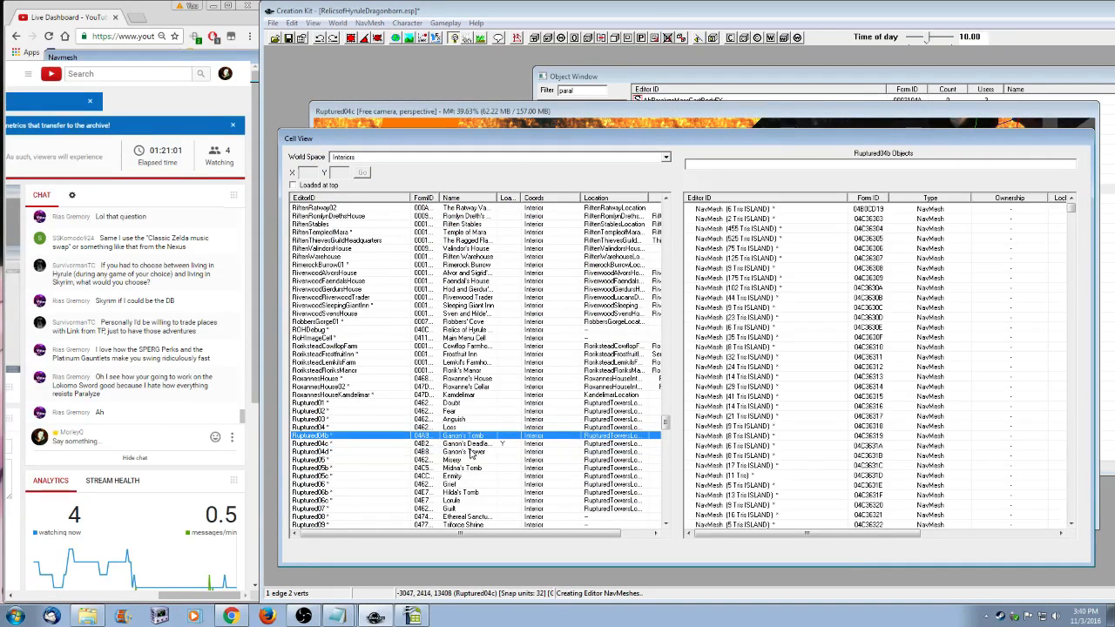
double_click(315, 452)
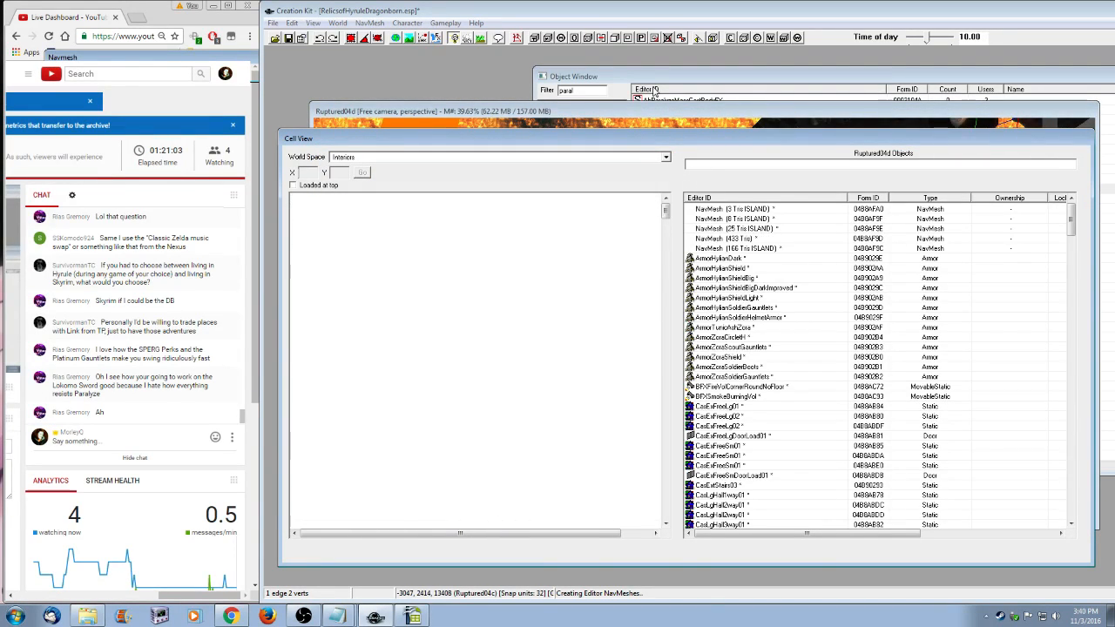
- Examine the whole Ganon's Tower structure from the side, from its base up the spiralling staircases
scroll(746, 440, down, 3)
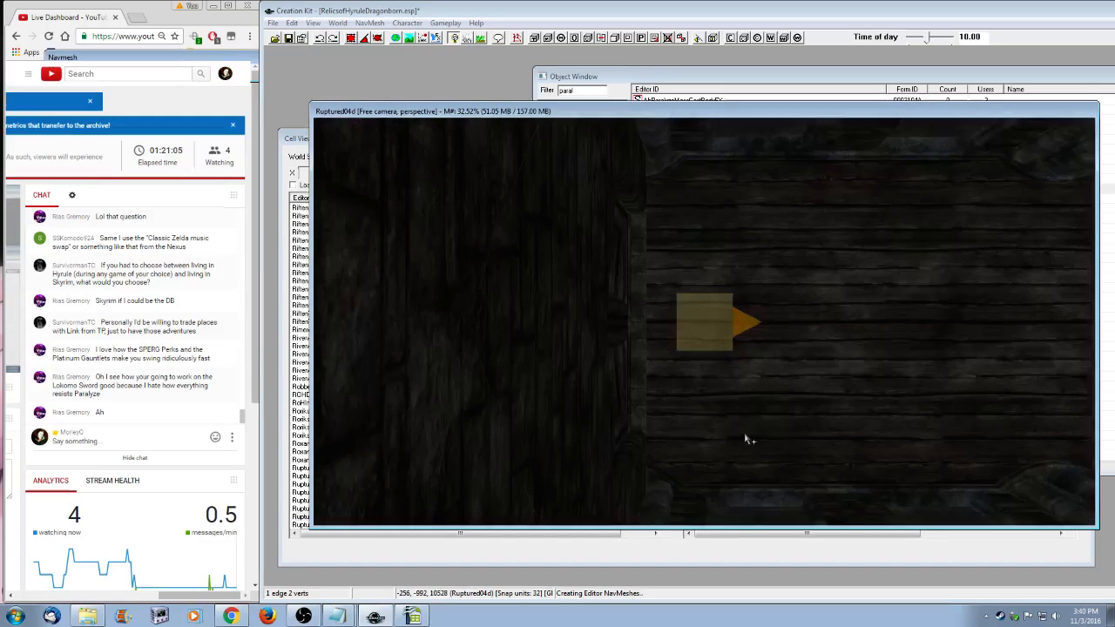
scroll(747, 440, down, 8)
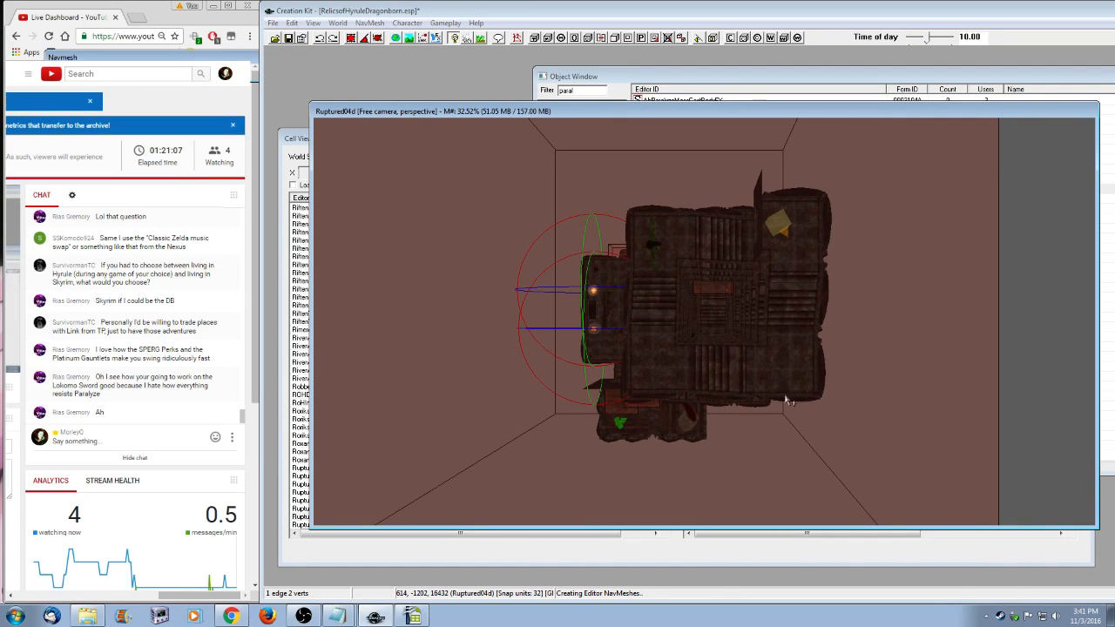
shift+middle_drag(796, 426, 833, 433)
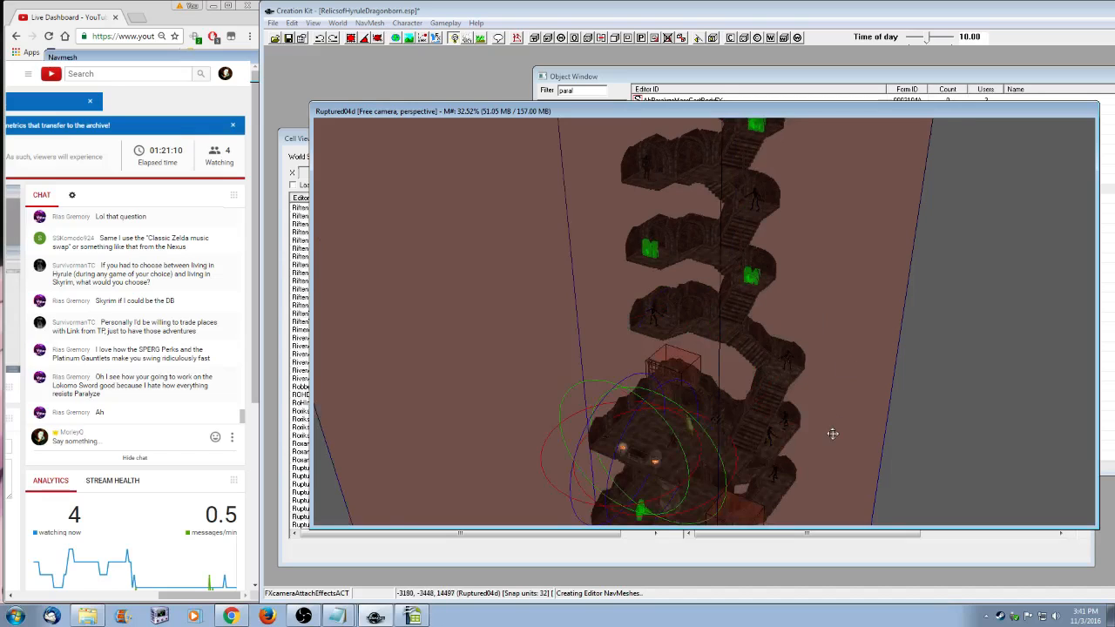
scroll(833, 434, down, 4)
middle_drag(835, 436, 827, 383)
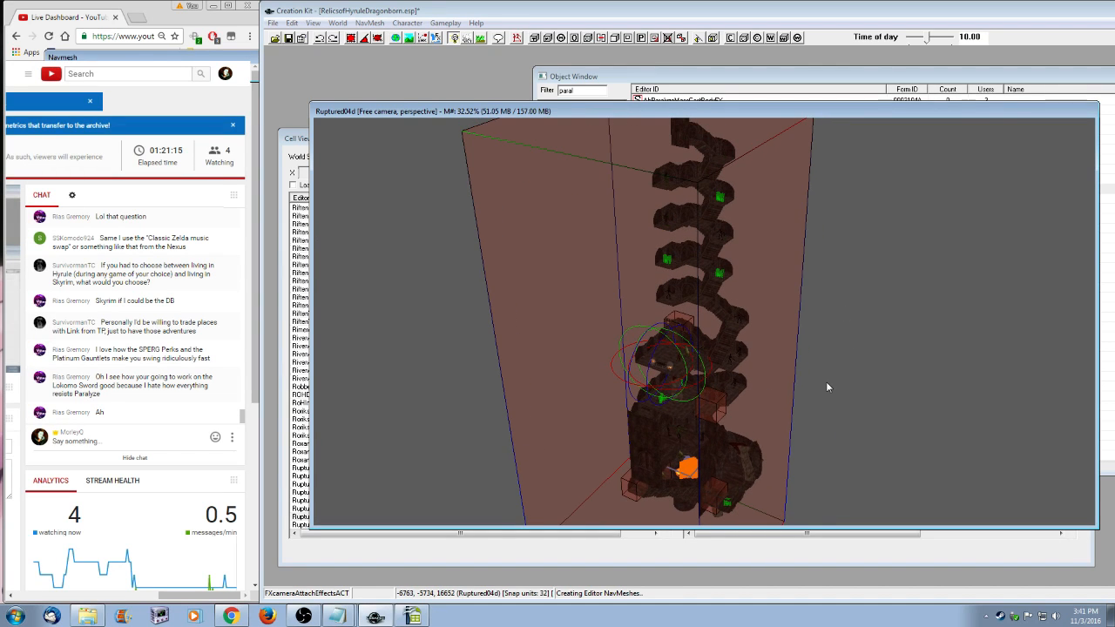
middle_drag(787, 356, 772, 273)
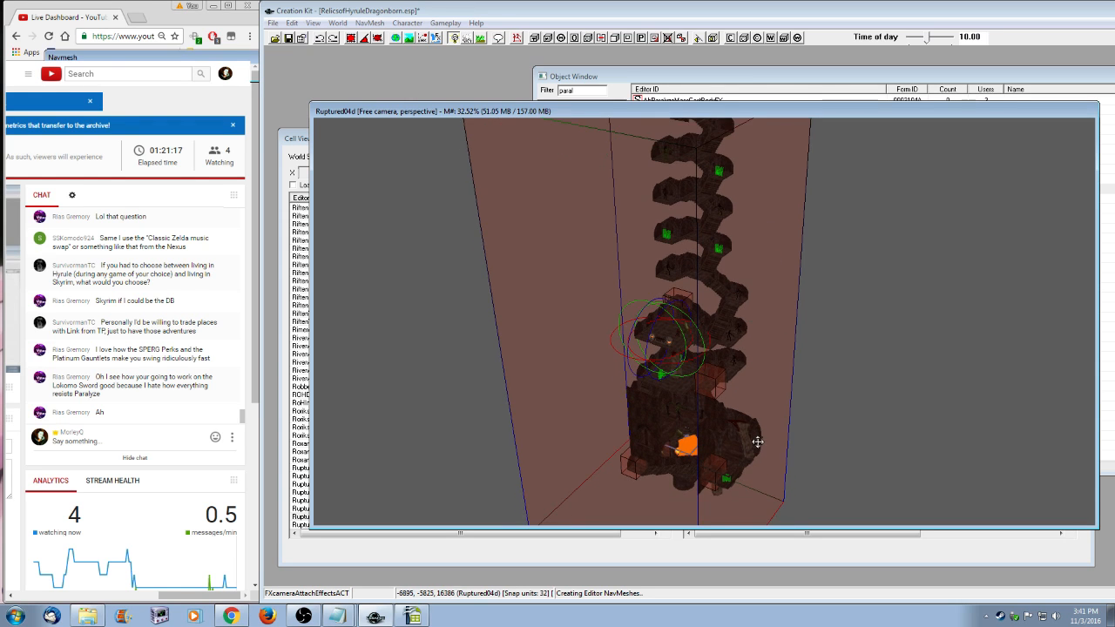
- Examine the lower part of the Ruptured04d cell, from the outer tower down to the gated room with the trigger box
scroll(758, 441, up, 2)
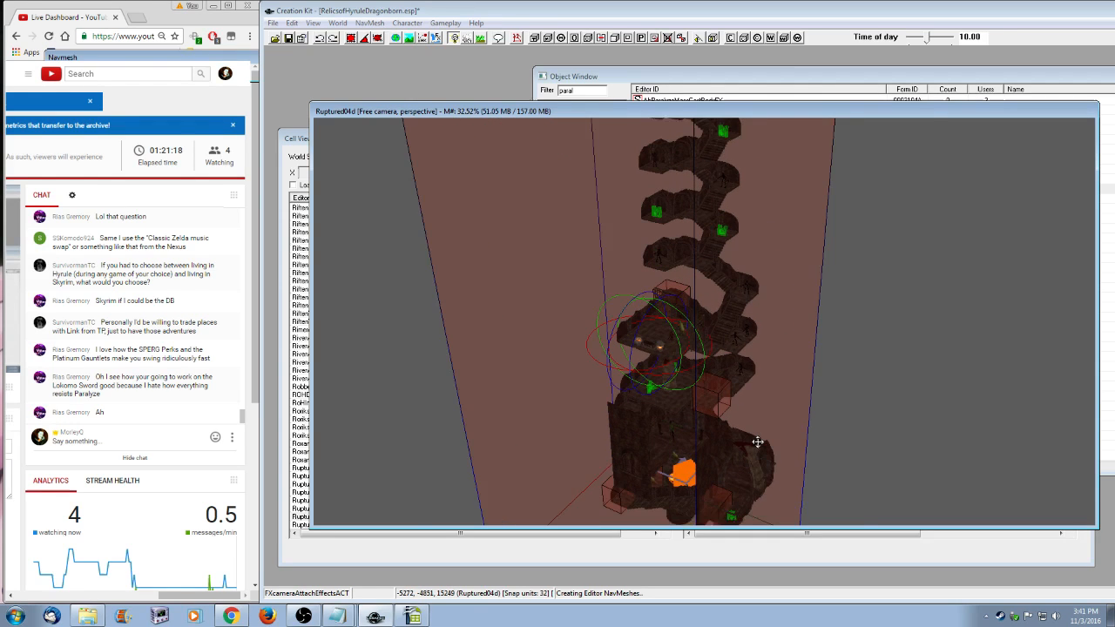
scroll(758, 442, up, 4)
mouse_move(758, 442)
middle_down()
mouse_move(819, 393)
mouse_move(828, 287)
mouse_move(810, 157)
middle_up()
scroll(809, 405, up, 1)
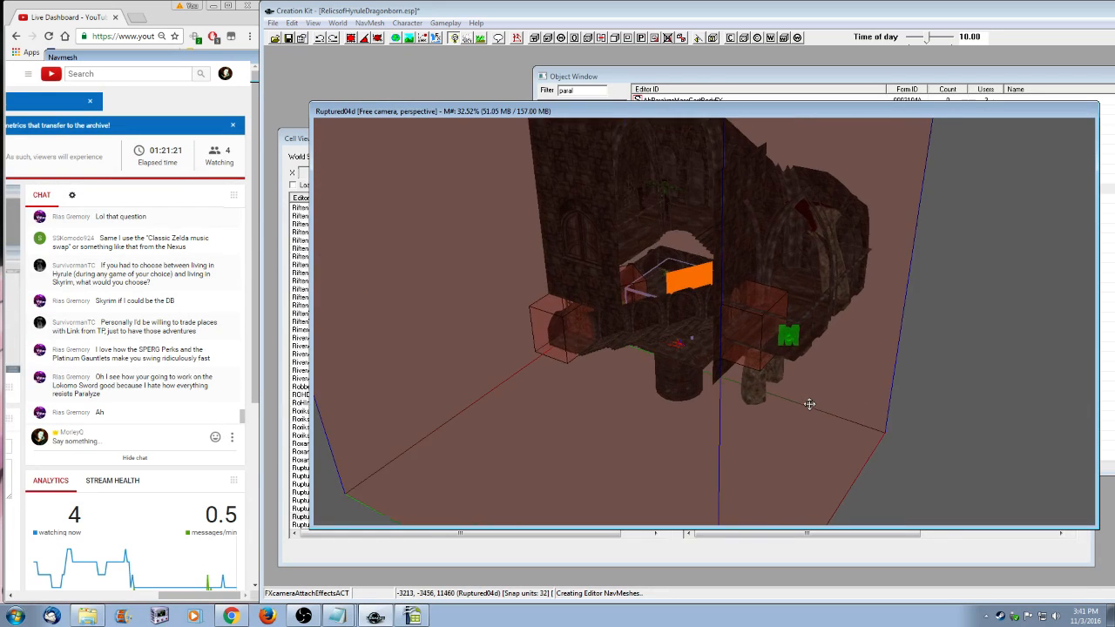
scroll(809, 404, up, 2)
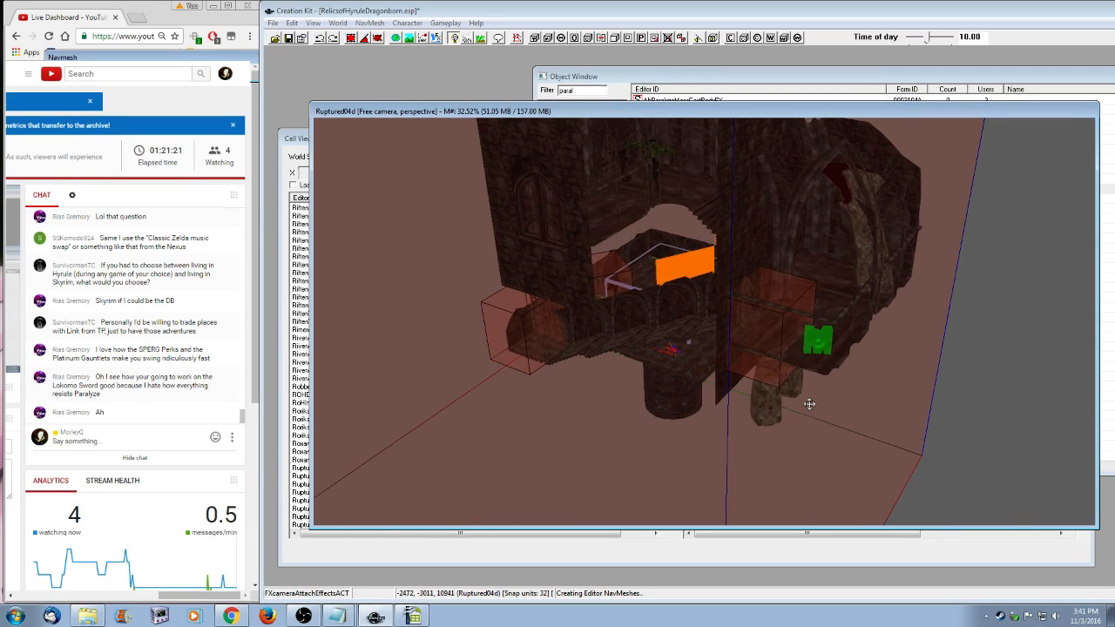
scroll(809, 404, up, 2)
middle_drag(809, 404, 692, 274)
middle_drag(665, 316, 709, 368)
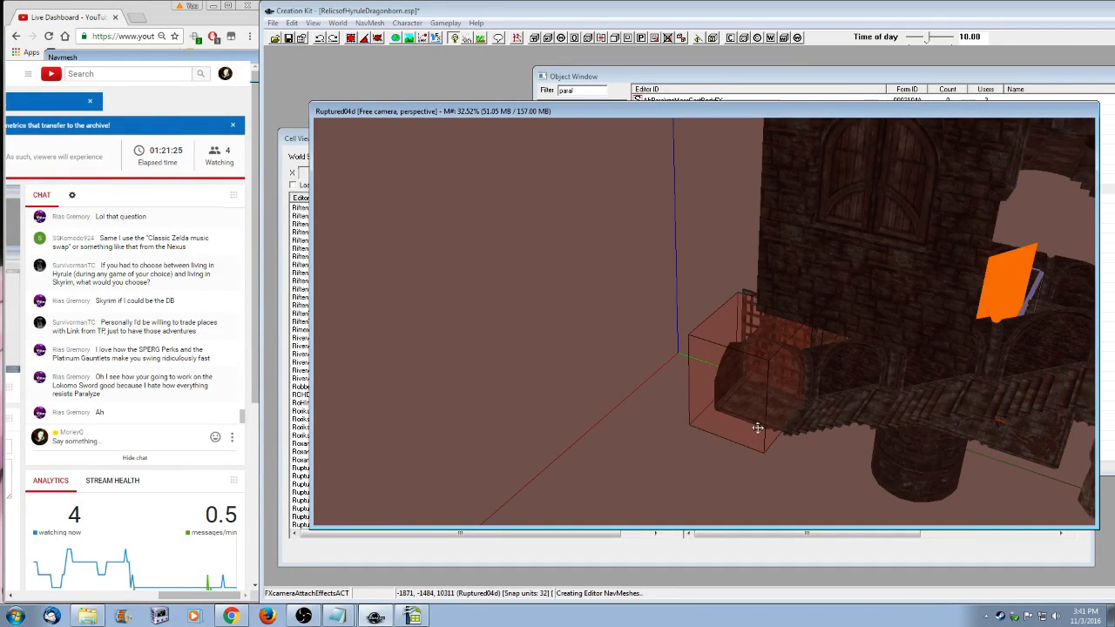
scroll(758, 428, up, 3)
scroll(876, 391, up, 2)
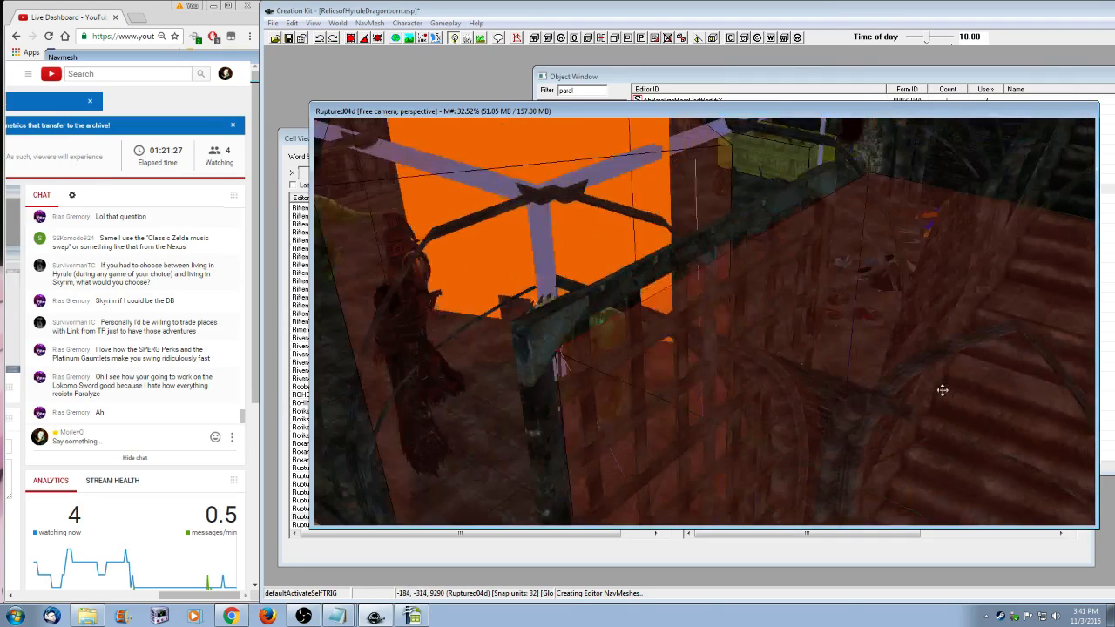
scroll(941, 390, up, 1)
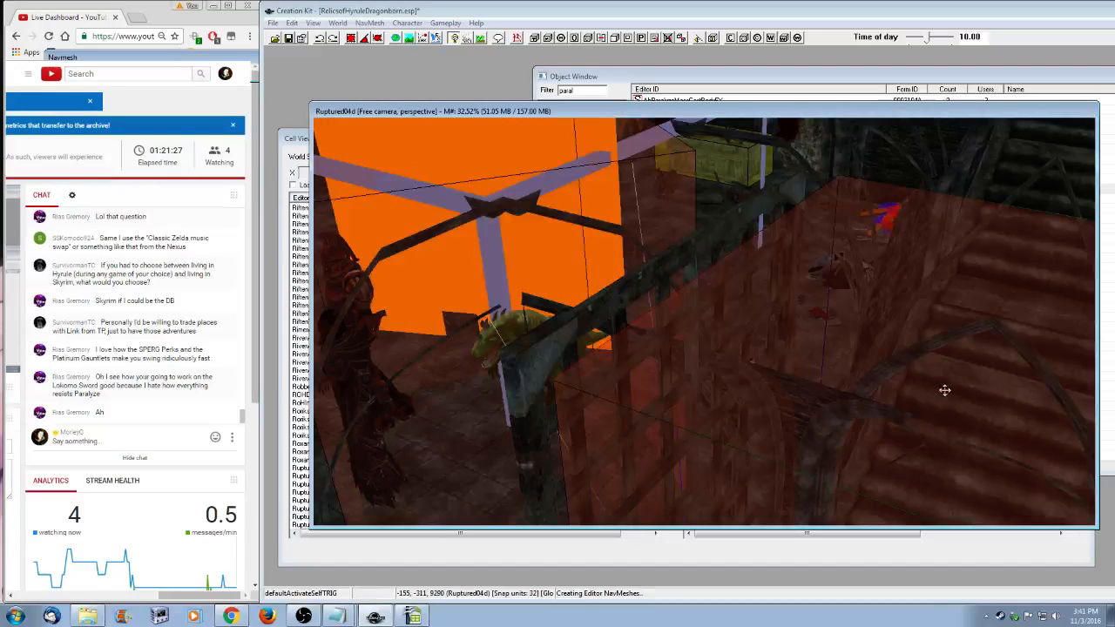
scroll(945, 391, down, 3)
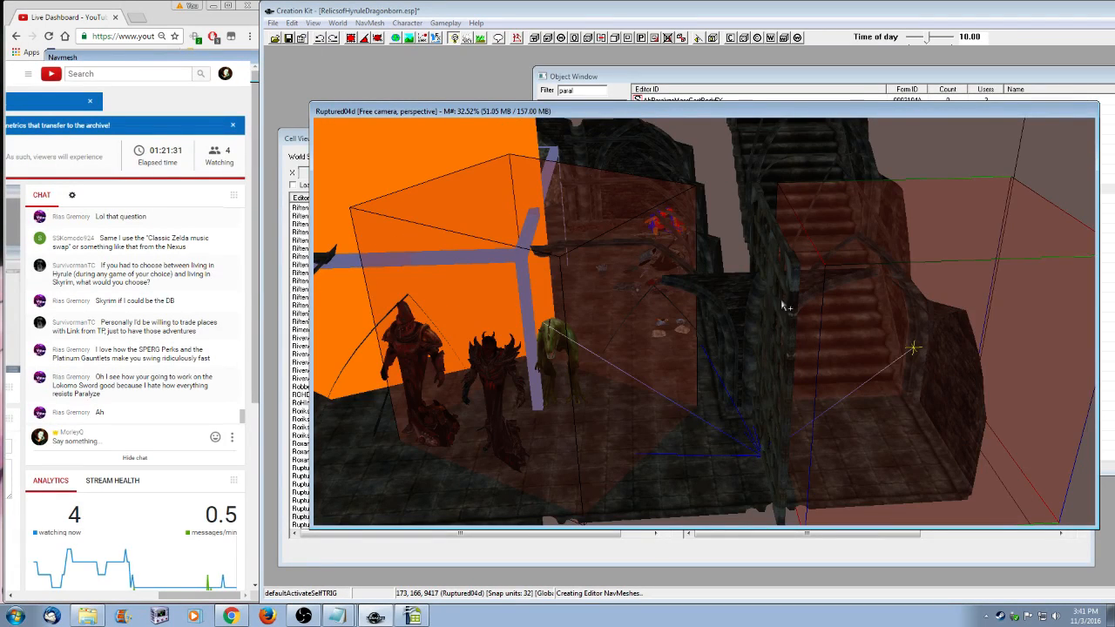
- Inspect the portcullis at the foot of the stairs and the activation trigger box around the nearby creatures
key(shift)
click(852, 348)
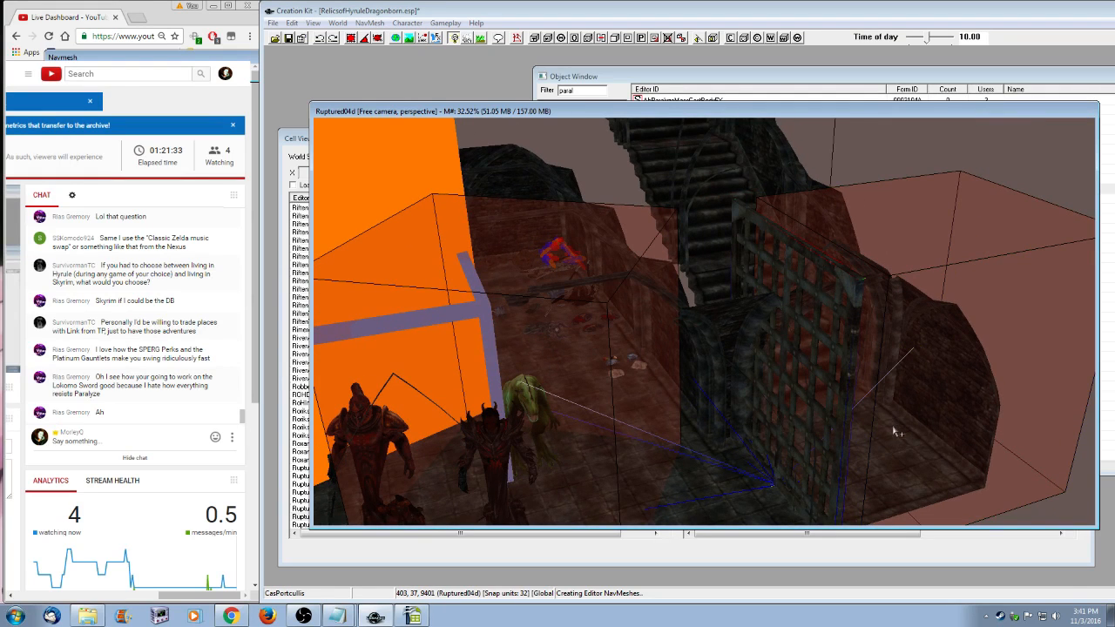
click(632, 309)
middle_drag(811, 497, 833, 437)
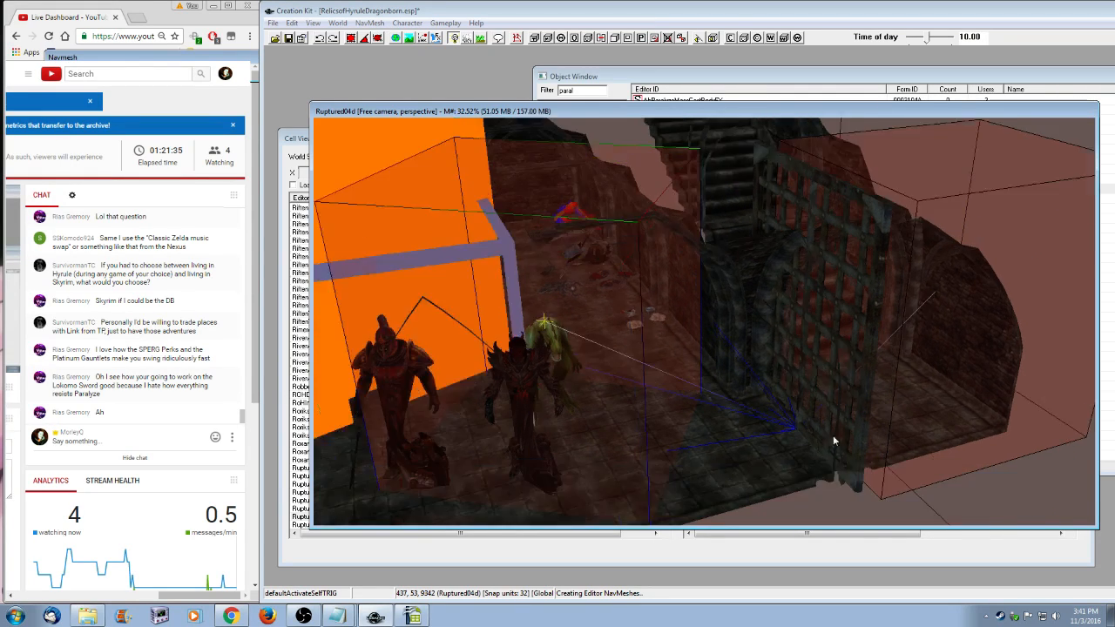
key(shift)
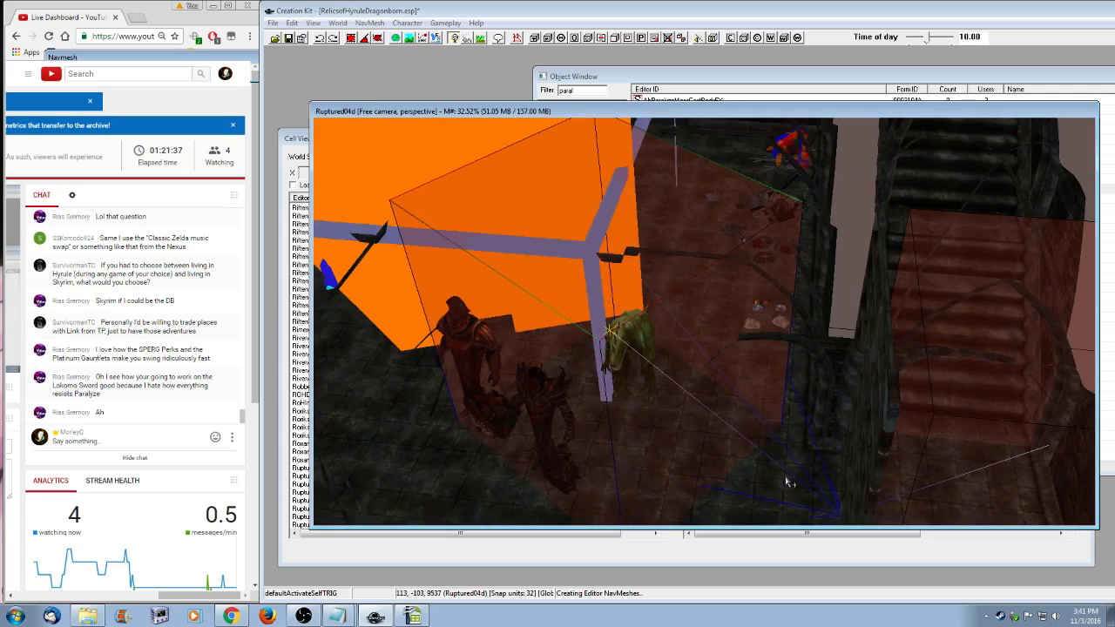
key(shift)
middle_drag(785, 487, 921, 466)
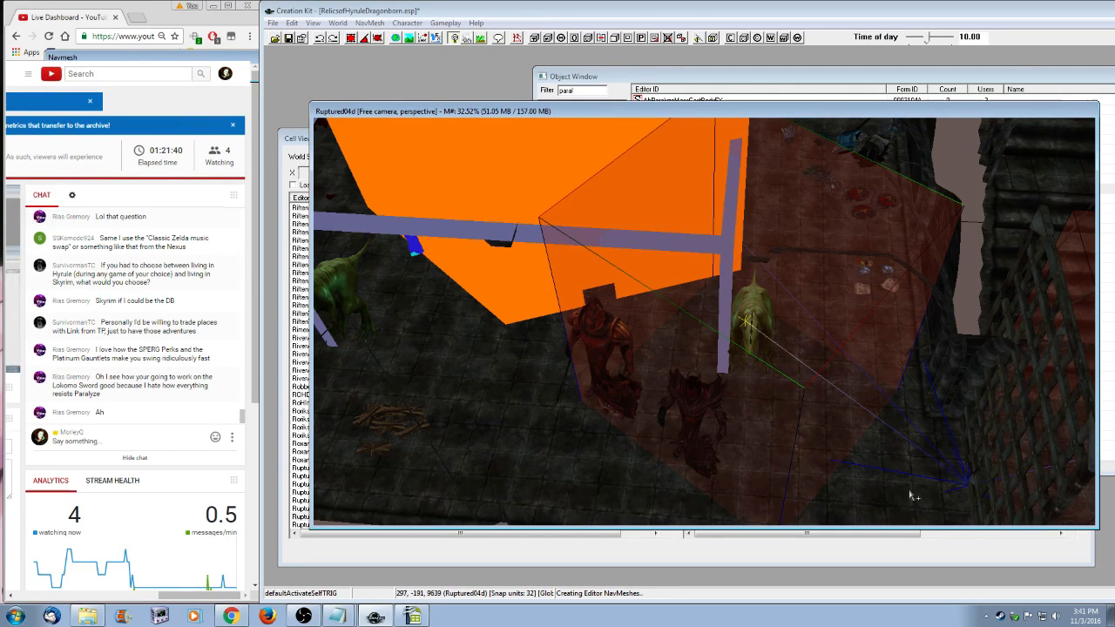
middle_drag(911, 495, 703, 392)
scroll(703, 392, up, 1)
- Examine the metal lever and the burnt corpses on the floor beside the stone sarcophagus
click(860, 259)
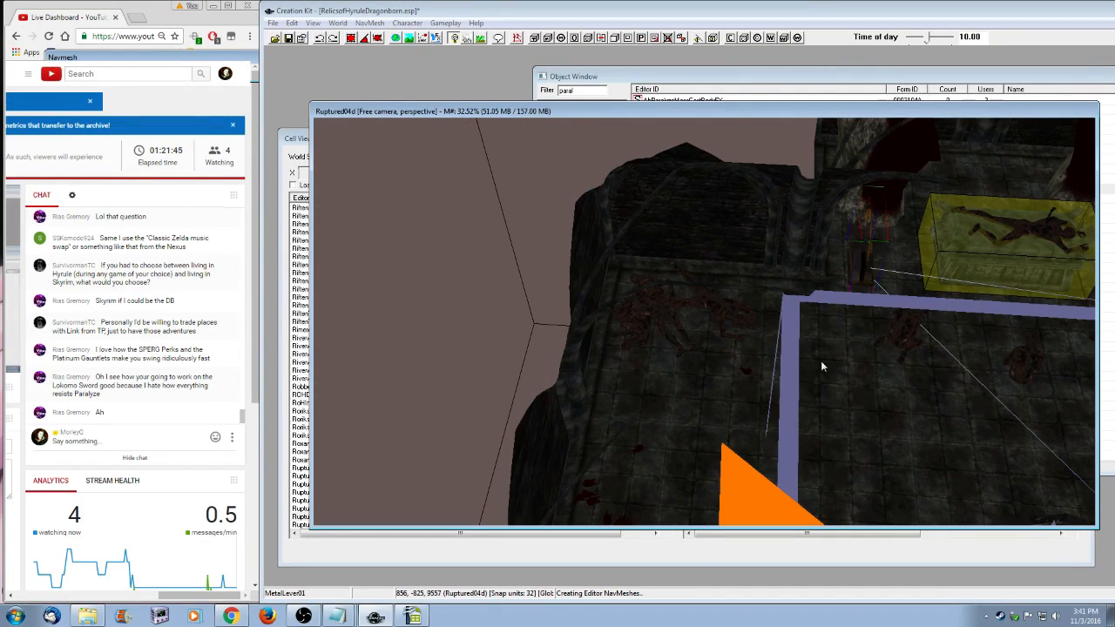
middle_drag(885, 378, 873, 396)
scroll(875, 398, down, 10)
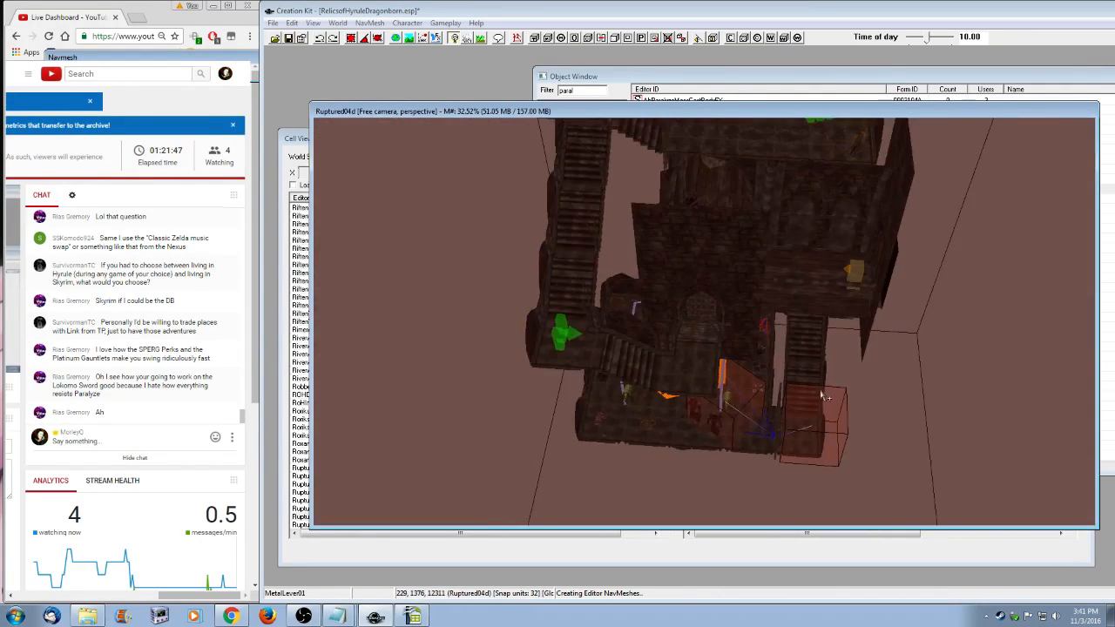
middle_drag(769, 343, 761, 304)
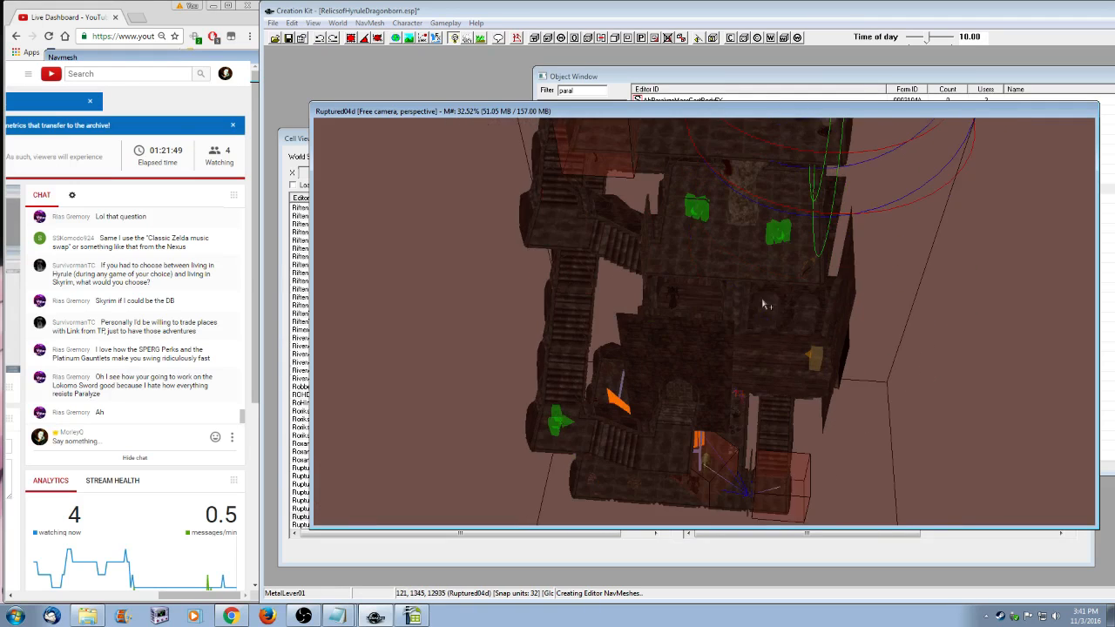
scroll(774, 421, up, 1)
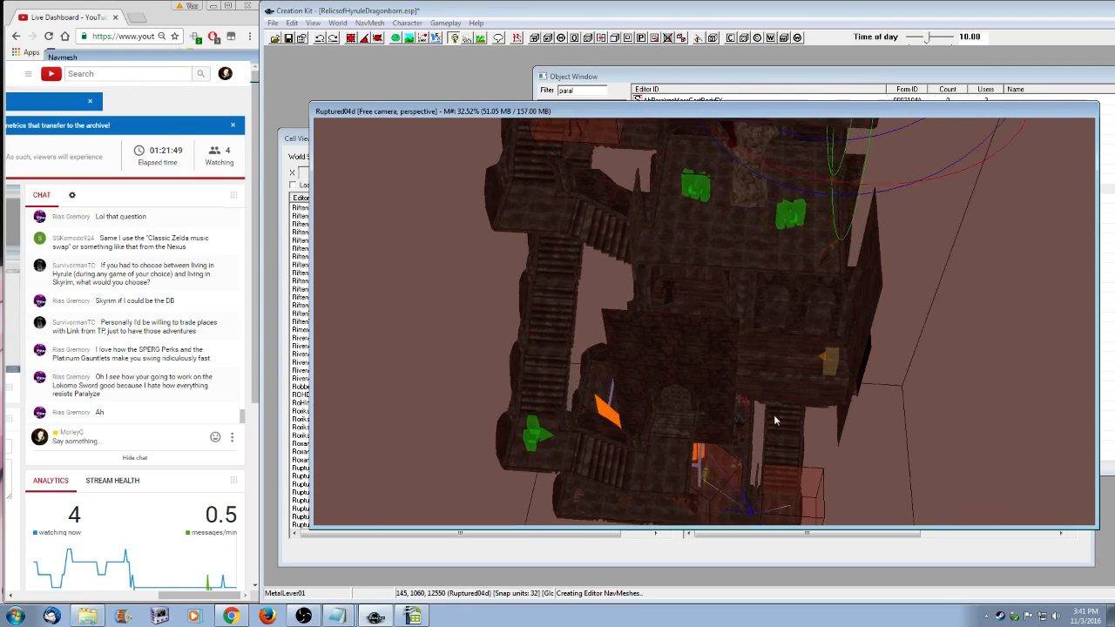
scroll(776, 421, up, 10)
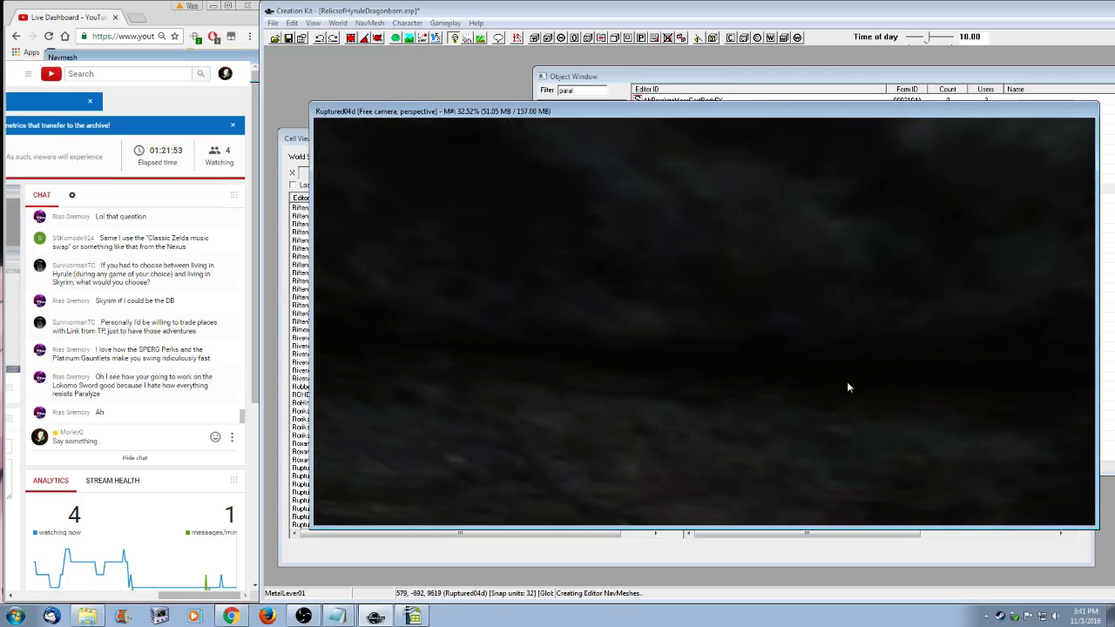
scroll(847, 384, down, 2)
click(666, 251)
shift+middle_drag(762, 397, 800, 278)
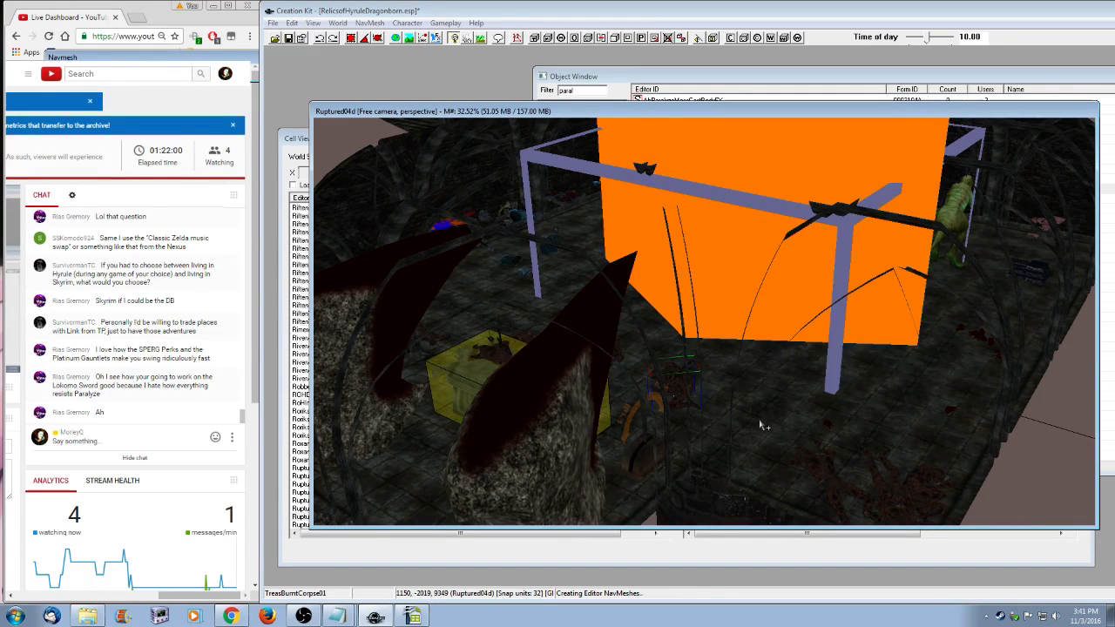
shift+middle_drag(771, 444, 633, 360)
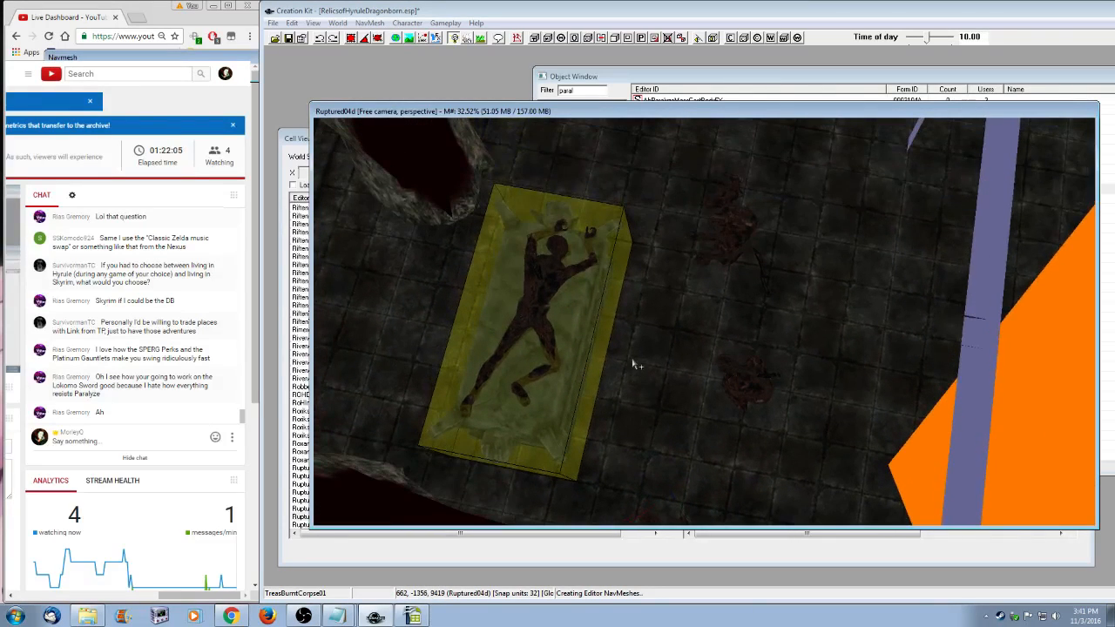
- Enable Parent Activate Only in the activate parent settings of the Daedric dagger beside the burnt corpse
double_click(771, 379)
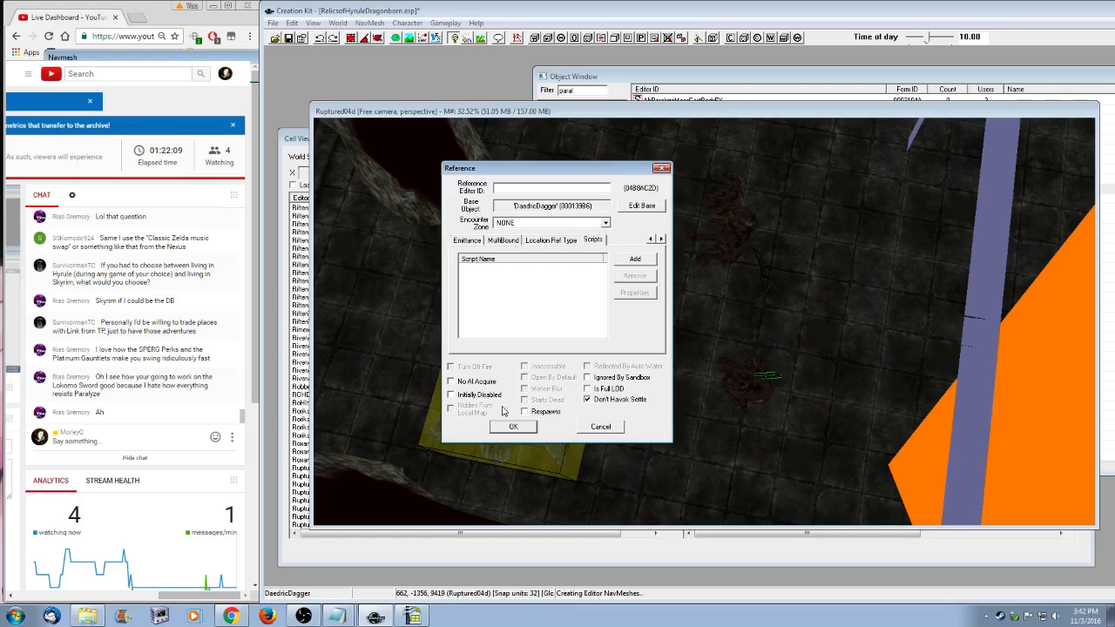
click(651, 239)
click(651, 240)
click(650, 240)
click(652, 241)
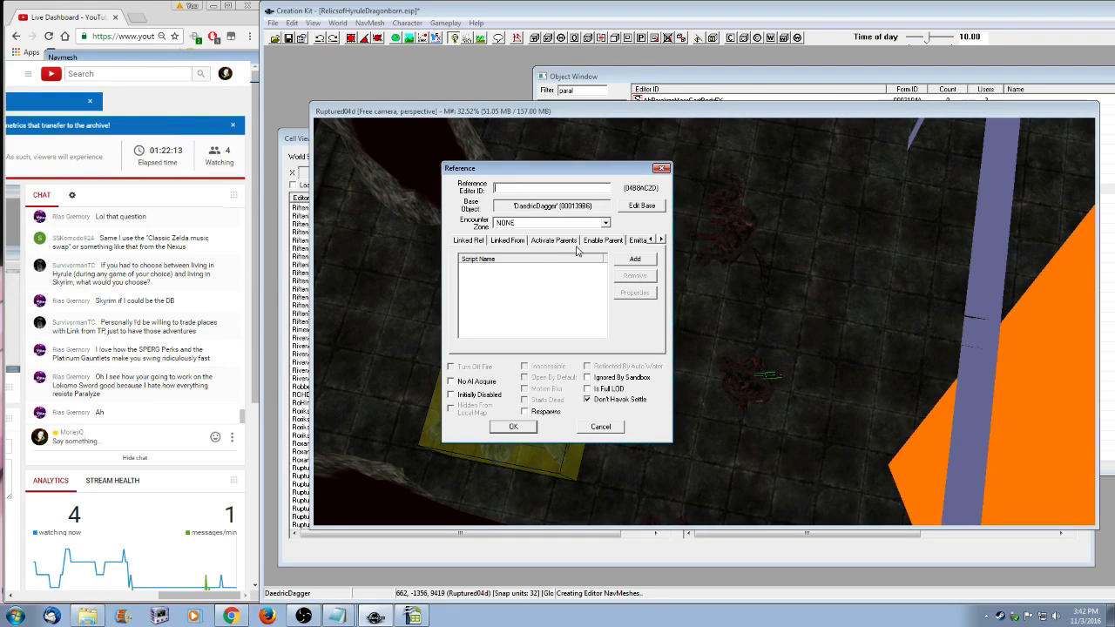
click(556, 243)
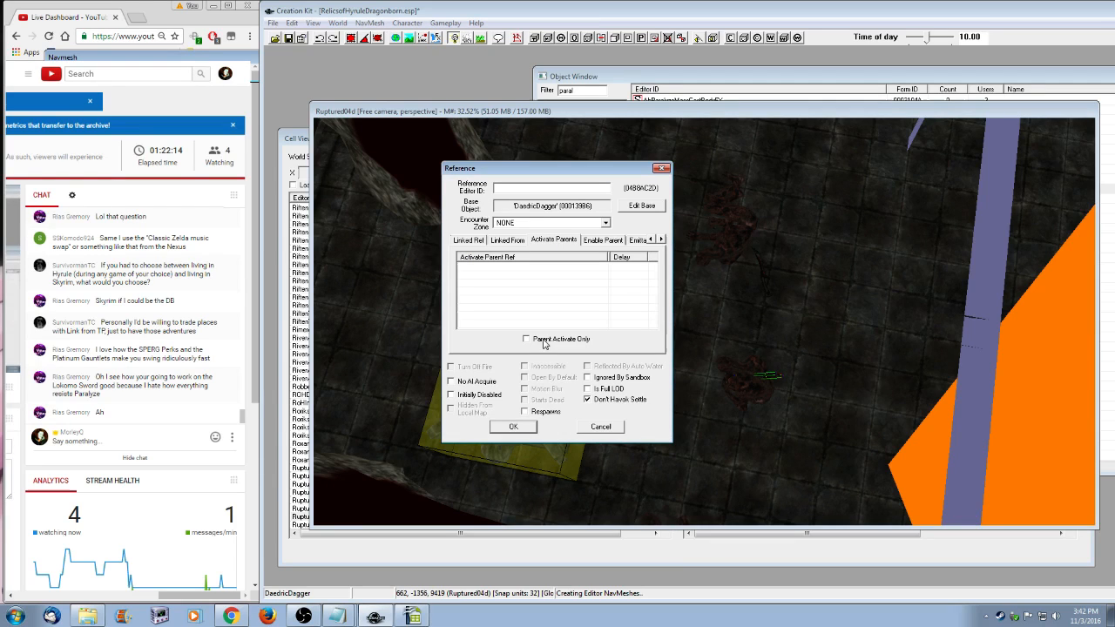
click(543, 341)
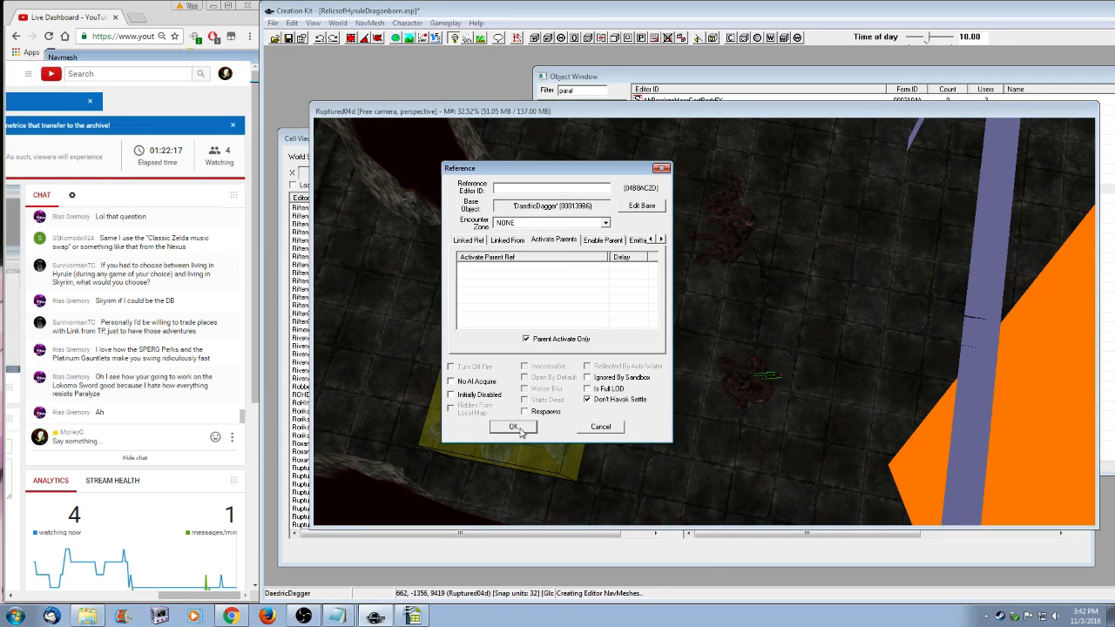
click(520, 428)
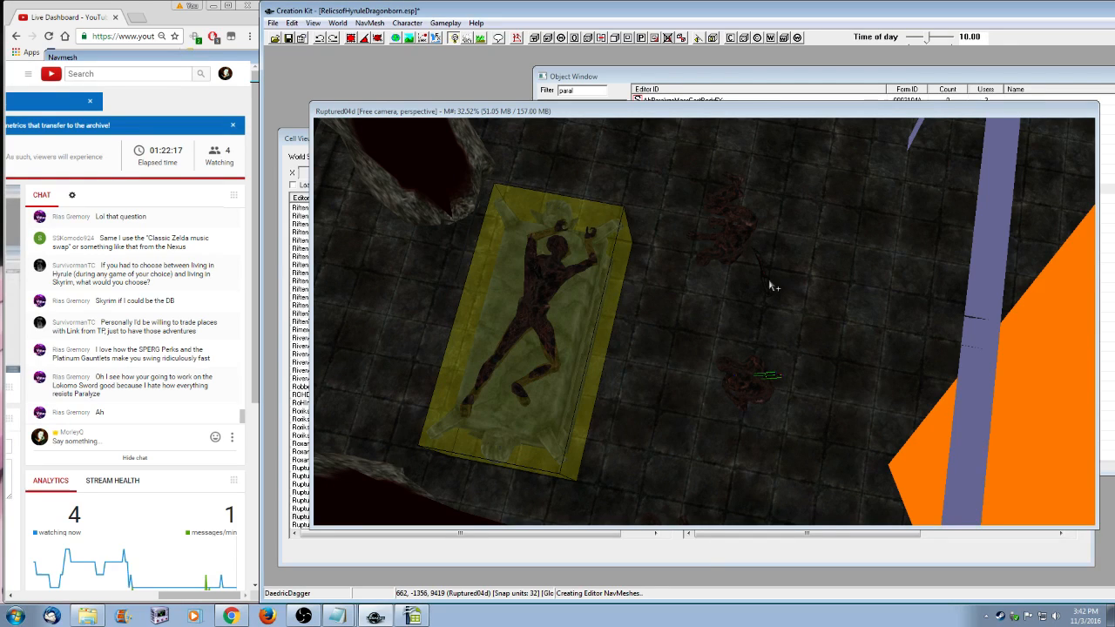
- Disable Parent Activate Only on the Daedric dagger's reference
right_click(921, 371)
click(958, 459)
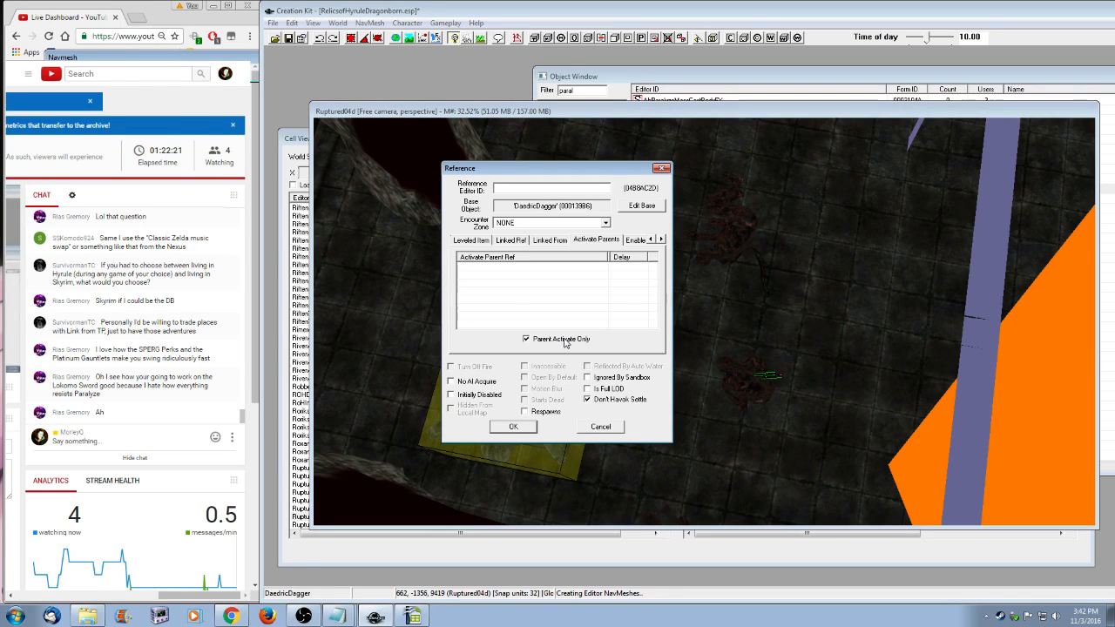
click(512, 429)
- Review the Daedric dagger up close and examine its reference's ownership and extra settings
shift+middle_drag(705, 423, 763, 366)
scroll(769, 406, up, 5)
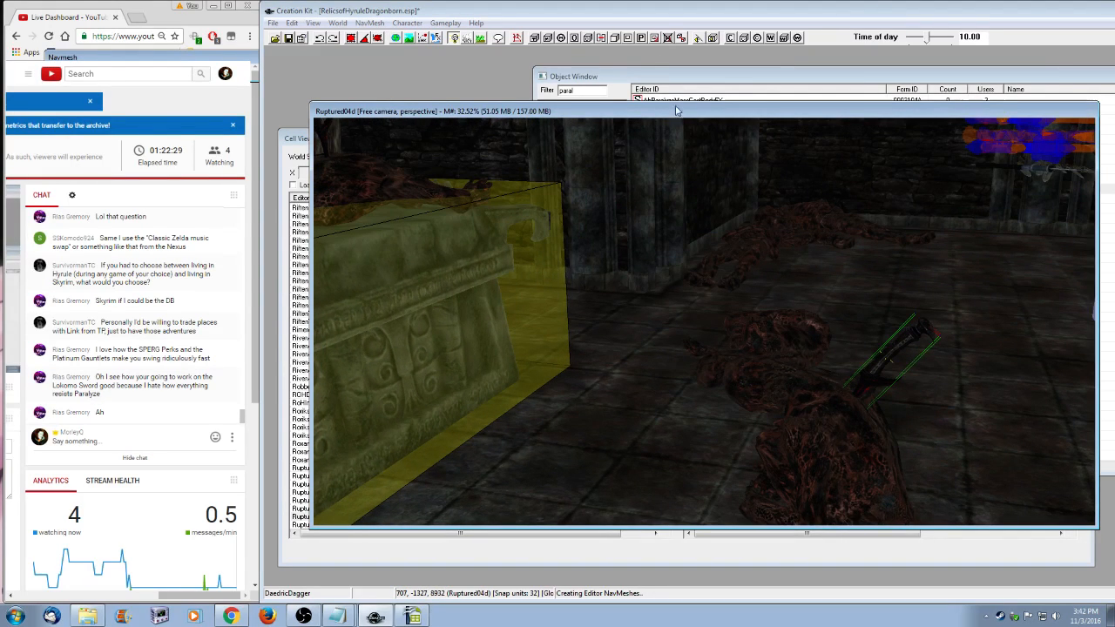
shift+middle_drag(722, 438, 691, 427)
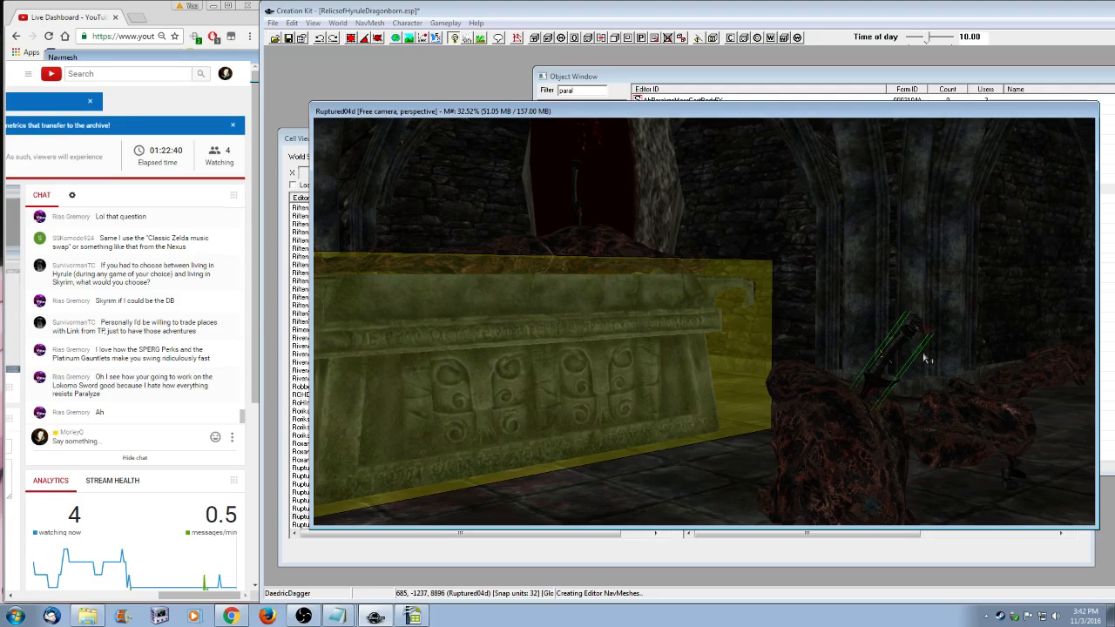
right_click(885, 358)
click(948, 442)
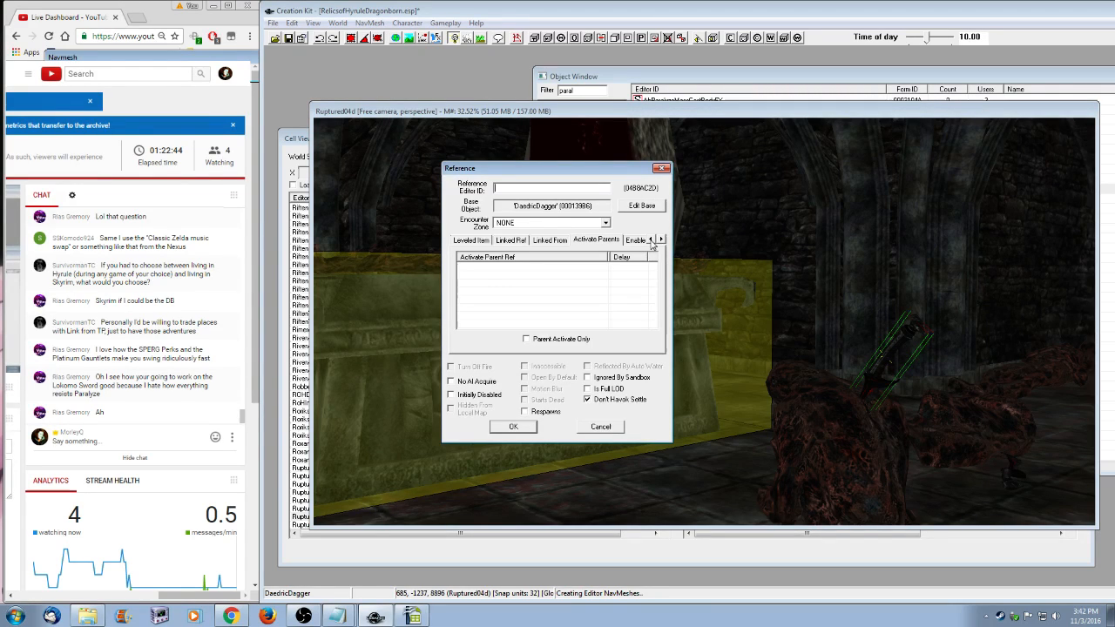
triple_click(651, 241)
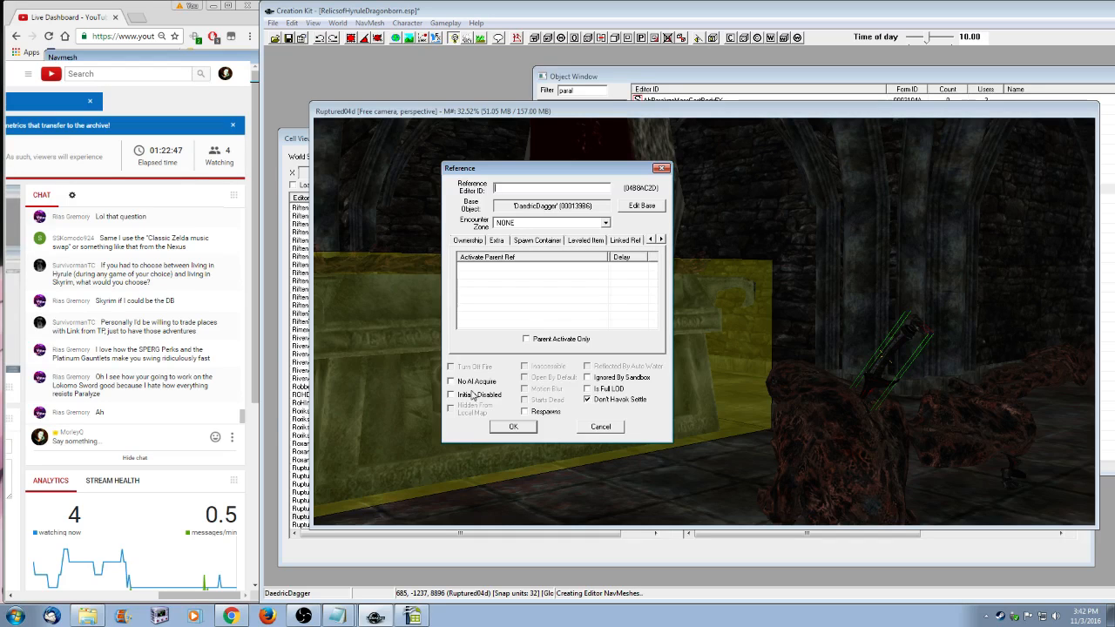
click(651, 241)
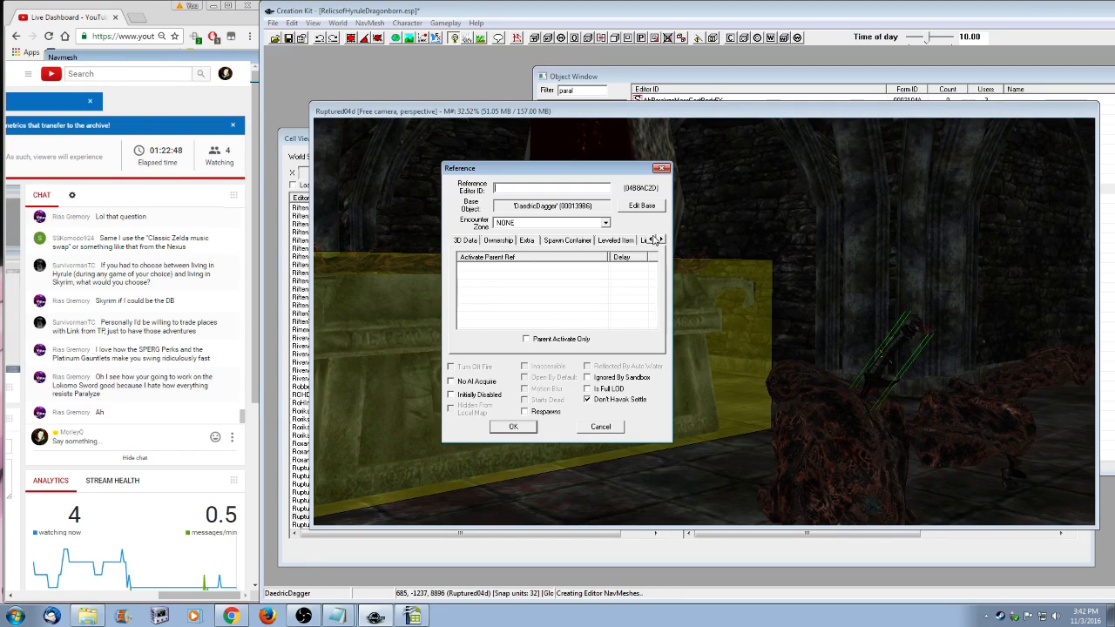
click(467, 241)
click(493, 240)
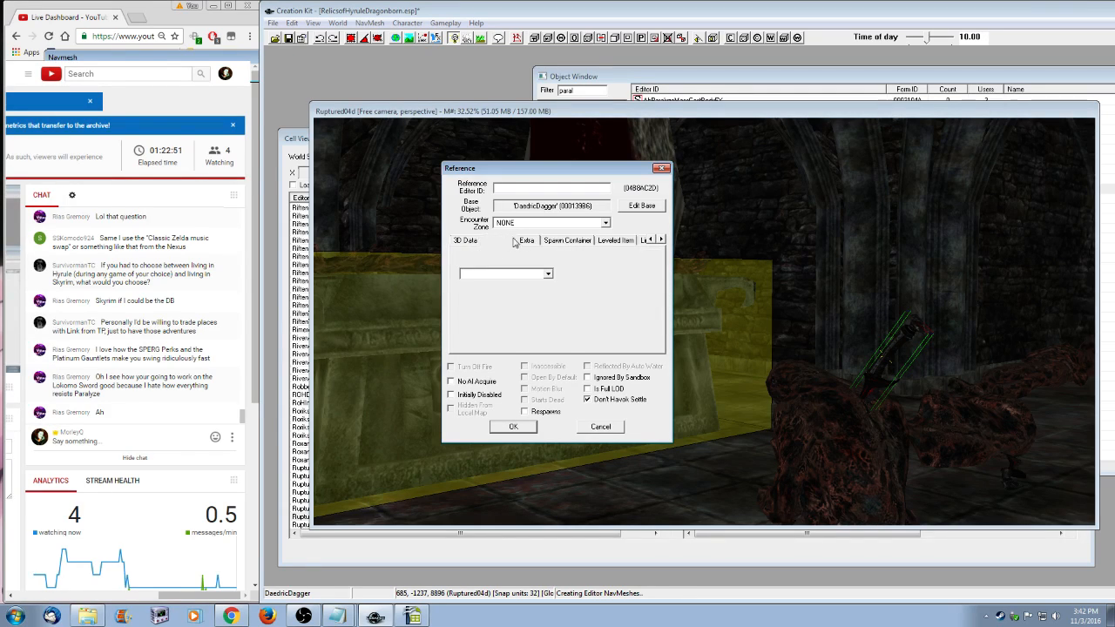
click(527, 241)
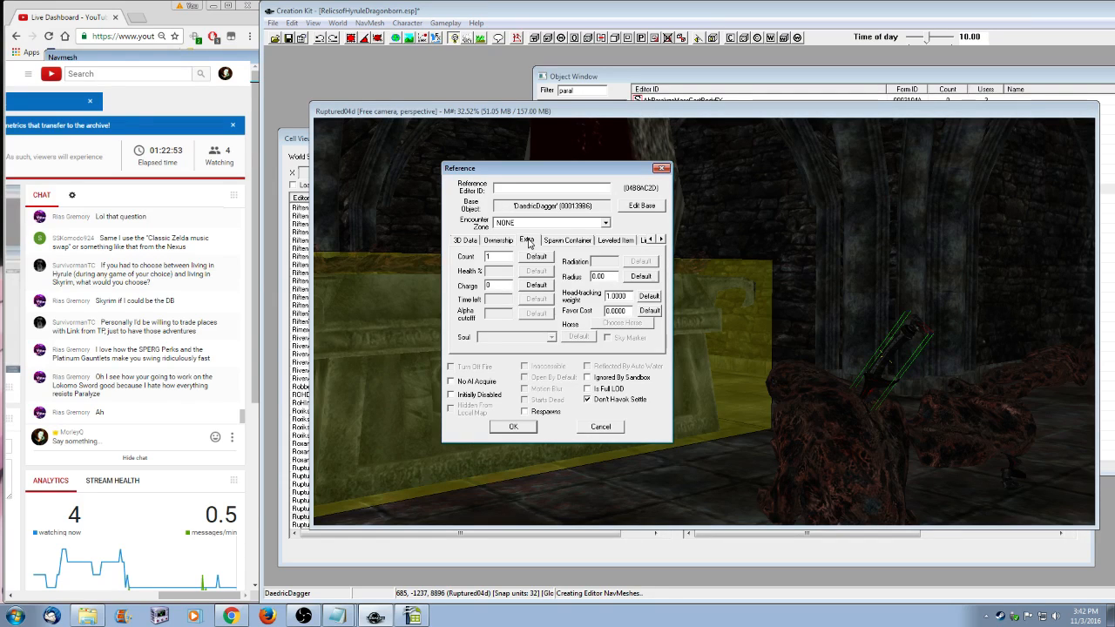
- Go through the remaining settings of the Daedric dagger's reference, including MultiBound, and open its list of attached scripts
click(662, 240)
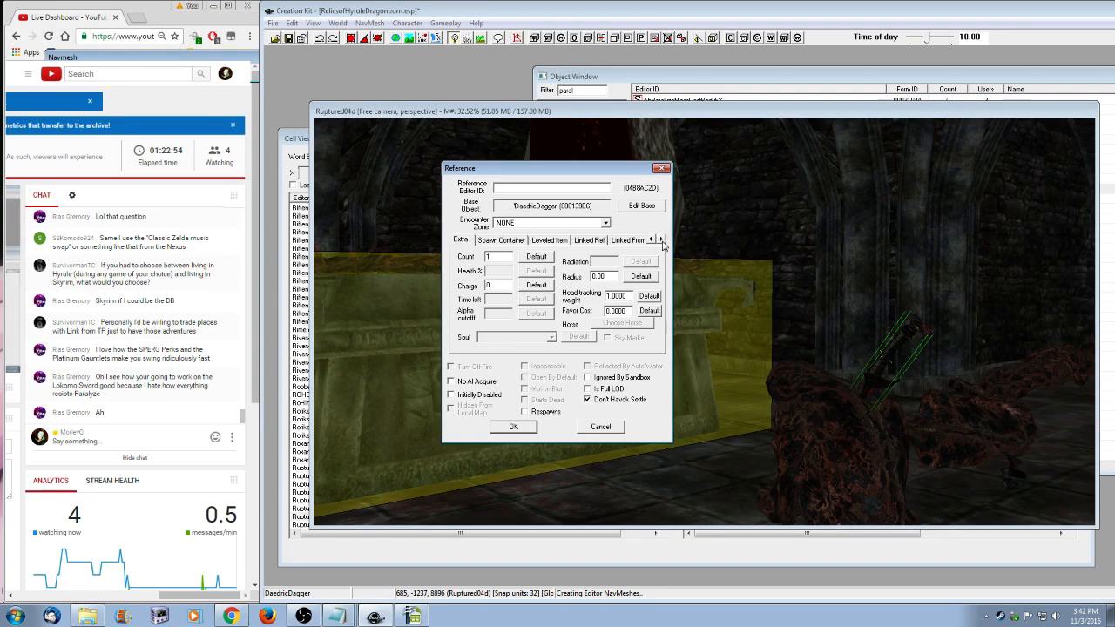
click(661, 239)
click(661, 239)
click(661, 240)
click(662, 241)
click(506, 241)
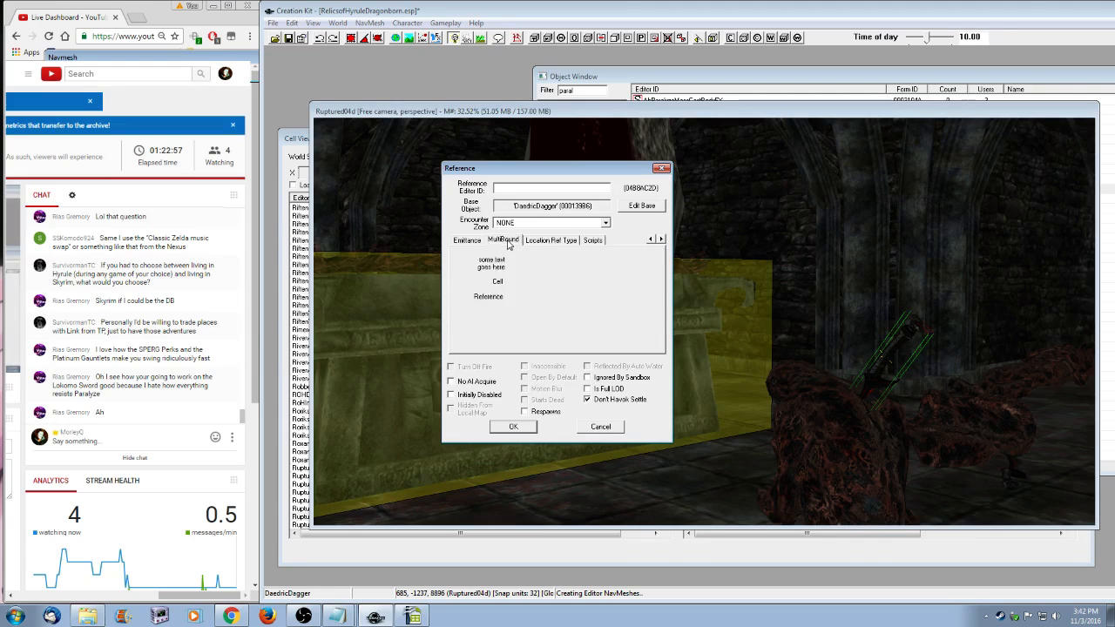
click(584, 240)
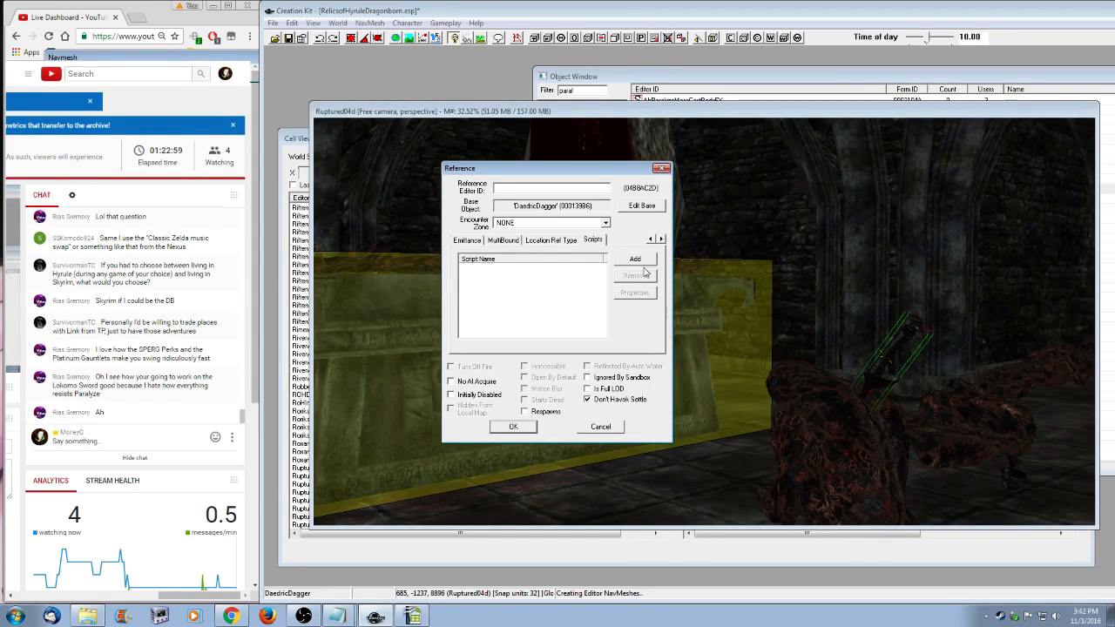
- Search the scripts available for the Daedric dagger's reference for "sett", and leave the reference without adding any script
click(635, 260)
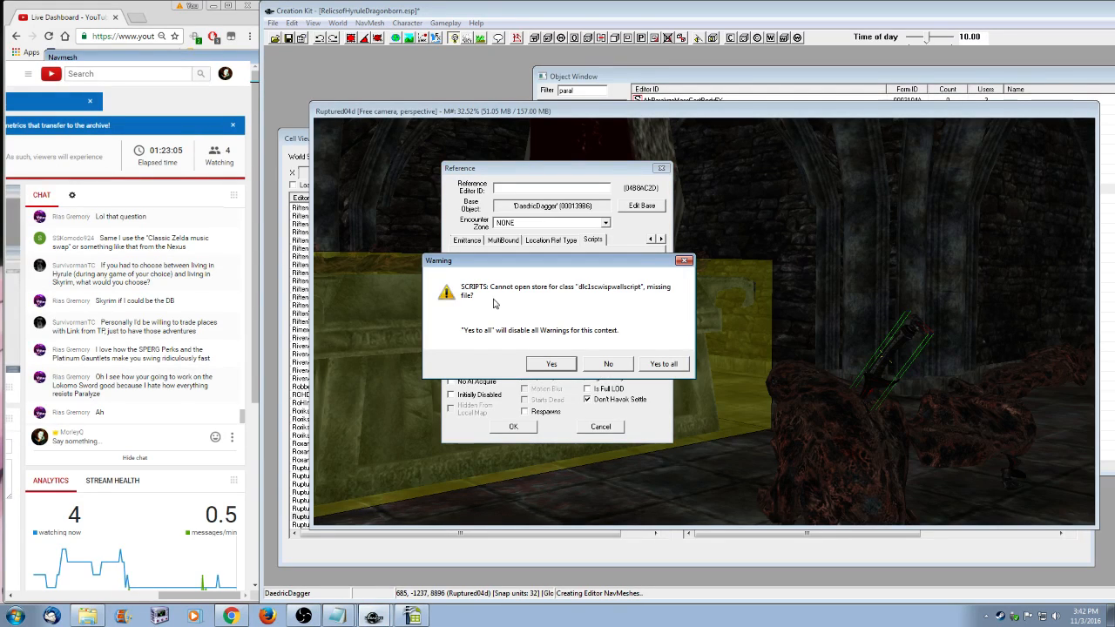
click(663, 363)
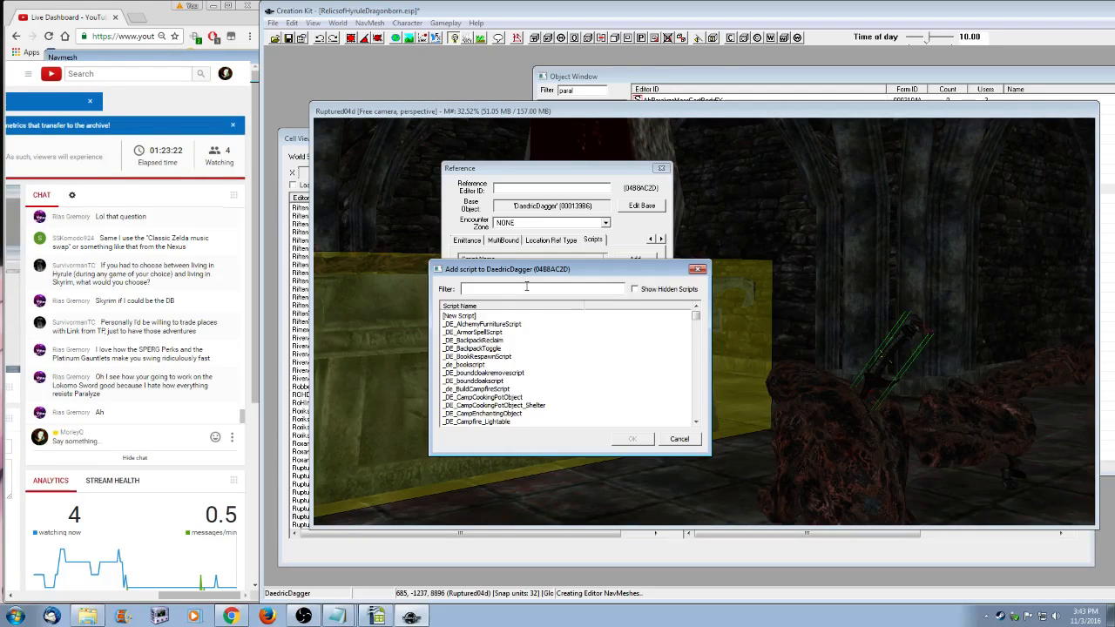
text(sett)
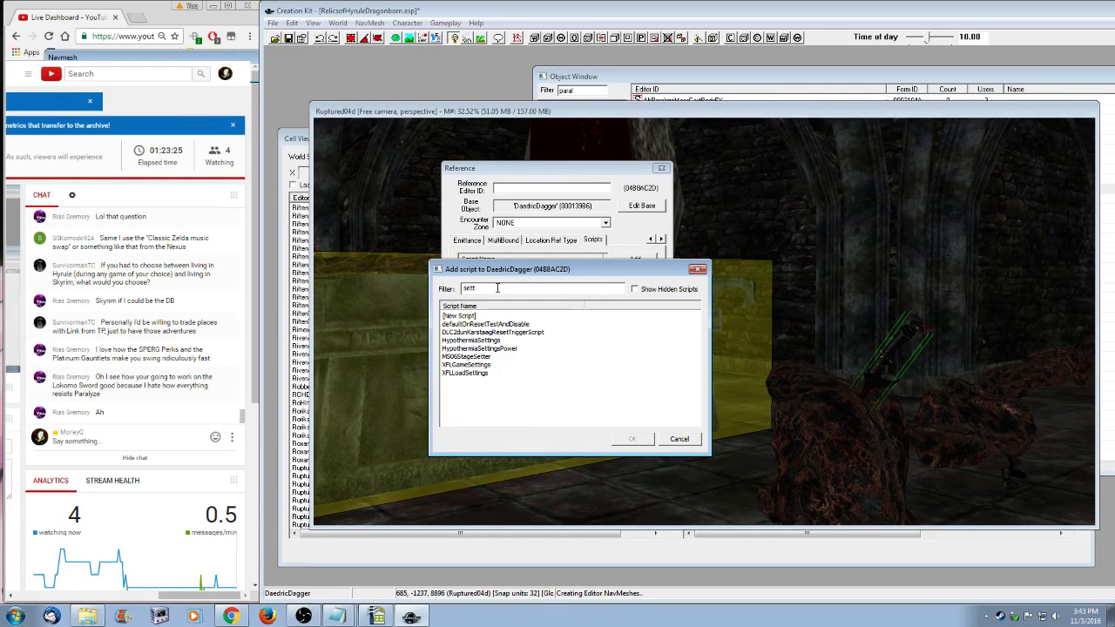
drag(497, 288, 394, 295)
click(699, 440)
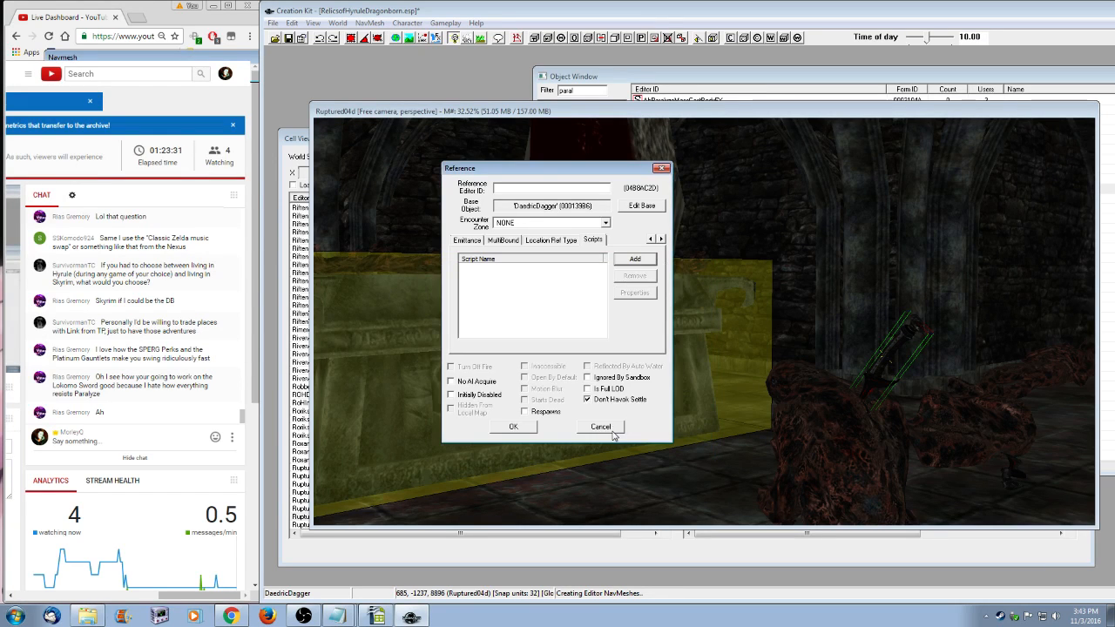
click(613, 432)
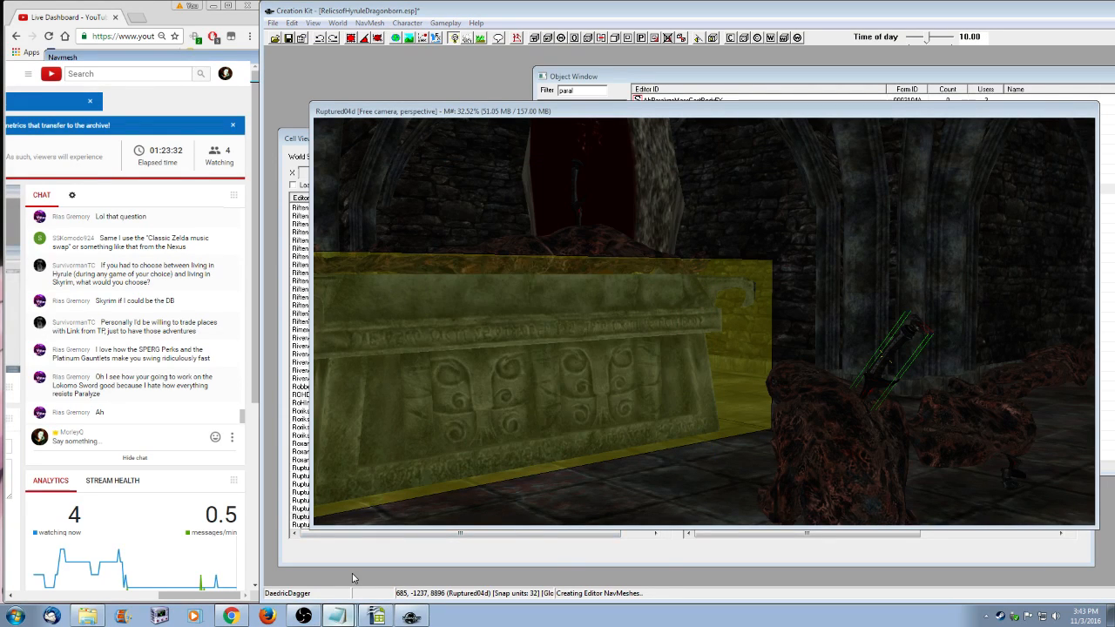
- Switch to the Notepad change list and add "~Make Daedric daggers activators like master sword" below the Ancient Enchanter line
key(alt+Tab)
drag(715, 103, 515, 215)
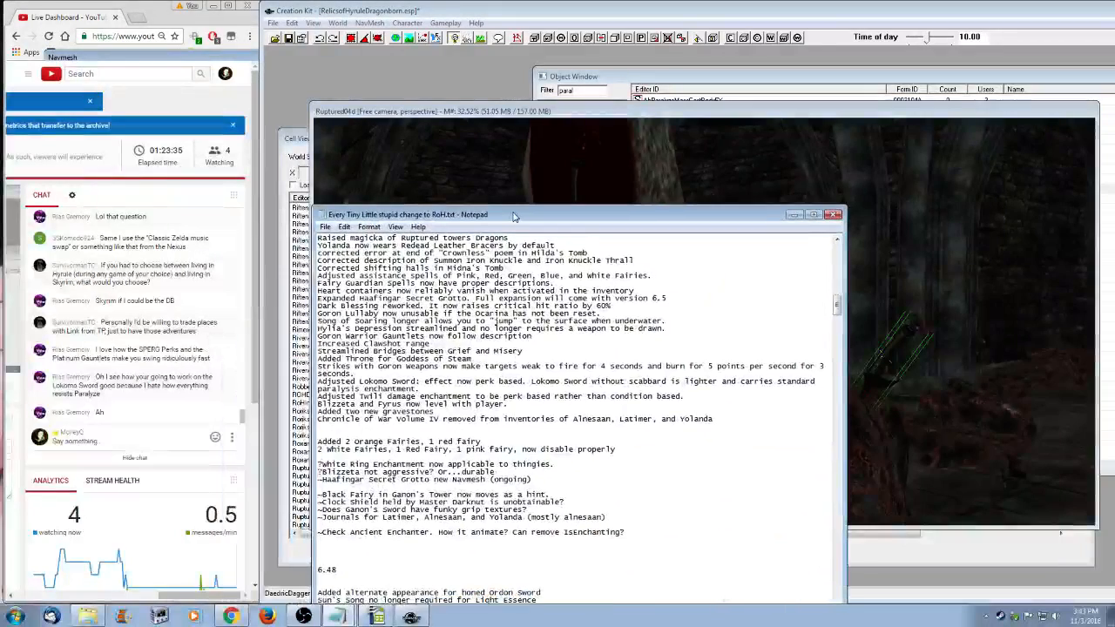
click(637, 534)
key(Return)
text(-Make Da)
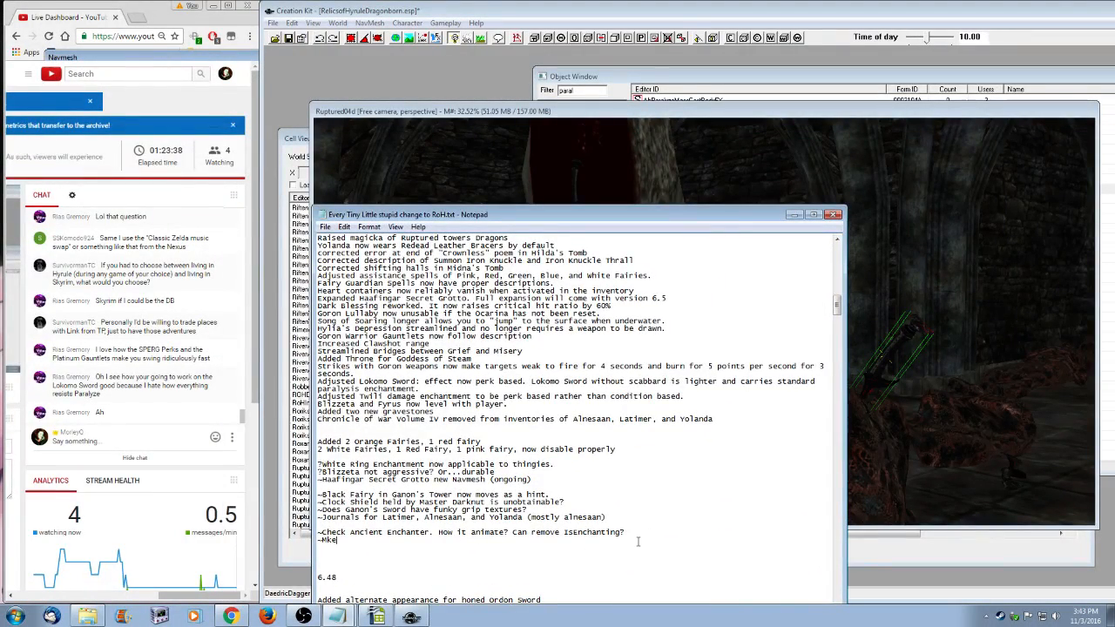
text(edric daggers)
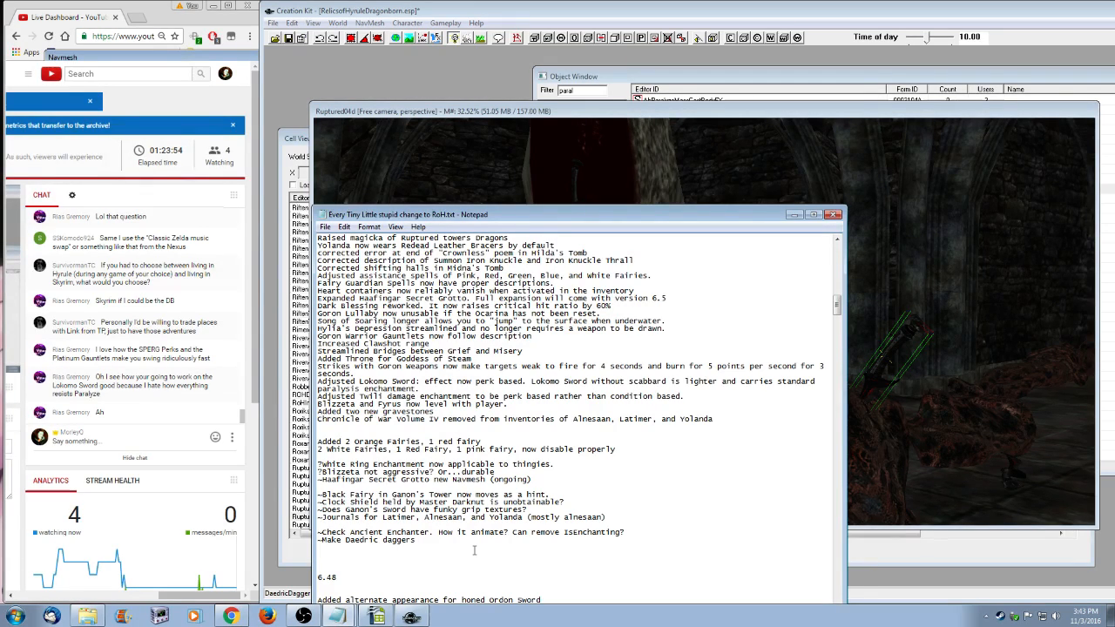
text(activators like master sword)
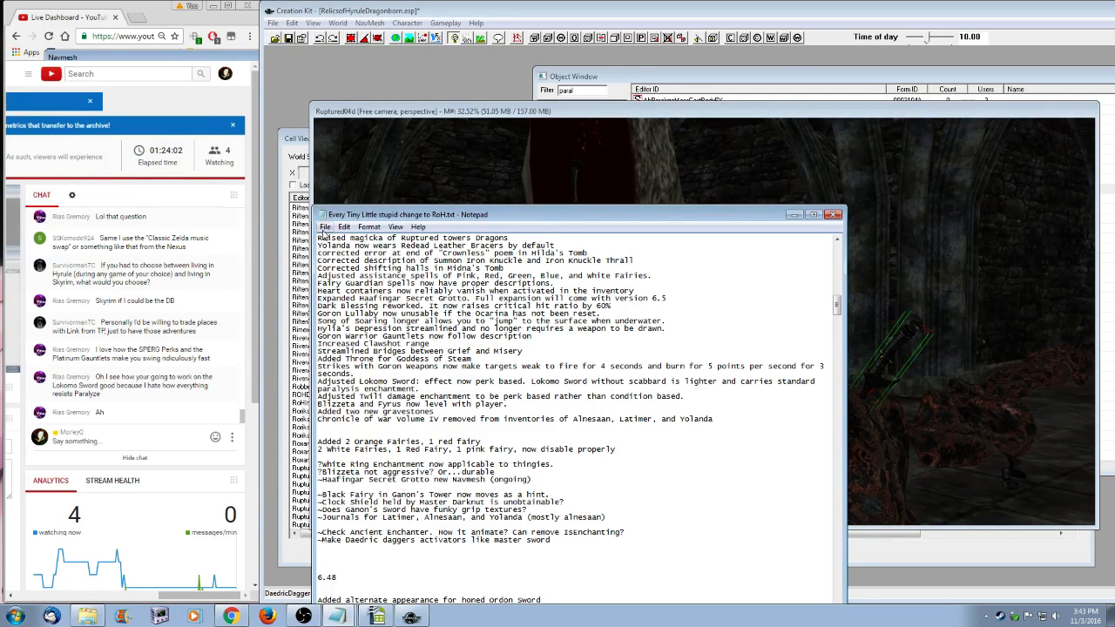
click(810, 200)
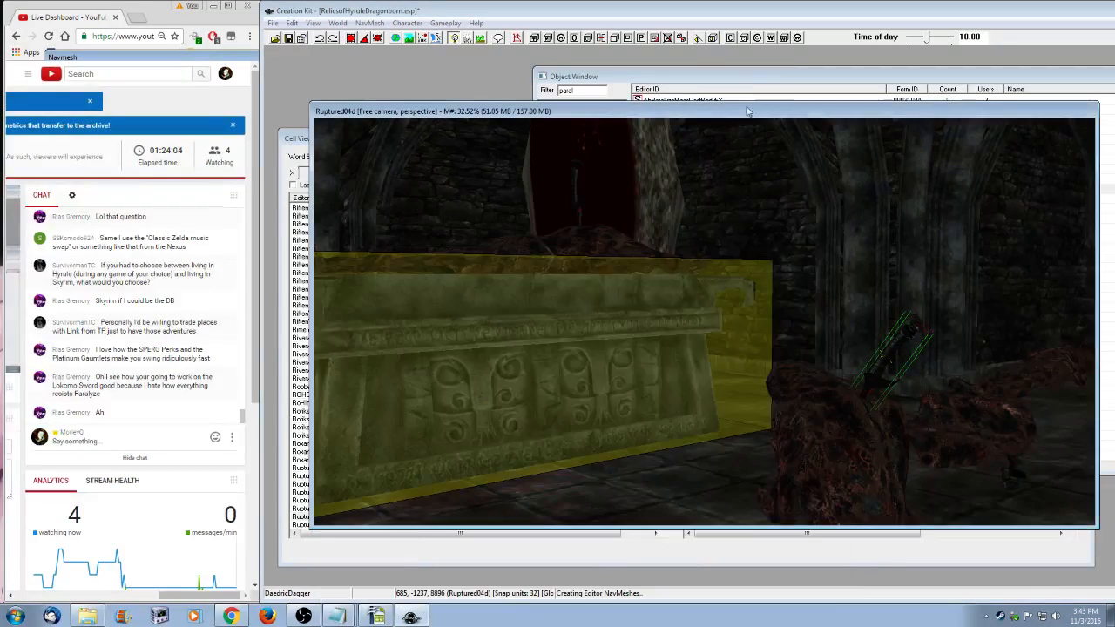
- Return to the Creation Kit and filter the static objects for "dagger"
click(735, 82)
drag(625, 135, 616, 251)
click(570, 309)
drag(586, 91, 556, 92)
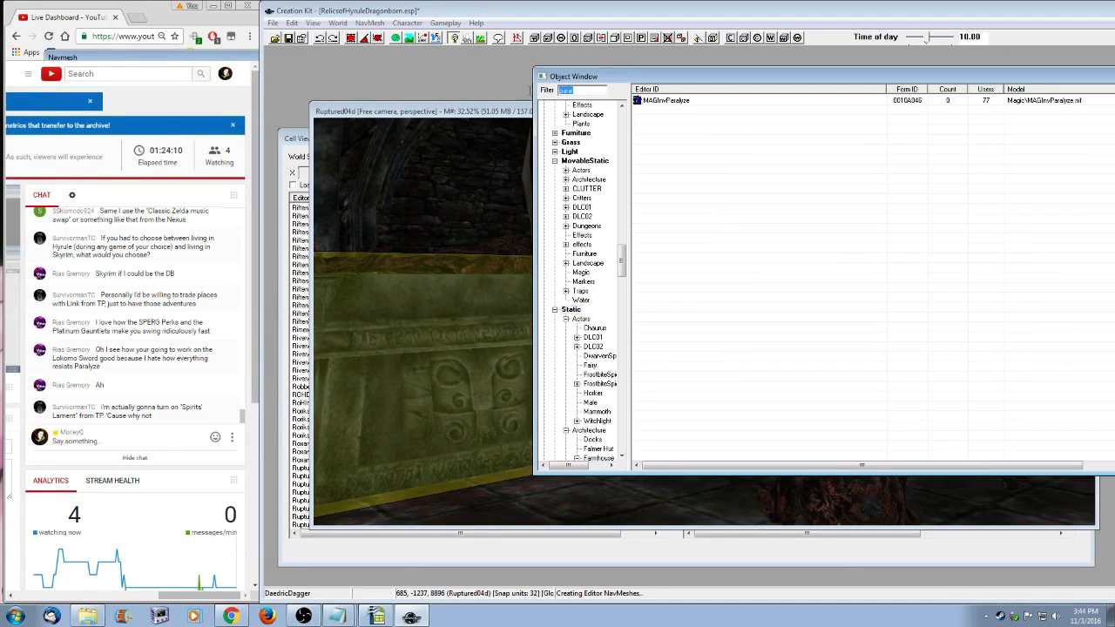
text(dagger)
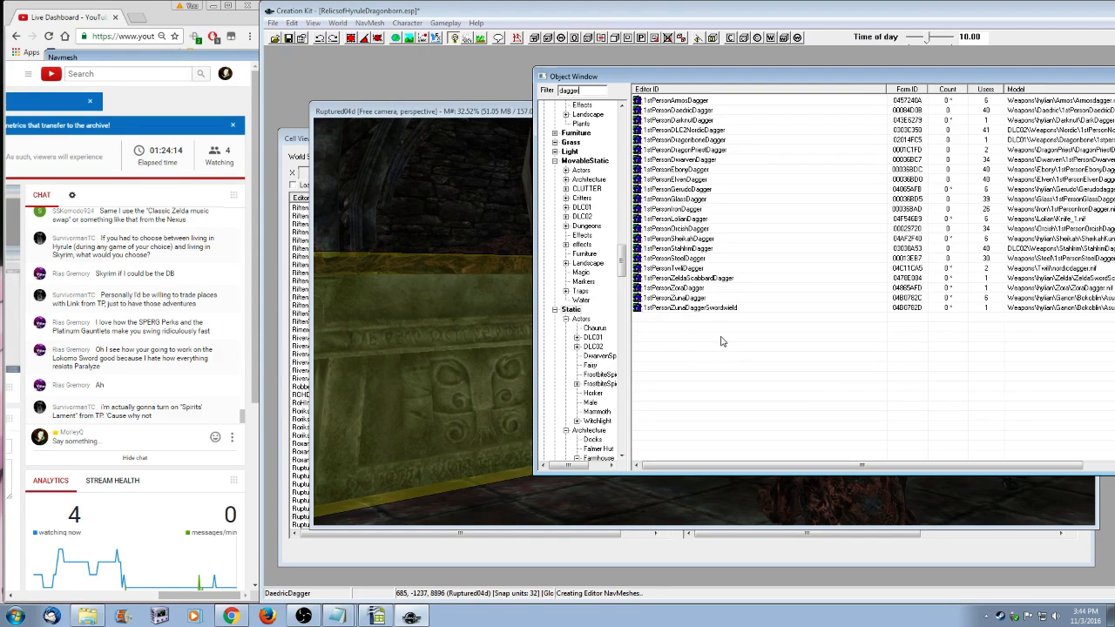
- Preview the model of the static 1stPersonDaedricDagger and close the preview
right_click(710, 111)
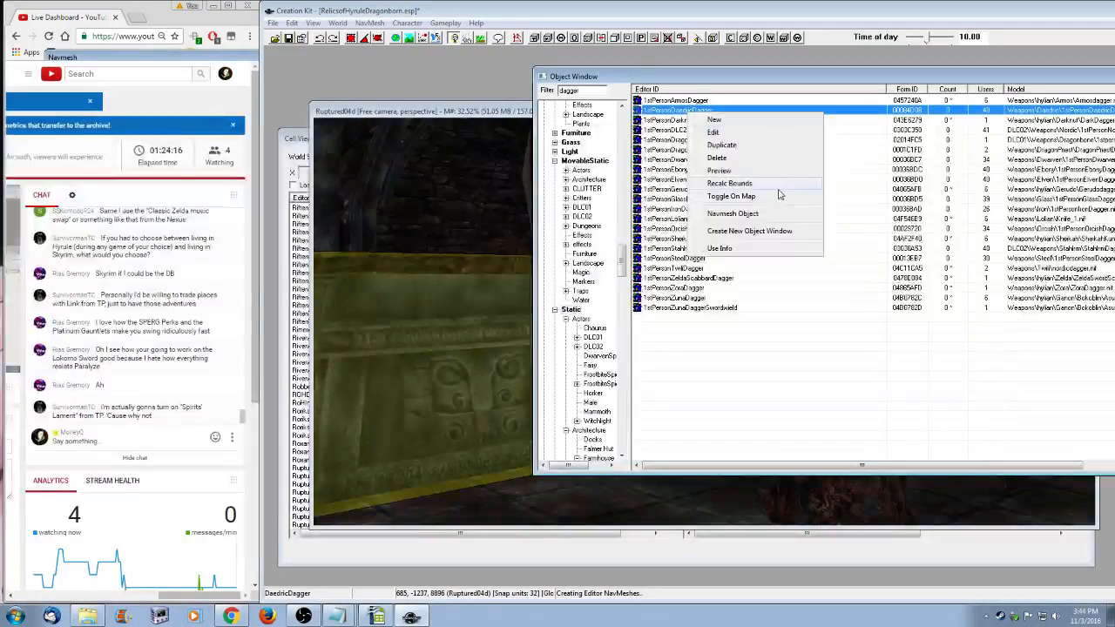
click(723, 173)
middle_drag(525, 262, 609, 313)
scroll(609, 313, down, 3)
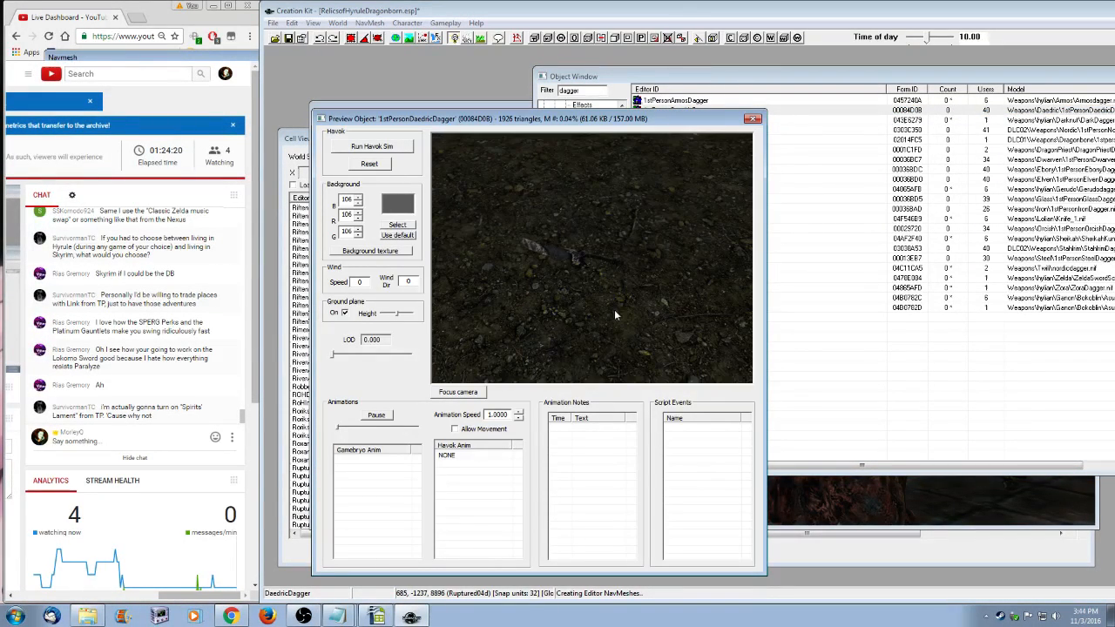
key(Escape)
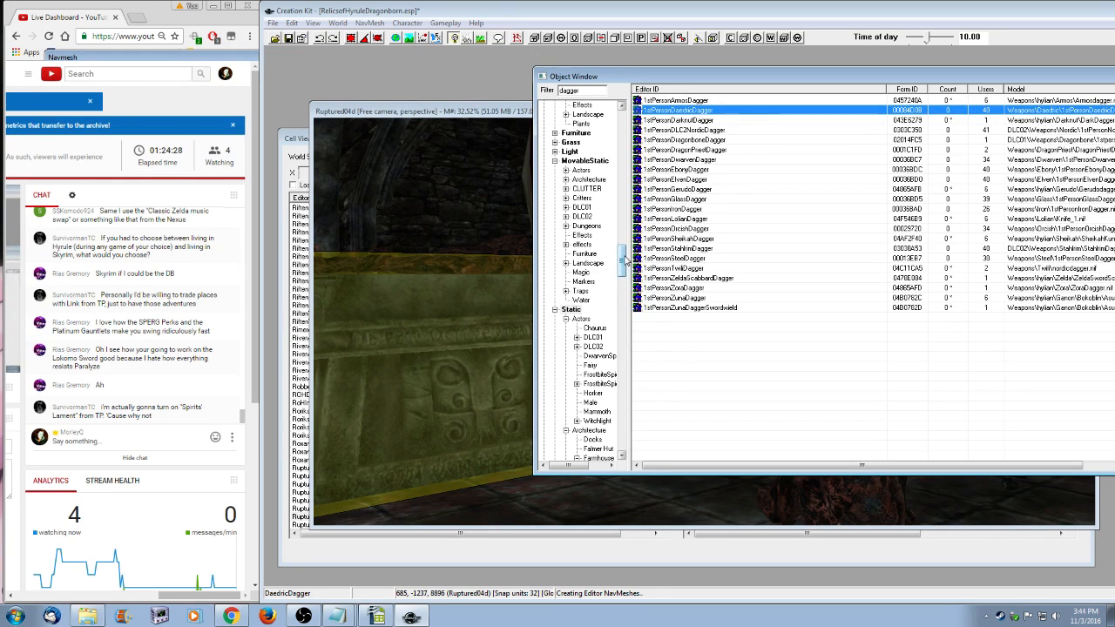
- Search the static and activator objects for "daedr", and clear the filter while browsing the object categories
drag(585, 91, 534, 92)
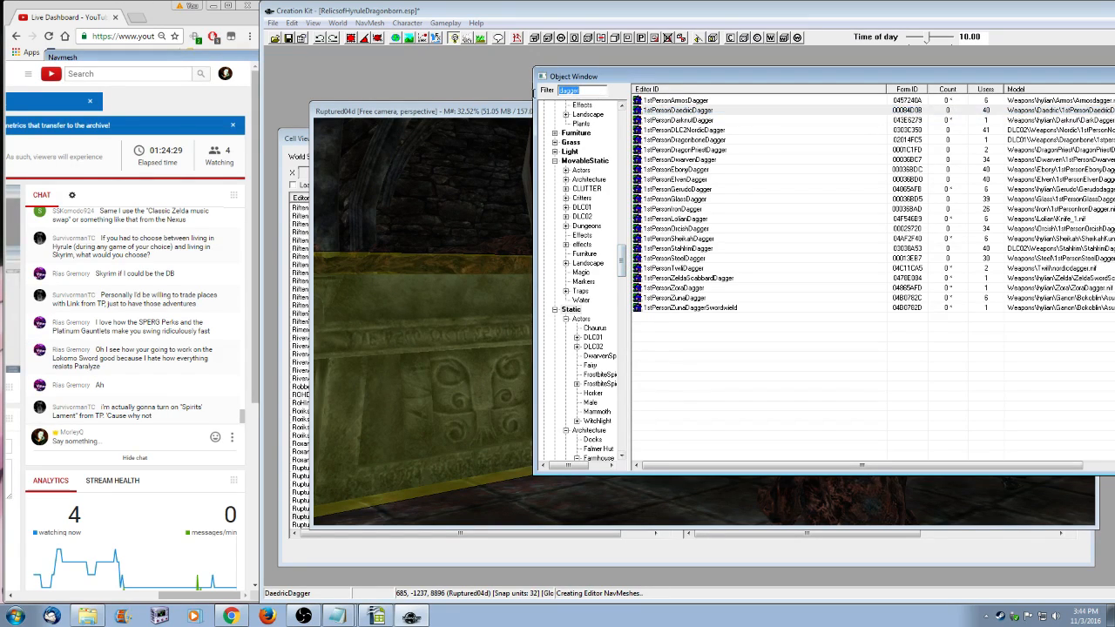
text(daedri)
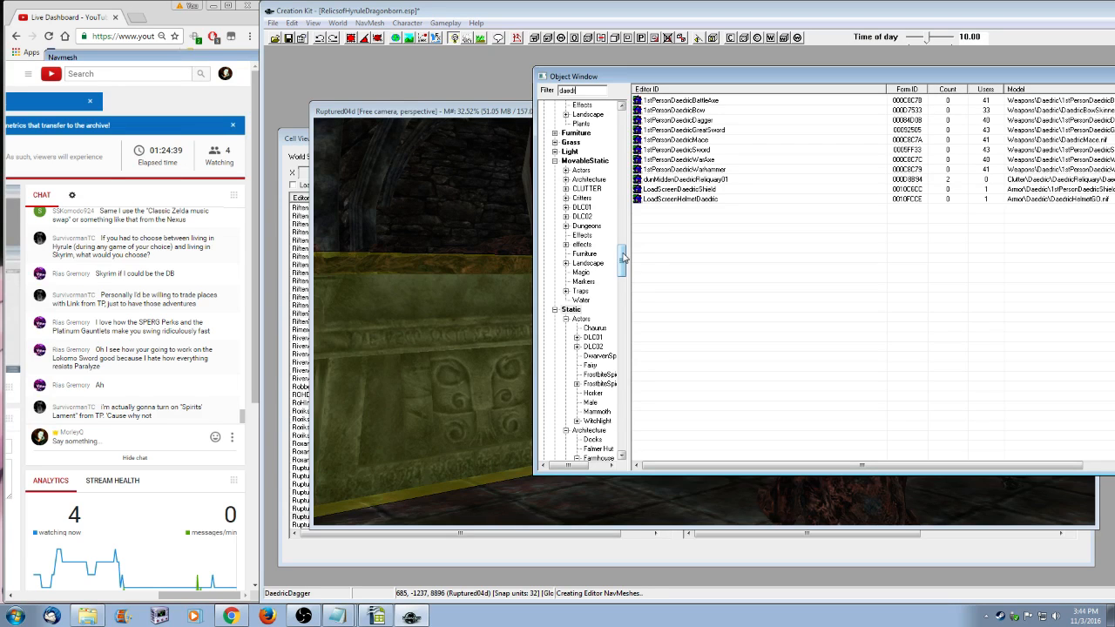
drag(623, 257, 623, 209)
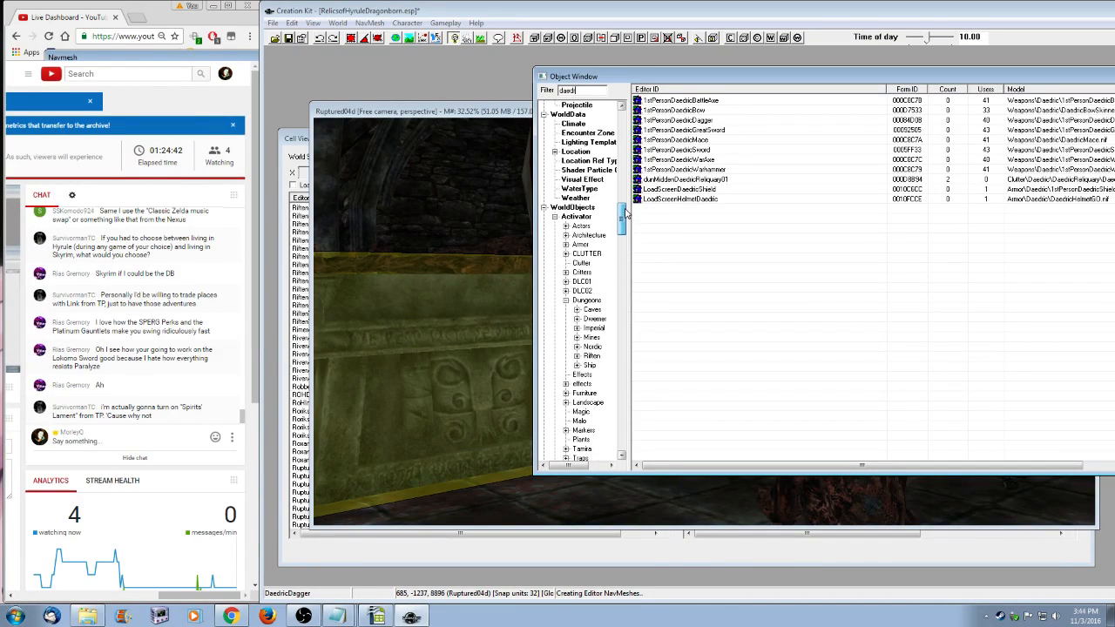
click(578, 217)
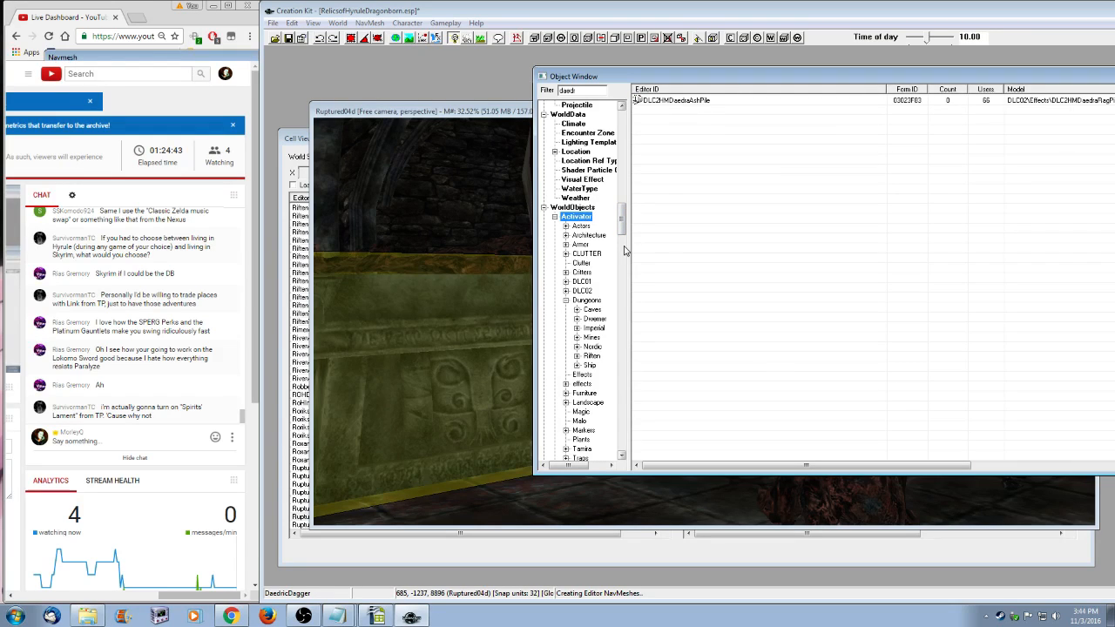
scroll(624, 216, up, 3)
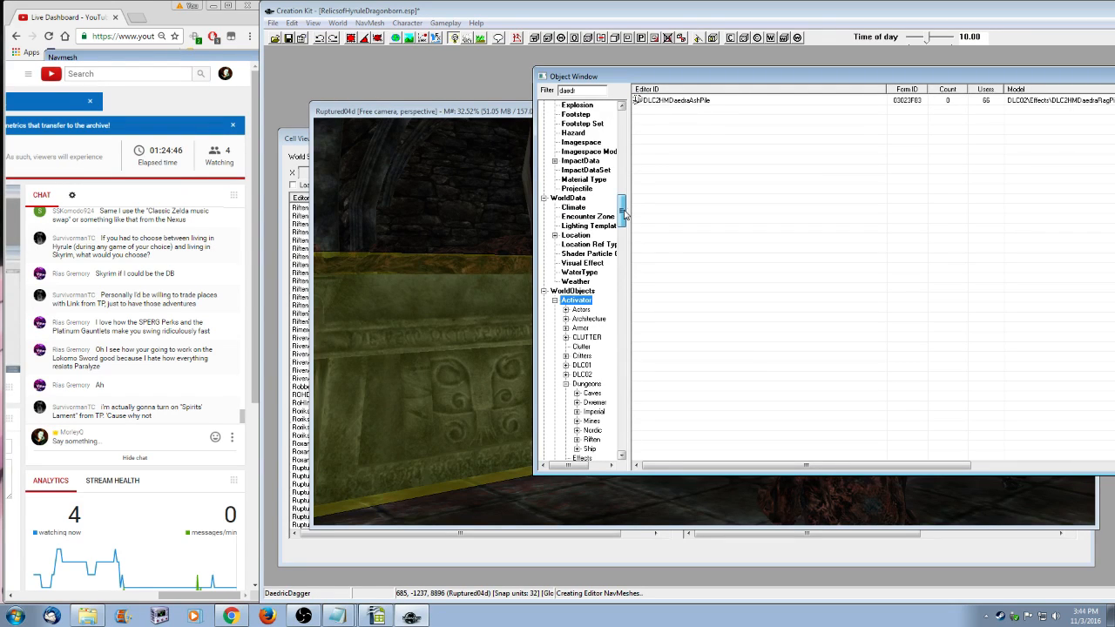
drag(625, 215, 625, 157)
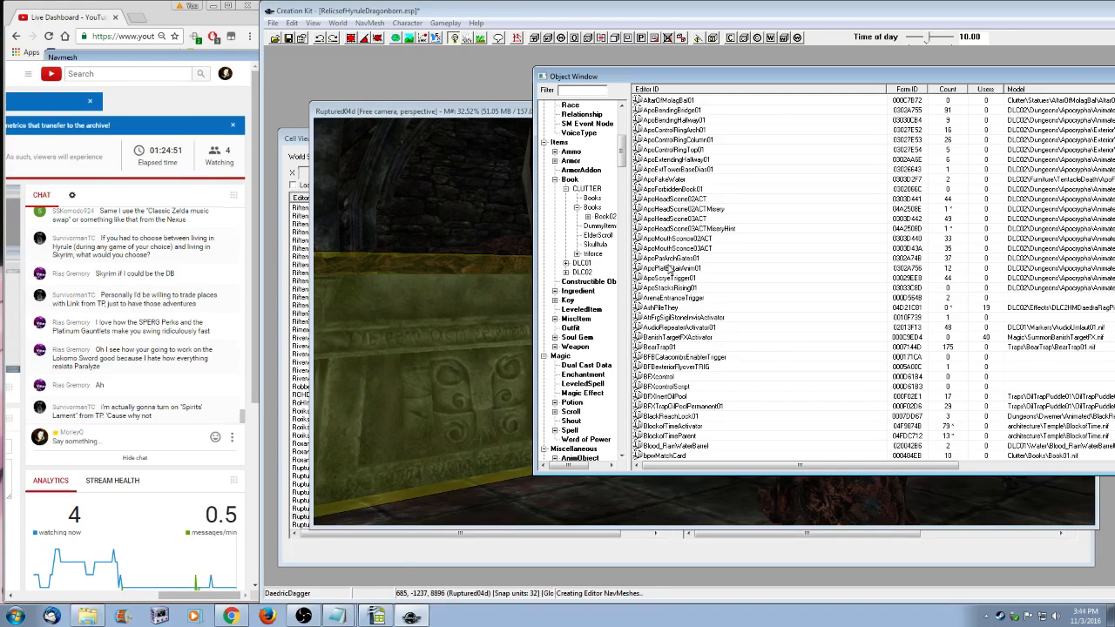
- Examine the dagger-pierced corpse on the stone sarcophagus and the push/pull lever beside it from several angles
click(662, 493)
scroll(659, 447, down, 4)
shift+middle_drag(685, 435, 658, 381)
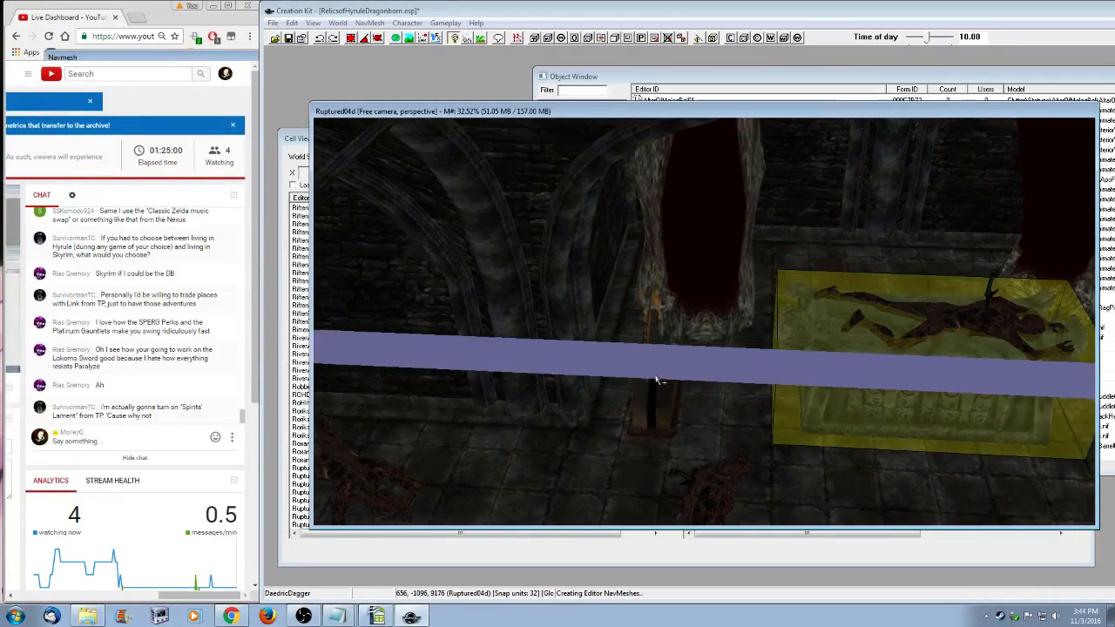
shift+middle_drag(807, 378, 761, 395)
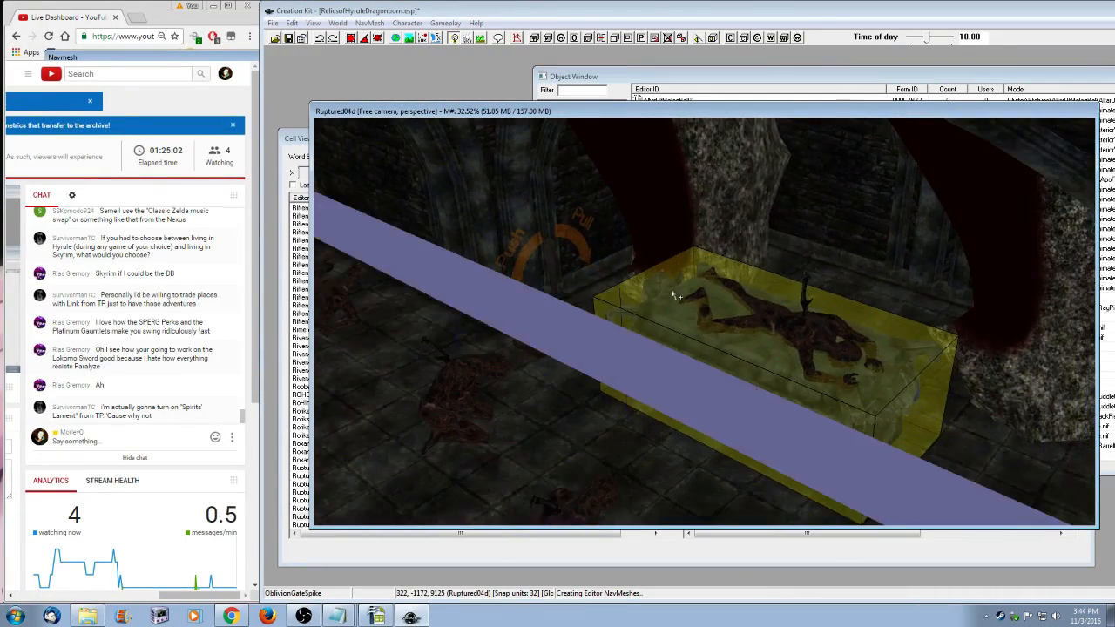
shift+middle_drag(672, 295, 691, 376)
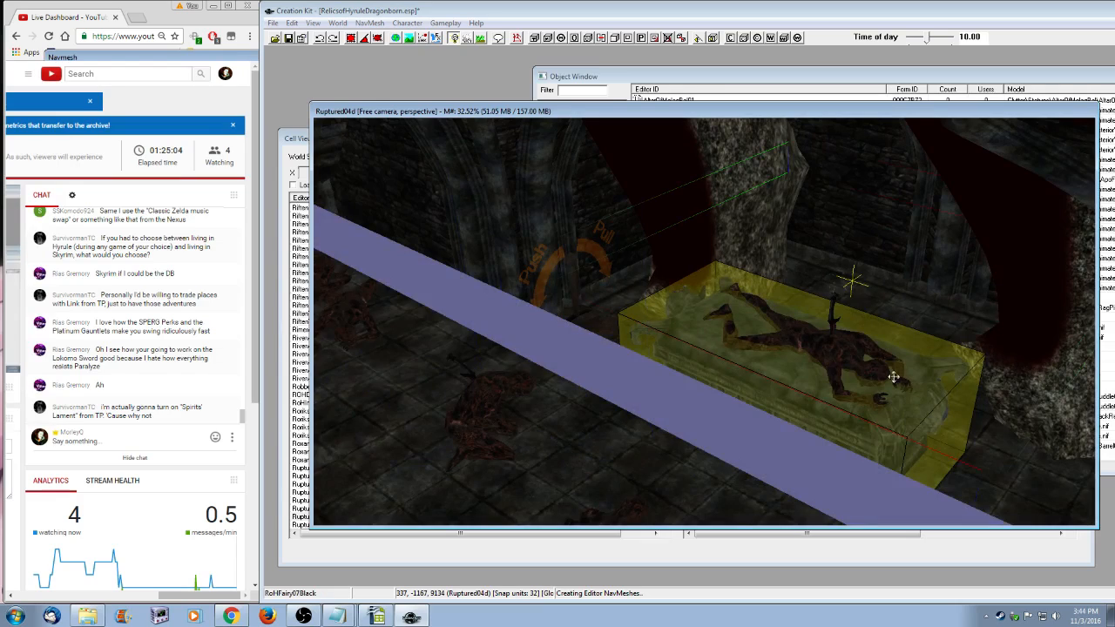
shift+middle_drag(891, 373, 802, 402)
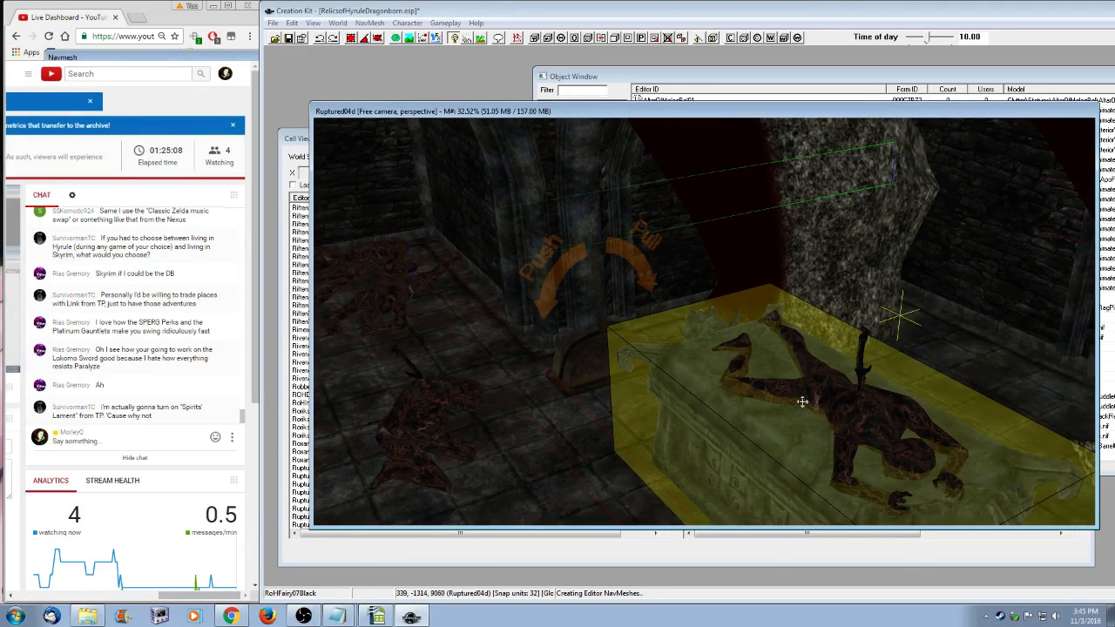
scroll(802, 402, down, 5)
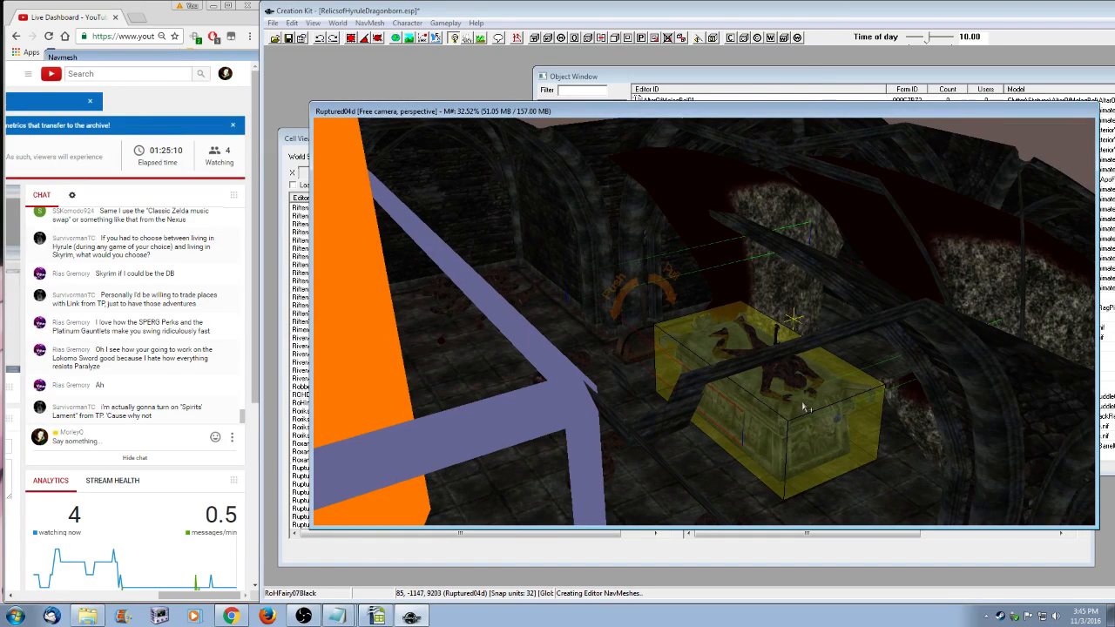
- Inspect the fire pit, the orange planes around it and the green lizard creature inside the red trigger area
click(817, 457)
key(z)
drag(844, 445, 840, 425)
scroll(634, 371, down, 2)
scroll(637, 372, down, 3)
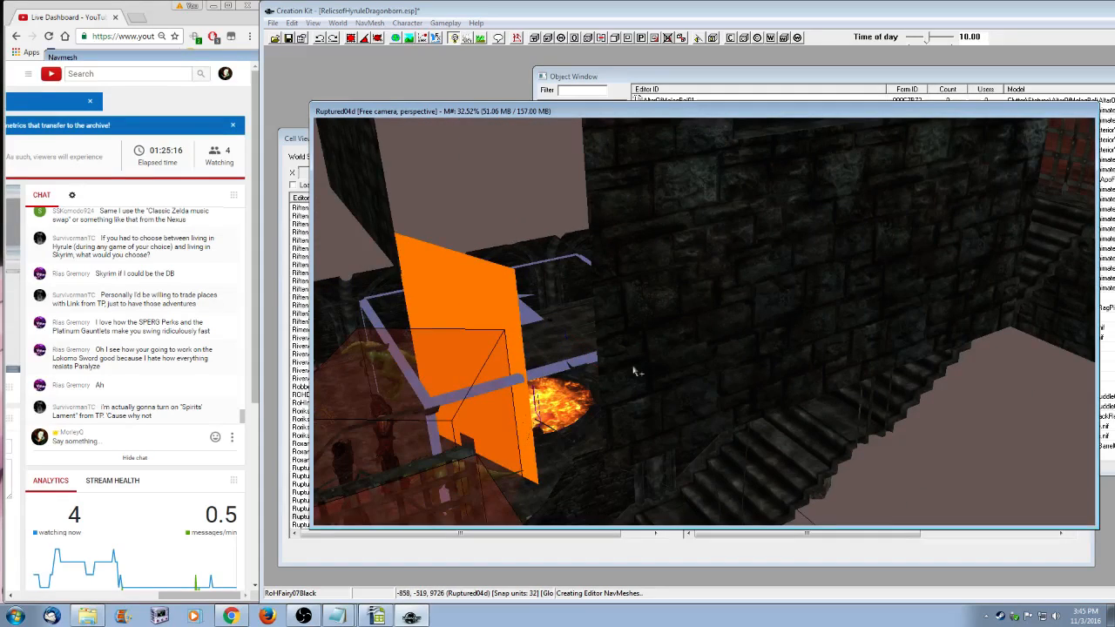
shift+middle_drag(634, 371, 619, 459)
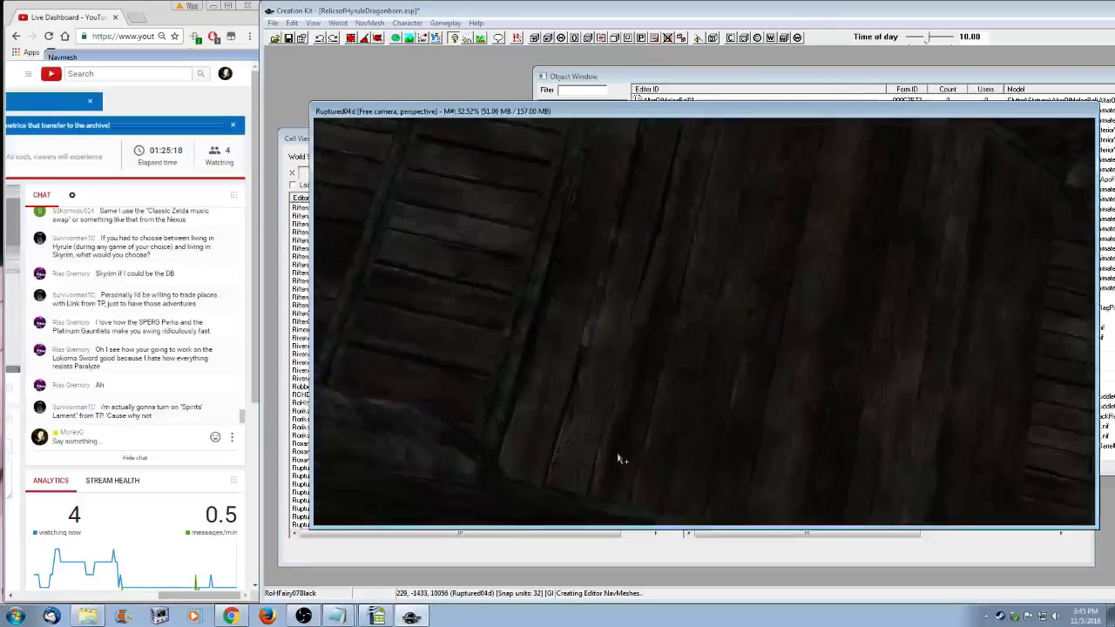
scroll(674, 447, up, 5)
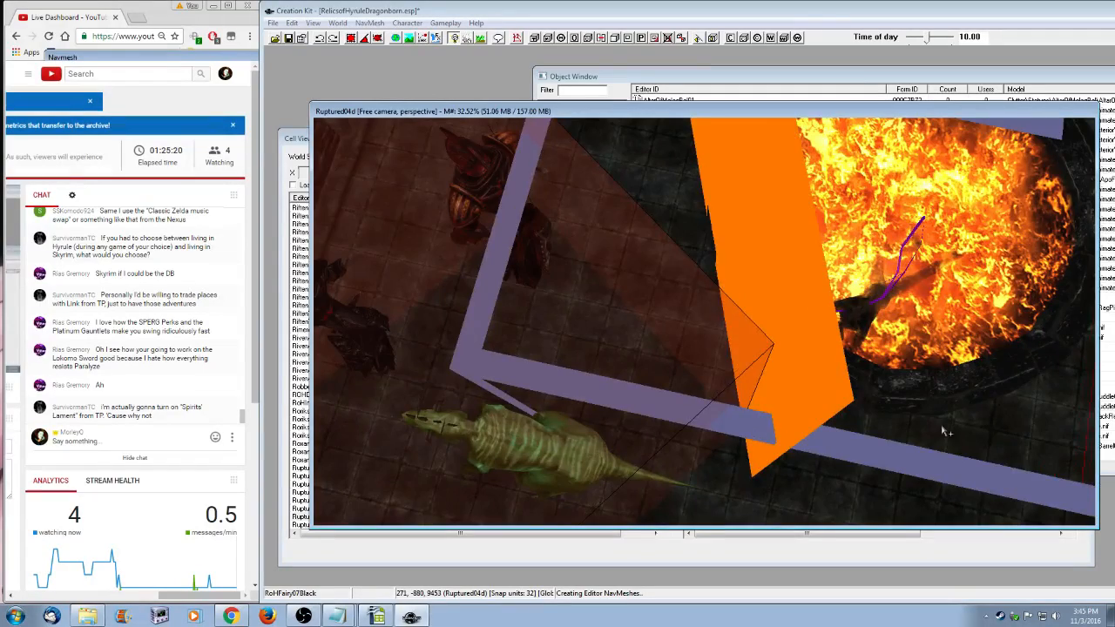
shift+middle_drag(943, 427, 903, 405)
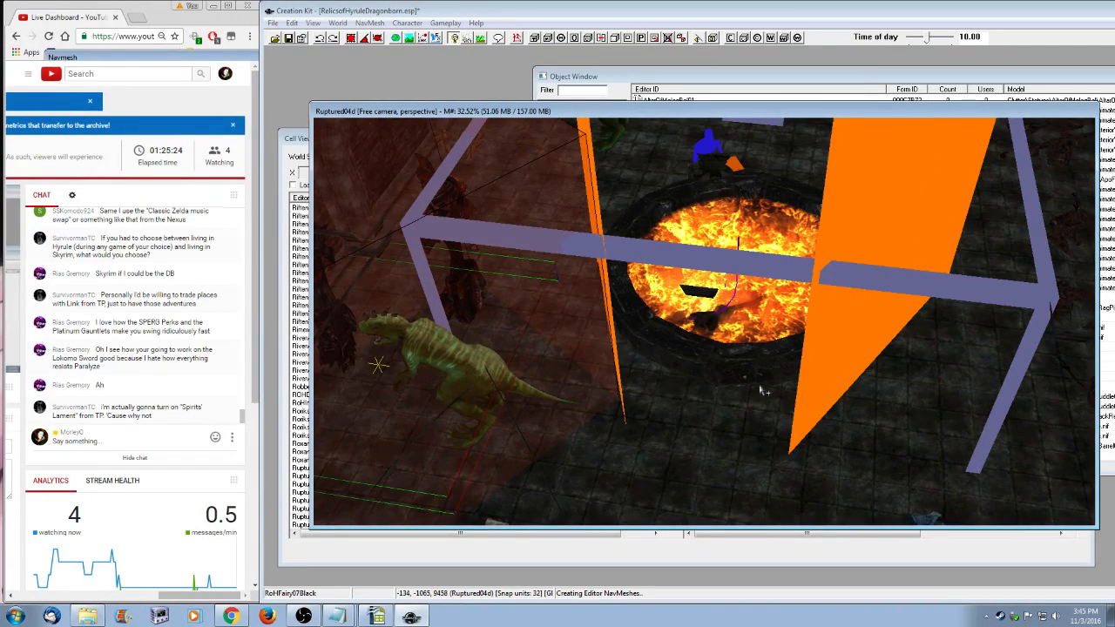
shift+middle_drag(678, 385, 728, 356)
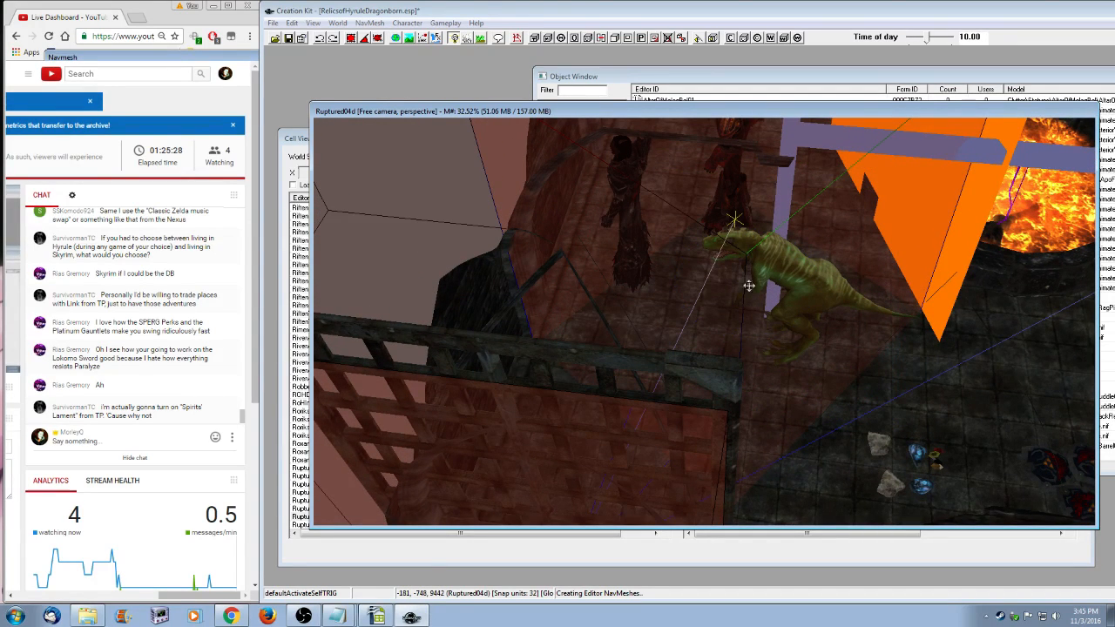
shift+middle_drag(750, 291, 593, 269)
scroll(593, 270, up, 3)
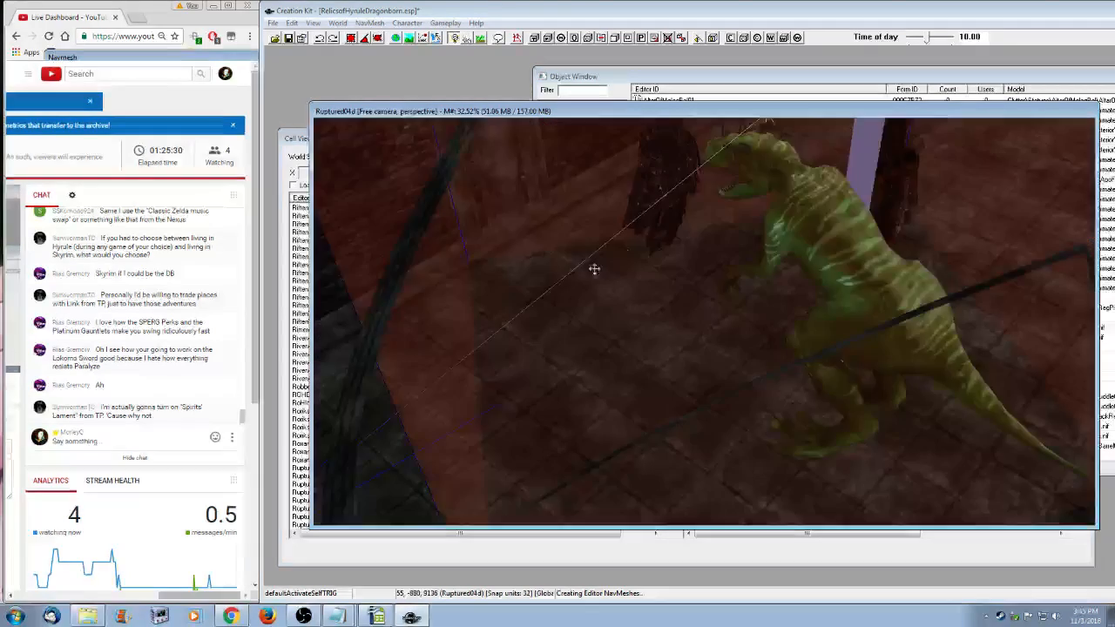
- Filter the Ruptured04d cell objects for "fai" and select RoHFairy07Black reference 04129330 in the render view
click(288, 141)
click(810, 163)
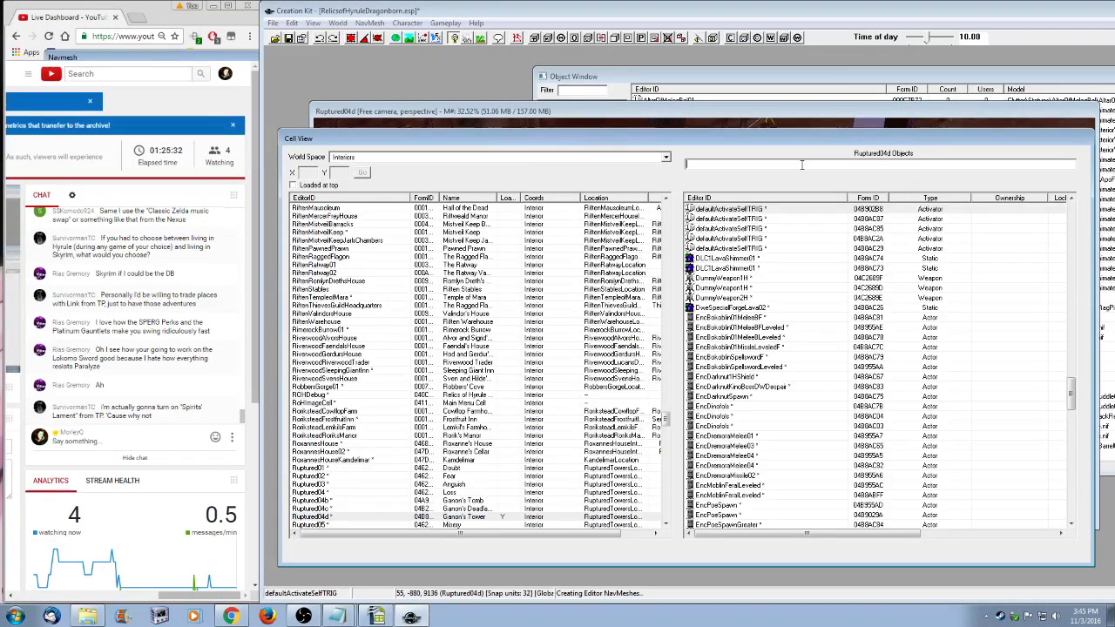
text(fai)
double_click(739, 210)
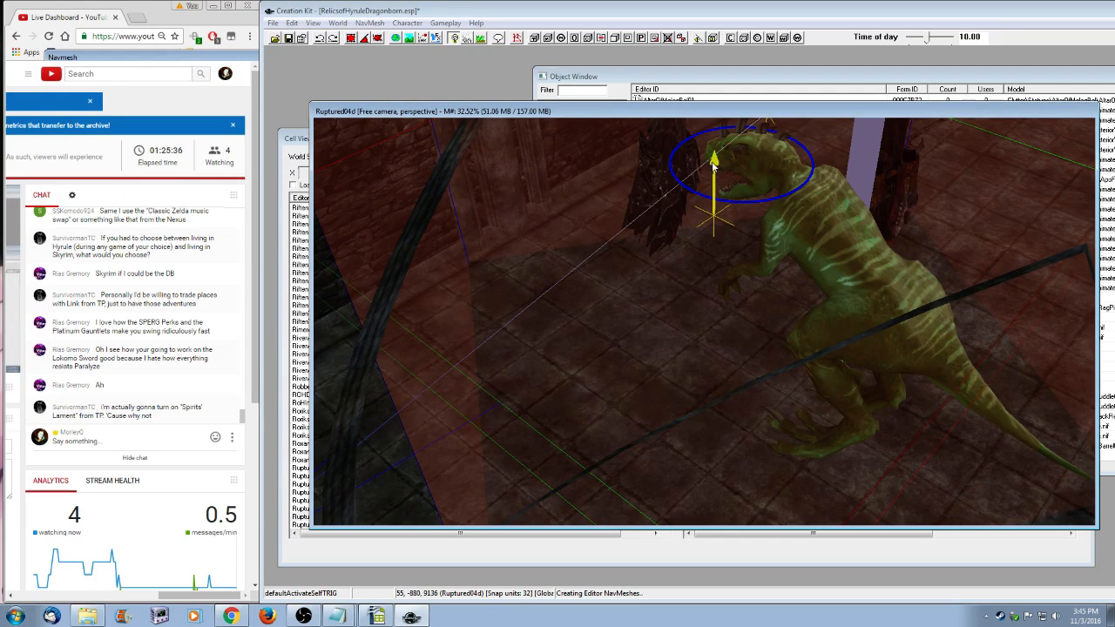
key(e)
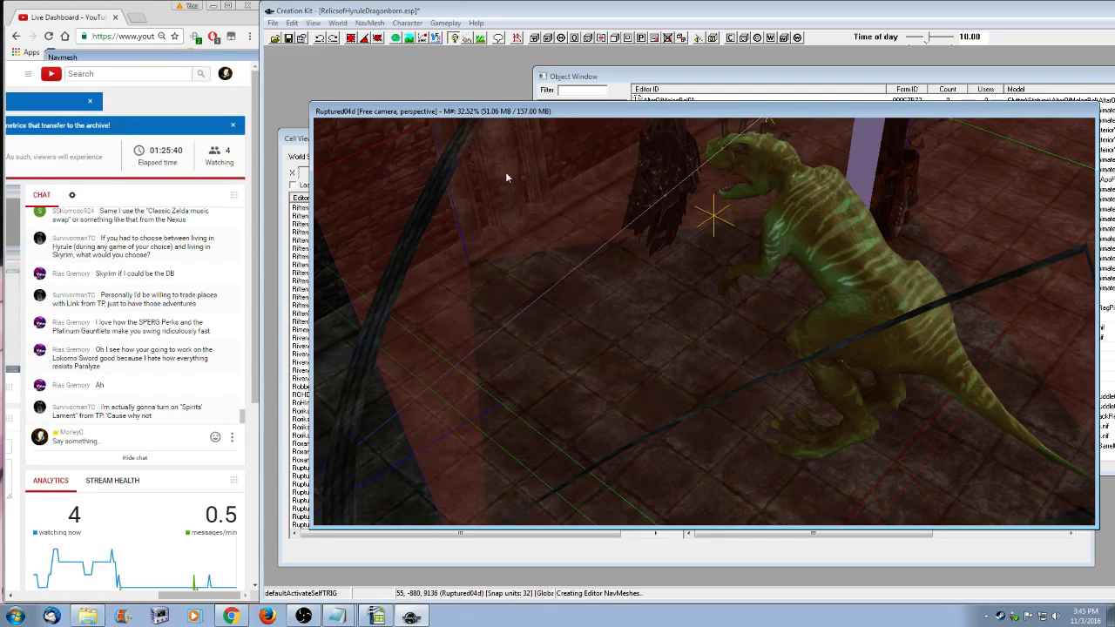
click(303, 139)
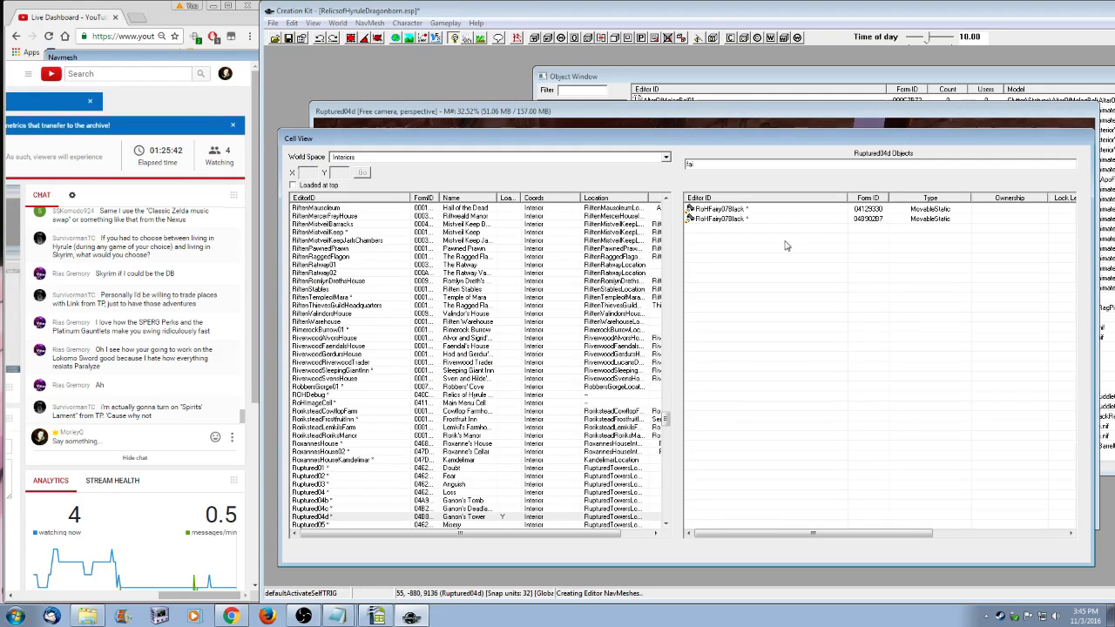
double_click(742, 209)
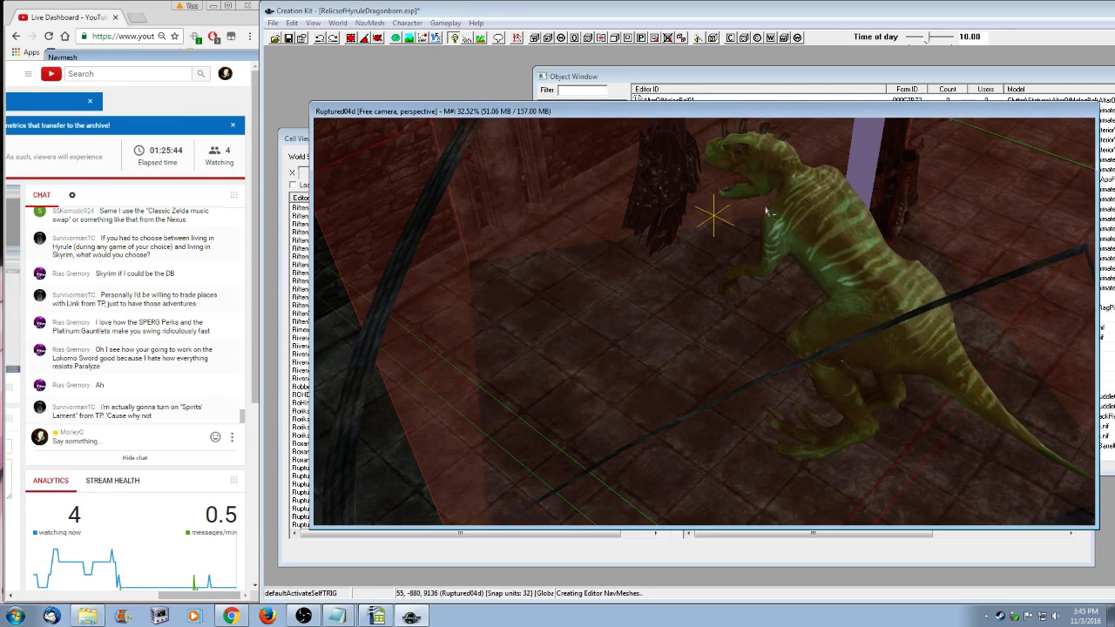
- Move the black fairy reference away from the green lizard toward the barred gate and adjust its height there
click(729, 222)
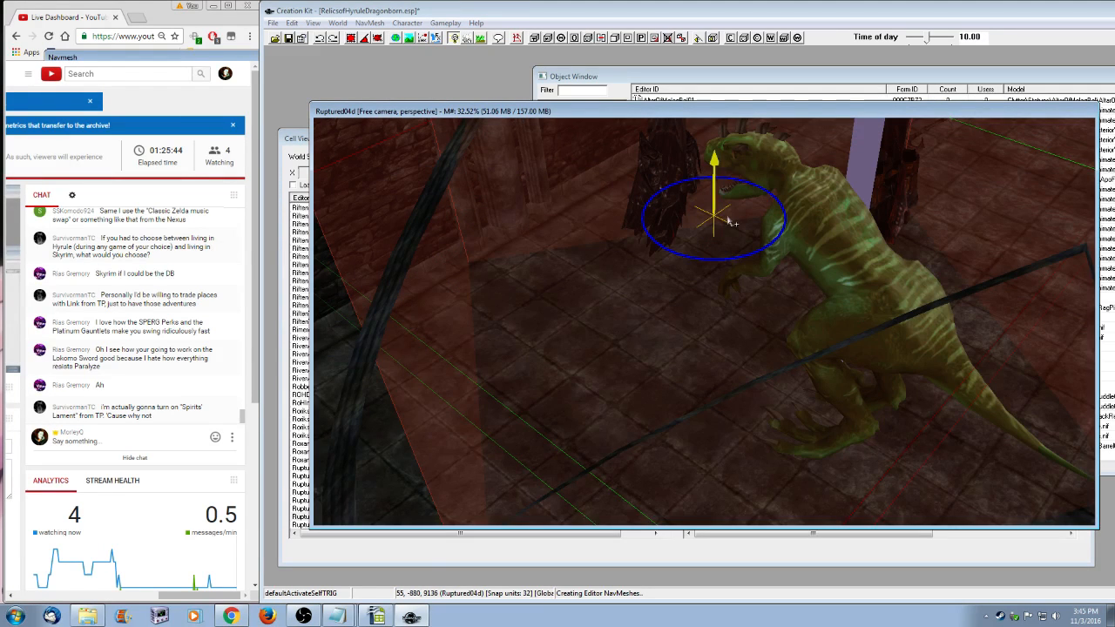
click(729, 222)
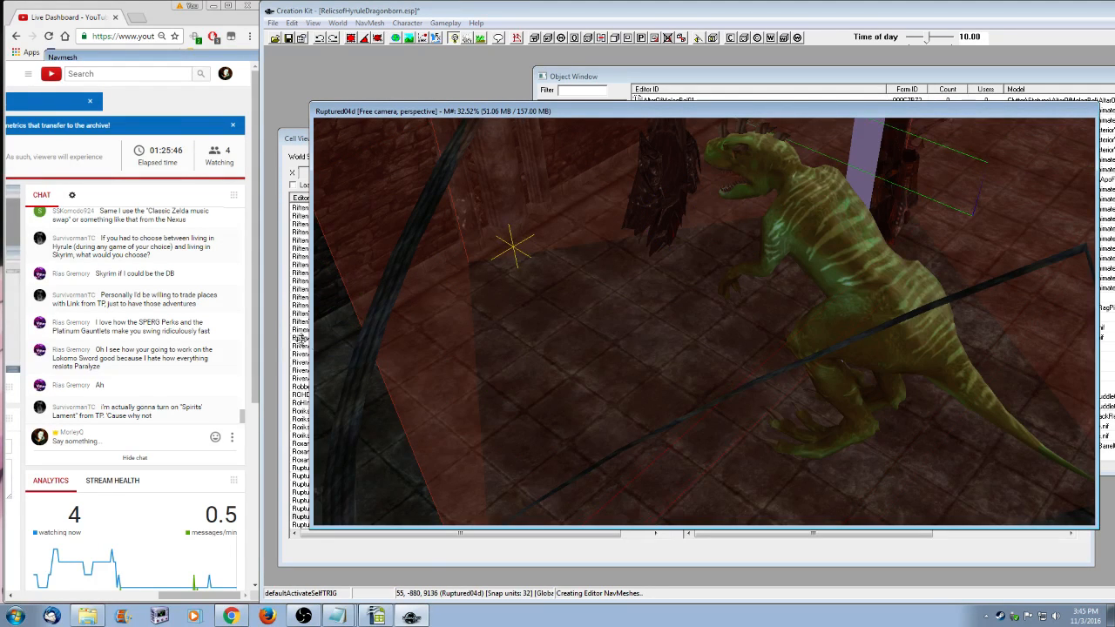
shift+middle_drag(480, 428, 676, 404)
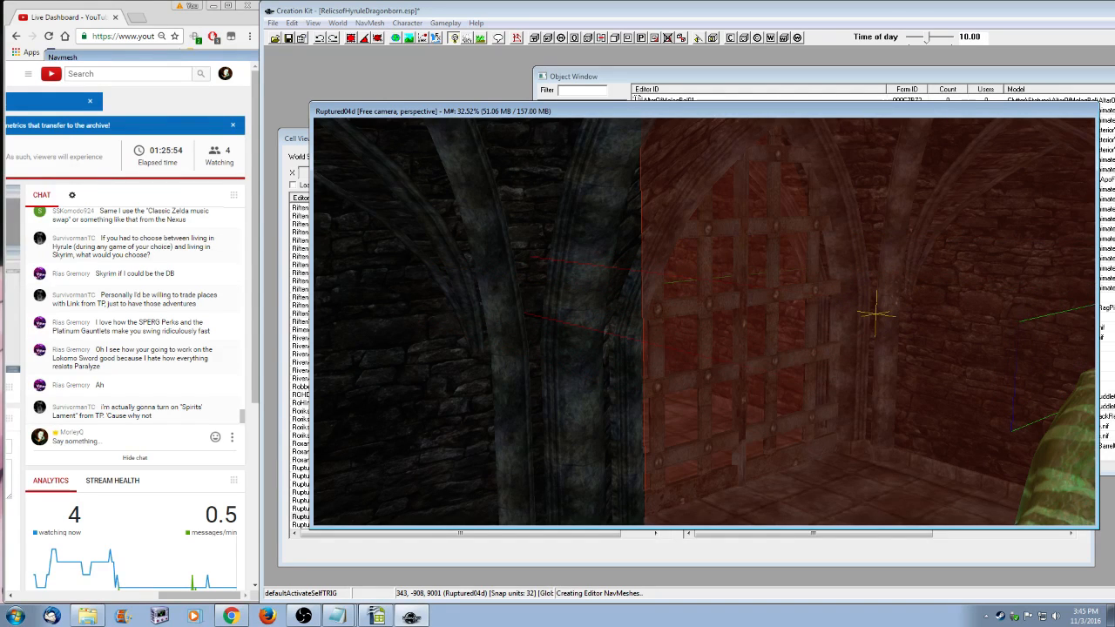
drag(839, 381, 841, 371)
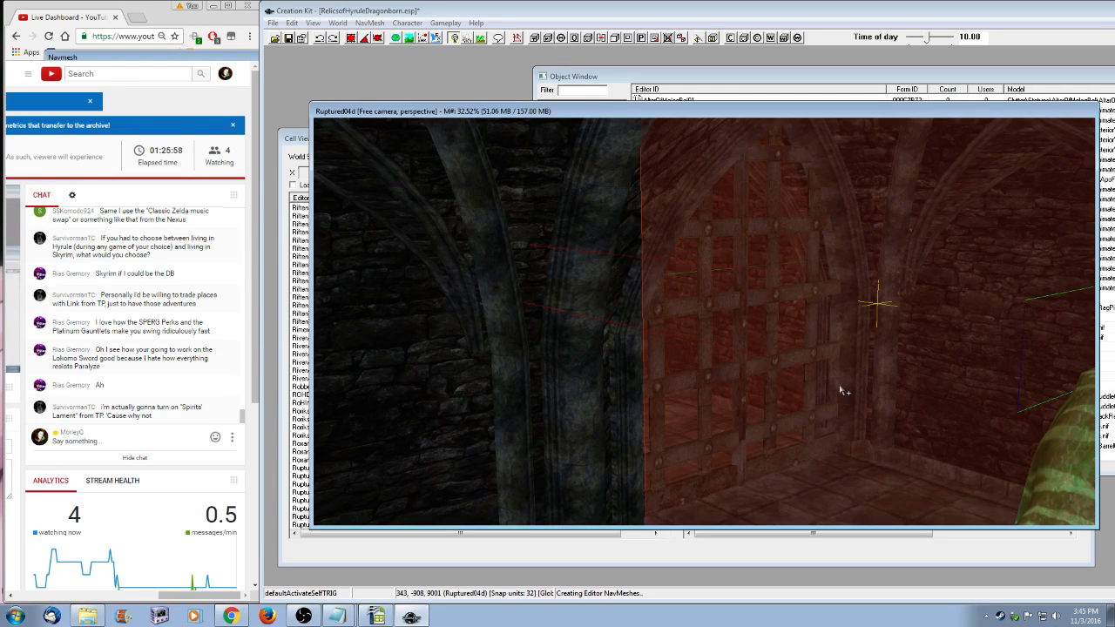
shift+middle_drag(924, 366, 822, 419)
scroll(864, 392, down, 2)
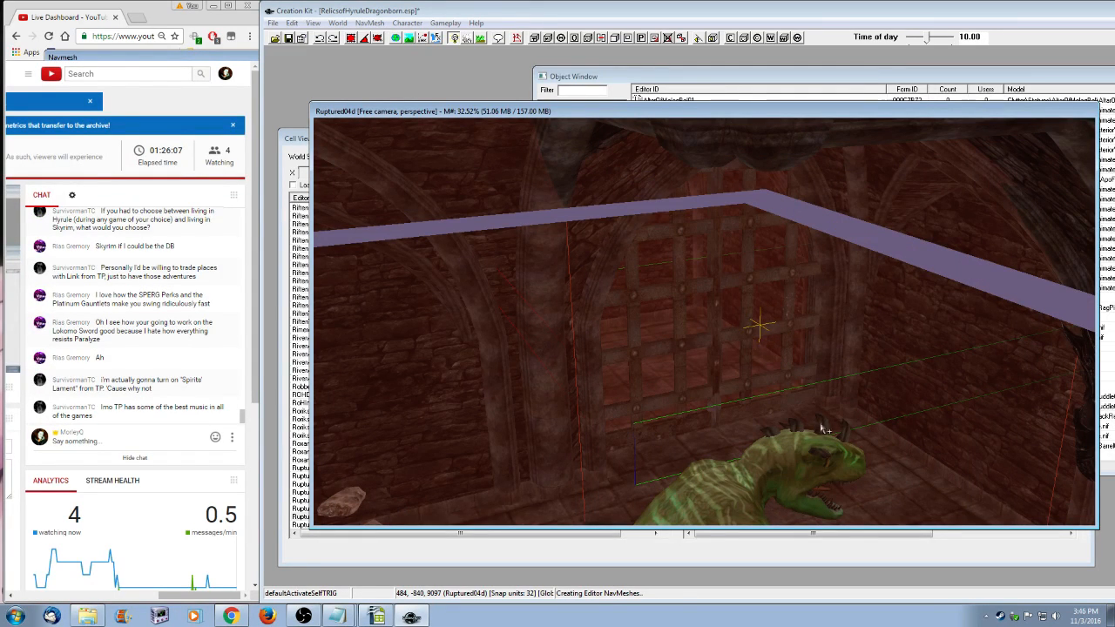
shift+middle_drag(822, 428, 665, 423)
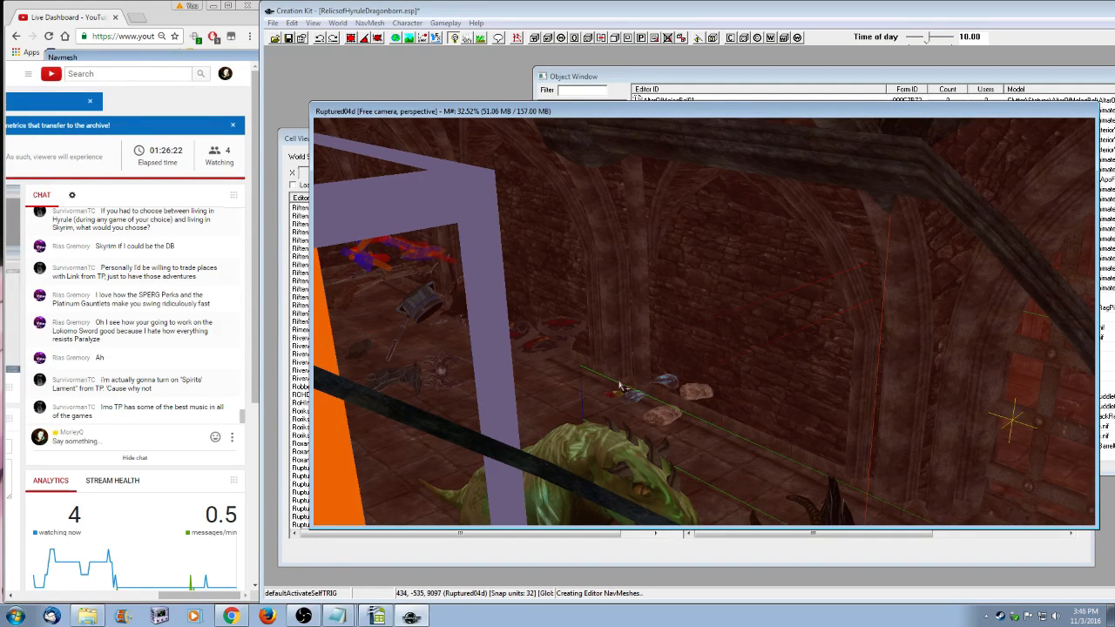
shift+middle_drag(620, 385, 761, 417)
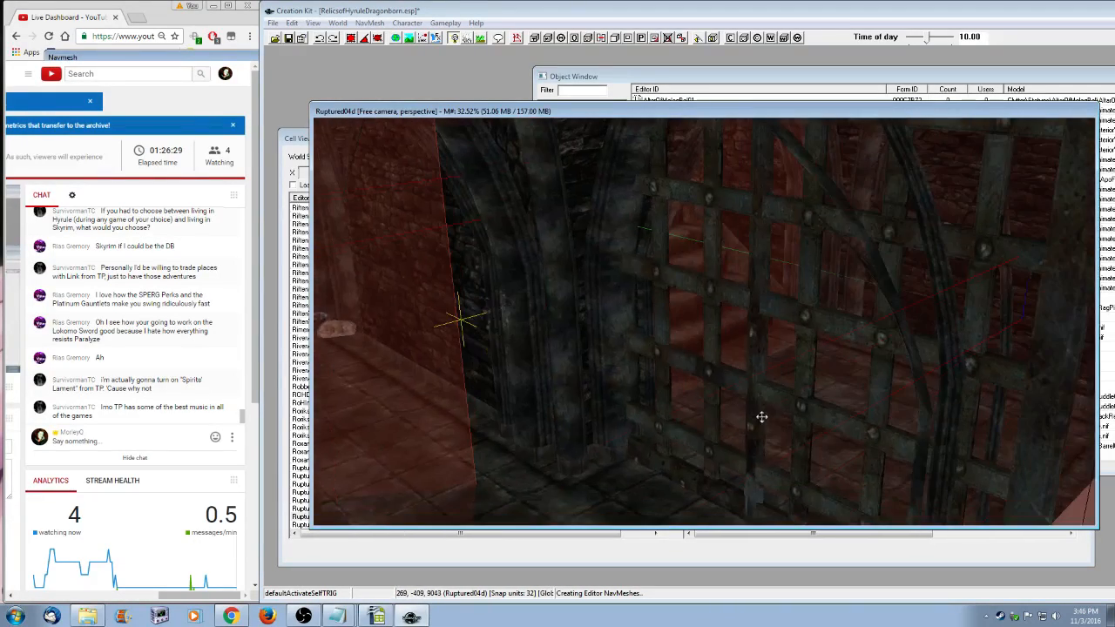
- Open the fairy's reference properties and set its enable state to the opposite of its enable parent
right_click(549, 332)
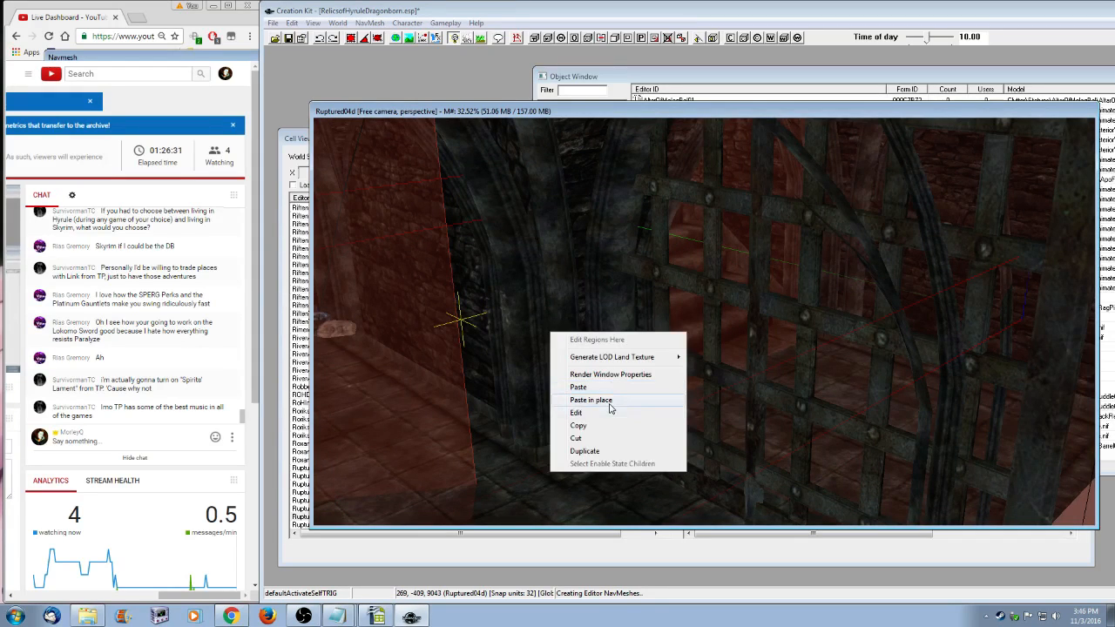
click(610, 412)
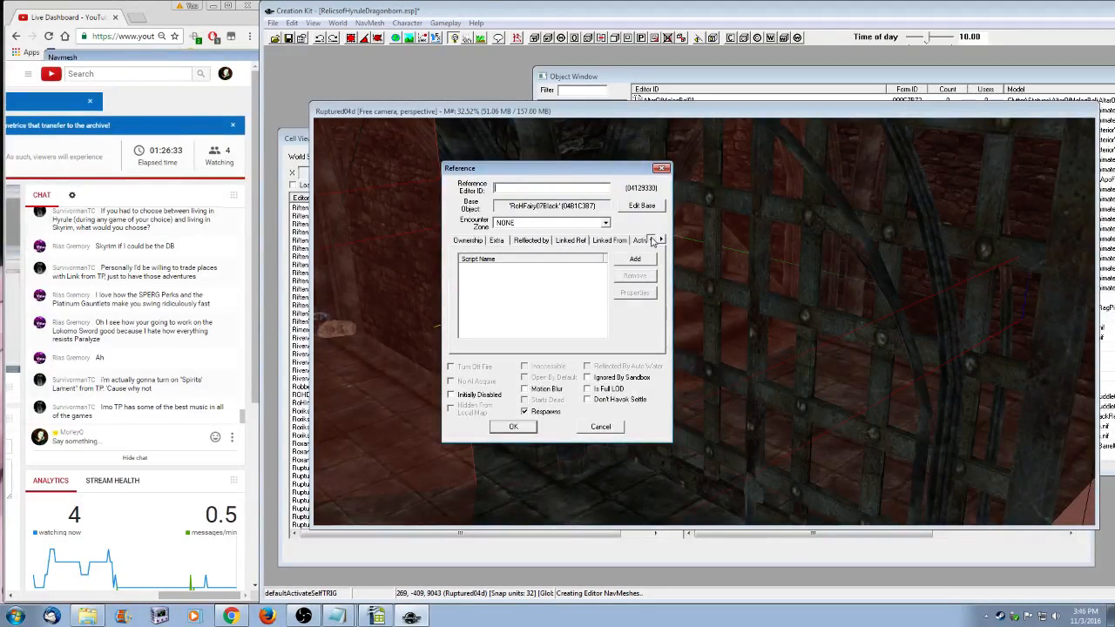
click(465, 241)
click(500, 243)
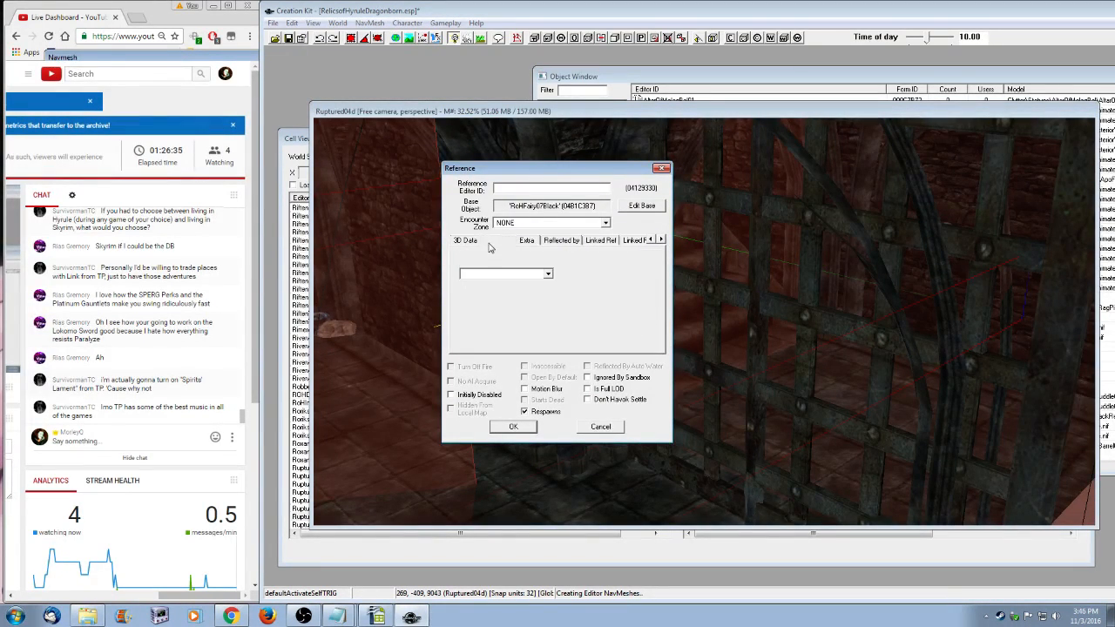
click(528, 242)
click(561, 240)
click(600, 240)
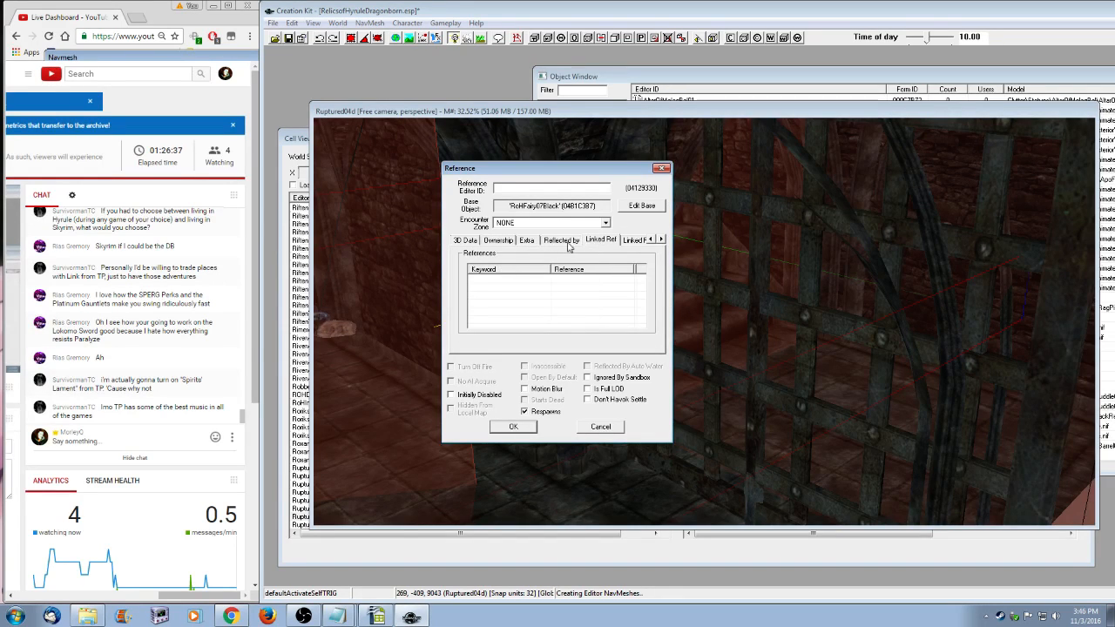
click(661, 240)
click(661, 239)
click(603, 240)
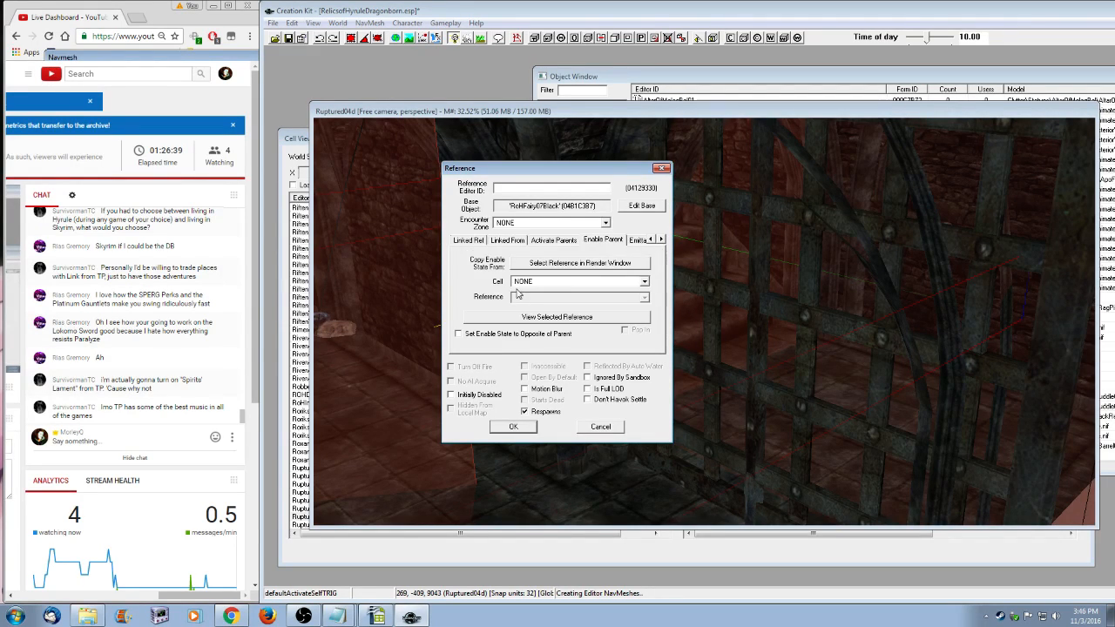
click(485, 333)
- Choose Ruptured04d as the cell of the fairy's enable parent
click(610, 281)
key(g)
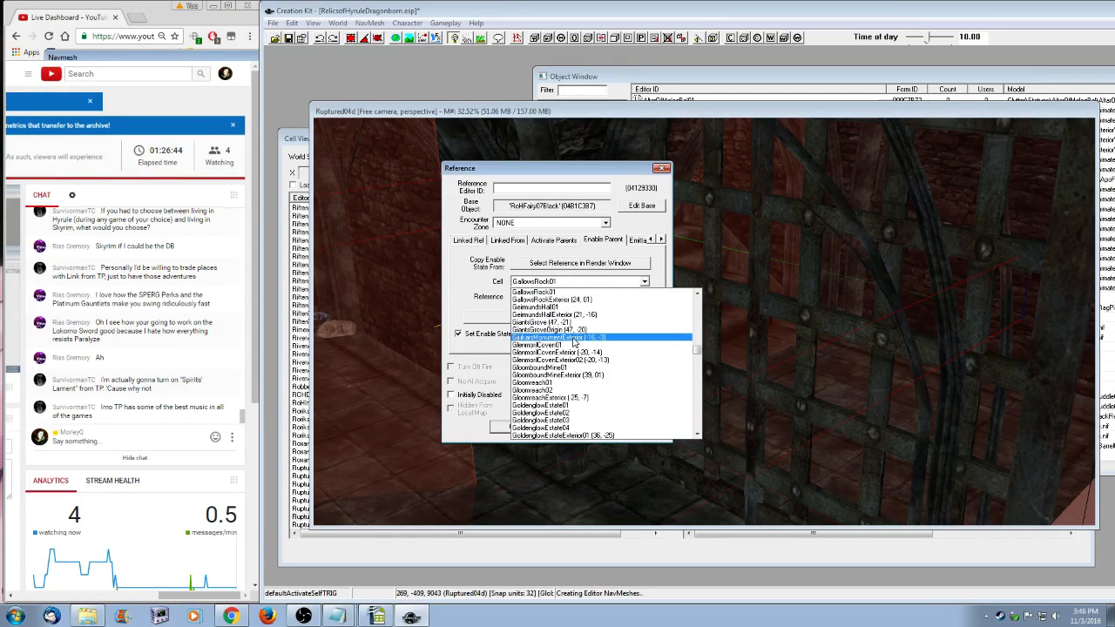
scroll(575, 349, up, 1)
key(r)
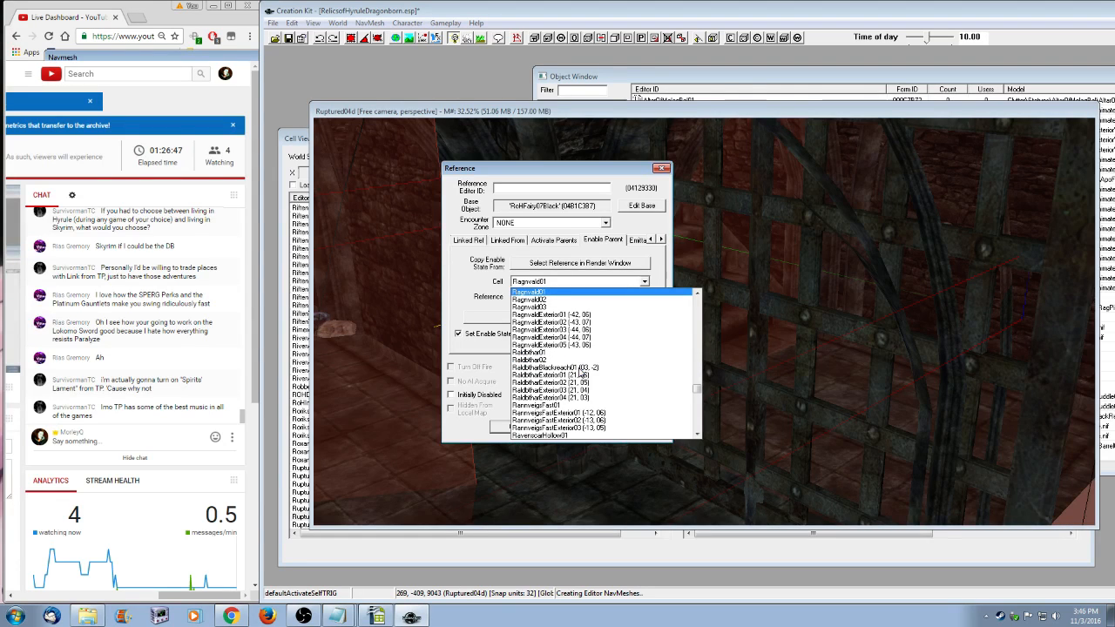
scroll(580, 370, down, 2)
scroll(579, 371, down, 8)
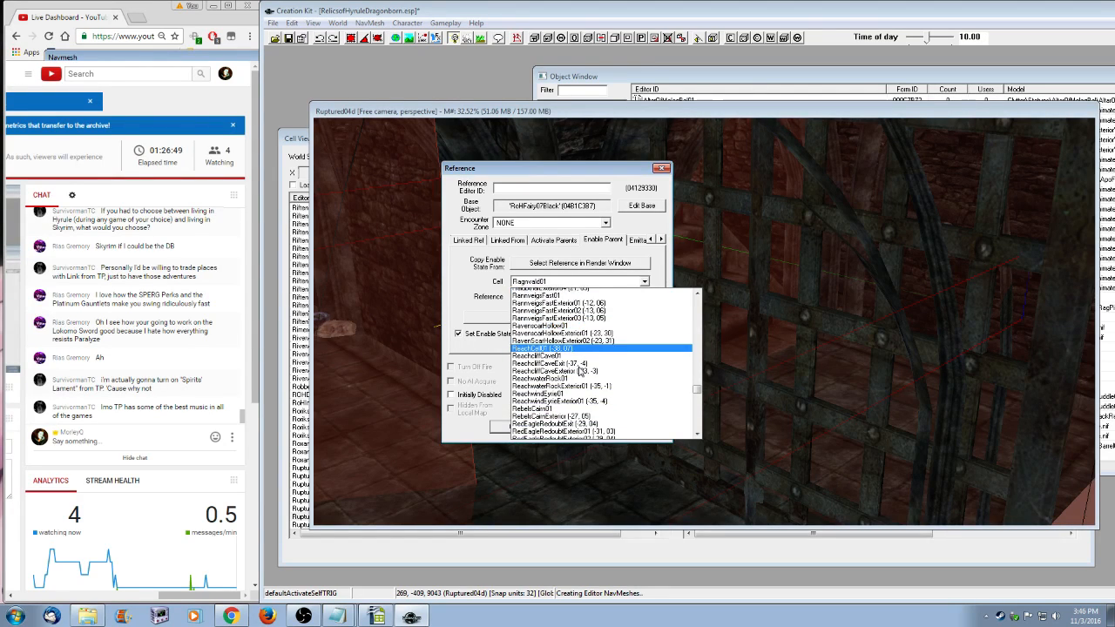
scroll(579, 371, down, 7)
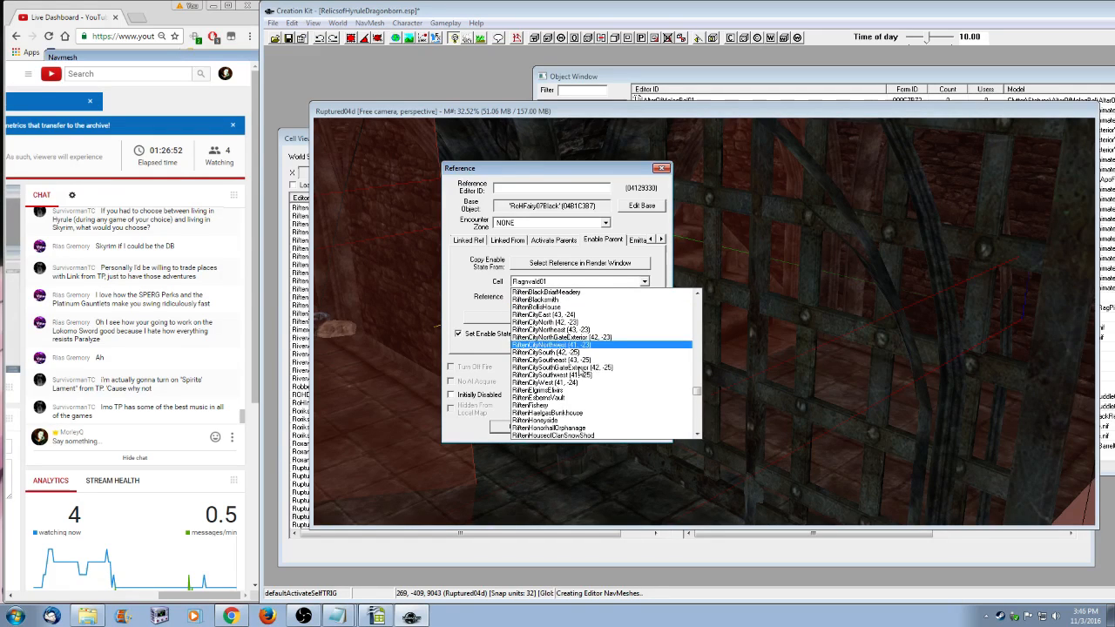
scroll(578, 370, down, 8)
text(ru)
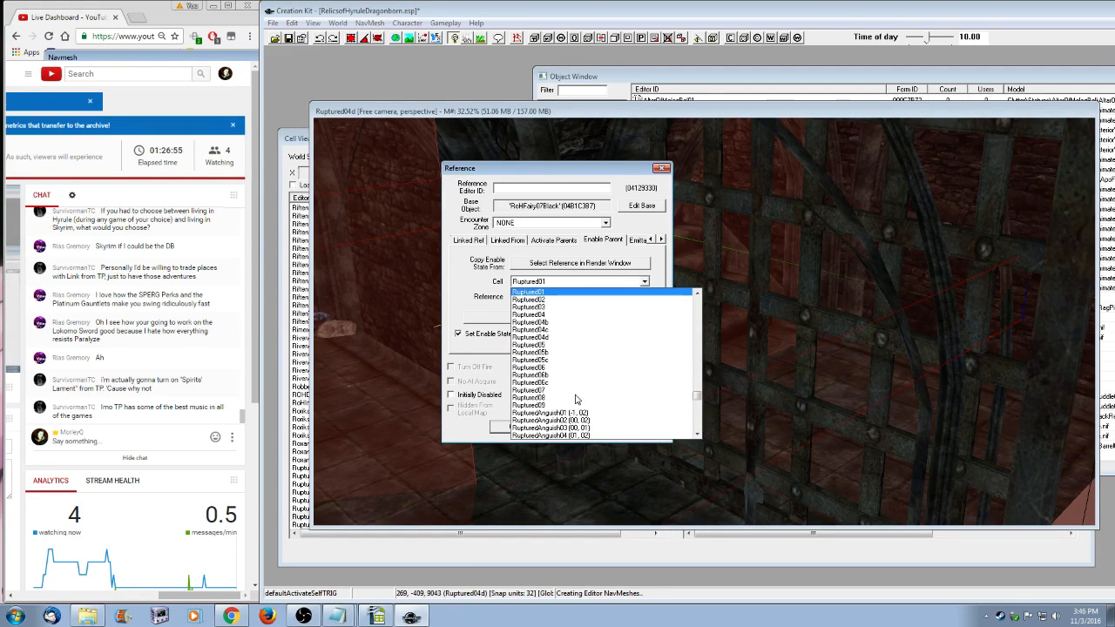
click(547, 337)
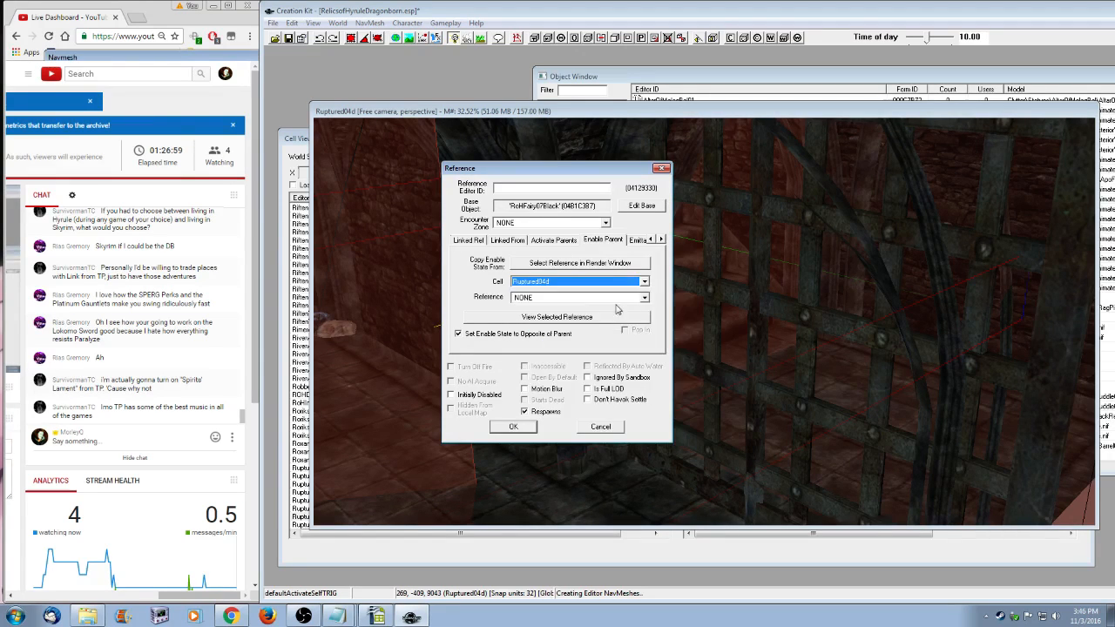
- Choose RoHFairy07Black 04B902B7 as the enable parent reference and accept the reference properties
click(619, 298)
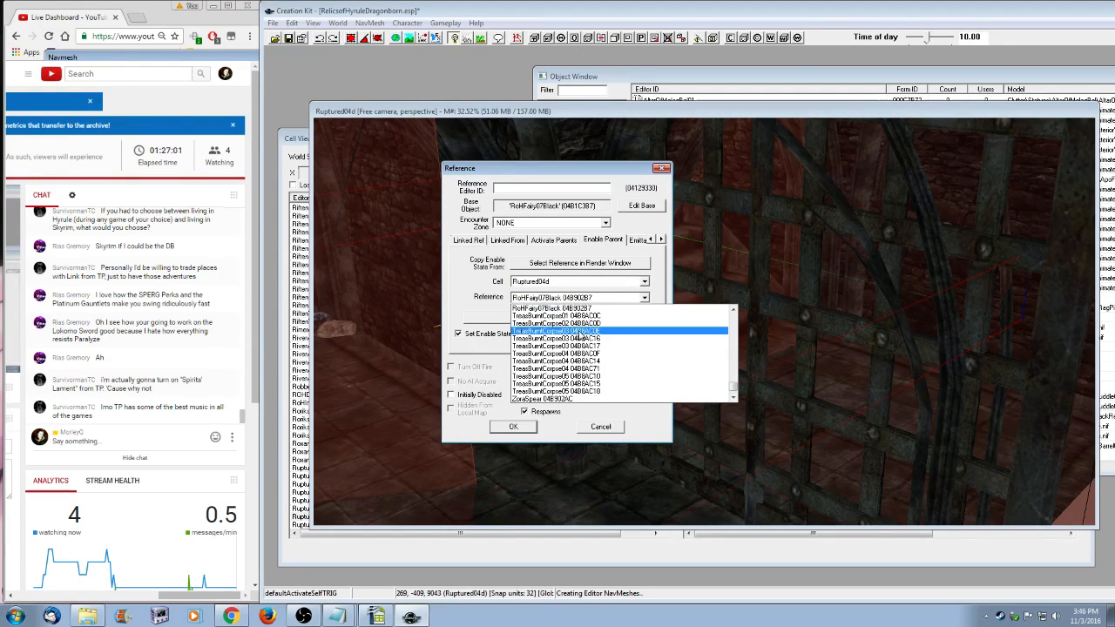
click(575, 308)
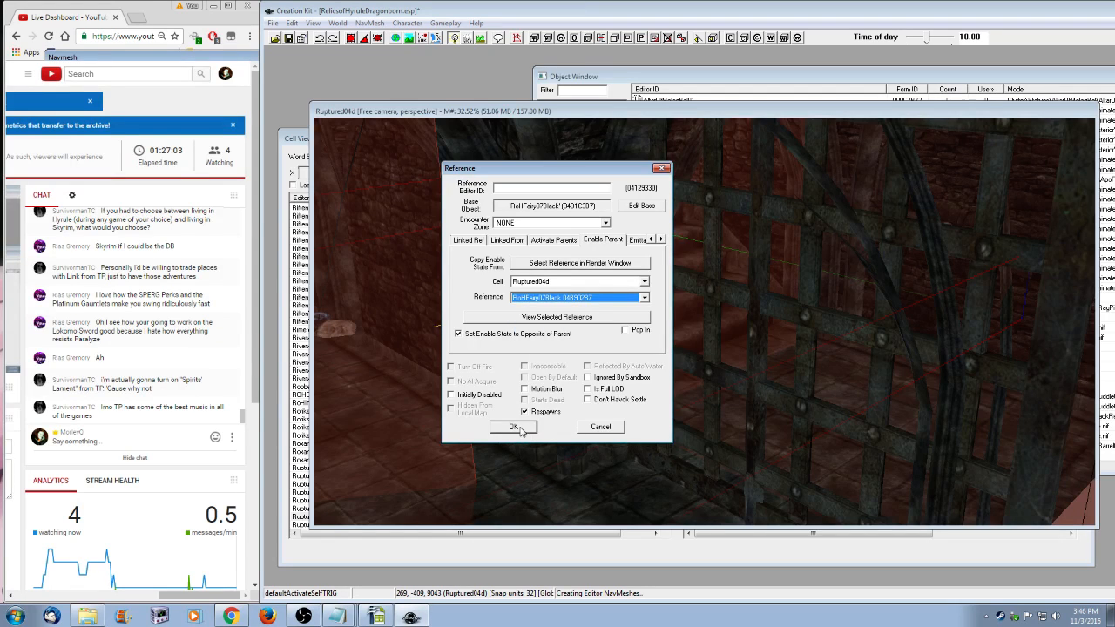
click(520, 428)
- Position the black fairy near the stone sarcophagus so that it floats above the corpse's legs
shift+middle_drag(520, 428, 739, 435)
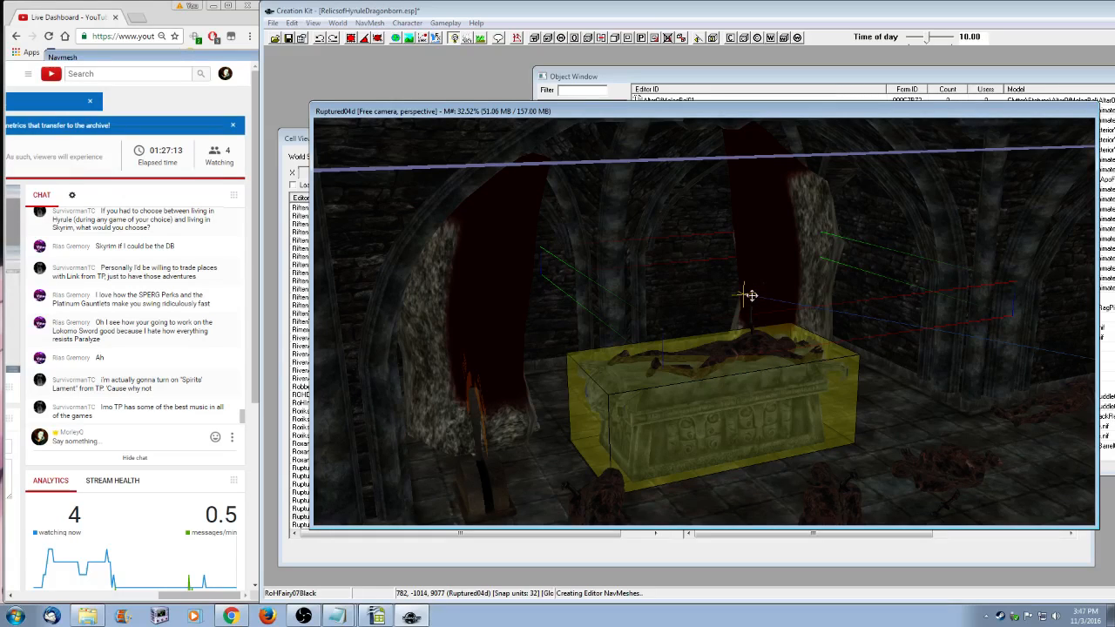
shift+middle_drag(750, 295, 861, 444)
click(728, 435)
click(716, 431)
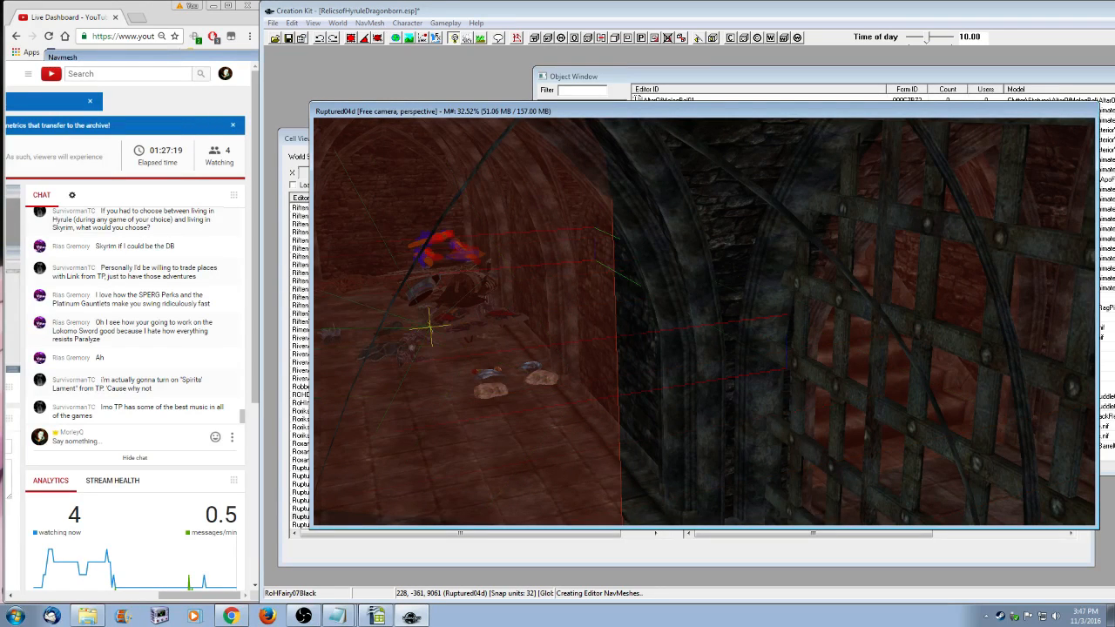
shift+middle_drag(548, 406, 695, 444)
key(z)
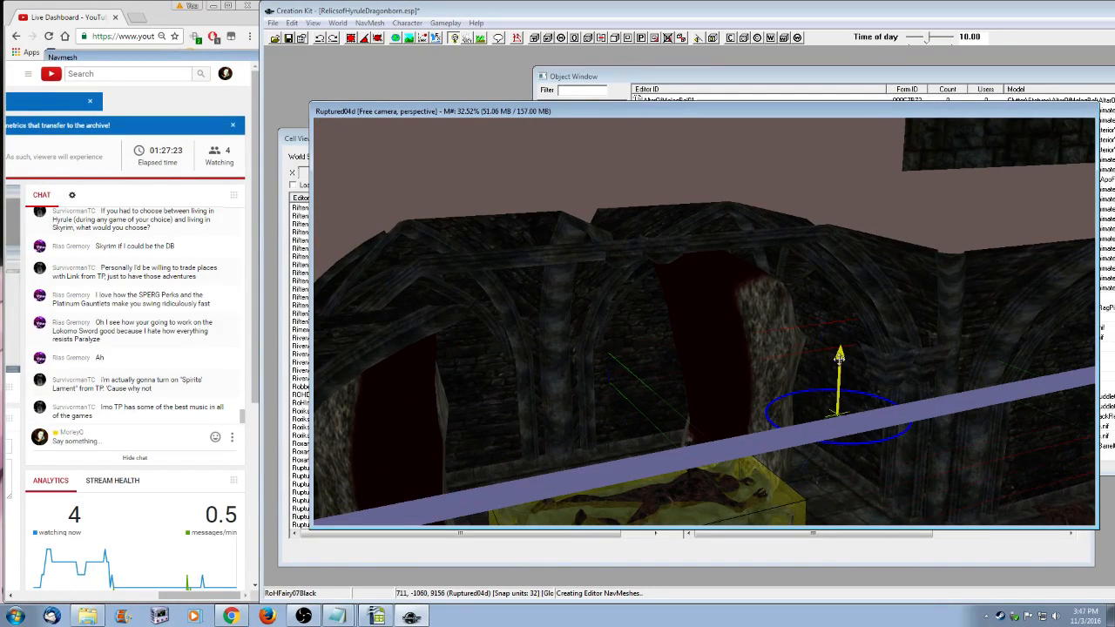
drag(841, 366, 580, 378)
middle_drag(690, 443, 692, 441)
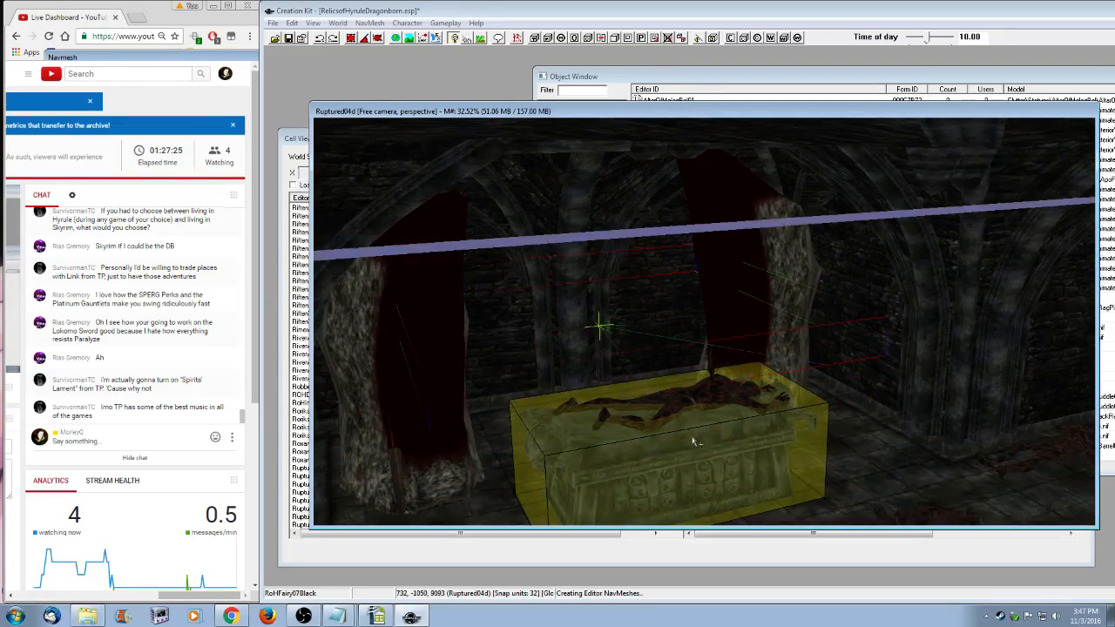
- Examine the fairy placement around the barred gate, the armoured figures and the stone sarcophagus
mouse_move(692, 442)
mouse_down()
mouse_move(902, 371)
mouse_move(903, 396)
mouse_move(1067, 396)
mouse_up()
middle_drag(847, 425, 750, 445)
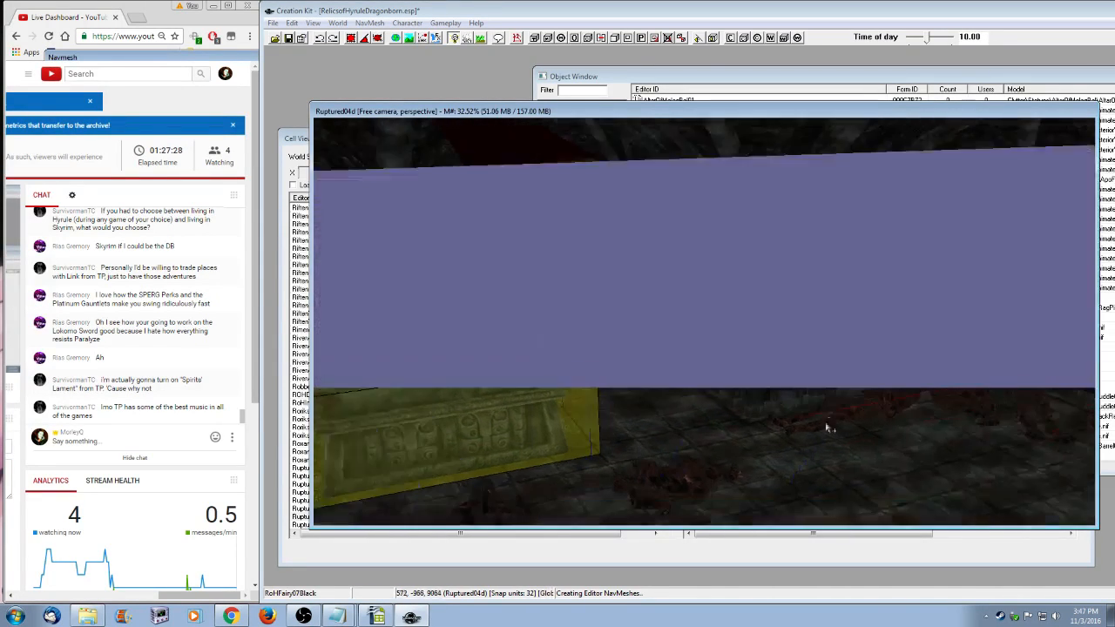
scroll(788, 451, down, 5)
key(z)
mouse_move(418, 225)
mouse_down()
mouse_move(572, 294)
mouse_move(723, 328)
mouse_move(778, 386)
mouse_move(768, 391)
mouse_up()
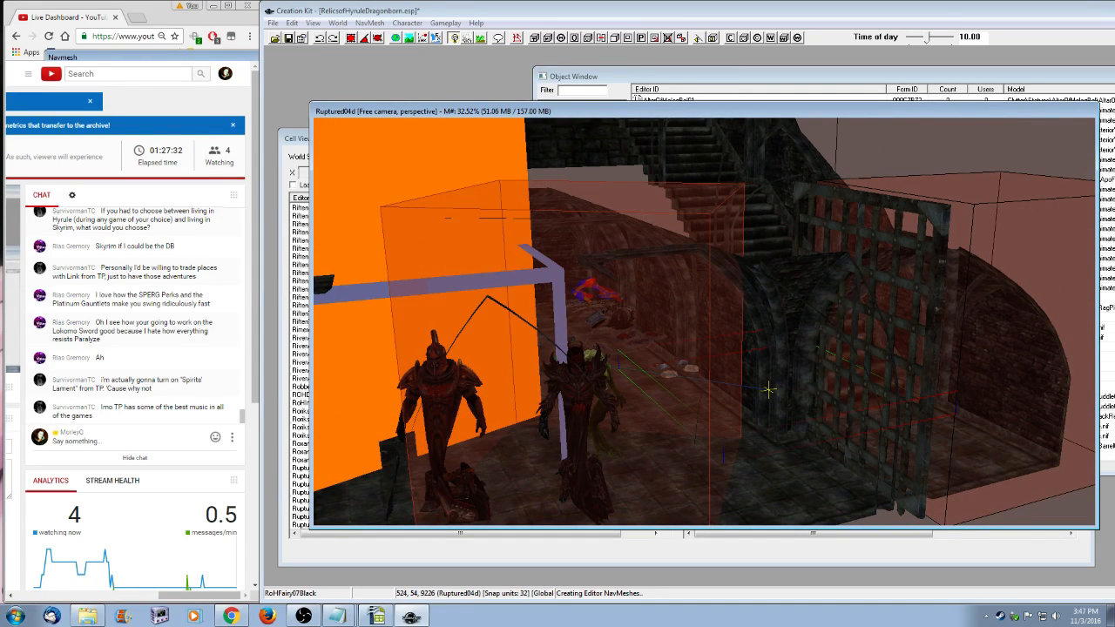
shift+middle_drag(768, 390, 642, 473)
scroll(690, 434, up, 5)
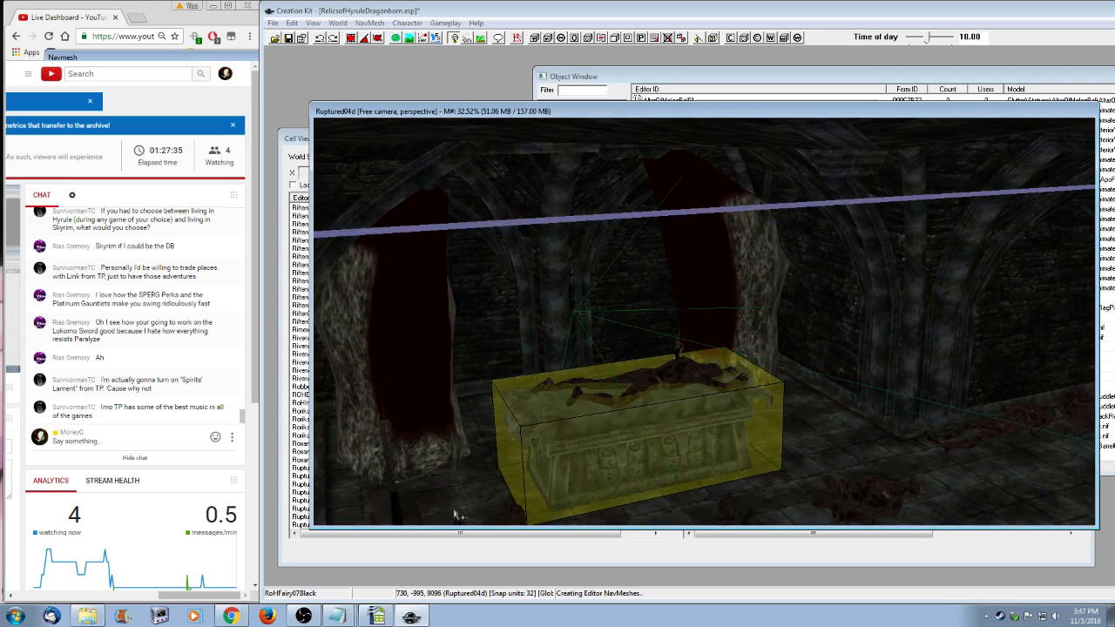
- Start adding a script to the metal lever beside the sarcophagus and filter the available scripts for enable and tenable
click(411, 503)
right_click(412, 504)
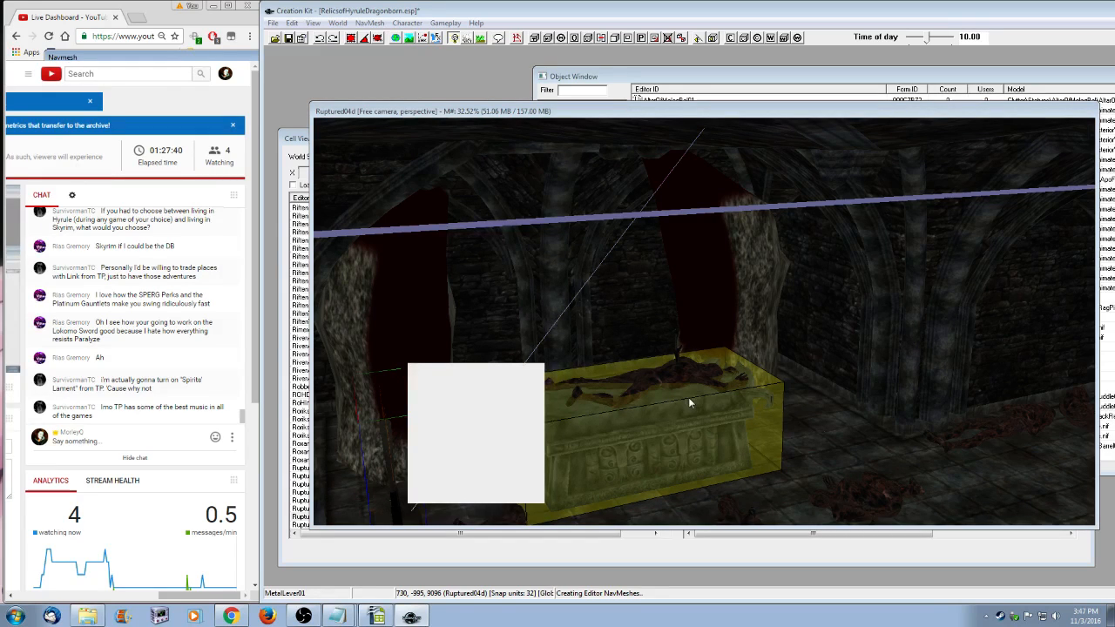
click(629, 239)
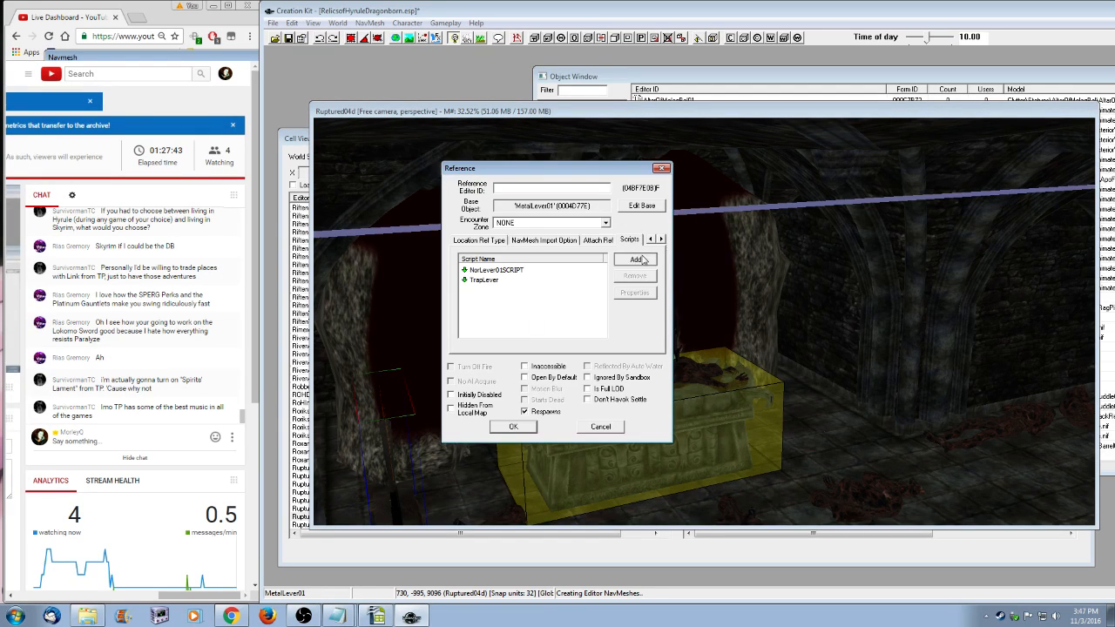
click(635, 259)
text(enable)
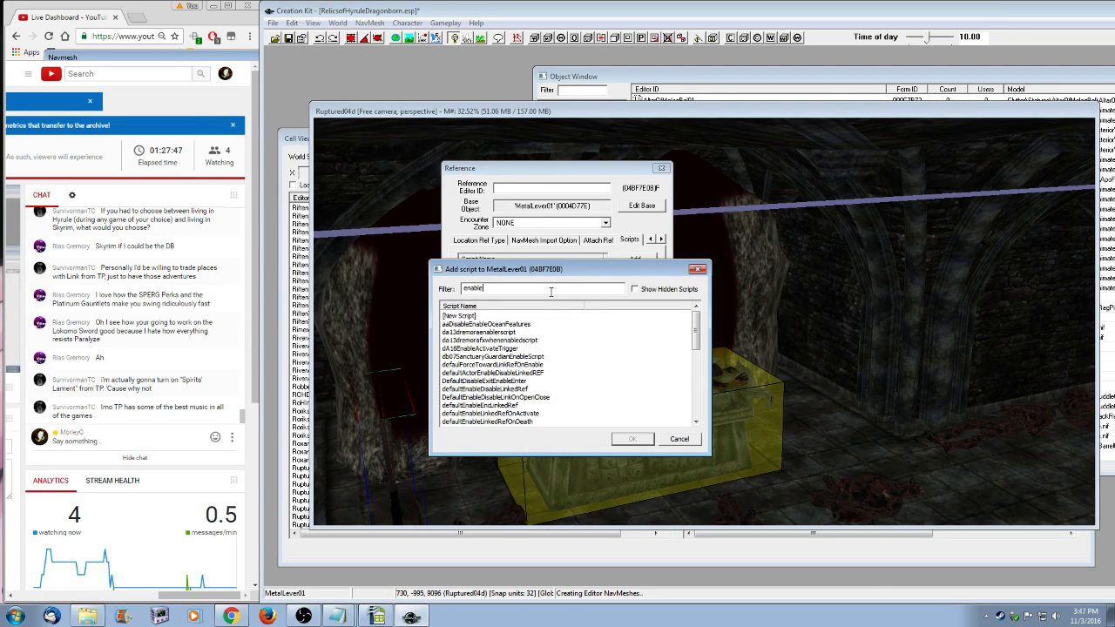
key(Home)
text(t)
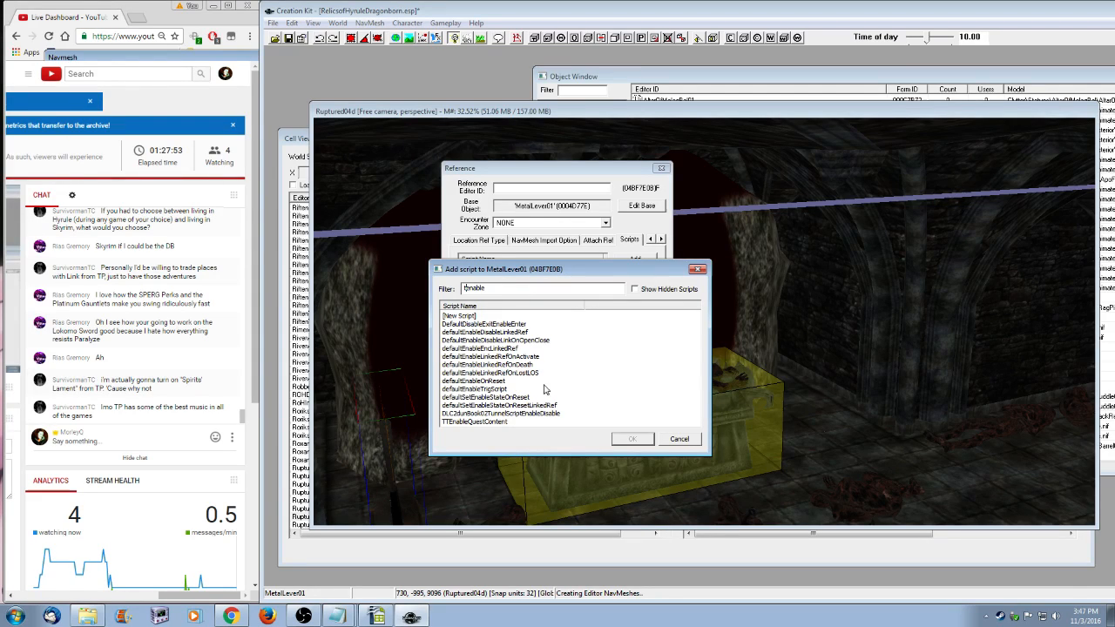
double_click(532, 288)
- Look up the activation-enabling script name in the desktop note Quick Creation kit things.txt and return to the Creation Kit
key(super+d)
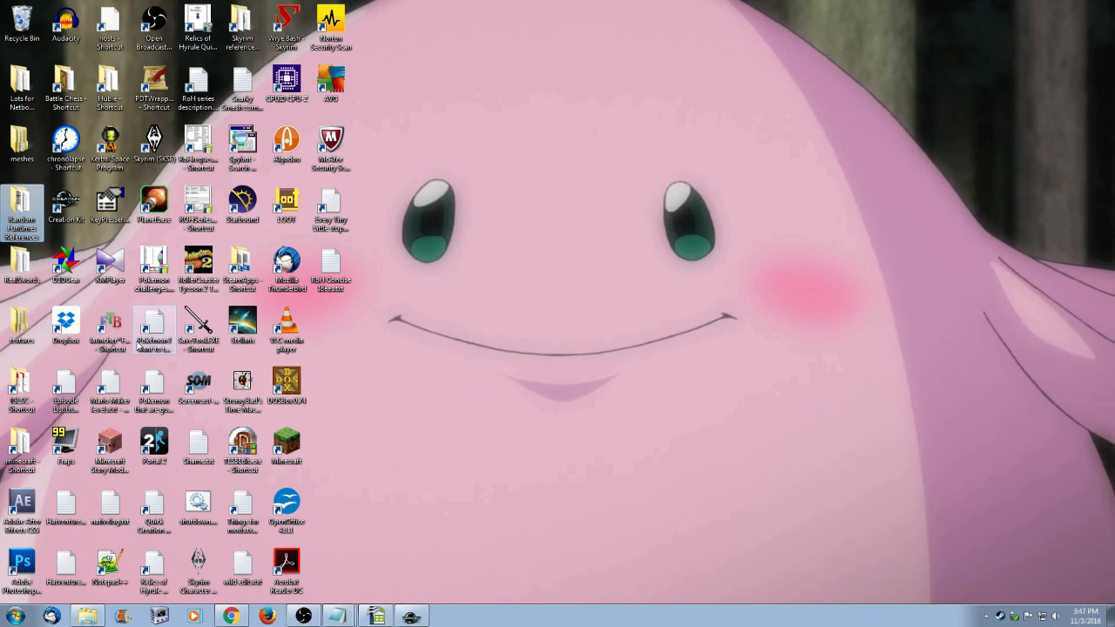
double_click(154, 510)
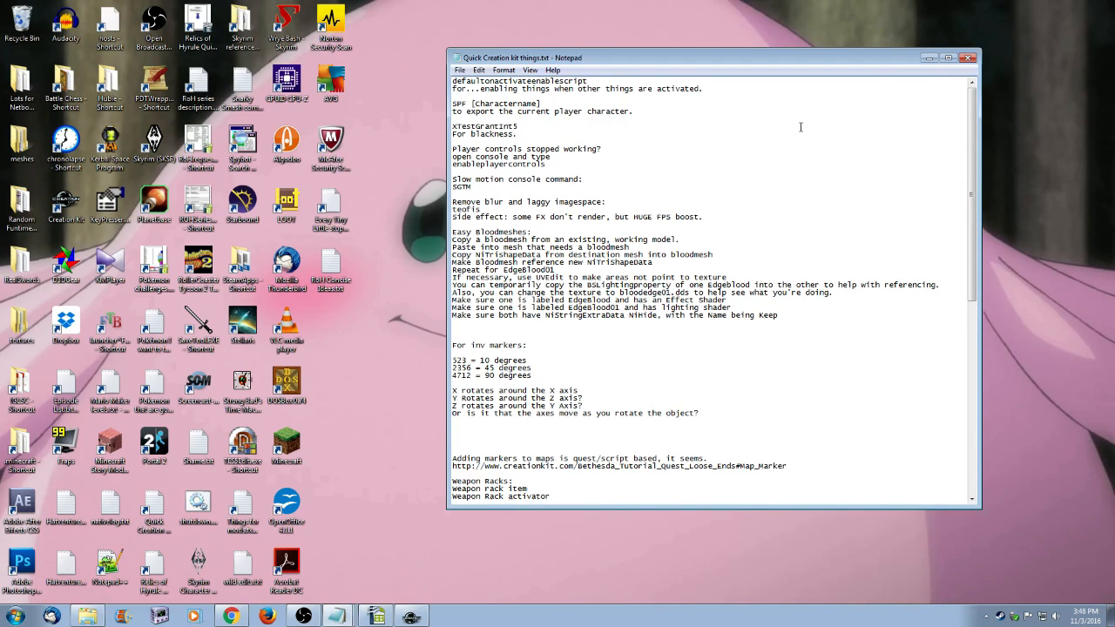
click(336, 617)
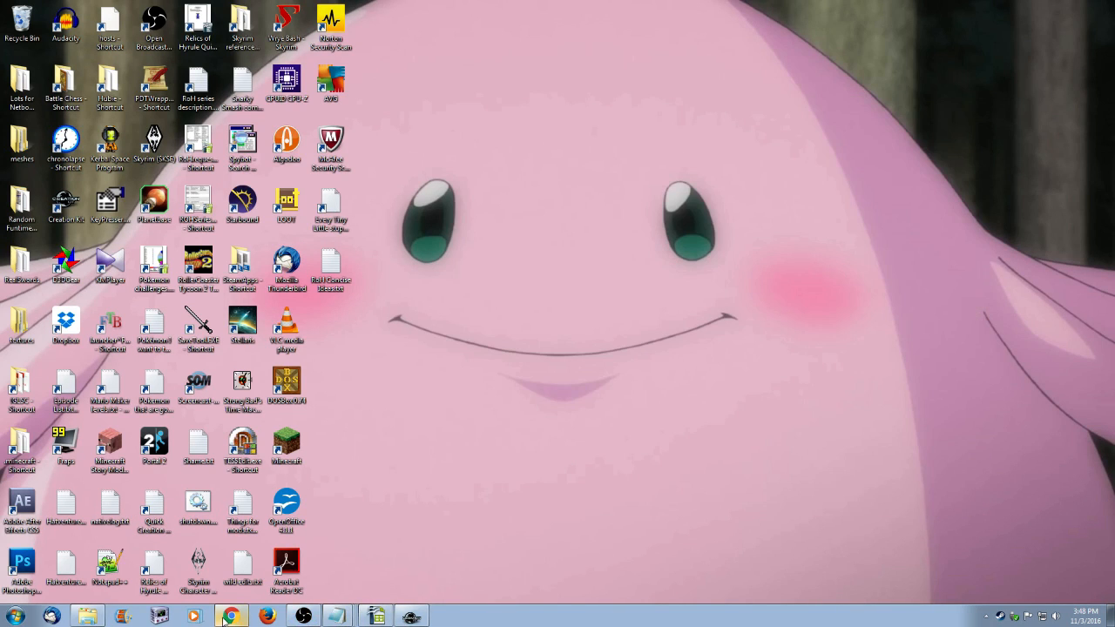
click(376, 618)
click(412, 617)
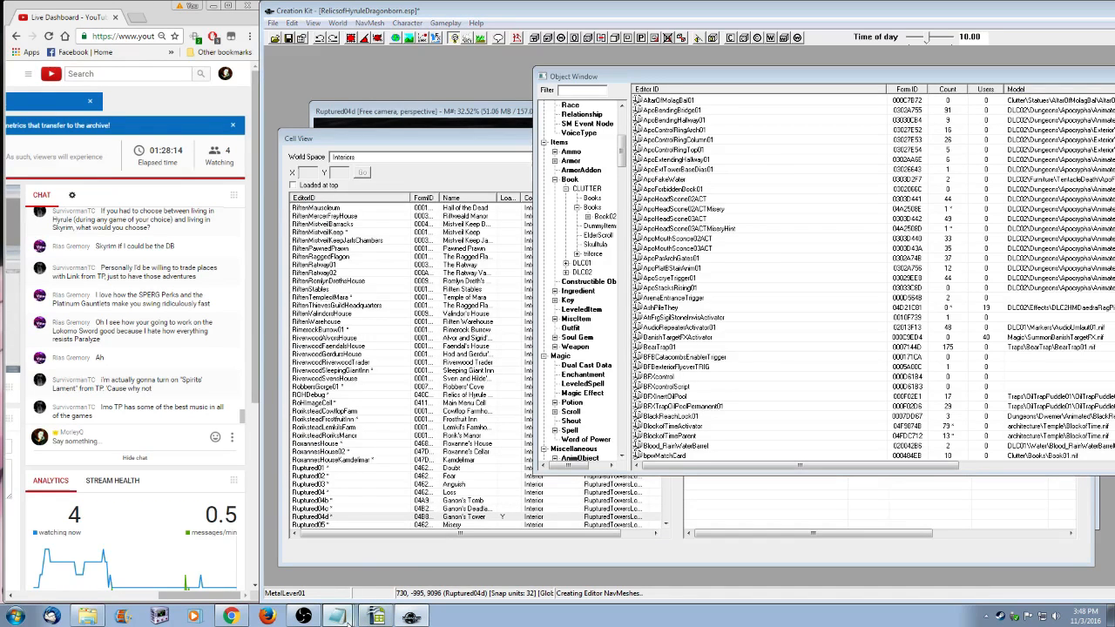
- Filter the metal lever's script list for eena and add defaultOnActivateEnableScript to the lever
click(464, 121)
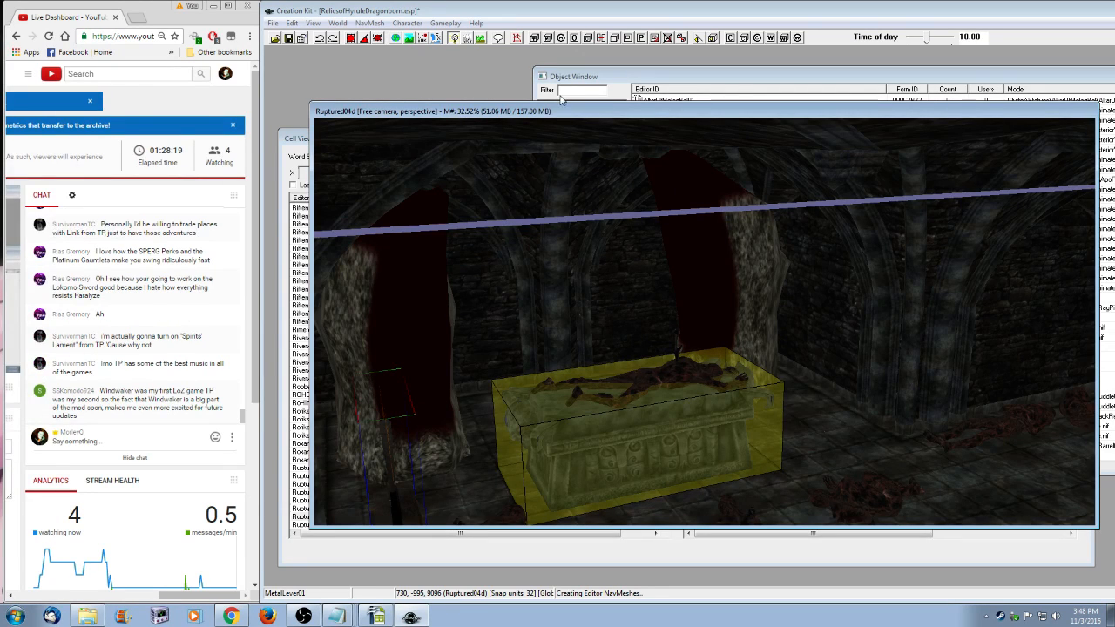
drag(471, 119, 499, 116)
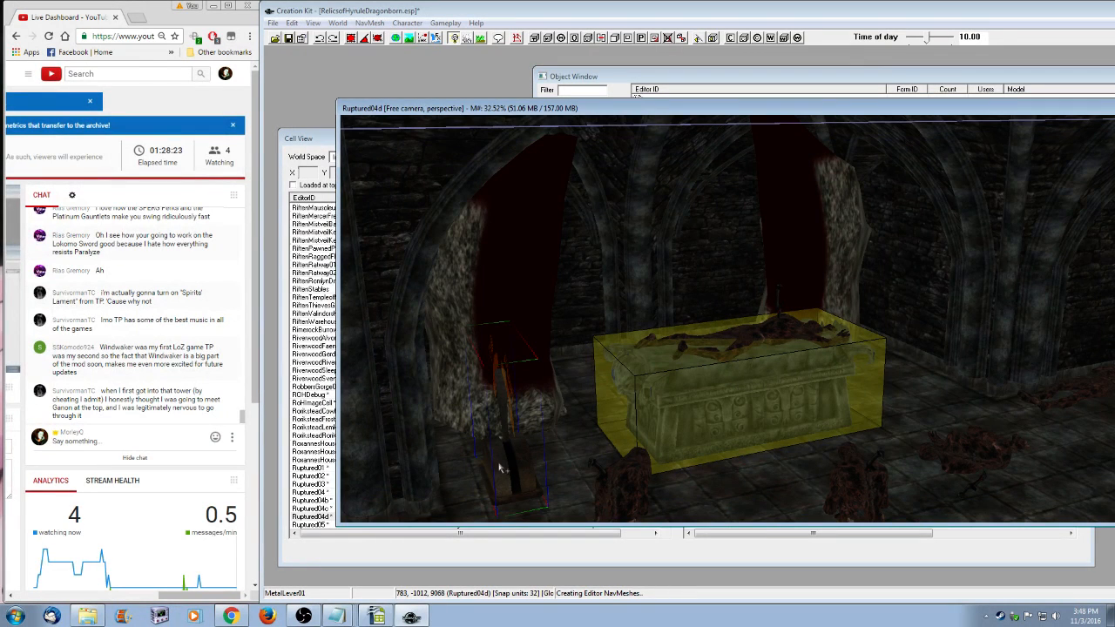
click(710, 73)
click(321, 144)
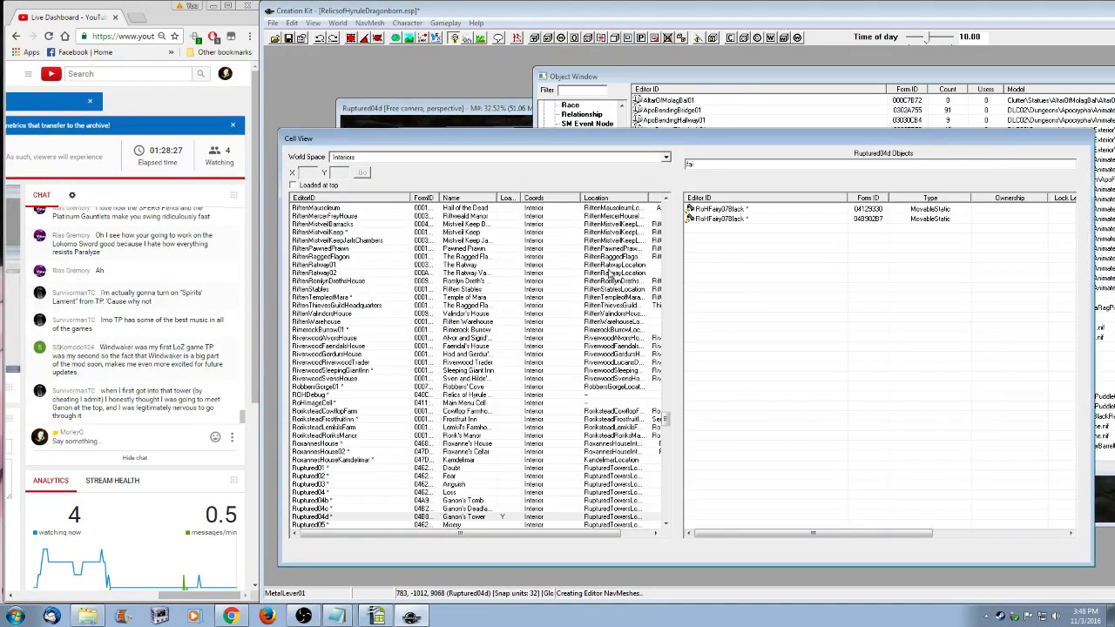
click(488, 111)
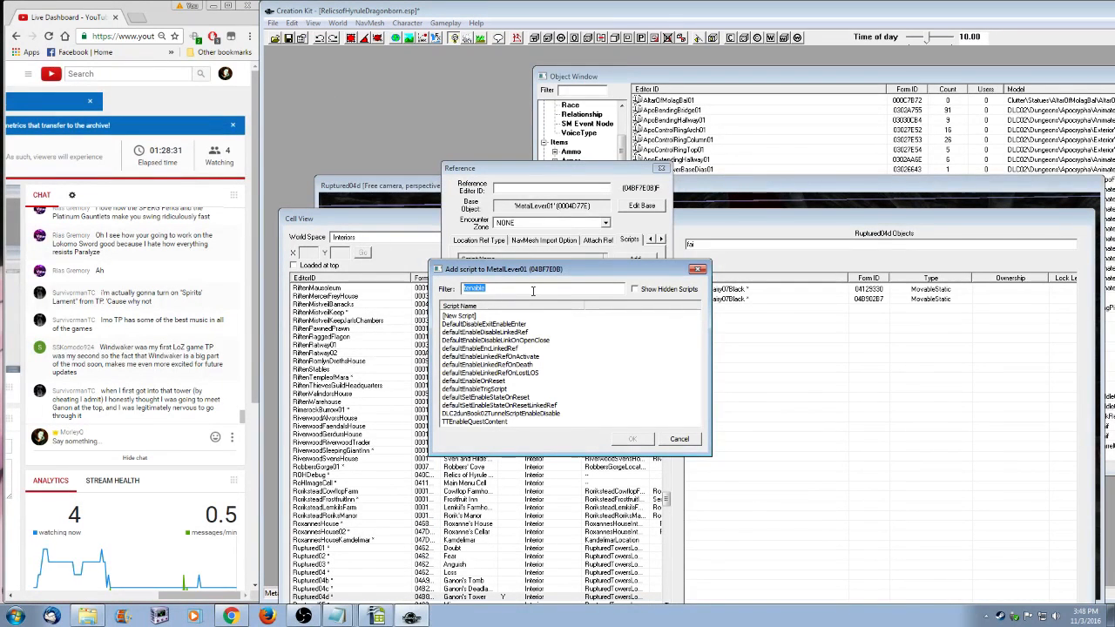
text(eena)
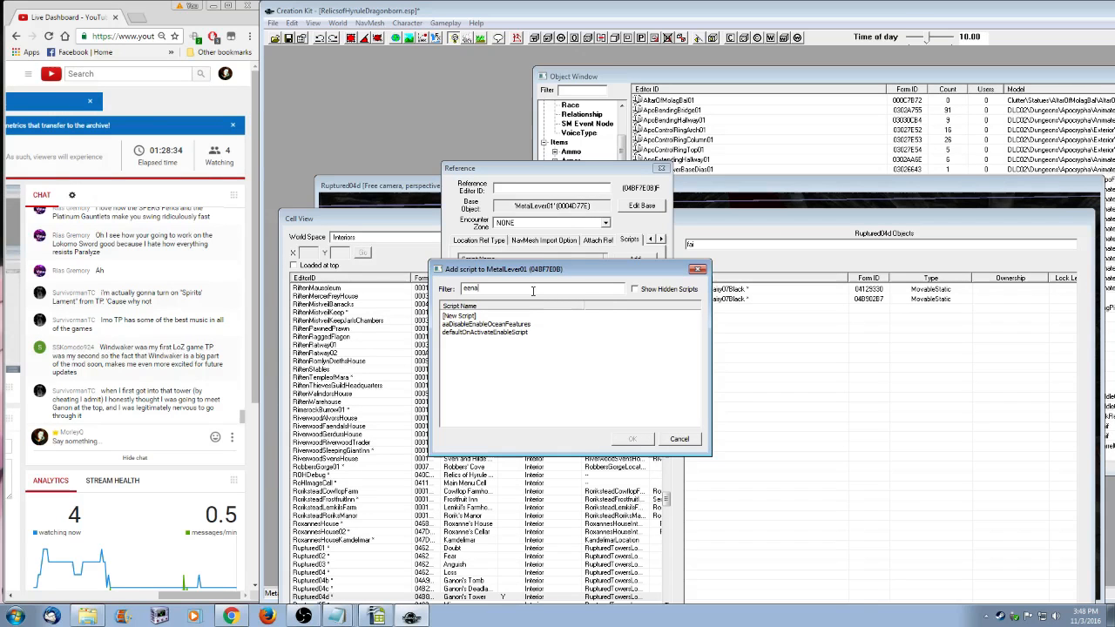
key(Escape)
click(432, 203)
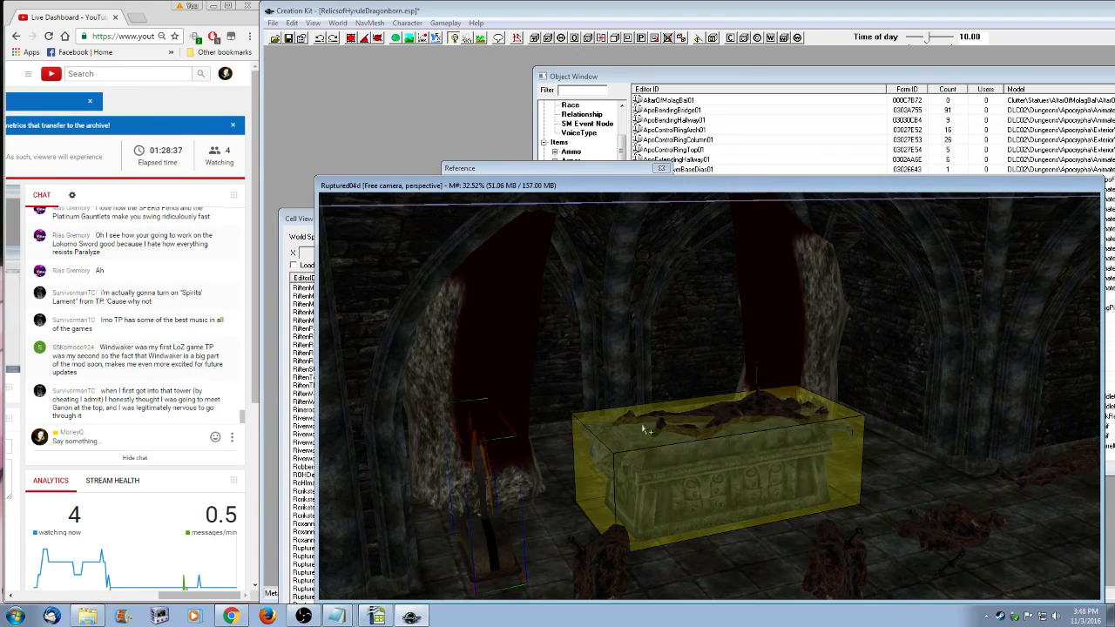
right_click(704, 371)
click(746, 446)
ctrl+click(714, 393)
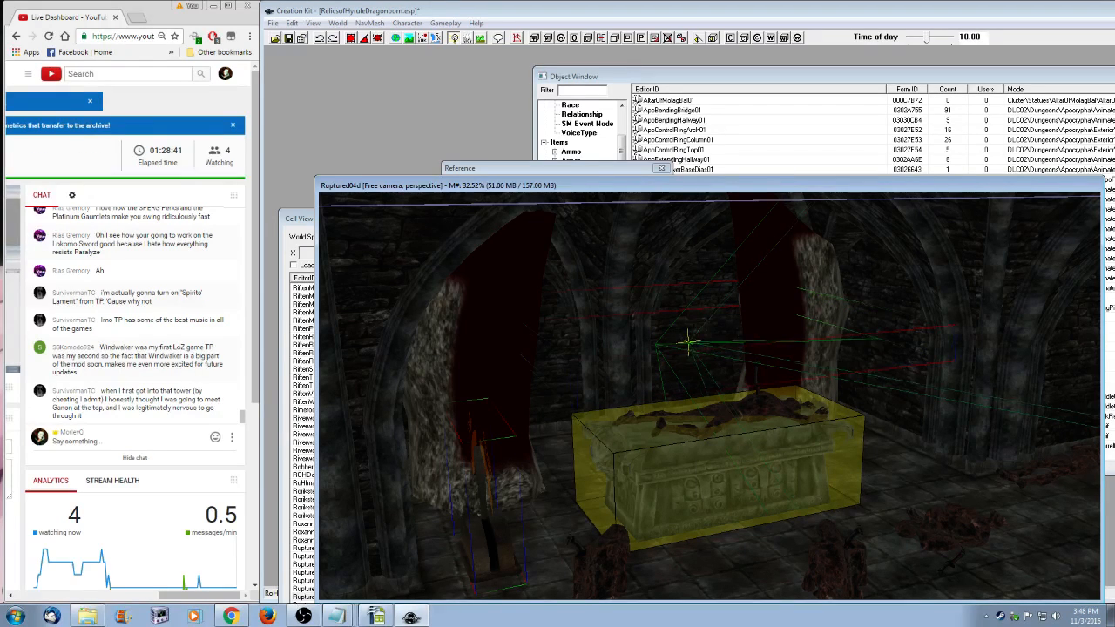
key(ctrl+z)
right_click(683, 352)
click(592, 340)
ctrl+click(672, 353)
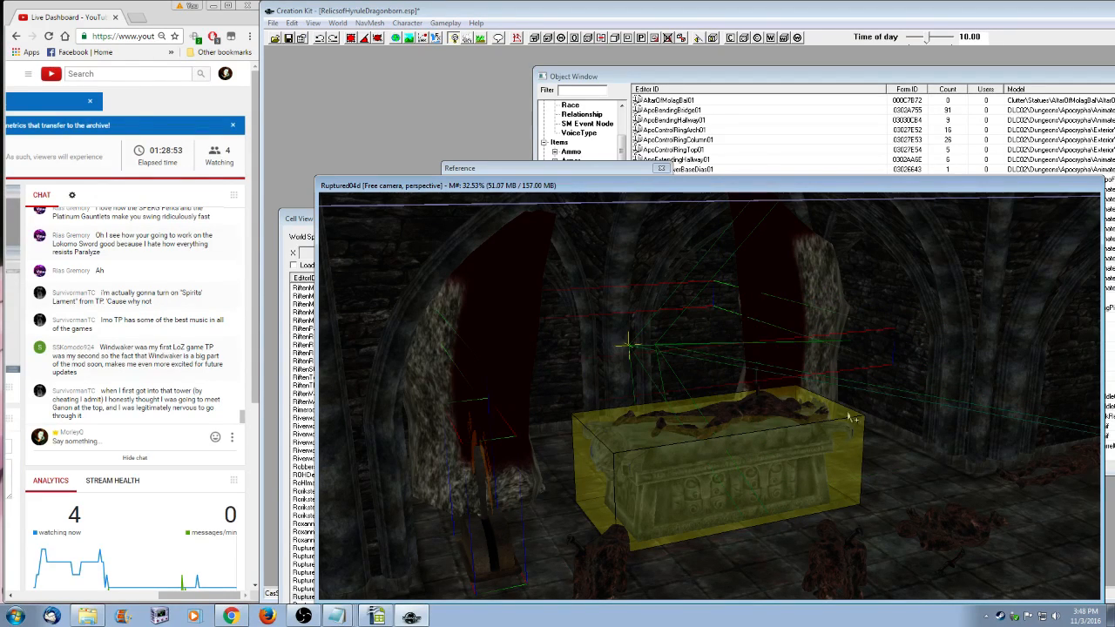
- Inspect the enable parent settings of the black fairy near the barred gate
scroll(852, 418, down, 3)
mouse_move(841, 430)
middle_down()
mouse_move(805, 432)
mouse_move(741, 530)
middle_up()
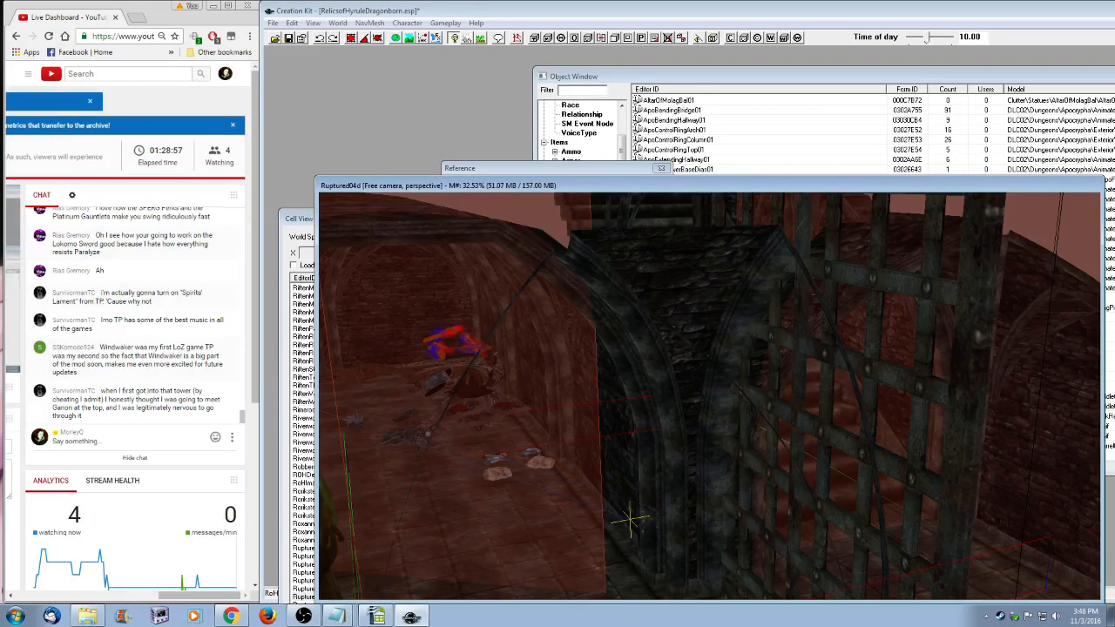
right_click(662, 541)
click(702, 491)
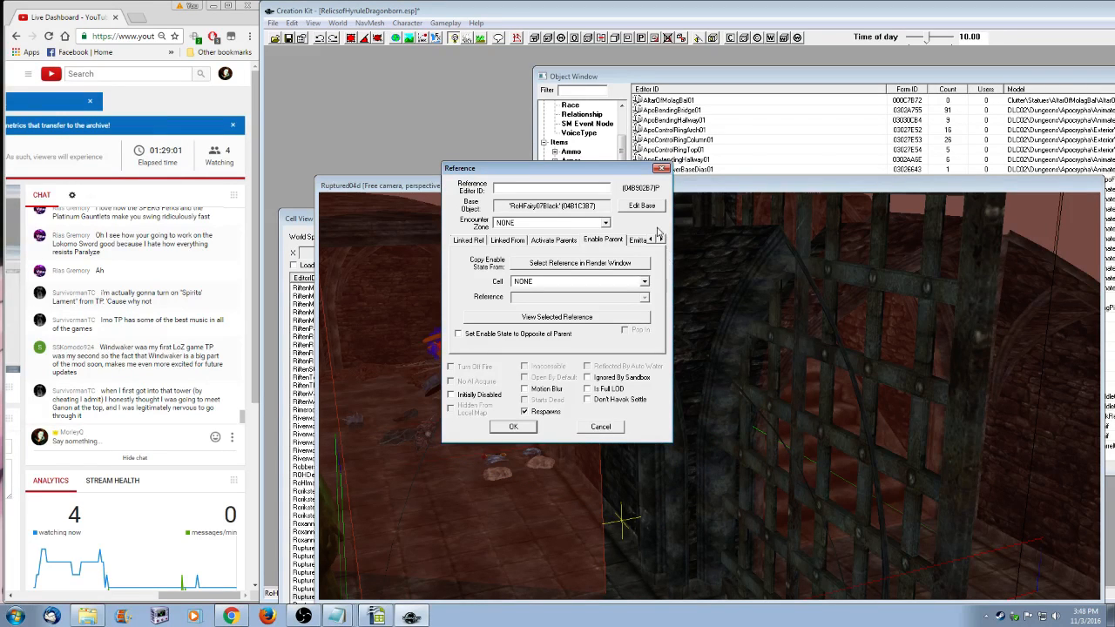
click(562, 464)
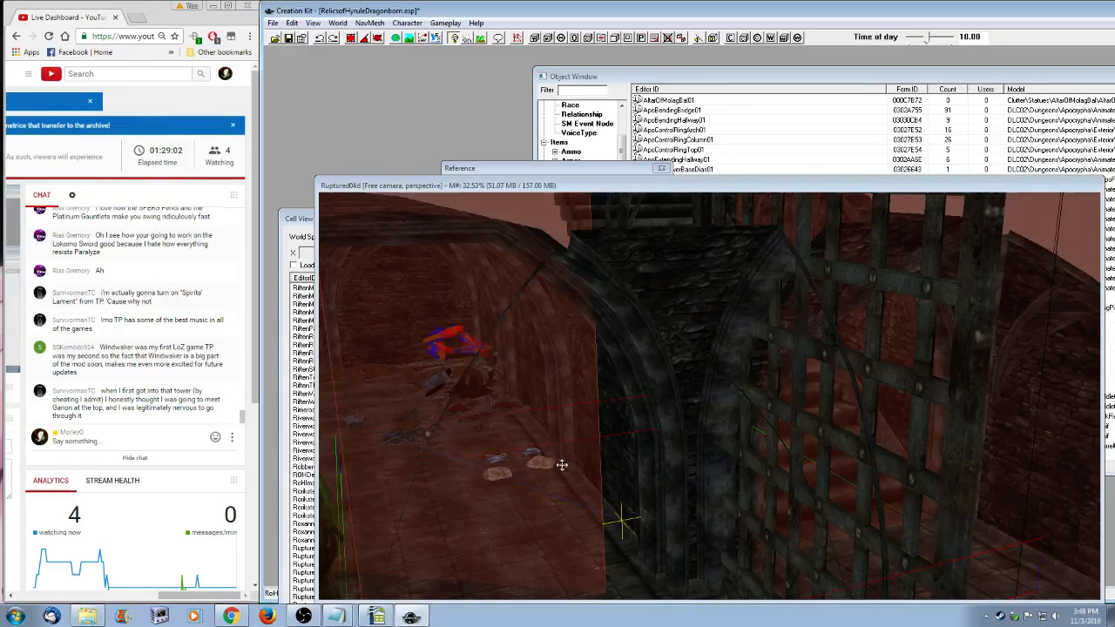
- Mark the black fairy above the sarcophagus as Initially Disabled and accept its reference properties
shift+middle_drag(561, 465, 656, 354)
right_click(657, 352)
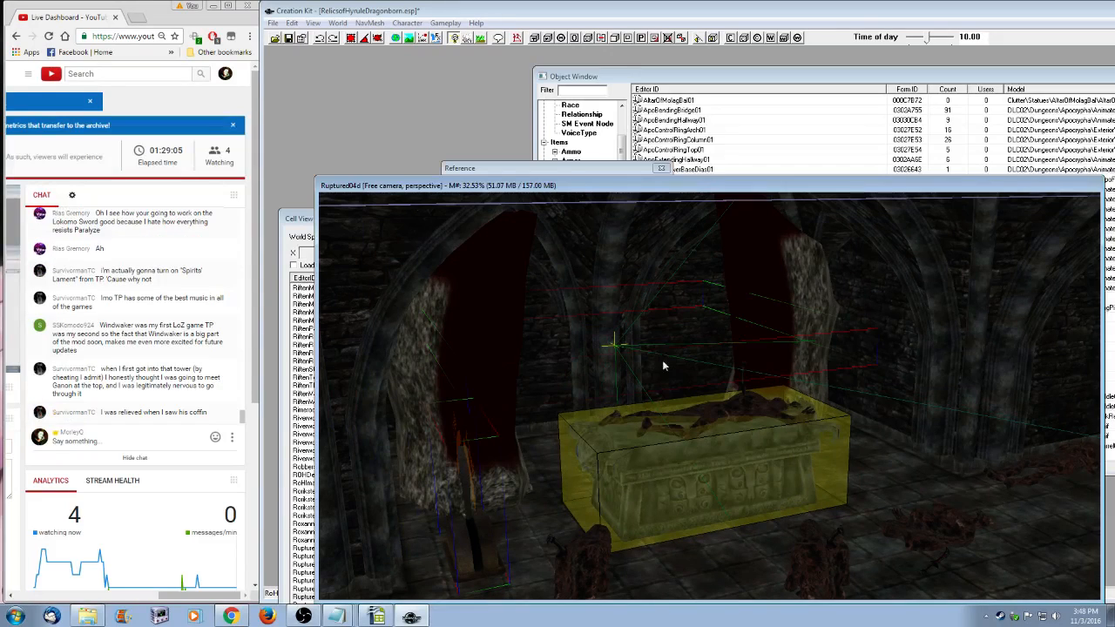
click(703, 435)
click(472, 396)
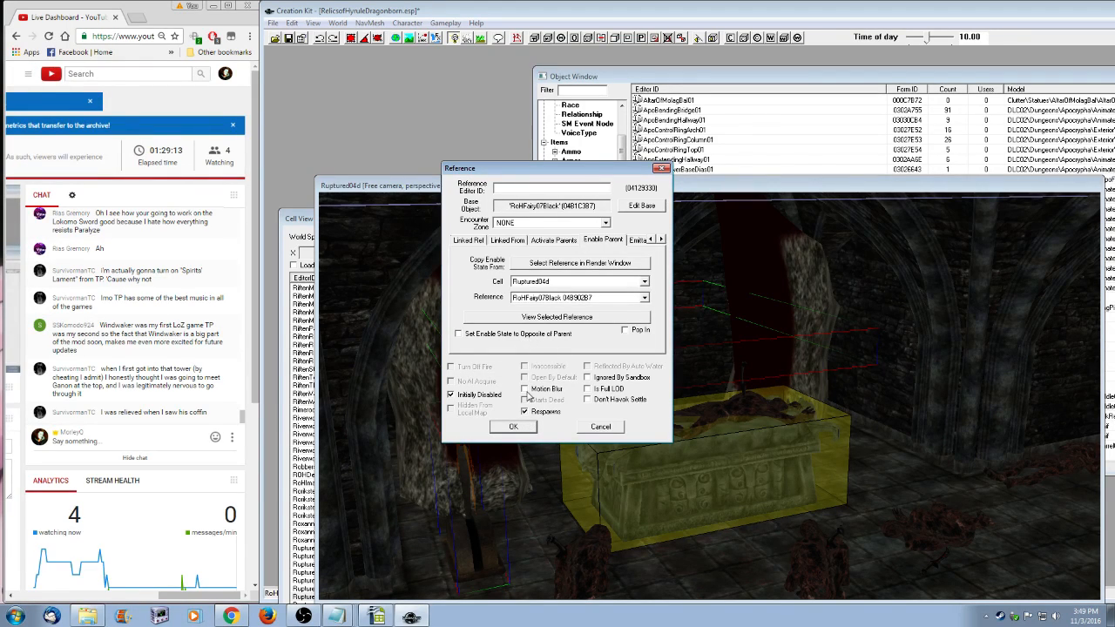
click(510, 429)
- Recheck the gate fairy's opposite-of-parent and initial enable options, then discard its reference dialog
mouse_move(513, 429)
shift+middle_down()
mouse_move(793, 473)
mouse_move(778, 478)
shift+middle_up()
click(900, 529)
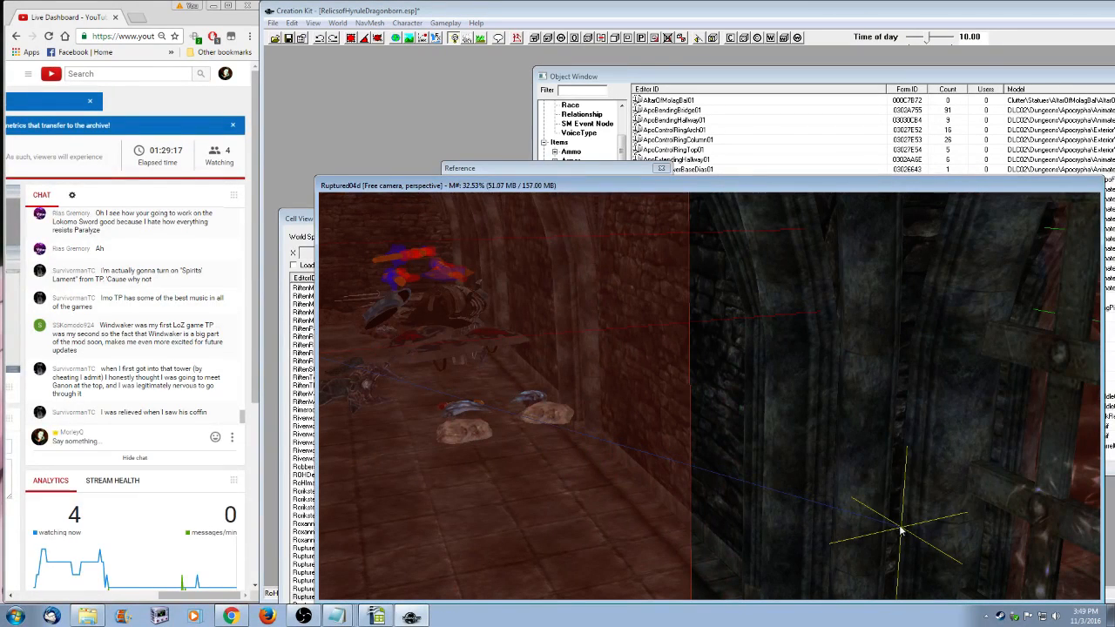
right_click(901, 527)
click(940, 468)
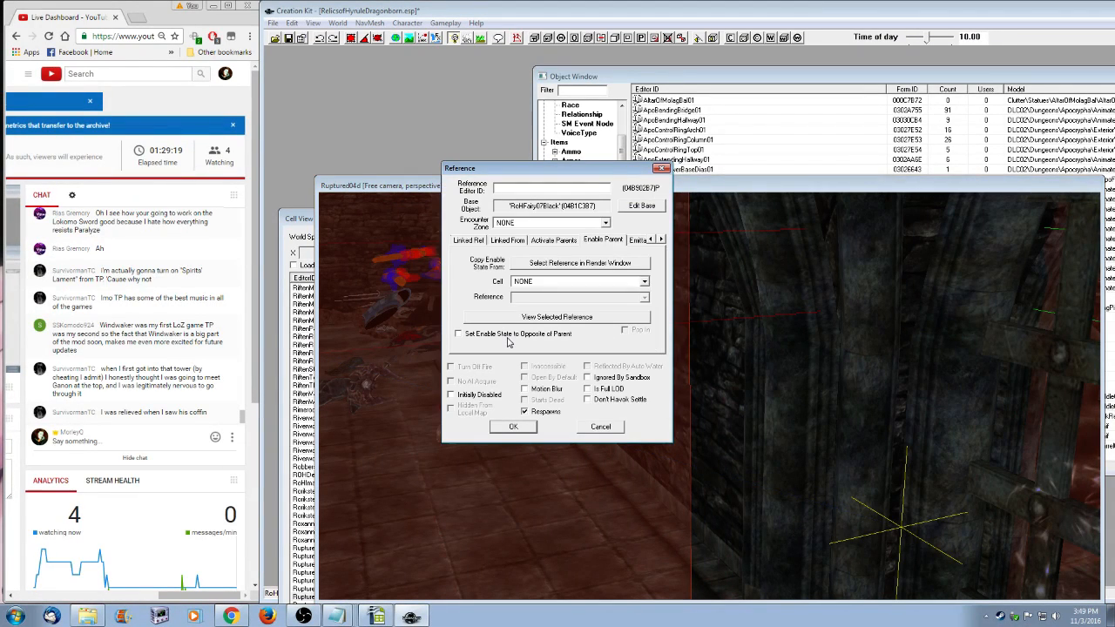
click(601, 428)
- Clear the sarcophagus fairy's enable parent by setting its cell to NONE, accept, and recheck its reference properties
scroll(652, 468, up, 4)
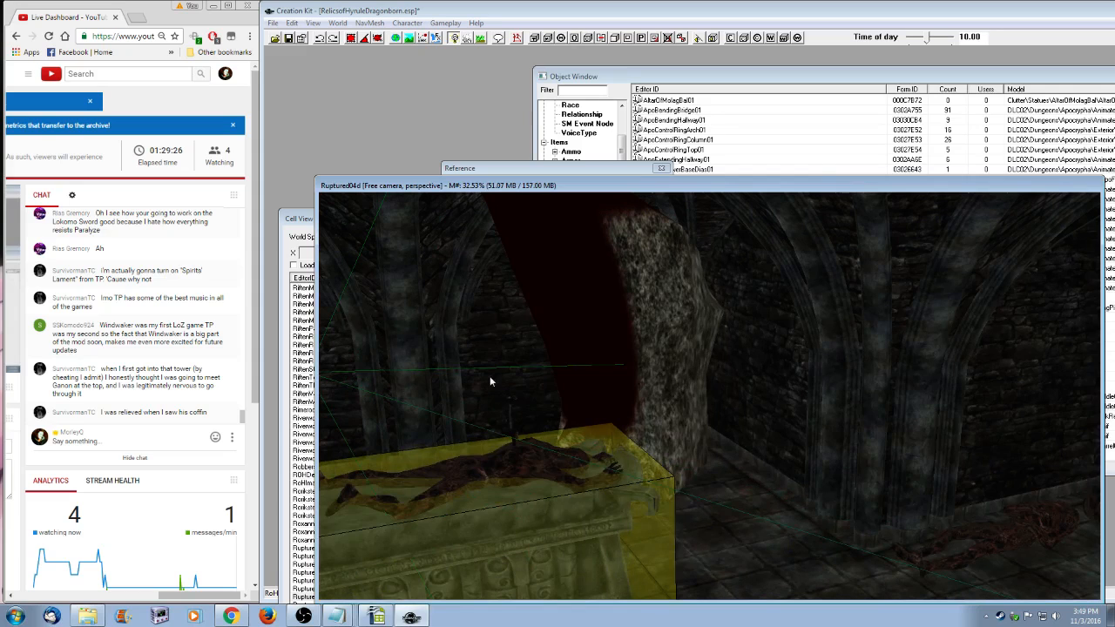
right_click(491, 380)
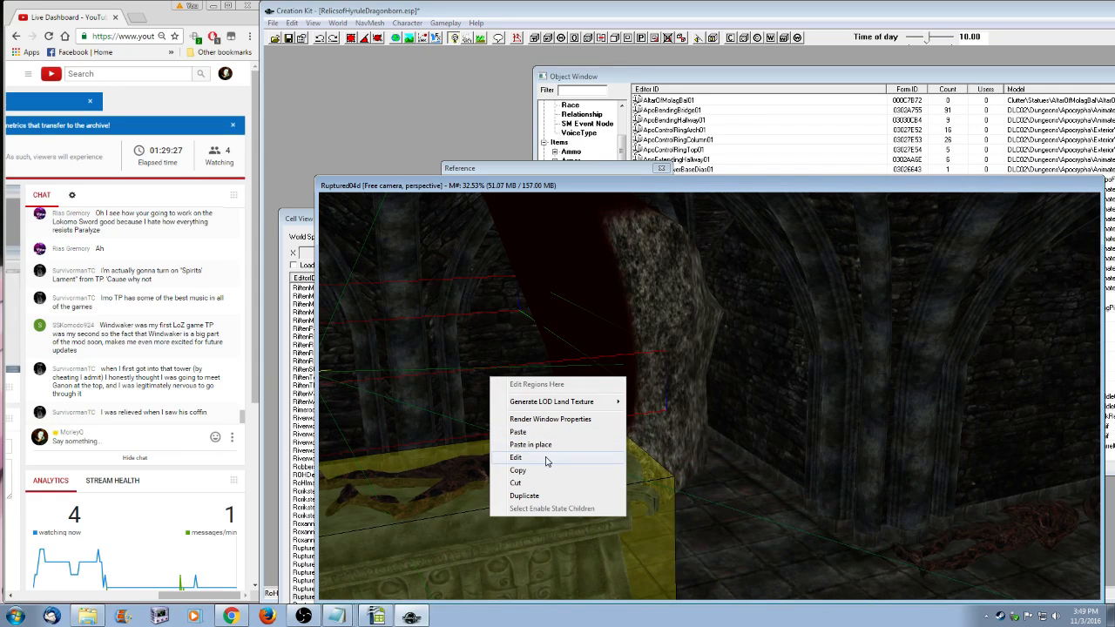
click(515, 457)
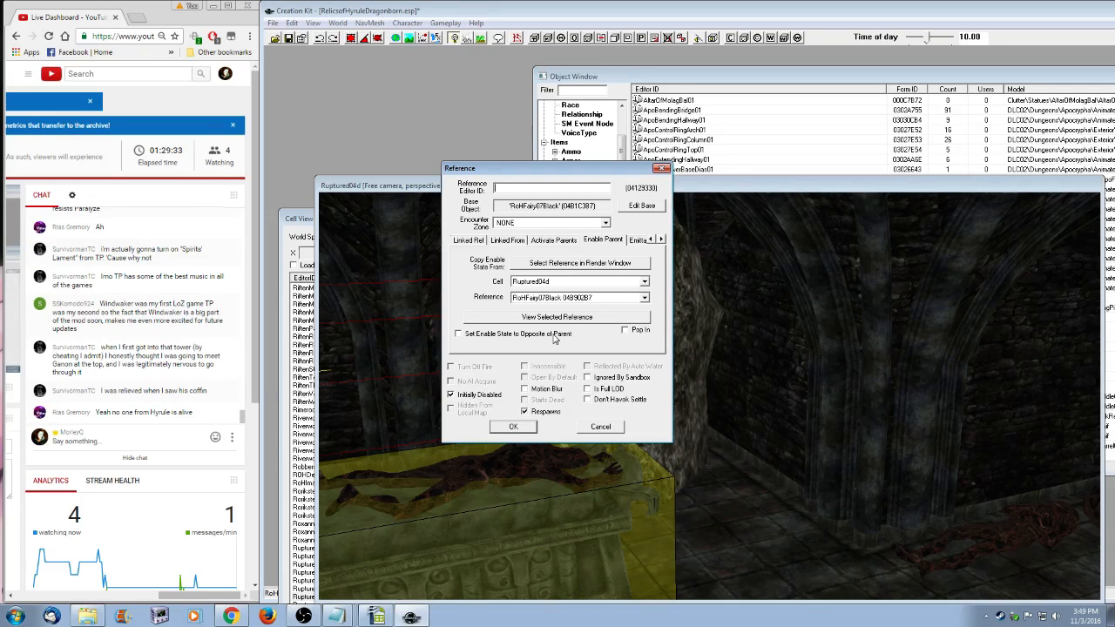
click(644, 281)
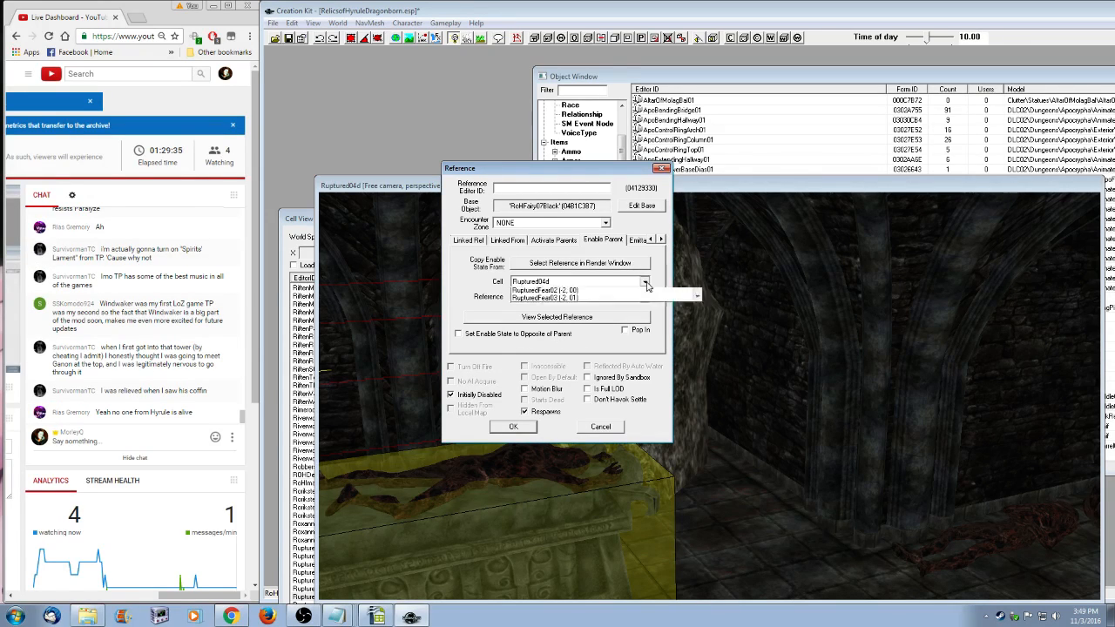
scroll(622, 298, up, 10)
click(530, 293)
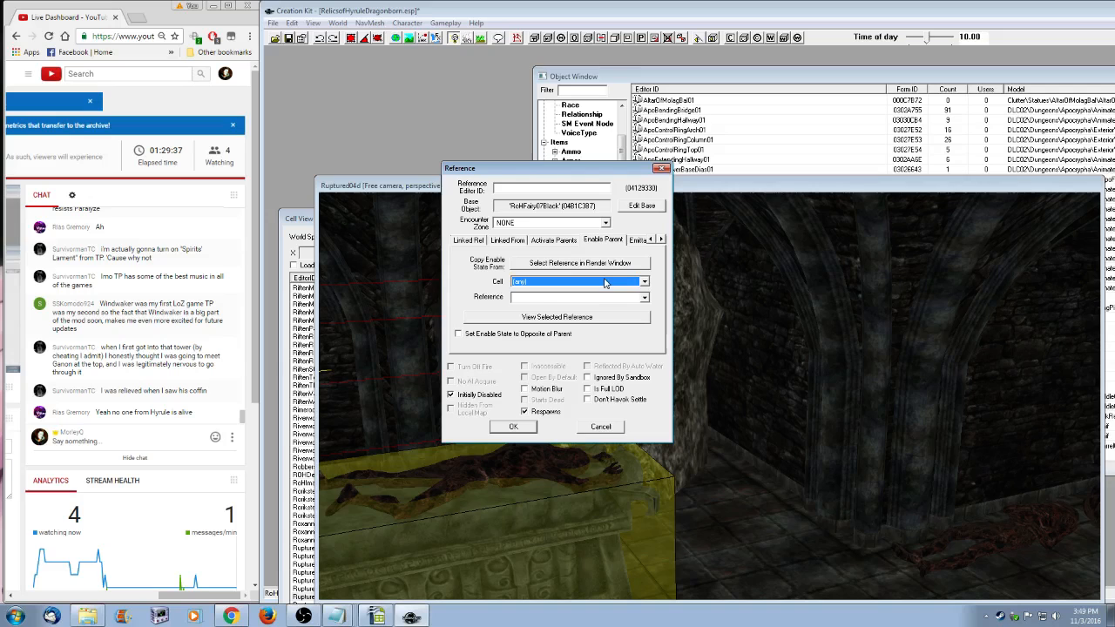
click(532, 296)
click(603, 294)
click(513, 426)
scroll(543, 409, down, 2)
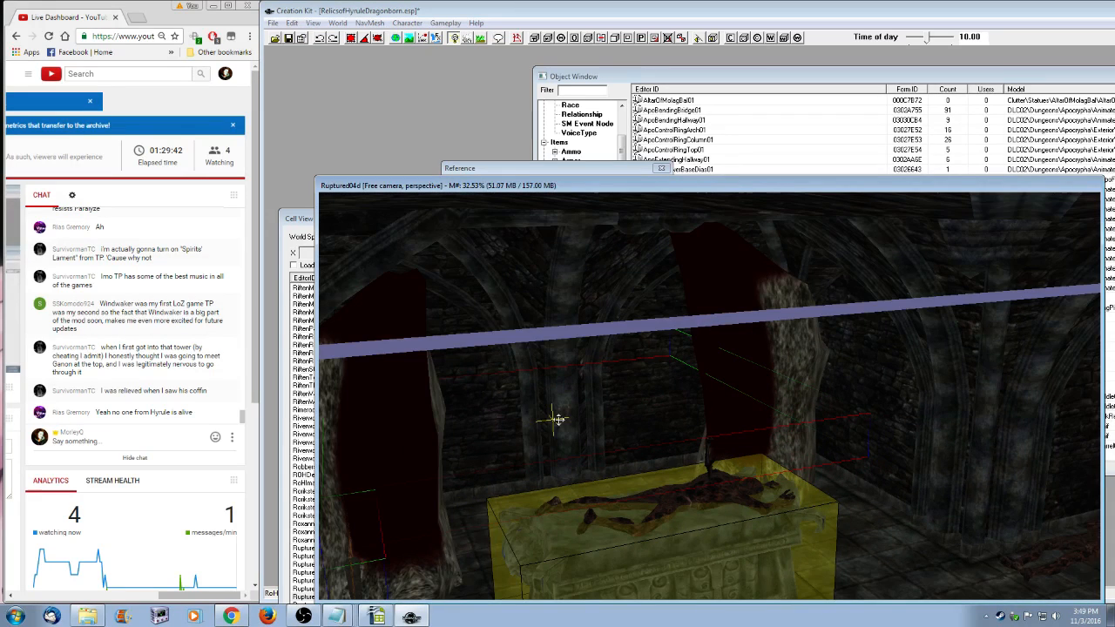
double_click(556, 419)
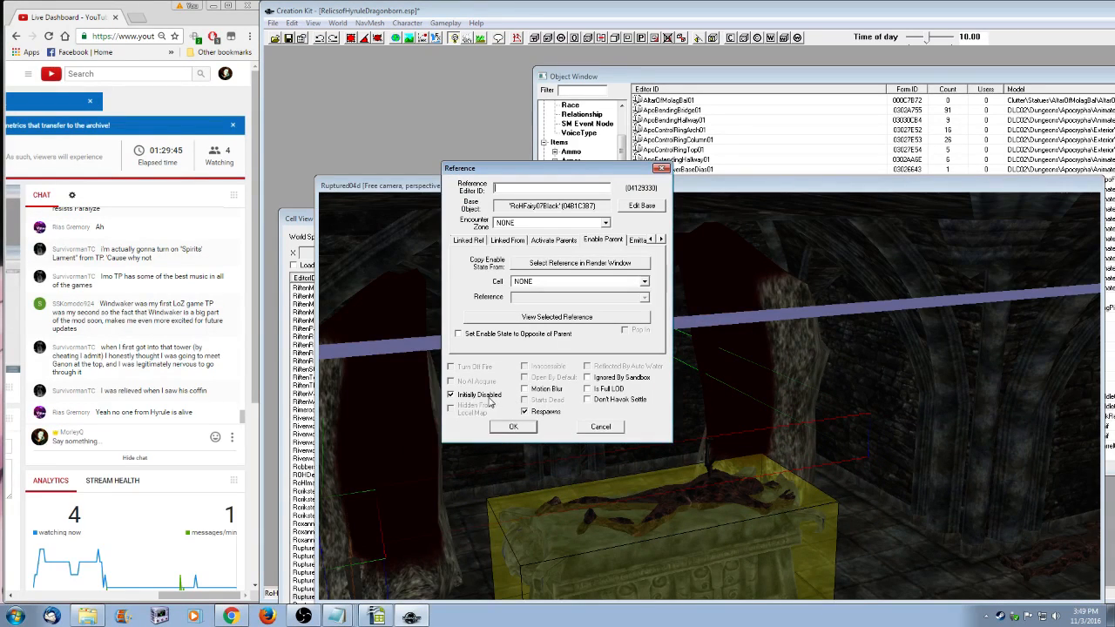
click(525, 429)
- Open the RefToBeEnabled property of defaultOnActivateEnableScript on the metal lever
middle_drag(647, 468, 664, 460)
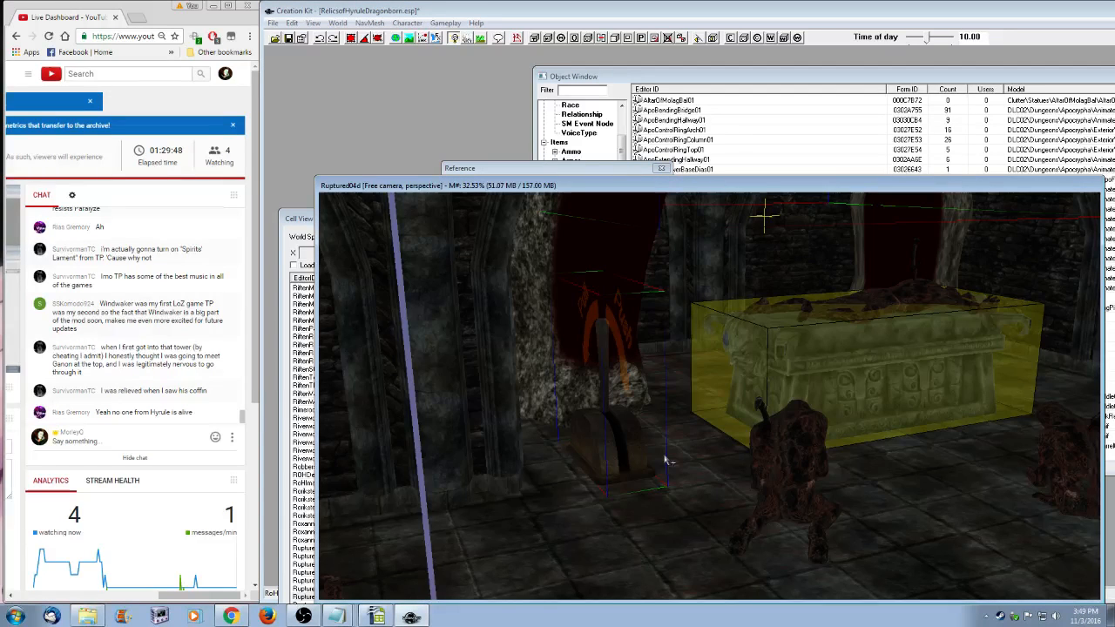
double_click(664, 459)
double_click(507, 275)
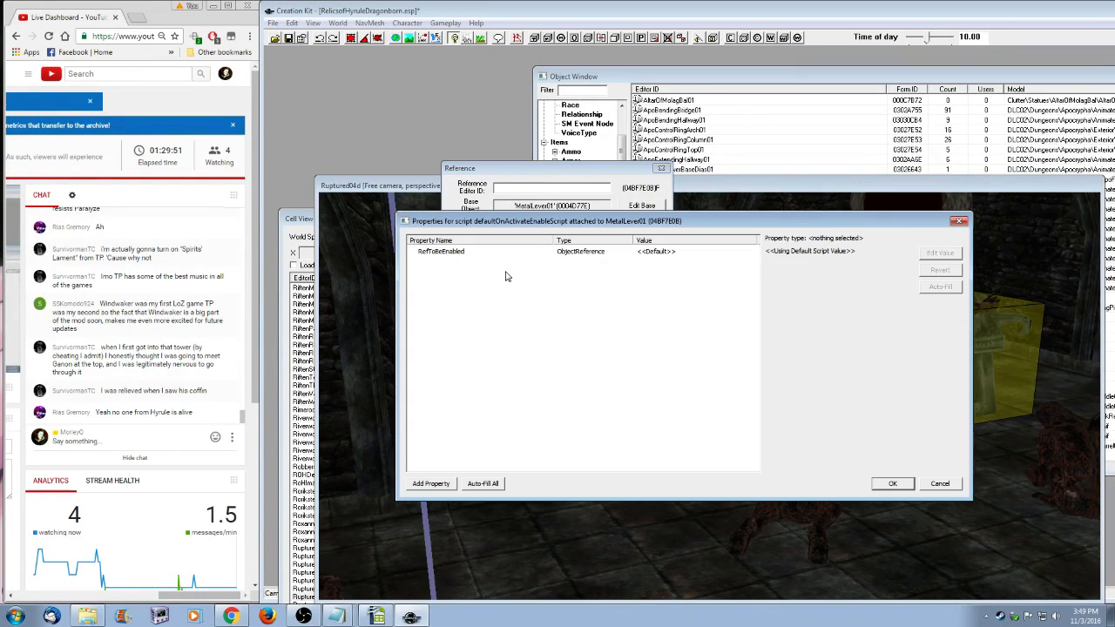
double_click(655, 252)
click(800, 247)
- Turn off Initially Disabled on the black fairy above the sarcophagus, try setting its enable state opposite to its parent, and recheck its reference
middle_drag(746, 300, 737, 316)
click(650, 297)
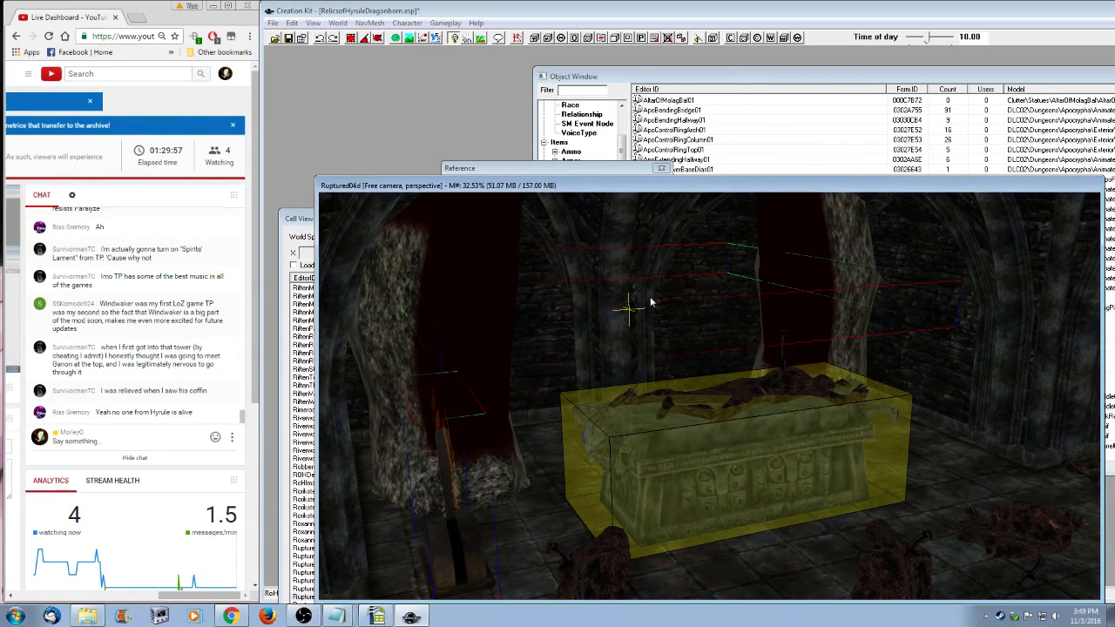
right_click(650, 303)
click(696, 393)
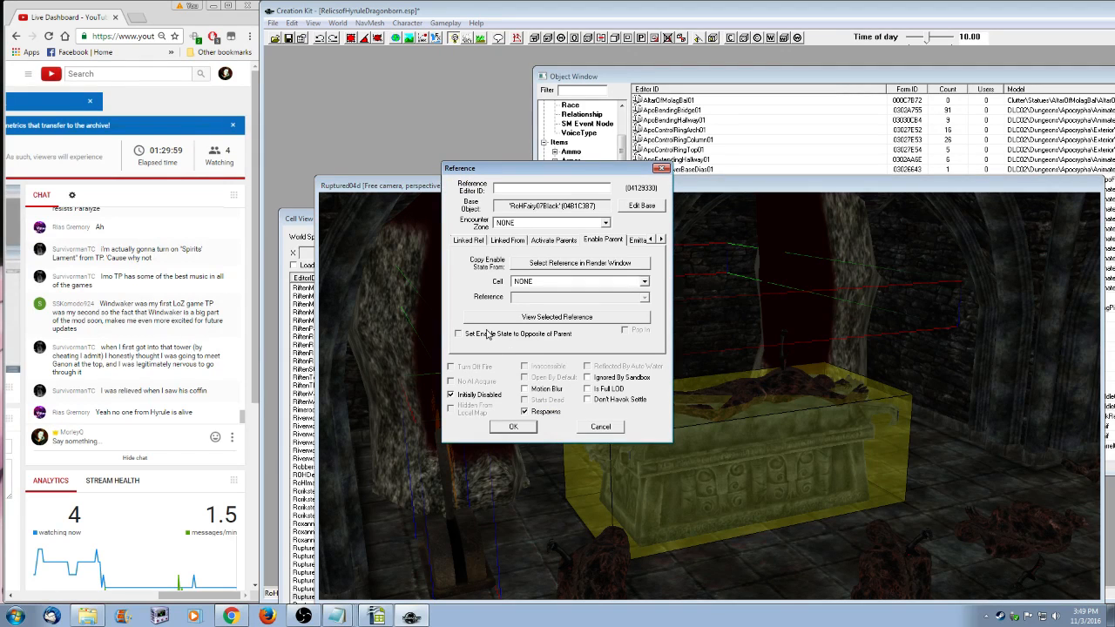
click(490, 334)
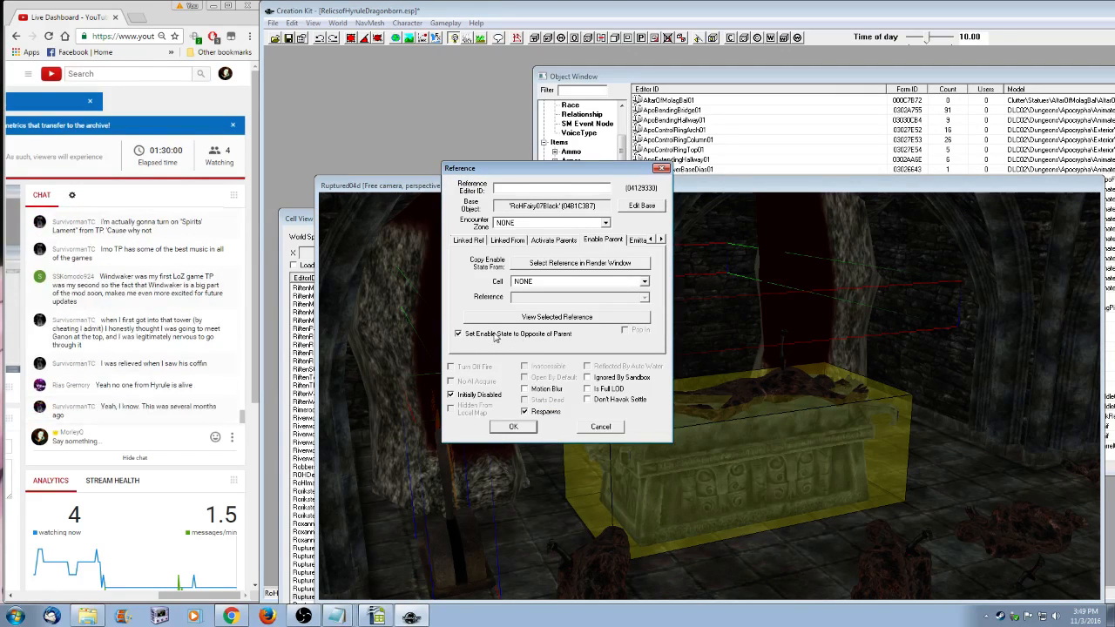
click(519, 427)
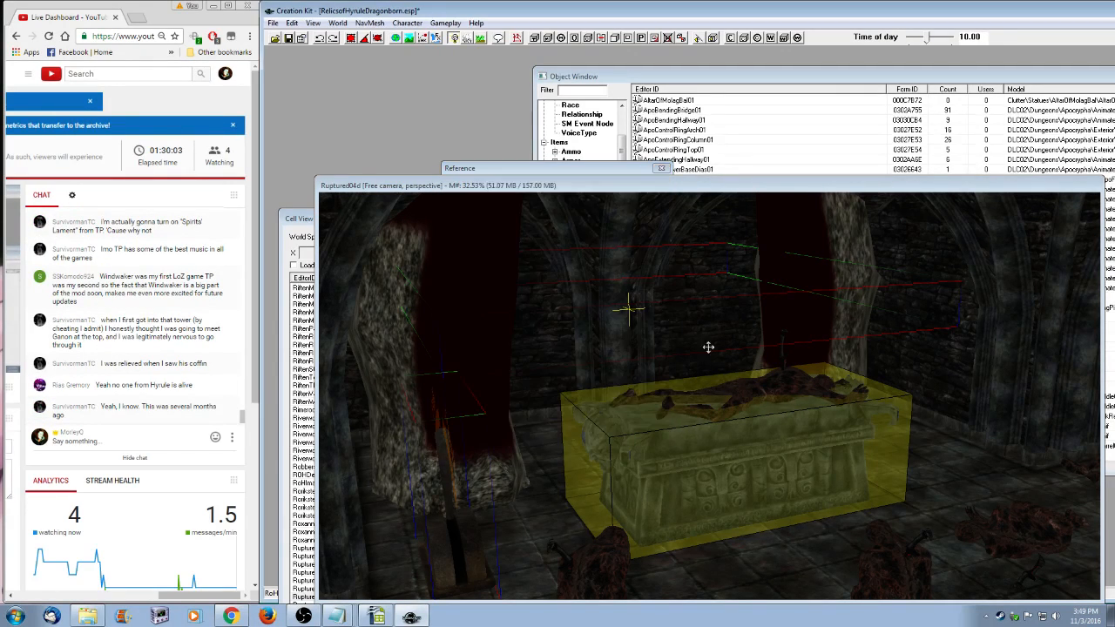
right_click(654, 314)
click(692, 398)
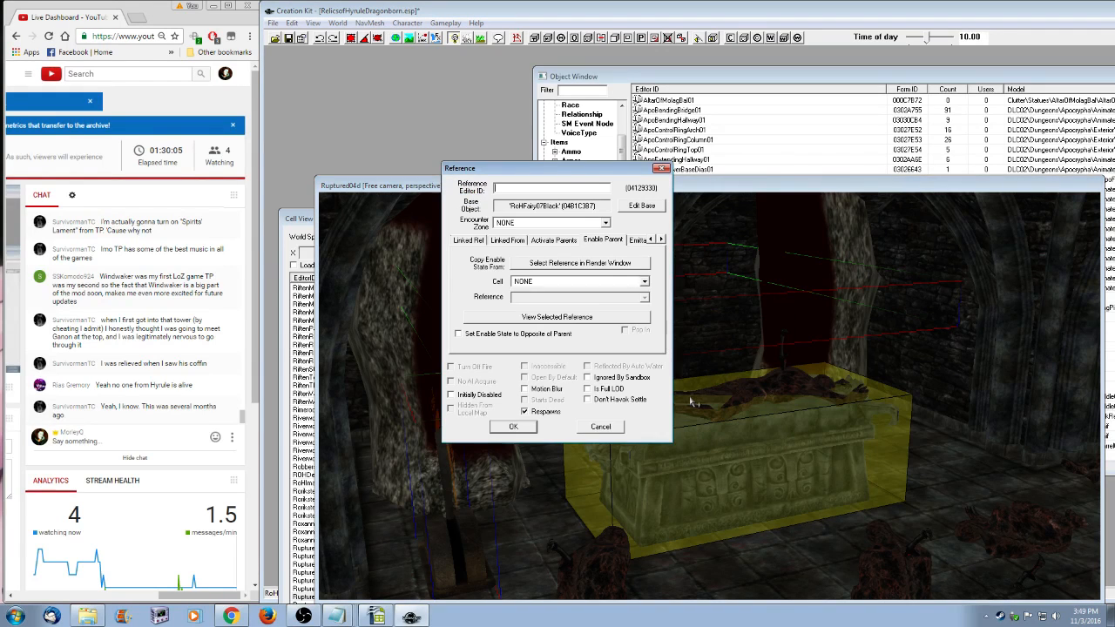
click(691, 401)
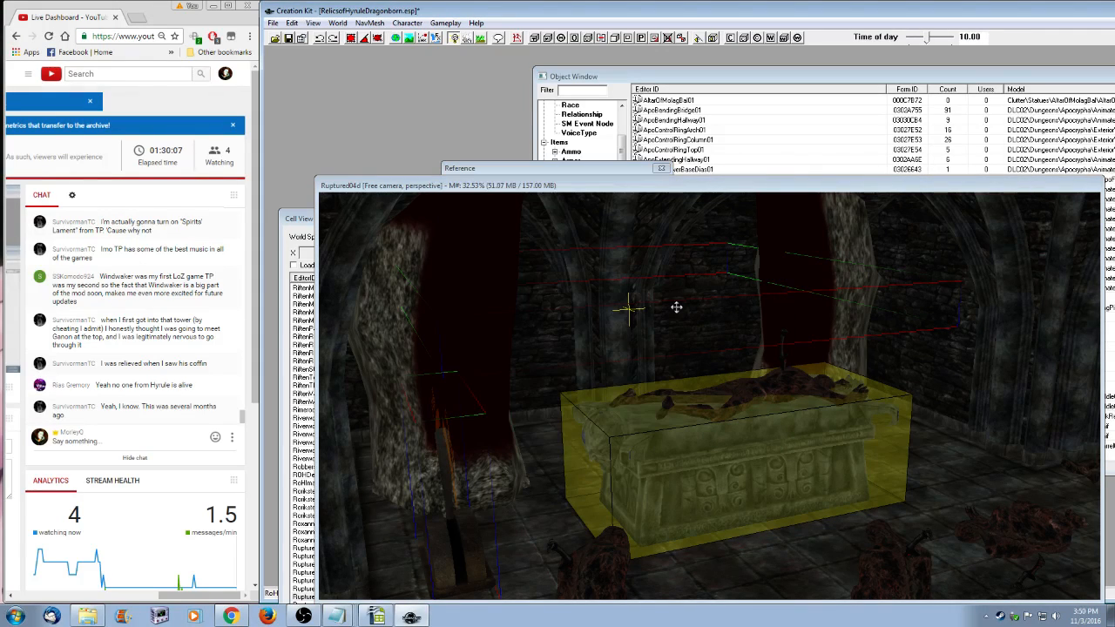
- Set RefToBeEnabled of the metal lever's defaultOnActivateEnableScript to RoHFairy07Black 04B902B7 in cell Ruptured04d and accept the lever's reference
click(469, 542)
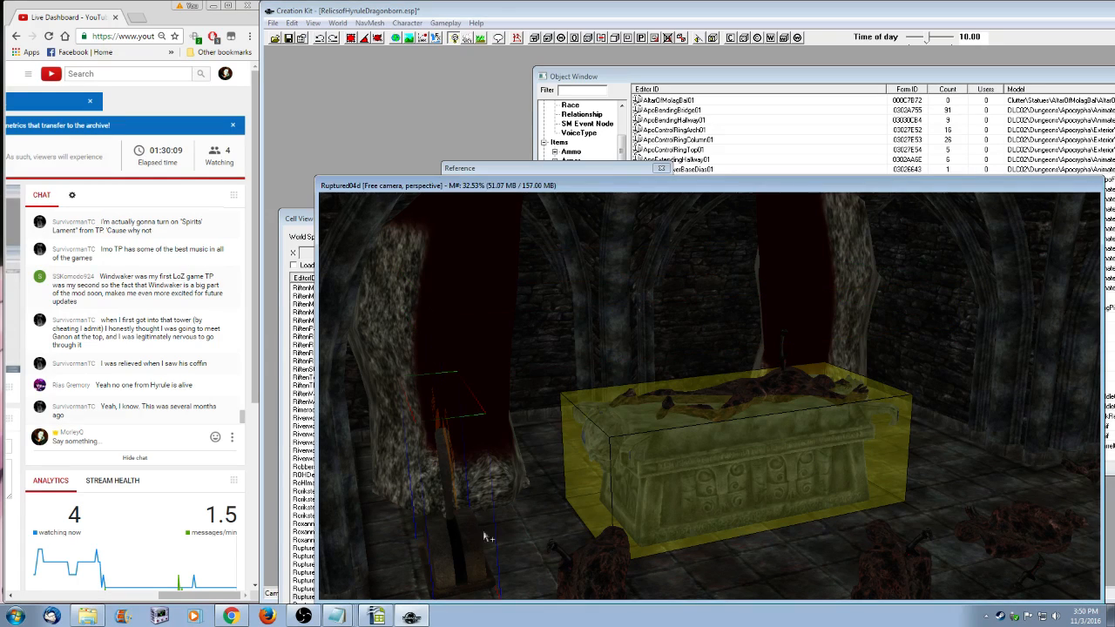
double_click(470, 539)
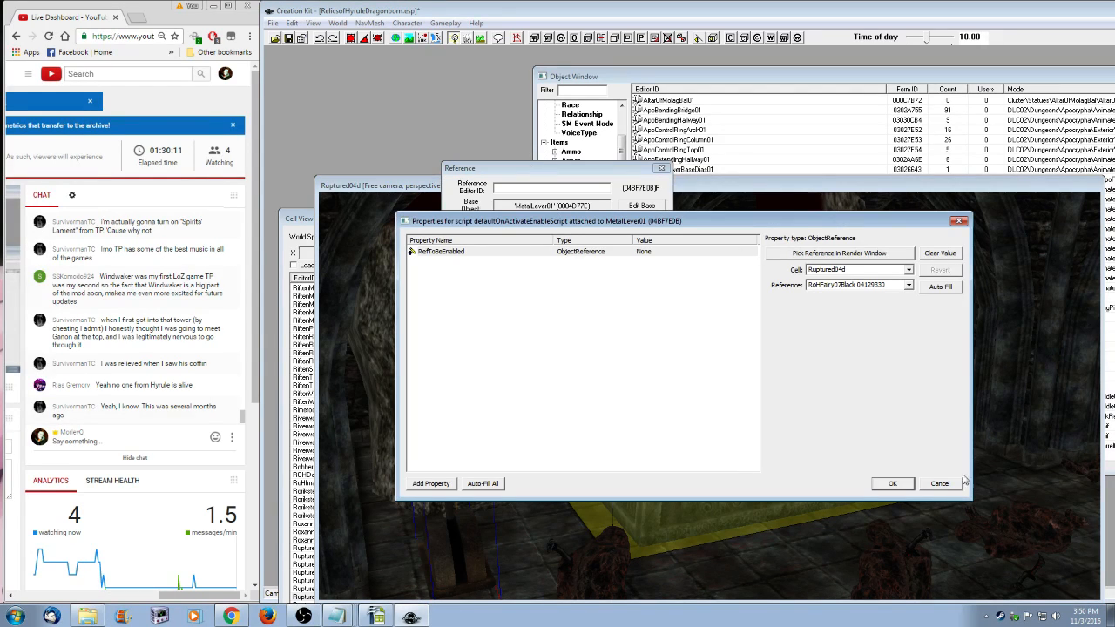
click(908, 286)
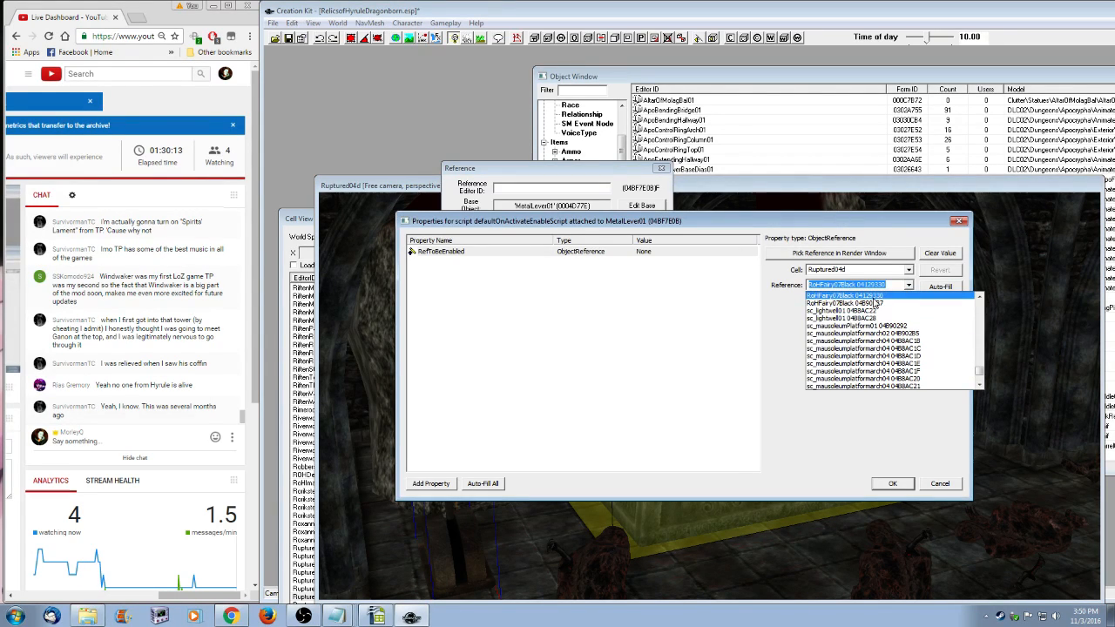
click(874, 297)
click(891, 483)
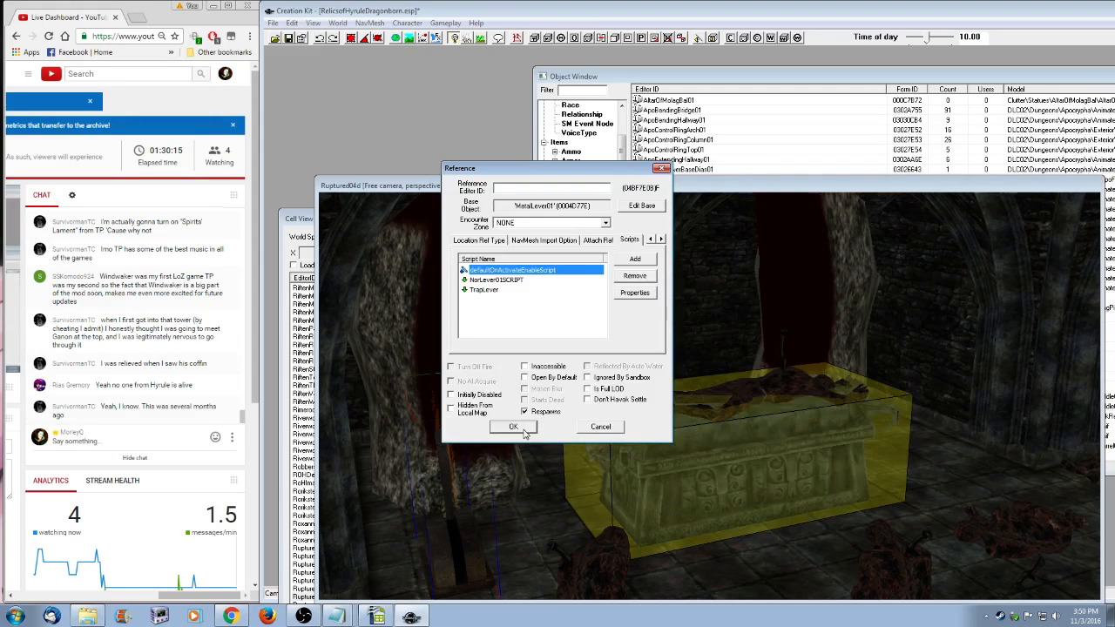
click(522, 428)
- Check the gate fairy's Initially Disabled flag and enable parent settings, then close its reference dialog
key(shift)
scroll(815, 479, up, 5)
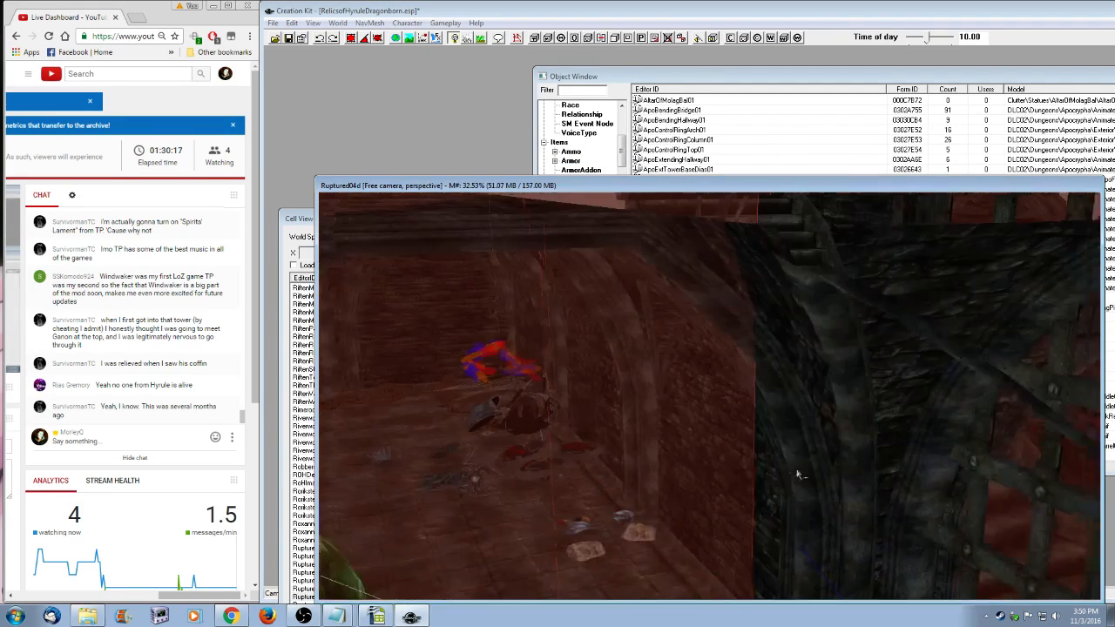
middle_drag(859, 478, 787, 466)
right_click(532, 508)
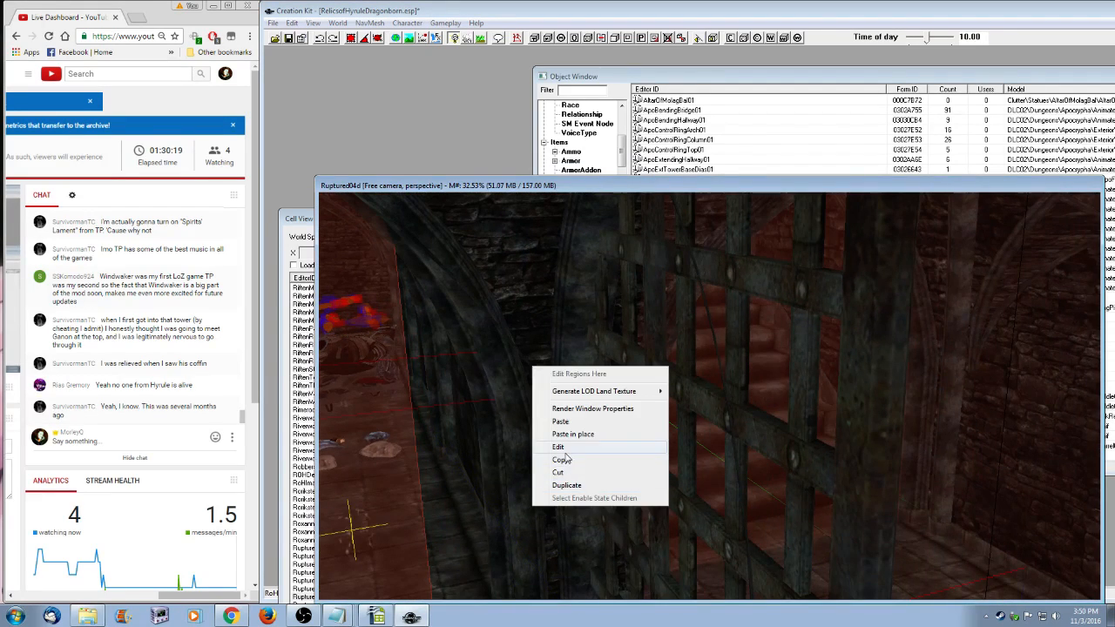
click(560, 448)
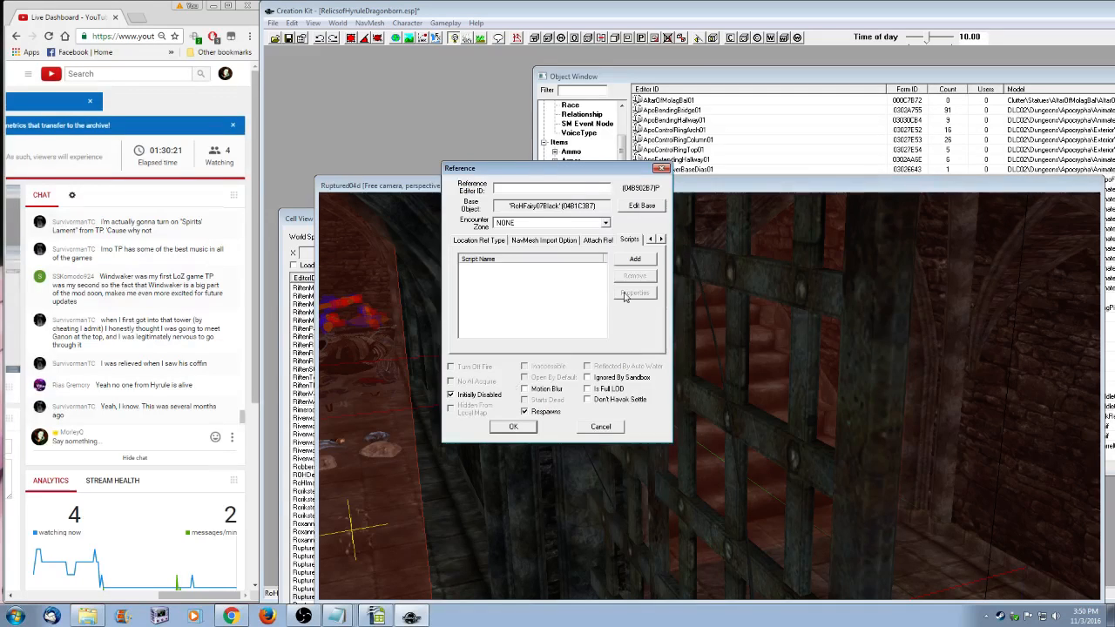
click(653, 241)
click(653, 240)
click(654, 240)
click(653, 240)
click(565, 239)
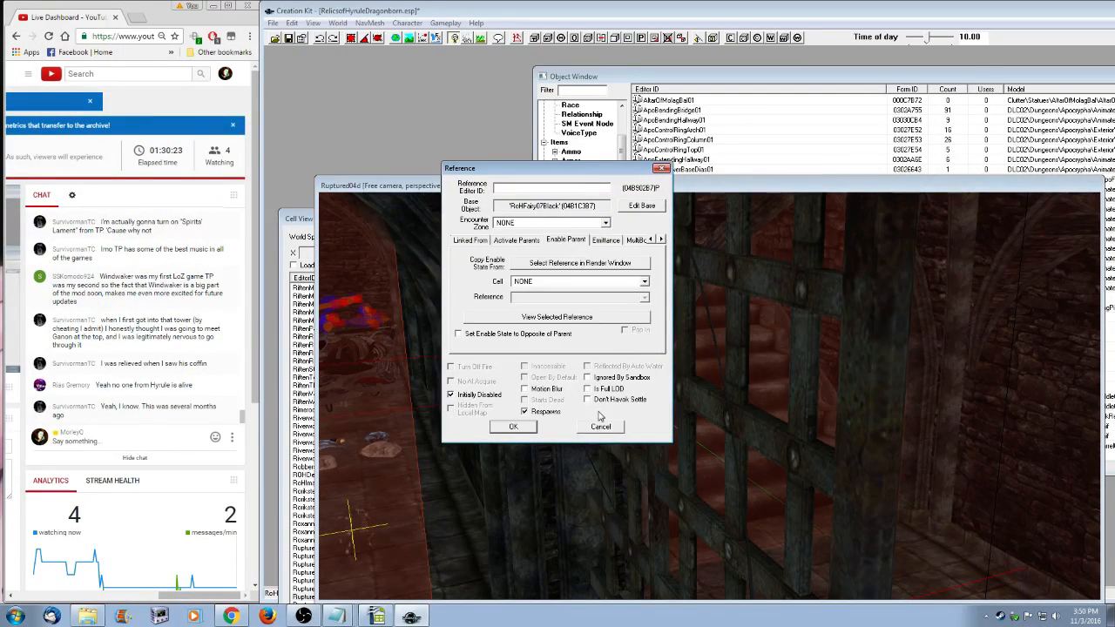
click(519, 428)
- Give the sarcophagus fairy the enable parent RoHFairy07Black 04B902B7 in Ruptured04d, with its enable state opposite to the parent, and accept
key(shift)
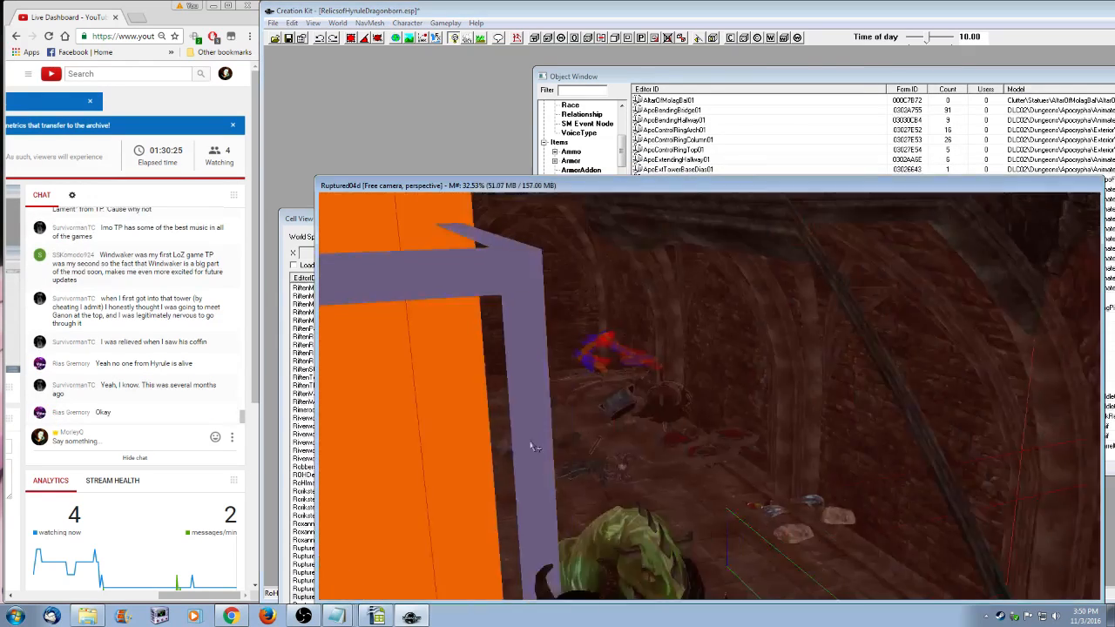
scroll(610, 451, up, 3)
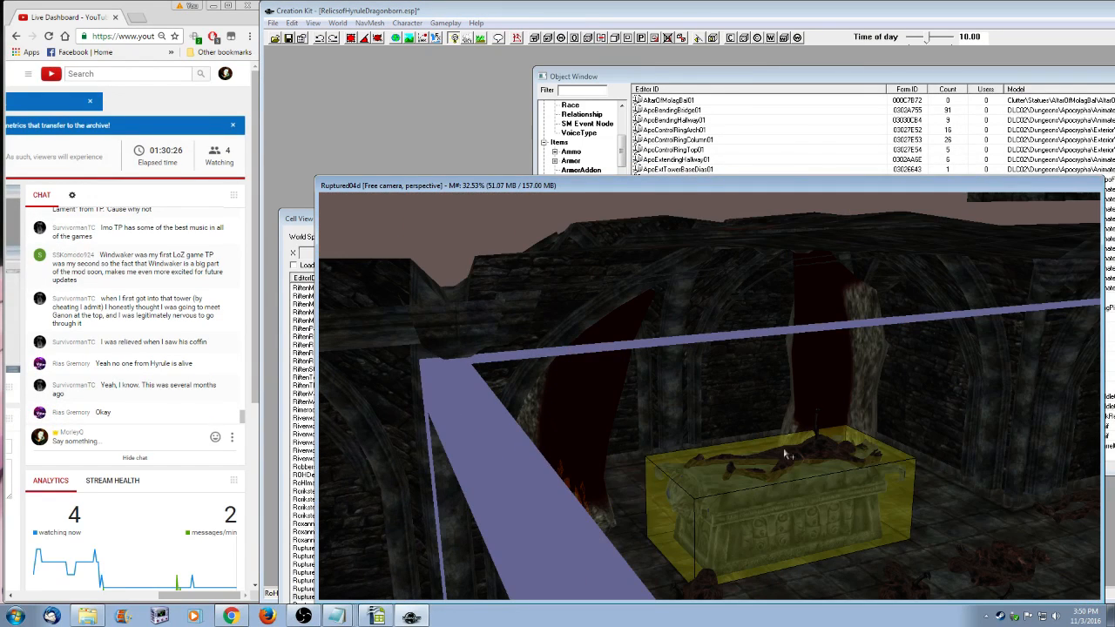
double_click(775, 384)
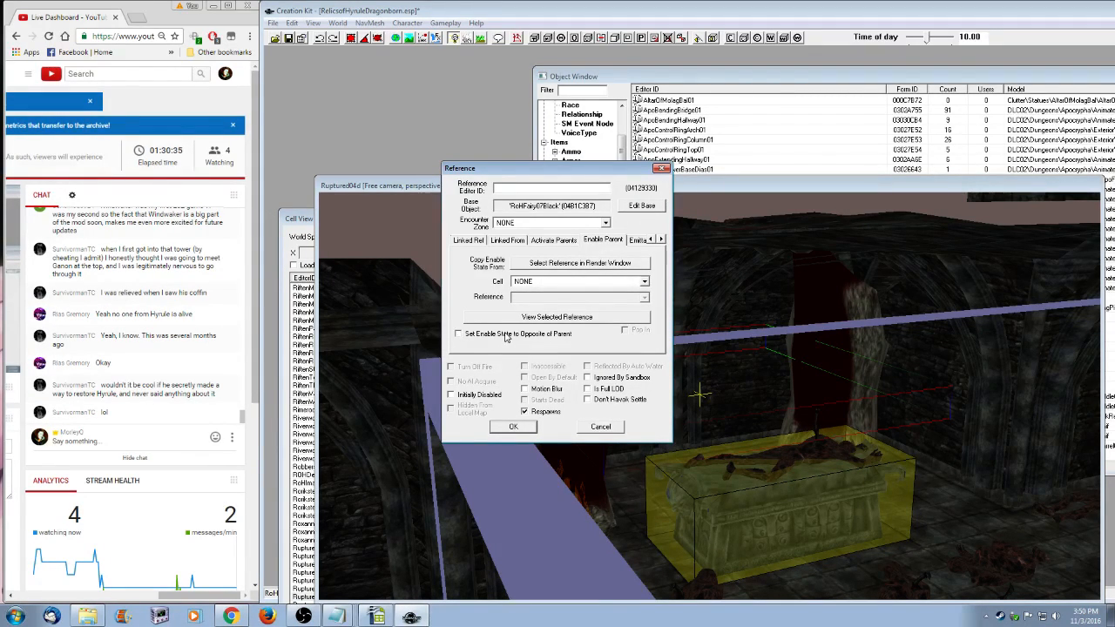
click(646, 281)
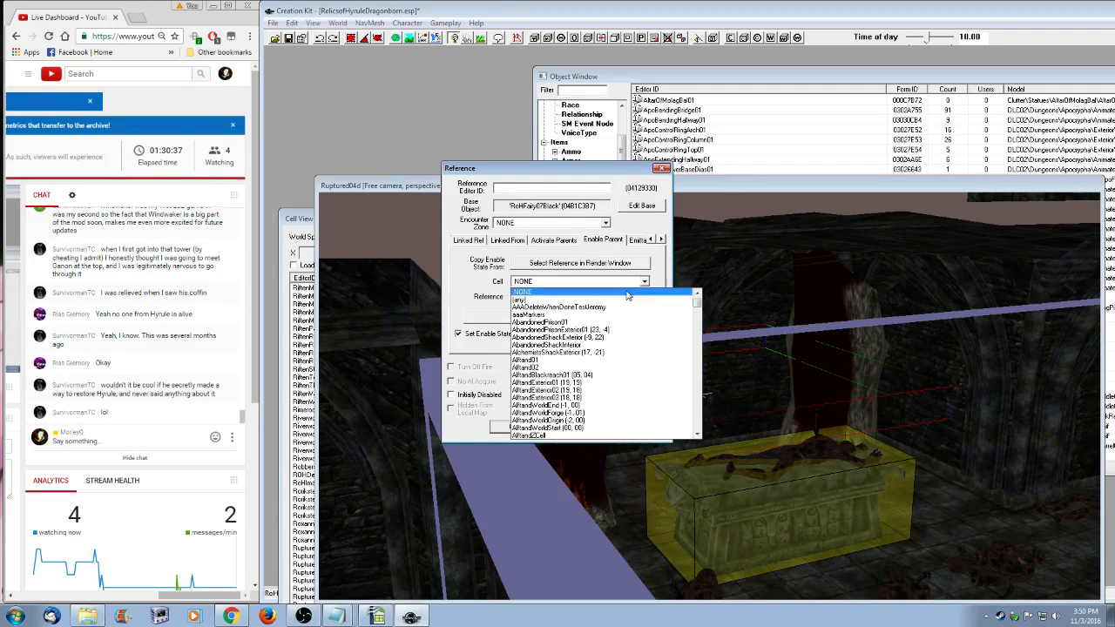
key(r)
key(u)
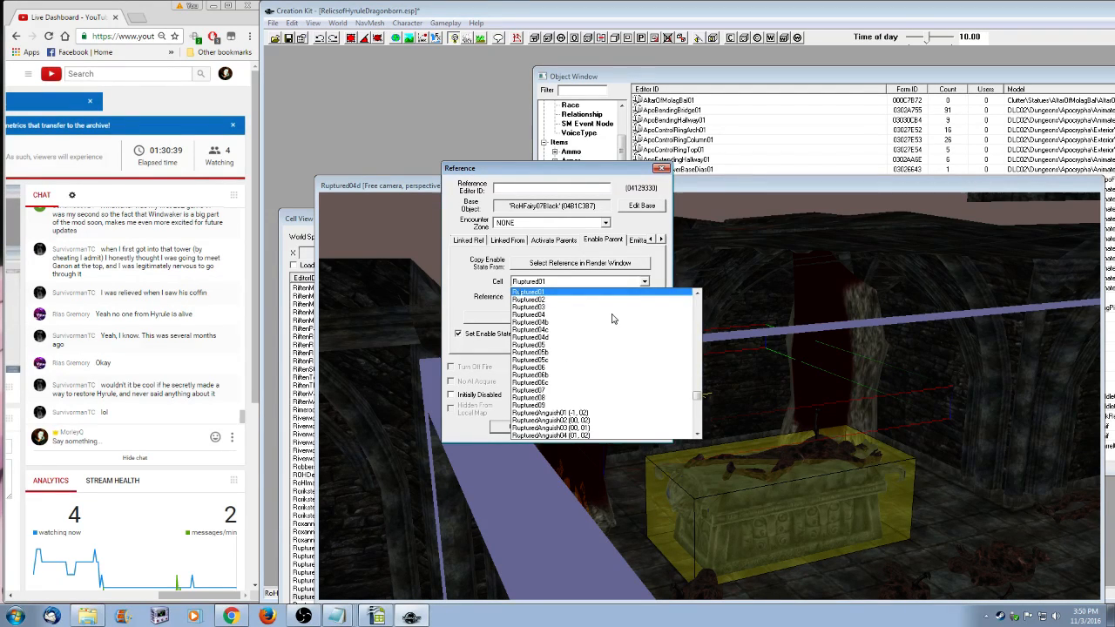
click(610, 336)
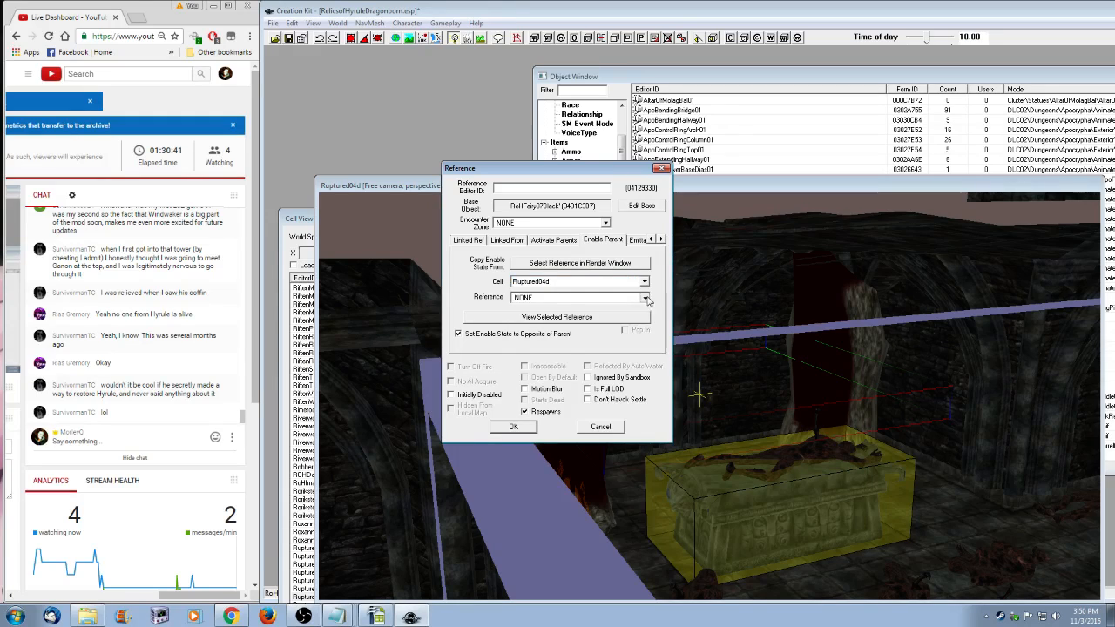
click(612, 297)
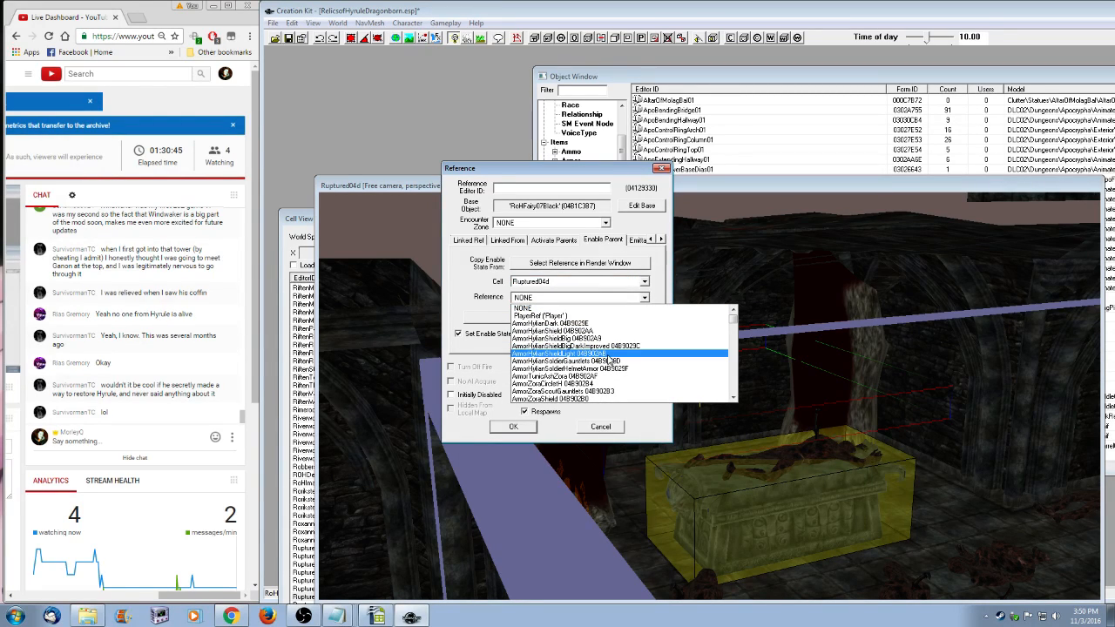
scroll(613, 360, down, 2)
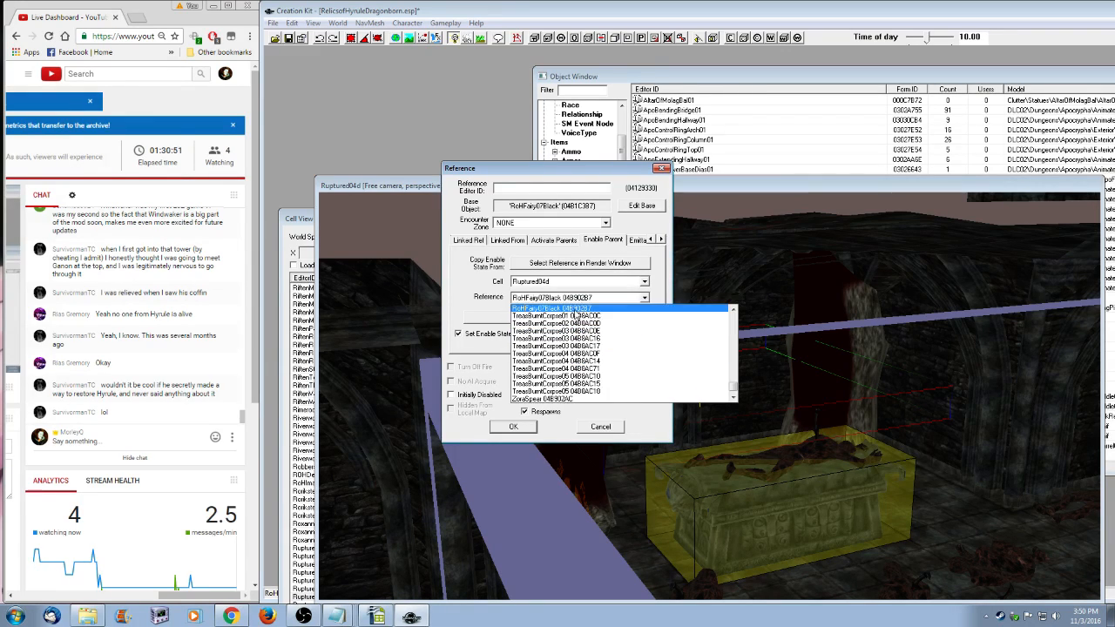
click(575, 311)
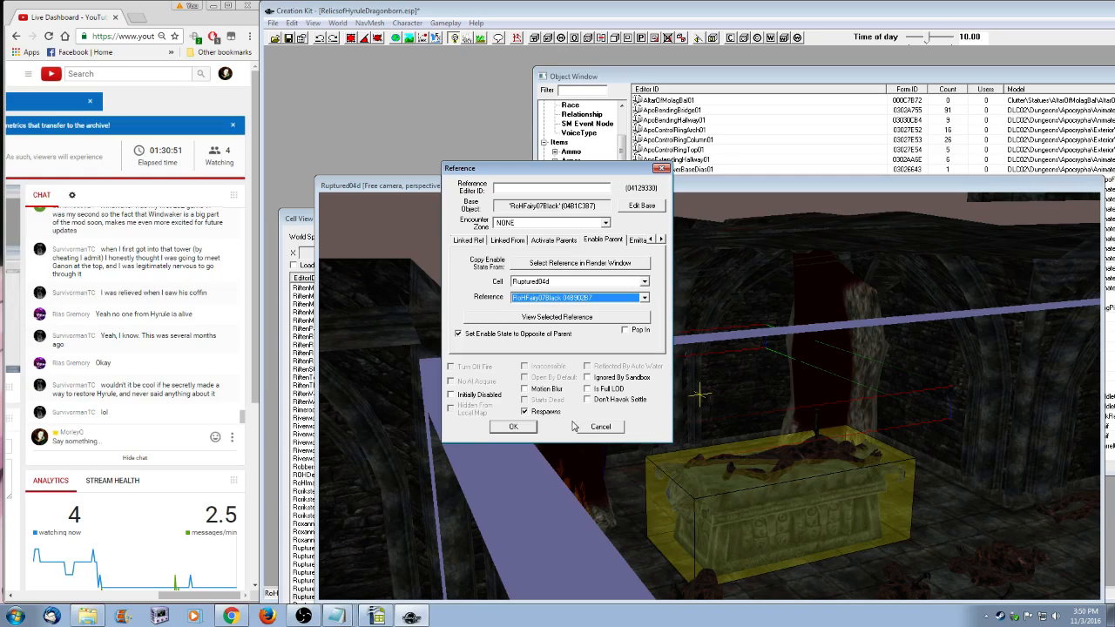
click(518, 426)
- Review the RefToBeEnabled value of defaultOnActivateEnableScript on the metal lever and discard the dialogs without changes
middle_drag(855, 503, 405, 528)
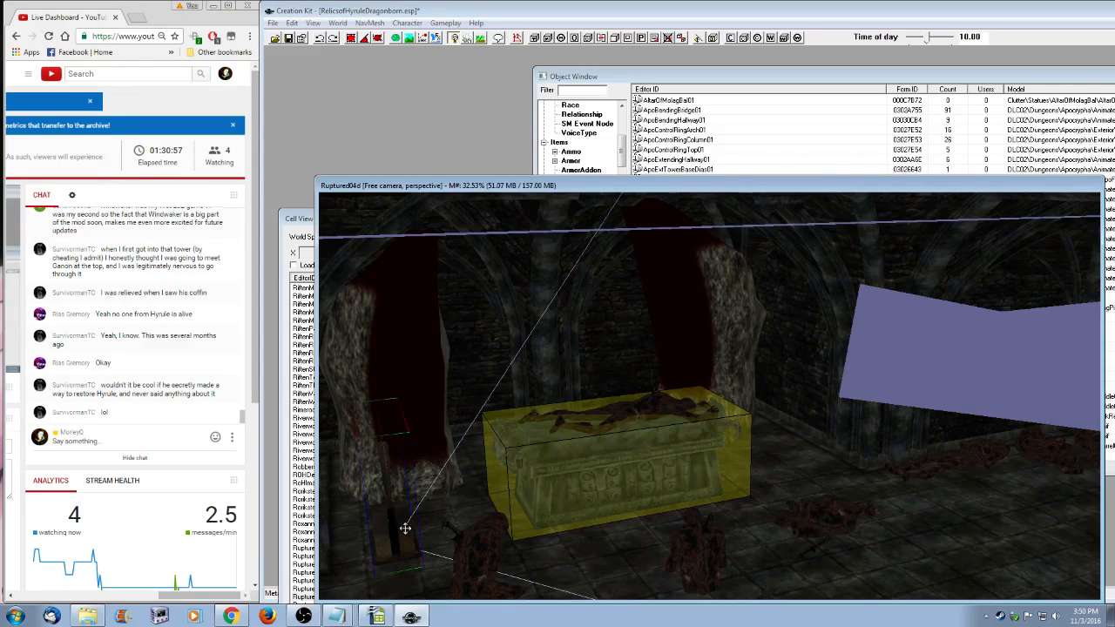
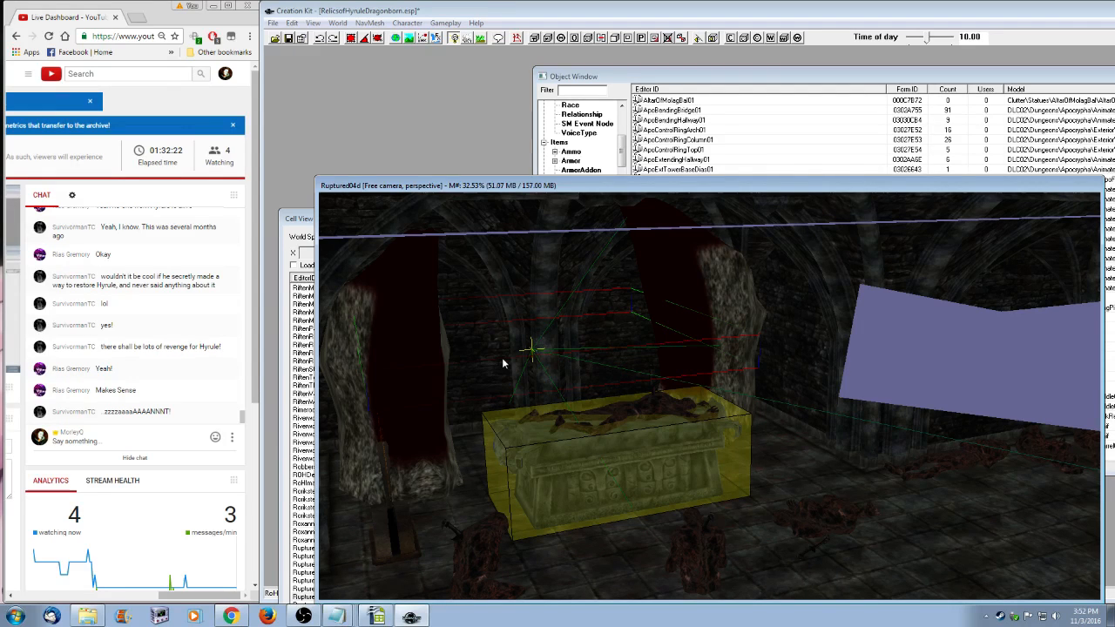
click(400, 518)
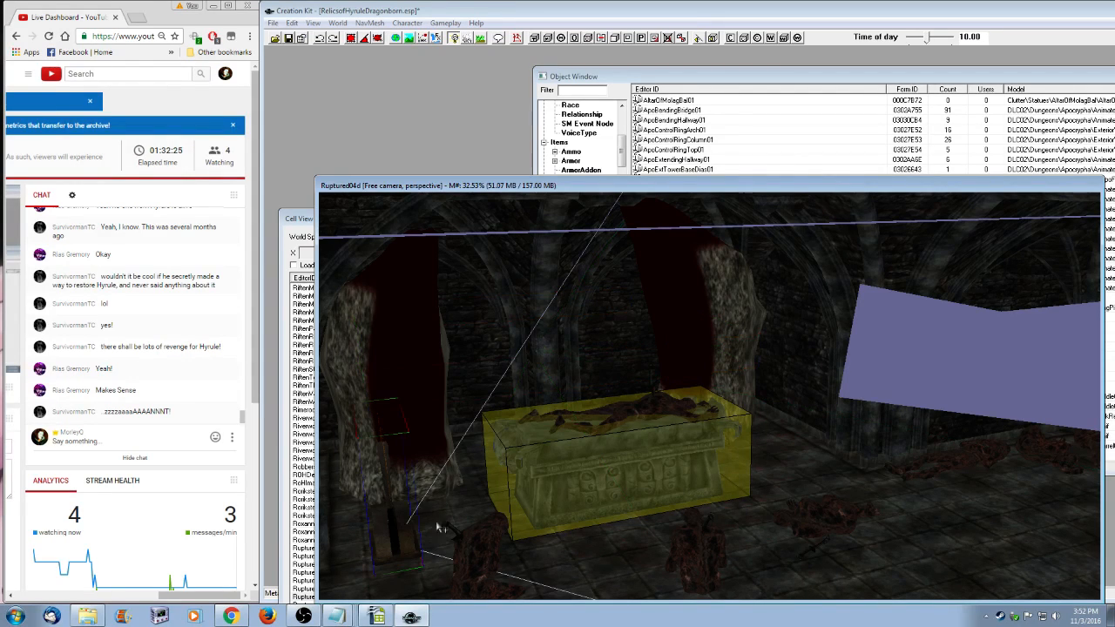
right_click(398, 514)
click(434, 457)
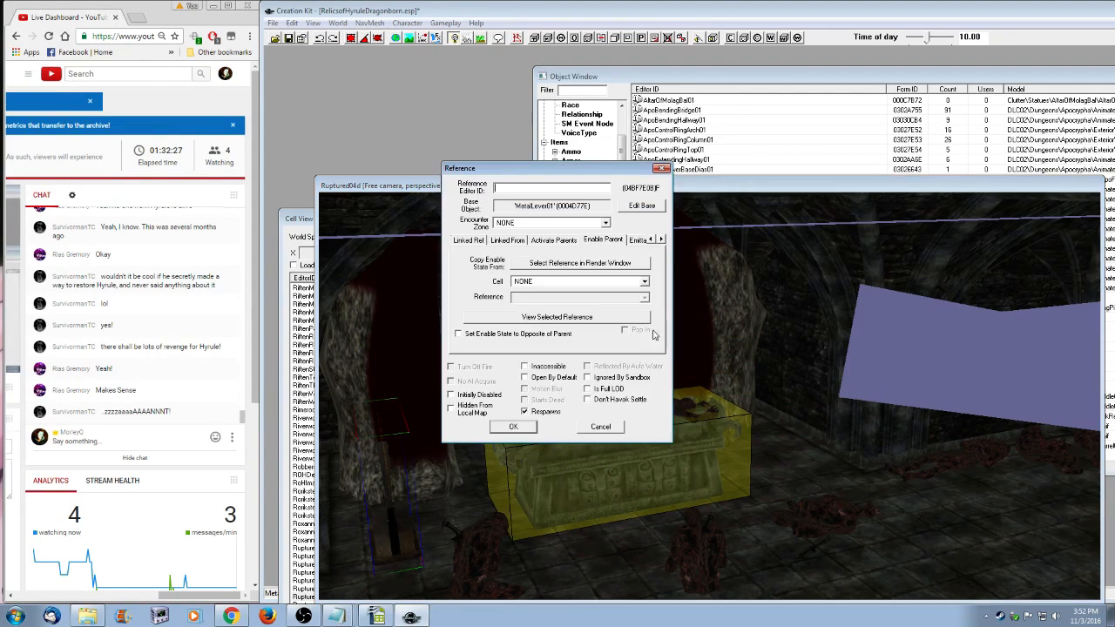
click(662, 239)
click(662, 240)
click(662, 239)
click(662, 240)
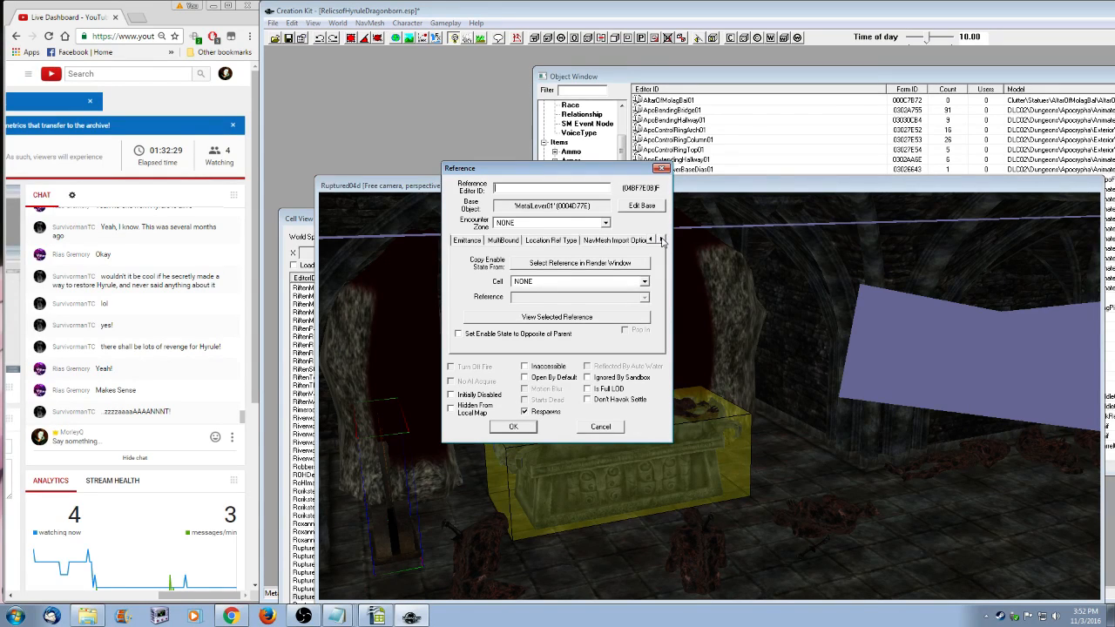
click(662, 239)
click(662, 240)
click(631, 239)
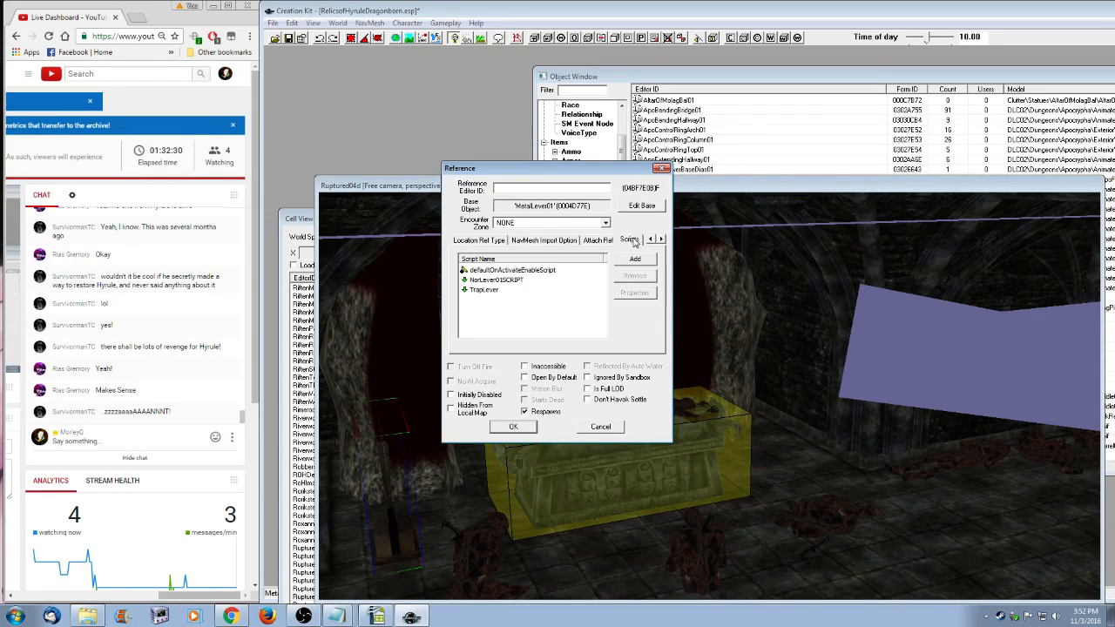
click(531, 271)
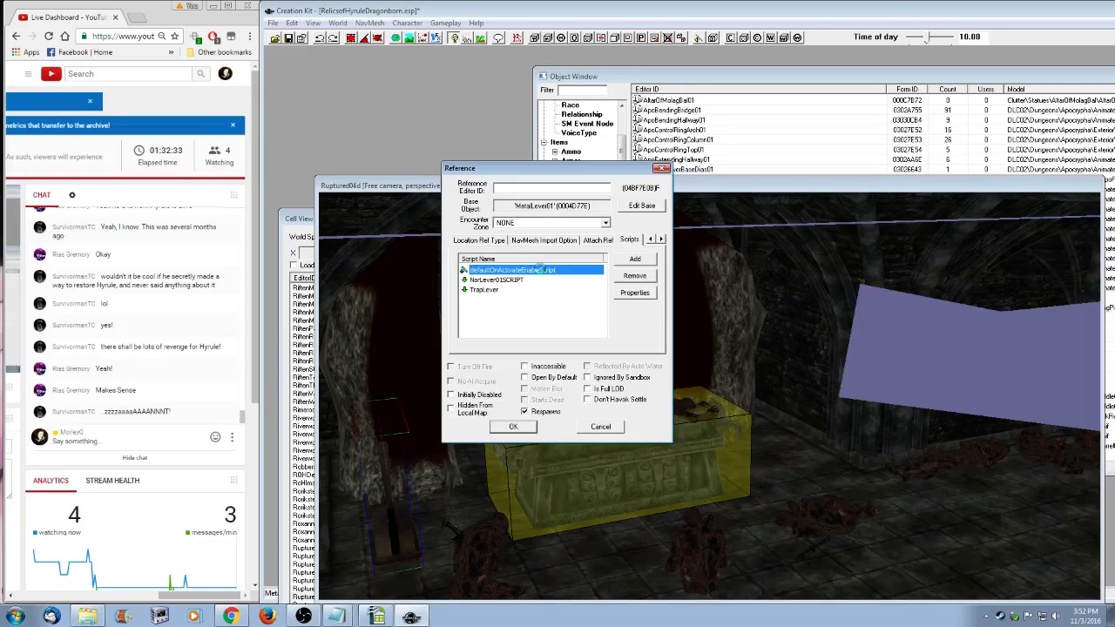
double_click(544, 272)
click(688, 253)
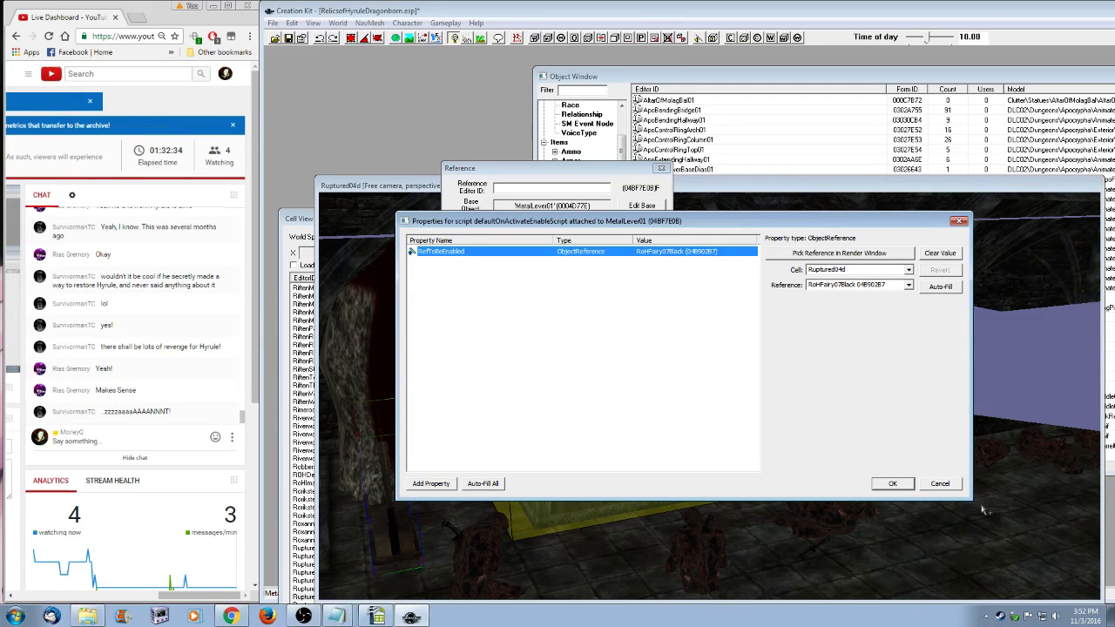
click(940, 484)
double_click(543, 269)
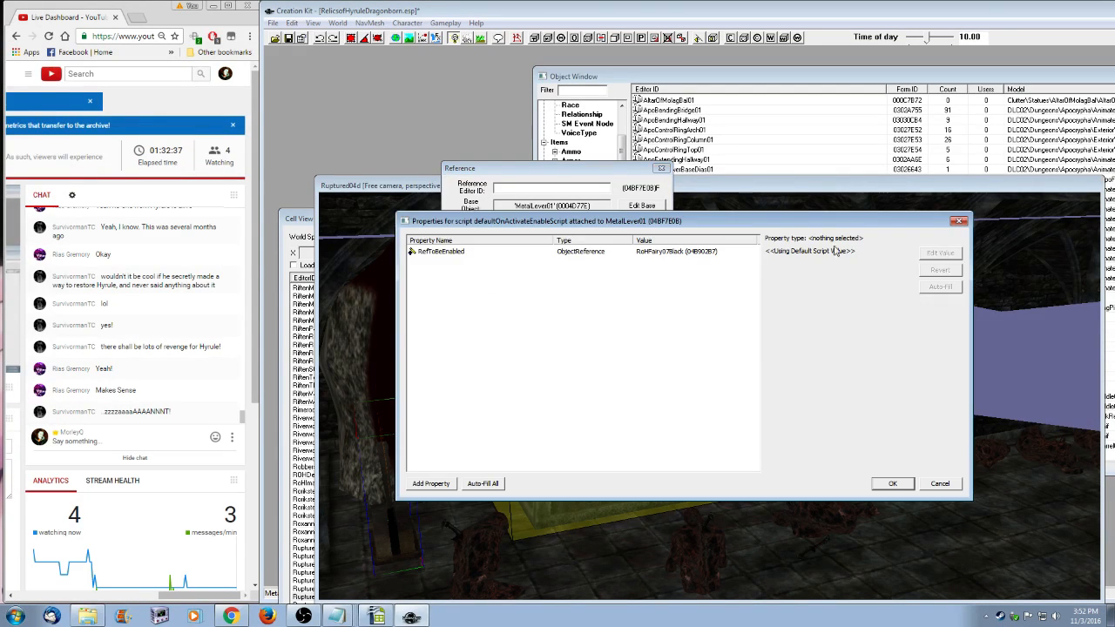
click(664, 252)
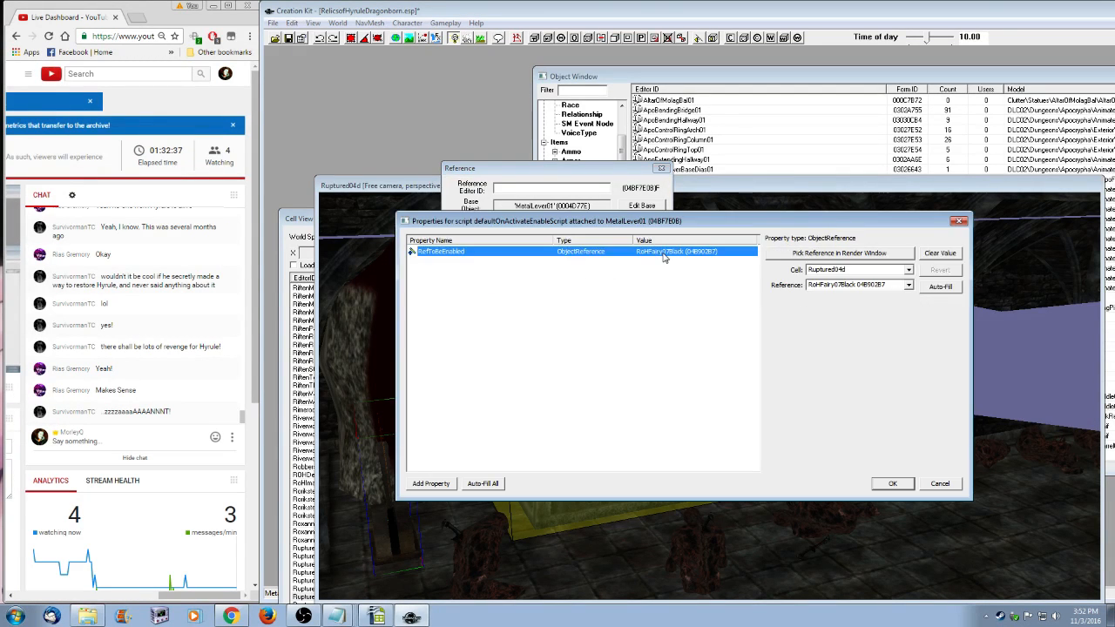
click(939, 483)
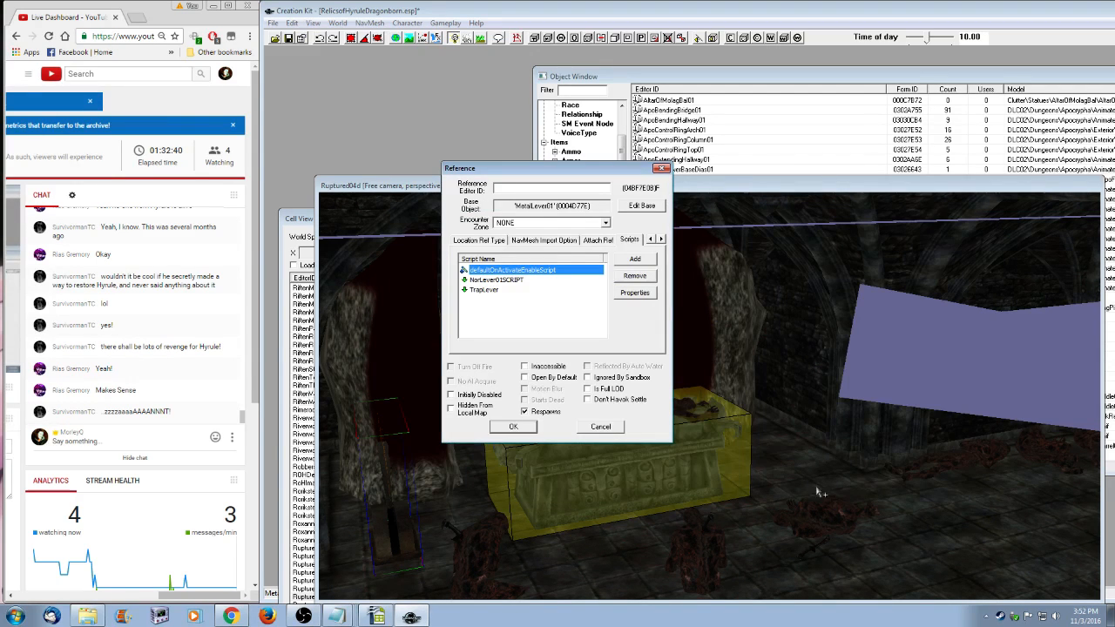
click(600, 427)
- Check the sarcophagus fairy's reference and its Initially Disabled flag, discarding the dialog without changes
right_click(578, 325)
click(635, 406)
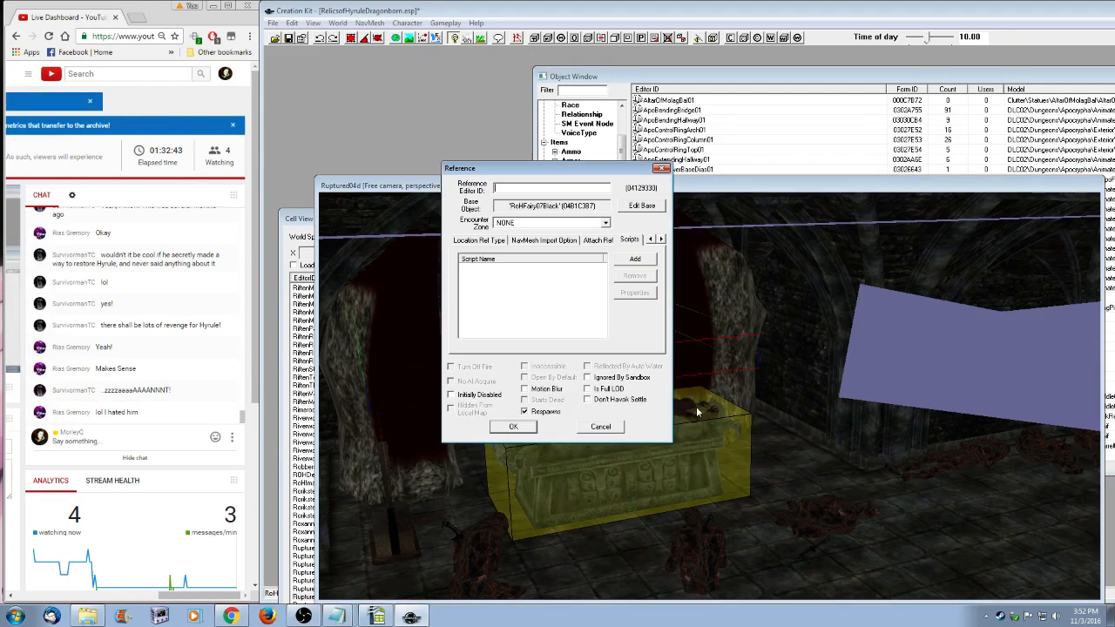
click(607, 426)
right_click(546, 352)
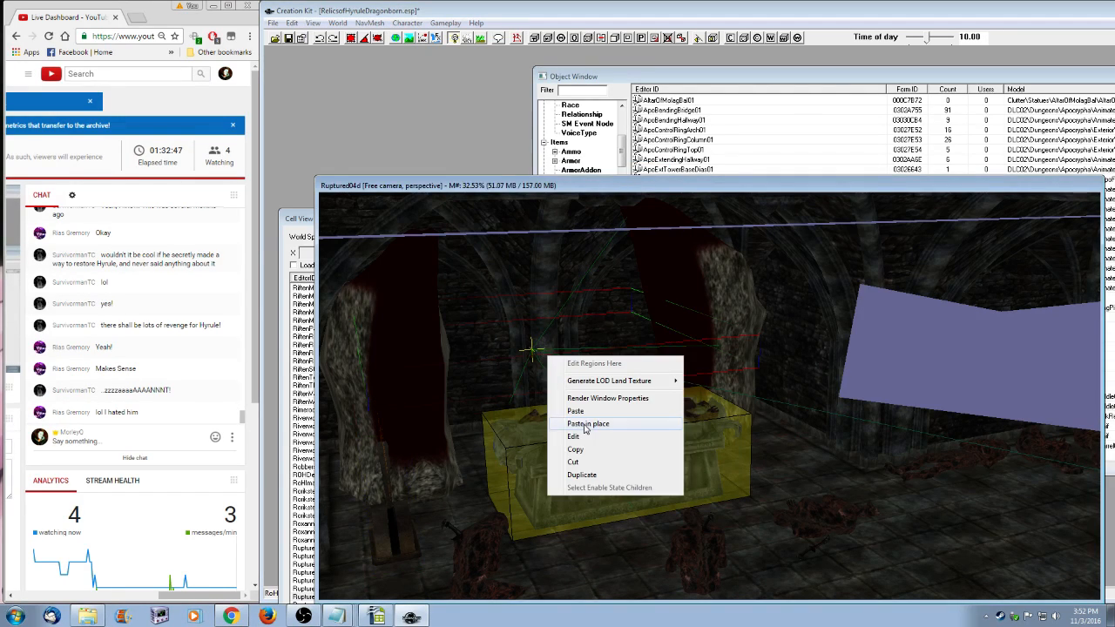
click(624, 445)
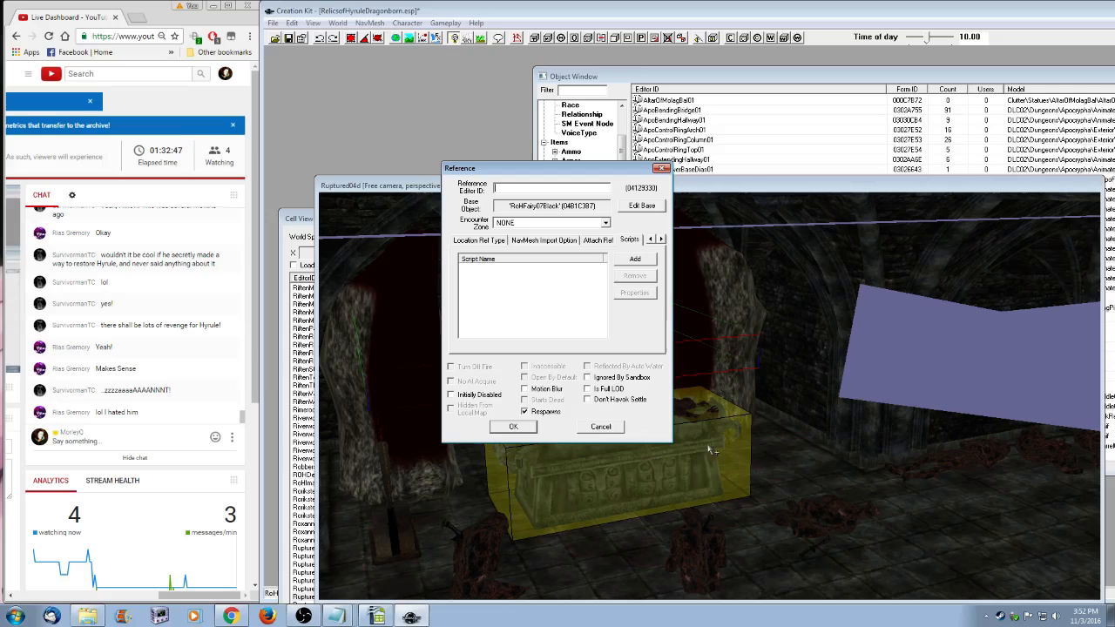
click(595, 430)
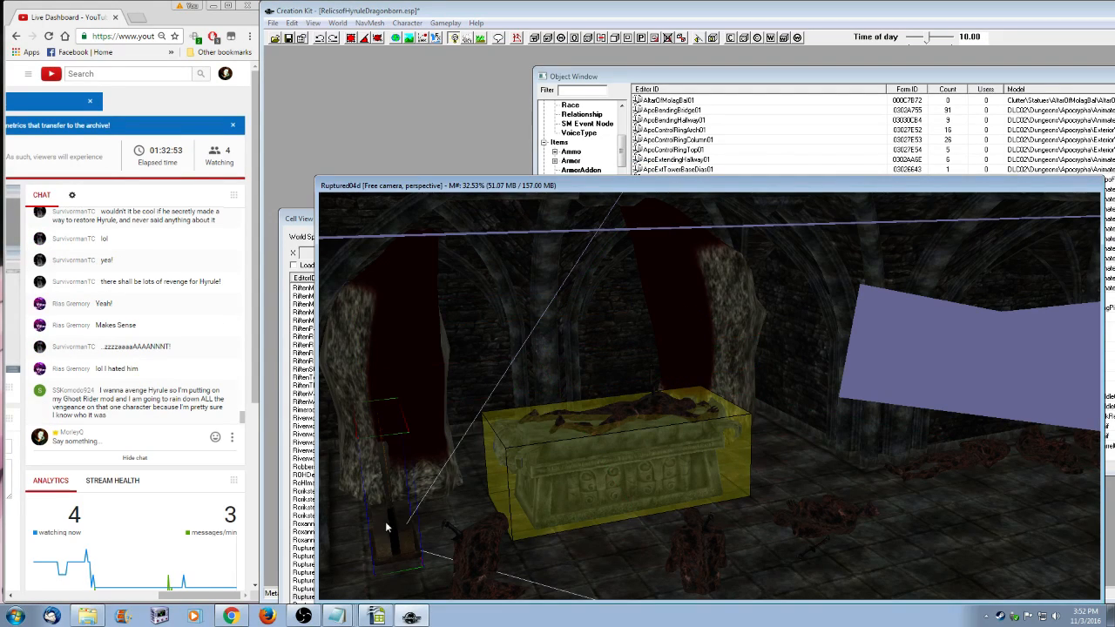
- Recheck the RefToBeEnabled value of defaultOnActivateEnableScript on the metal lever and cancel both dialogs
right_click(386, 527)
click(405, 468)
click(531, 272)
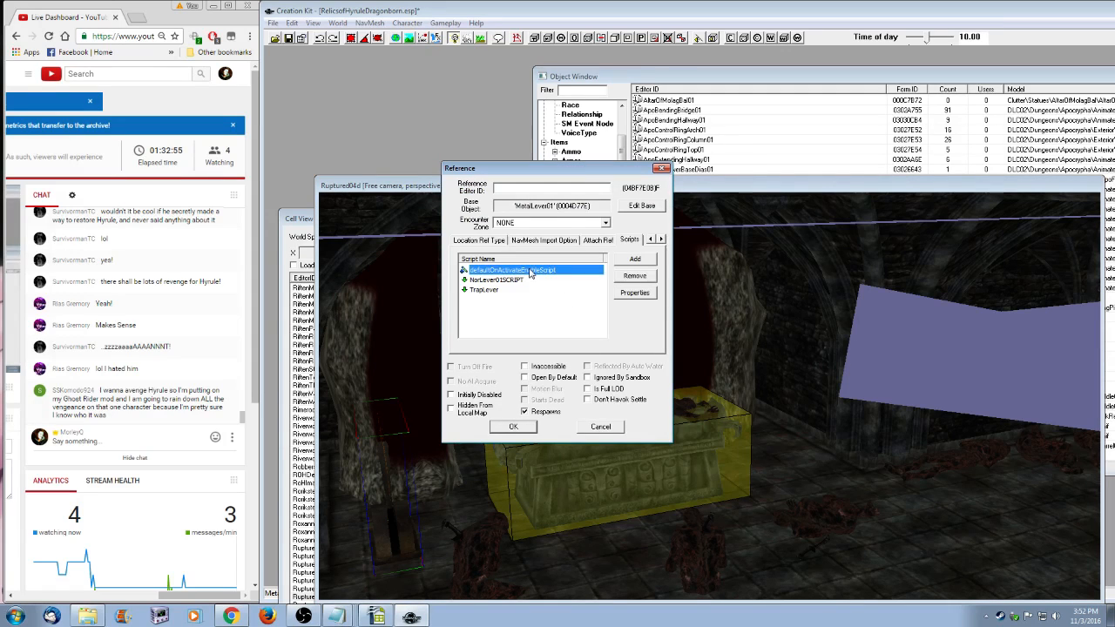
double_click(531, 272)
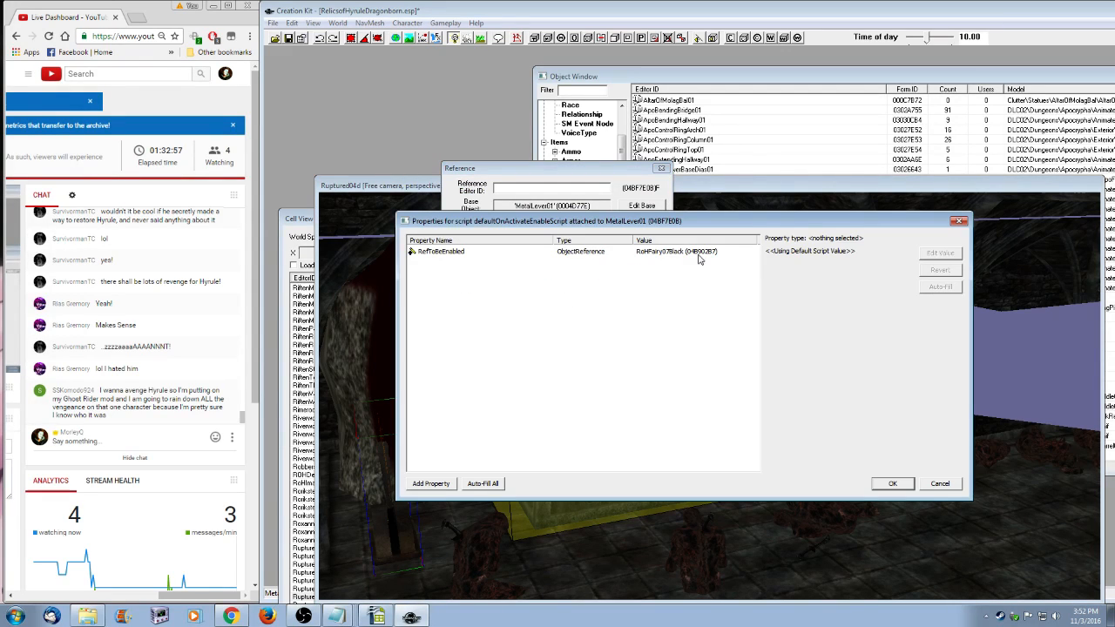
click(939, 483)
click(613, 431)
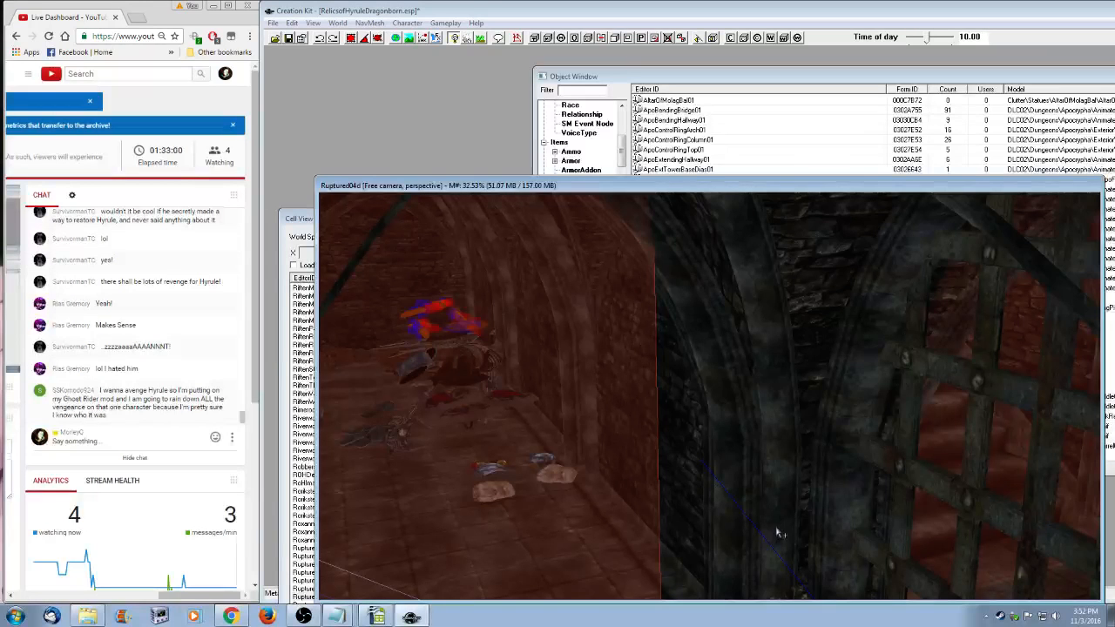
- Inspect the enable parent settings of the black fairy by the gate and cancel its reference dialog
right_click(776, 526)
click(803, 466)
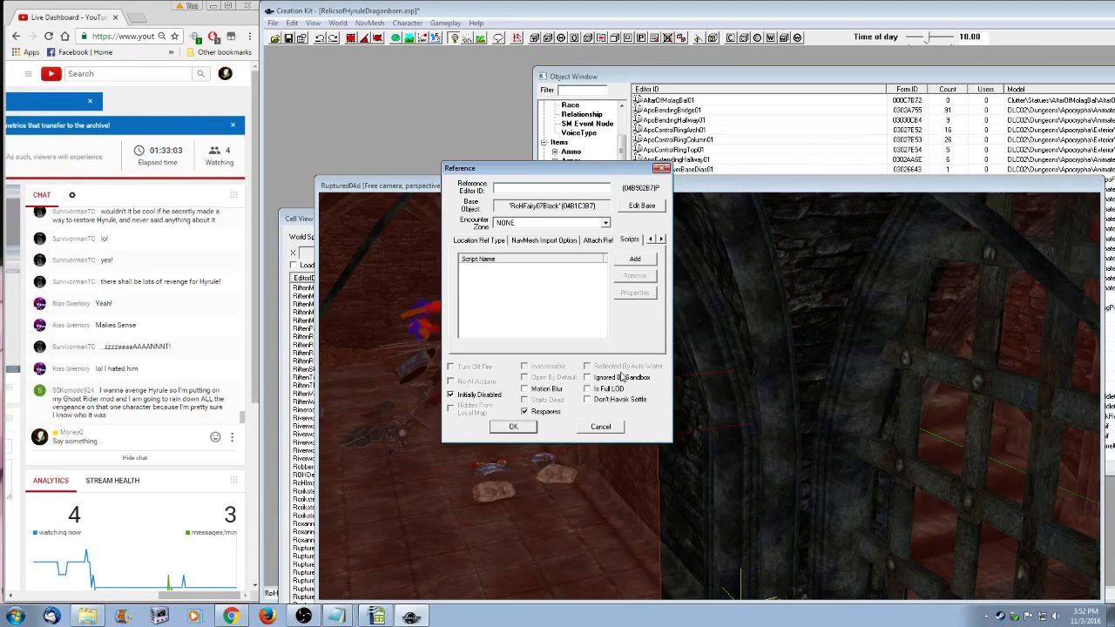
click(651, 240)
click(652, 241)
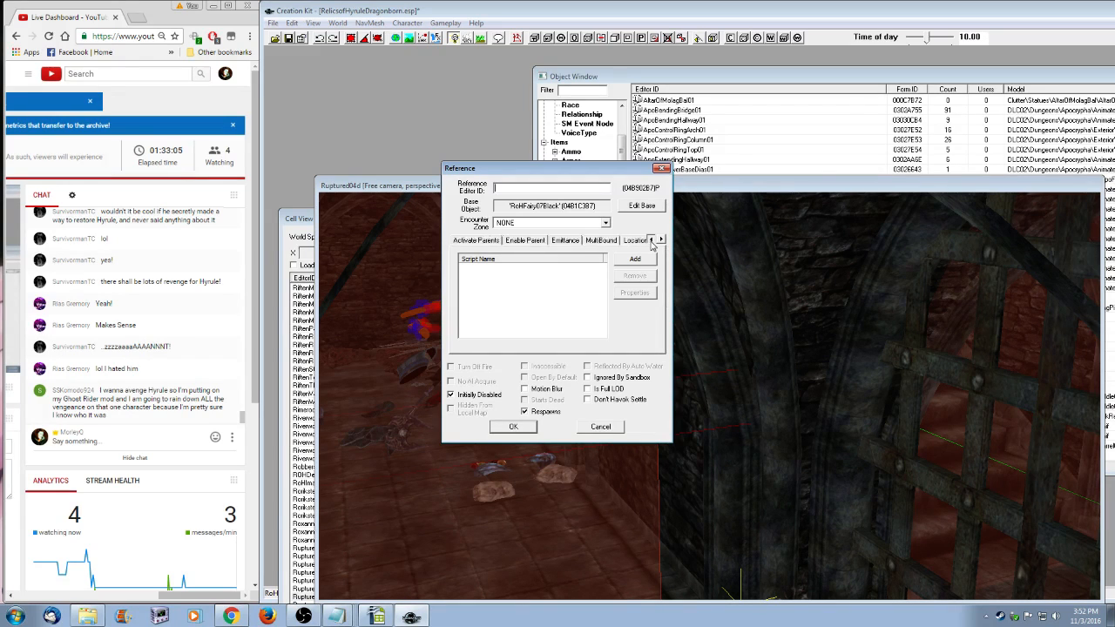
click(652, 241)
click(603, 240)
click(596, 426)
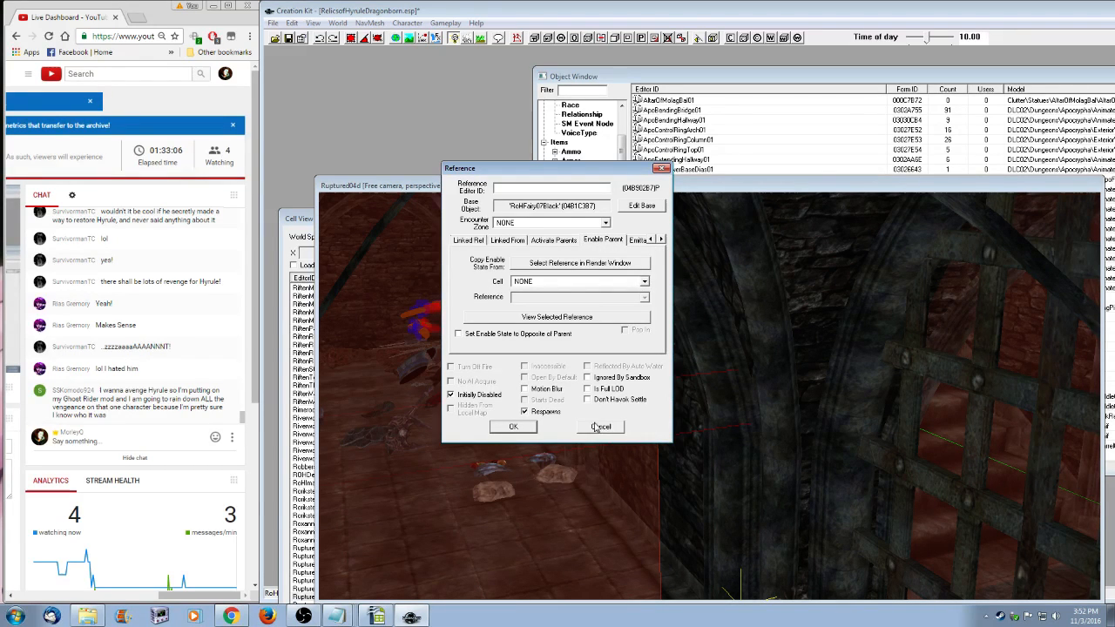
- Accept the sarcophagus fairy's reference with enable parent RoHFairy07Black 04B902B7 in Ruptured04d and the opposite-of-parent enable state turned off
middle_drag(595, 426, 621, 450)
right_click(622, 450)
click(652, 528)
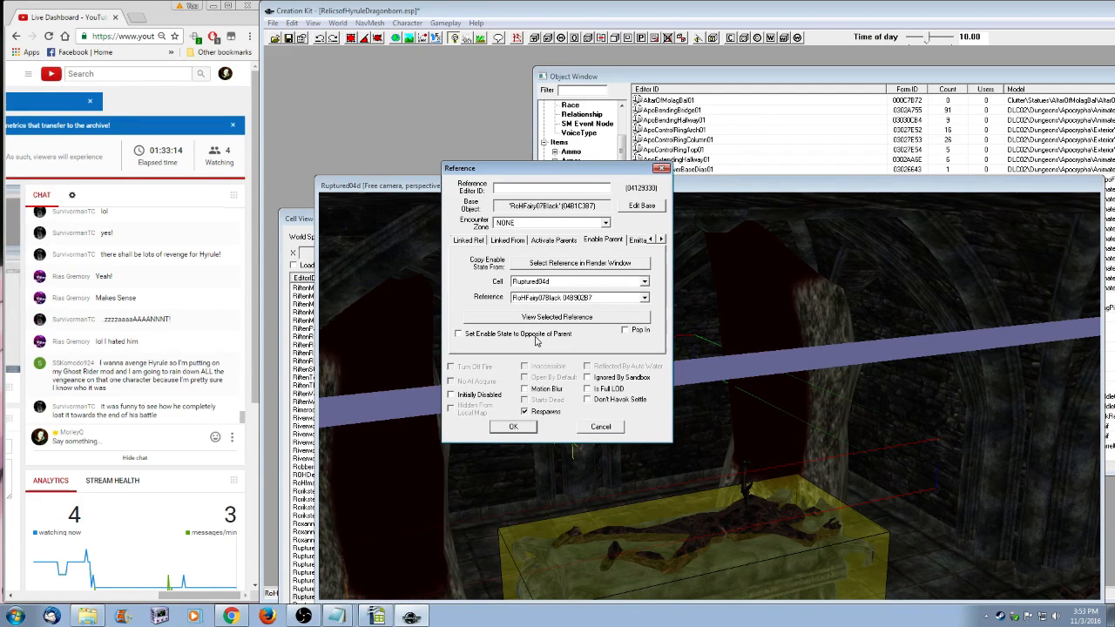
click(513, 425)
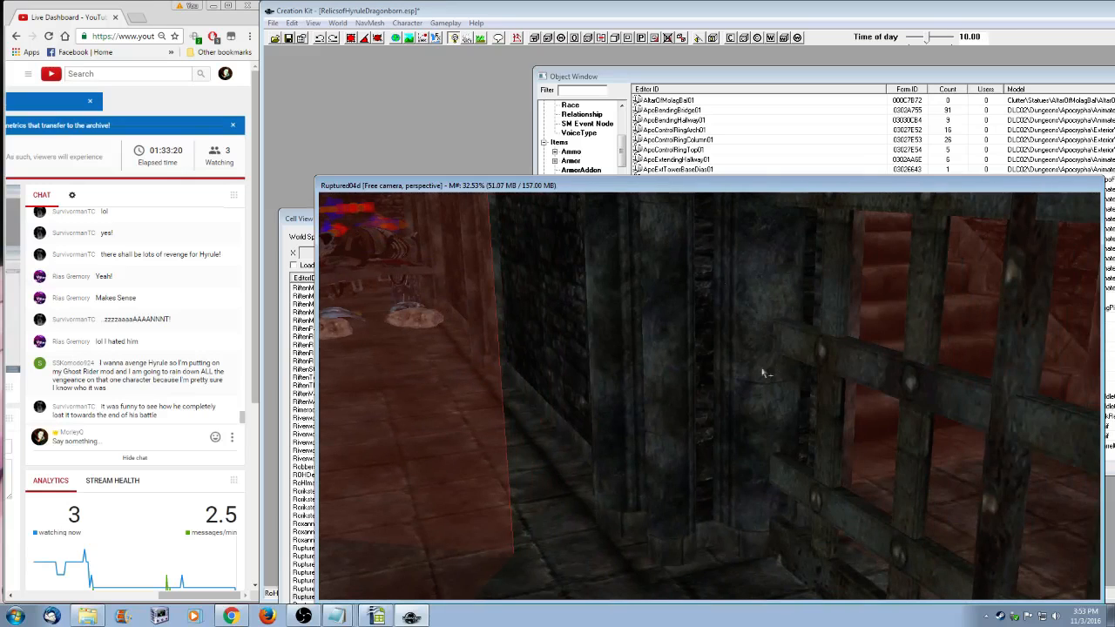
- Reopen the gate fairy's reference to verify it is Initially Disabled without an enable parent, and accept the dialog
right_click(694, 256)
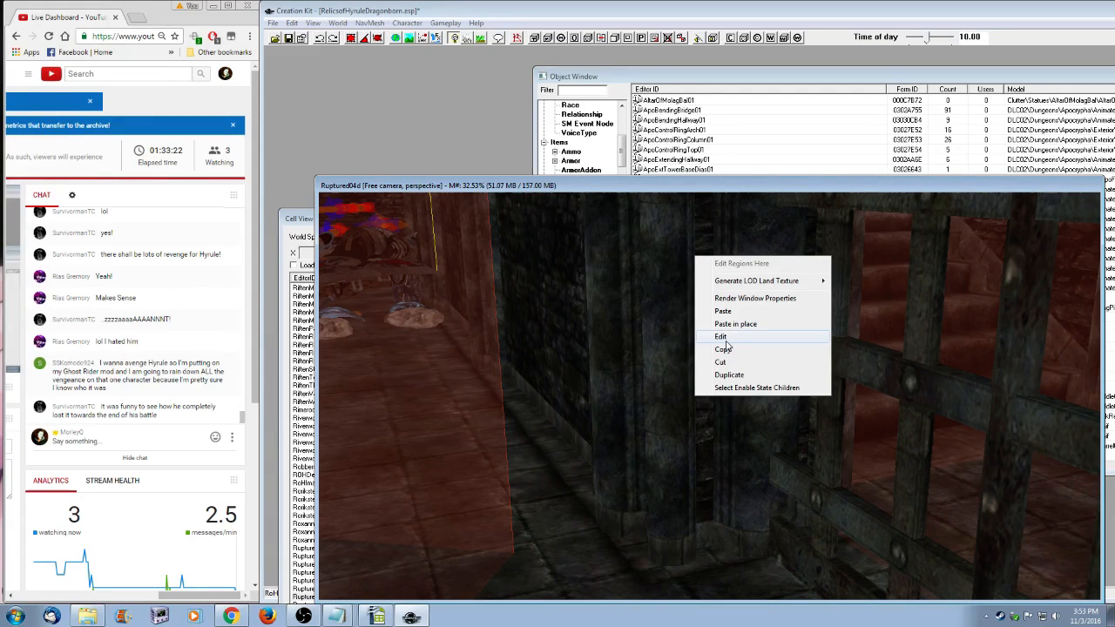
click(724, 343)
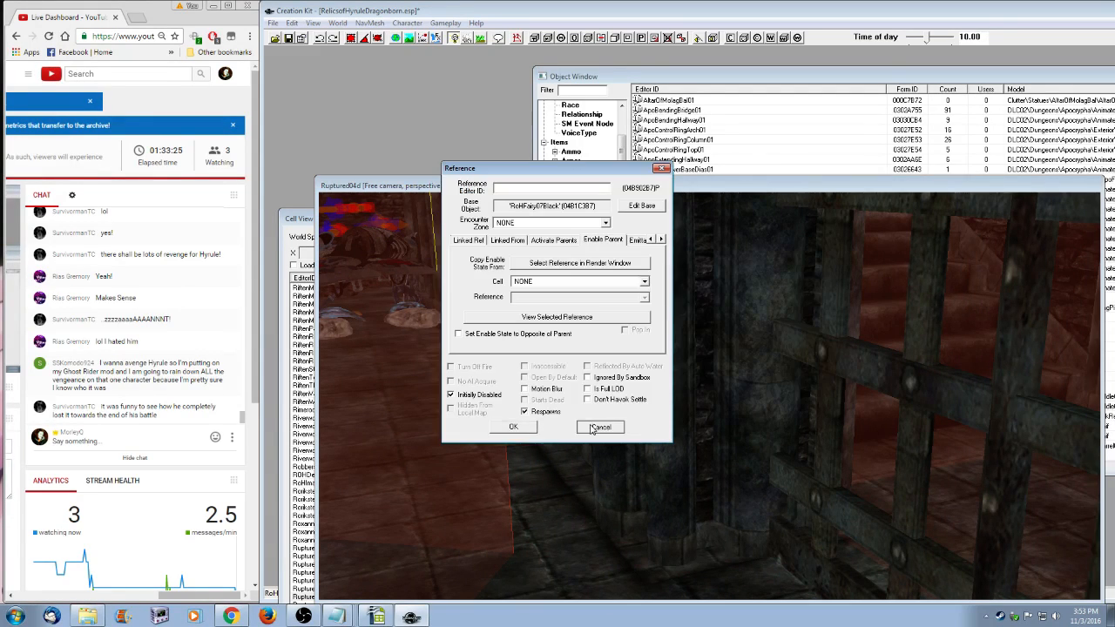
click(515, 428)
- Examine the source code of the metal lever's defaultOnActivateEnableScript, and close the script and the reference without changes
shift+middle_drag(547, 436, 604, 474)
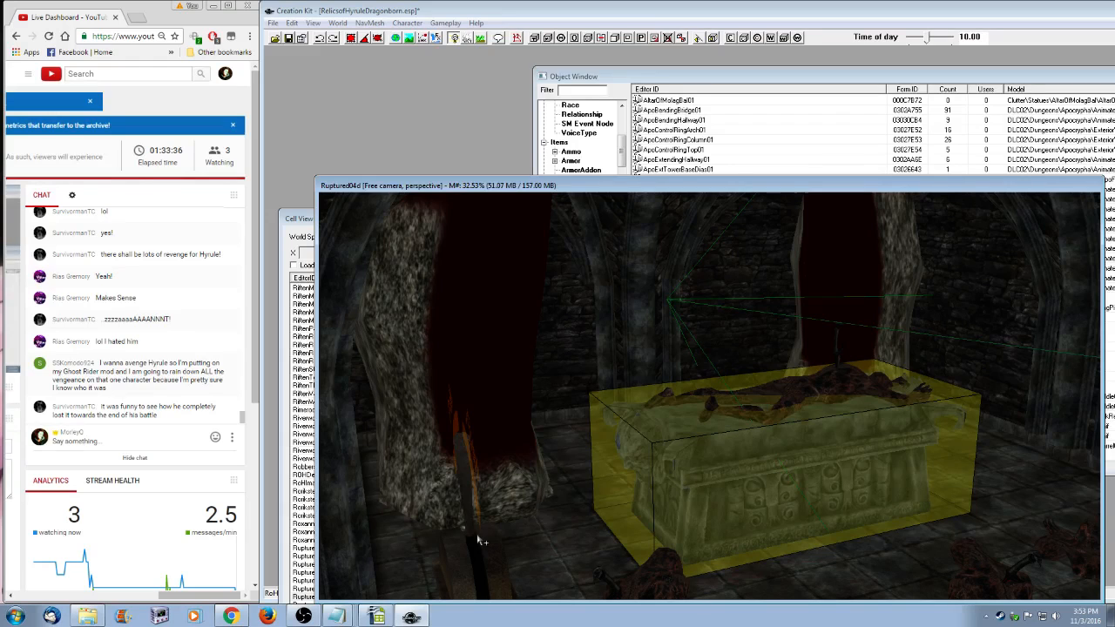
right_click(486, 544)
click(525, 485)
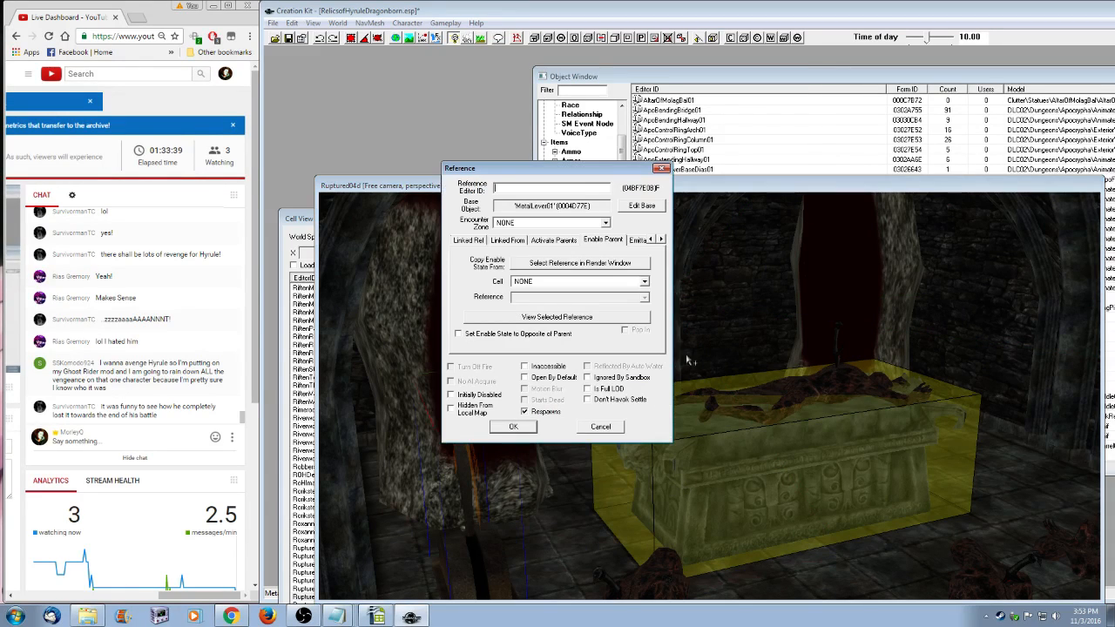
click(661, 241)
click(661, 241)
click(661, 240)
click(661, 241)
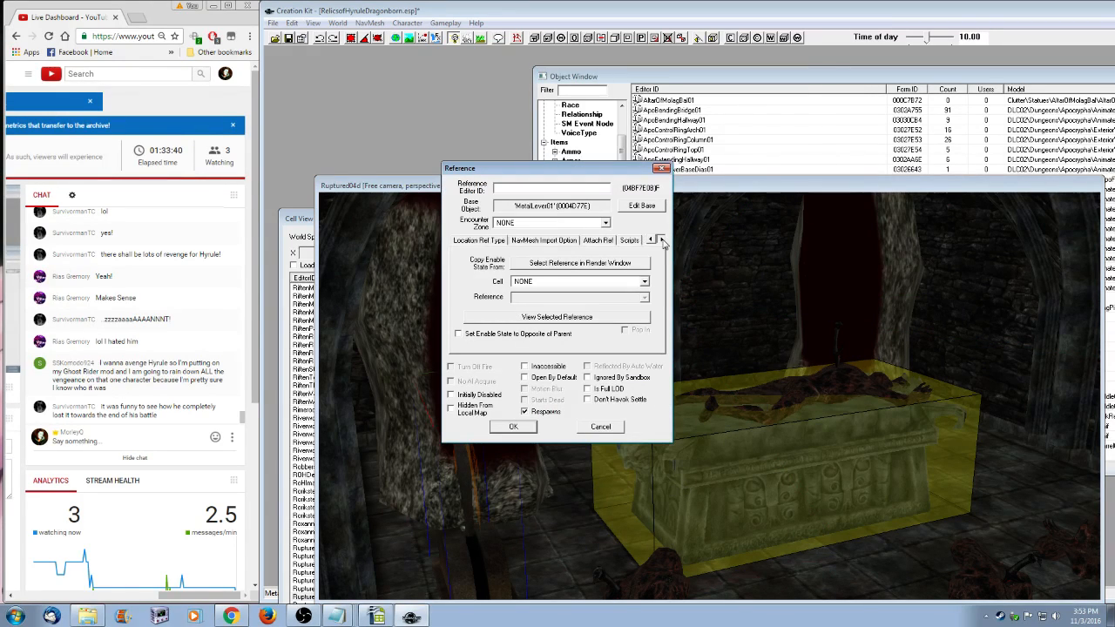
click(629, 240)
right_click(518, 274)
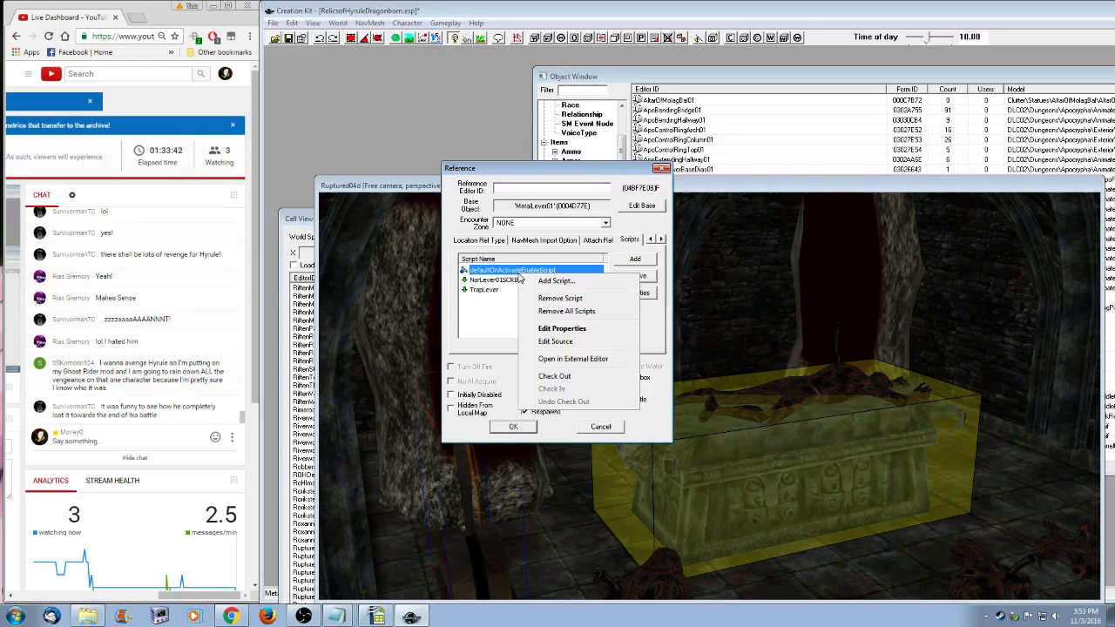
click(566, 342)
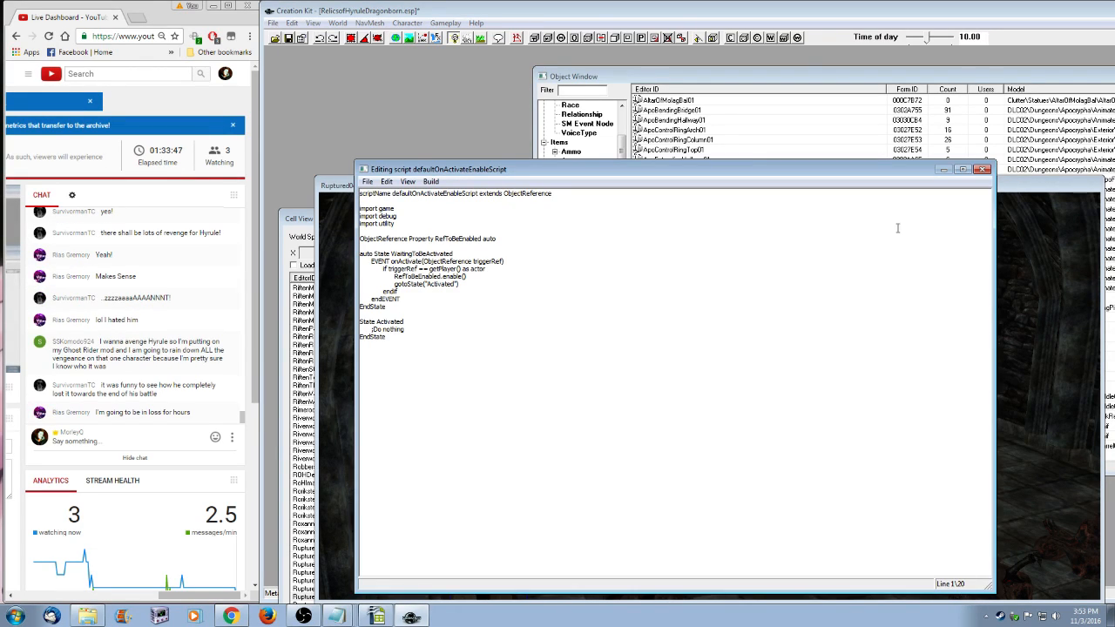
click(981, 171)
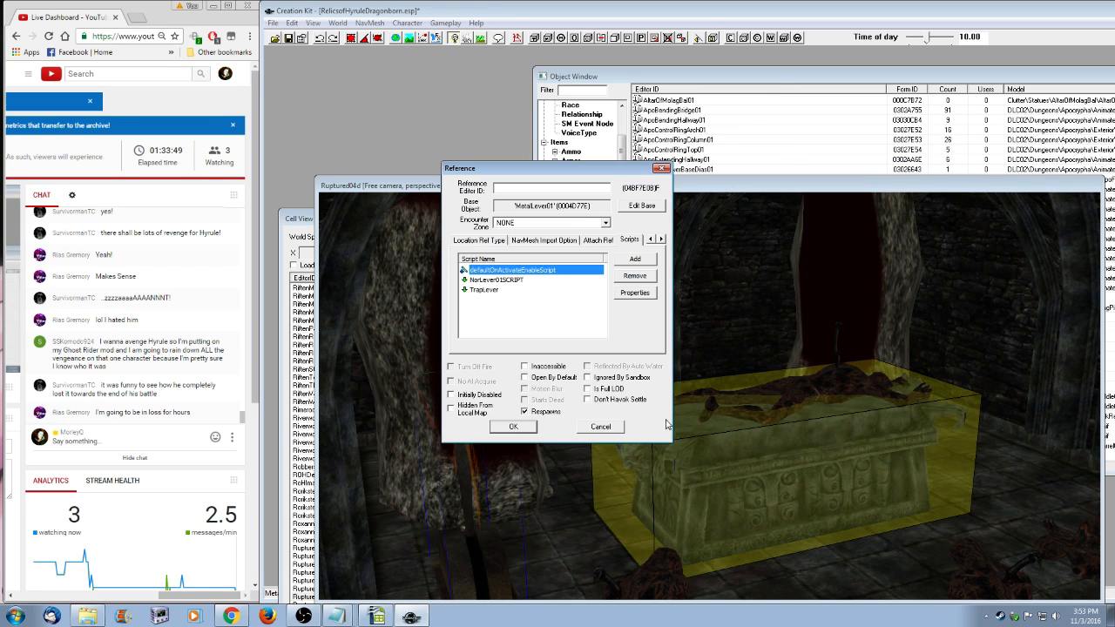
click(600, 428)
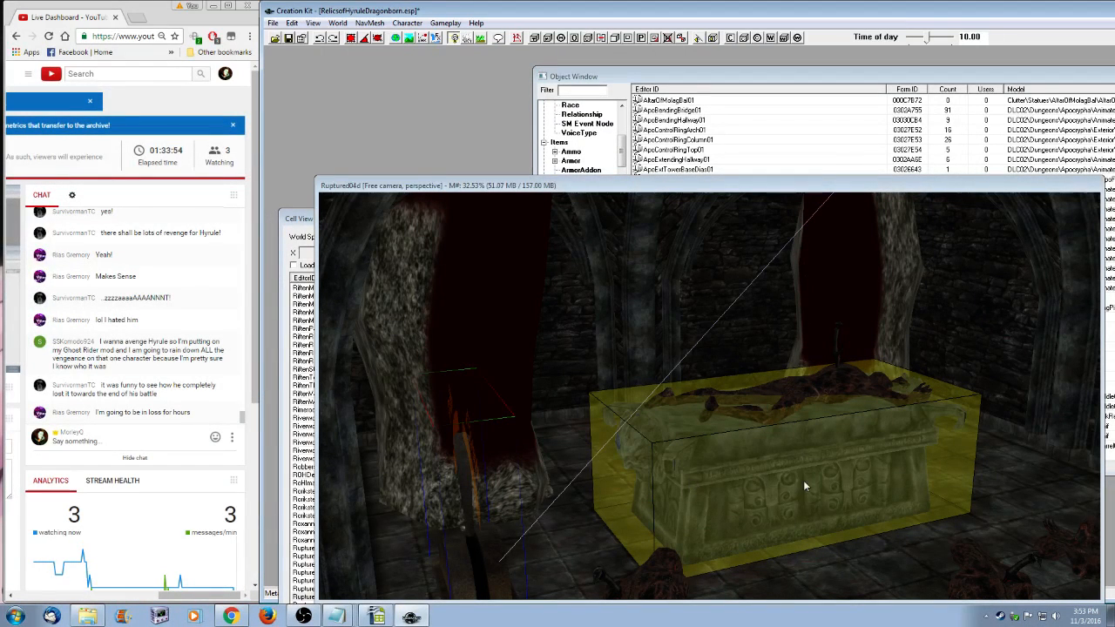
- In the Notepad change list, move the Ganon's Tower black fairy line below the Chronicle of War entry and prefix it with "?"
scroll(803, 482, down, 3)
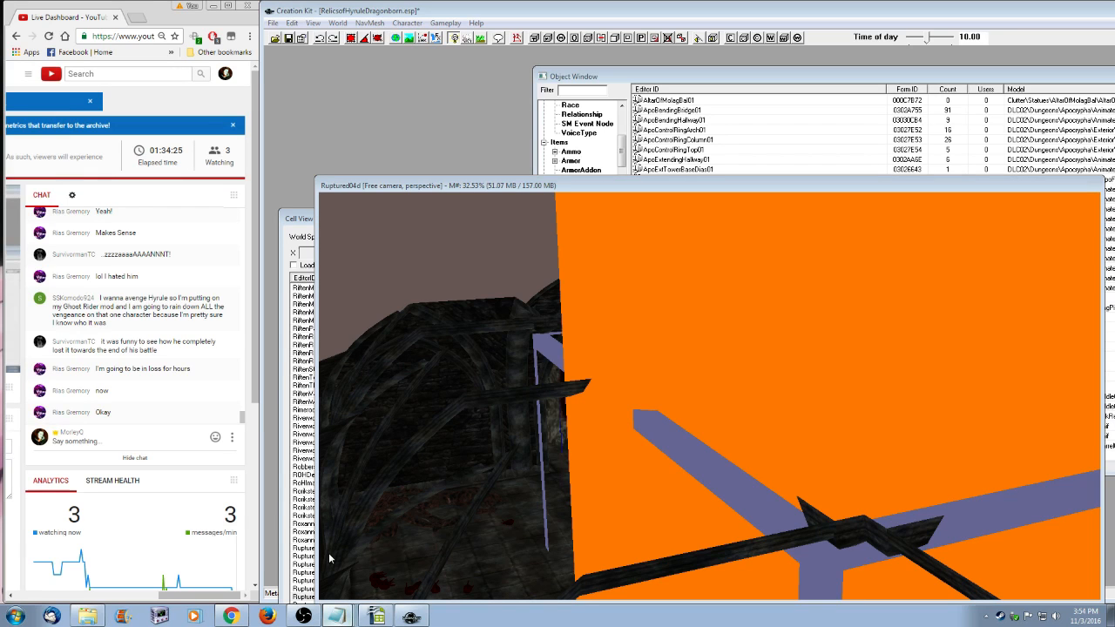
click(337, 616)
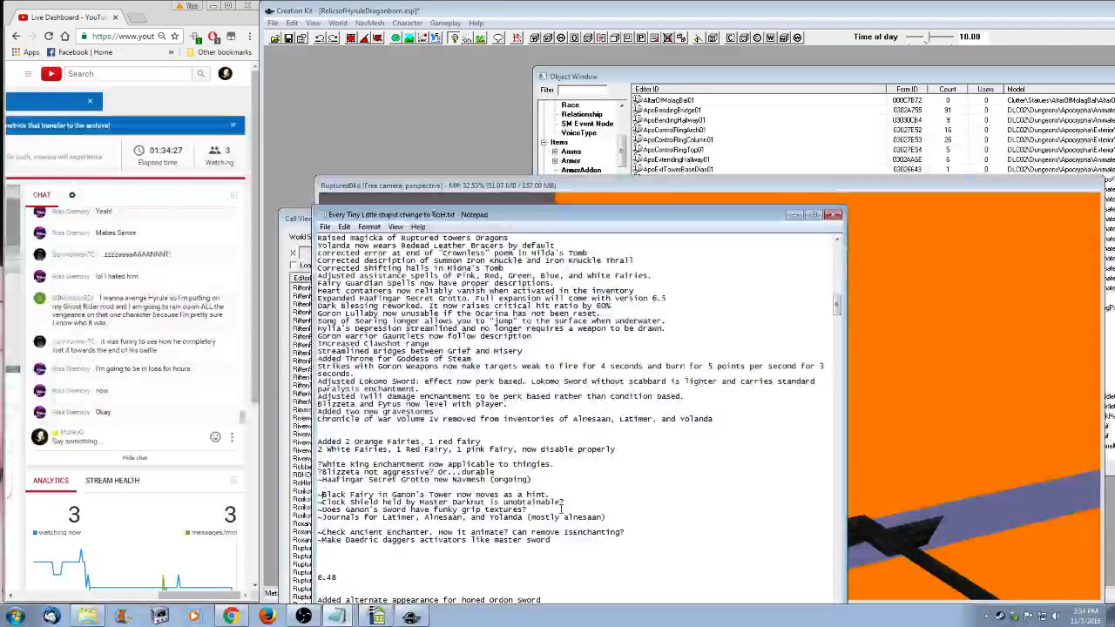
key(shift+End)
key(ctrl+x)
key(BackSpace)
key(BackSpace)
click(748, 420)
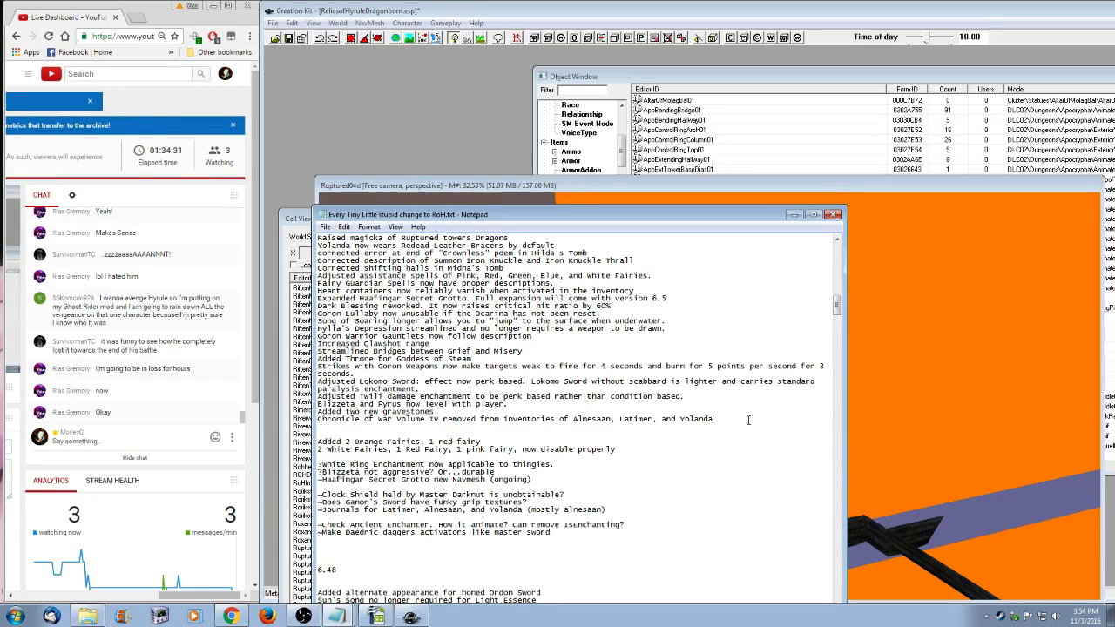
key(Return)
key(Return)
key(ctrl+v)
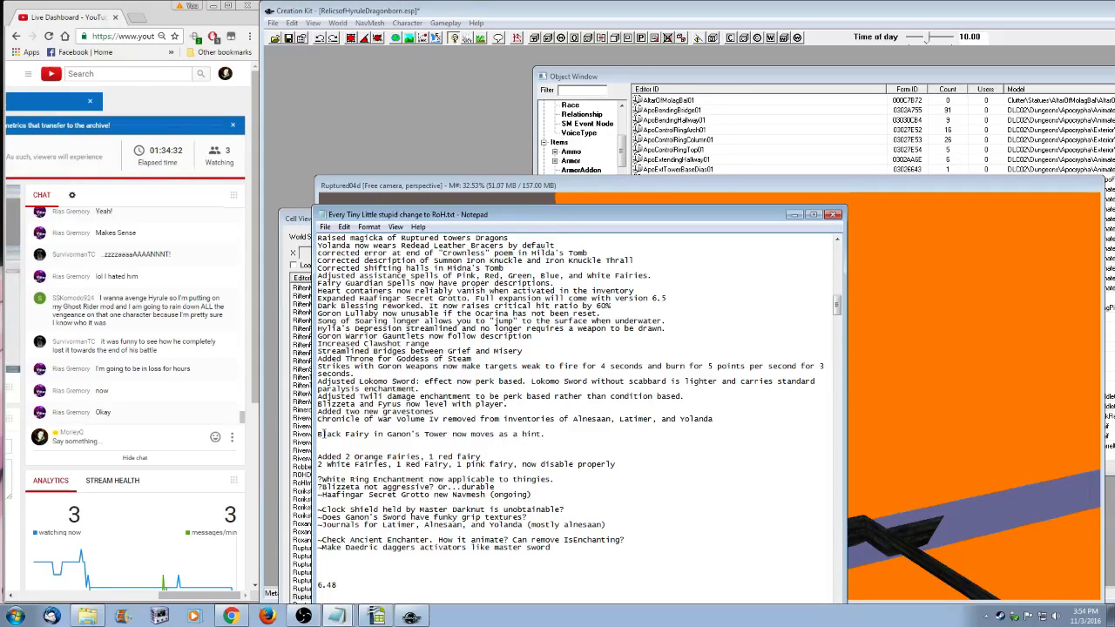
text(?)
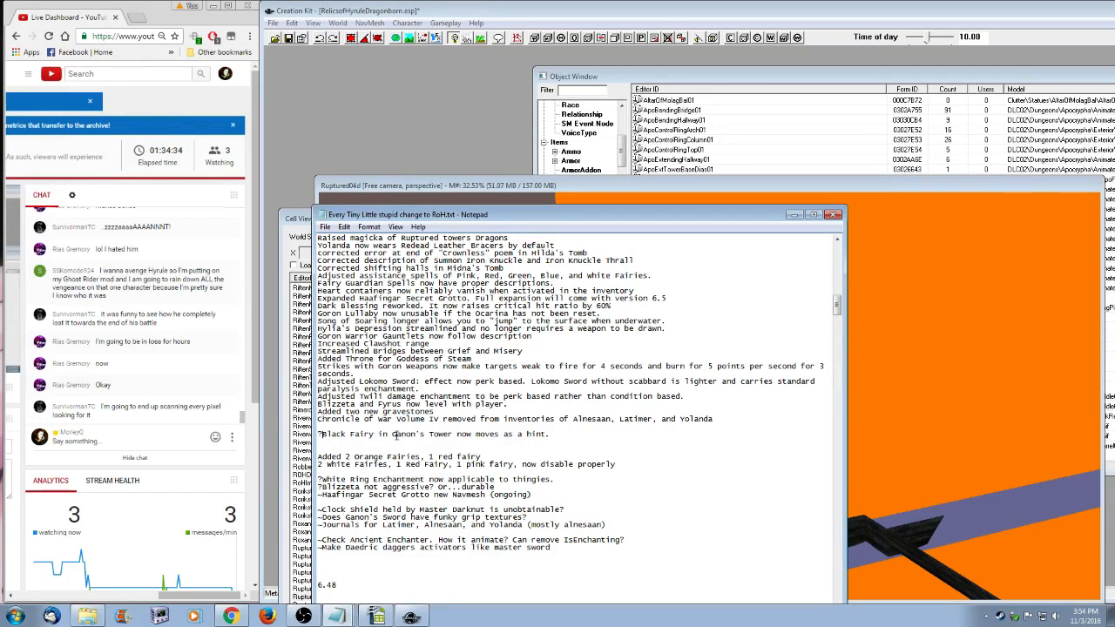
- Move the "?Black Fairy" line directly above the White Ring Enchantment line, and delete the wording after "?Blizzeta" in its entry
drag(554, 479, 303, 479)
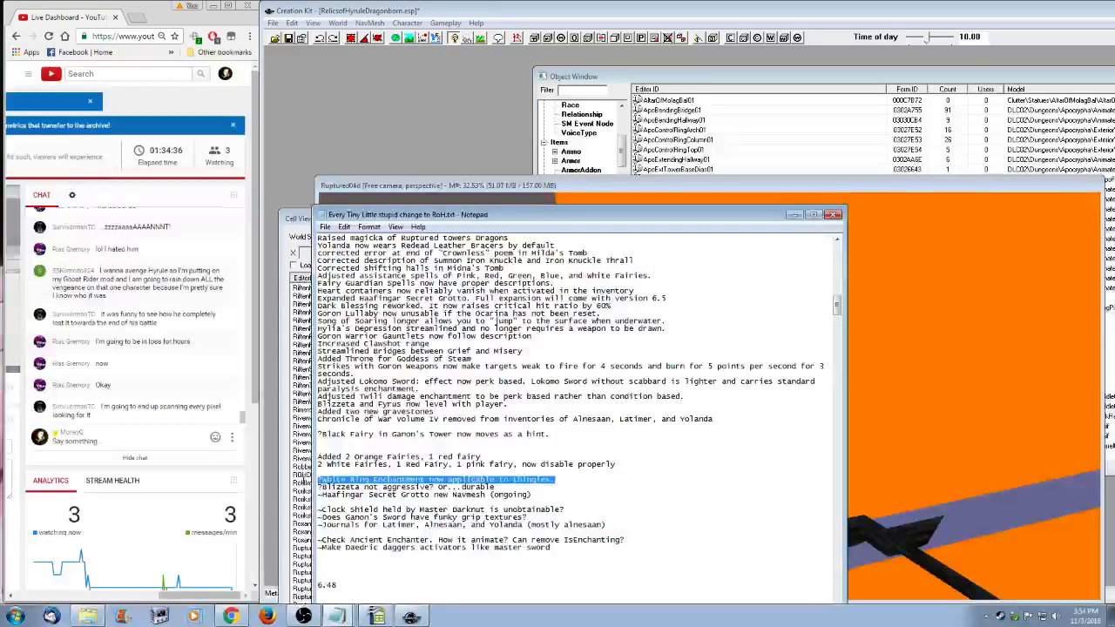
drag(548, 434, 306, 439)
key(BackSpace)
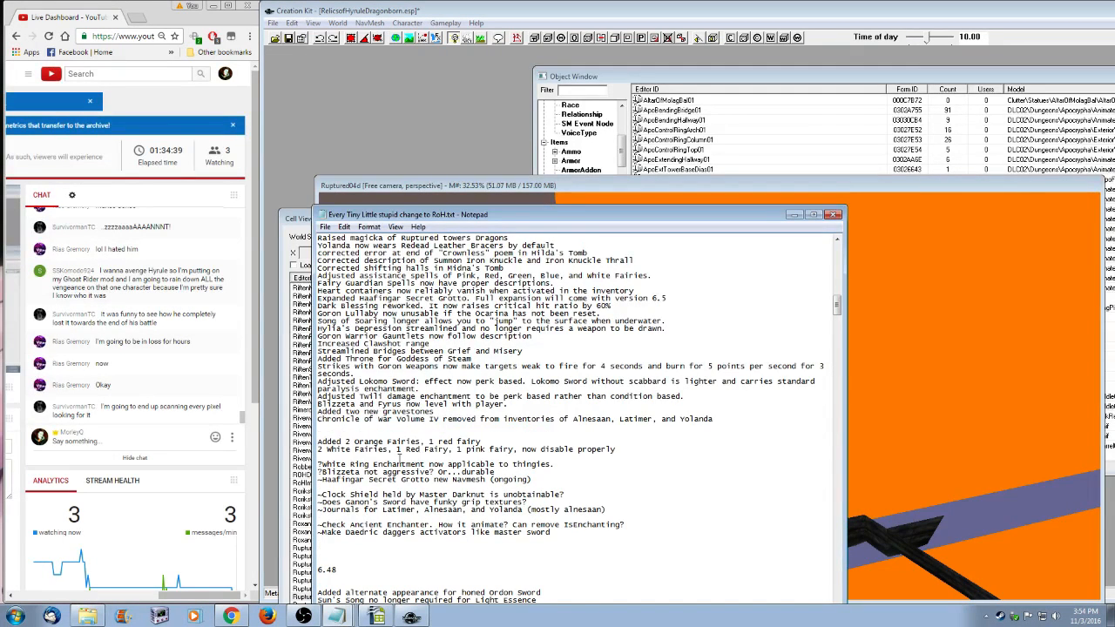
key(ctrl+z)
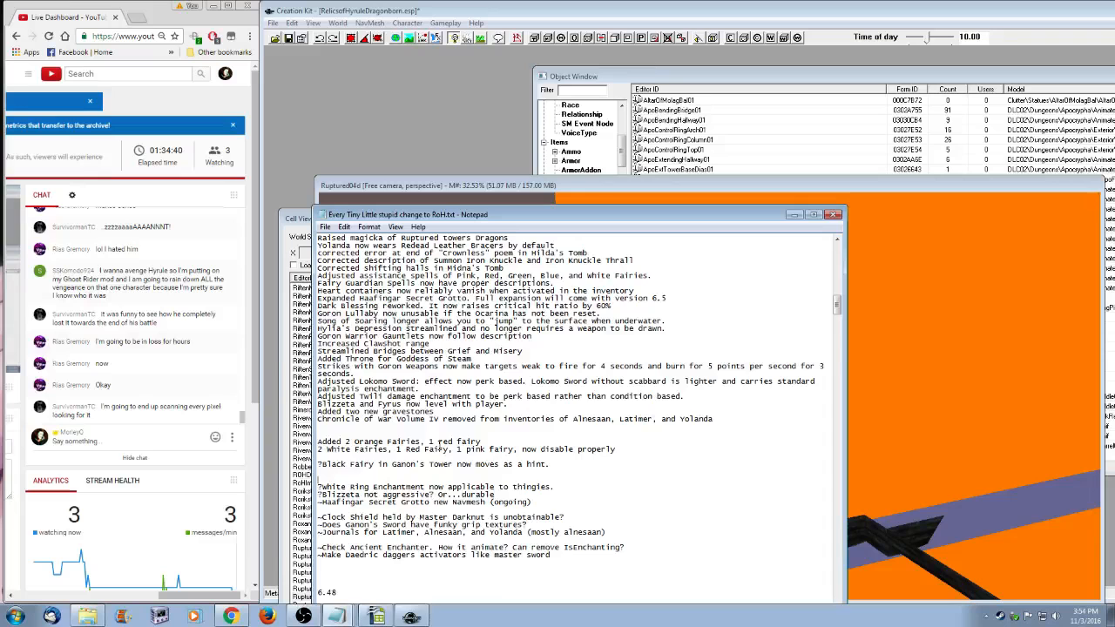
key(BackSpace)
key(BackSpace)
scroll(439, 446, down, 1)
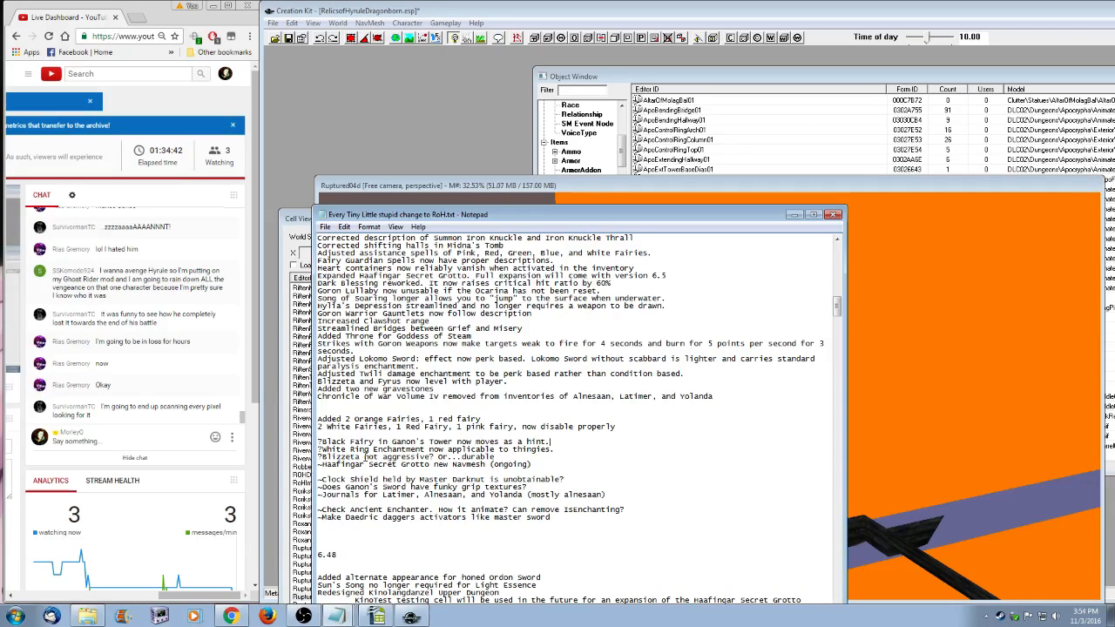
drag(364, 456, 510, 459)
key(BackSpace)
- Switch back to the Creation Kit and filter the Object Window by "clock", moving the window fully into view
click(651, 169)
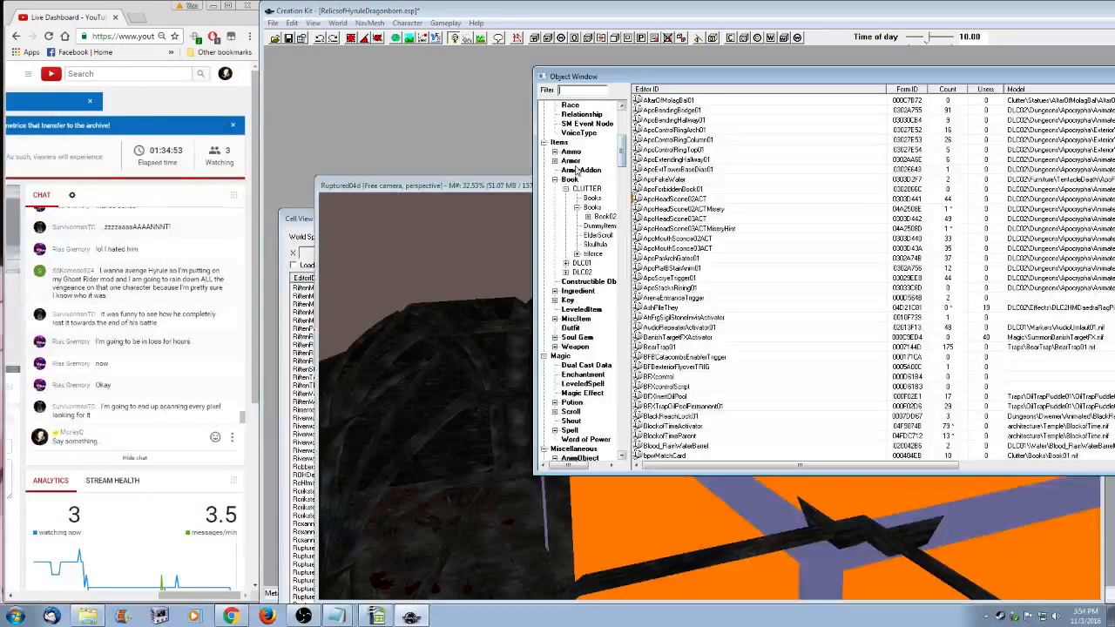
click(581, 91)
text(clock)
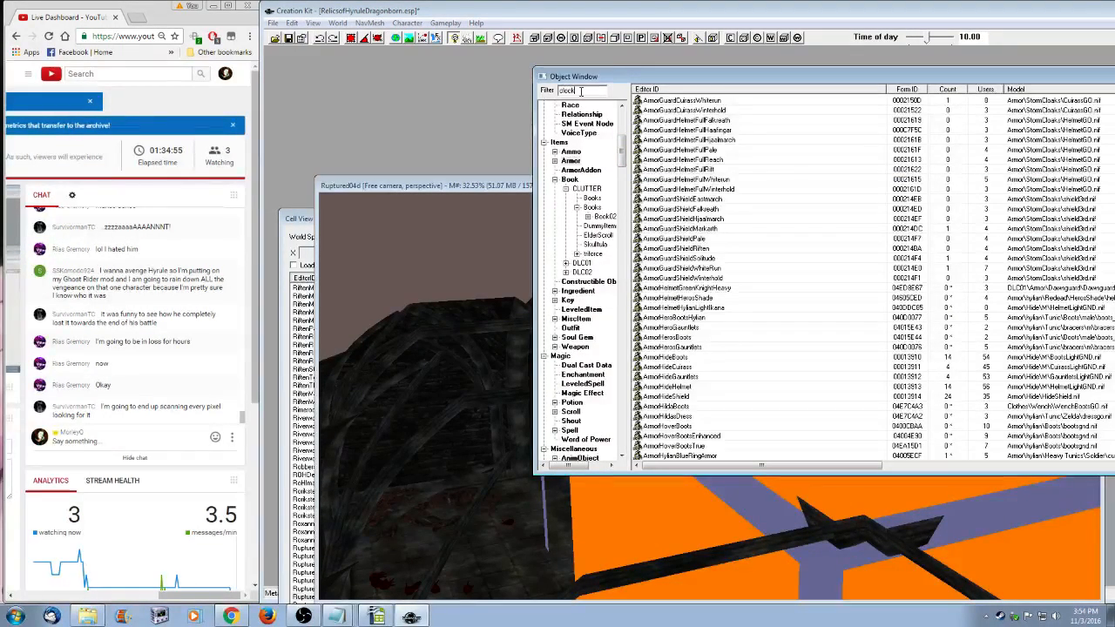
drag(724, 80, 534, 82)
- Check the use reports of ArmorClockShieldFierceDeityNightHeavy and ArmorClockShieldFierceDeityNight
click(551, 130)
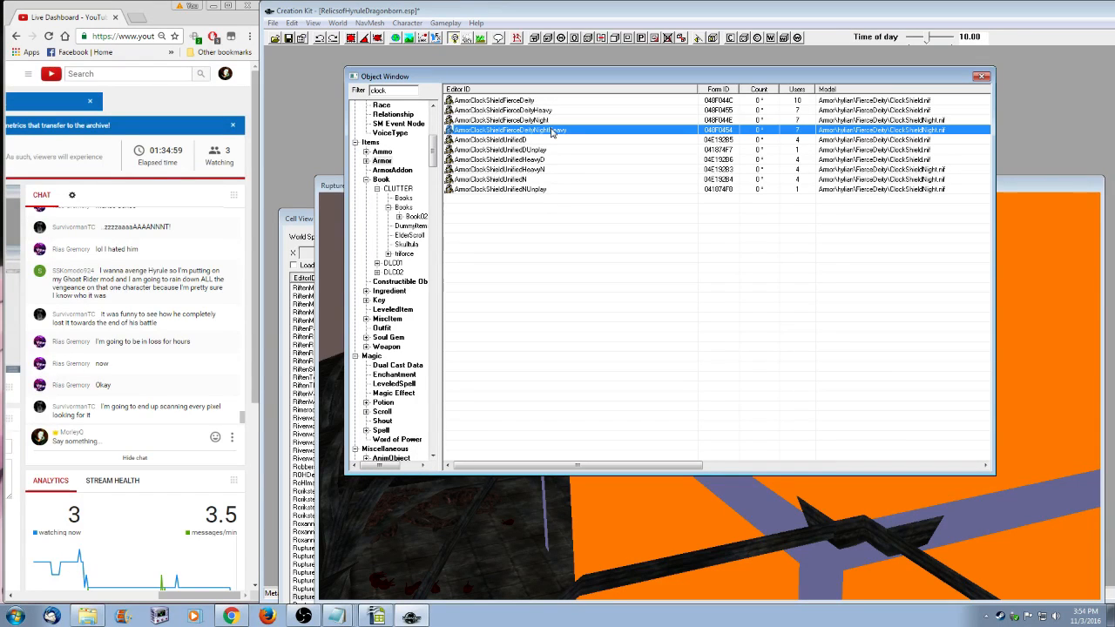
right_click(552, 131)
click(476, 232)
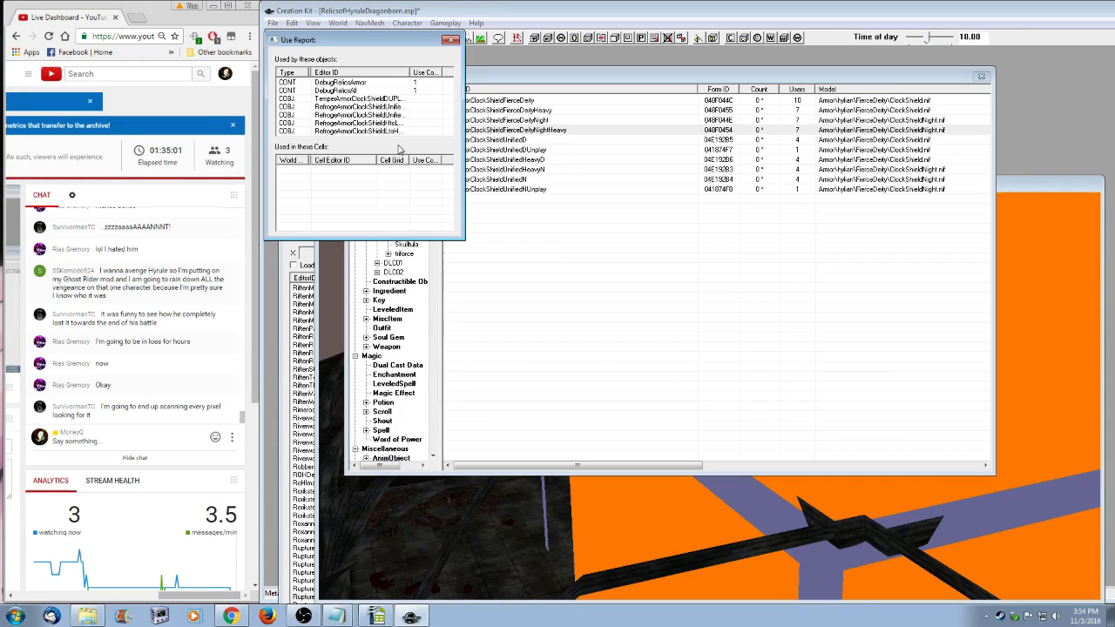
click(547, 109)
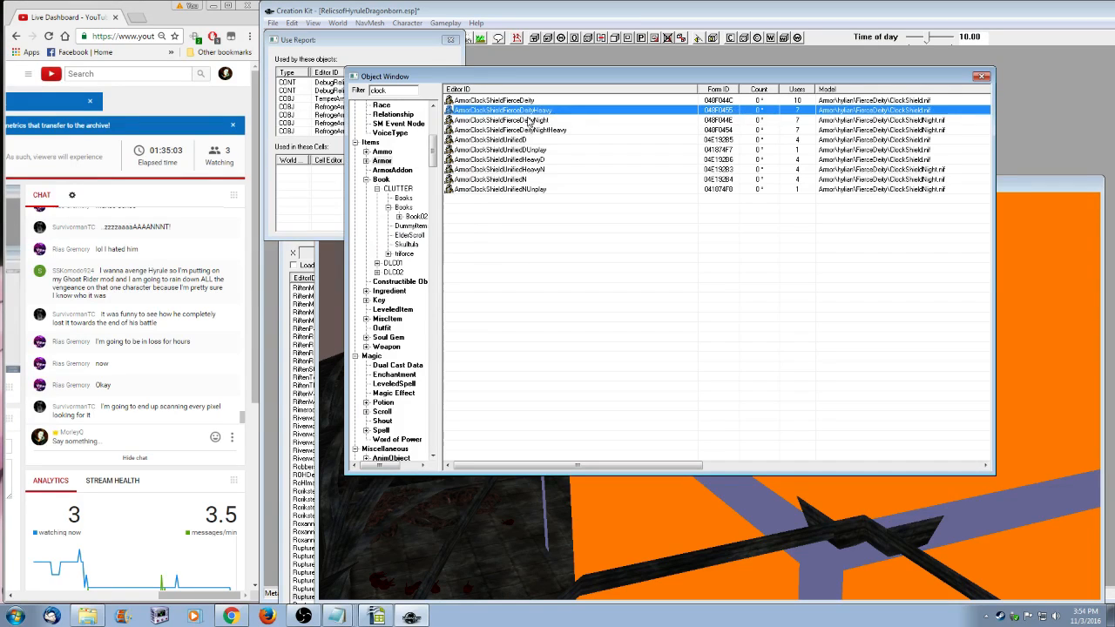
click(450, 40)
right_click(554, 120)
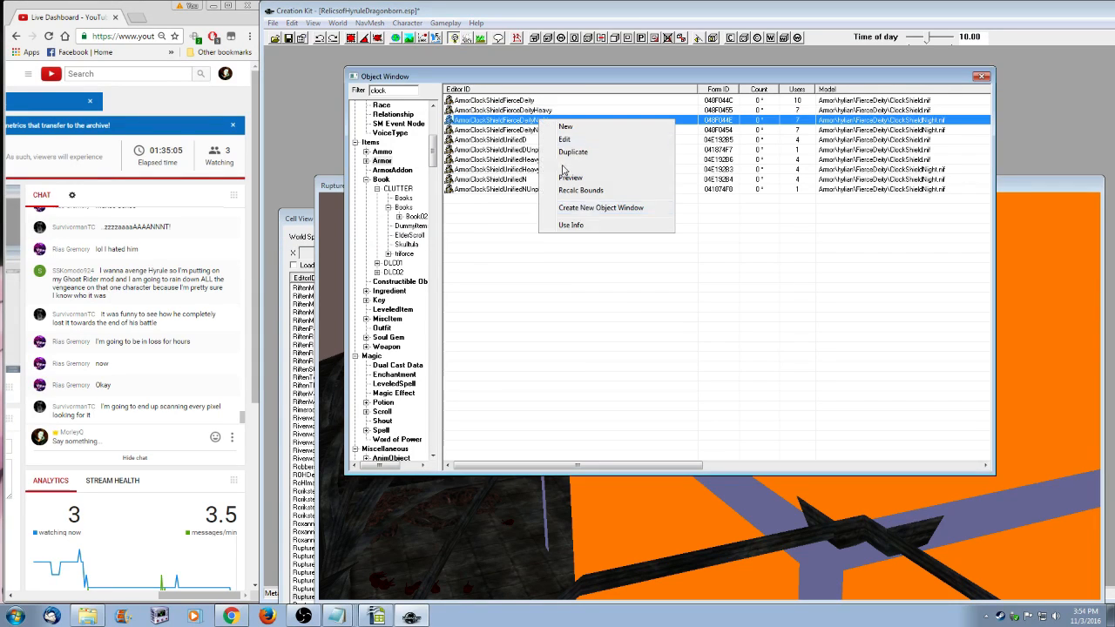
click(571, 225)
click(451, 40)
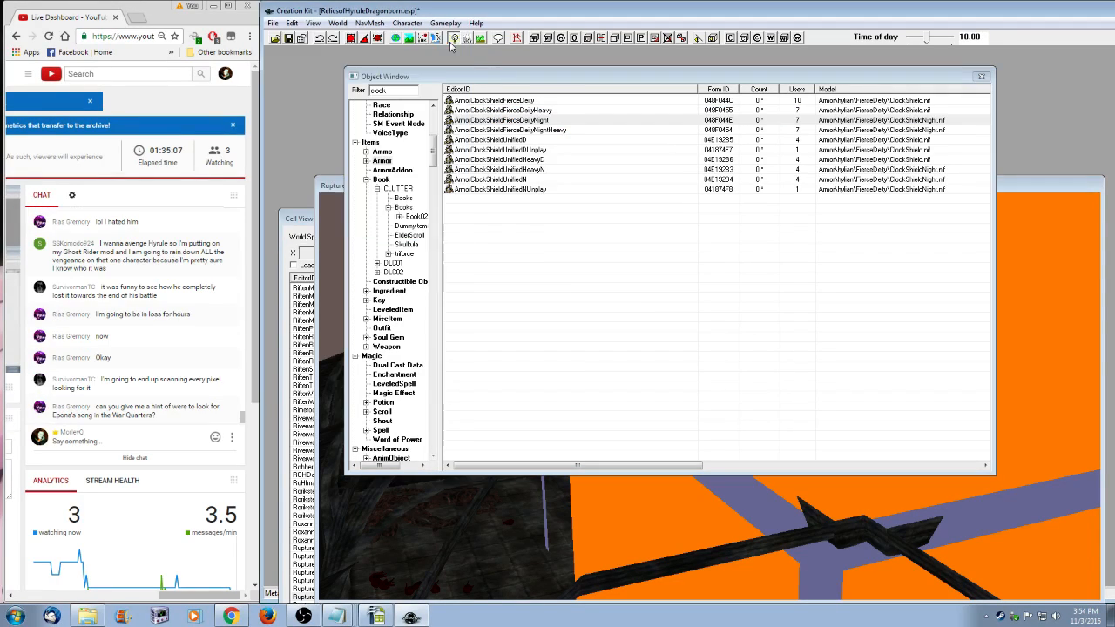
- Check the use reports of ArmorClockShieldUnifiedDUnplay and ArmorClockShieldUnifiedNUnplay
right_click(549, 149)
click(542, 256)
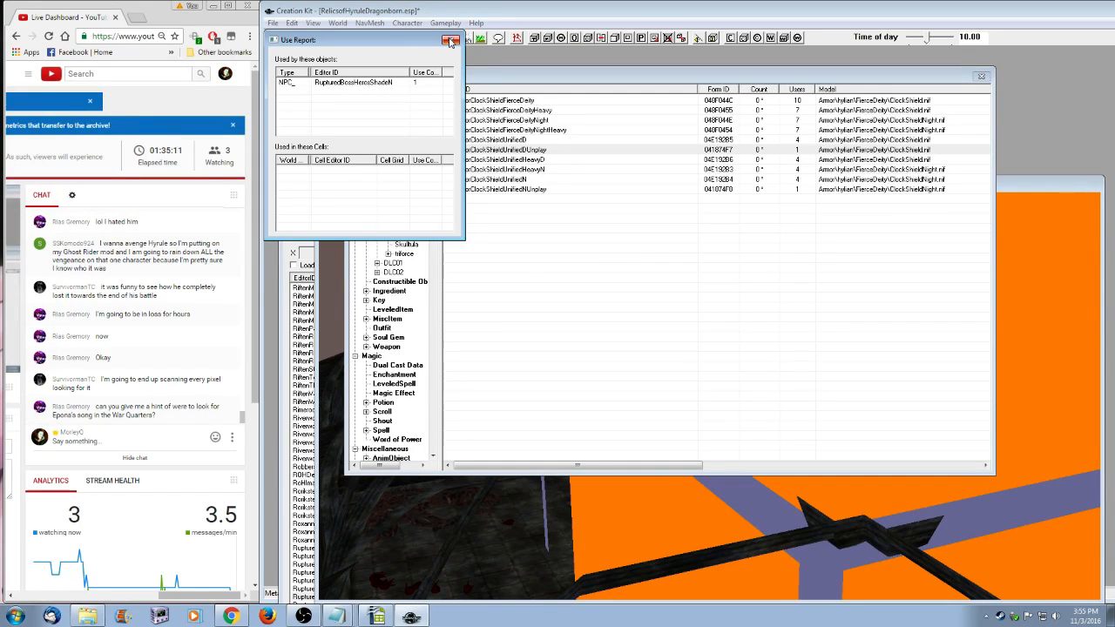
click(451, 41)
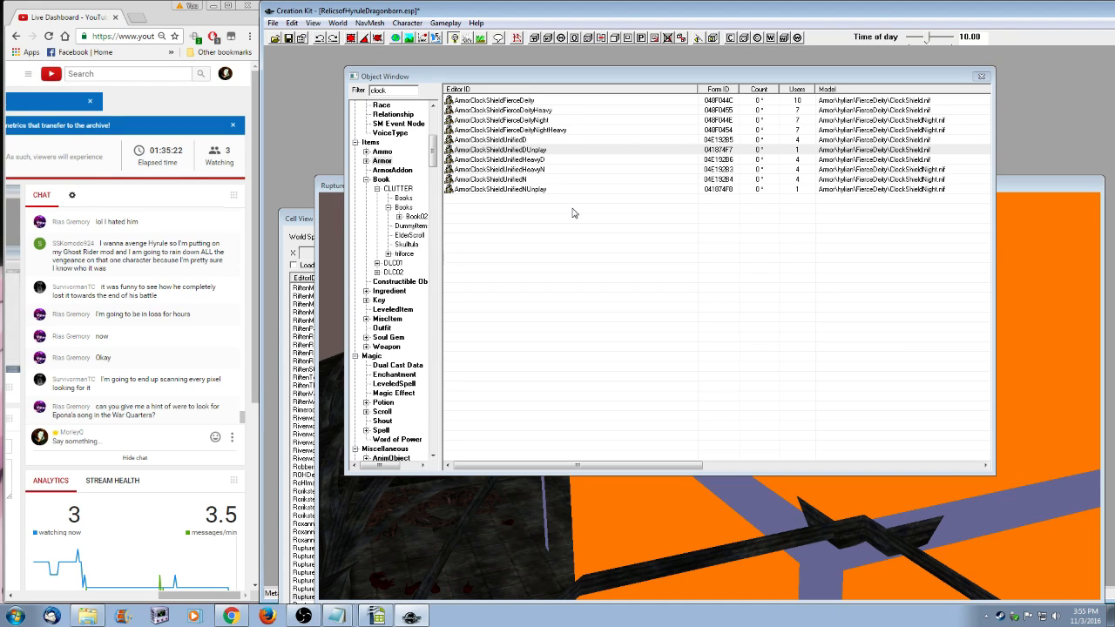
right_click(484, 189)
click(493, 231)
click(452, 39)
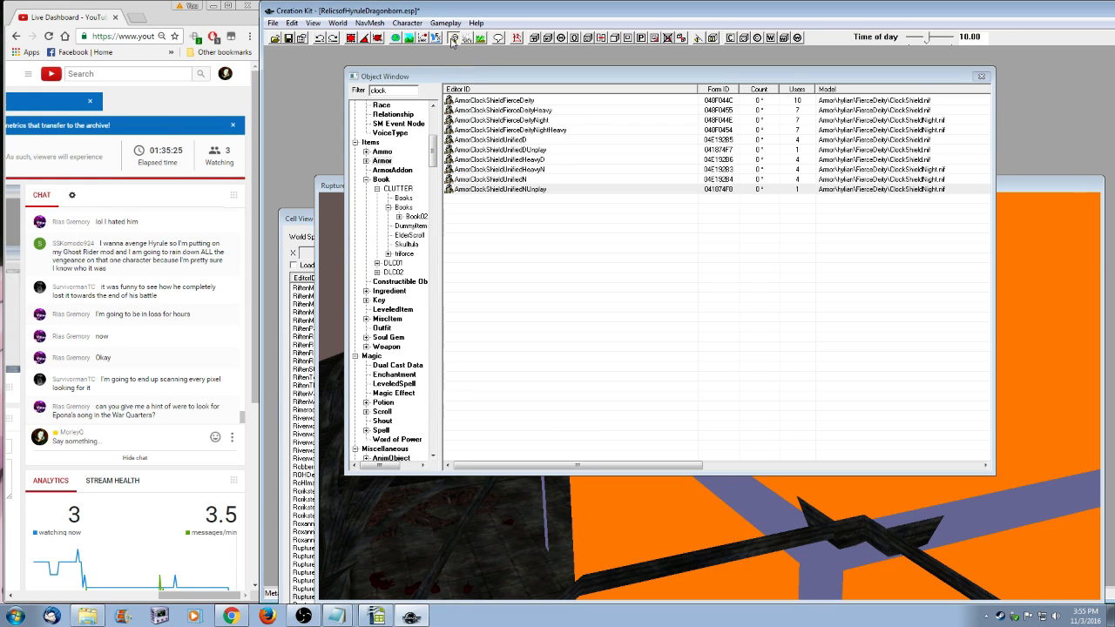
click(520, 199)
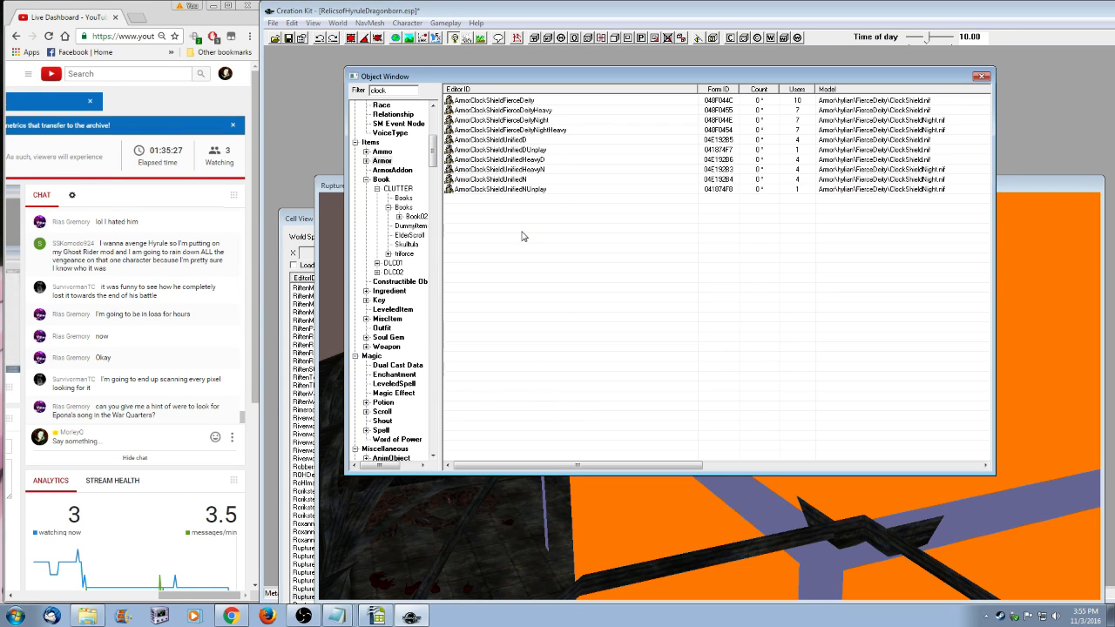
- Filter the actors by "darknut" and open the Master Darknut actor EncDarknutKinoBossDWDespair for editing
drag(433, 151, 343, 91)
click(382, 114)
text(dark)
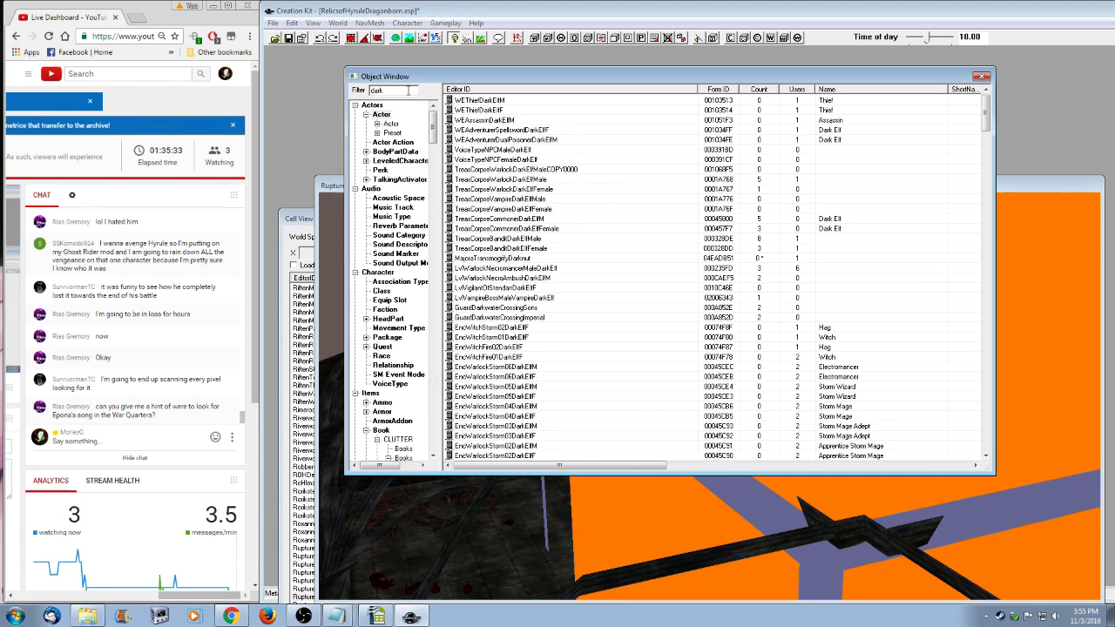
text(nut)
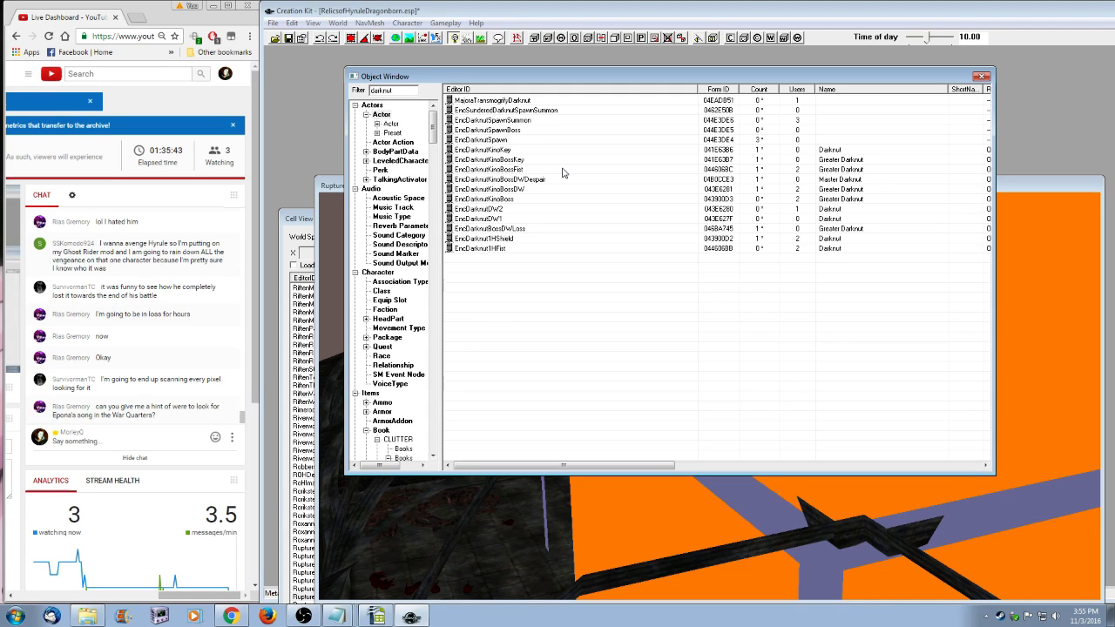
double_click(520, 180)
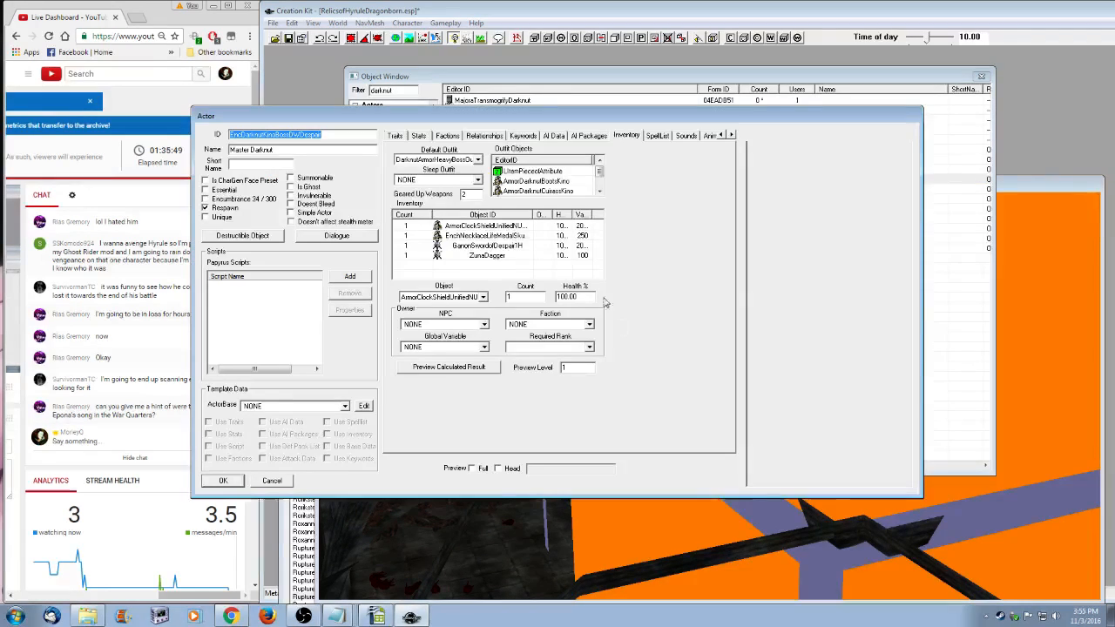
- Add a new inventory entry to the Master Darknut and set its object to ArmorClockShieldFierceDeityNightHeavy
drag(492, 109, 582, 104)
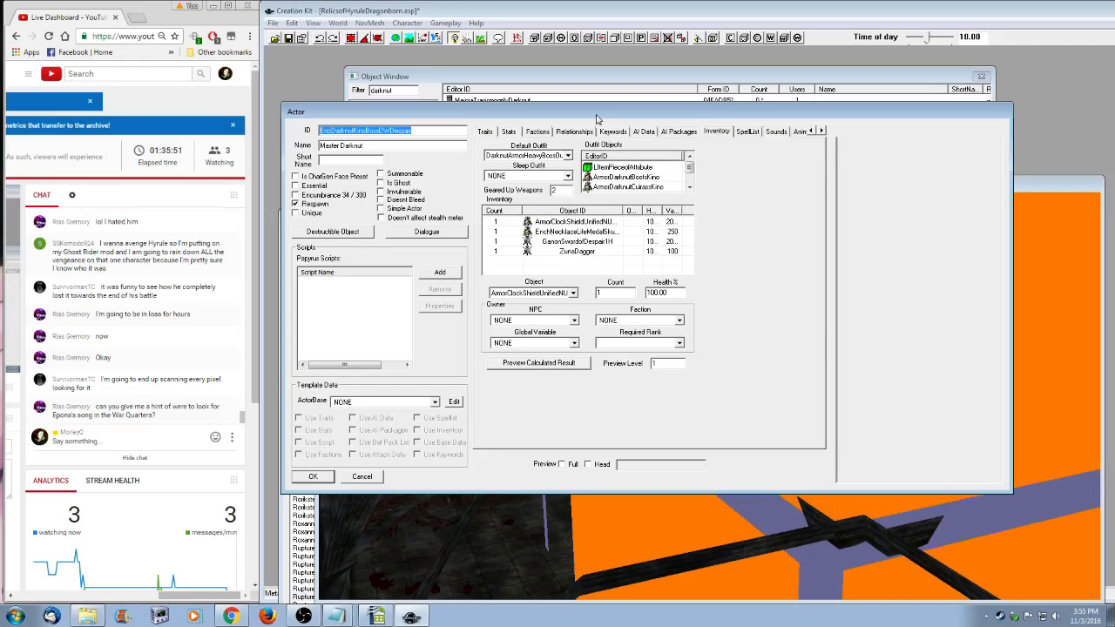
click(607, 223)
drag(623, 211, 654, 211)
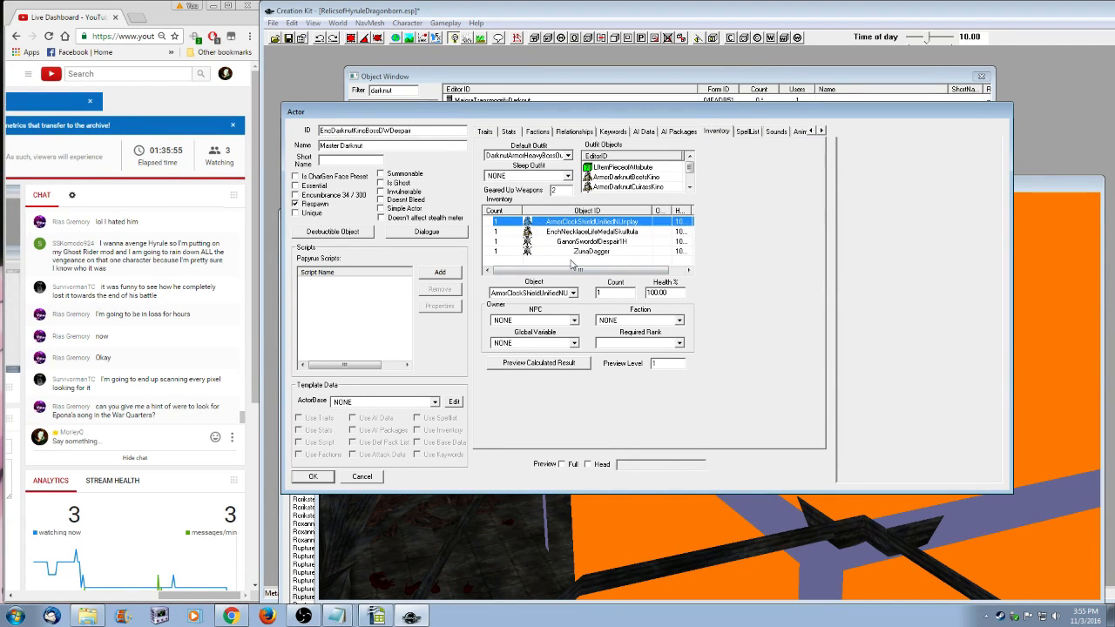
scroll(563, 259, down, 1)
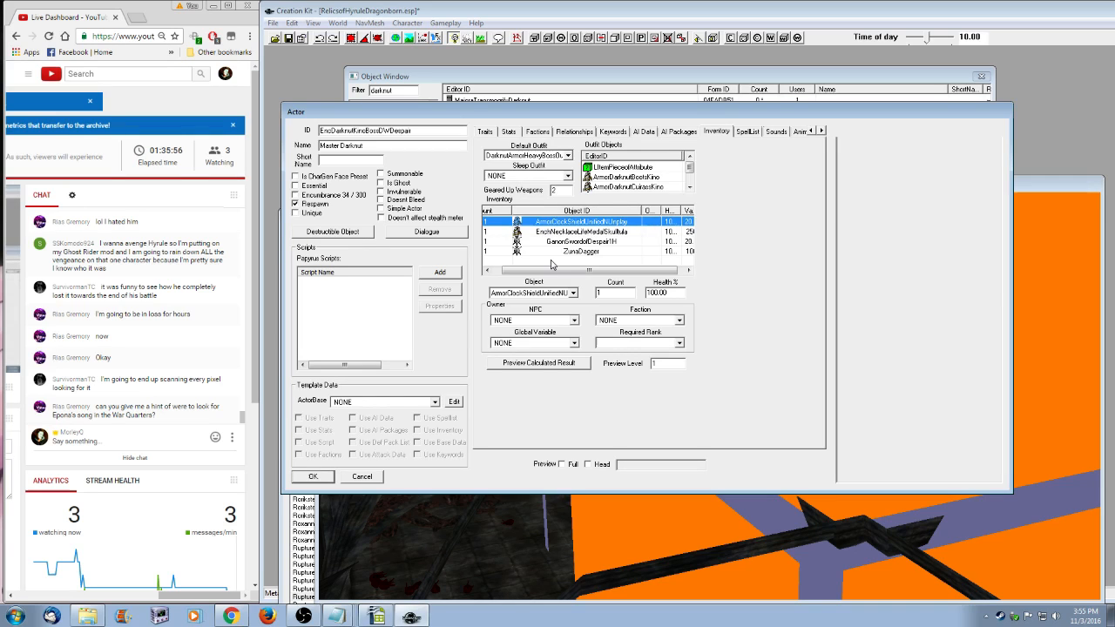
right_click(550, 264)
click(570, 272)
click(573, 293)
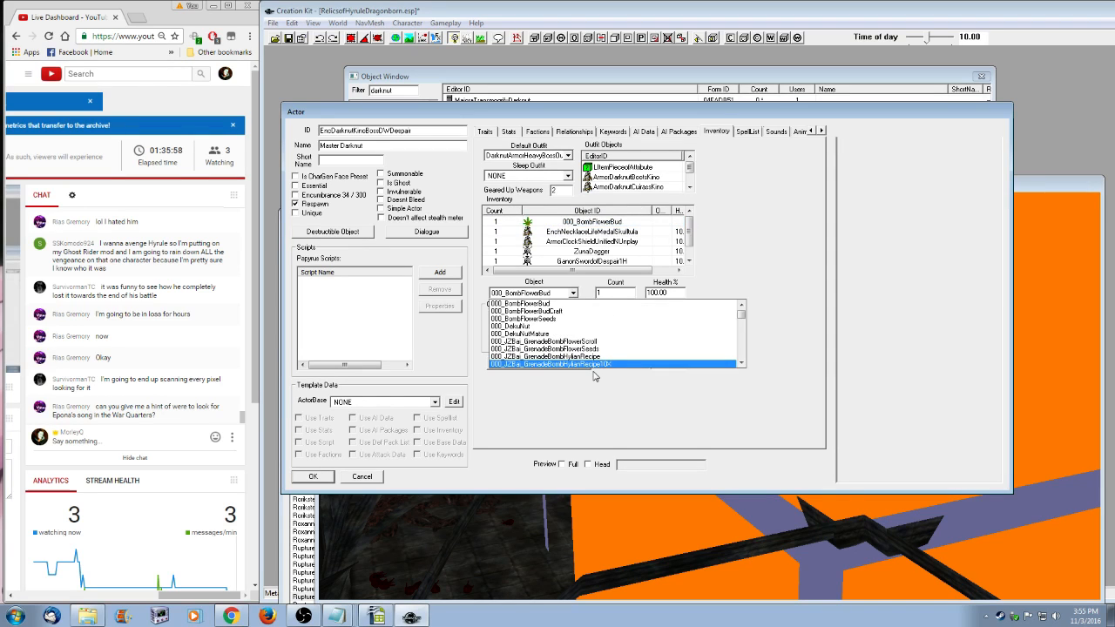
text(armorcl)
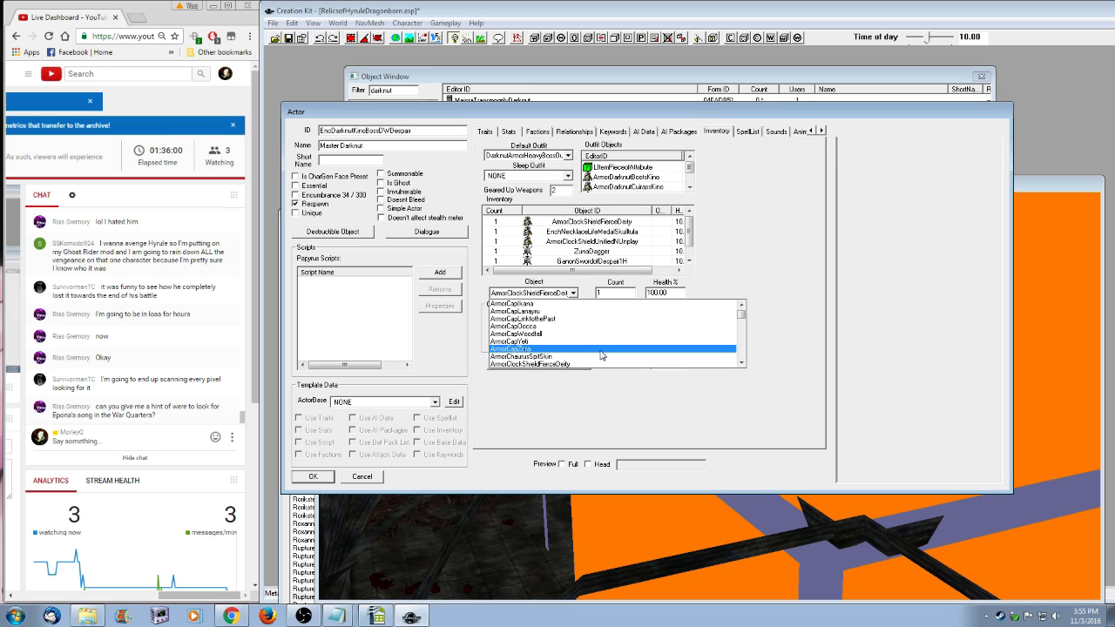
scroll(610, 352, down, 2)
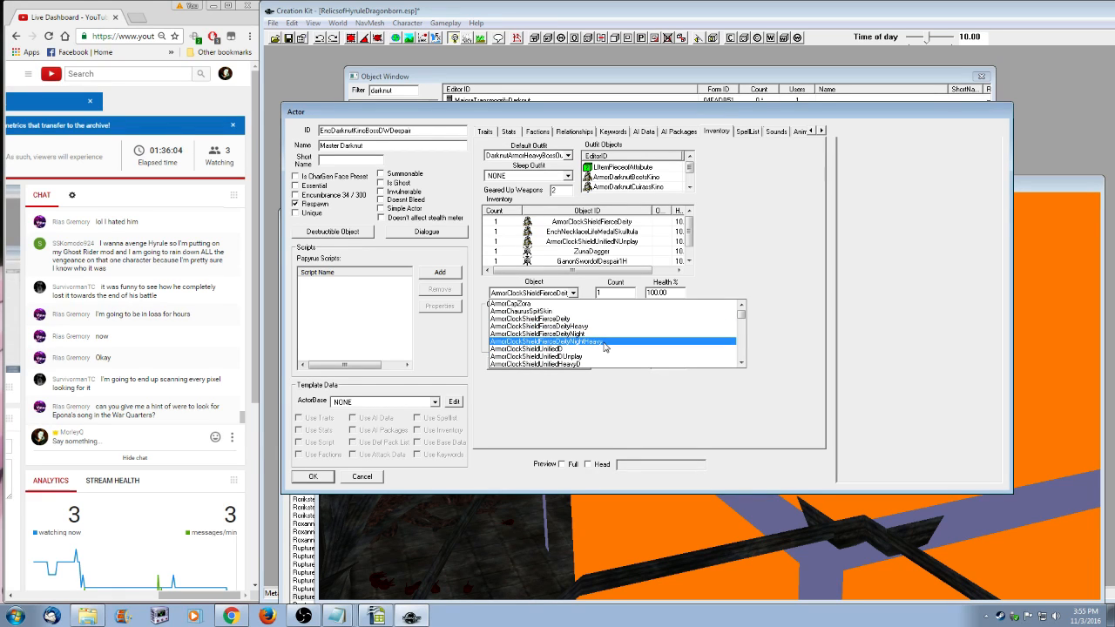
click(596, 342)
- Remove ArmorClockShieldUnifiedNUnplay from the Master Darknut's inventory and save the actor
click(671, 231)
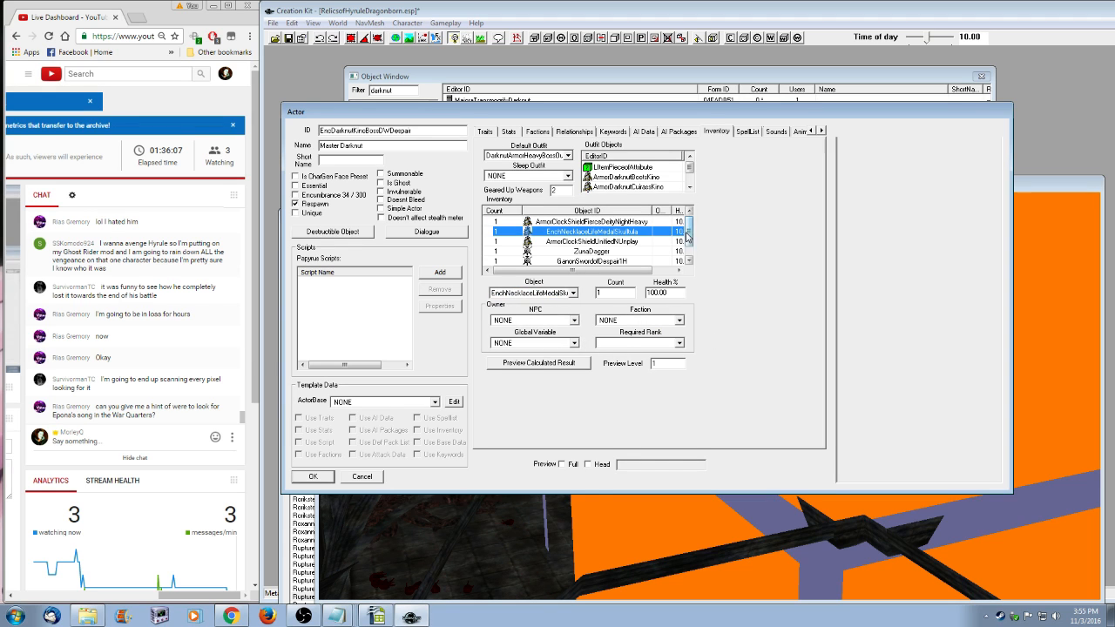
click(624, 242)
key(Delete)
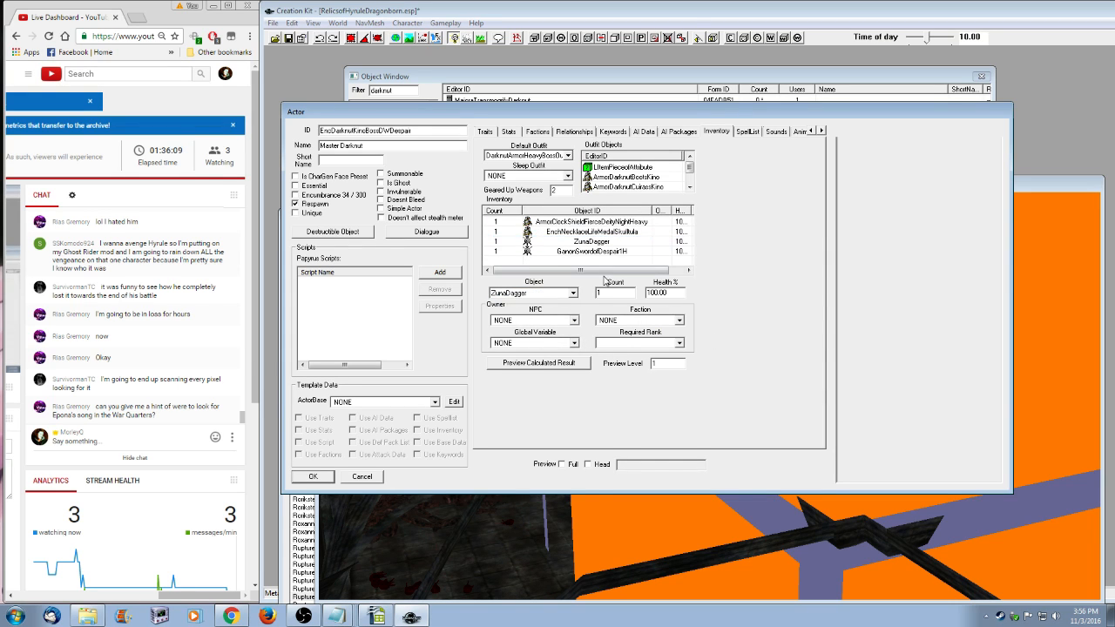
click(313, 477)
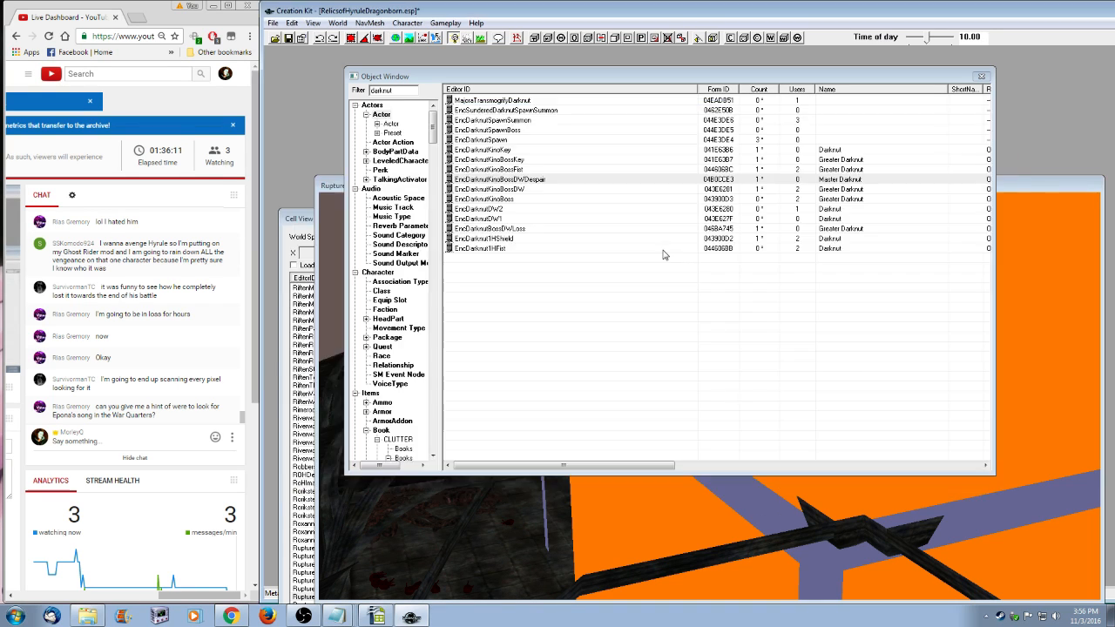
- Filter the ArmorAddon entries by "clock" and examine the additional races of ClockShieldNightAA, closing it without changes
drag(433, 118, 433, 155)
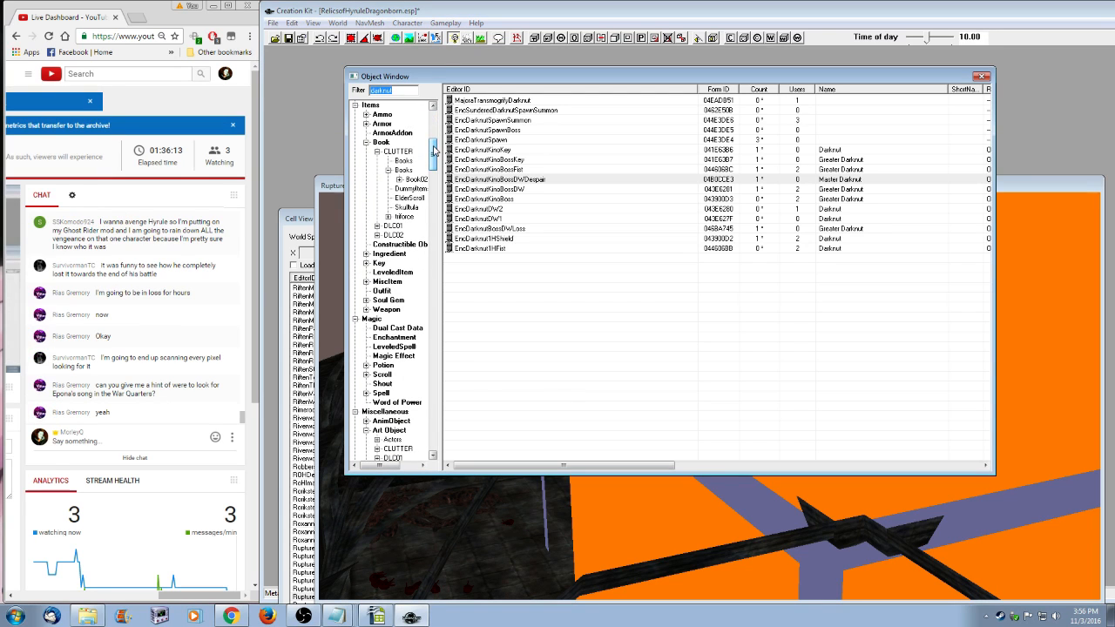
click(384, 124)
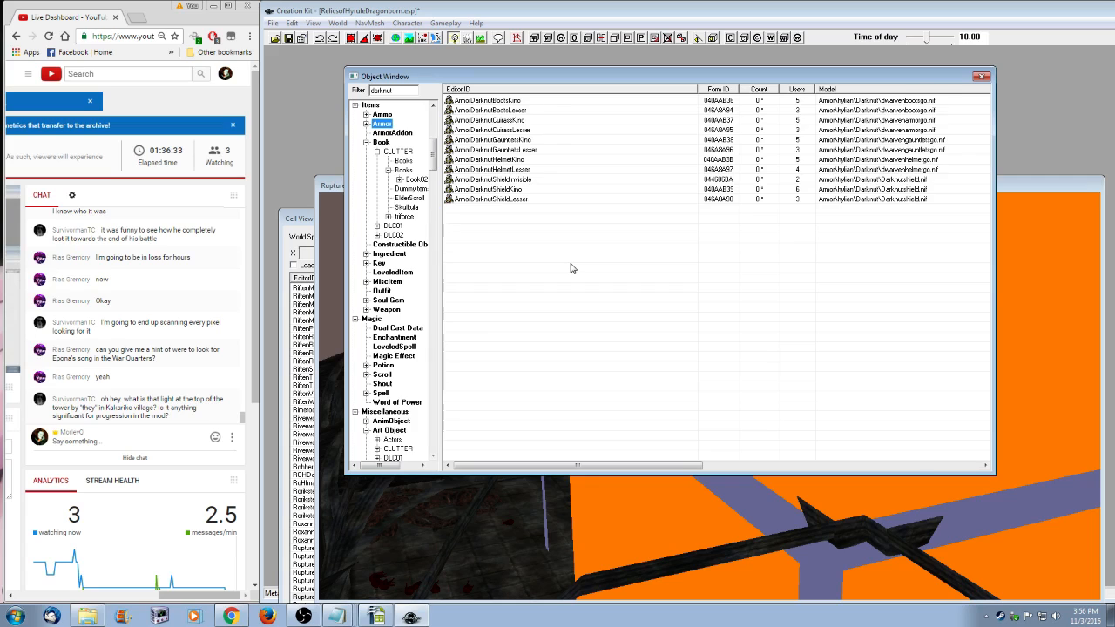
key(Down)
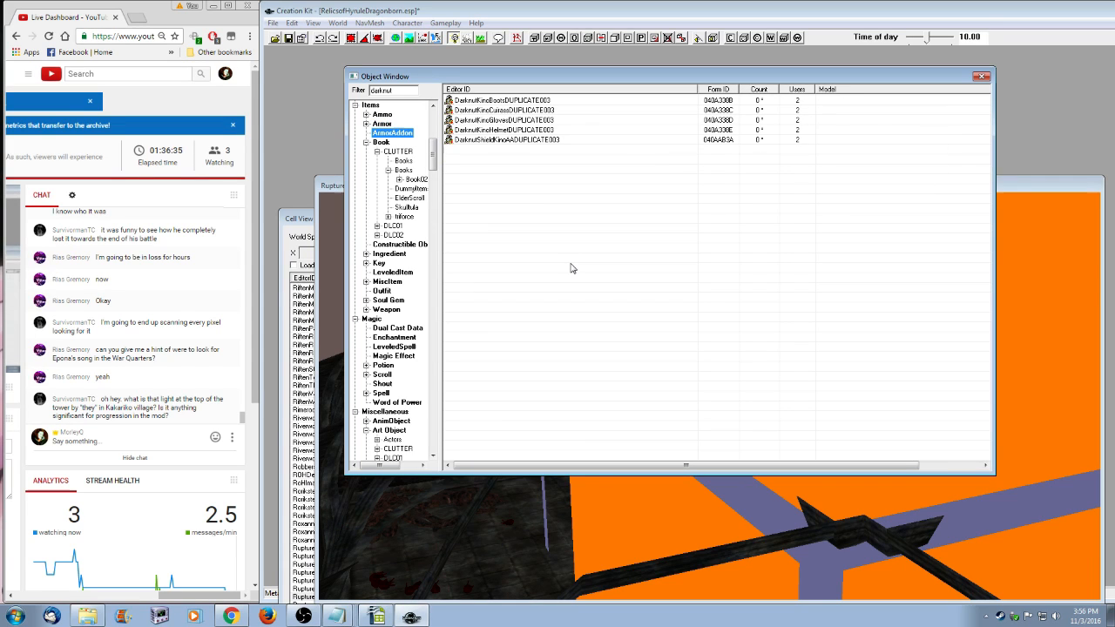
key(shift+Tab)
text(clock)
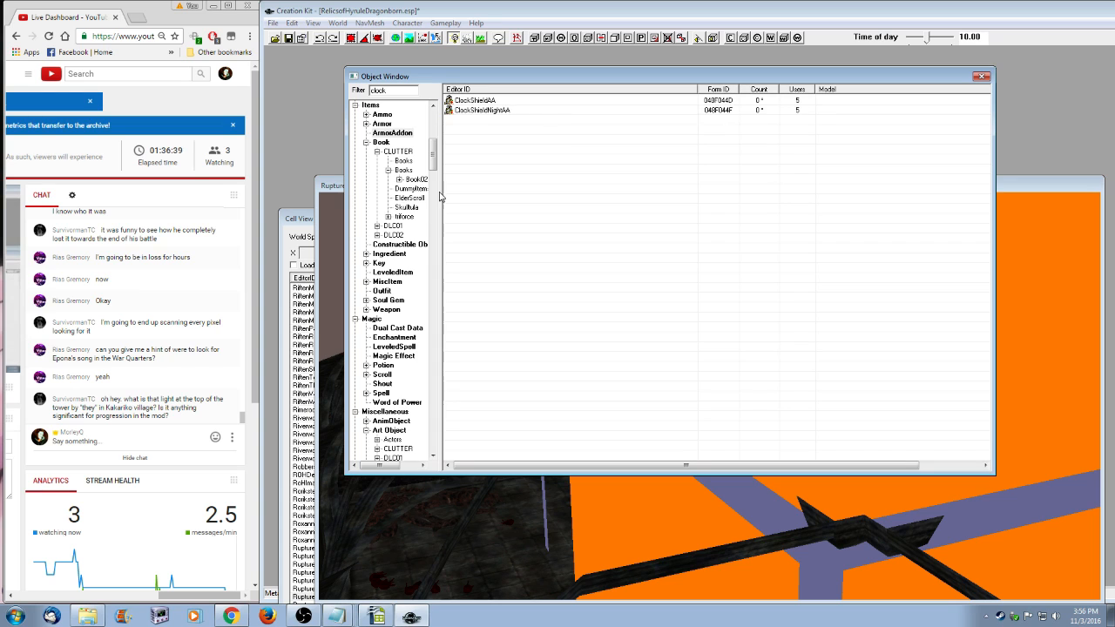
click(489, 111)
double_click(491, 110)
drag(710, 319, 710, 325)
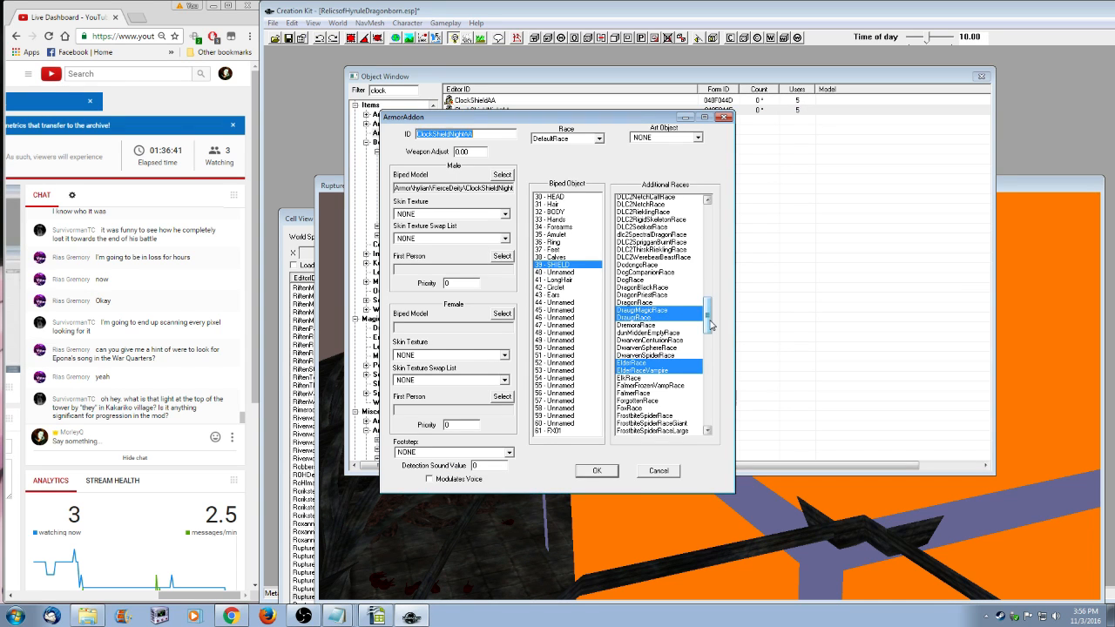
key(Escape)
- Return to the clock shield armors and check the use reports of ArmorClockShieldFierceDeityNightHeavy and ArmorClockShieldFierceDeityHeavy
click(381, 123)
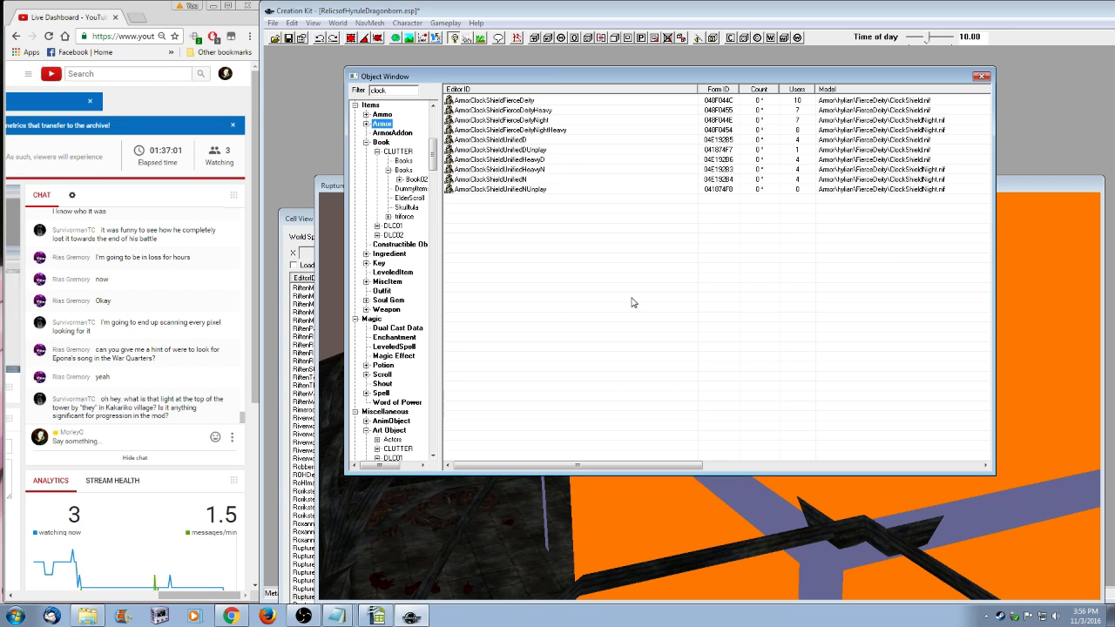
right_click(550, 130)
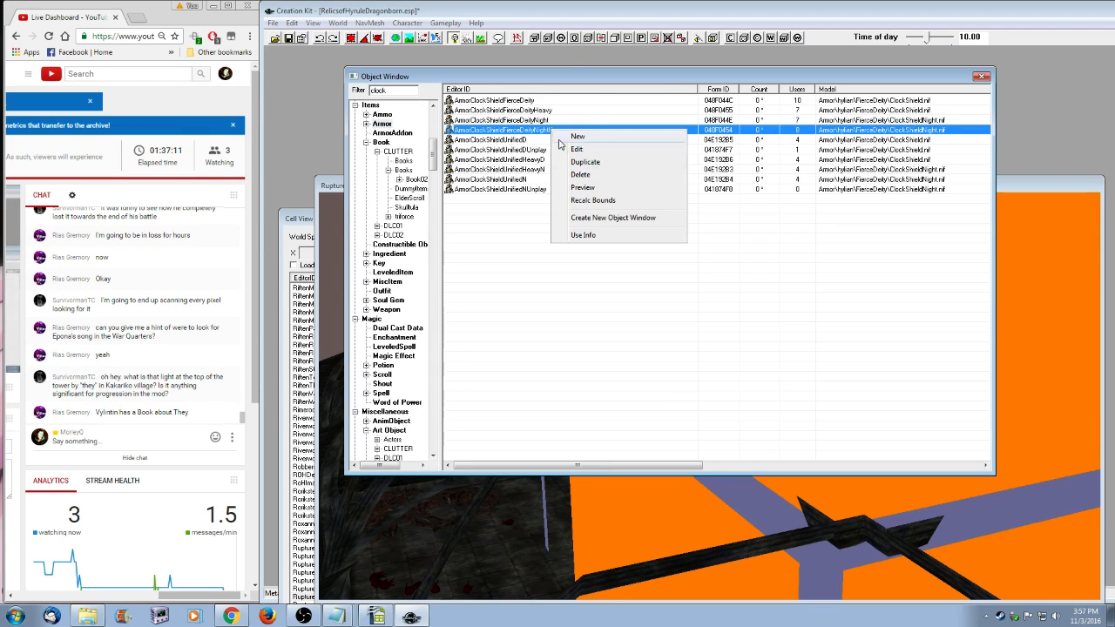
click(596, 235)
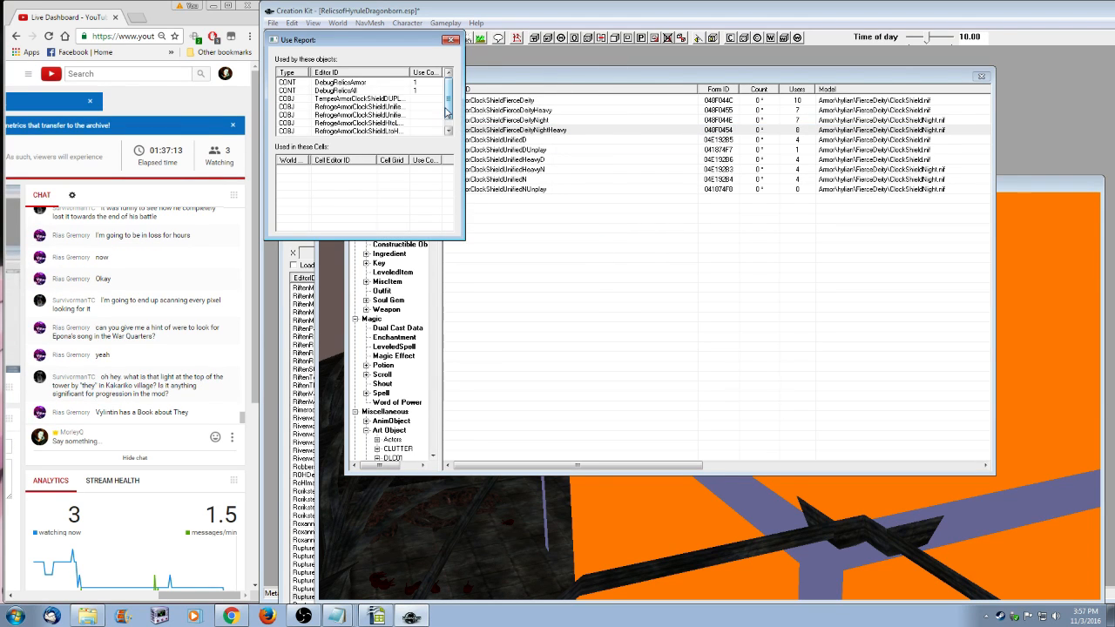
click(450, 39)
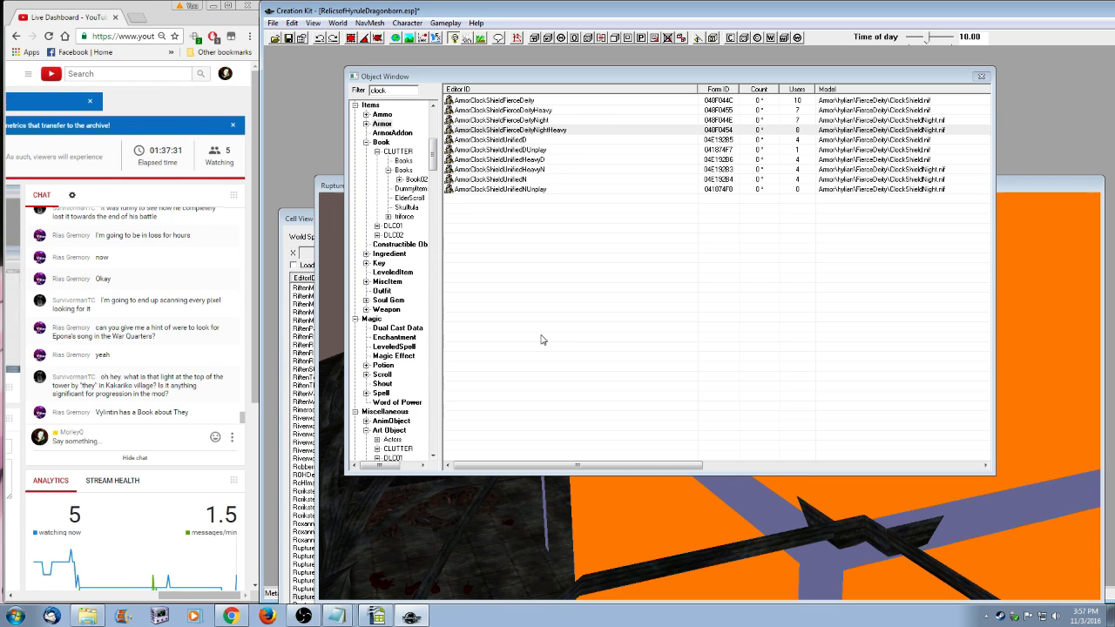
right_click(539, 111)
click(606, 222)
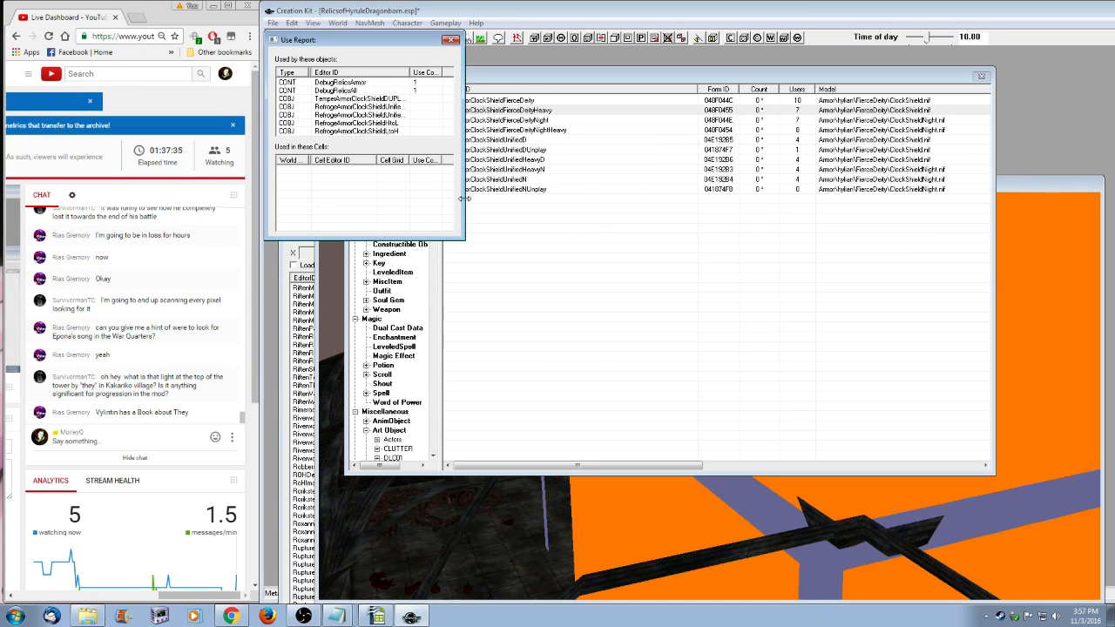
click(450, 40)
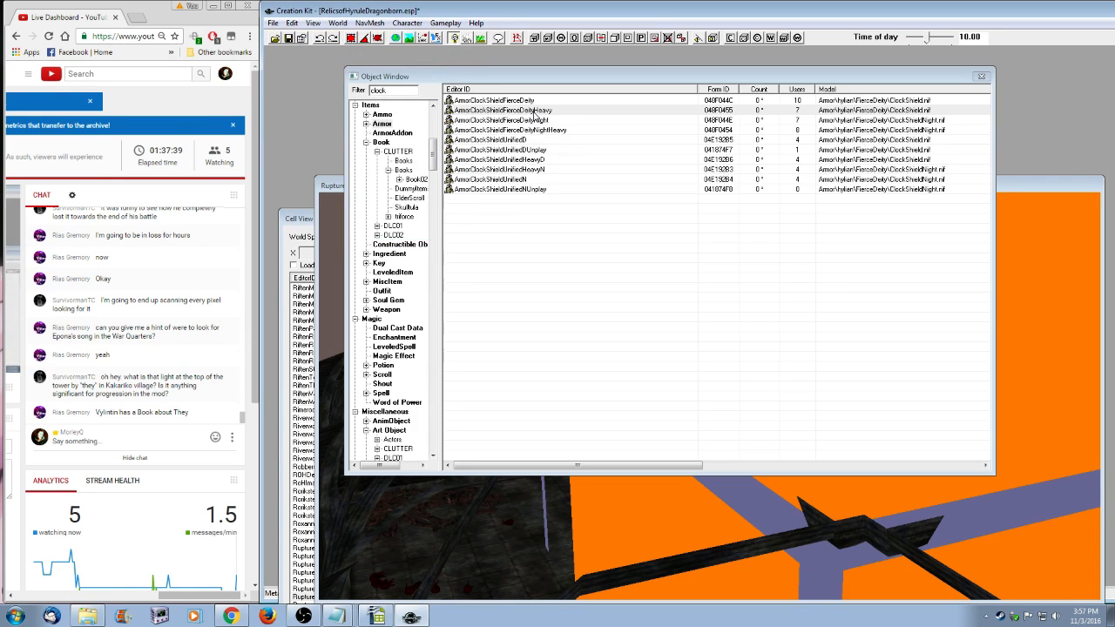
- Examine the armor record of ArmorClockShieldFierceDeityNightHeavy and close it without changes
right_click(550, 133)
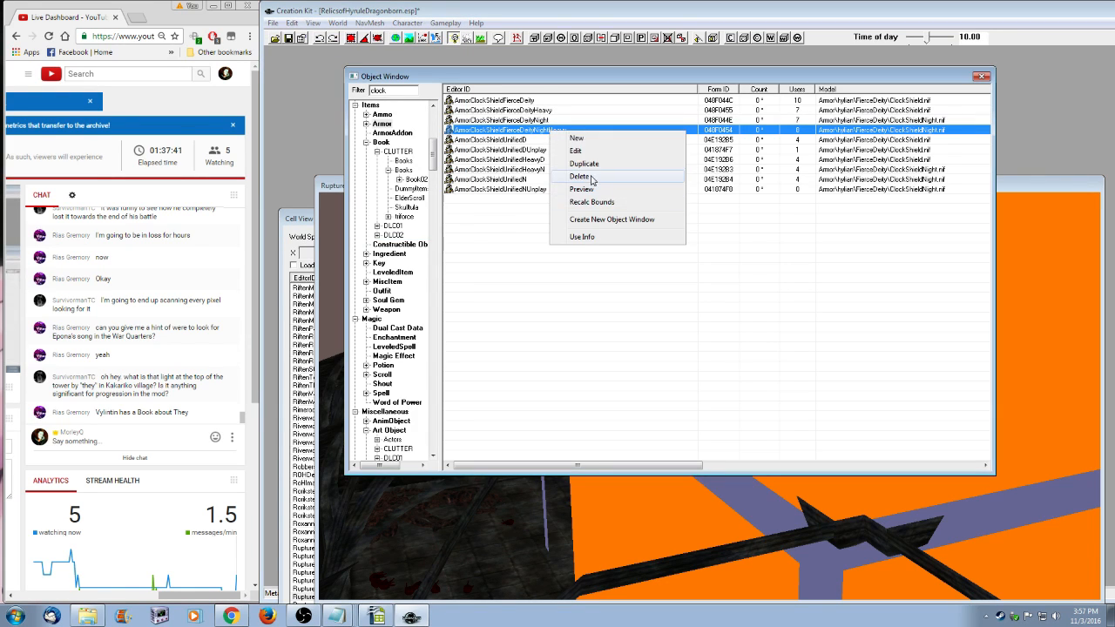
click(621, 242)
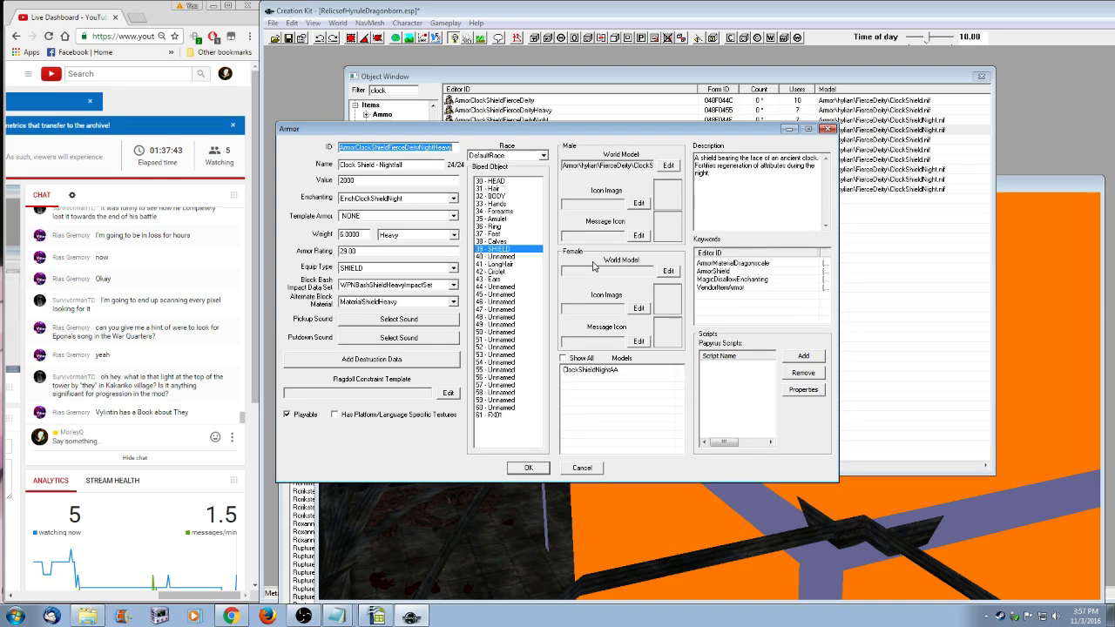
click(581, 468)
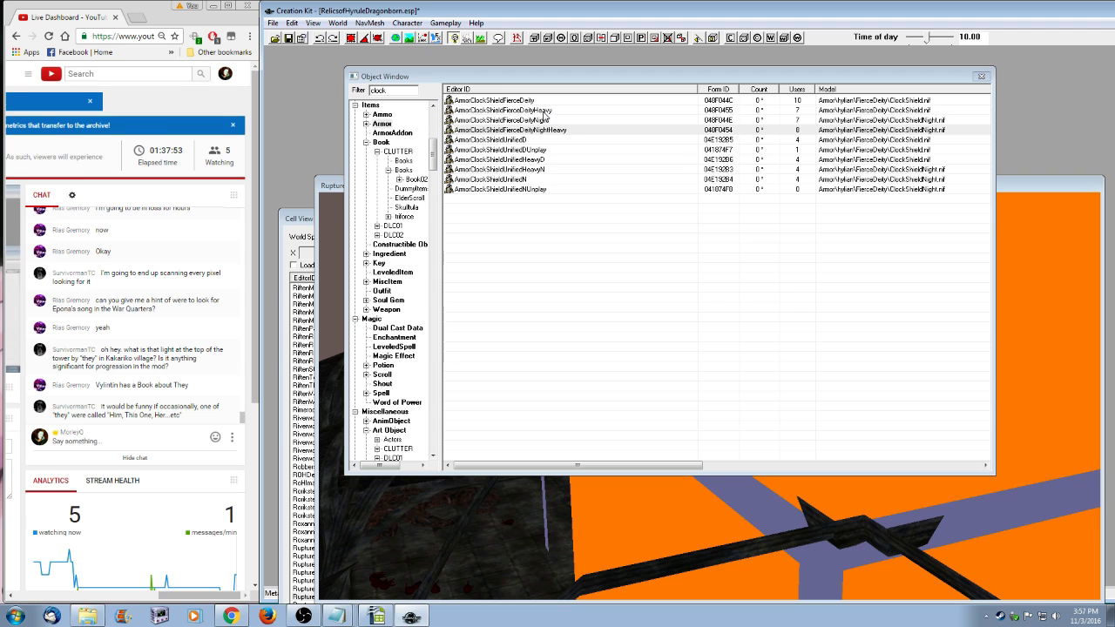
- Check the use reports of ArmorClockShieldFierceDeityHeavy, ArmorClockShieldFierceDeity and ArmorClockShieldUnifiedDUnplay
right_click(545, 111)
click(589, 219)
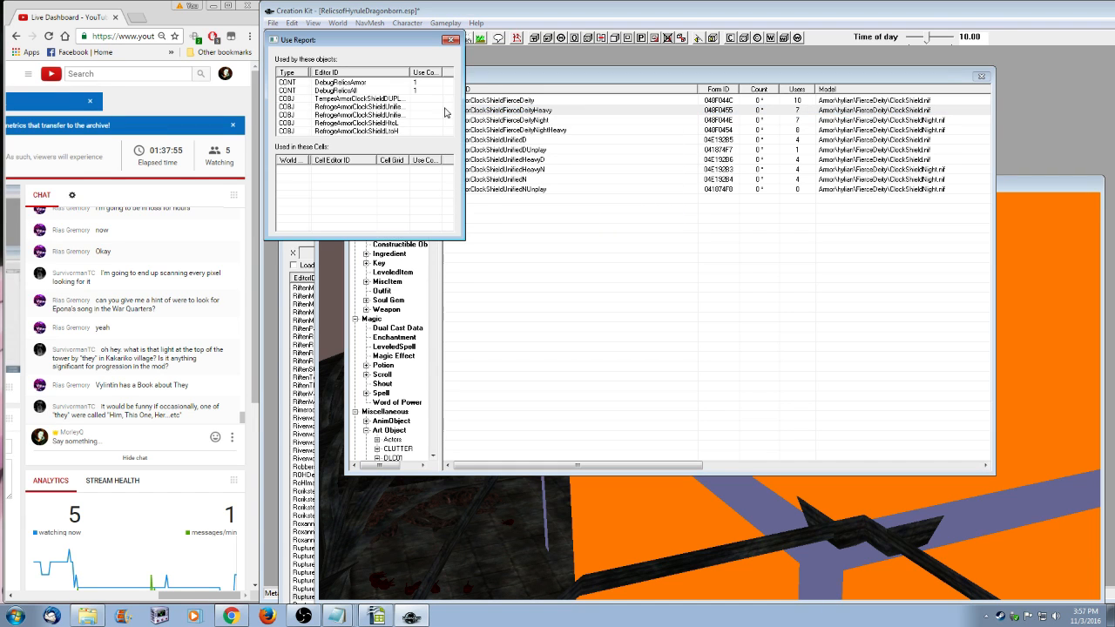
click(450, 41)
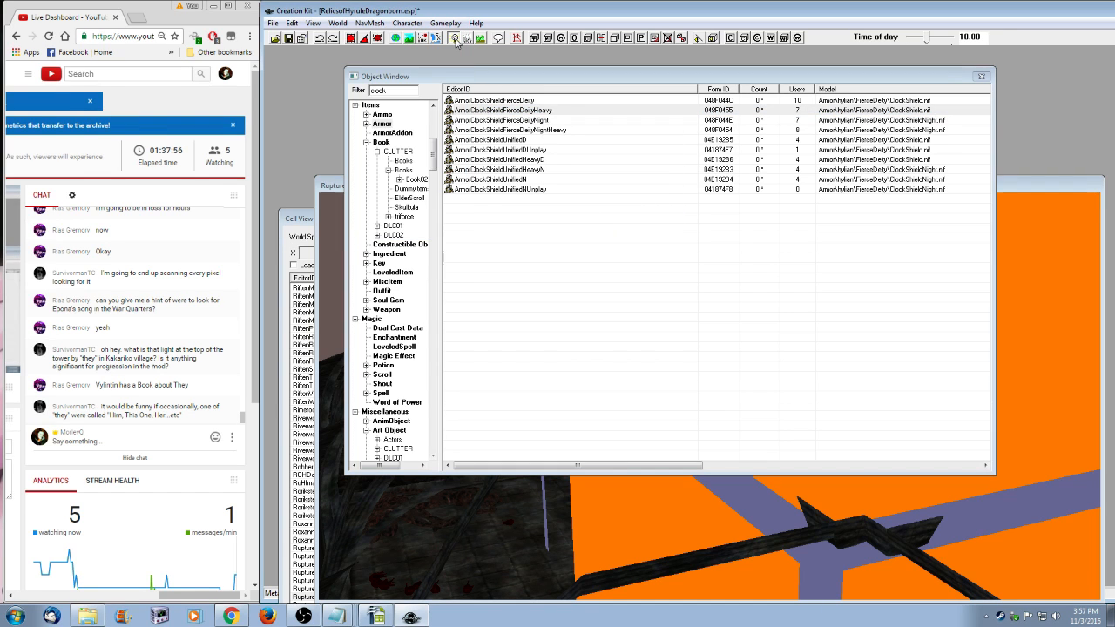
right_click(514, 100)
click(556, 209)
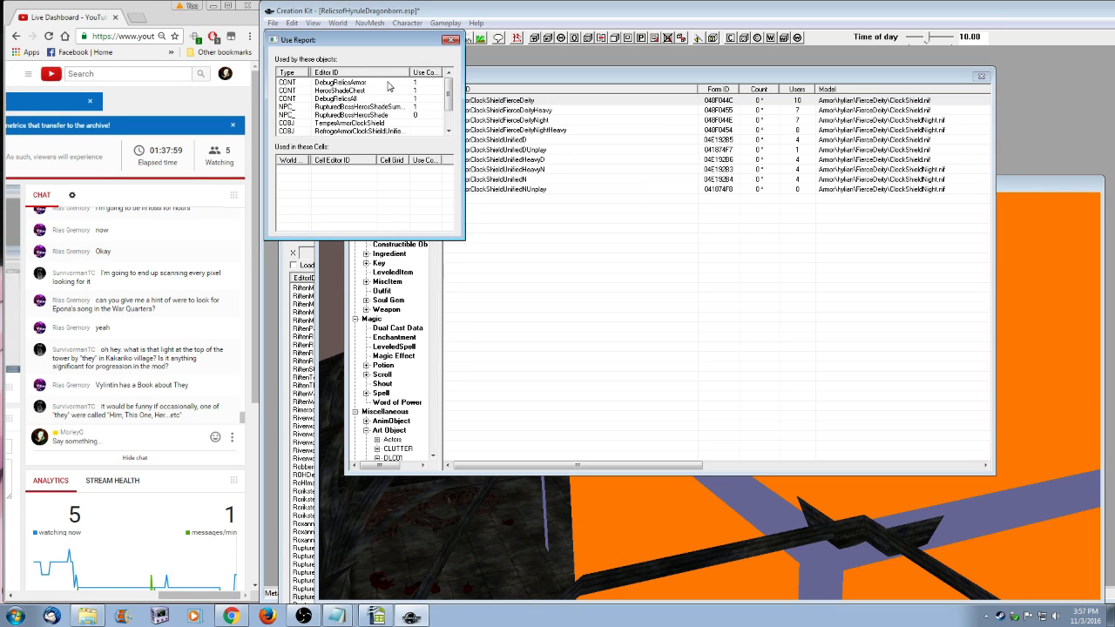
drag(410, 71, 440, 74)
click(450, 40)
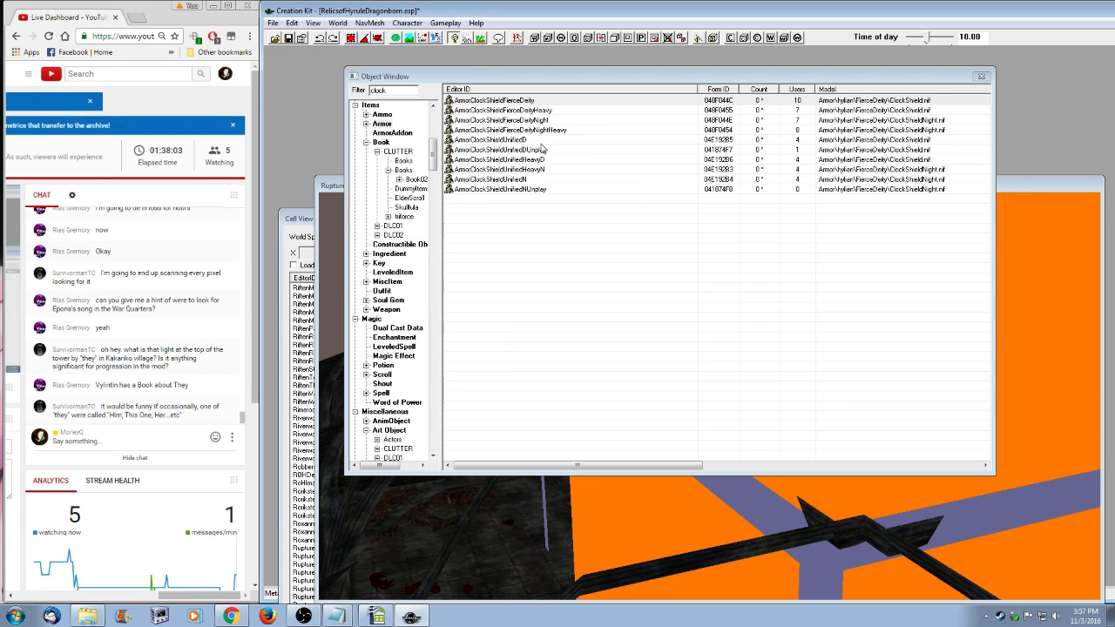
right_click(542, 148)
click(582, 259)
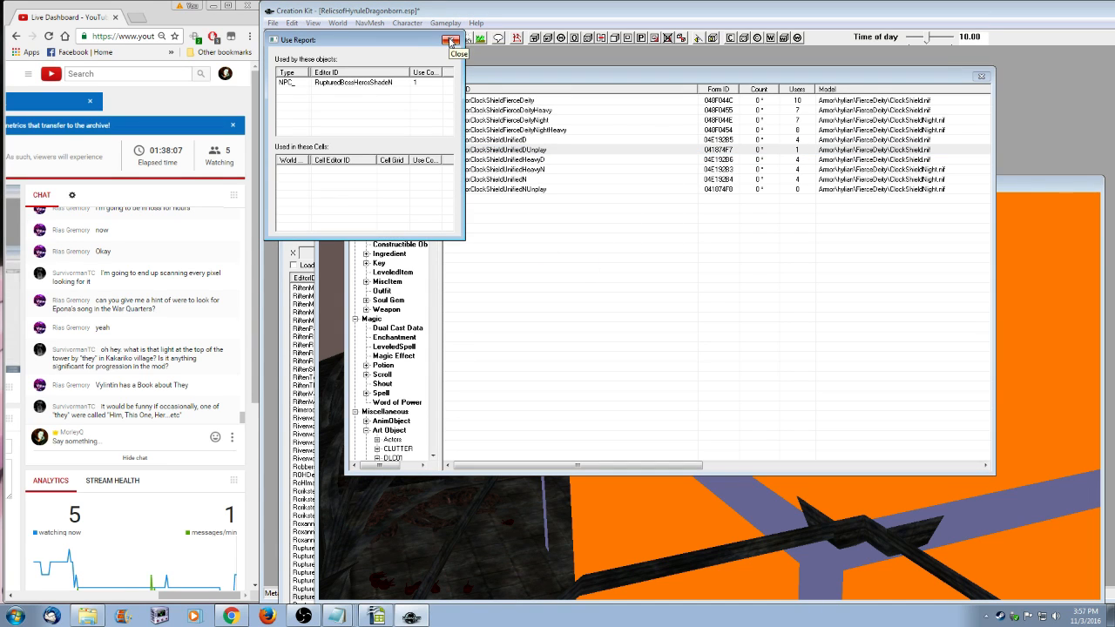
click(451, 42)
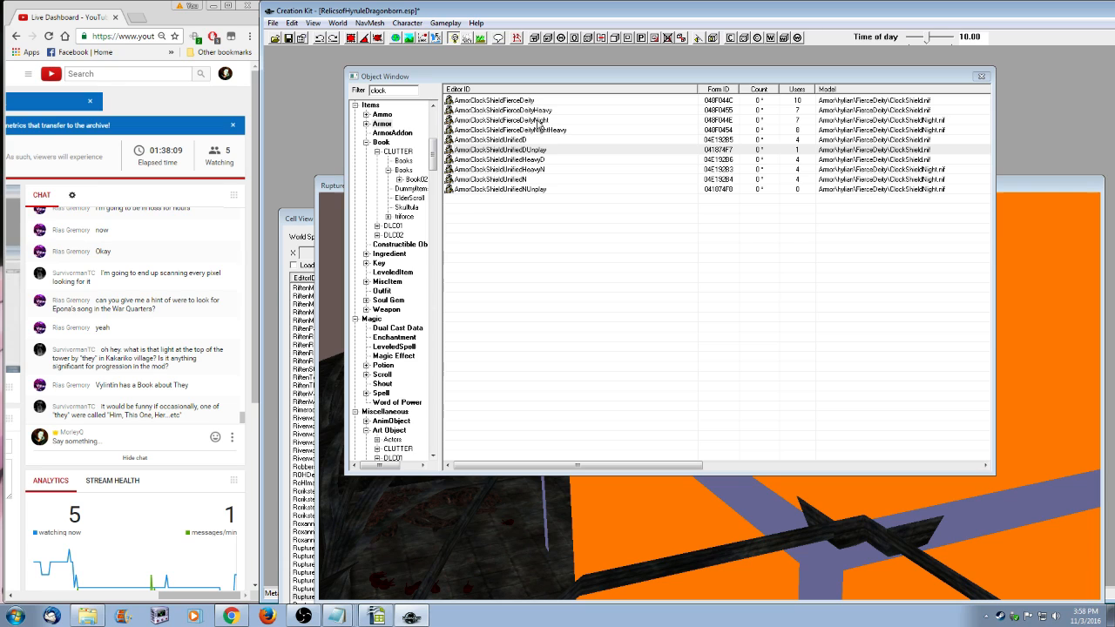
click(570, 237)
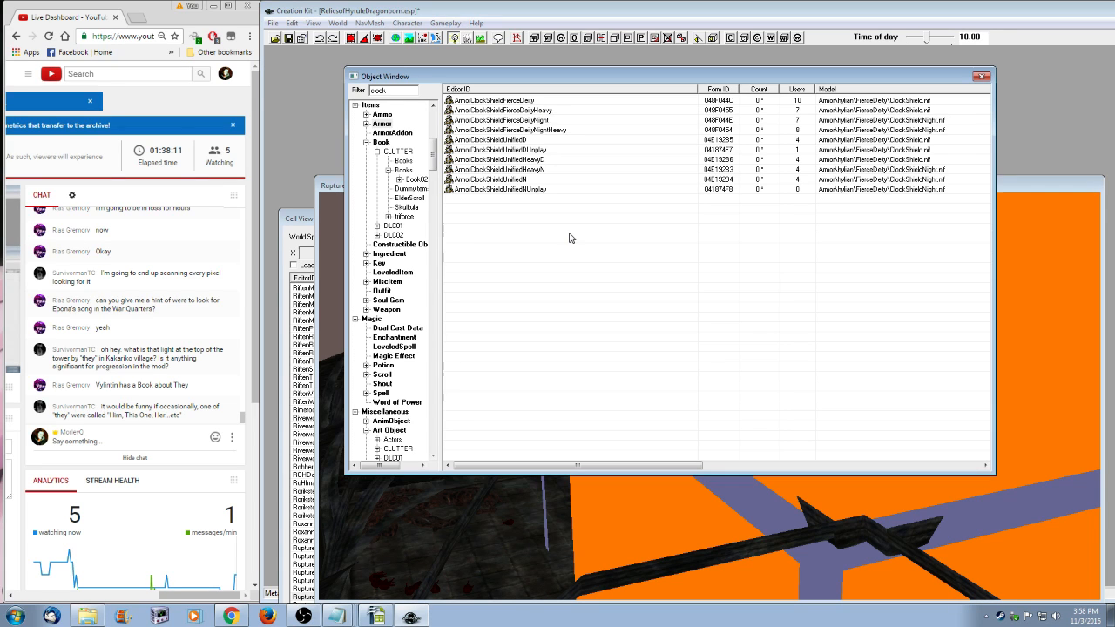
click(533, 150)
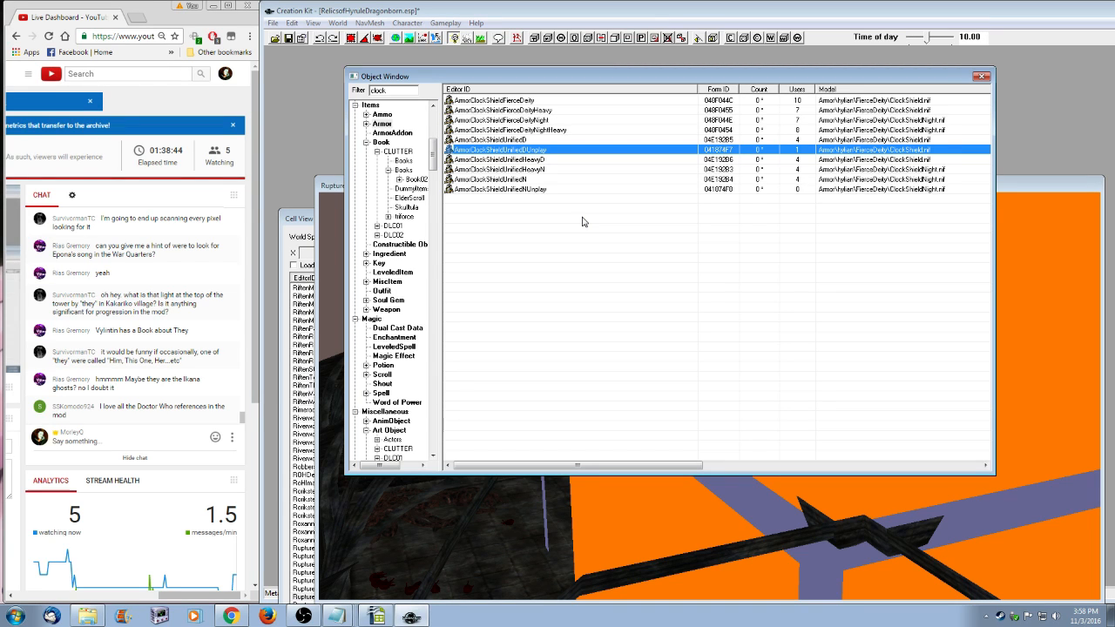
drag(580, 77, 641, 97)
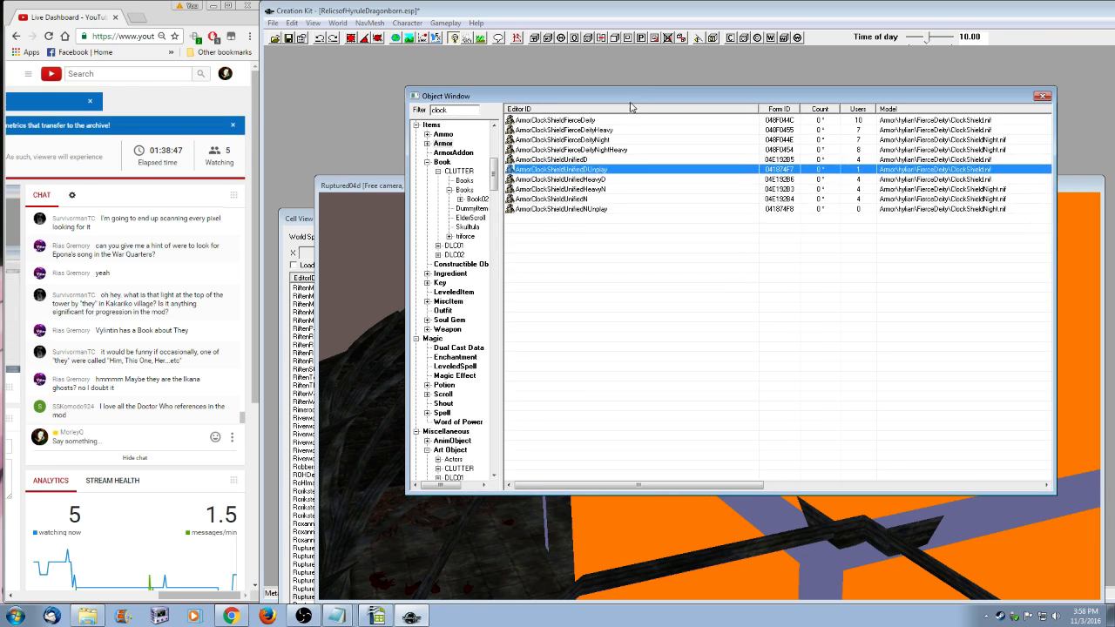
right_click(593, 209)
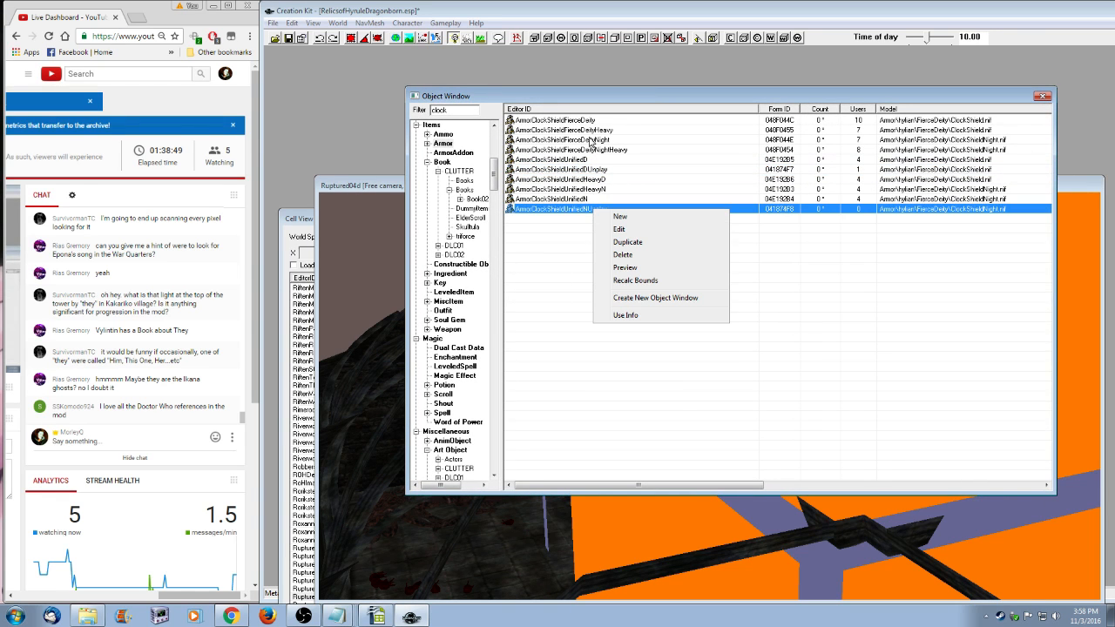
click(584, 169)
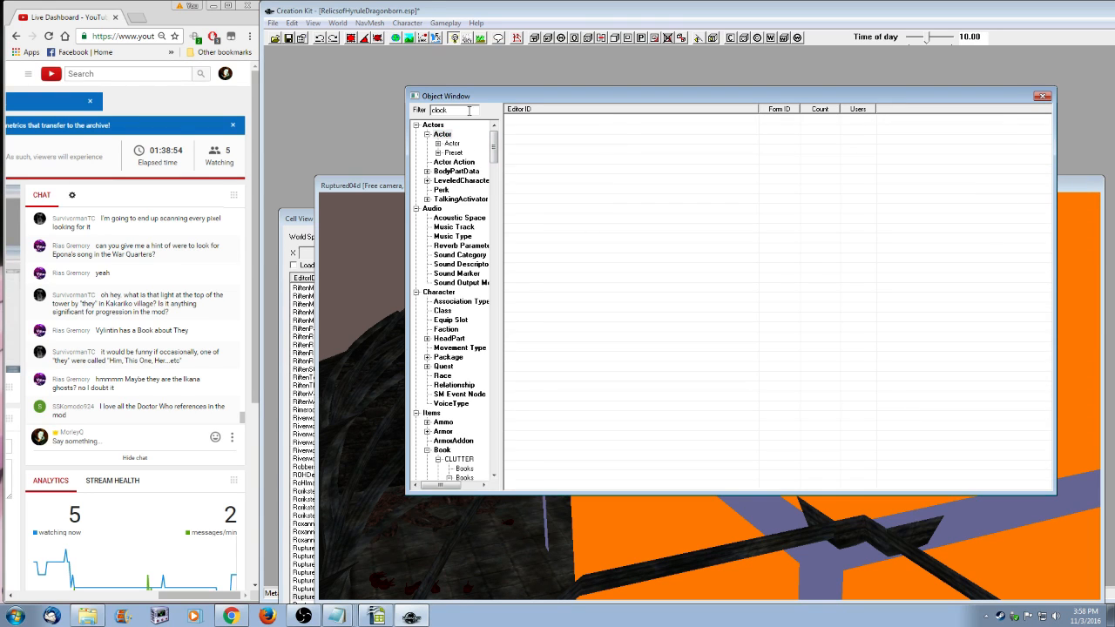
double_click(468, 111)
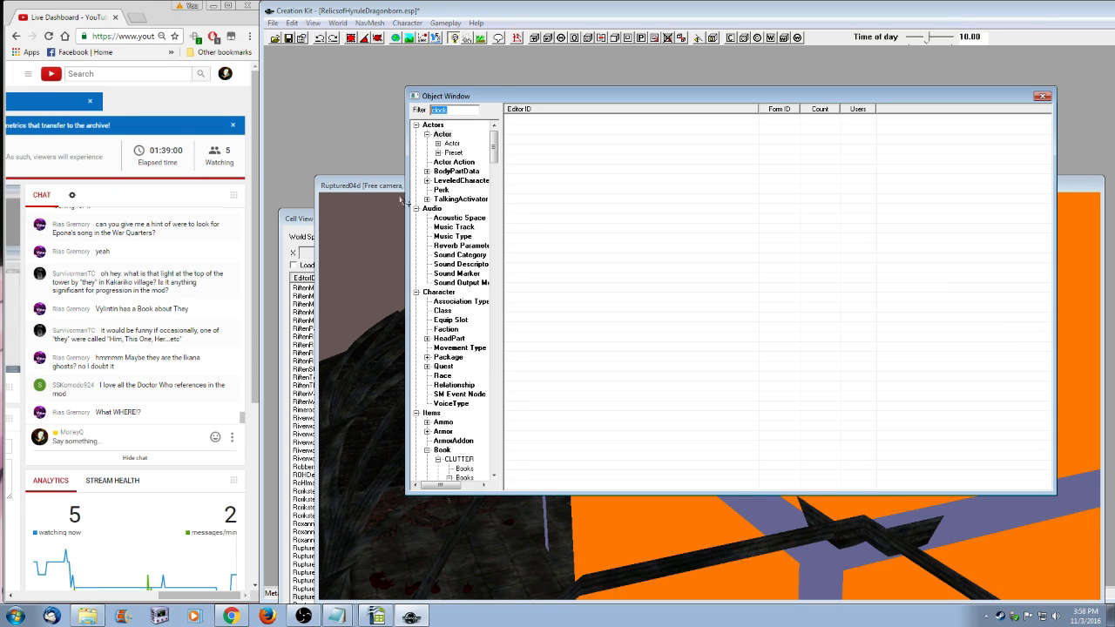
- Switch to the Kakariko Graveyard spreadsheet in OpenOffice Calc and examine row 13 of the plot grid, leaving it unchanged
click(376, 616)
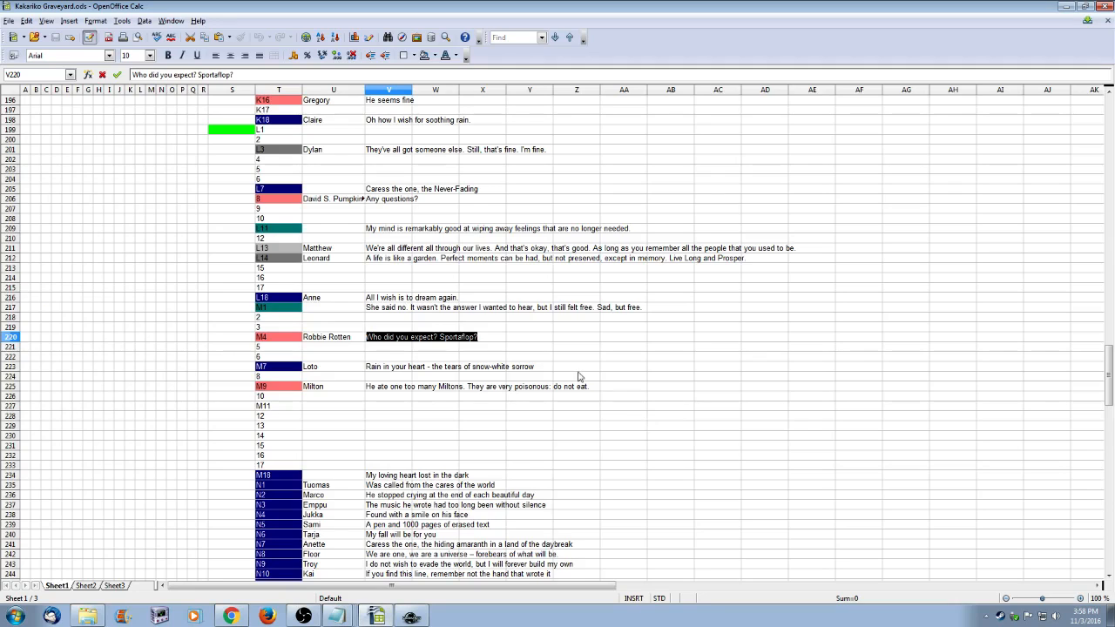
scroll(424, 380, up, 20)
scroll(425, 380, up, 20)
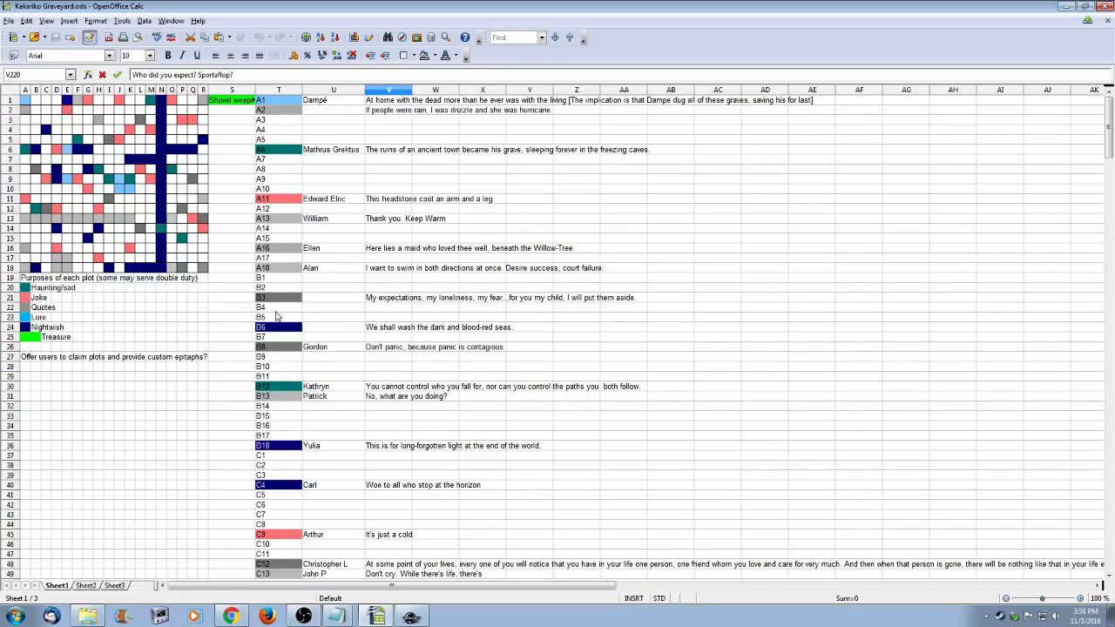
drag(25, 218, 130, 219)
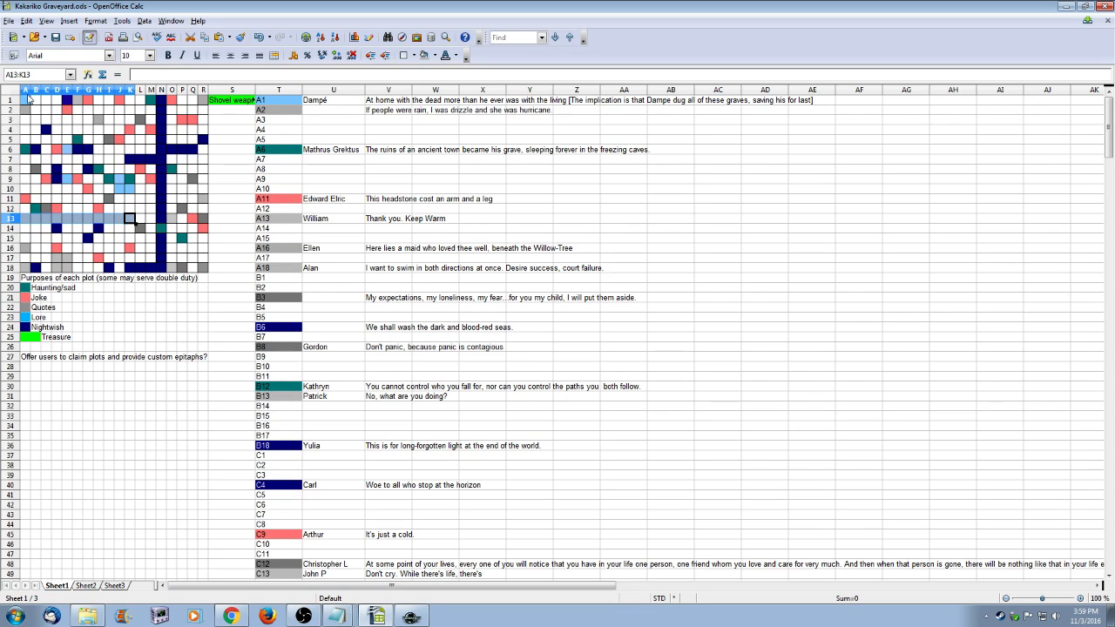
click(25, 219)
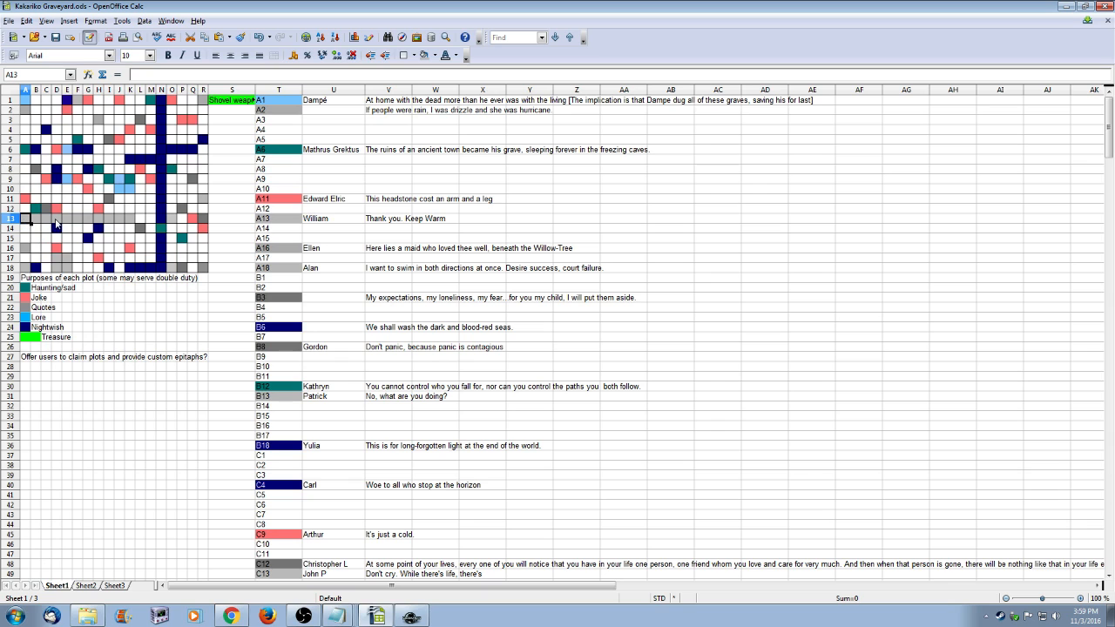
click(1065, 6)
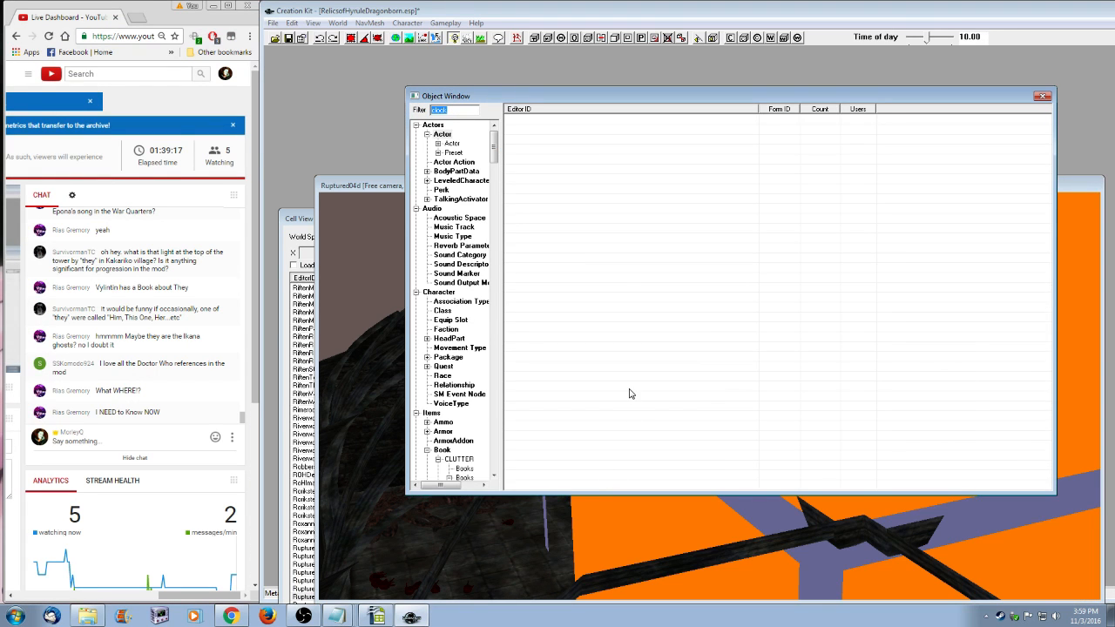
drag(541, 100, 555, 105)
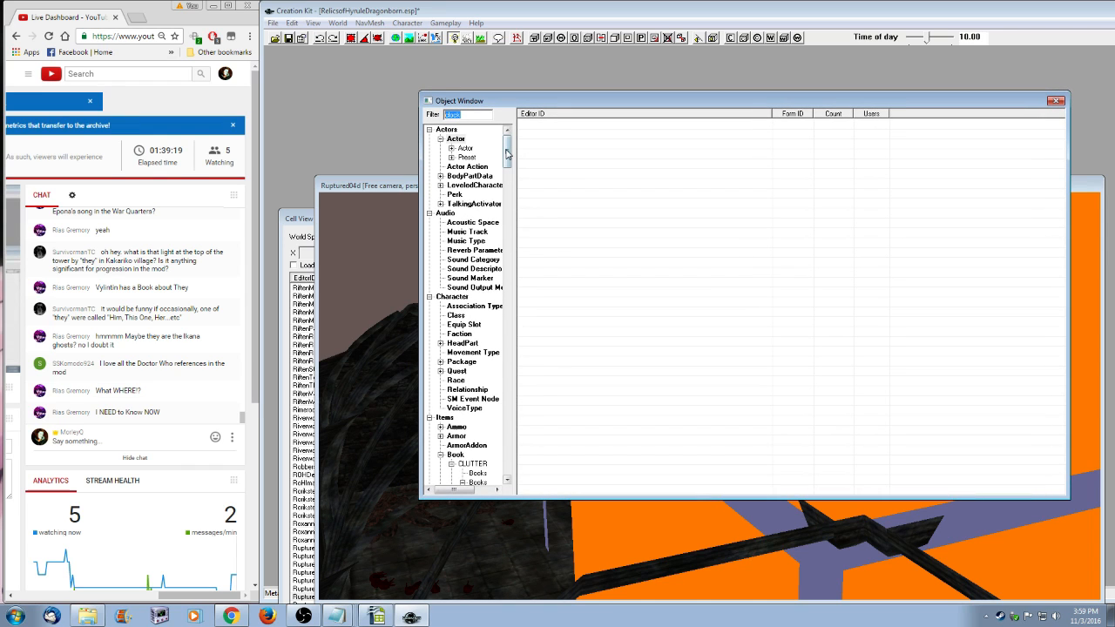
click(507, 150)
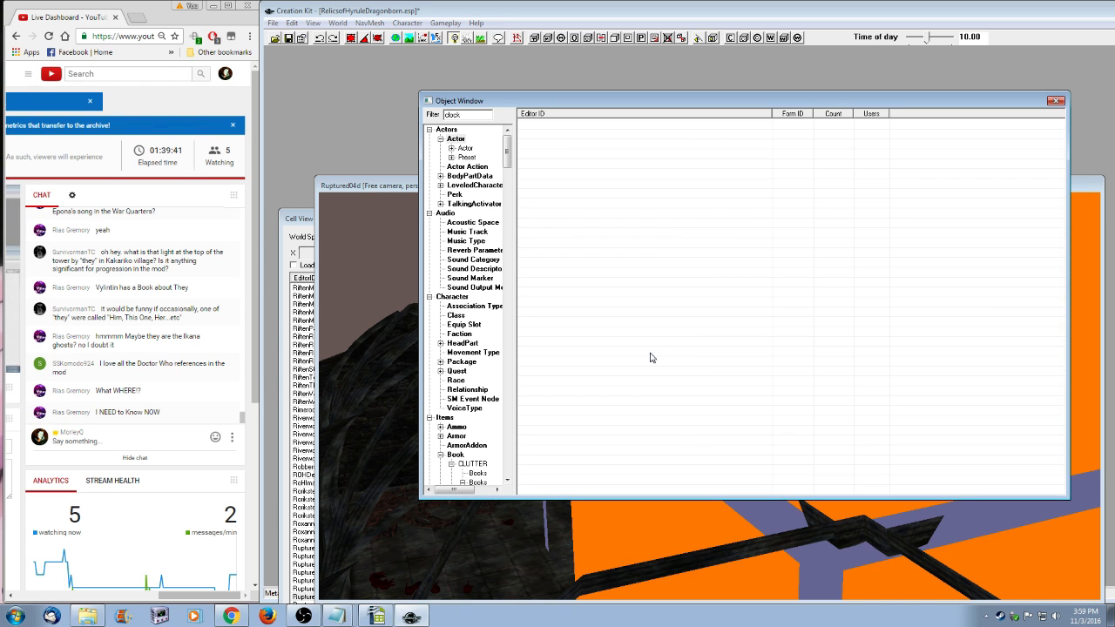
click(377, 616)
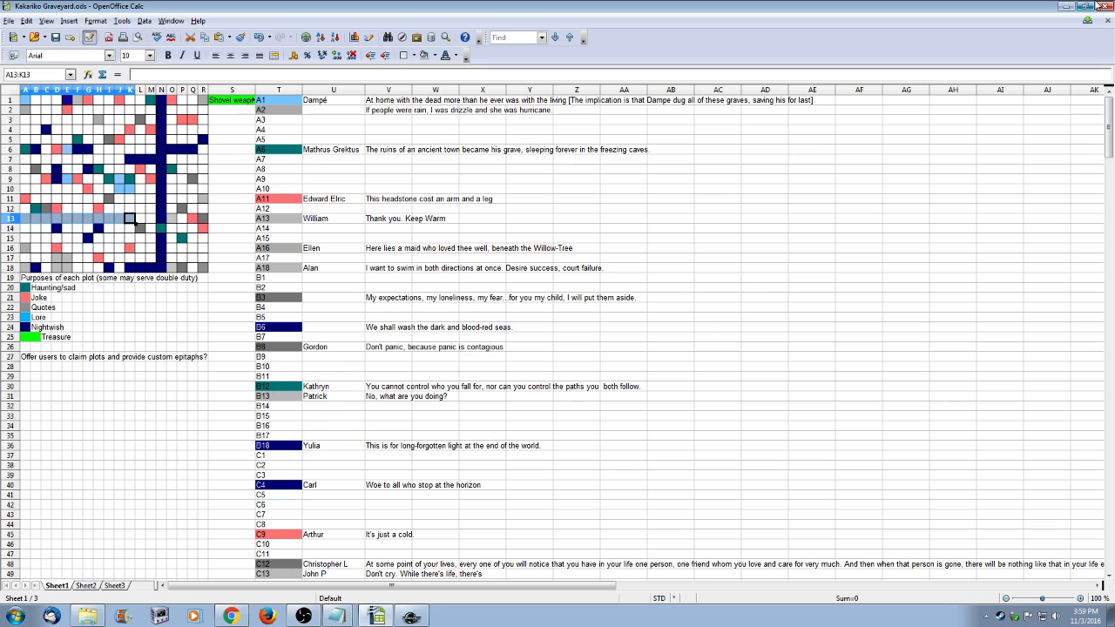
click(1068, 7)
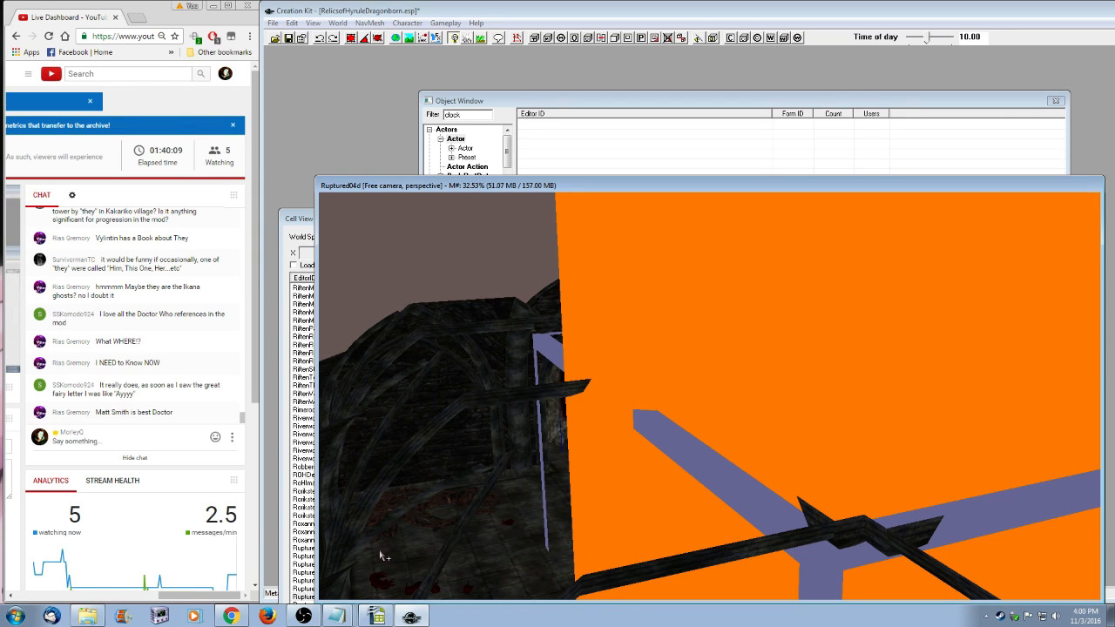
drag(485, 186, 496, 176)
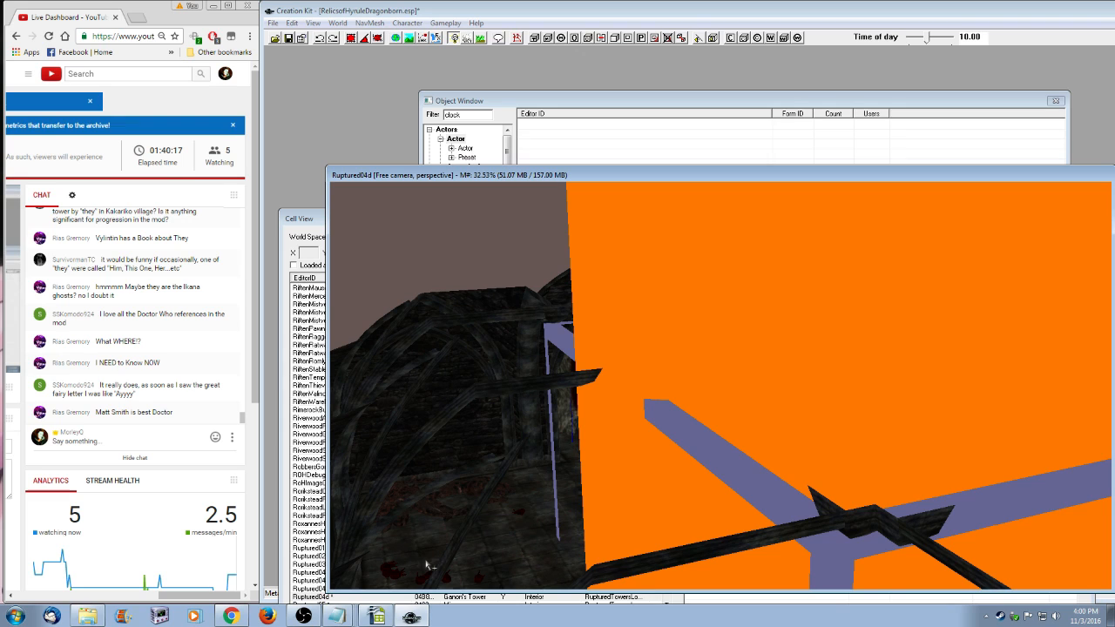
- In the Notepad change notes, mark the "Clock Shield held by Master Darknut is unobtainable?" line with a leading question mark
click(337, 616)
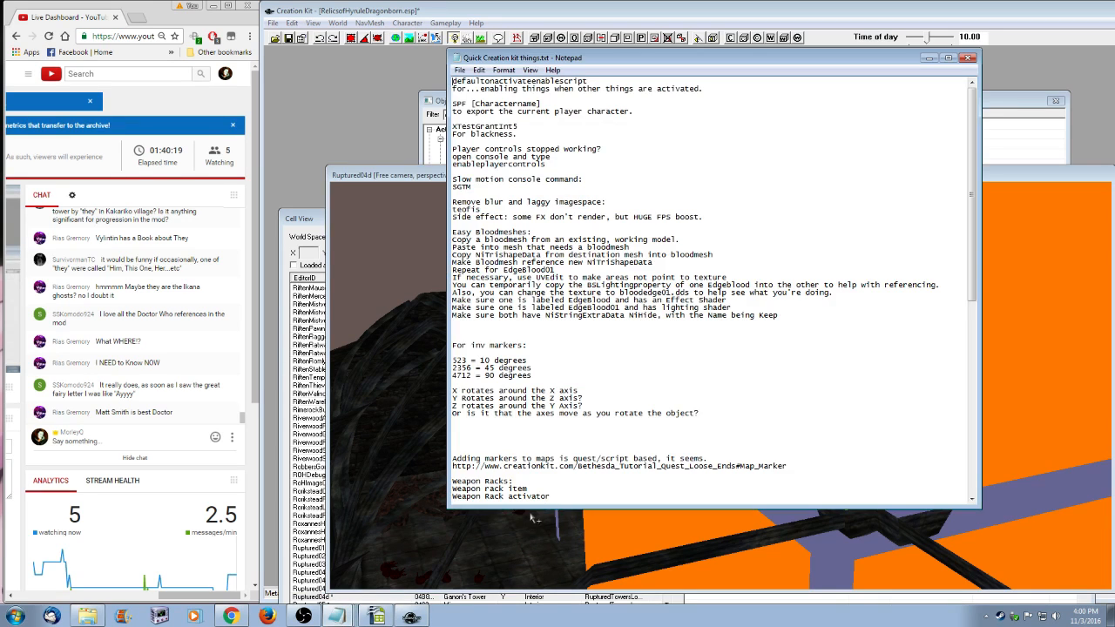
click(927, 59)
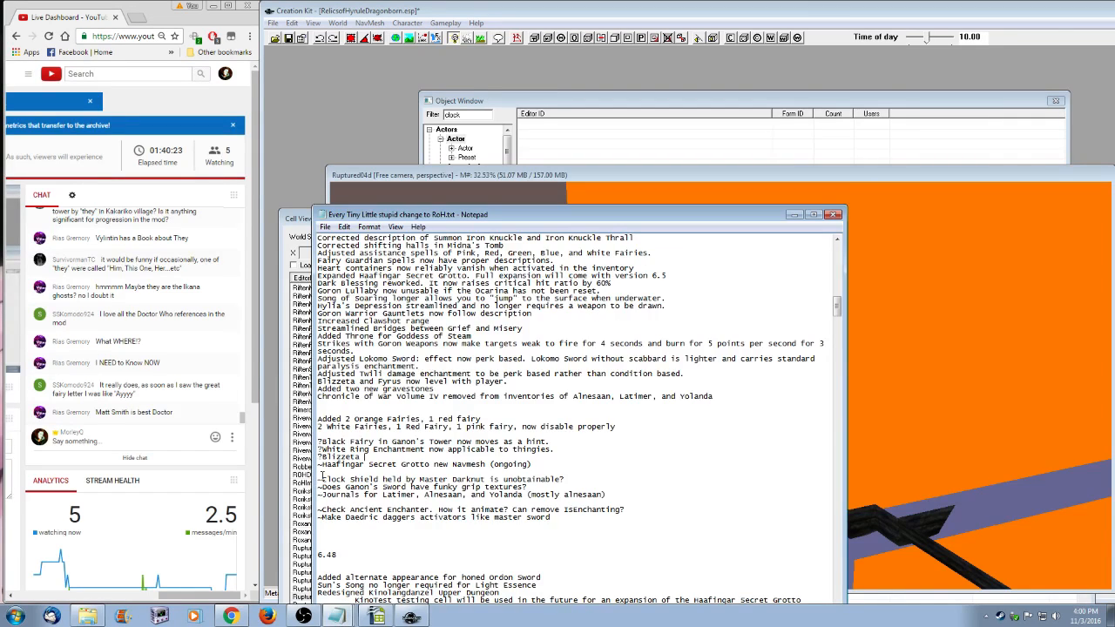
key(Delete)
text(?)
- Return to the Creation Kit, filter the weapons by "ganon" and preview GanonsSword, inspecting its grip textures up close
click(585, 103)
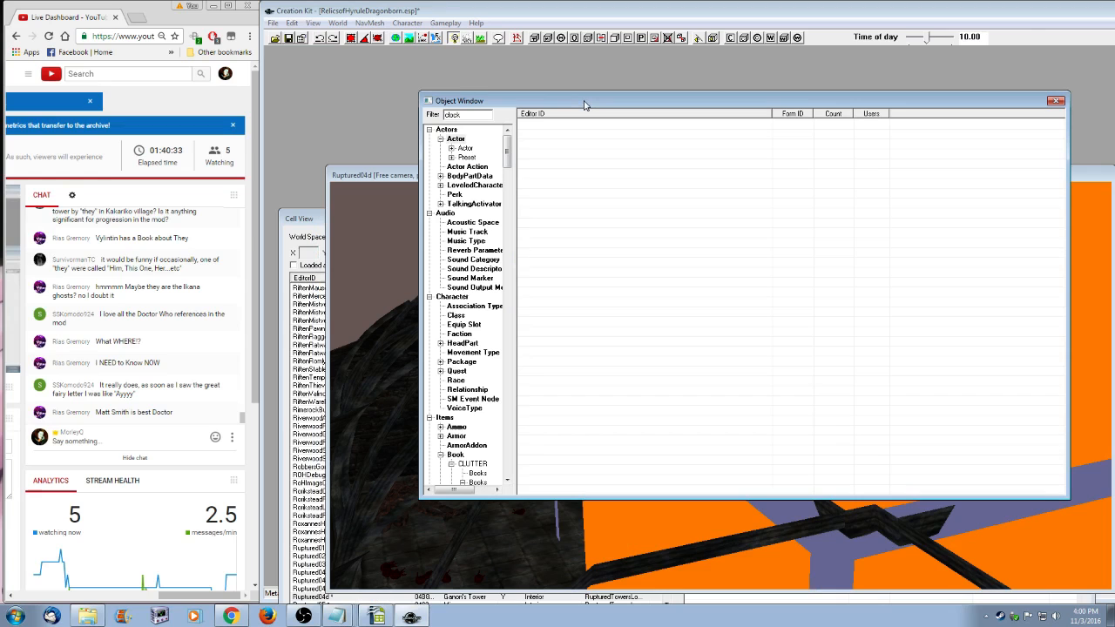
scroll(484, 270, down, 12)
click(465, 278)
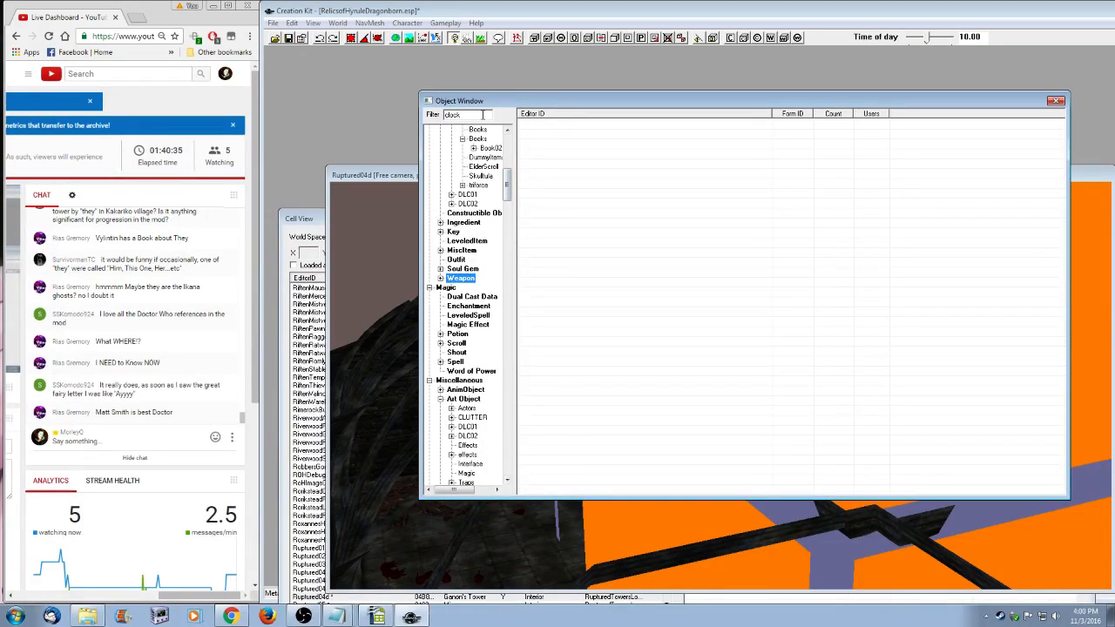
drag(482, 114, 346, 111)
text(ganon)
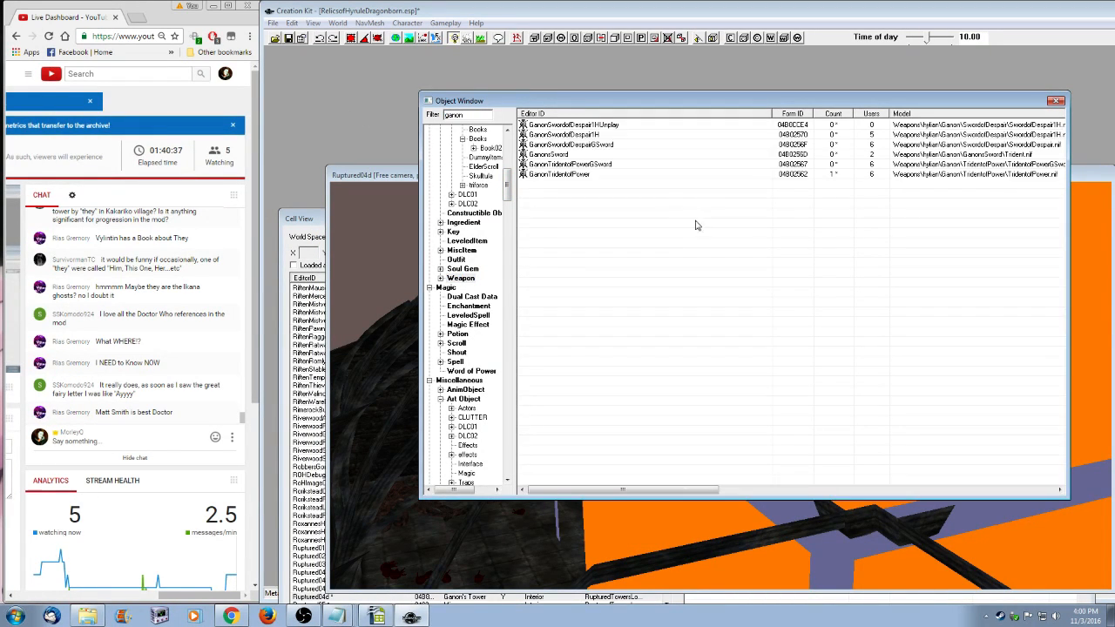
right_click(563, 157)
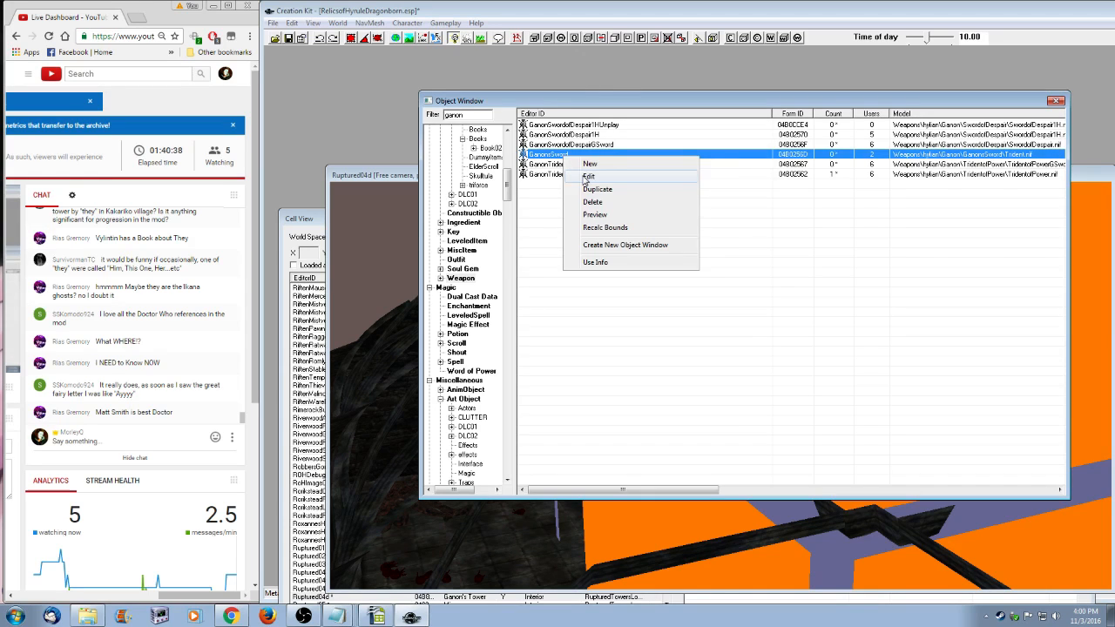
click(595, 215)
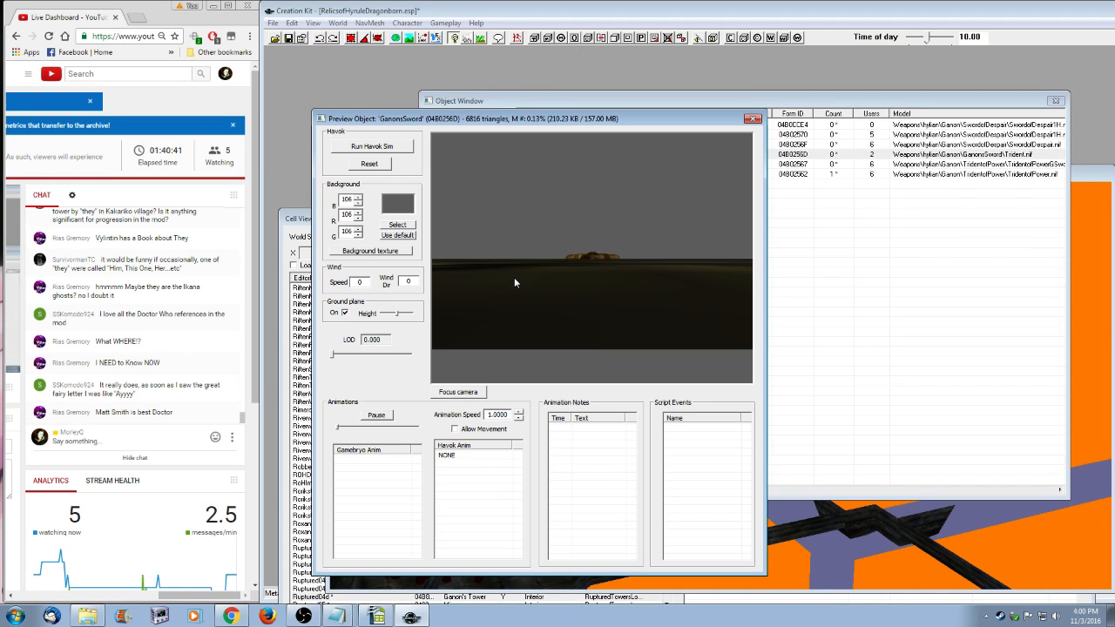
drag(526, 294, 658, 272)
scroll(657, 271, up, 5)
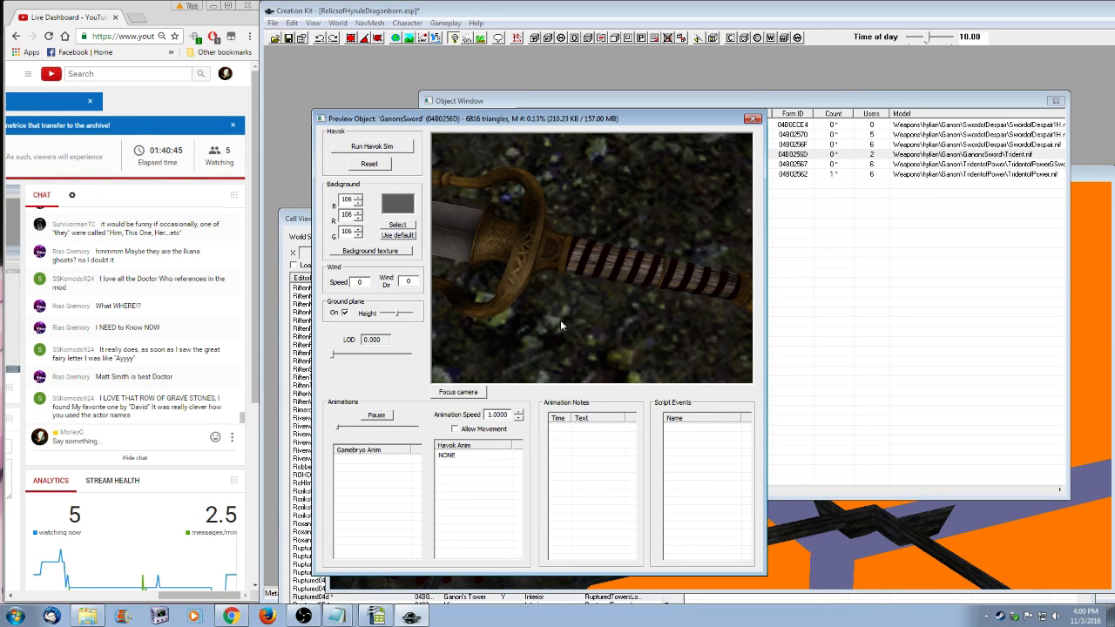
mouse_move(560, 325)
mouse_down()
mouse_move(527, 272)
mouse_move(529, 188)
mouse_move(552, 310)
mouse_move(576, 326)
mouse_up()
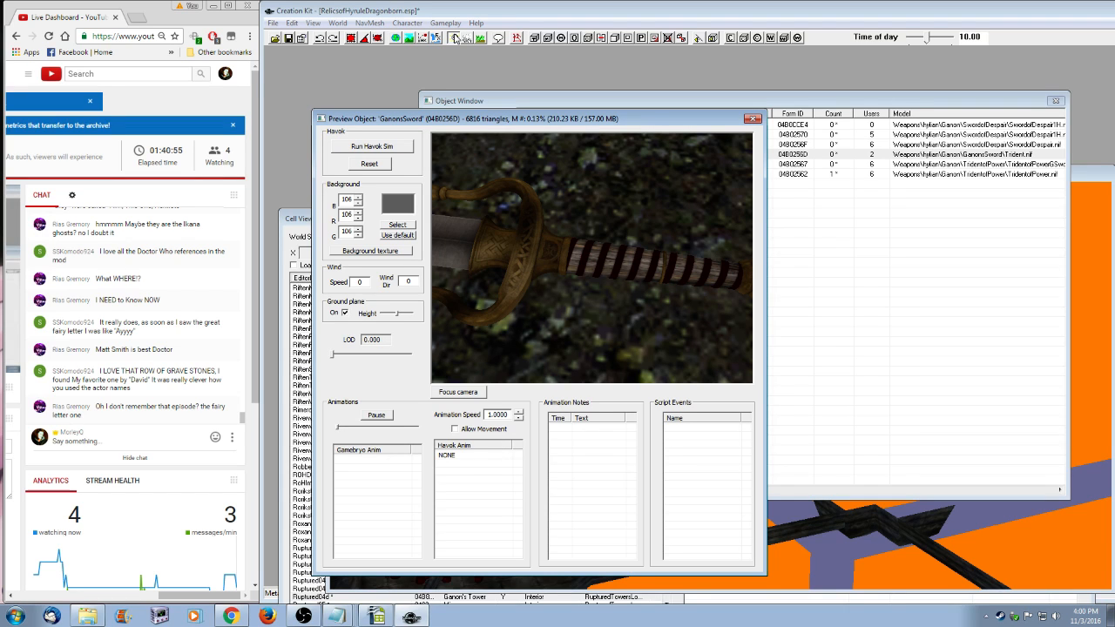
click(753, 119)
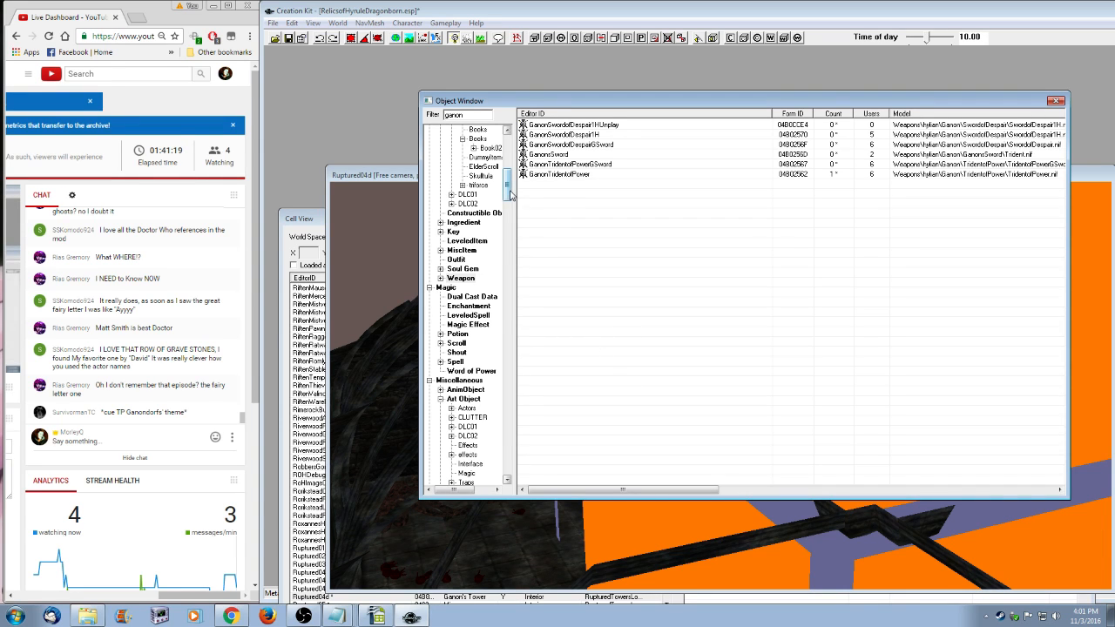
- Filter the books by "fairy" and read the book text of FairyLetter, leaving it unchanged
drag(509, 190, 511, 175)
click(456, 287)
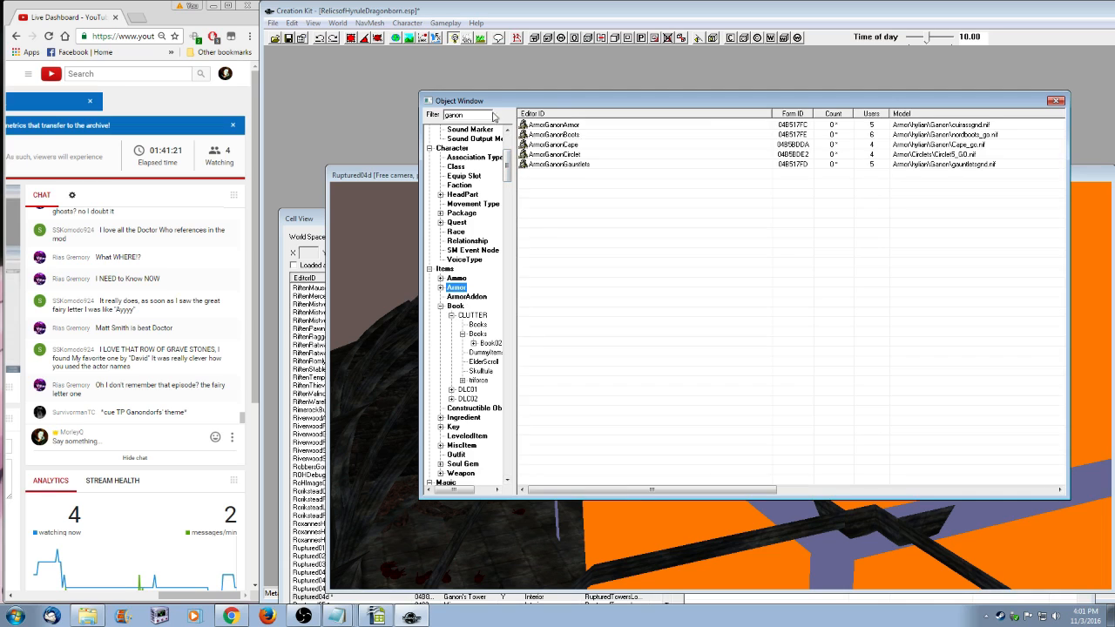
drag(490, 114, 427, 114)
text(fairy)
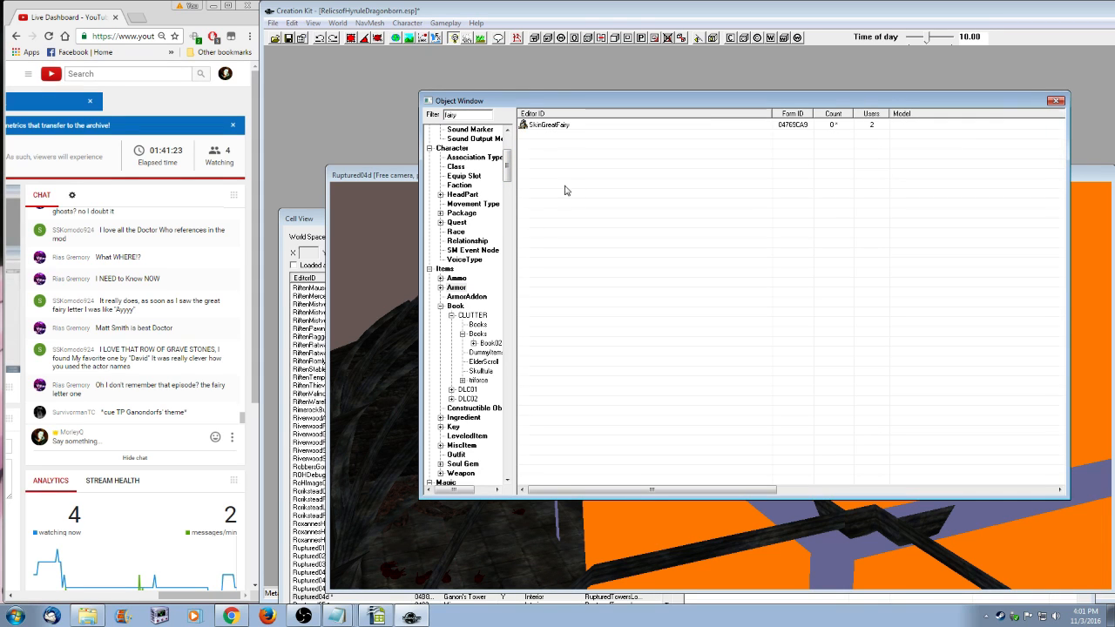
click(455, 307)
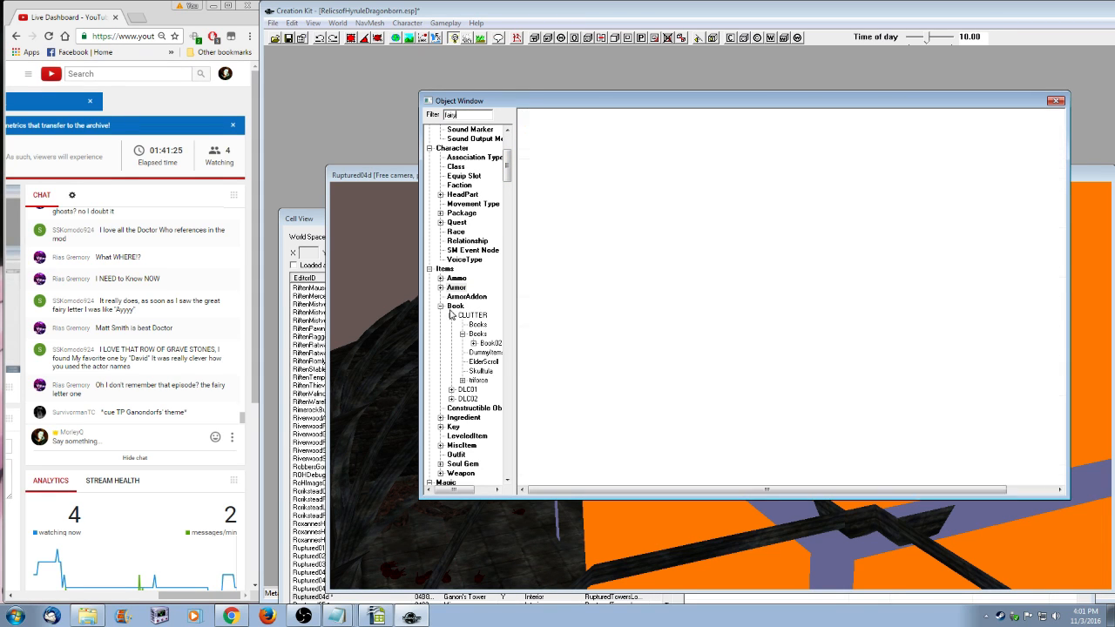
double_click(544, 124)
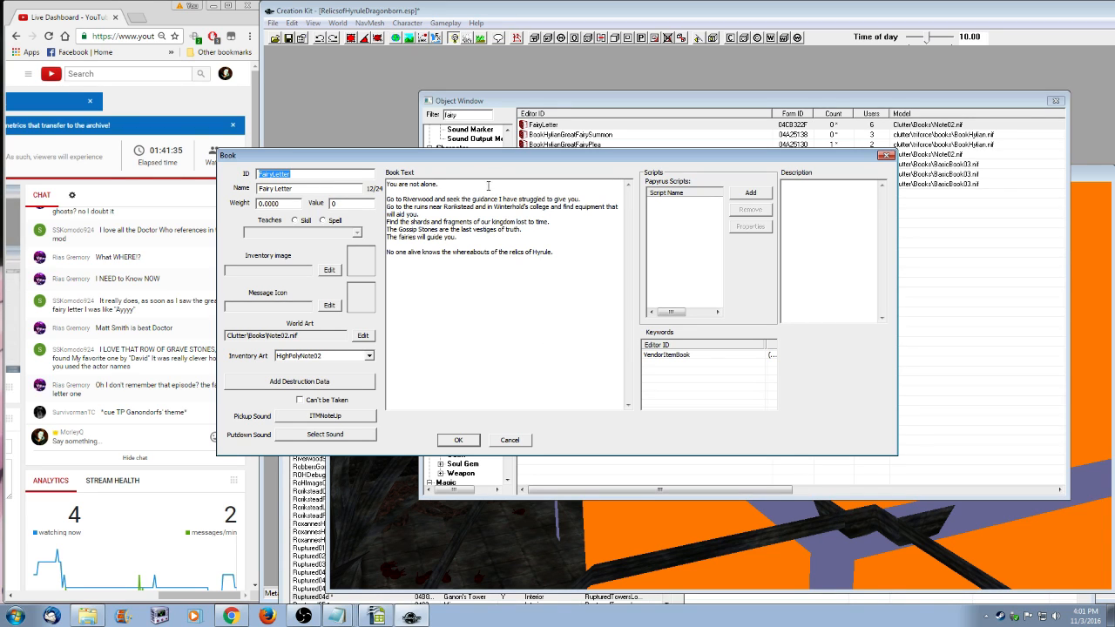
drag(448, 184, 182, 184)
click(510, 440)
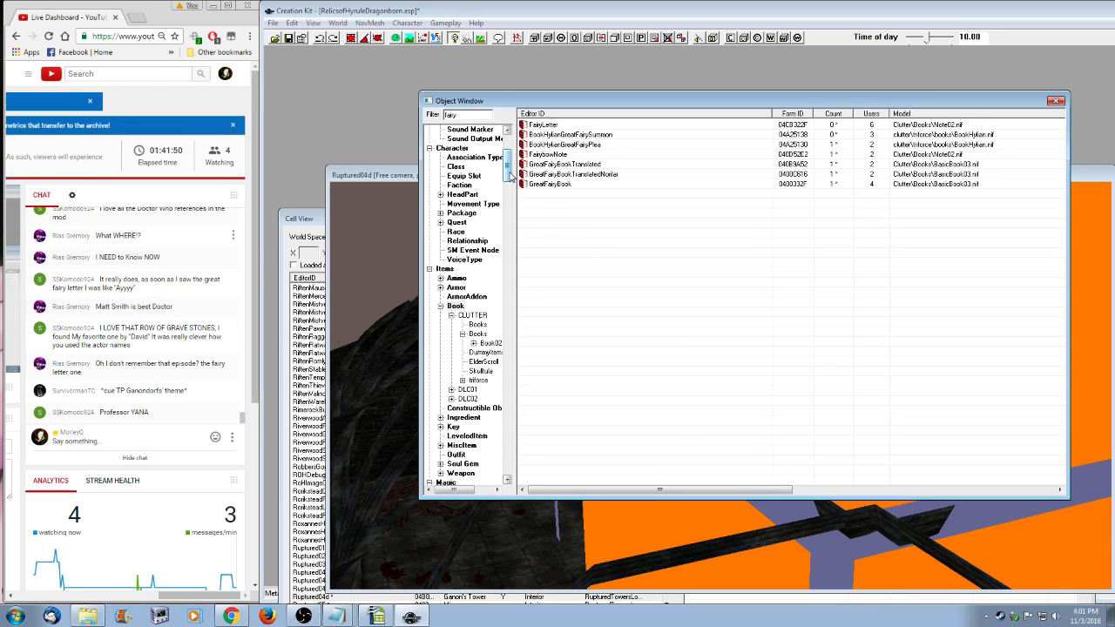
scroll(505, 179, down, 1)
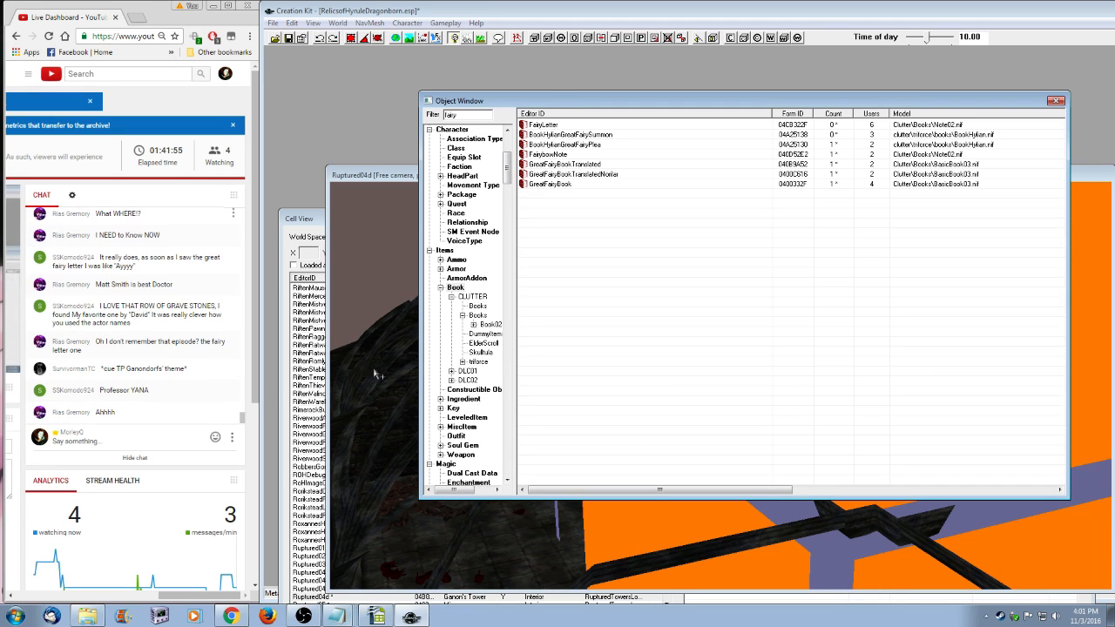
- Save the plugin and switch to NifSkope, restoring and enlarging its window beside the stream chat
click(288, 39)
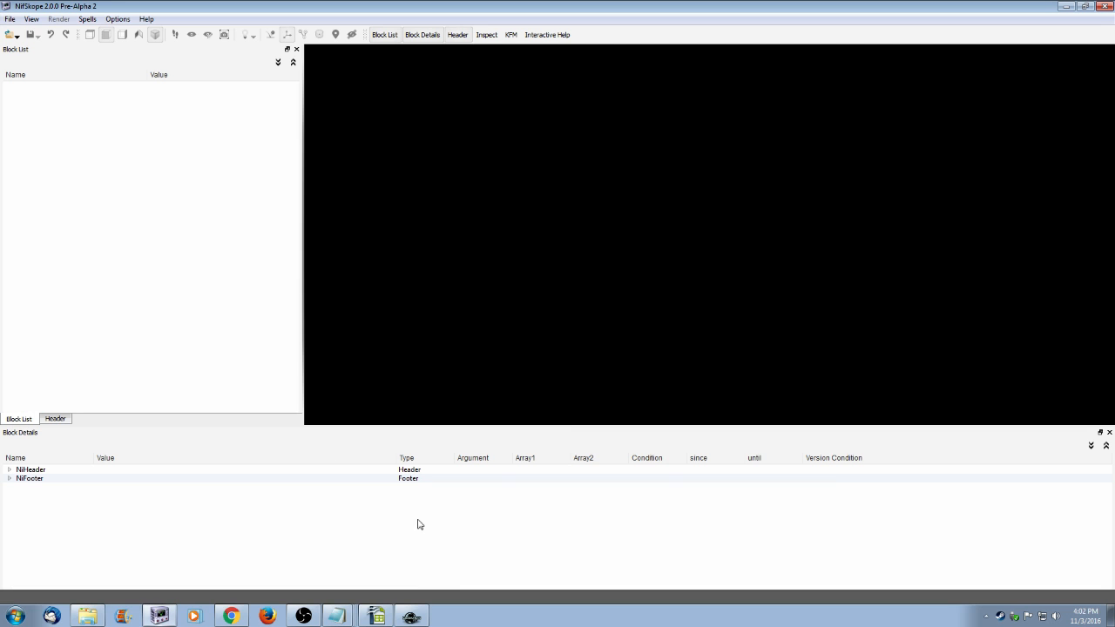
click(1084, 7)
drag(226, 12, 522, 46)
double_click(522, 46)
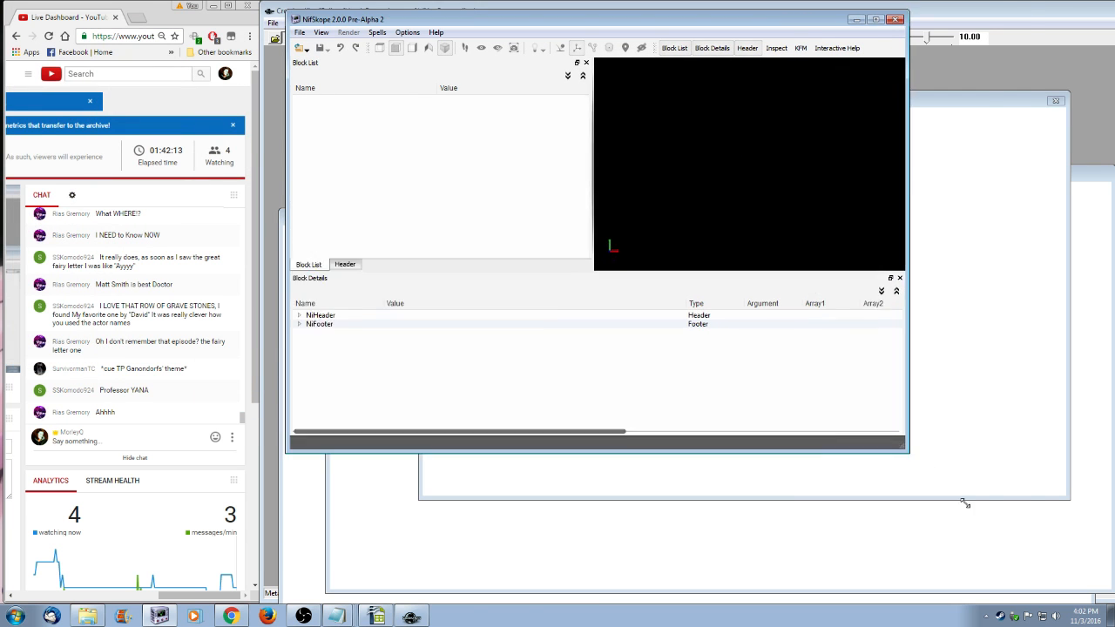
- Load Trident.nif from the Meshes\Weapons\hylian\Ganon\GanonsSword folder
click(305, 41)
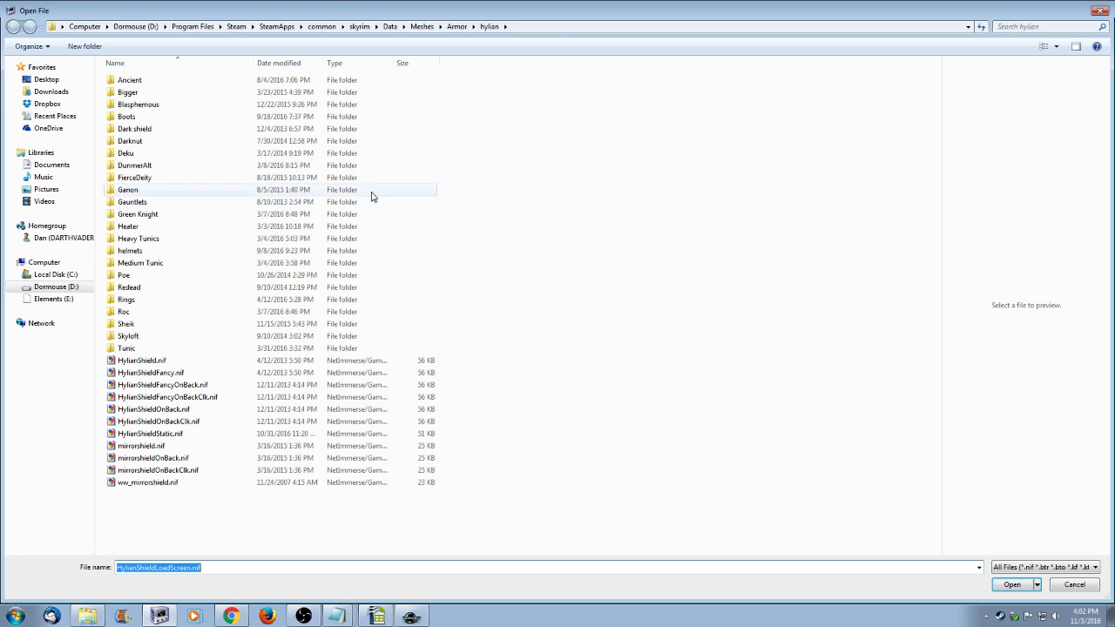
click(417, 26)
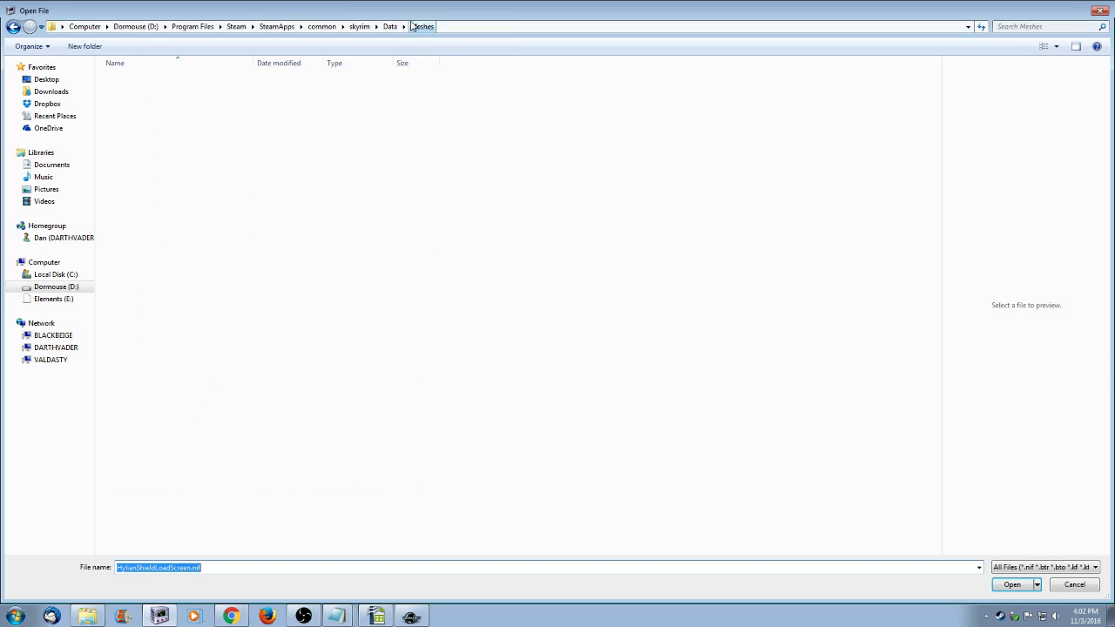
scroll(207, 468, down, 10)
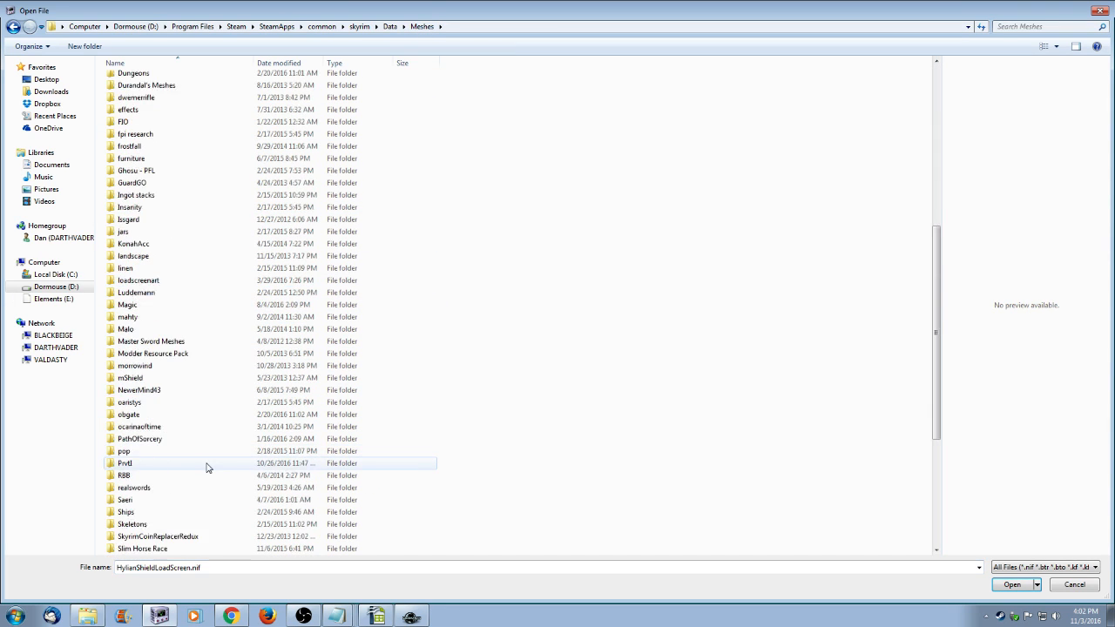
scroll(208, 468, down, 6)
double_click(145, 518)
scroll(166, 429, down, 4)
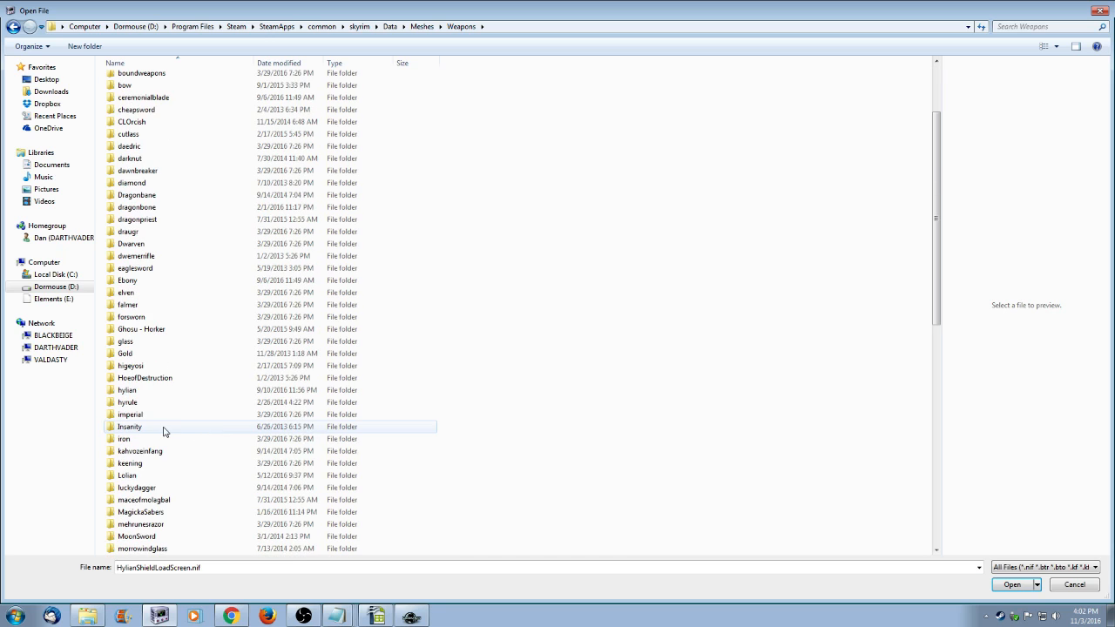
double_click(143, 388)
double_click(150, 195)
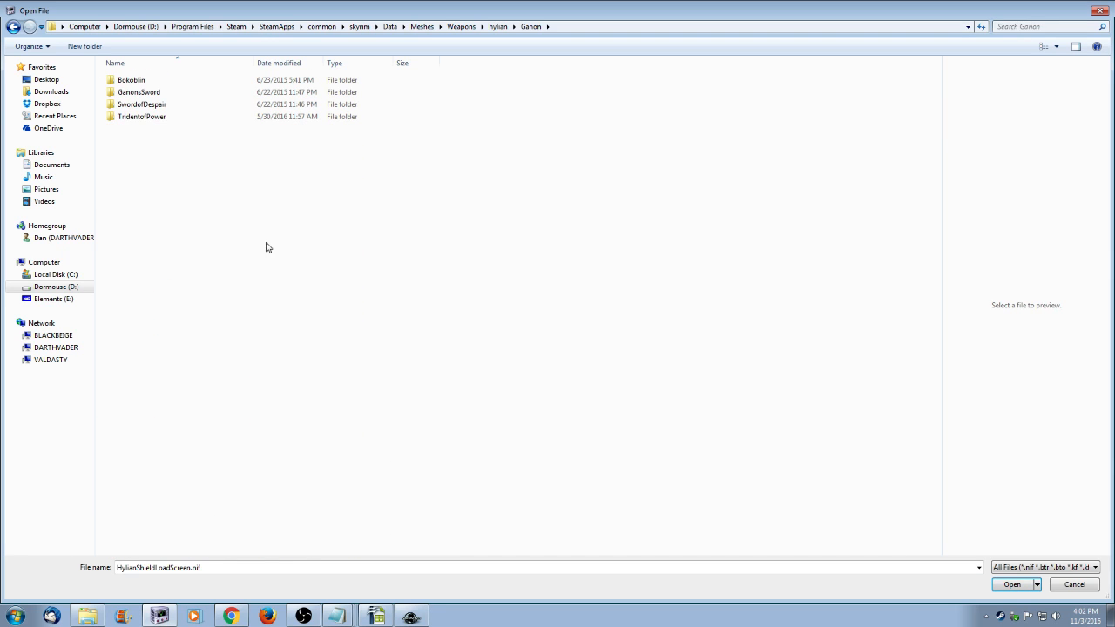
double_click(181, 92)
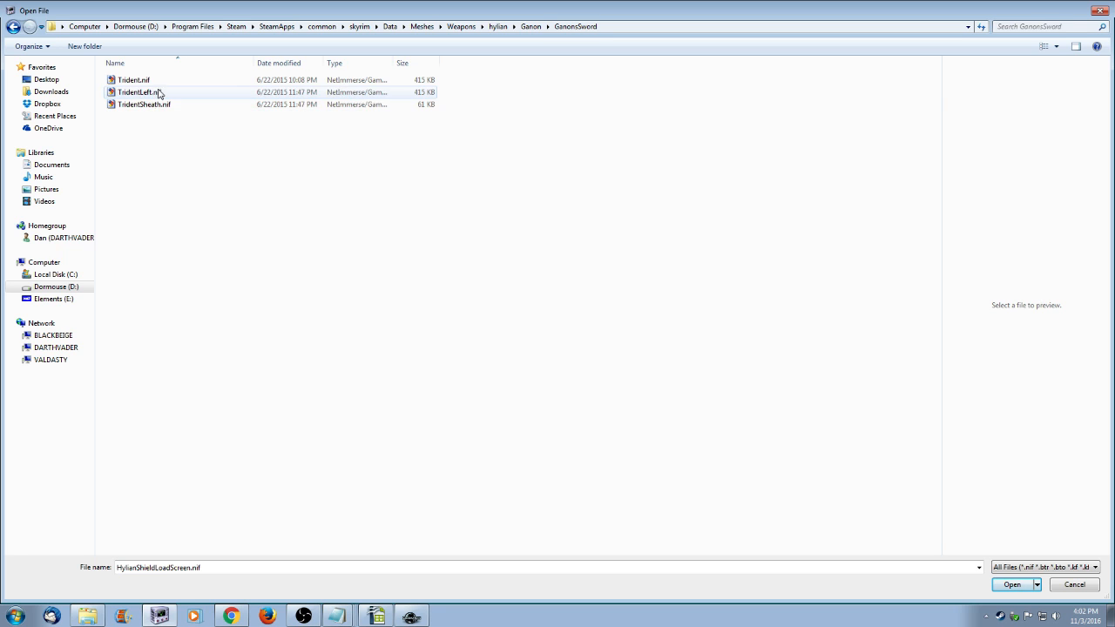
click(183, 81)
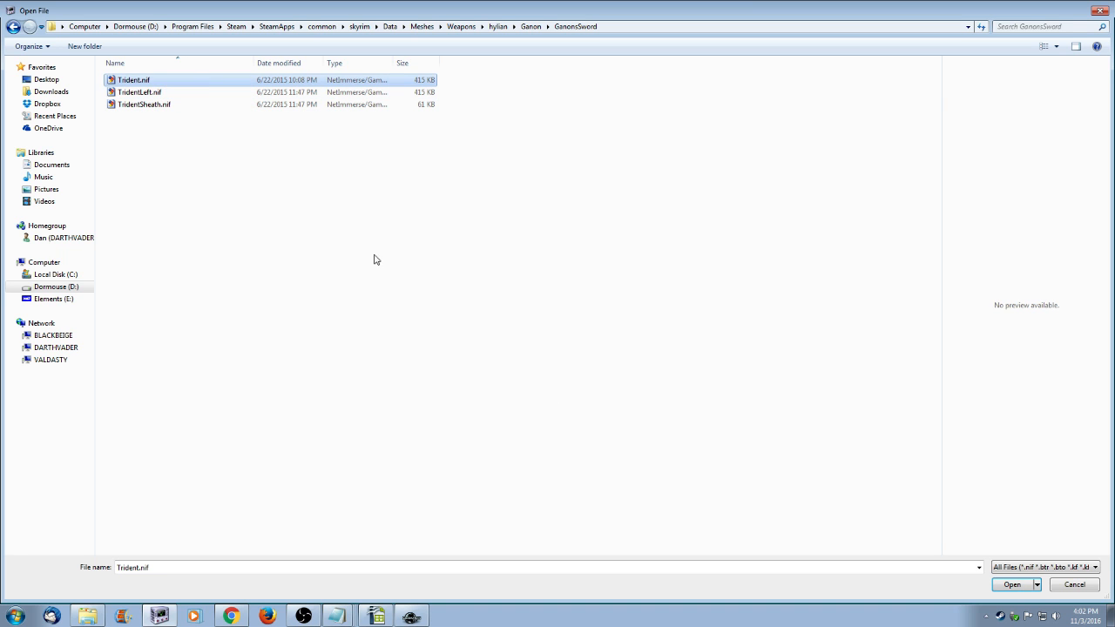
click(1012, 585)
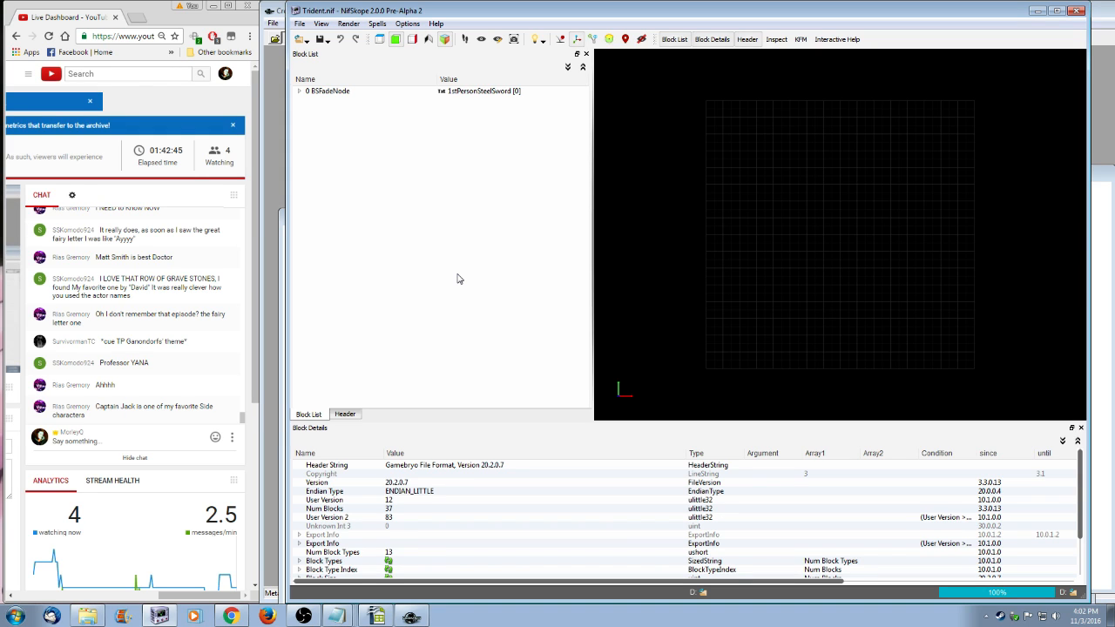
- Examine the sword's hilt up close and isolate the grip's wrapping shape for inspection
drag(759, 298, 892, 320)
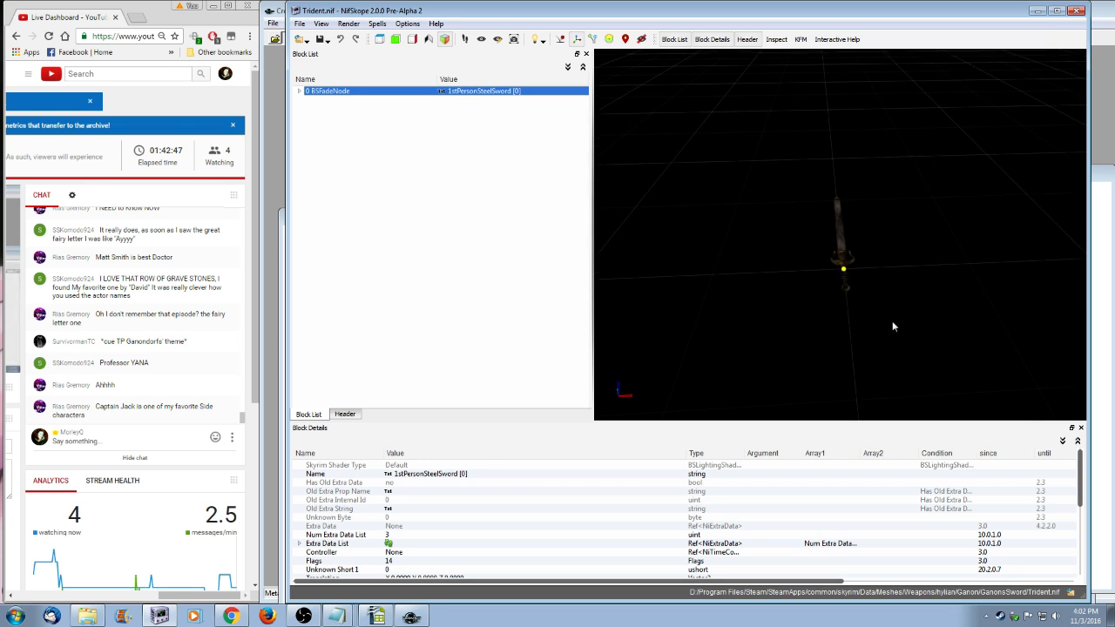
scroll(844, 326, up, 5)
click(858, 346)
drag(812, 354, 869, 342)
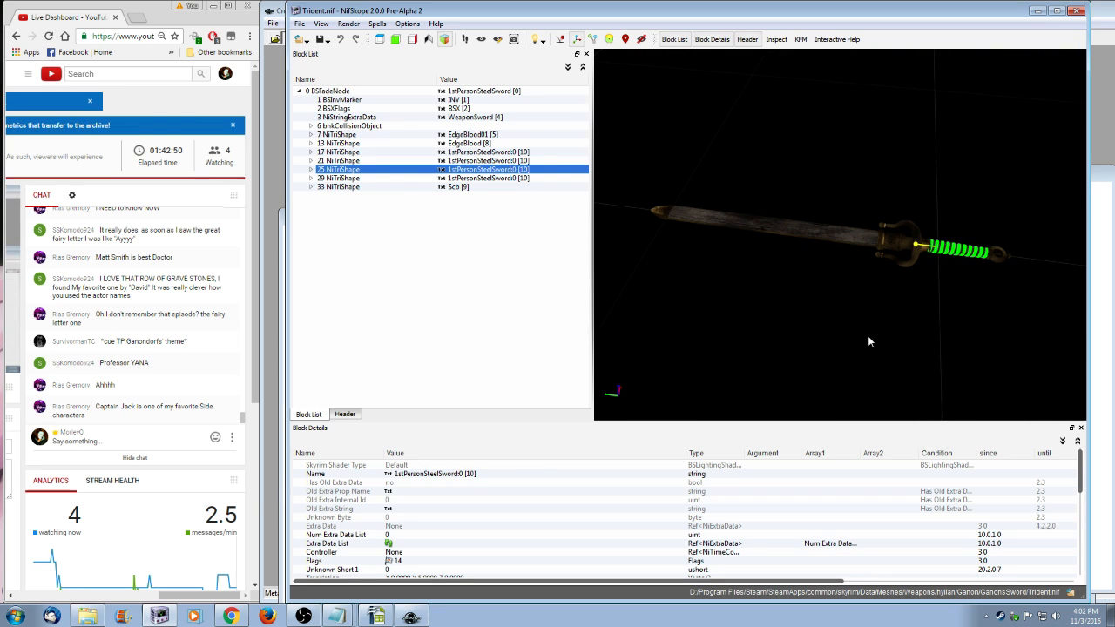
key(c)
click(838, 385)
drag(838, 386, 839, 356)
scroll(831, 353, down, 5)
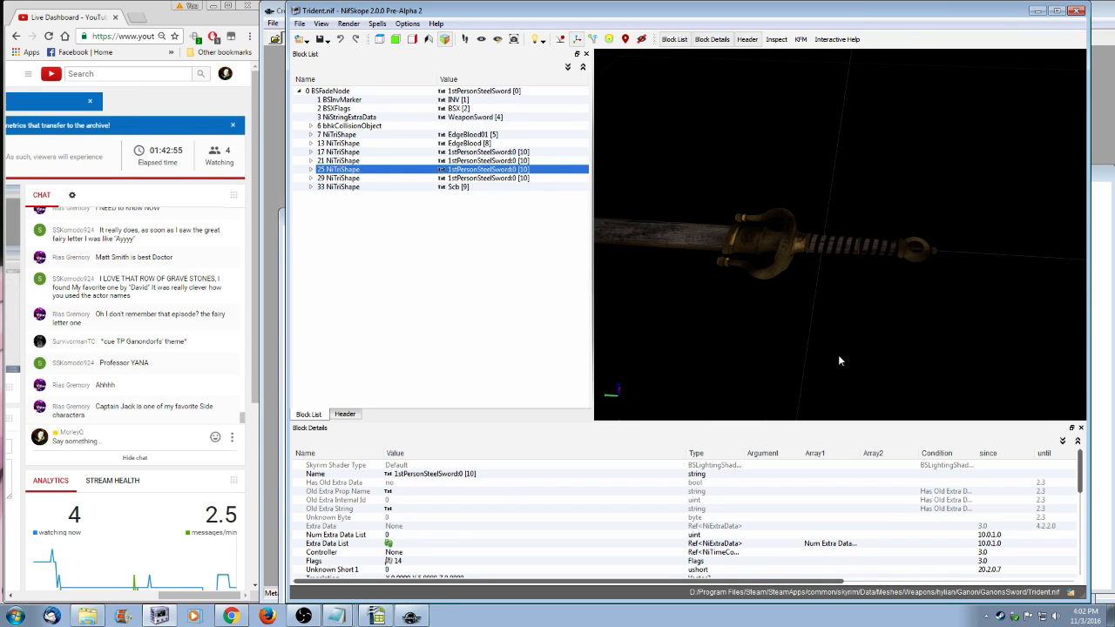
scroll(832, 349, up, 3)
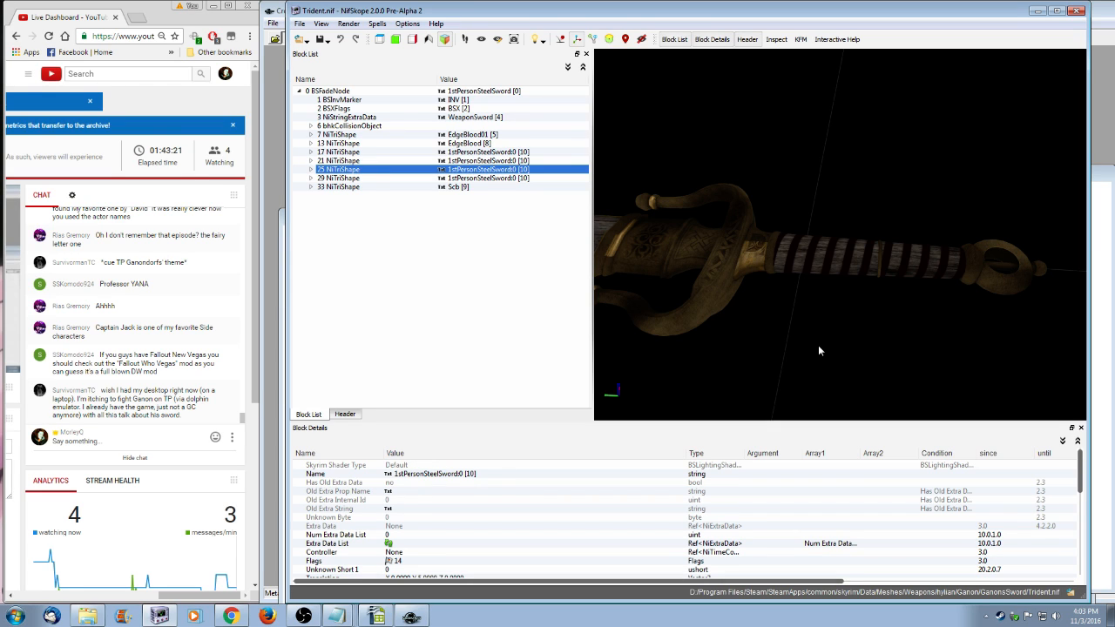
click(811, 264)
drag(825, 309, 837, 364)
scroll(859, 364, up, 3)
scroll(860, 363, down, 1)
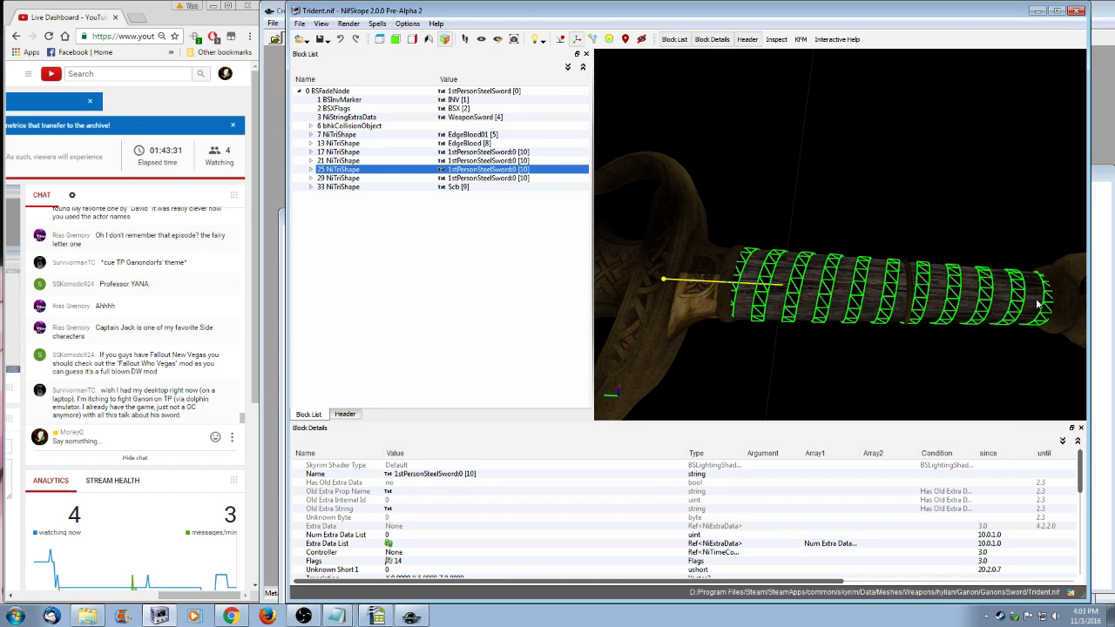
- Check the texture paths in the grip wrapping's BSShaderTextureSet and compare its shape with the underlying hilt shape, block 17
click(311, 169)
click(322, 187)
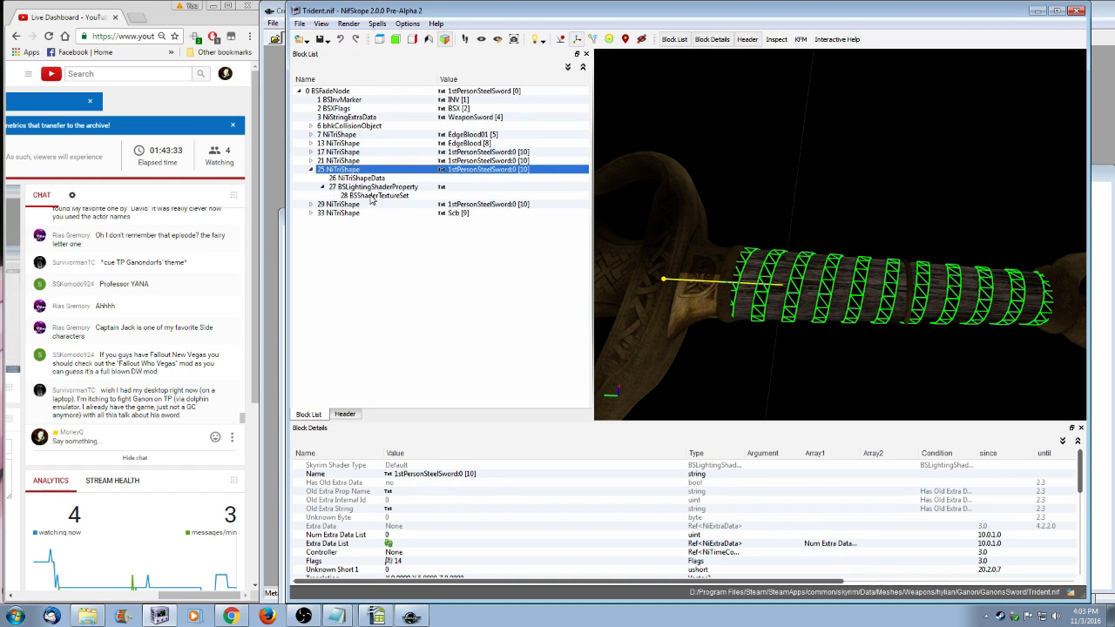
click(372, 195)
click(502, 483)
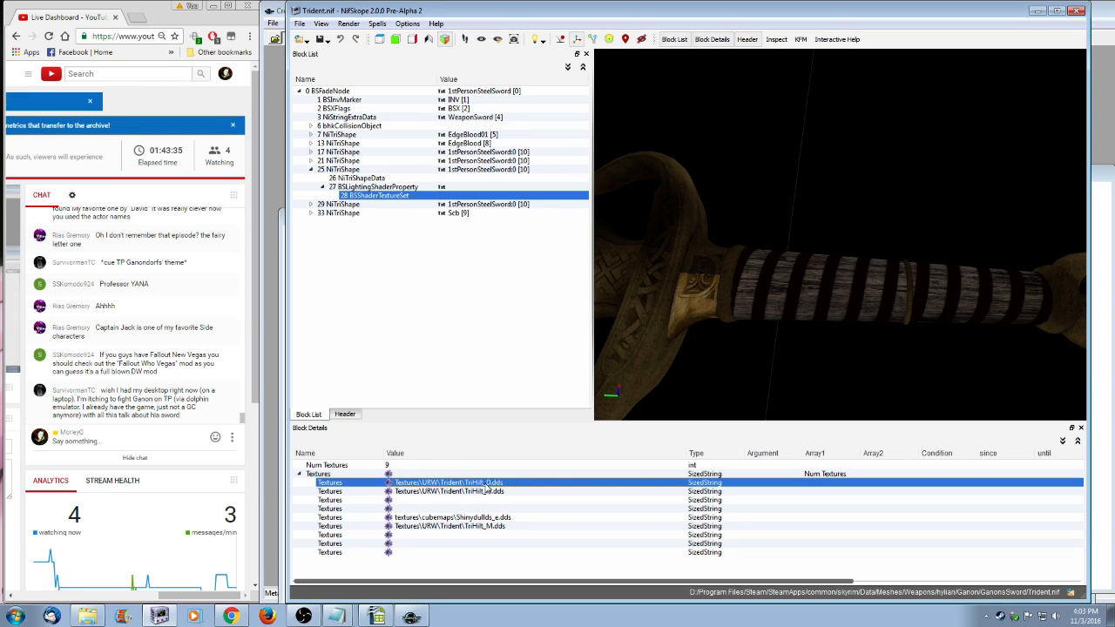
click(344, 171)
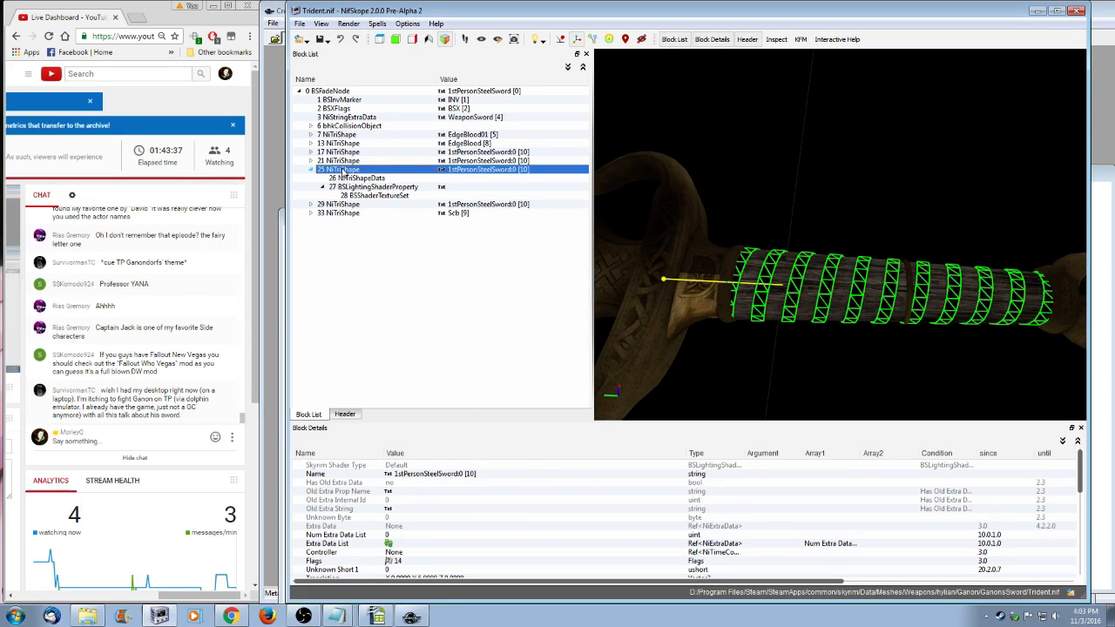
click(340, 152)
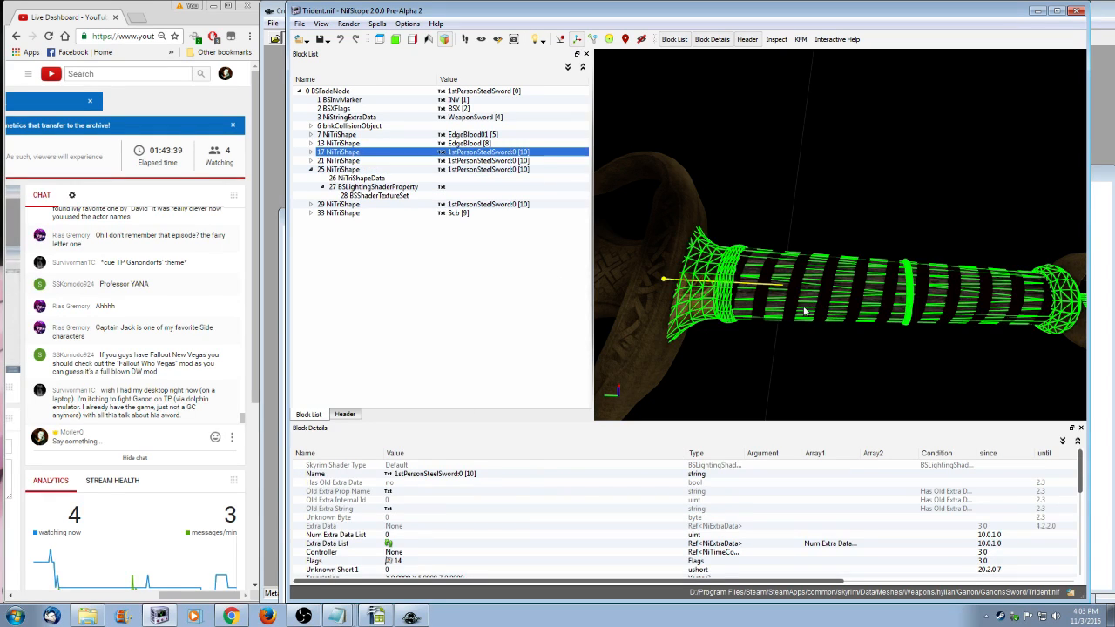
- Examine the whole sword model from several angles, comparing the grip and guard with the blade
click(921, 352)
scroll(846, 382, down, 8)
drag(846, 382, 842, 354)
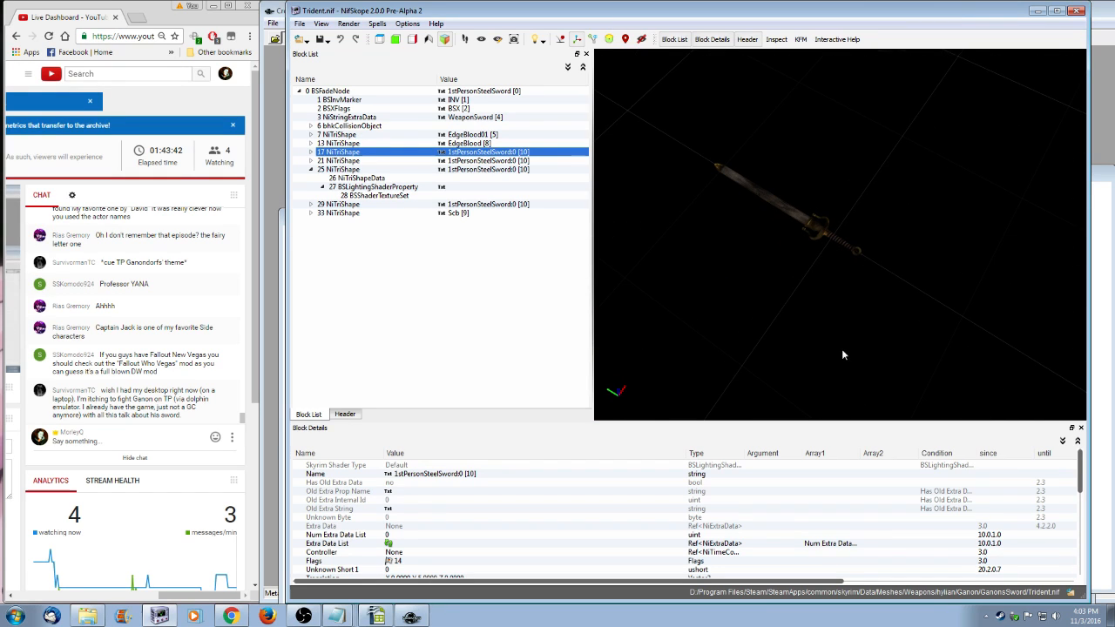
scroll(841, 351, up, 3)
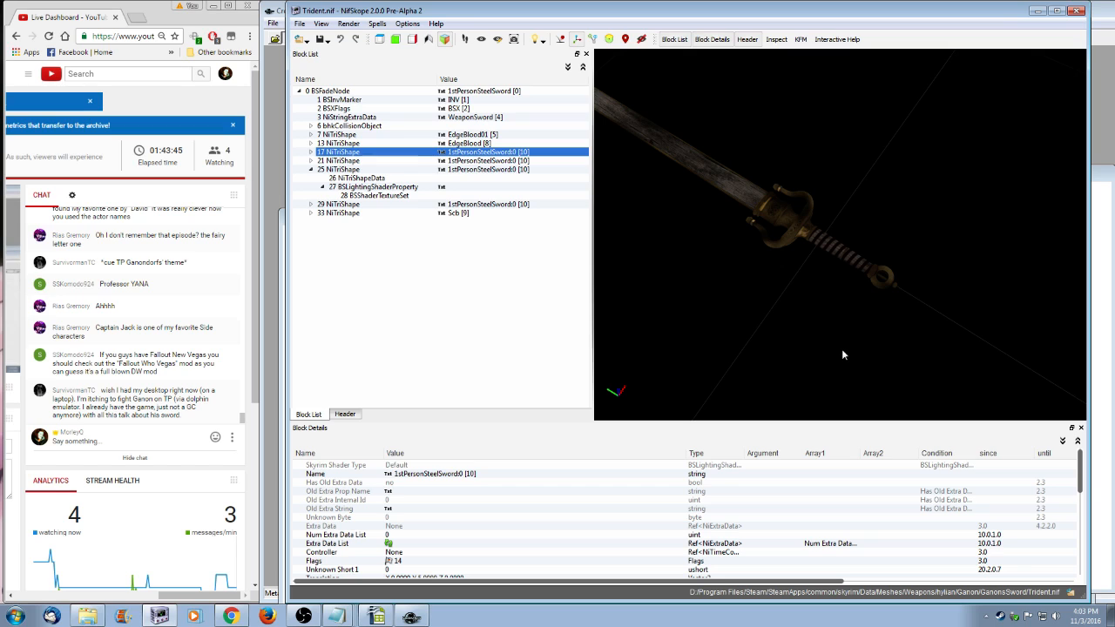
drag(840, 352, 812, 329)
click(815, 278)
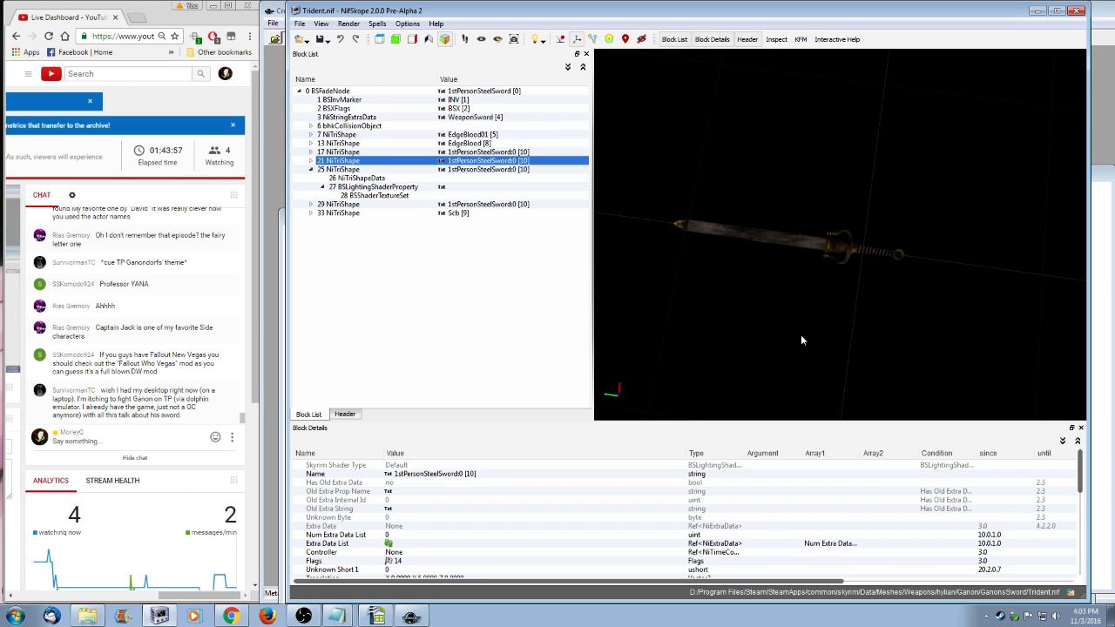
drag(696, 199, 857, 240)
click(857, 239)
scroll(858, 239, up, 1)
scroll(873, 318, up, 3)
drag(904, 298, 842, 321)
scroll(843, 300, down, 2)
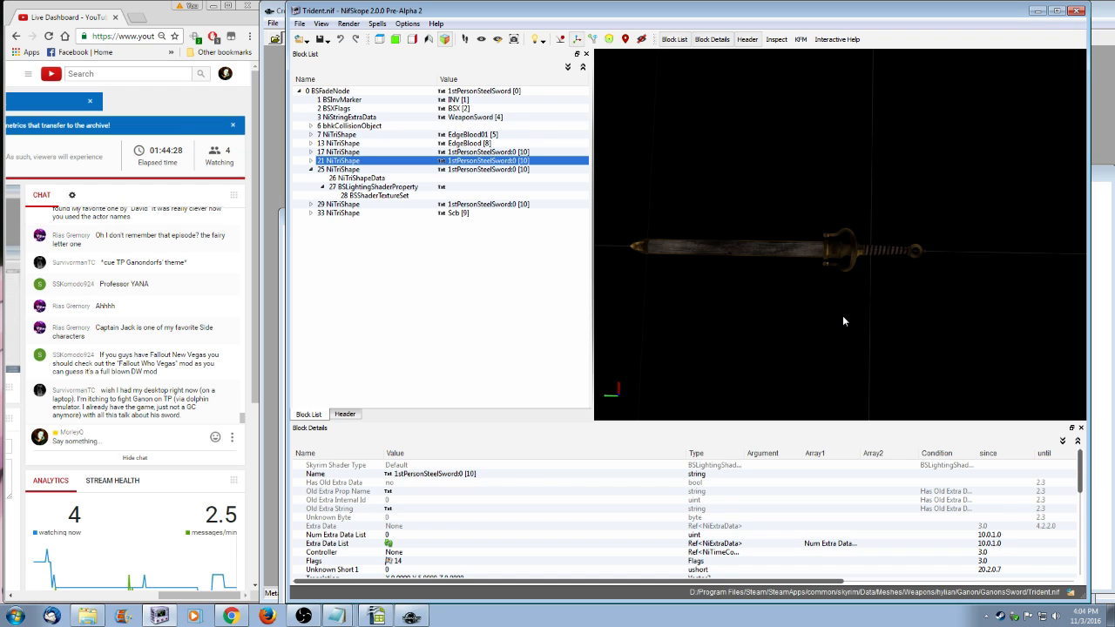
- In the Notepad change notes, delete the "~Does Ganon's Sword have funky grip textures?" line and save the file
click(336, 616)
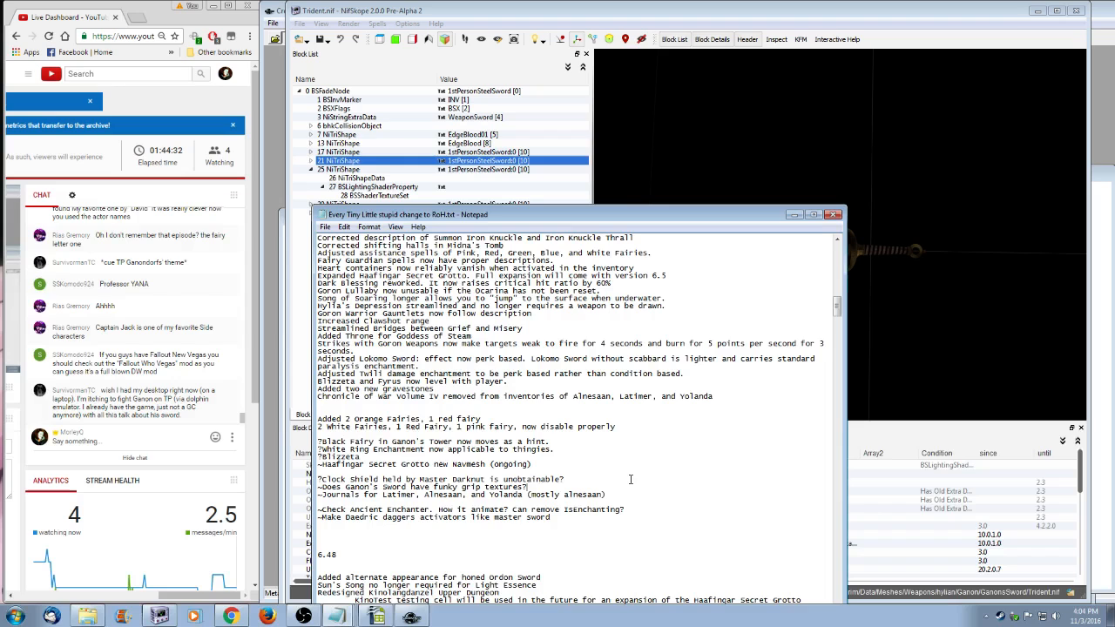
key(shift+Down)
key(Delete)
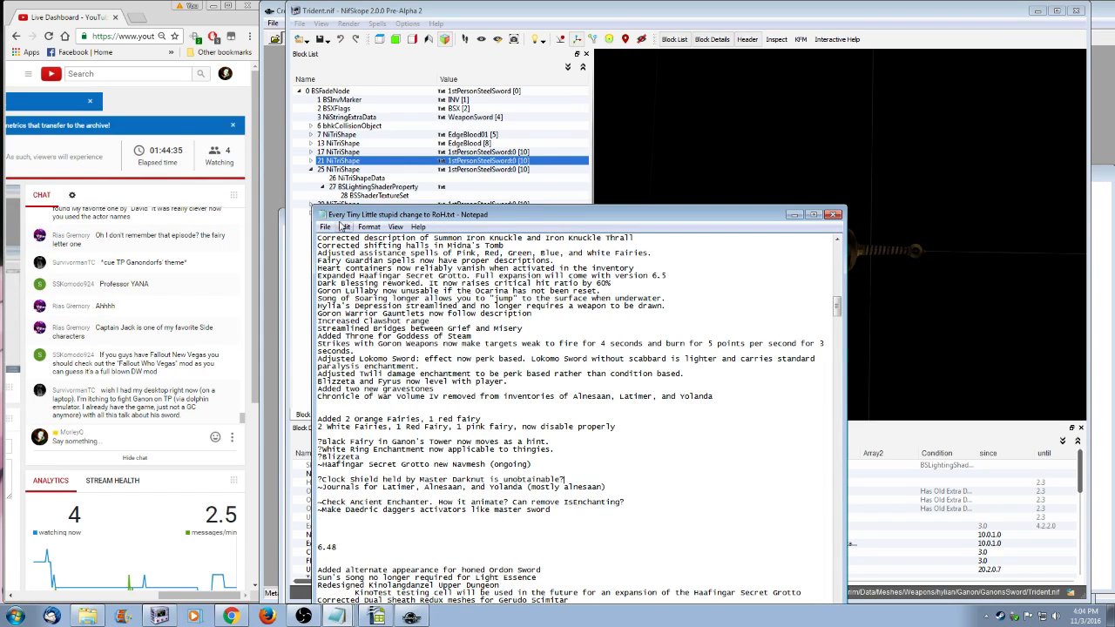
click(324, 226)
click(352, 271)
- Return to NifSkope and inspect the sword's blade, tip and hilt textures once more
click(738, 73)
drag(755, 335, 787, 350)
middle_drag(736, 348, 1002, 343)
scroll(766, 343, up, 4)
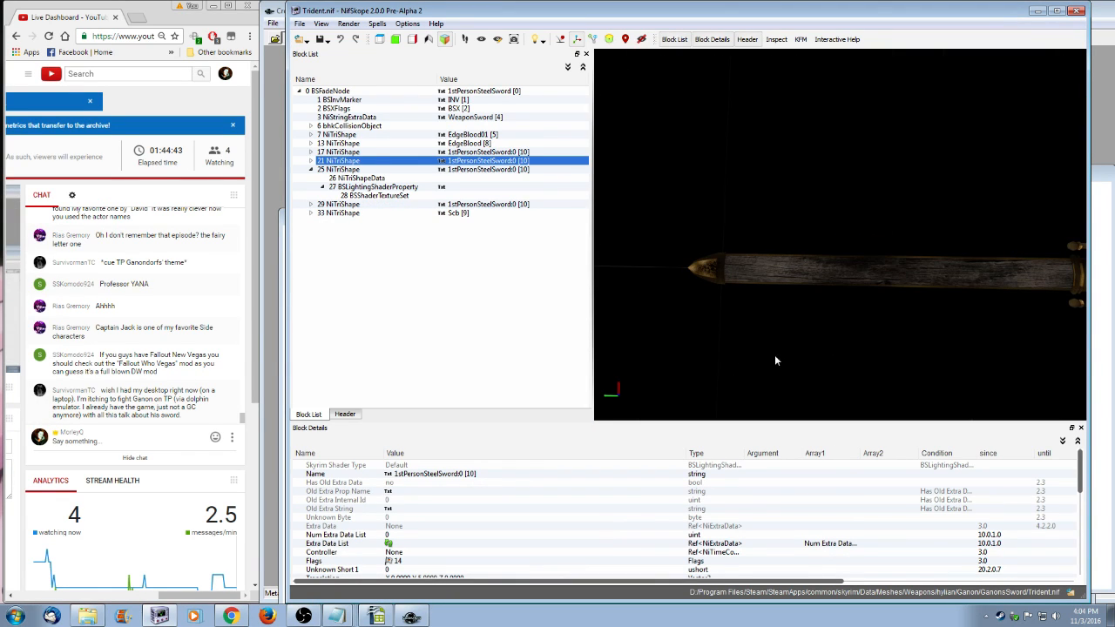
mouse_move(774, 354)
mouse_down()
mouse_move(856, 319)
mouse_move(773, 354)
mouse_move(622, 334)
mouse_move(788, 347)
mouse_up()
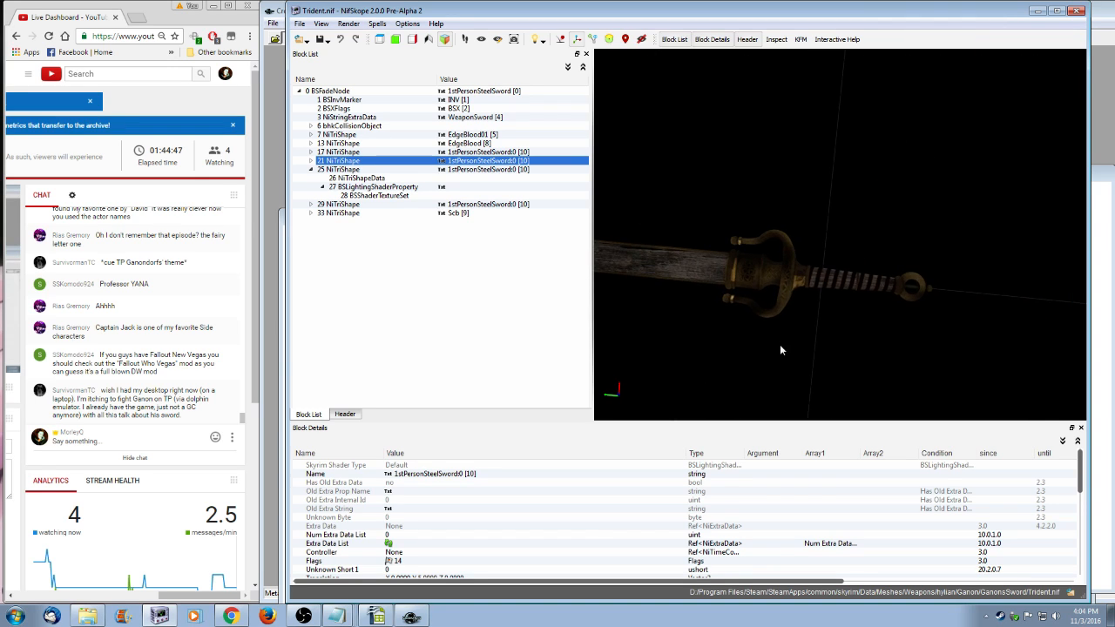
scroll(780, 348, up, 2)
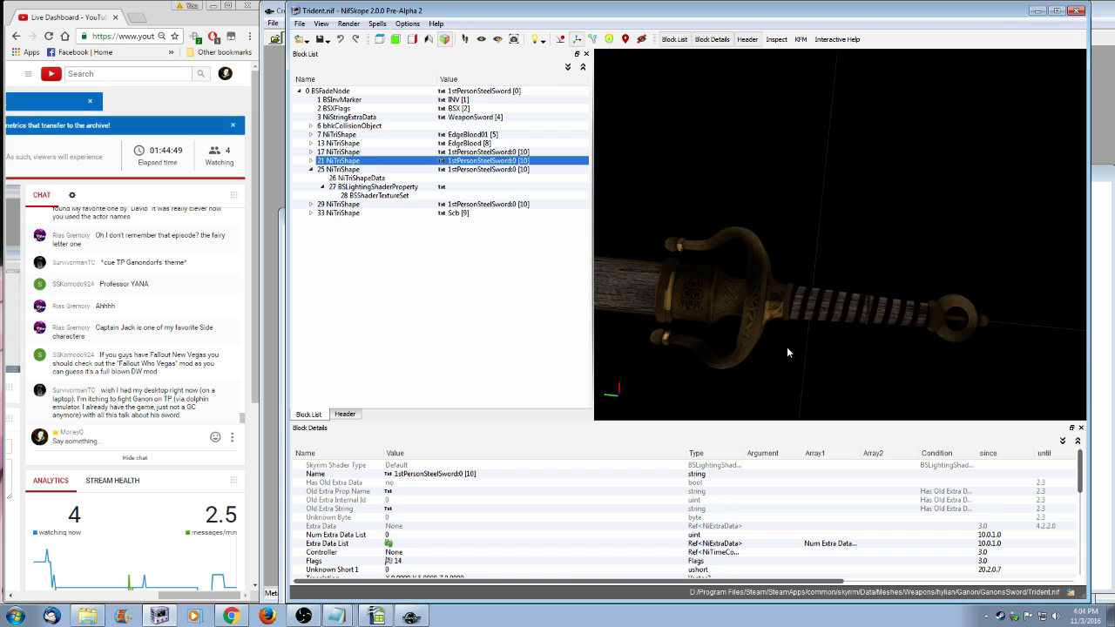
drag(774, 367, 907, 378)
scroll(794, 354, down, 2)
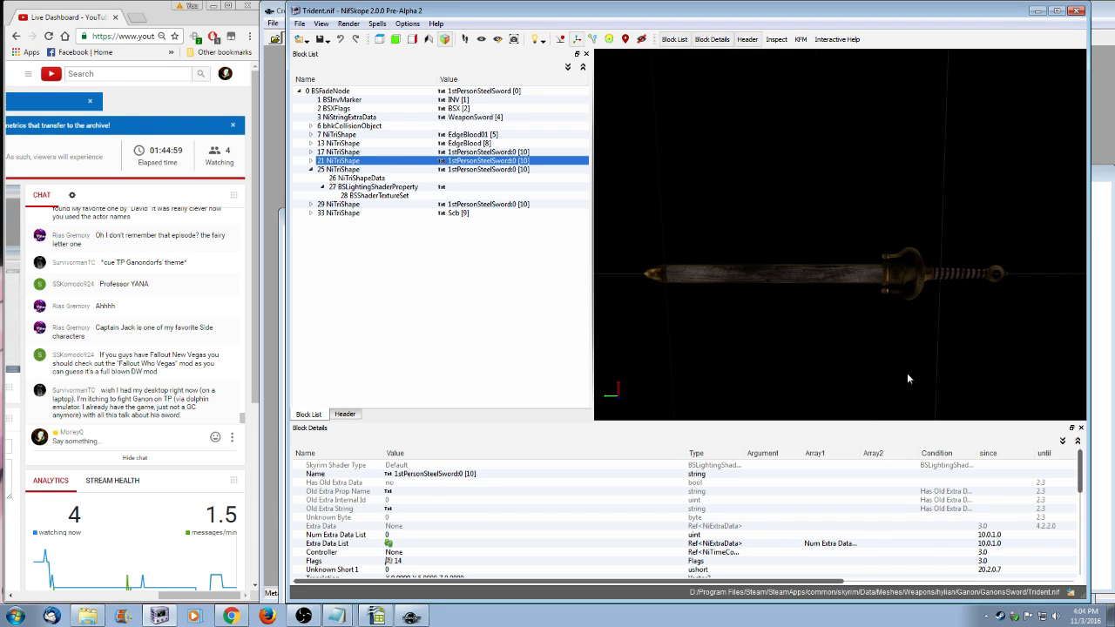
- From the Random Funtimes References folder, open Alnesaan's Journal.txt in RoH Lore books, then minimize the folder window
key(alt+Tab)
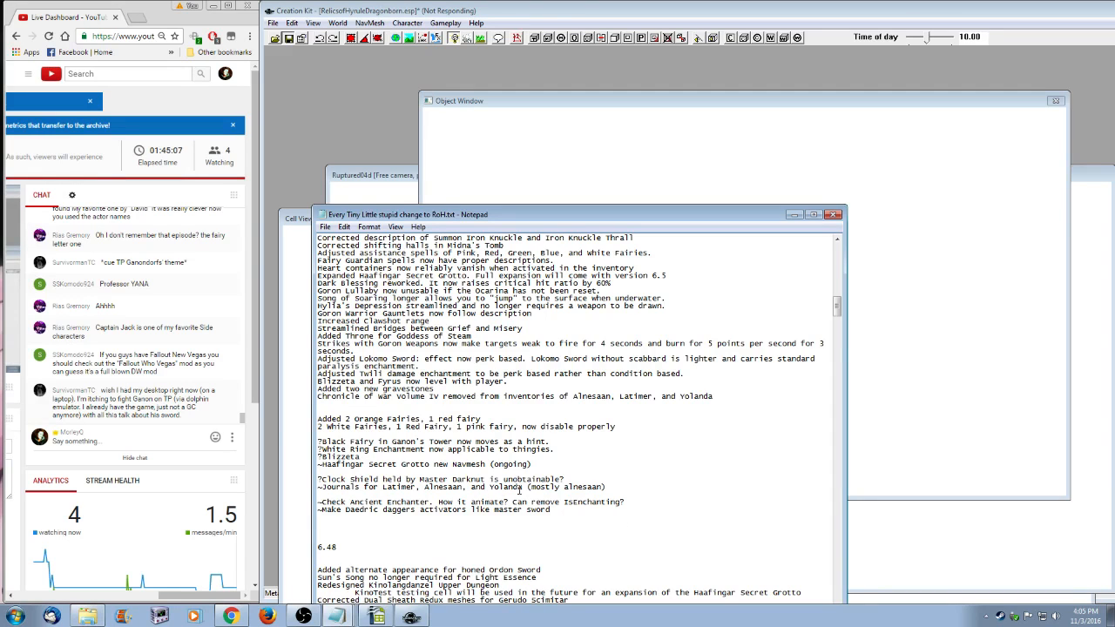
click(1111, 615)
click(356, 340)
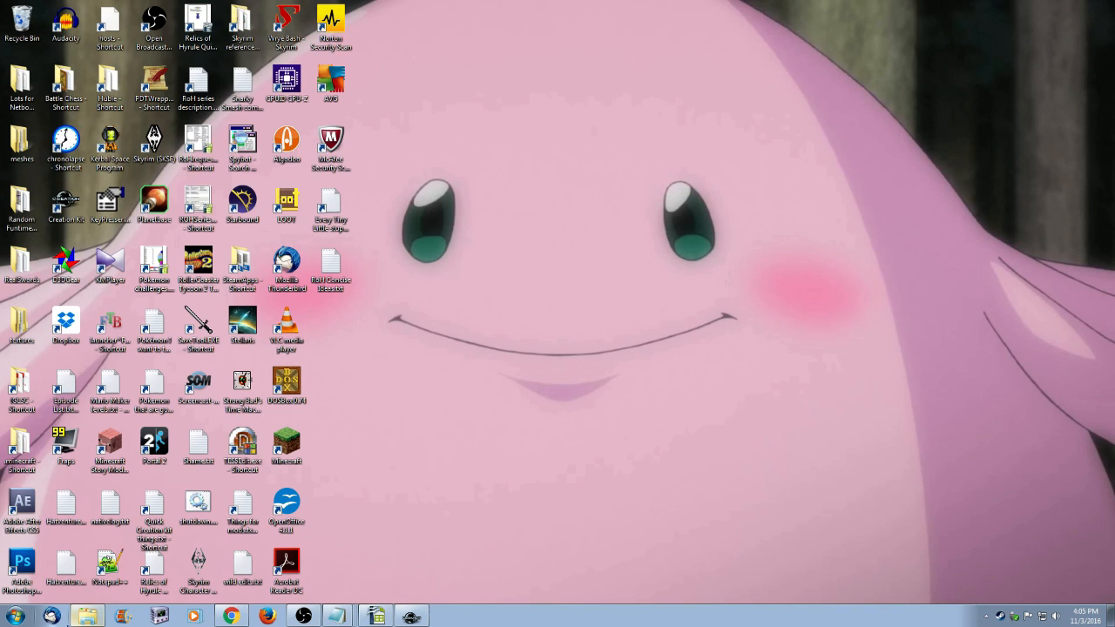
click(87, 616)
scroll(314, 281, down, 8)
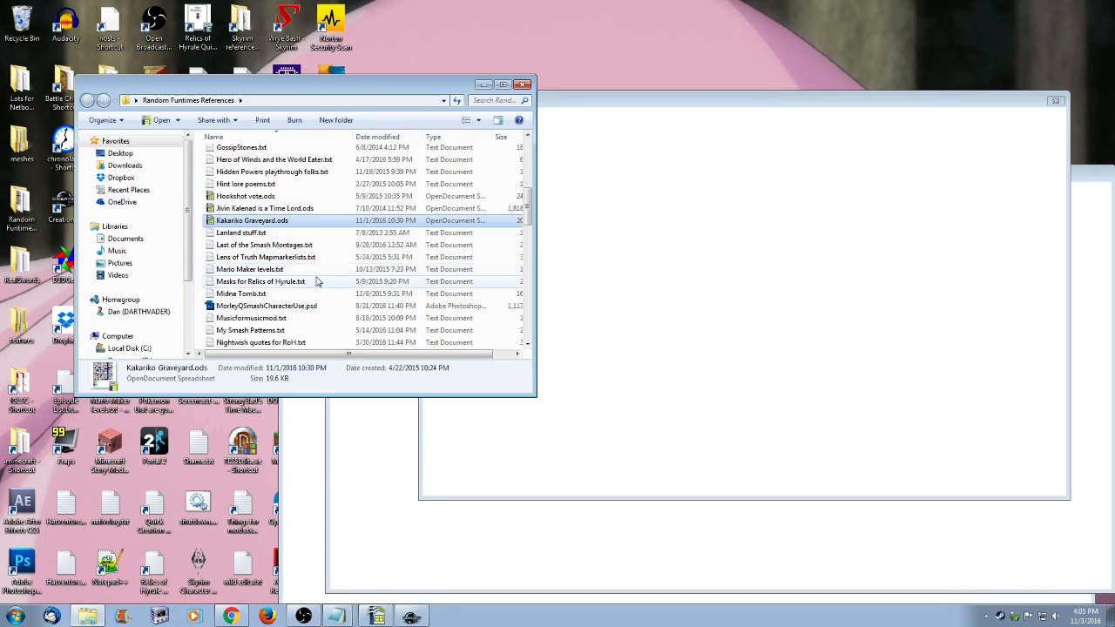
scroll(313, 282, up, 10)
double_click(249, 148)
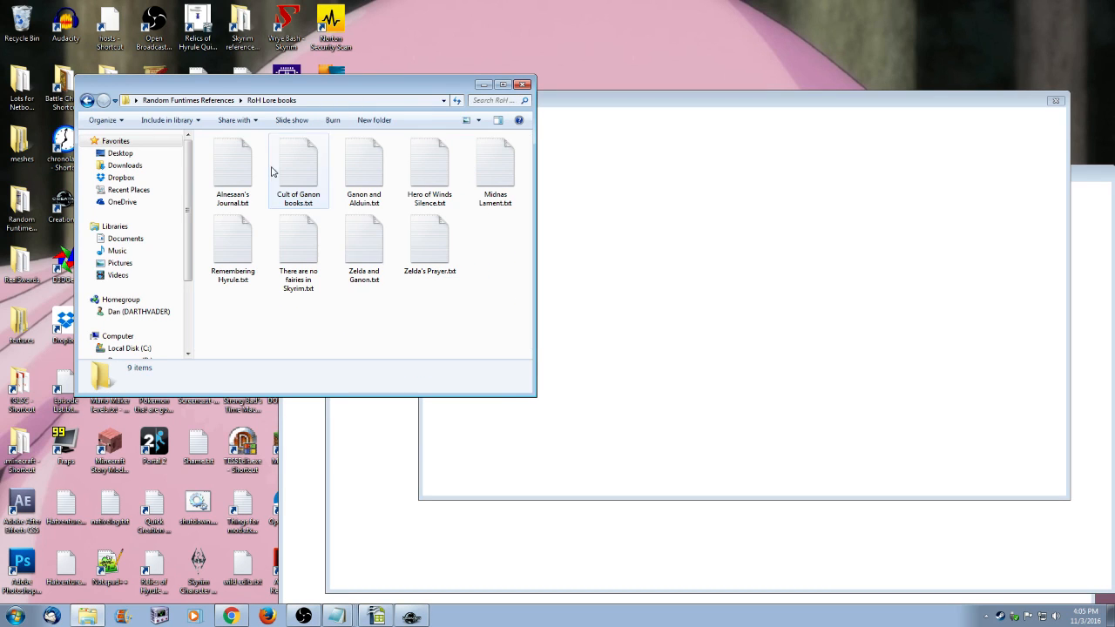
double_click(228, 197)
click(392, 87)
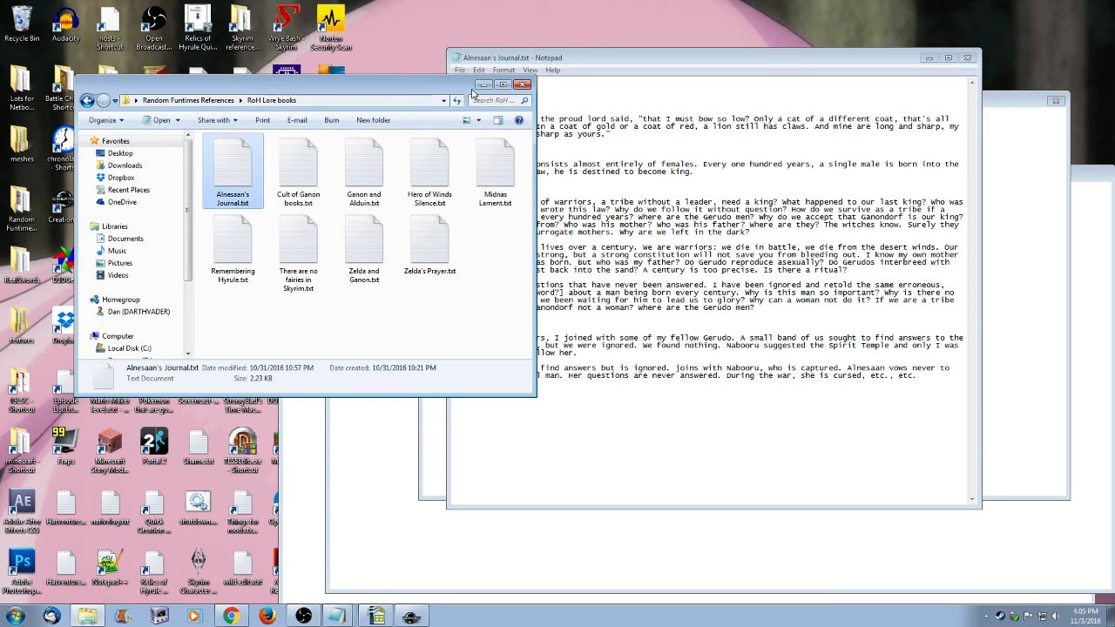
click(481, 85)
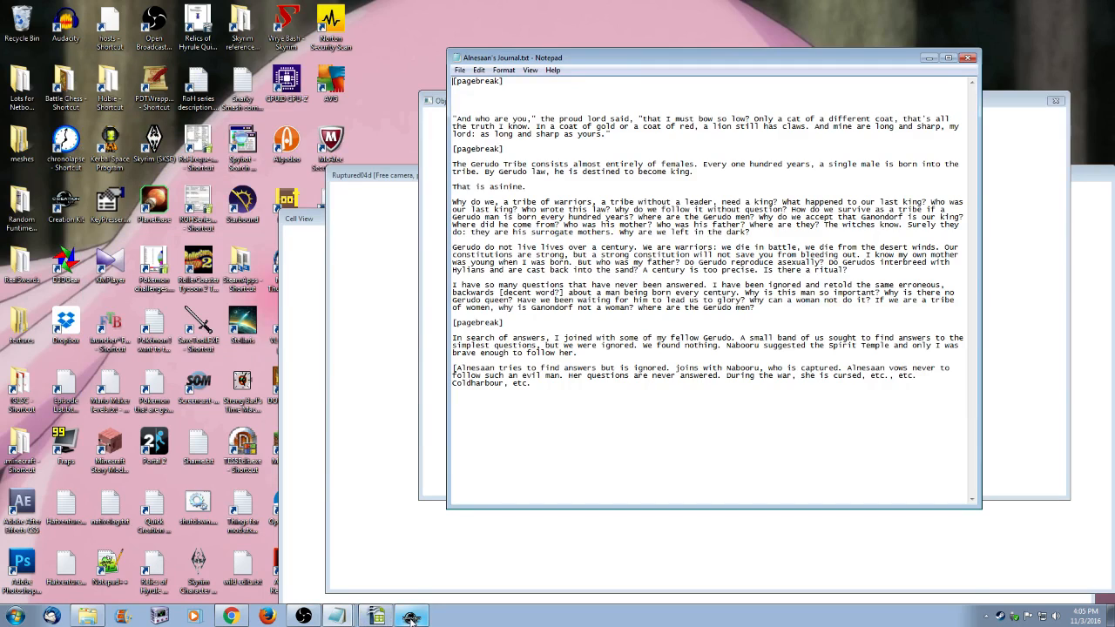
- Bring the YouTube live chat and the Alnesaan's Journal text back to the front, over the Creation Kit
click(370, 617)
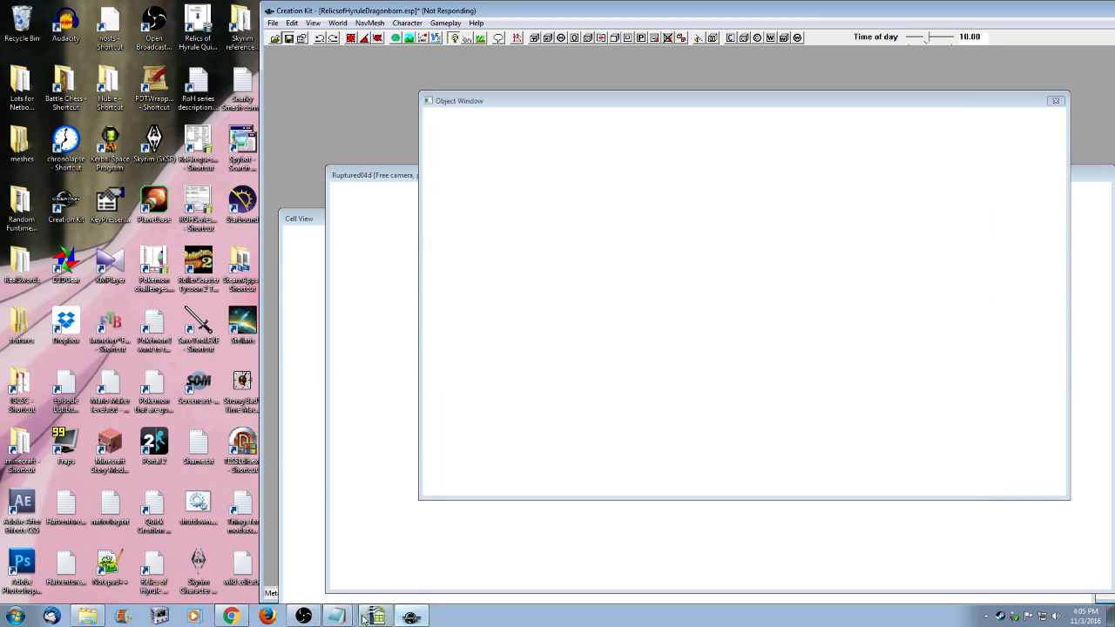
click(232, 616)
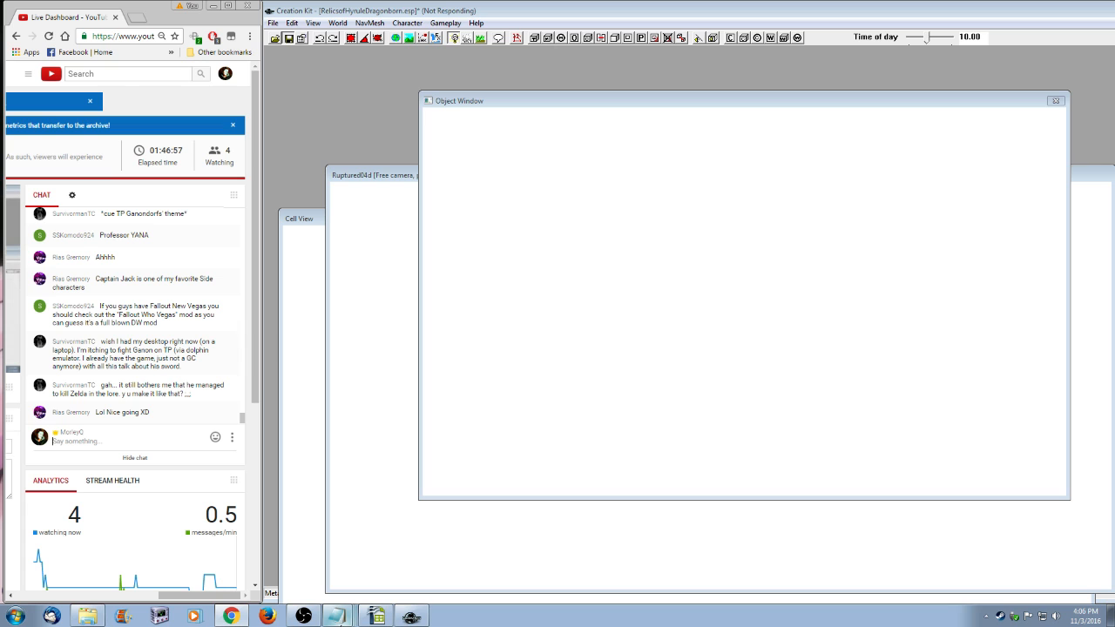
click(342, 616)
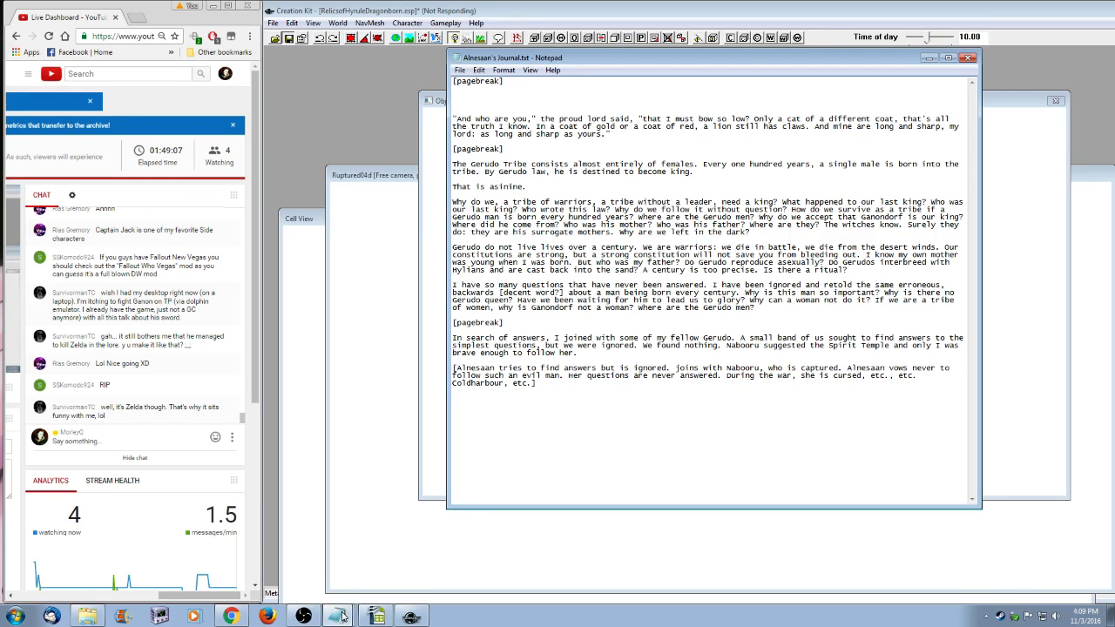
click(165, 600)
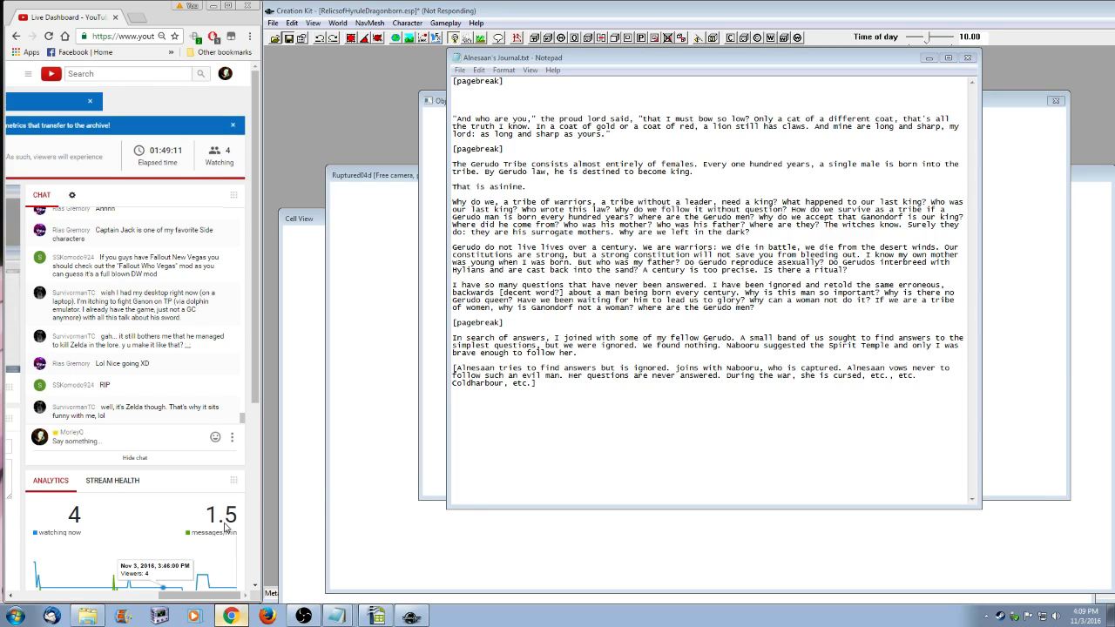
click(627, 409)
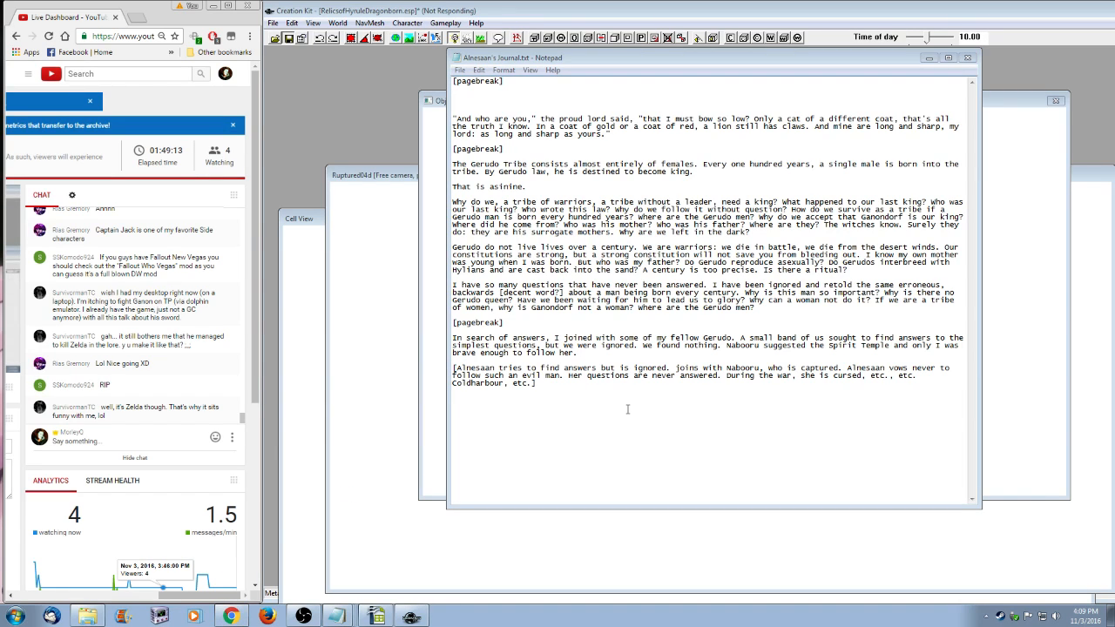
- Open the Zelda Wiki main page in a new Chrome window, placed beside the journal text and widened
click(138, 16)
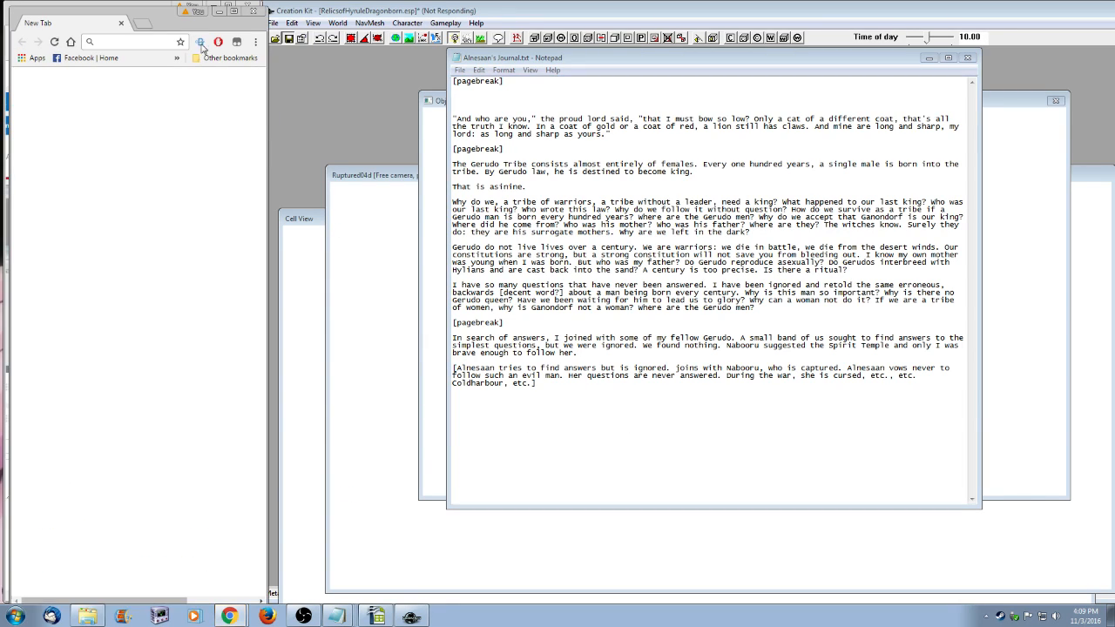
drag(139, 17, 411, 22)
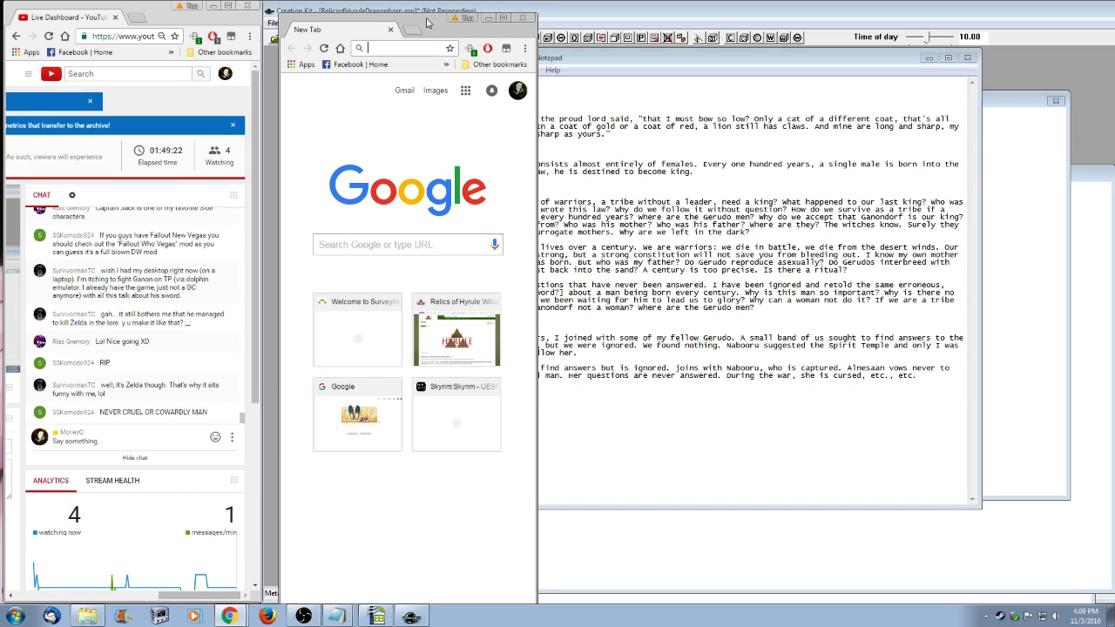
drag(427, 23, 876, 61)
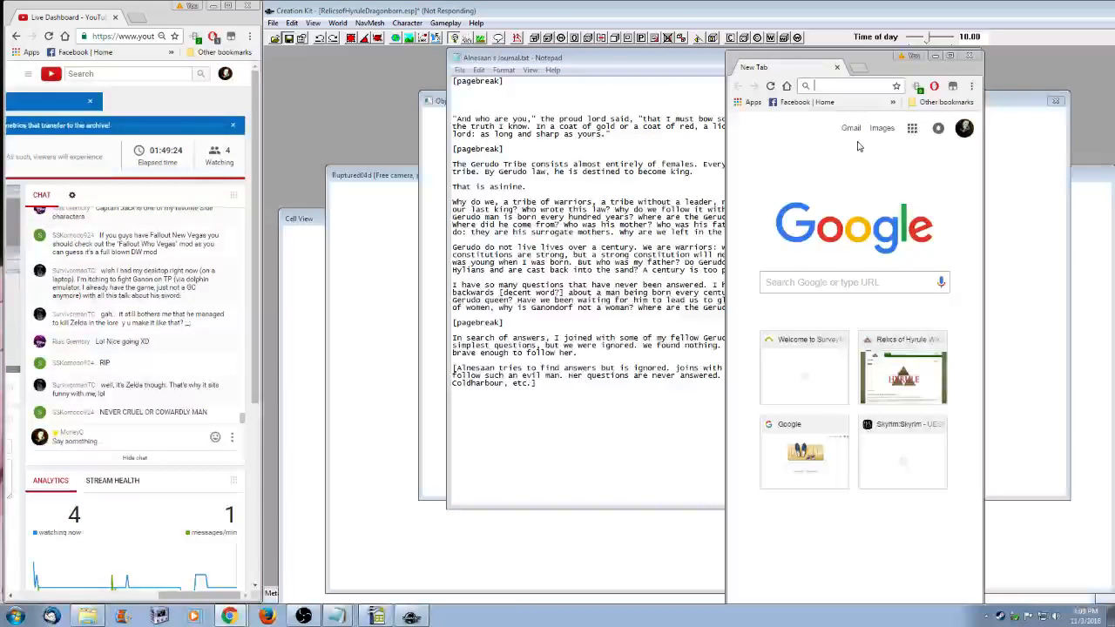
key(Return)
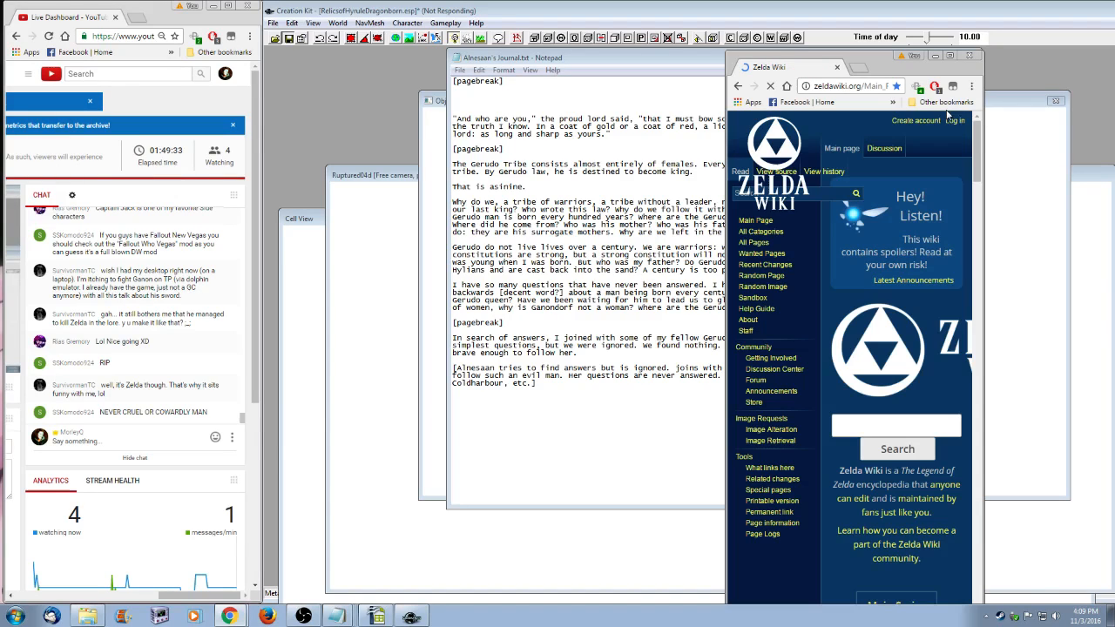
drag(982, 114, 1114, 114)
- Search the Zelda Wiki for "nabooru" and read the biography section of the article
click(937, 395)
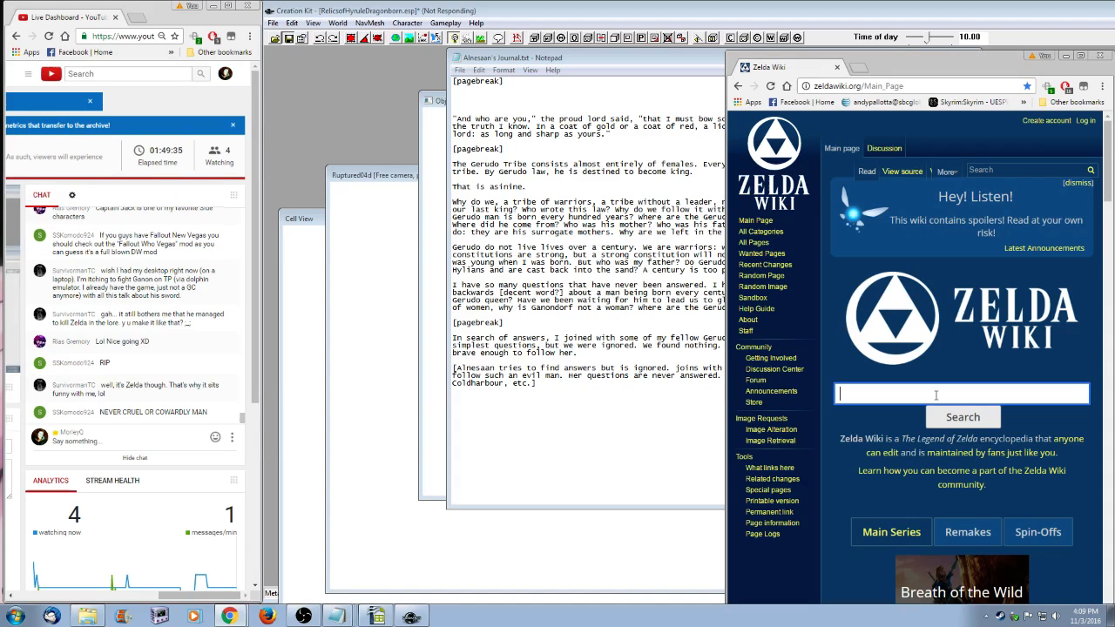
text(nabooru)
key(Return)
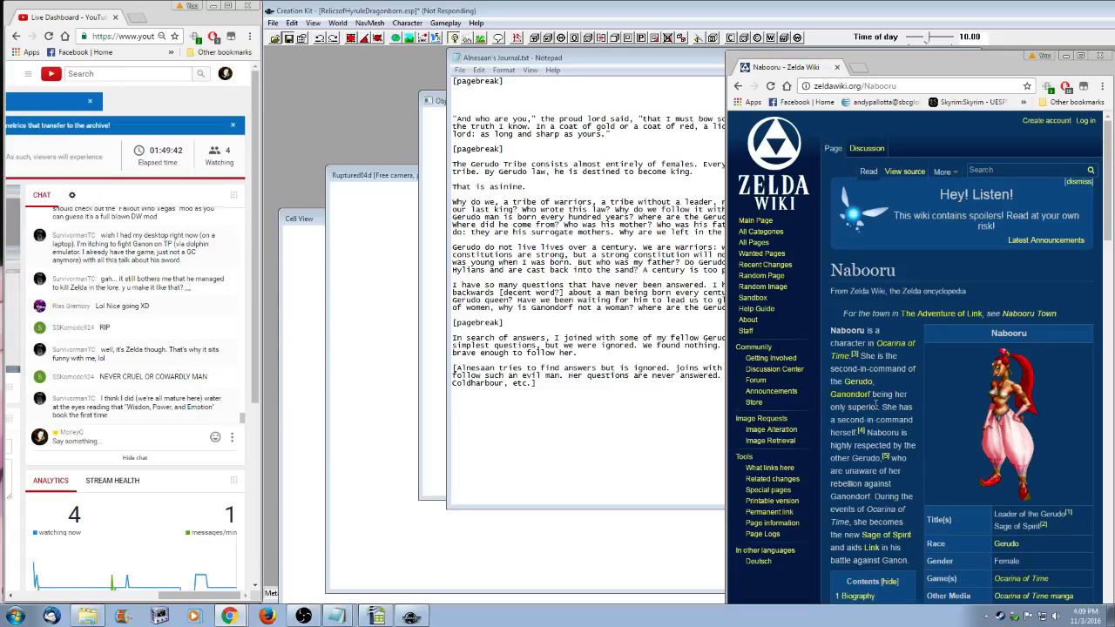
scroll(875, 406, down, 5)
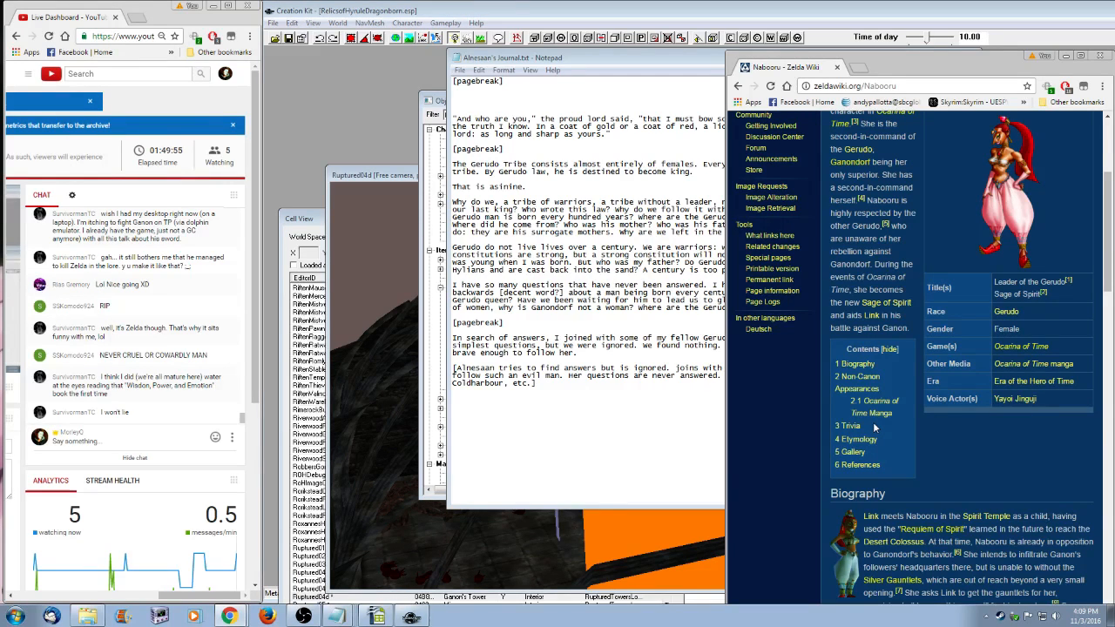
scroll(875, 427, down, 2)
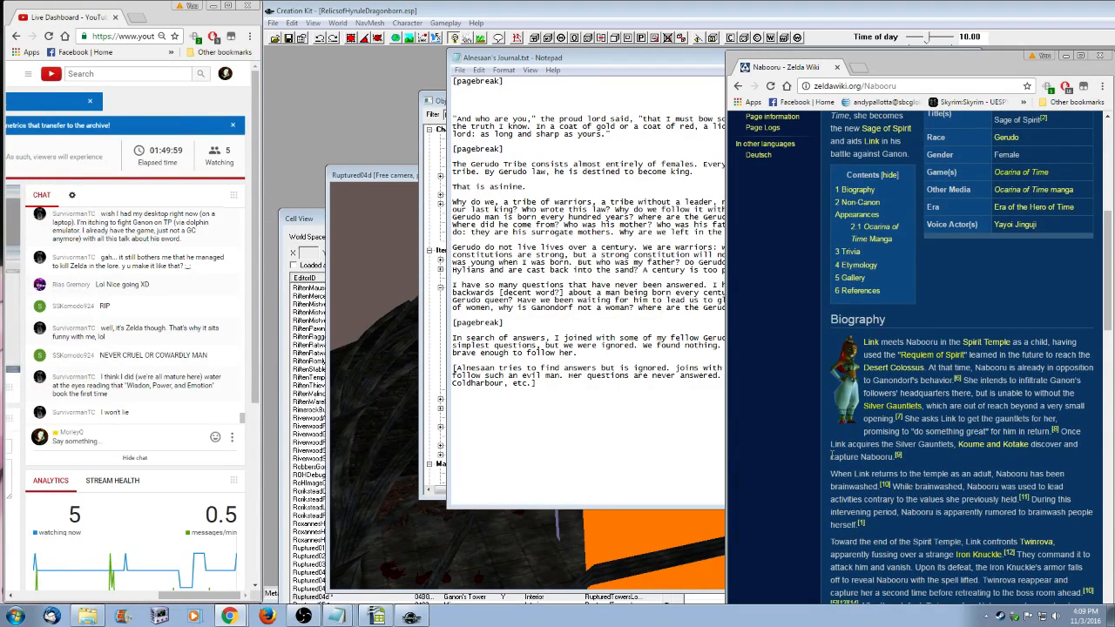
scroll(819, 458, down, 1)
scroll(818, 454, down, 2)
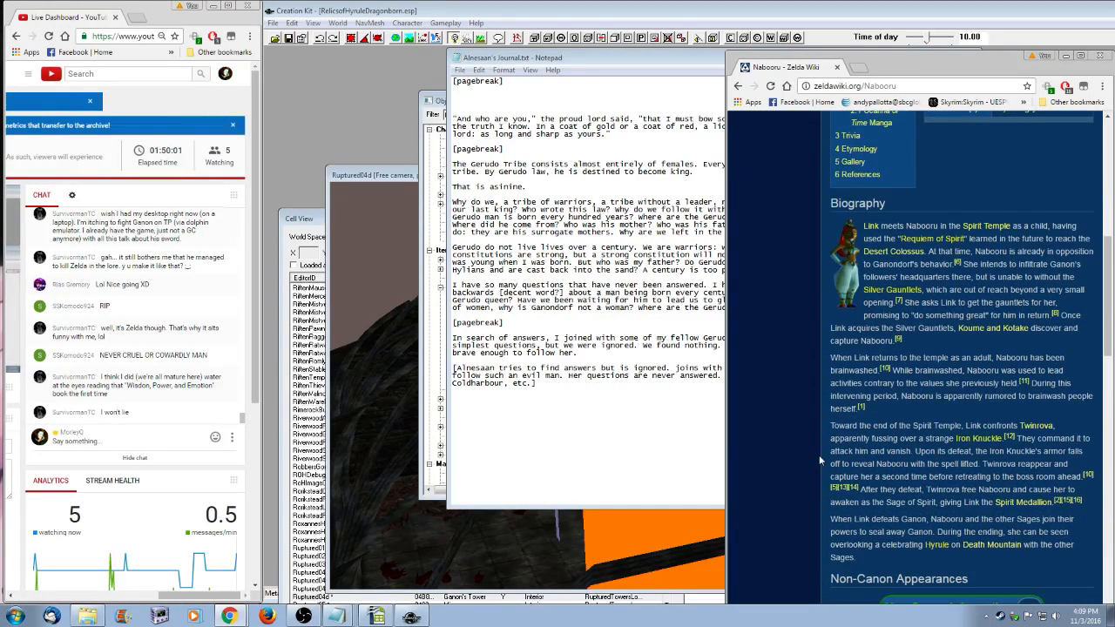
- In Alnesaan's Journal, replace "[decent word?]" with "lie" and delete the sentence about Nabooru suggesting the Spirit Temple
click(671, 360)
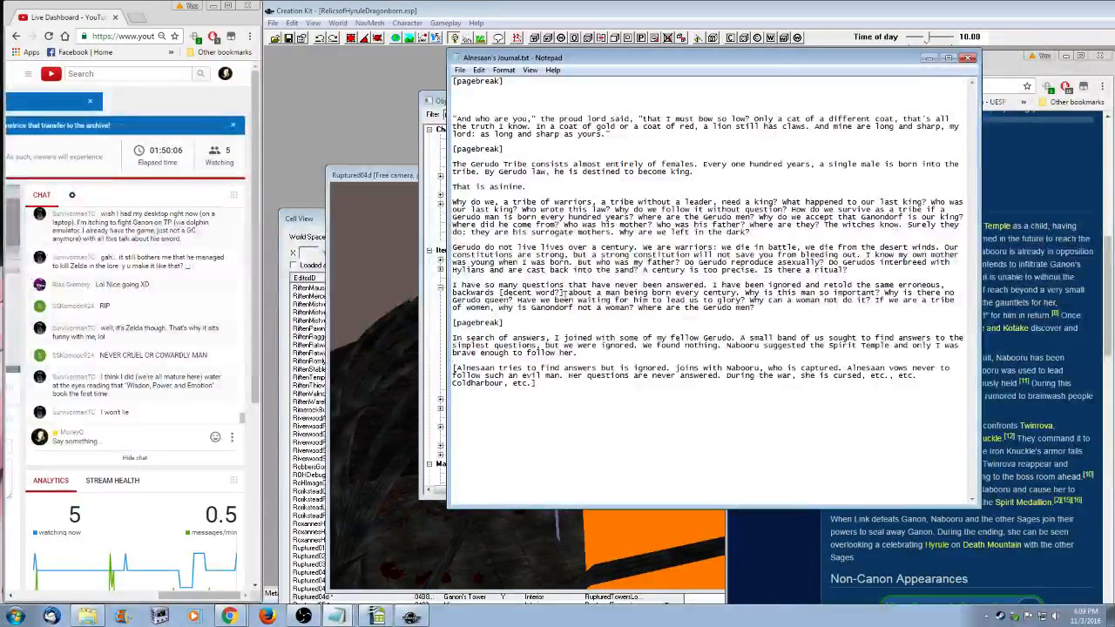
drag(564, 294, 499, 294)
text(lie)
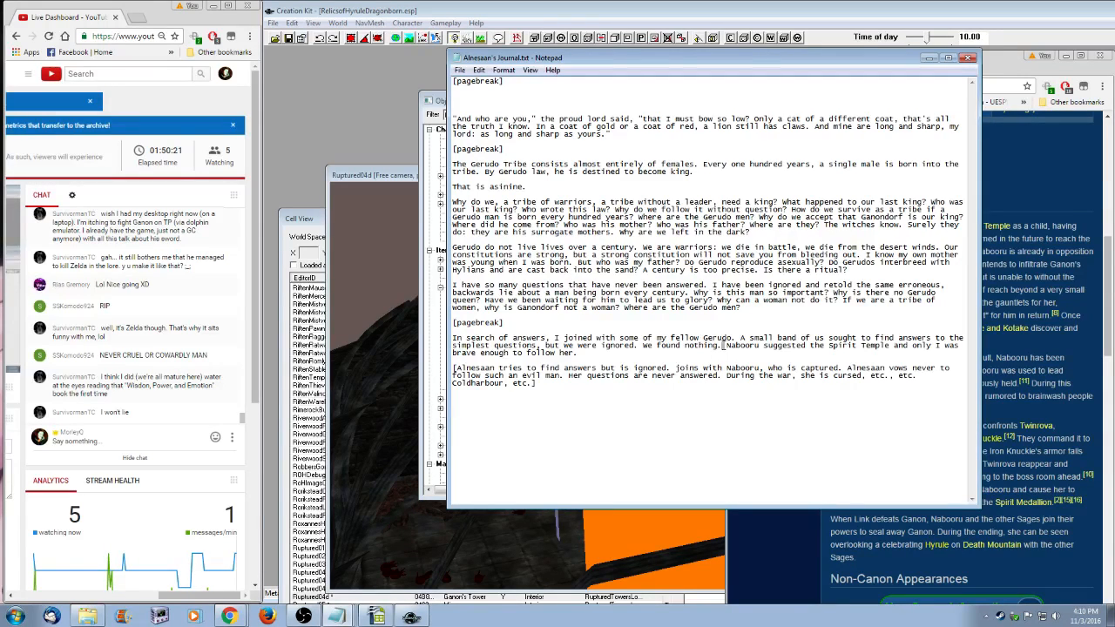
shift+click(729, 347)
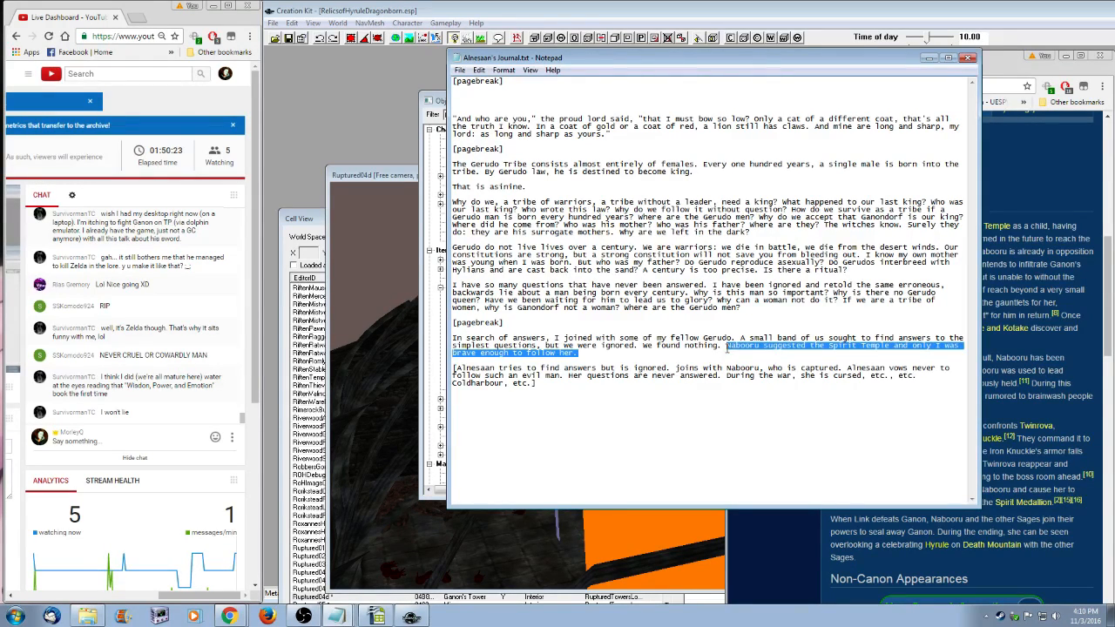
key(BackSpace)
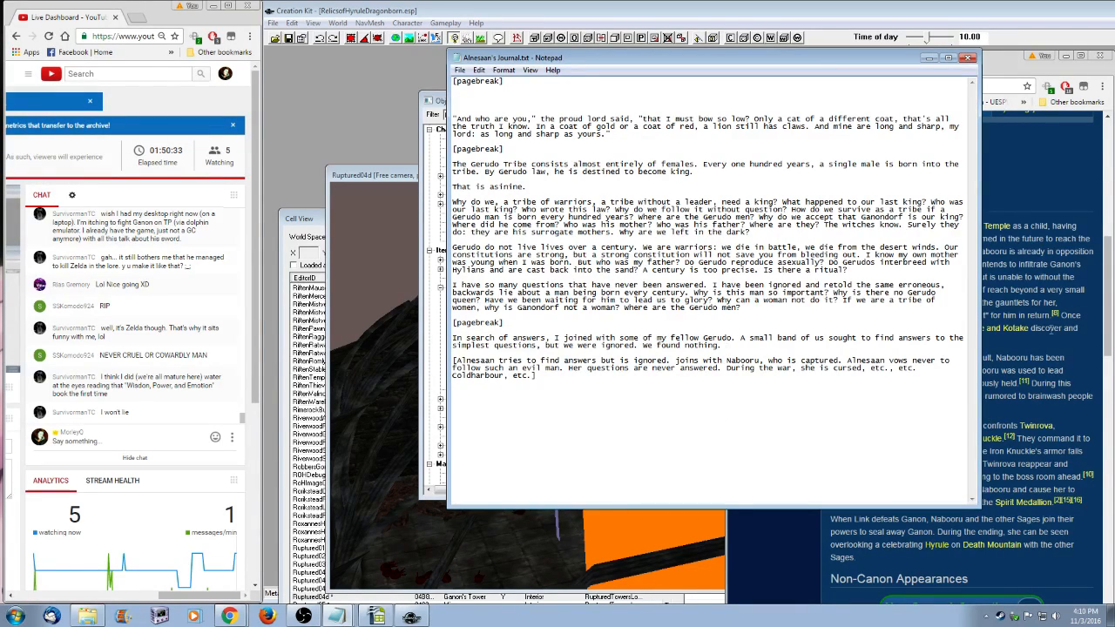
- Return to the Nabooru wiki article and review it from the biography through the non-canon information, gallery and references
click(985, 334)
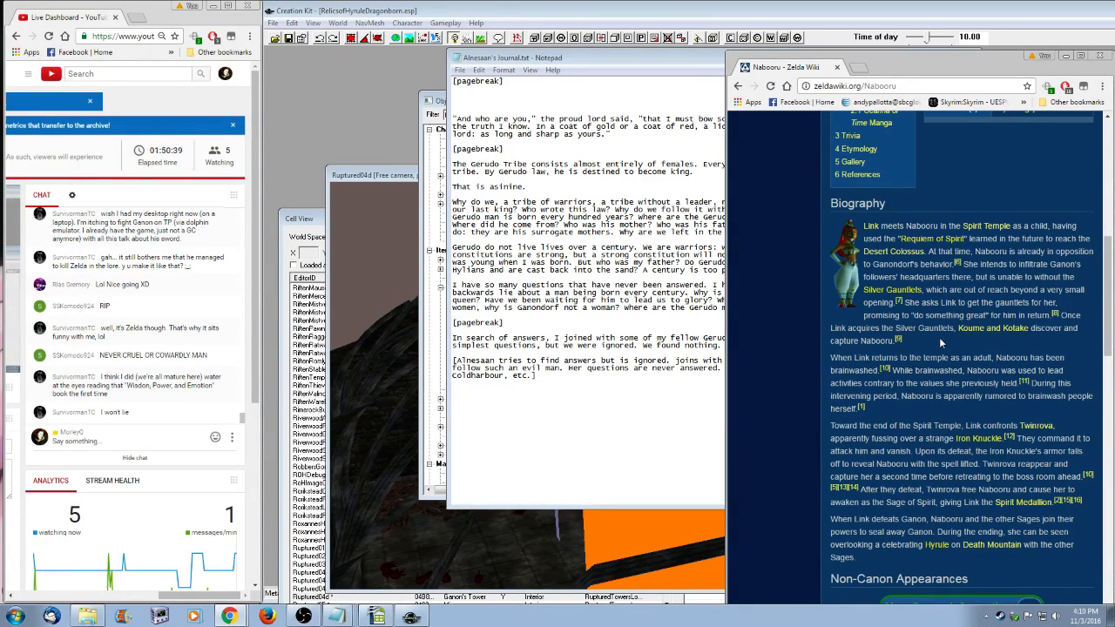
scroll(940, 342, down, 1)
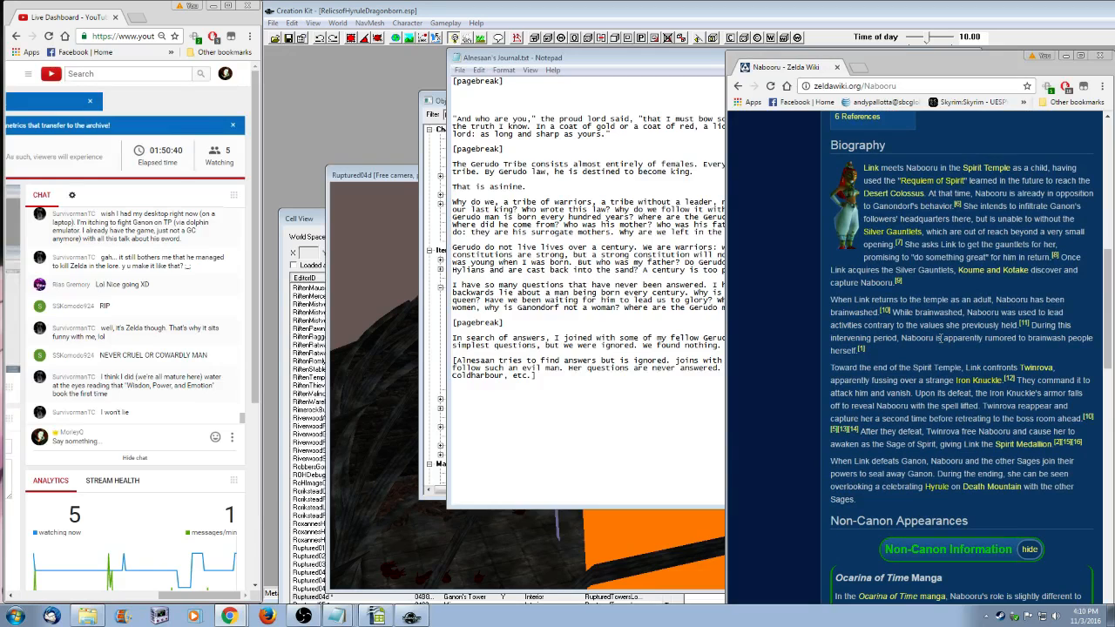
scroll(940, 338, down, 1)
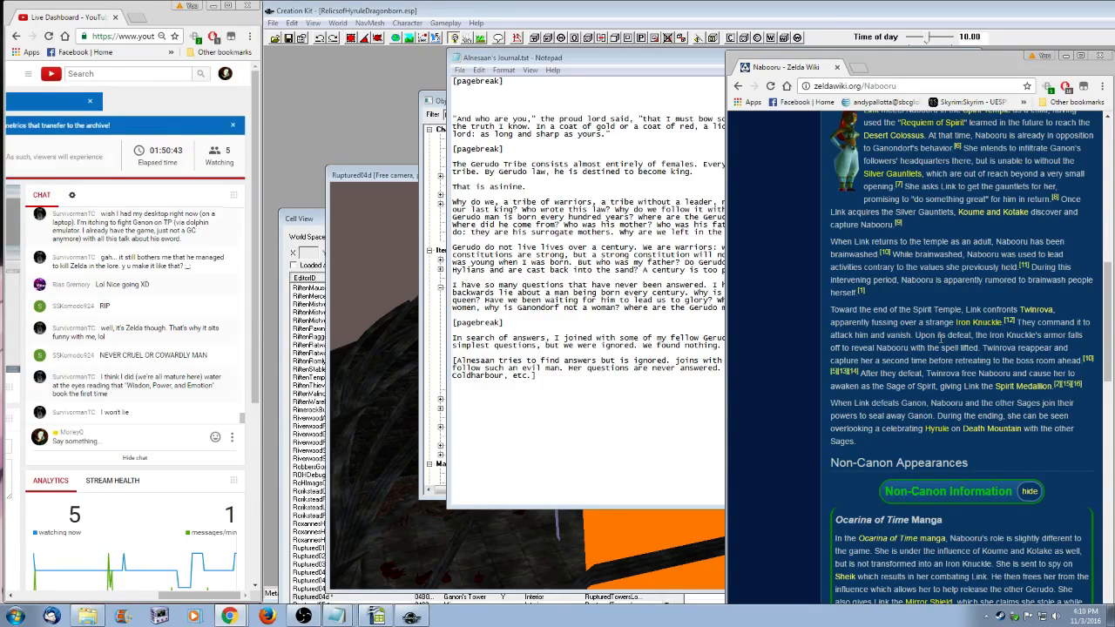
scroll(940, 338, up, 8)
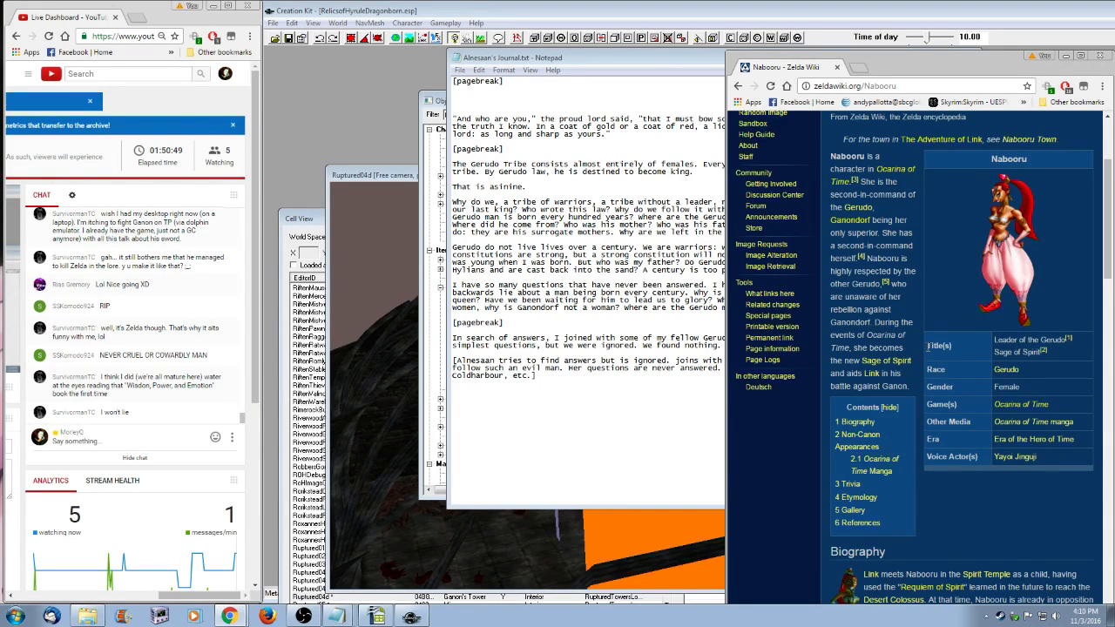
scroll(928, 345, down, 9)
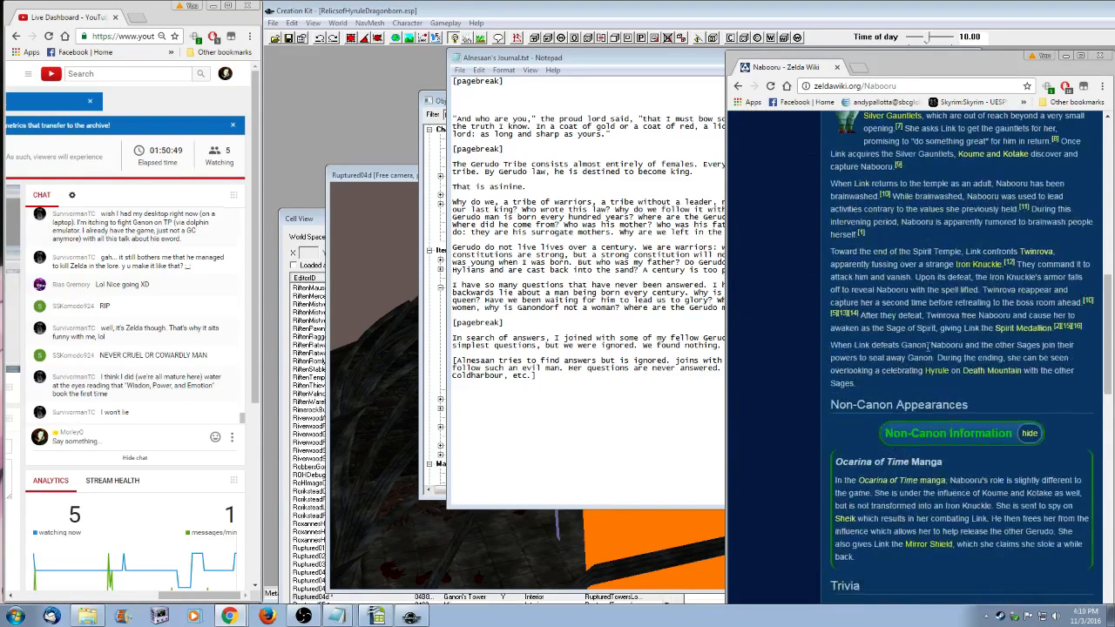
scroll(927, 346, down, 20)
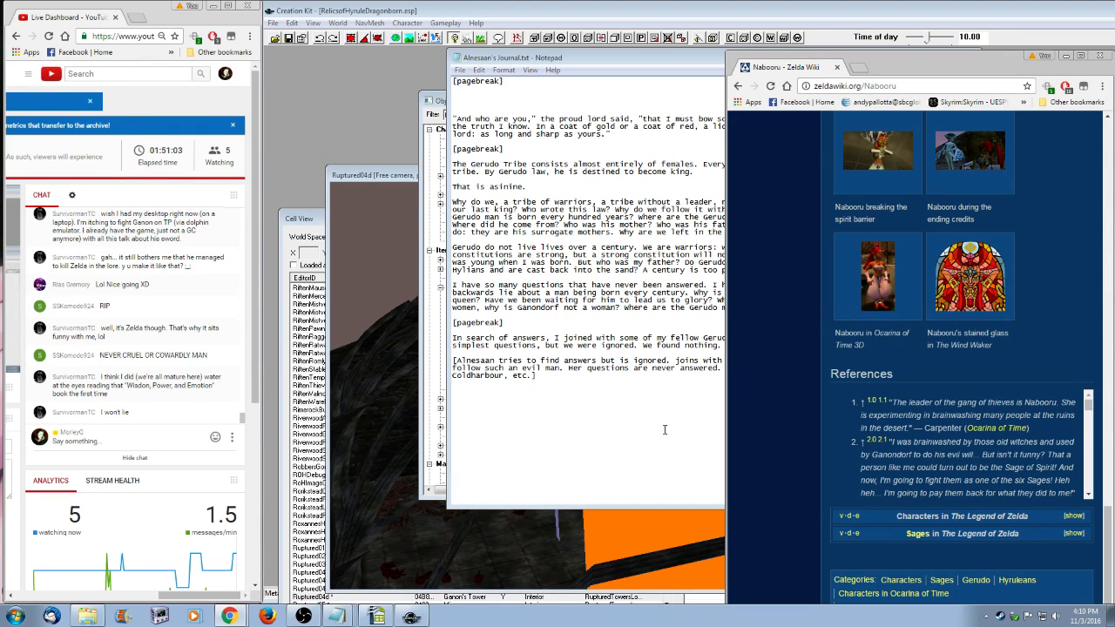
- Add "I spoke to" after "We found nothing." in the last journal entry
click(631, 383)
click(741, 346)
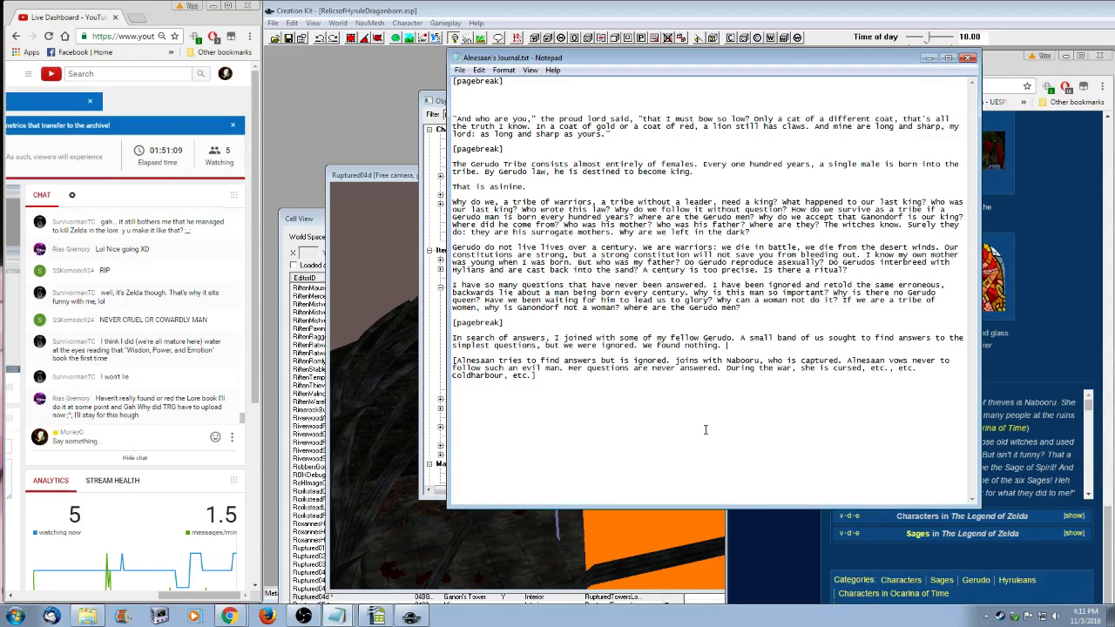
text(I spoke to)
- Remove "a tribe without a leader" from the "Why do we, a tribe of warriors" question, keeping a single comma before "need a king?"
drag(596, 202, 718, 202)
key(BackSpace)
key(BackSpace)
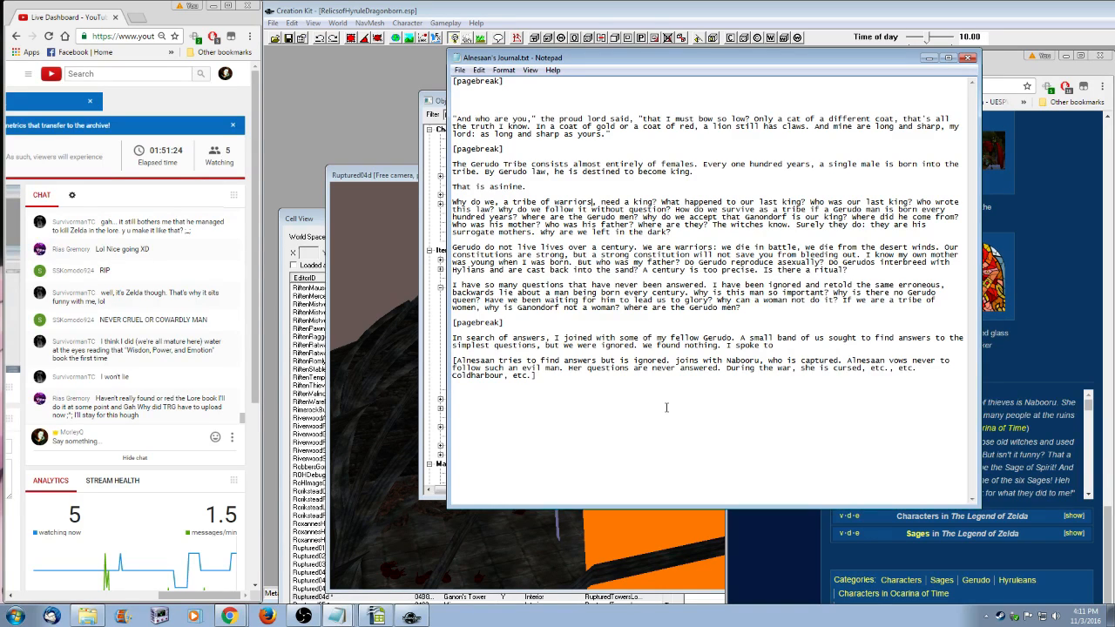
text(,)
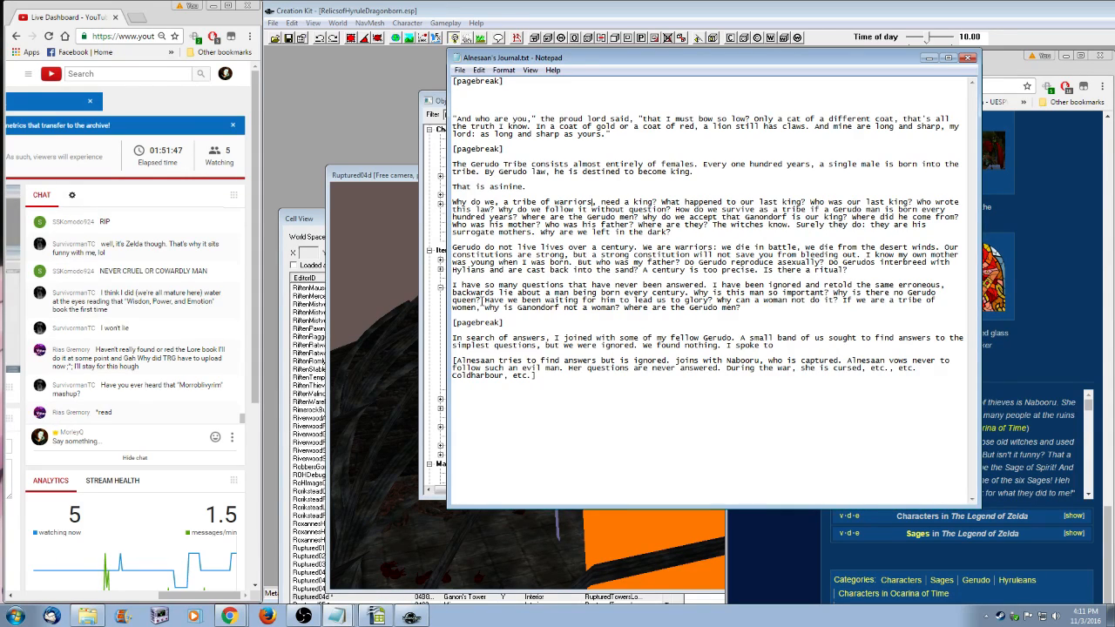
- Delete the question "Why is there no Gerudo queen?" and its extra space from the "I have so many questions" paragraph
drag(481, 300, 839, 294)
key(BackSpace)
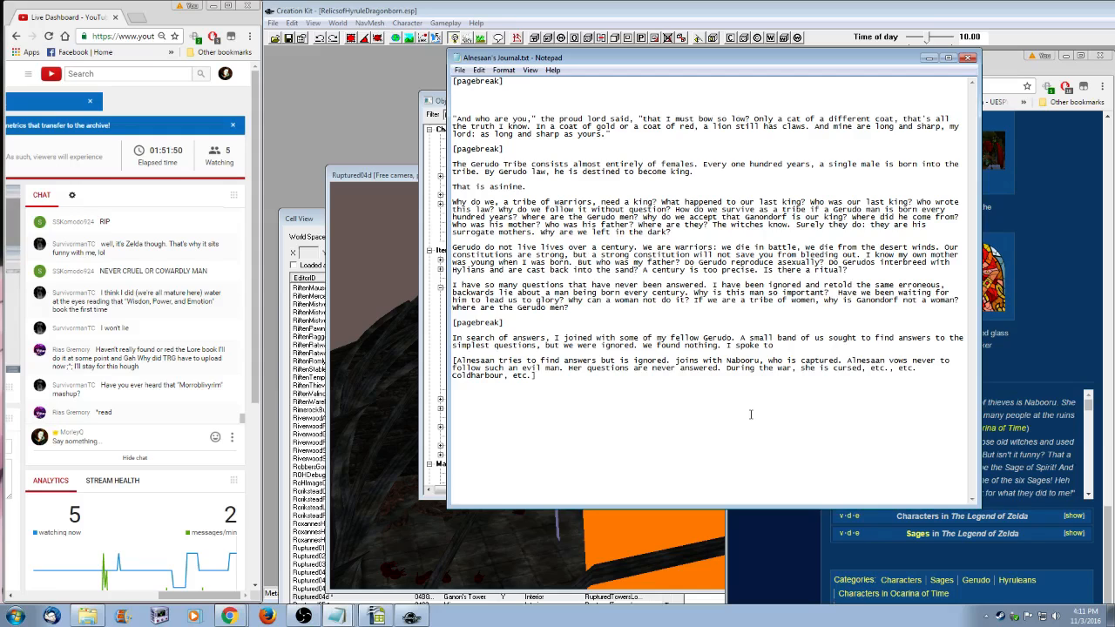
key(BackSpace)
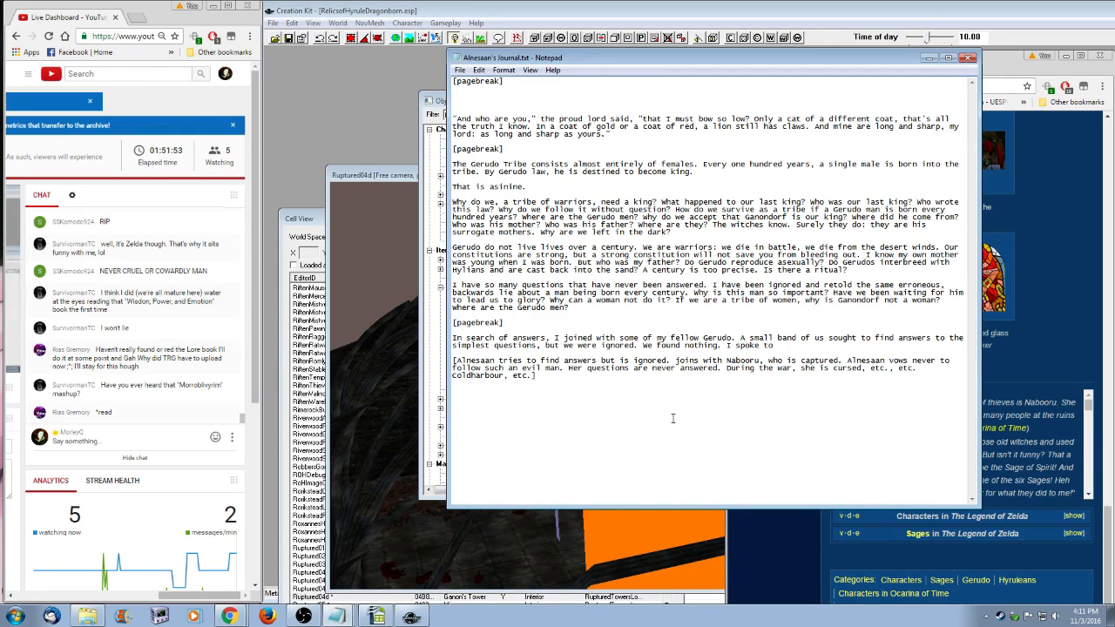
- Continue the unfinished "I spoke to" sentence with "Nabooru, the" and move the journal window so the Nabooru wiki page is less covered
click(799, 347)
text(Nabooru, the)
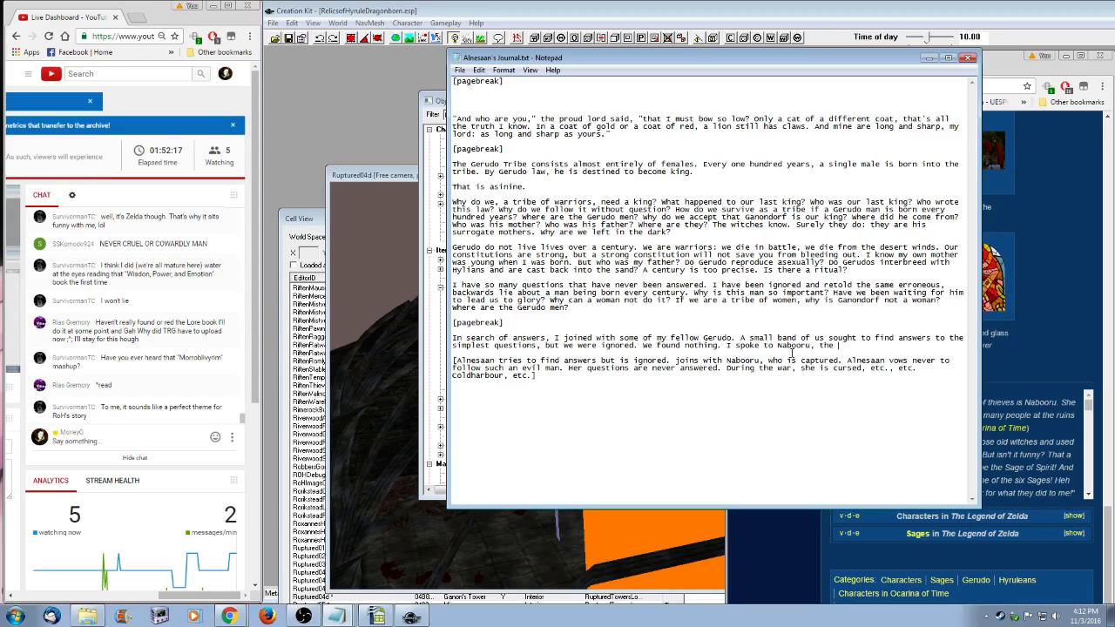
drag(833, 64, 665, 71)
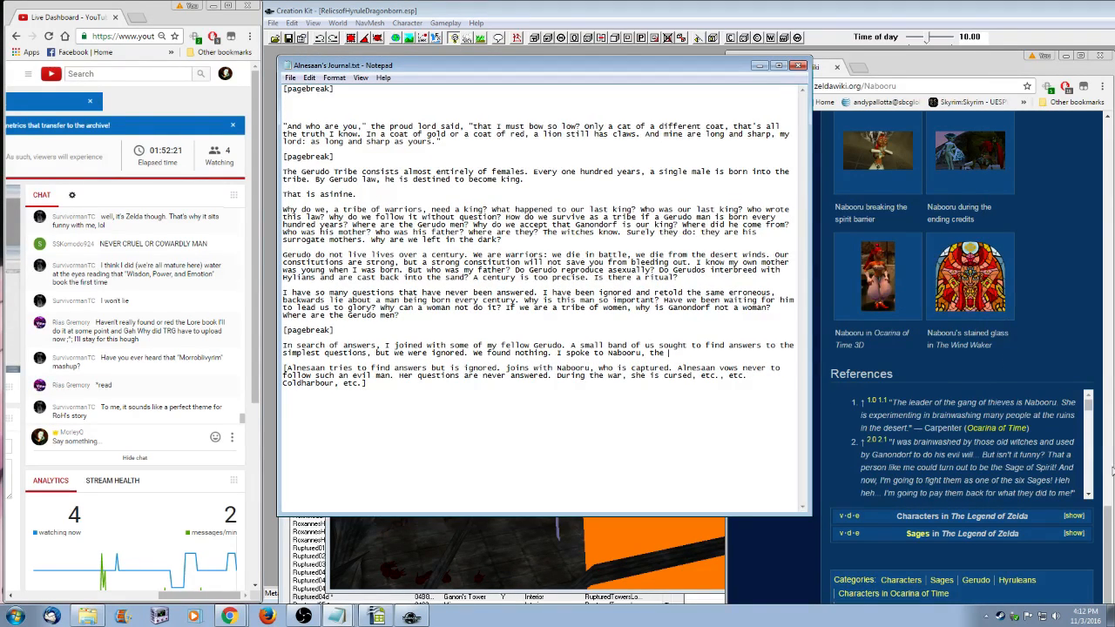
mouse_move(1110, 512)
mouse_down()
mouse_move(1111, 203)
mouse_move(1112, 529)
mouse_up()
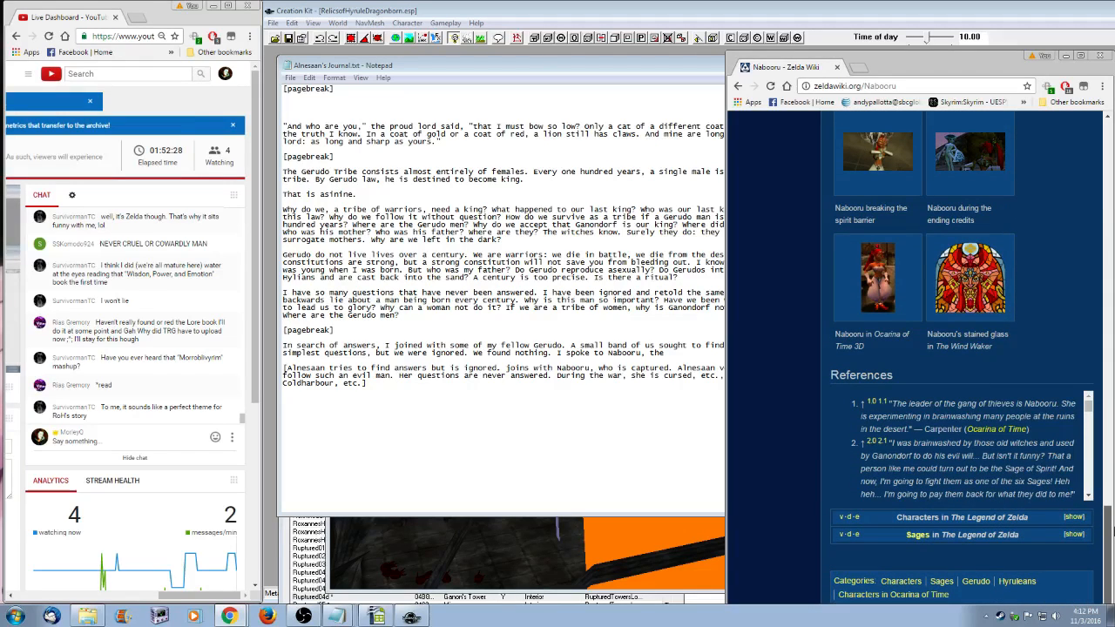
click(630, 355)
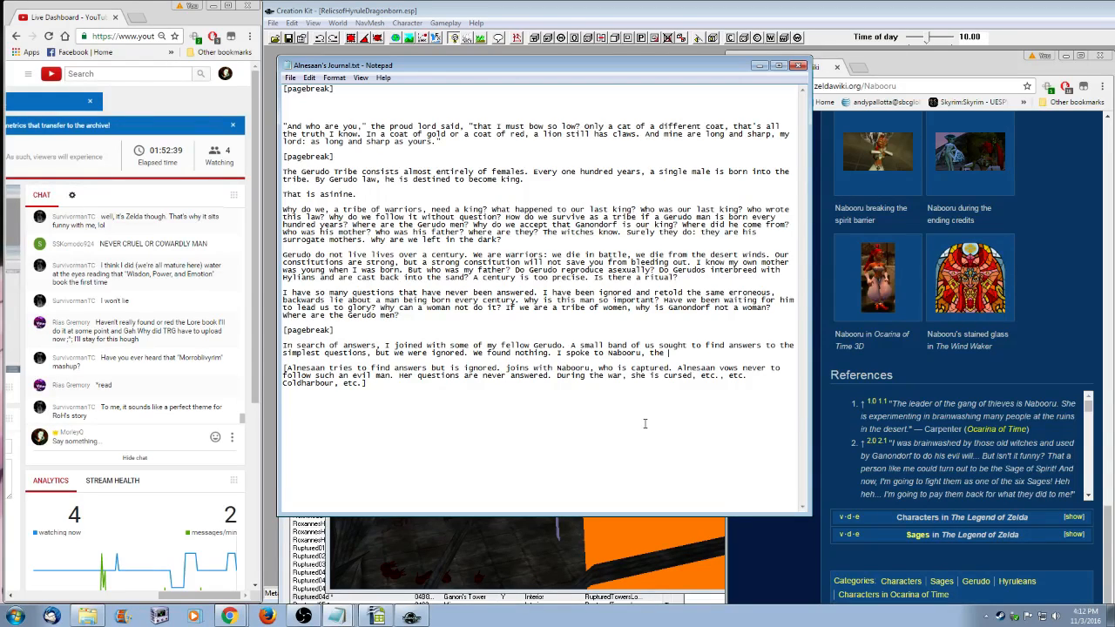
- Replace "the" after "I spoke to Nabooru," with "who became Ganondorf'" and delete that wording again
key(BackSpace)
key(BackSpace)
key(BackSpace)
text(The)
double_click(658, 353)
text(who became Ganondorf)
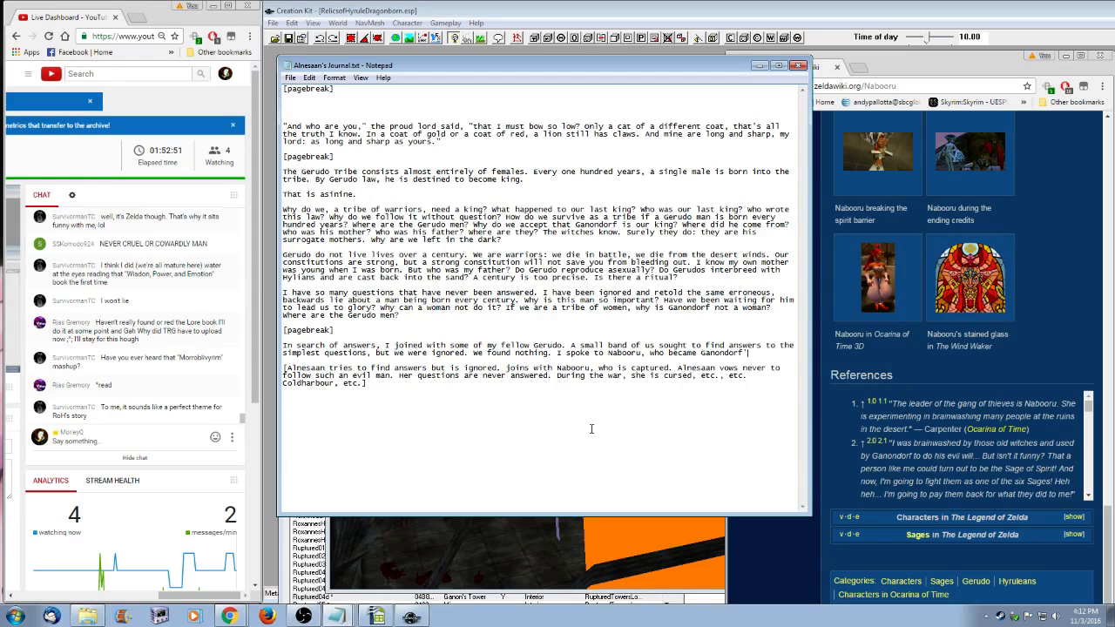
key(BackSpace)
key(BackSpace)
key(BackSpace)
key(BackSpace)
key(BackSpace)
key(BackSpace)
key(BackSpace)
key(BackSpace)
key(BackSpace)
key(BackSpace)
key(BackSpace)
key(BackSpace)
key(BackSpace)
key(BackSpace)
key(BackSpace)
key(BackSpace)
key(BackSpace)
key(BackSpace)
key(BackSpace)
- Insert "When Ganondorf became king, Nabooru became his second-in-command" before "I spoke to Nabooru," in the last journal entry
click(559, 352)
text(When )
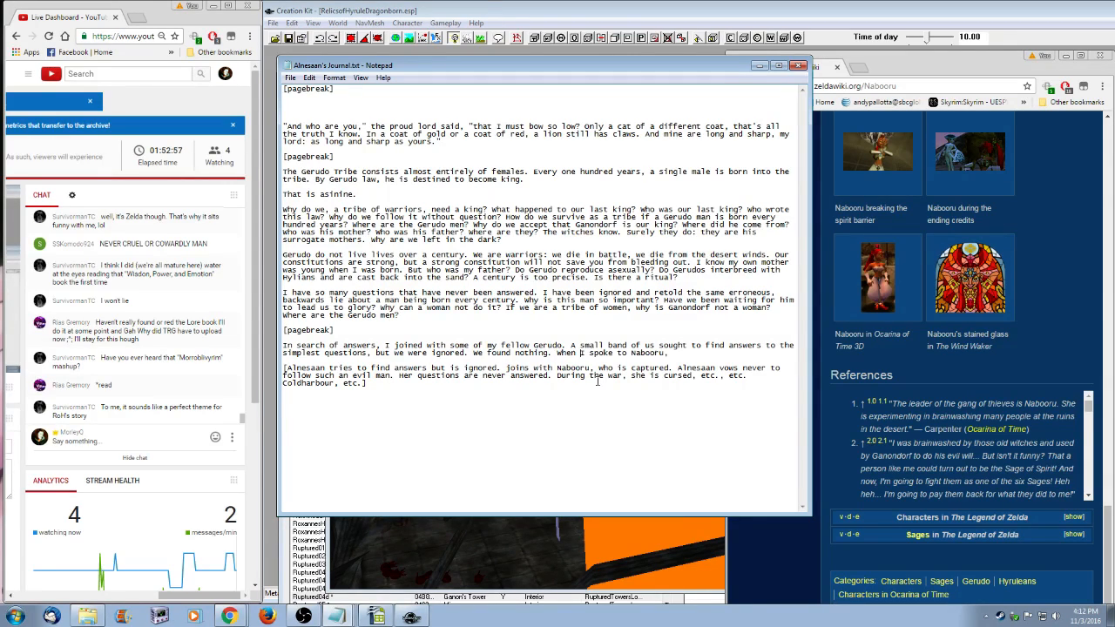
text(Ganondorf became king)
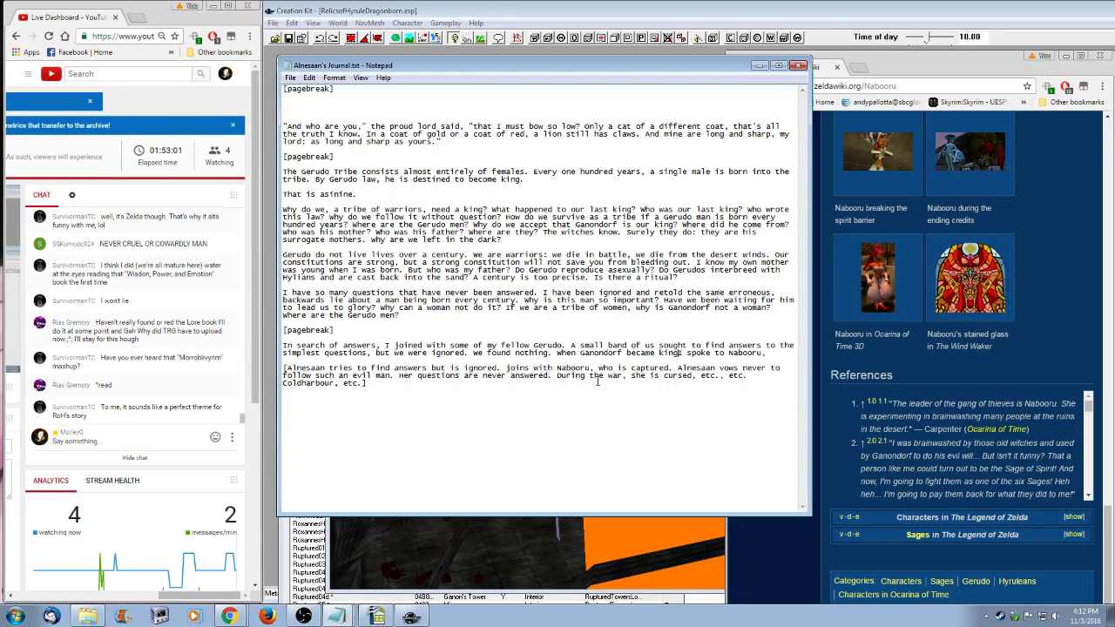
text(, Nabooru)
key(Delete)
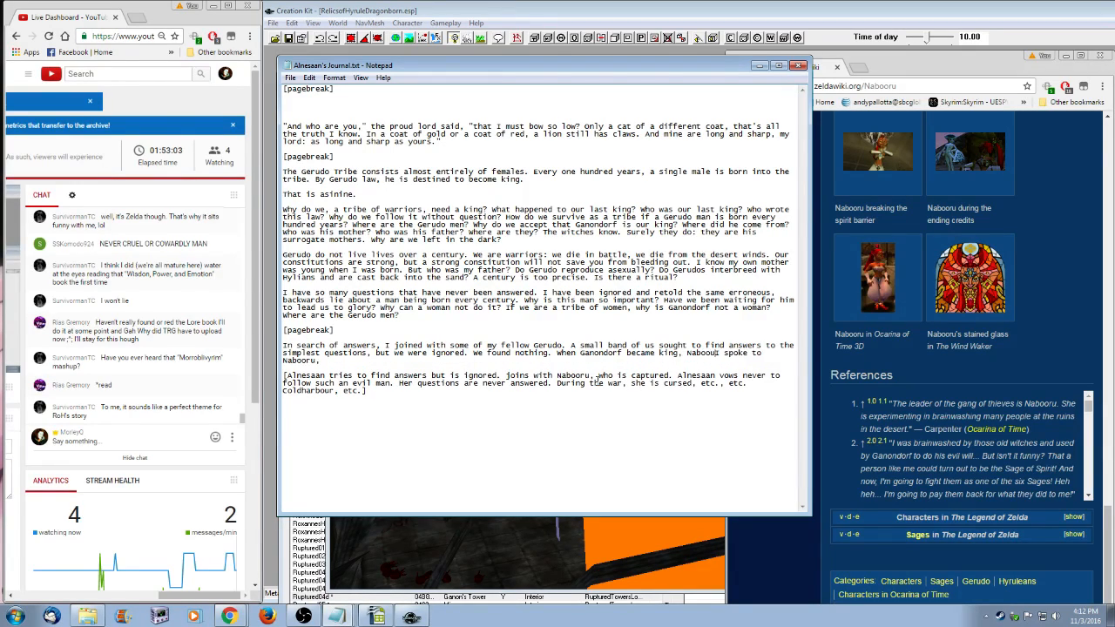
text(became his second in command)
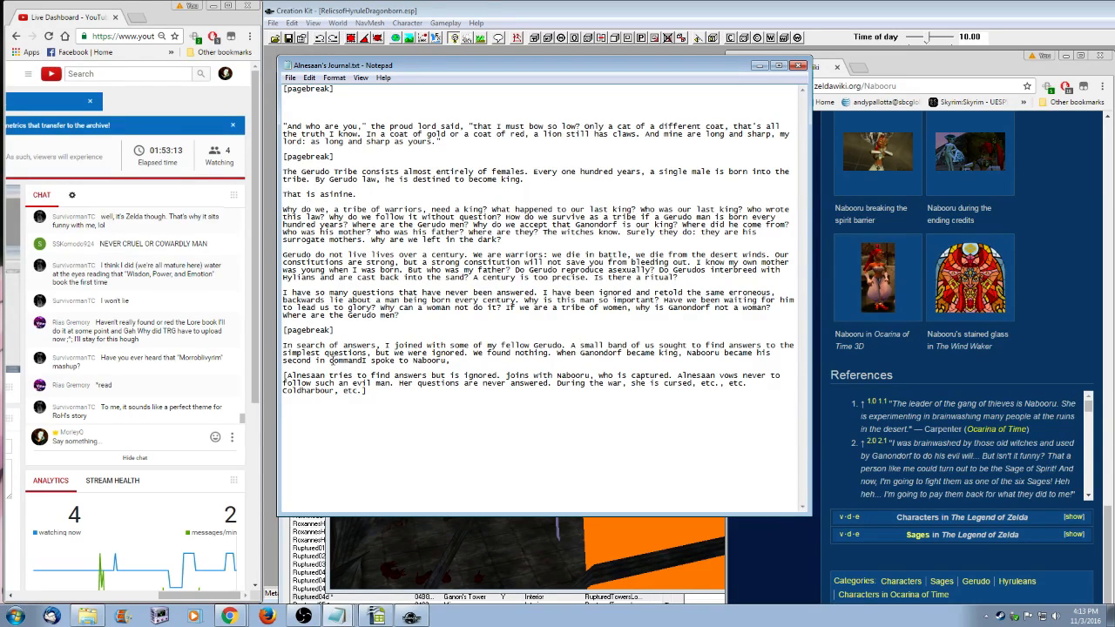
key(BackSpace)
text(-in-)
- End the sentence after "second-in-command" and add "She was our leader, but now she is an assistant."
click(366, 359)
text(. She was ou)
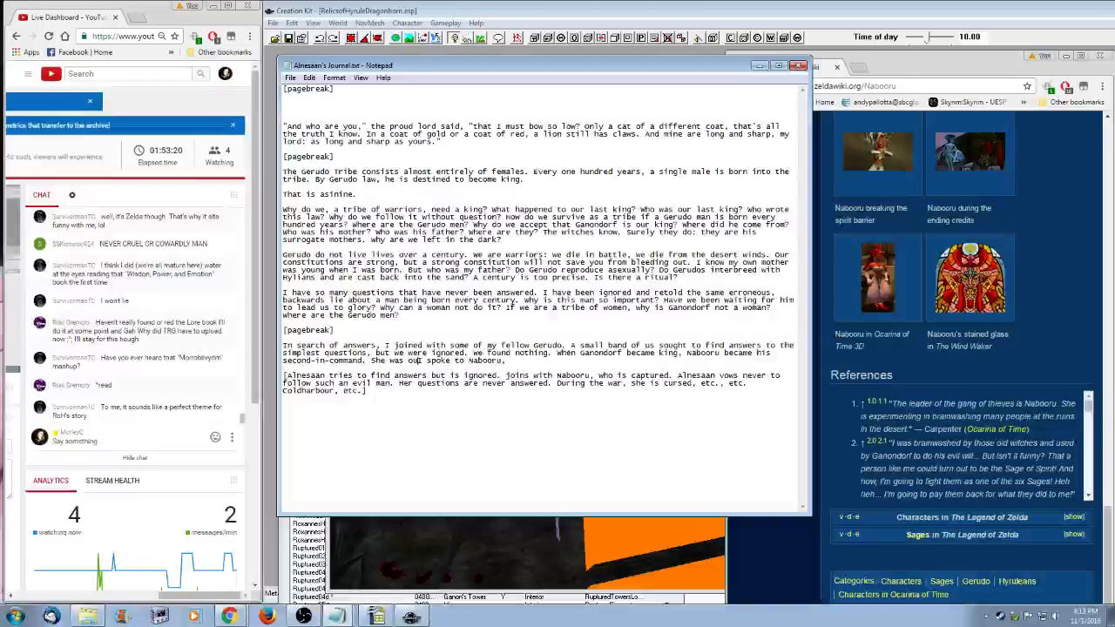
click(418, 359)
text(leader, but no)
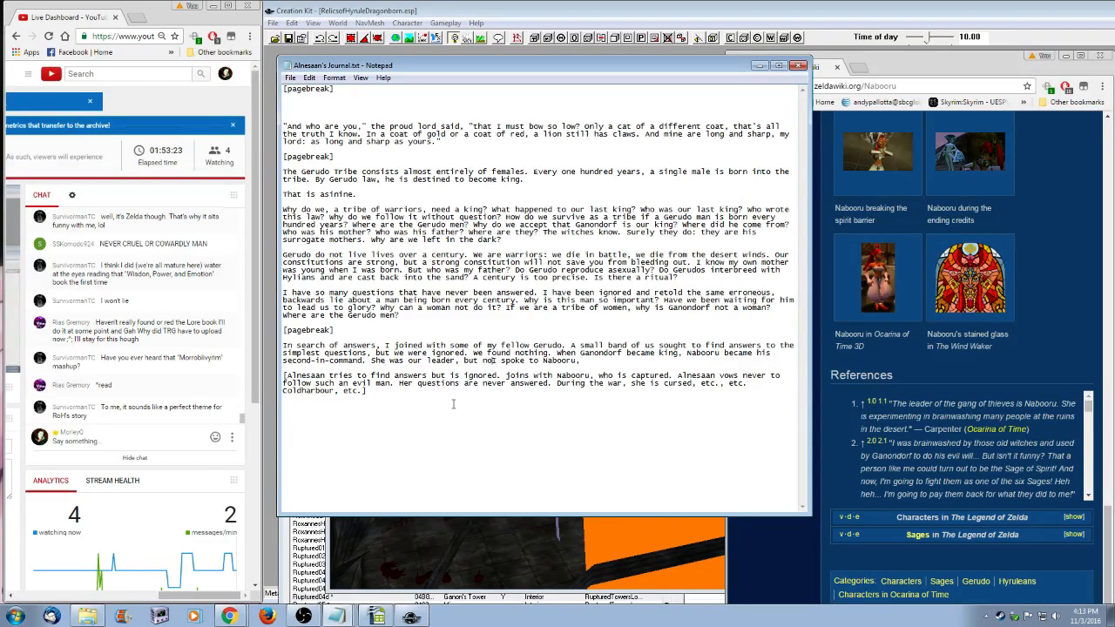
text(w she is an assistant.)
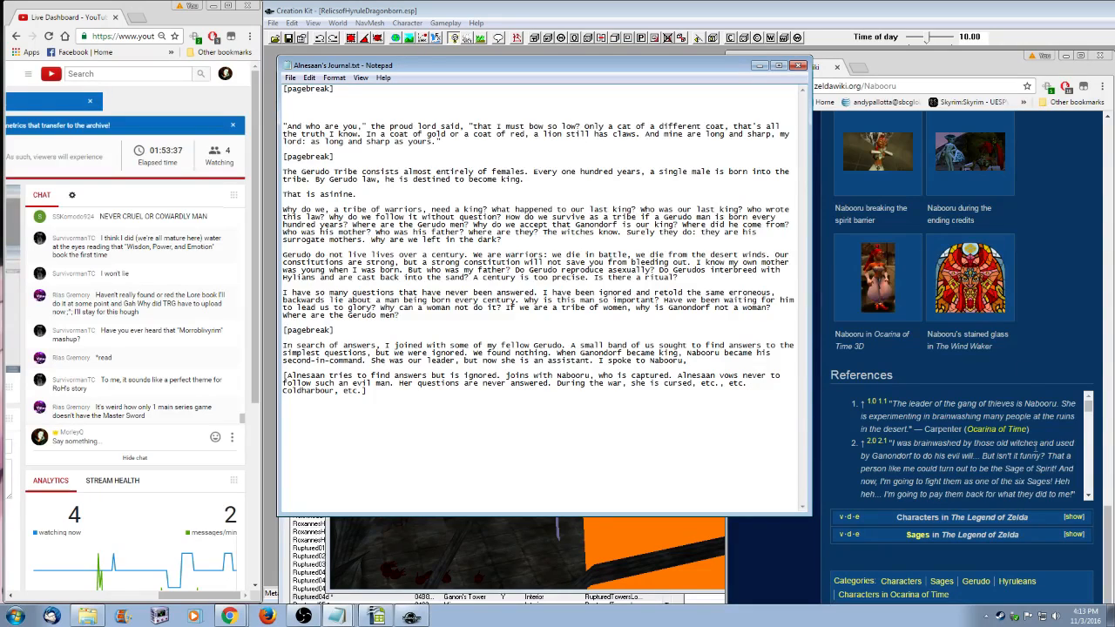
- Switch to the Zelda Wiki, go to its main page and open the article on The Minish Cap
click(1012, 546)
scroll(835, 489, up, 10)
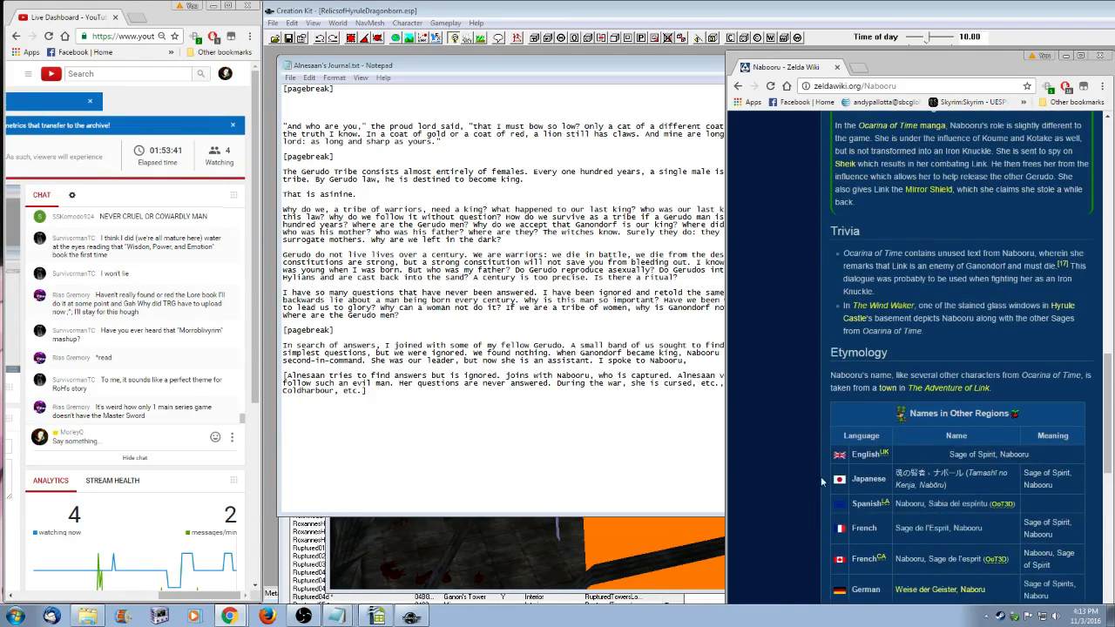
scroll(834, 488, up, 10)
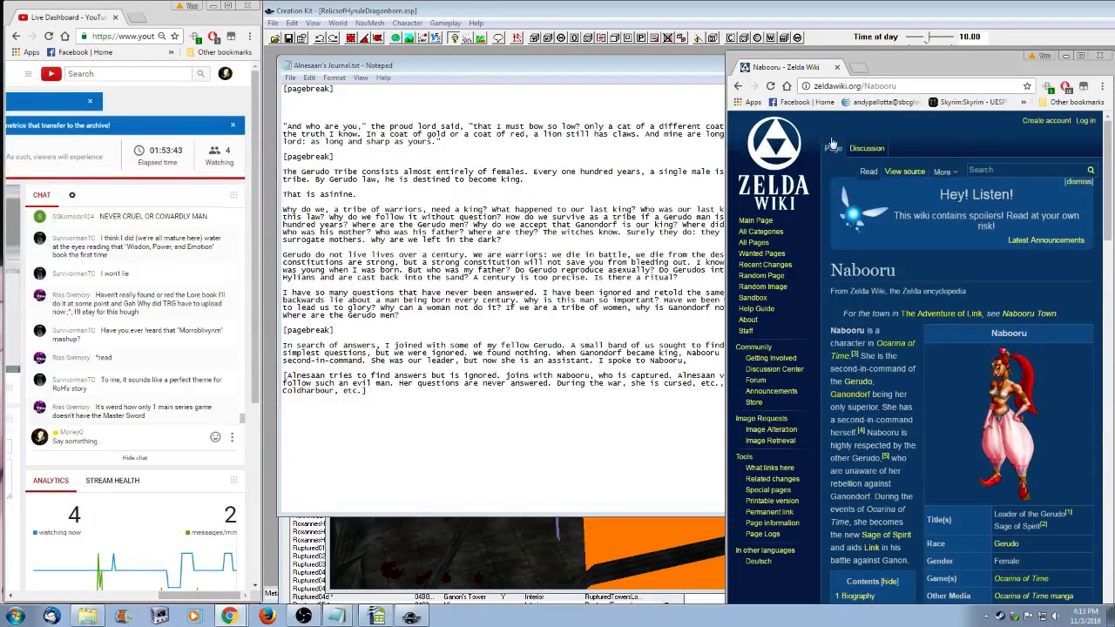
click(771, 155)
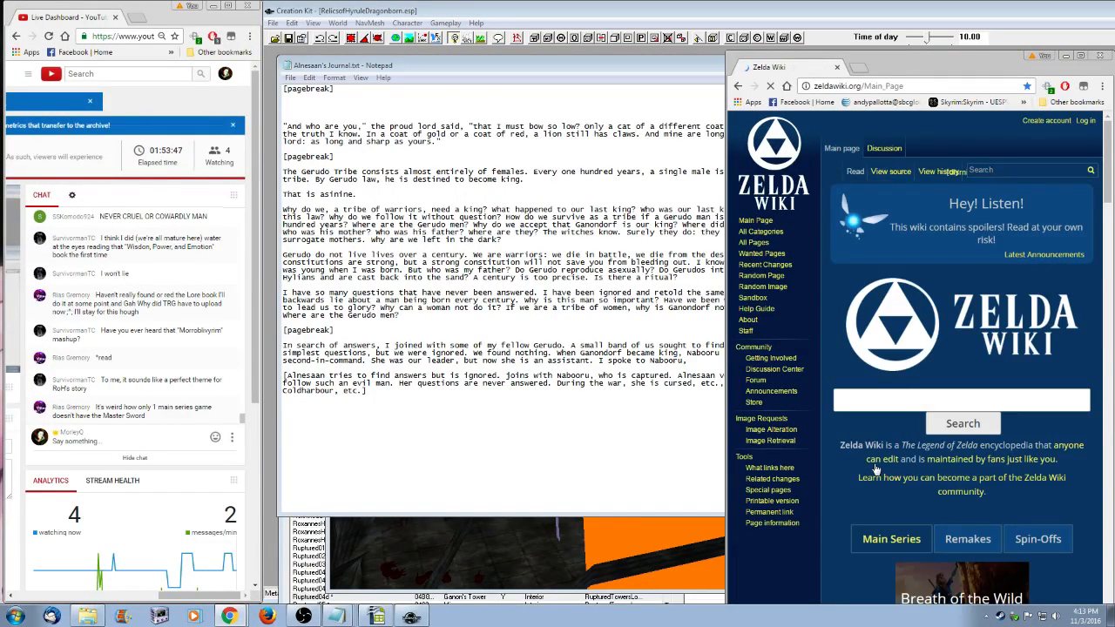
scroll(875, 469, down, 6)
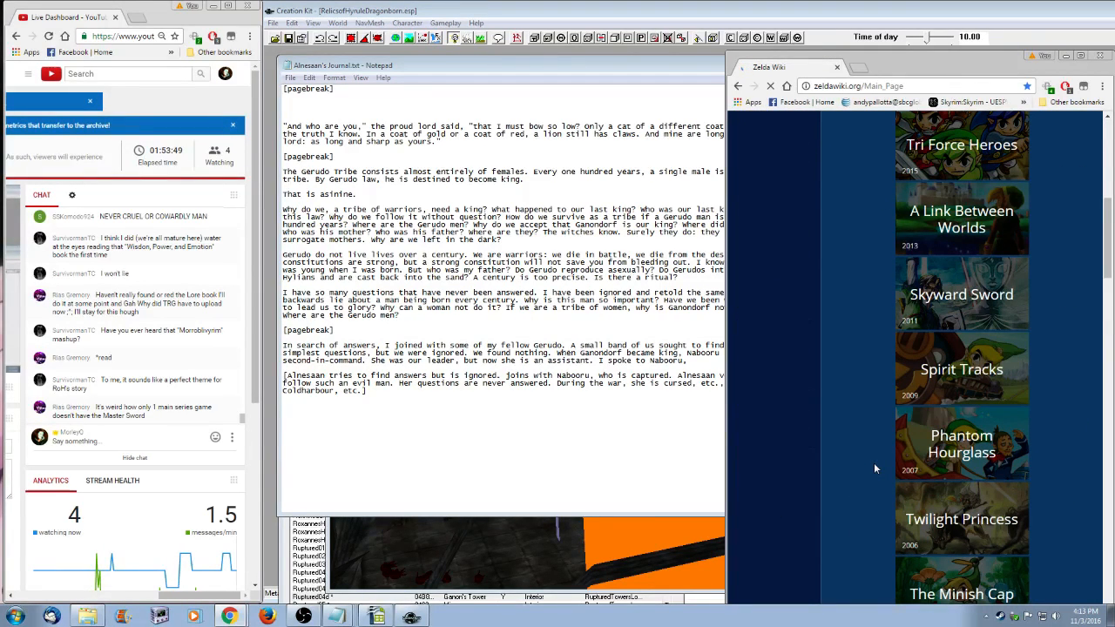
scroll(875, 469, down, 3)
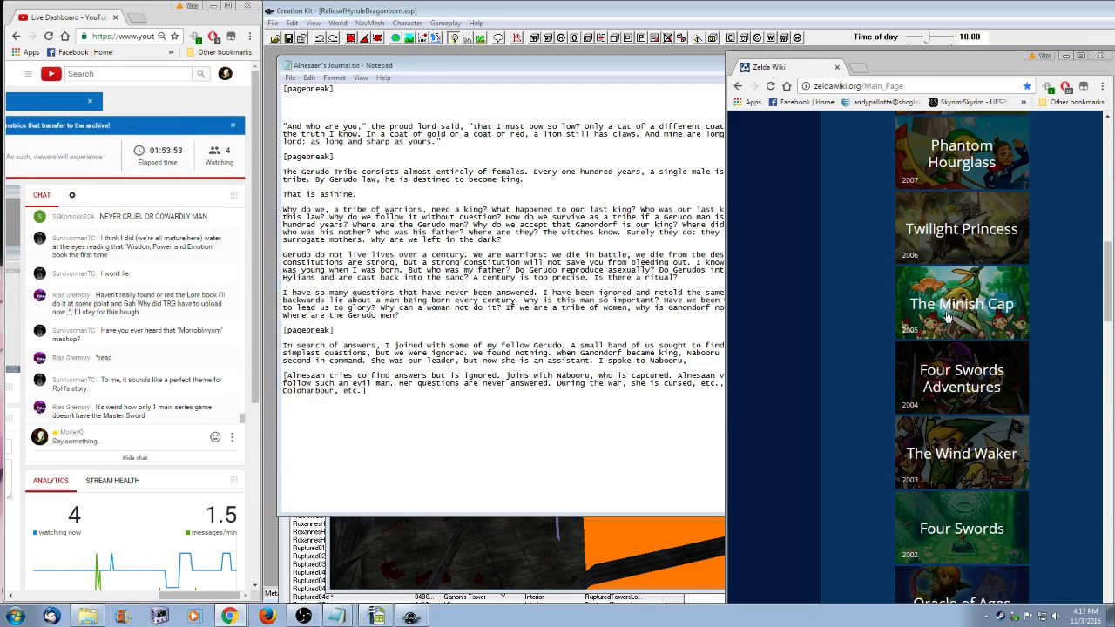
click(948, 317)
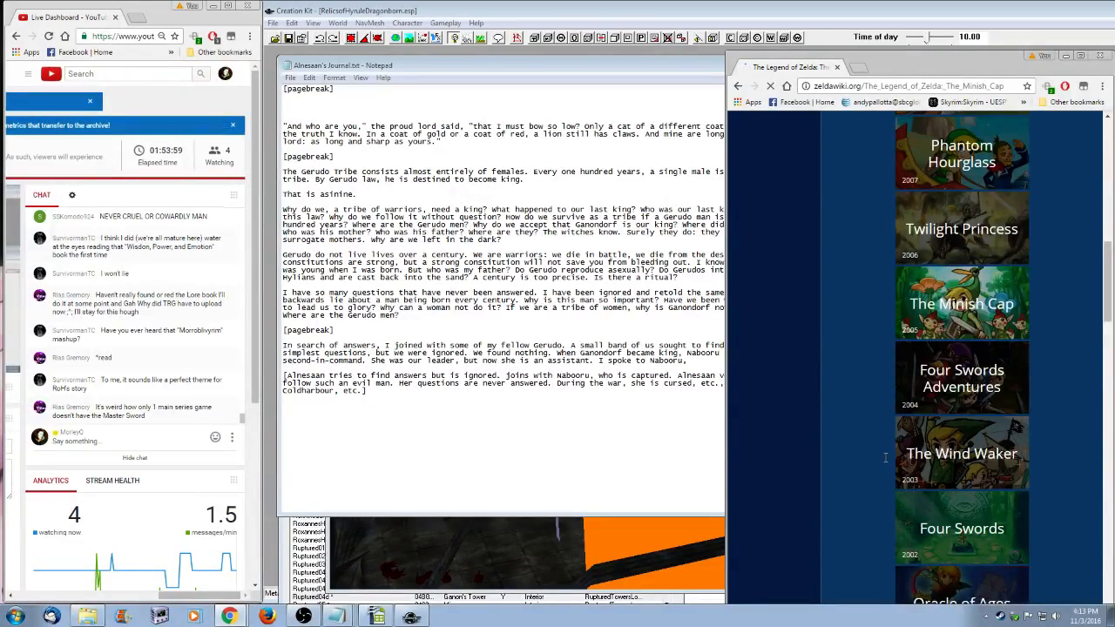
- Review The Minish Cap article from the introduction through the backstory, plot and timeline placement to the listings
scroll(885, 460, down, 3)
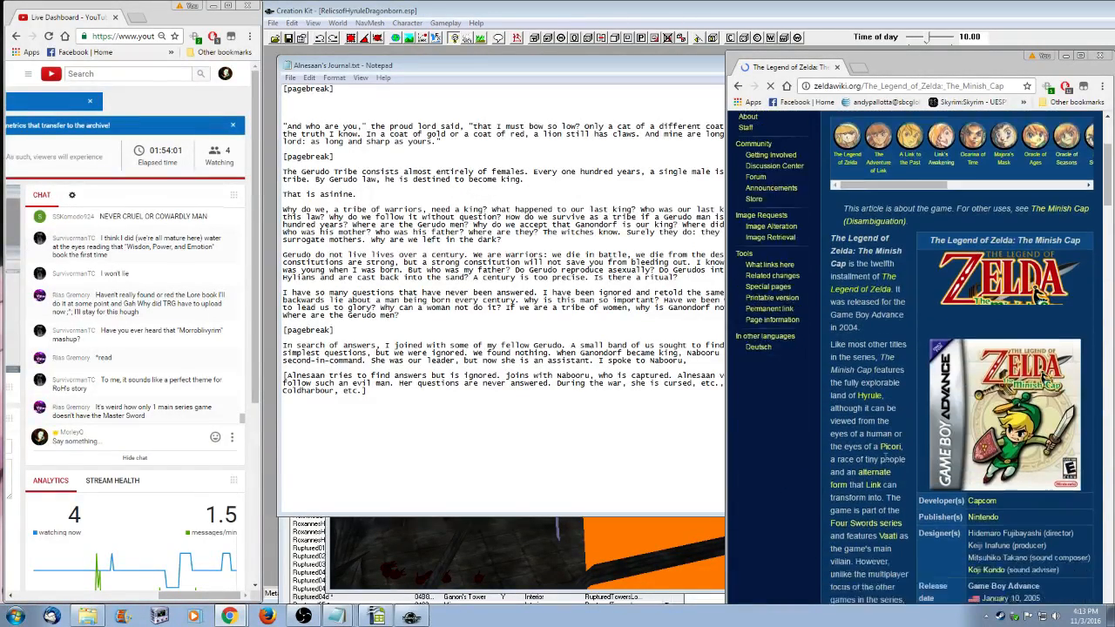
scroll(885, 456, down, 1)
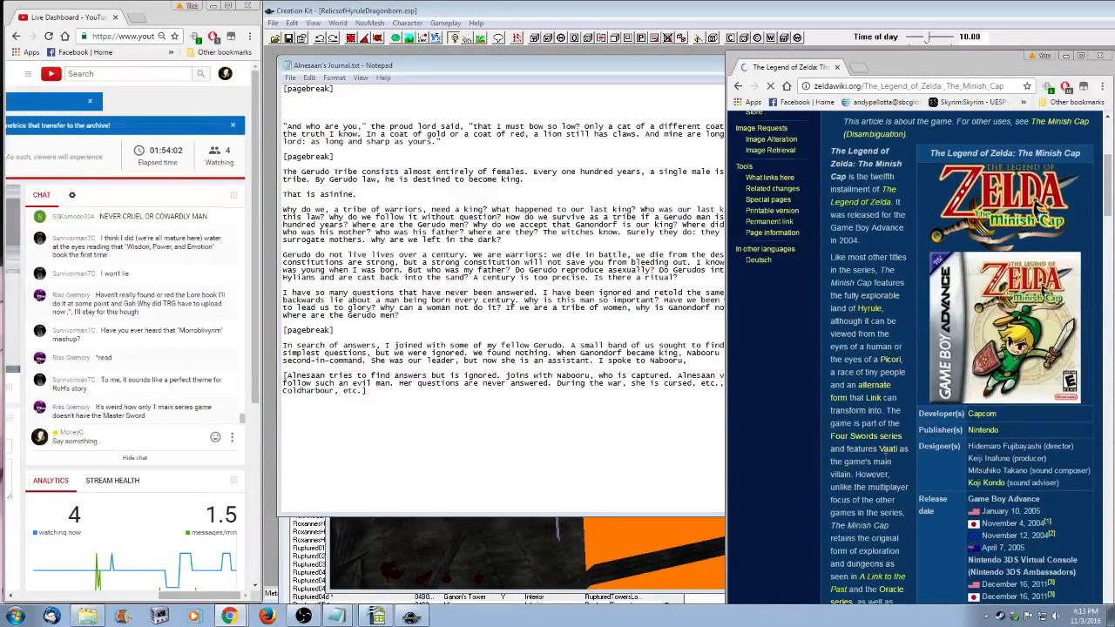
scroll(884, 457, down, 6)
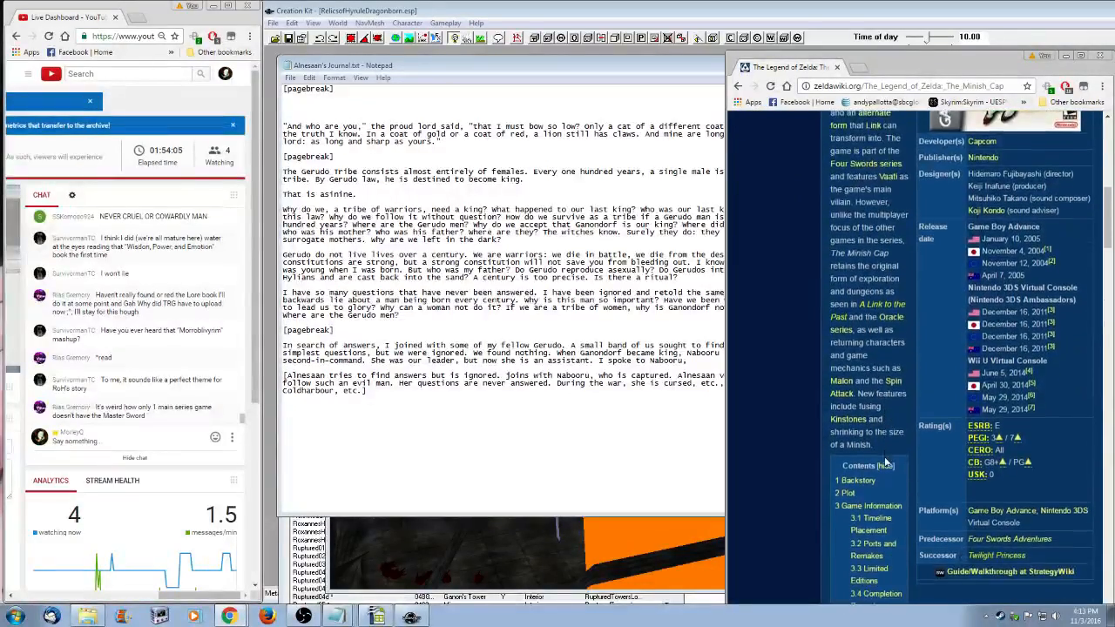
scroll(884, 456, down, 10)
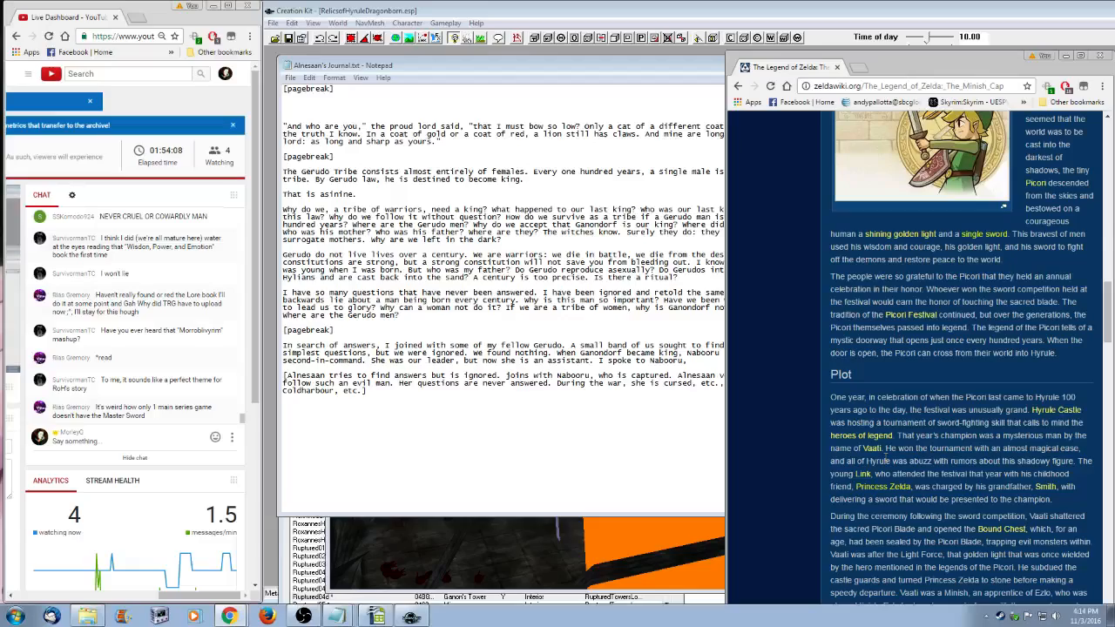
scroll(885, 455, down, 5)
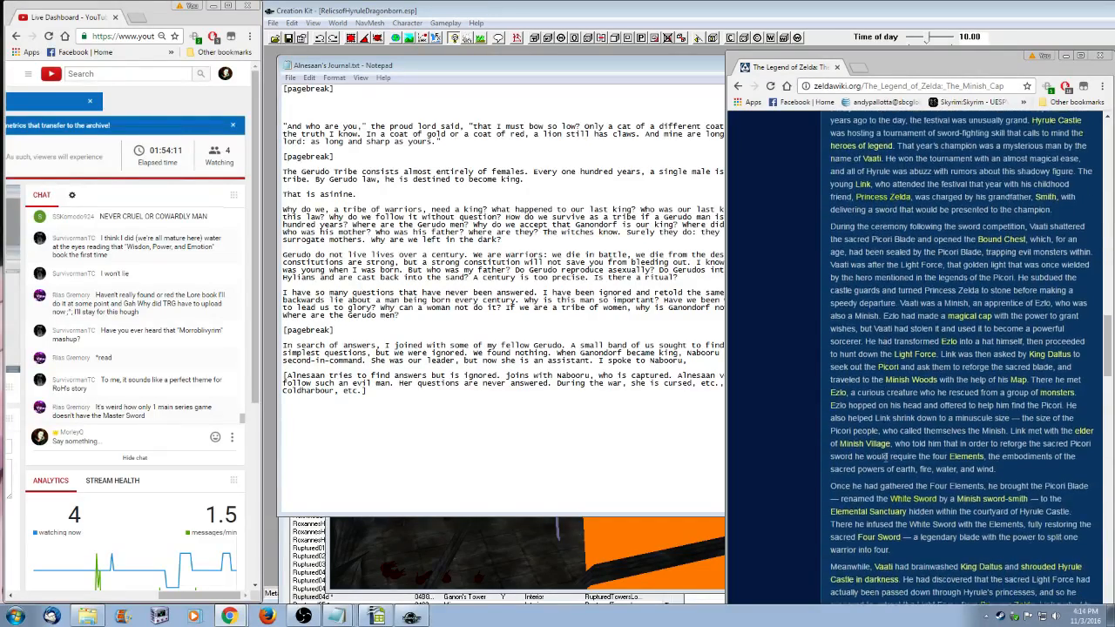
scroll(885, 455, down, 4)
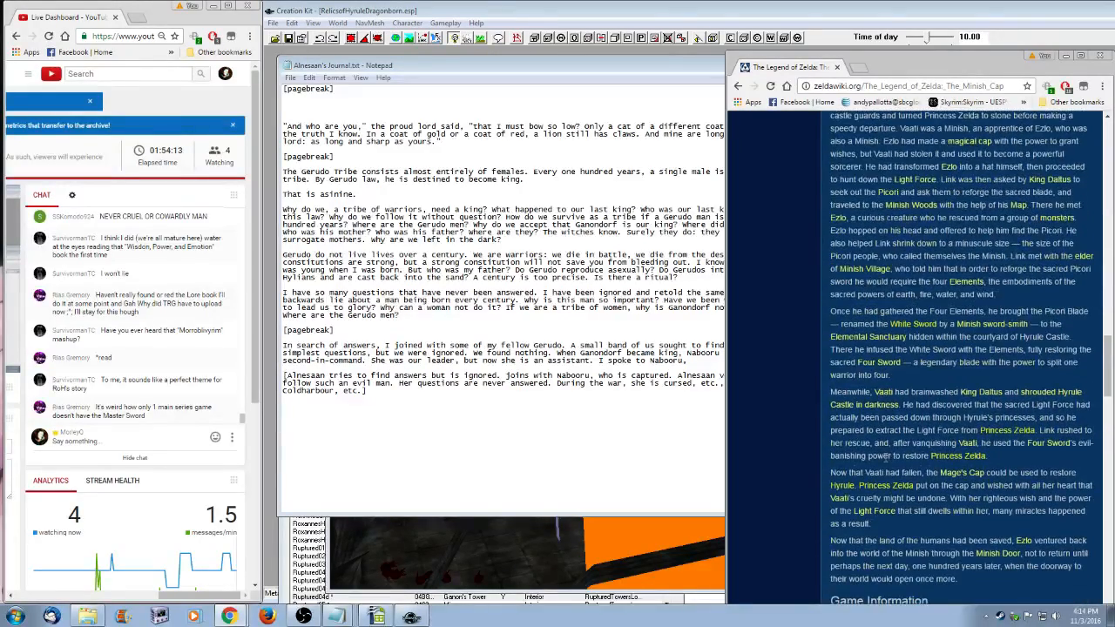
scroll(885, 461, down, 3)
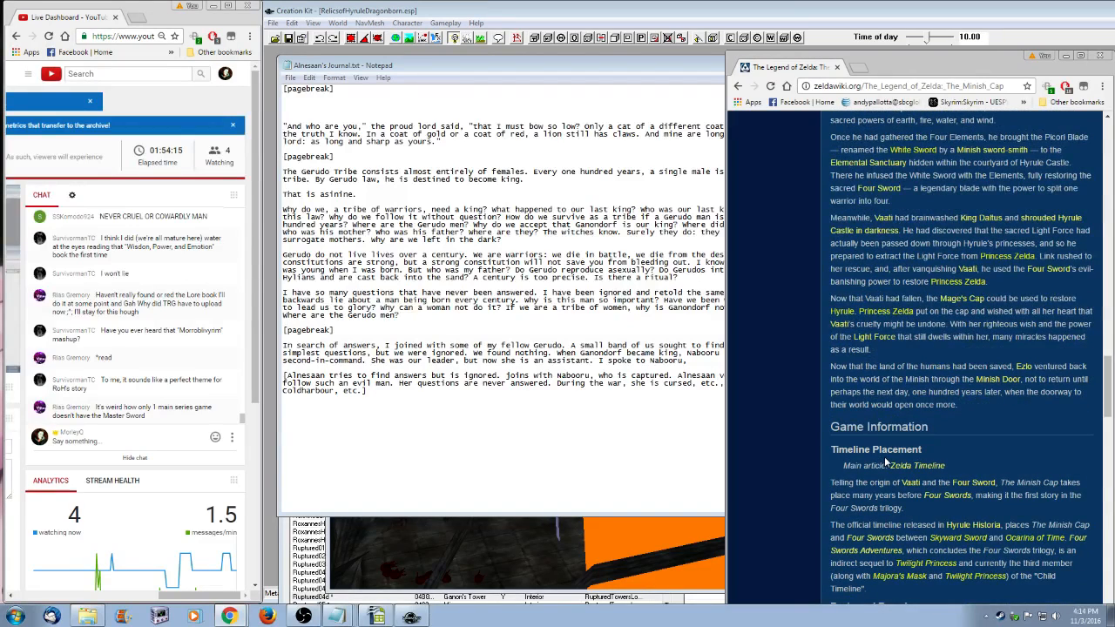
scroll(885, 462, down, 1)
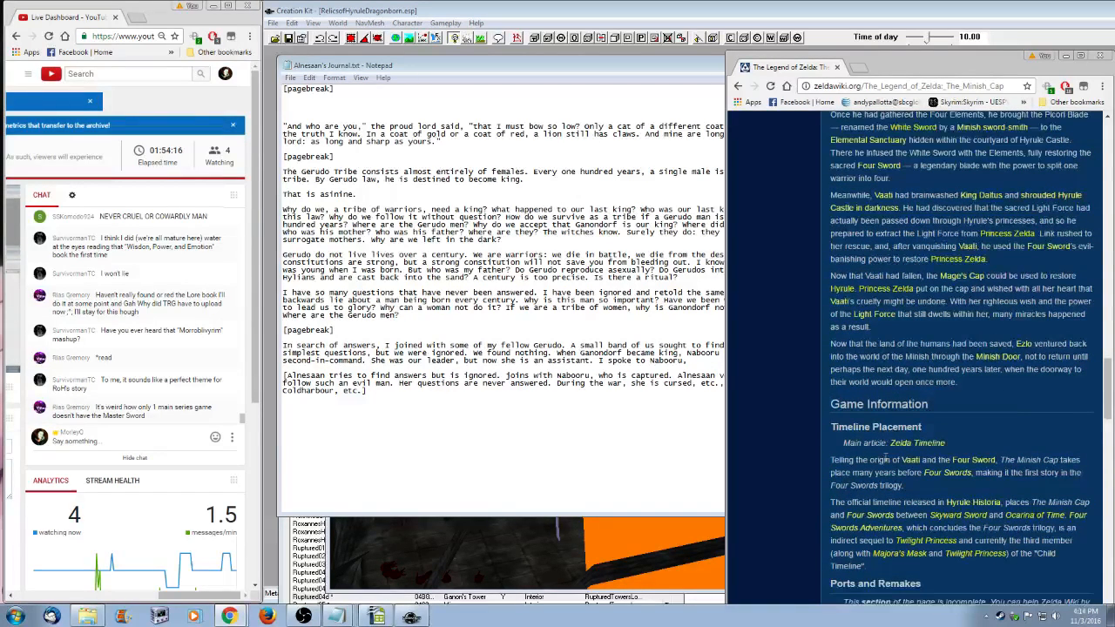
scroll(885, 455, down, 10)
scroll(828, 446, up, 1)
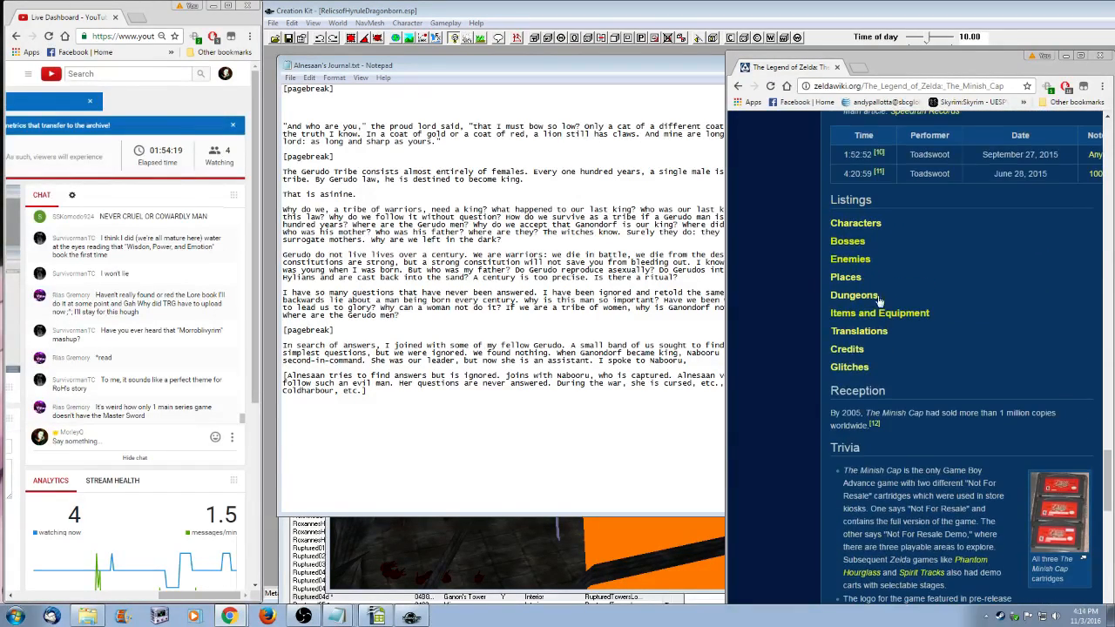
- Open The Minish Cap's Items and Equipment listing and review it from the inventory items to the elements
click(849, 314)
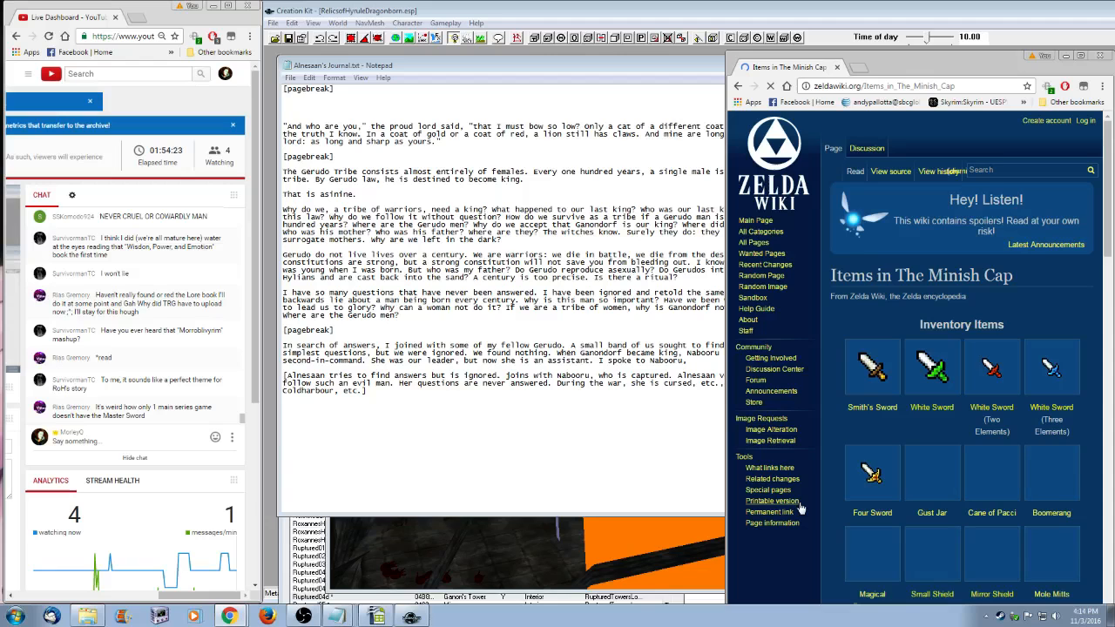
scroll(824, 492, down, 15)
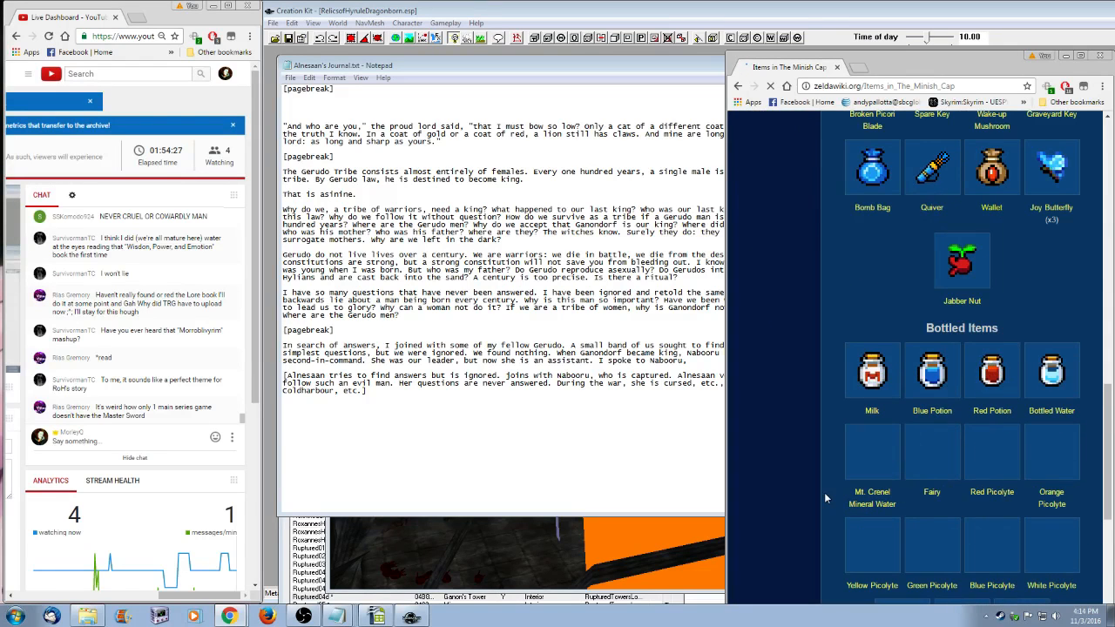
scroll(824, 492, down, 5)
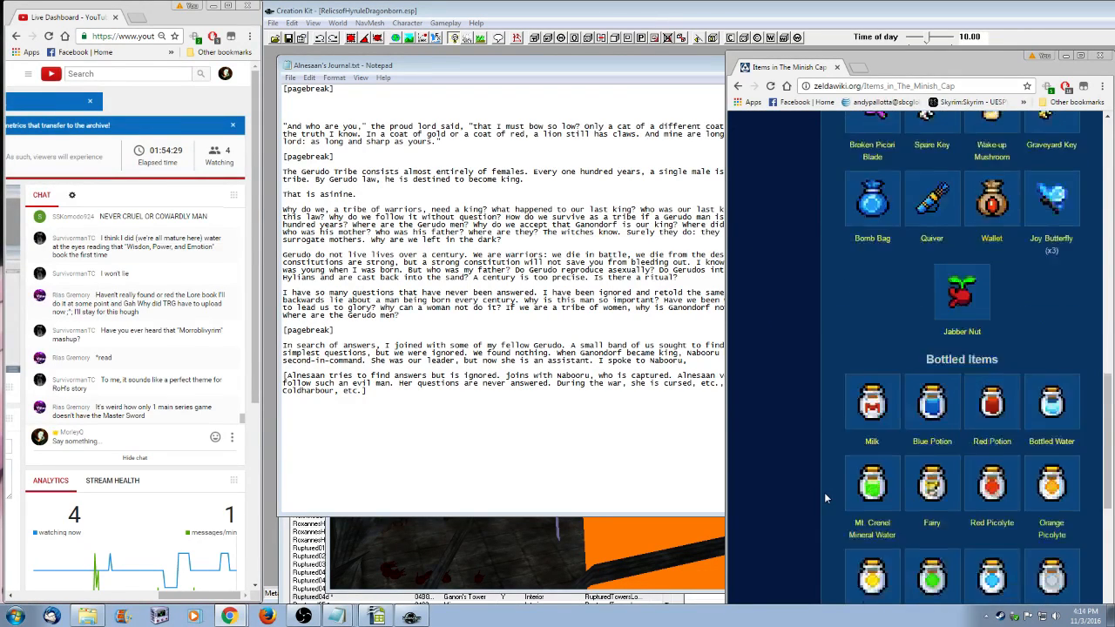
scroll(826, 498, down, 2)
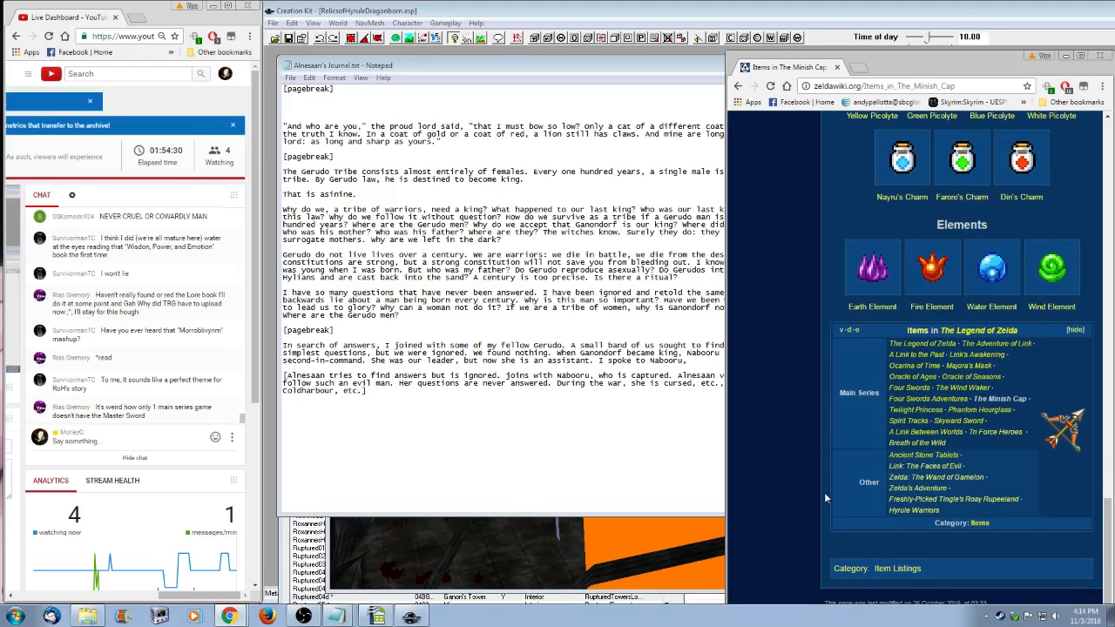
- Review the Four Swords item listing, including the seeds and Great Keys, and return to The Minish Cap article
click(914, 394)
scroll(859, 483, down, 7)
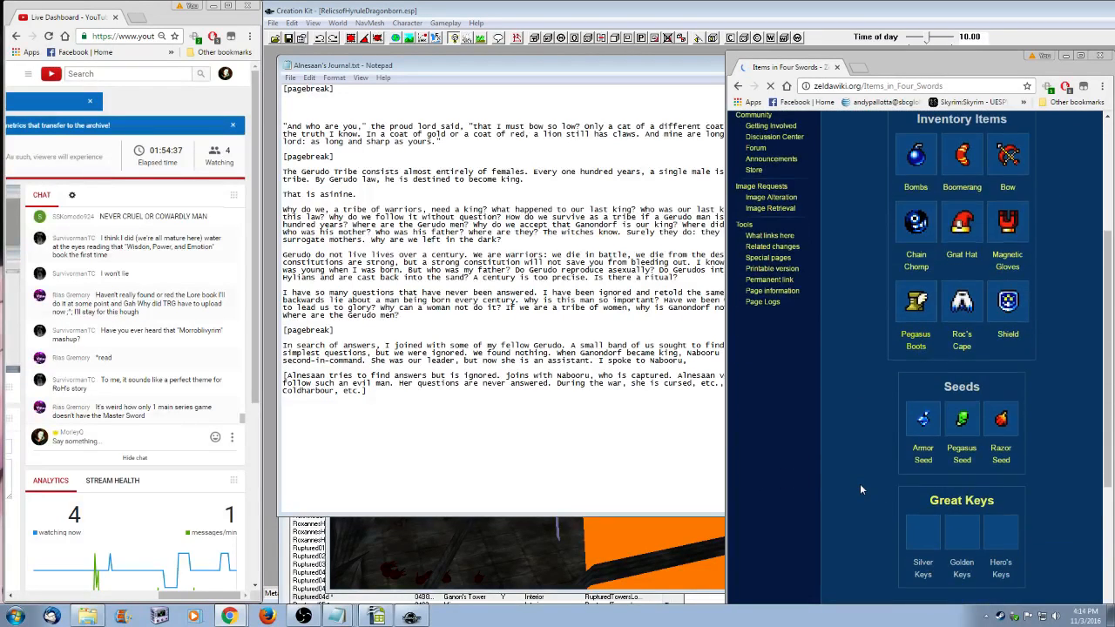
scroll(859, 484, down, 5)
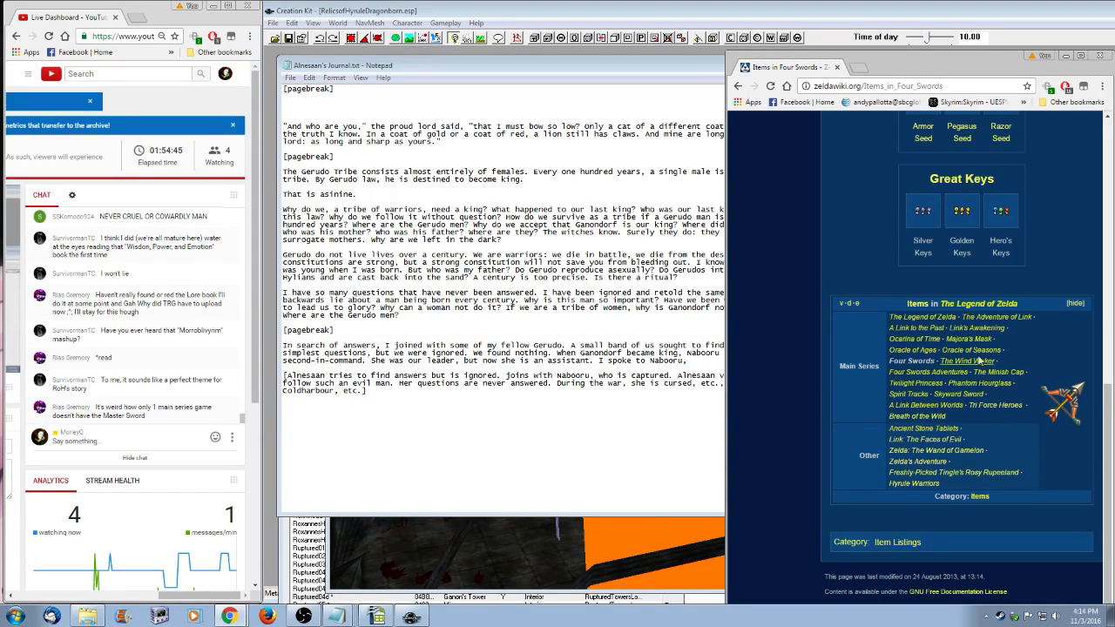
click(738, 88)
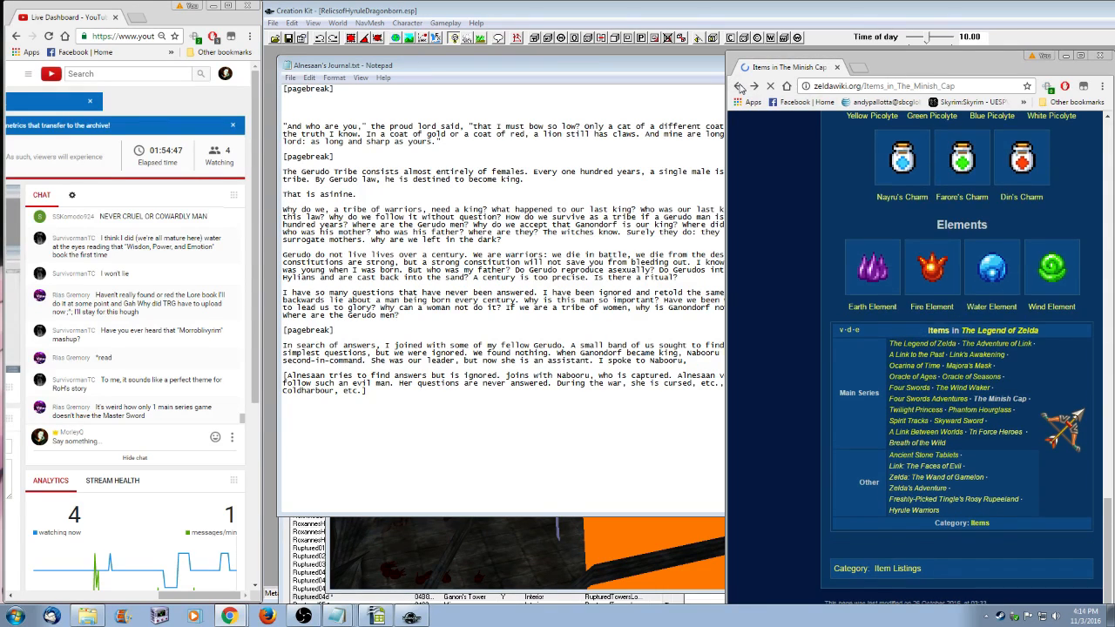
click(739, 88)
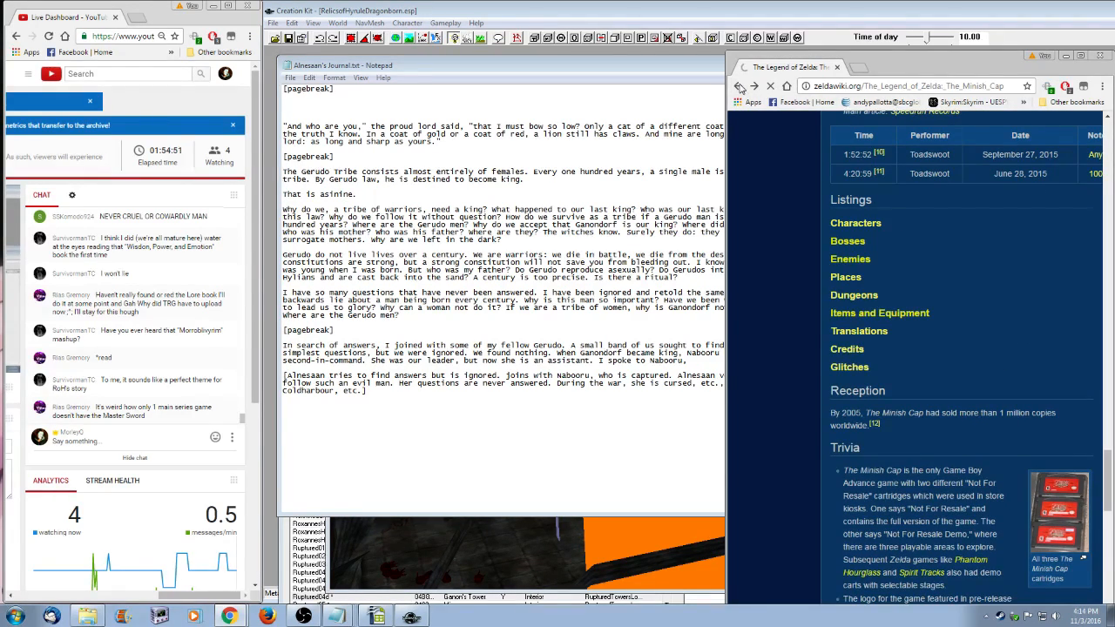
- Return to the wiki's main page, look over its list of Zelda games and reopen the Nabooru article
click(739, 88)
right_click(738, 88)
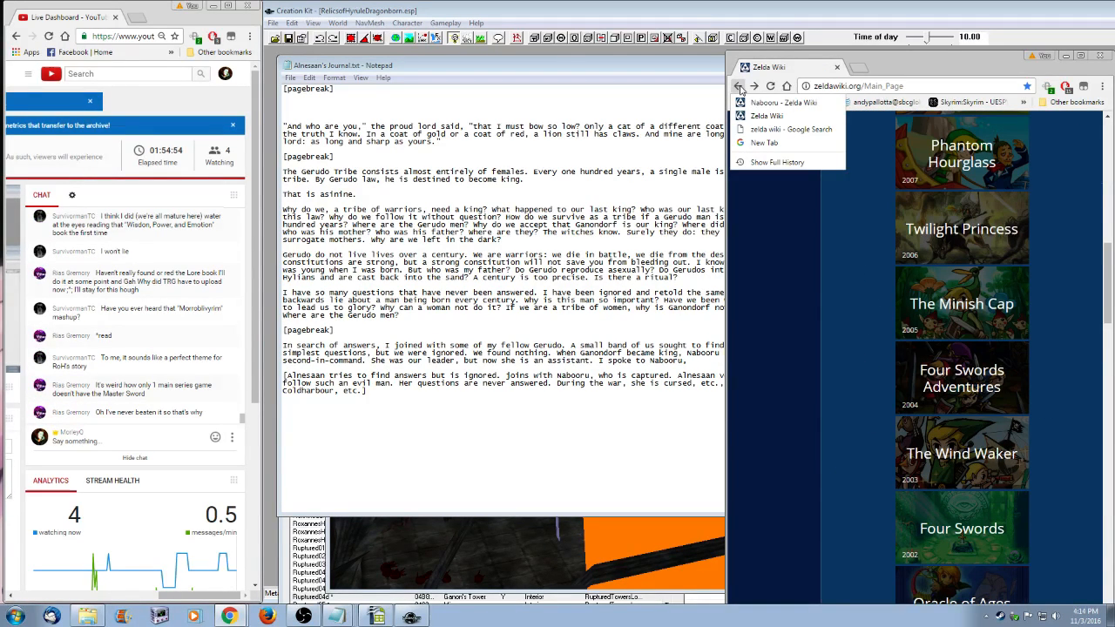
click(840, 414)
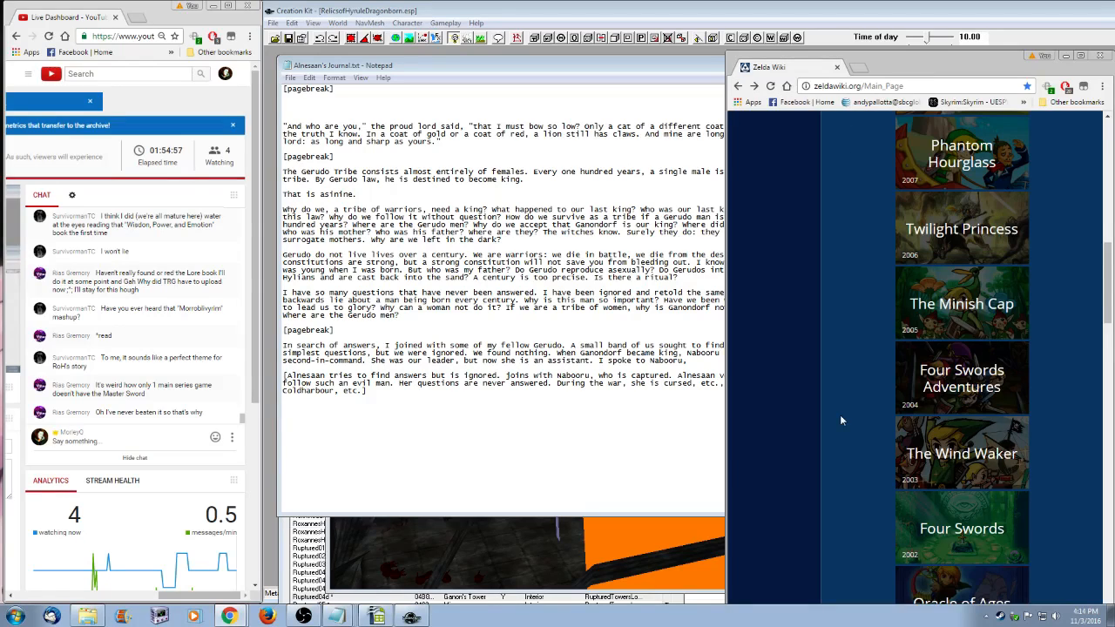
scroll(839, 418, up, 5)
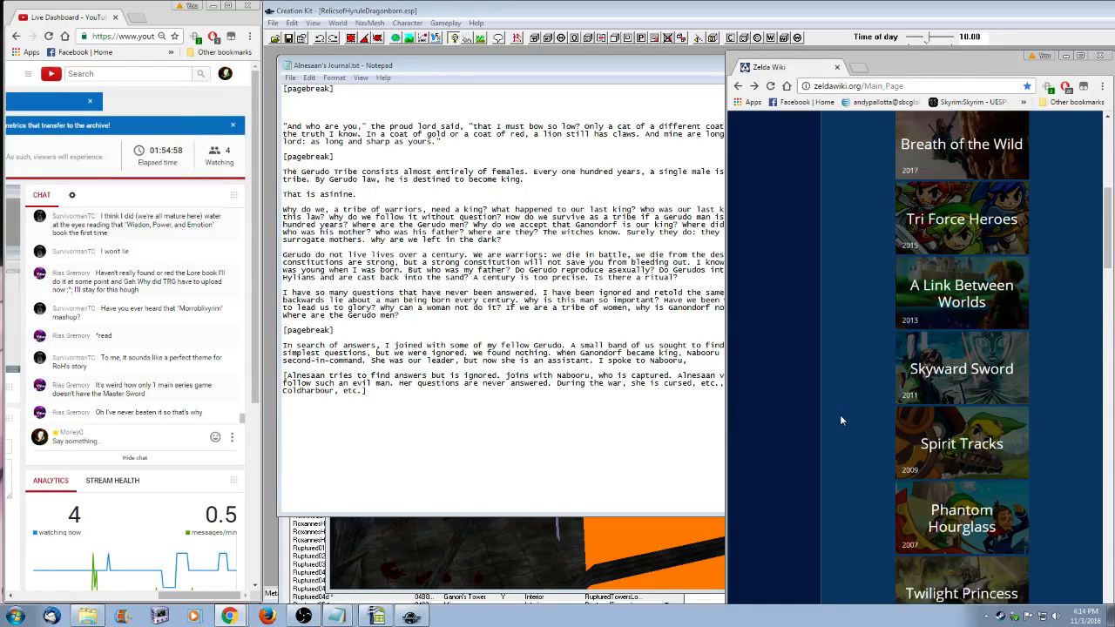
scroll(840, 415, down, 12)
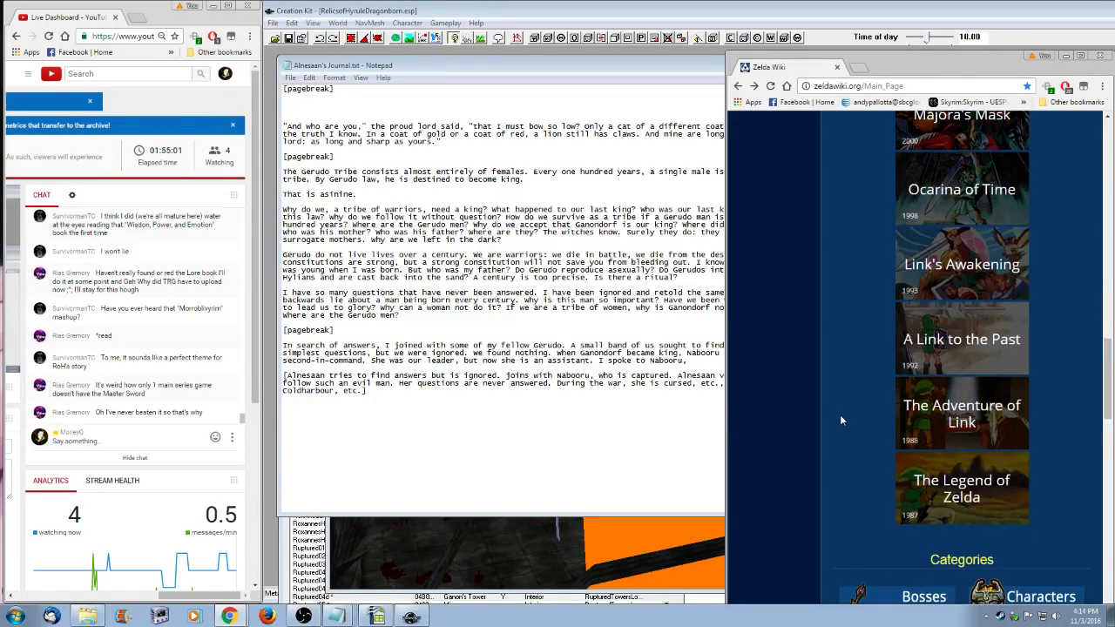
right_click(739, 86)
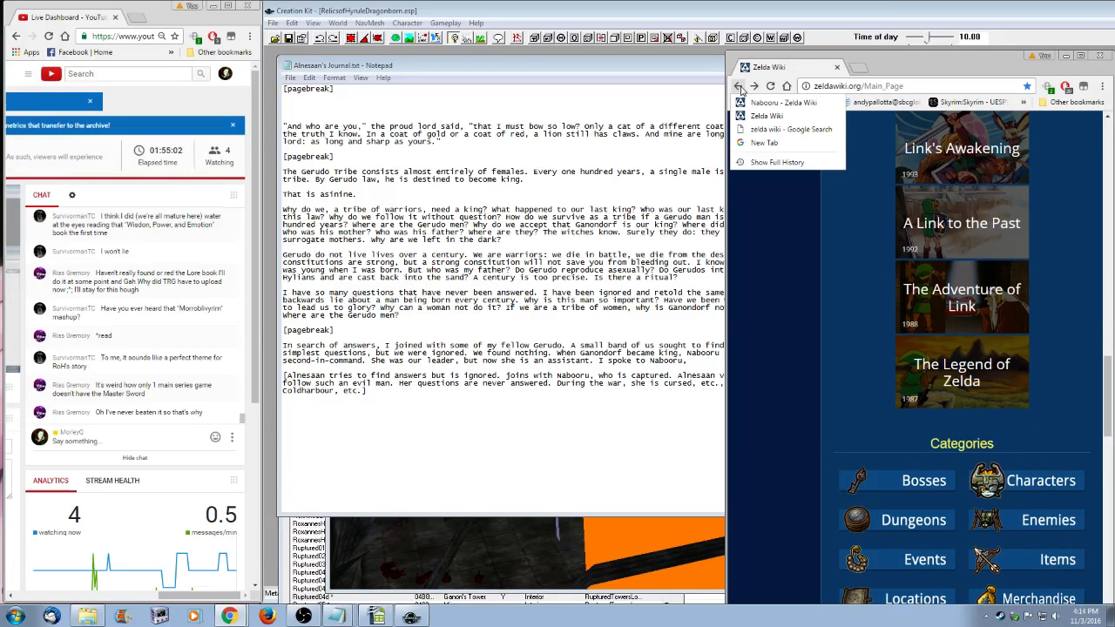
click(782, 102)
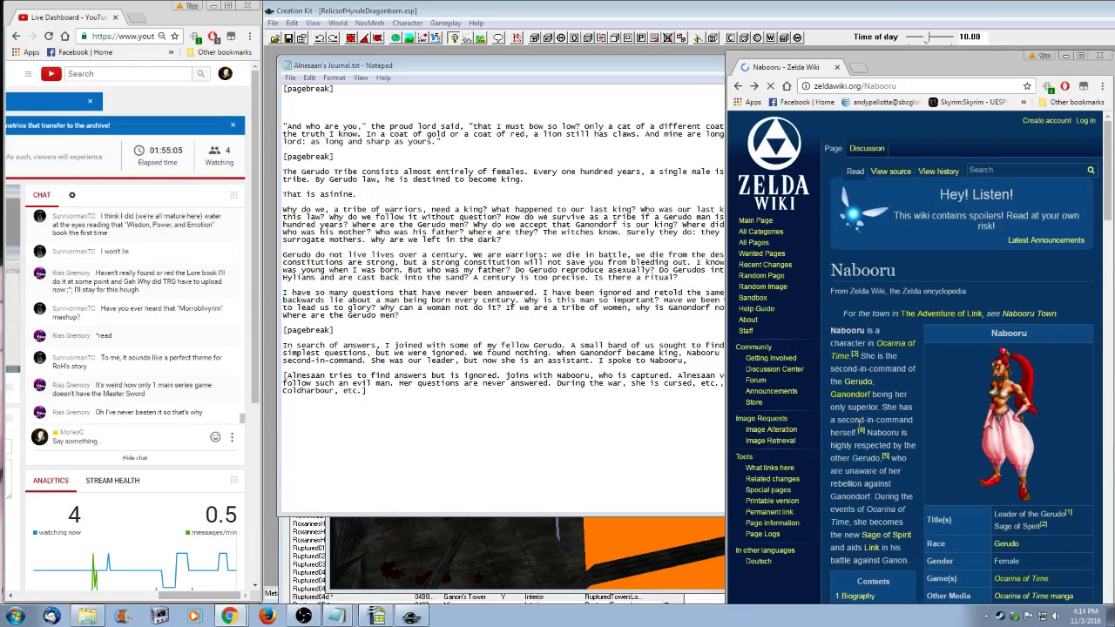
- Review the Nabooru article from the biography through the non-canon appearances, trivia and etymology to the gallery
scroll(880, 477, down, 5)
scroll(880, 478, down, 2)
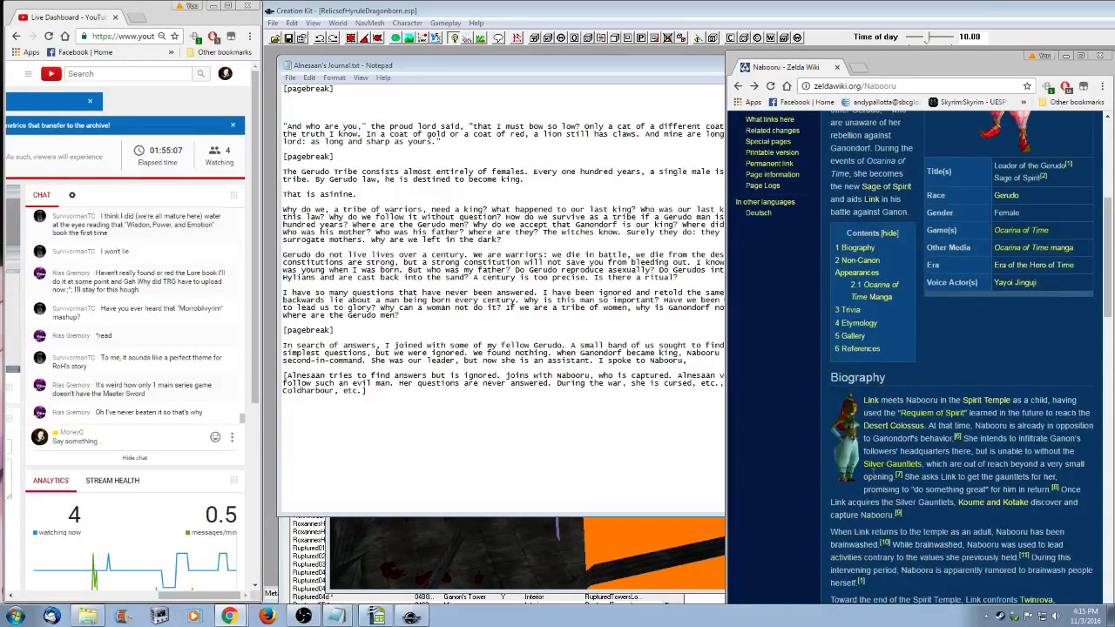
scroll(872, 472, down, 5)
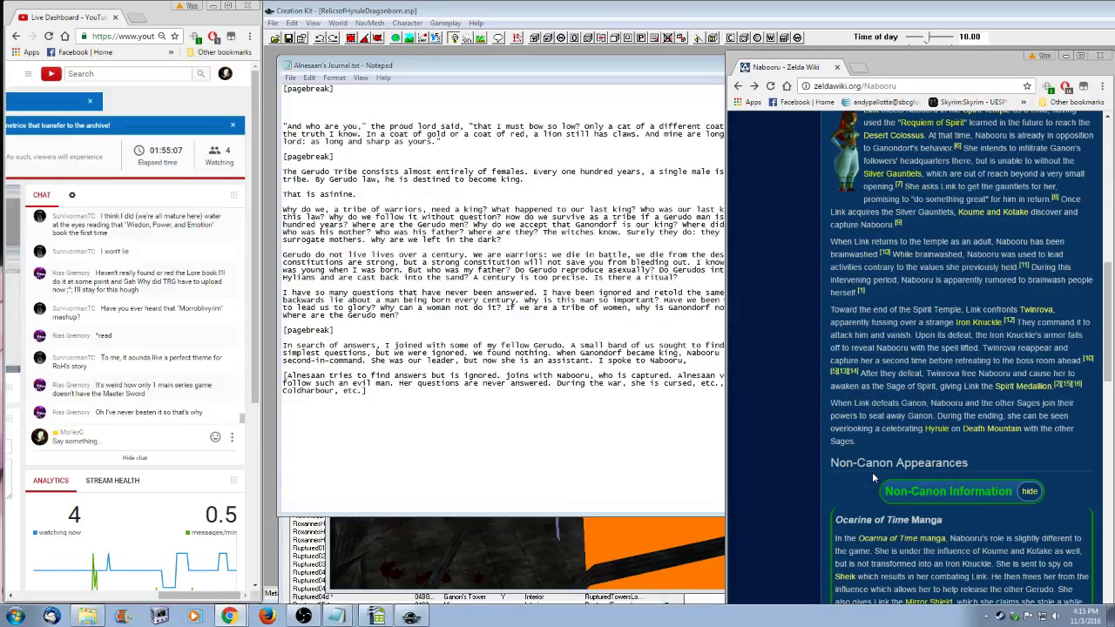
click(681, 435)
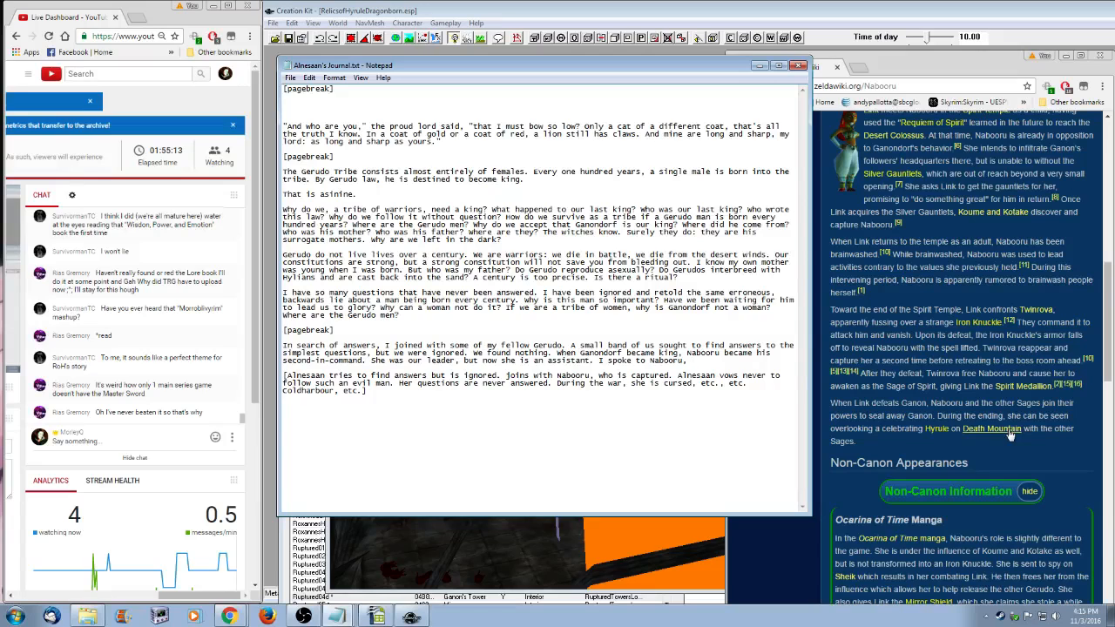
click(974, 63)
scroll(977, 419, down, 1)
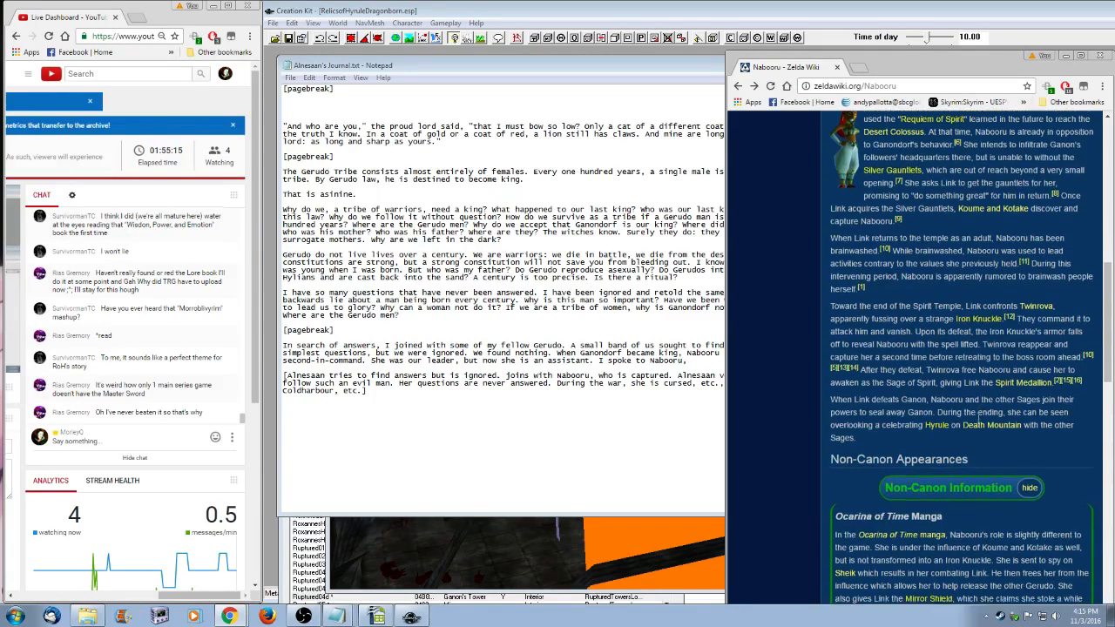
scroll(977, 417, down, 4)
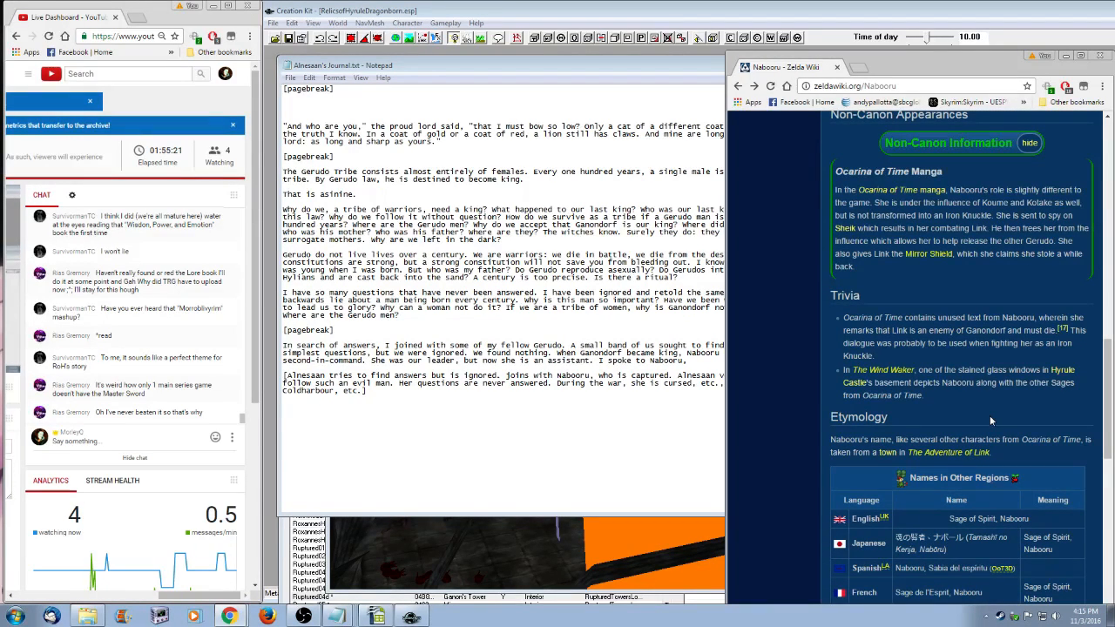
scroll(989, 419, down, 8)
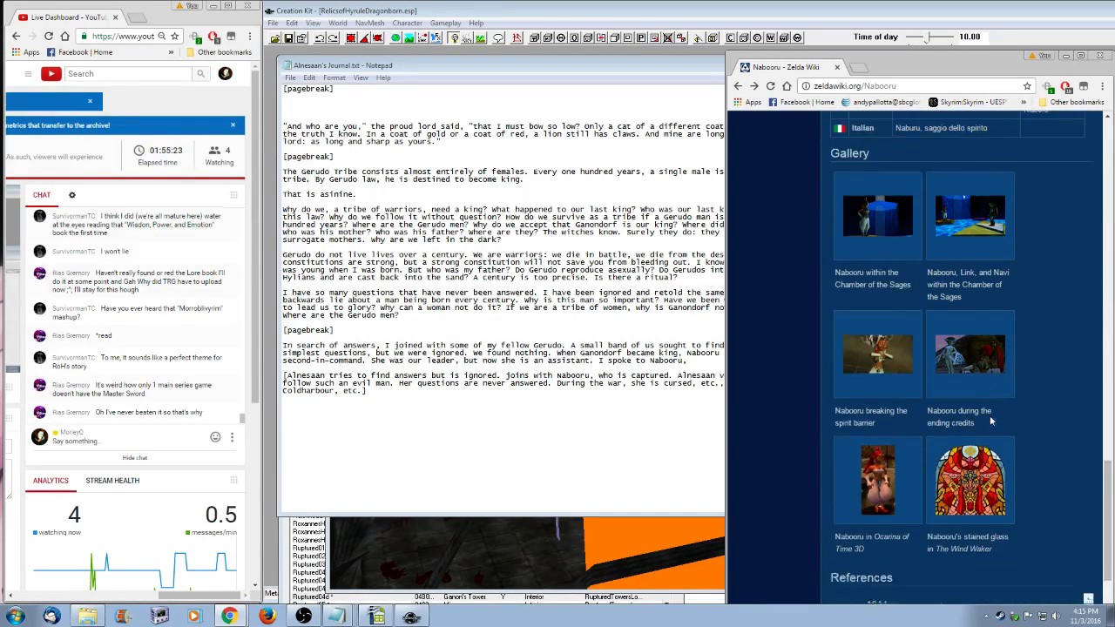
- Read the quotes numbered 3 to 6 in the Nabooru article's references and return to Alnesaan's Journal in Notepad
scroll(990, 420, down, 1)
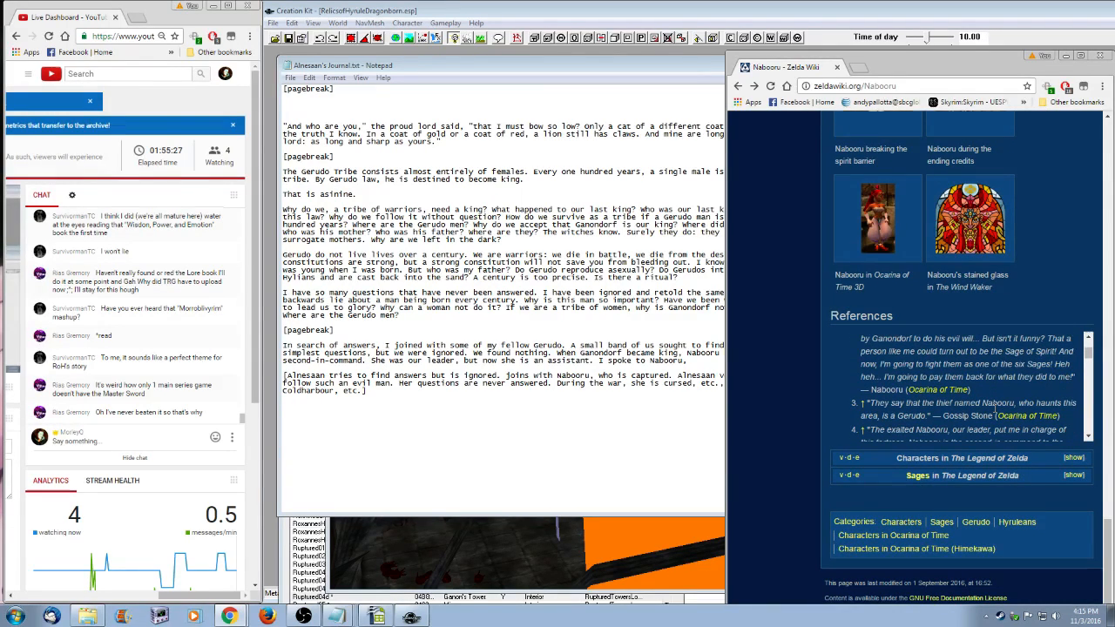
scroll(994, 408, down, 1)
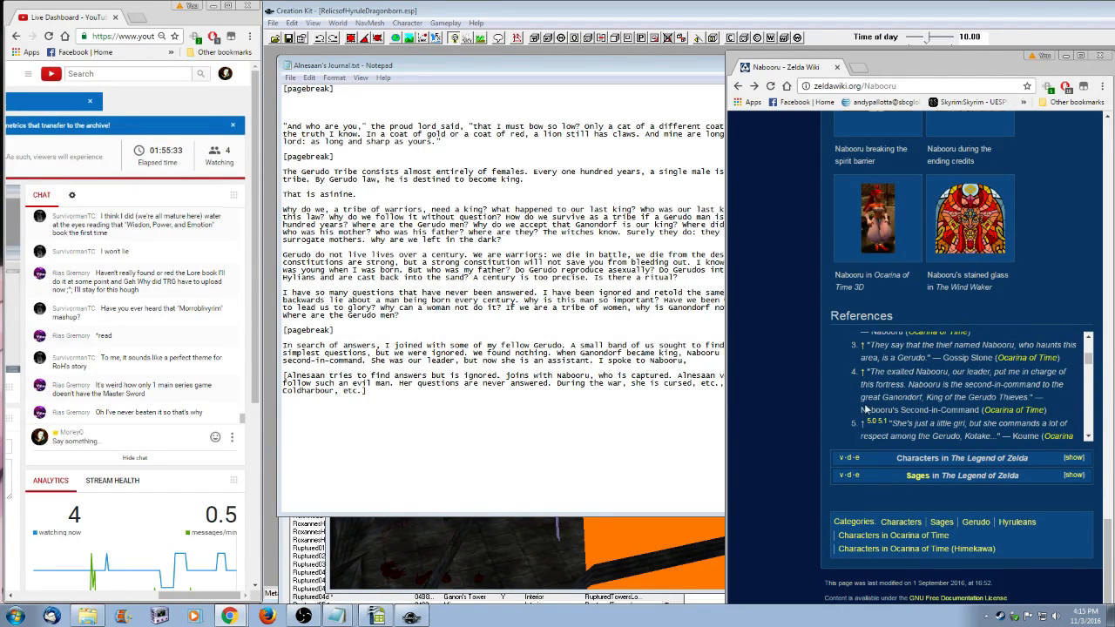
scroll(849, 407, down, 1)
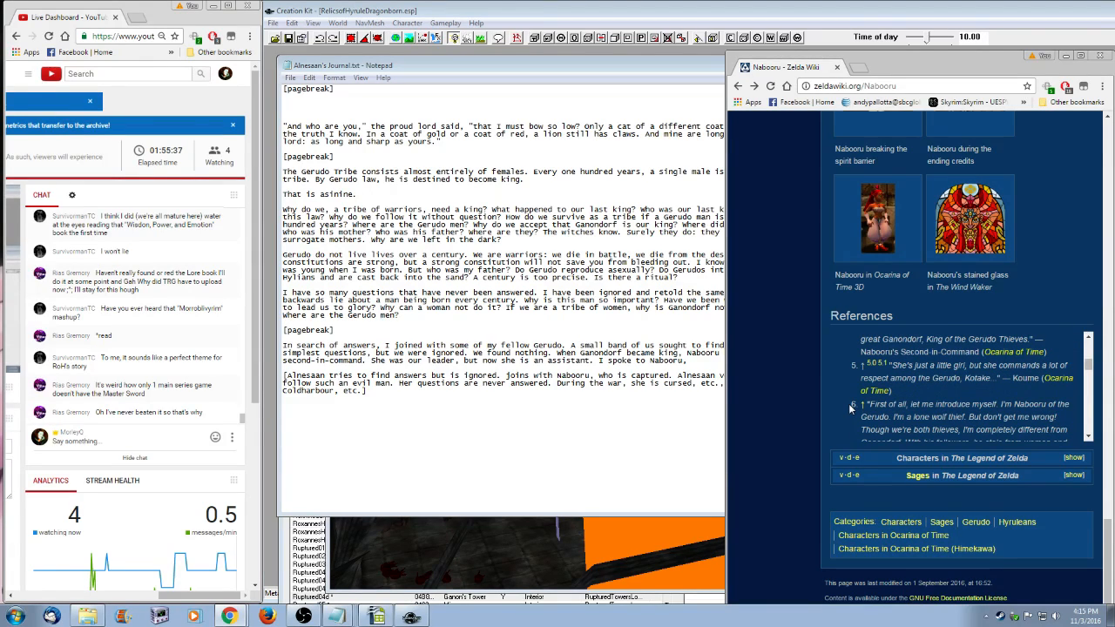
scroll(848, 403, down, 1)
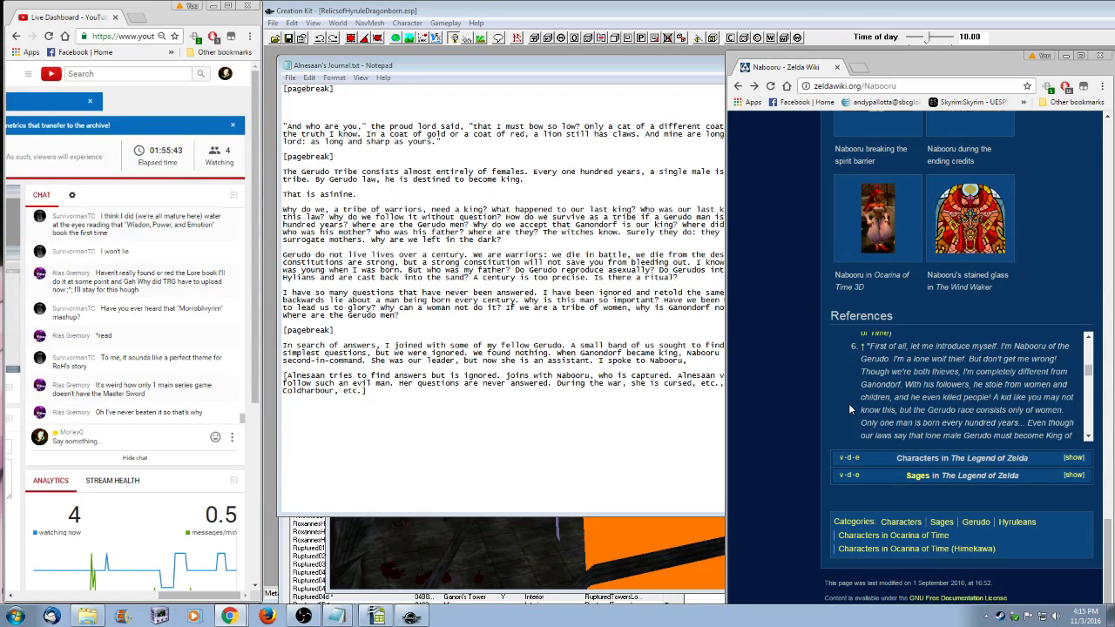
click(680, 383)
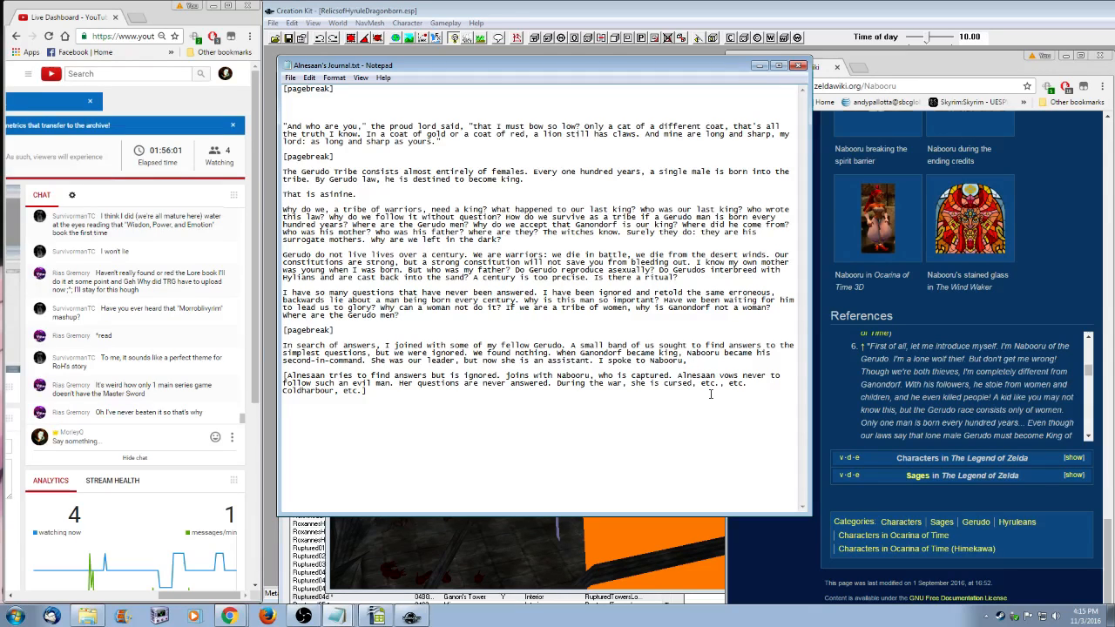
- Continue the sentence "I spoke to Nabooru," in the journal's third section with "and hoped to get answers from her"
text(asked he)
key(BackSpace)
key(BackSpace)
key(BackSpace)
key(BackSpace)
key(BackSpace)
key(BackSpace)
key(BackSpace)
key(BackSpace)
text(and hoped to get answers from her)
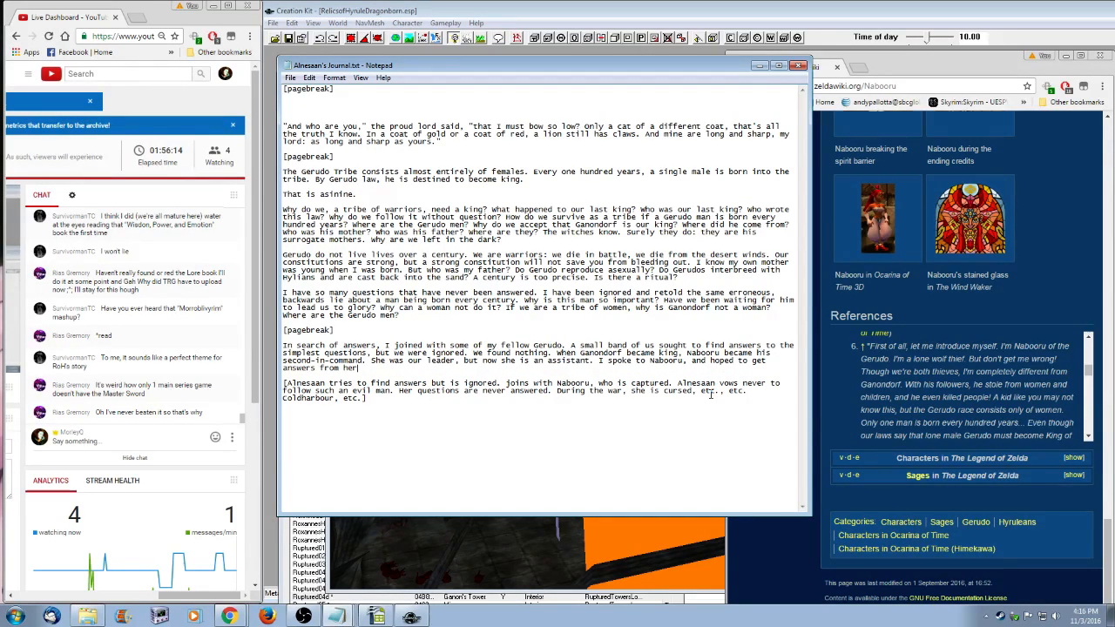
text(. She ign)
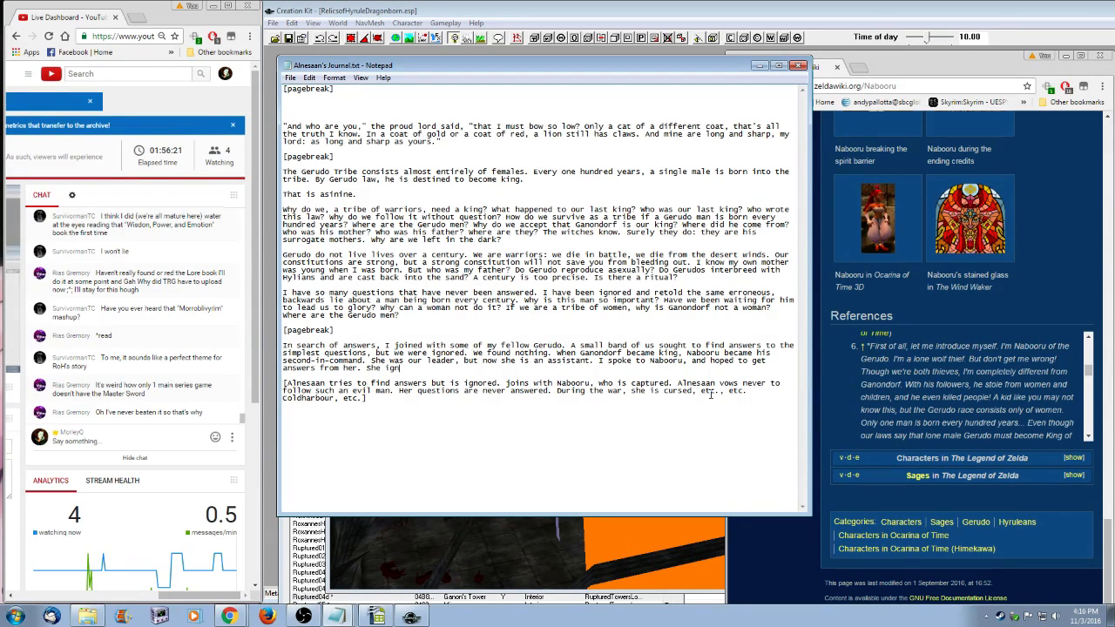
text(ored me as well)
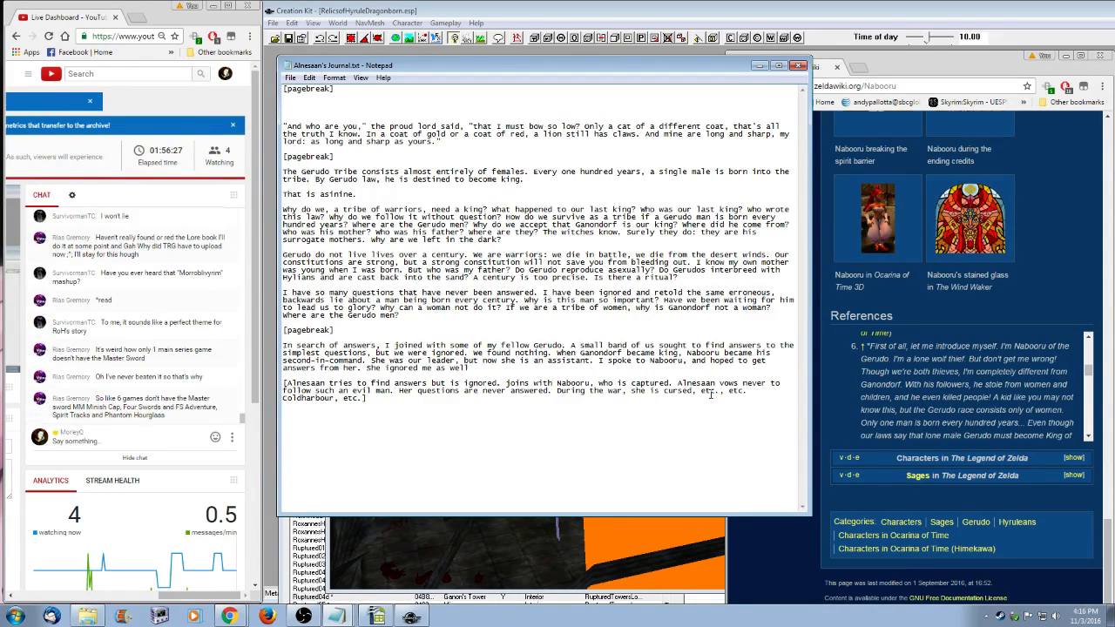
text(, but)
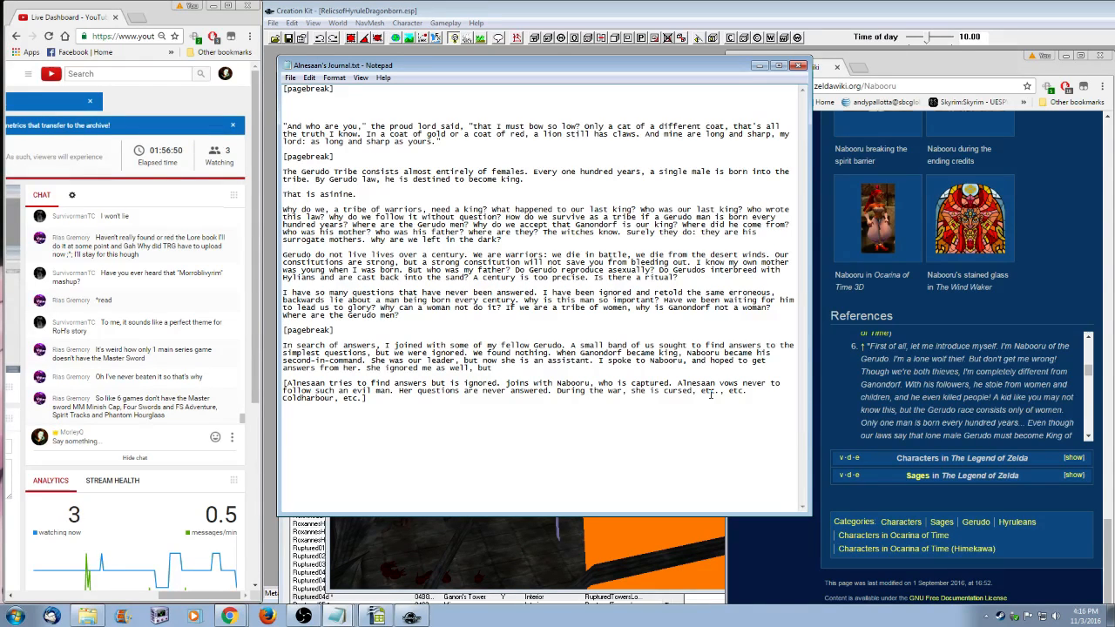
drag(437, 367, 474, 368)
key(BackSpace)
drag(367, 367, 486, 373)
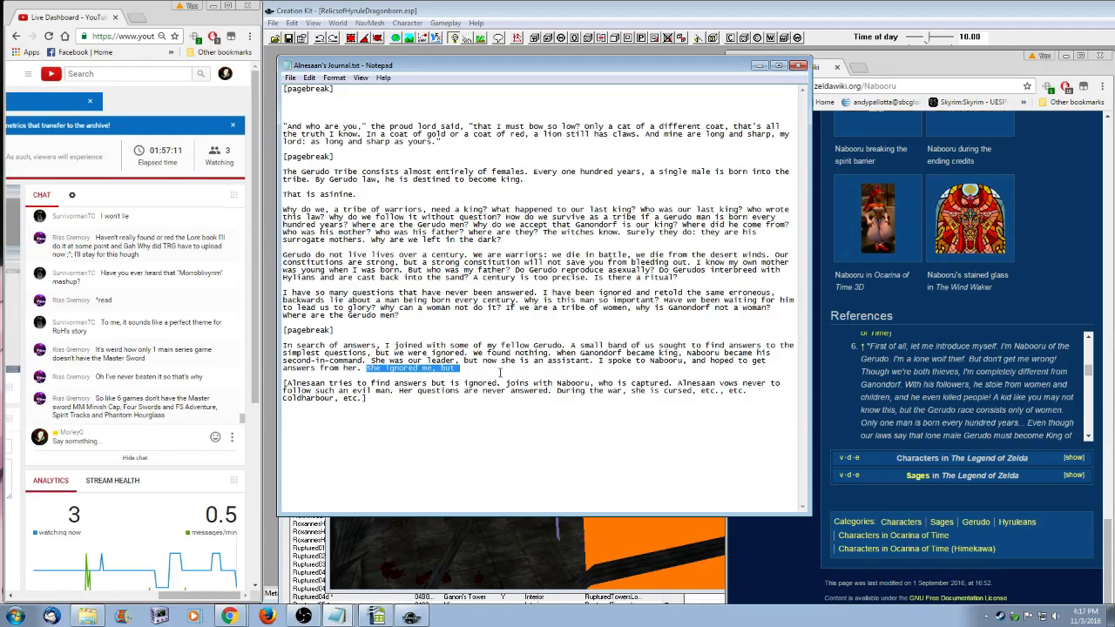
text(Her response w)
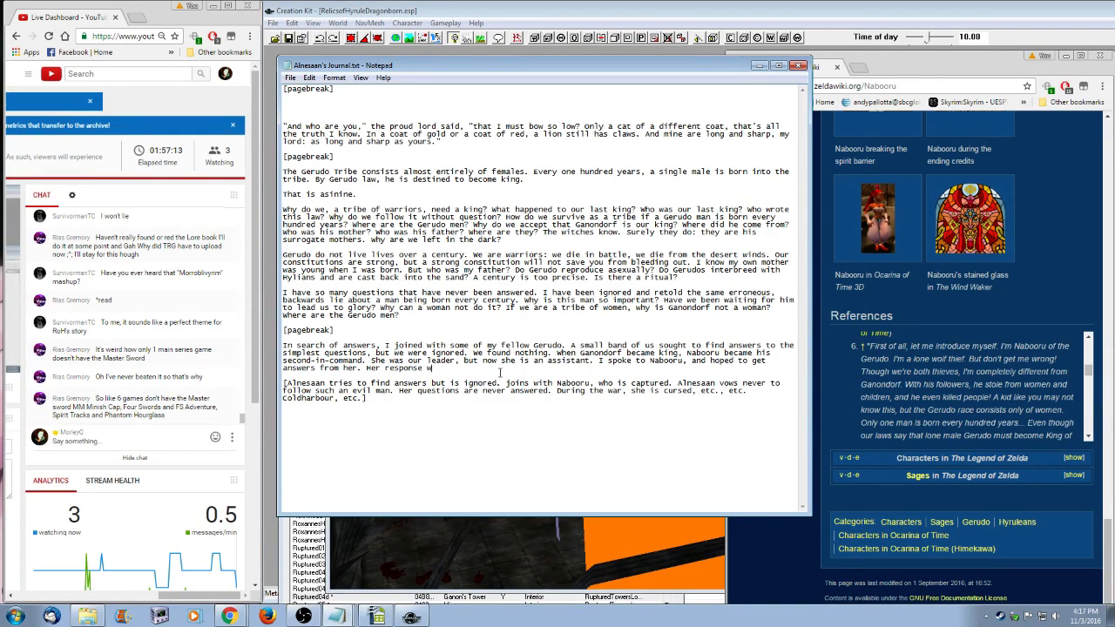
text(as)
key(BackSpace)
key(BackSpace)
key(BackSpace)
key(BackSpace)
key(BackSpace)
key(BackSpace)
key(BackSpace)
key(BackSpace)
key(BackSpace)
key(BackSpace)
key(BackSpace)
key(BackSpace)
key(BackSpace)
key(BackSpace)
key(BackSpace)
key(BackSpace)
key(BackSpace)
- Add Nabooru's reply "We will discuss this later," she said. and leave a blank line for a new paragraph
text(we will dis)
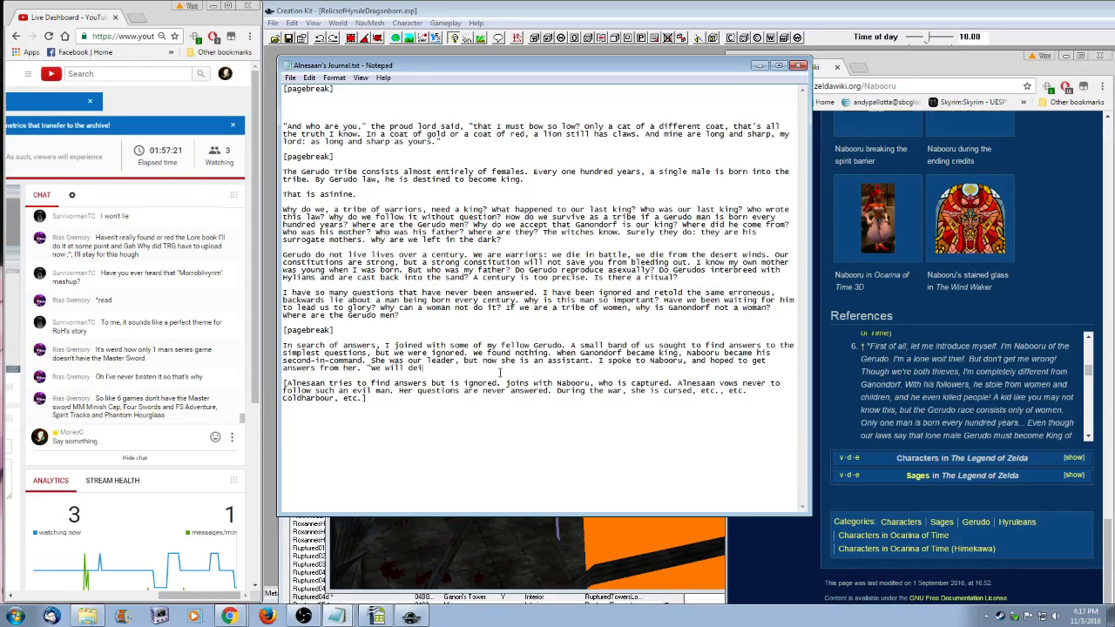
text(cuss this later," she said.)
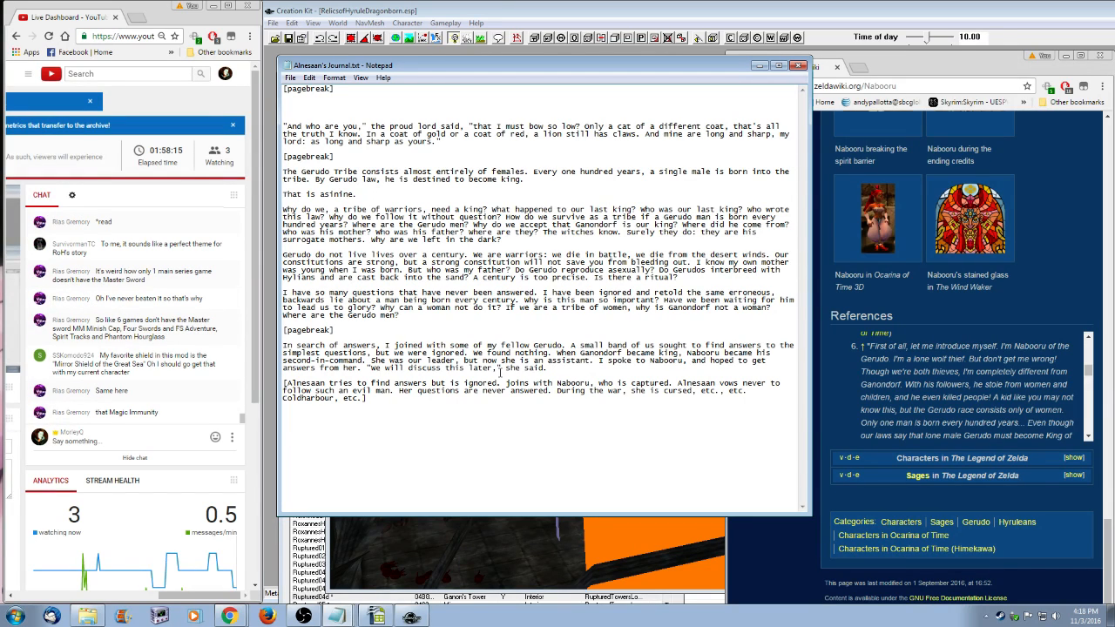
text(At nigh)
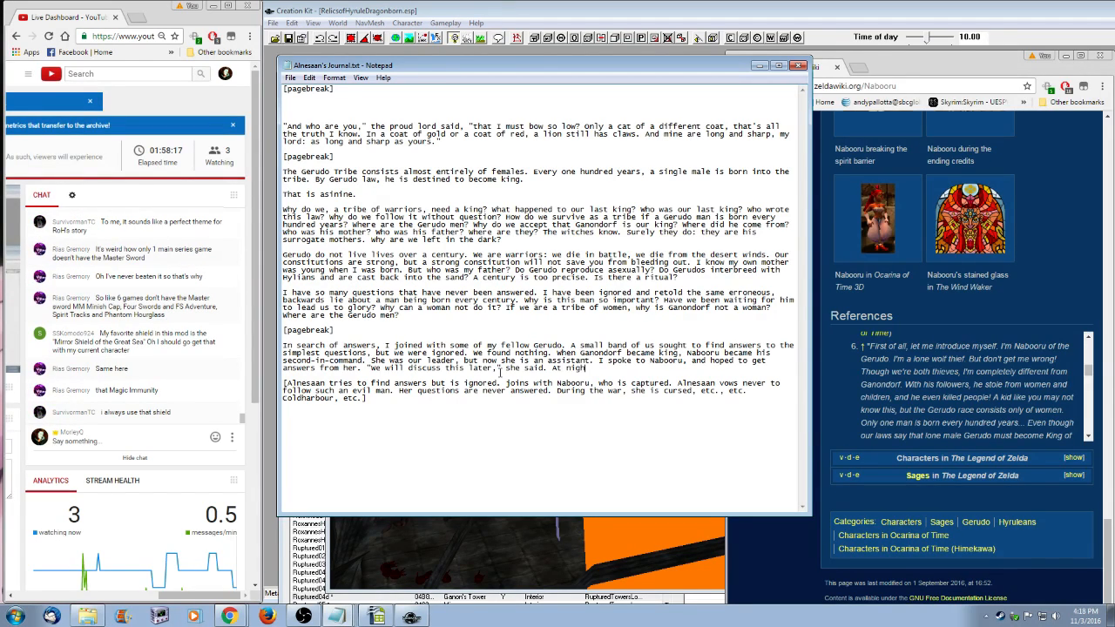
text(t, she)
key(BackSpace)
key(BackSpace)
key(BackSpace)
key(BackSpace)
key(BackSpace)
key(BackSpace)
key(BackSpace)
key(BackSpace)
key(BackSpace)
key(Return)
key(Return)
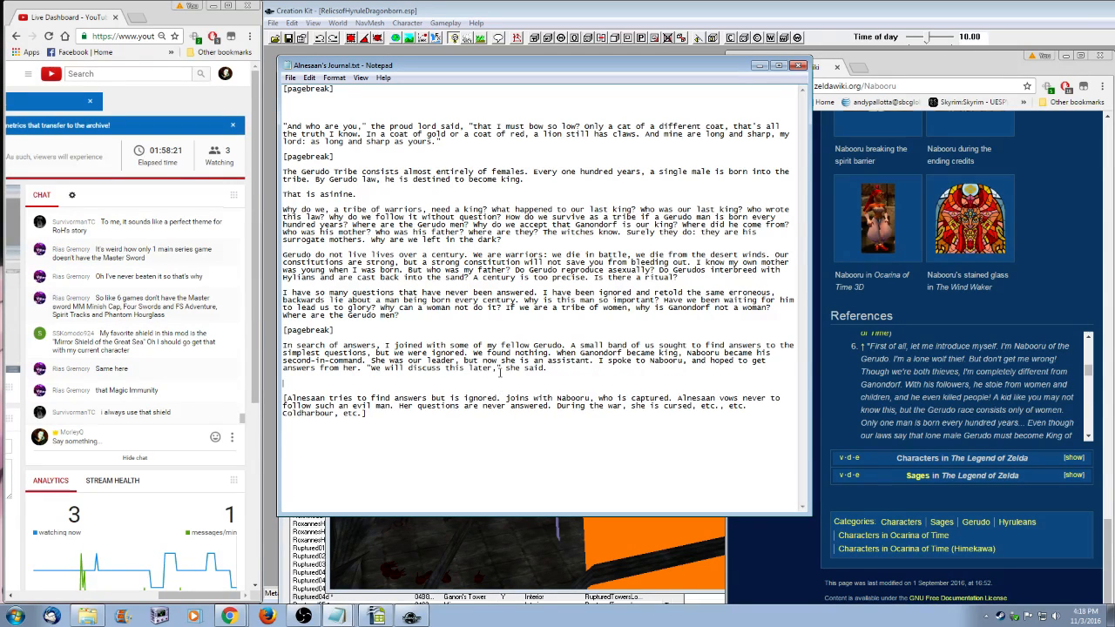
- Begin the new paragraph with "At night, she took me deep into the desert and"
text(At night, she)
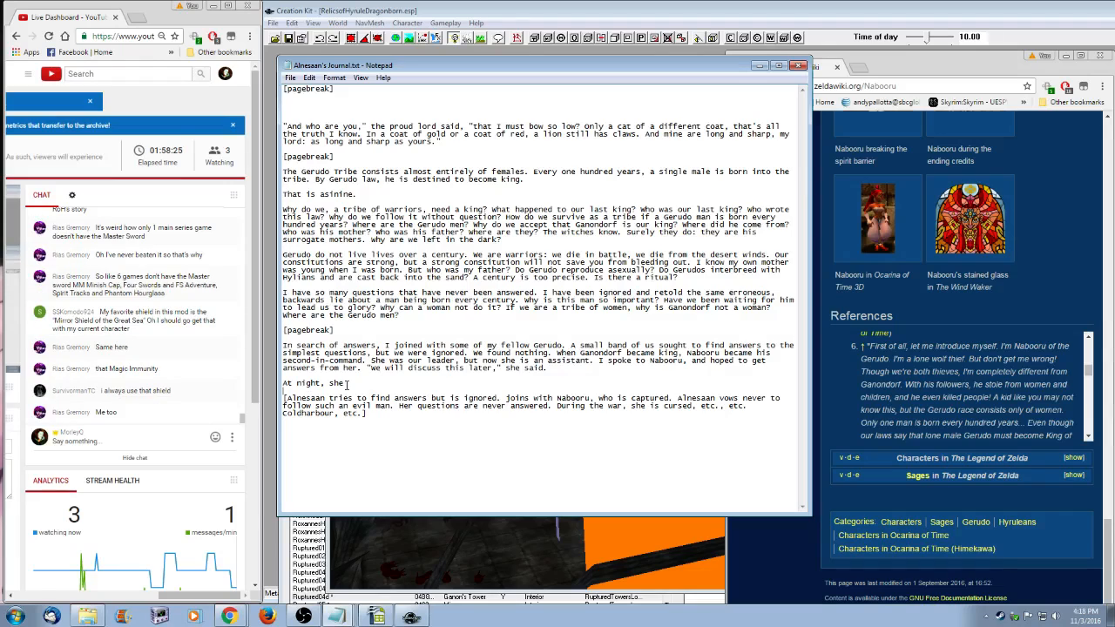
click(297, 384)
key(BackSpace)
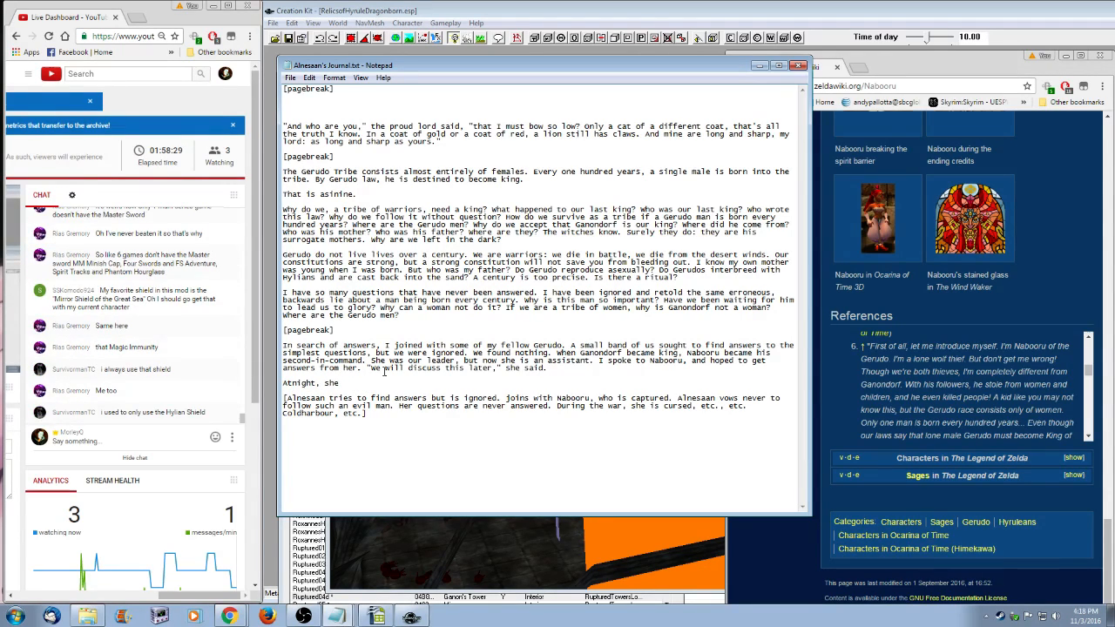
click(422, 384)
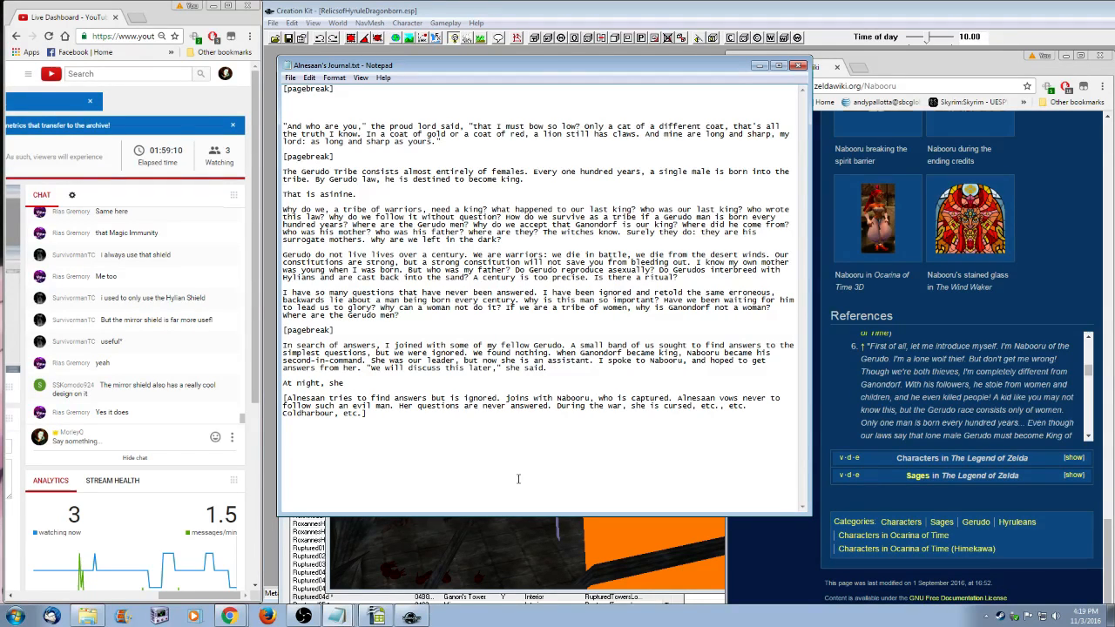
text(took me deep into the desert)
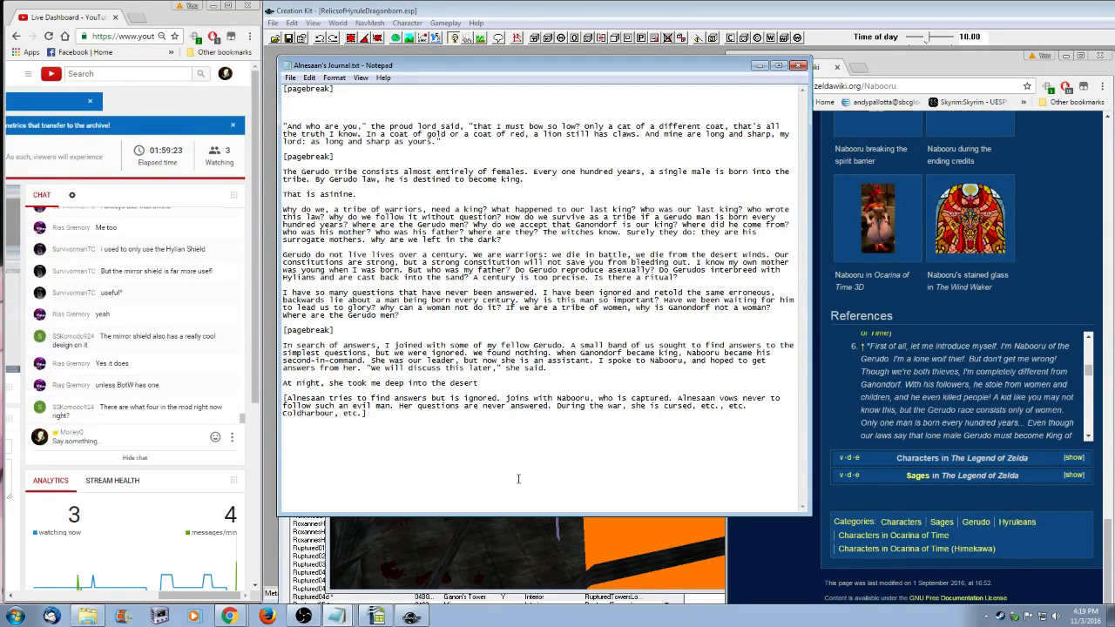
text( and)
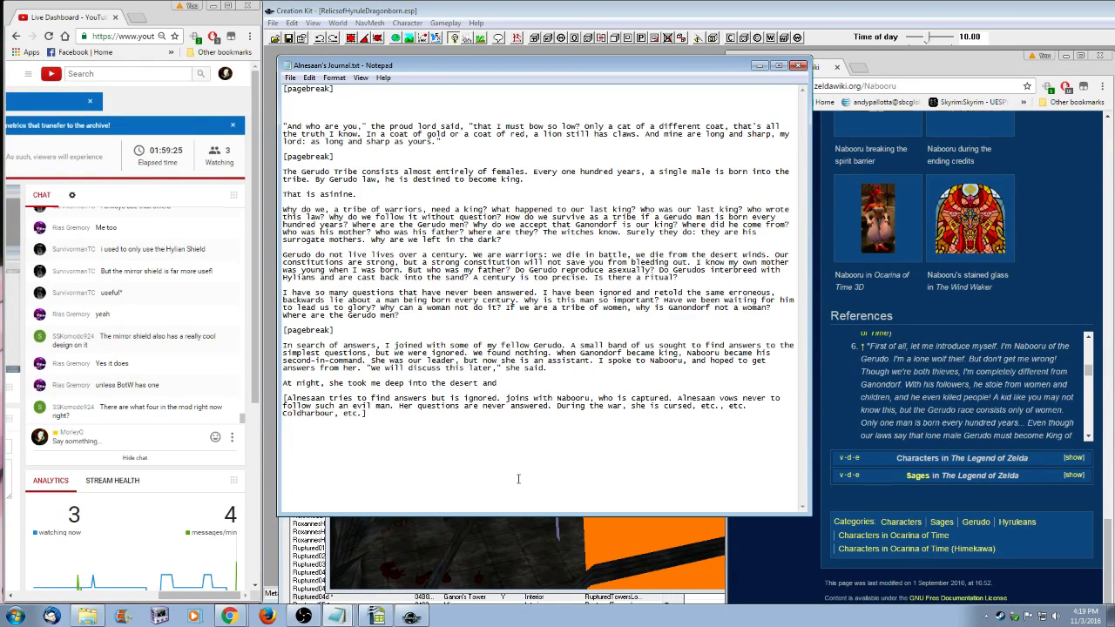
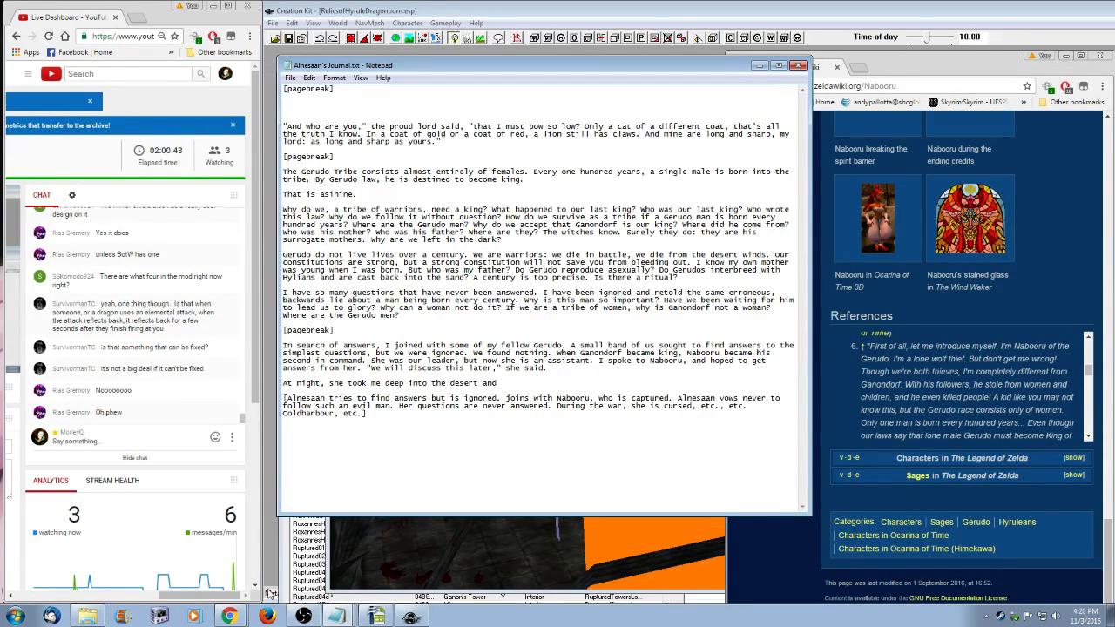
mouse_move(227, 597)
mouse_down()
mouse_move(117, 603)
mouse_move(246, 601)
mouse_up()
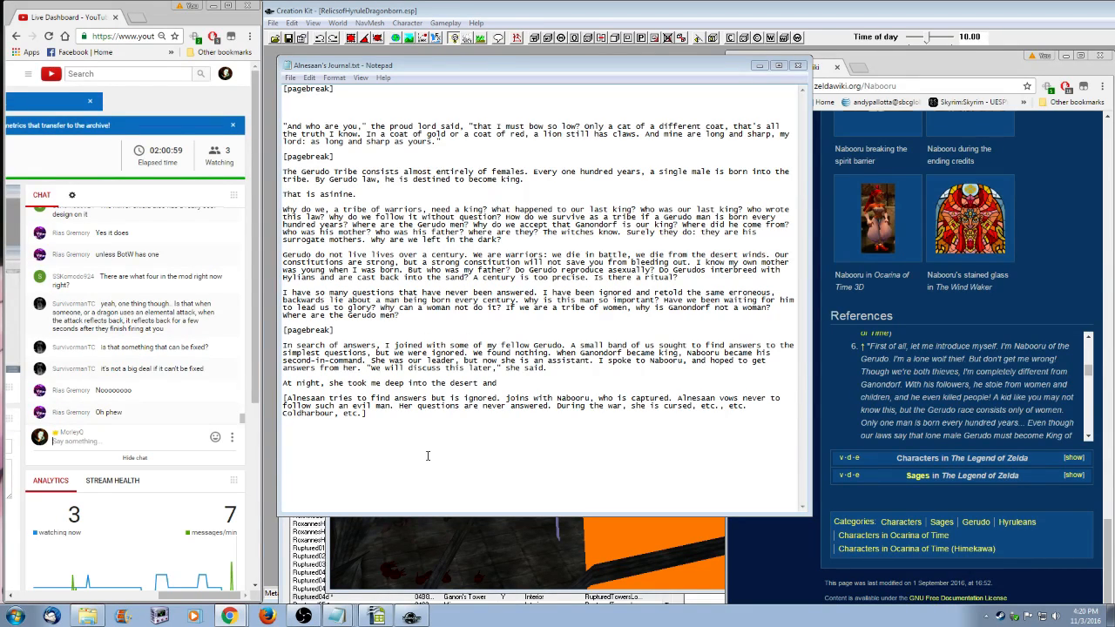
click(562, 384)
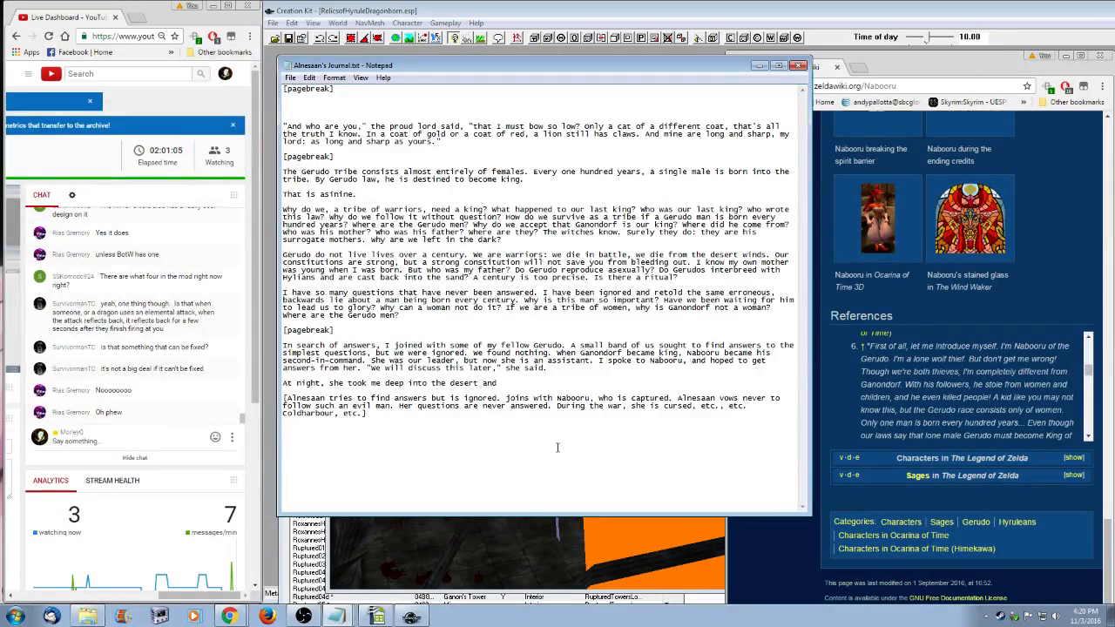
text(s)
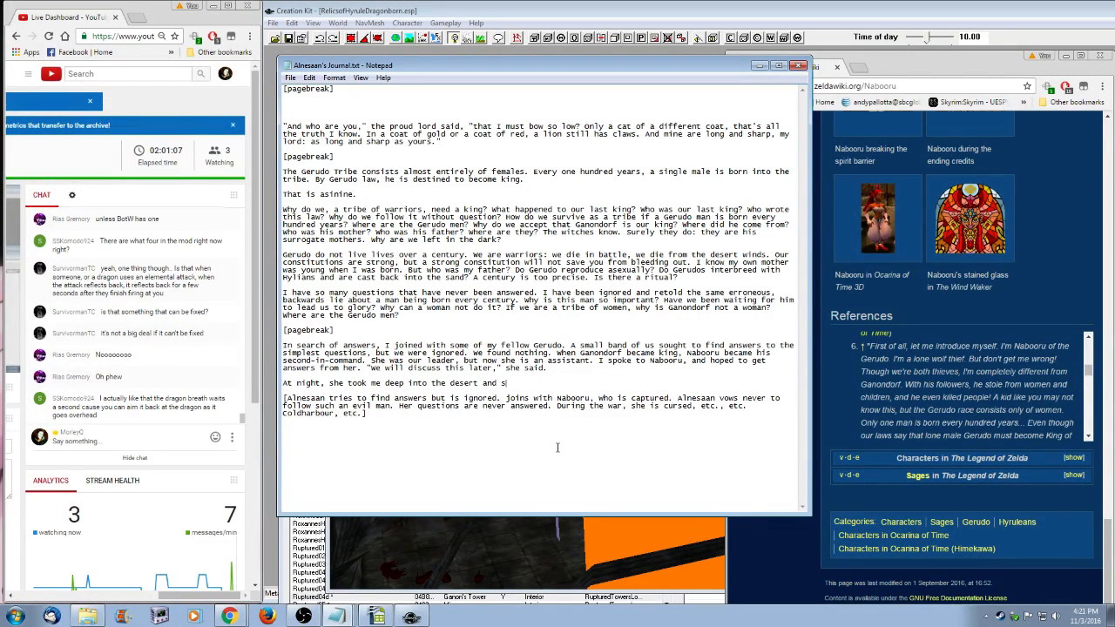
text(poke quietl)
key(BackSpace)
key(BackSpace)
key(BackSpace)
key(BackSpace)
key(BackSpace)
key(BackSpace)
key(BackSpace)
key(BackSpace)
key(BackSpace)
key(BackSpace)
key(BackSpace)
key(BackSpace)
key(BackSpace)
key(BackSpace)
key(BackSpace)
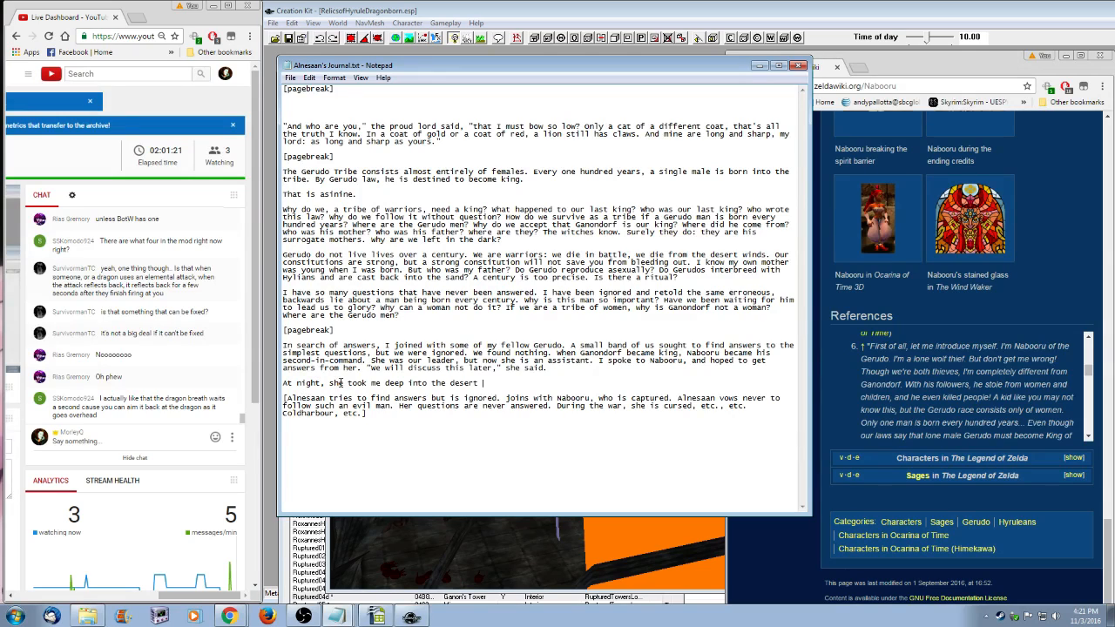
- Finish the desert sentence with "and spoke in hushed tones." and start a new line below it
click(370, 383)
text(and spoke in huse)
text(ed tones.)
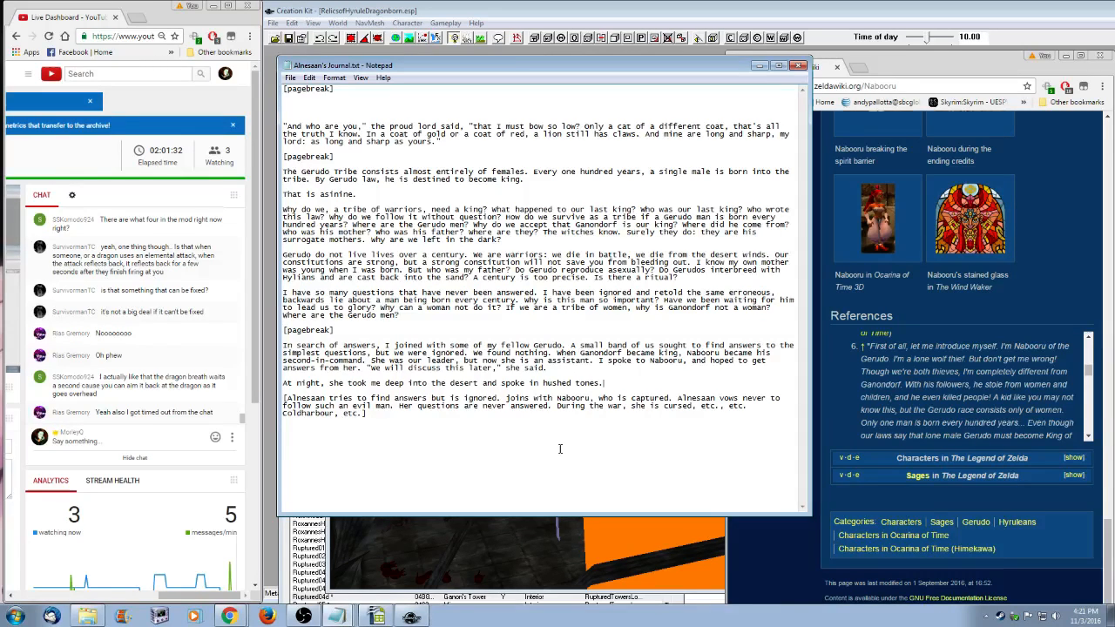
key(Return)
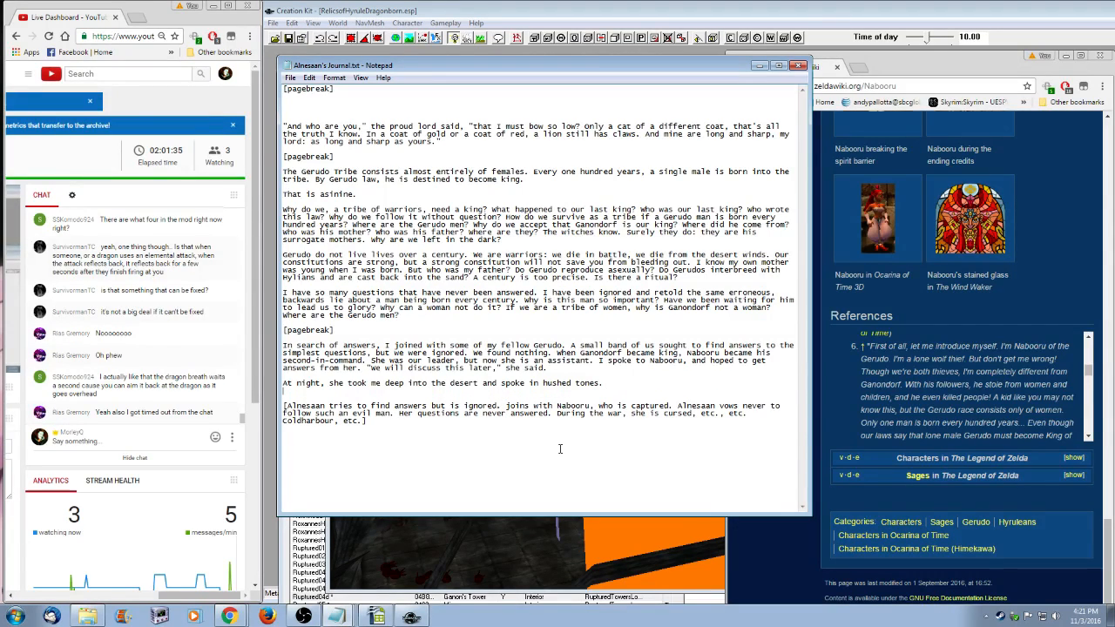
- Consult Nabooru's quotation in the wiki references and open her speech with "I can trust you. Tell no one what I am about to tell you."
text(")
click(1087, 440)
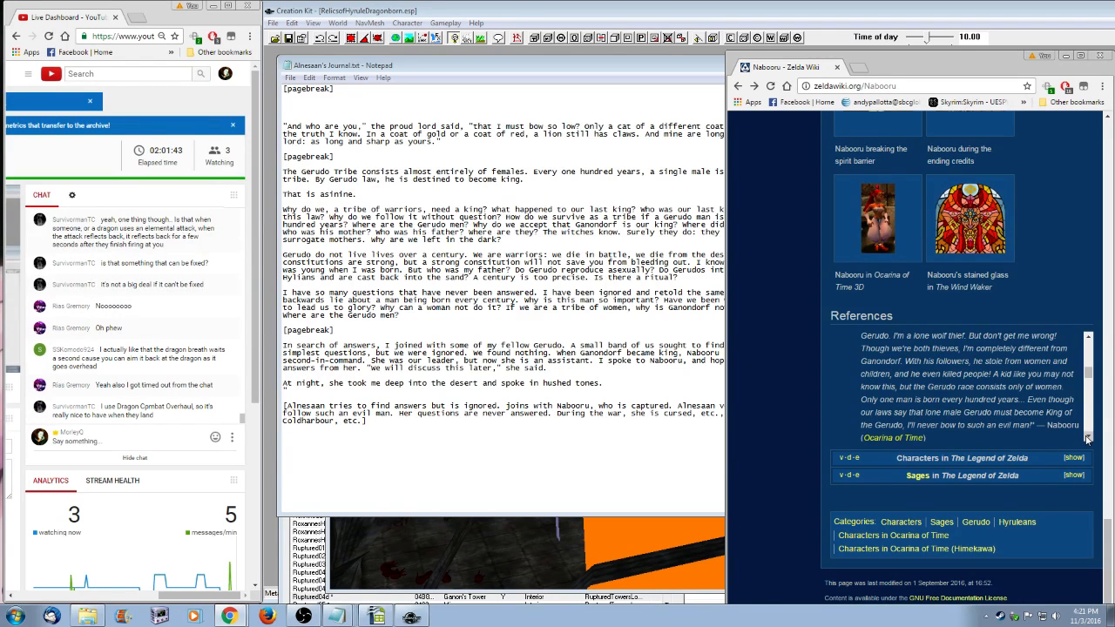
click(356, 397)
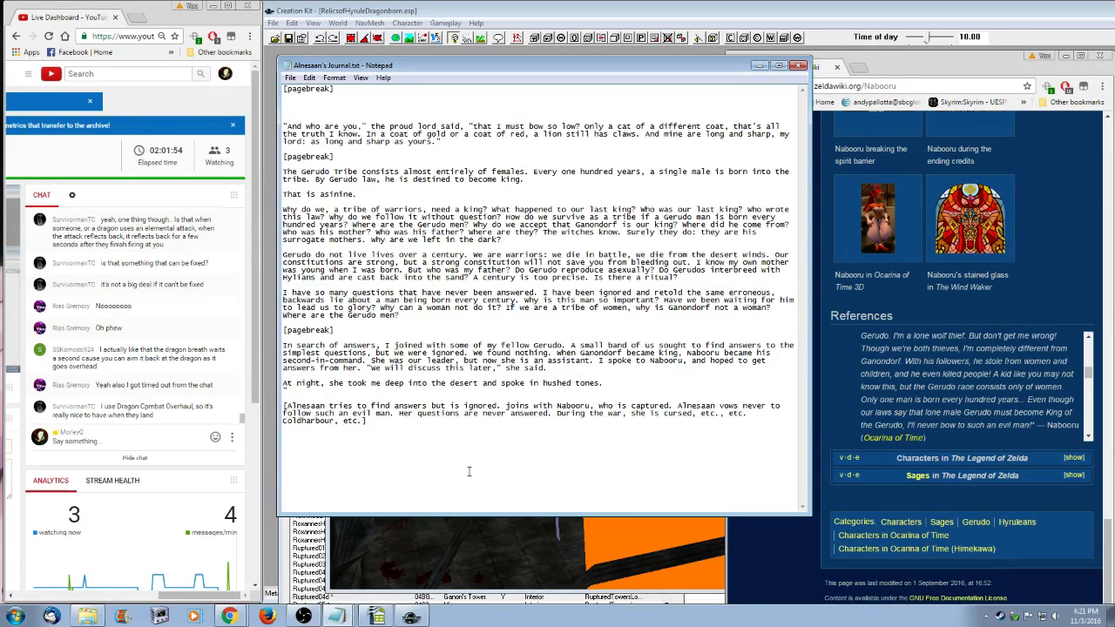
click(1089, 337)
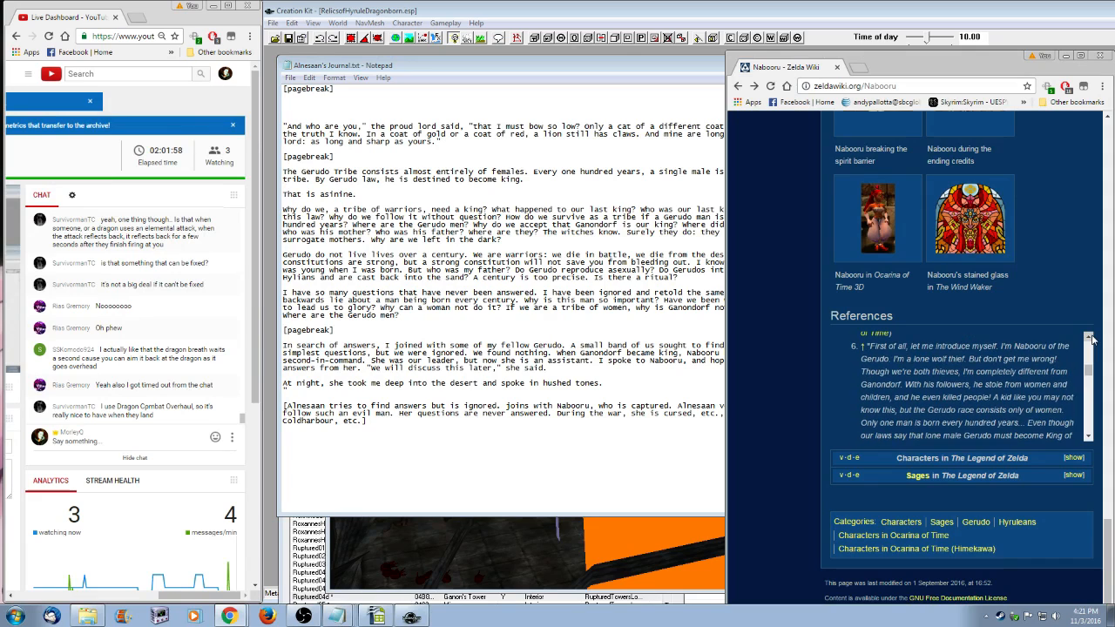
click(1088, 435)
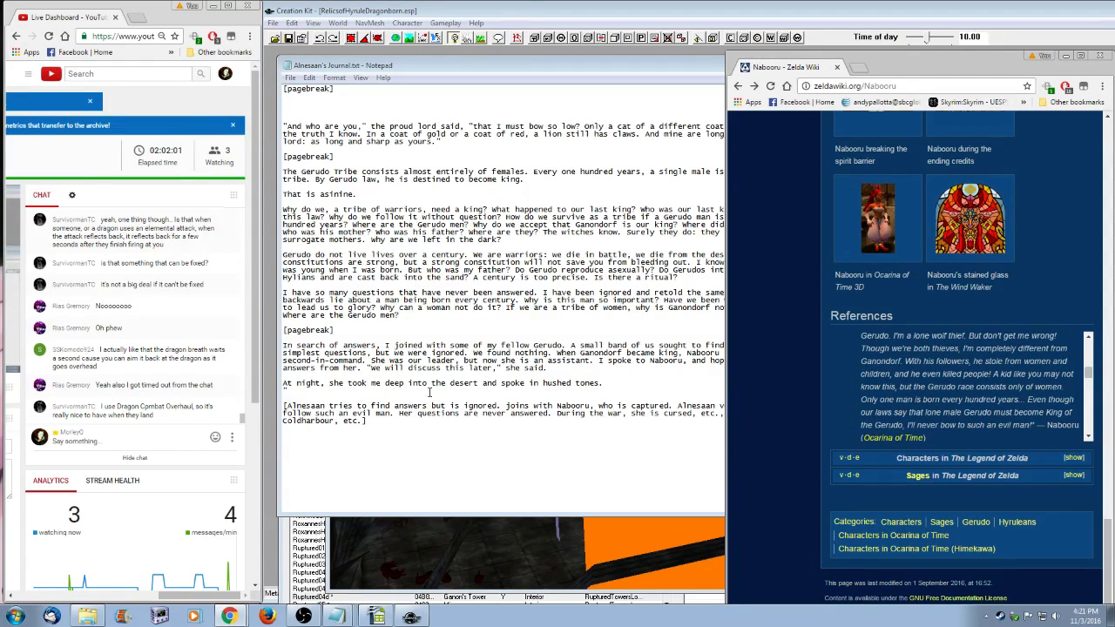
click(383, 394)
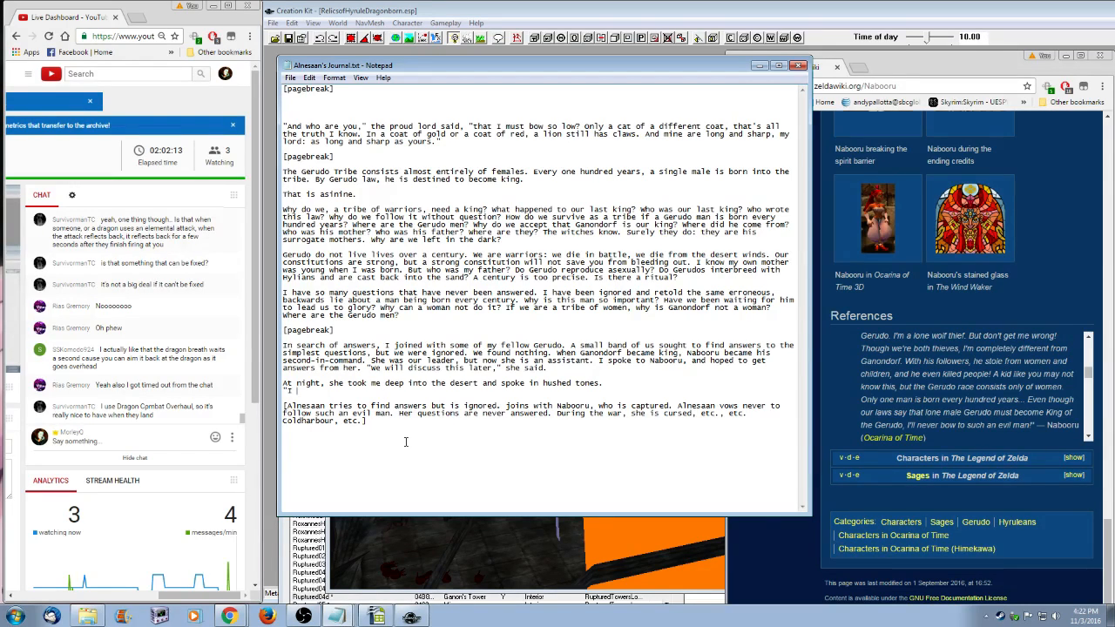
text(can trust you.)
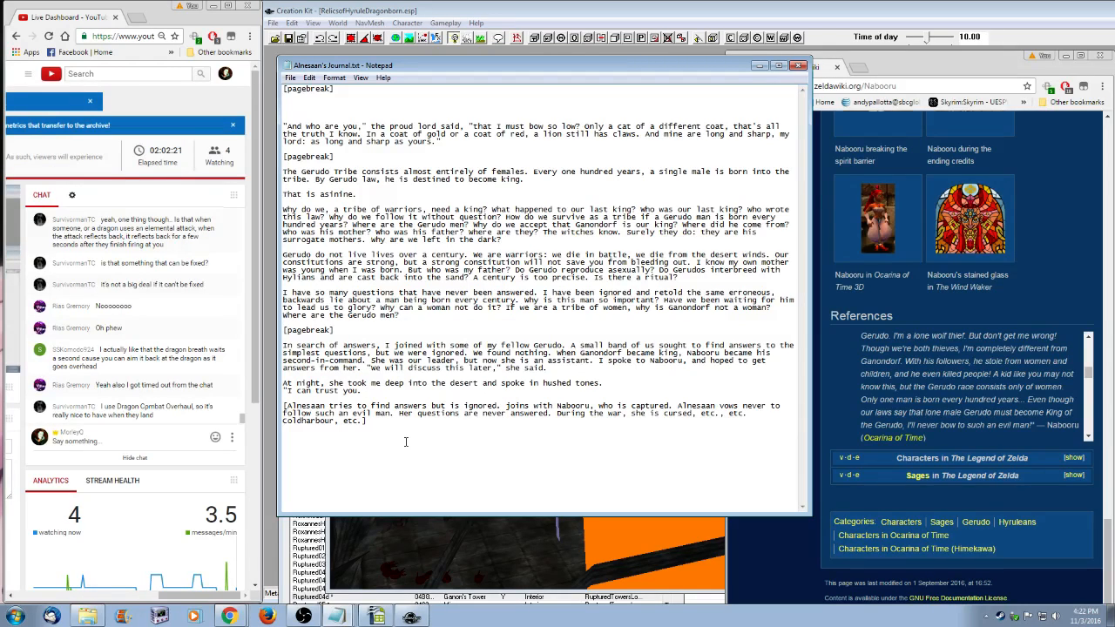
text(Tell no one what I am about to tell you. )
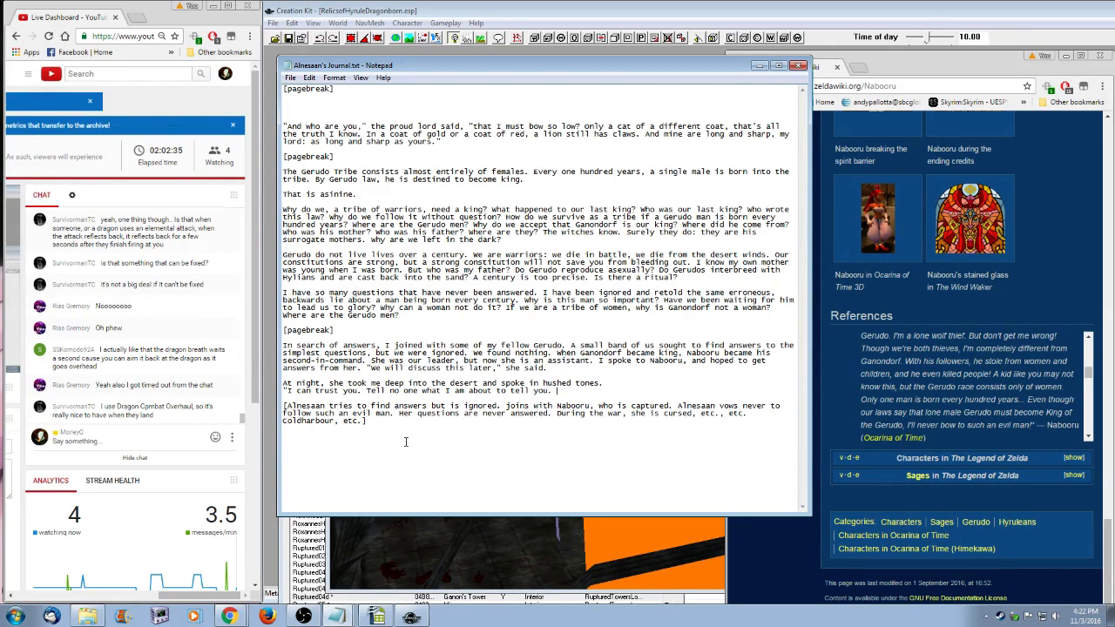
- Continue Nabooru's speech with "You know that I am completely different from Ganondorf."
text(You know that I am completly)
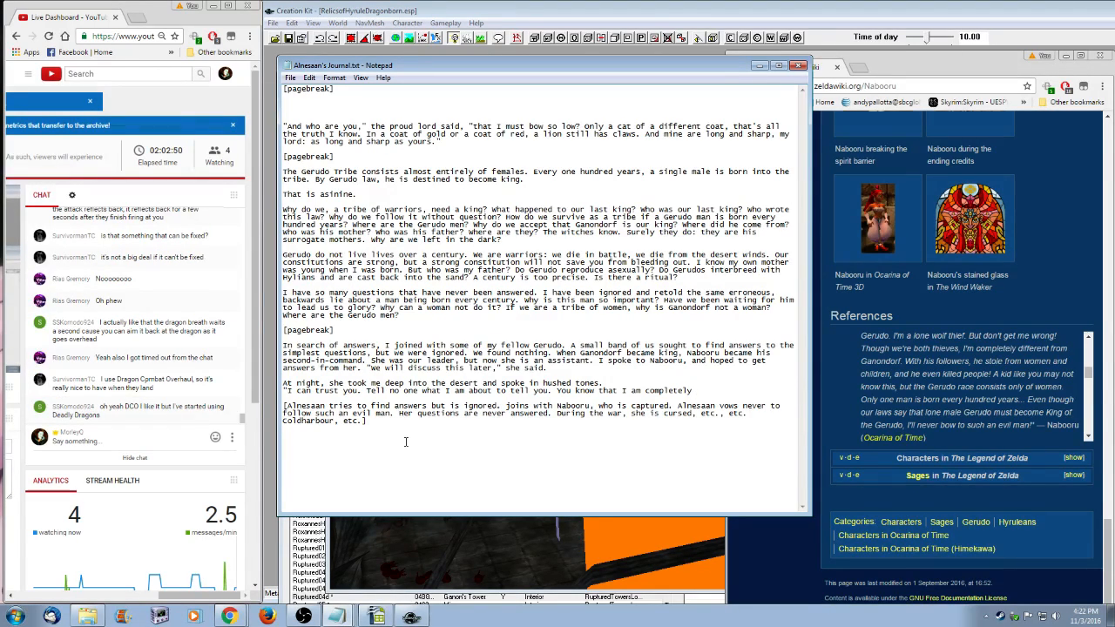
text(differe)
text(nt from Gar)
text(ondorf. We)
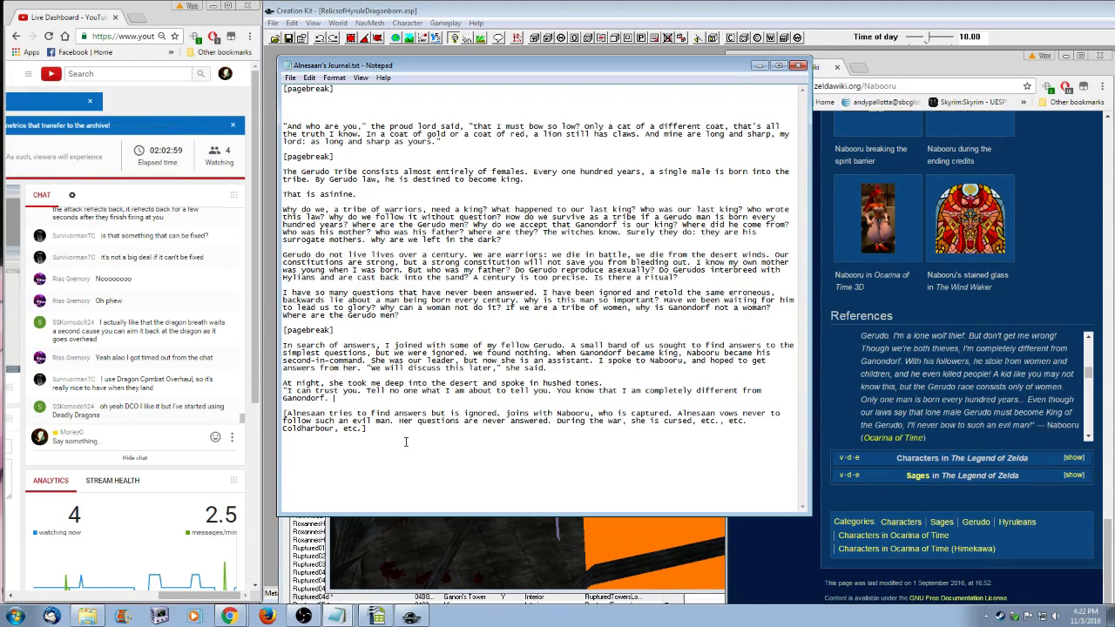
key(BackSpace)
key(BackSpace)
- Continue Nabooru's speech with "With his followers, he stole from women and children, and he even killed people! Even though our law"
text(wit h)
key(BackSpace)
key(BackSpace)
text(h his followers, he stole from women and chi)
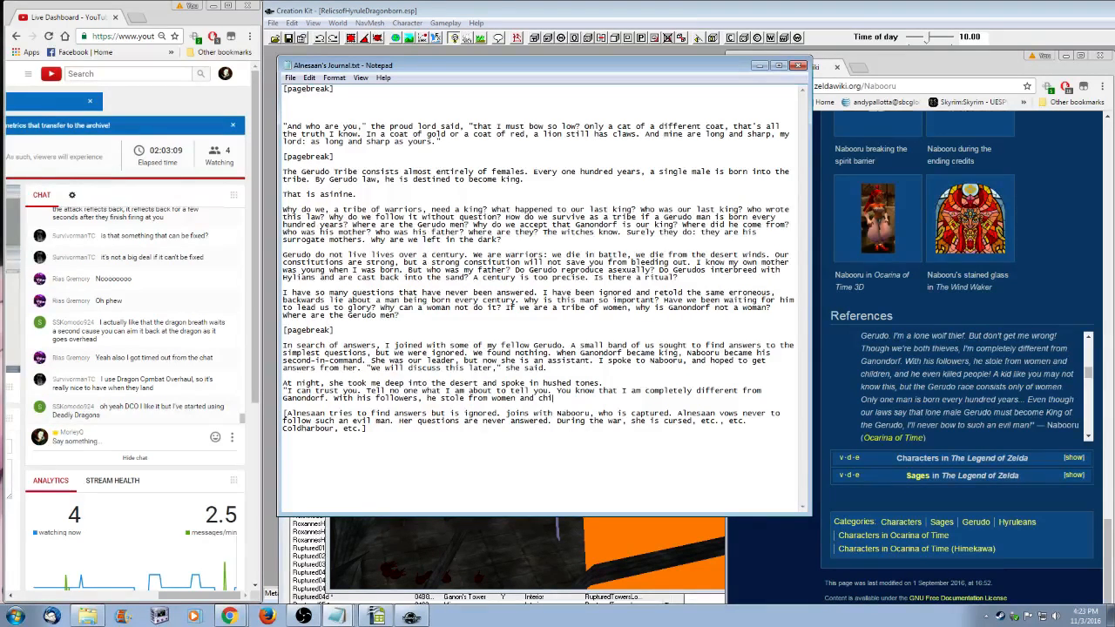
text(ldren, and he even)
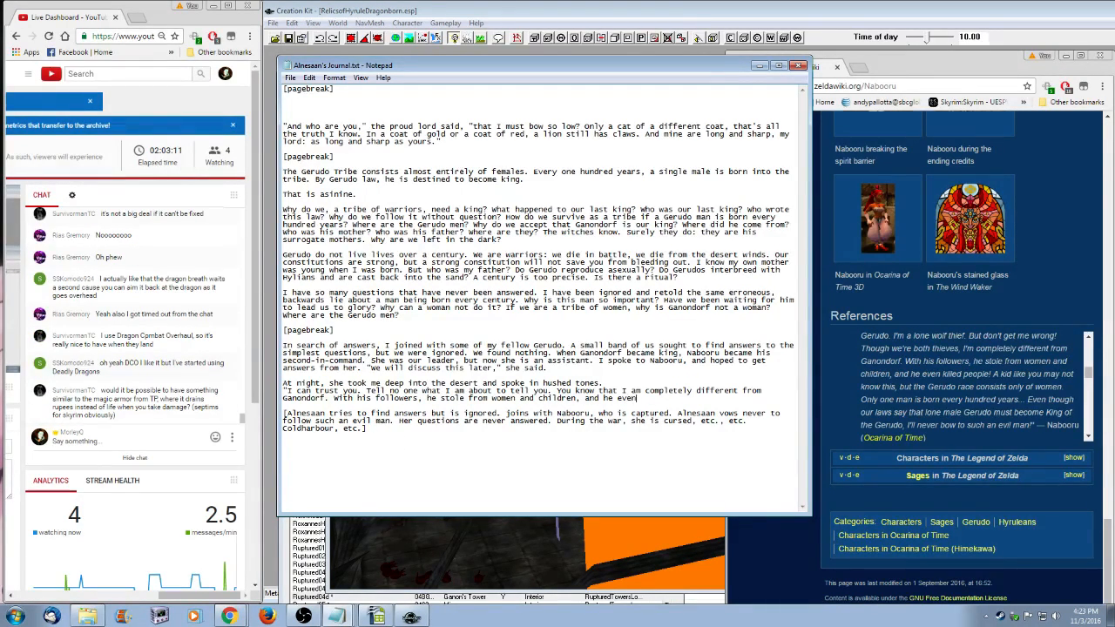
text( killed people! Even though our law)
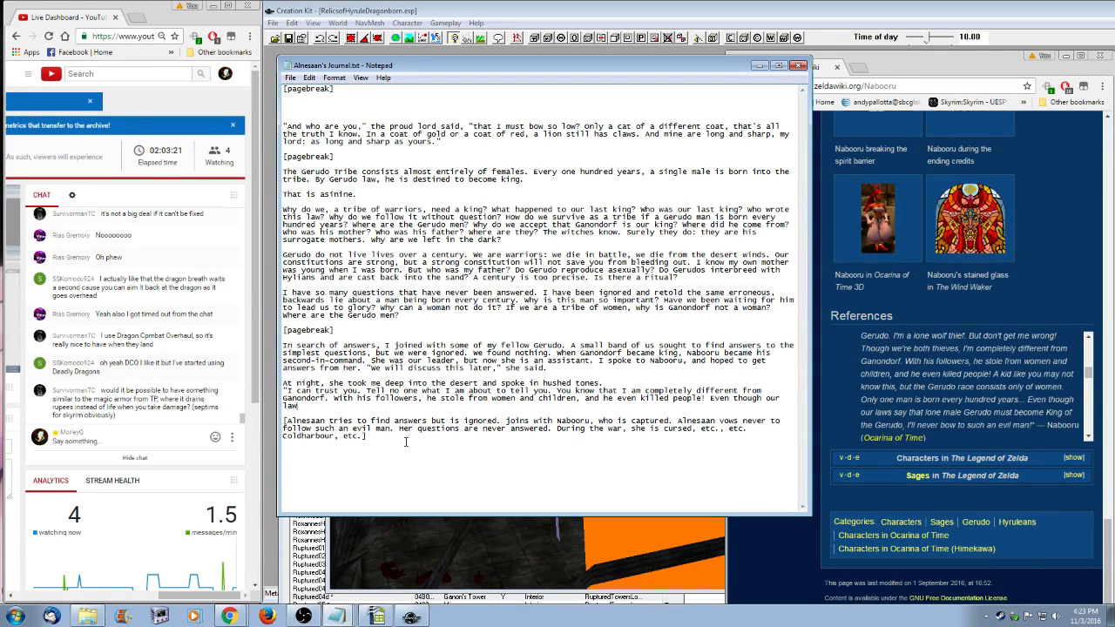
- Complete that sentence as "laws say that a lone male Gerudo must become King of the Gerudo, I'll never bow to such an evil man!"
text(s)
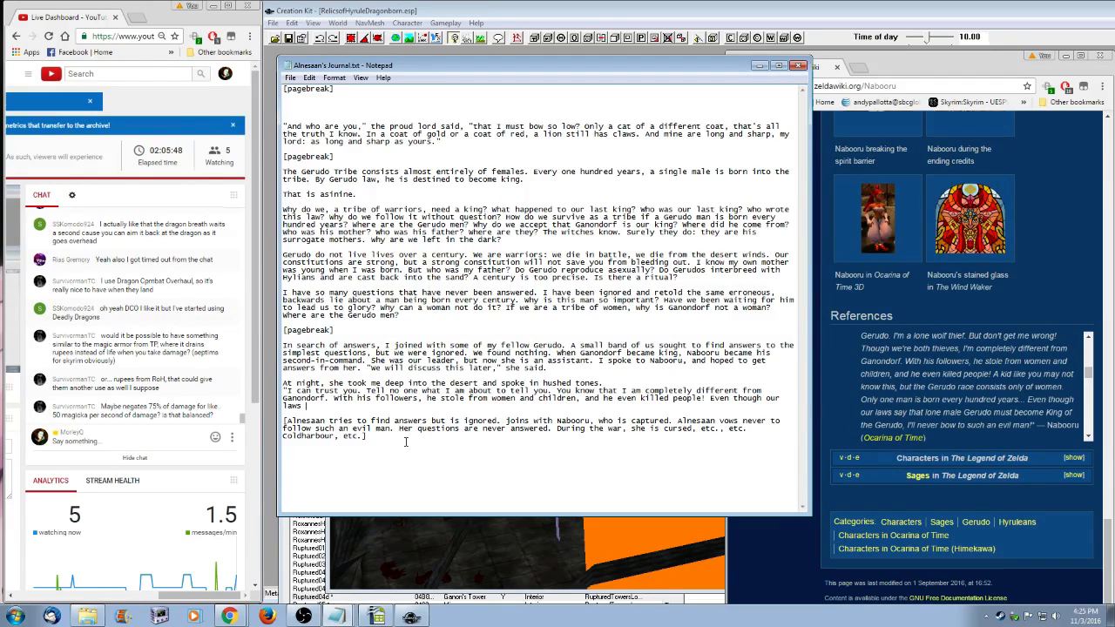
text(say tha)
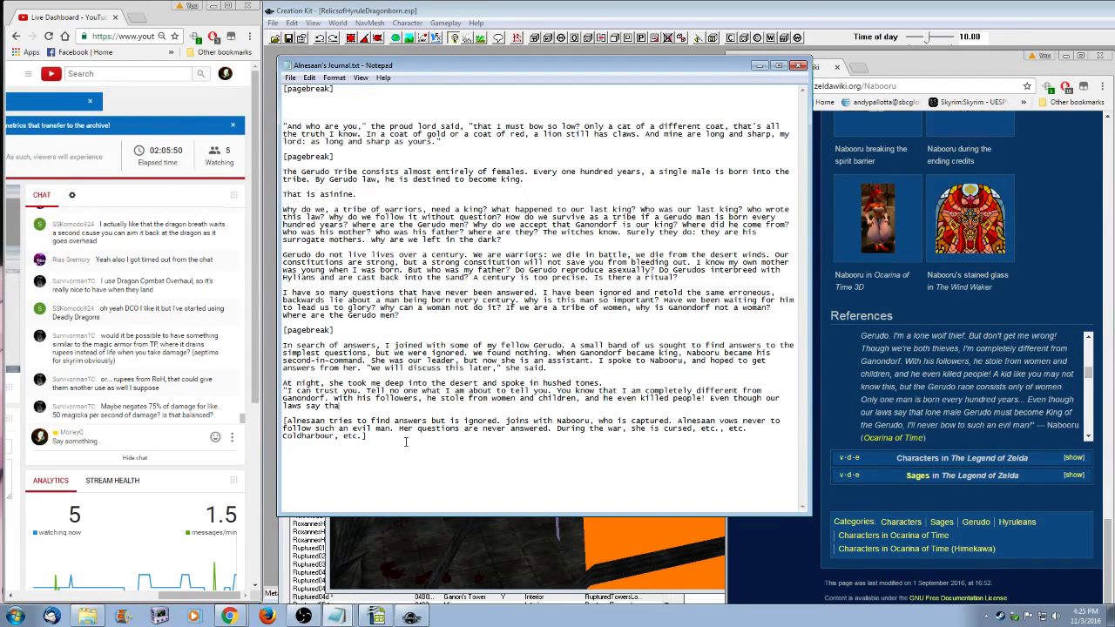
text(t mo)
key(BackSpace)
key(BackSpace)
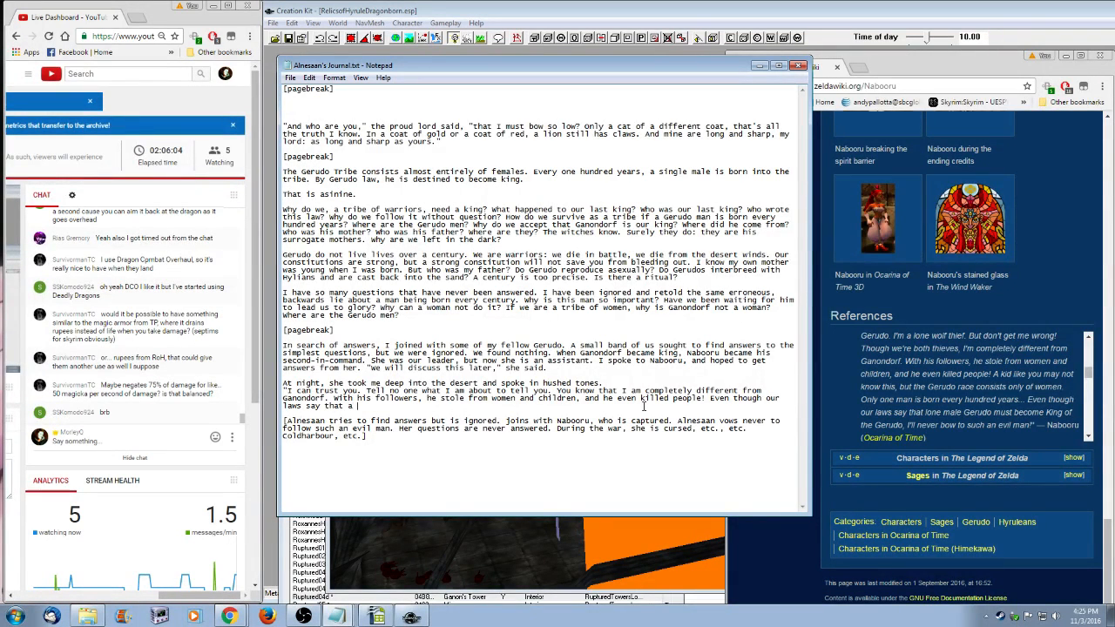
text(a lone male Gerudo must become King of the Der)
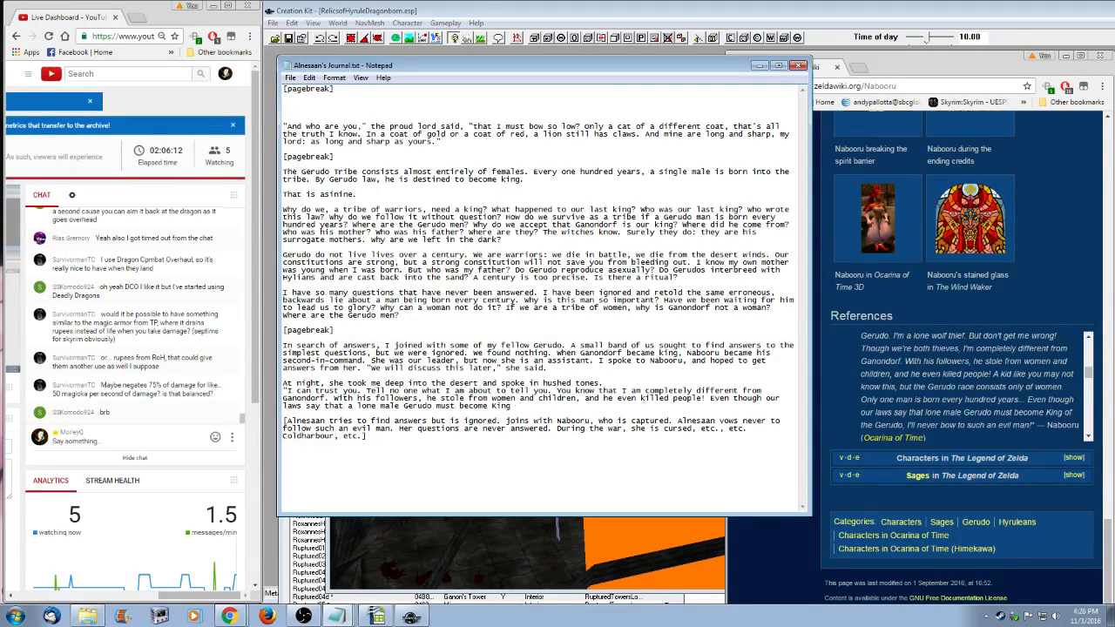
key(BackSpace)
key(BackSpace)
key(BackSpace)
text(Gerudo. I'll never bow to such a )
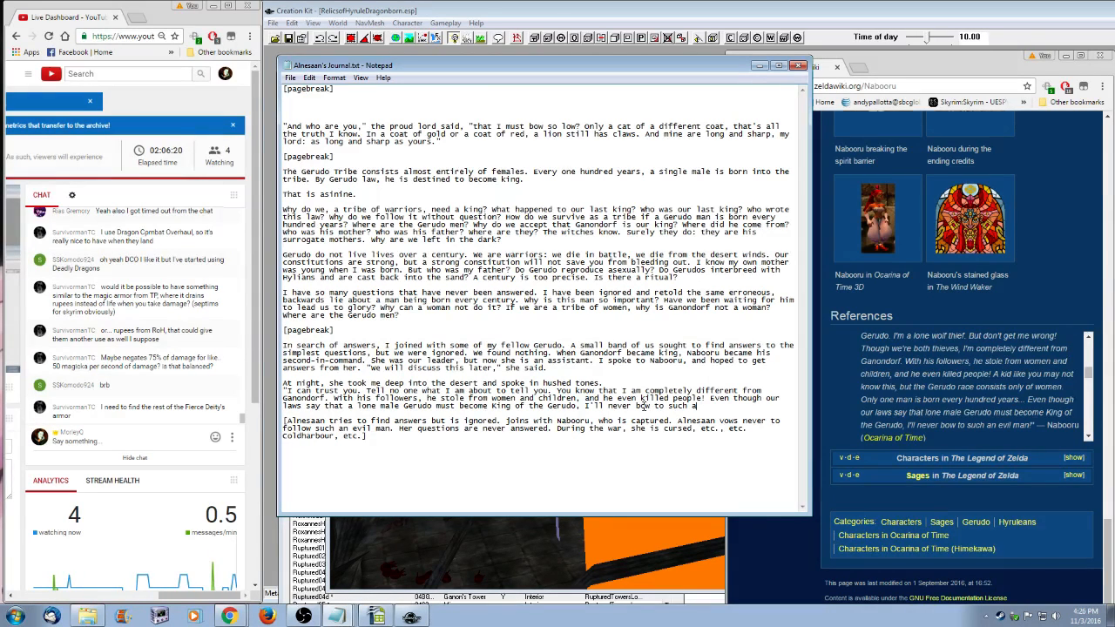
text(n evil man!)
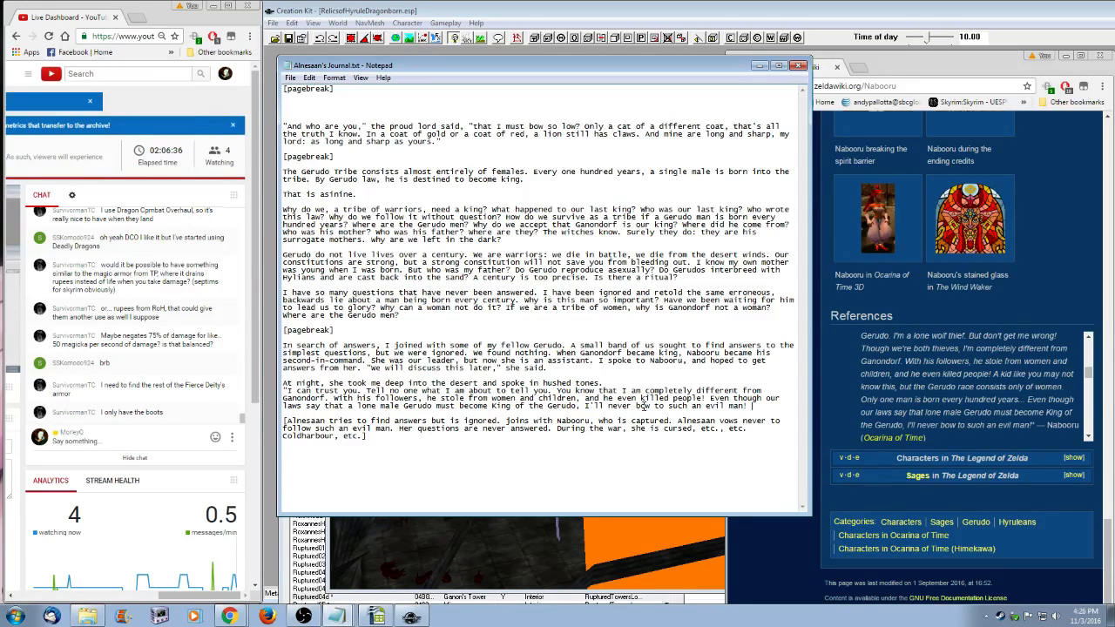
- Consult Nabooru's next quotation in the wiki references and add "I am going to enter the Spirit Temple to find the Silver Gauntlets" to her speech
click(1026, 398)
scroll(1023, 396, down, 1)
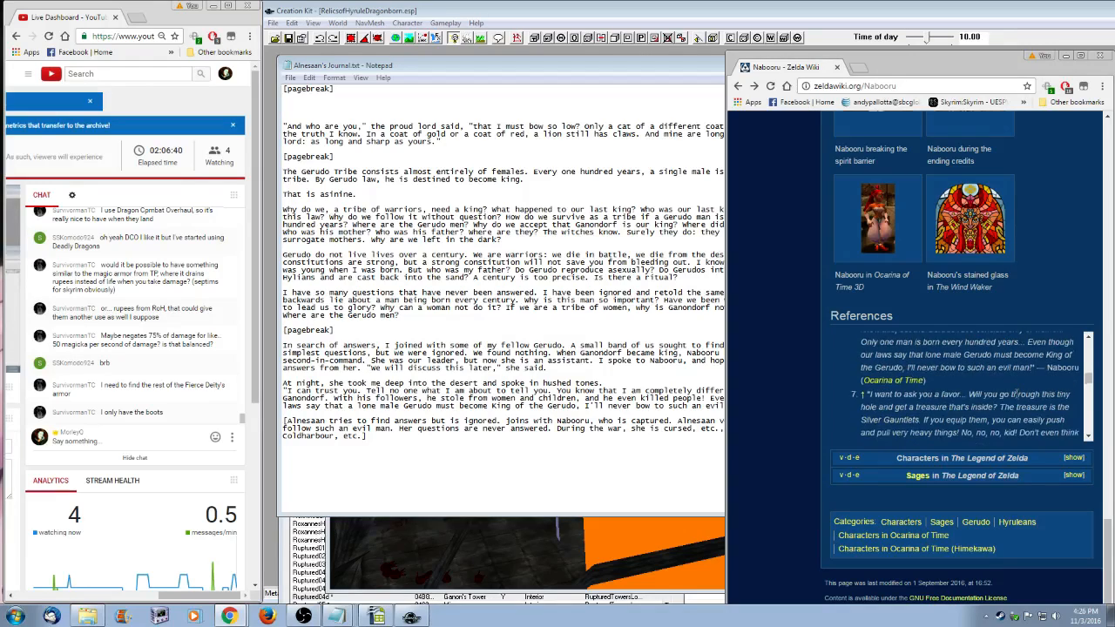
scroll(1013, 394, down, 2)
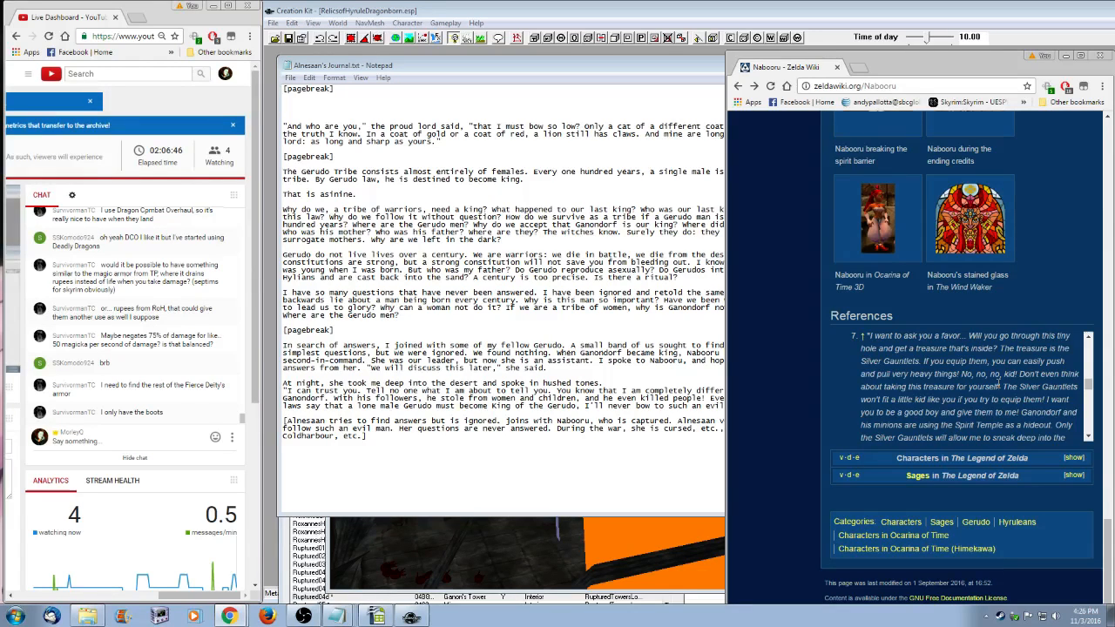
scroll(998, 383, down, 1)
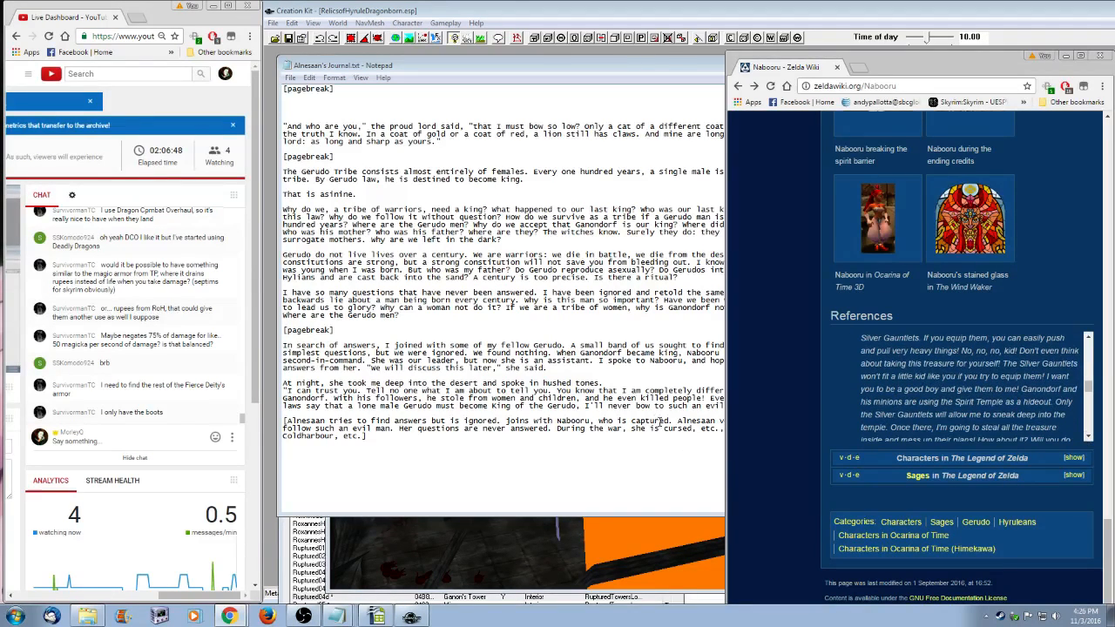
click(707, 403)
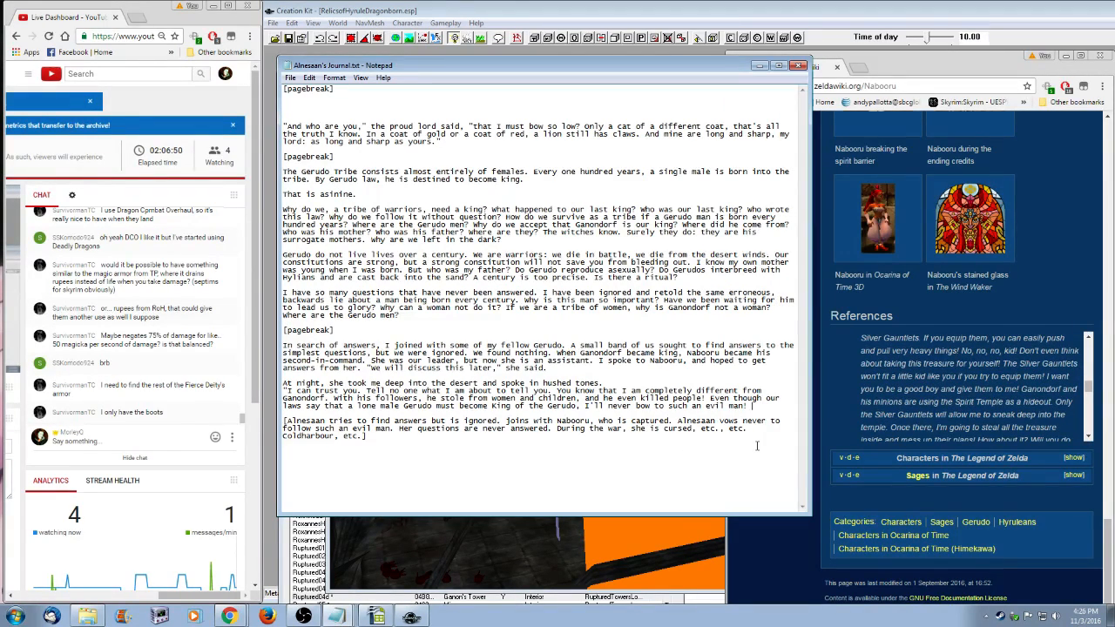
text(I am going to)
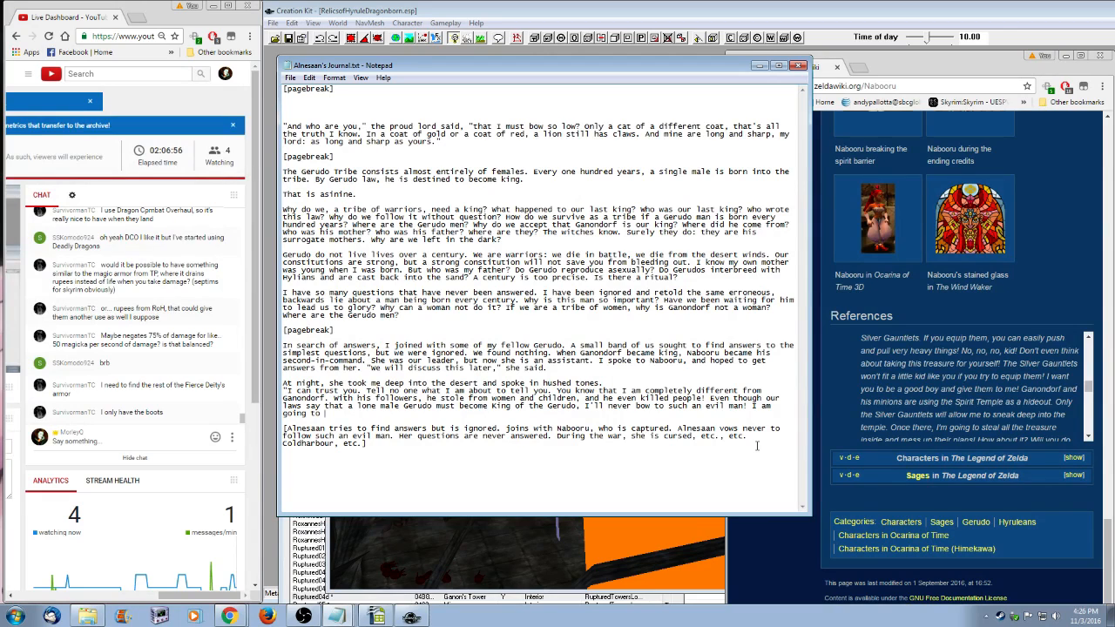
text( enter the Spirit Temple)
text(to find the S)
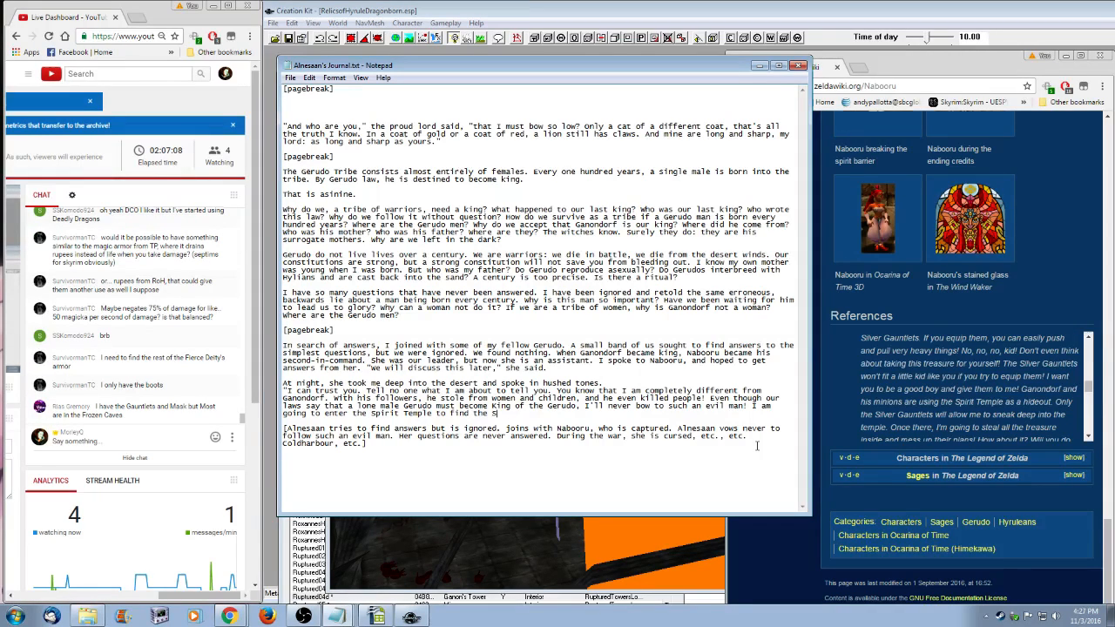
text(ilver Gauntlets)
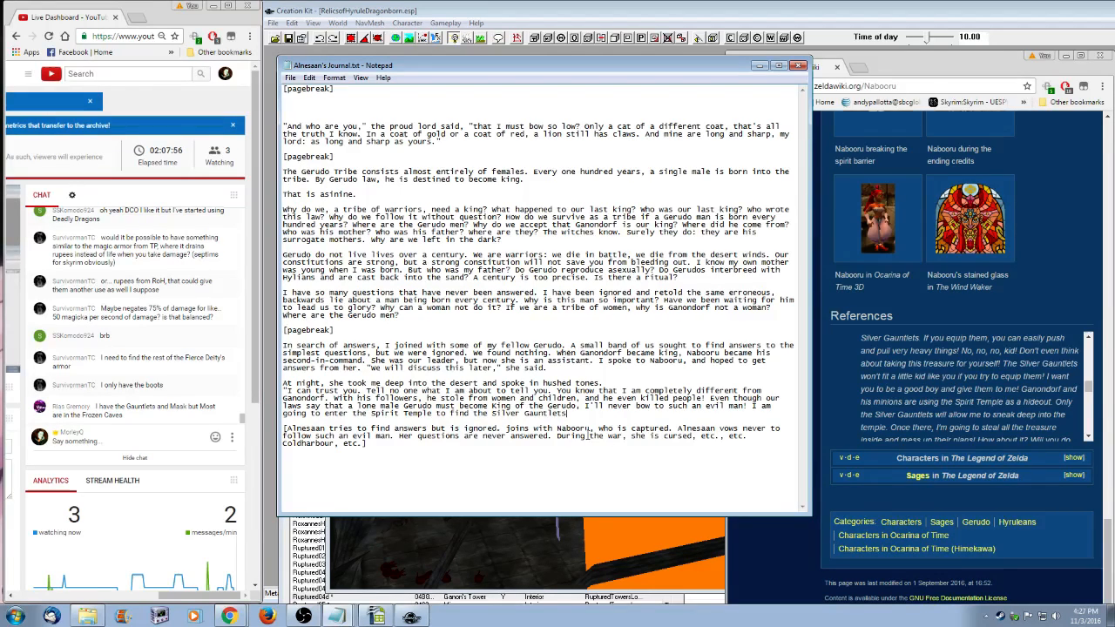
- Put "Ganondorf and his minions are using the Spirit Temple as a hideout." before the sentence about entering the temple to find the Silver Gauntlets
text(. Gan)
text(ondorf and his minions a)
key(BackSpace)
key(BackSpace)
text(s are using)
drag(576, 414, 751, 406)
key(BackSpace)
click(721, 414)
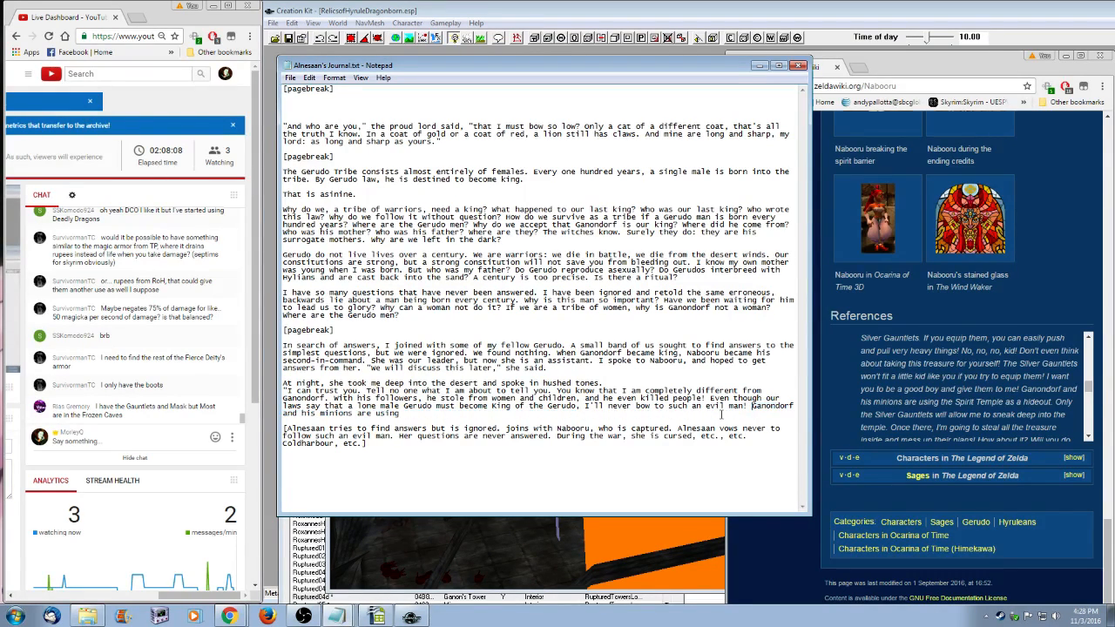
text(the Spirit Temple as a hideout.)
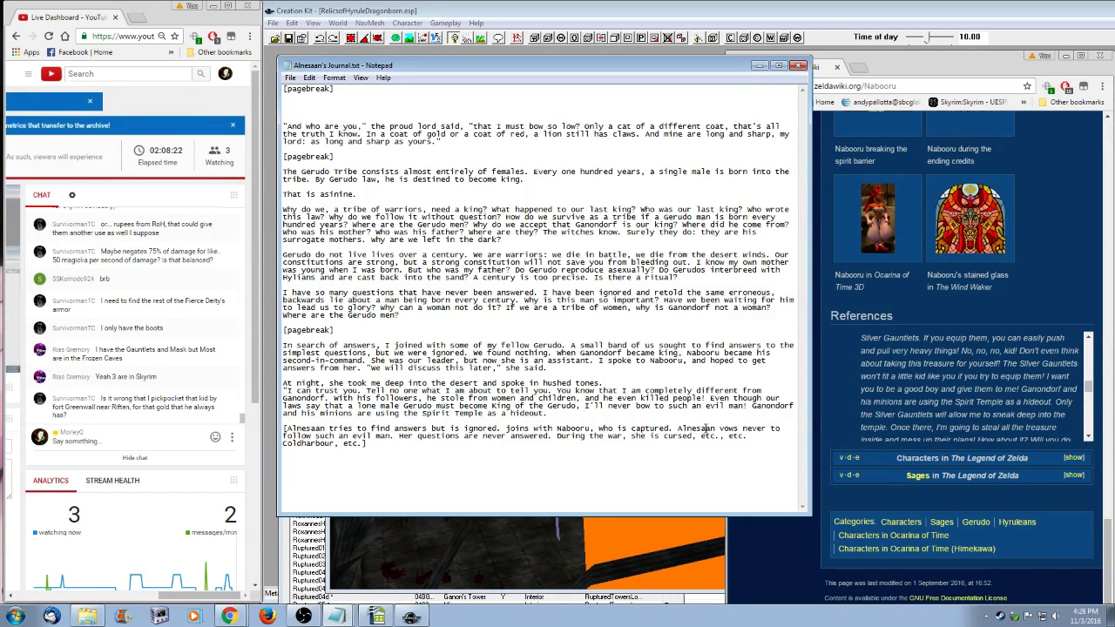
text(I am going to enter the Spirit Temple to find the Silver Gauntlets.)
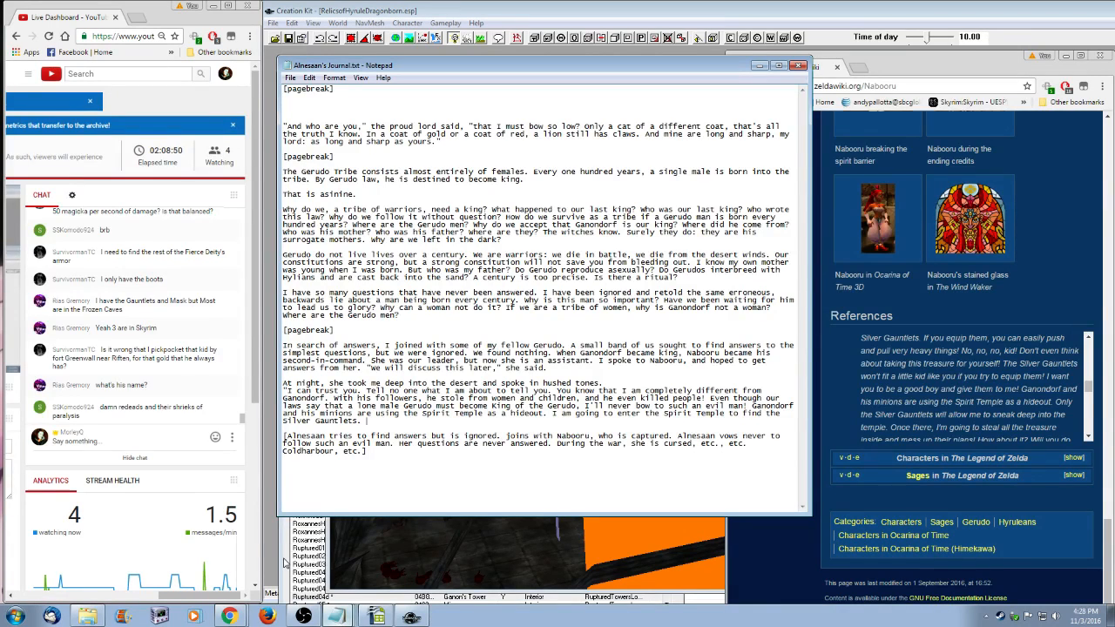
- Switch to the untitled Notepad note, add the line "Max is near Fort Greenwall, yo" below its text, and minimise that window
key(alt+Tab)
key(Return)
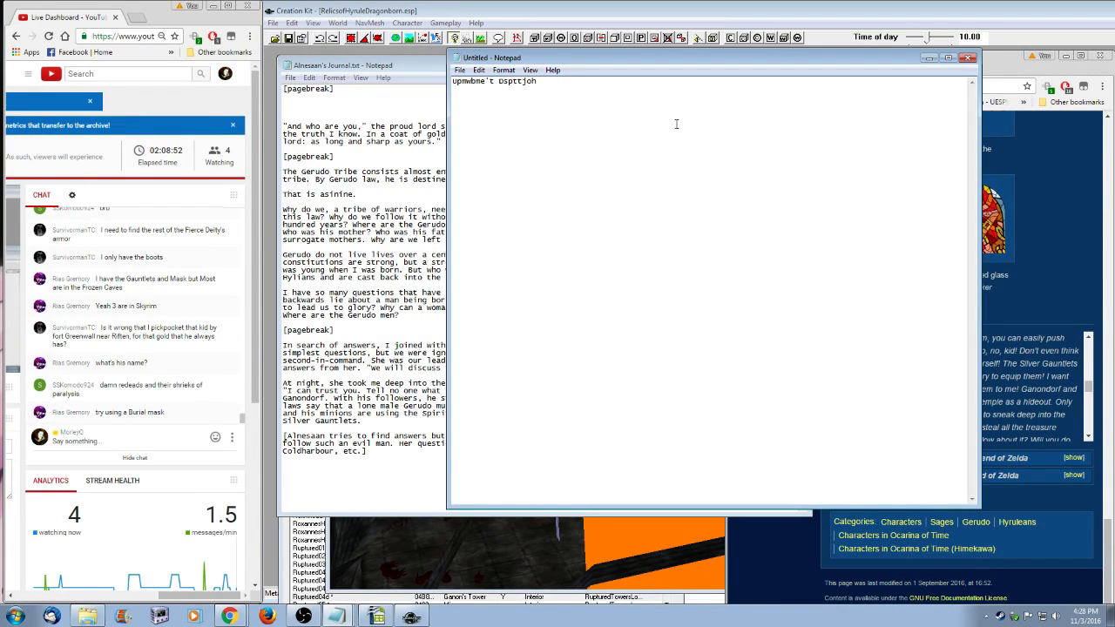
key(Return)
text(Max is need)
key(BackSpace)
key(BackSpace)
text(ar Fo)
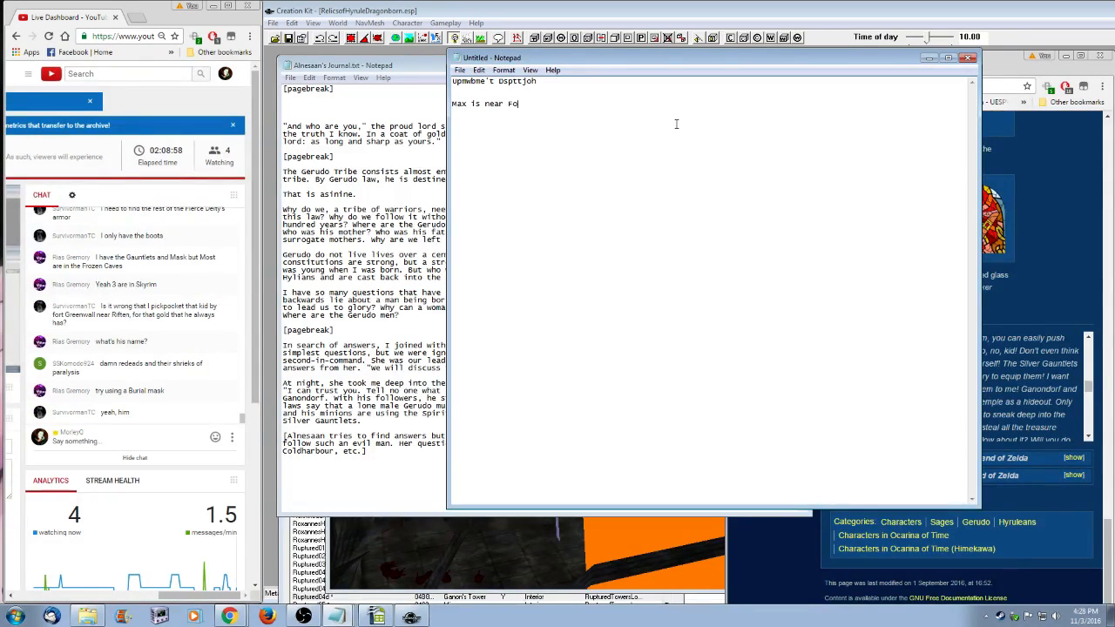
text(rt Greenwall, yo)
click(929, 58)
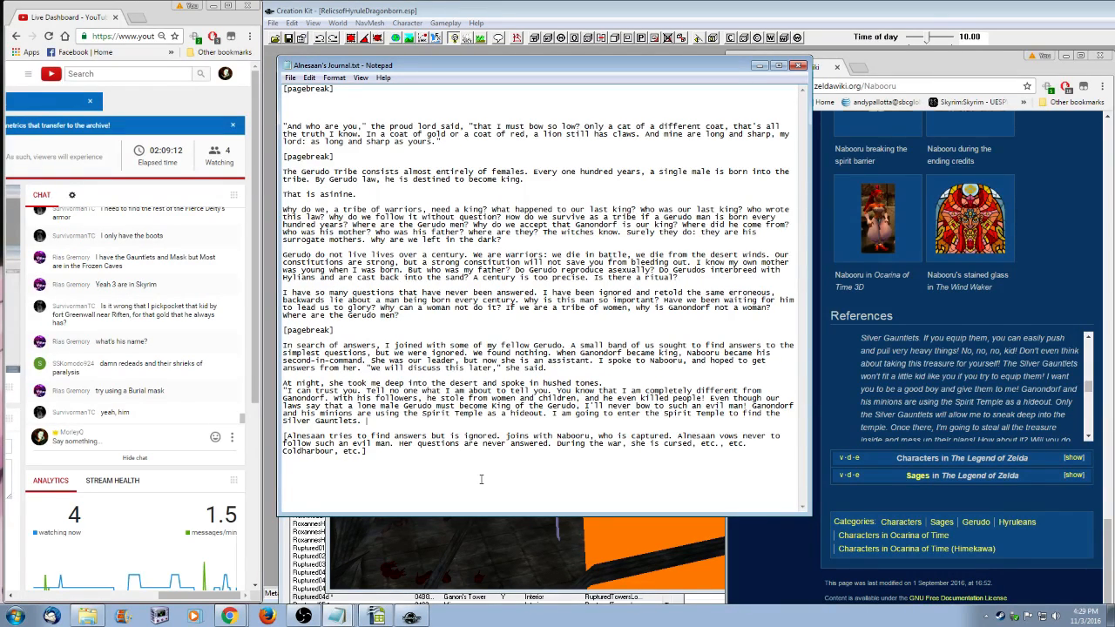
- Continue Nabooru's speech in the journal with "Only the Silver Gauntlets will allow me to sneak deep into the temple."
text(Only the Silver G)
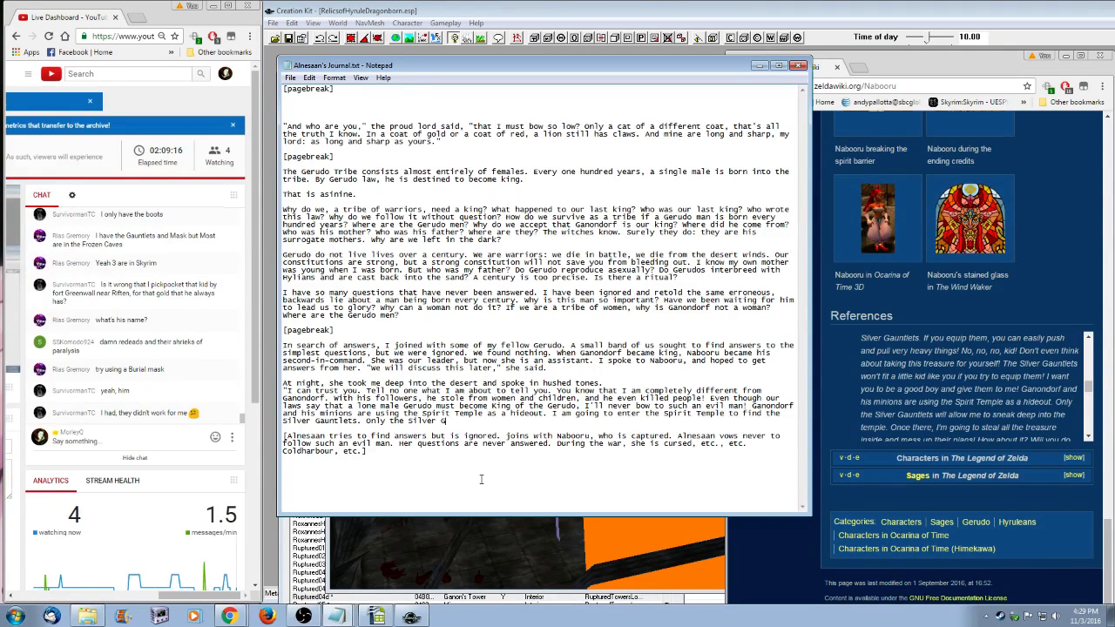
text(auntlets)
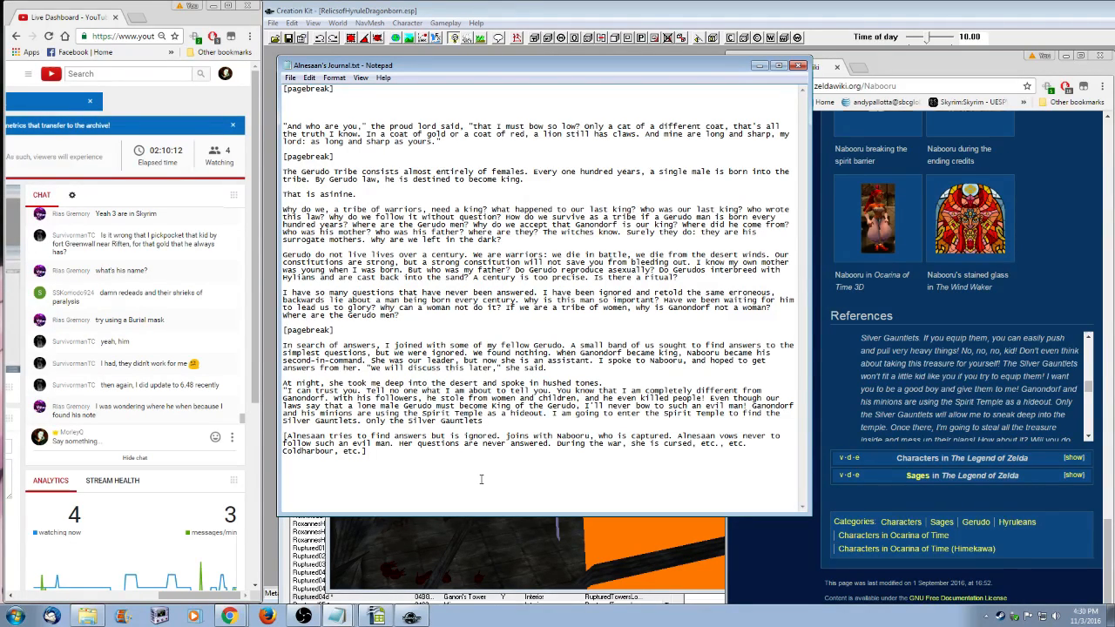
text(will allow me to sneak)
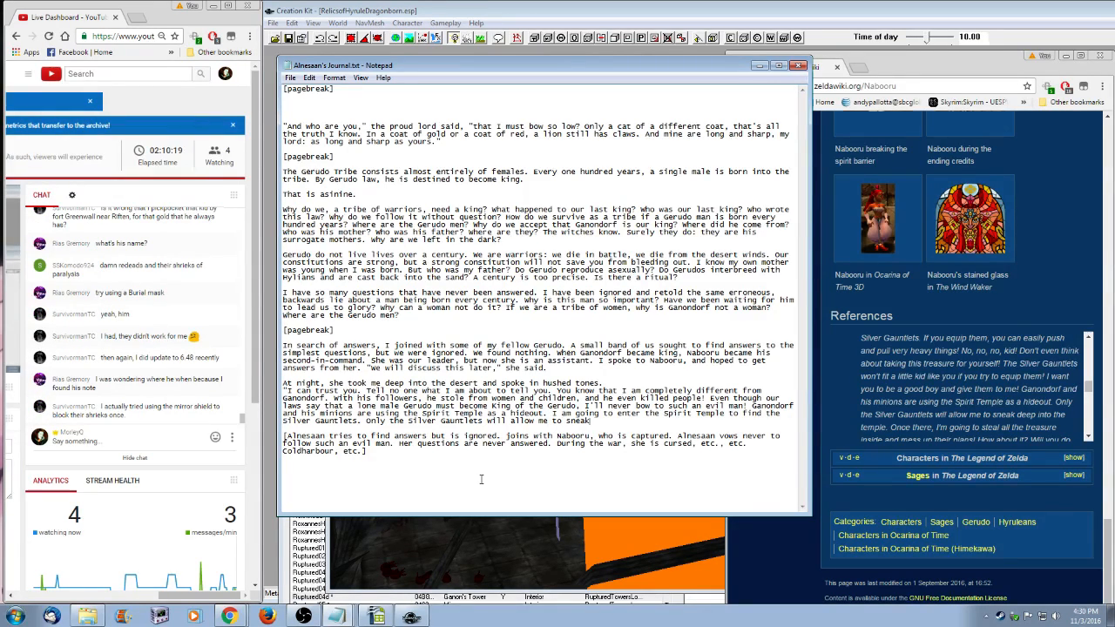
text( into the)
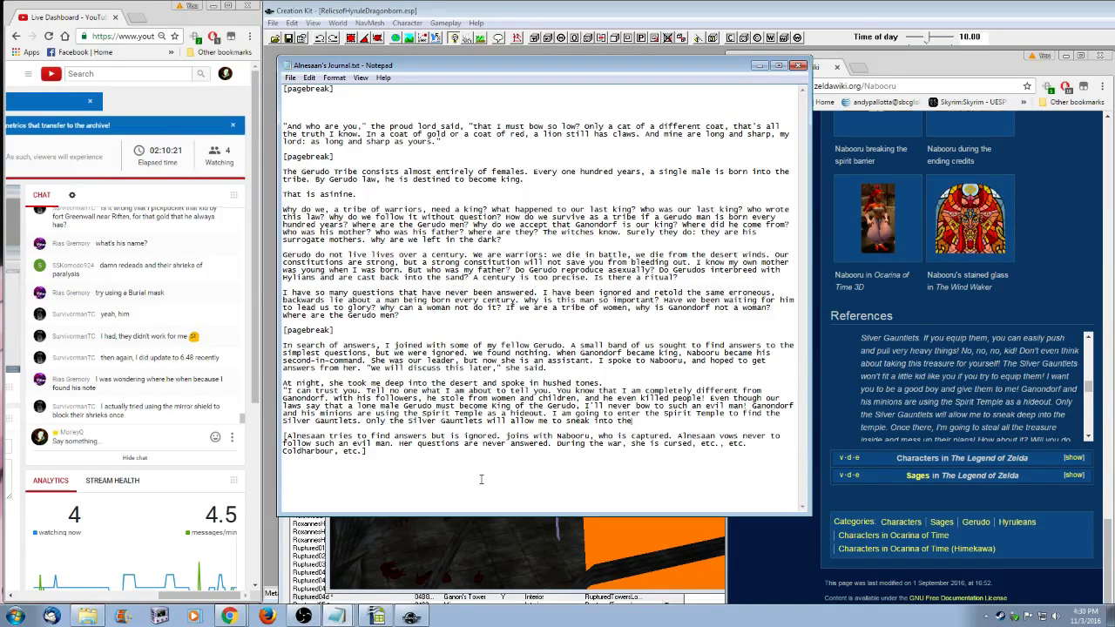
key(BackSpace)
key(BackSpace)
key(BackSpace)
key(BackSpace)
key(BackSpace)
key(BackSpace)
key(BackSpace)
key(BackSpace)
text(deep into the temple.)
click(1088, 438)
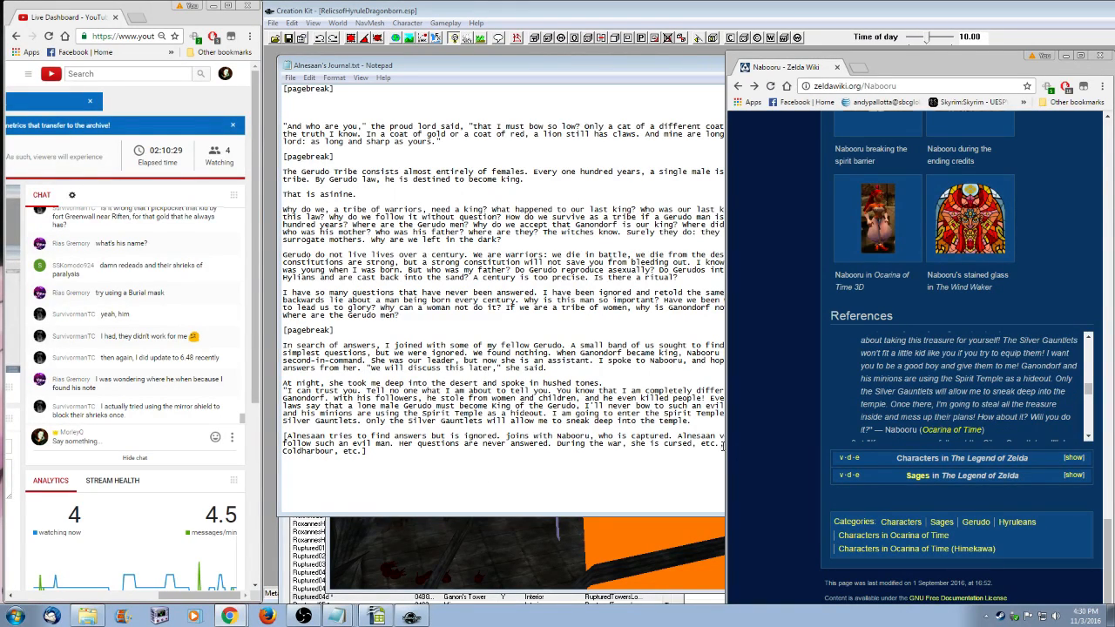
click(702, 426)
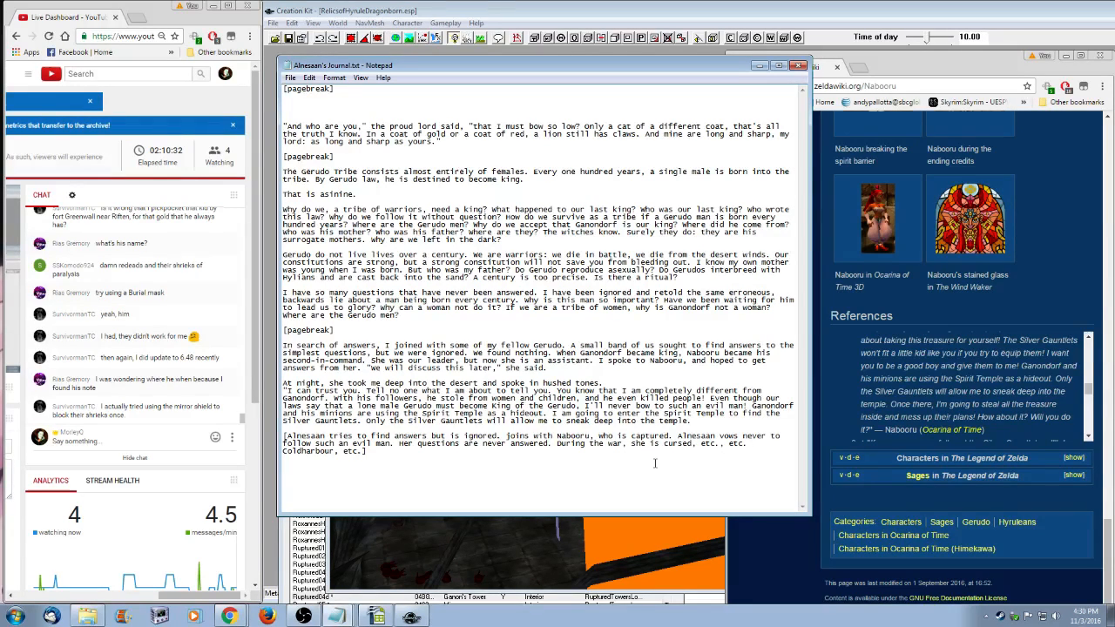
text(Once there)
key(BackSpace)
key(BackSpace)
key(BackSpace)
key(BackSpace)
key(BackSpace)
key(BackSpace)
key(BackSpace)
key(BackSpace)
key(BackSpace)
key(BackSpace)
key(BackSpace)
key(BackSpace)
- Read through the remaining quotations in the Nabooru wiki references, from the Silver Gauntlets quotes to the end of the list
click(1089, 435)
click(1089, 436)
click(1088, 435)
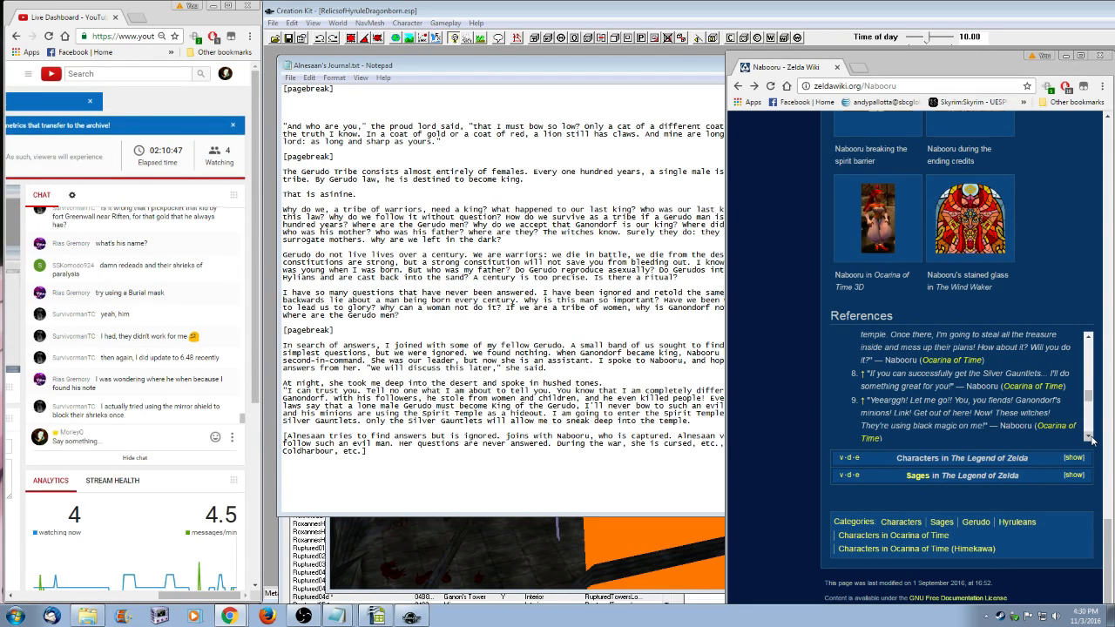
click(1088, 437)
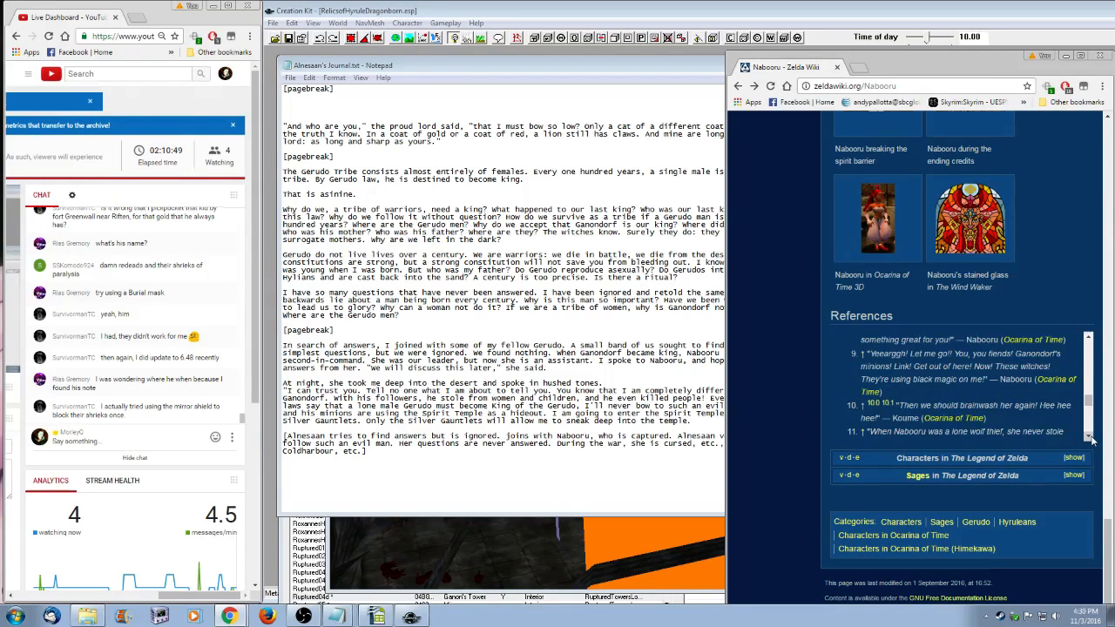
click(1088, 437)
click(1088, 437)
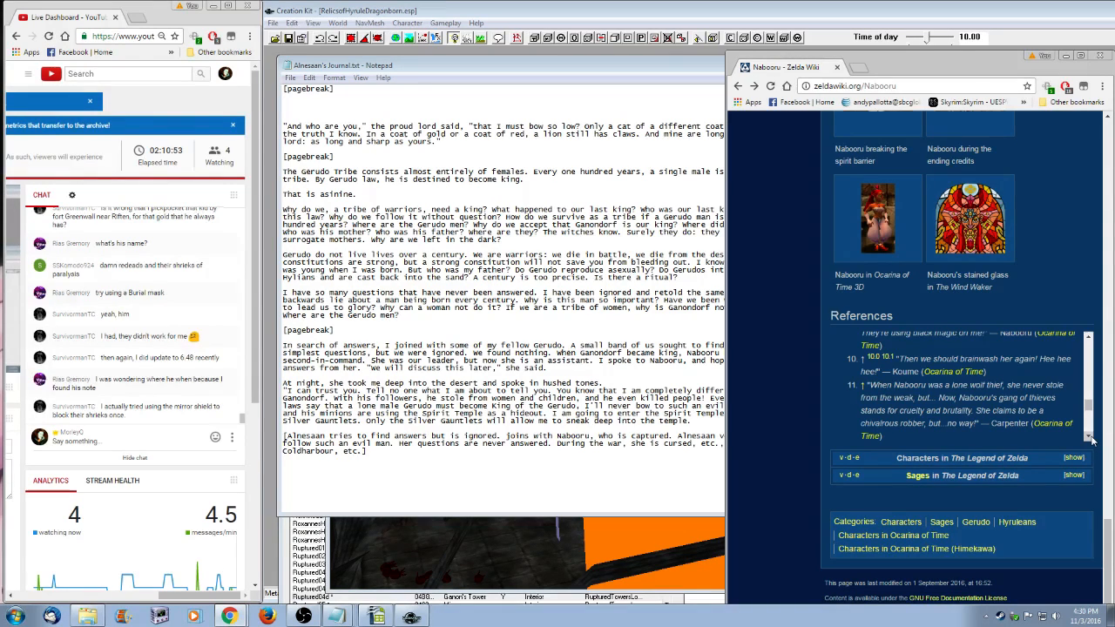
click(1088, 437)
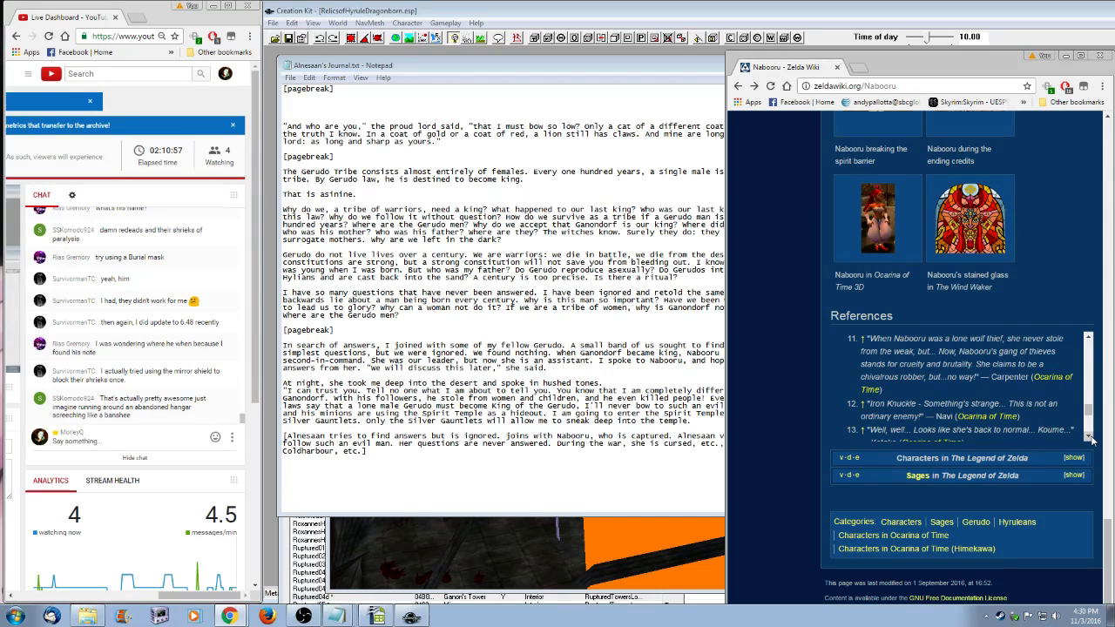
click(1087, 437)
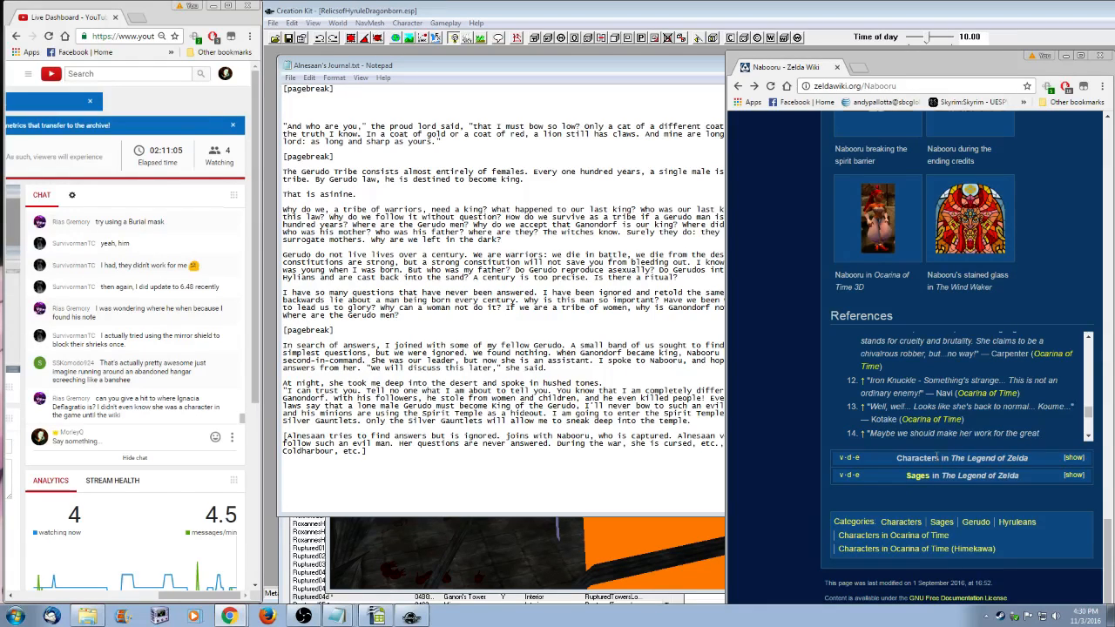
click(1089, 438)
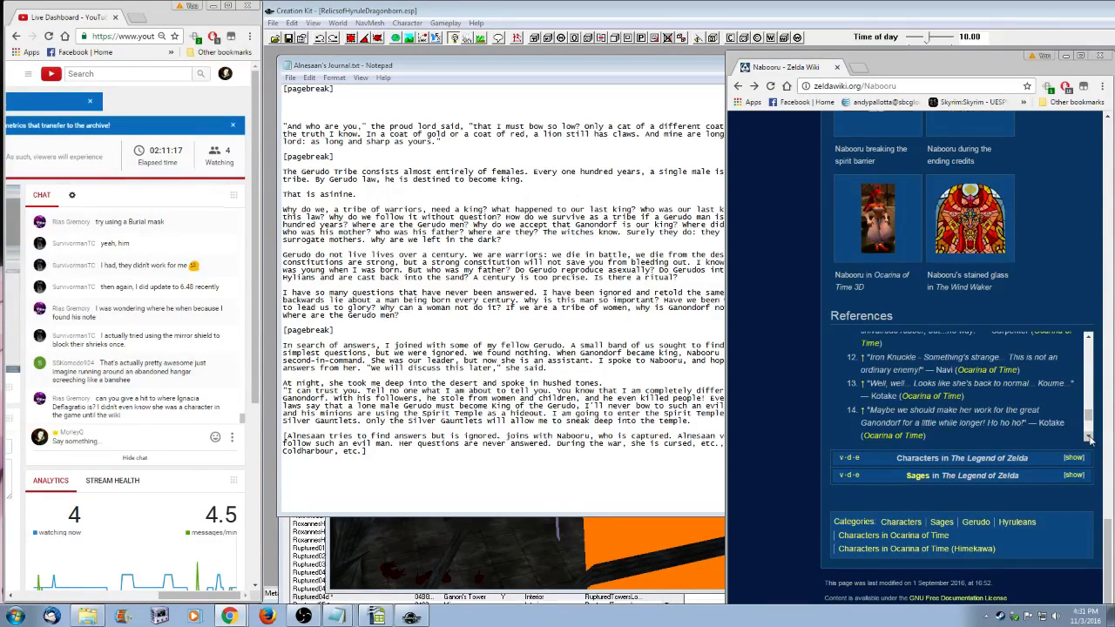
click(1089, 438)
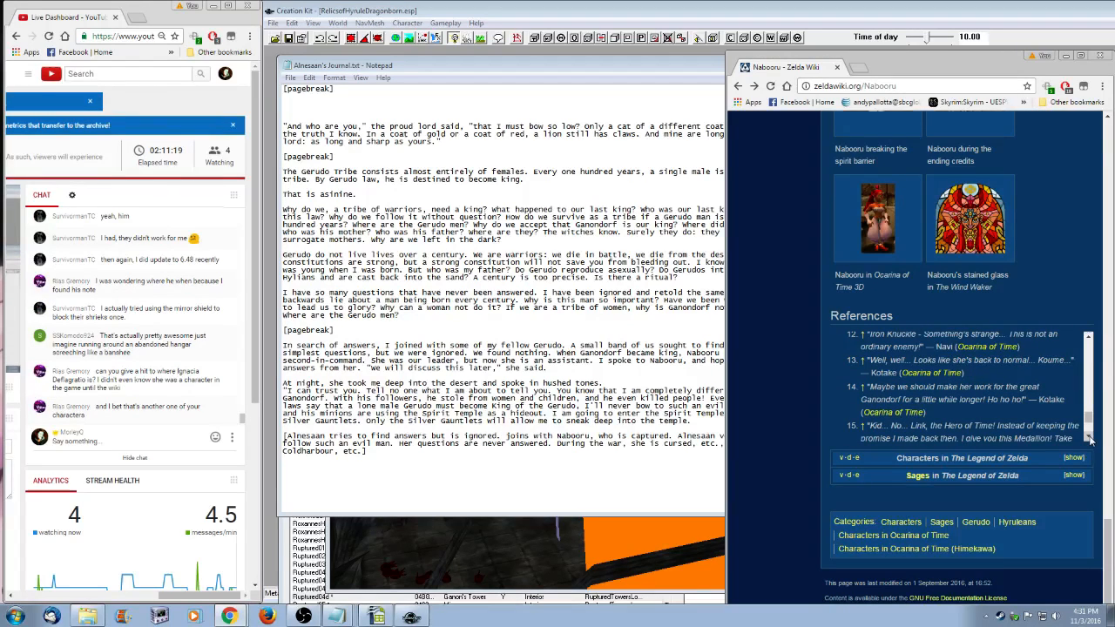
click(1089, 438)
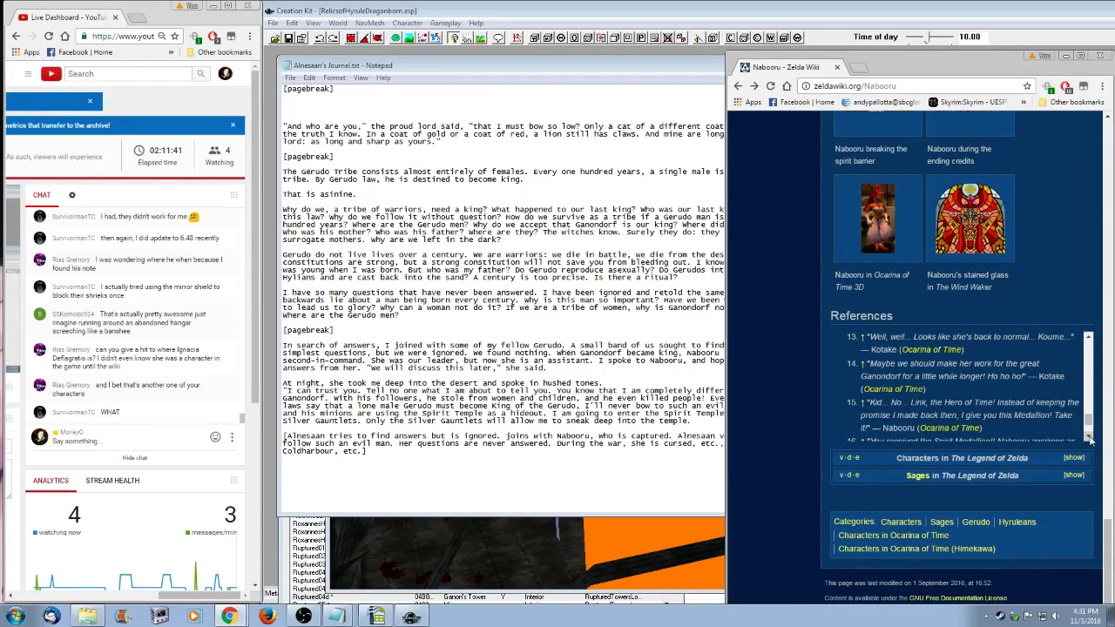
click(1088, 440)
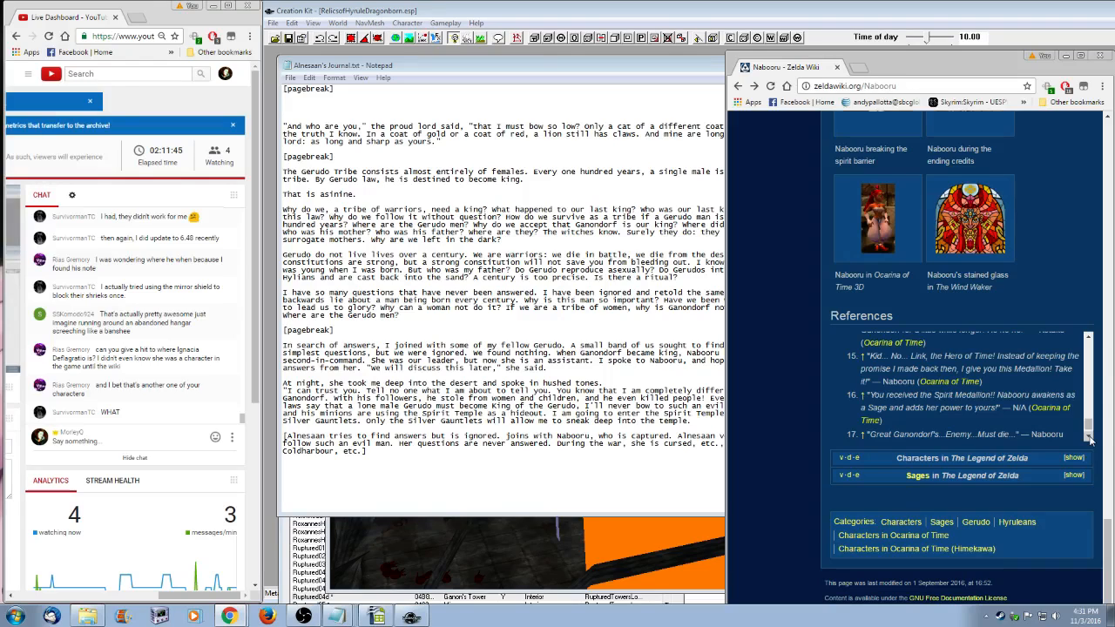
click(1089, 440)
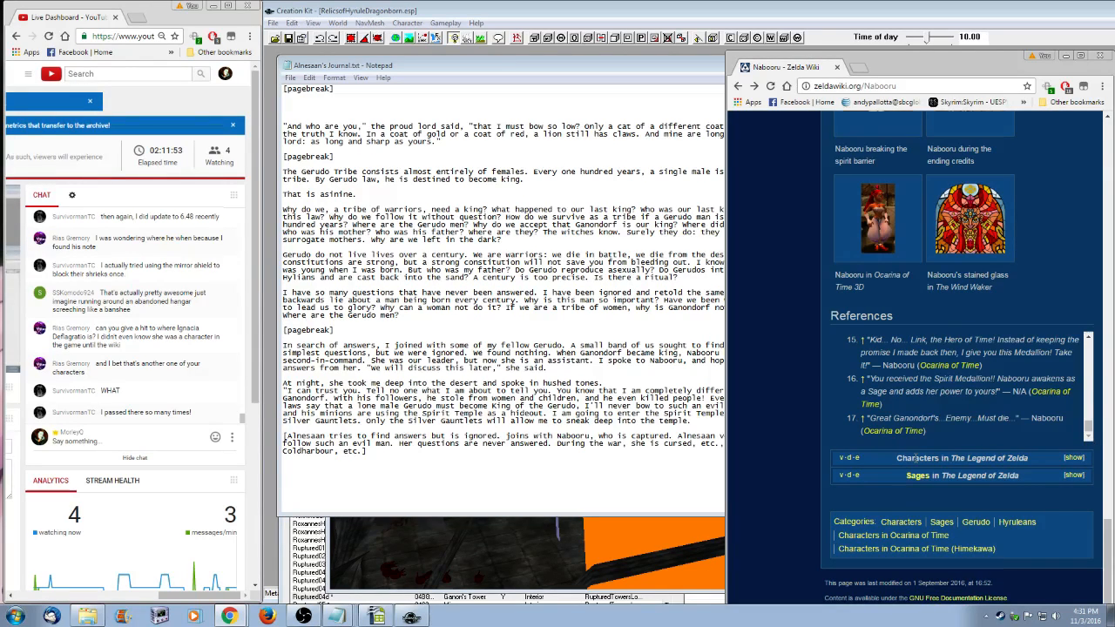
- End Nabooru's speech in the journal with "Will you help me? I need someone to stand guard.", close the quotation and start a new paragraph
click(708, 423)
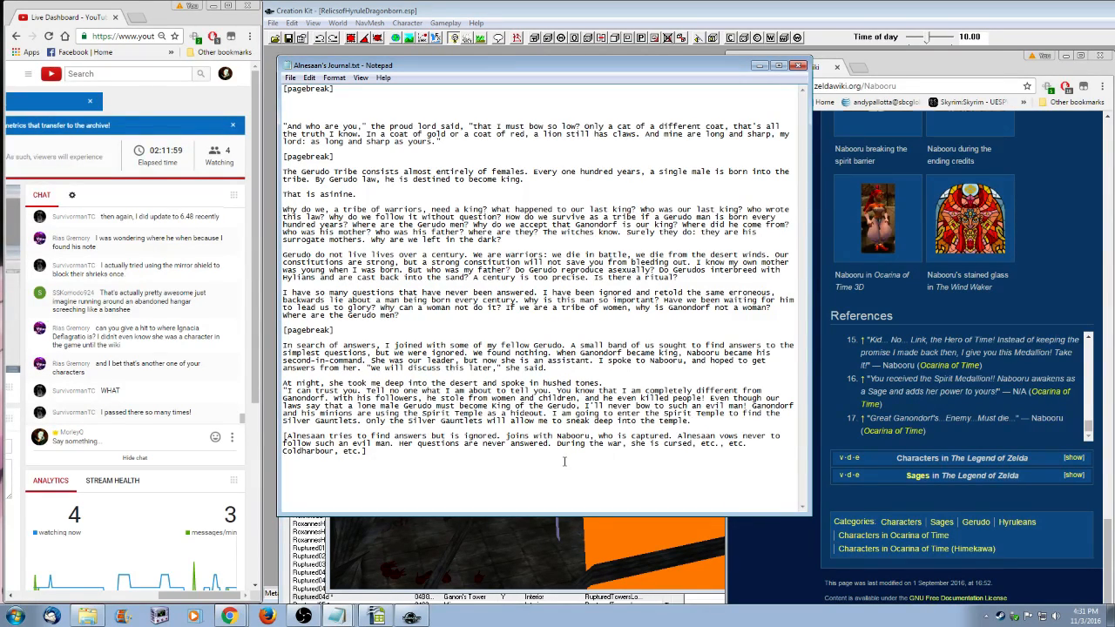
text(Will you help me?)
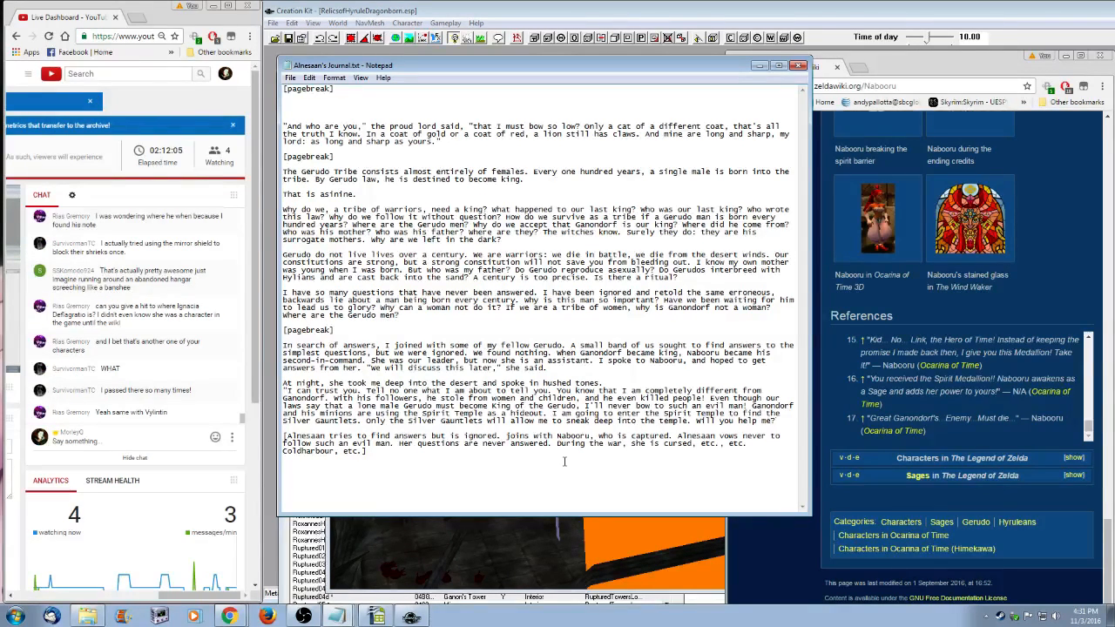
text( I need to)
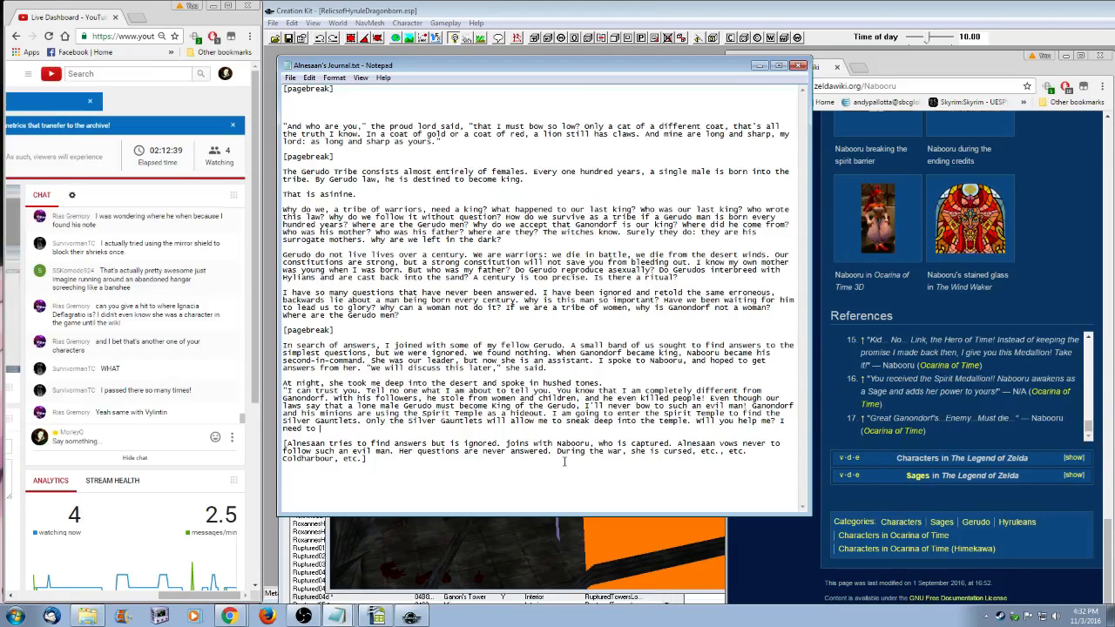
key(BackSpace)
key(BackSpace)
key(BackSpace)
text(someone to stand hguard.")
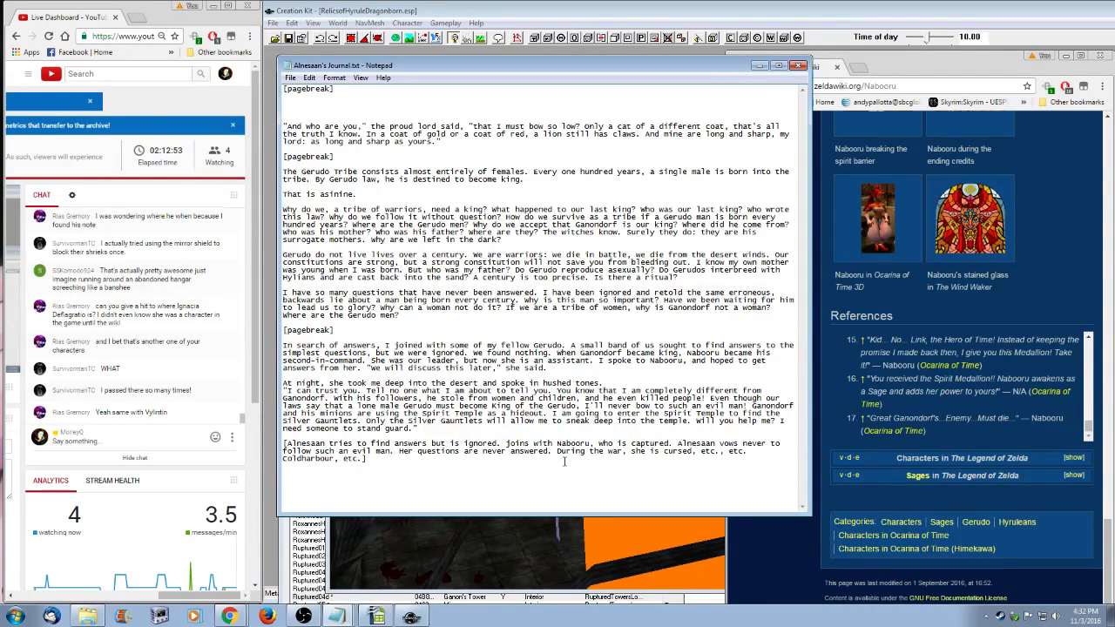
key(Return)
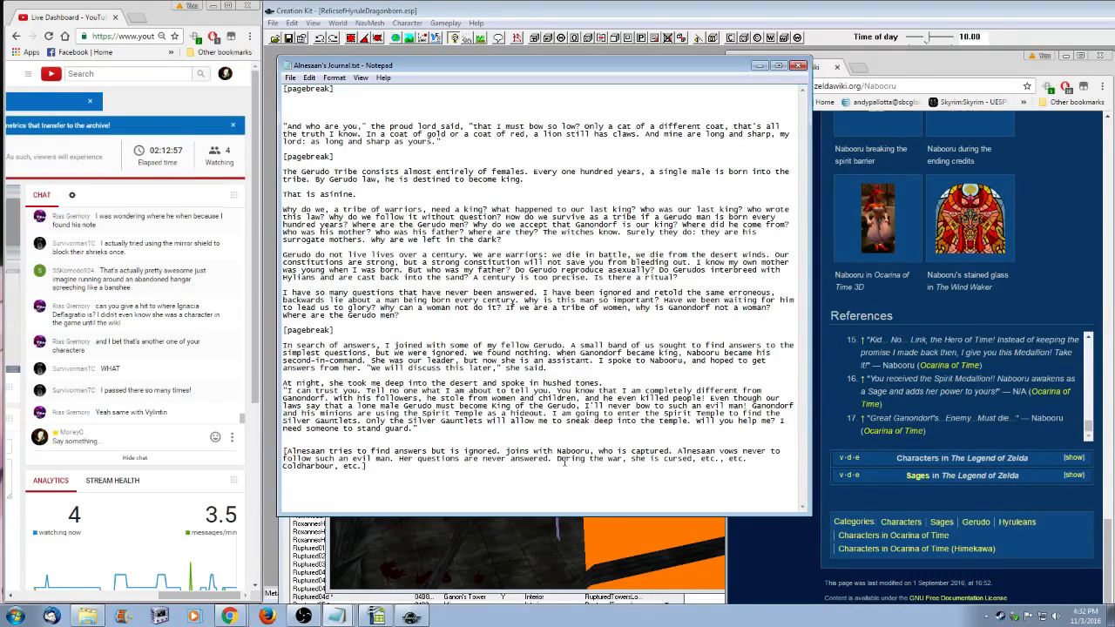
key(Return)
text(The nex)
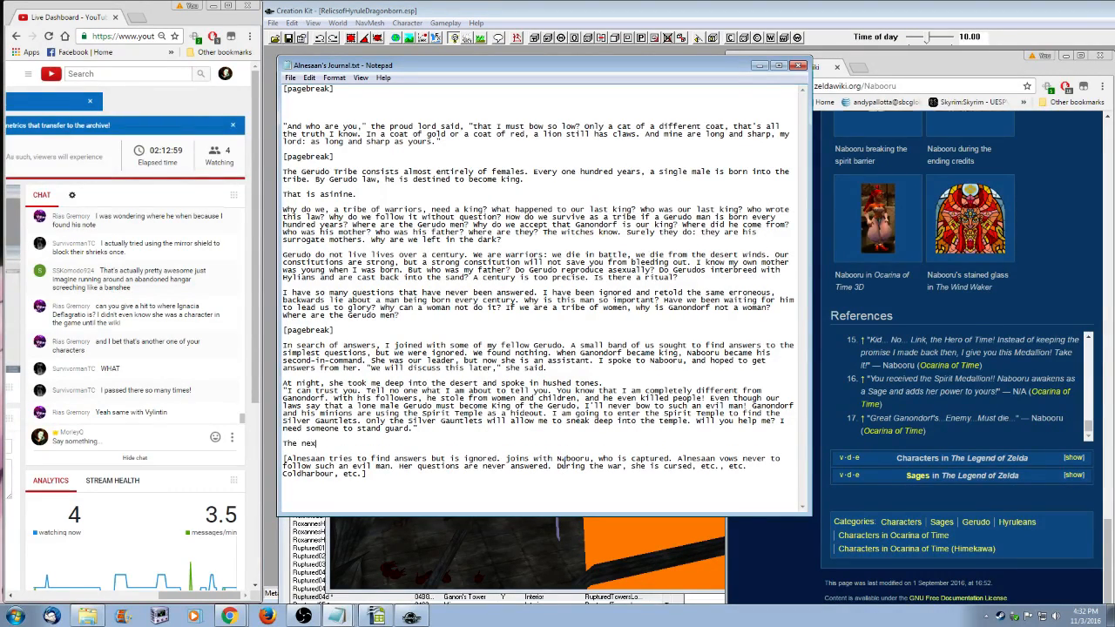
text(t morning)
key(BackSpace)
key(BackSpace)
key(BackSpace)
key(BackSpace)
key(BackSpace)
key(BackSpace)
key(BackSpace)
key(BackSpace)
key(BackSpace)
key(BackSpace)
key(BackSpace)
key(BackSpace)
key(BackSpace)
key(BackSpace)
key(BackSpace)
key(BackSpace)
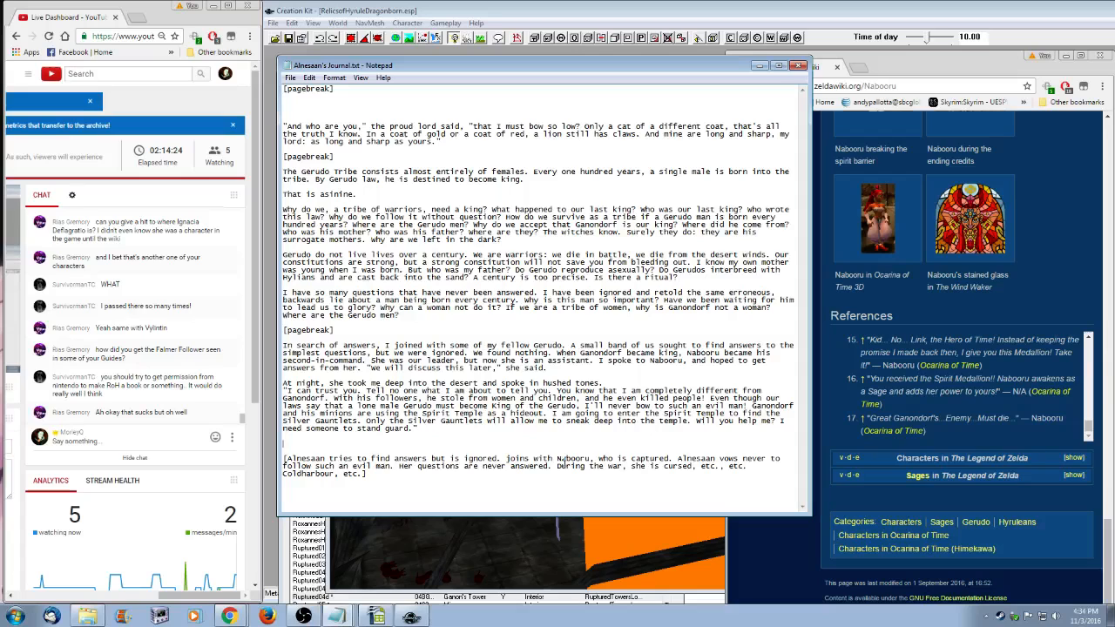
- Open the paragraph after Nabooru's speech with "I agreed, and we made plans for Nabooru's infiltration of the temple."
text(I agreed, and we made plans for Nabooru's)
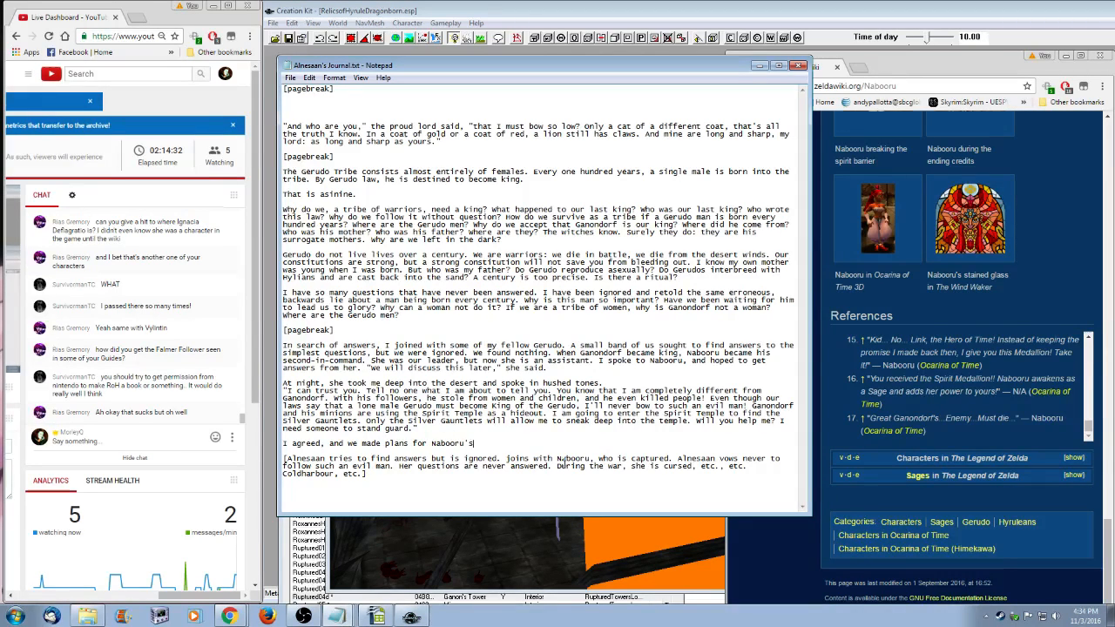
text( infiltration of the temple.)
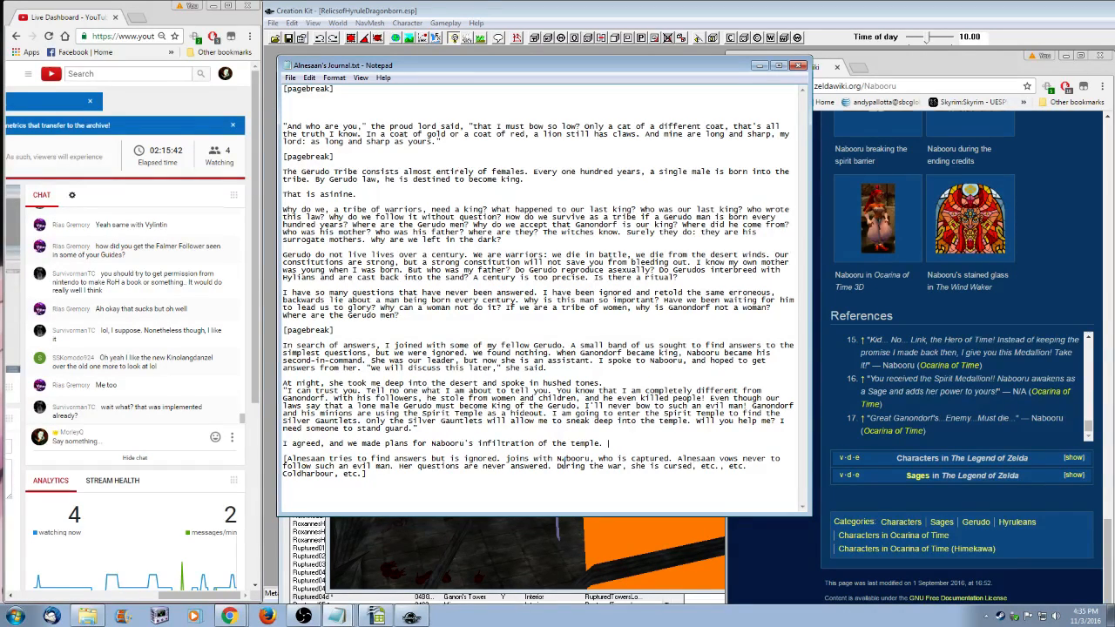
- Switch to the note "Every Tiny Little stupid change to RoH.txt", examine the 6.48 change list, and minimise that window
click(313, 619)
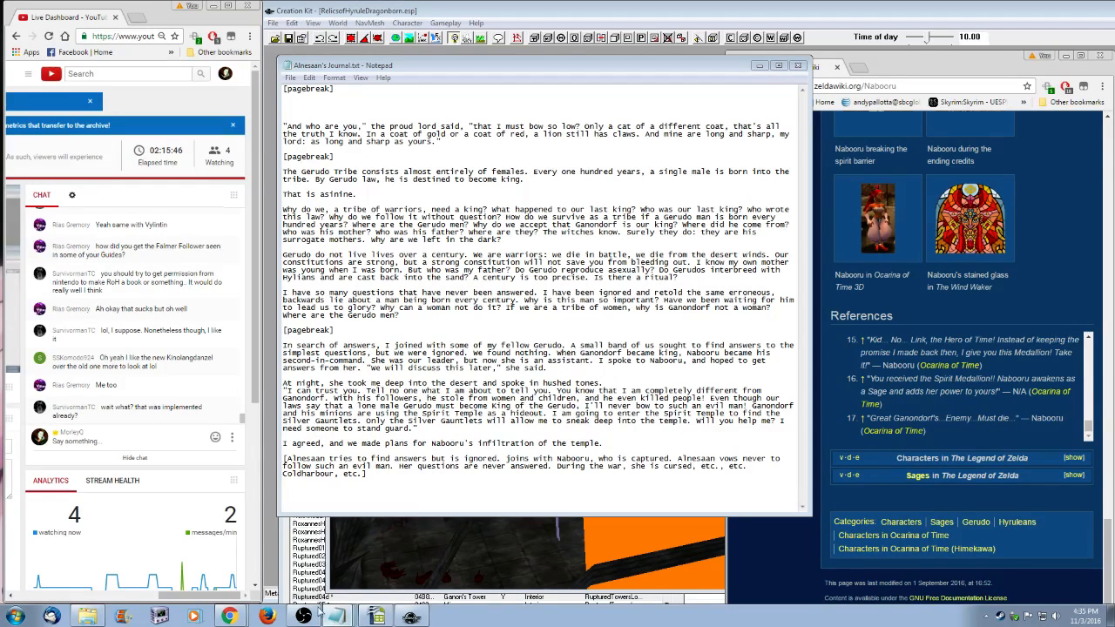
click(354, 530)
scroll(570, 478, down, 2)
scroll(571, 477, down, 8)
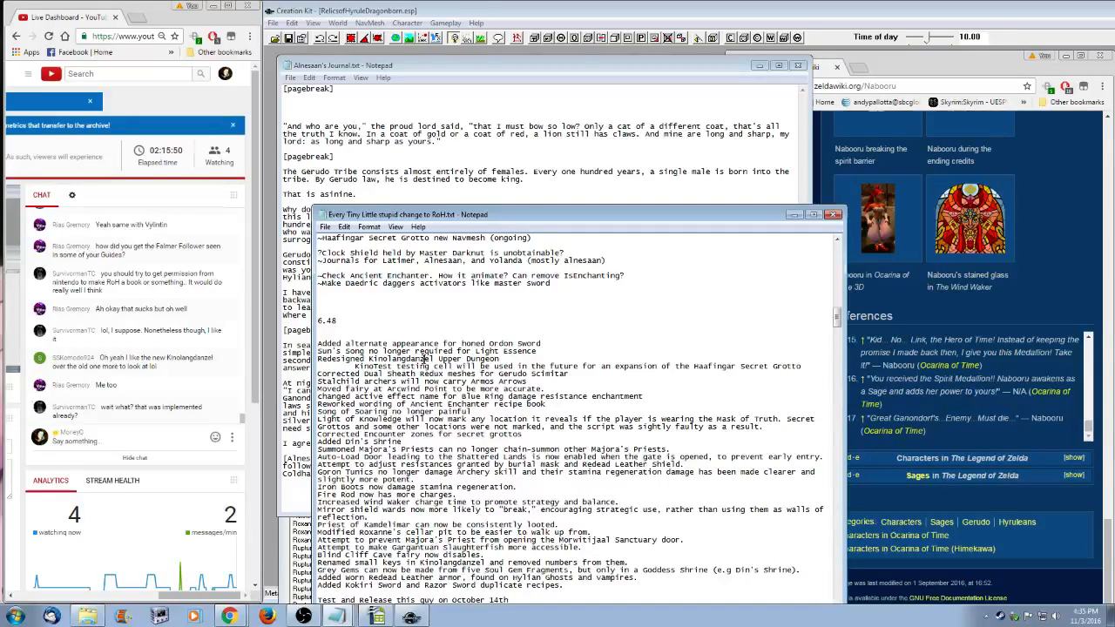
click(793, 214)
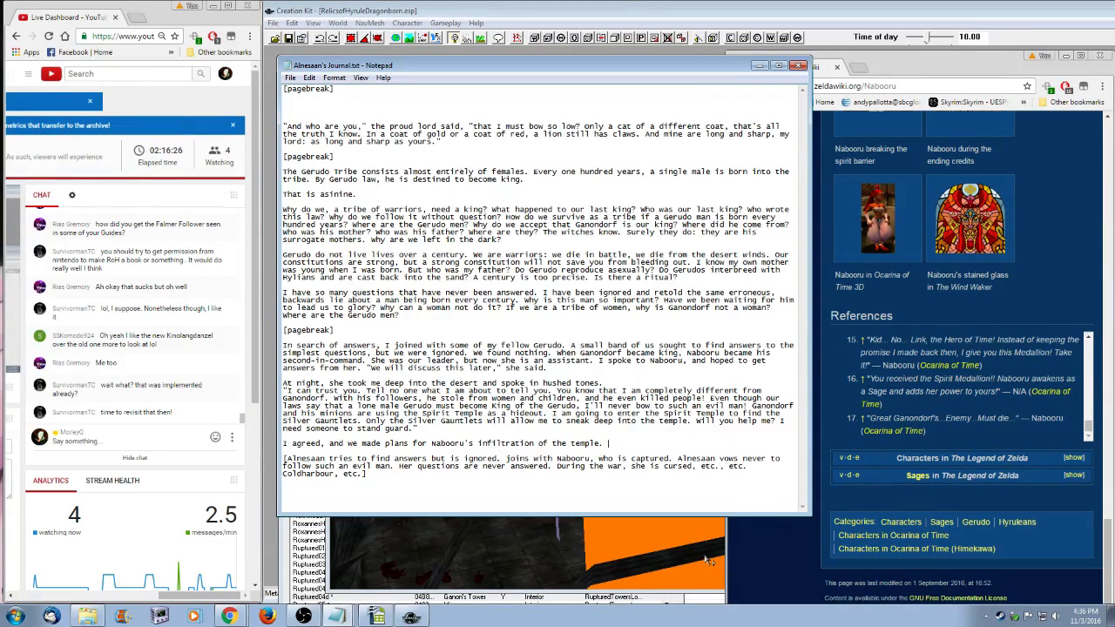
- Continue the journal paragraph with "When the day came, I stood guard outside the temple while Nabooru went inside."
text(When the day came, I stood guard outside t)
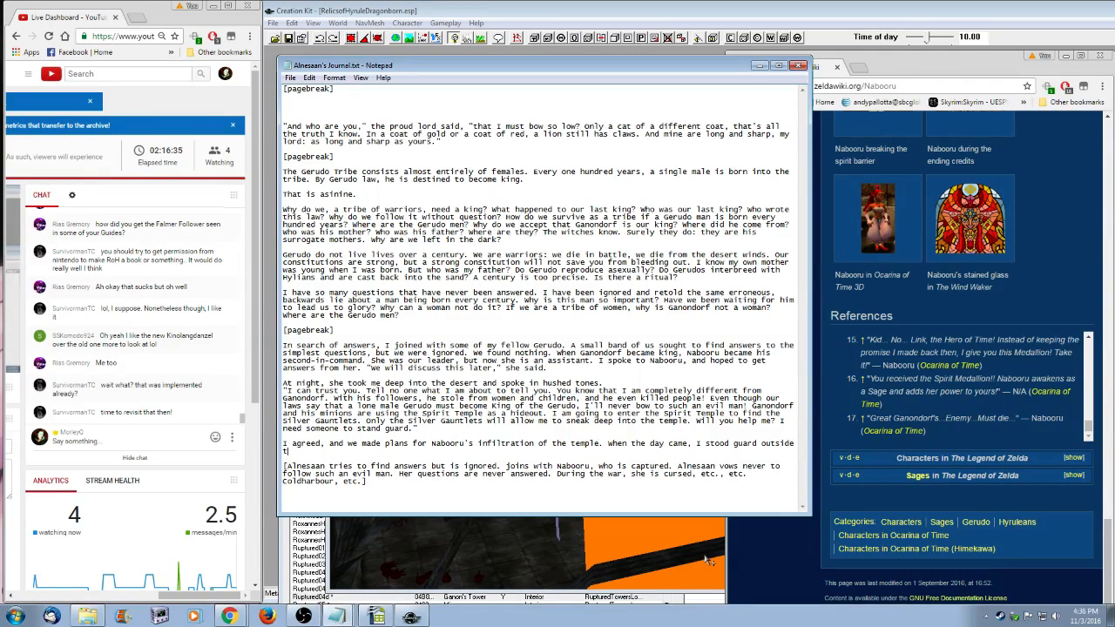
text(he temple while Nabooru)
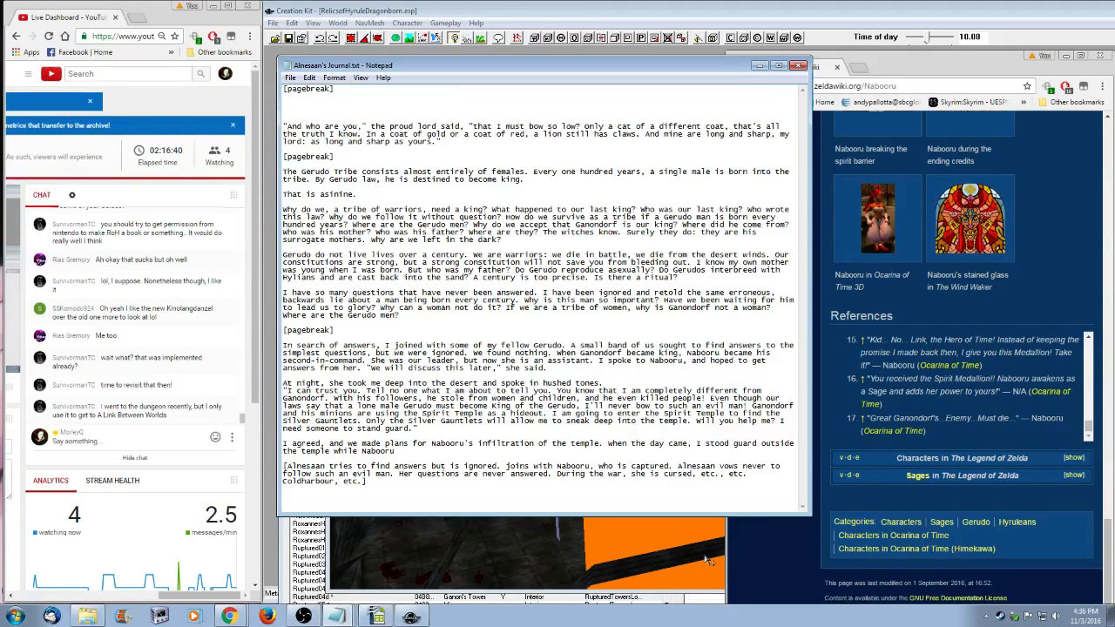
text(went inside. I)
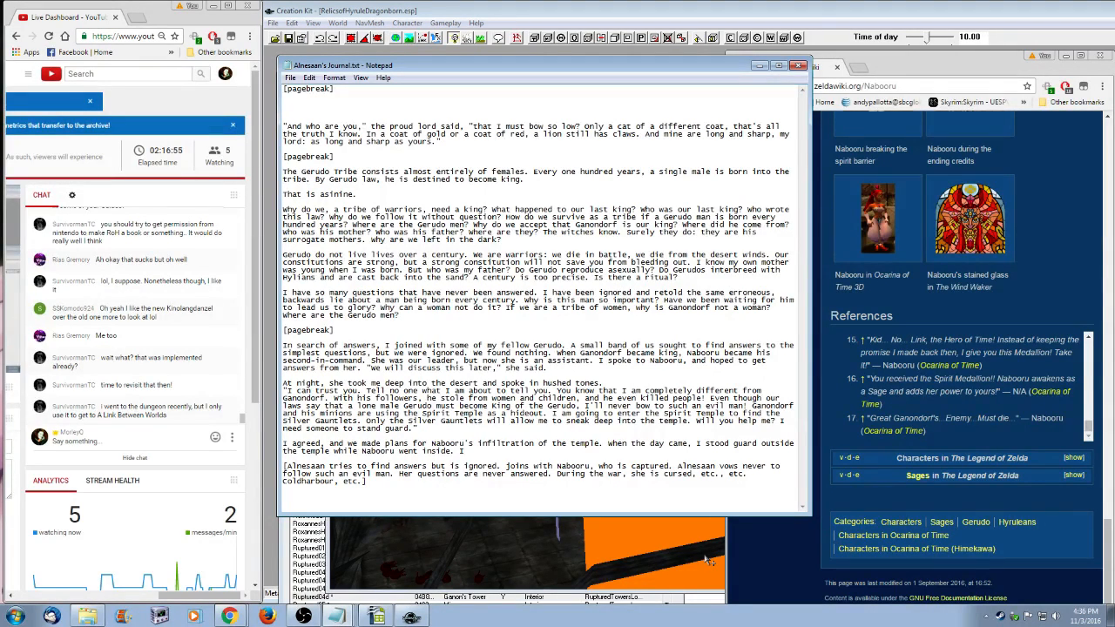
key(BackSpace)
key(BackSpace)
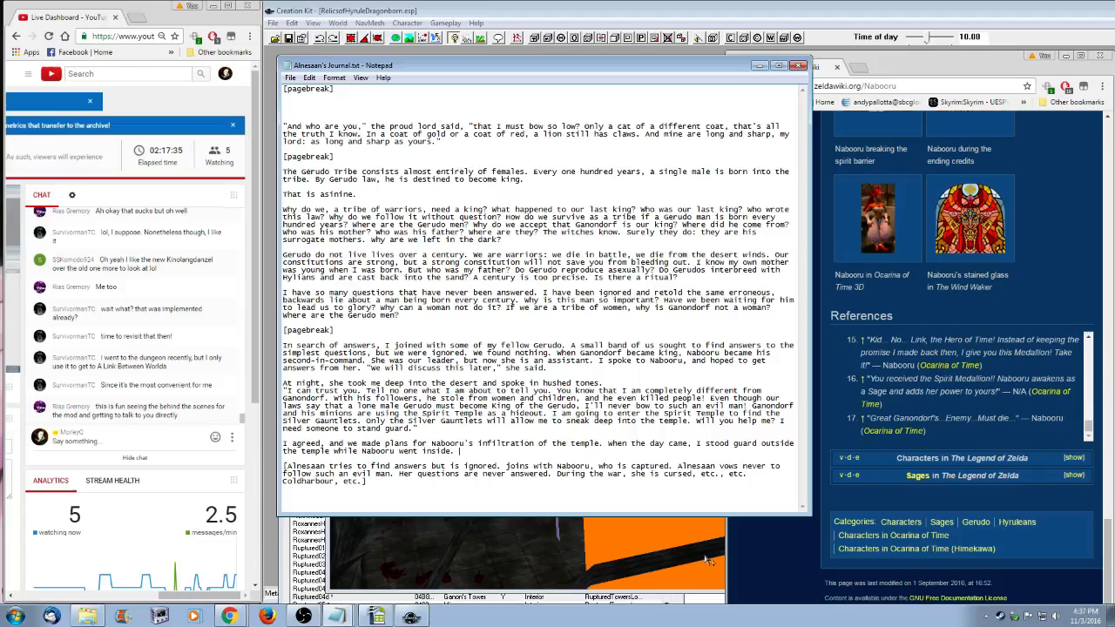
text(A young boy clad in green approached the )
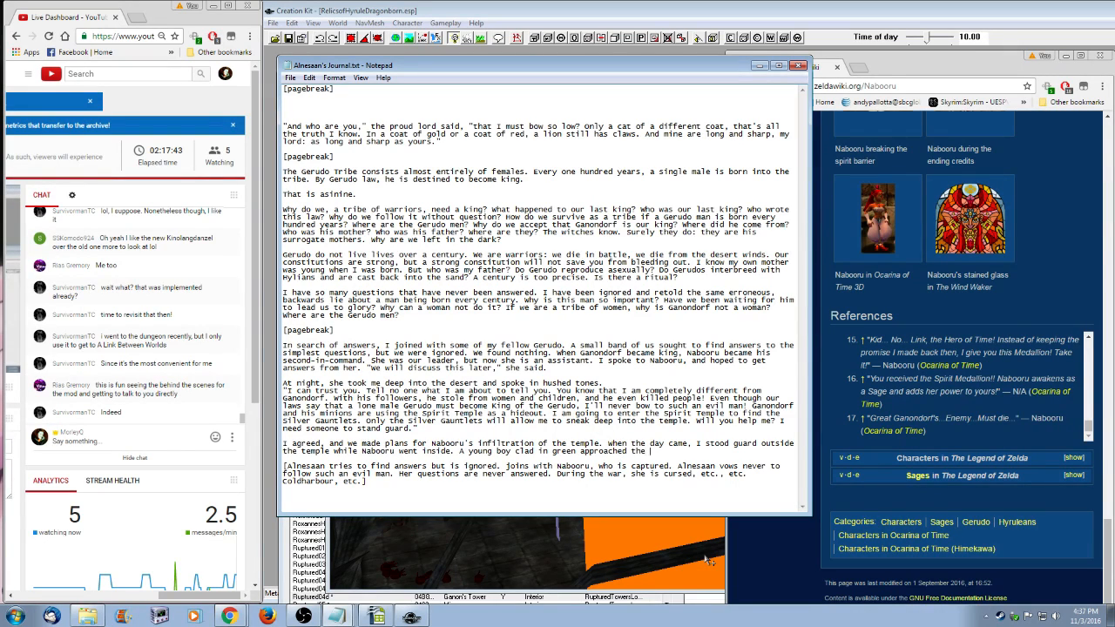
text(temple and I hid. I should have)
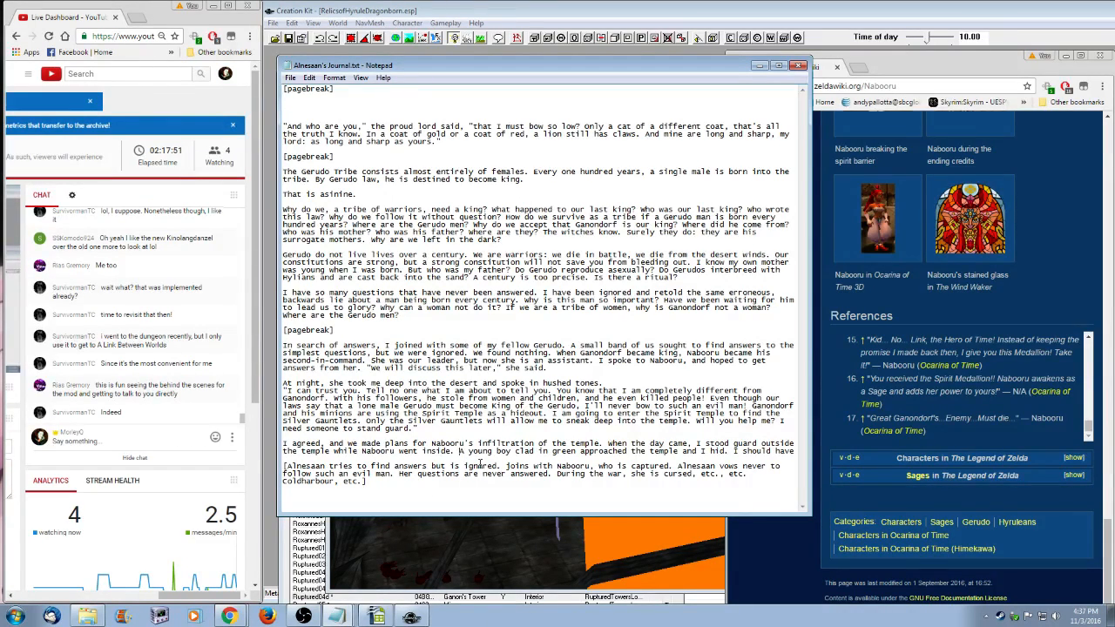
key(Return)
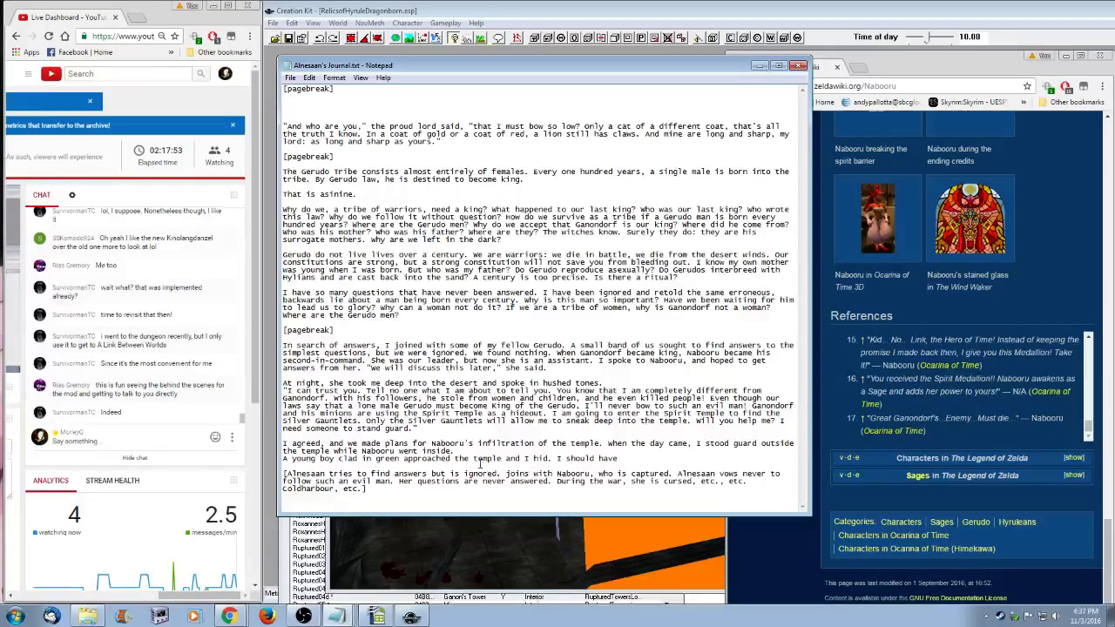
key(BackSpace)
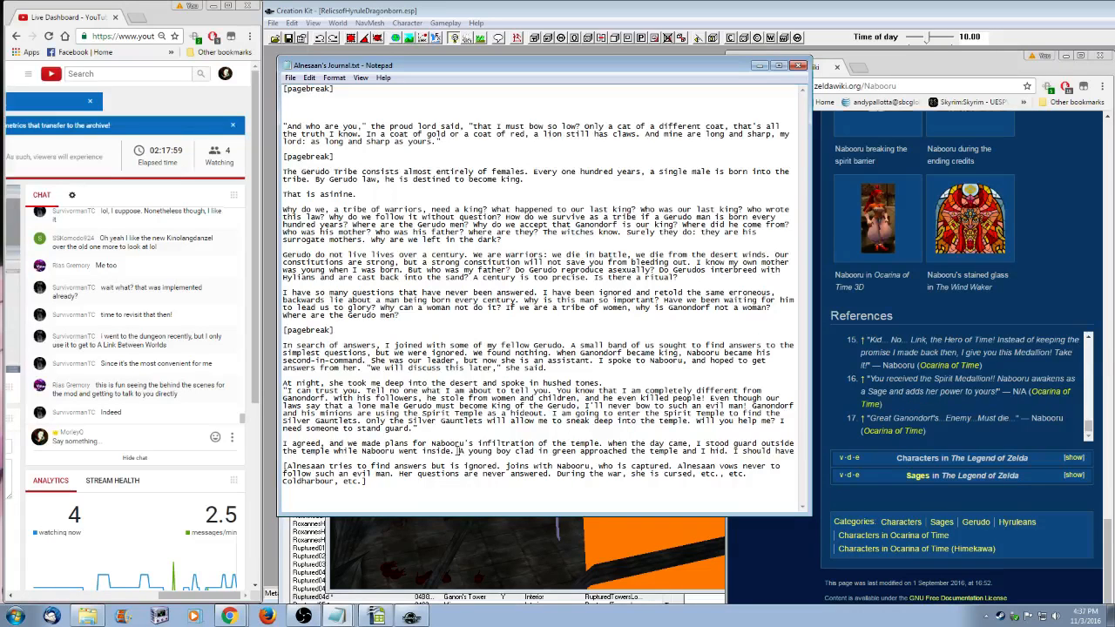
key(shift+End)
key(Delete)
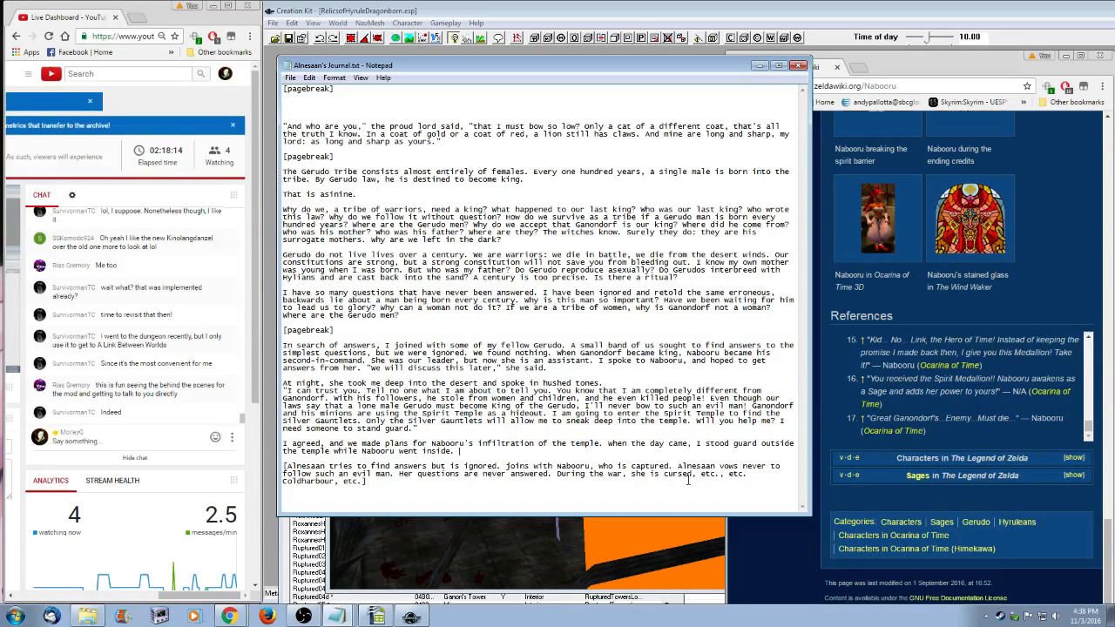
- Continue the journal paragraph with "I suppose reason left me, because when I a young boy clad in green approached, I hid"
text(I supp)
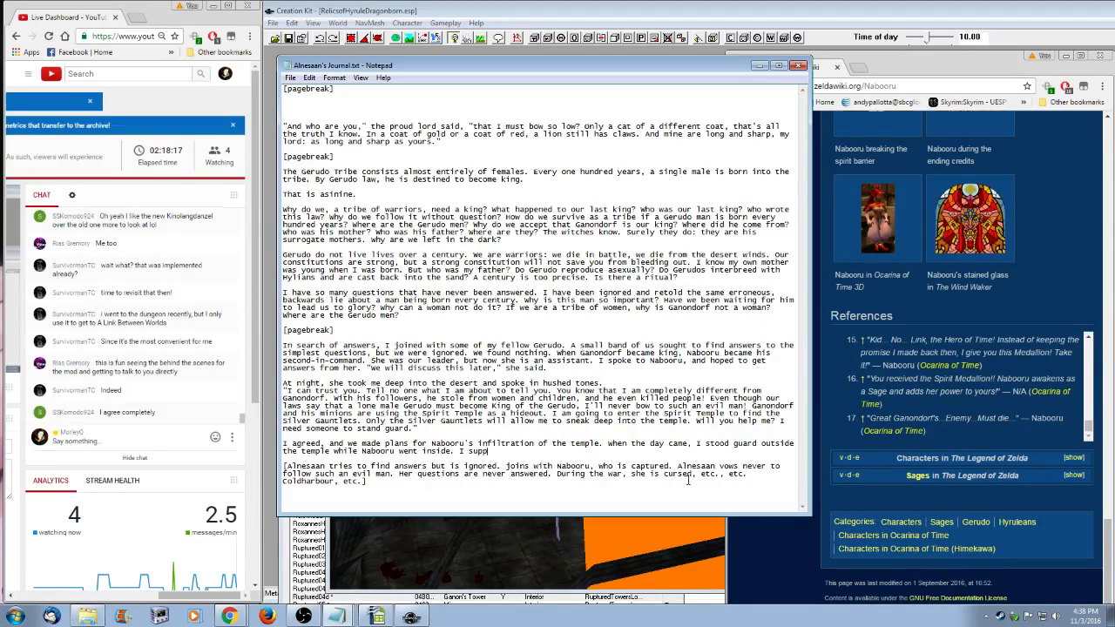
text(ose reason )
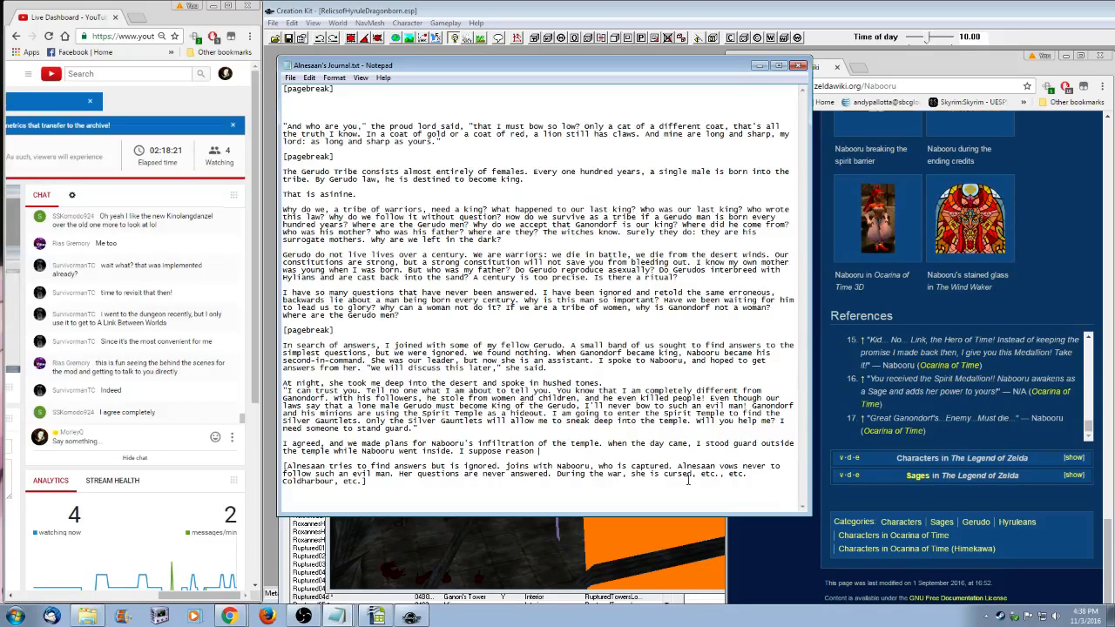
text(I)
text(eft me, because when I a young boy clad in gree)
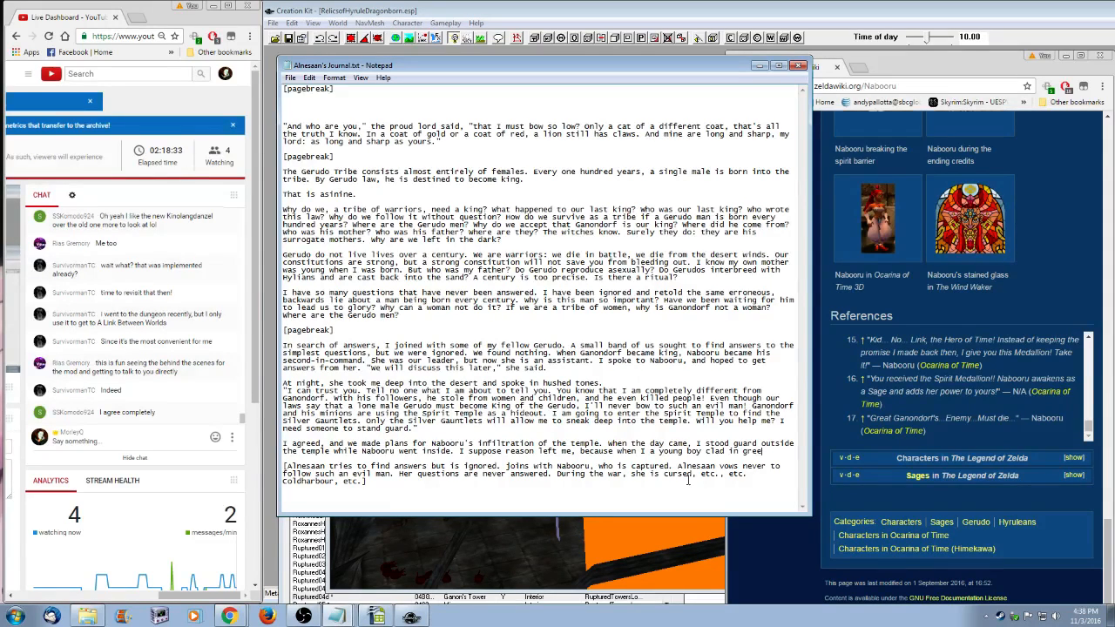
text(n approached.)
text( I )
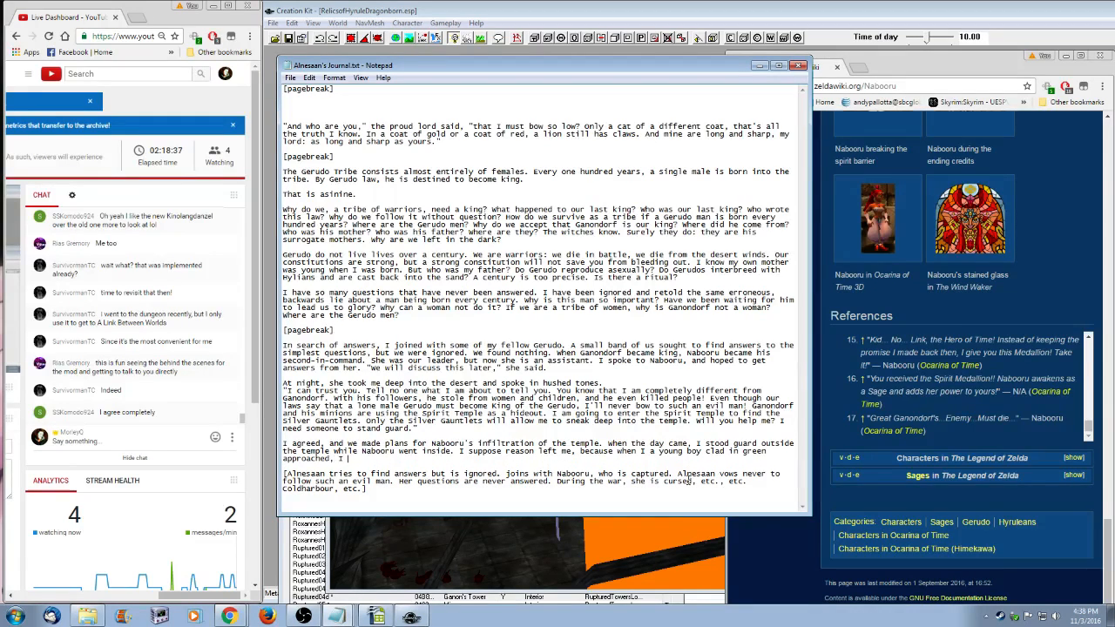
text(hid)
- Continue the paragraph with "He entered the temple. I should have followed after him, but his presence struck fear into me."
text(. He)
text( d)
text(ntered the temple.)
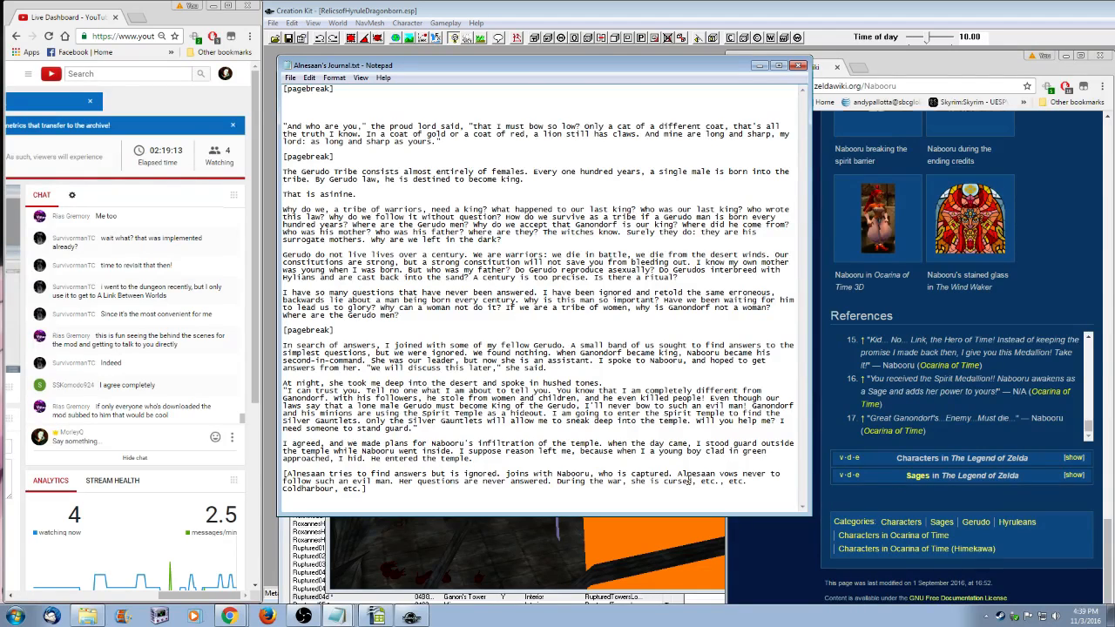
text(I should have followed after him)
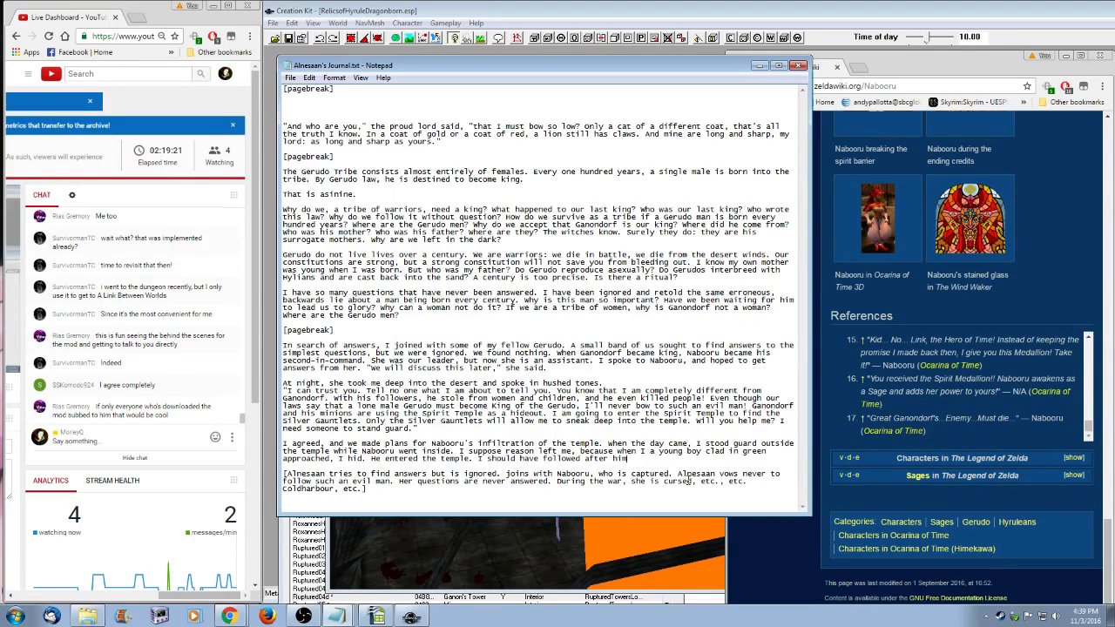
text(, but his presence)
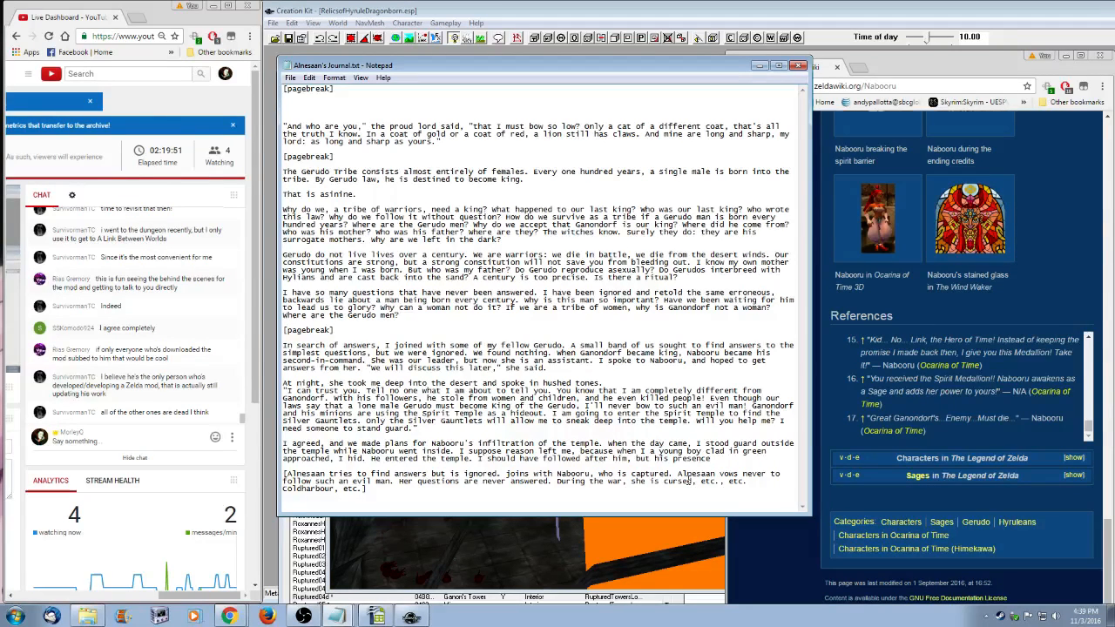
text(struck fear into)
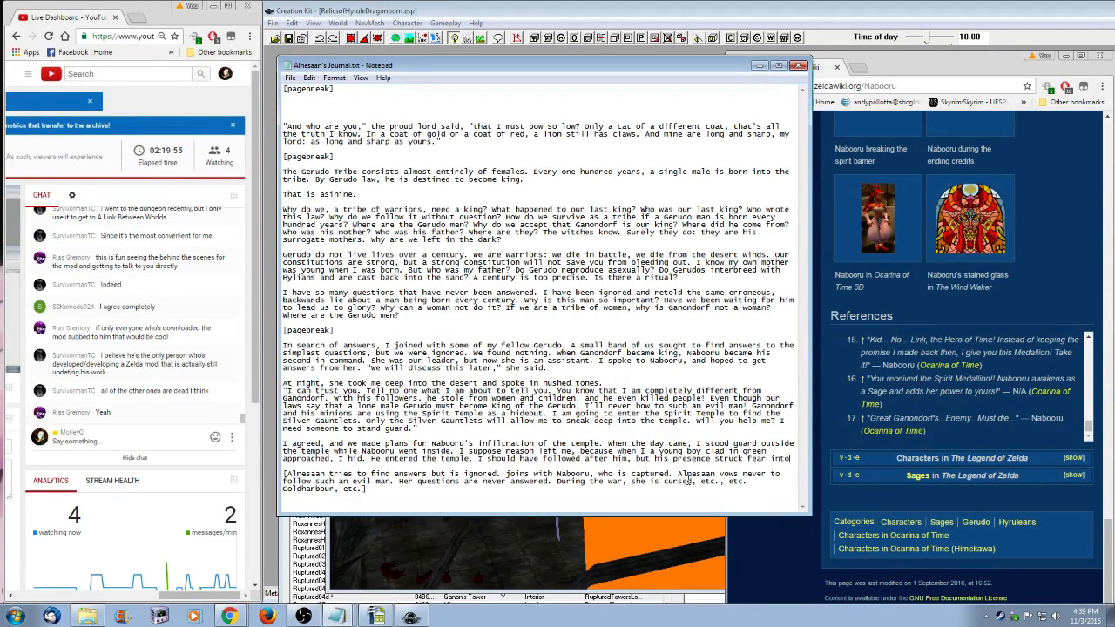
text( me.)
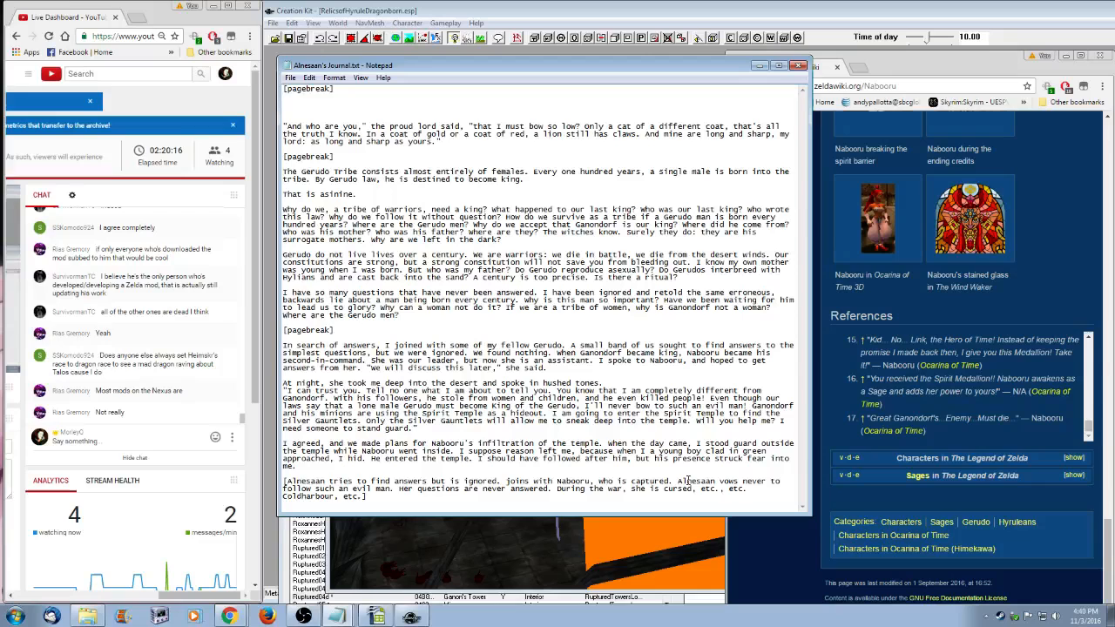
- Add "I stood outside, confused," to the paragraph and remove the trial phrase "fighting with myself about" that follows it
text(I stood otus)
key(BackSpace)
key(BackSpace)
key(BackSpace)
key(BackSpace)
text(outside)
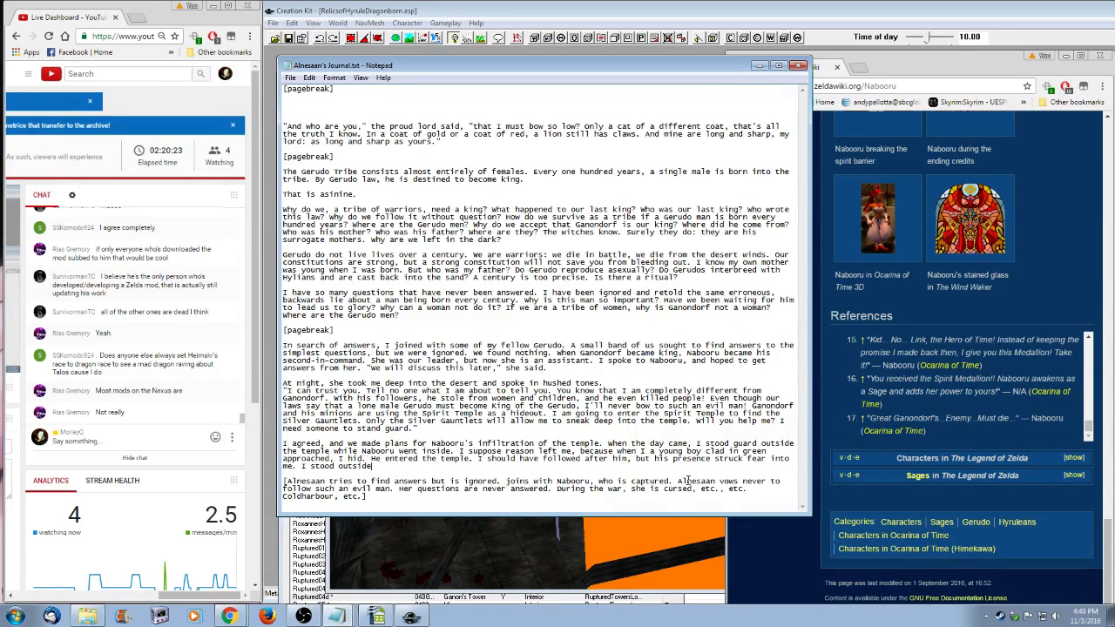
text(, confused, fighting with myself about)
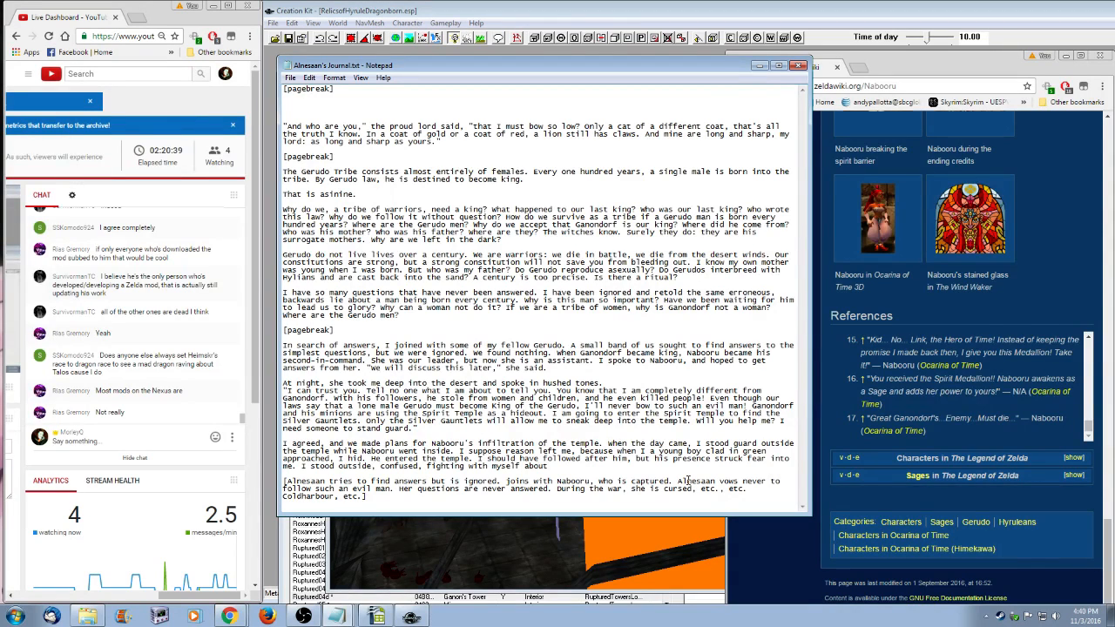
key(BackSpace)
key(BackSpace)
key(BackSpace)
key(BackSpace)
key(BackSpace)
key(BackSpace)
key(BackSpace)
key(BackSpace)
key(BackSpace)
key(BackSpace)
key(BackSpace)
key(BackSpace)
key(BackSpace)
key(BackSpace)
key(BackSpace)
key(BackSpace)
key(BackSpace)
key(BackSpace)
key(BackSpace)
key(BackSpace)
key(BackSpace)
key(BackSpace)
key(BackSpace)
text(.)
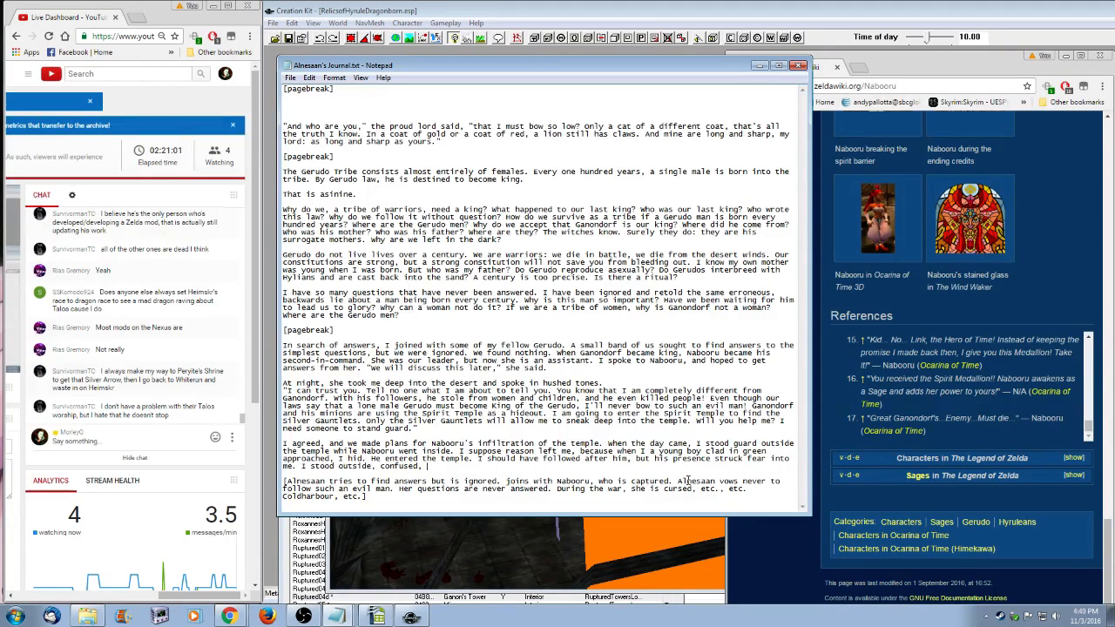
text(wishing that jh)
key(BackSpace)
key(BackSpace)
key(BackSpace)
key(BackSpace)
key(BackSpace)
key(BackSpace)
key(BackSpace)
key(BackSpace)
key(BackSpace)
key(BackSpace)
key(BackSpace)
key(BackSpace)
key(BackSpace)
key(BackSpace)
key(BackSpace)
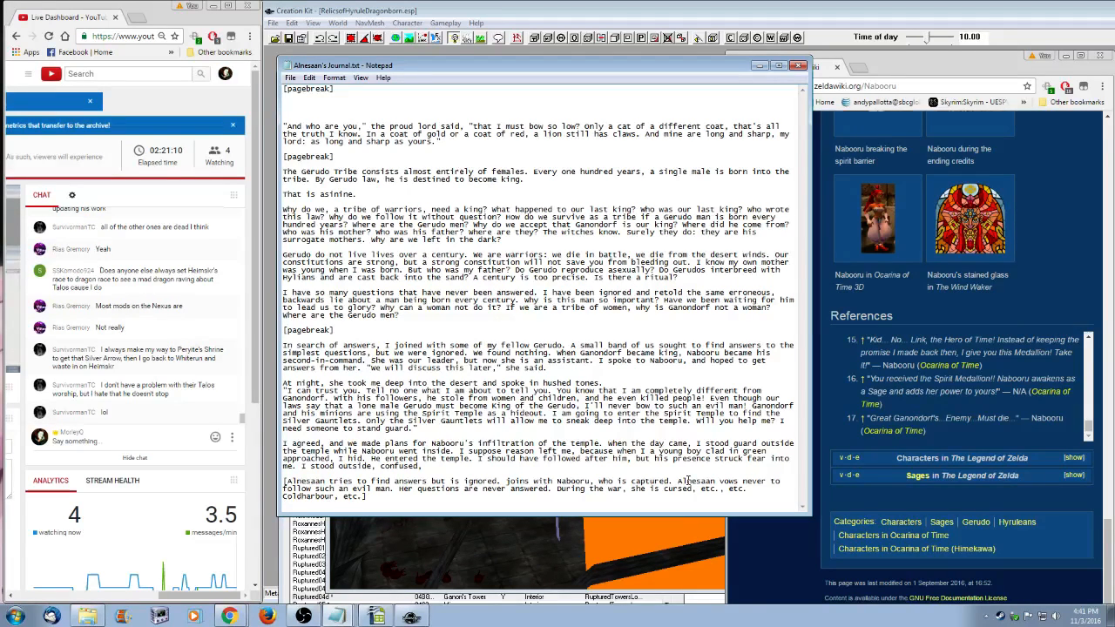
text(I wanted to go inside, but)
key(BackSpace)
key(BackSpace)
key(BackSpace)
key(BackSpace)
key(BackSpace)
key(BackSpace)
key(BackSpace)
key(BackSpace)
key(BackSpace)
key(BackSpace)
key(BackSpace)
key(BackSpace)
key(BackSpace)
key(BackSpace)
key(BackSpace)
key(BackSpace)
key(BackSpace)
key(BackSpace)
key(BackSpace)
key(BackSpace)
text(fought)
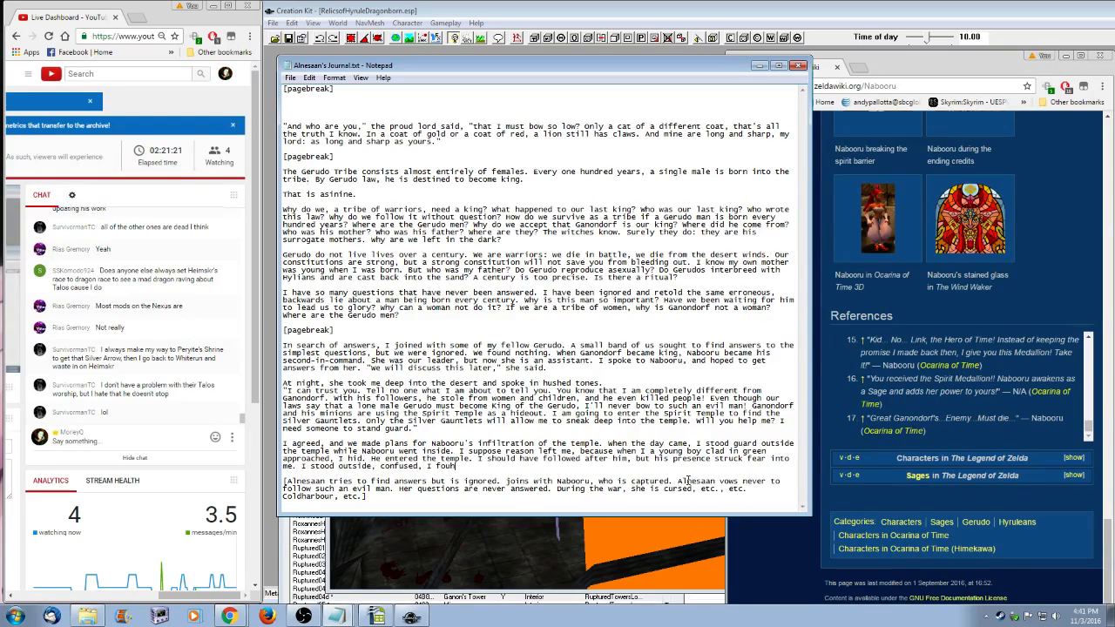
text( with myself a)
key(BackSpace)
key(BackSpace)
key(BackSpace)
key(BackSpace)
key(BackSpace)
key(BackSpace)
key(BackSpace)
key(BackSpace)
key(BackSpace)
key(BackSpace)
key(BackSpace)
key(BackSpace)
key(BackSpace)
key(BackSpace)
key(BackSpace)
key(BackSpace)
key(BackSpace)
key(BackSpace)
key(BackSpace)
key(BackSpace)
text(struggled w)
text(etween)
text( the)
key(BackSpace)
key(BackSpace)
key(BackSpace)
key(BackSpace)
key(BackSpace)
key(BackSpace)
key(BackSpace)
key(BackSpace)
key(BackSpace)
key(BackSpace)
key(BackSpace)
key(BackSpace)
text(with the choice)
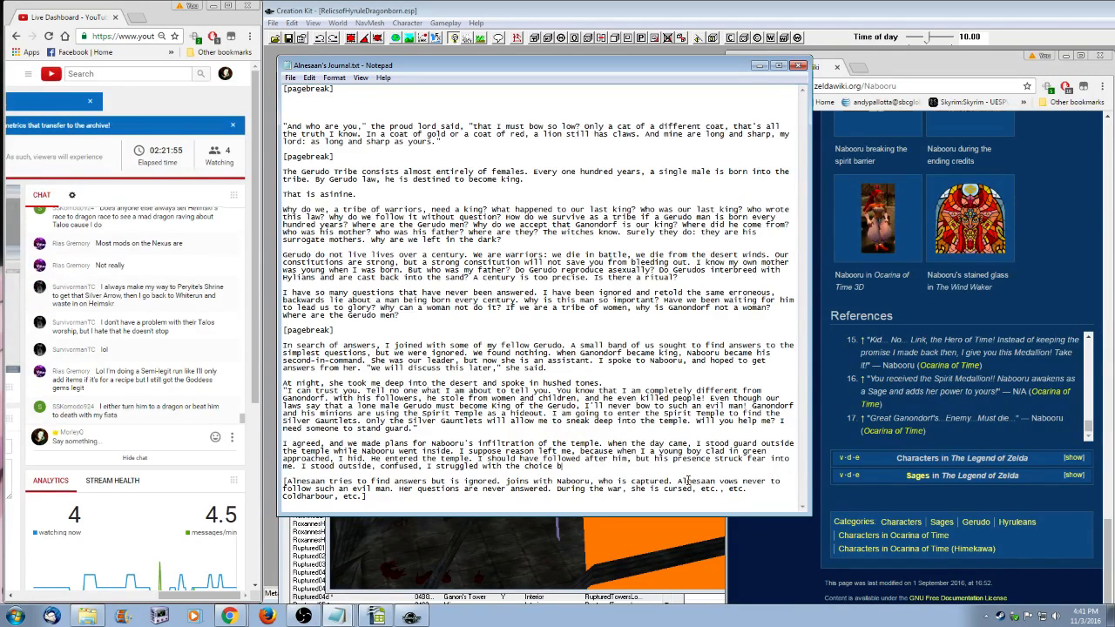
text(of)
key(BackSpace)
key(BackSpace)
key(BackSpace)
key(BackSpace)
key(BackSpace)
key(BackSpace)
key(BackSpace)
key(BackSpace)
key(BackSpace)
key(BackSpace)
key(BackSpace)
key(BackSpace)
key(BackSpace)
key(BackSpace)
key(BackSpace)
key(BackSpace)
key(BackSpace)
key(BackSpace)
key(BackSpace)
key(BackSpace)
key(BackSpace)
key(BackSpace)
key(BackSpace)
key(BackSpace)
key(BackSpace)
key(BackSpace)
key(BackSpace)
key(BackSpace)
key(BackSpace)
key(BackSpace)
key(BackSpace)
- End the sentence as "I stood outside, confused." and continue with "I fought with myself, trying to decide"
text(I stood outside, confused.)
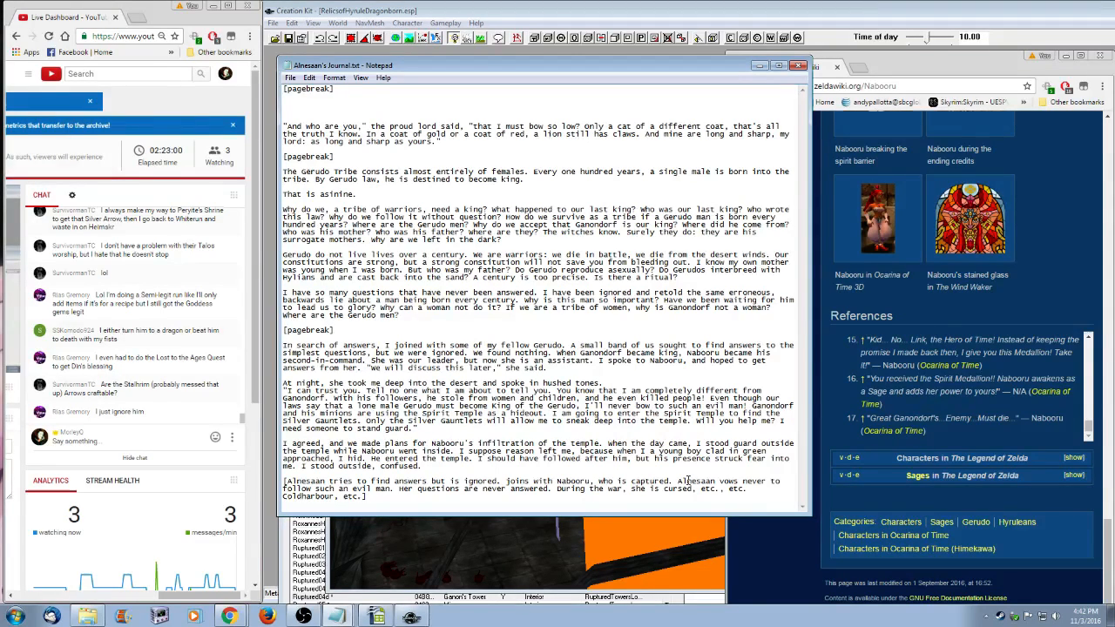
text(I fought with myself.trying to deci)
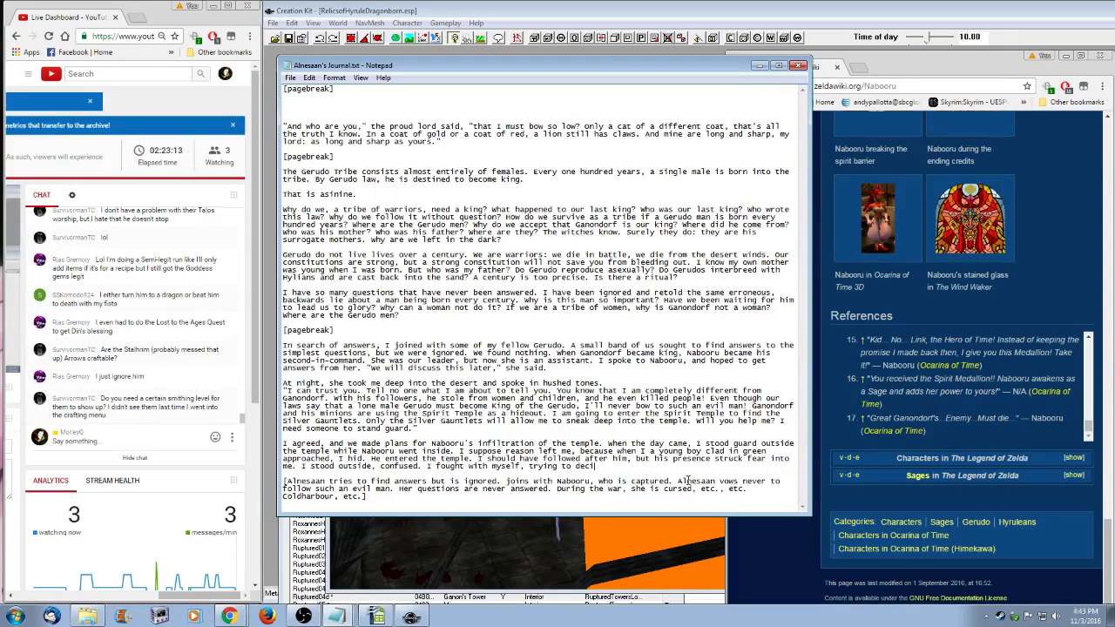
text(de)
- Switch to the browser window showing the Zelda Wiki Nabooru page and open the UESP Skyrim:Skyrim wiki page there
click(139, 17)
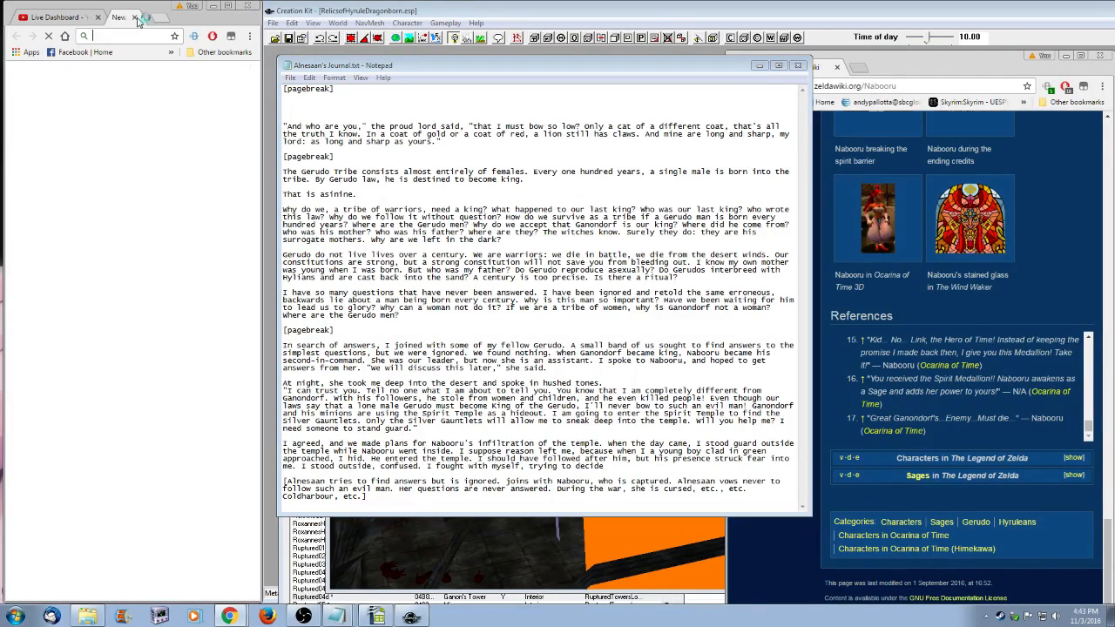
click(159, 17)
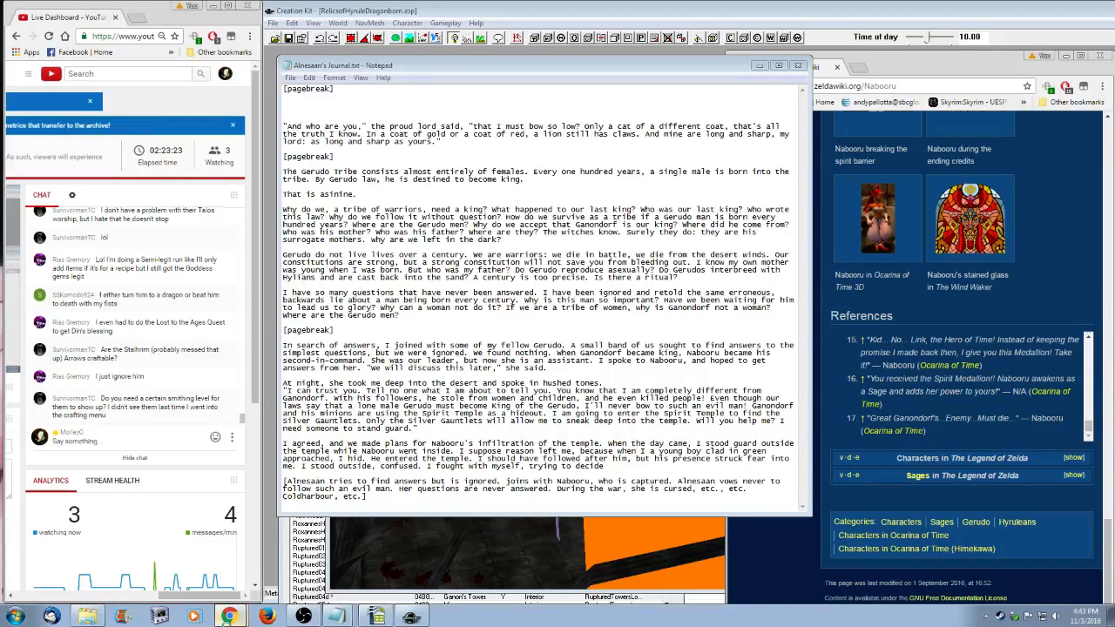
click(854, 85)
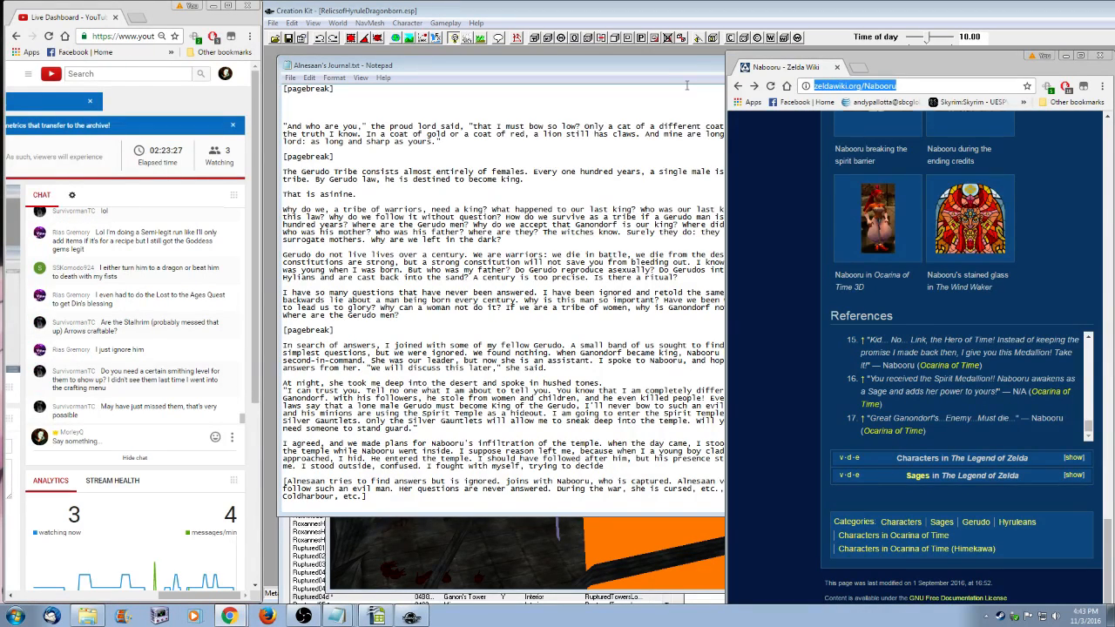
text(uesp)
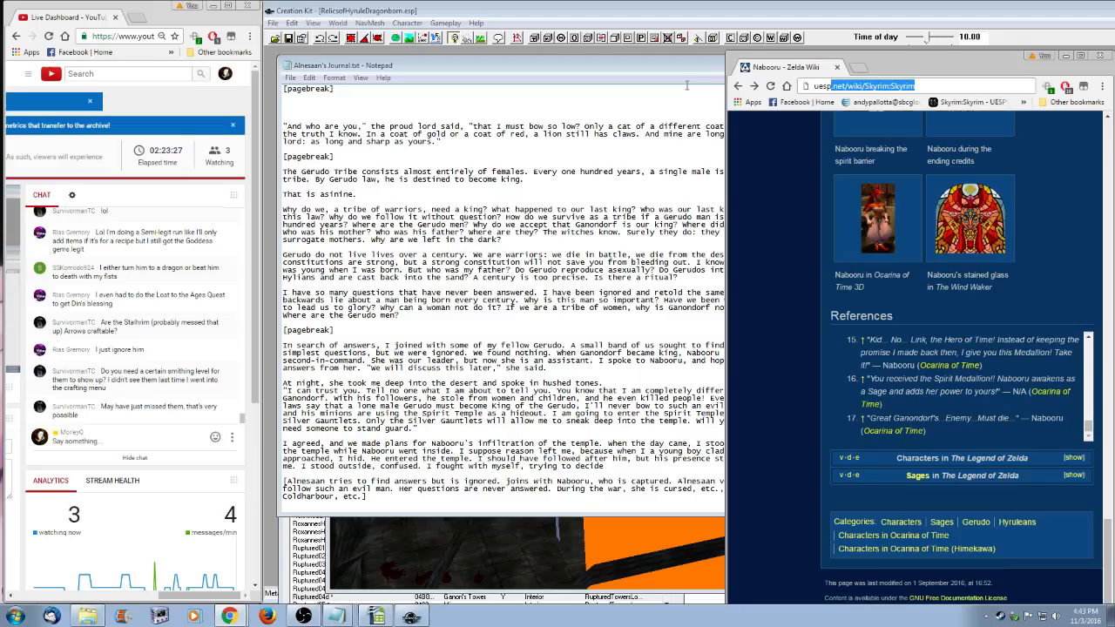
key(Return)
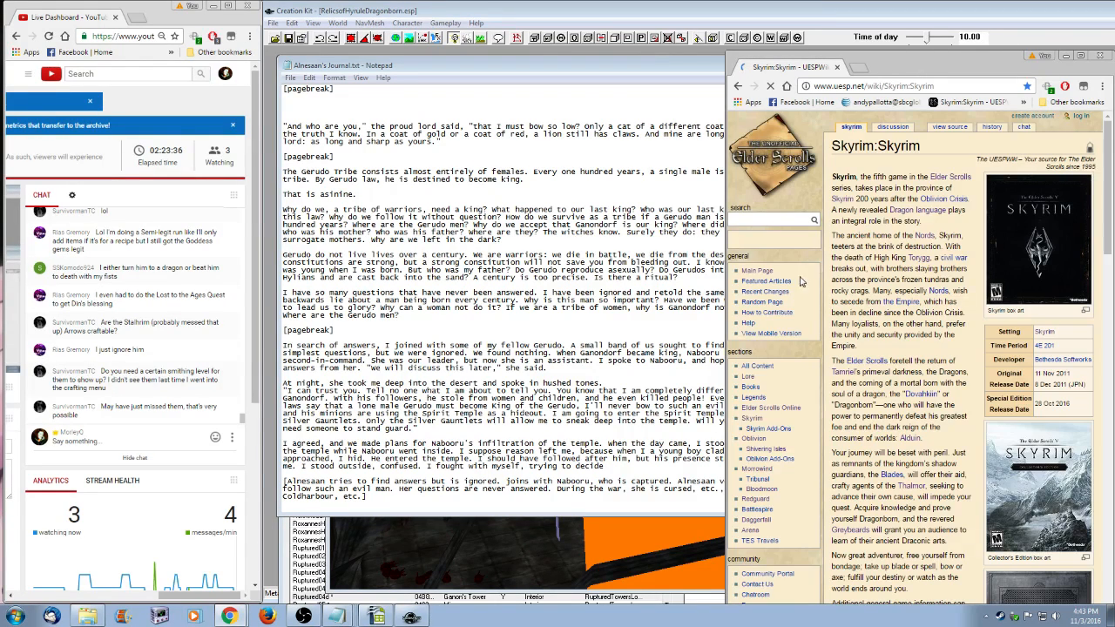
- Search the UESP wiki for "stalhrim", open the Dragonborn:Stalhrim page and go to its Stalhrim Weapons table
click(774, 220)
text(stalhrim)
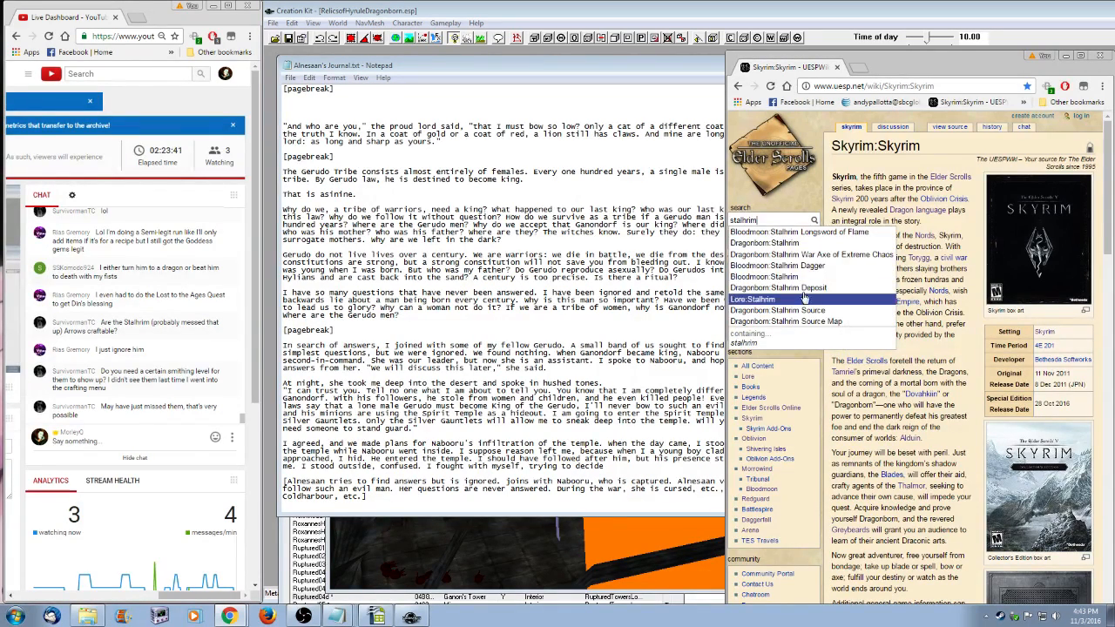
click(796, 244)
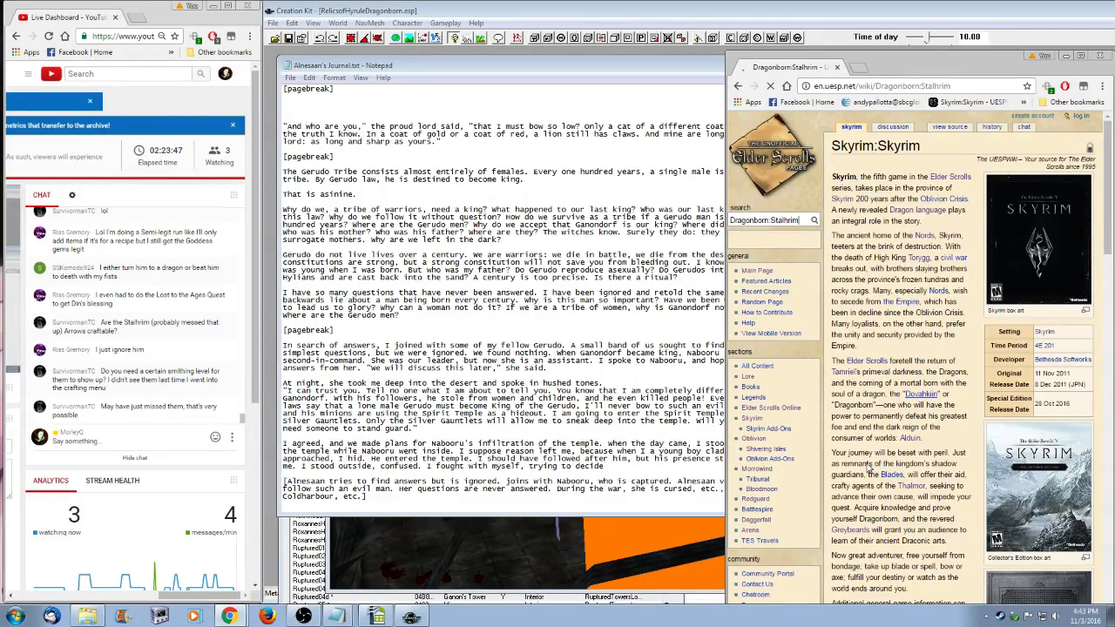
scroll(949, 436, down, 7)
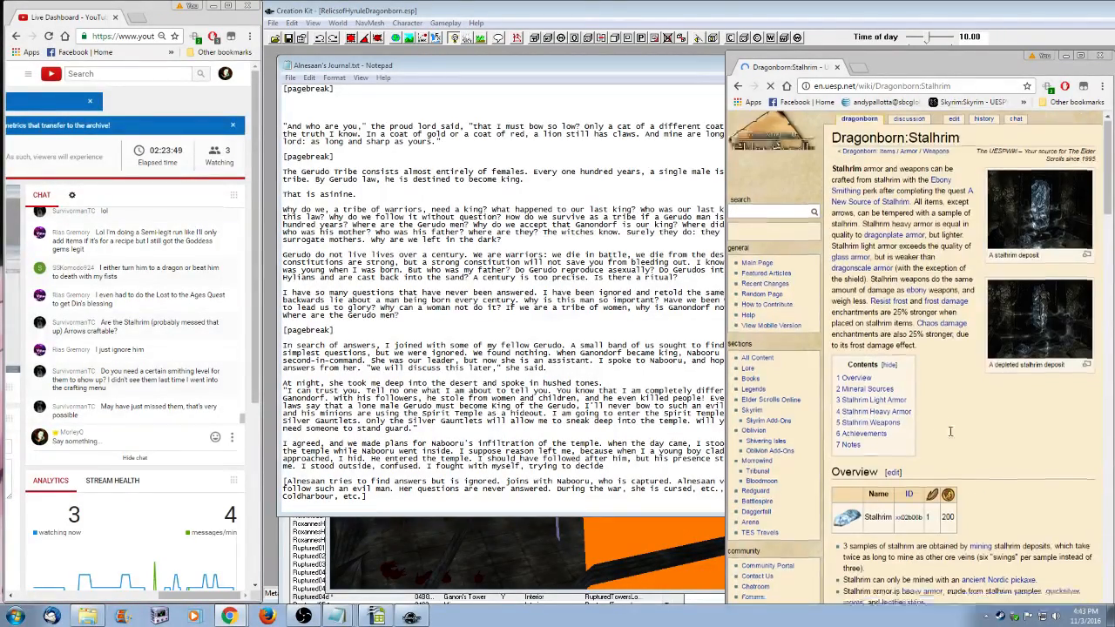
scroll(949, 463, down, 3)
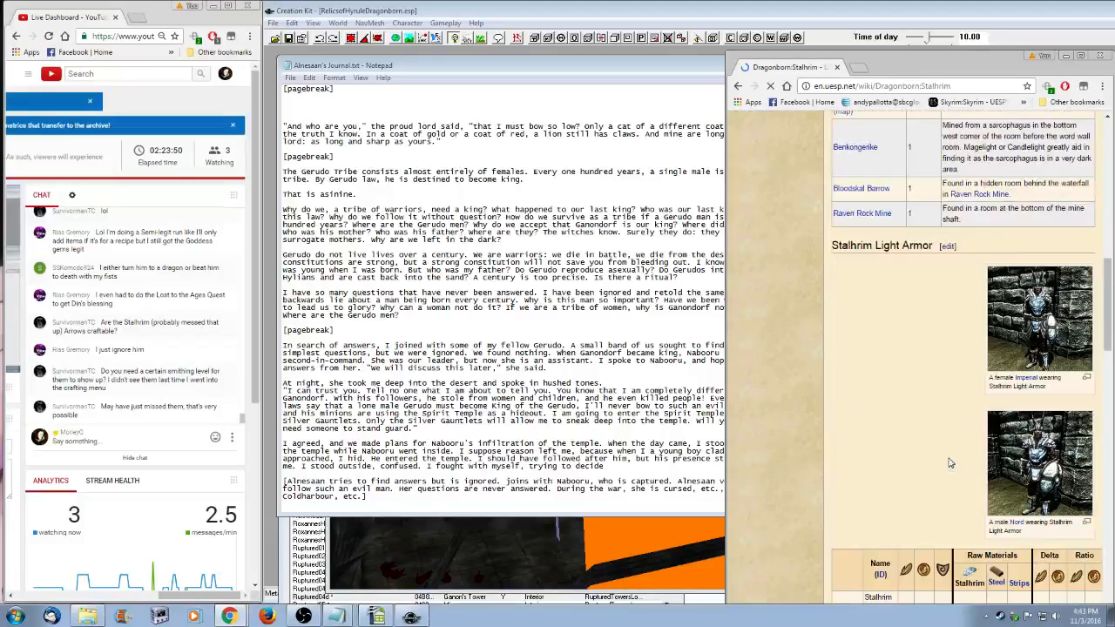
scroll(951, 462, down, 5)
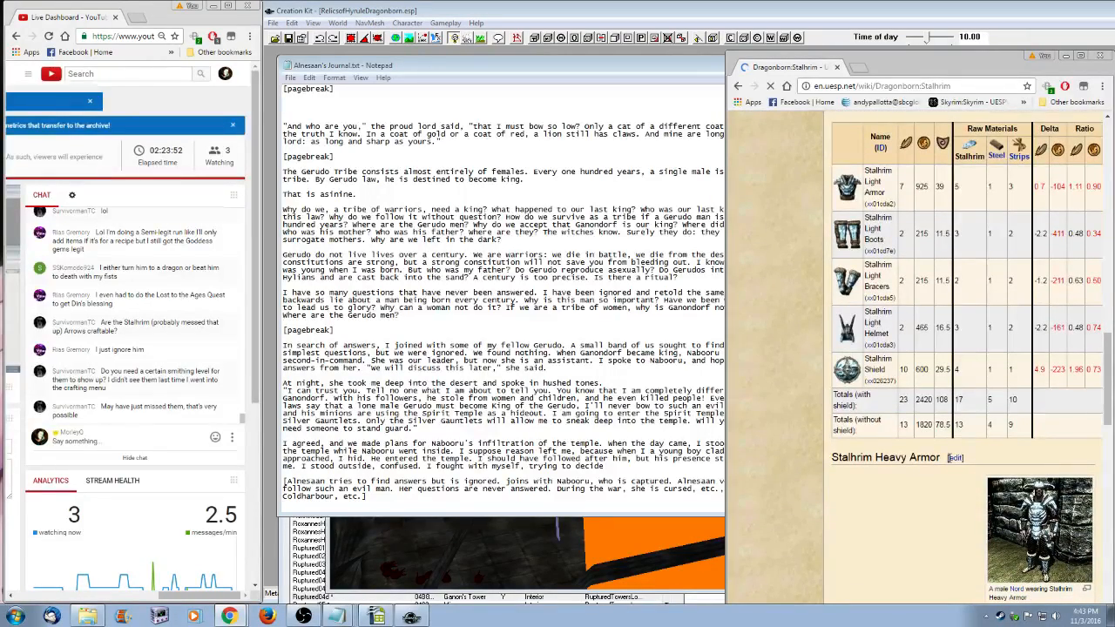
scroll(949, 463, down, 10)
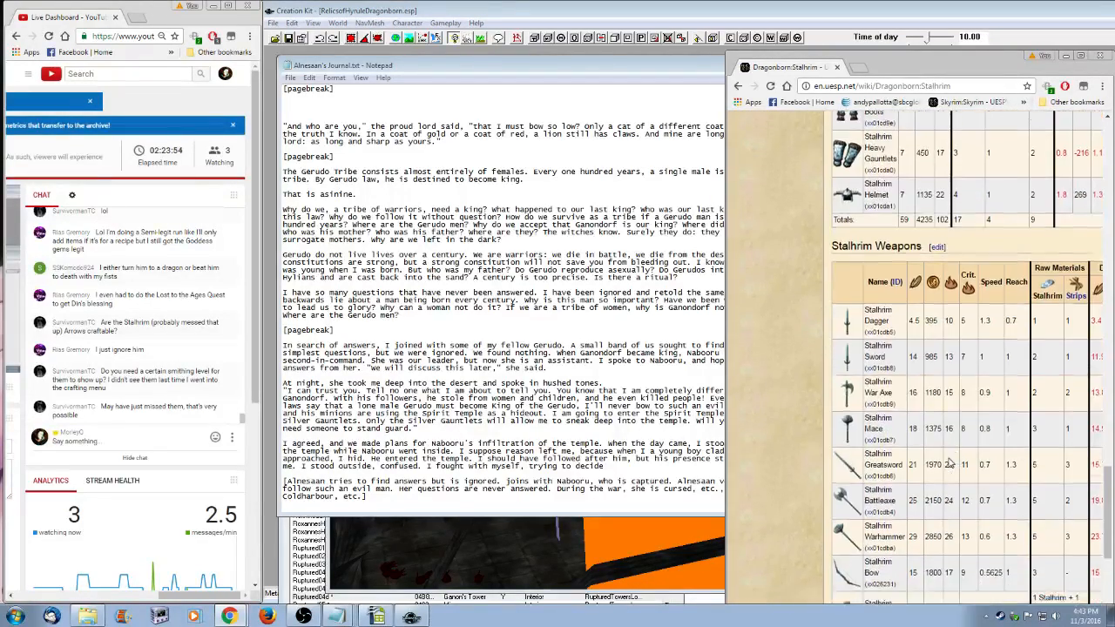
scroll(949, 463, down, 2)
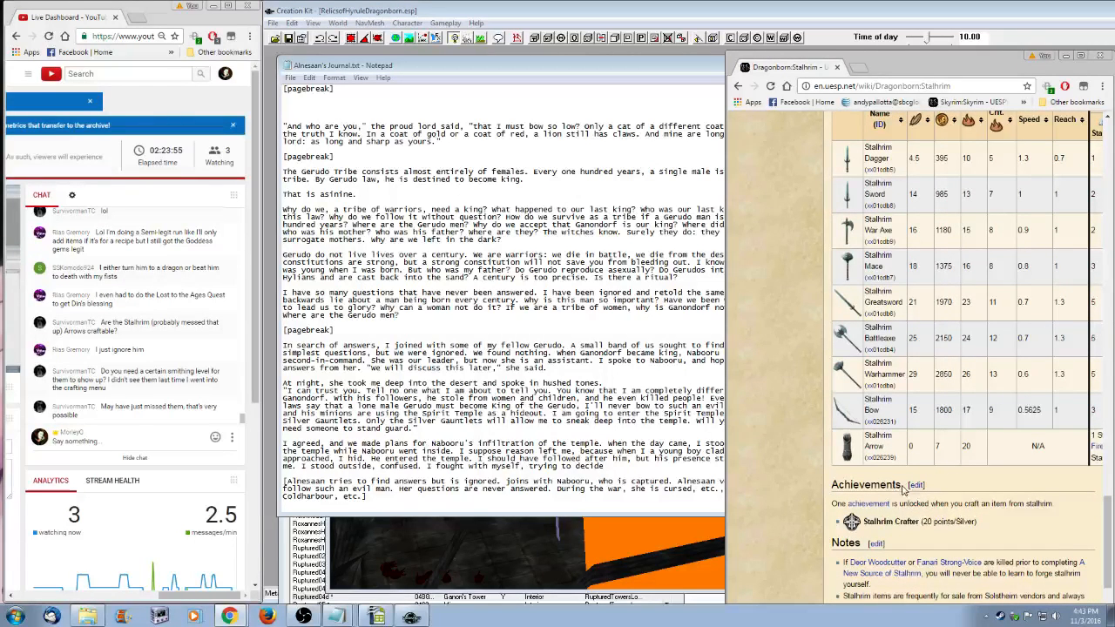
- Move the wiki window into full view and examine the raw materials listed for the Stalhrim Arrow
drag(985, 67, 797, 59)
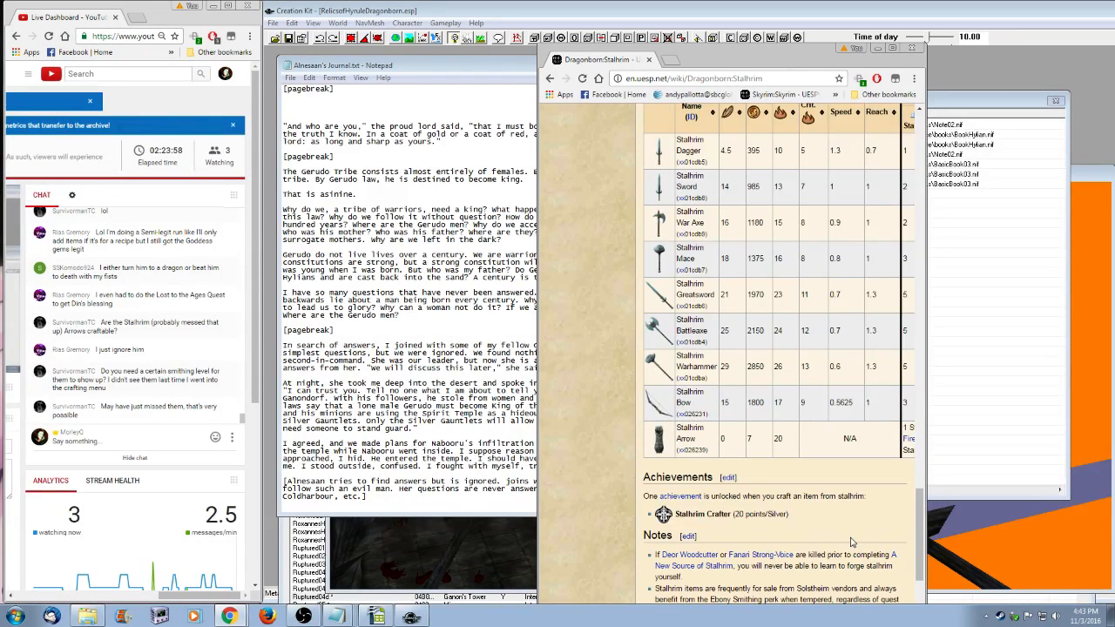
middle_drag(607, 501, 893, 502)
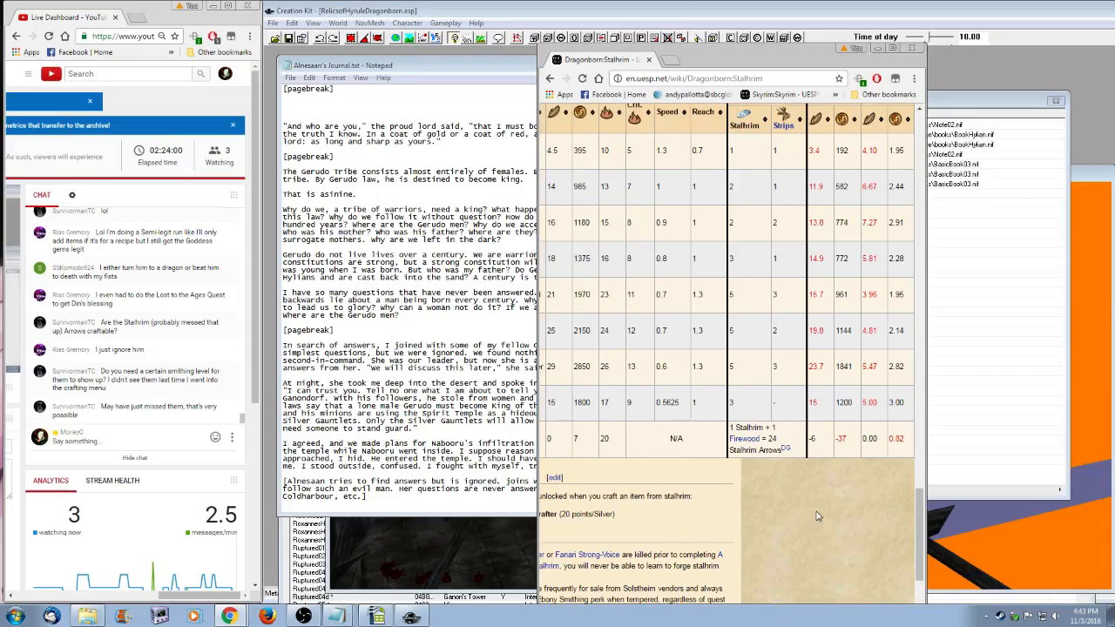
scroll(816, 511, up, 1)
scroll(816, 516, up, 1)
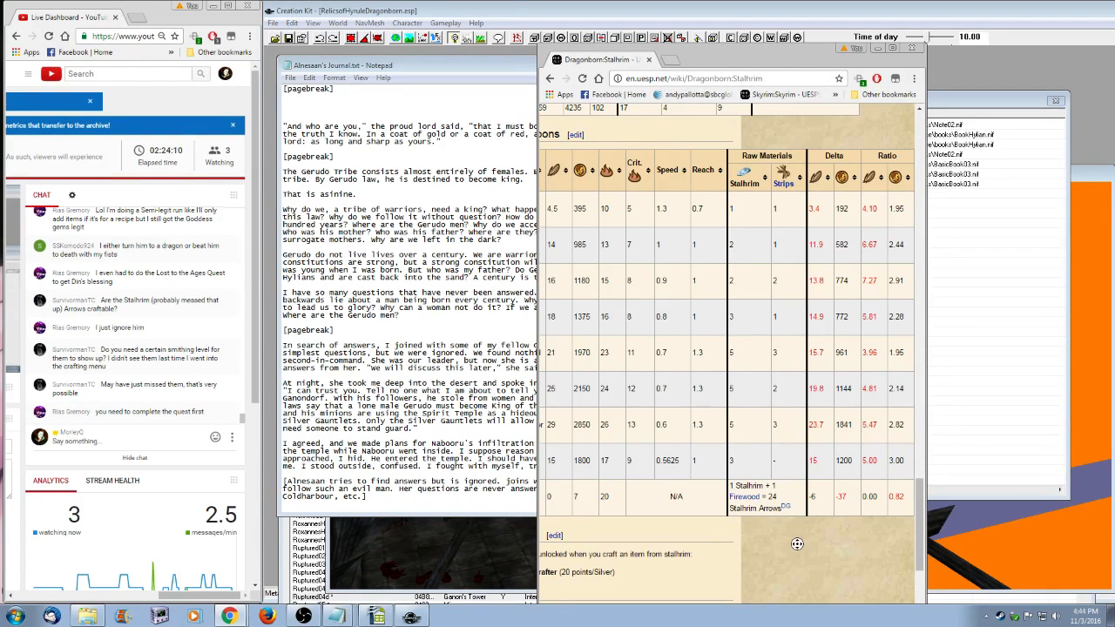
middle_drag(797, 543, 712, 535)
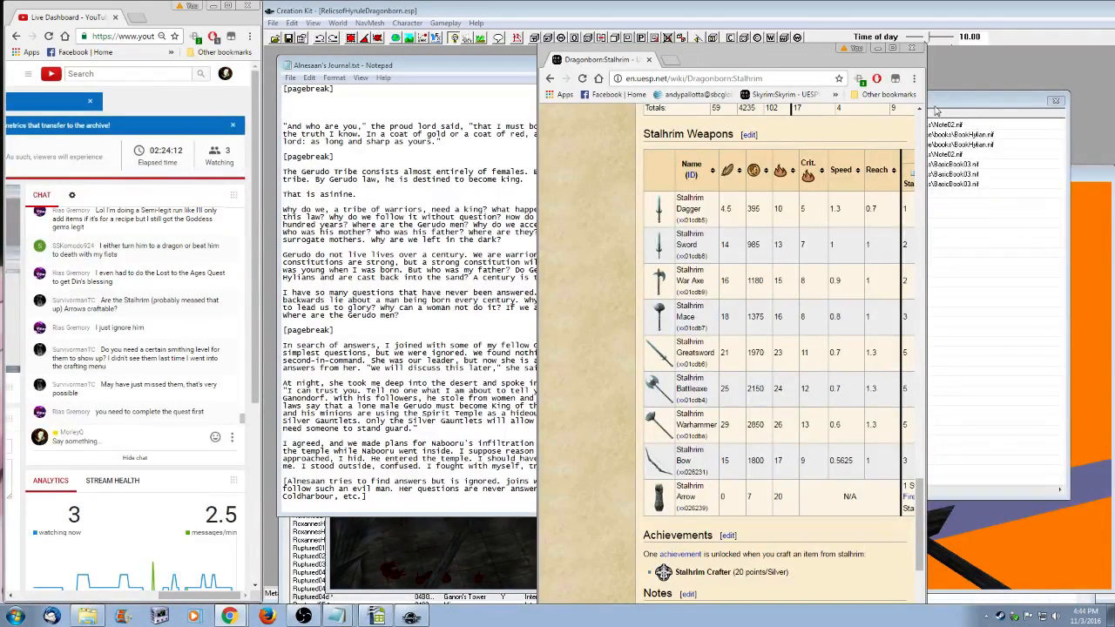
- Return the browser to the Nabooru page of the Zelda Wiki and move its window back beside the journal text
right_click(551, 79)
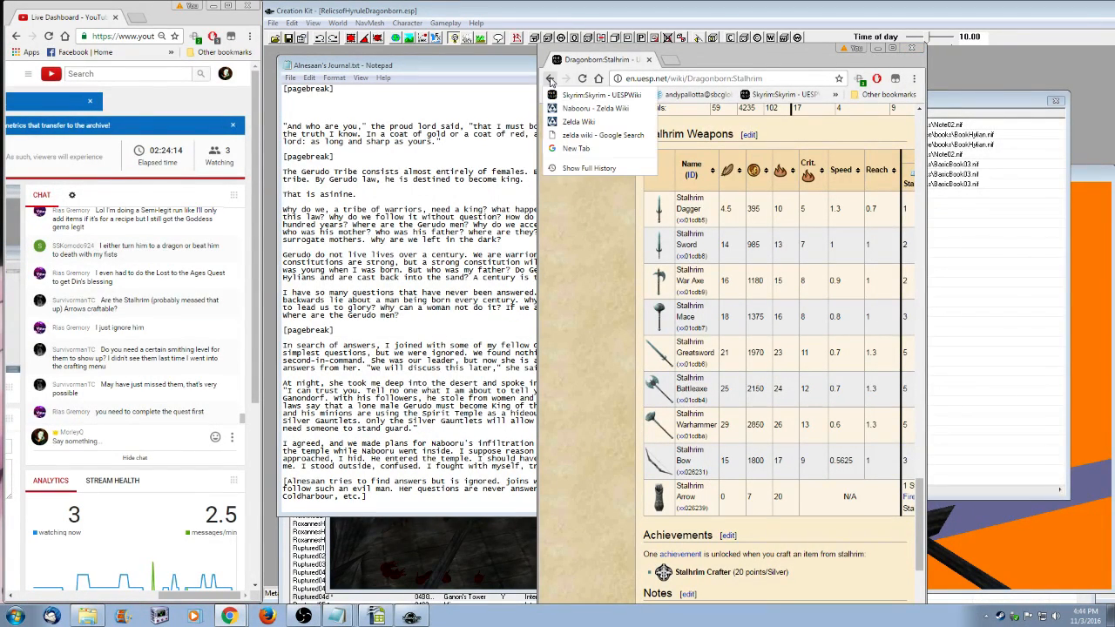
click(596, 110)
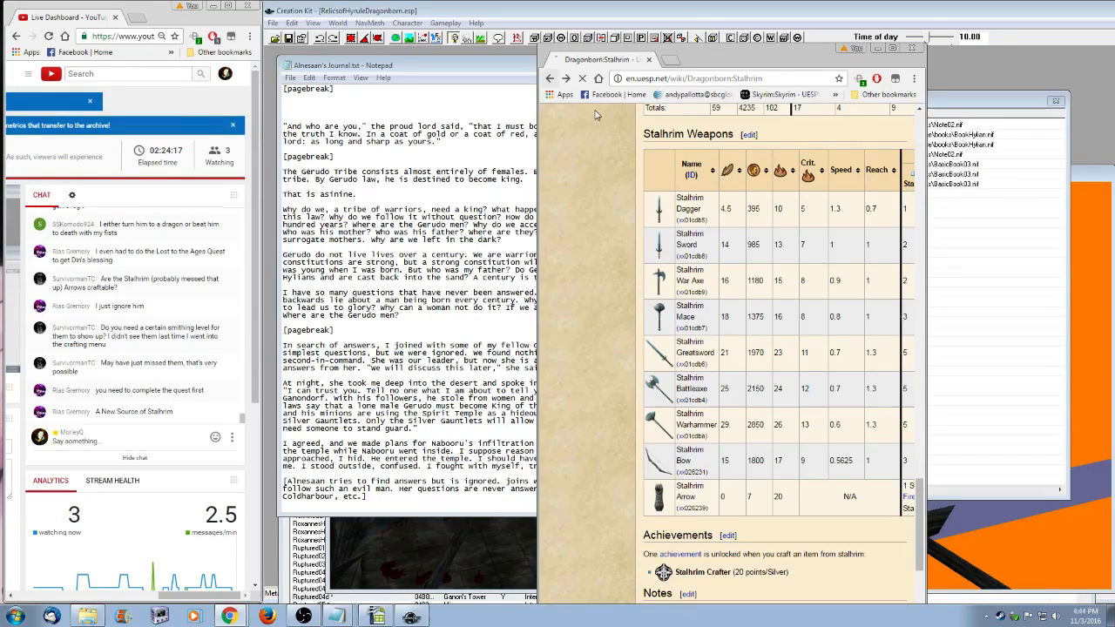
drag(610, 60, 797, 52)
- Finish the journal's last sentence with "whether to go inside or to stay outside and prevent others from entering."
click(473, 63)
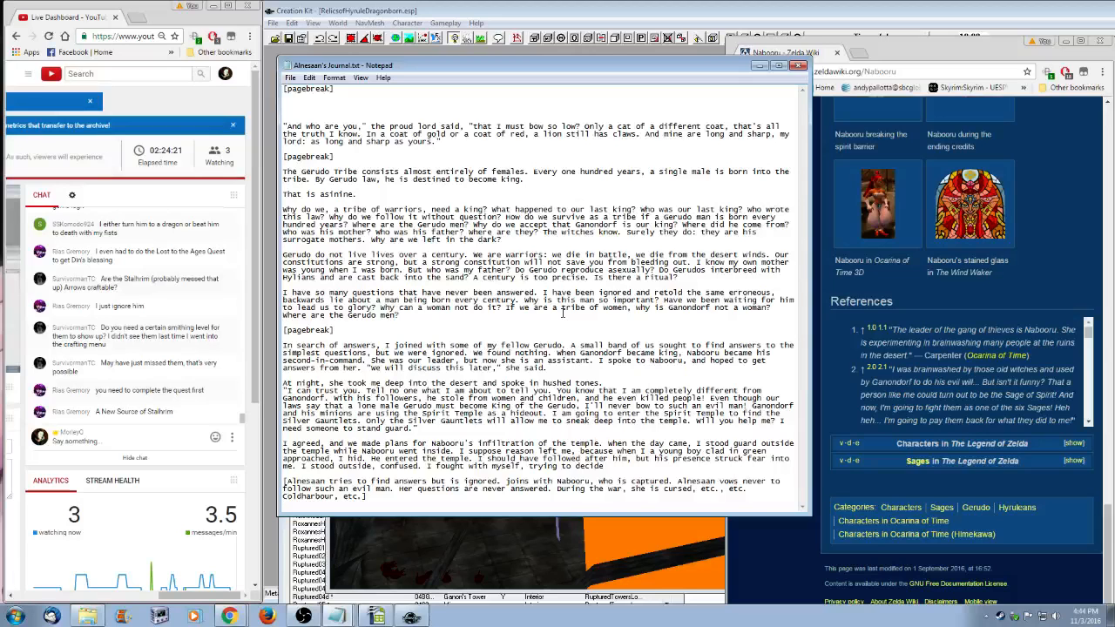
text(whether to go inside or to stay outside)
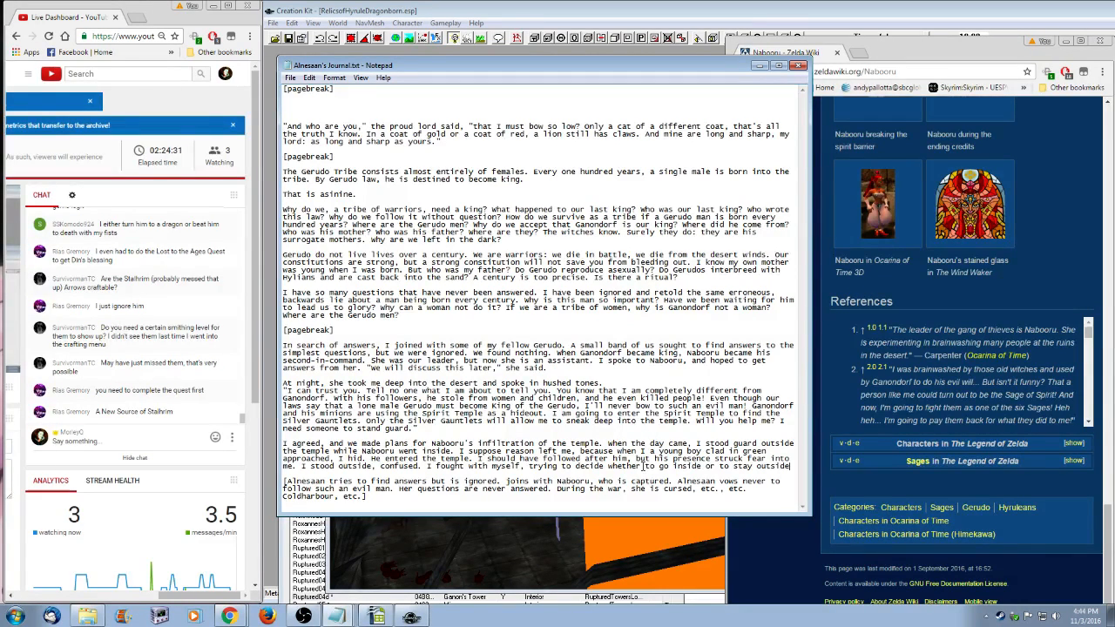
text( and)
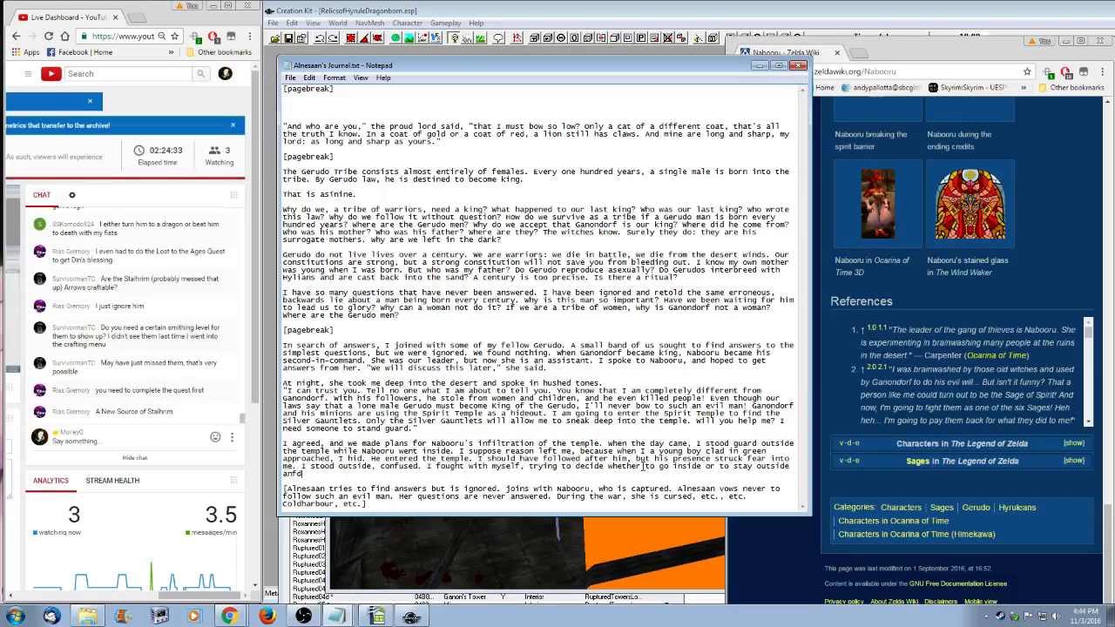
text( prevent others from entering.)
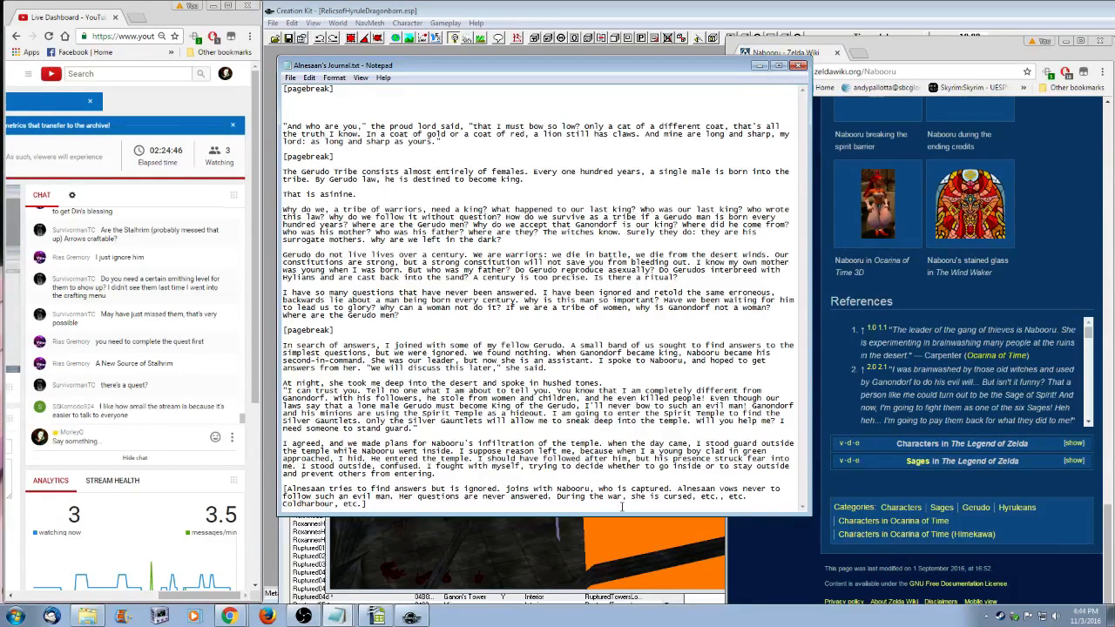
- Add "My dilemma ended when I heard Nabooru screaming. She called a name I did not recognize and" to the paragraph
text(My )
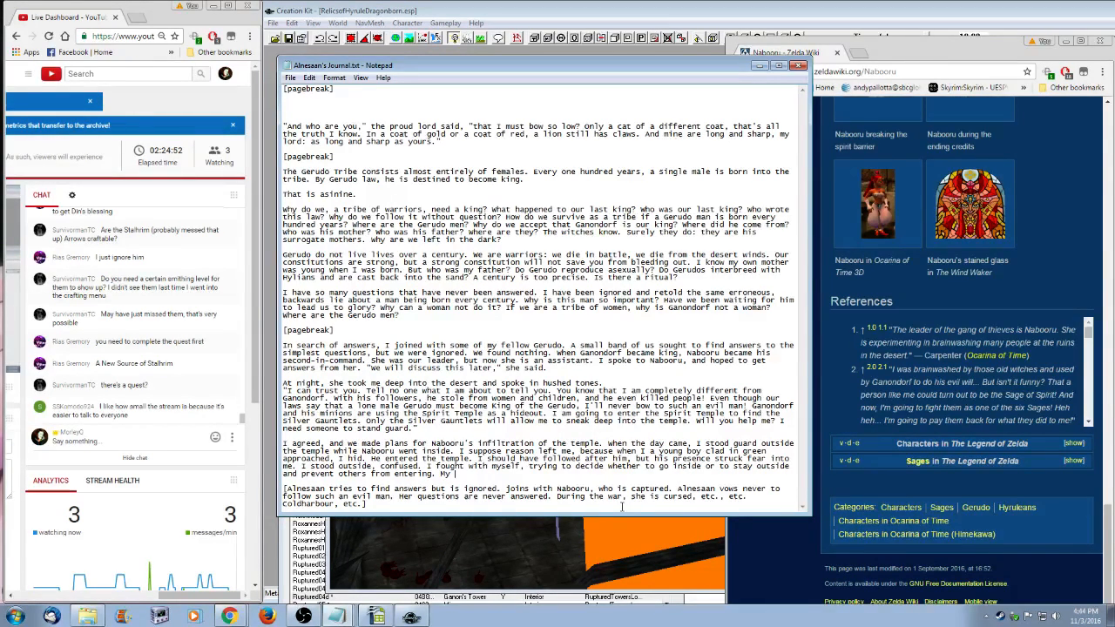
text(dilemma ended when I heard Nabooru screaming)
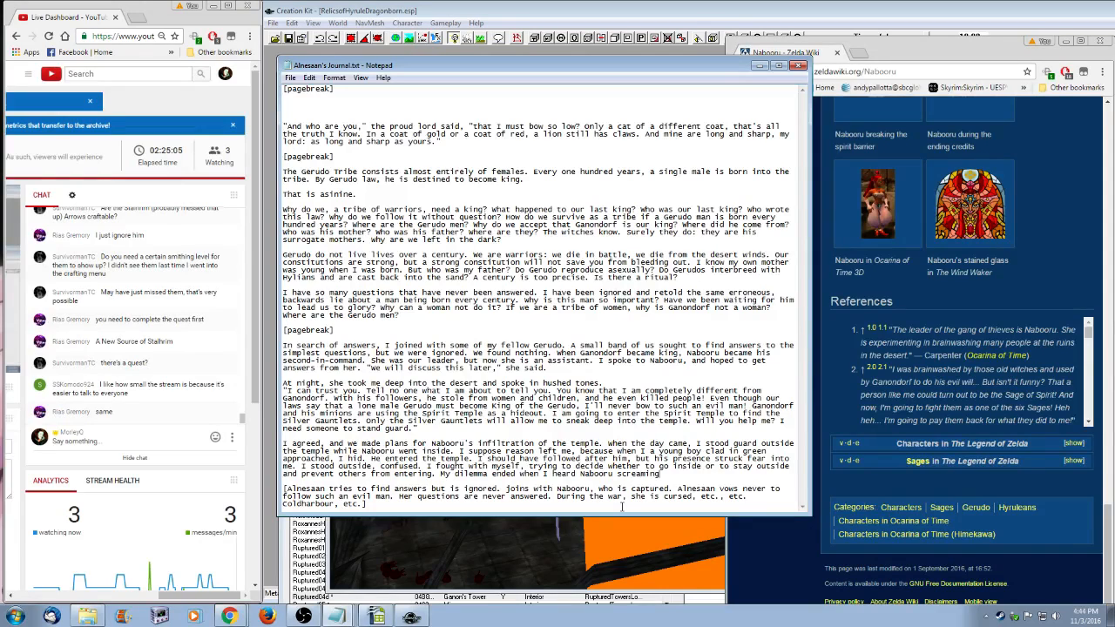
text(. She called a name I did not recog)
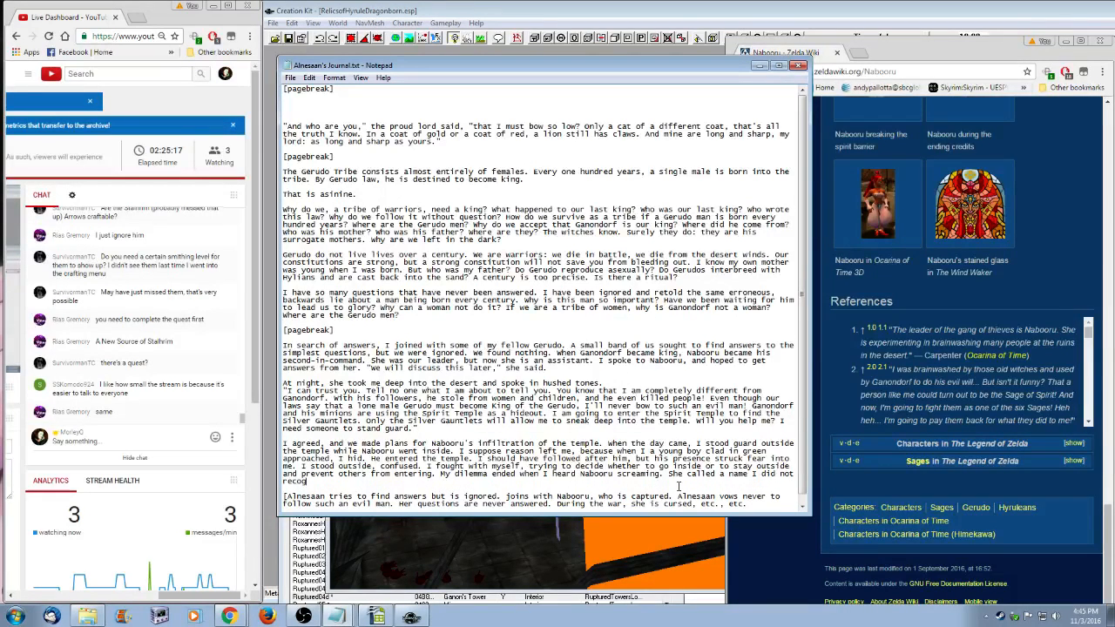
text(nize and)
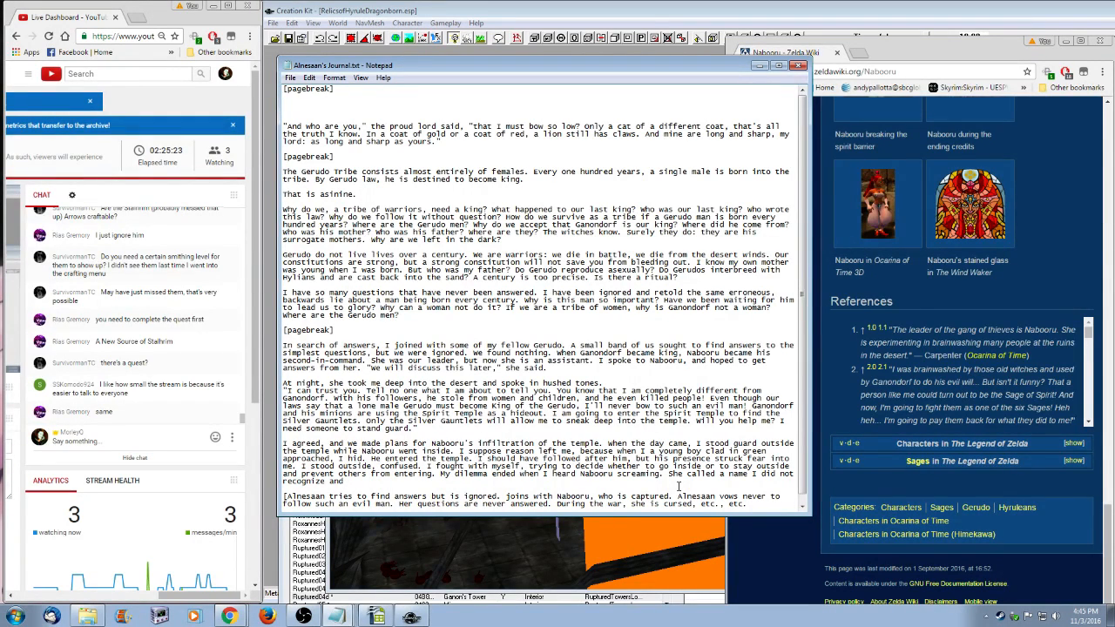
text( sh)
key(BackSpace)
key(BackSpace)
key(BackSpace)
- Continue with "mentioned black magic. I ran as fast as my feet could take me. I decided I would flee to Hyrule."
text(mentioned black magic. I ran as fast as my fe)
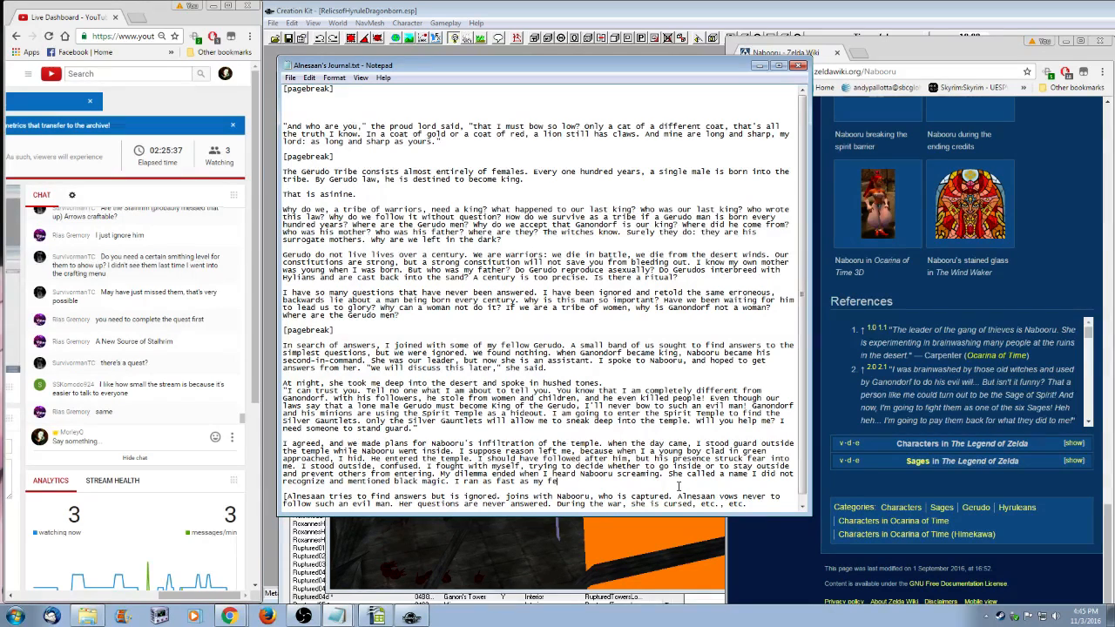
text(et could take me. I would)
key(BackSpace)
key(BackSpace)
key(BackSpace)
key(BackSpace)
key(BackSpace)
text(decided I would flee to)
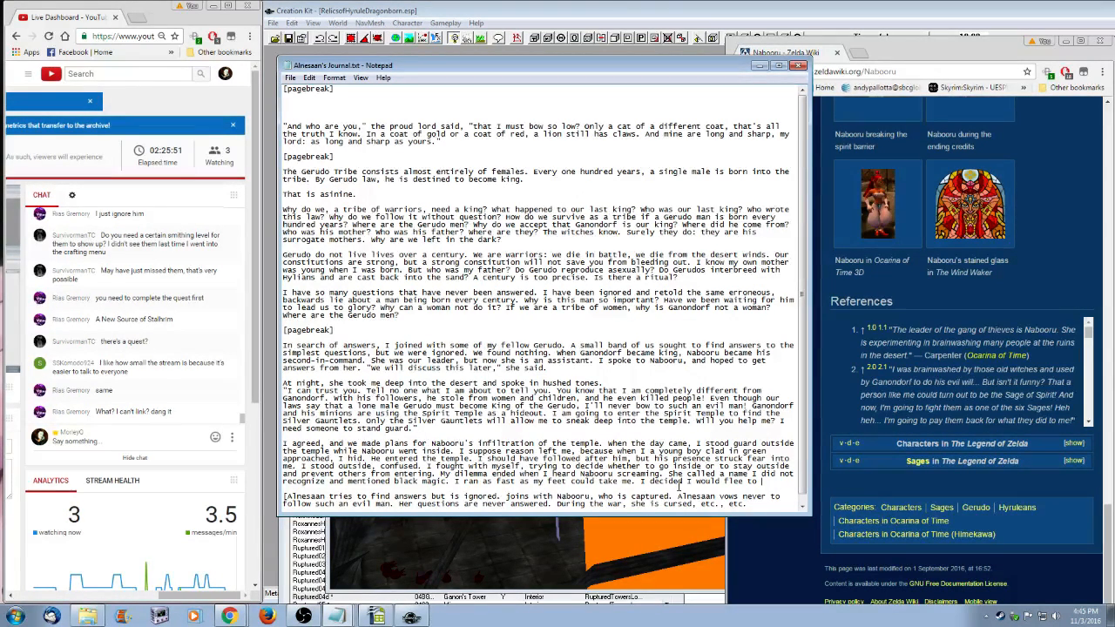
text(yrule.)
- Add "I needed to be as far away from Gerudo Valley as possible. I would help Hyrule fight Ganondorf. War was coming."
key(Return)
text(I )
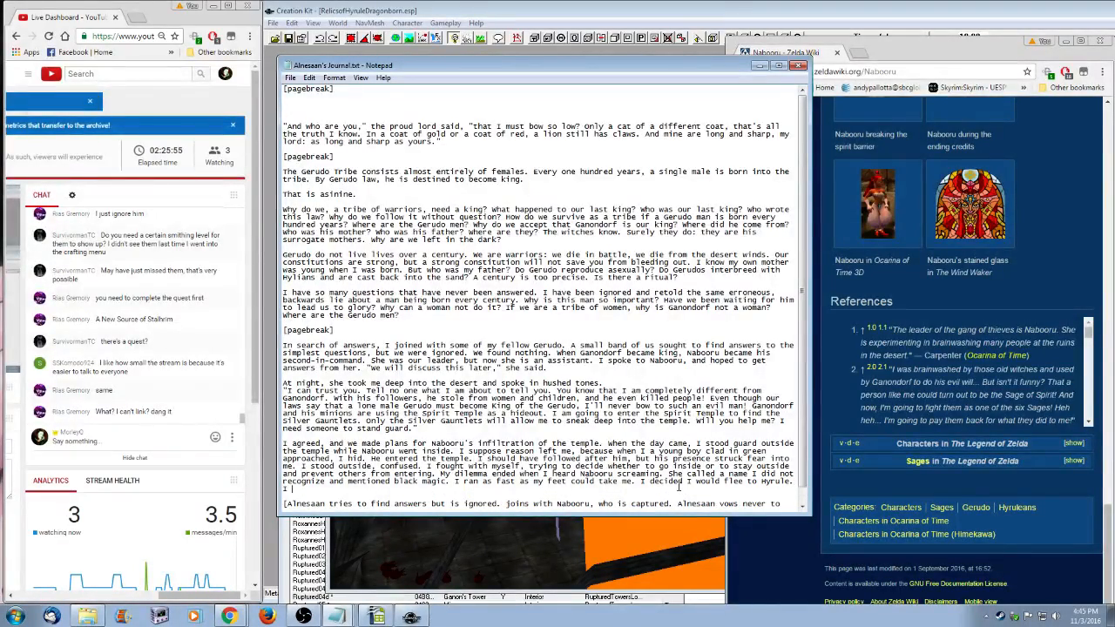
text(needed to be a)
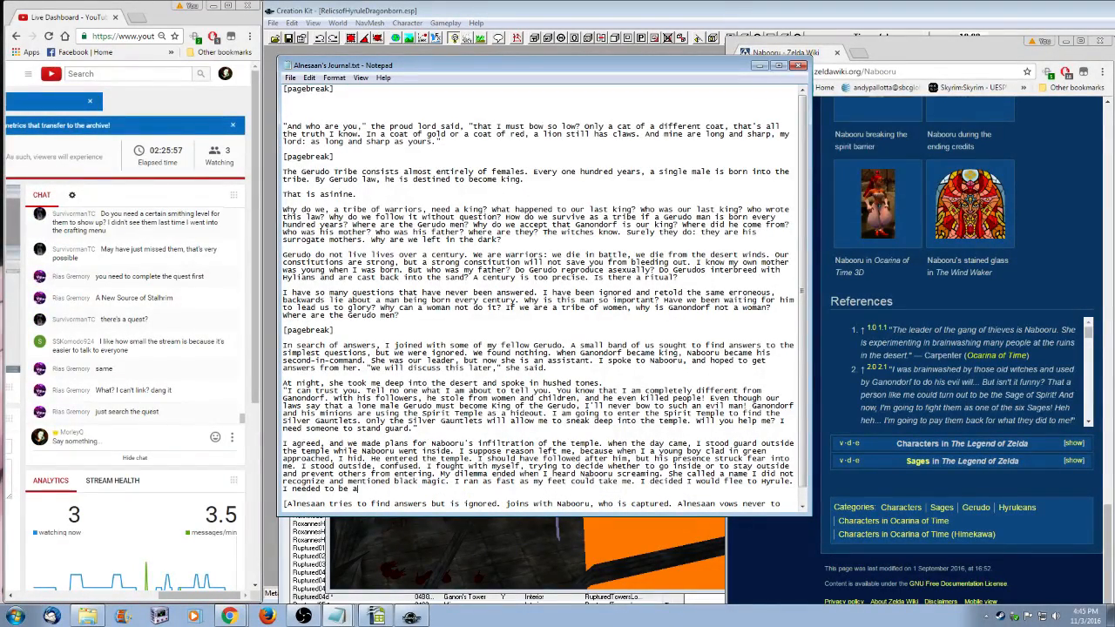
text(s far away from Gerudo Valley as possible.)
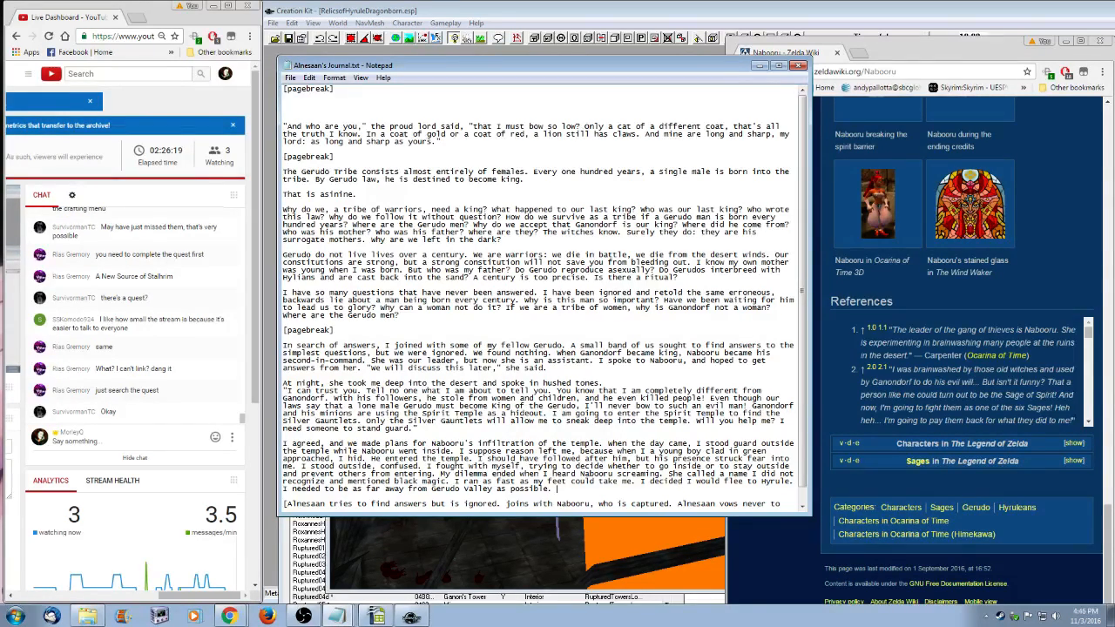
text(I would )
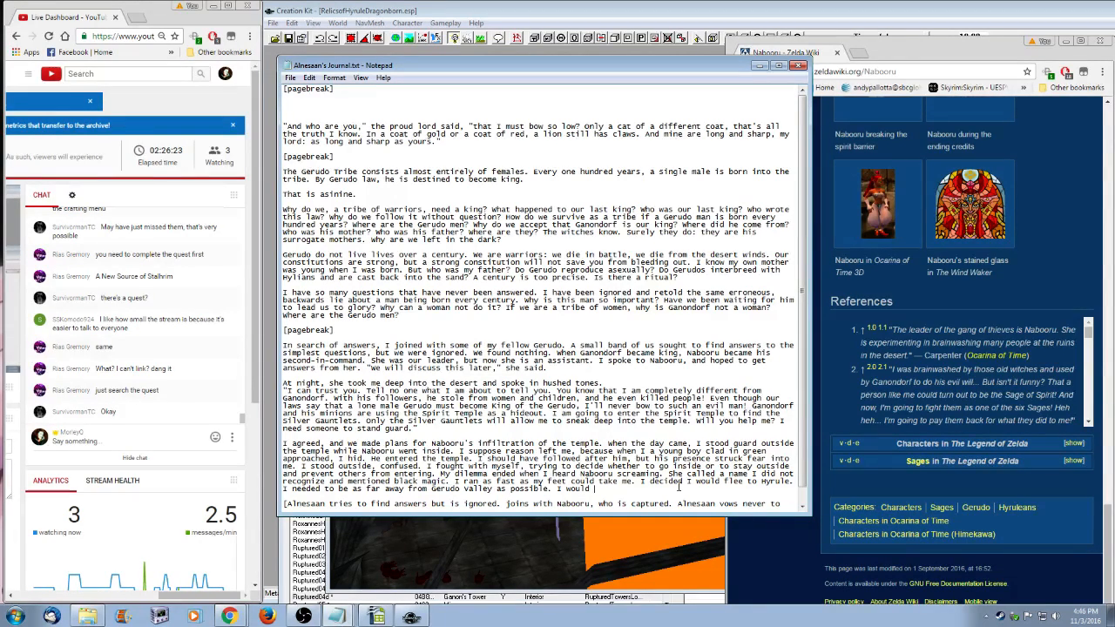
text(help Hyrule fight Ganondorf. War was coming)
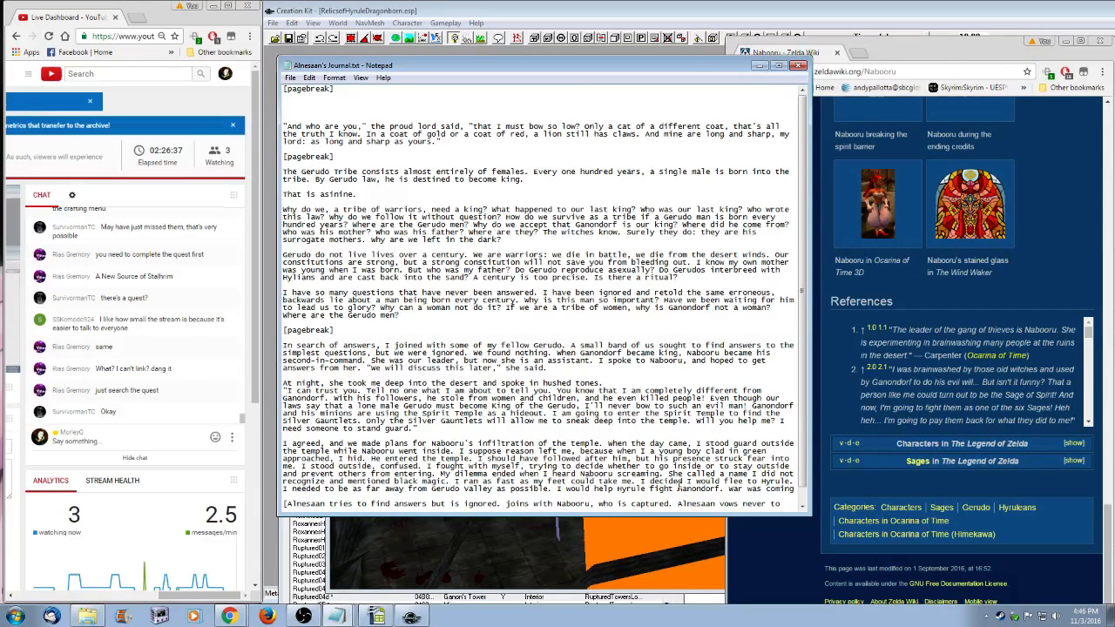
text(.)
- Remove the bracketed plot outline at the end of the file and select the entire journal text
scroll(678, 485, down, 1)
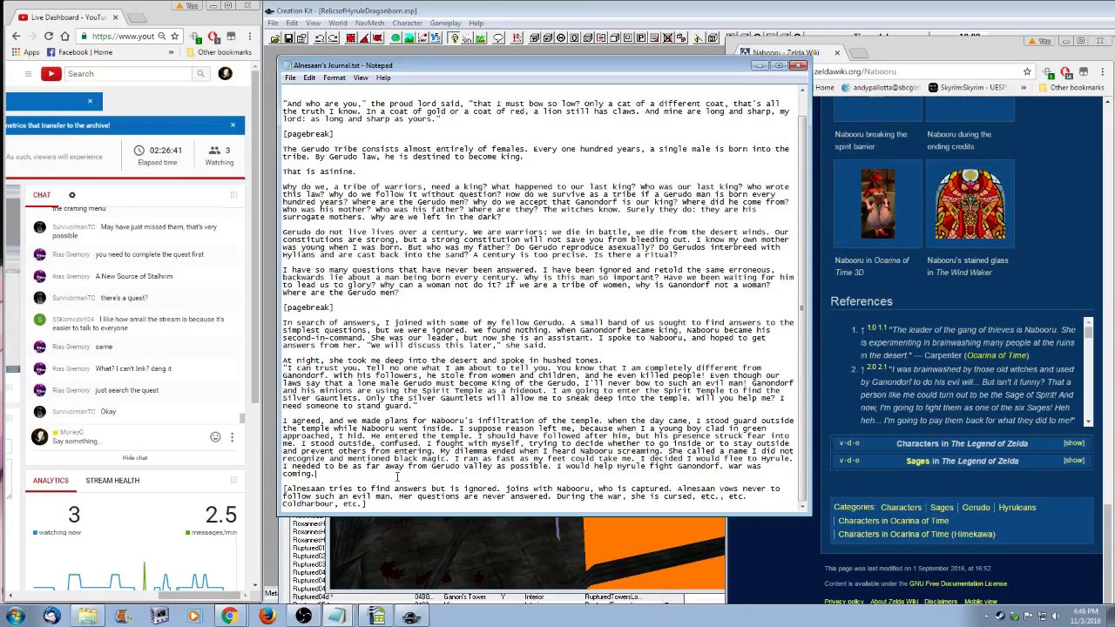
scroll(398, 478, up, 1)
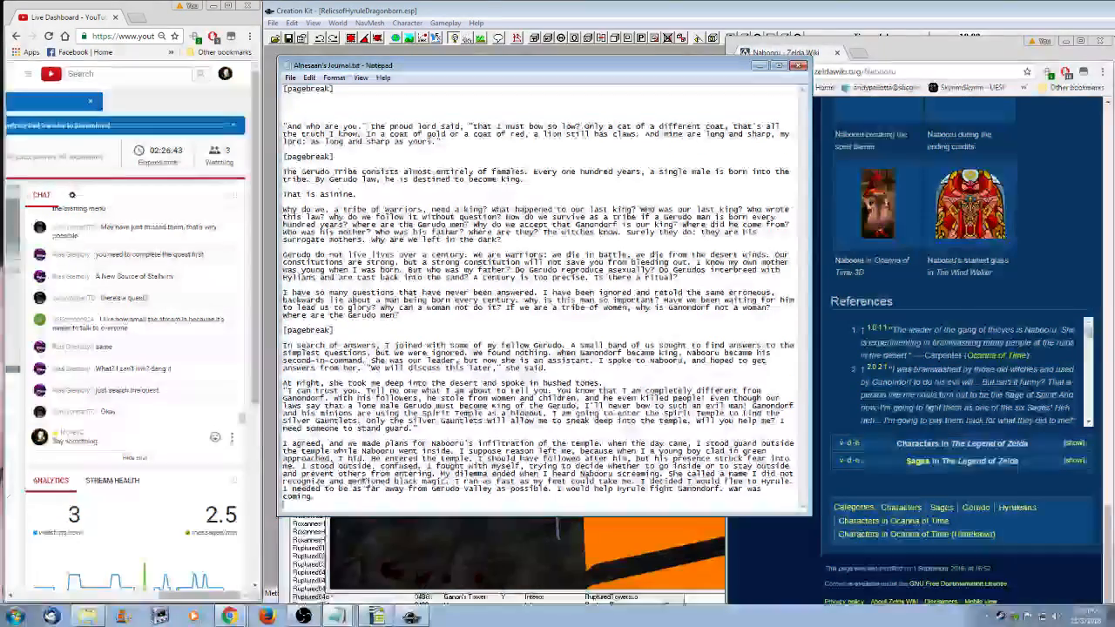
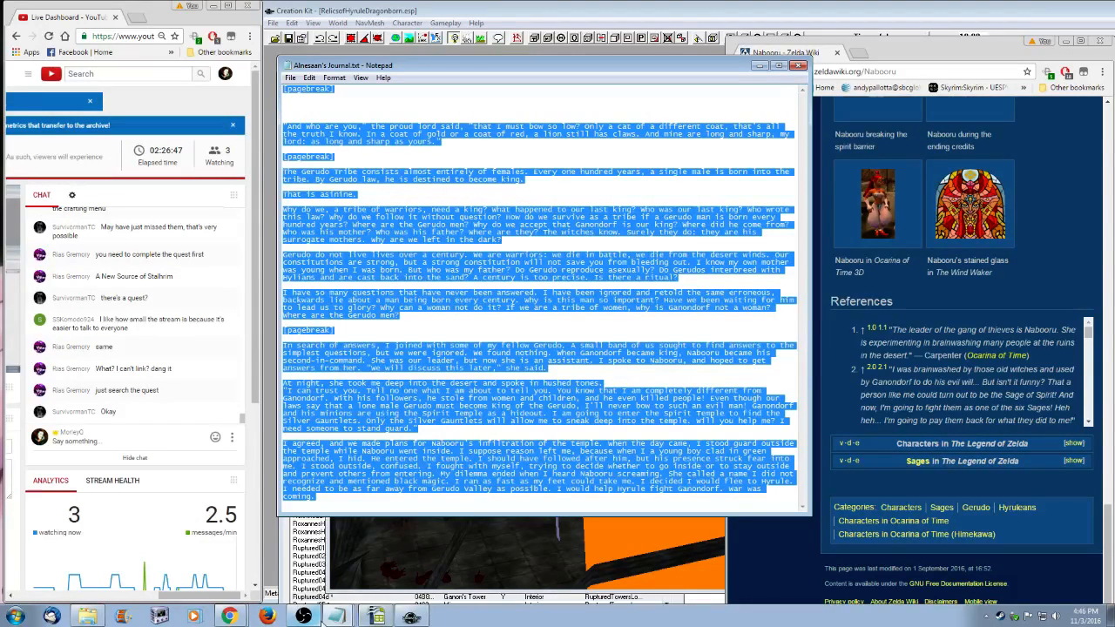
- Switch to the Creation Kit and filter the book list in the Object Window by "journ"
click(411, 616)
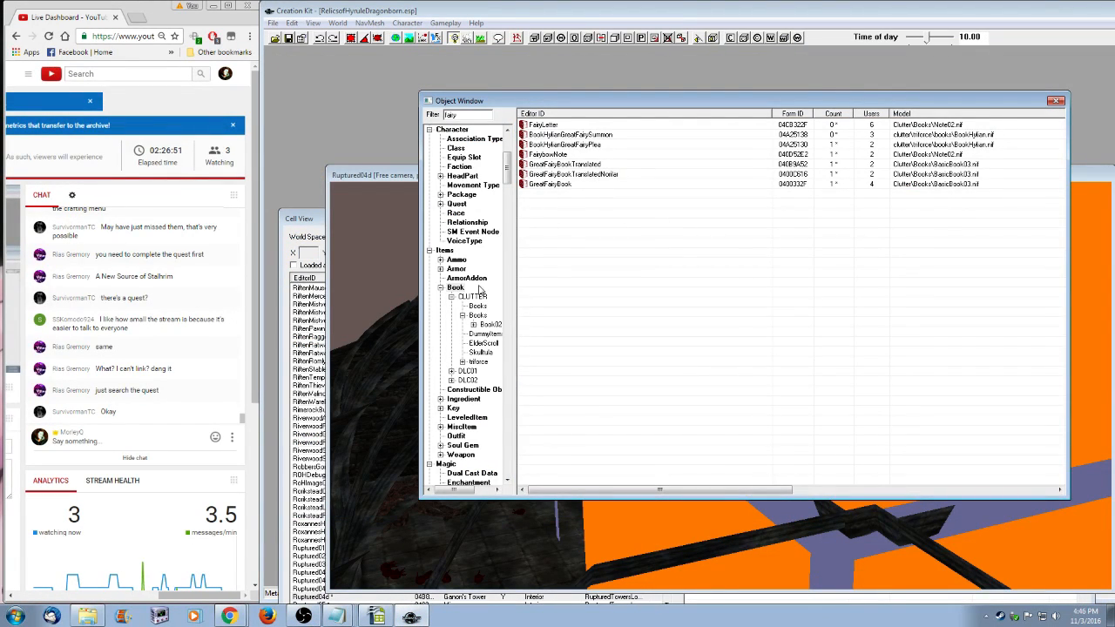
drag(475, 115, 410, 116)
text(alN)
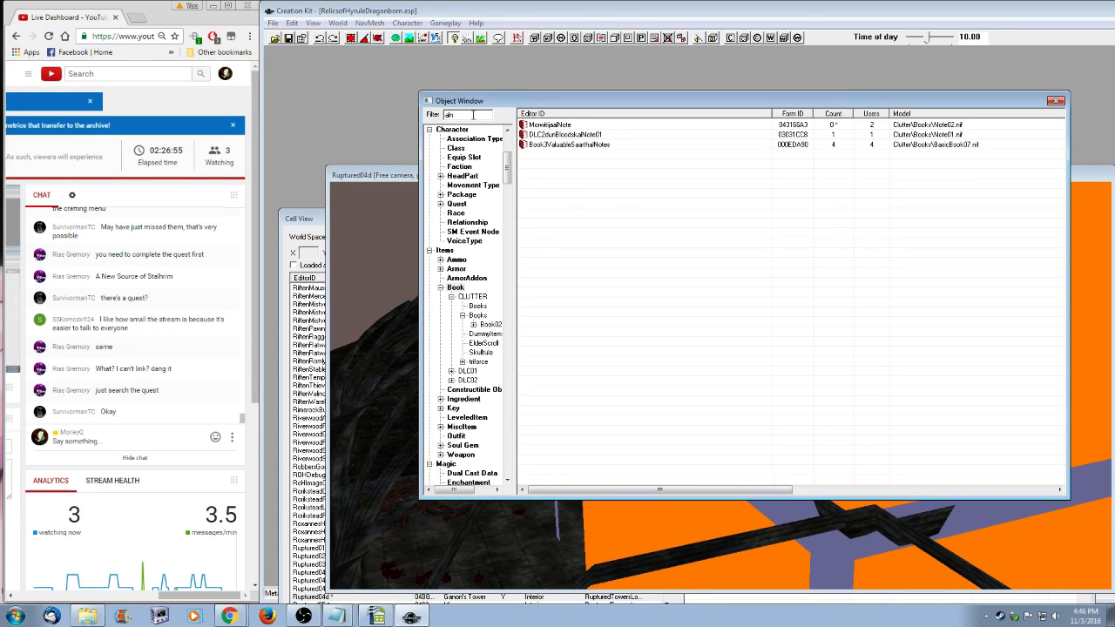
key(BackSpace)
key(BackSpace)
key(BackSpace)
text(journ)
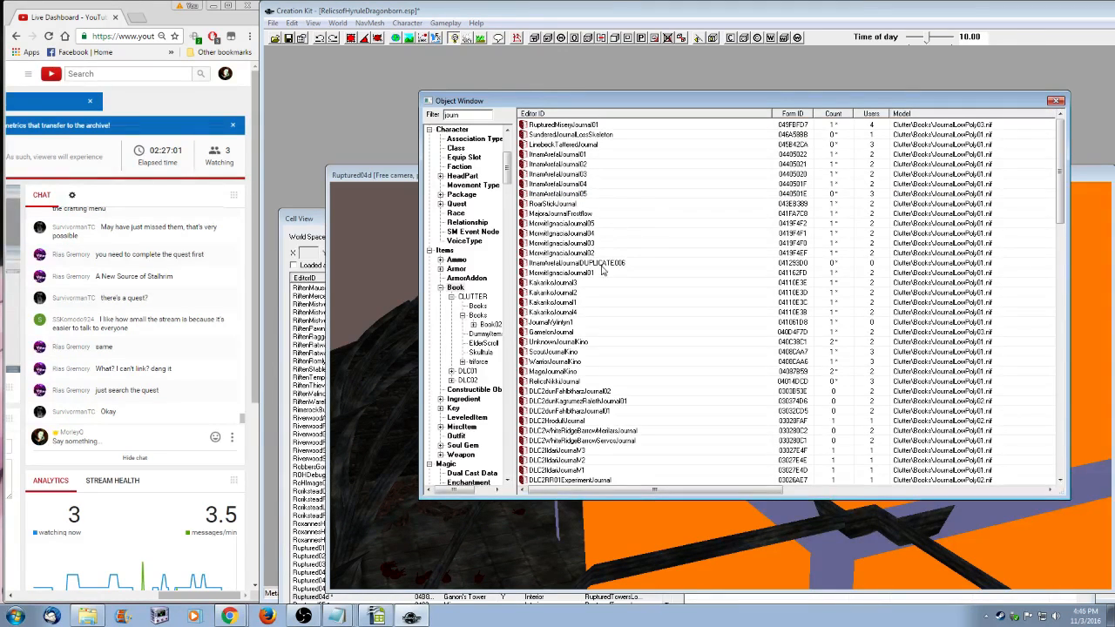
- Duplicate the "Arefal's Journal - Volume 5" book and open the copy for editing
right_click(602, 268)
click(592, 353)
double_click(526, 263)
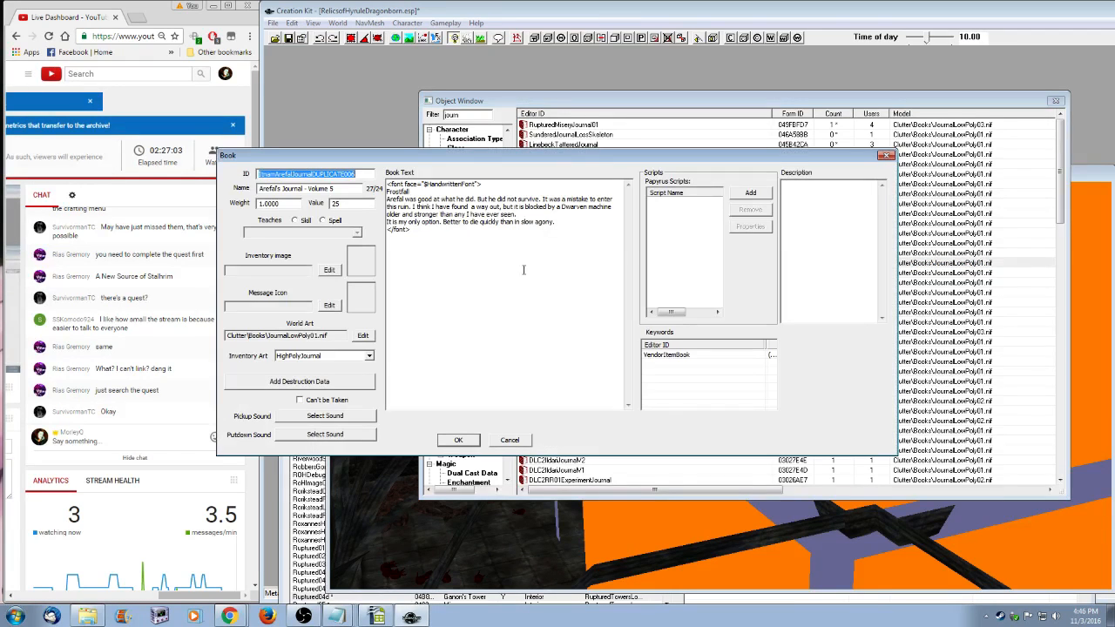
- Replace the old journal entry between the font tags in the duplicated book's text with the copied Alnesaan journal text
drag(591, 220, 334, 191)
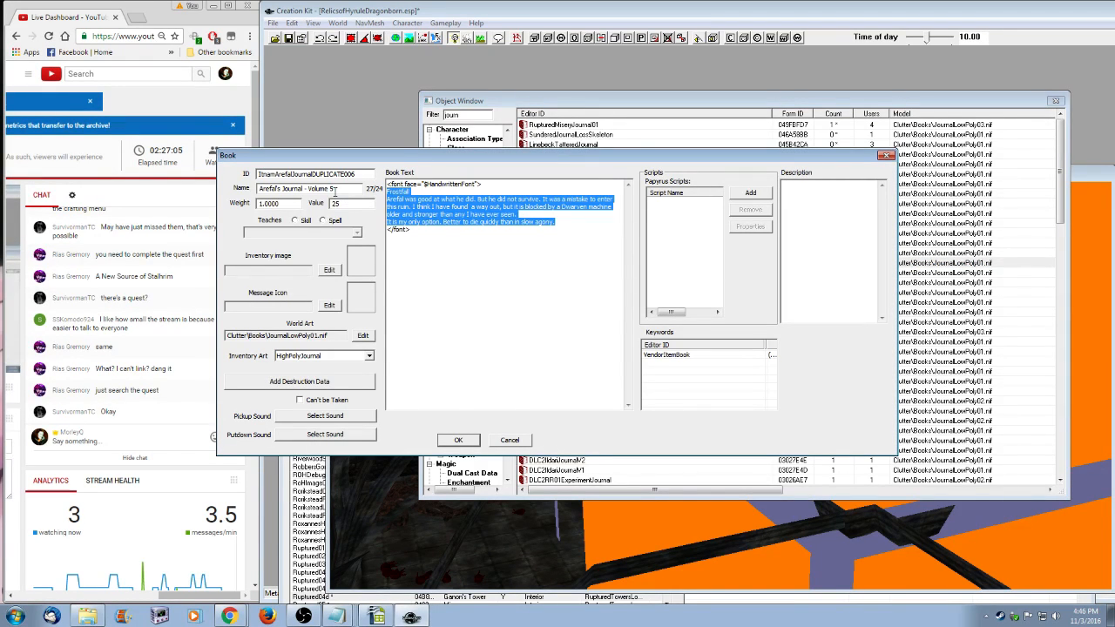
key(ctrl+v)
scroll(493, 335, up, 10)
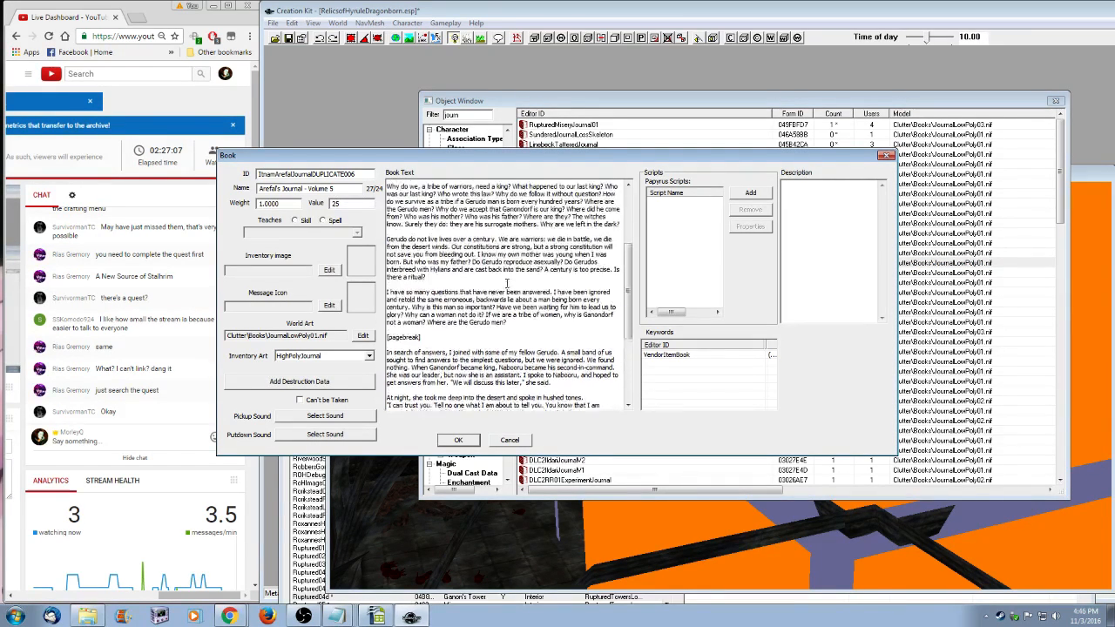
scroll(505, 296, up, 1)
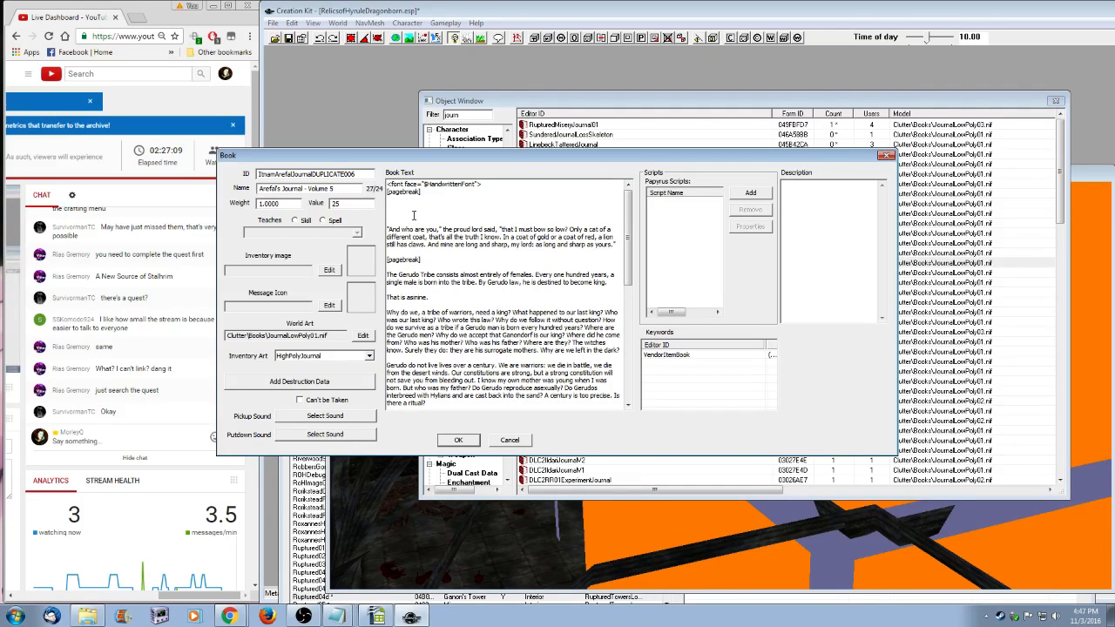
drag(553, 157, 591, 248)
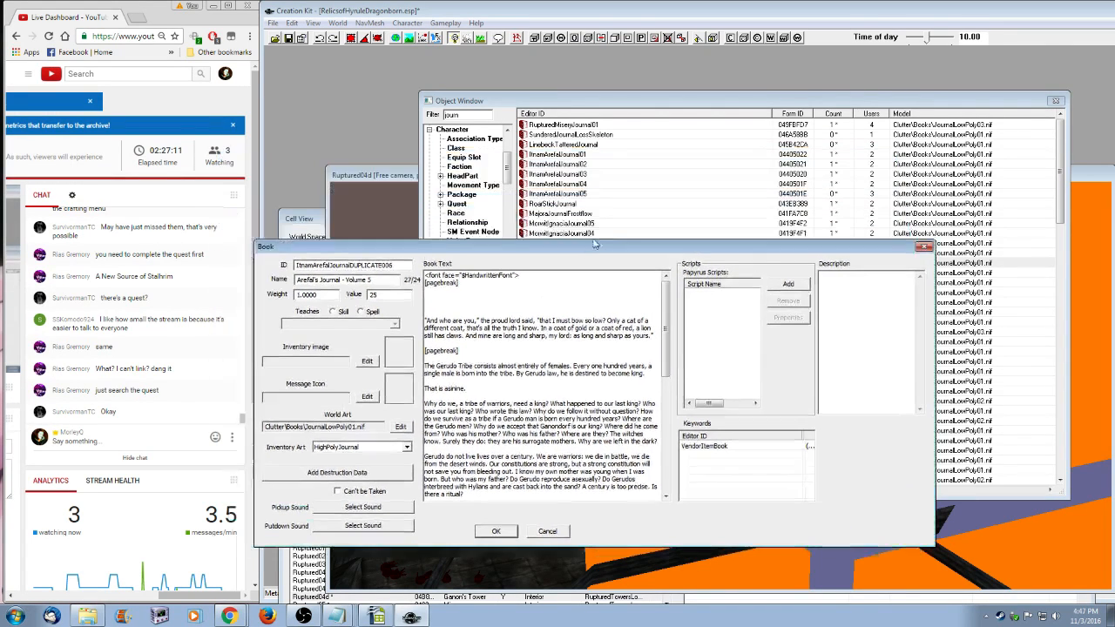
click(466, 259)
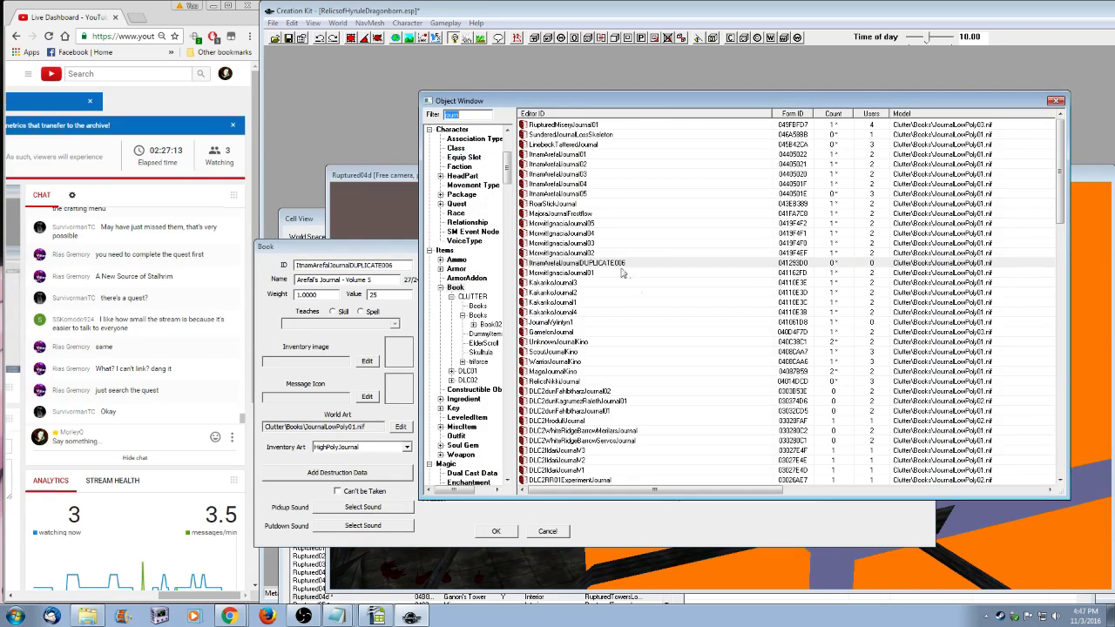
double_click(582, 259)
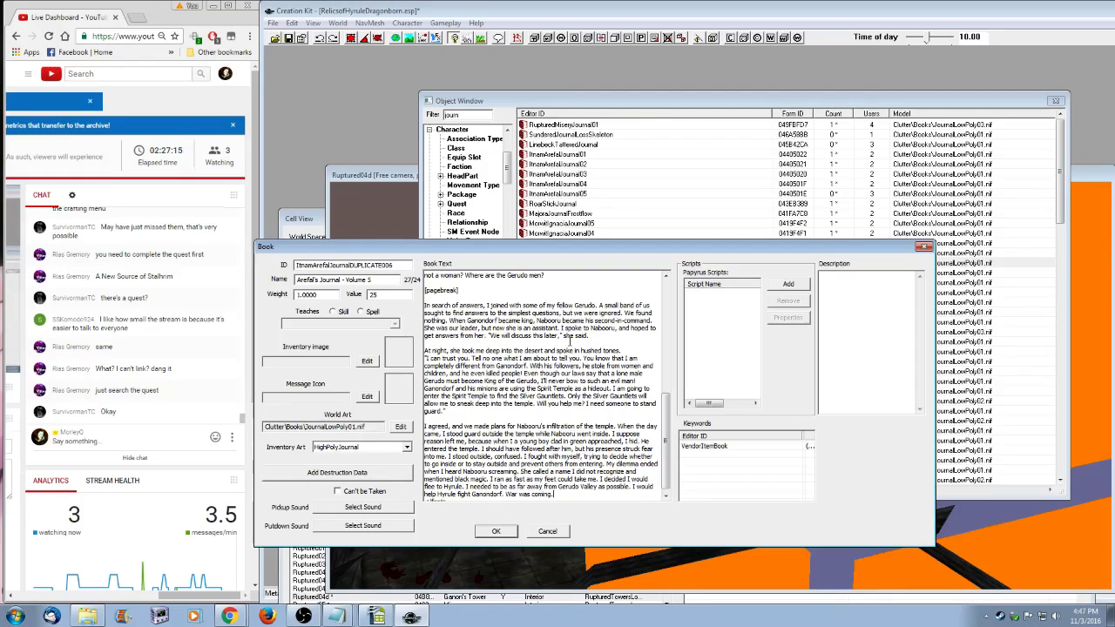
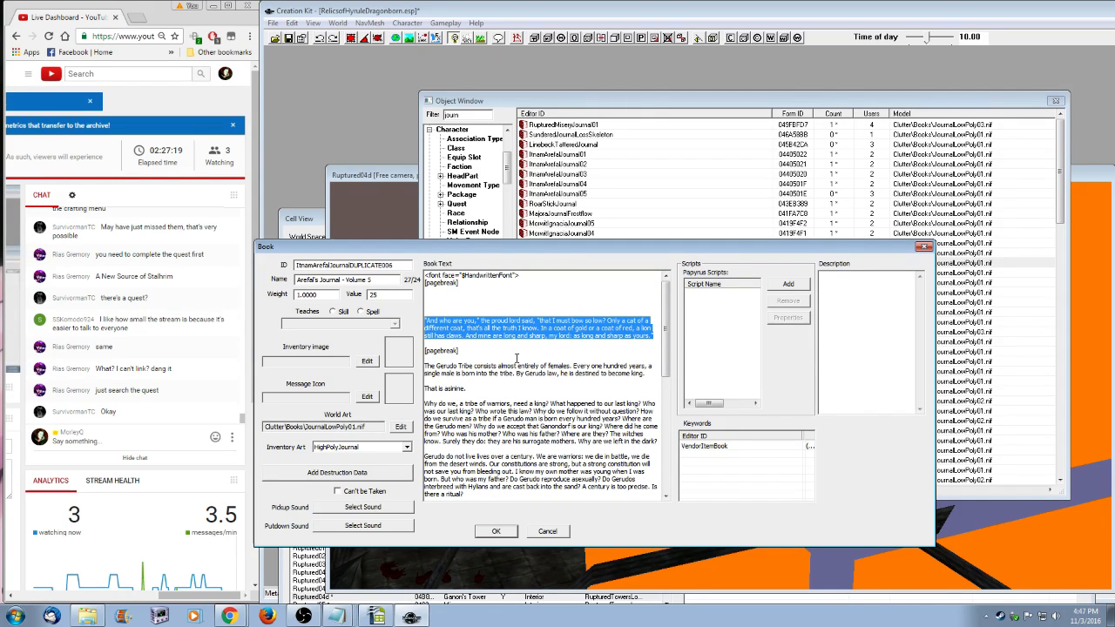
- Name the book "Alnesaan's Journal", set its ID to AlnesaanJournal, and save the book
drag(383, 279, 172, 278)
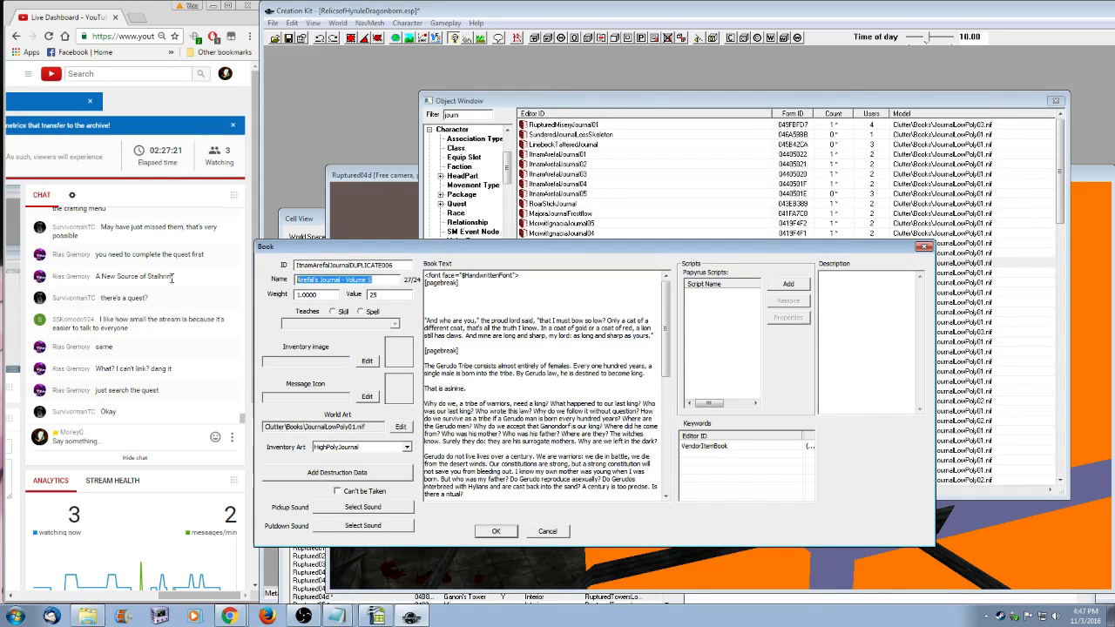
text(Alnesaan')
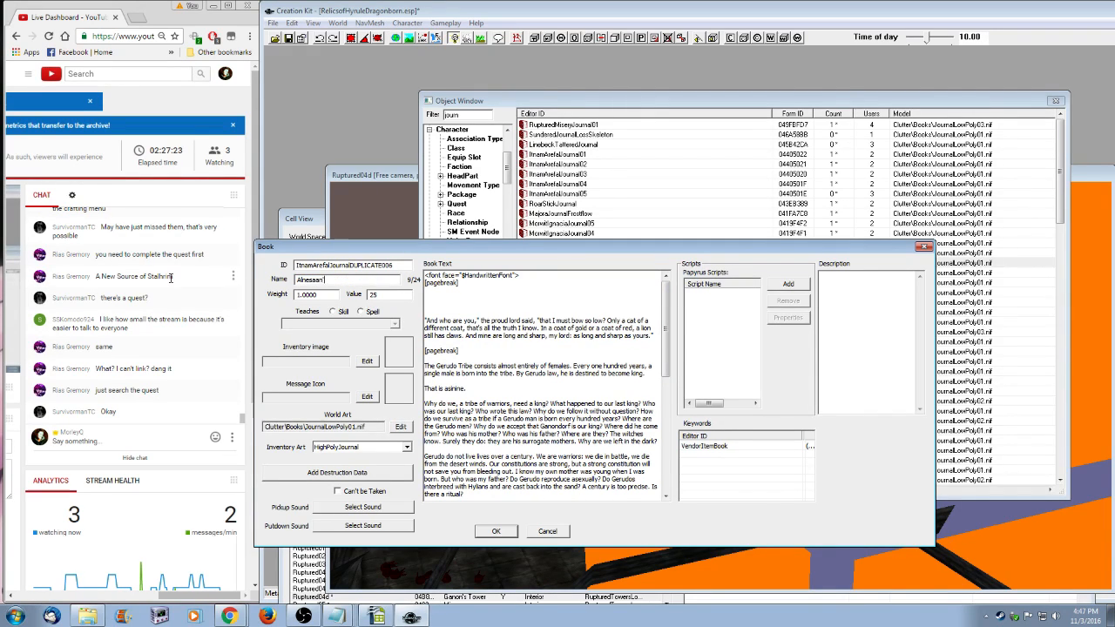
text(s Journal)
drag(403, 270, 295, 265)
text(Al)
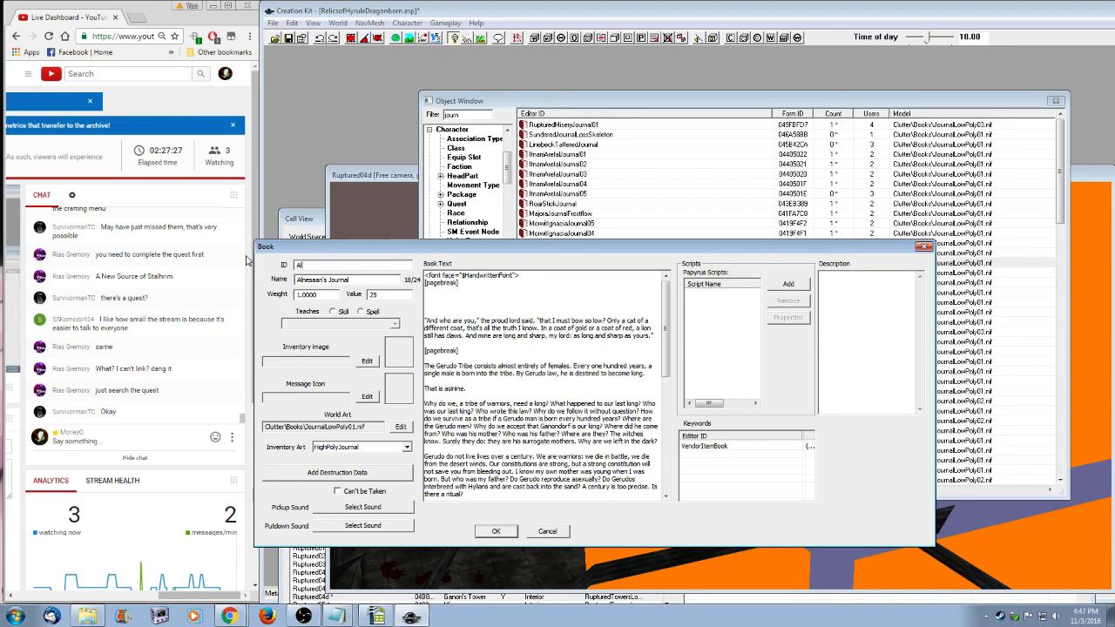
text(nesaanJournal)
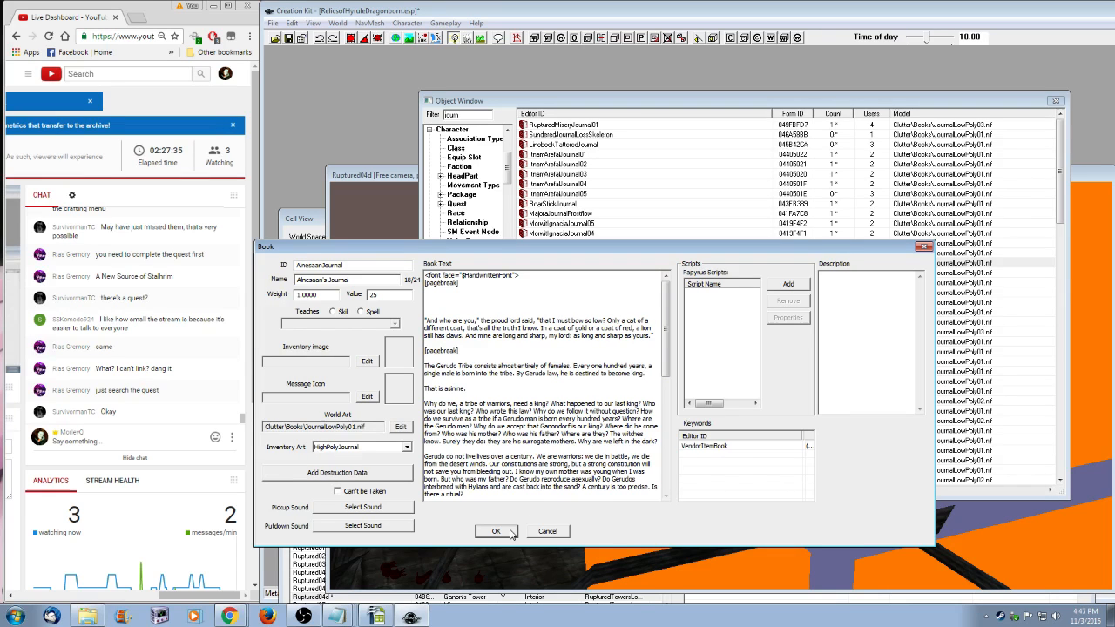
click(495, 532)
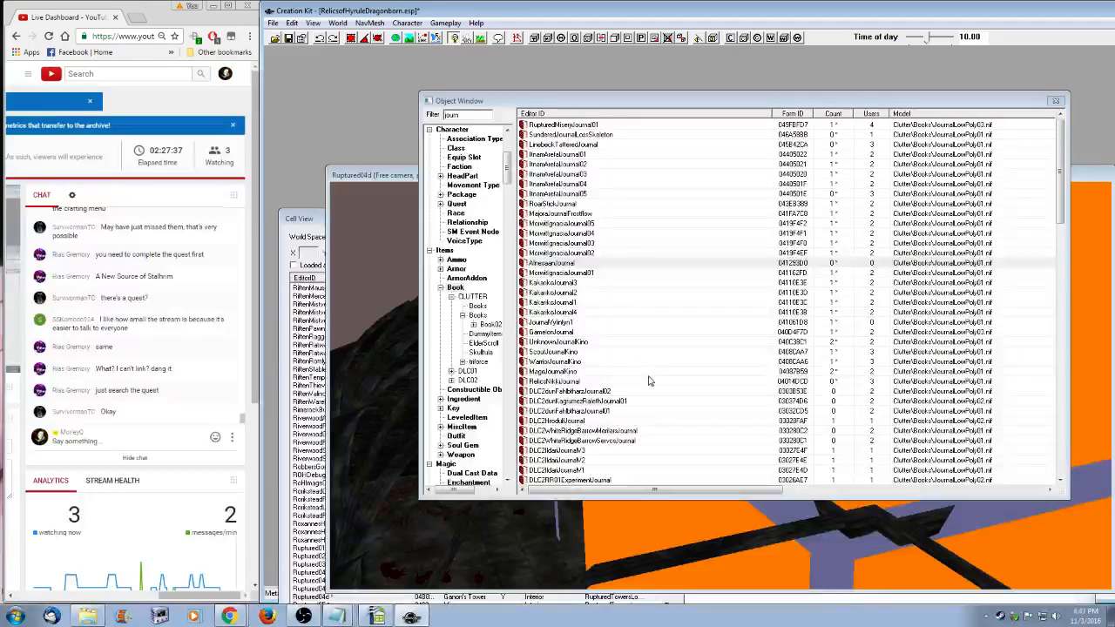
- Filter the actor list in the Object Window by "alnesaa" and open the GerudoVampireAllyAlnesaan actor
drag(506, 171, 506, 148)
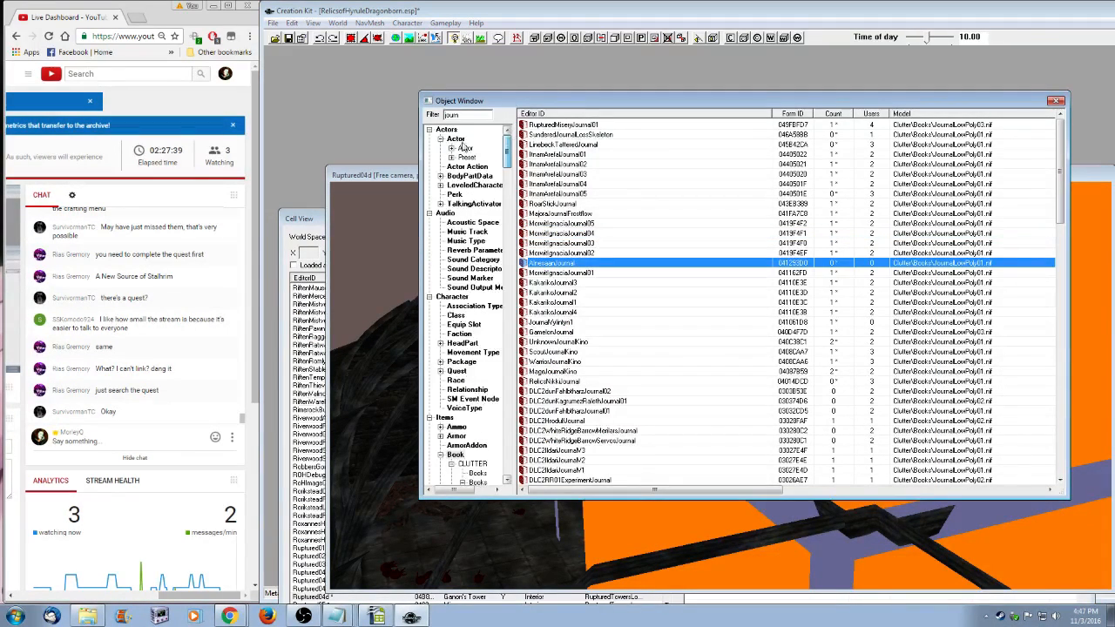
click(462, 141)
double_click(464, 114)
text(alnesaa)
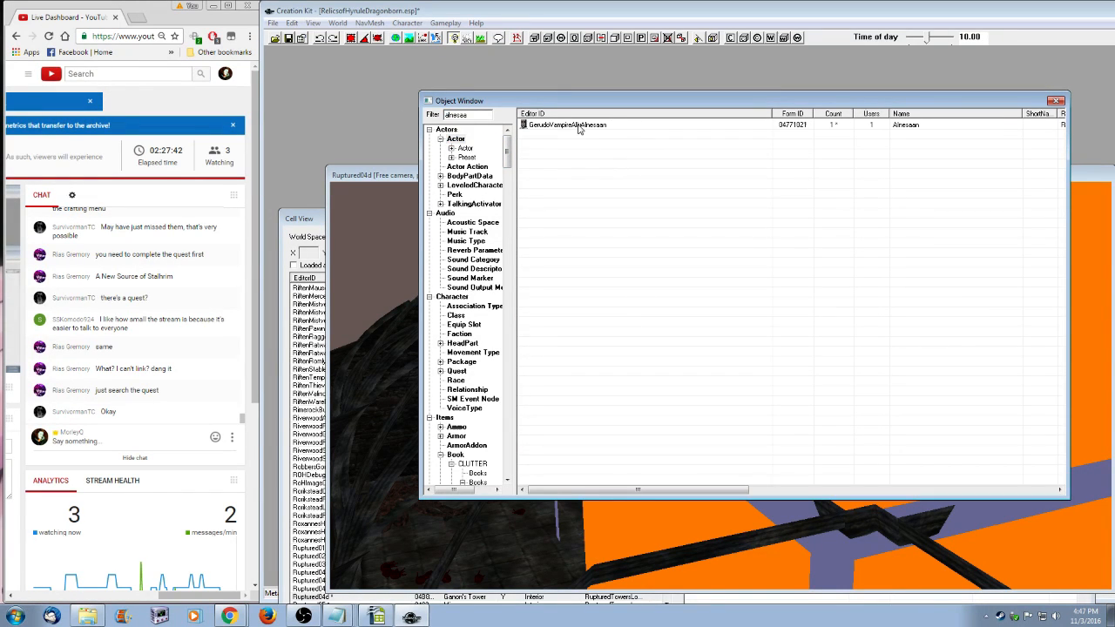
double_click(579, 127)
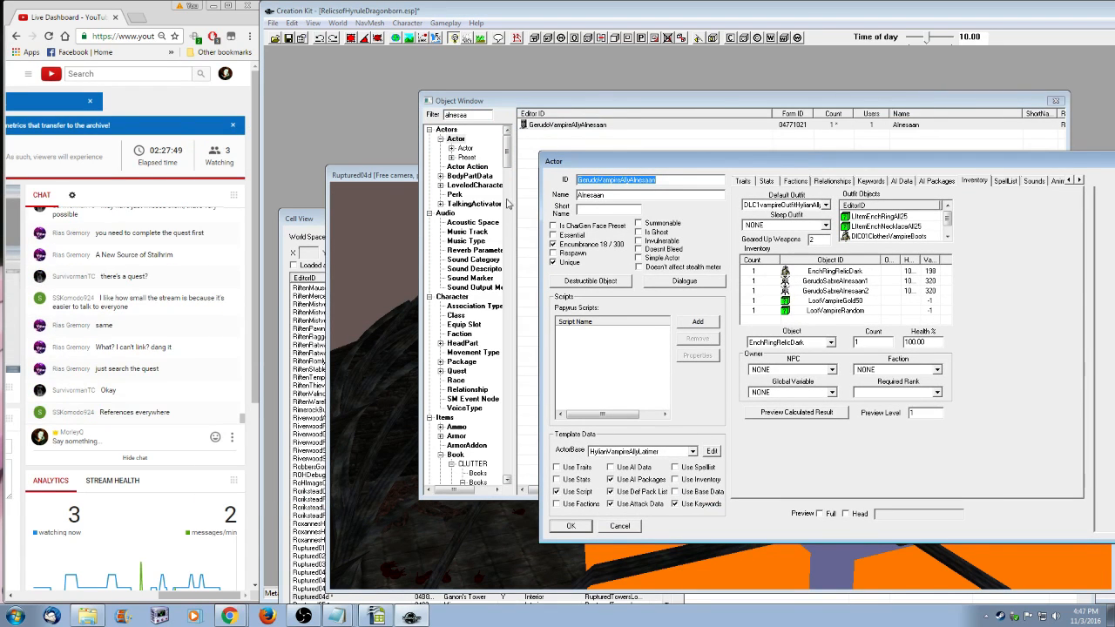
- Find AlnesaanJournal among the books, add it to Alnesaan's inventory, and save the actor
drag(506, 142, 506, 175)
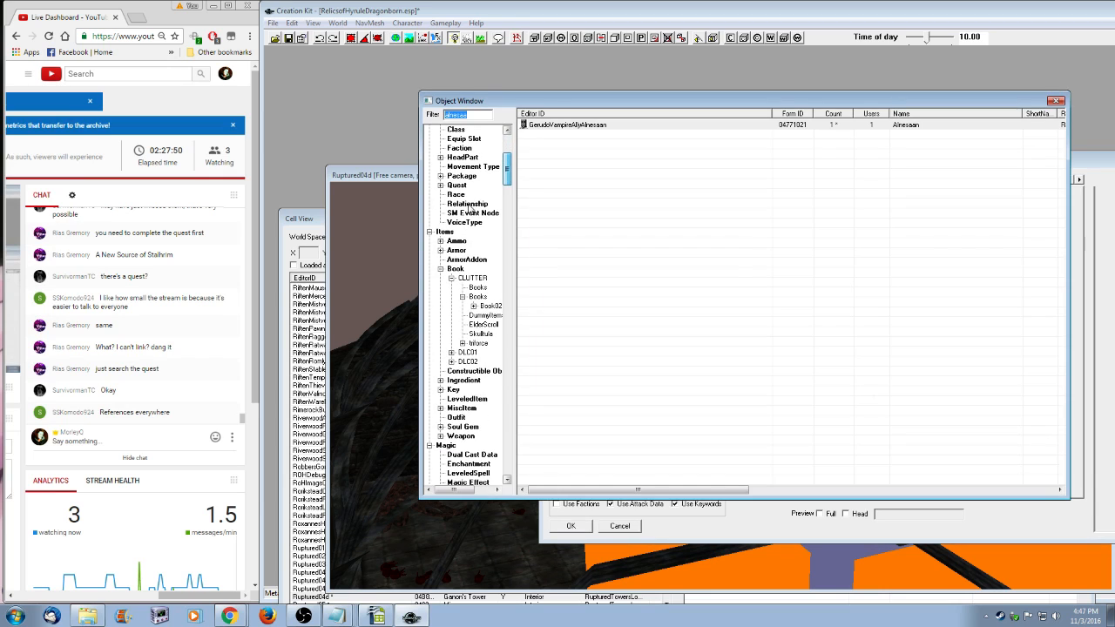
click(456, 268)
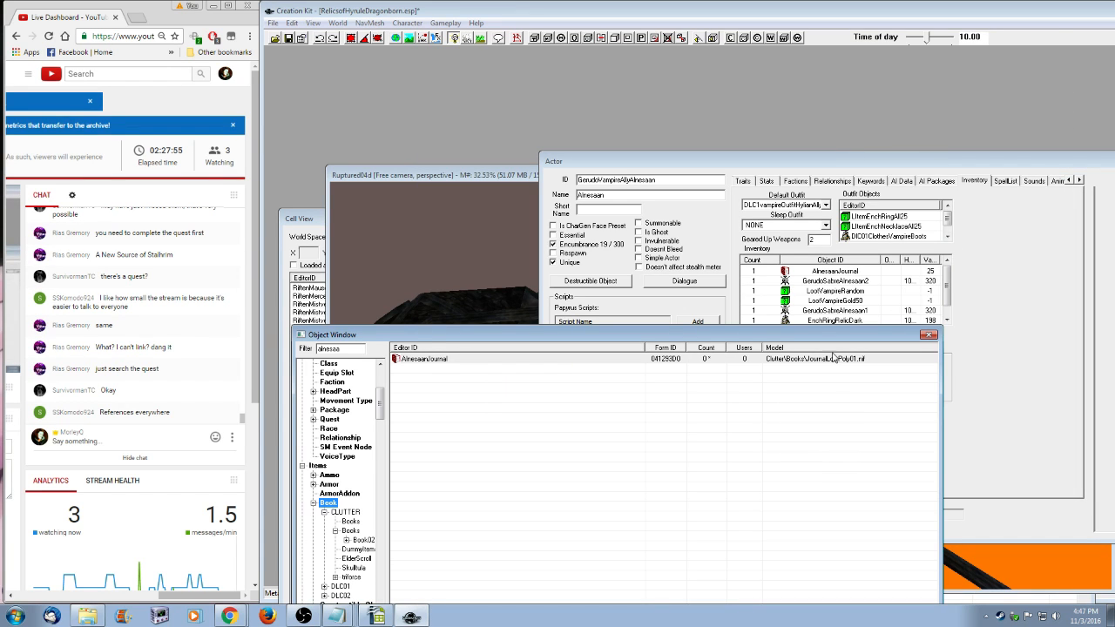
drag(828, 337, 833, 161)
click(982, 176)
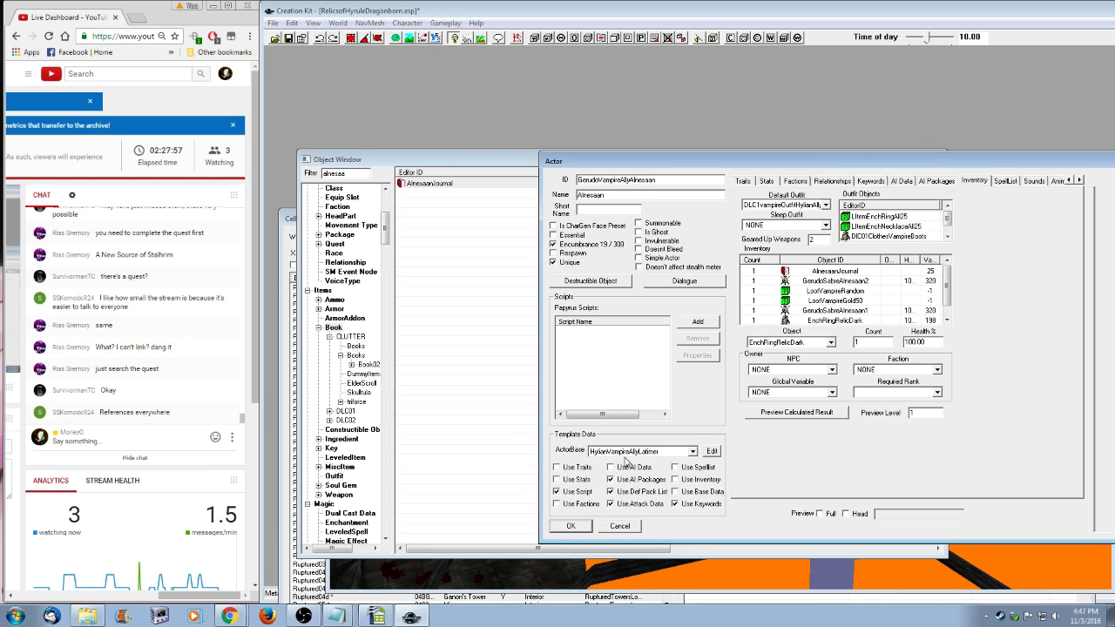
click(572, 527)
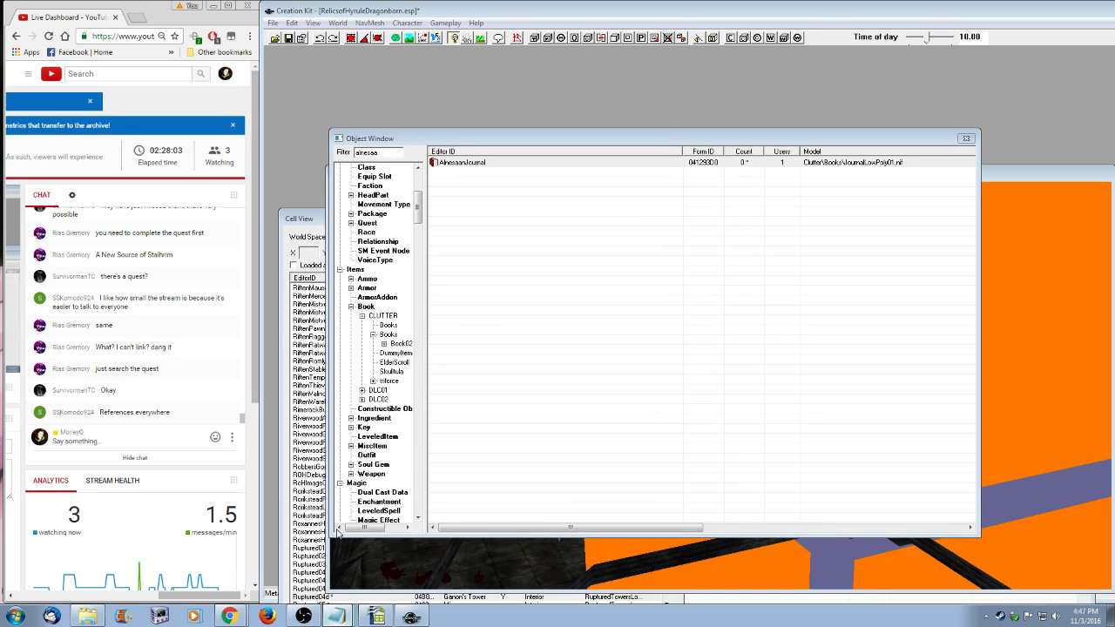
- Switch to the Notepad change log and add the line "Added Alnesaan's Journal" below the Chronicle of War Volume IV entry
click(337, 616)
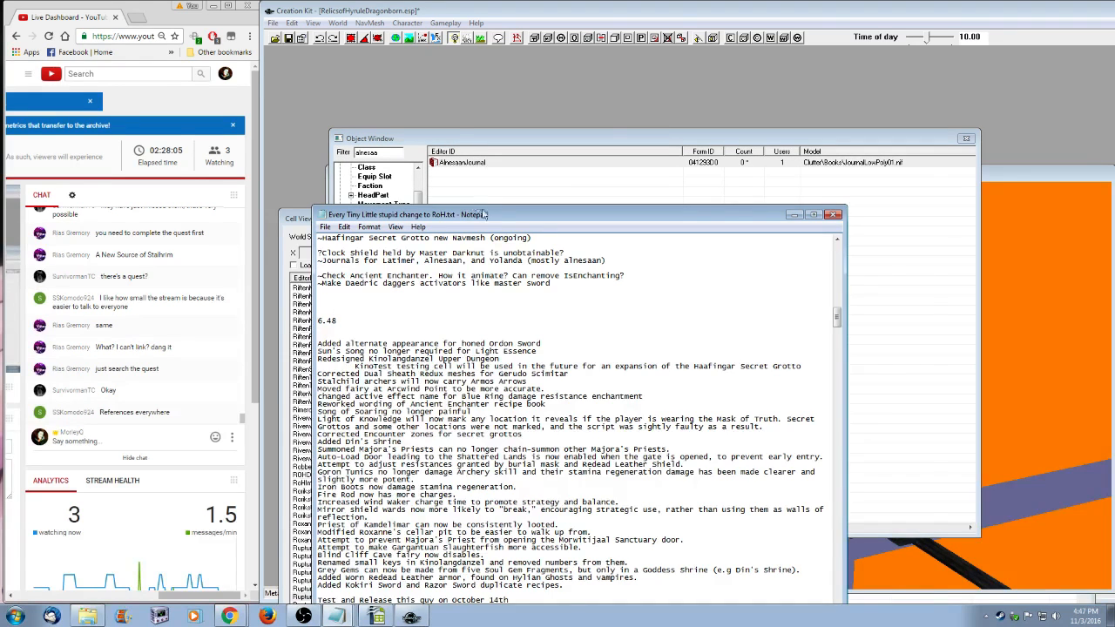
drag(477, 209, 632, 112)
scroll(682, 436, down, 6)
scroll(682, 438, down, 10)
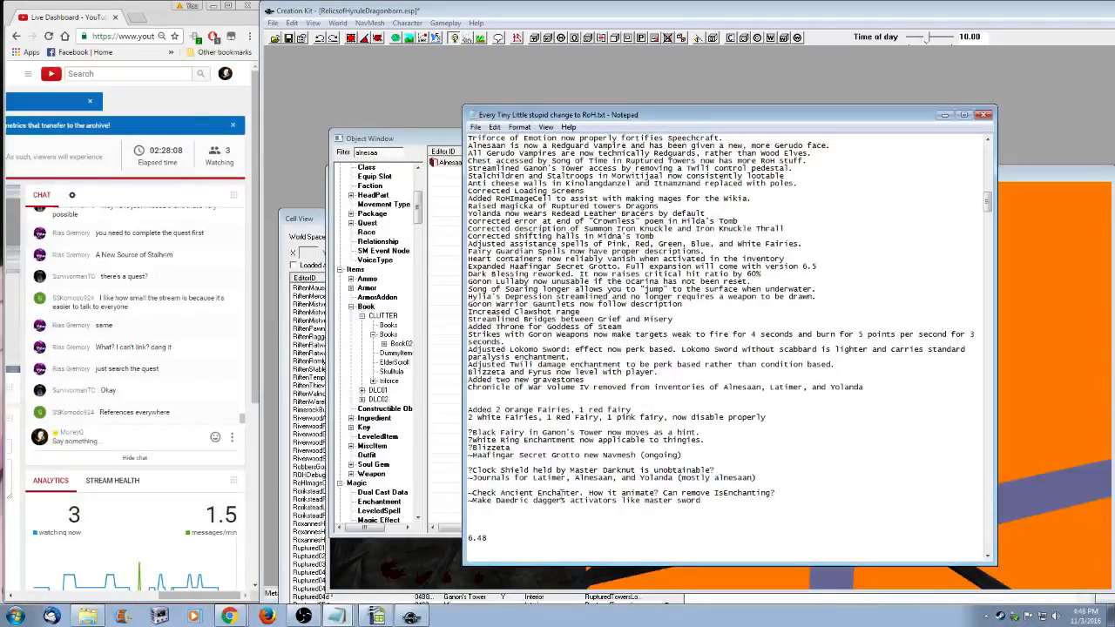
click(874, 388)
key(Return)
text(S)
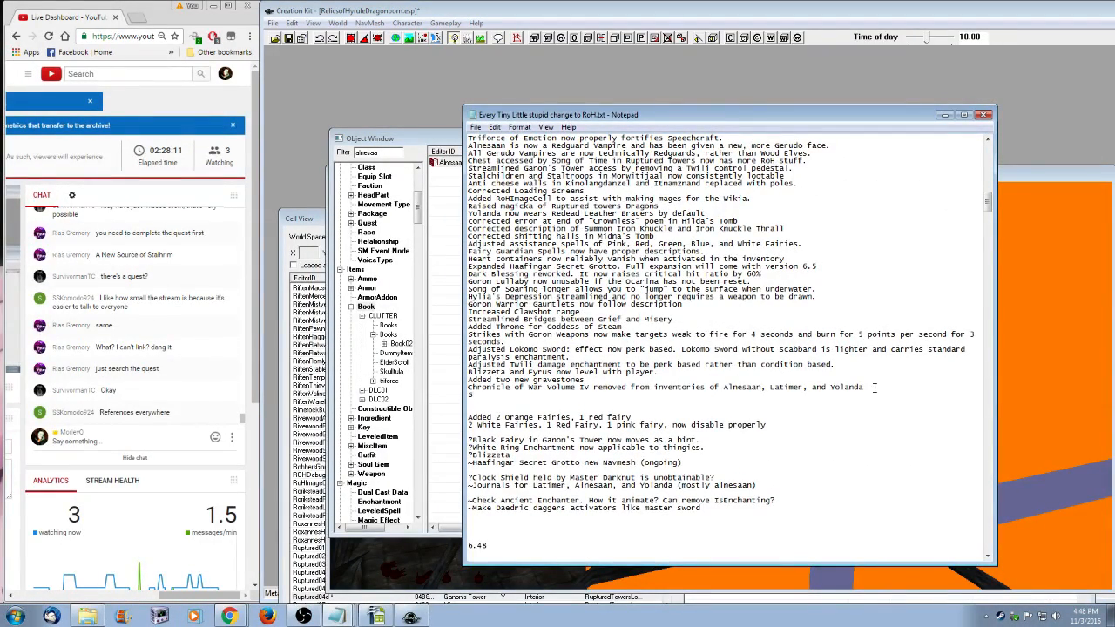
text(Added Alnesaan's Journal)
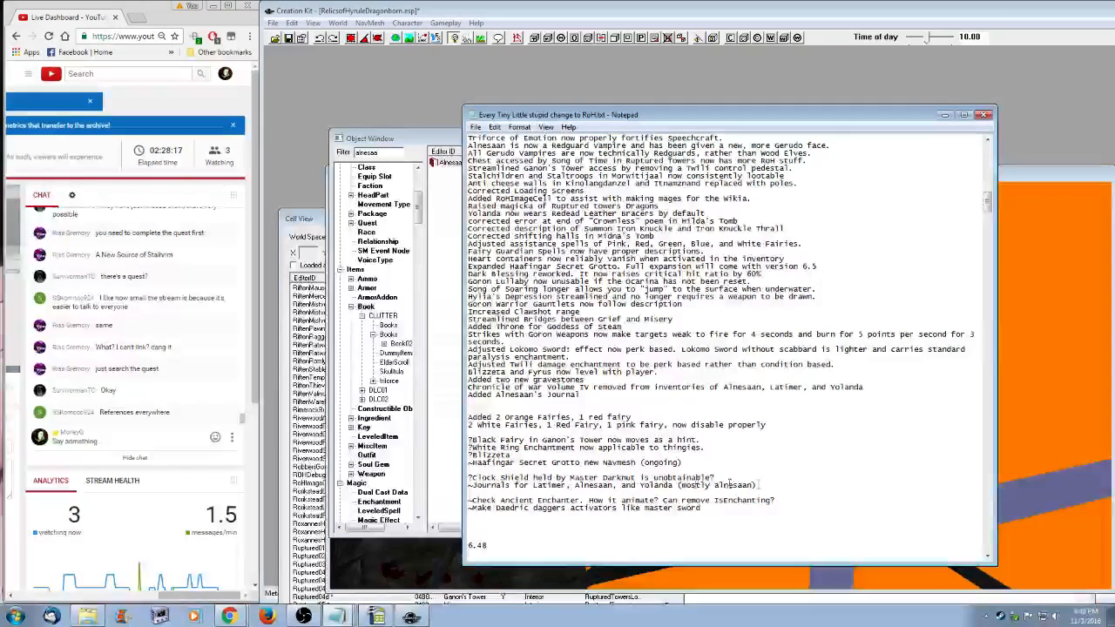
- Shorten the journals to-do line in the change log to "~Journals for Latimer and Yolanda"
drag(573, 484, 621, 485)
key(Delete)
key(BackSpace)
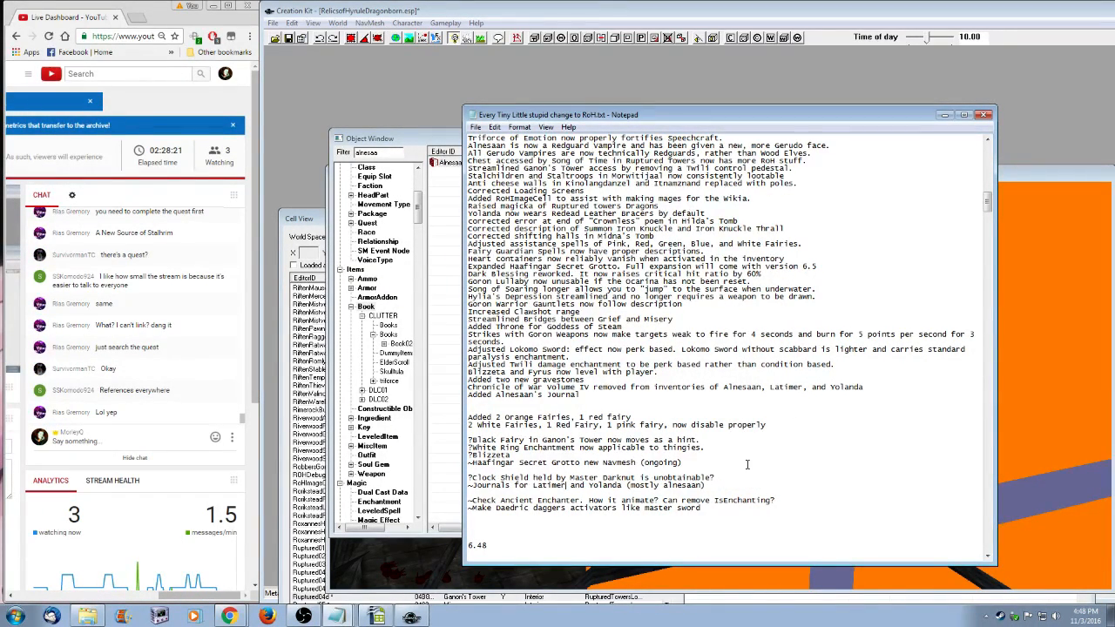
drag(707, 485, 621, 485)
key(BackSpace)
drag(621, 486, 528, 486)
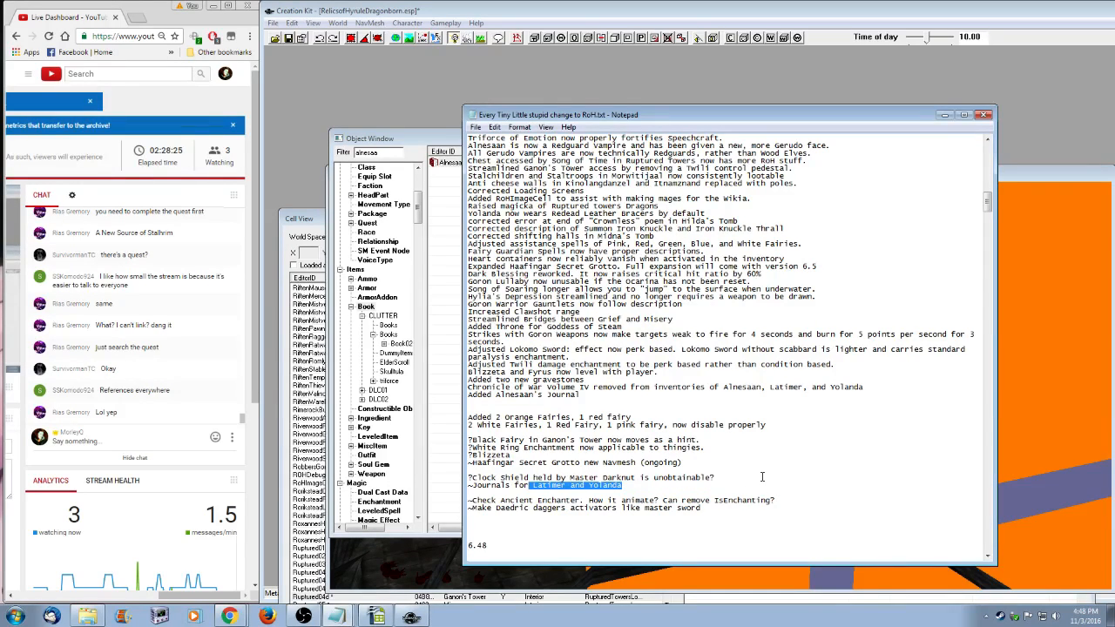
click(762, 477)
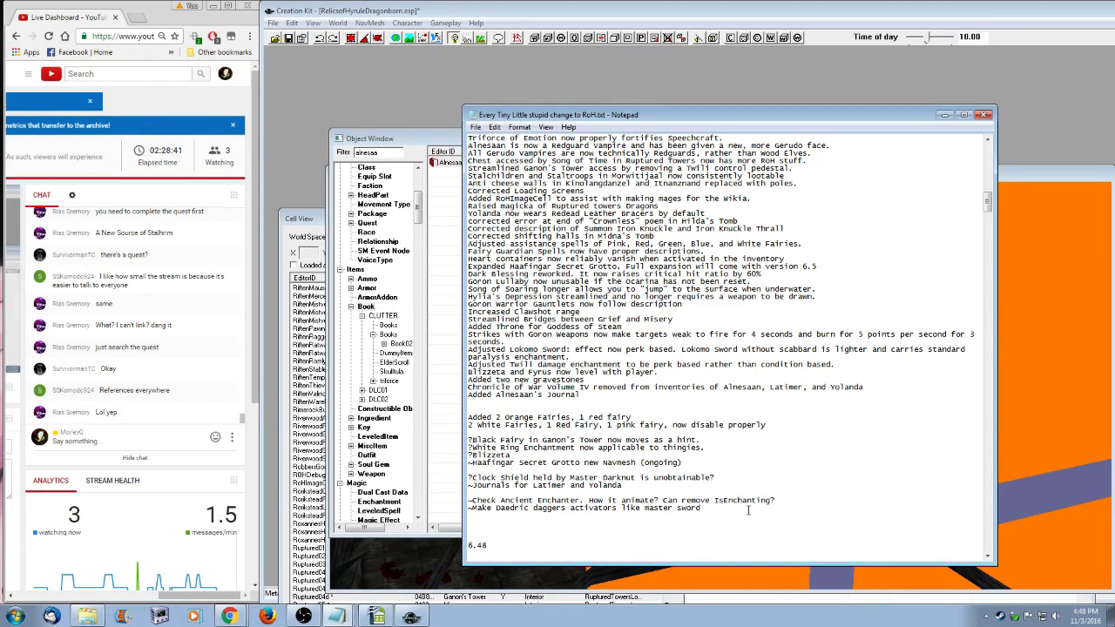
click(476, 126)
click(772, 474)
- Switch to the Creation Kit and save the RelicsofHyruleDragonborn.esp plugin
key(alt+Tab)
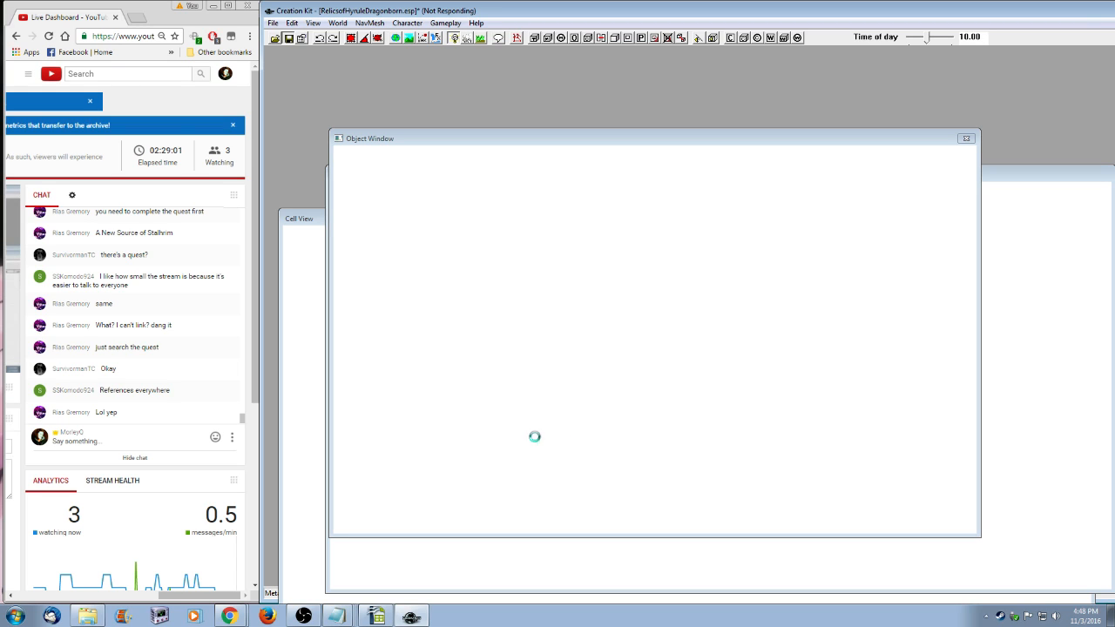
click(339, 620)
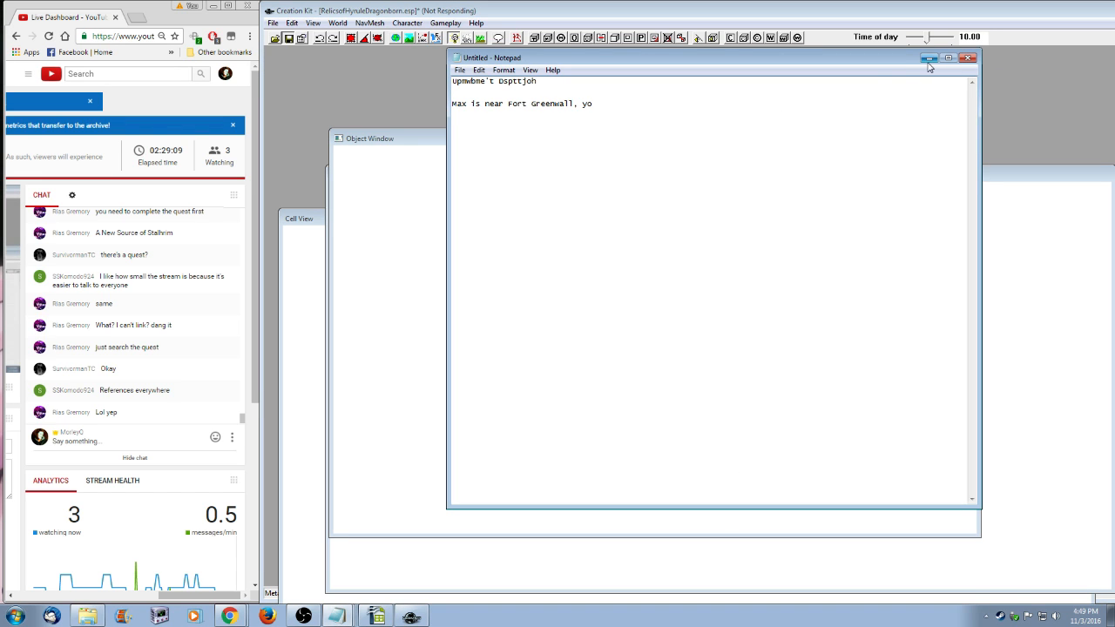
click(929, 58)
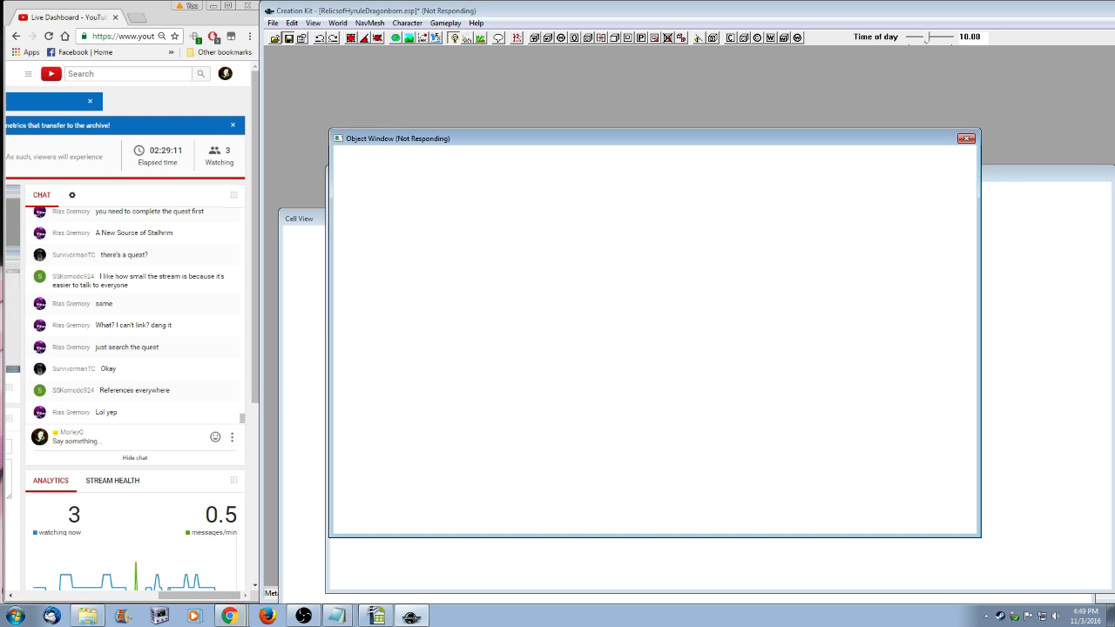
- Switch to the Chrome window with the Zelda Wiki, widen it, and open the bookmarked Relics of Hyrule Wikia
click(229, 586)
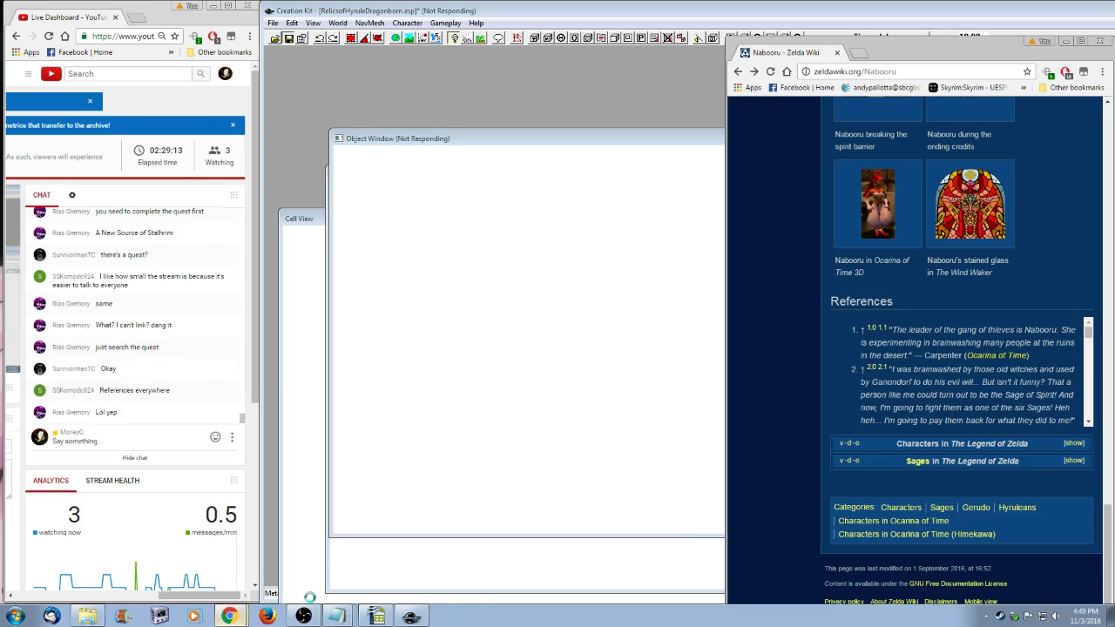
drag(918, 46, 615, 15)
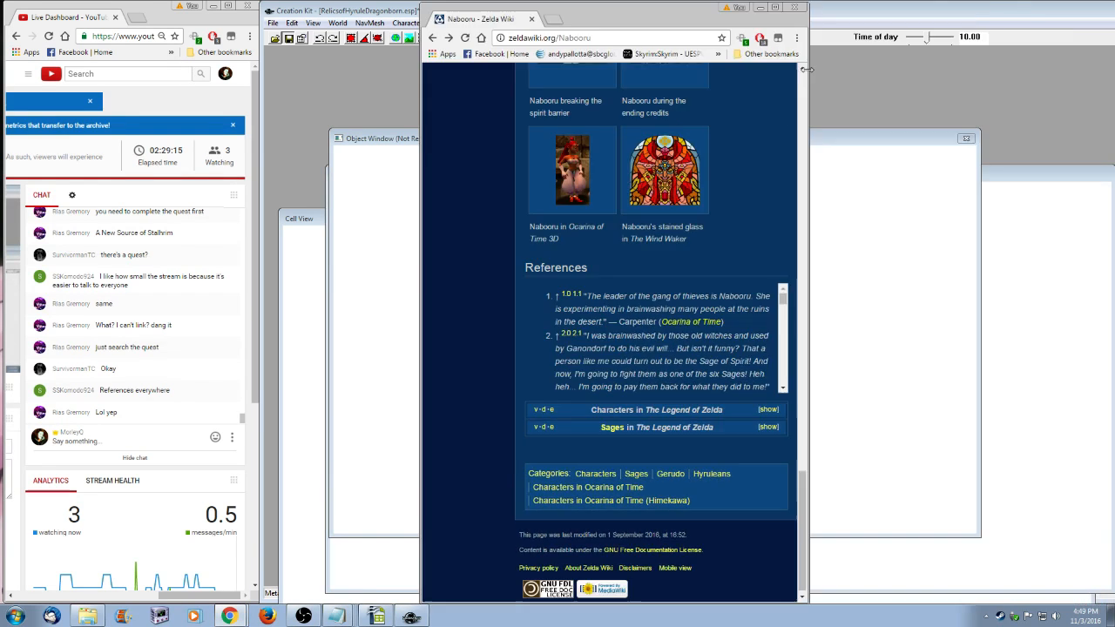
drag(809, 87, 1105, 88)
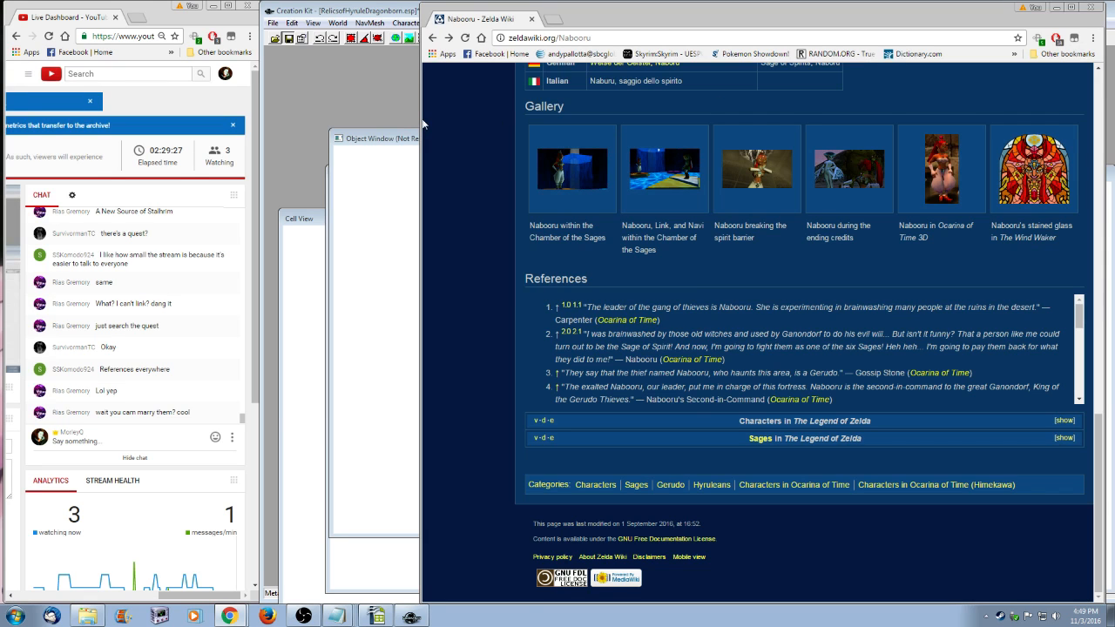
drag(423, 124, 387, 125)
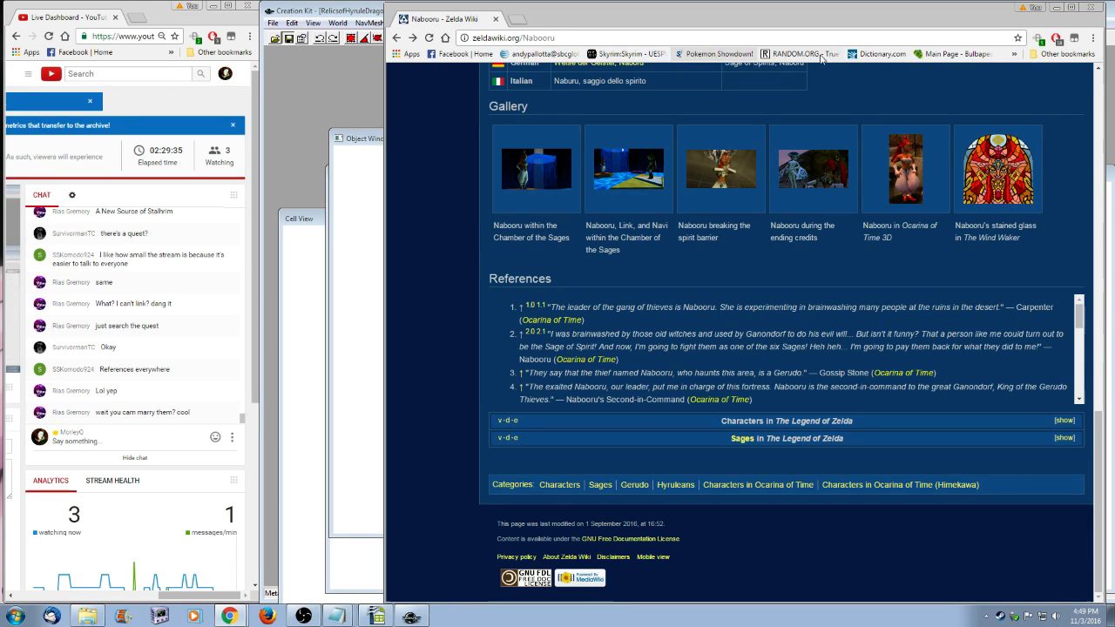
click(1014, 53)
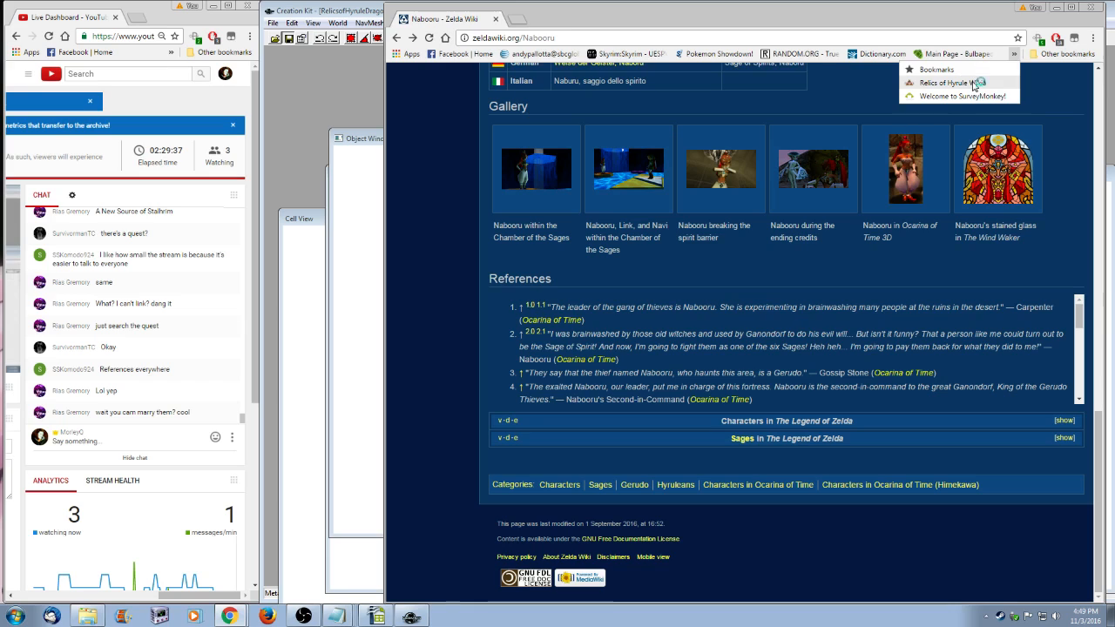
click(977, 81)
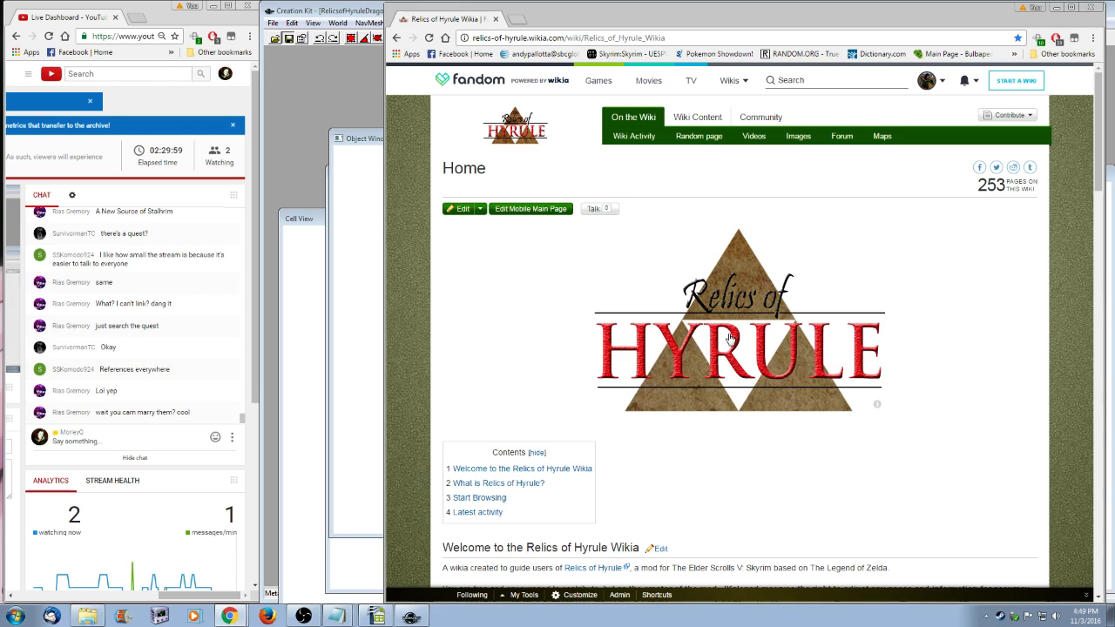
- Search the wiki for Max and open the Max article for editing
click(831, 80)
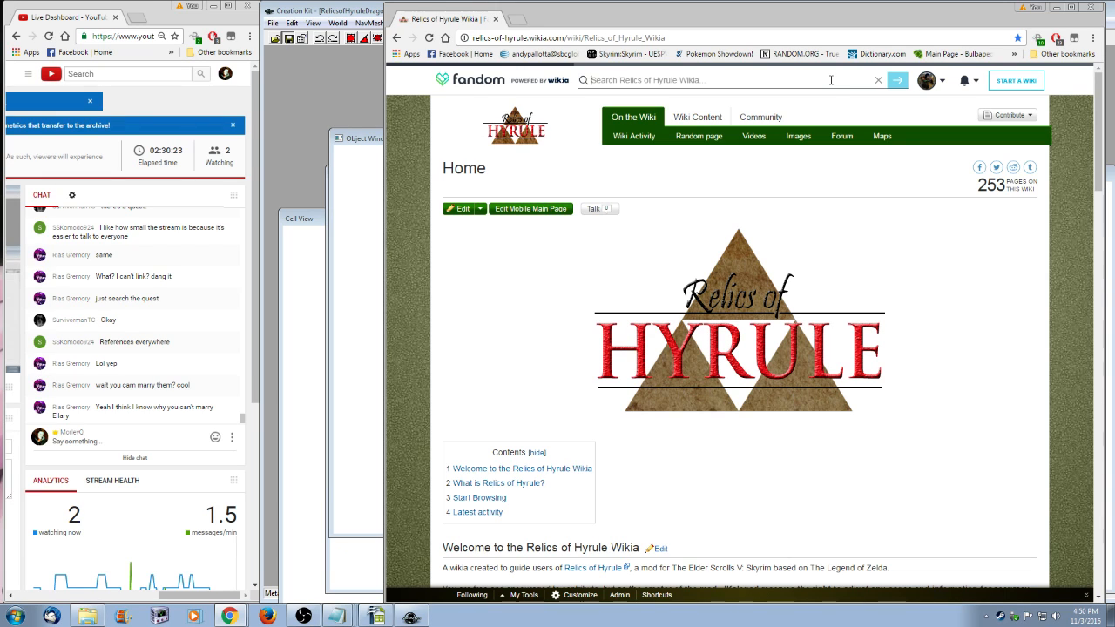
text(max)
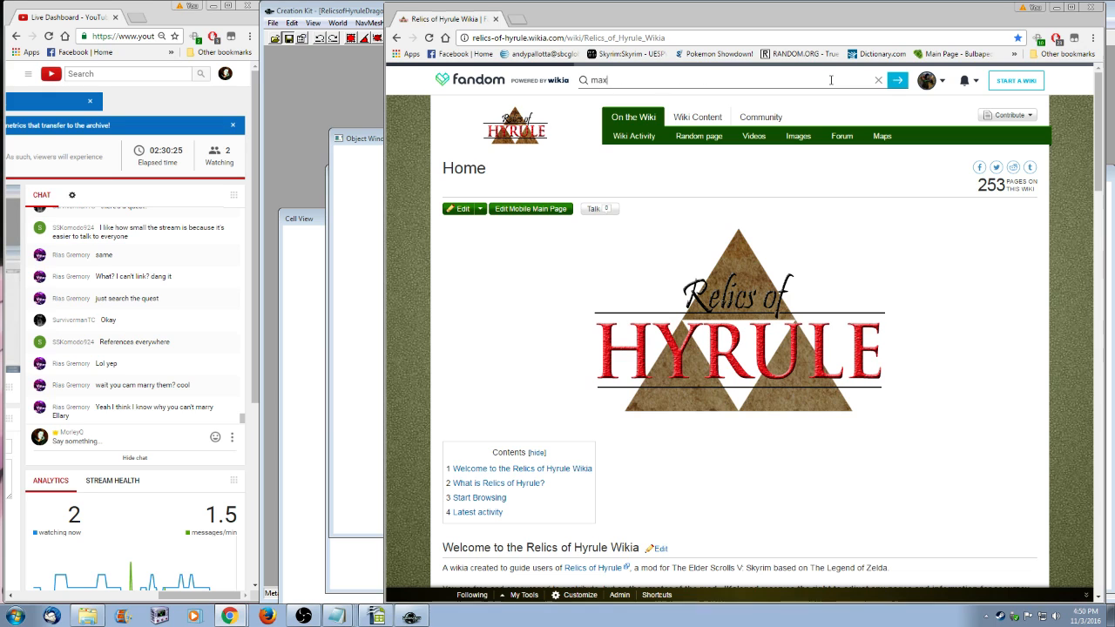
click(659, 103)
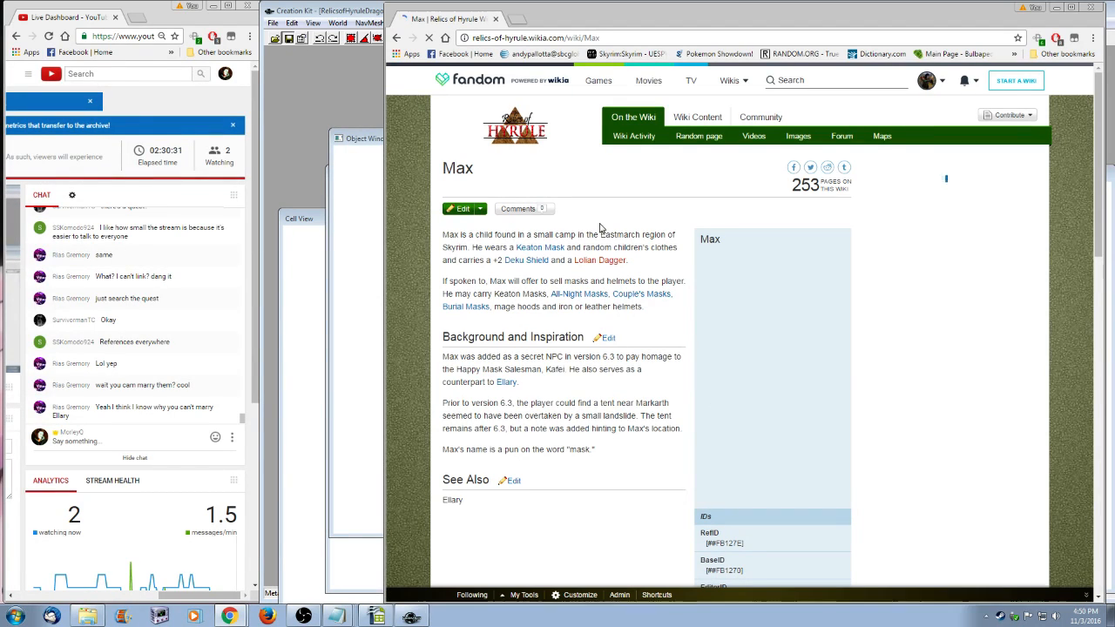
click(461, 210)
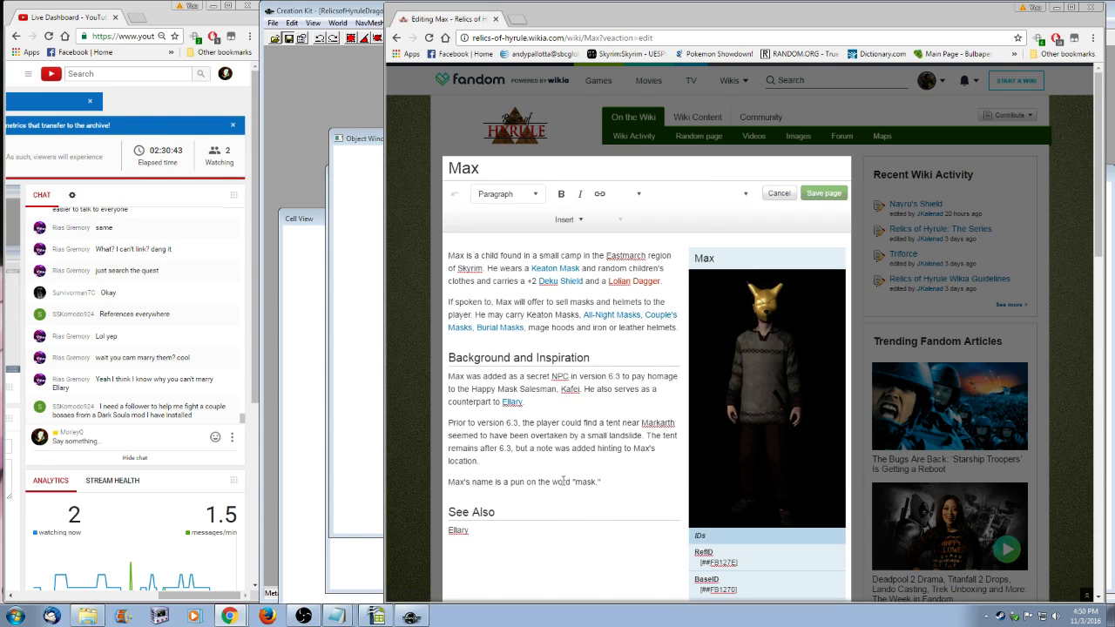
- Link the word Ellary under See Also to the Ellary article
double_click(459, 530)
click(599, 193)
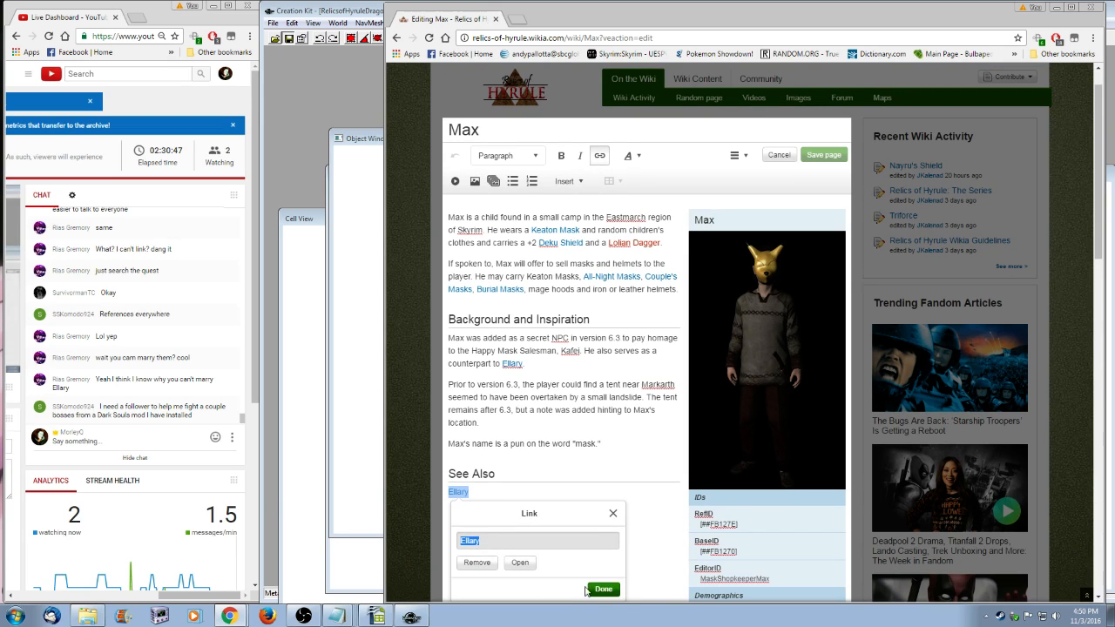
click(601, 590)
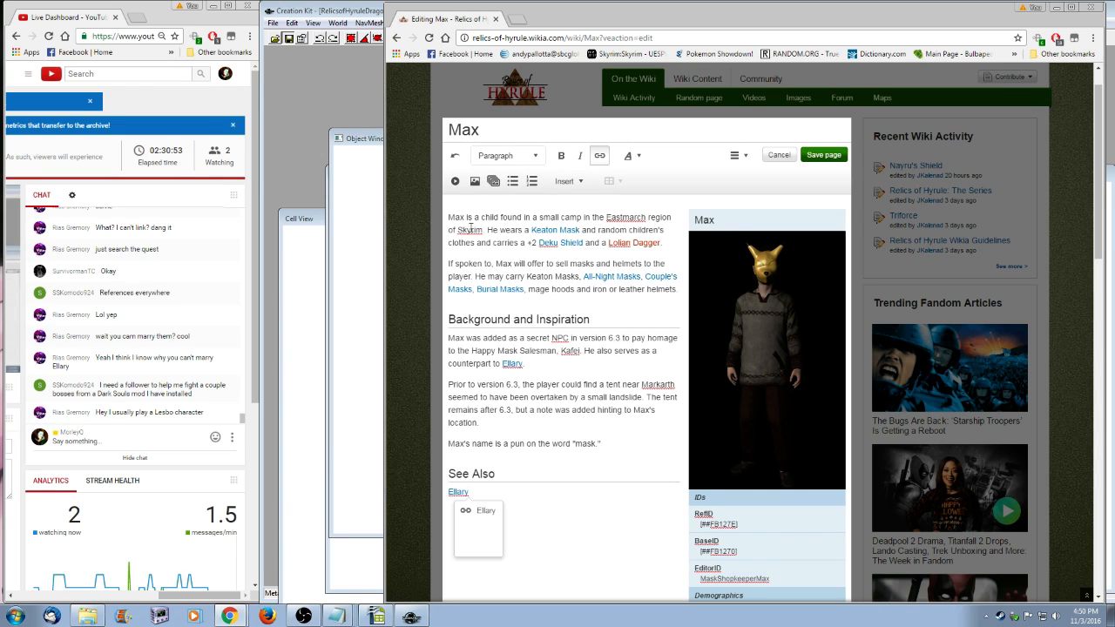
- Add ", near Fort Greenwall" after "Skyrim" in the Max article's opening sentence
click(486, 230)
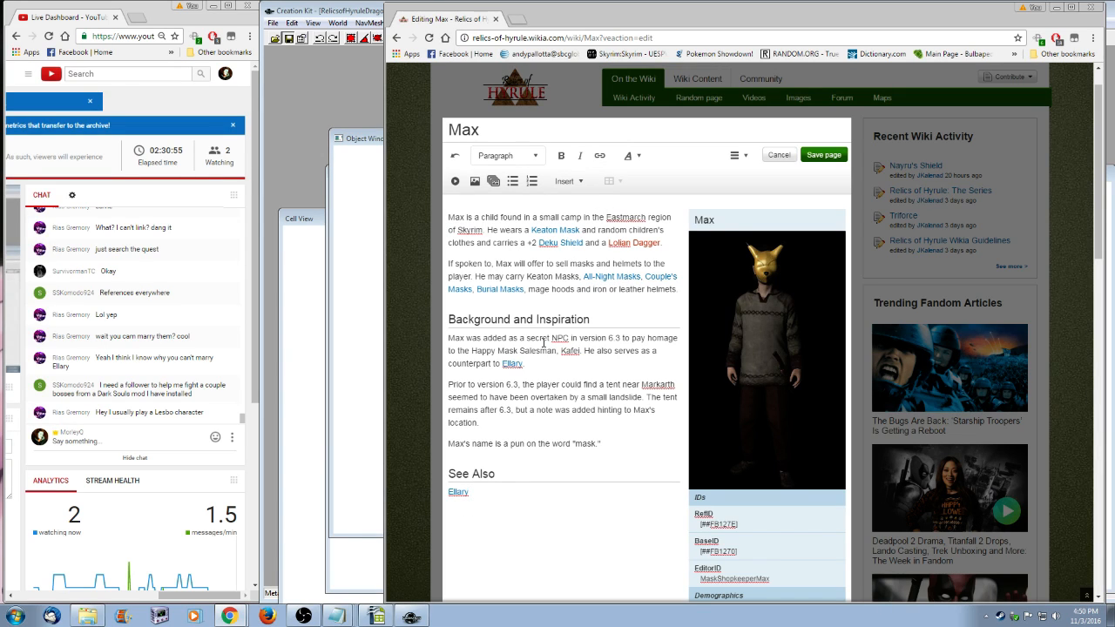
text(, nes)
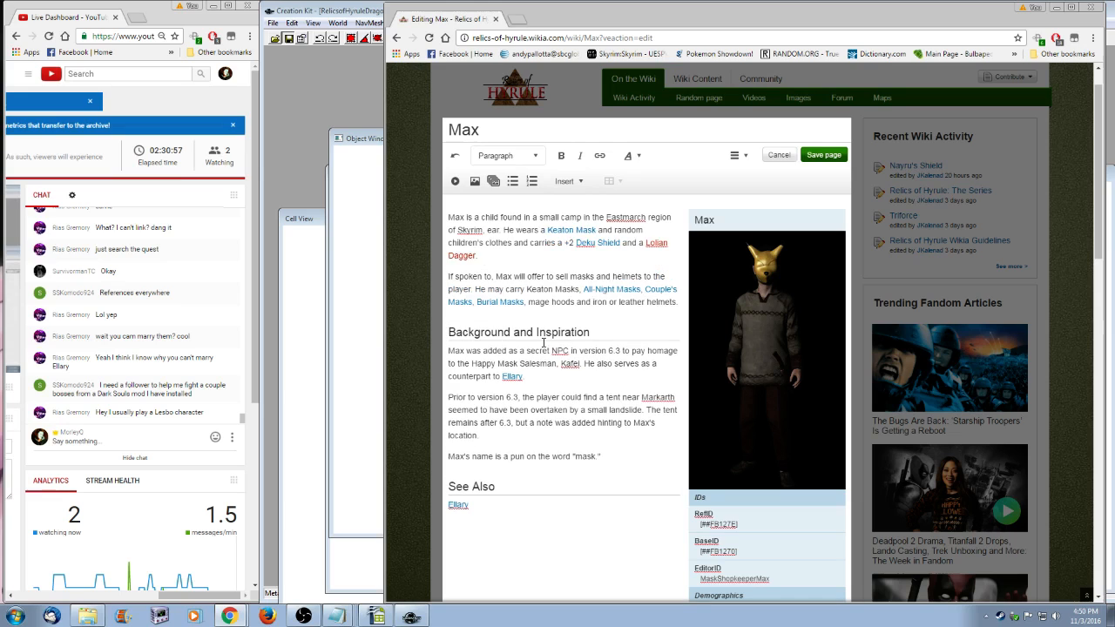
text(r)
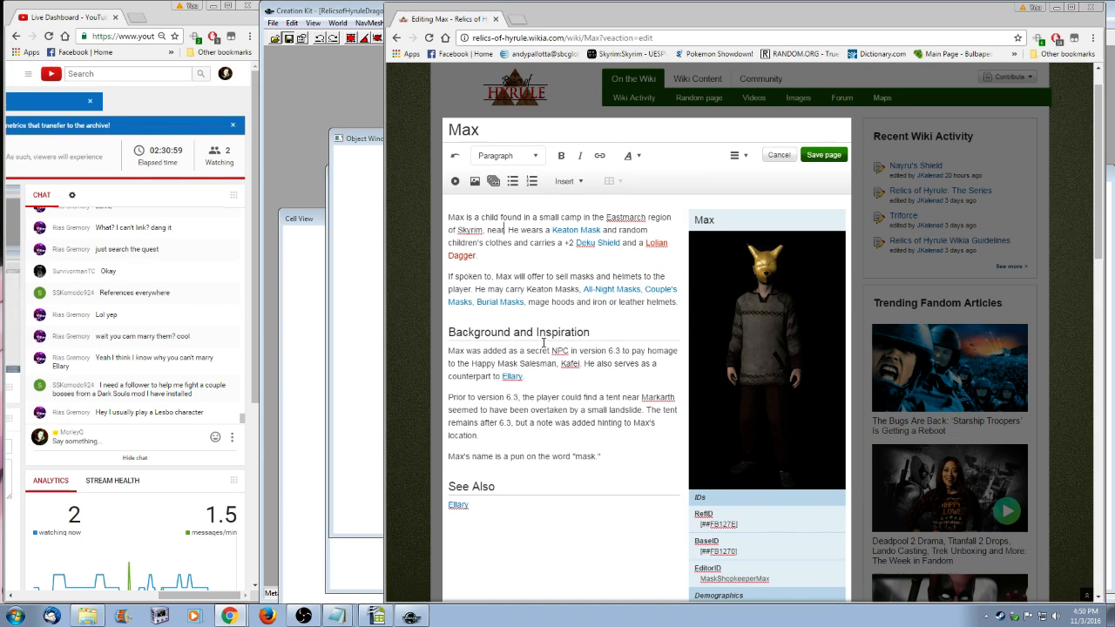
text( Fort Greenwall)
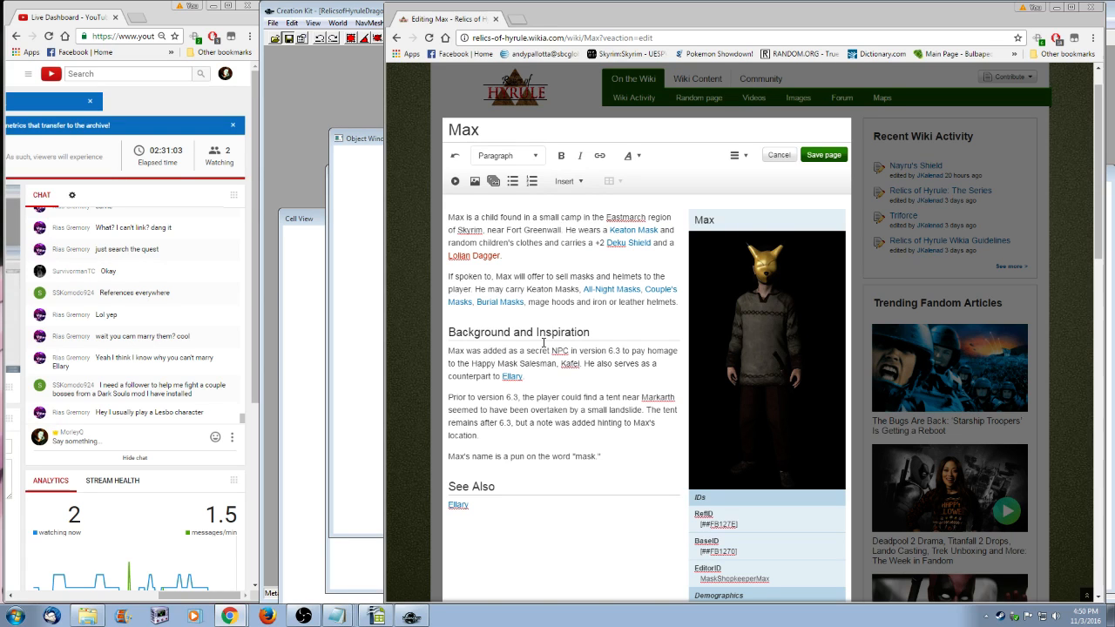
- Check the rest of the Max article and its infobox, and save the page
click(577, 397)
scroll(603, 441, down, 3)
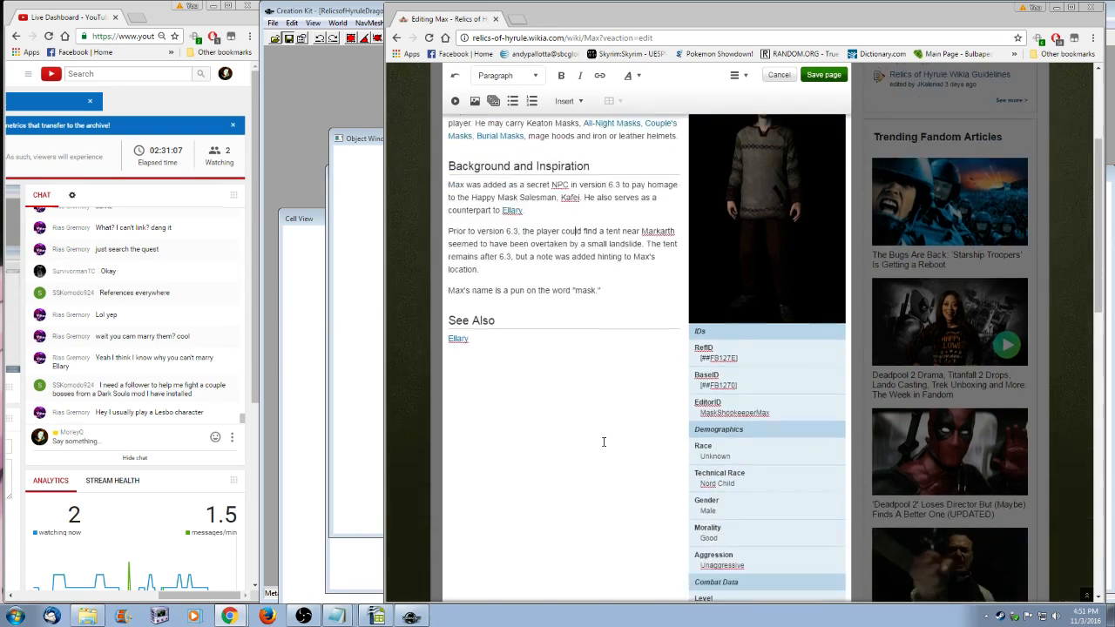
scroll(603, 442, down, 1)
scroll(603, 442, down, 3)
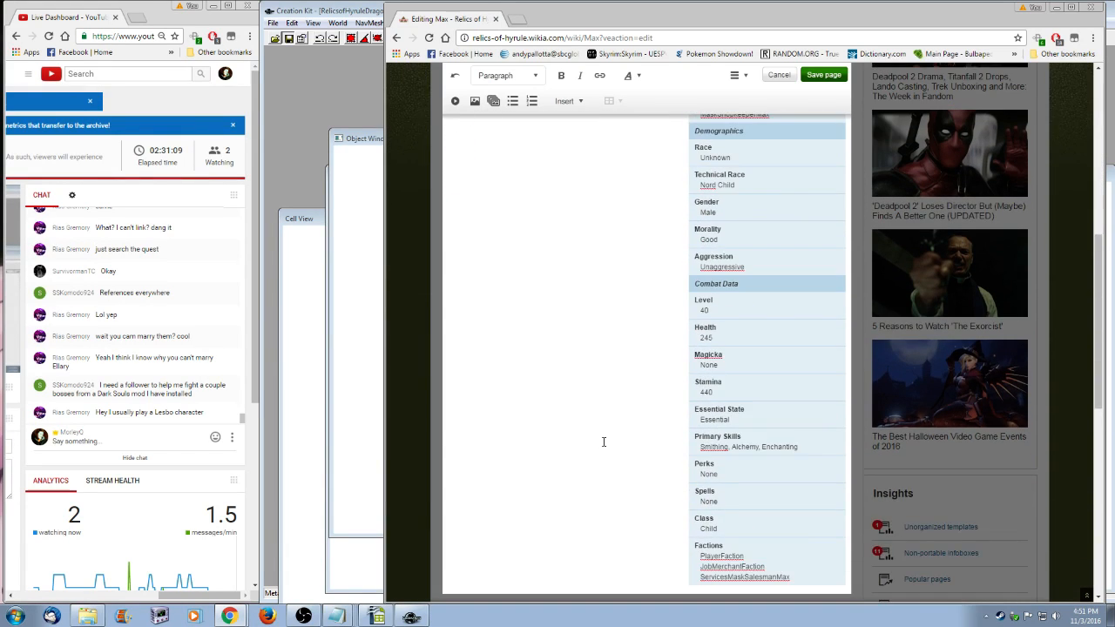
scroll(603, 441, up, 10)
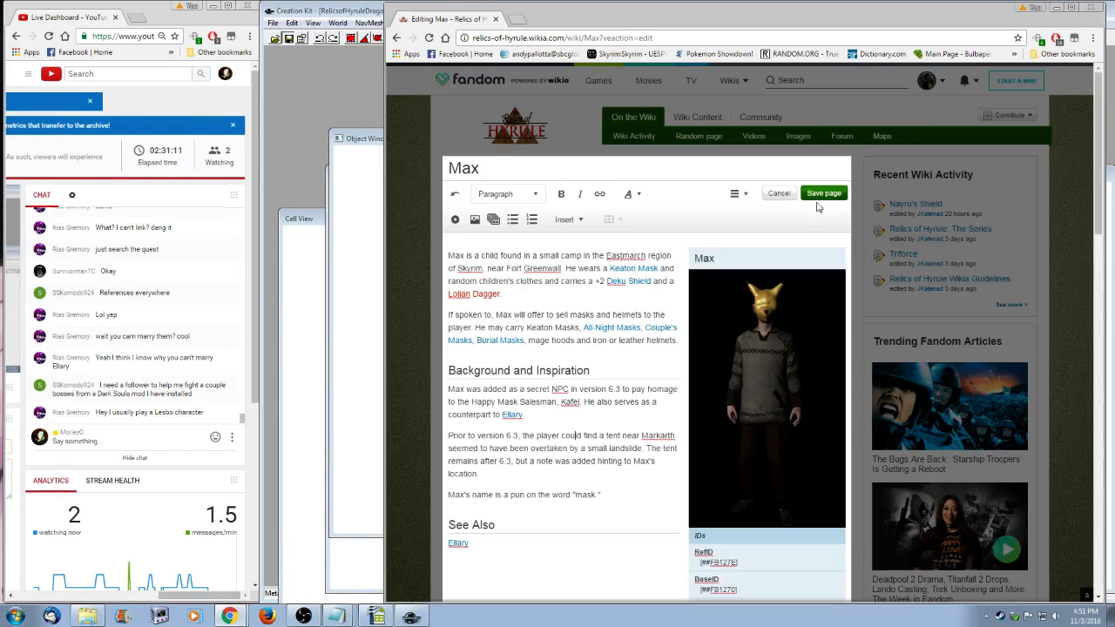
click(823, 192)
click(852, 433)
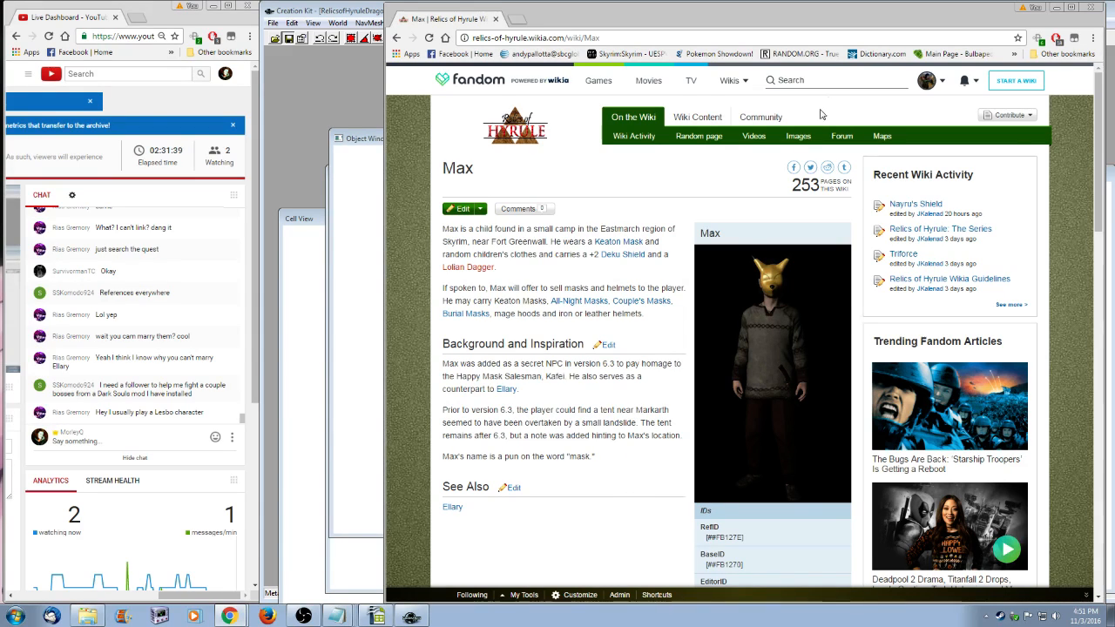
- Open the Ellary article from Max's See Also section and examine its text, infobox and gallery
click(452, 508)
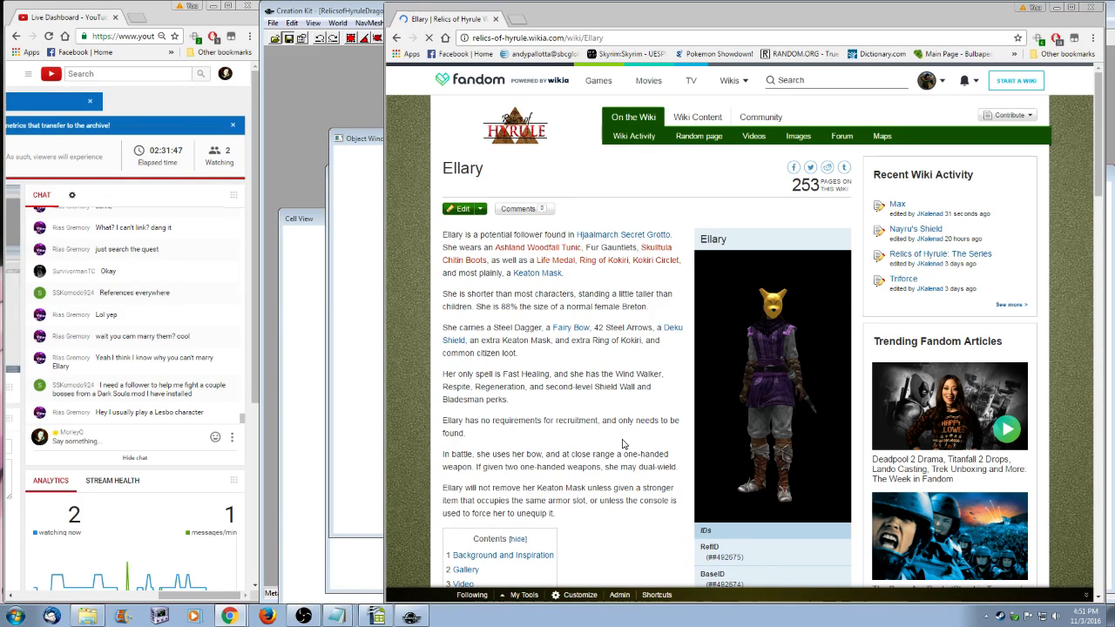
scroll(622, 444, down, 2)
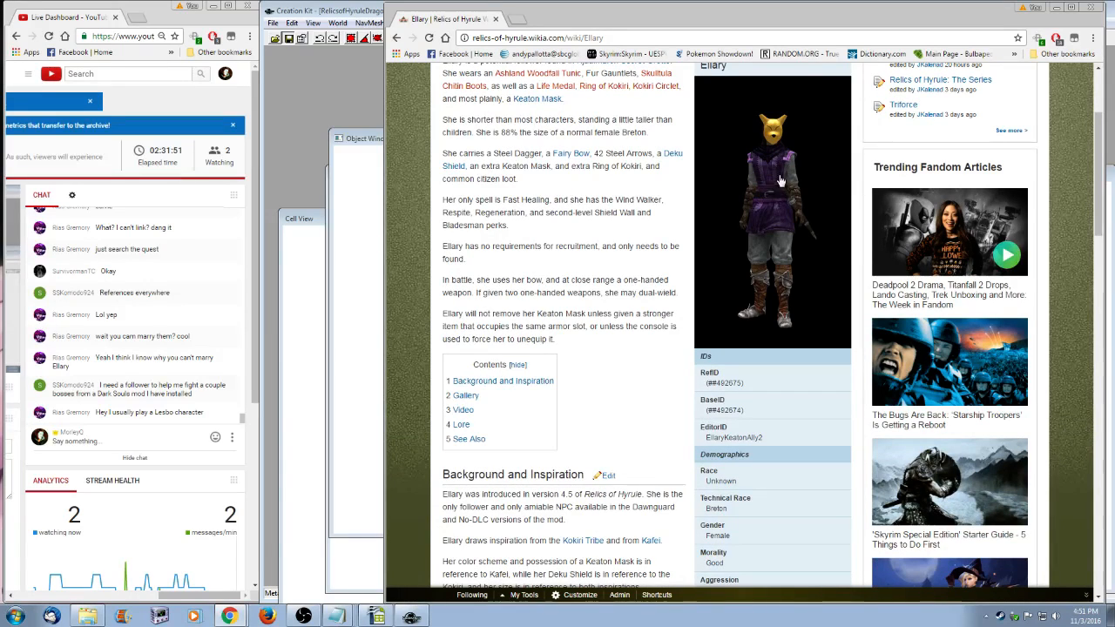
scroll(622, 469, down, 1)
scroll(622, 469, down, 3)
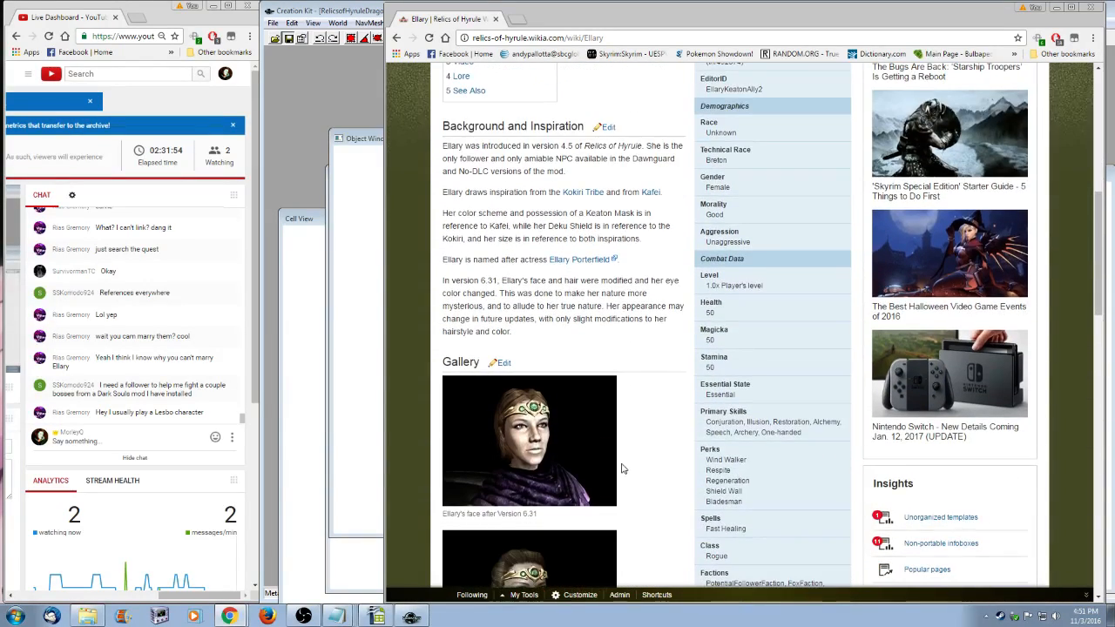
scroll(622, 469, down, 3)
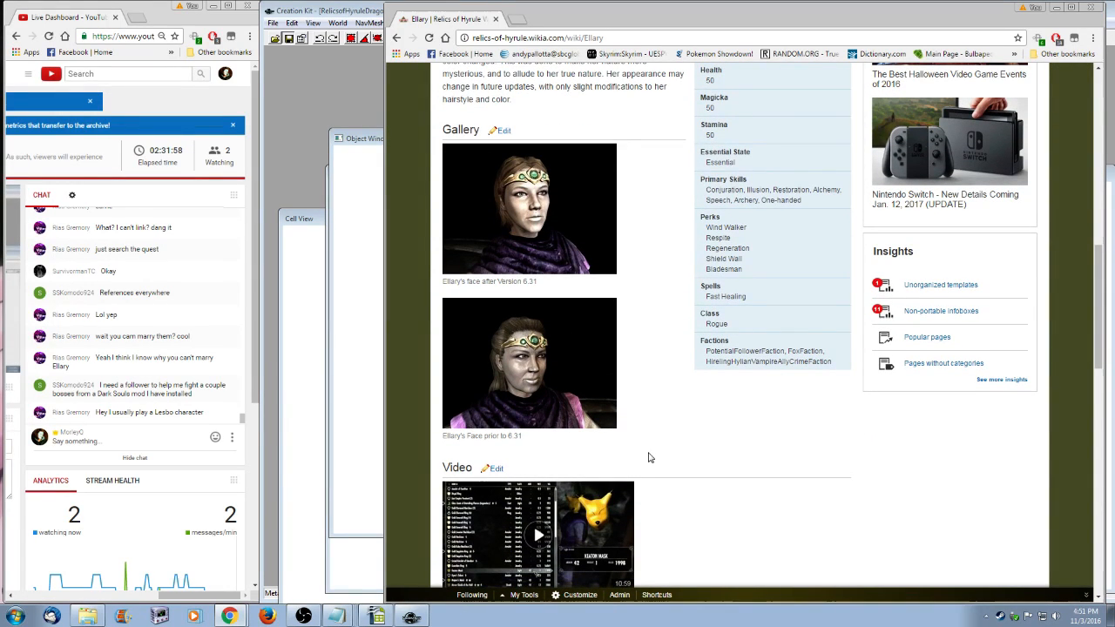
scroll(648, 457, up, 8)
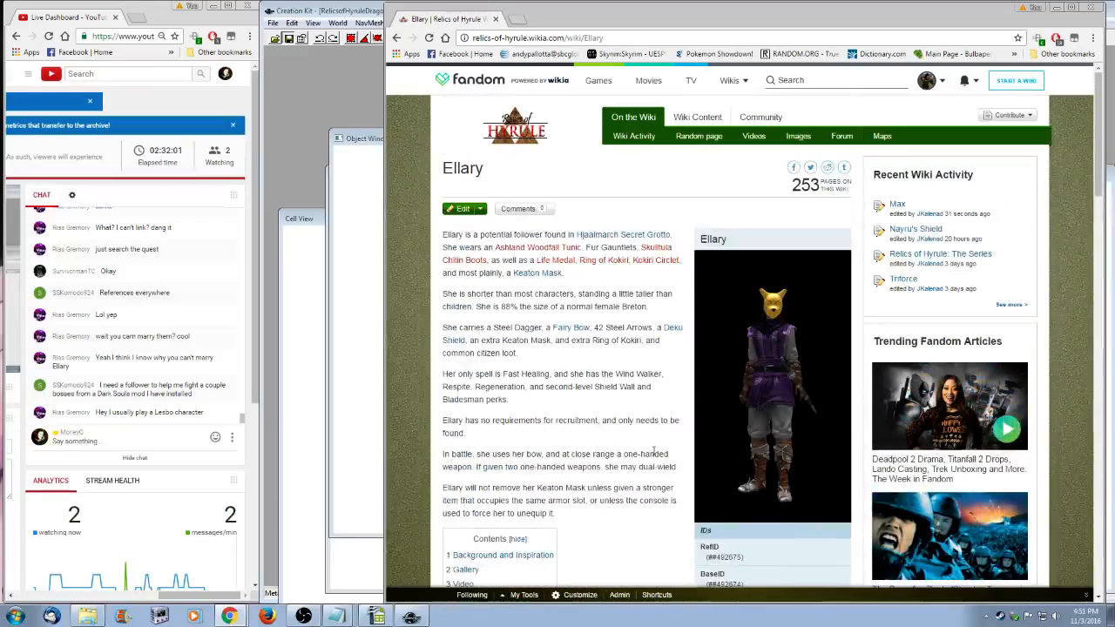
click(516, 134)
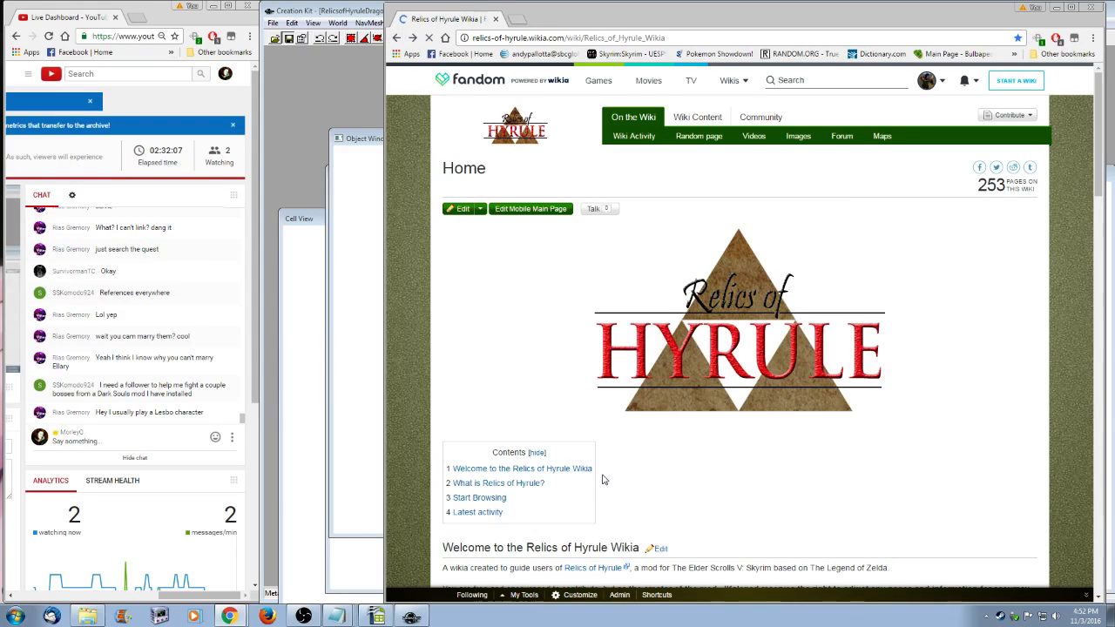
key(alt+Left)
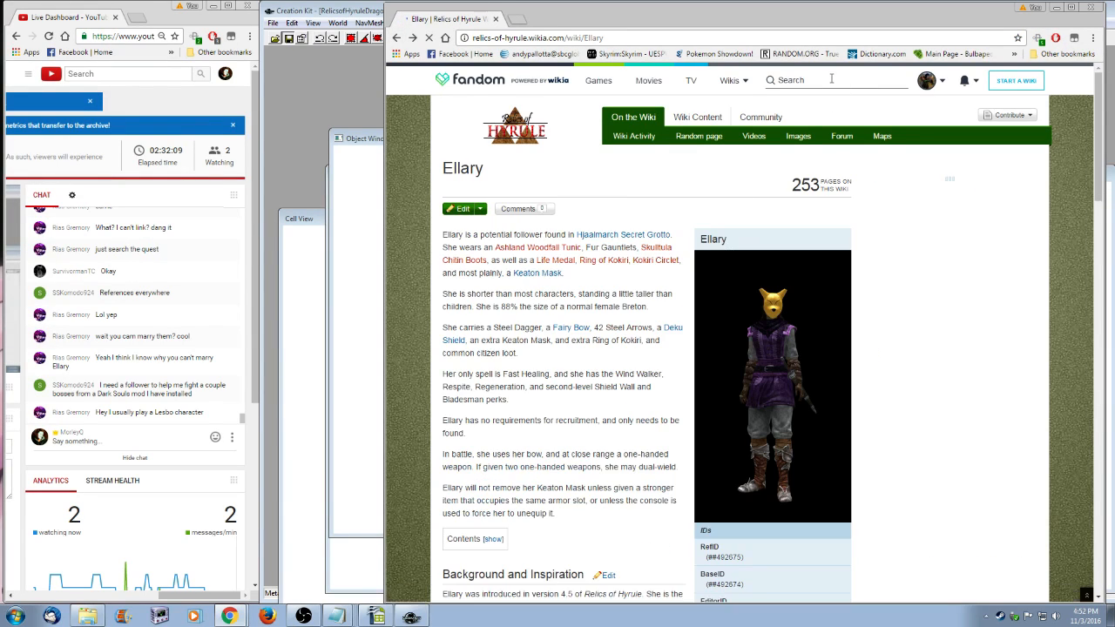
- Open the Ellary article for editing and look over its Gallery, Video and Lore sections
click(459, 209)
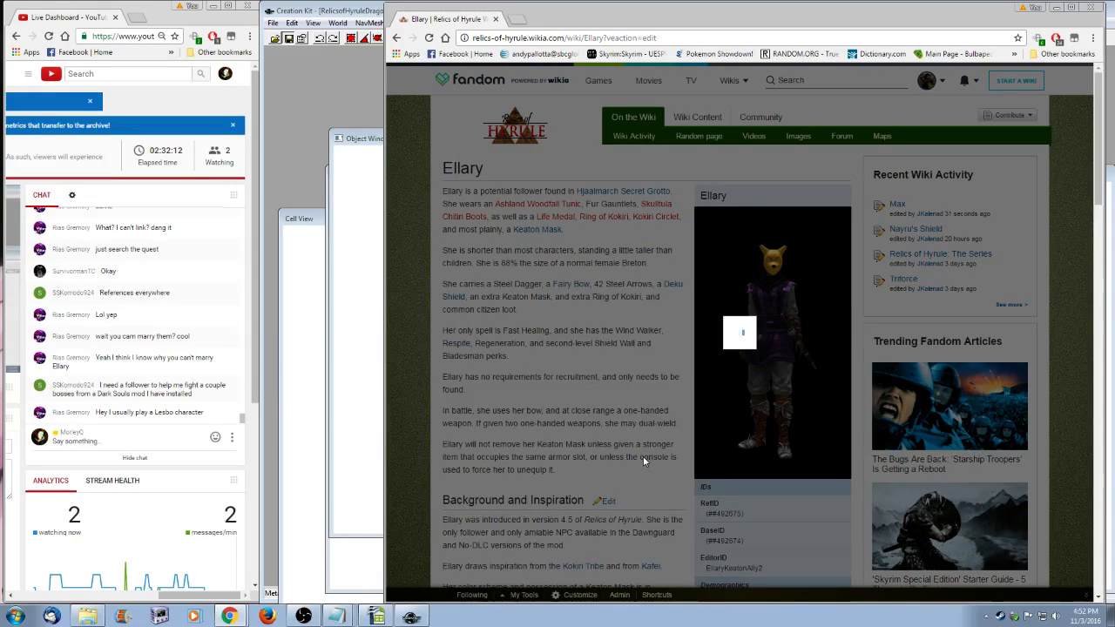
scroll(643, 455, down, 10)
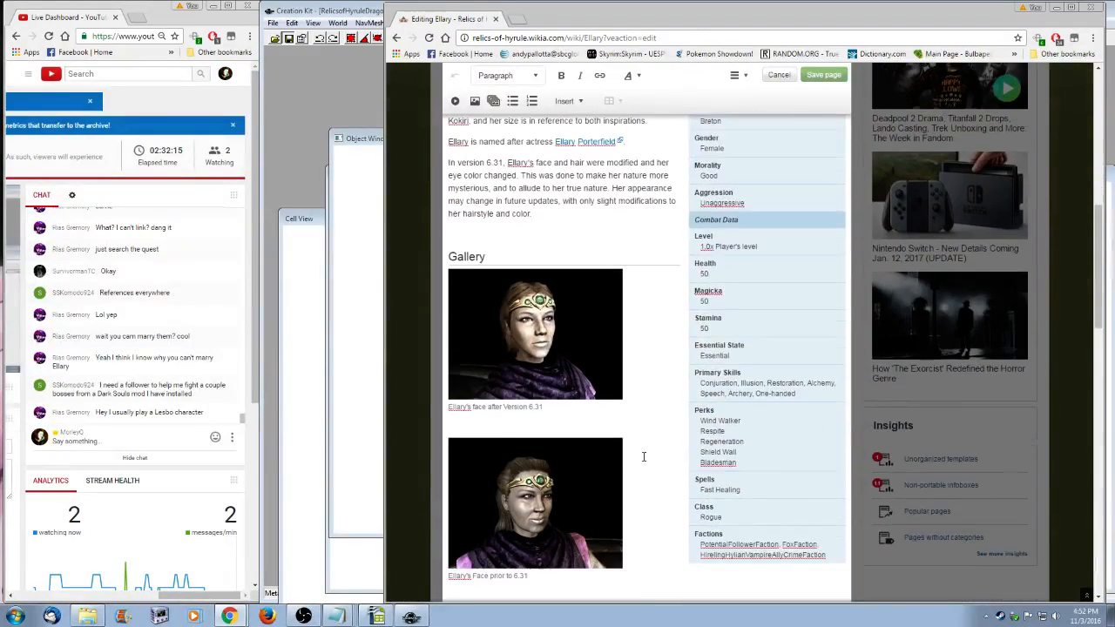
scroll(644, 456, down, 2)
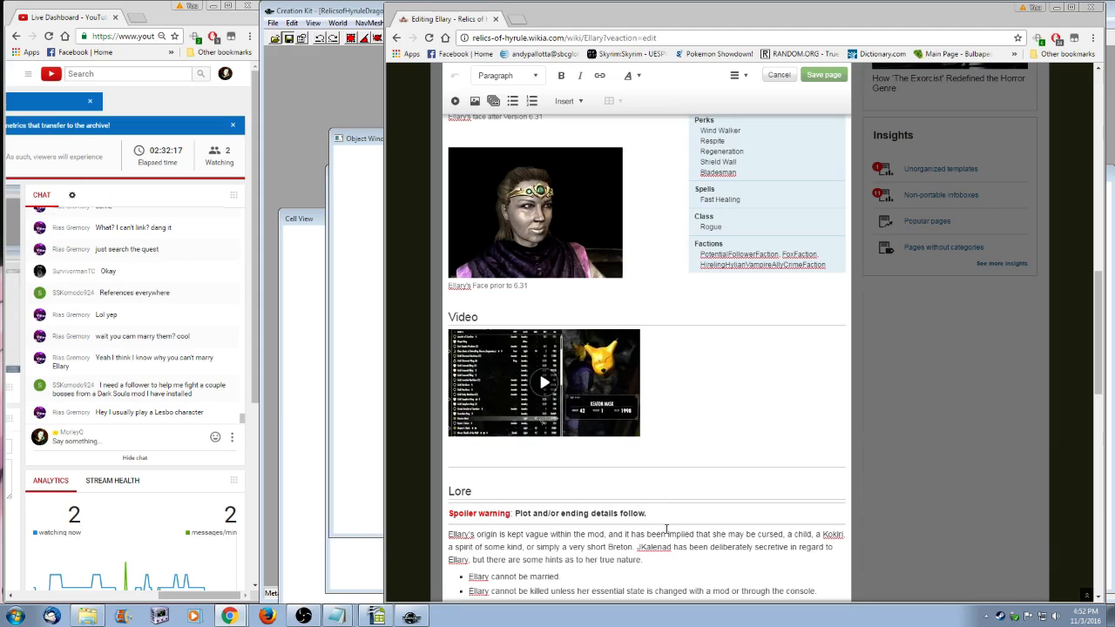
scroll(667, 528, up, 2)
scroll(666, 527, up, 3)
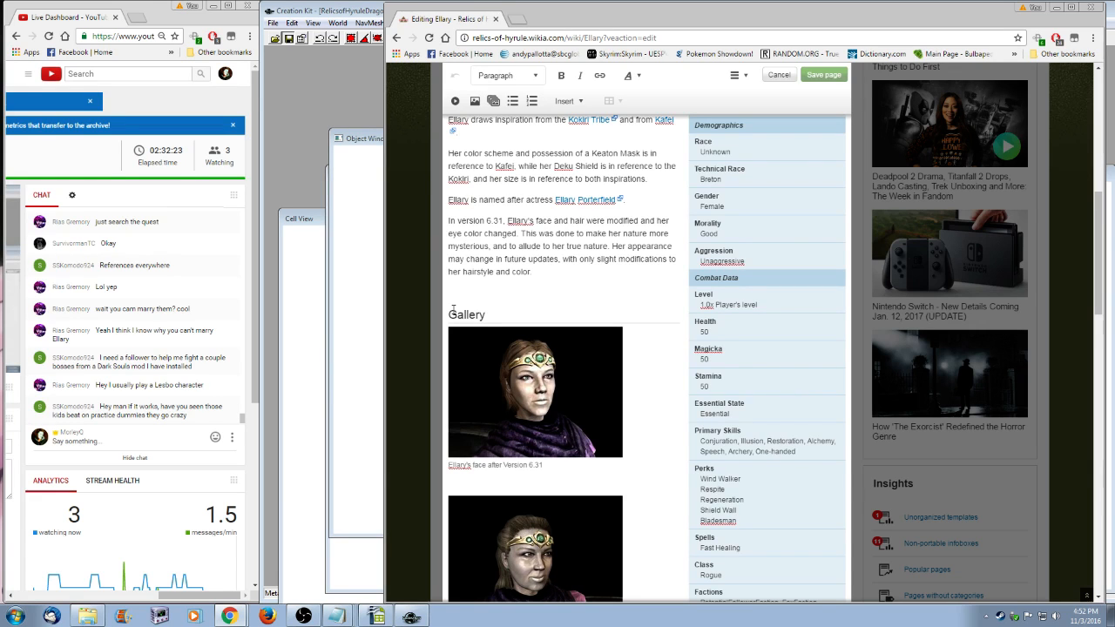
drag(452, 308, 662, 452)
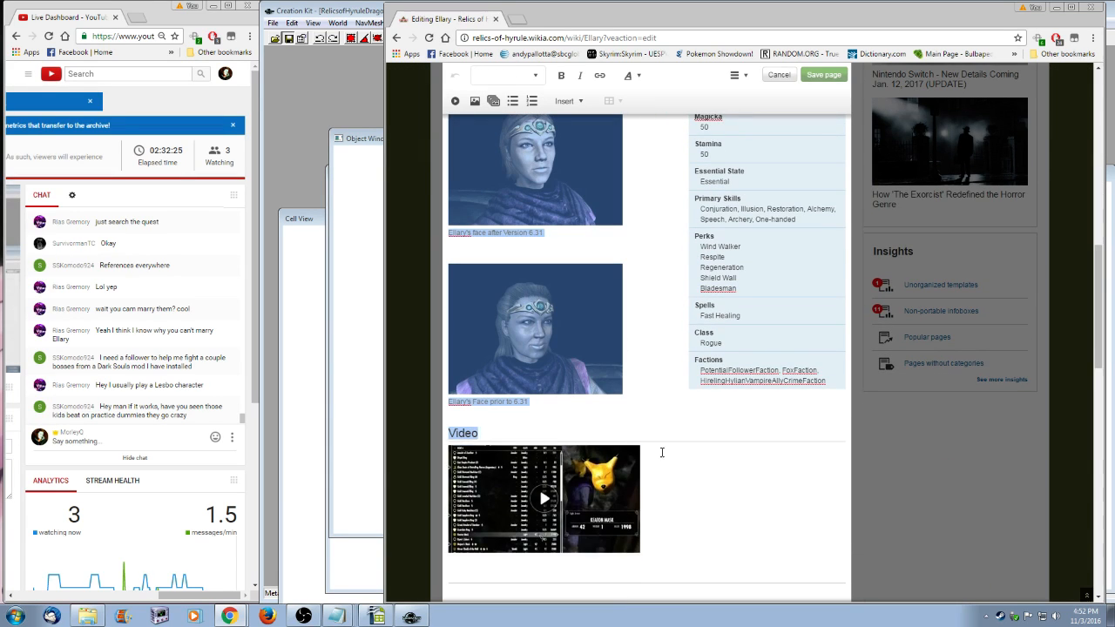
scroll(718, 456, down, 1)
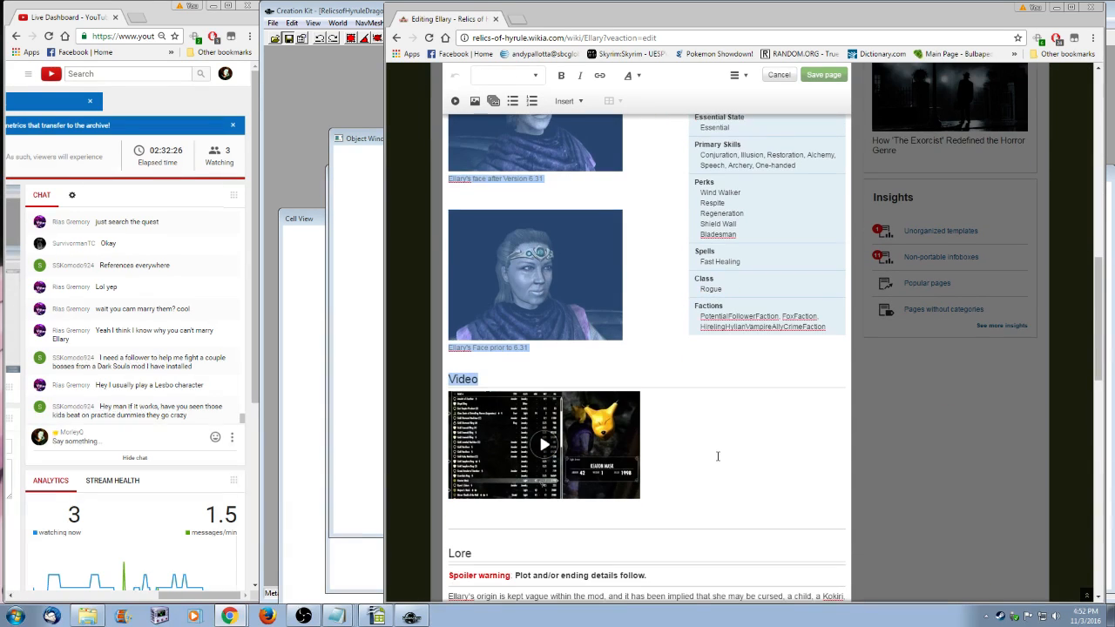
scroll(718, 456, down, 5)
scroll(718, 456, up, 5)
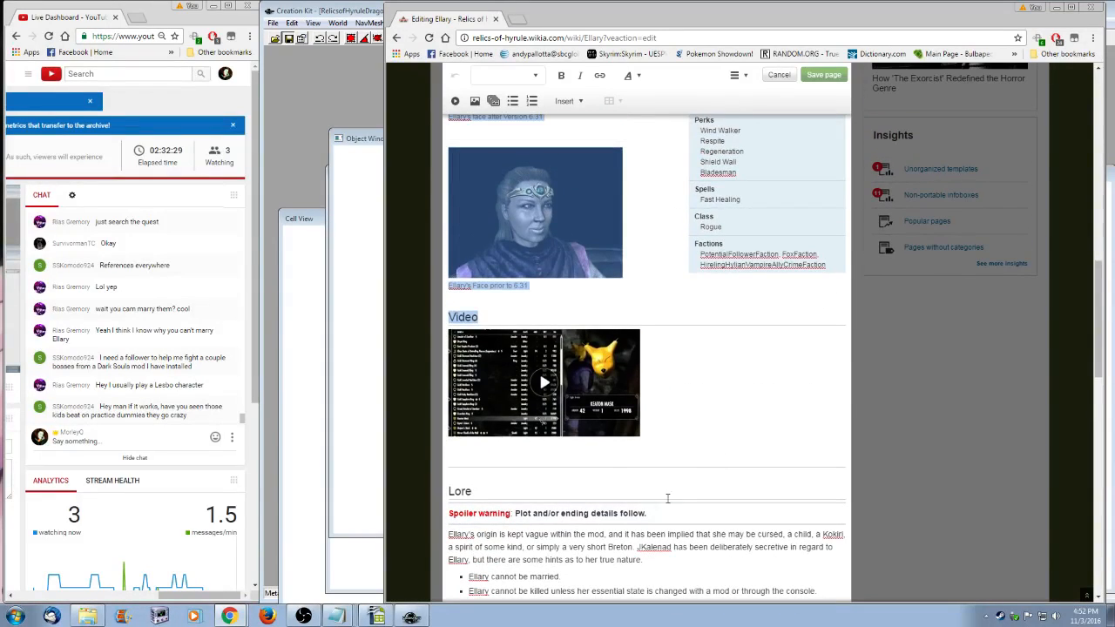
click(547, 494)
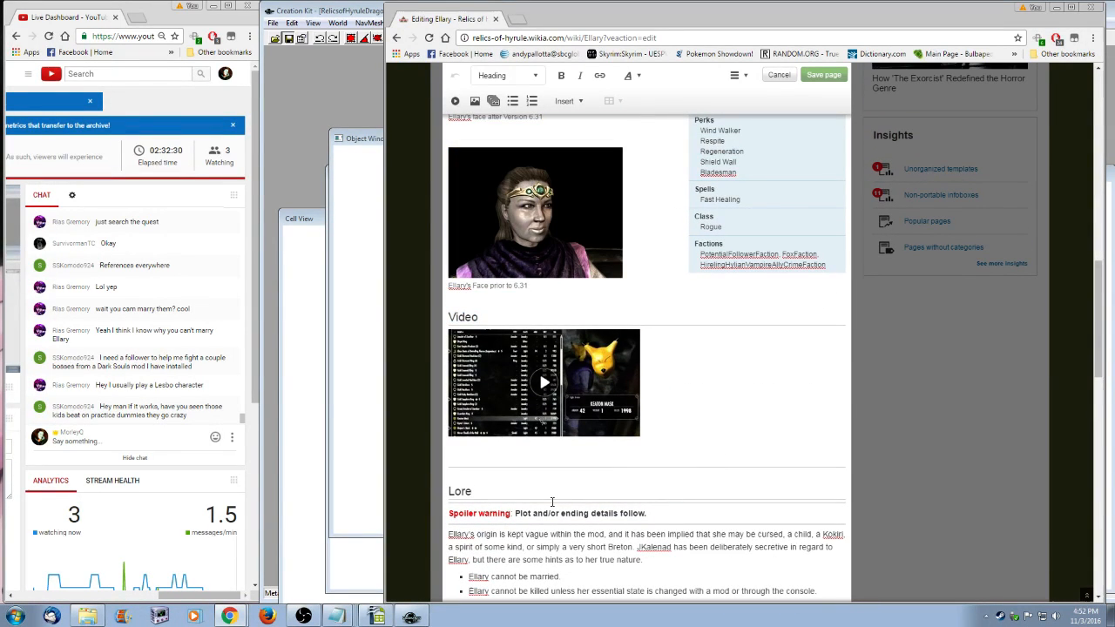
- Open the Ellary article's wikitext in the Source Editor and find the Lore section
click(742, 76)
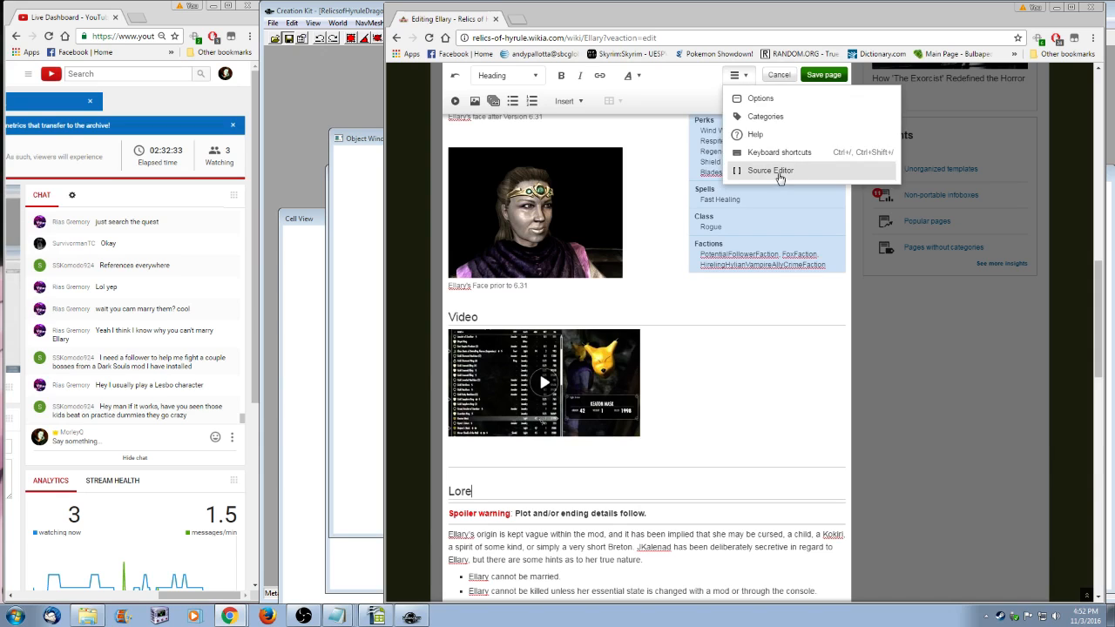
click(750, 179)
scroll(716, 434, down, 5)
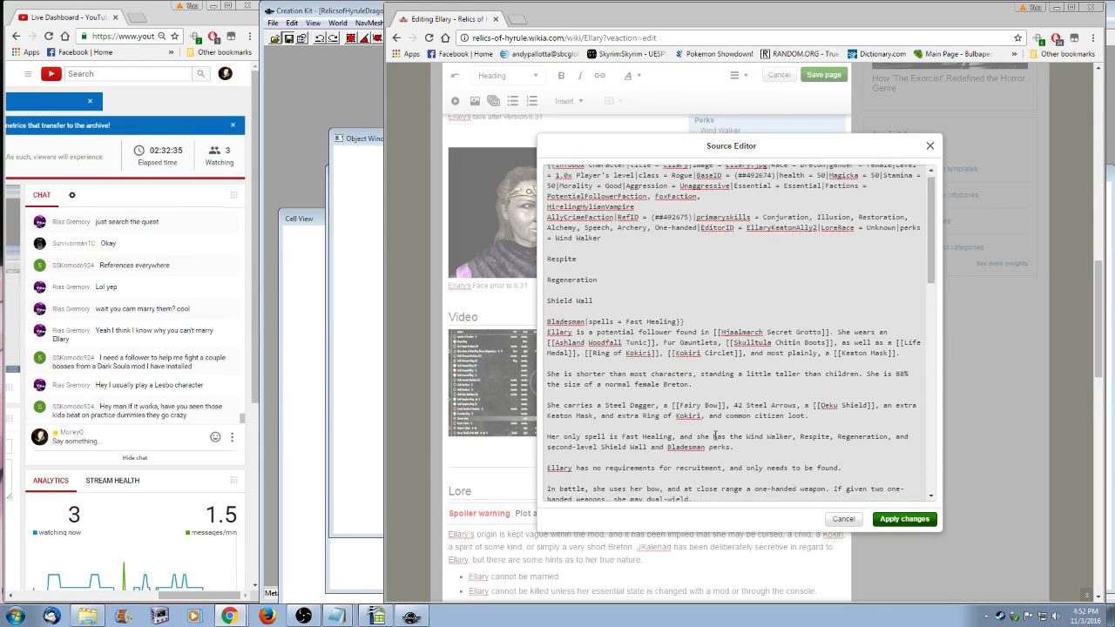
scroll(715, 434, down, 2)
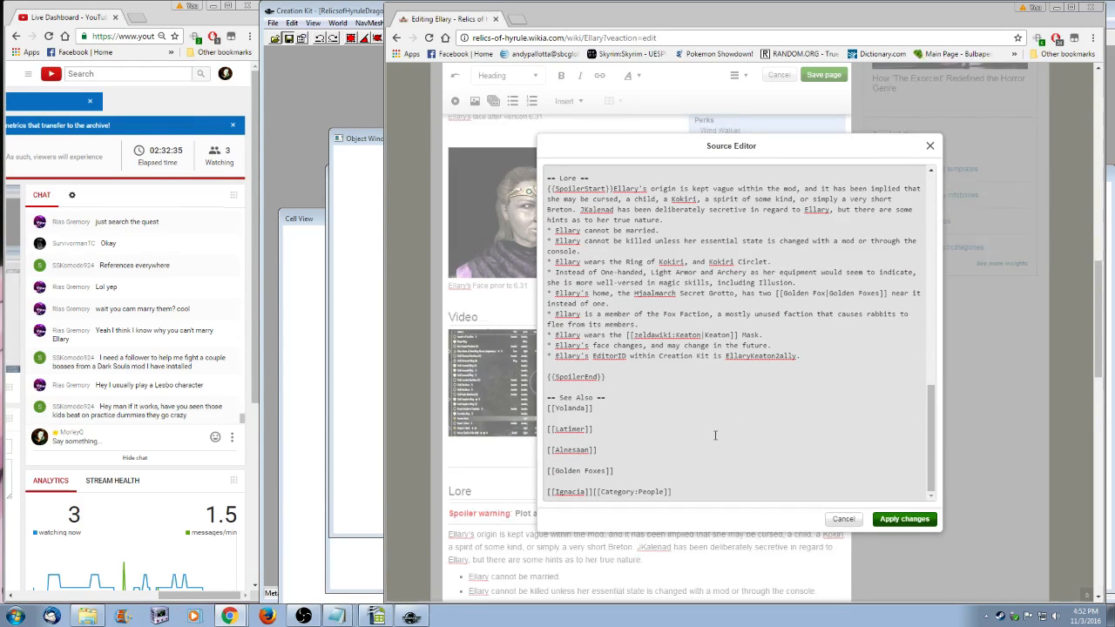
scroll(715, 434, up, 4)
click(624, 353)
key(Return)
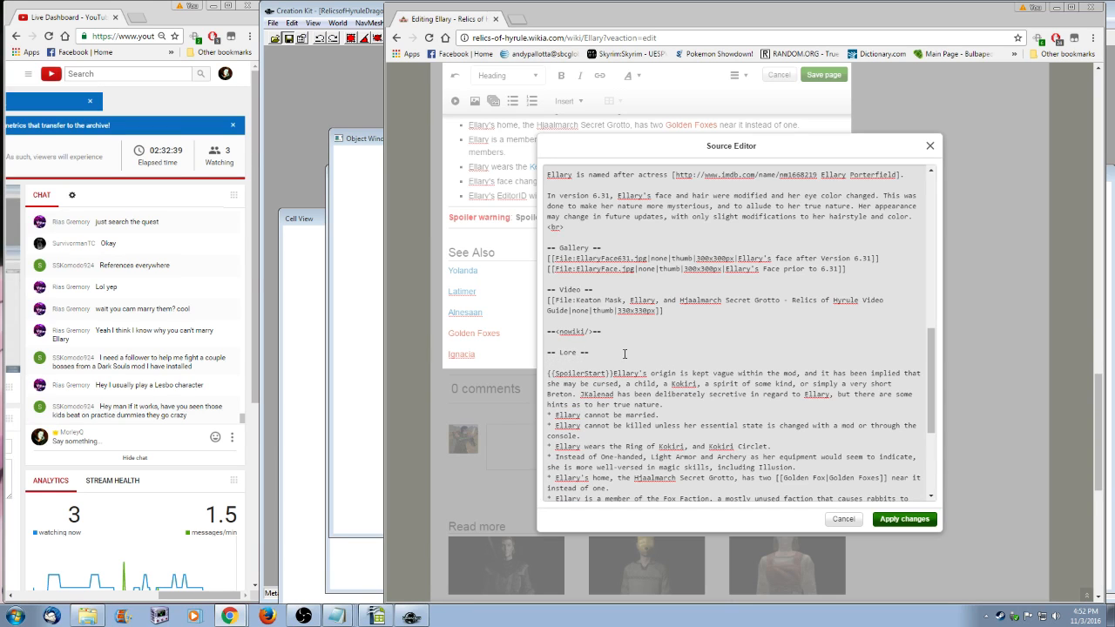
key(BackSpace)
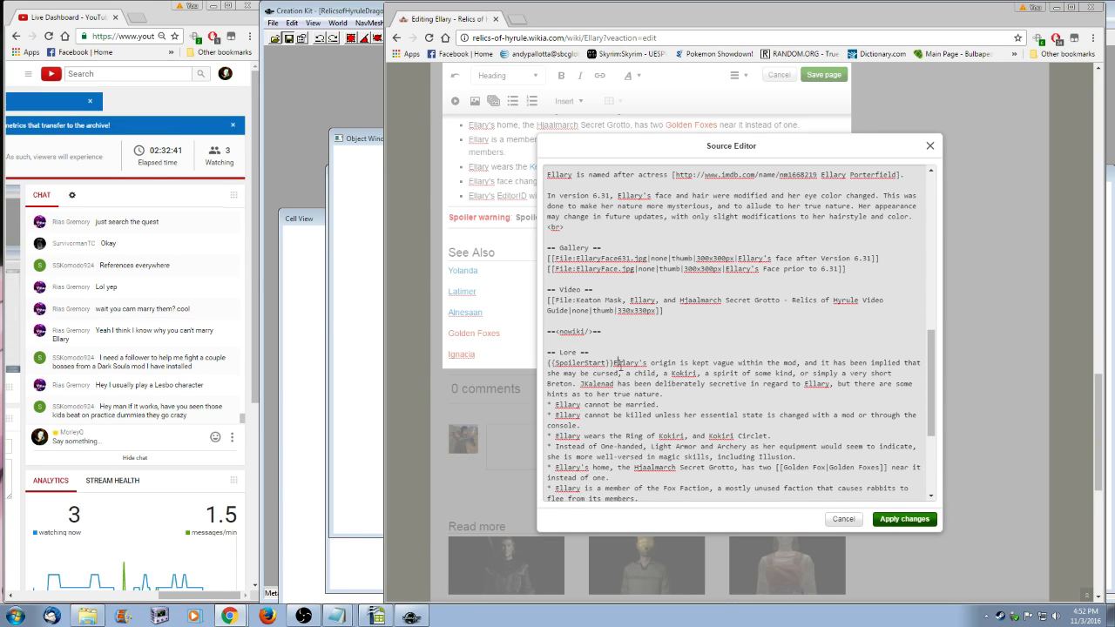
key(Return)
key(Return)
key(BackSpace)
key(BackSpace)
- Insert a blank line between the {{SpoilerStart}} tag and the paragraph about Ellary's origin
click(614, 362)
key(Return)
key(Return)
click(623, 372)
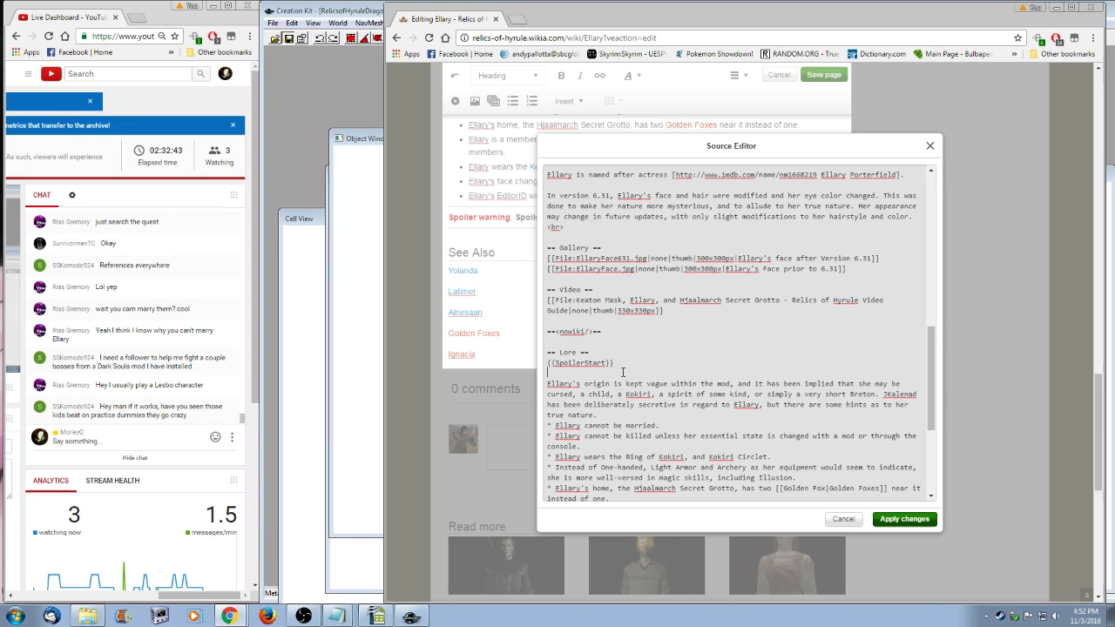
- Add a closing </div> tag above the {{SpoilerEnd}} tag at the end of Ellary's Lore section
text(</div>)
drag(623, 373, 498, 376)
key(BackSpace)
scroll(626, 381, down, 5)
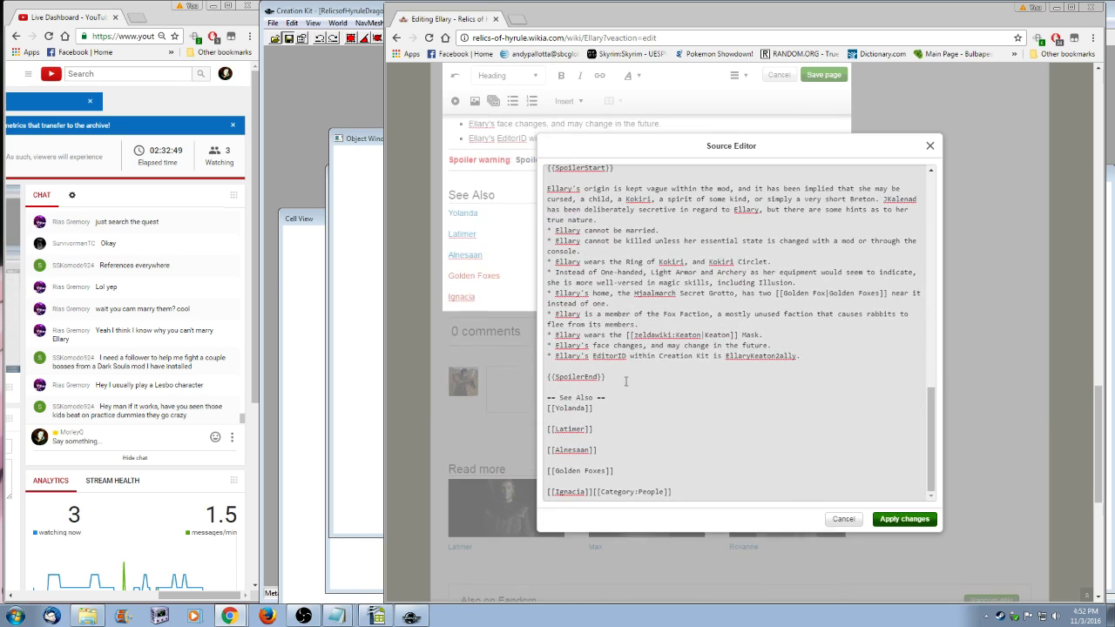
click(624, 386)
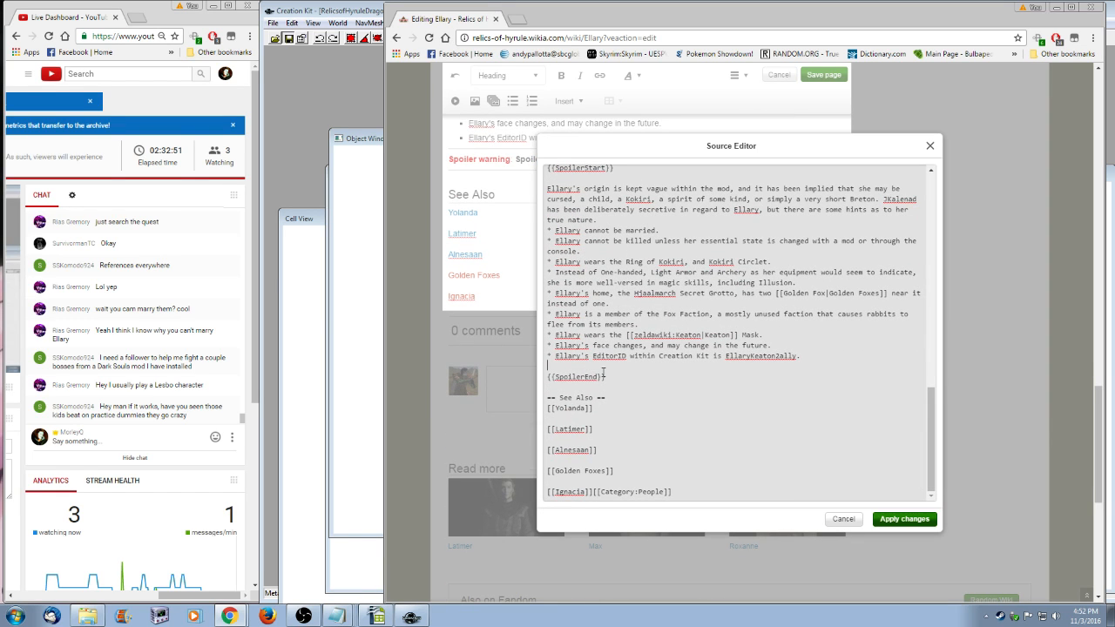
scroll(604, 373, up, 10)
- Open the Relics of Hyrule Wikia home page in a new browser tab
click(517, 19)
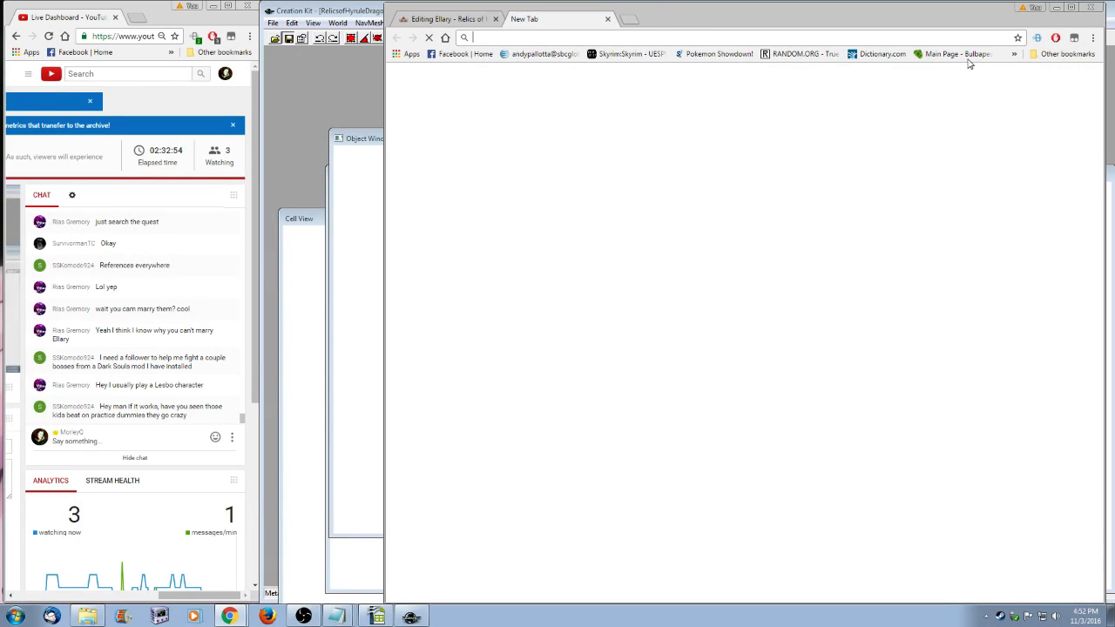
click(1014, 54)
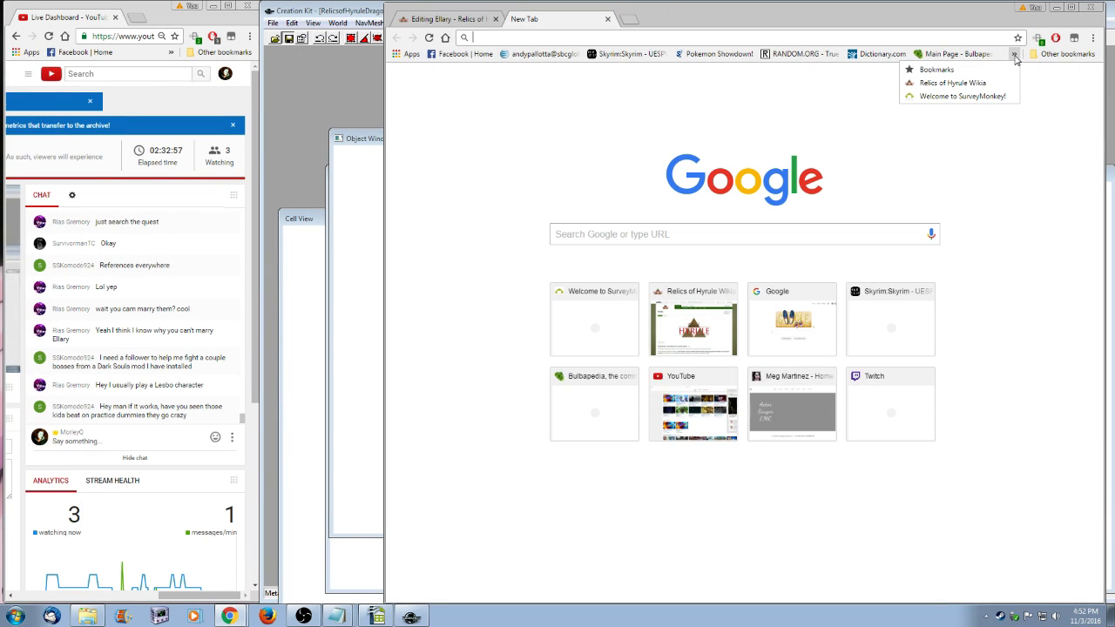
click(953, 82)
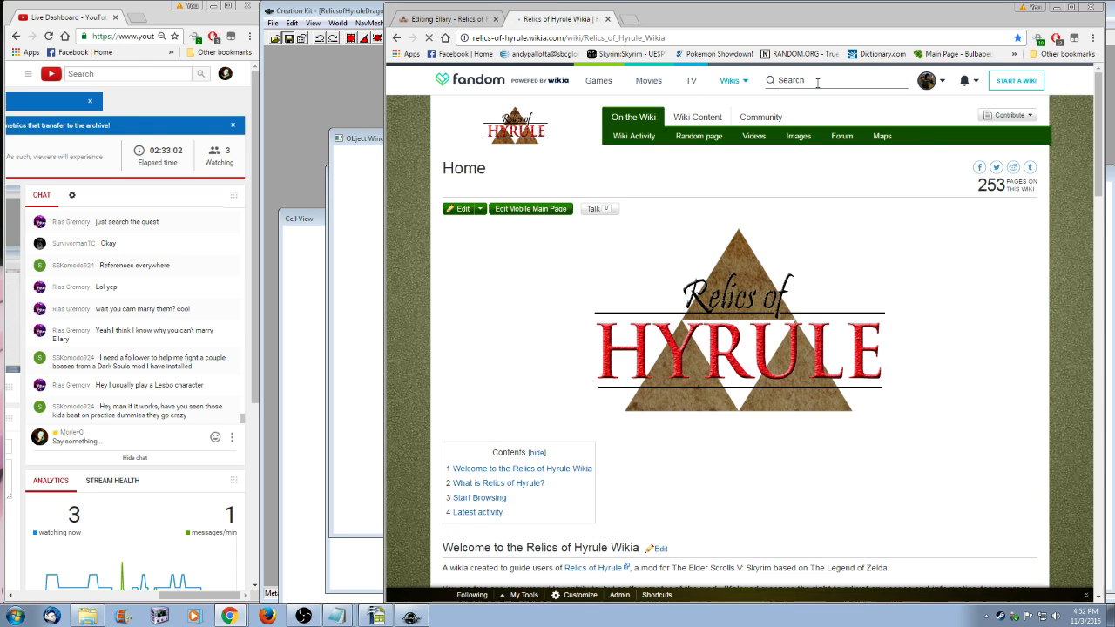
- Search the wiki for "soldier armor" and open the Hylian Soldier Armor article
click(817, 81)
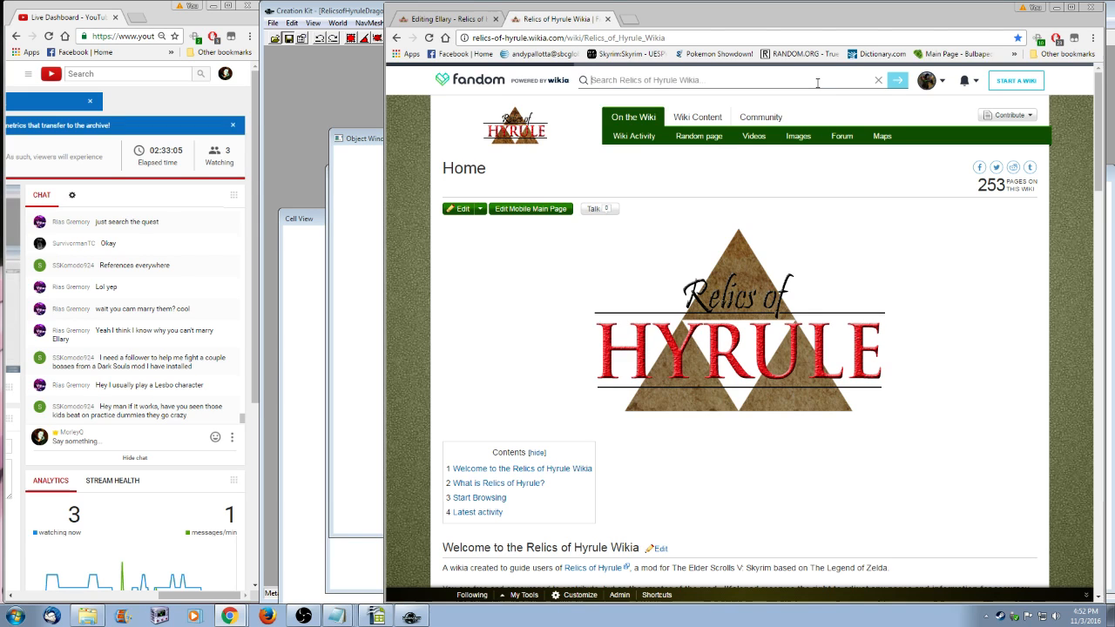
text(soldier amor)
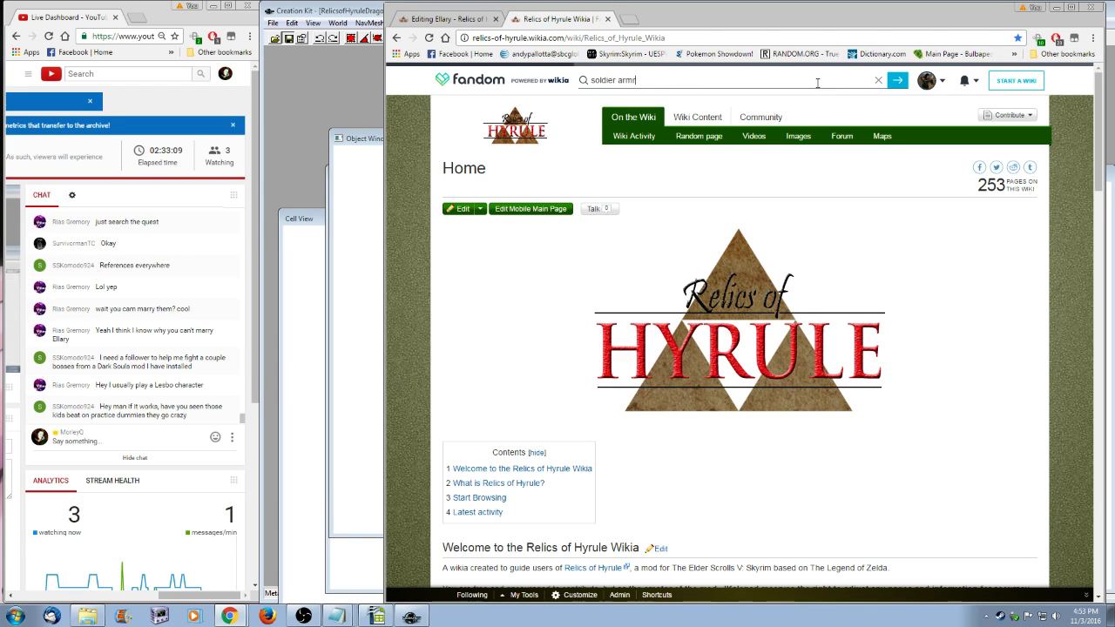
text(or)
key(Return)
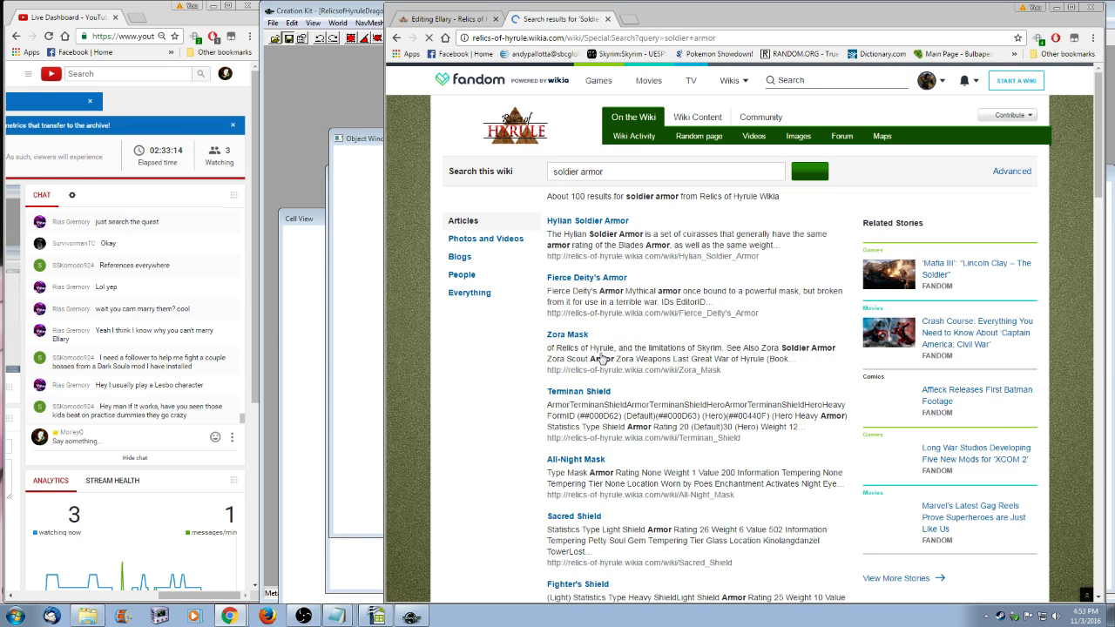
click(588, 220)
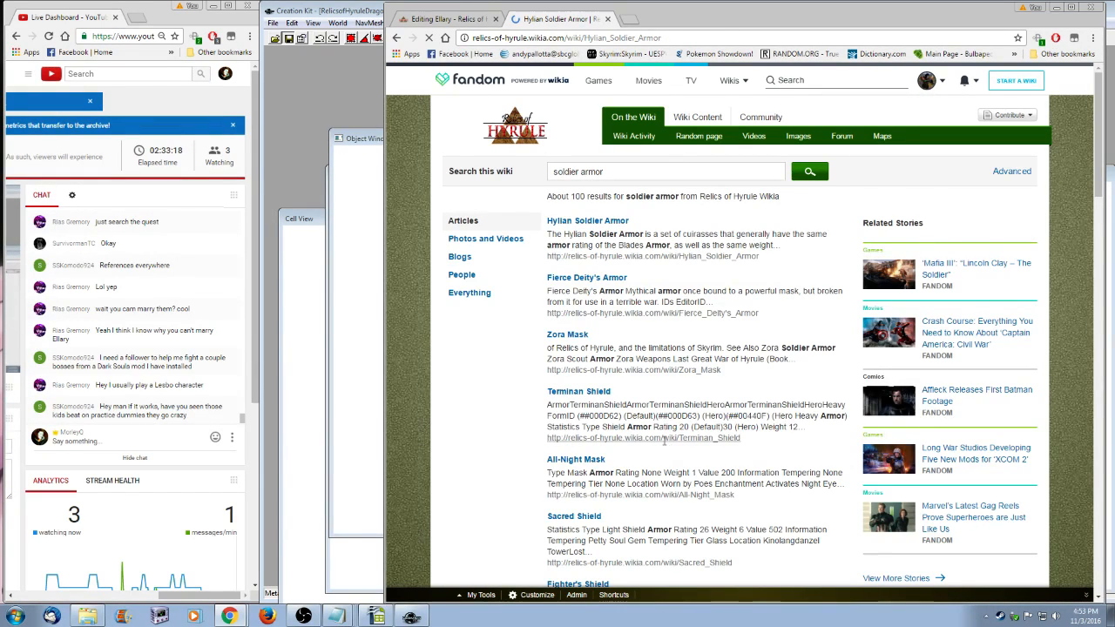
- Copy the <div class="mw-collapsible"> tag from the Hylian Dark Armor section of the article's wikitext in the Source Editor
click(461, 209)
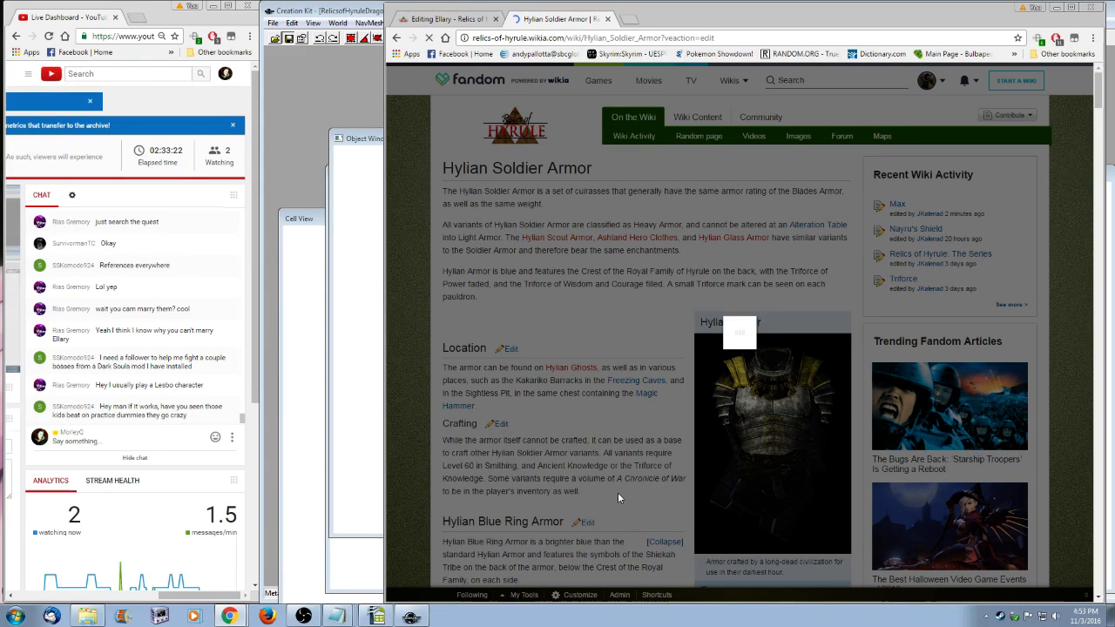
click(737, 193)
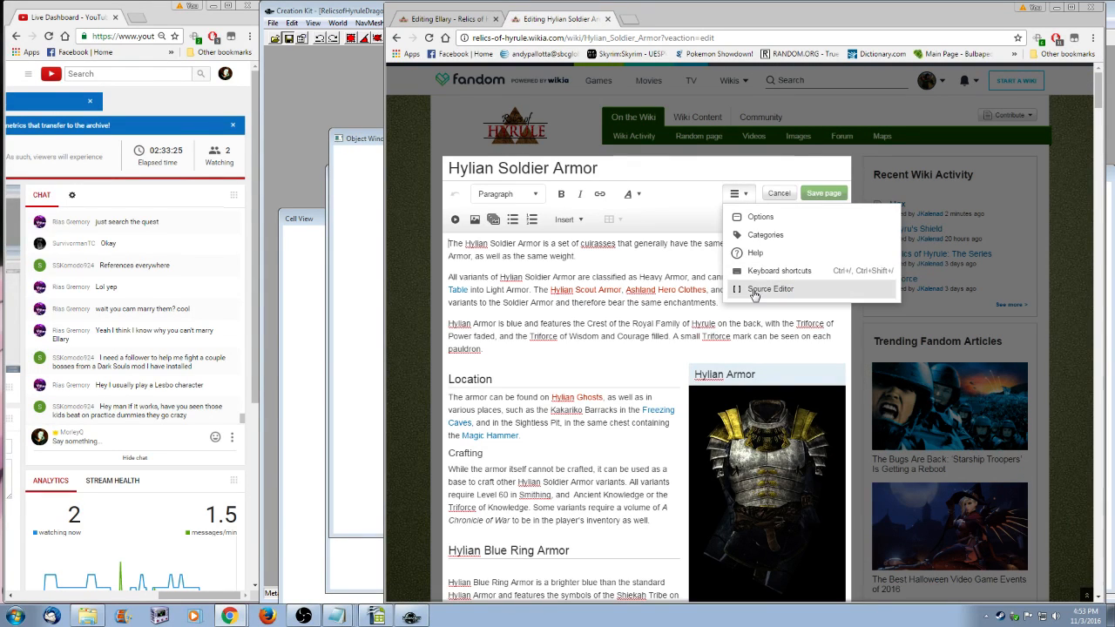
click(764, 294)
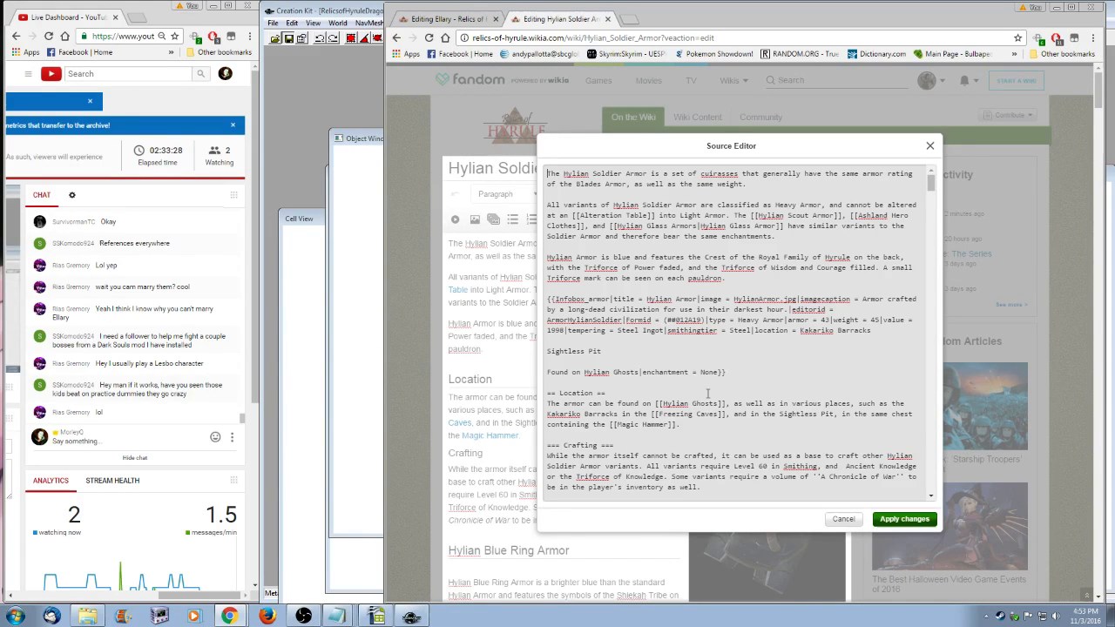
scroll(708, 393, down, 15)
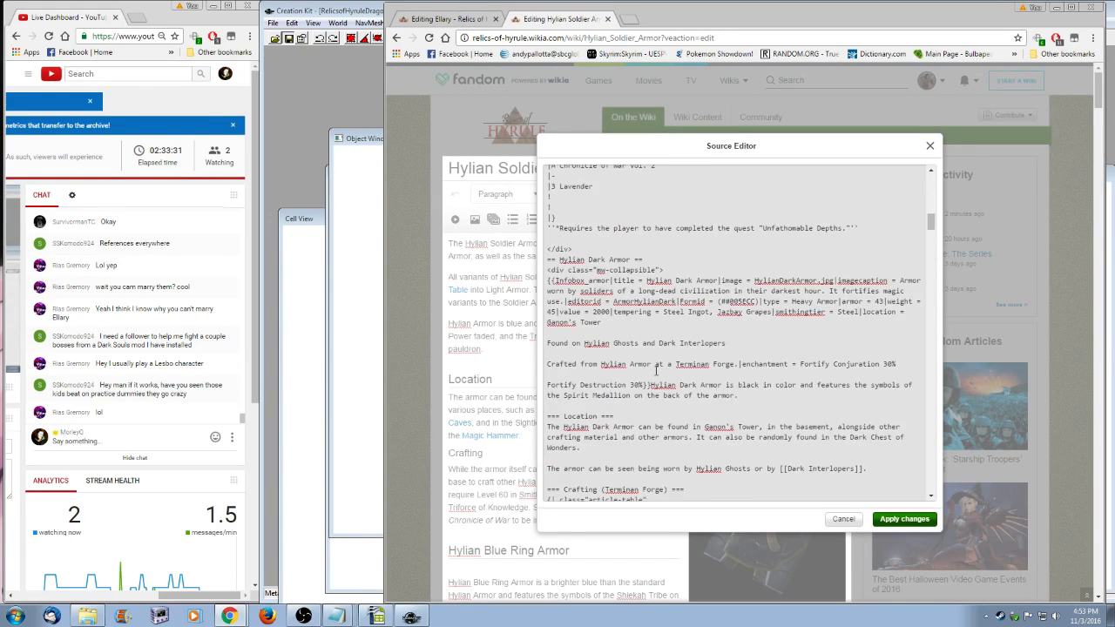
drag(689, 272, 505, 284)
key(ctrl+c)
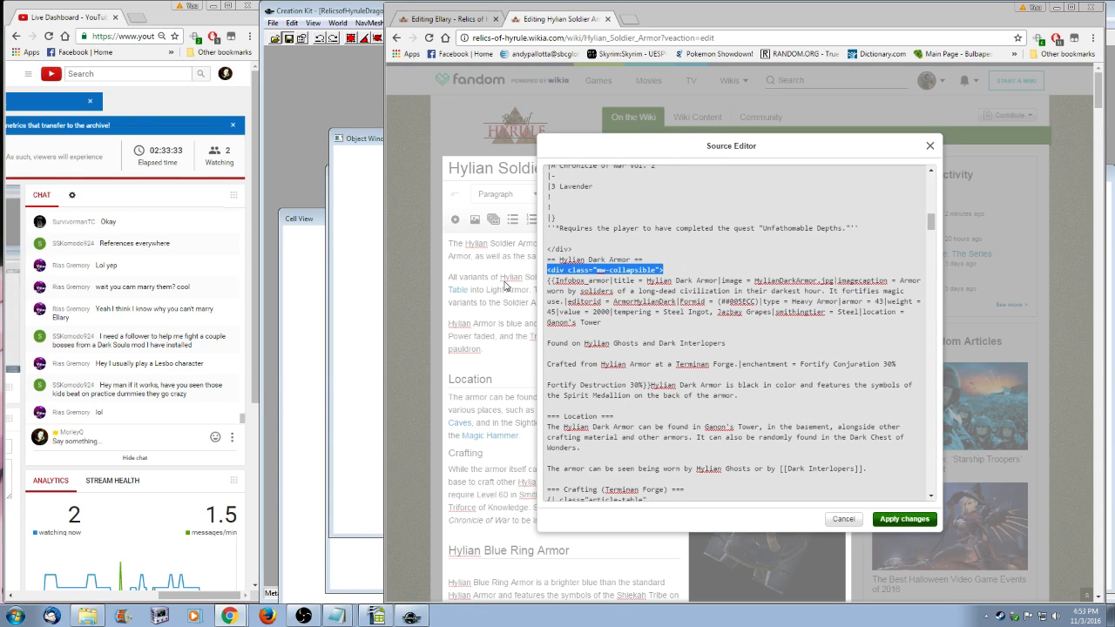
click(843, 519)
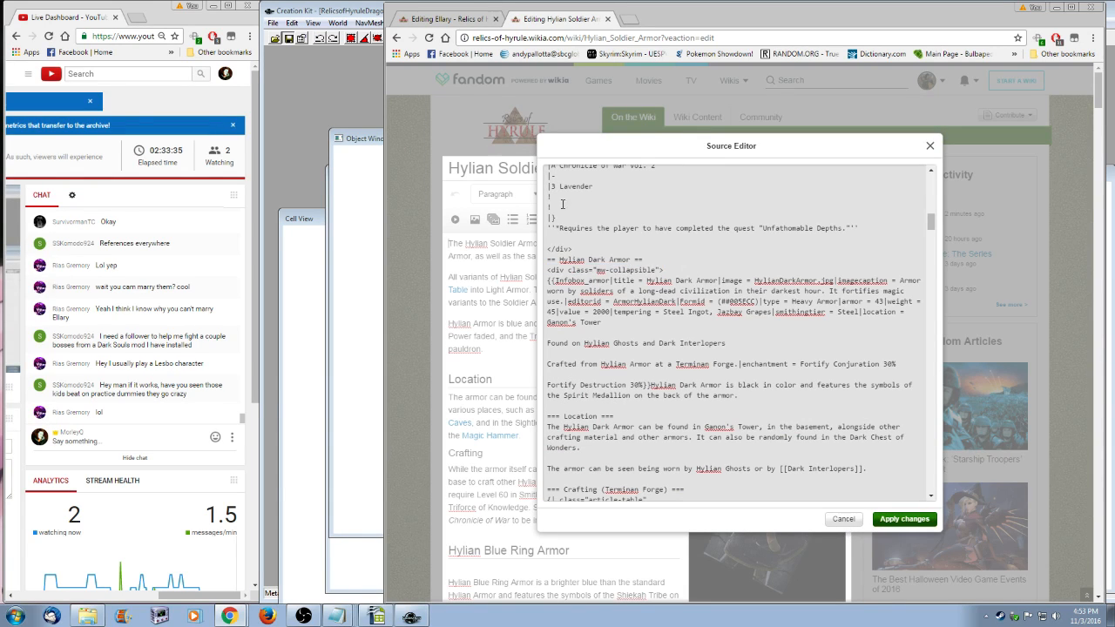
- Paste the <div class="mw-collapsible"> tag below {{SpoilerStart}} in the Lore section of the Ellary article's wikitext
click(435, 24)
scroll(644, 424, down, 2)
scroll(645, 424, up, 3)
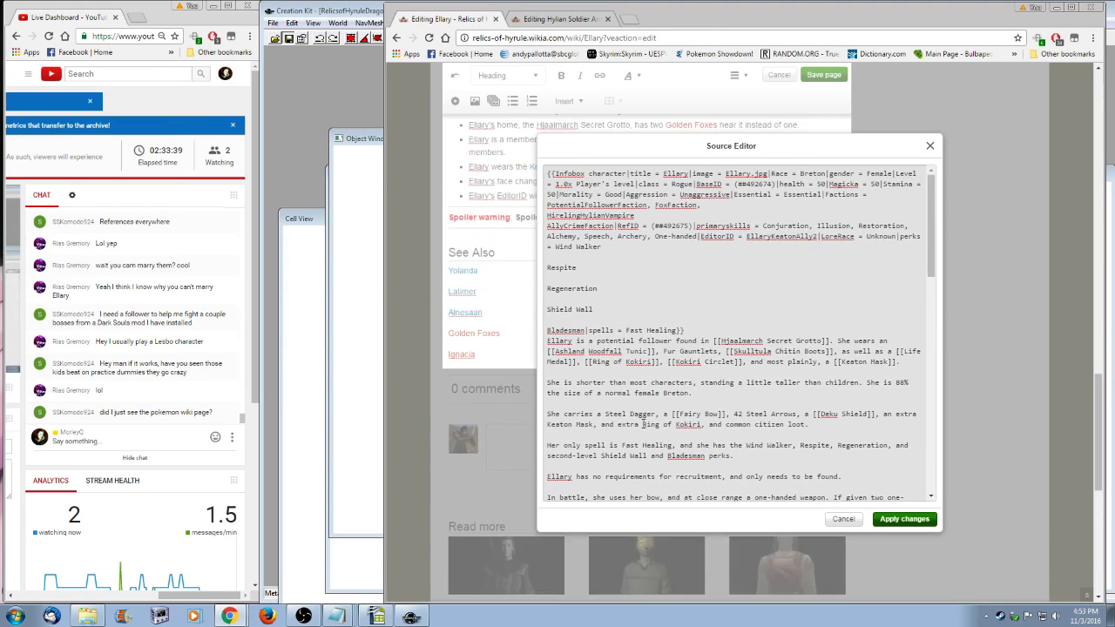
scroll(645, 424, down, 10)
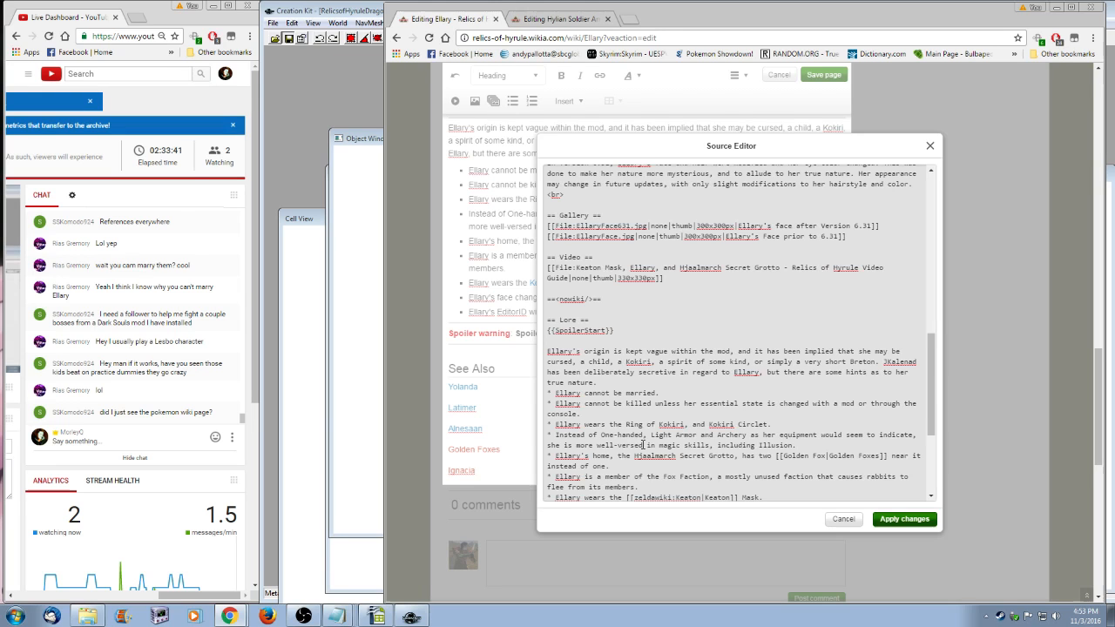
scroll(643, 445, down, 3)
key(ctrl+v)
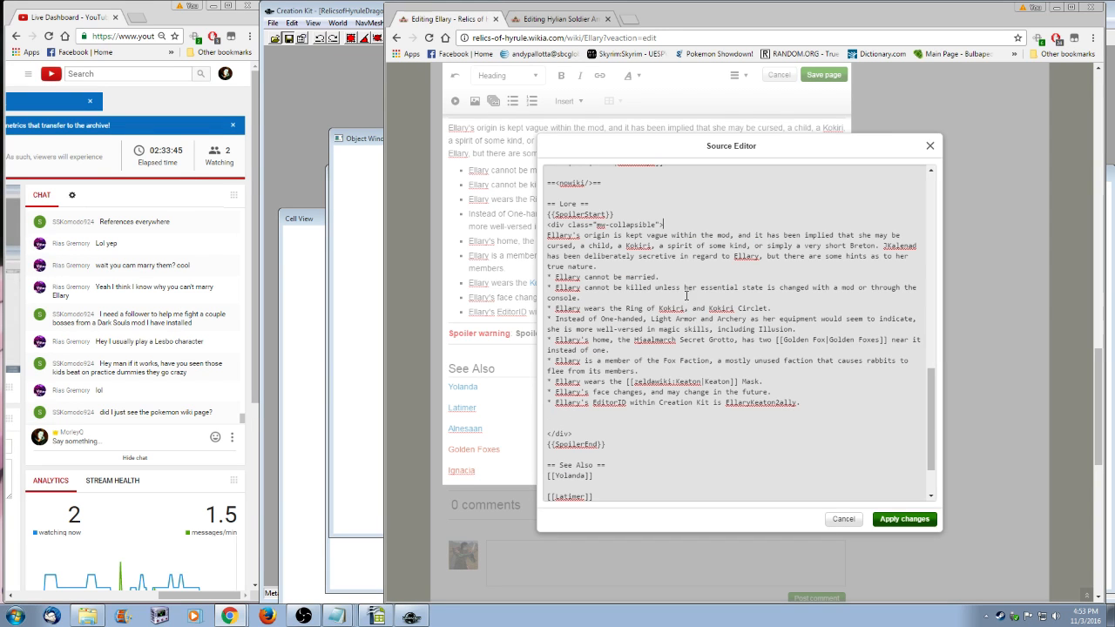
- Apply the wikitext changes and save the Ellary article without an edit summary
click(904, 519)
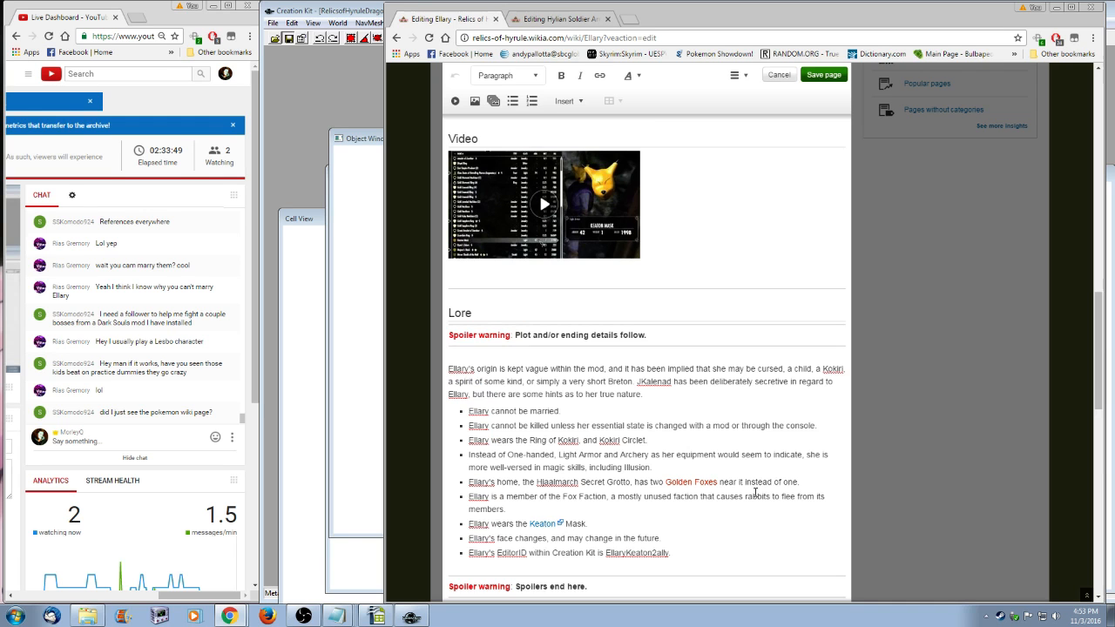
scroll(755, 493, down, 1)
click(823, 74)
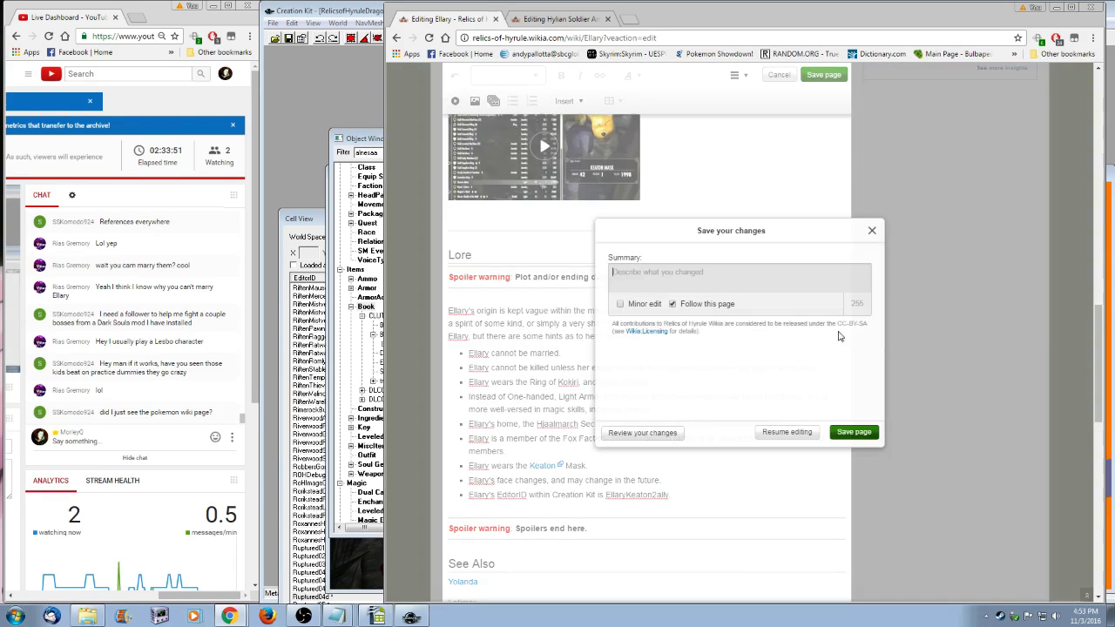
click(858, 432)
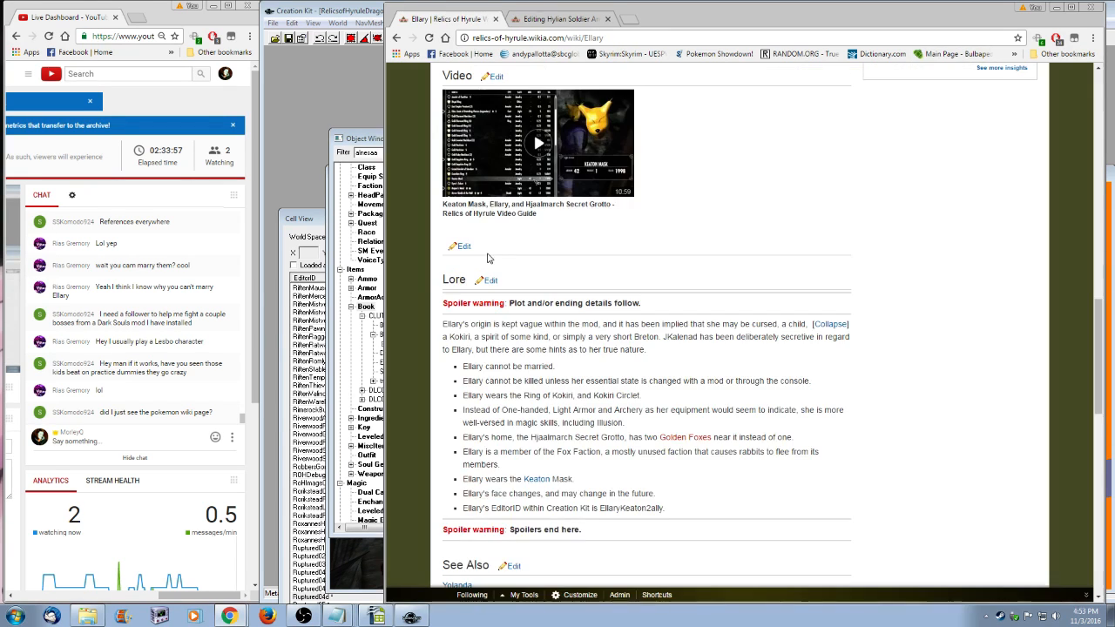
- Look over the saved Lore section and reopen the Ellary article's wikitext in the Source Editor
scroll(712, 438, up, 5)
scroll(711, 439, down, 4)
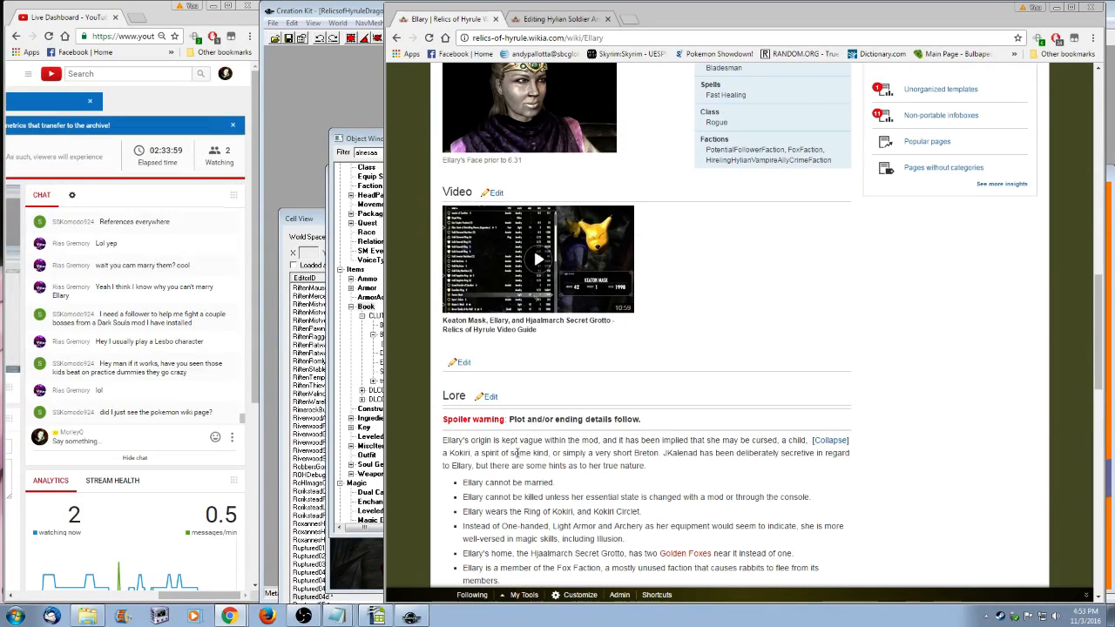
scroll(586, 429, down, 2)
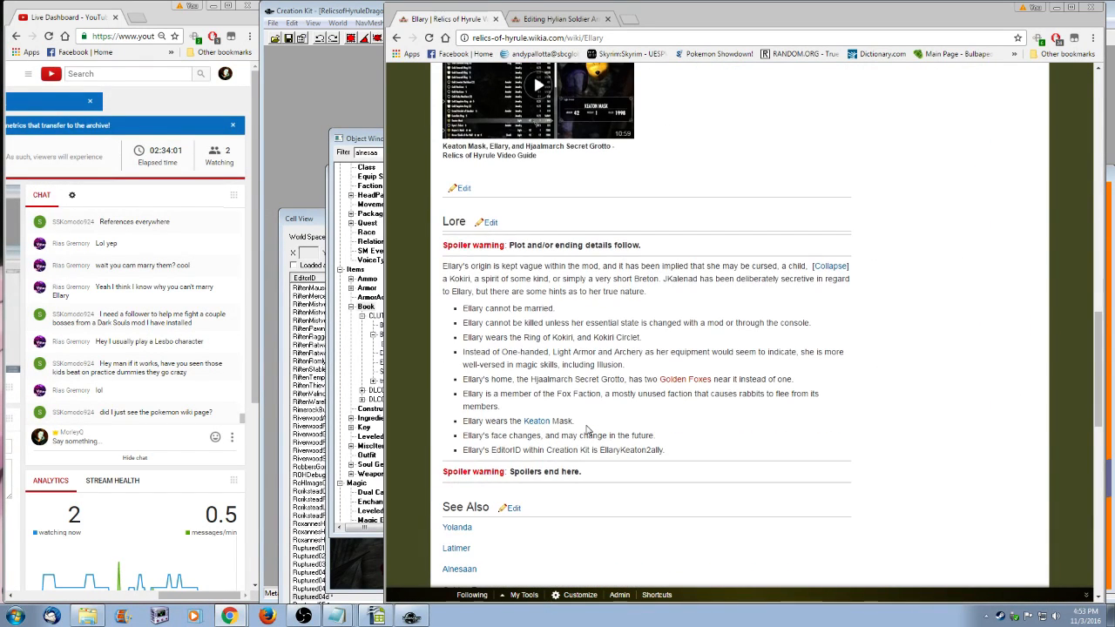
scroll(592, 423, up, 4)
click(491, 571)
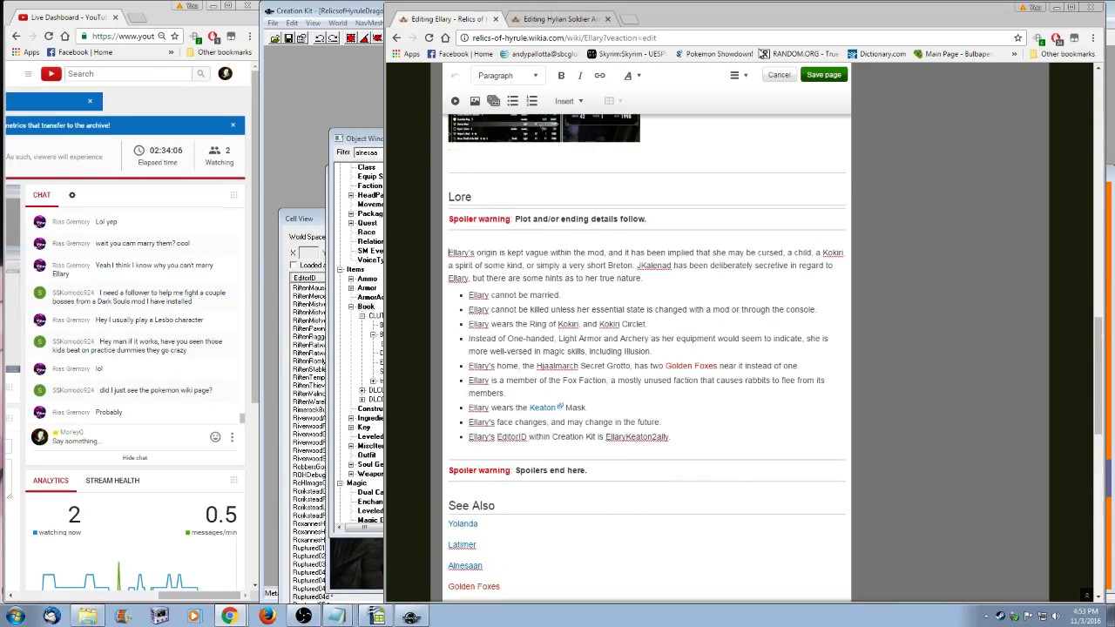
click(740, 76)
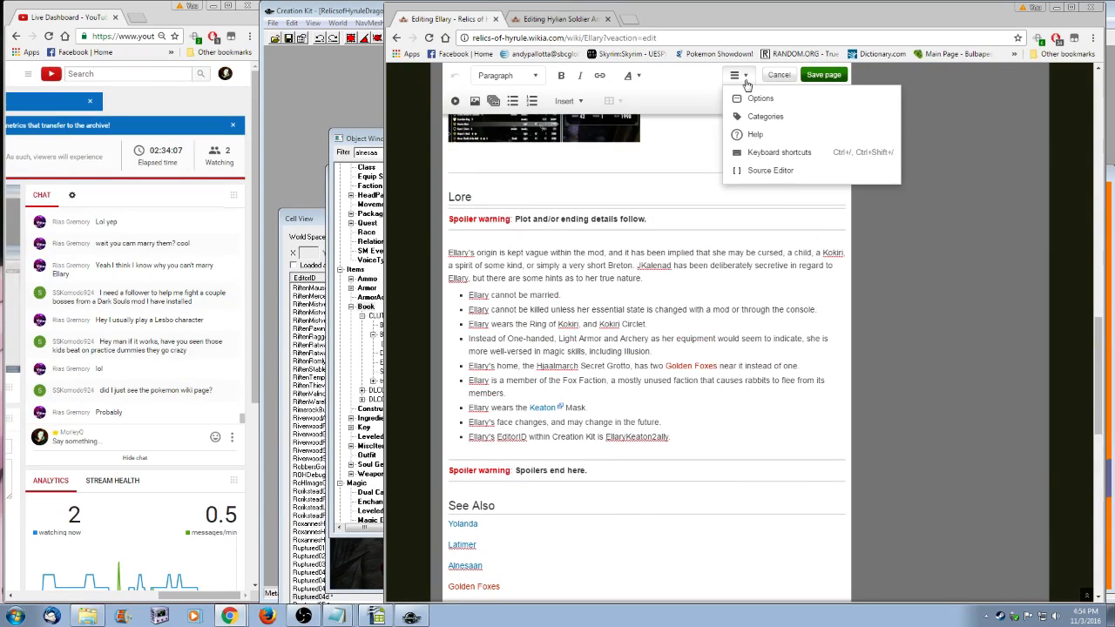
click(770, 170)
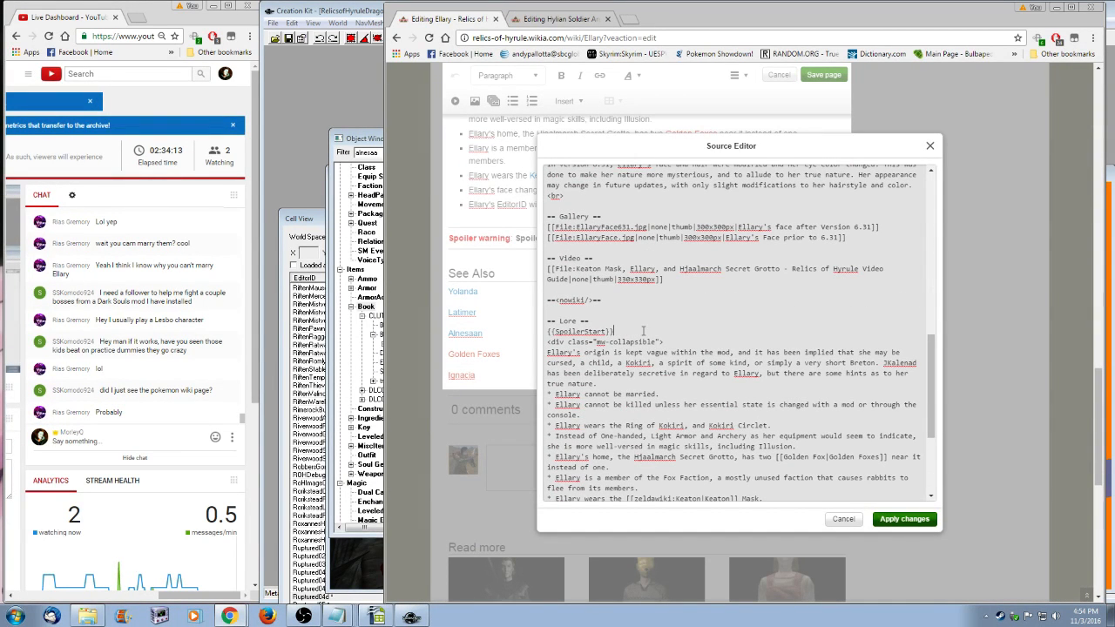
- Insert a blank line after {{SpoilerStart}} and move the closing </div> tag below {{SpoilerEnd}}
key(Return)
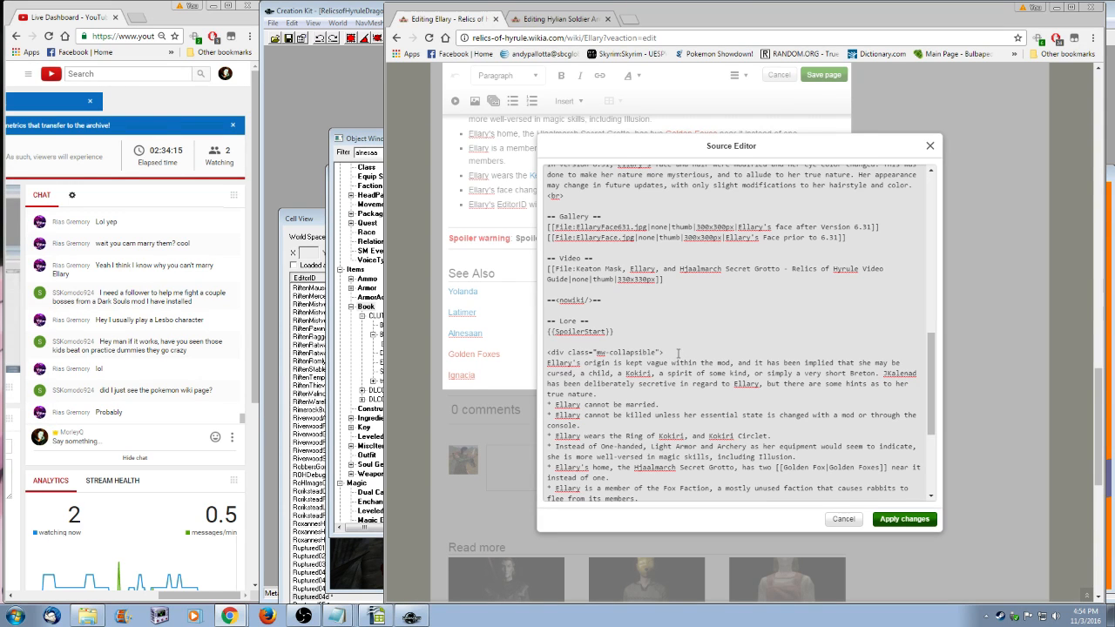
scroll(713, 435, down, 3)
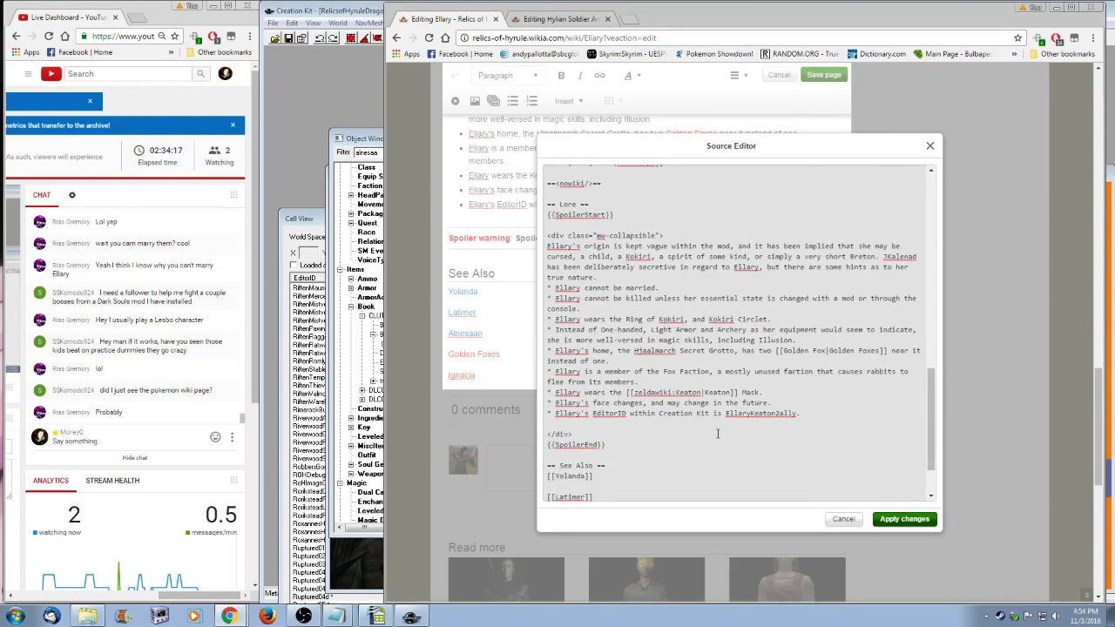
scroll(717, 433, down, 2)
drag(573, 375, 547, 376)
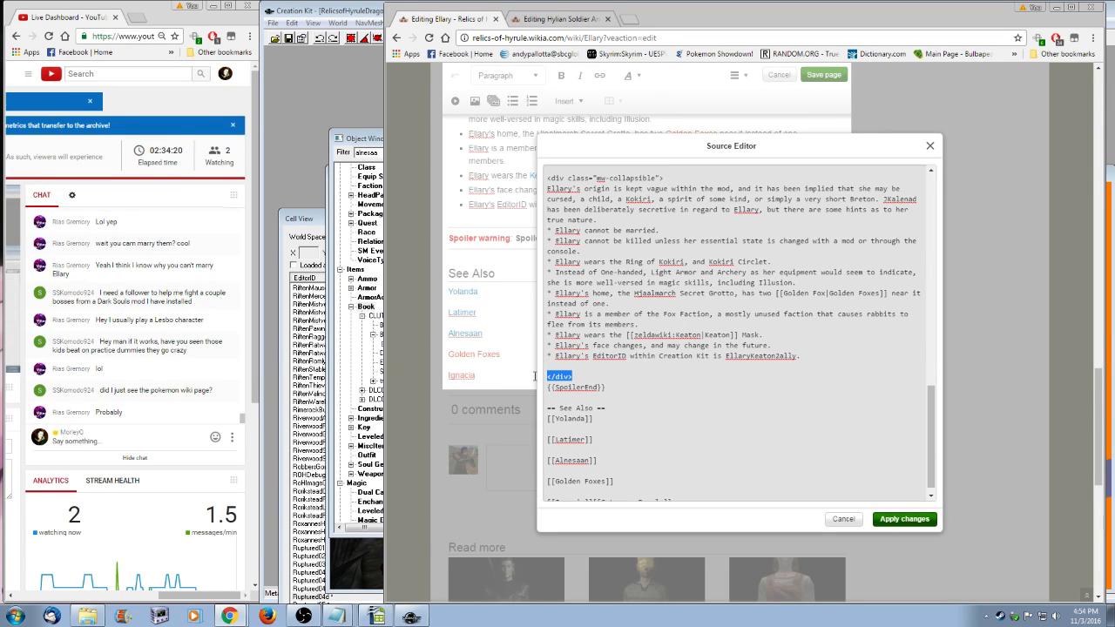
key(ctrl+x)
click(628, 396)
key(ctrl+v)
scroll(676, 420, up, 4)
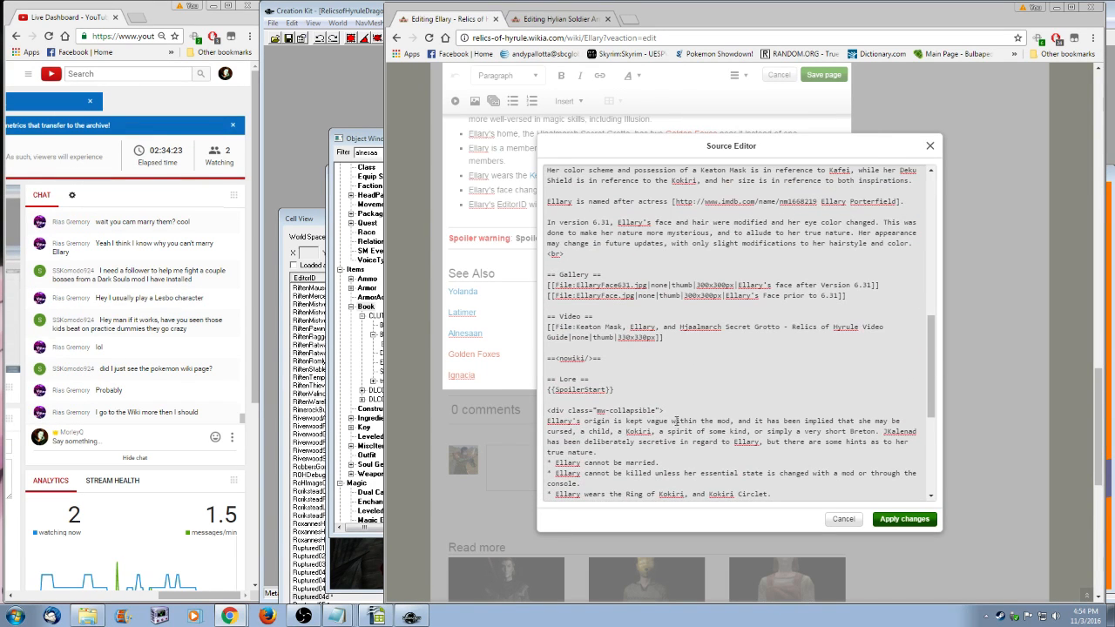
- Move the <div class="mw-collapsible"> tag above {{SpoilerStart}}, directly under the Lore heading
drag(682, 410, 547, 410)
key(ctrl+x)
key(Return)
key(ctrl+v)
scroll(656, 398, down, 2)
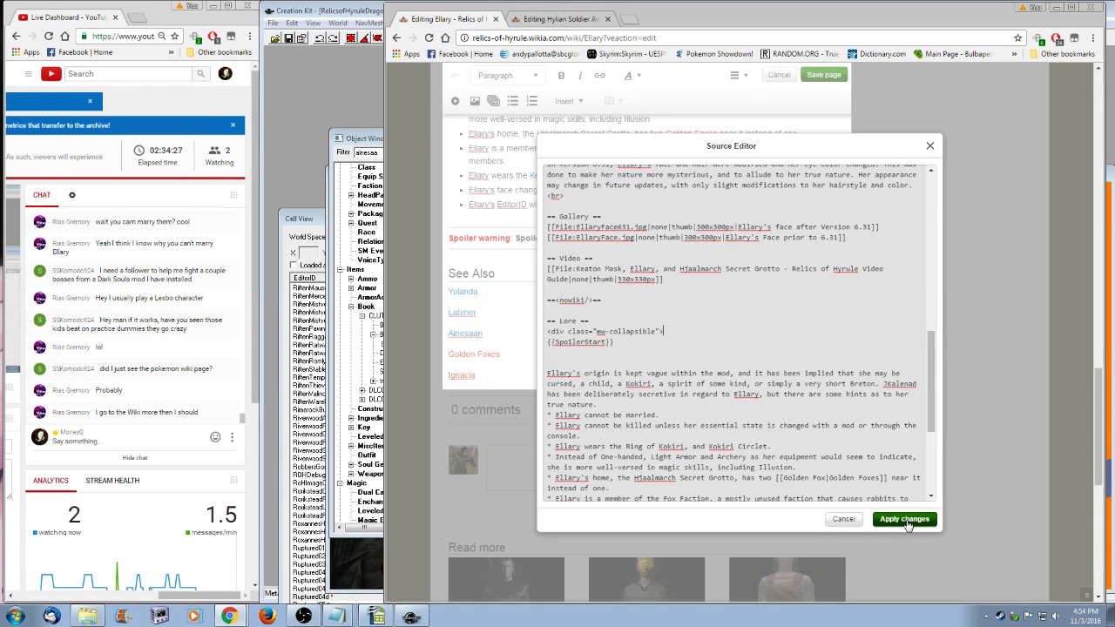
- Apply and save the Ellary article changes, and test collapsing and expanding the Lore section
click(904, 519)
click(823, 75)
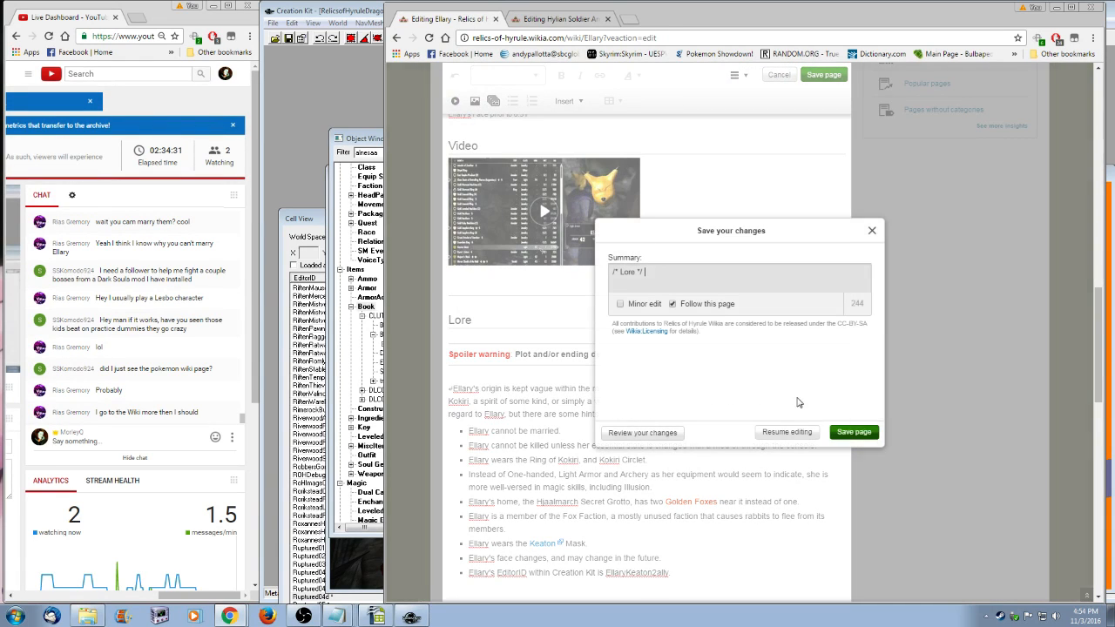
click(852, 432)
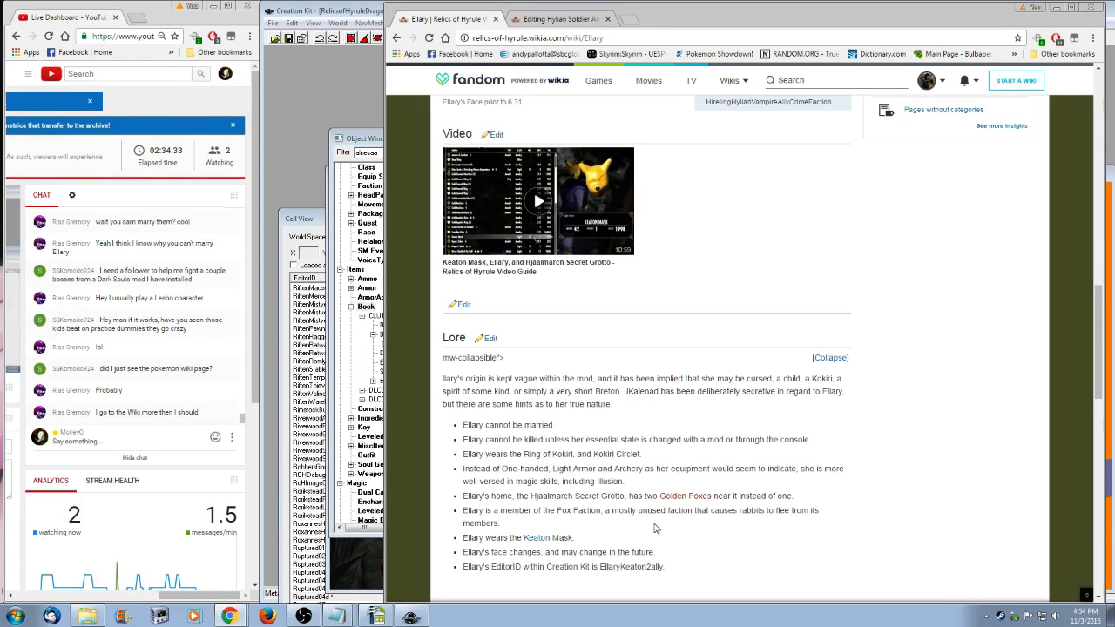
click(829, 358)
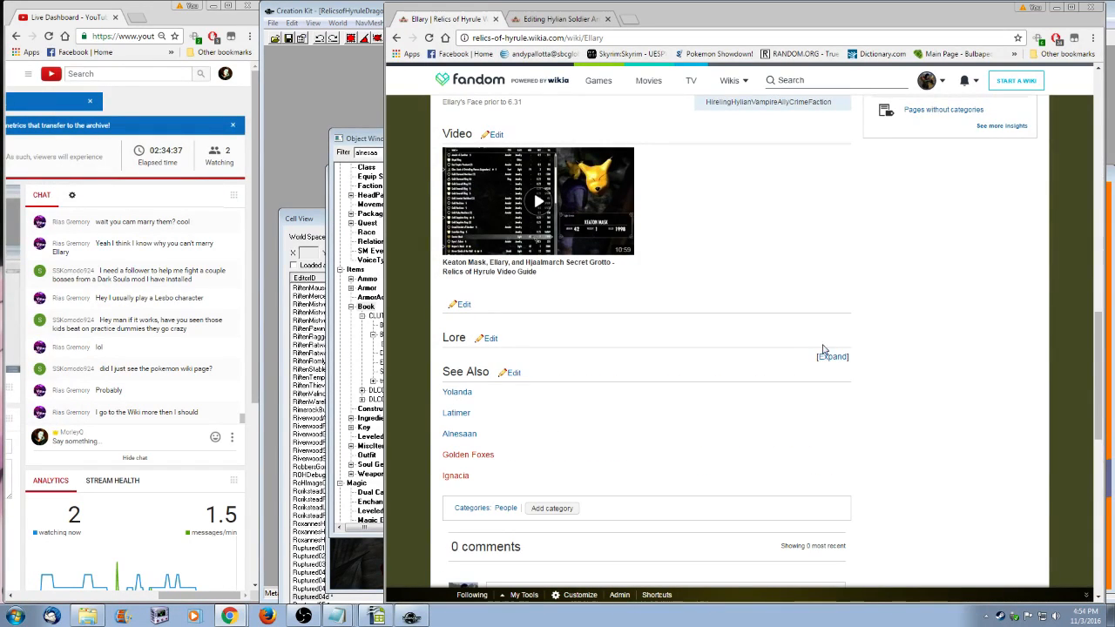
click(829, 357)
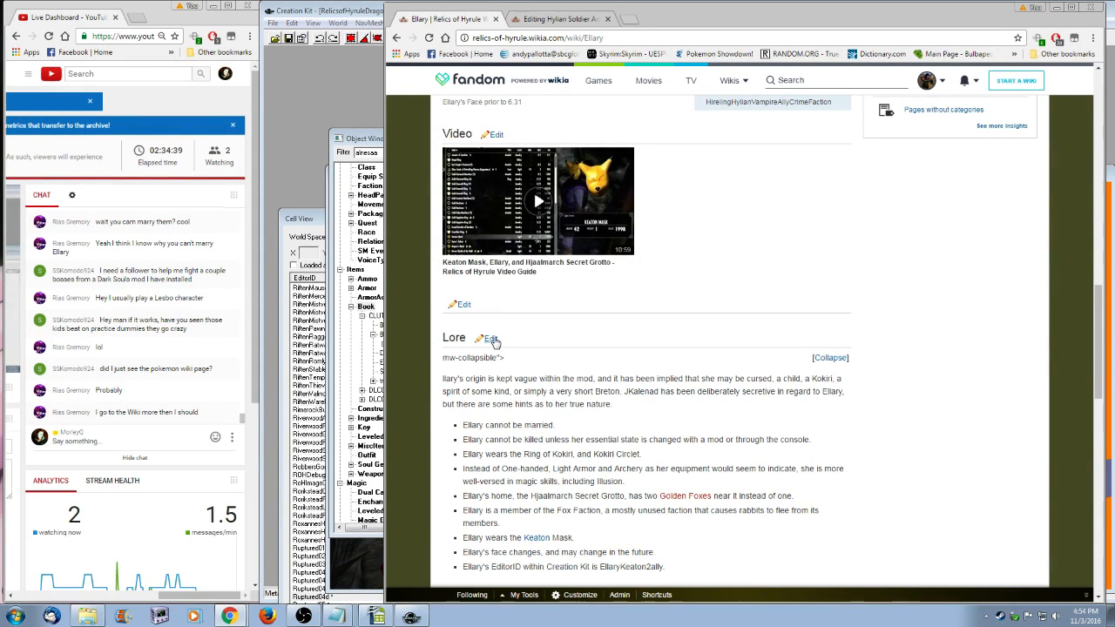
- Reopen the Ellary wikitext in the Source Editor, delete the stray mw-collapsible"> line under Lore, and restore the "E" in "Ellary's origin"
click(490, 339)
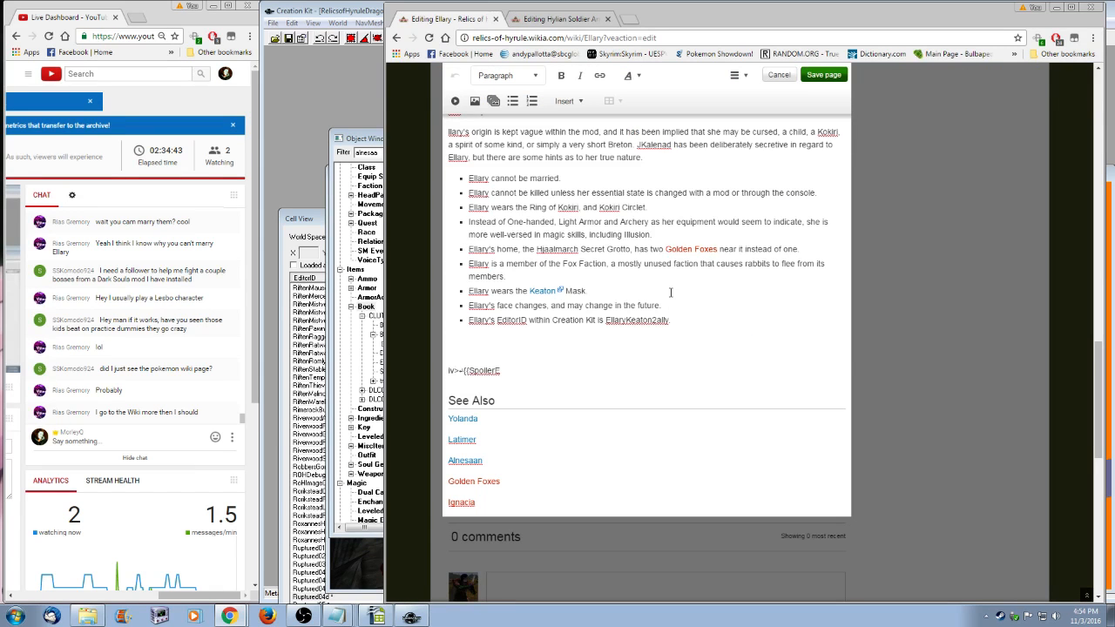
click(737, 75)
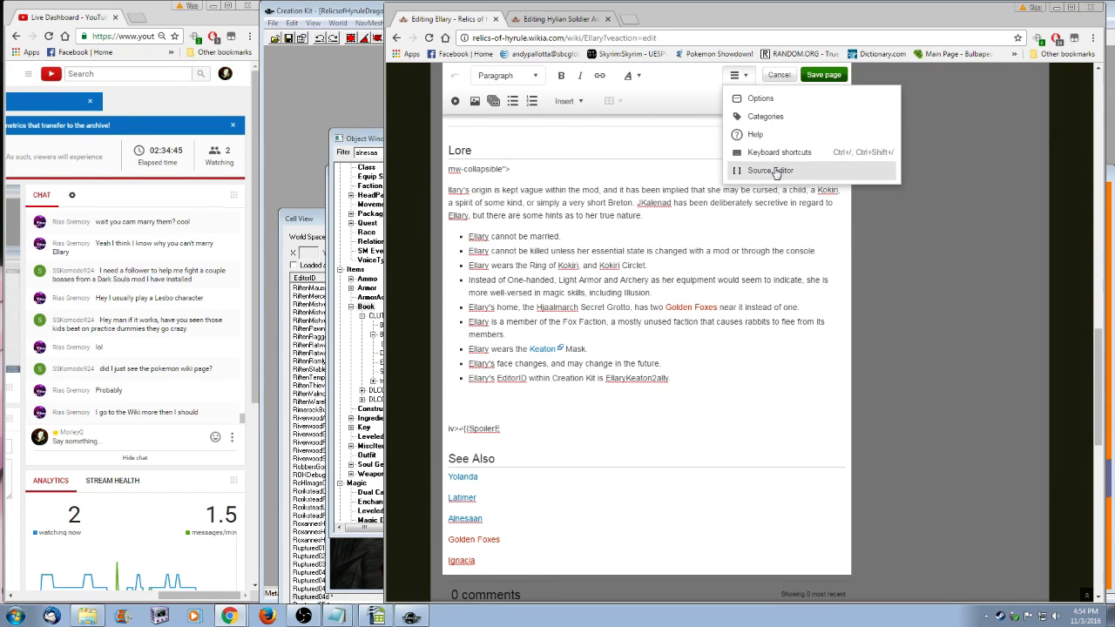
click(771, 170)
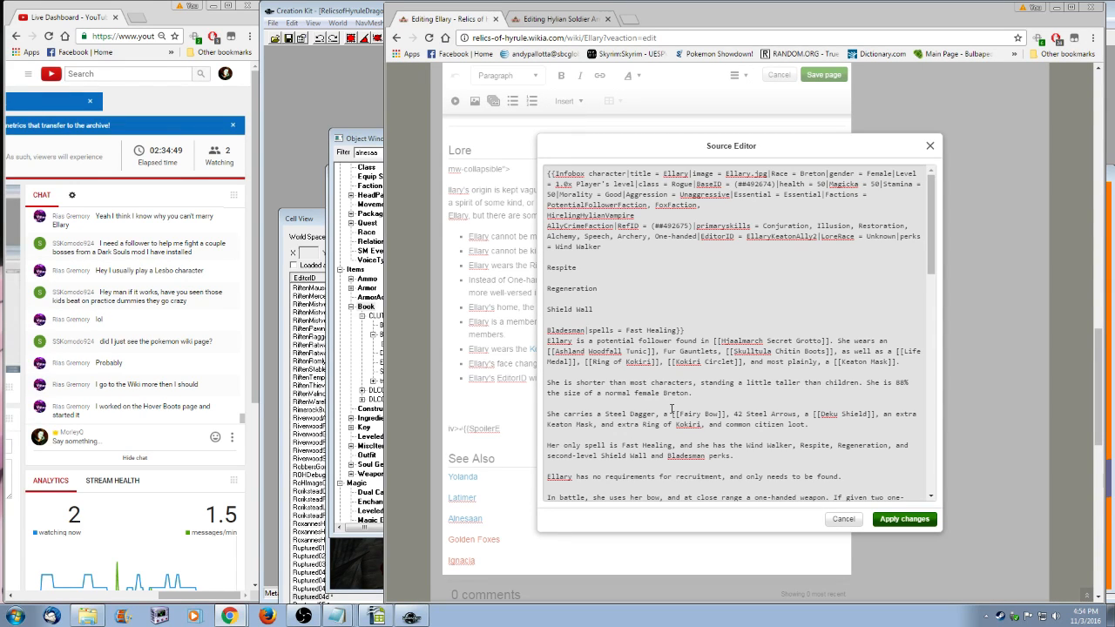
scroll(671, 408, down, 3)
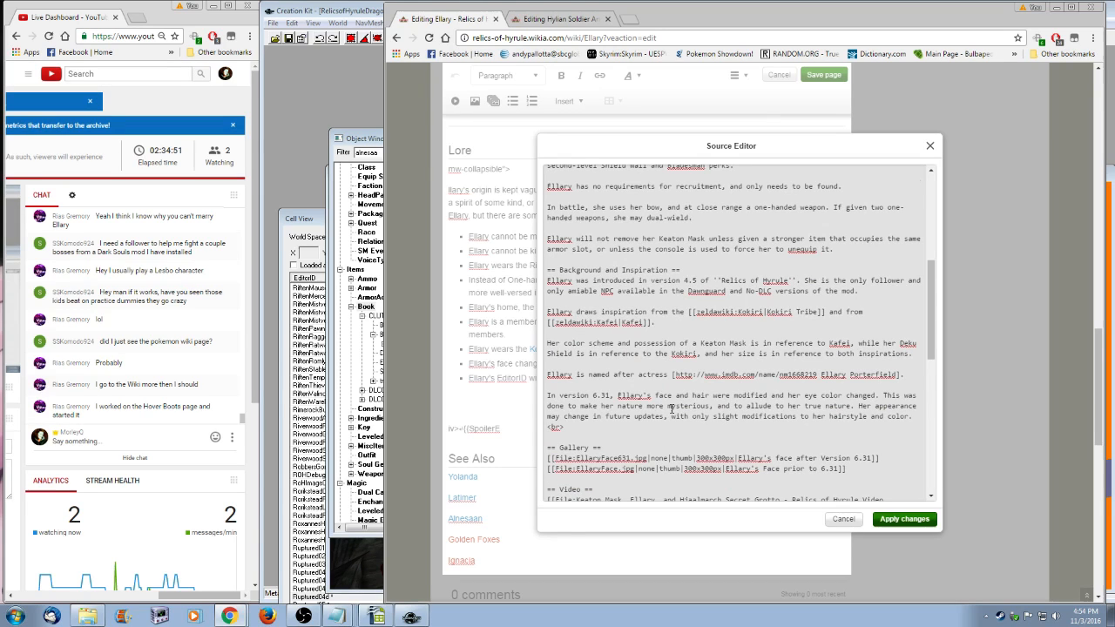
scroll(672, 408, down, 3)
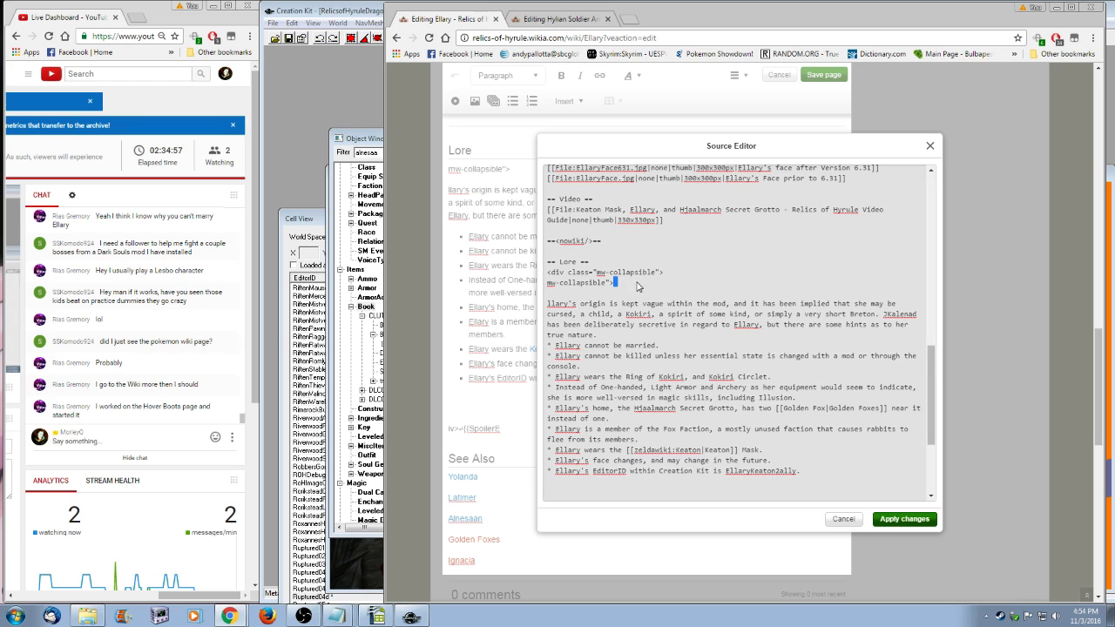
click(672, 273)
drag(637, 282, 547, 283)
key(BackSpace)
click(547, 303)
key(ctrl+e)
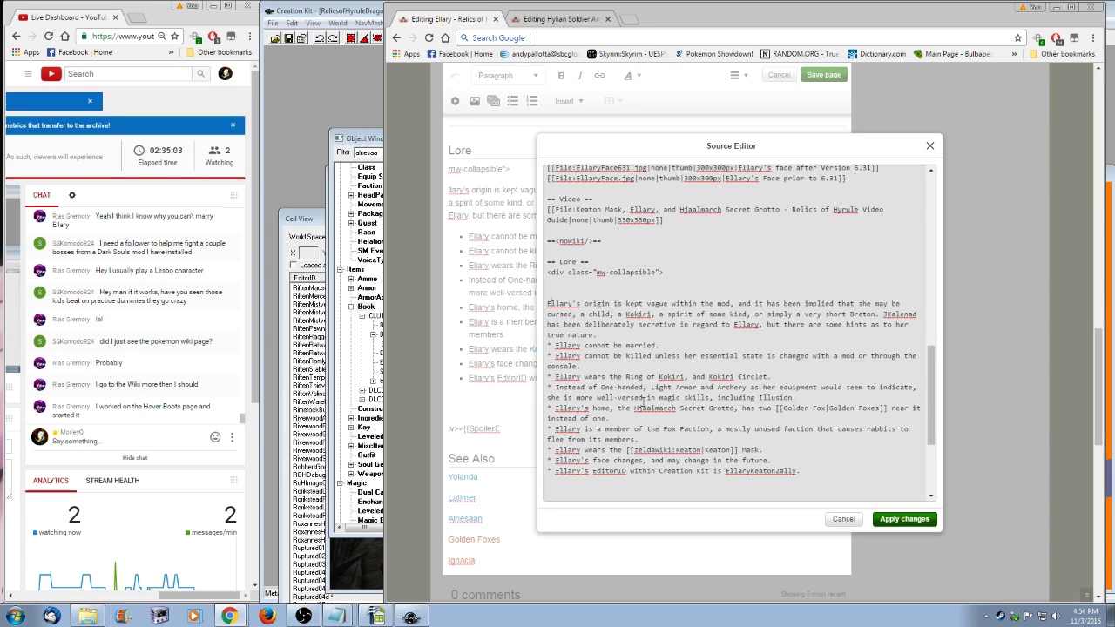
- Complete the closing spoiler tag as {{SpoilerEnd}} and delete the stray iv> text above it
scroll(641, 402, down, 3)
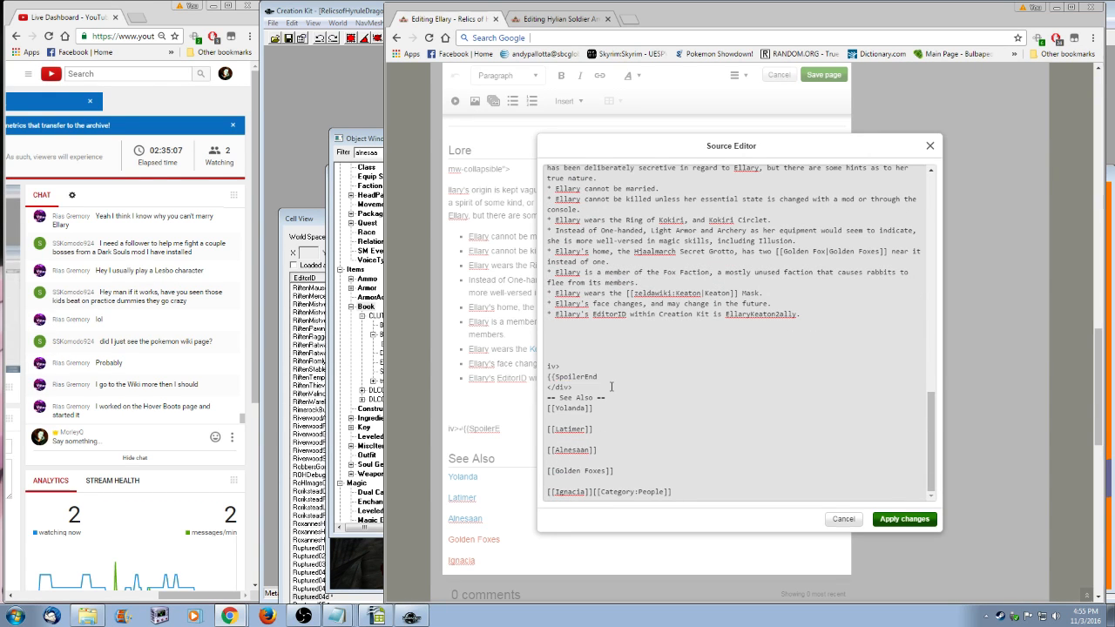
click(642, 374)
text(}})
drag(561, 367, 547, 366)
key(BackSpace)
key(BackSpace)
key(BackSpace)
- Apply and save the repaired Ellary wikitext, and test collapsing and expanding the Lore section
click(904, 519)
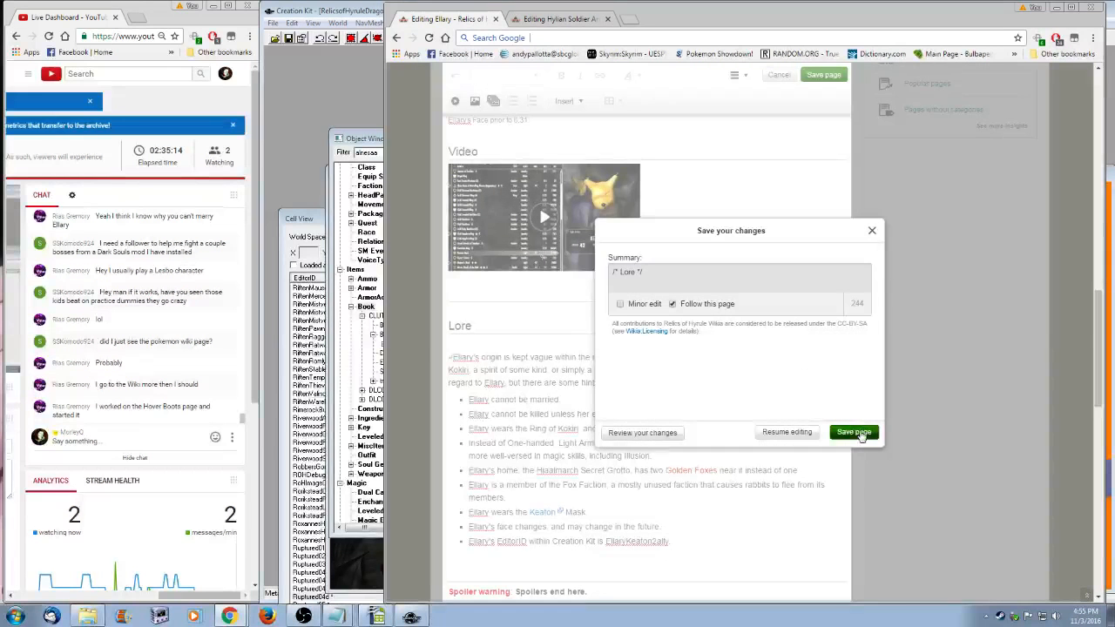
click(862, 434)
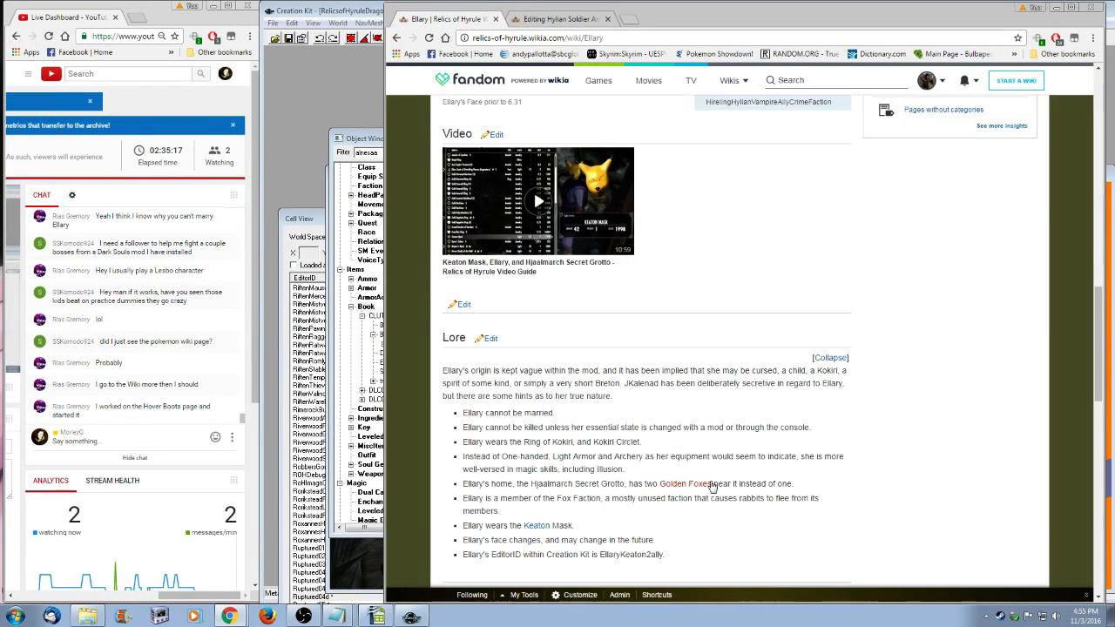
click(832, 359)
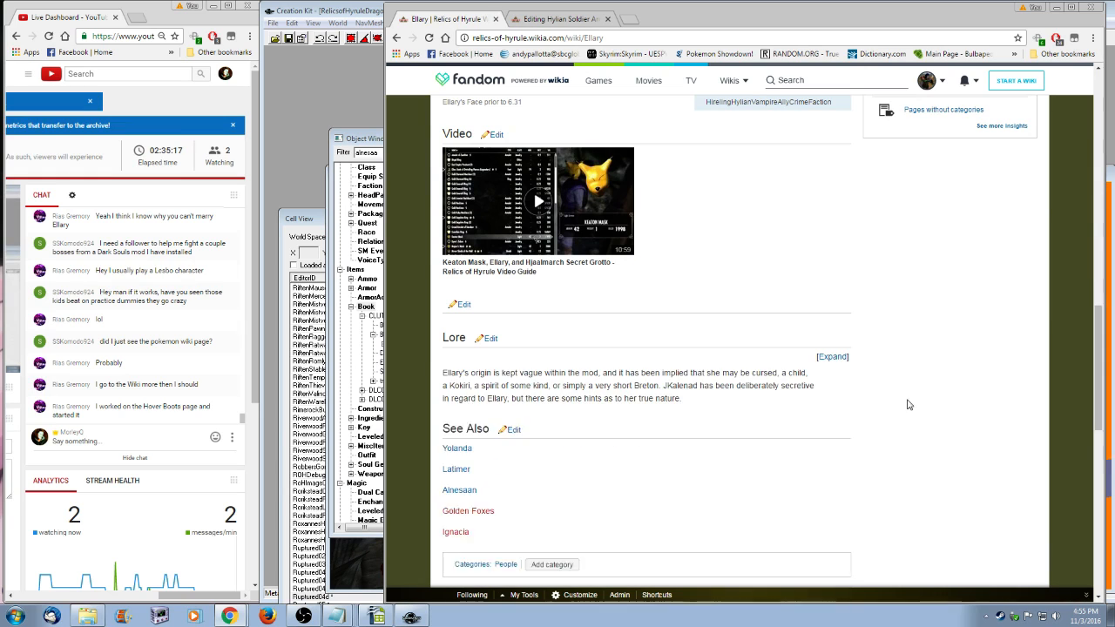
click(834, 357)
scroll(871, 401, down, 1)
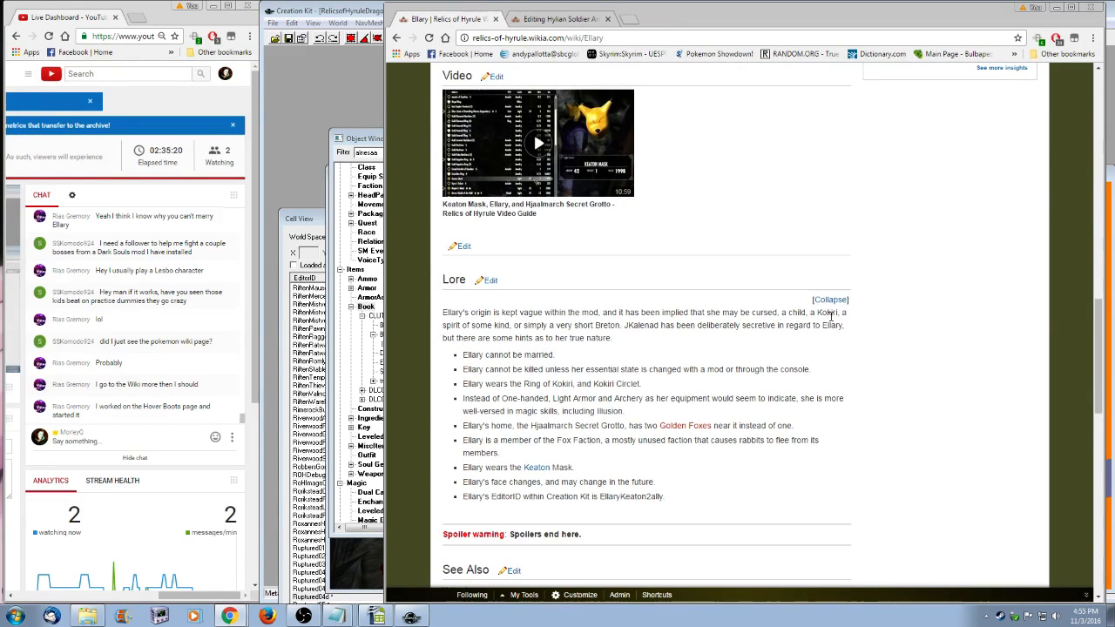
click(830, 300)
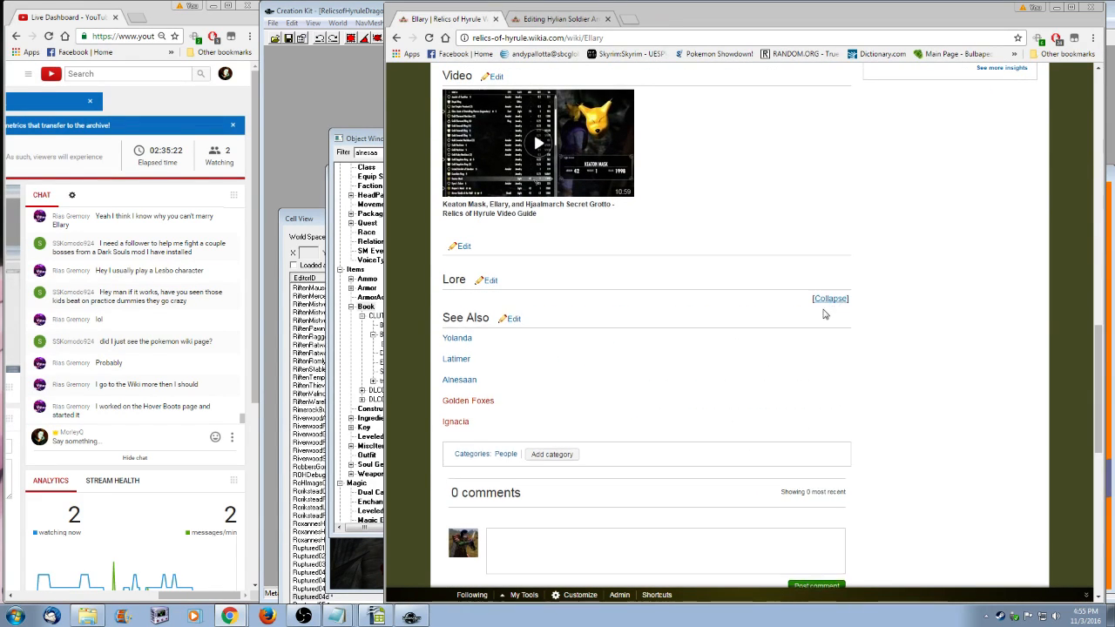
click(827, 299)
- Reopen Ellary's wikitext and copy {{SpoilerEnd}} to below the Lore <div class="mw-collapsible"> tag, changing the copy to {{SpoilerStart}}
click(490, 281)
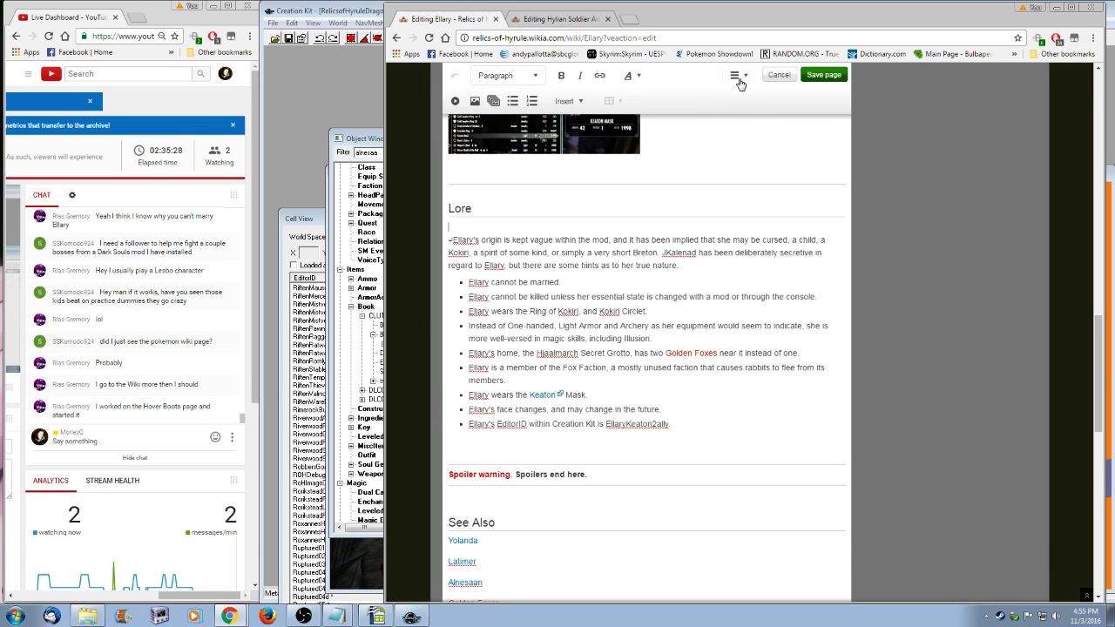
click(737, 77)
click(758, 177)
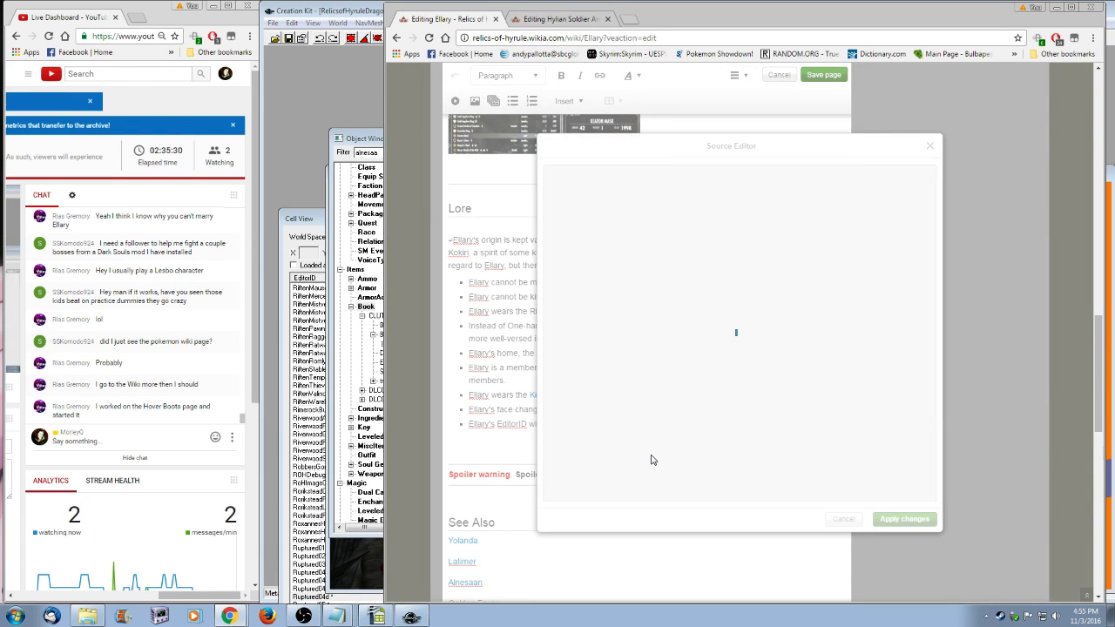
scroll(692, 430, down, 4)
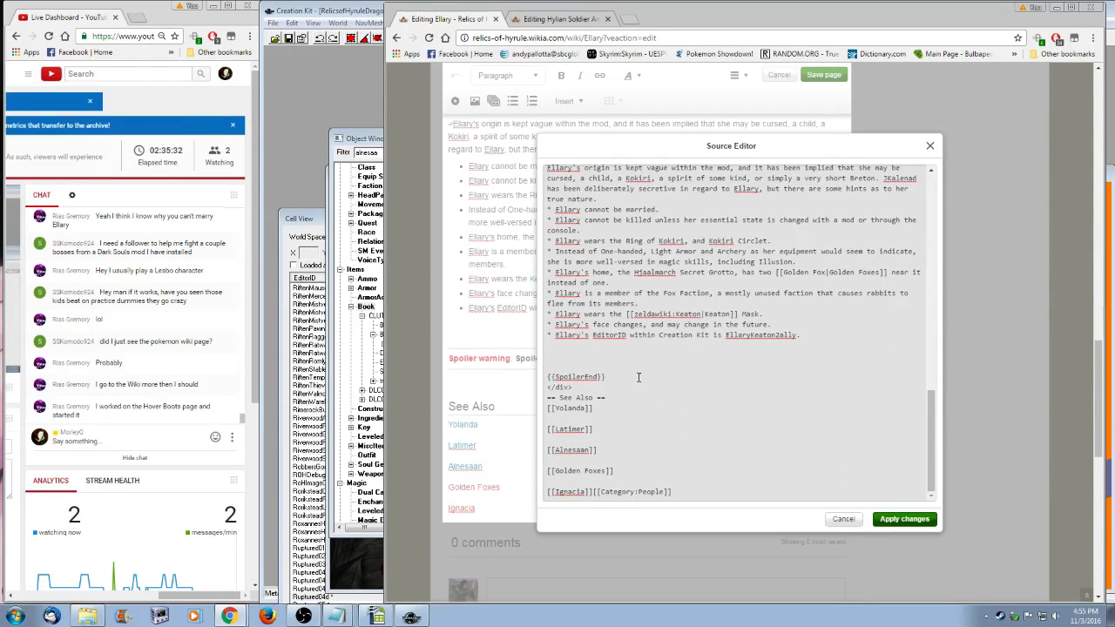
drag(636, 377, 508, 376)
scroll(671, 386, up, 3)
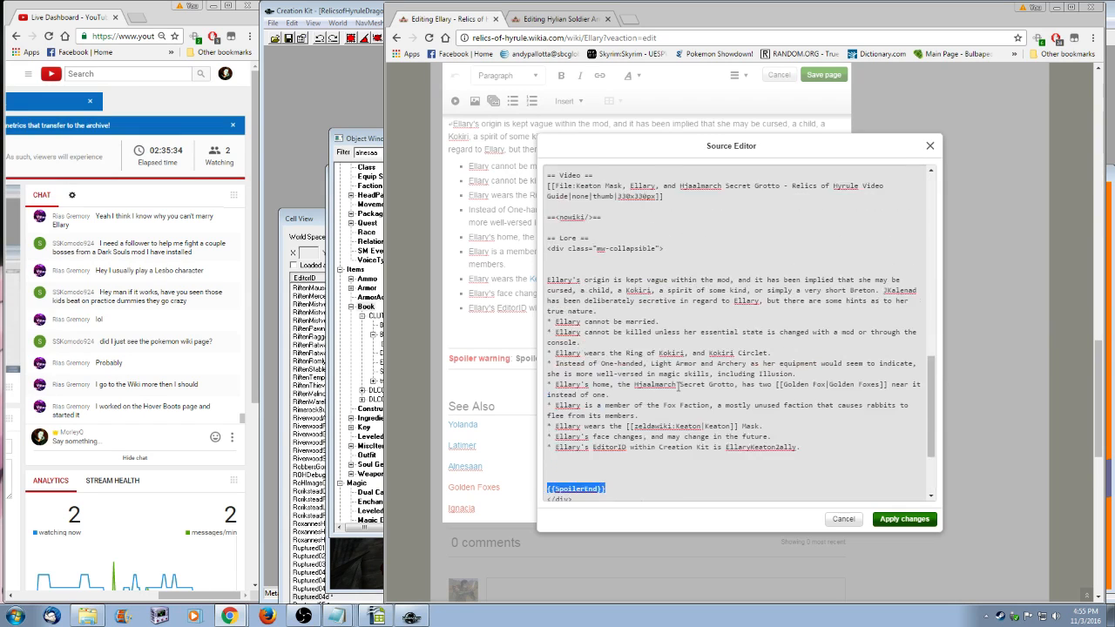
click(630, 266)
key(ctrl+v)
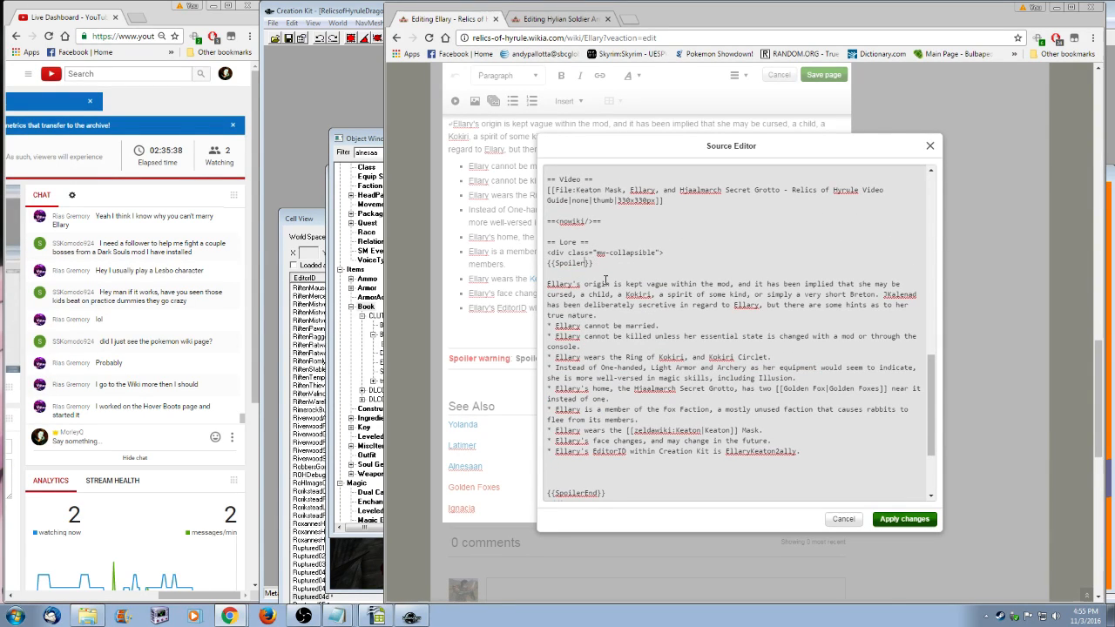
- Apply the wikitext changes and save the Ellary page with the summary "Lore now Collapse"
click(904, 518)
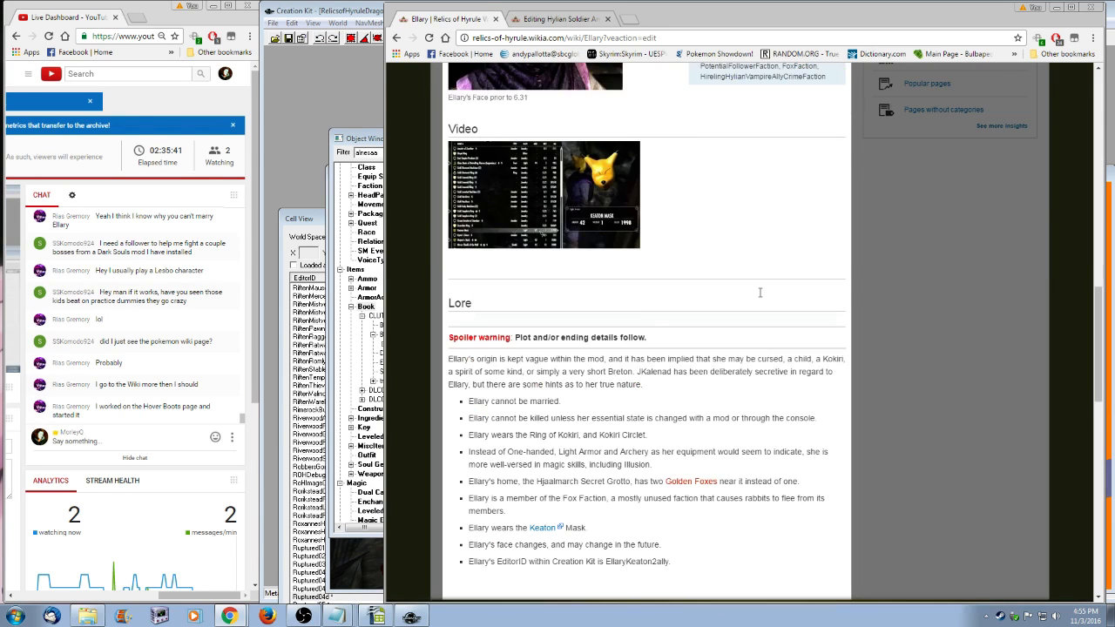
click(824, 76)
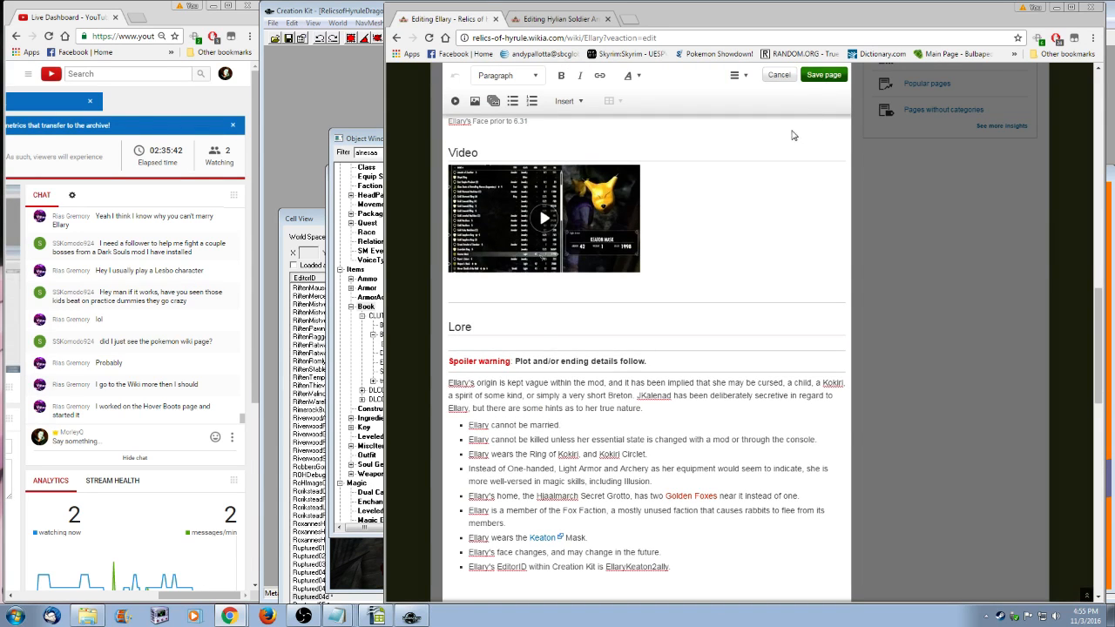
key(ctrl+a)
text(C)
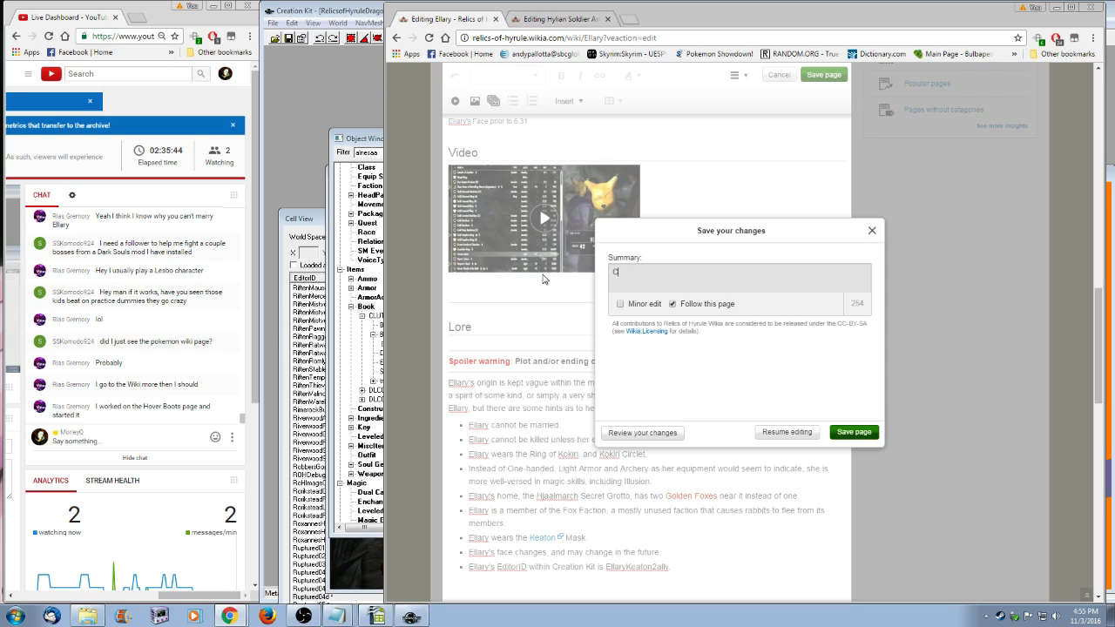
text(ollapsebile)
key(ctrl+a)
text(Lore now Collapse)
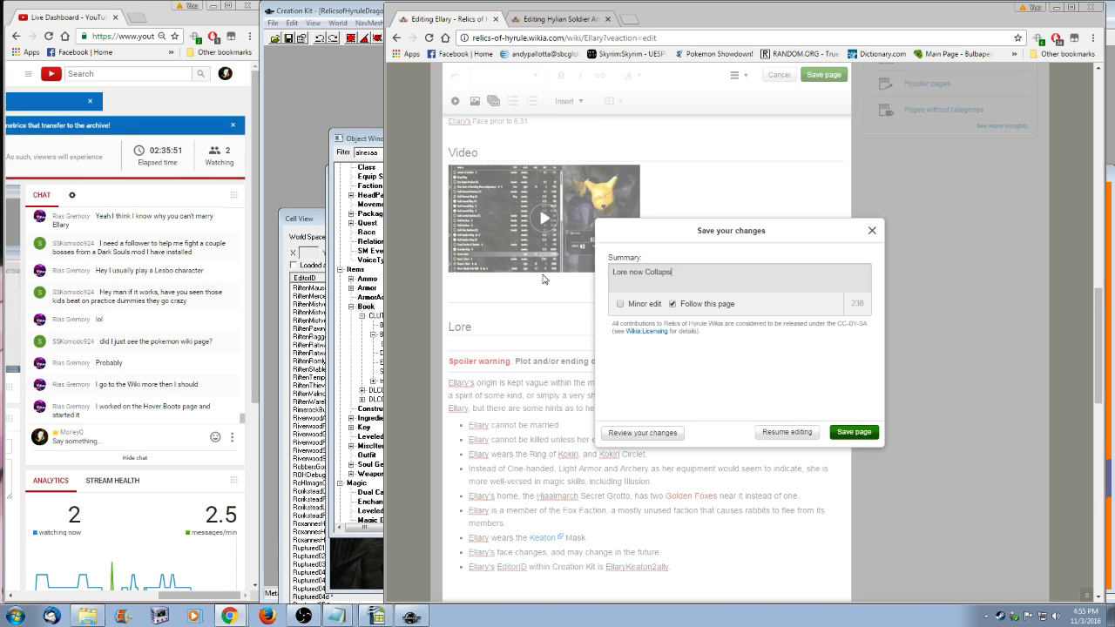
click(854, 432)
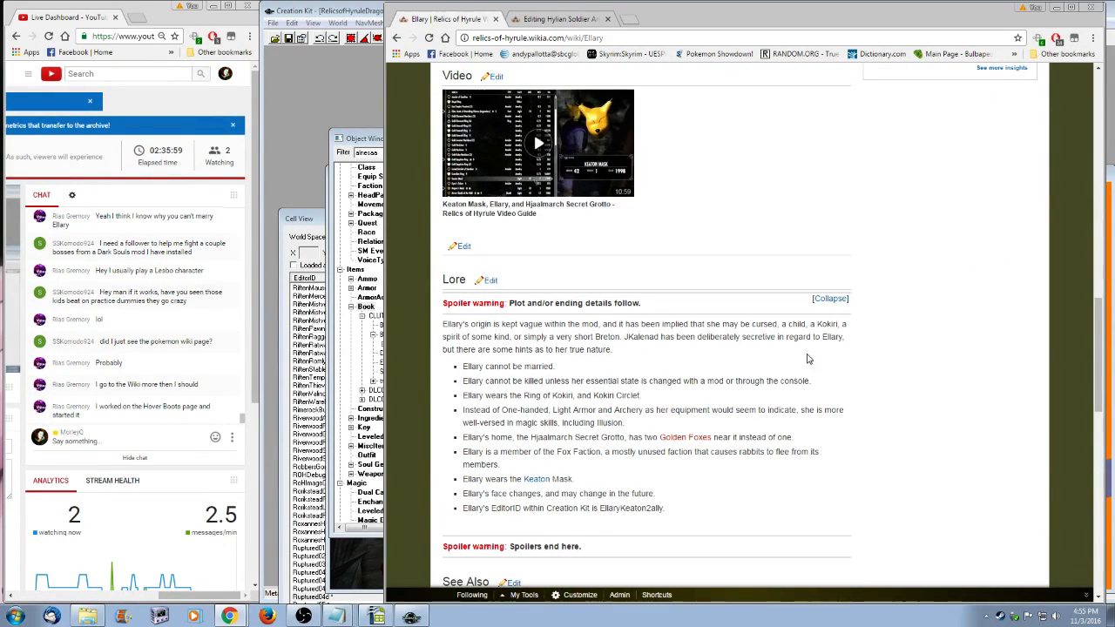
- Close the Ellary article and cancel the open edit of the Hylian Soldier Armor article
scroll(803, 377, up, 4)
scroll(803, 378, up, 8)
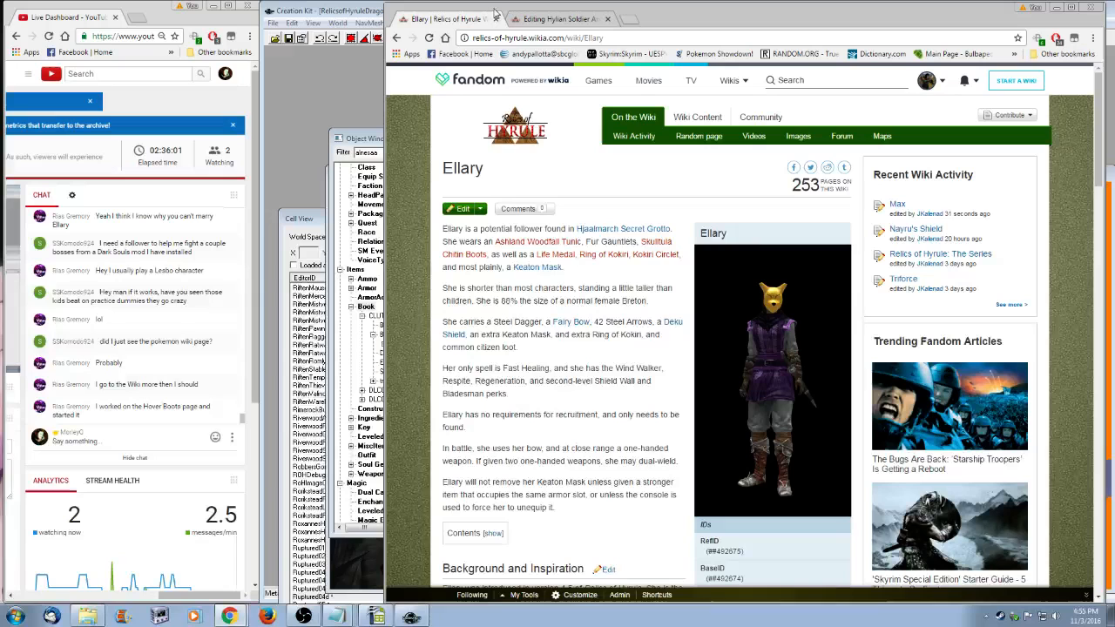
click(495, 17)
click(777, 199)
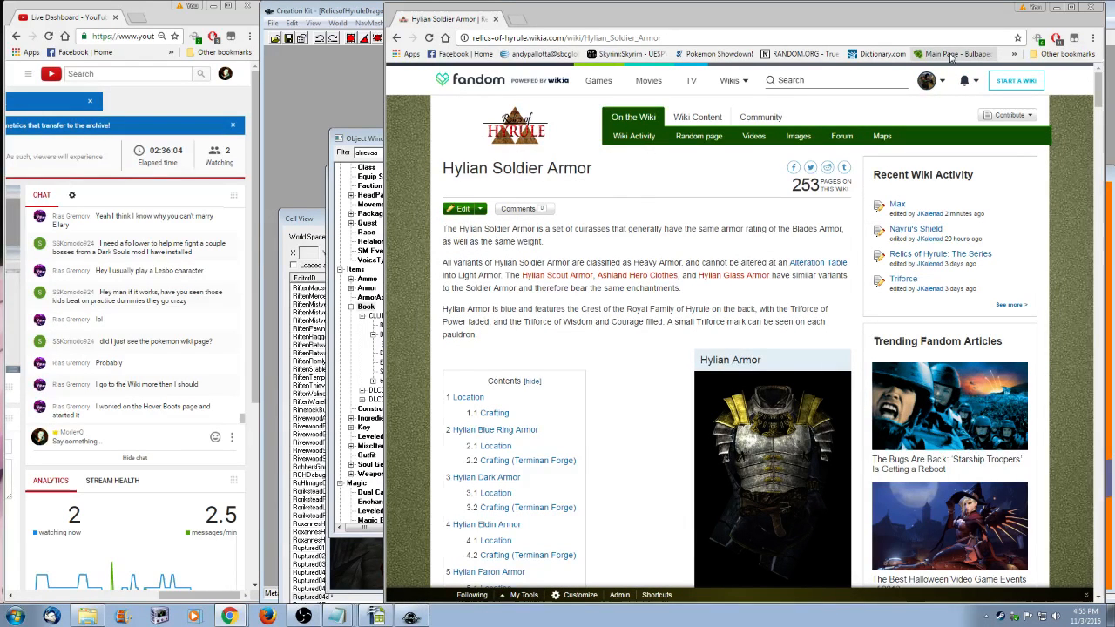
- Switch to Bulbapedia, search for "lake trio", and look over the Lake guardians article's introduction and movesets
click(954, 54)
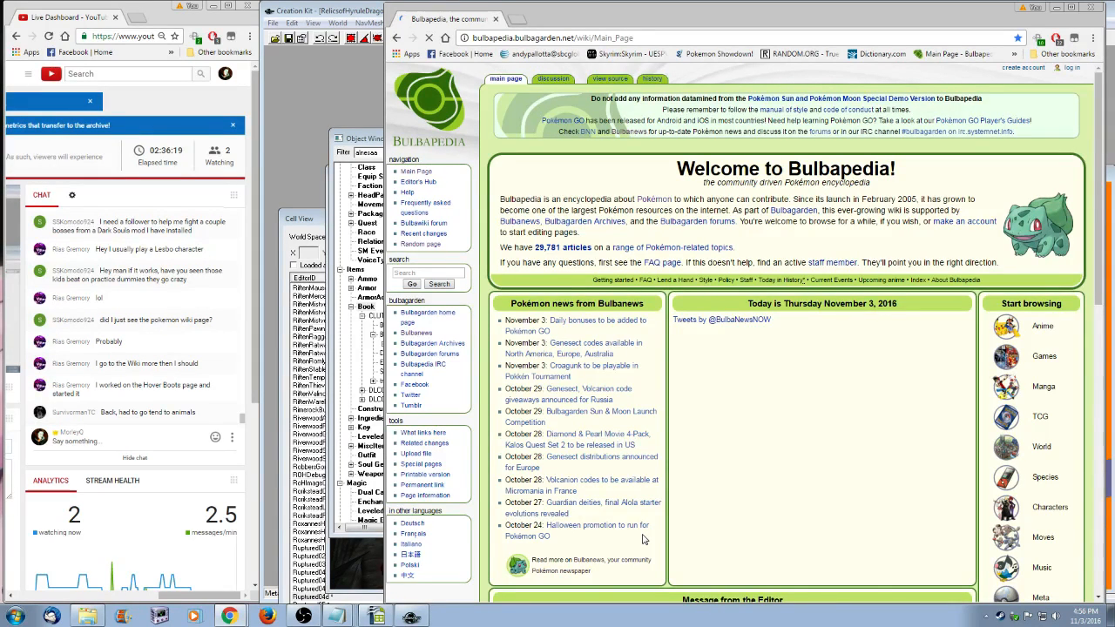
click(456, 275)
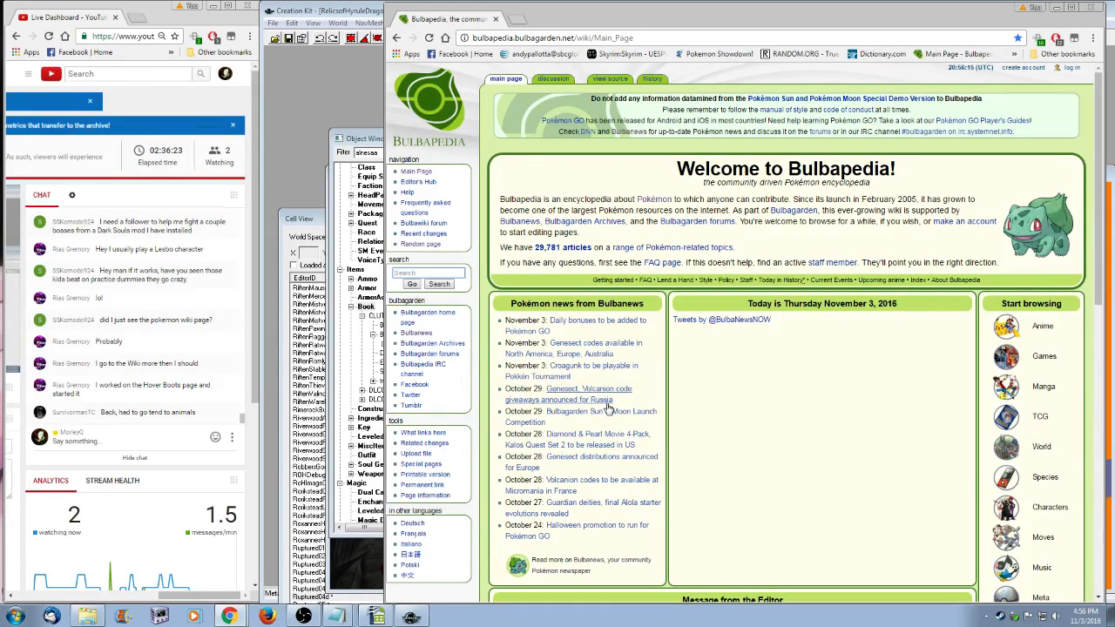
text(lake trio)
key(Return)
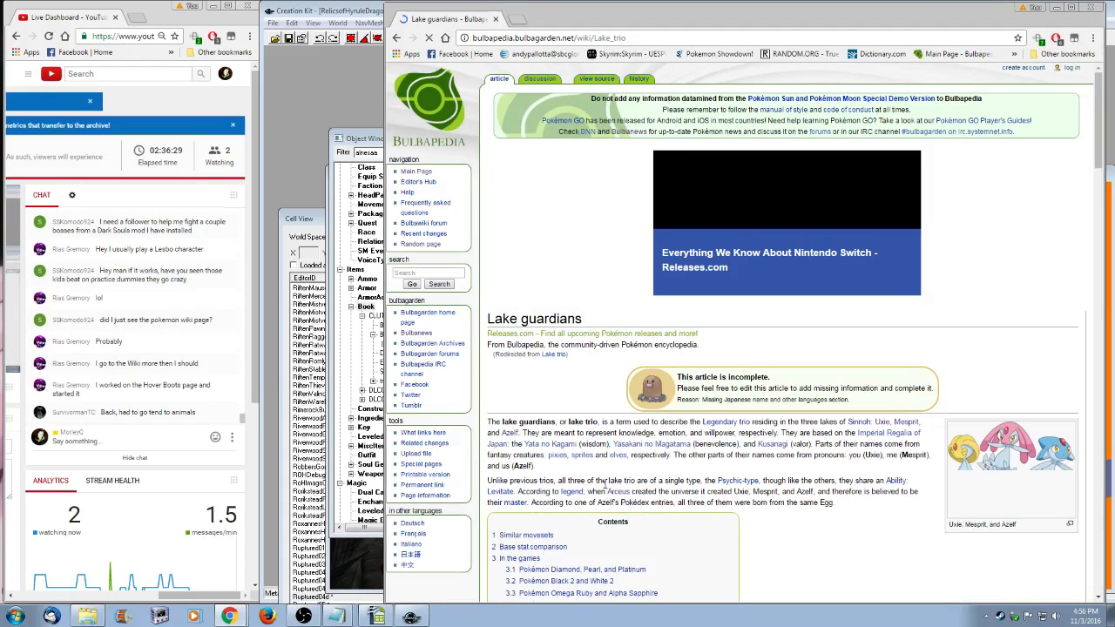
scroll(761, 471, down, 1)
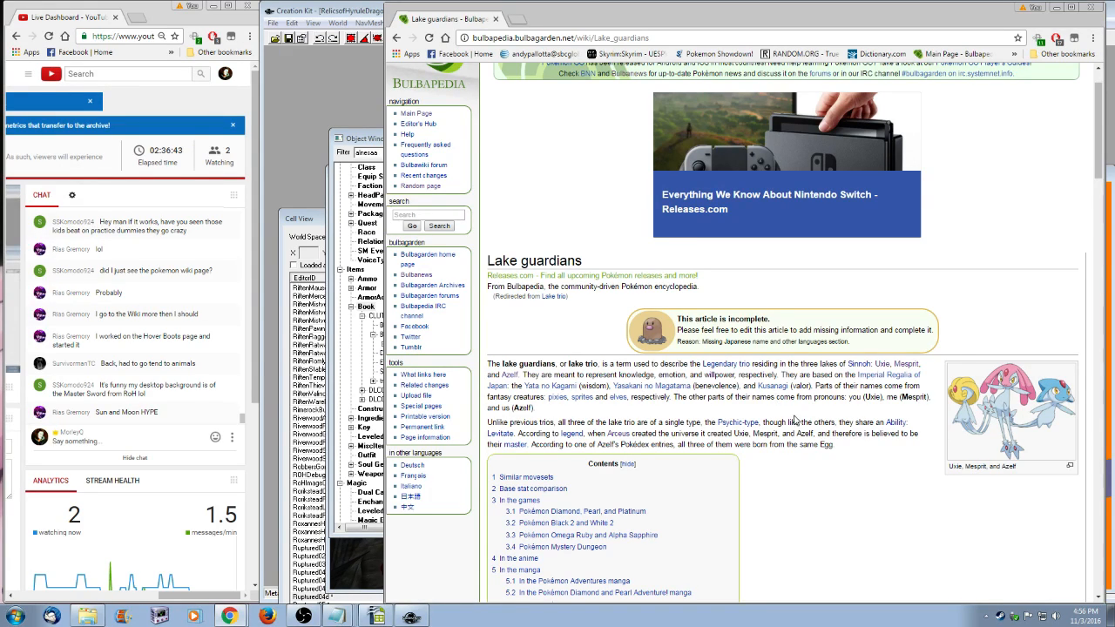
scroll(695, 432, down, 4)
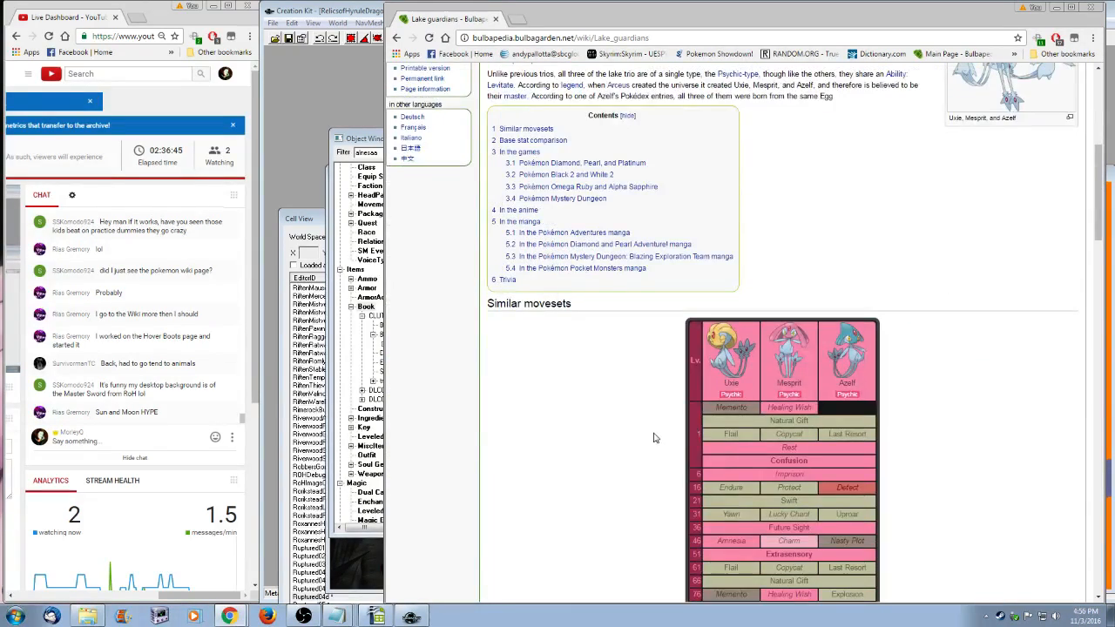
scroll(654, 433, down, 5)
scroll(658, 435, up, 5)
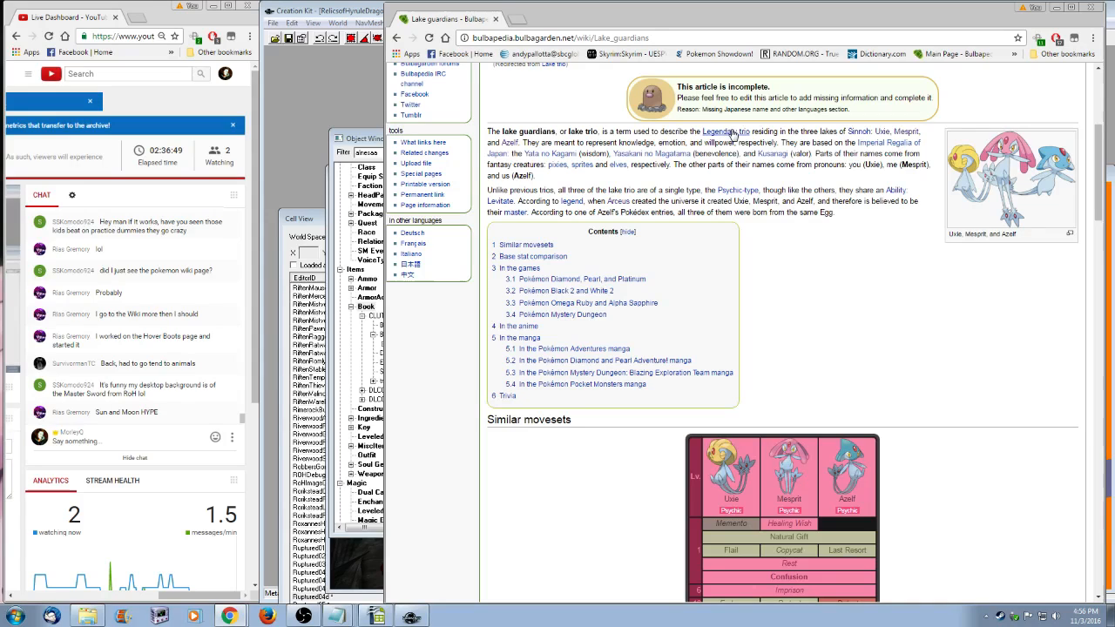
- Open the Uxie article and move on through the neighbouring Pokémon to view the Azelf article
click(733, 132)
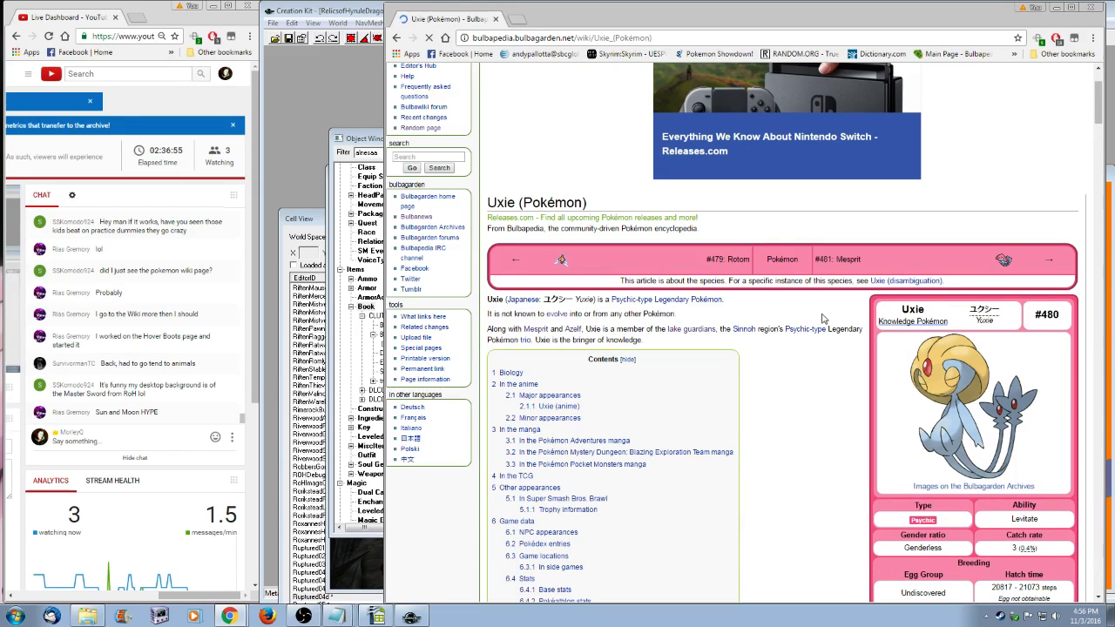
click(1049, 262)
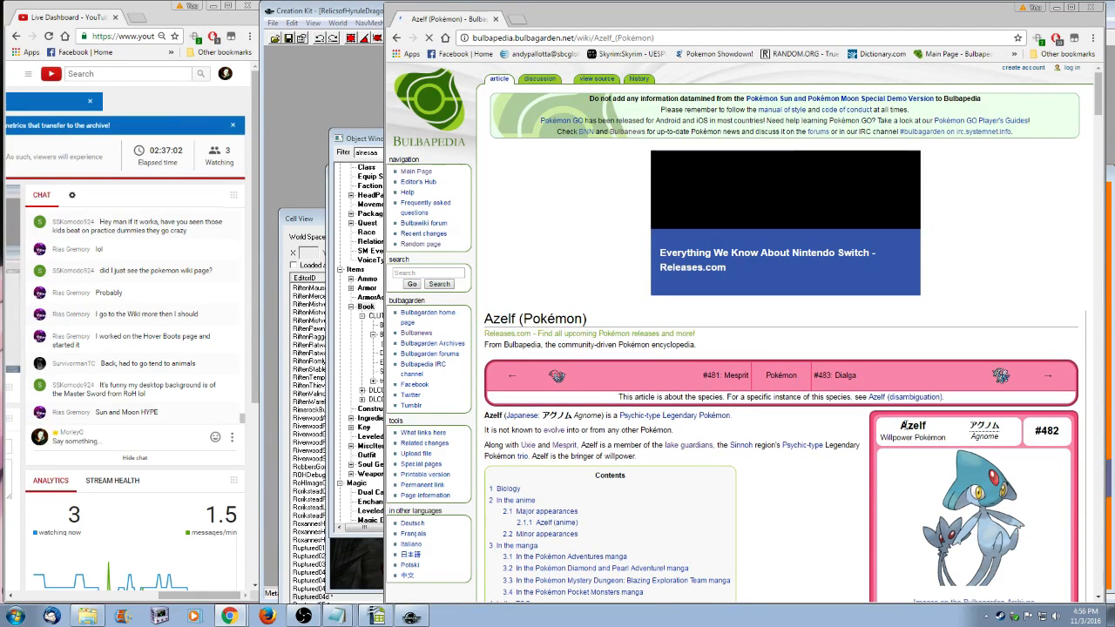
scroll(902, 425, down, 1)
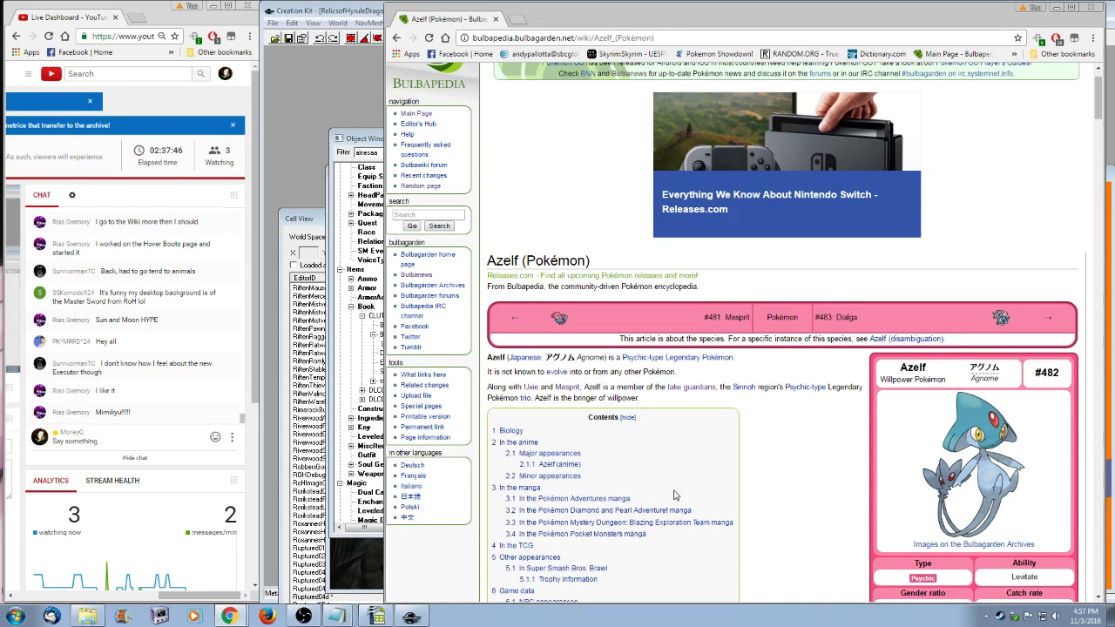
- Search Bulbapedia for "exeggutor" and look over the introduction and infobox of the Exeggutor article
click(425, 215)
text(exe)
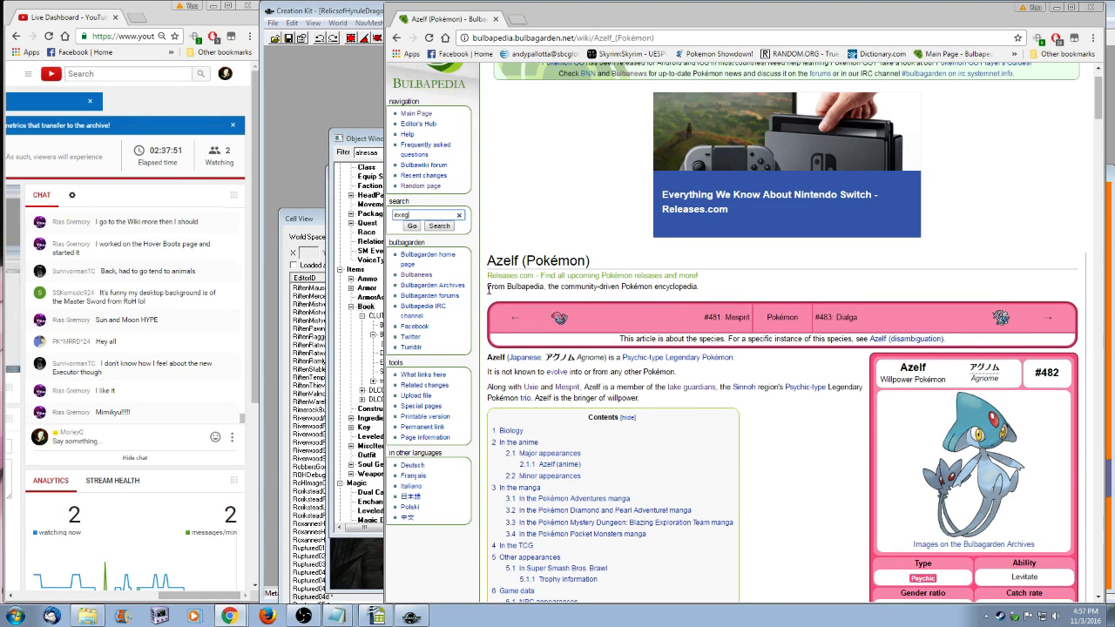
text(ggutr)
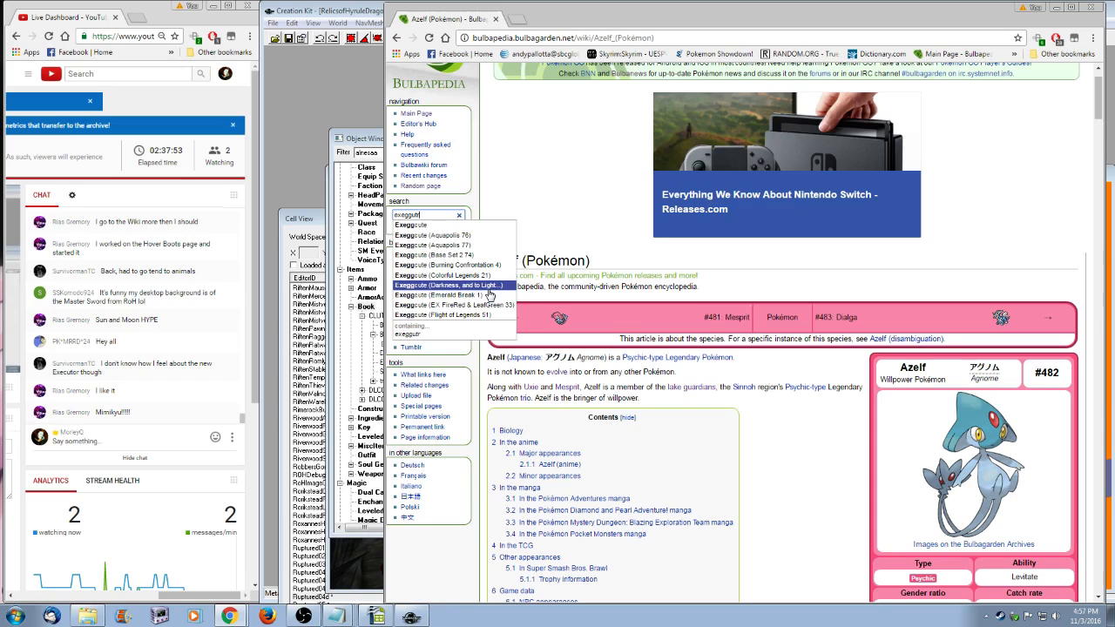
text(or)
key(Return)
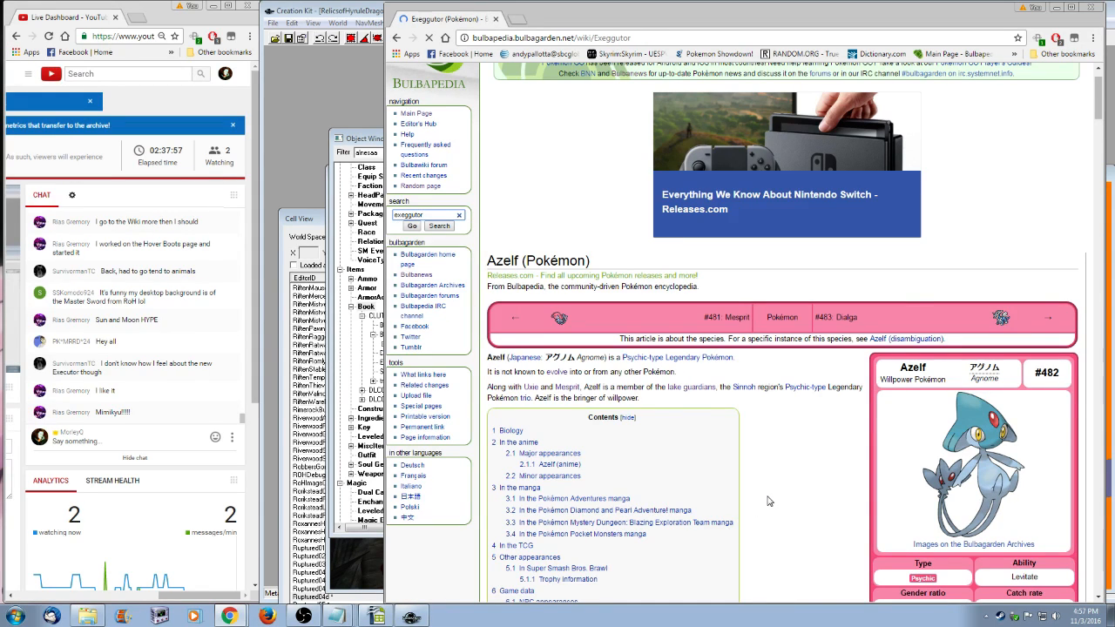
scroll(767, 501, down, 2)
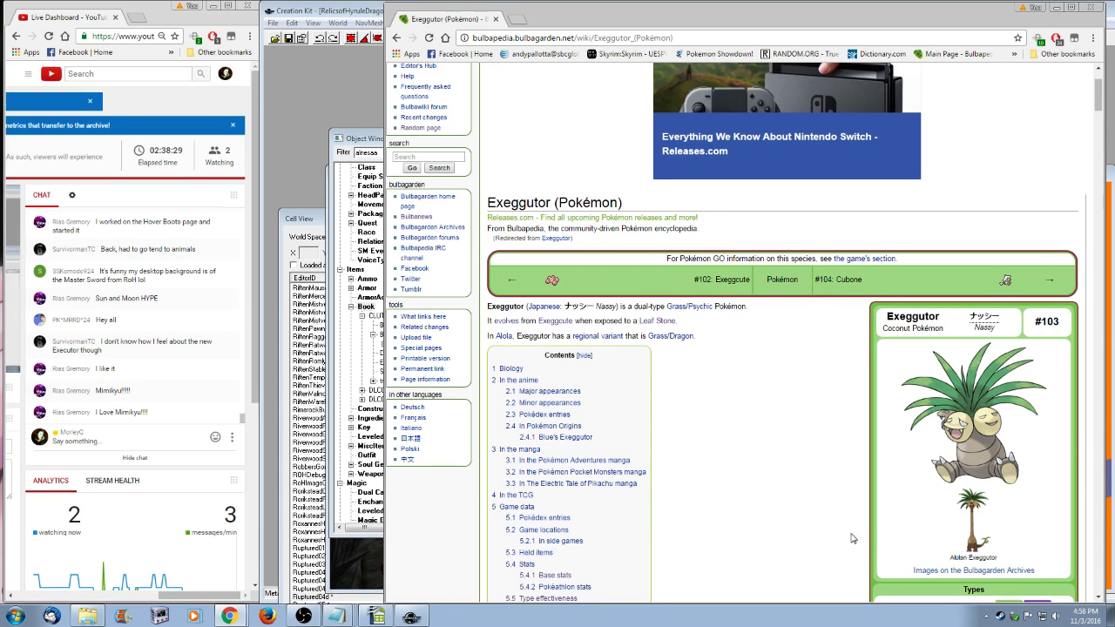
scroll(852, 522, down, 1)
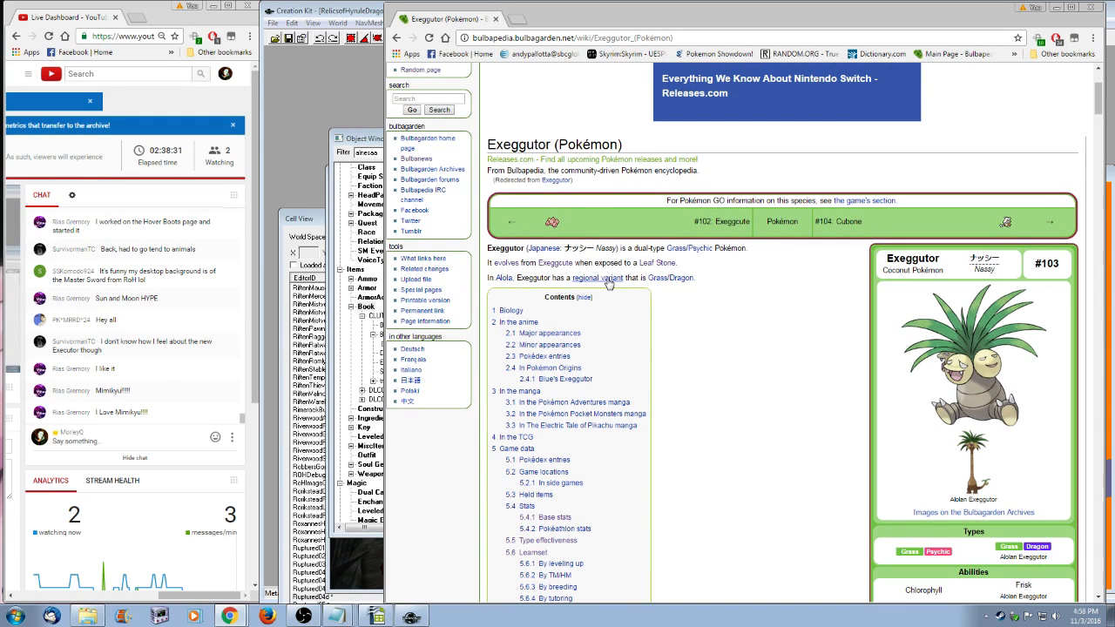
- Open the regional variant article from the Exeggutor introduction and look through its table of Alola Forms
click(608, 279)
scroll(664, 545, down, 3)
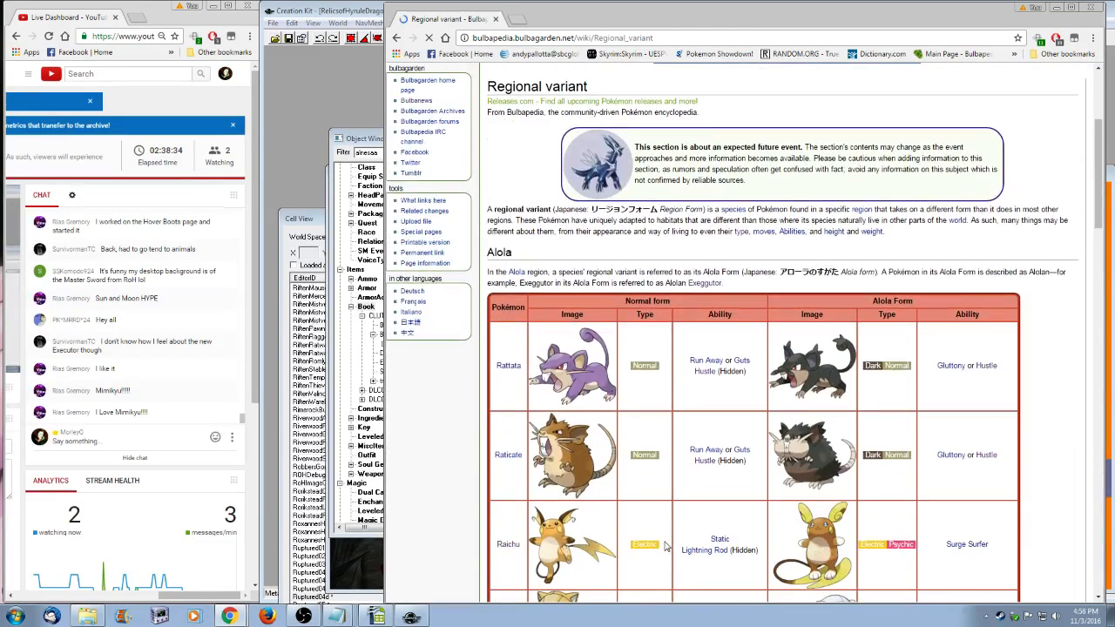
scroll(665, 545, down, 1)
scroll(671, 545, down, 2)
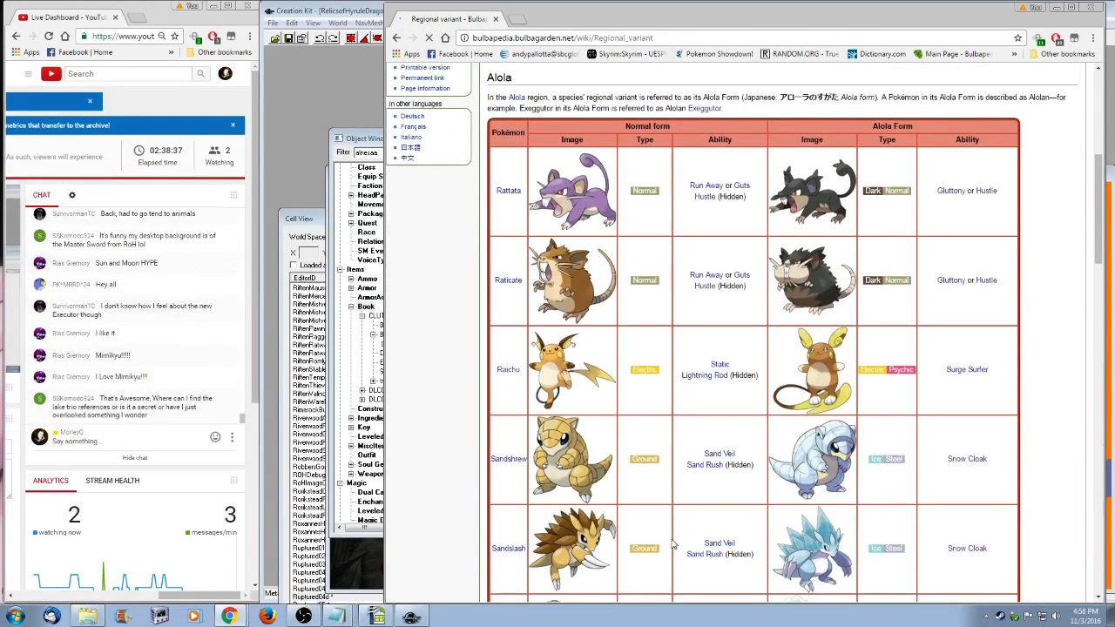
scroll(672, 546, down, 1)
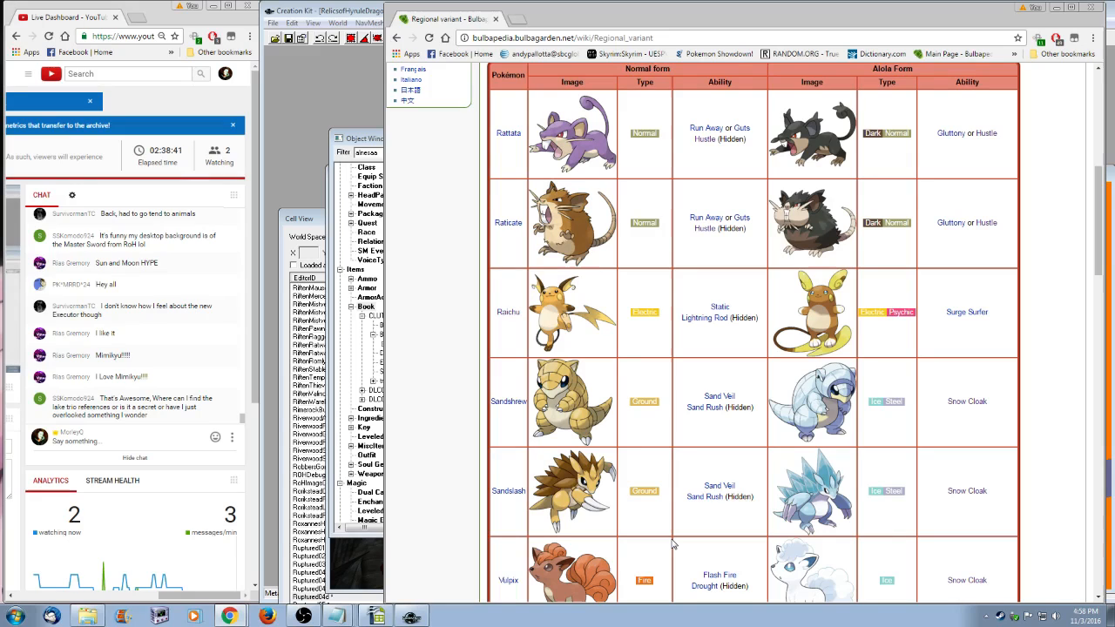
scroll(672, 545, down, 4)
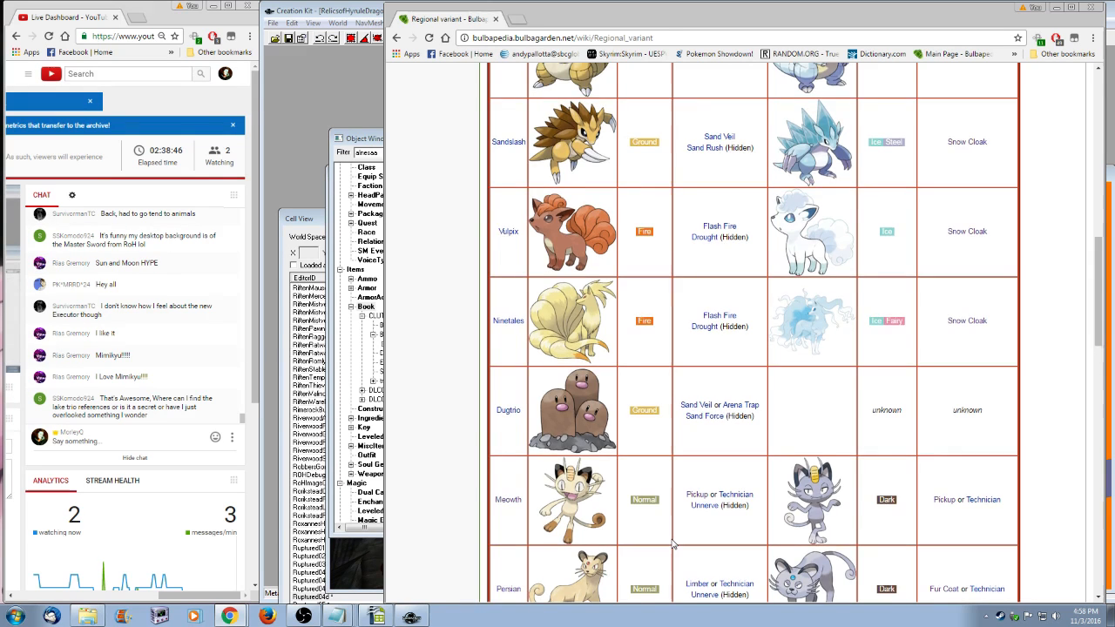
scroll(671, 546, down, 3)
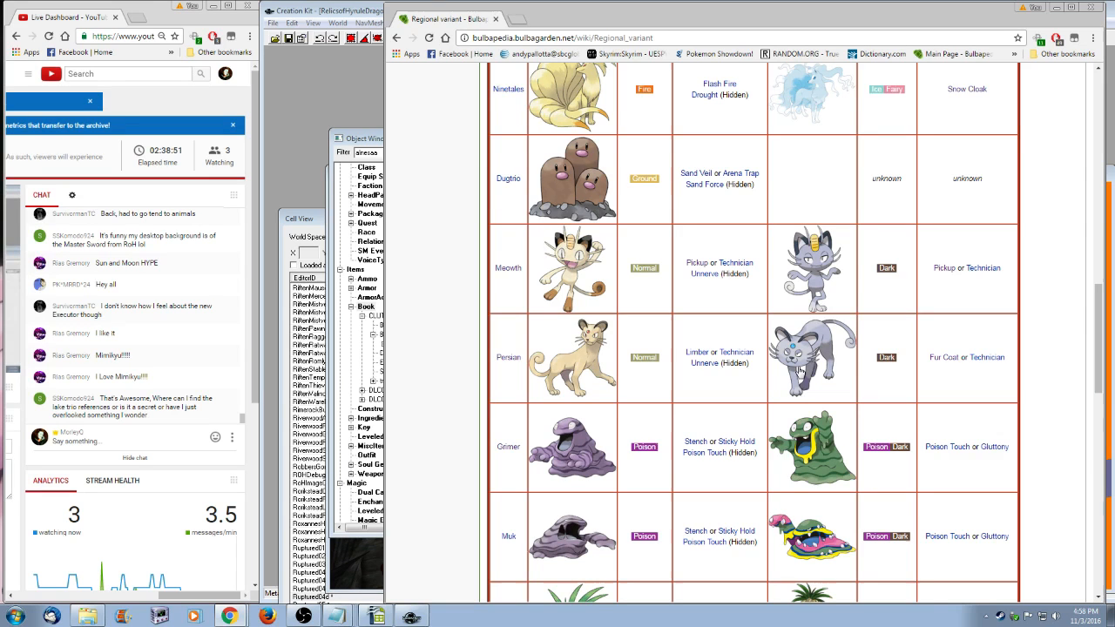
scroll(800, 370, down, 5)
scroll(796, 506, up, 11)
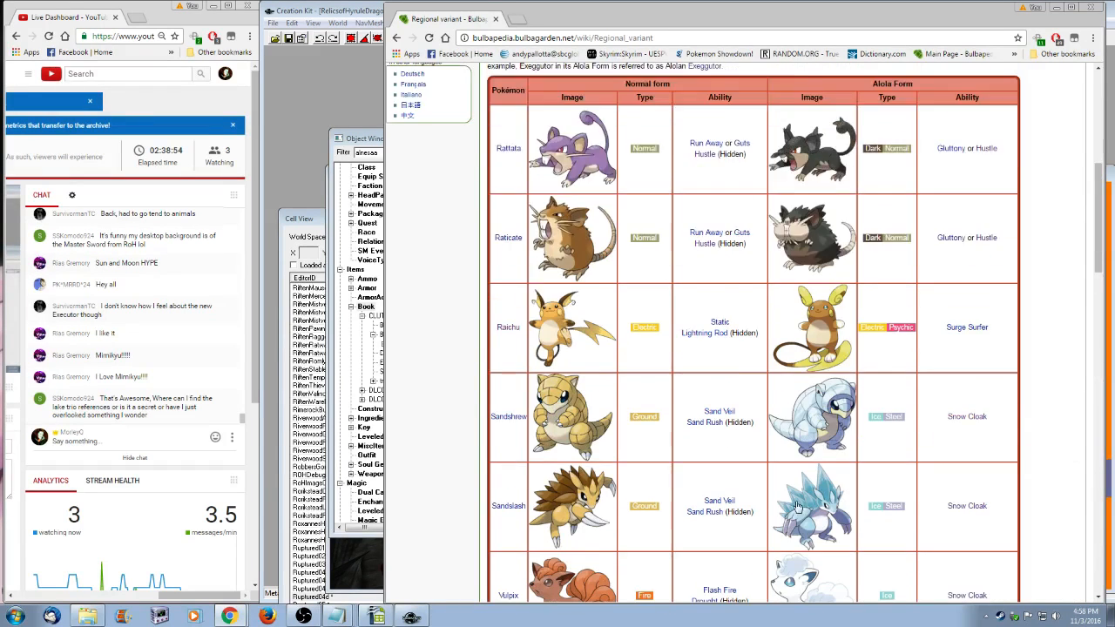
scroll(745, 530, up, 4)
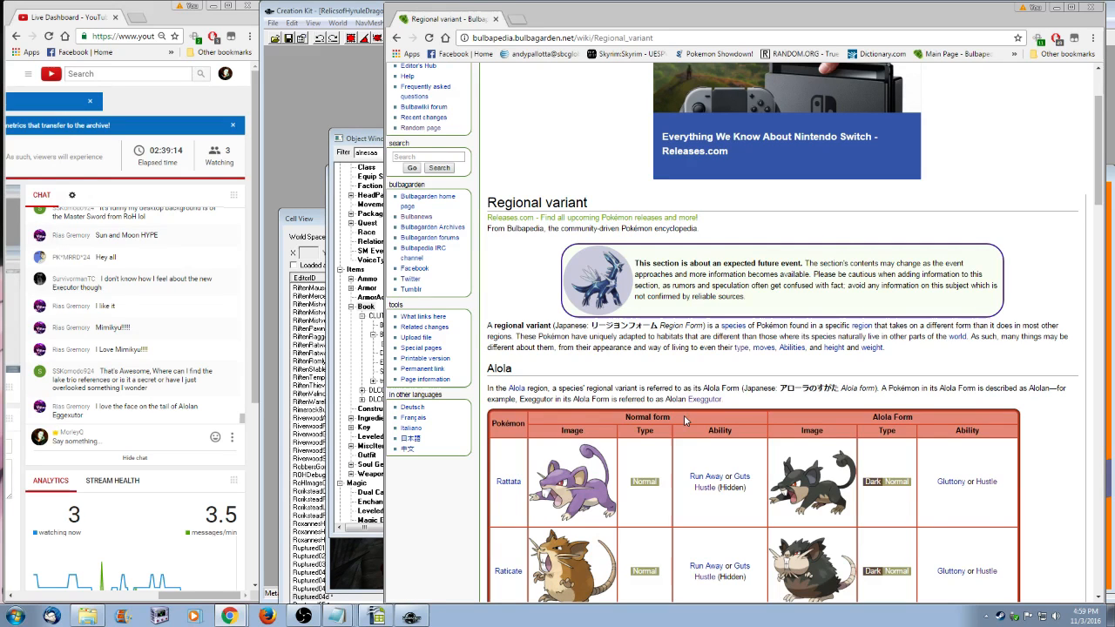
scroll(681, 370, up, 3)
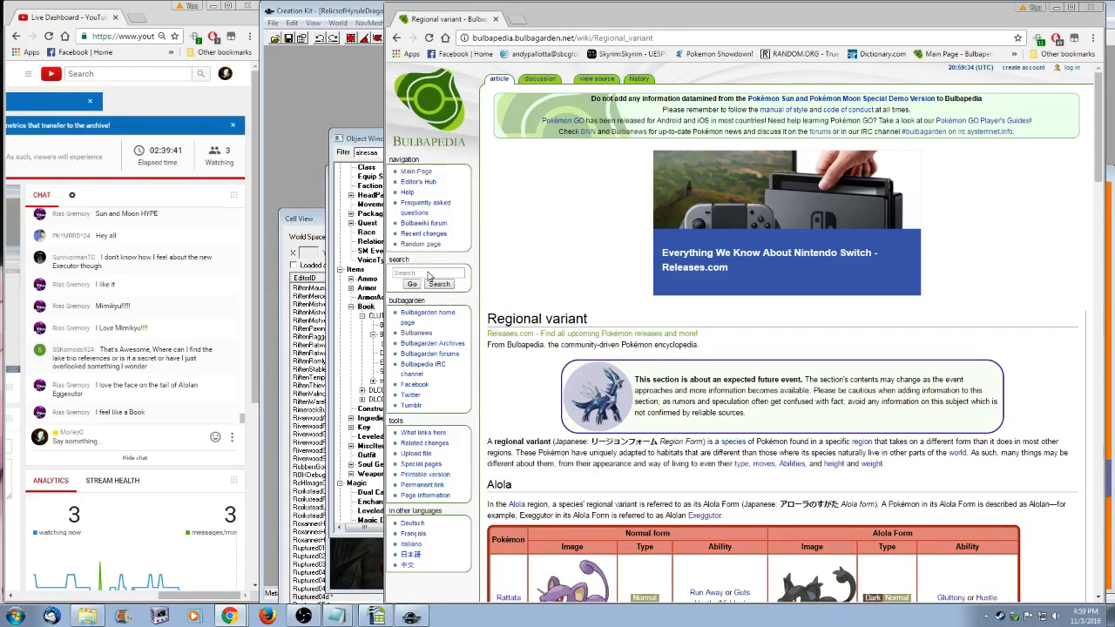
- Search Bulbapedia for "vanilluxe" and view the Pokémon's article
click(431, 274)
text(vanilluxe)
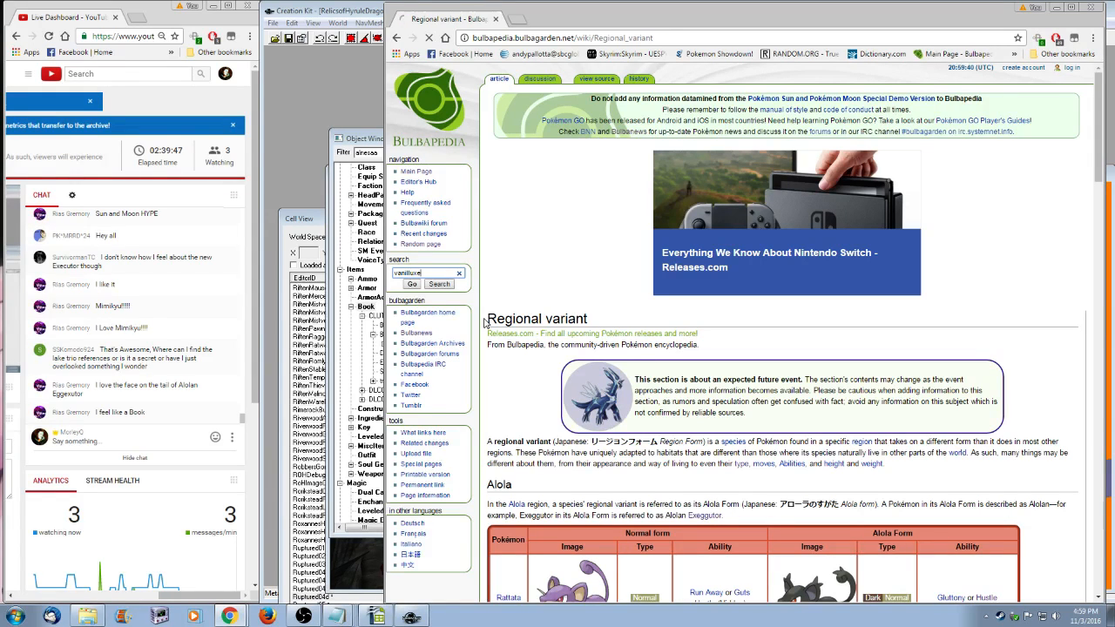
key(Return)
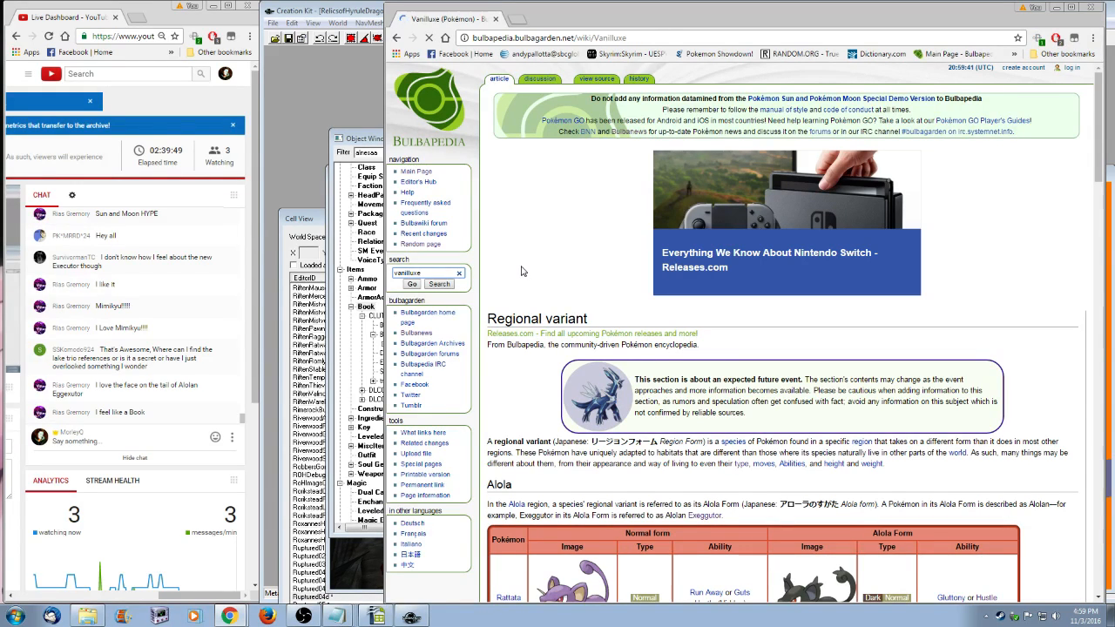
scroll(757, 440, down, 1)
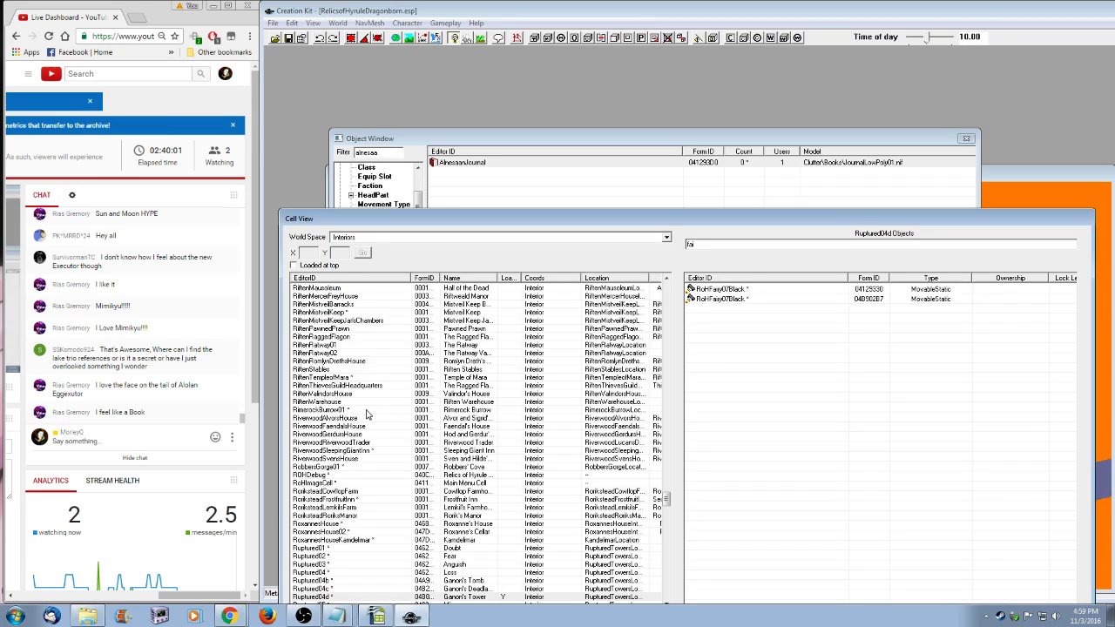
- Switch to the Creation Kit and load the interior cell LinkBetweenWorldsShattered from the cell list
click(366, 403)
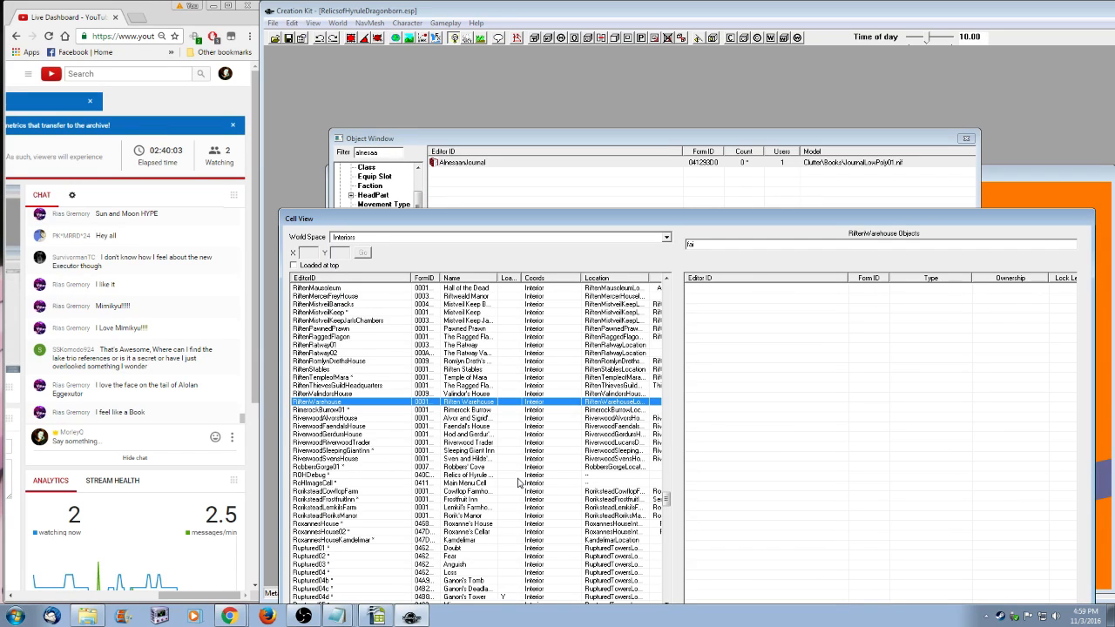
scroll(490, 477, down, 13)
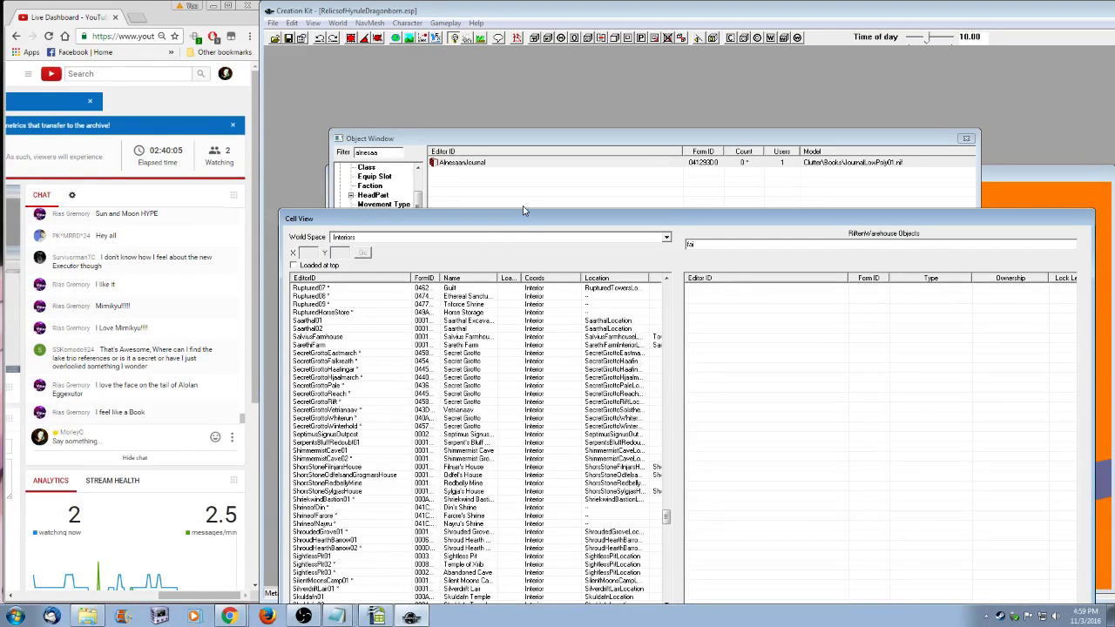
drag(524, 215, 528, 143)
click(357, 459)
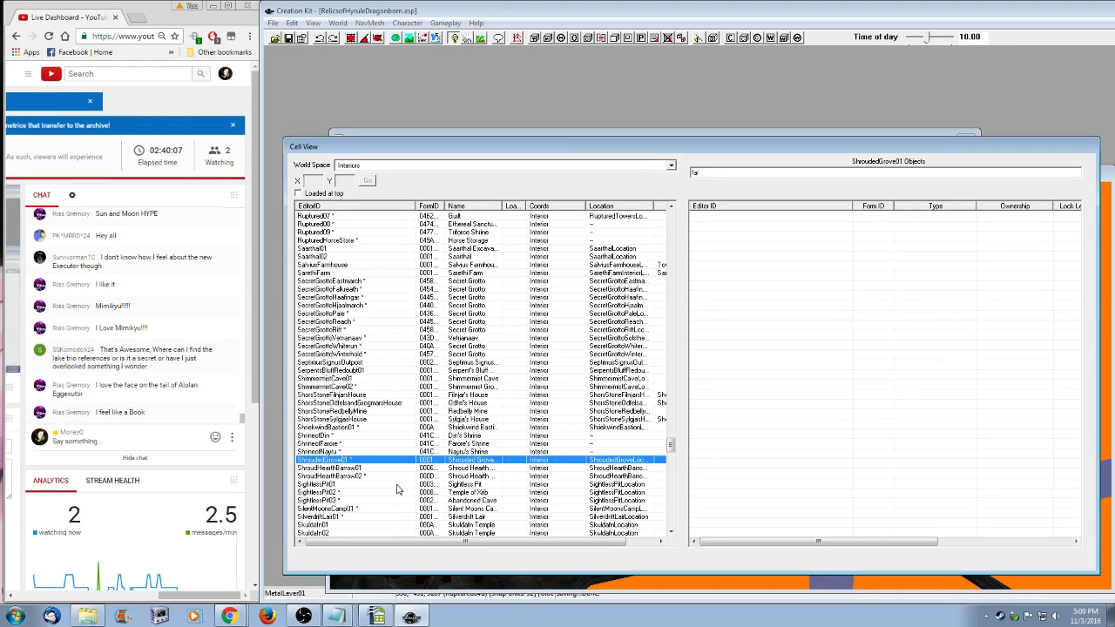
text(li)
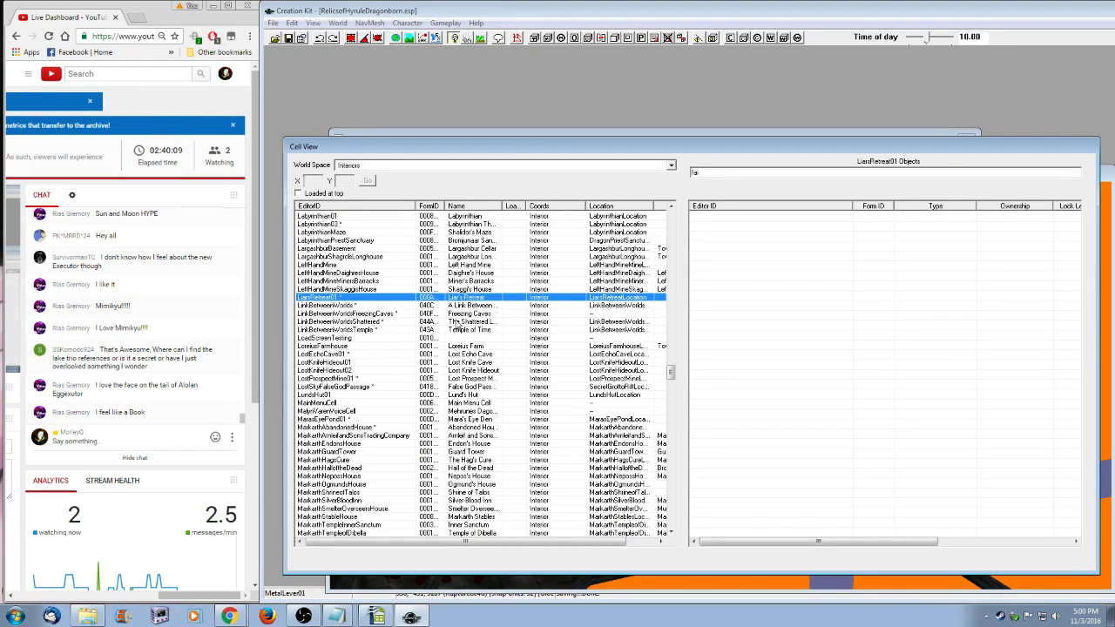
click(359, 323)
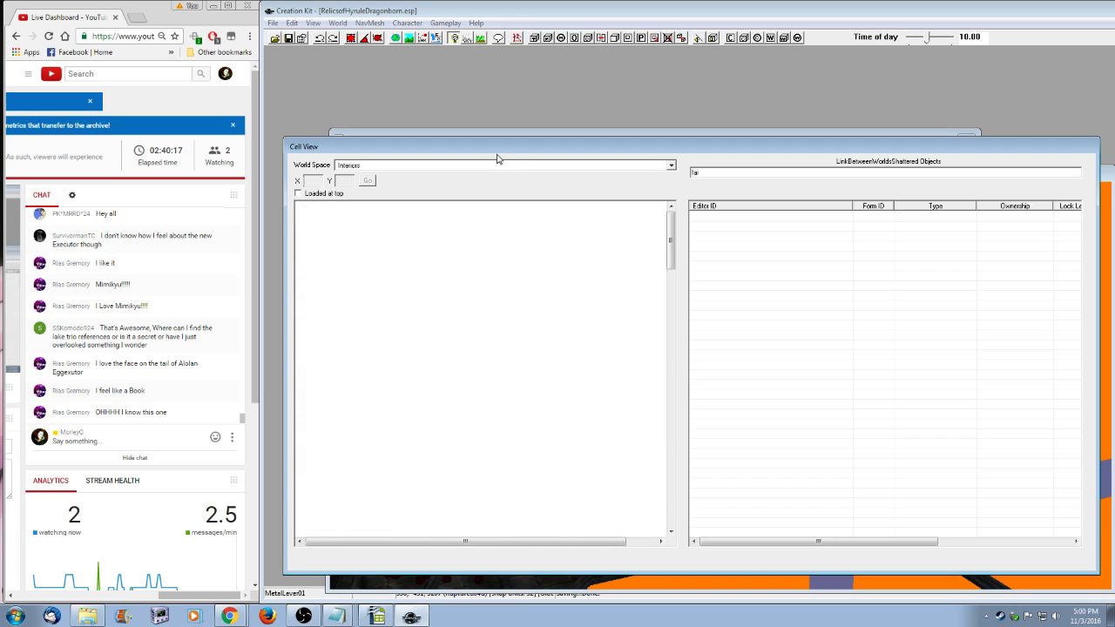
- Move the Cell View window out of the way and bring the render window of LinkBetweenWorldsShattered to the front
drag(510, 155, 482, 258)
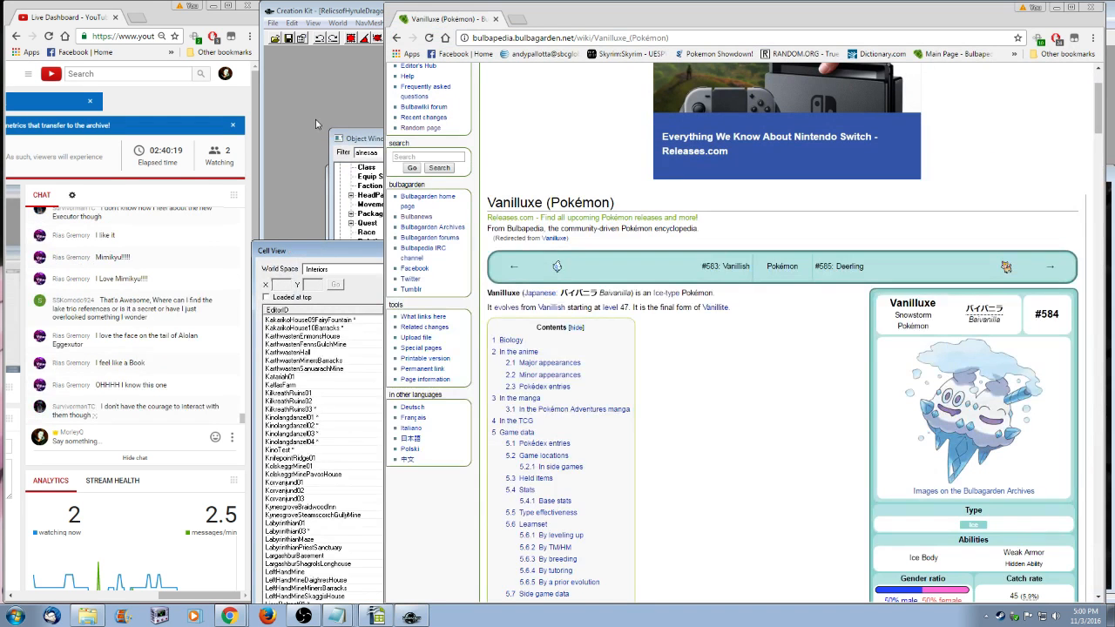
click(356, 144)
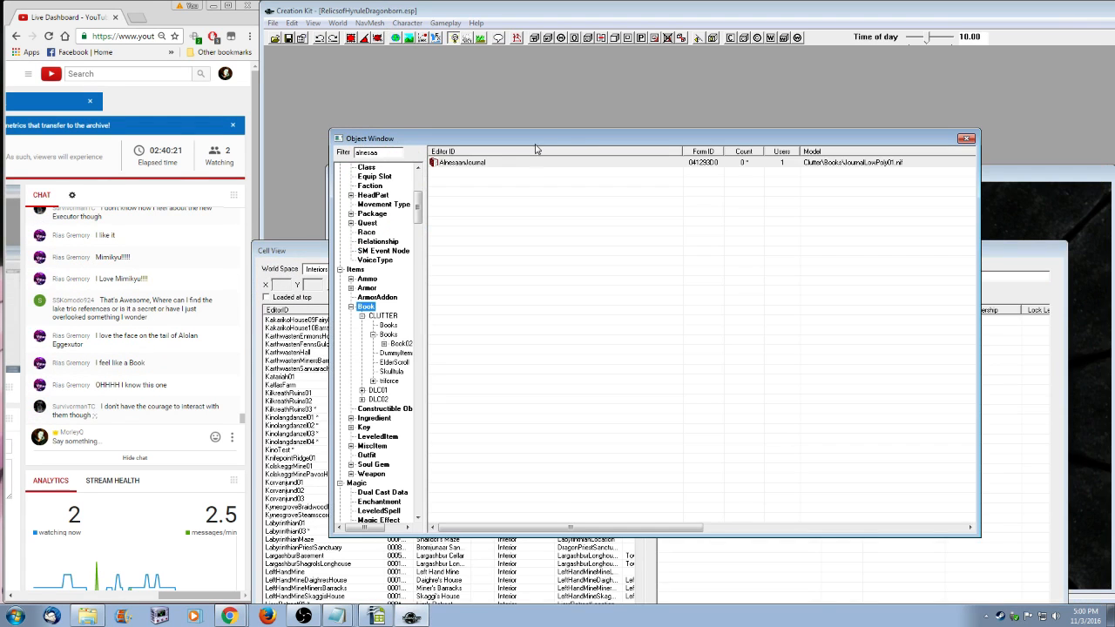
click(1050, 178)
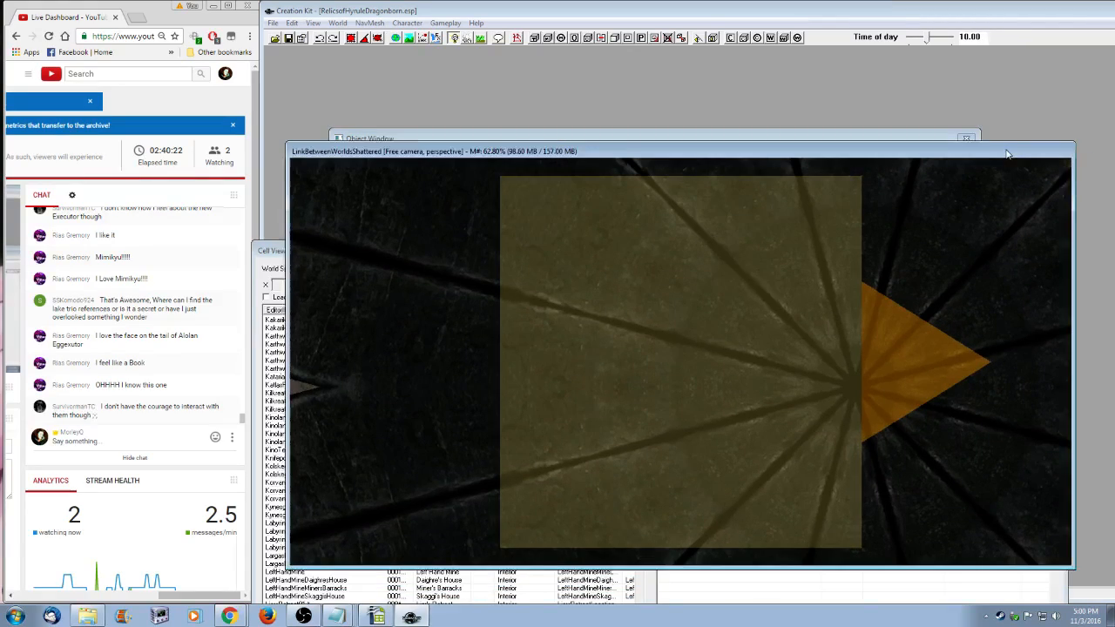
drag(1008, 153, 1003, 145)
- Examine the layout of the LinkBetweenWorldsShattered cell, from its floating islands and bridges to the hanging ice crystal structure
scroll(575, 448, down, 8)
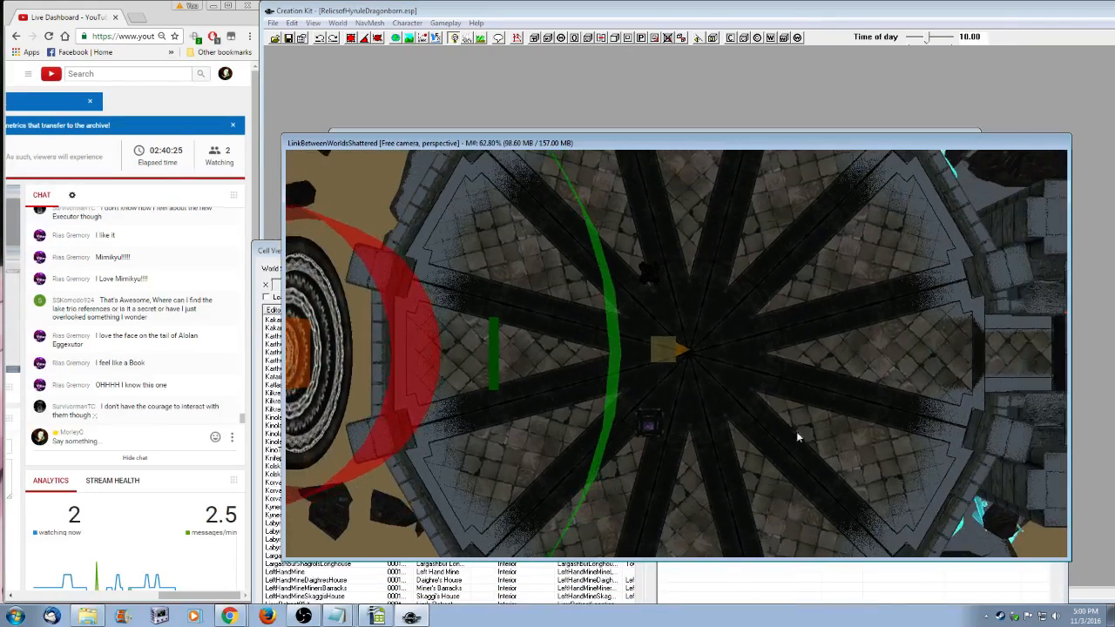
shift+middle_drag(799, 435, 373, 530)
middle_drag(758, 409, 402, 536)
middle_drag(915, 514, 438, 480)
scroll(425, 485, down, 7)
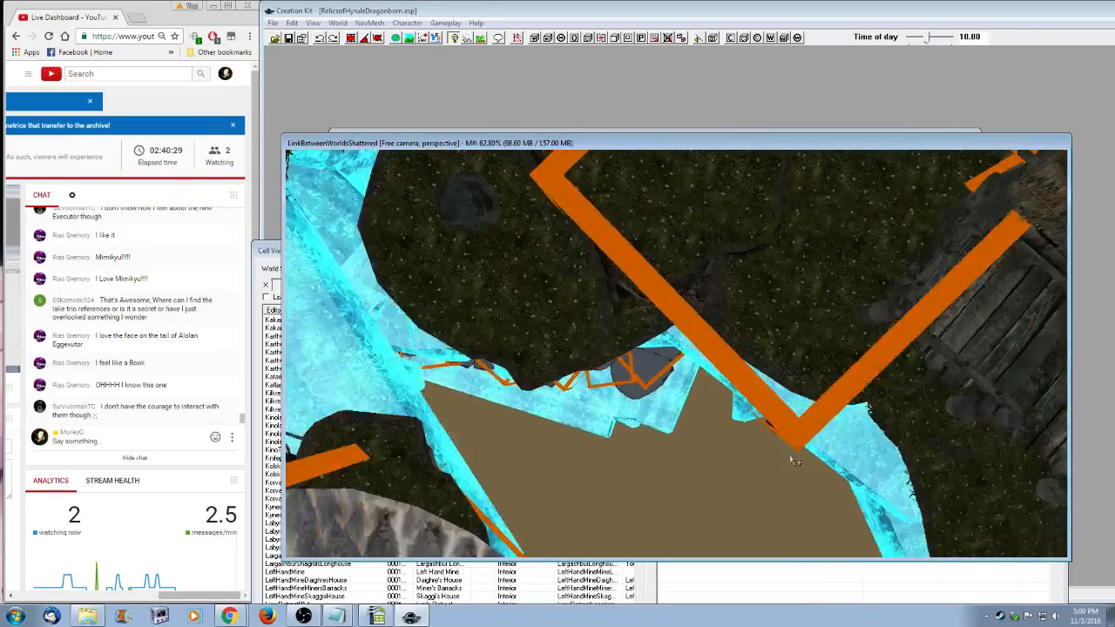
scroll(781, 464, down, 6)
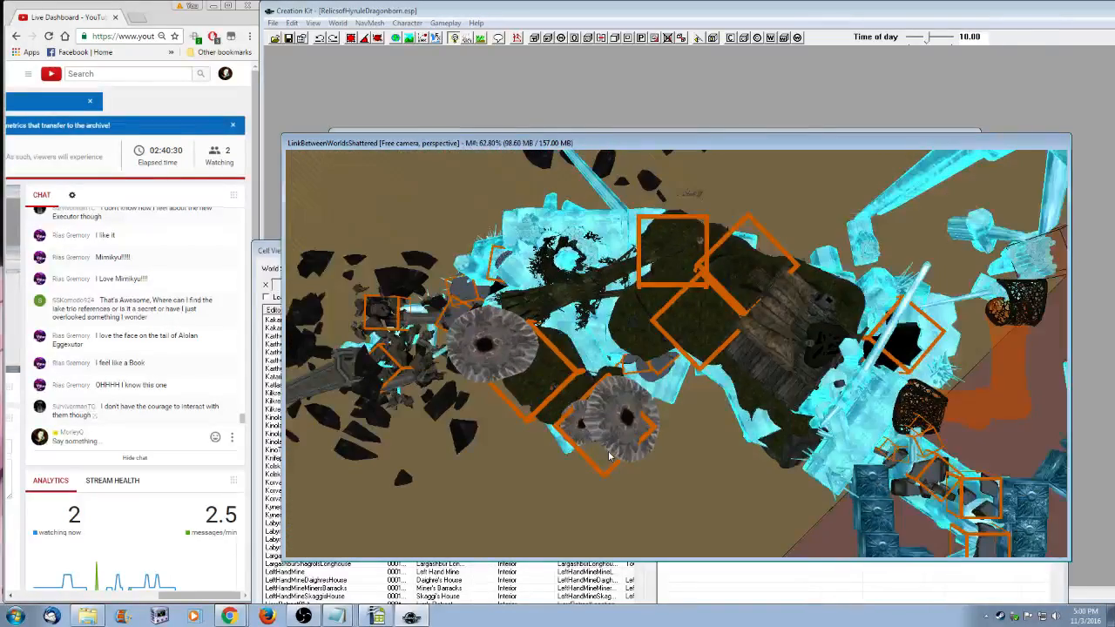
middle_drag(765, 363, 589, 492)
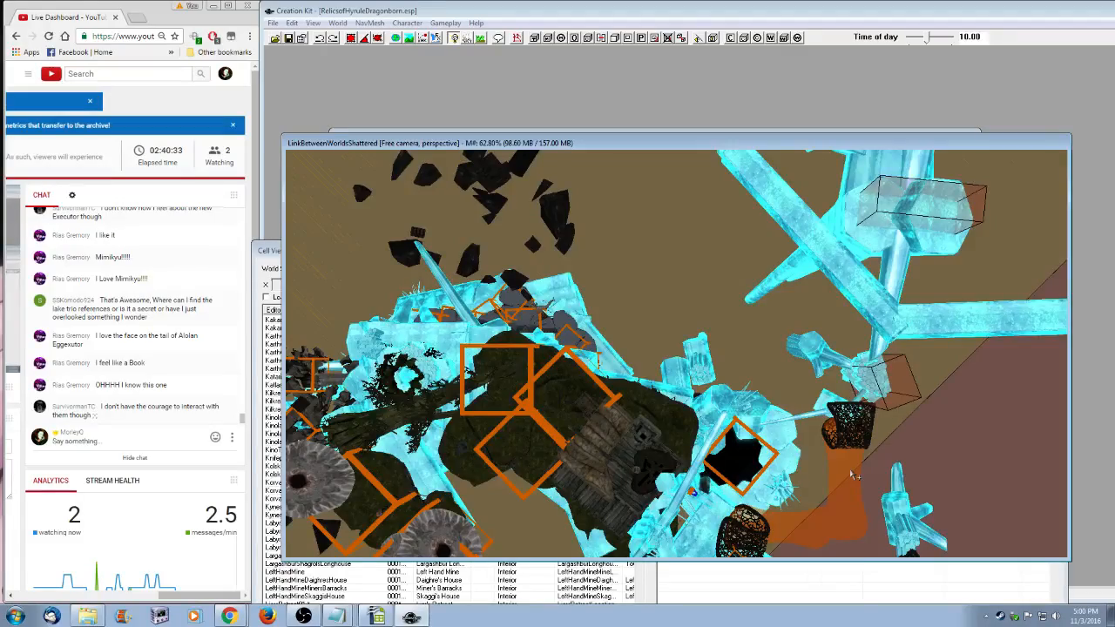
middle_drag(852, 472, 665, 527)
middle_drag(565, 479, 1046, 374)
middle_drag(636, 392, 758, 334)
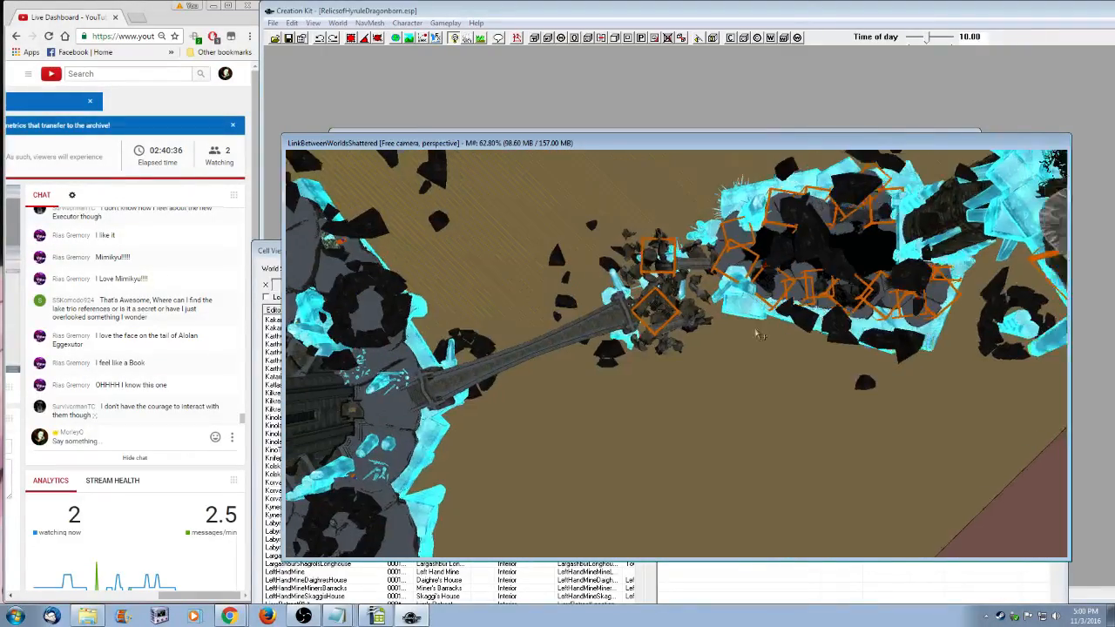
middle_drag(1045, 454, 787, 503)
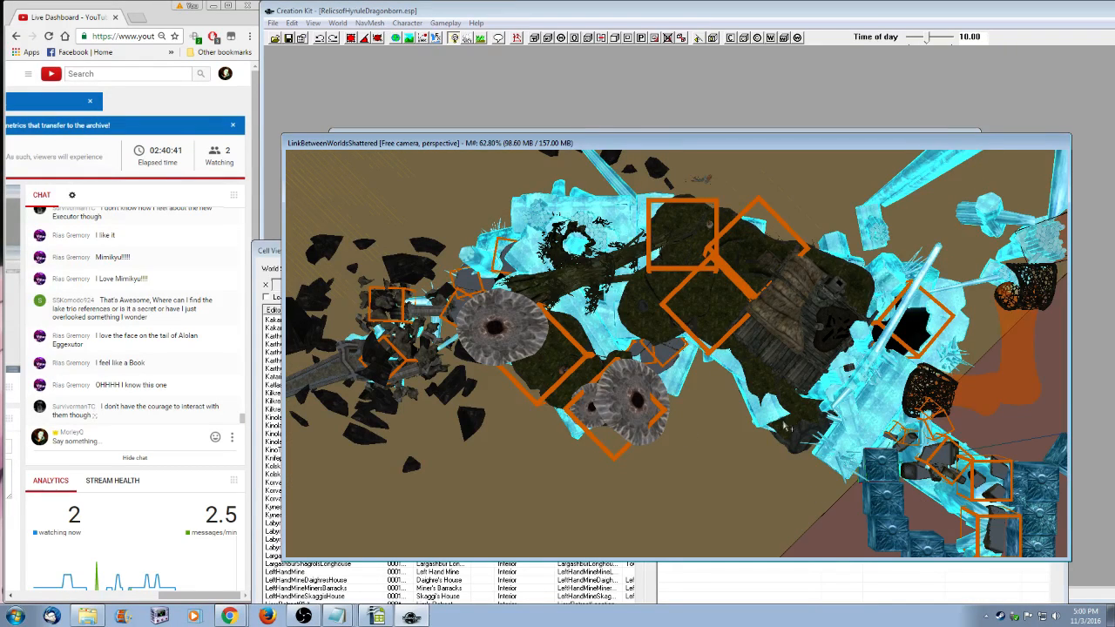
middle_drag(788, 427, 503, 282)
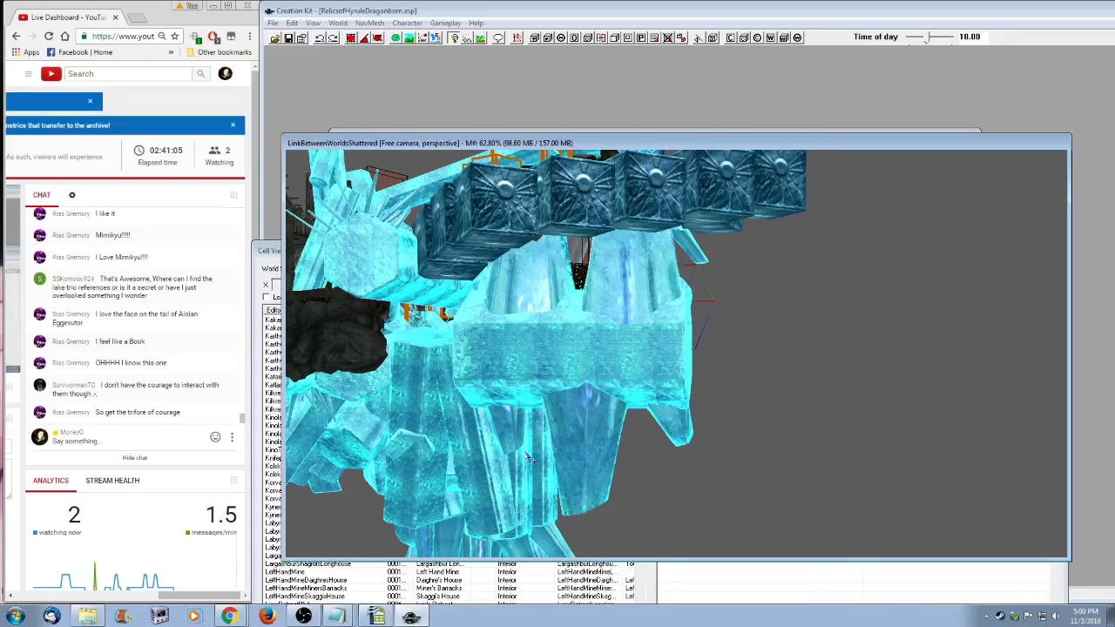
shift+middle_drag(906, 458, 709, 457)
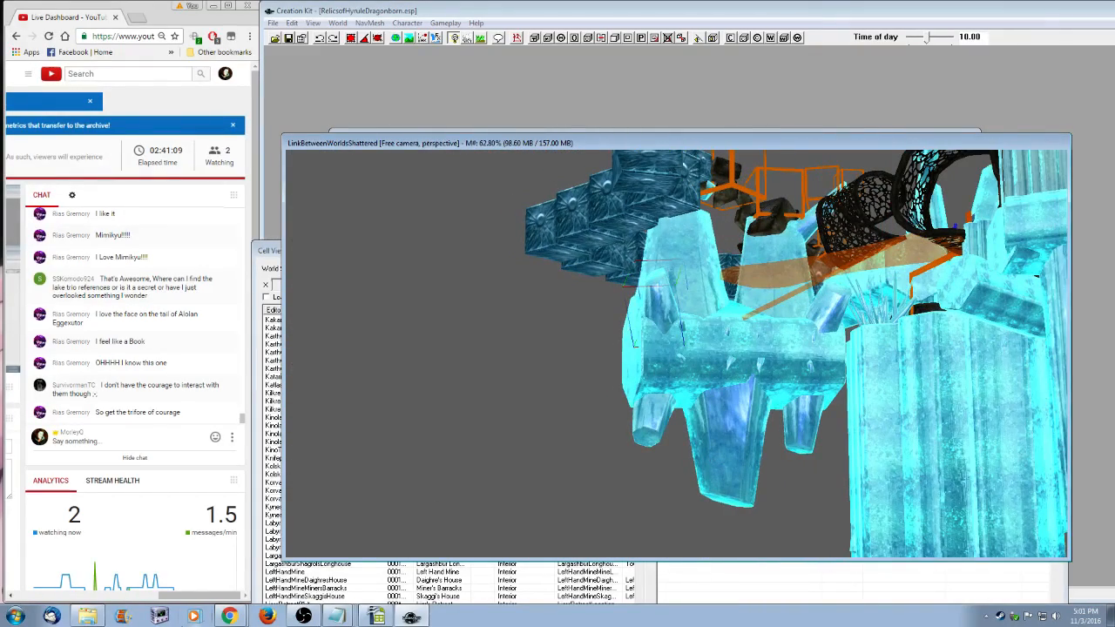
- Switch back to Bulbapedia, place its window beside the ice structure in the render window, and open the Vanilluxe artwork's file page
key(alt+Tab)
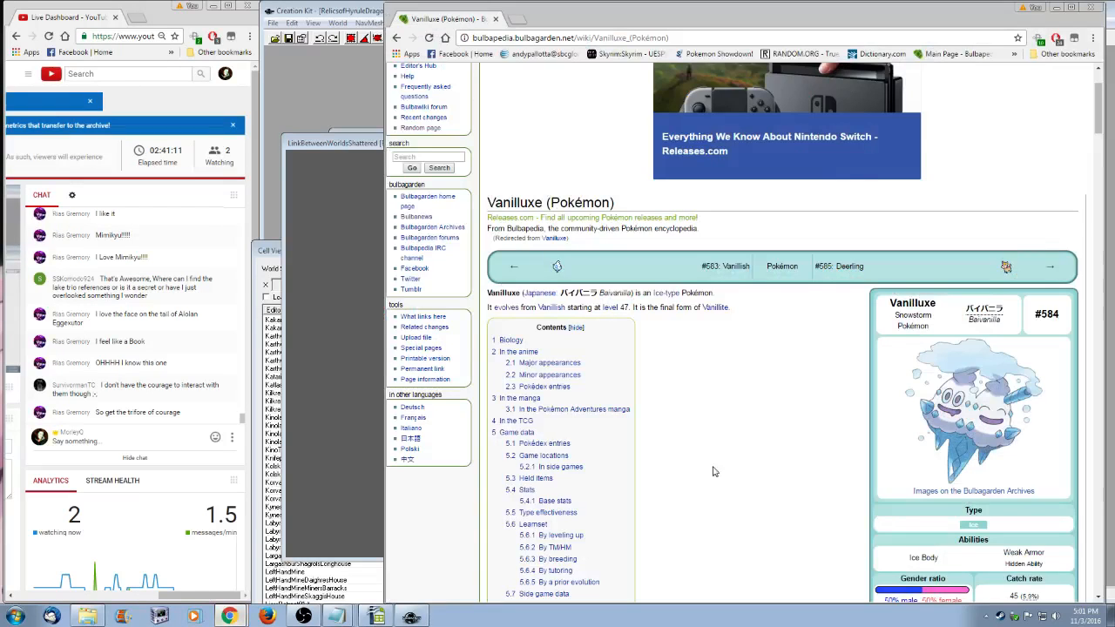
drag(993, 26, 389, 34)
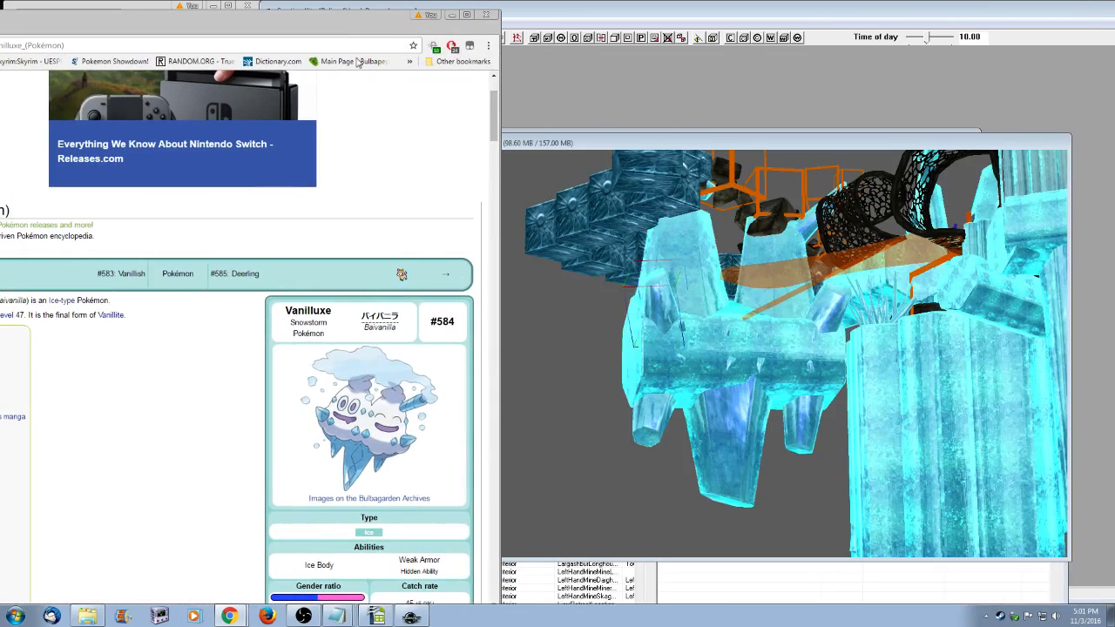
click(392, 422)
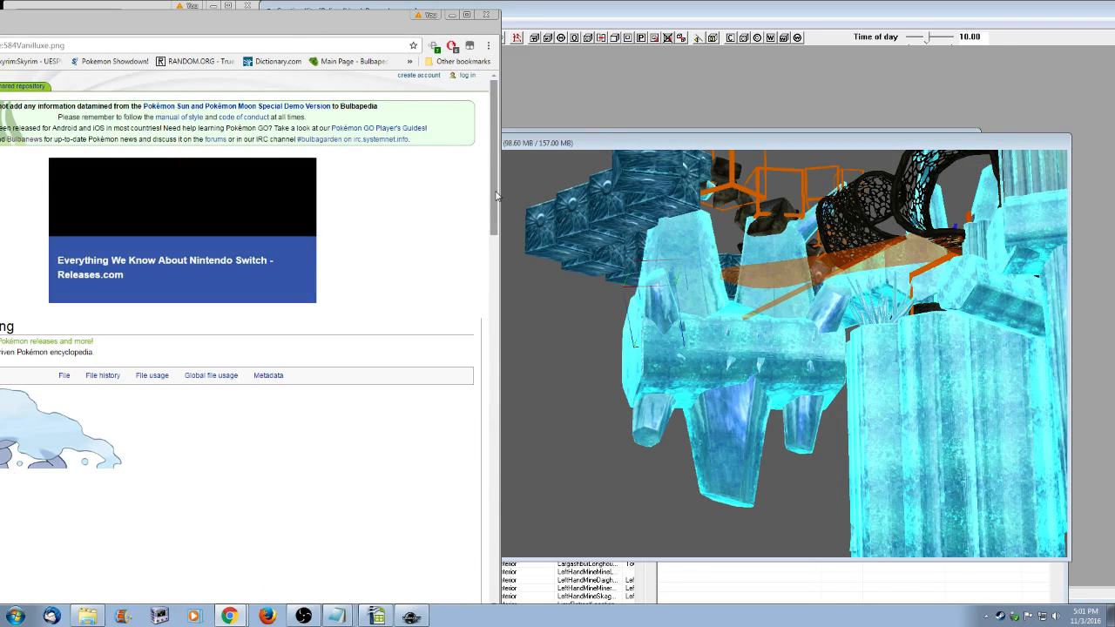
- Compare the Vanilluxe artwork with the hanging ice structure in the render window, and close the Bulbapedia window
drag(495, 197, 493, 247)
drag(288, 27, 428, 19)
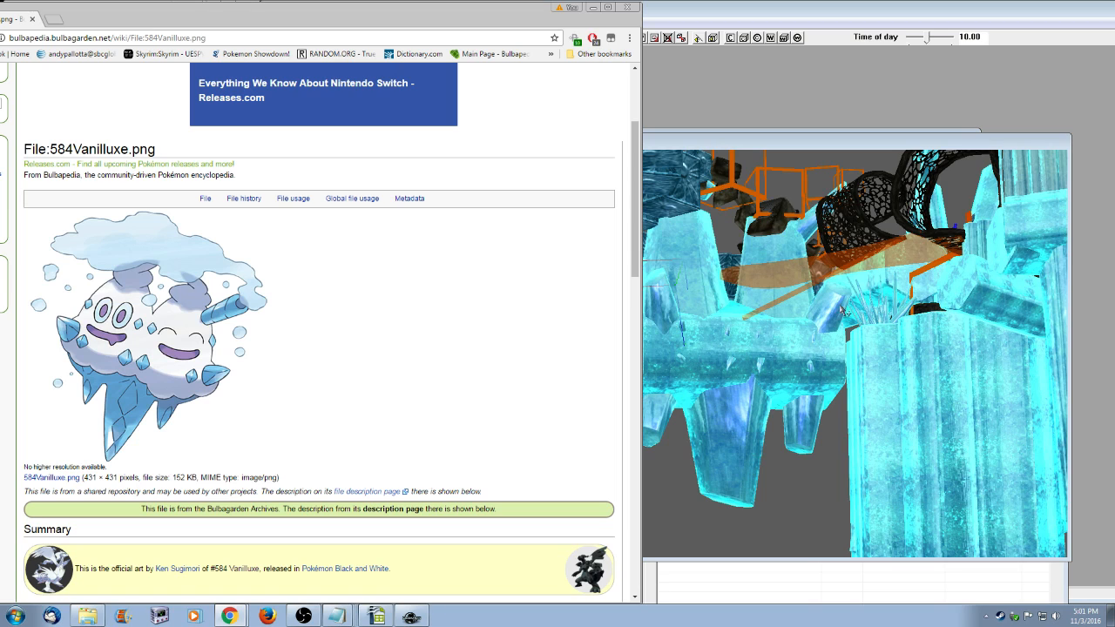
click(867, 311)
shift+middle_drag(867, 311, 894, 313)
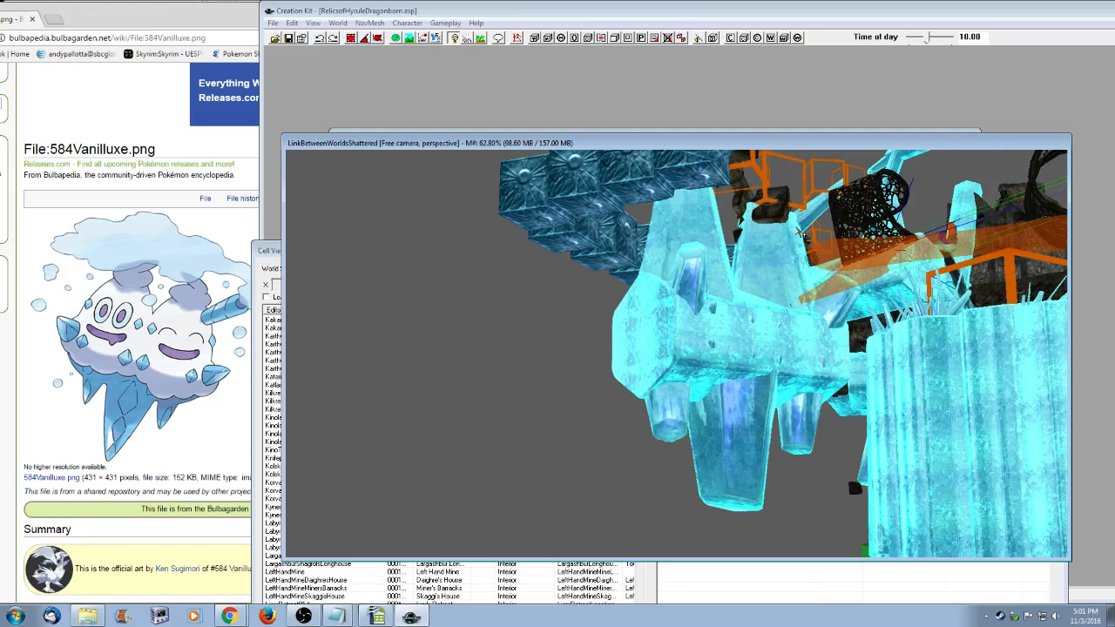
shift+middle_drag(799, 233, 768, 388)
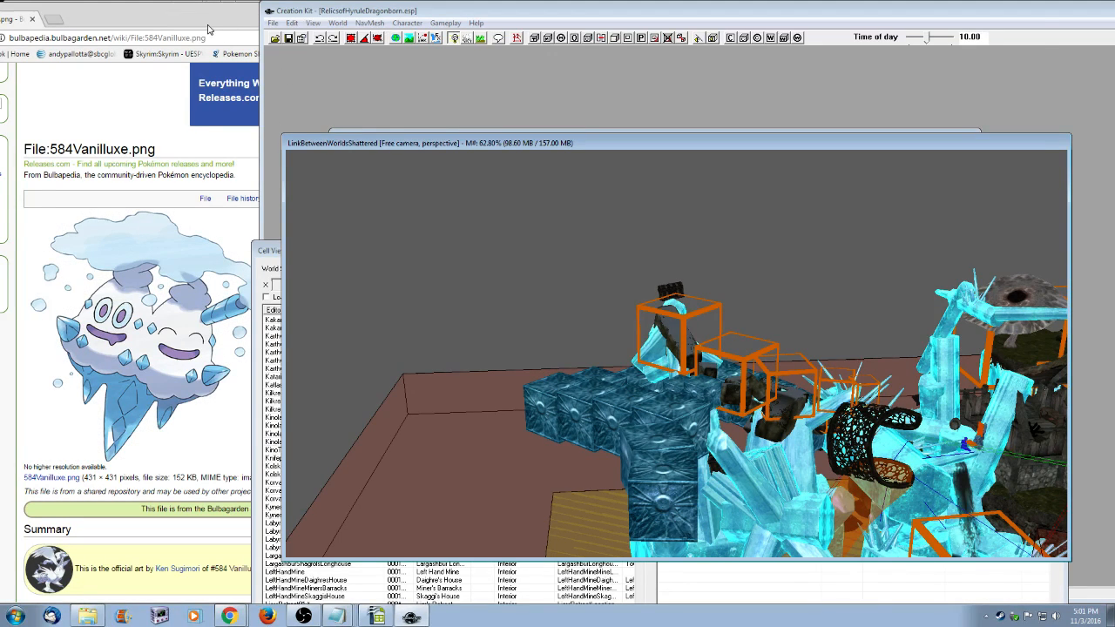
drag(208, 30, 615, 52)
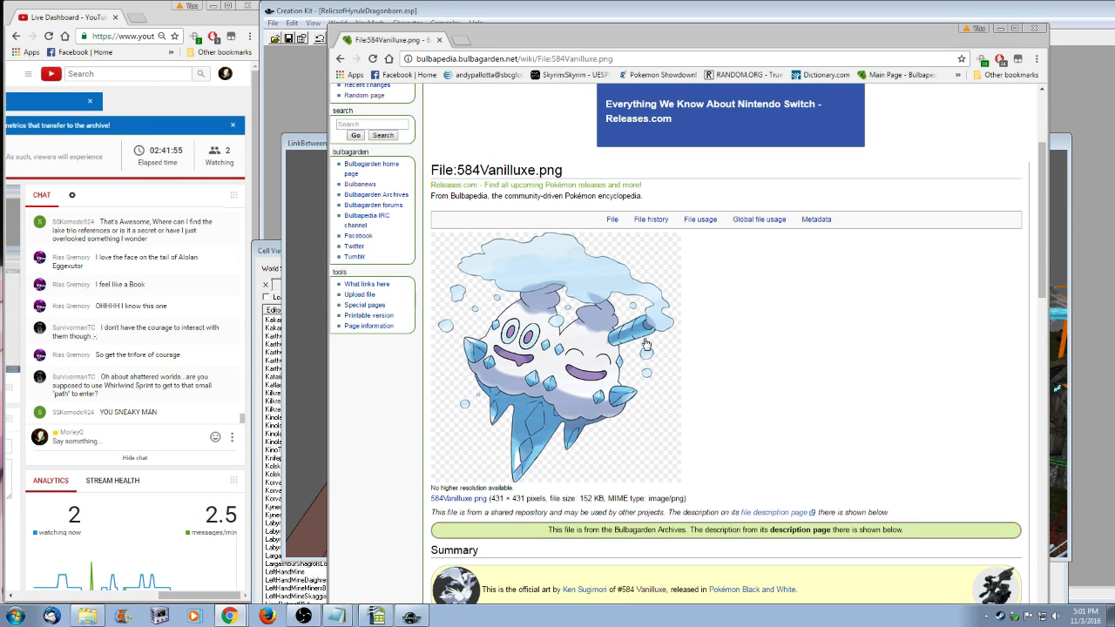
click(1033, 30)
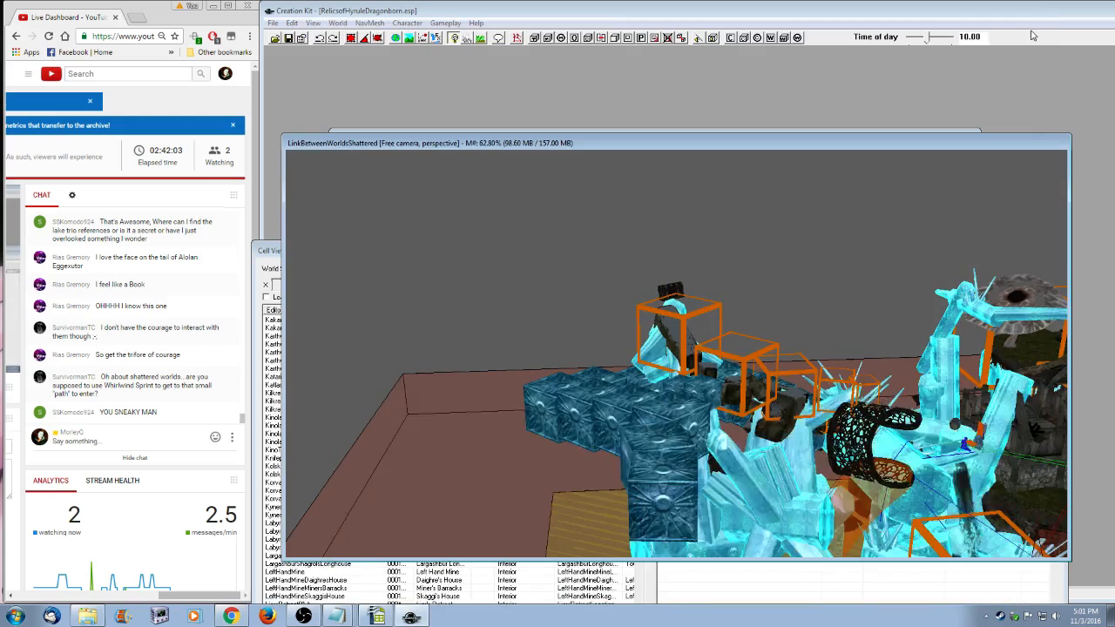
- Open the door marker among the ice crystals for editing and view its linked door reference in cell LinkBetweenWorlds
middle_drag(836, 487, 724, 405)
scroll(731, 392, down, 4)
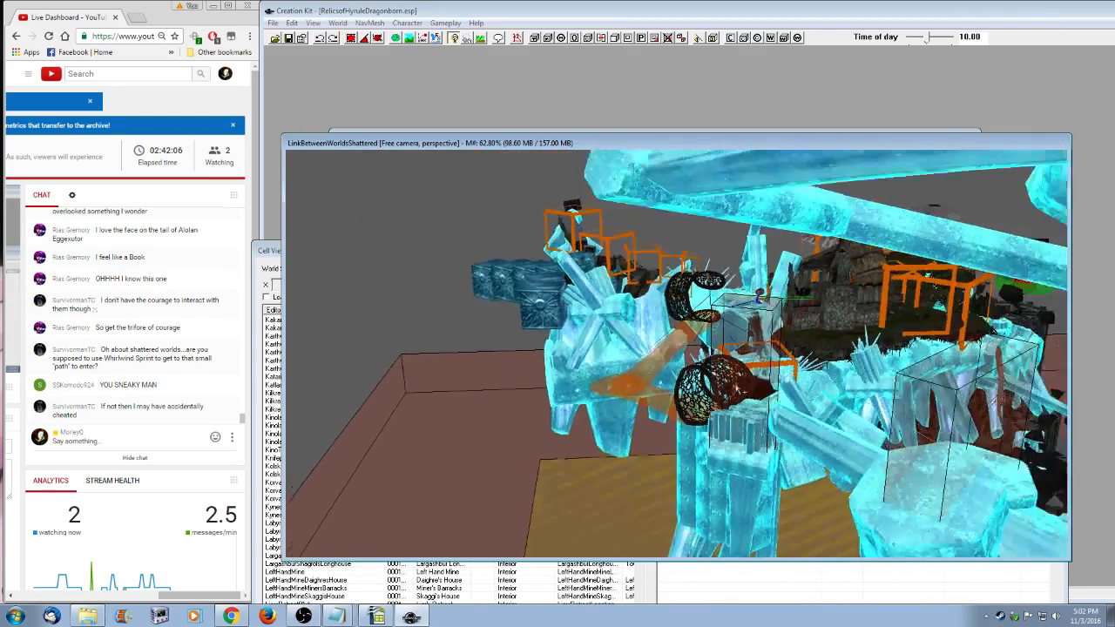
scroll(856, 463, down, 2)
middle_drag(833, 473, 692, 372)
scroll(692, 372, up, 3)
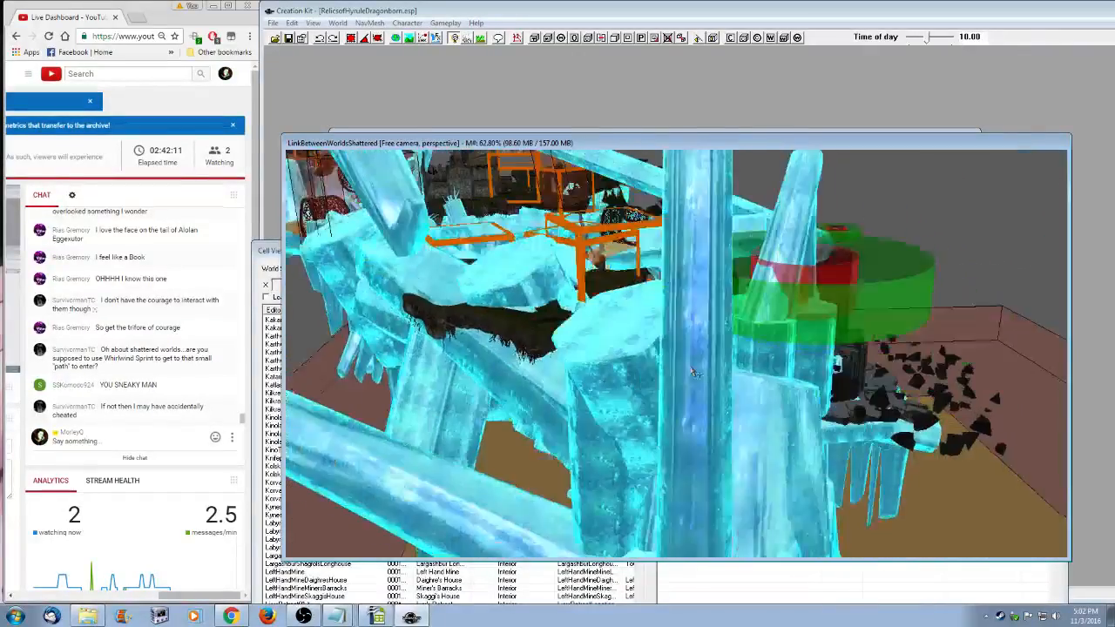
scroll(692, 372, down, 2)
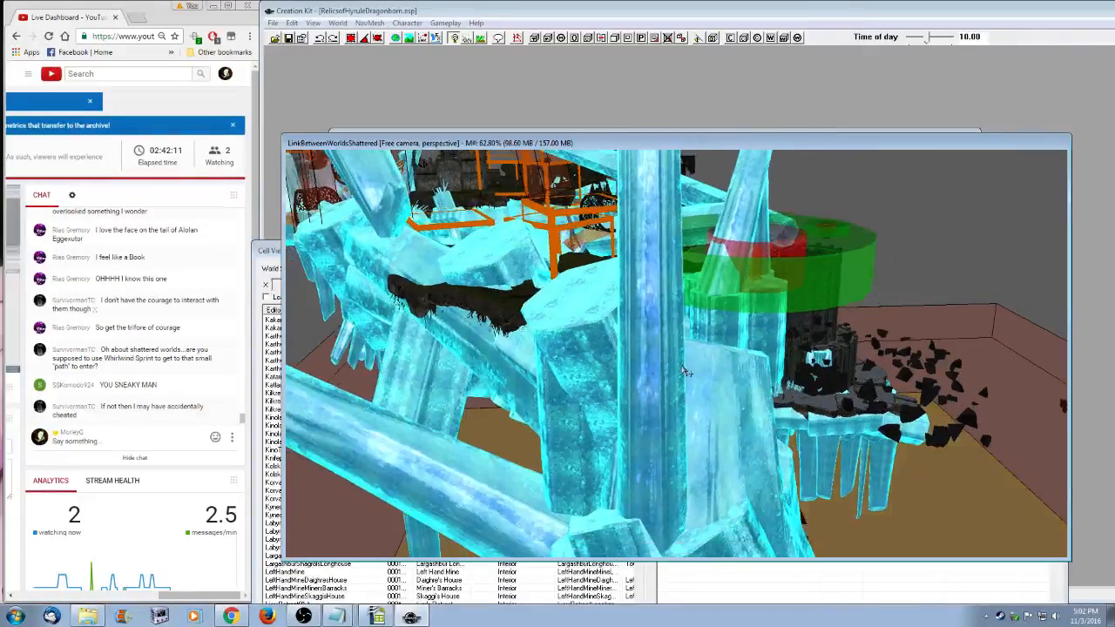
scroll(686, 372, down, 2)
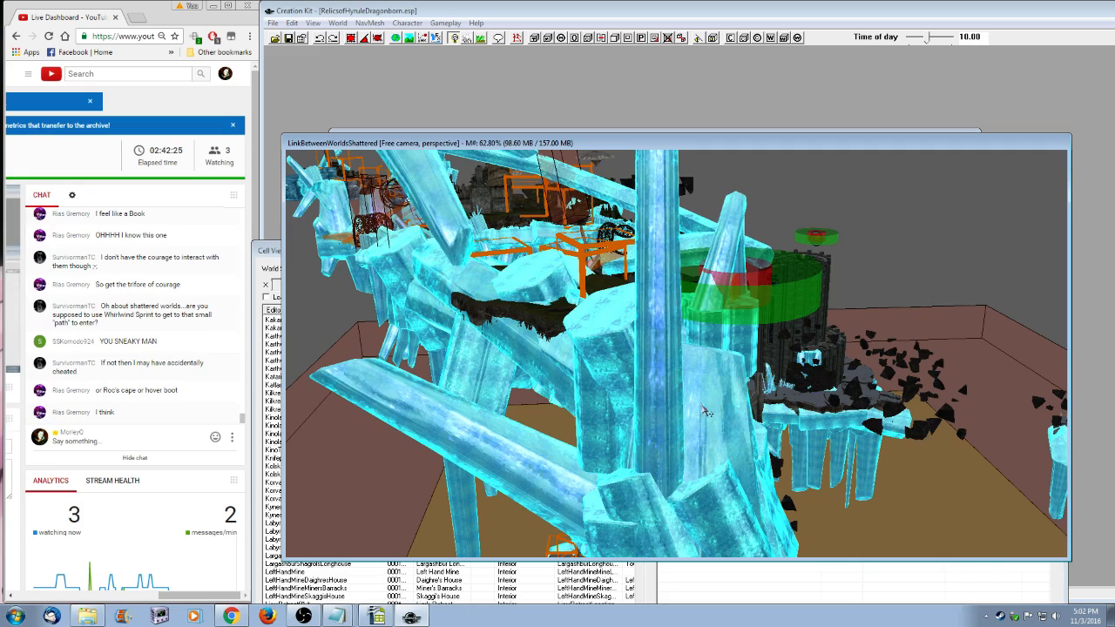
shift+middle_drag(714, 402, 697, 322)
click(674, 309)
right_click(675, 307)
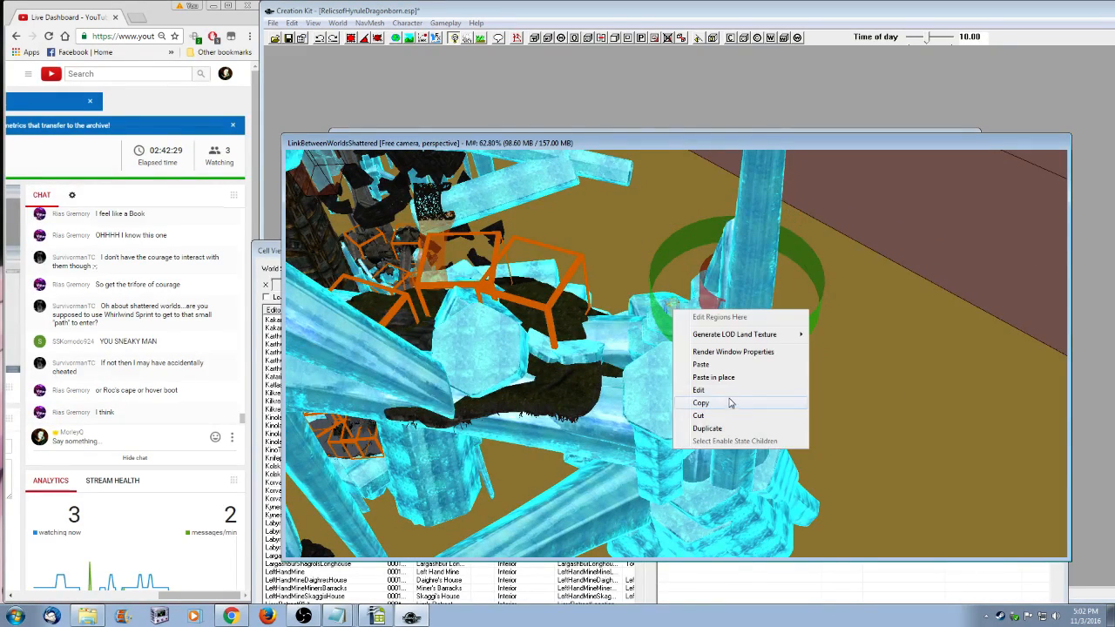
click(713, 393)
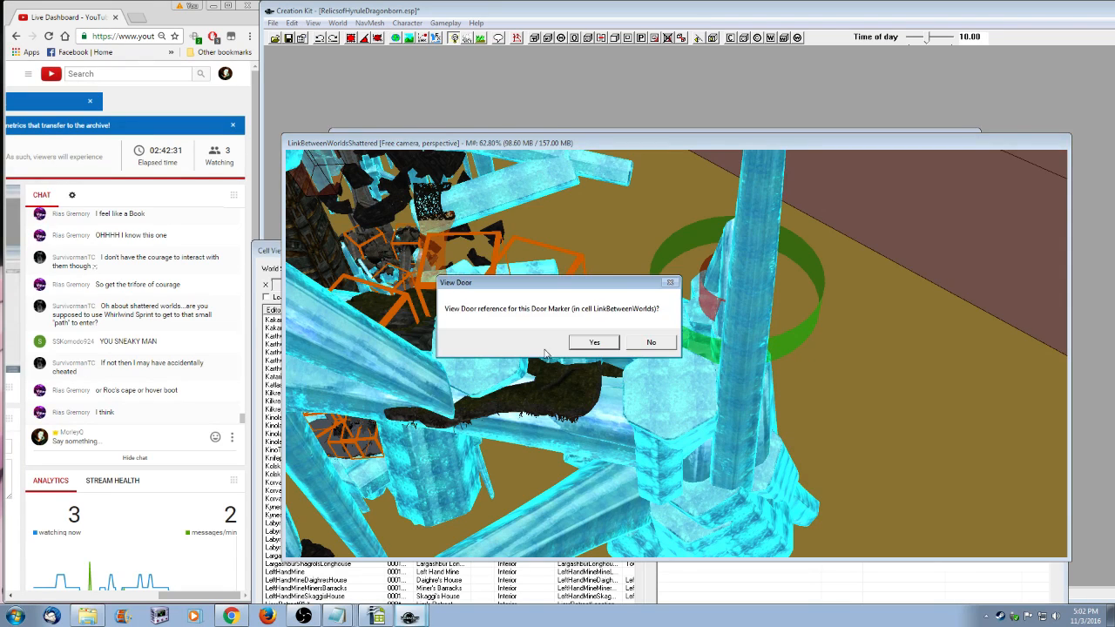
key(Return)
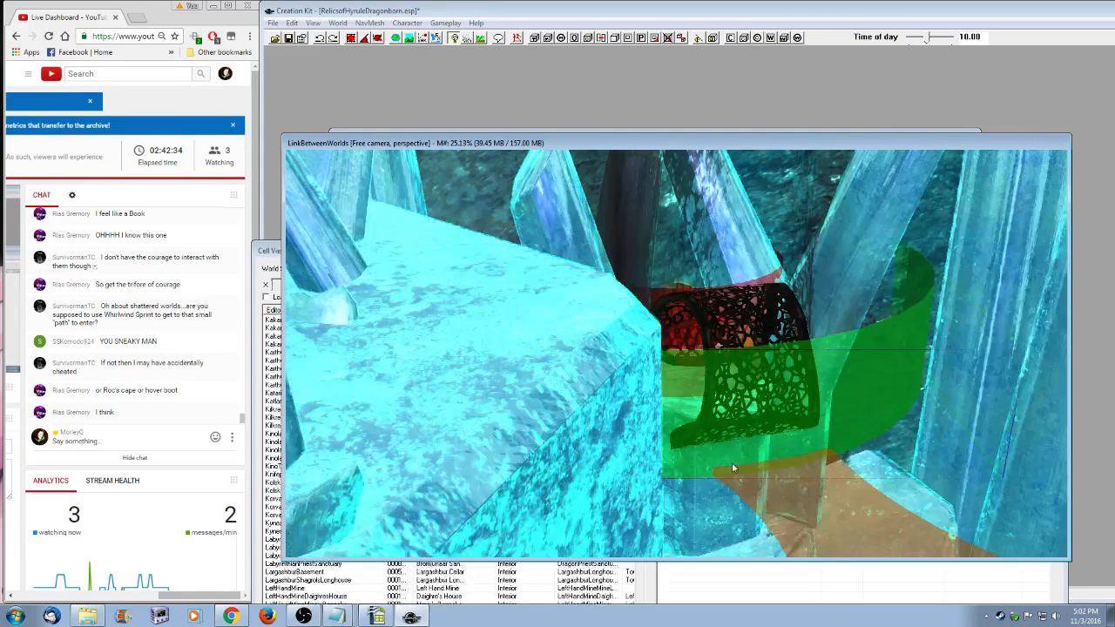
- Inspect the Initially Disabled flag of the AutoLoadDoor01 reference beside the ice crystals and close its properties
shift+middle_drag(733, 463, 767, 437)
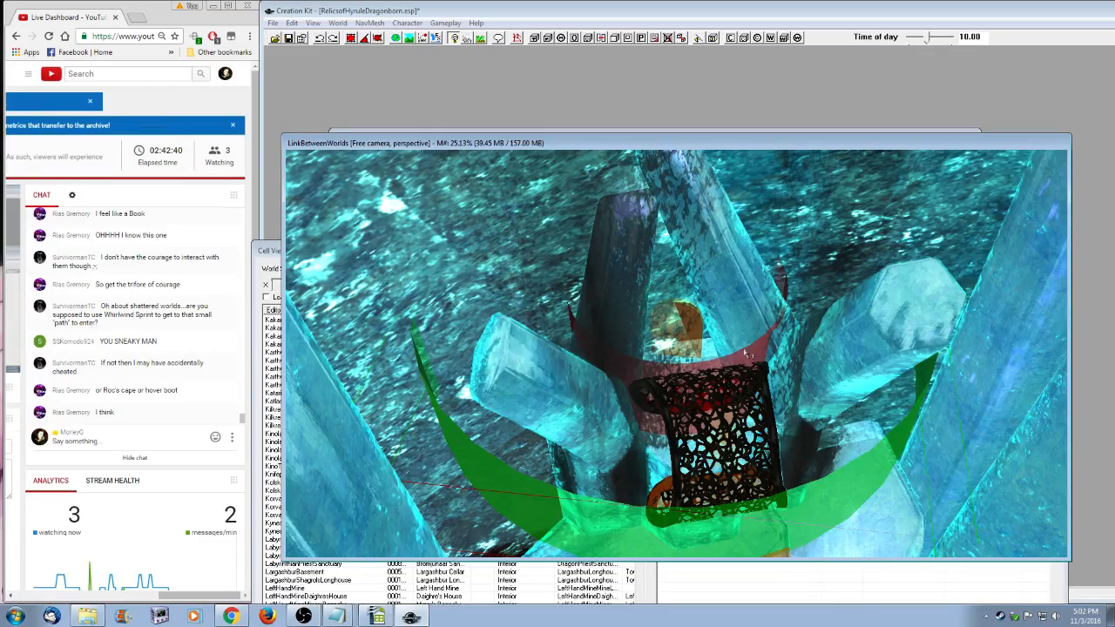
mouse_move(803, 457)
shift+middle_down()
mouse_move(789, 424)
mouse_move(787, 468)
shift+middle_up()
scroll(789, 424, down, 3)
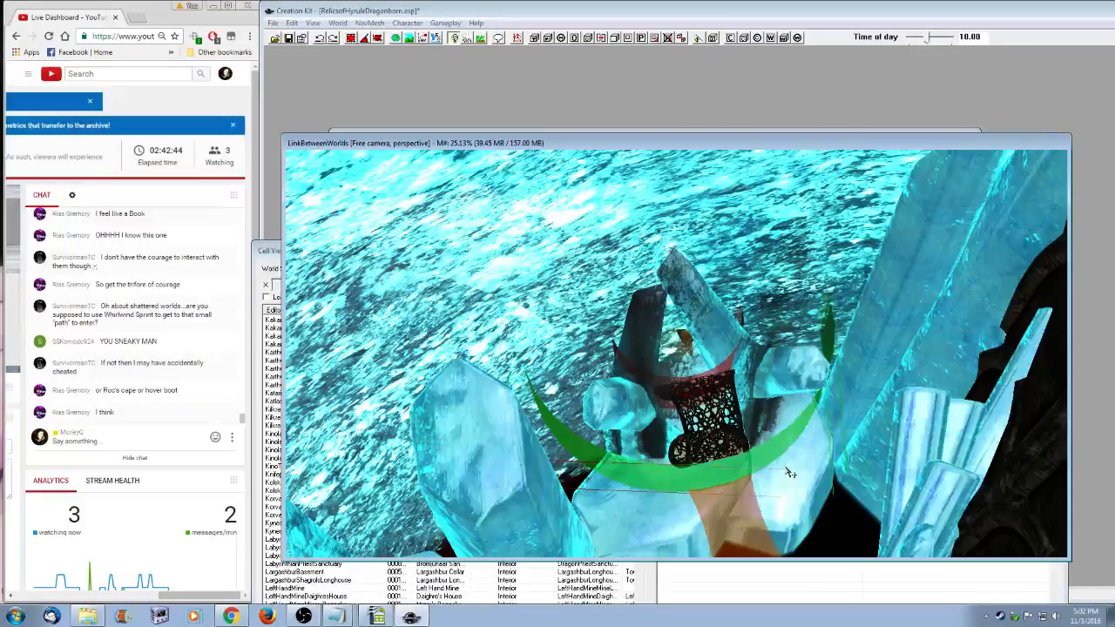
right_click(770, 449)
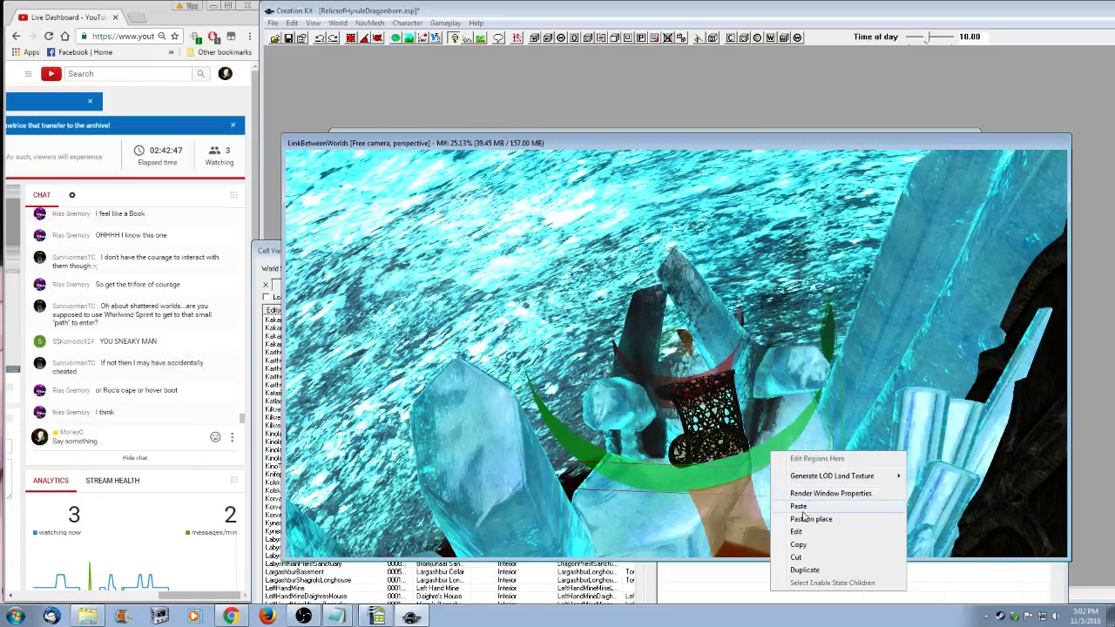
click(819, 527)
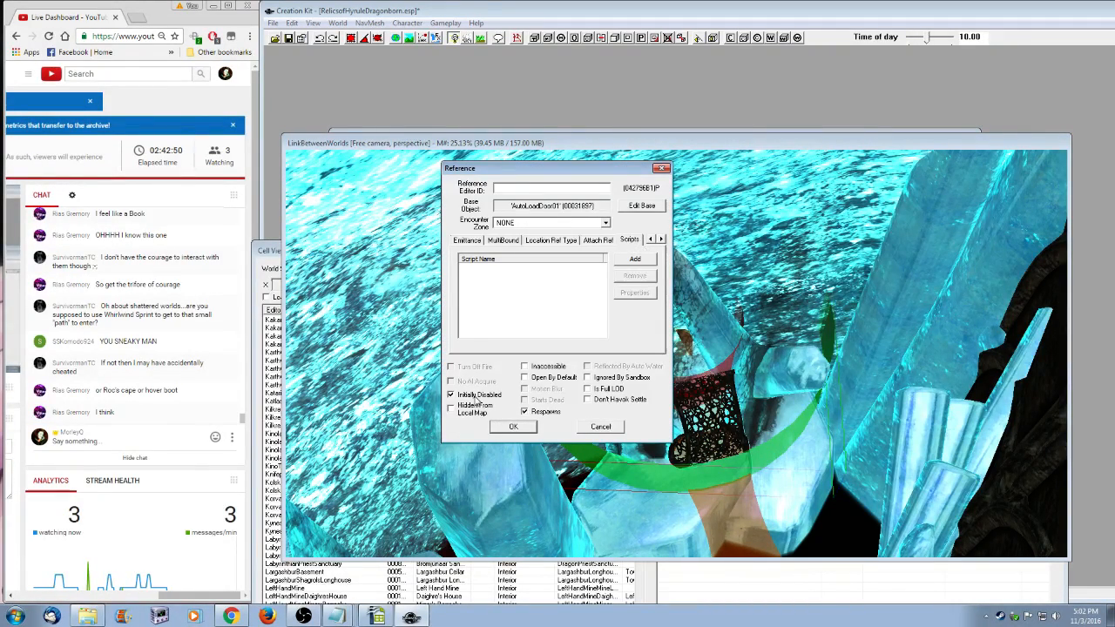
click(513, 426)
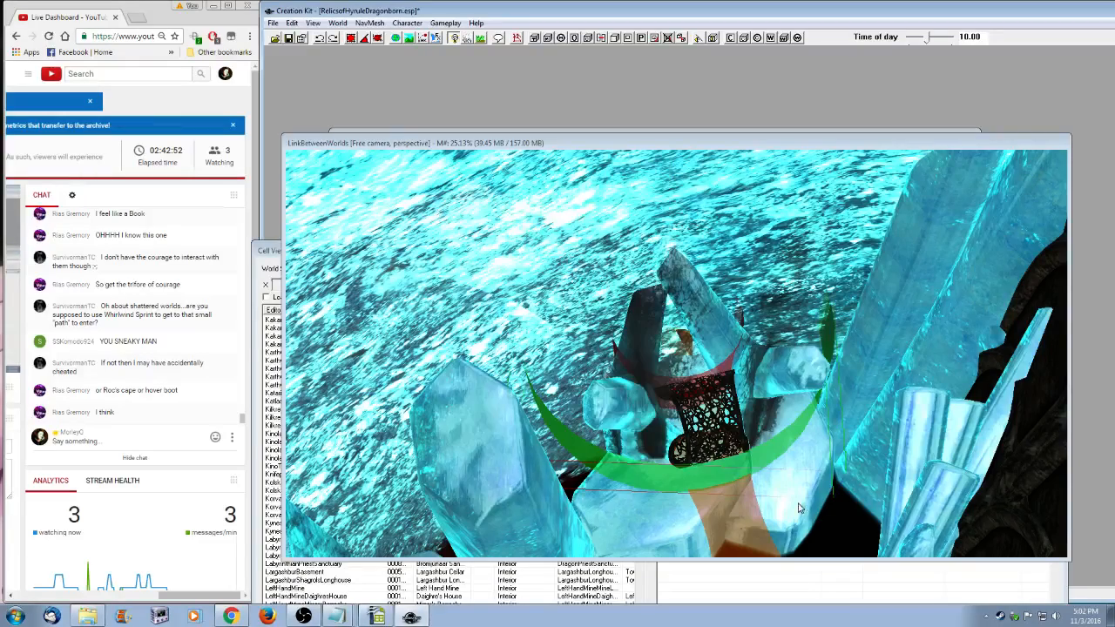
- Inspect the default2StateActivator script properties on the ApoParArchGates01 gate of the dark building, leaving them unedited
scroll(749, 486, up, 5)
scroll(745, 453, up, 3)
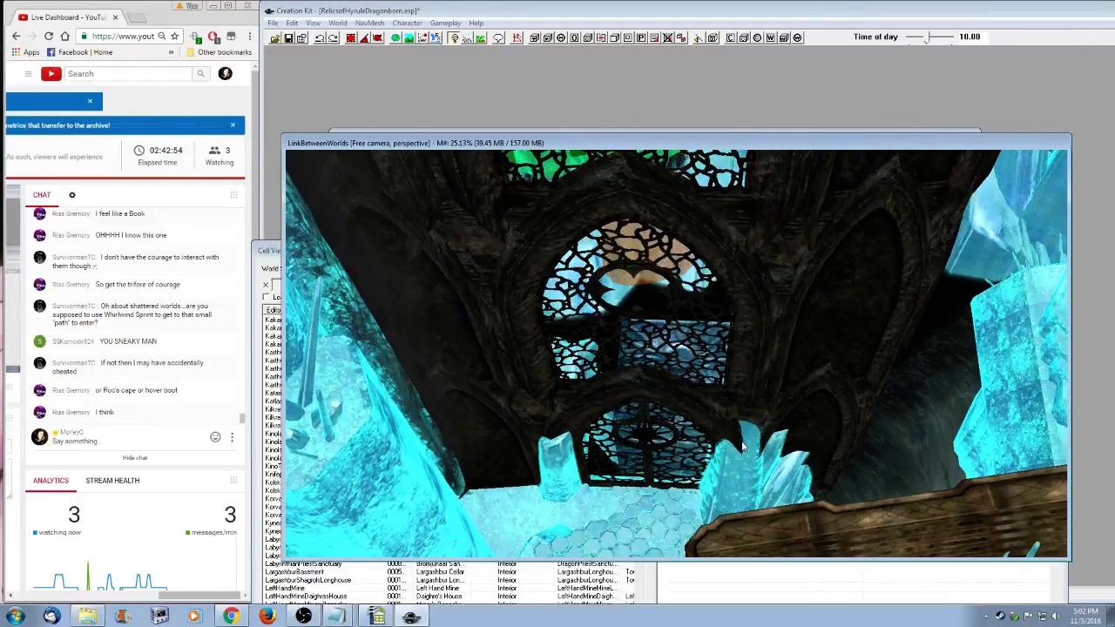
click(655, 453)
double_click(655, 453)
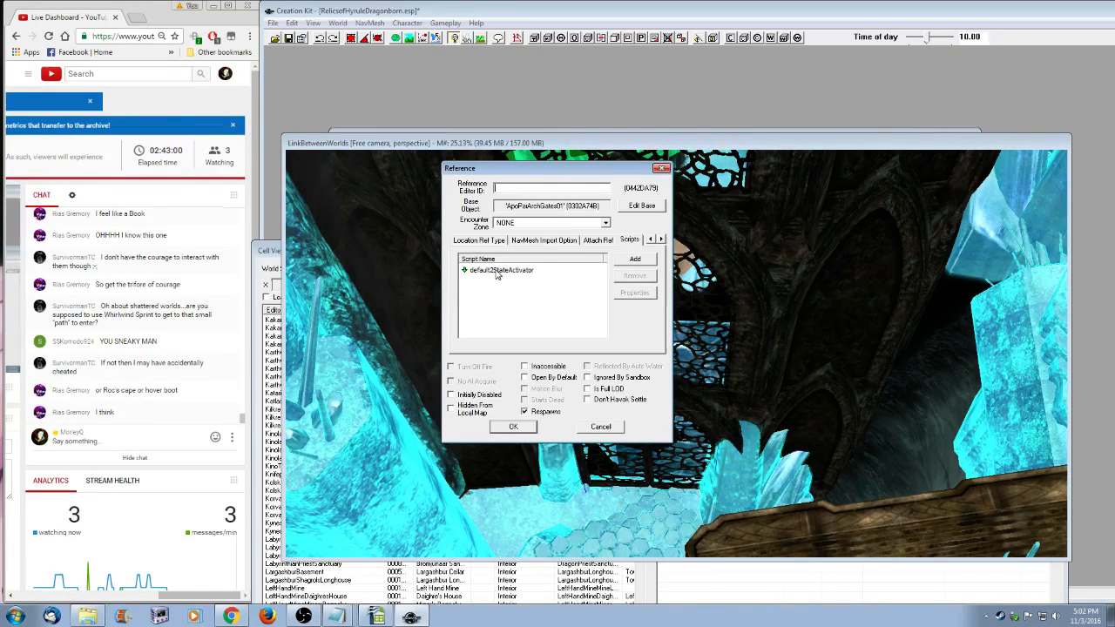
double_click(496, 270)
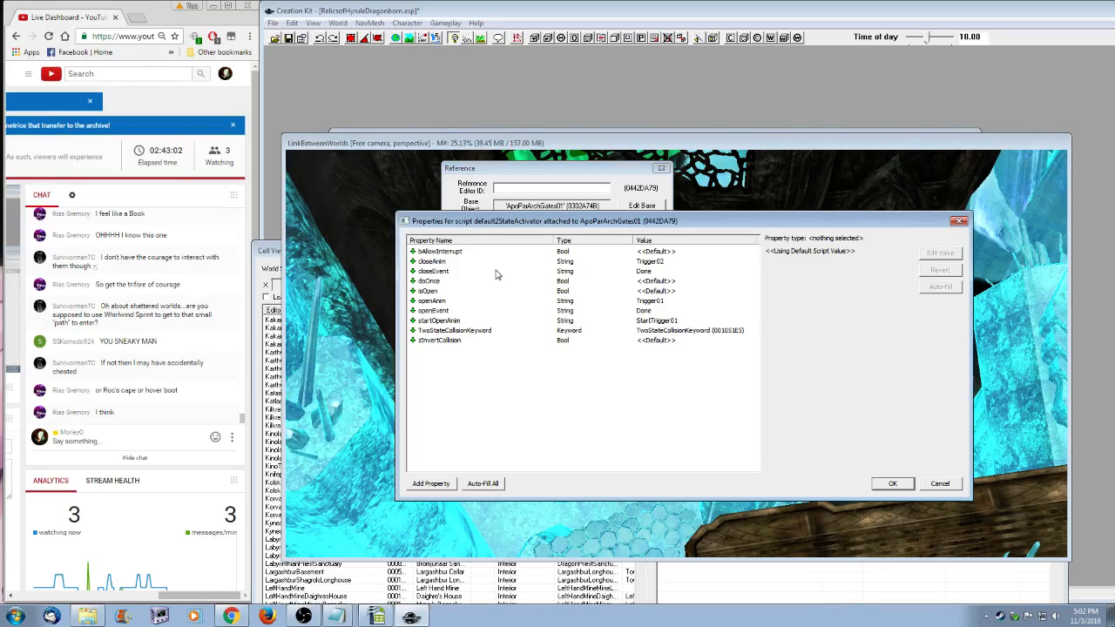
click(943, 484)
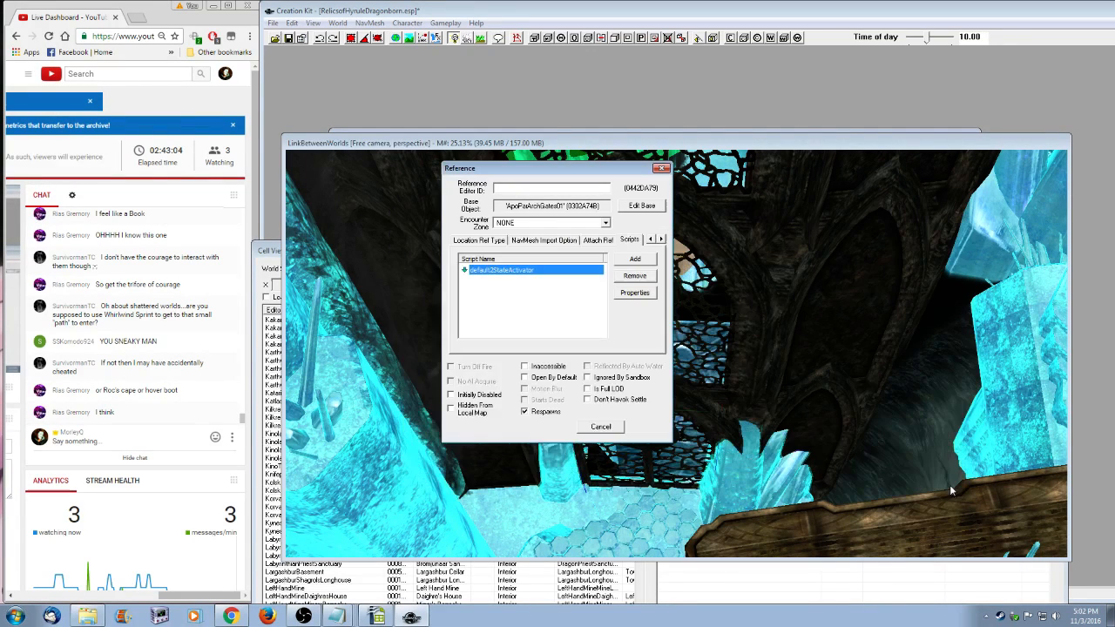
click(605, 427)
- Inspect the Enable Parent settings of the AutoLoadDoor01 reference, with its dialog moved clear of the door
key(shift)
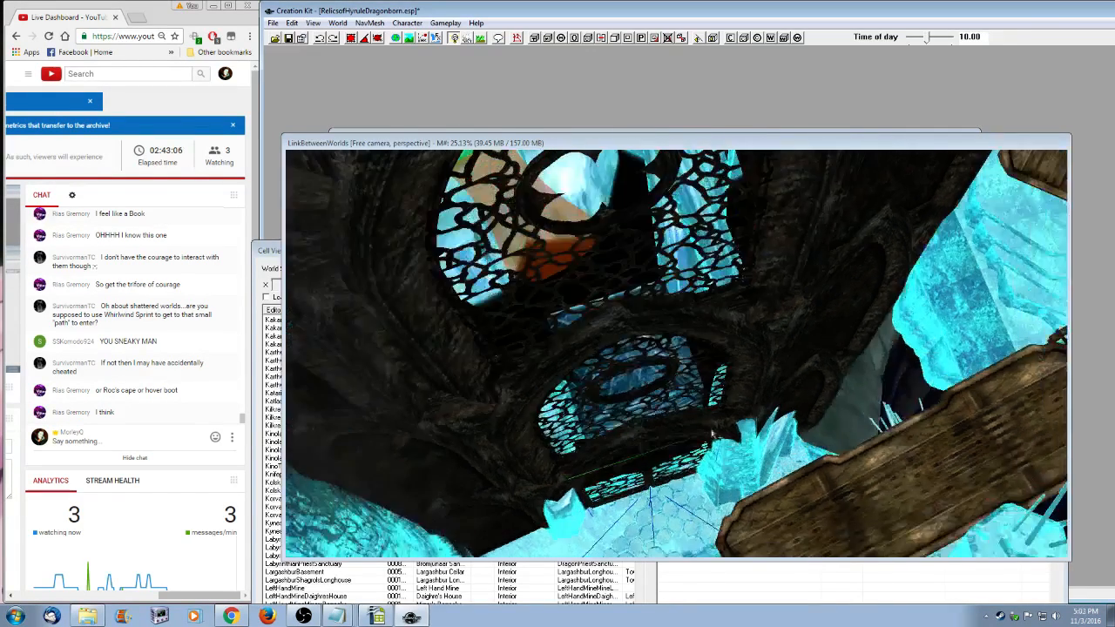
scroll(604, 427, up, 3)
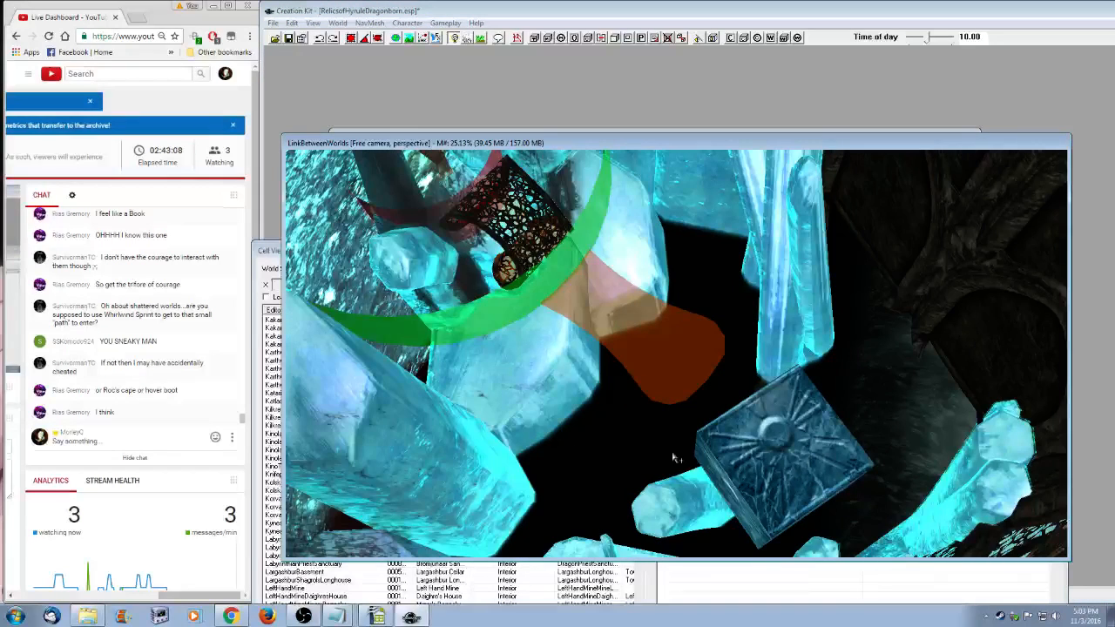
right_click(574, 408)
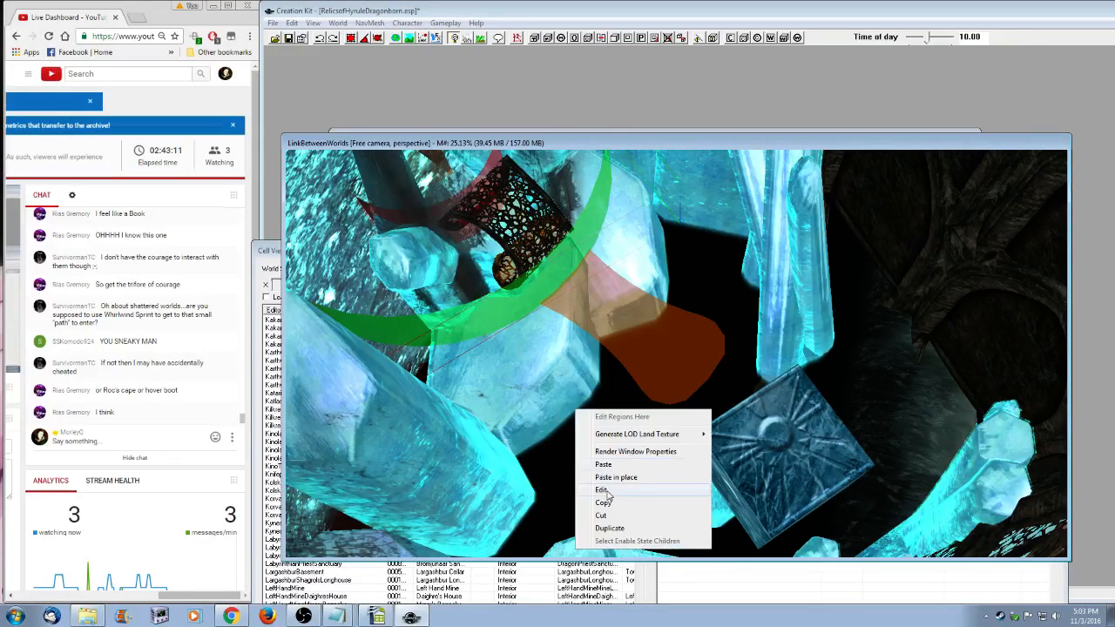
click(605, 490)
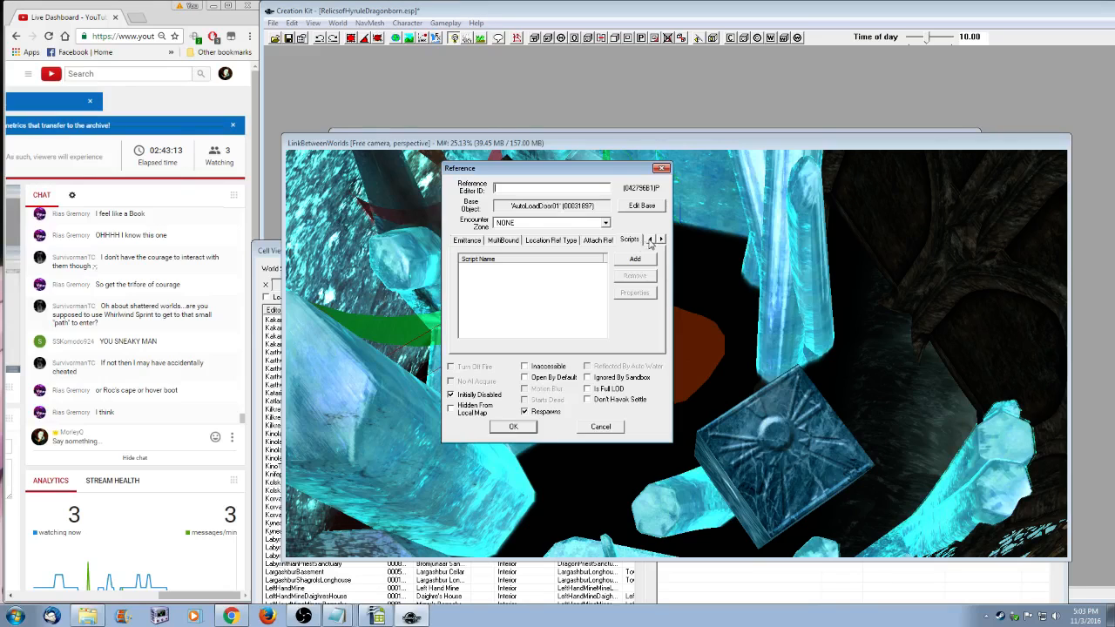
click(650, 239)
click(650, 239)
click(524, 240)
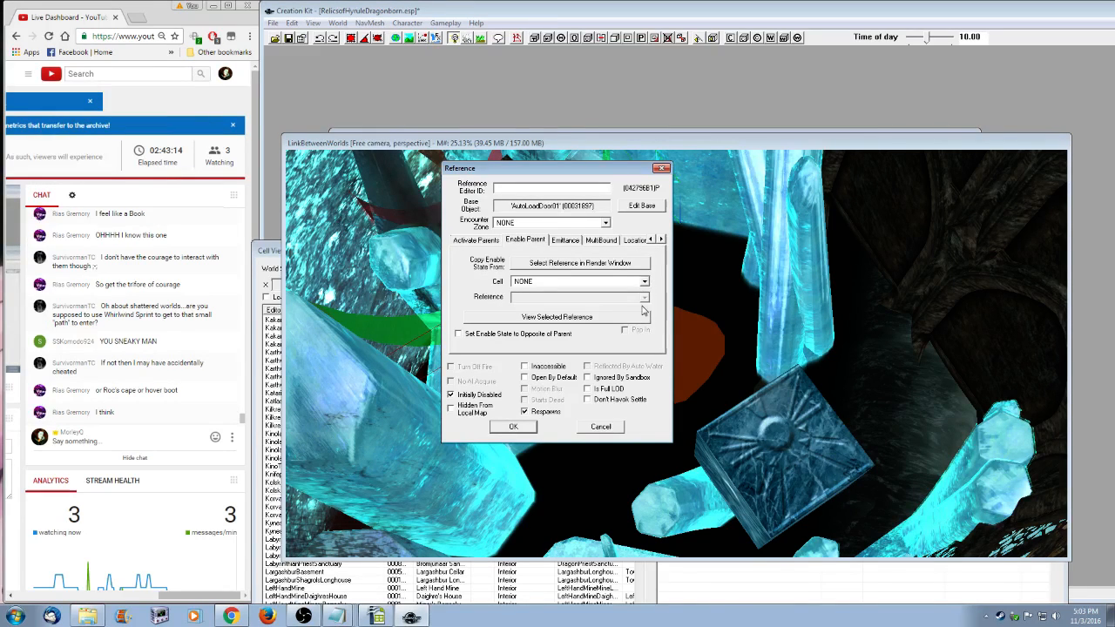
drag(557, 168, 940, 196)
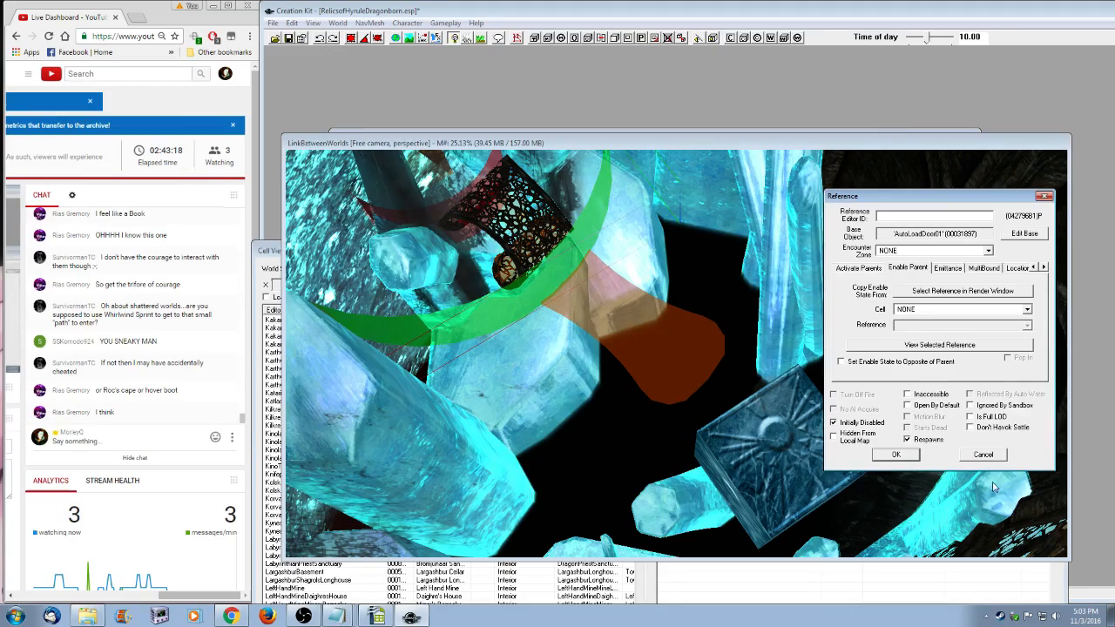
- Enable Open By Default on the ImpWallcage01 wall cage covering the valve inside the dark building
scroll(760, 376, down, 6)
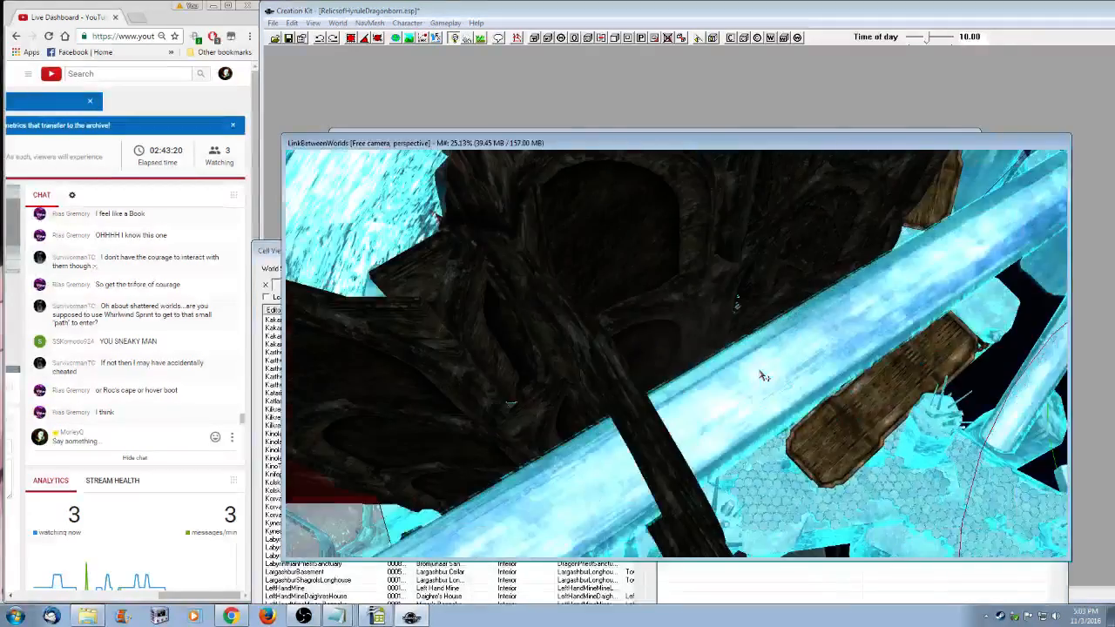
shift+middle_drag(762, 374, 683, 157)
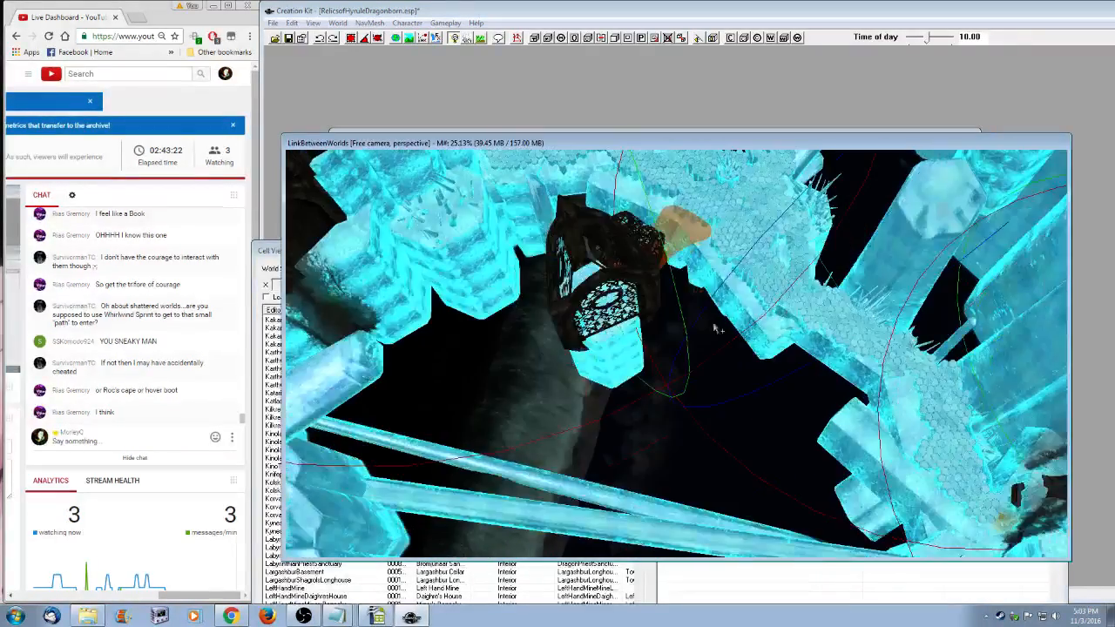
scroll(664, 490, up, 3)
middle_drag(560, 376, 658, 459)
scroll(637, 448, up, 3)
scroll(657, 459, up, 2)
scroll(660, 460, up, 2)
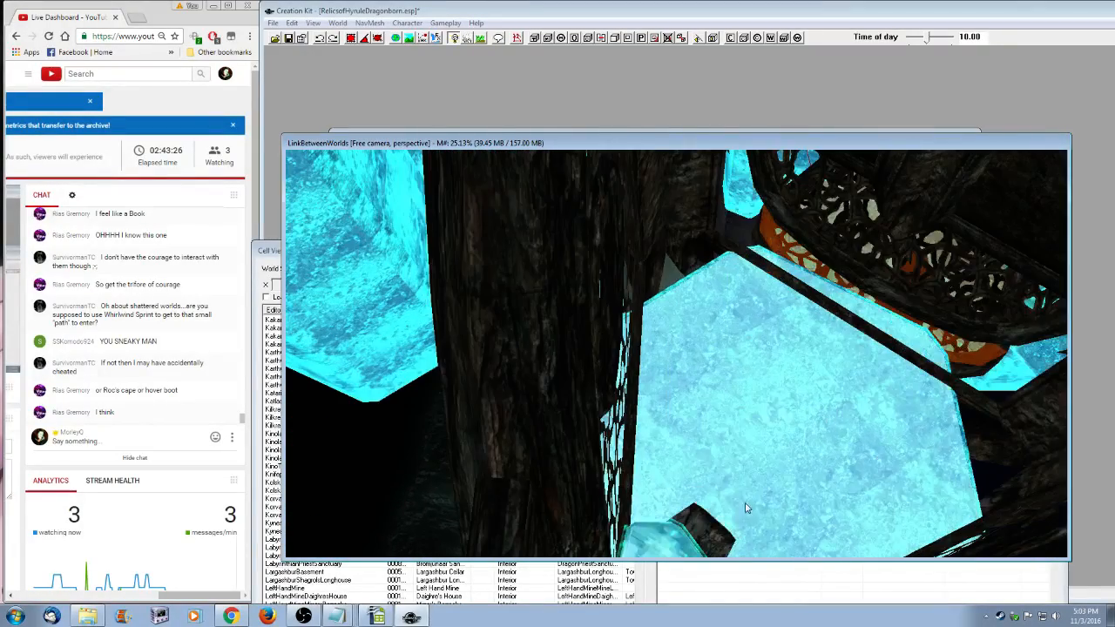
shift+middle_drag(829, 525, 836, 466)
scroll(840, 480, up, 2)
scroll(833, 490, up, 2)
scroll(832, 488, up, 4)
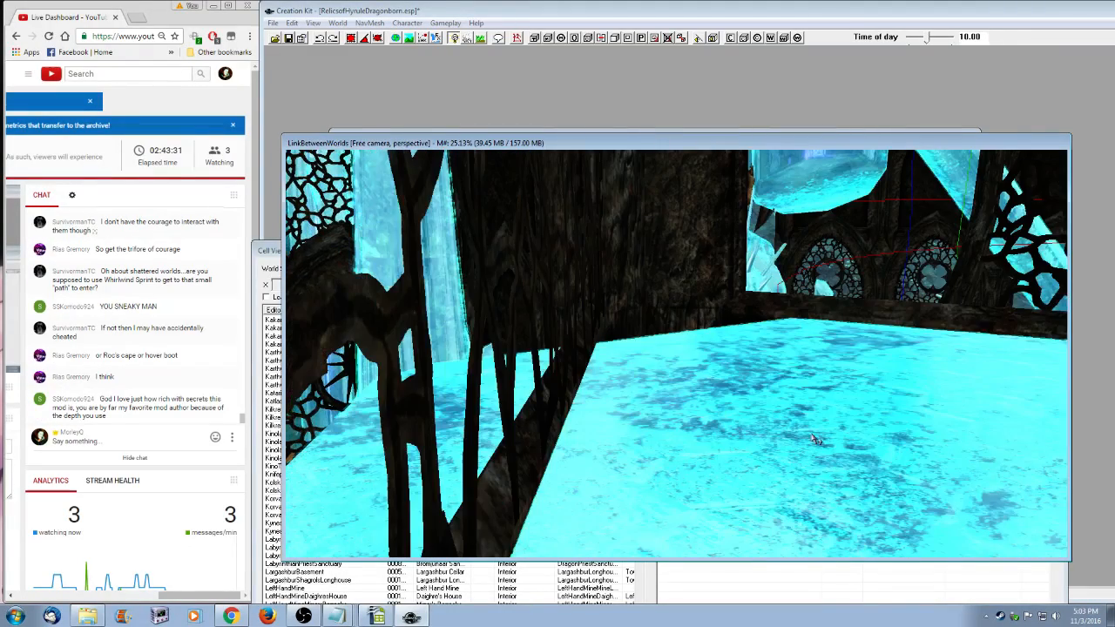
middle_drag(812, 435, 582, 463)
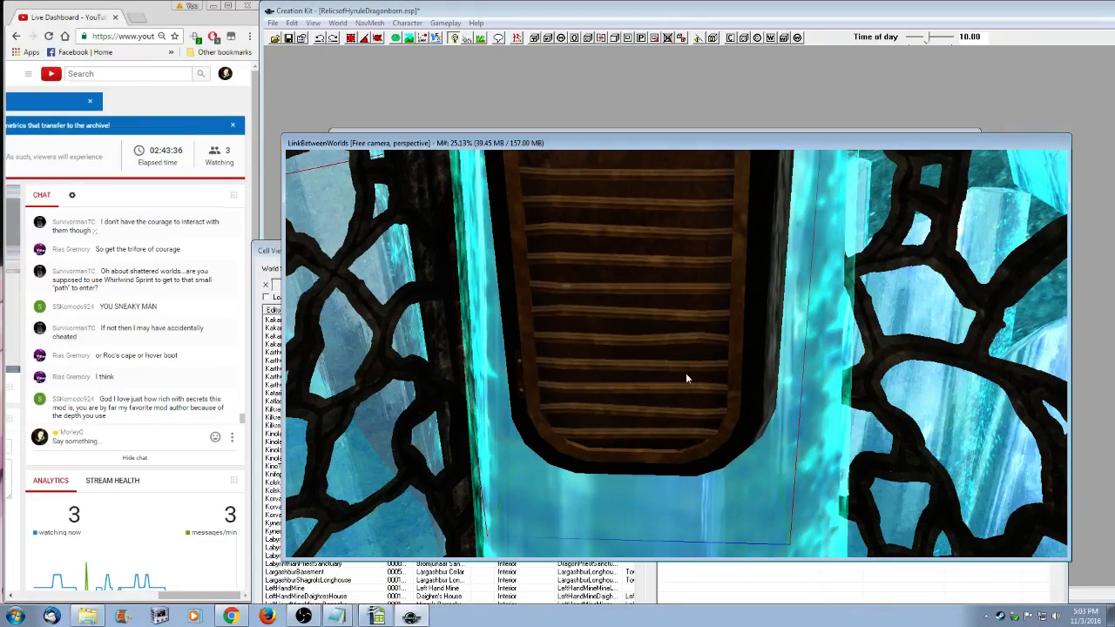
double_click(686, 373)
click(556, 377)
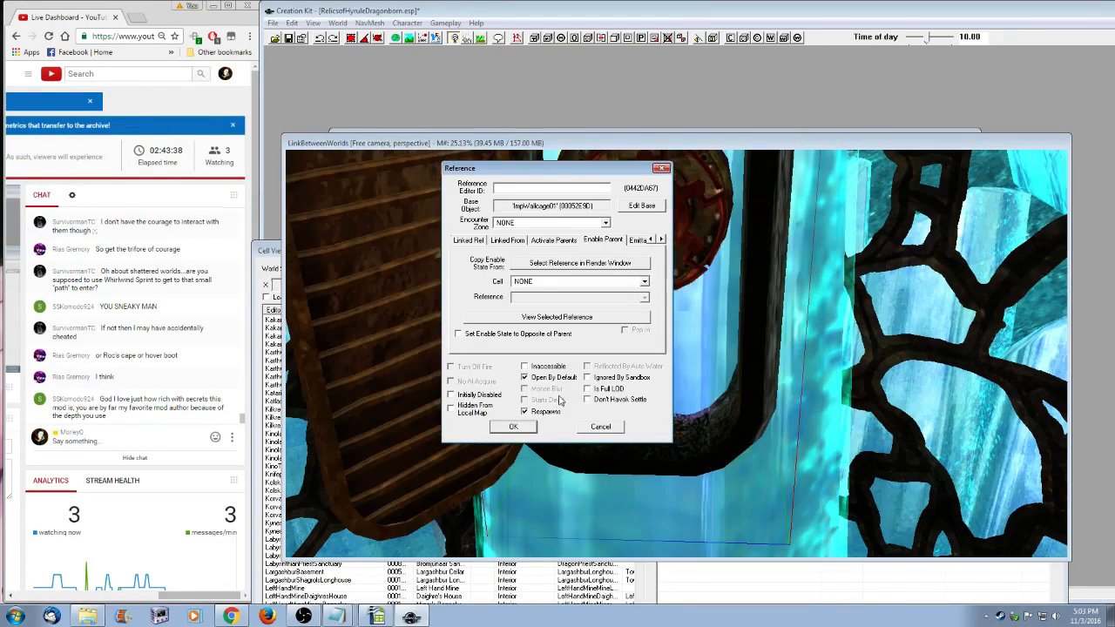
- Inspect the scripts attached to the DwePipeValve01 valve inside the dark building and close its properties unedited
right_click(681, 233)
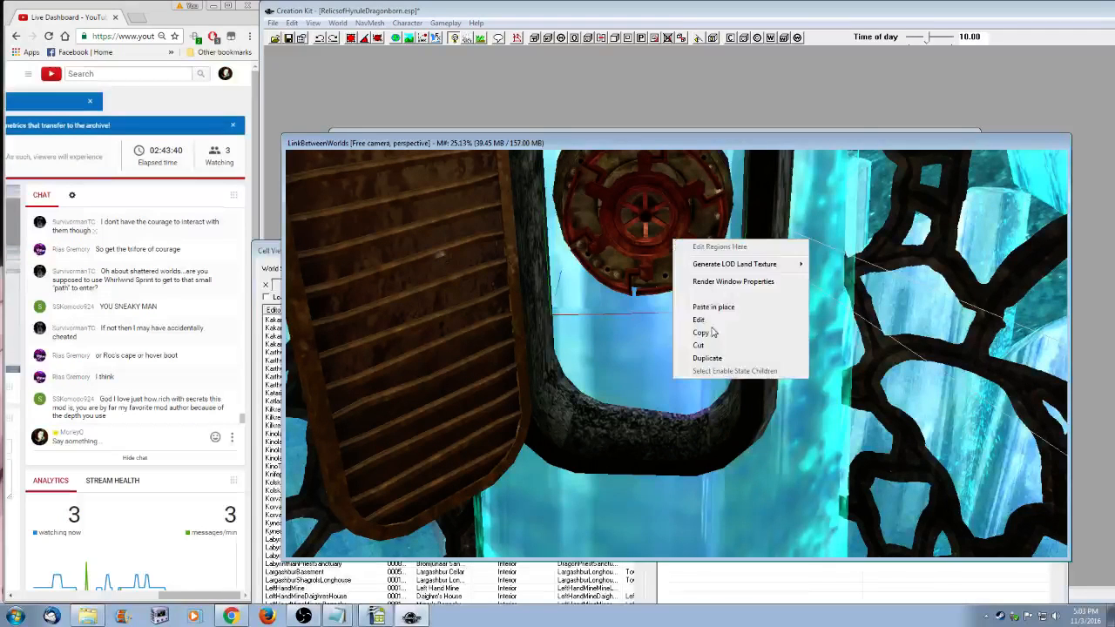
click(704, 321)
click(660, 239)
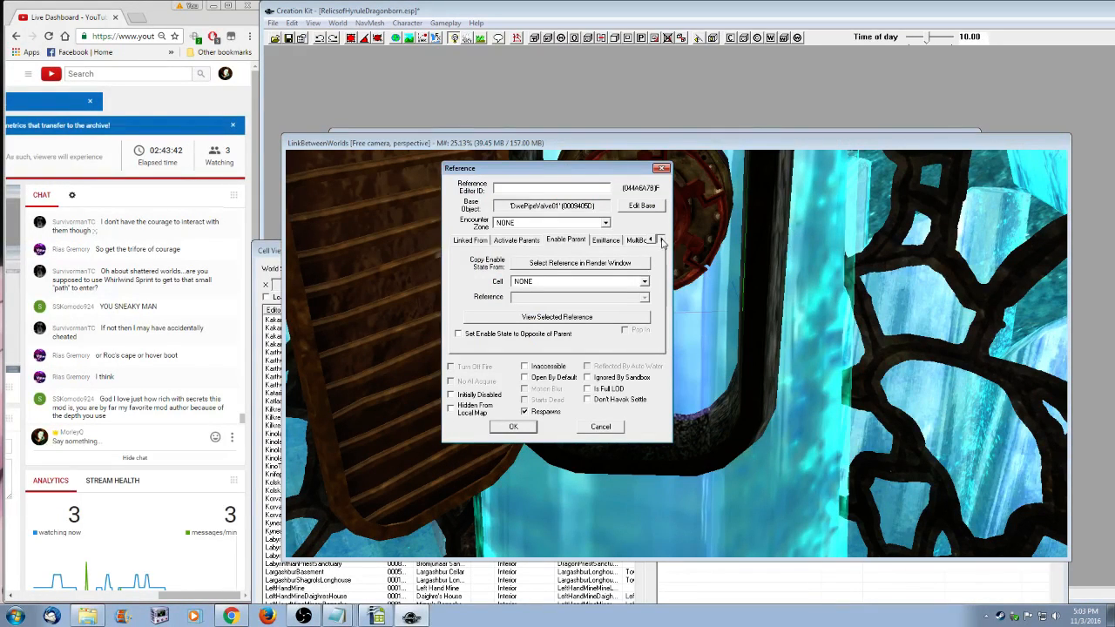
click(660, 239)
click(660, 239)
click(660, 239)
click(629, 240)
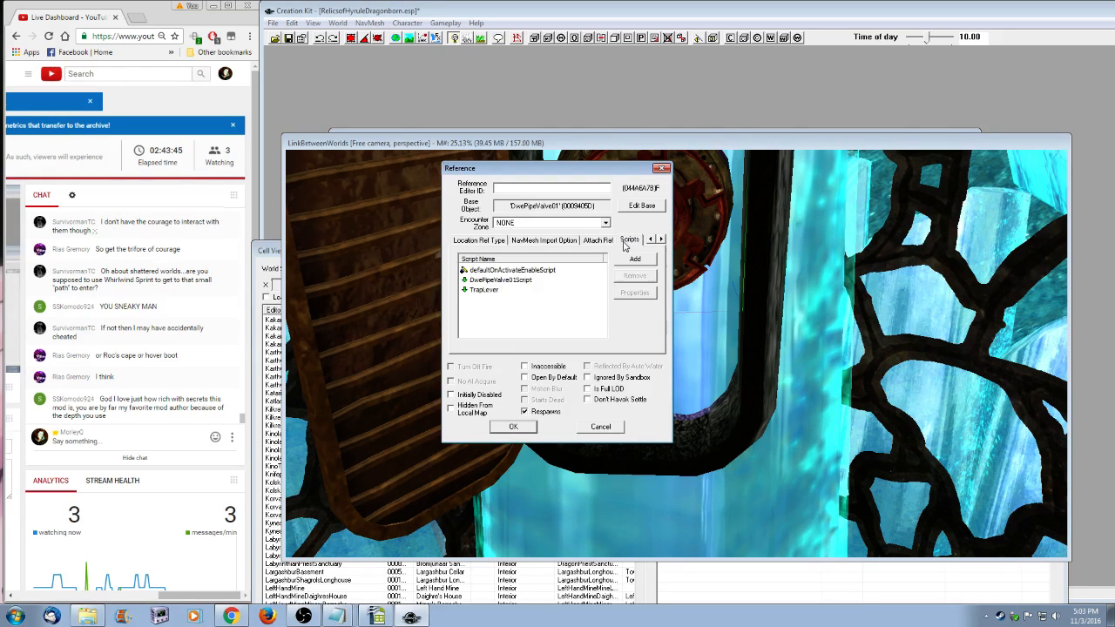
click(600, 427)
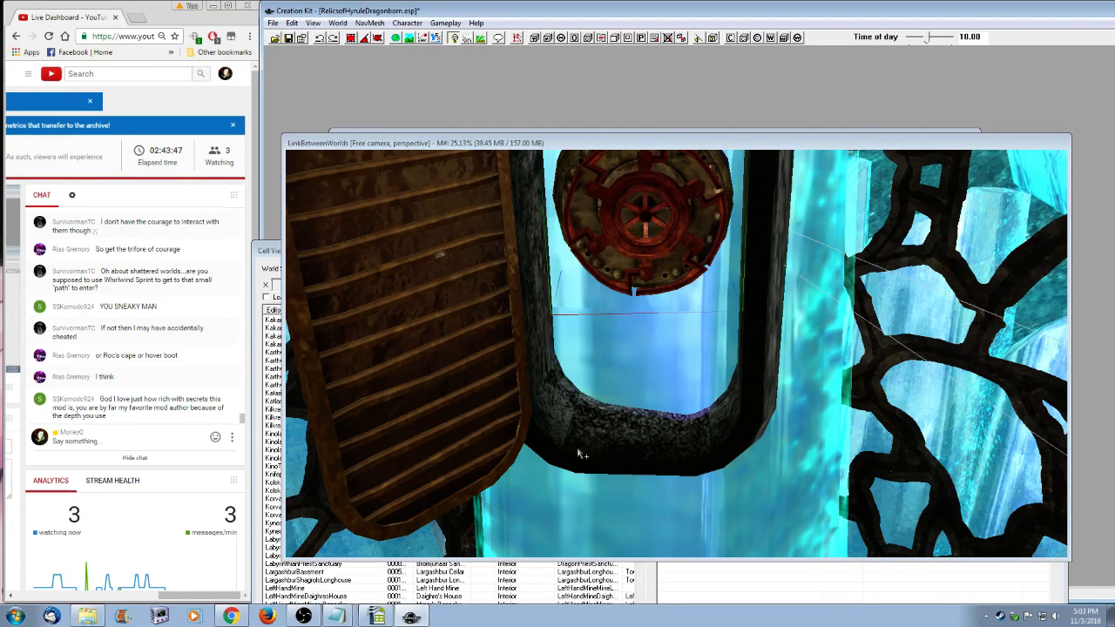
- Turn off Open By Default on the ImpWallcage01 wall cage covering the valve
double_click(581, 454)
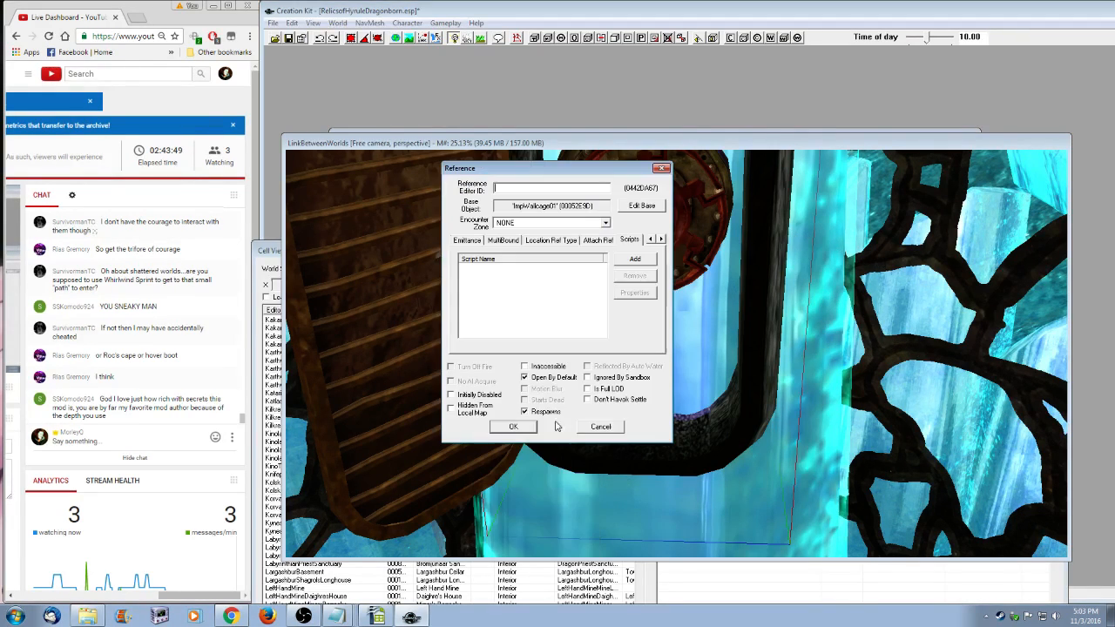
click(514, 428)
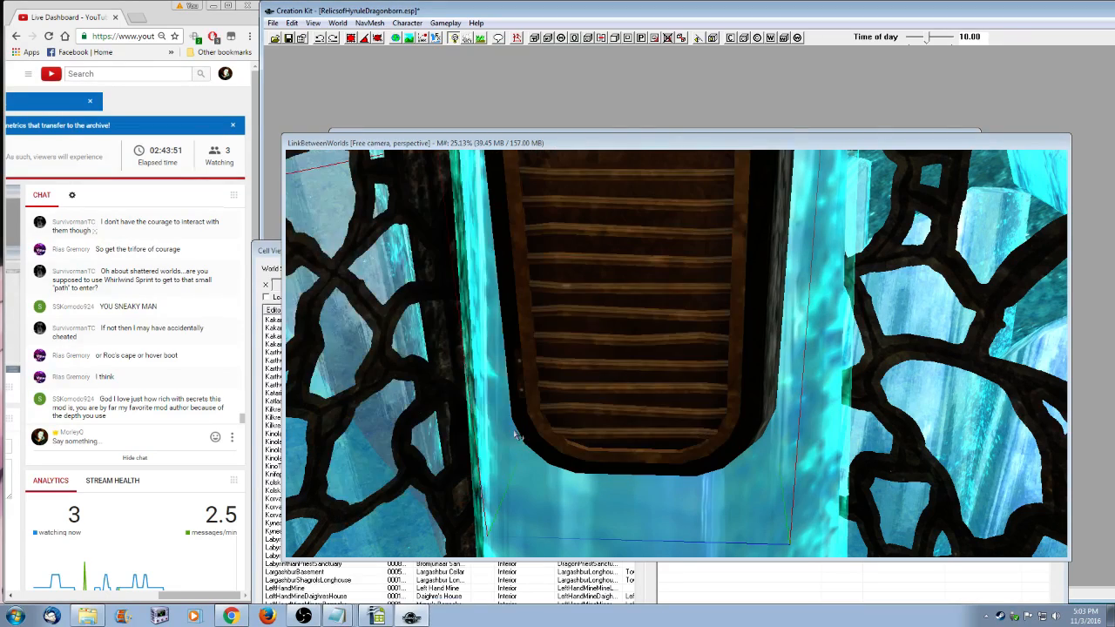
scroll(670, 423, down, 5)
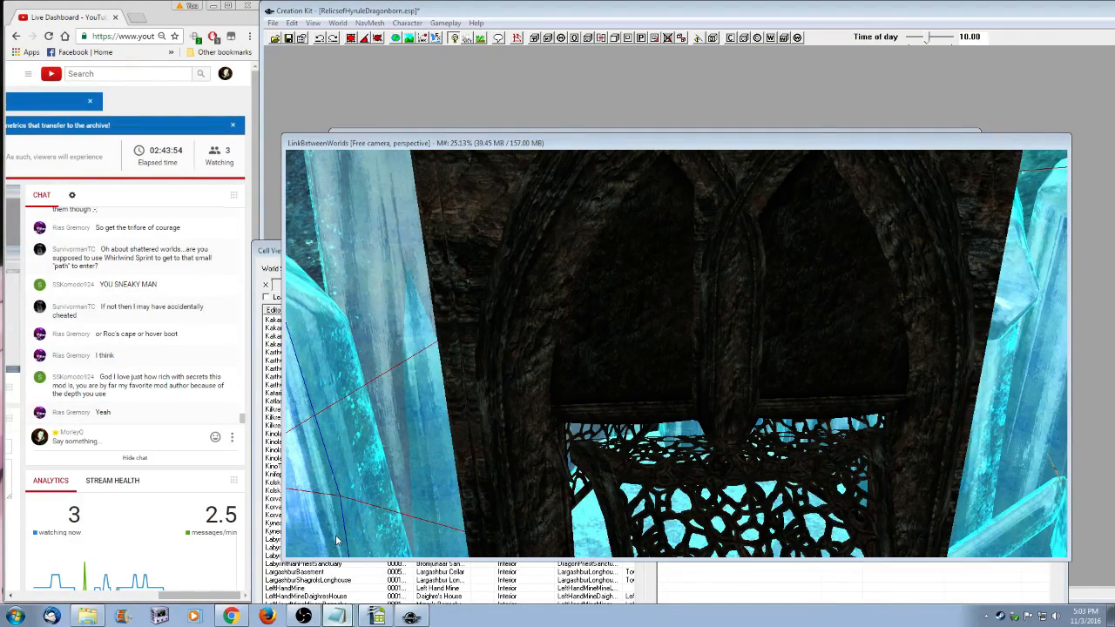
- Switch to the Notepad change log and search it for "shatter"
key(alt+Tab)
scroll(638, 366, up, 15)
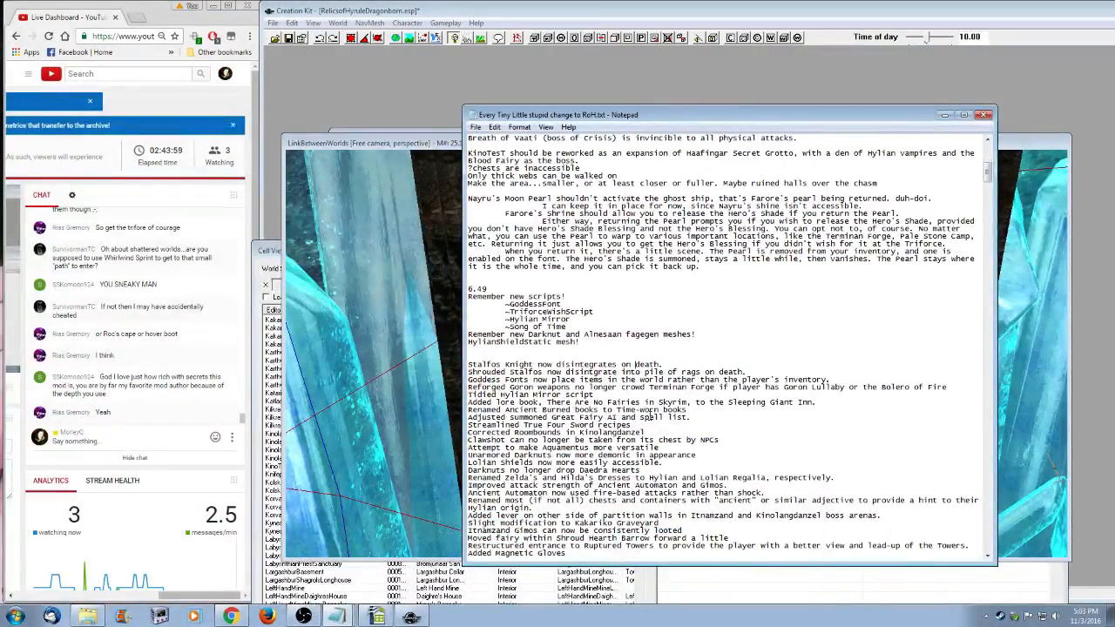
key(ctrl+f)
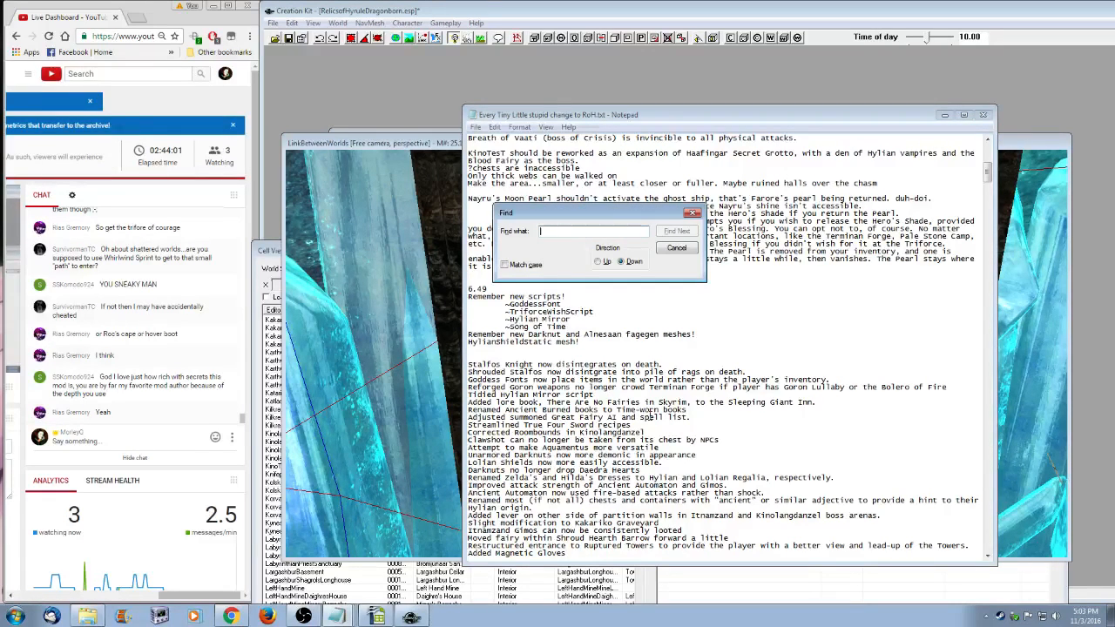
text(shatter)
key(Return)
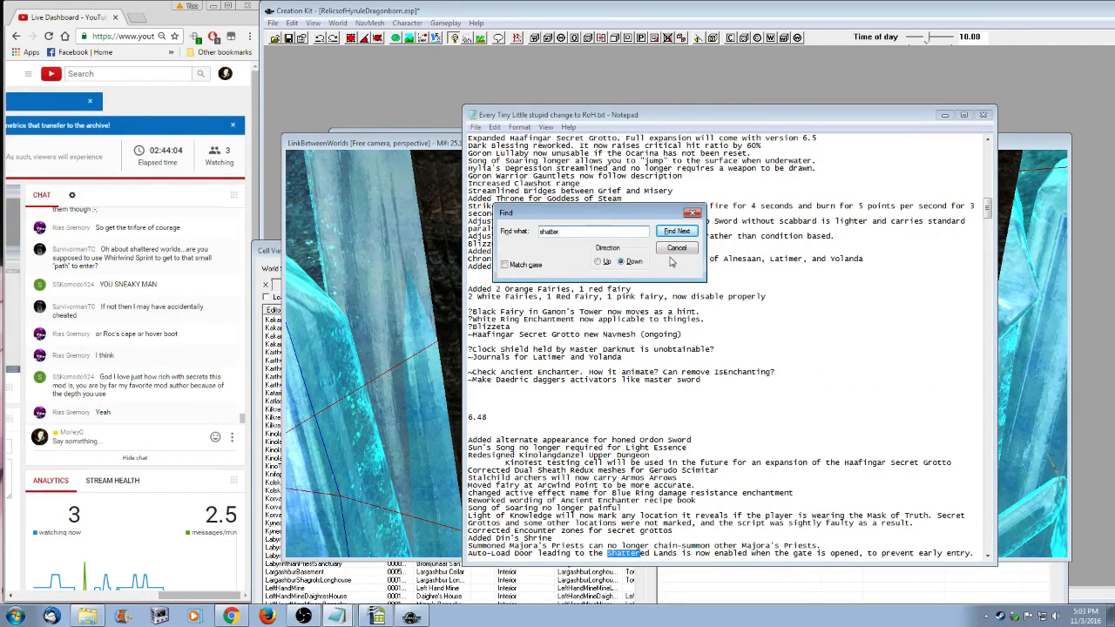
click(677, 248)
scroll(869, 538, down, 1)
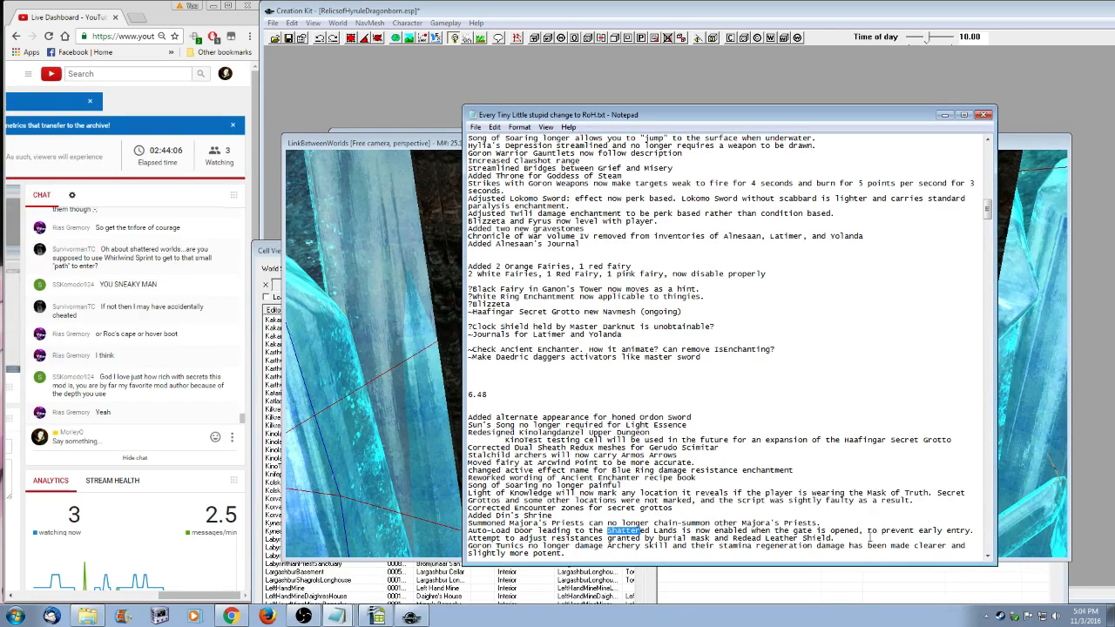
- Copy the 6.48 line about the Auto-Load Door to the Shattered Lands onto a new line below "Added Alnesaan's Journal"
drag(973, 531, 468, 523)
click(471, 538)
drag(973, 530, 467, 531)
key(ctrl+x)
key(ctrl+z)
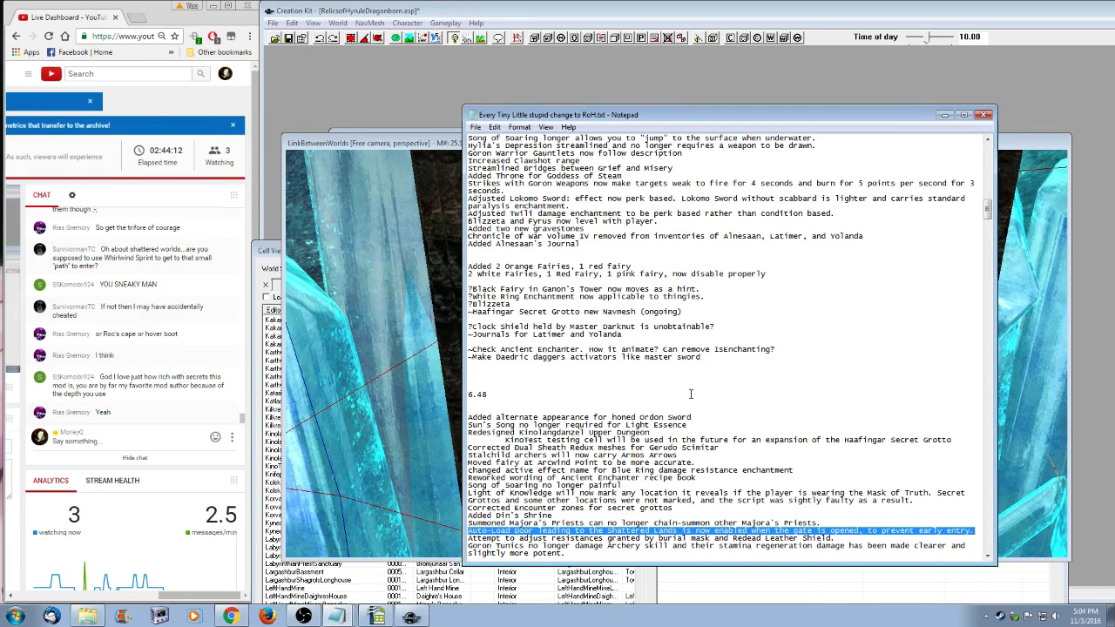
key(ctrl+c)
click(613, 244)
key(Return)
key(ctrl+v)
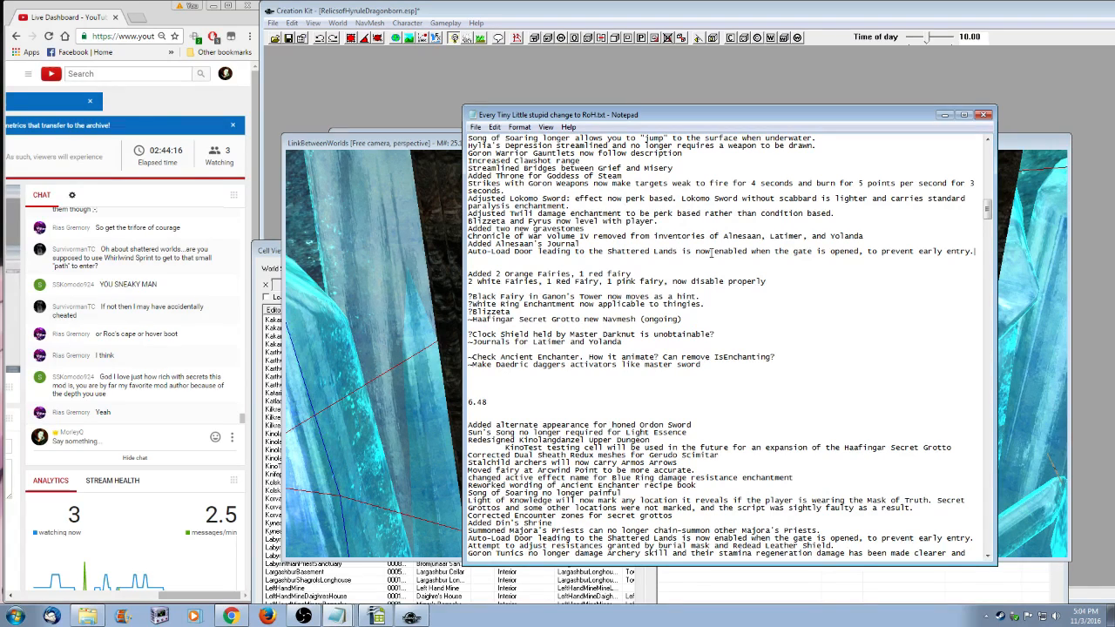
- Add the line "For reals this time." below the copied door entry and save the change log
key(Return)
text(For )
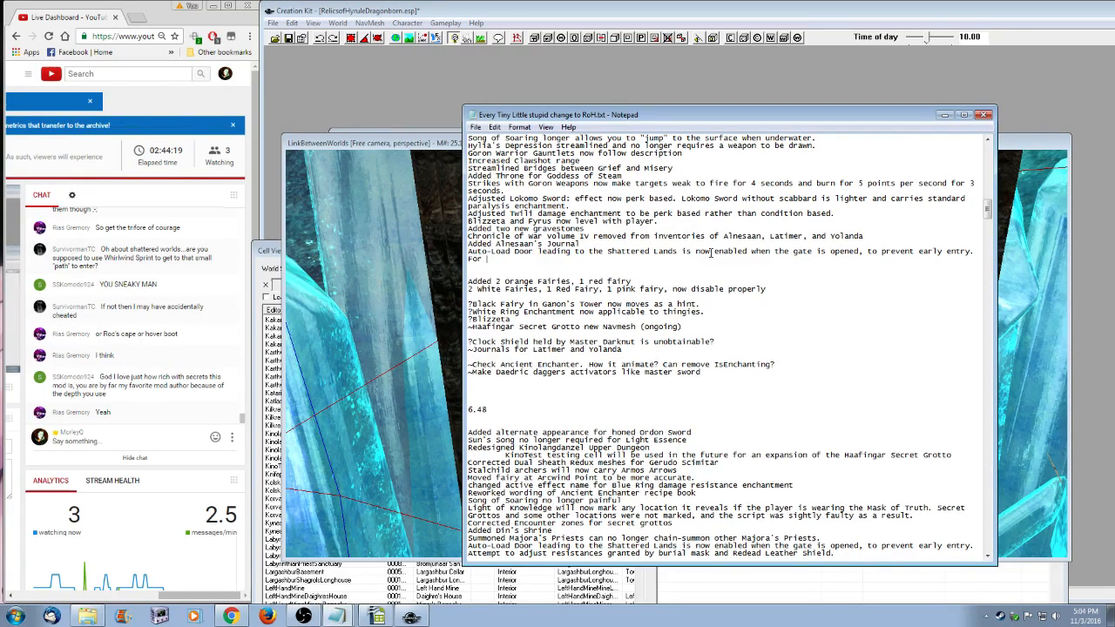
text(reals this time.)
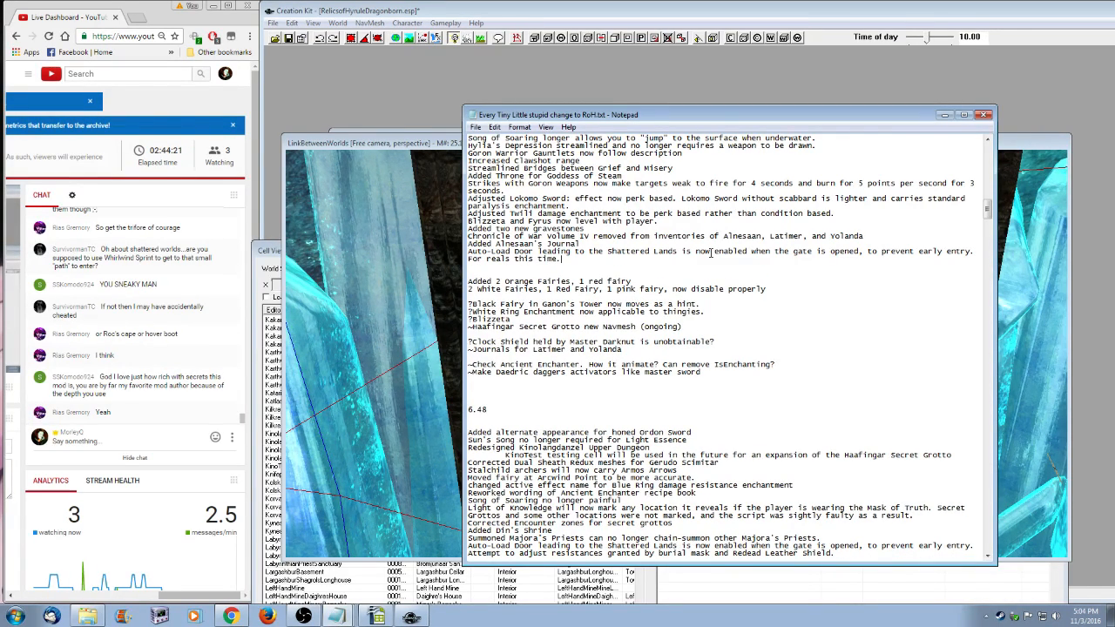
click(475, 127)
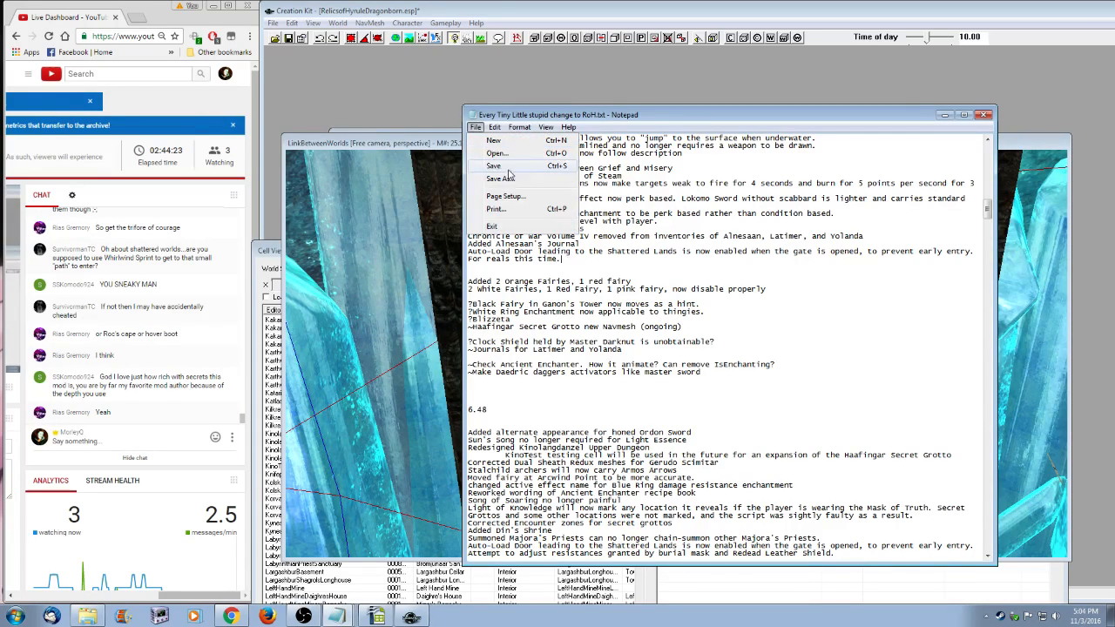
click(512, 175)
- Return to the Creation Kit render view and discard the unsaved changes to the Untitled Notepad document
click(374, 104)
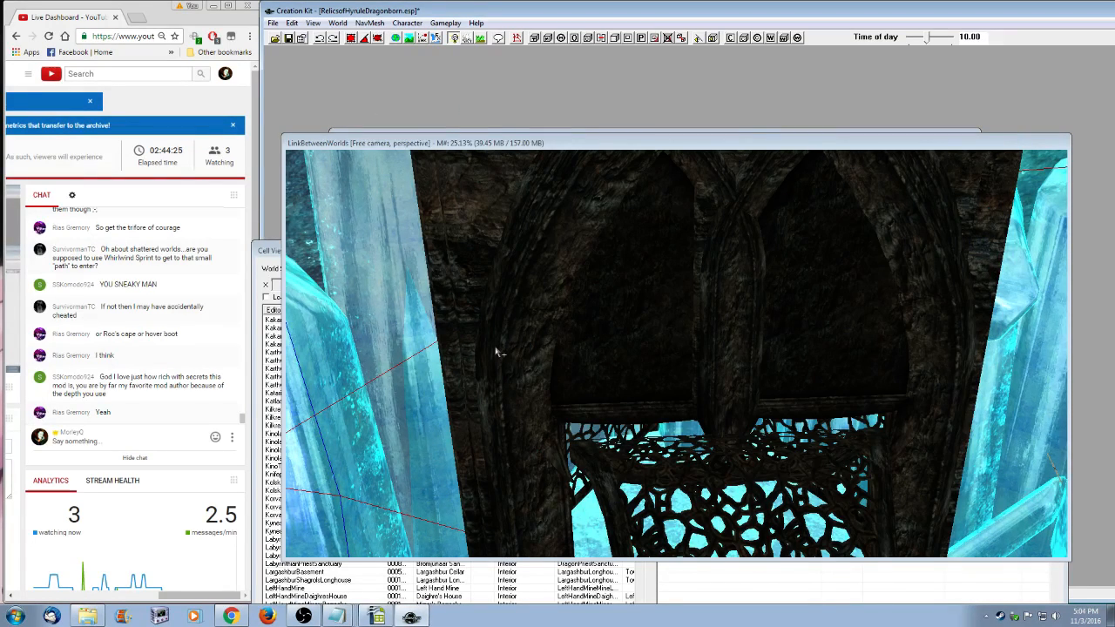
middle_drag(538, 335, 597, 396)
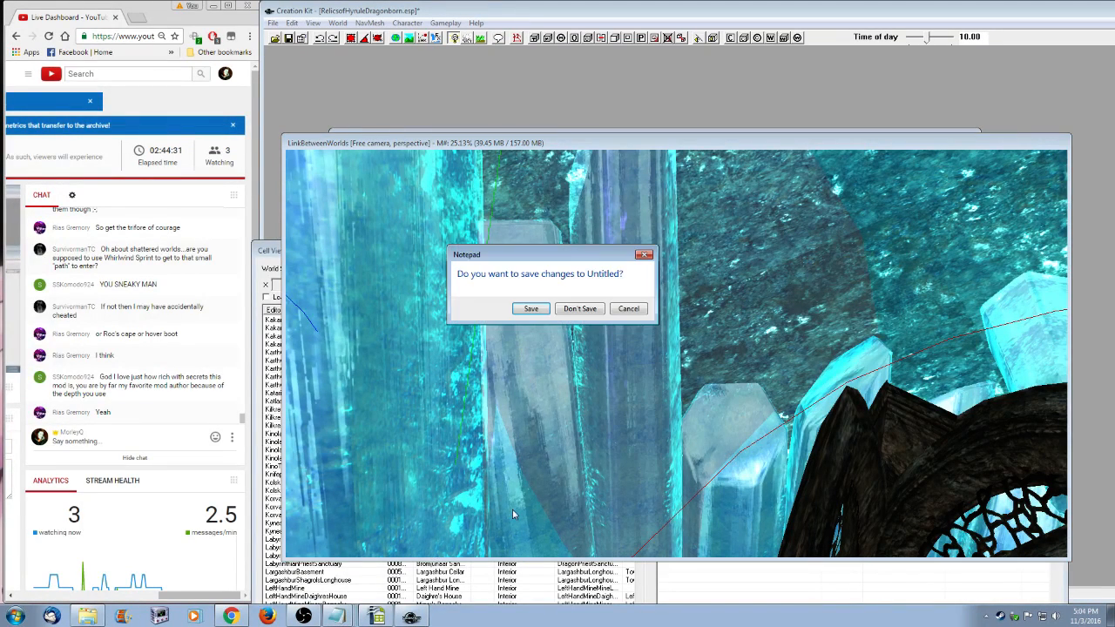
click(580, 309)
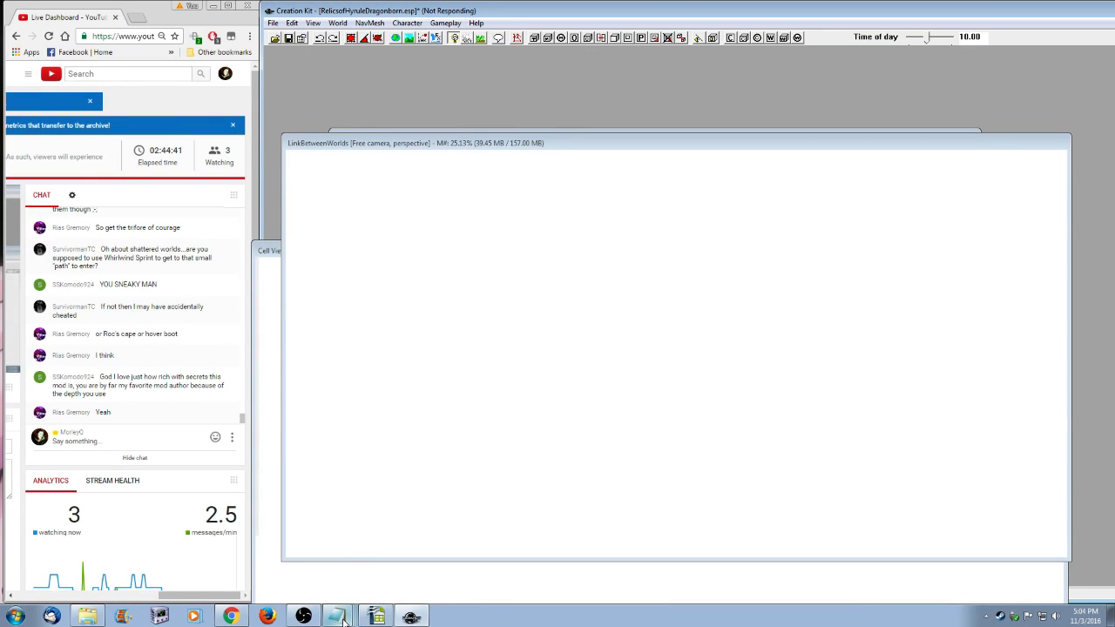
- Switch to OpenOffice Calc, save the Kakariko Graveyard.ods spreadsheet and close it
click(378, 616)
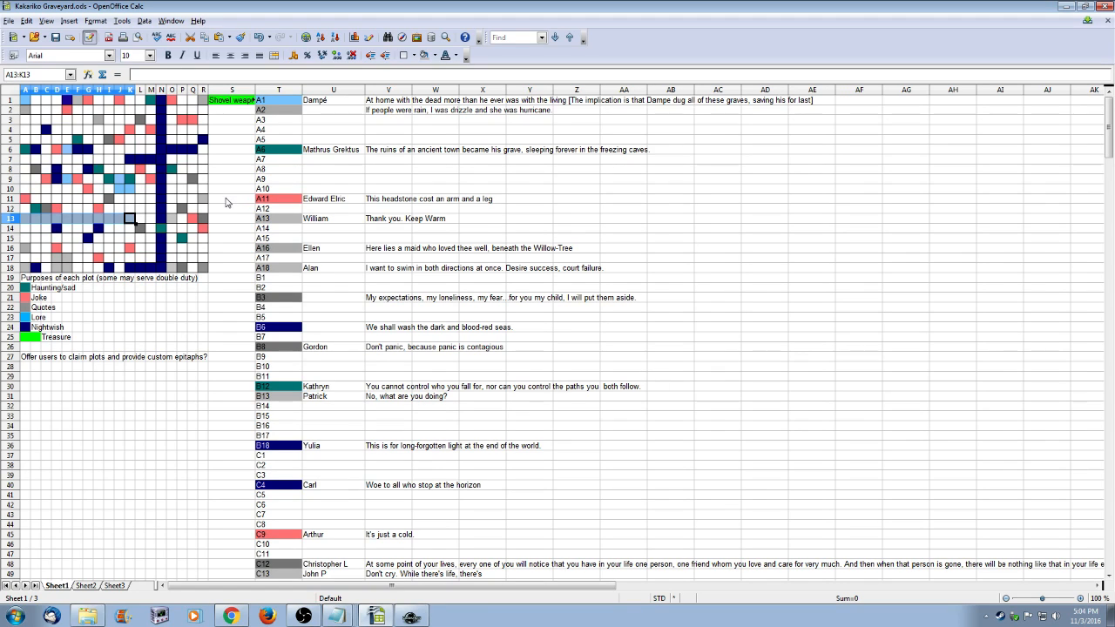
click(54, 38)
click(1105, 6)
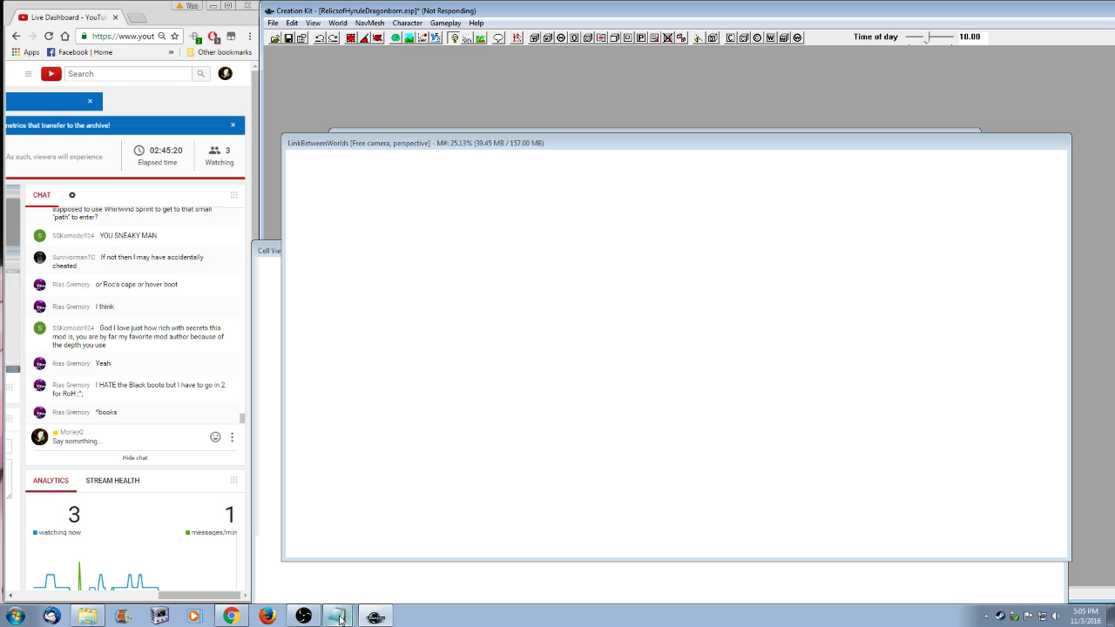
drag(560, 142, 586, 114)
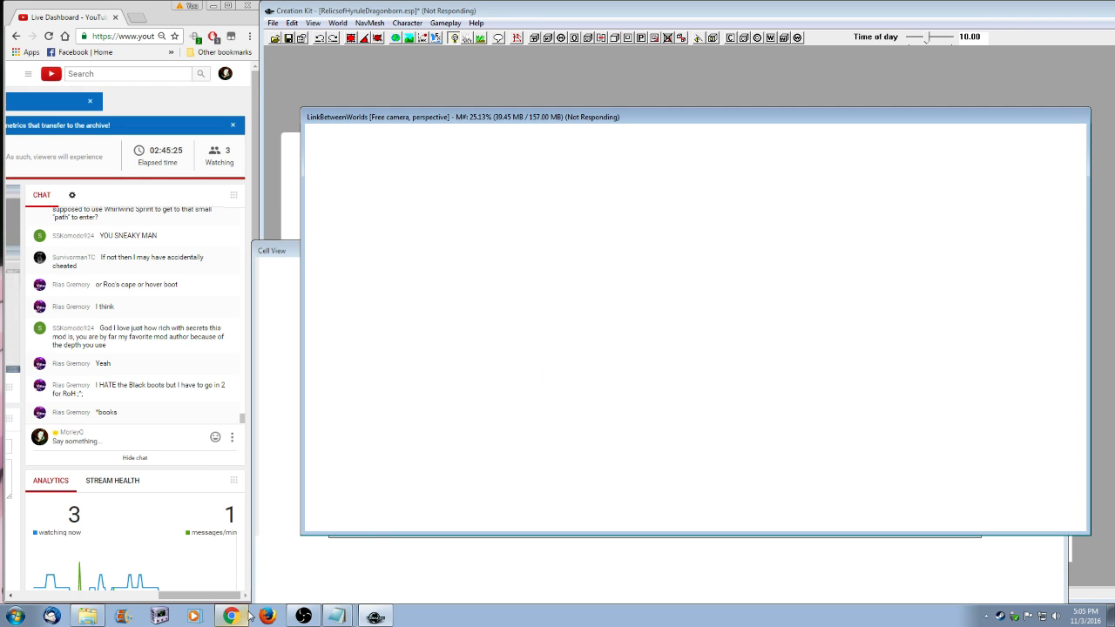
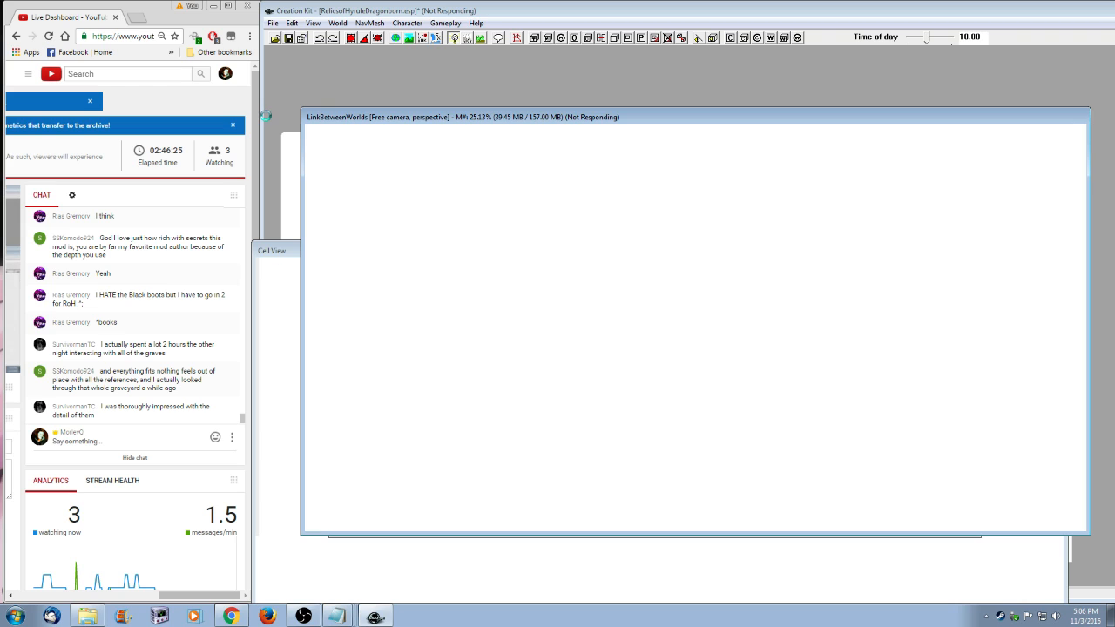
- Open the Relics of Hyrule Wikia in a new Chrome window placed over the Creation Kit
click(226, 596)
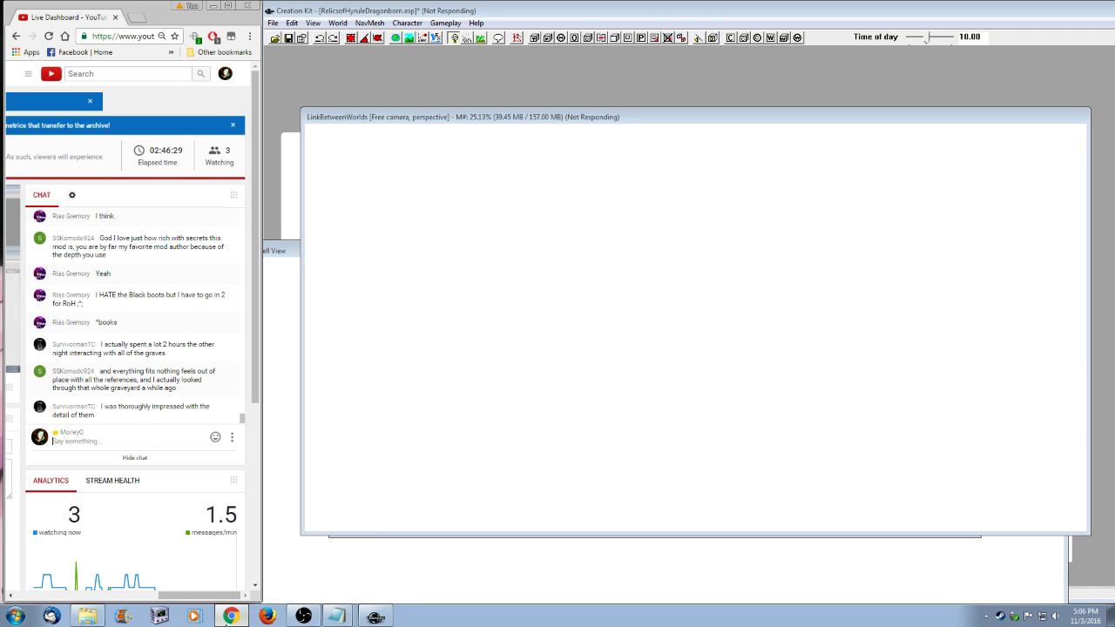
key(ctrl+n)
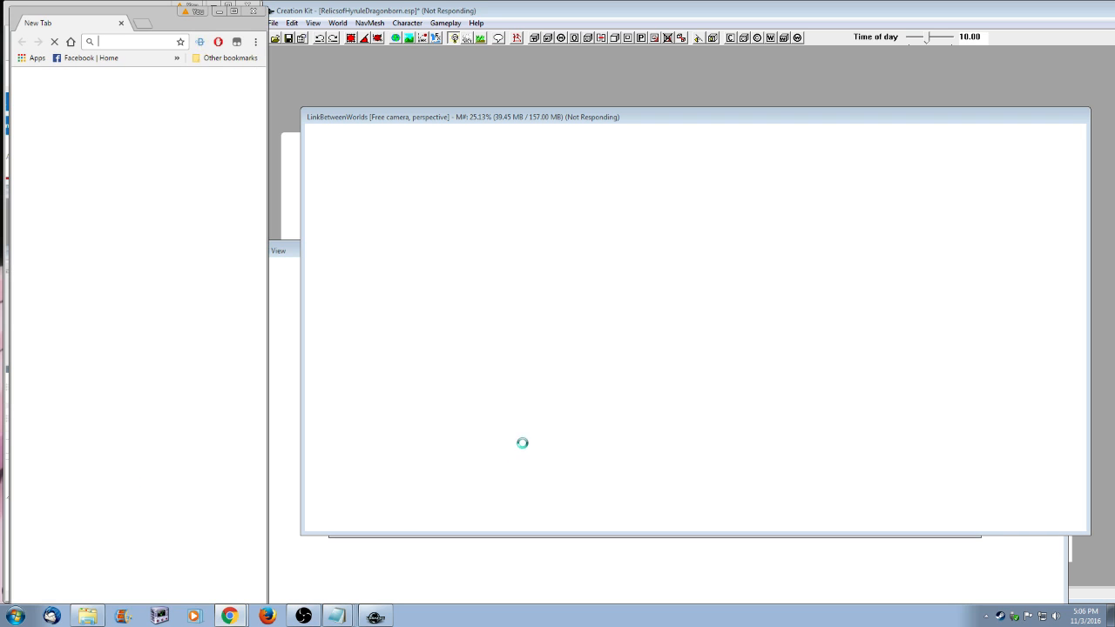
drag(162, 17, 719, 66)
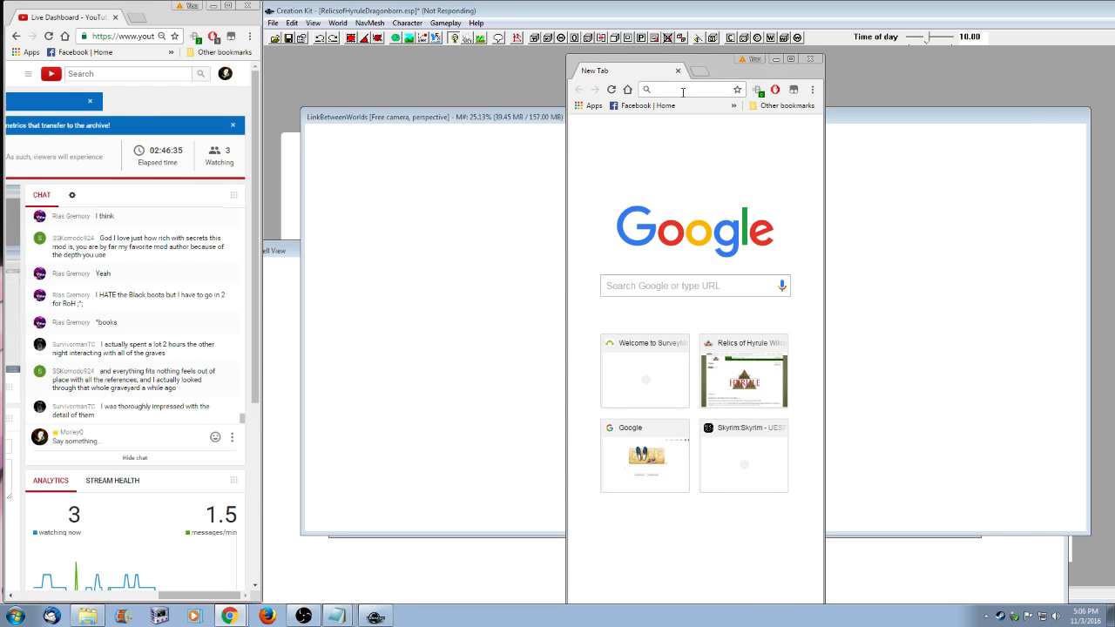
click(755, 397)
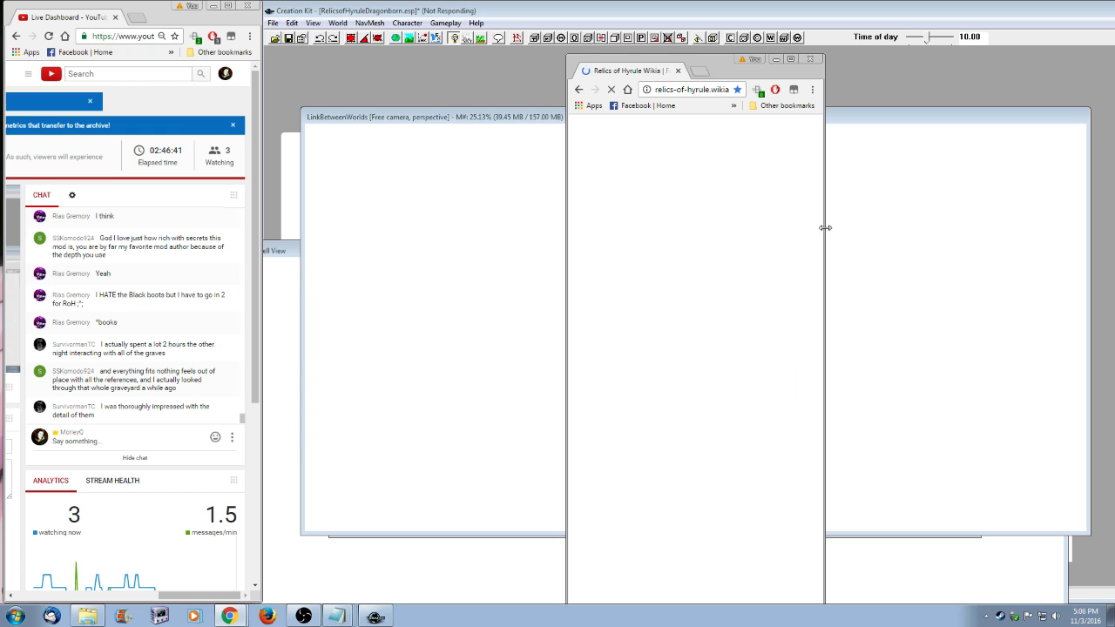
- Widen the wiki's browser window and move it up so the home page fits across it
drag(824, 230, 978, 230)
drag(808, 69, 733, 37)
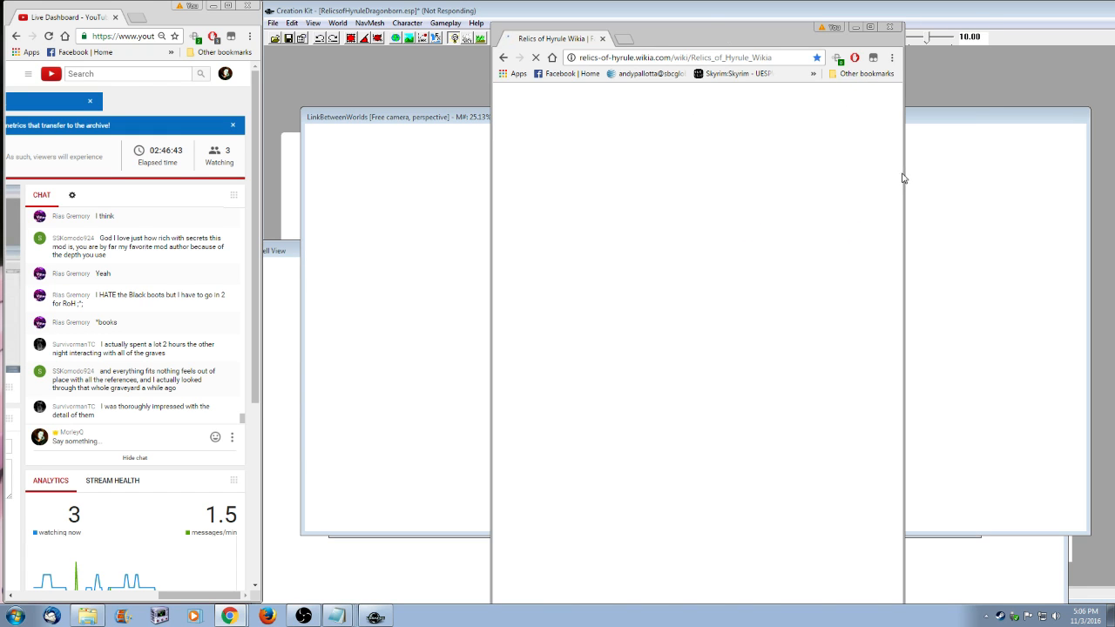
click(908, 173)
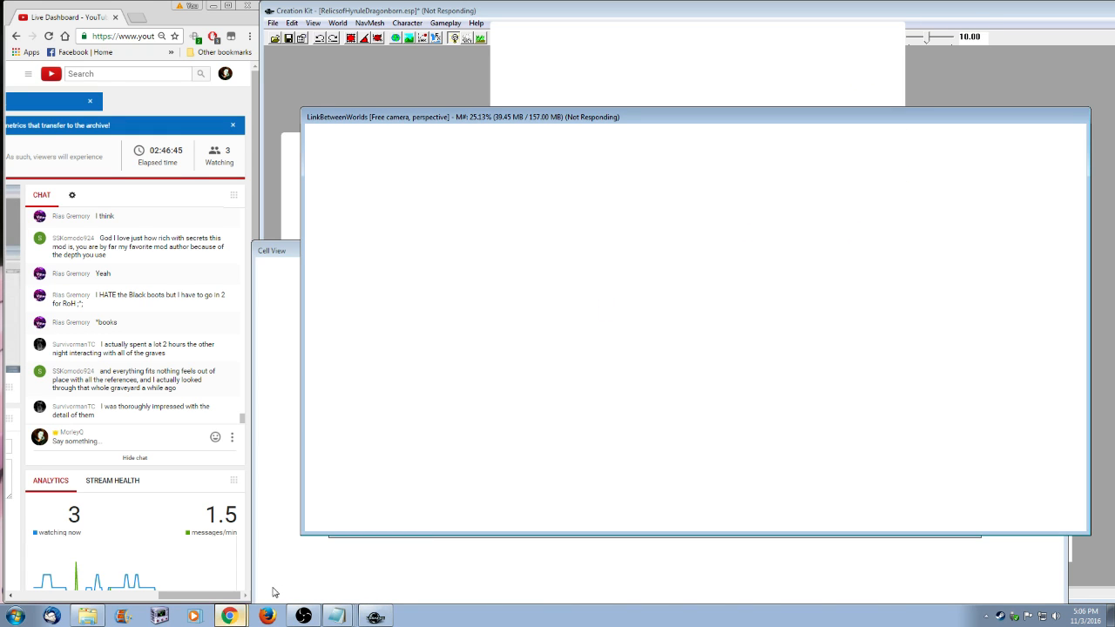
click(229, 616)
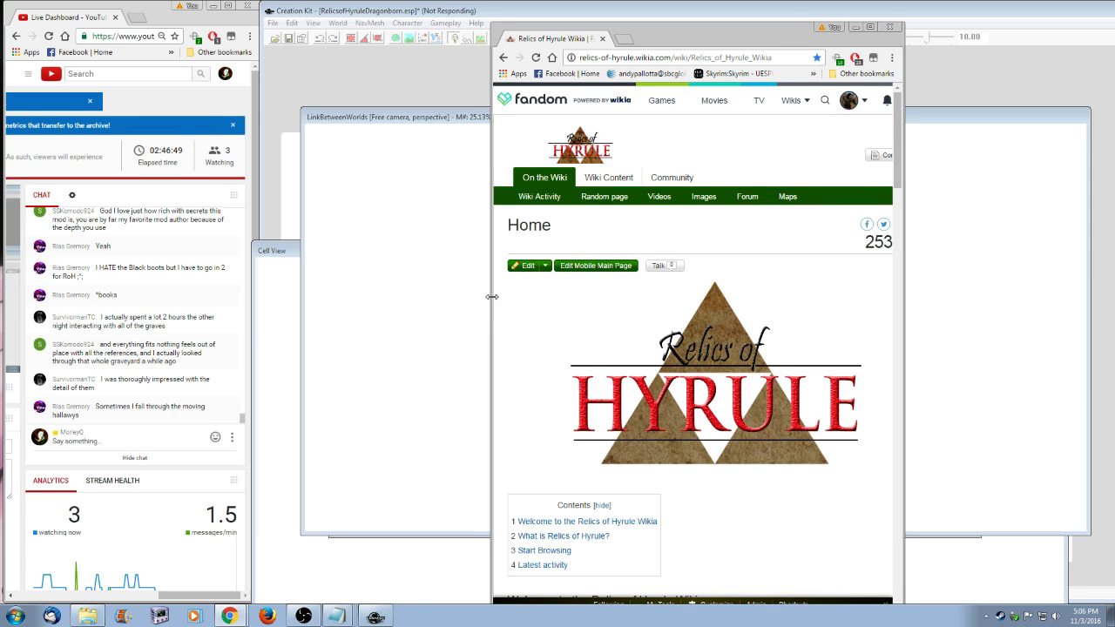
drag(492, 296, 397, 297)
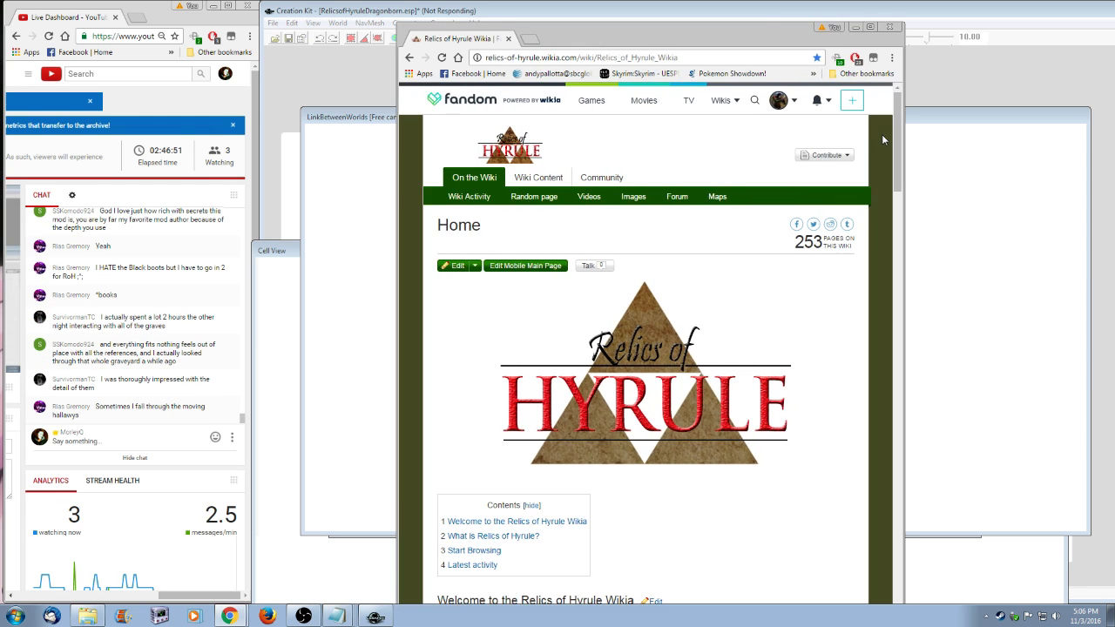
- Open the wiki's Locations category page from the home page
drag(896, 129, 862, 94)
scroll(745, 360, down, 6)
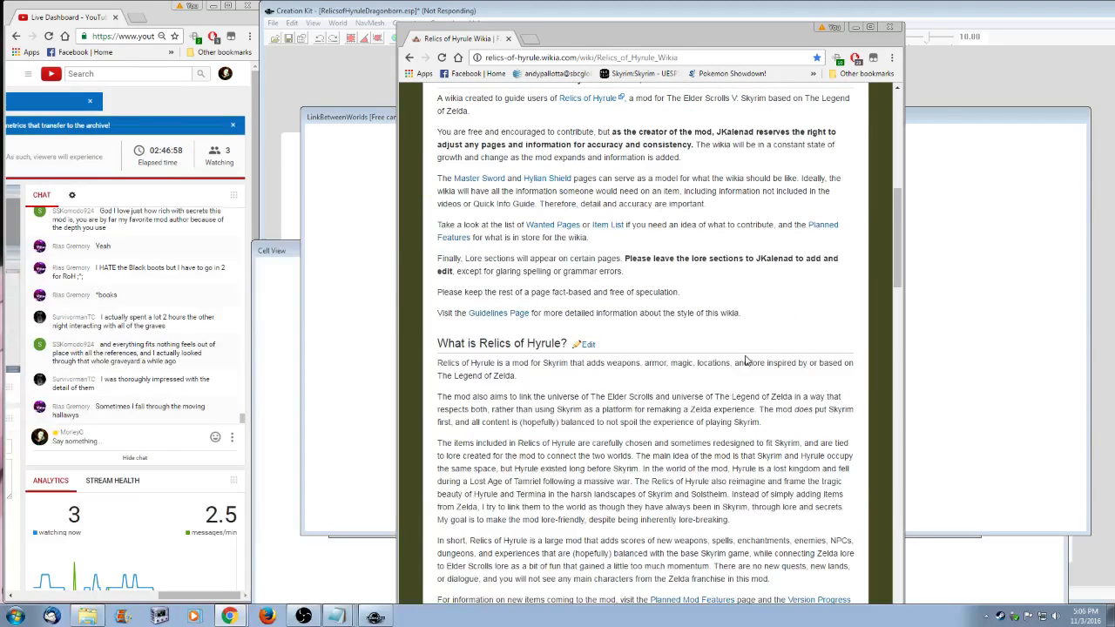
scroll(745, 361, down, 5)
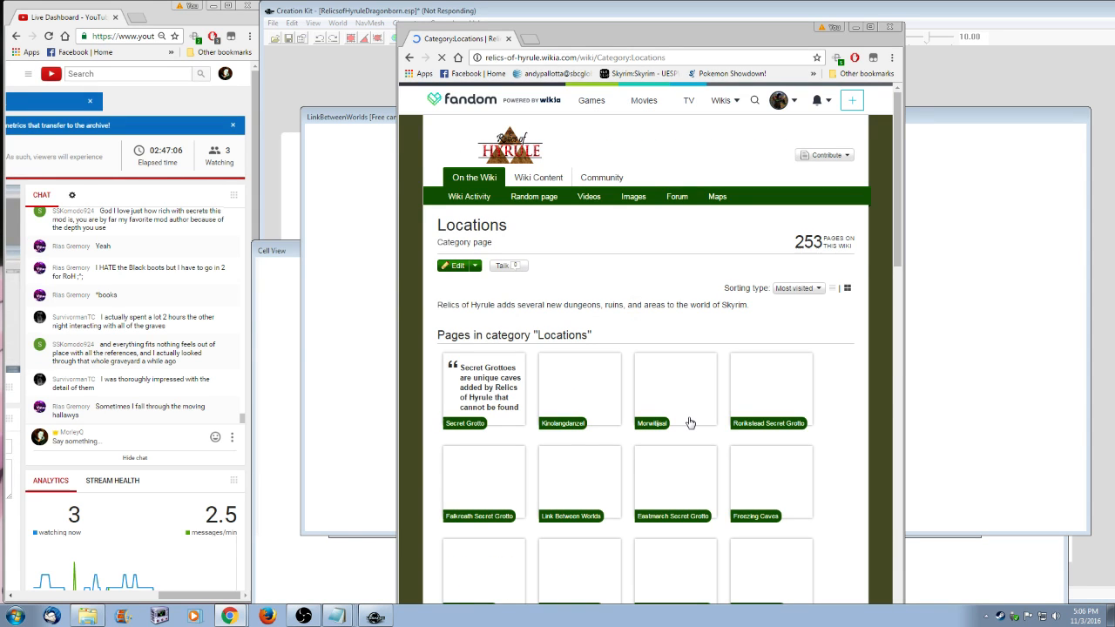
- Open the Kakariko Graveyard article from the second page of the wiki's Locations category
scroll(722, 445, down, 2)
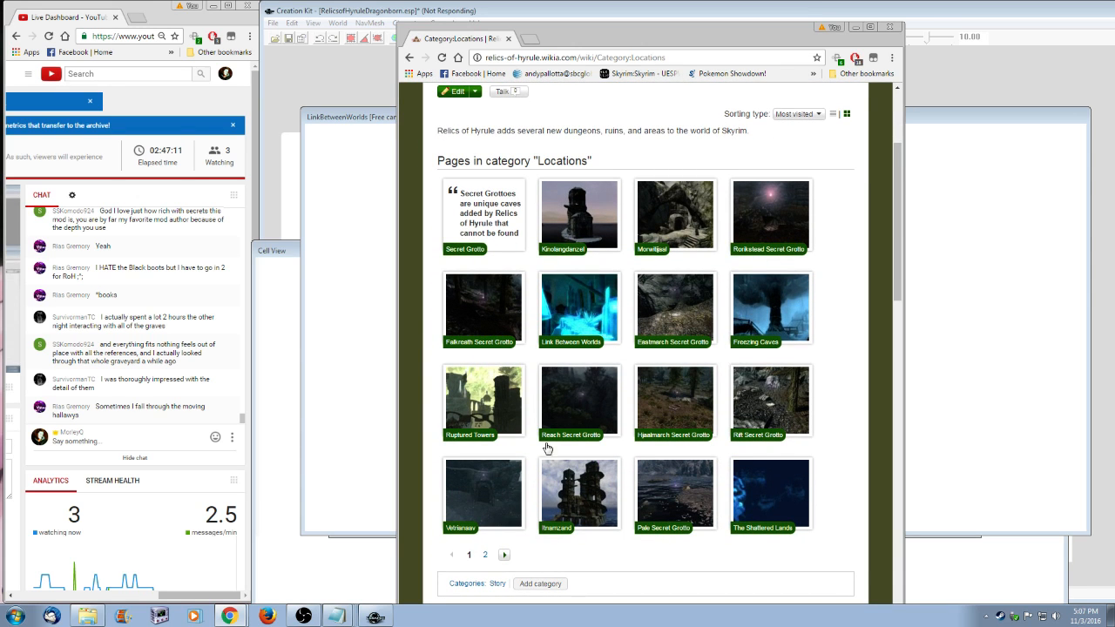
click(483, 554)
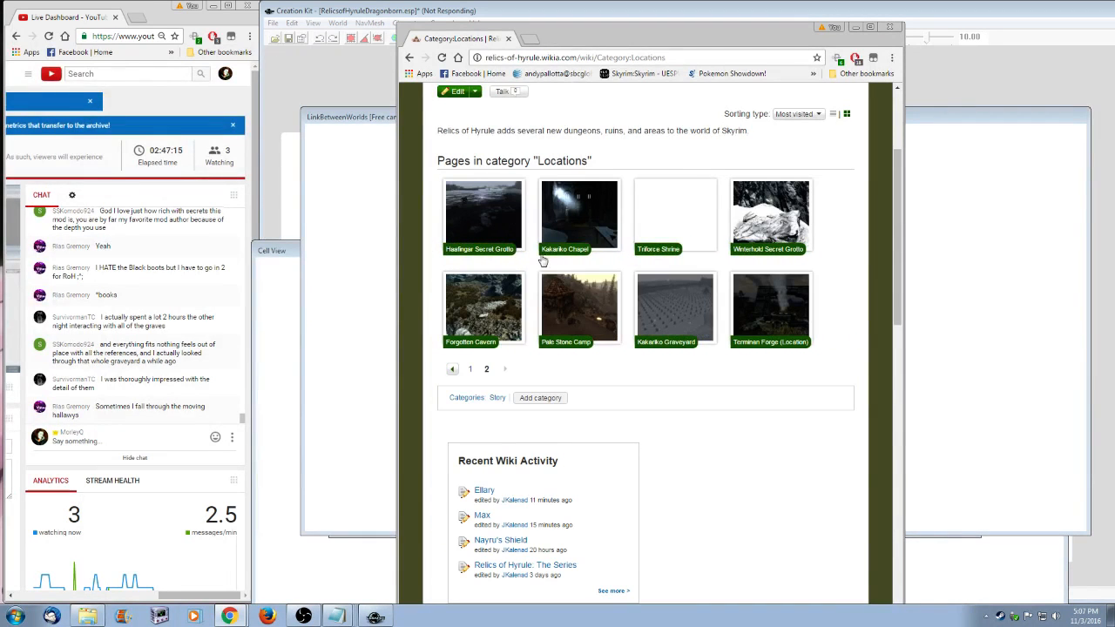
click(701, 345)
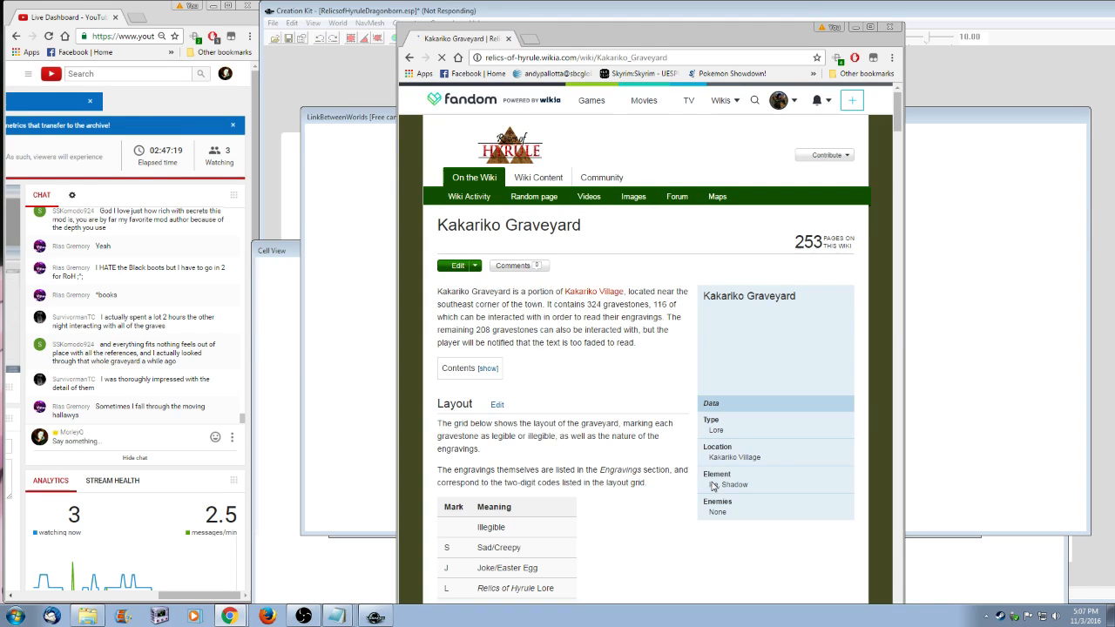
- Read through the graveyard's layout grid and the engravings table, examining the epitaph texts and their source notes
scroll(630, 356, down, 5)
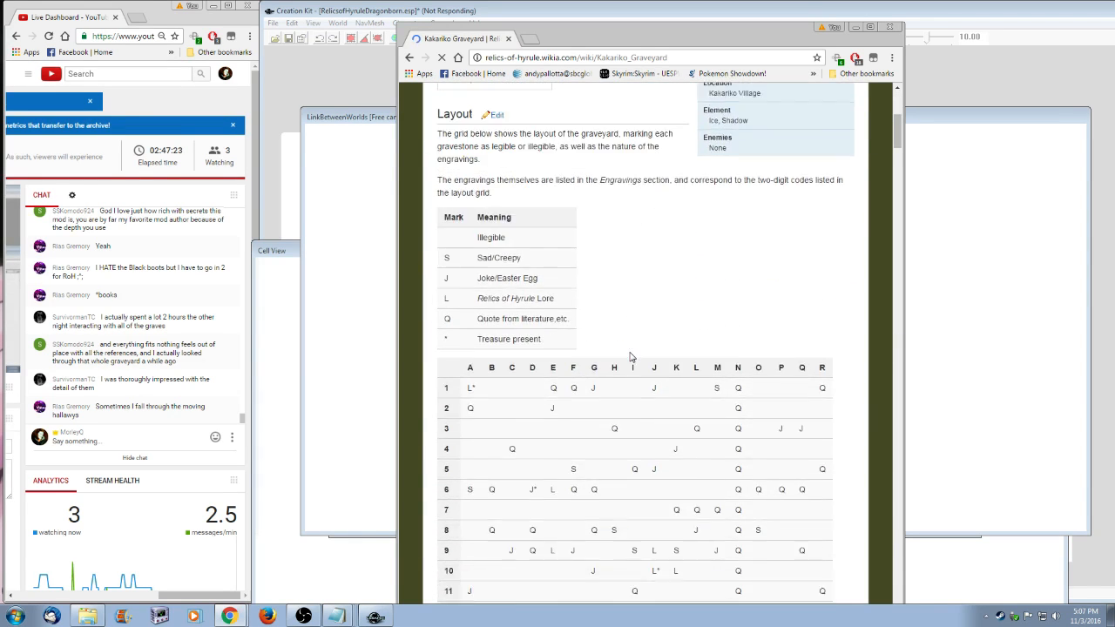
scroll(630, 356, down, 2)
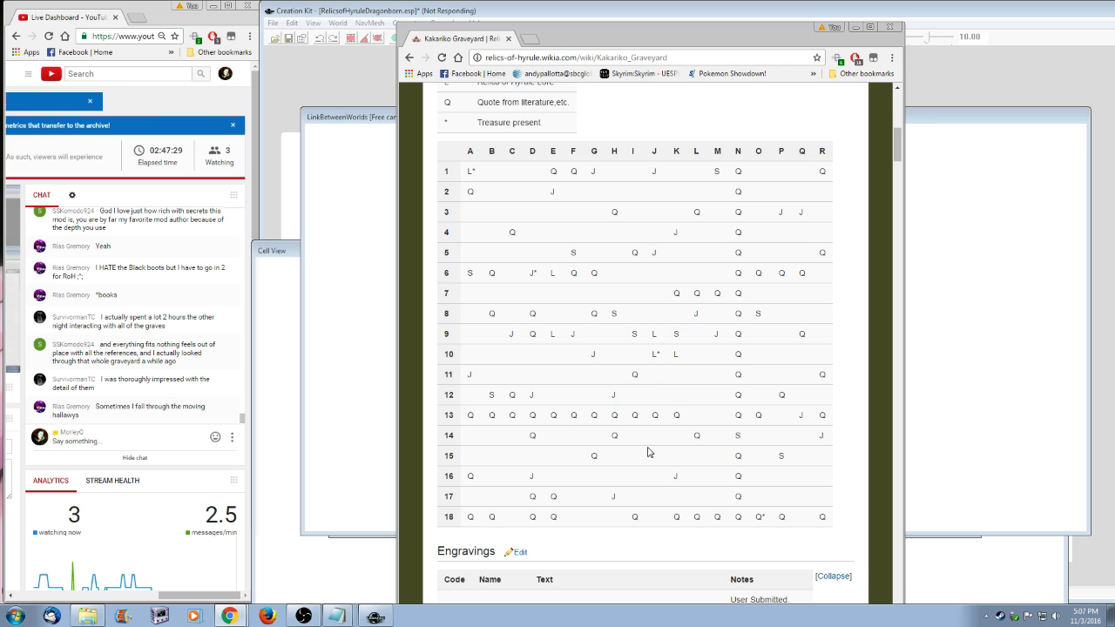
scroll(648, 451, down, 2)
scroll(648, 452, down, 2)
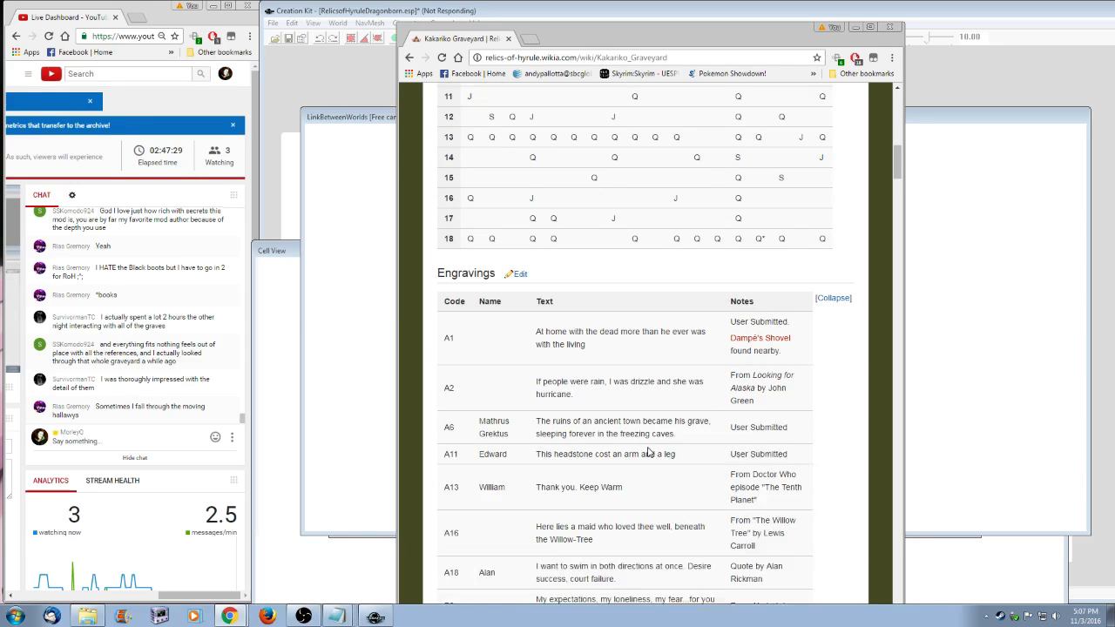
scroll(622, 277, down, 15)
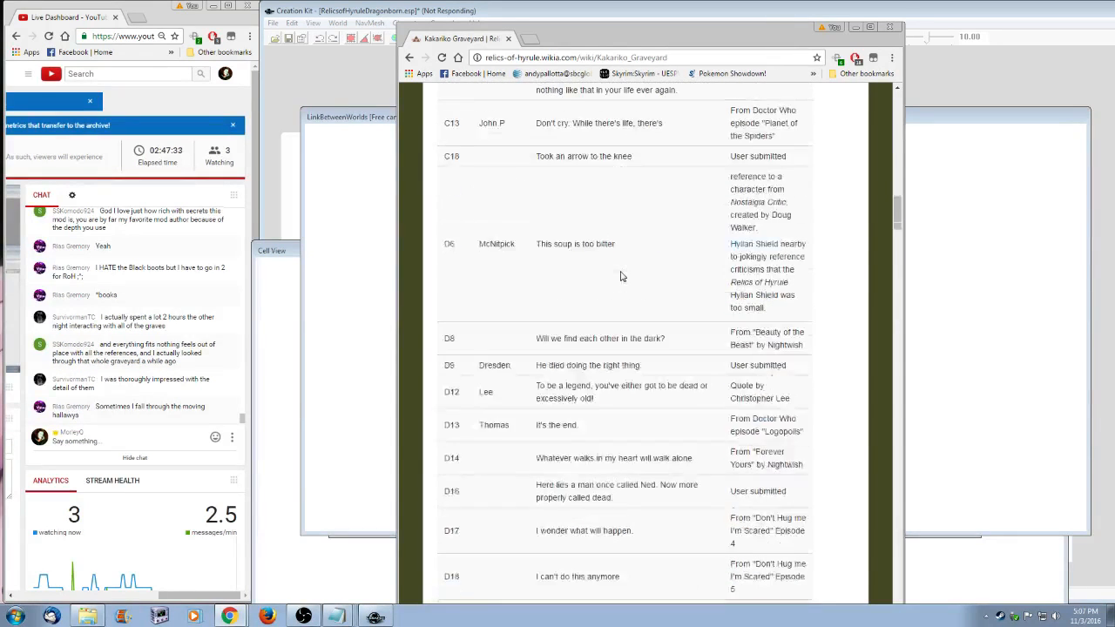
scroll(621, 273, down, 6)
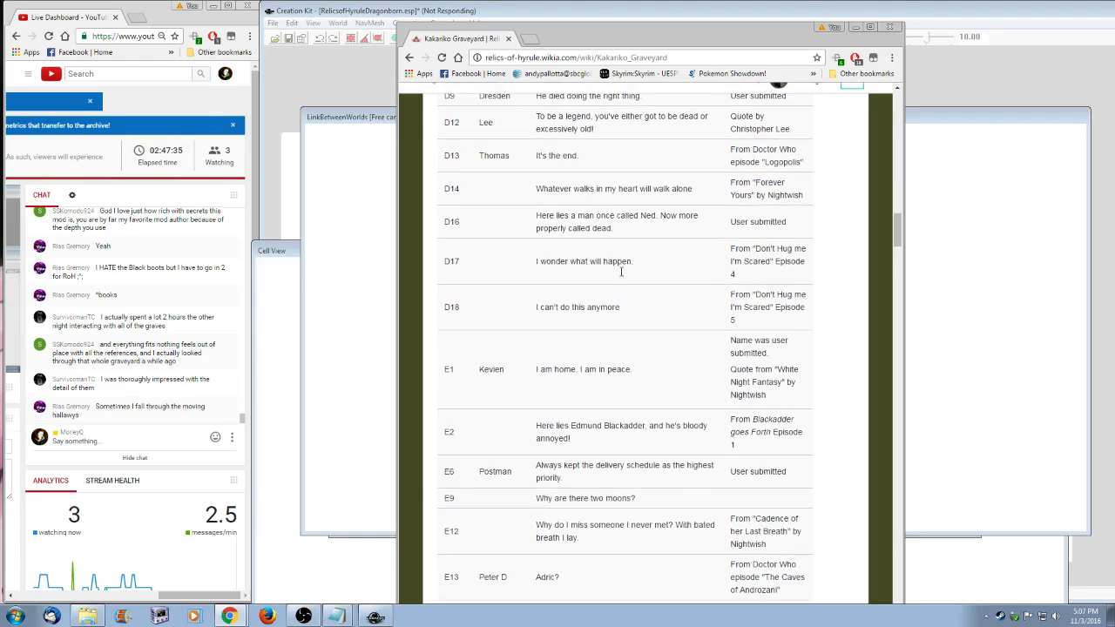
scroll(622, 277, down, 6)
scroll(622, 277, up, 5)
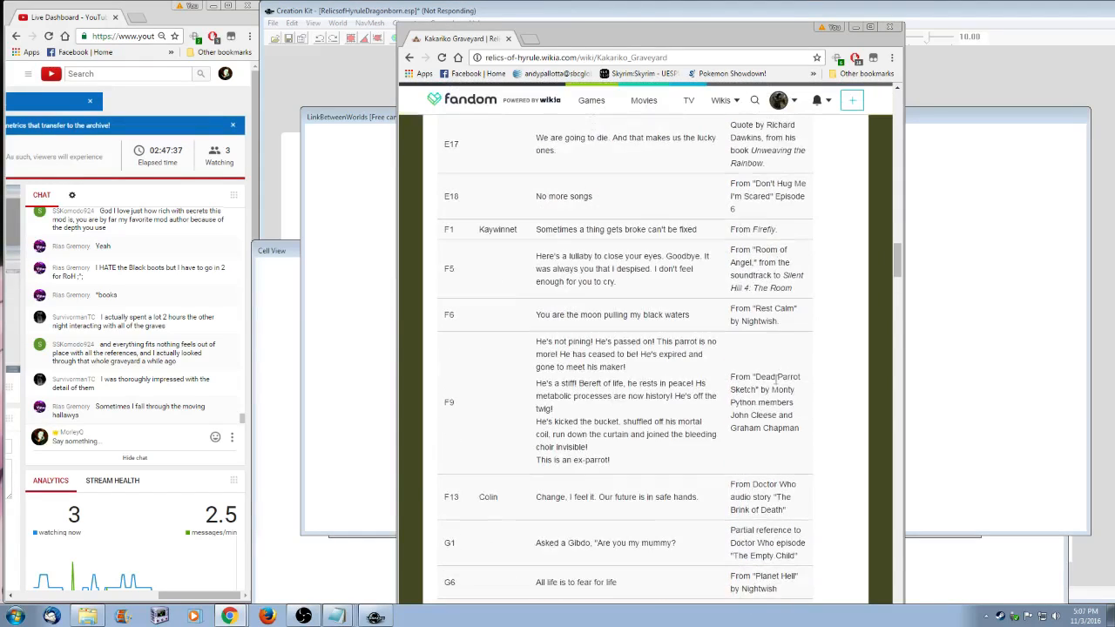
drag(739, 389, 781, 464)
click(779, 393)
drag(734, 309, 781, 321)
click(760, 261)
scroll(673, 452, down, 1)
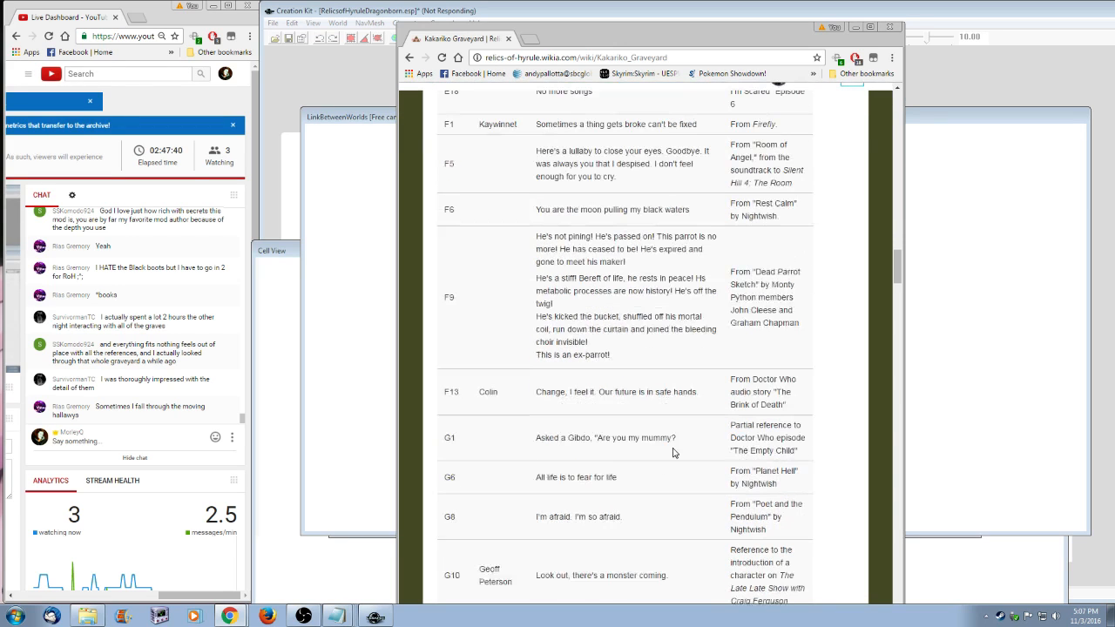
scroll(673, 452, down, 4)
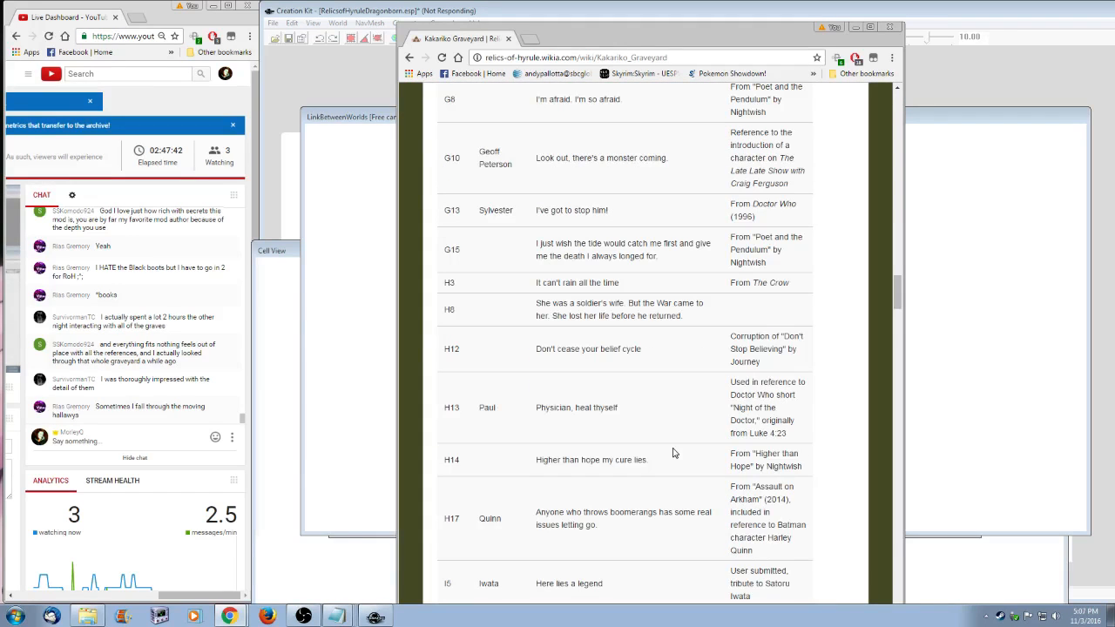
drag(568, 315, 733, 360)
click(761, 308)
scroll(655, 474, down, 3)
scroll(655, 474, down, 3)
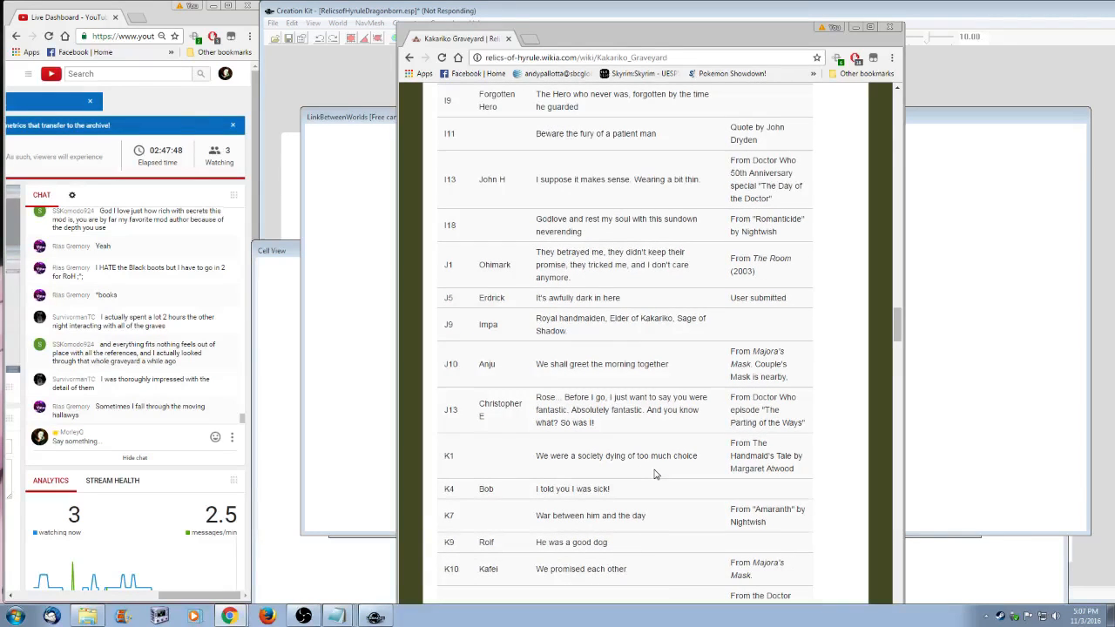
scroll(662, 462, up, 2)
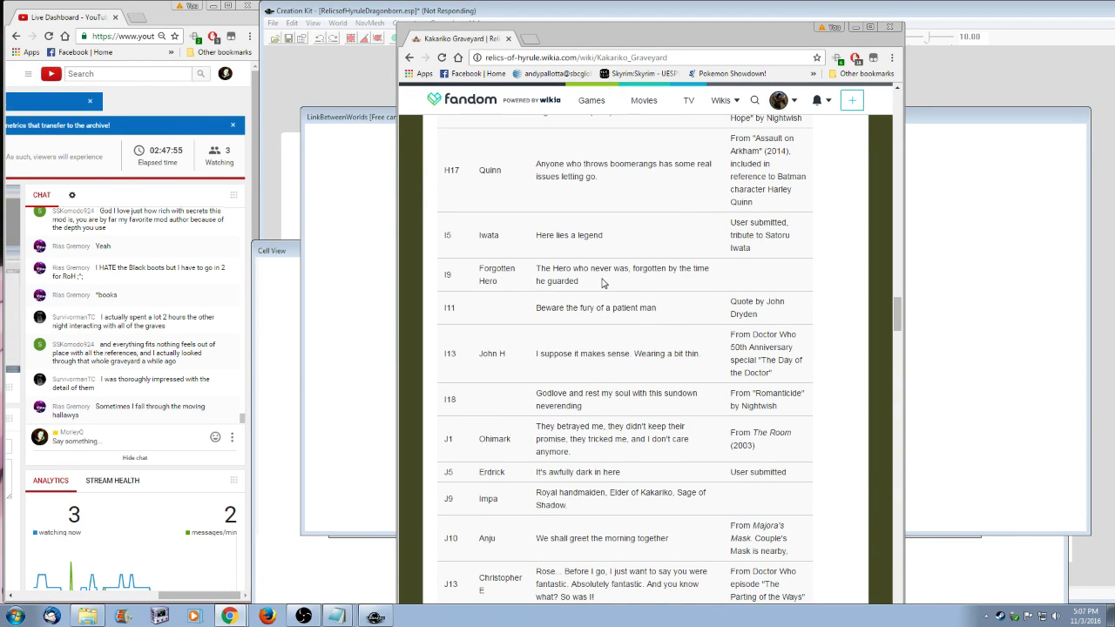
- Open the Engravings section for editing and enter "User submitted" as the note for gravestone I9
scroll(602, 284, up, 15)
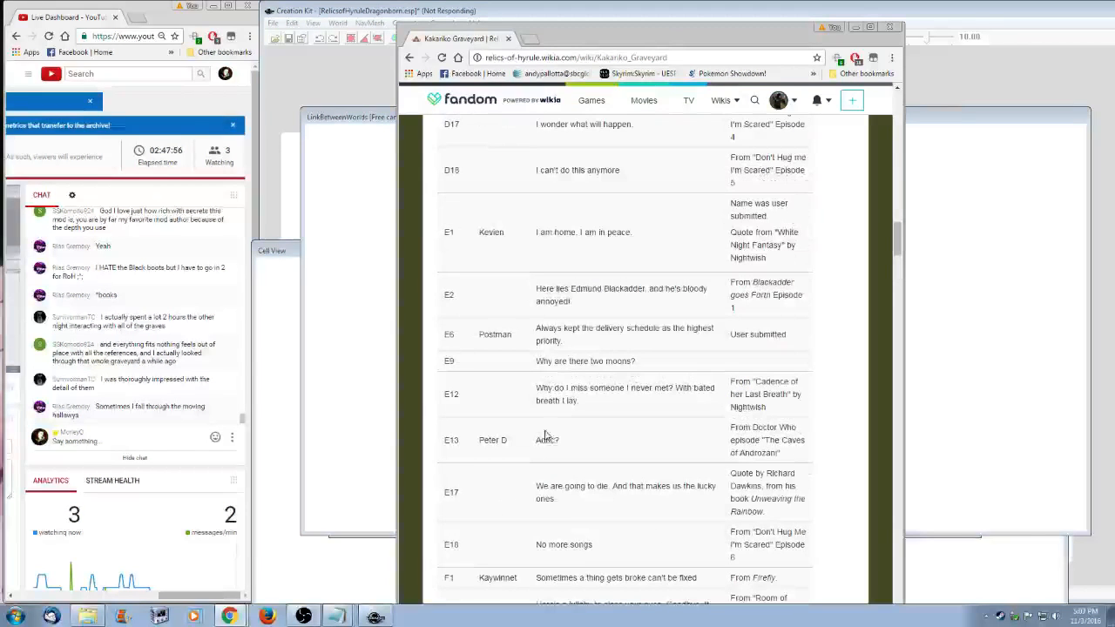
scroll(546, 435, up, 10)
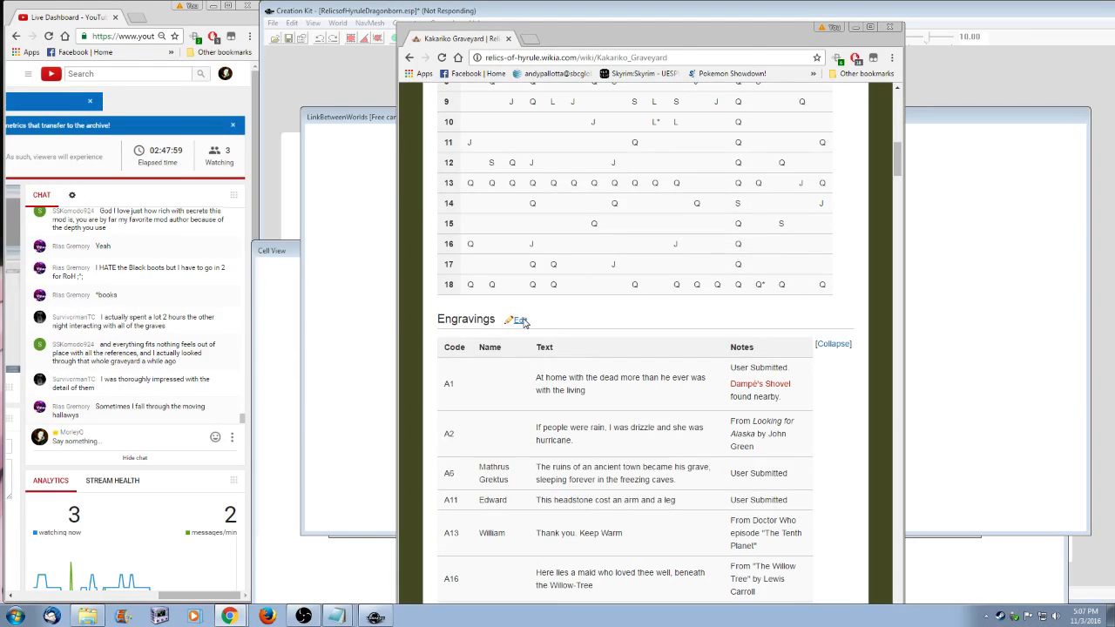
click(521, 320)
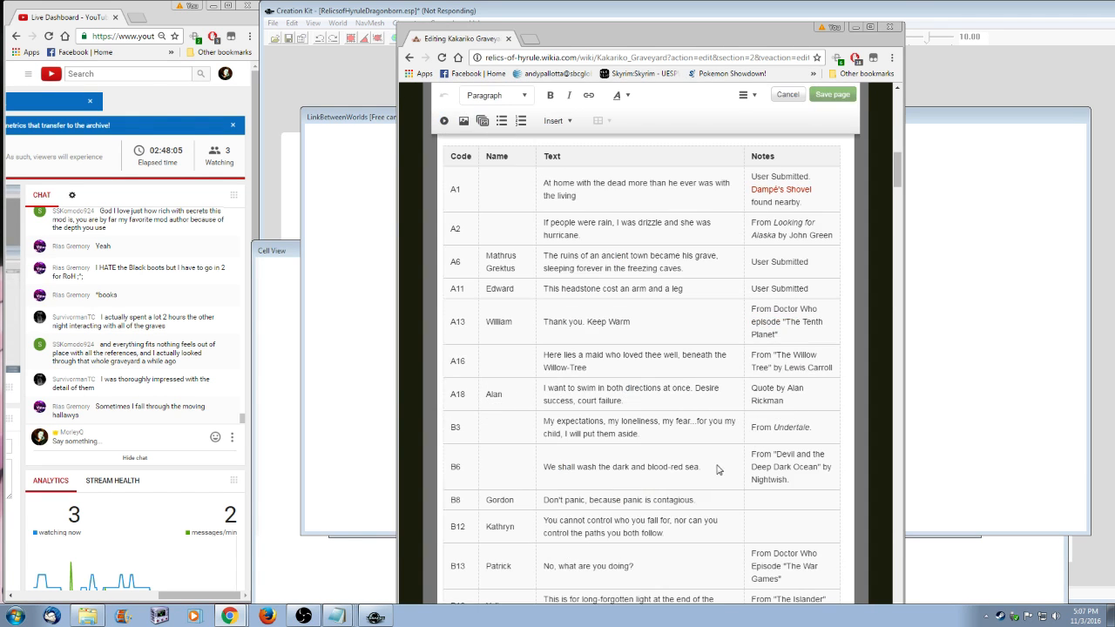
scroll(730, 462, down, 8)
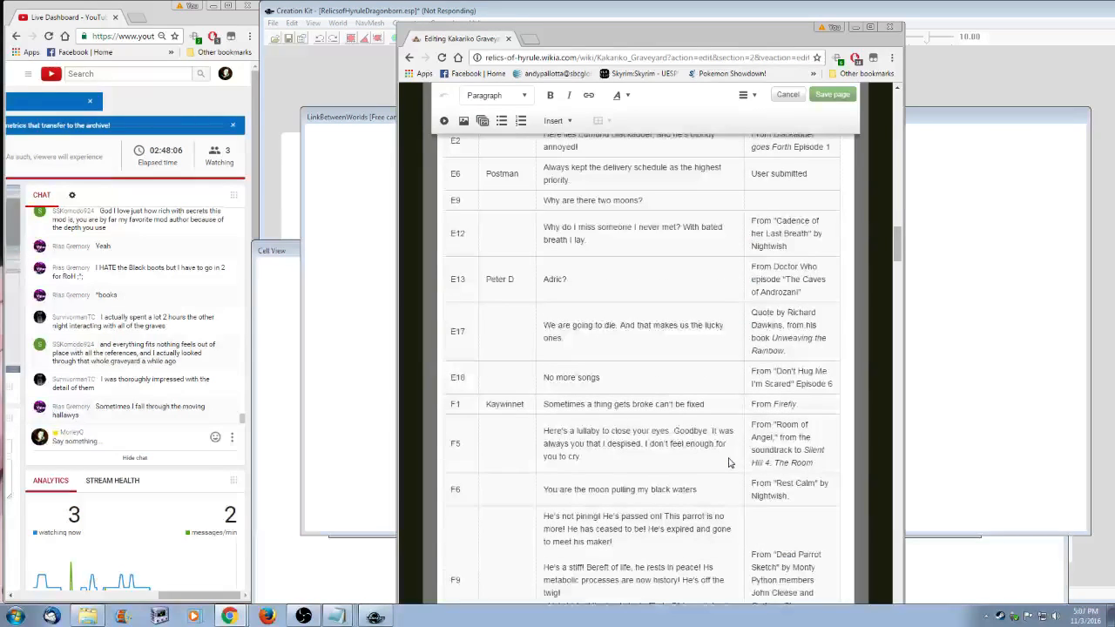
scroll(730, 462, down, 15)
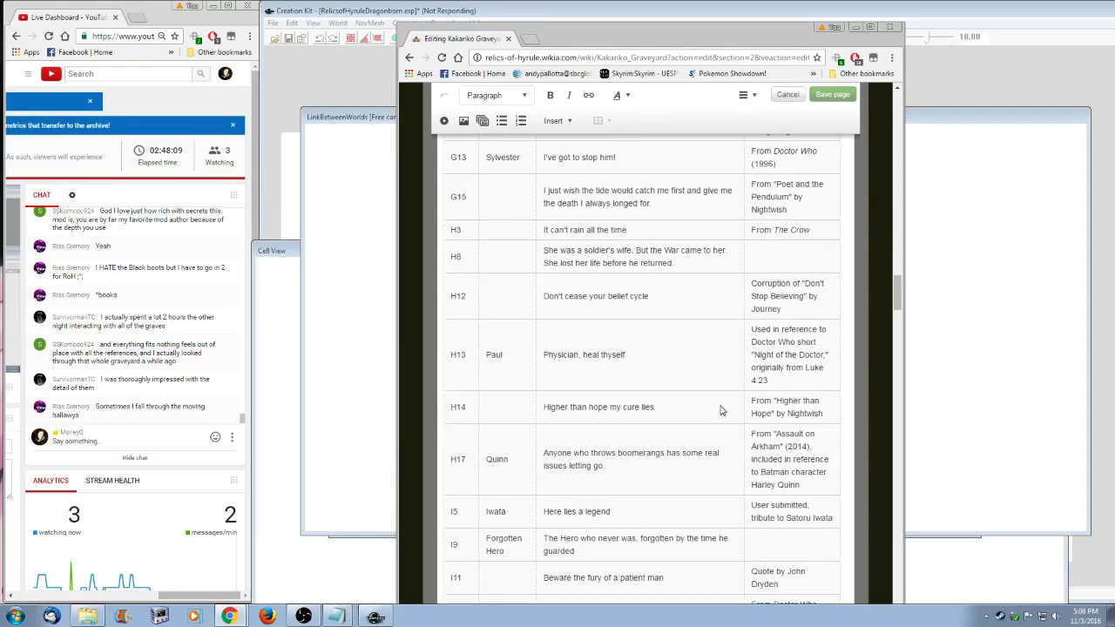
scroll(721, 409, down, 2)
scroll(757, 331, up, 5)
click(791, 256)
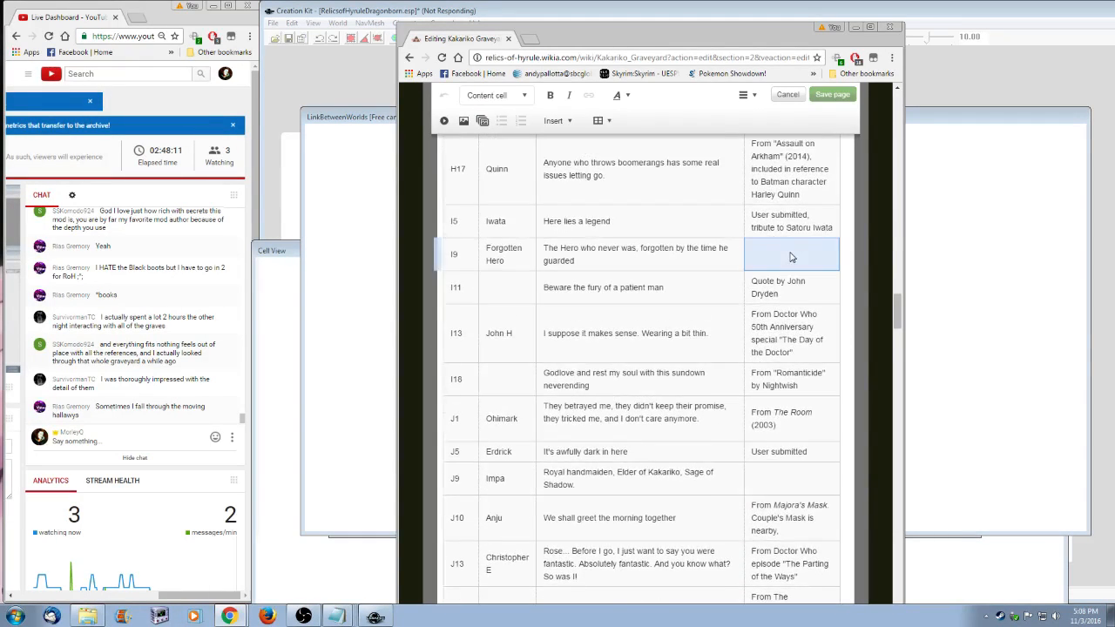
text(User submitted)
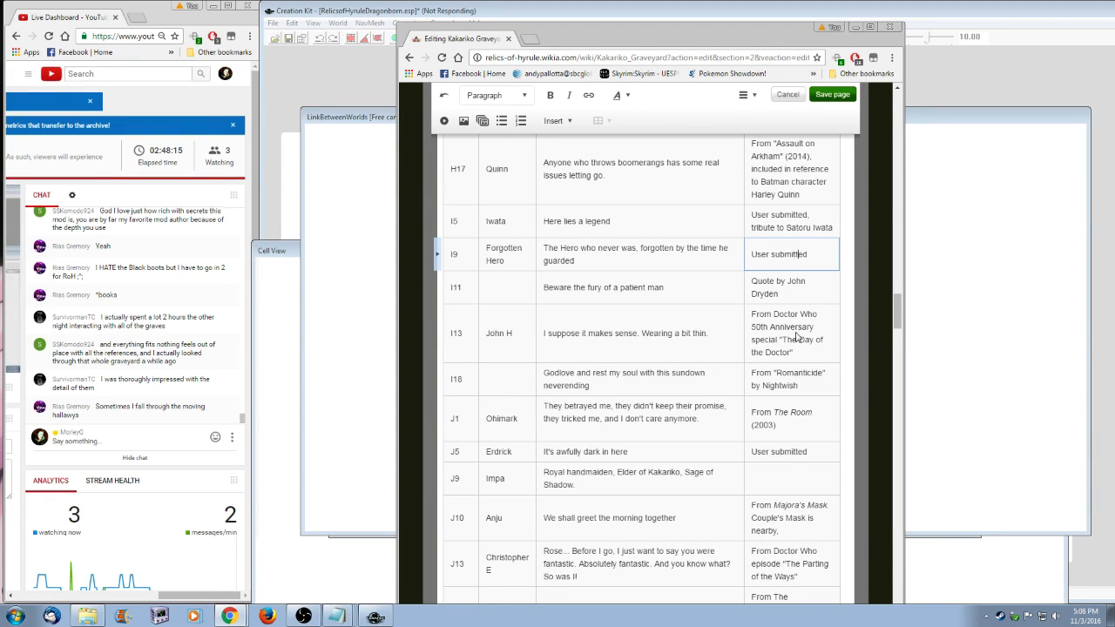
- Check the remaining engraving rows and save the edited page with the default summary
scroll(773, 392, down, 1)
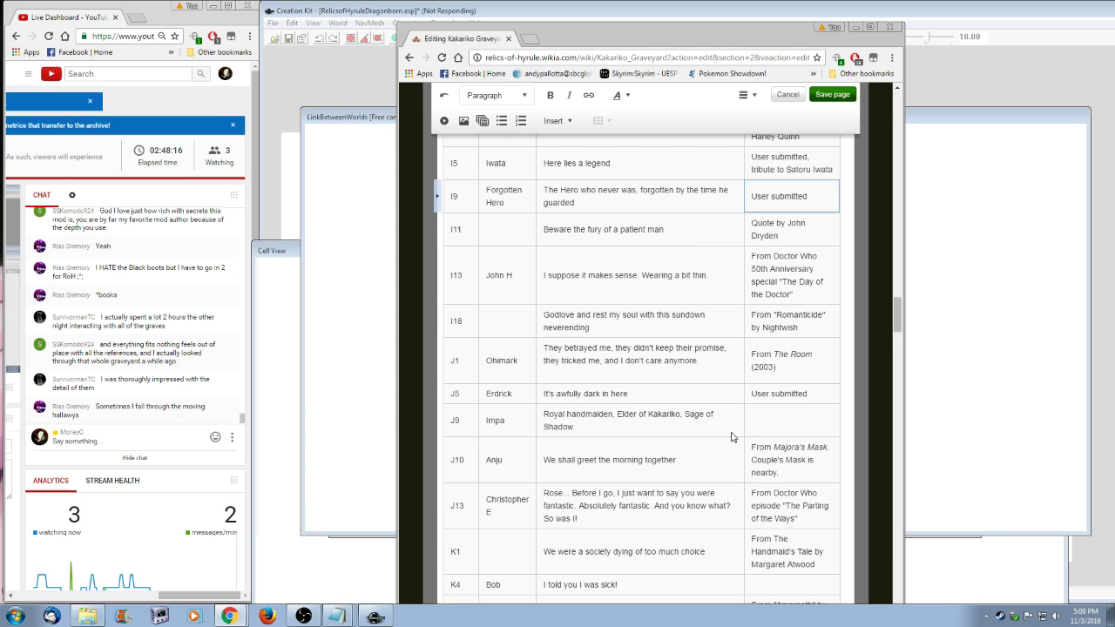
scroll(732, 438, down, 8)
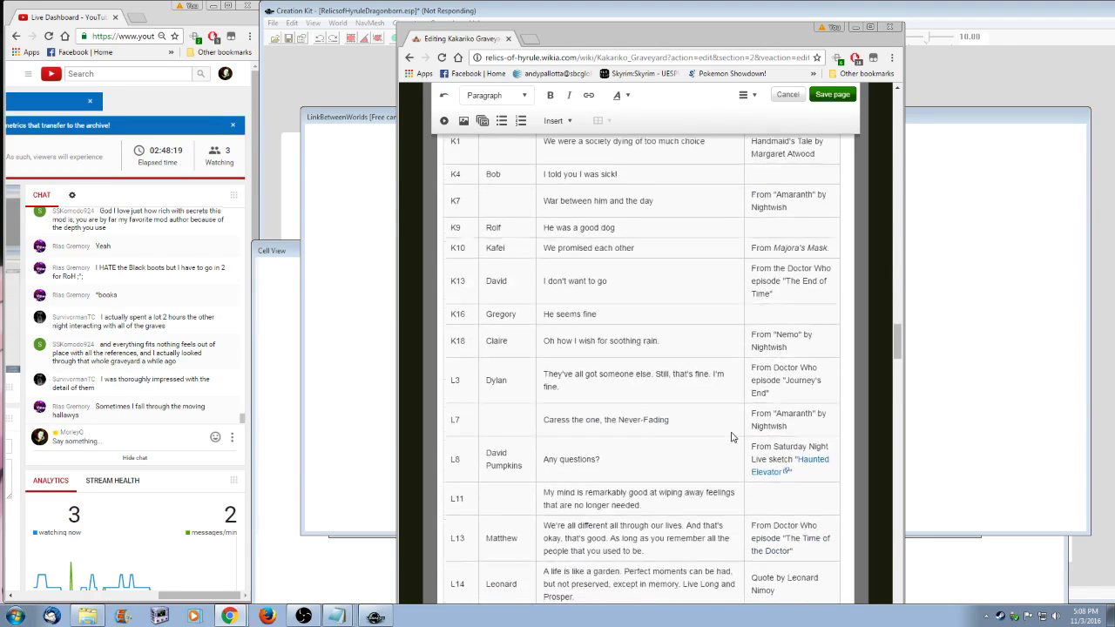
scroll(732, 437, down, 4)
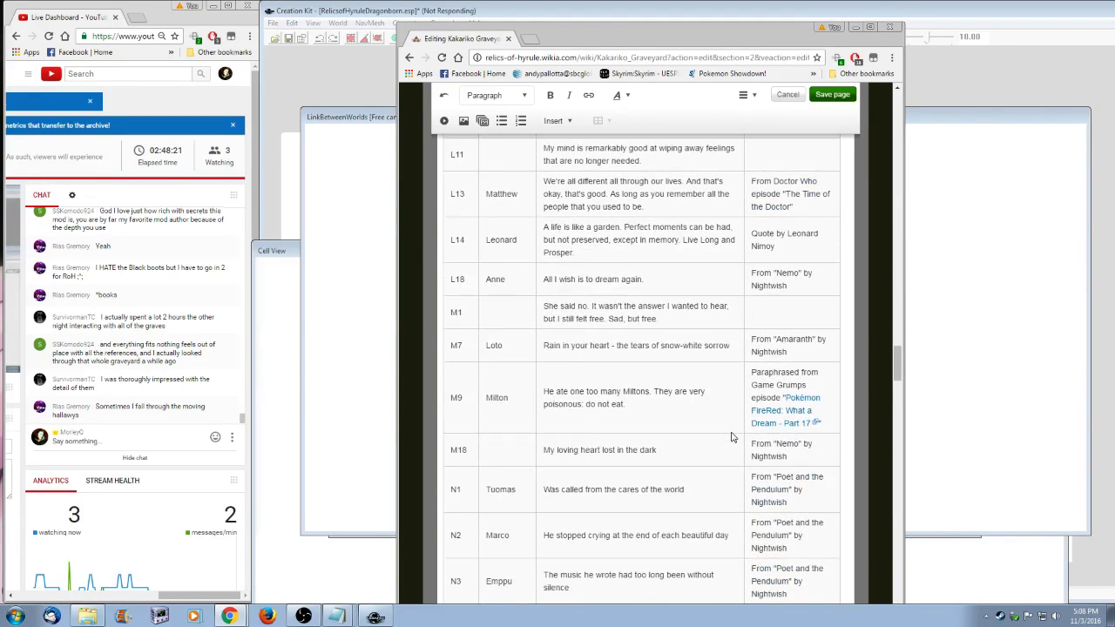
scroll(731, 437, down, 4)
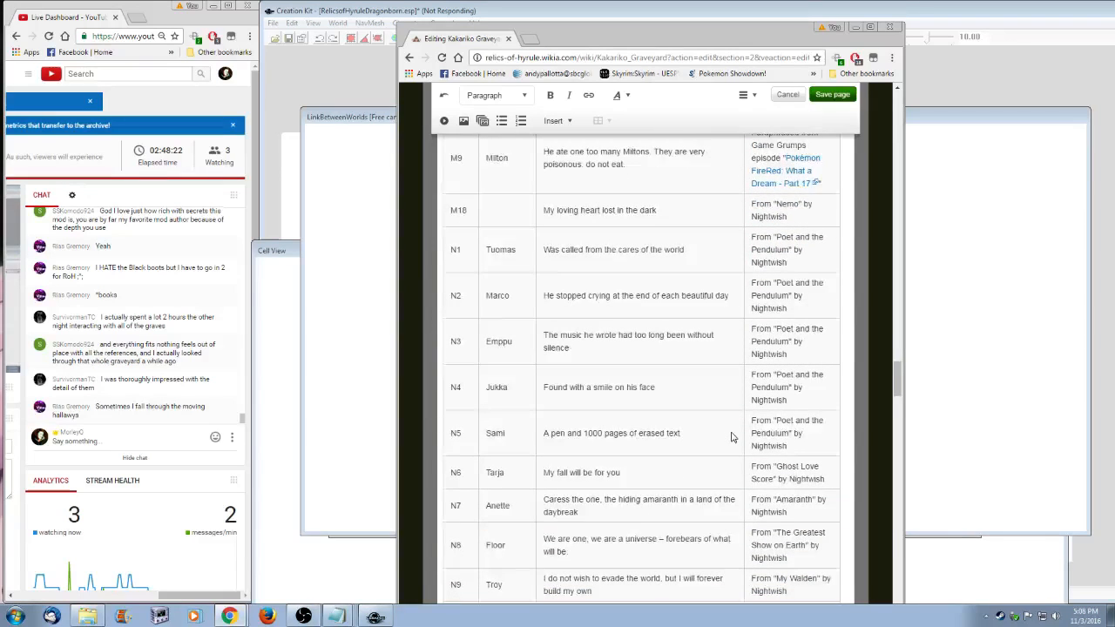
scroll(732, 437, down, 20)
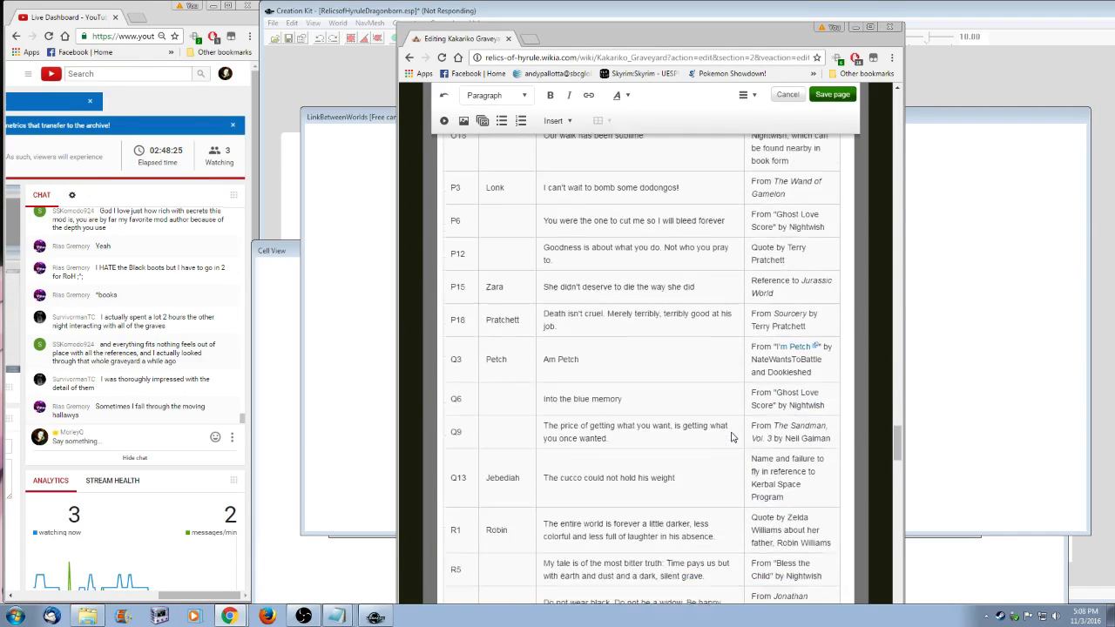
click(833, 94)
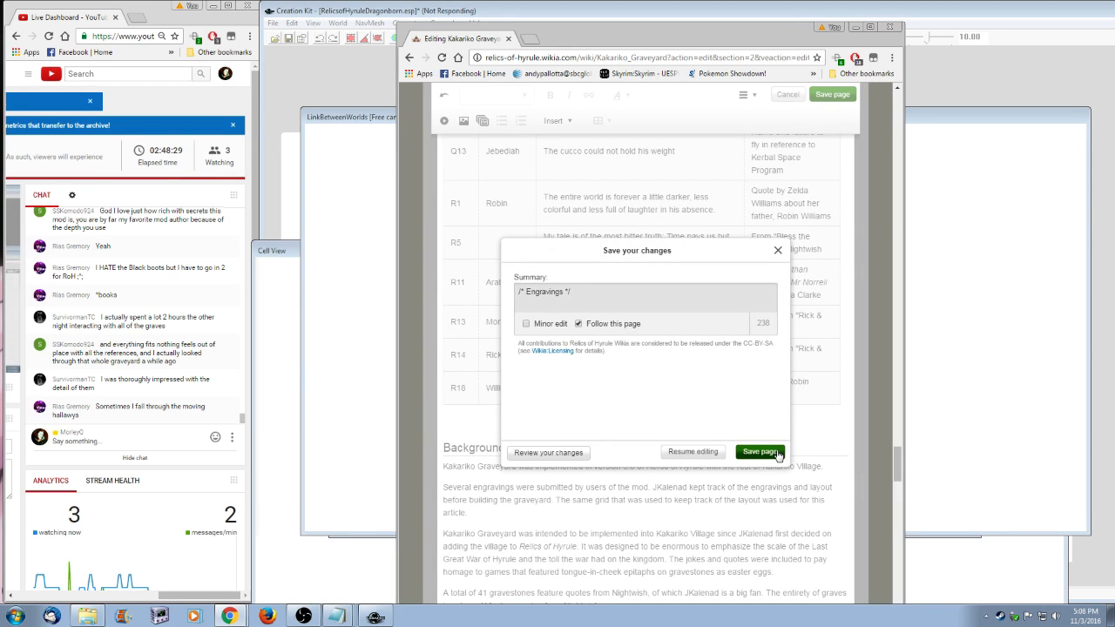
click(759, 452)
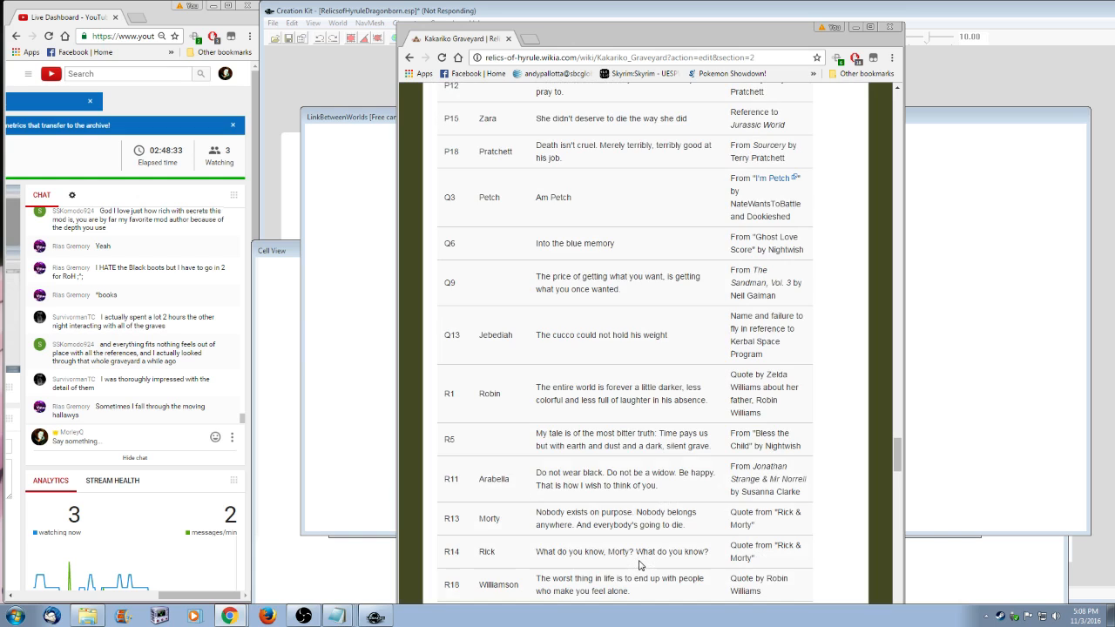
- Review the layout grid on the saved Kakariko Graveyard article, examining column N
drag(898, 453, 899, 116)
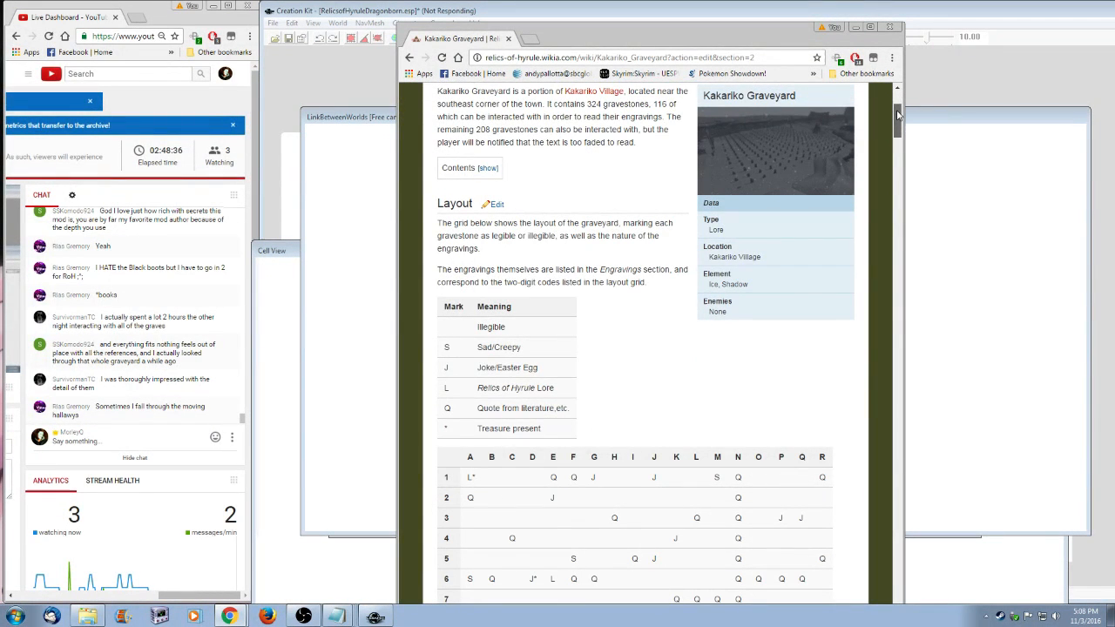
scroll(696, 413, down, 4)
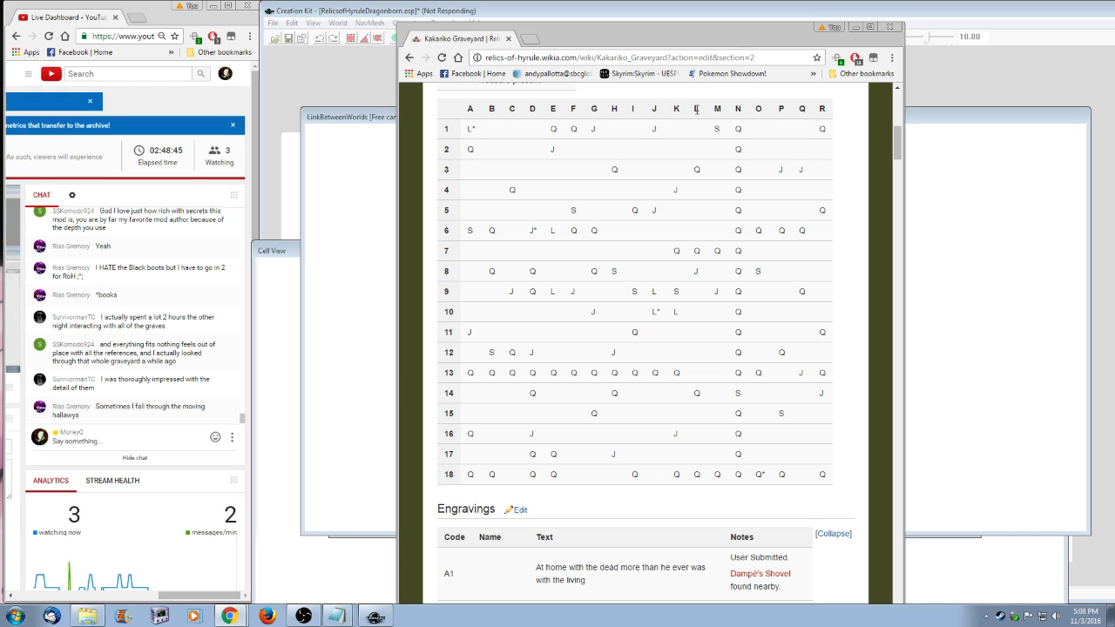
drag(735, 109, 738, 169)
click(739, 141)
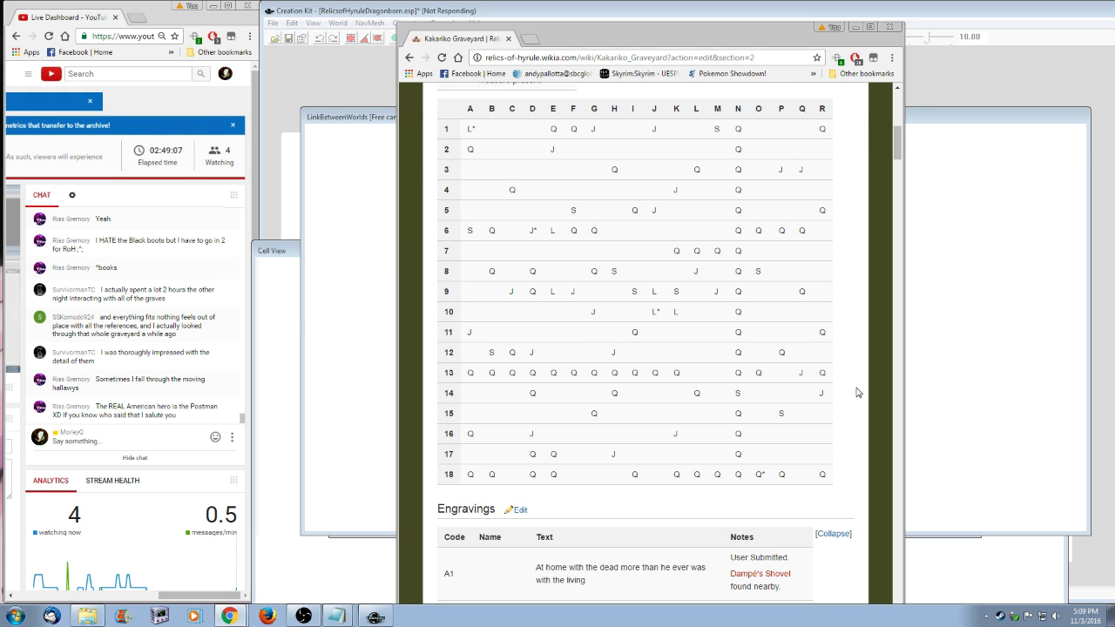
scroll(857, 392, up, 7)
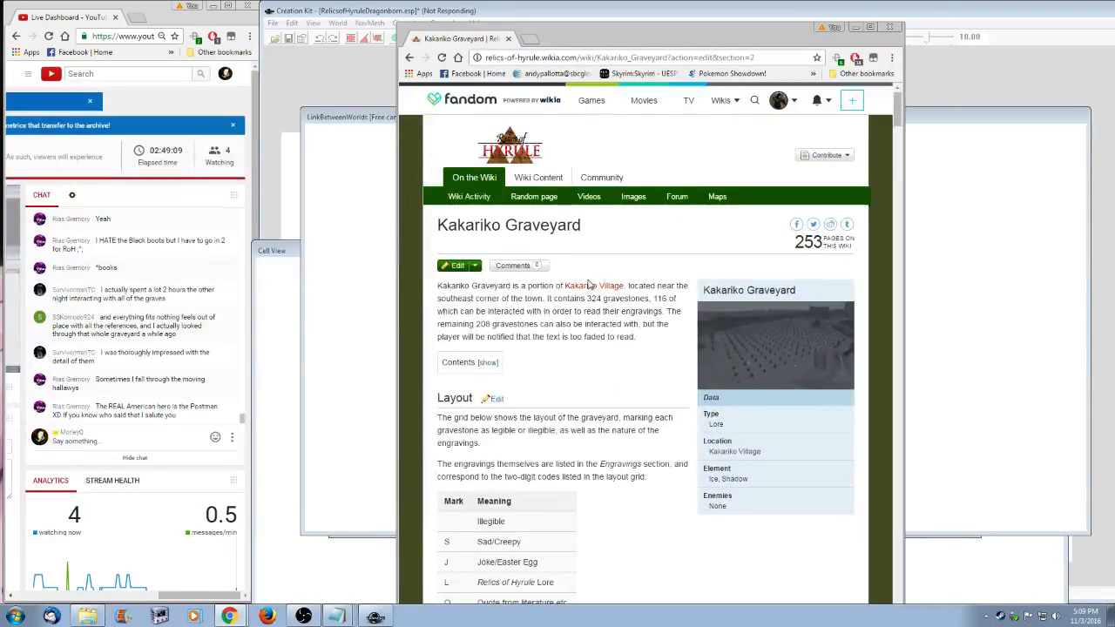
- Close the wiki browser window and choose to wait for the unresponsive Creation Kit
click(889, 29)
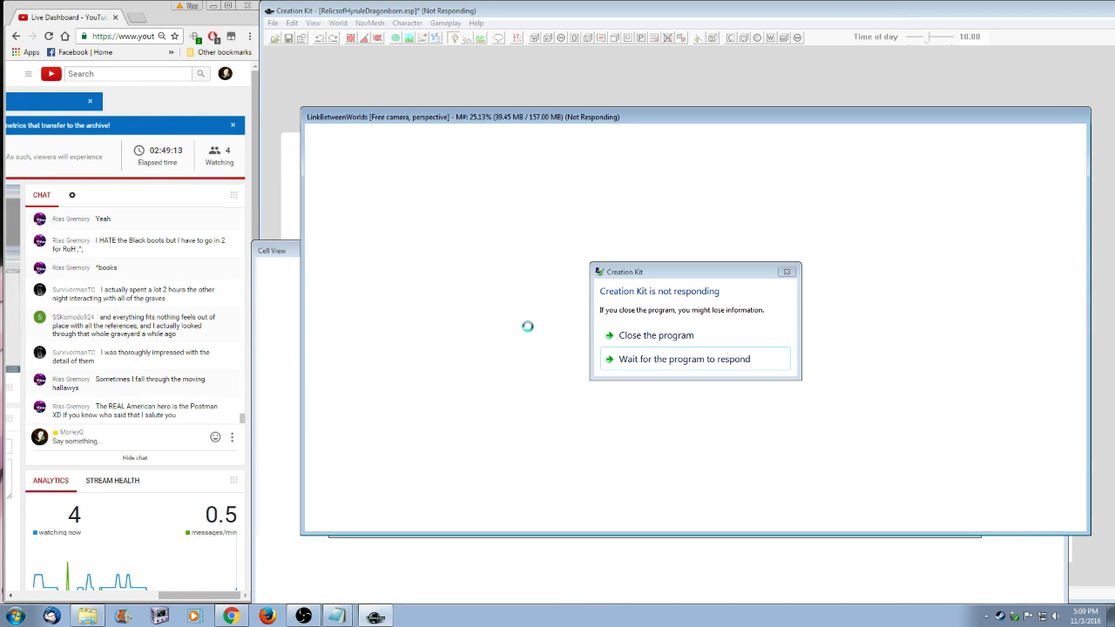
click(680, 365)
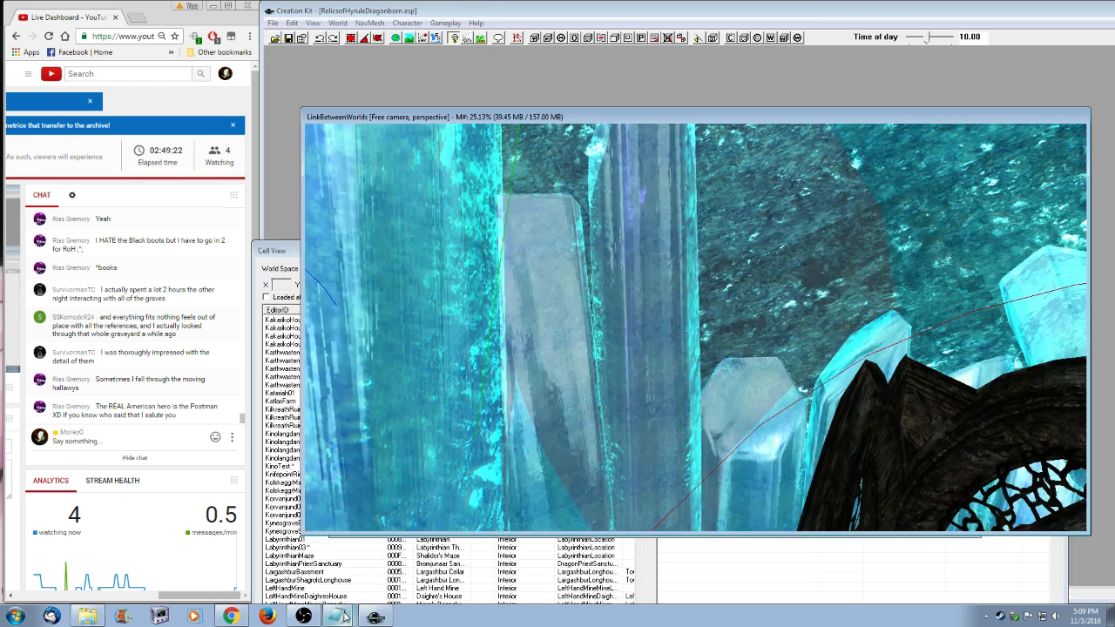
- Save the RelicsofHyruleDragonborn.esp plugin
click(271, 23)
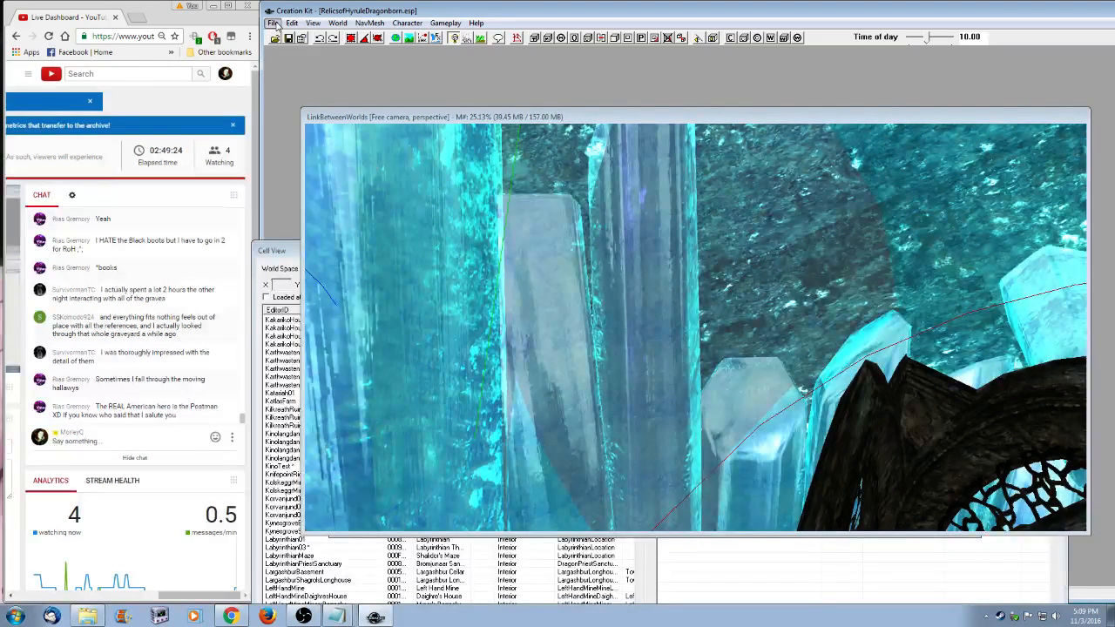
click(288, 49)
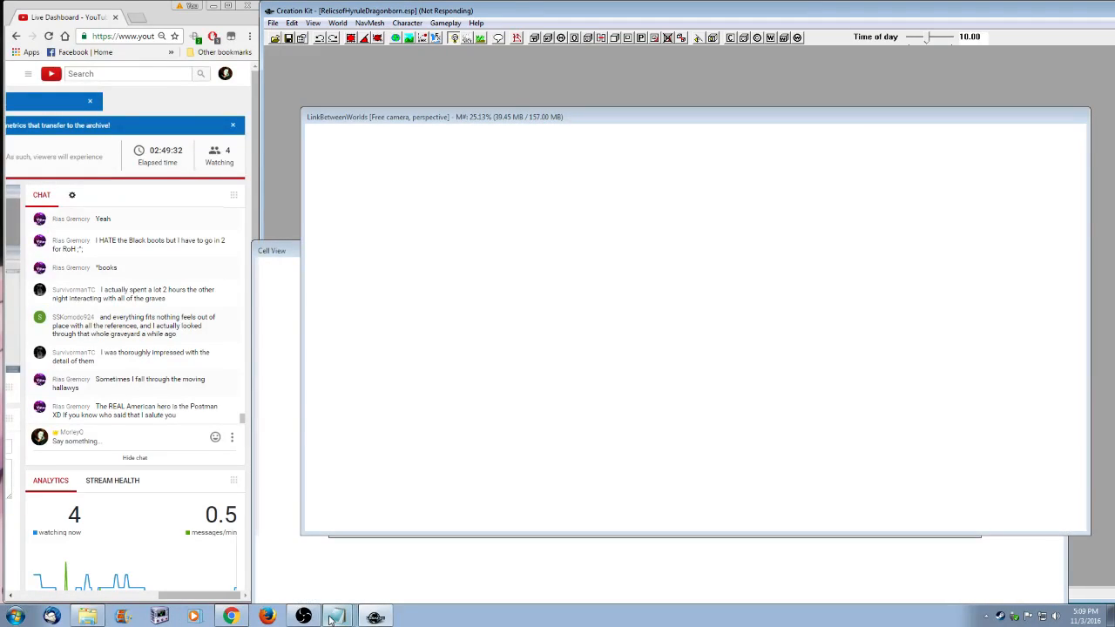
- Save and close Every Tiny Little stupid change to RoH.txt, and close the crashed Creation Kit
click(334, 616)
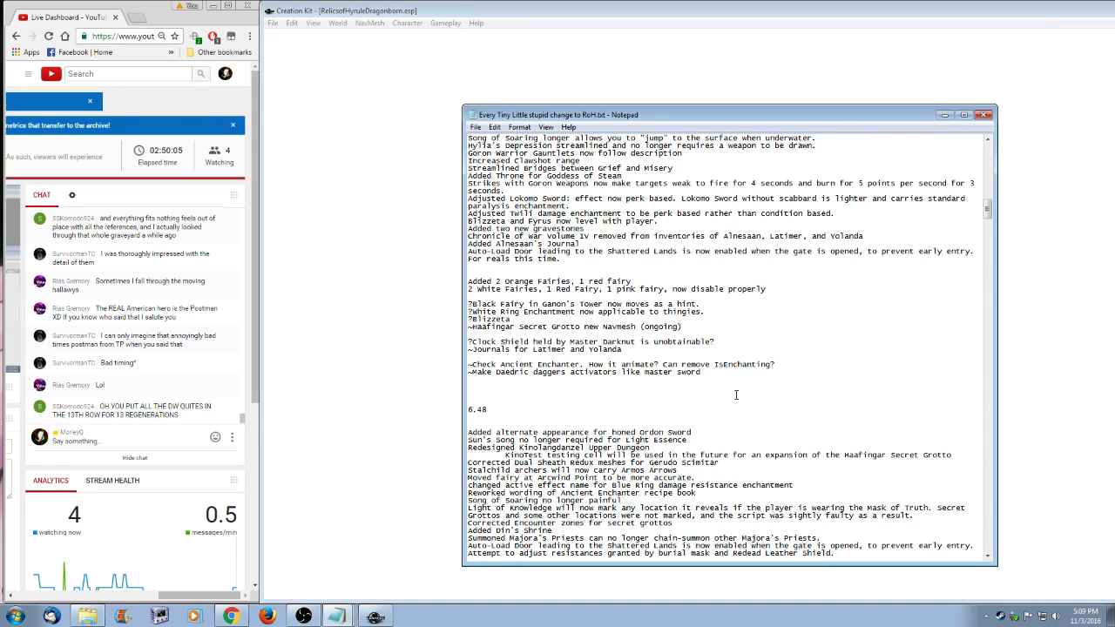
click(476, 126)
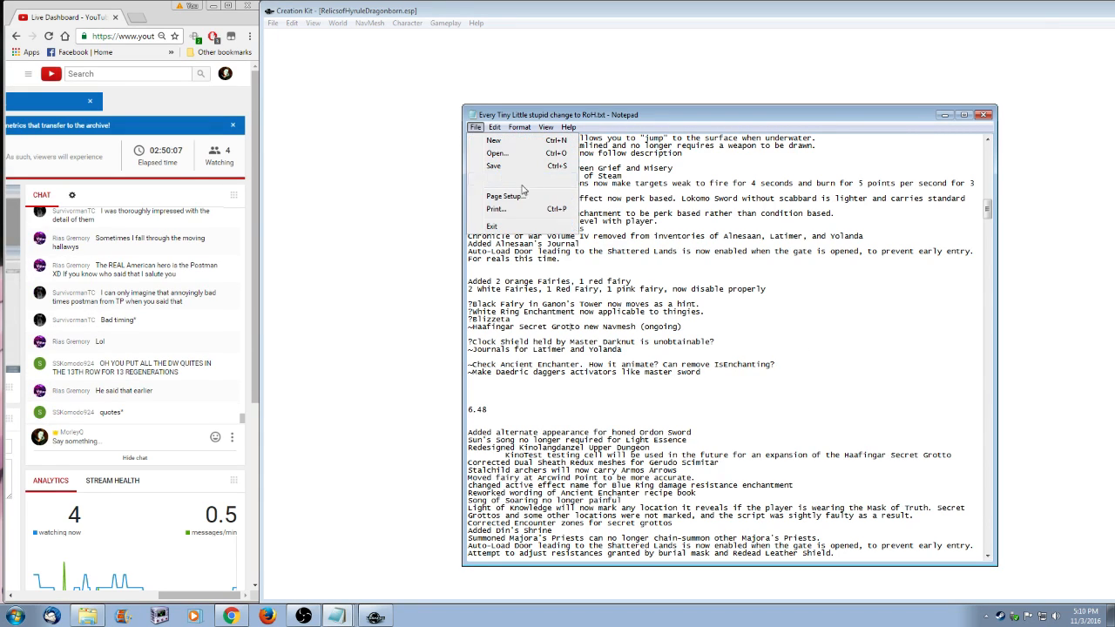
click(523, 176)
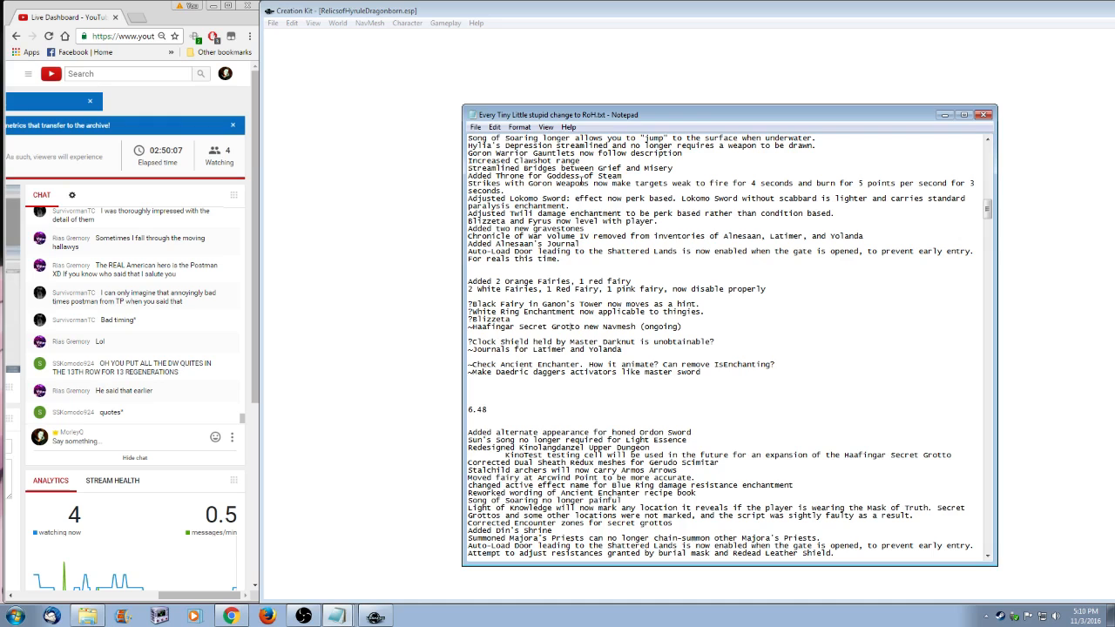
click(983, 114)
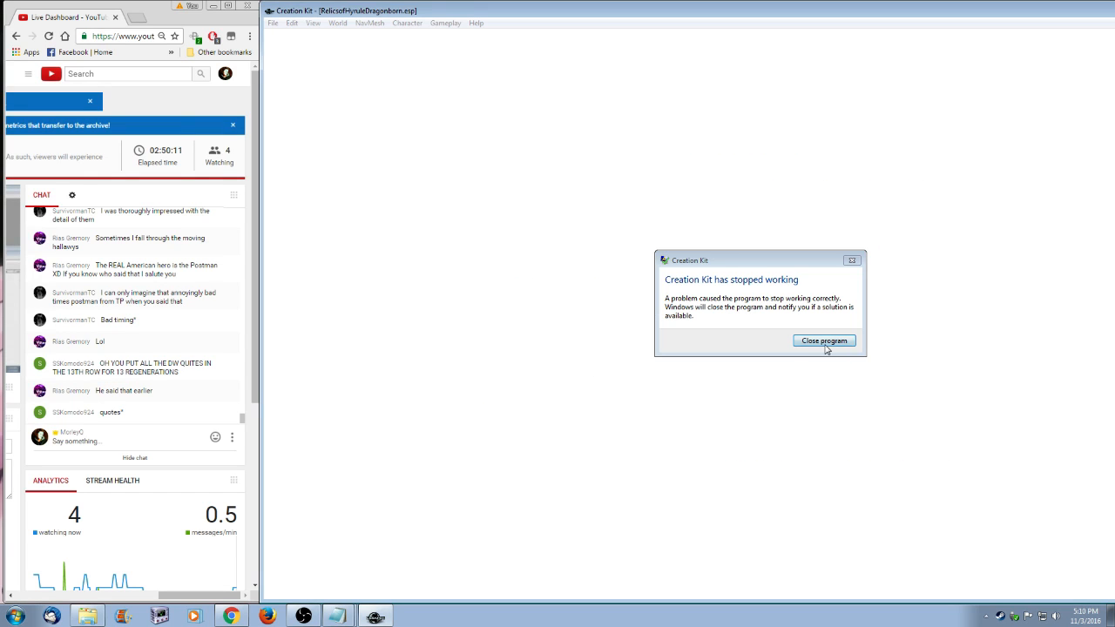
click(825, 342)
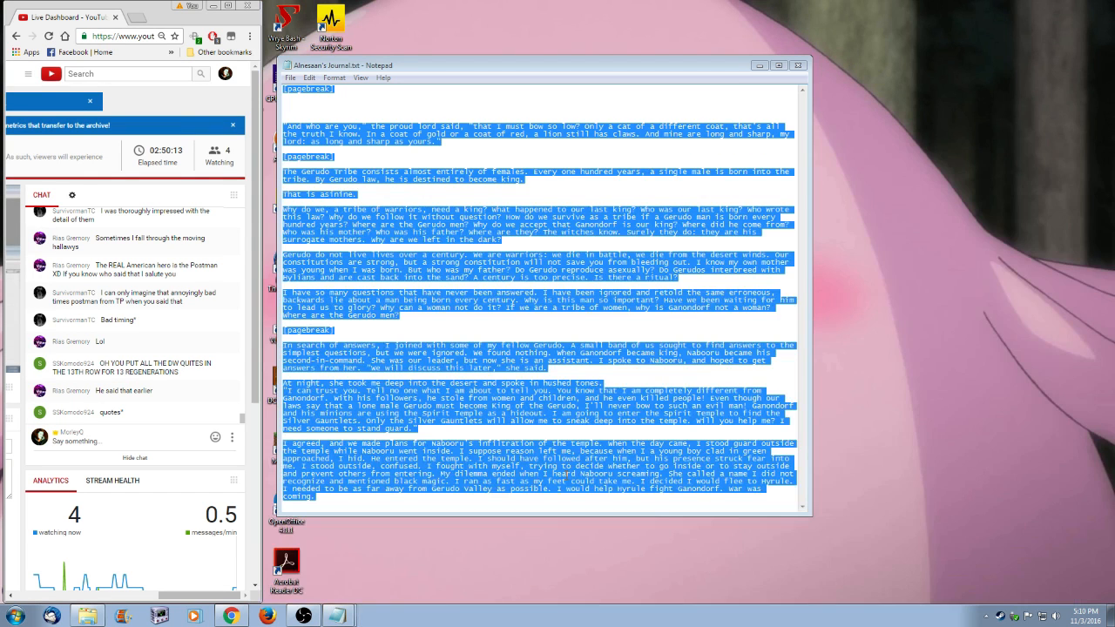
- Save Alnesaan's Journal.txt and close it
click(381, 92)
click(292, 78)
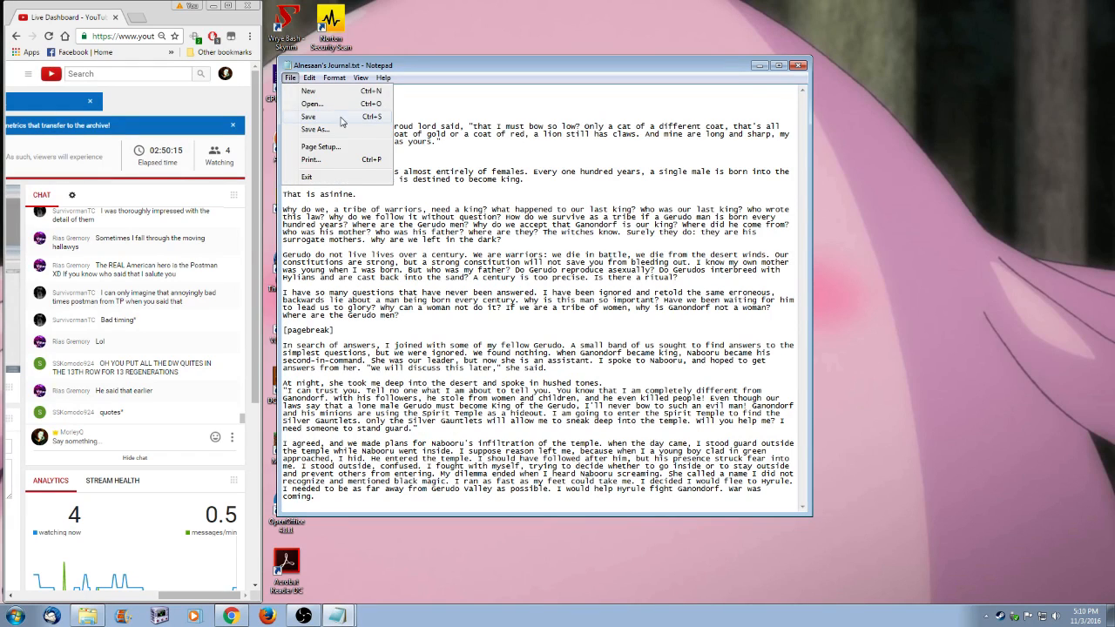
click(340, 115)
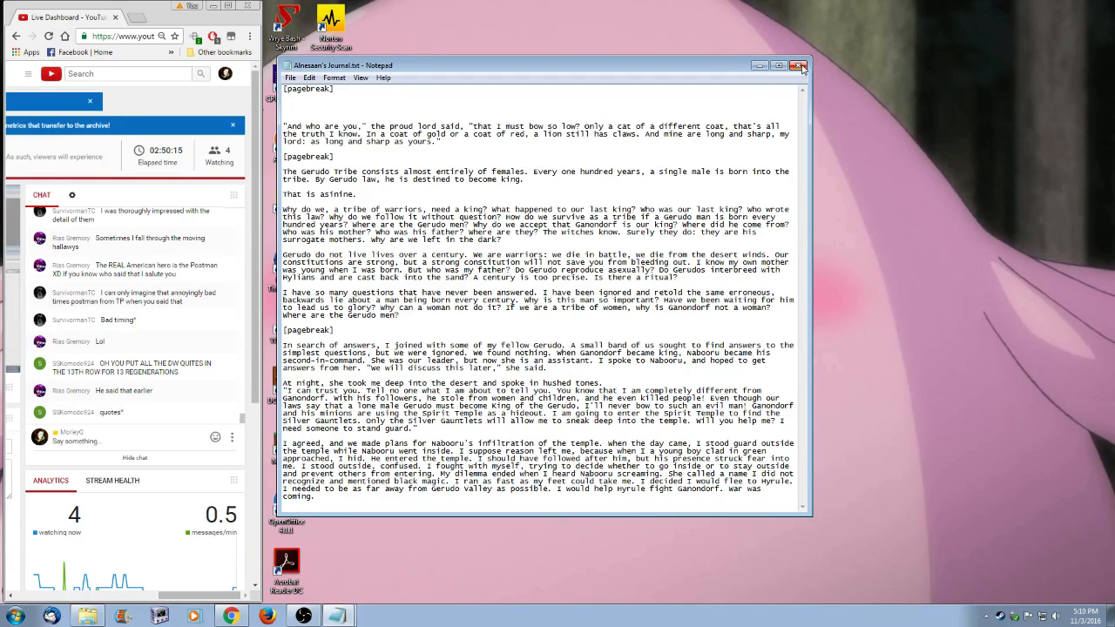
click(798, 67)
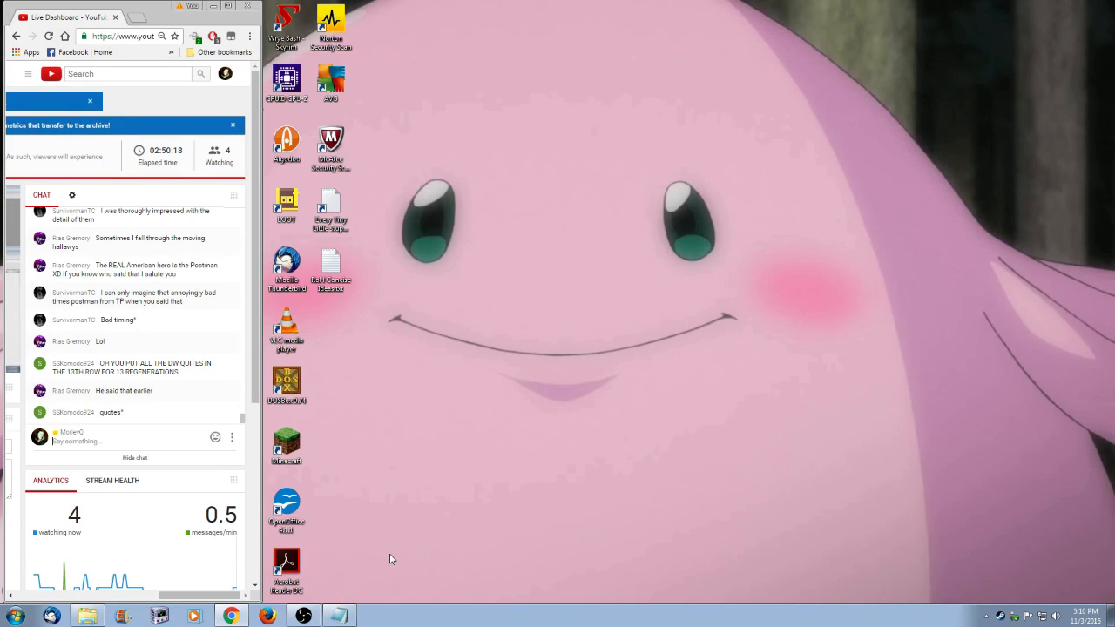
- Save and close Quick Creation kit things.txt, and move the Live Dashboard browser window to the opposite side of the desktop
click(339, 616)
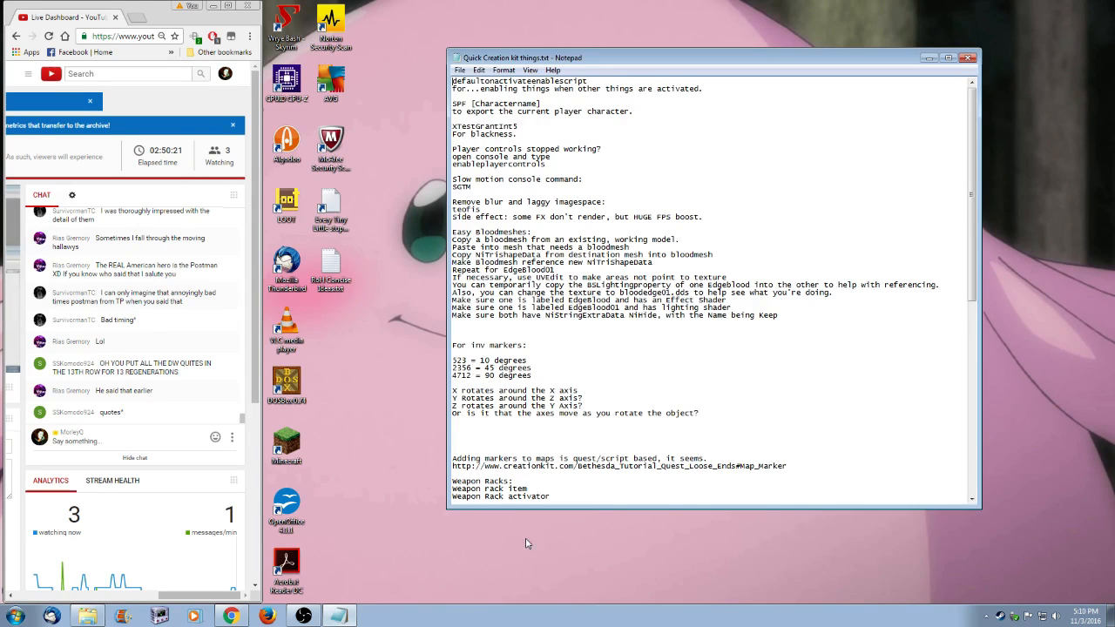
click(459, 70)
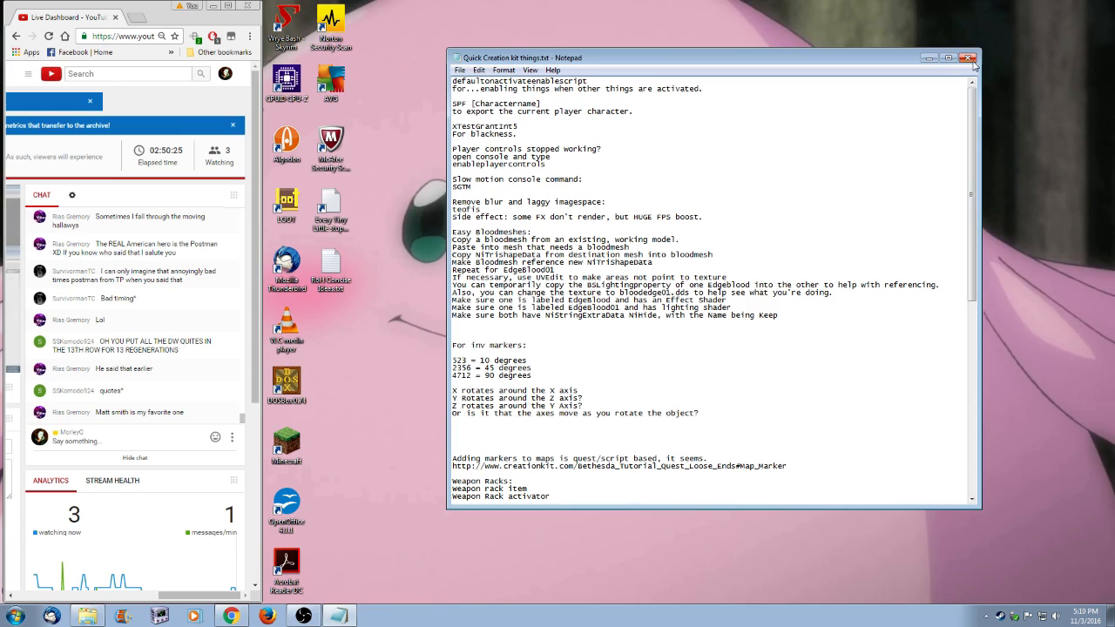
click(968, 58)
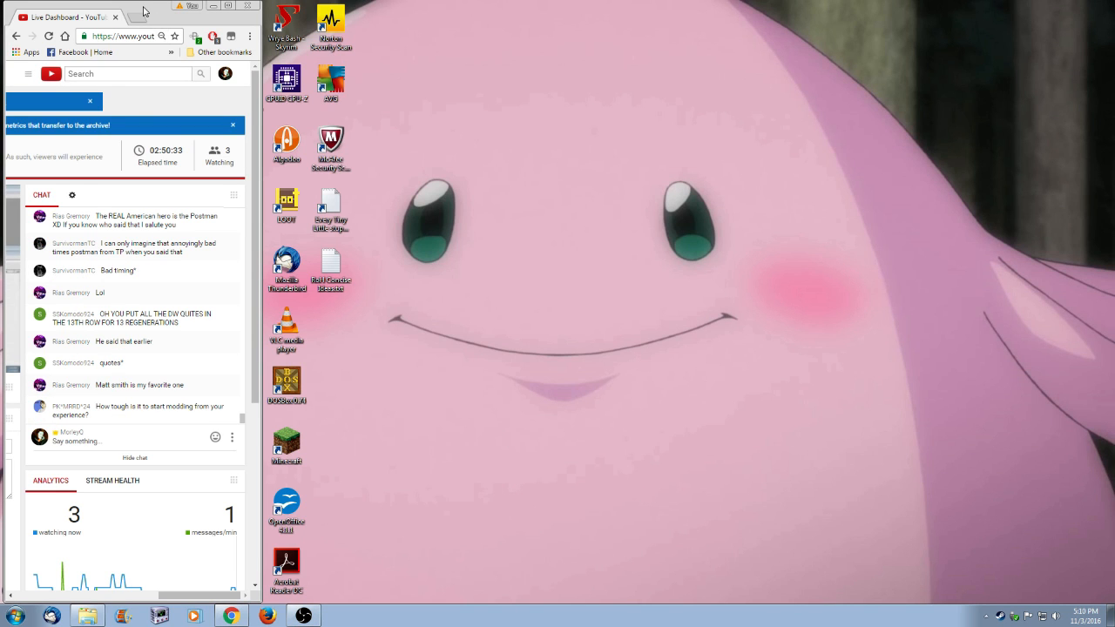
drag(146, 11, 1004, 12)
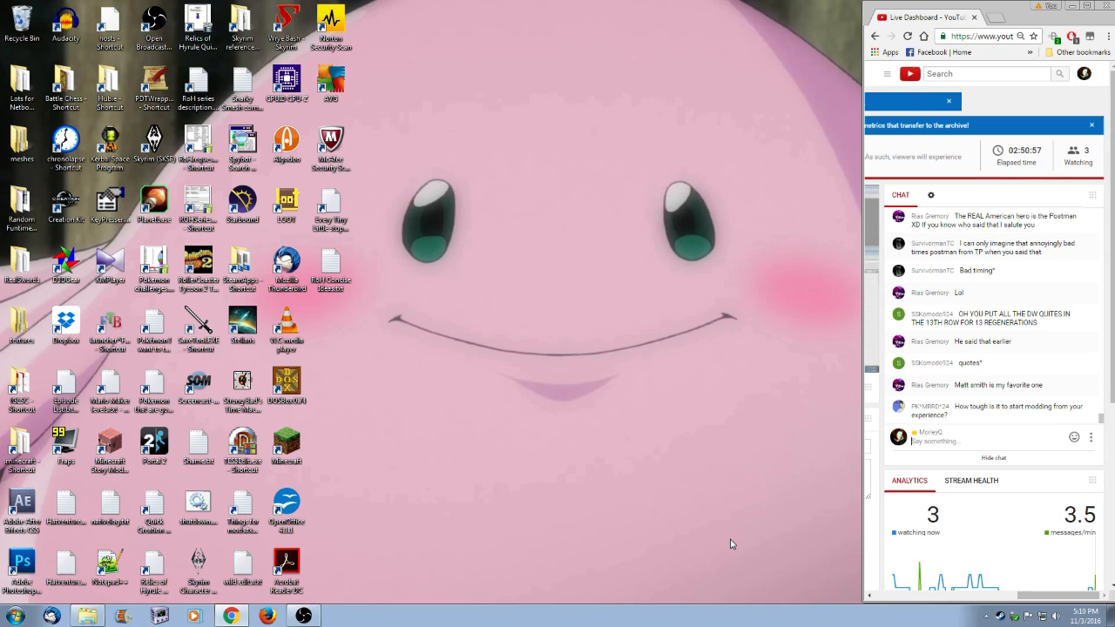
click(286, 446)
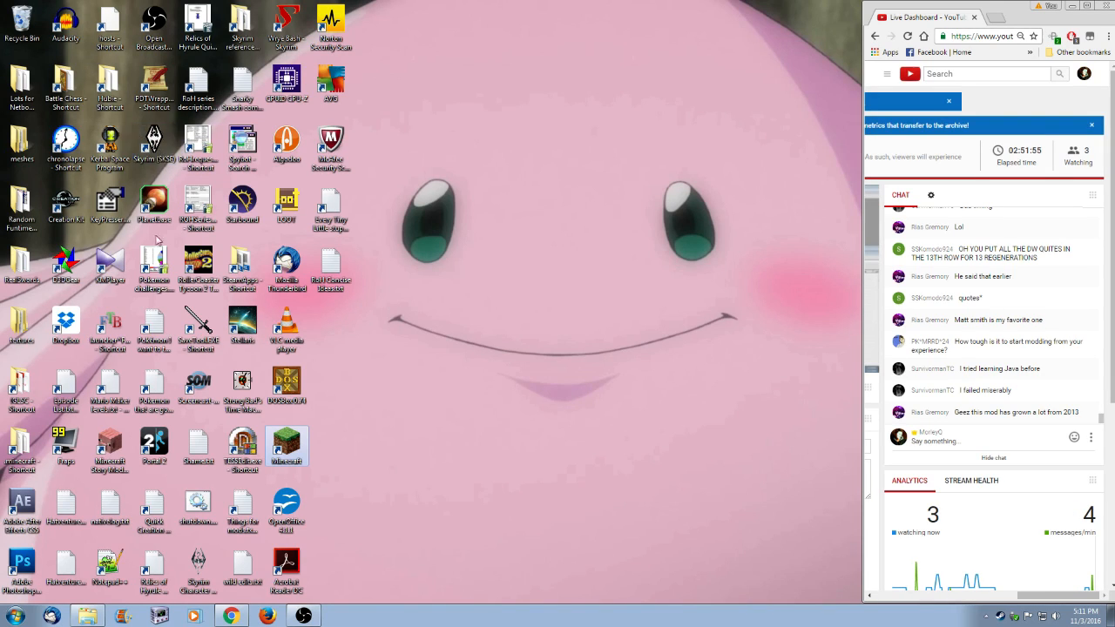
- Open the skyrim folder under SteamApps\common on the Dormouse (D:) drive
click(99, 617)
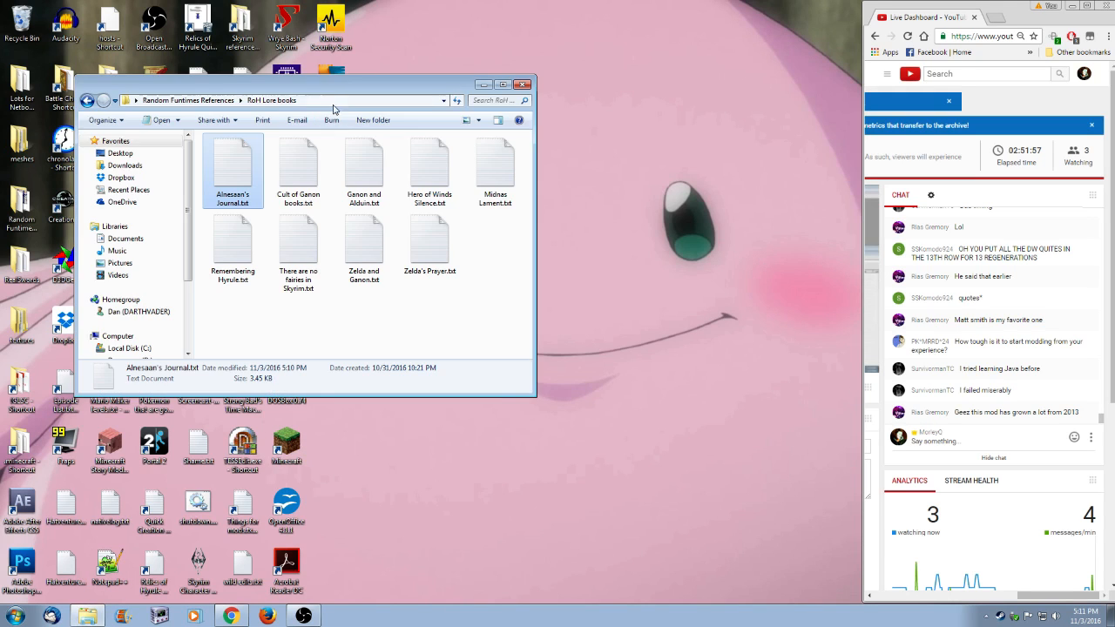
drag(341, 89, 527, 146)
drag(377, 244, 379, 305)
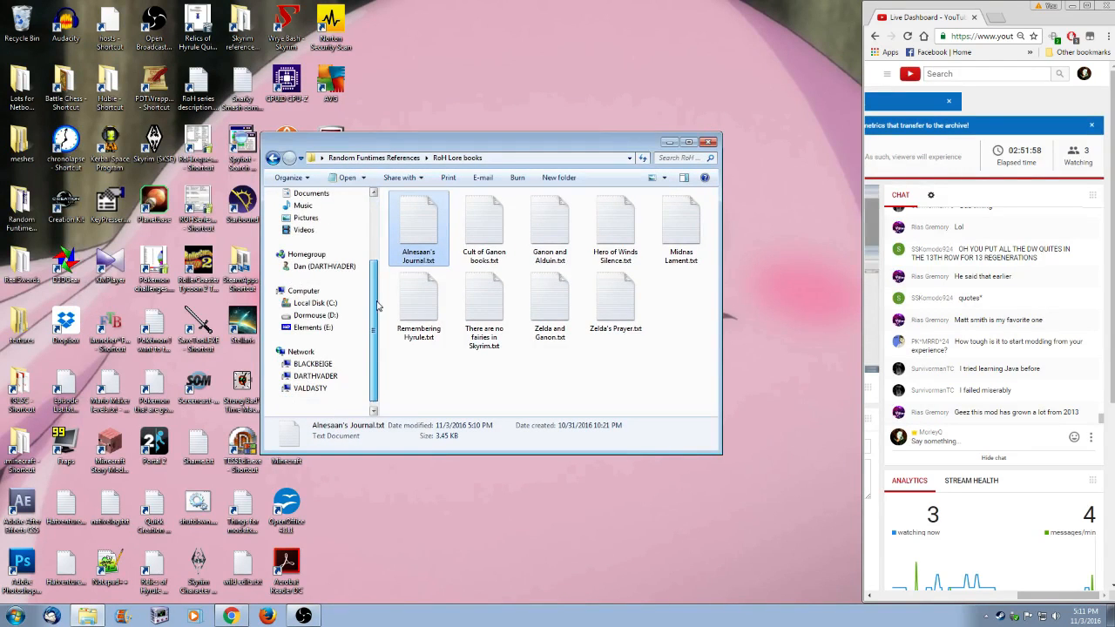
click(325, 315)
scroll(499, 372, down, 3)
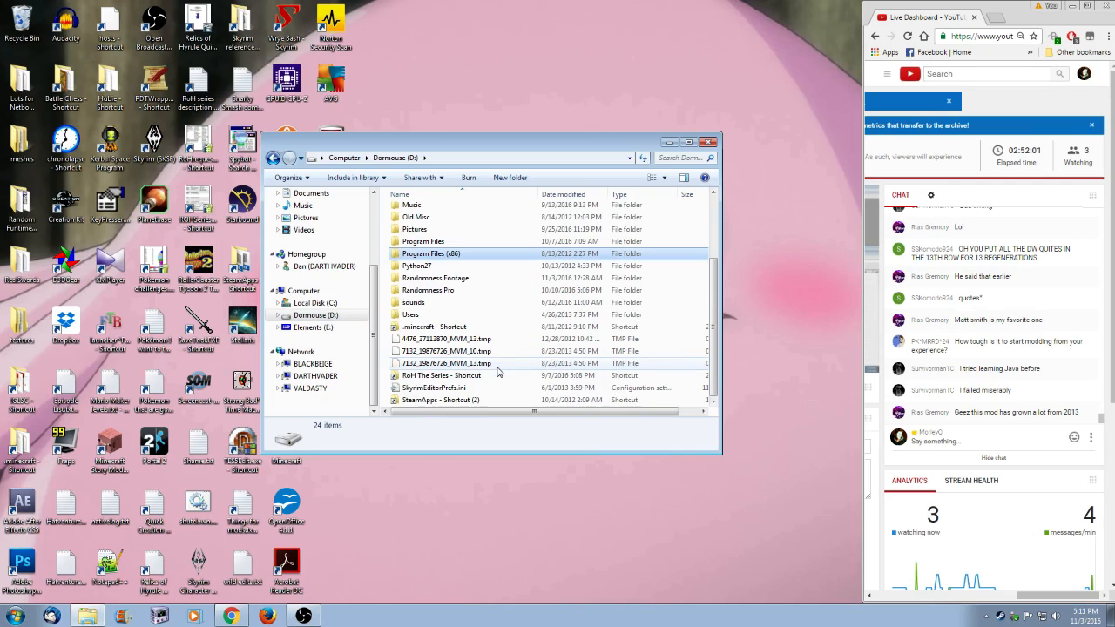
double_click(440, 400)
double_click(416, 213)
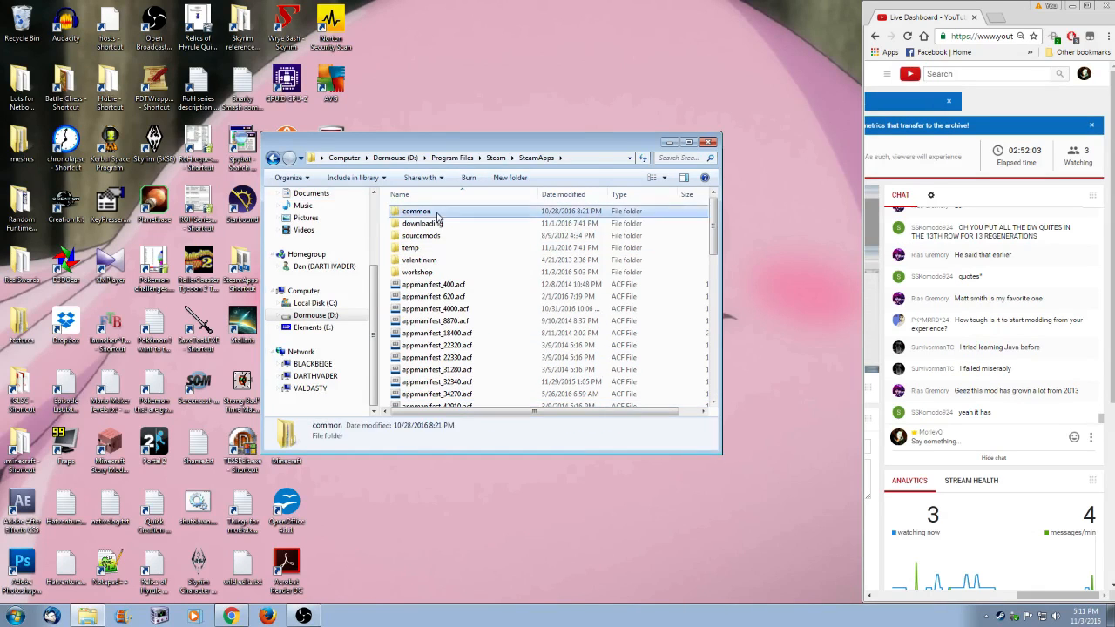
scroll(540, 355, down, 12)
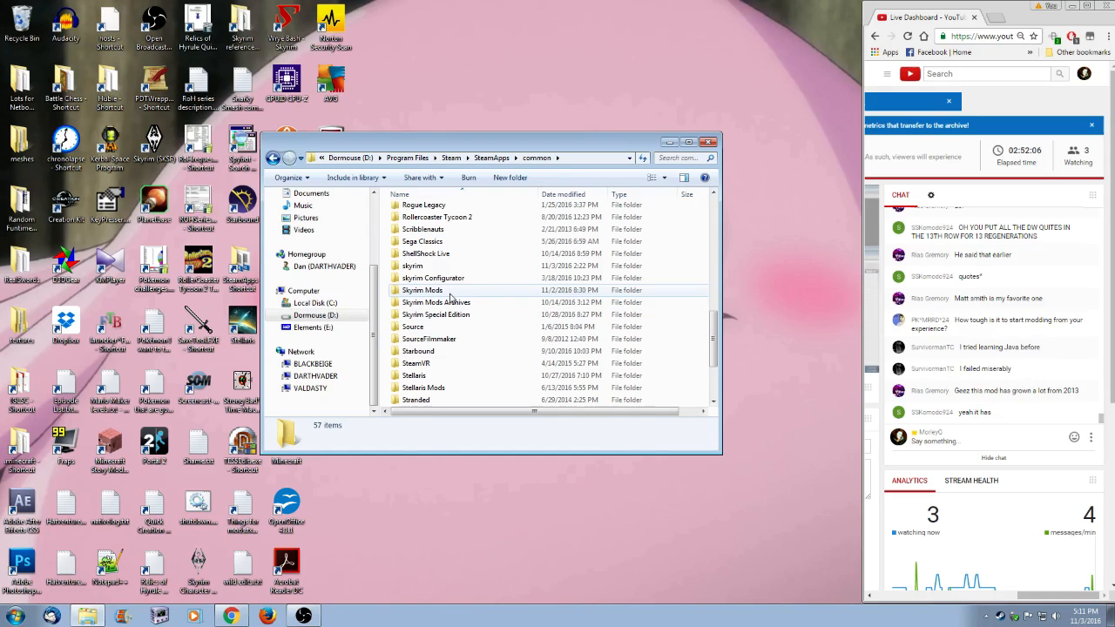
double_click(434, 266)
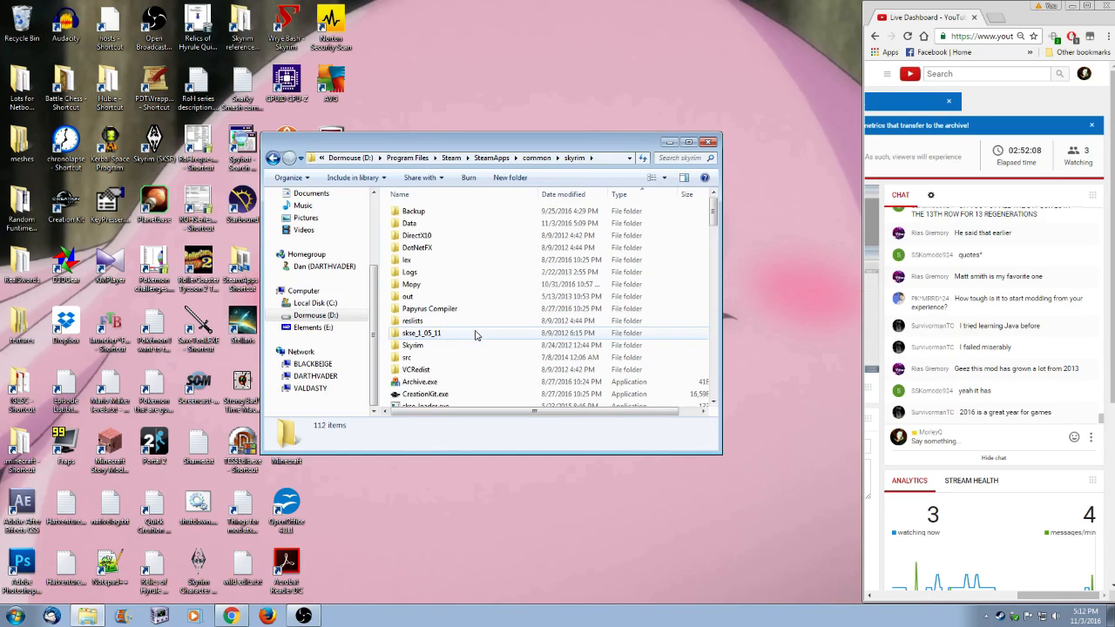
- Open the Data\SKSE\Plugins folder inside the skyrim folder
double_click(440, 226)
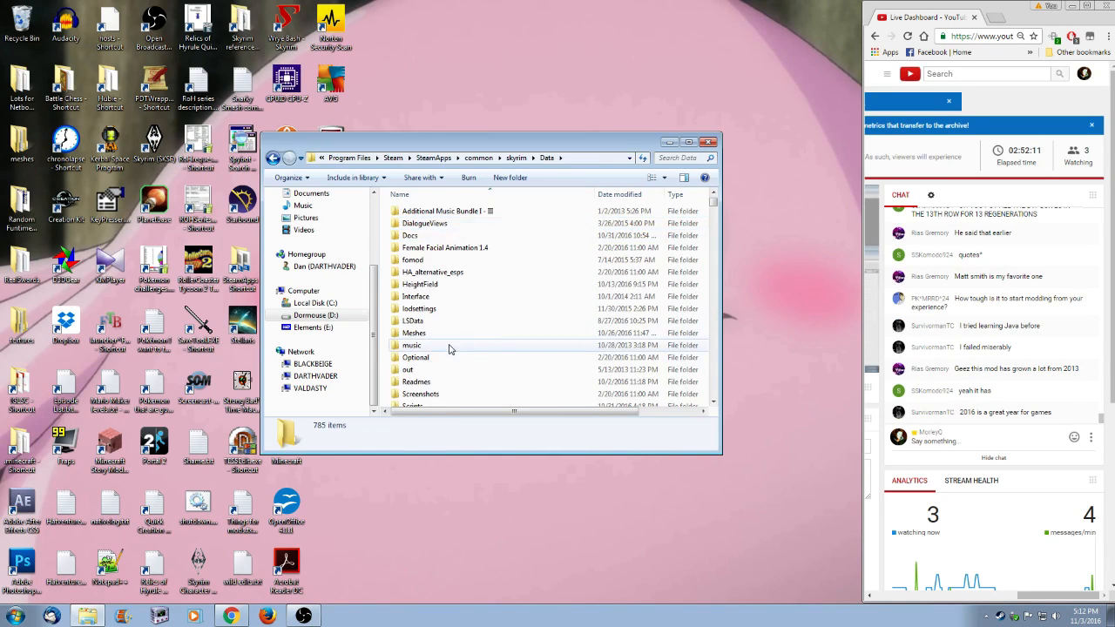
scroll(444, 349, down, 6)
double_click(418, 304)
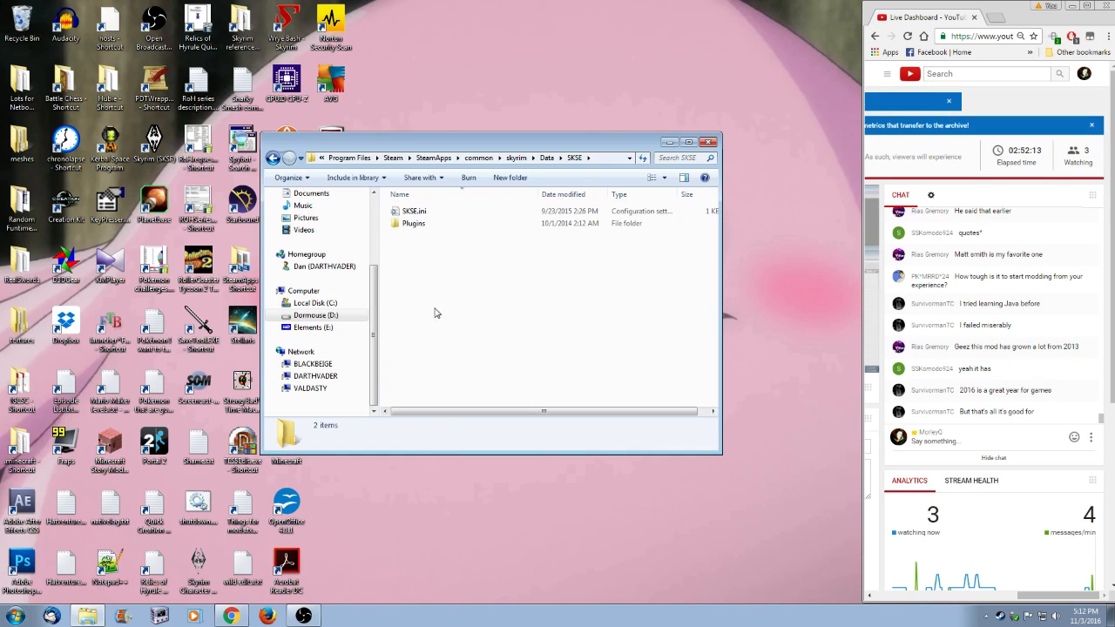
double_click(416, 225)
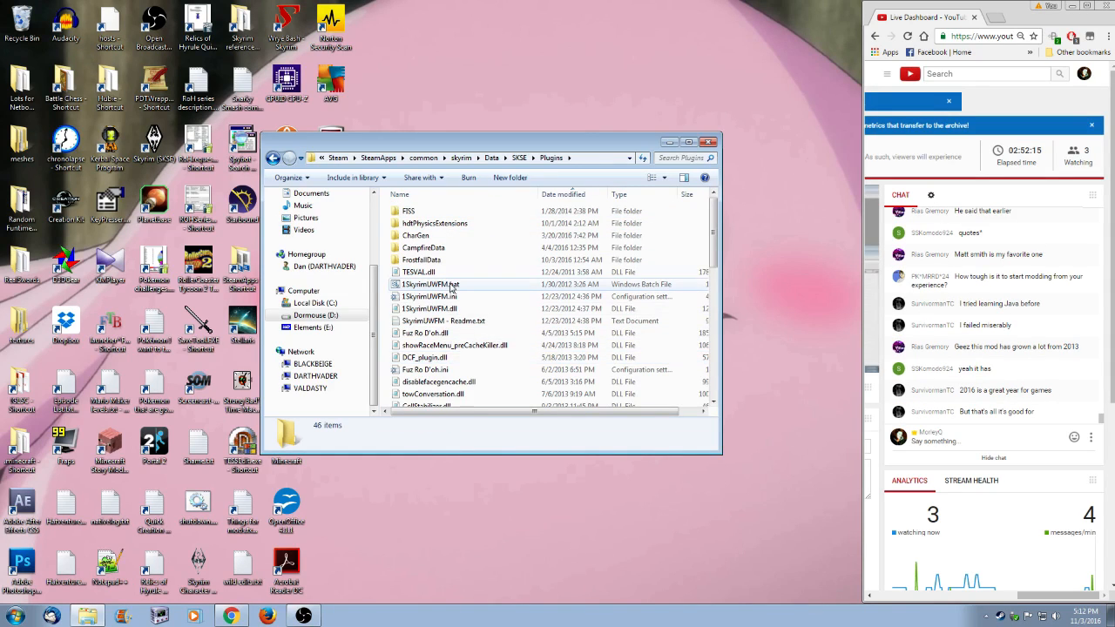
- Cut 1SkyrimUWFM.bat, 1SkyrimUWFM.ini and 1SkyrimUWFM.dll from the Plugins folder and minimise the folder window
click(451, 287)
shift+click(436, 308)
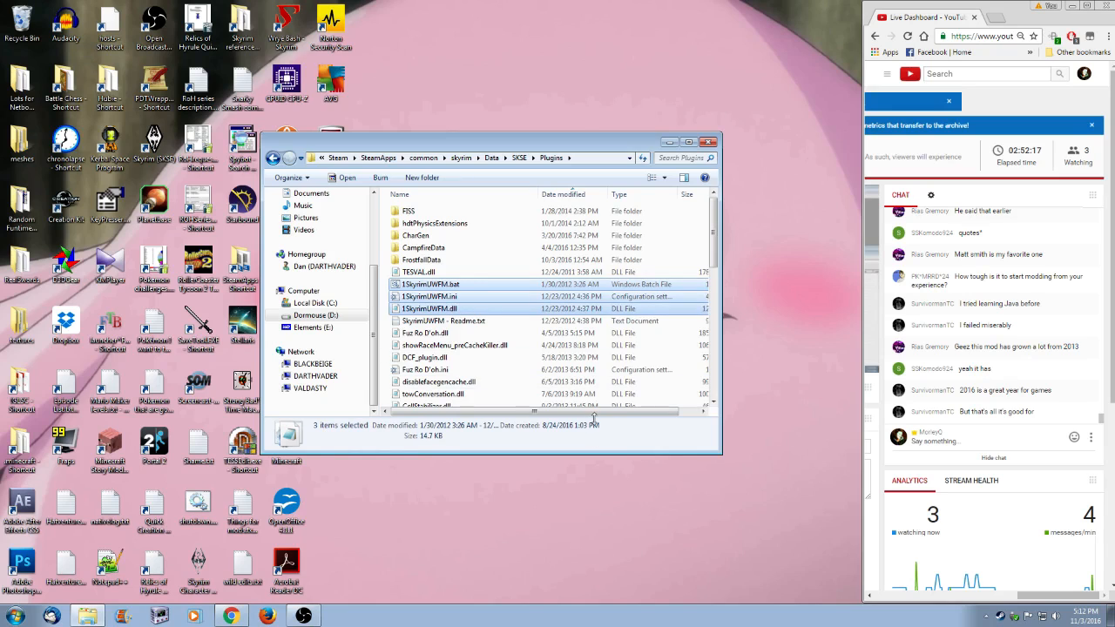
click(611, 516)
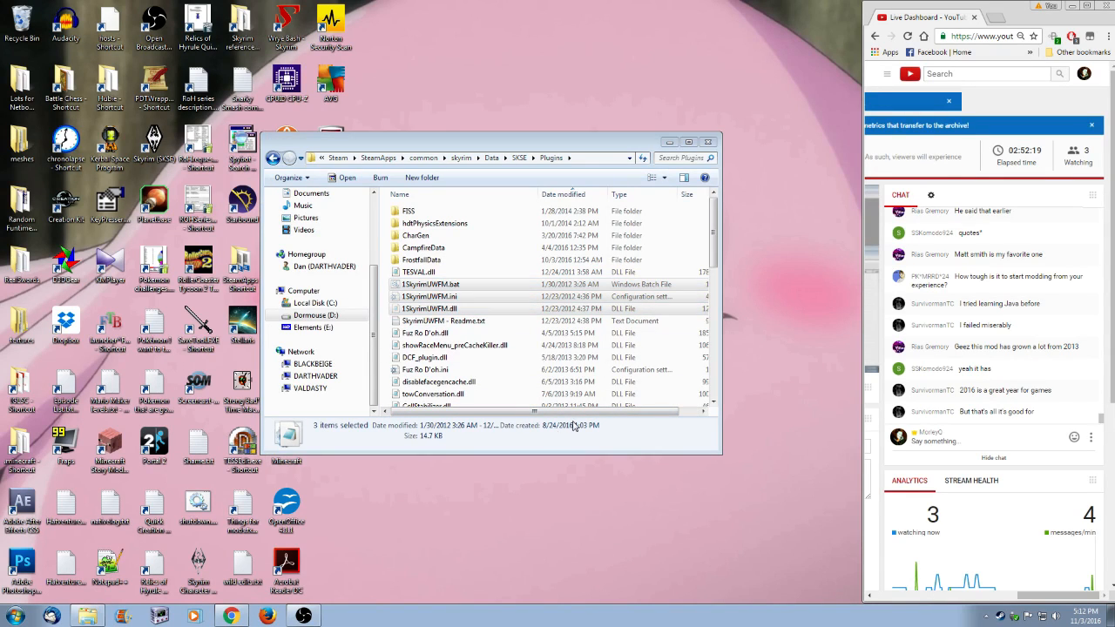
click(669, 143)
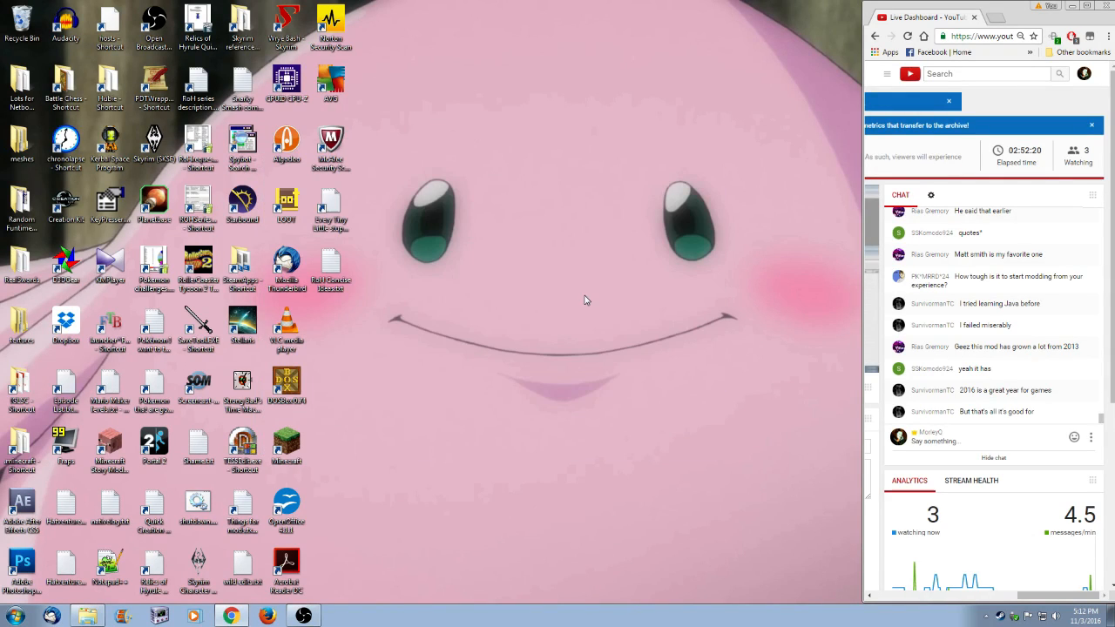
- Create a desktop folder named yh, paste the 1SkyrimUWFM files into it and close the folder
right_click(593, 345)
mouse_move(649, 444)
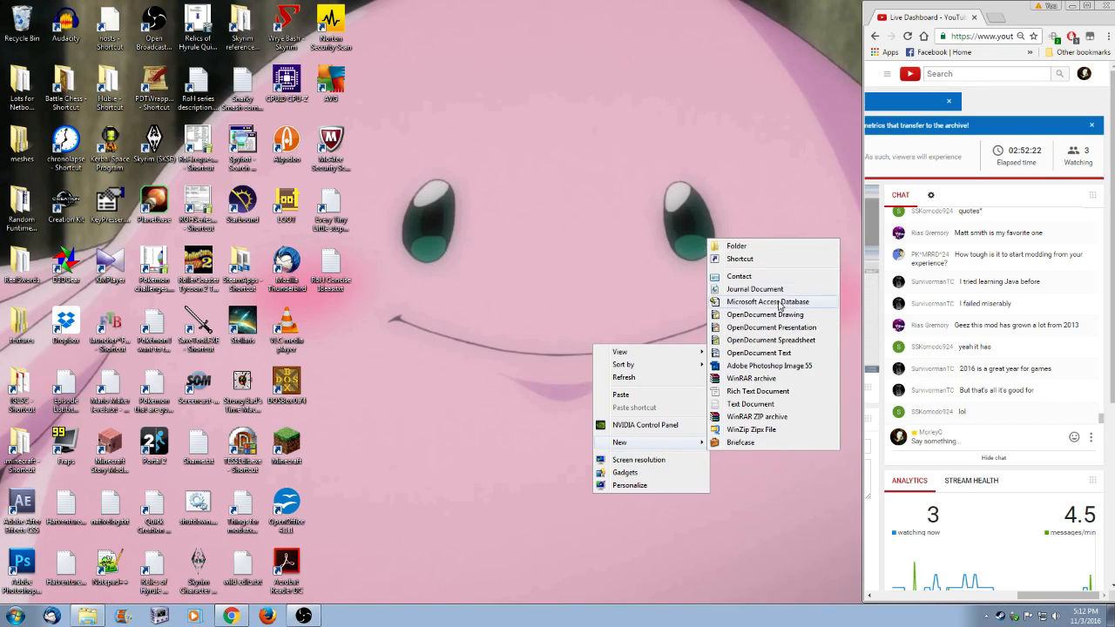
click(741, 245)
text(yh)
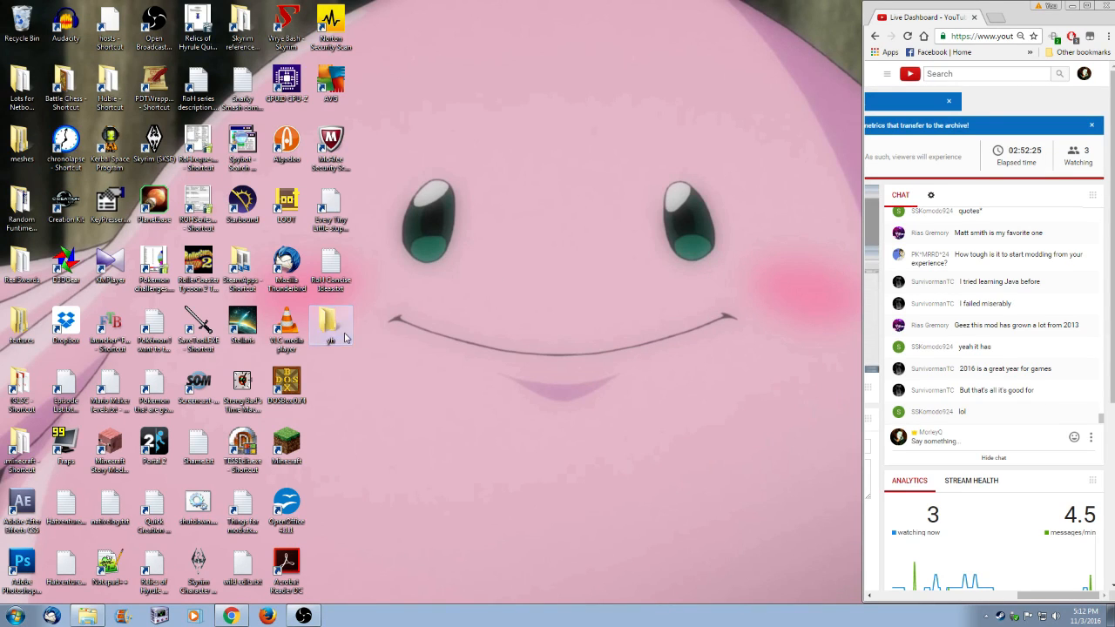
double_click(329, 324)
key(ctrl+v)
click(683, 157)
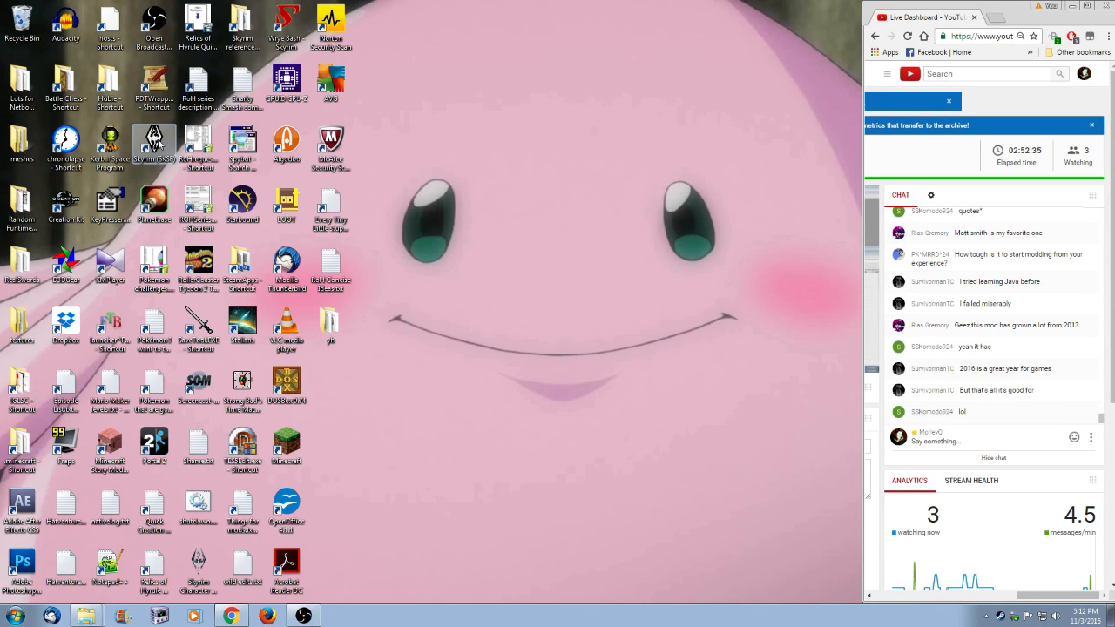
- Launch Skyrim (SKSE) and open Every Tiny Little stupid change to RoH.txt from the desktop in Notepad
double_click(157, 145)
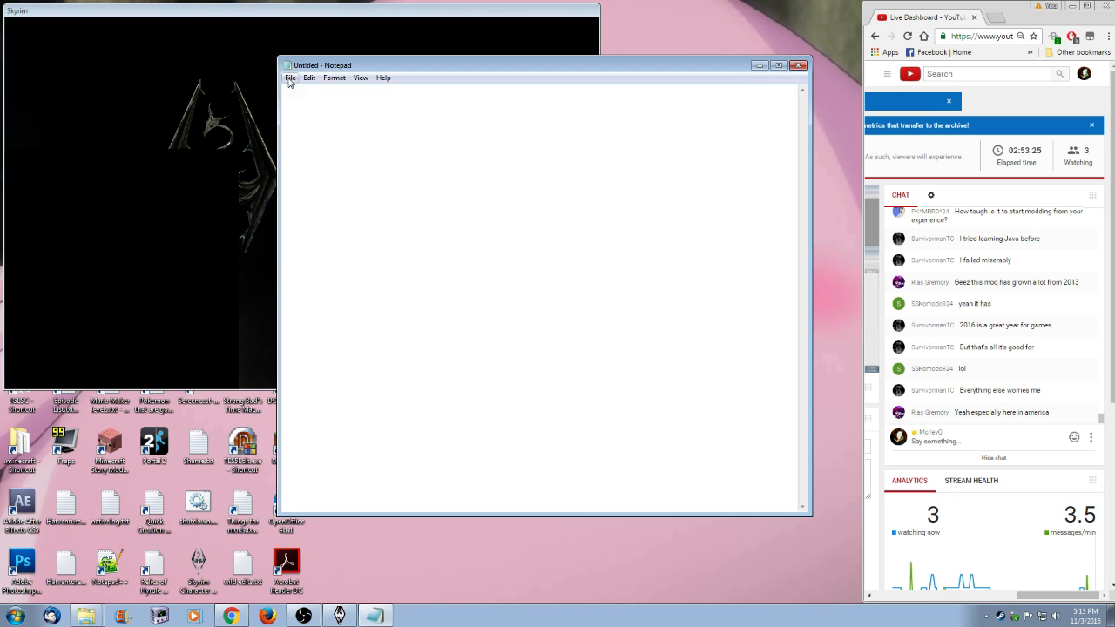
click(287, 78)
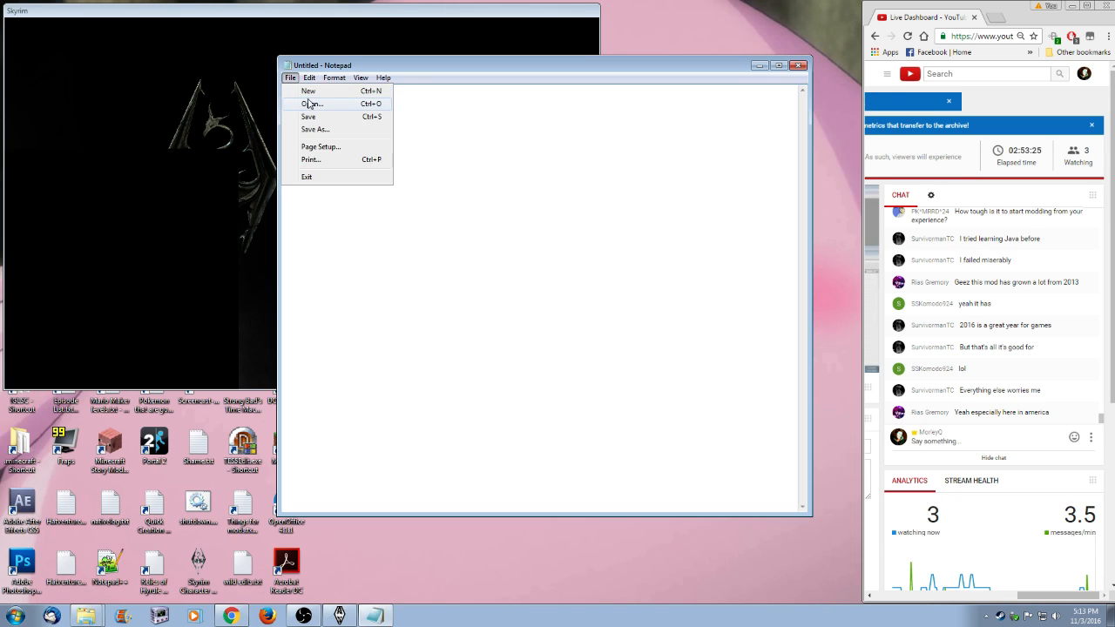
click(301, 99)
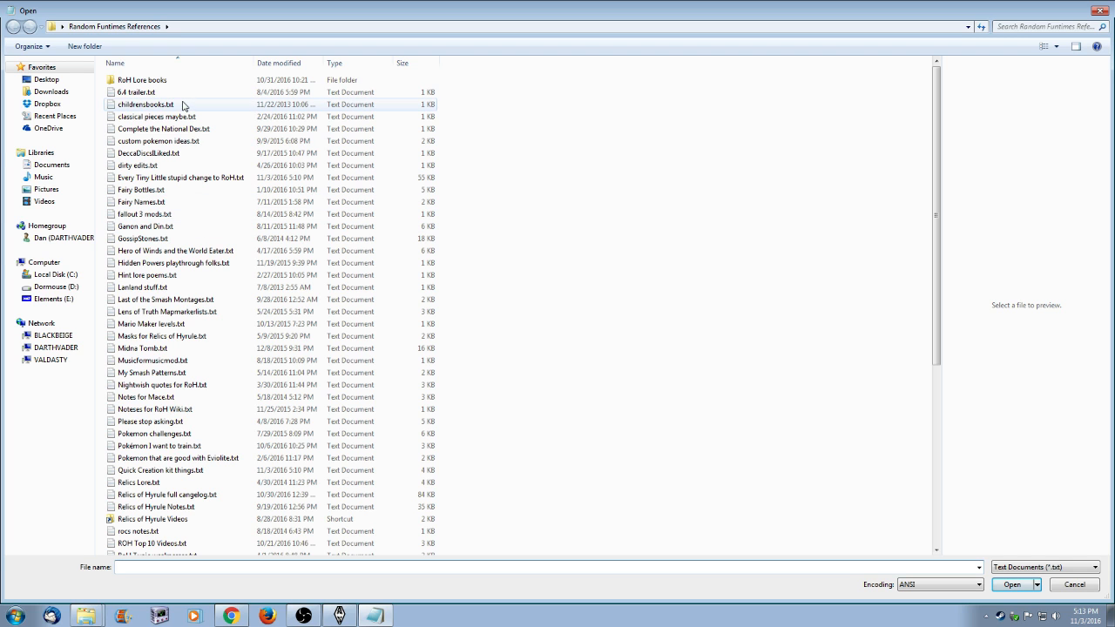
click(55, 82)
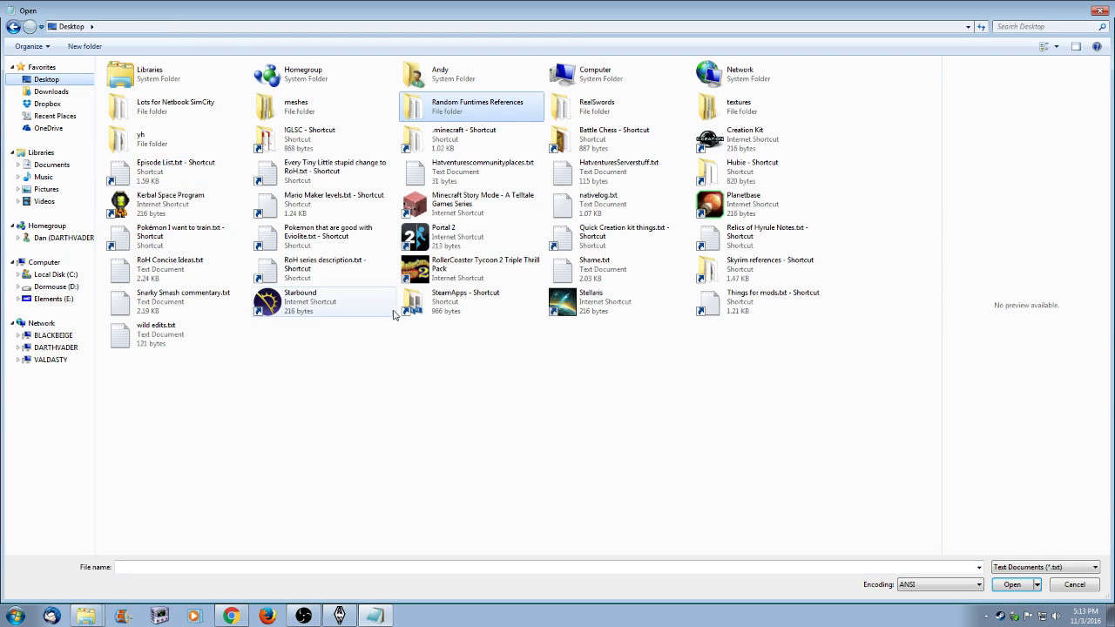
double_click(337, 168)
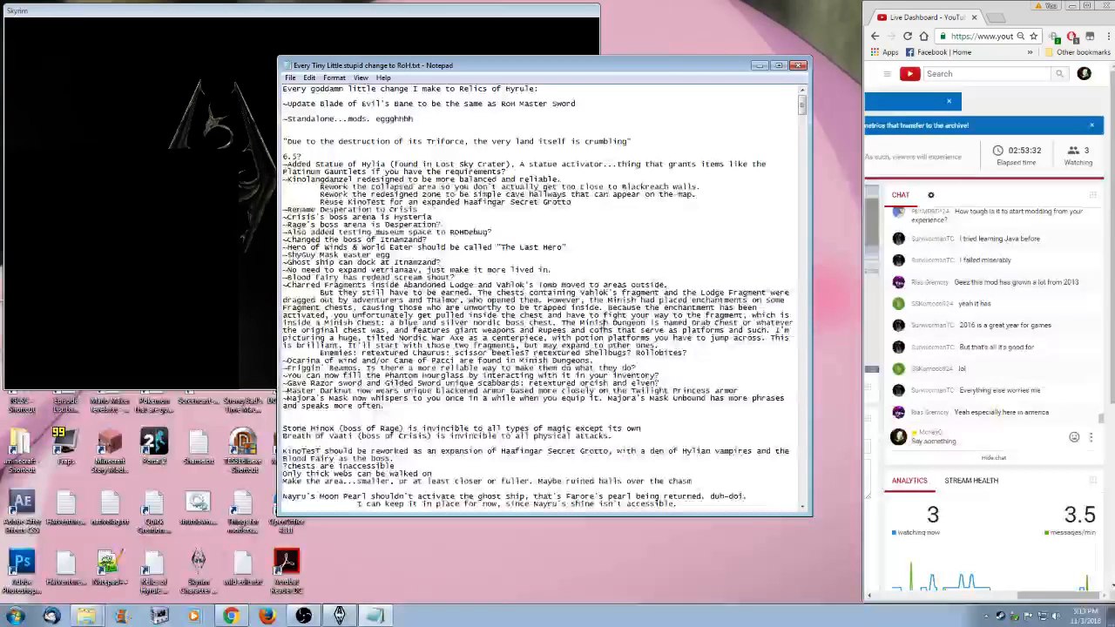
- Check the pending change notes above the 6.48 section, minimise the file and return to the Skyrim window
scroll(603, 326, down, 20)
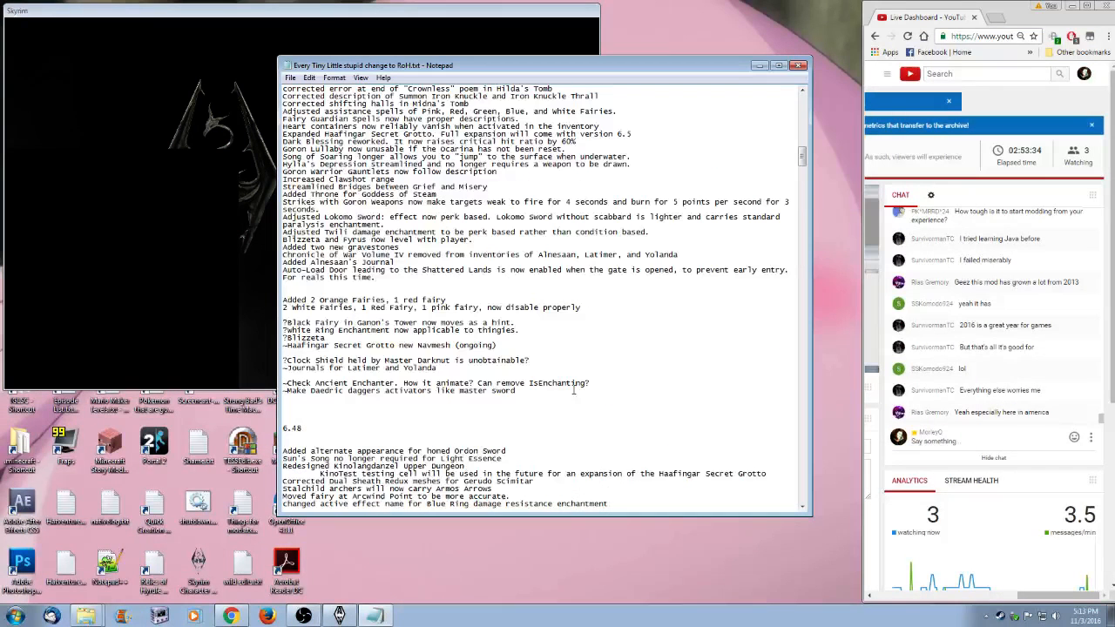
click(757, 70)
key(alt+Tab)
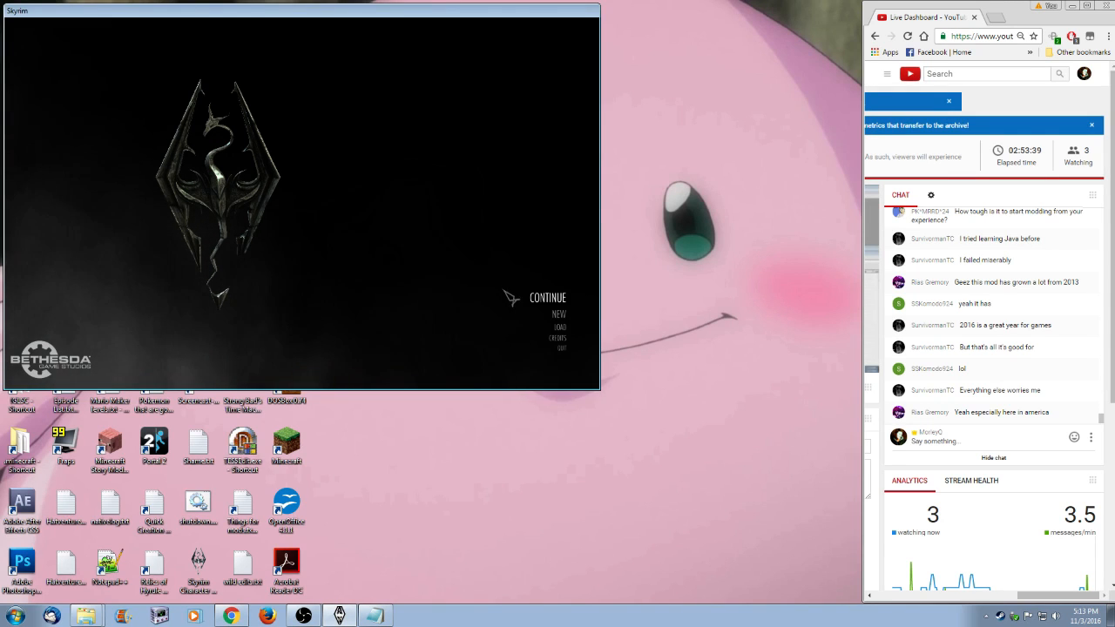
- Load the level 29 Windpeak Inn save (1207) and teleport to the cell with the console command "coc ruptured04d"
click(559, 327)
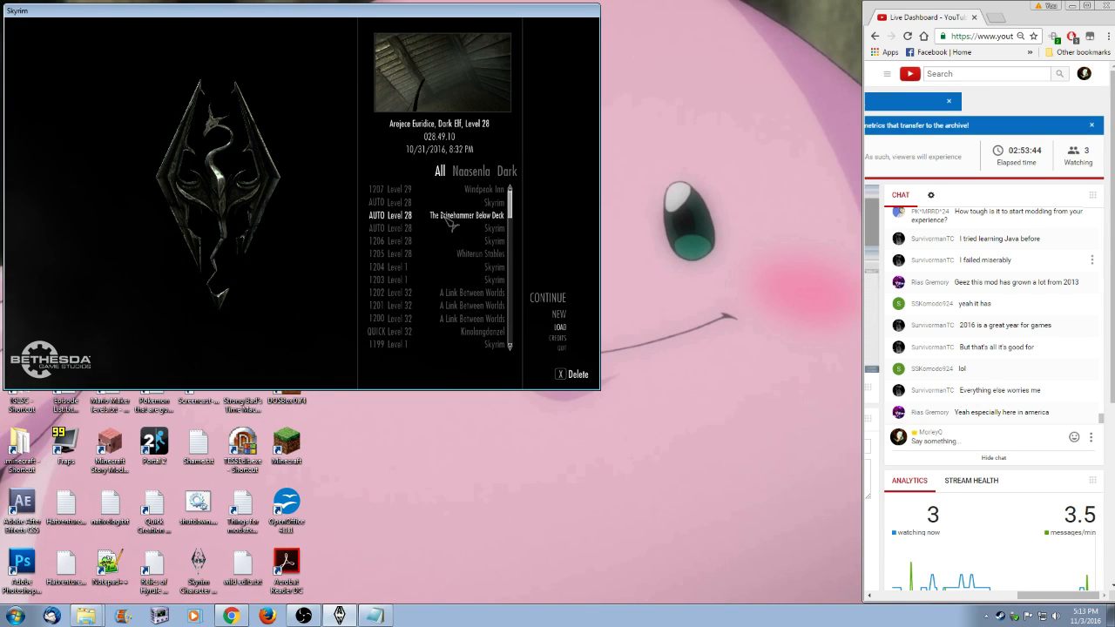
click(483, 172)
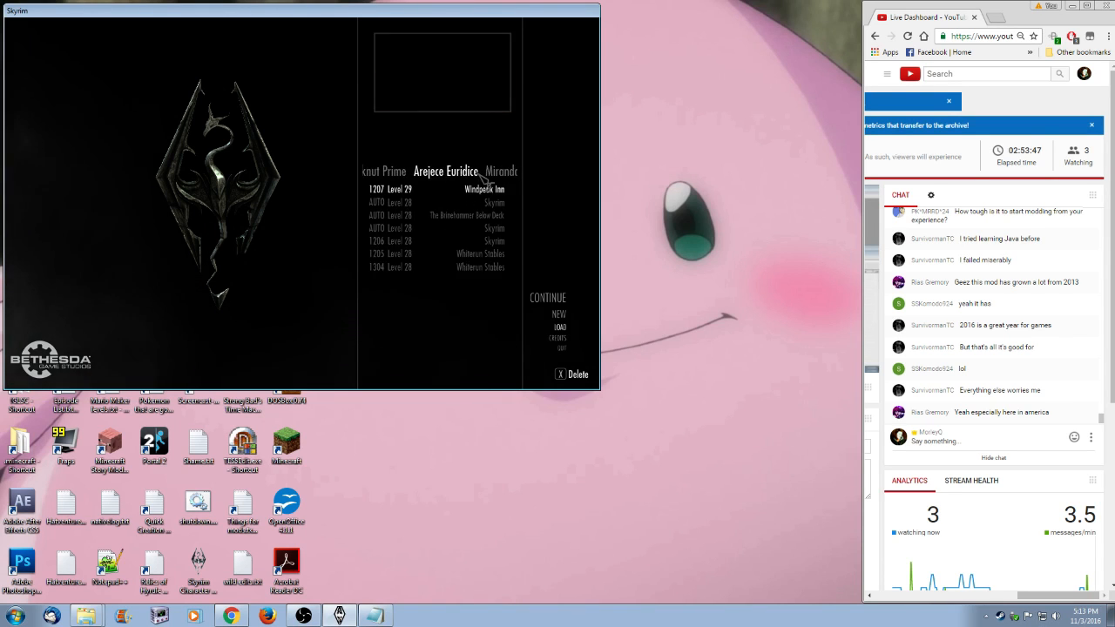
click(427, 192)
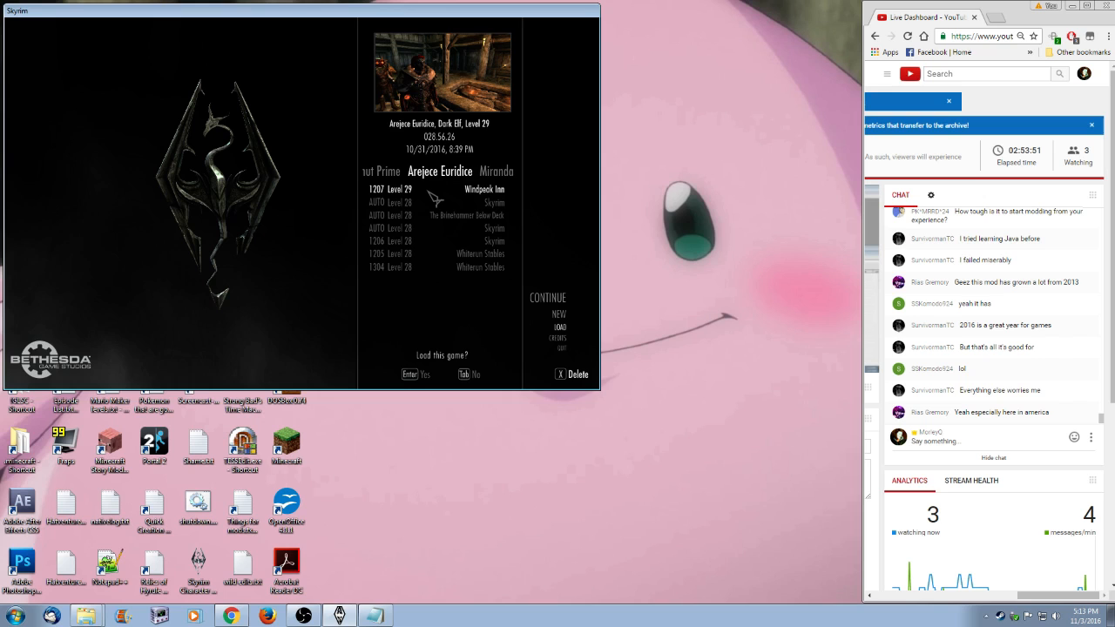
key(Return)
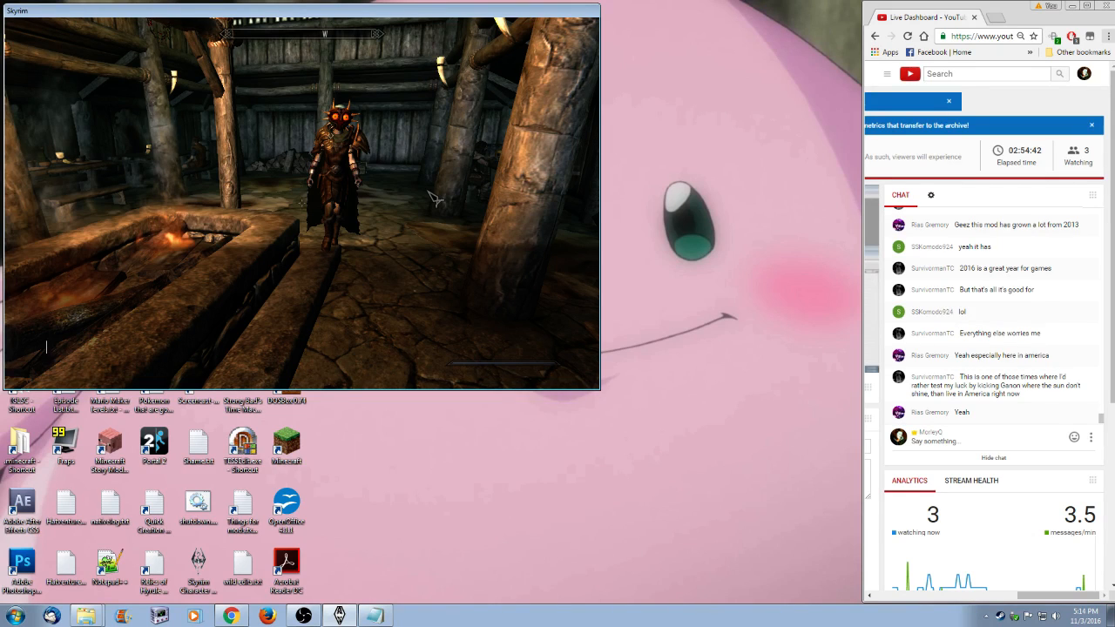
text(coc ruptured04d)
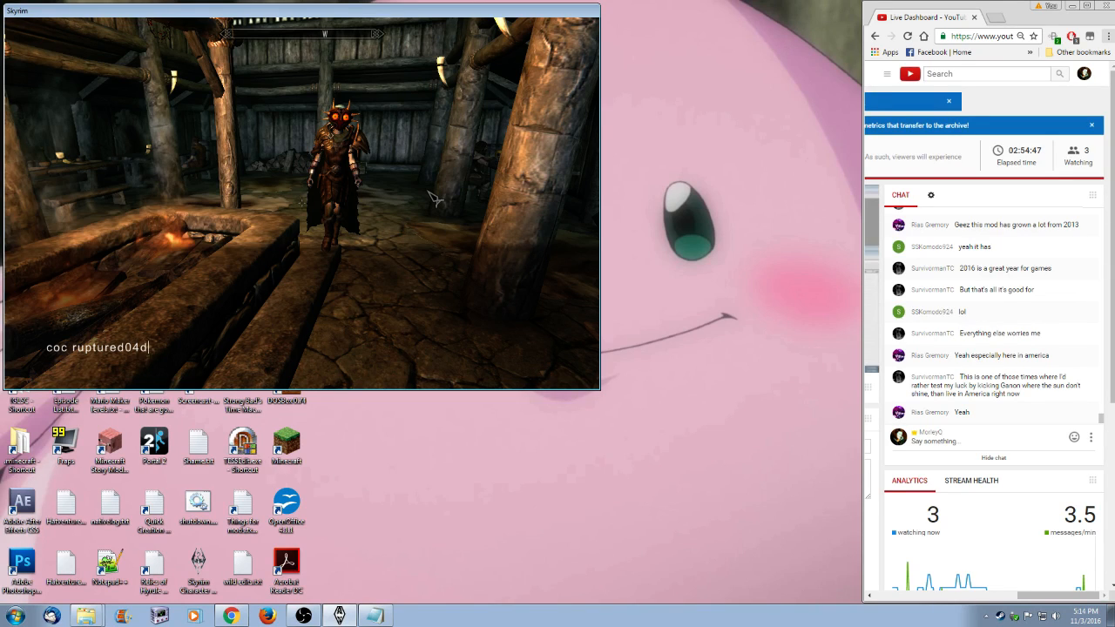
key(Return)
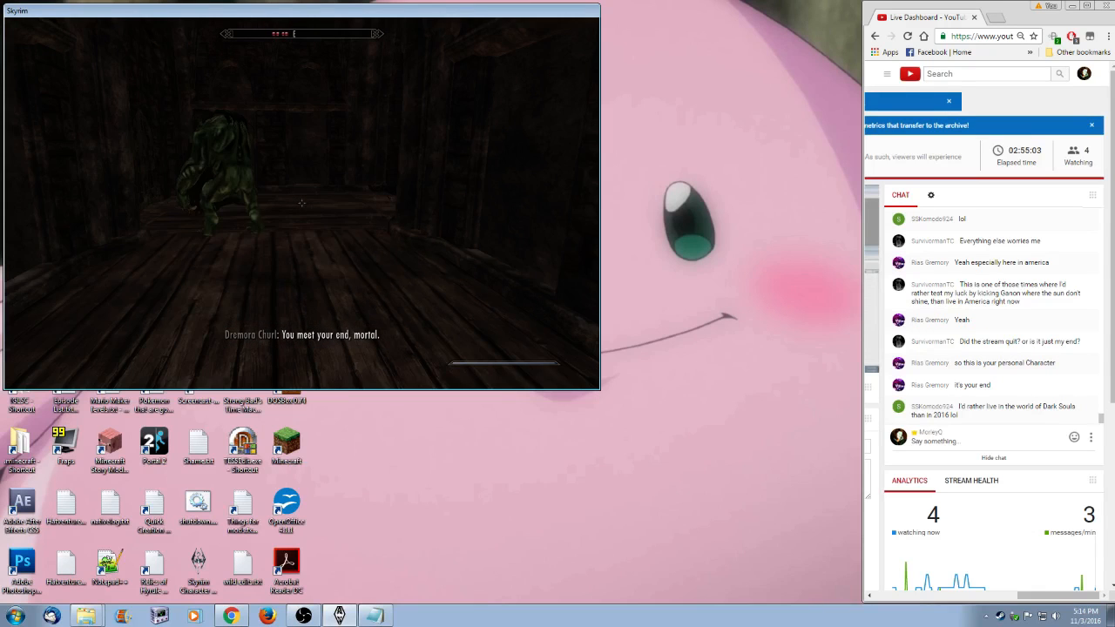
- Fight the Feral Moblin and the remaining enemies in the dark wooden room
click(301, 203)
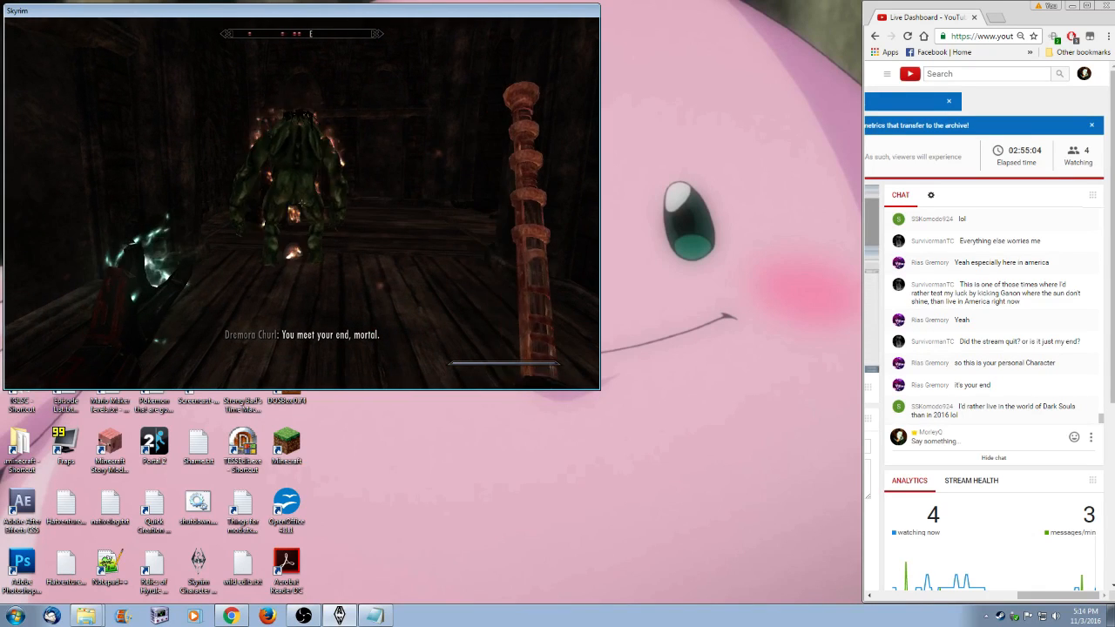
click(301, 203)
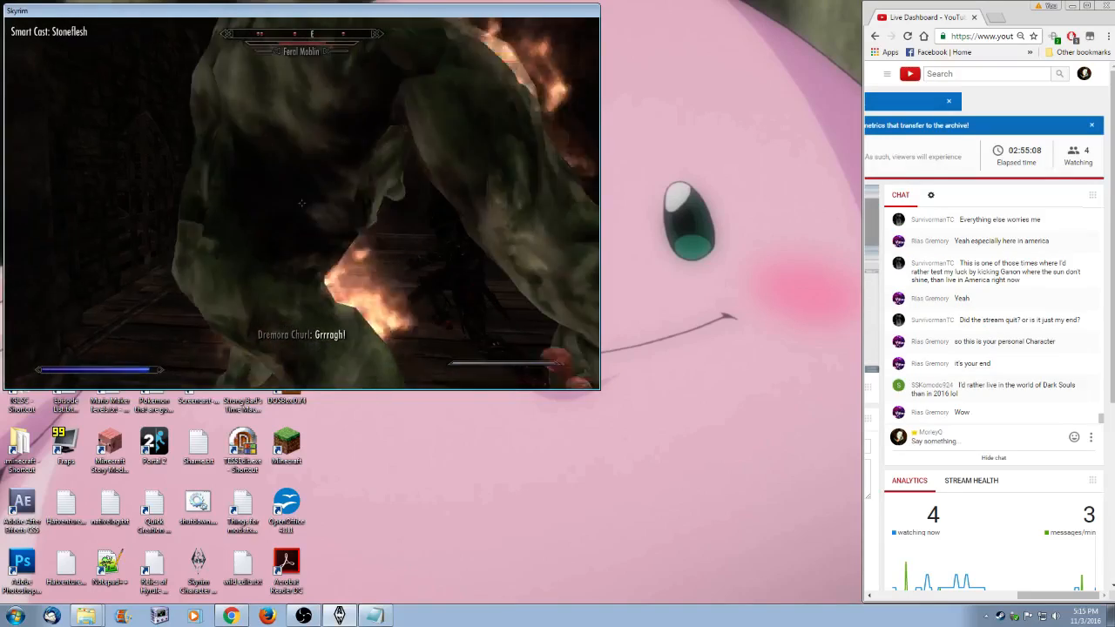
click(302, 203)
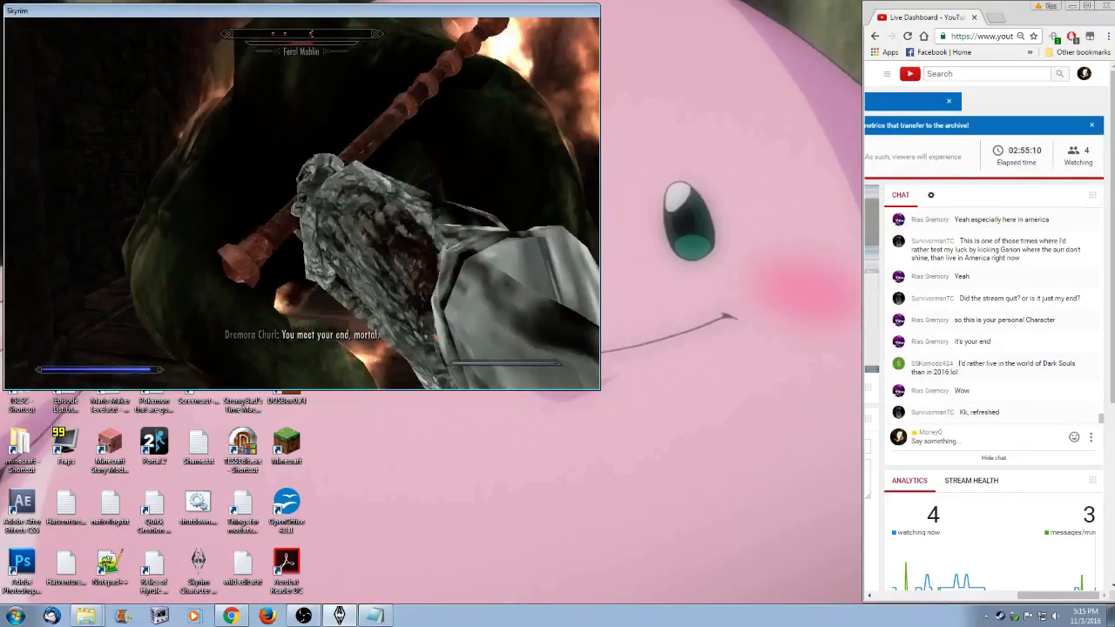
click(301, 203)
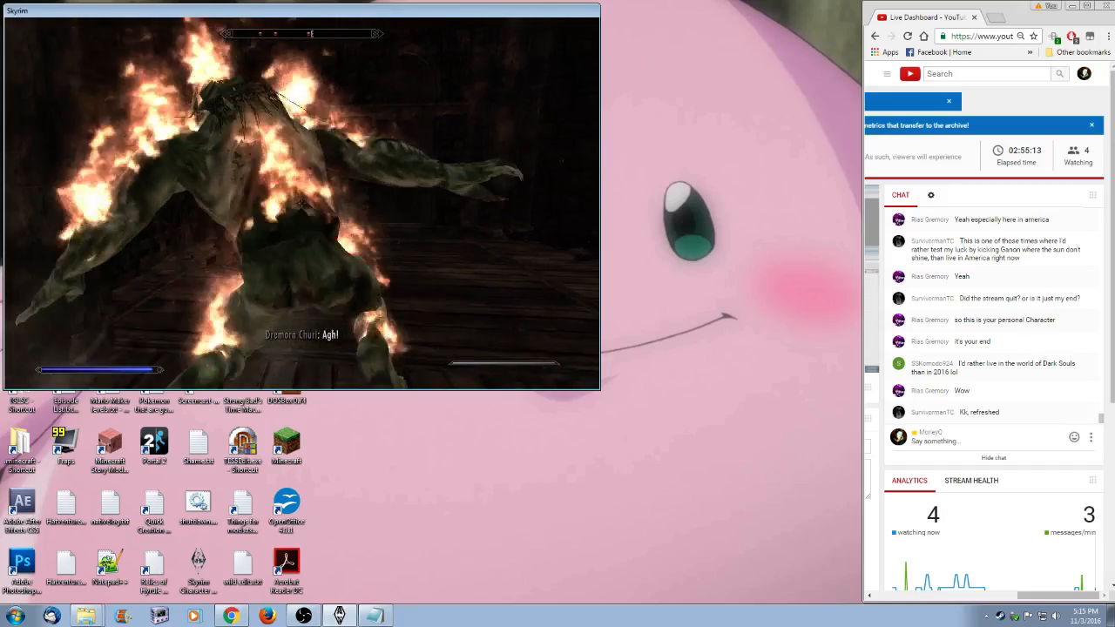
click(302, 203)
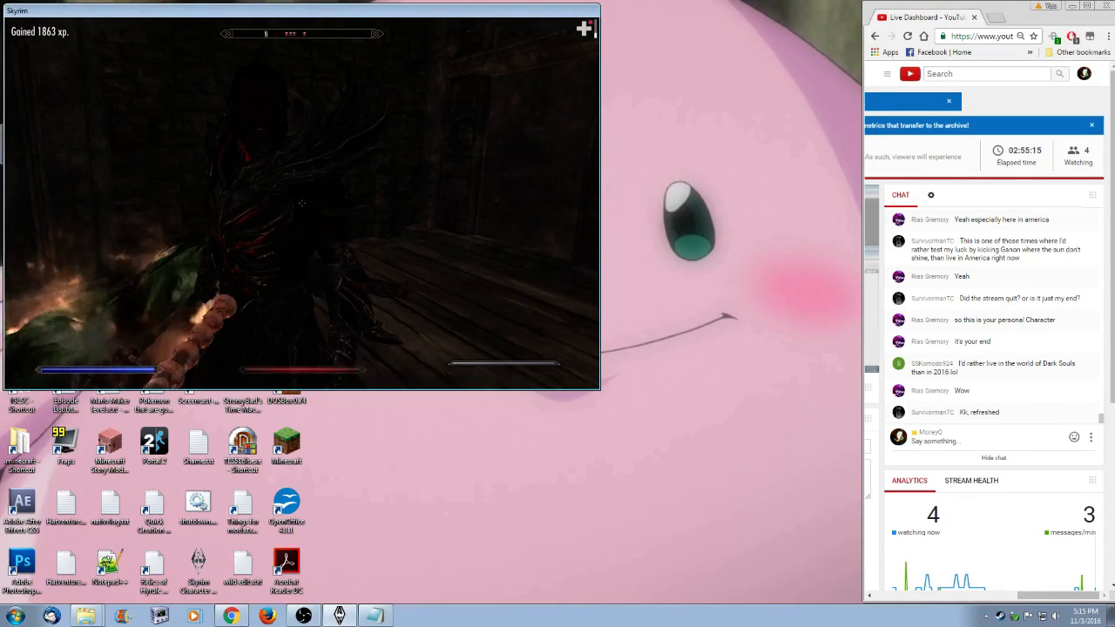
right_click(301, 203)
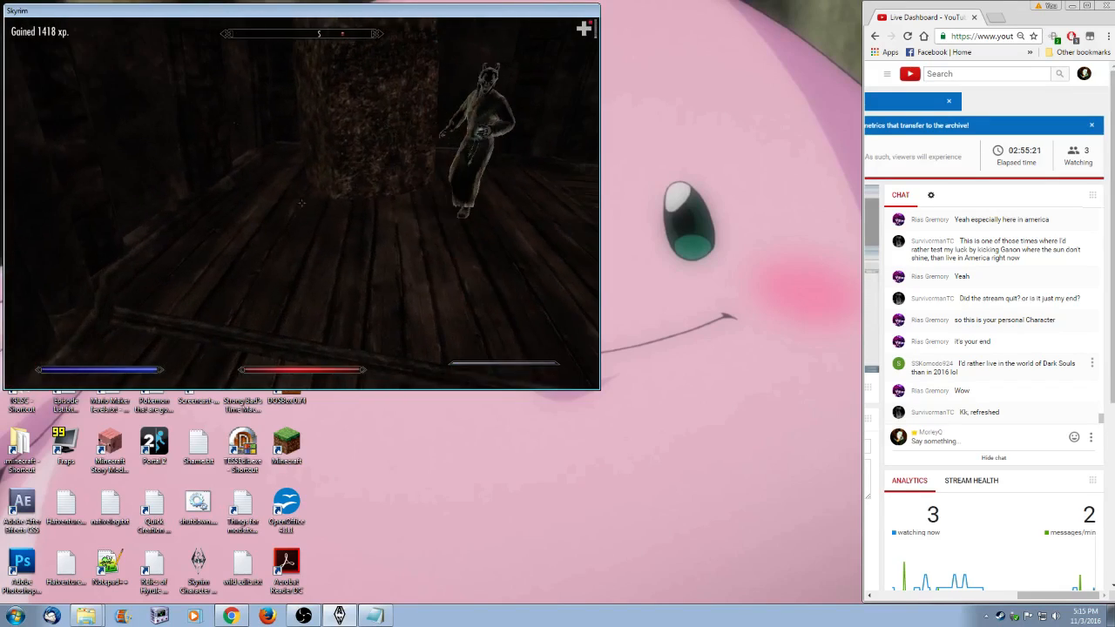
- Advance through the stone passage into the fire pit hall and attack the Dinofols
click(301, 203)
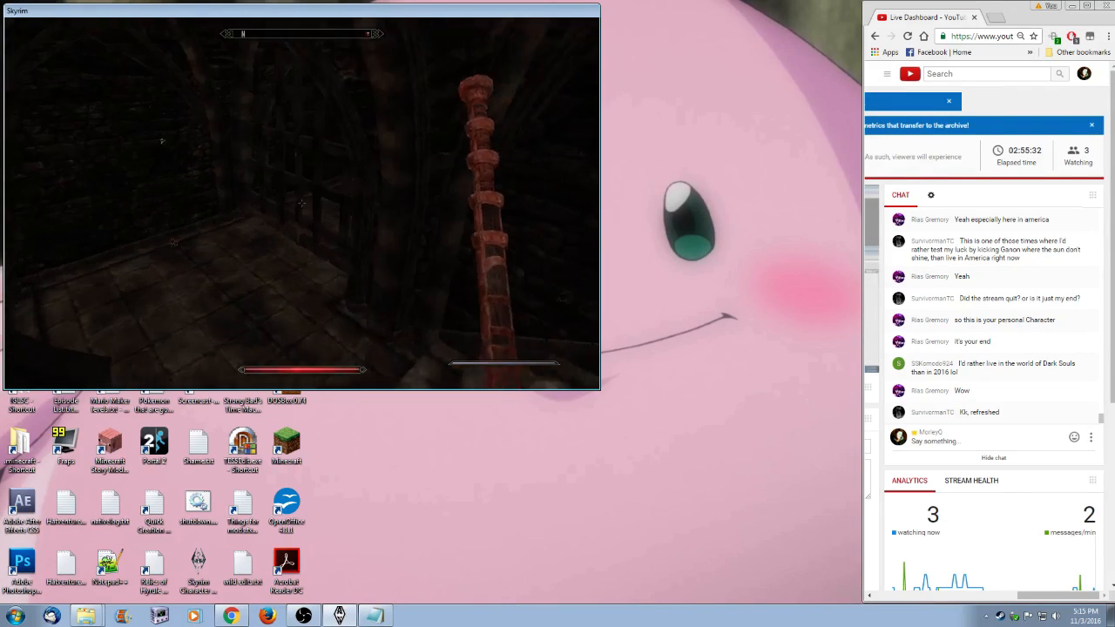
key(w)
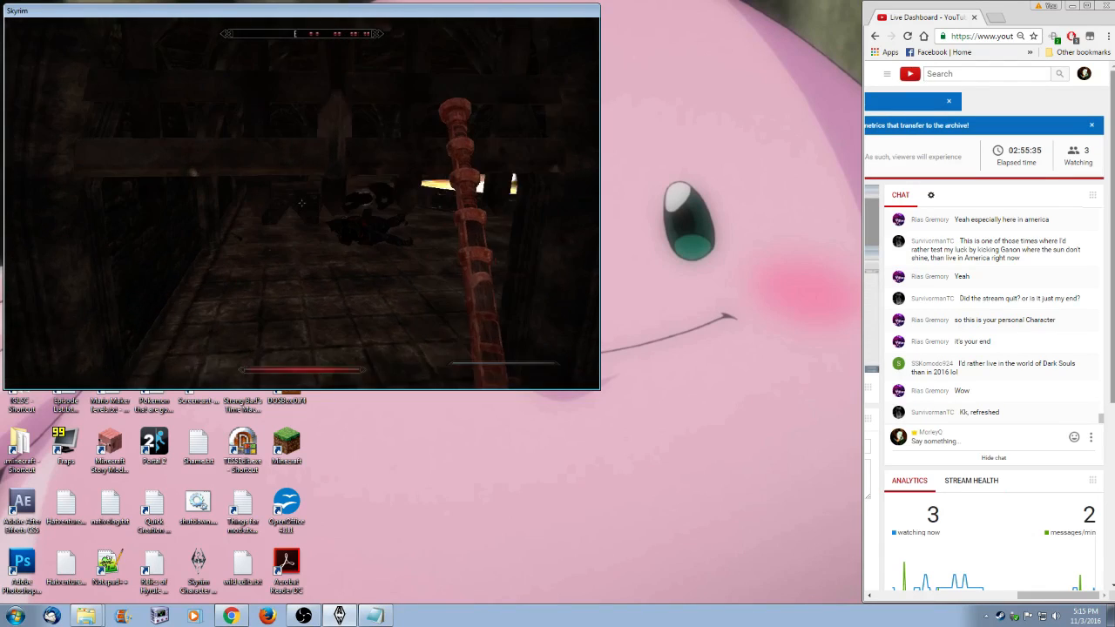
key(w)
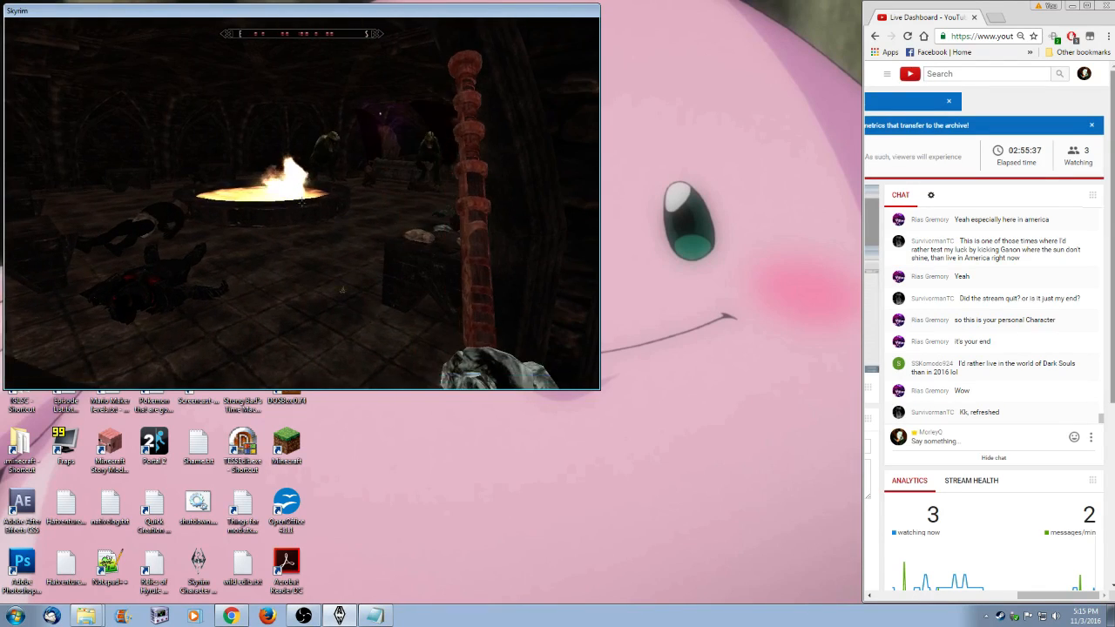
key(w)
click(301, 203)
key(w)
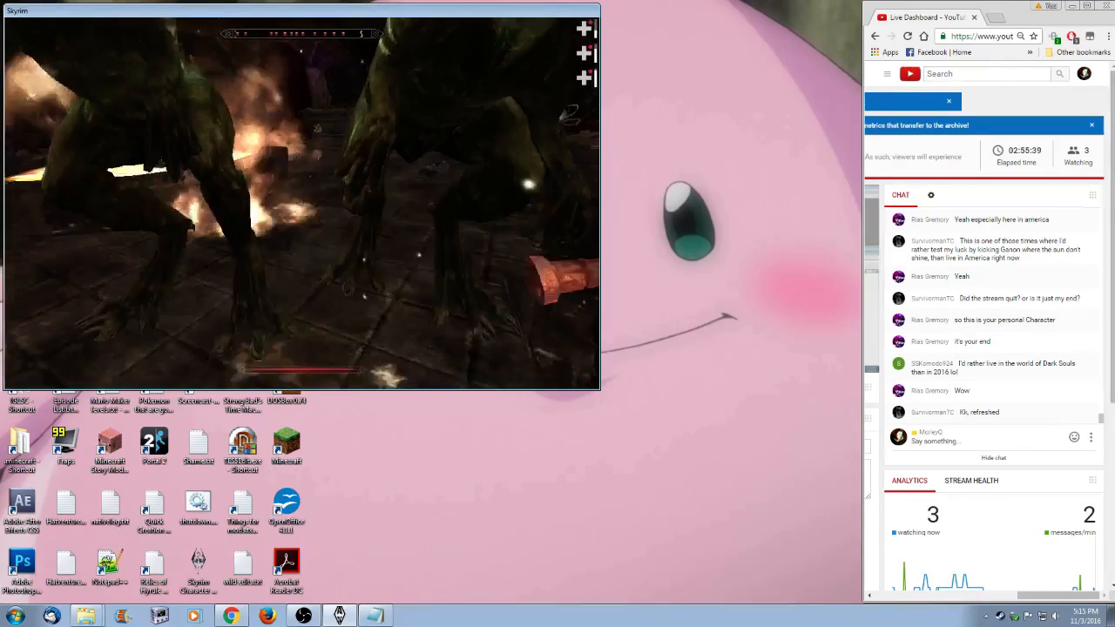
click(301, 203)
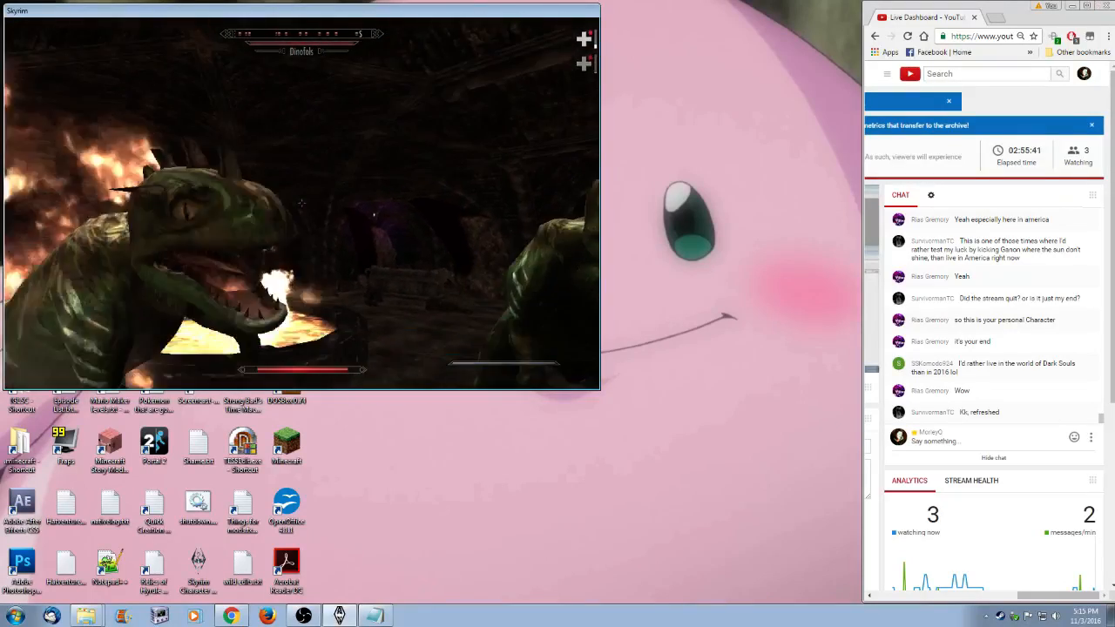
click(301, 203)
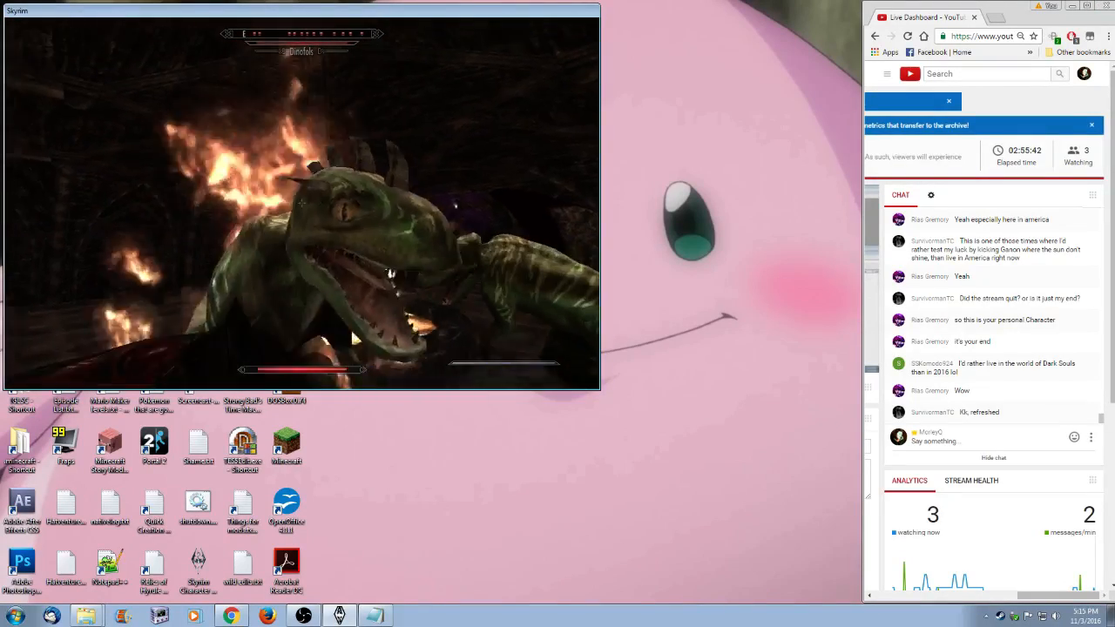
- Equip the Twili Sword (Legendary) from the weapons inventory and fight the Dinofols with it
key(i)
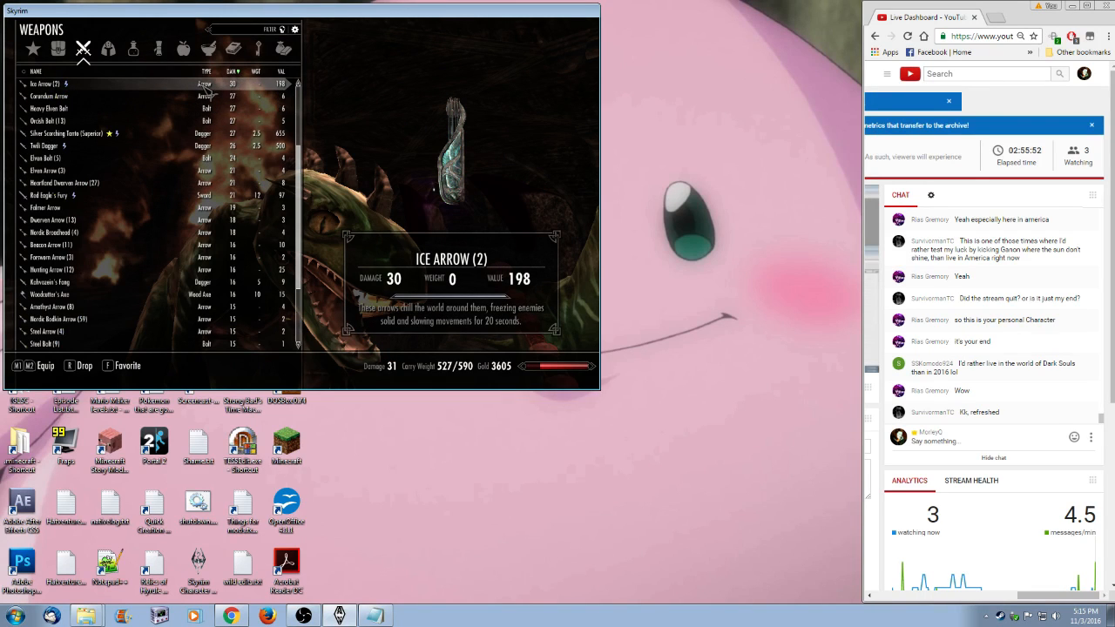
scroll(209, 92, up, 5)
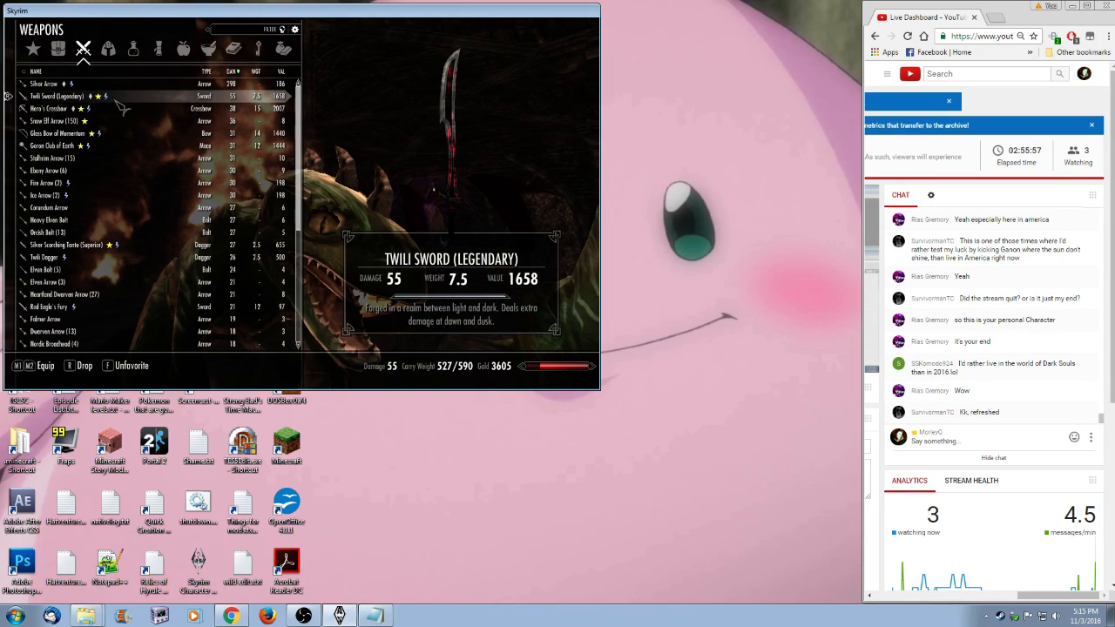
key(Tab)
click(301, 203)
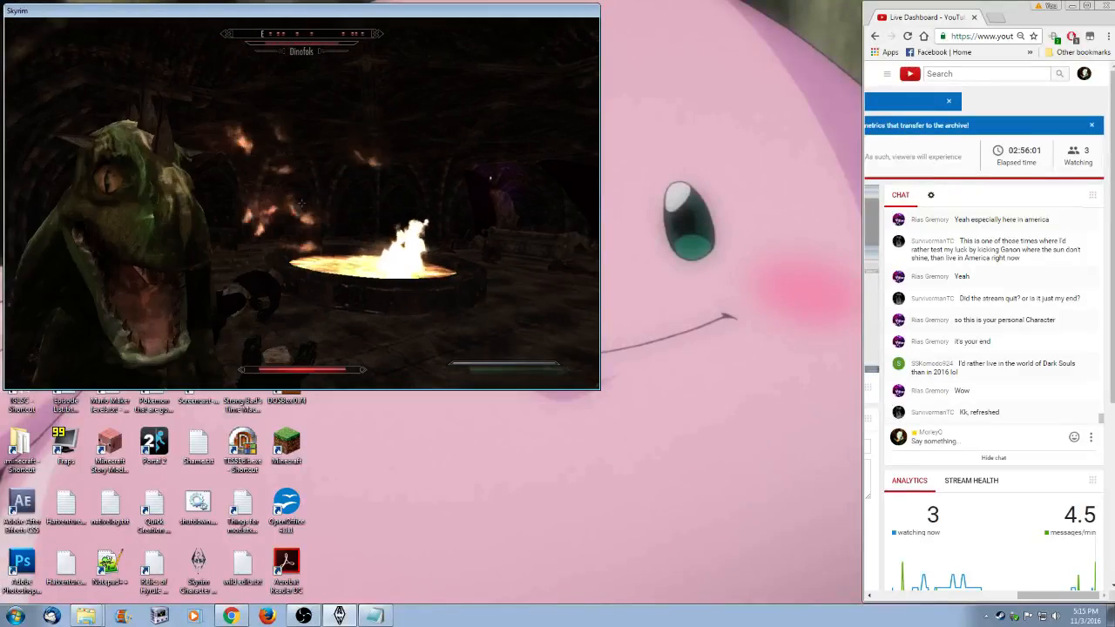
click(301, 203)
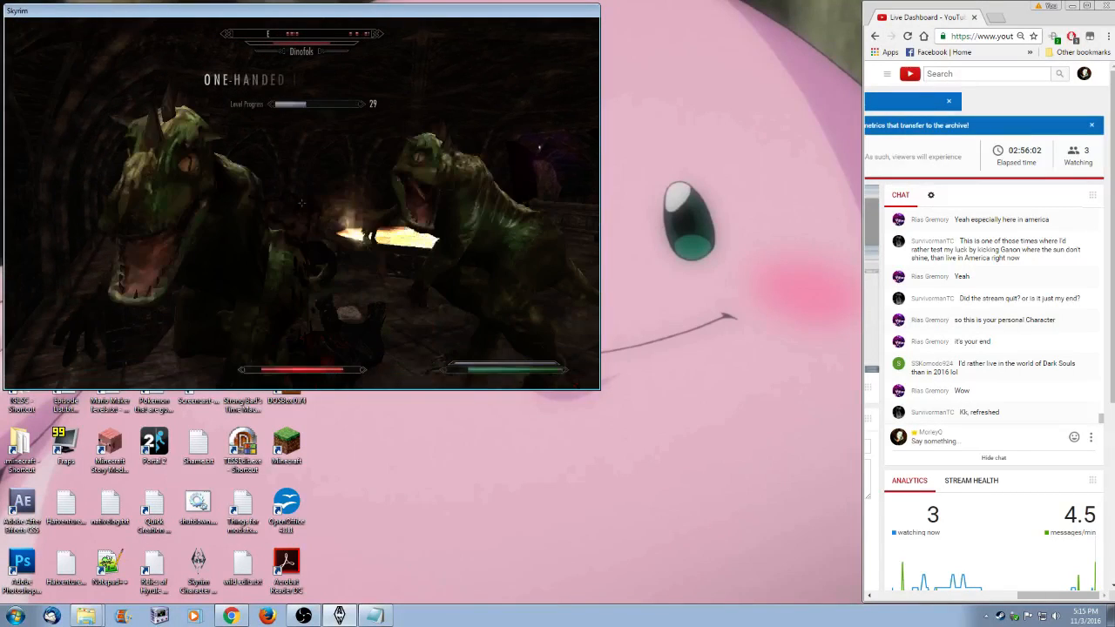
click(302, 202)
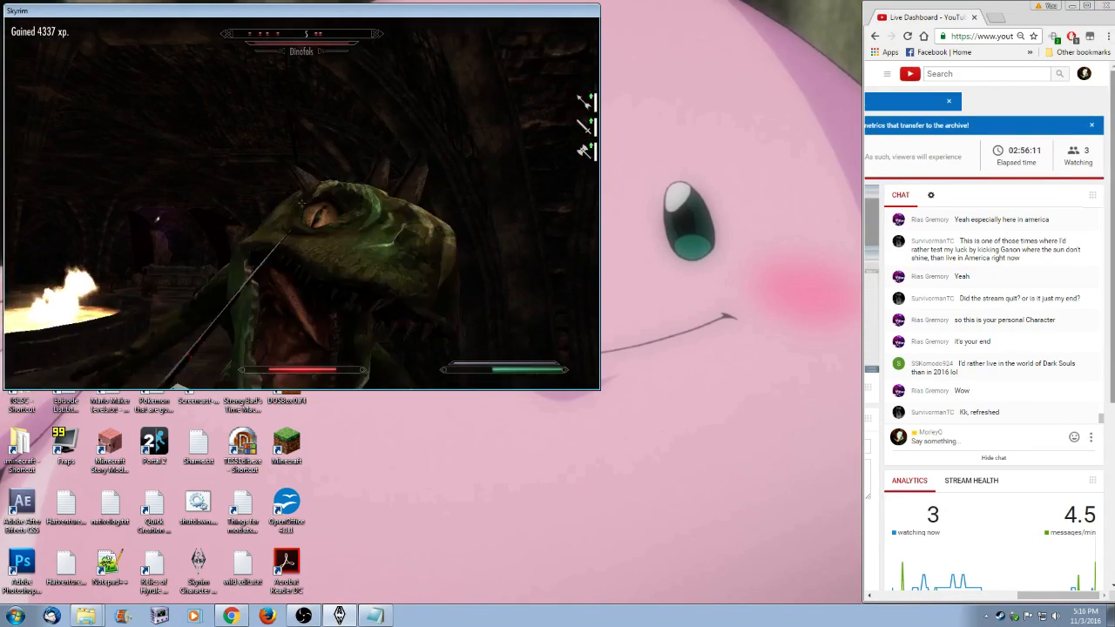
click(302, 203)
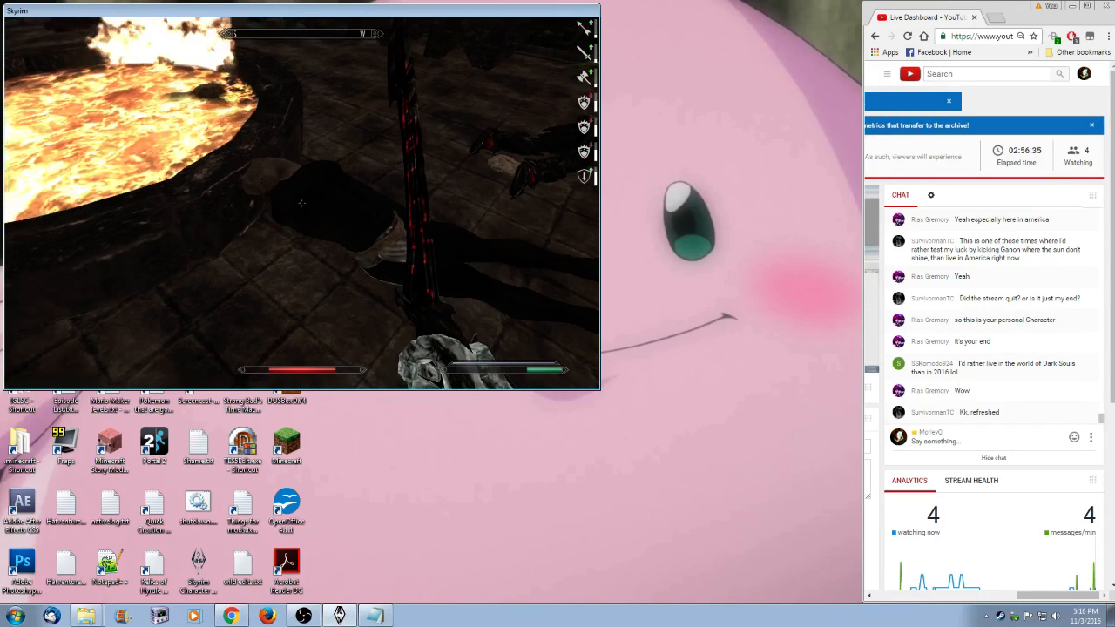
- Inspect the Darknut corpse by the fire pit and add "~Darknut face textures borked" to the pending notes in the RoH change file
key(w)
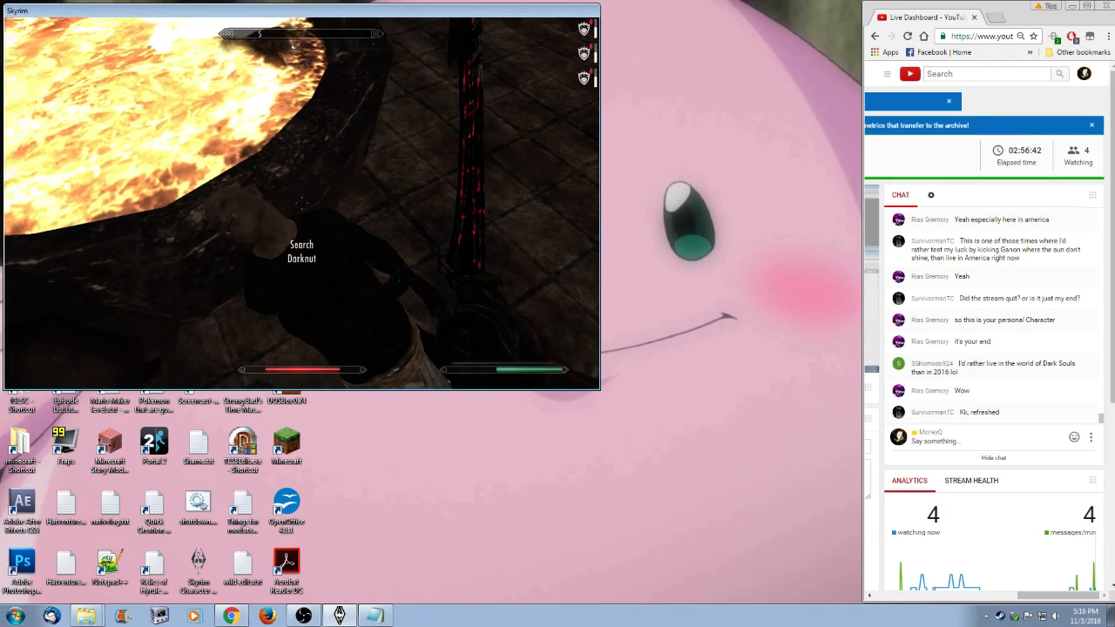
key(alt+Tab)
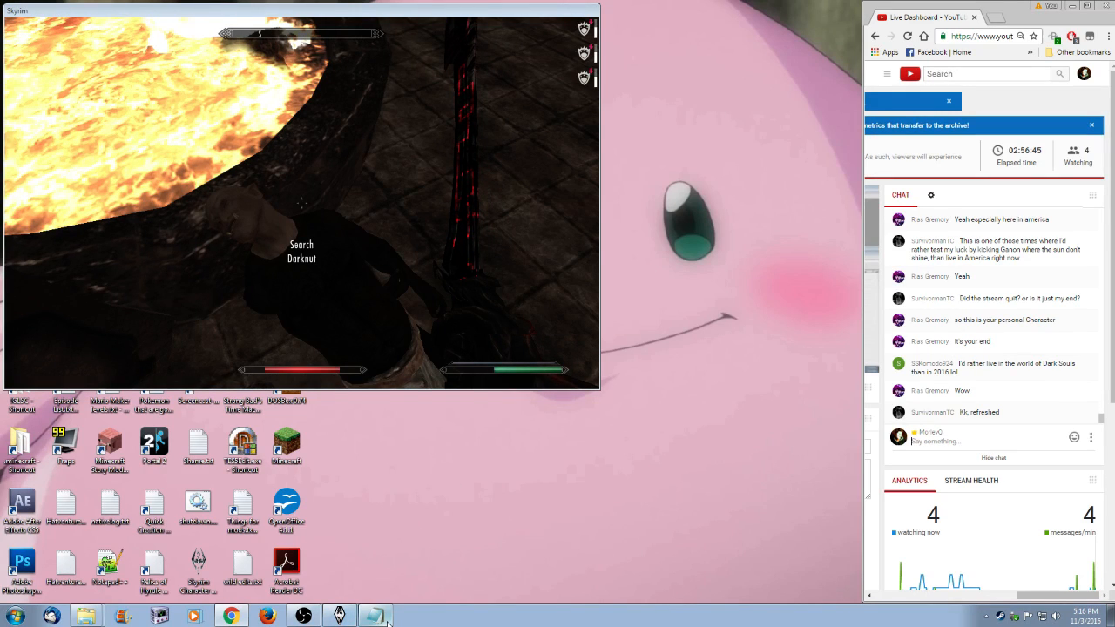
click(374, 616)
text(~Darknu)
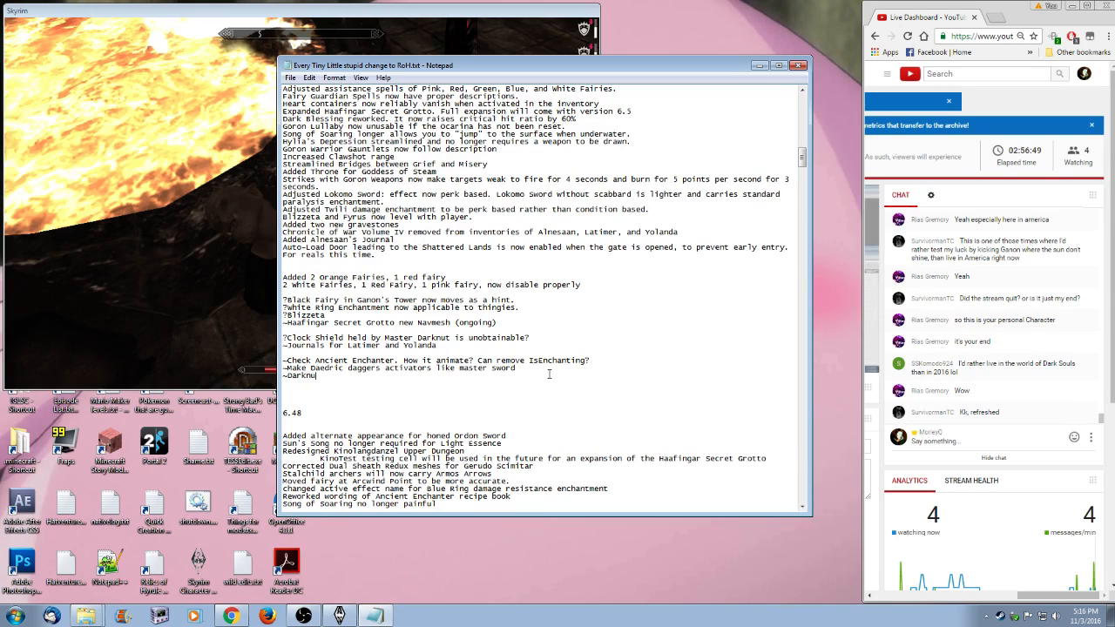
text(t face te)
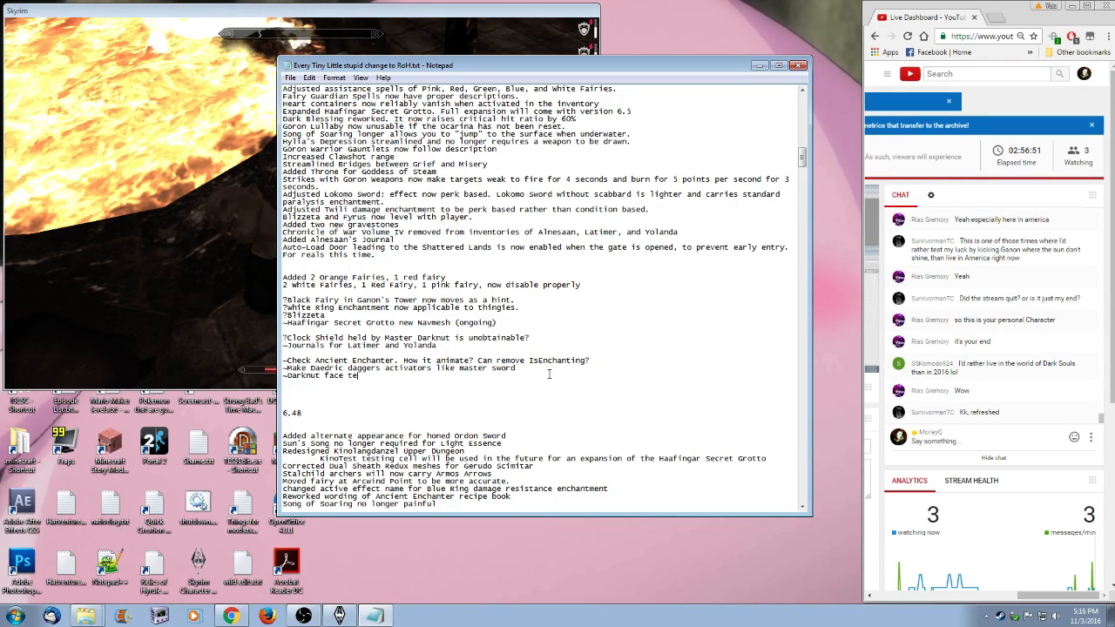
text(xtures borked)
- Return to Skyrim and look around the hall surrounding the fire pit
key(alt+Tab)
key(alt+Tab)
key(alt+Tab)
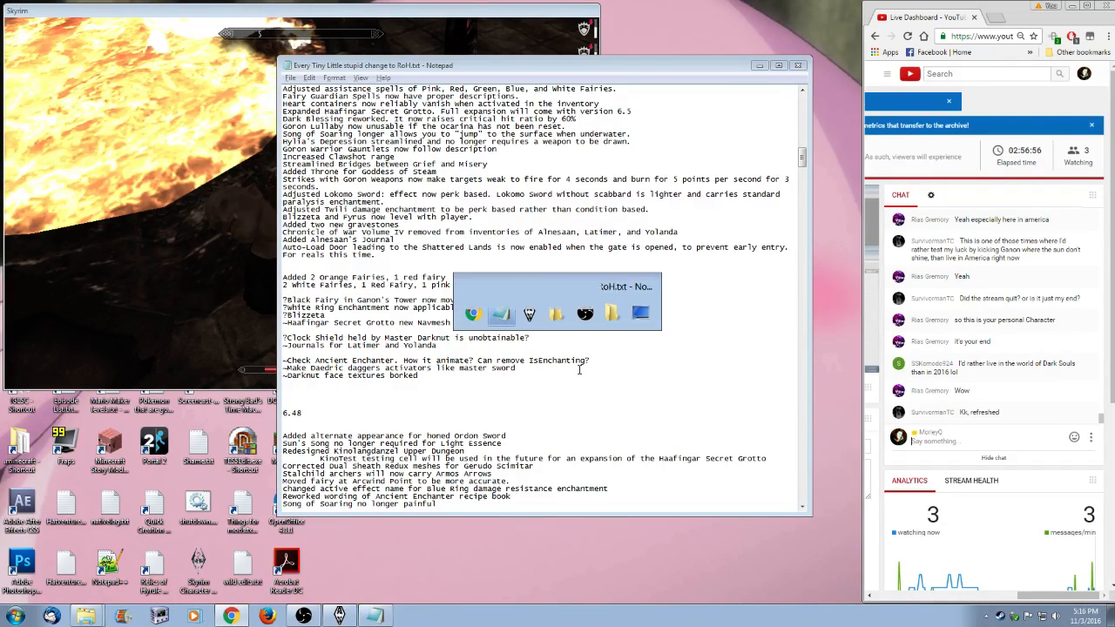
key(a)
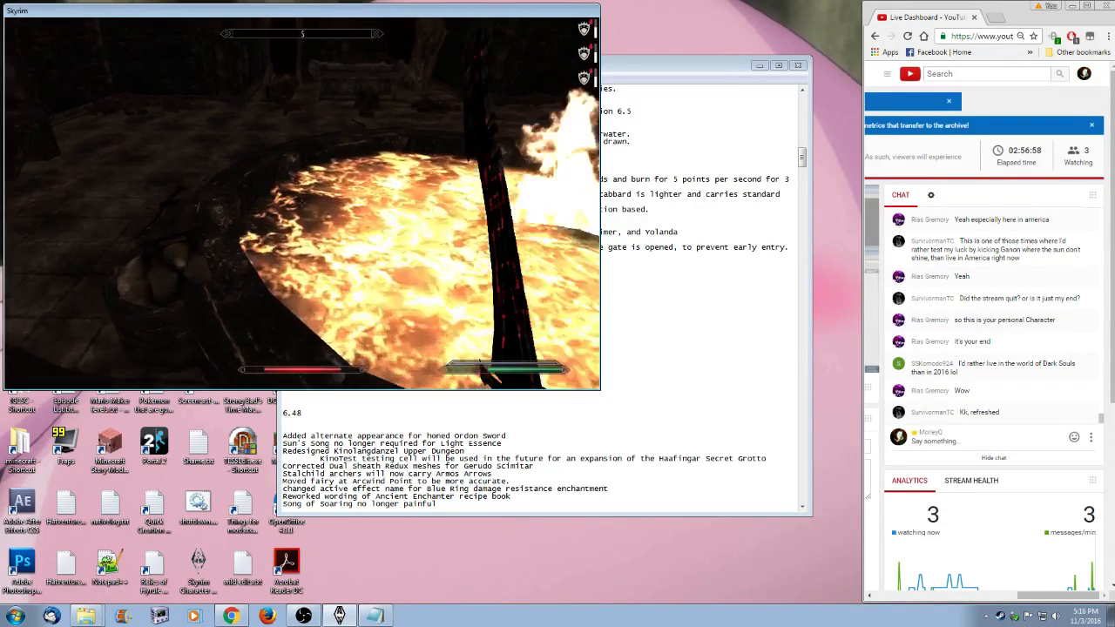
key(a)
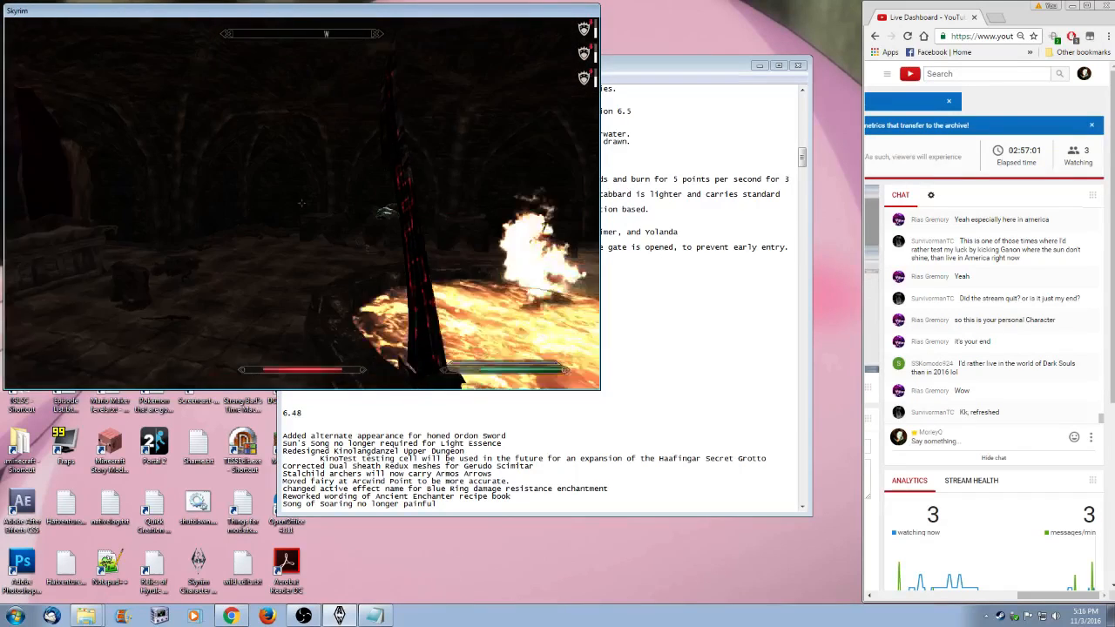
key(w)
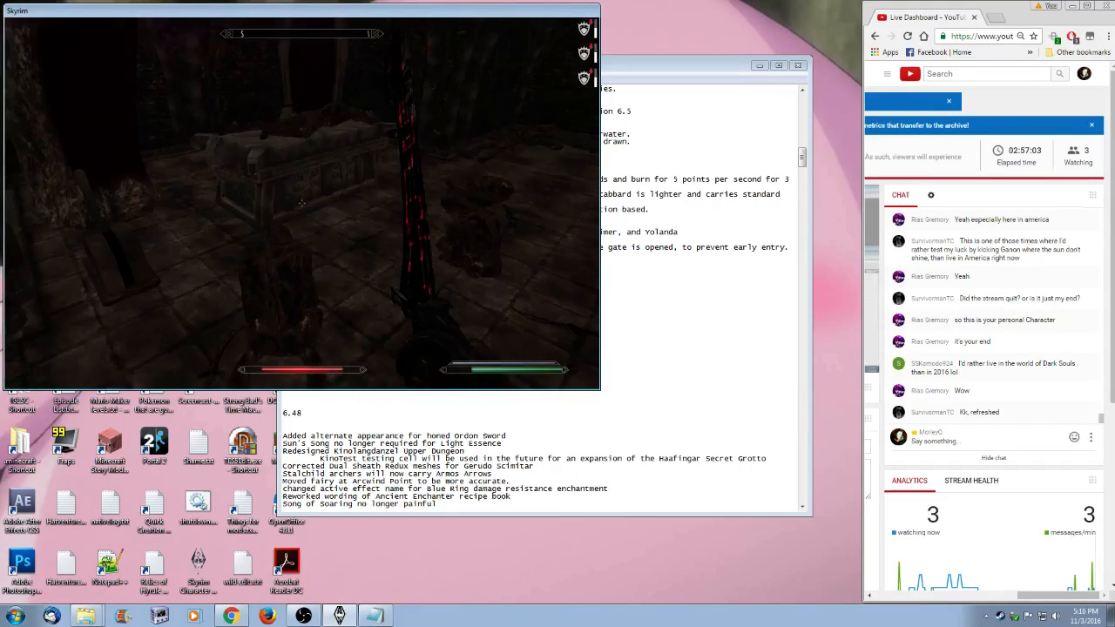
key(w)
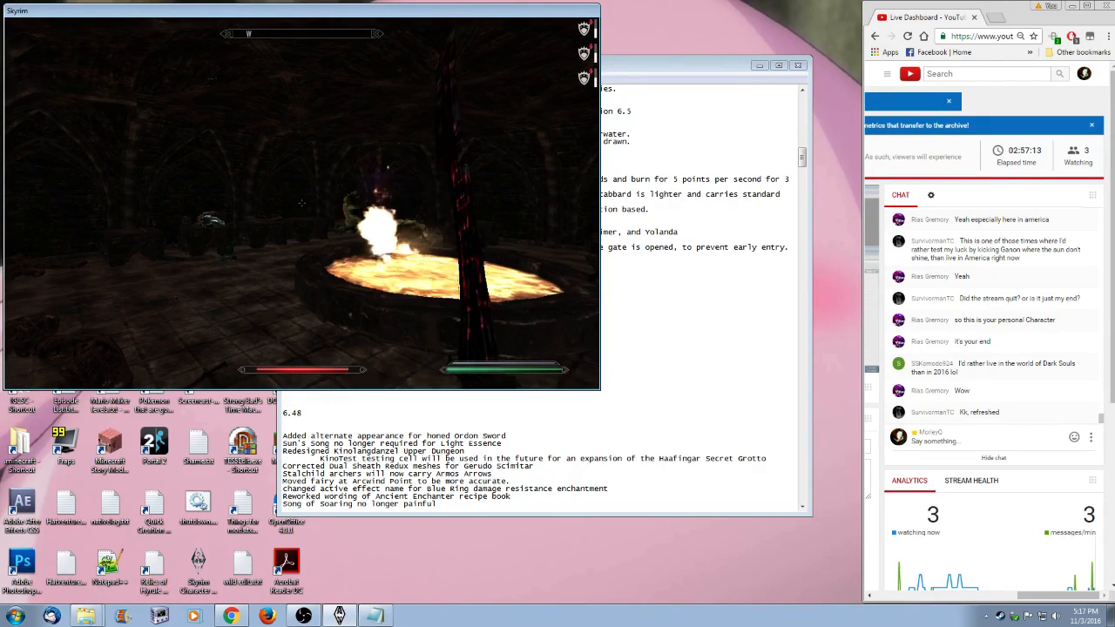
- Move the line "Black Fairy in Ganon's Tower now moves as a hint." without its question mark below the Shattered Lands door entry in the RoH notes
key(alt+Tab)
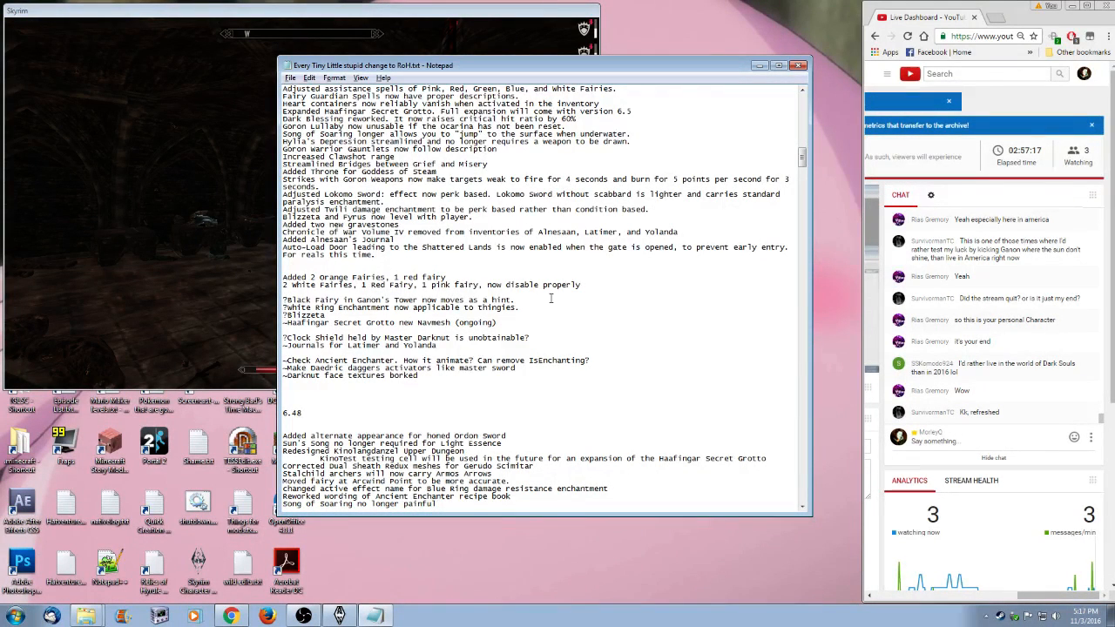
key(Delete)
drag(550, 300, 271, 304)
key(ctrl+x)
click(428, 248)
key(Return)
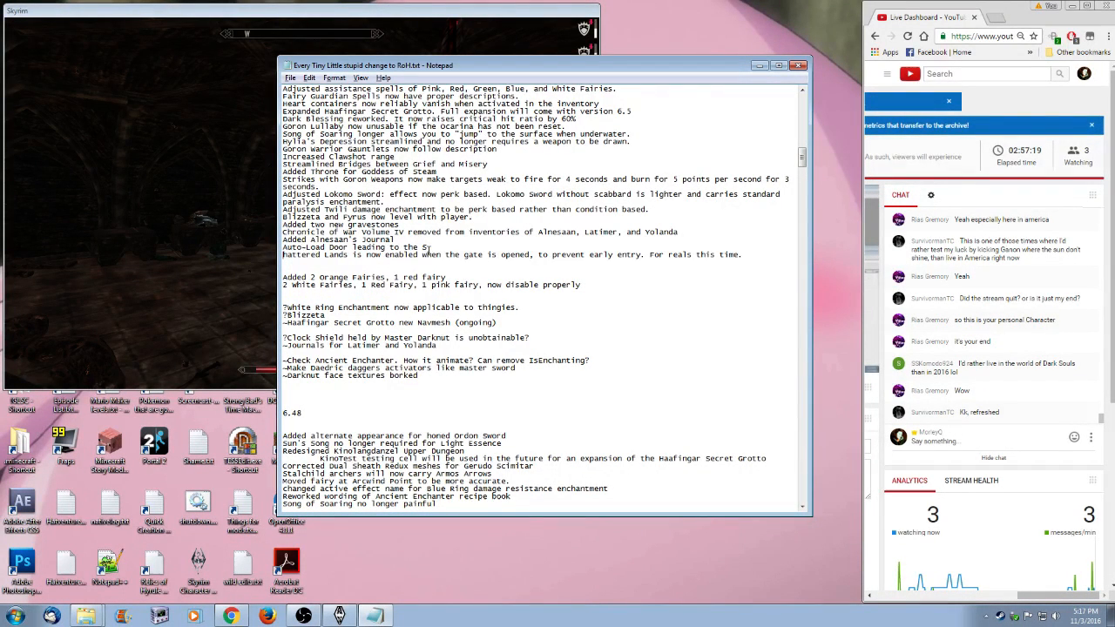
key(BackSpace)
key(End)
key(Return)
key(ctrl+v)
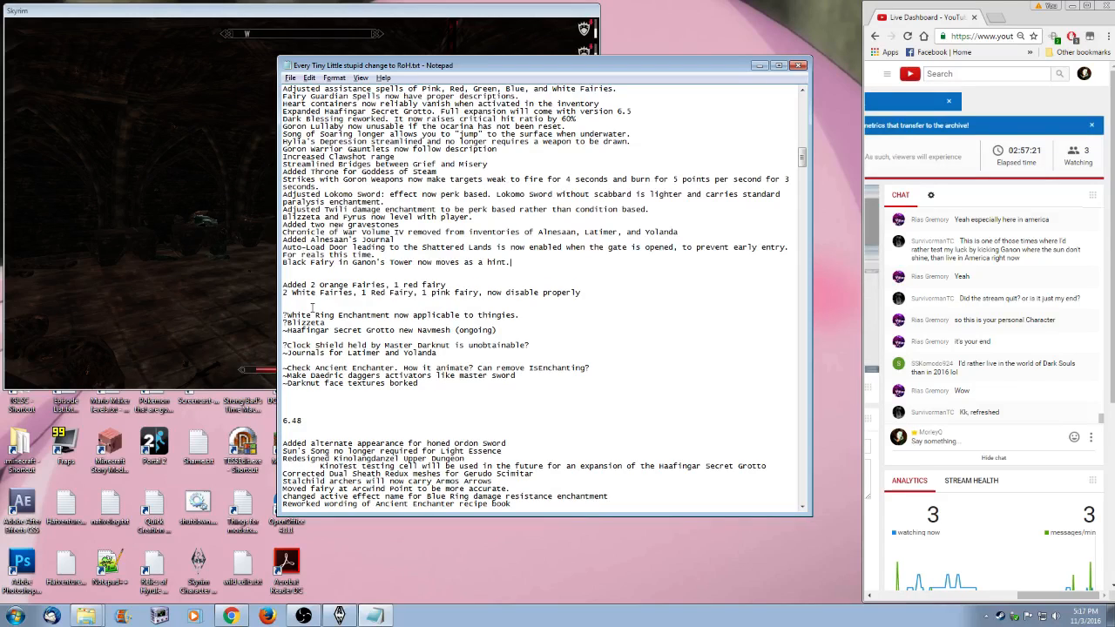
- Return to Skyrim and walk around the fire pit past the Dinofols corpses to the dark wall
click(366, 10)
key(w)
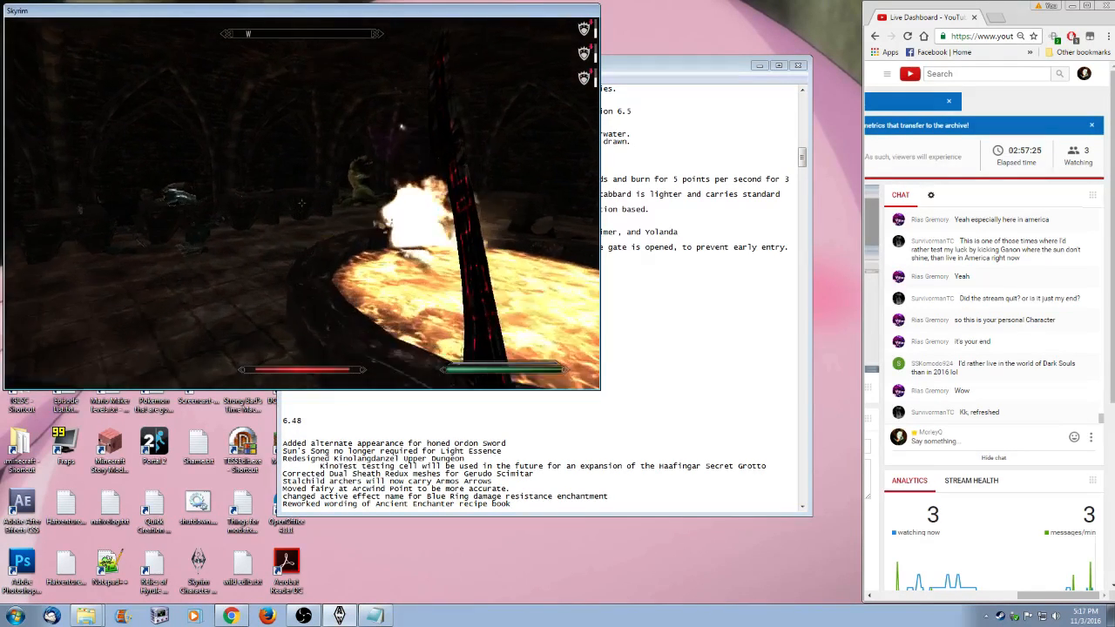
key(w)
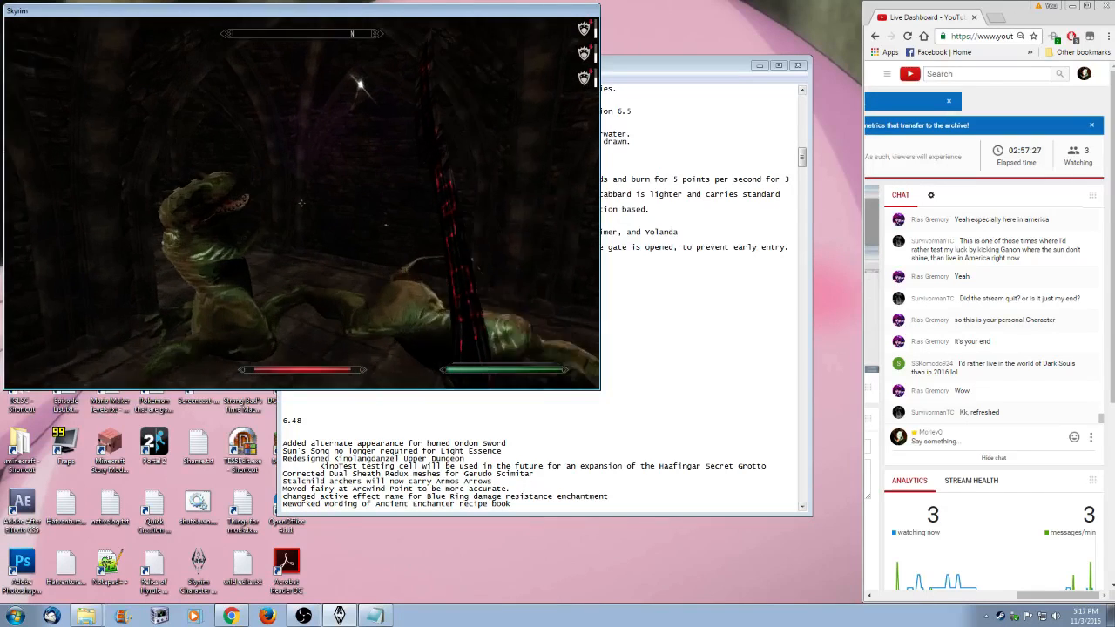
key(w)
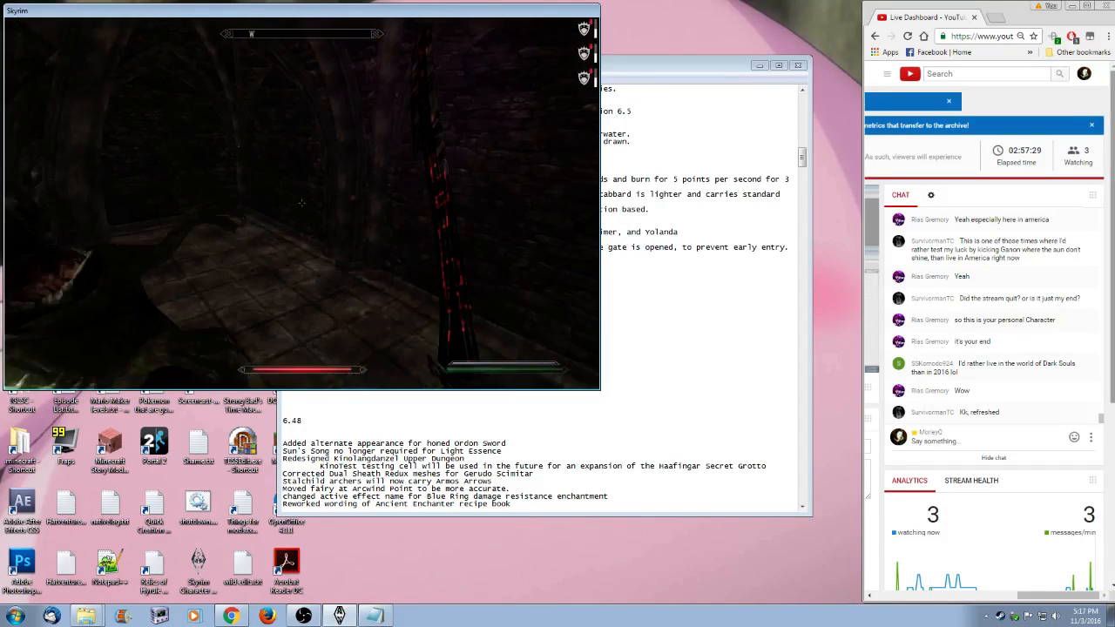
- Equip Stoneflesh from the alteration spells
key(p)
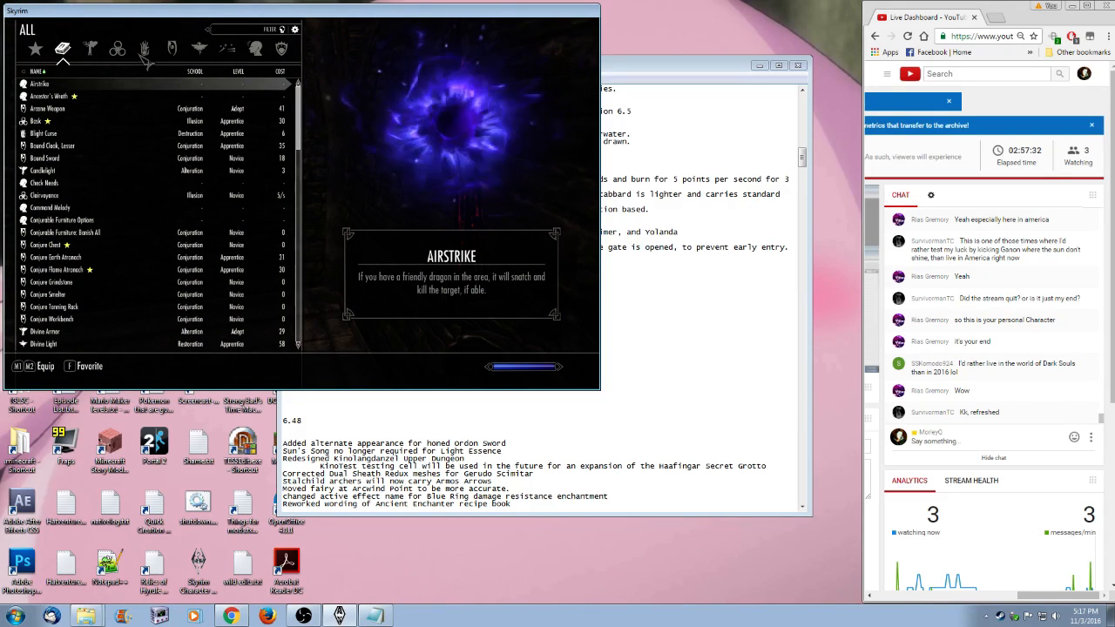
click(91, 52)
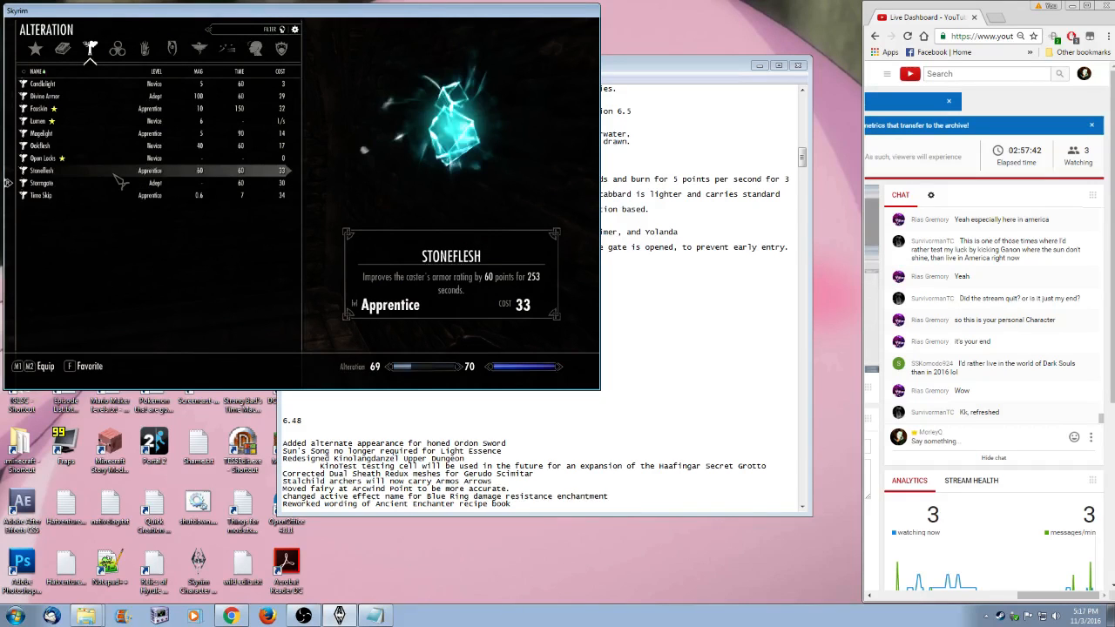
key(Tab)
- Look through the alteration and illusion spells, shouts, powers and weapons inventory
key(i)
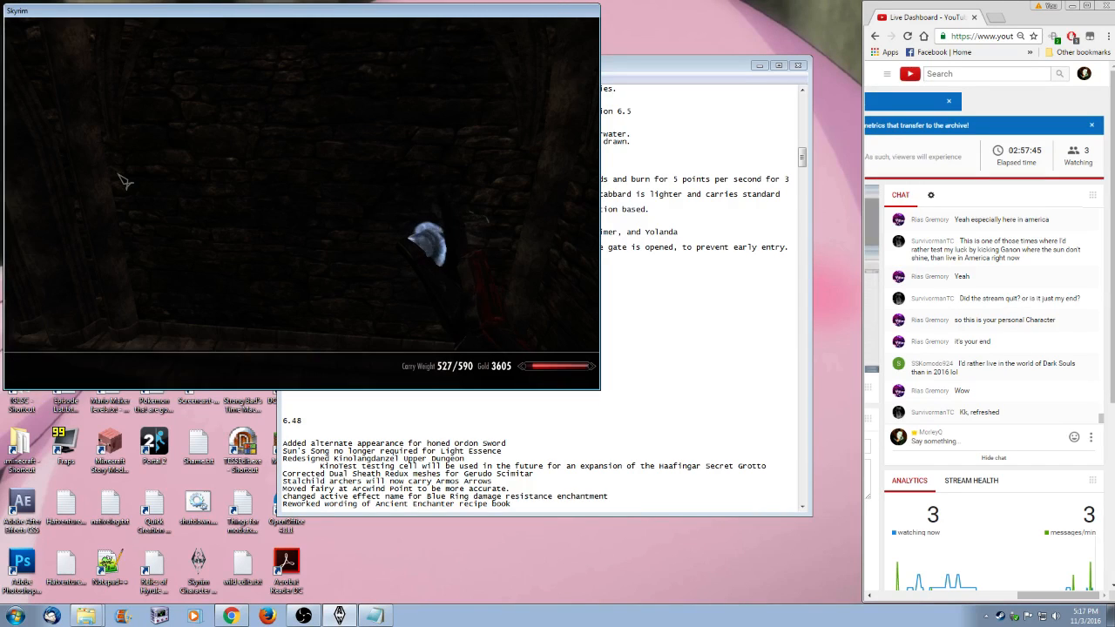
key(Tab)
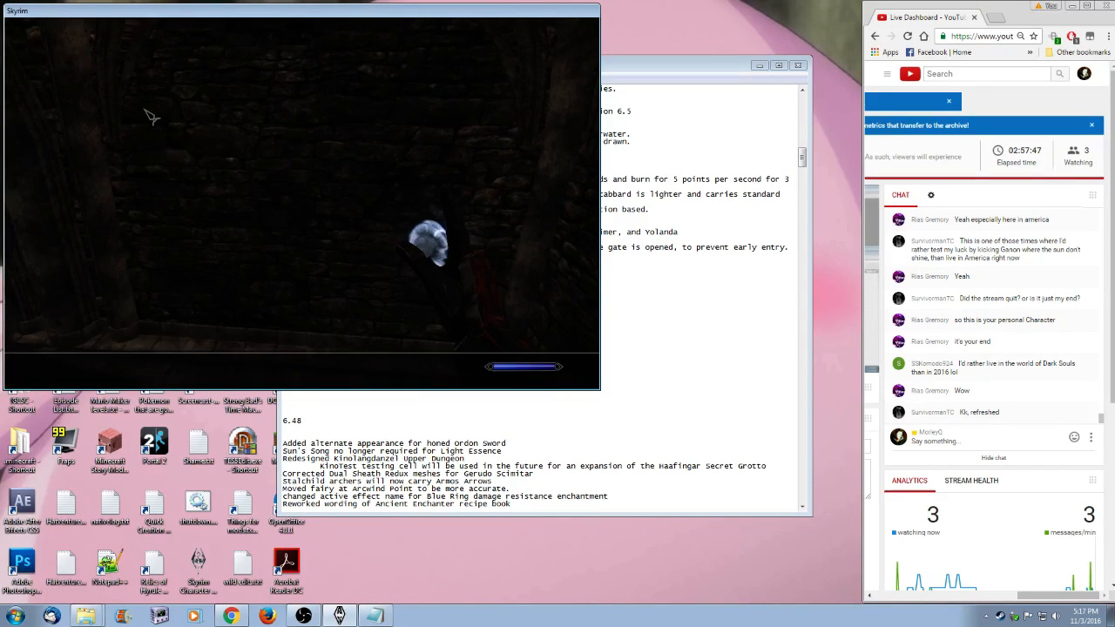
key(p)
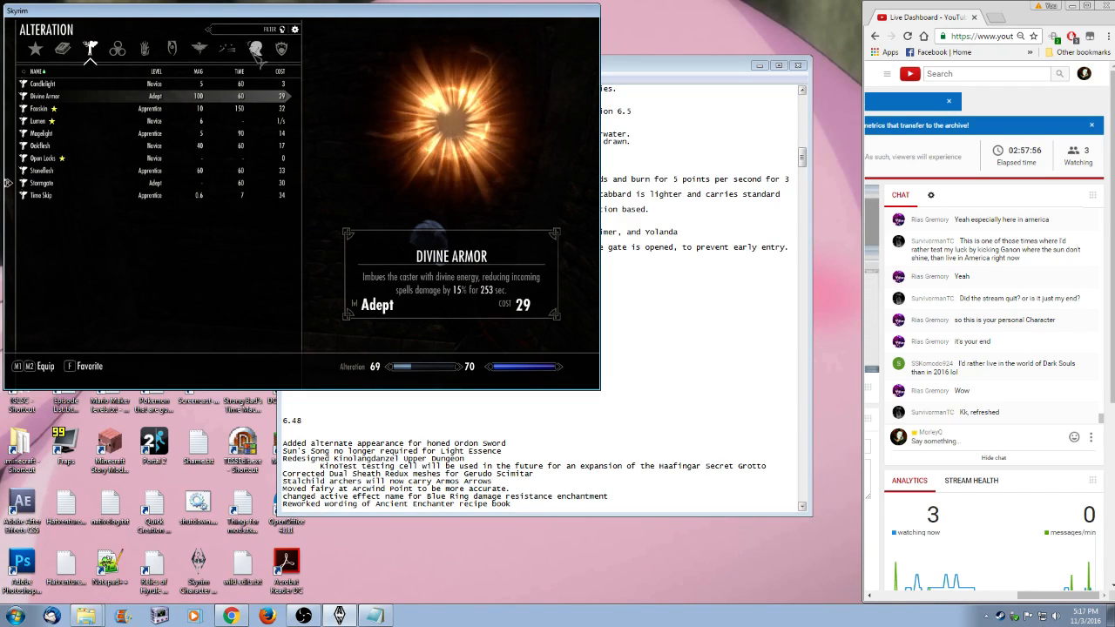
click(227, 49)
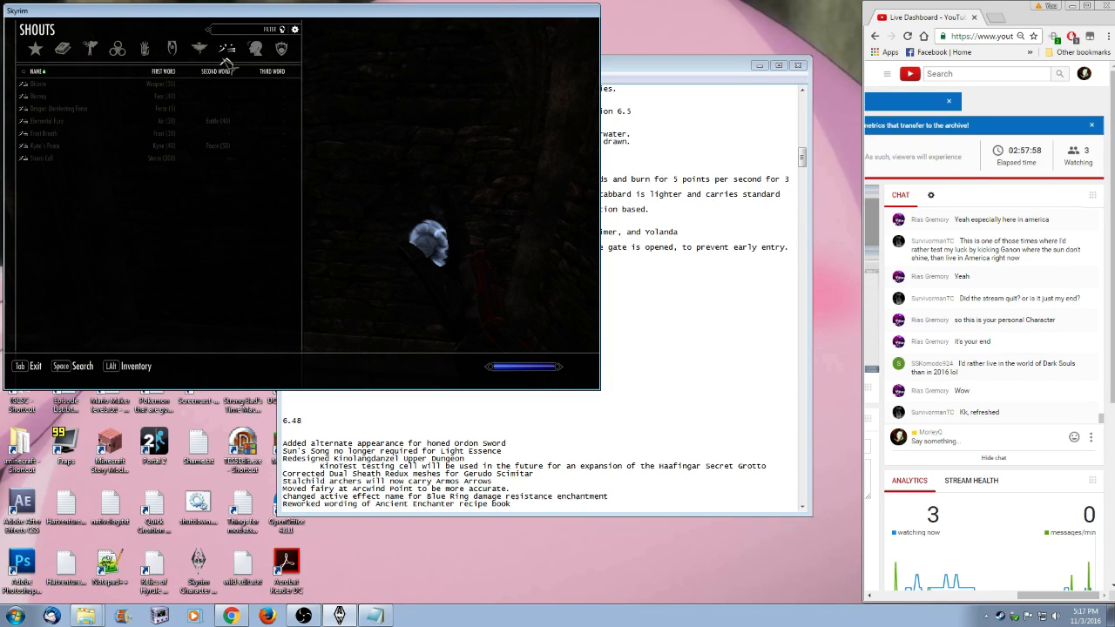
click(89, 49)
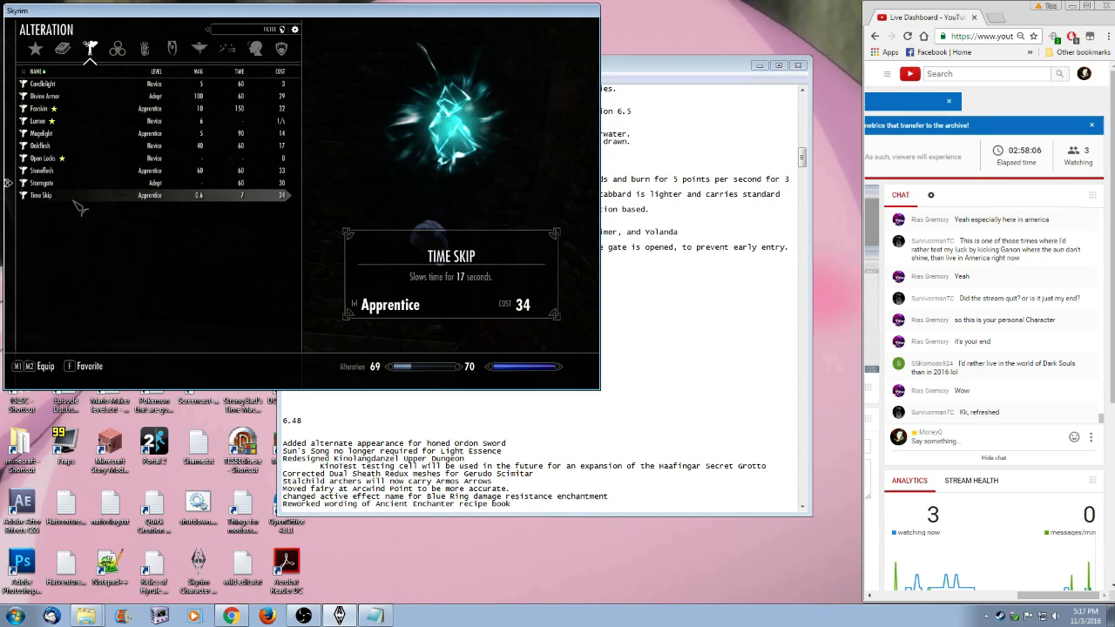
key(Tab)
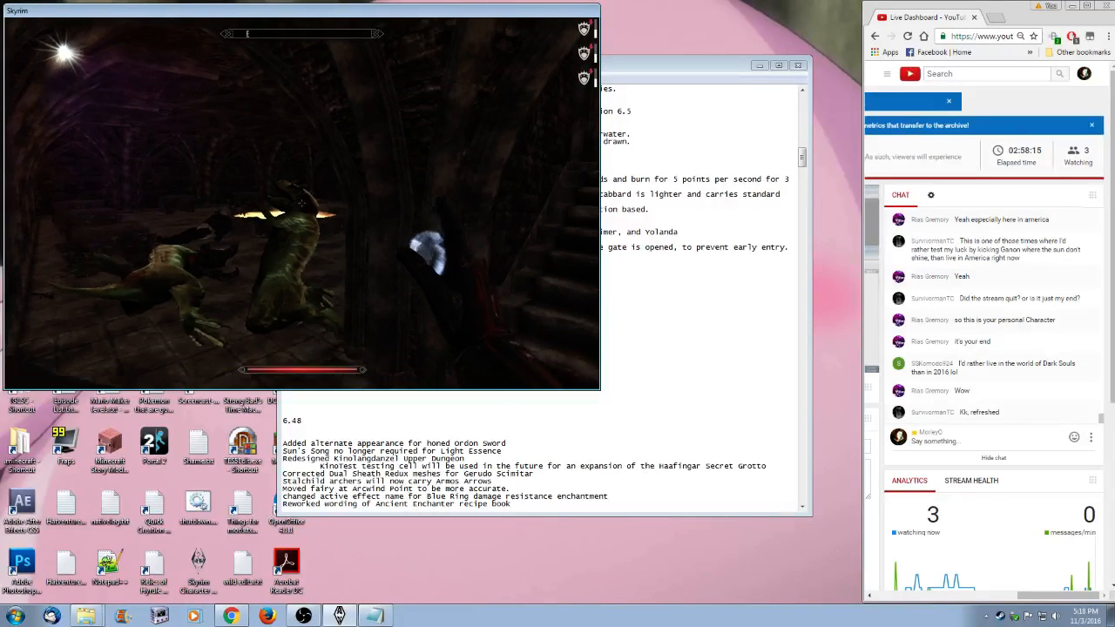
key(i)
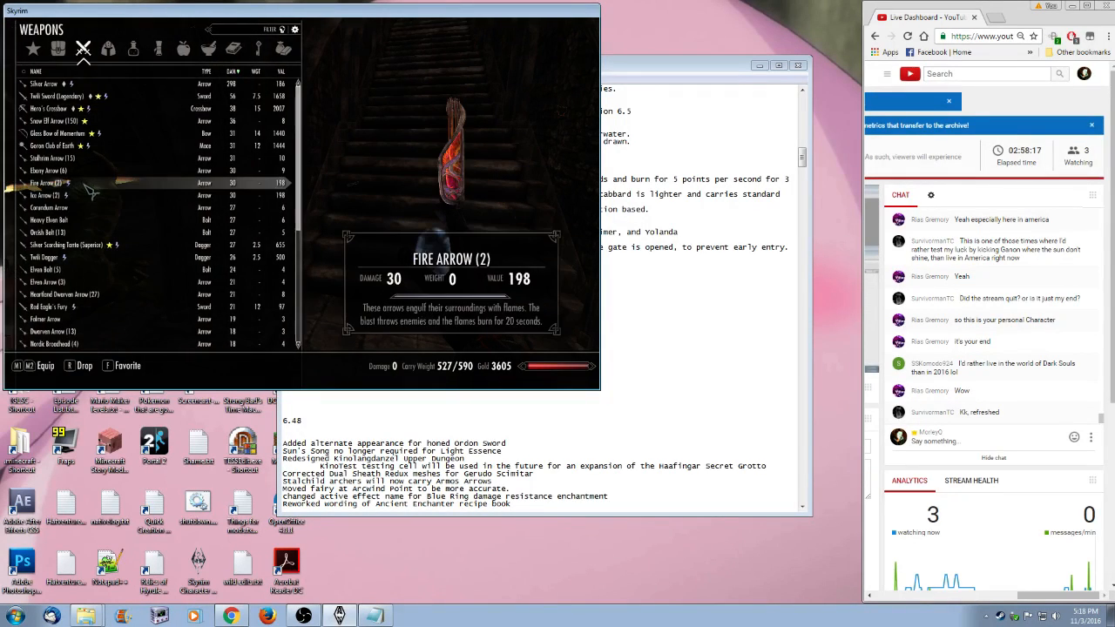
key(Tab)
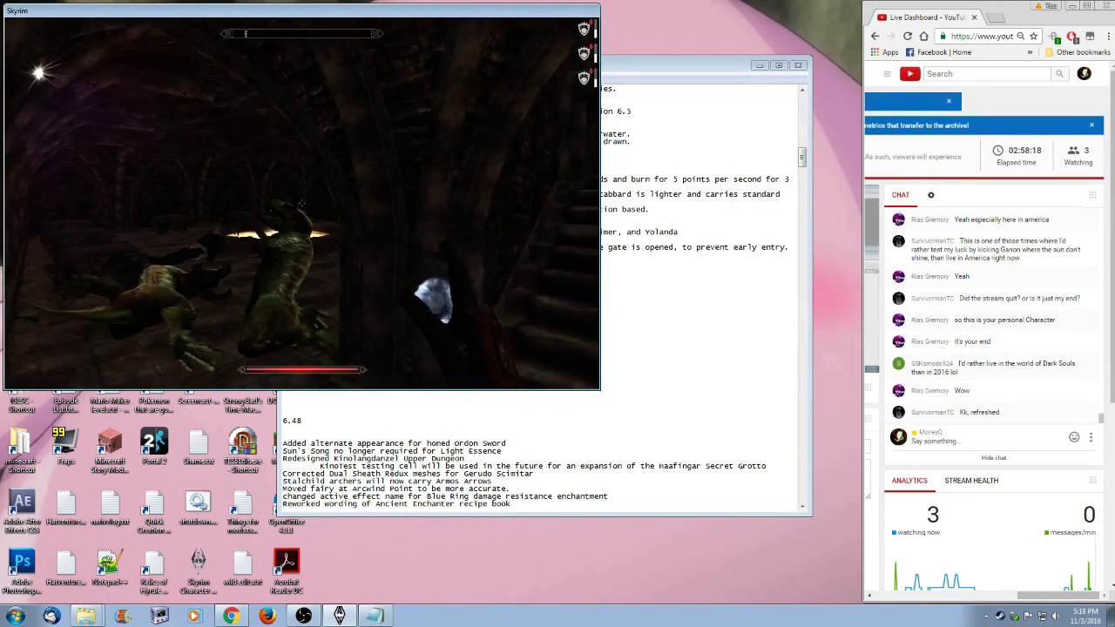
key(p)
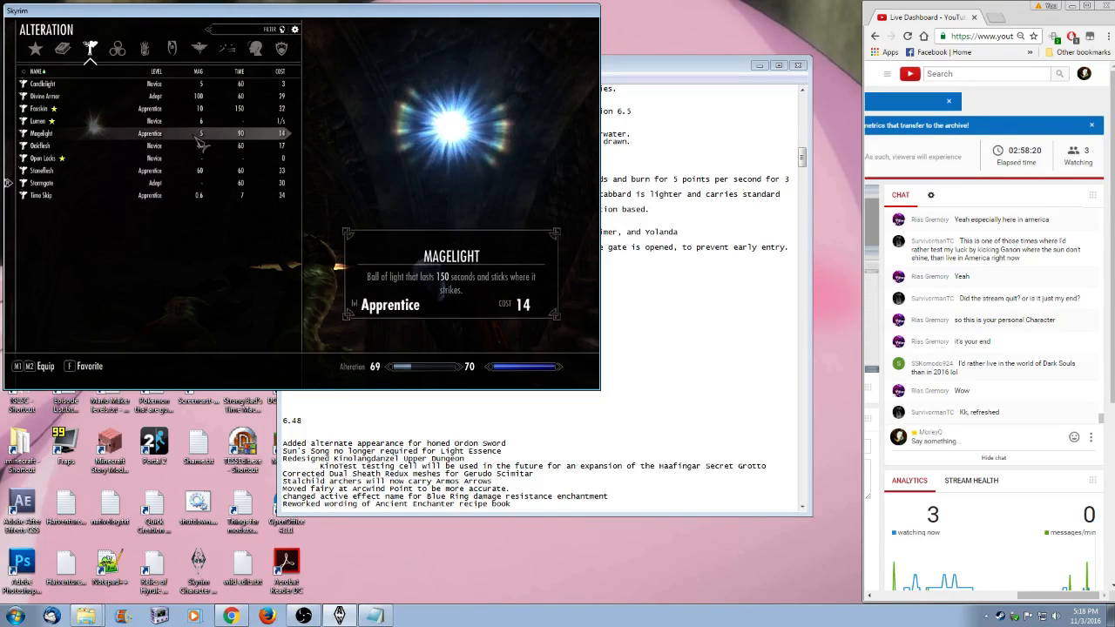
key(d)
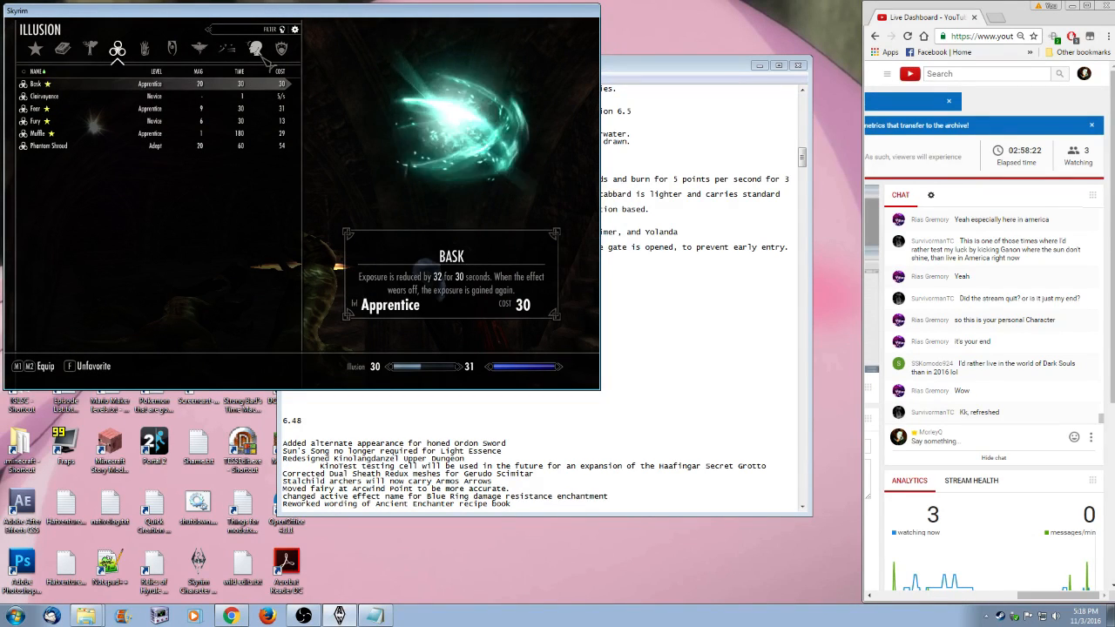
click(256, 49)
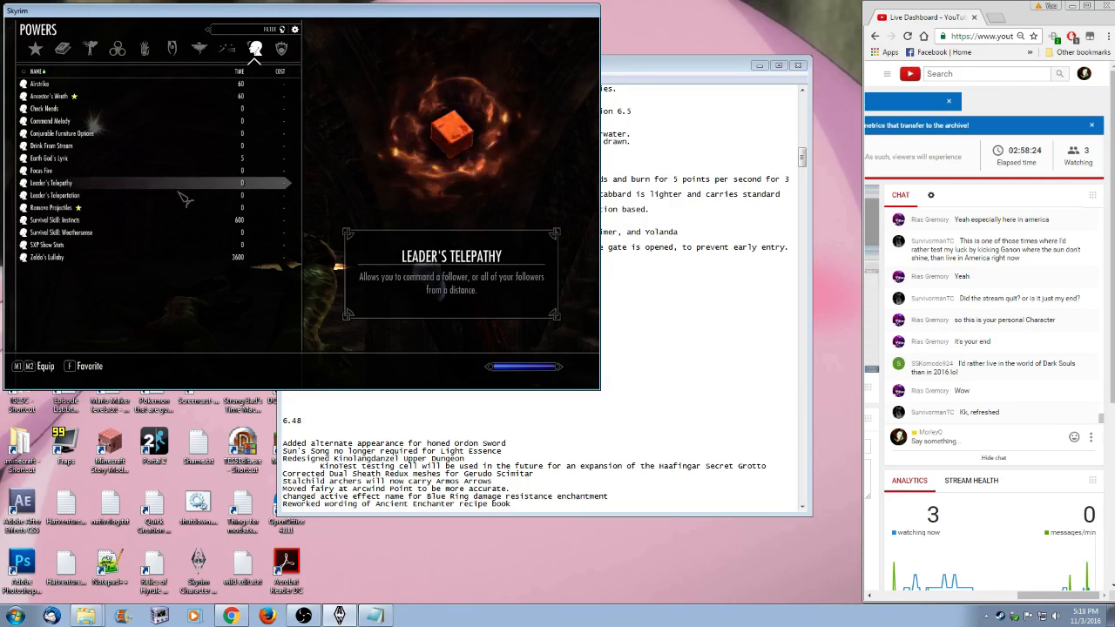
key(Tab)
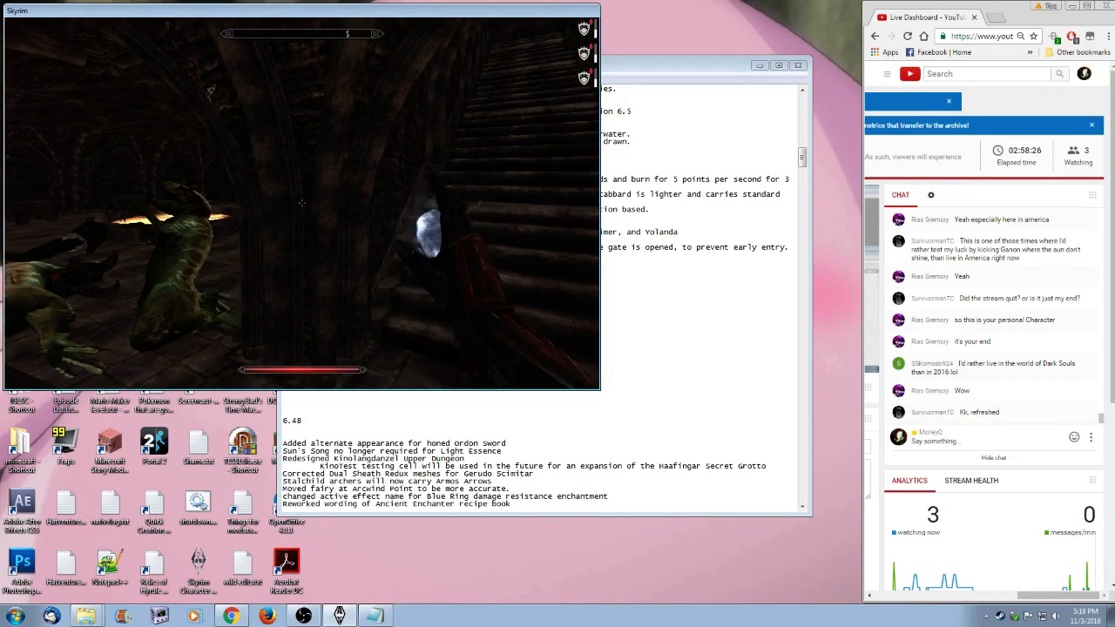
- Cast the equipped Stoneflesh spell and walk through the hall around the corpses
click(301, 203)
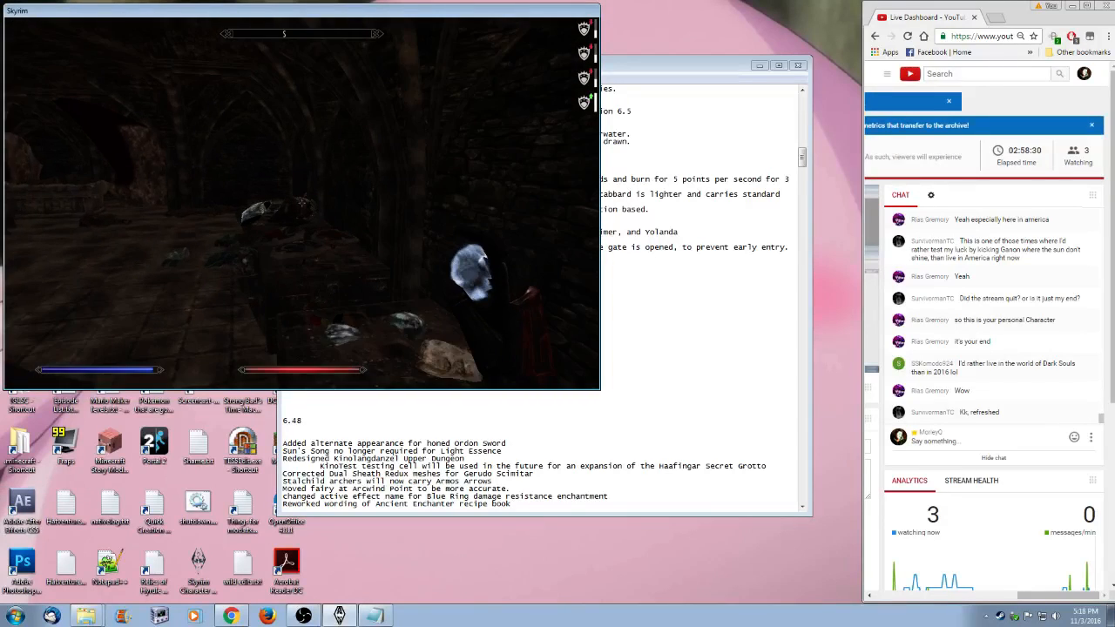
key(w)
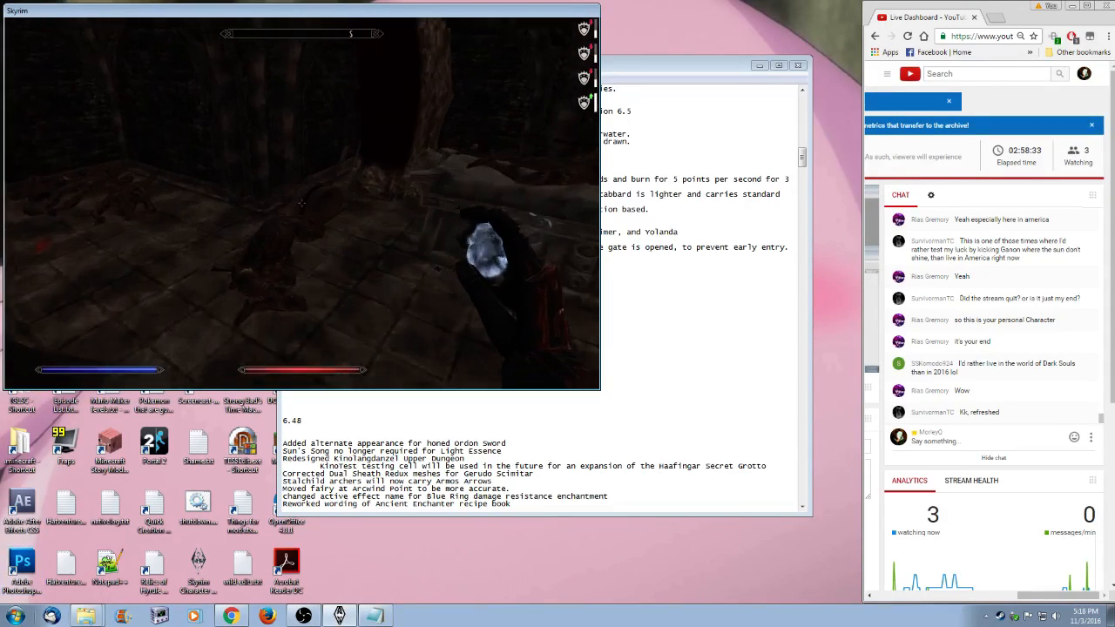
key(w)
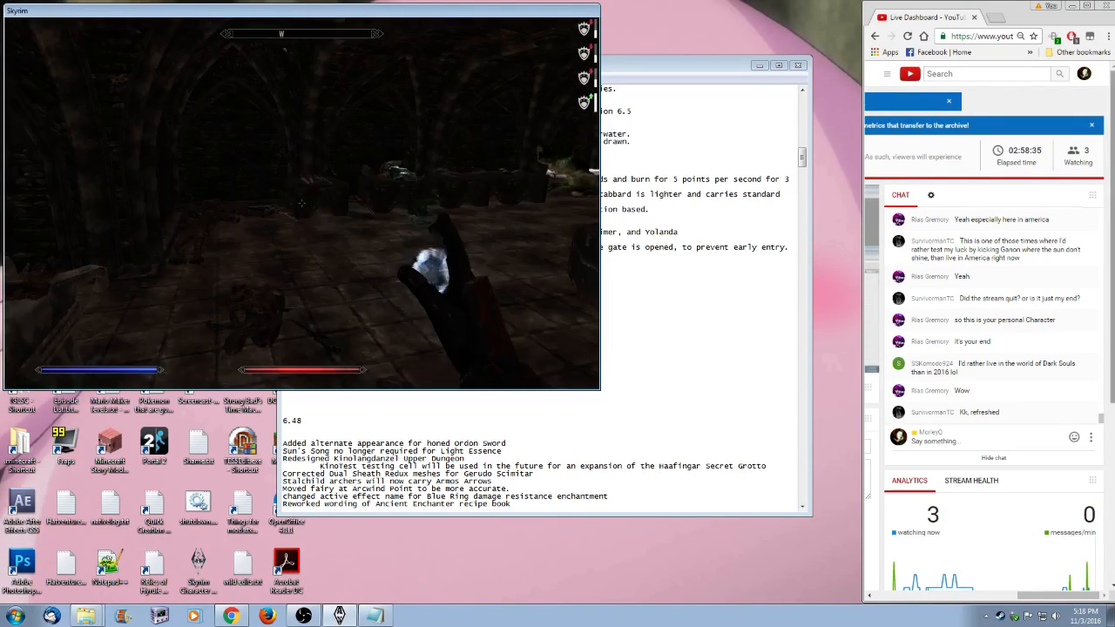
click(302, 203)
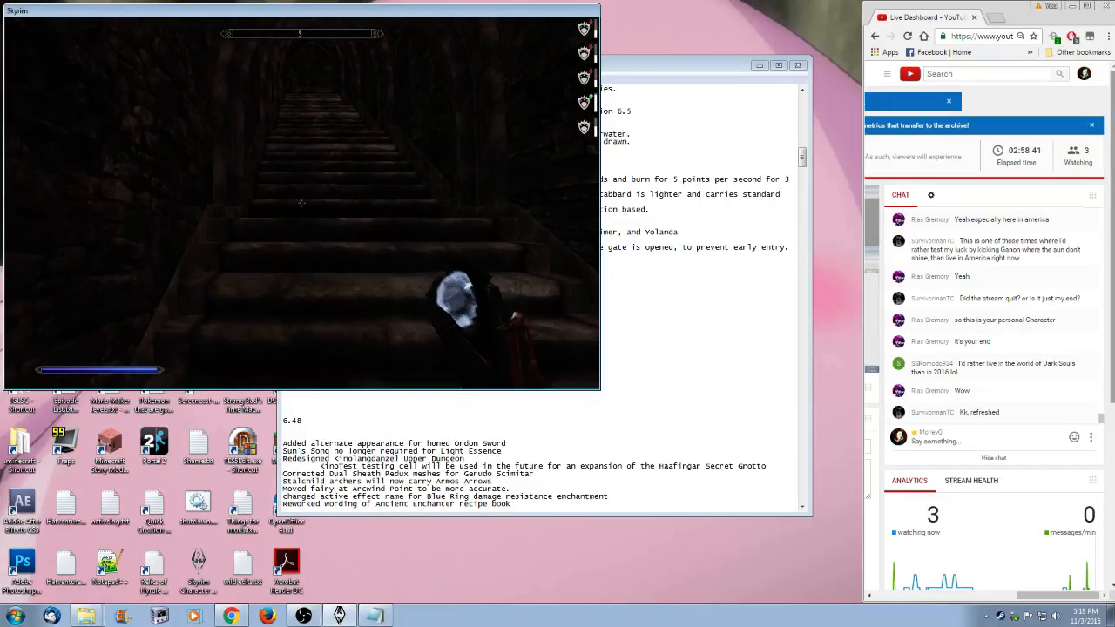
- Advance to the dark stairway with the Twili Sword drawn and cast the fire spell at the enemy on the steps
key(w)
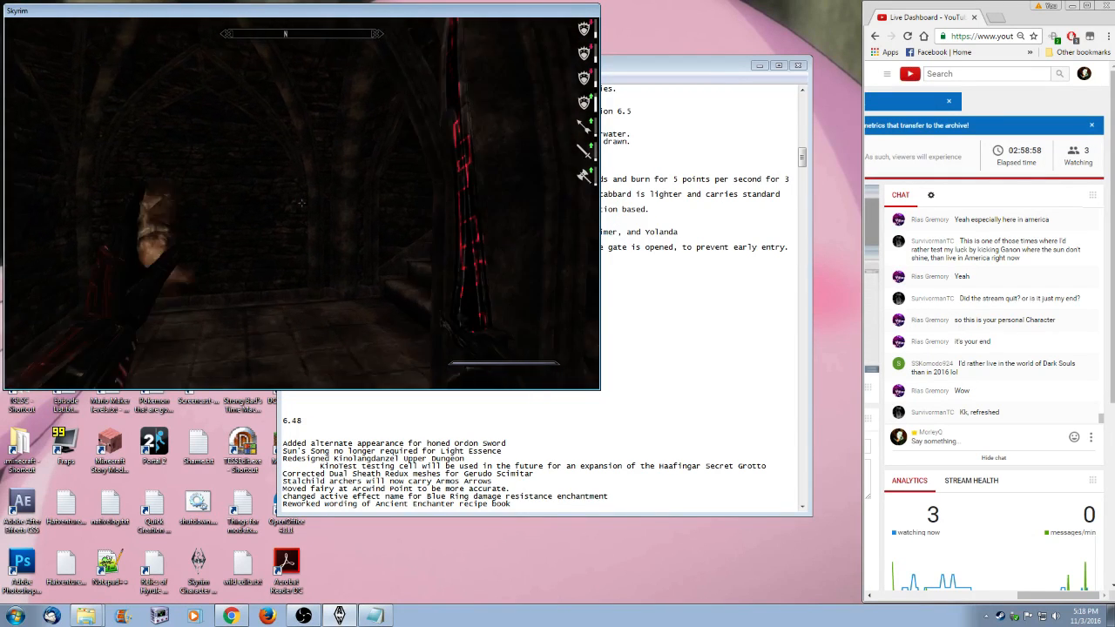
key(w)
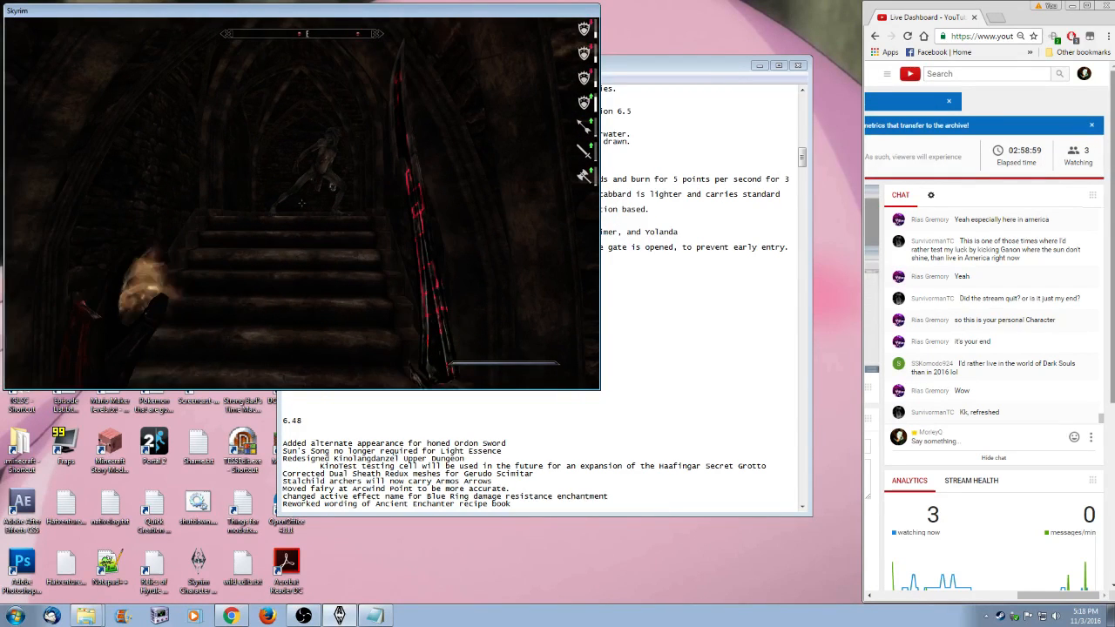
key(w)
right_click(301, 203)
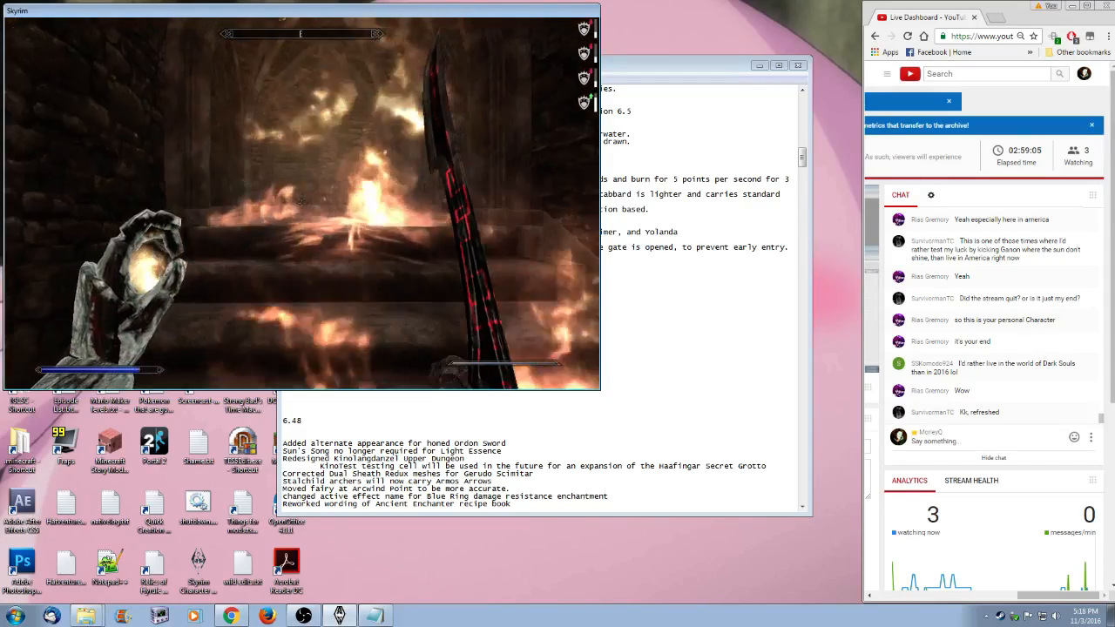
- Continue along the stairways past the barred gate and fight the Phantom with the fire spell and the Twili Sword
key(w)
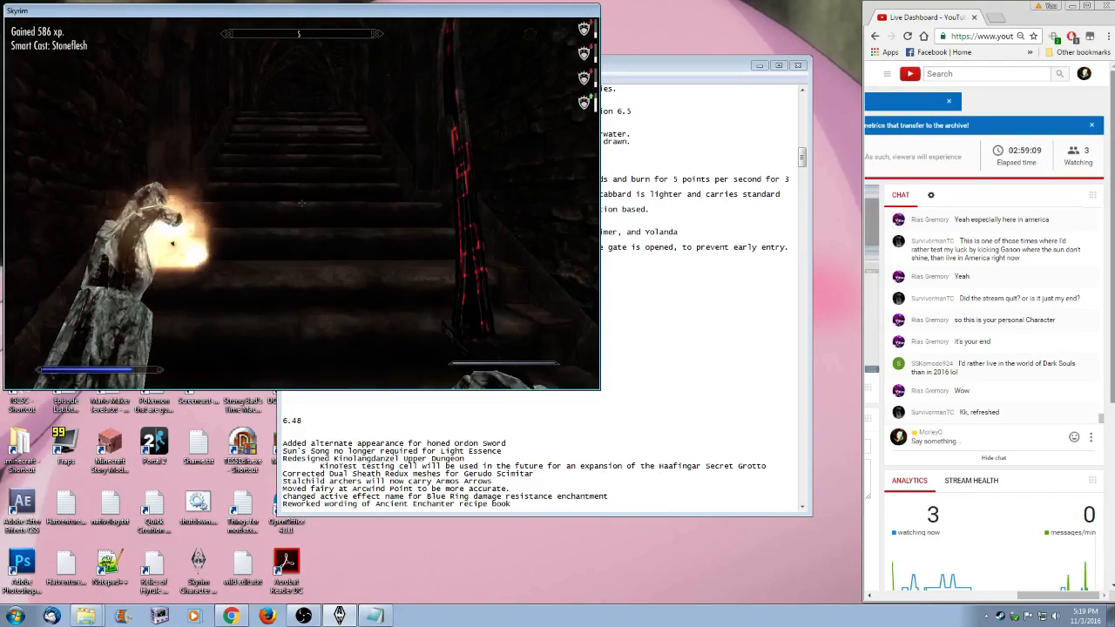
key(w)
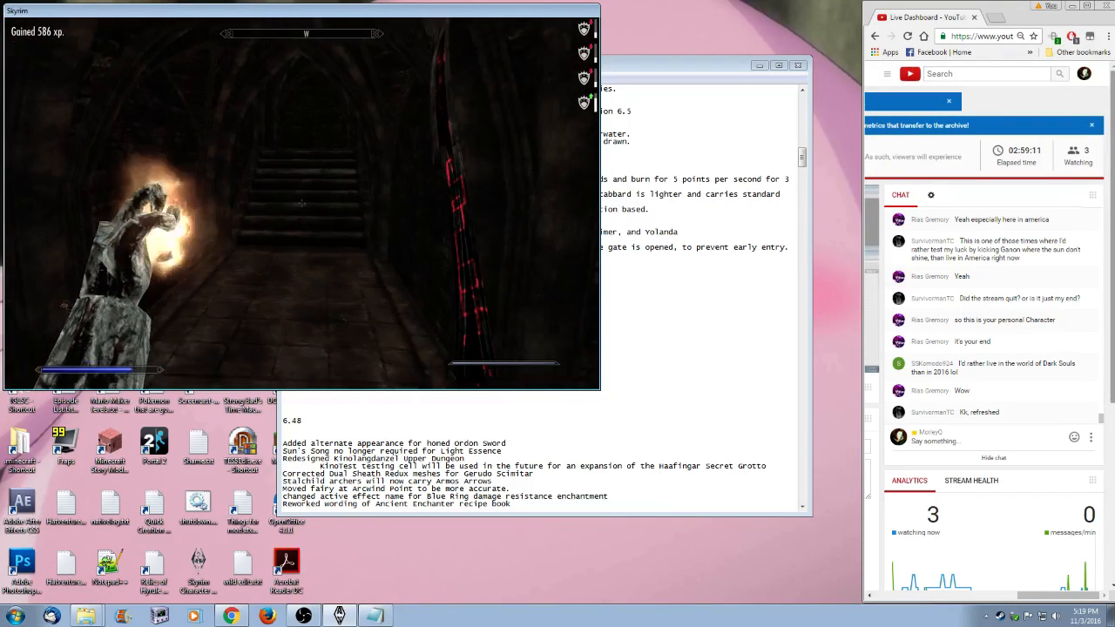
key(w)
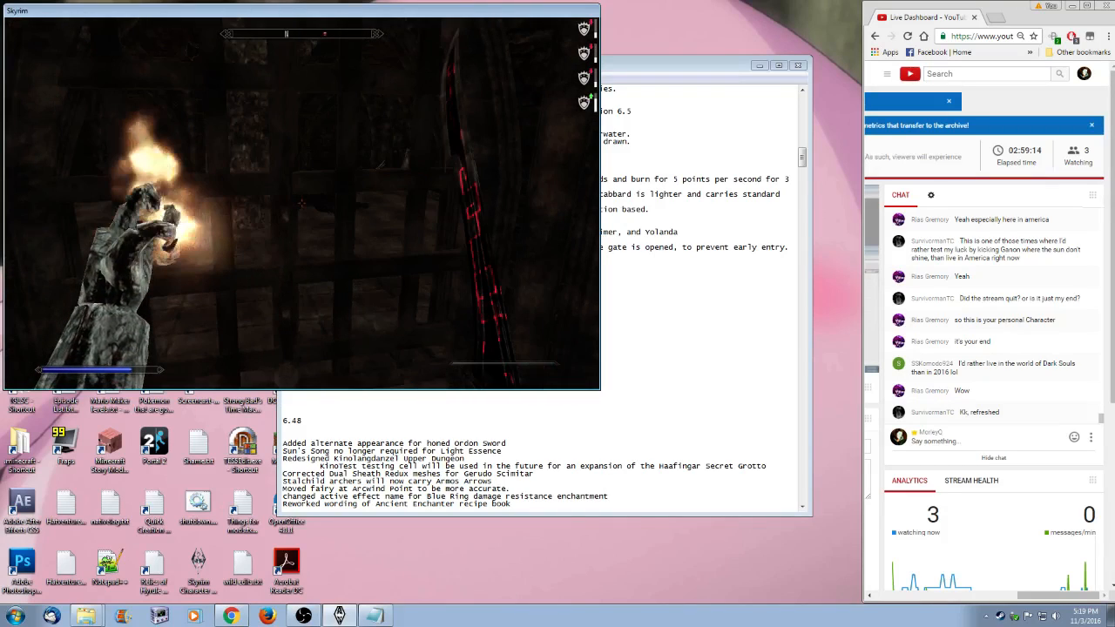
key(w)
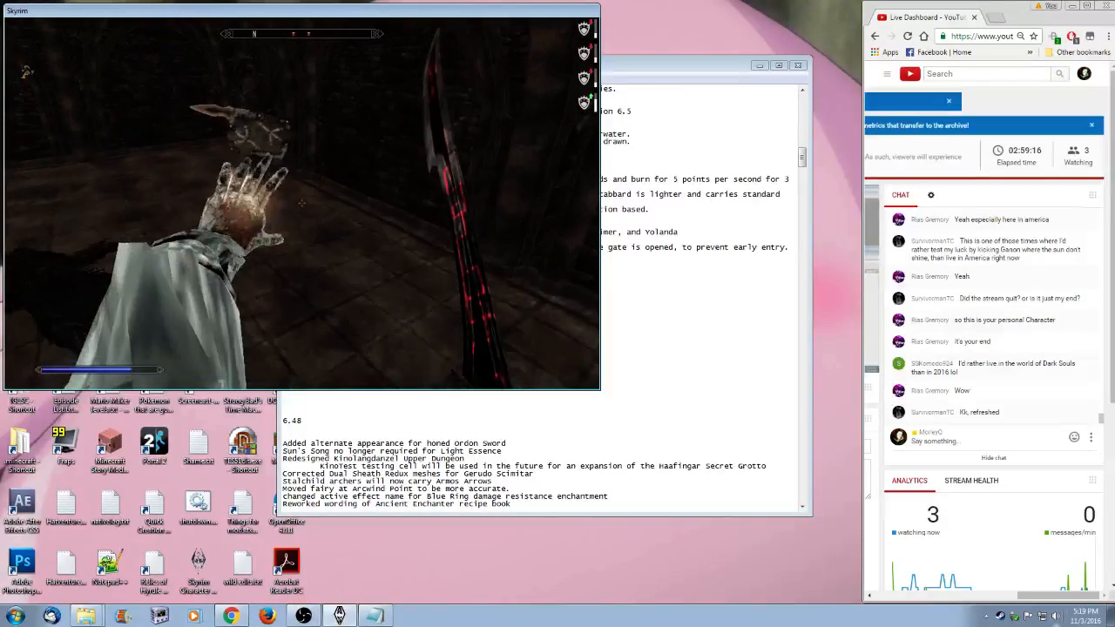
key(w)
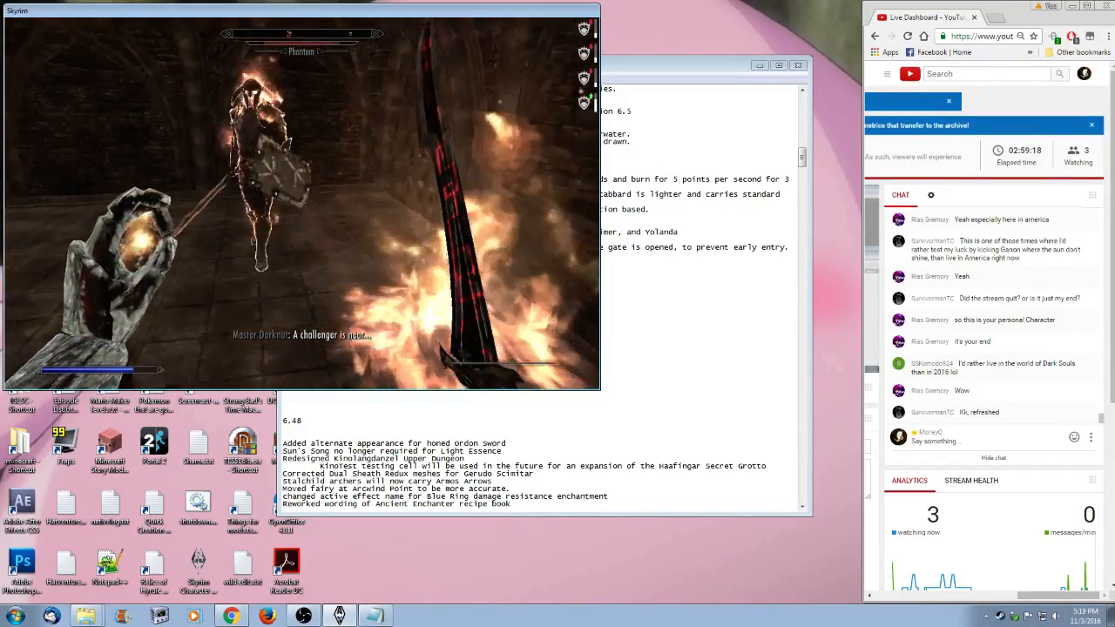
click(301, 203)
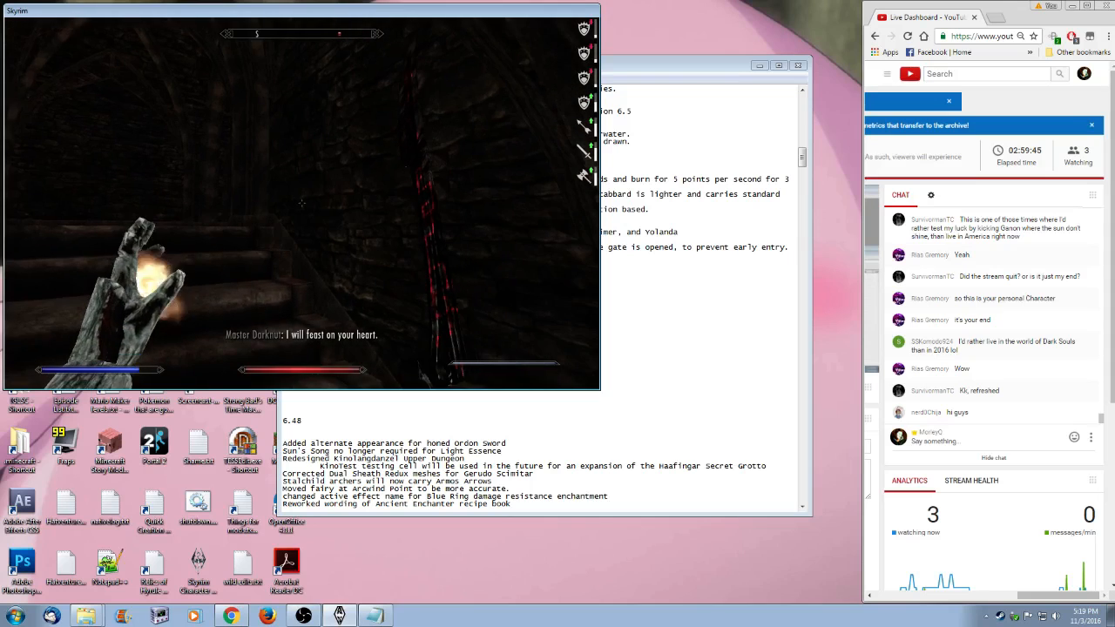
- Cross the torchlit hall and head south into the dark arched passage
key(w)
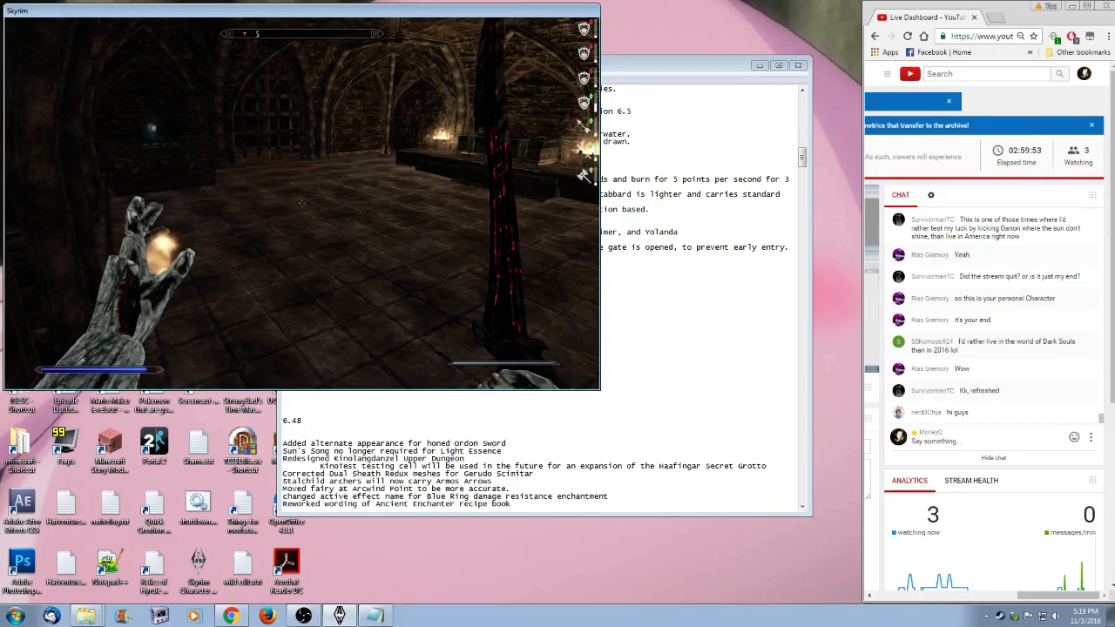
key(w)
key(w)
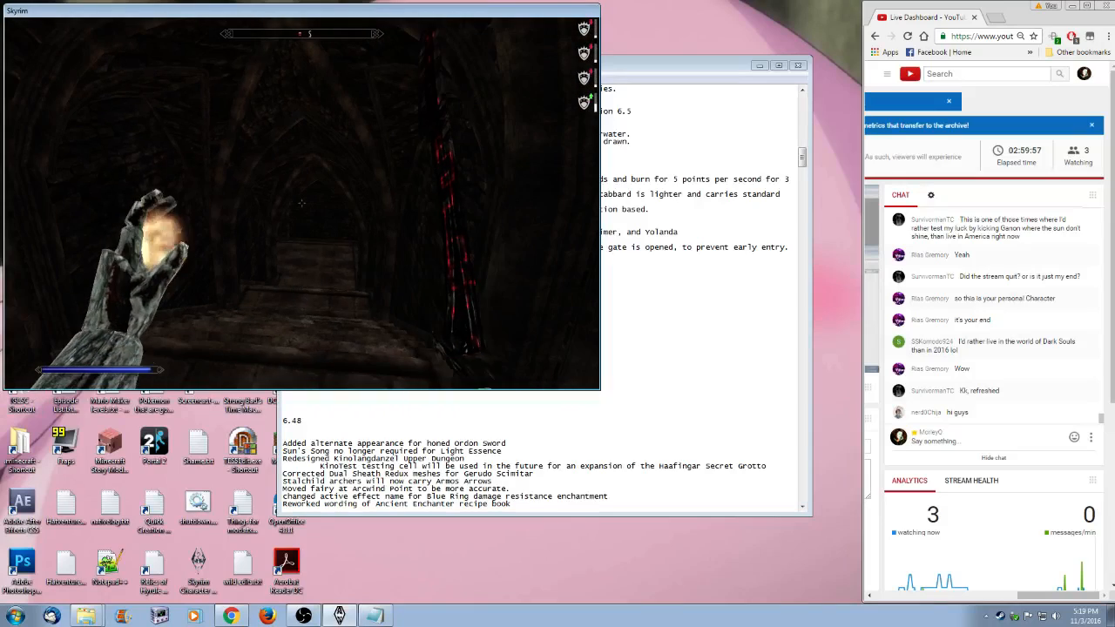
- Follow the arched passage south through the barred room and continue to the dark stairway
key(w)
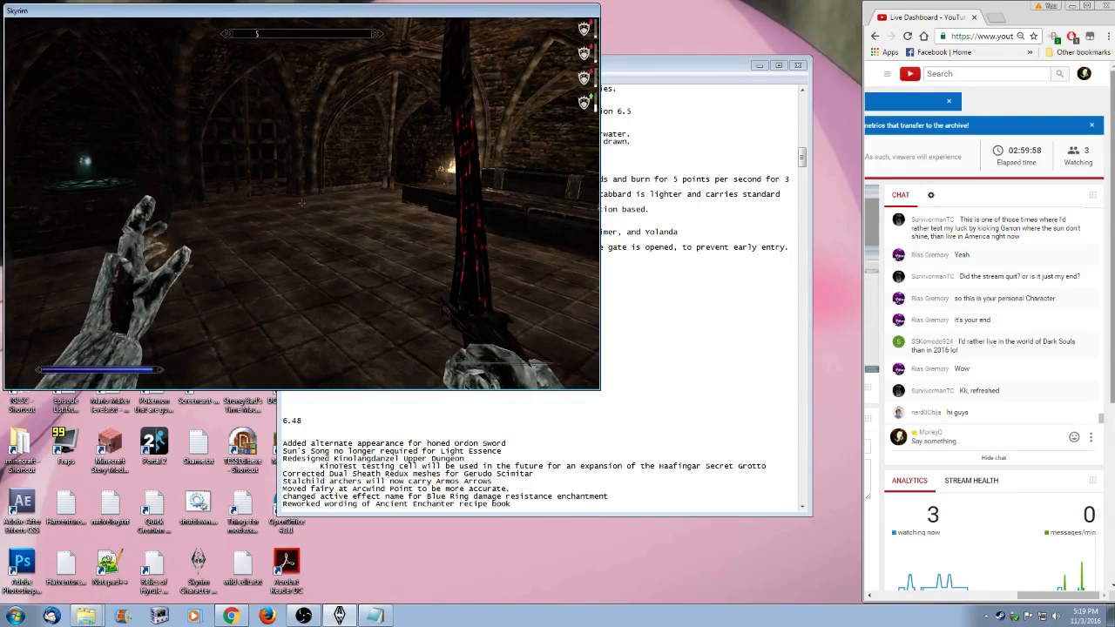
key(w)
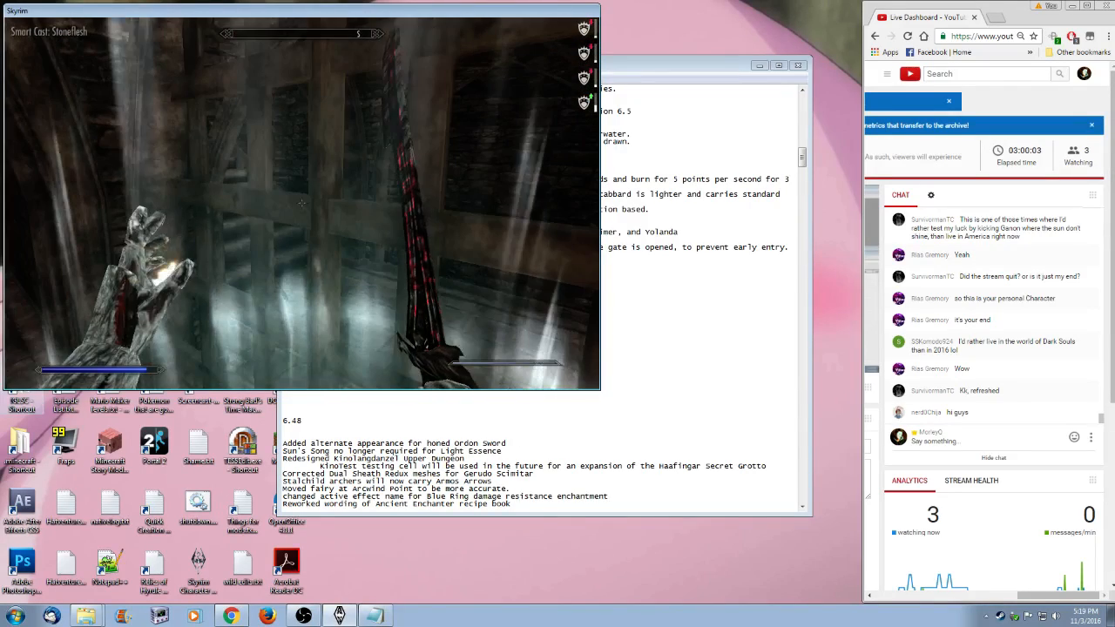
key(w)
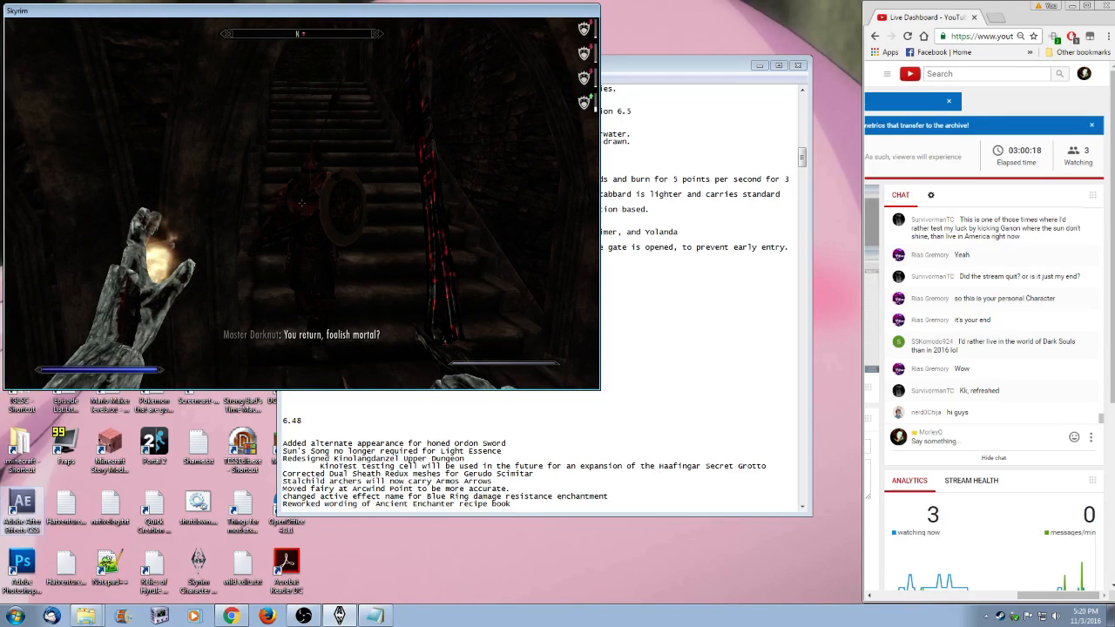
- Defeat the Master Darknut at the foot of the stairs with the Twili Sword and inspect the items on its corpse
key(s)
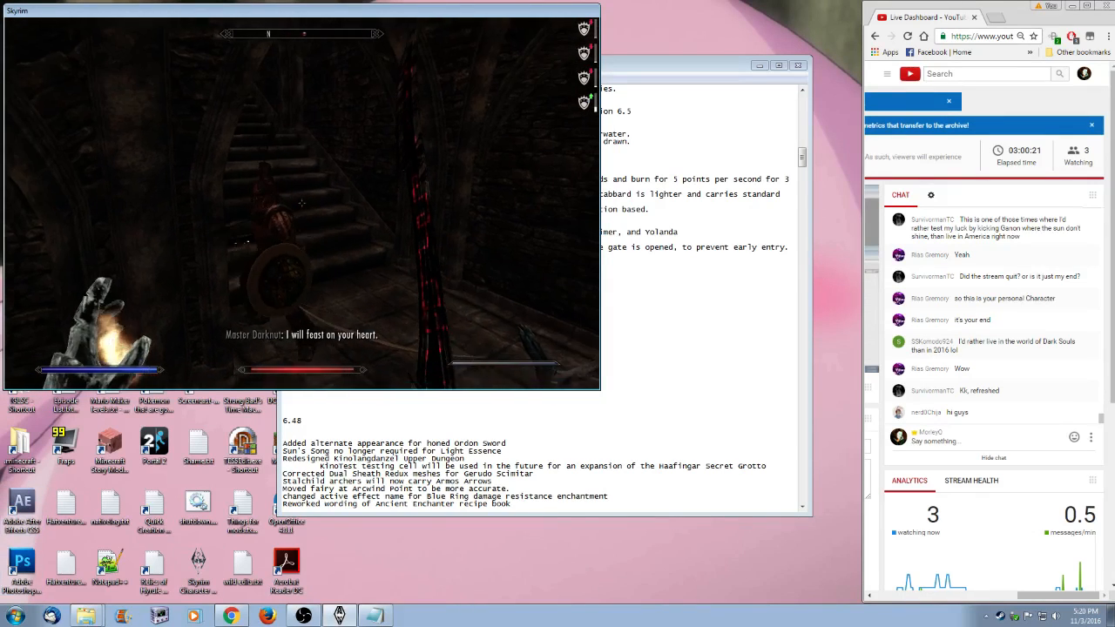
click(301, 203)
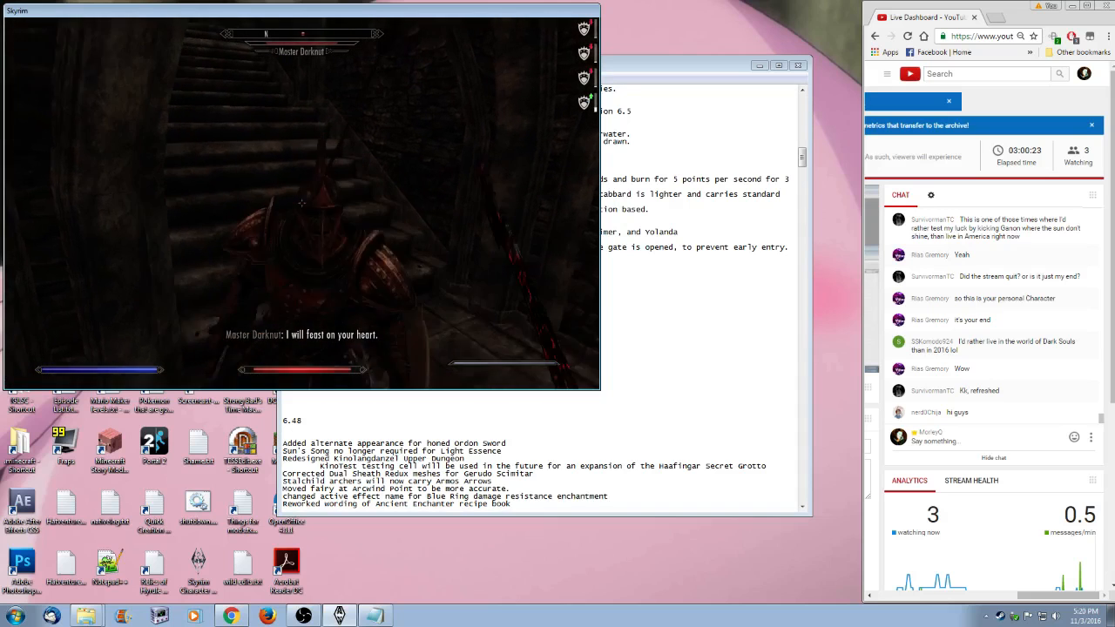
click(302, 203)
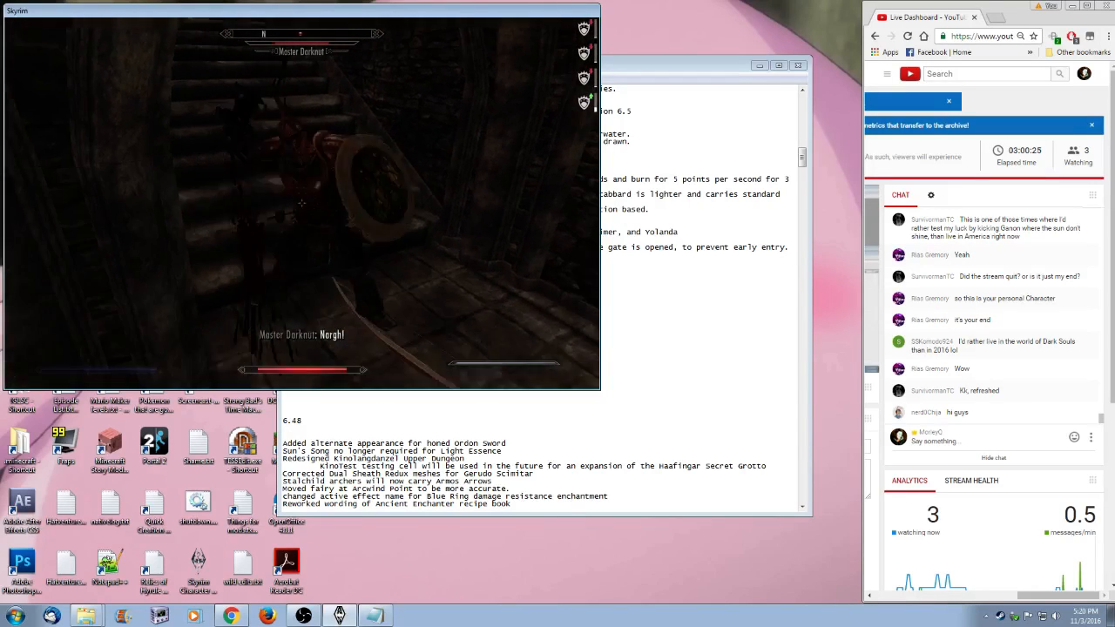
click(301, 203)
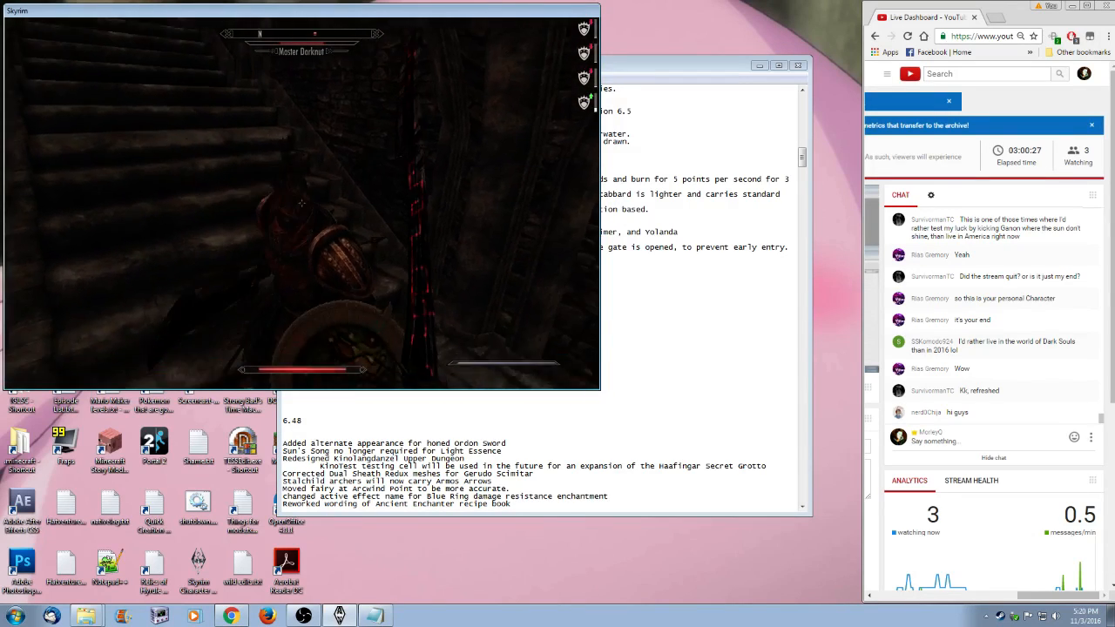
click(302, 203)
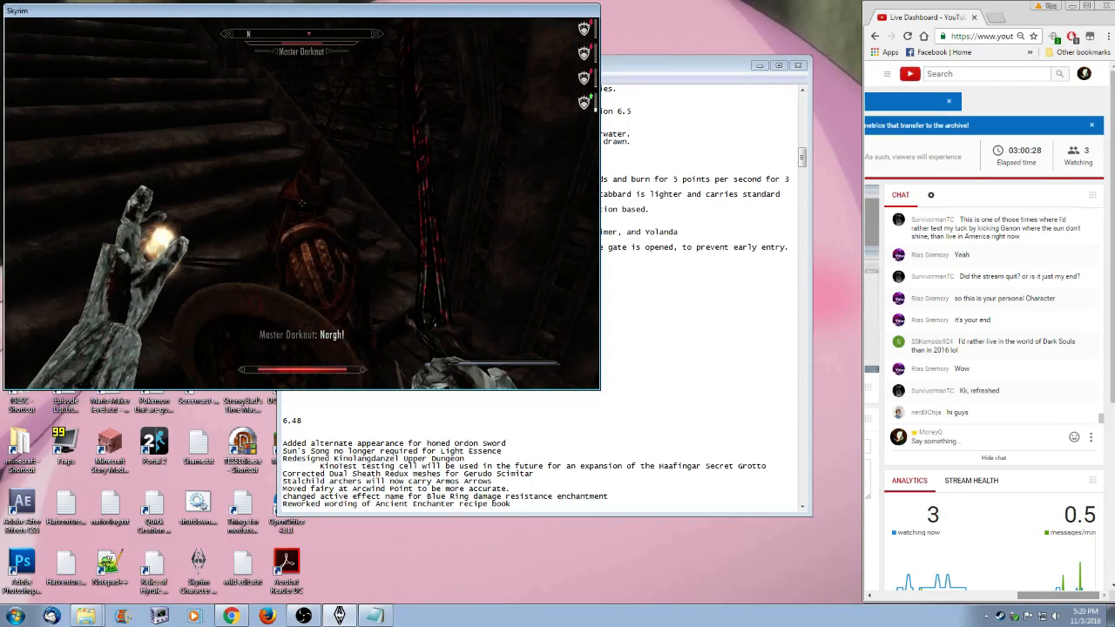
click(301, 203)
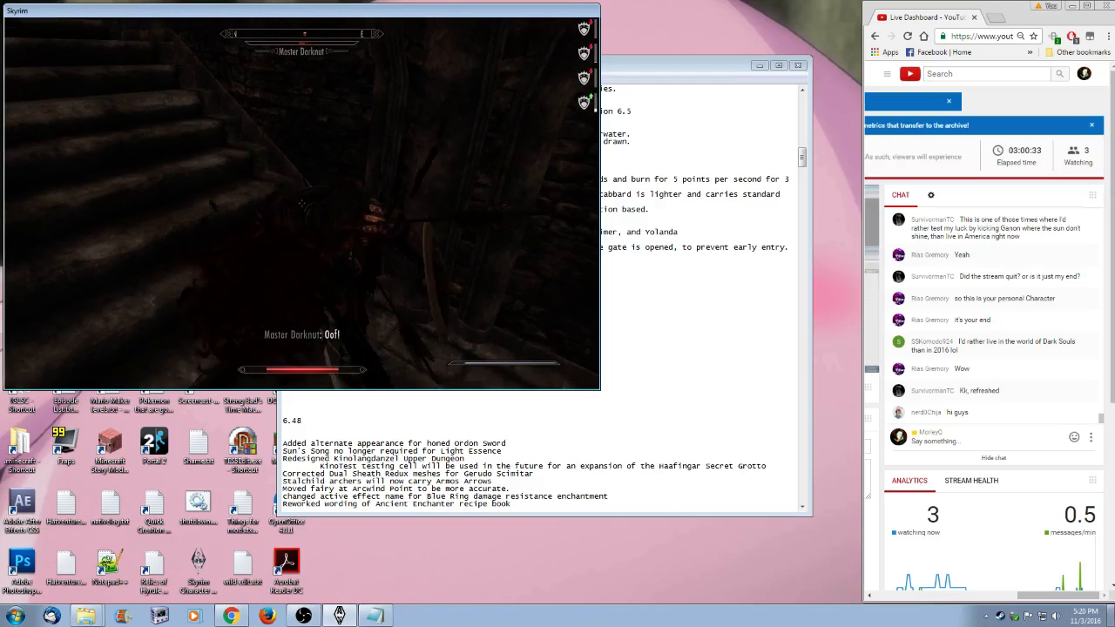
click(302, 203)
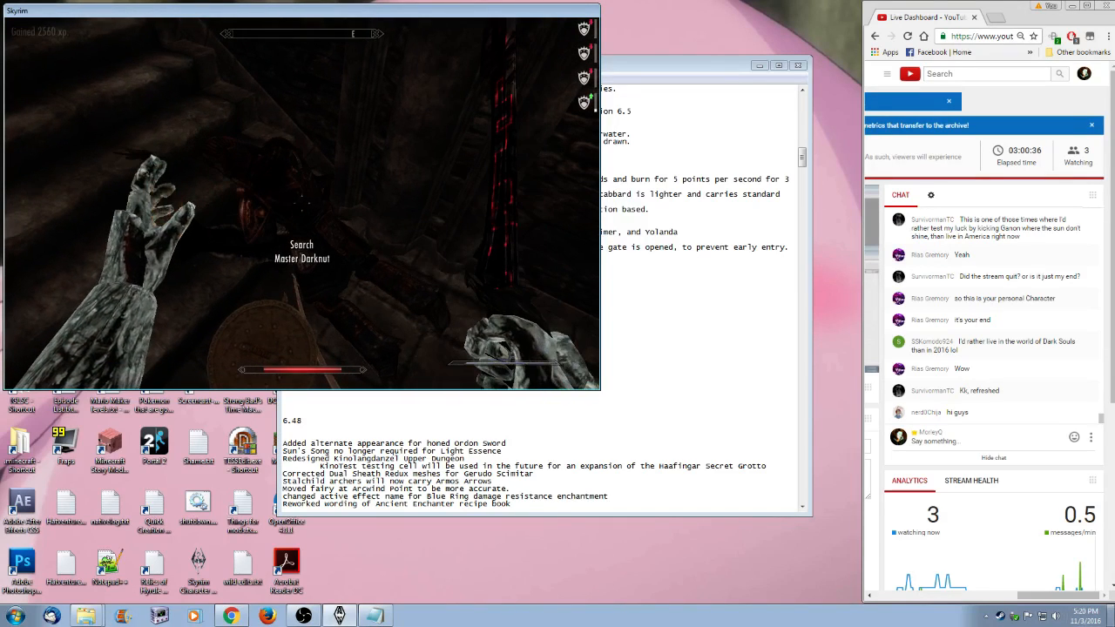
key(e)
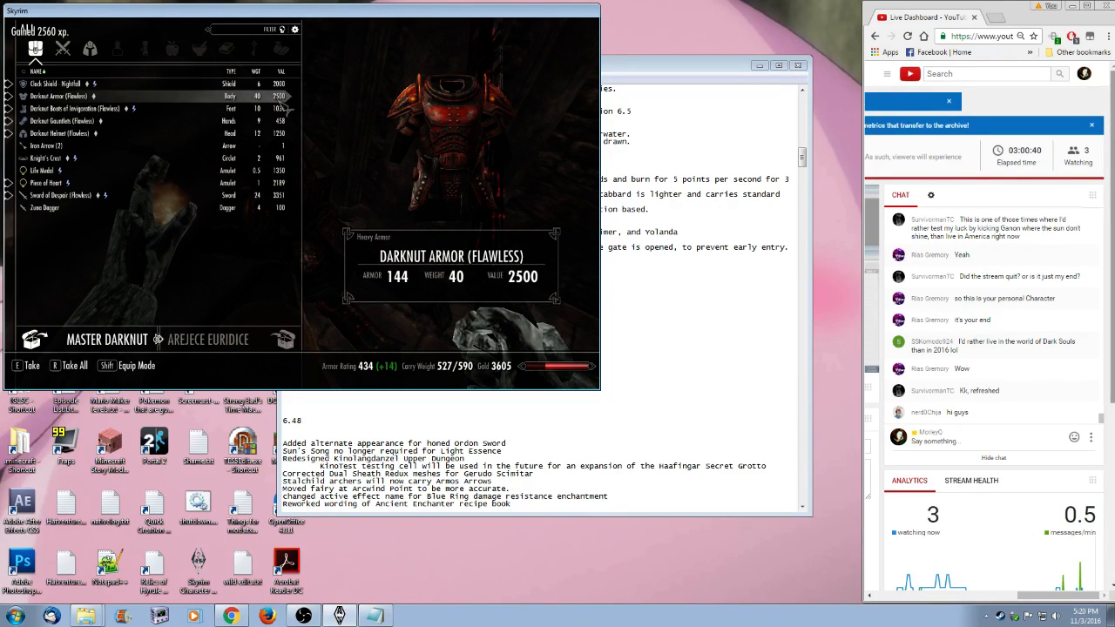
key(Tab)
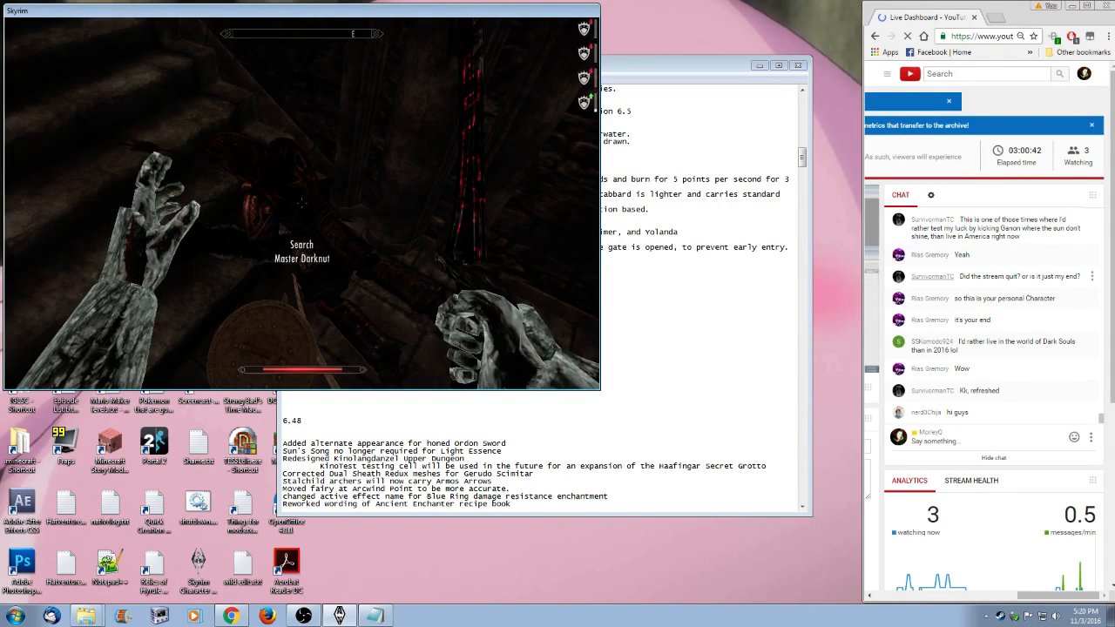
- In the Notepad change notes, reword the Clock Shield entry as "Clock Shield held by Master Darknut is now obtainable" and move it below the Black Fairy line
key(alt+Tab)
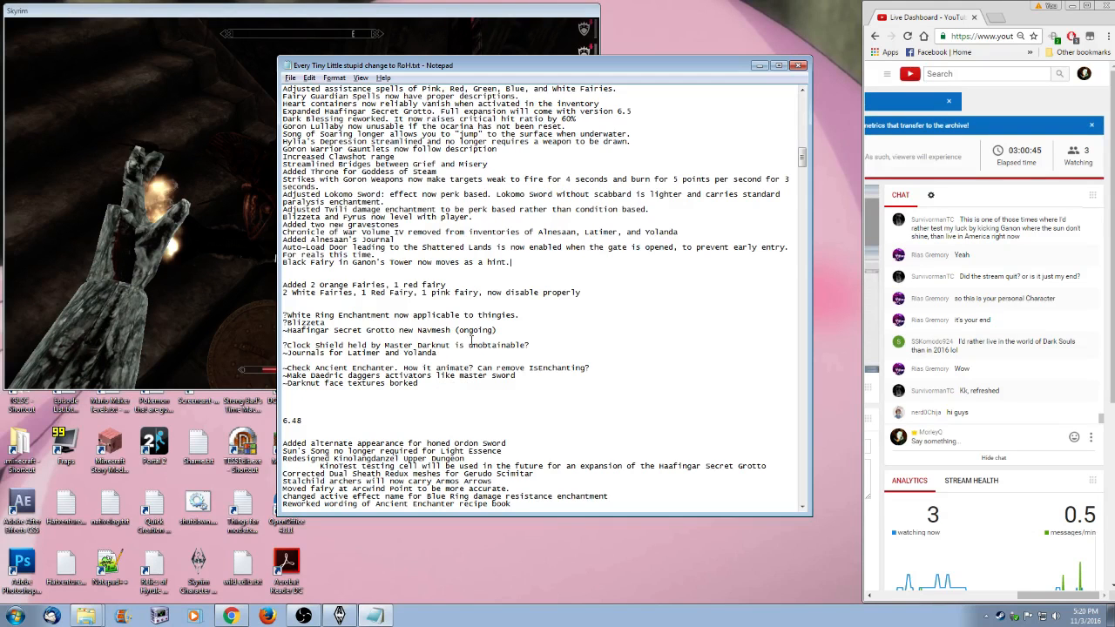
key(Delete)
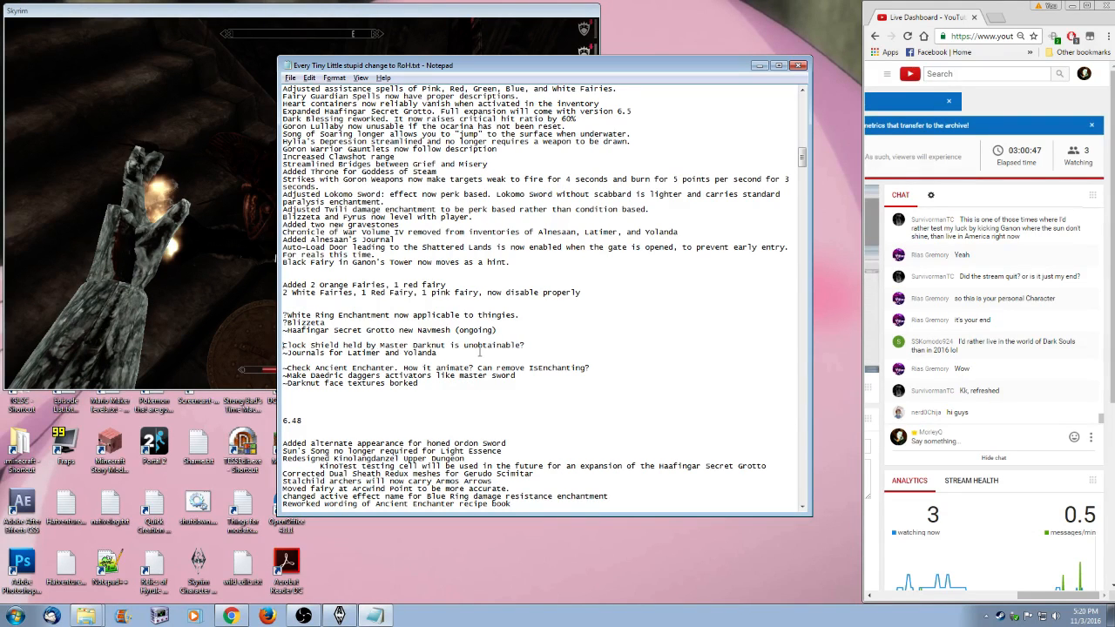
key(Delete)
key(Delete)
key(BackSpace)
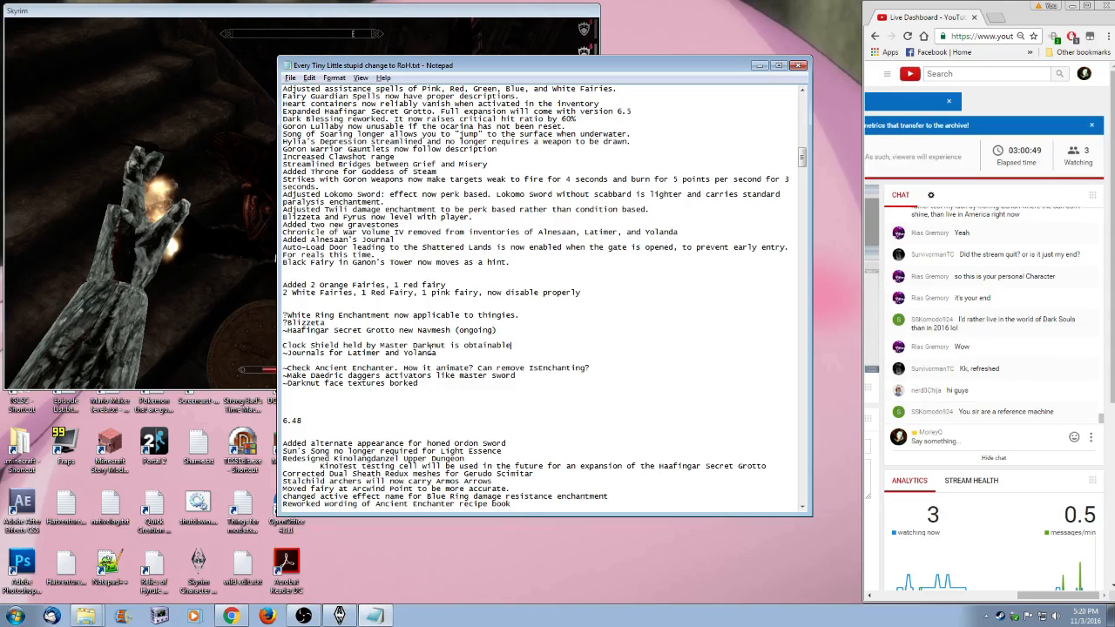
text(now)
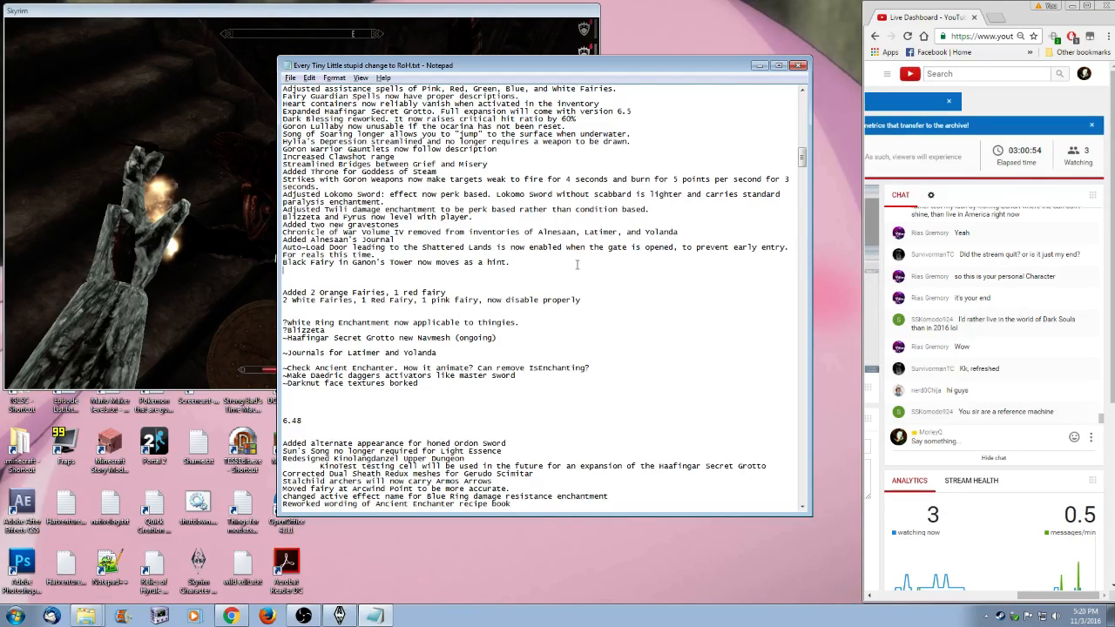
text(Clock Shield held by Master Darknut is now obtainable)
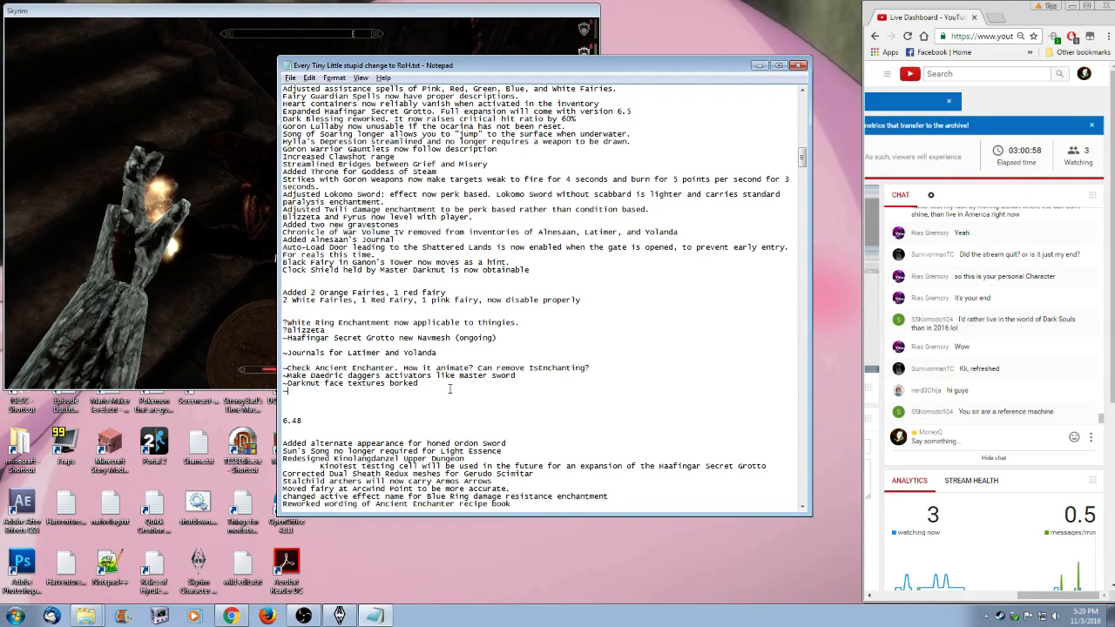
- Add the to-do note "~Master Darknut is a little...short." below the Darknut face textures line
text(Master Datkn)
text(knu)
text(t is a it)
text(ittle)
text(...short)
text(.)
- Move the journals to-do line to the end of the pending list, separated from the Master Darknut note by a blank line
drag(484, 352, 275, 352)
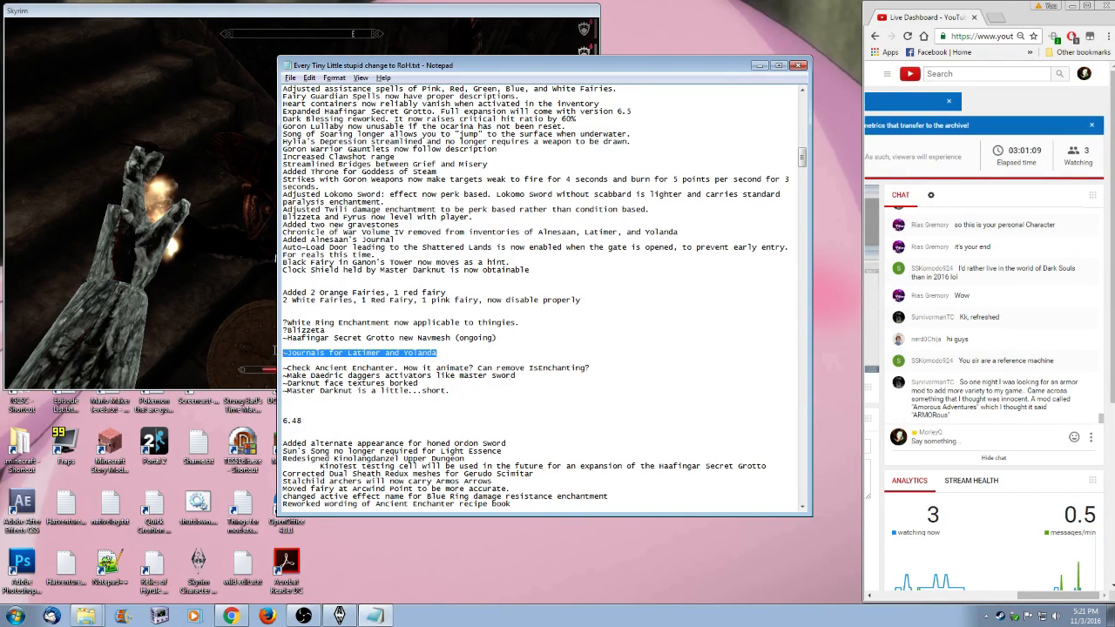
key(ctrl+x)
click(509, 399)
key(Return)
key(ctrl+v)
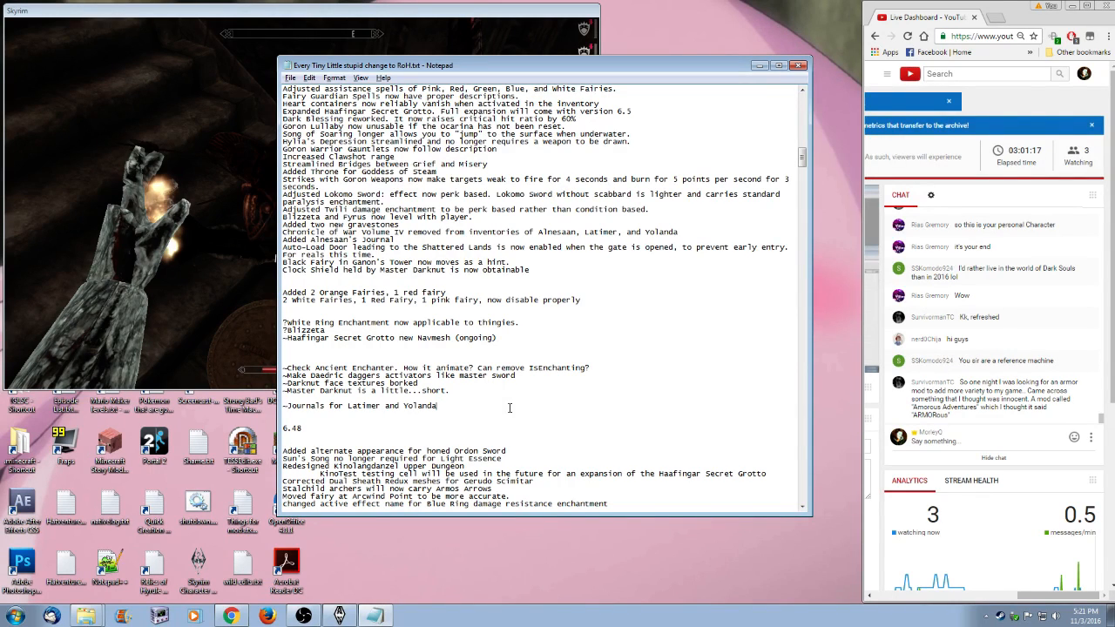
- Remove the extra blank lines in the pending list, separate the Darknut notes with a blank line, and save the file
click(376, 360)
key(BackSpace)
key(BackSpace)
key(Return)
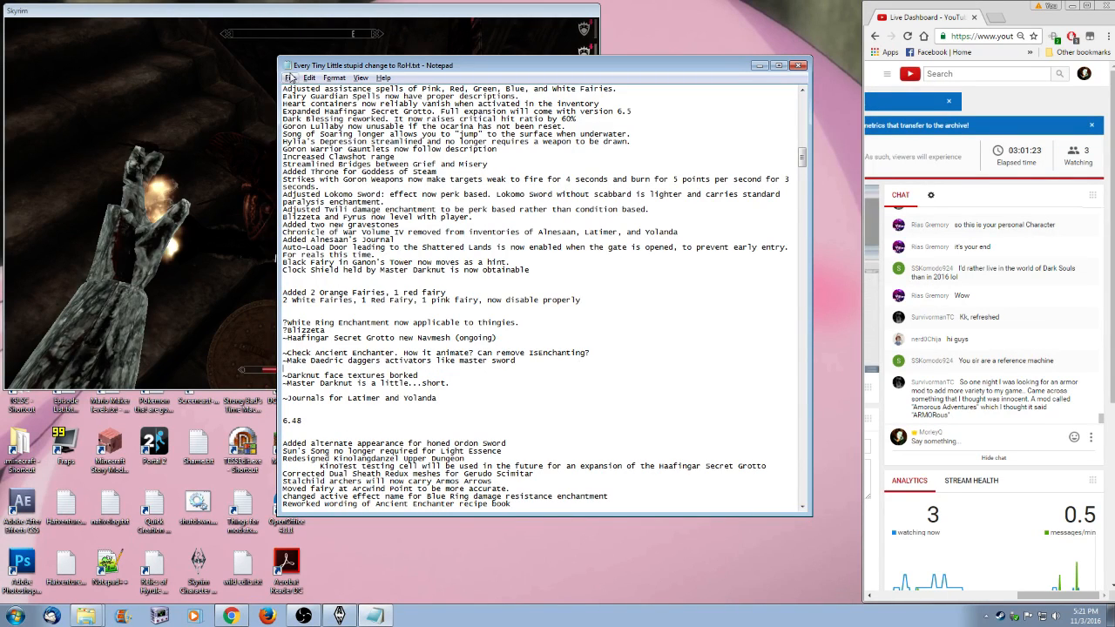
click(289, 78)
click(314, 118)
- Switch back to Skyrim and teleport to the ruptured05b cell with the console command "coc ruptured05b"
key(alt+Tab)
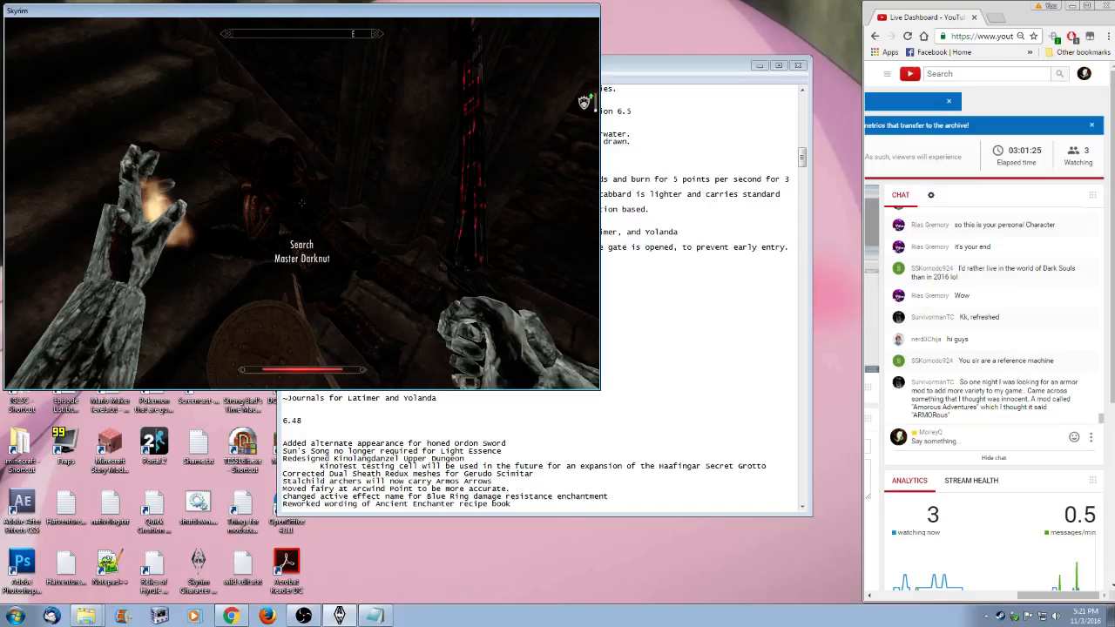
key(grave)
text(coc rupture)
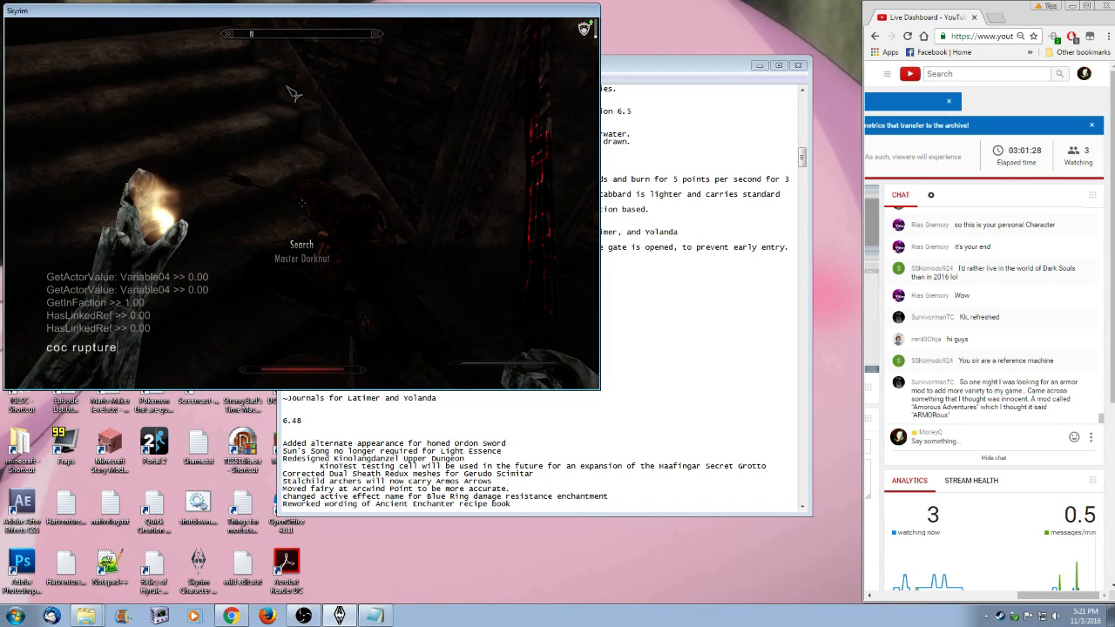
text(d06)
text(b)
key(BackSpace)
key(BackSpace)
text(5)
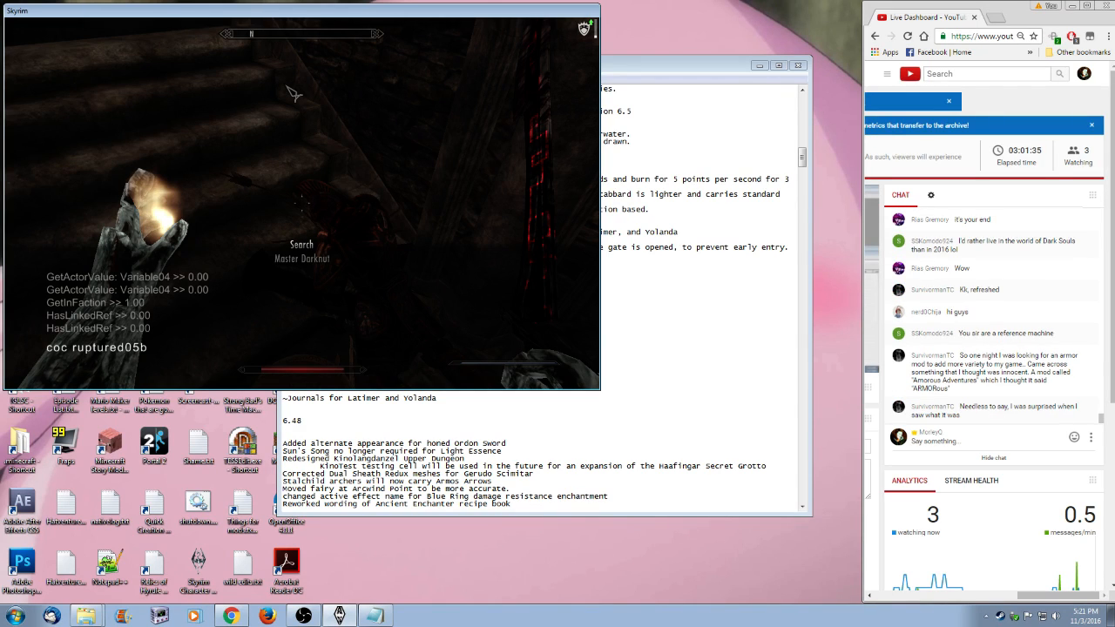
text(b)
key(Return)
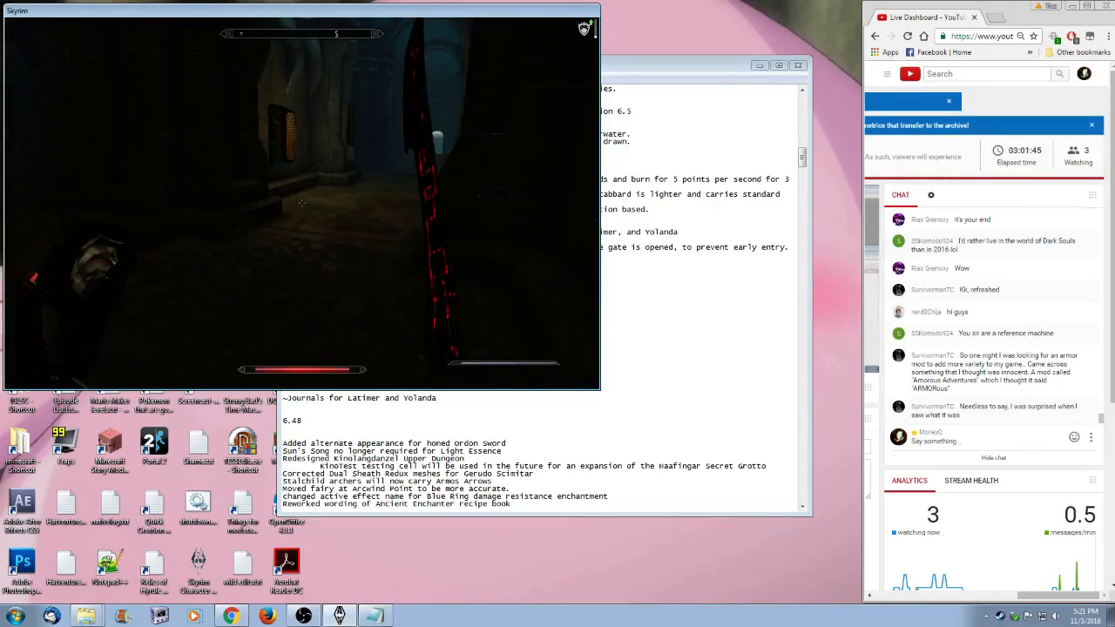
- Walk to the locked Enmity book and unlock it with a console command to pass through
key(w)
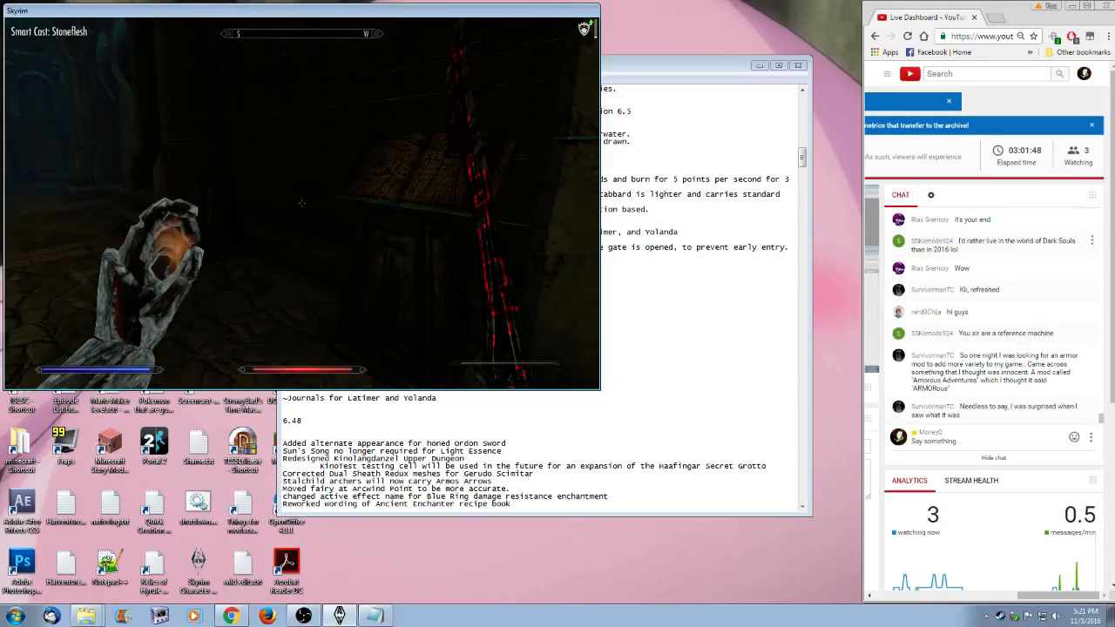
key(grave)
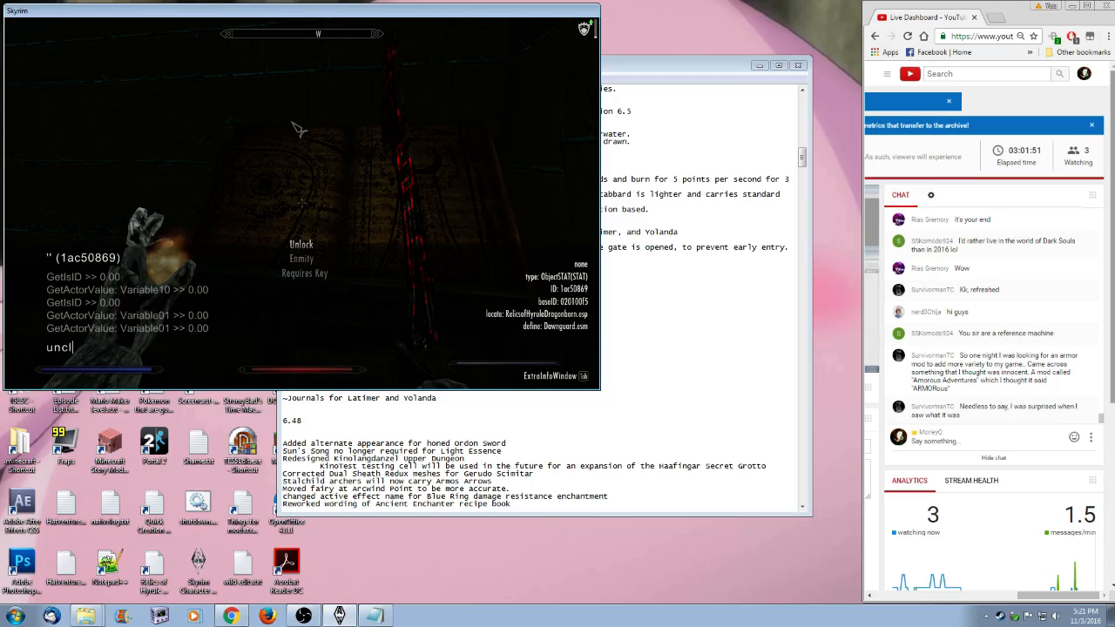
key(Up)
key(Return)
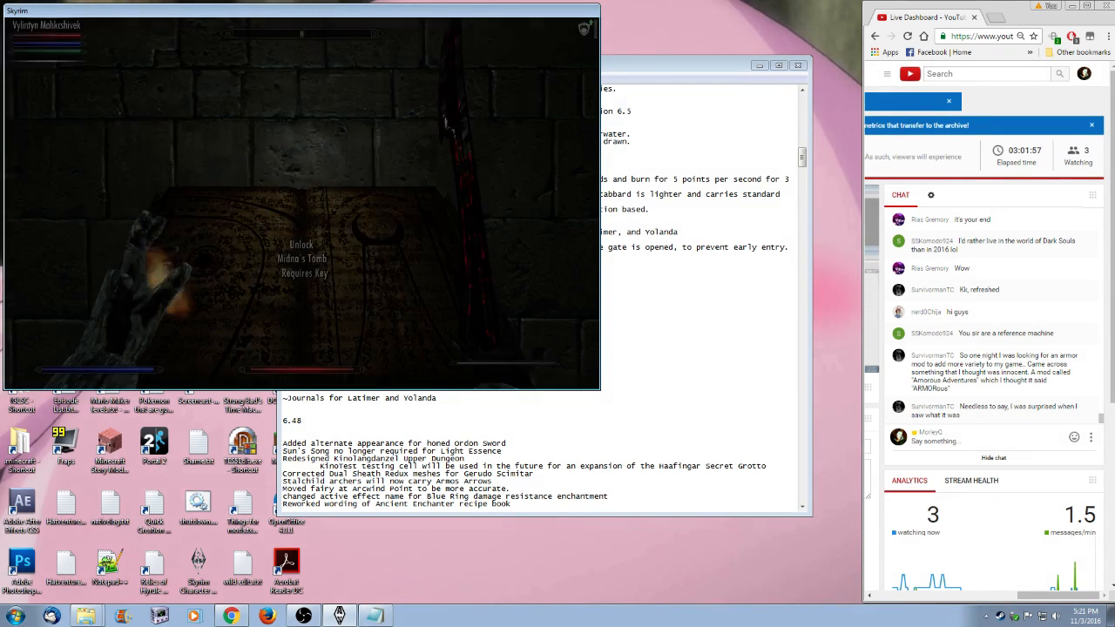
- Walk south from the Midna's Tomb book past the chest and open the wooden door
key(w)
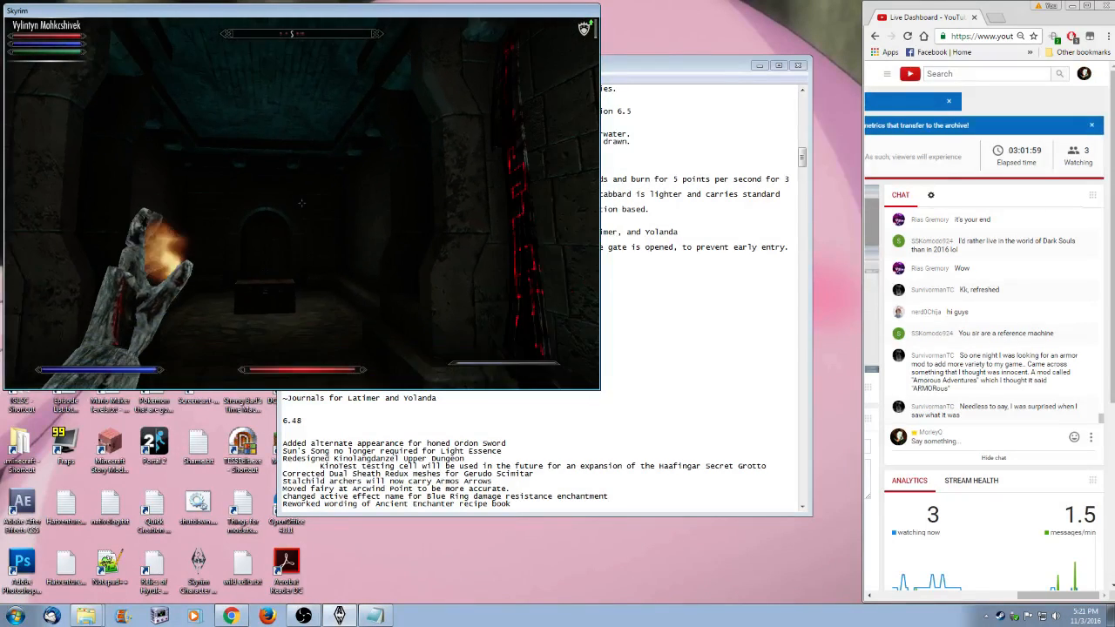
key(w)
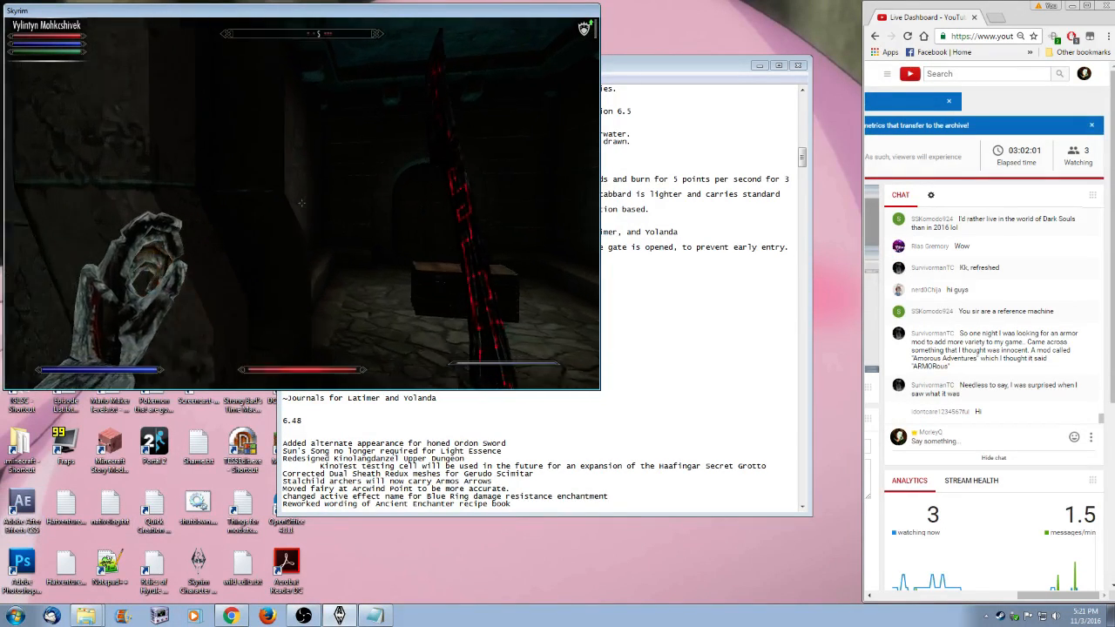
key(w)
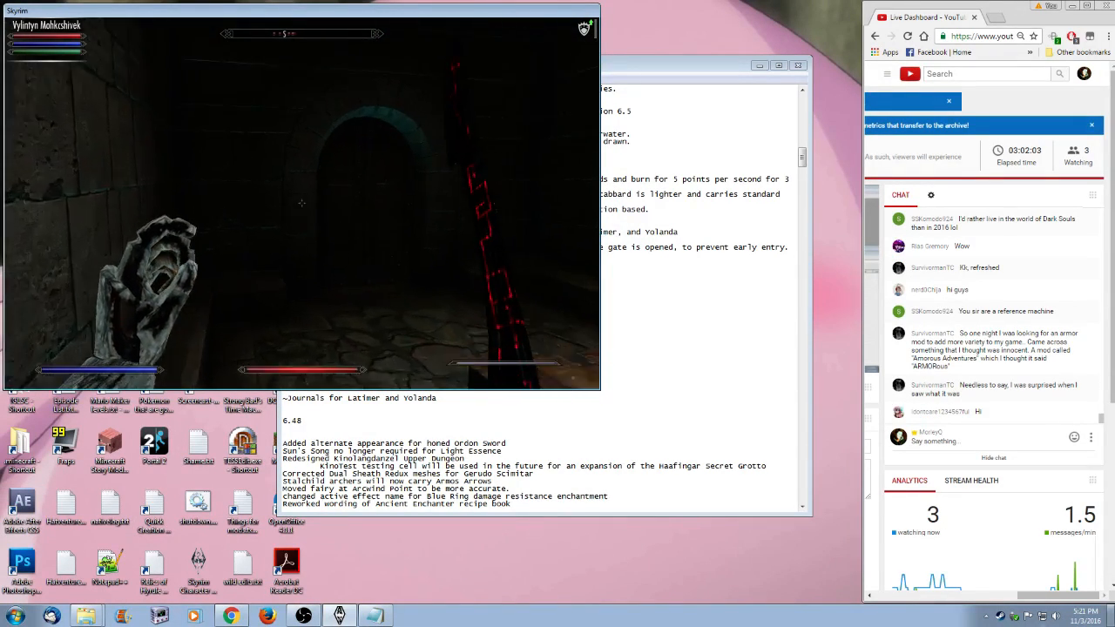
key(e)
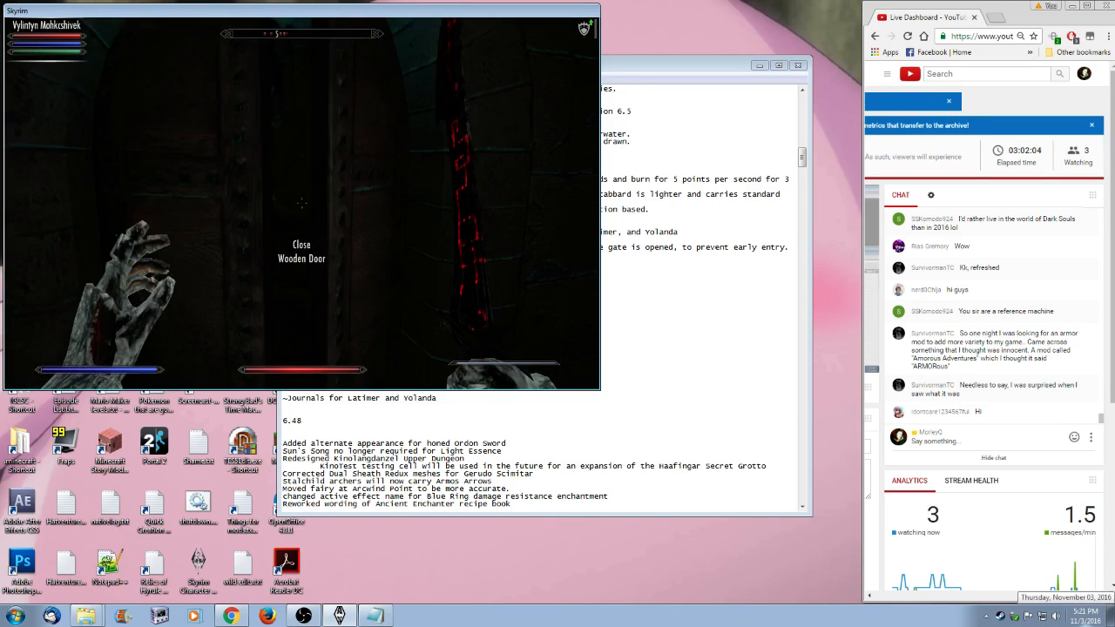
- Advance south through the dark overgrown hall, swinging the Twili Sword at the blue smoke cloud
key(w)
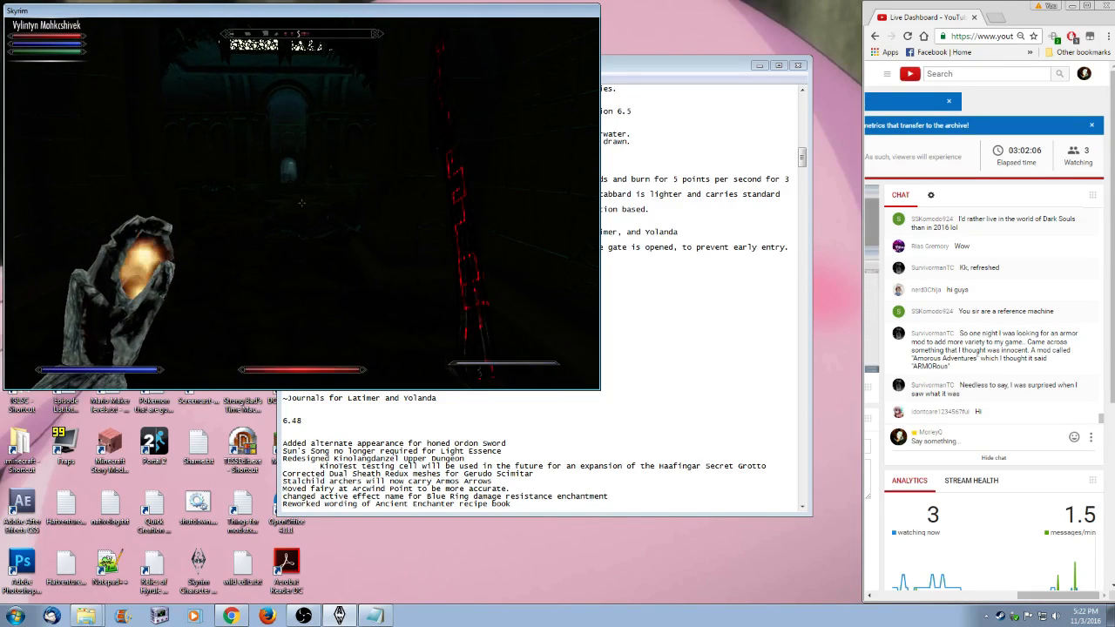
key(w)
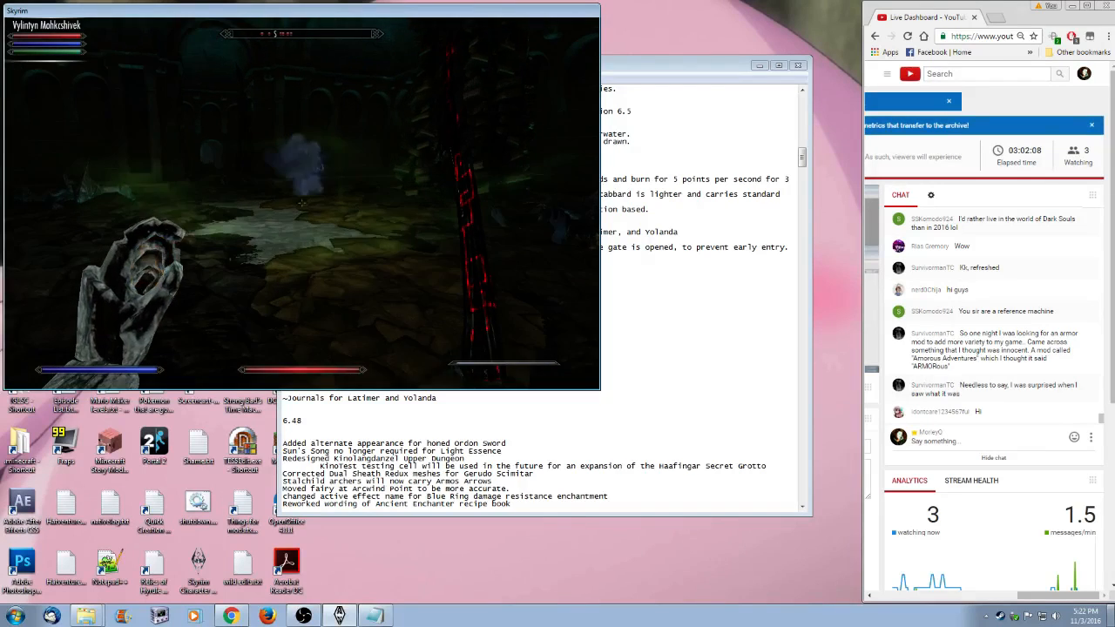
key(w)
click(302, 203)
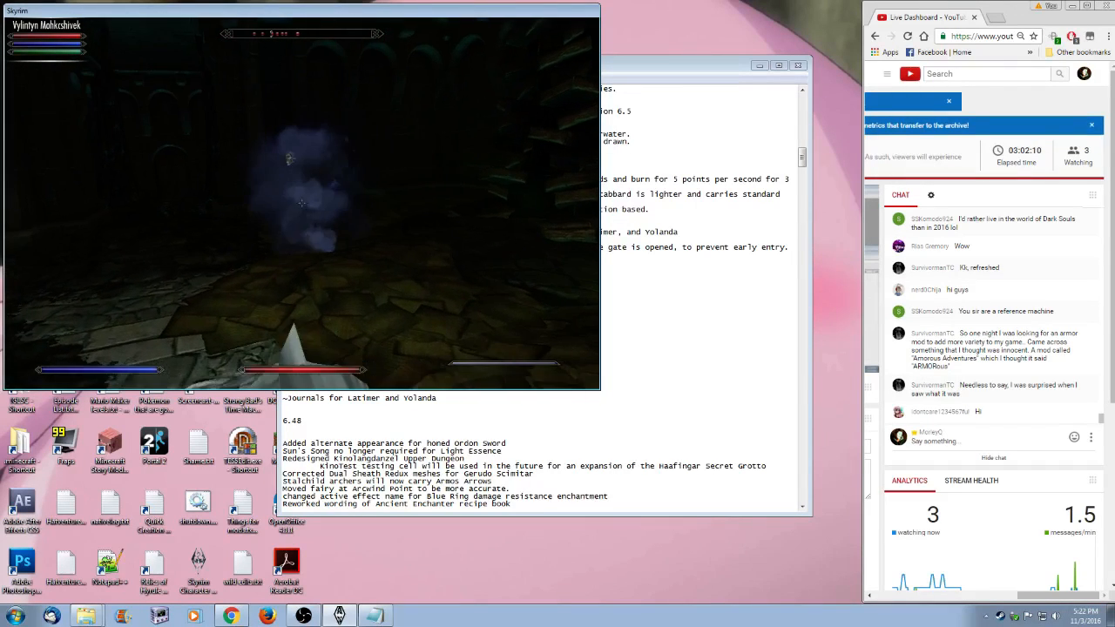
key(w)
key(w)
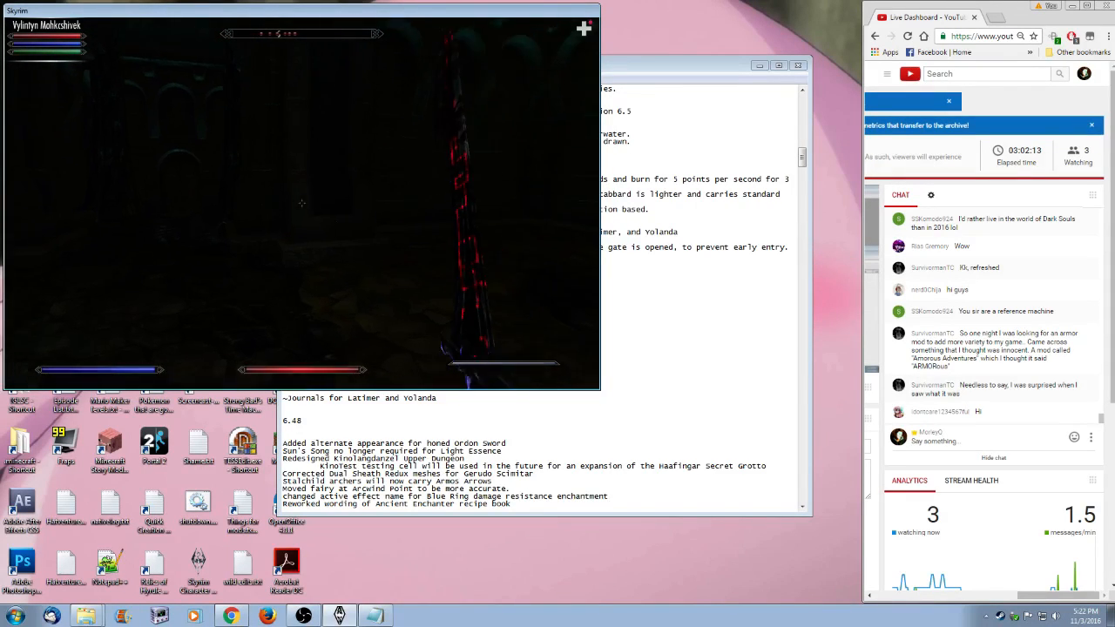
- Open the wooden door at the end of the dark hall and advance through the passage beyond it
key(w)
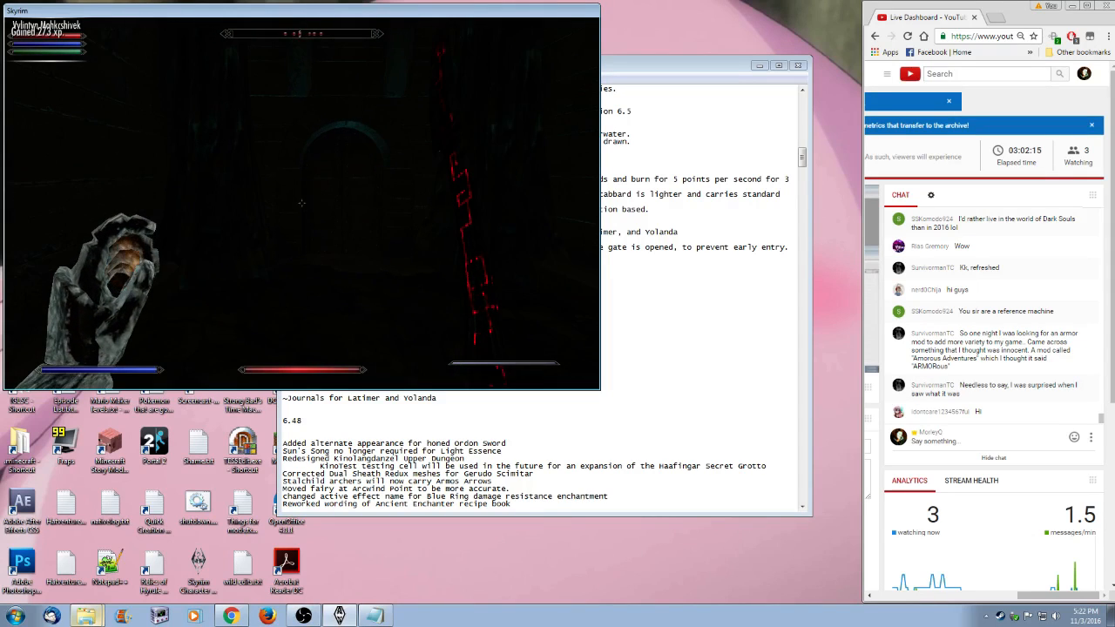
key(e)
key(d)
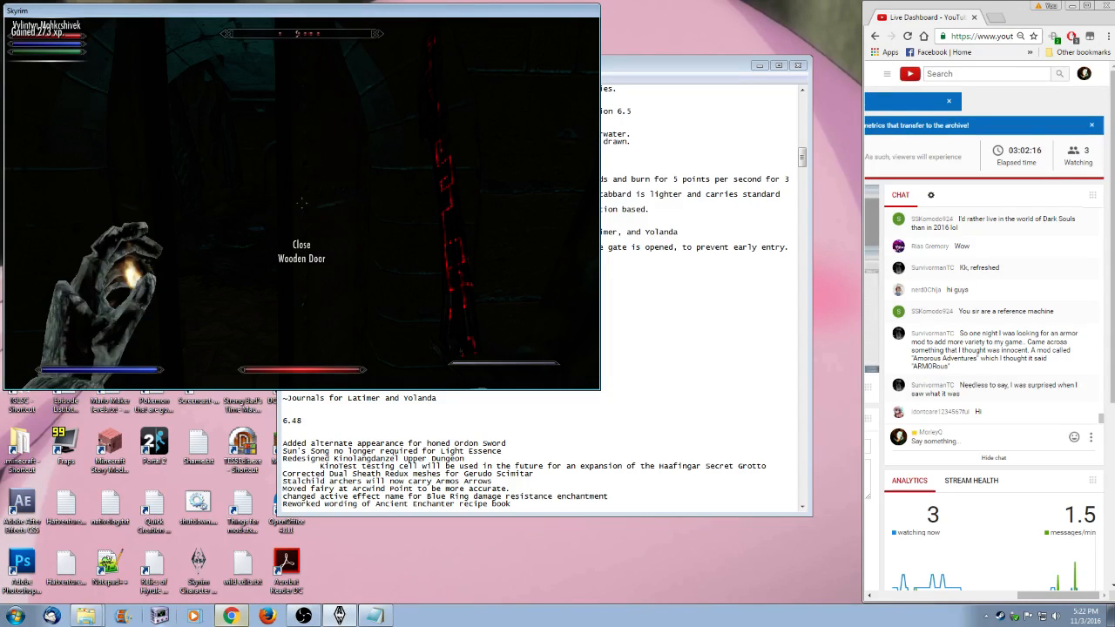
key(w)
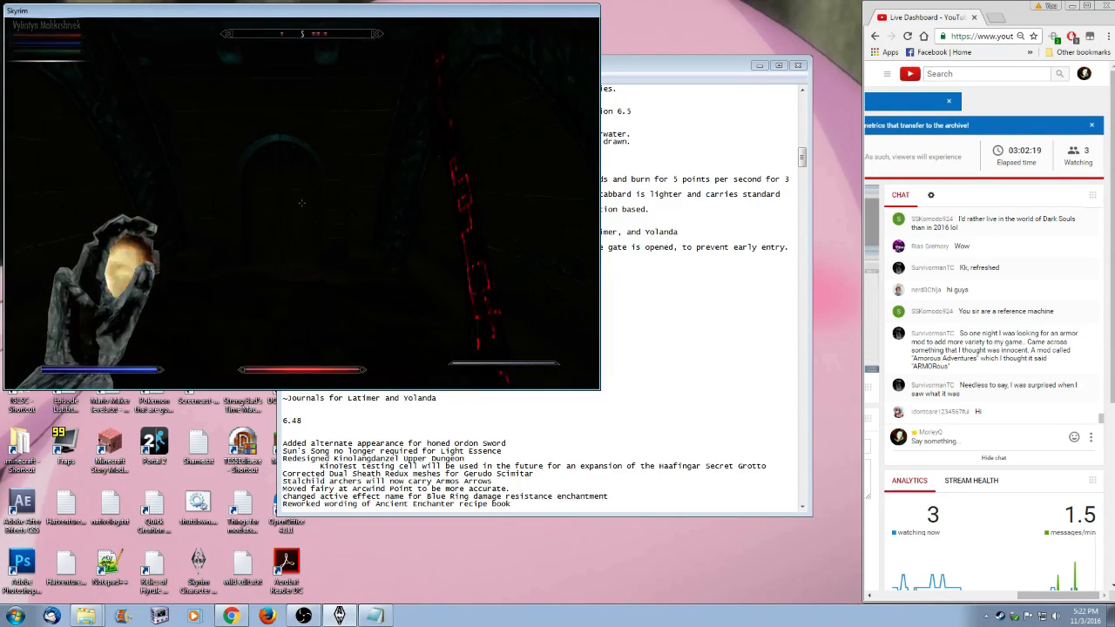
key(w)
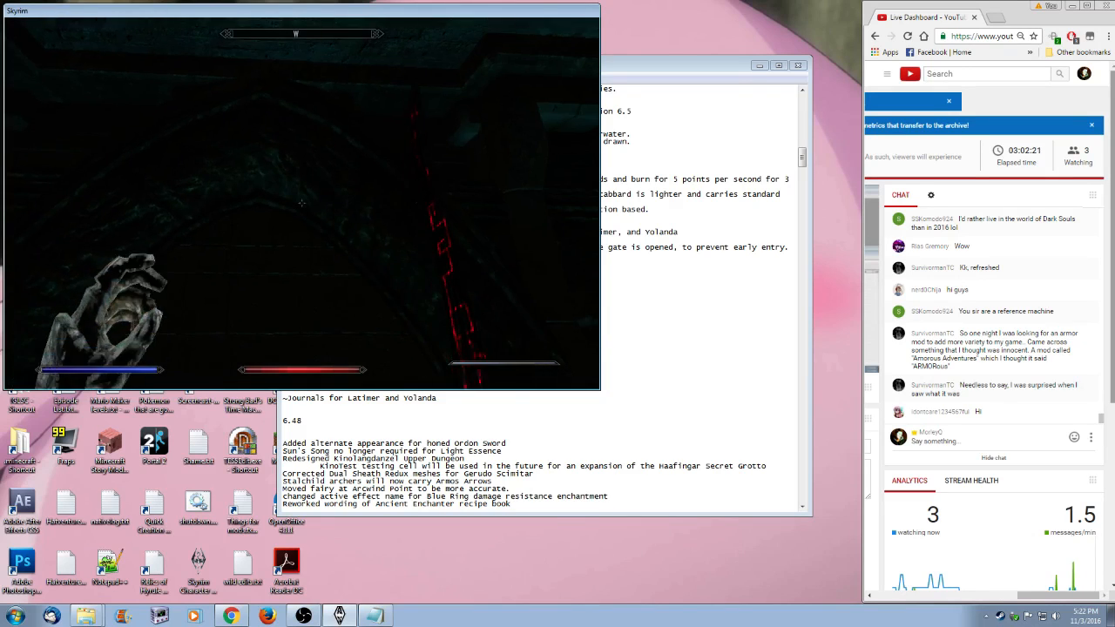
key(w)
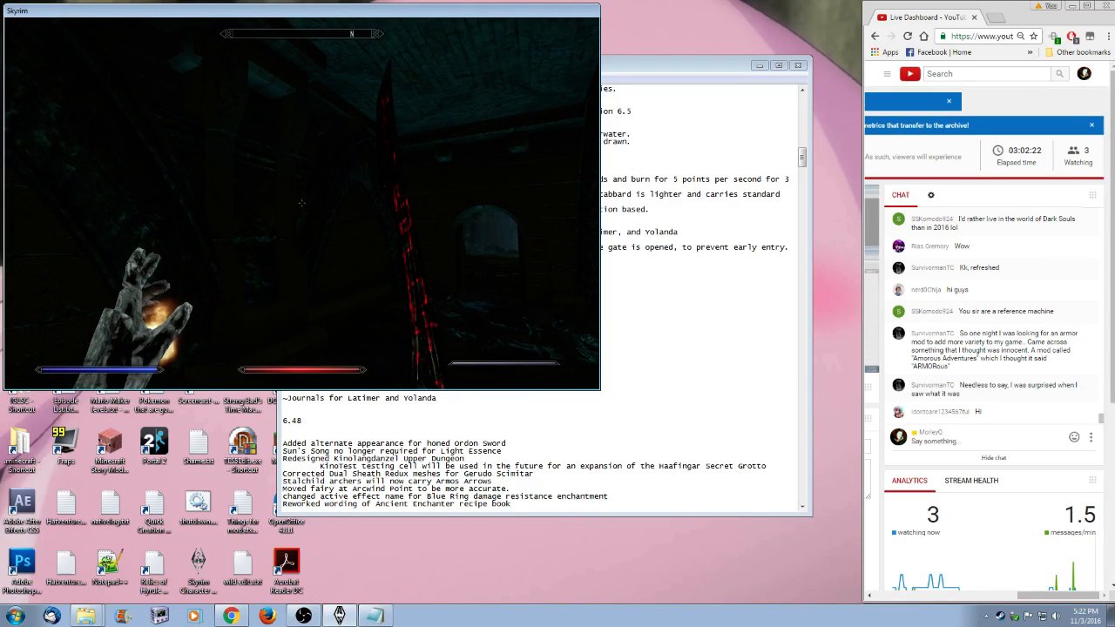
- Unlock the key-locked wooden door to the south with the console command "unlock" and open it
key(e)
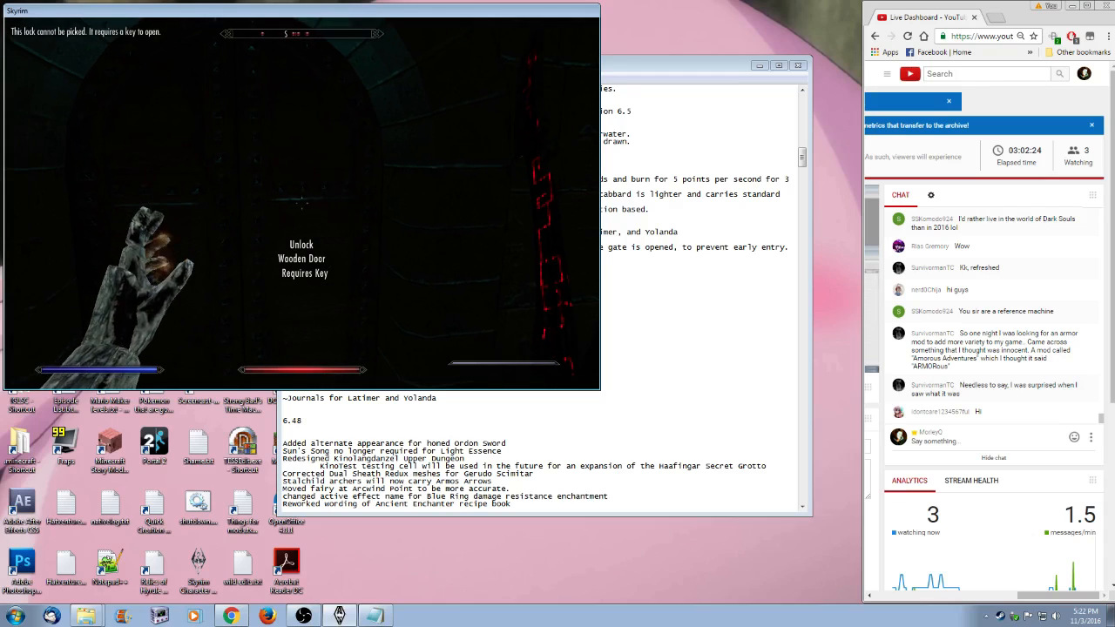
key(grave)
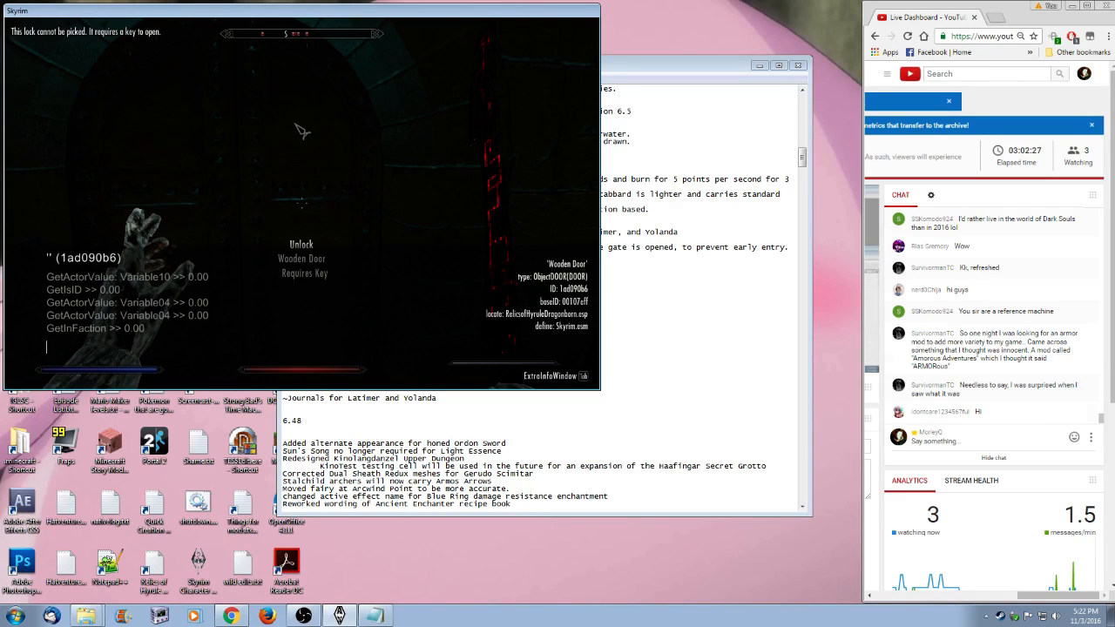
text(unclok)
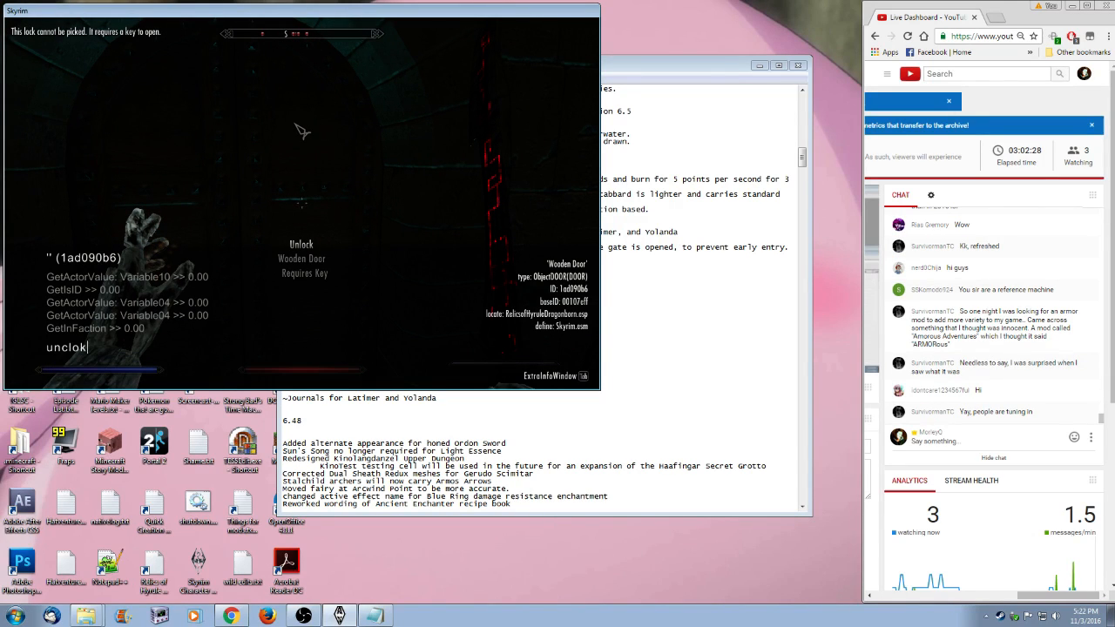
key(grave)
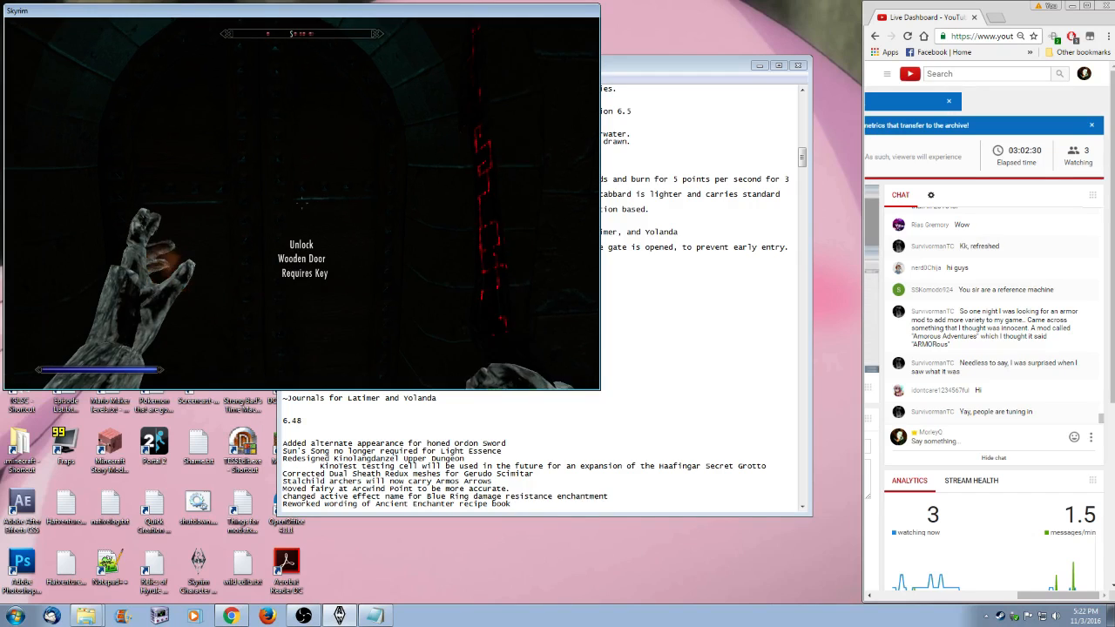
key(e)
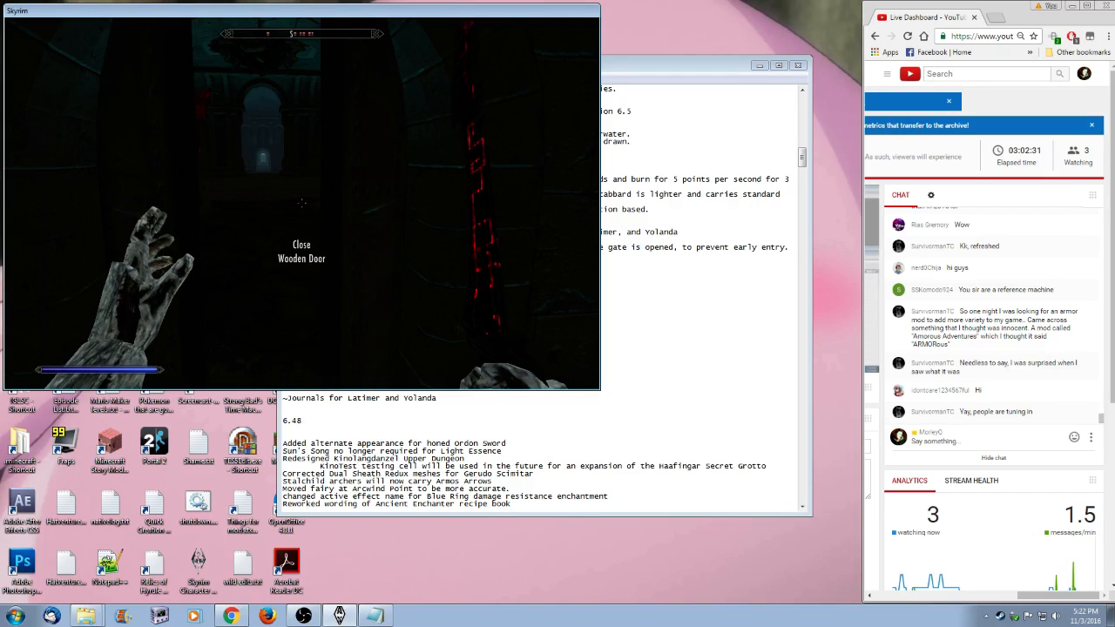
- Enter the vaulted chamber and shoot iron arrows at the fiery giant Fyrus with the bow
key(w)
key(w)
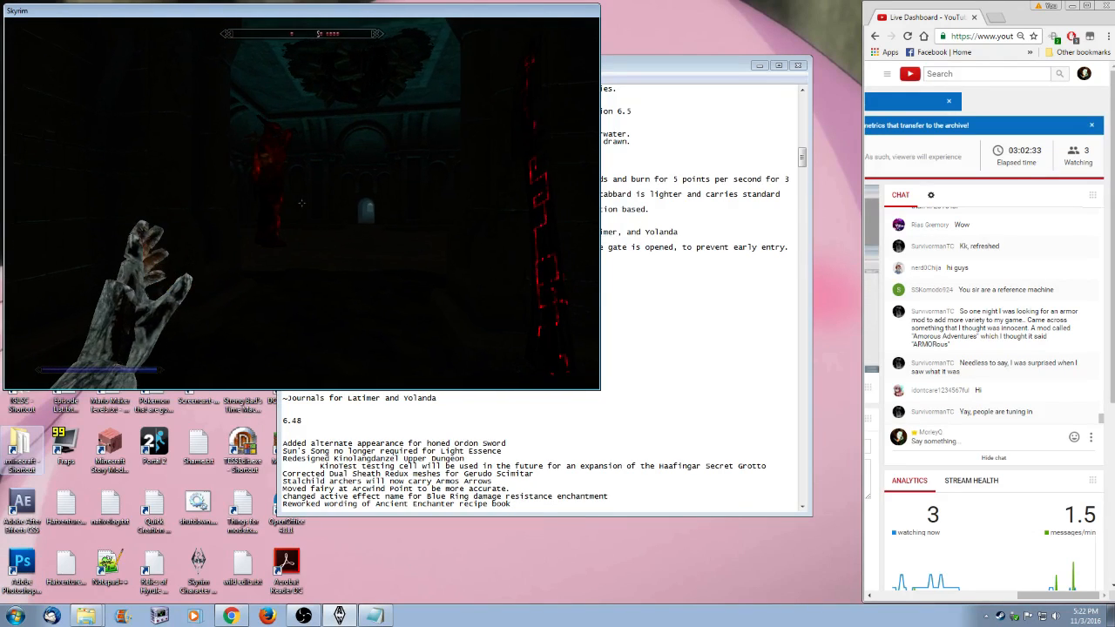
key(w)
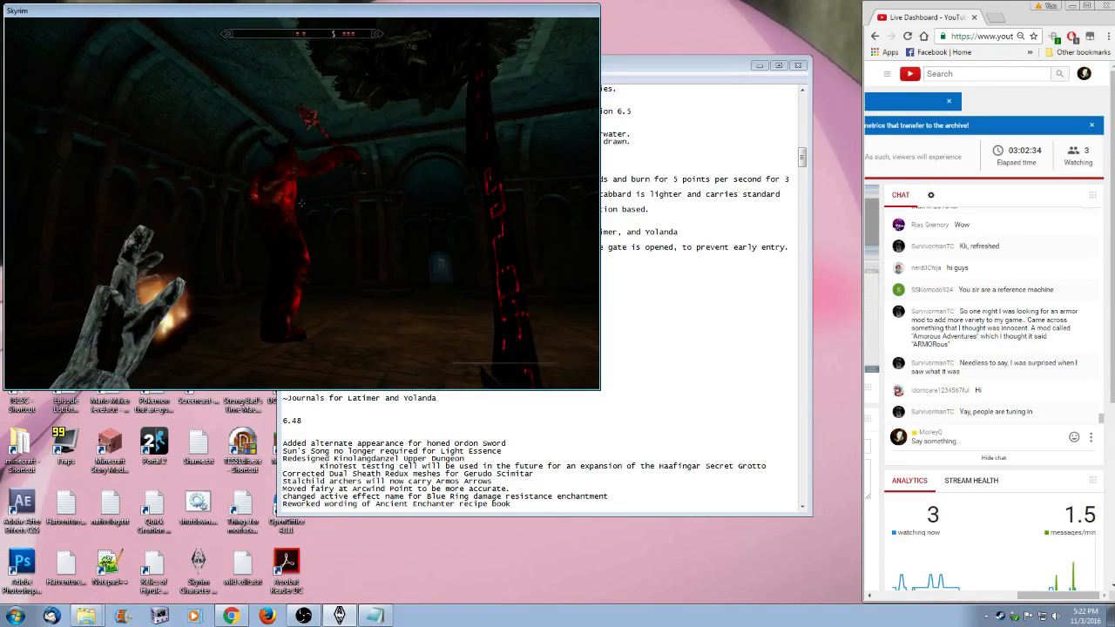
key(2)
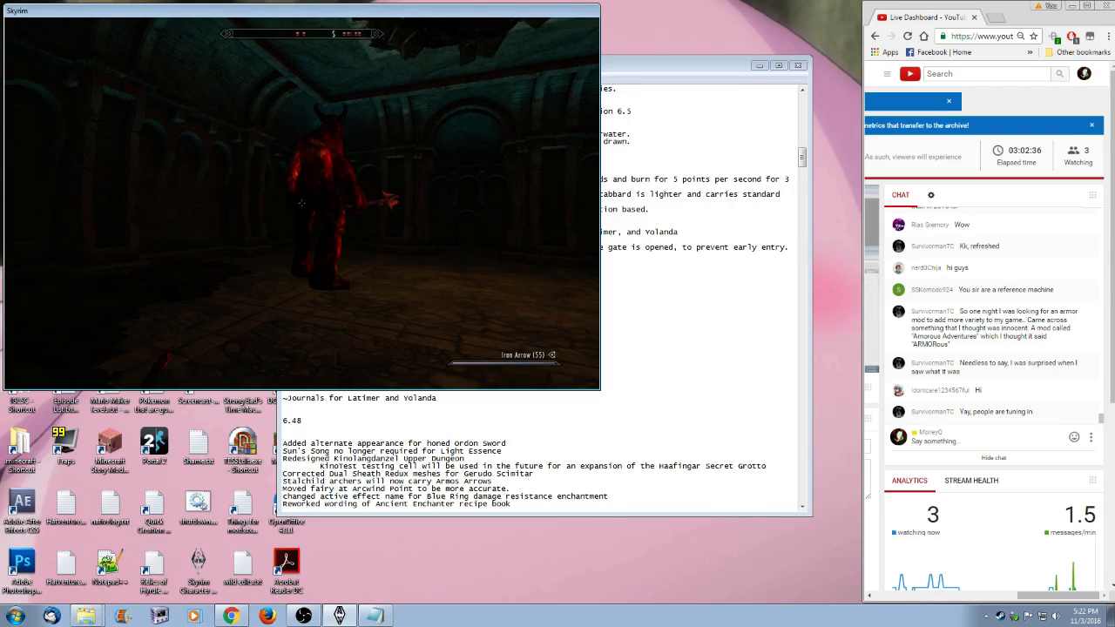
click(301, 203)
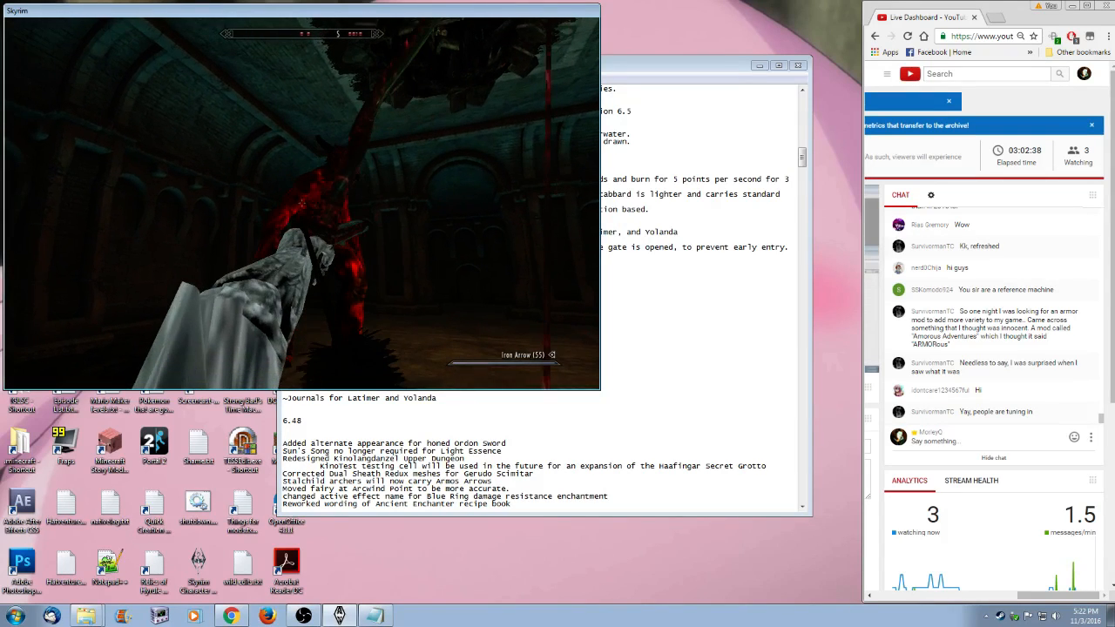
click(301, 203)
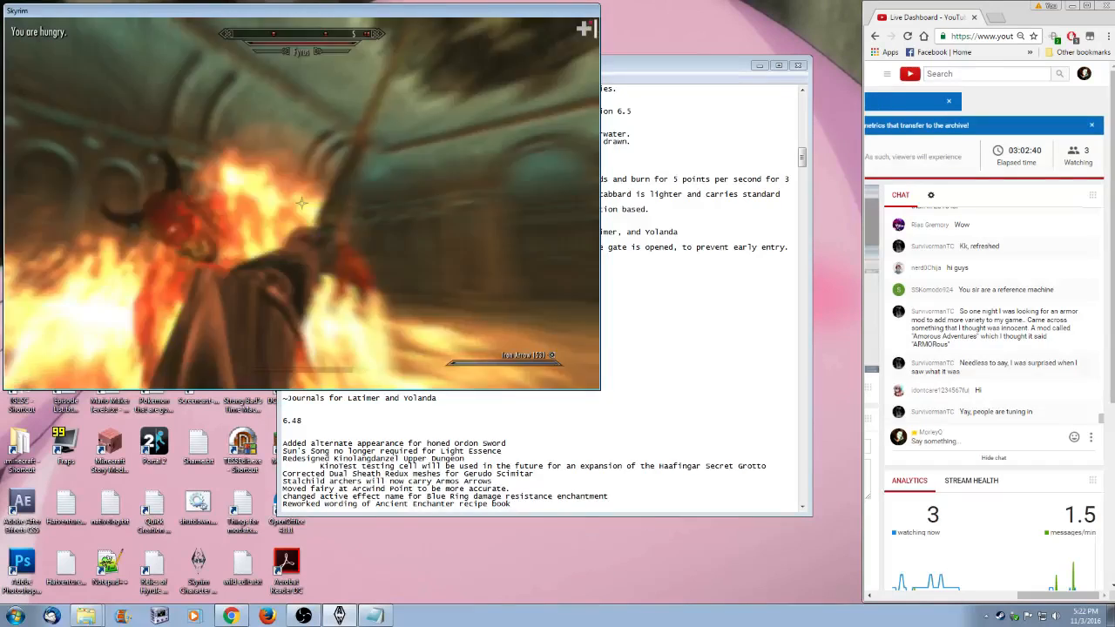
- Switch to the Twili Sword, strike Fyrus and finish it off with the console command "kill"
key(1)
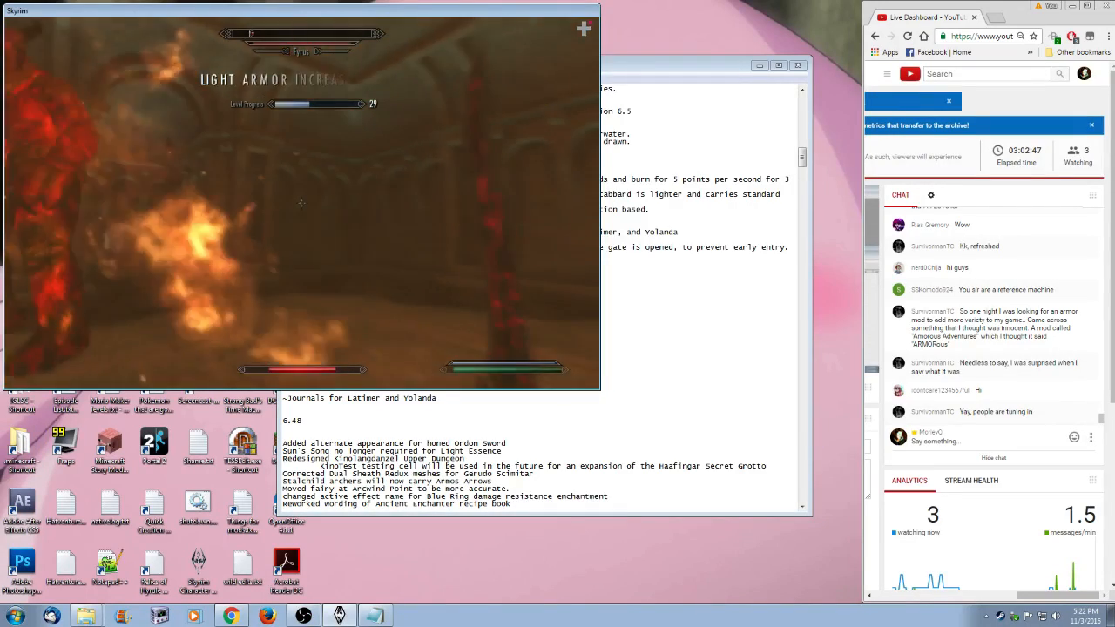
click(301, 203)
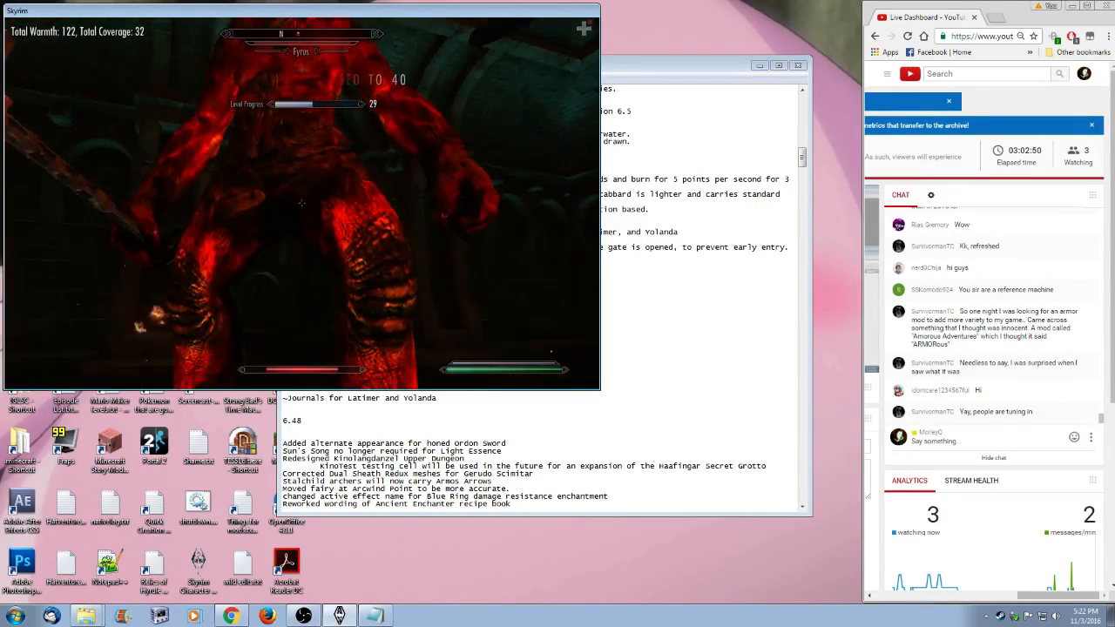
key(grave)
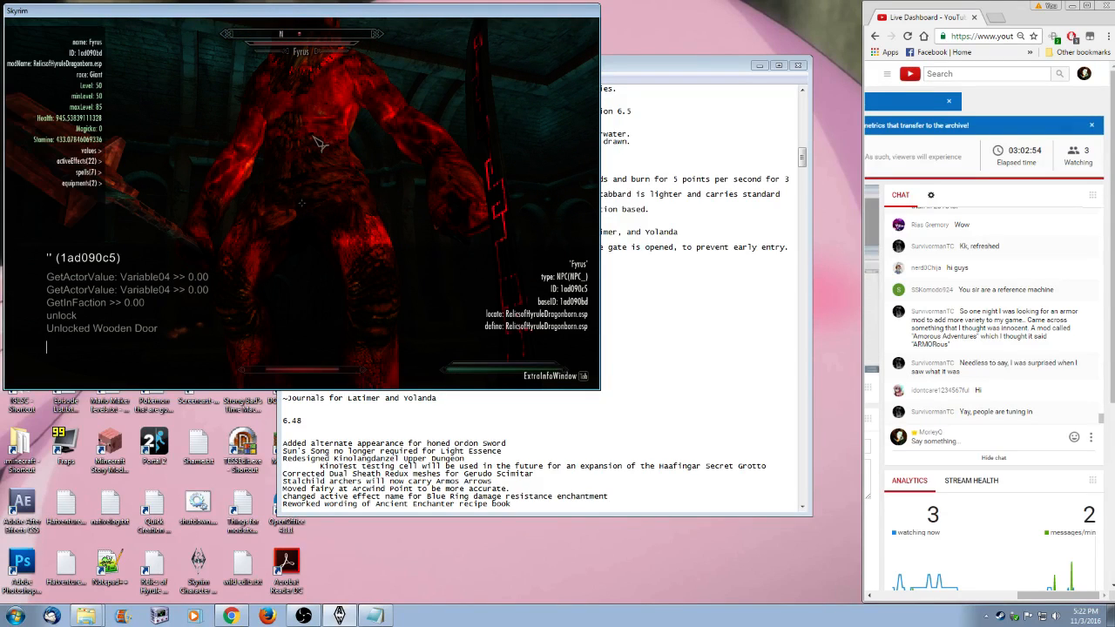
key(grave)
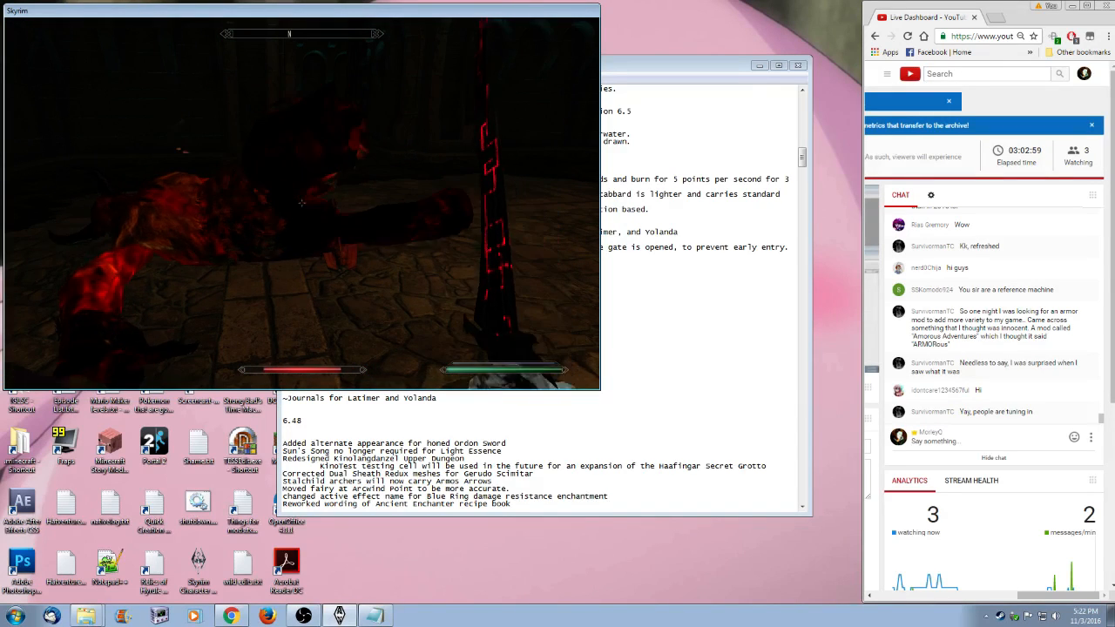
- Walk south from Fyrus's body to the next key-locked wooden door, unlock it with the console command "unlock" and open it
key(w)
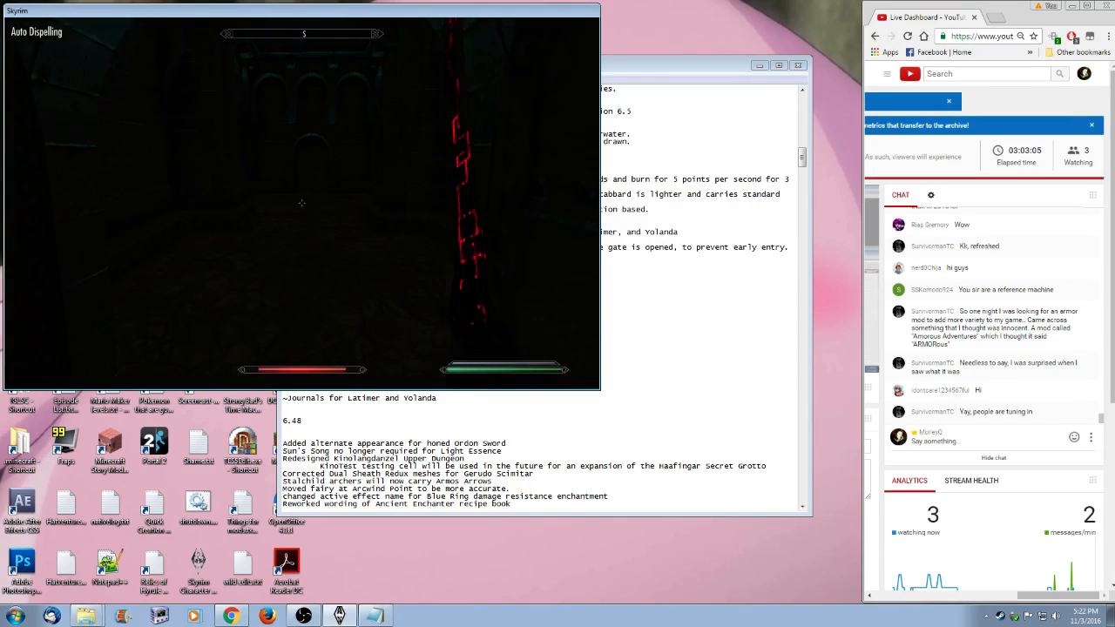
key(w)
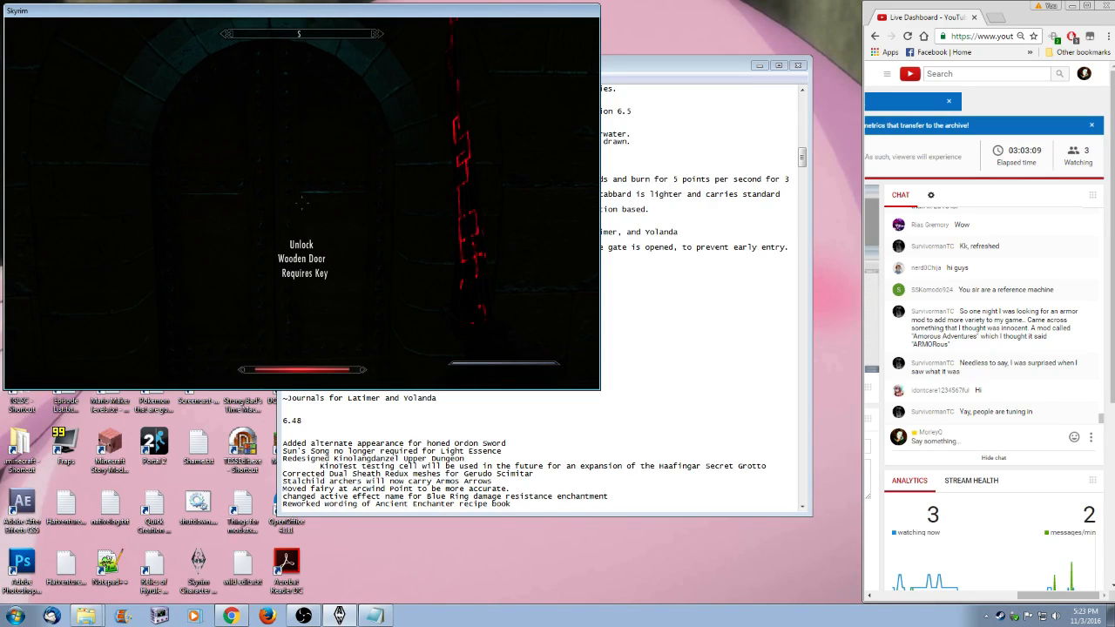
key(e)
key(grave)
text(unc)
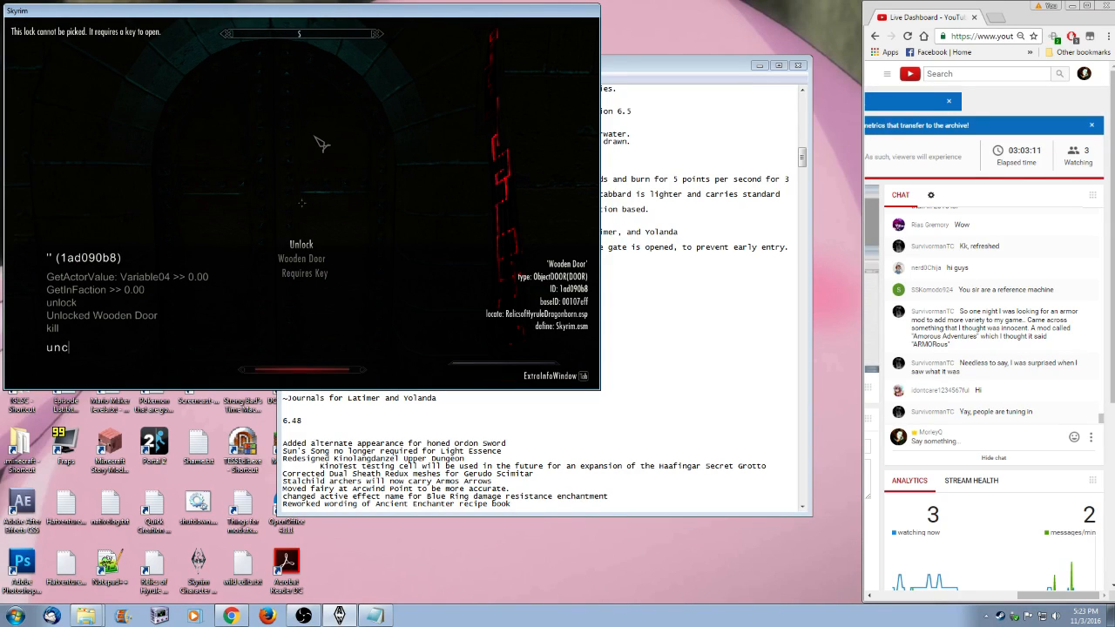
key(BackSpace)
text(lock)
key(Return)
key(grave)
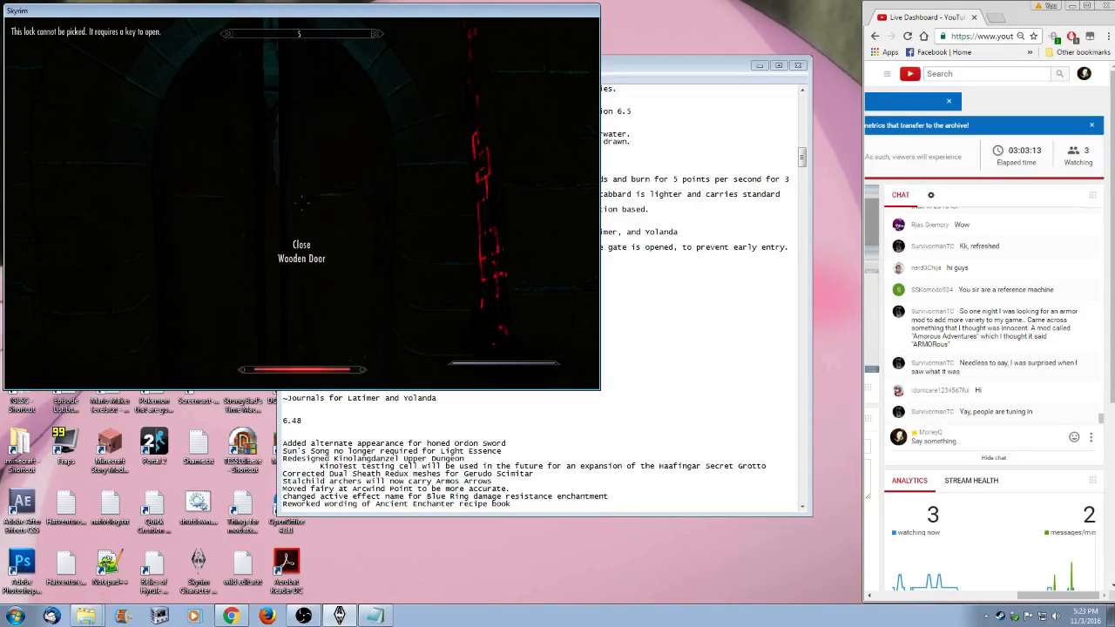
key(e)
- Enter the chamber beyond the door and examine the ice creature Blizzeta from near and far
key(w)
key(w)
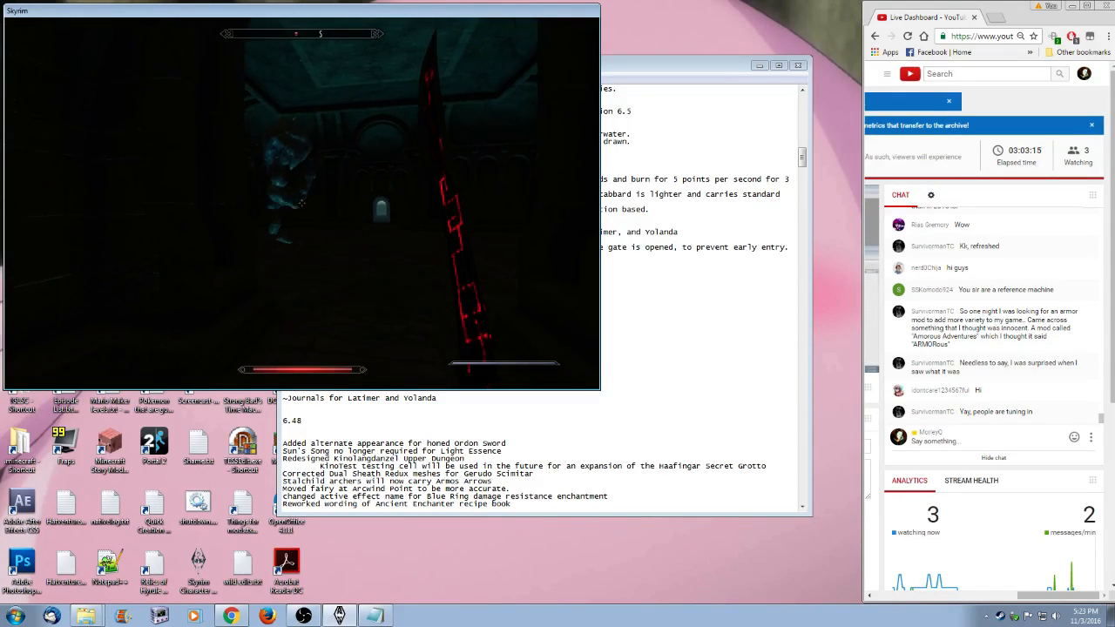
key(w)
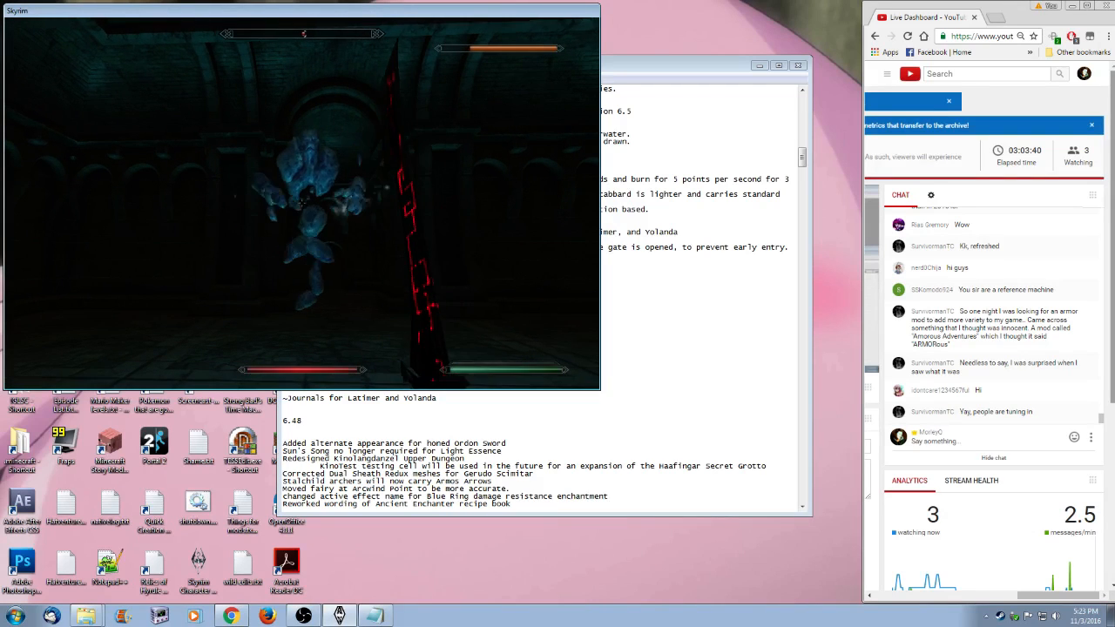
right_click(302, 202)
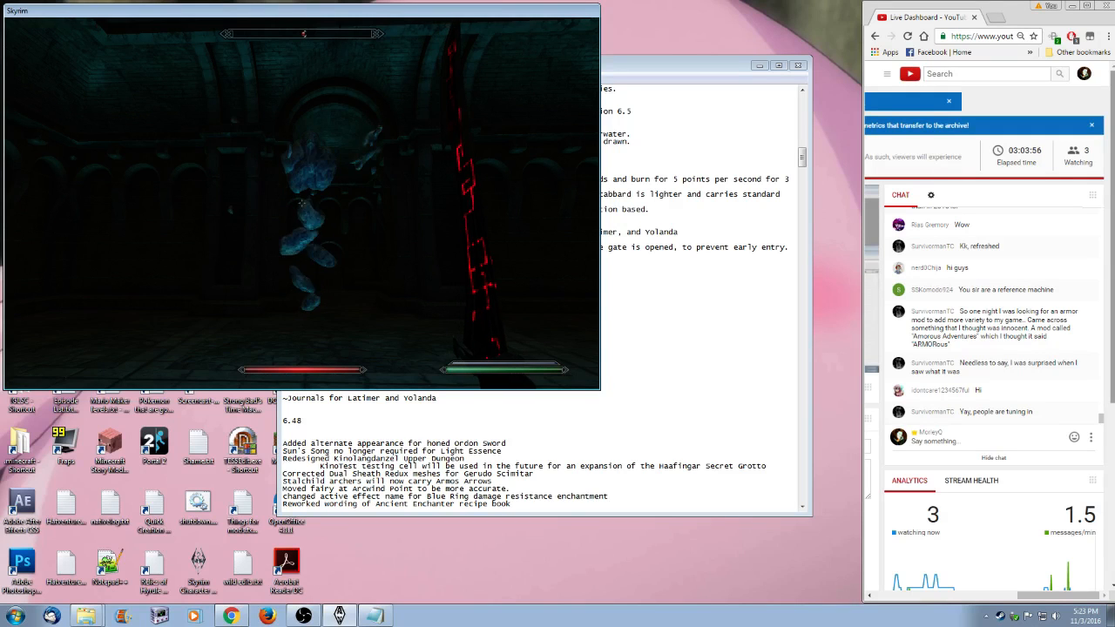
key(w)
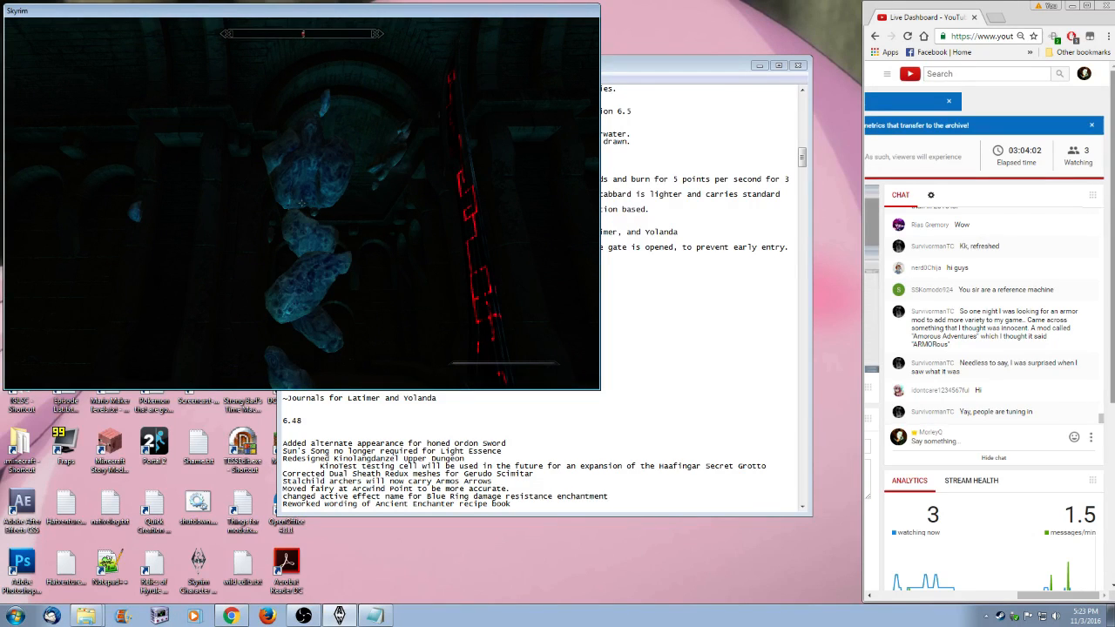
key(s)
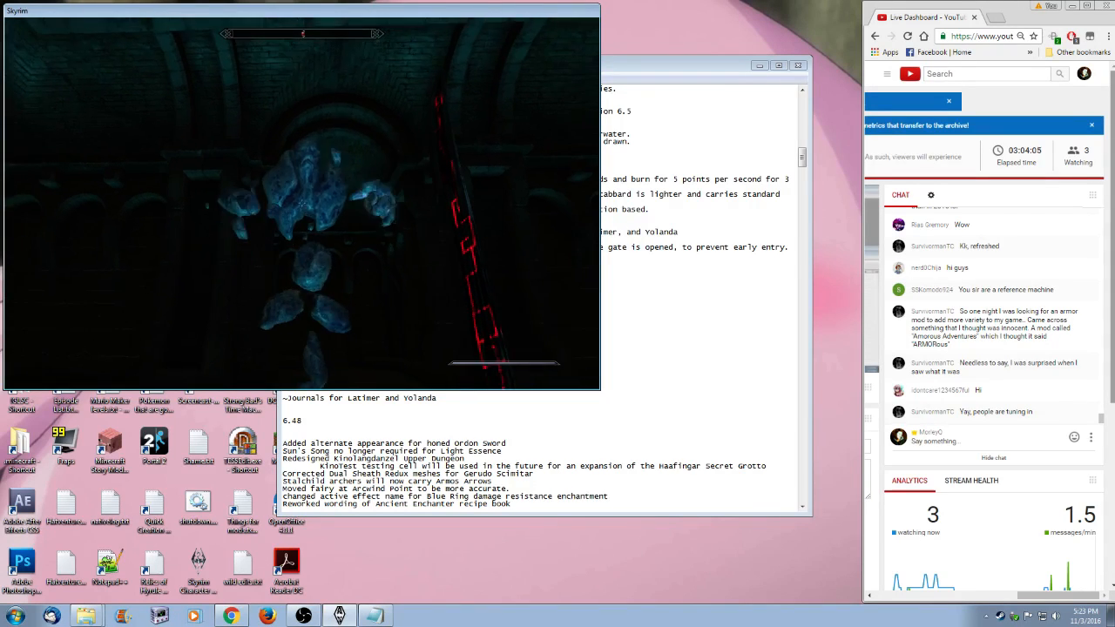
key(s)
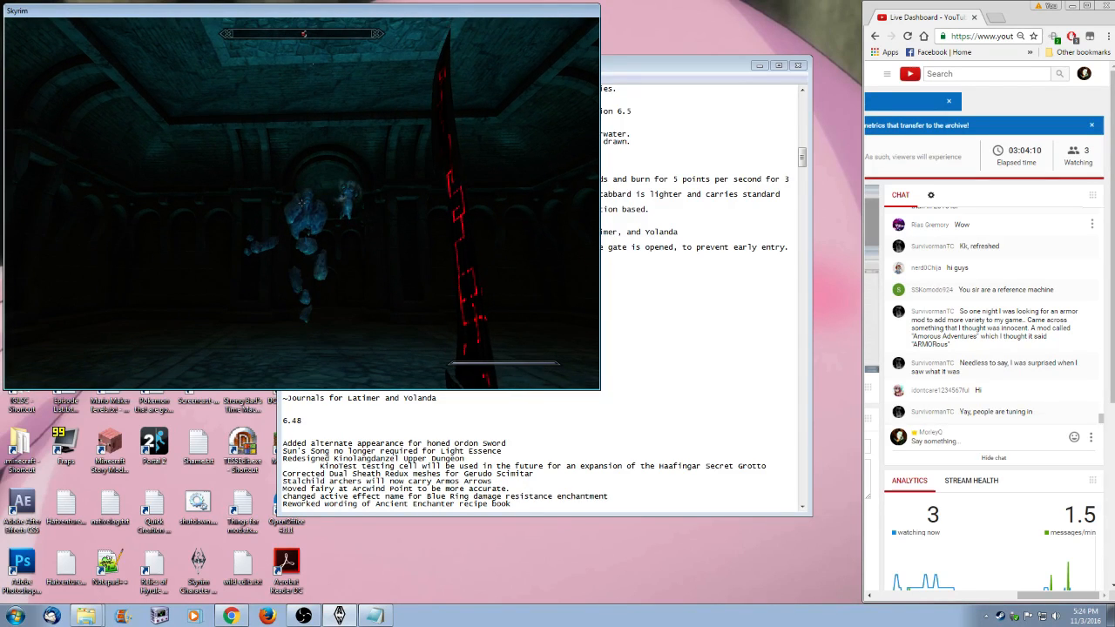
- Attack Blizzeta with the Twili Sword until it falls and open its remains to inspect the loot
key(w)
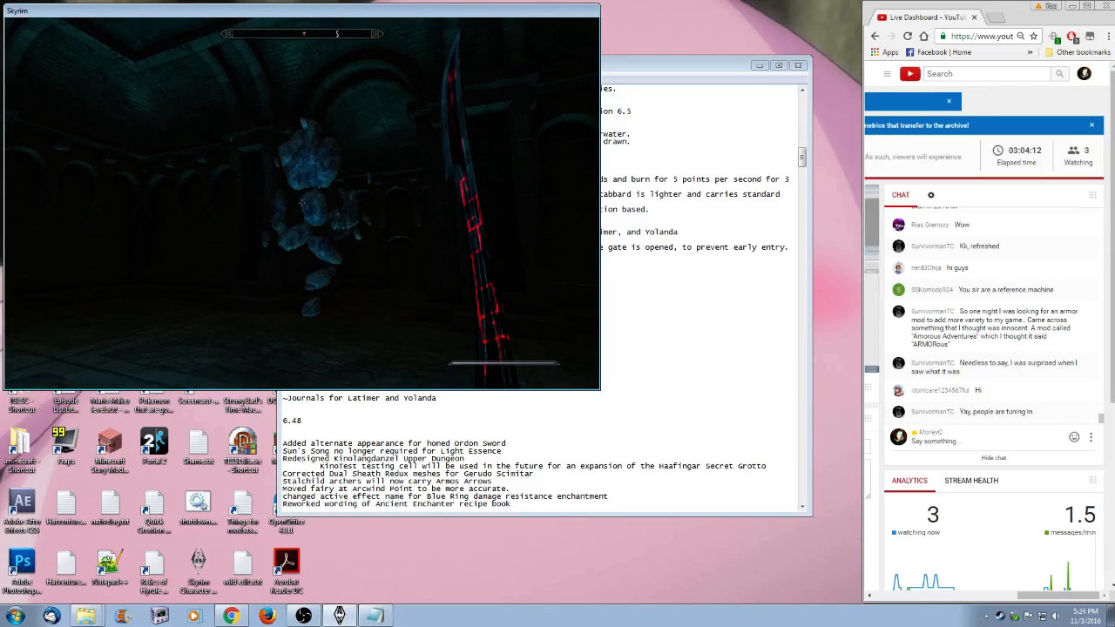
click(302, 202)
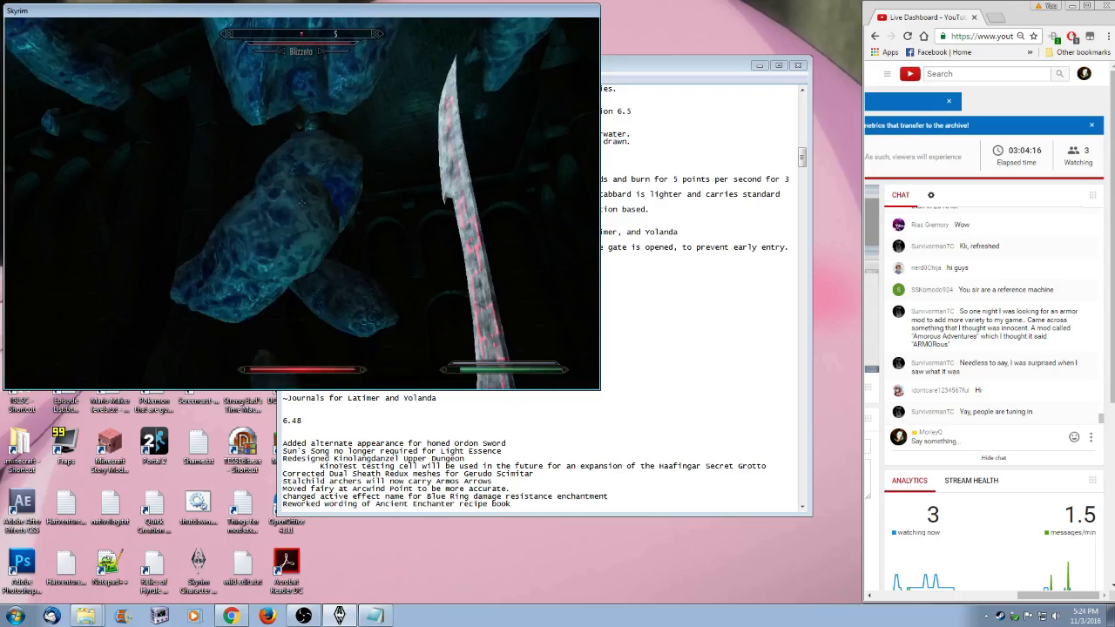
click(301, 202)
click(302, 202)
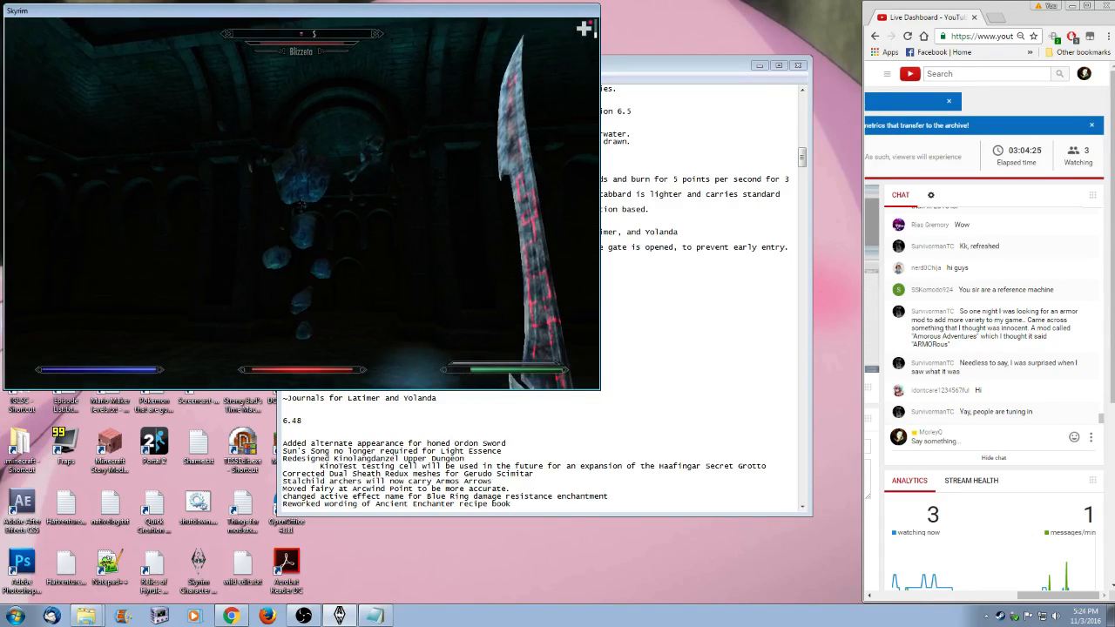
click(301, 202)
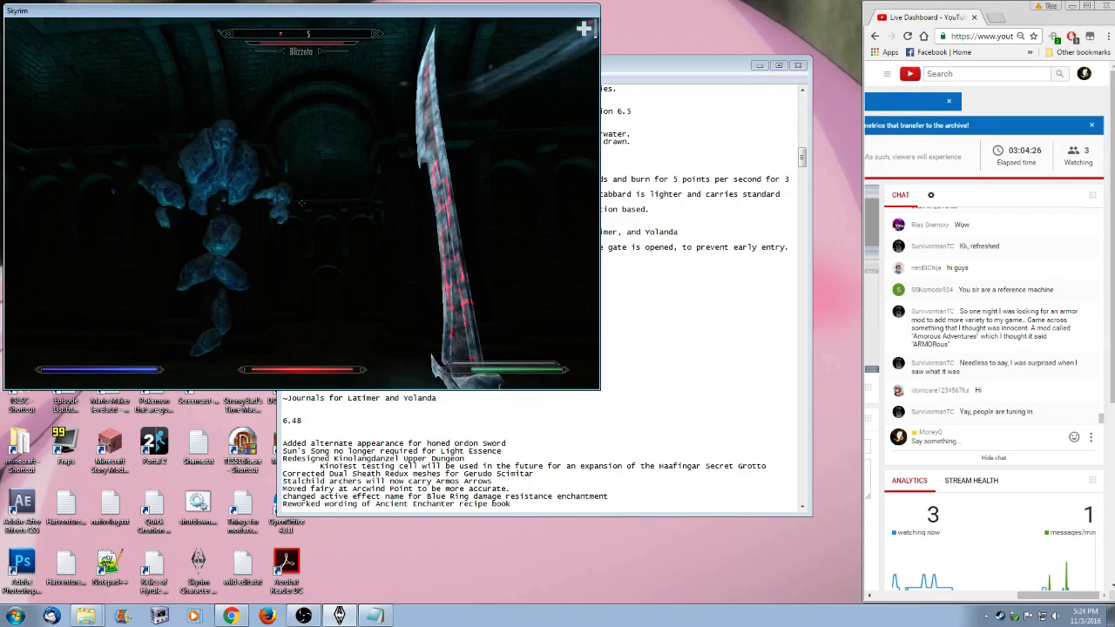
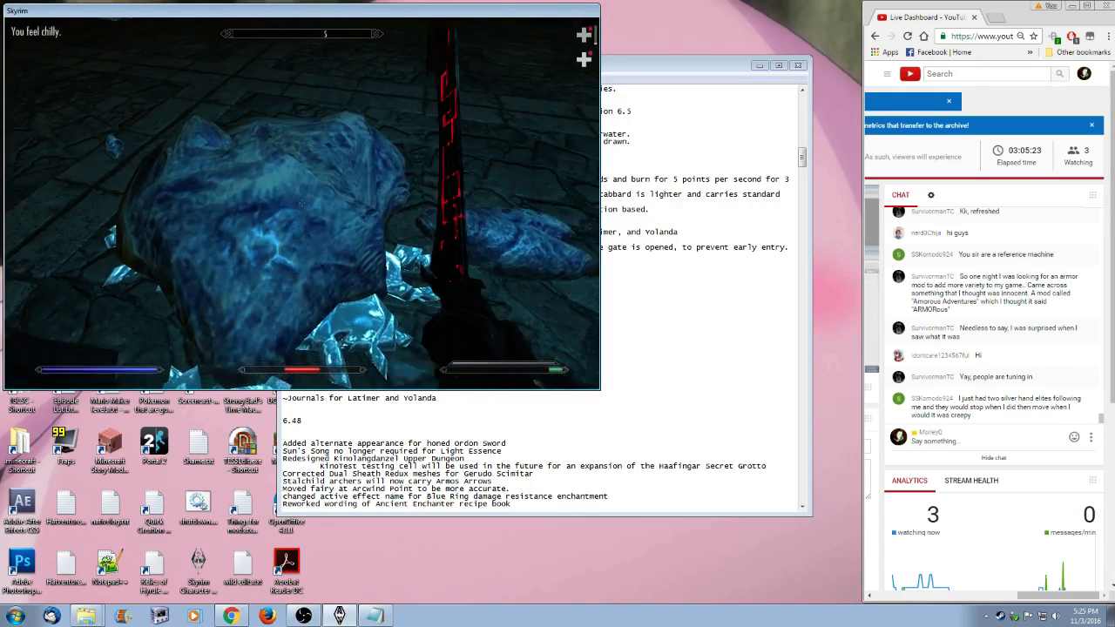
key(e)
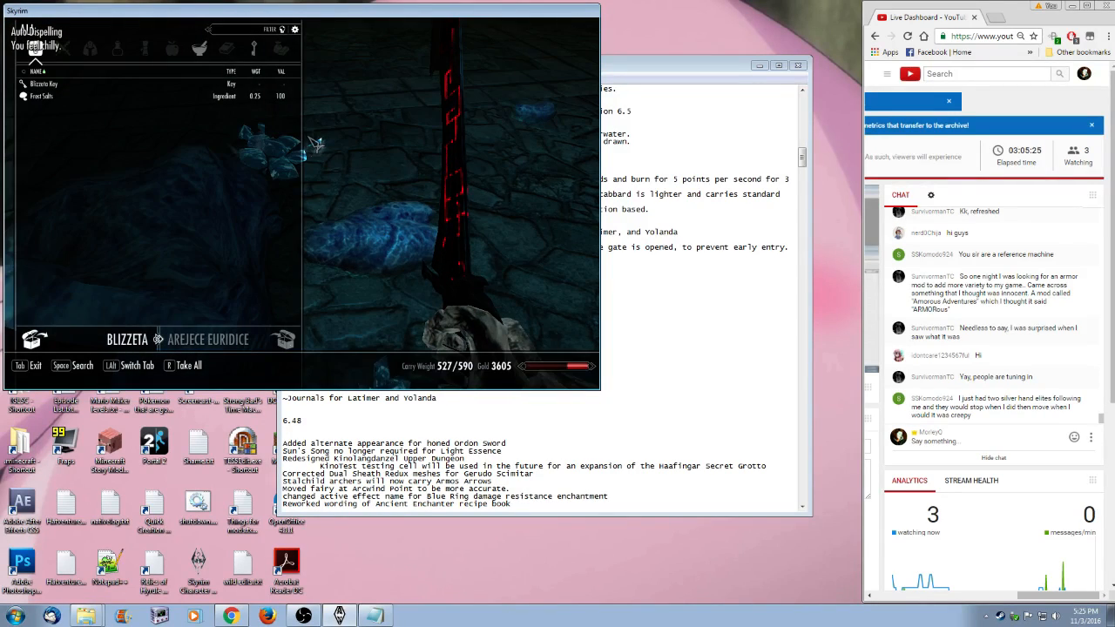
- Leave Blizzeta's remains, pause the game and delete the "?Blizzeta" entry from the pending items in the Notepad change notes
key(Tab)
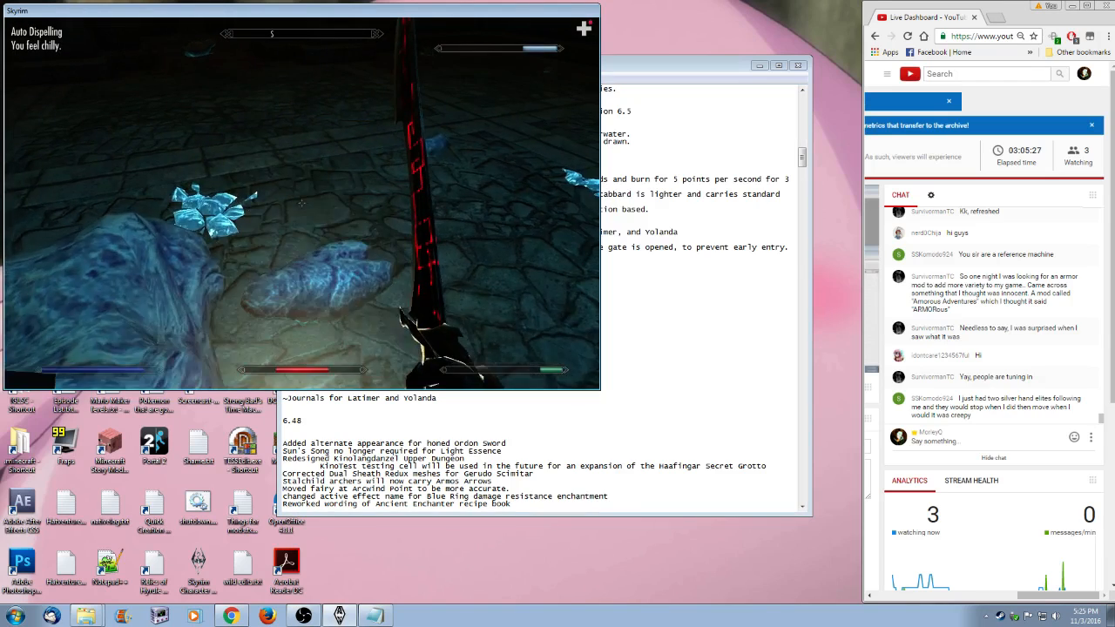
key(w)
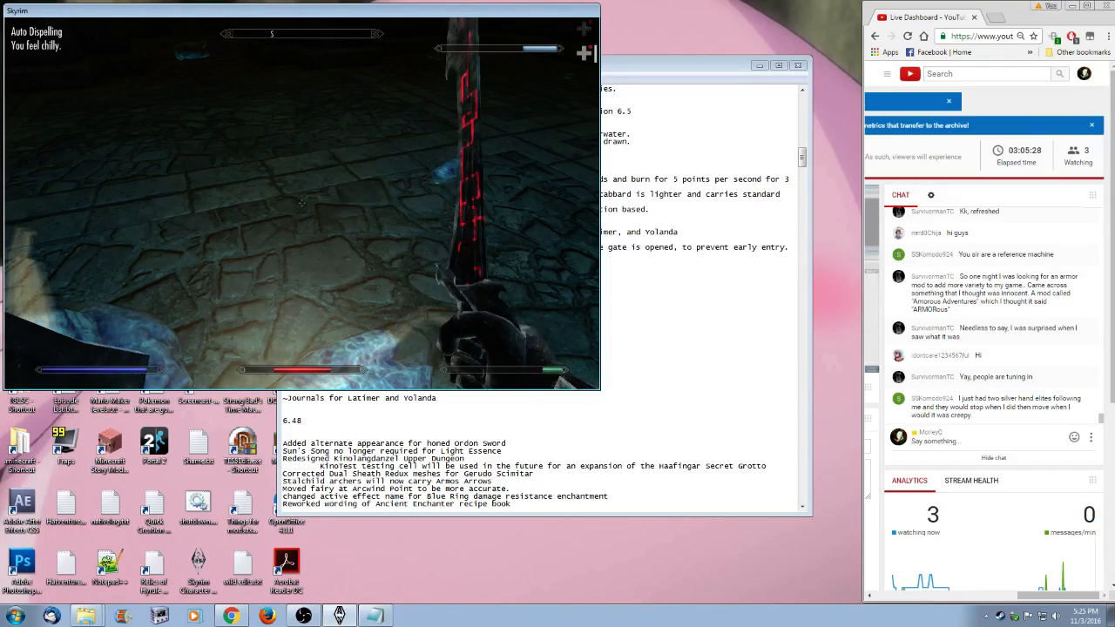
key(Escape)
key(alt+Tab)
drag(342, 330, 280, 330)
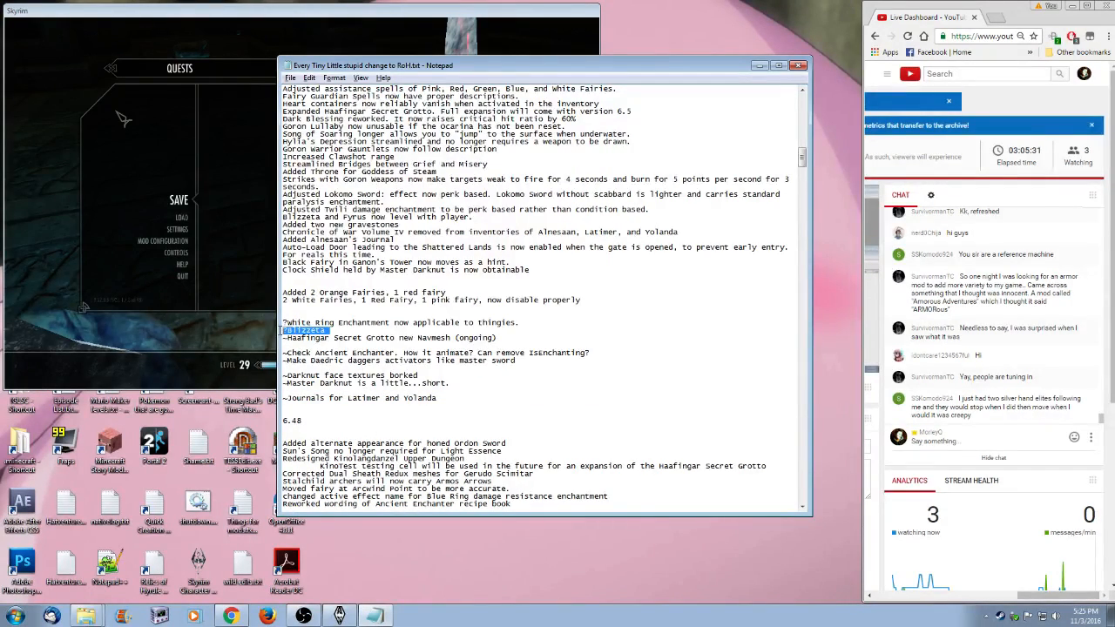
key(BackSpace)
key(BackSpace)
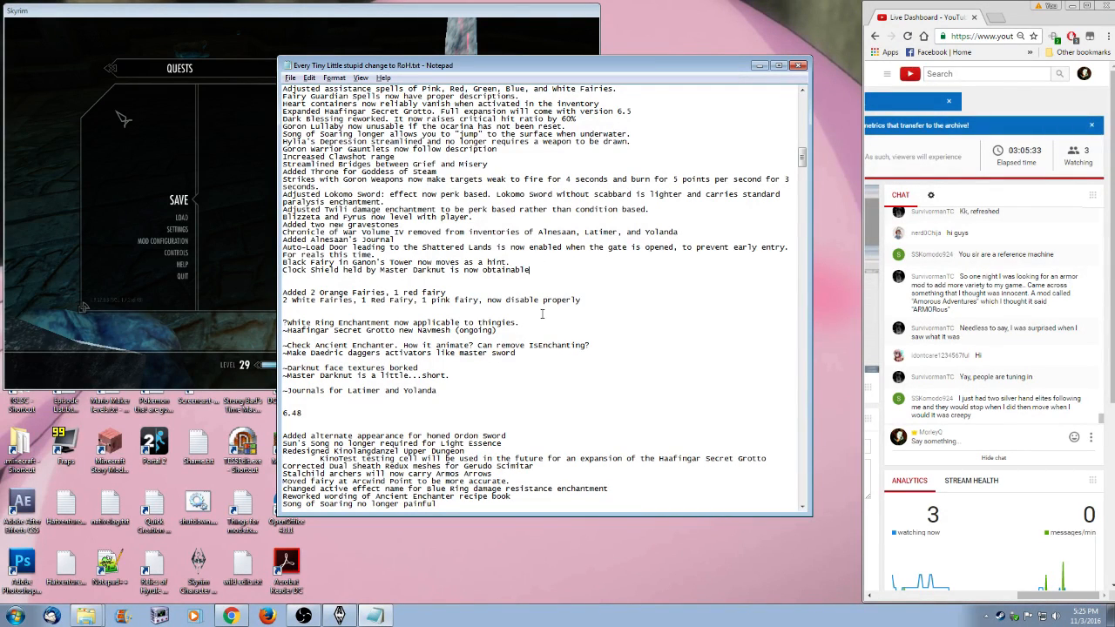
- Add the line "Blizzeta now more dynamic in battle." below the Clock Shield entry in the change notes
click(535, 270)
key(Return)
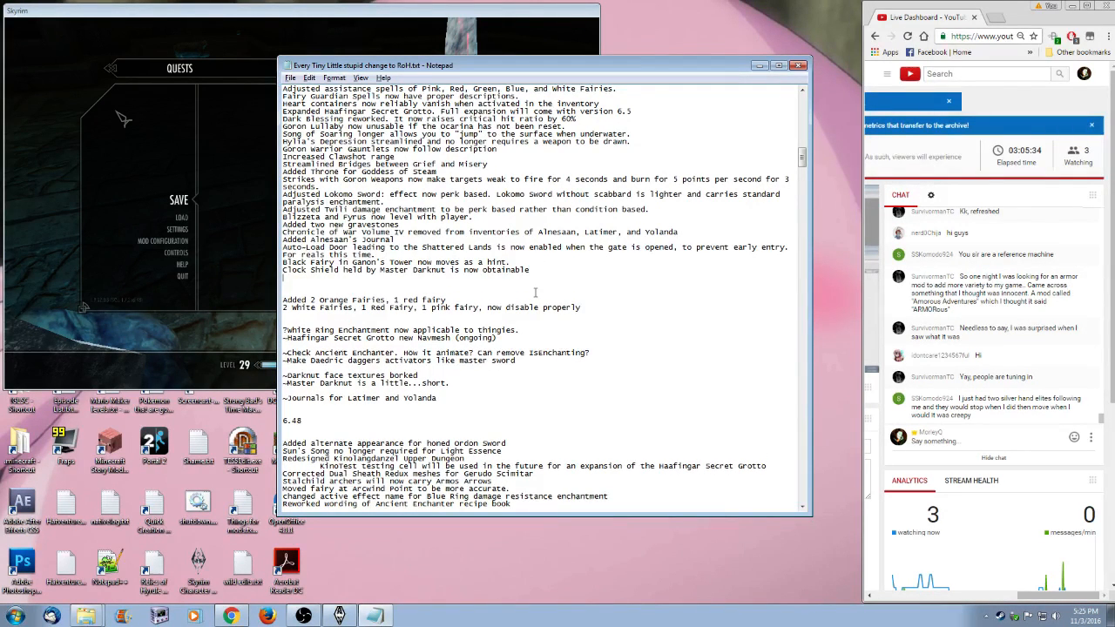
text(Blizzetta)
key(BackSpace)
text(a now)
text(more dynamic in battle.)
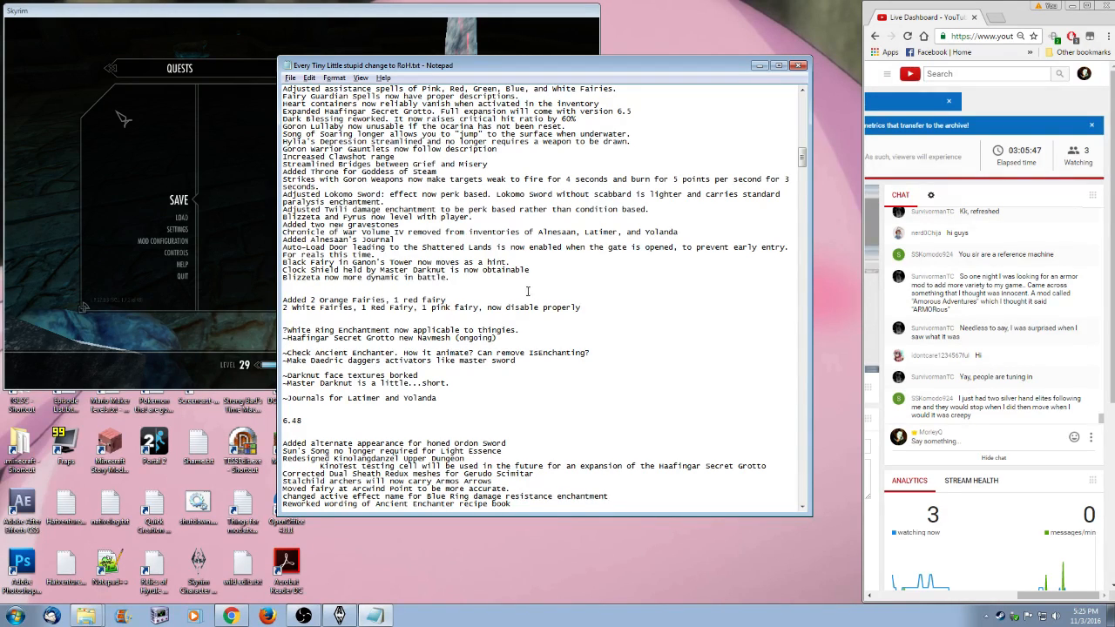
- Return to Skyrim, resume the game and teleport to the development cell with the console command "coc rohdev"
click(276, 13)
key(Escape)
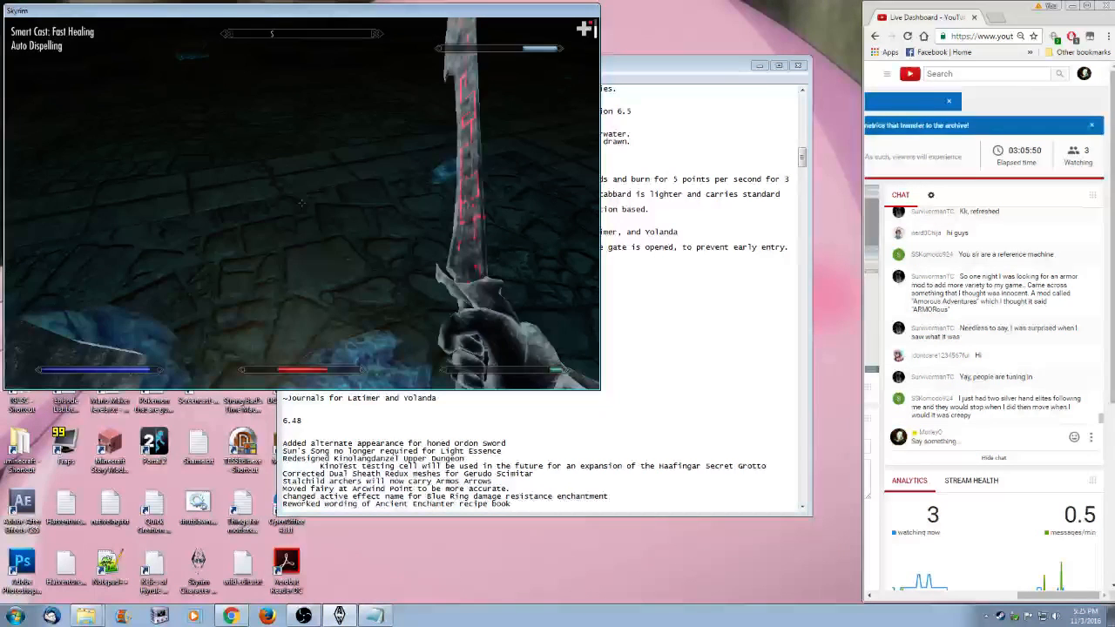
key(grave)
text(coc rohdev)
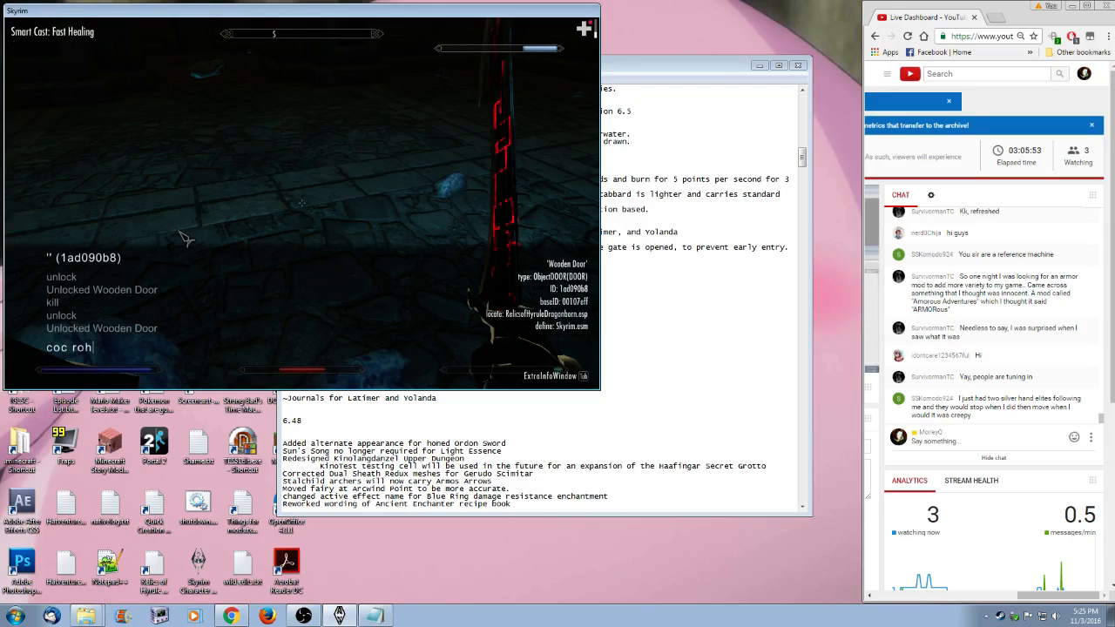
key(Return)
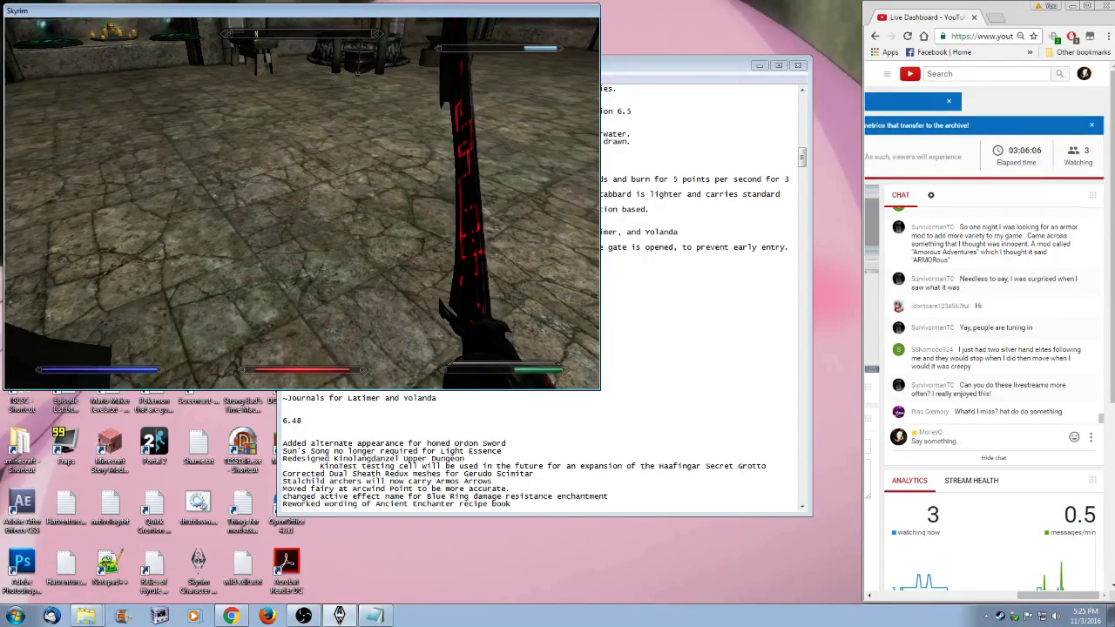
- Search the console for enchanting-related forms with the command "help enchant"
key(grave)
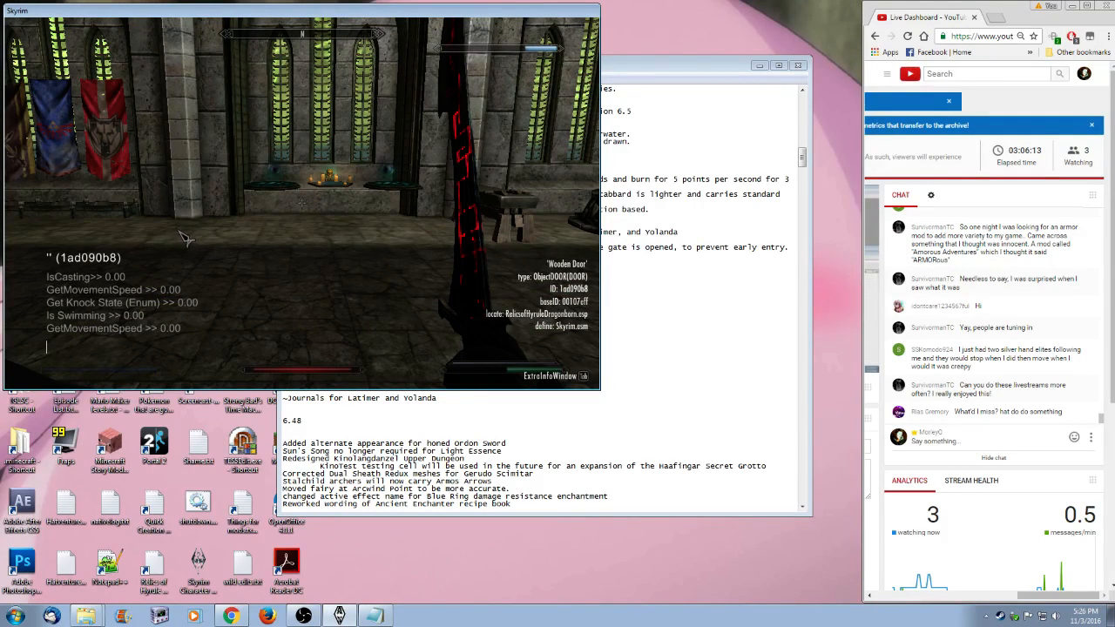
text(help enchant)
key(Return)
- Find the Ancient Enchanter's form ID in the console results and spawn it with "player.placeatme 1a78e095"
text(play)
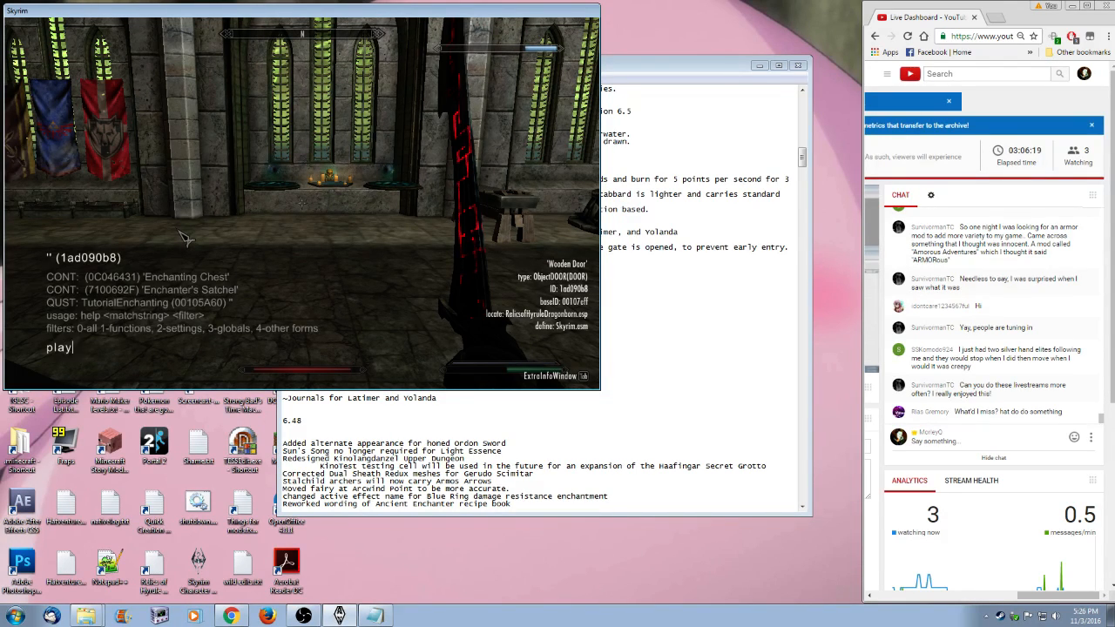
text(er.placeatme)
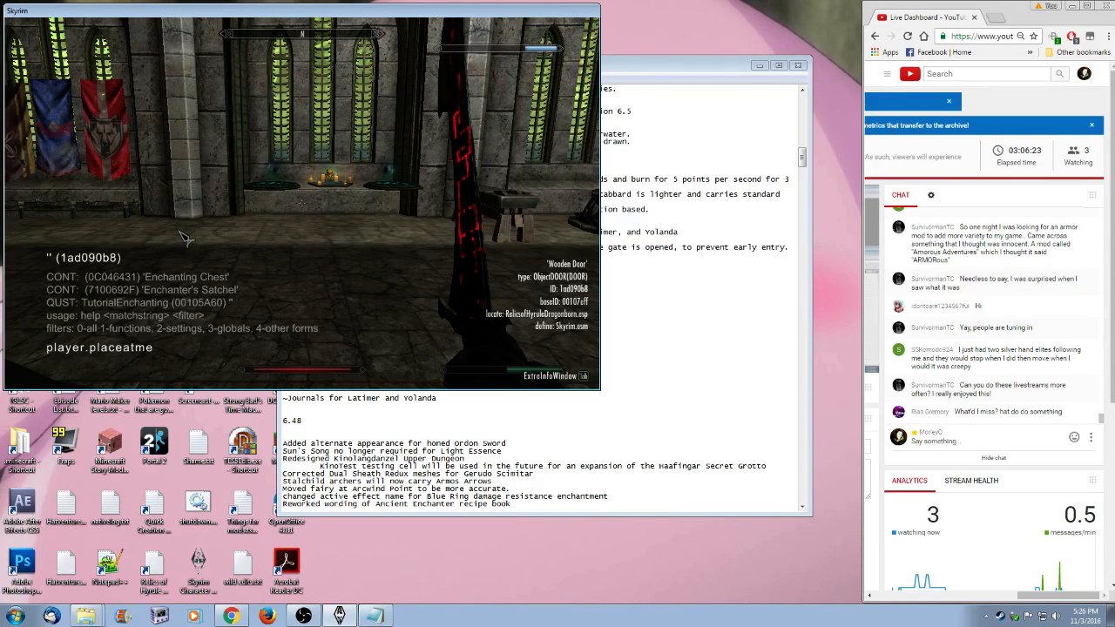
key(Page_Up)
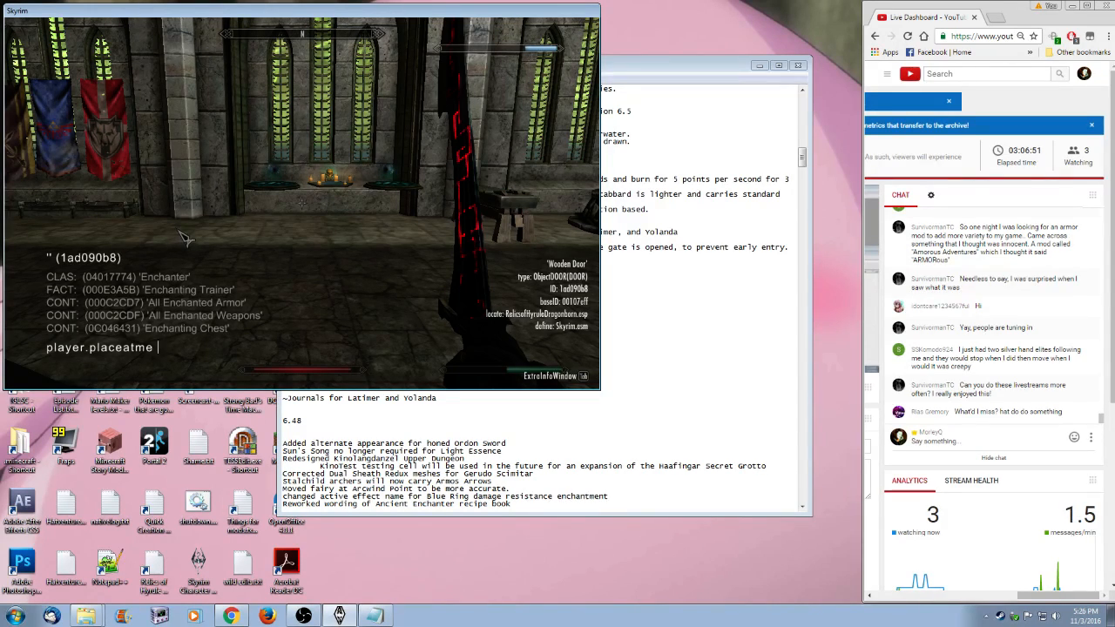
key(Page_Up)
key(Page_Up)
key(Page_Up)
key(Page_Up)
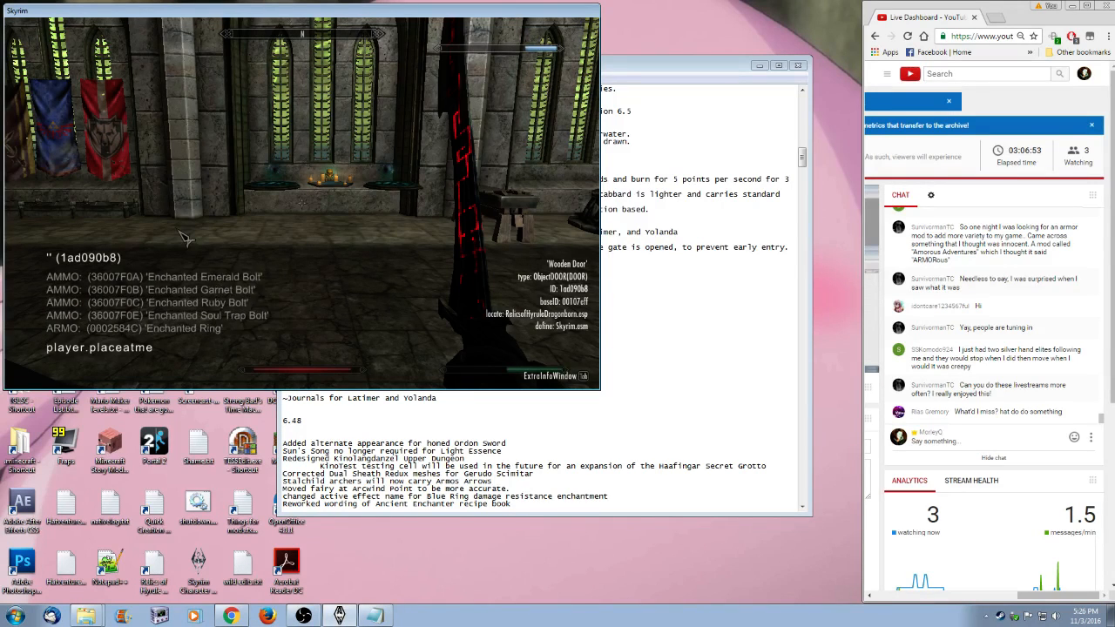
key(Page_Down)
key(Page_Down)
key(Page_Down)
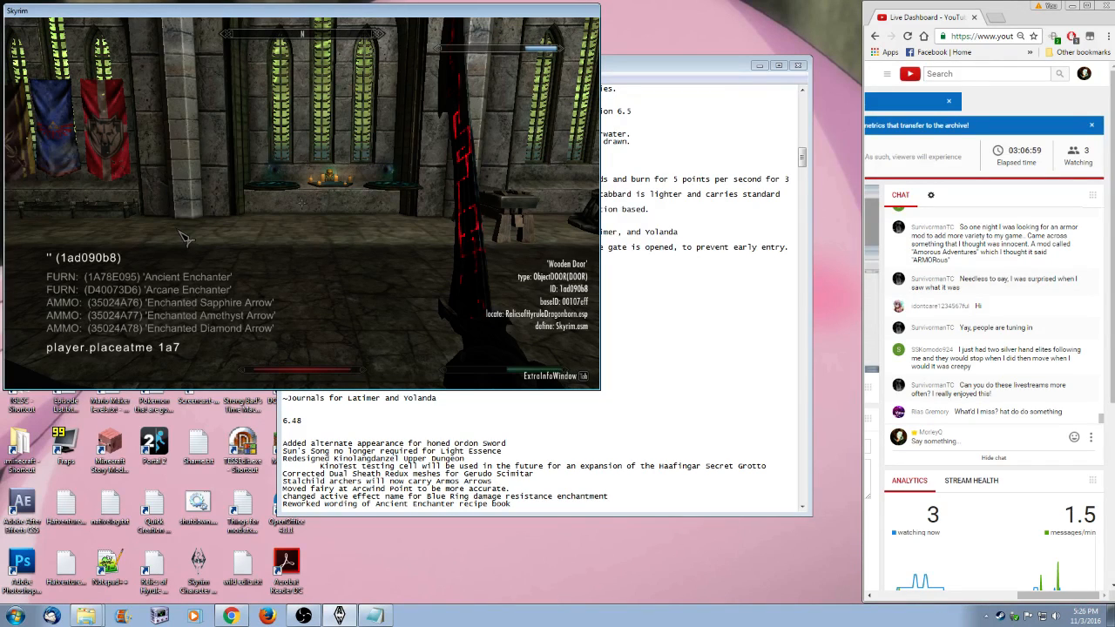
text(e095)
key(Return)
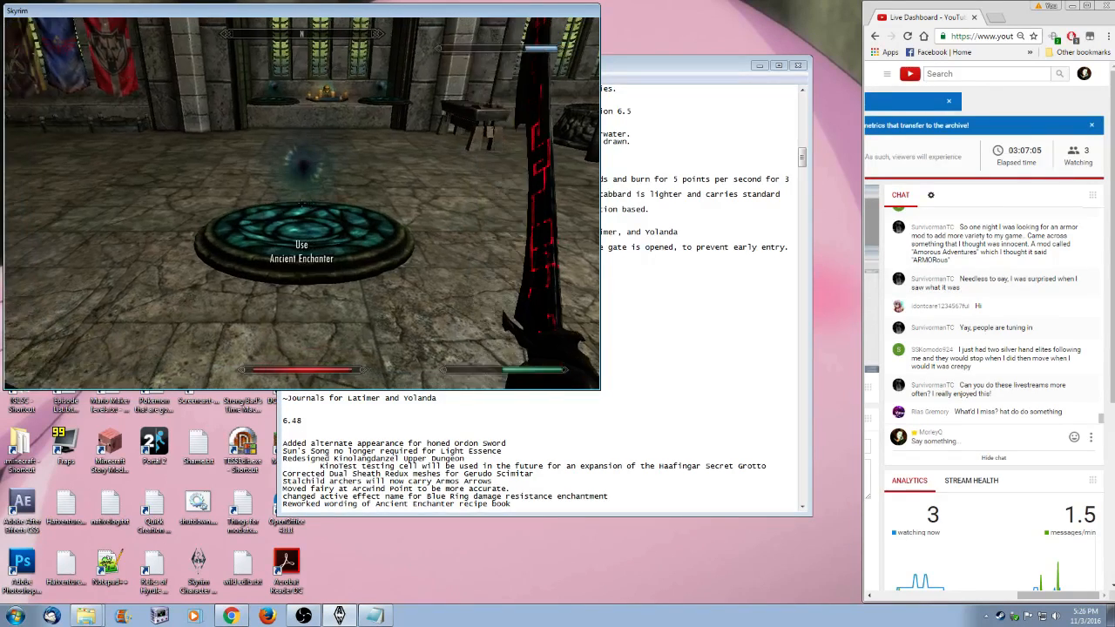
- Look through the console results for an Arcane Enchanter and spawn it with "player.placeatme 000bad0d"
key(Page_Up)
key(Page_Up)
key(Page_Up)
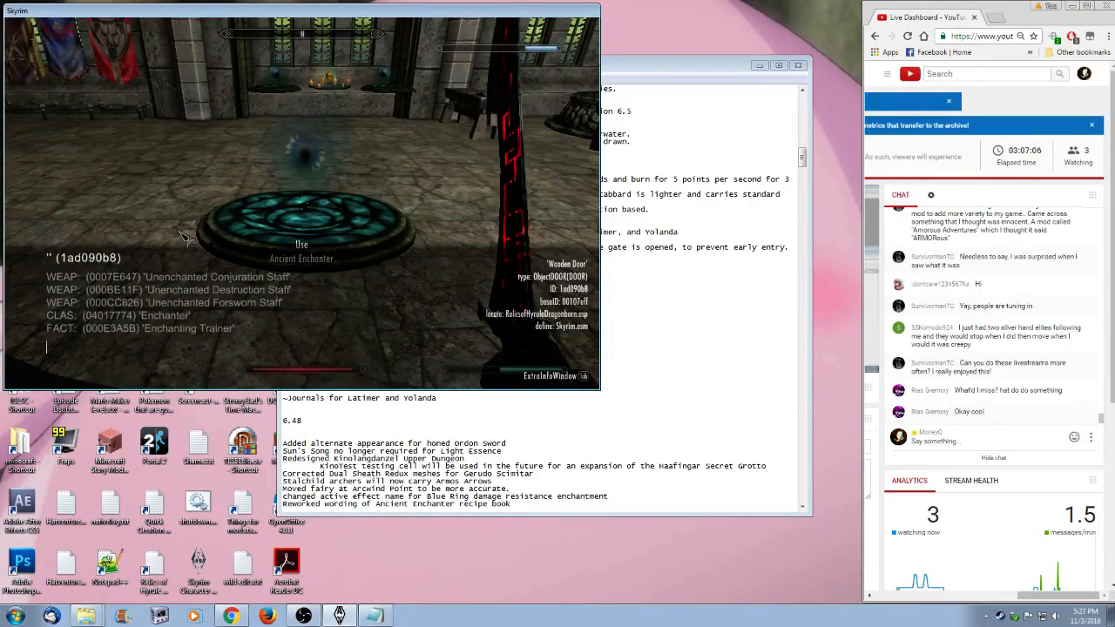
key(Page_Up)
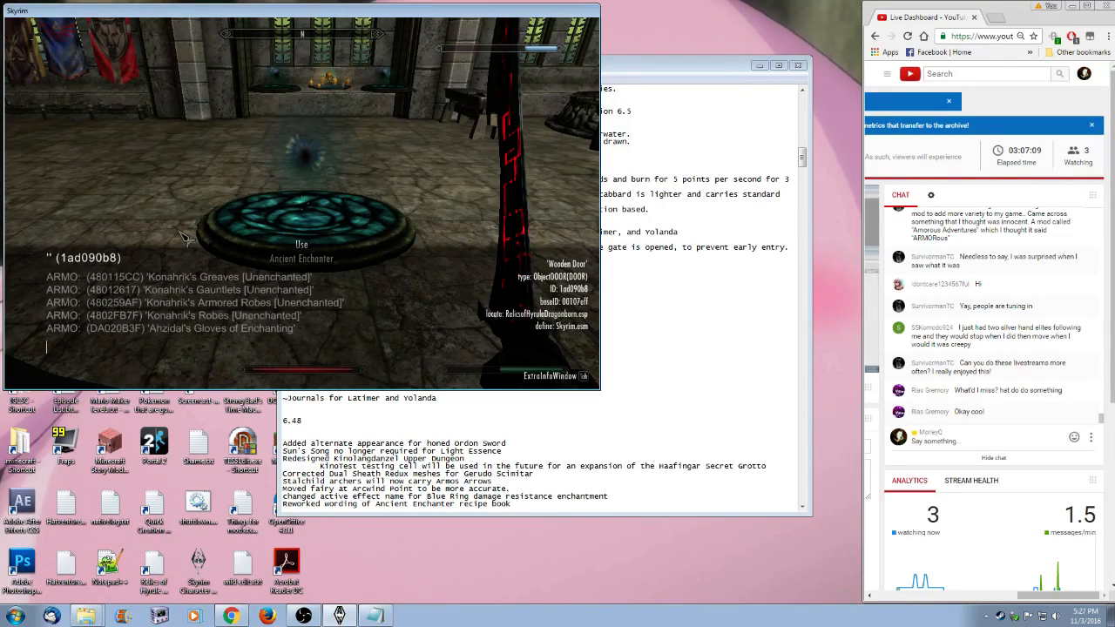
key(Page_Up)
key(Page_Up)
key(Page_Up)
key(Page_Down)
key(Page_Down)
key(Page_Up)
key(Page_Up)
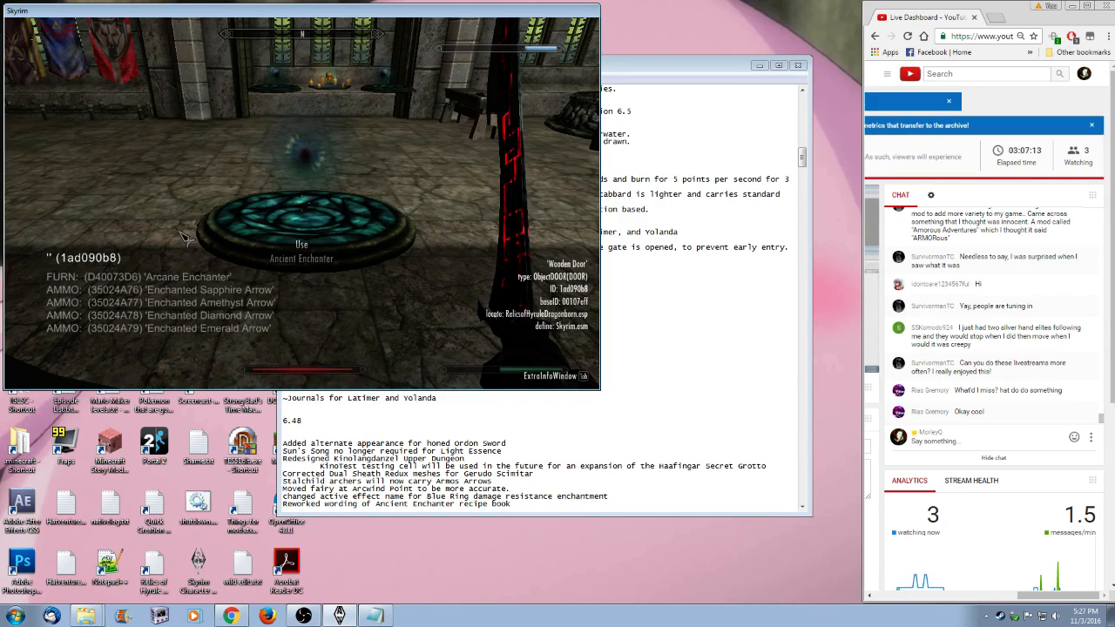
key(Page_Up)
key(Page_Up)
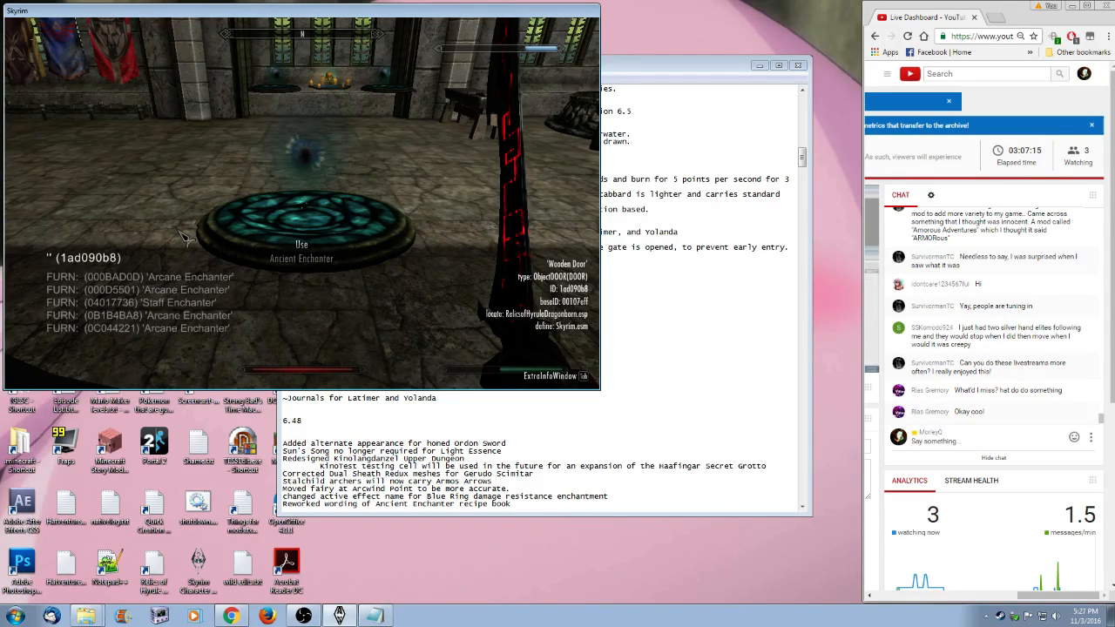
text(player.placeatme 00)
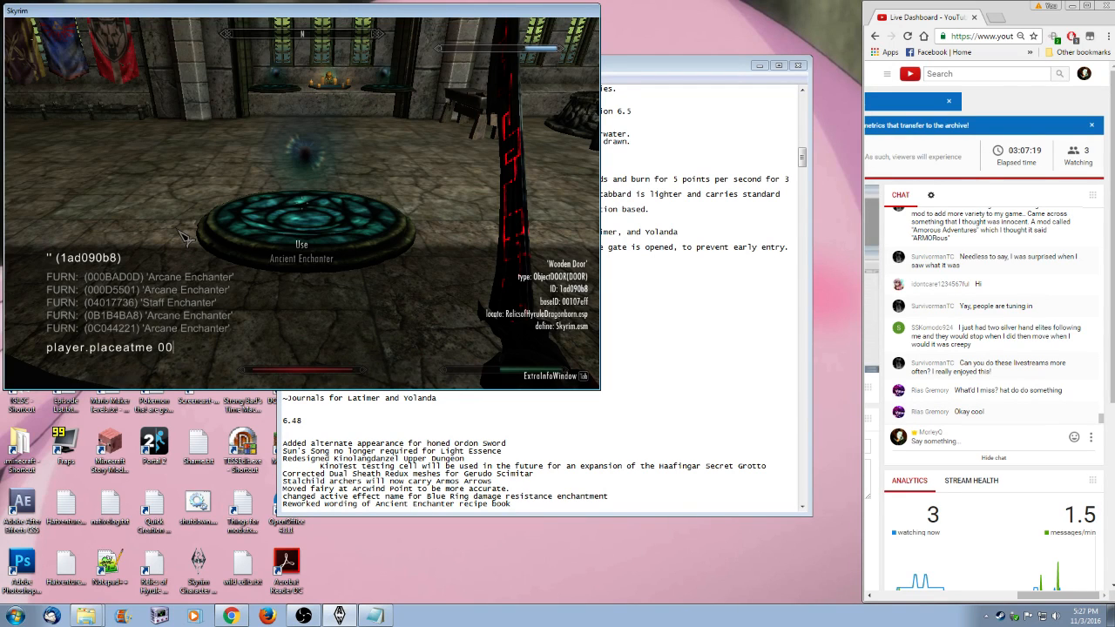
text(0bad0d)
key(Return)
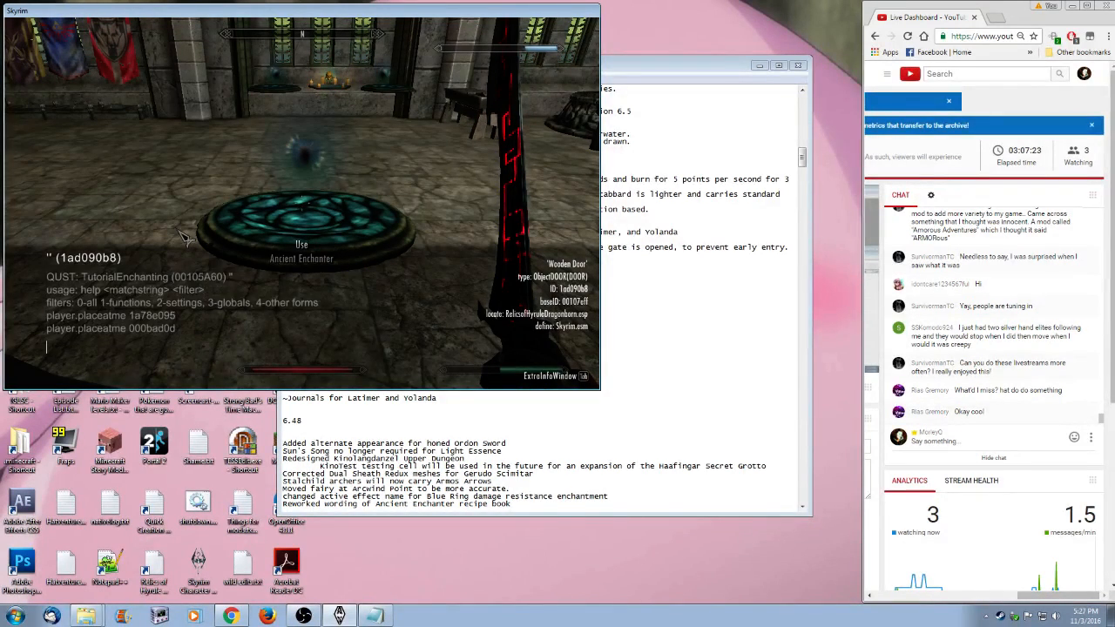
key(grave)
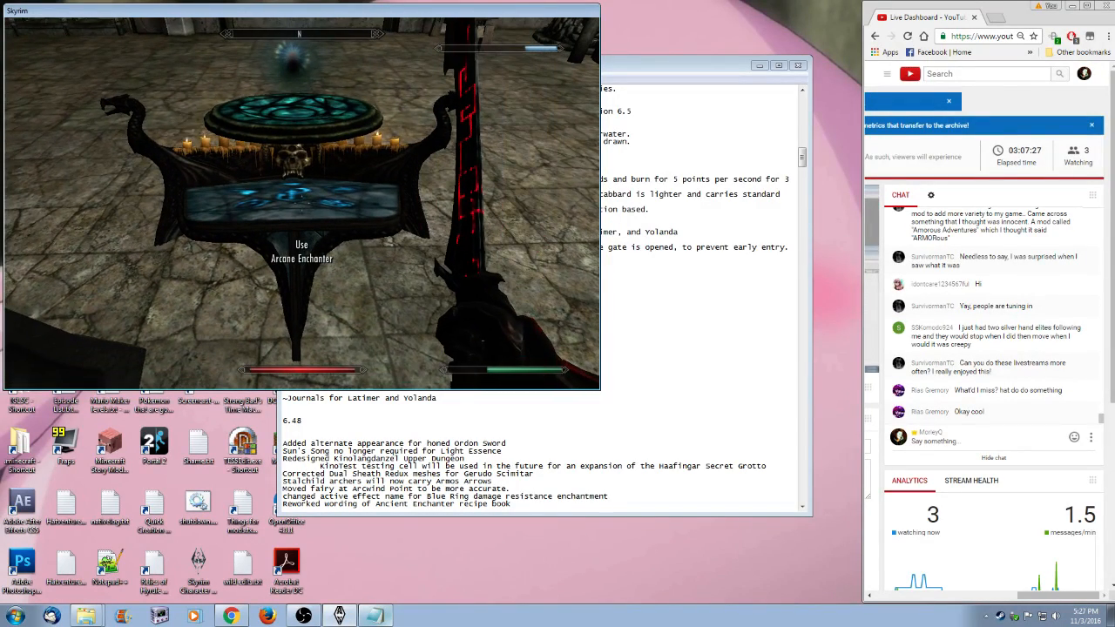
- Sheathe the sword, use the Arcane Enchanter and disenchant the White Ring to learn its effect
key(r)
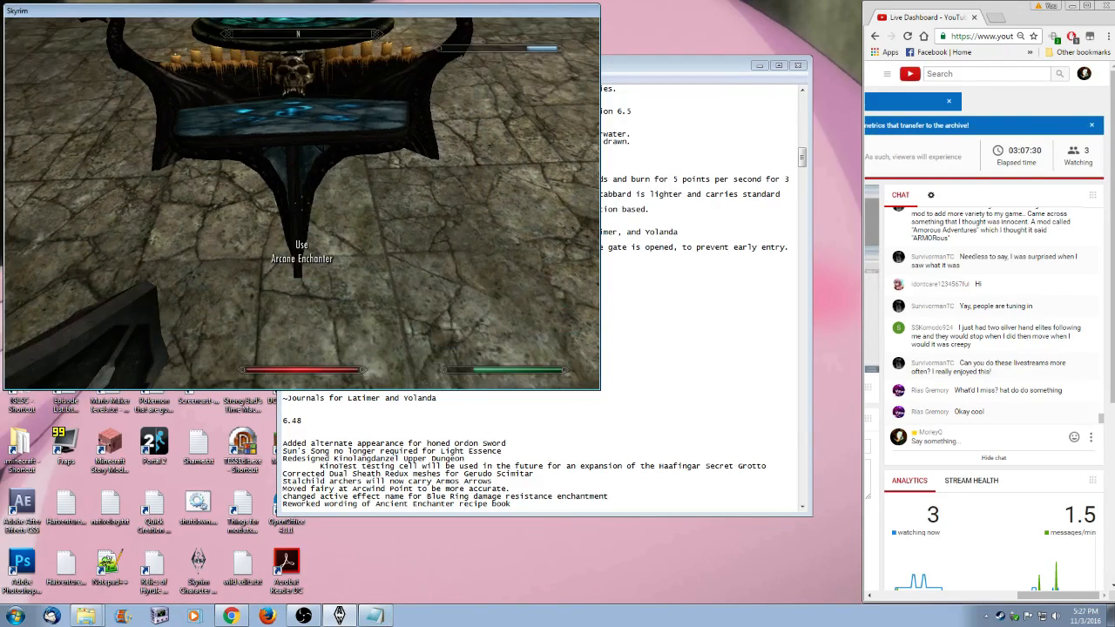
key(e)
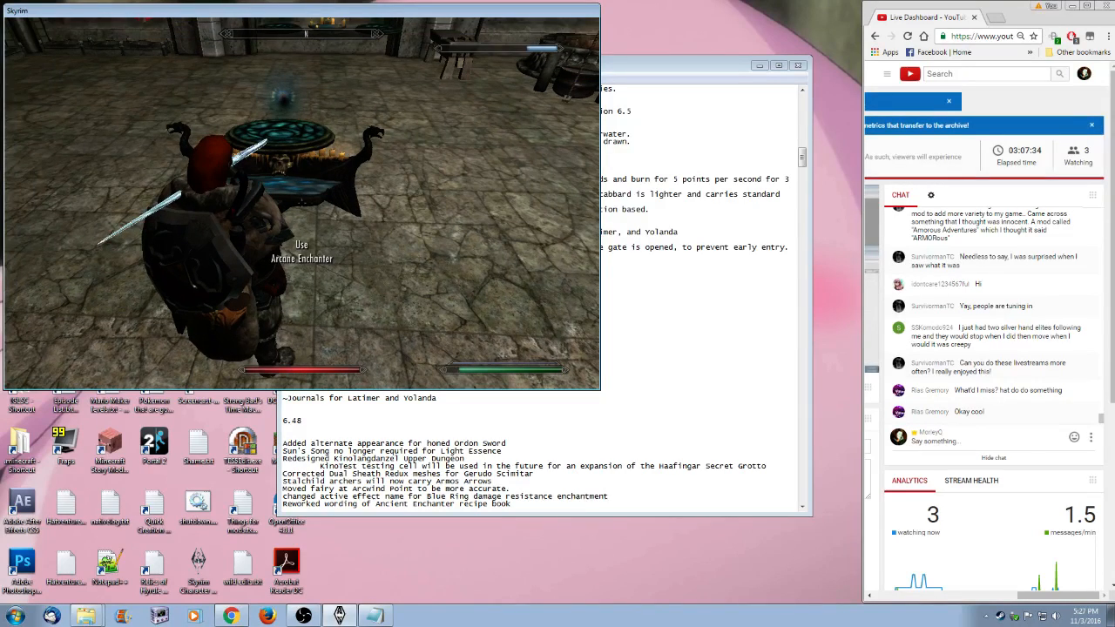
key(e)
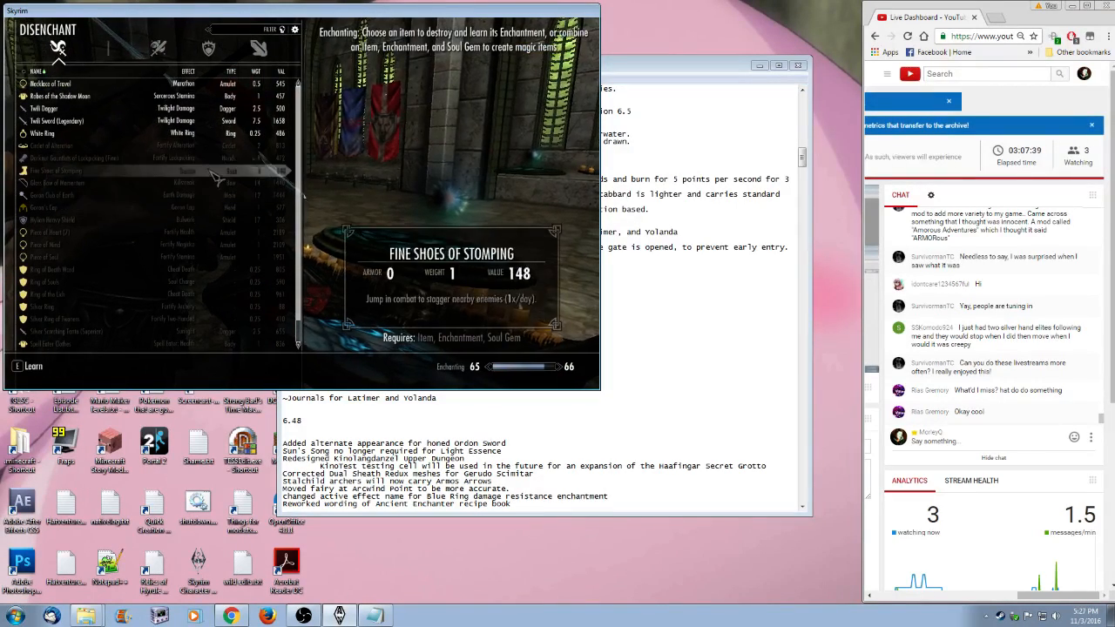
key(e)
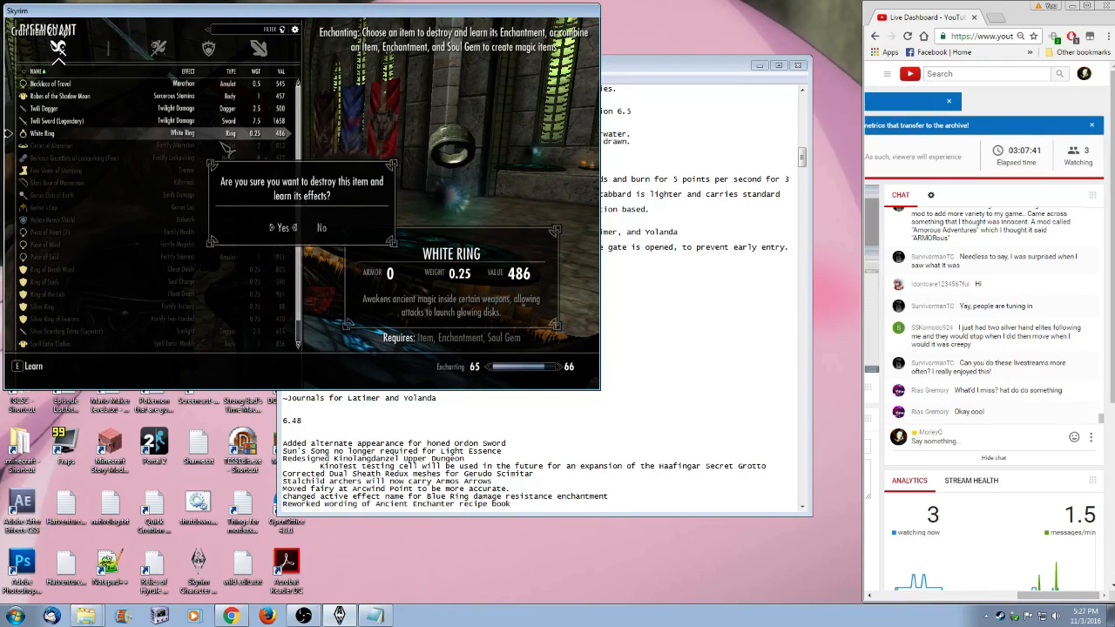
key(e)
key(e)
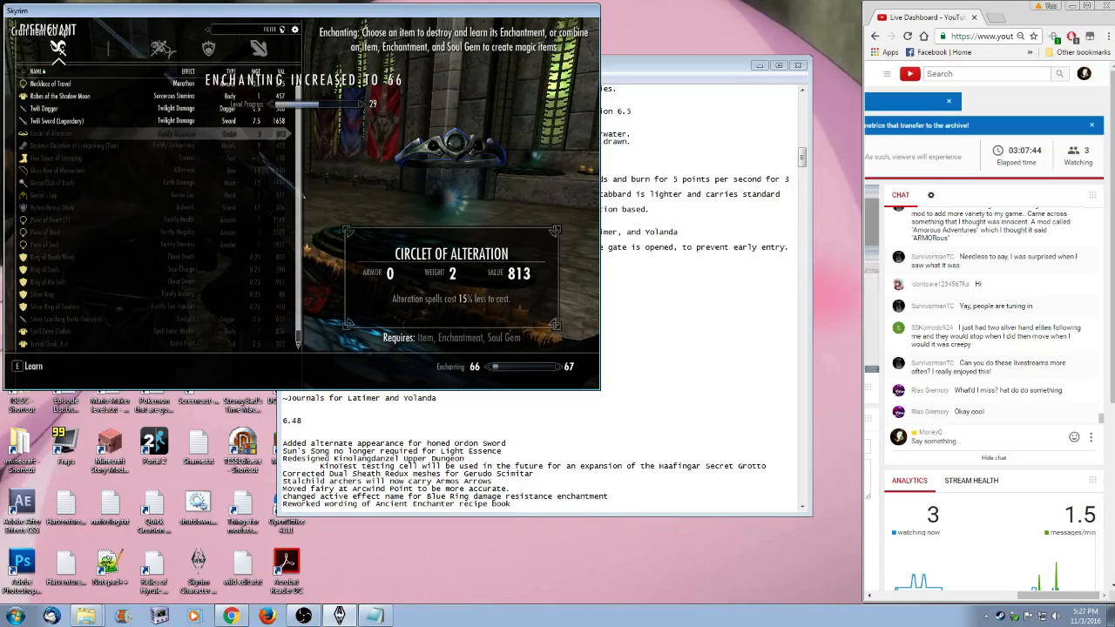
- Choose the White Ring enchantment and pair it with the Nordic Armor (Superior) as the item to enchant
click(158, 49)
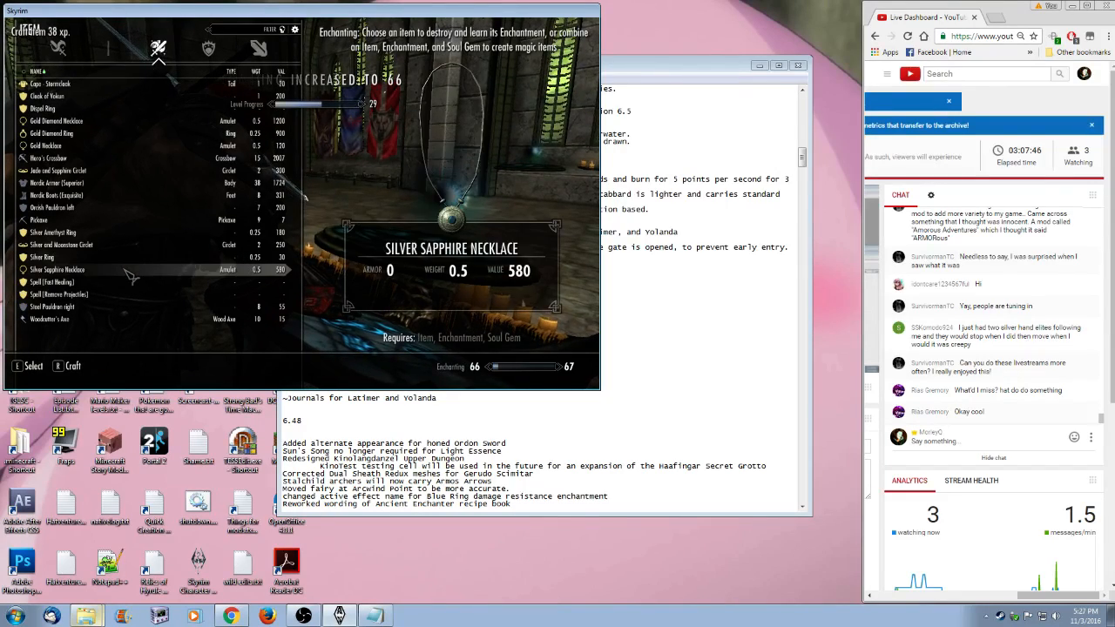
scroll(150, 277, down, 10)
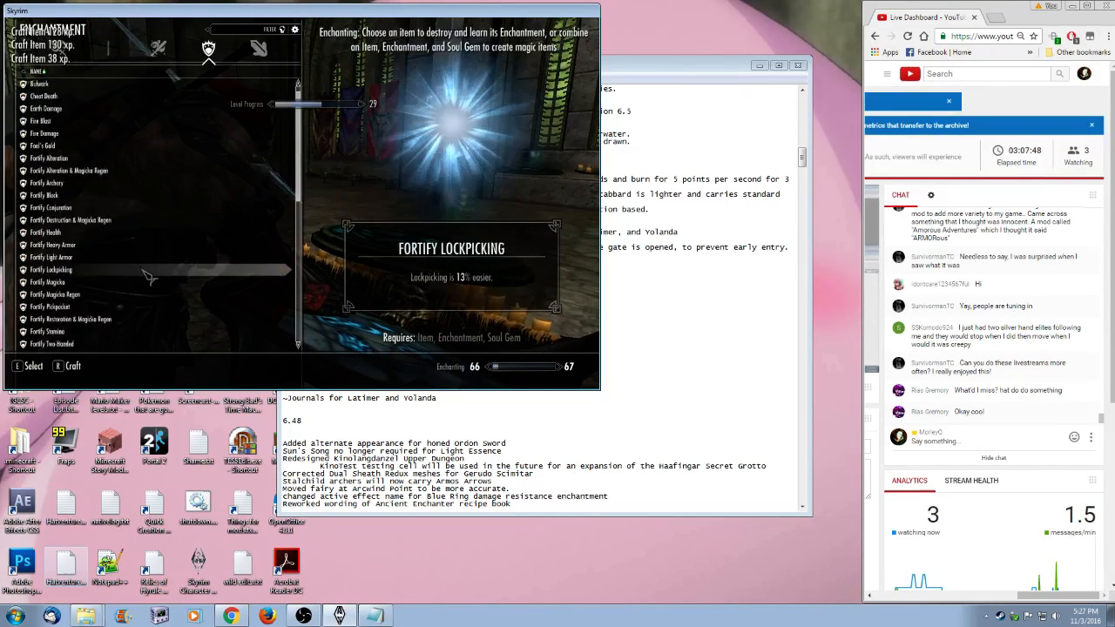
scroll(150, 277, down, 16)
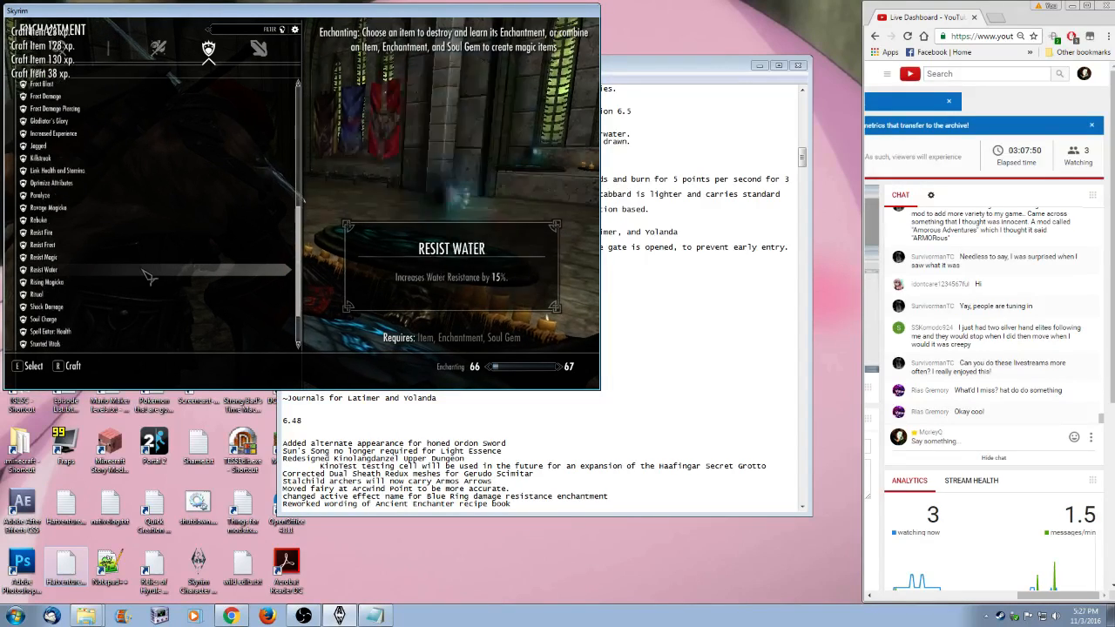
scroll(150, 277, down, 8)
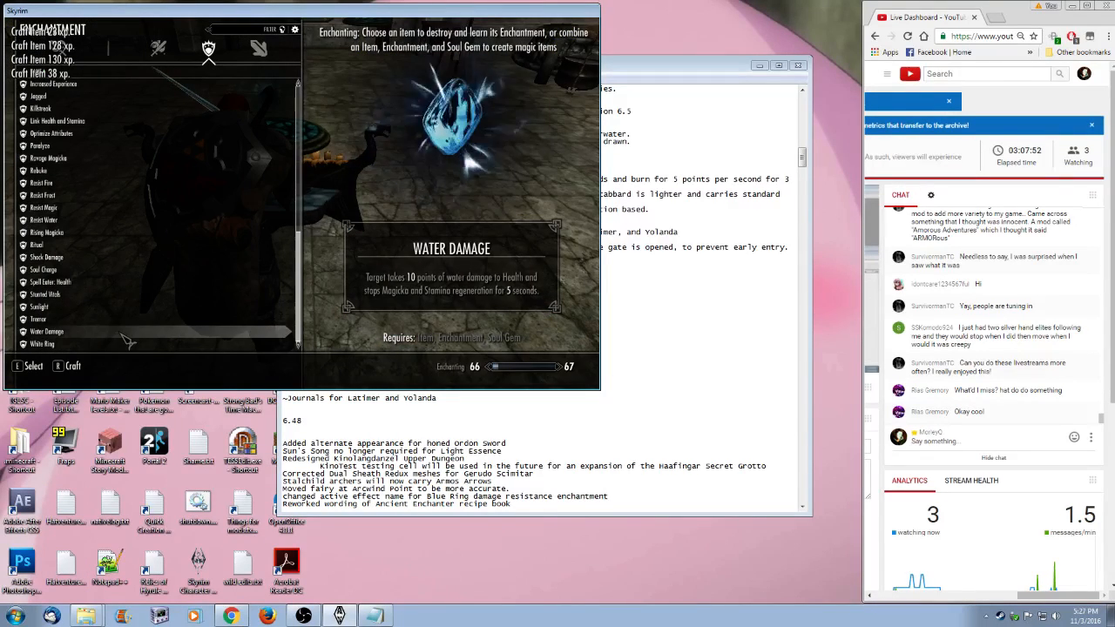
scroll(122, 355, up, 20)
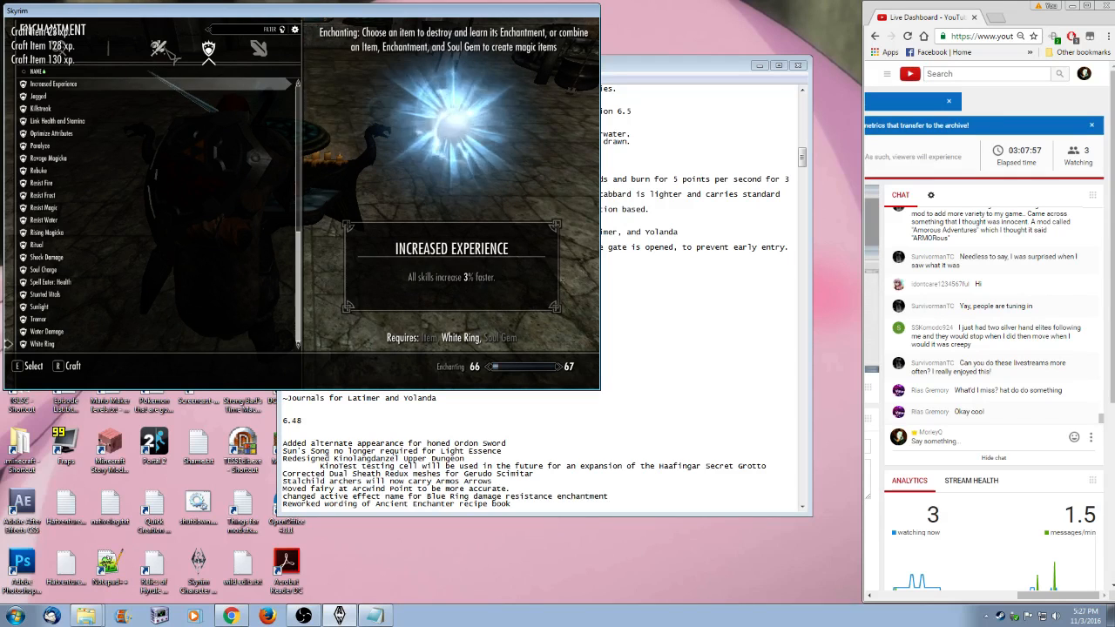
click(158, 48)
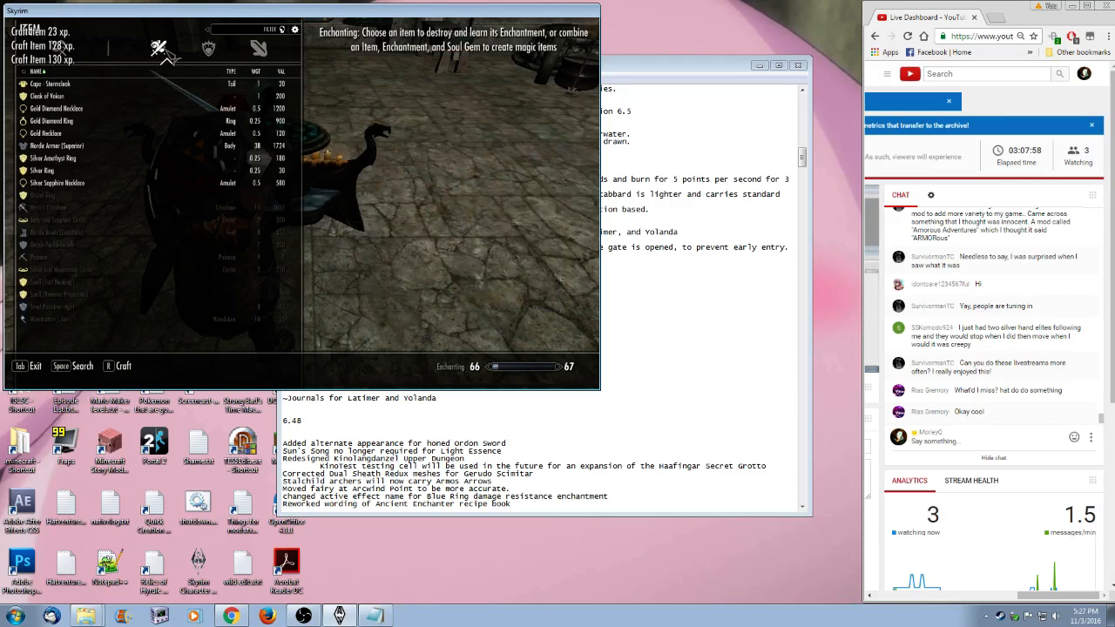
click(118, 151)
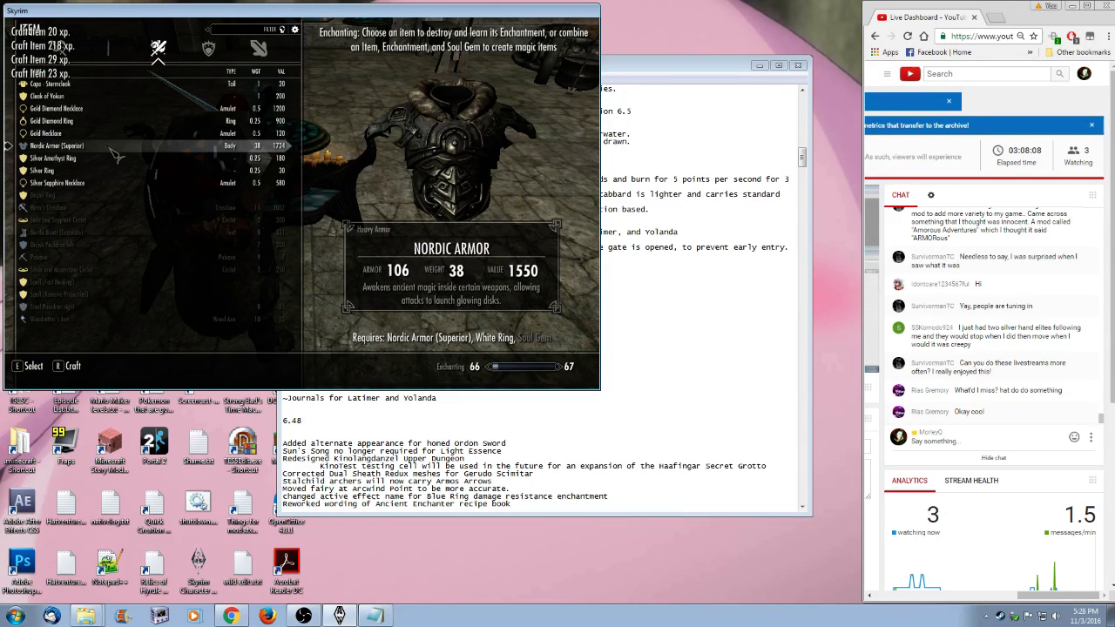
- Add a Petty Soul Gem, craft the White Ring enchantment onto the Nordic Armor (Superior), and leave the Arcane Enchanter
key(d)
key(d)
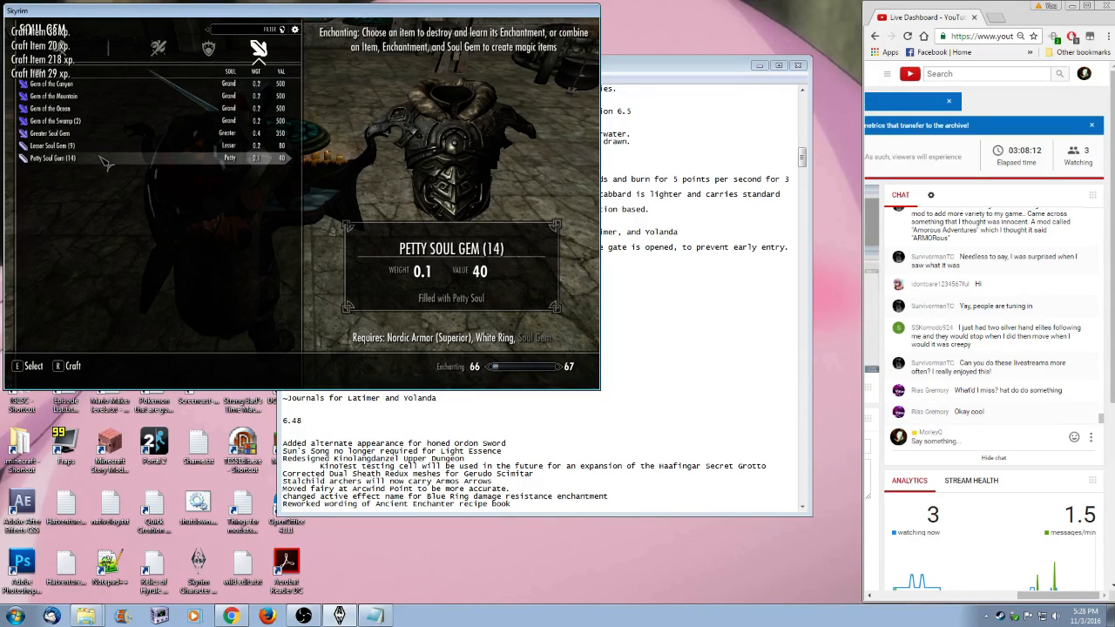
click(103, 159)
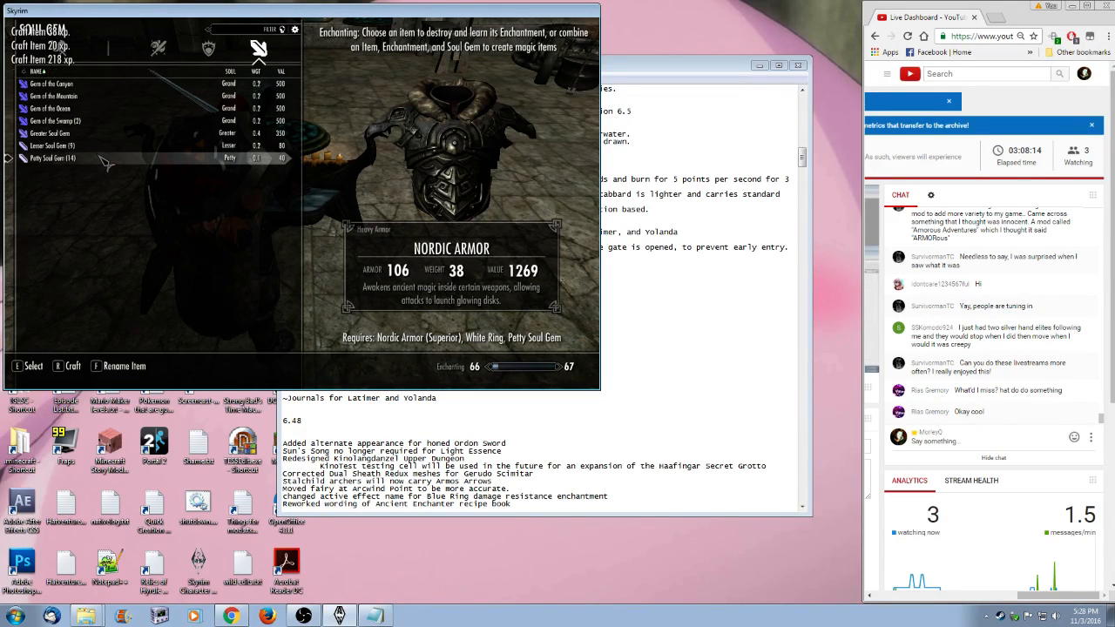
key(r)
key(e)
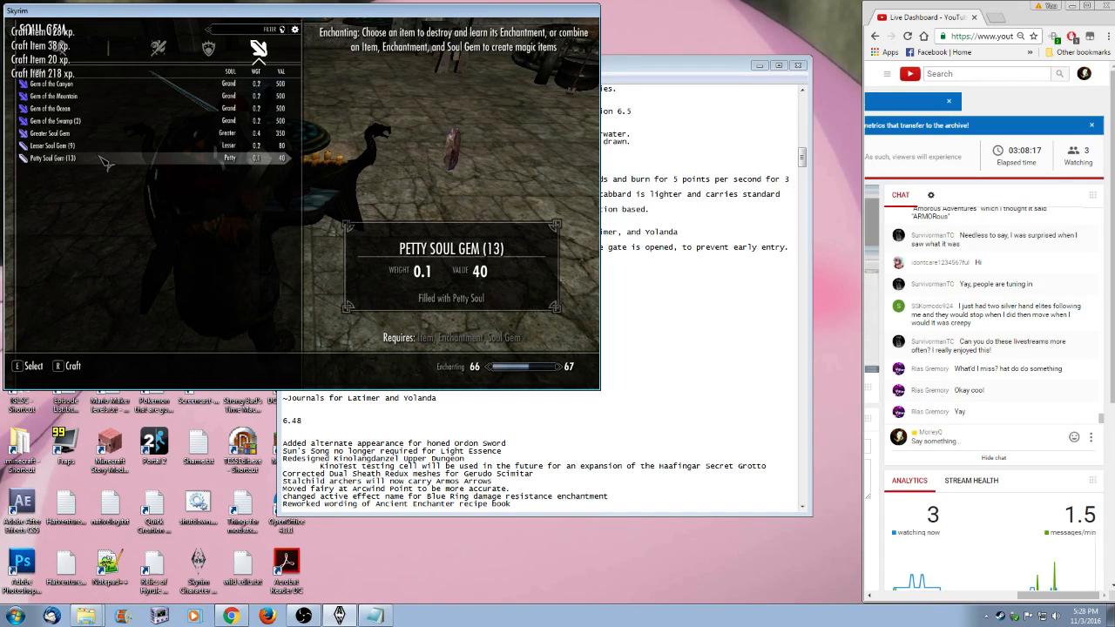
key(Tab)
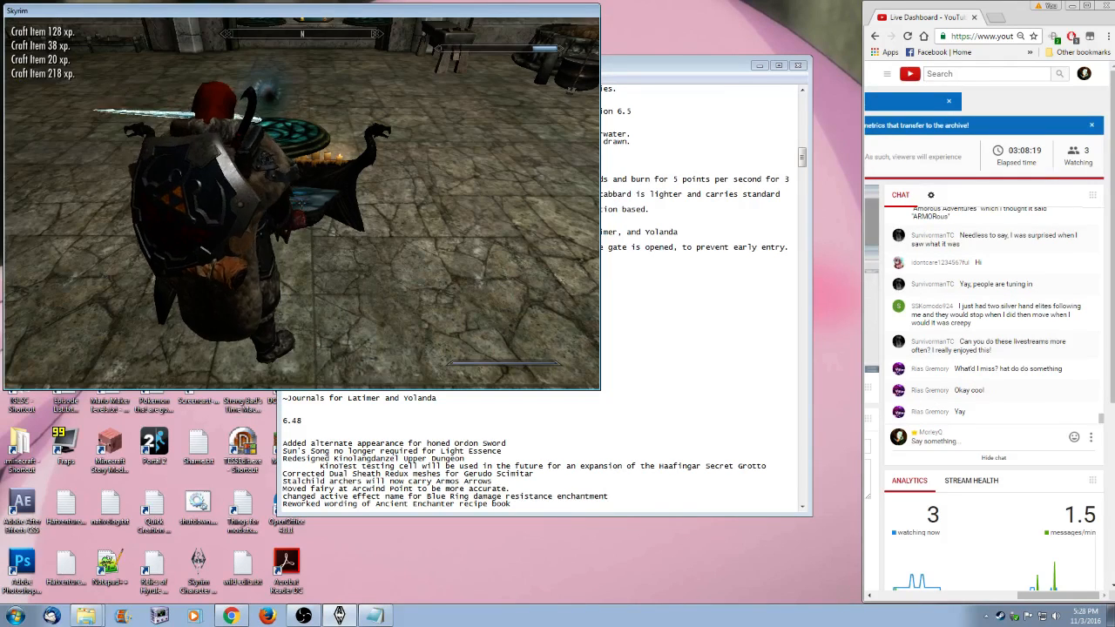
- Check the newly enchanted Nordic Armor (Superior) among the apparel in the inventory
key(i)
key(d)
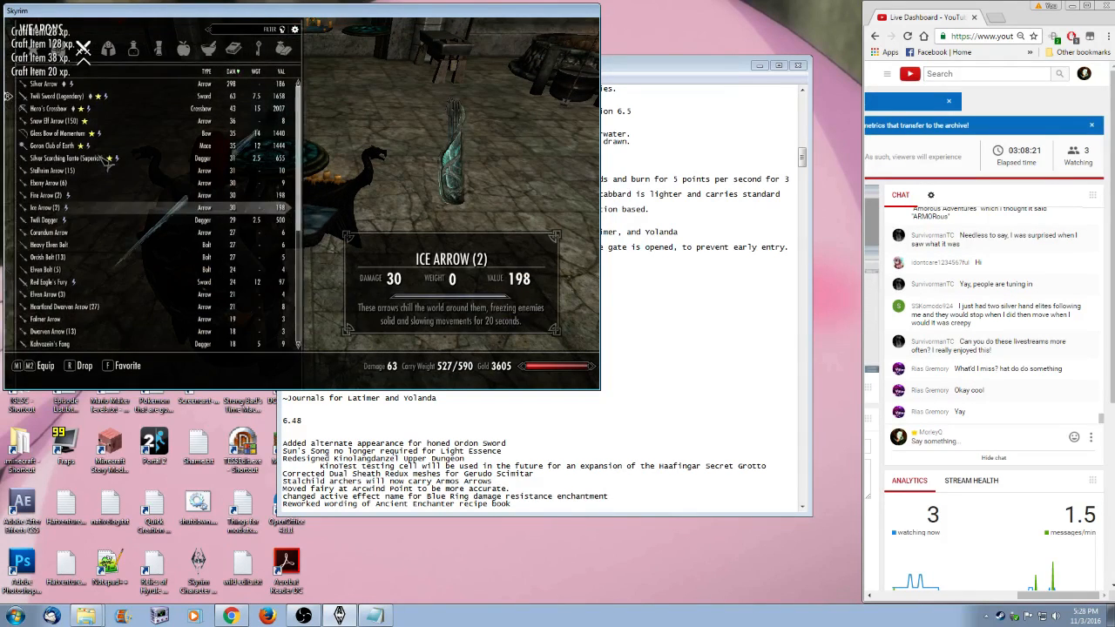
scroll(121, 236, down, 1)
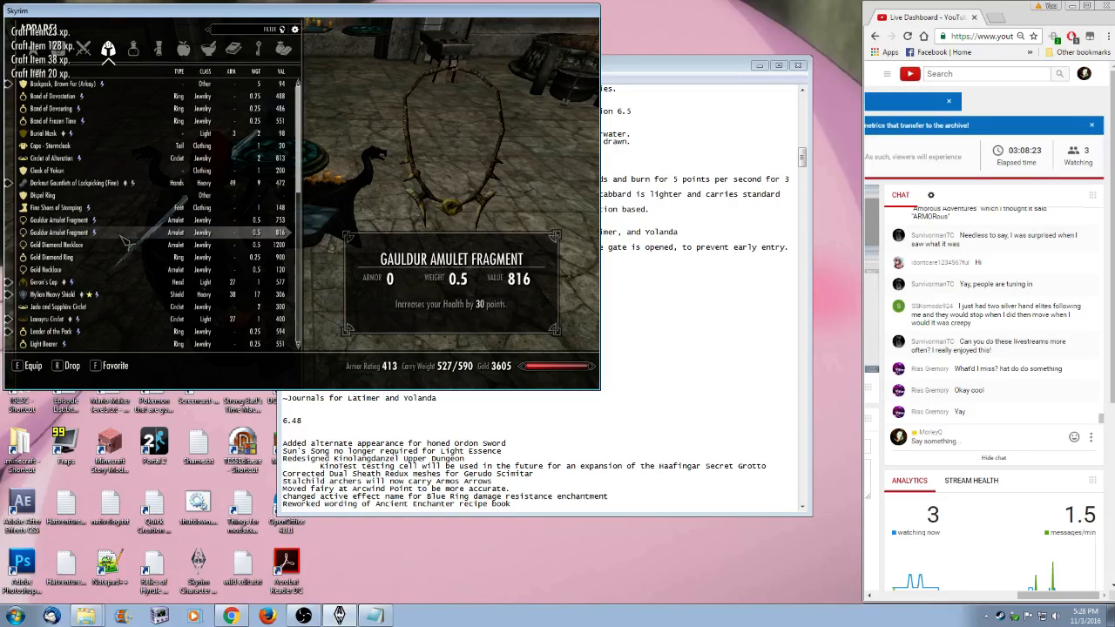
scroll(126, 241, down, 11)
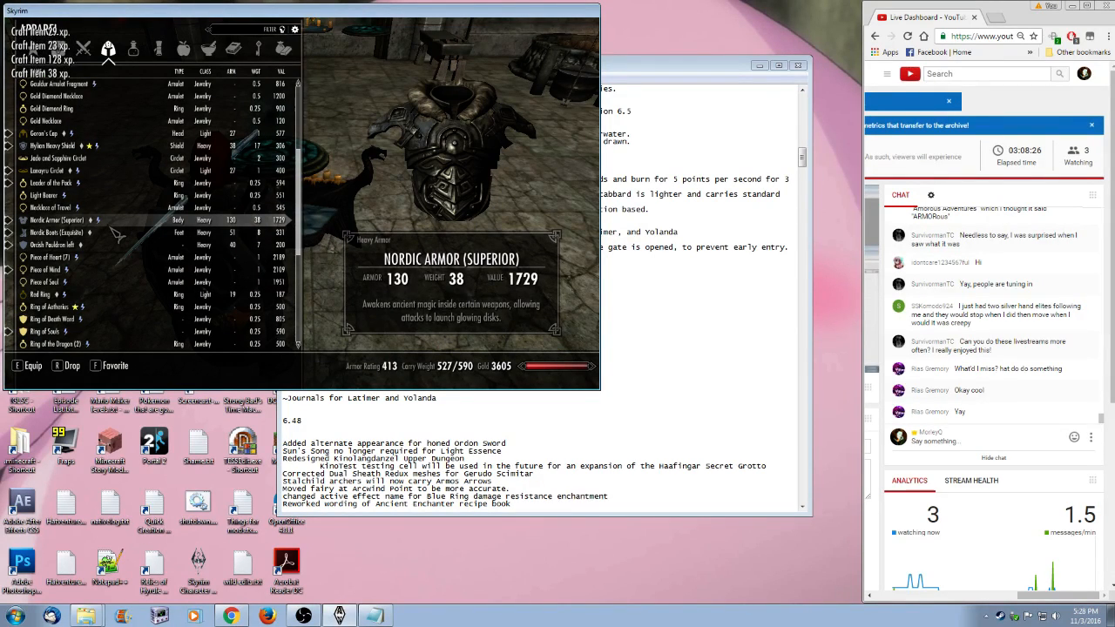
key(Tab)
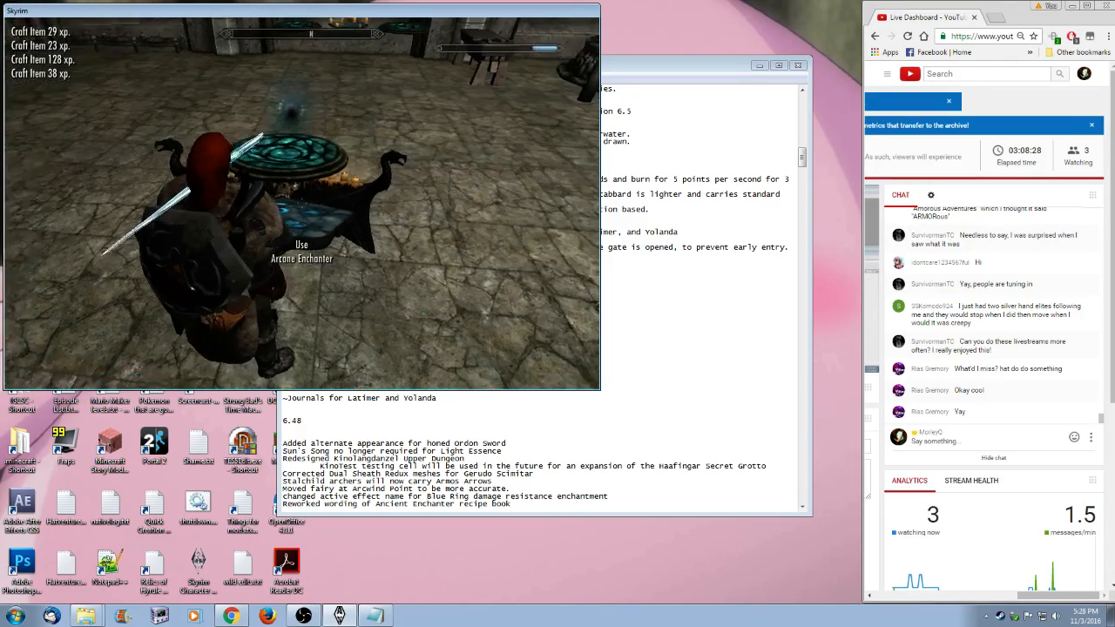
key(i)
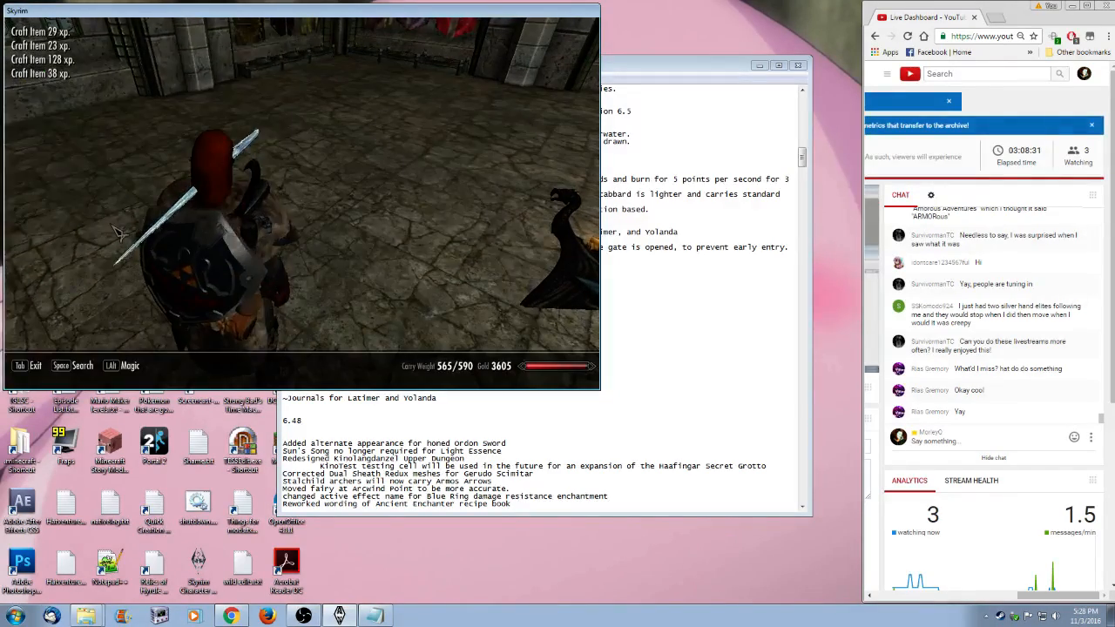
key(Tab)
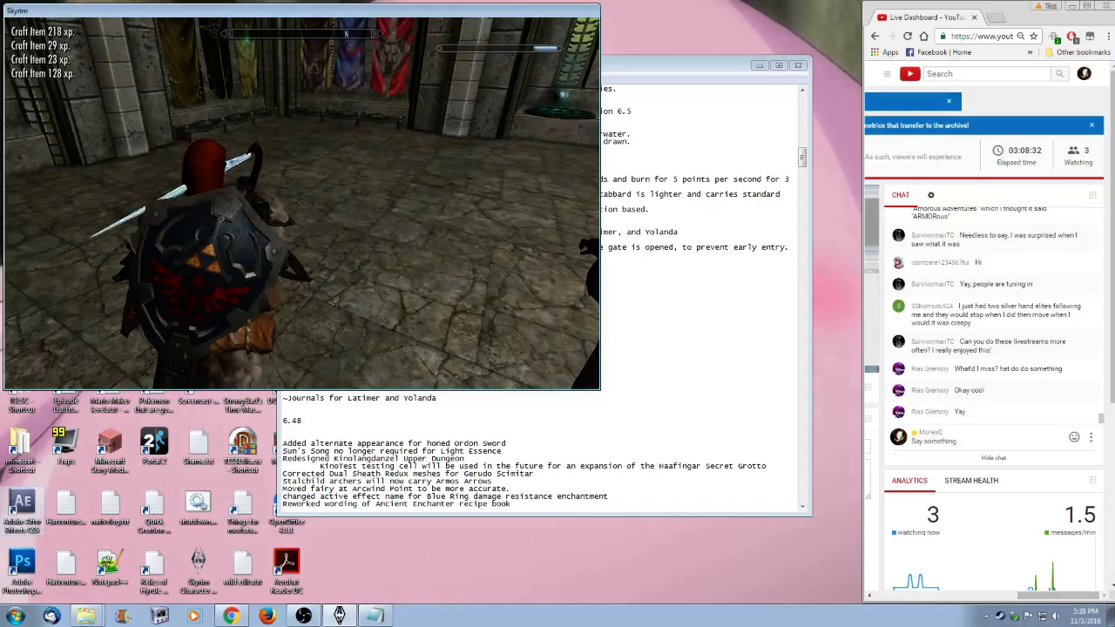
- Walk to the Relics of Hyrule Weapons Chest and take a Deep Corrupt Master Sword from it
key(f)
key(w)
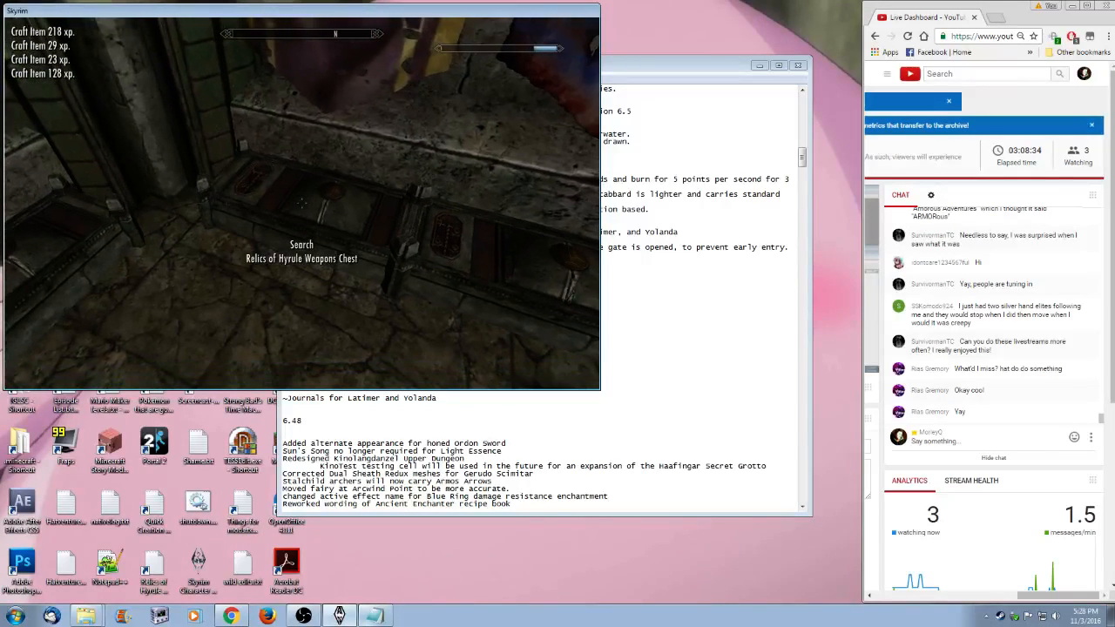
key(e)
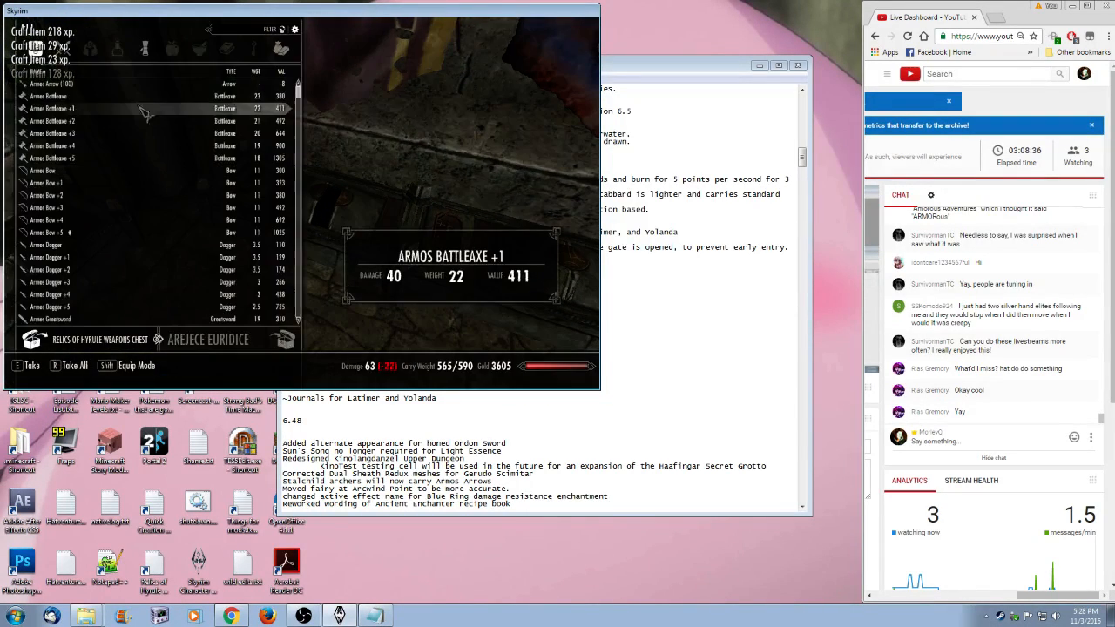
scroll(127, 130, down, 9)
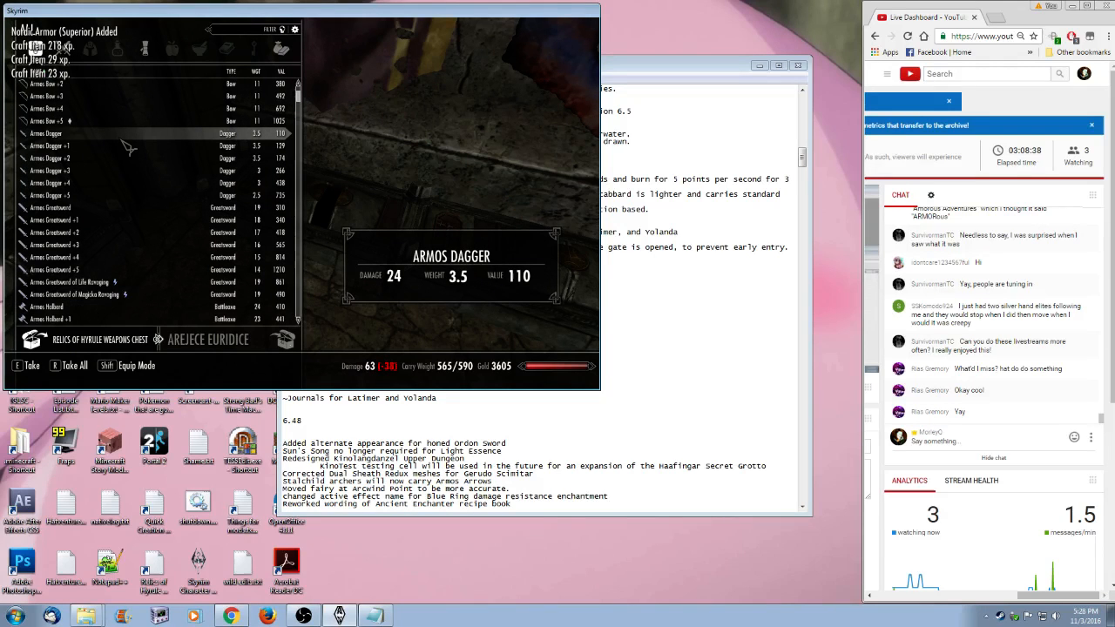
scroll(127, 148, down, 20)
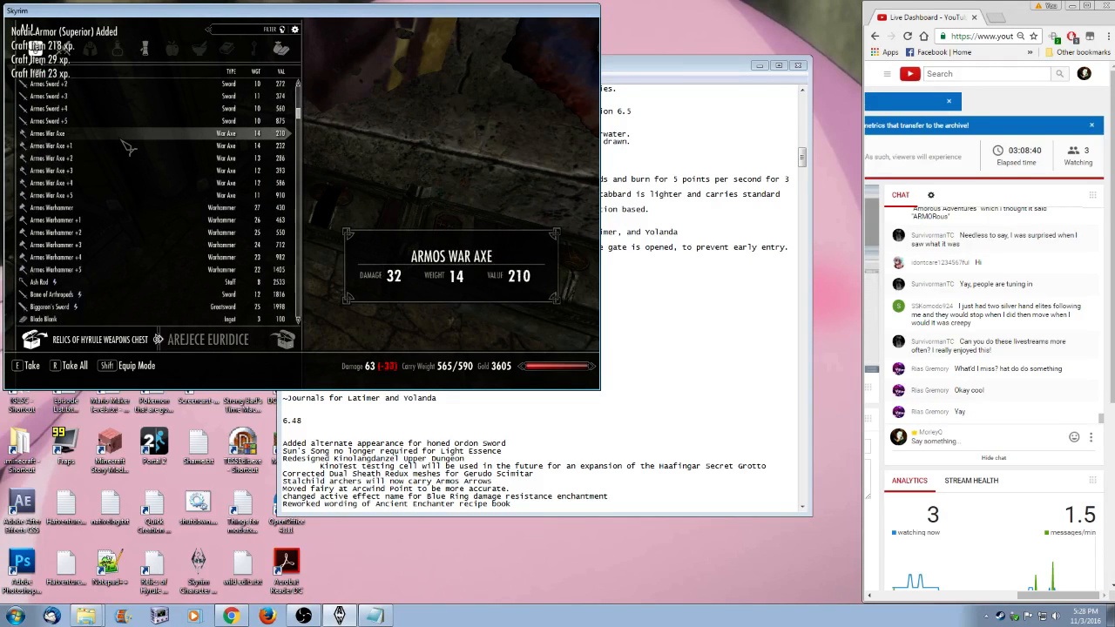
scroll(124, 147, down, 12)
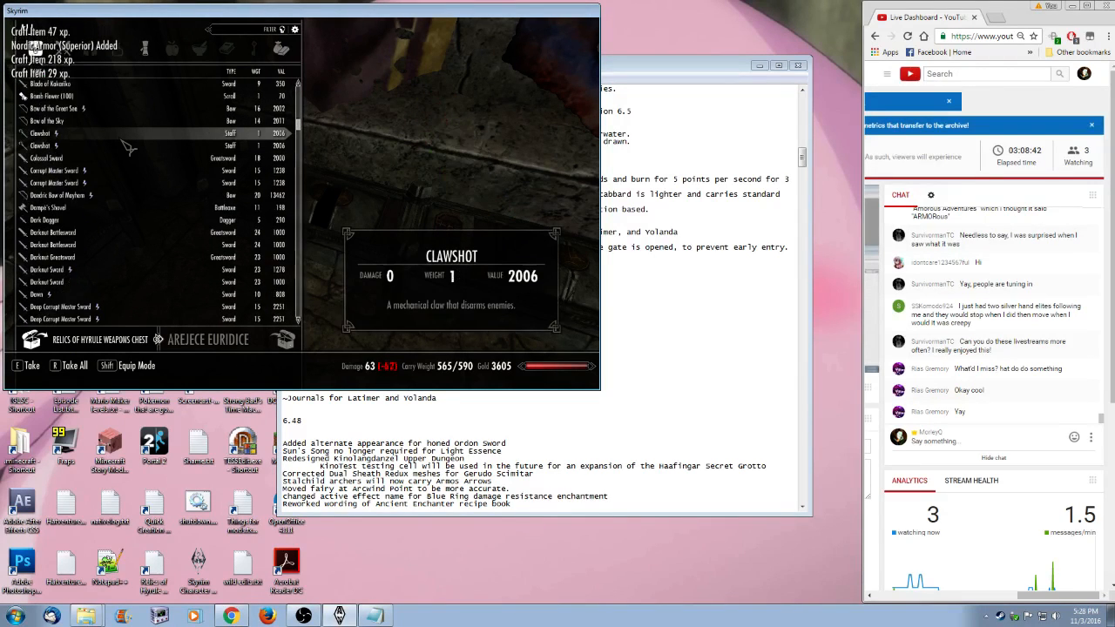
scroll(114, 200, down, 11)
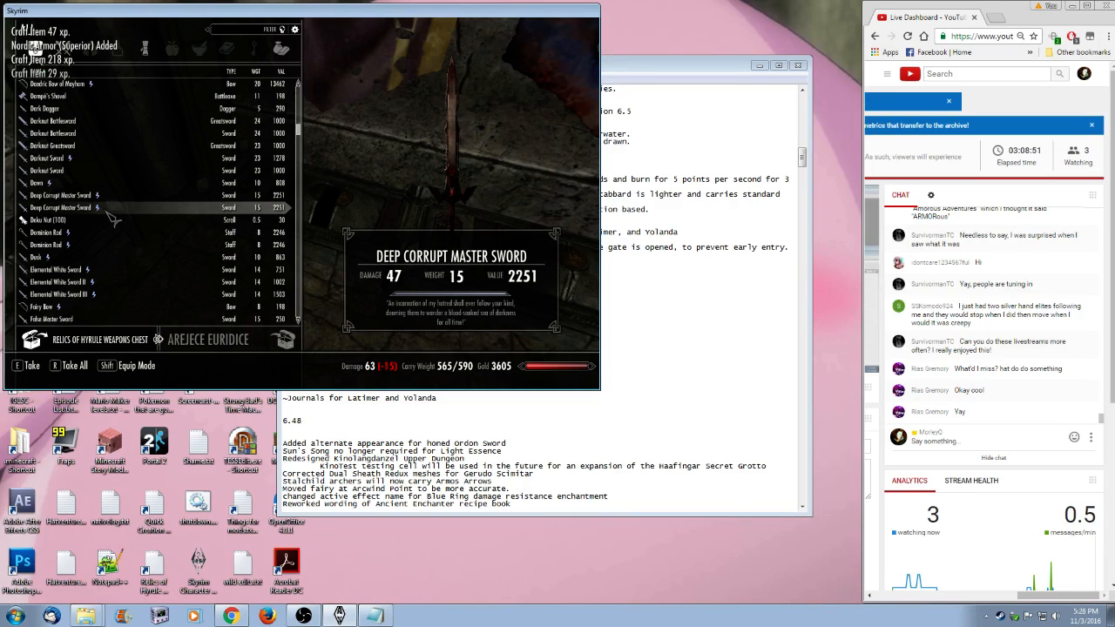
click(106, 212)
key(Tab)
- Equip the Deep Corrupt Master Sword from the weapons inventory, then draw, sheathe and redraw it to test the armor's enchantment
key(i)
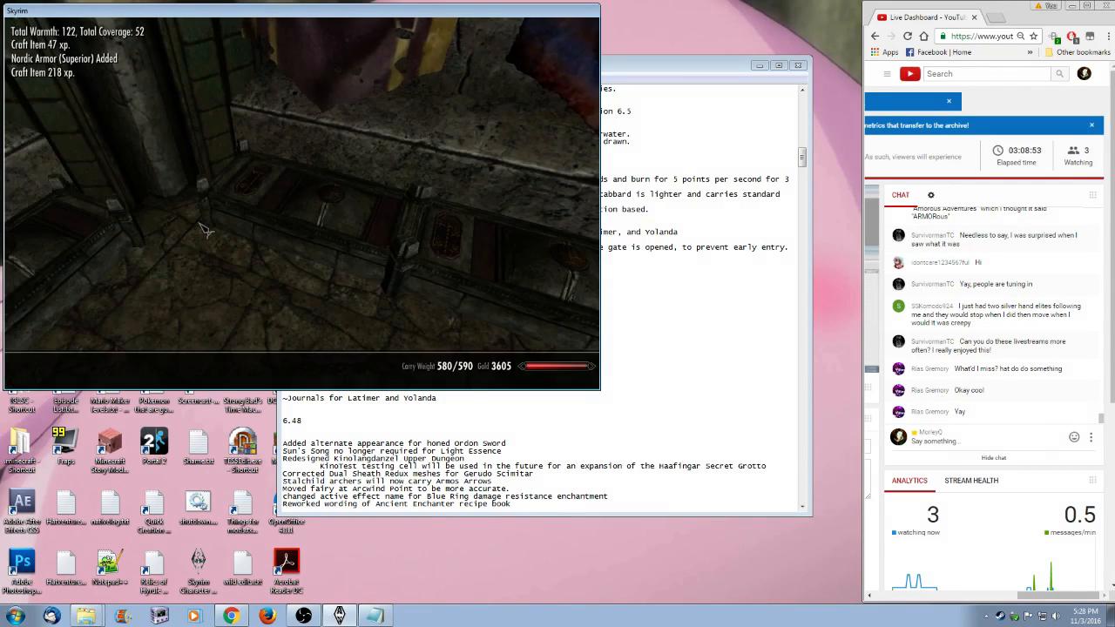
scroll(206, 229, down, 6)
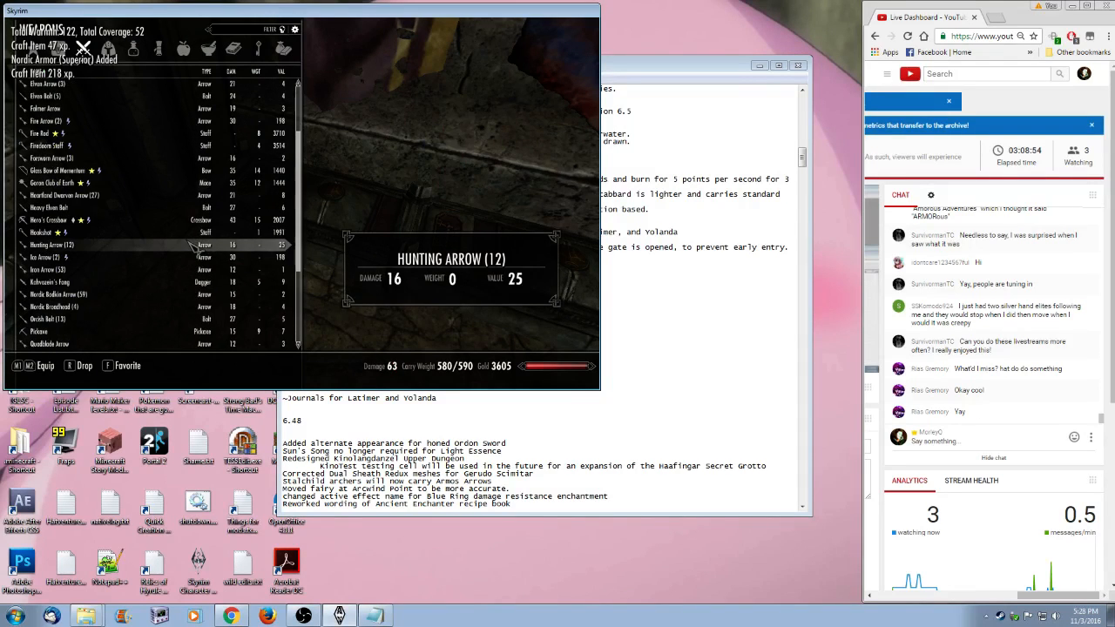
scroll(191, 246, up, 3)
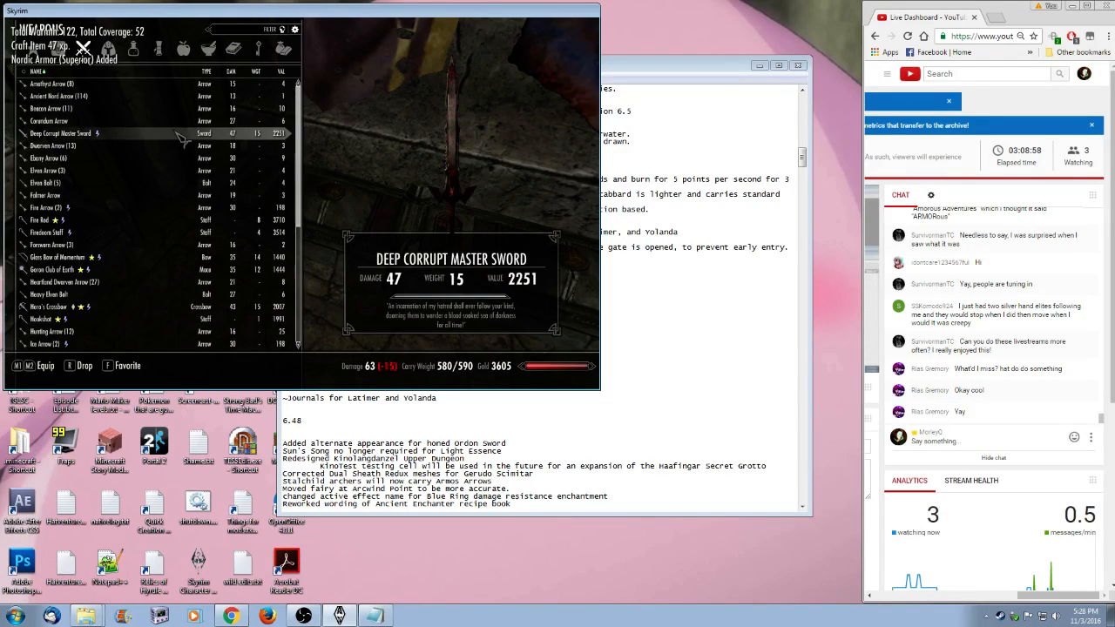
key(Tab)
key(r)
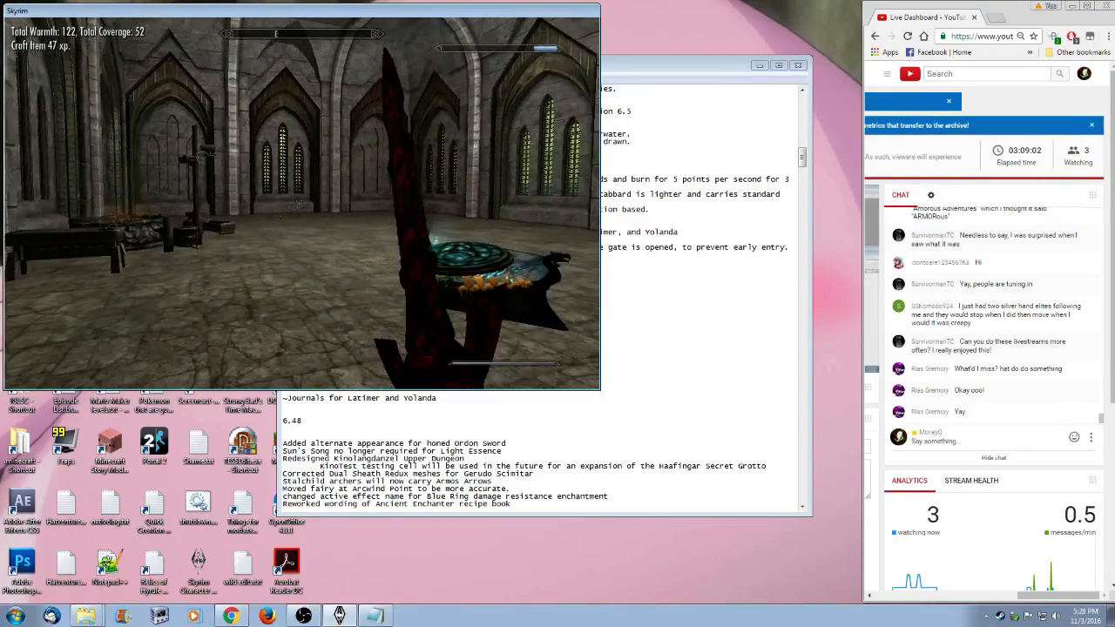
key(r)
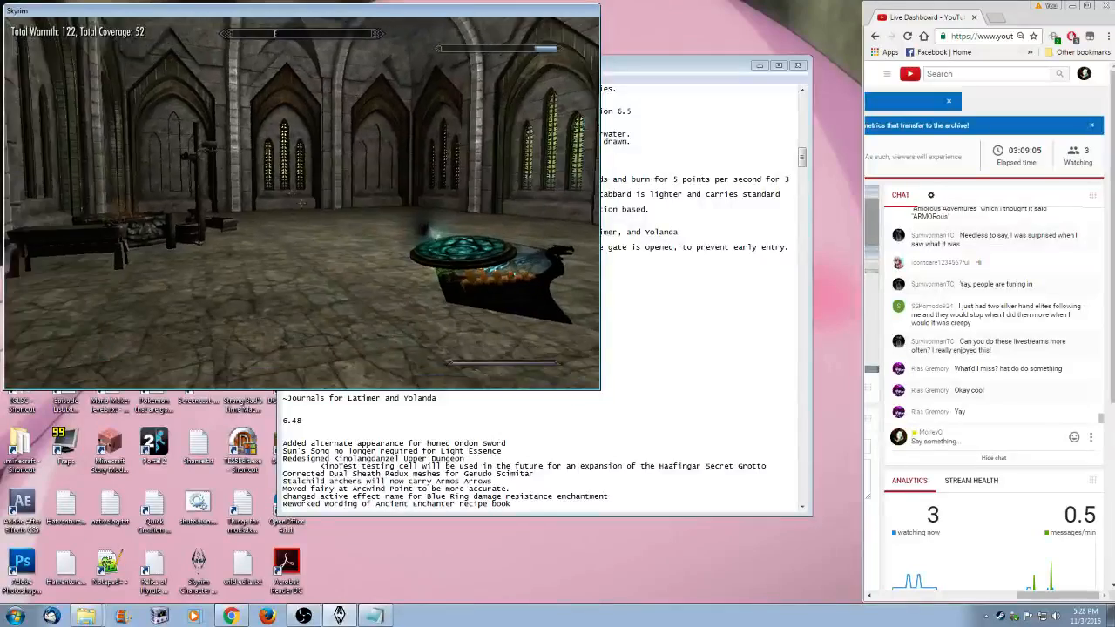
key(r)
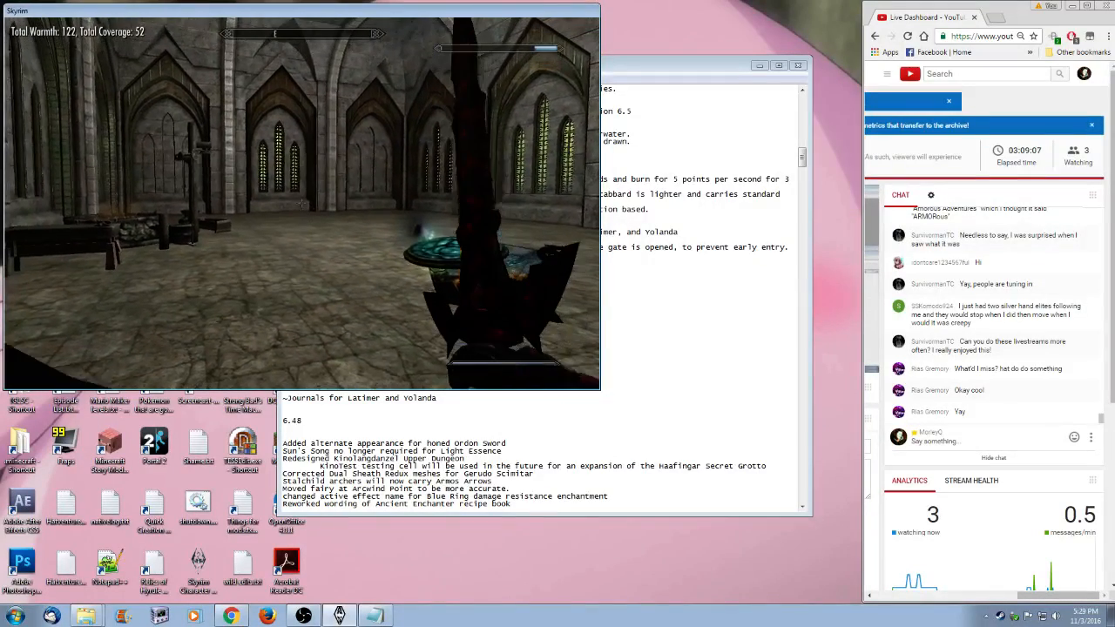
- Review the equipped sword and the worn apparel in the inventory while the sword is drawn
key(i)
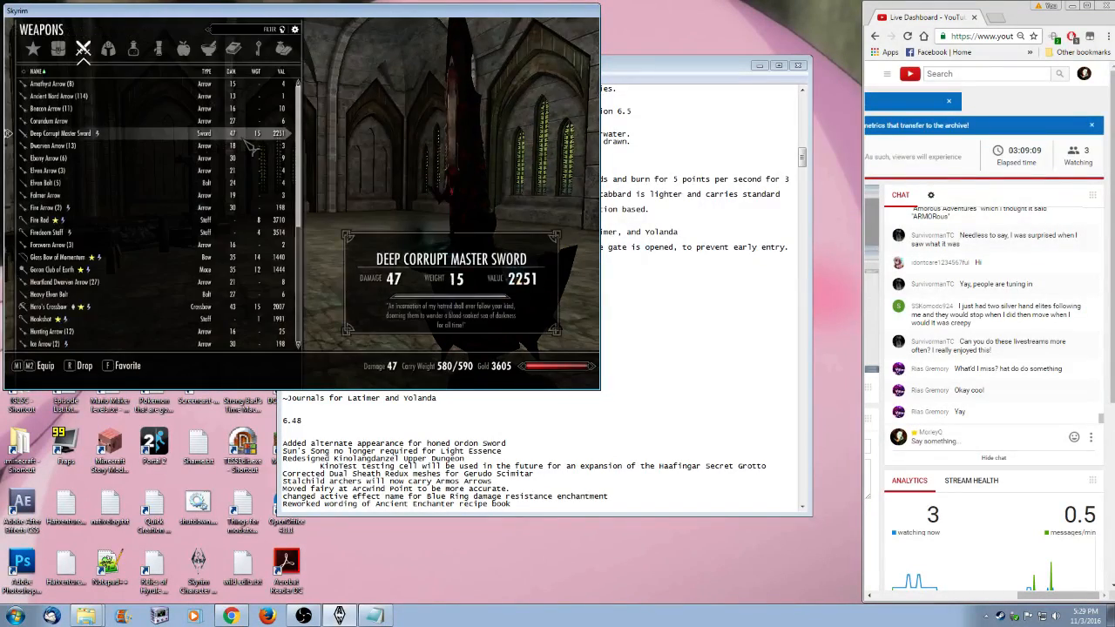
key(d)
scroll(122, 261, down, 5)
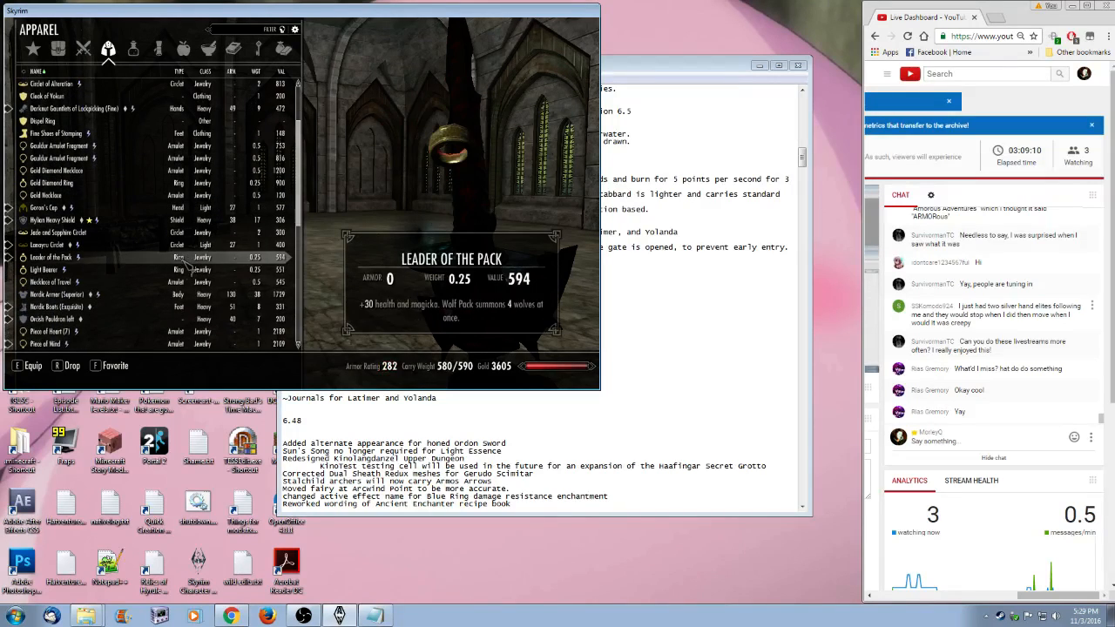
key(Tab)
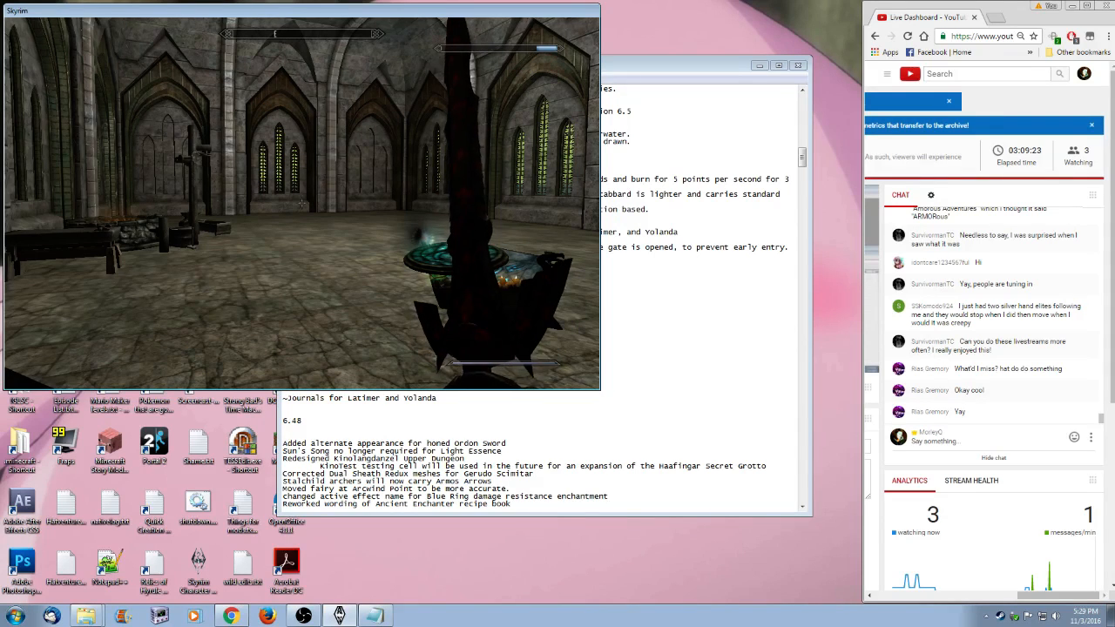
- Switch to the Notepad change notes and move the White Ring Enchantment line below "Blizzeta now more dynamic in battle."
key(Escape)
key(alt+Tab)
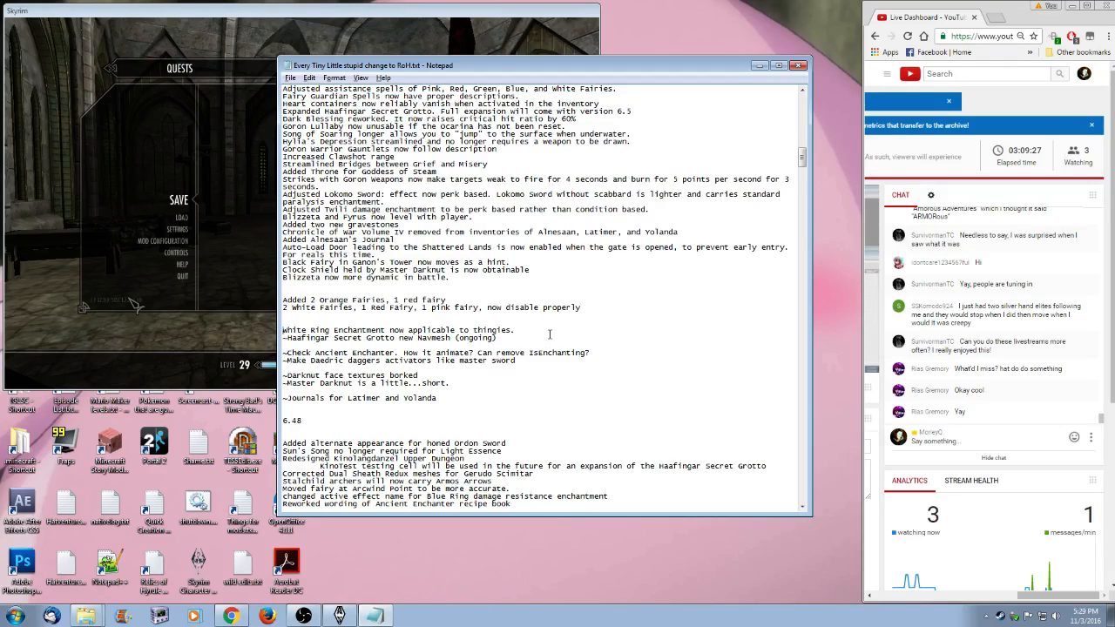
drag(517, 330, 282, 330)
key(ctrl+c)
key(BackSpace)
key(Return)
key(ctrl+v)
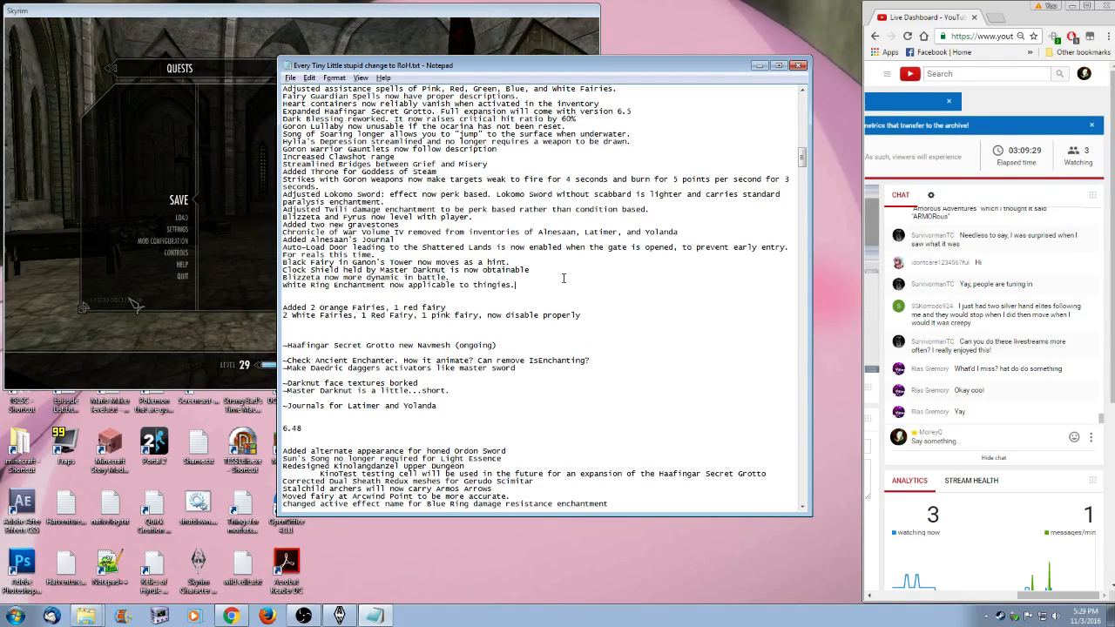
- Reword the moved note as "White Ring Enchantment now fully functional" and keep a blank line beneath it
drag(407, 289, 654, 298)
text(fully fun)
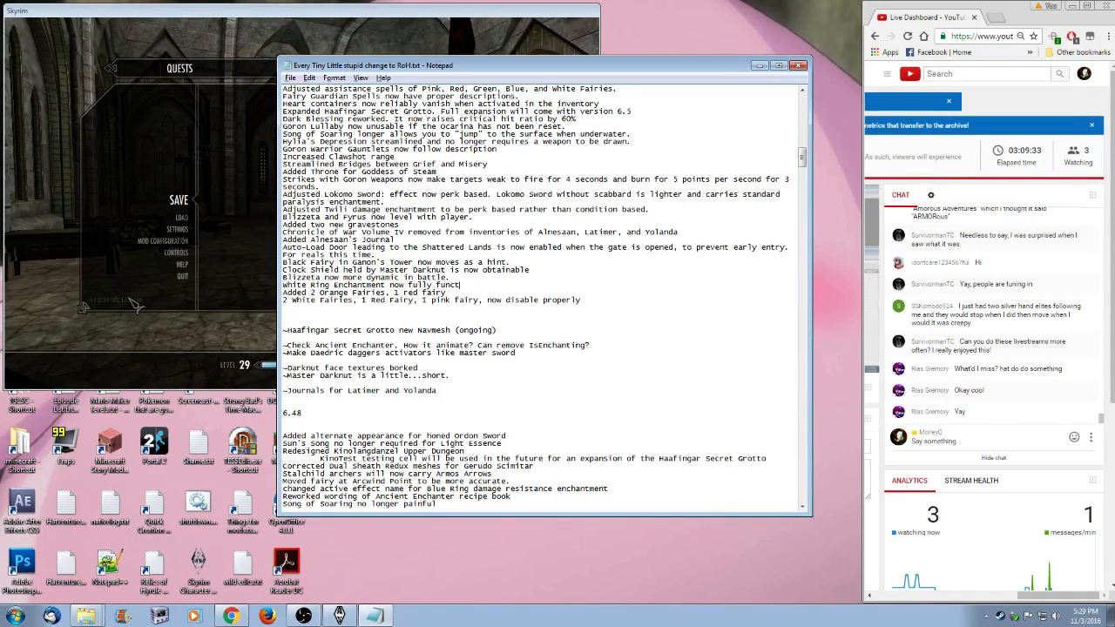
text(ctional.)
key(Return)
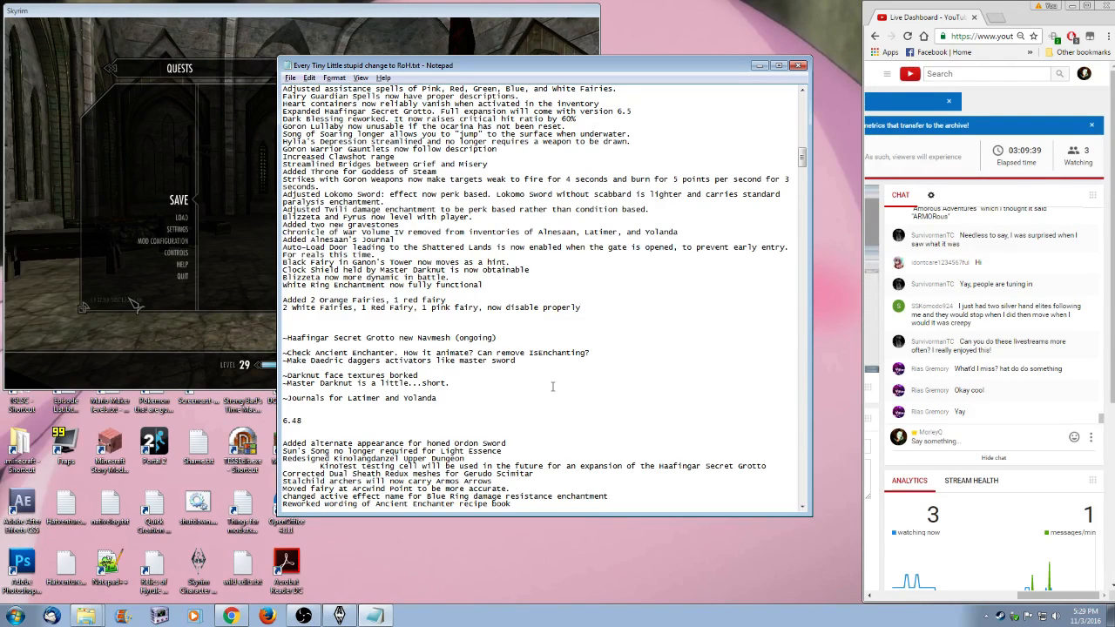
- Return to Skyrim and teleport to the Haafingar Secret Grotto with the console command "coc secretgrottohaafingar"
click(323, 11)
key(Escape)
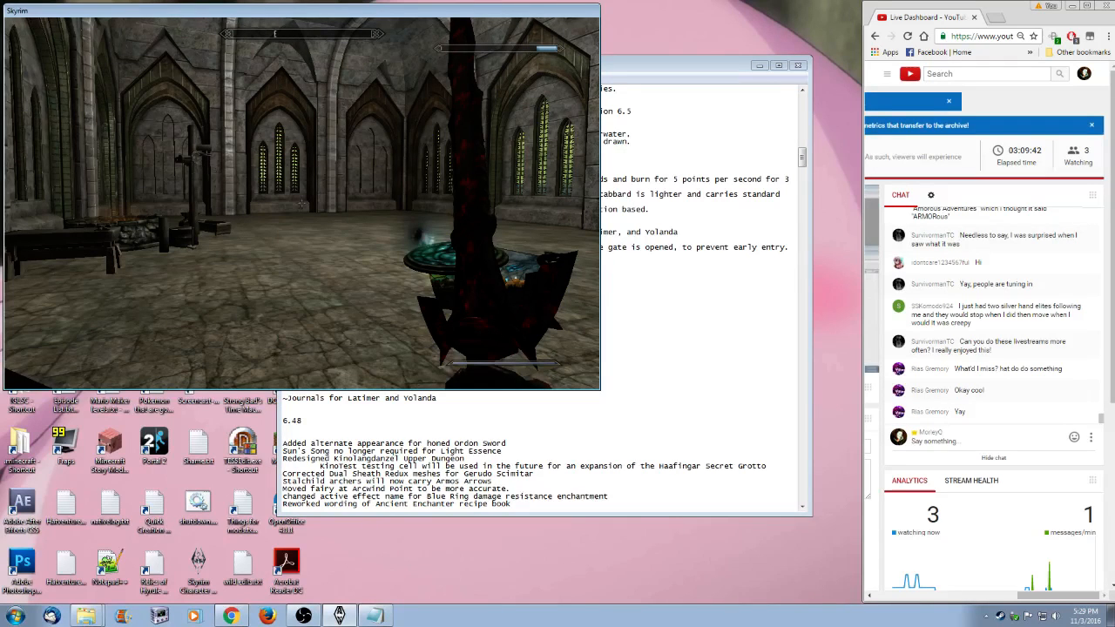
key(grave)
text(c)
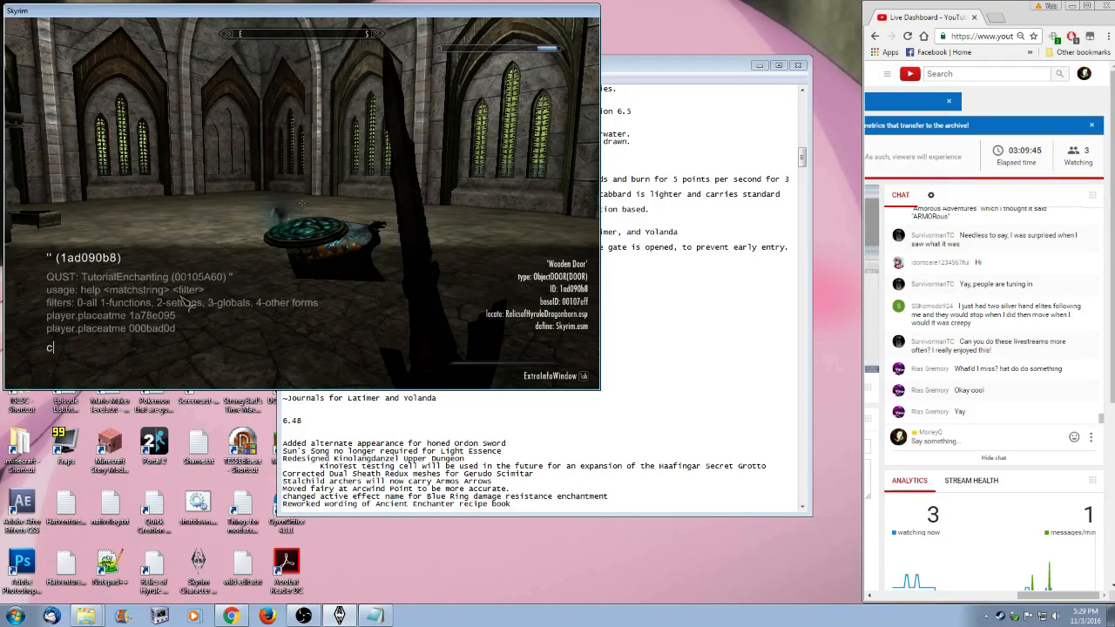
text(oc secretgrottohaaf)
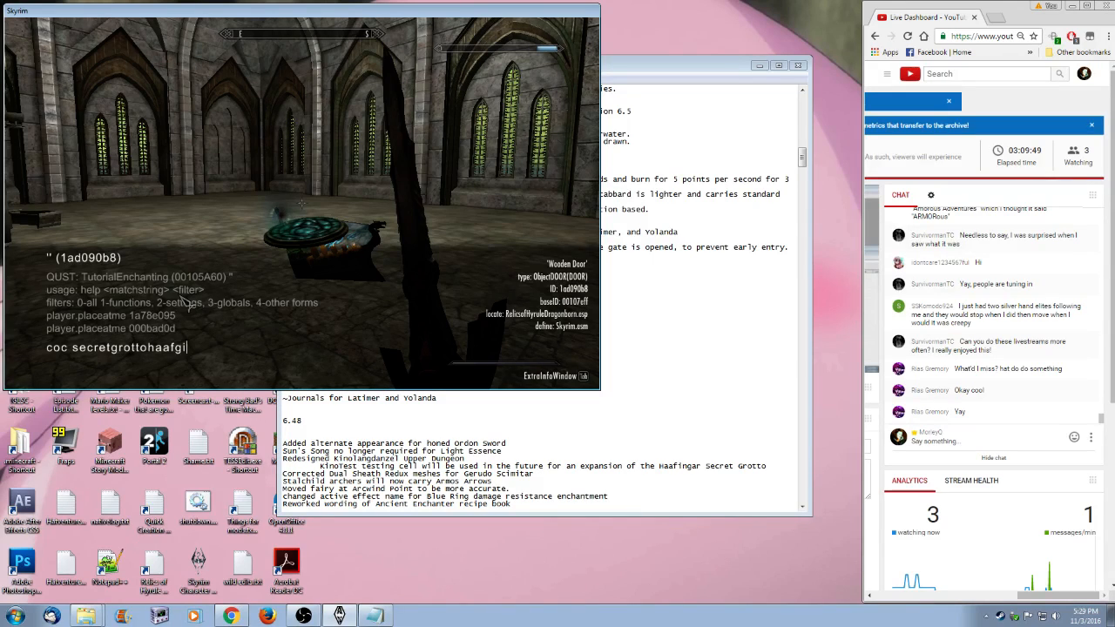
text(ingar)
key(Return)
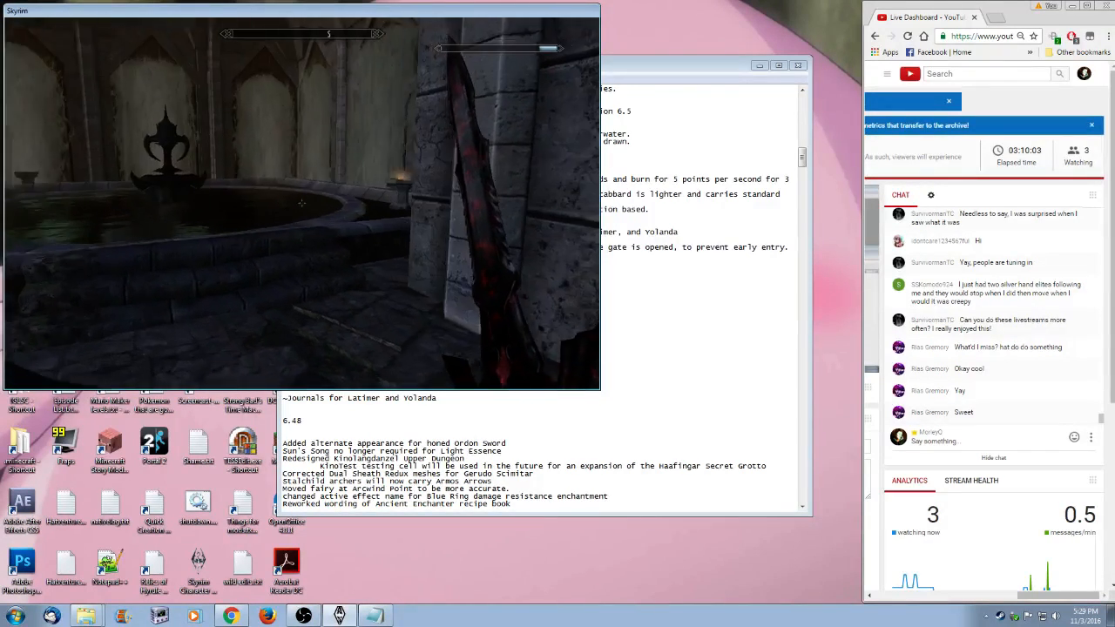
- Explore the grotto's fountain chamber, circling the round pool and passing the follower seated on its rim
key(w)
key(w)
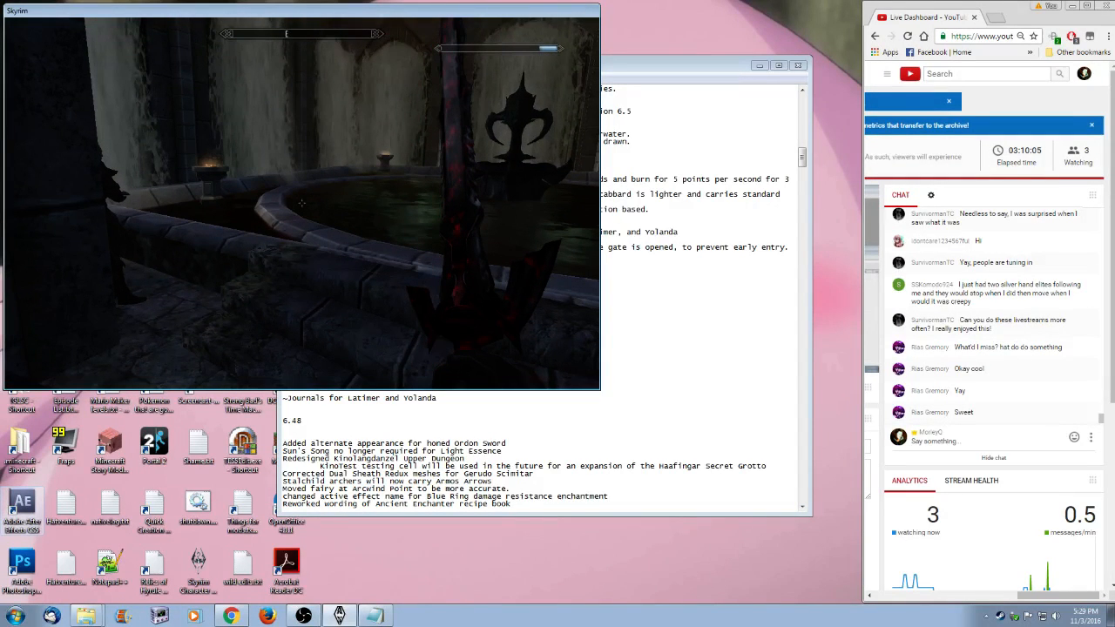
key(w)
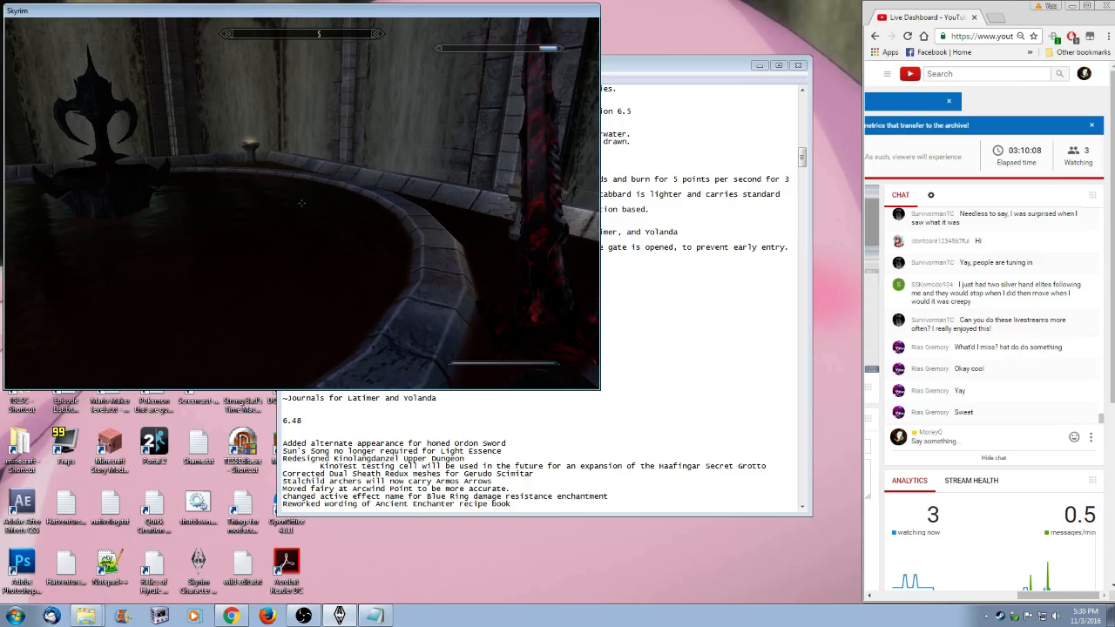
key(w)
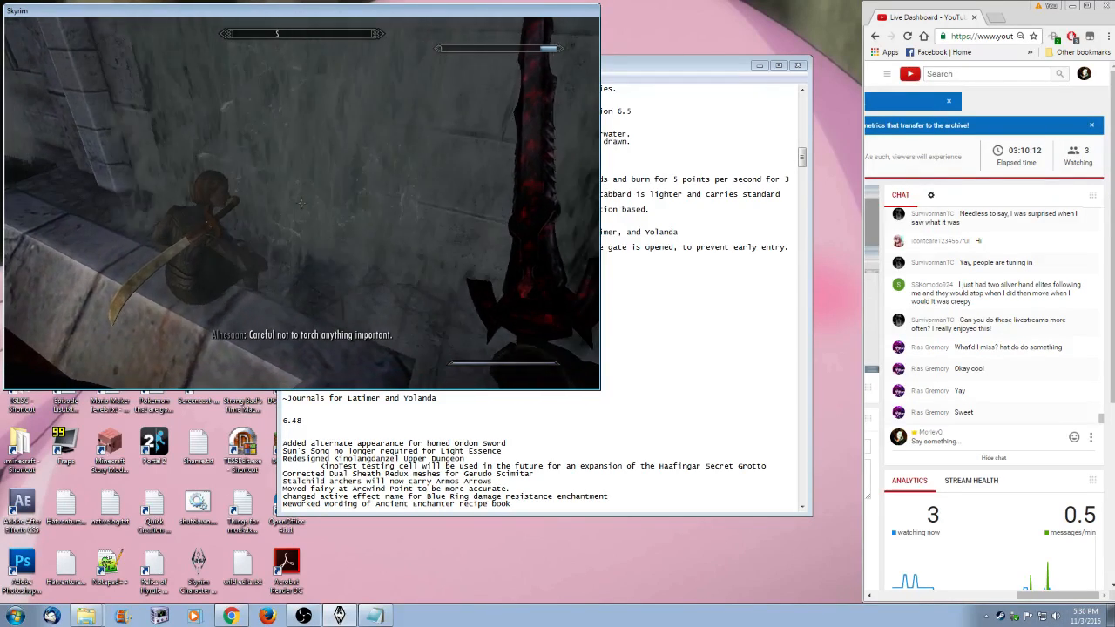
key(w)
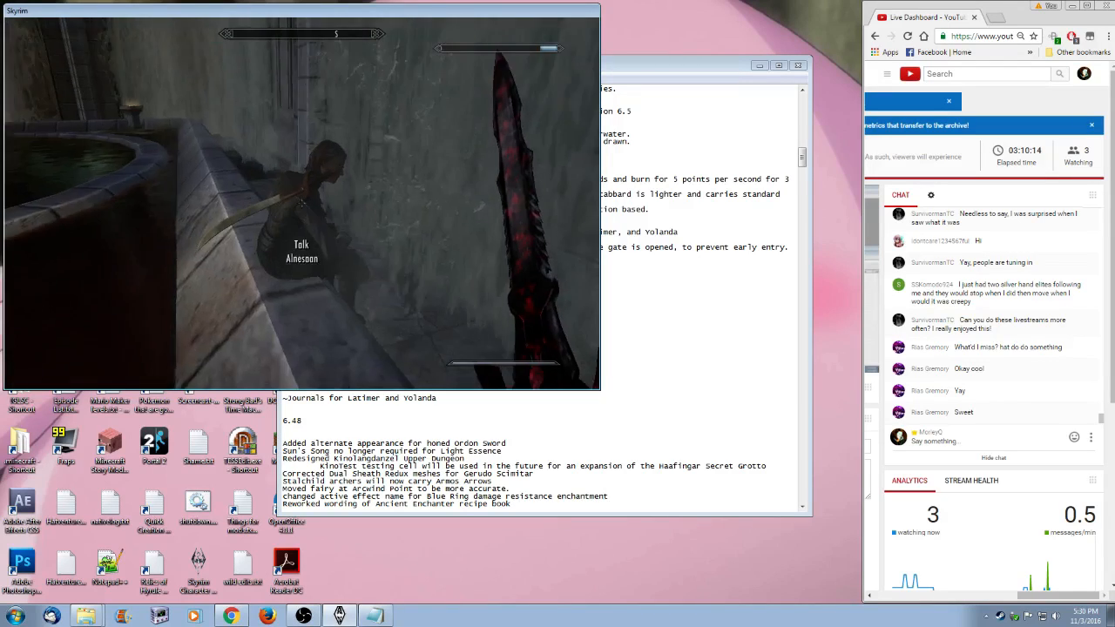
key(w)
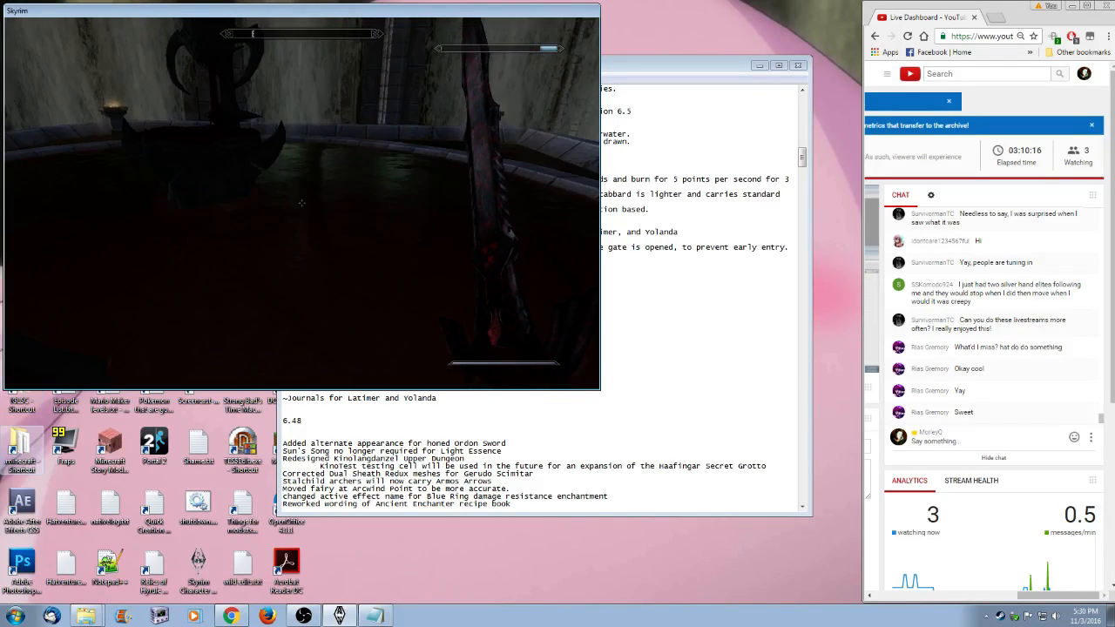
key(w)
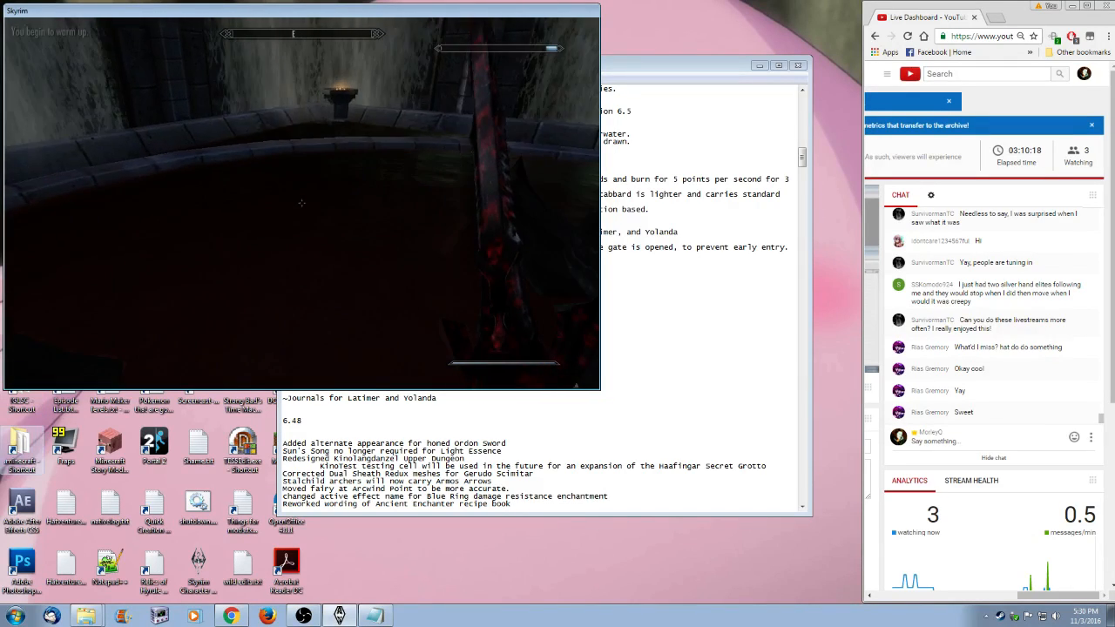
key(w)
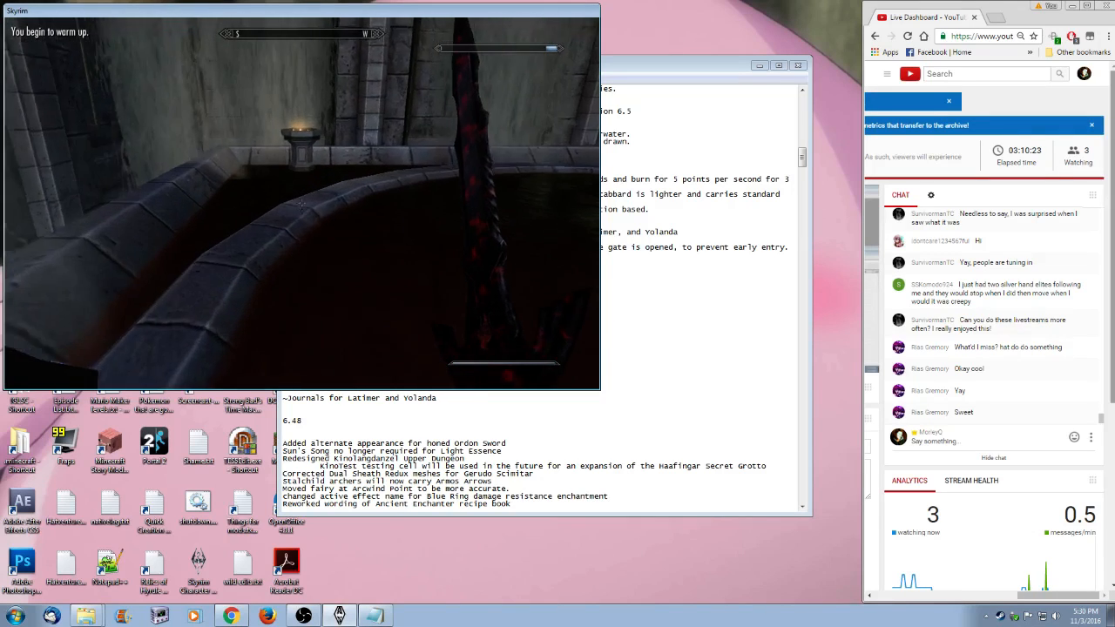
key(r)
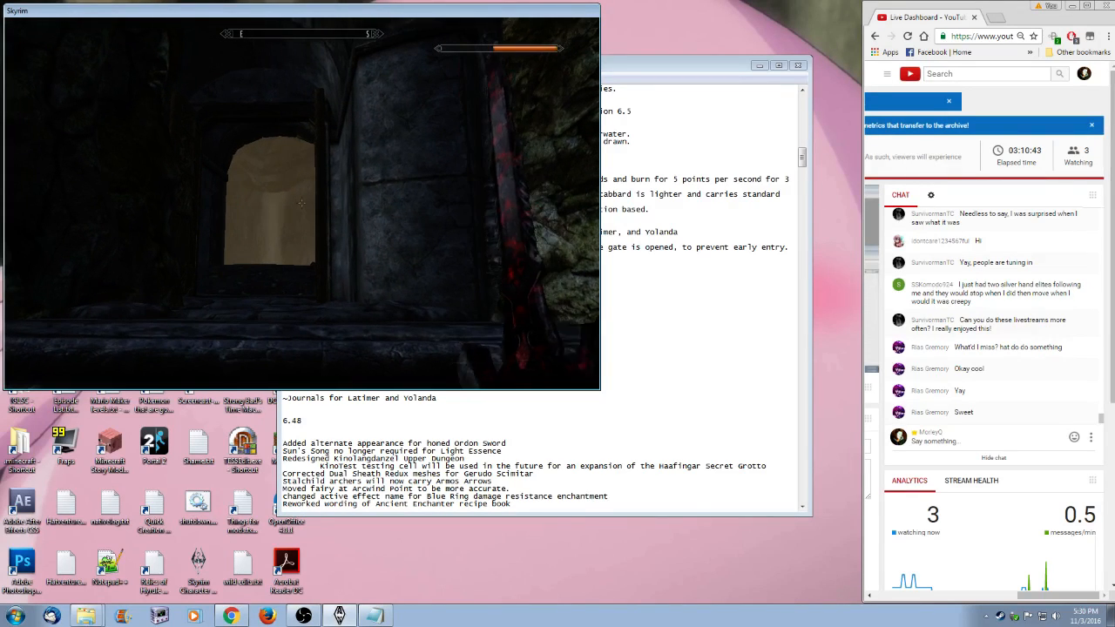
- Walk through the arched doorway and out along the dark stone ledge overlooking the cavern
key(w)
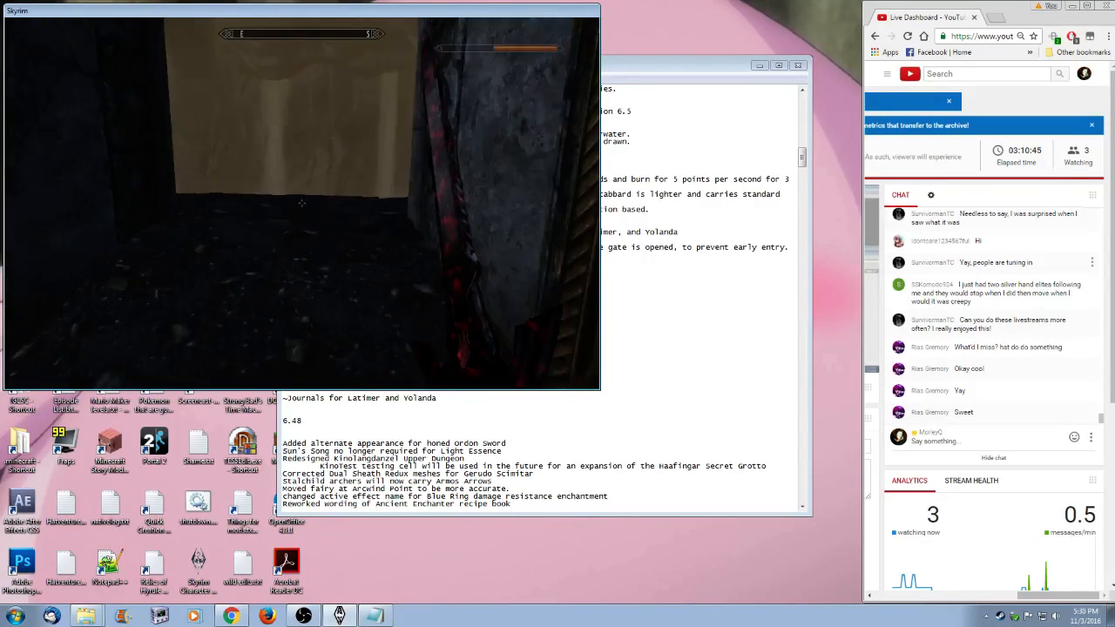
key(w)
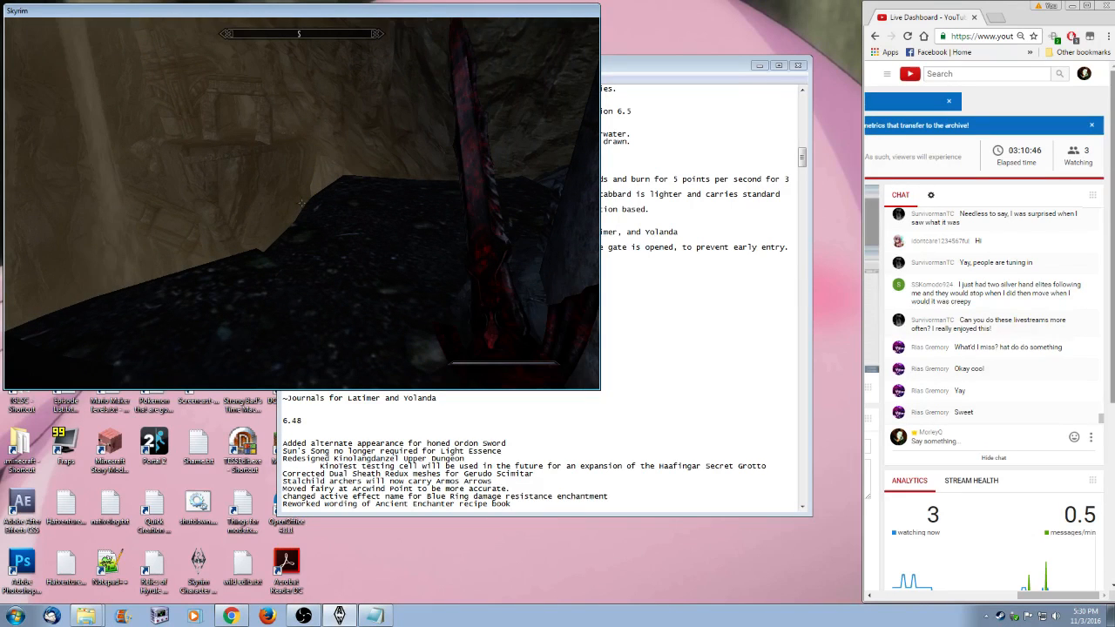
key(w)
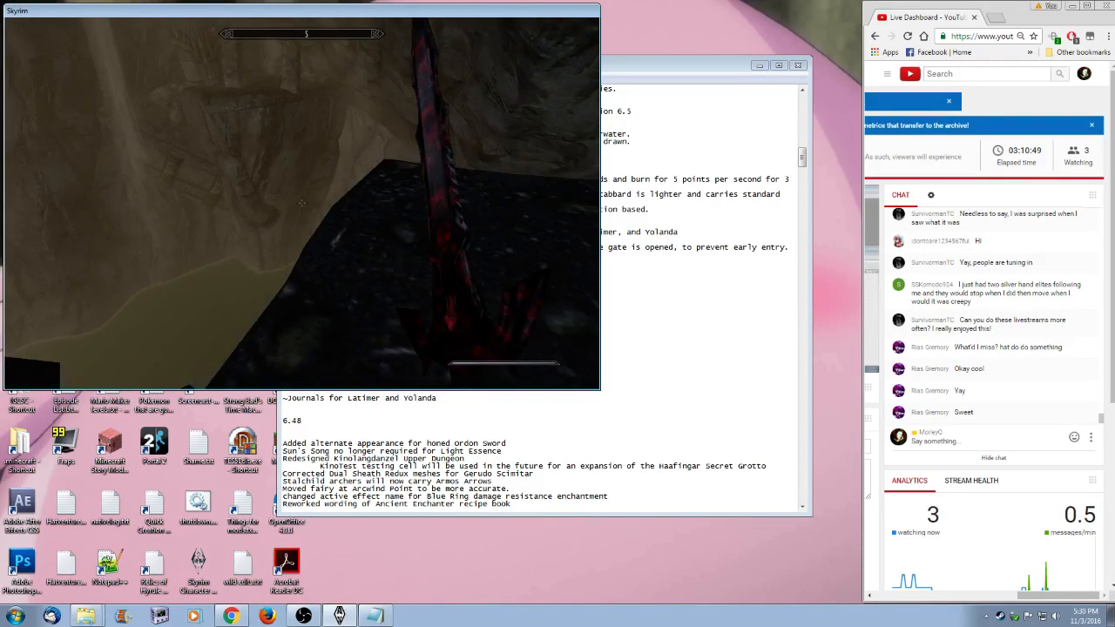
key(w)
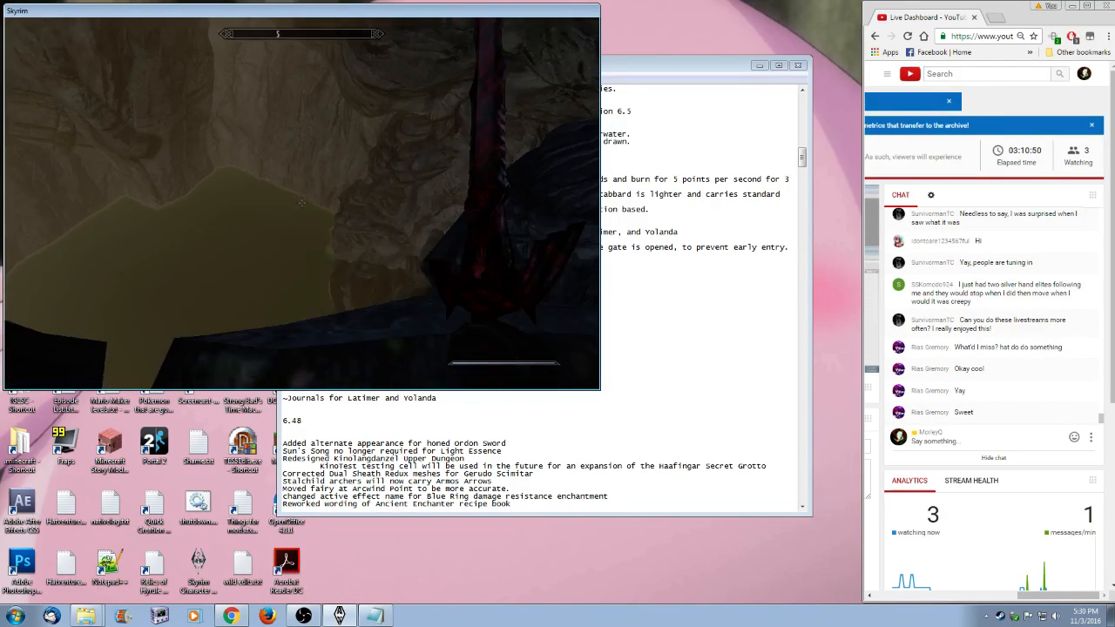
key(w)
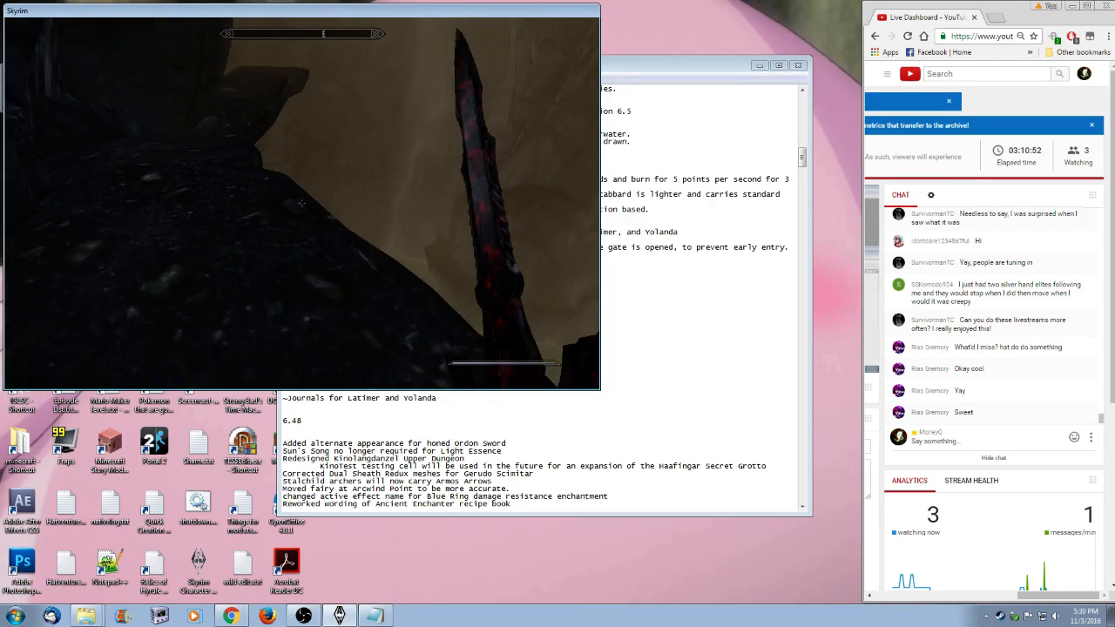
- Check the known powers, look up "song of time" in the console, and add the spell with "player.addspell 1a0bc222"
key(Tab)
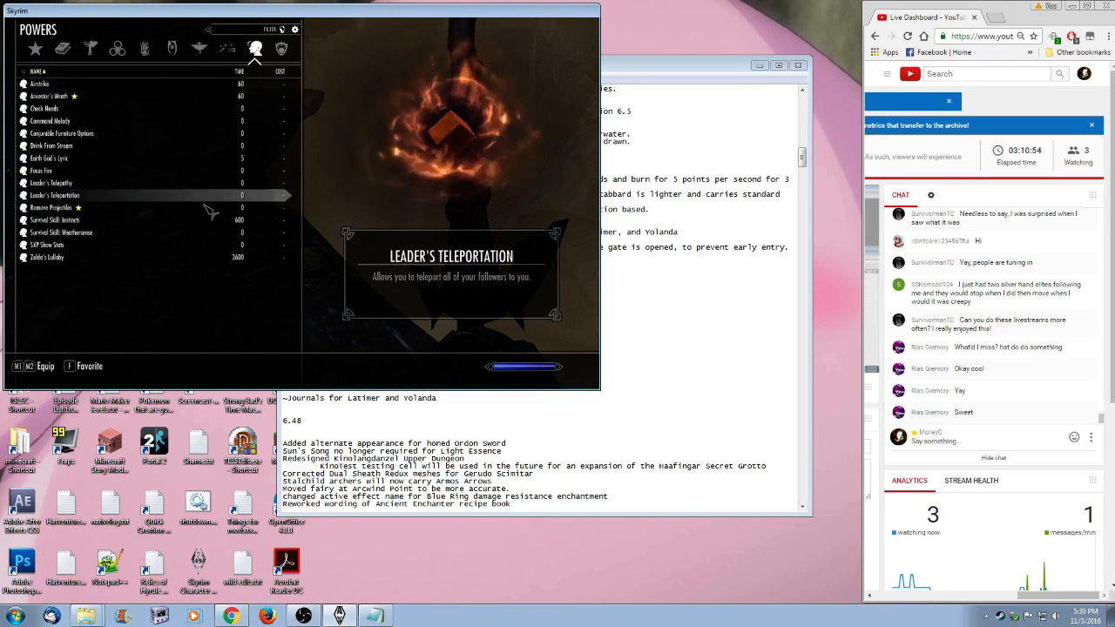
key(Tab)
key(grave)
text(help)
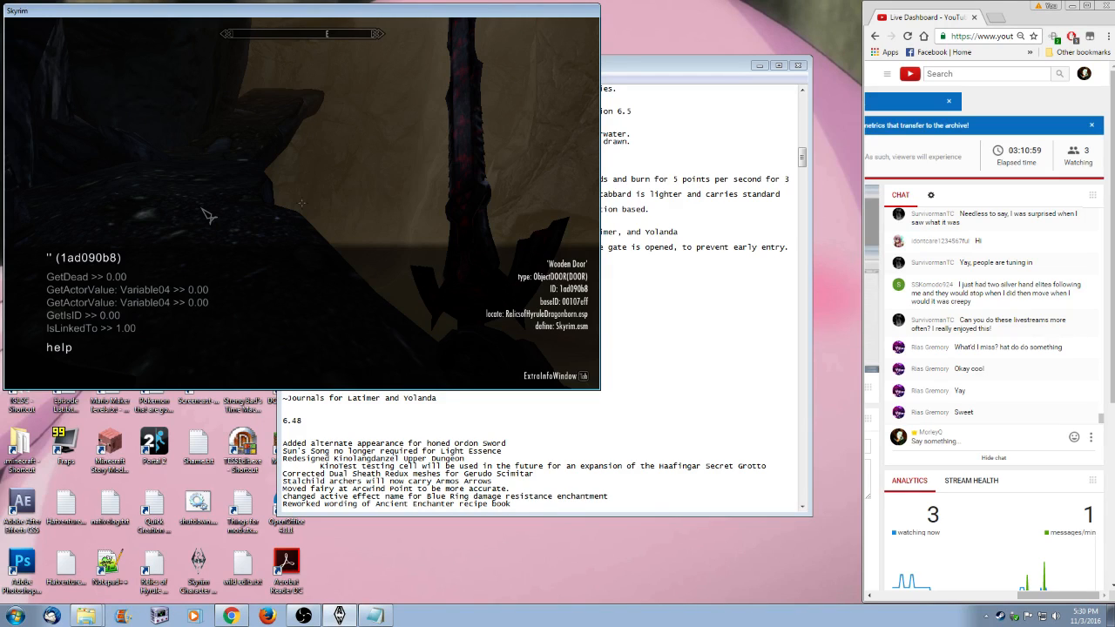
text( "song of time")
key(Return)
text(play)
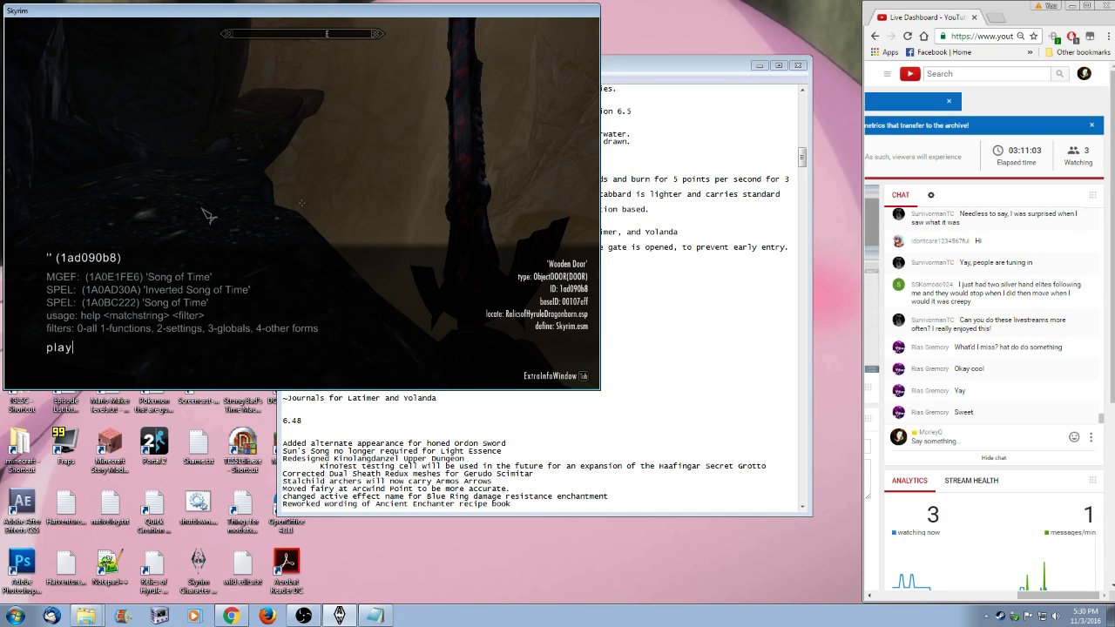
text(er.addspell 1a0bc222)
key(Return)
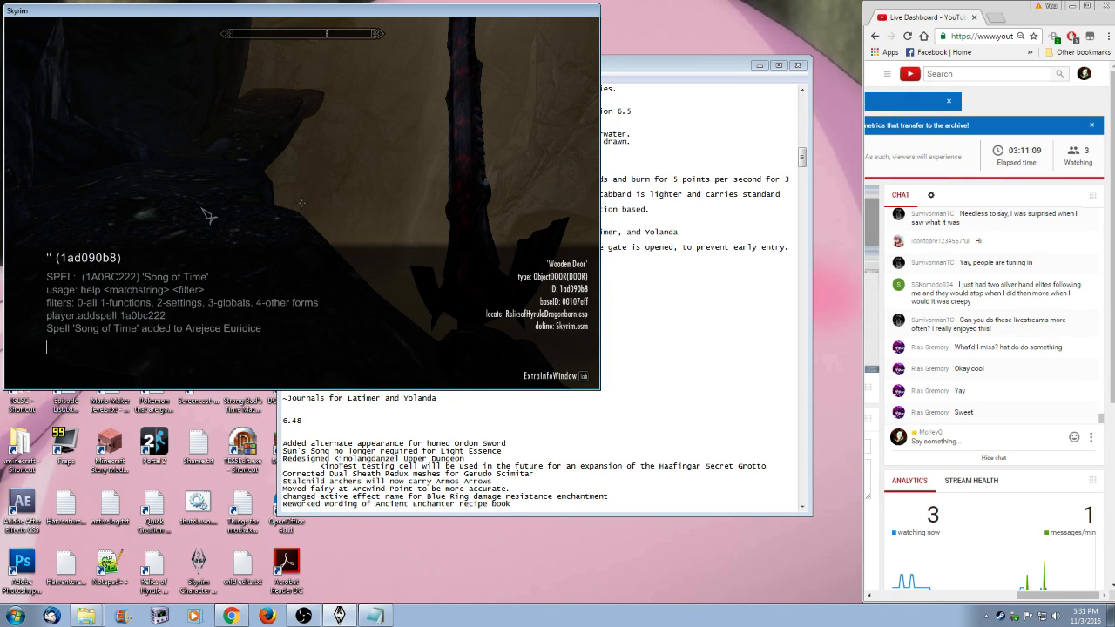
- Equip the Song of Time power and cast it from the cavern ledge
key(grave)
key(p)
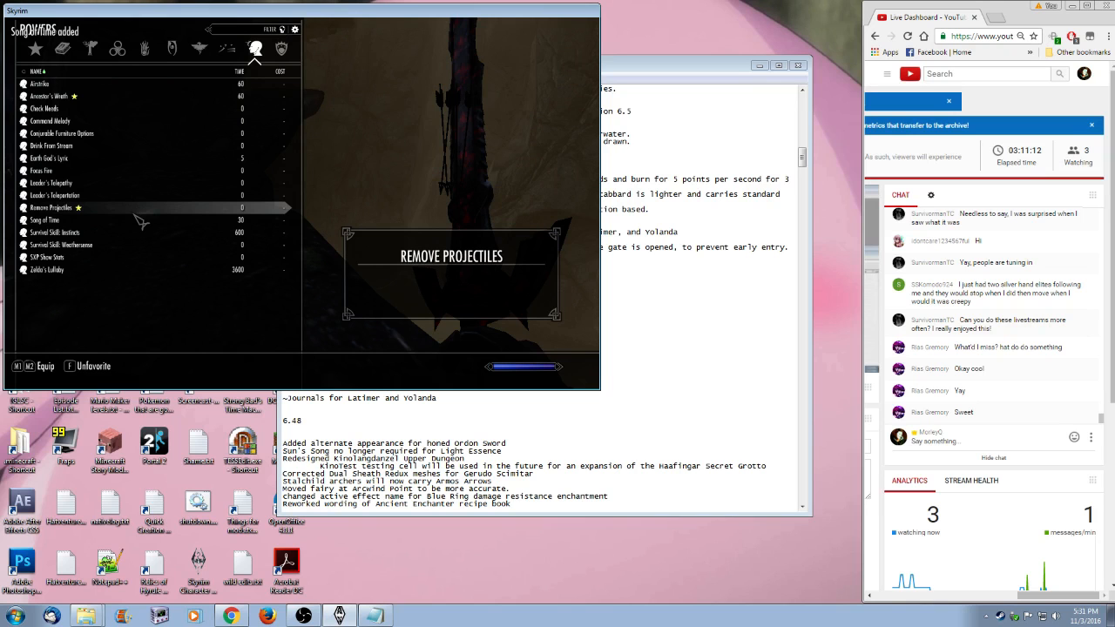
click(130, 219)
key(Tab)
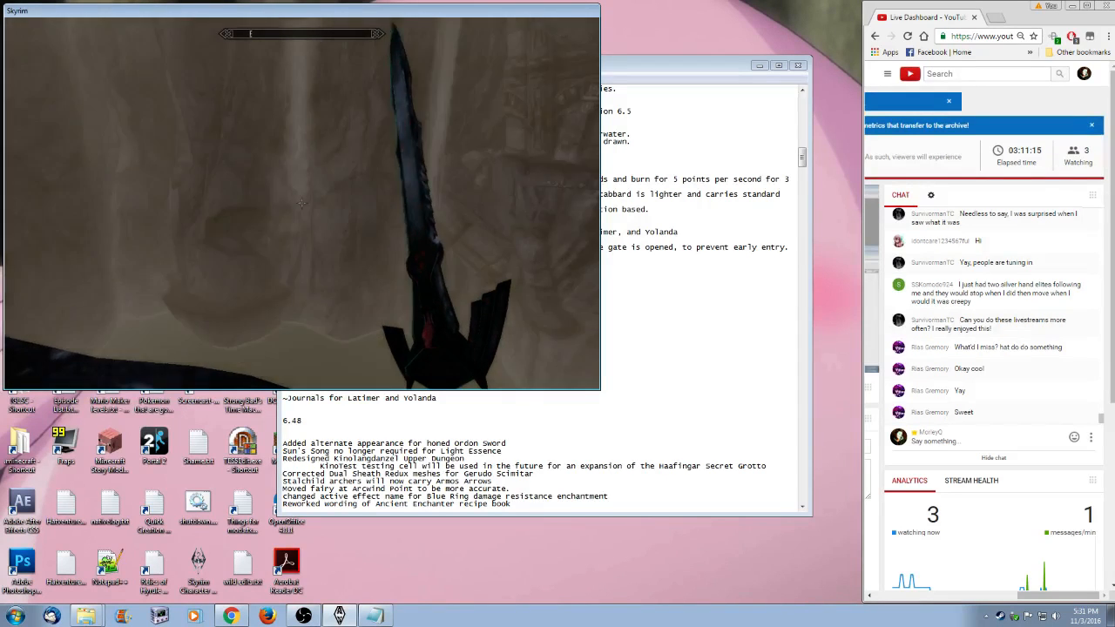
key(z)
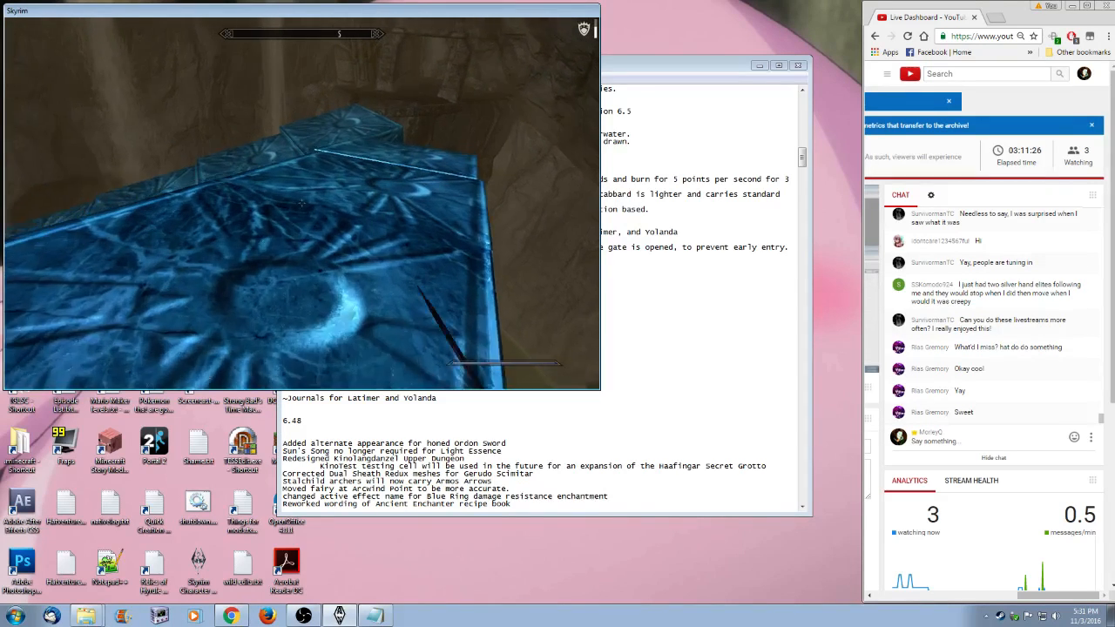
- Cross the blue Blocks of Time southward to the carved stone basin on the far side
key(w)
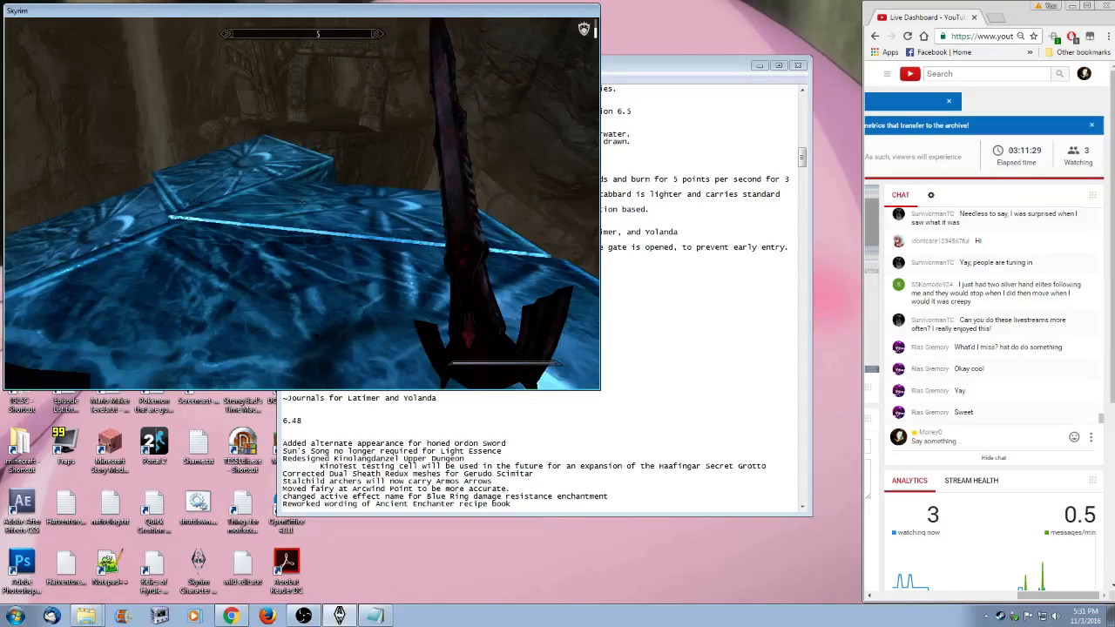
key(w)
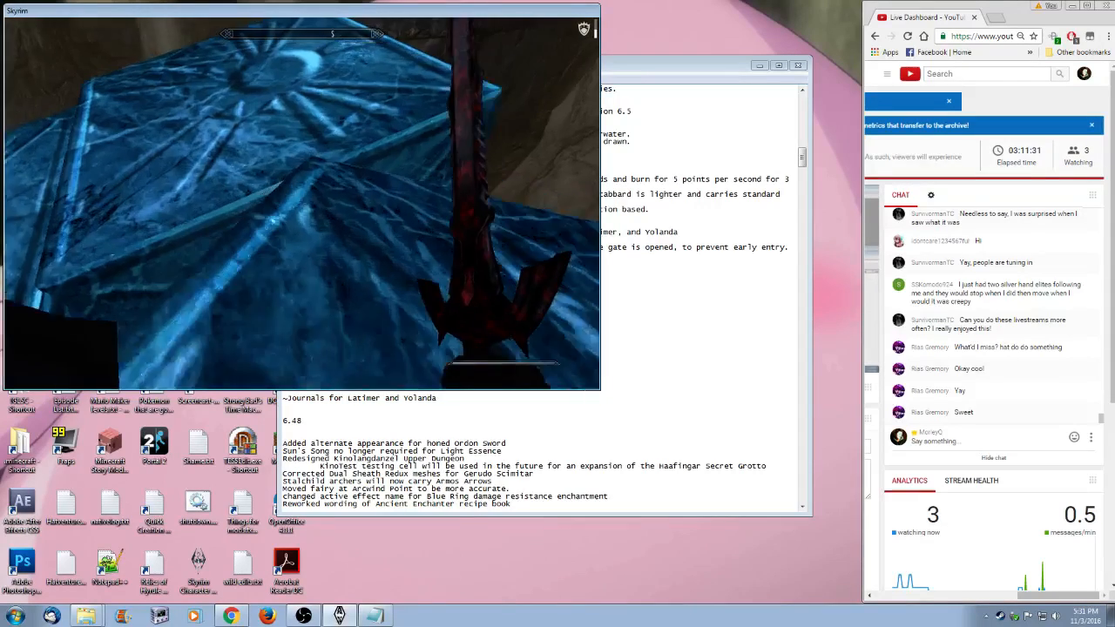
key(w)
key(w)
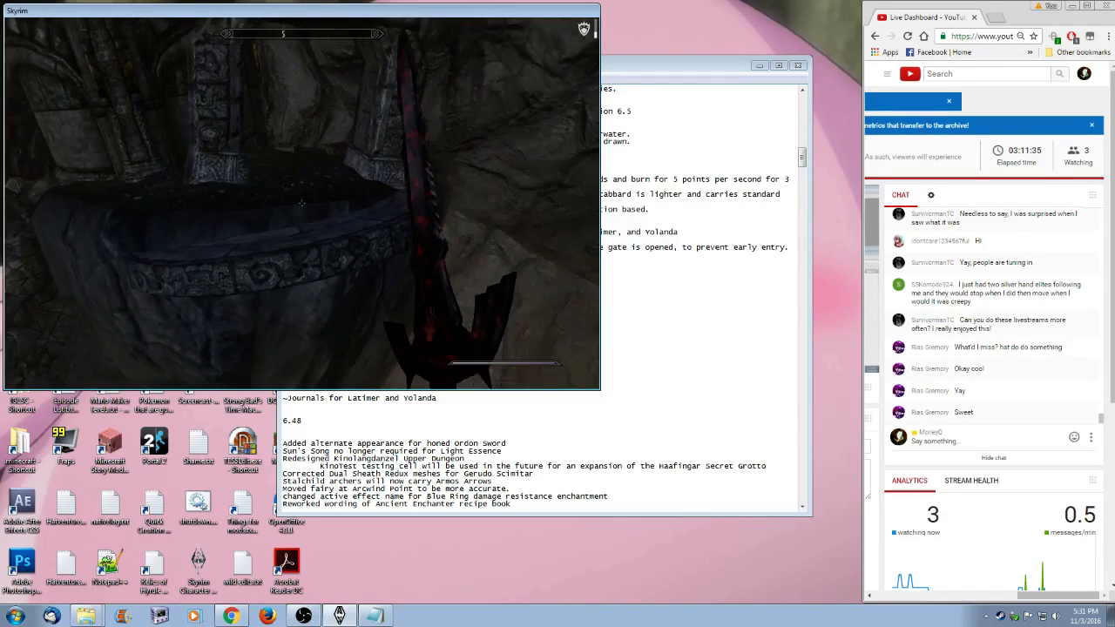
- Leave the stone basin and follow the Blocks of Time north to the dark end of the cavern
key(w)
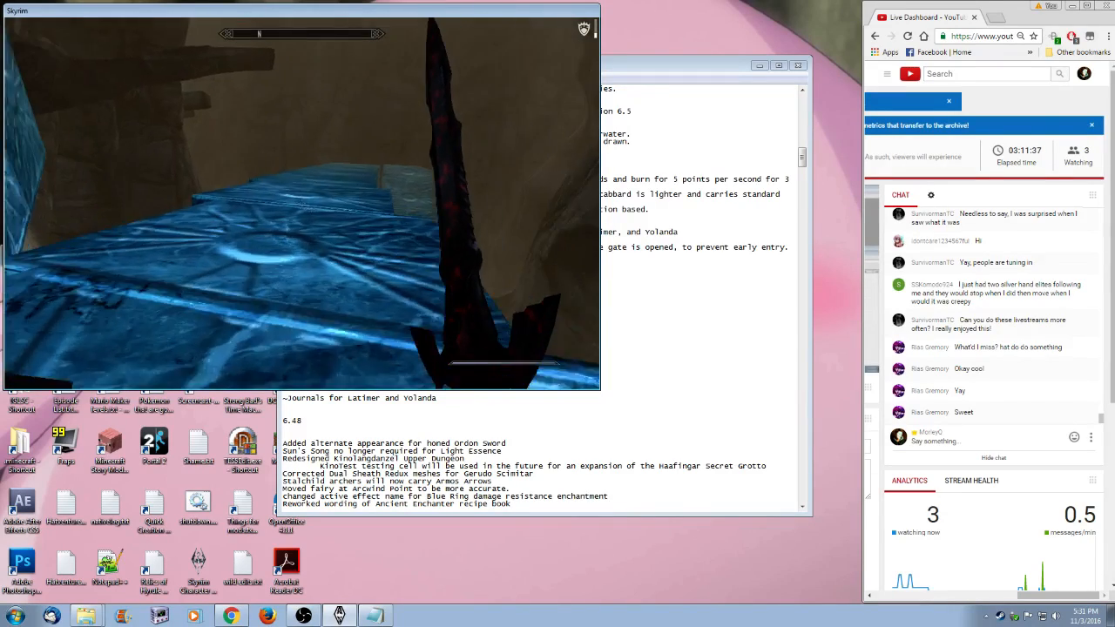
key(w)
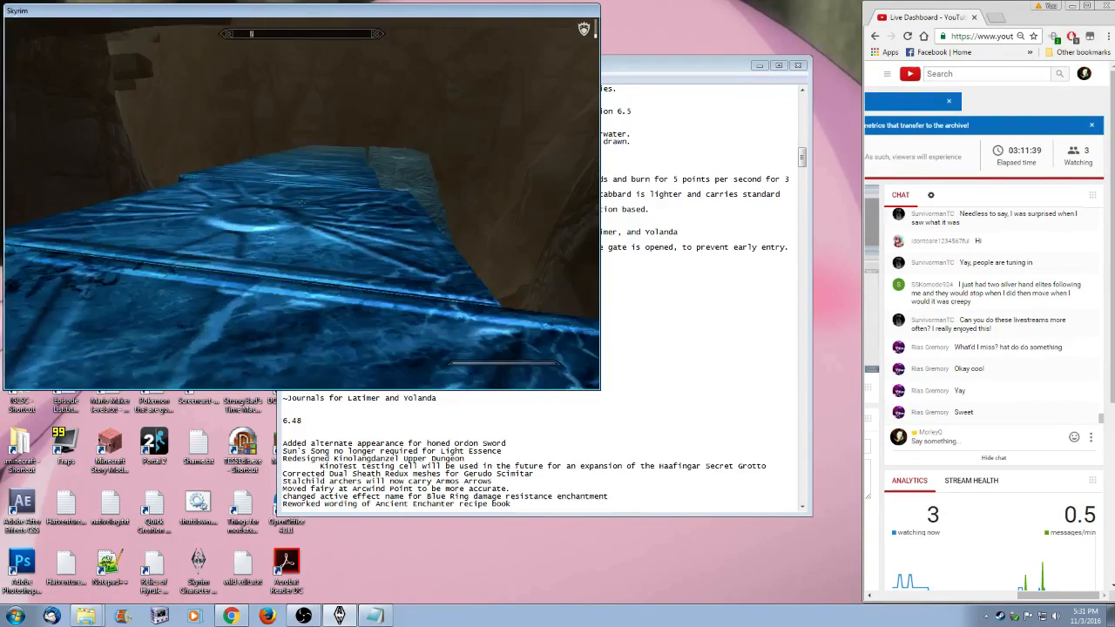
key(w)
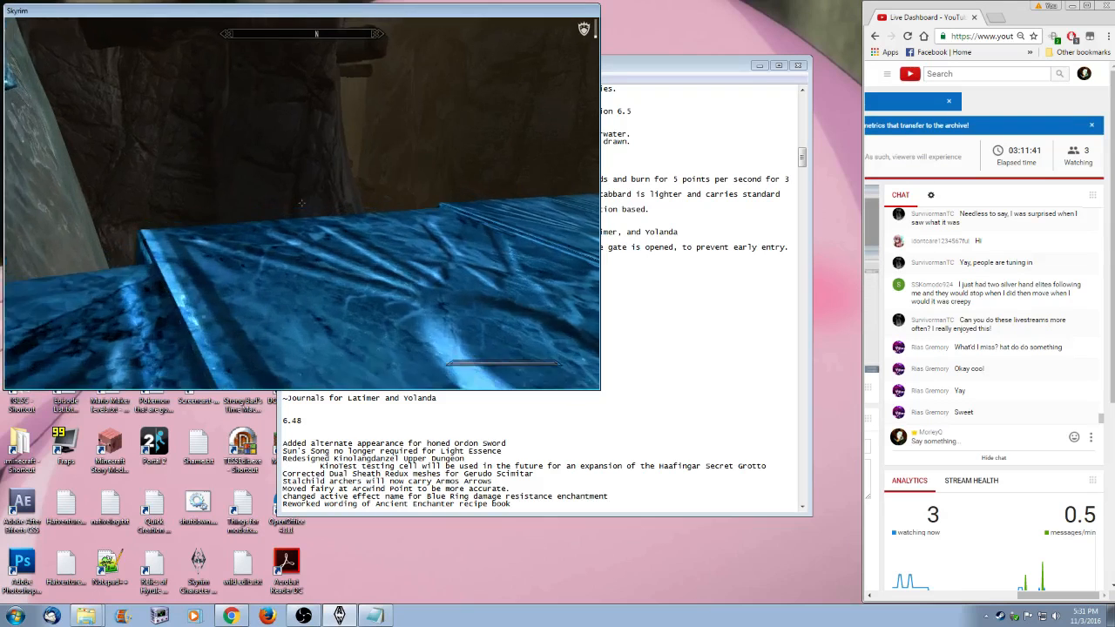
key(w)
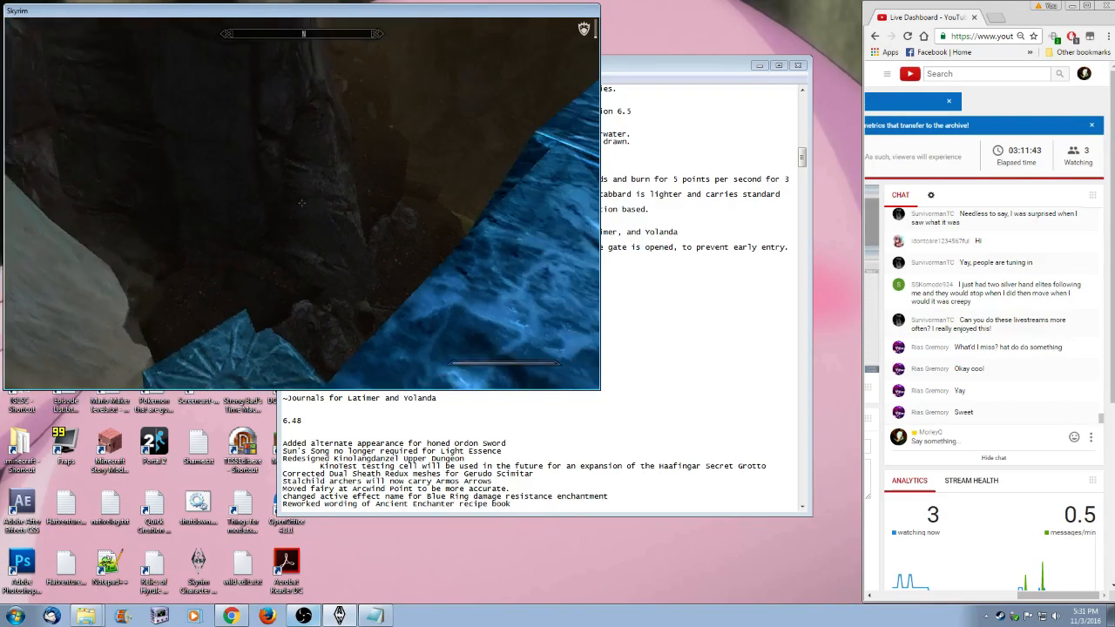
key(w)
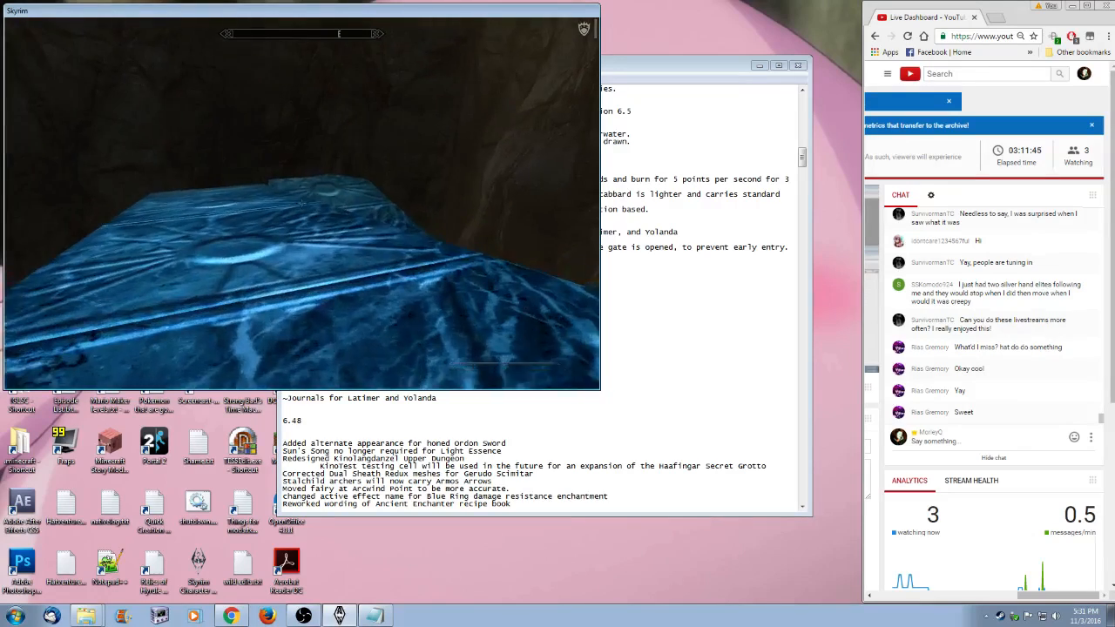
key(w)
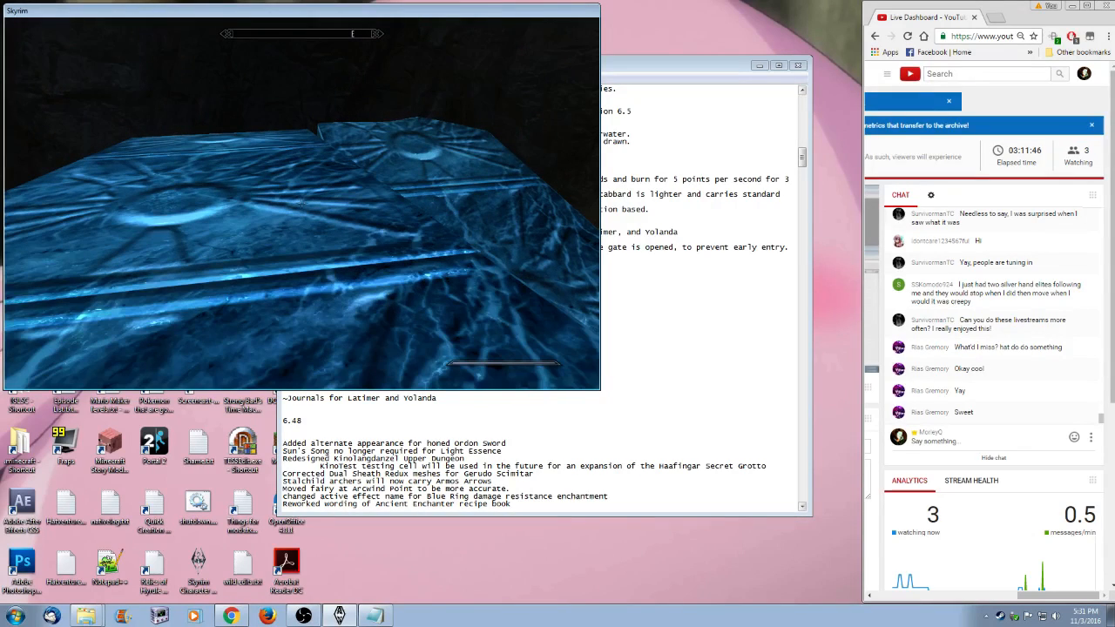
key(w)
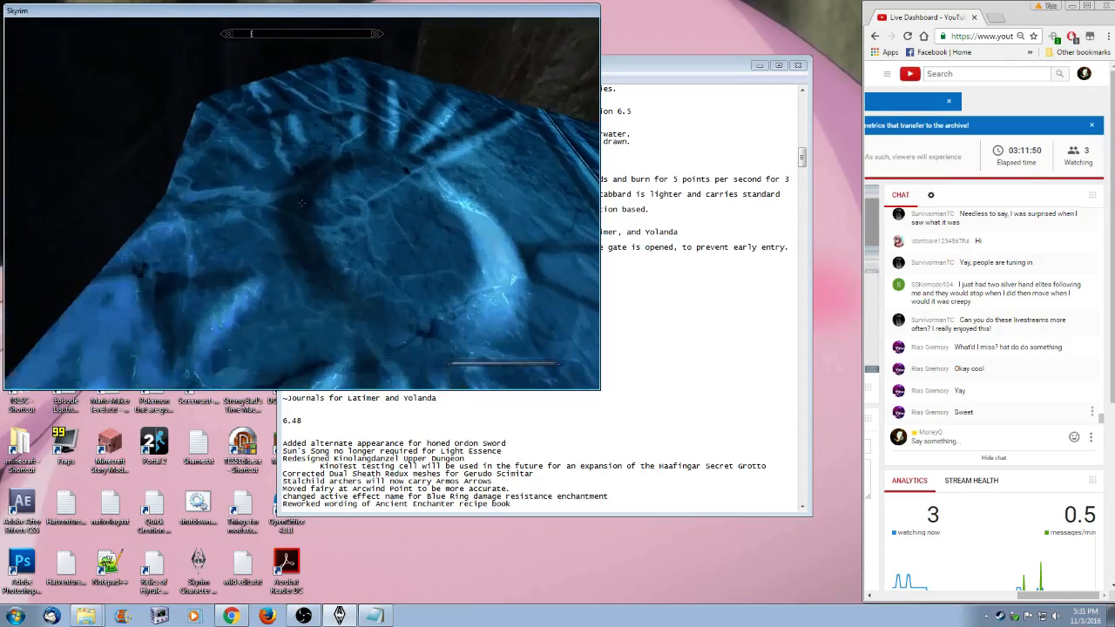
- Follow the blue Blocks of Time along the cavern wall and get off onto the dark rocky ground
key(w)
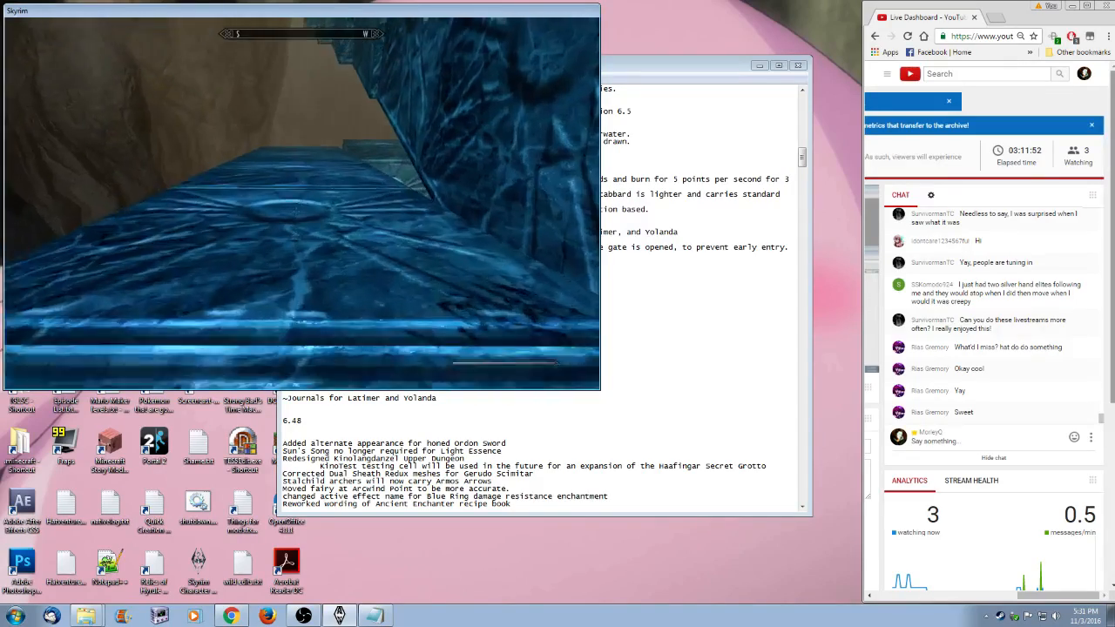
key(w)
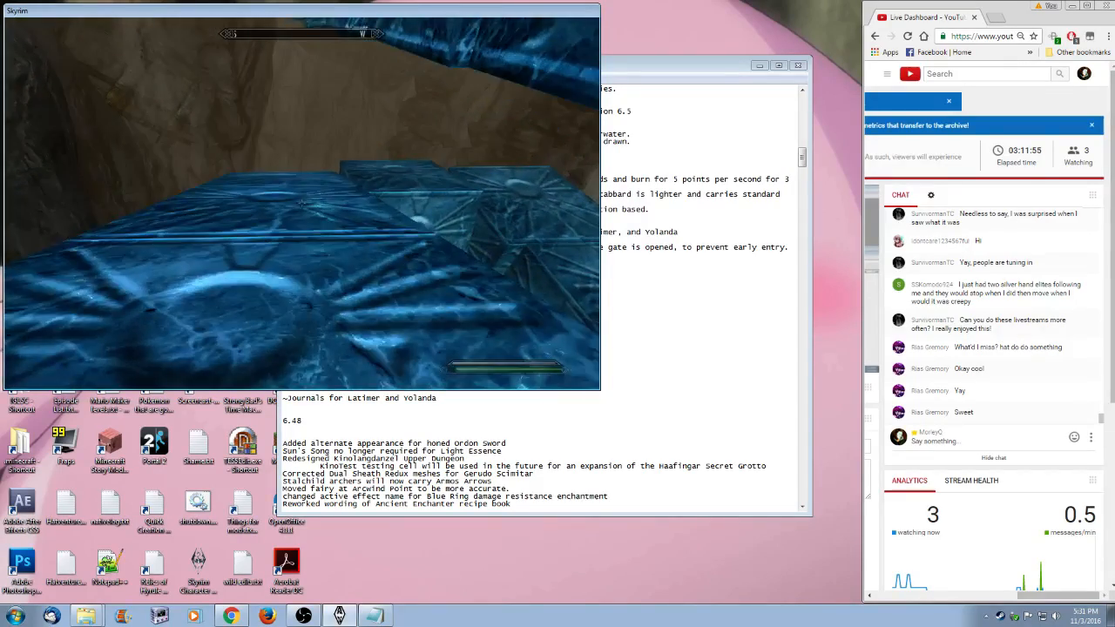
key(w)
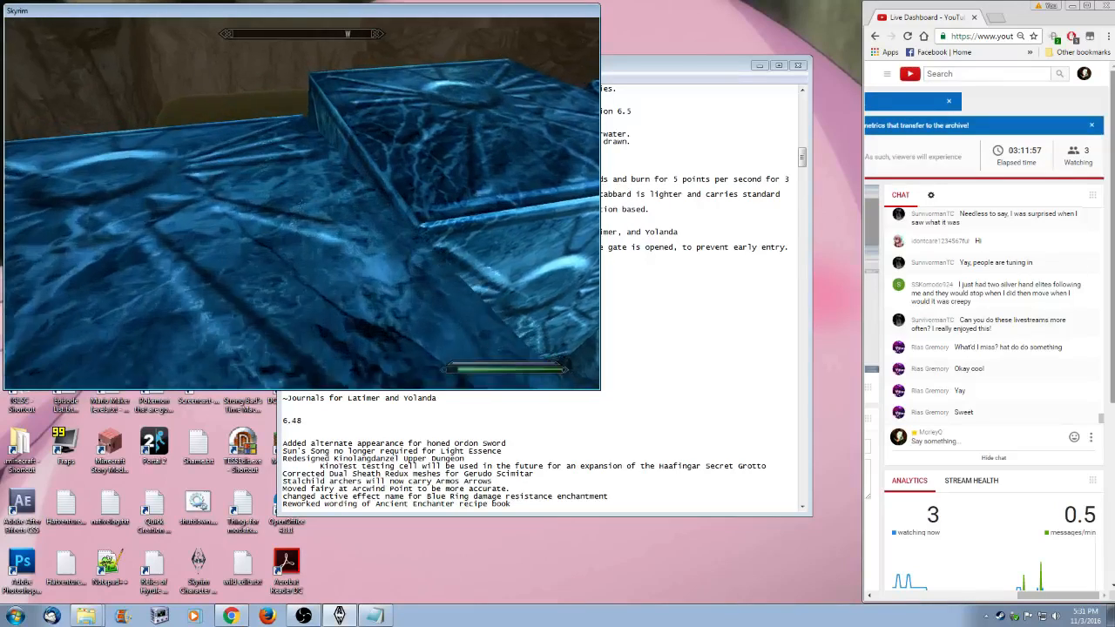
key(w)
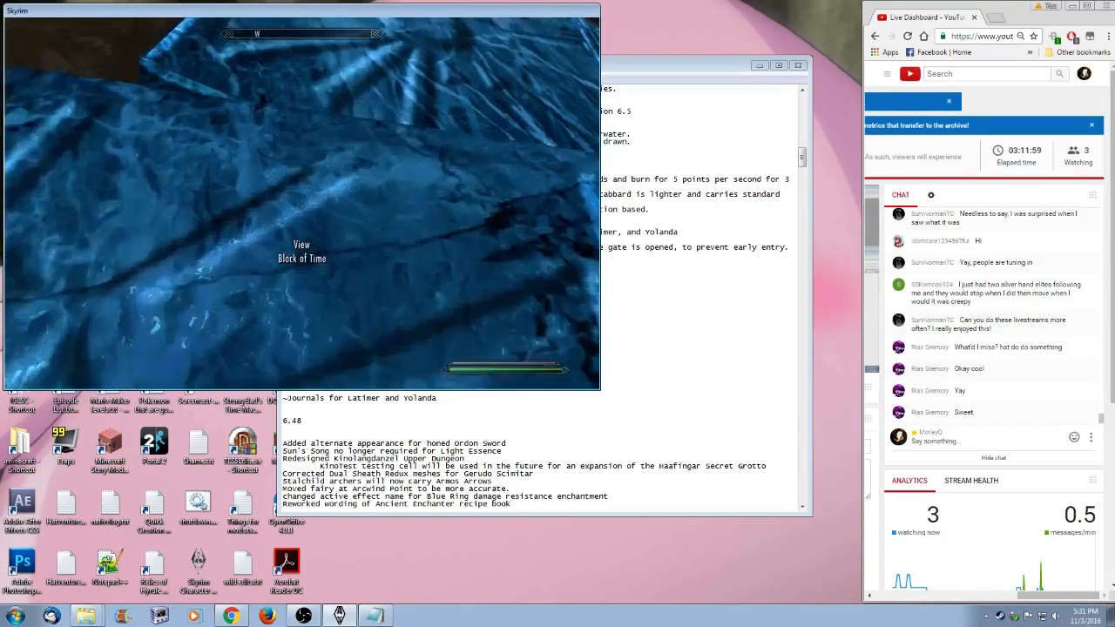
key(w)
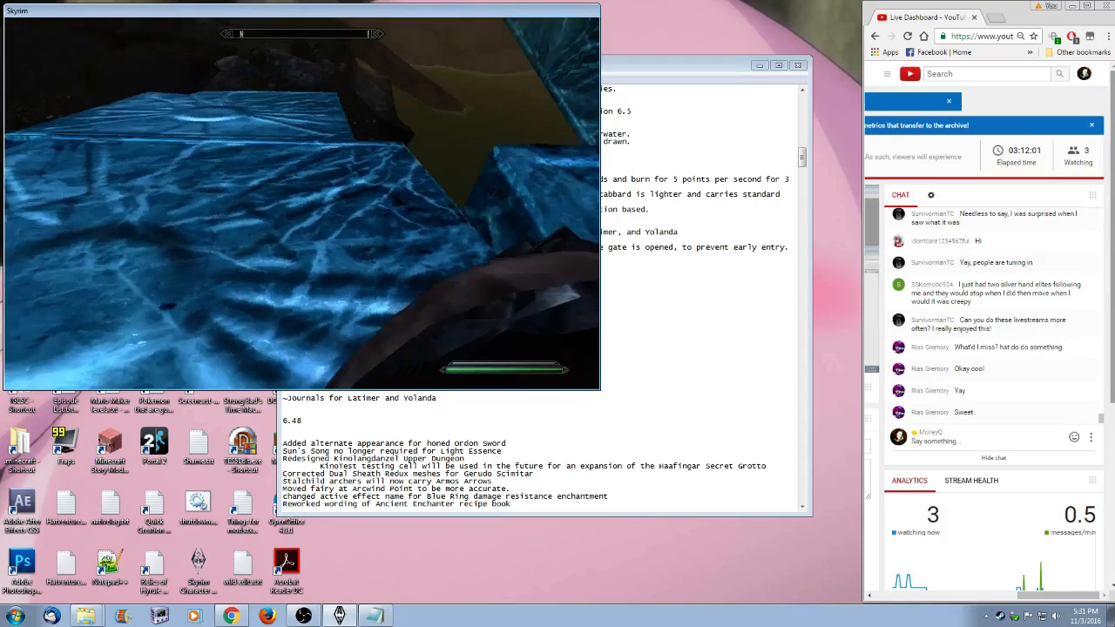
key(w)
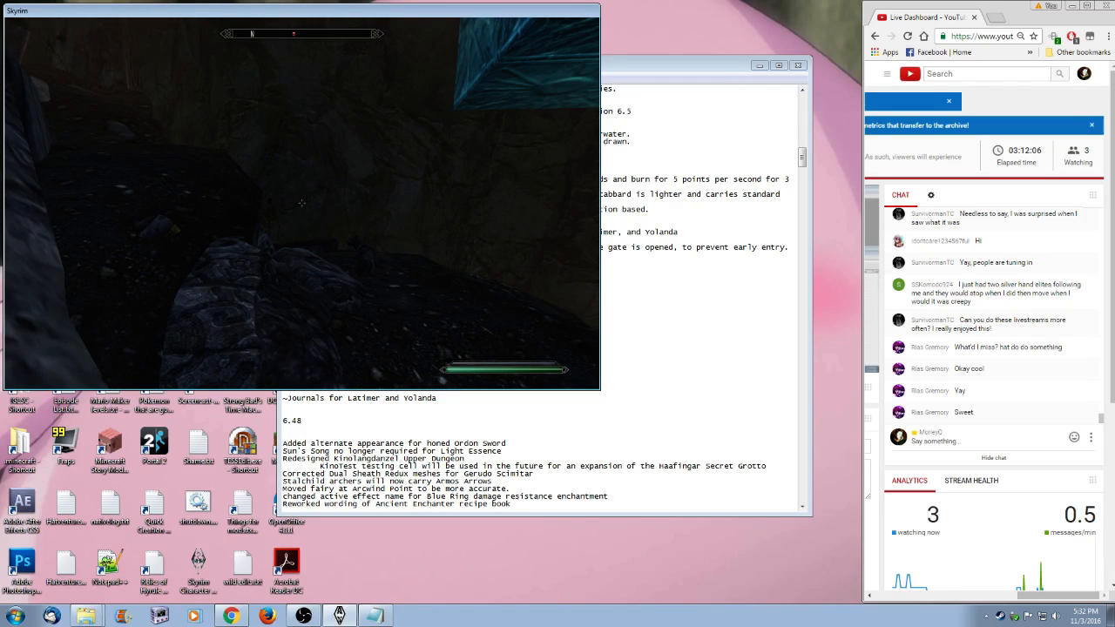
- Attack along the dark rocky ground with the red blade and check the surroundings beside the Blocks of Time
key(w)
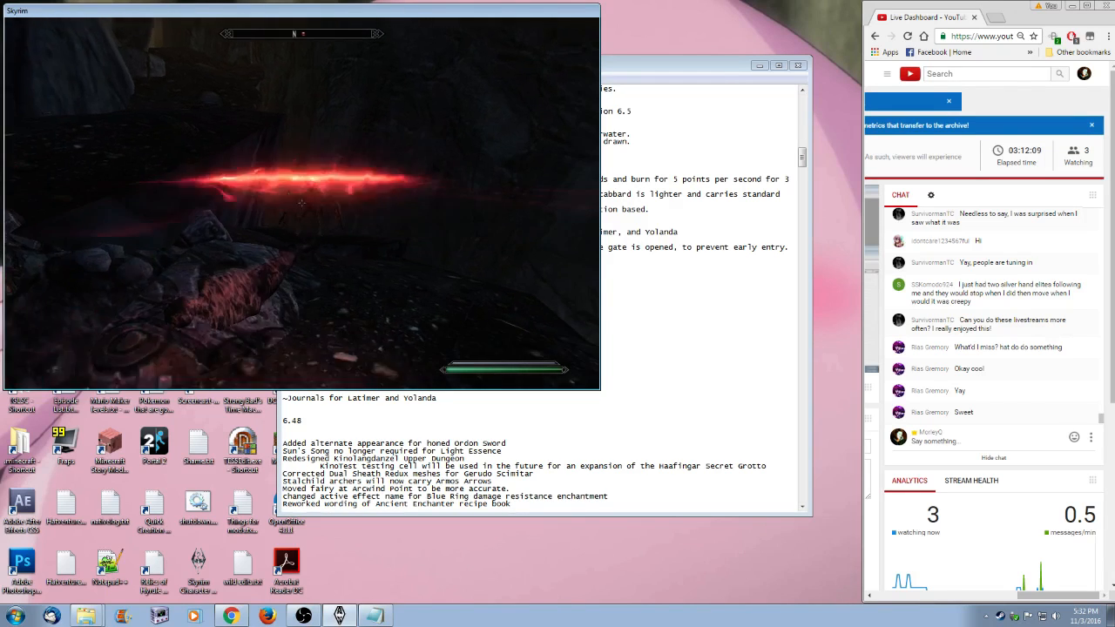
key(w)
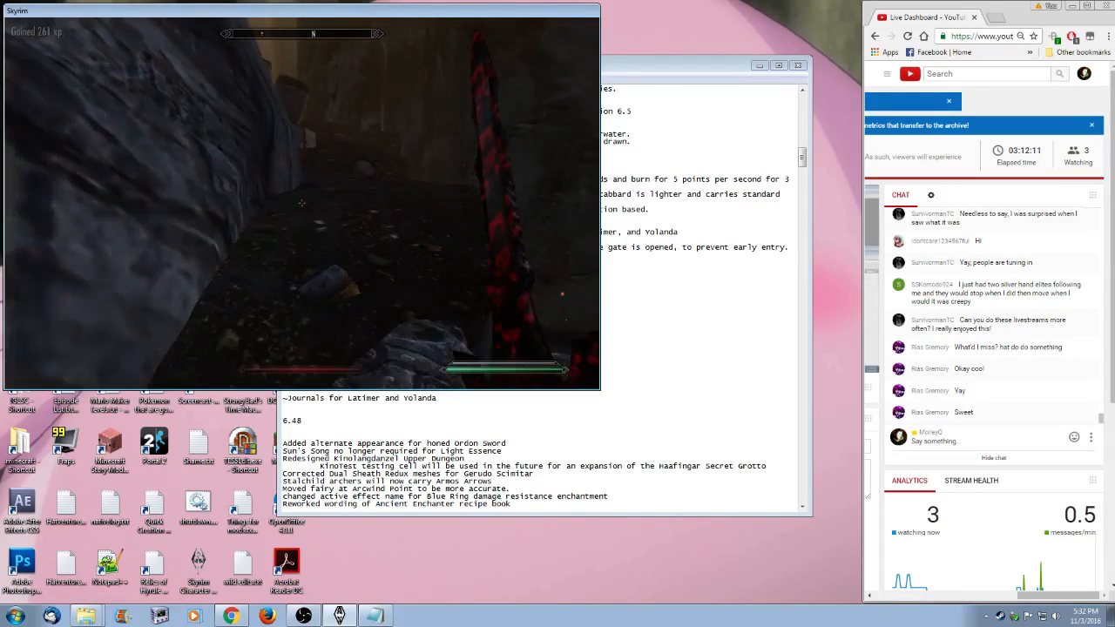
key(w)
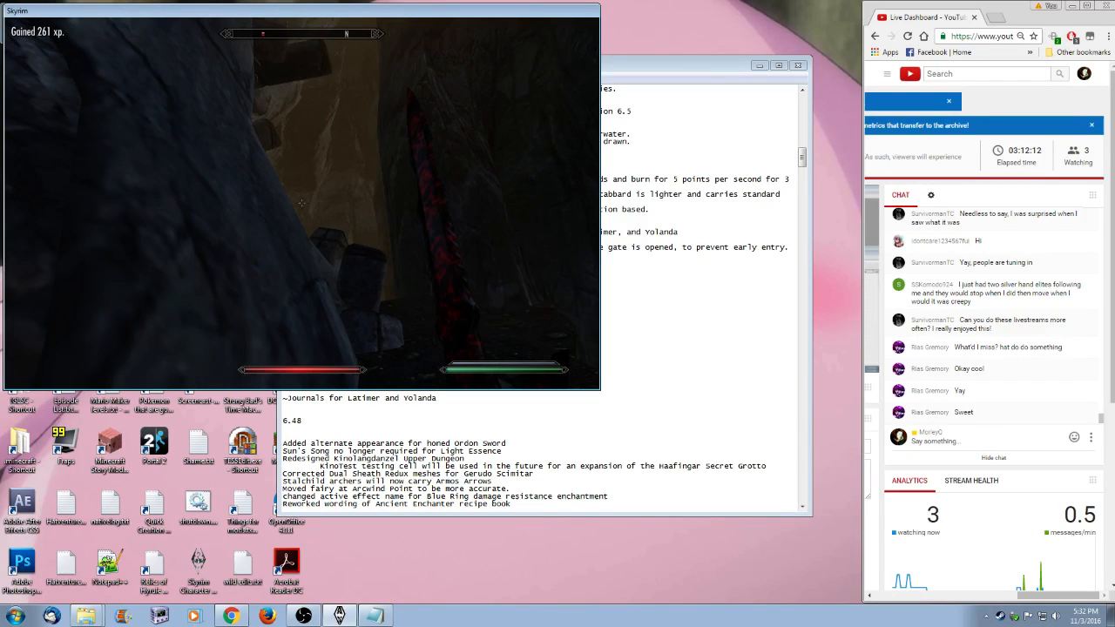
key(w)
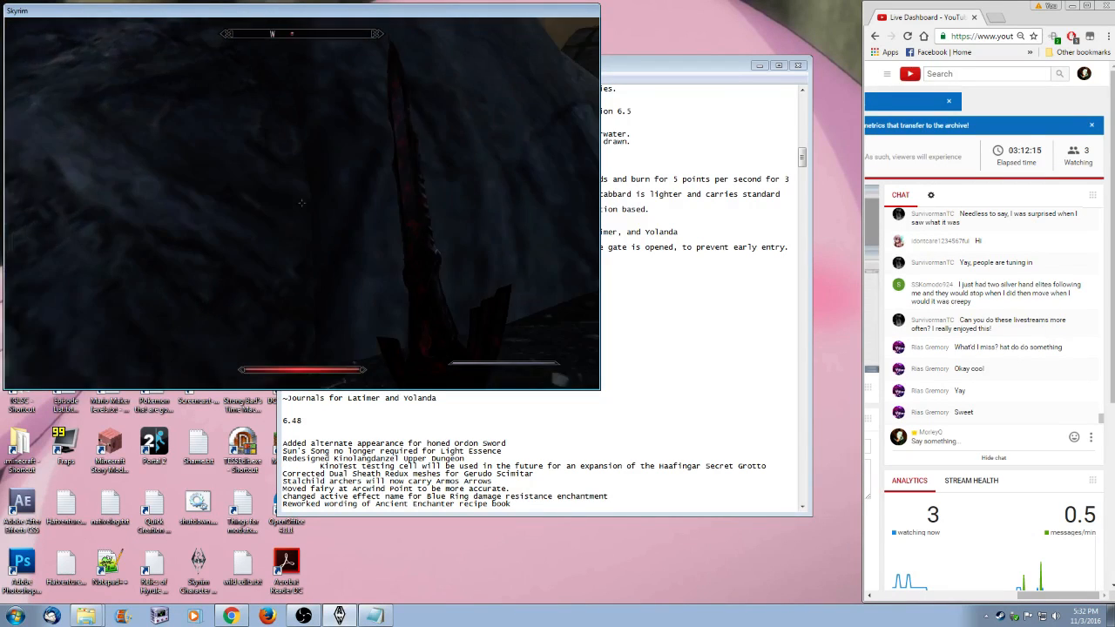
key(w)
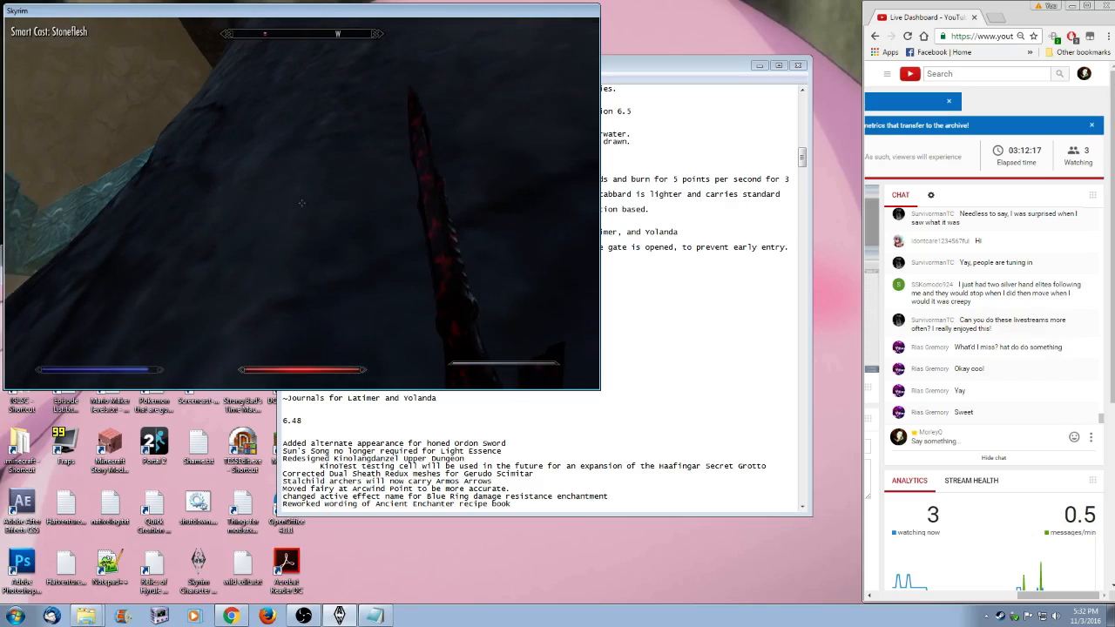
key(w)
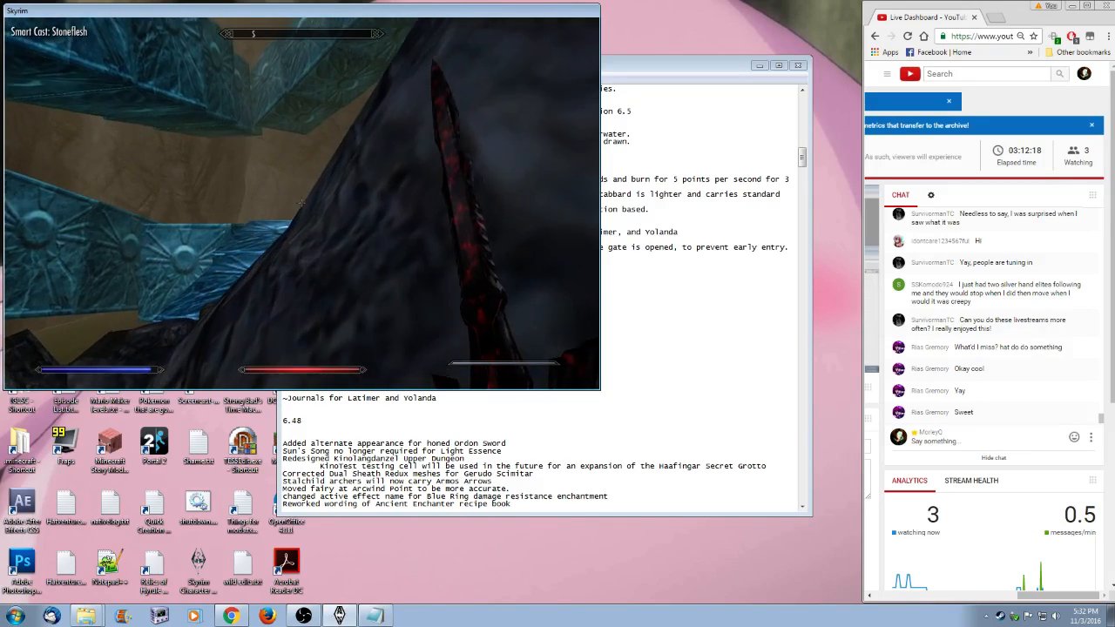
key(w)
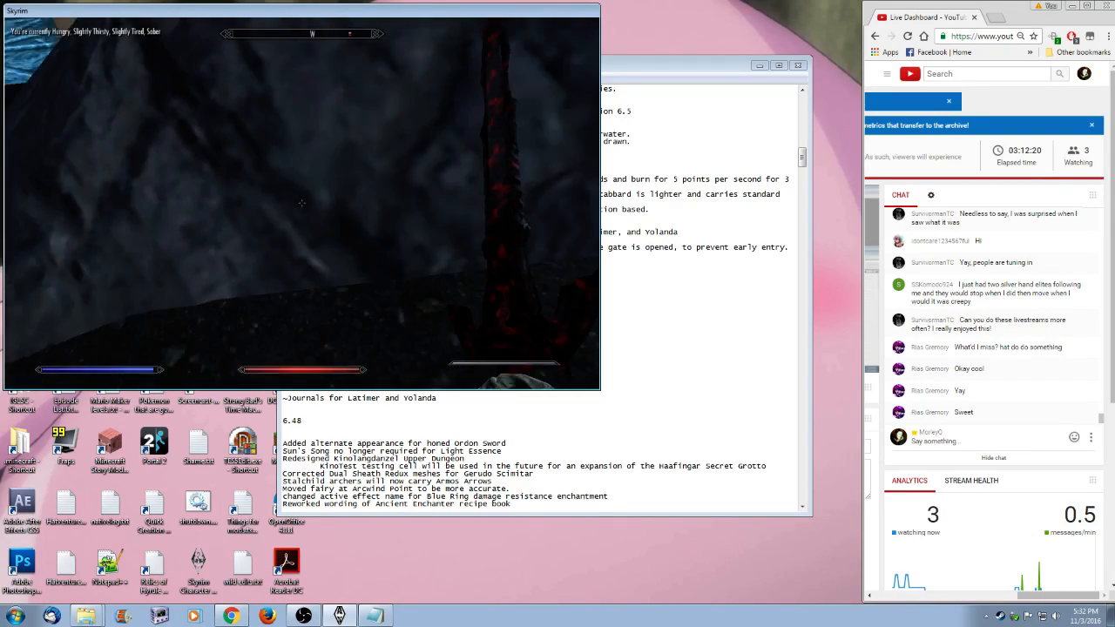
- Advance north along the dark rocky path to the Gerudo Vampire and attack with the red blade
key(w)
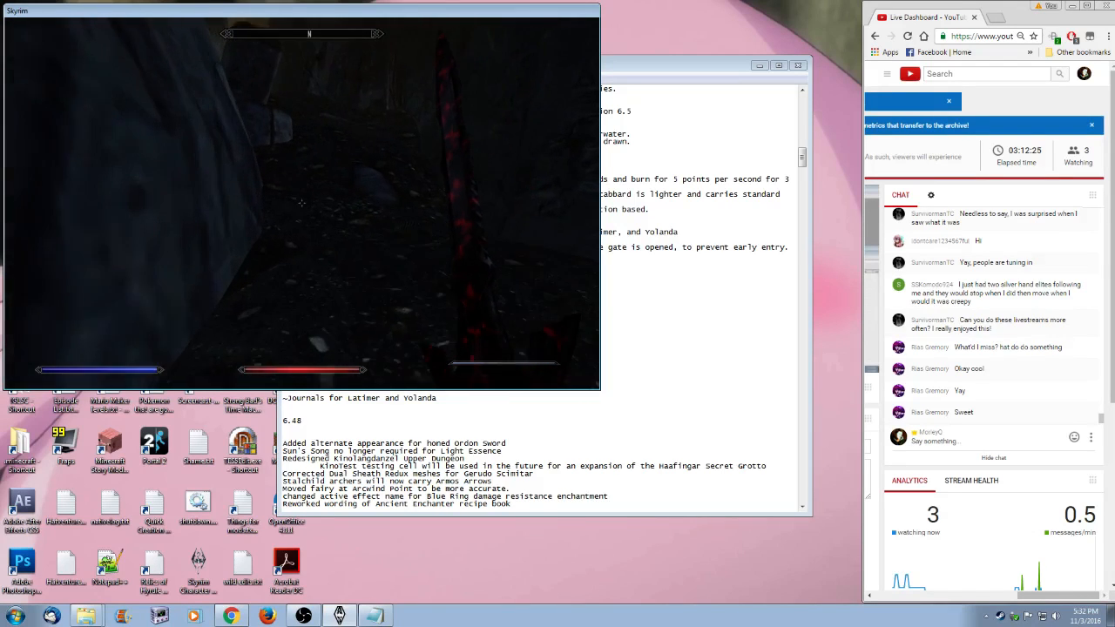
key(w)
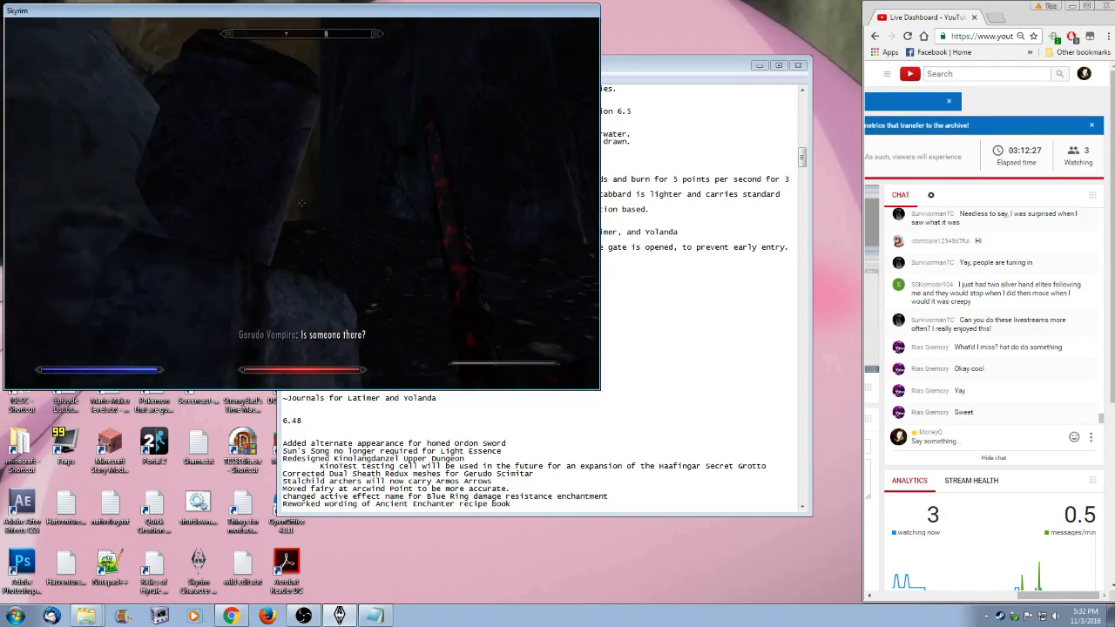
key(w)
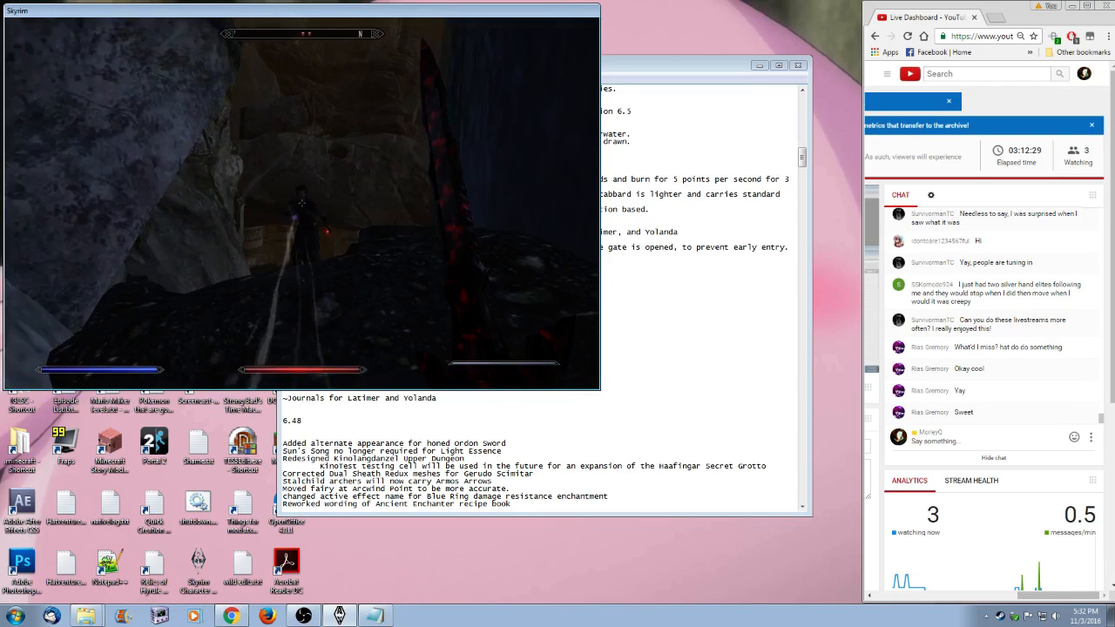
click(301, 202)
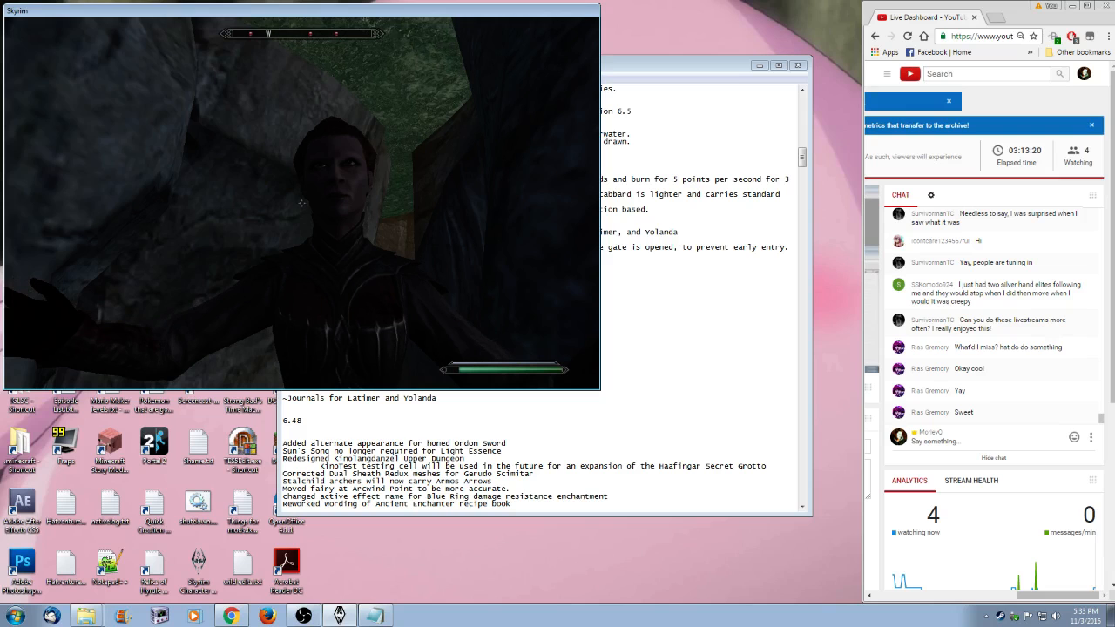
- Pause the game, switch to Notepad, and add "~Gerudo Vampire faces textures borked. Need Vampire eyes" below the Darknut face textures note
key(Escape)
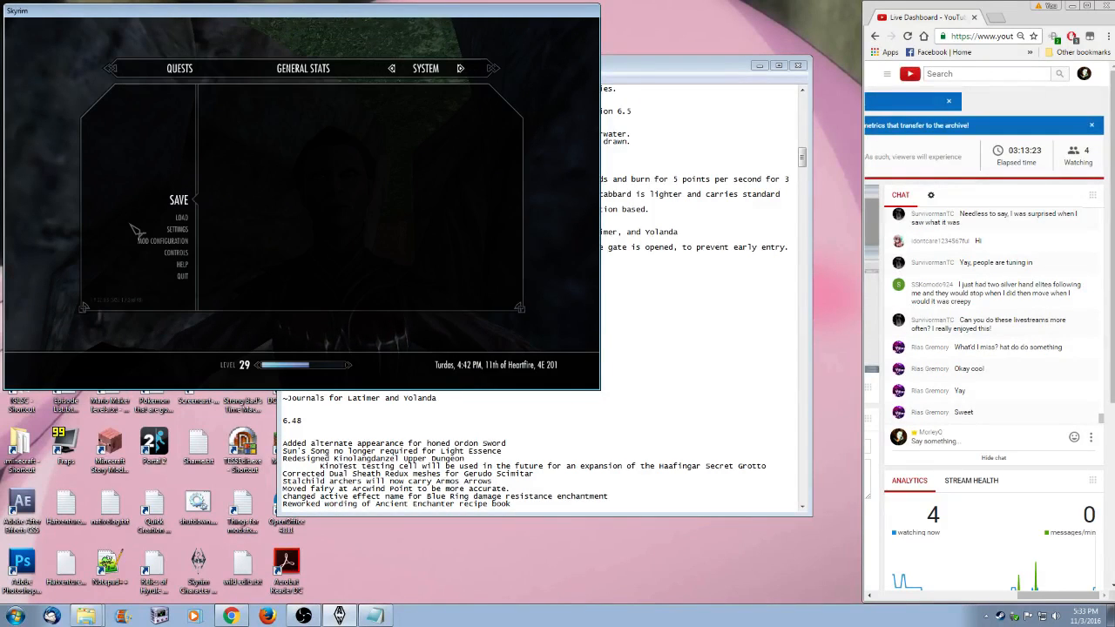
key(alt+Tab)
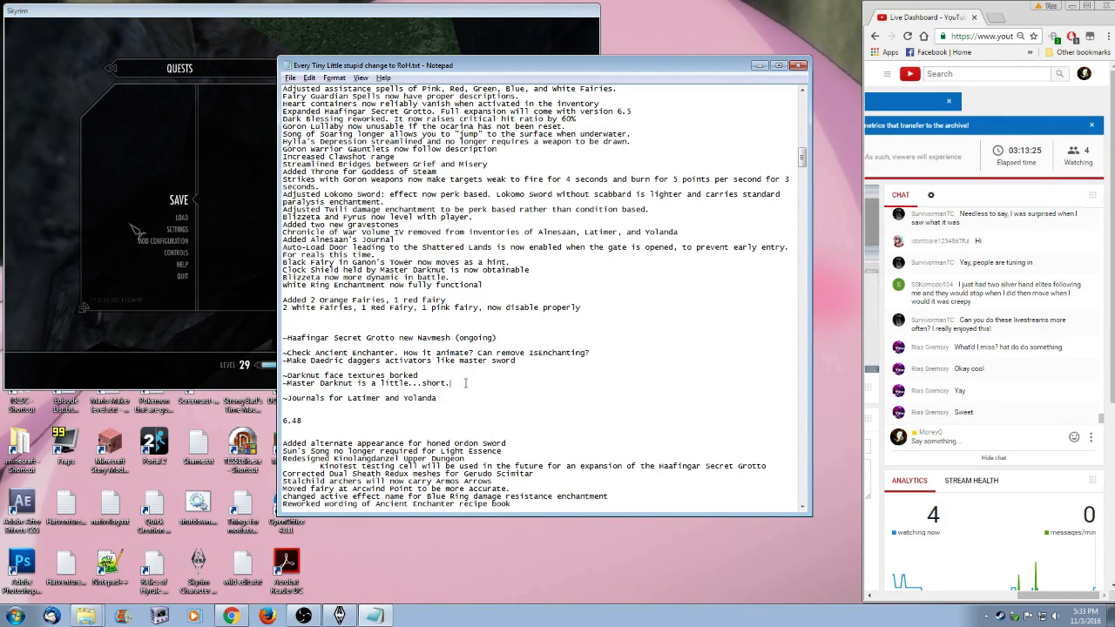
key(Up)
key(Return)
text(~Gerudo)
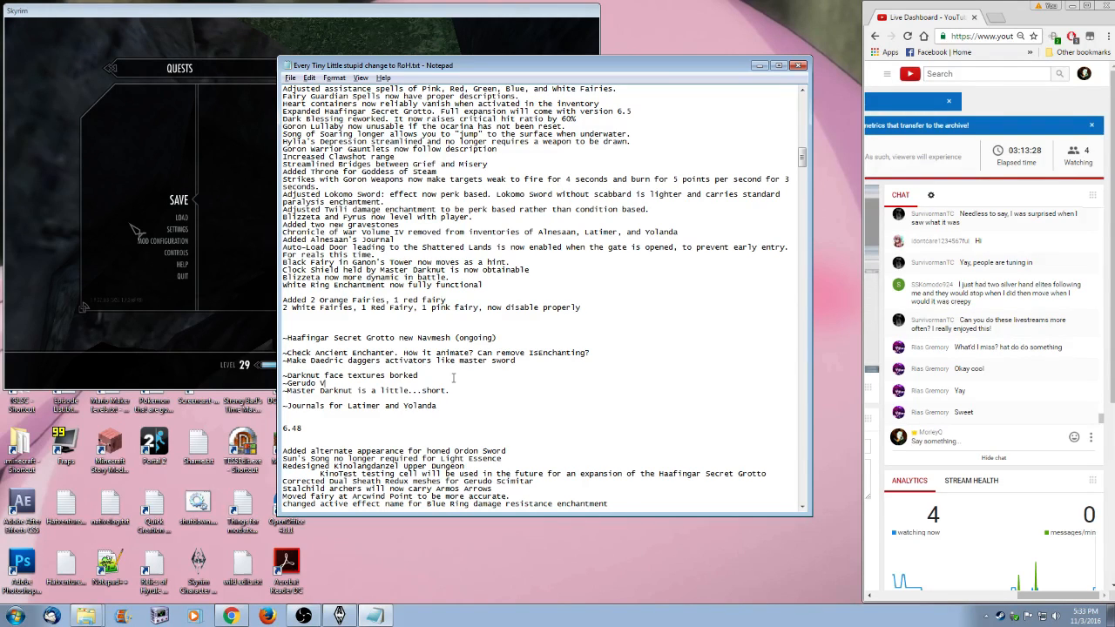
text( Vampire faces)
text(textures borked. Need Vampire eyes)
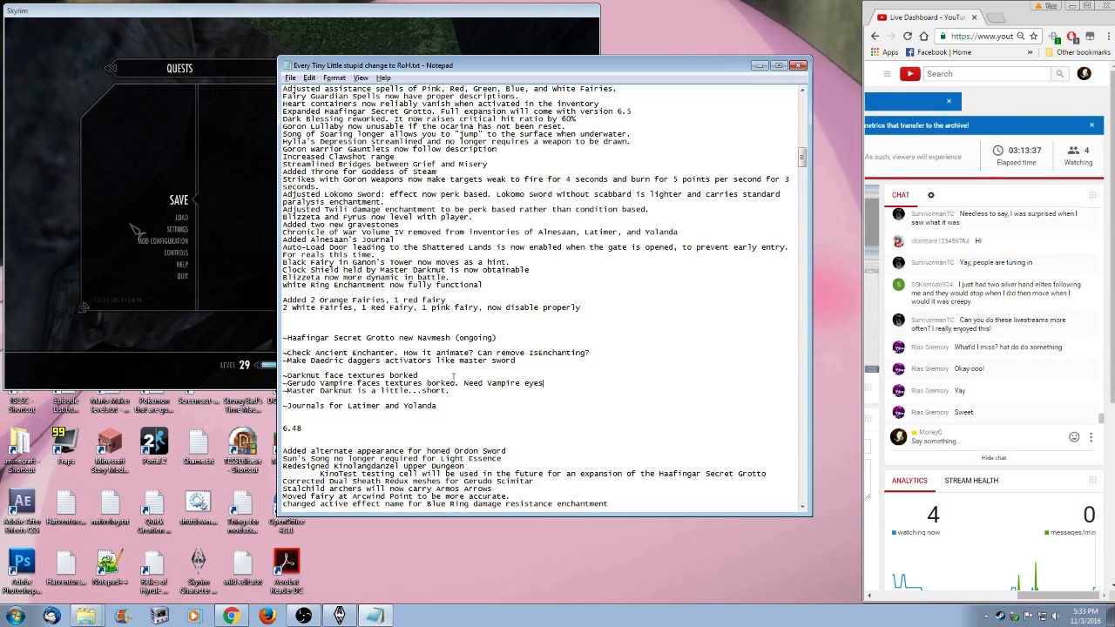
- Return to Skyrim, resume the game, and swim through the green water to the rocky bank near the Blocks of Time
key(alt+Tab)
key(Escape)
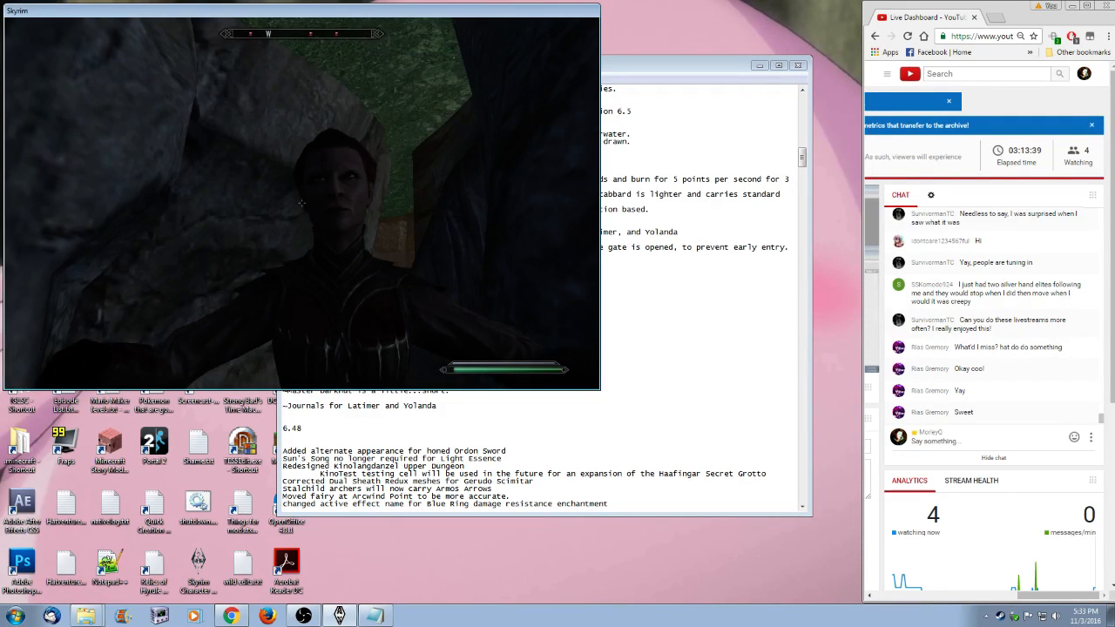
key(w)
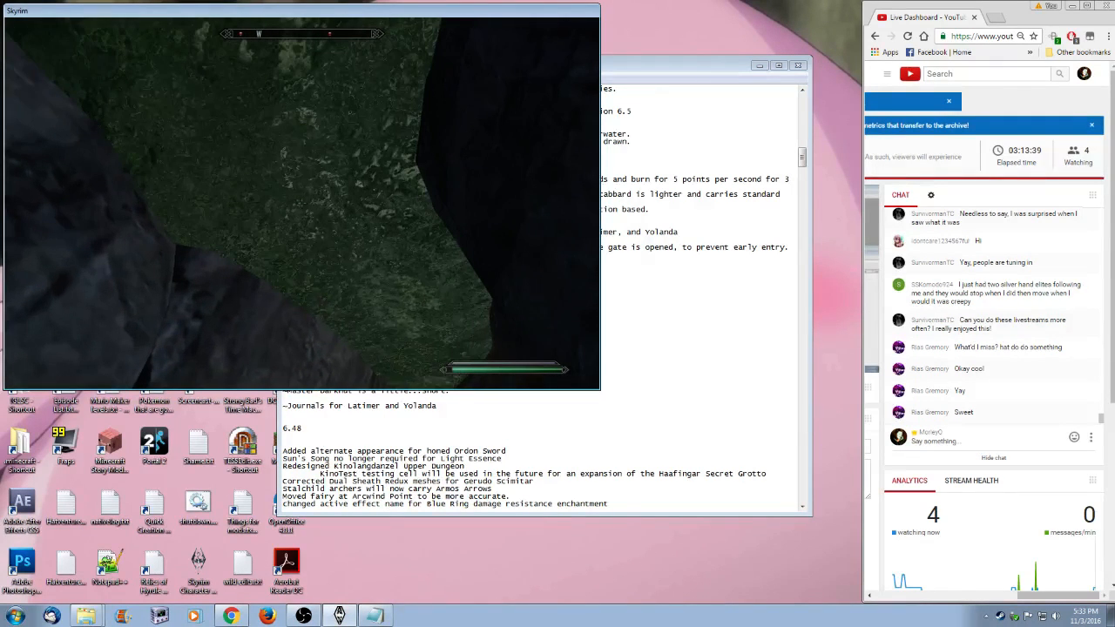
key(w)
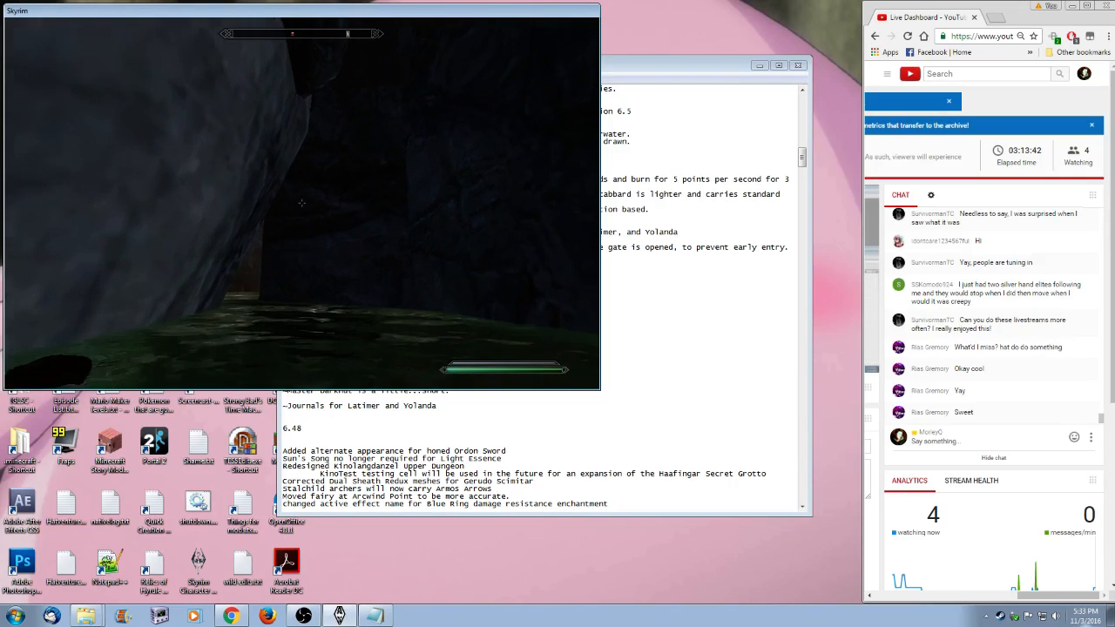
key(w)
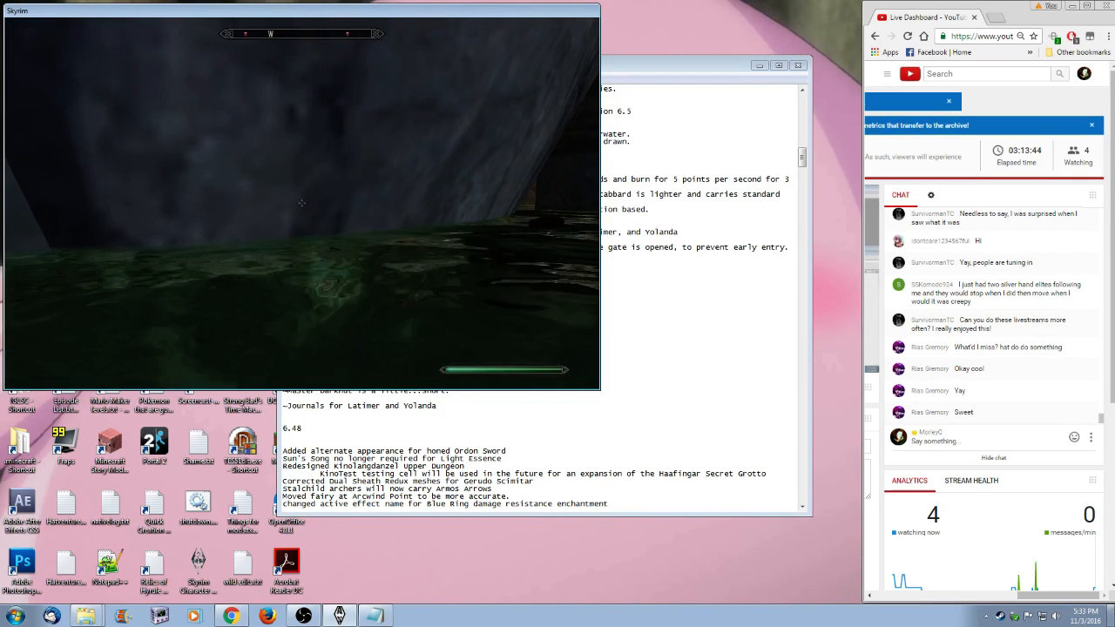
key(w)
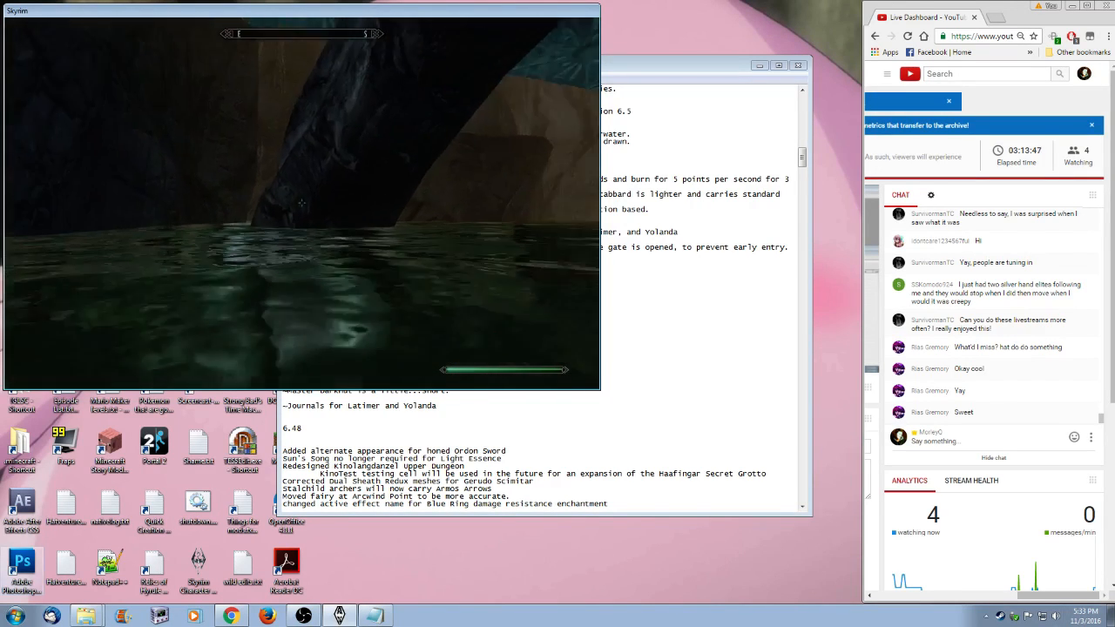
key(w)
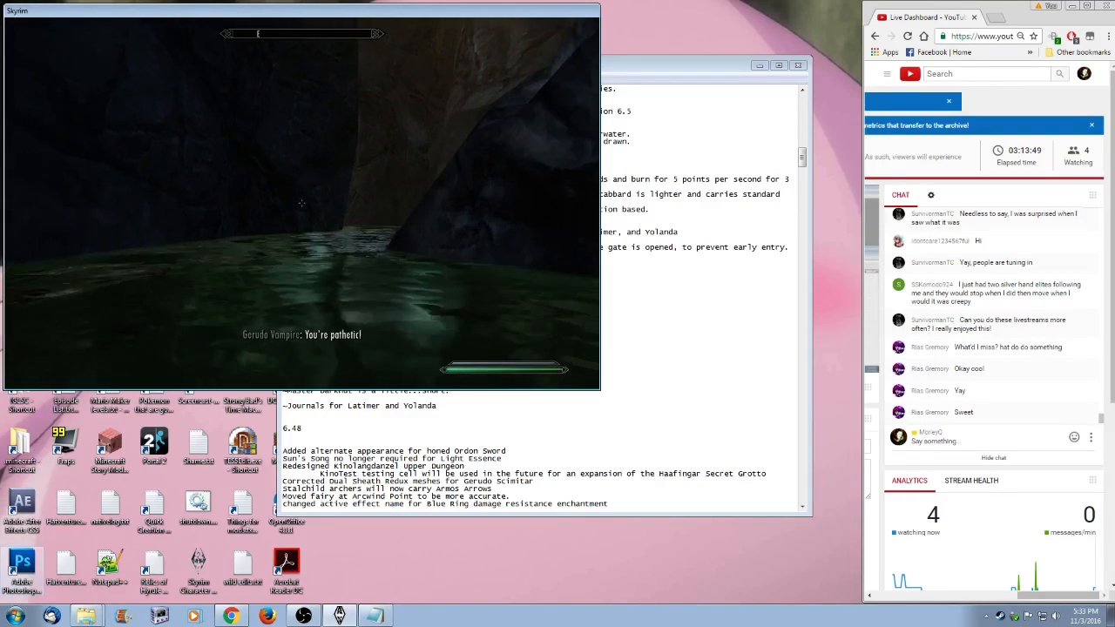
key(w)
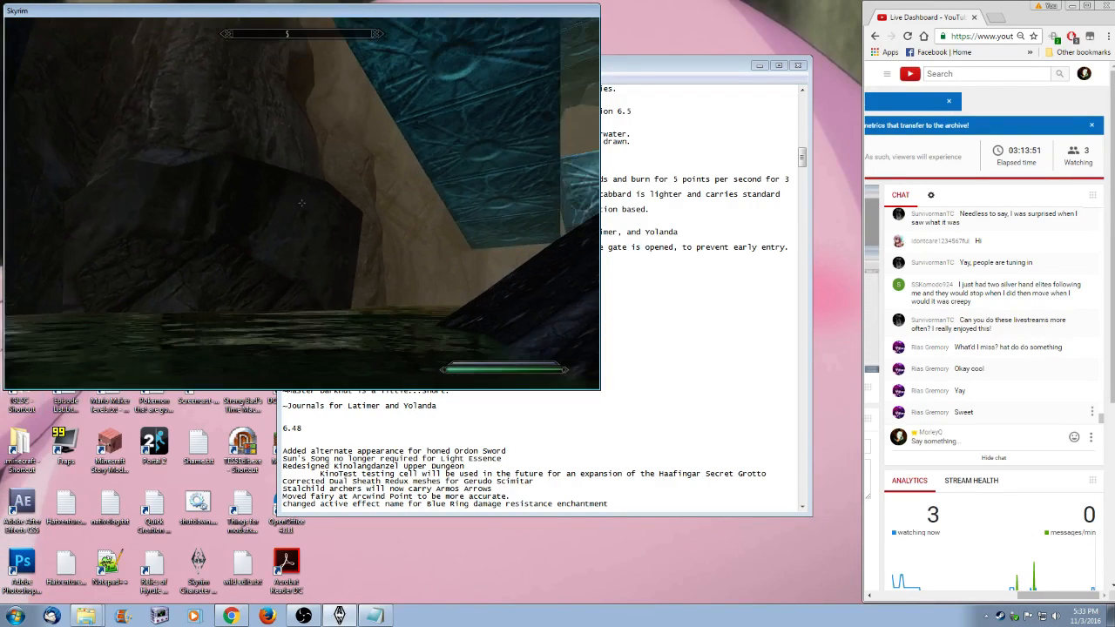
- Leave the water and follow the dark rocky path north to the carved stone ruins with the ringed weapon drawn
key(w)
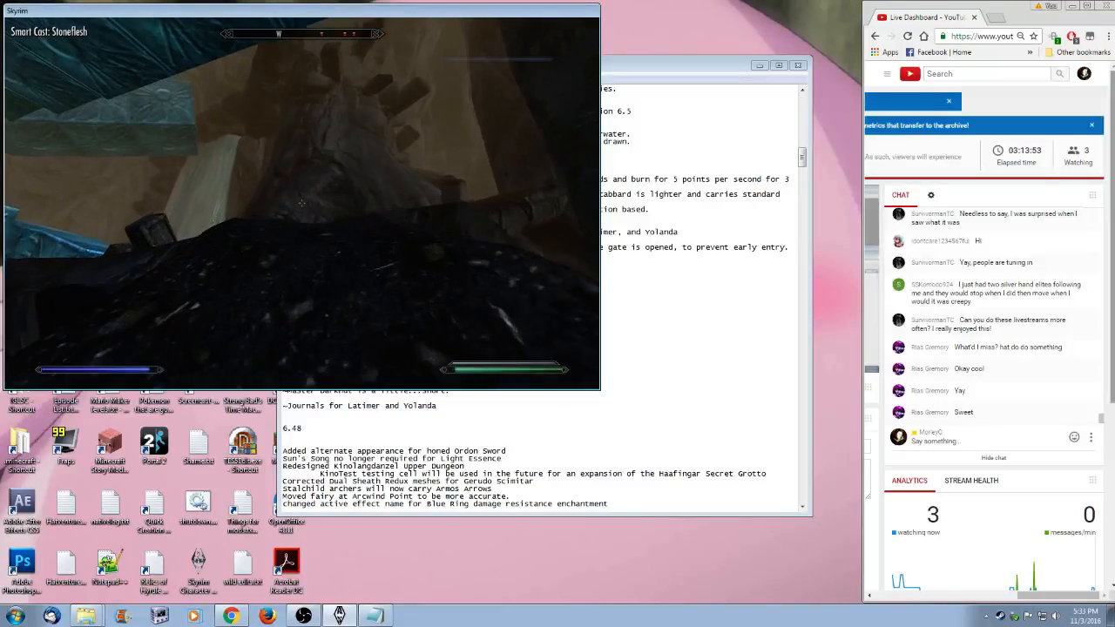
key(w)
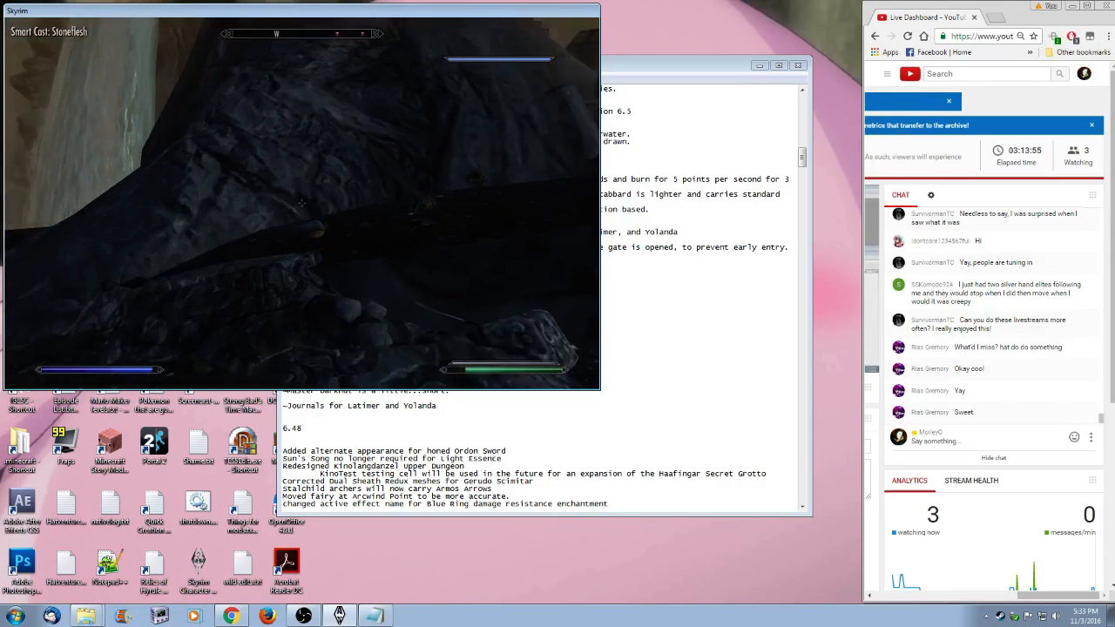
key(w)
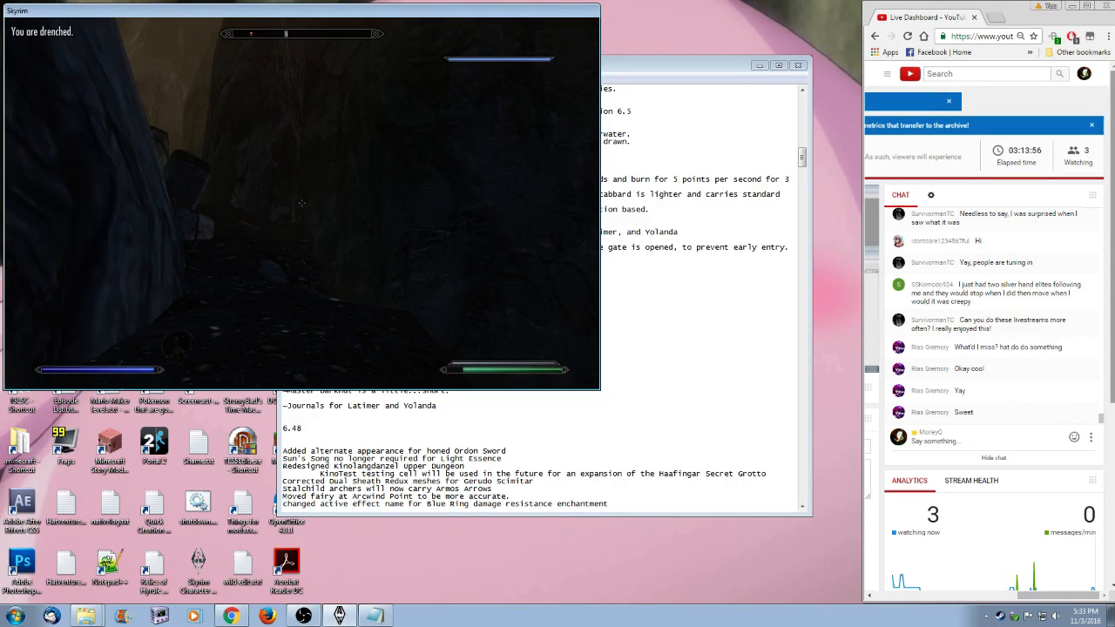
key(w)
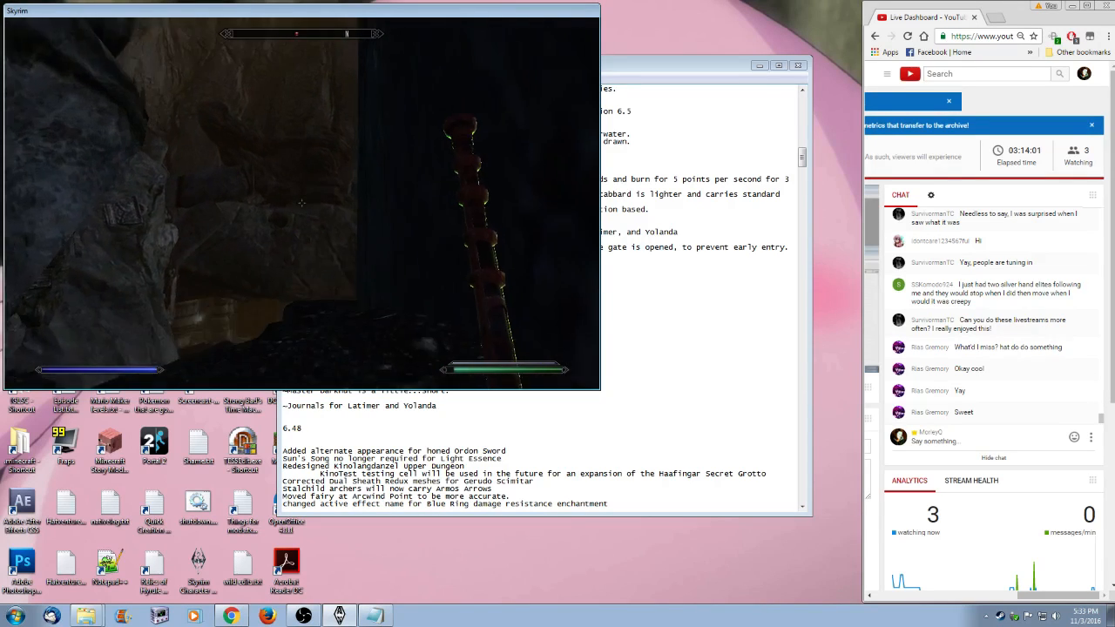
key(w)
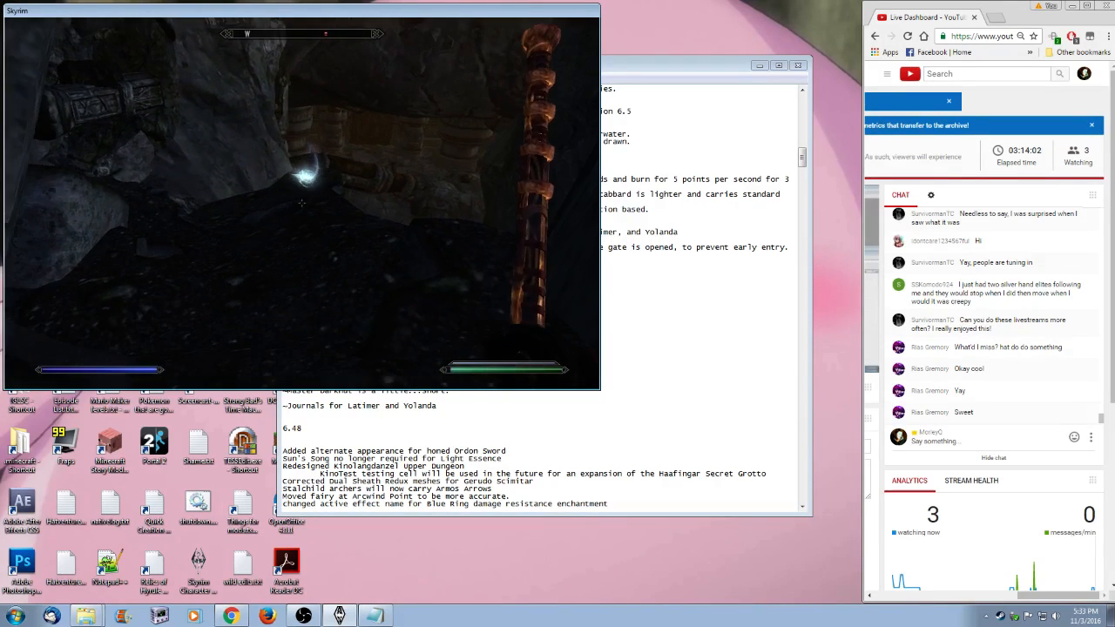
key(w)
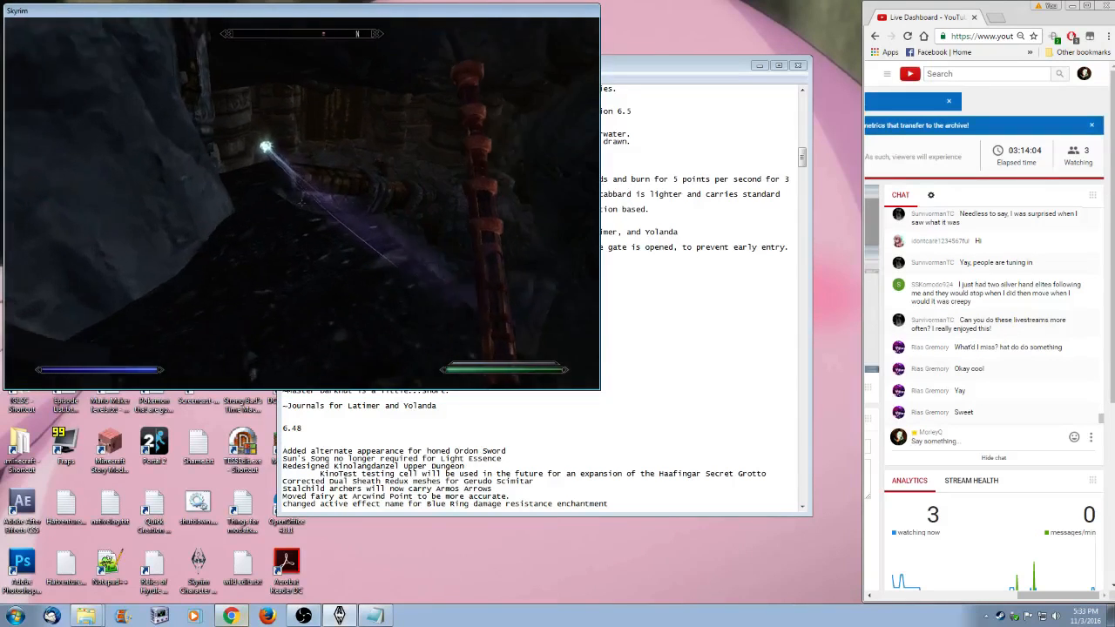
key(w)
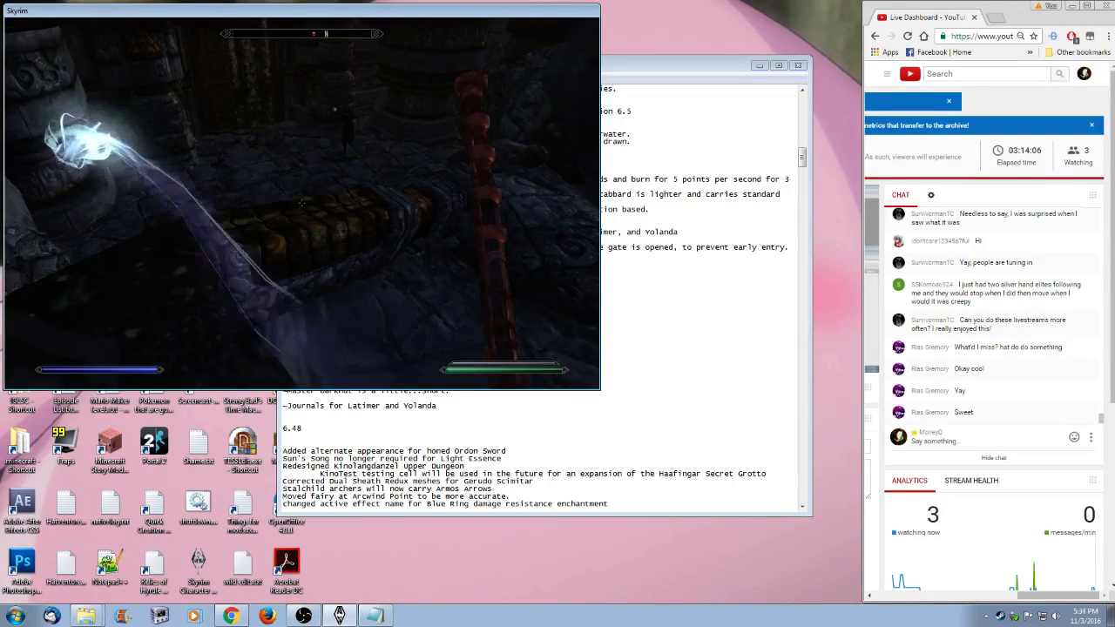
- Advance north through the carved stone ruins and defeat the Hylian Vampire with the ringed weapon
key(w)
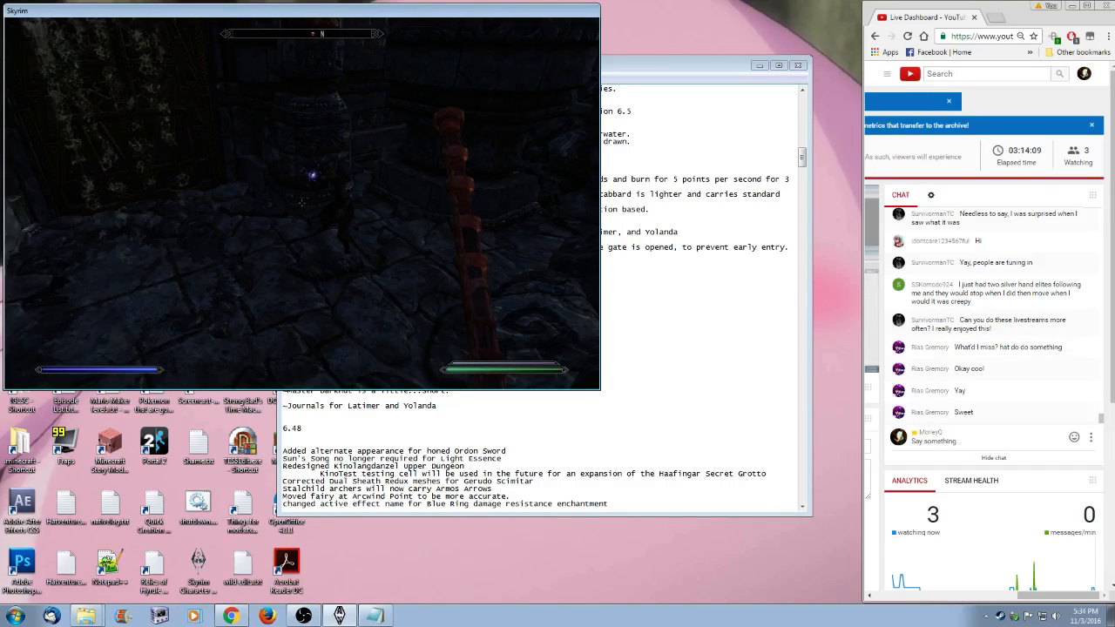
key(w)
click(303, 202)
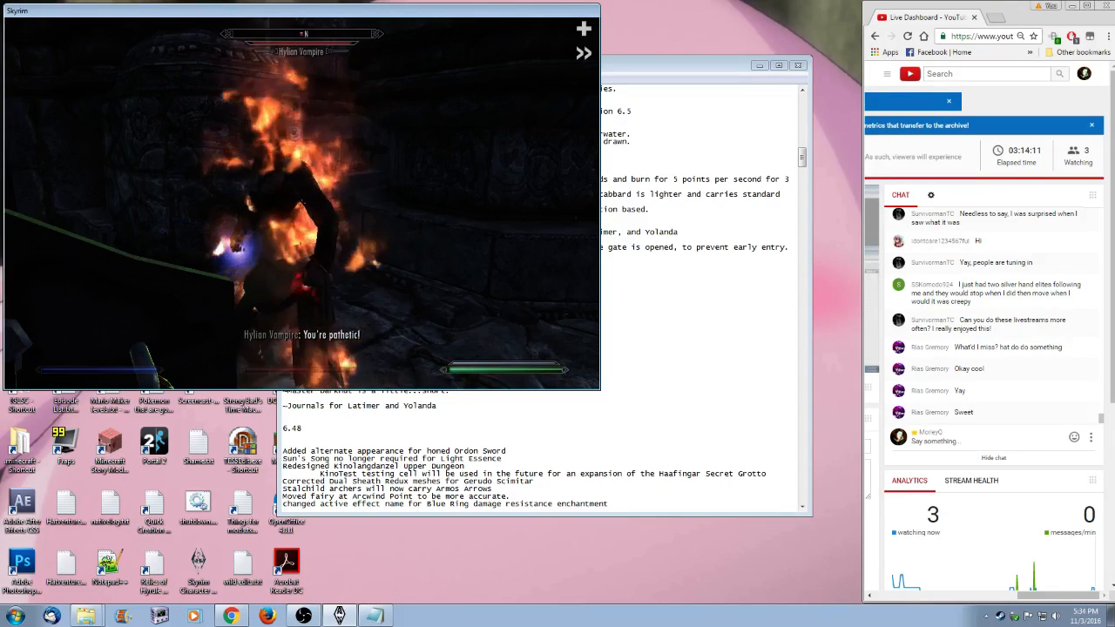
click(302, 202)
click(302, 203)
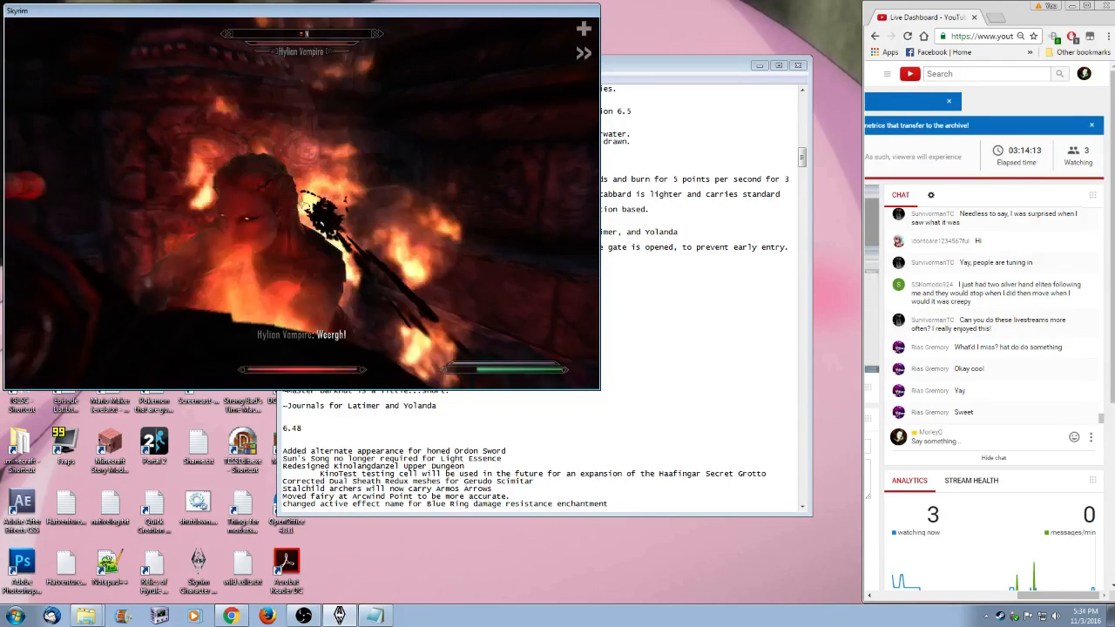
key(s)
click(302, 202)
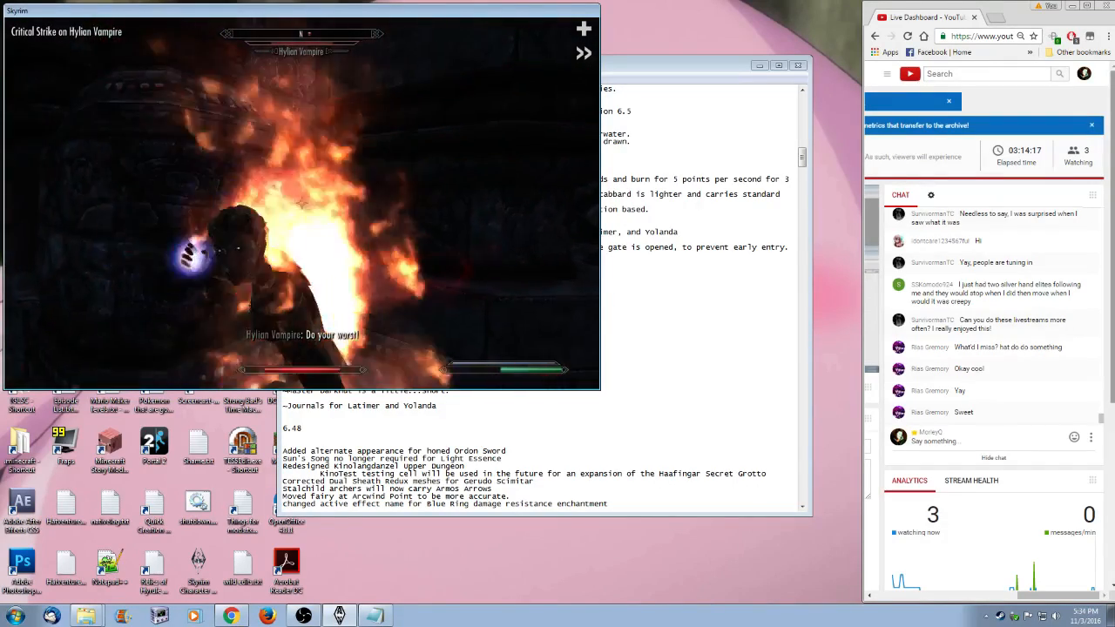
click(302, 202)
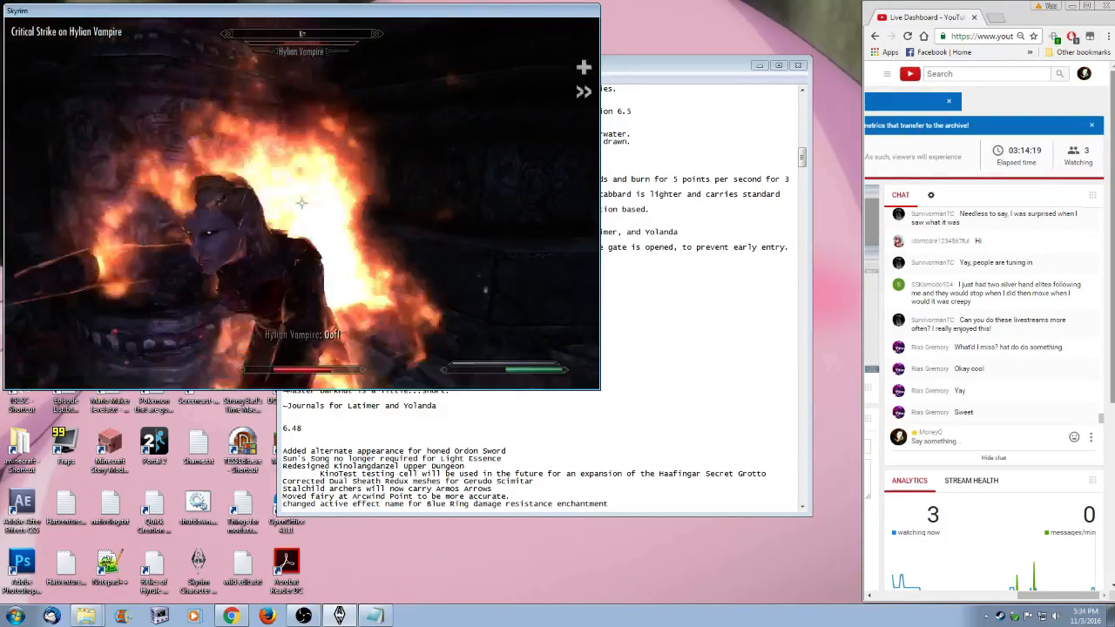
key(s)
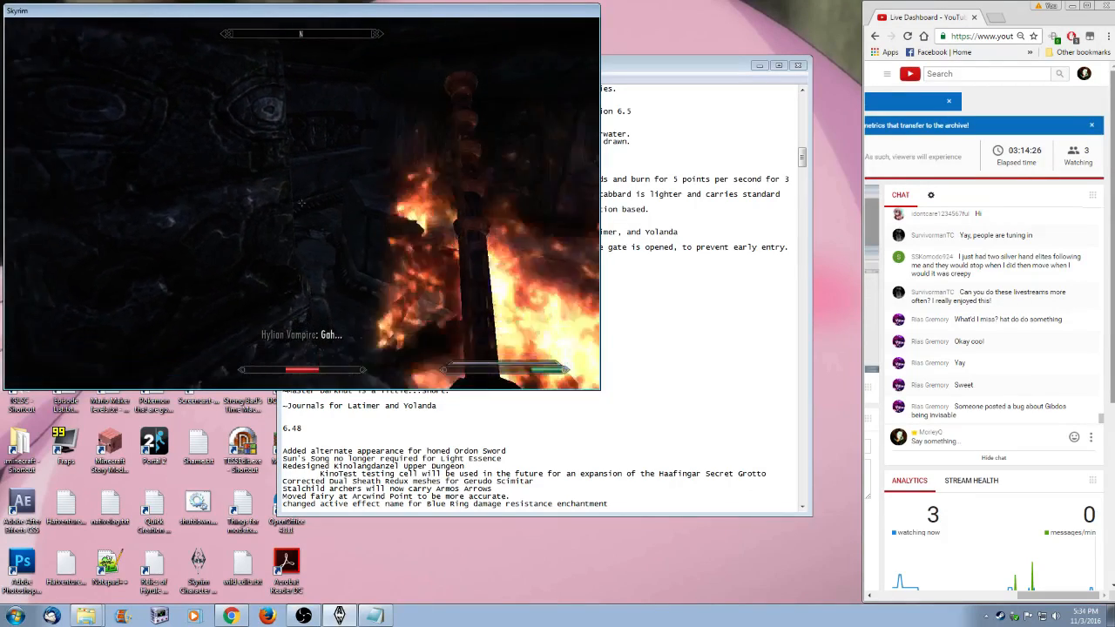
- Search the fallen Hylian Vampire, inspect its inventory, and close it without taking any items
key(e)
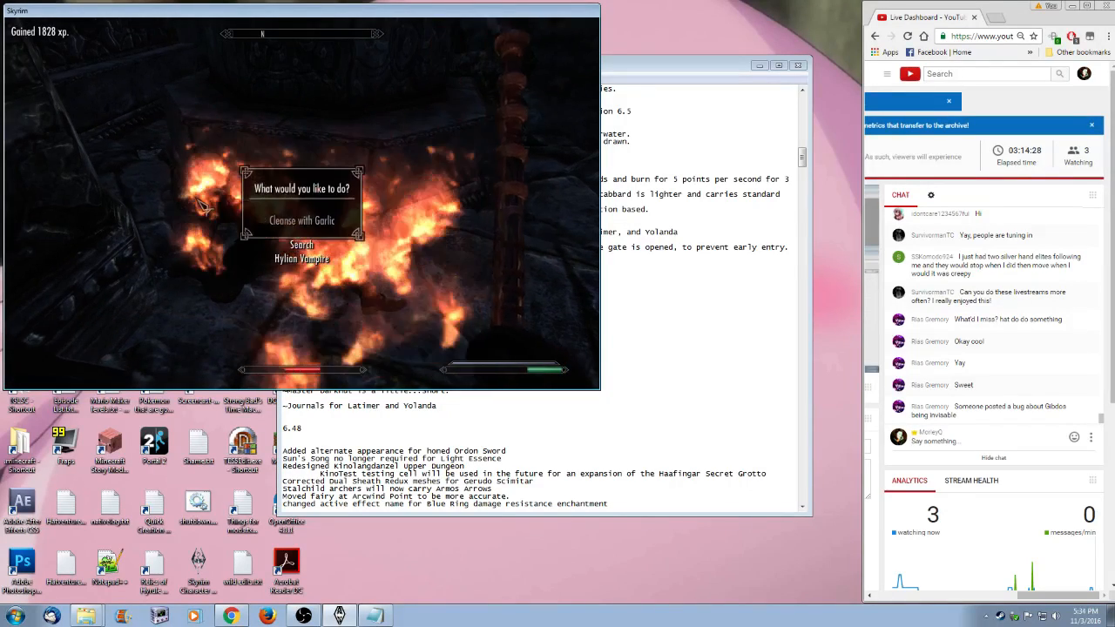
key(e)
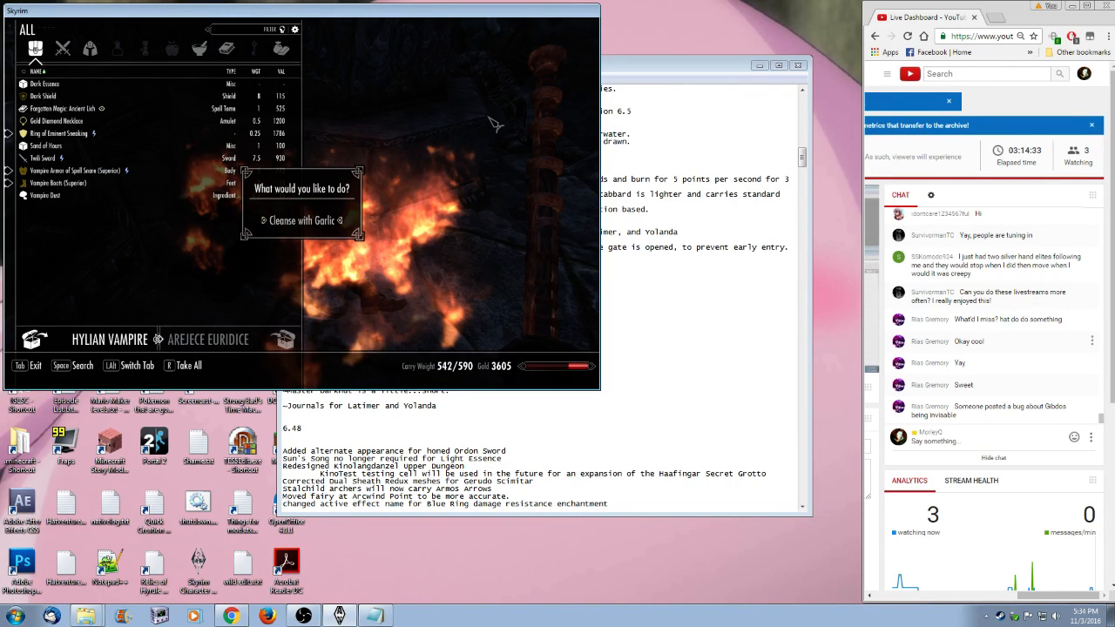
key(e)
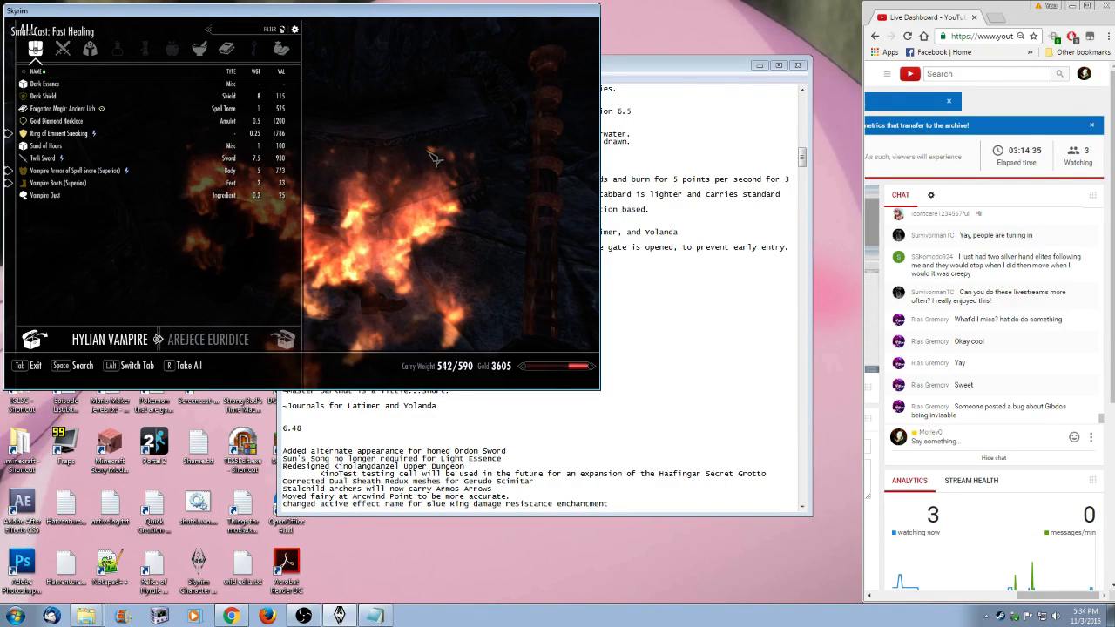
key(Tab)
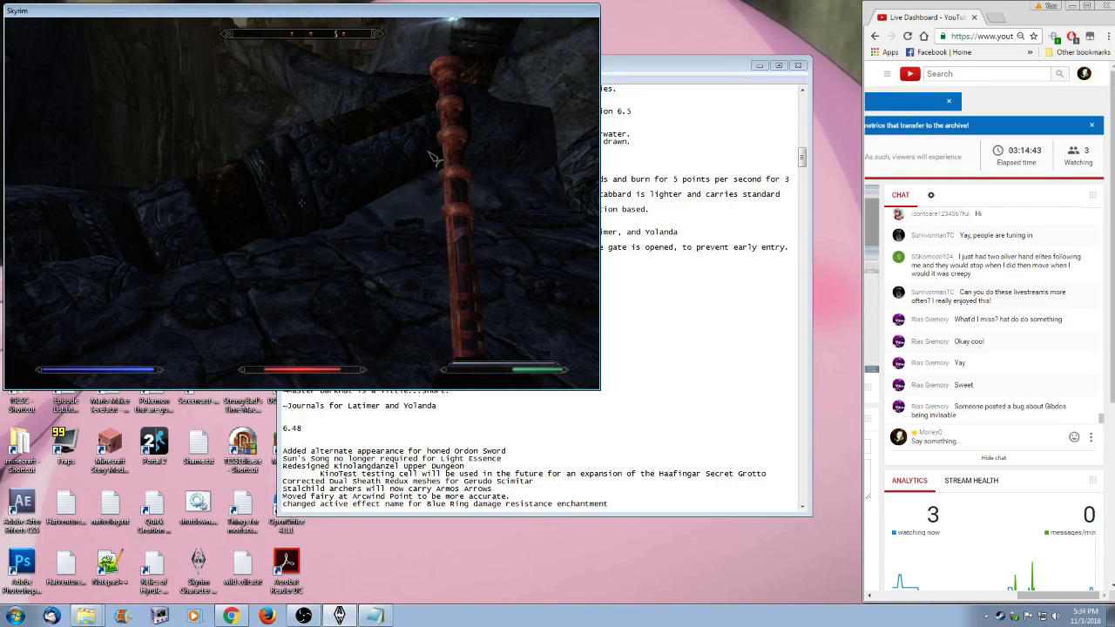
- Look up the Gibdo's form IDs by running "help gibdo" in the console
key(grave)
text(h)
key(BackSpace)
key(BackSpace)
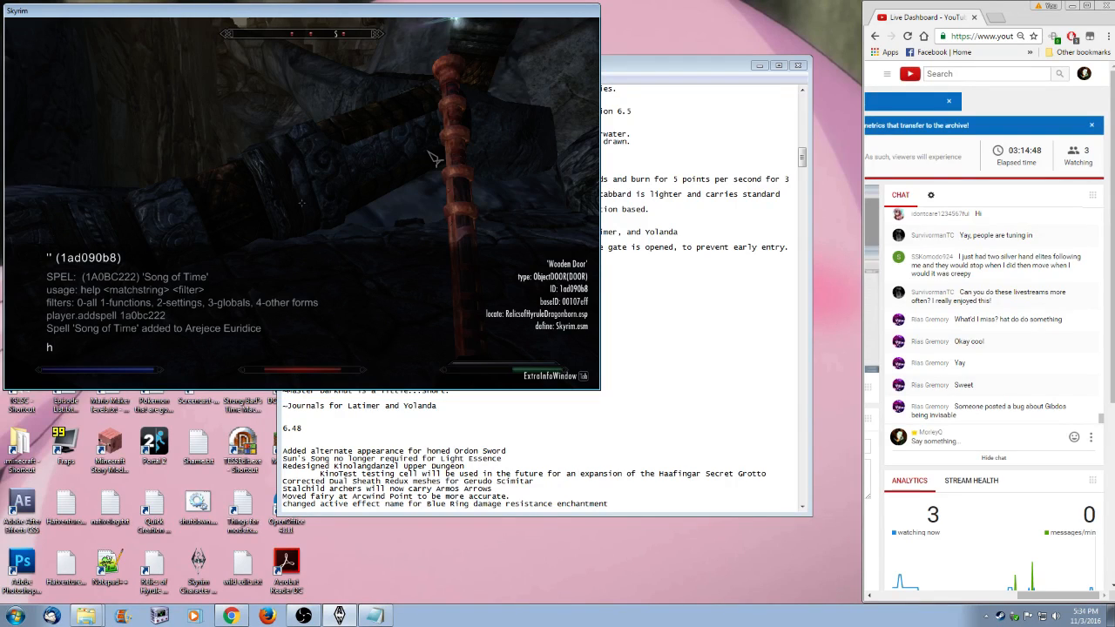
text(elp gibdo)
key(Return)
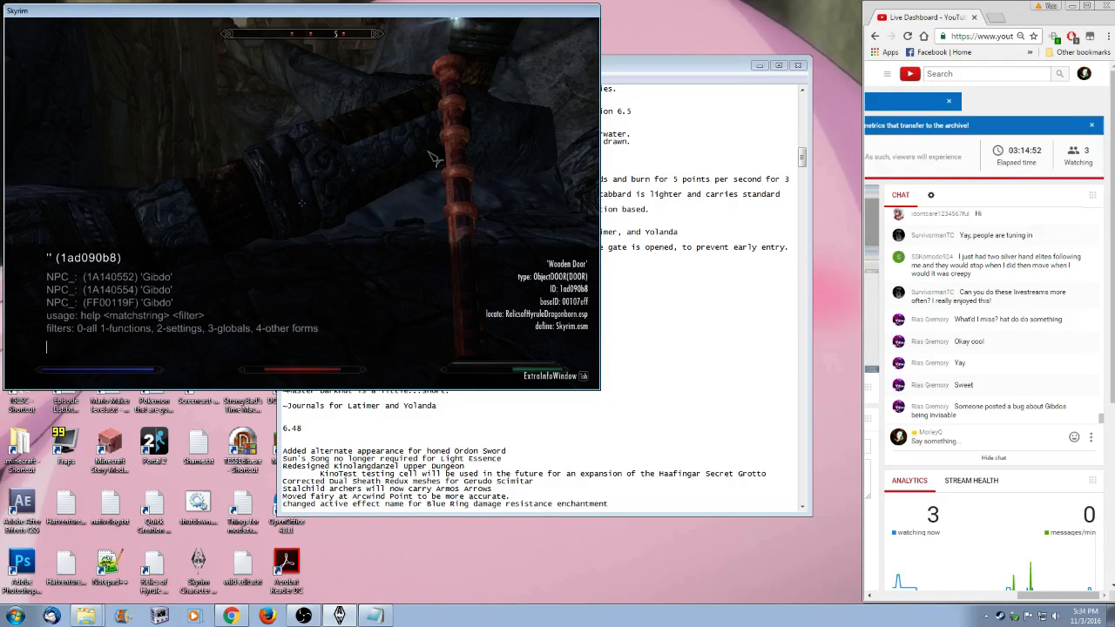
- Spawn a Gibdo beside the player with "player.placeatme ff00119f" and return to the game
text(player.placeatme ff00119f)
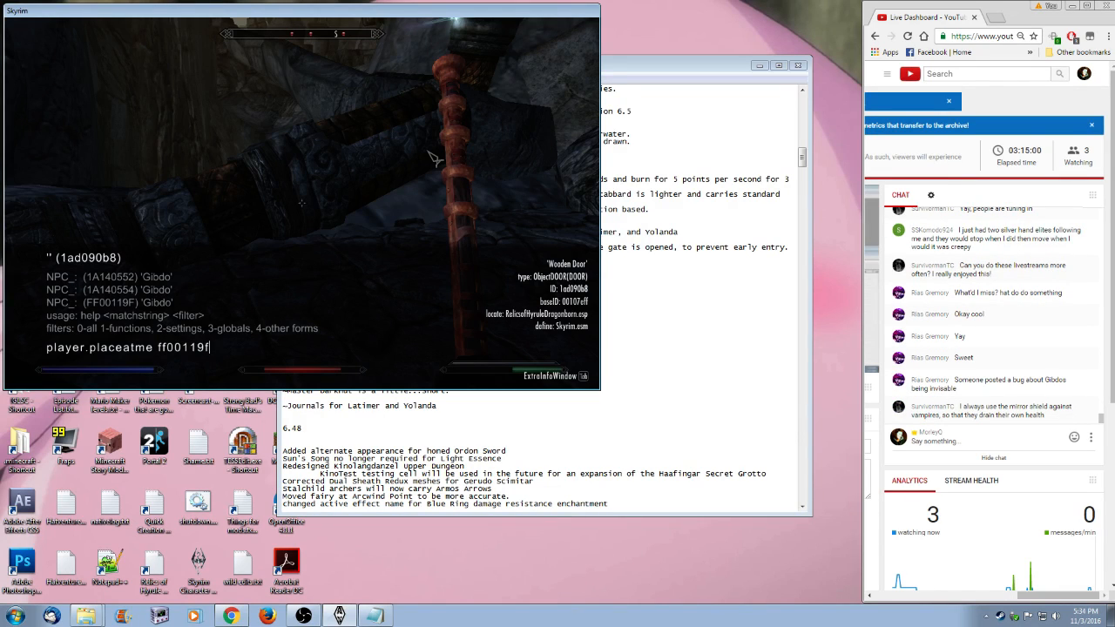
key(Return)
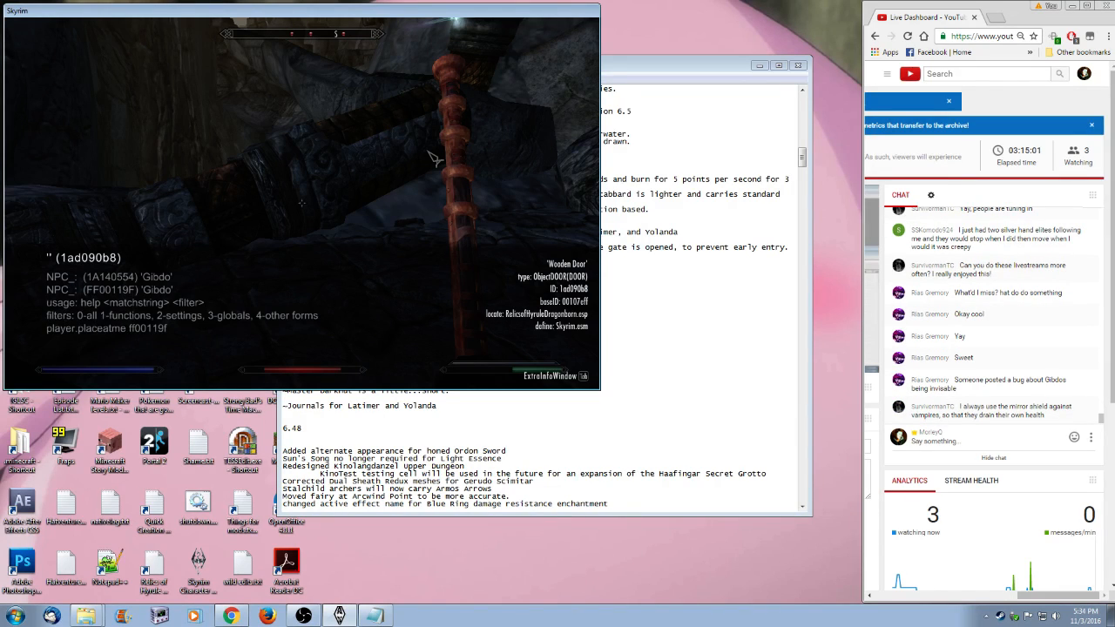
key(grave)
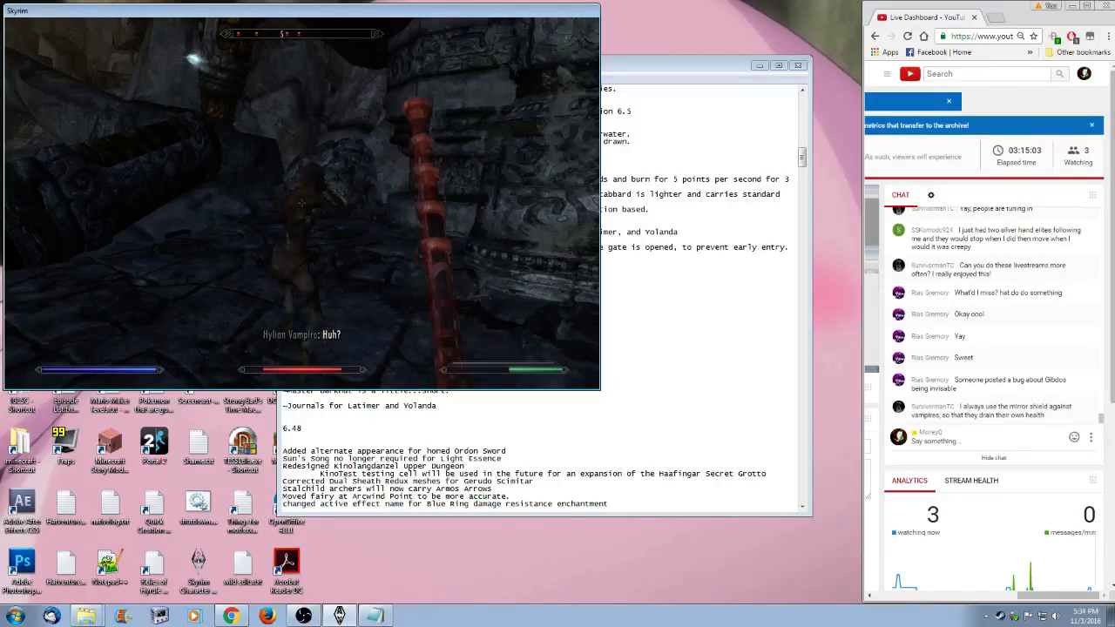
- Attack the spawned Gibdo and the nearby Hylian Vampire with the ringed weapon
click(301, 203)
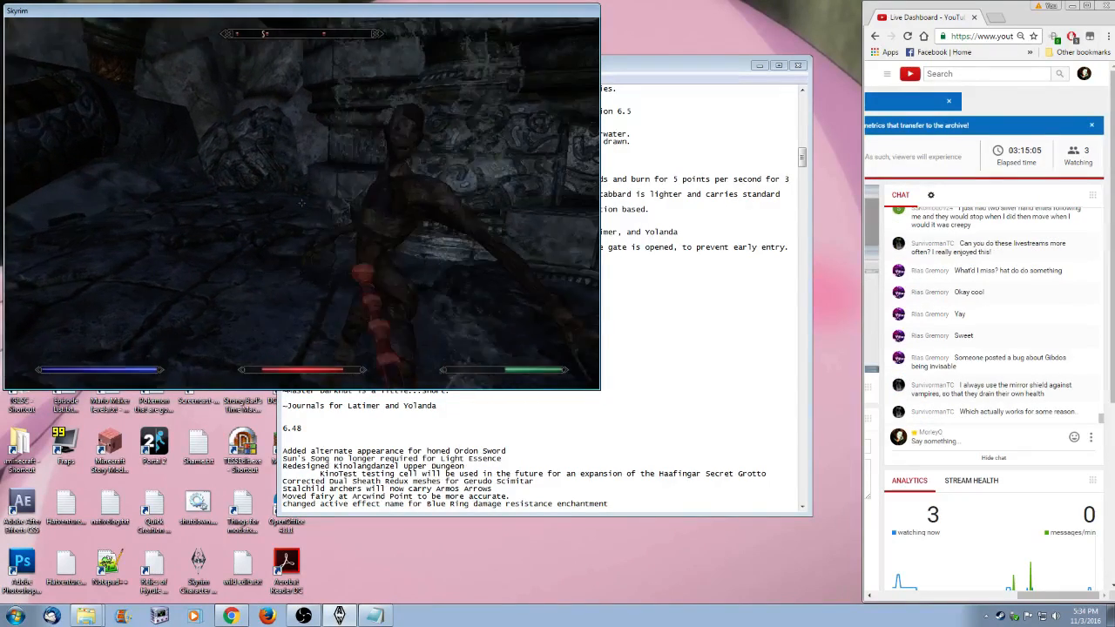
click(301, 203)
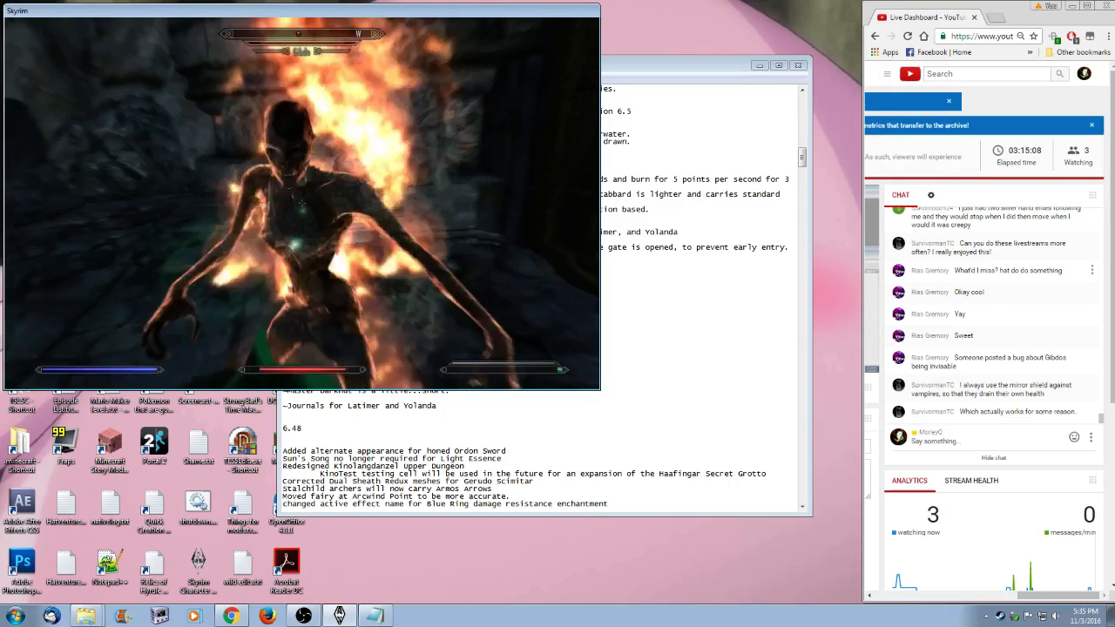
click(301, 203)
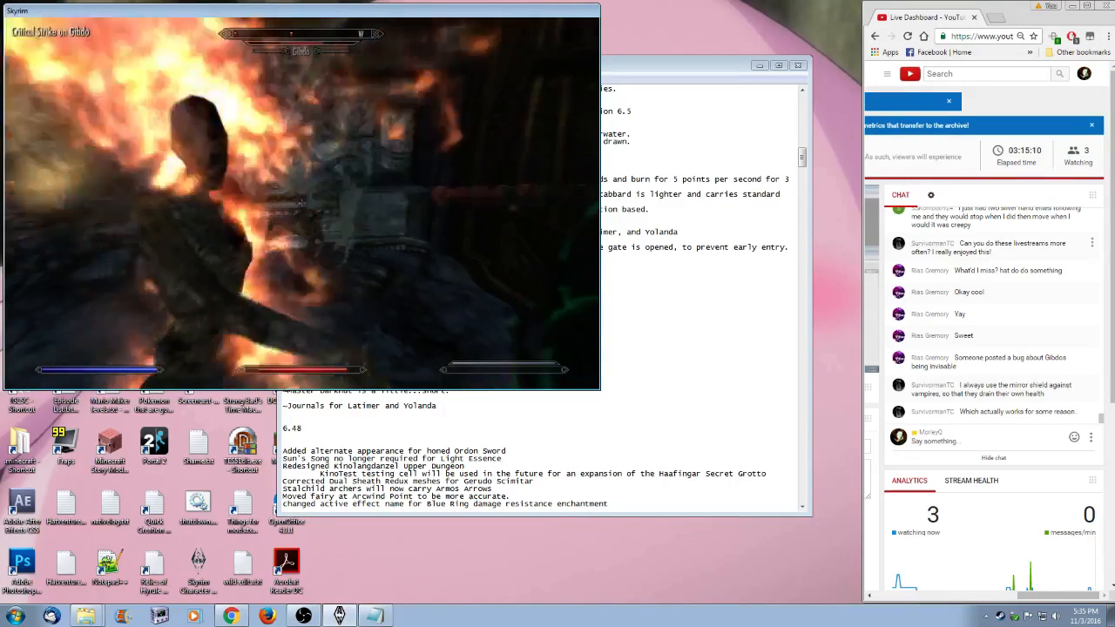
click(301, 203)
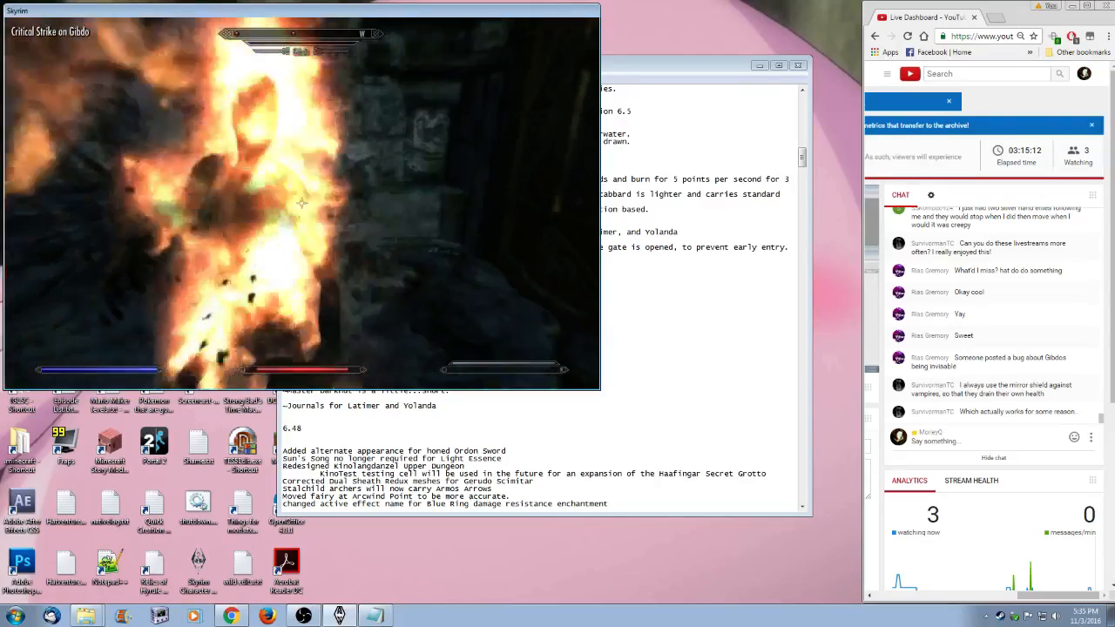
click(301, 203)
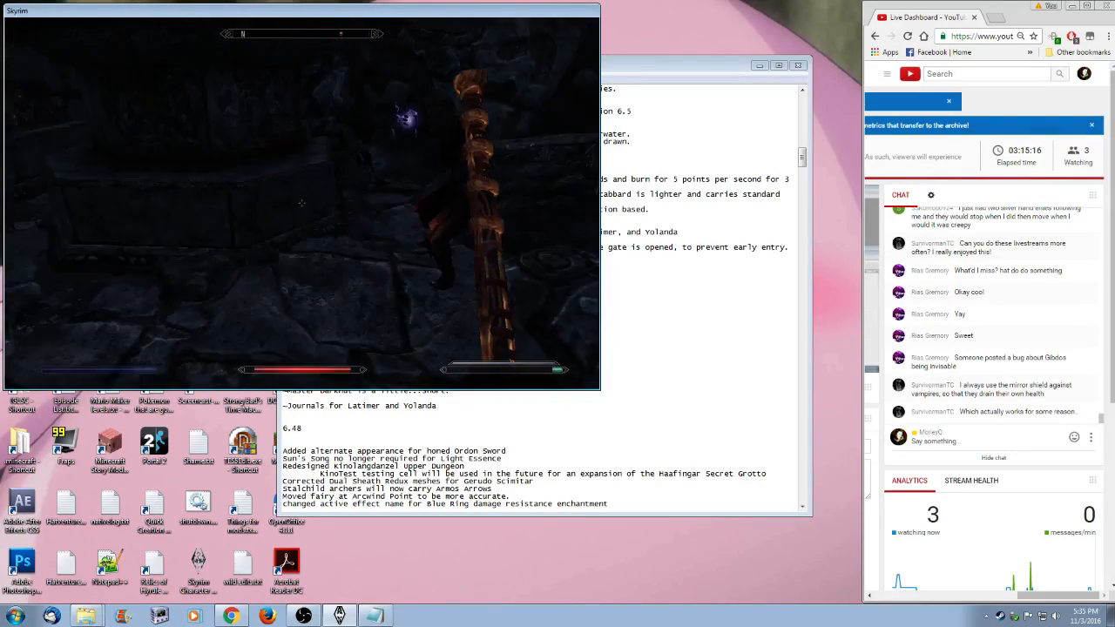
click(301, 203)
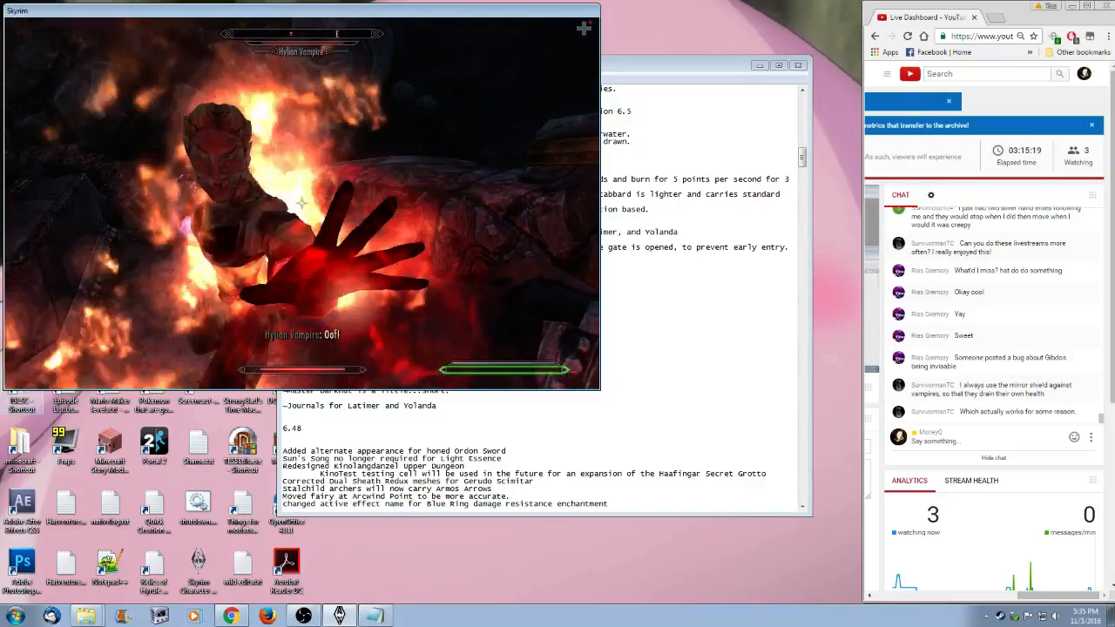
- Teleport to the banner-lined hall with the console command "coc rohdbe" and walk across the stone floor
key(grave)
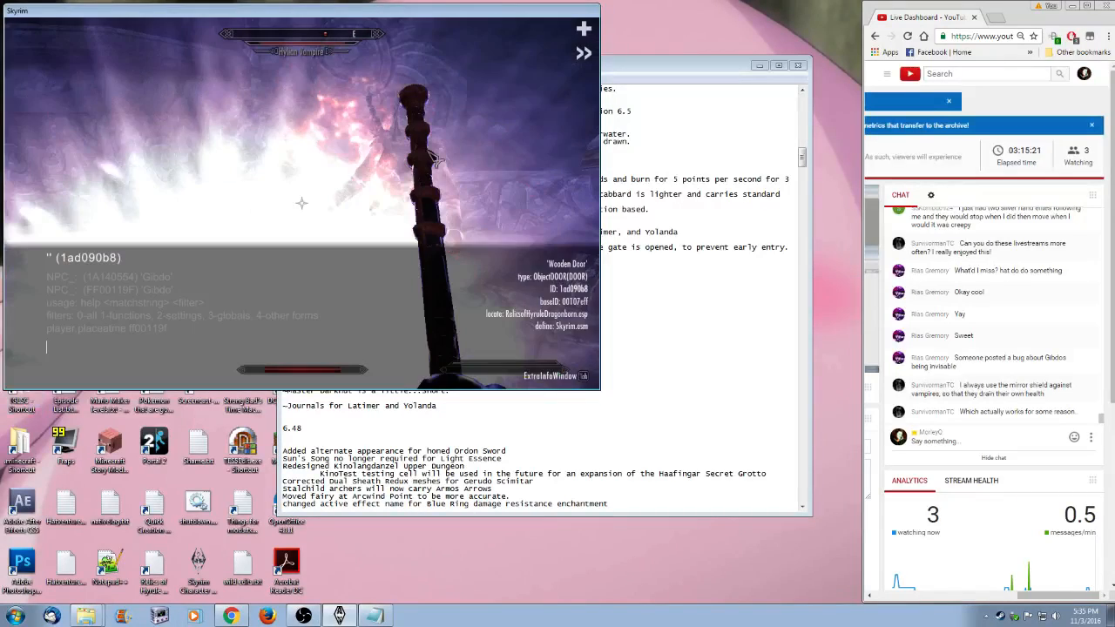
text(coc rohdbe)
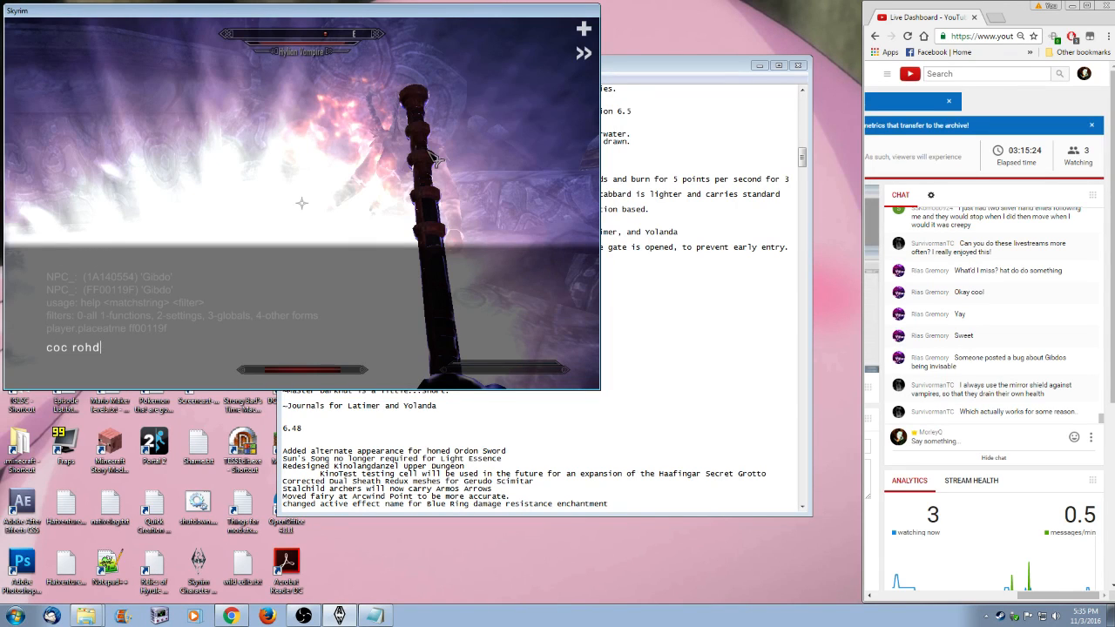
key(Return)
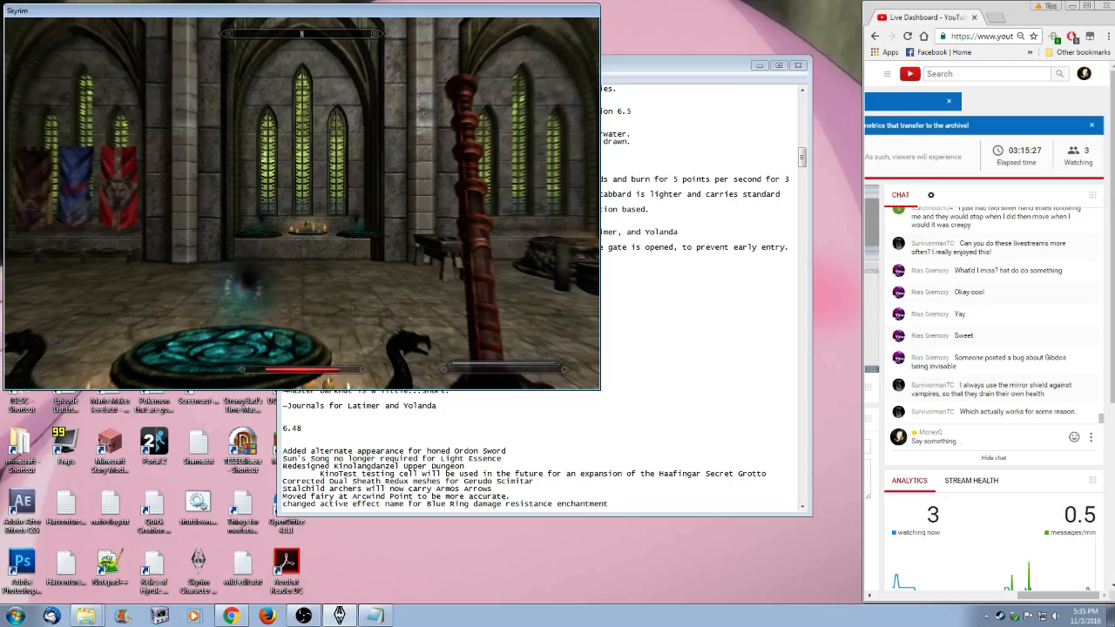
key(w)
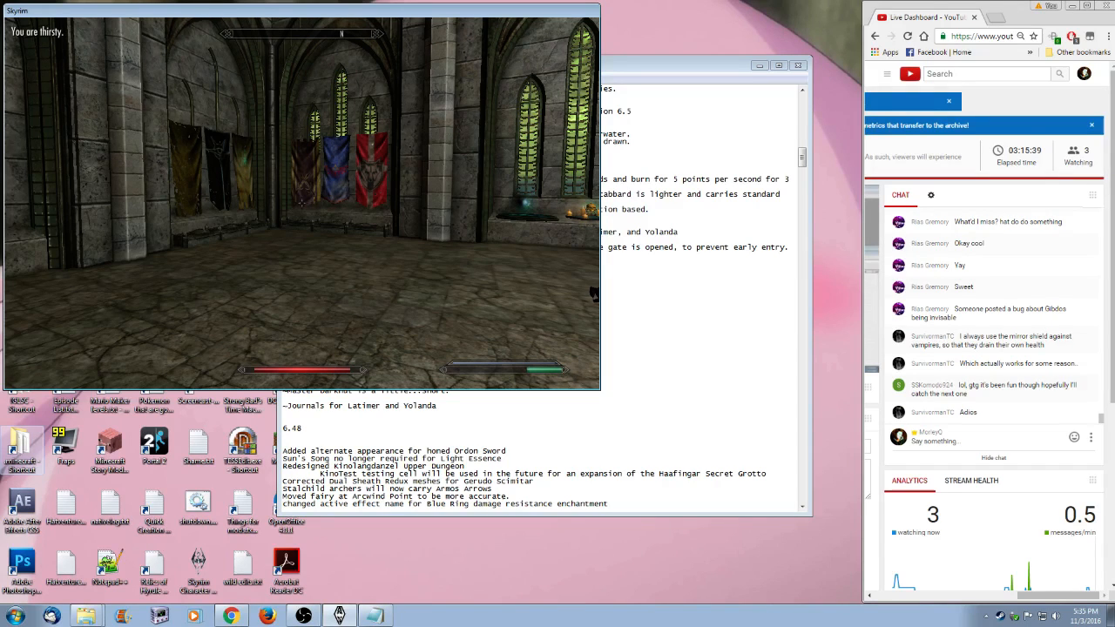
- Switch to Windows Explorer, maximize it, and open the Skyrim Mods Archives folder in SteamApps\common
key(alt+Tab)
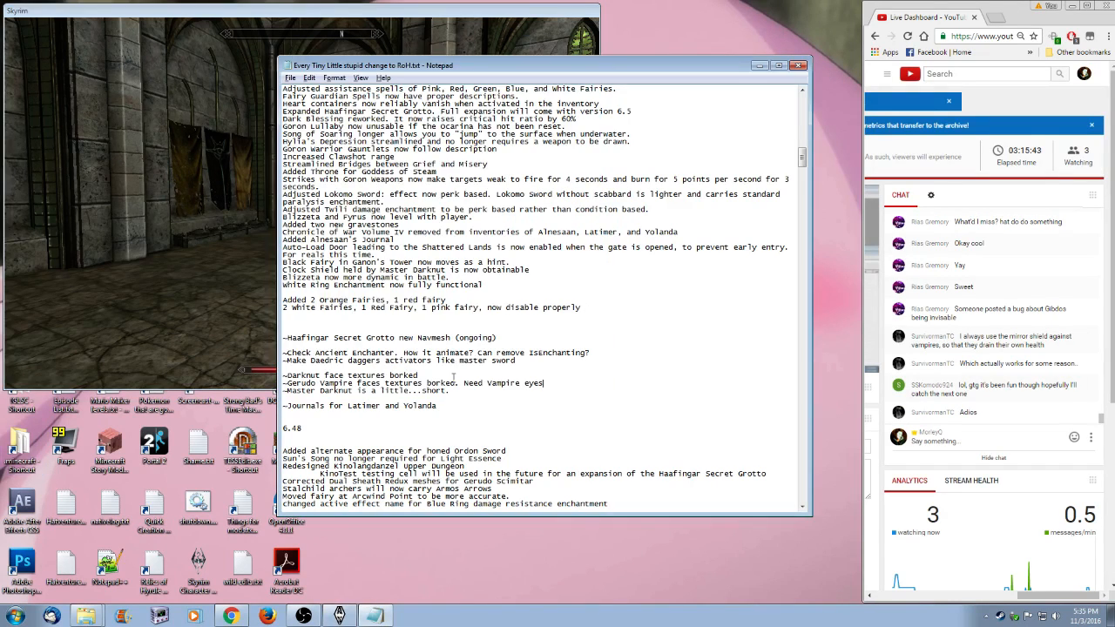
click(122, 616)
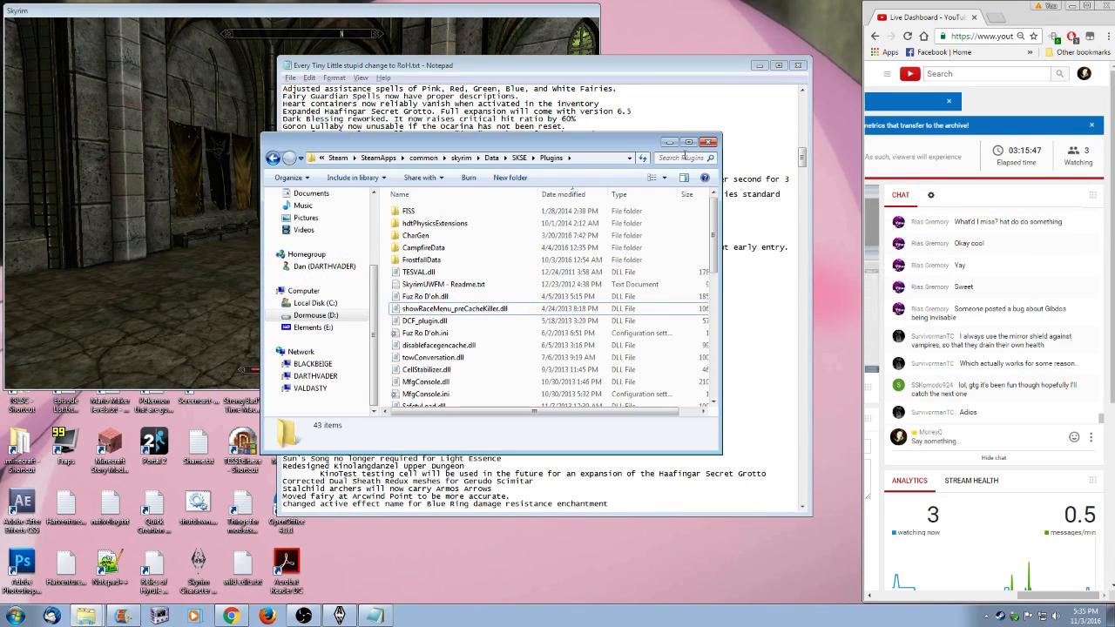
click(688, 142)
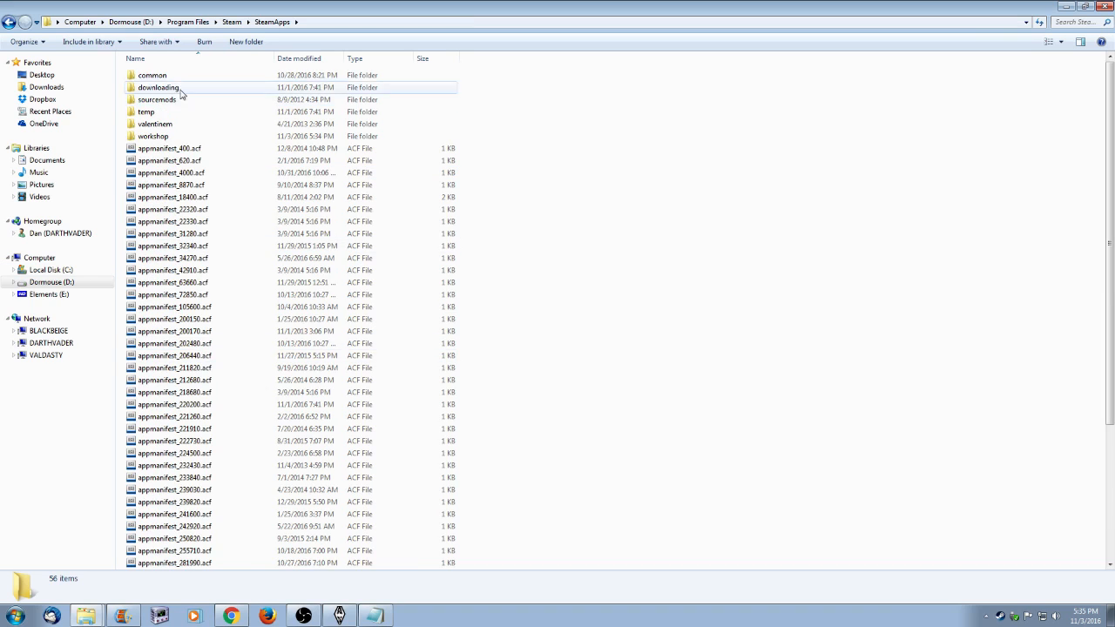
double_click(174, 76)
scroll(190, 470, down, 2)
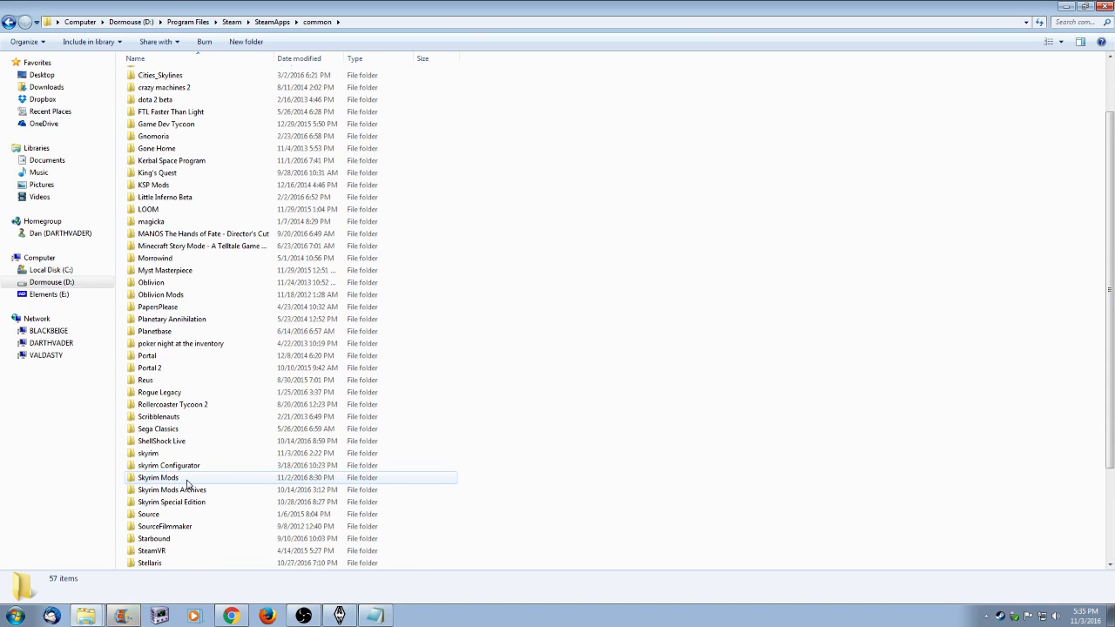
double_click(187, 481)
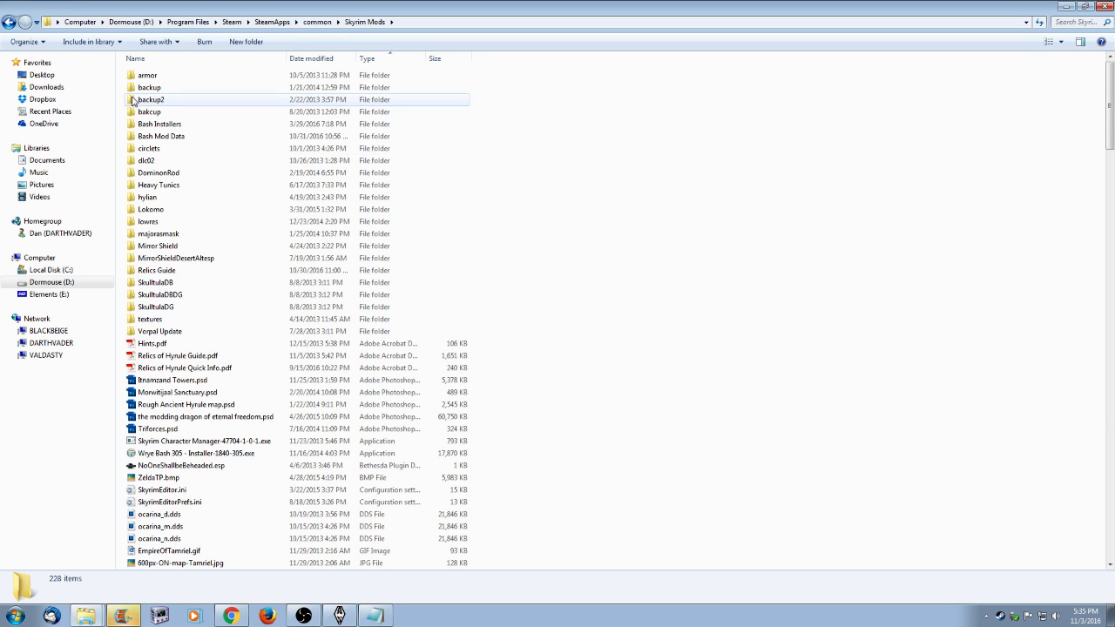
key(BackSpace)
double_click(166, 564)
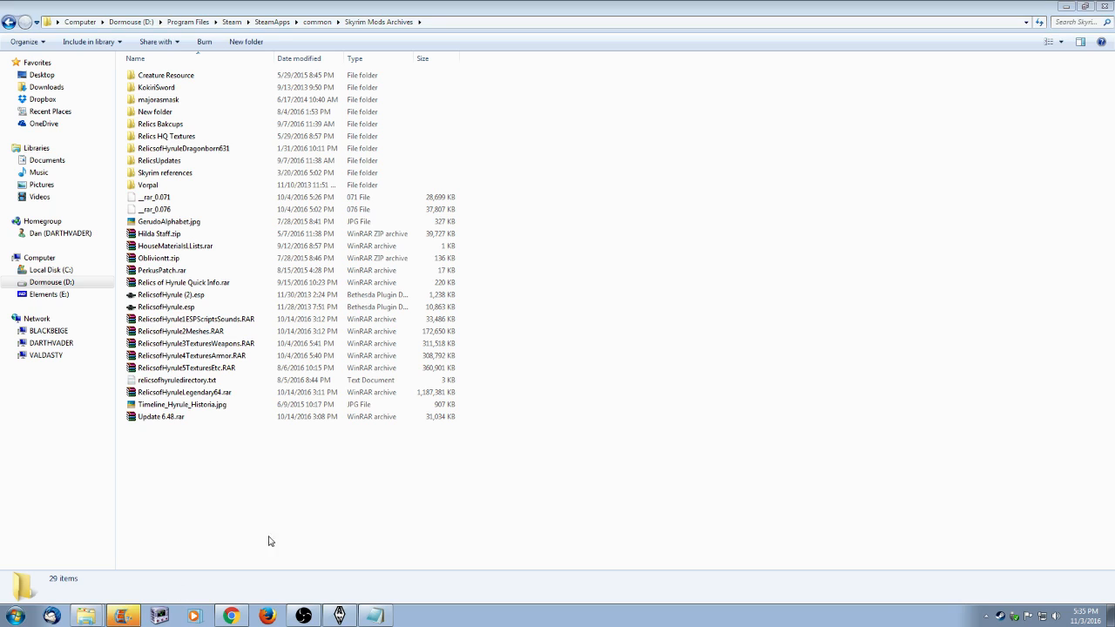
- Open Update 6.48.rar in WinRAR and browse to the meshes\actors\redead\Gibdo folder
double_click(193, 417)
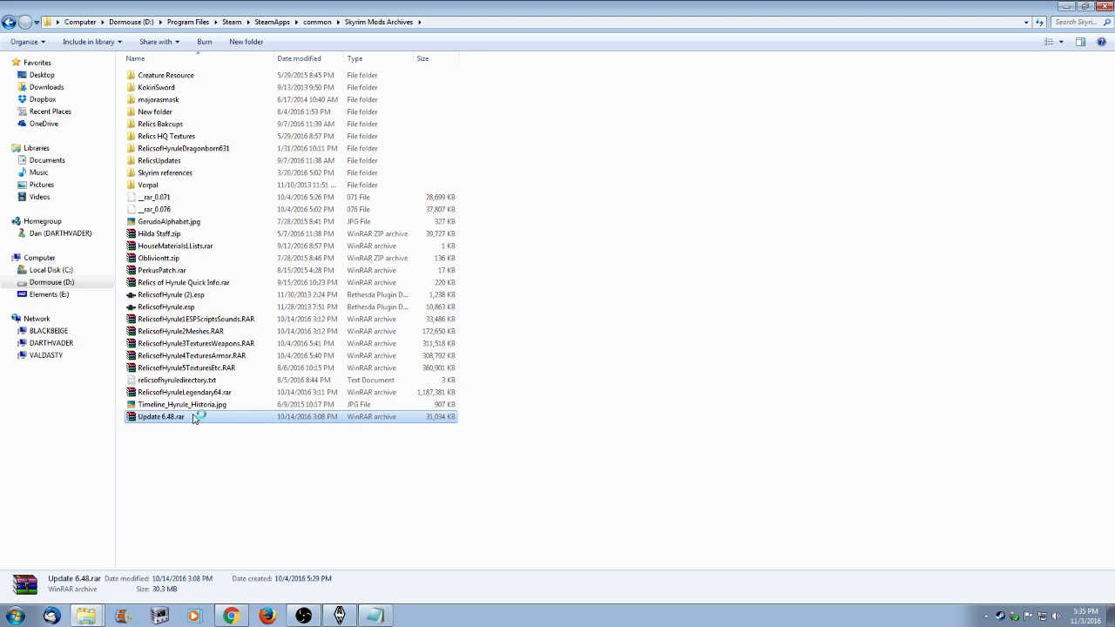
double_click(183, 261)
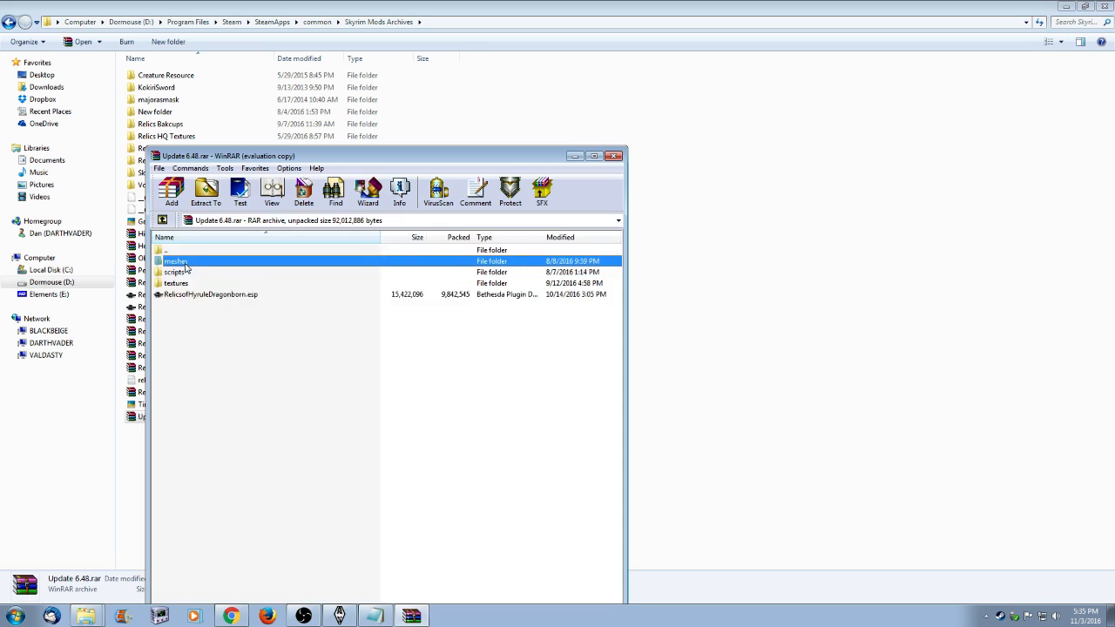
click(479, 387)
double_click(198, 263)
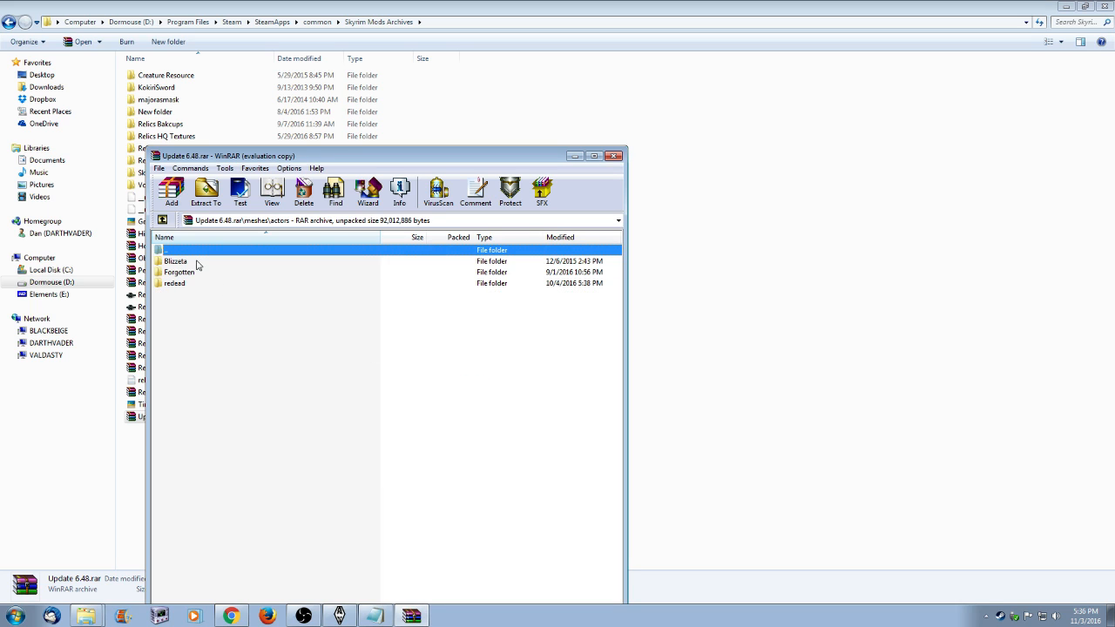
double_click(197, 283)
double_click(187, 263)
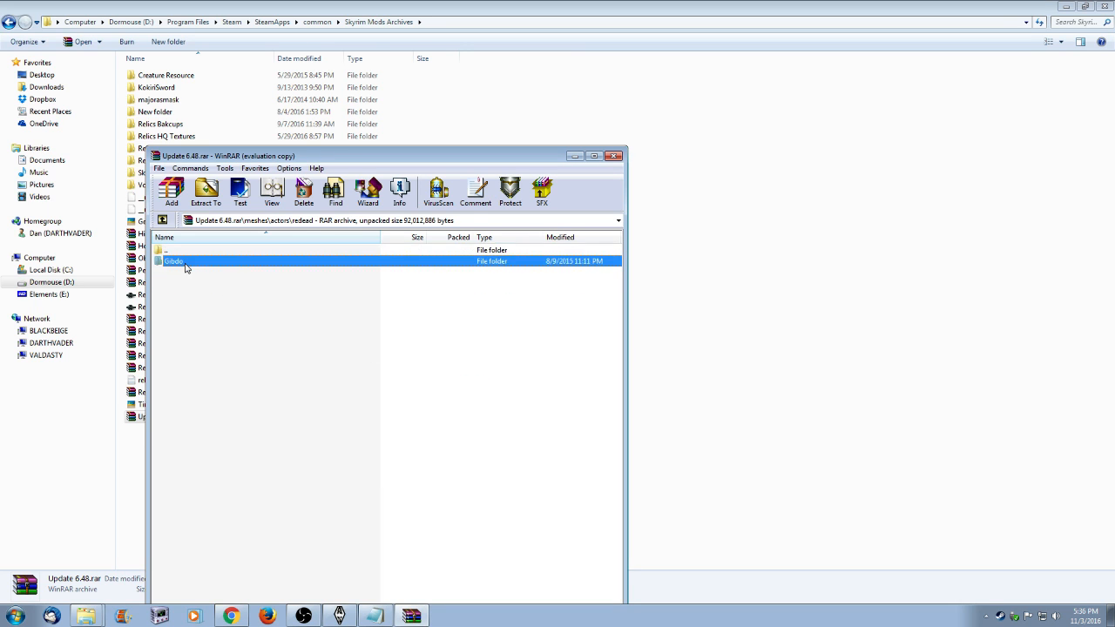
- Close the Update 6.48.rar archive window, switch back to Skyrim, and sheathe the drawn weapon and shield
click(613, 156)
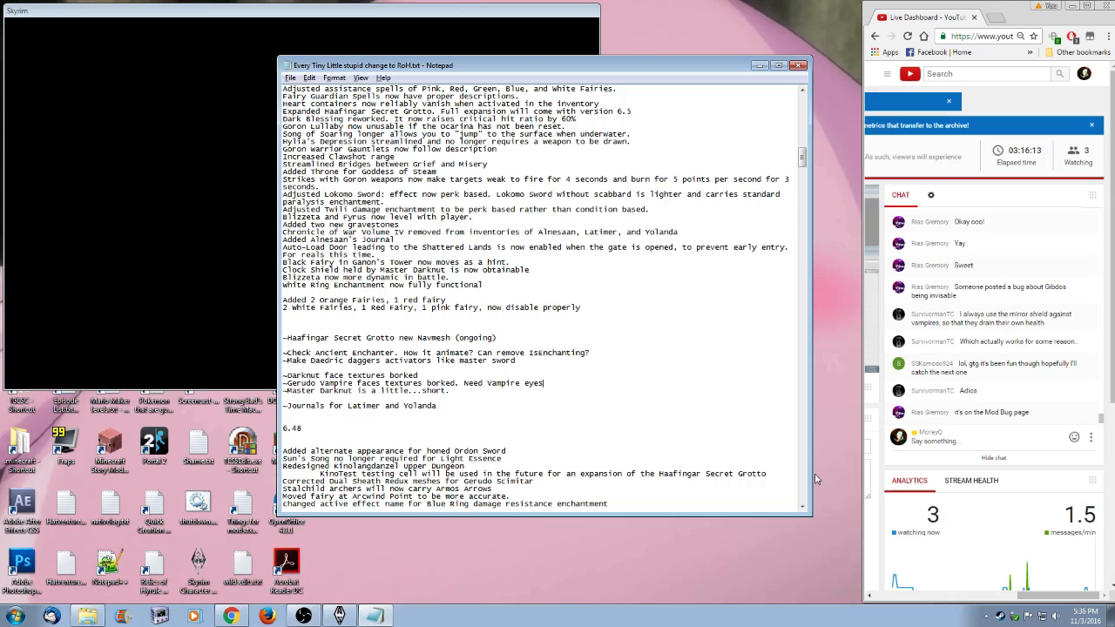
key(alt+Tab)
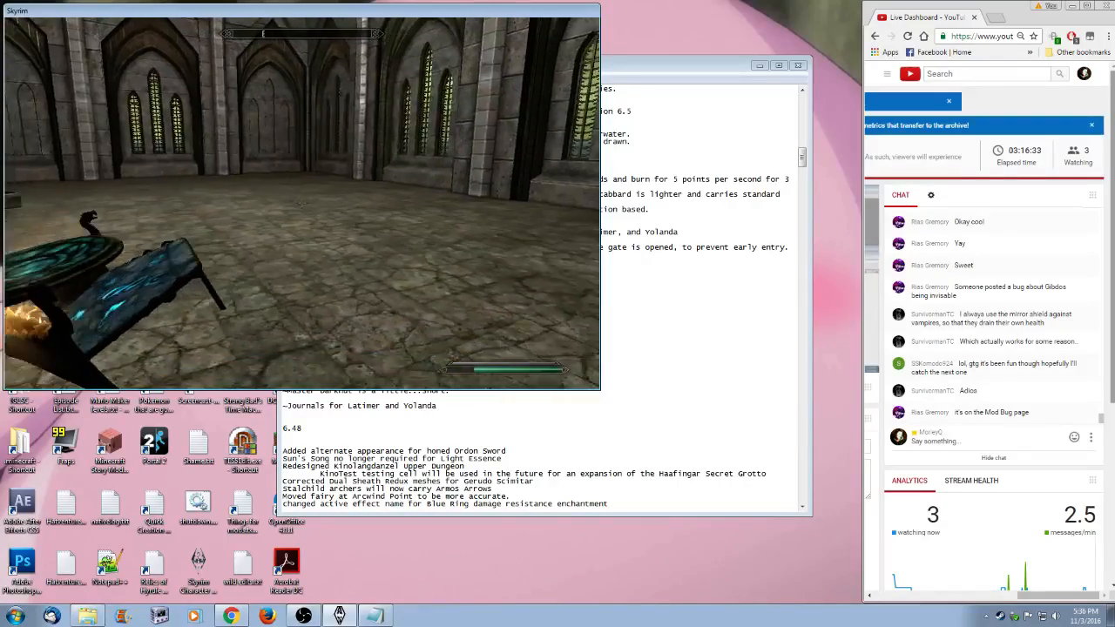
key(r)
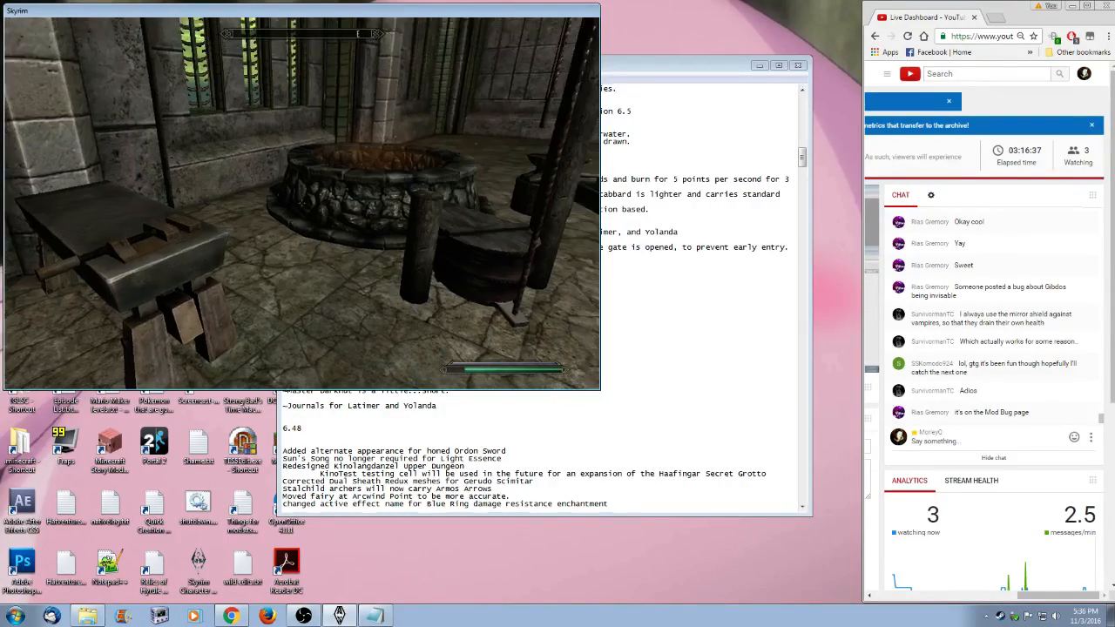
- Pause Skyrim to check the RoH change list in Notepad, and return to the game to resume exploring the hall
key(Escape)
key(alt+Tab)
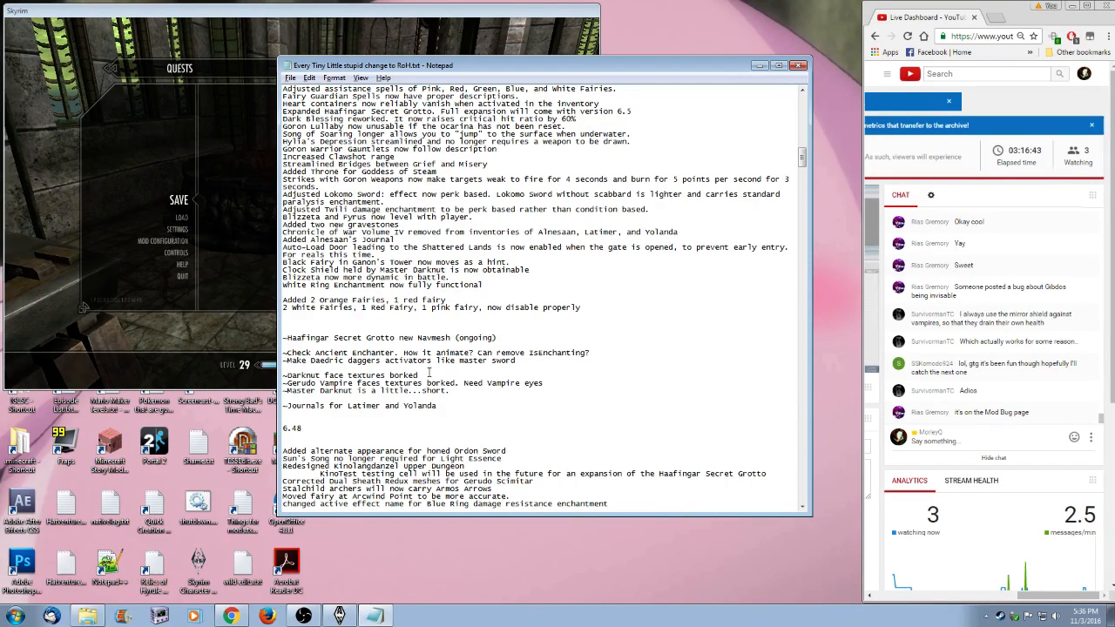
click(318, 11)
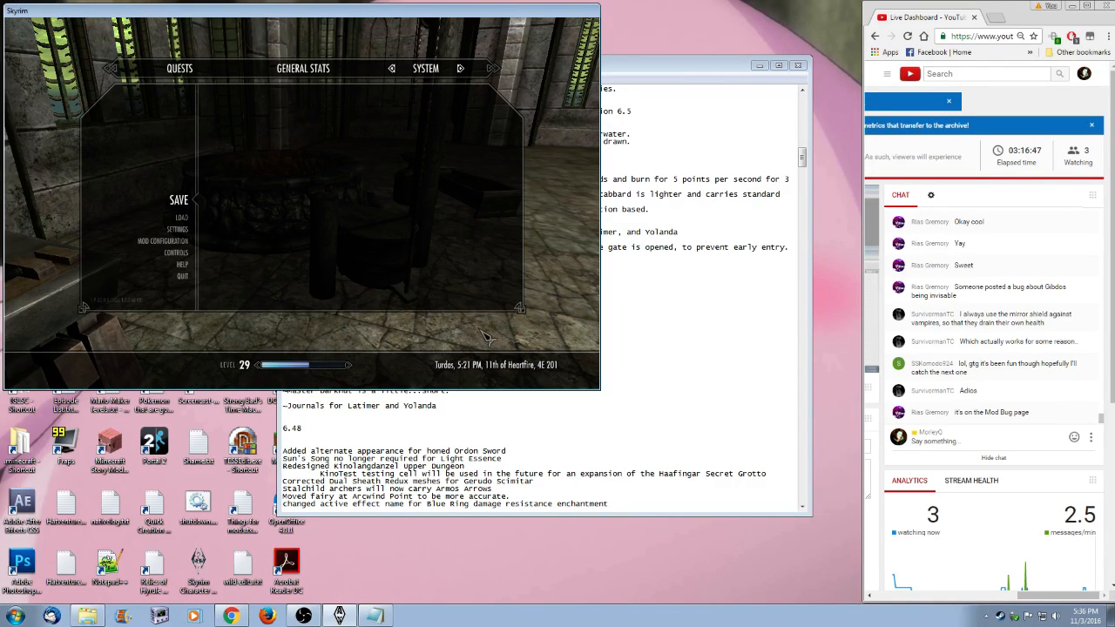
key(Escape)
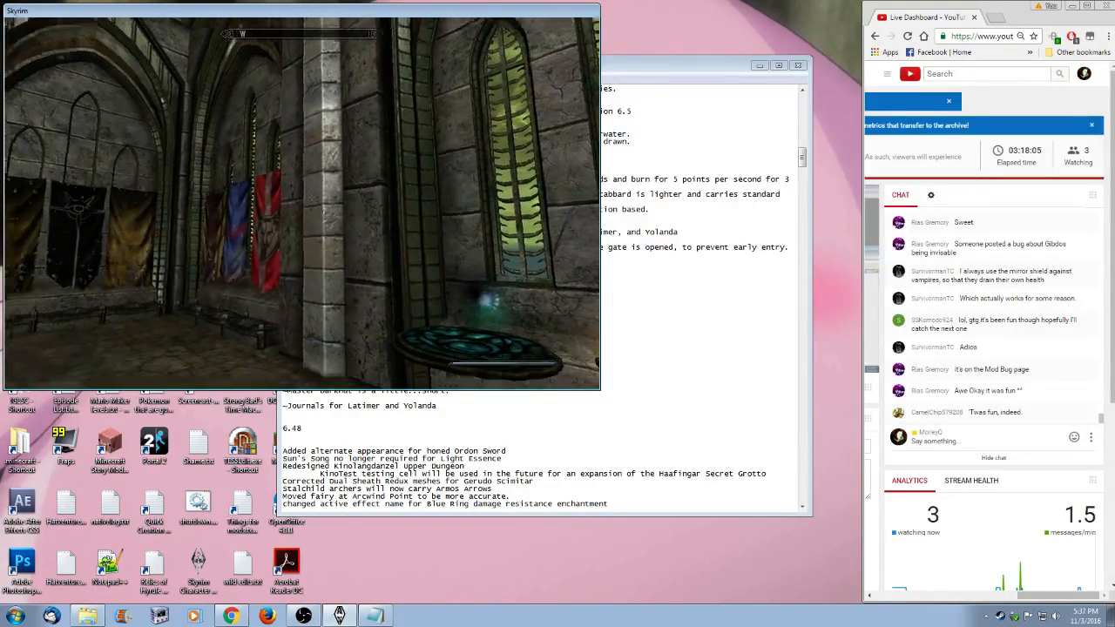
- Quit Skyrim to the desktop, confirming the exit, and maximize the Chrome window with the YouTube live dashboard
key(Escape)
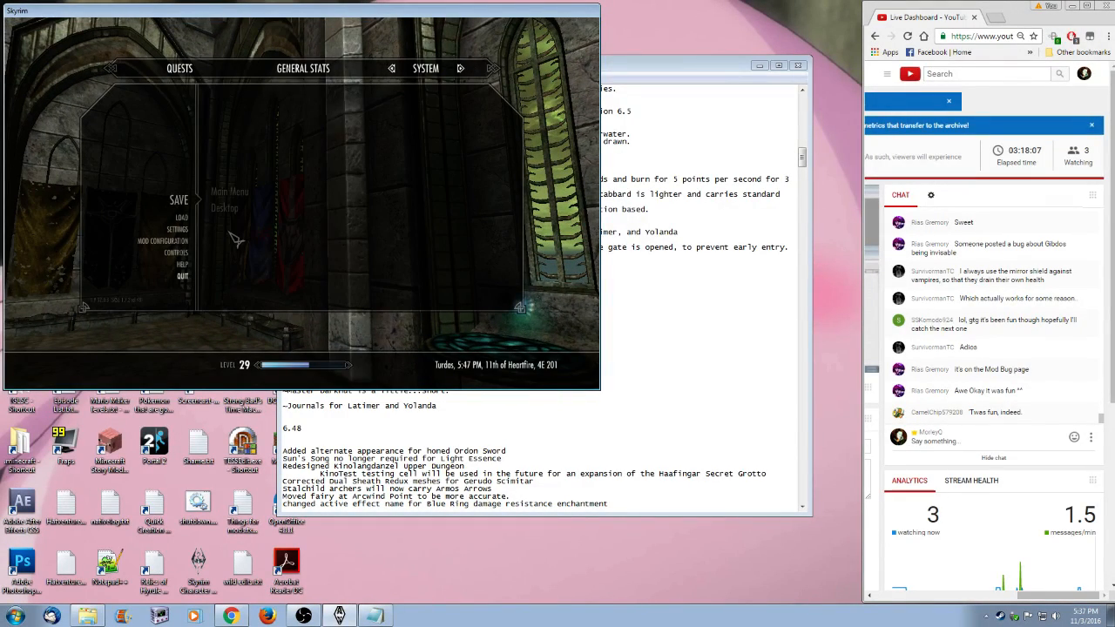
click(225, 207)
click(379, 340)
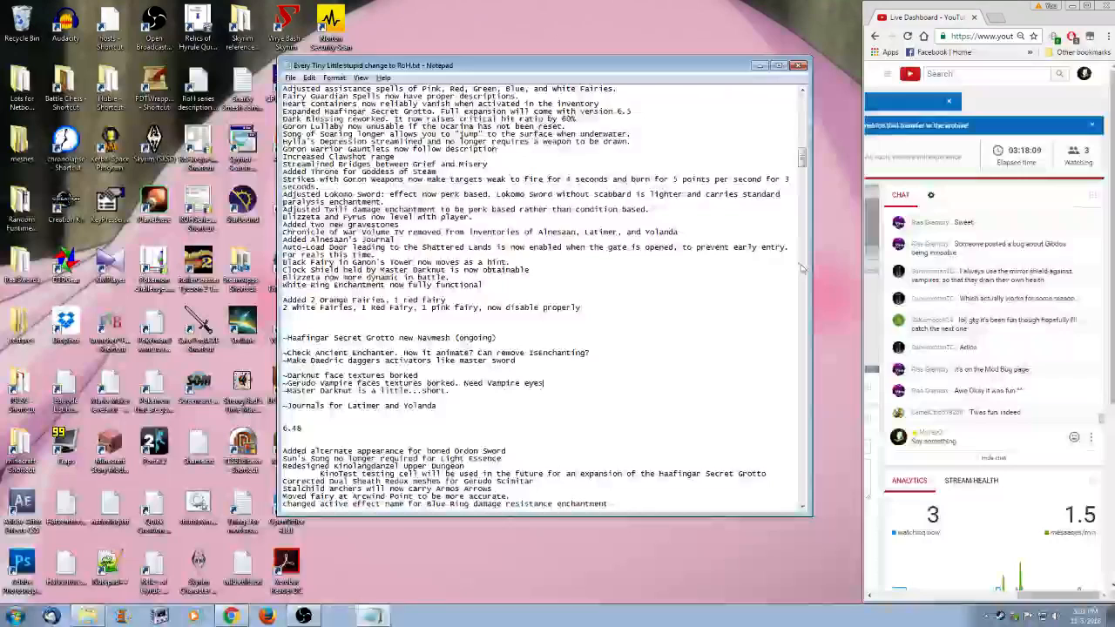
double_click(1003, 5)
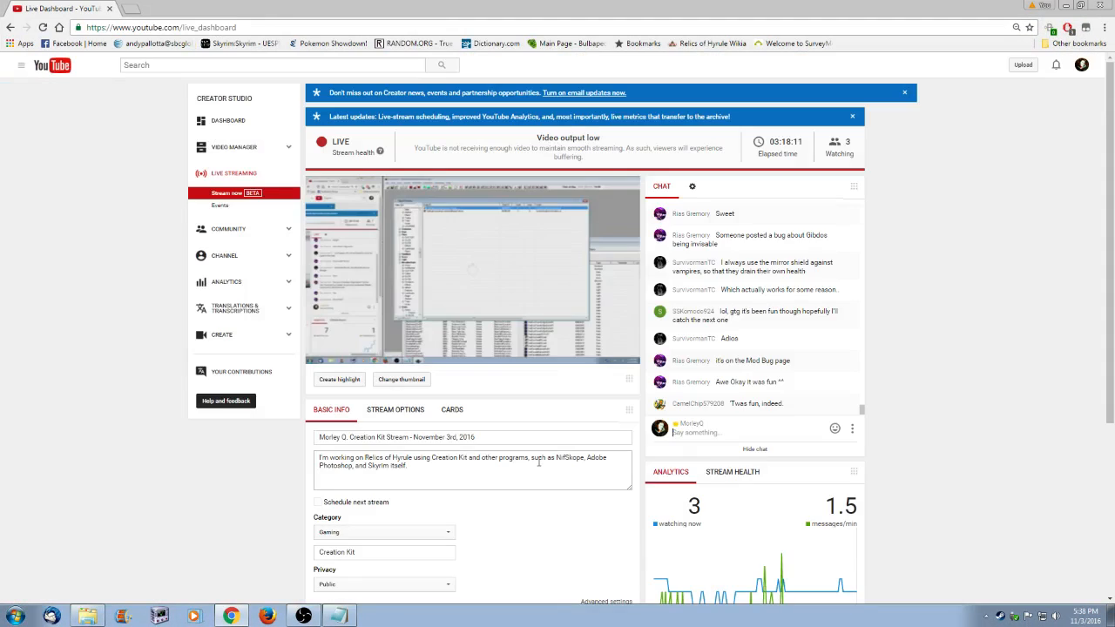